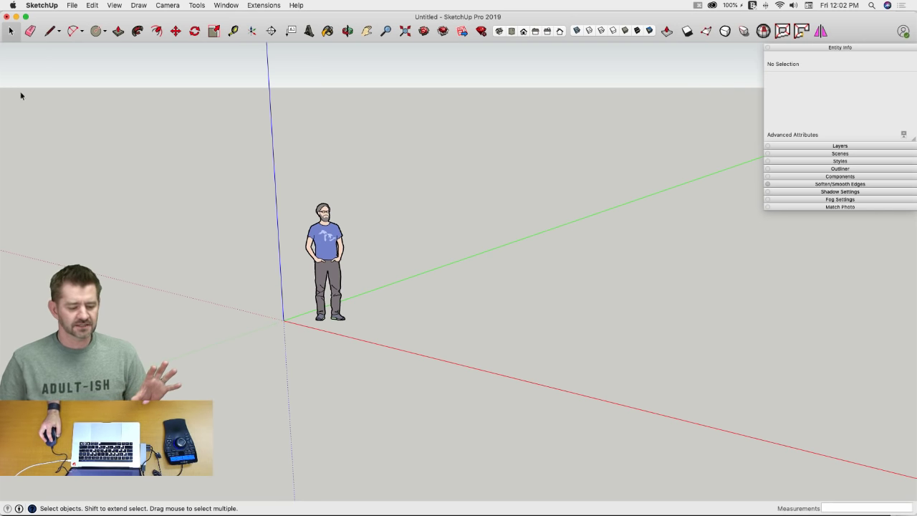
Step: Switch to Chrome and look through the 3D Basecamp event page, including the event description and ticket information
mouse_move(2, 143)
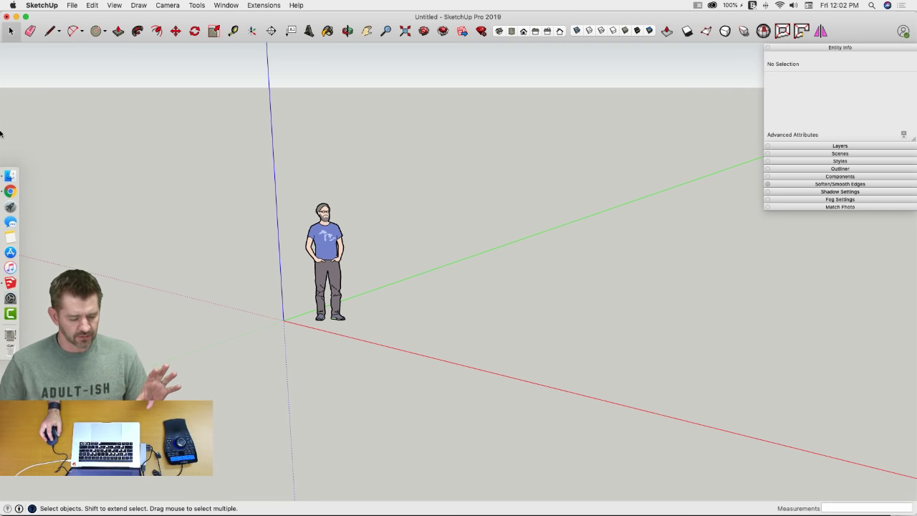
click(24, 189)
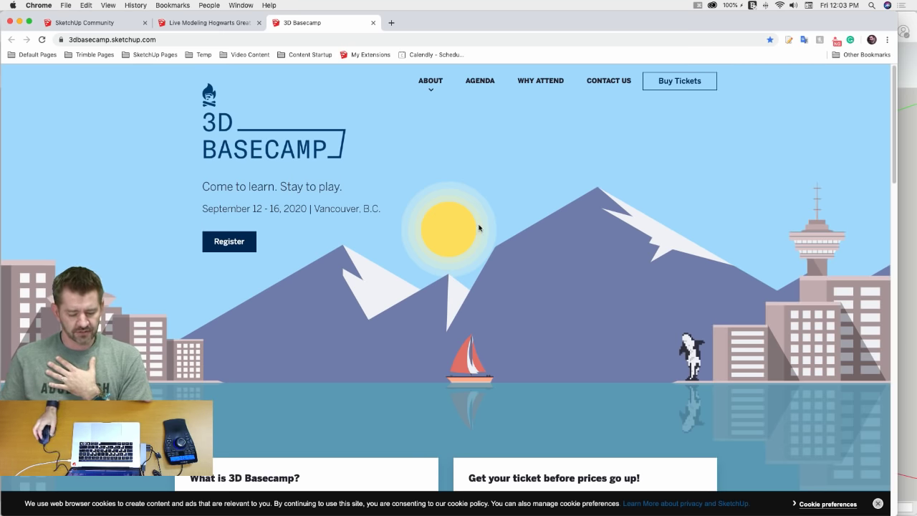
scroll(480, 228, down, 3)
scroll(479, 227, down, 1)
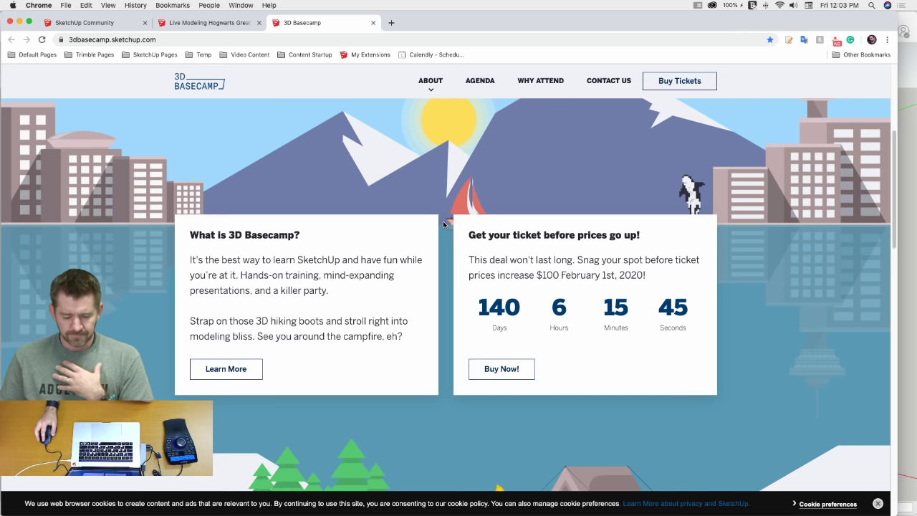
scroll(444, 223, down, 1)
scroll(444, 224, down, 2)
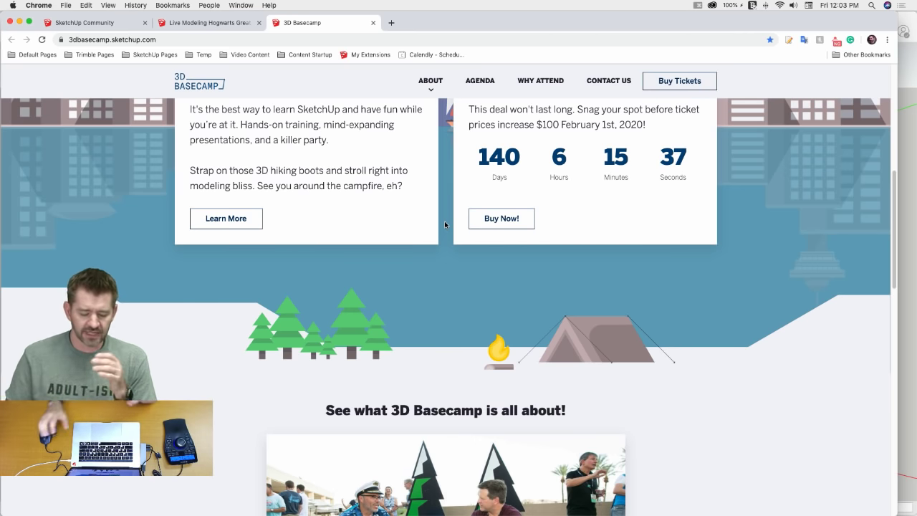
scroll(444, 220, up, 5)
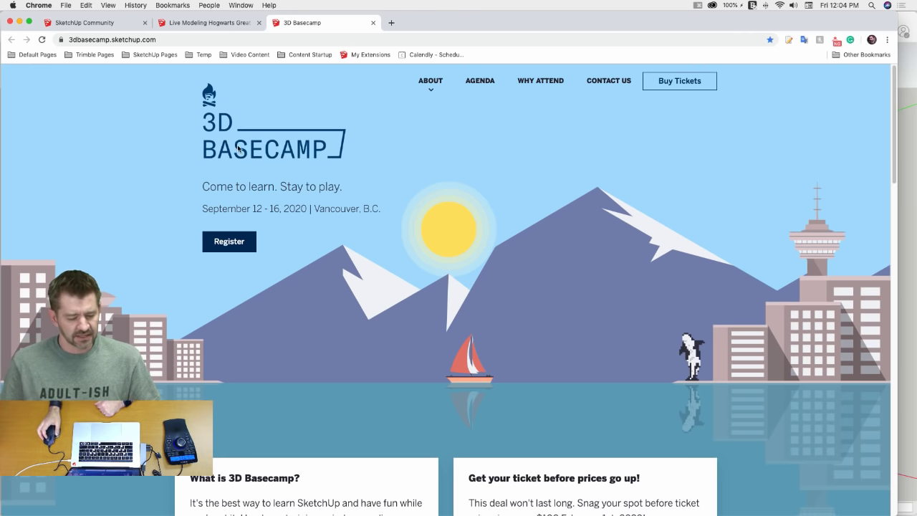
Step: Show the Live Modeling Hogwarts Great Hall topic, then find and open the Head of a corinthian column topic in the forum's Gallery category
click(175, 26)
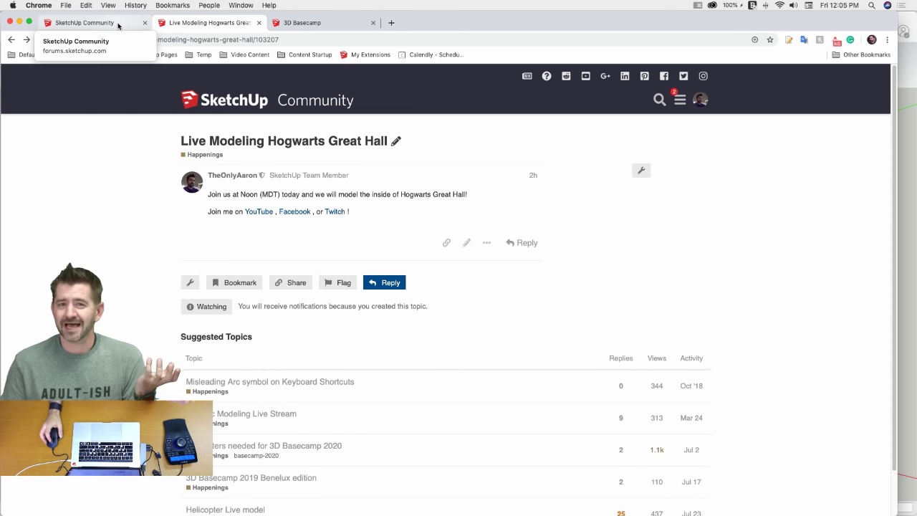
click(119, 25)
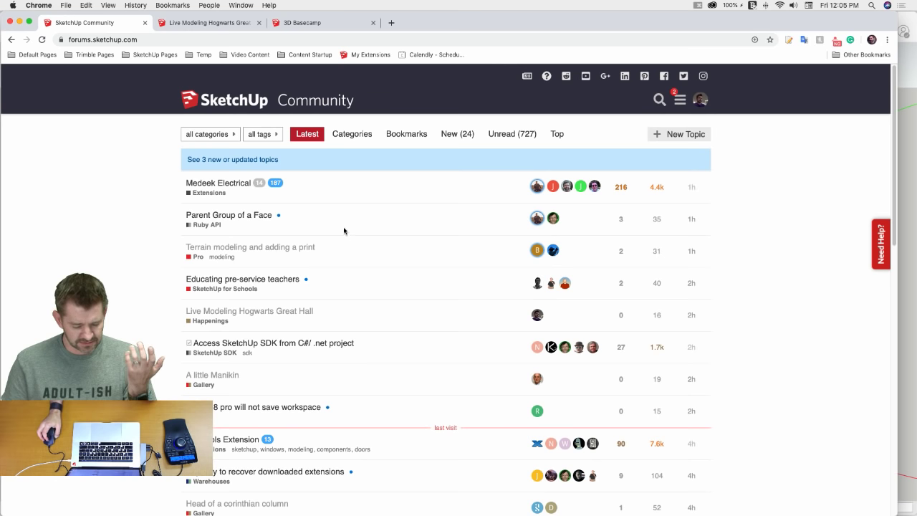
click(207, 386)
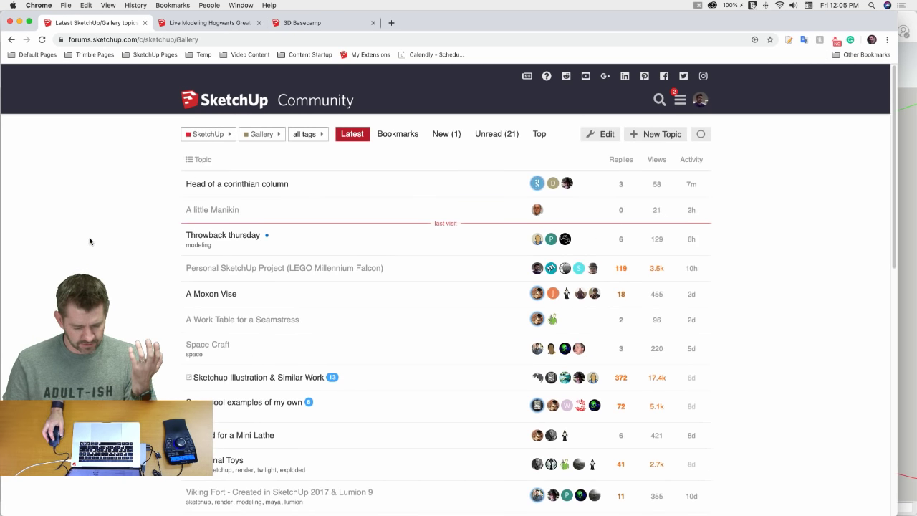
click(225, 184)
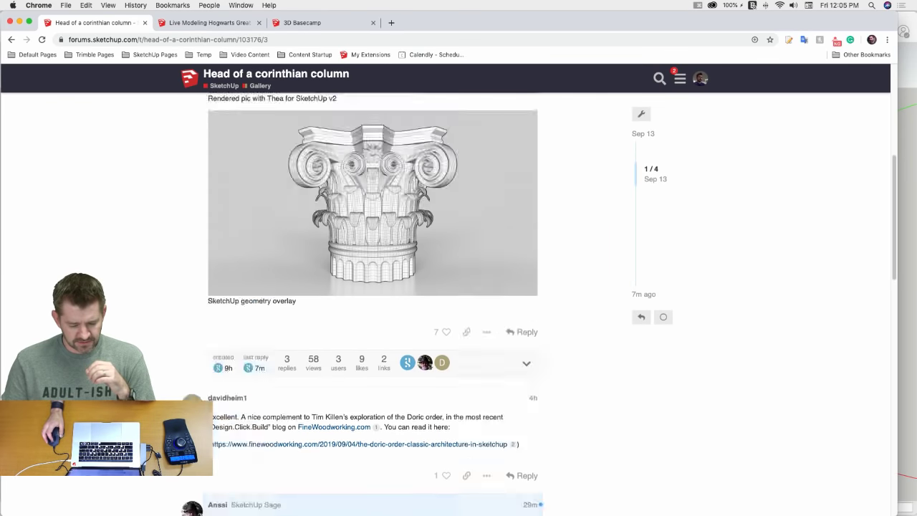
Step: Examine the rendered picture and the SketchUp geometry overlay of the corinthian column head in the topic's first post
scroll(373, 301, up, 5)
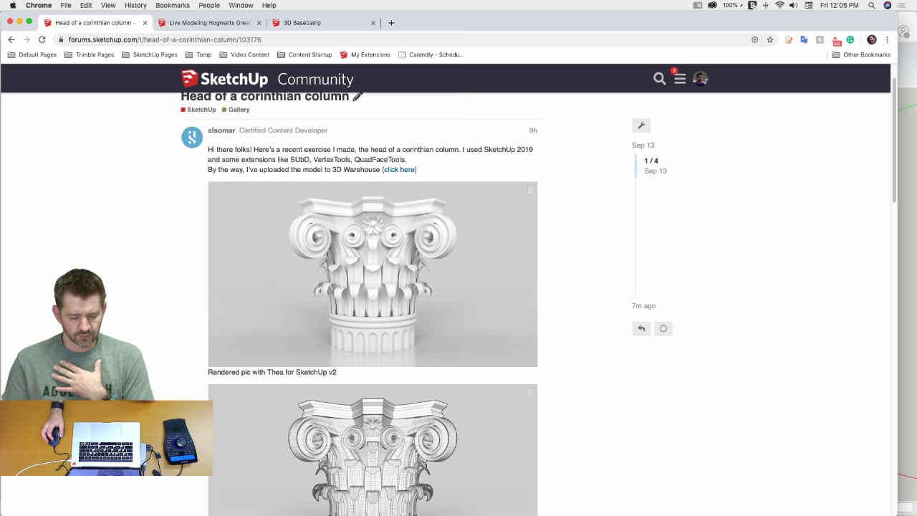
scroll(497, 292, down, 2)
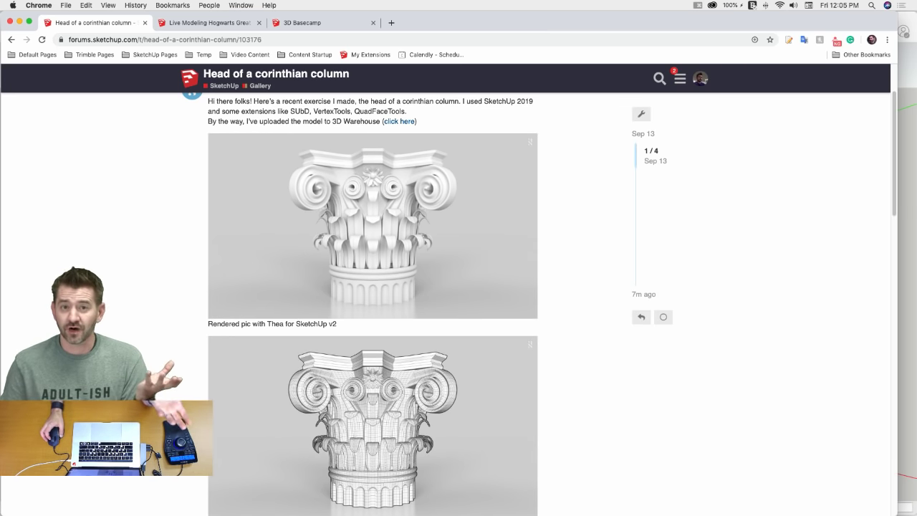
scroll(252, 373, down, 1)
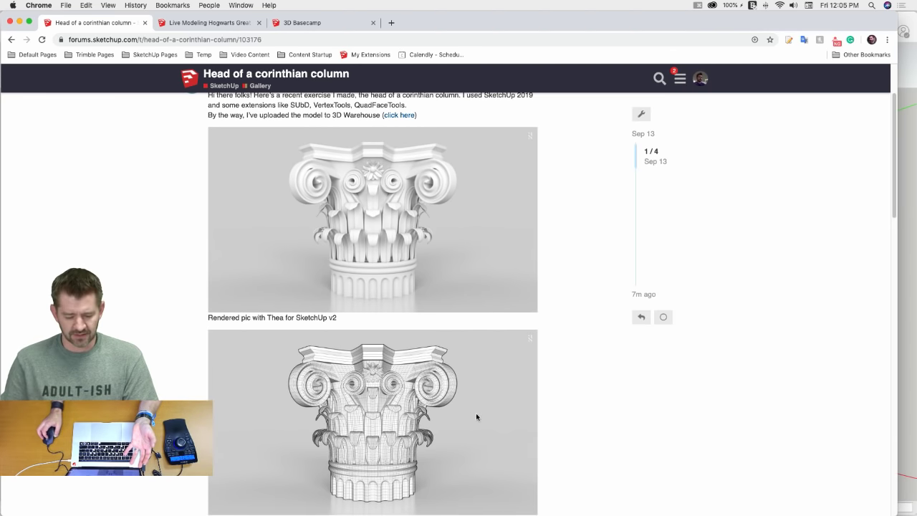
scroll(568, 308, down, 1)
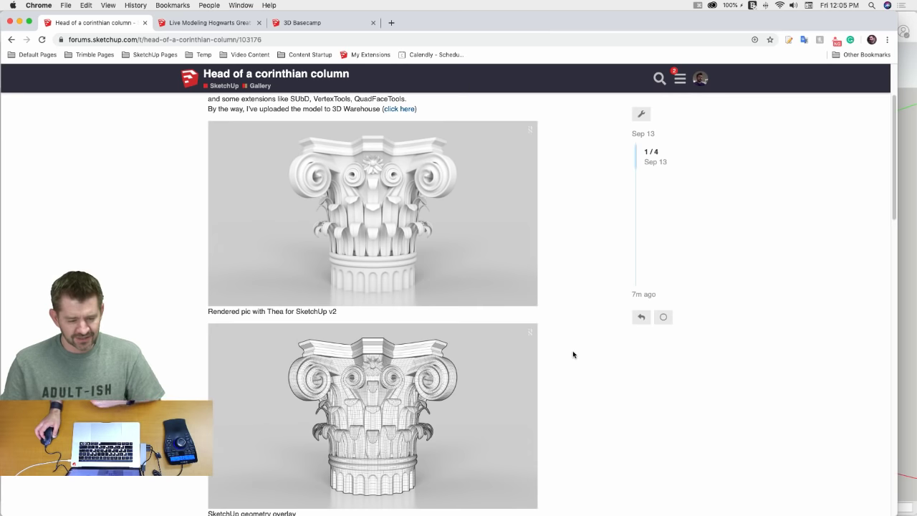
scroll(572, 354, down, 1)
scroll(573, 354, up, 4)
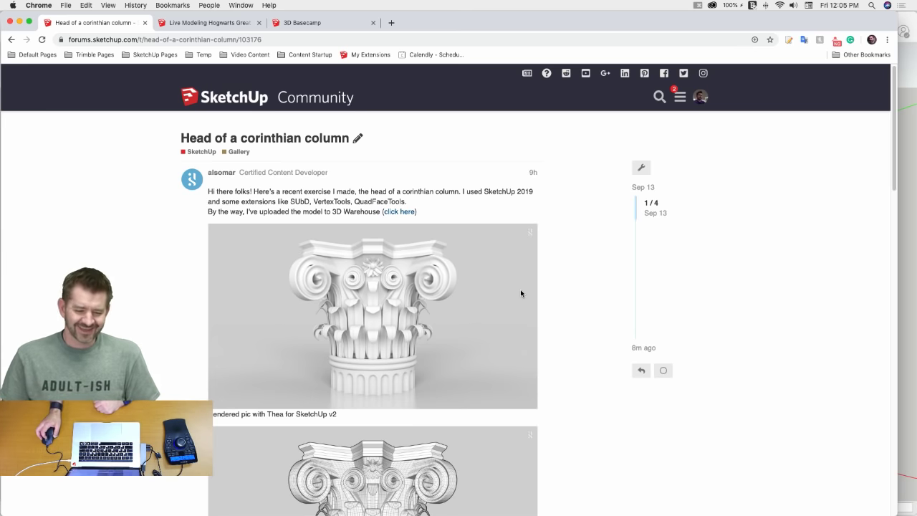
scroll(536, 289, down, 3)
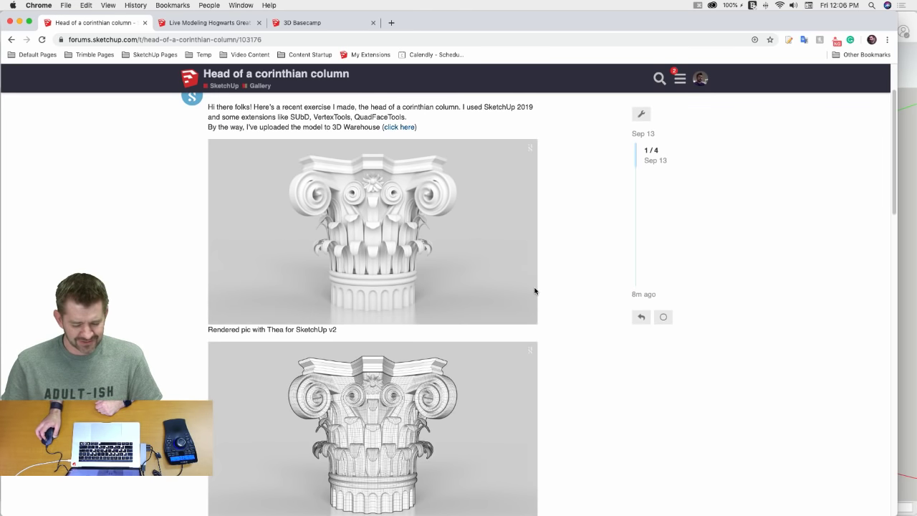
scroll(535, 290, down, 1)
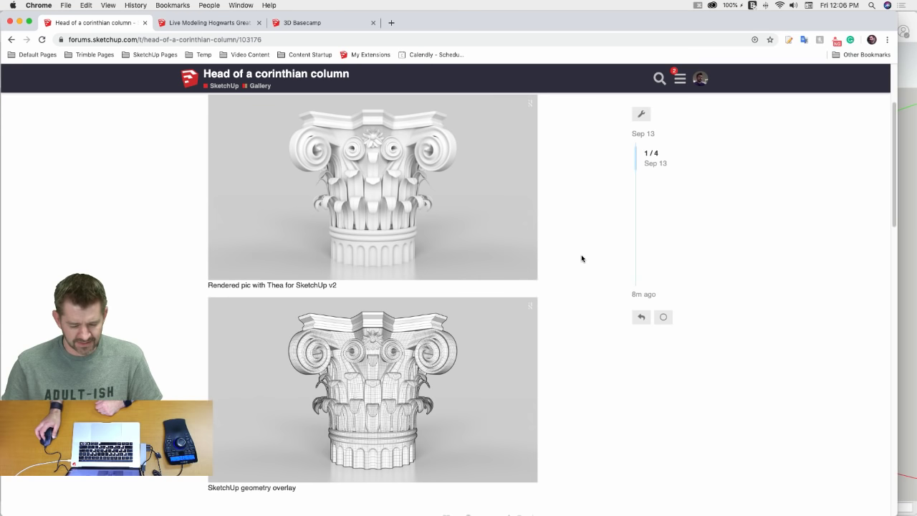
scroll(579, 259, up, 2)
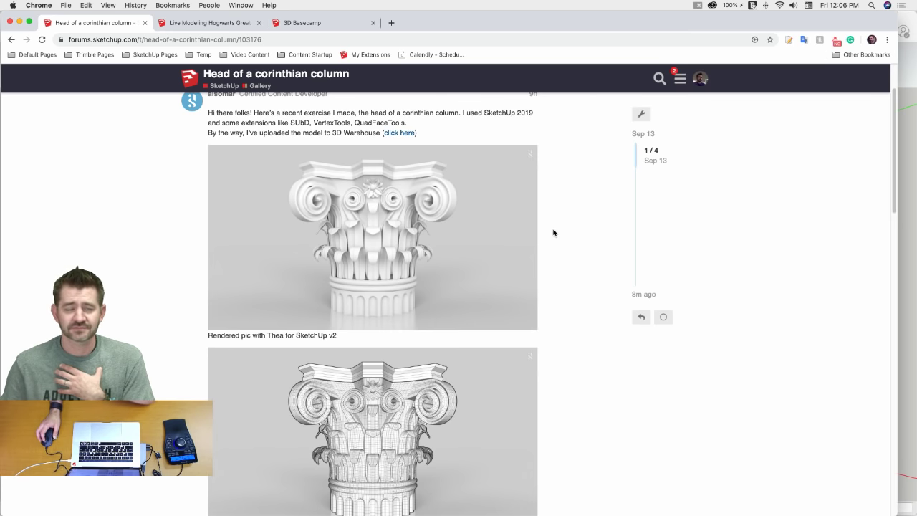
scroll(553, 232, down, 2)
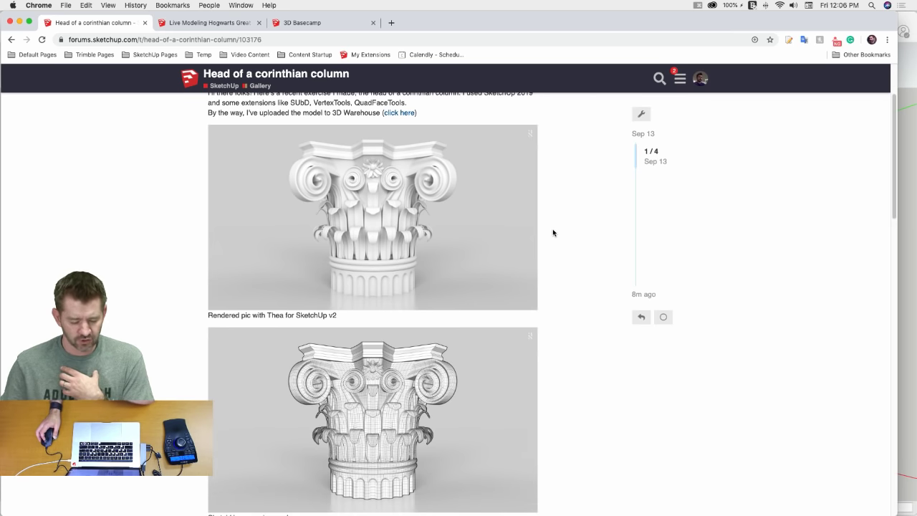
scroll(552, 232, down, 1)
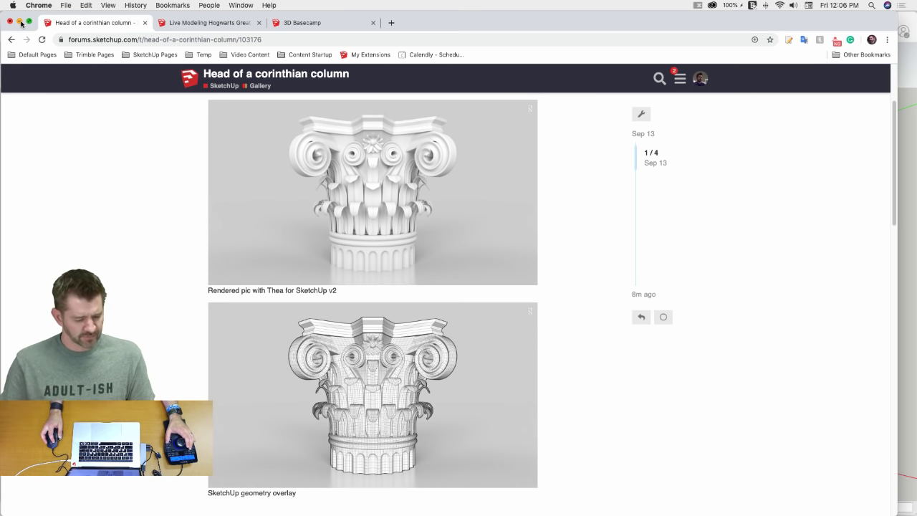
Step: Return the browser to the Live Modeling Hogwarts Great Hall topic and minimize the browser and SketchUp windows to reach the desktop
click(184, 23)
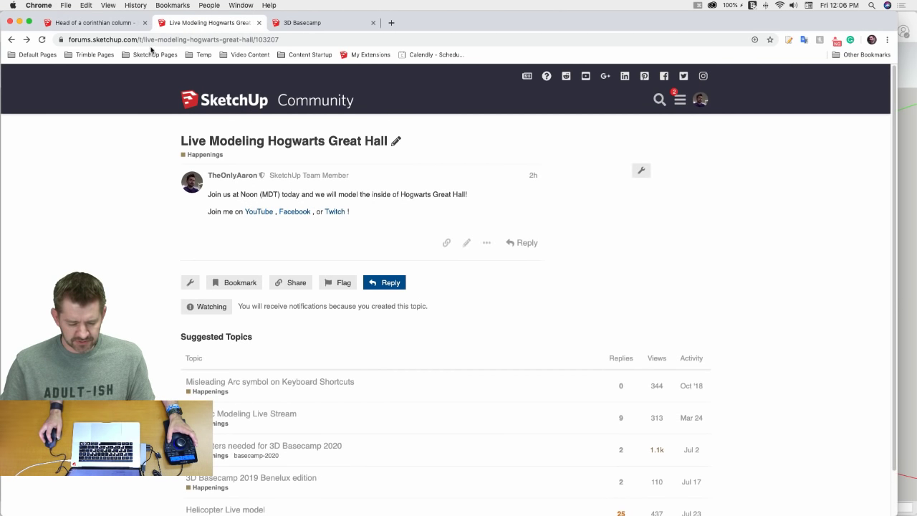
click(19, 22)
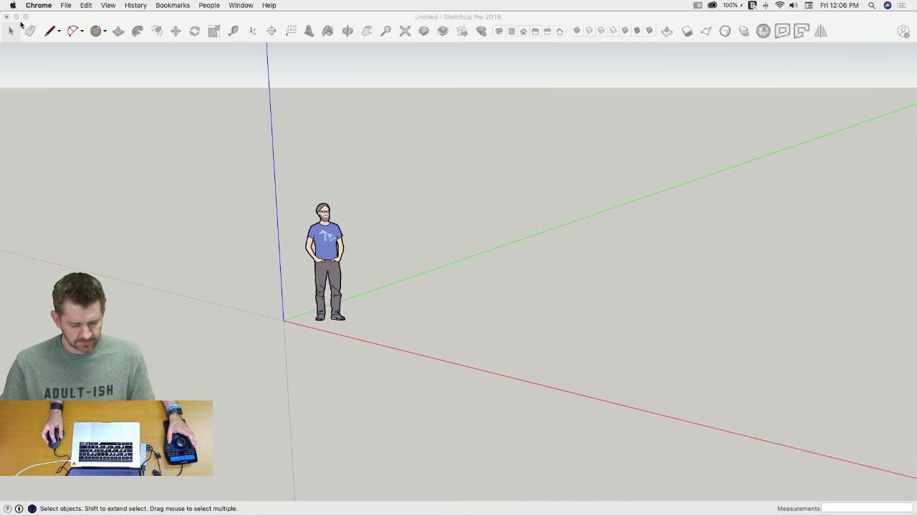
click(16, 16)
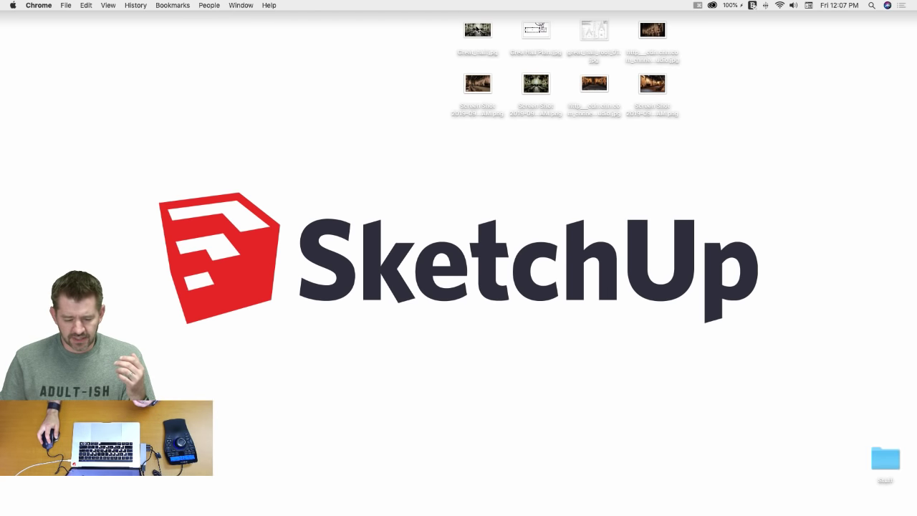
Step: View the reference photo Great_hall.jpg from the desktop, enlarged to fill the screen, and close it
double_click(477, 30)
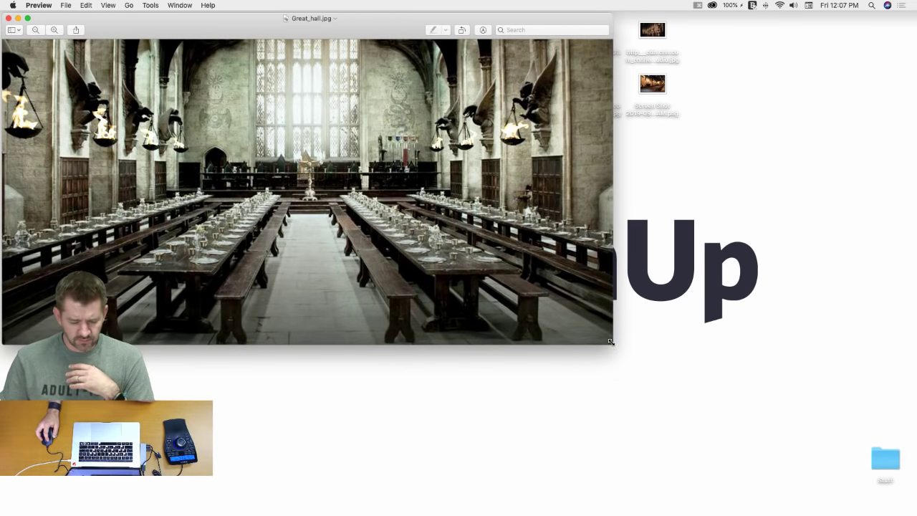
drag(610, 342, 724, 470)
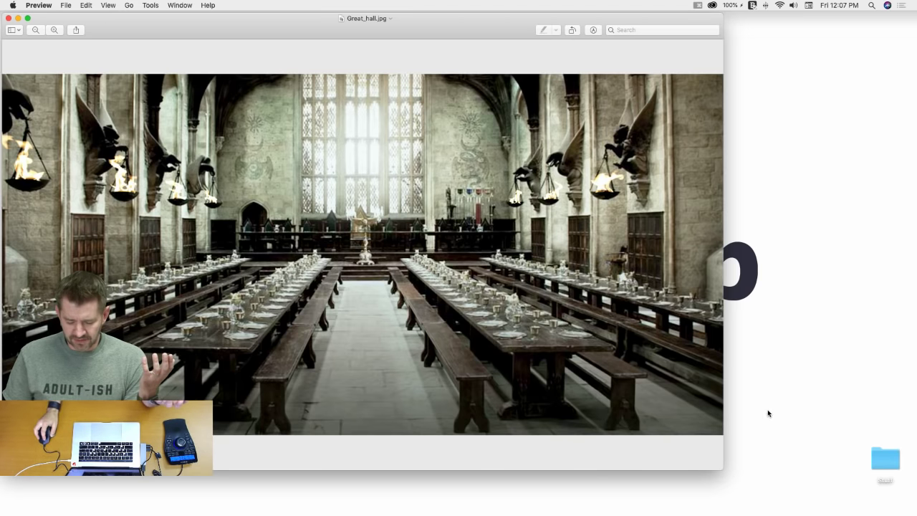
drag(723, 449, 915, 504)
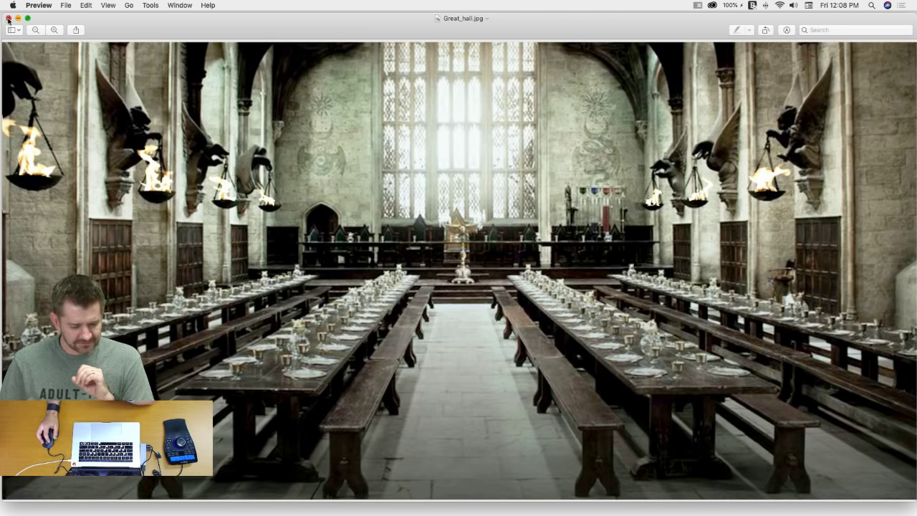
click(8, 19)
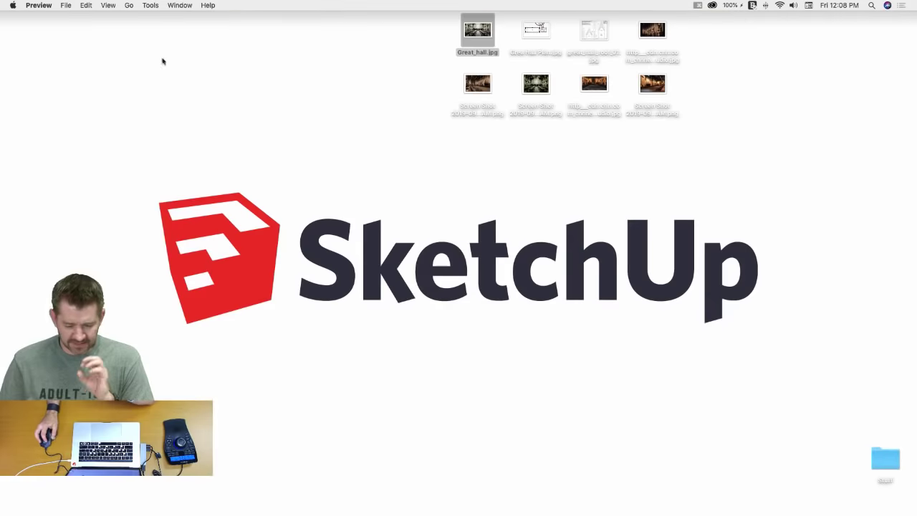
Step: Examine the floor plan Grea Hall Plan.jpg and the enlarged roof section drawing great_hall_roof_01.jpg, putting each away after viewing
double_click(542, 35)
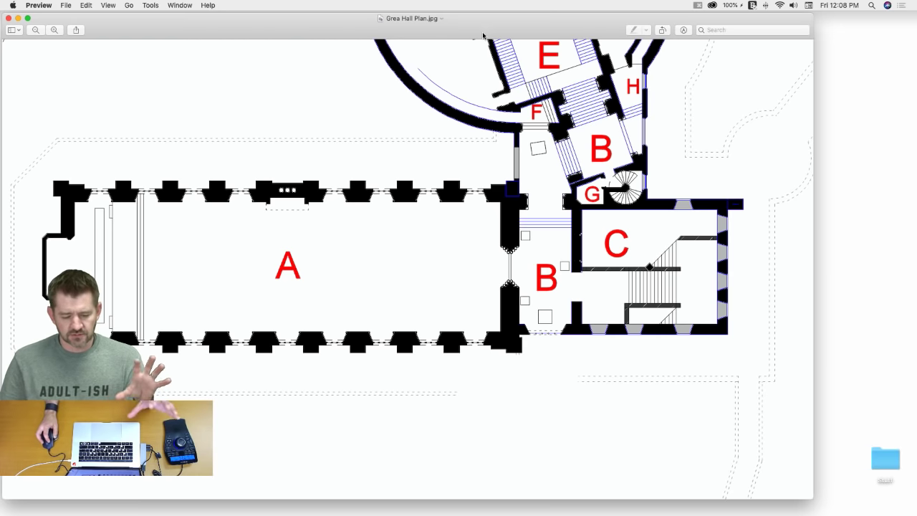
click(8, 18)
double_click(599, 29)
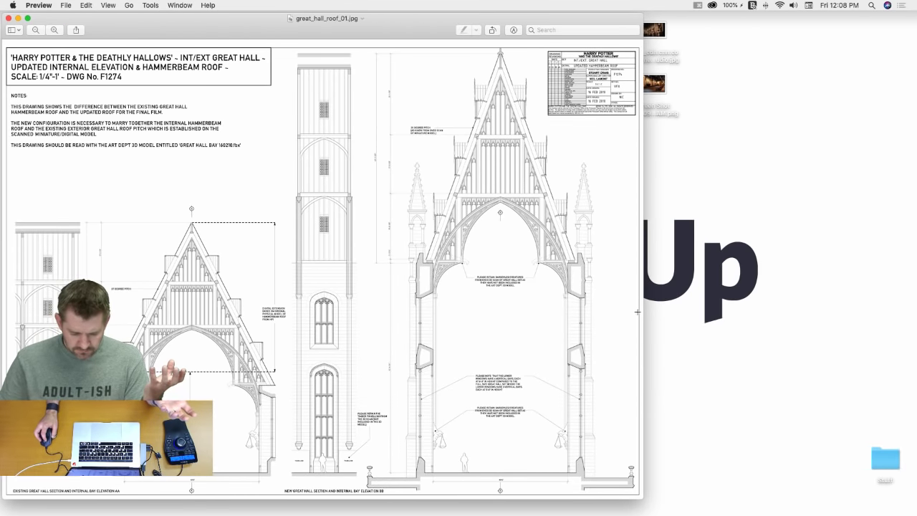
drag(642, 313, 829, 326)
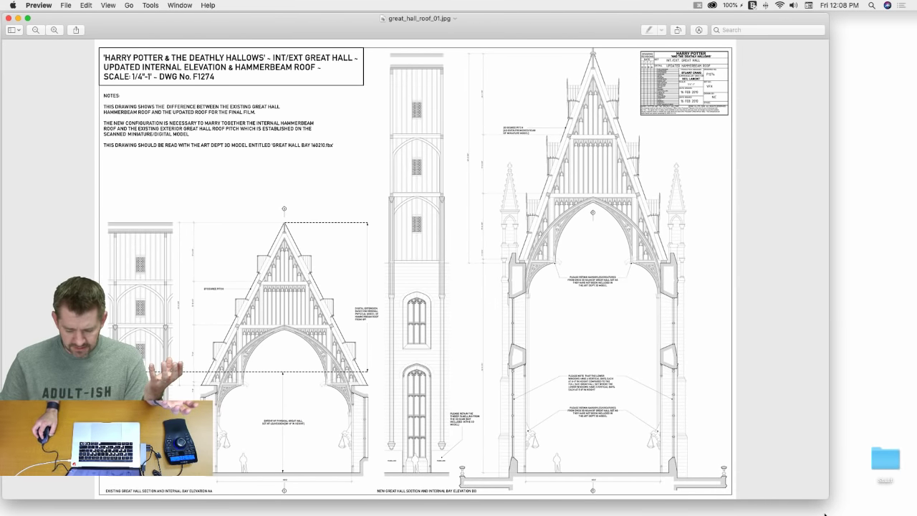
drag(827, 499, 911, 515)
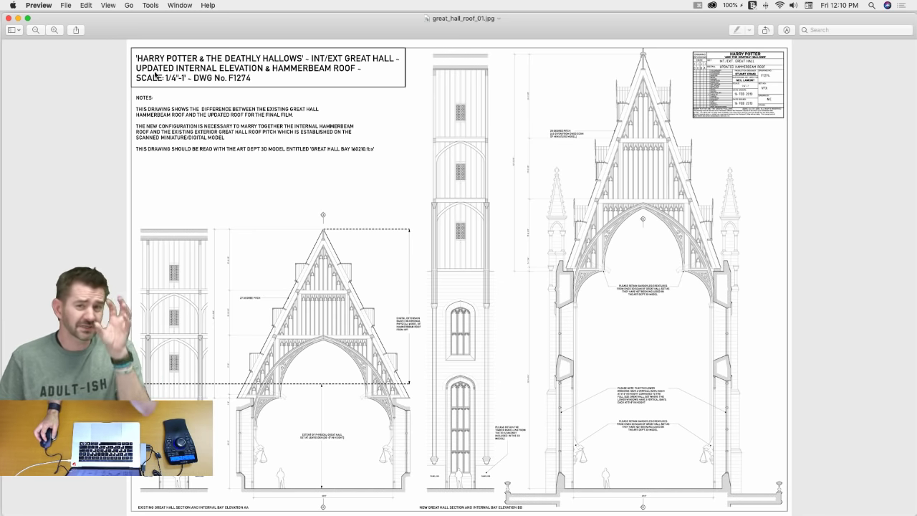
click(19, 18)
Step: View the first CNN studio photo of the hall's wall sculptures in an enlarged window clear of the webcam area, and close it
click(651, 31)
double_click(651, 31)
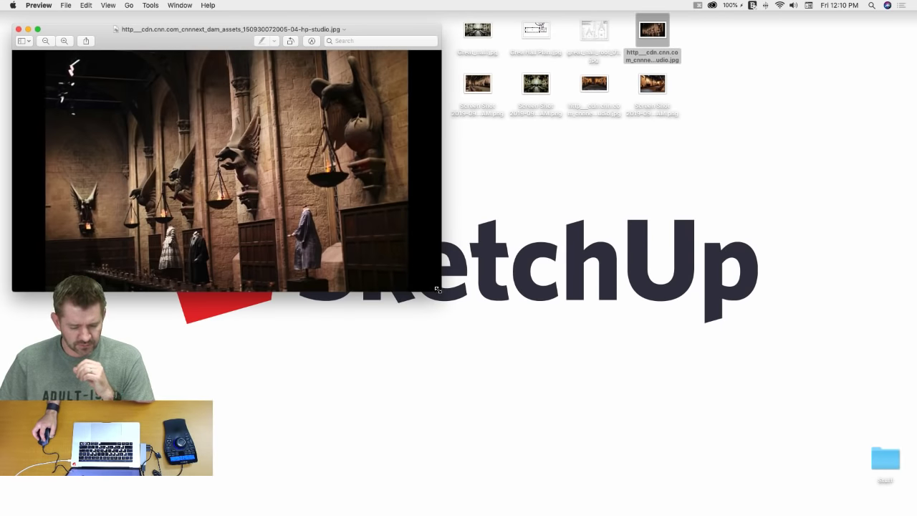
drag(434, 288, 603, 481)
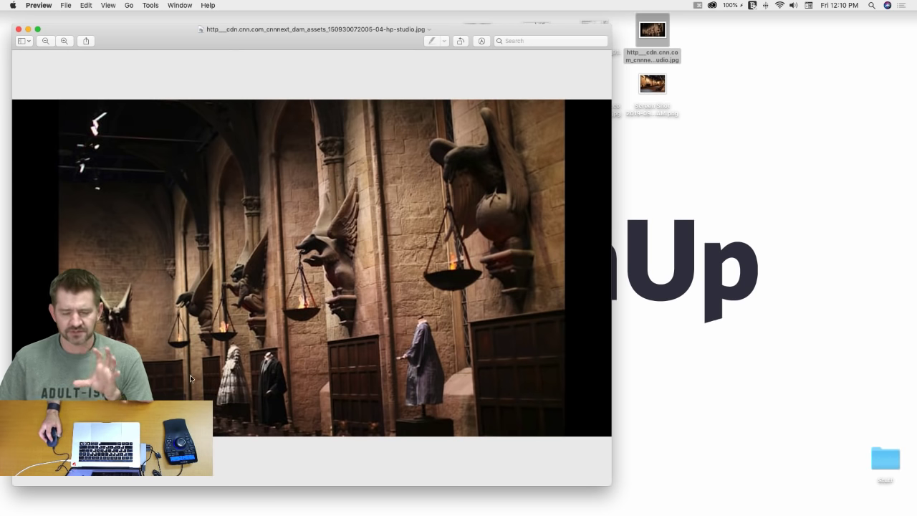
drag(277, 25, 455, 29)
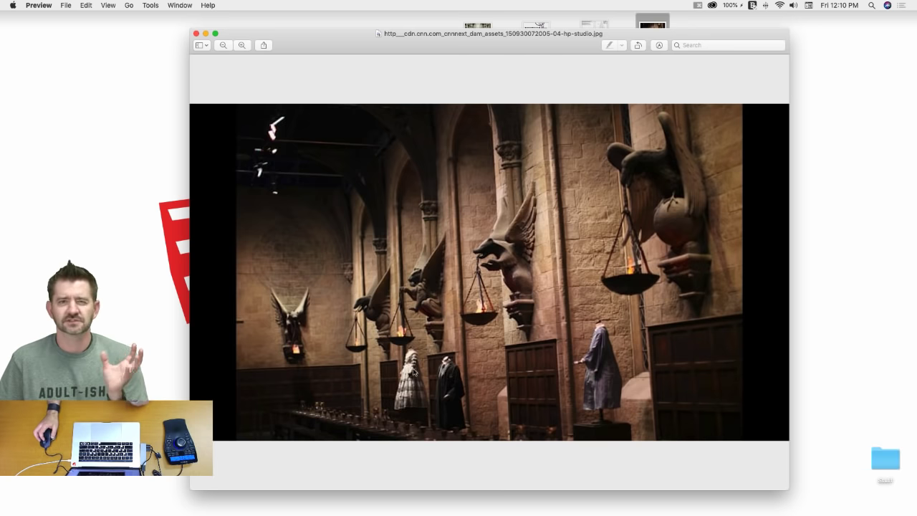
click(195, 34)
Step: Open the reference image Screen Shot 2019-09-13 at 10.28.59 AM.png and enlarge its window to nearly fill the screen
click(480, 85)
double_click(482, 84)
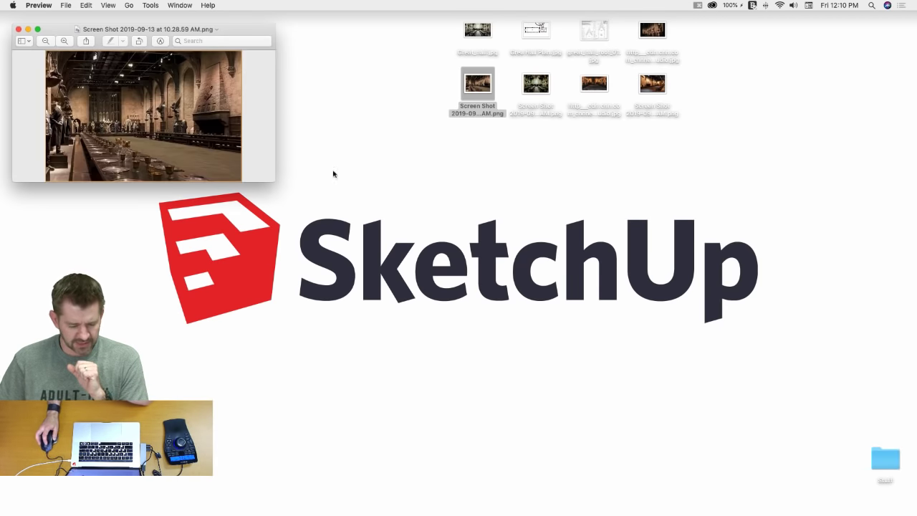
drag(277, 188, 384, 222)
drag(519, 287, 909, 510)
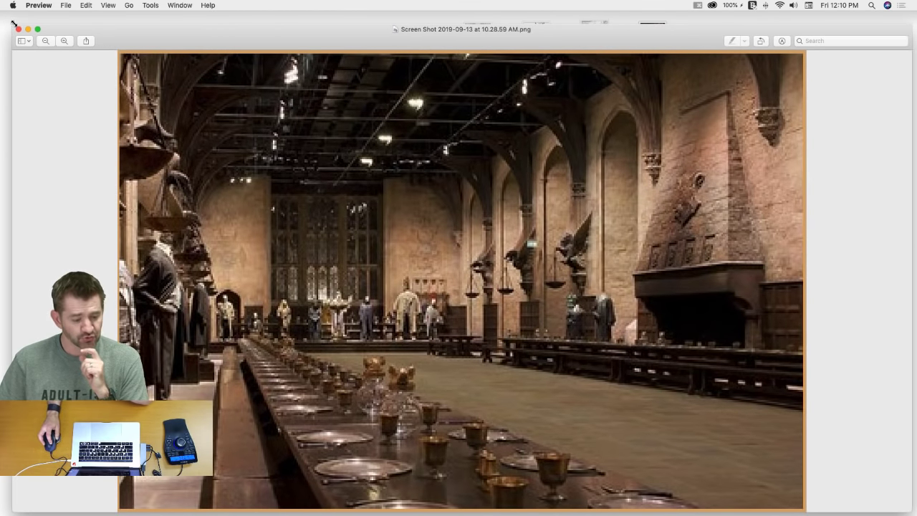
Step: Put away the open 10.28.59 AM image, then view Screen Shot 2019-09-13 at 10.29.06 AM.png enlarged to nearly full screen and close it
drag(12, 23, 136, 15)
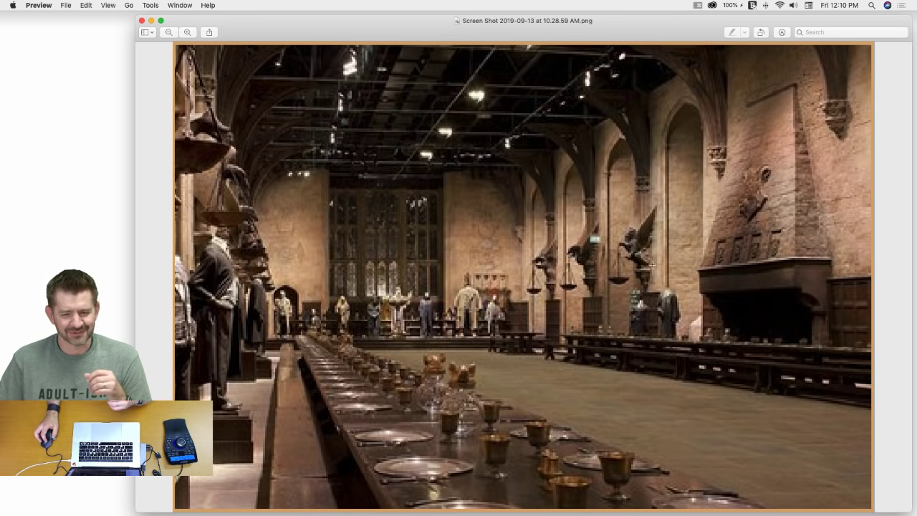
click(141, 21)
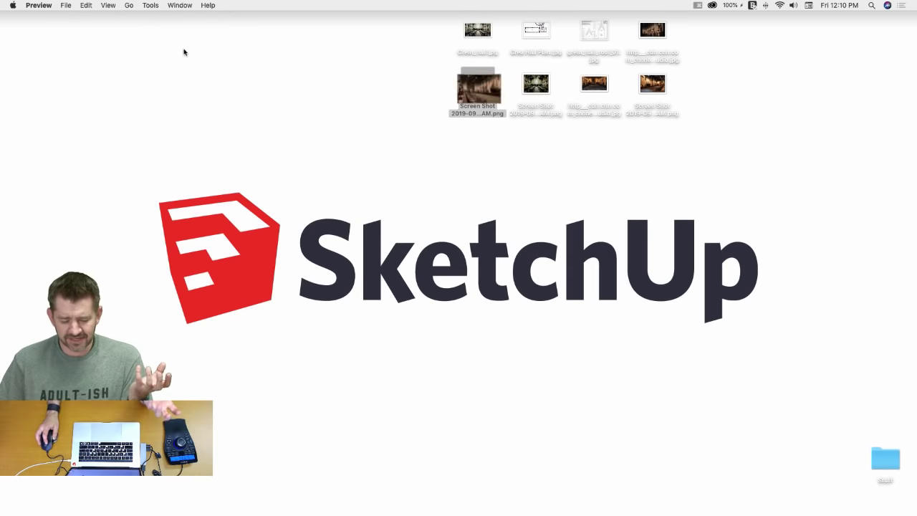
double_click(536, 84)
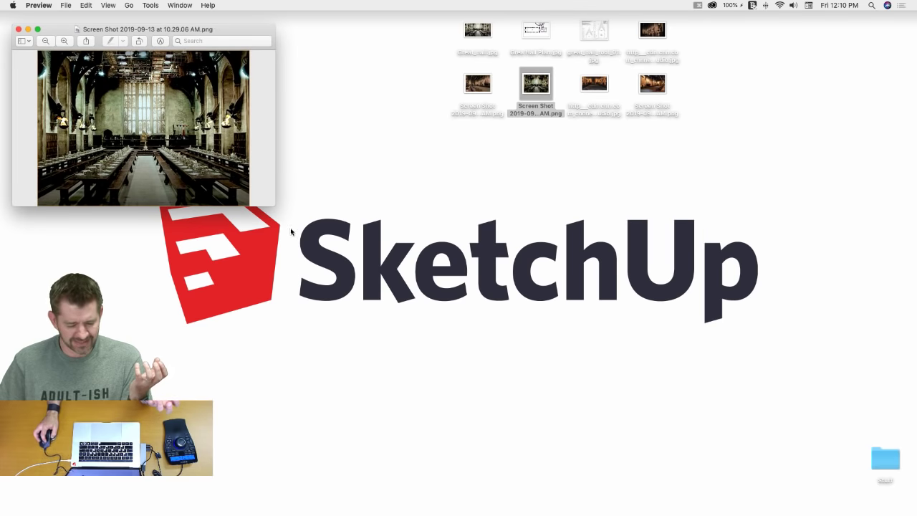
drag(278, 213, 915, 495)
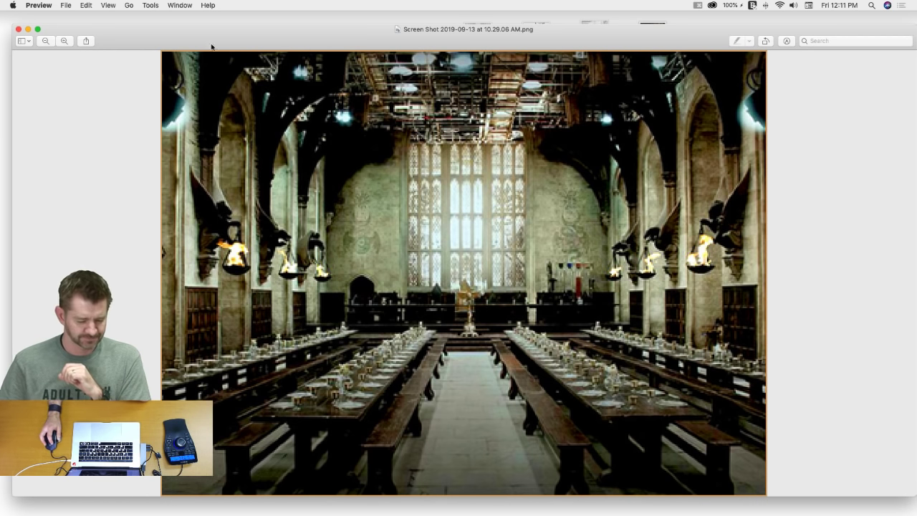
click(18, 30)
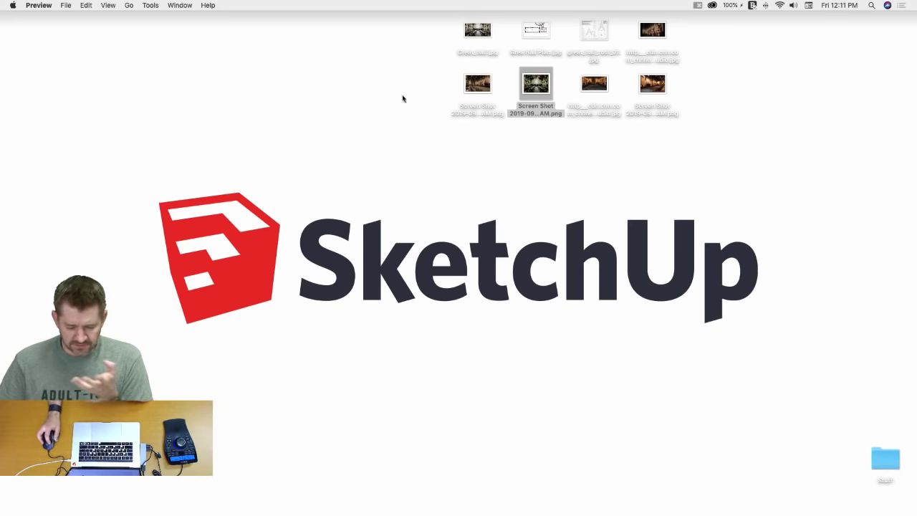
Step: View the CNN 02-hp-studio photo and Screen Shot 2019-09-13 at 10.30.36 AM.png in enlarged windows, closing each after viewing
double_click(569, 118)
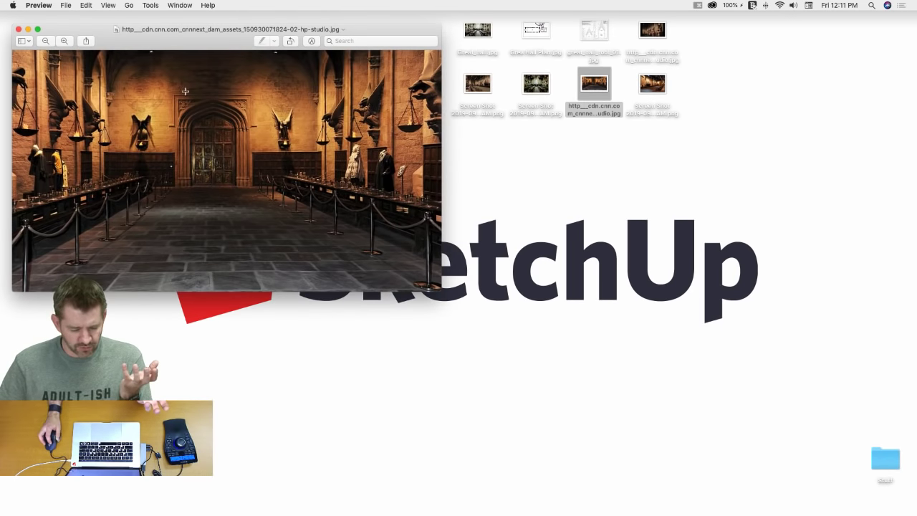
drag(442, 292, 868, 475)
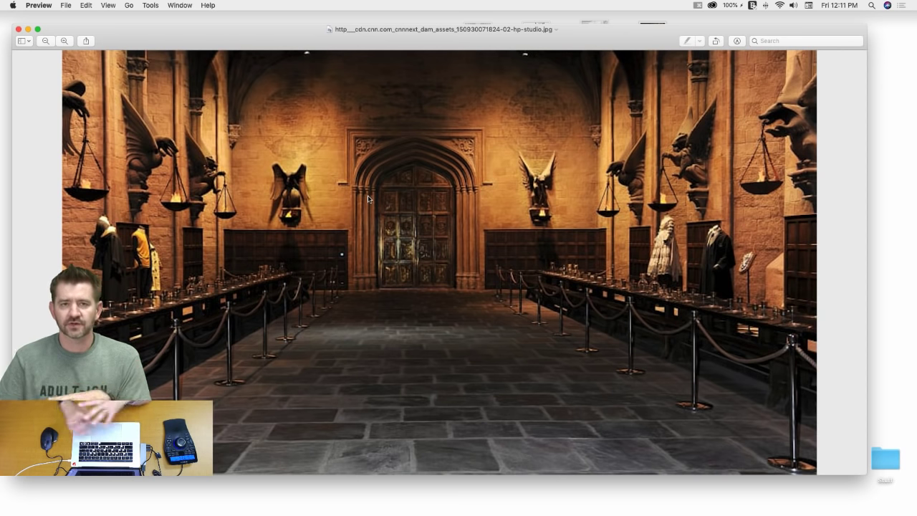
click(19, 29)
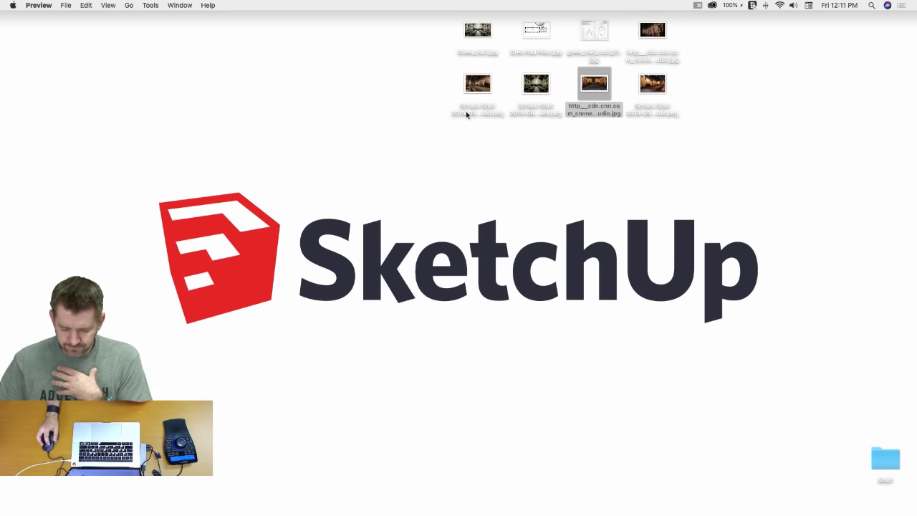
double_click(658, 84)
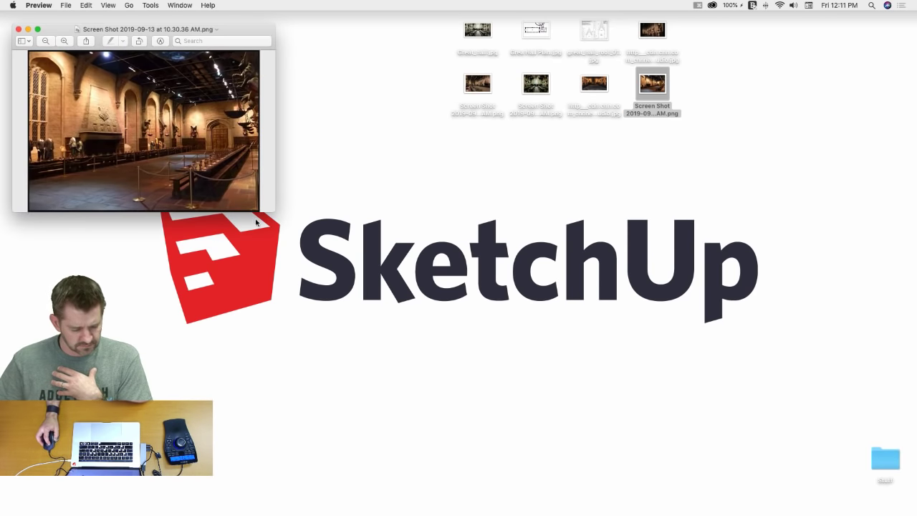
drag(275, 210, 899, 498)
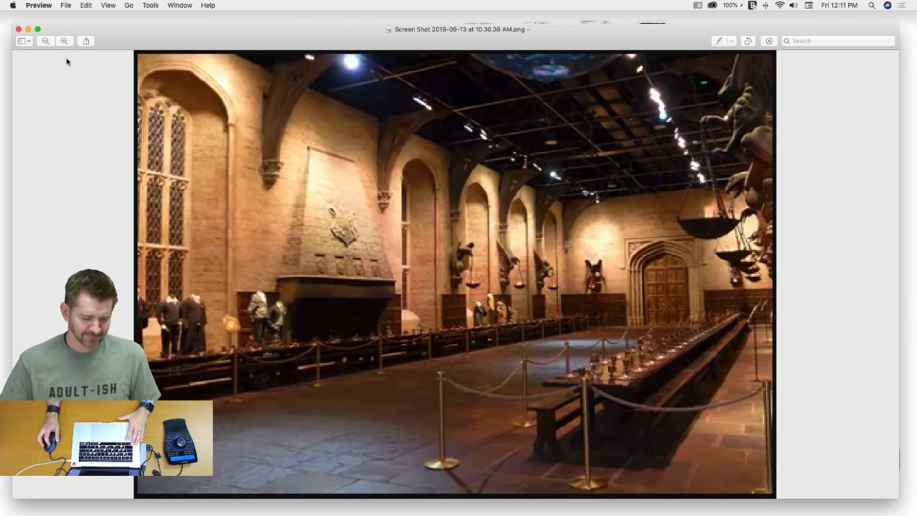
click(19, 30)
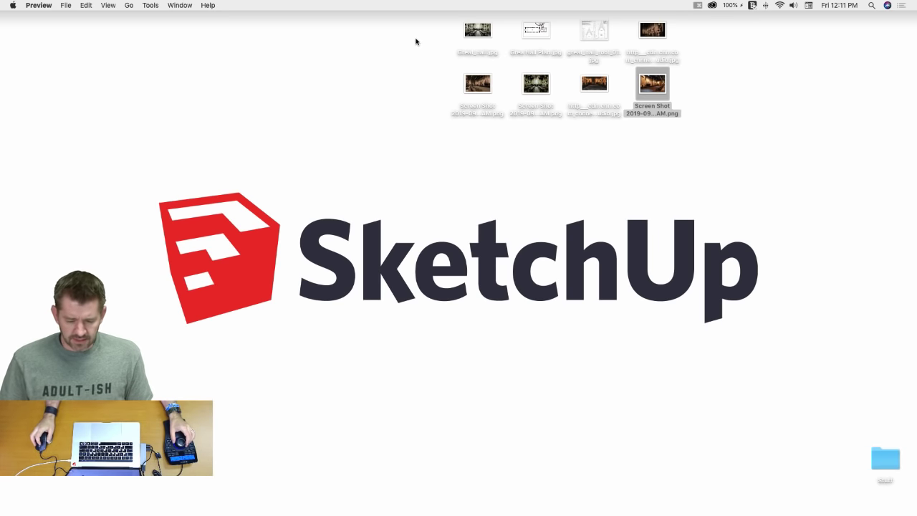
Step: Switch to SketchUp and import great_hall_roof_01.jpg from the Desktop as an image, placed flat from the origin at about 99' 8" wide
mouse_move(2, 19)
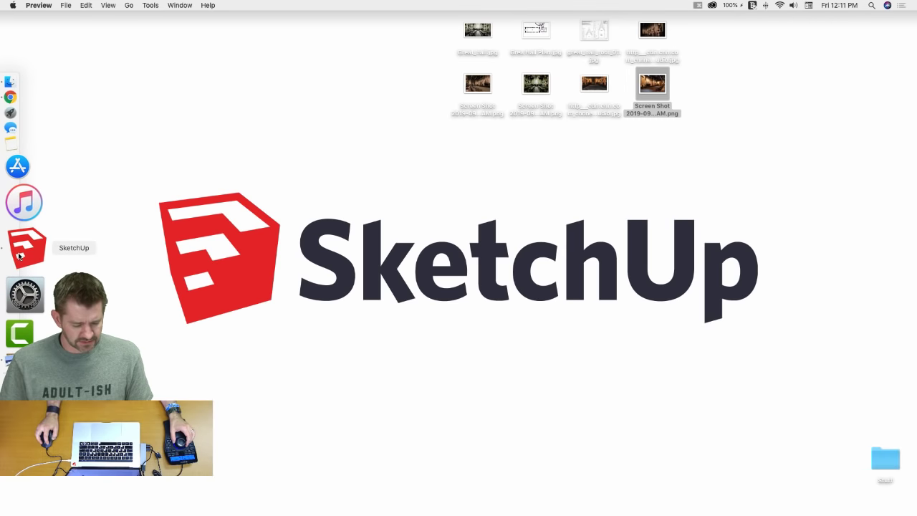
click(20, 250)
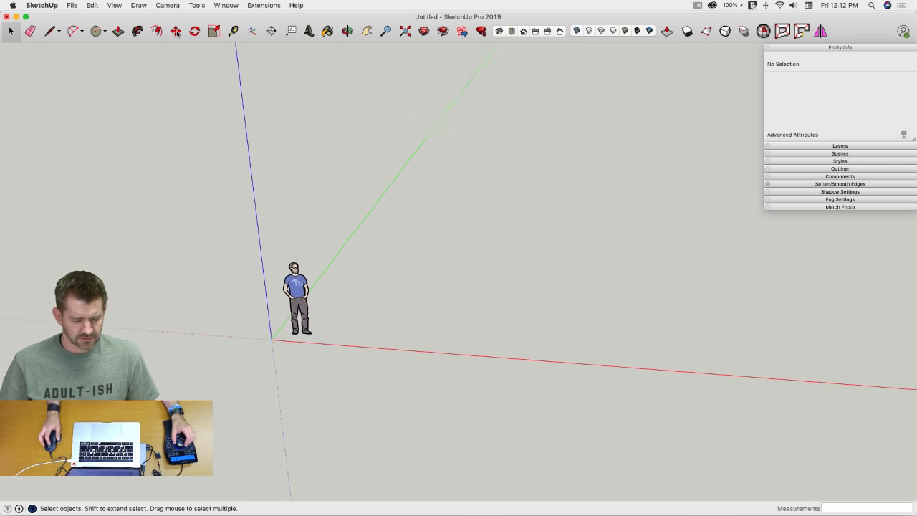
click(73, 5)
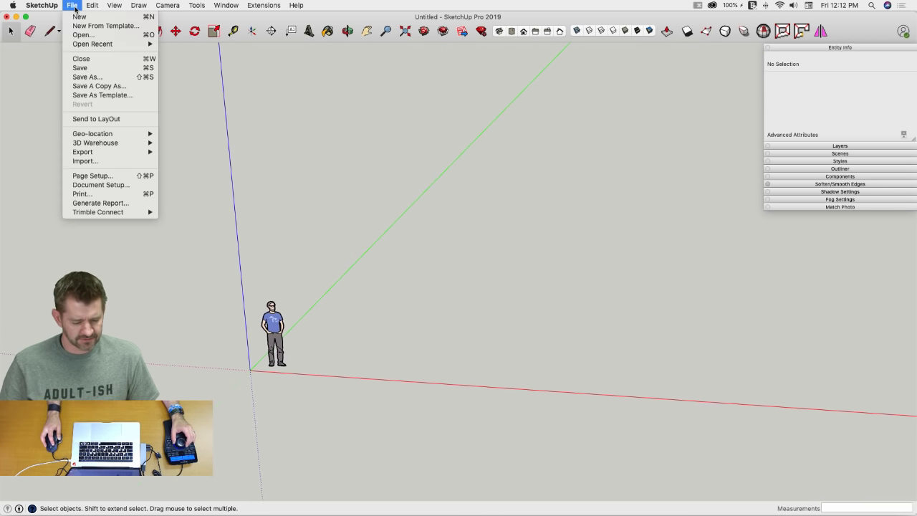
click(113, 165)
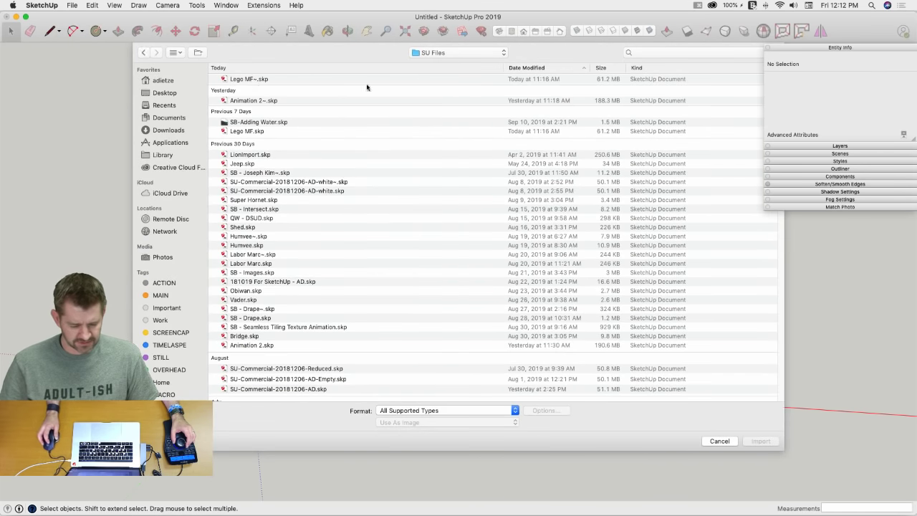
click(166, 92)
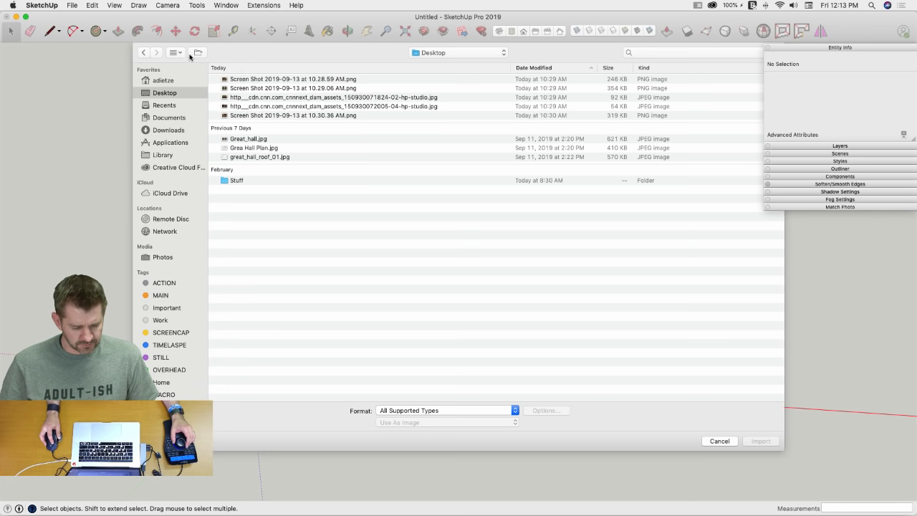
click(176, 53)
click(188, 88)
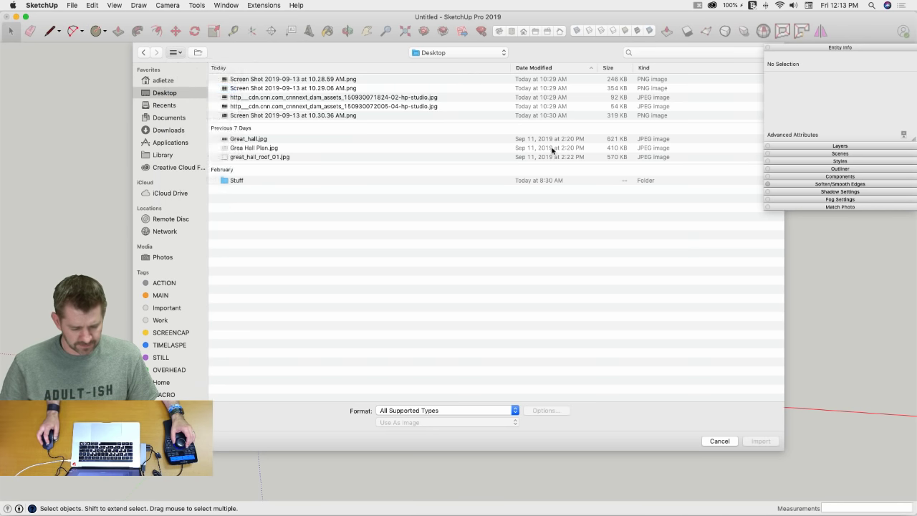
double_click(290, 179)
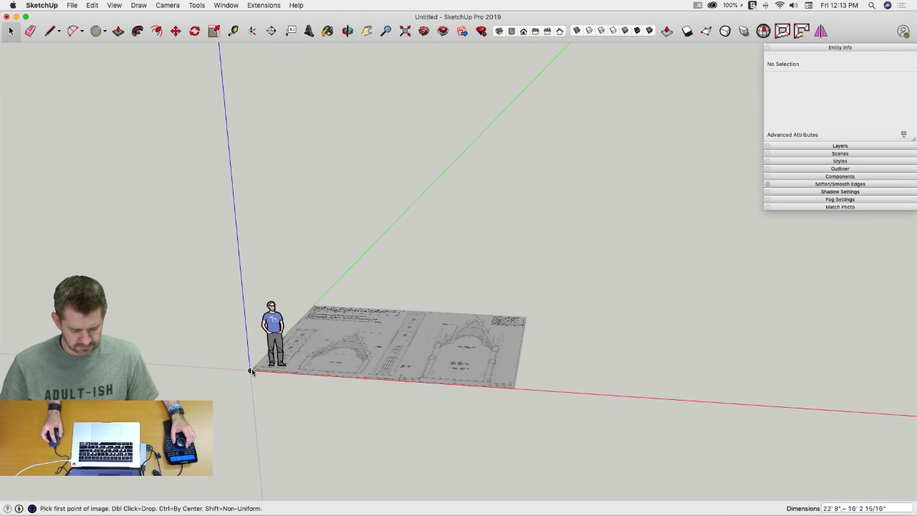
click(251, 371)
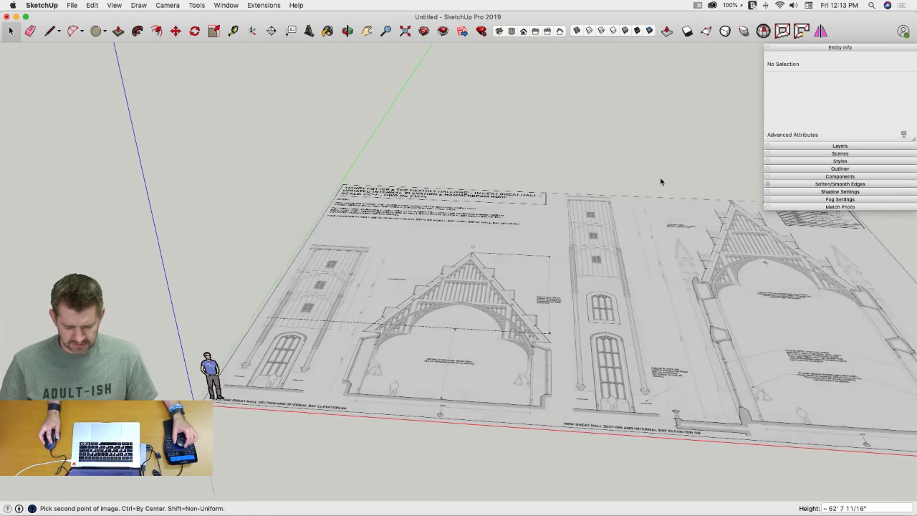
click(663, 173)
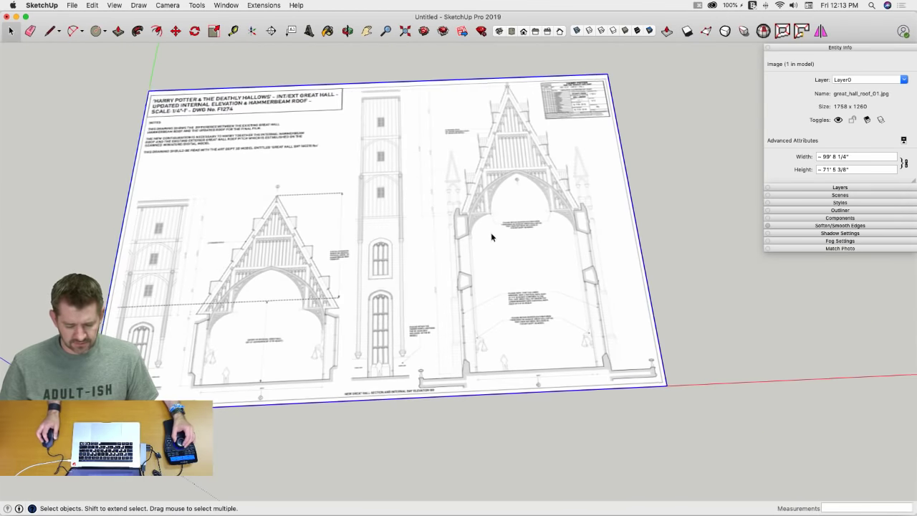
Step: Check the multisample anti-aliasing and maximum texture size options in the OpenGL preferences, and close the preferences
click(39, 5)
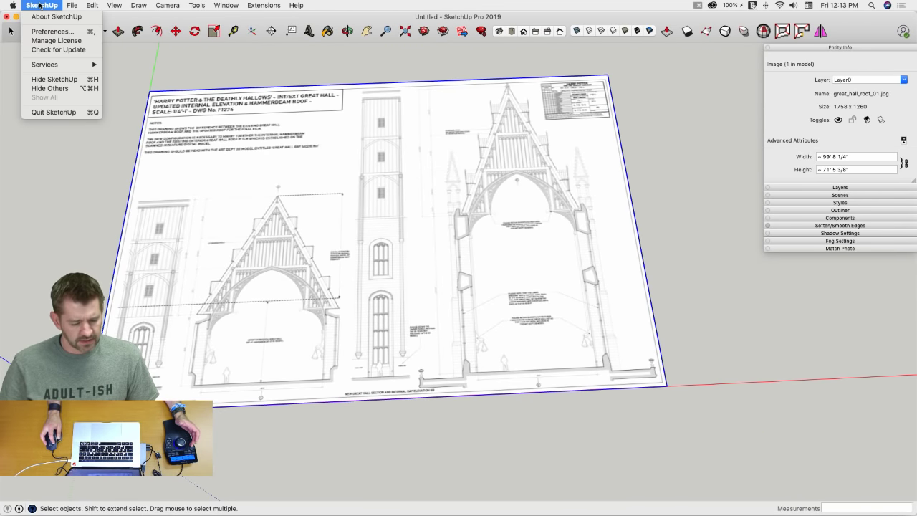
mouse_move(70, 5)
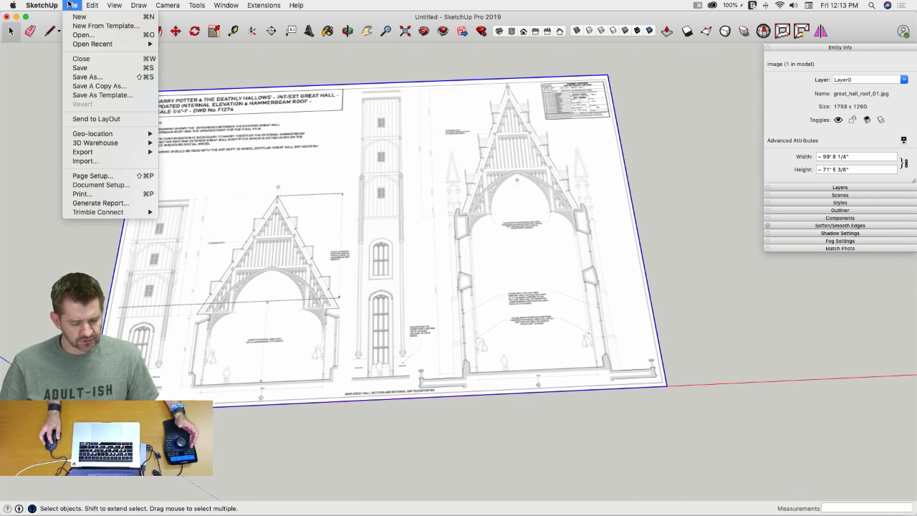
click(58, 33)
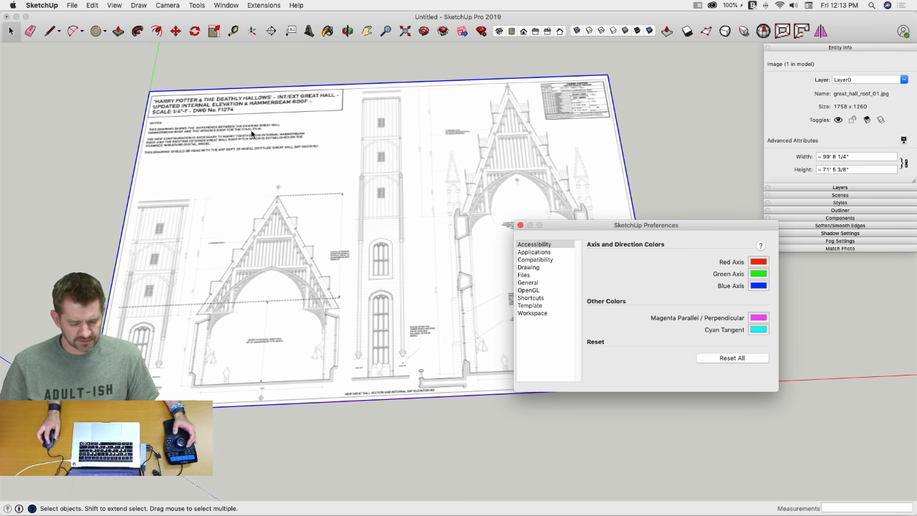
click(533, 295)
click(538, 290)
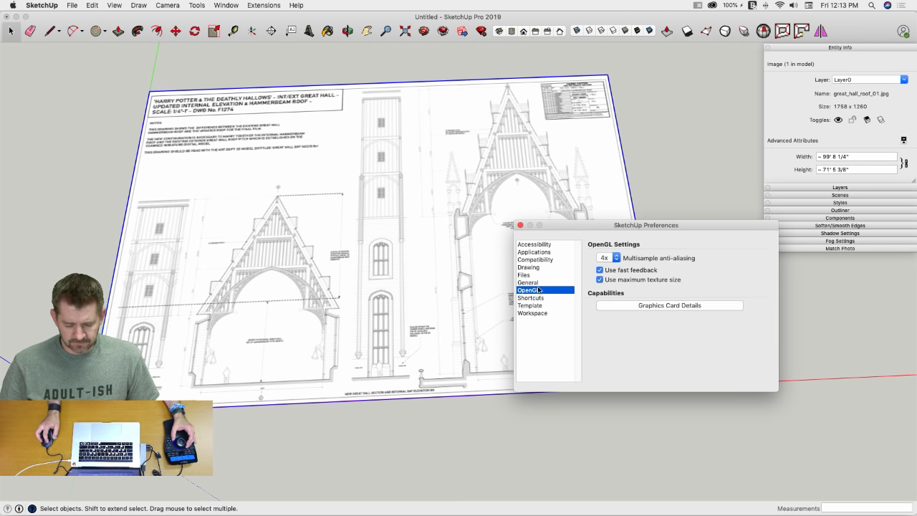
drag(551, 231, 412, 187)
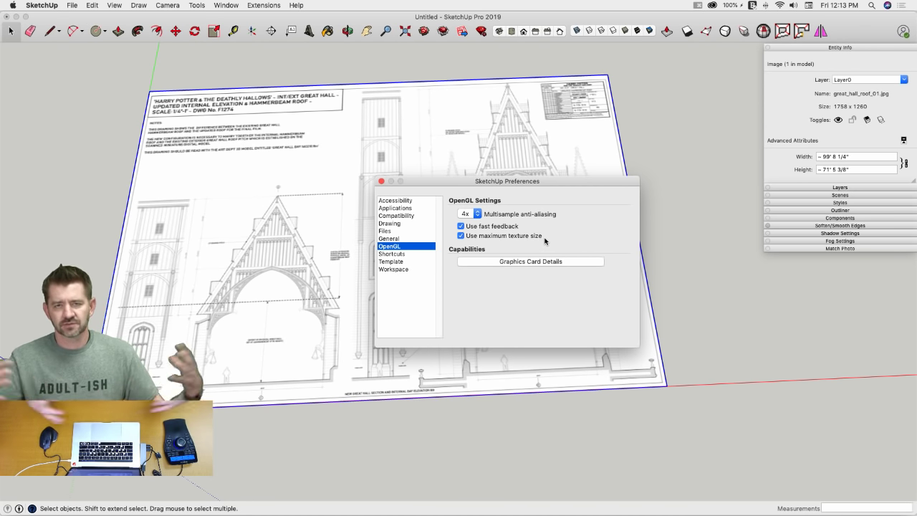
click(382, 183)
Step: Examine the floor width dimension beneath the new Great Hall section on the imported drawing at close range
scroll(549, 381, up, 15)
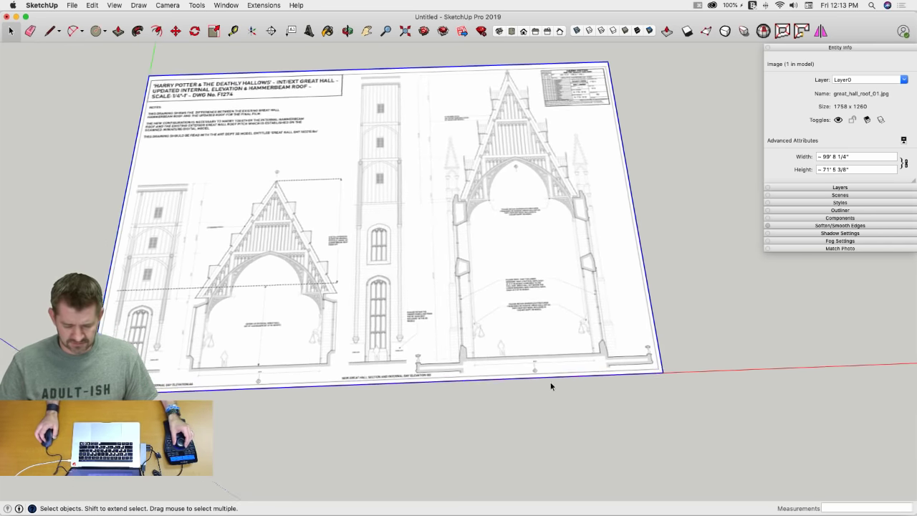
scroll(476, 329, up, 2)
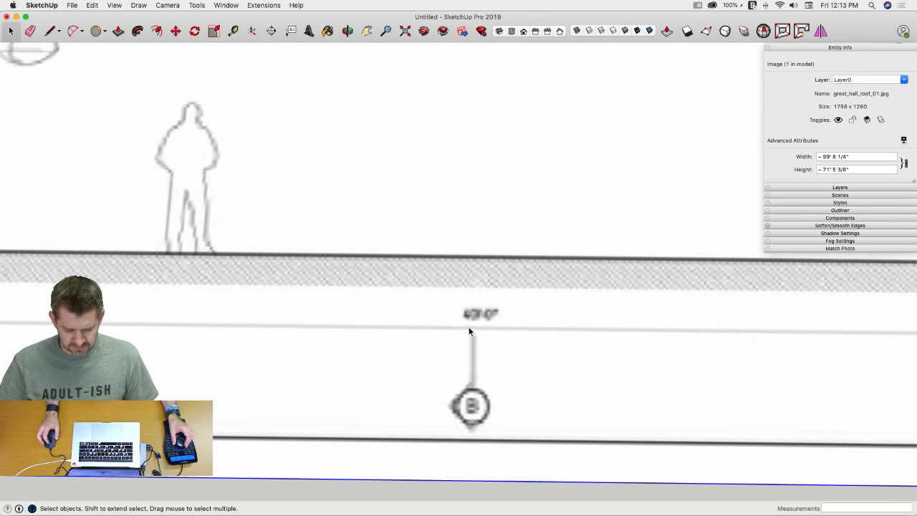
scroll(467, 326, up, 10)
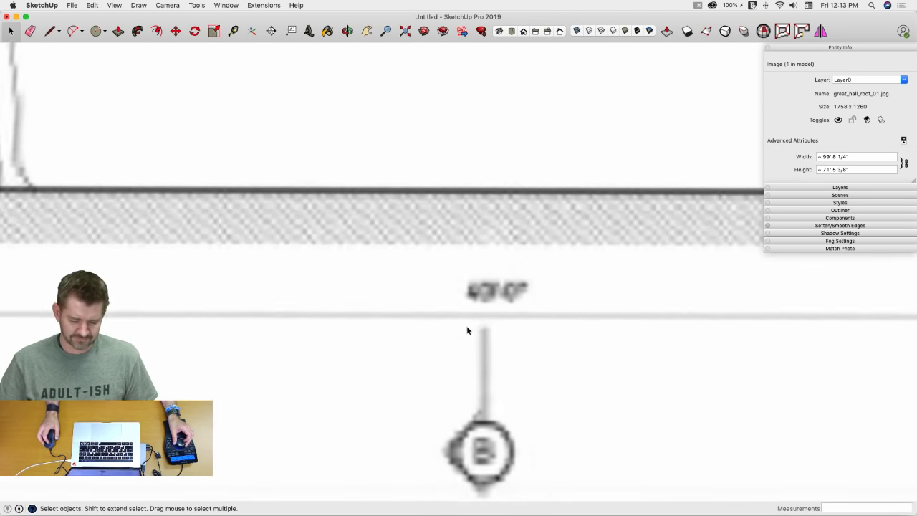
scroll(467, 330, up, 3)
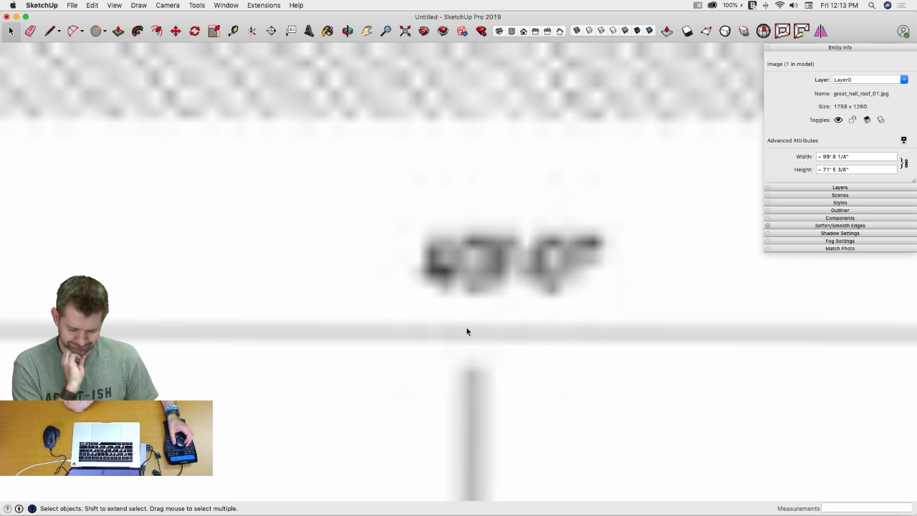
scroll(466, 330, down, 8)
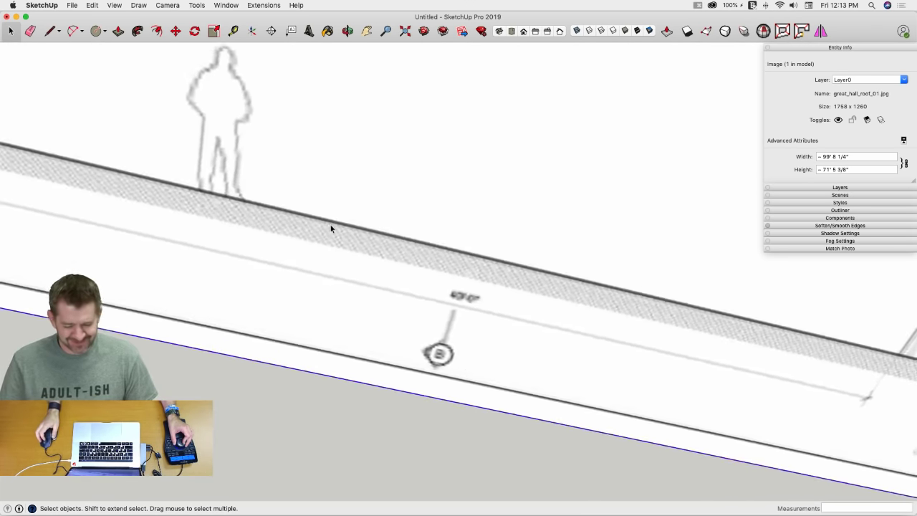
Step: Put the SketchUp window away, open great_hall_roof_01.jpg in Preview, and read the enlarged floor width dimension under section BB
click(17, 18)
double_click(594, 30)
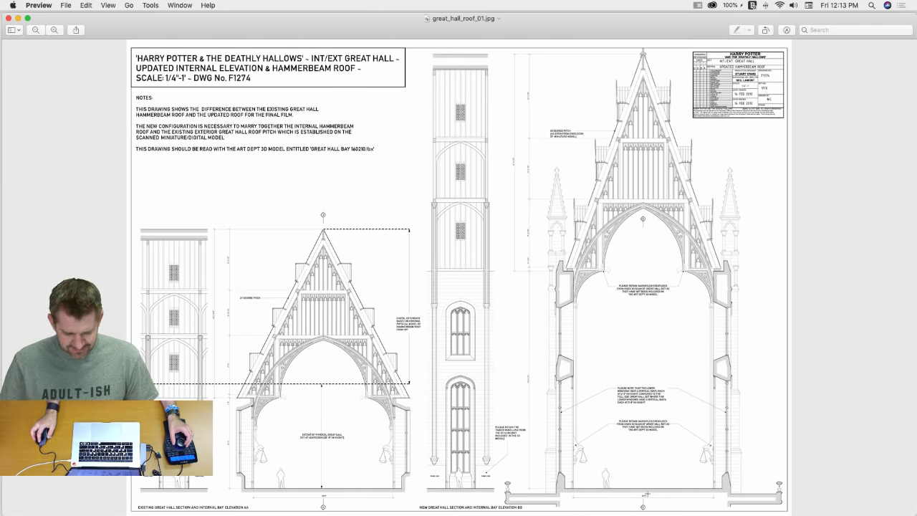
click(56, 32)
click(57, 32)
click(57, 31)
click(56, 32)
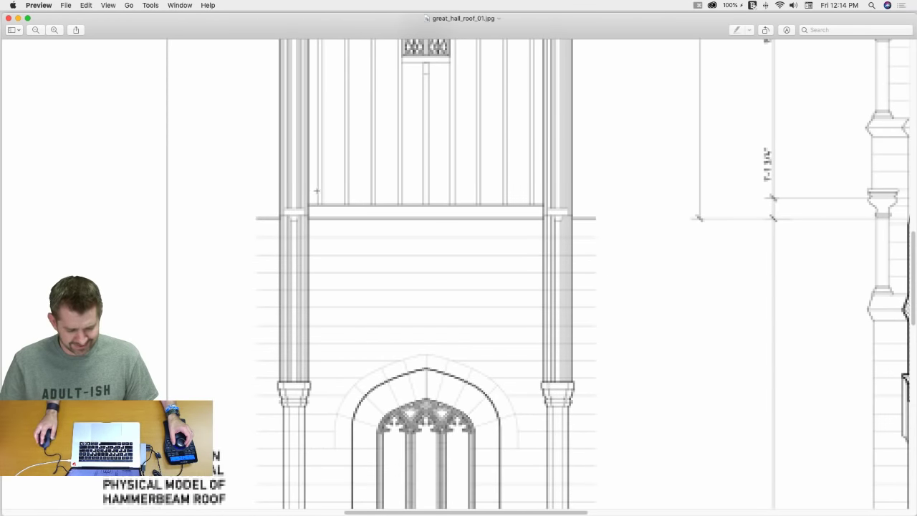
scroll(317, 190, down, 15)
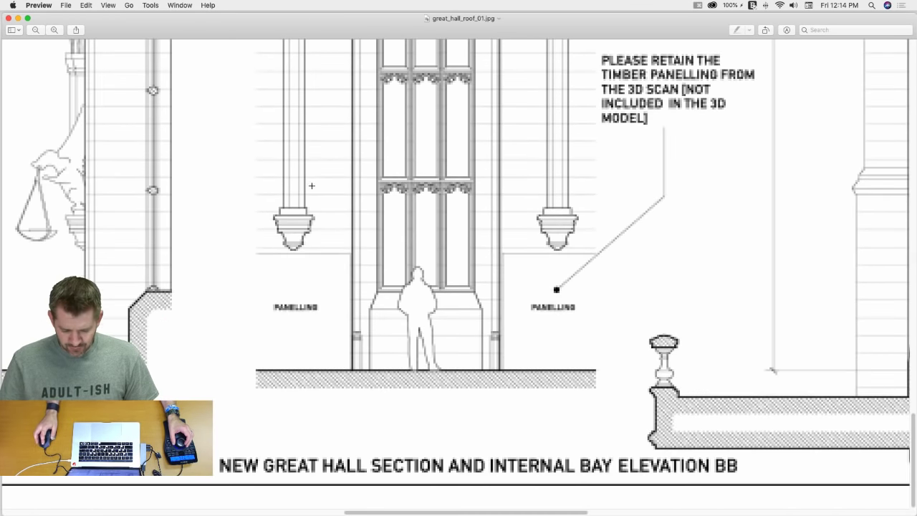
scroll(310, 171, right, 15)
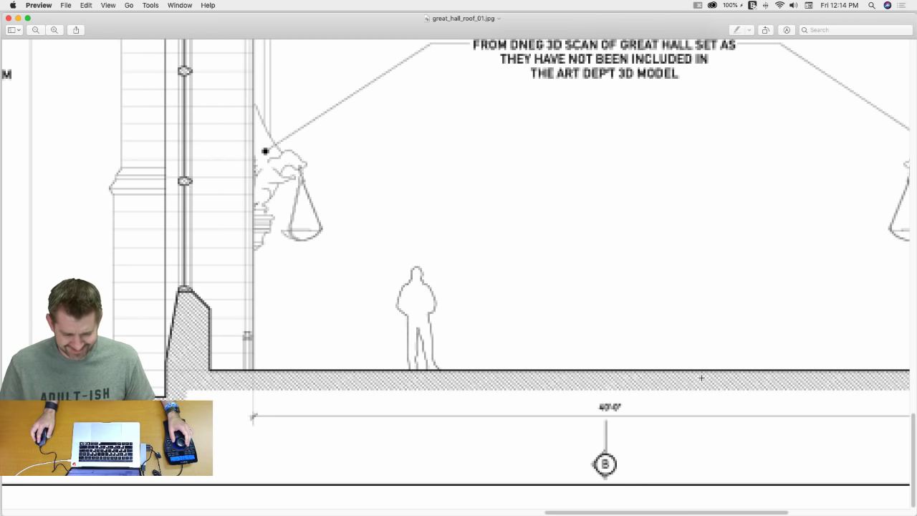
scroll(545, 322, up, 1)
scroll(689, 388, down, 1)
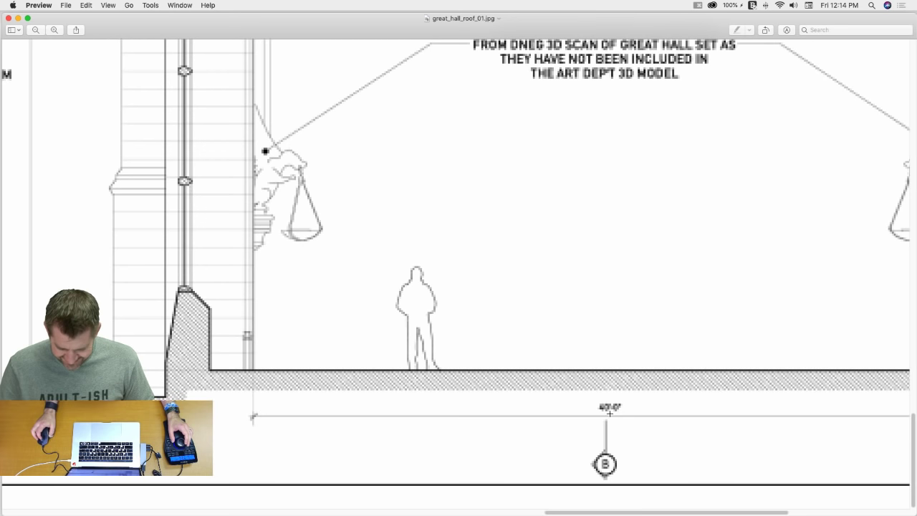
Step: Enlarge the floor width dimension beneath section BB further and examine its blurred digits at close range
click(55, 31)
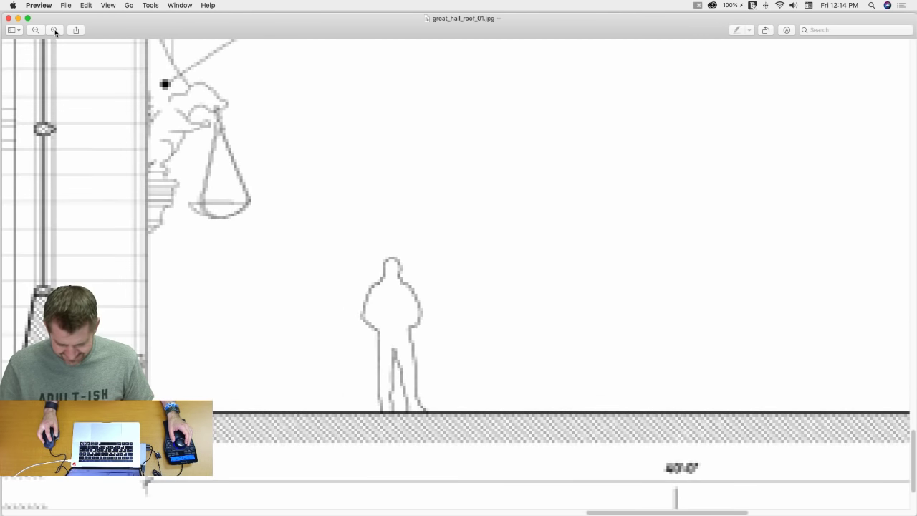
click(55, 31)
scroll(531, 244, down, 5)
scroll(751, 295, right, 5)
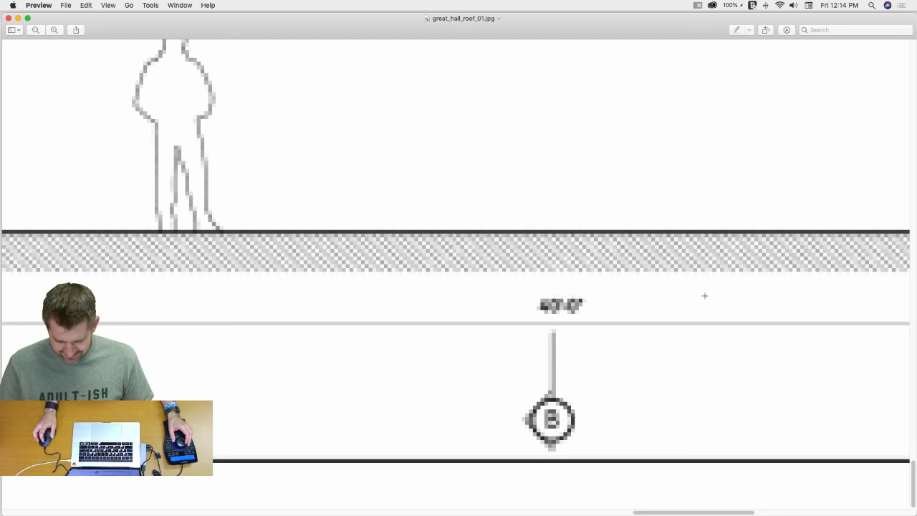
scroll(705, 296, up, 1)
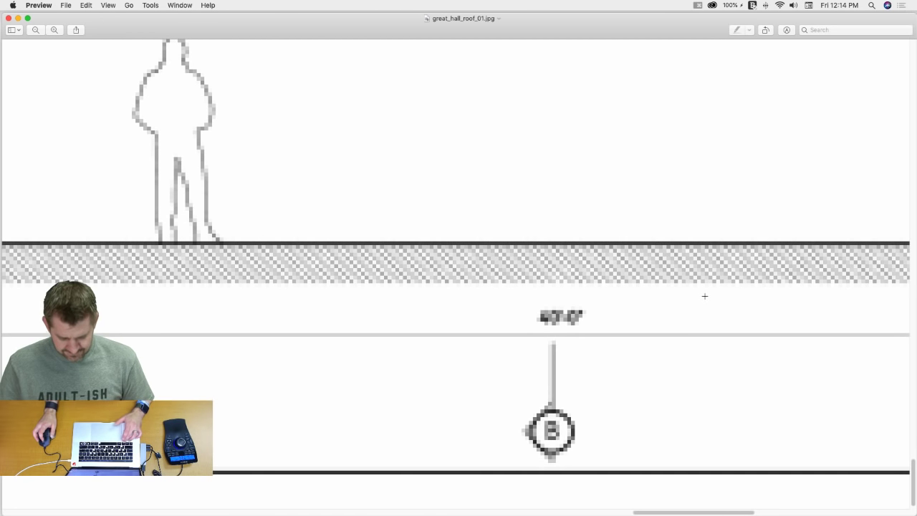
scroll(705, 296, down, 1)
scroll(704, 295, up, 1)
scroll(704, 295, down, 1)
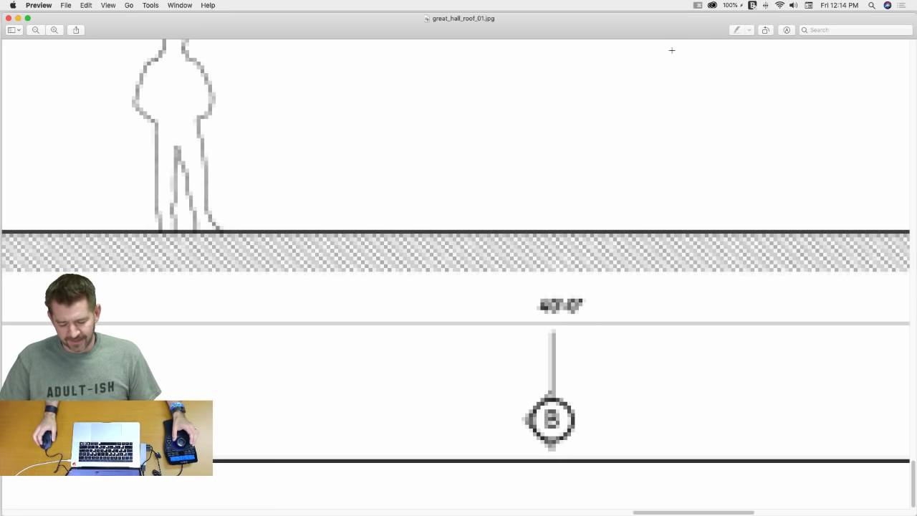
scroll(536, 273, up, 3)
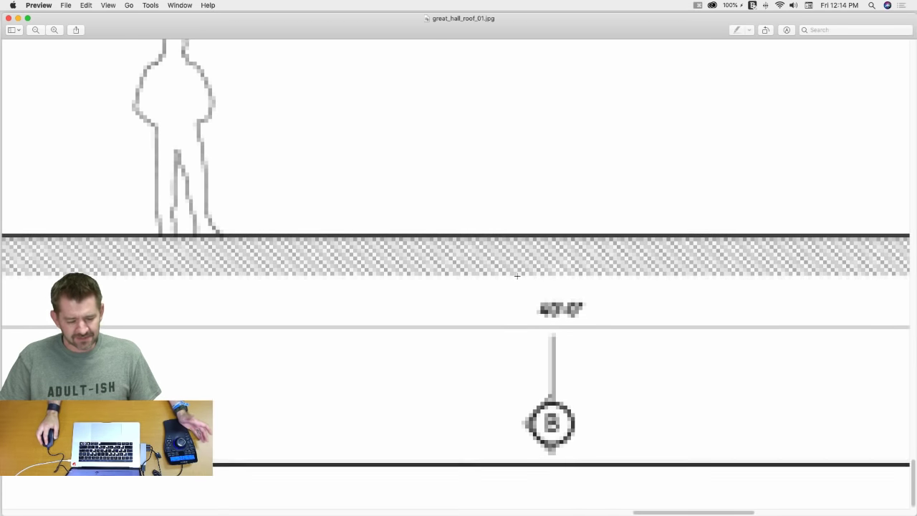
scroll(515, 276, up, 2)
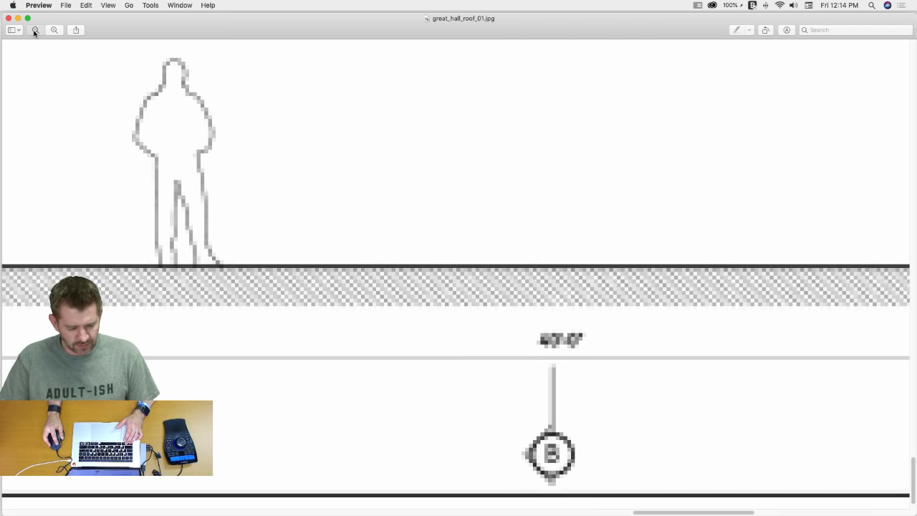
Step: Examine the whole of section BB from the floor up to the roof trusses, including its height dimensions
click(34, 31)
click(35, 31)
click(34, 30)
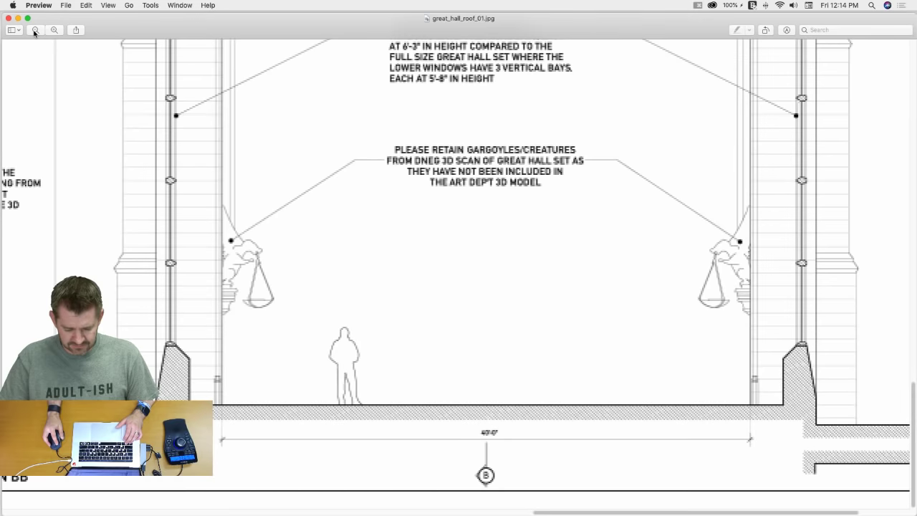
click(34, 31)
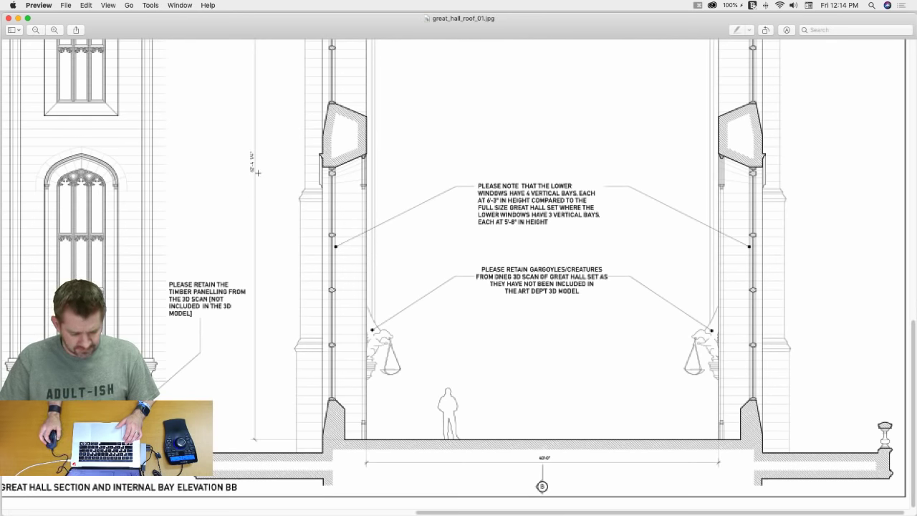
scroll(383, 193, up, 5)
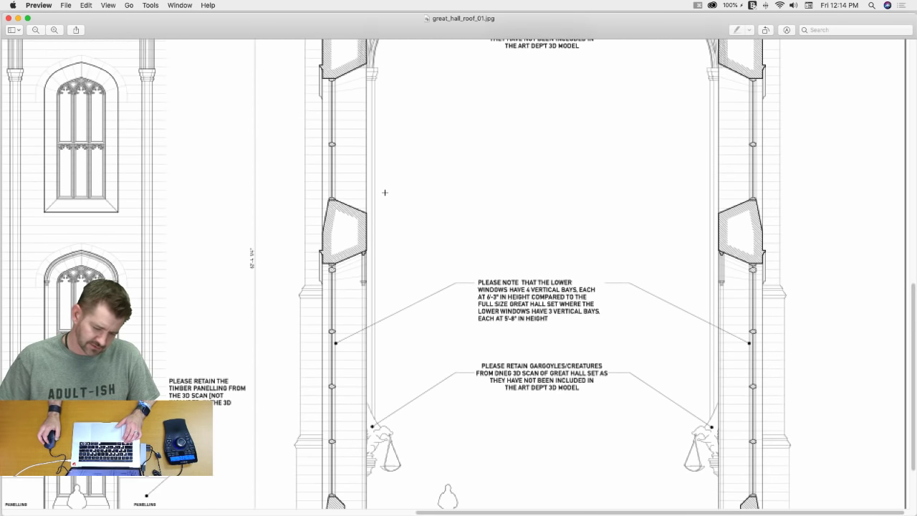
scroll(384, 194, up, 15)
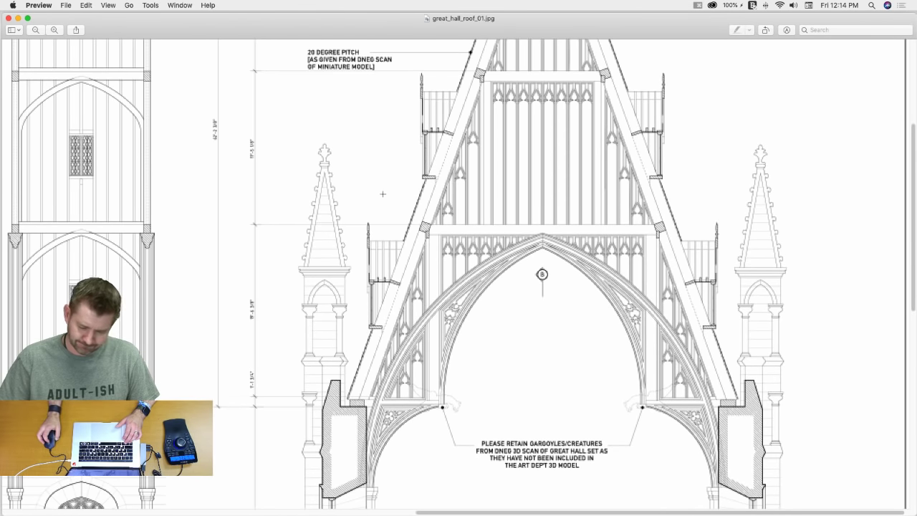
scroll(383, 194, down, 20)
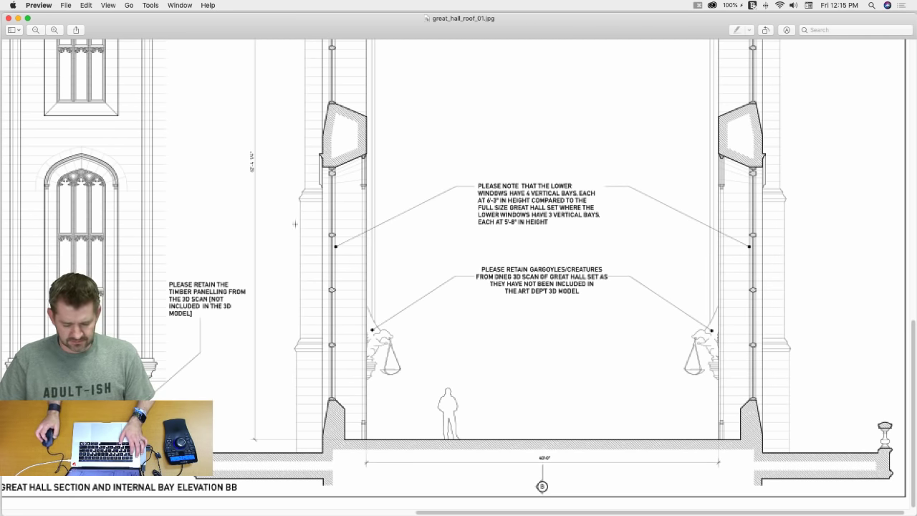
Step: Put the Preview window away, switch back to SketchUp and restore its model window
click(18, 19)
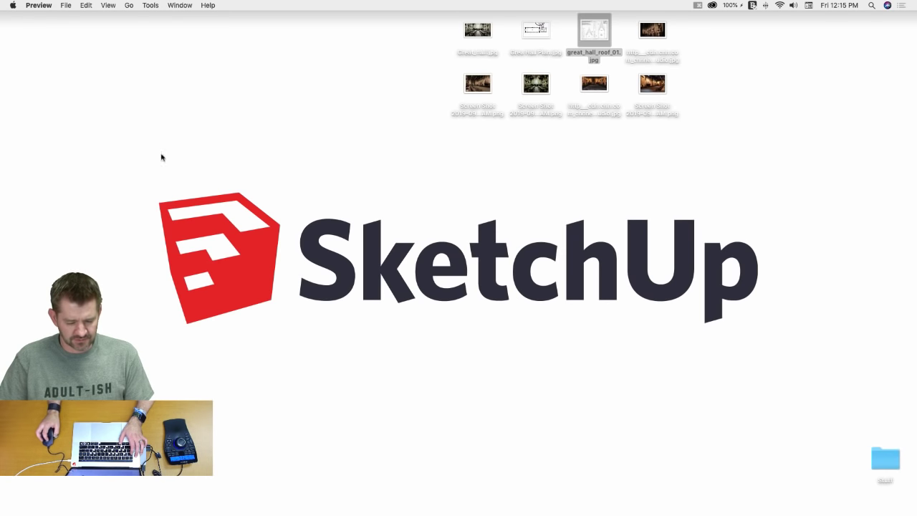
key(super+Tab)
key(super+Tab)
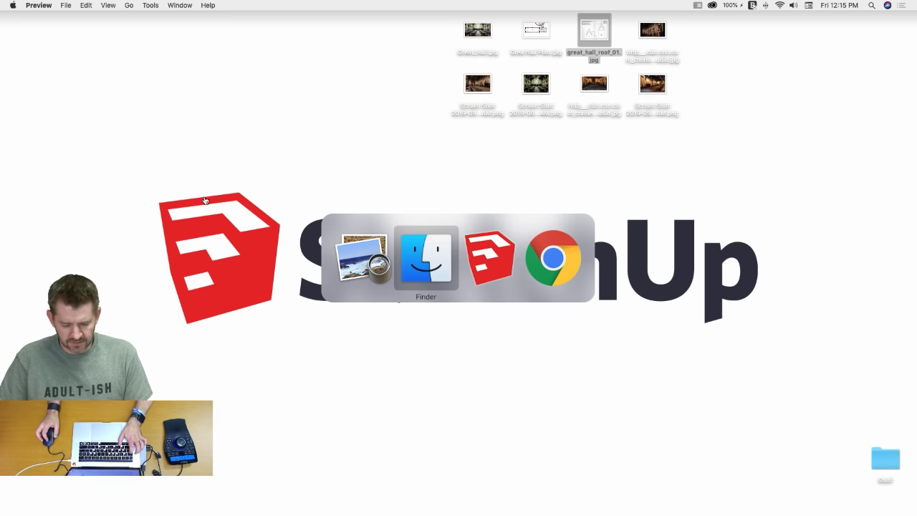
mouse_move(2, 217)
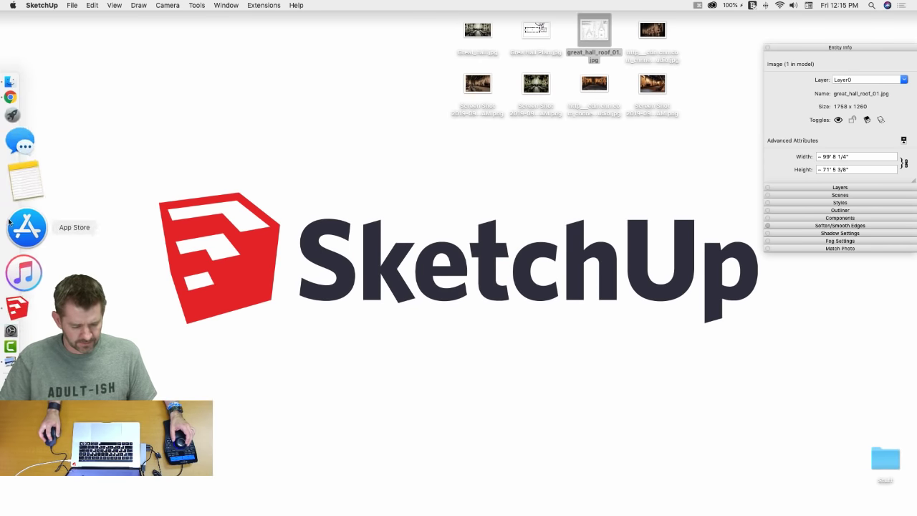
click(18, 233)
Step: Draw a line about 20' 11" long over the floor width dimension beneath section BB, from one end tick to the other
scroll(362, 303, down, 5)
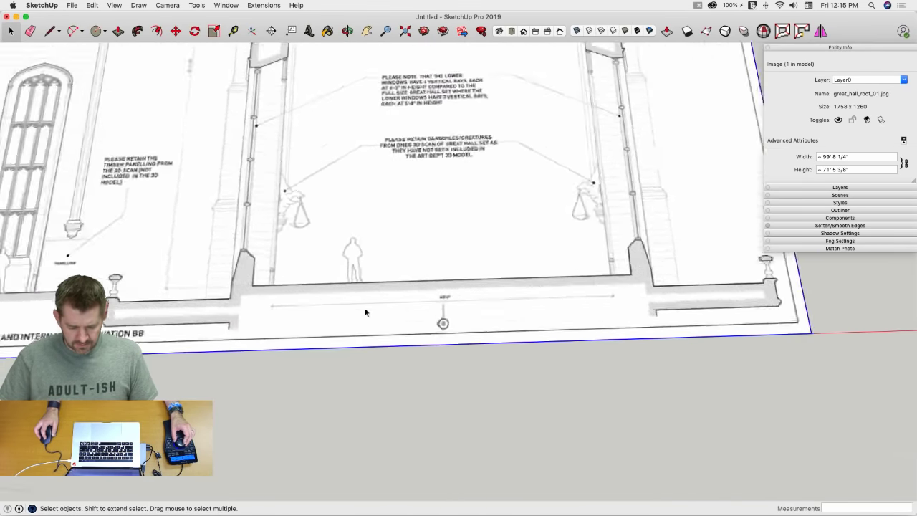
scroll(363, 319, up, 4)
key(l)
scroll(185, 285, up, 3)
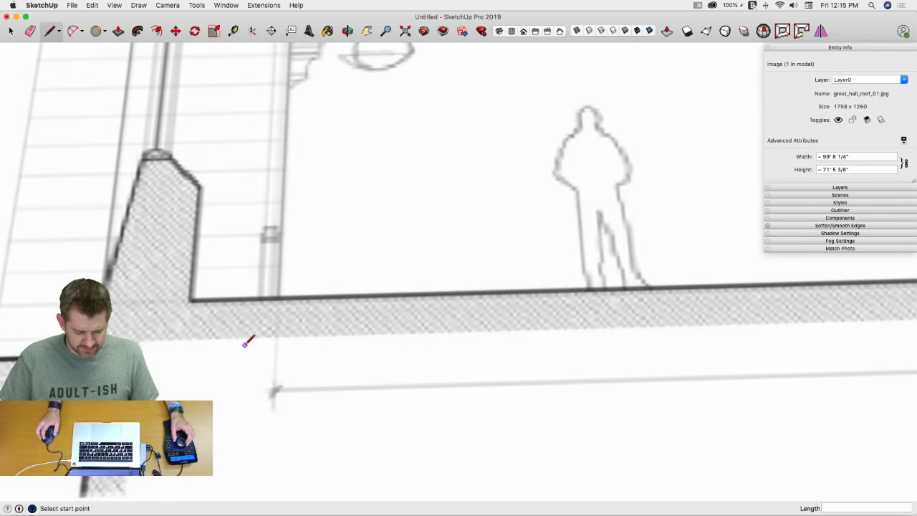
scroll(276, 391, up, 2)
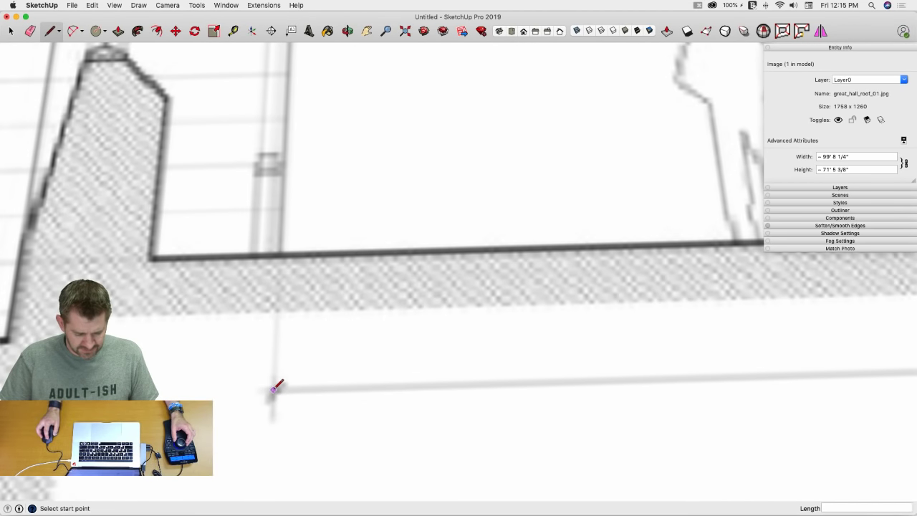
click(275, 390)
scroll(358, 388, down, 3)
scroll(427, 389, down, 4)
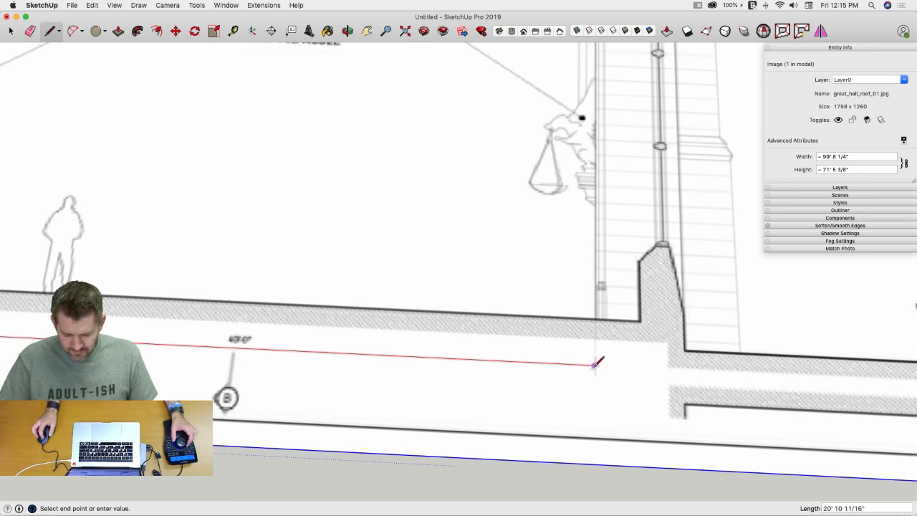
scroll(597, 363, up, 3)
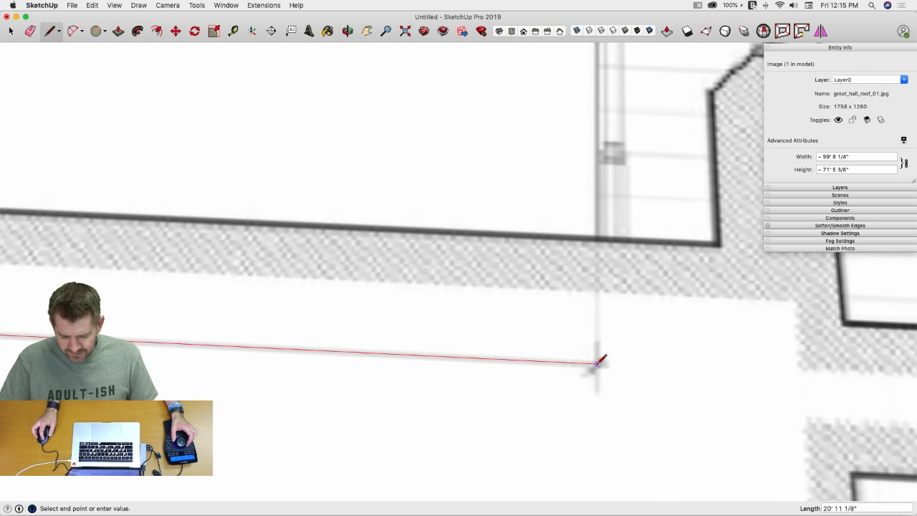
click(597, 363)
key(space)
Step: Measure the drawn floor width line from end to end and resize the whole model so that the line is 40' long
scroll(389, 324, down, 5)
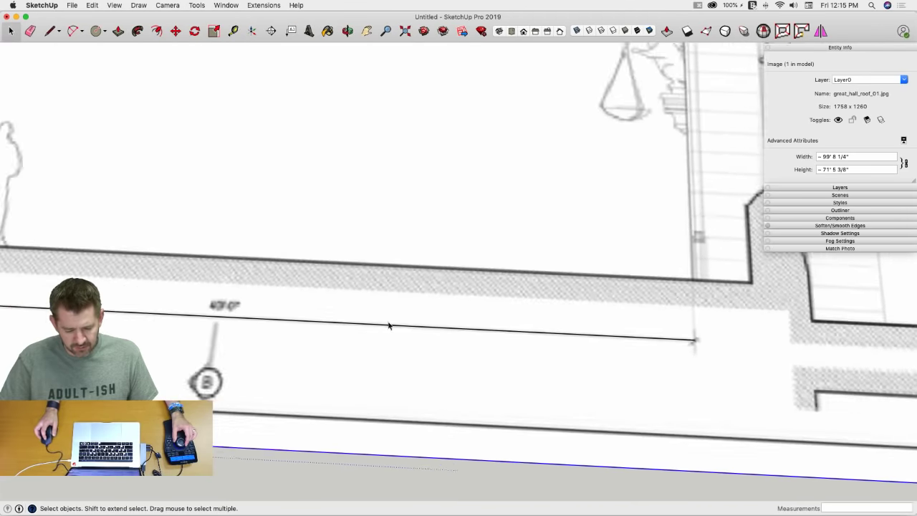
scroll(299, 253, down, 5)
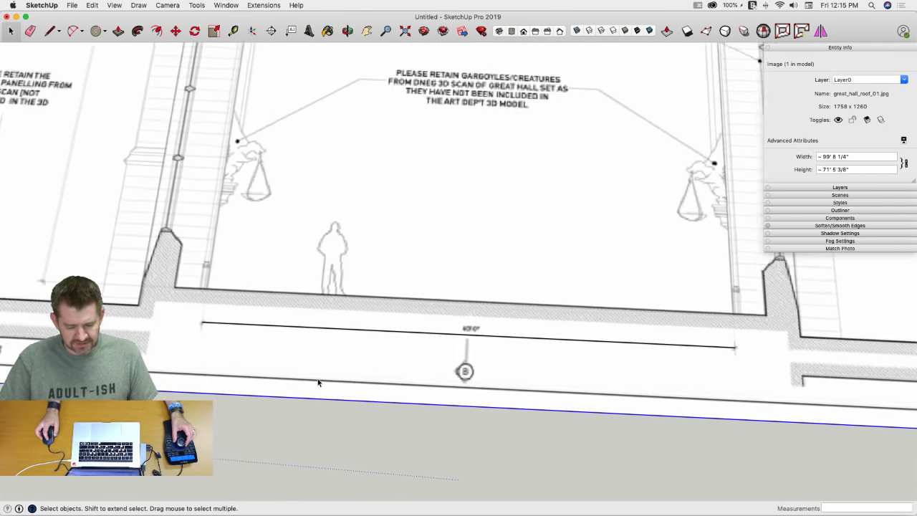
scroll(621, 239, up, 1)
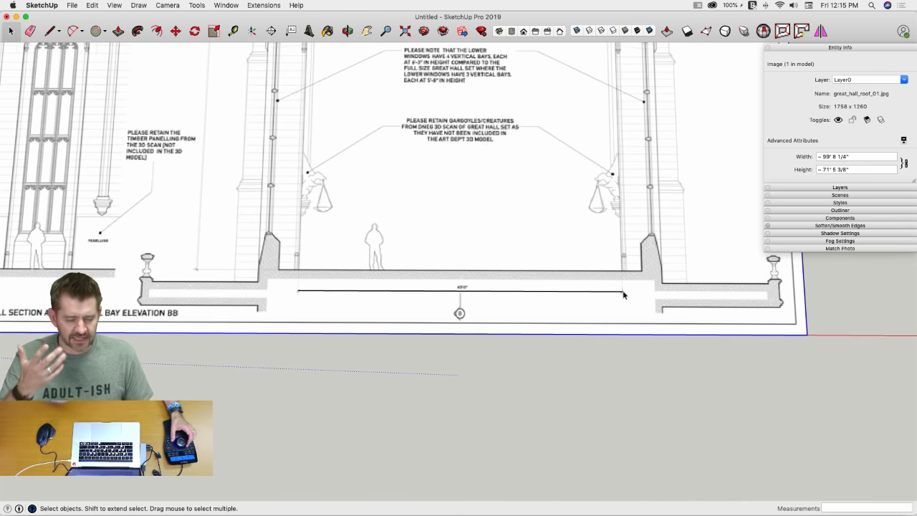
scroll(623, 294, down, 3)
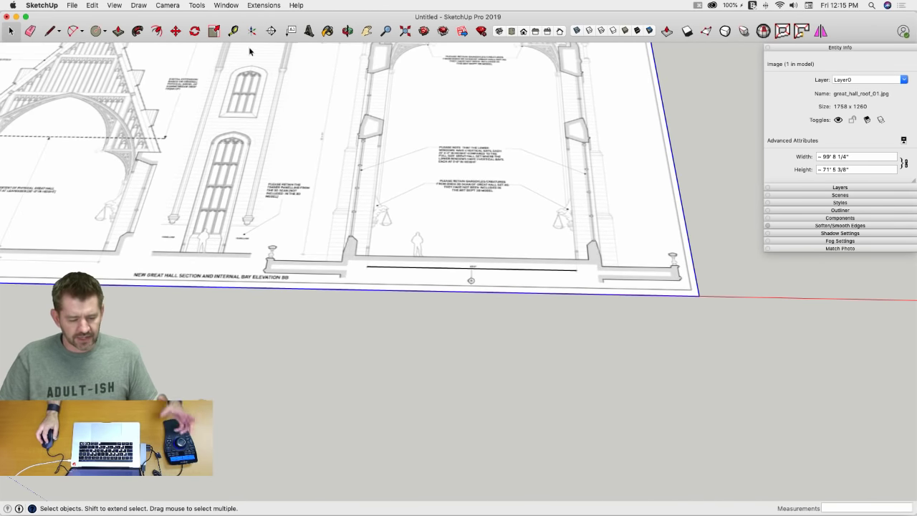
click(234, 31)
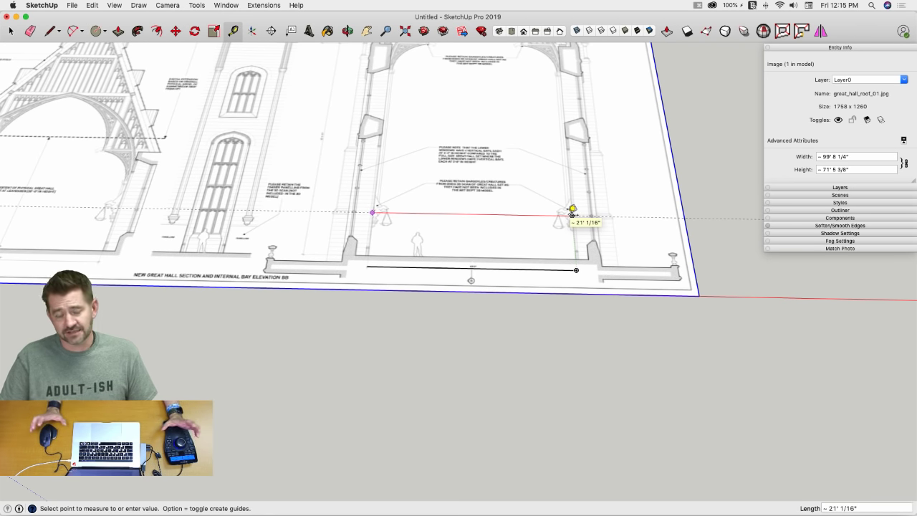
key(Escape)
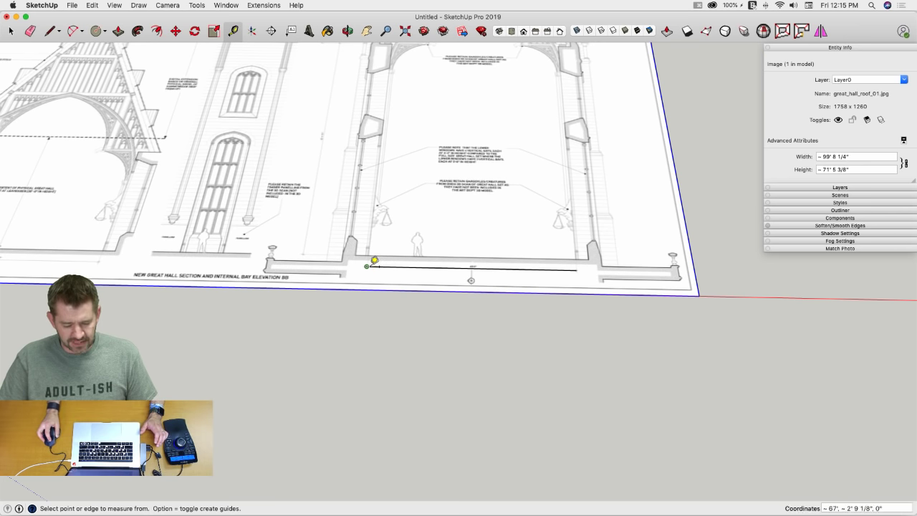
click(368, 264)
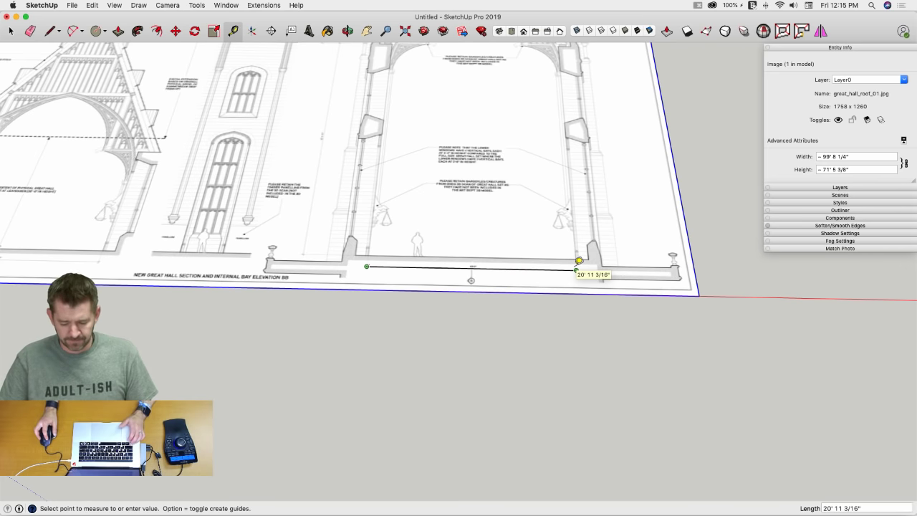
click(578, 264)
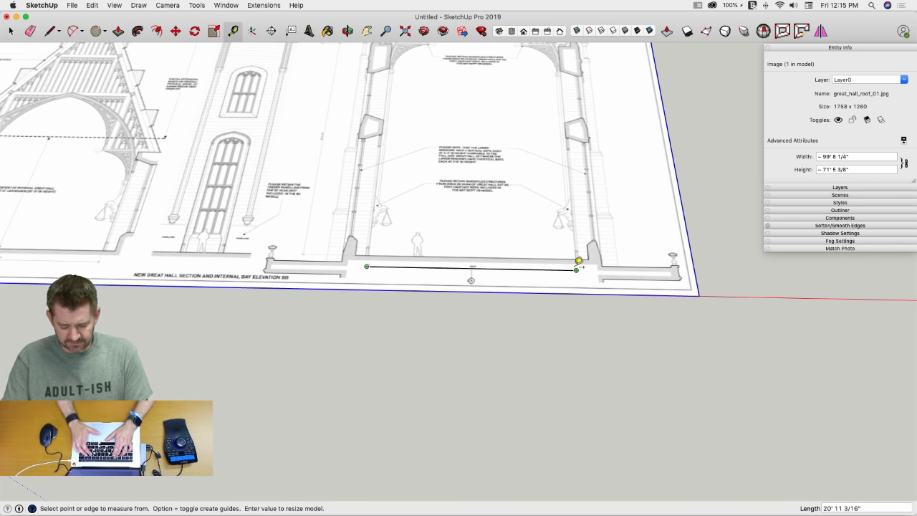
key(Return)
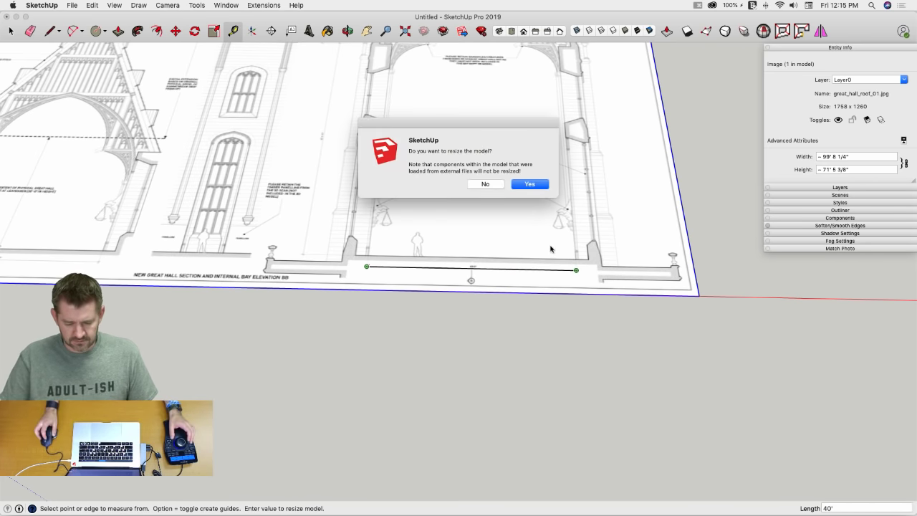
scroll(531, 188, down, 6)
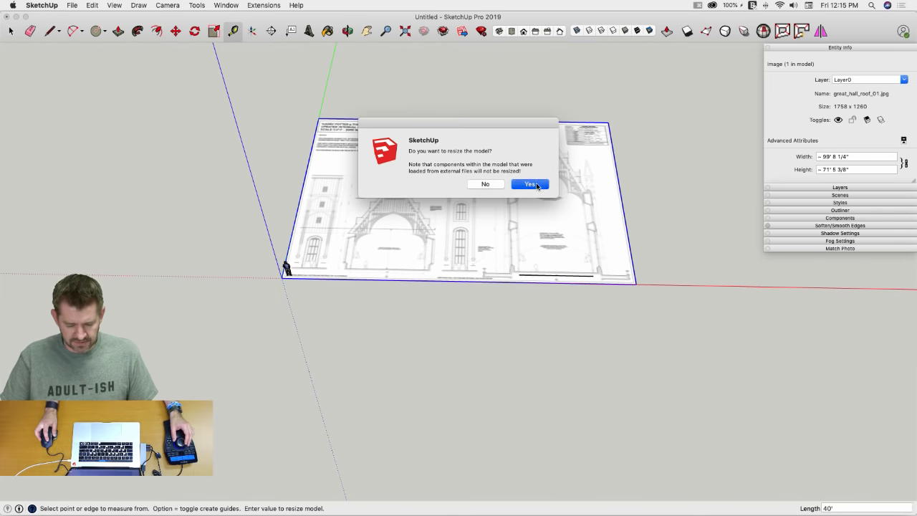
click(537, 186)
Step: Select the drawing image with its floor width line and rotate both 90° about the red axis to stand upright
key(space)
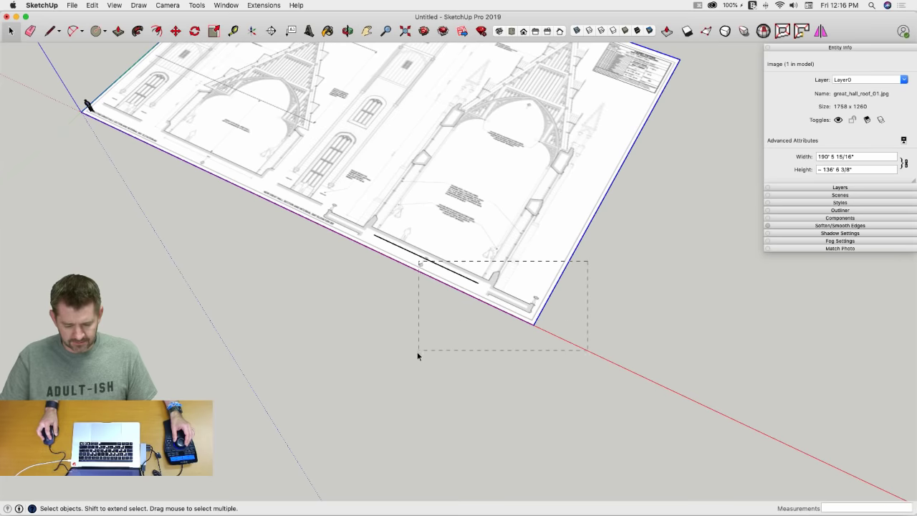
drag(418, 356, 420, 355)
key(q)
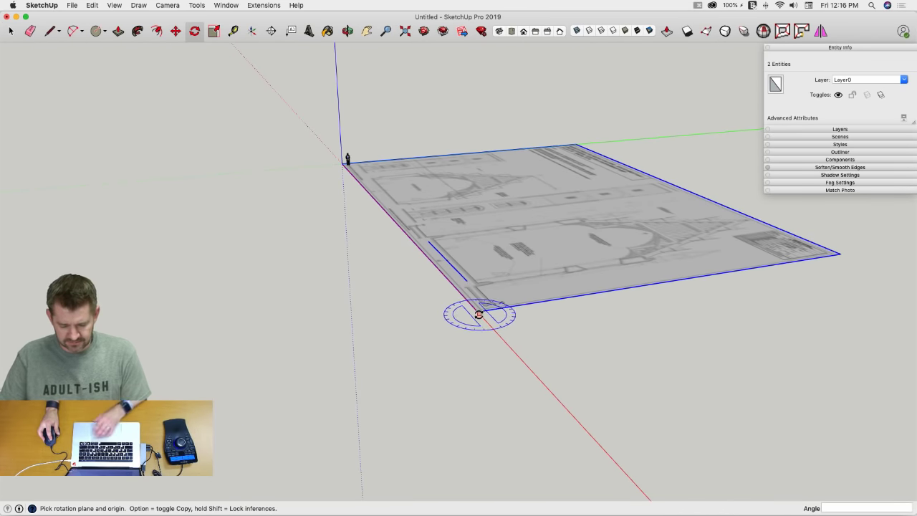
key(Left)
key(Right)
click(479, 312)
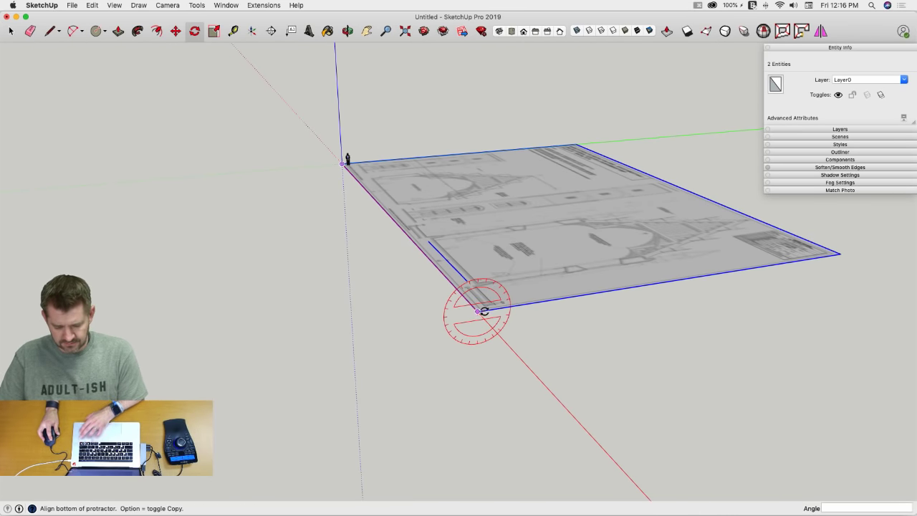
click(484, 312)
click(473, 272)
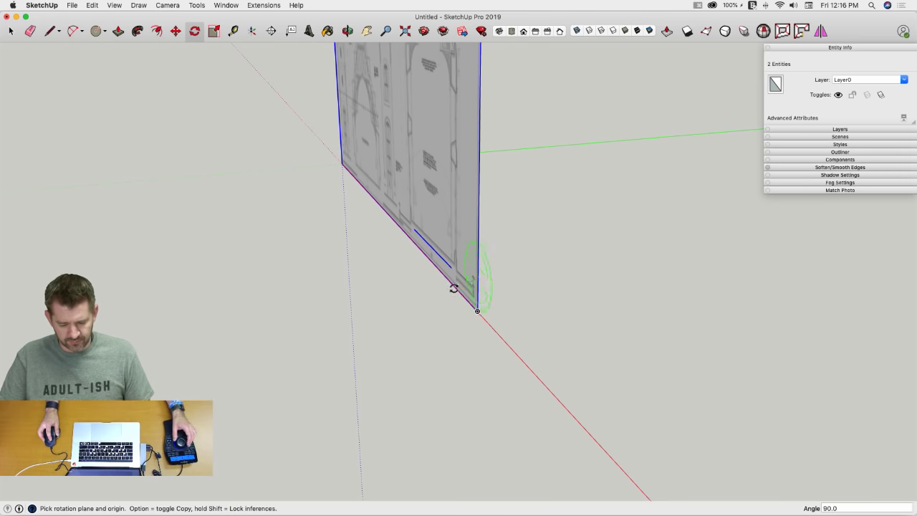
Step: Move the drawing and its floor width line about 145' so section BB's floor sits on the red axis at the origin
key(m)
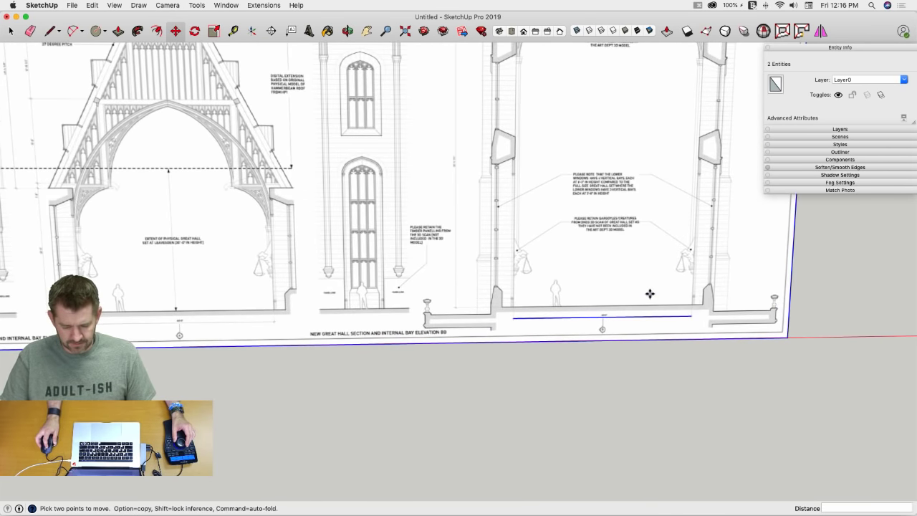
click(650, 294)
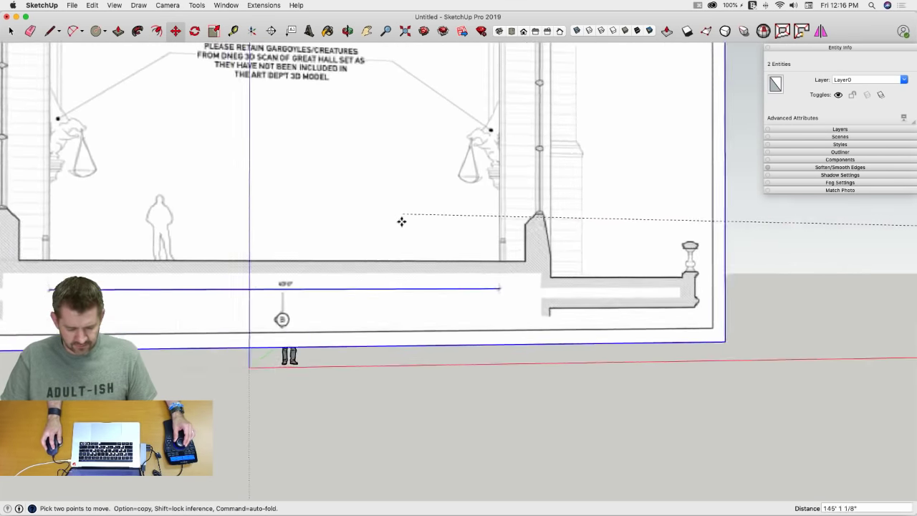
scroll(401, 221, up, 3)
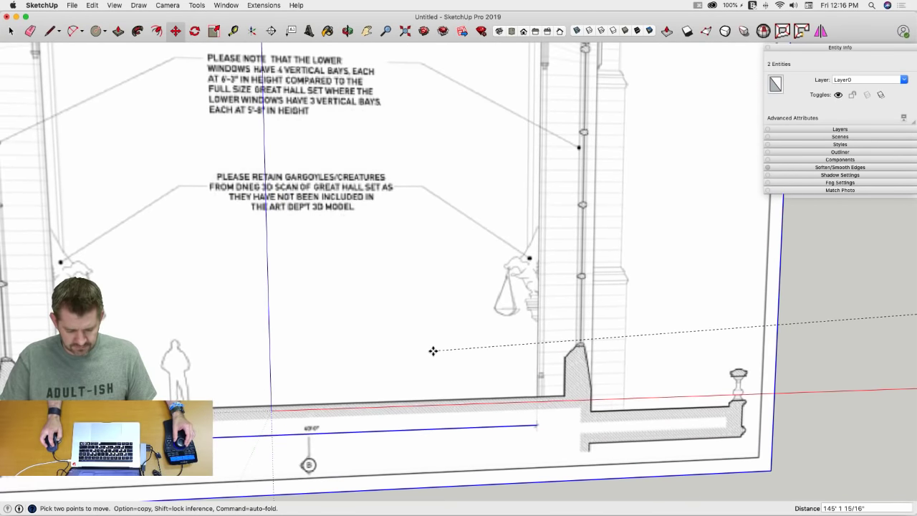
click(435, 356)
Step: Shift the drawing and its line about 6' 1" along the red axis and about 3' 3" along the green axis, behind the scale figure
click(374, 339)
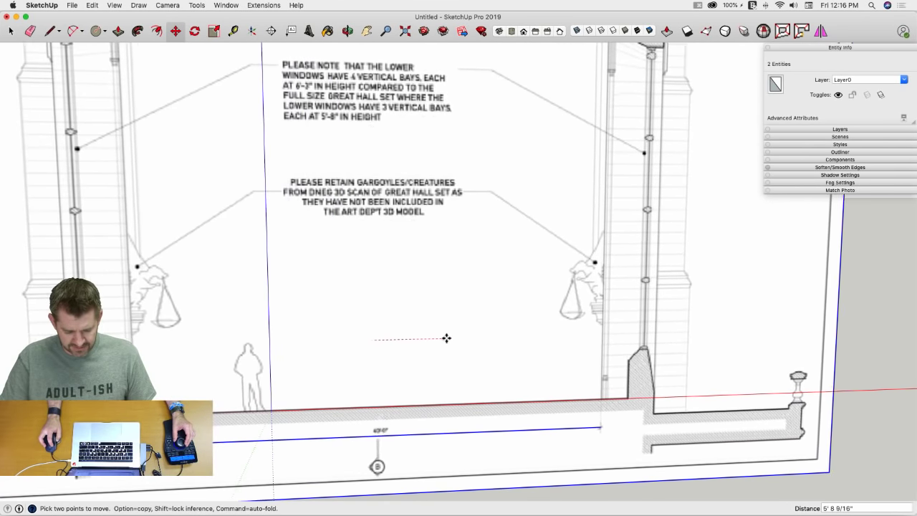
click(444, 338)
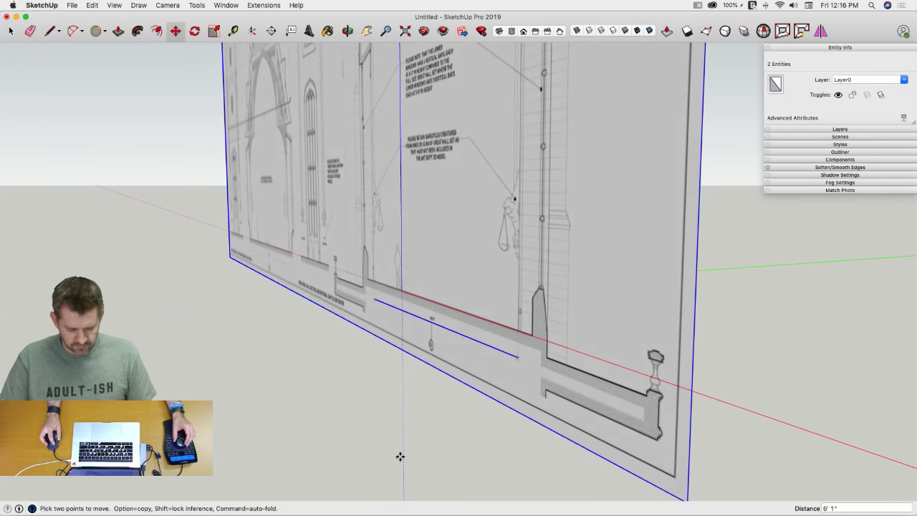
click(400, 455)
click(447, 442)
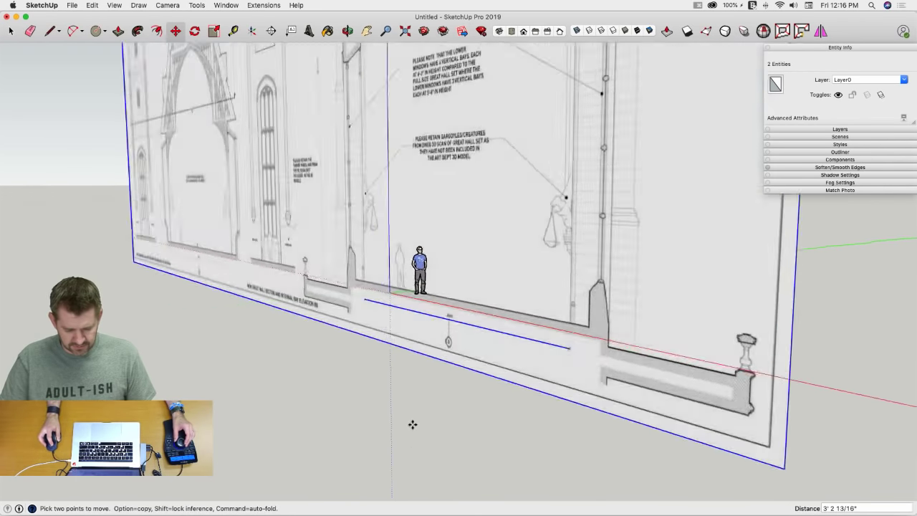
key(space)
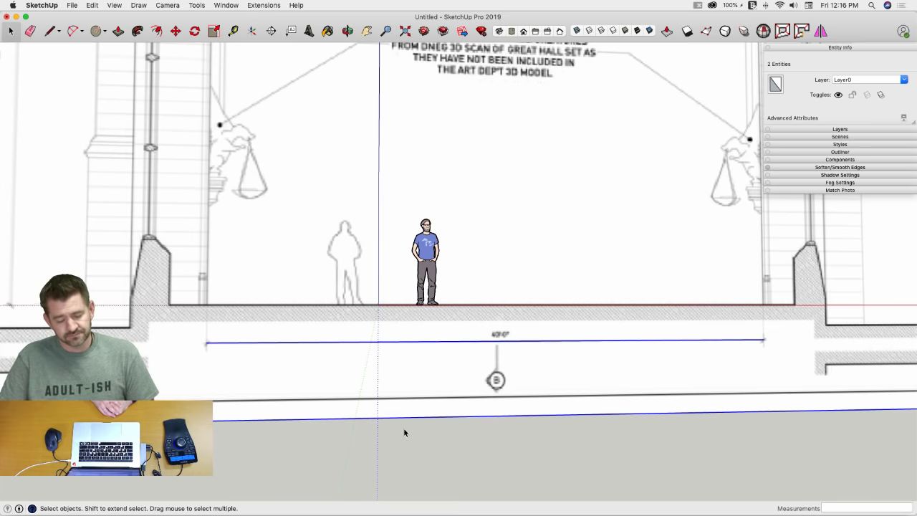
Step: Try resizing the whole model so that the floor width line is 49' long, and undo that resize
scroll(403, 427, down, 3)
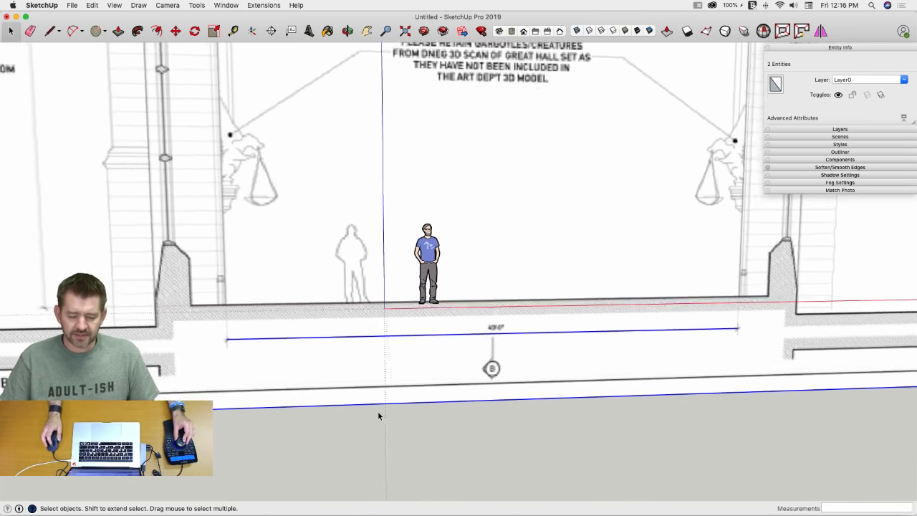
scroll(473, 328, up, 5)
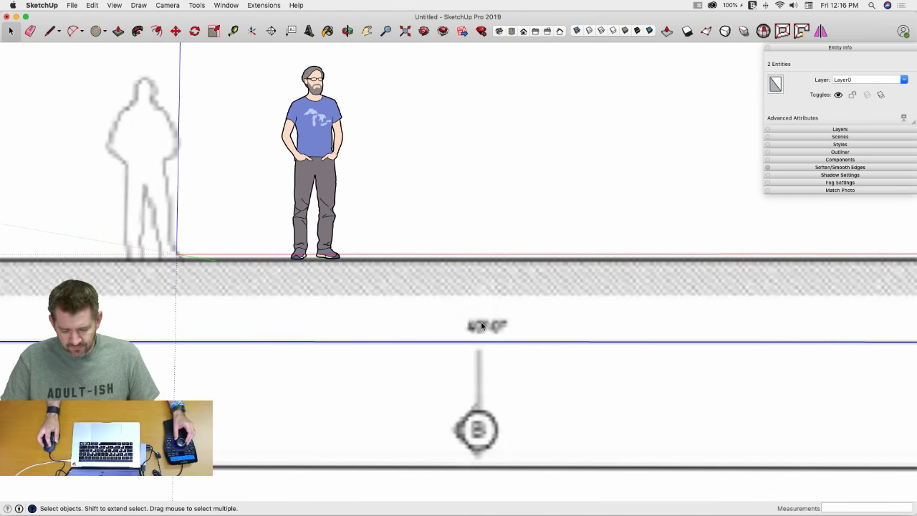
scroll(481, 328, down, 5)
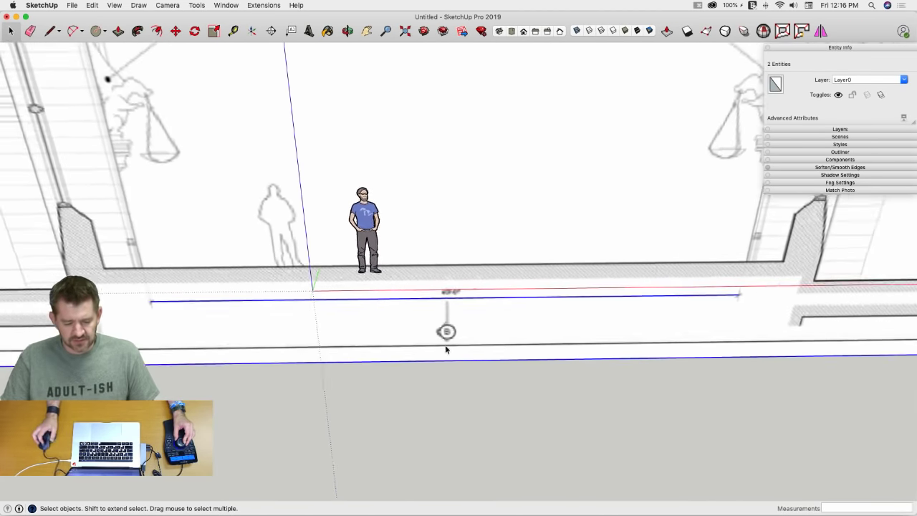
click(234, 31)
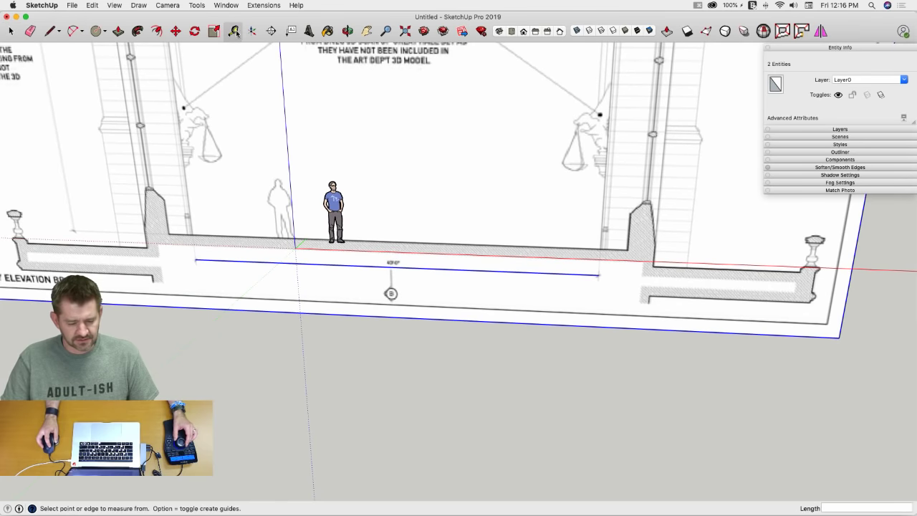
click(196, 259)
click(599, 273)
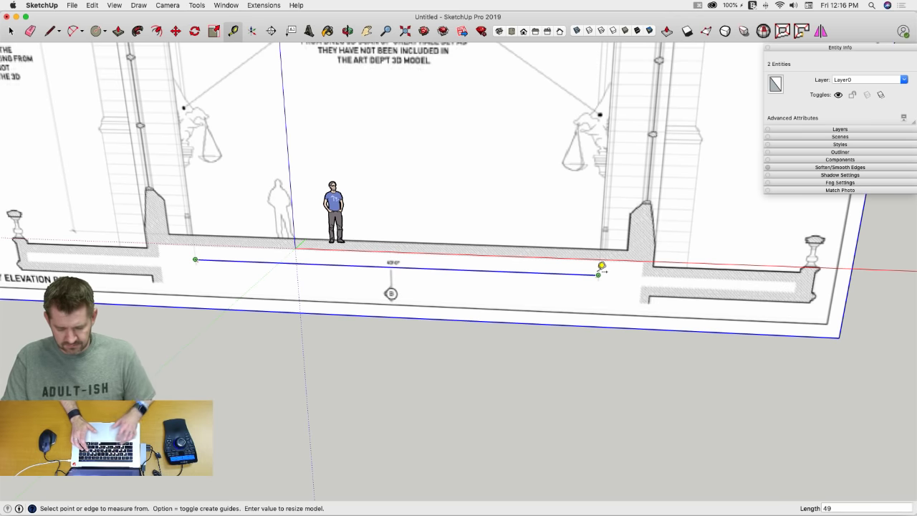
key(Return)
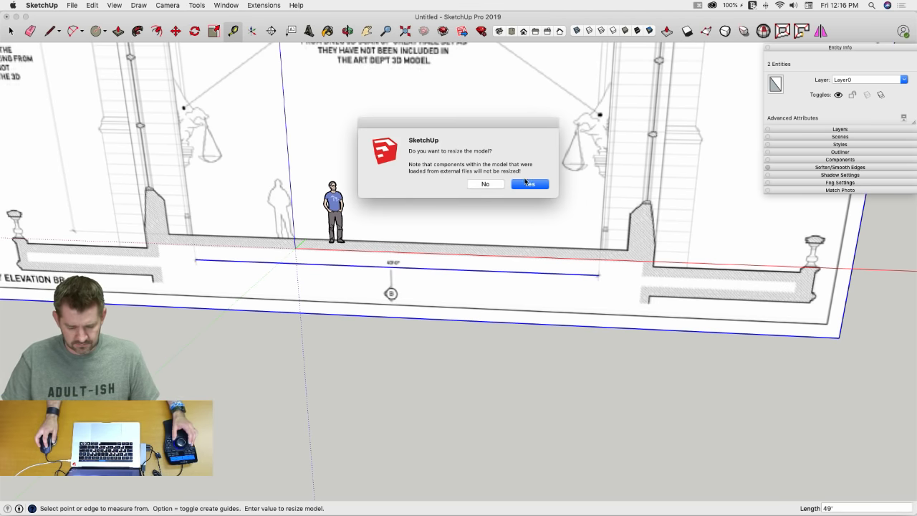
click(528, 183)
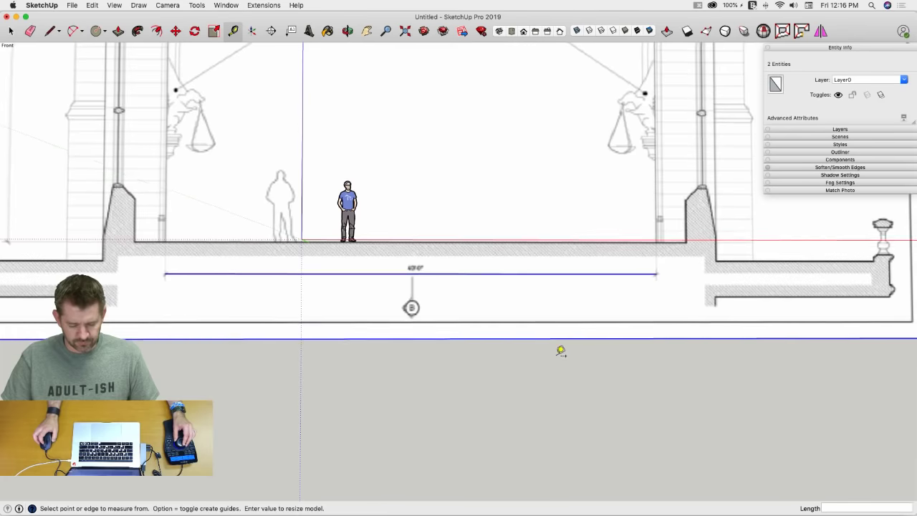
key(super+z)
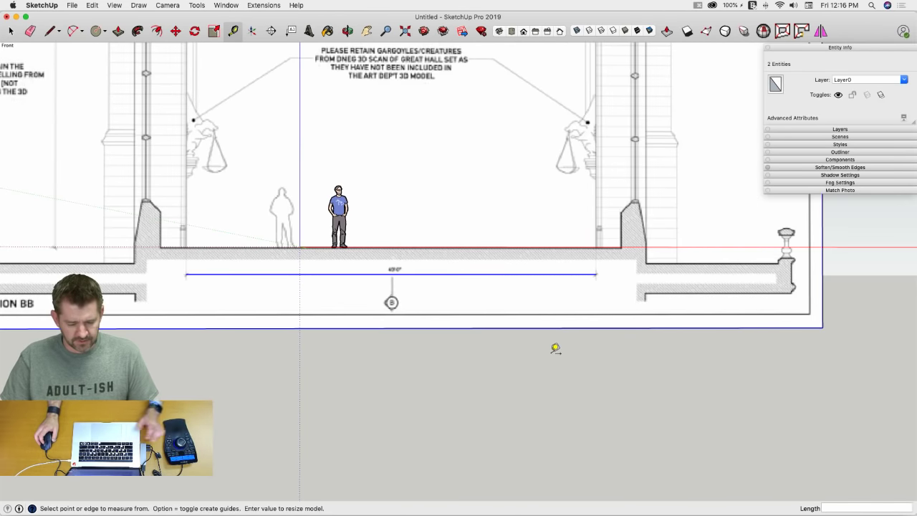
Step: Examine section BB's interior walls and roof arches from the floor up to the arch peak
scroll(442, 269, down, 4)
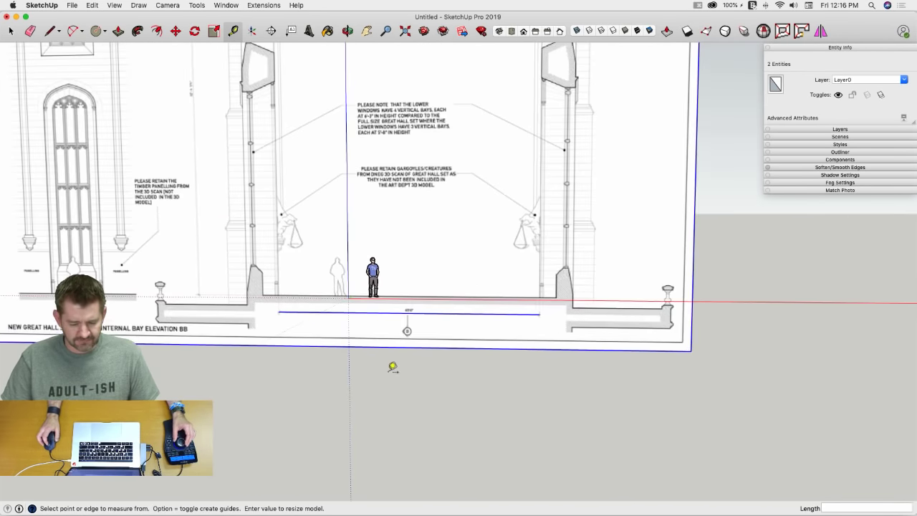
scroll(393, 368, up, 4)
scroll(318, 332, up, 4)
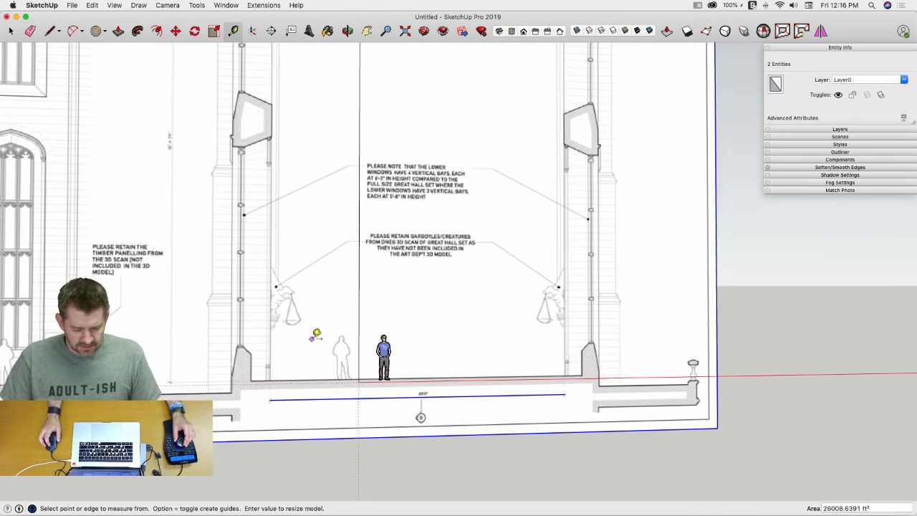
scroll(317, 335, down, 4)
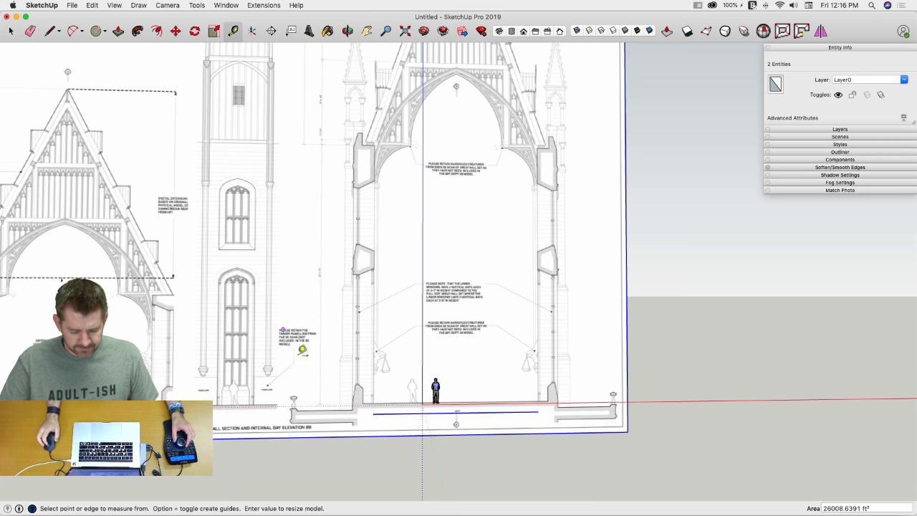
scroll(301, 348, up, 3)
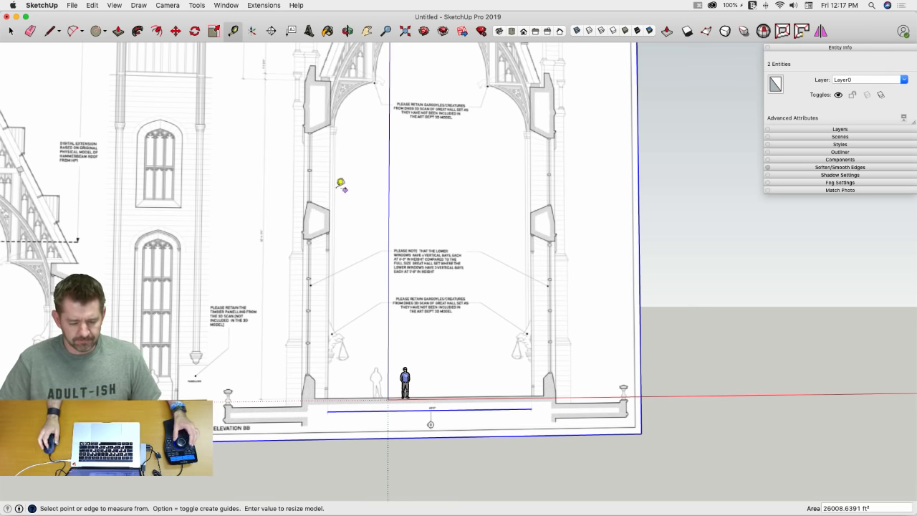
scroll(341, 184, down, 5)
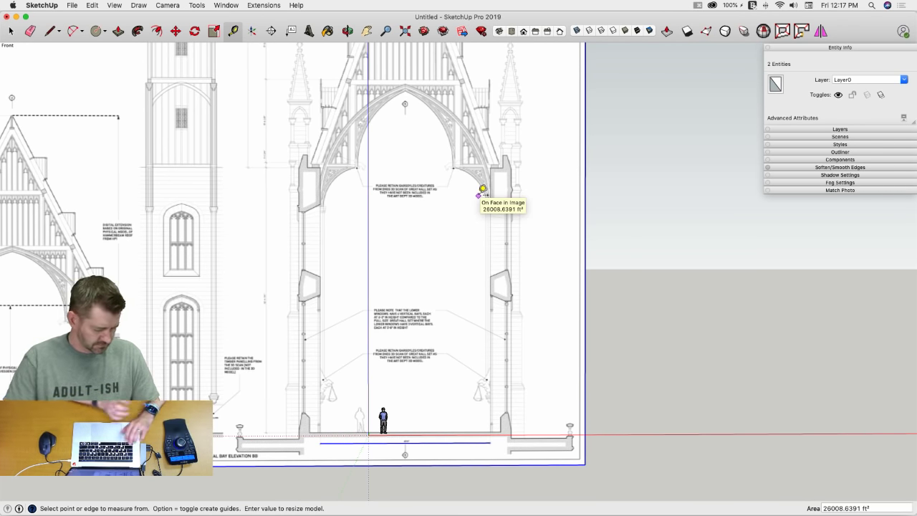
Step: Move the floor width line straight up about 2' 7" from its dimension onto section BB's floor surface
scroll(351, 430, up, 6)
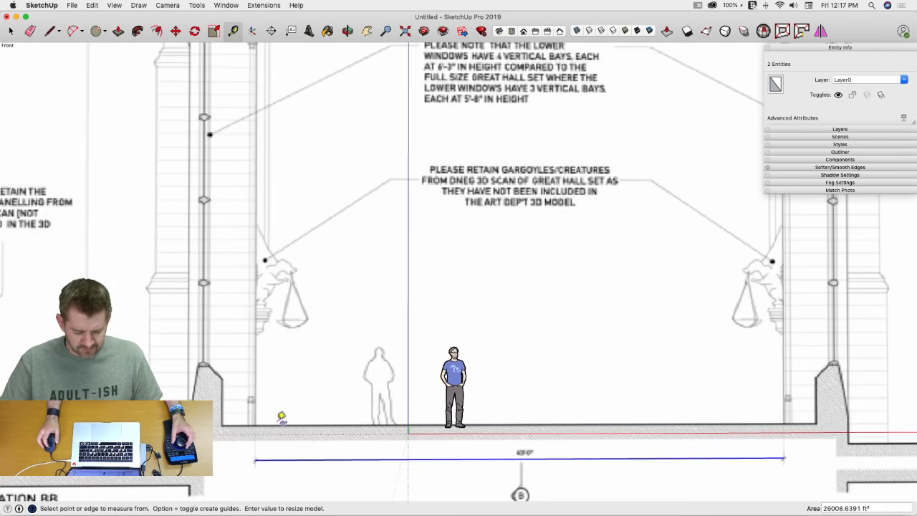
key(space)
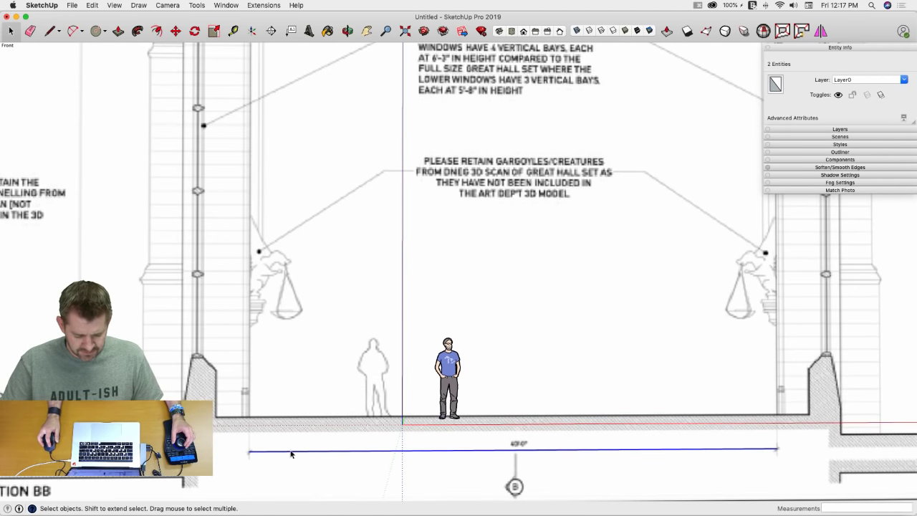
click(291, 453)
key(m)
click(252, 452)
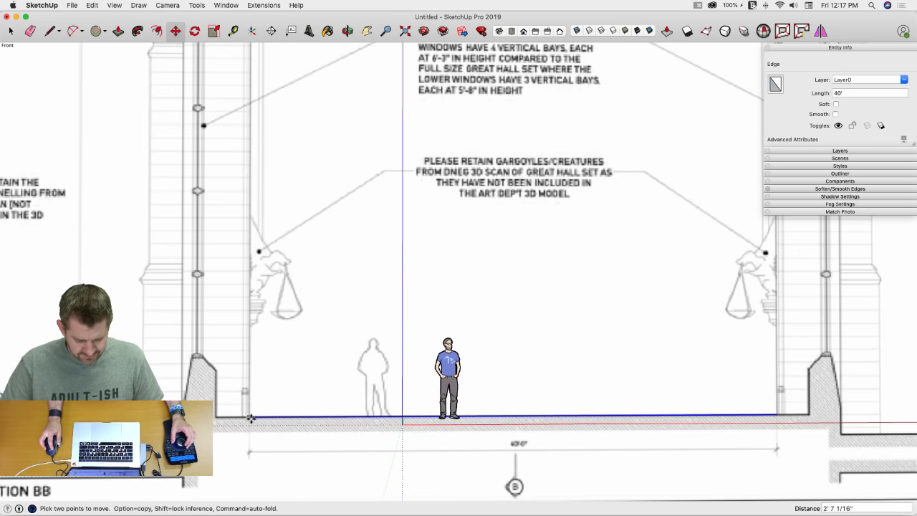
Step: Draw a vertical wall line about 53' 1" tall from the floor line's left end up to the base of the roof arch
key(l)
click(249, 415)
scroll(249, 416, down, 6)
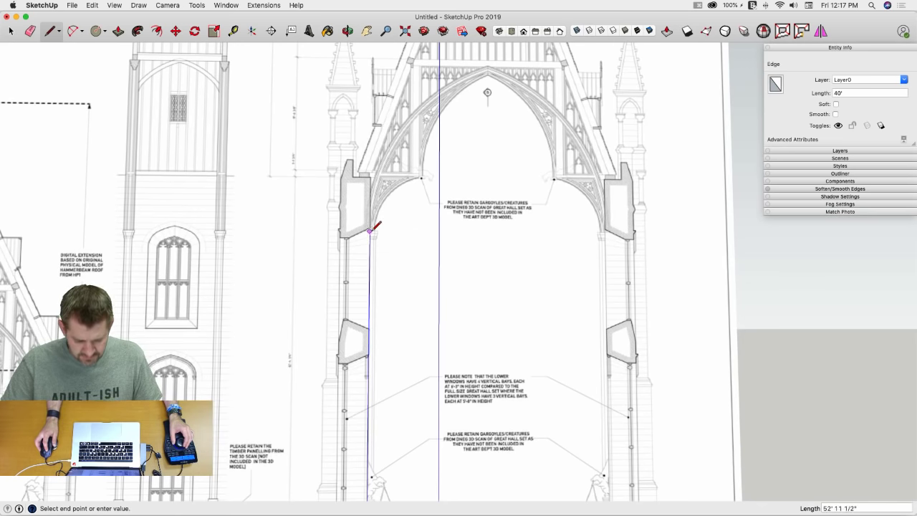
scroll(382, 224, up, 5)
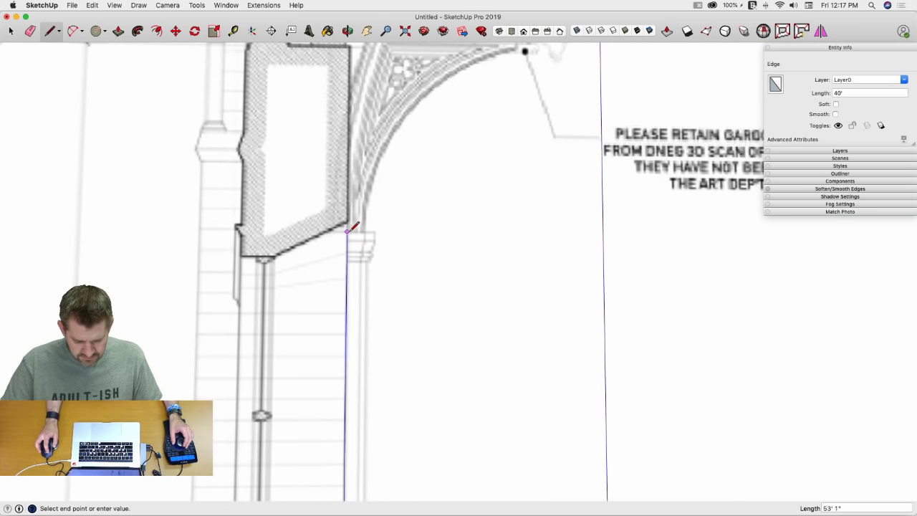
scroll(348, 231, down, 8)
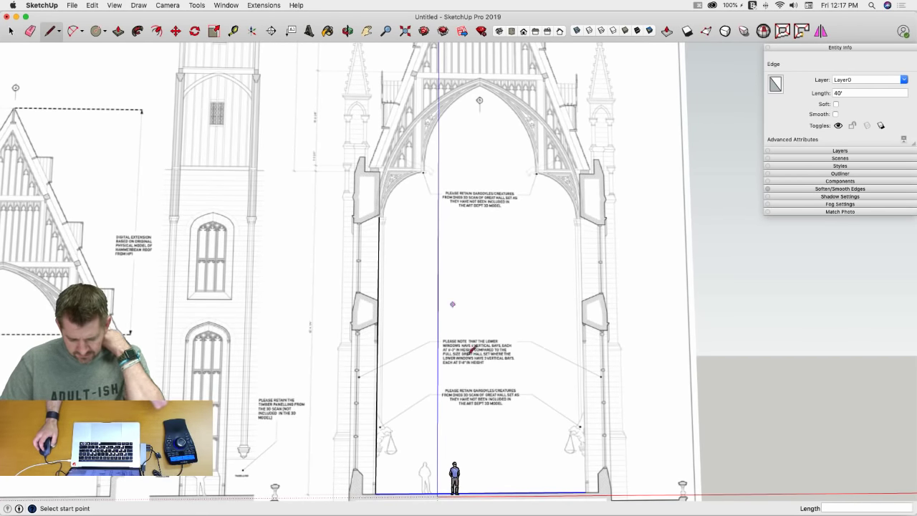
Step: Draw a vertical centre line about 81' 10" tall from the floor line's midpoint to the peak of the arch
click(482, 492)
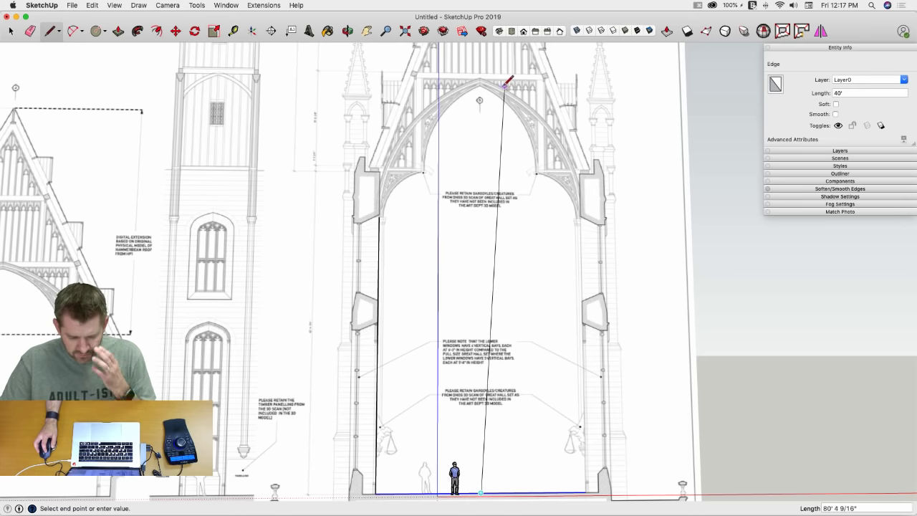
scroll(487, 76, up, 5)
scroll(480, 72, up, 2)
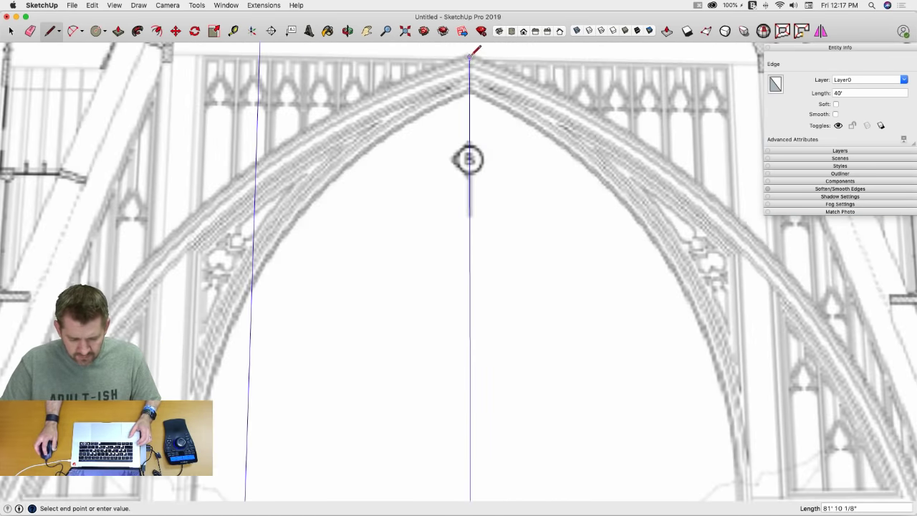
click(470, 55)
key(space)
scroll(527, 156, down, 6)
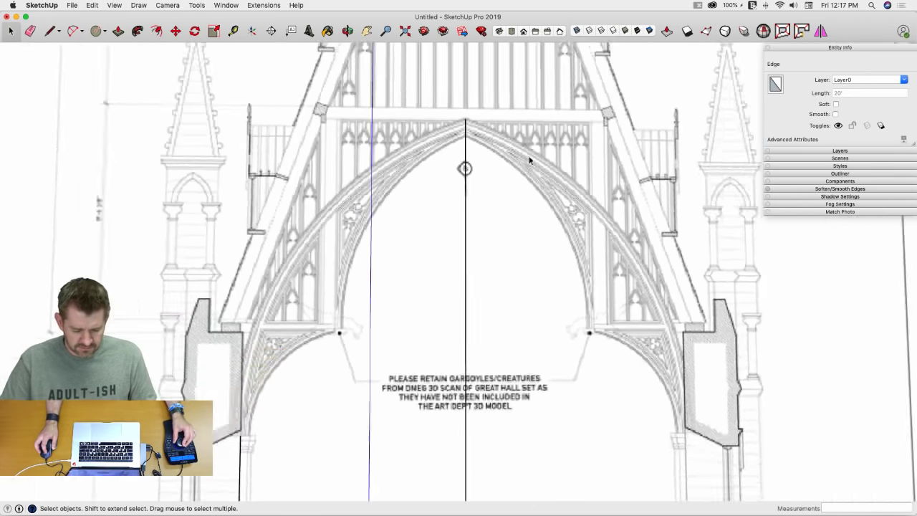
Step: Draw an arc with a bulge of about 5' 10" from the wall line's top to the arch peak, following the arch's outer curve
key(a)
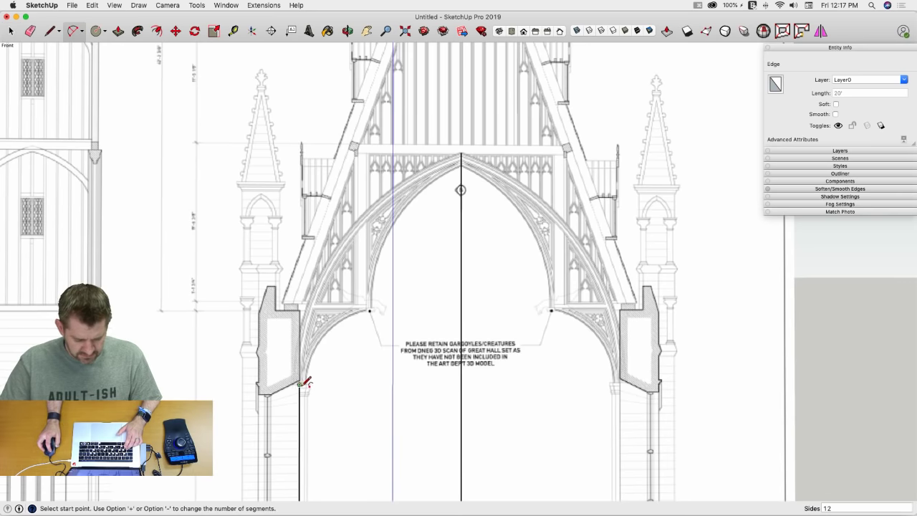
click(300, 384)
click(461, 152)
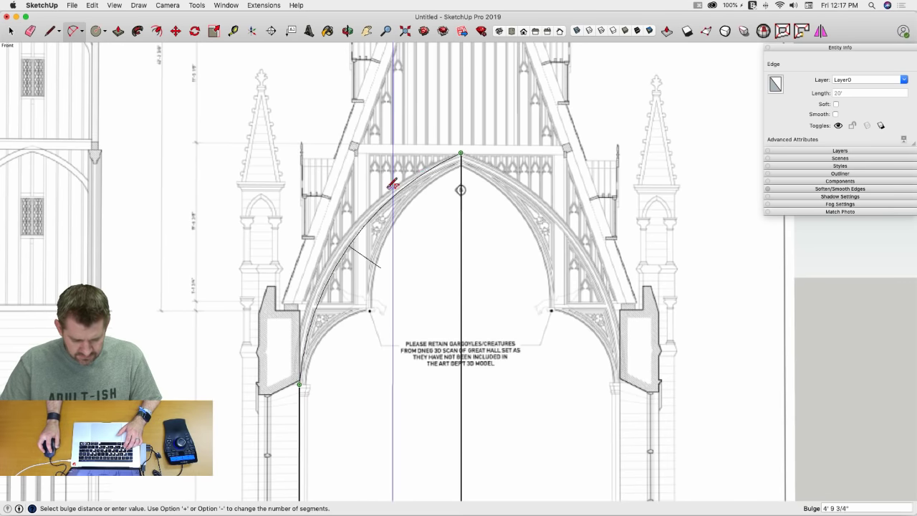
scroll(379, 190, up, 2)
scroll(373, 193, up, 1)
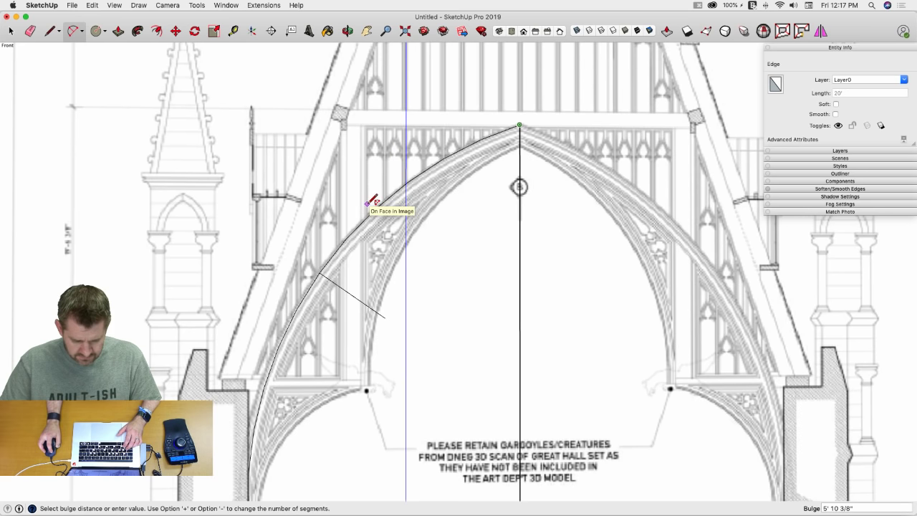
click(370, 203)
key(space)
Step: Rotate a copy of the half-profile face about the centre line's base endpoint onto the opposite half of the arch
scroll(501, 201, down, 5)
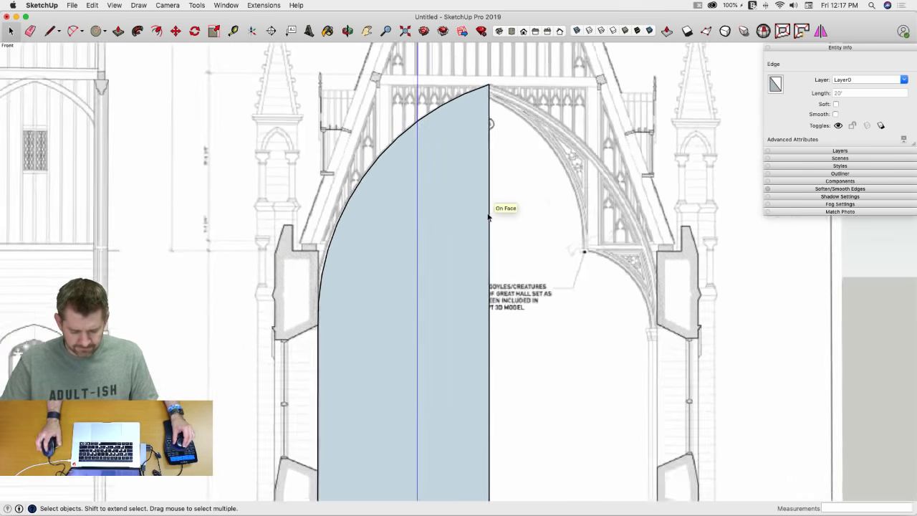
scroll(488, 216, up, 2)
click(455, 258)
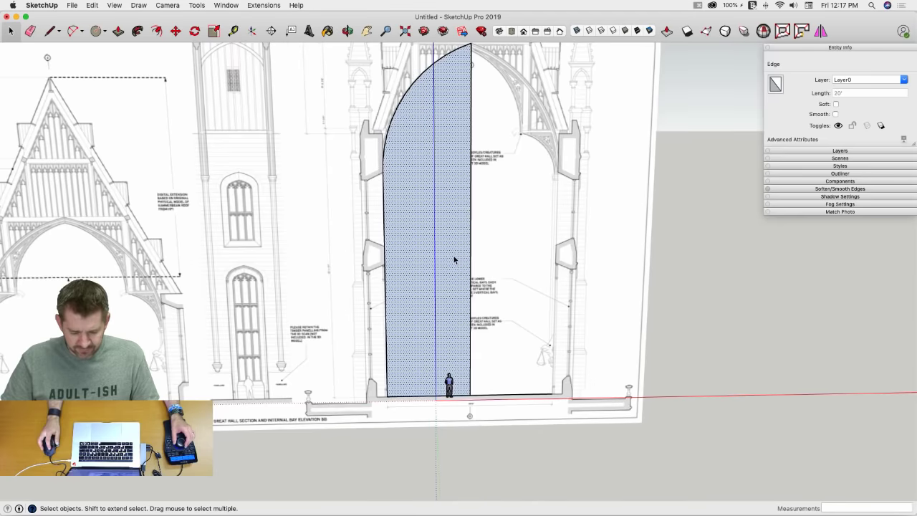
middle_drag(454, 258, 469, 430)
key(q)
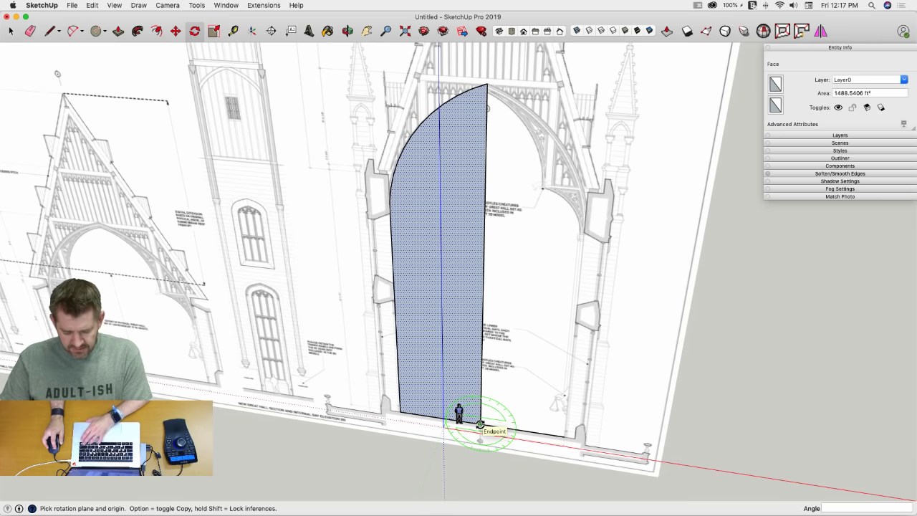
click(480, 424)
click(429, 417)
key(alt)
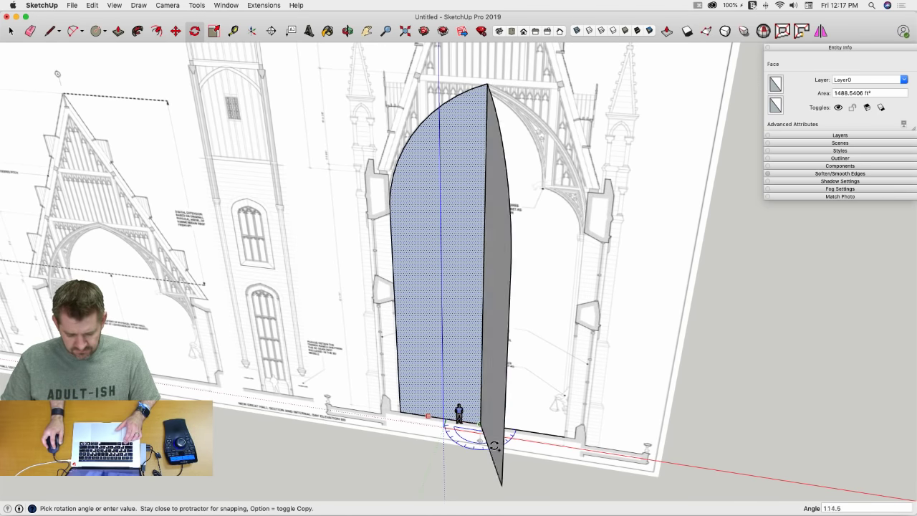
click(516, 424)
Step: Erase the centre line between the two halves so the arched profile becomes a single face, and select that face
key(e)
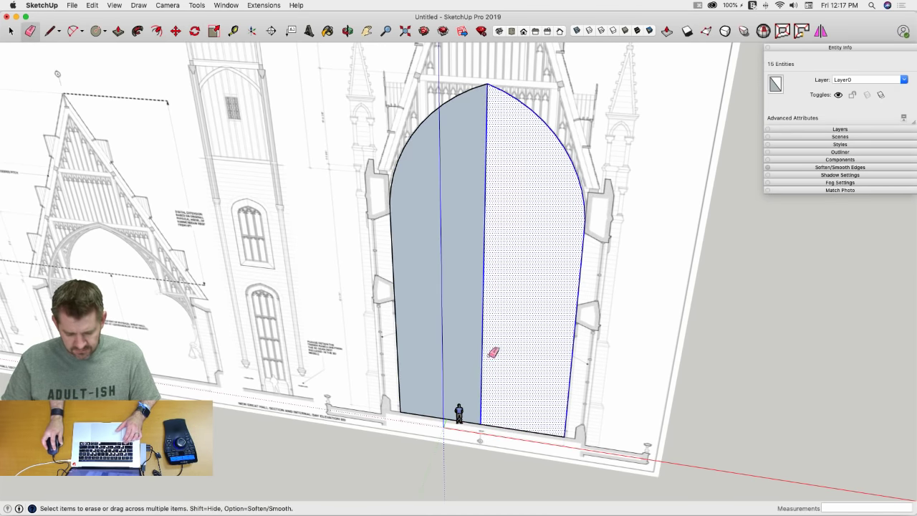
click(482, 355)
key(space)
click(506, 389)
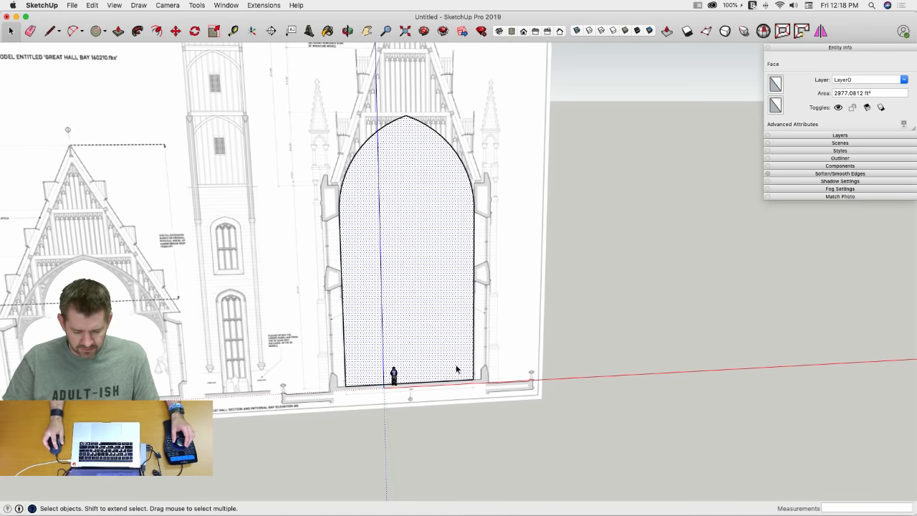
Step: Try moving the drawing image about 102' 5" sideways, clear of the traced profile, and undo the move
click(379, 331)
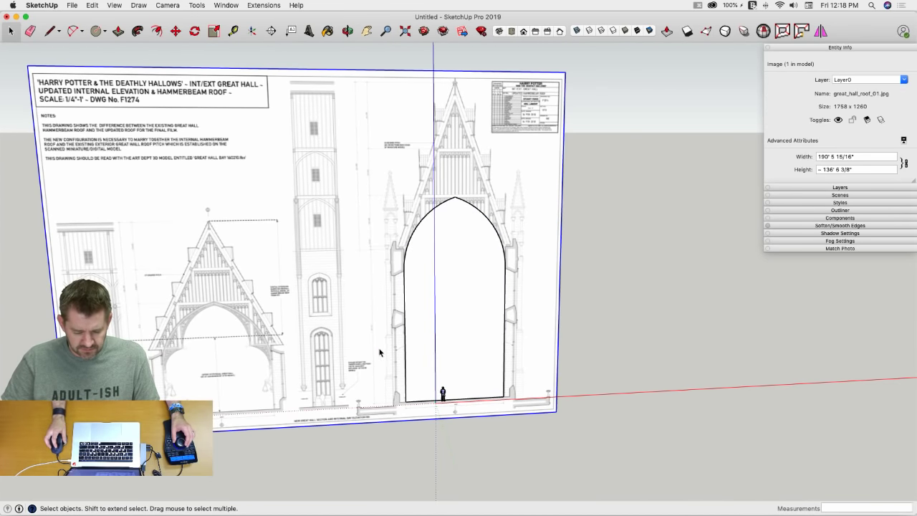
key(m)
click(375, 337)
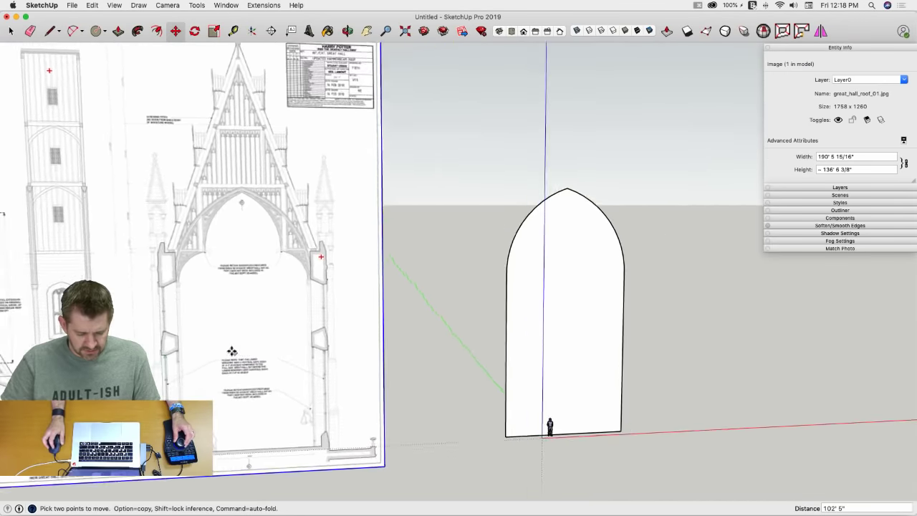
click(232, 351)
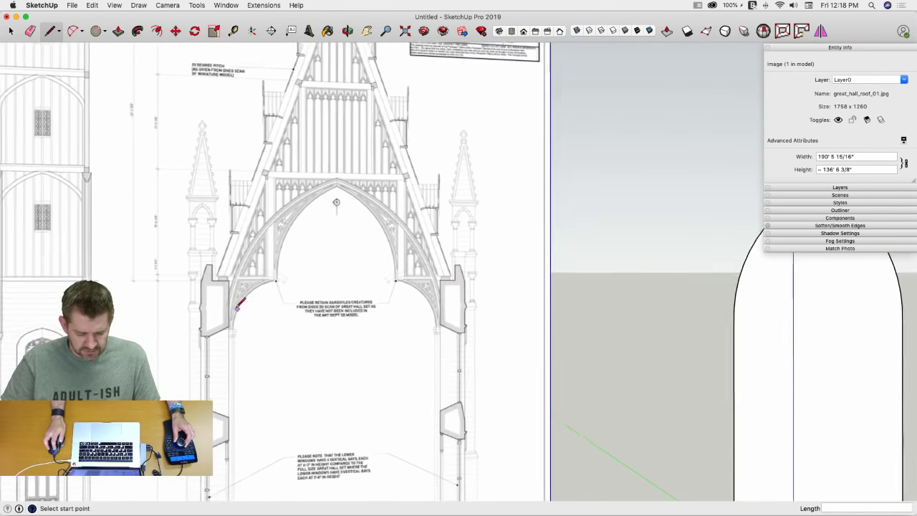
key(l)
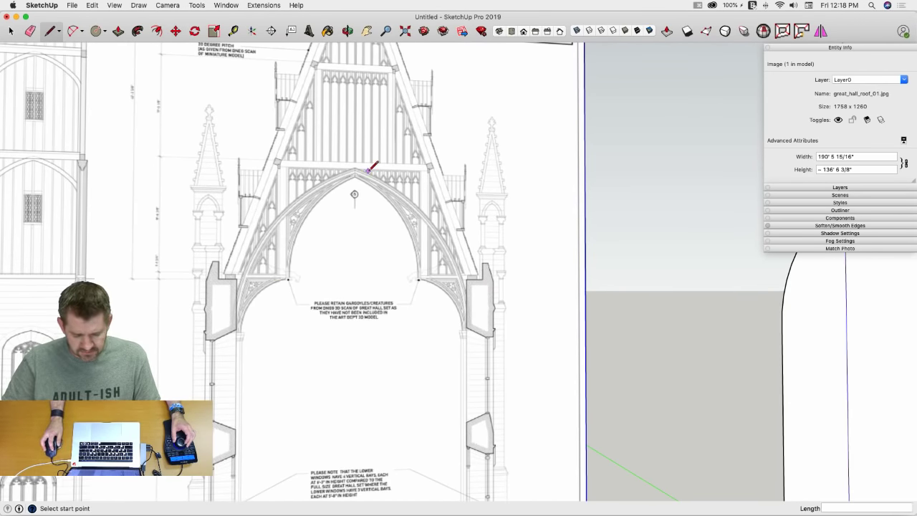
scroll(418, 261, down, 5)
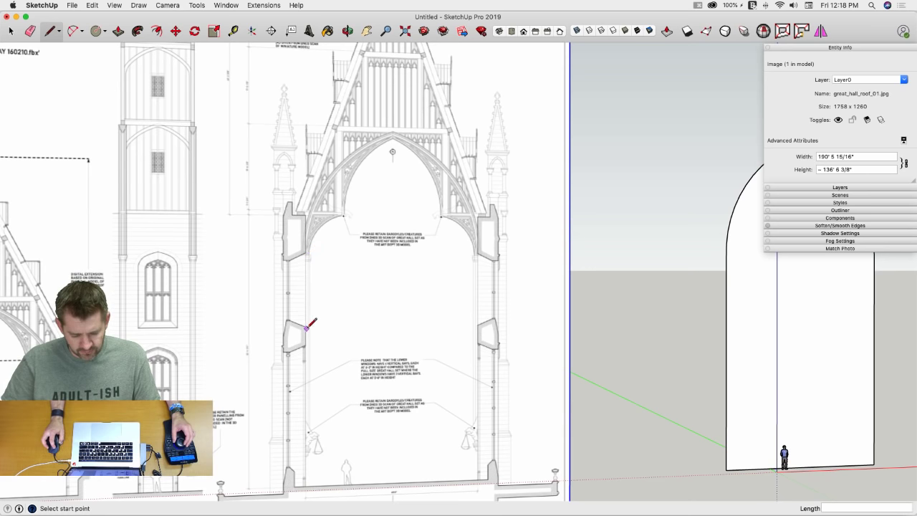
scroll(308, 326, down, 2)
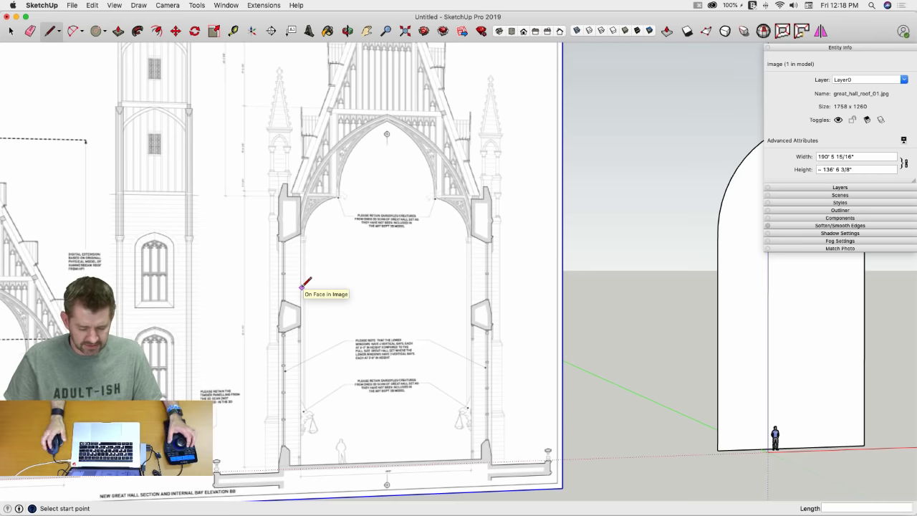
mouse_move(301, 288)
middle_down()
mouse_move(285, 318)
mouse_move(287, 287)
mouse_move(278, 373)
mouse_move(402, 328)
mouse_move(132, 281)
mouse_move(220, 309)
middle_up()
key(space)
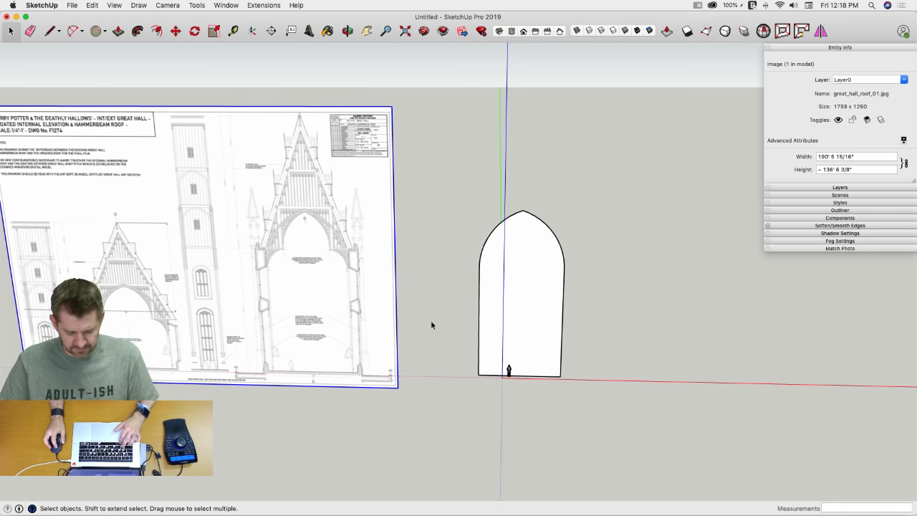
key(super+z)
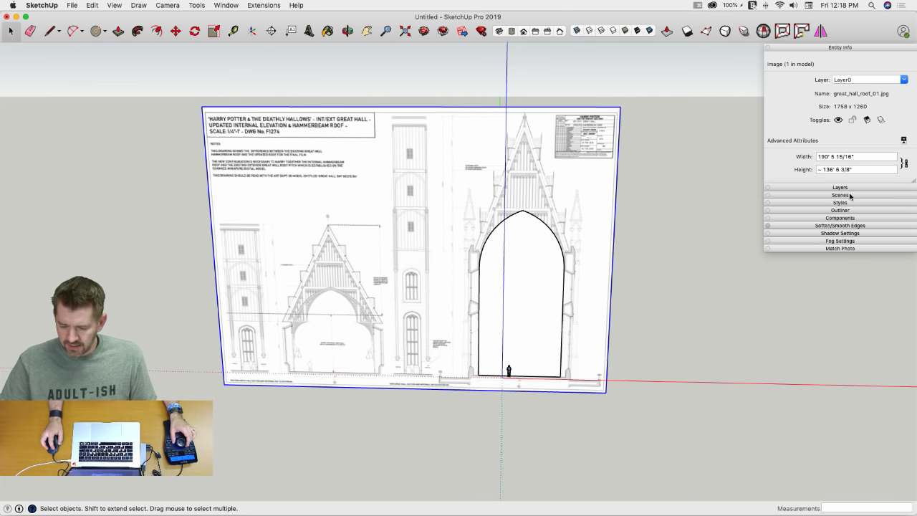
Step: Assign the selected drawing image to a new layer named REF
click(841, 188)
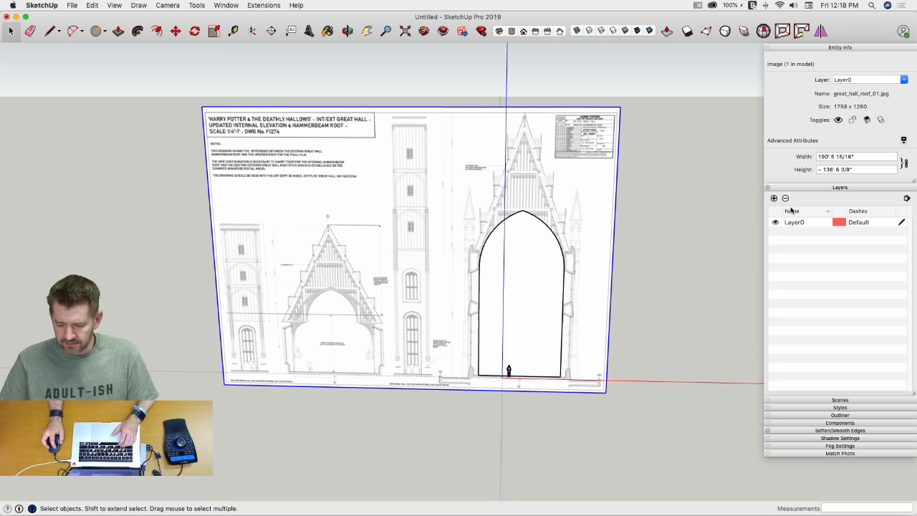
click(856, 79)
text(REF)
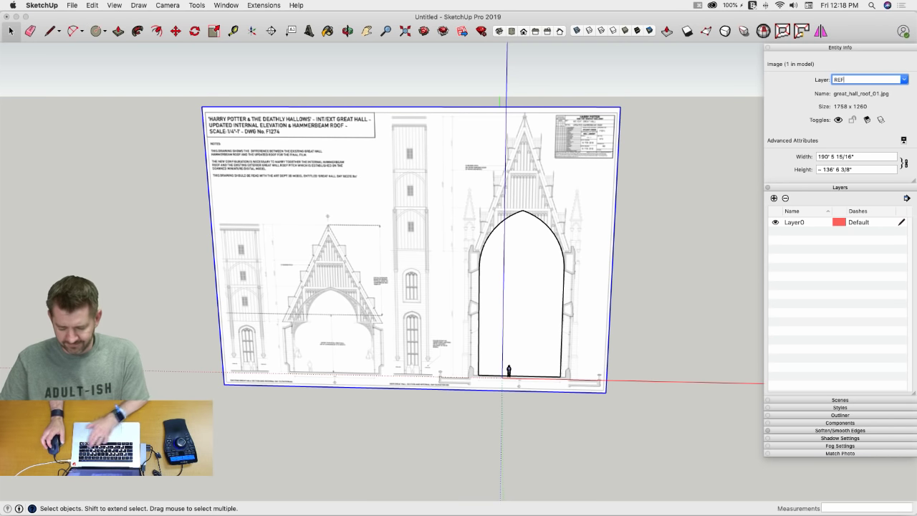
key(Return)
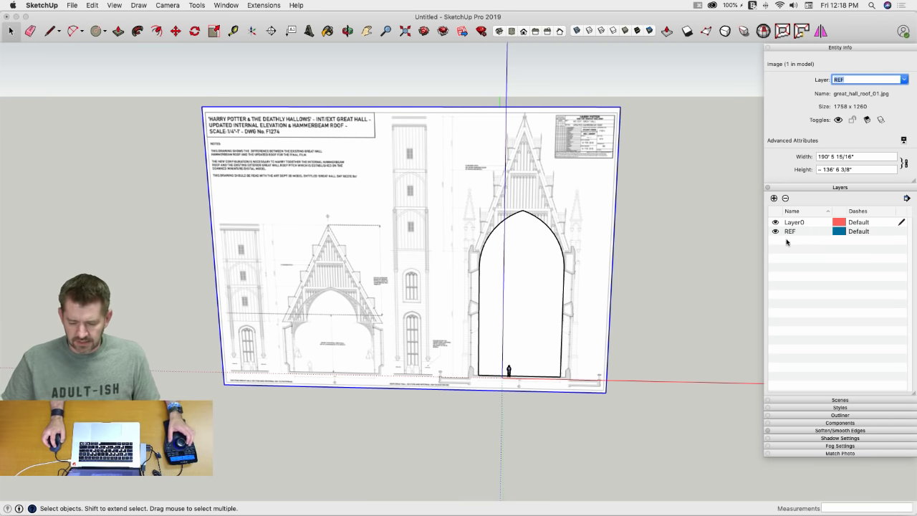
Step: Toggle the REF layer's visibility to check it, leaving the layer hidden so that only the arched profile shows
click(775, 232)
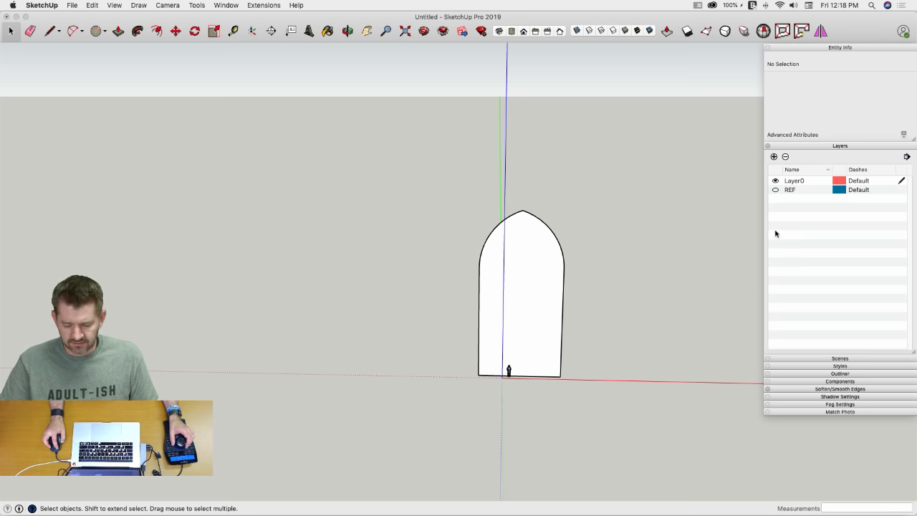
click(776, 190)
click(776, 191)
click(776, 190)
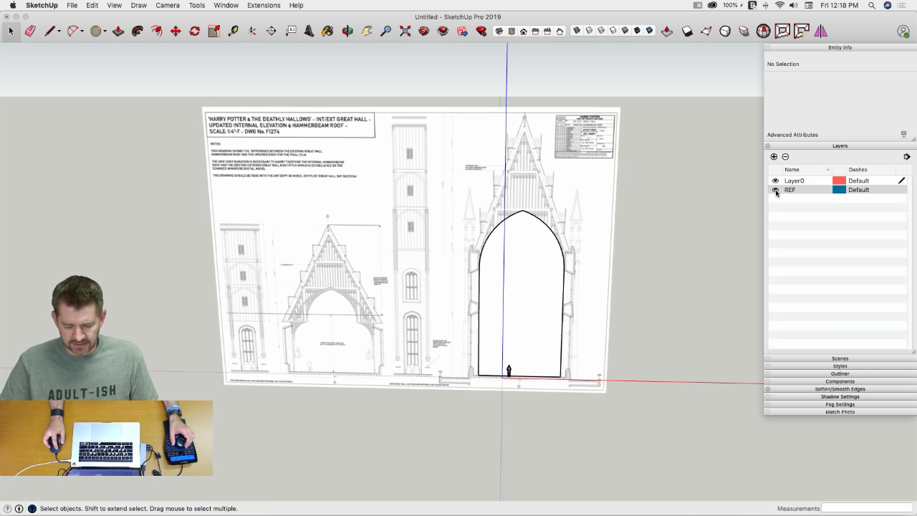
click(776, 190)
mouse_move(745, 212)
middle_down()
mouse_move(710, 225)
mouse_move(682, 221)
middle_up()
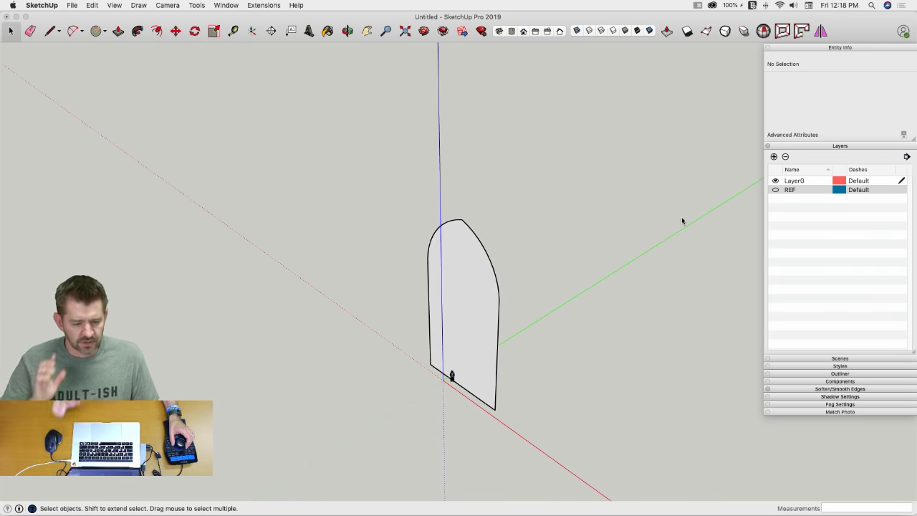
middle_drag(682, 220, 627, 262)
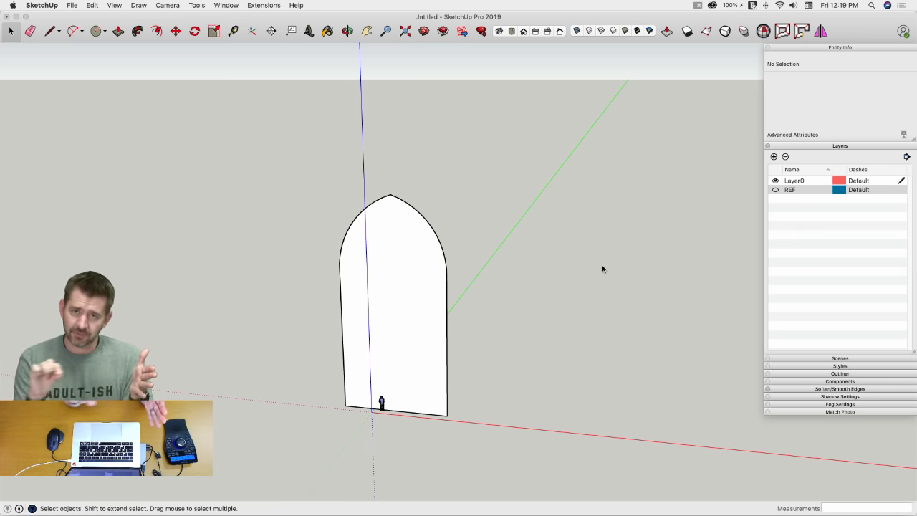
Step: Measure the arched profile's floor width between its two lower corners with the Tape Measure
click(232, 31)
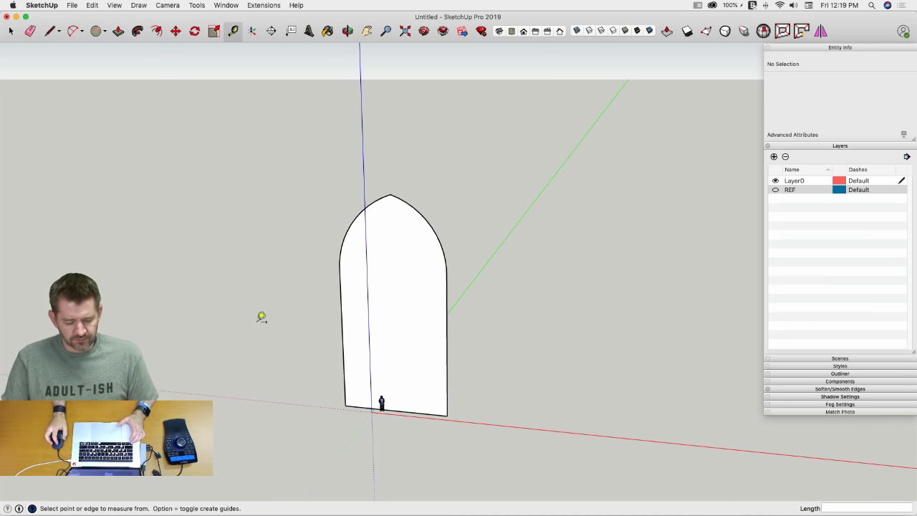
click(341, 328)
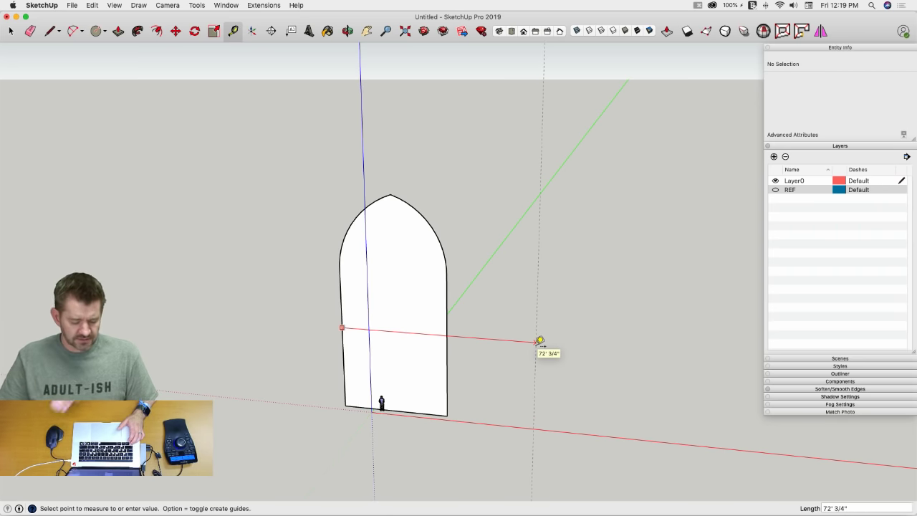
key(Escape)
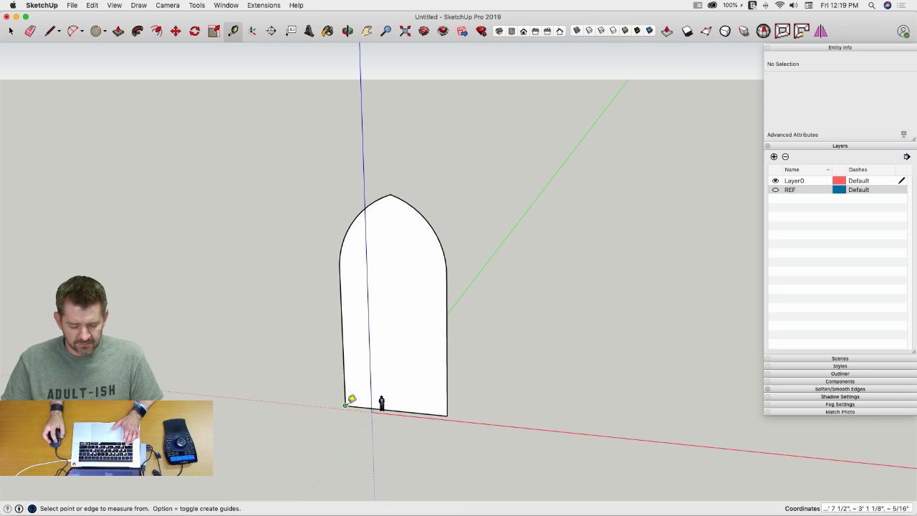
click(346, 405)
click(447, 415)
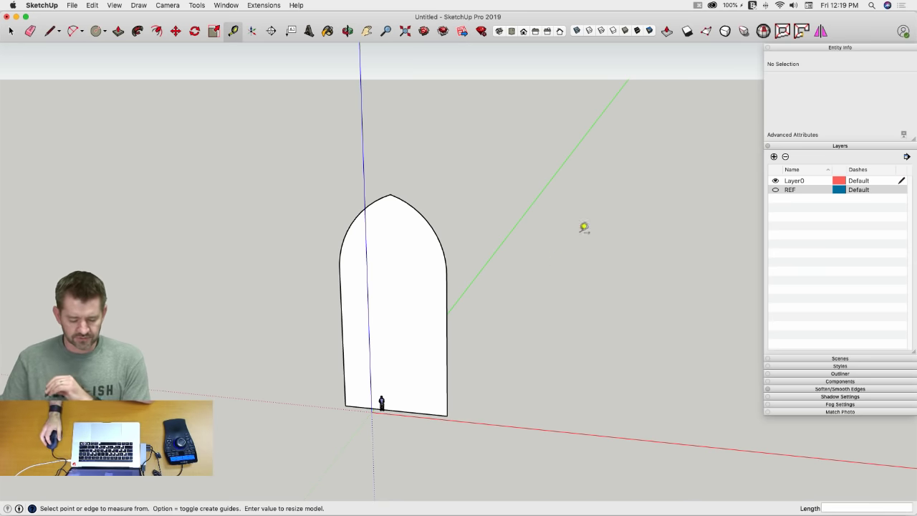
key(space)
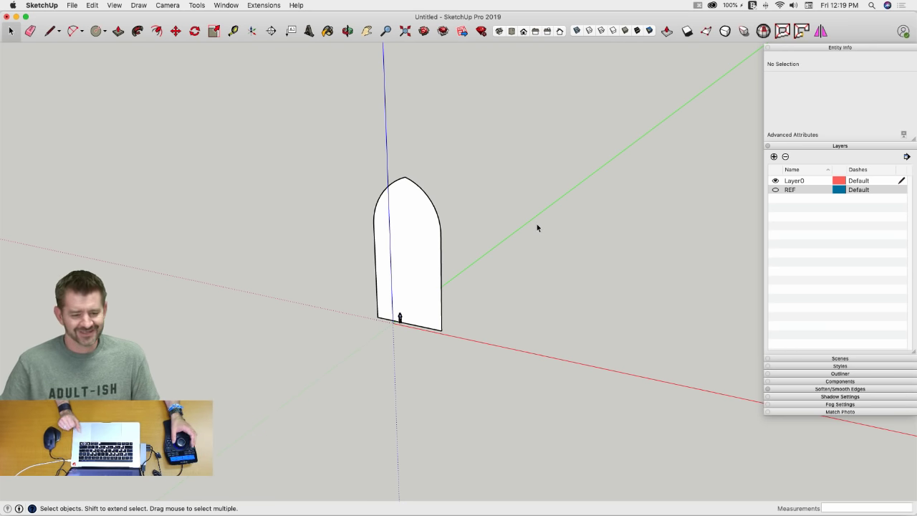
Step: Review the model's measurement unit format, display precision and length snapping settings, and close them unchanged
scroll(537, 228, down, 1)
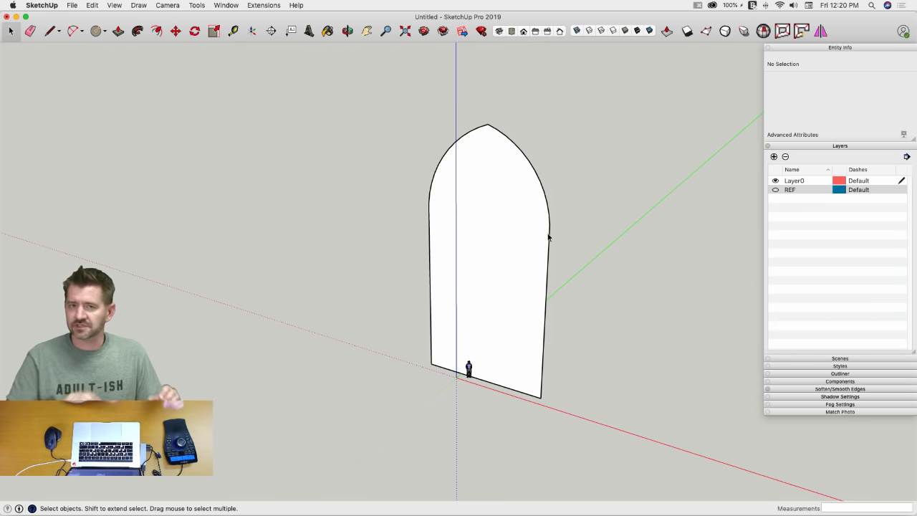
middle_drag(548, 237, 591, 265)
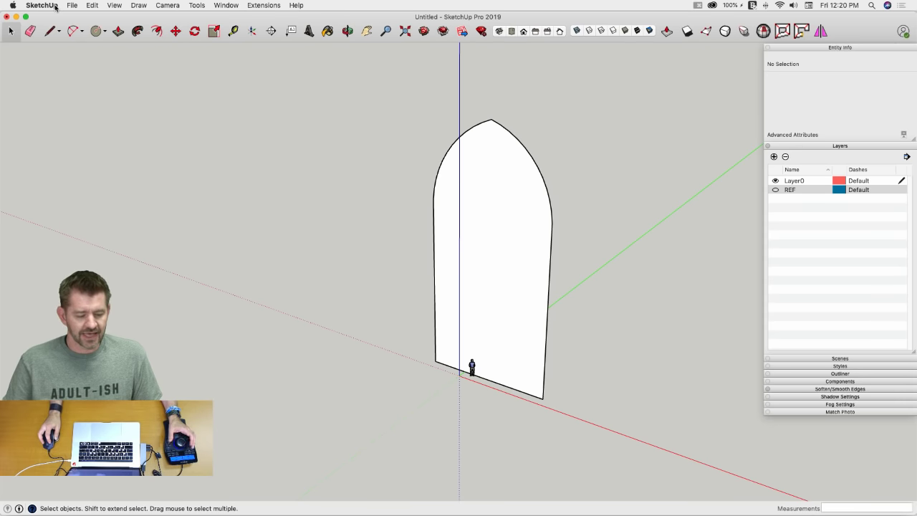
click(261, 6)
mouse_move(226, 5)
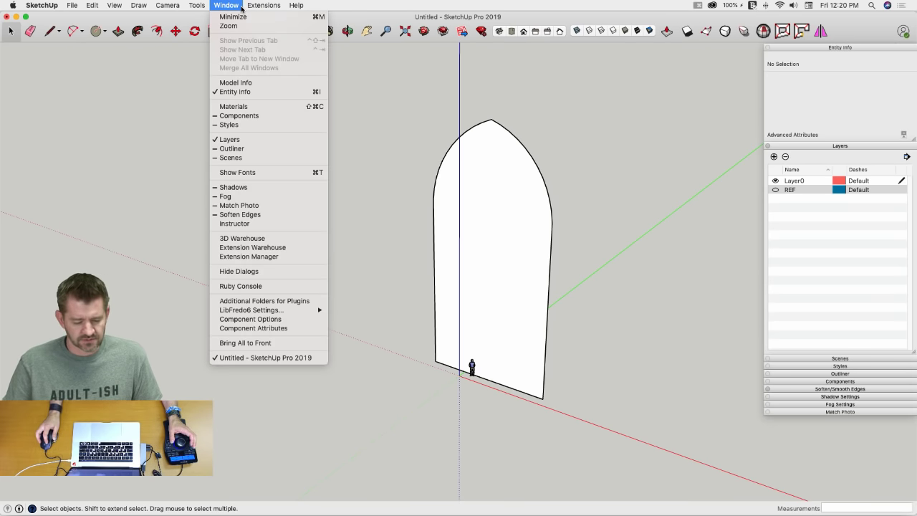
click(236, 83)
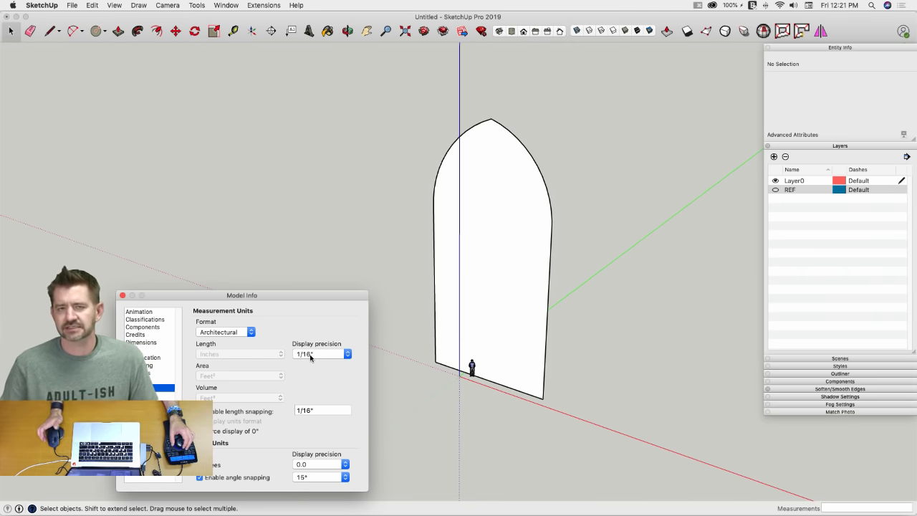
click(122, 296)
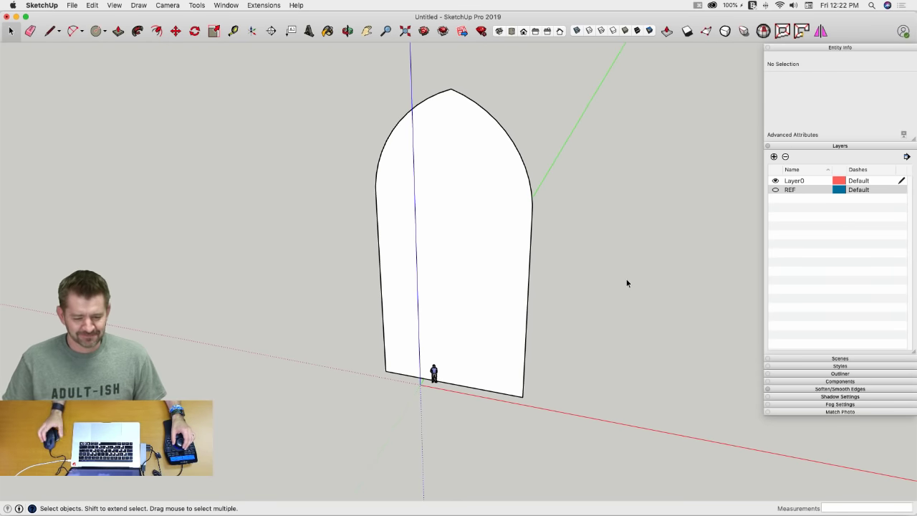
Step: Import Grea Hall Plan.jpg as an image and place it flat on the ground, about 184' 9" in height
mouse_move(538, 280)
middle_down()
mouse_move(507, 285)
mouse_move(487, 266)
mouse_move(555, 280)
middle_up()
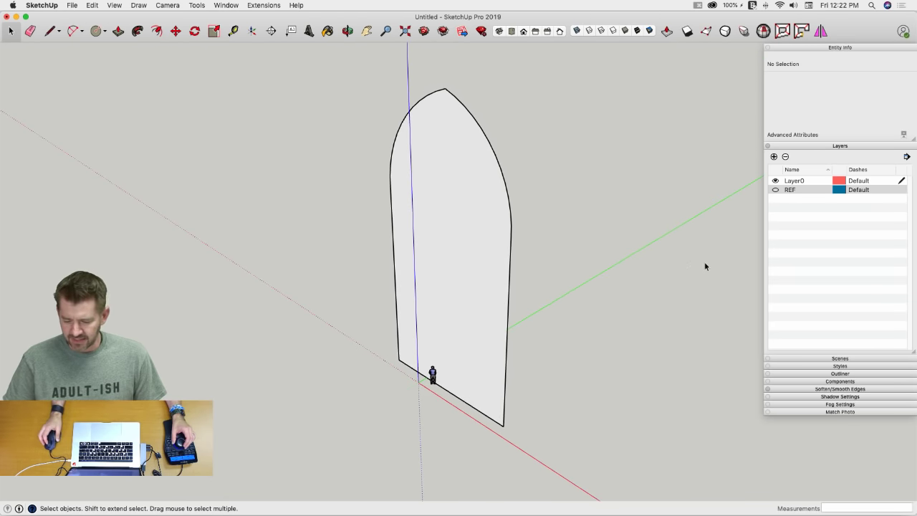
click(72, 5)
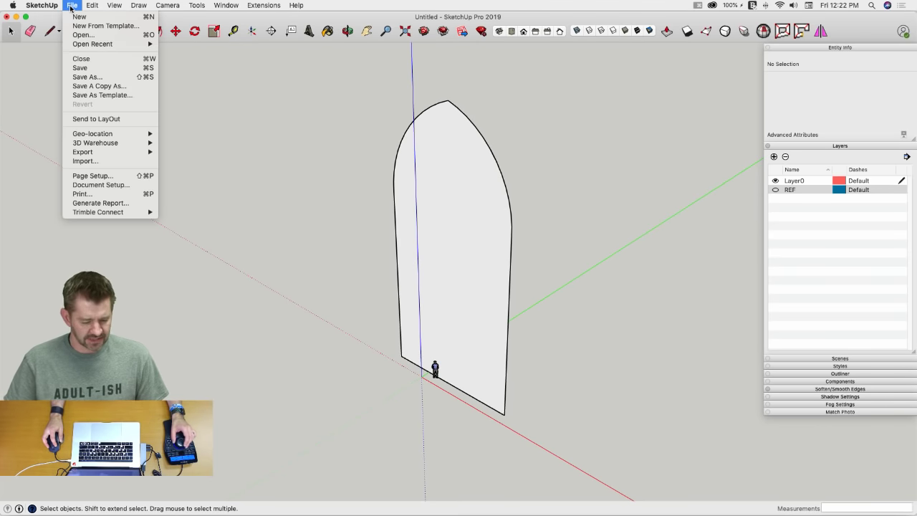
click(96, 161)
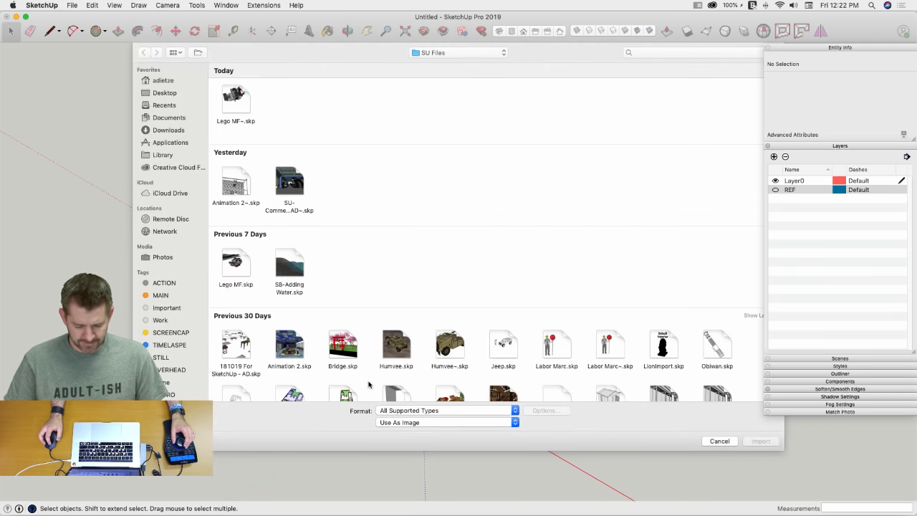
click(159, 94)
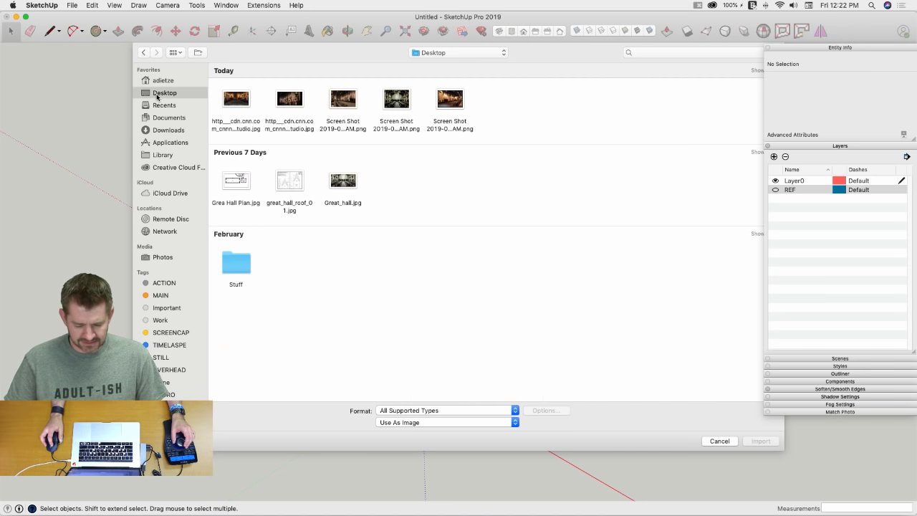
click(235, 183)
click(758, 441)
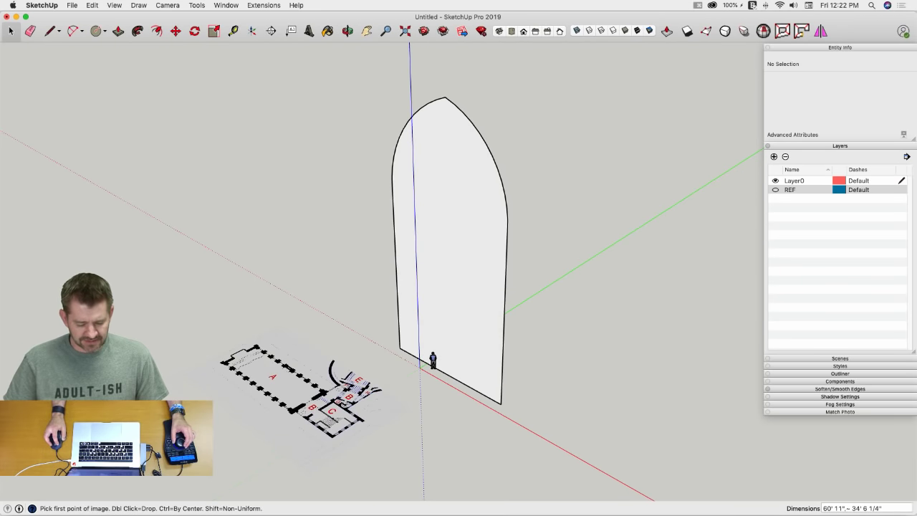
click(276, 356)
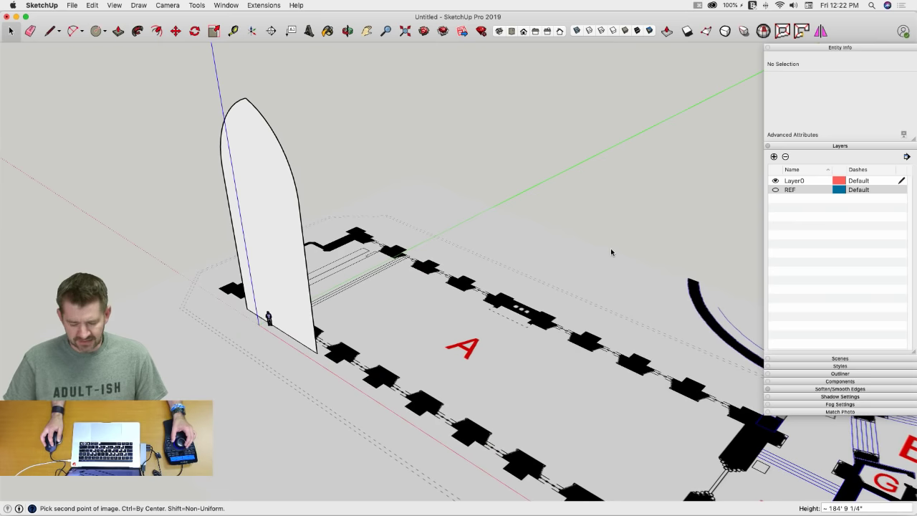
click(611, 252)
Step: Draw a line about 51' 10" long between the two inner corners of hall A's end wall beside room B
middle_drag(528, 261, 434, 296)
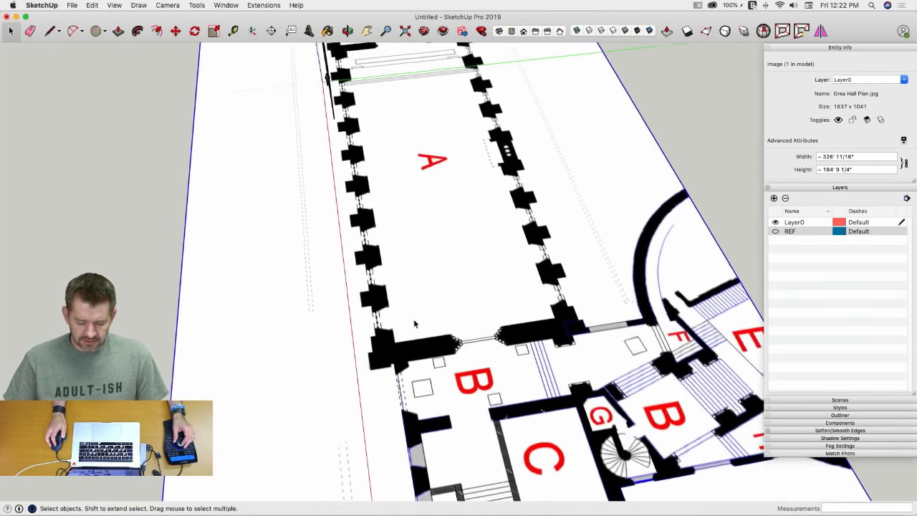
key(l)
scroll(398, 321, up, 8)
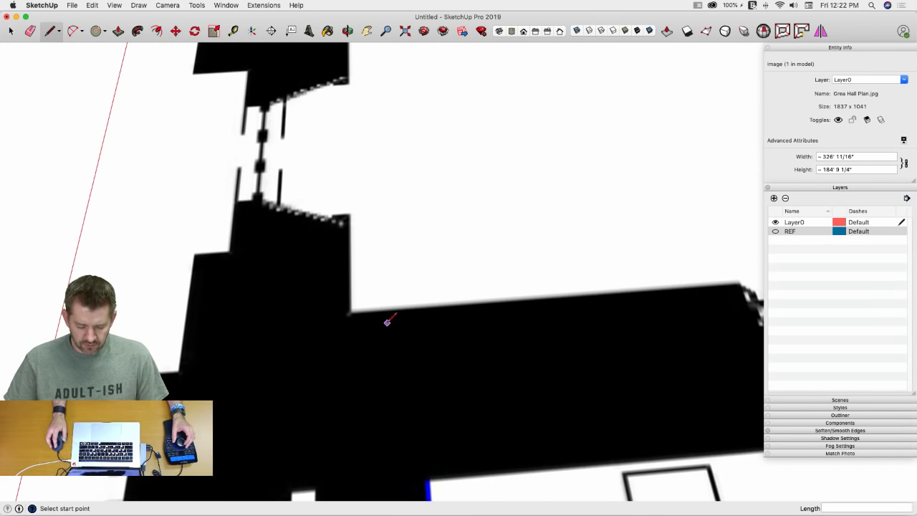
click(352, 311)
scroll(430, 292, down, 6)
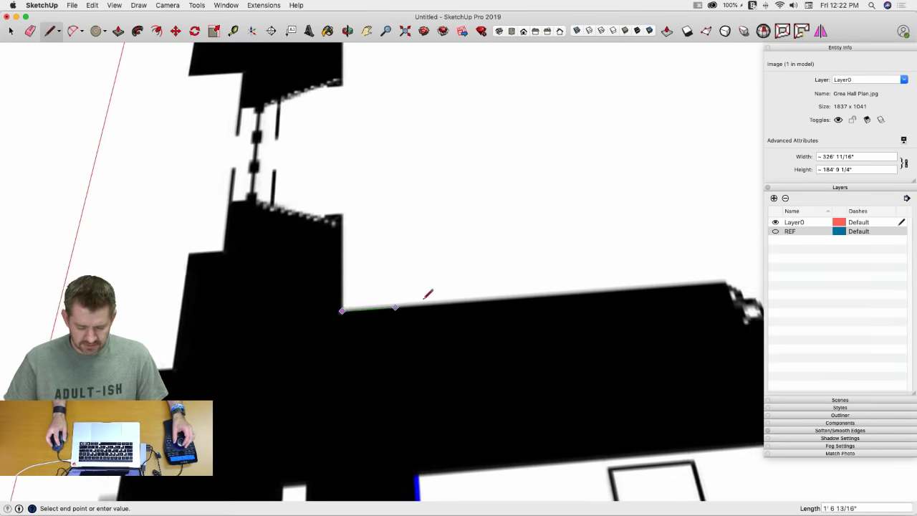
scroll(571, 310, up, 6)
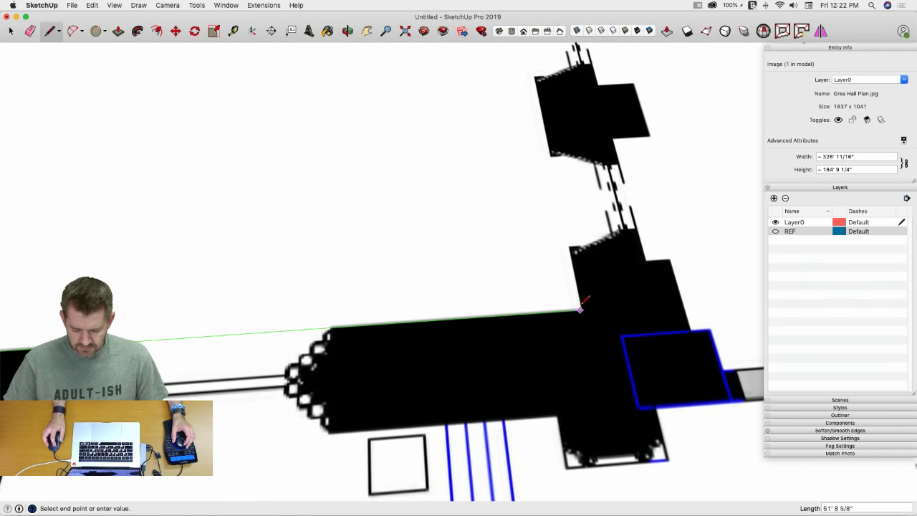
click(582, 309)
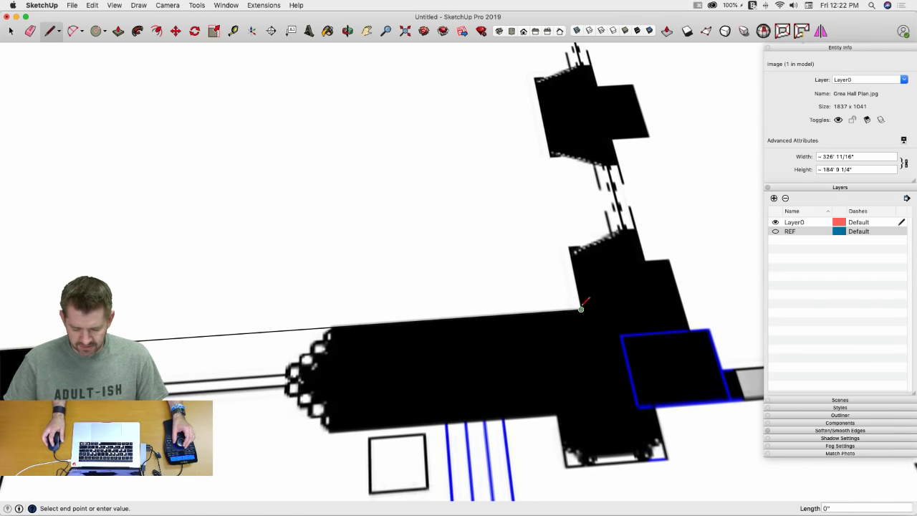
key(space)
Step: Examine the pillar and wall junction at the end of hall A, and the floor plan's overall layout
scroll(581, 309, down, 6)
scroll(519, 251, up, 8)
scroll(468, 249, up, 10)
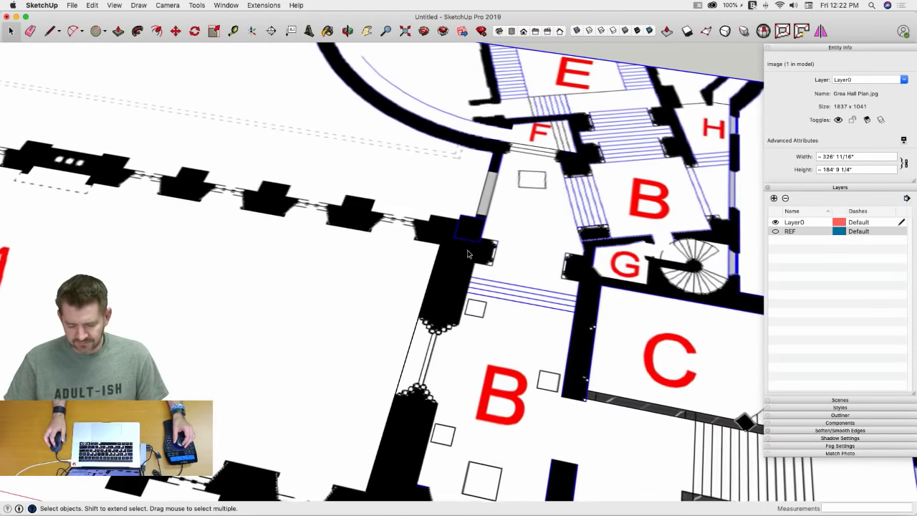
scroll(462, 204, up, 3)
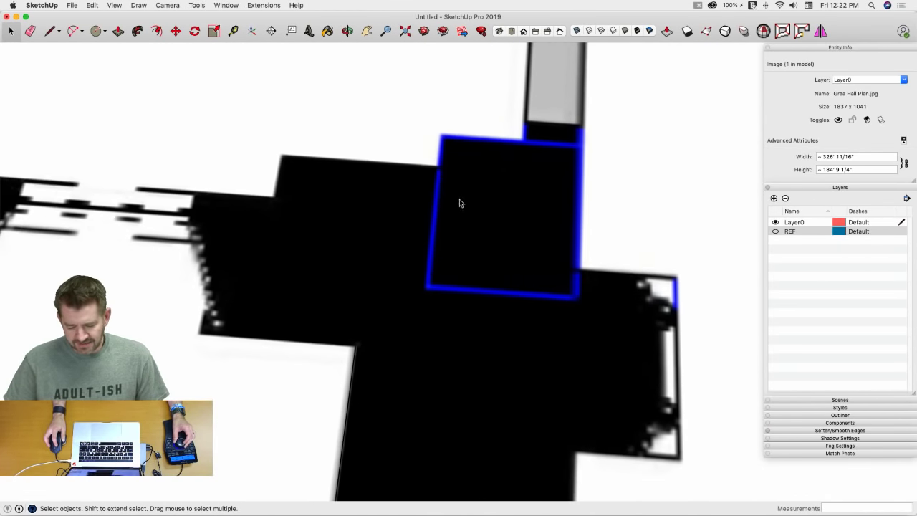
scroll(580, 311, down, 1)
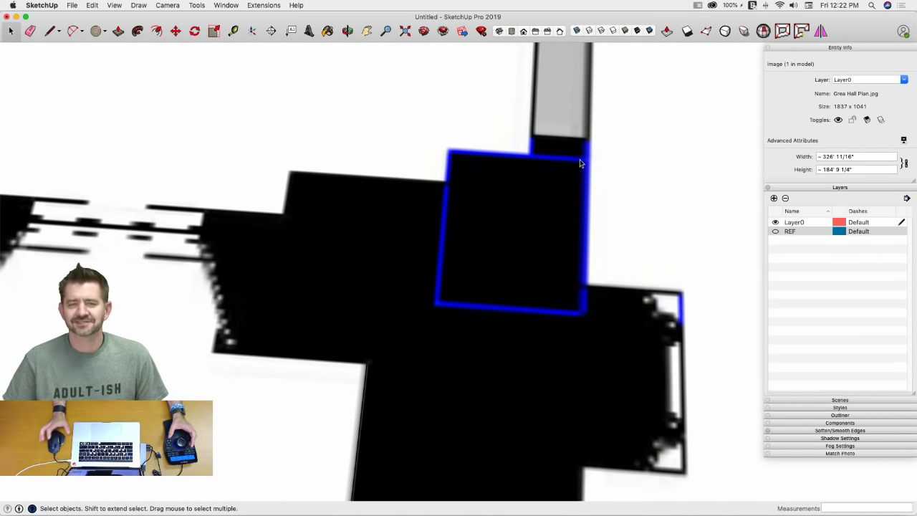
scroll(580, 163, down, 5)
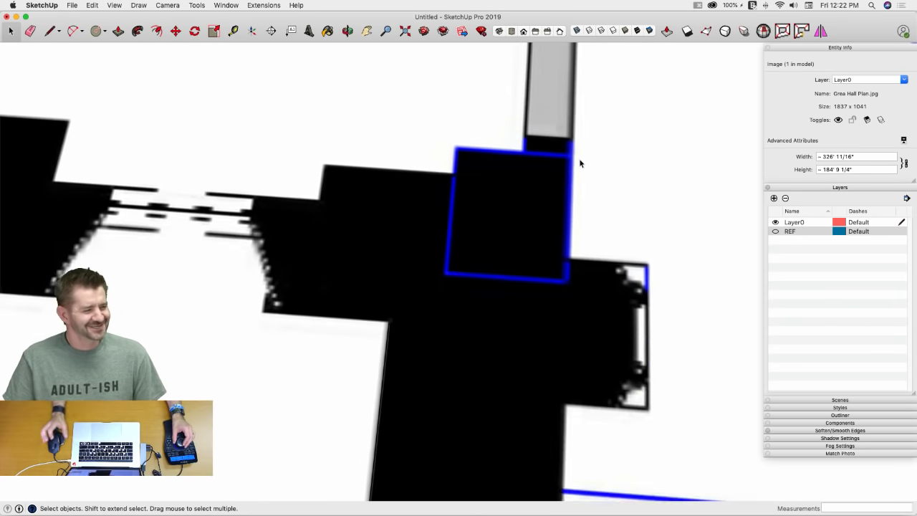
mouse_move(580, 164)
middle_down()
mouse_move(624, 205)
mouse_move(518, 237)
mouse_move(551, 254)
middle_up()
scroll(551, 254, down, 10)
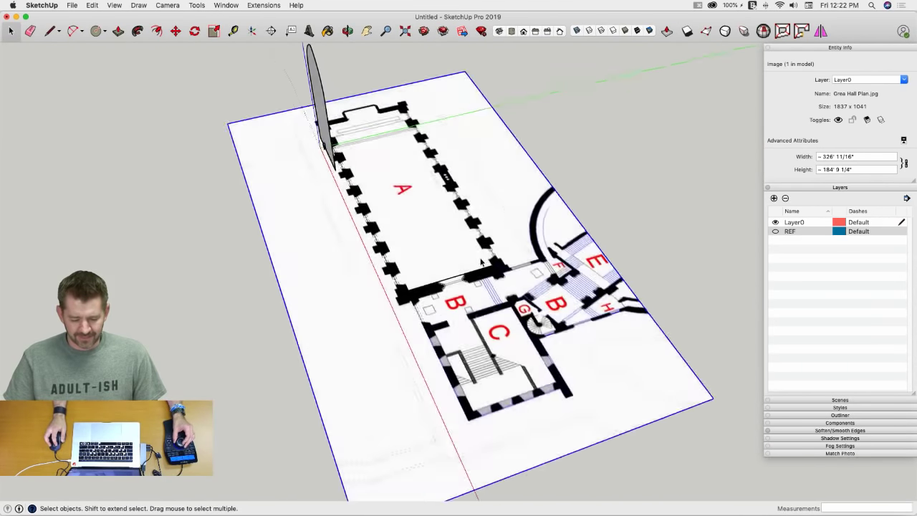
middle_drag(482, 263, 445, 284)
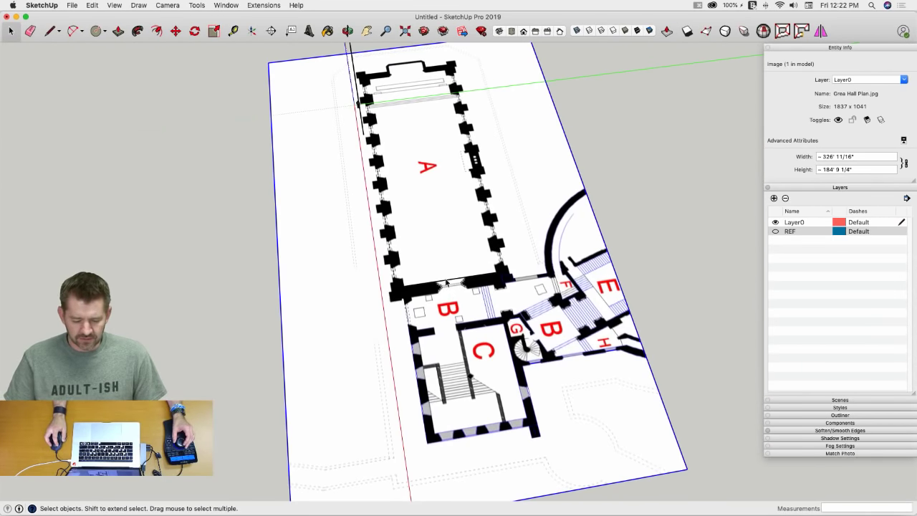
Step: Check the traced end-wall line by selecting it, turn on the X-ray face style, and clear the selection
click(449, 280)
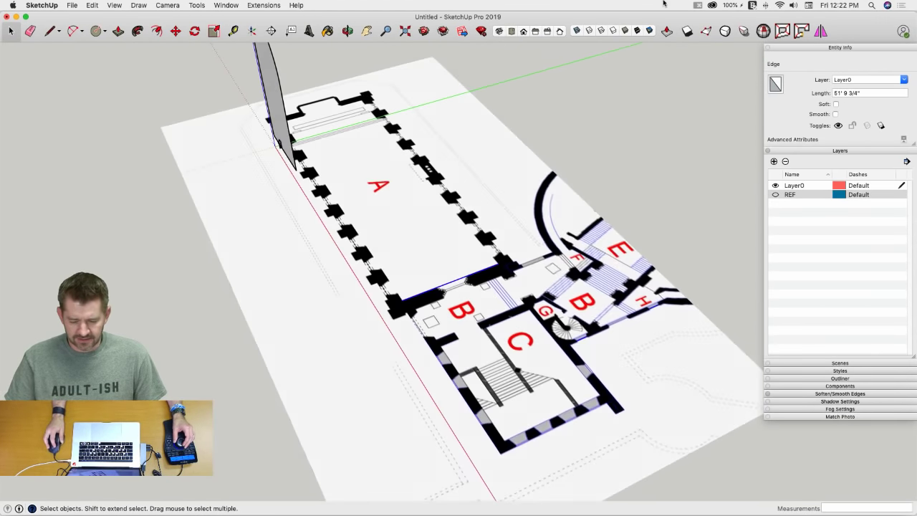
click(577, 32)
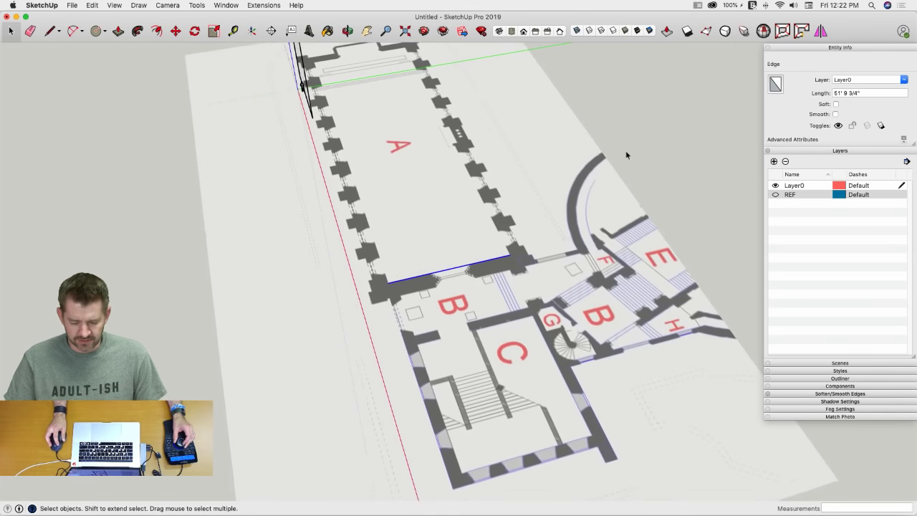
click(625, 152)
key(l)
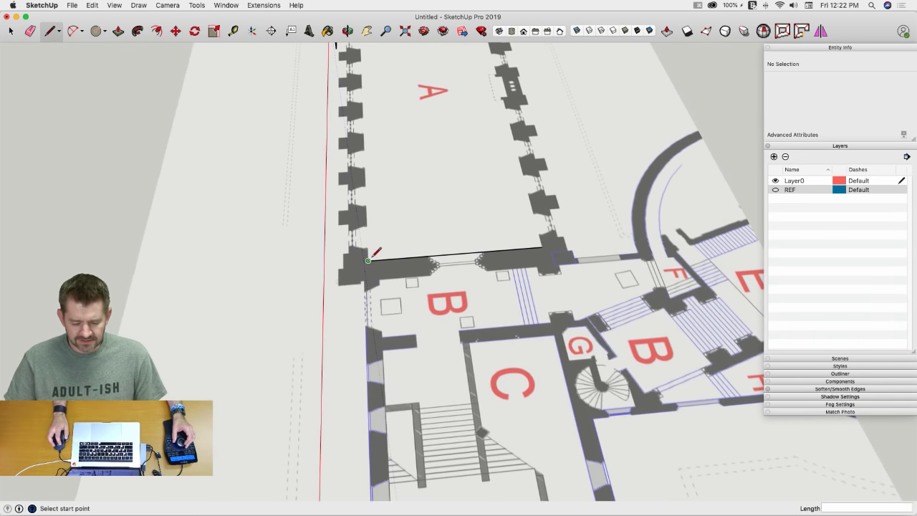
click(540, 242)
key(space)
Step: Group the floor plan image together with the line traced along hall A's end wall
scroll(541, 245, down, 10)
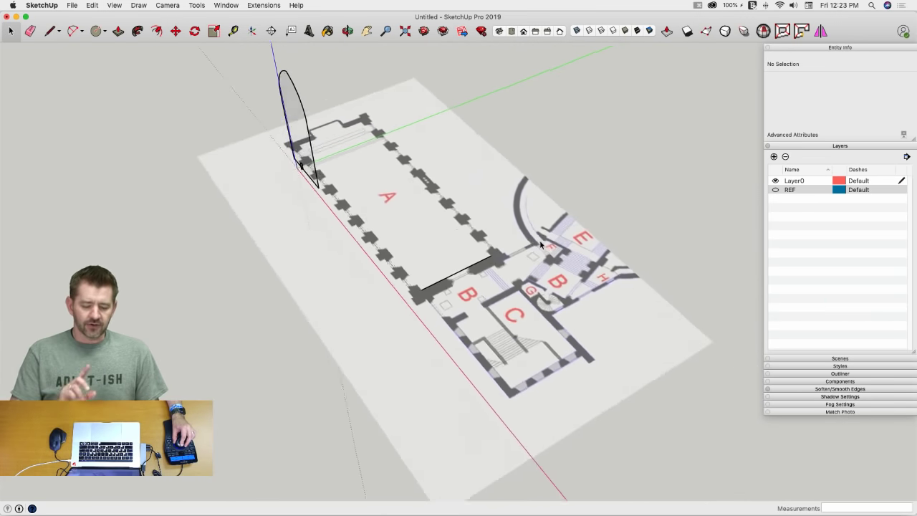
scroll(537, 237, up, 2)
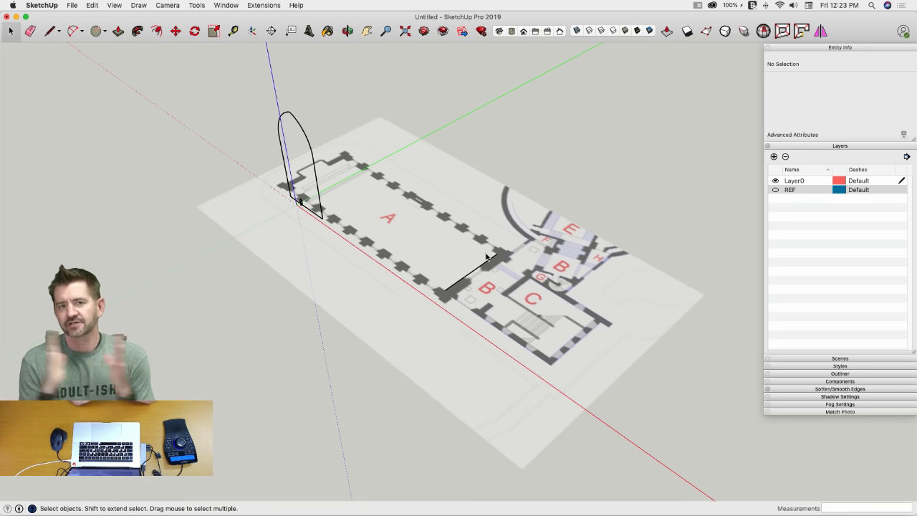
middle_drag(486, 257, 358, 152)
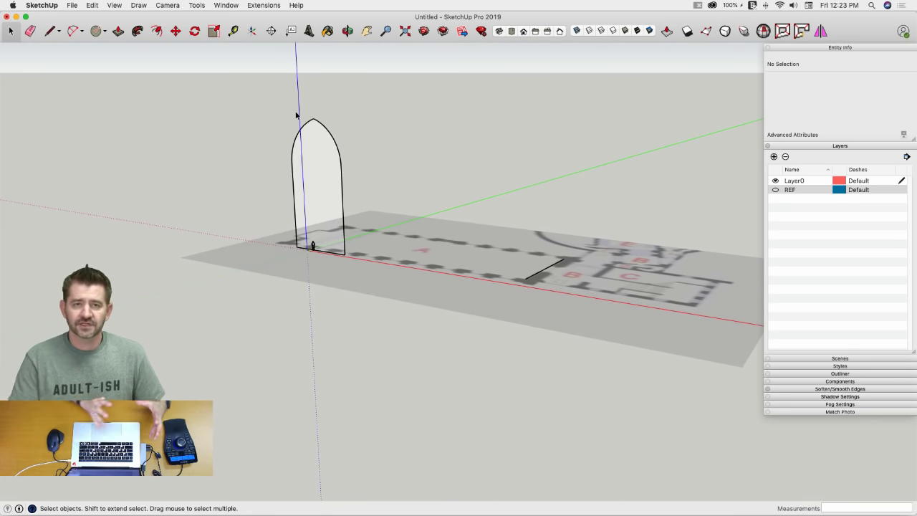
middle_drag(296, 115, 587, 245)
click(535, 254)
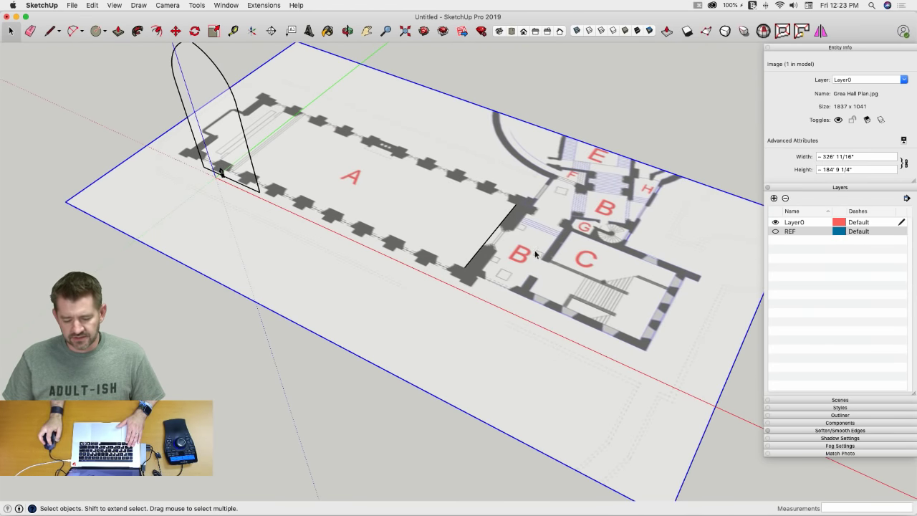
shift+click(499, 227)
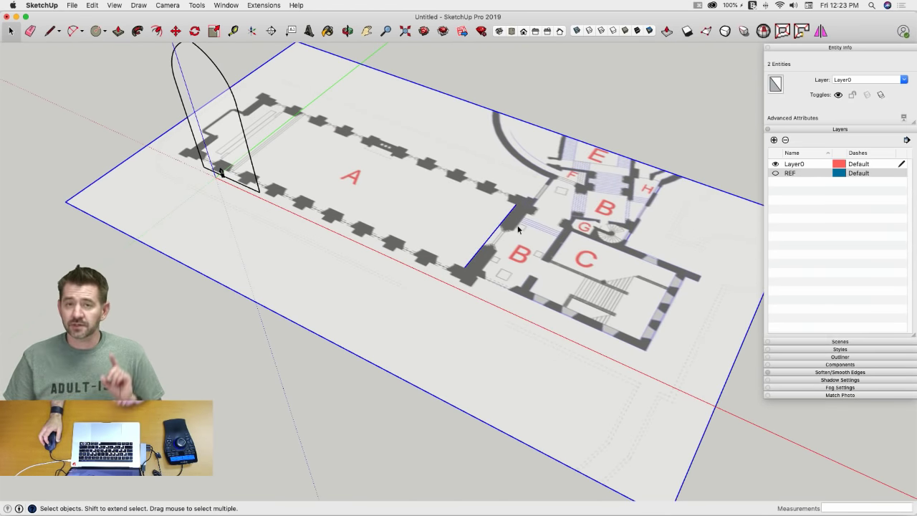
right_click(555, 187)
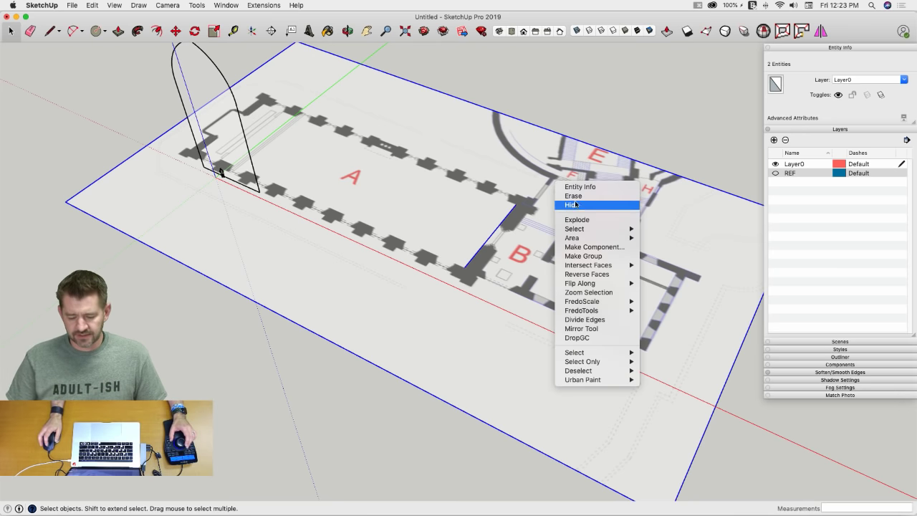
click(583, 256)
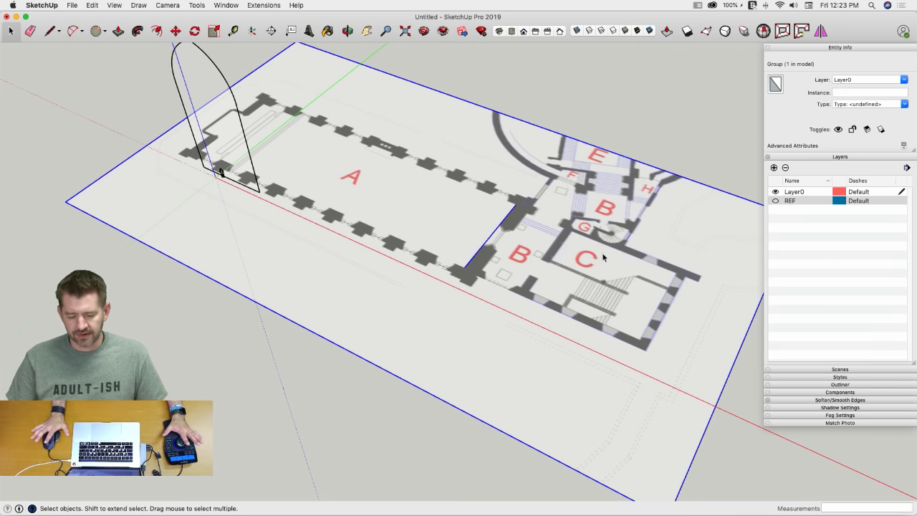
Step: Inside the plan group, measure the traced end-wall line with the Tape Measure and resize the group so it is 40' long
middle_drag(595, 258, 509, 212)
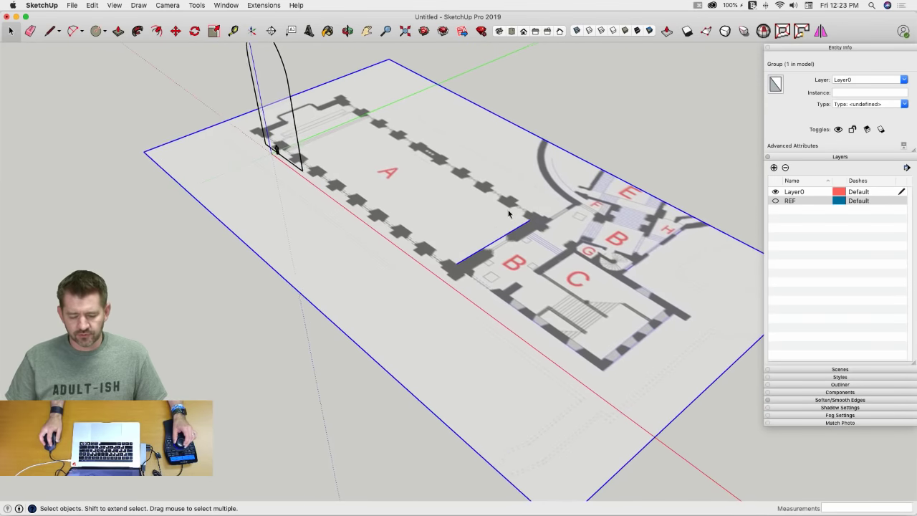
double_click(491, 229)
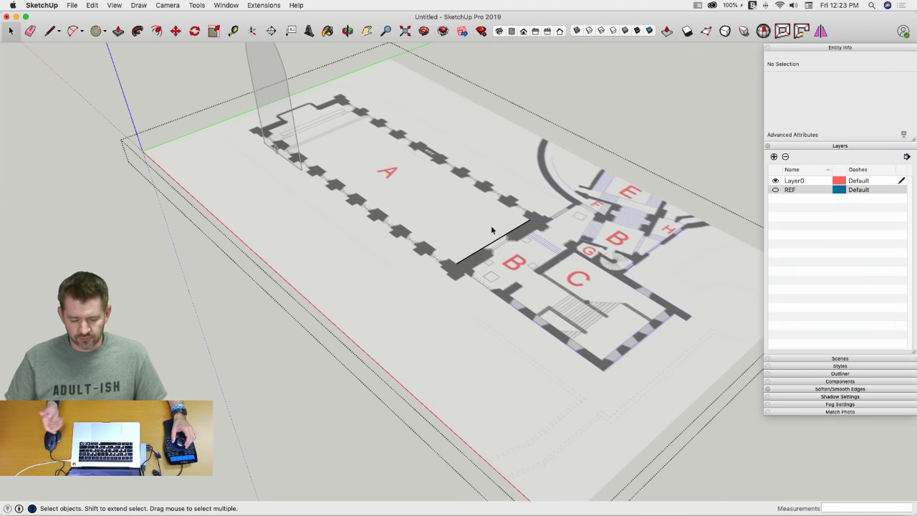
key(t)
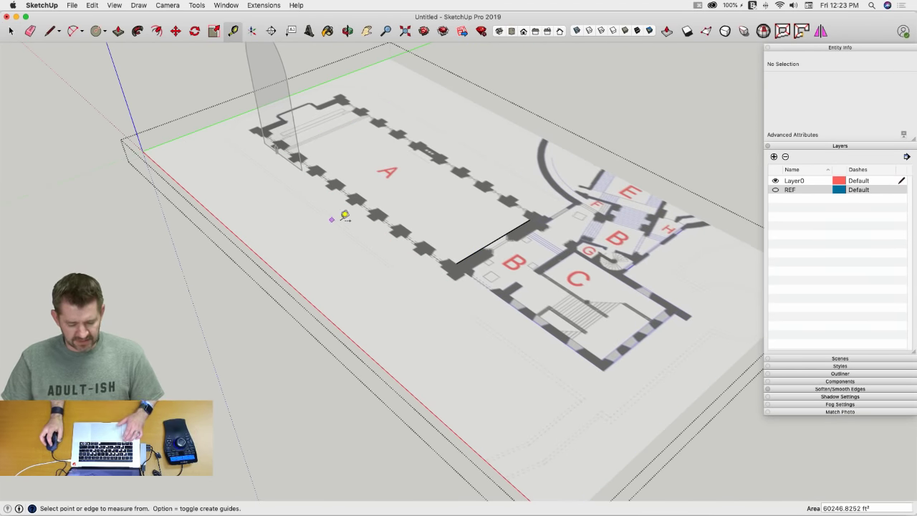
click(457, 263)
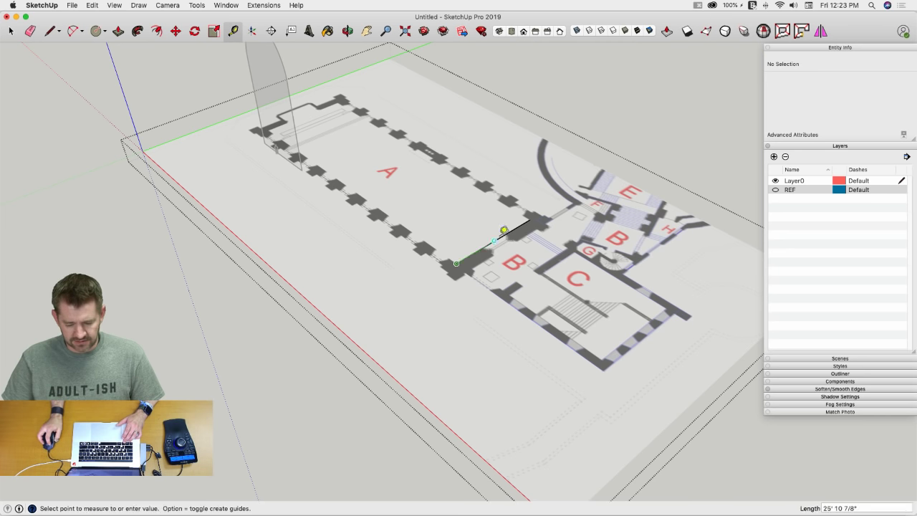
click(531, 216)
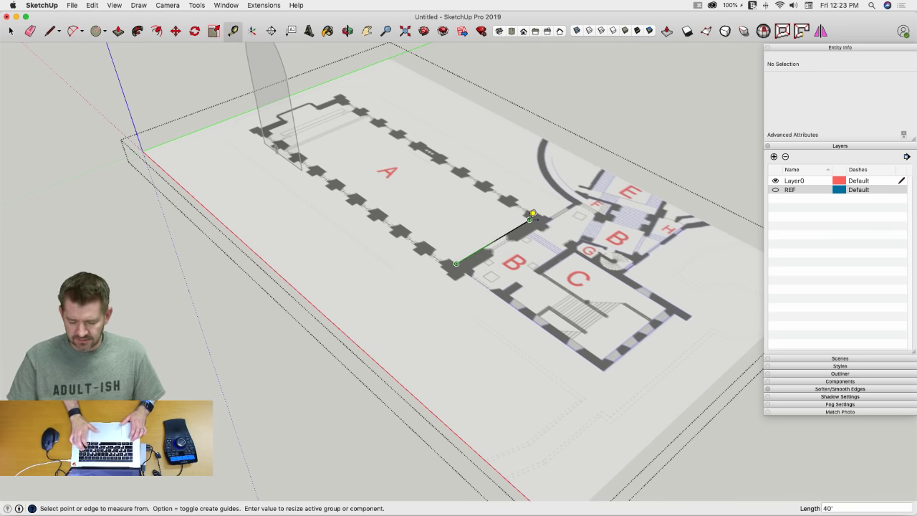
key(Return)
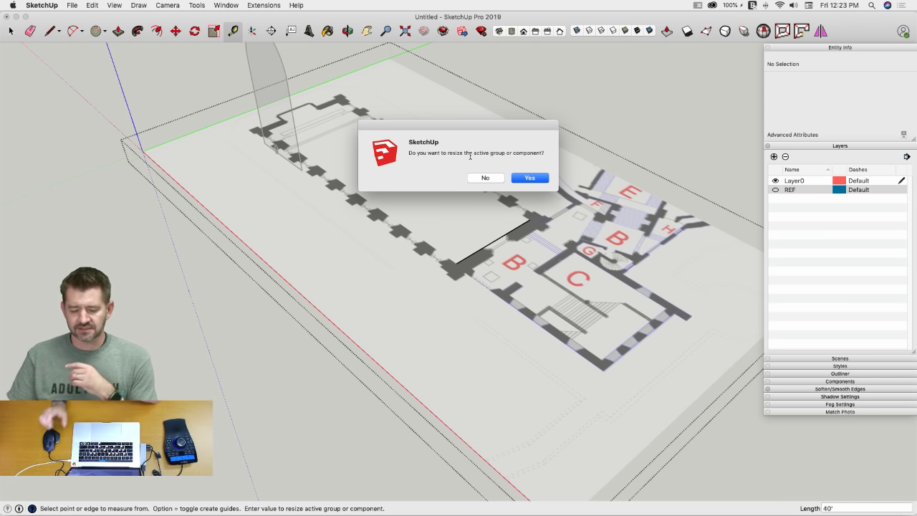
click(531, 179)
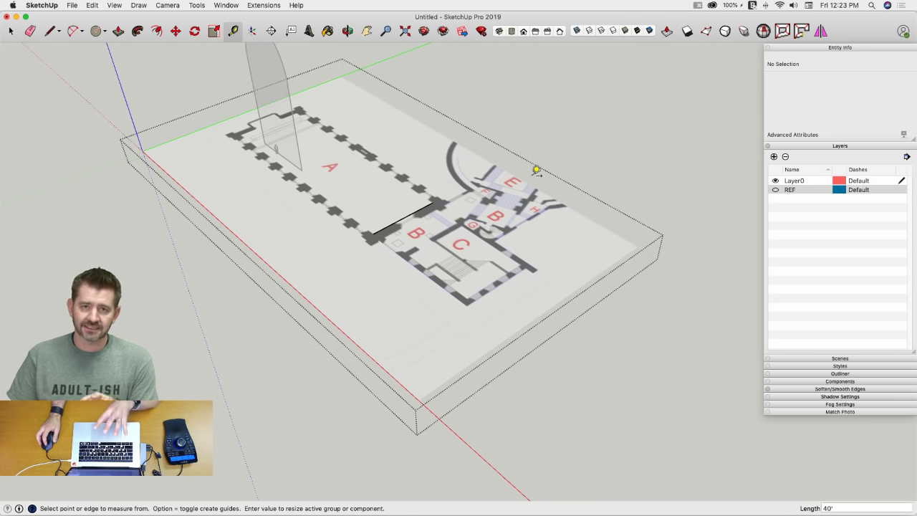
click(617, 107)
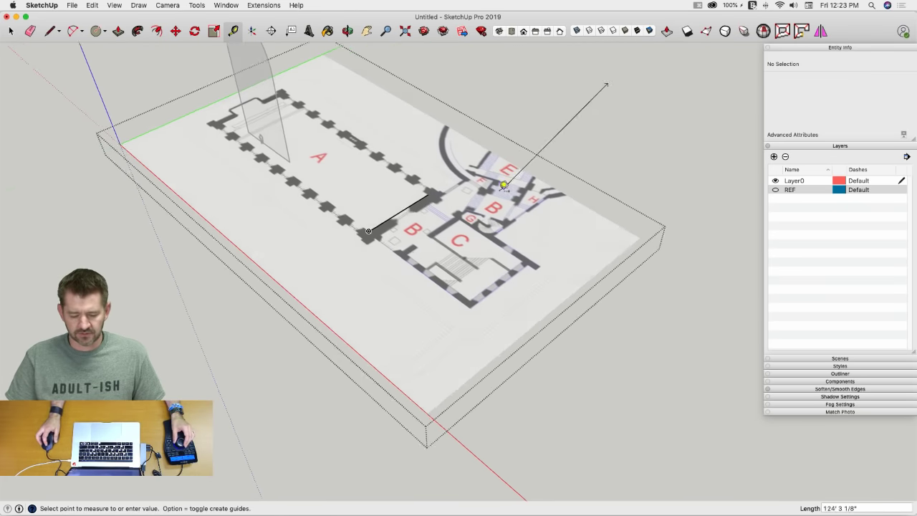
Step: Close the plan group and move it so the traced end-wall line's corner meets the arched profile's base corner
key(space)
click(616, 143)
click(493, 252)
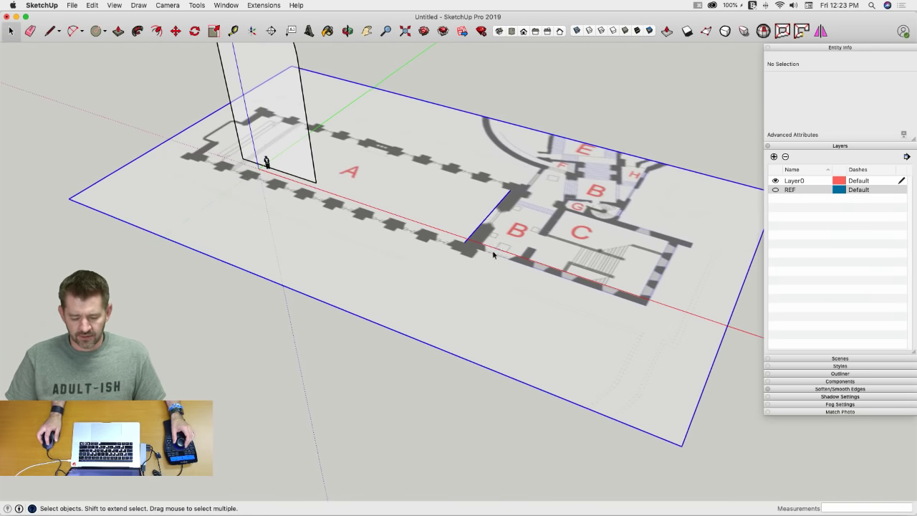
key(m)
click(497, 238)
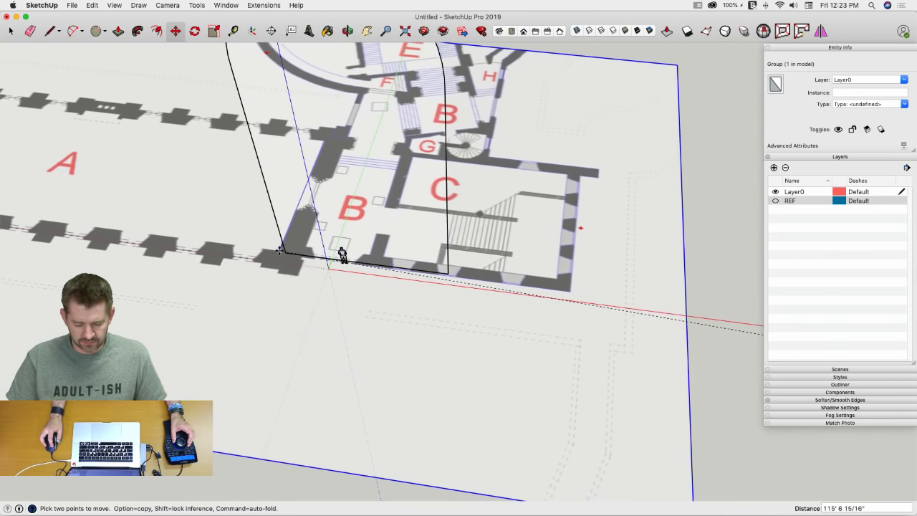
click(284, 252)
Step: Turn off X-ray and rotate the plan group about the shared corner so hall A's end wall aligns with the profile's base
key(q)
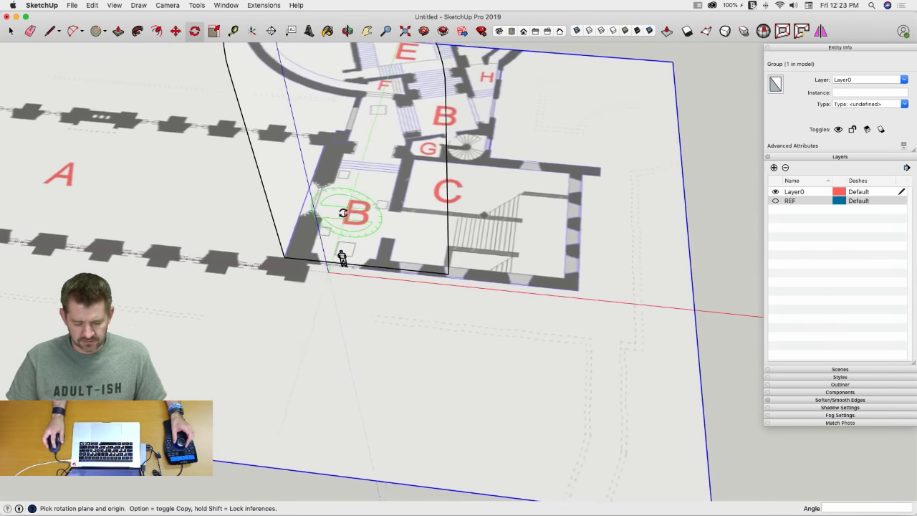
click(578, 33)
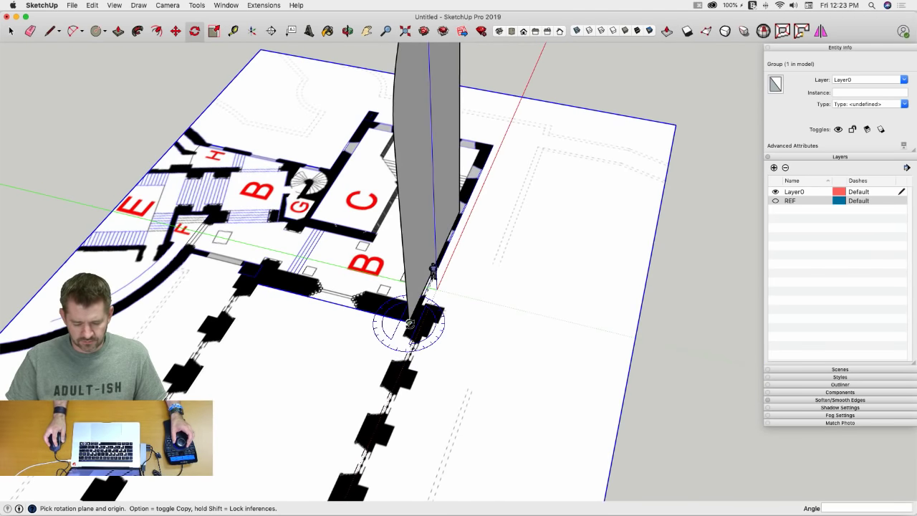
click(409, 323)
click(334, 303)
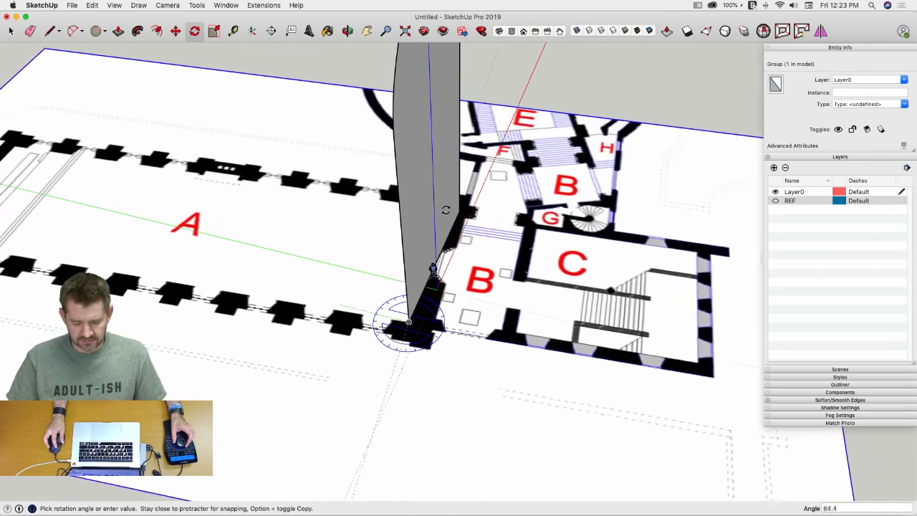
click(459, 213)
key(space)
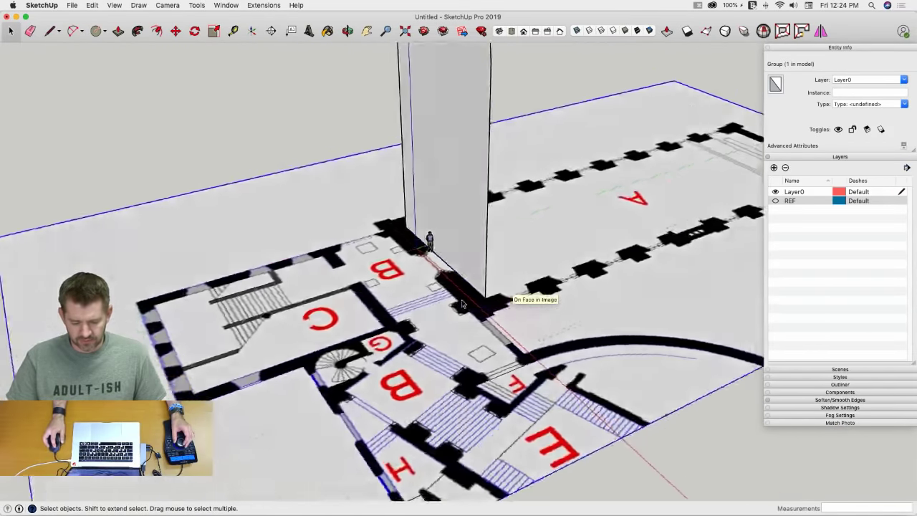
Step: Push/Pull the arched profile 132' along hall A to form the hall's volume
middle_drag(462, 304, 334, 191)
key(p)
click(330, 193)
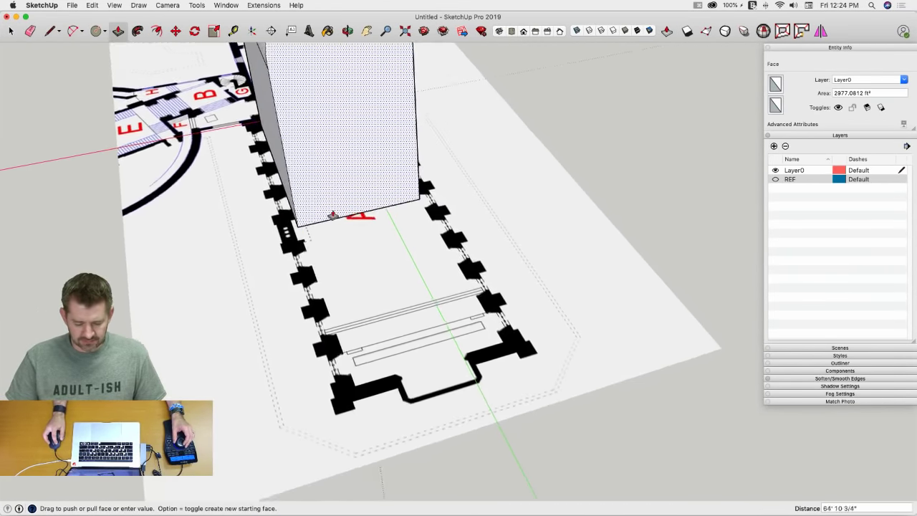
scroll(360, 342, up, 5)
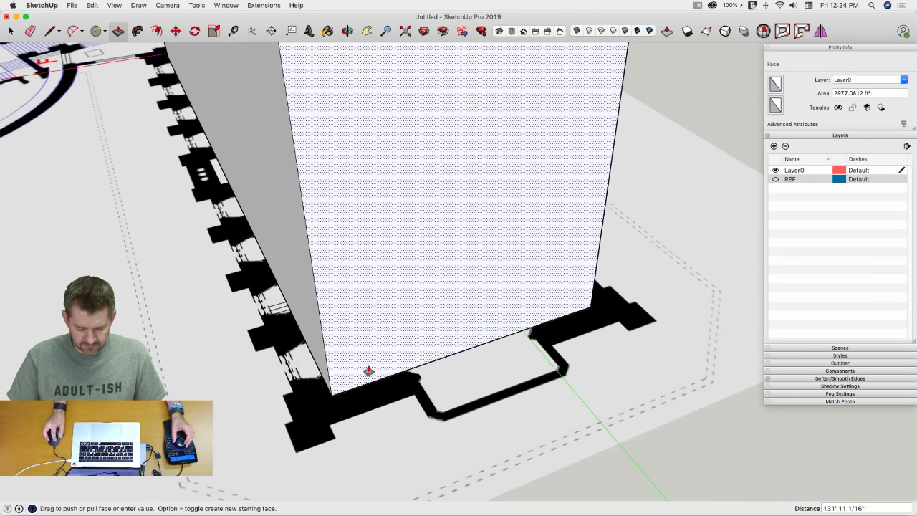
text(132)
key(Return)
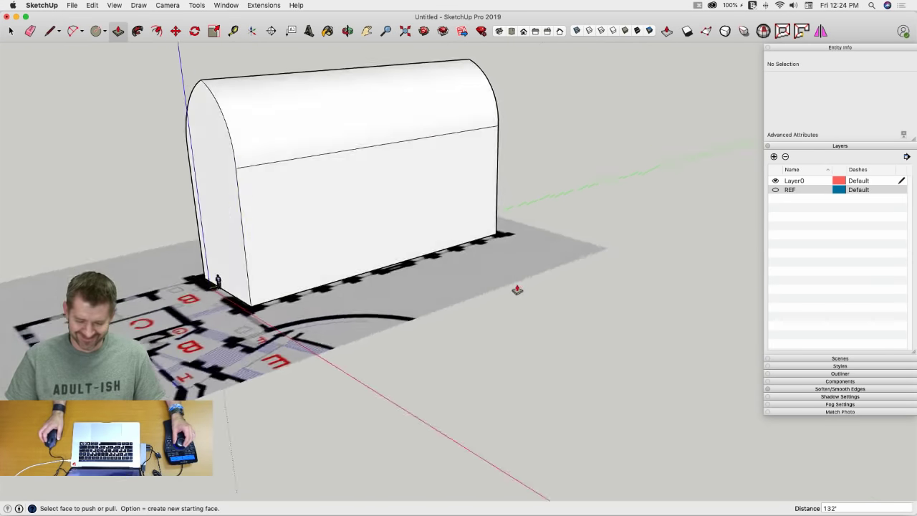
Step: Delete the arched end face of the hall volume nearest the origin to open up the interior
scroll(483, 343, up, 10)
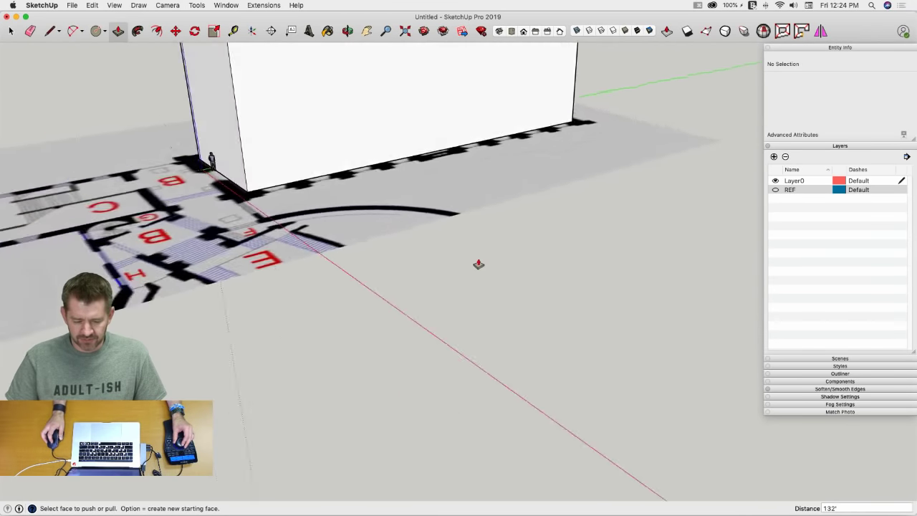
key(space)
middle_drag(472, 262, 492, 272)
click(491, 272)
key(Delete)
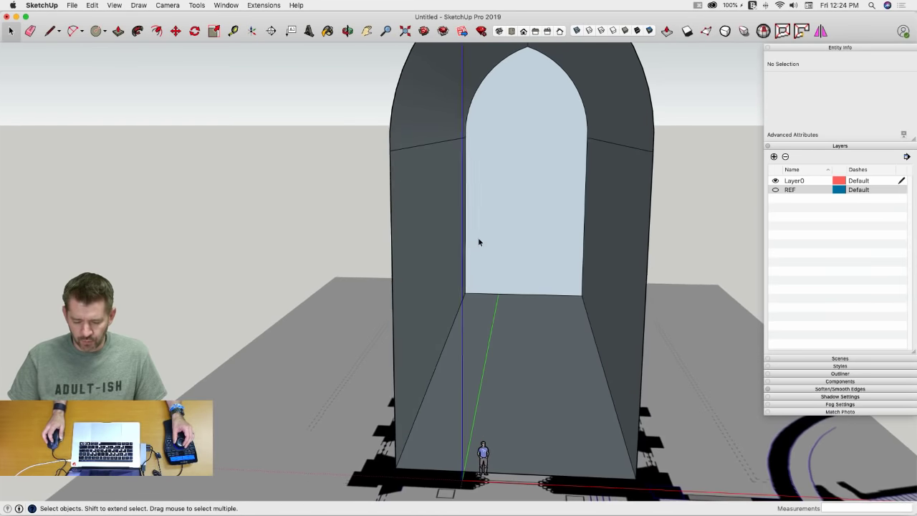
Step: Select all connected geometry of the hall volume and reverse its faces
click(516, 326)
click(515, 324)
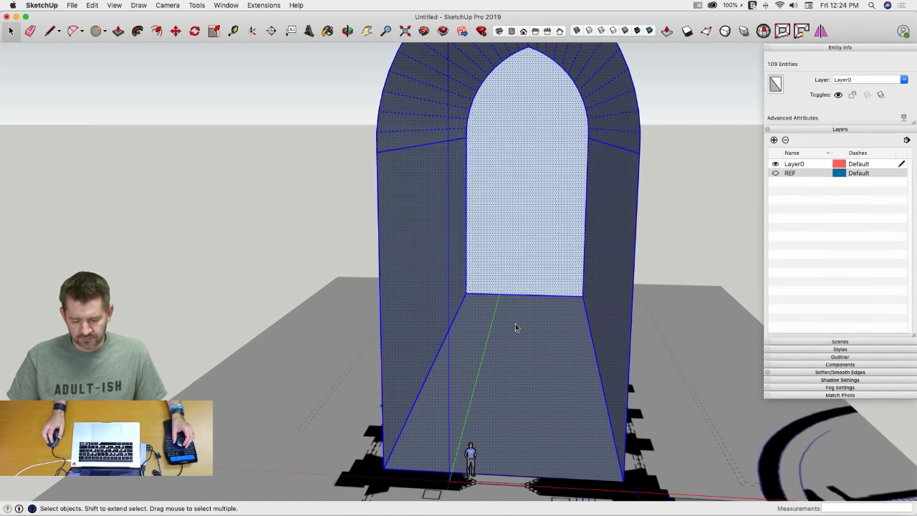
right_click(515, 323)
click(548, 355)
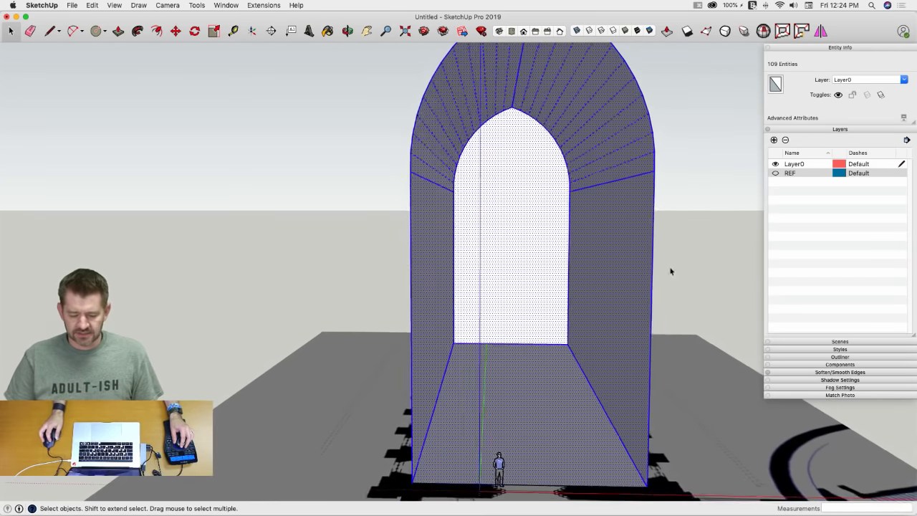
click(670, 270)
Step: Save the model to the Desktop as Great Hall.skp
middle_drag(620, 318, 562, 322)
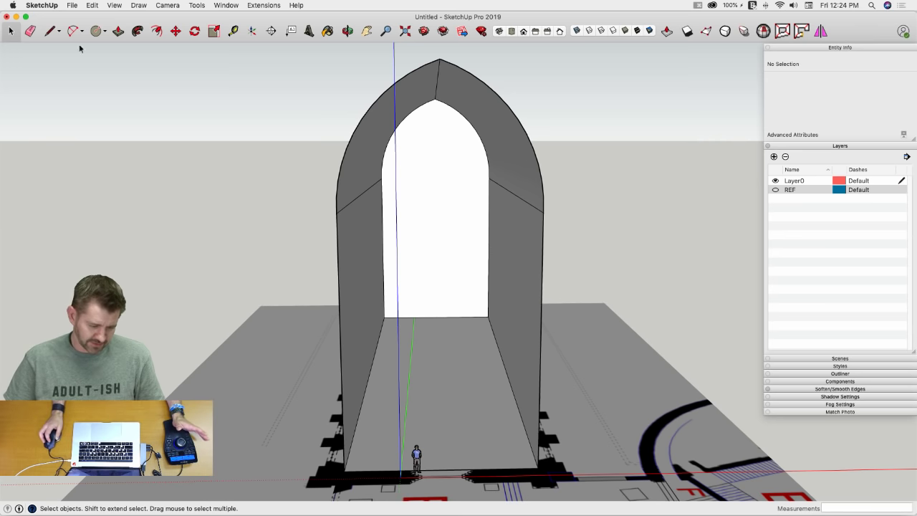
click(72, 6)
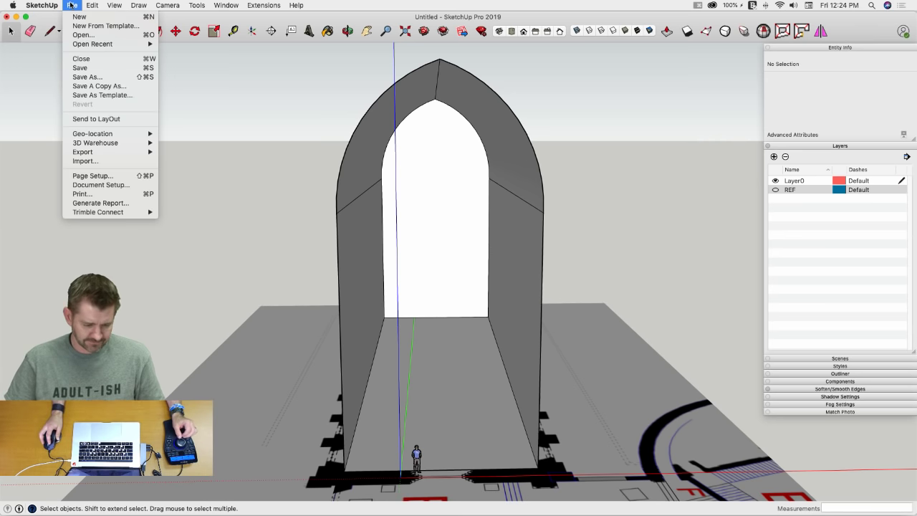
click(99, 68)
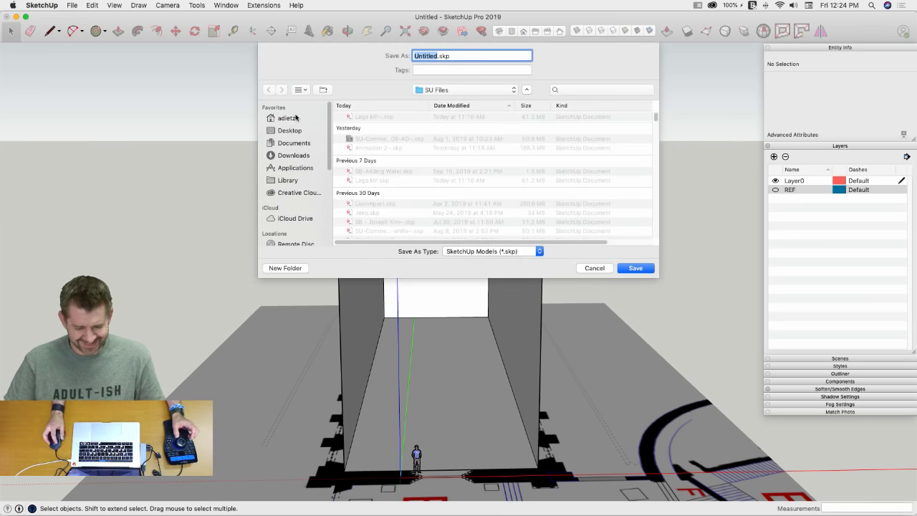
click(290, 131)
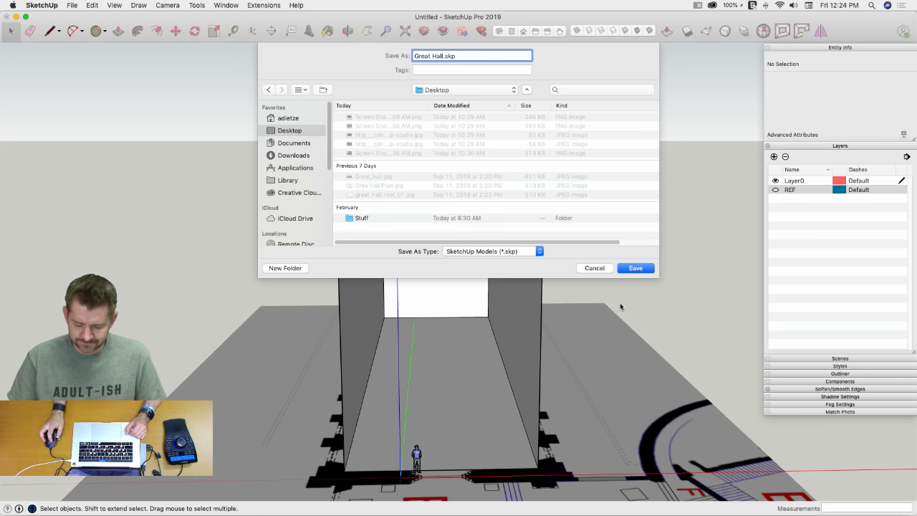
click(635, 268)
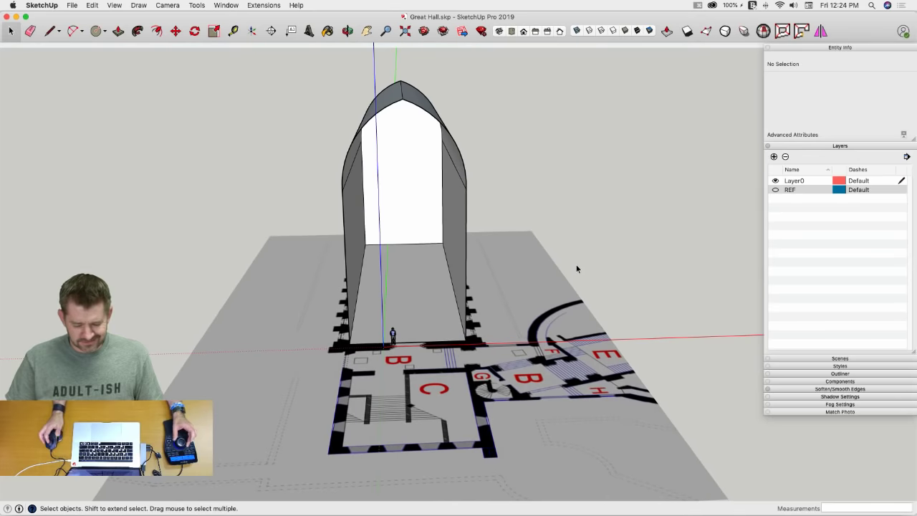
Step: Open the floor plan group, erase the line traced along hall A's end wall, and close the group
scroll(573, 268, up, 2)
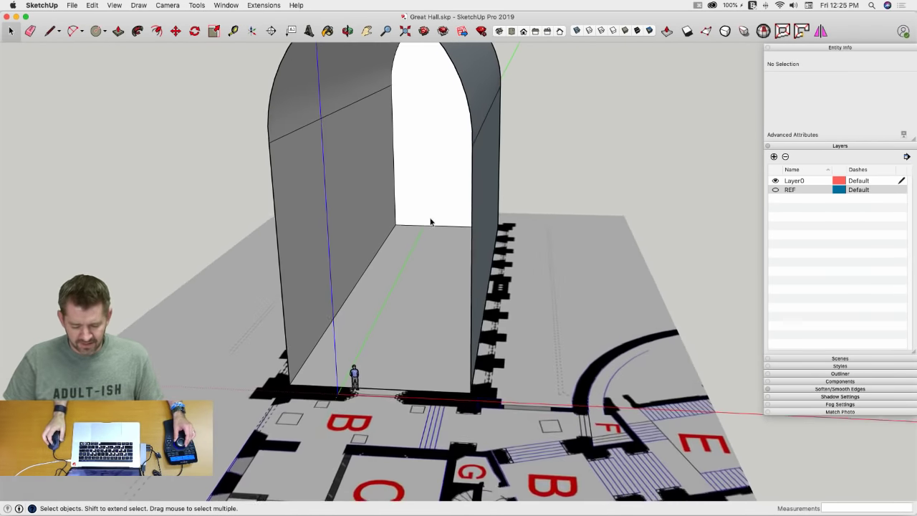
scroll(424, 233, up, 2)
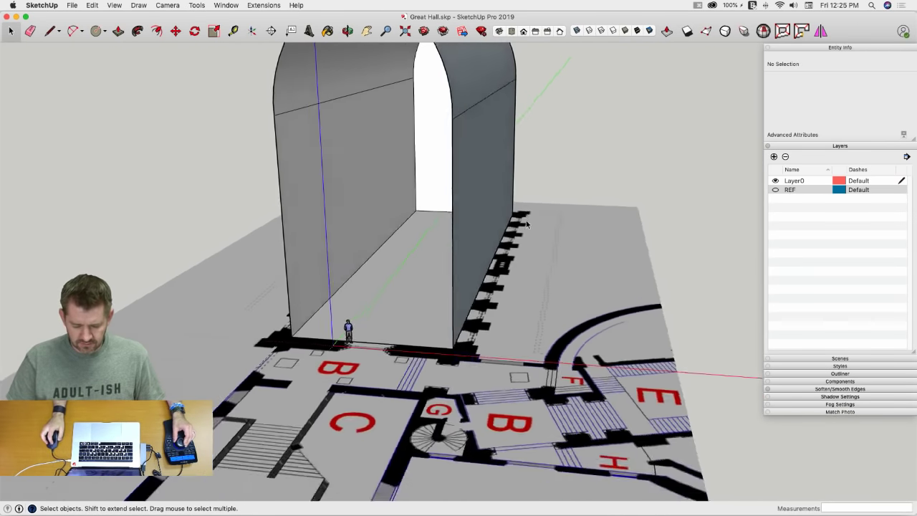
click(422, 339)
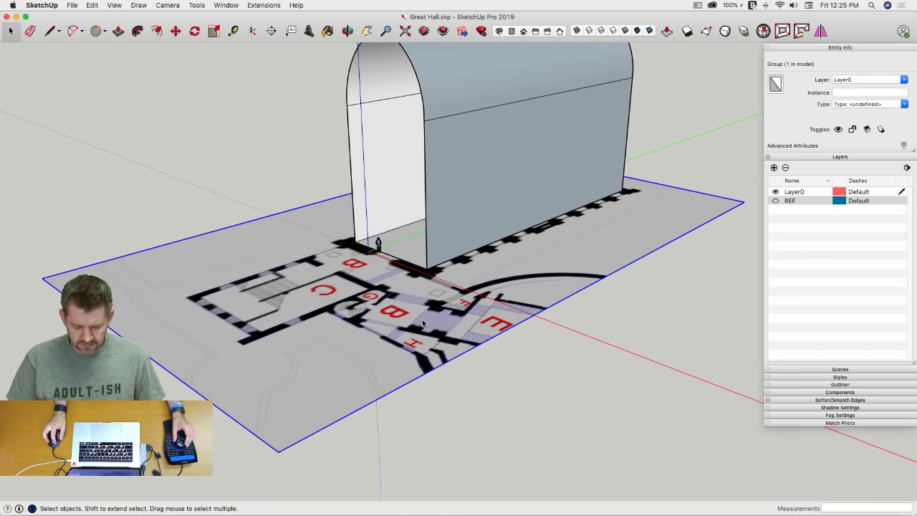
double_click(402, 263)
key(e)
click(401, 262)
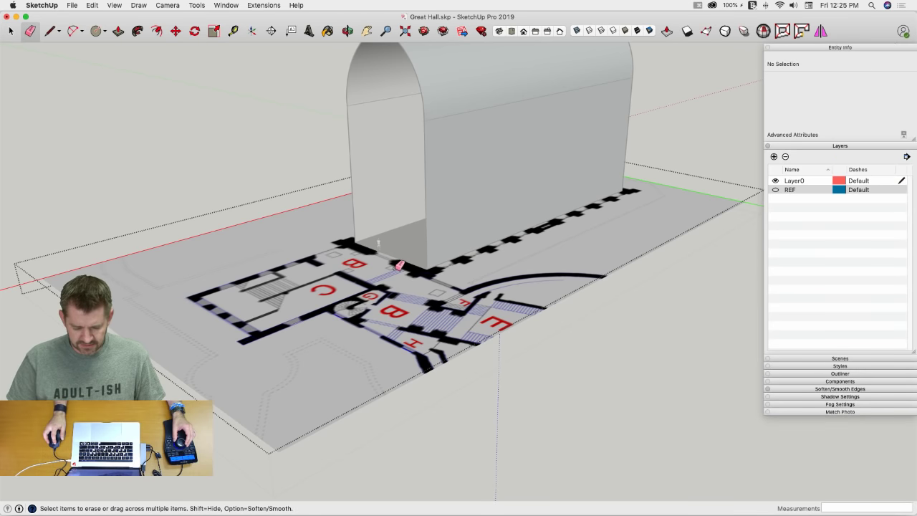
key(space)
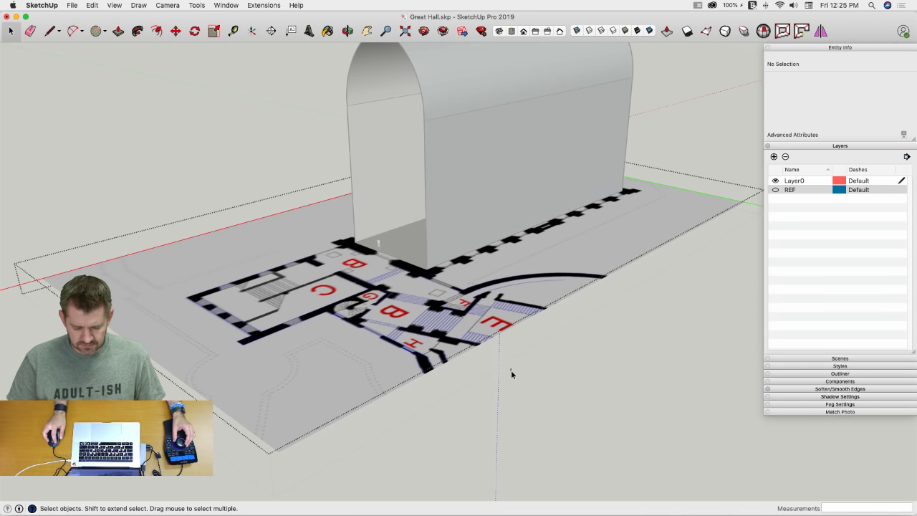
click(511, 370)
Step: Explode the floor plan group and assign the plan image to the REF layer
right_click(423, 341)
click(453, 317)
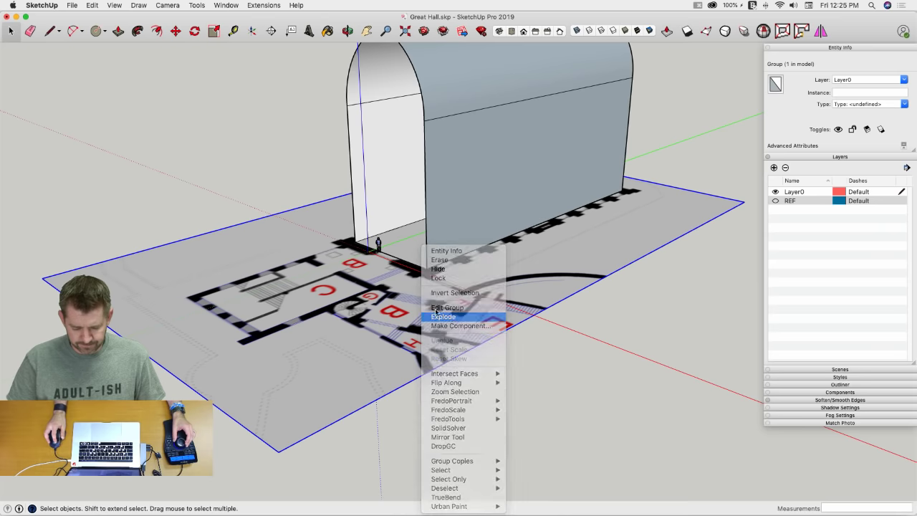
click(575, 391)
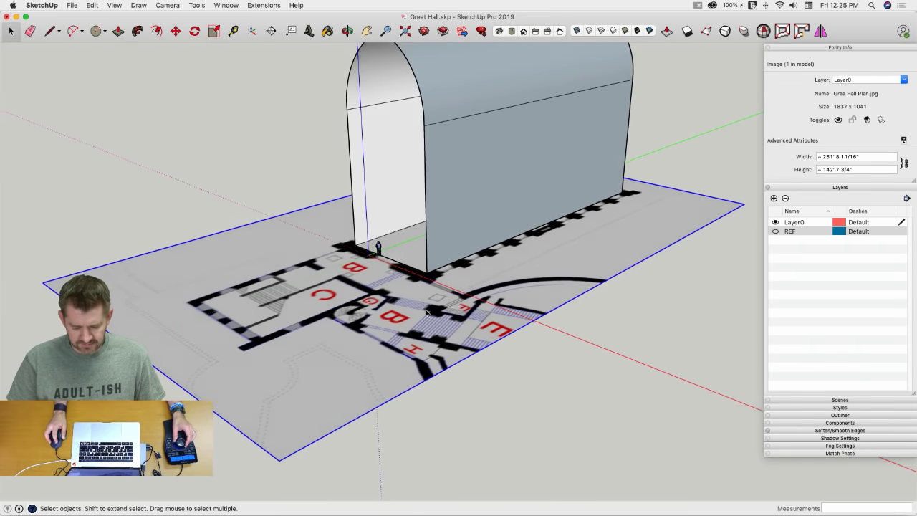
click(904, 80)
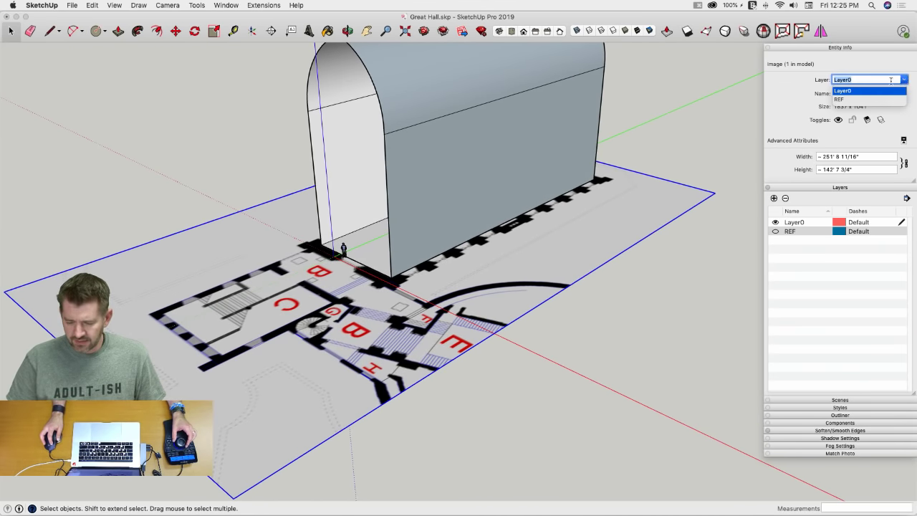
click(840, 99)
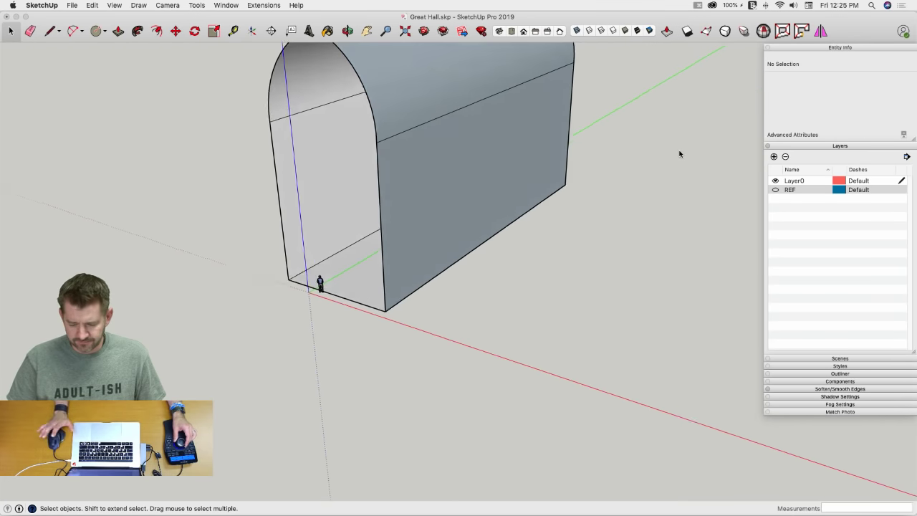
Step: Show the REF layer and move the great_hall_roof_01.jpg elevation image about 56' 7" back along the hall's length
click(775, 190)
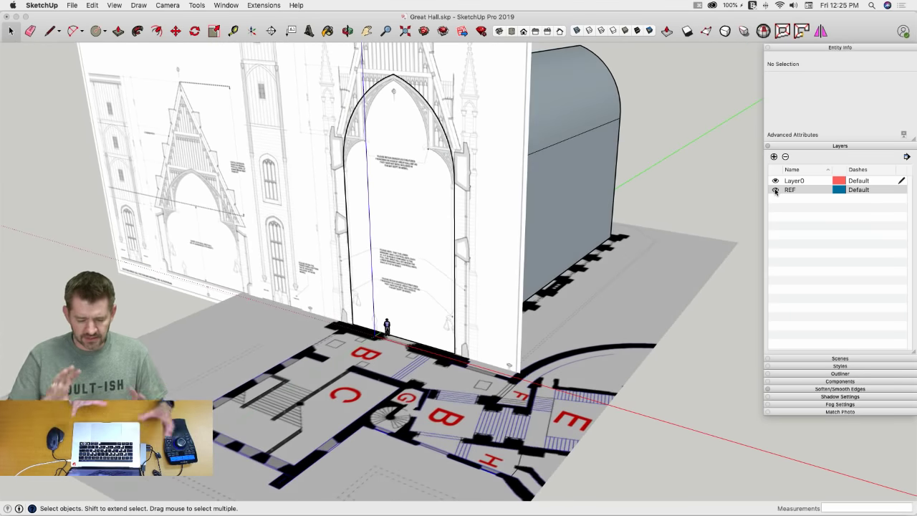
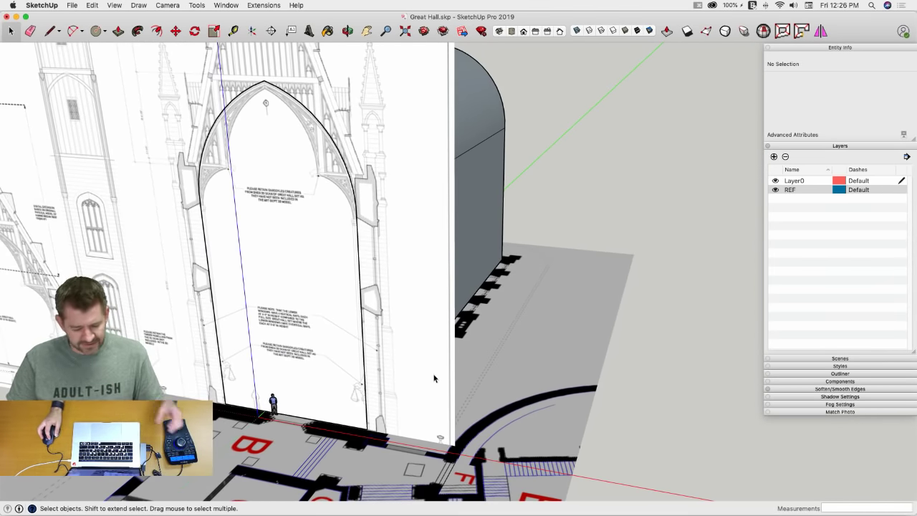
click(300, 379)
key(m)
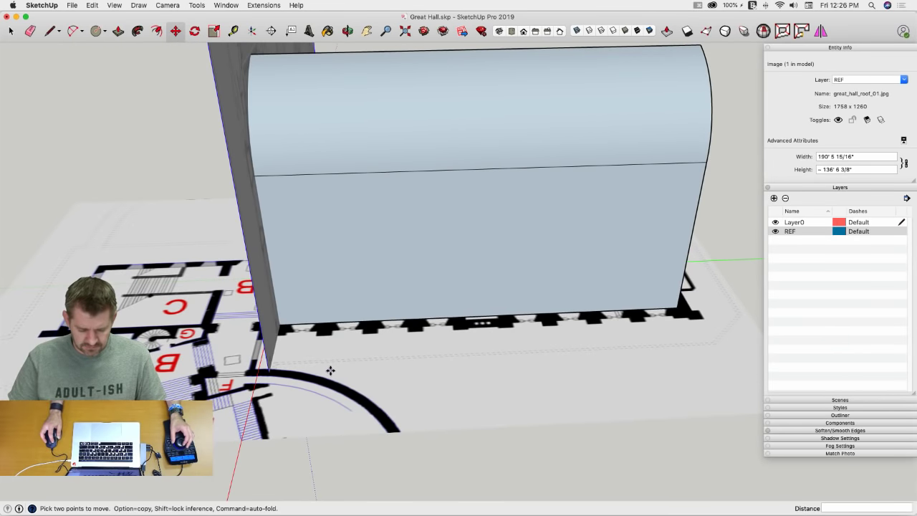
click(330, 369)
click(518, 365)
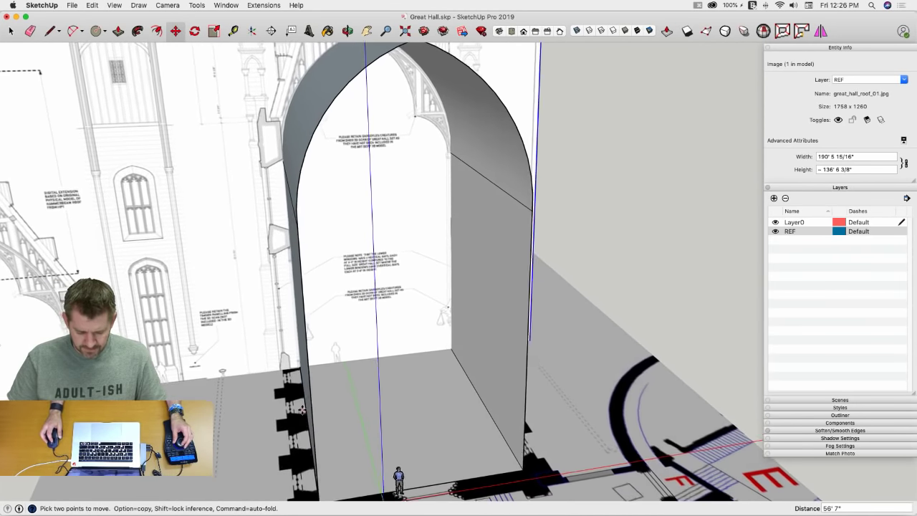
key(space)
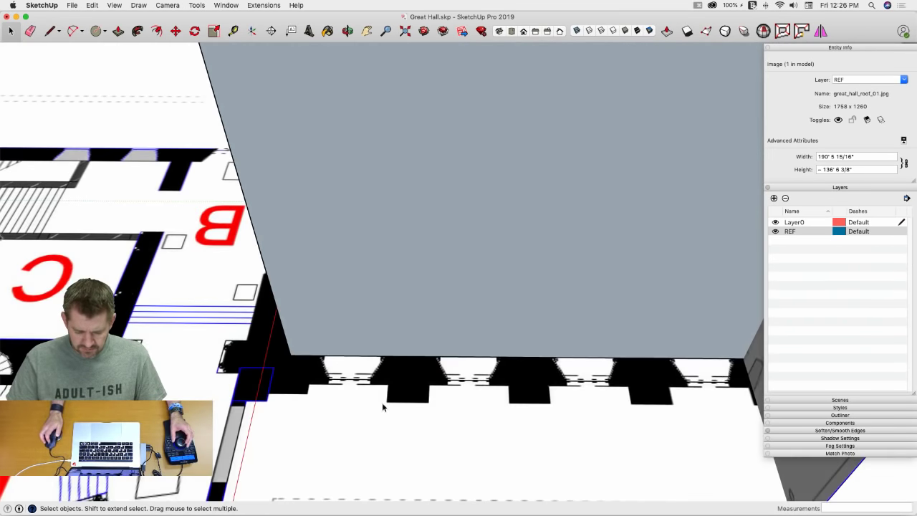
Step: Measure the outer face width of the first buttress past the hall's corner with the Line tool
key(l)
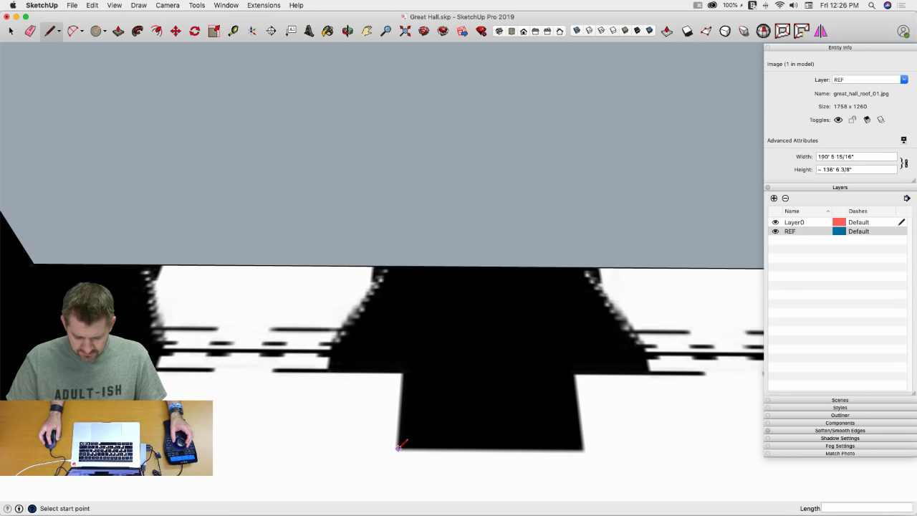
click(395, 448)
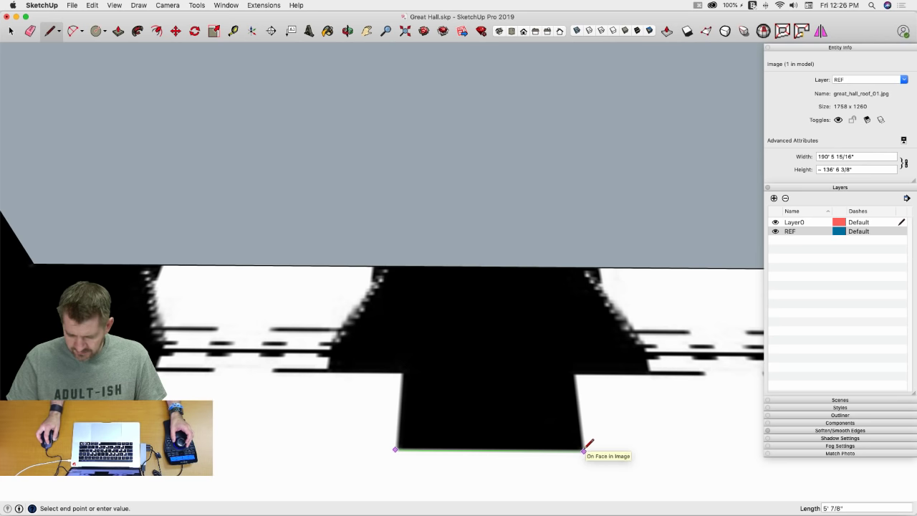
click(584, 449)
key(Escape)
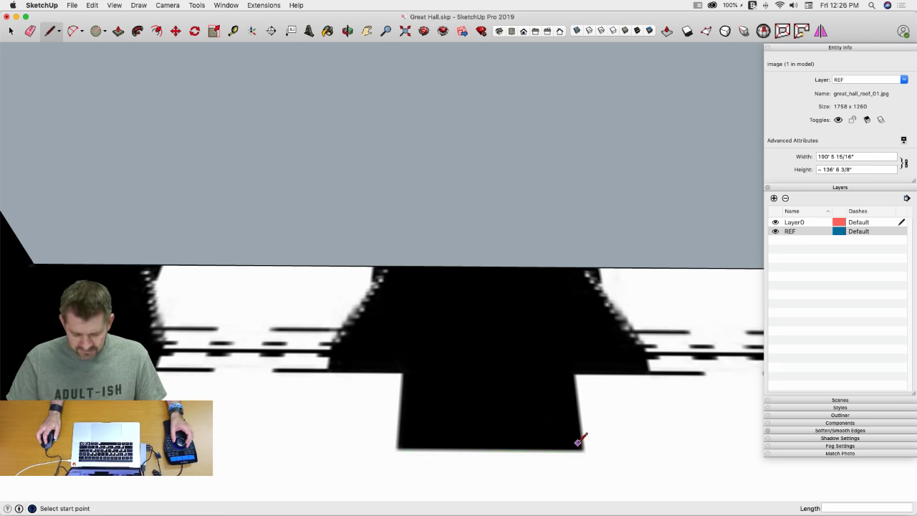
Step: Trace the first buttress from its centreline at the wall through a 2.5' half-width outer face and a 2' 6" side edge
scroll(447, 439, down, 5)
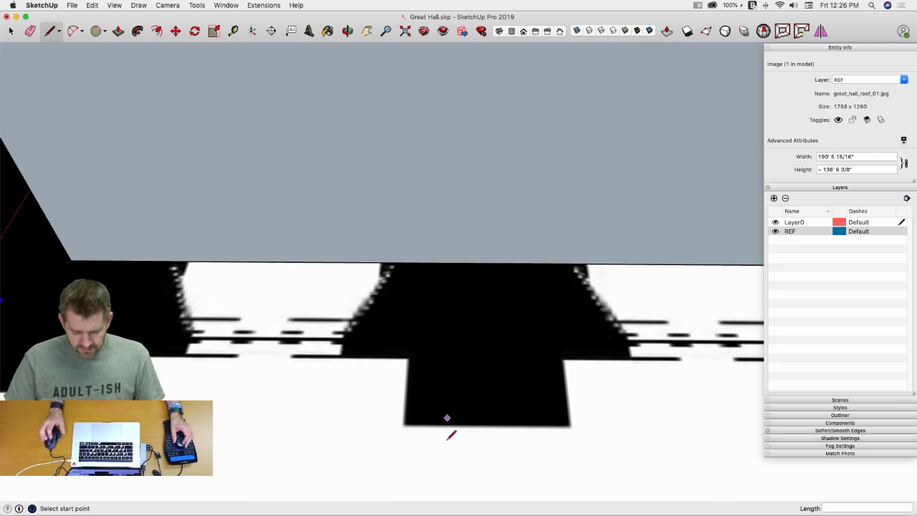
scroll(447, 440, down, 2)
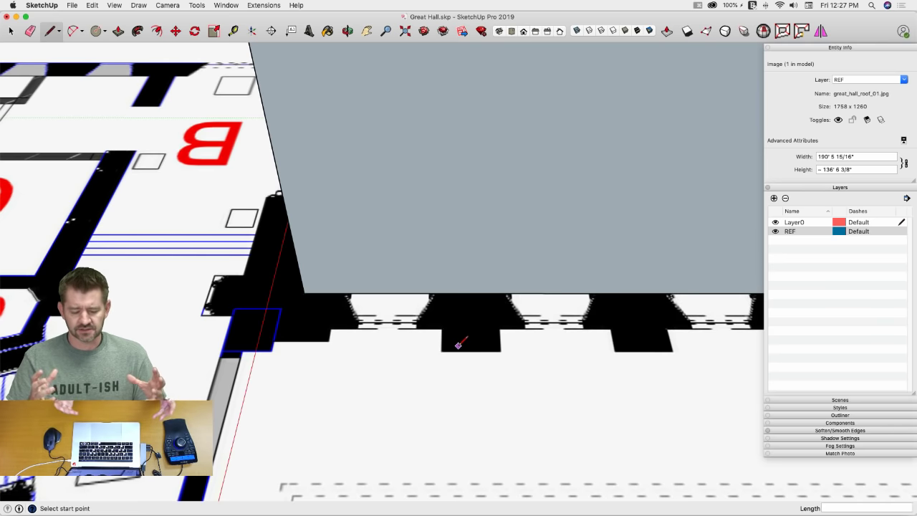
scroll(461, 318, down, 5)
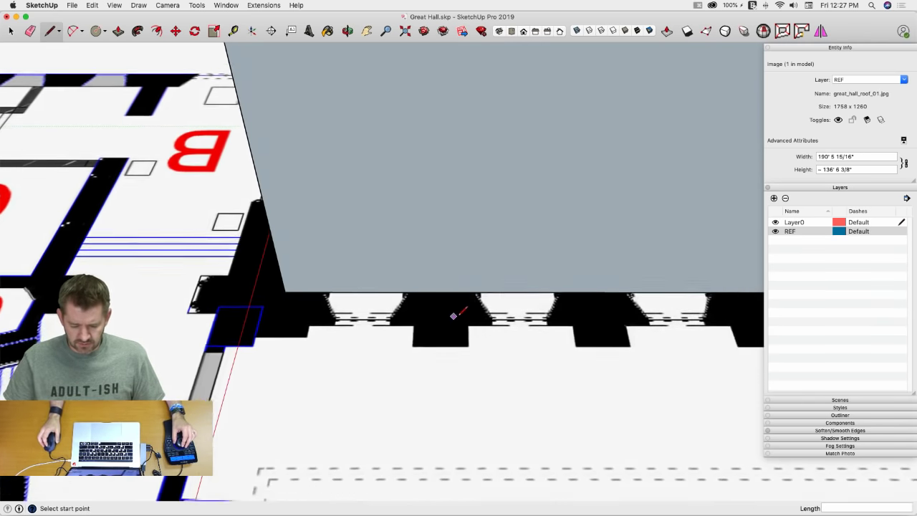
scroll(460, 319, down, 2)
scroll(317, 307, up, 8)
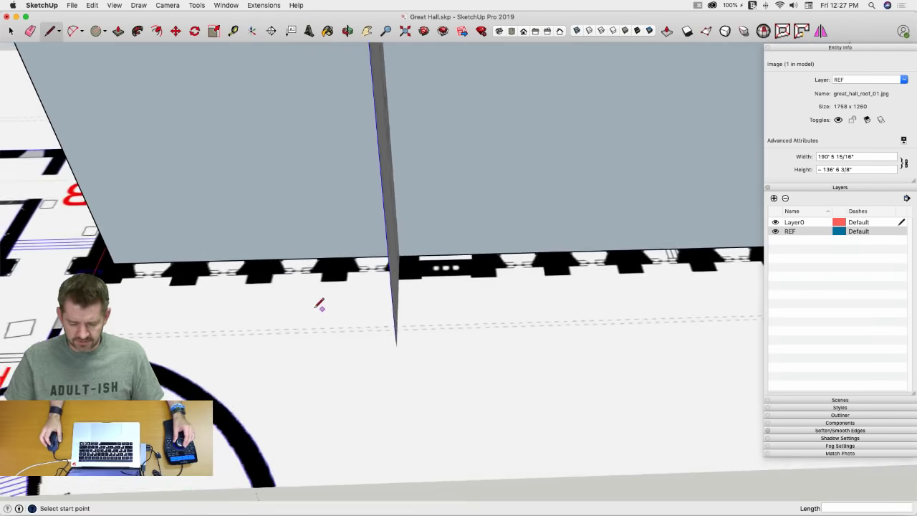
scroll(339, 298, up, 2)
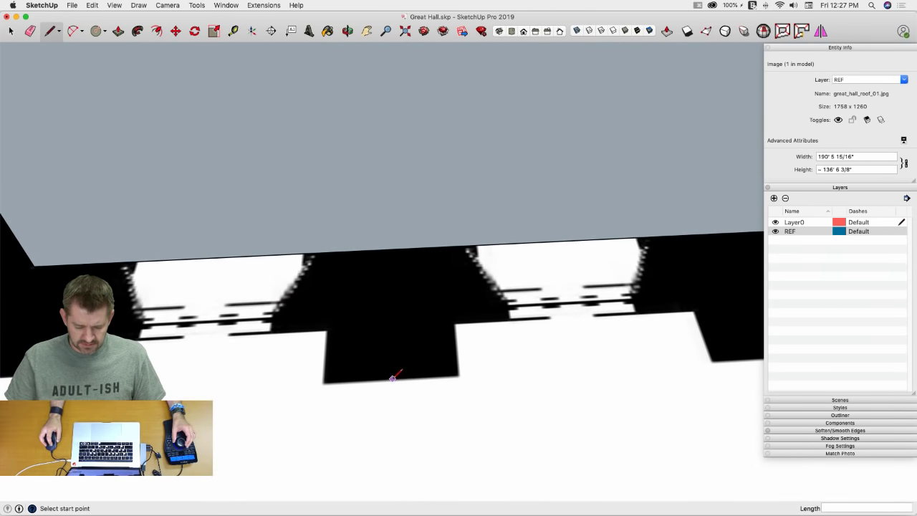
click(389, 248)
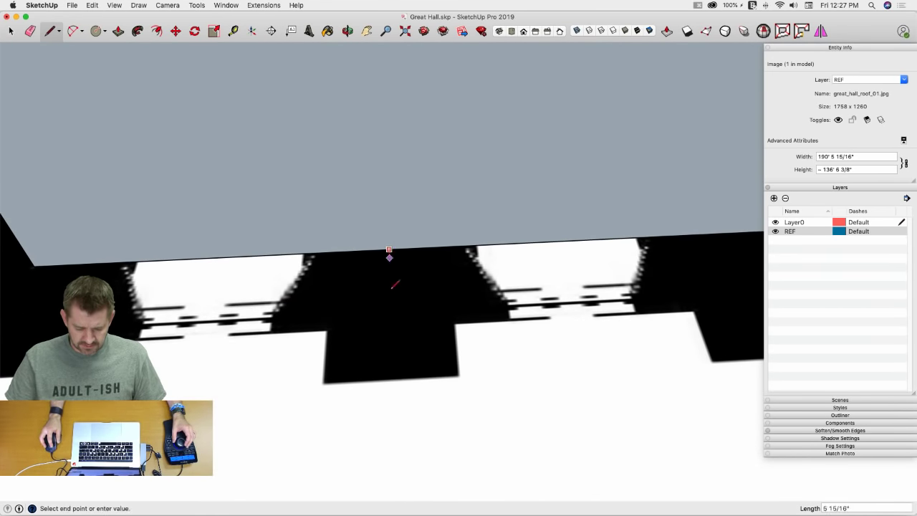
click(389, 380)
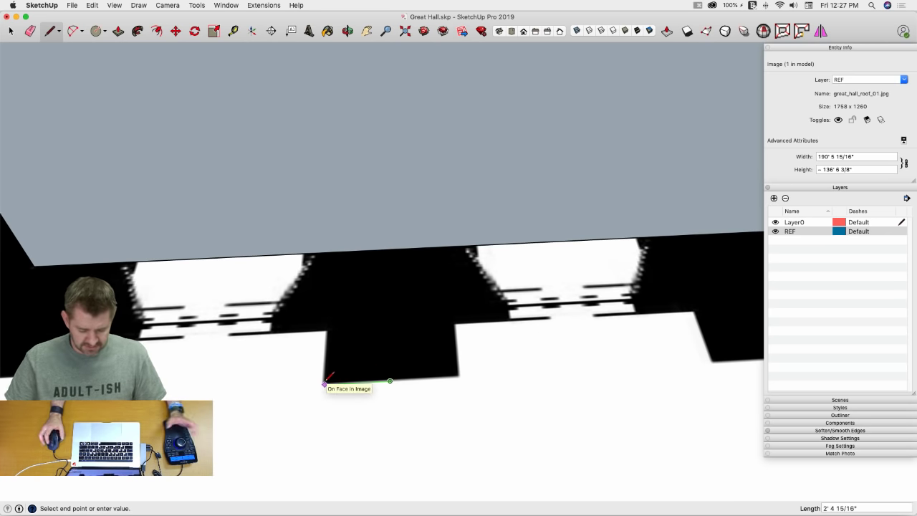
text(2.5')
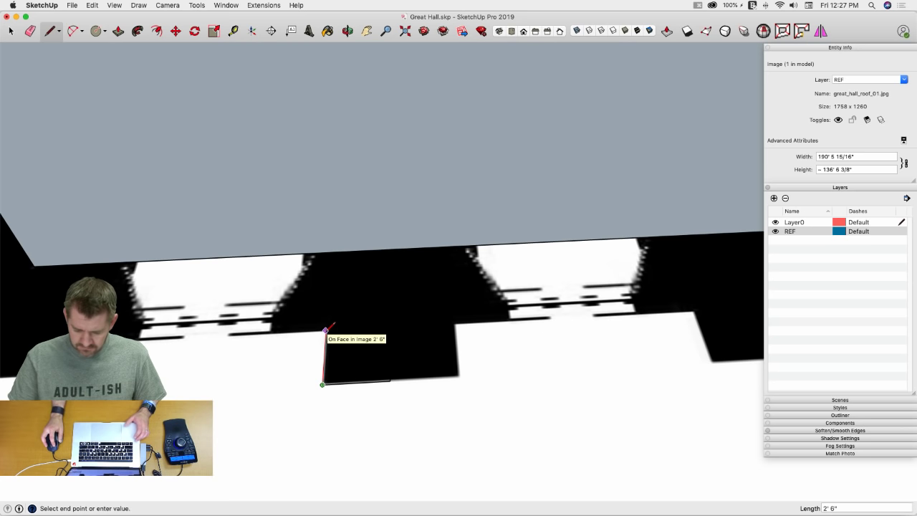
click(325, 330)
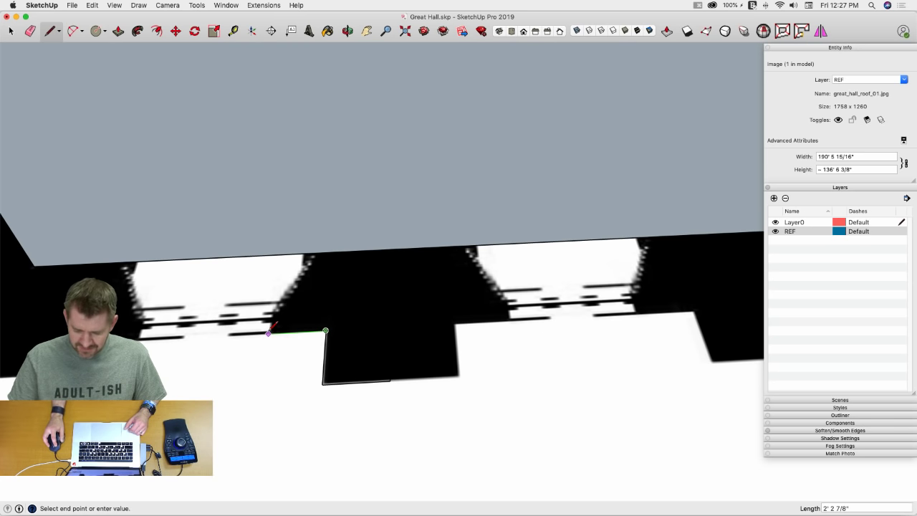
Step: Try drawing the buttress's shoulder edge 2' long, parallel to the hall's wall
scroll(271, 333, up, 5)
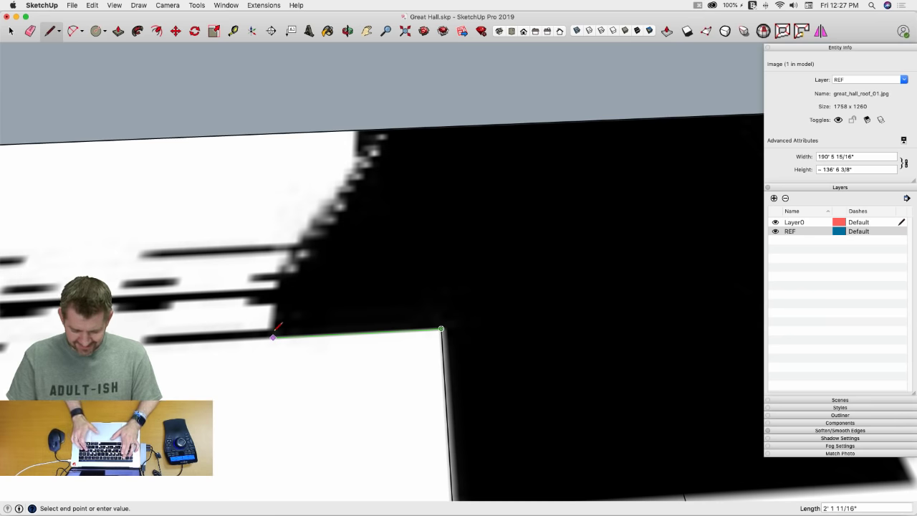
text(2')
key(Return)
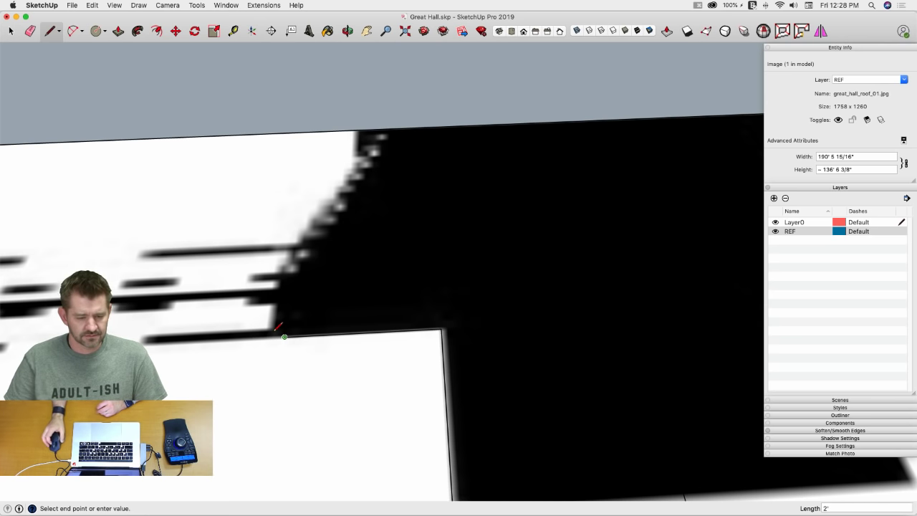
key(Escape)
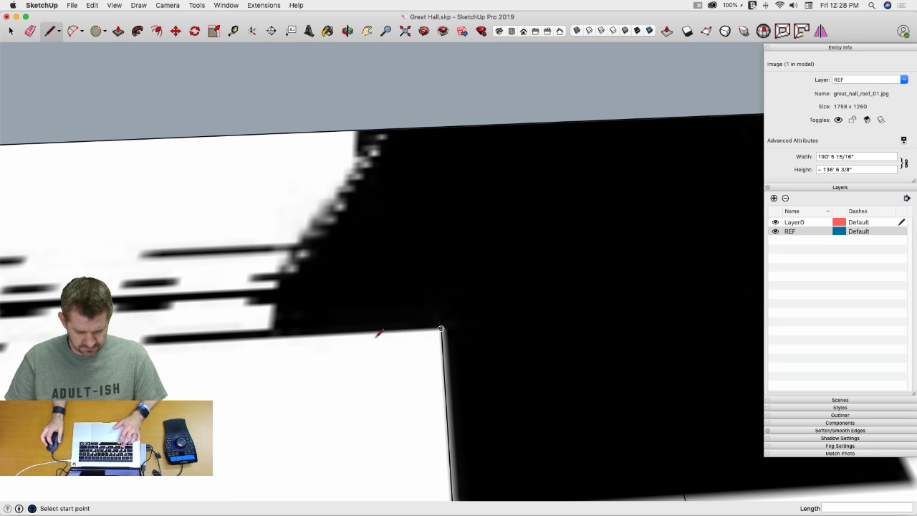
Step: Draw the buttress's shoulder edge 2' 2" long and a short return edge toward the hall's wall
click(441, 329)
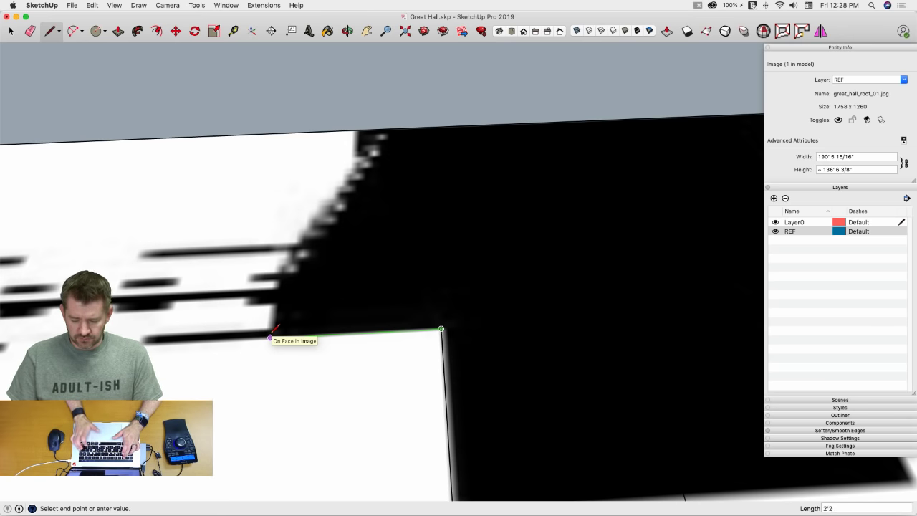
click(271, 337)
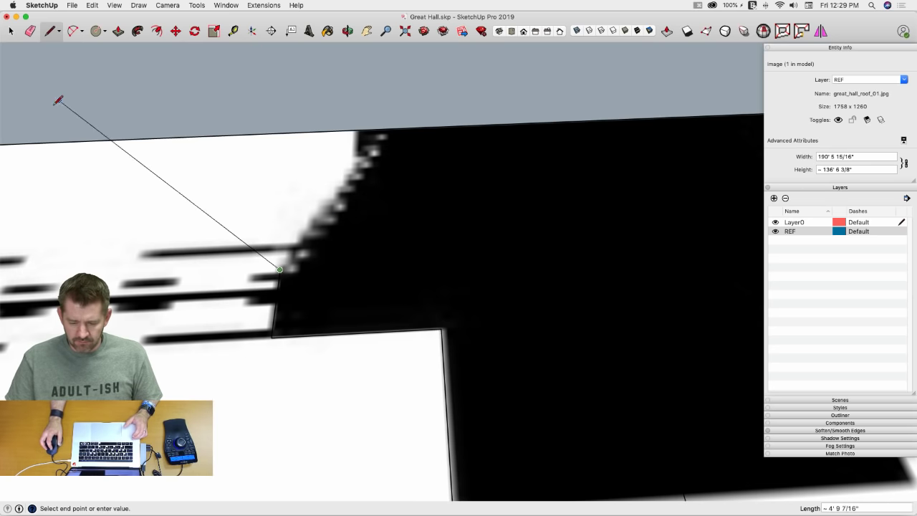
Step: Leave the Line tool and start keystroke casting in KeyCastr
key(space)
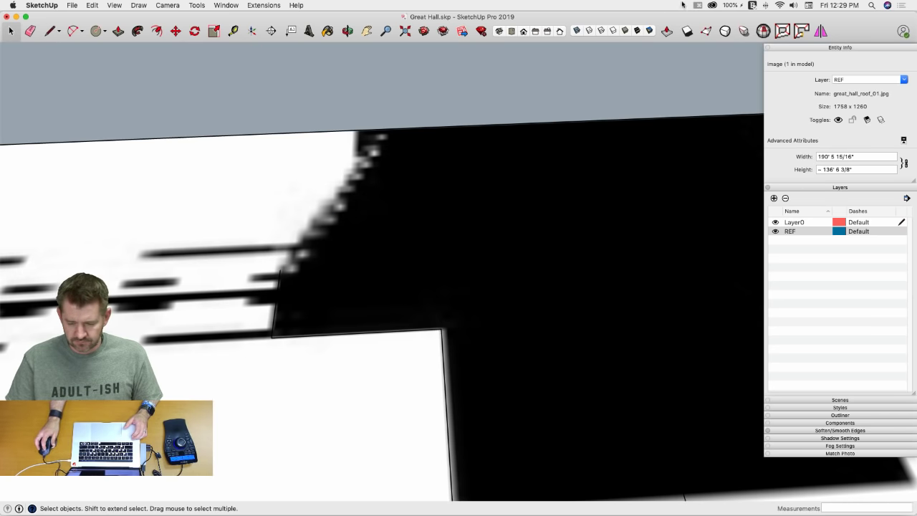
click(698, 7)
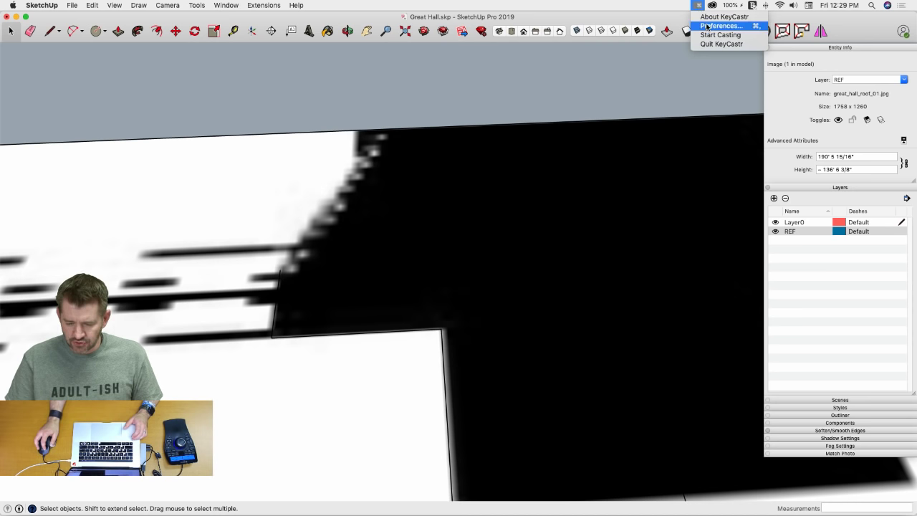
click(714, 35)
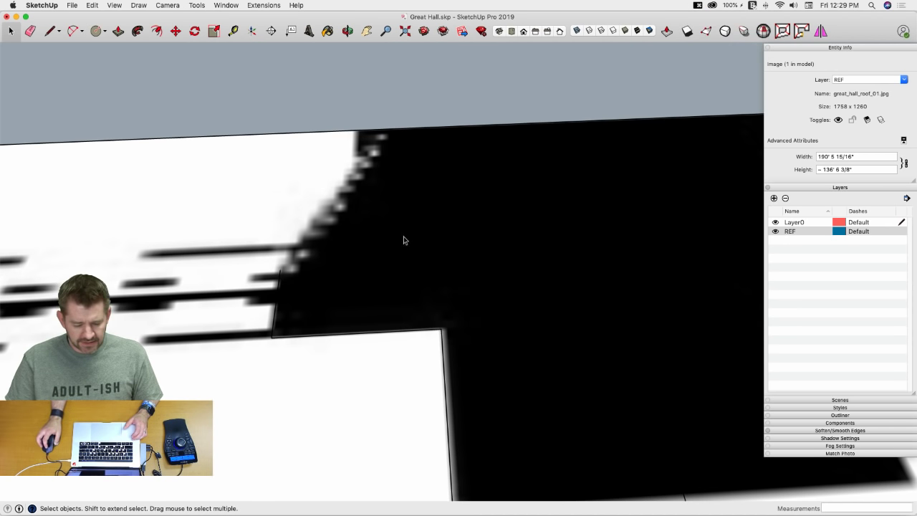
Step: Draw the sloped edge from the return's end to the wall's base, closing half of the buttress outline
key(l)
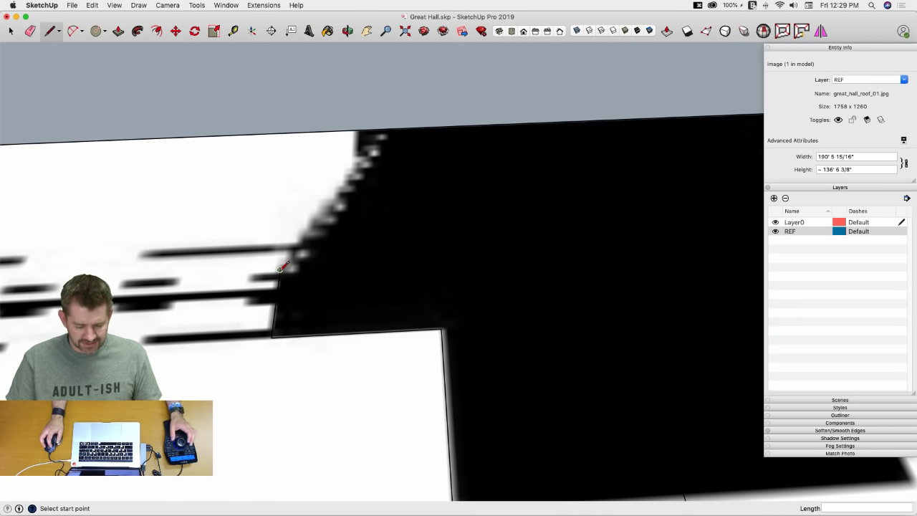
click(389, 129)
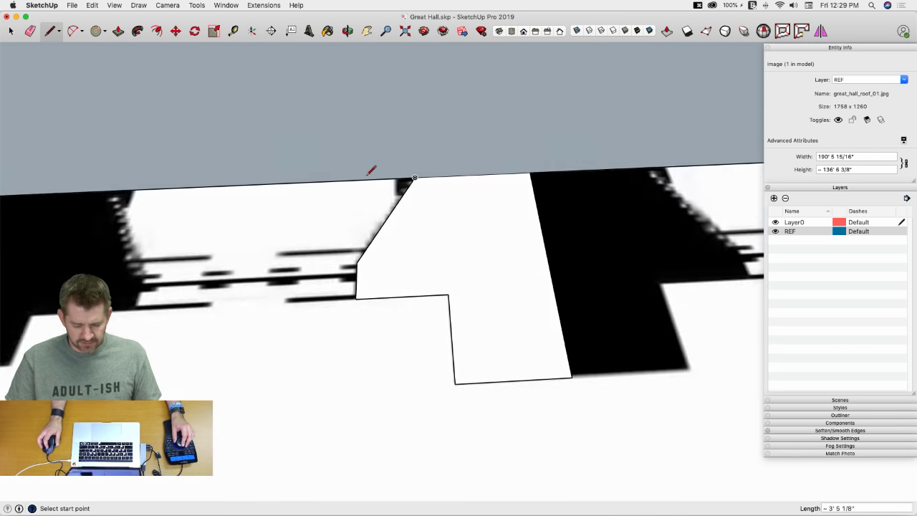
Step: Rotate a copy of the half-buttress face over about its centreline to complete the symmetrical footprint
key(space)
middle_drag(433, 265, 436, 266)
click(436, 266)
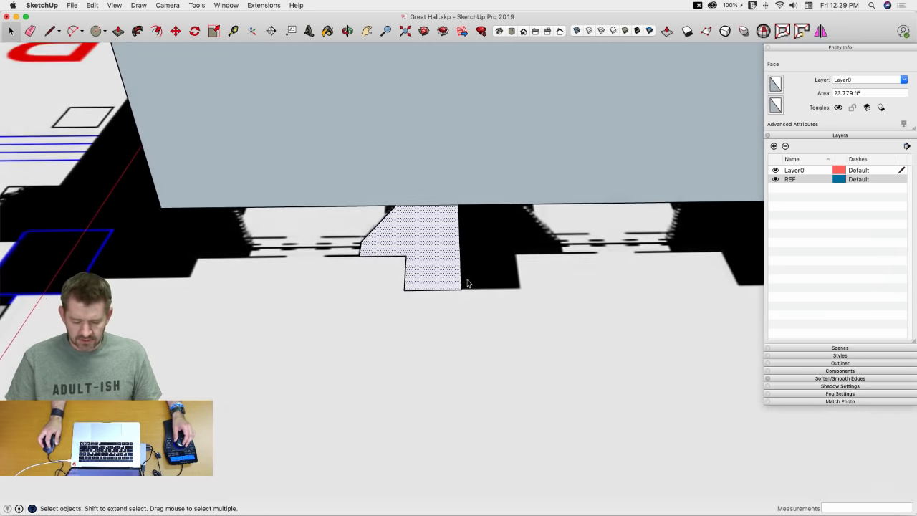
middle_drag(467, 284, 434, 250)
key(q)
mouse_move(469, 293)
middle_down()
mouse_move(511, 286)
mouse_move(470, 293)
middle_up()
key(space)
key(q)
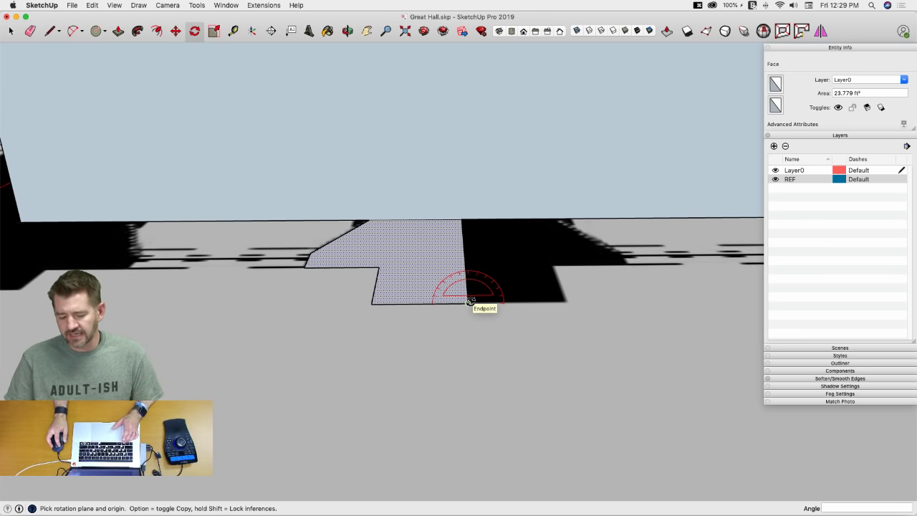
click(467, 302)
click(396, 305)
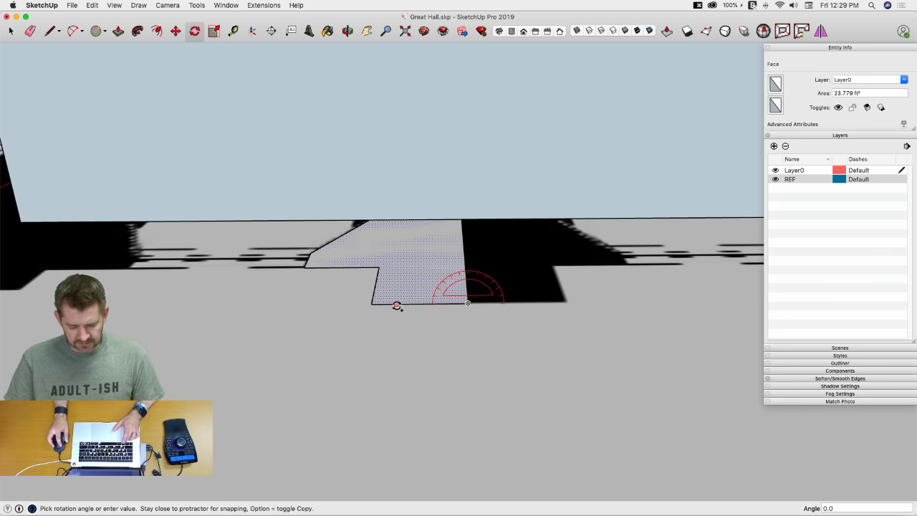
click(523, 303)
Step: Erase the centreline dividing the two halves of the buttress footprint
key(e)
click(467, 283)
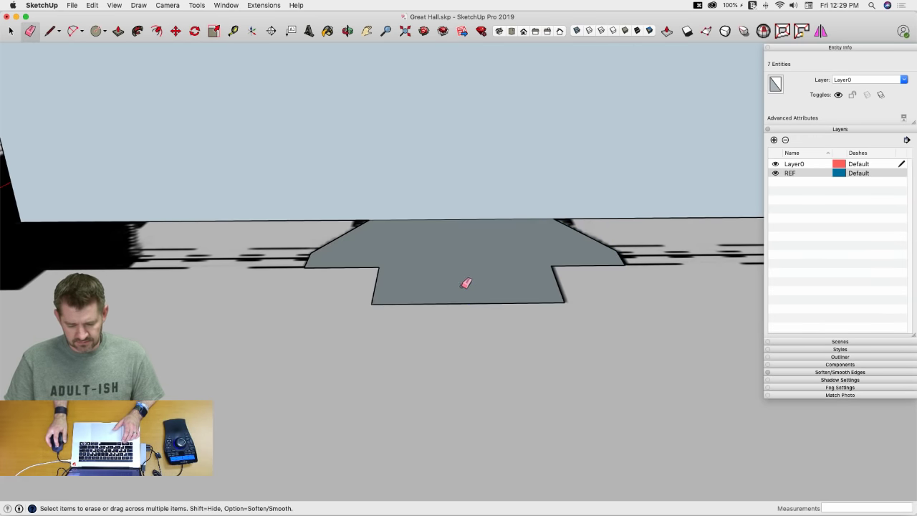
key(space)
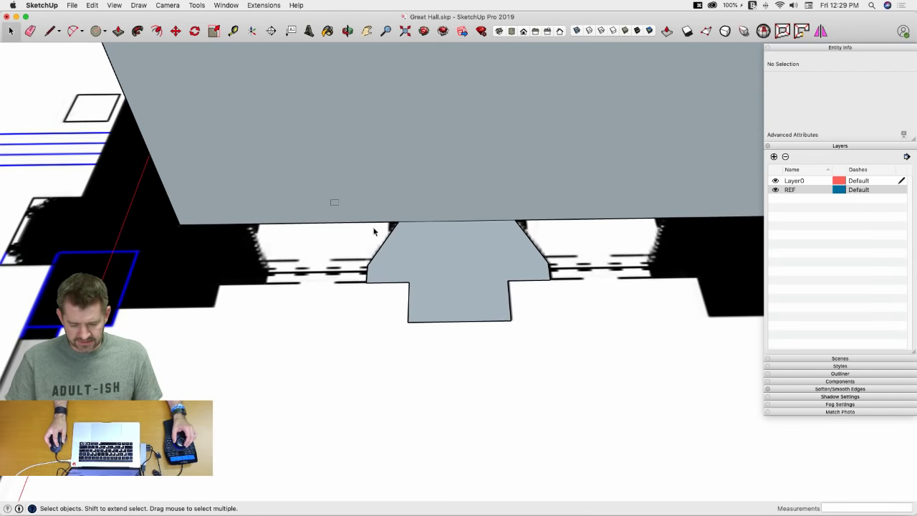
Step: Try to extrude the buttress footprint upward along the hall's wall with Push/Pull, then undo it
drag(329, 199, 591, 350)
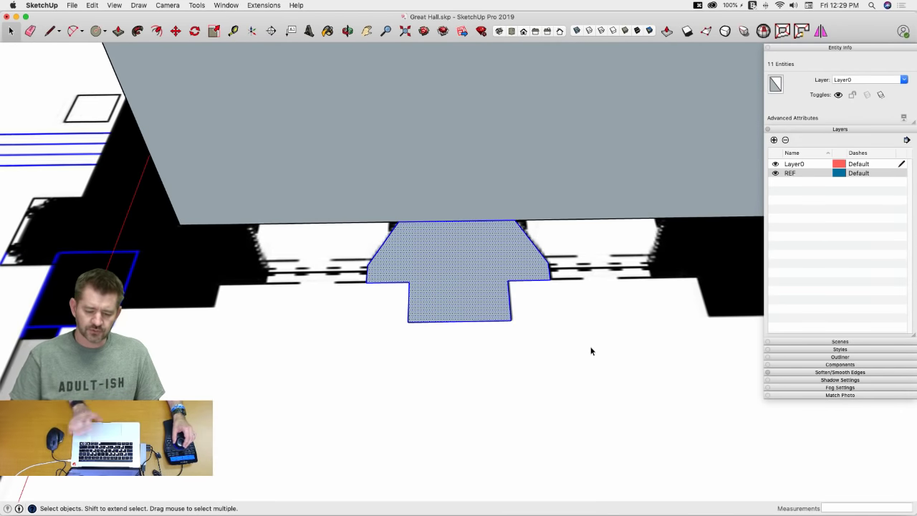
middle_drag(591, 350, 440, 182)
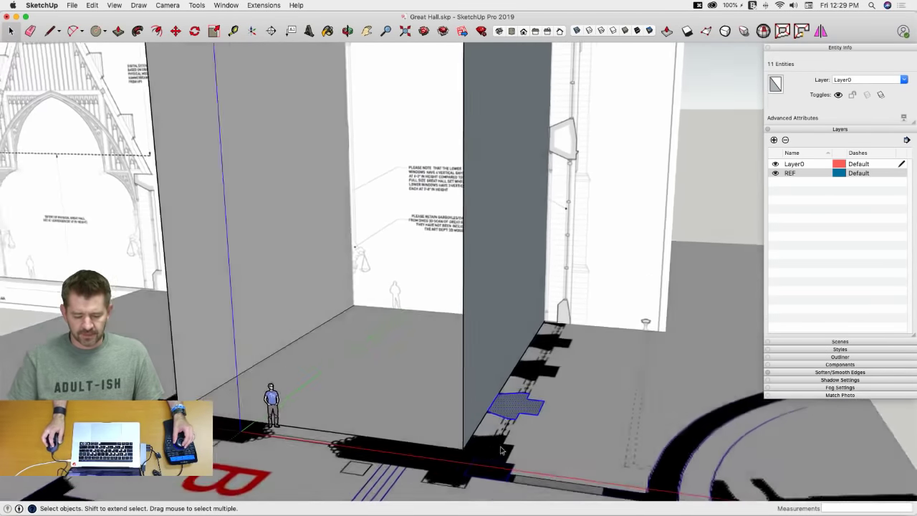
middle_drag(502, 450, 527, 271)
key(p)
click(501, 421)
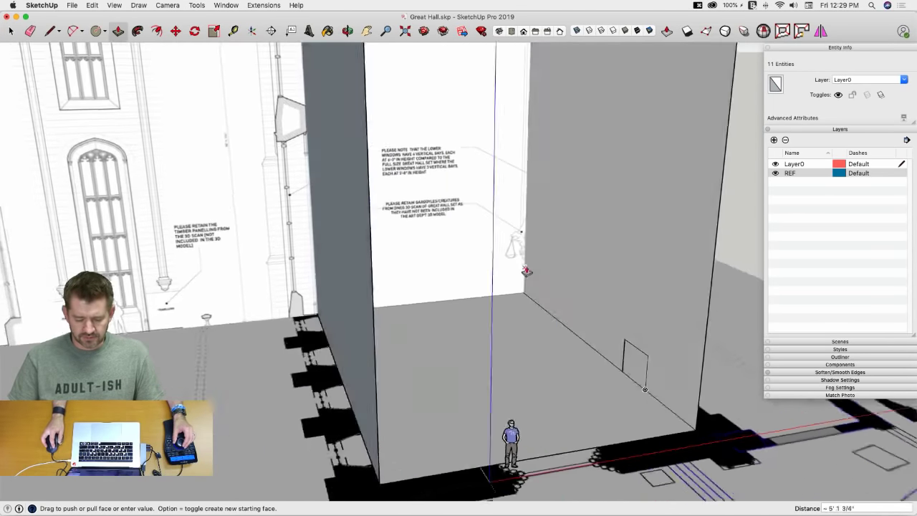
click(695, 134)
key(space)
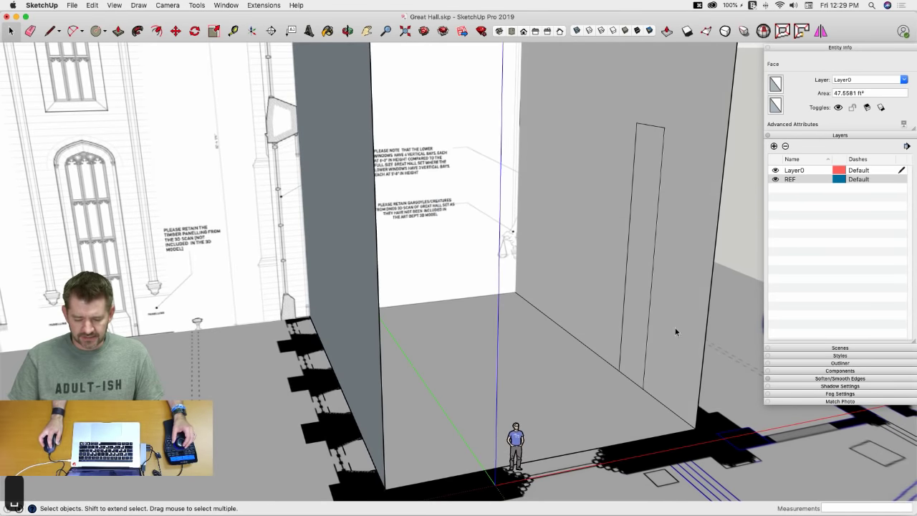
middle_drag(675, 327, 412, 394)
key(super+z)
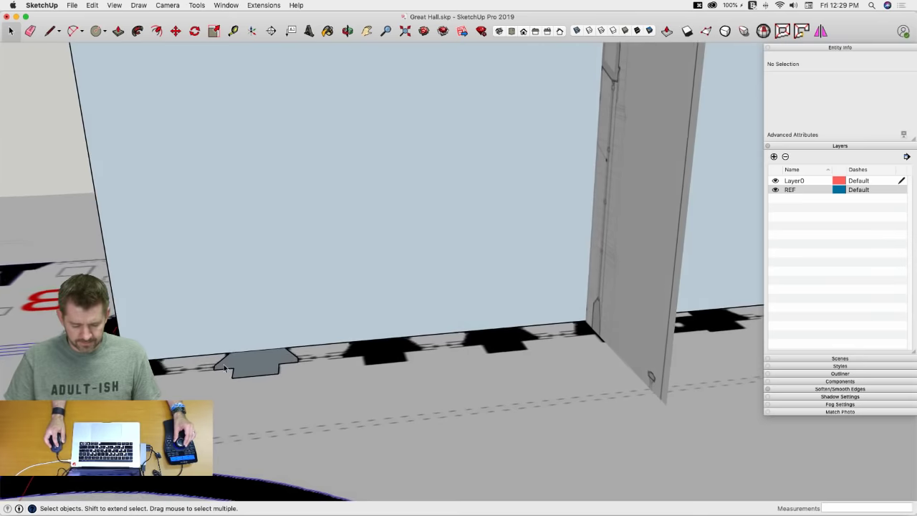
Step: Make the whole buttress footprint a component named Column
drag(210, 328, 328, 401)
right_click(377, 412)
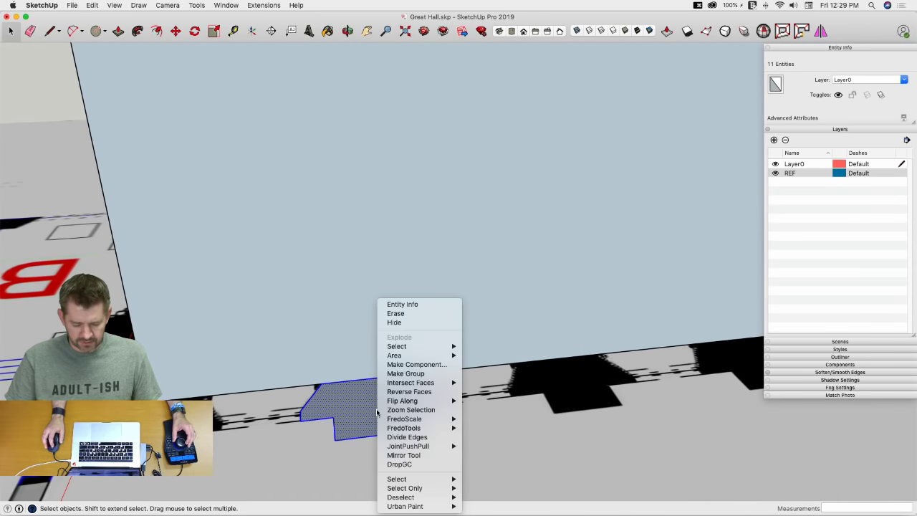
click(417, 364)
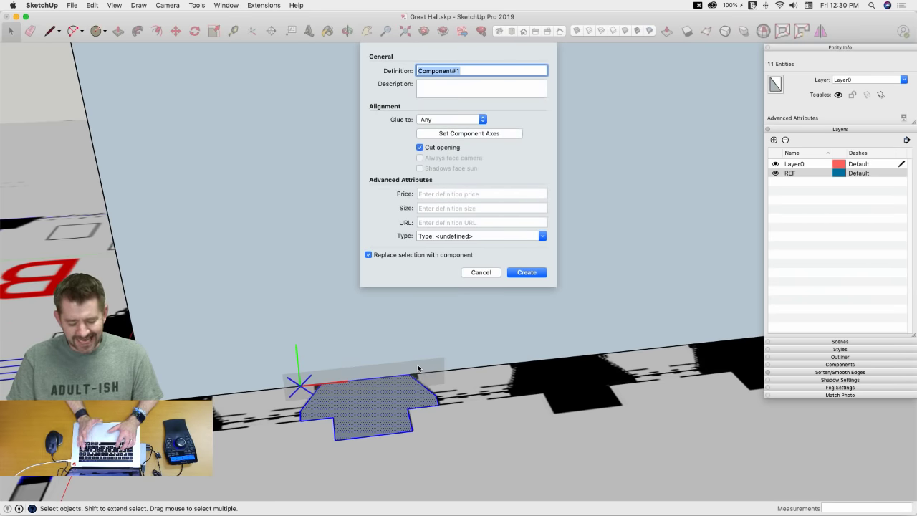
text(Colu)
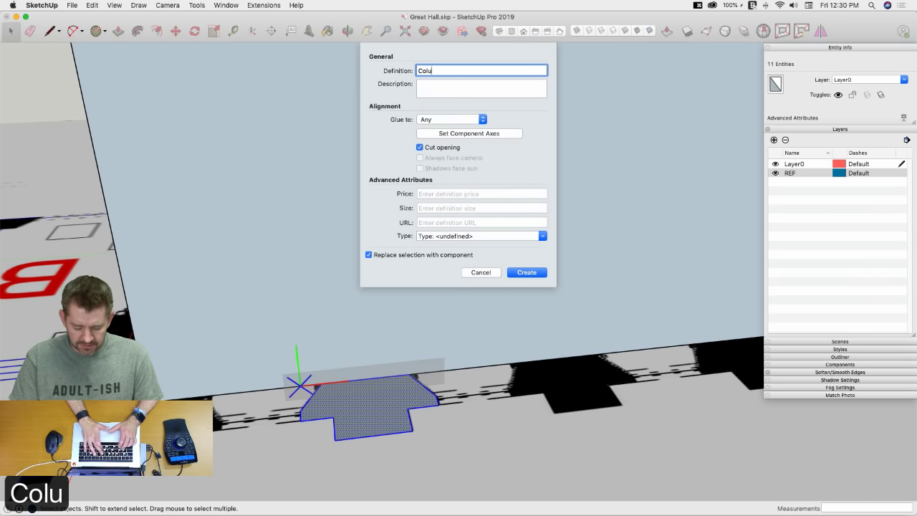
text(mn)
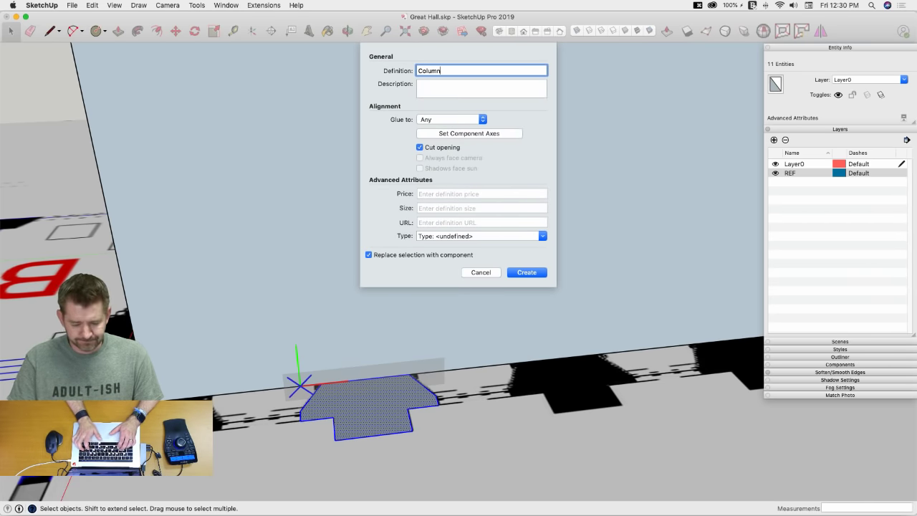
key(Return)
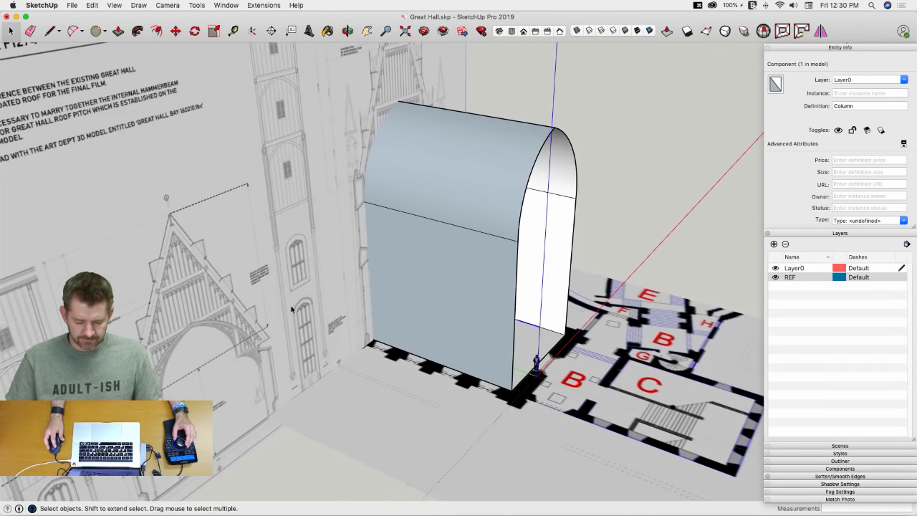
Step: Hide the large elevation image standing across the hall's side wall
right_click(292, 309)
click(311, 328)
middle_drag(311, 328, 501, 403)
Step: Move the Column footprint about 108' across the plan to open ground beyond the hall's opposite side wall
key(m)
scroll(502, 410, up, 2)
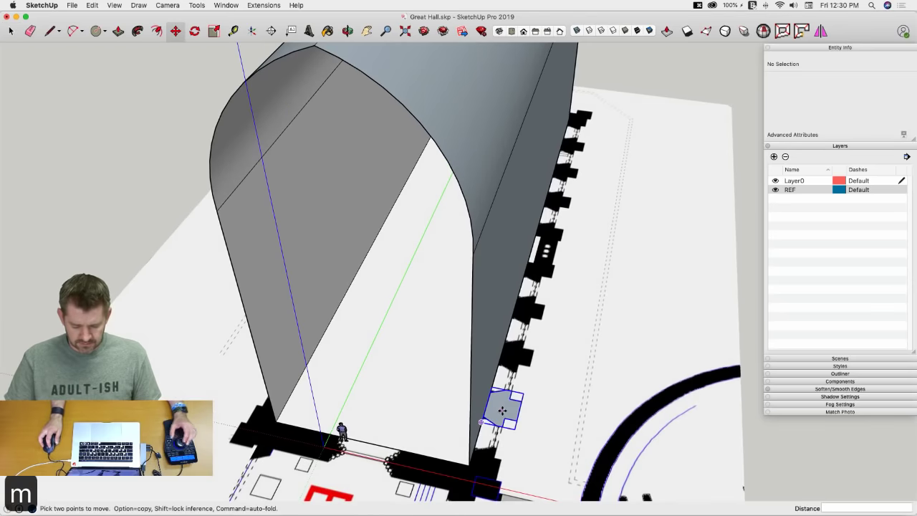
click(502, 410)
click(503, 410)
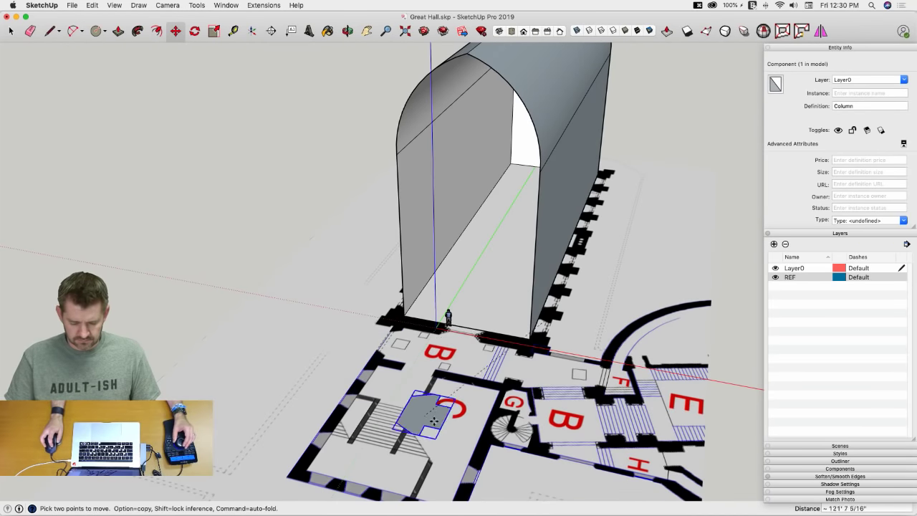
middle_drag(420, 418, 479, 404)
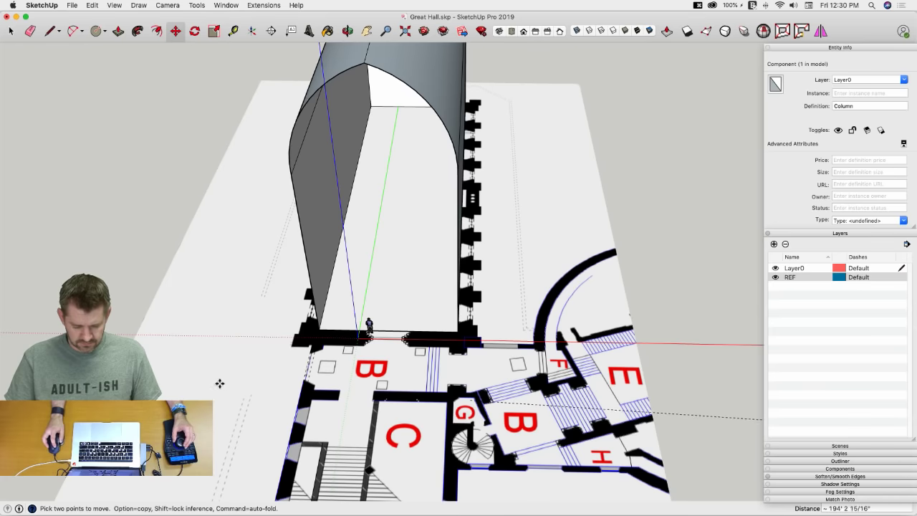
middle_drag(220, 384, 421, 423)
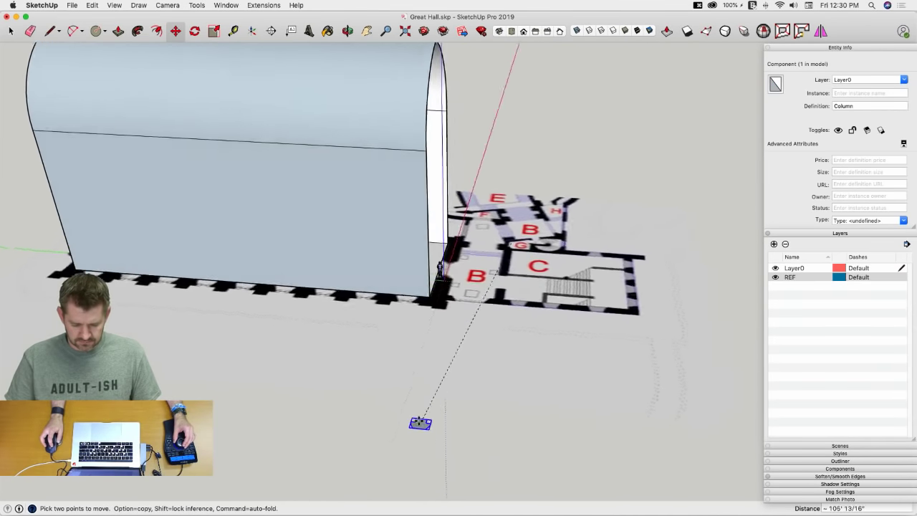
click(420, 424)
scroll(422, 427, up, 3)
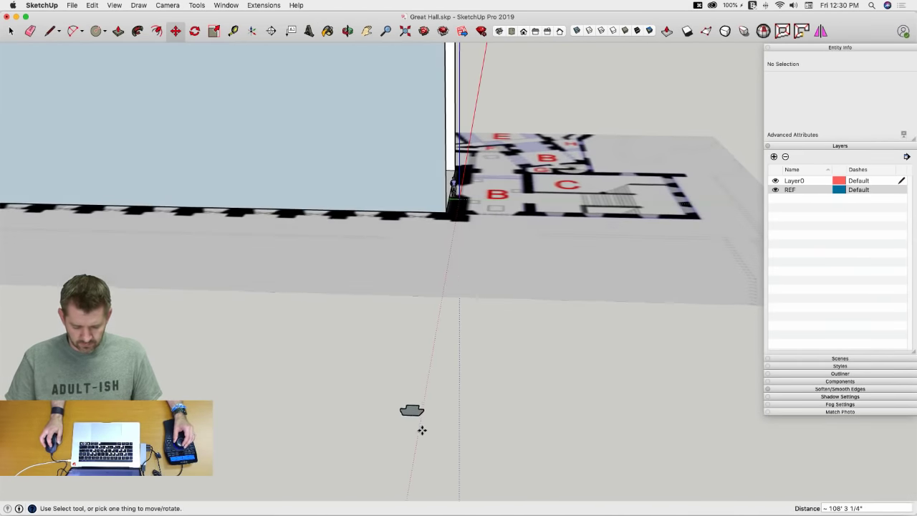
Step: Rotate the Column footprint half a turn on the ground so its narrow stepped end faces away from the hall
scroll(422, 427, up, 5)
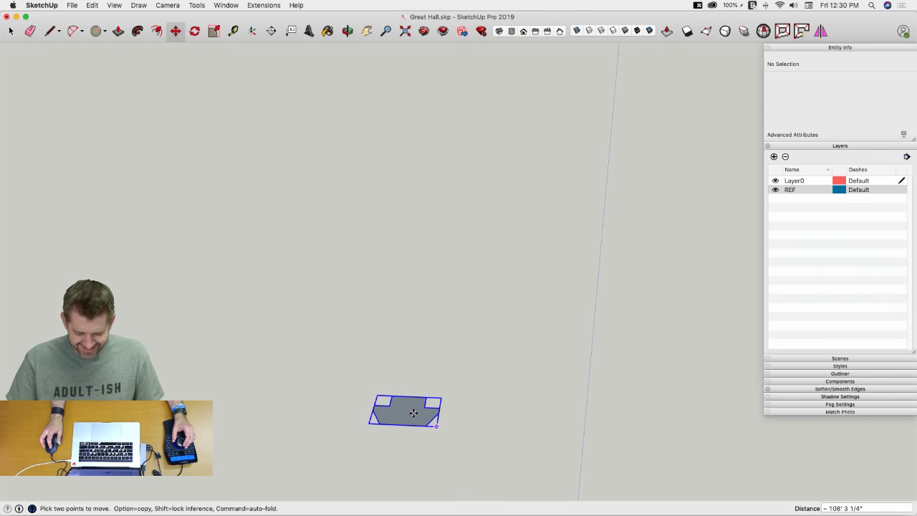
key(q)
click(409, 411)
click(492, 415)
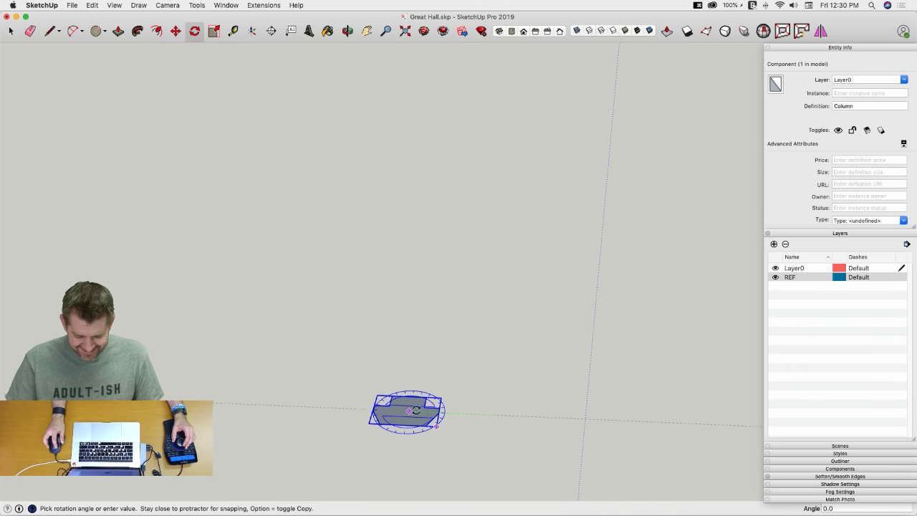
click(362, 404)
Step: Move the Column by the midpoint of its wide edge onto the hall wall's base, over the second buttress from the front corner
key(m)
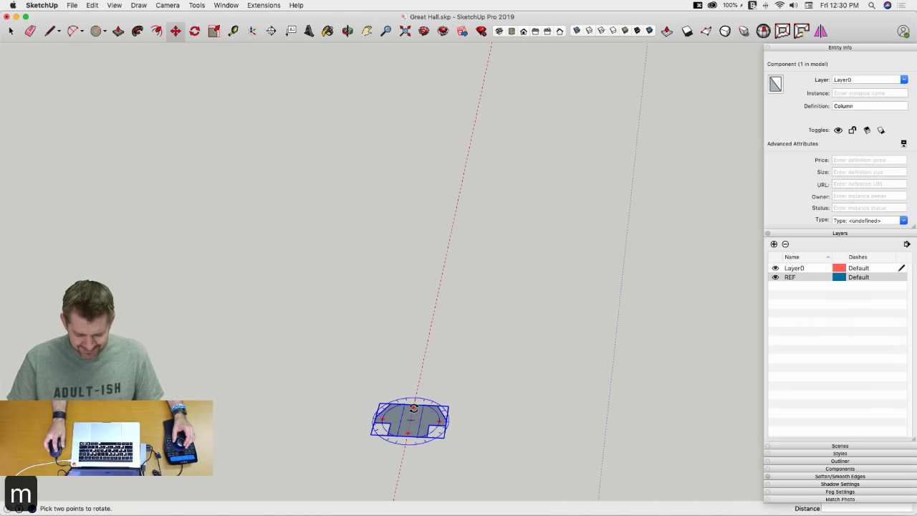
scroll(414, 408, up, 4)
click(414, 405)
scroll(438, 399, down, 10)
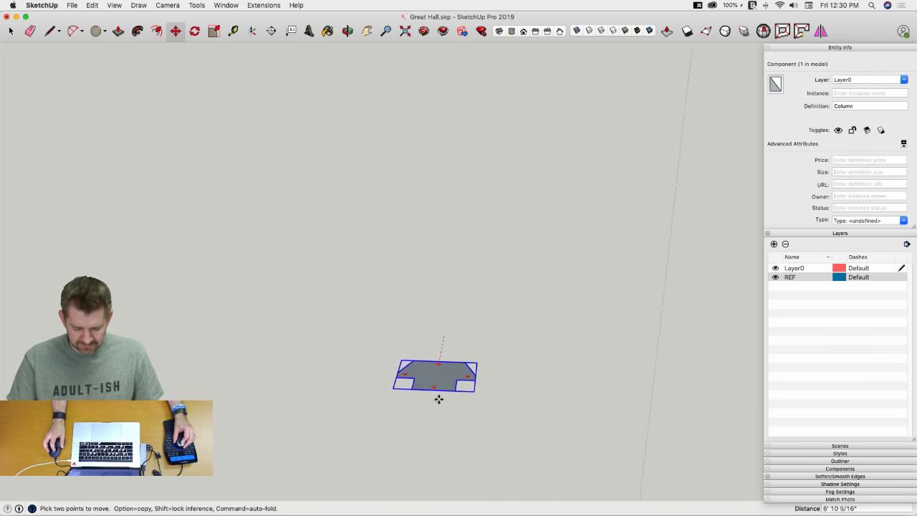
scroll(472, 383, up, 5)
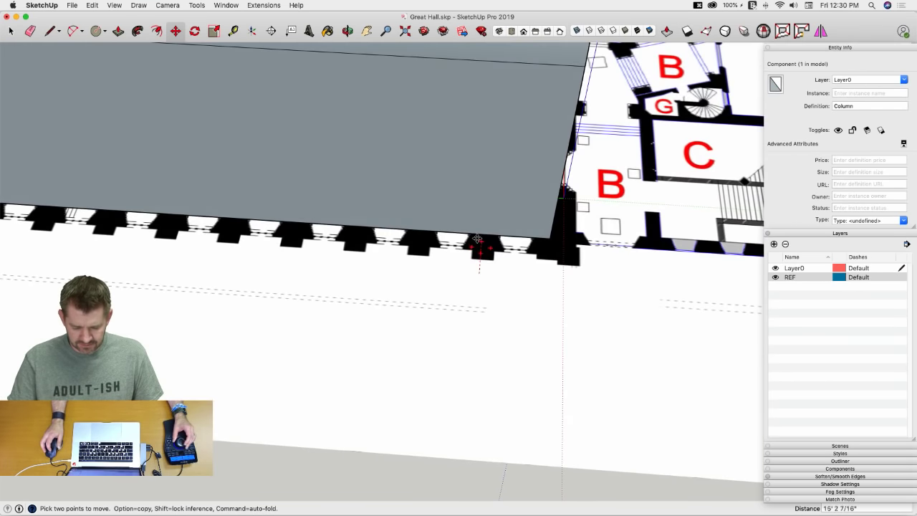
scroll(485, 236, up, 3)
scroll(485, 235, up, 1)
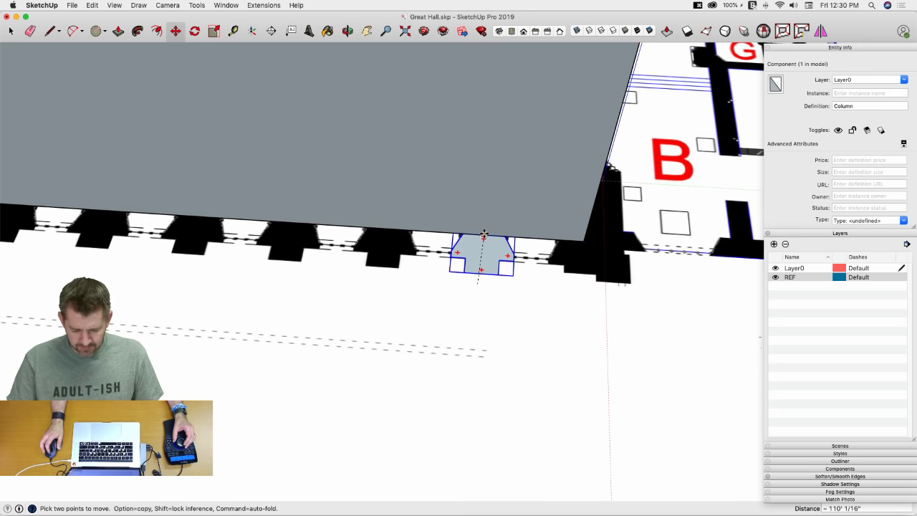
click(483, 235)
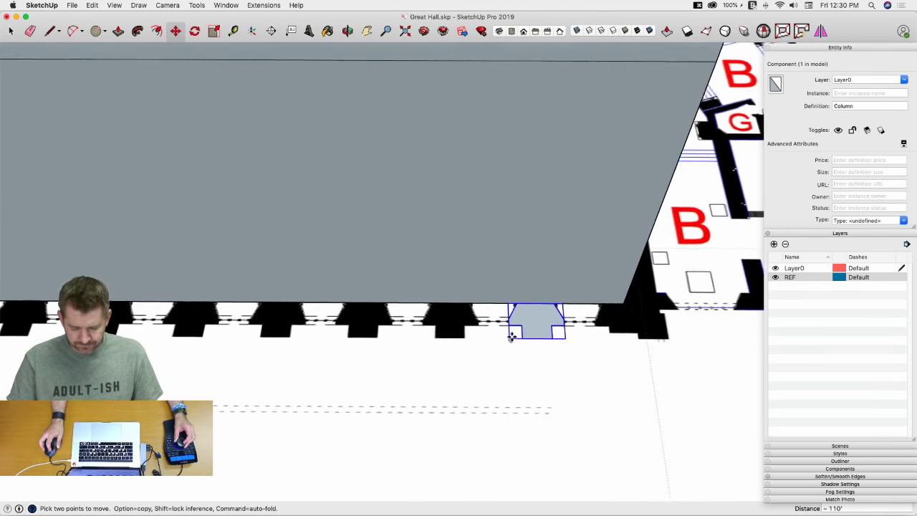
Step: Measure the gap between the placed Column and the neighbouring buttress on the plan
key(l)
click(521, 337)
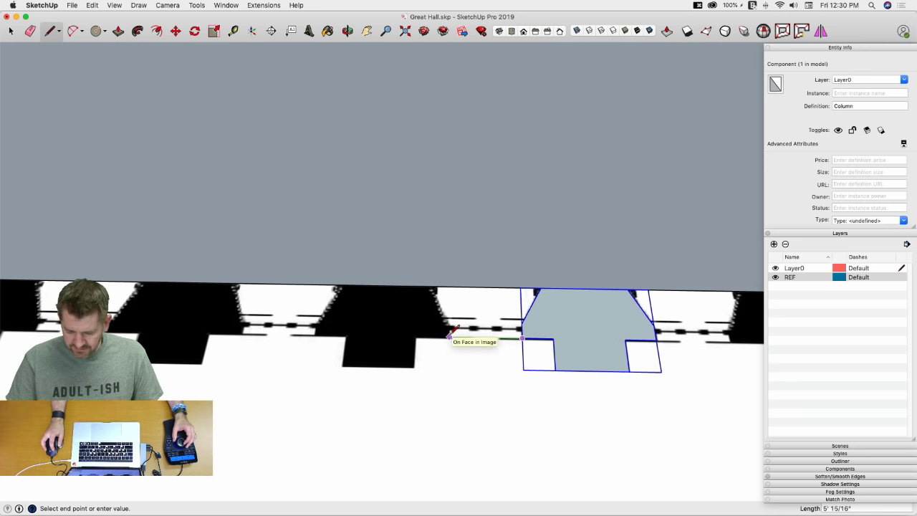
key(space)
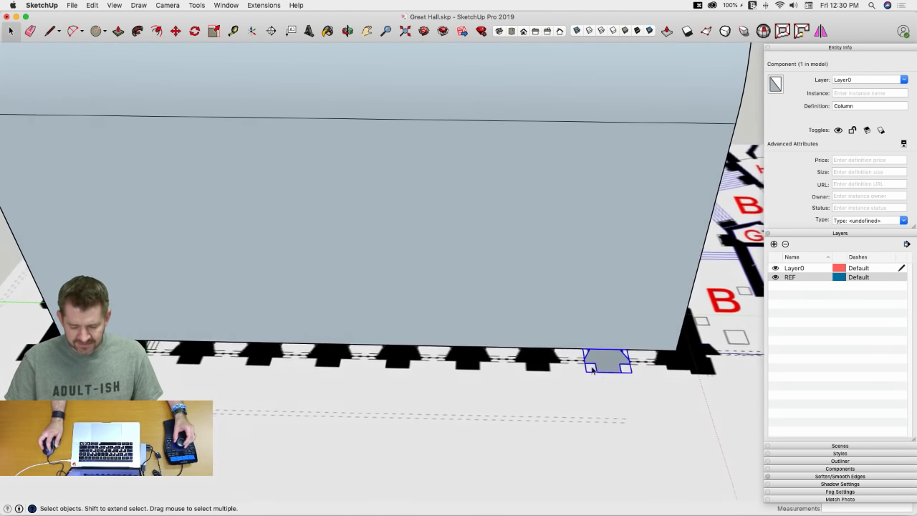
Step: Try to copy the Column 5' along the wall, then undo the copy
key(m)
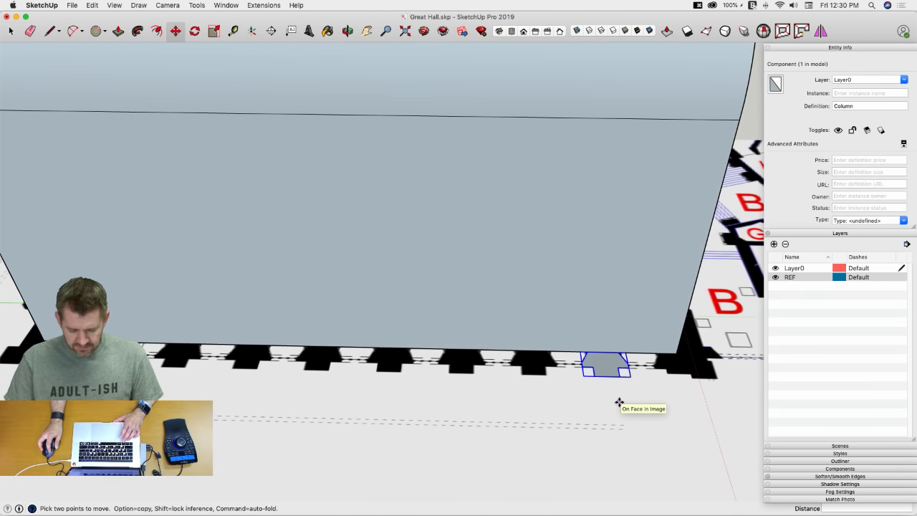
alt+click(616, 395)
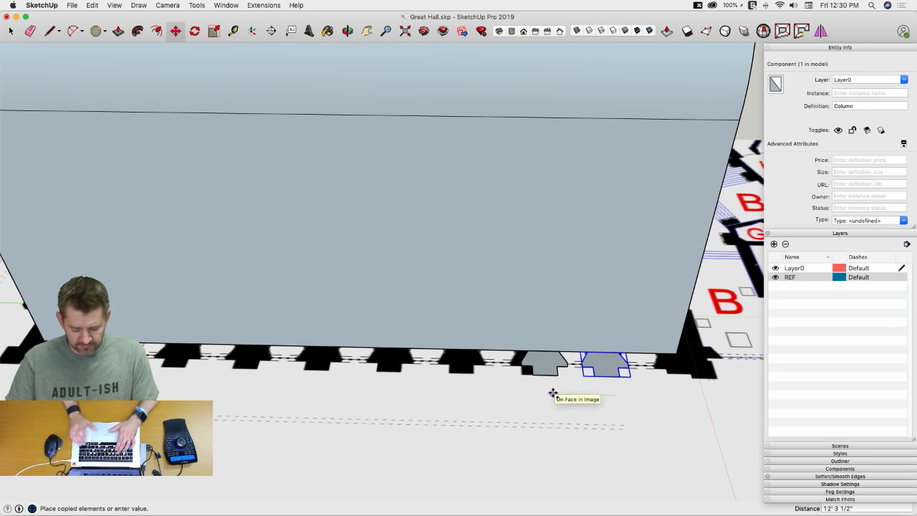
text(5')
key(Return)
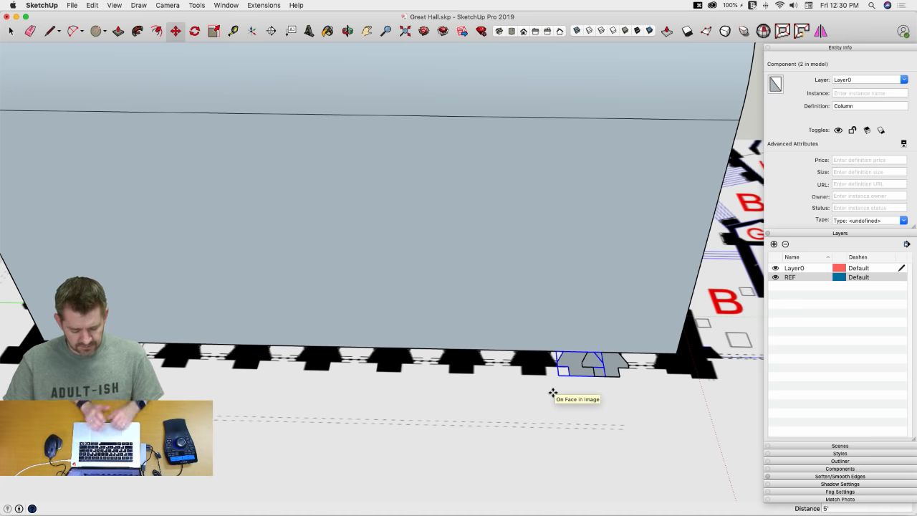
text(5)
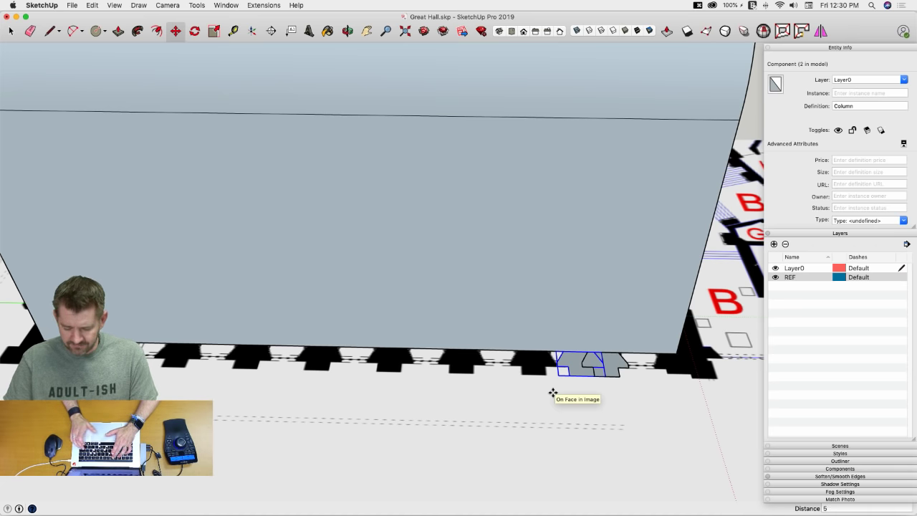
key(Escape)
key(super+z)
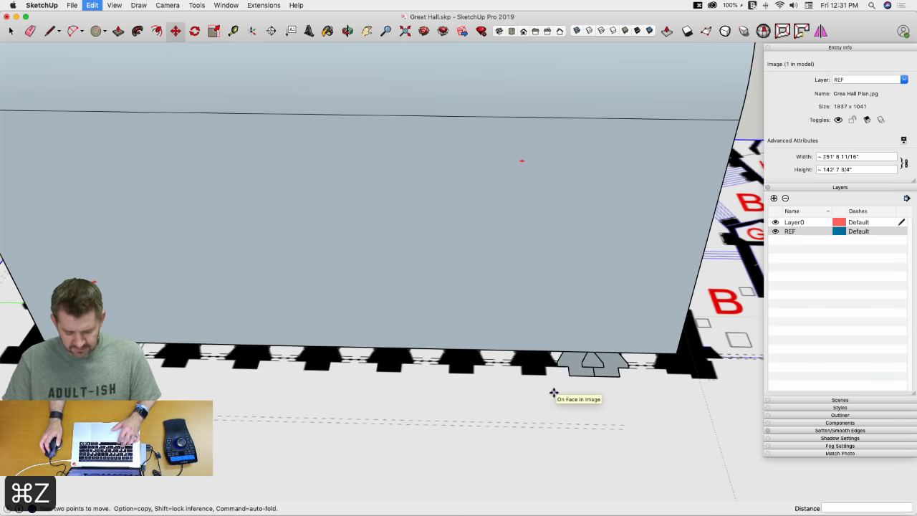
Step: Measure the spacing from the Column's outer corner to the matching corner of the next buttress on the plan
key(l)
click(628, 367)
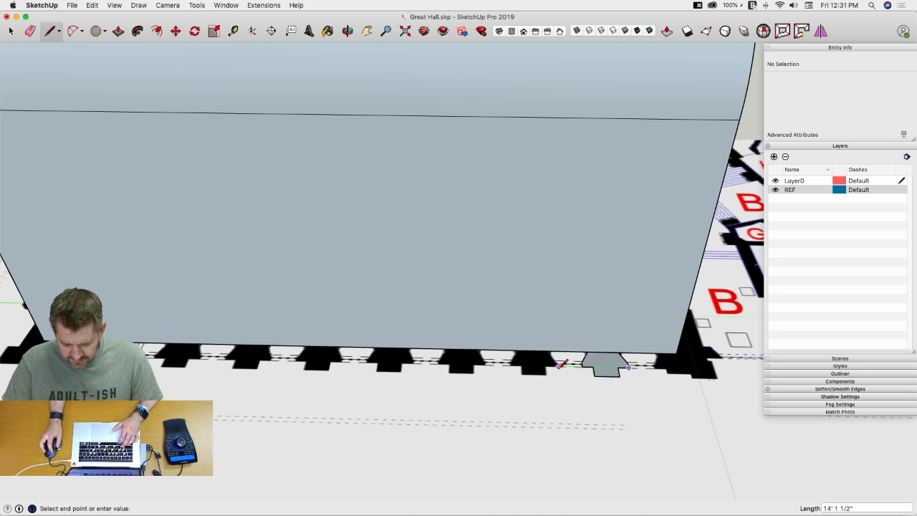
scroll(561, 364, up, 3)
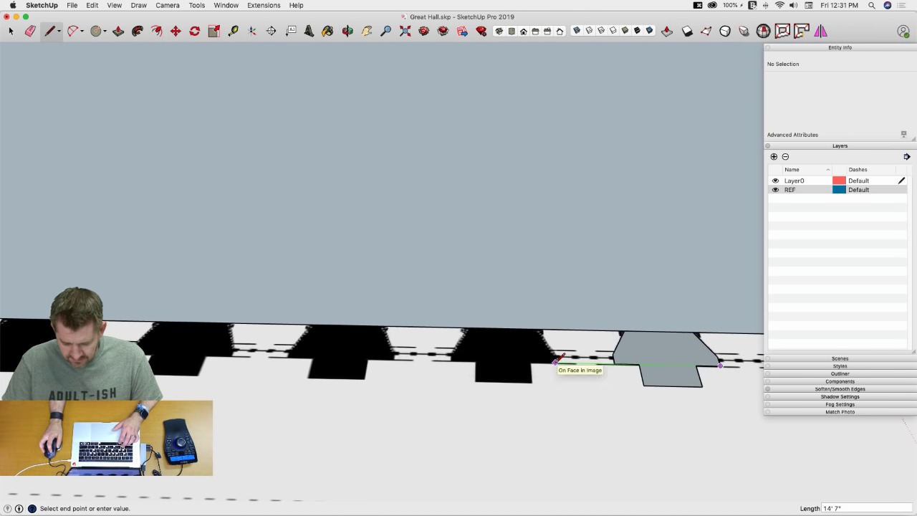
key(space)
Step: Copy the Column 14.5' along the side wall and repeat it as an x8 array over the plan's buttresses
click(667, 360)
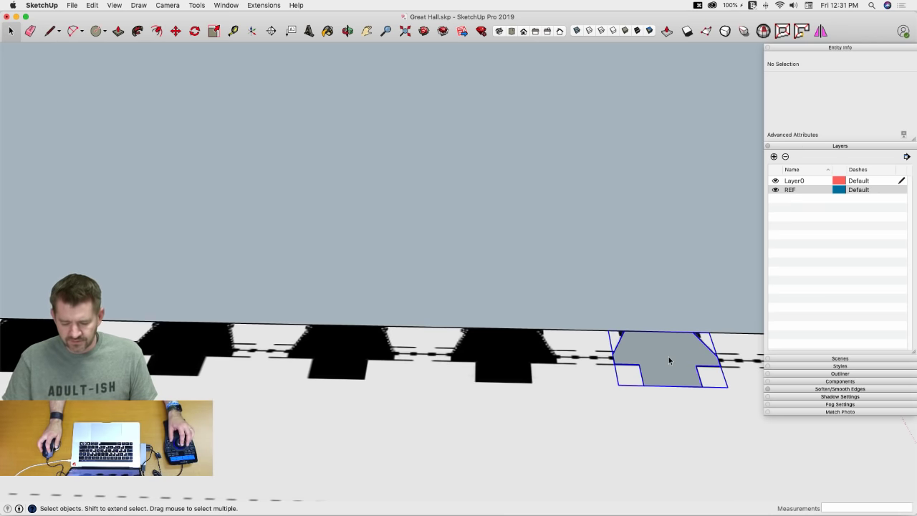
scroll(659, 436, down, 3)
key(m)
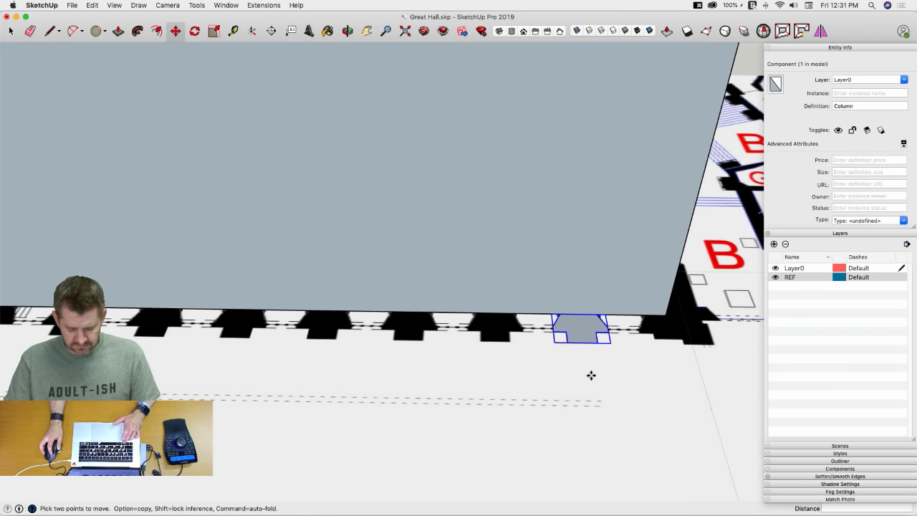
key(alt)
click(591, 375)
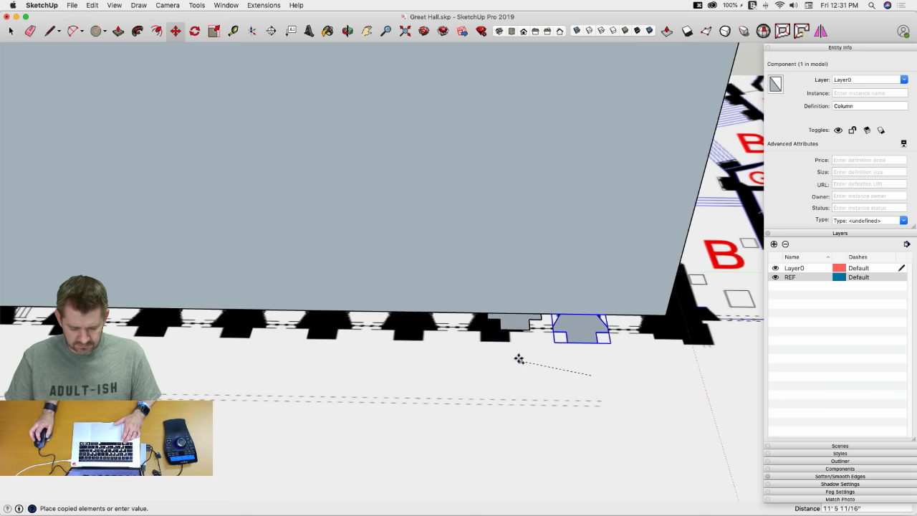
text(14)
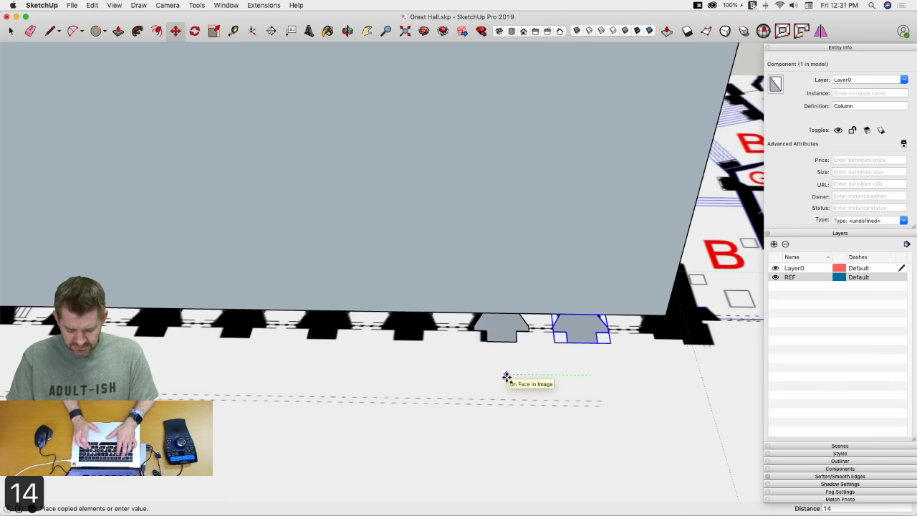
text(.5')
key(Return)
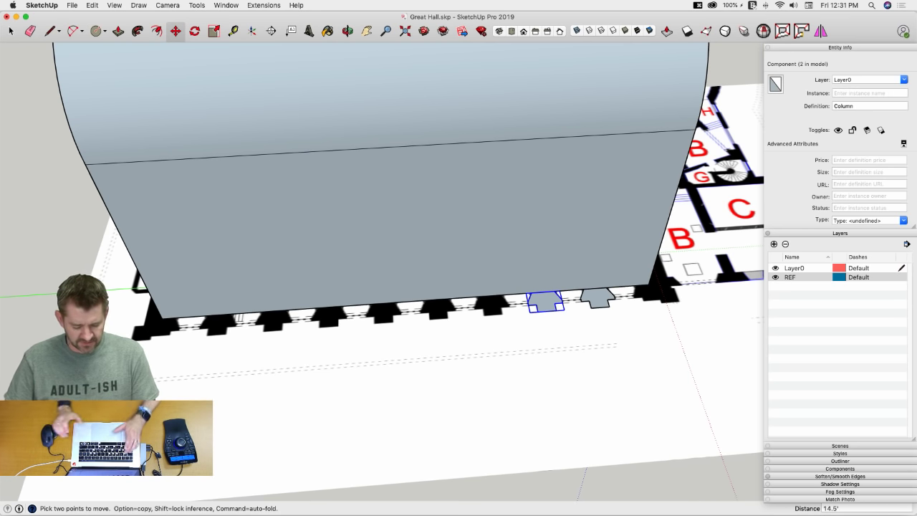
text(x8)
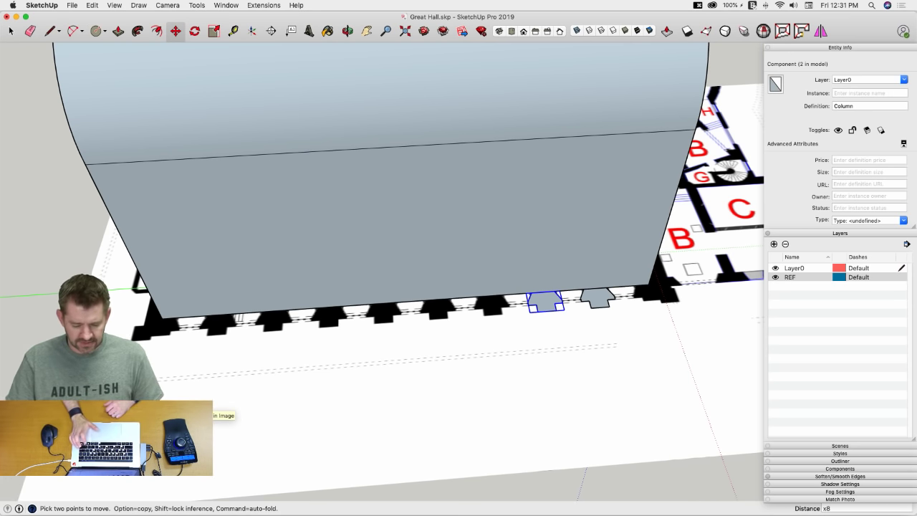
key(Return)
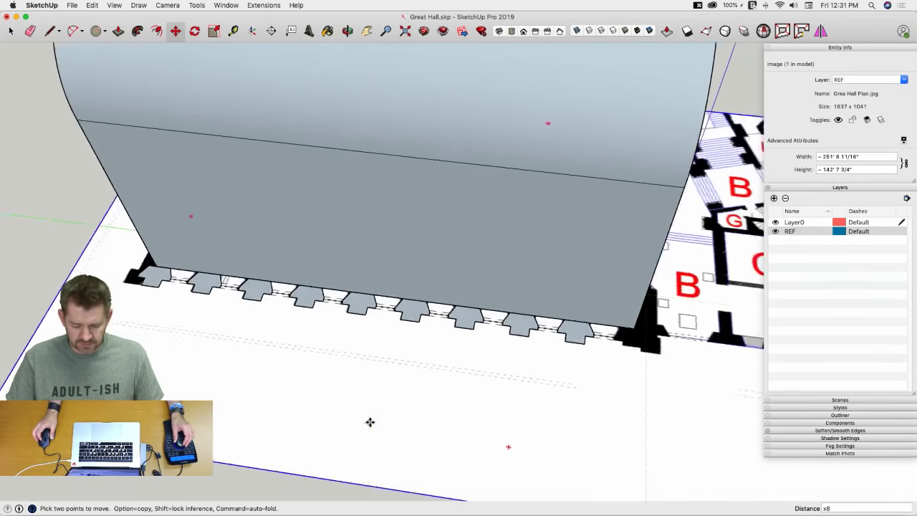
Step: Copy the Column nearest the front corner by one 14' 6" bay toward the hall's front, using the existing spacing as reference
key(space)
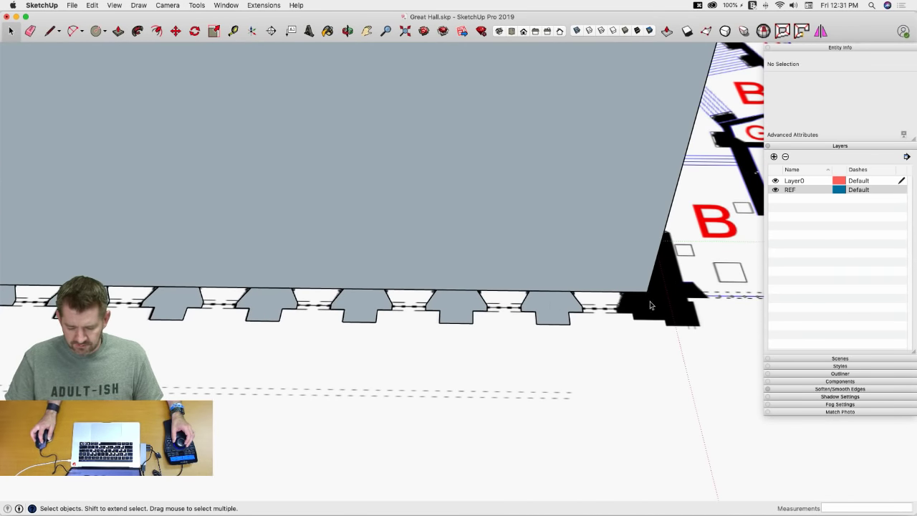
click(544, 308)
key(m)
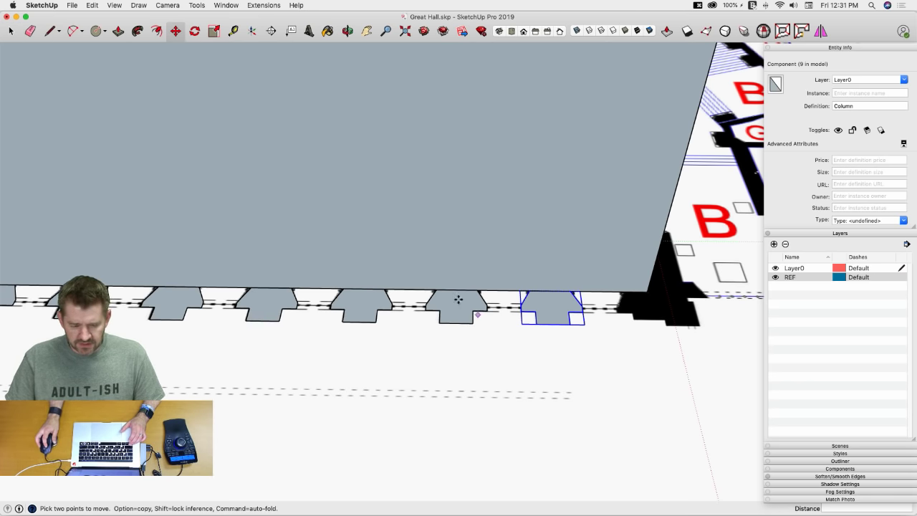
click(376, 322)
key(alt)
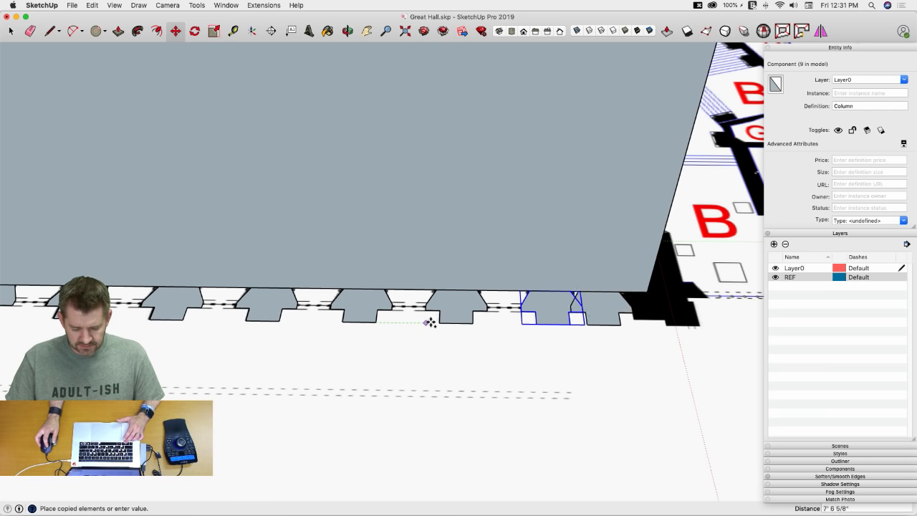
click(472, 321)
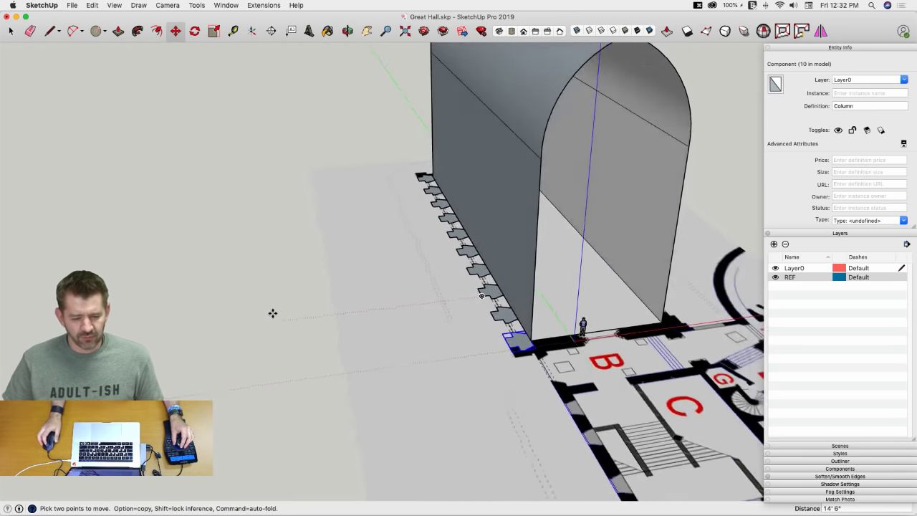
Step: Select all ten Column footprints along the hall's side wall
key(space)
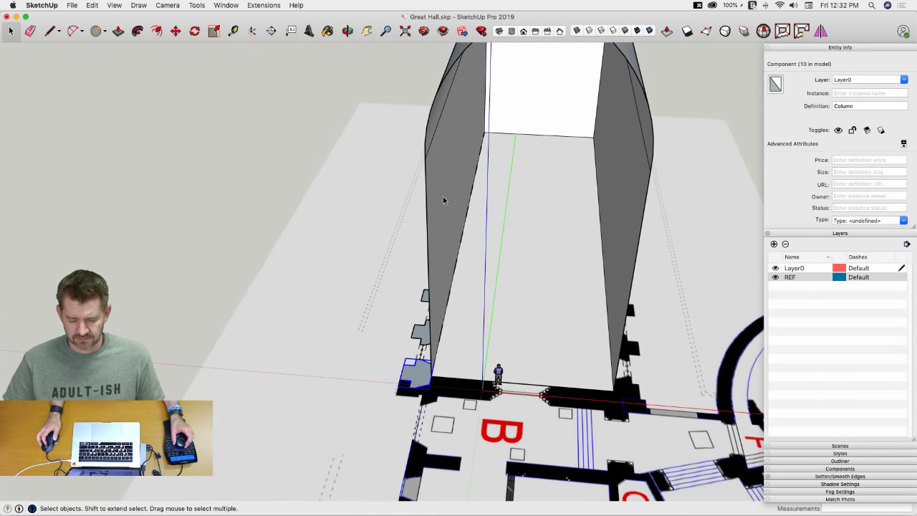
key(l)
middle_drag(442, 197, 544, 171)
key(space)
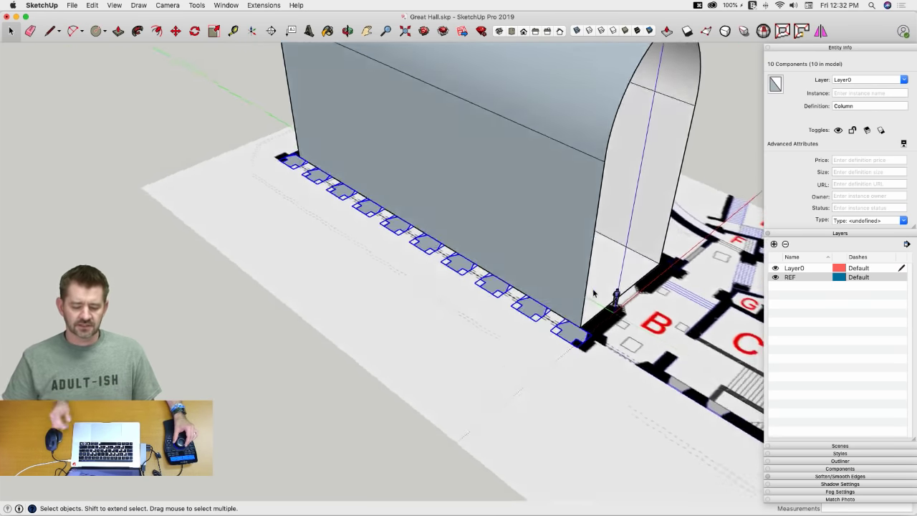
Step: Draw a 132' centreline along the middle of the hall floor from back edge to front edge
mouse_move(592, 288)
middle_down()
mouse_move(413, 245)
mouse_move(350, 127)
middle_up()
key(l)
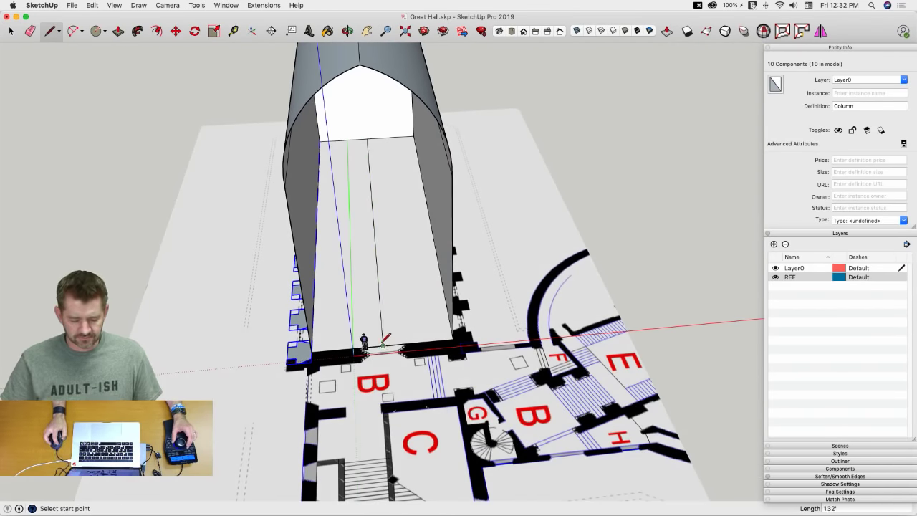
Step: Rotate-copy the ten selected Columns about the floor centreline's midpoint onto the opposite side wall, and erase the centreline
key(q)
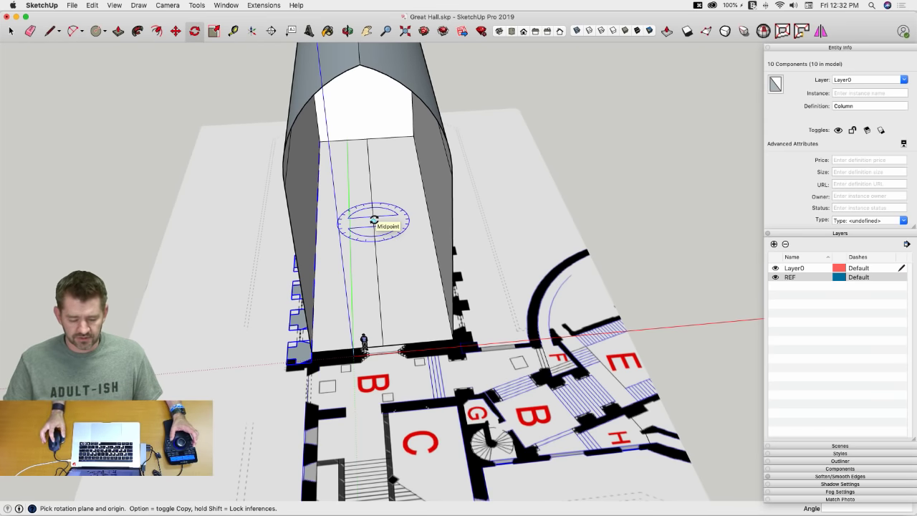
click(373, 220)
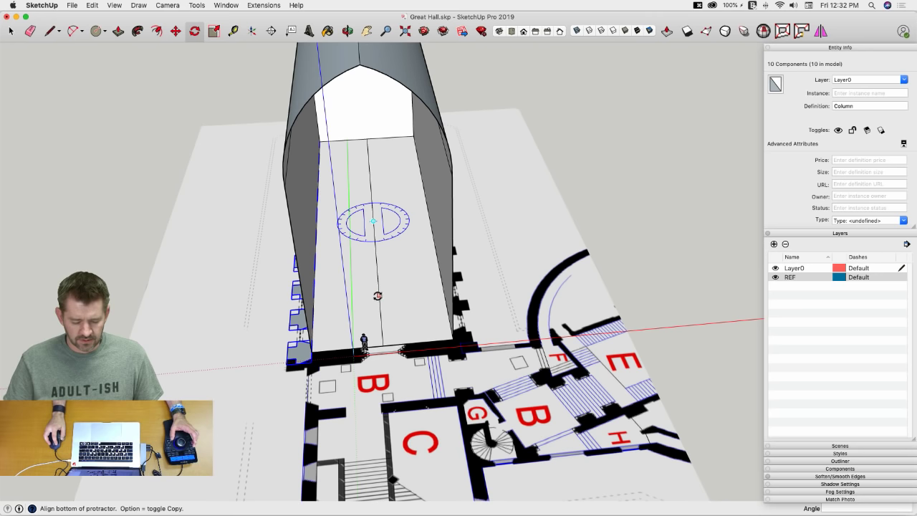
click(378, 296)
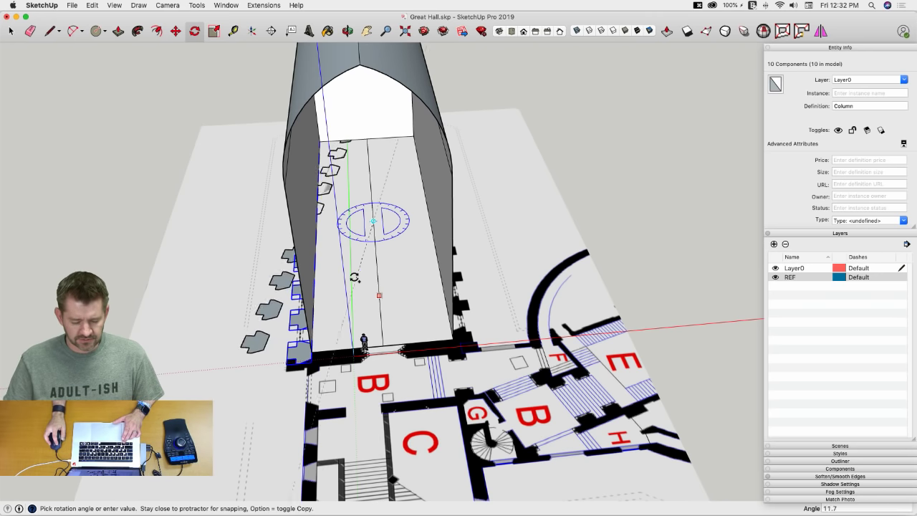
click(370, 182)
key(e)
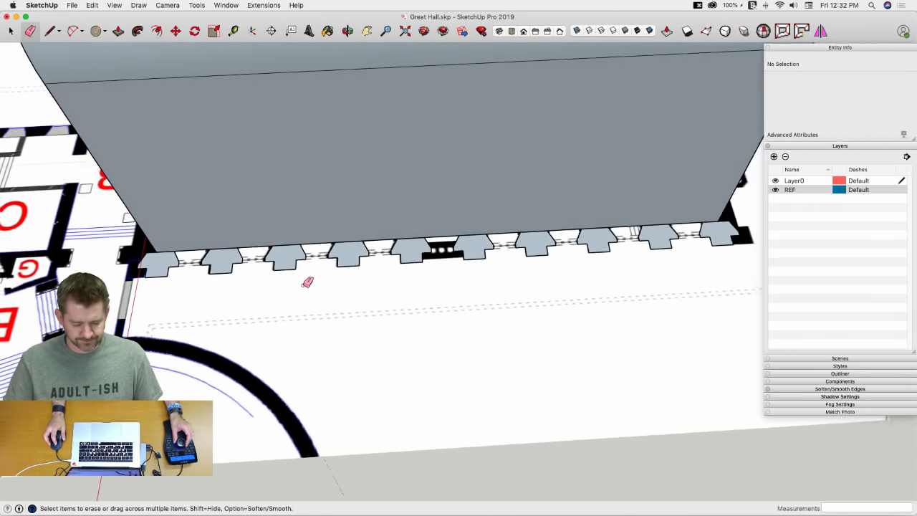
Step: Edit the Column component by extruding its footprint face up to the top of the hall's side wall, 53' 1" high
key(space)
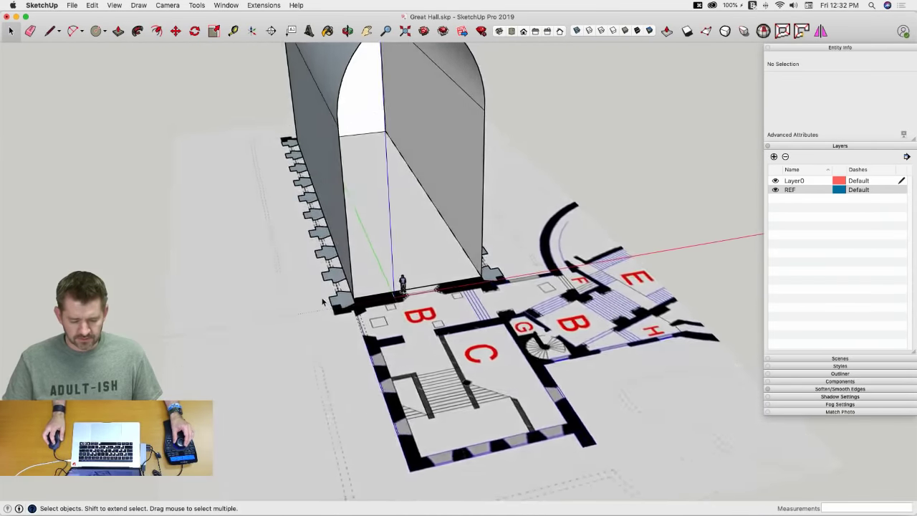
middle_drag(322, 302, 281, 294)
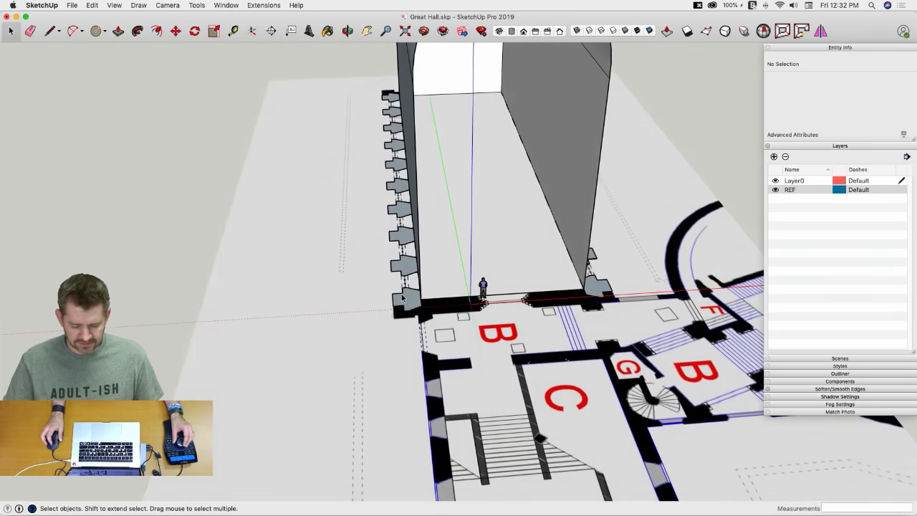
middle_drag(401, 294, 412, 309)
key(p)
key(space)
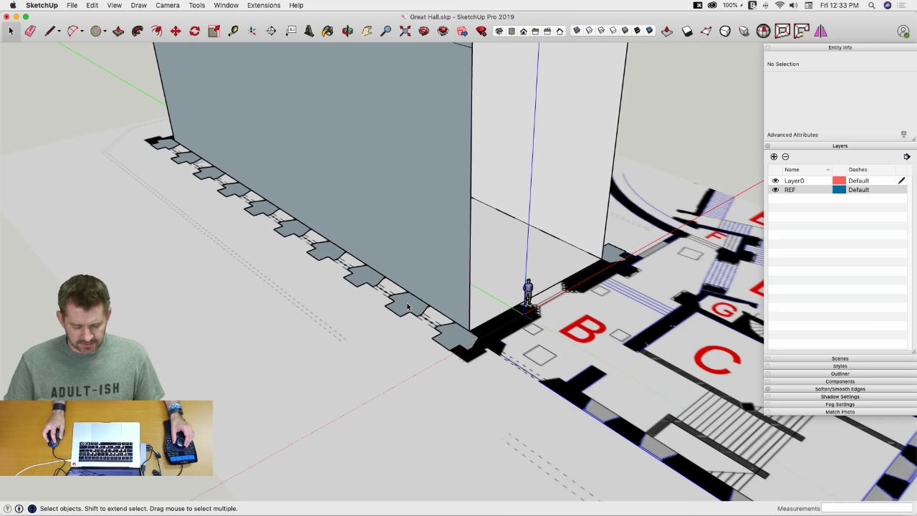
double_click(409, 308)
key(p)
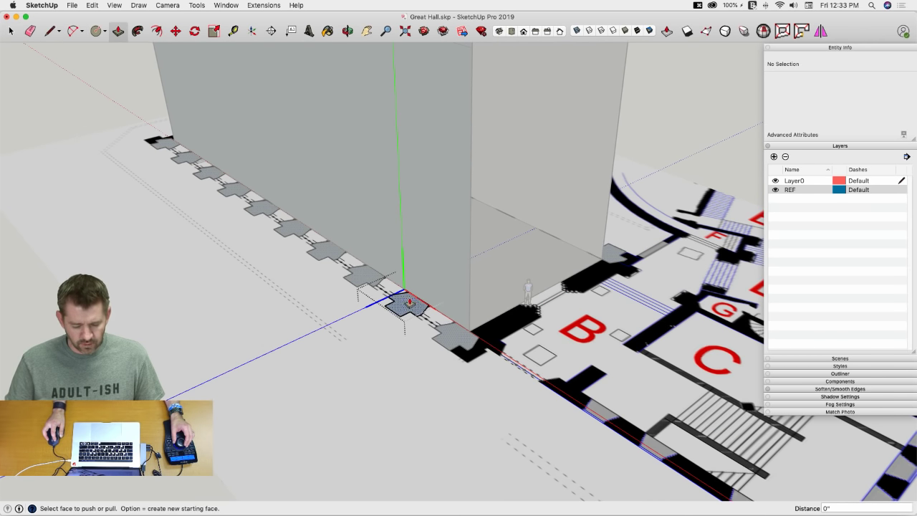
click(401, 300)
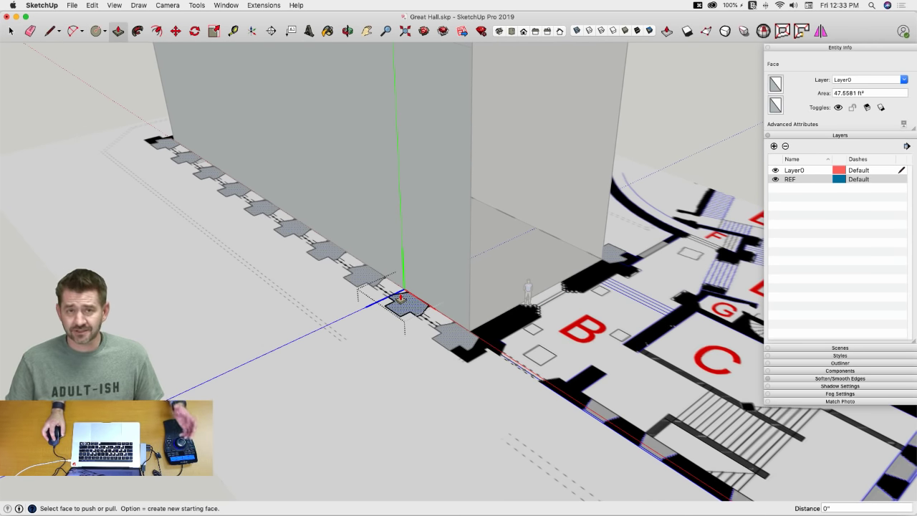
click(407, 306)
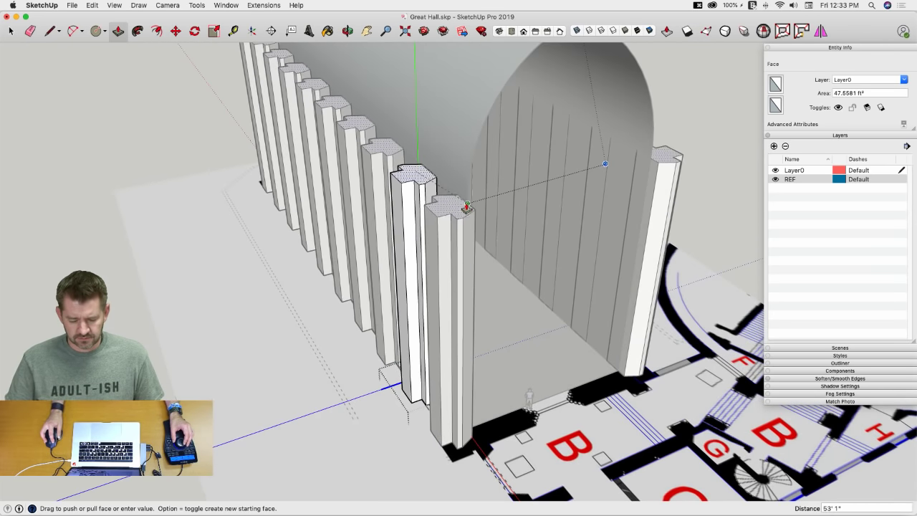
click(467, 206)
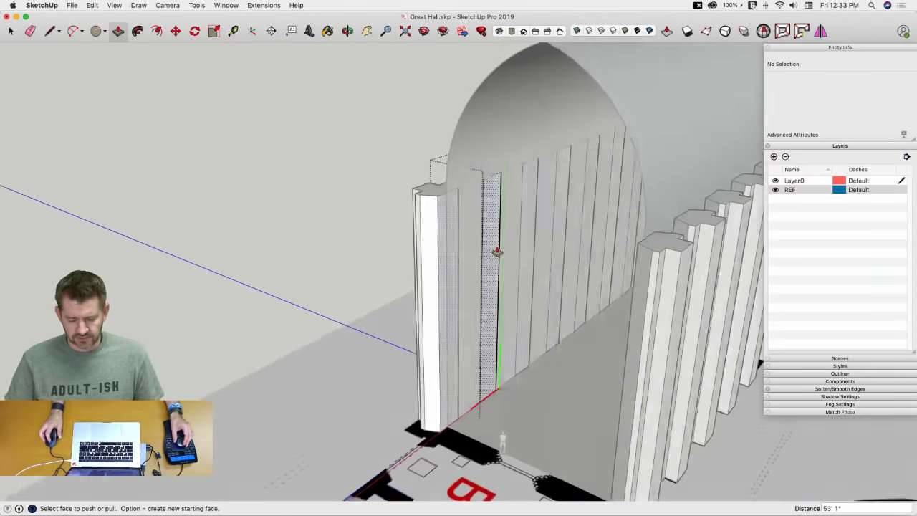
key(space)
click(257, 229)
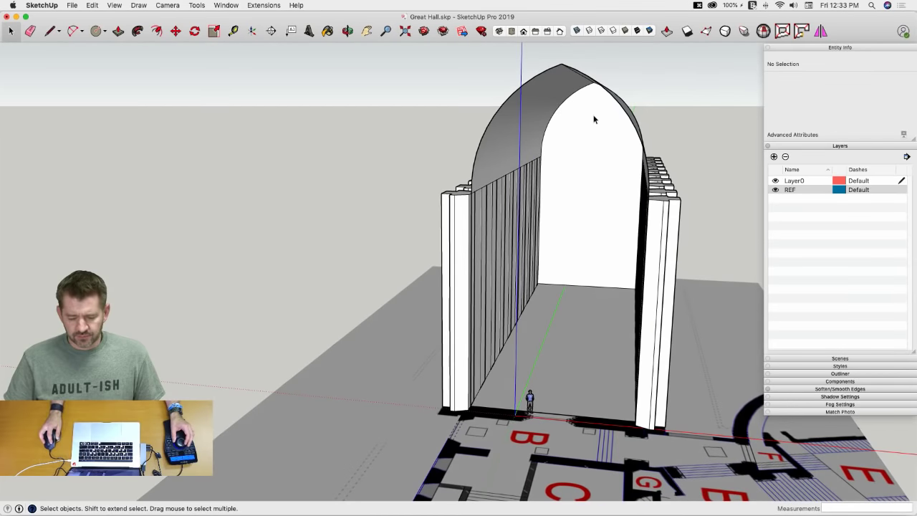
Step: Select all the connected hall geometry and make it a component with the definition name Shell
triple_click(594, 119)
middle_drag(567, 122, 557, 156)
right_click(558, 155)
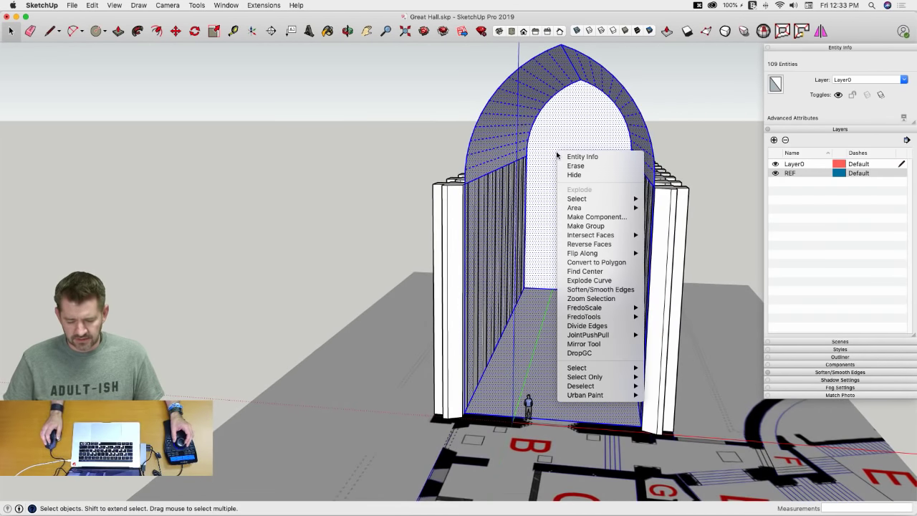
click(592, 218)
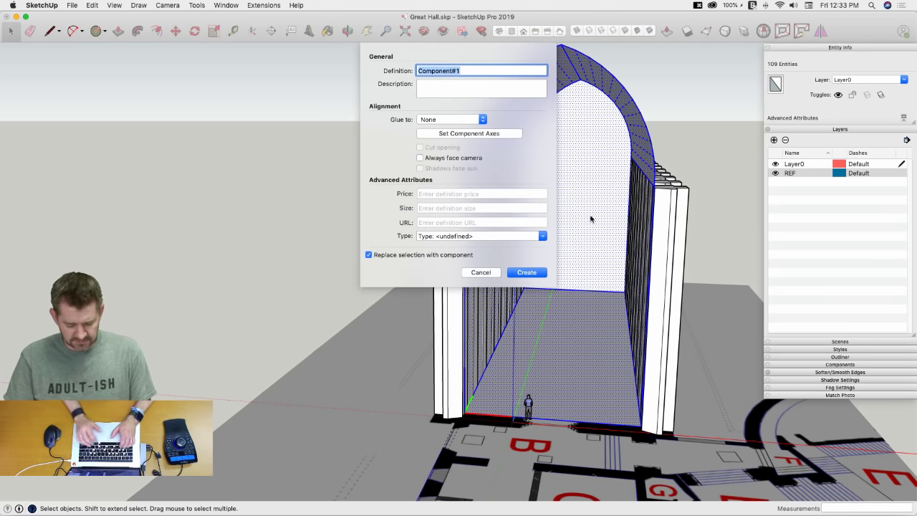
text(SHell)
key(BackSpace)
key(BackSpace)
key(BackSpace)
key(BackSpace)
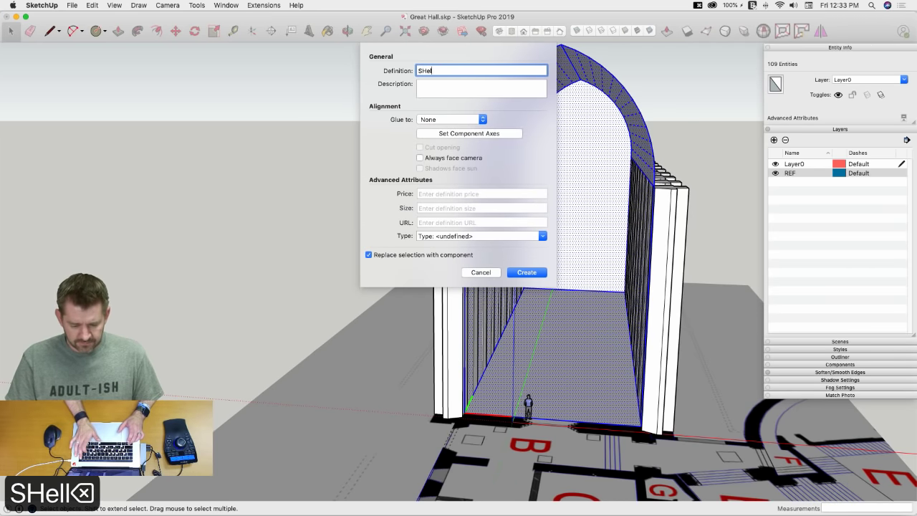
text(h)
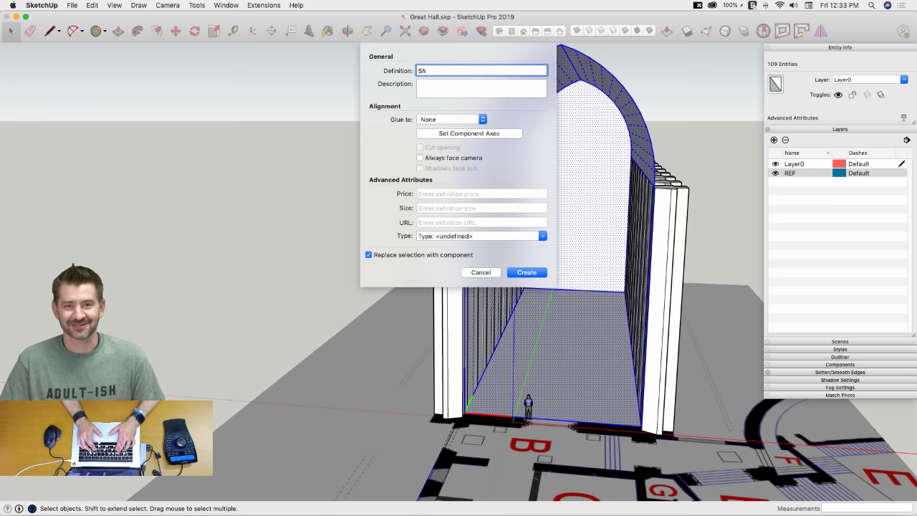
text(ell)
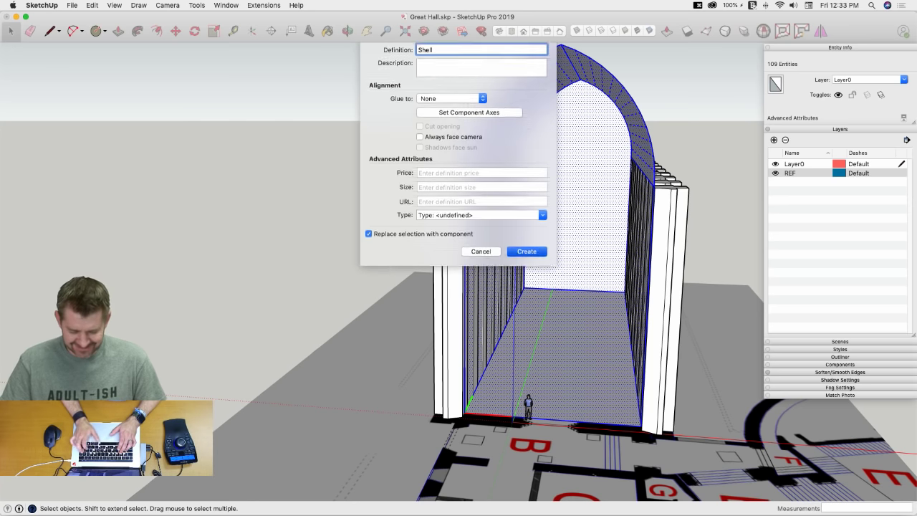
key(Return)
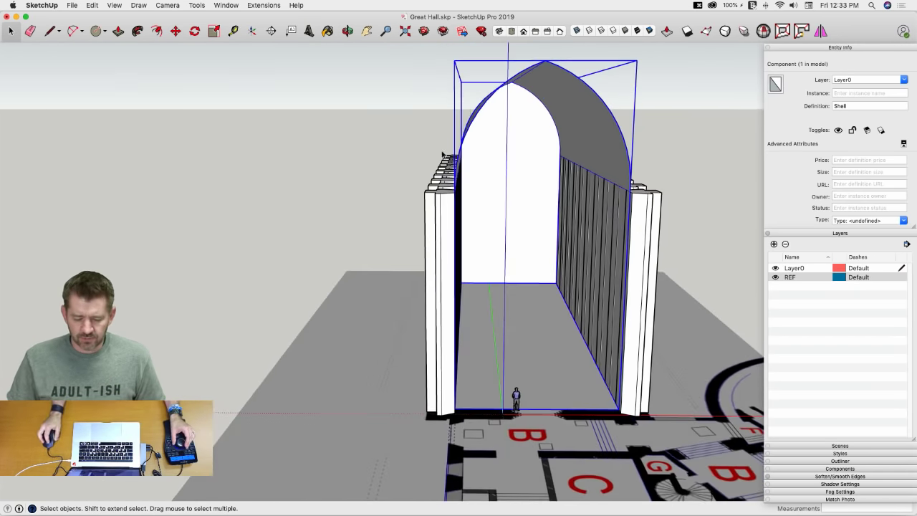
Step: Assign the hall component to a new layer named Shell
middle_drag(513, 55, 579, 108)
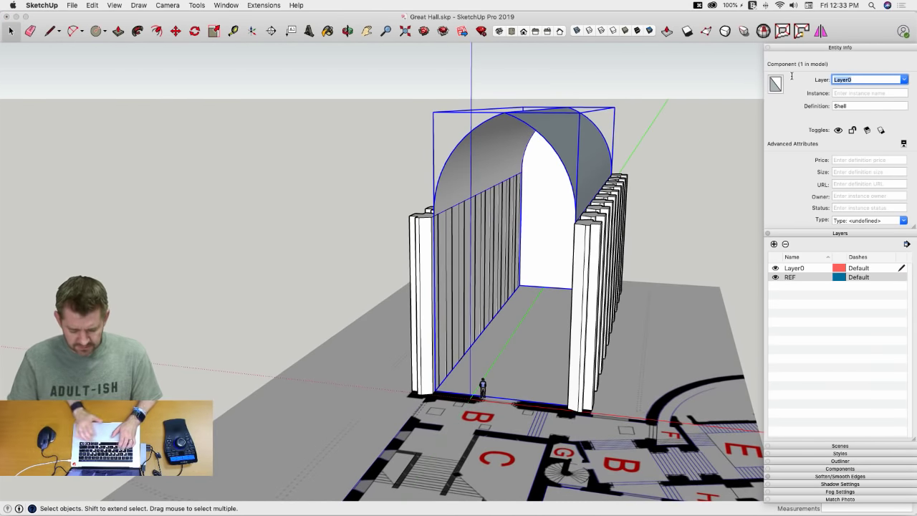
text(SHell)
key(BackSpace)
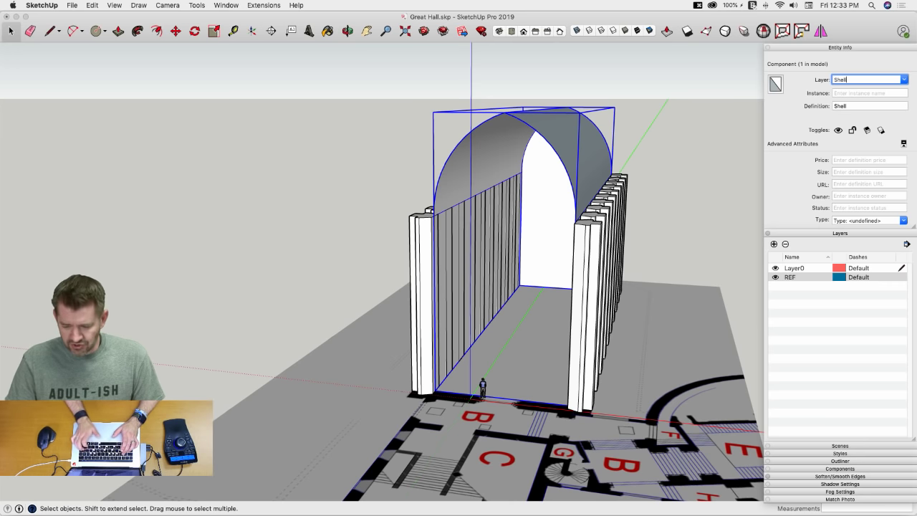
key(Return)
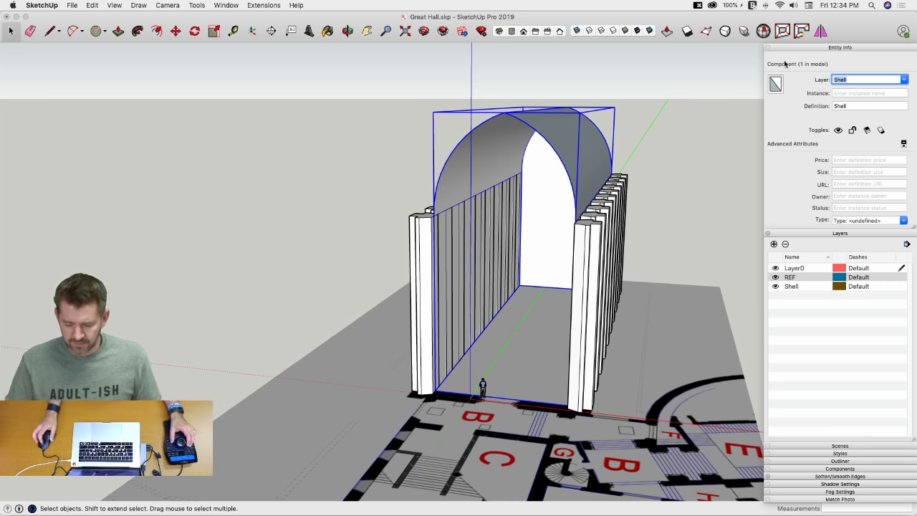
Step: Hide the Shell layer to expose the Columns, and shorten the layer list
click(775, 286)
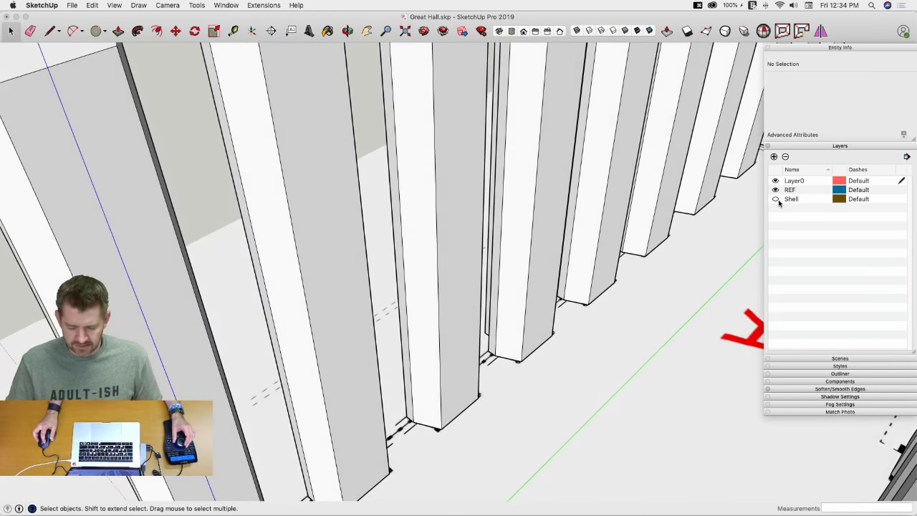
click(775, 199)
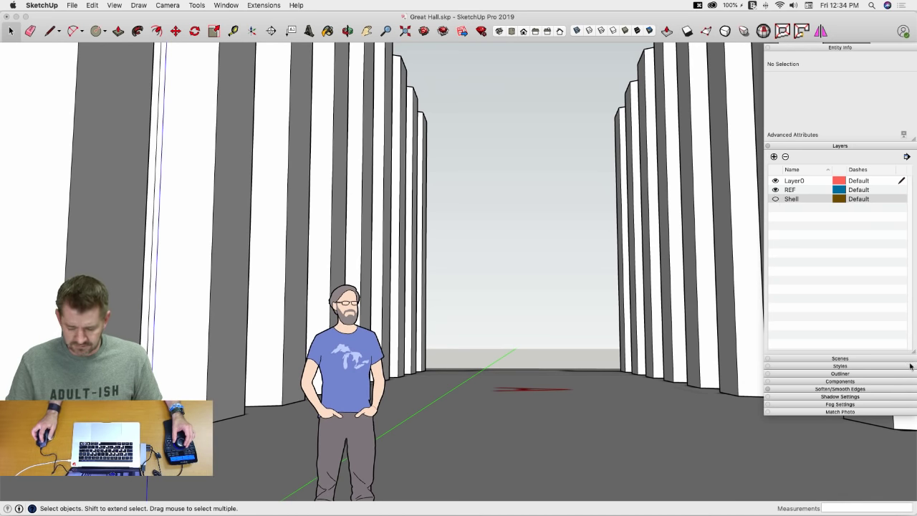
drag(914, 355, 906, 235)
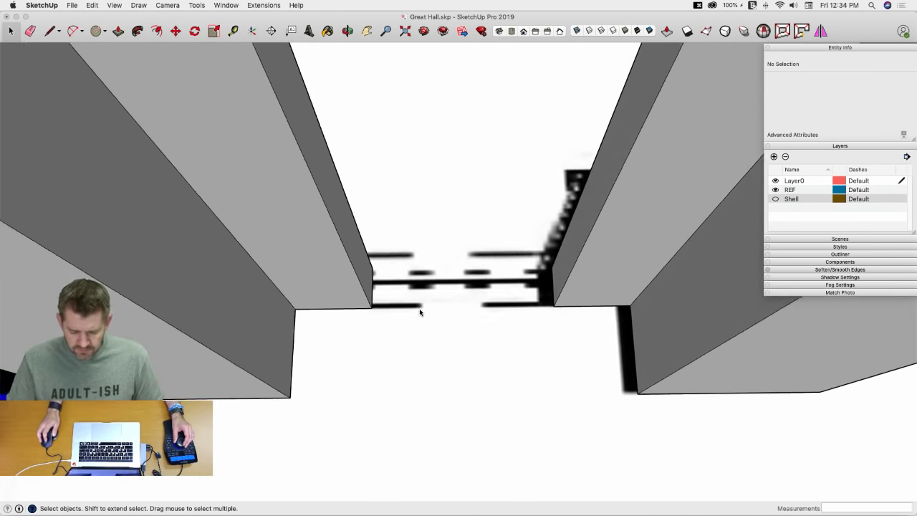
Step: Trace the window footprint on the floor plan with lines between the first two Columns, 5' 2" along the inner edge
key(l)
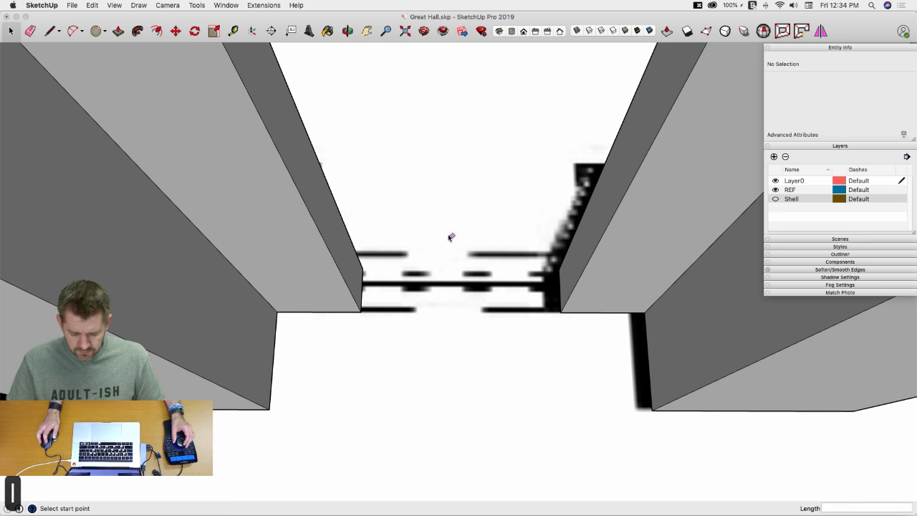
key(e)
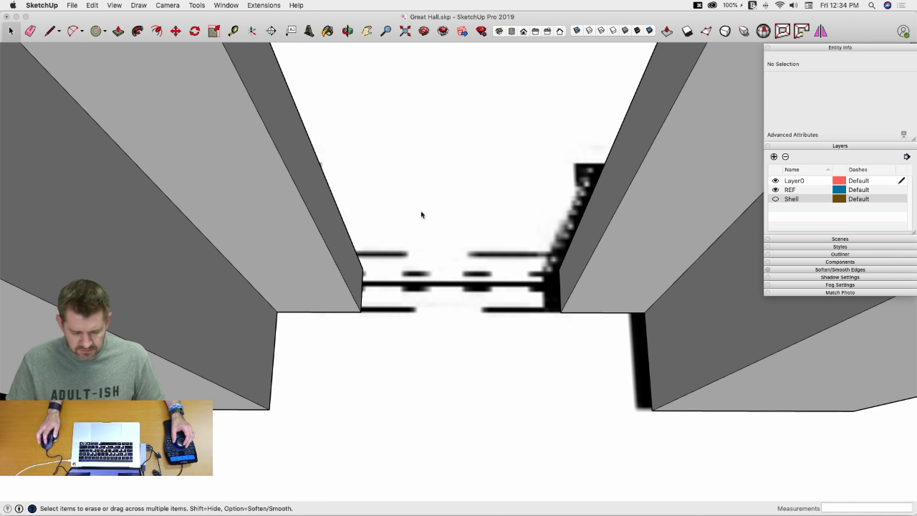
click(52, 31)
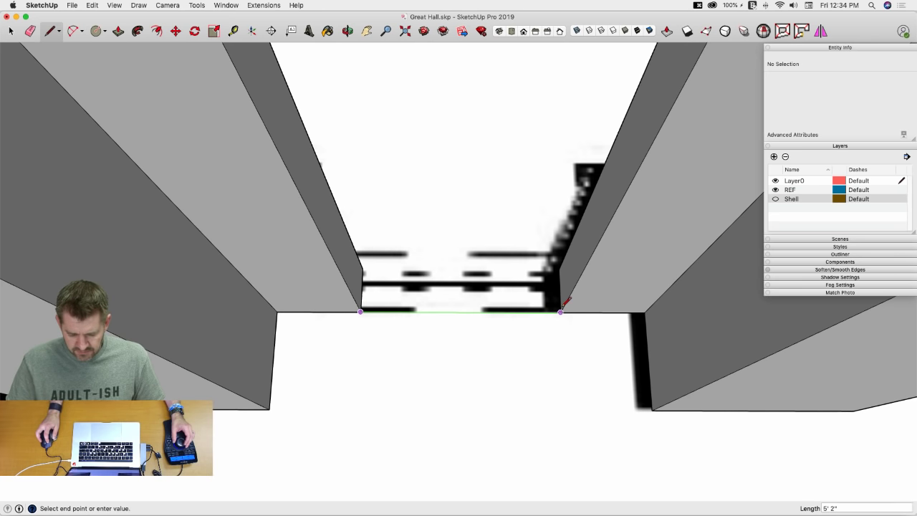
click(561, 311)
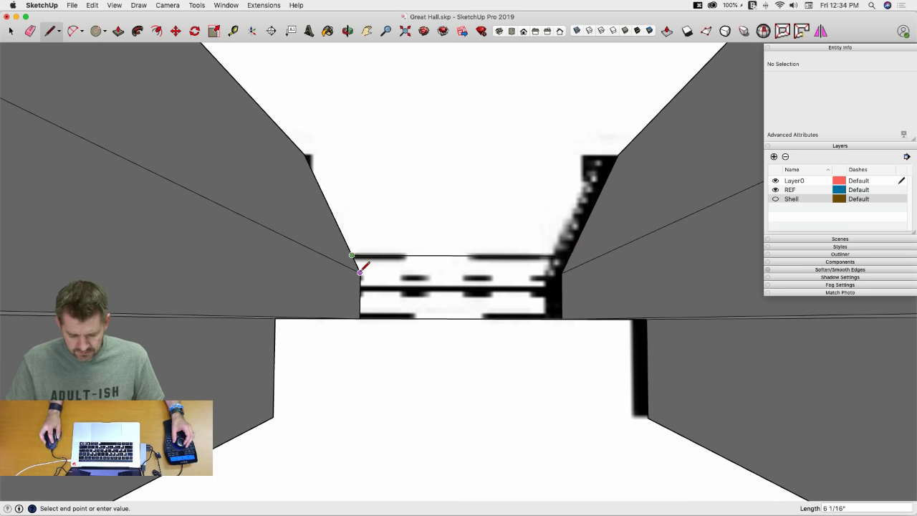
click(360, 318)
Step: Select the traced face with its edges and make it a component with the definition name Window
key(space)
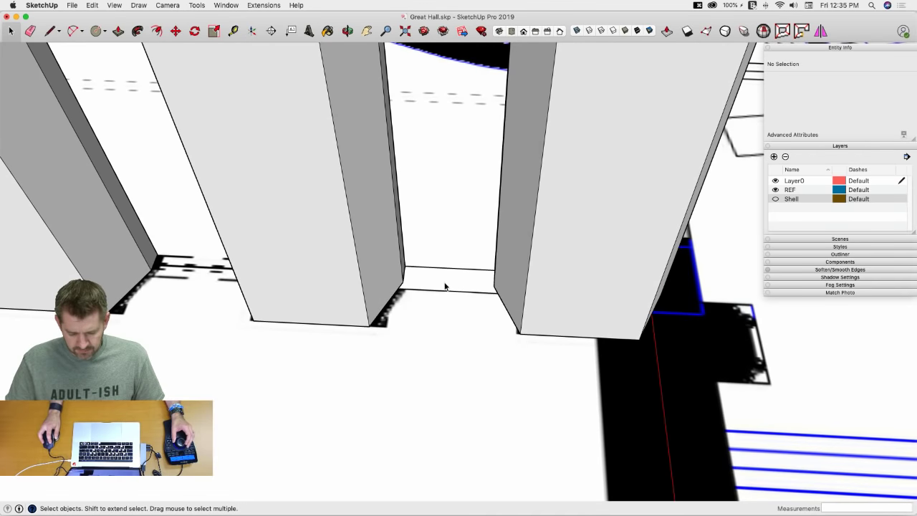
double_click(444, 285)
right_click(445, 285)
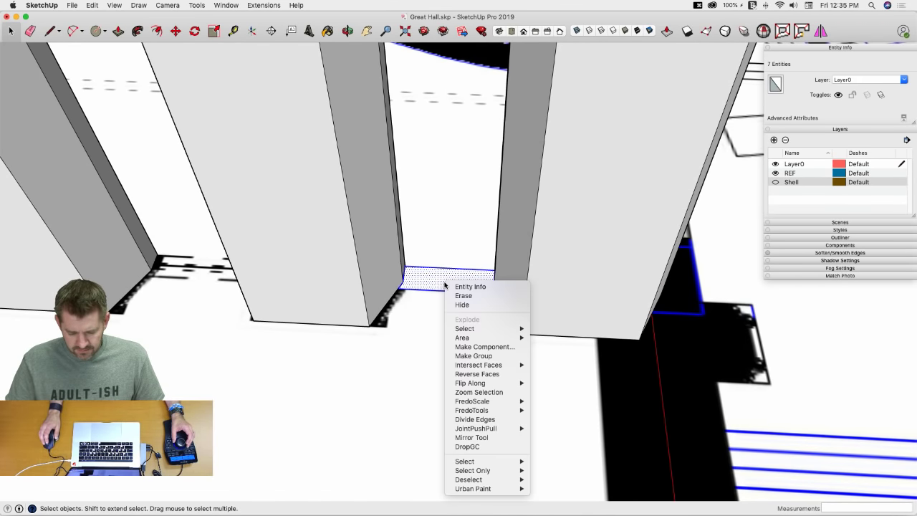
click(484, 347)
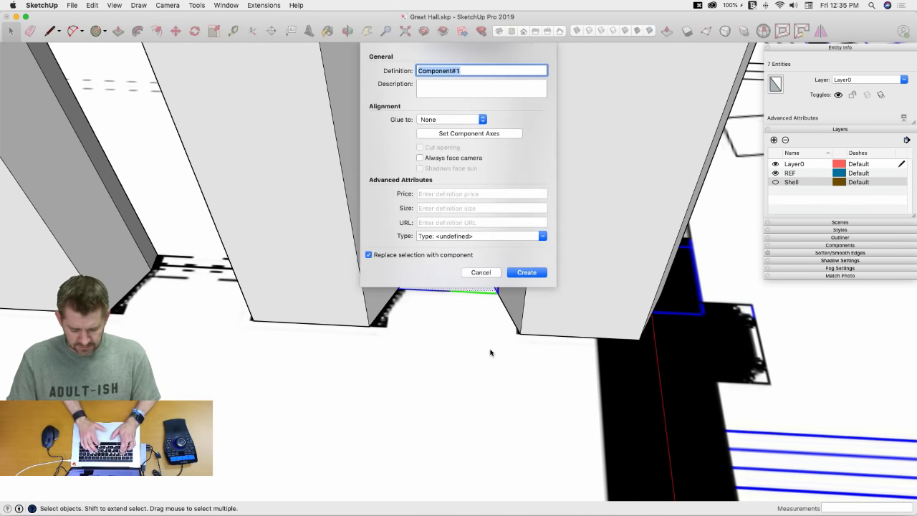
text(Window)
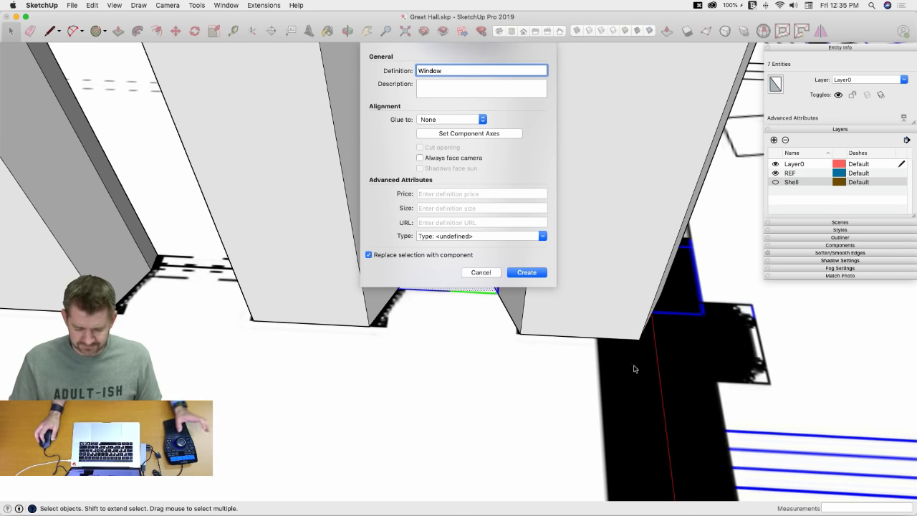
click(526, 272)
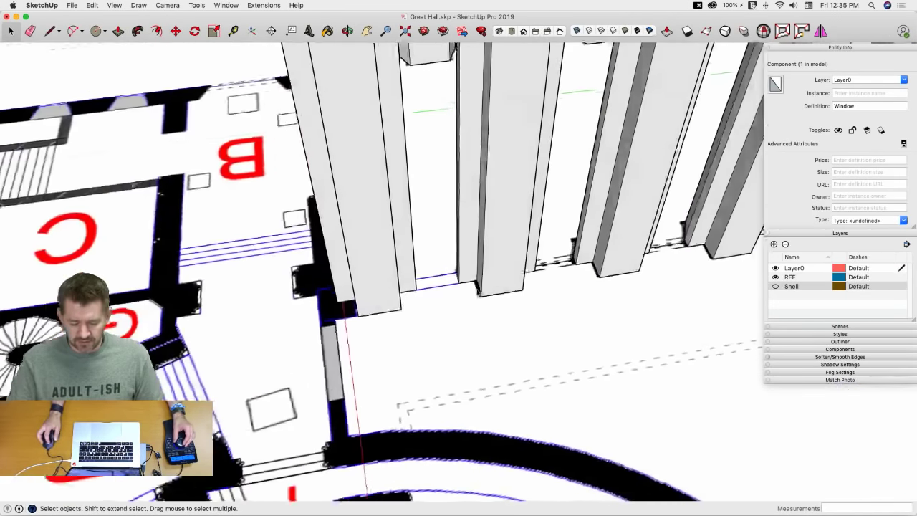
Step: Copy the Window component 14' 6" along the wall into the next bay and array it as eight copies
middle_drag(502, 322, 432, 286)
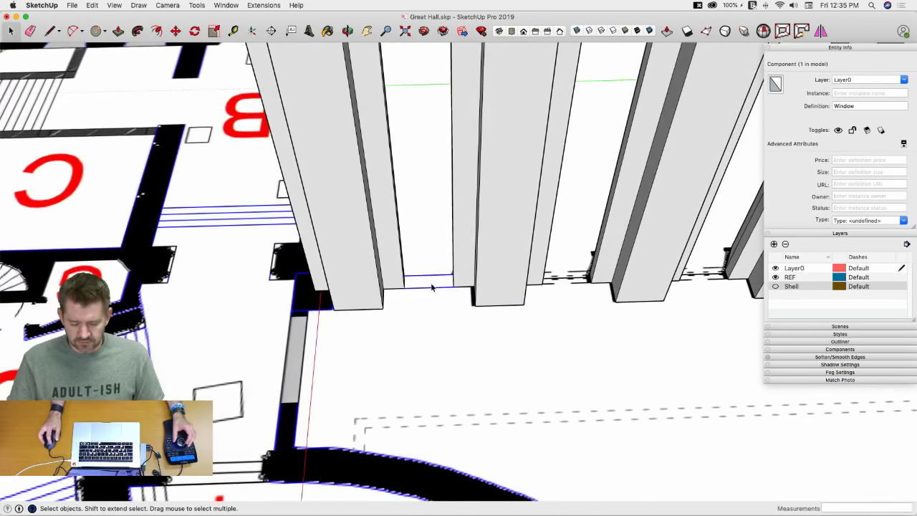
key(m)
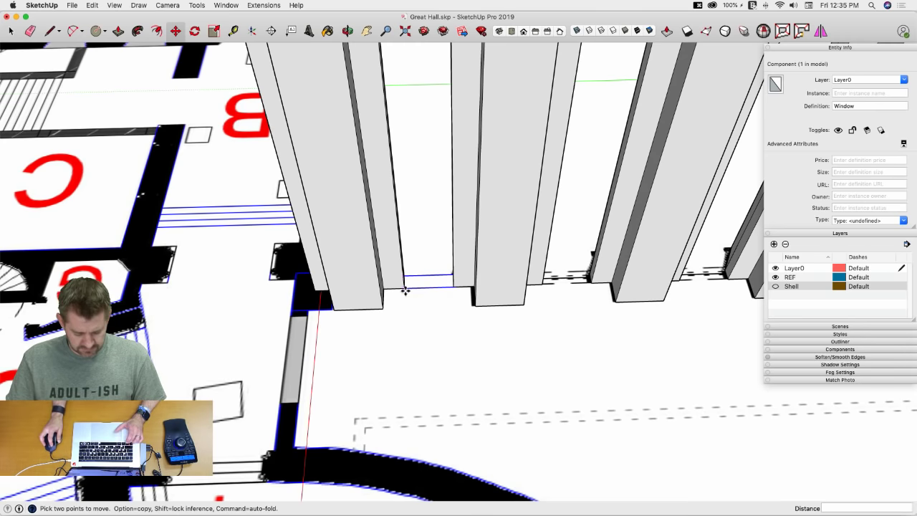
key(alt)
click(405, 291)
click(545, 286)
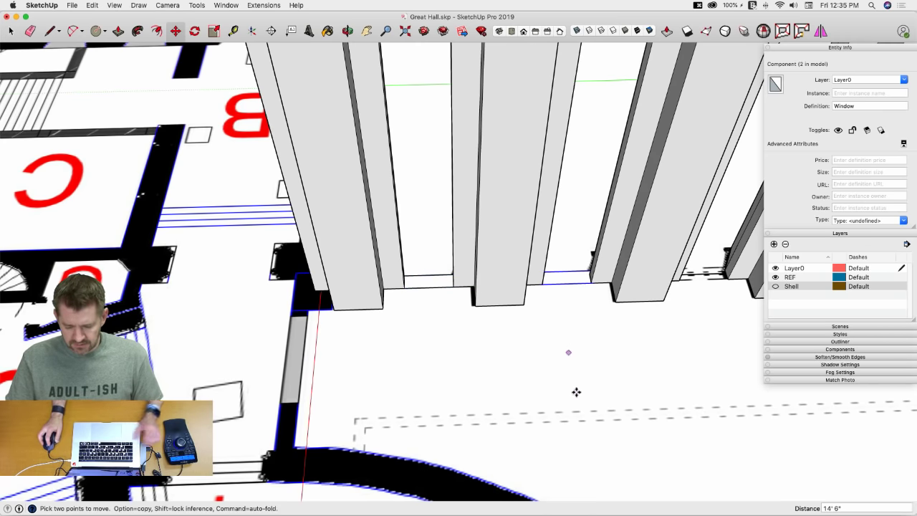
text(x7)
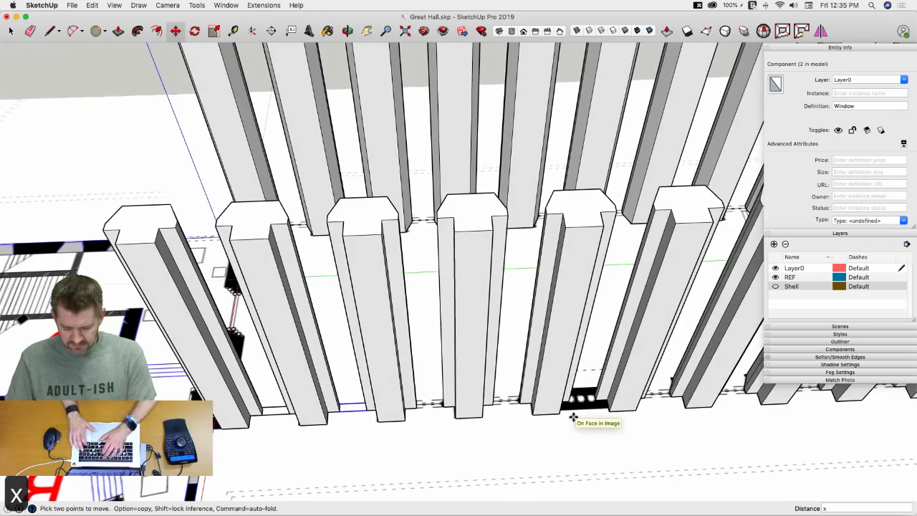
key(Return)
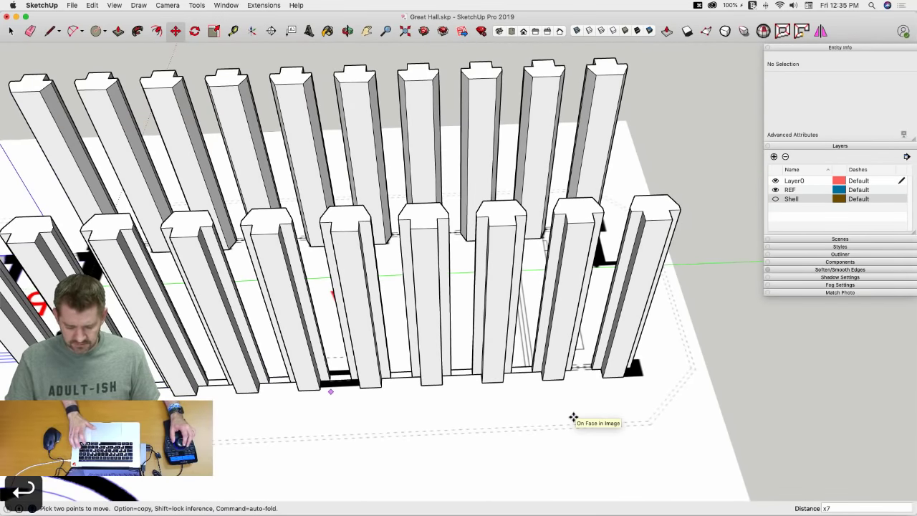
text(x8)
key(Return)
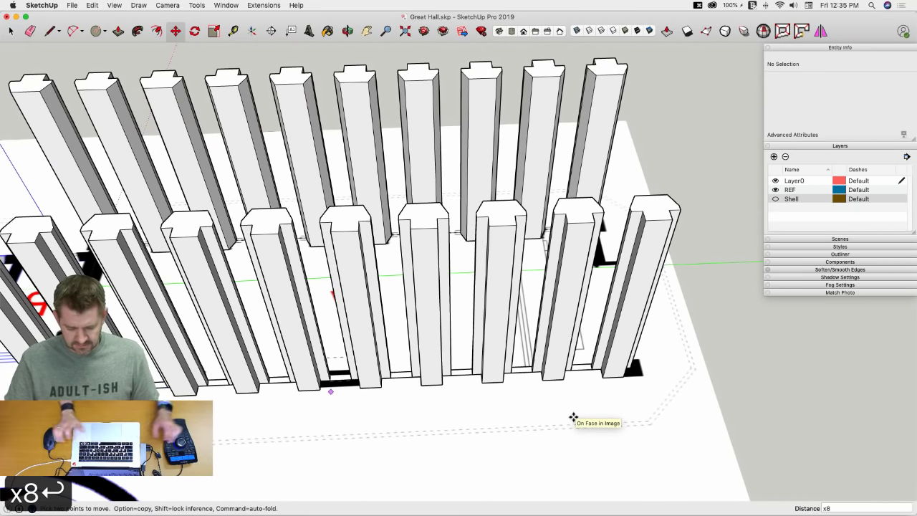
key(space)
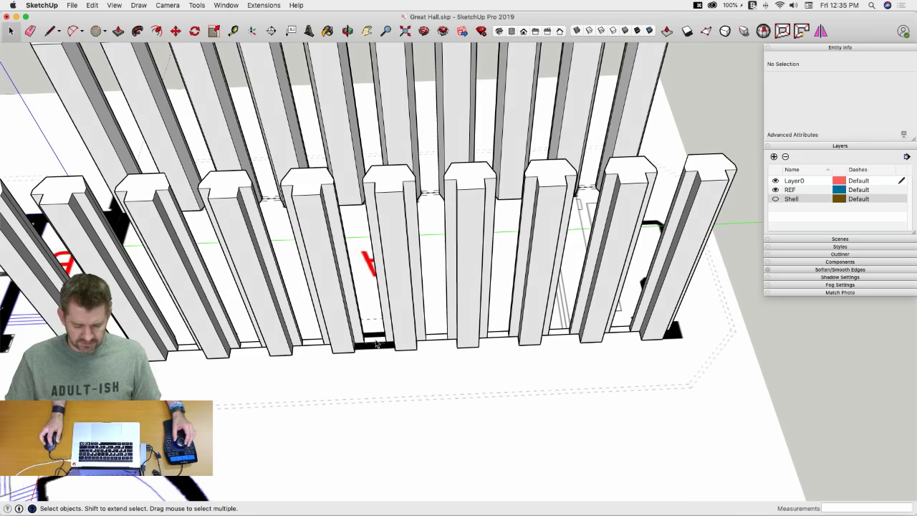
Step: Select all nine Window components along the side wall
click(376, 342)
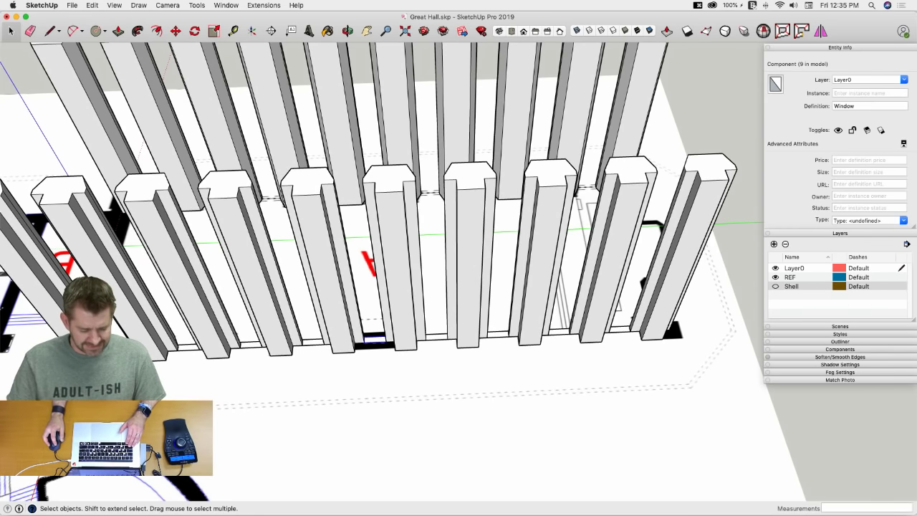
shift+click(186, 346)
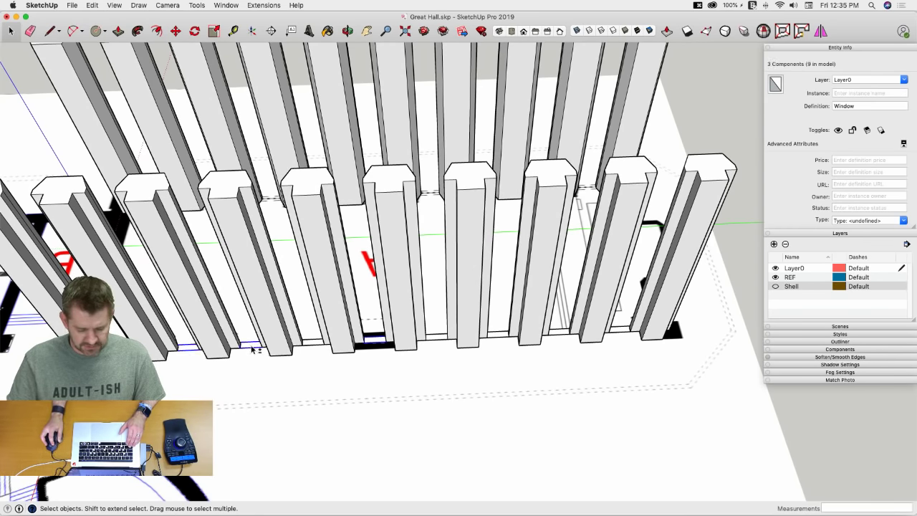
shift+click(315, 348)
shift+click(447, 341)
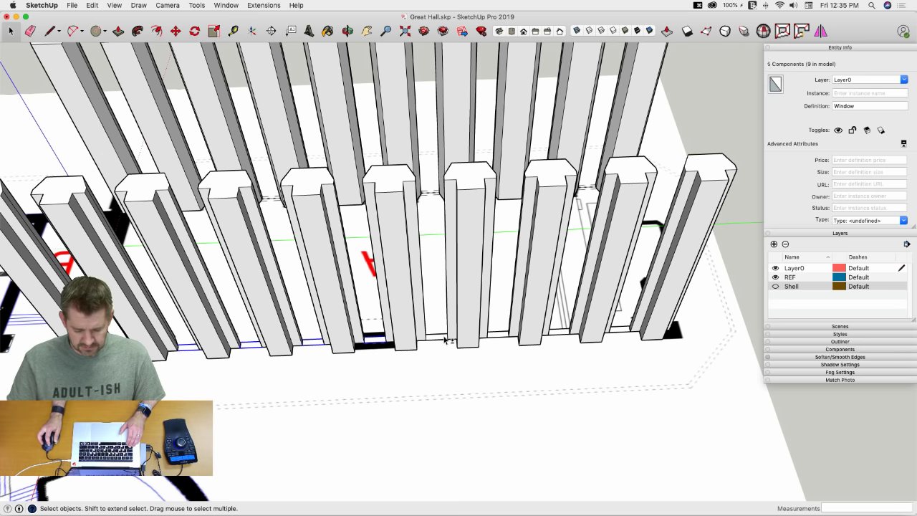
shift+click(500, 336)
shift+click(563, 334)
shift+click(618, 332)
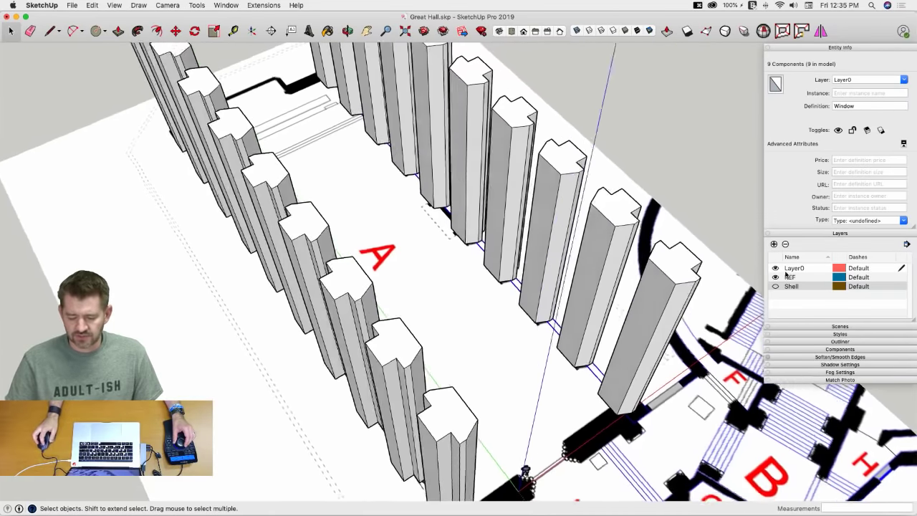
Step: Show the Shell layer and draw a centre line about 130' long down the hall floor from the far edge's midpoint to the near edge
click(776, 287)
click(775, 286)
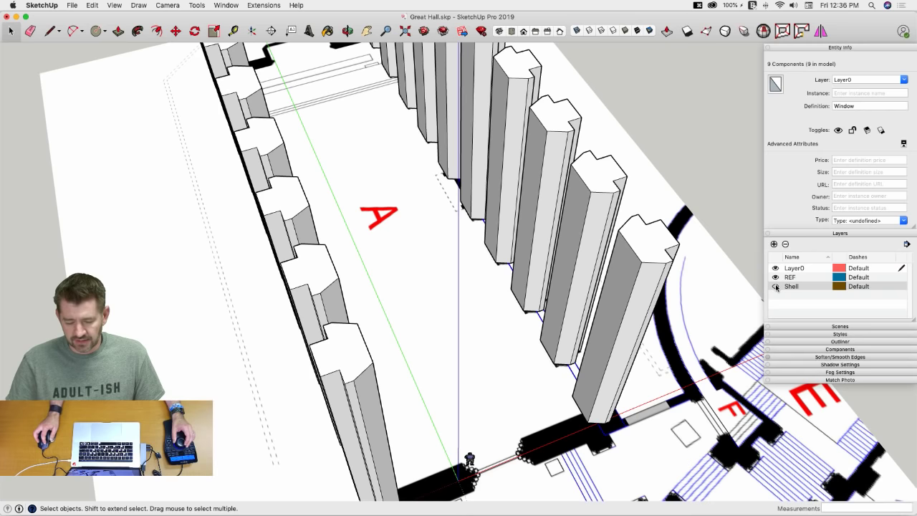
click(775, 287)
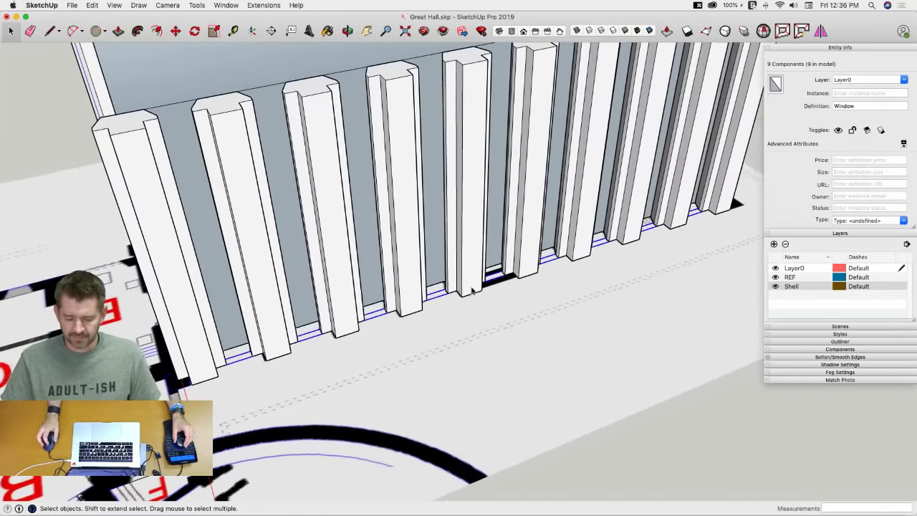
mouse_move(472, 289)
middle_down()
mouse_move(694, 220)
mouse_move(395, 207)
mouse_move(372, 127)
middle_up()
key(l)
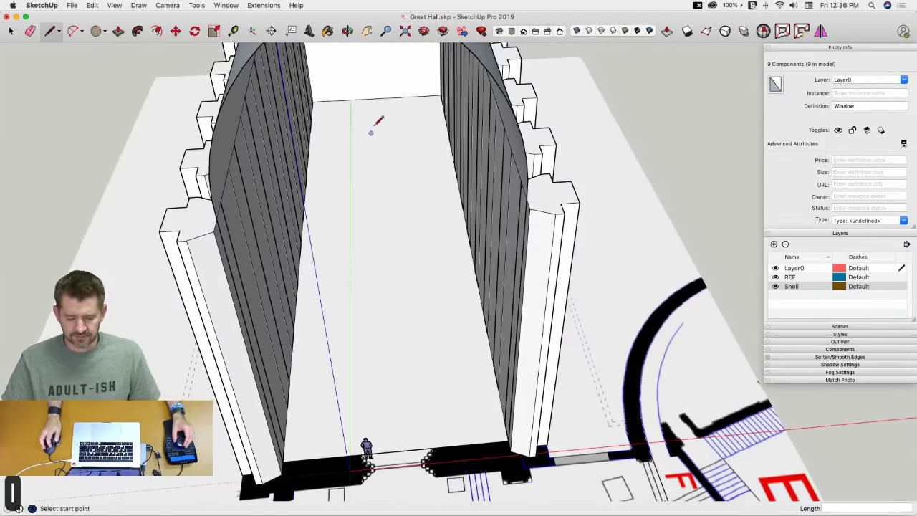
click(377, 98)
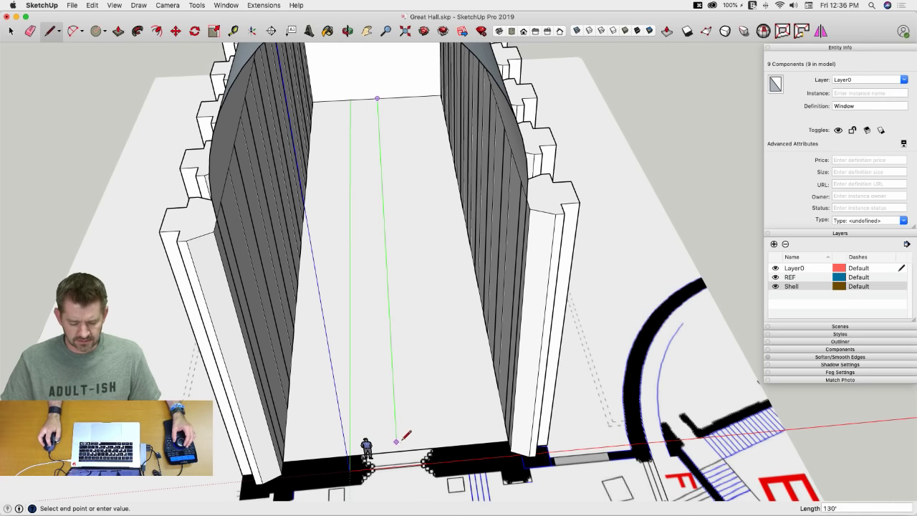
click(398, 449)
middle_drag(397, 450, 448, 342)
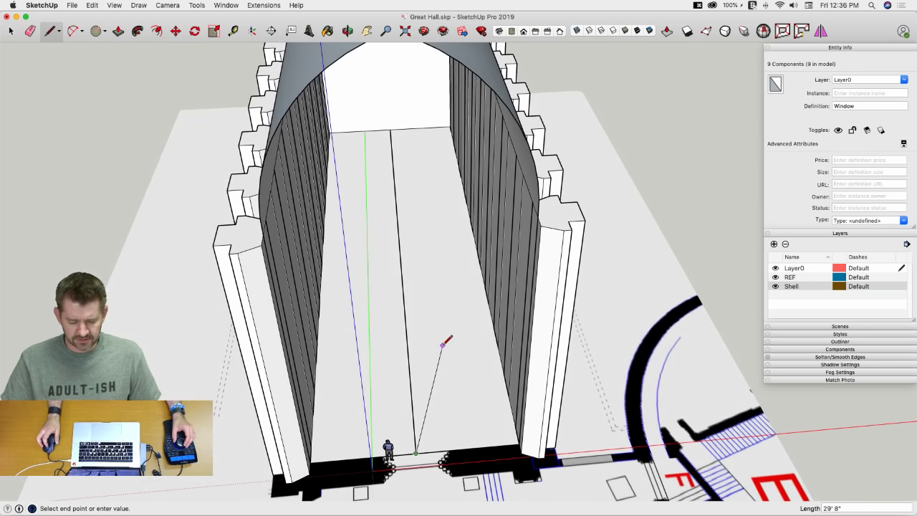
Step: Rotate a copy of the nine Windows 180° about the floor centre line's midpoint to the opposite wall, and hide the Shell layer
key(q)
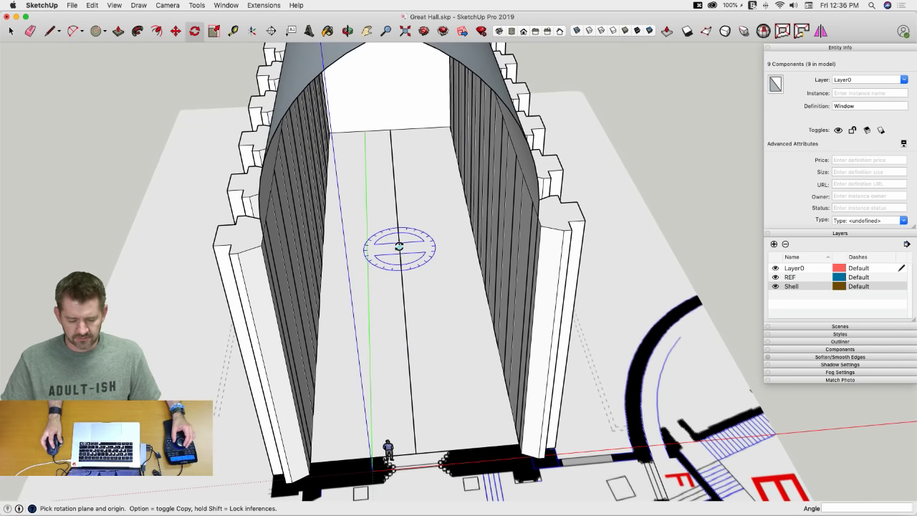
click(399, 247)
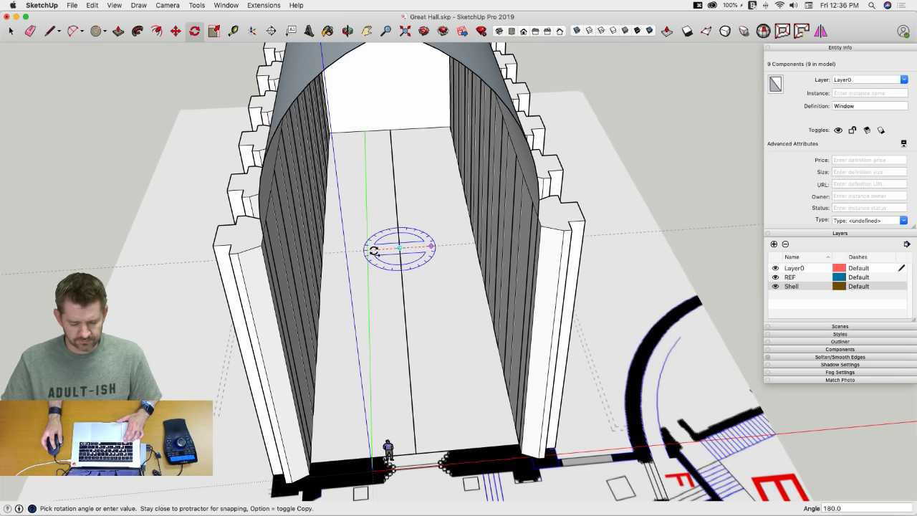
click(374, 250)
key(space)
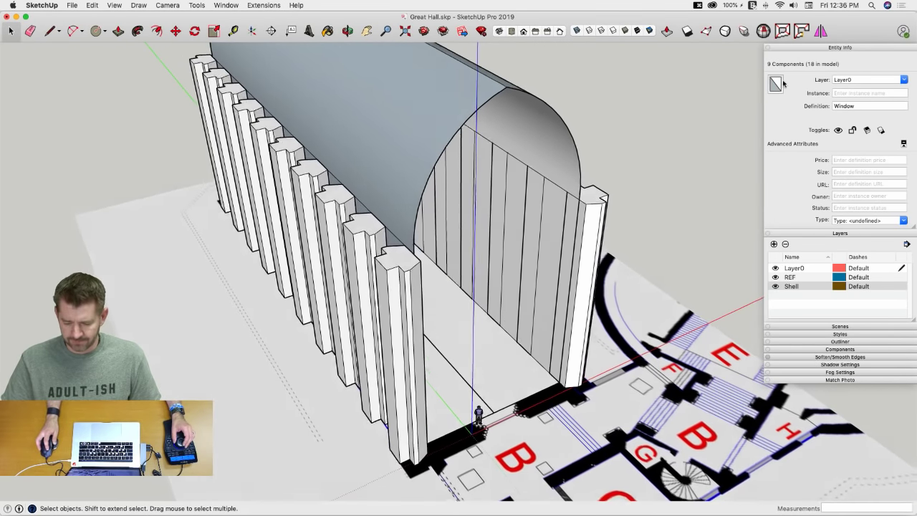
click(775, 286)
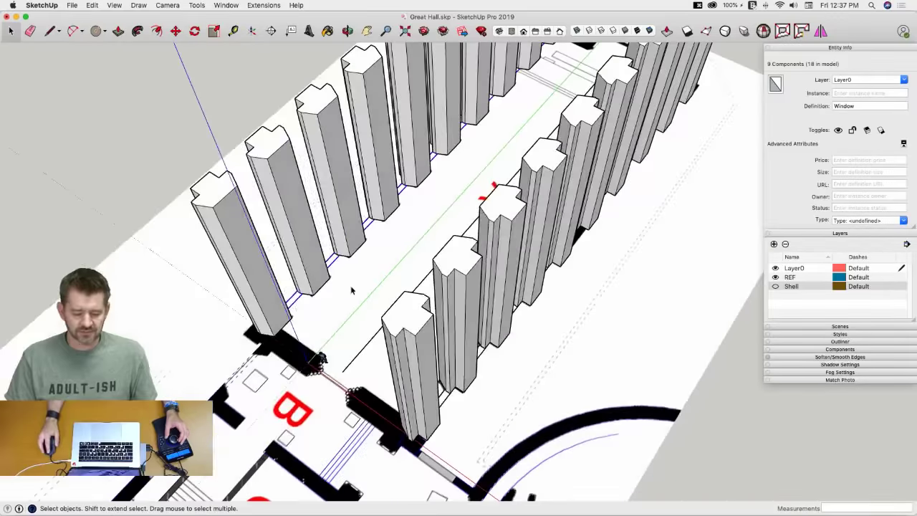
Step: Examine the Columns and the Window footprints between them along both side walls from several angles
scroll(352, 290, down, 5)
scroll(351, 290, up, 8)
mouse_move(351, 290)
middle_down()
mouse_move(493, 297)
mouse_move(440, 289)
mouse_move(471, 278)
mouse_move(365, 275)
middle_up()
scroll(471, 278, down, 6)
mouse_move(495, 273)
middle_down()
mouse_move(405, 266)
mouse_move(435, 253)
mouse_move(314, 247)
middle_up()
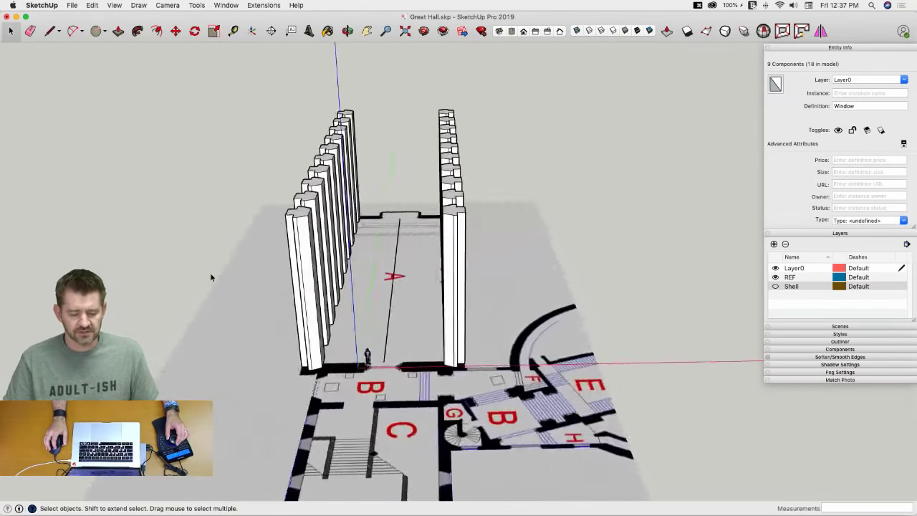
middle_drag(211, 277, 213, 274)
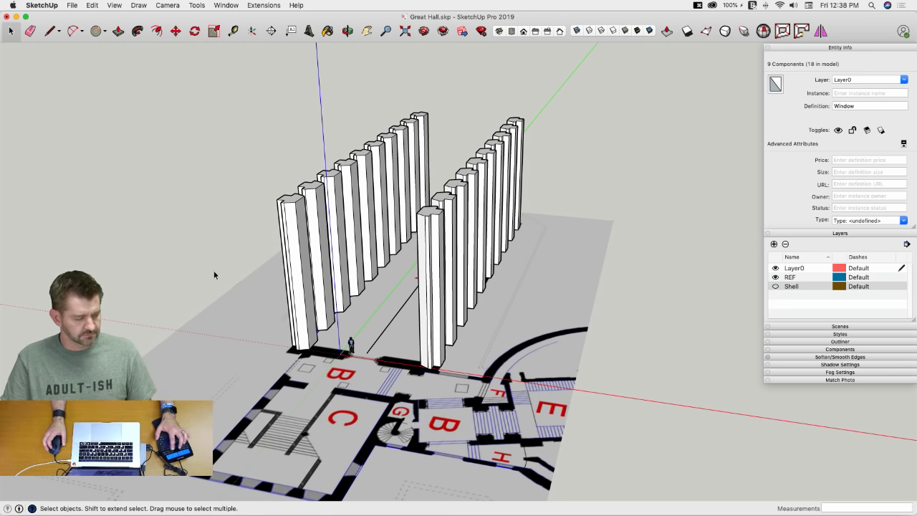
middle_drag(213, 273, 213, 262)
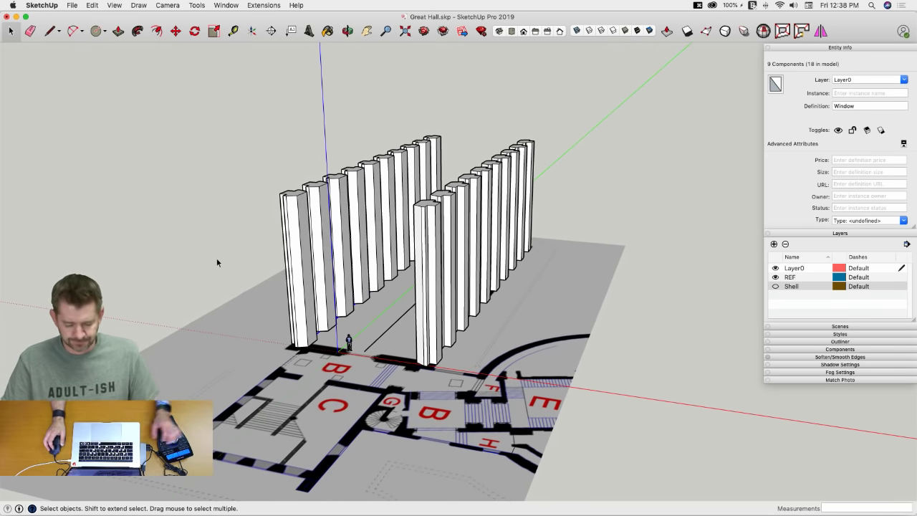
middle_drag(297, 267, 385, 294)
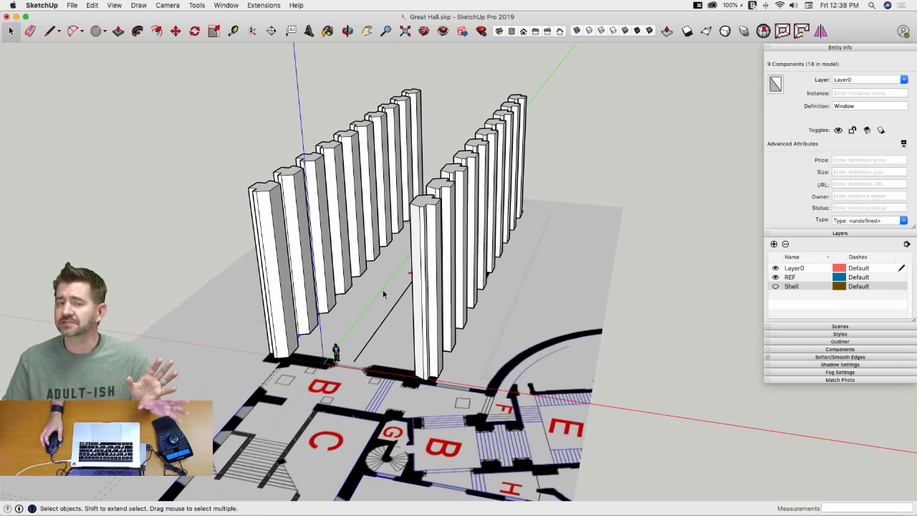
middle_drag(384, 294, 347, 306)
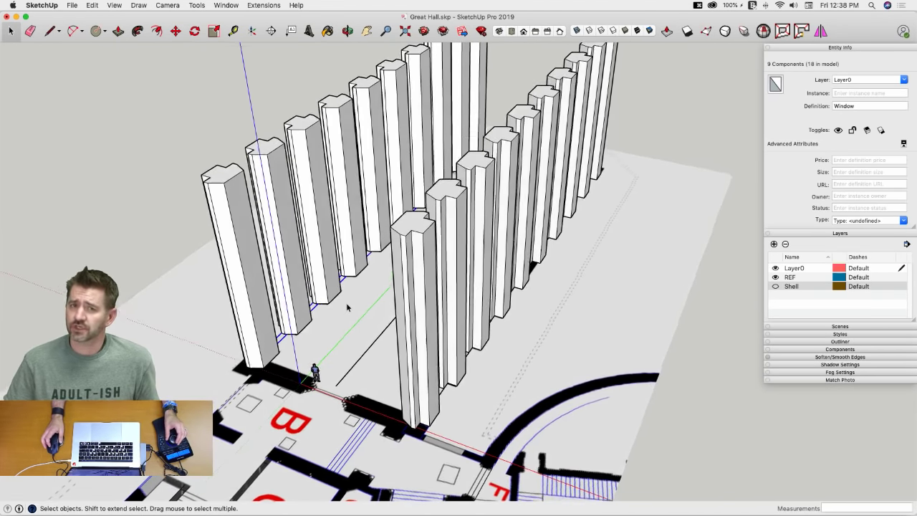
middle_drag(347, 307, 348, 307)
scroll(347, 306, up, 6)
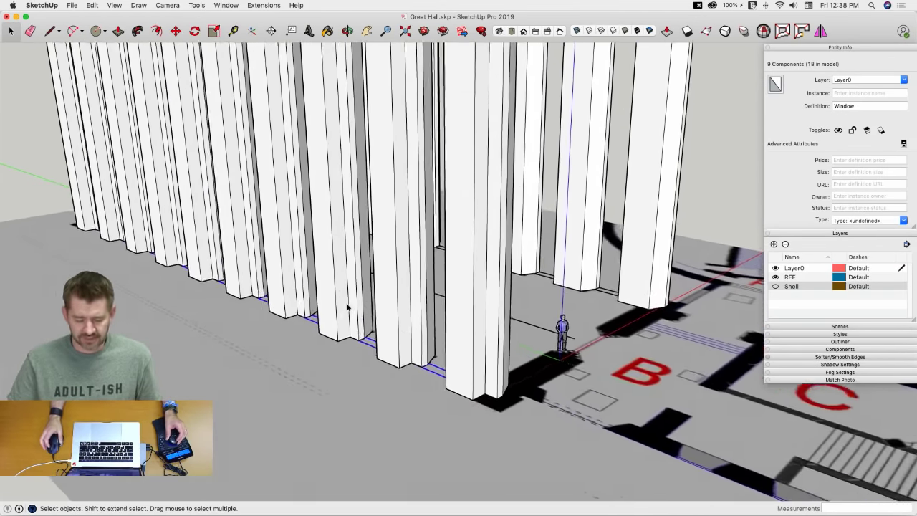
middle_drag(346, 307, 390, 341)
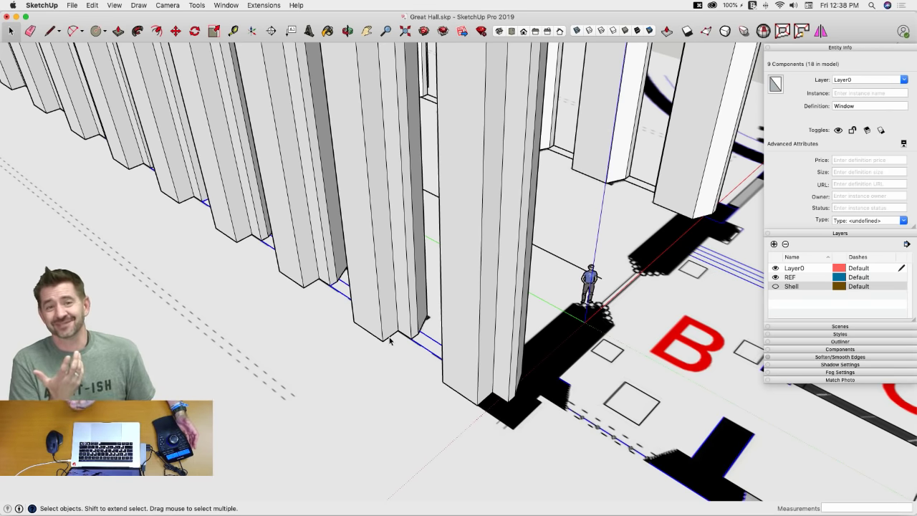
middle_drag(389, 341, 424, 359)
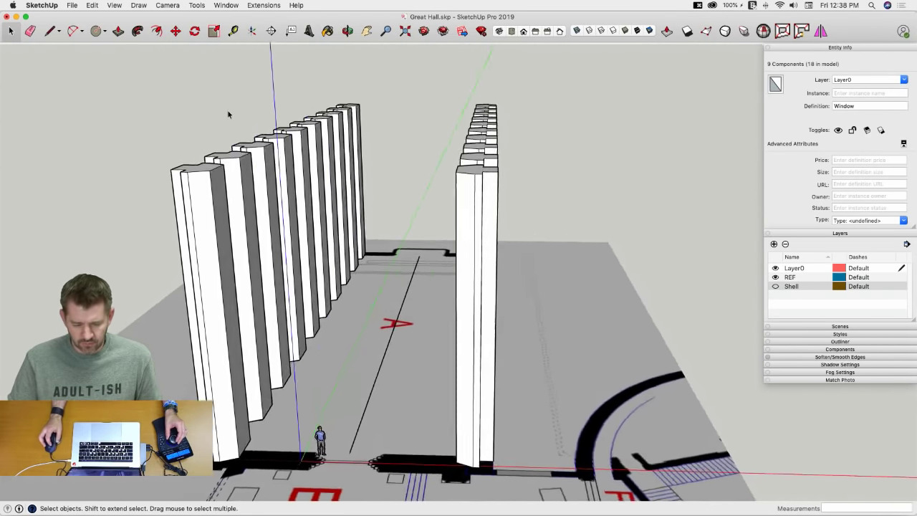
Step: Unhide the last hidden reference image, great_hall_roof_01.jpg, and move it 4' 3 1/8" along the hall's length so it crosses a window bay
click(93, 6)
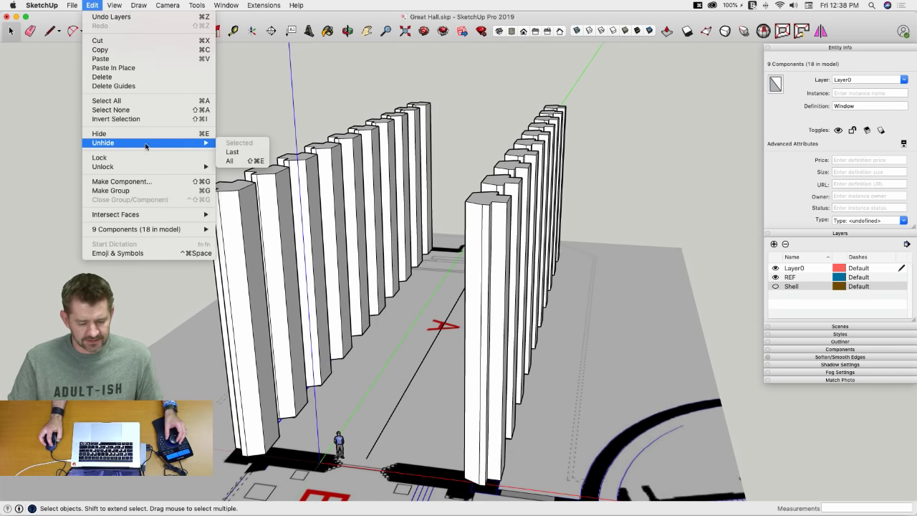
click(234, 152)
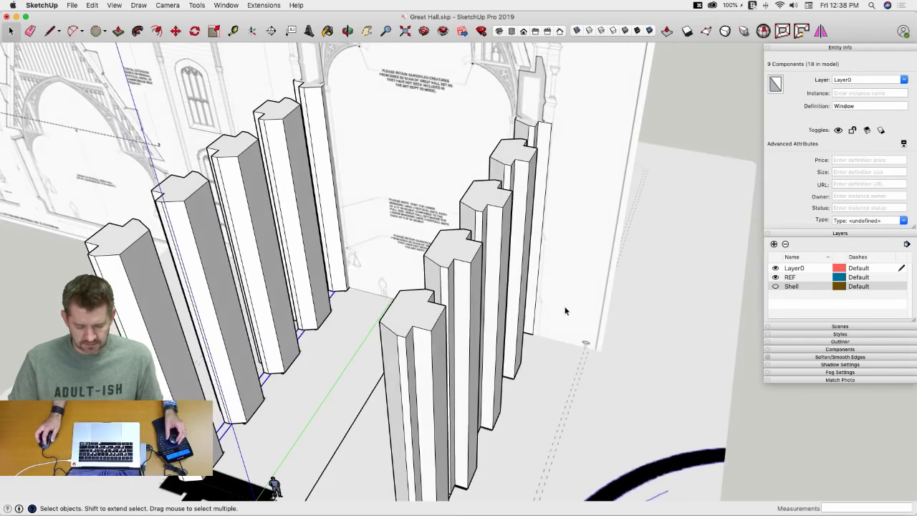
click(567, 311)
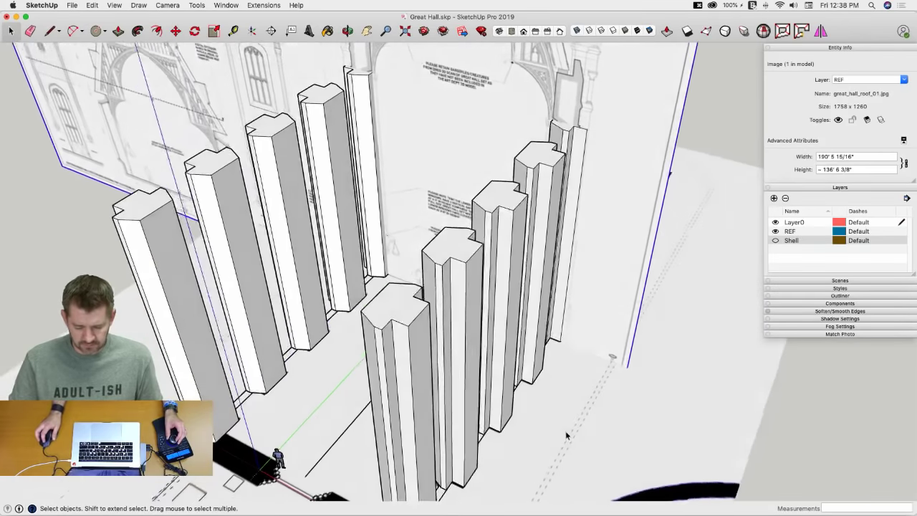
key(m)
click(646, 483)
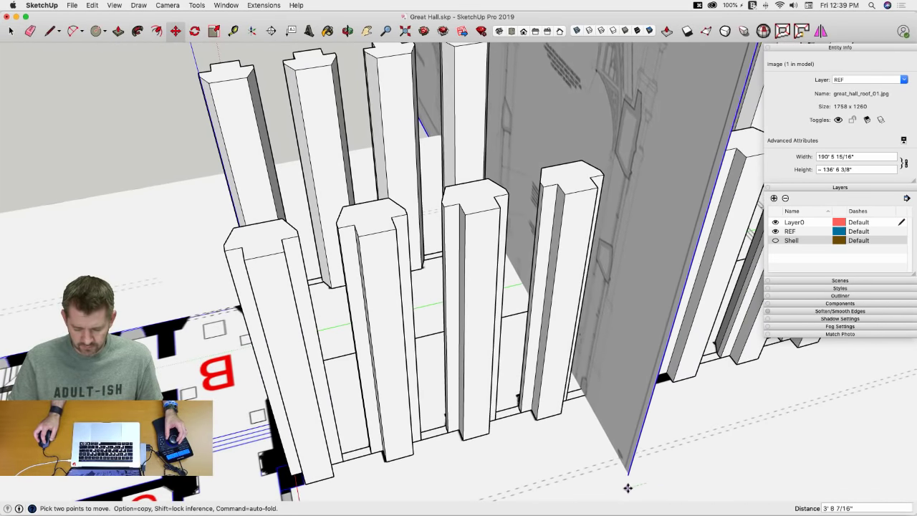
click(624, 489)
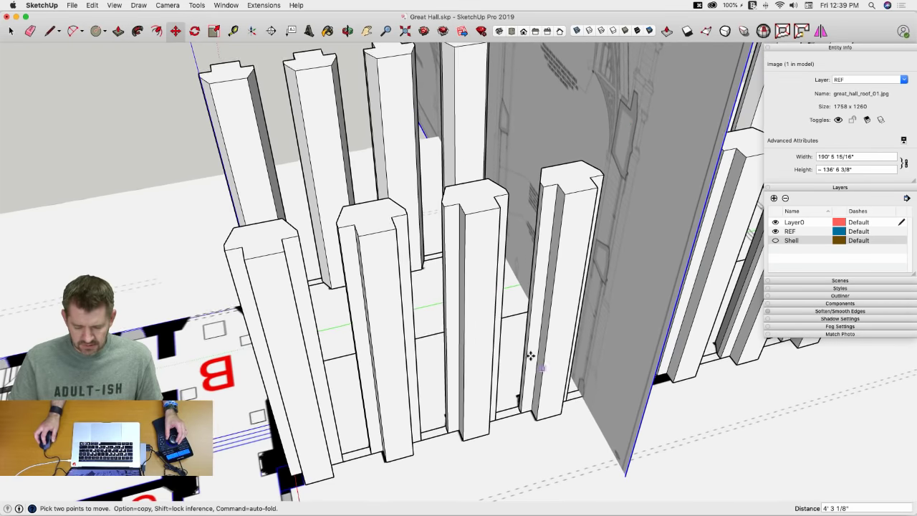
scroll(301, 327, up, 10)
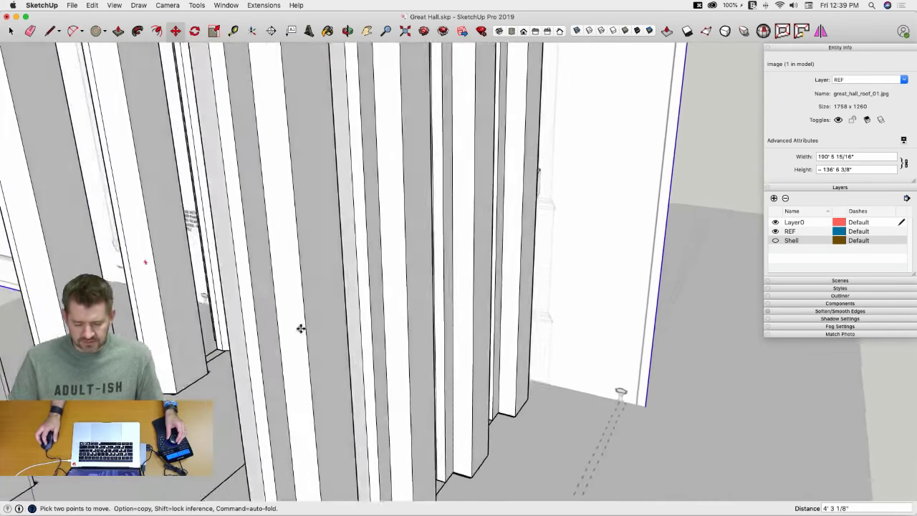
key(space)
scroll(413, 383, up, 3)
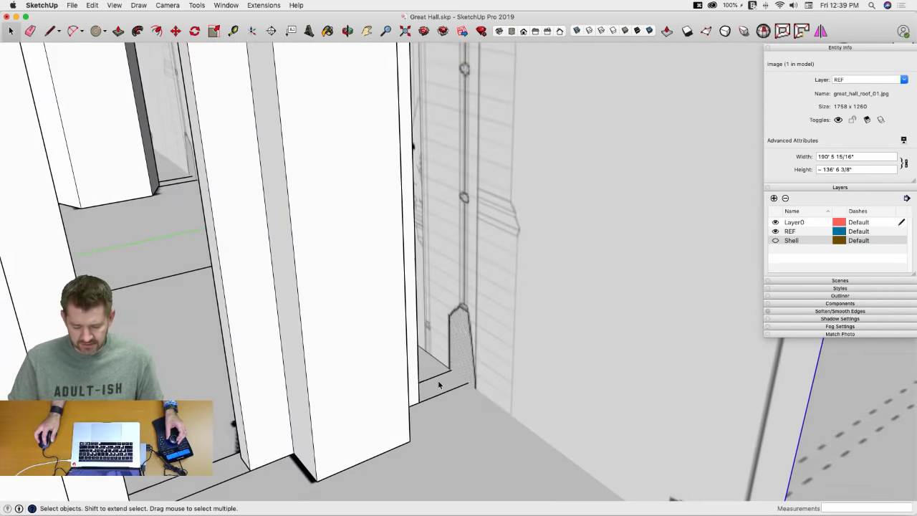
Step: Inspect where the roof reference image meets the floor and Column footprints in the window bay it crosses
scroll(423, 385, up, 5)
middle_drag(440, 346, 486, 370)
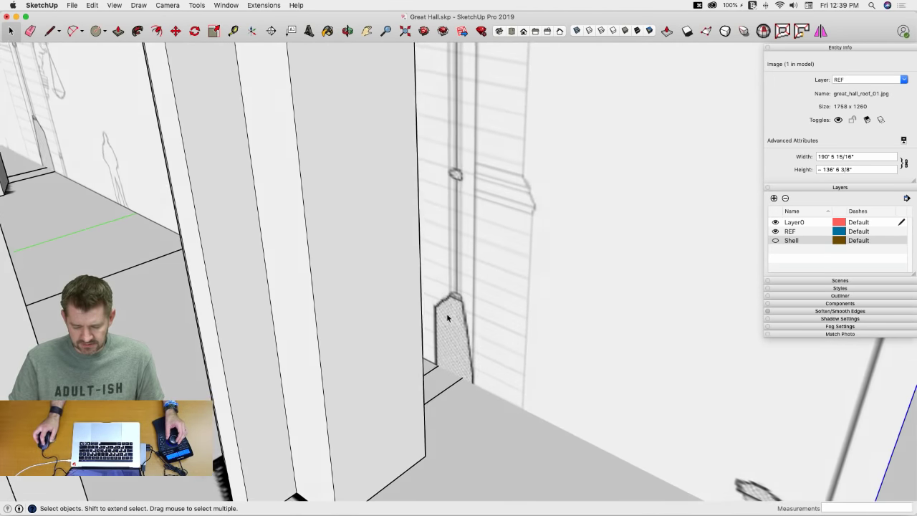
scroll(441, 334, down, 10)
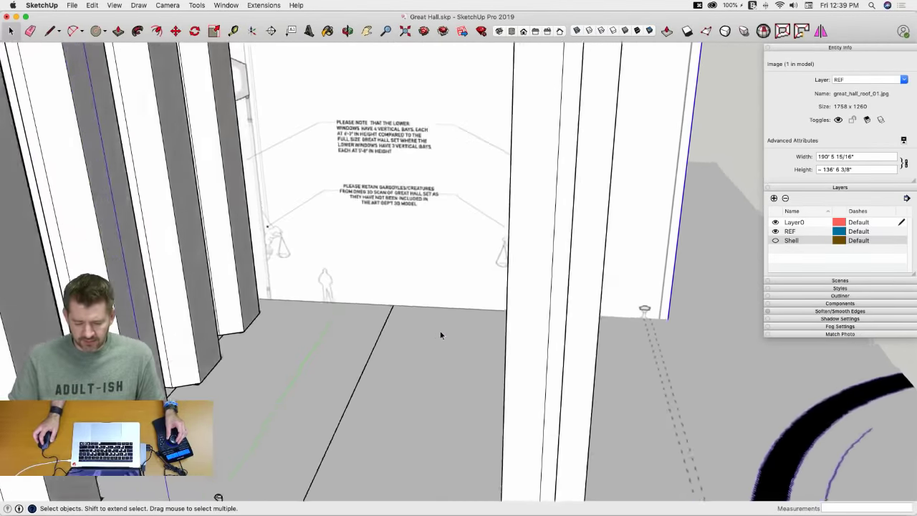
scroll(441, 335, down, 10)
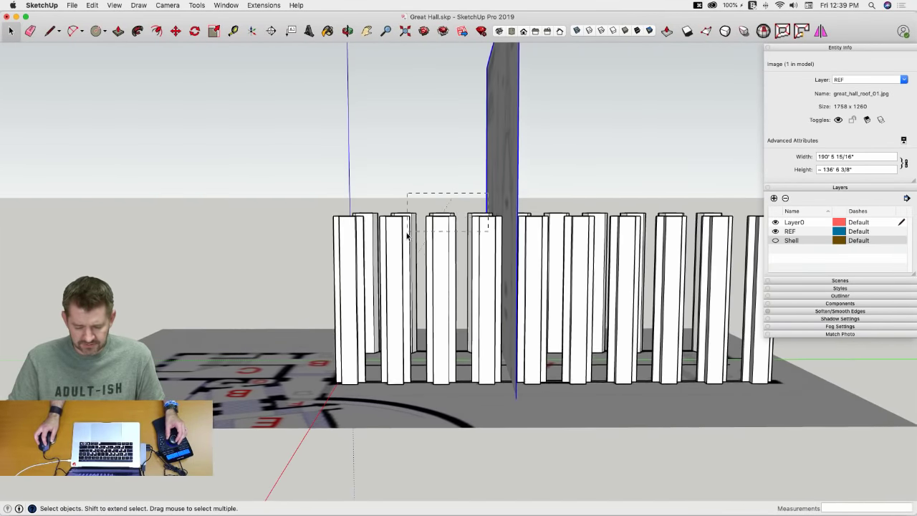
drag(407, 235, 334, 251)
middle_drag(334, 251, 367, 172)
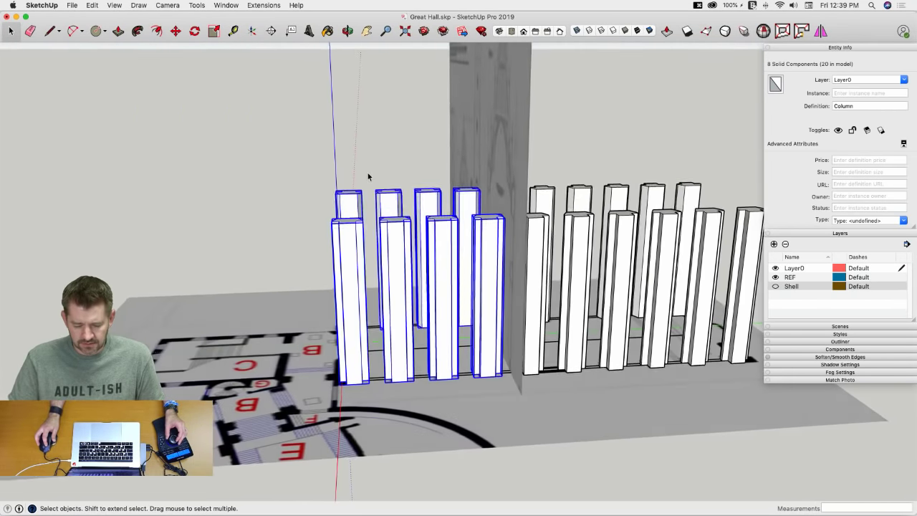
click(356, 174)
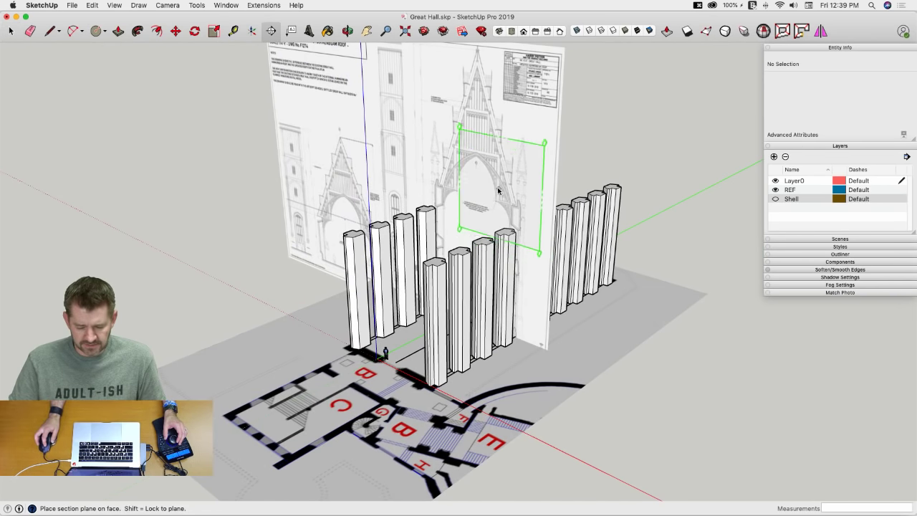
Step: Place a section plane named Section 1 across the hall, cutting the pair of Columns just in front of the roof reference image
click(504, 253)
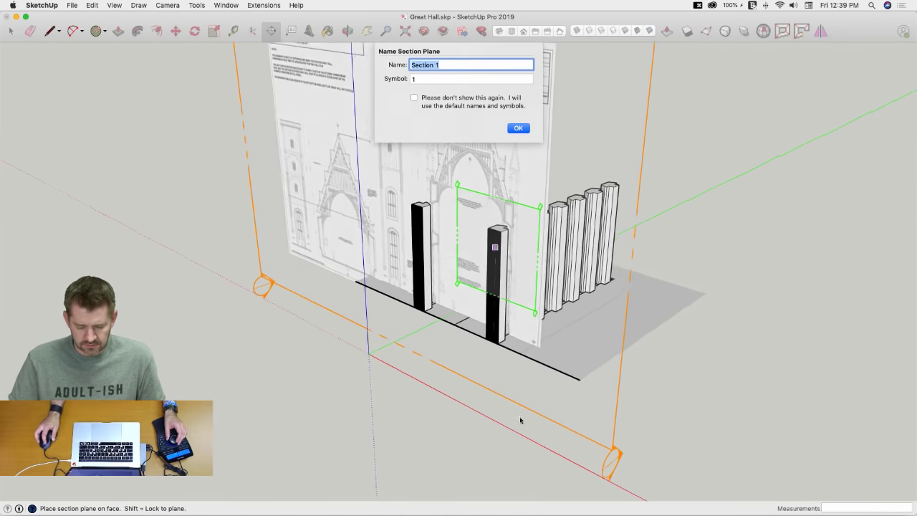
text(m)
key(BackSpace)
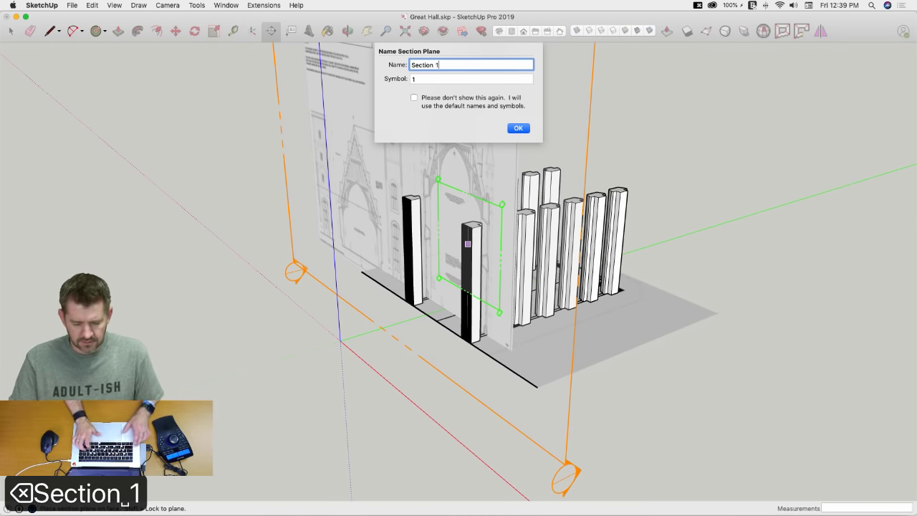
text(Section 1)
key(Return)
Step: Move the Section 1 plane along the hall's length
key(m)
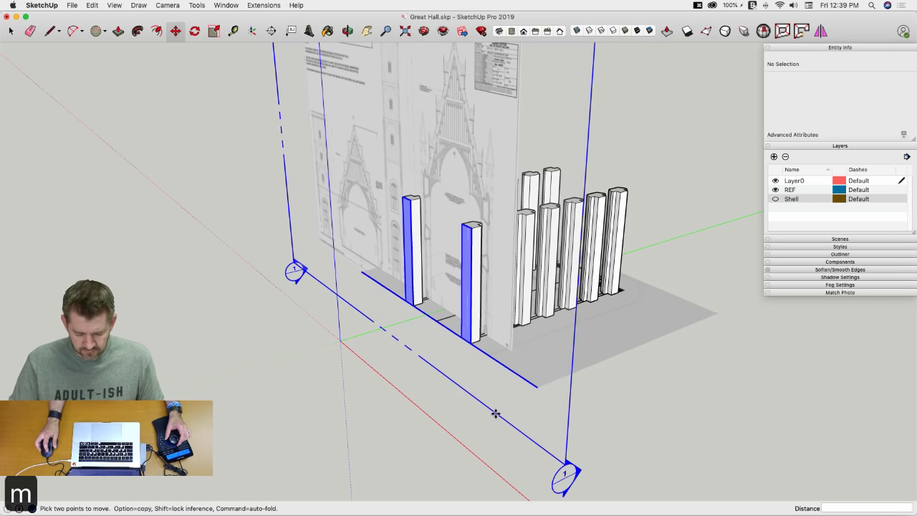
Step: Move the section plane about 7' 6" back toward the reference elevation image and hide the plane
click(496, 413)
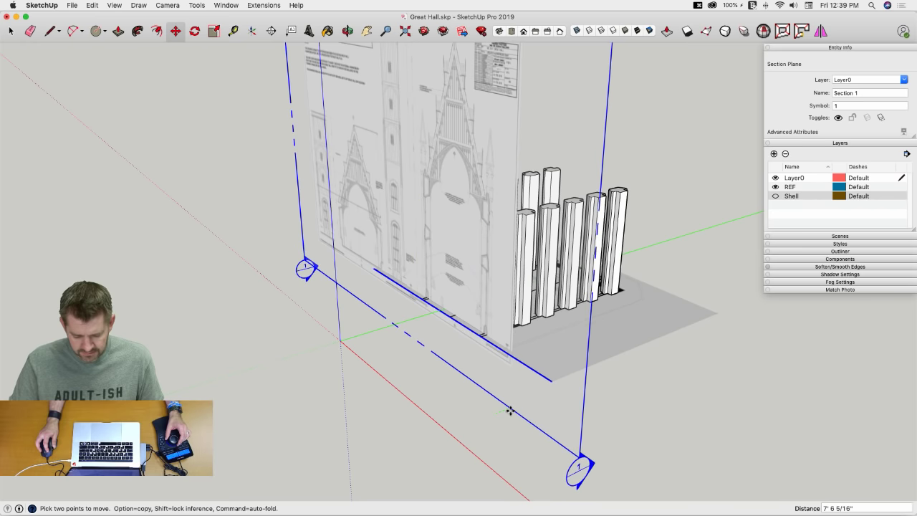
click(510, 411)
right_click(579, 440)
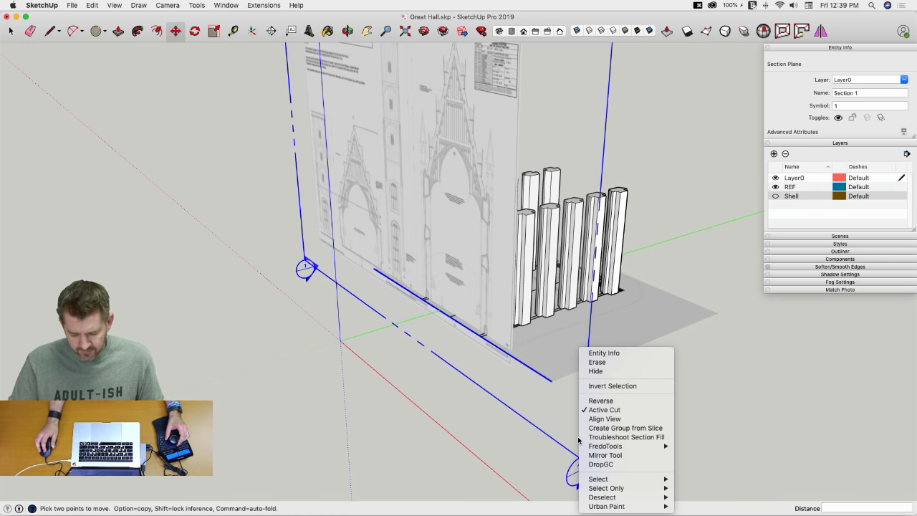
click(609, 371)
scroll(552, 405, up, 5)
key(space)
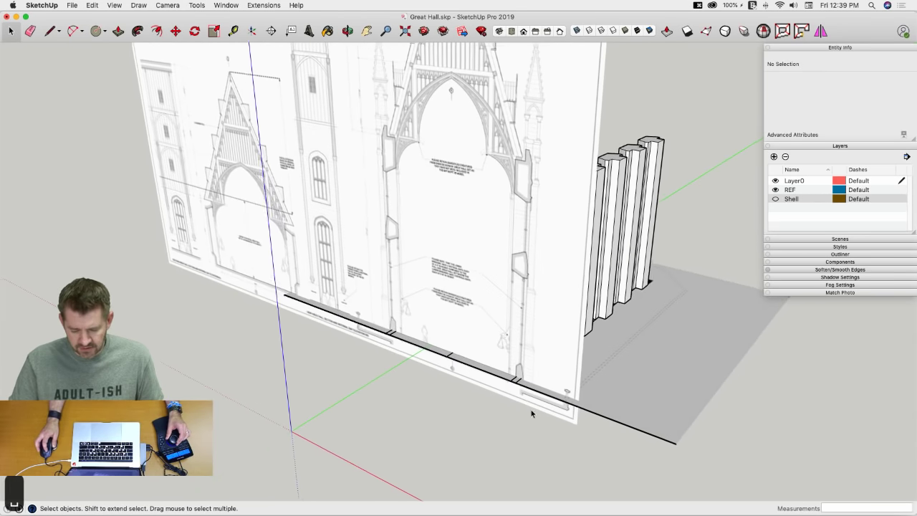
Step: Open the Window component at the foot of the outer hatched wall profile on the reference elevation for editing
scroll(531, 413, up, 1)
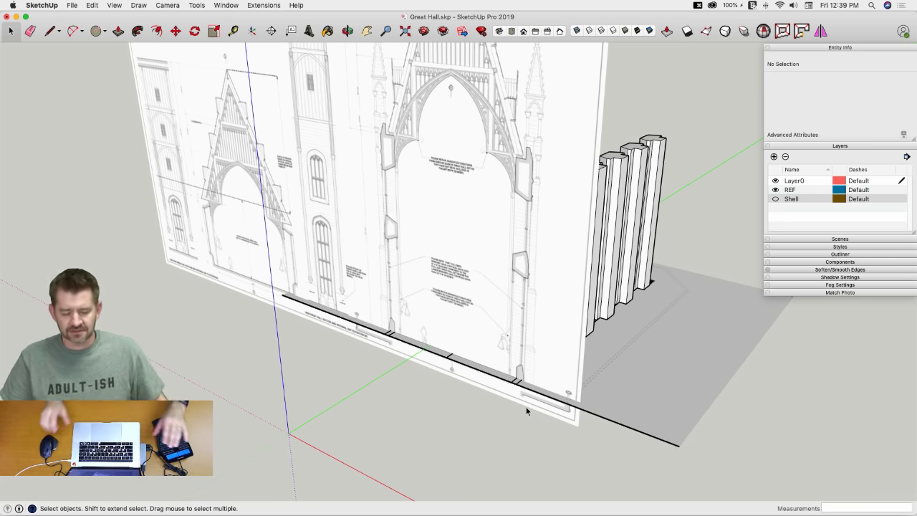
scroll(526, 407, up, 5)
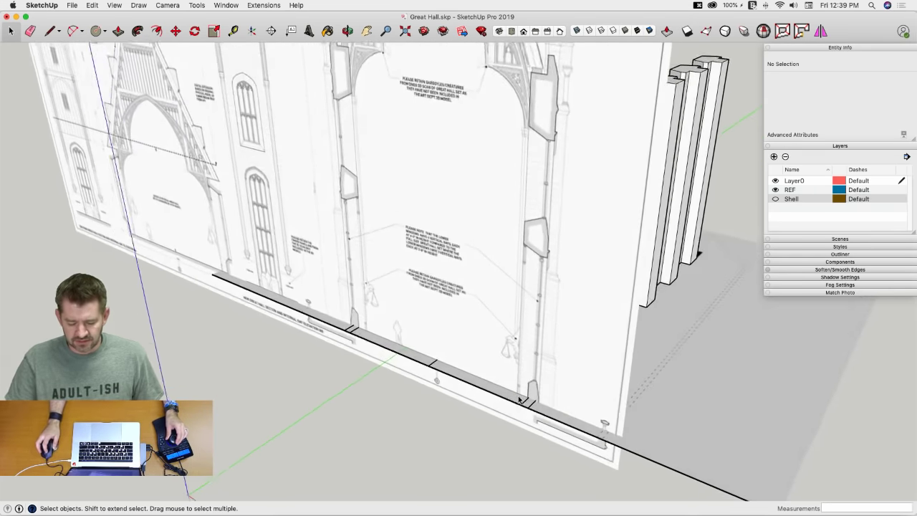
scroll(520, 400, up, 6)
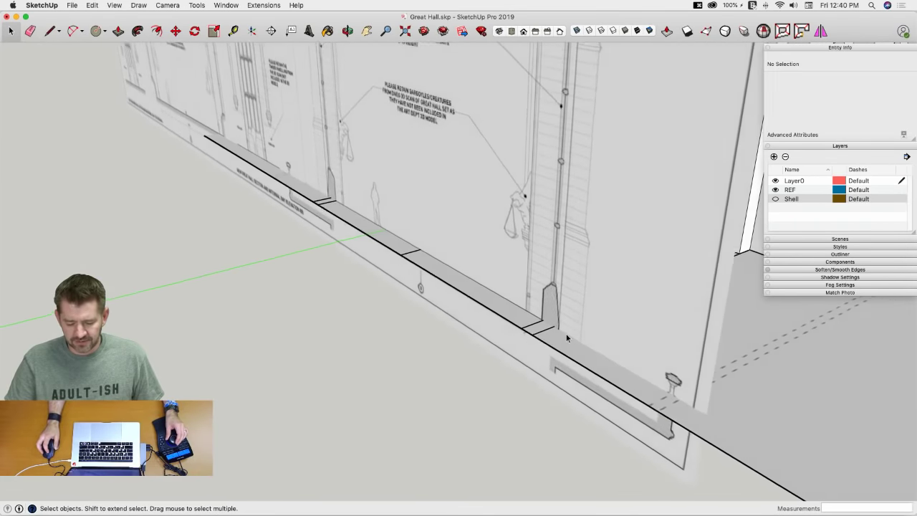
scroll(566, 334, up, 8)
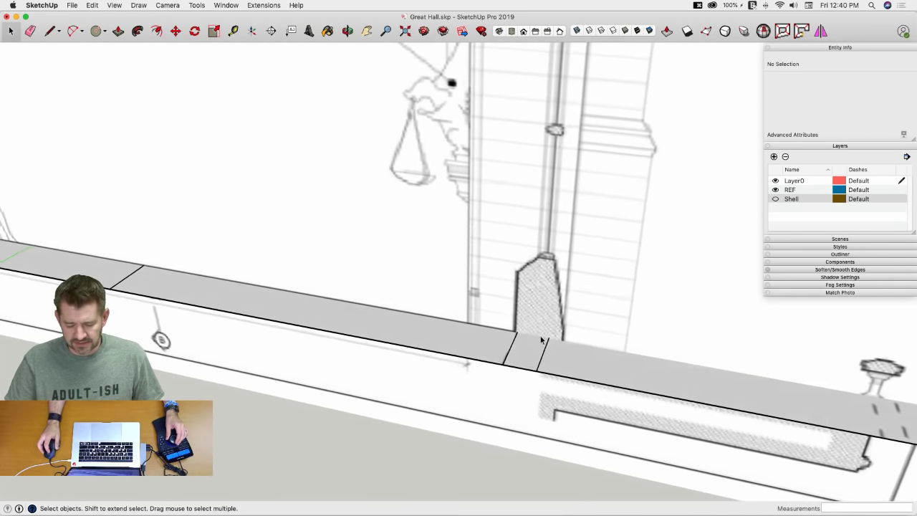
scroll(542, 340, down, 3)
click(512, 367)
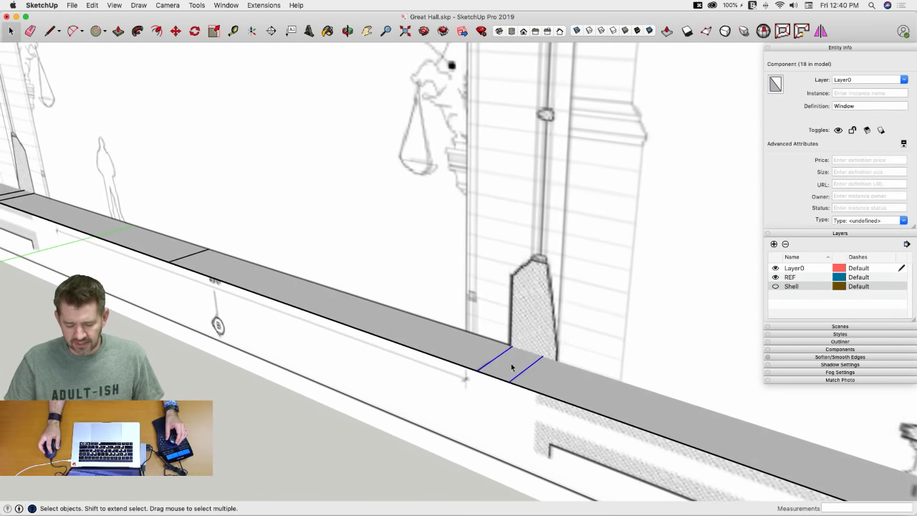
double_click(511, 368)
Step: Push/Pull the component's base face up about 3' 6" to the lower shoulder of the hatched sill profile
scroll(565, 384, up, 3)
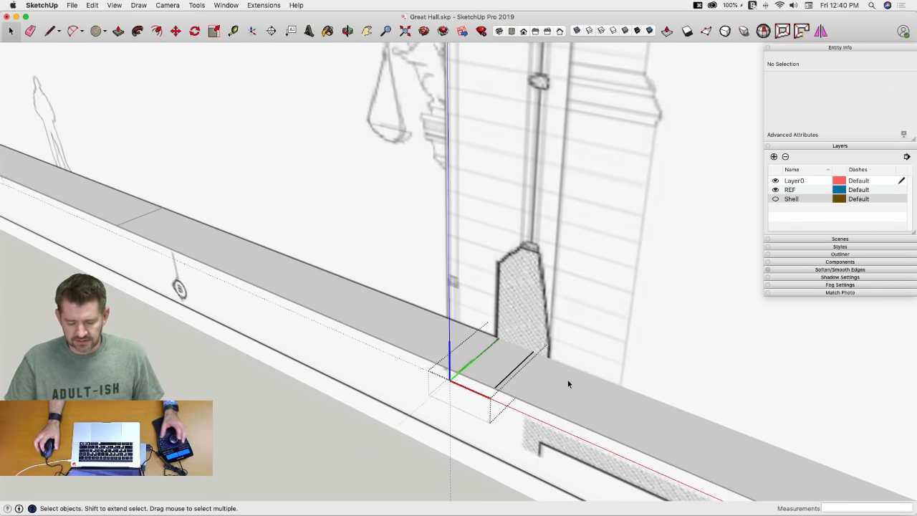
middle_drag(512, 336, 516, 336)
scroll(526, 354, up, 3)
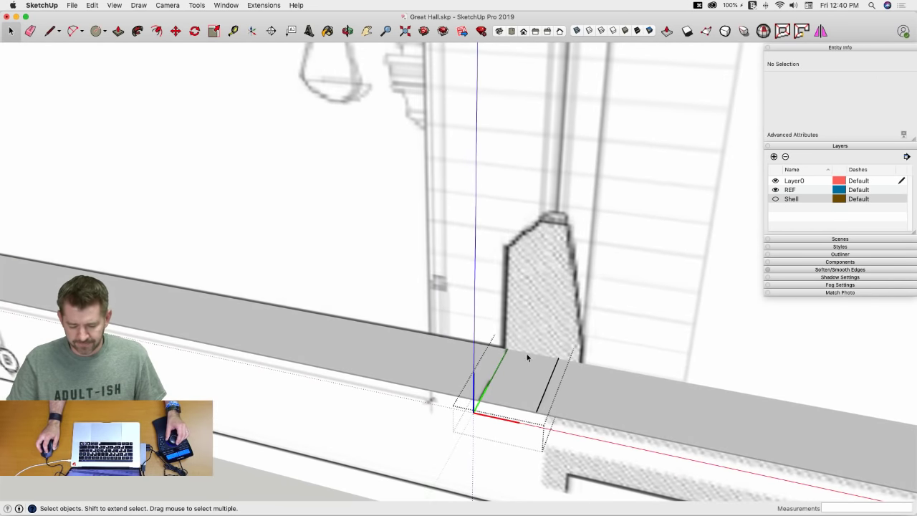
key(p)
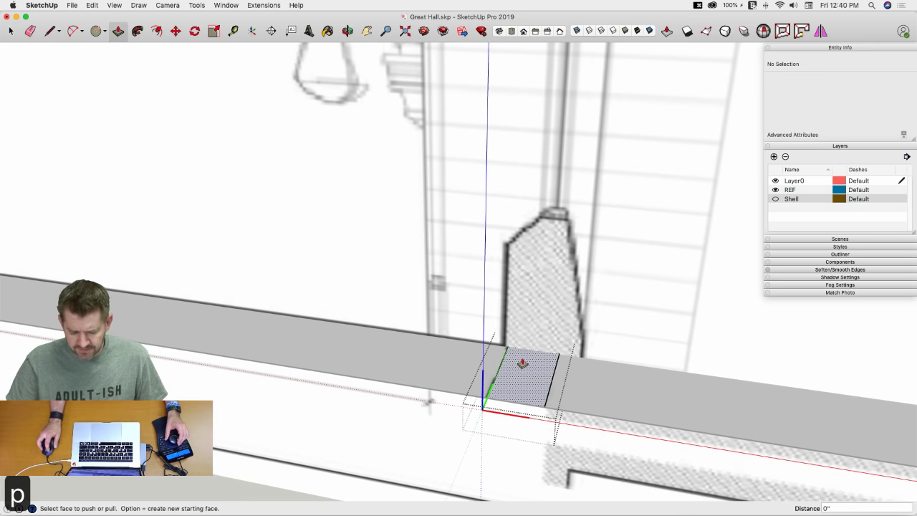
click(522, 363)
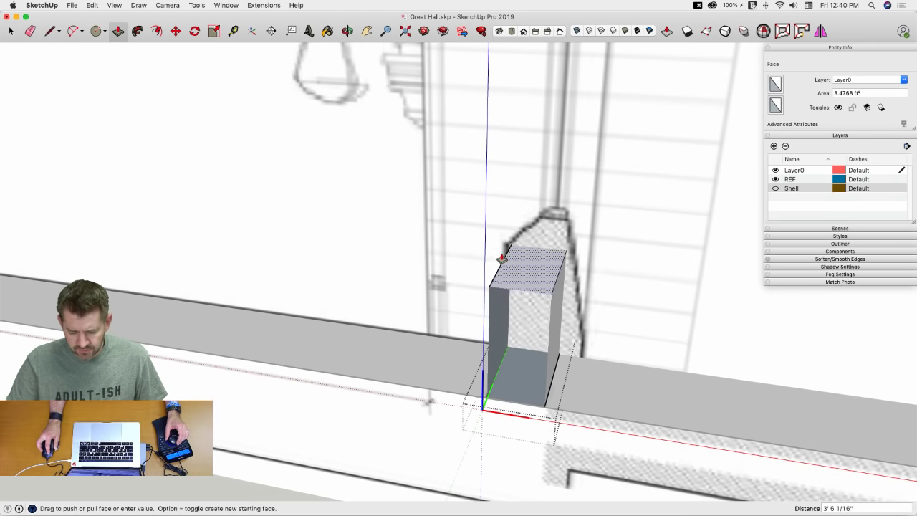
click(502, 257)
Step: Copy the inner edge of the block's top face about 9 3/4" across to split the face in two
key(l)
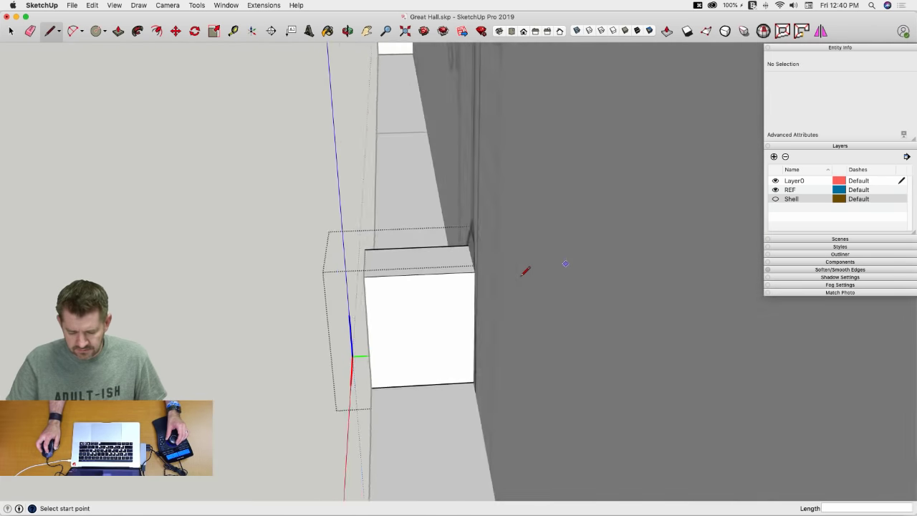
mouse_move(525, 271)
middle_down()
mouse_move(518, 253)
mouse_move(533, 238)
middle_up()
key(space)
click(533, 249)
key(m)
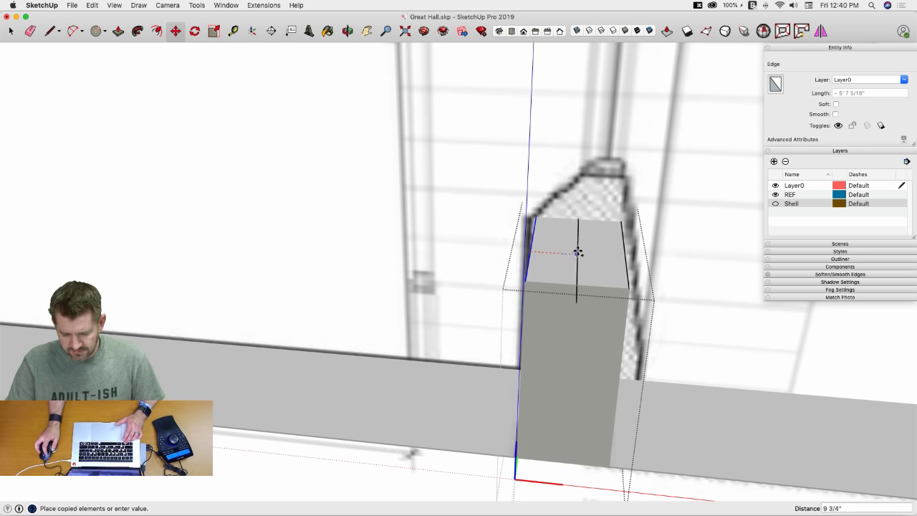
key(space)
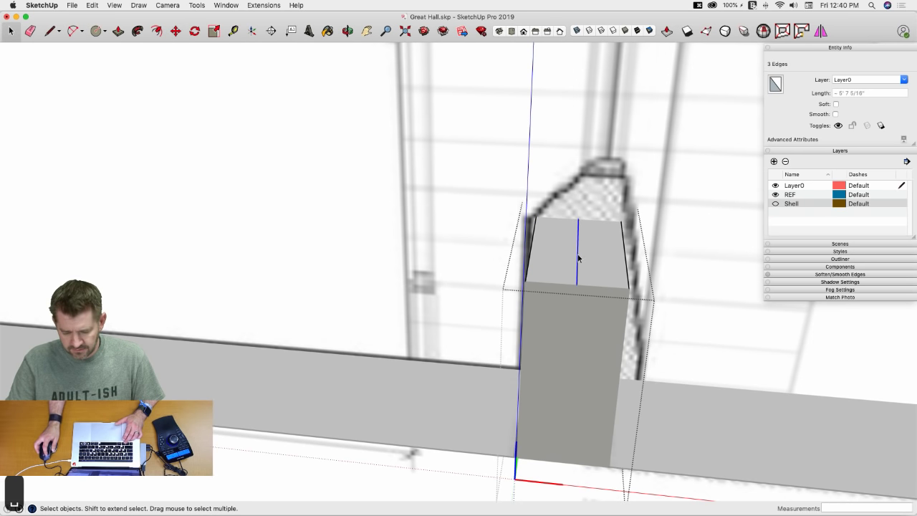
click(598, 269)
key(m)
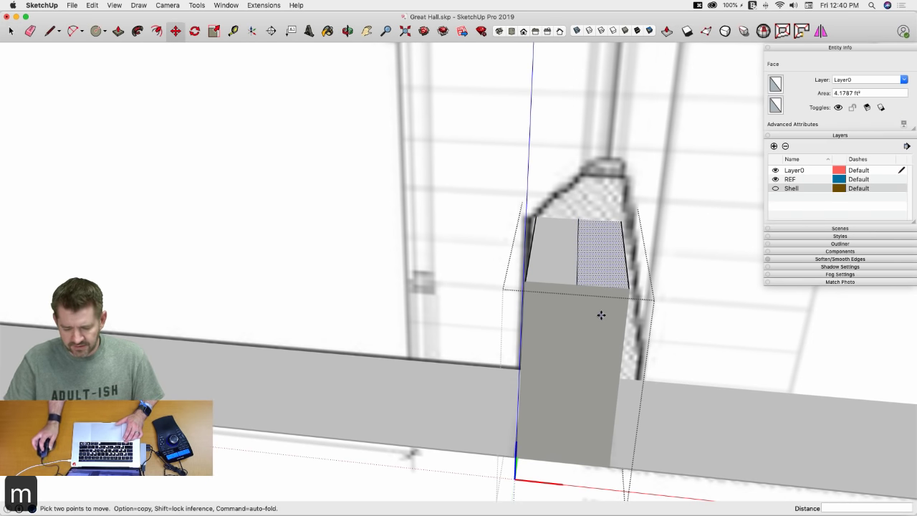
click(618, 207)
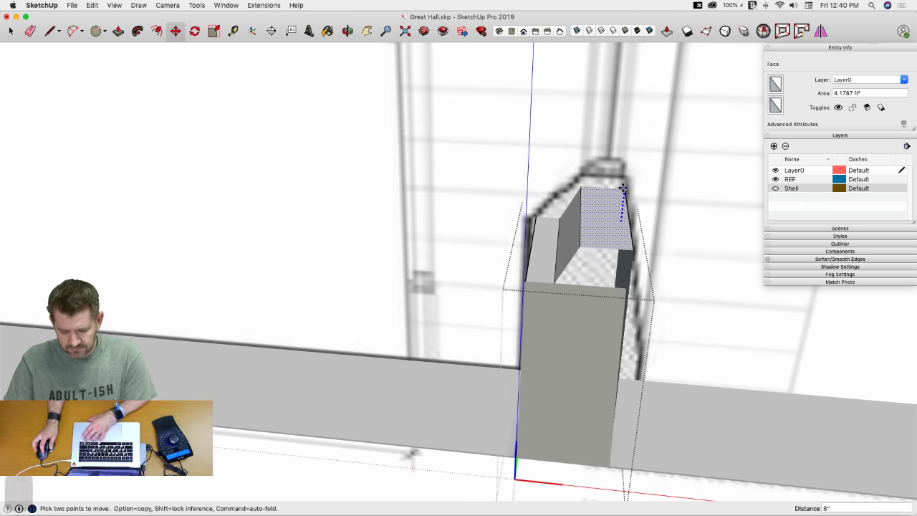
key(Escape)
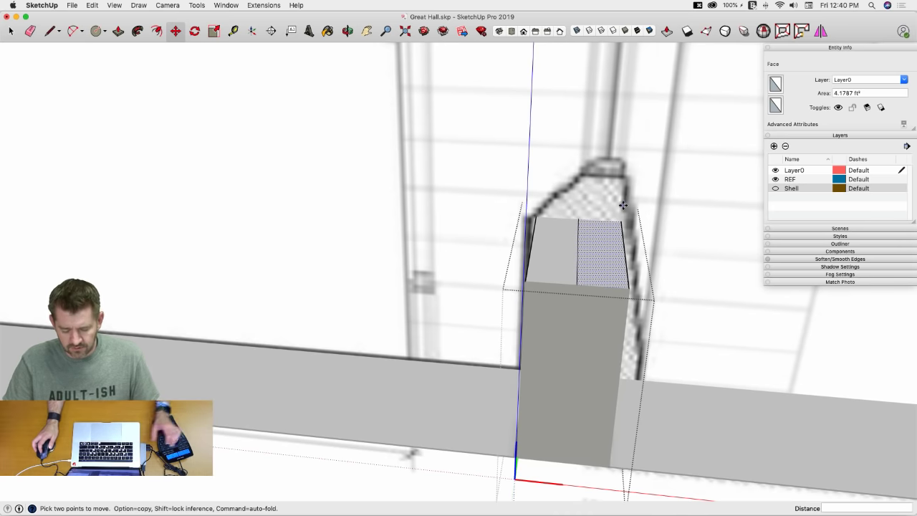
Step: Raise the outer half of the sill's top to the reference profile and move its bottom outer edge about 8 15/16" outward
key(l)
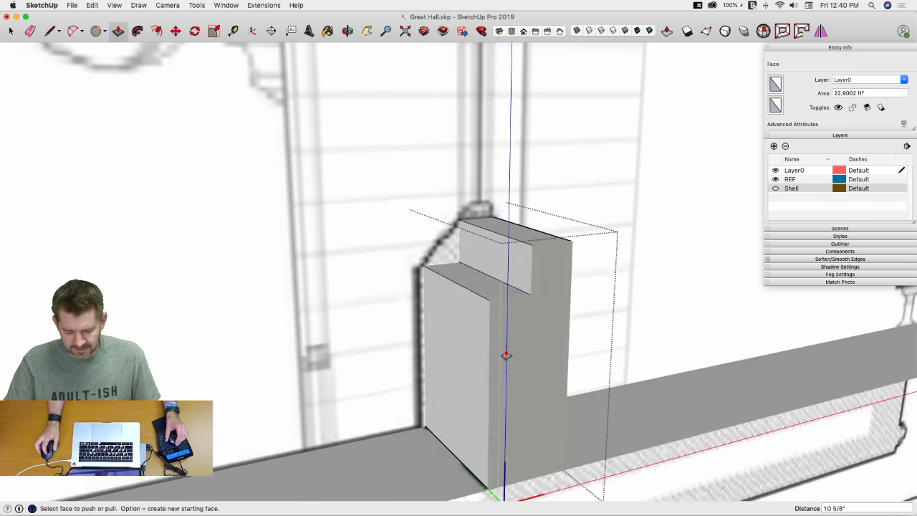
key(l)
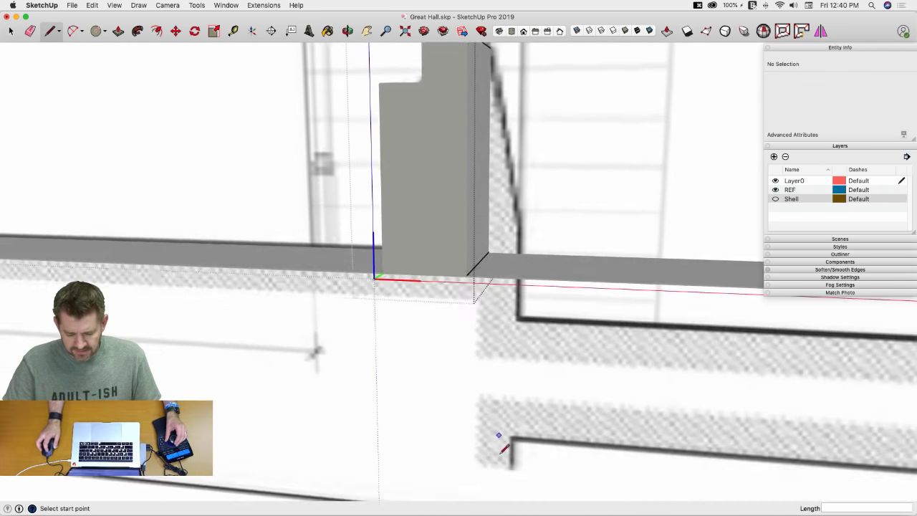
key(space)
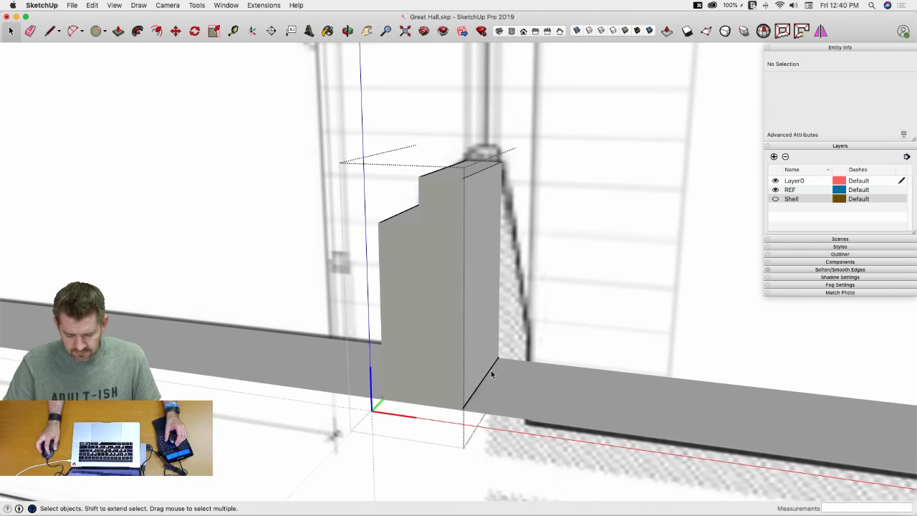
click(491, 374)
key(m)
click(492, 375)
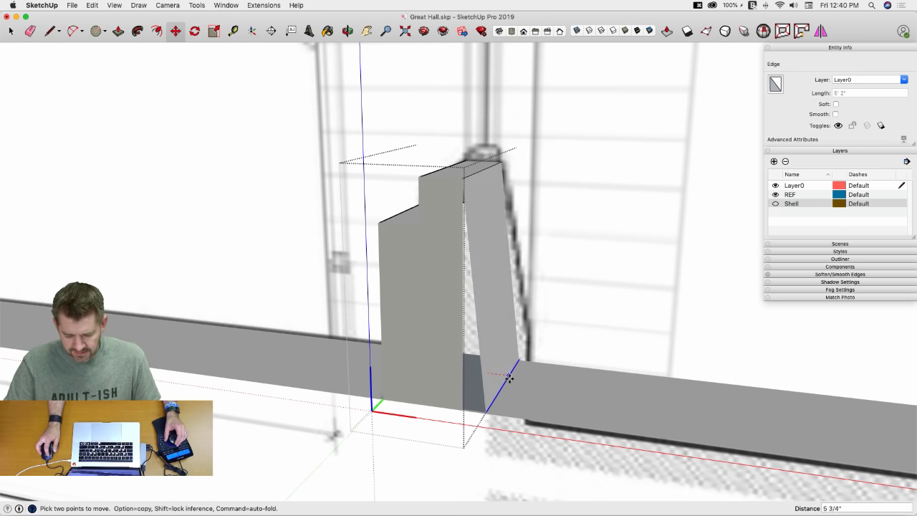
click(521, 378)
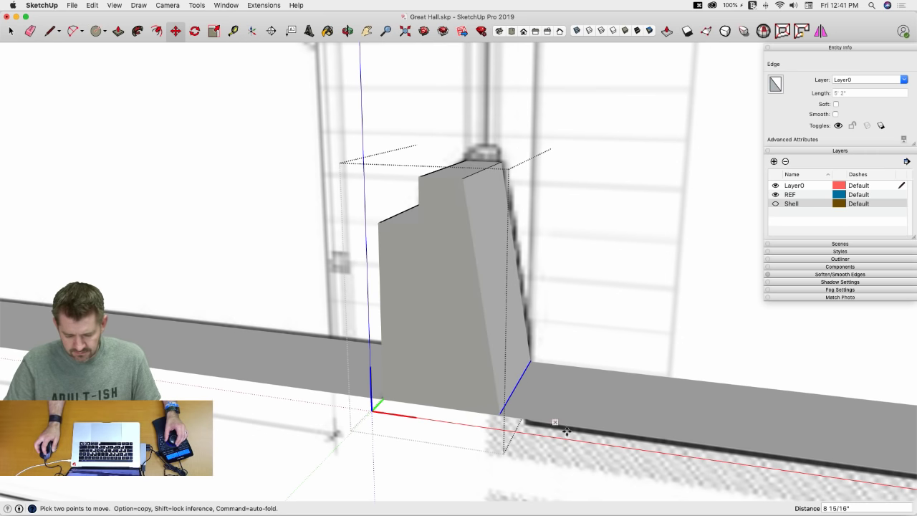
key(space)
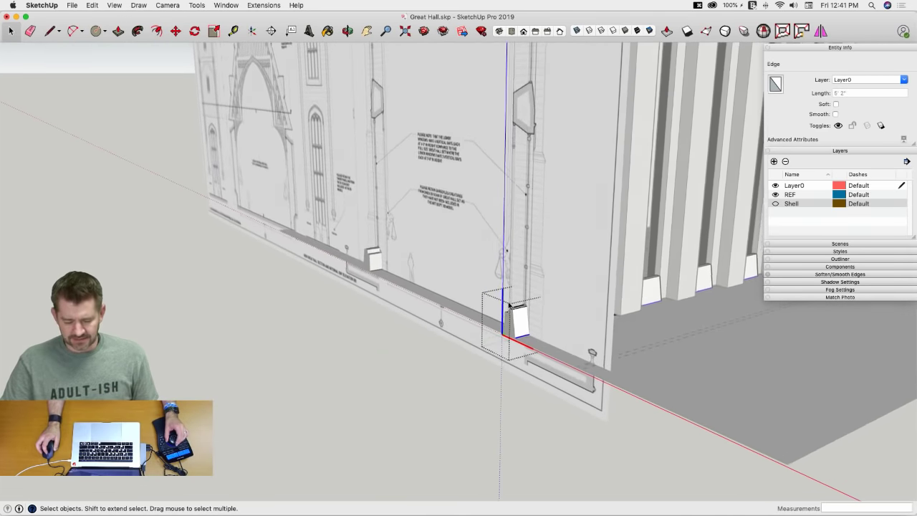
Step: Locate the hidden section plane in the Outliner and delete it from the model
click(842, 260)
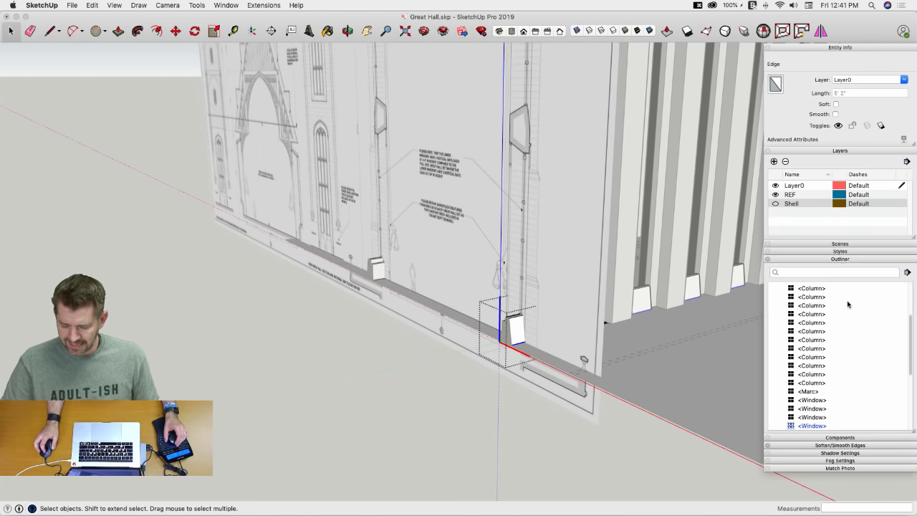
scroll(843, 389, up, 3)
scroll(842, 389, down, 10)
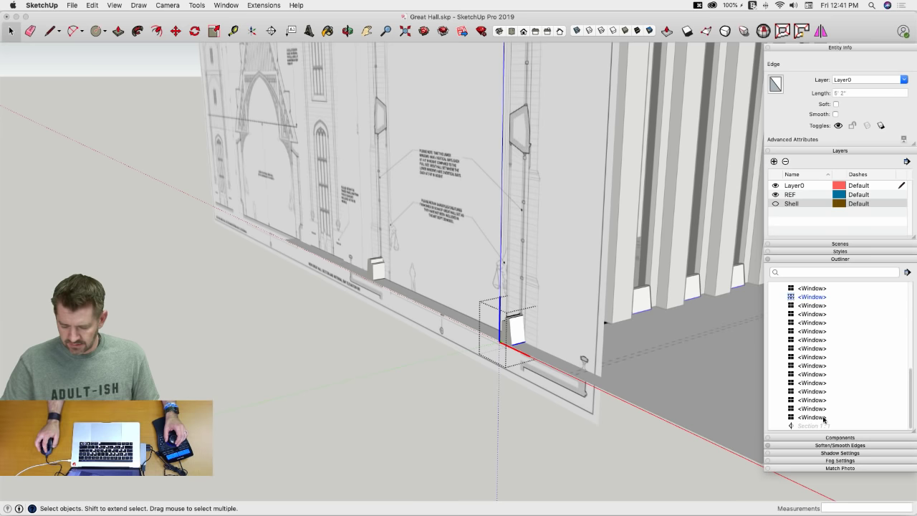
click(819, 425)
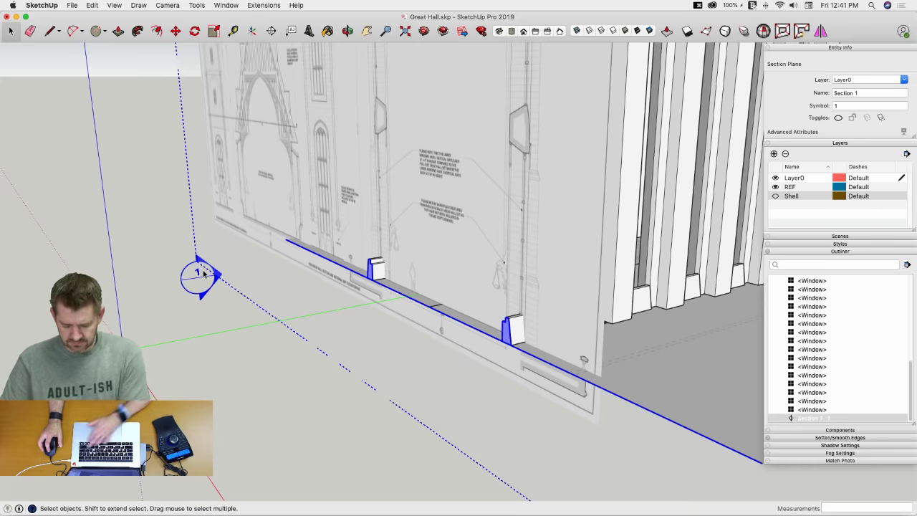
key(Delete)
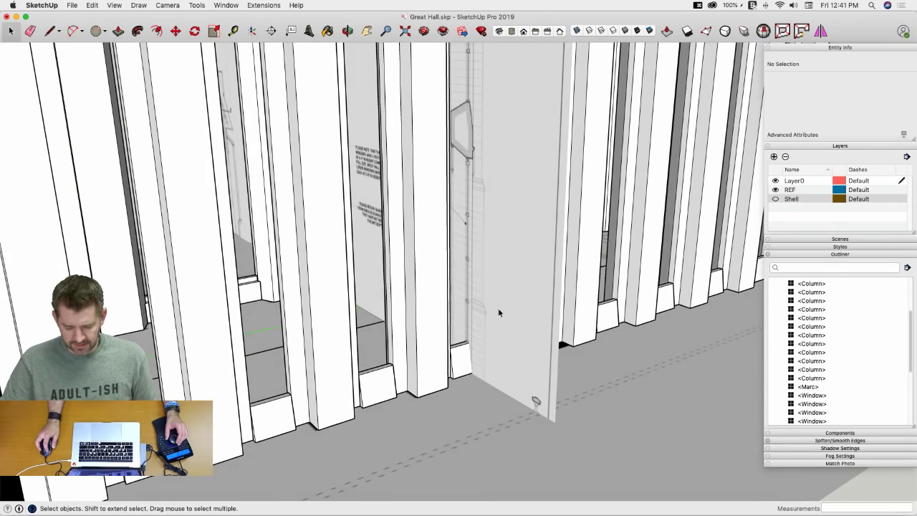
Step: Hide the great_hall_roof_01.jpg reference image standing between the columns
click(500, 312)
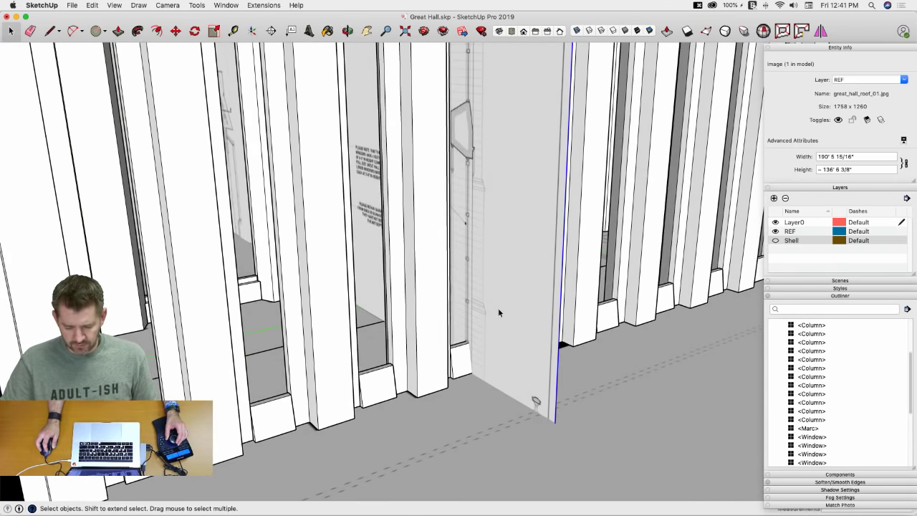
right_click(520, 289)
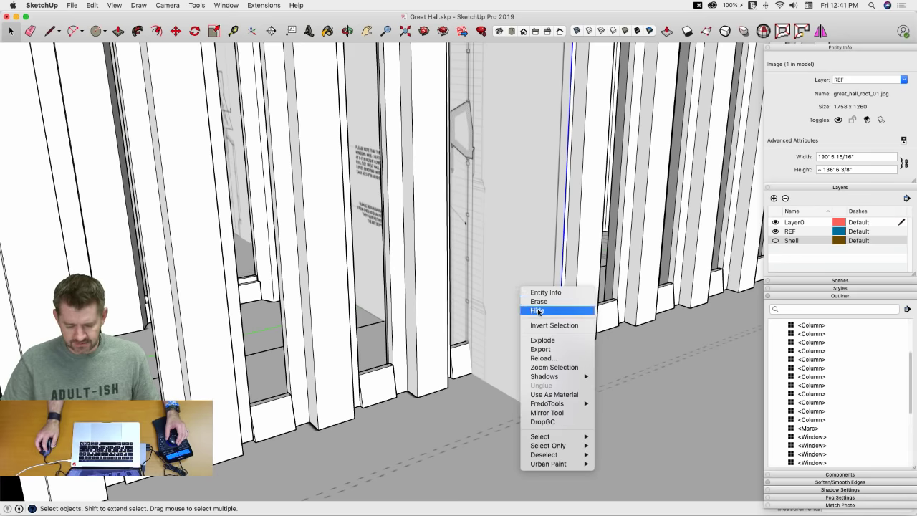
click(543, 311)
Step: Open a Window component between the columns for editing at its stepped sill
middle_drag(543, 311, 453, 356)
scroll(453, 356, up, 10)
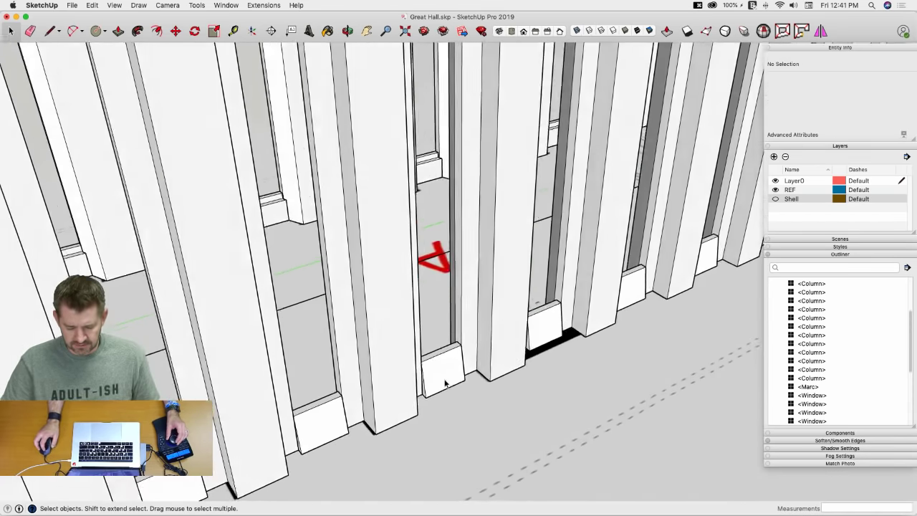
scroll(446, 358, down, 5)
scroll(437, 315, up, 10)
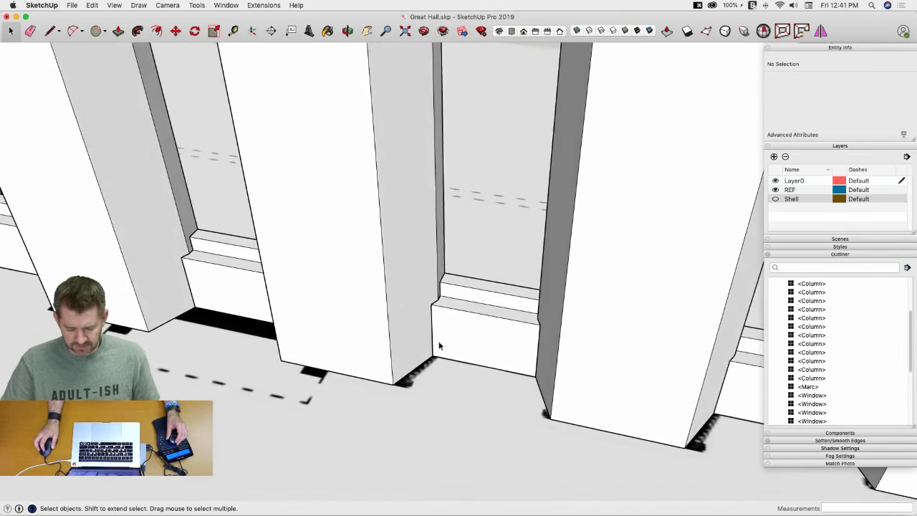
middle_drag(431, 310, 432, 183)
key(l)
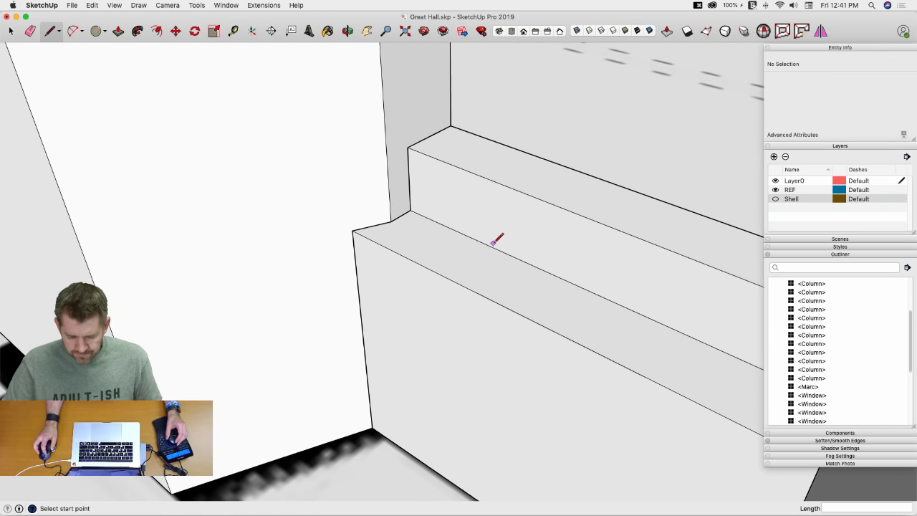
key(space)
double_click(489, 272)
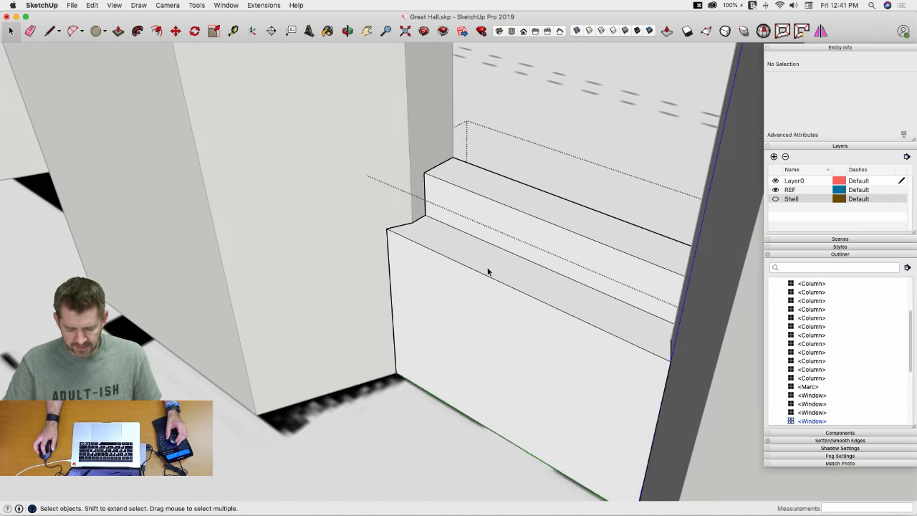
Step: Draw a sloped line across the end of the sill's step and extrude the triangular face 5' 2" to the opposite end
key(l)
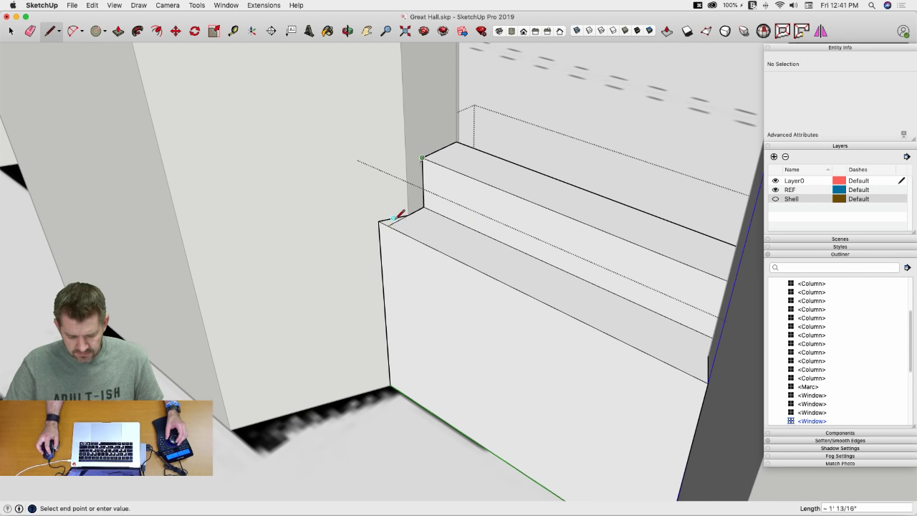
key(p)
click(412, 215)
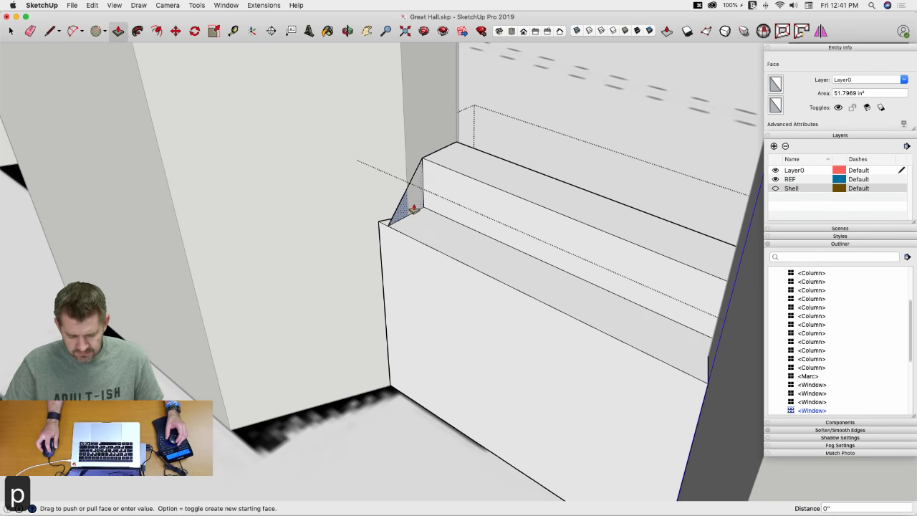
middle_drag(412, 215, 536, 233)
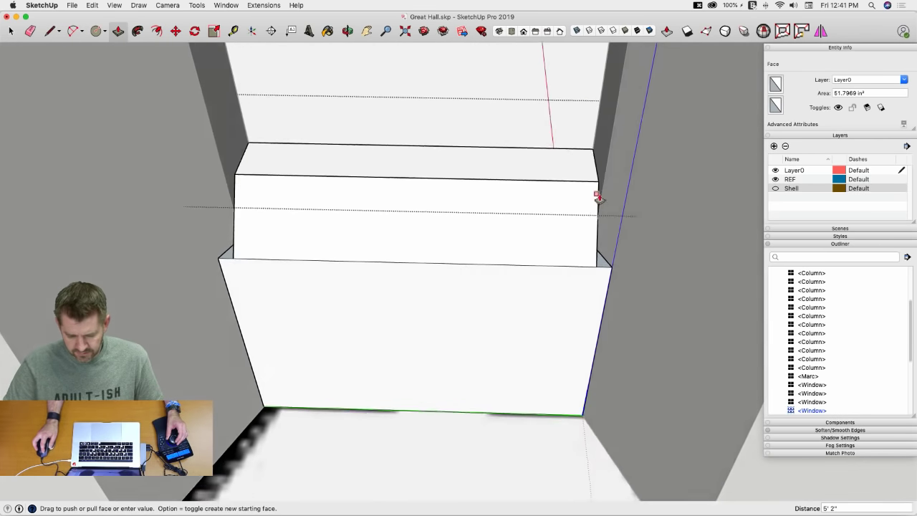
click(599, 183)
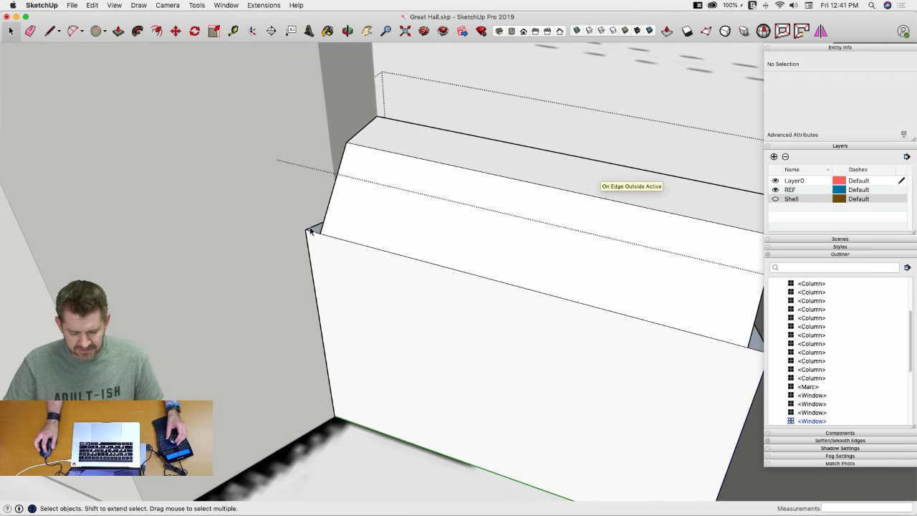
Step: Close the triangular gap at one end of the sill's slope with edges to the outer corner and erase the leftover edge
middle_drag(310, 230, 285, 283)
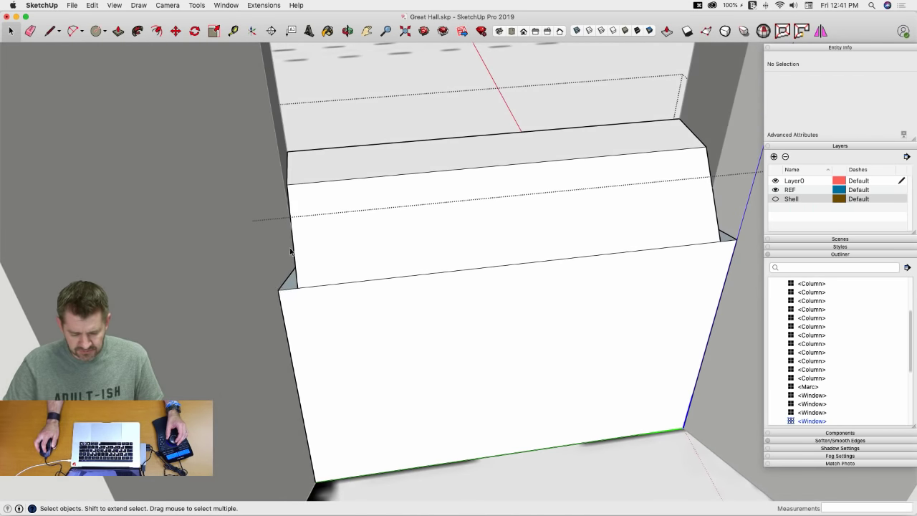
key(l)
click(290, 219)
scroll(292, 232, up, 6)
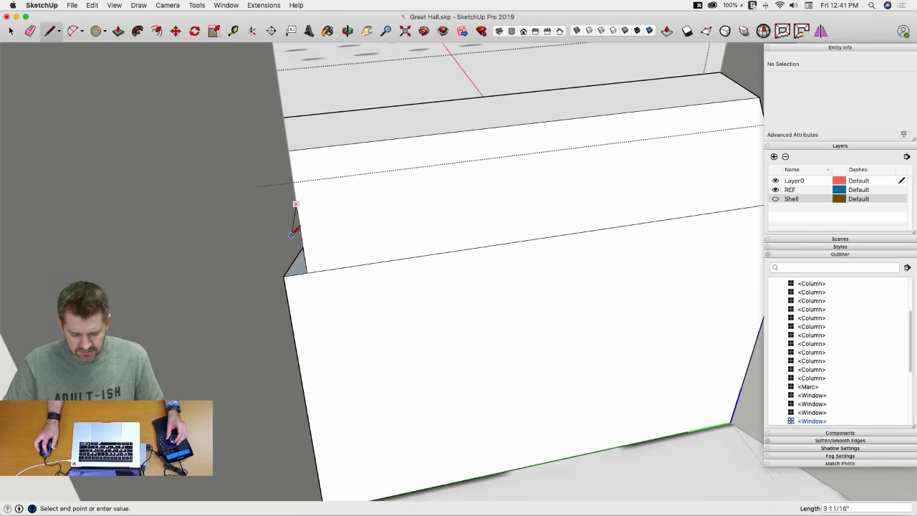
click(360, 231)
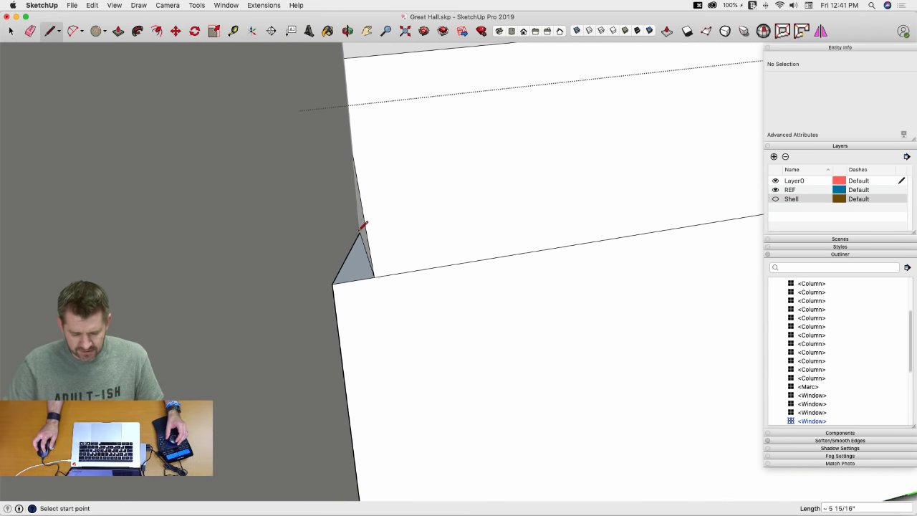
click(331, 283)
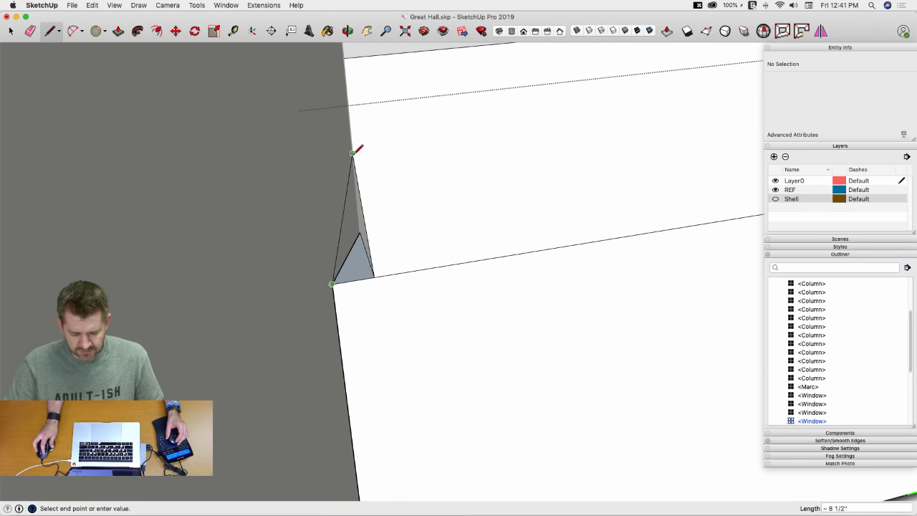
click(355, 152)
key(e)
click(364, 213)
scroll(362, 208, down, 5)
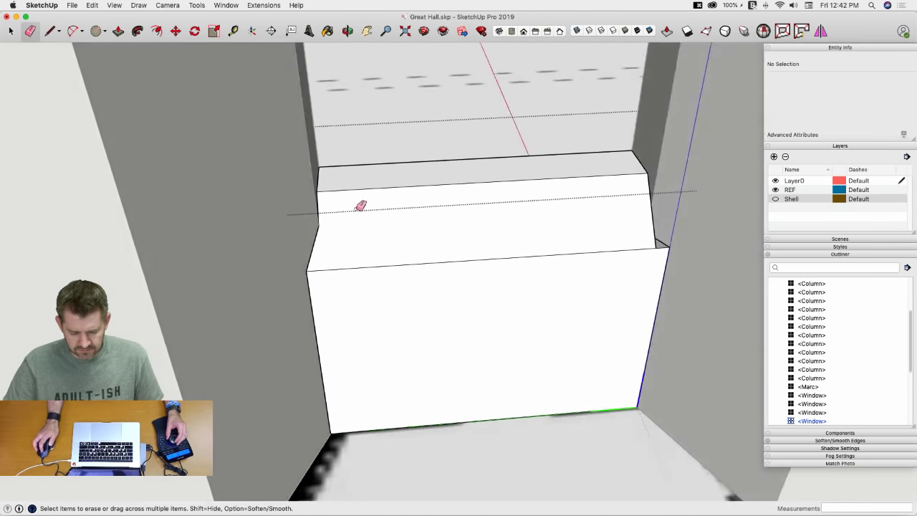
Step: Fill the matching gap at the sill's other end with edges to the outer corner and erase the leftover seam
key(l)
scroll(509, 261, up, 2)
scroll(508, 260, up, 4)
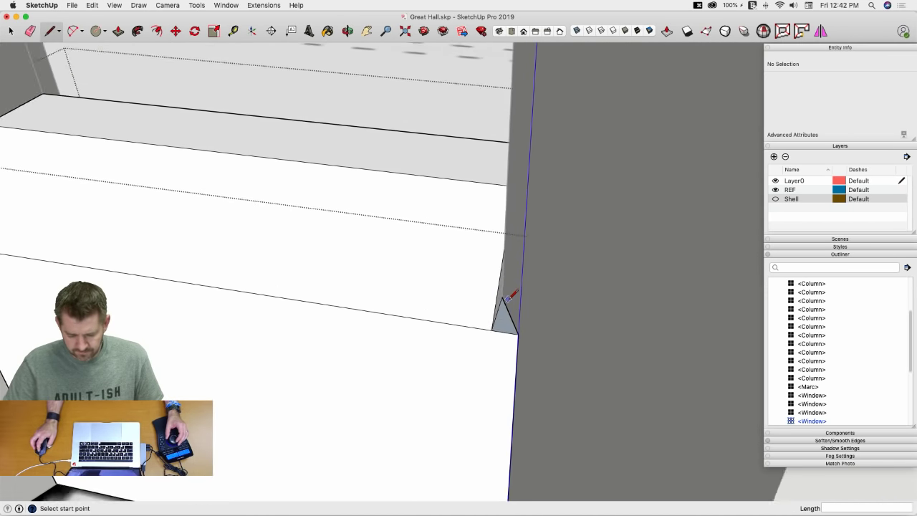
click(501, 296)
click(503, 243)
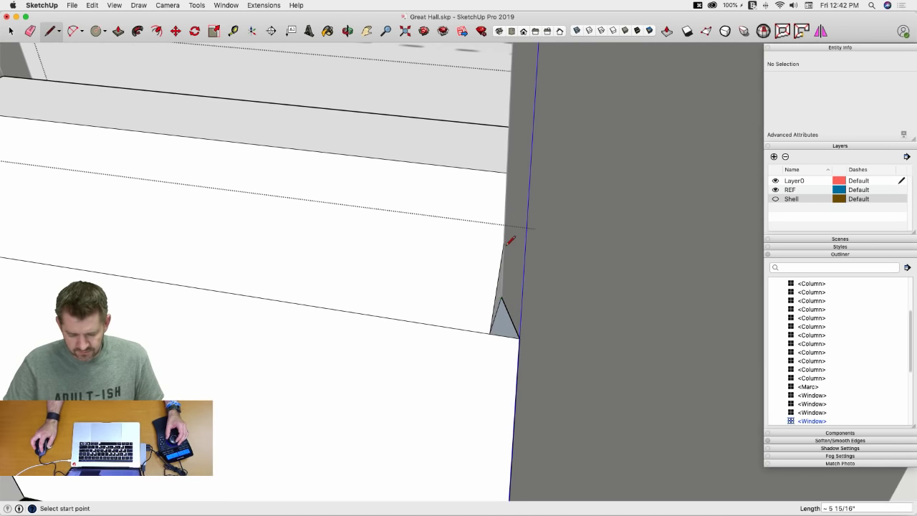
click(504, 243)
click(519, 337)
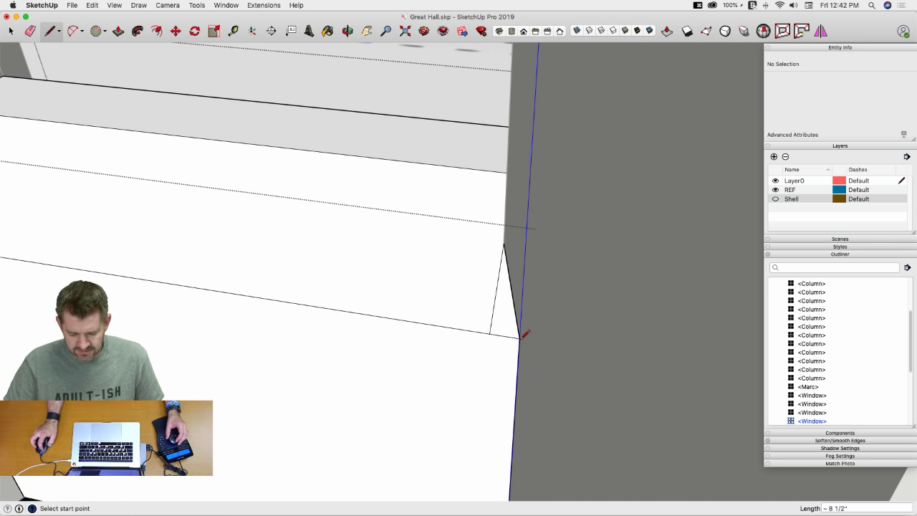
key(e)
scroll(437, 315, down, 5)
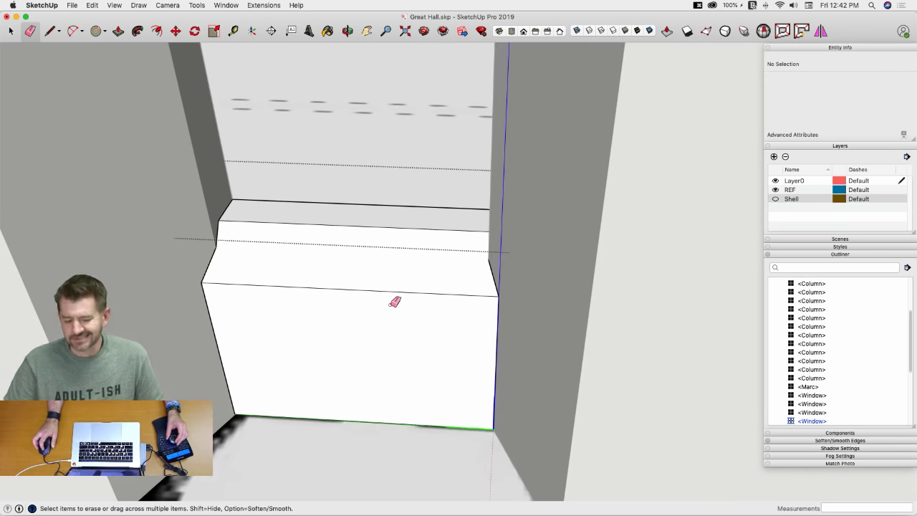
Step: On the sill's other side, draw a line down both end faces from the top corner to the back bottom corner
scroll(390, 298, down, 5)
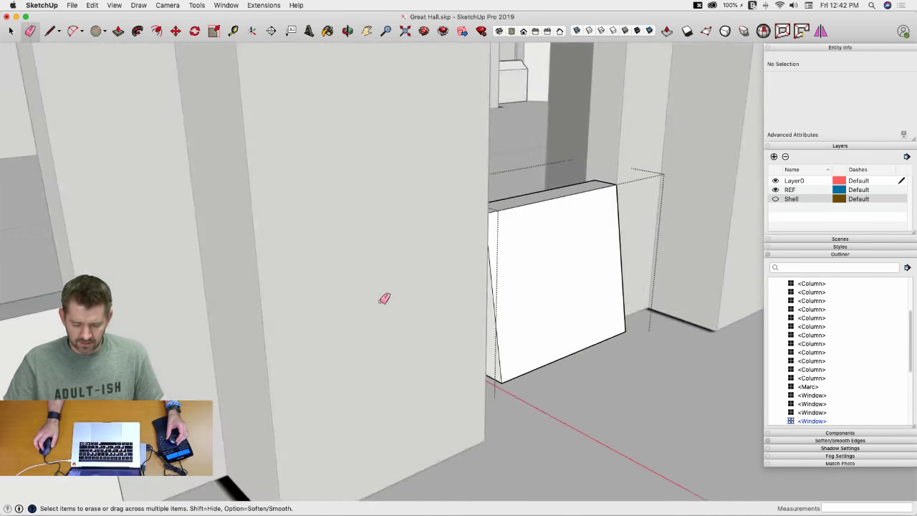
scroll(386, 299, up, 5)
mouse_move(413, 288)
middle_down()
mouse_move(452, 281)
mouse_move(480, 222)
middle_up()
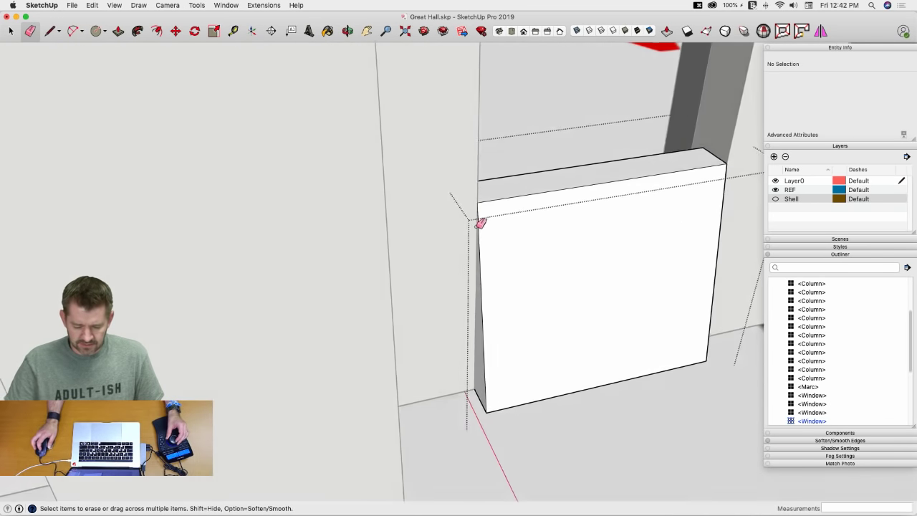
middle_drag(475, 363, 444, 335)
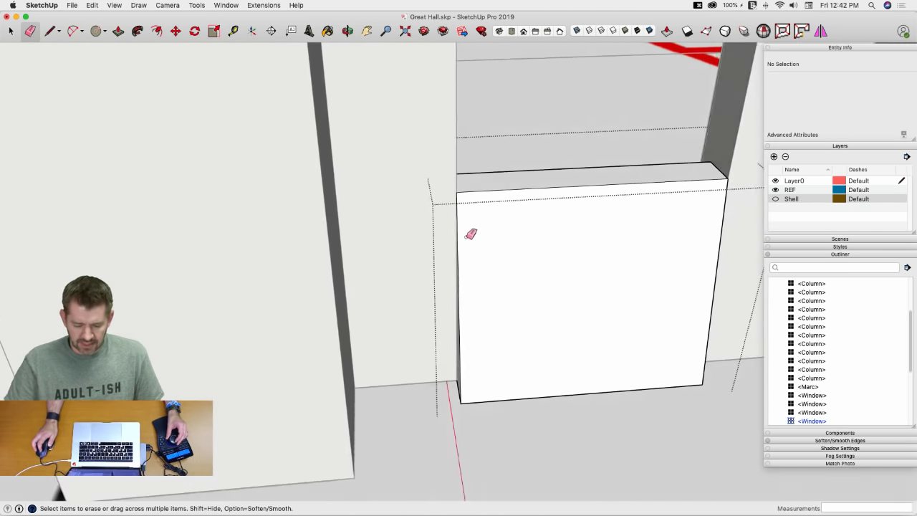
key(l)
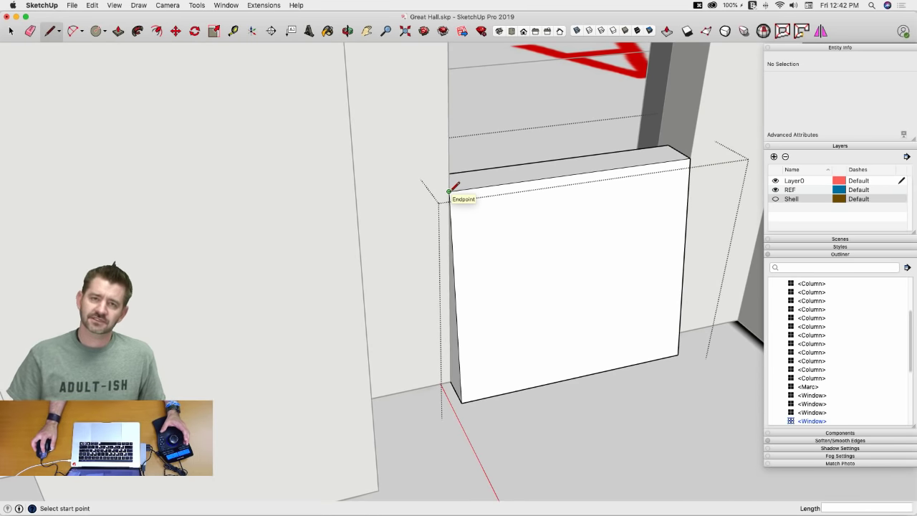
click(449, 191)
click(450, 382)
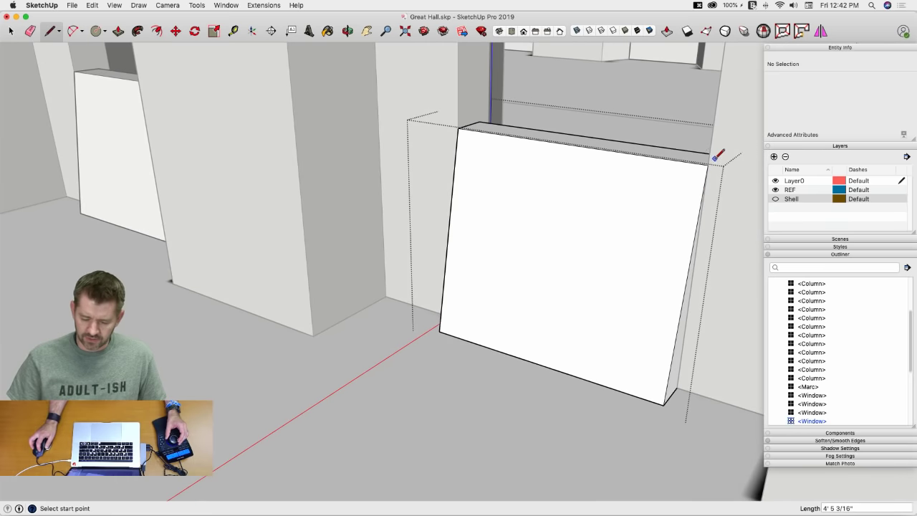
click(709, 163)
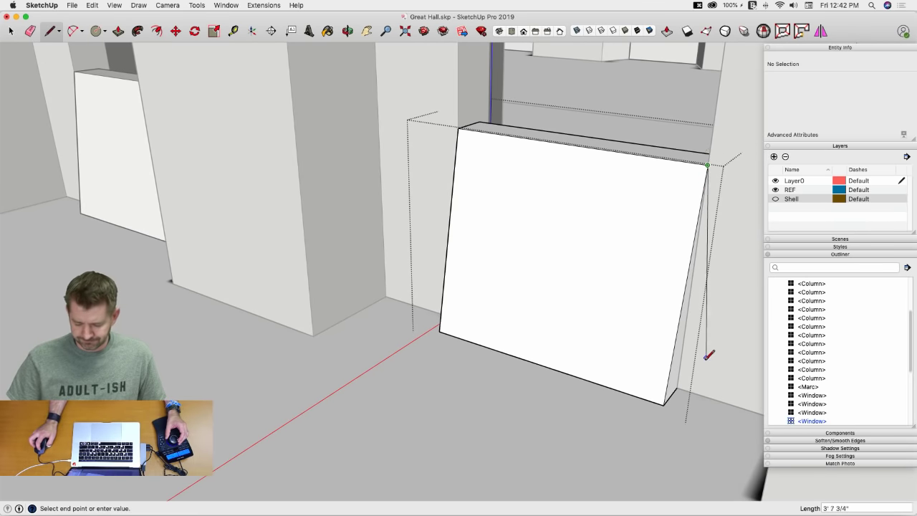
click(680, 387)
Step: Extrude the triangular end faces at both ends of the sill 2' 2" sideways to meet the neighbouring columns
key(p)
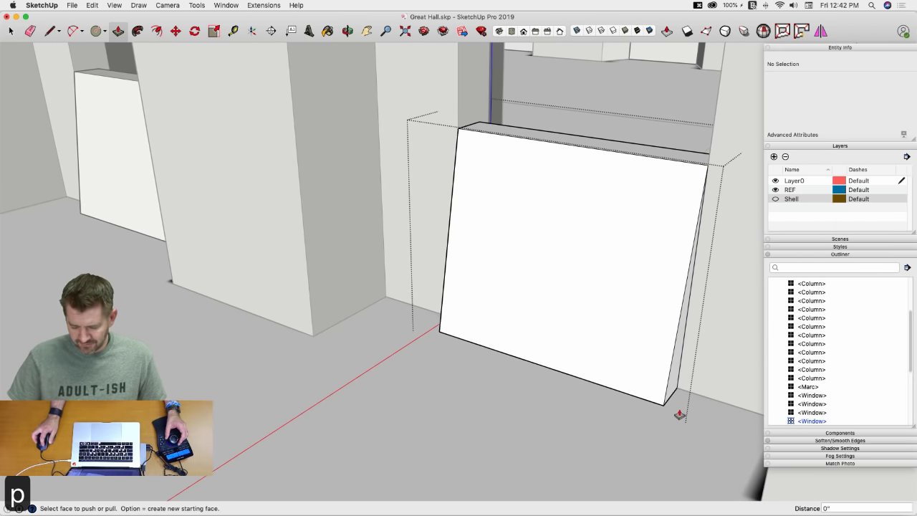
click(678, 400)
middle_drag(678, 400, 703, 398)
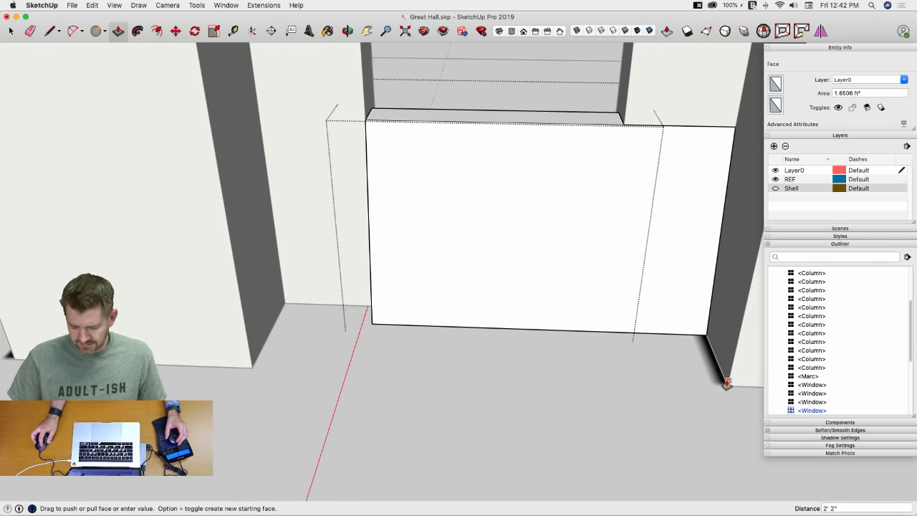
click(726, 382)
click(422, 330)
middle_drag(422, 329, 328, 397)
click(327, 397)
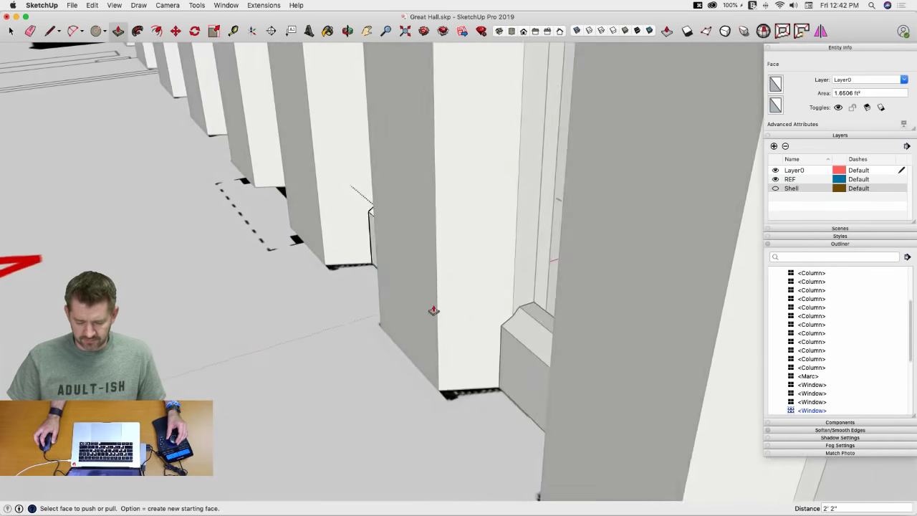
Step: Save the Great Hall model, then minimize its window and collapse the Outliner
key(space)
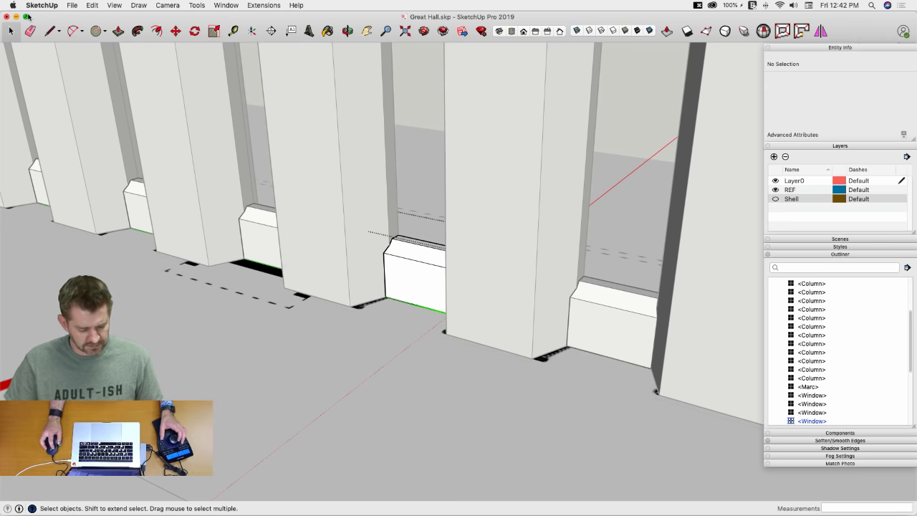
key(super+s)
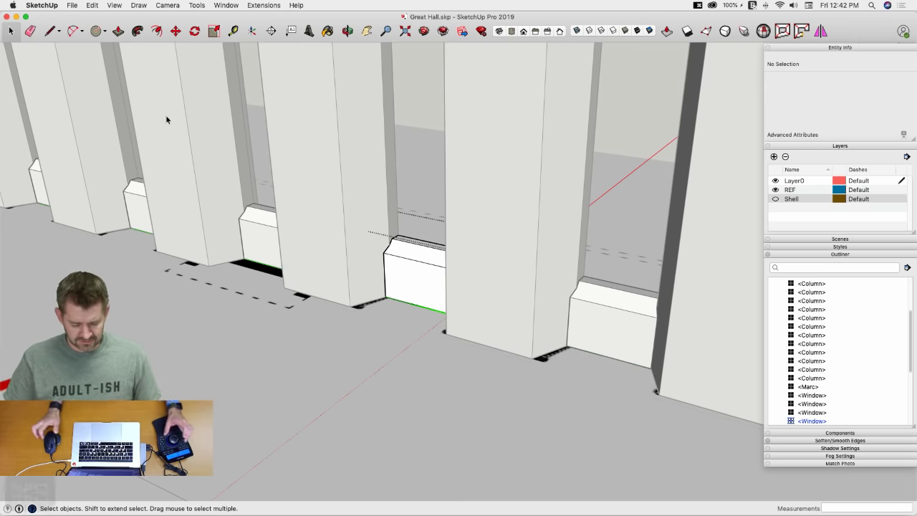
click(16, 17)
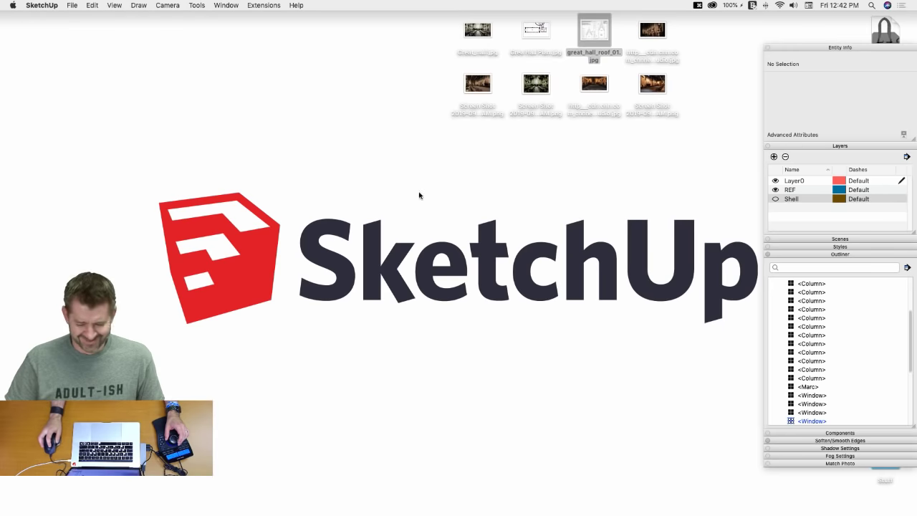
click(827, 254)
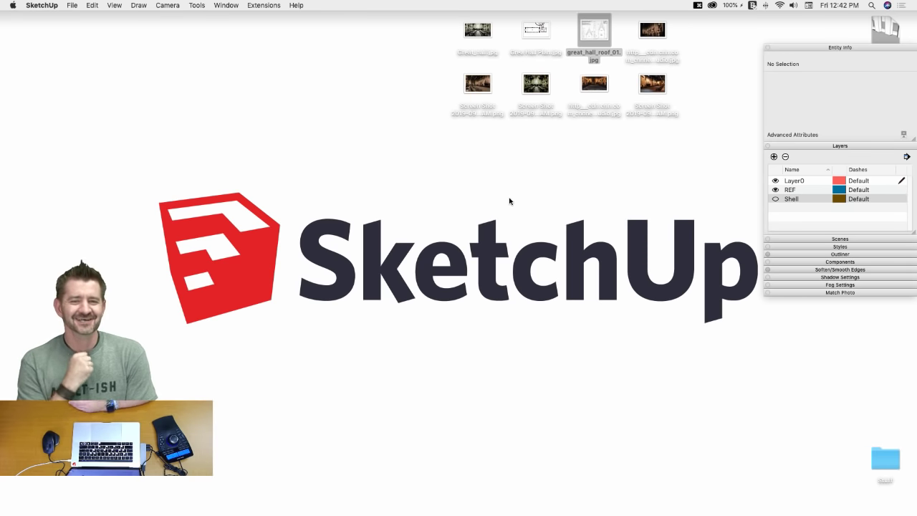
Step: View the 04-hp-studio.jpg photo enlarged in Preview, then open the 10.28.59 AM and 10.30.36 AM hall screenshots
double_click(653, 30)
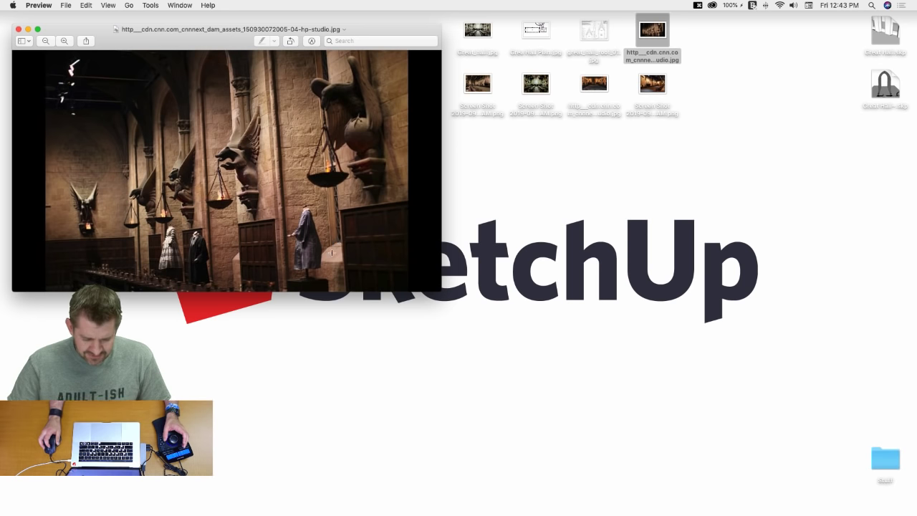
drag(440, 290, 776, 463)
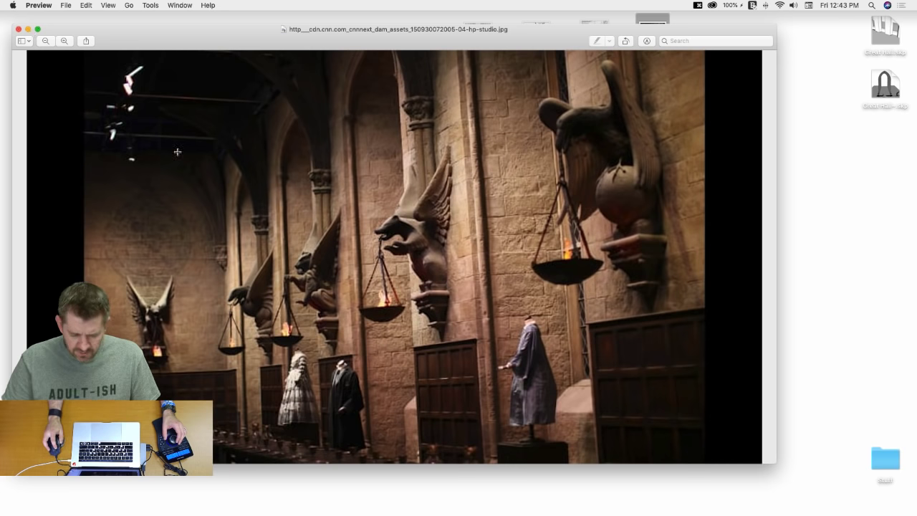
click(28, 29)
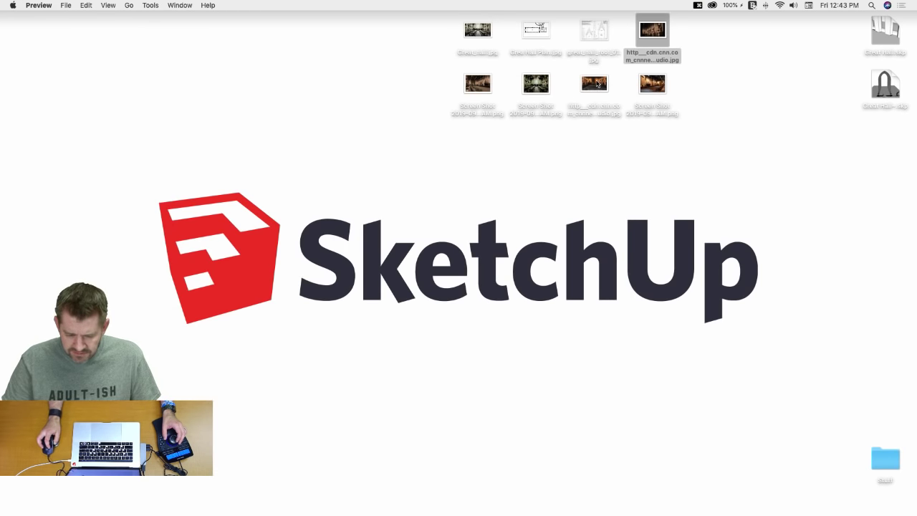
double_click(478, 84)
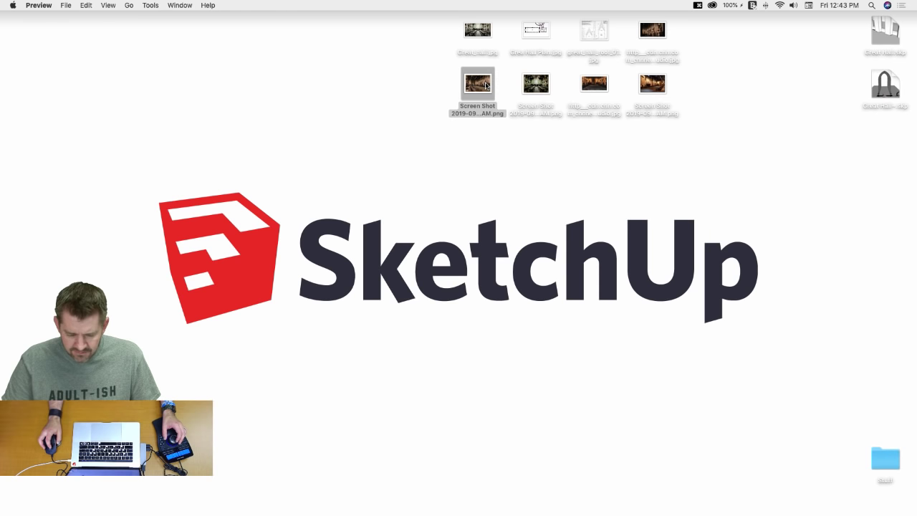
double_click(649, 86)
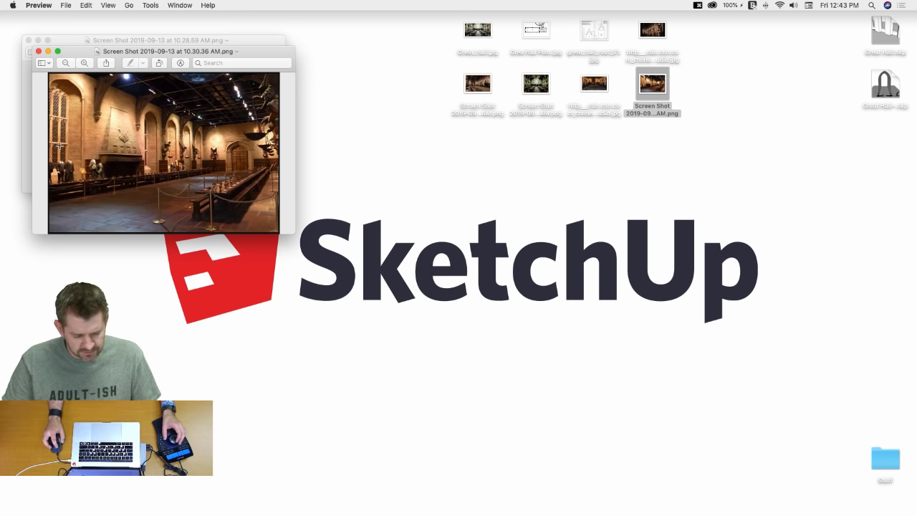
Step: View the 02-hp-studio.jpg, 10.29.06 AM and 04-hp-studio.jpg reference photos in Preview, closing the last two
double_click(595, 84)
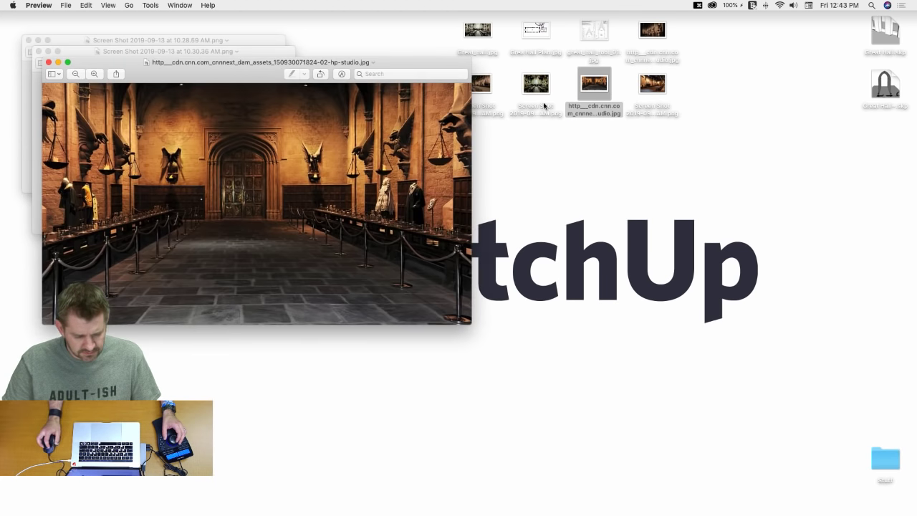
double_click(536, 87)
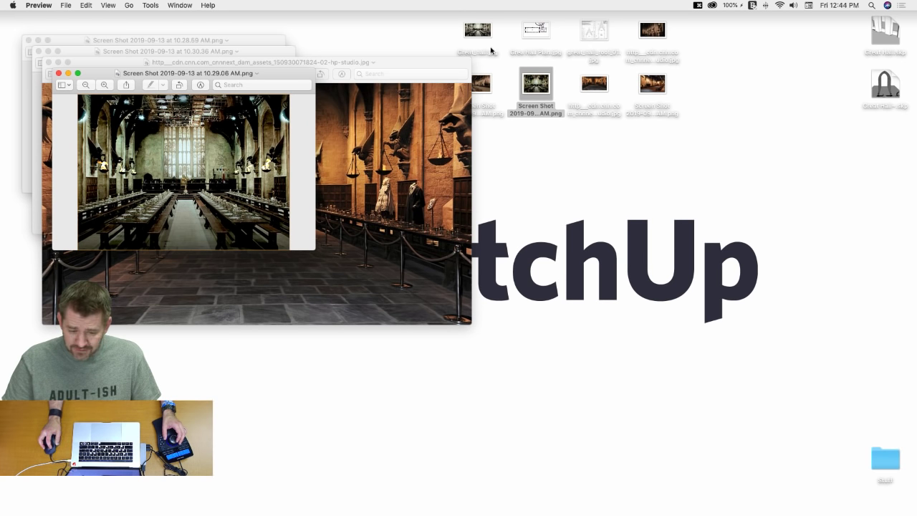
double_click(653, 32)
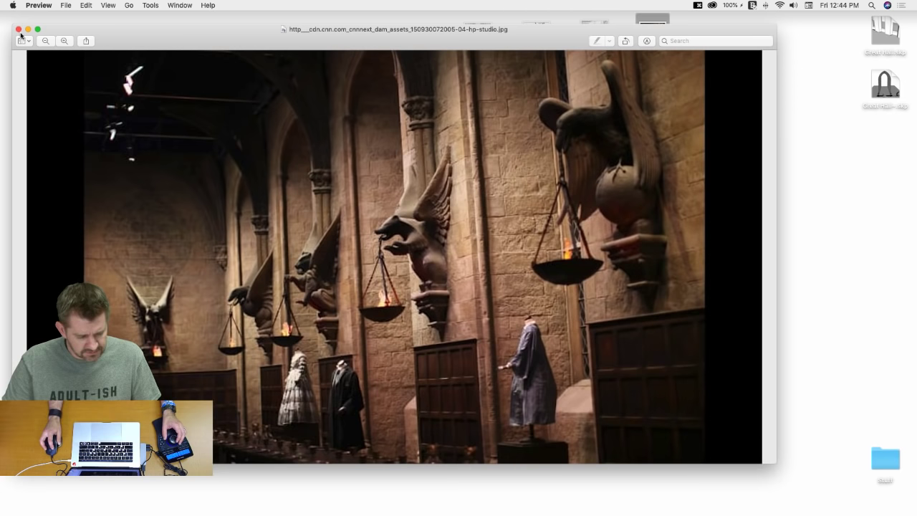
click(18, 29)
click(59, 74)
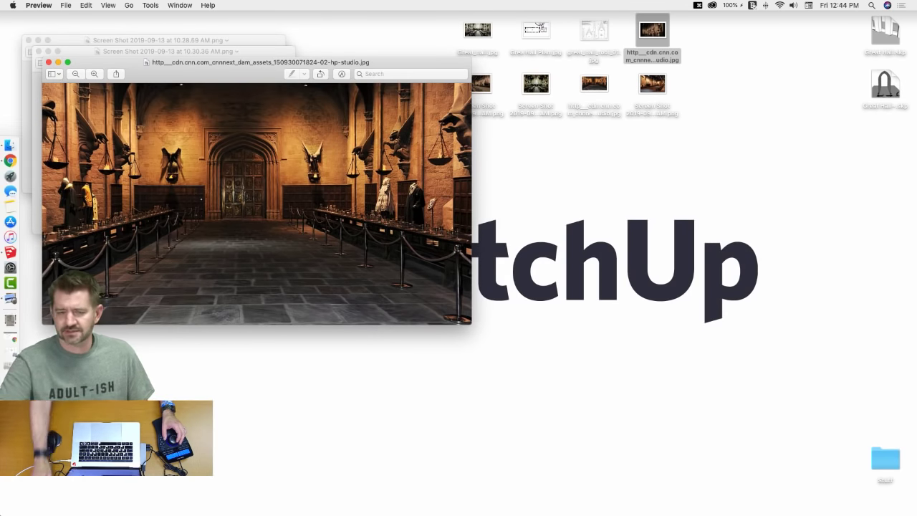
Step: Close the 02-hp-studio.jpg photo and enlarge the 10.30.36 AM hall screenshot for a closer look
mouse_move(1, 514)
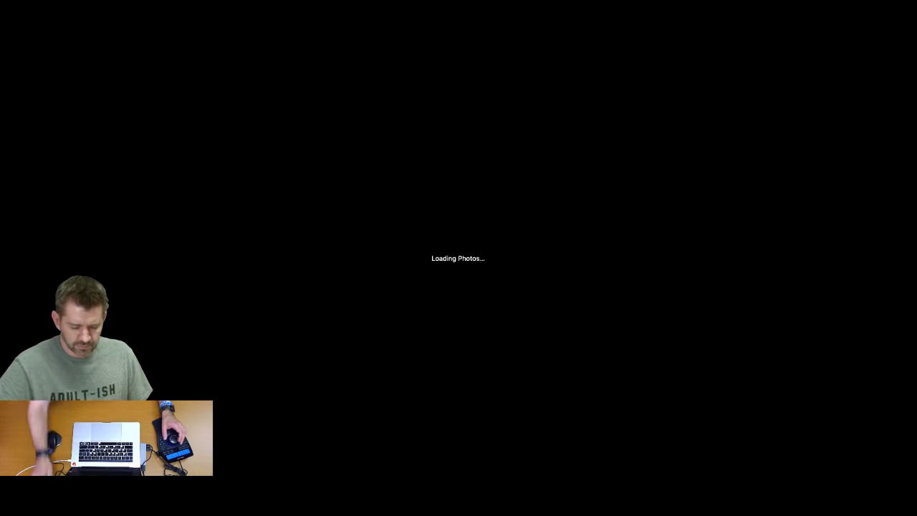
mouse_move(448, 339)
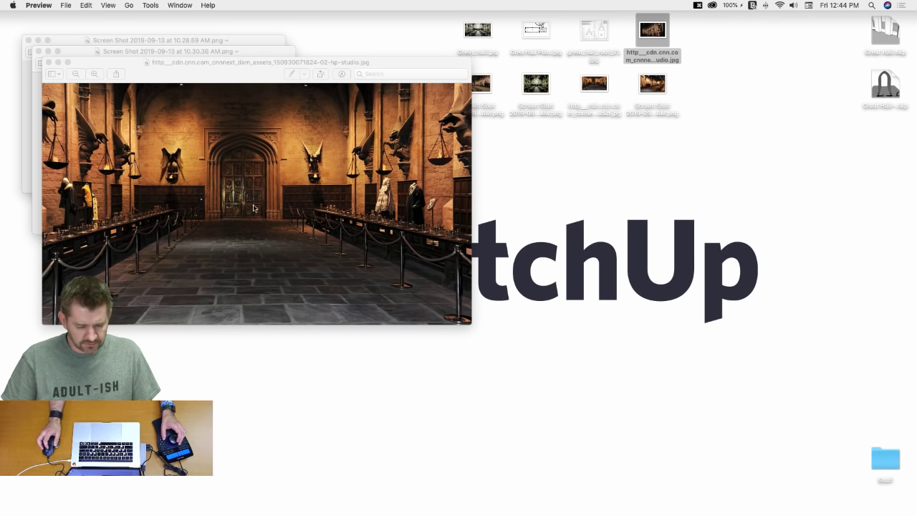
click(49, 63)
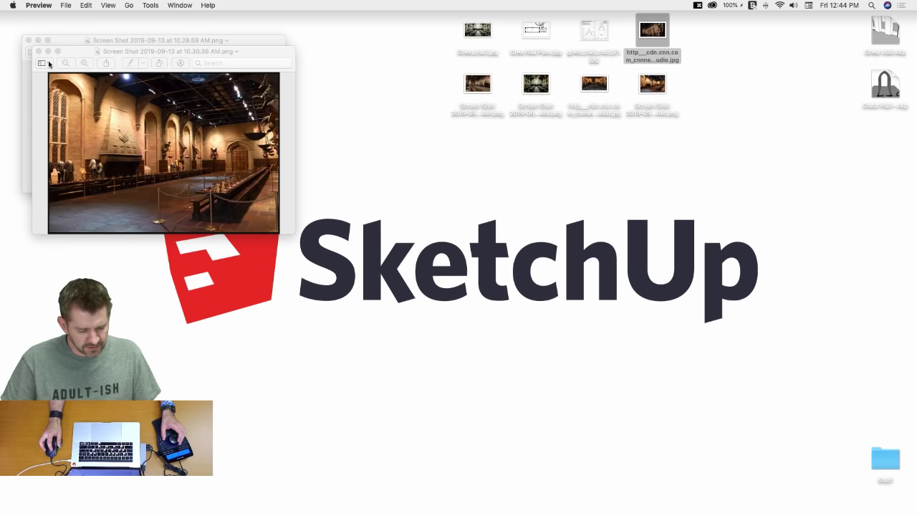
drag(292, 234, 743, 484)
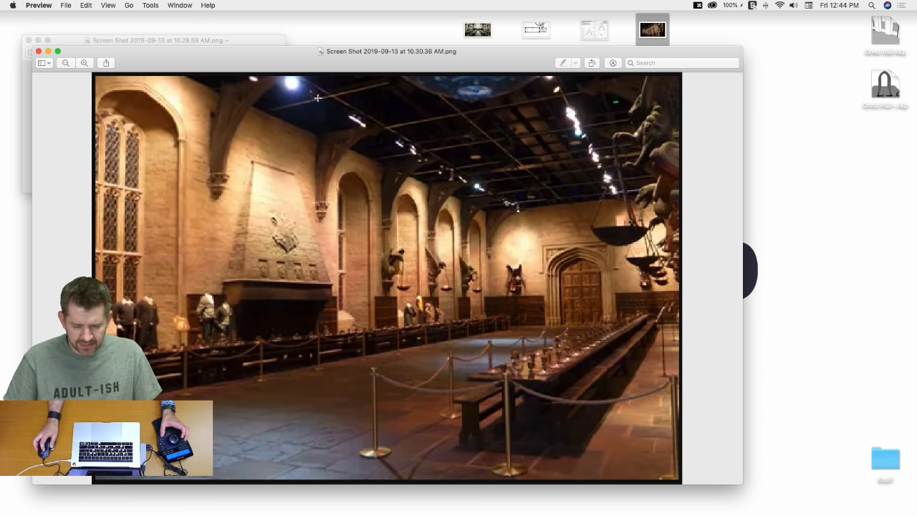
Step: Open great_hall_roof_01.jpg, examine the internal bay elevation with its window, panelling and wall section, then restore the window's smaller size
double_click(595, 34)
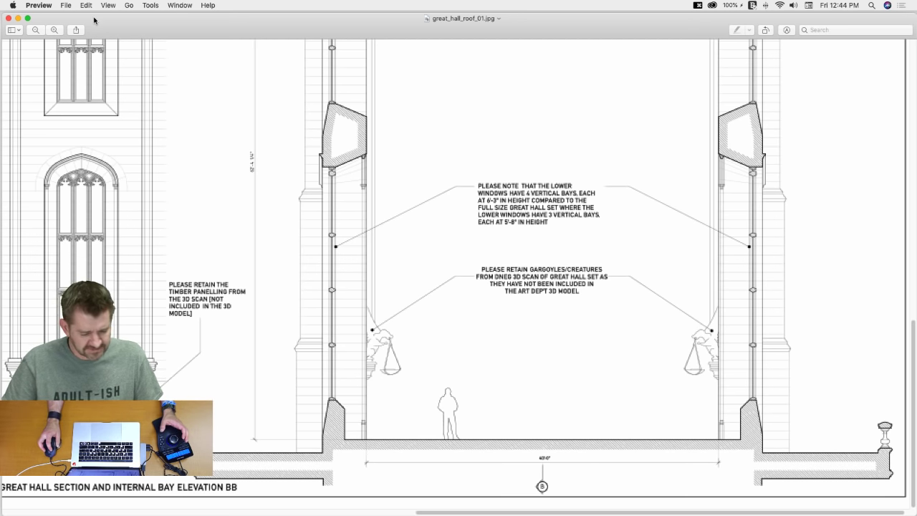
scroll(298, 215, left, 10)
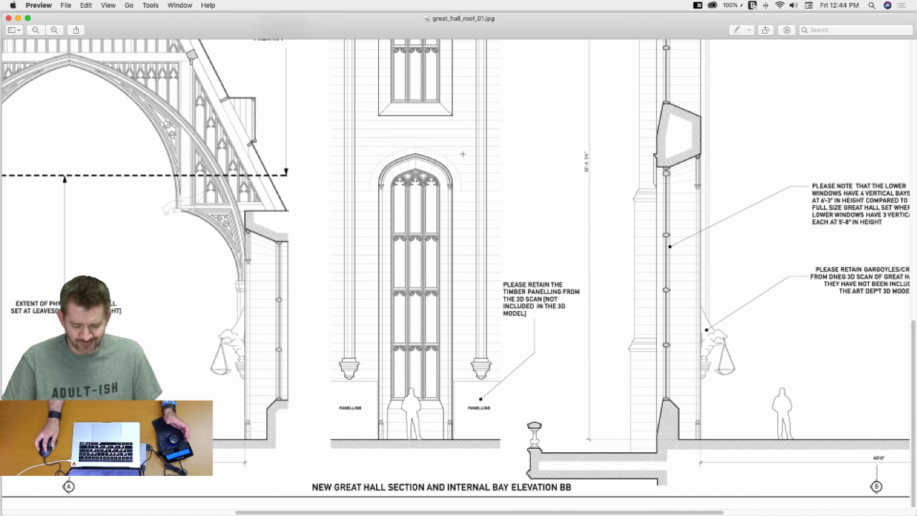
scroll(464, 269, left, 1)
scroll(464, 270, left, 5)
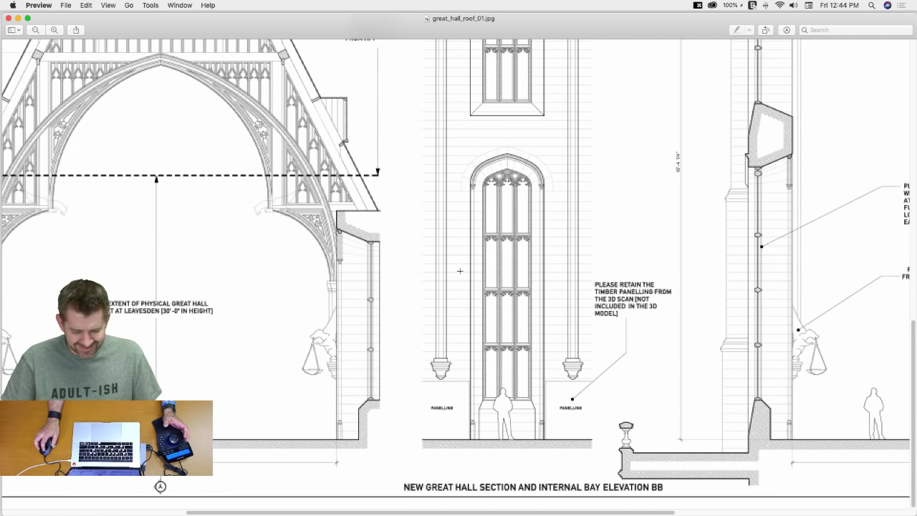
scroll(460, 268, right, 8)
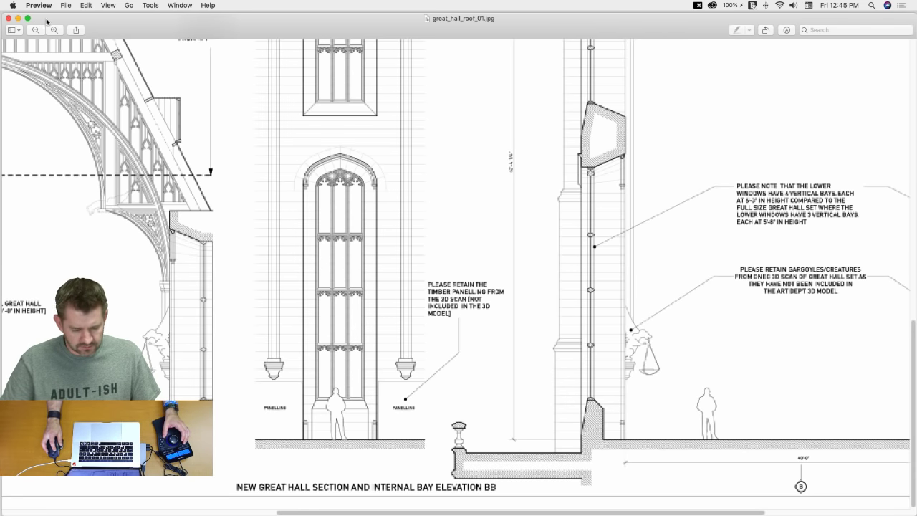
double_click(50, 22)
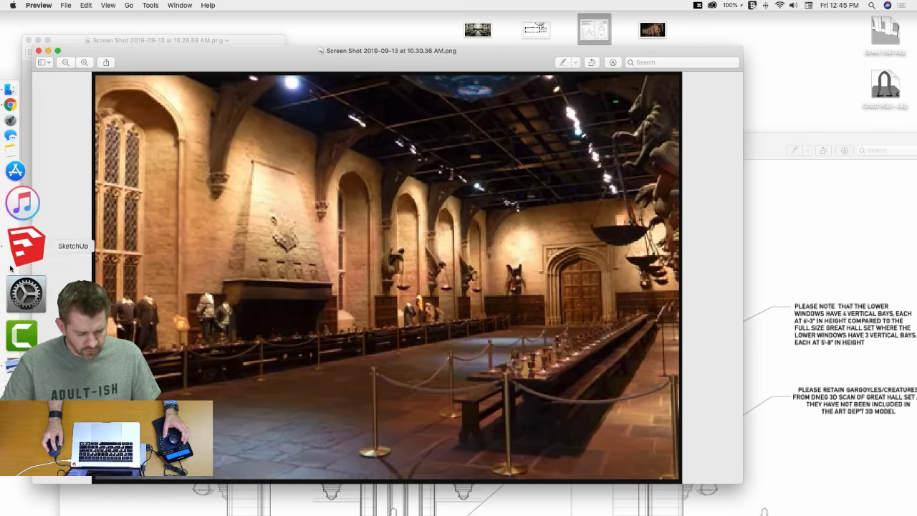
Step: Switch to SketchUp and unhide all hidden geometry in the Great Hall model
click(25, 244)
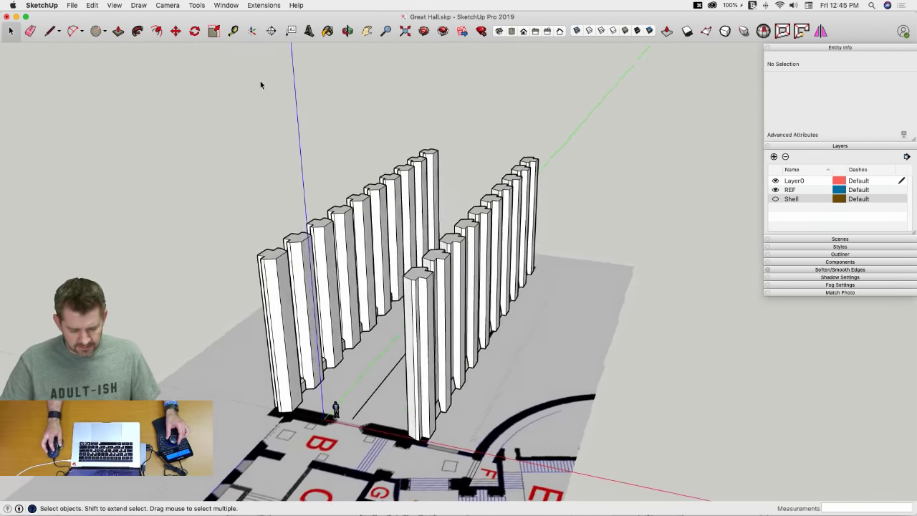
click(92, 5)
mouse_move(137, 143)
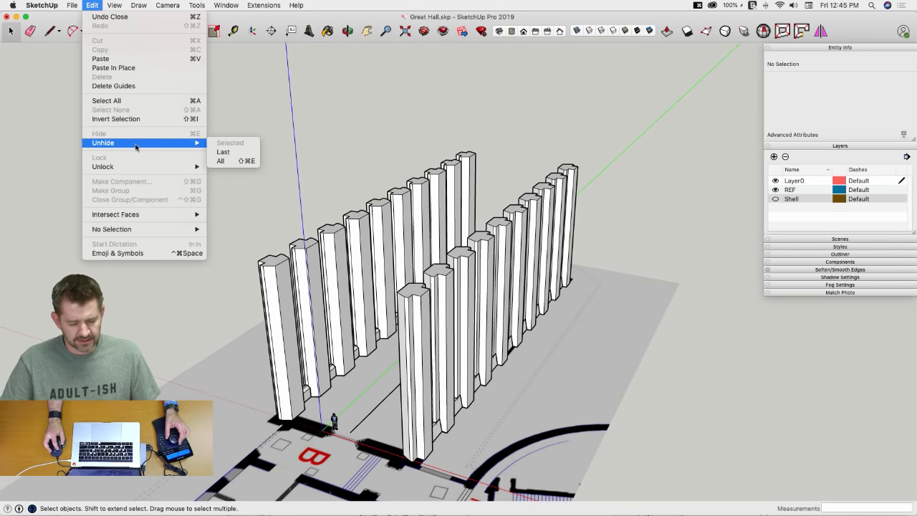
click(249, 160)
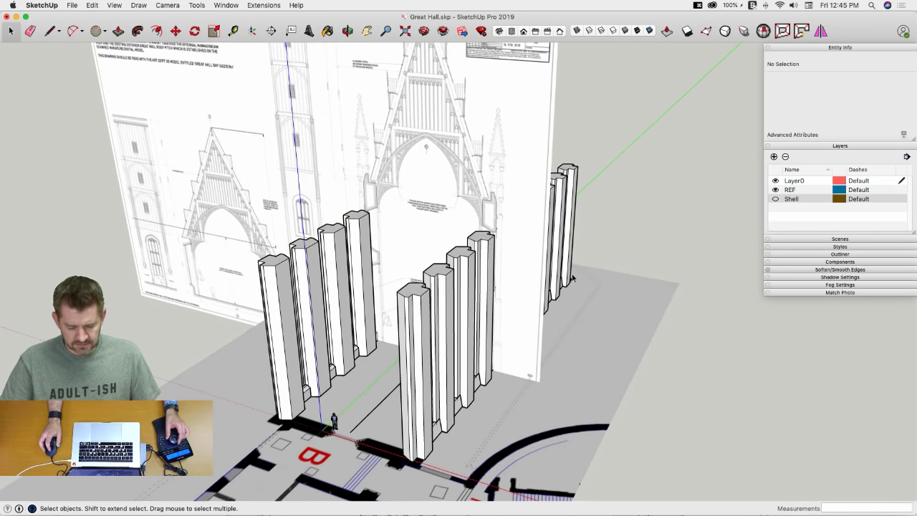
scroll(276, 305, up, 10)
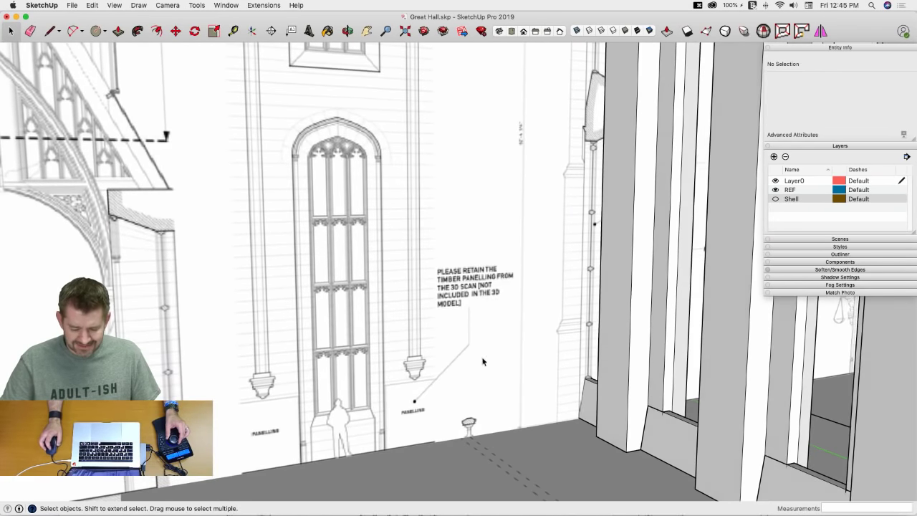
scroll(389, 389, up, 3)
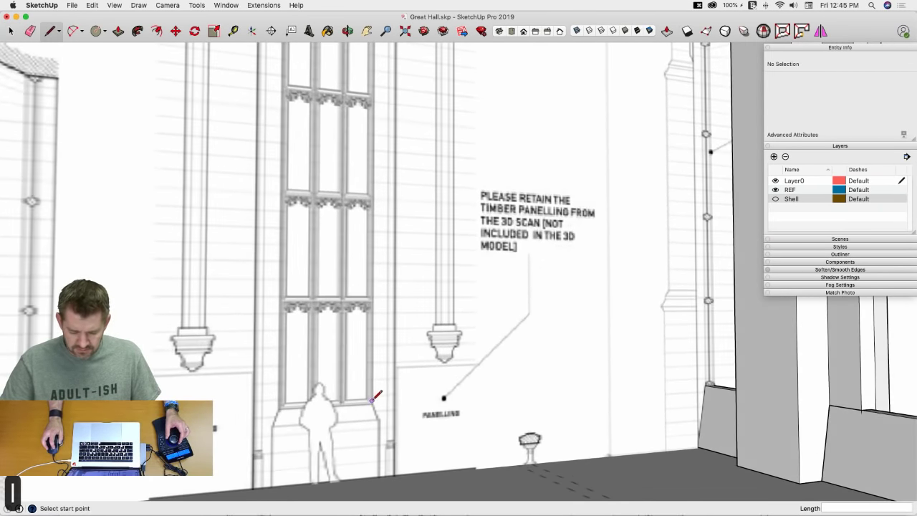
key(l)
click(706, 385)
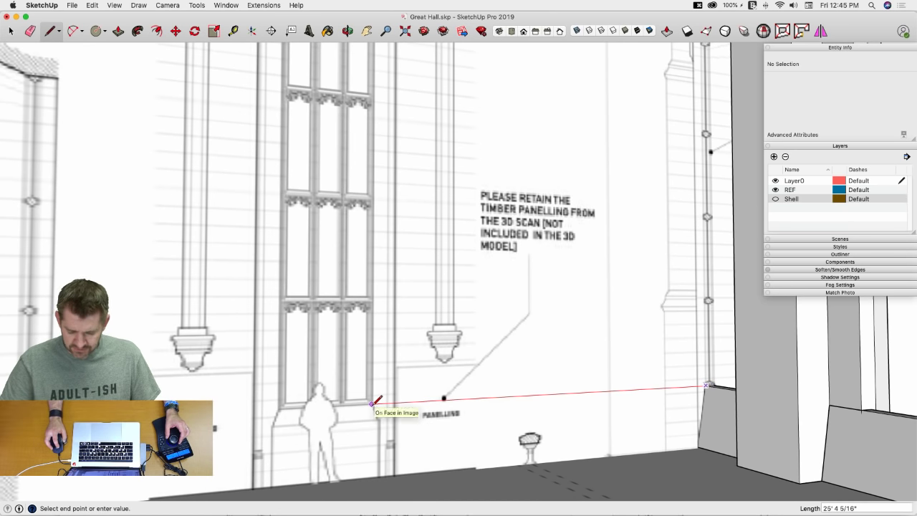
key(space)
scroll(394, 407, up, 4)
scroll(260, 381, up, 6)
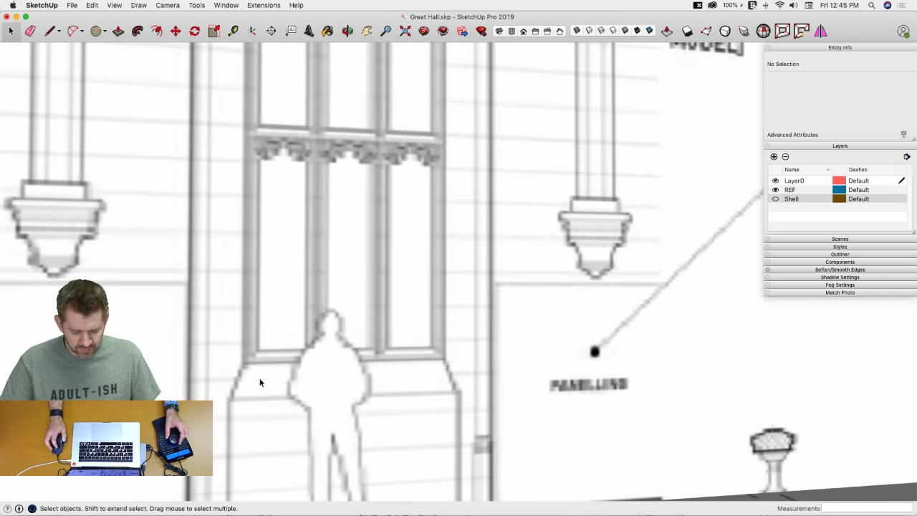
key(r)
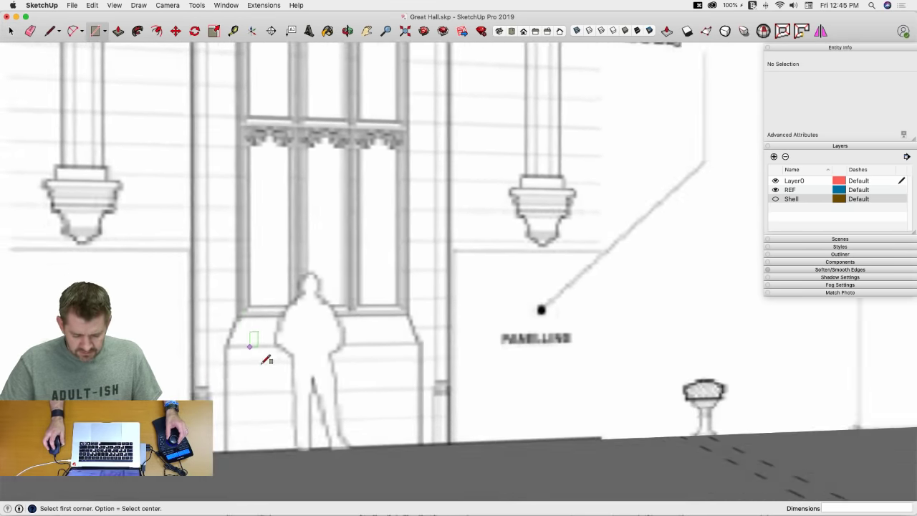
key(space)
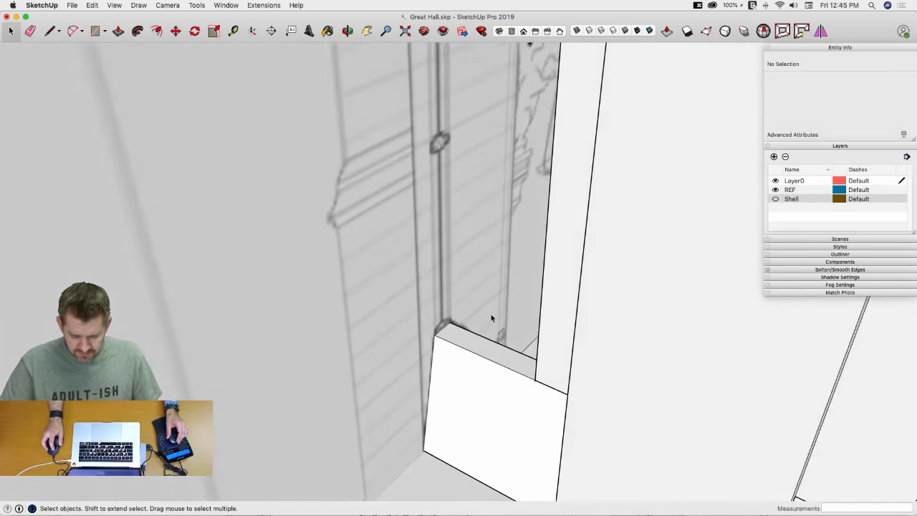
Step: Measure the clear opening width between two columns along the window sill's front edge using the Line tool
key(l)
middle_drag(649, 301, 598, 304)
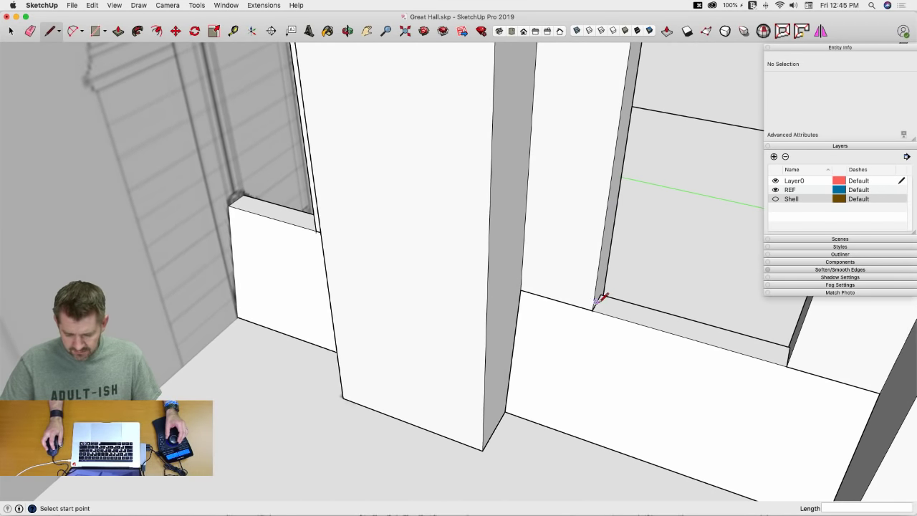
click(591, 311)
click(786, 367)
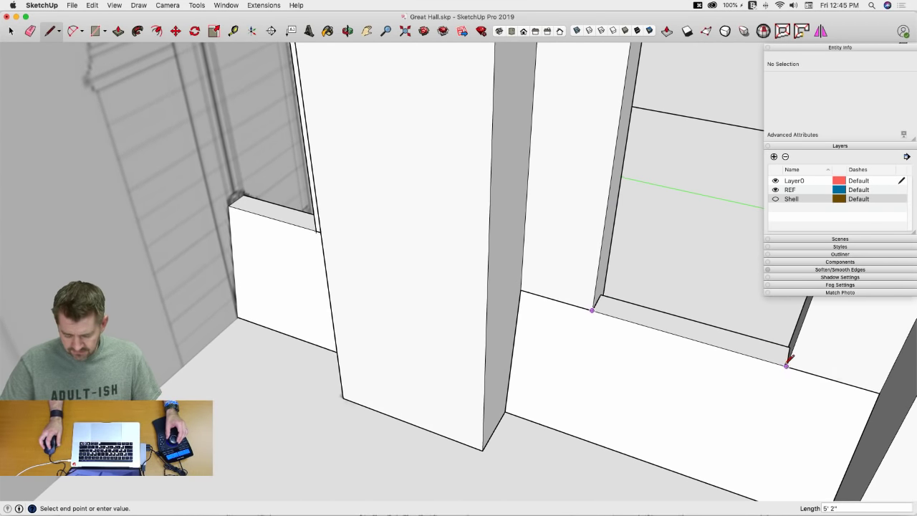
key(space)
Step: Draw a horizontal 5' 2" line along the window's base on the internal bay elevation image, starting at one bottom corner
key(l)
scroll(197, 335, up, 2)
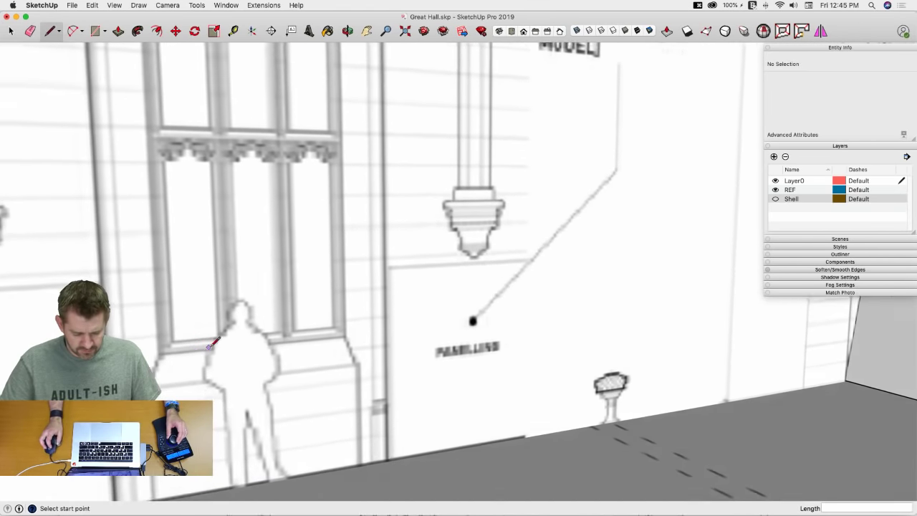
click(154, 355)
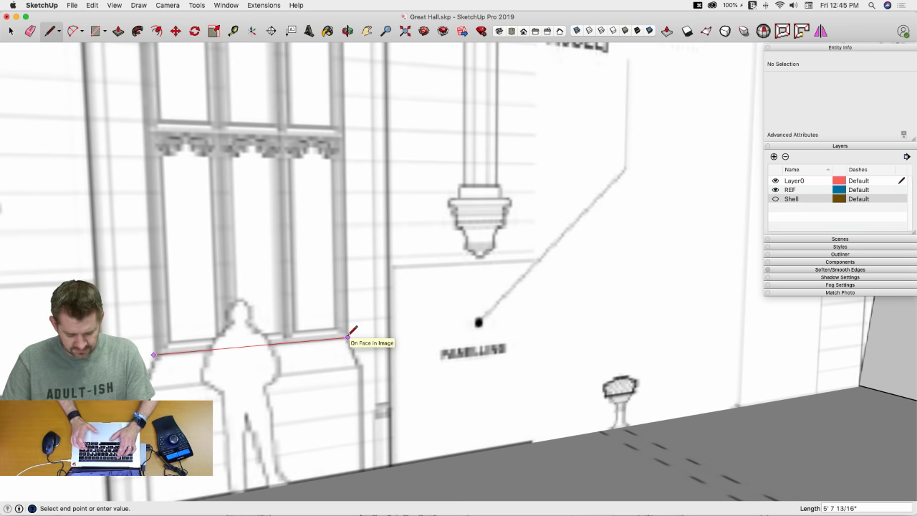
text(5;2)
key(Return)
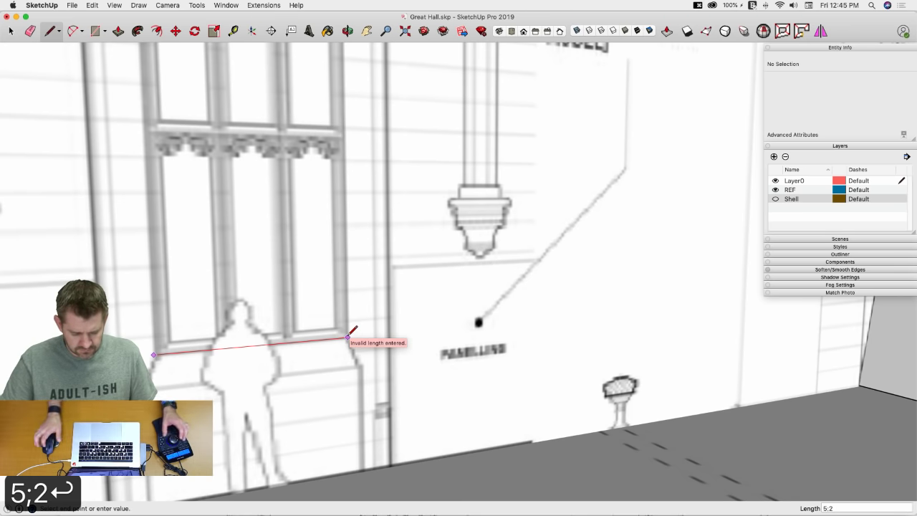
key(BackSpace)
key(BackSpace)
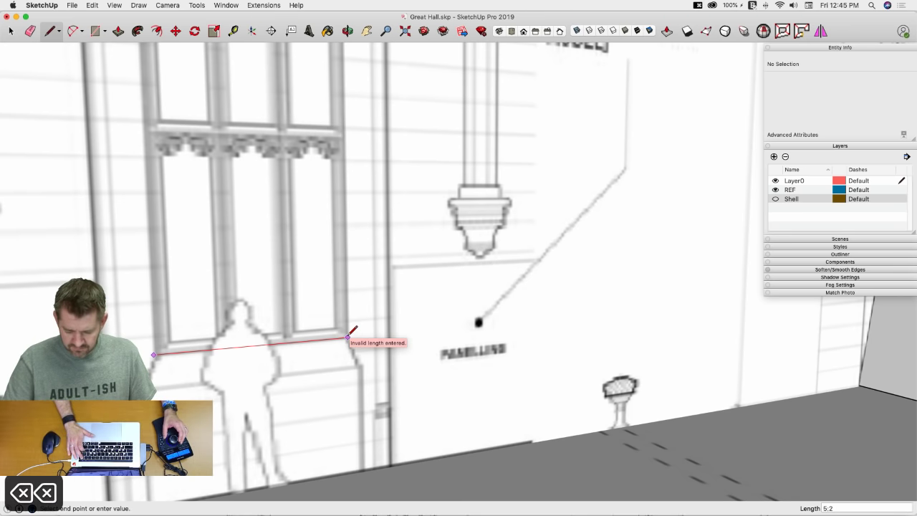
key(BackSpace)
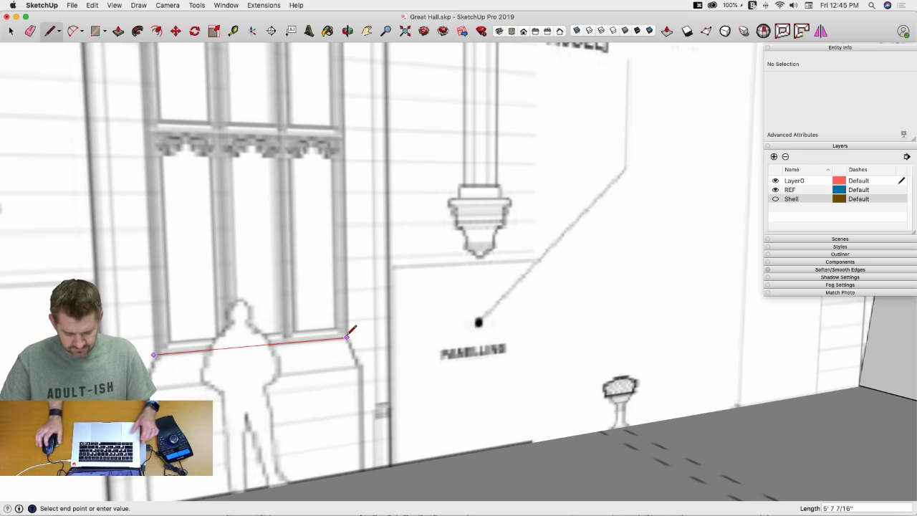
text(5)
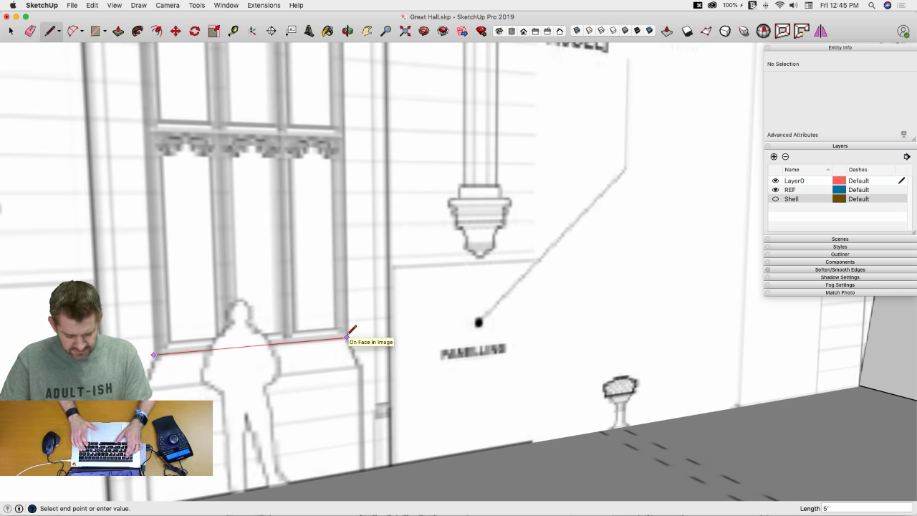
text('2)
key(Return)
key(Escape)
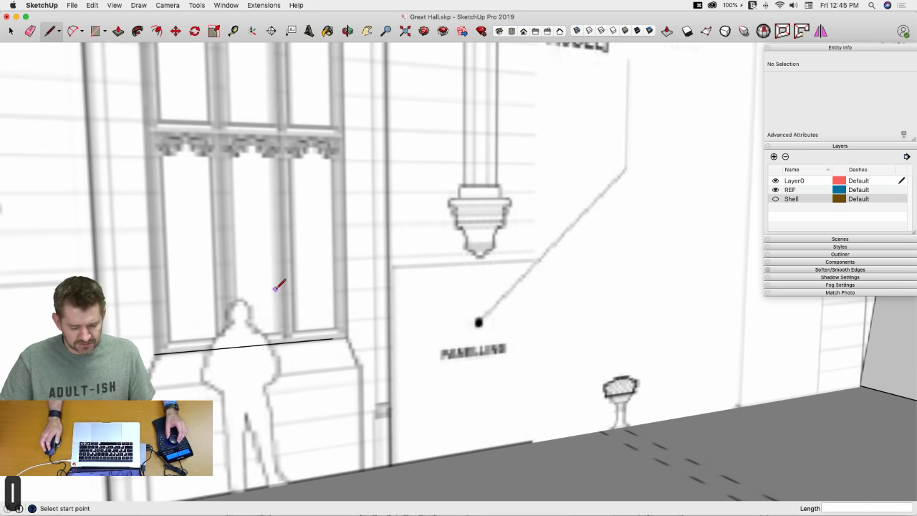
Step: Move the 5' 2" base line about 3 7/16" horizontally to centre it under the window in the elevation image
key(space)
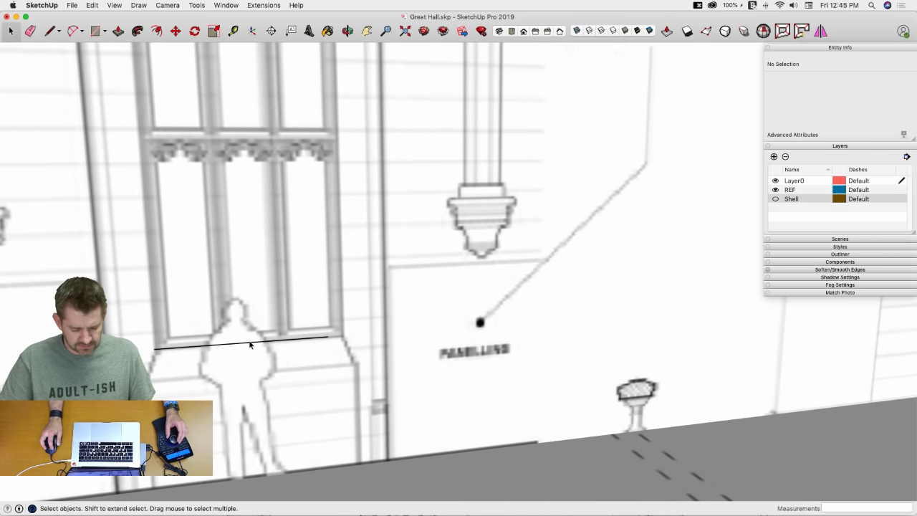
click(248, 343)
key(m)
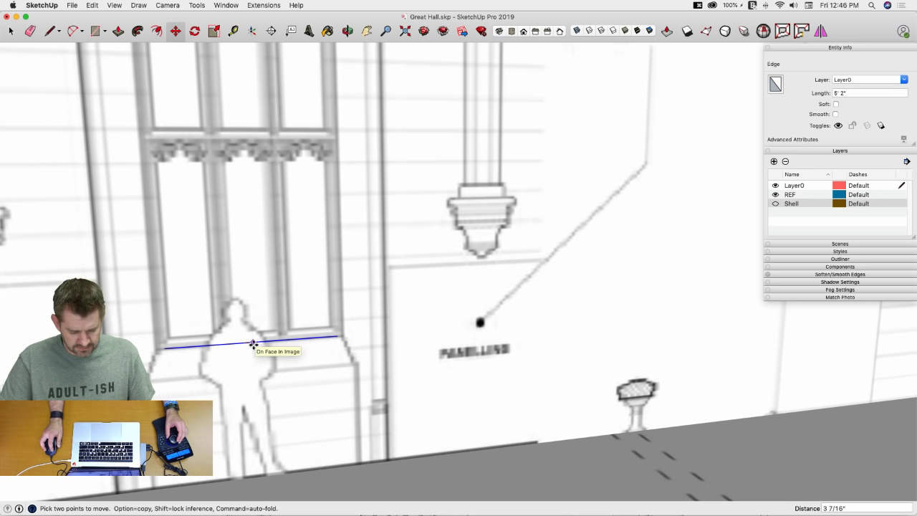
click(253, 344)
Step: Draw a vertical centre line about 26' 2" tall from the base line's midpoint to the peak of the window's tracery
key(l)
click(253, 342)
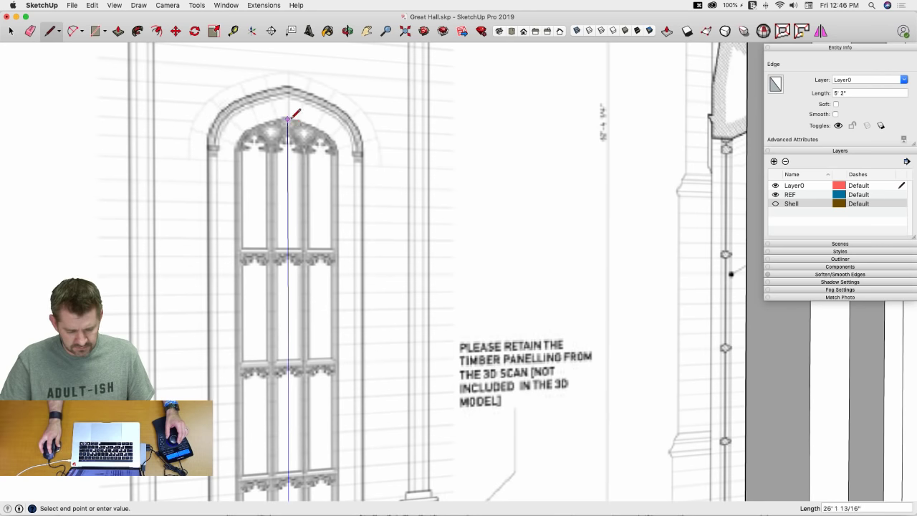
click(287, 117)
scroll(280, 125, up, 5)
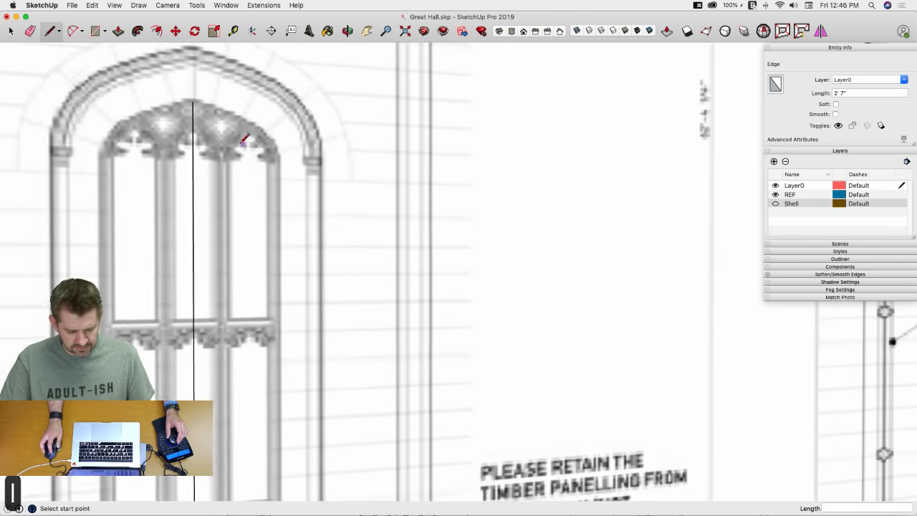
Step: Try to draw a horizontal line across the full window width at the arch springline on the elevation image
middle_drag(176, 181, 192, 197)
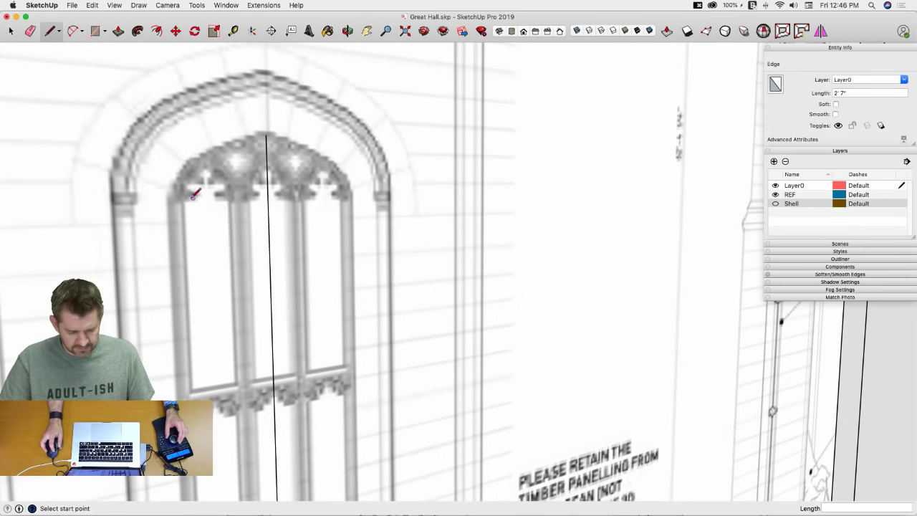
click(166, 194)
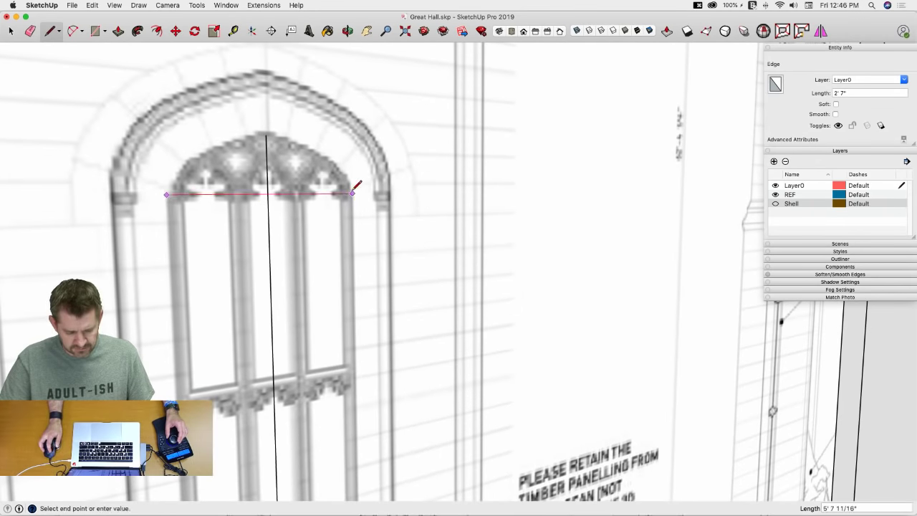
click(352, 193)
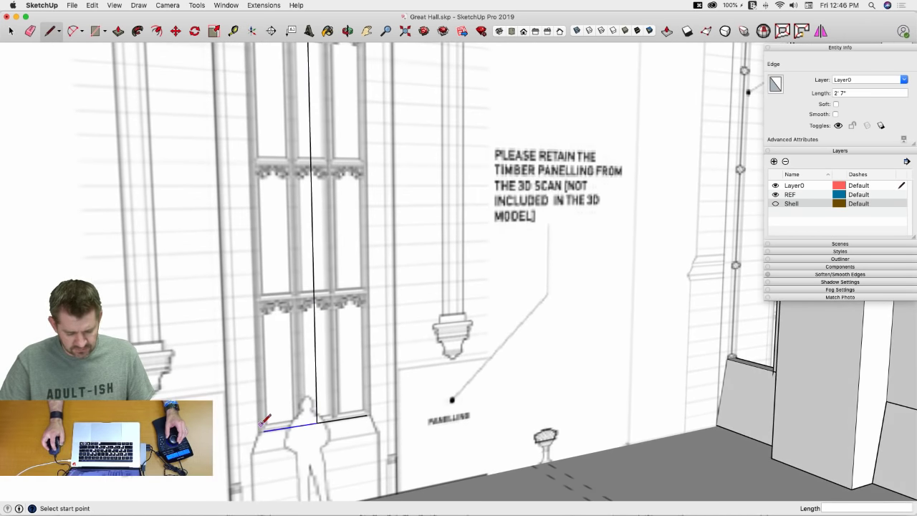
Step: Trace the window's left edge about 24' 5" up from the base line to the springline, and close it with a 2' 7" line to the centre line
click(263, 428)
middle_drag(263, 428, 215, 290)
click(215, 288)
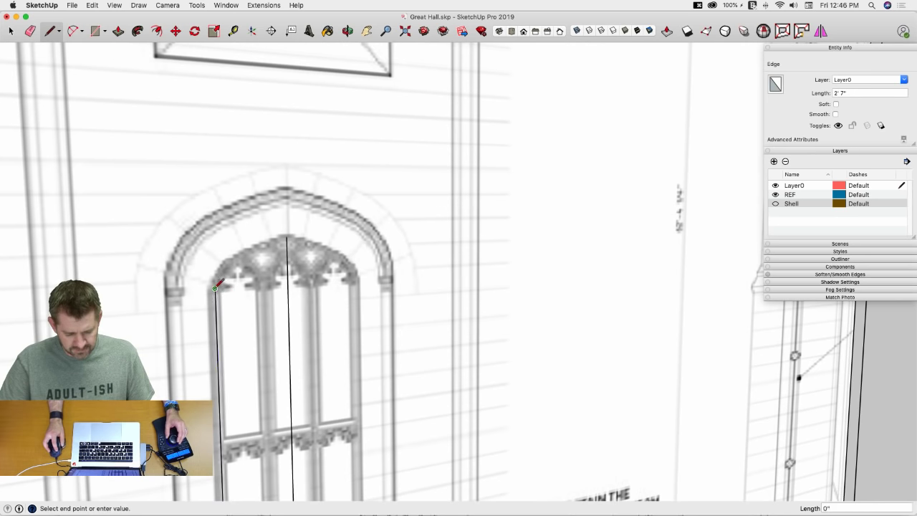
click(288, 284)
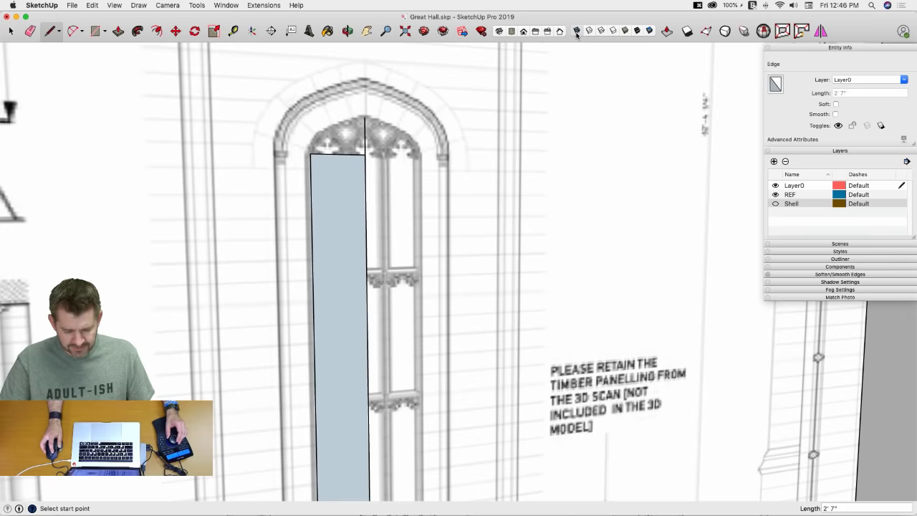
Step: Turn on X-ray display so the elevation image shows through the traced half-window face
click(576, 33)
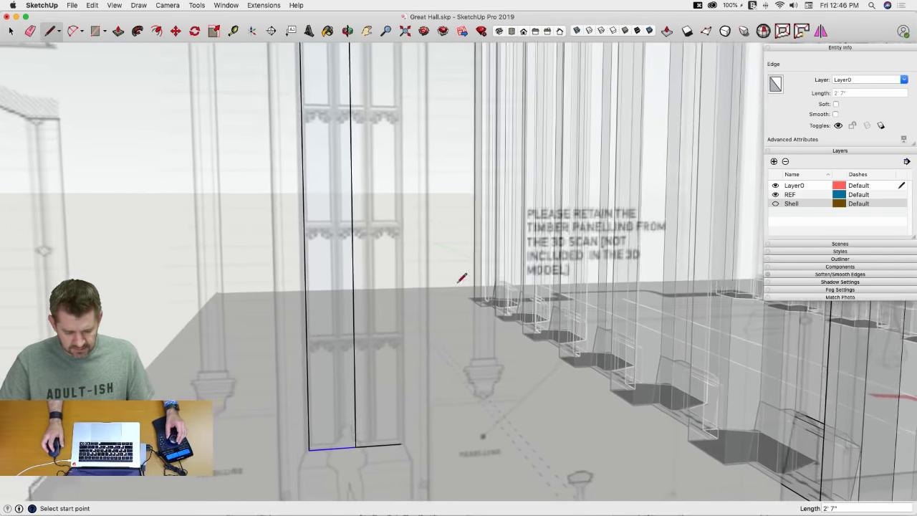
key(space)
middle_drag(456, 307, 366, 281)
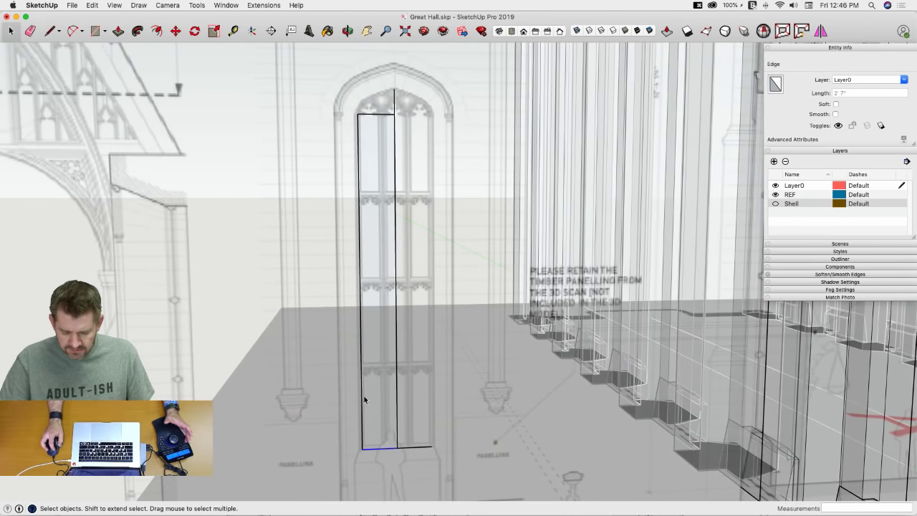
Step: Try to divide the centre line below the springline into four equal segments
click(397, 326)
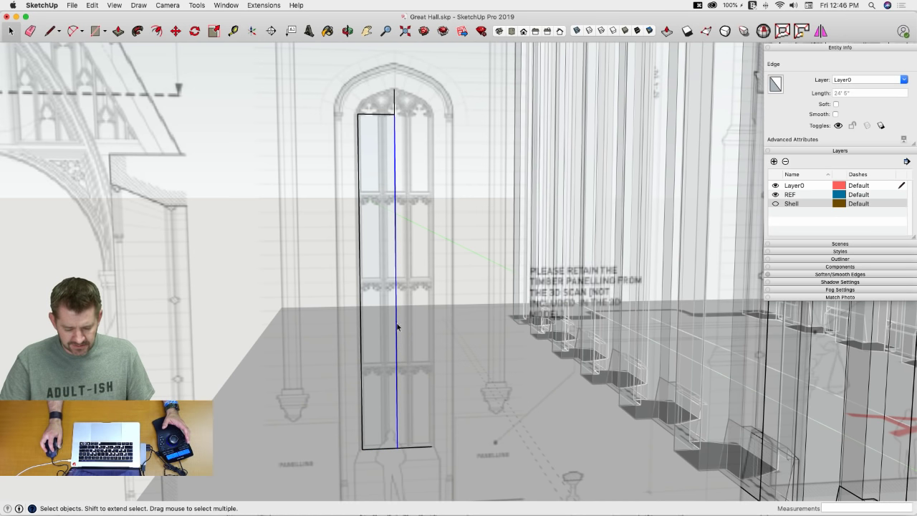
right_click(395, 242)
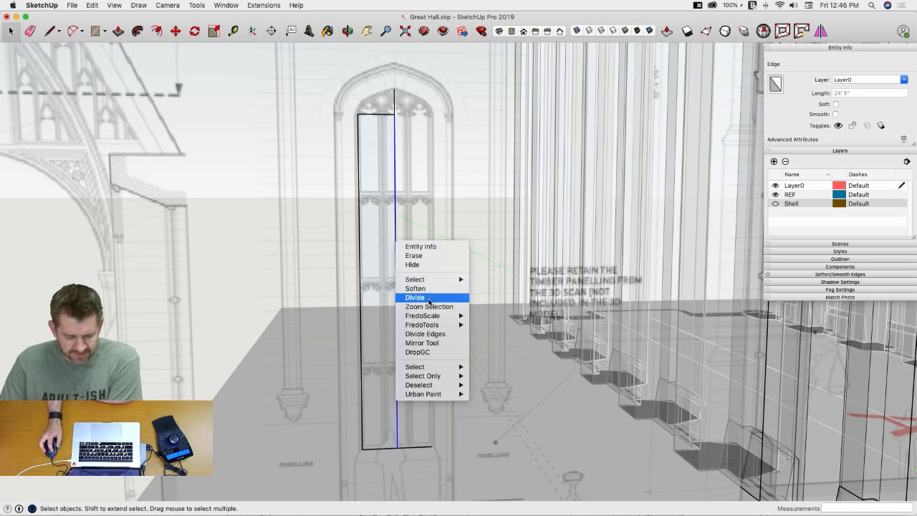
key(Escape)
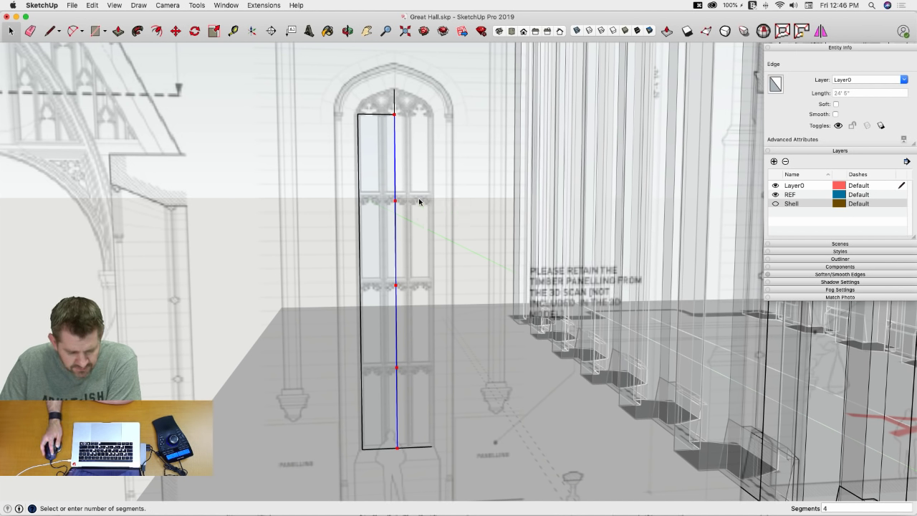
Step: Draw a 2' 7" horizontal line along the uppermost transom from the centre line to the window's left edge
key(l)
scroll(372, 191, up, 5)
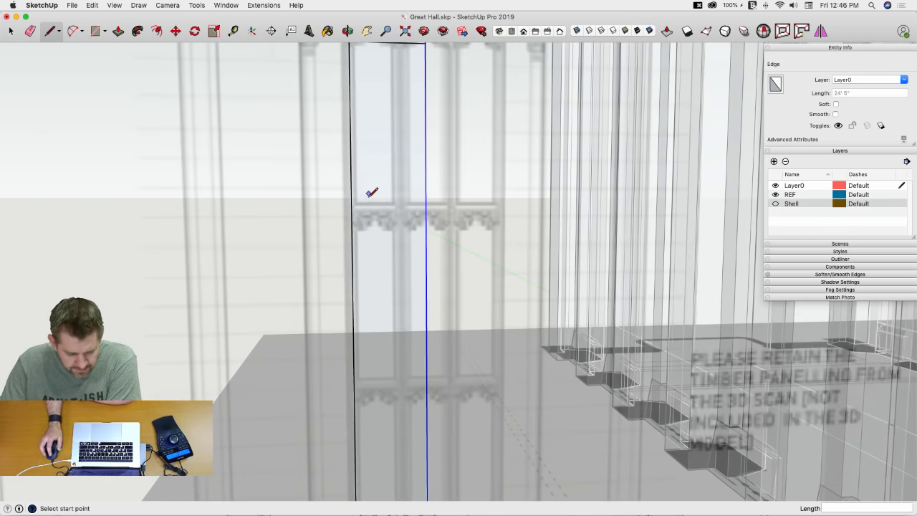
click(425, 207)
click(351, 207)
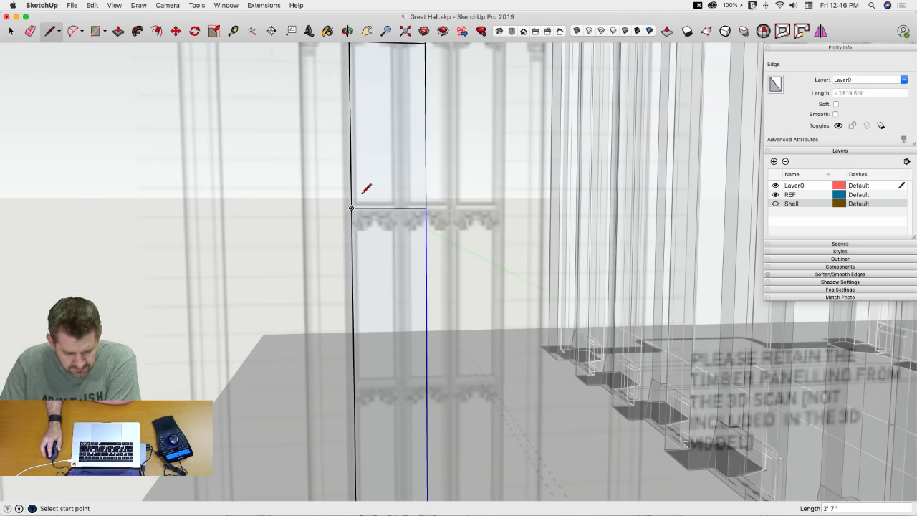
scroll(366, 186, down, 5)
Step: Divide the centre line below the uppermost transom into three equal segments
key(space)
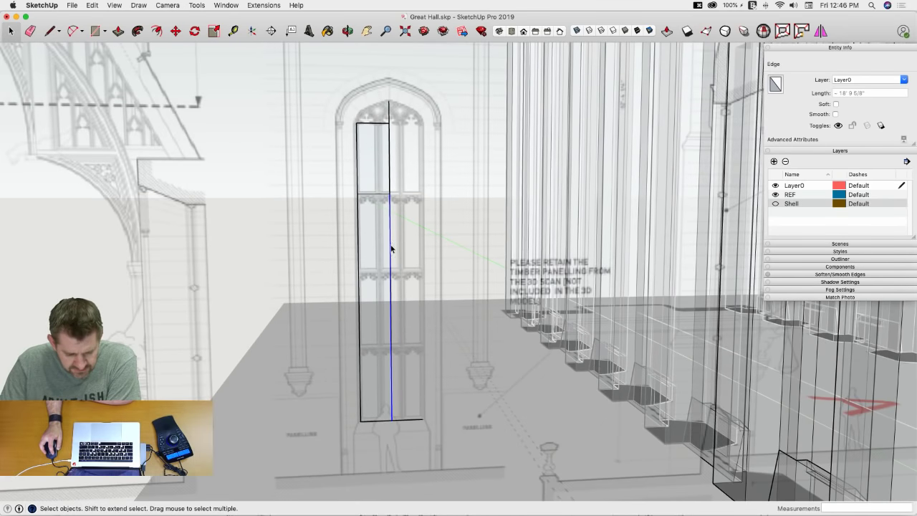
right_click(392, 248)
click(419, 299)
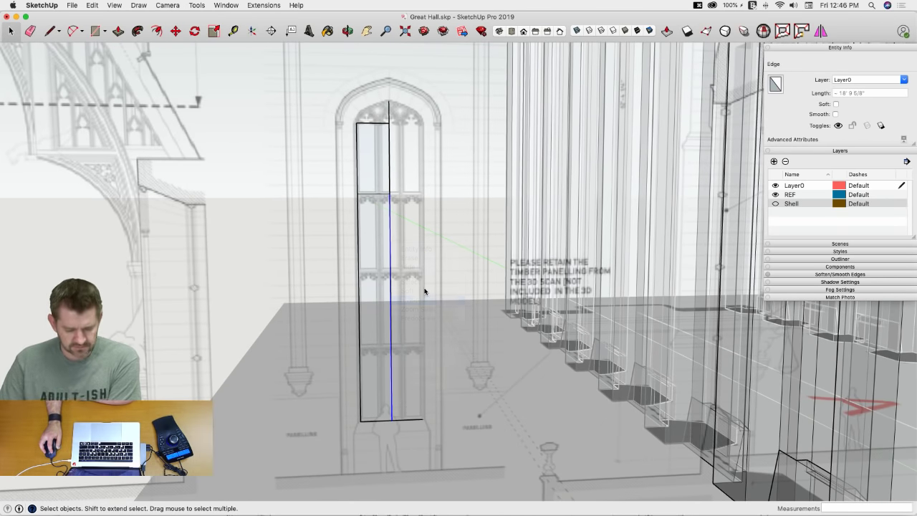
click(422, 280)
Step: Draw 2' 7" horizontal lines from the two division points on the centre line to the left edge for the lower and middle transoms
key(l)
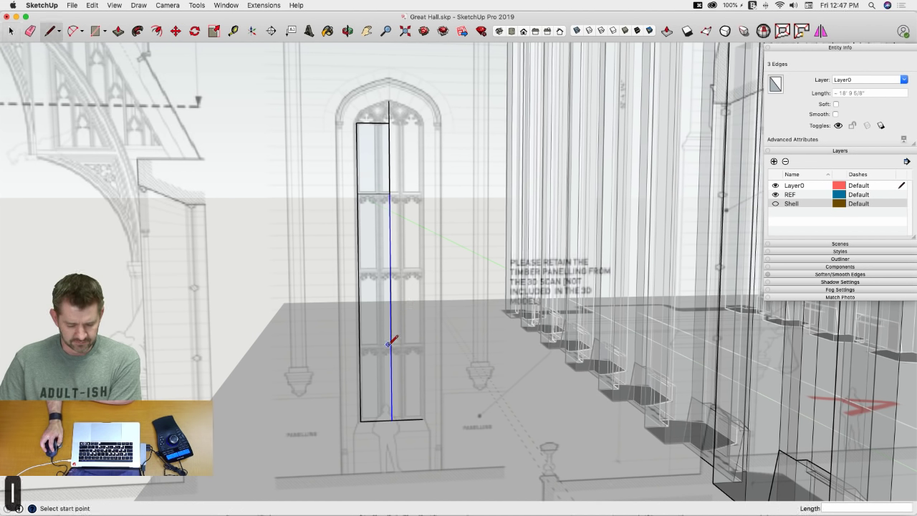
click(391, 346)
click(360, 347)
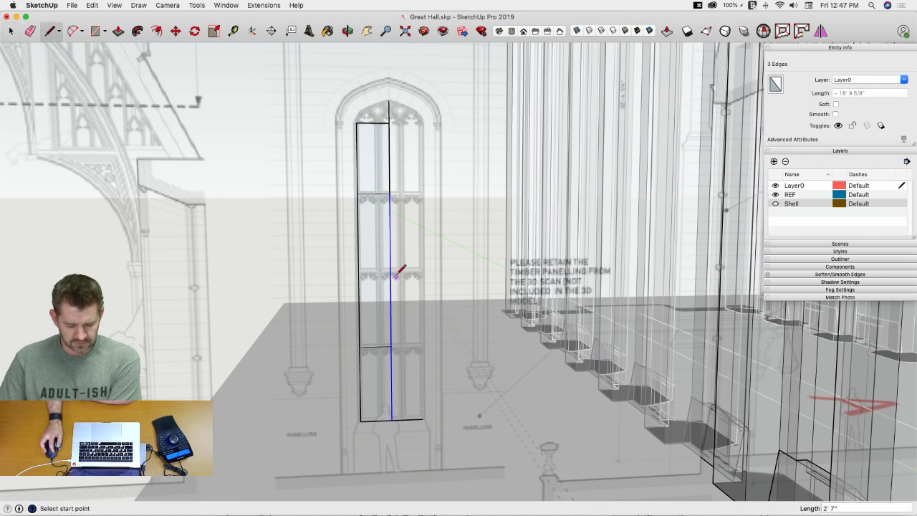
click(359, 271)
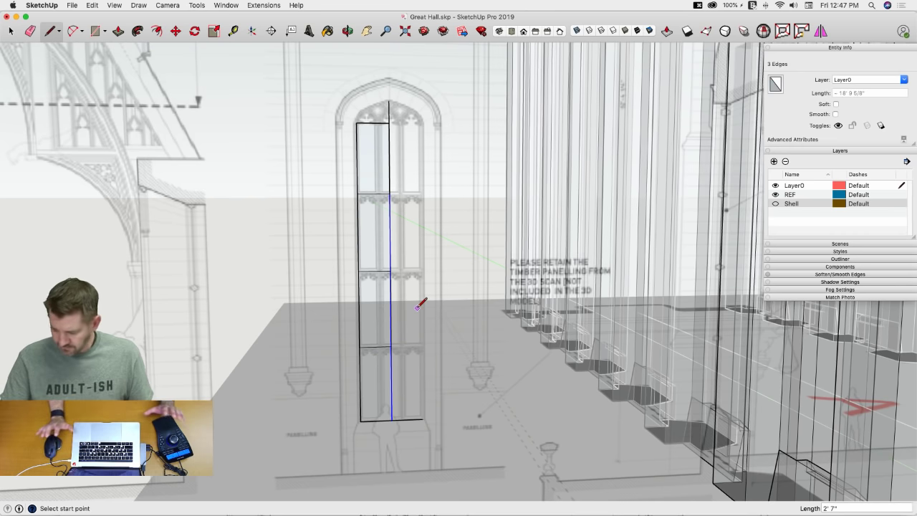
Step: Try to trace the left half of the inner arch with a two-point arc from the springline corner to the peak
scroll(439, 233, up, 5)
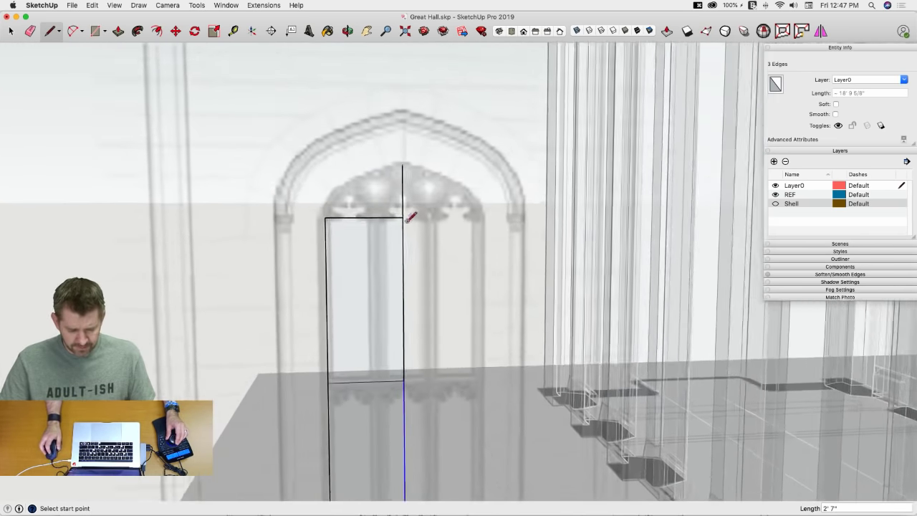
scroll(430, 215, up, 2)
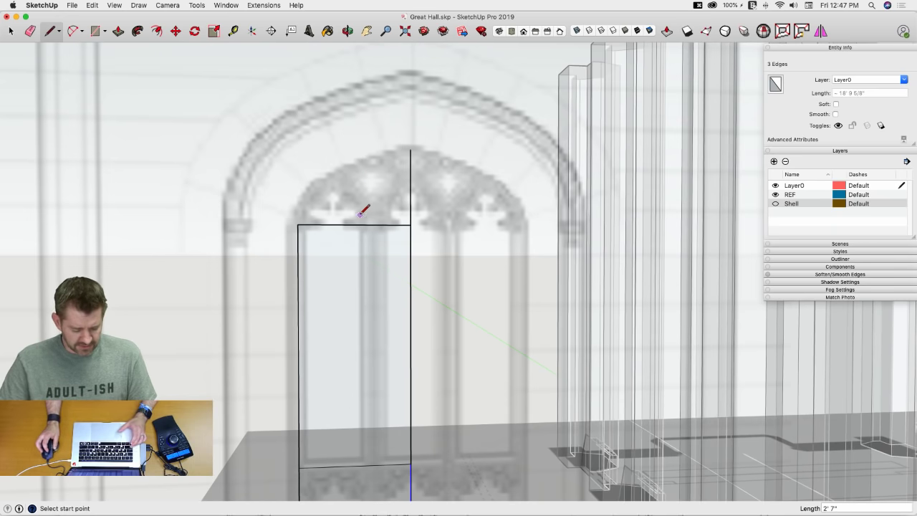
key(a)
click(298, 224)
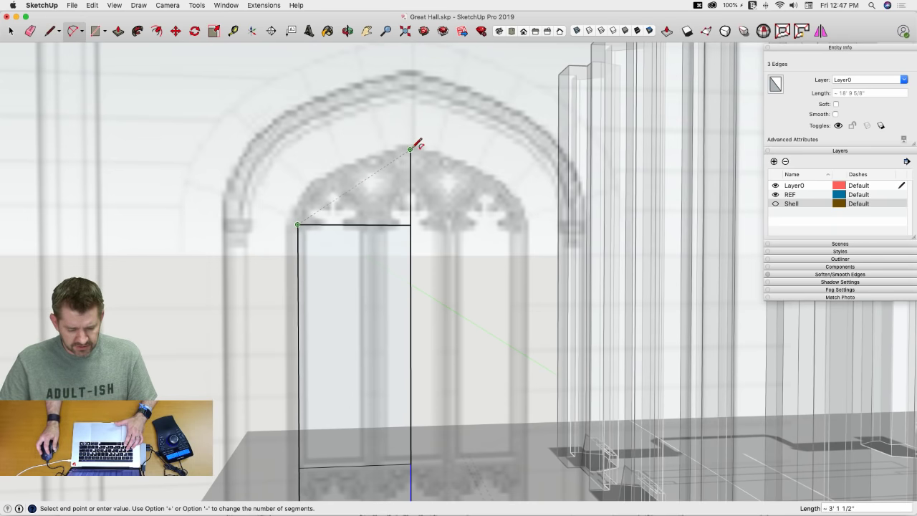
click(410, 150)
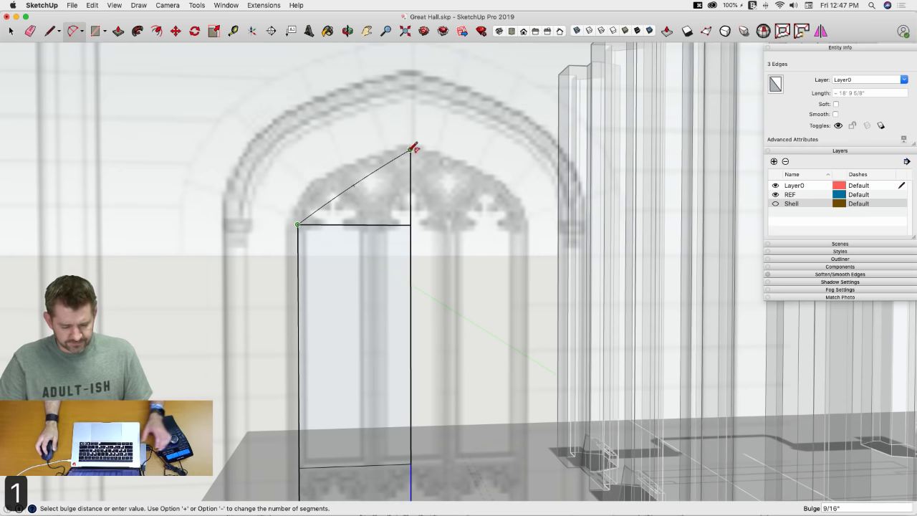
scroll(405, 159, down, 2)
scroll(401, 164, down, 2)
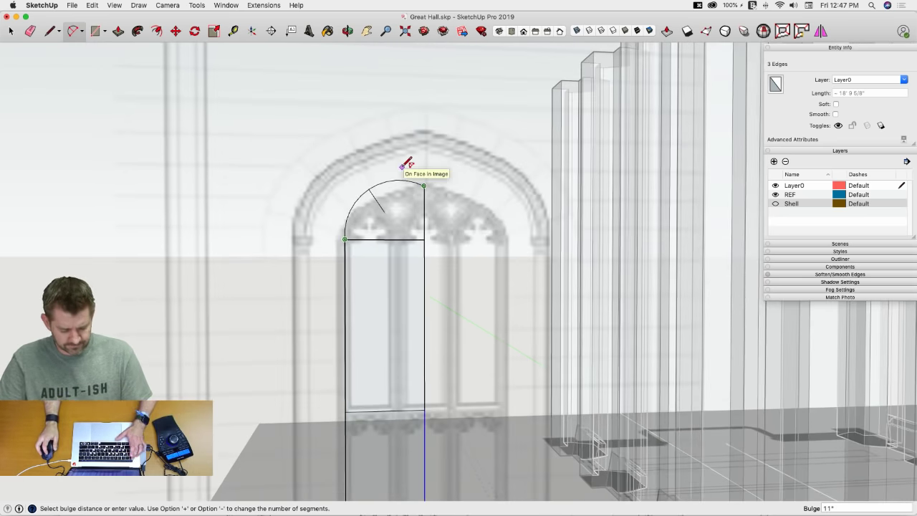
key(Escape)
key(Escape)
key(space)
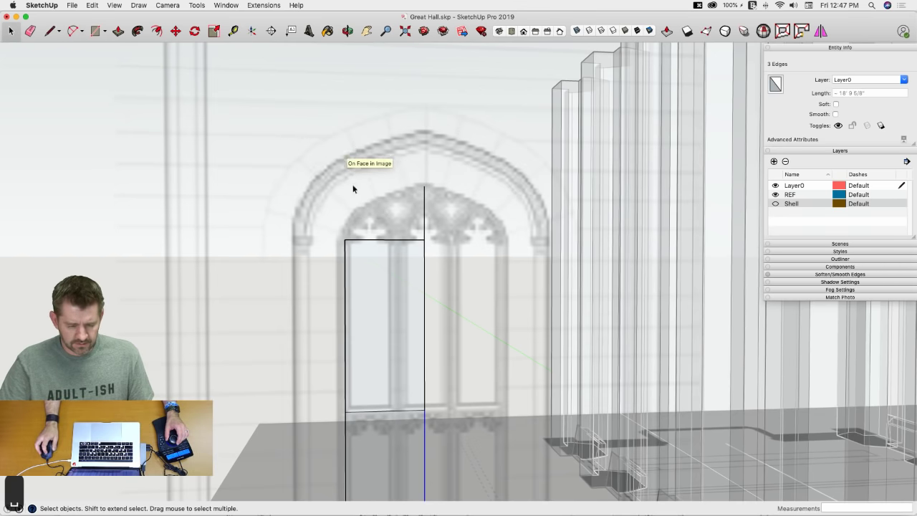
Step: Save the model
scroll(373, 210, down, 3)
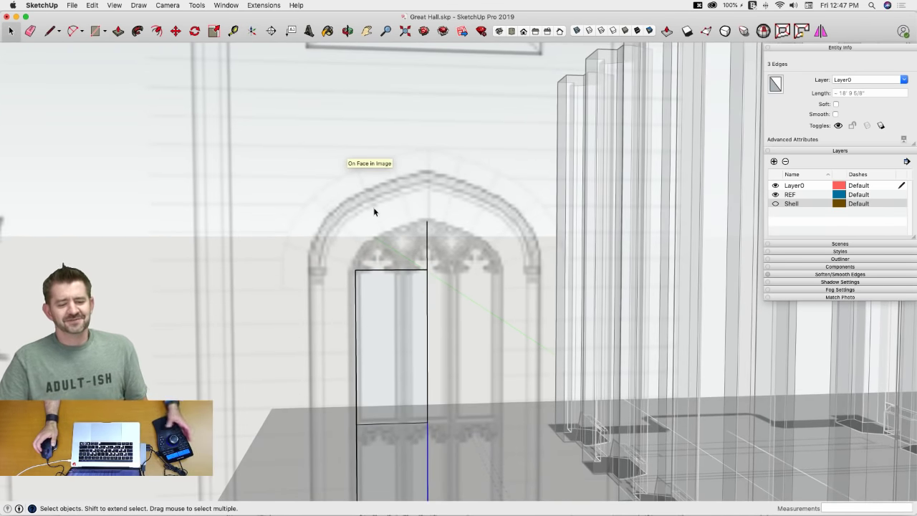
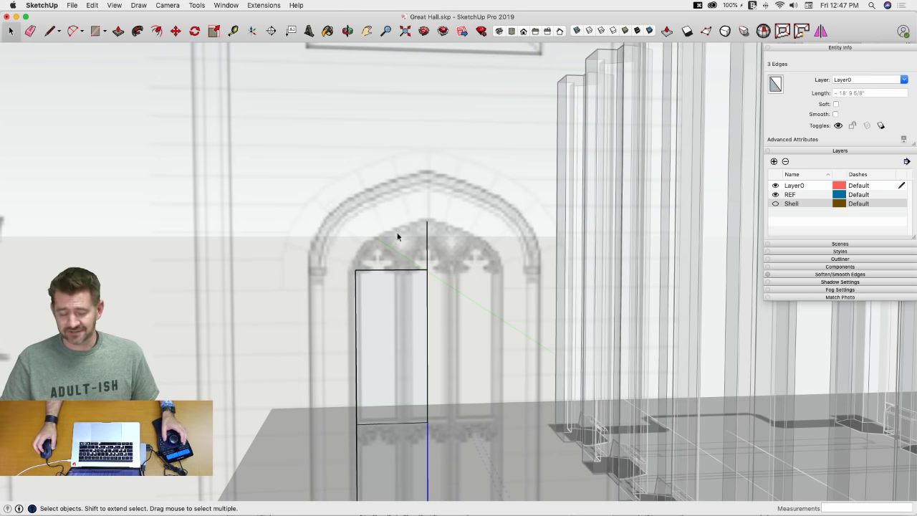
key(f)
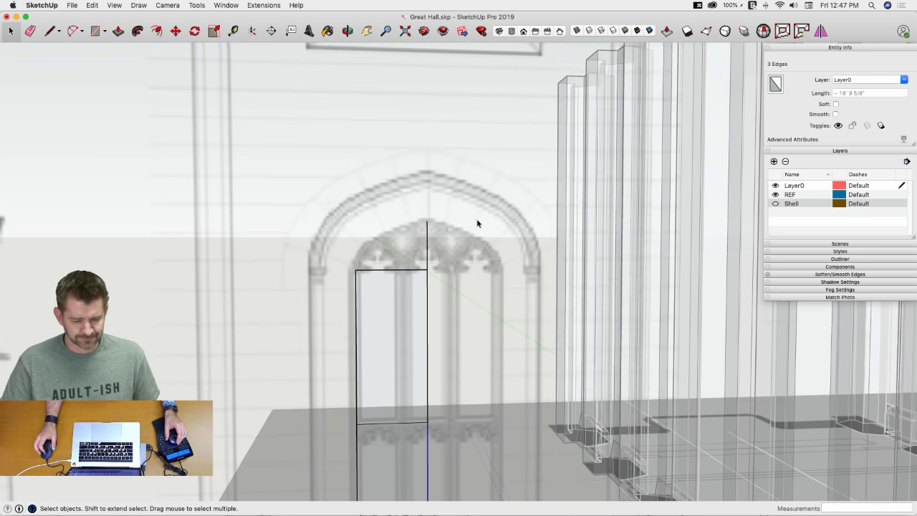
scroll(467, 220, up, 5)
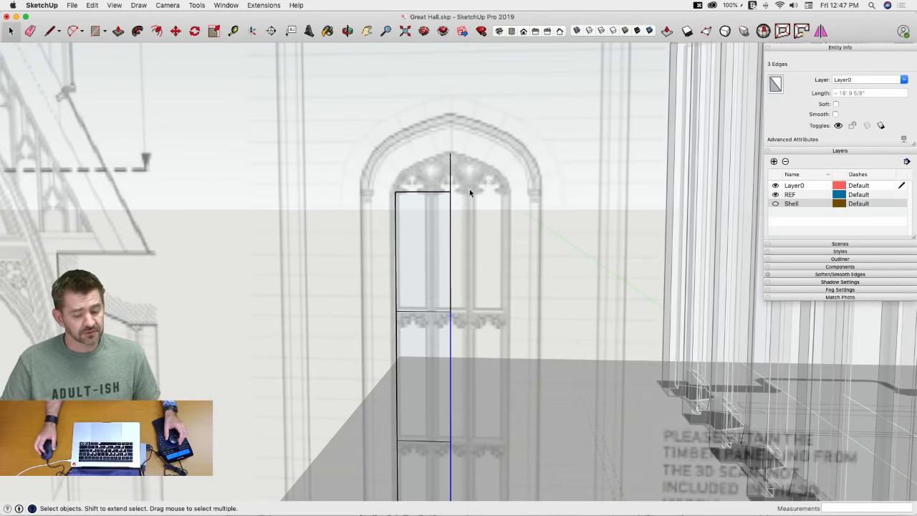
scroll(468, 134, down, 1)
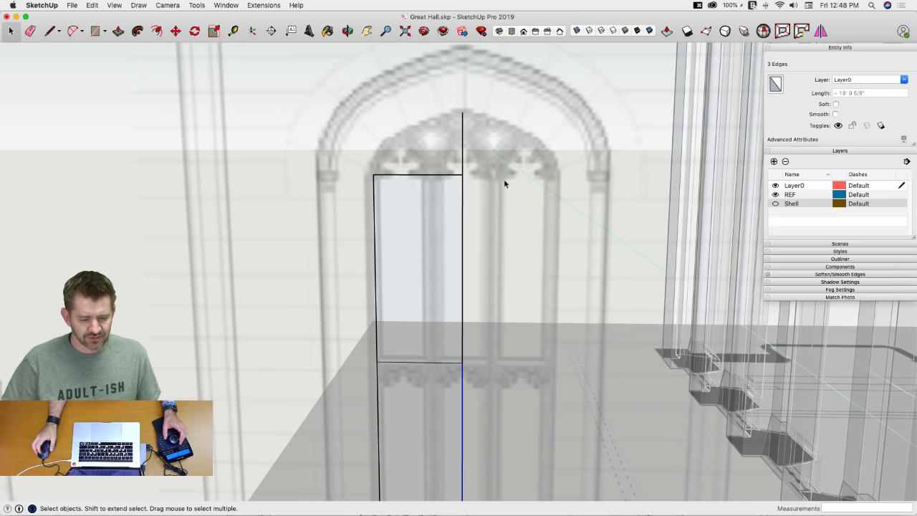
scroll(484, 164, up, 5)
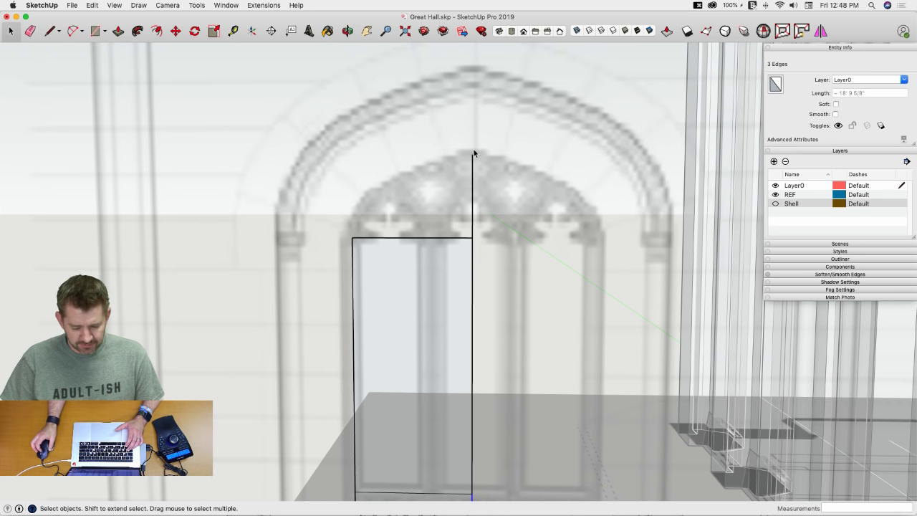
key(super+s)
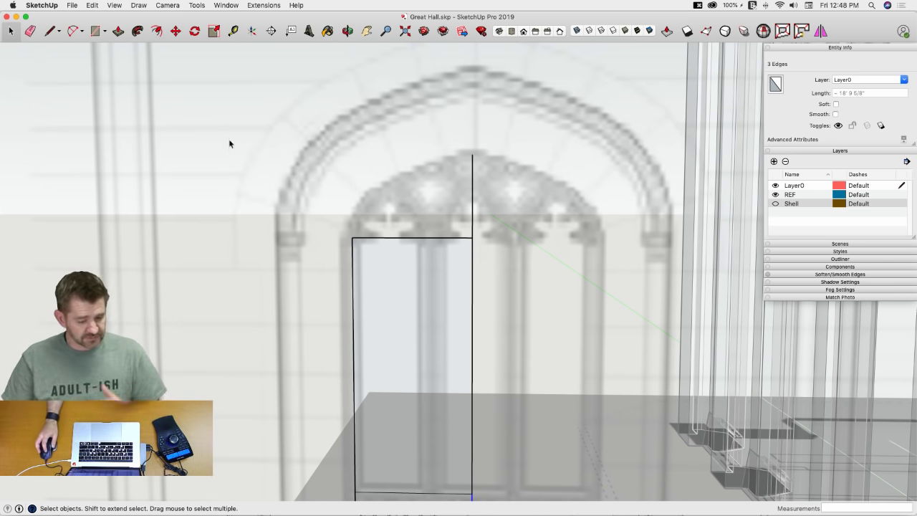
Step: Trace the left half of the inner arch with a degree 3 Bezier curve from the springline corner to the centre line's peak
click(91, 5)
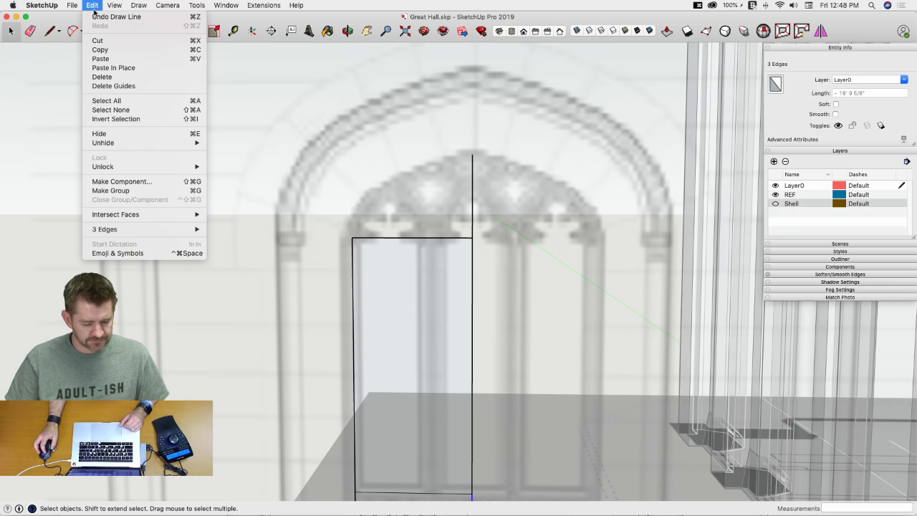
mouse_move(135, 5)
click(147, 59)
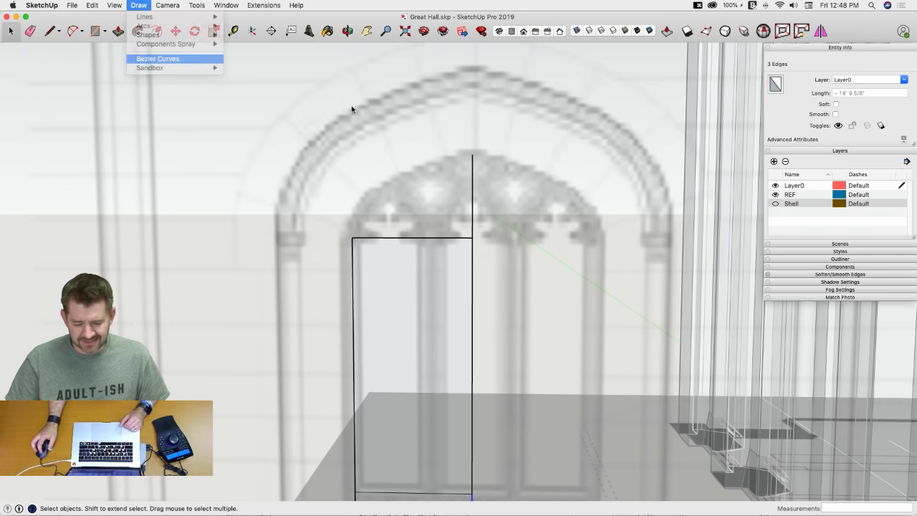
click(354, 238)
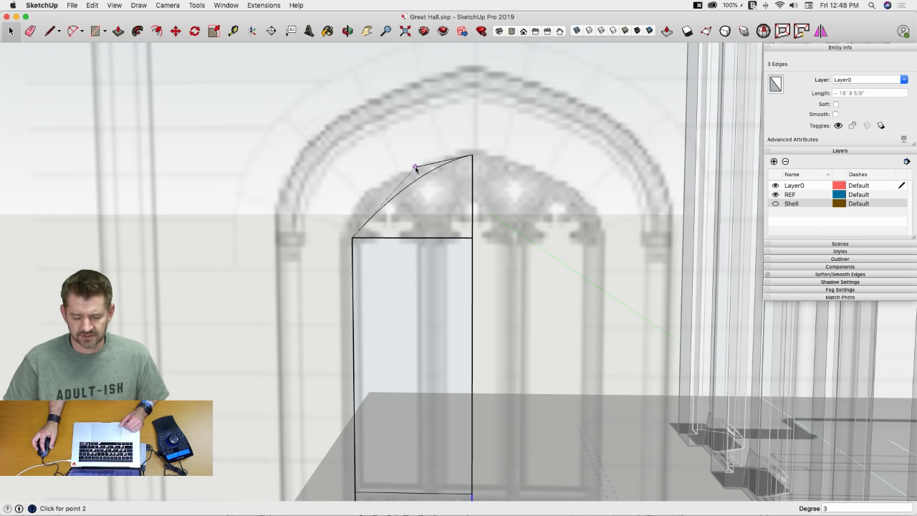
click(415, 166)
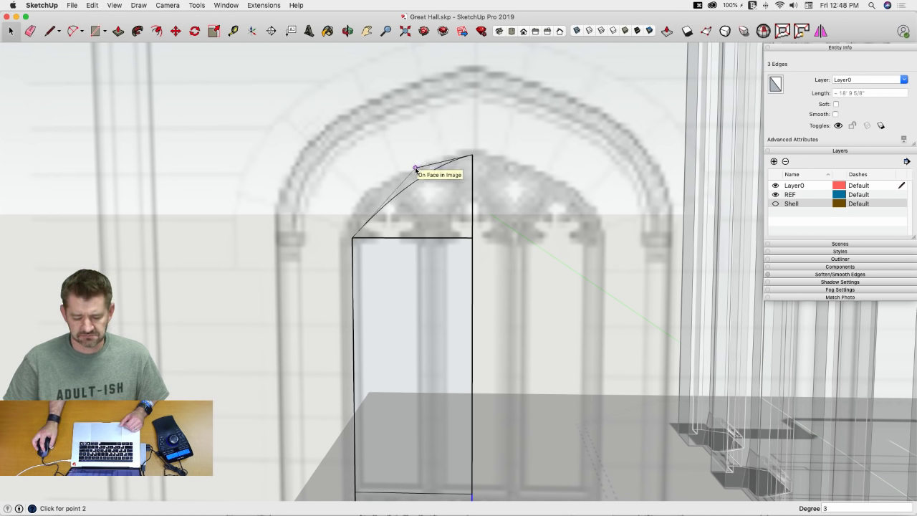
click(359, 194)
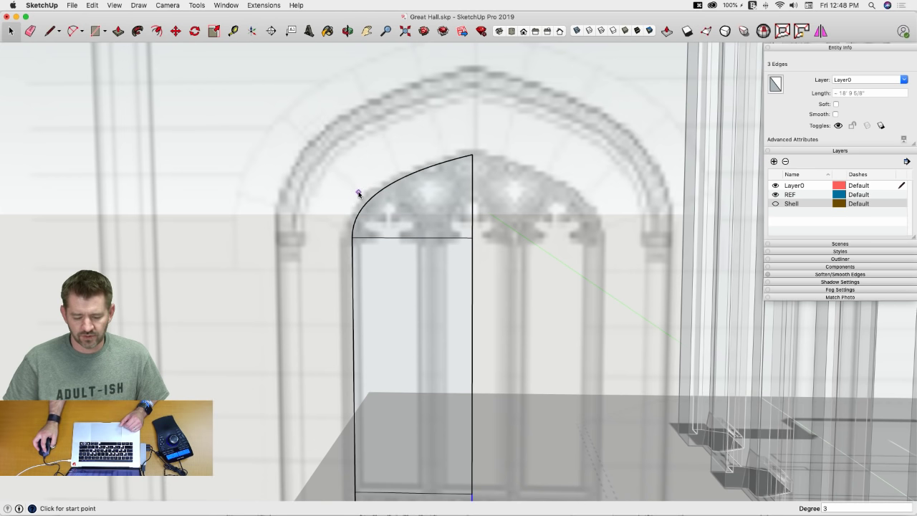
Step: Erase the horizontal springline beneath the traced half arch
key(e)
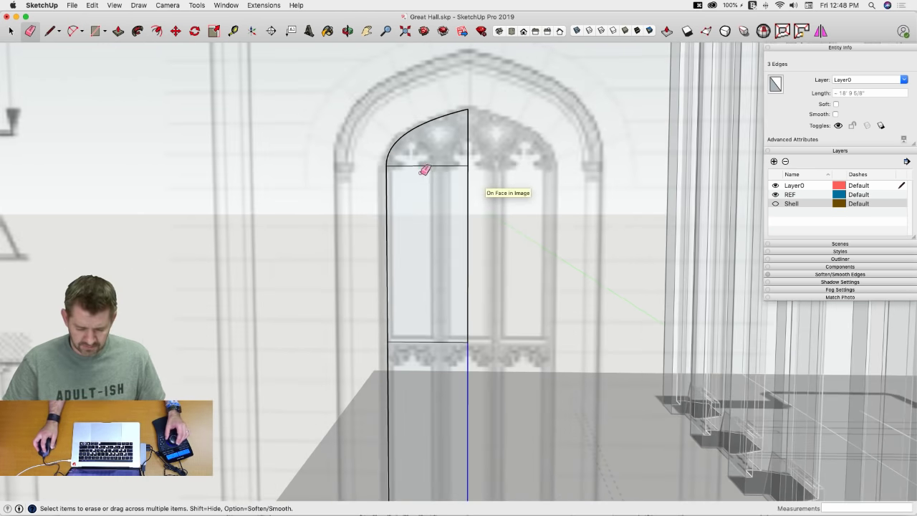
scroll(424, 159, down, 5)
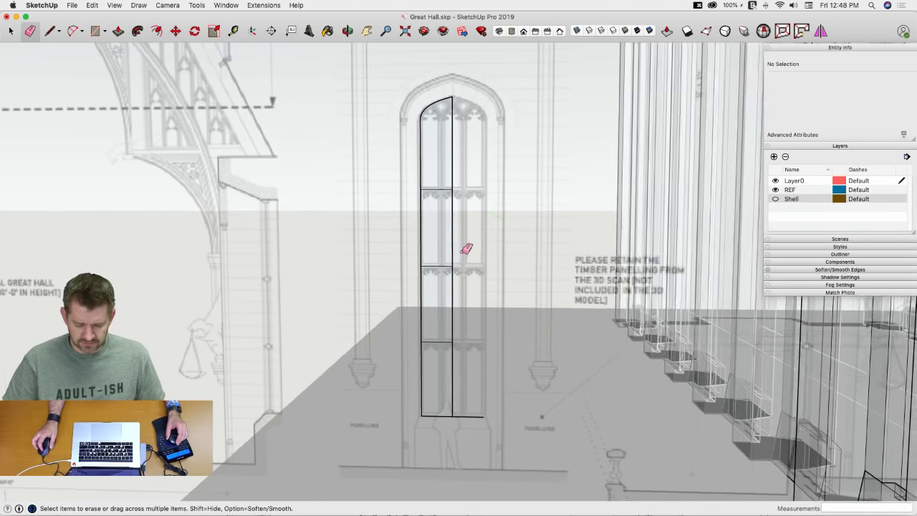
scroll(424, 150, up, 2)
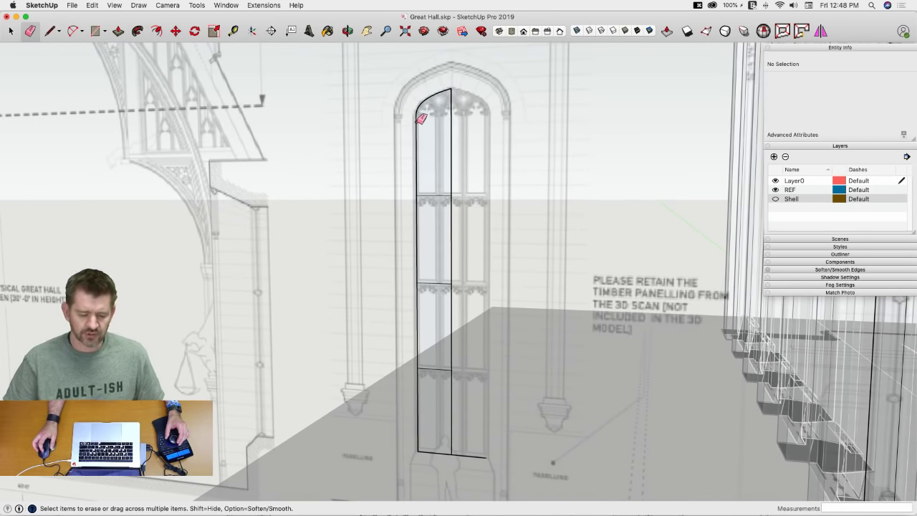
middle_drag(421, 118, 458, 209)
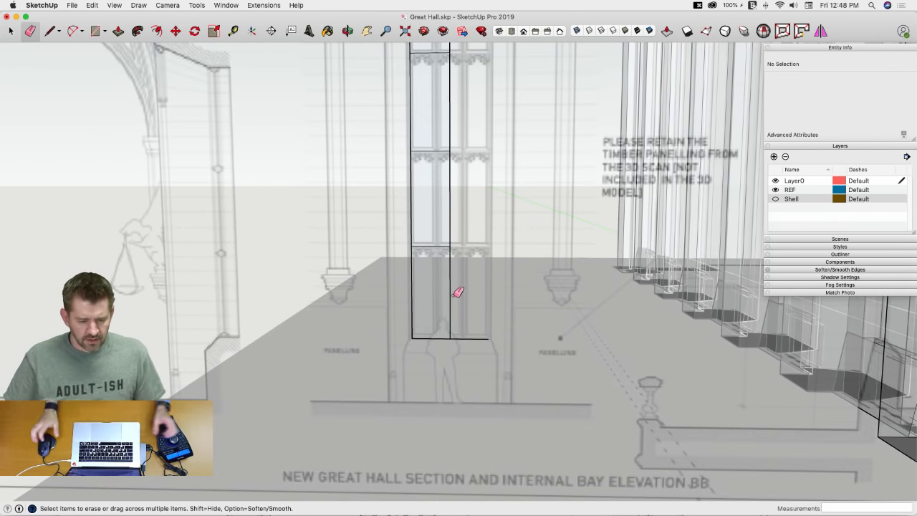
Step: Rotate a copy of the four half-window faces 180° about the vertical axis at the foot of the centre line
scroll(461, 282, up, 5)
key(space)
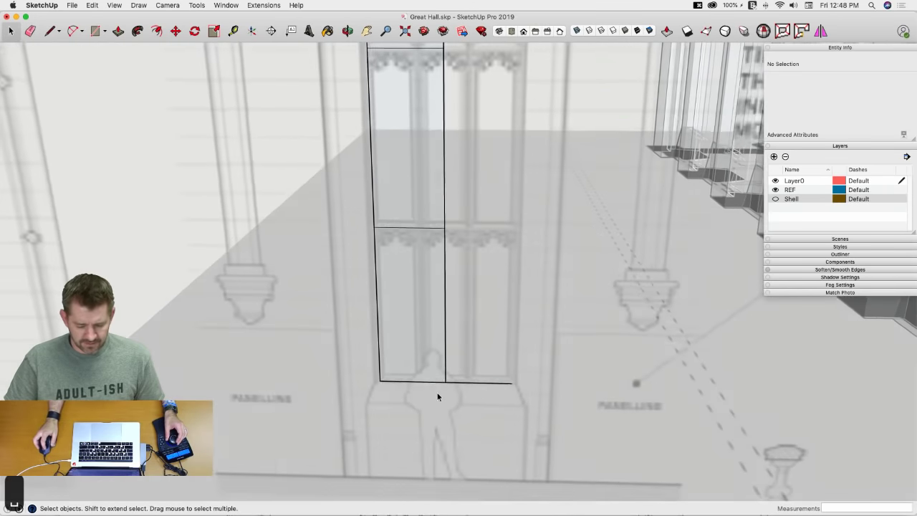
click(423, 354)
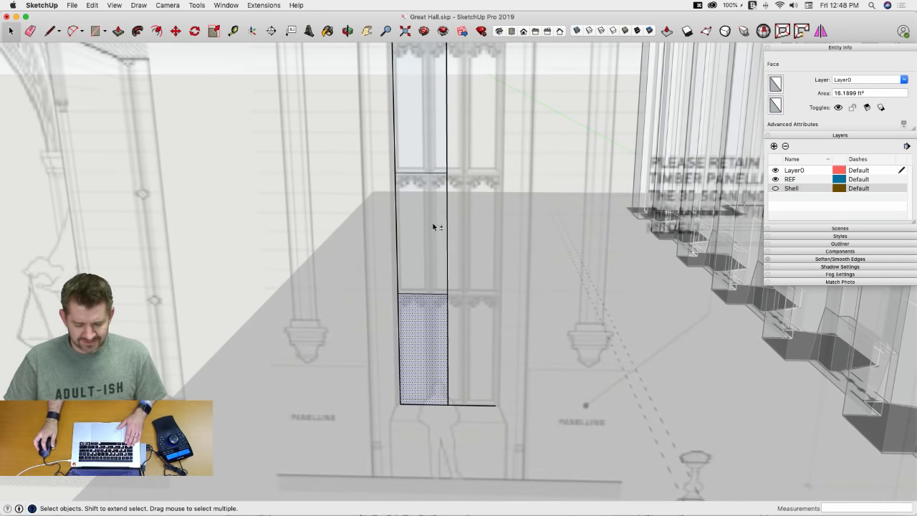
shift+click(433, 227)
shift+click(408, 133)
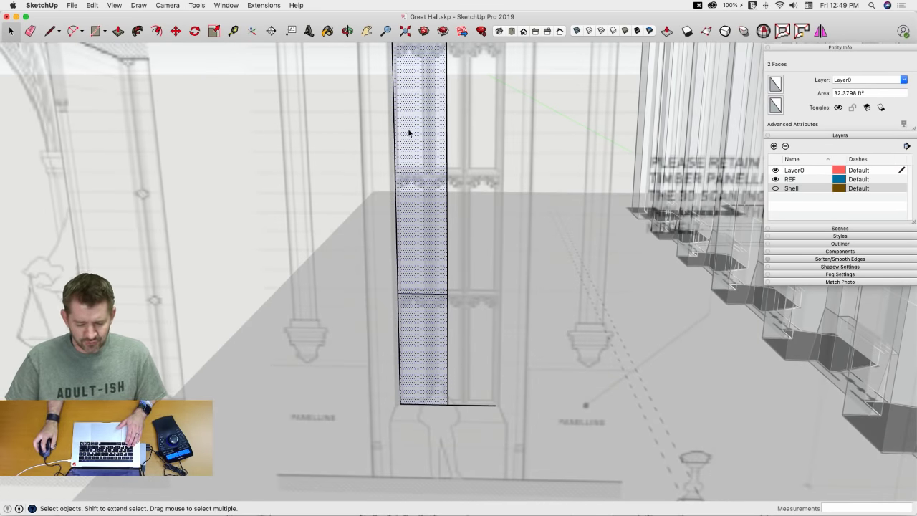
middle_drag(407, 133, 360, 376)
shift+click(395, 139)
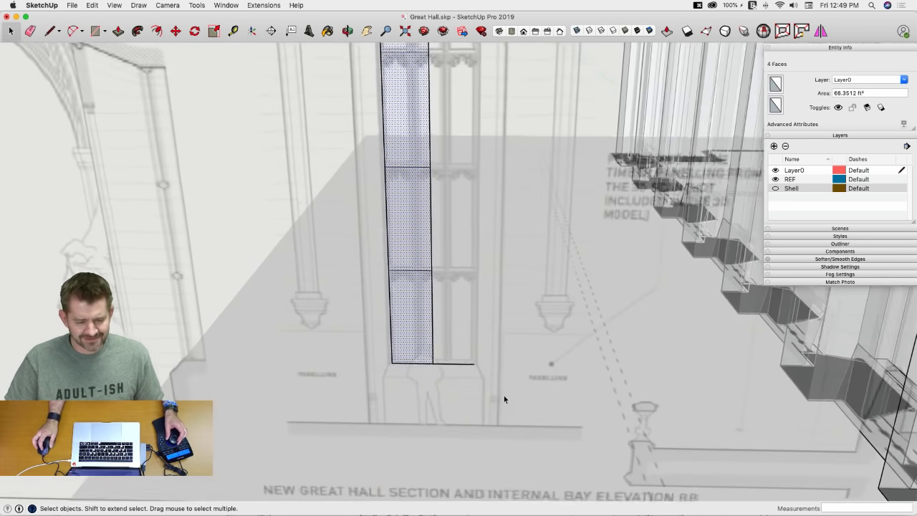
key(q)
middle_drag(444, 403, 422, 382)
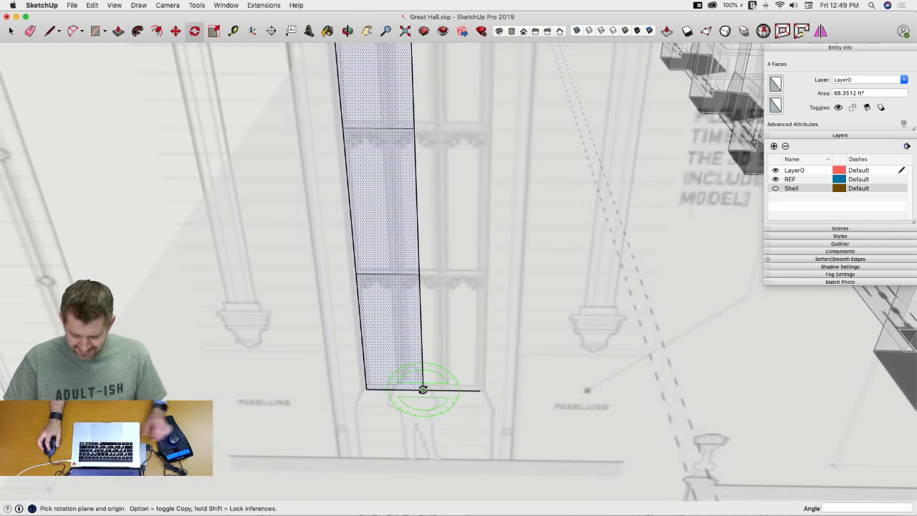
key(Up)
click(422, 389)
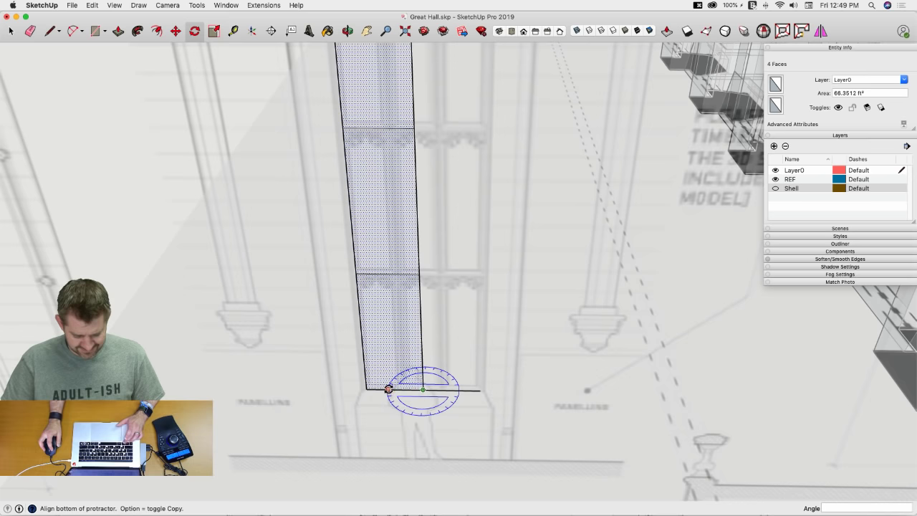
click(389, 385)
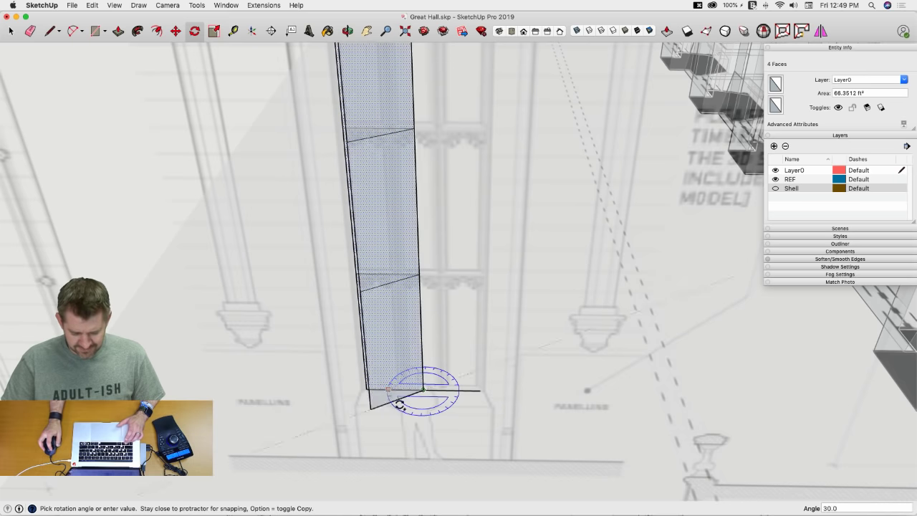
click(476, 389)
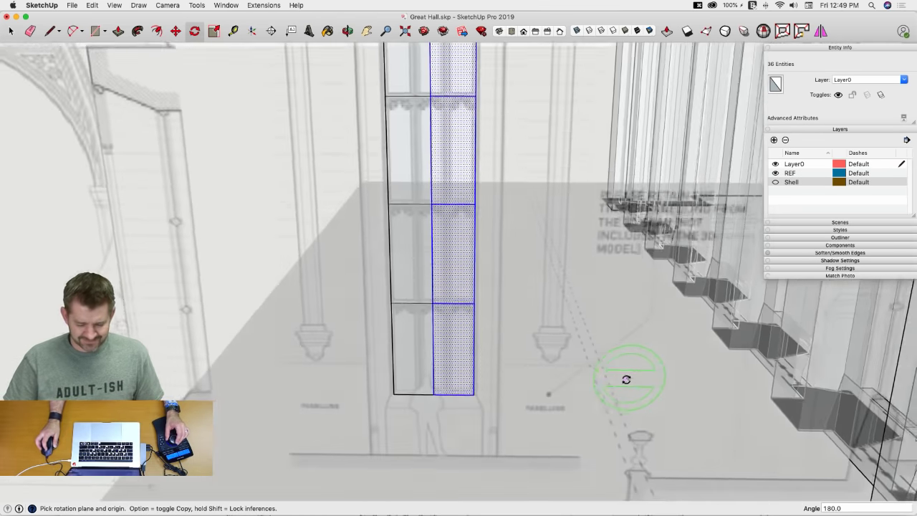
Step: Erase all the centre line segments between the two window halves, from the arch peak down to the sill
key(e)
scroll(458, 279, up, 3)
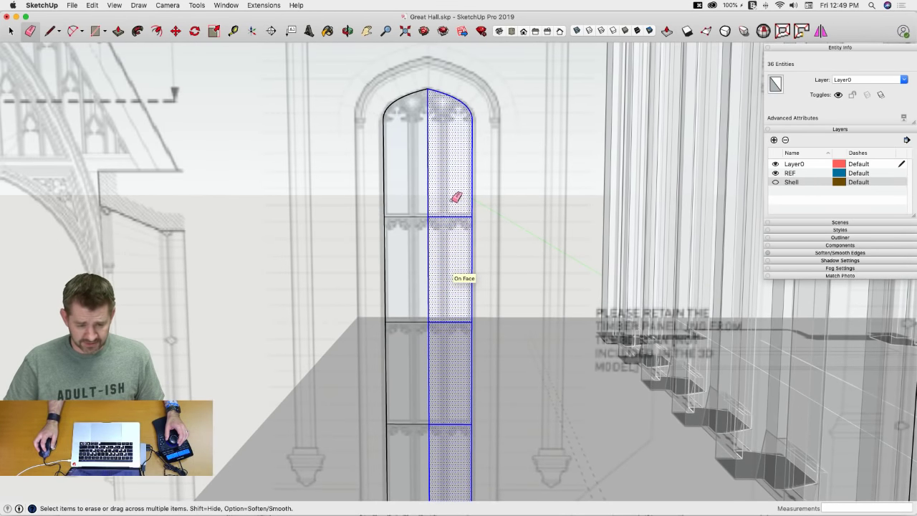
click(428, 199)
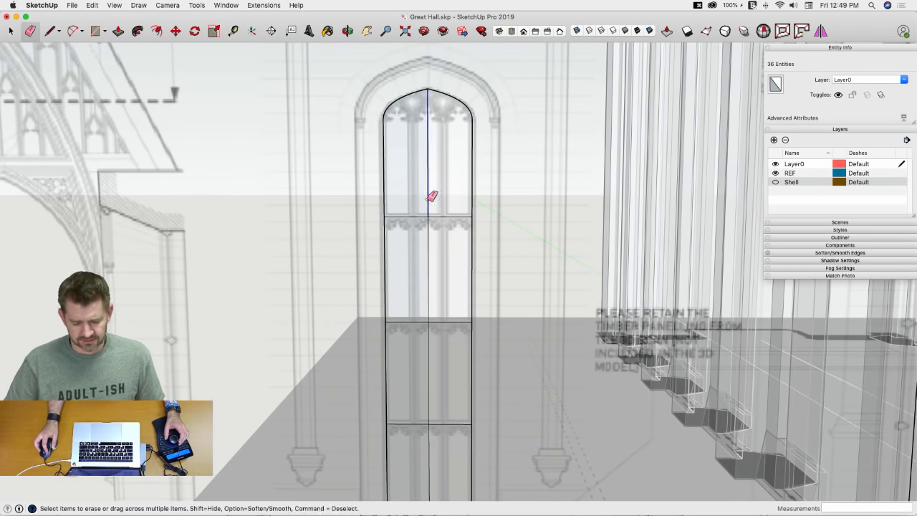
click(428, 269)
click(427, 372)
click(430, 369)
middle_drag(430, 369, 429, 427)
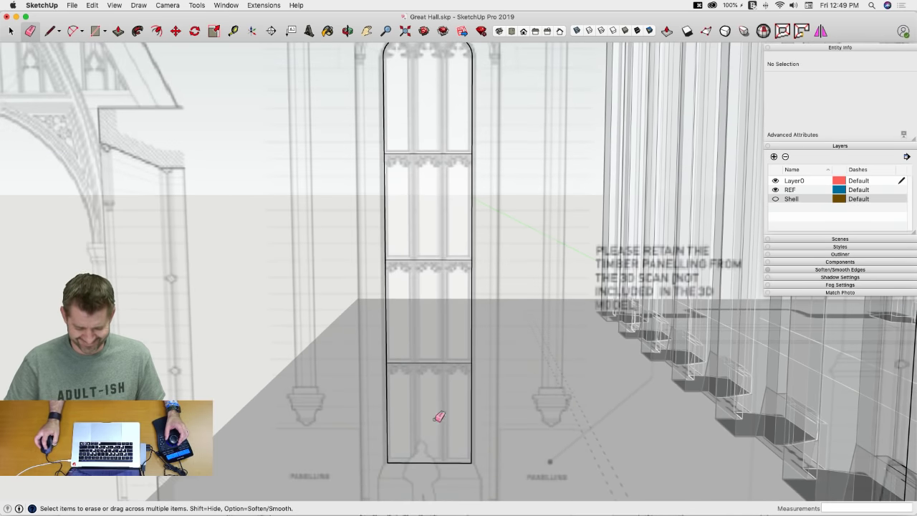
Step: Turn off the X-ray display and check the four full-width window panels by selecting each face in turn
scroll(439, 416, down, 2)
click(575, 32)
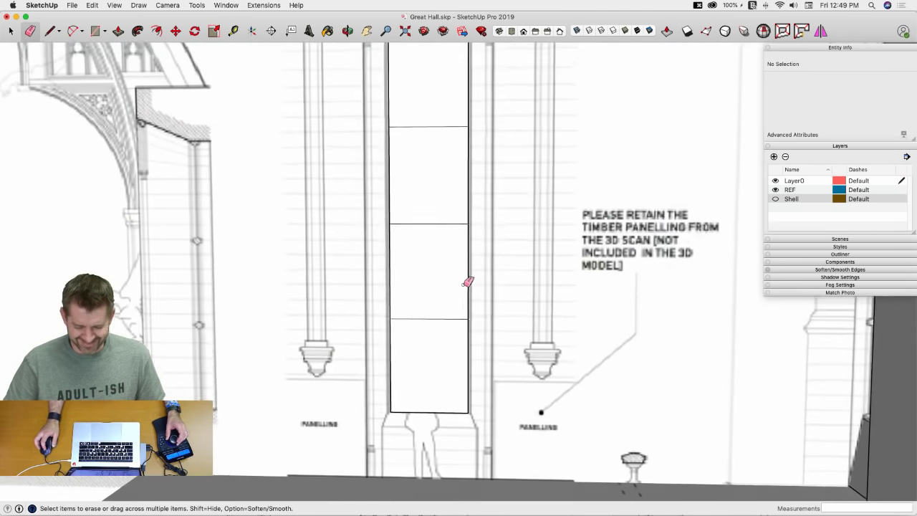
key(space)
click(447, 172)
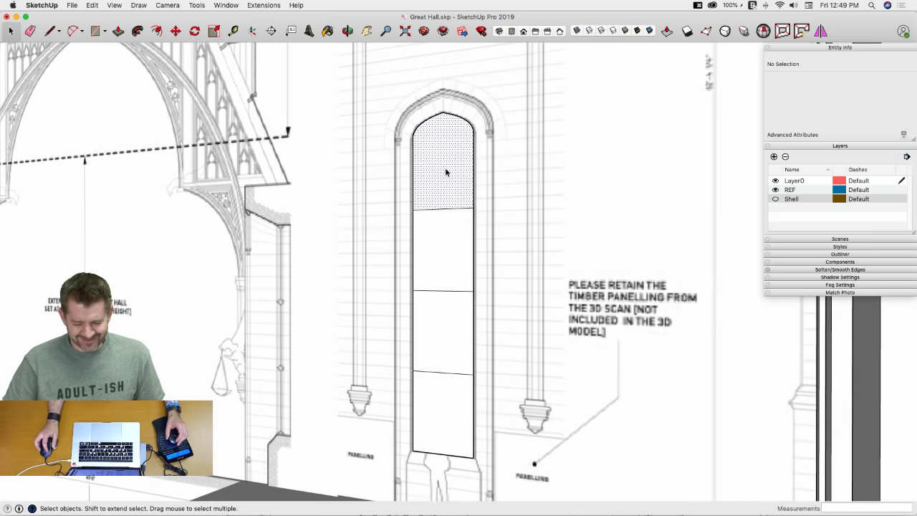
click(450, 264)
click(442, 351)
click(445, 415)
Step: Divide the window's bottom edge into 3 equal segments
scroll(434, 412, up, 4)
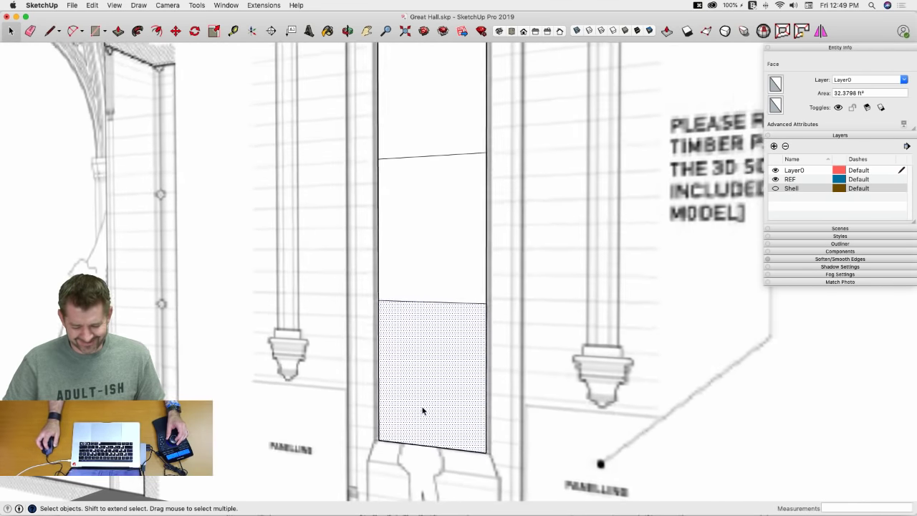
click(425, 439)
right_click(425, 438)
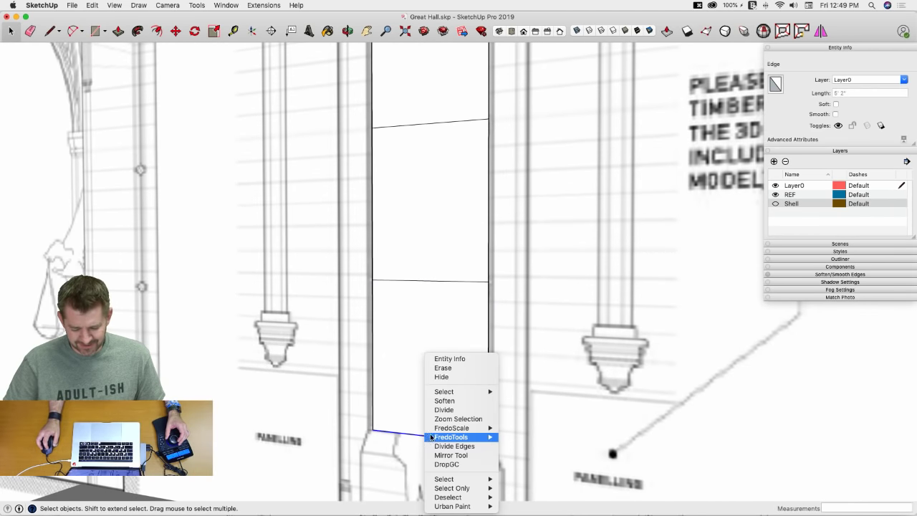
click(446, 416)
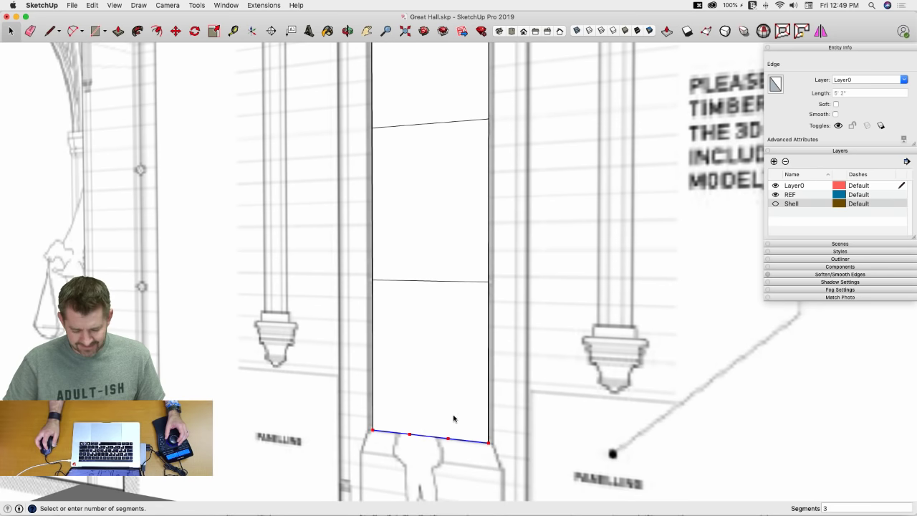
click(453, 418)
Step: Draw vertical lines from the bottom edge's two division points up past the arch and erase the ends above the arch
key(l)
click(410, 434)
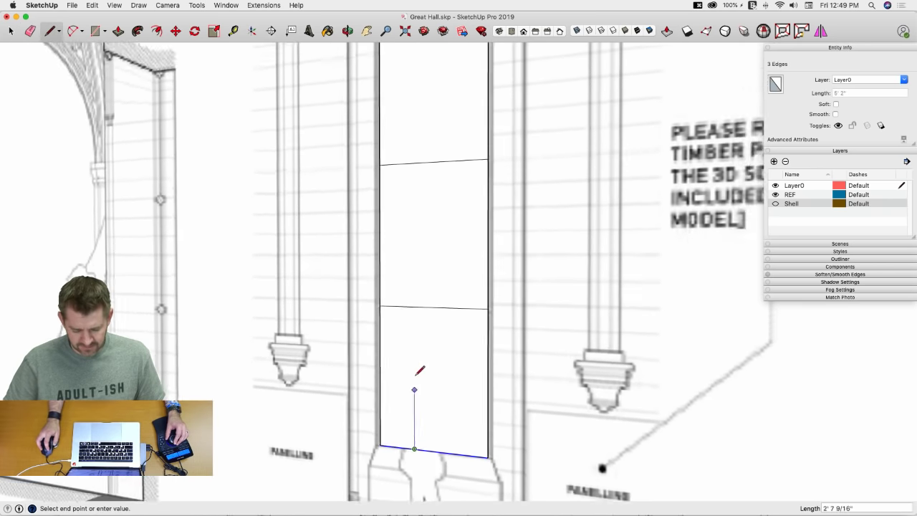
scroll(444, 277, down, 5)
click(438, 229)
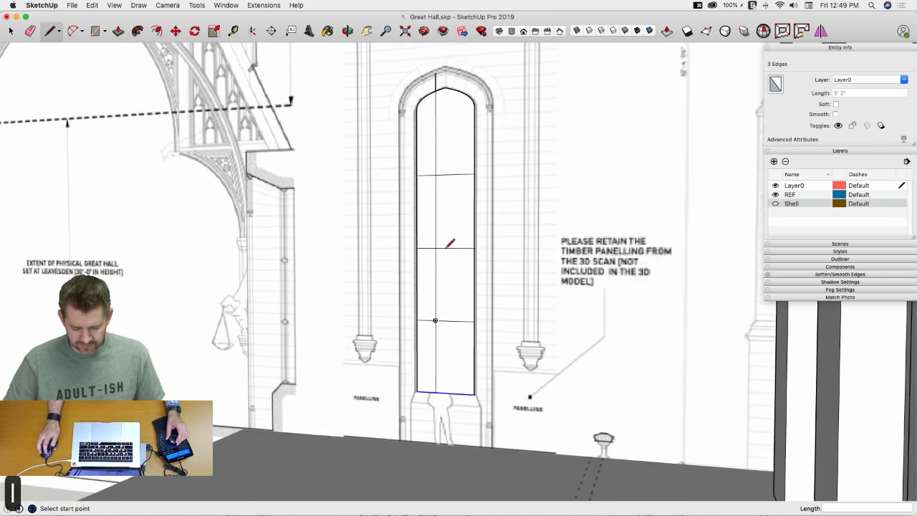
click(457, 378)
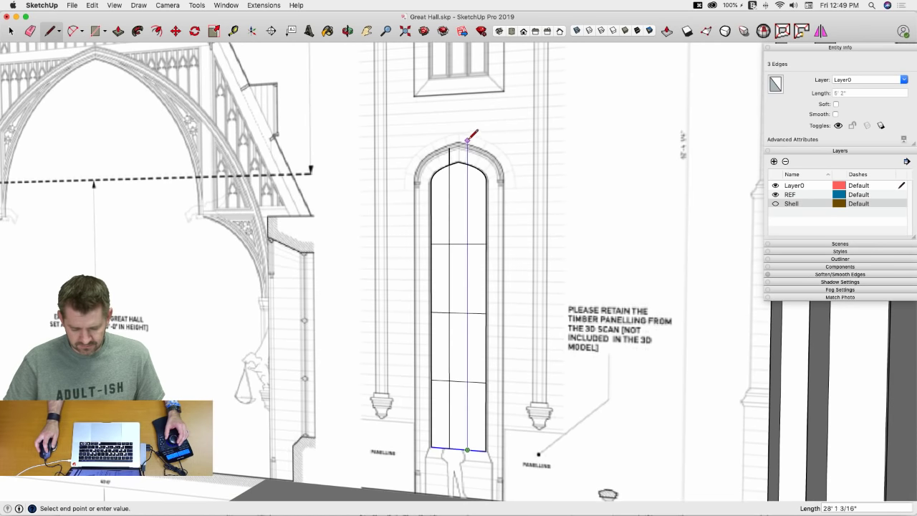
key(e)
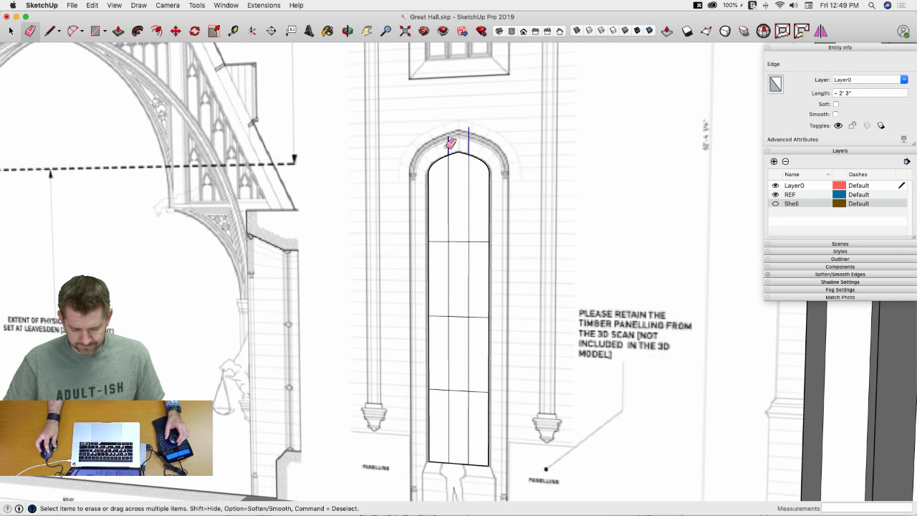
key(space)
Step: Examine the divided window as a whole and its individual panels, comparing the lower rectangular ones with those under the arch
scroll(451, 294, up, 5)
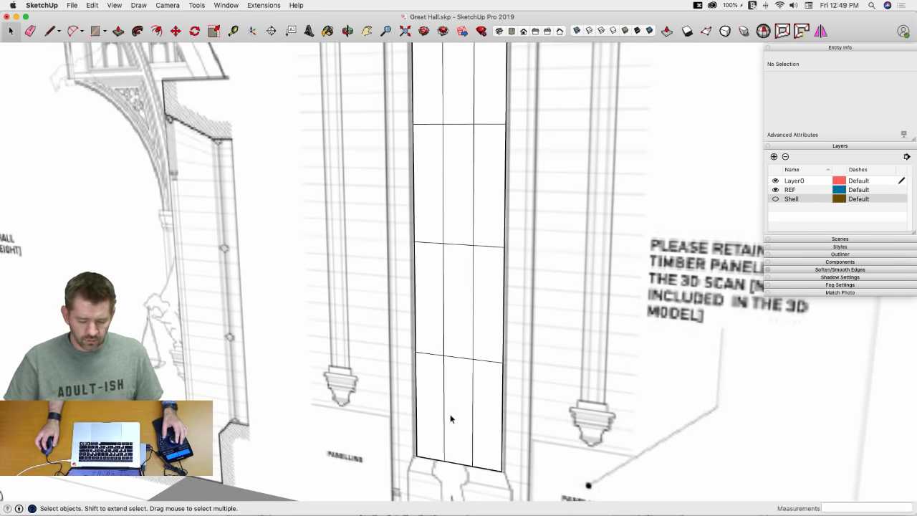
scroll(449, 373, down, 5)
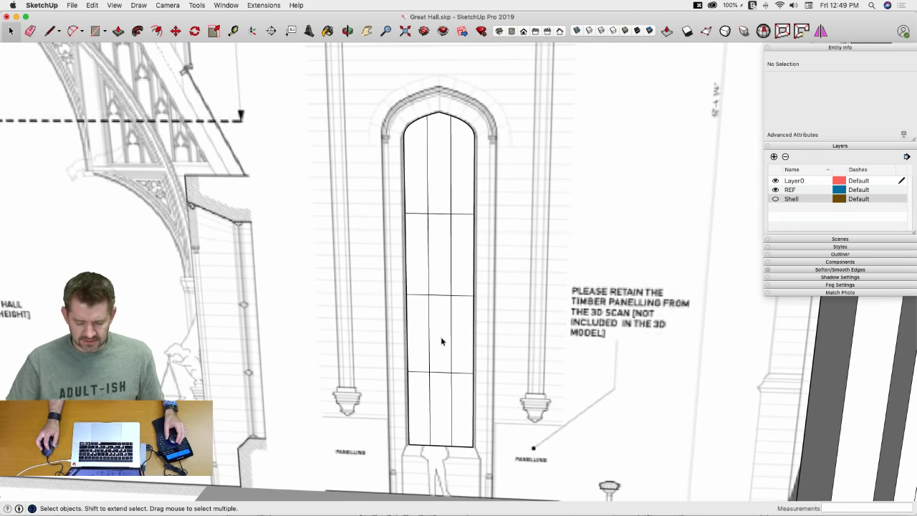
triple_click(441, 341)
scroll(437, 336, up, 3)
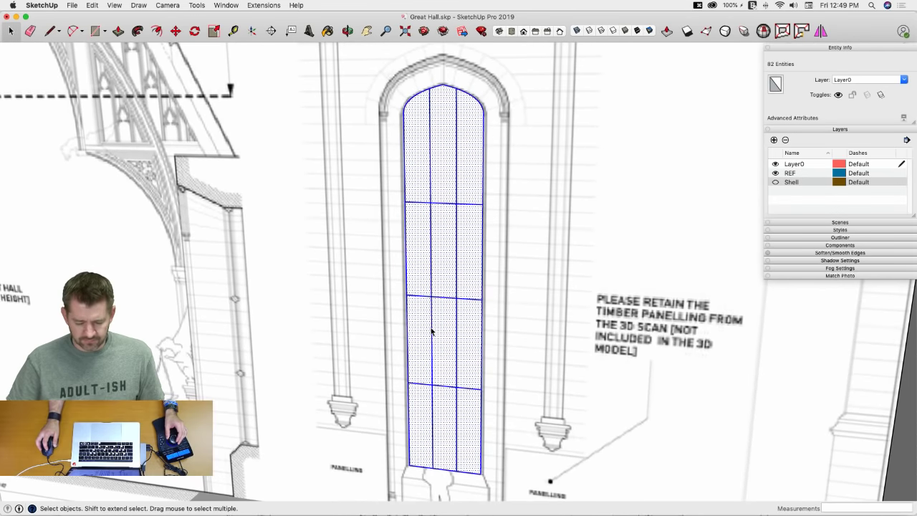
scroll(432, 329, down, 3)
scroll(435, 331, up, 2)
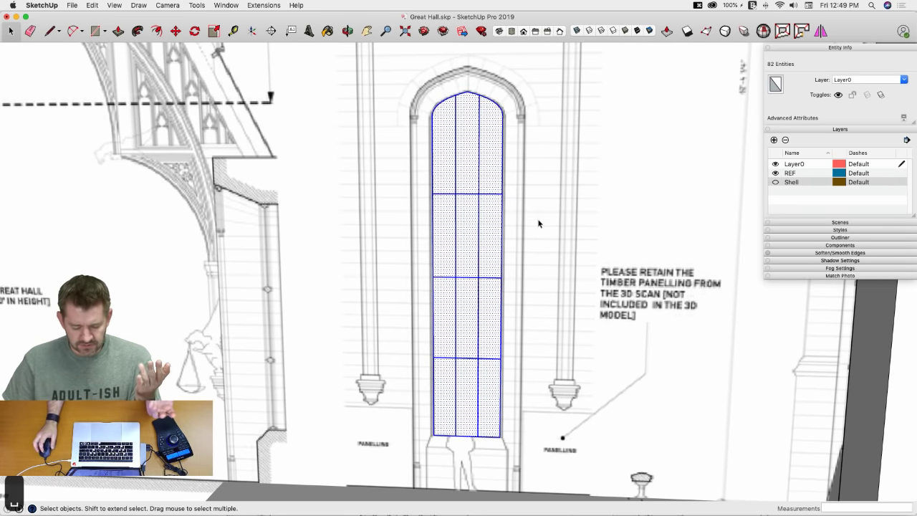
click(469, 391)
click(447, 386)
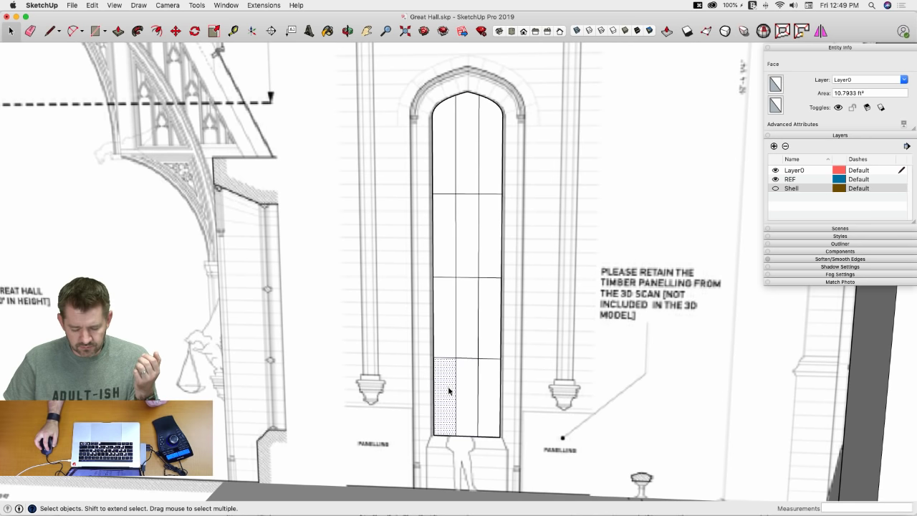
click(452, 330)
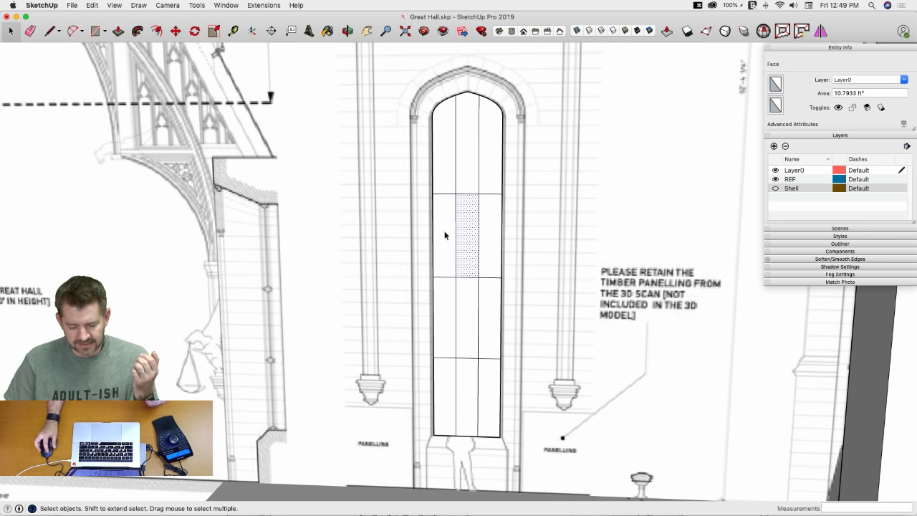
click(472, 212)
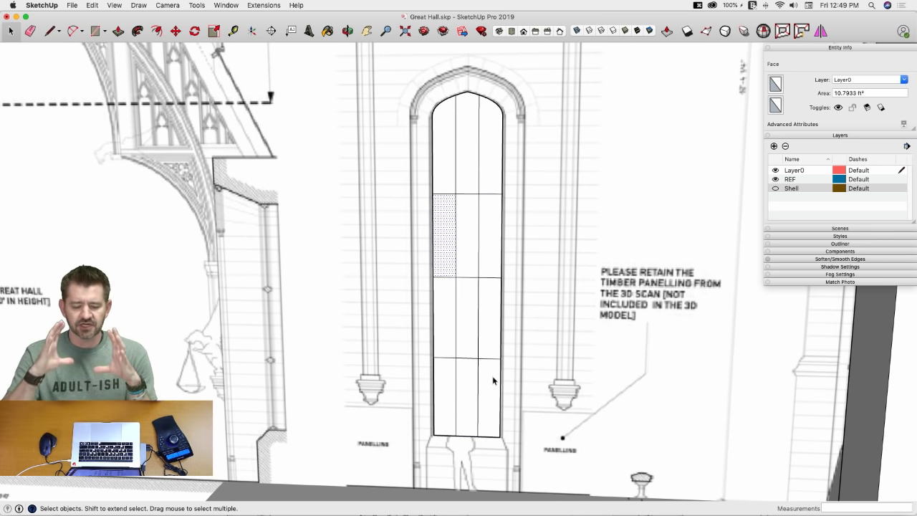
click(446, 136)
click(484, 149)
click(466, 104)
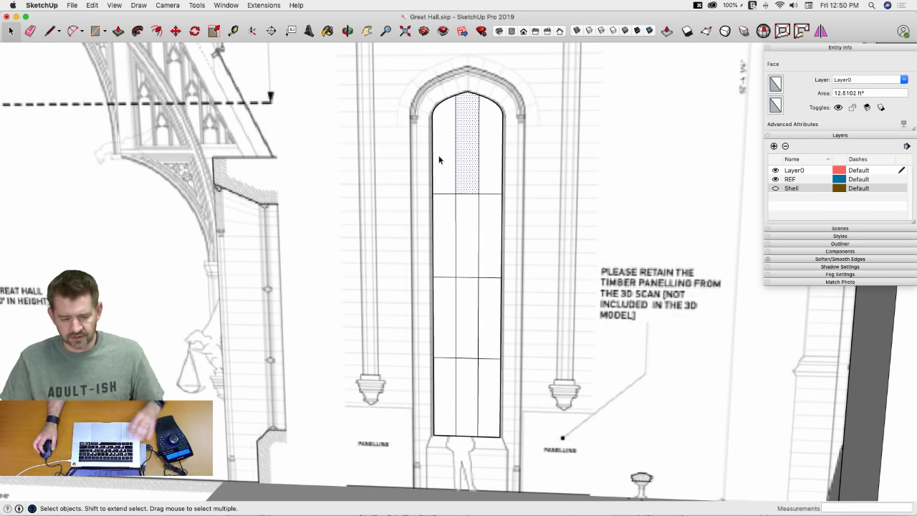
Step: Move the entire divided window outline horizontally to the right, clear of the window in the elevation drawing
scroll(588, 195, up, 5)
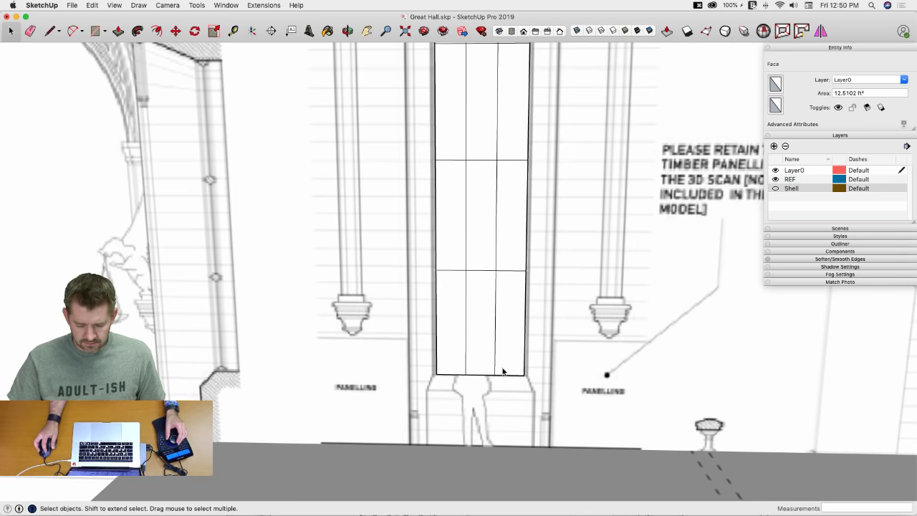
triple_click(503, 372)
key(m)
click(502, 368)
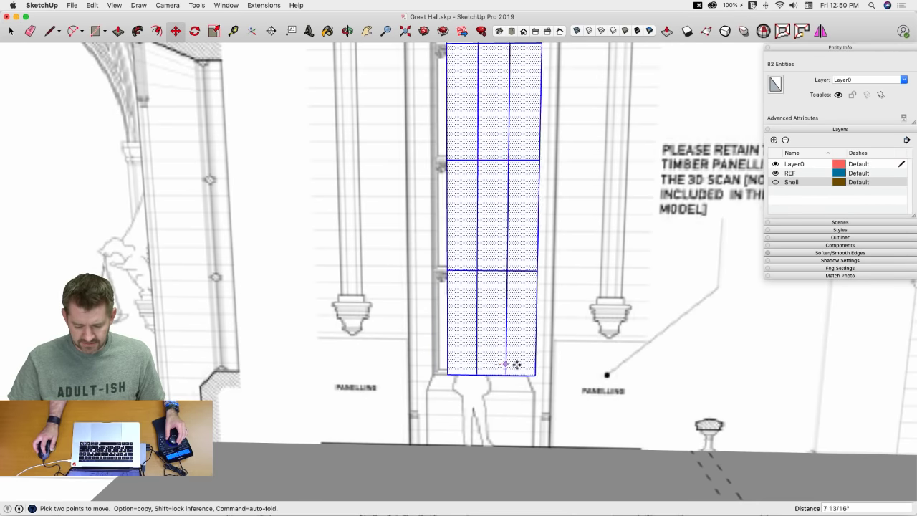
click(605, 365)
key(space)
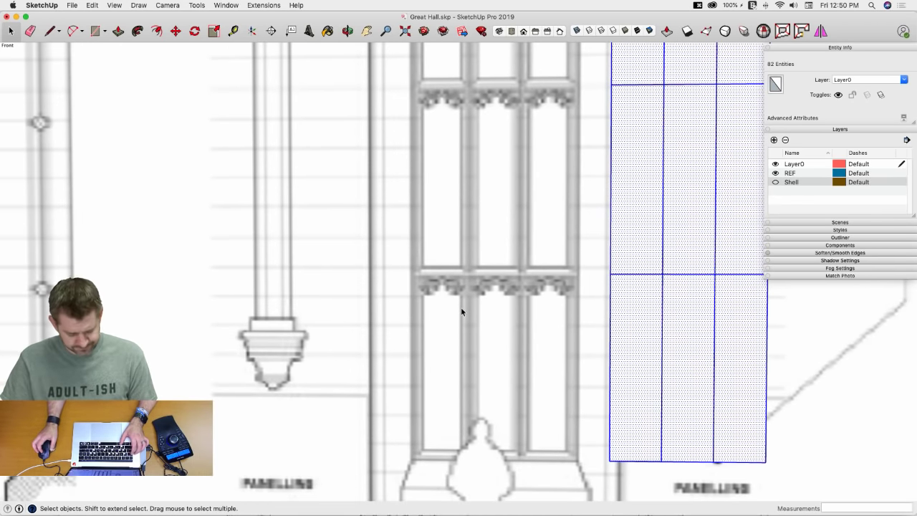
Step: Check the hall's windows in the Great Hall photo in Preview and return to SketchUp to view the elevation drawing's arch tracery
key(super+Tab)
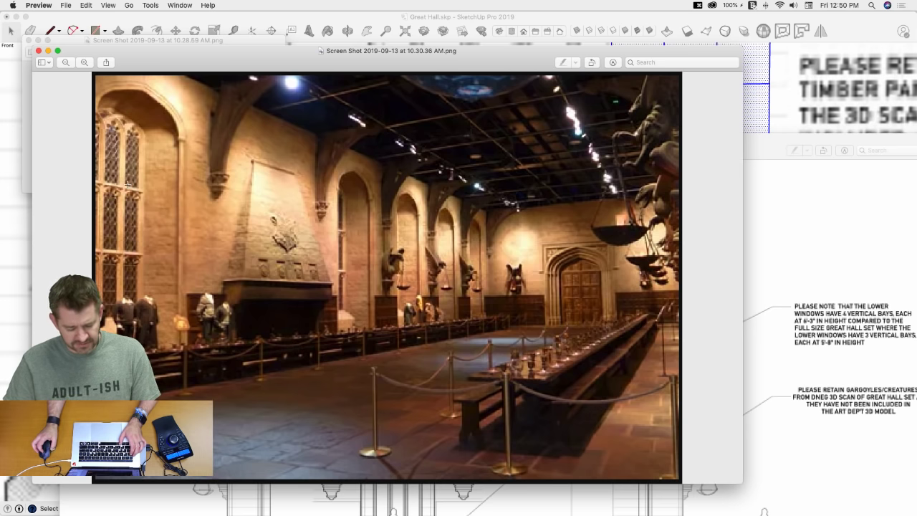
click(25, 14)
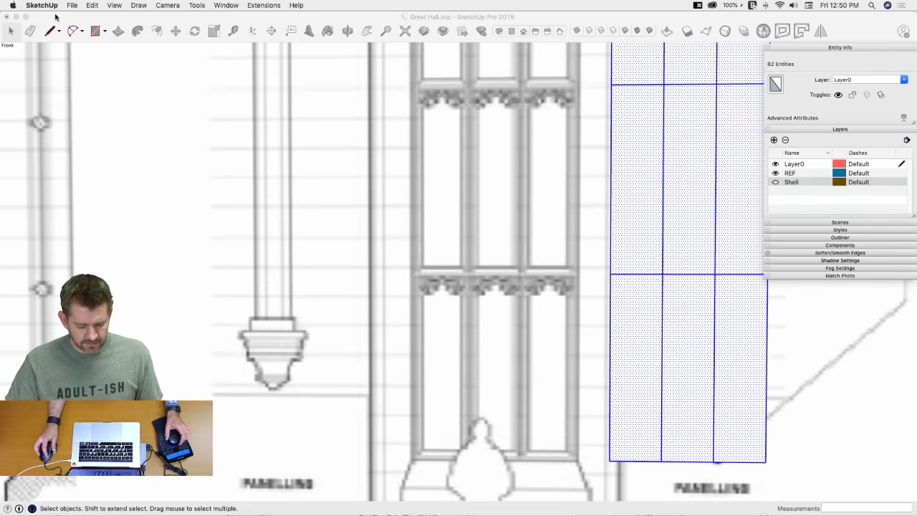
scroll(456, 352, down, 1)
scroll(458, 352, down, 5)
scroll(416, 161, up, 6)
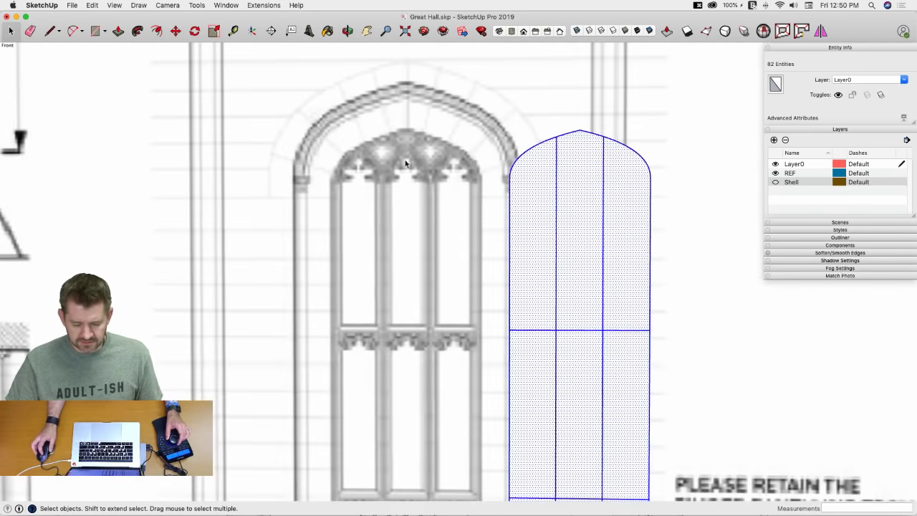
scroll(386, 183, up, 3)
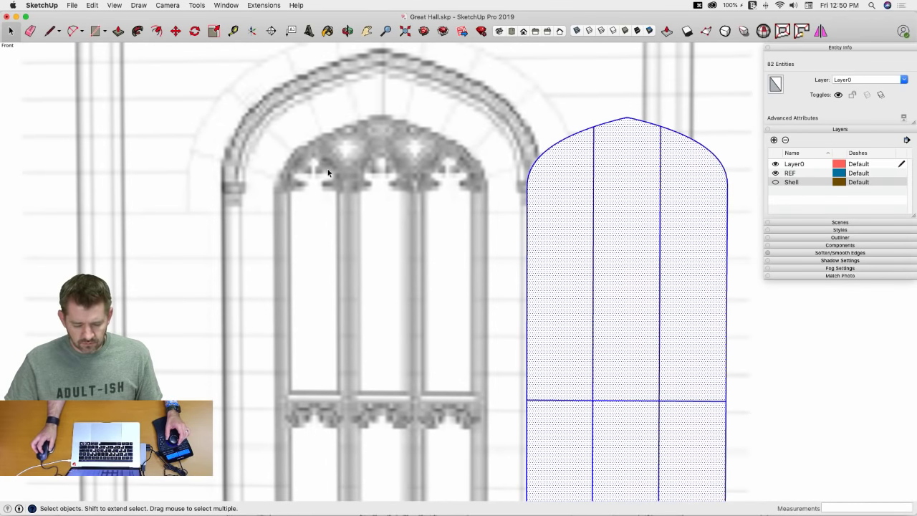
Step: Draw a vertical line from the midpoint of the window's first arched panel's bottom edge up past the arch
key(l)
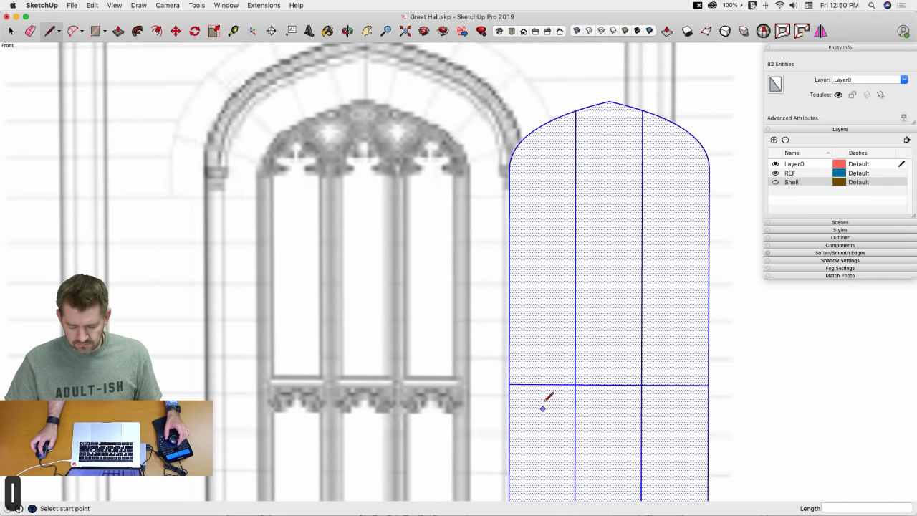
click(541, 385)
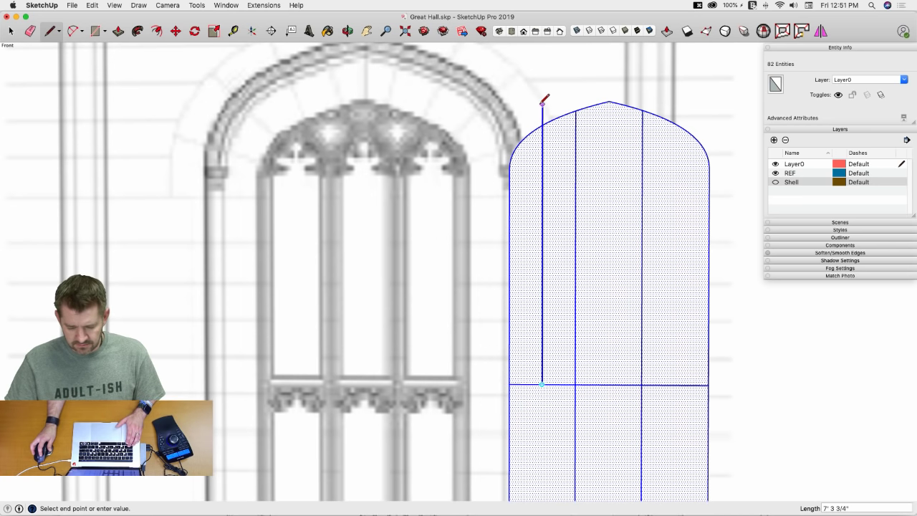
click(542, 126)
key(space)
Step: Rotate a copy of the panel's outer half about its vertical centre line to form a symmetrical pointed arch, and erase the centre line
click(538, 159)
key(q)
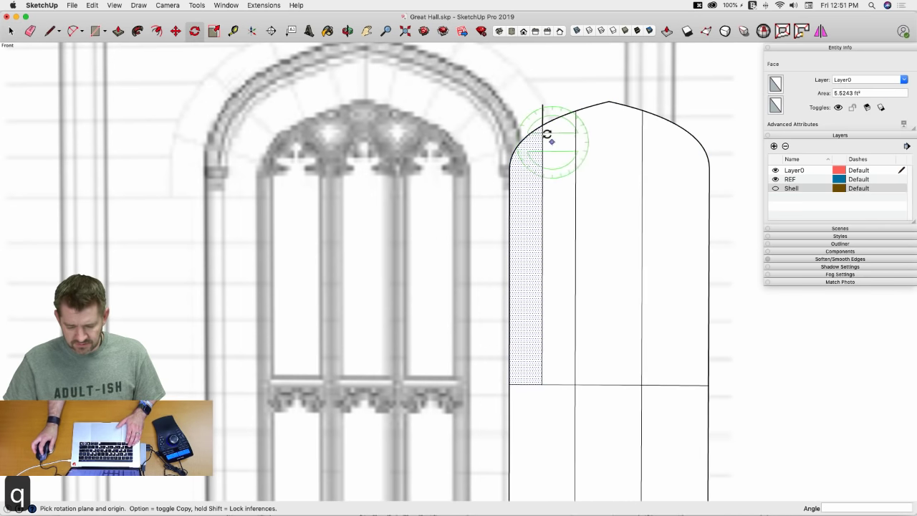
click(542, 126)
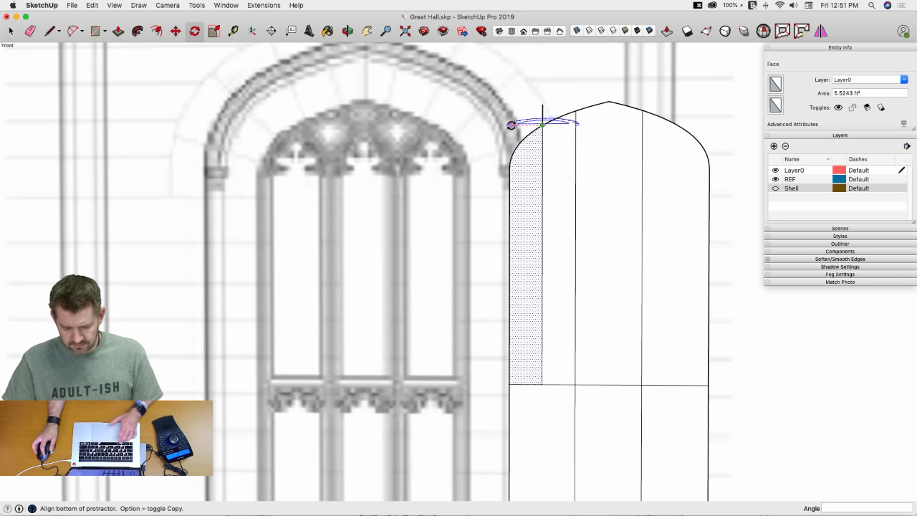
click(510, 126)
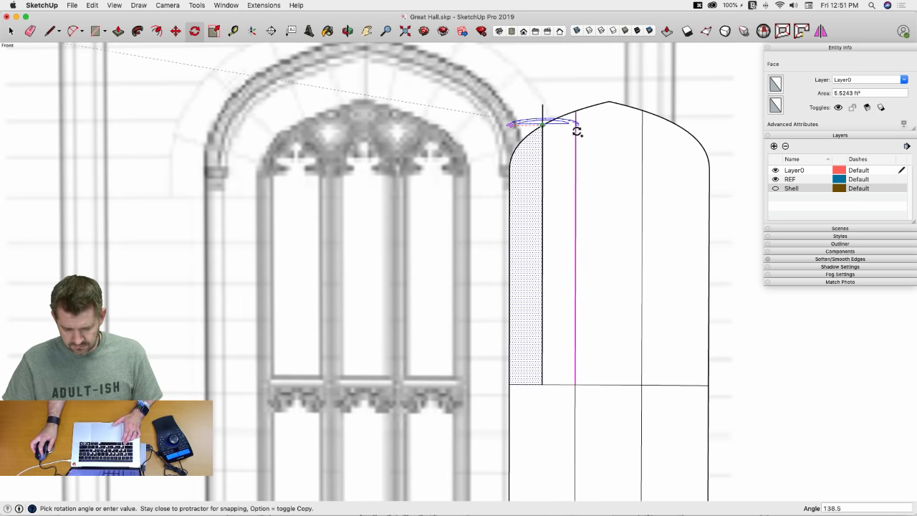
click(574, 133)
key(e)
click(543, 172)
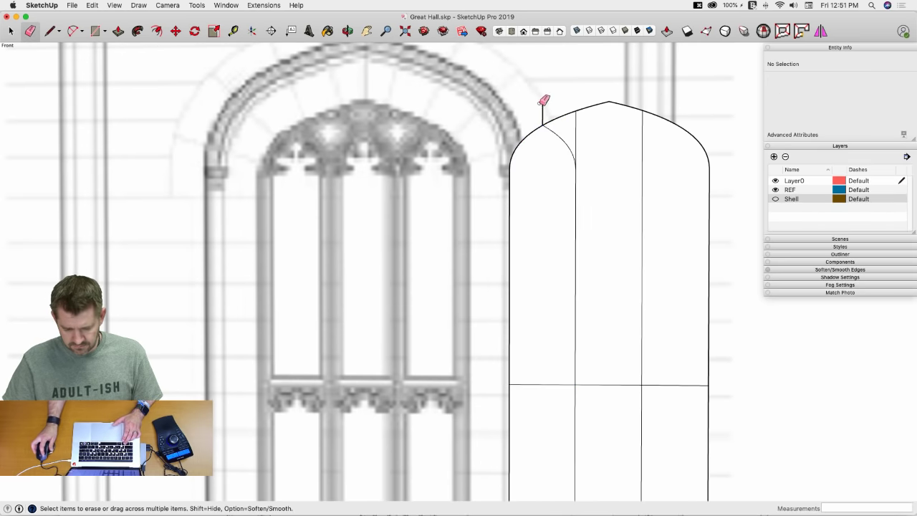
Step: Copy the pointed-arch panel across by one bay width and multiply the copy x2 to fill the other two bays
key(space)
click(545, 280)
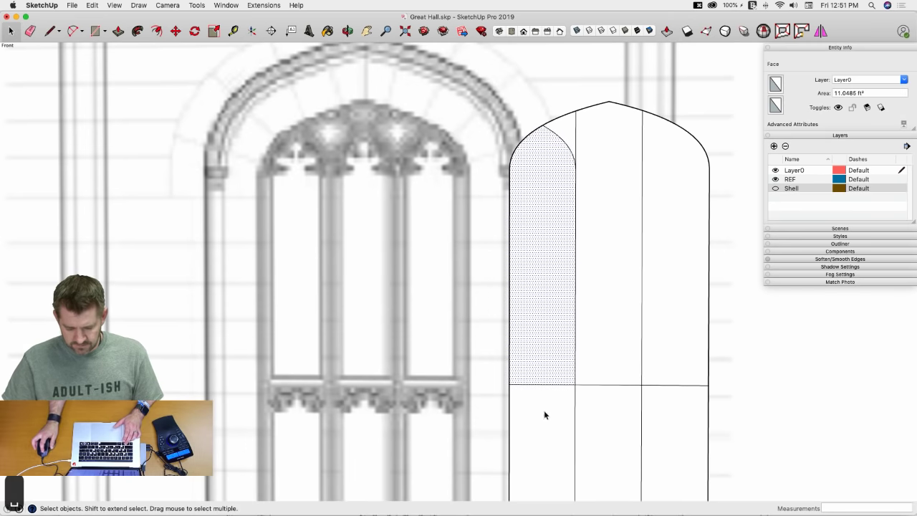
key(m)
click(509, 385)
key(alt)
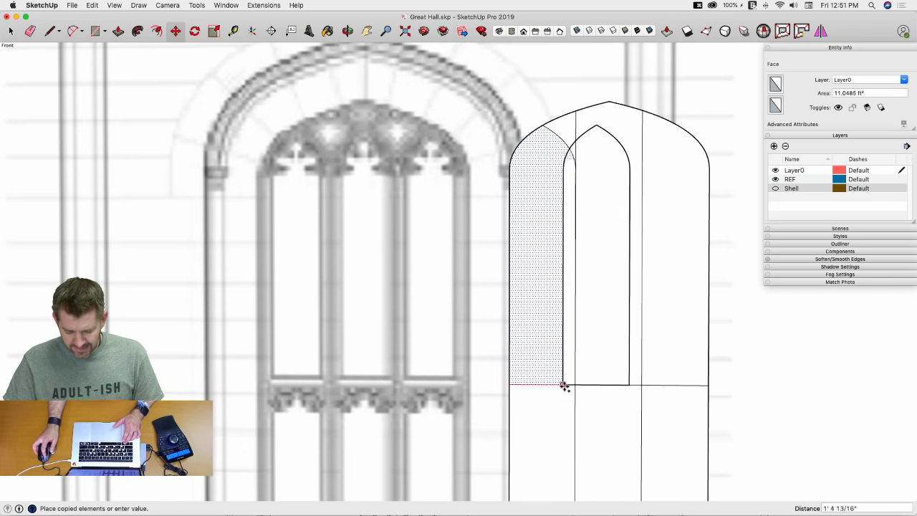
click(573, 385)
text(x2)
key(Return)
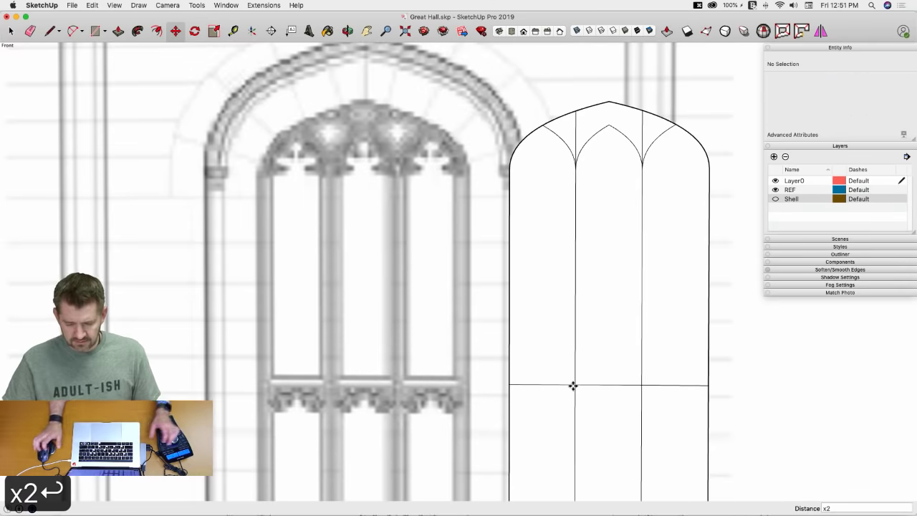
Step: Examine the window's pointed-arch panels beside the elevation drawing and inspect one arched and several rectangular panels in the first bay
scroll(573, 389, down, 2)
key(space)
scroll(567, 411, down, 5)
scroll(556, 415, up, 6)
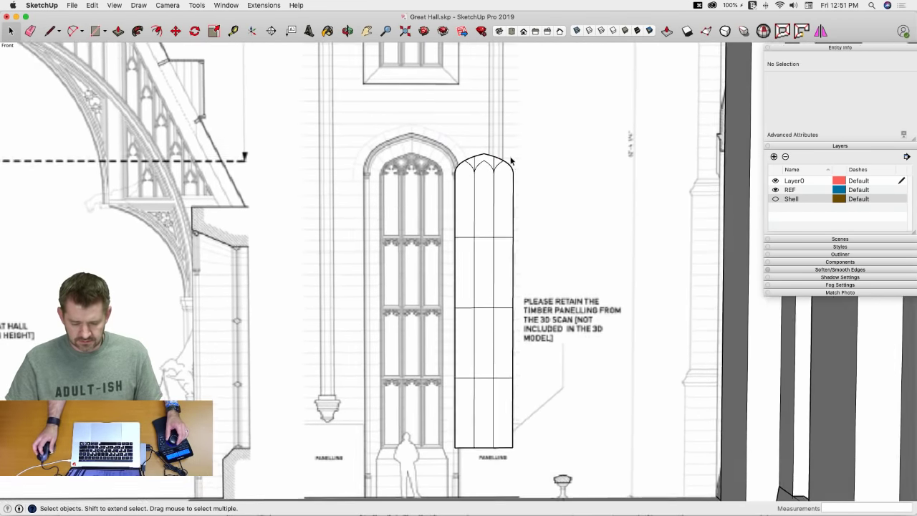
key(e)
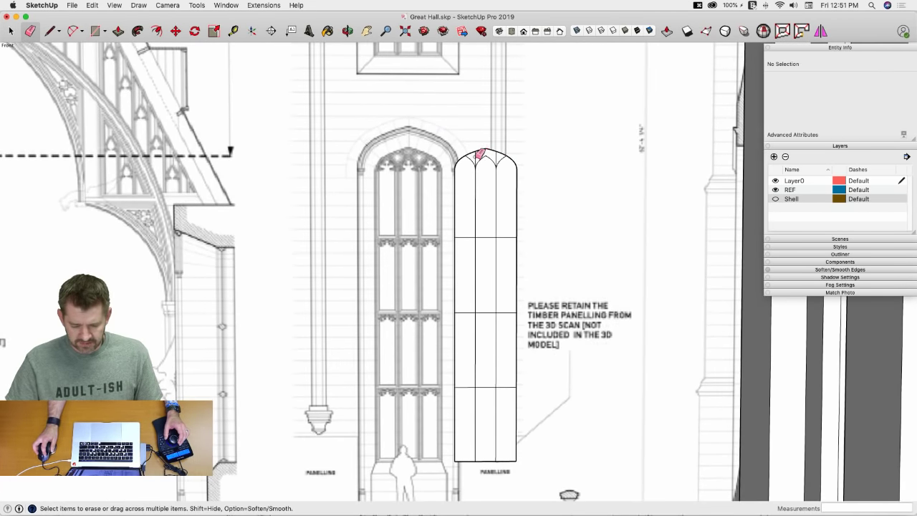
key(space)
scroll(492, 198, up, 2)
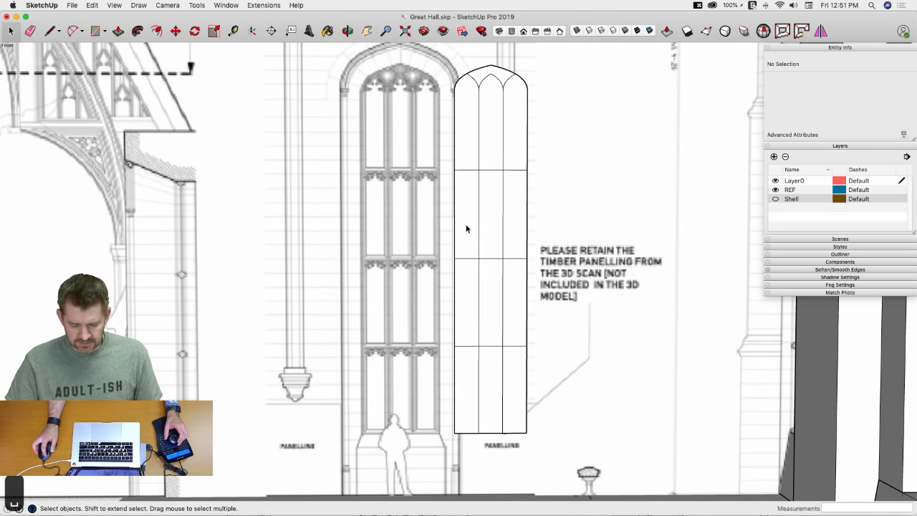
click(467, 227)
click(470, 124)
scroll(404, 245, up, 3)
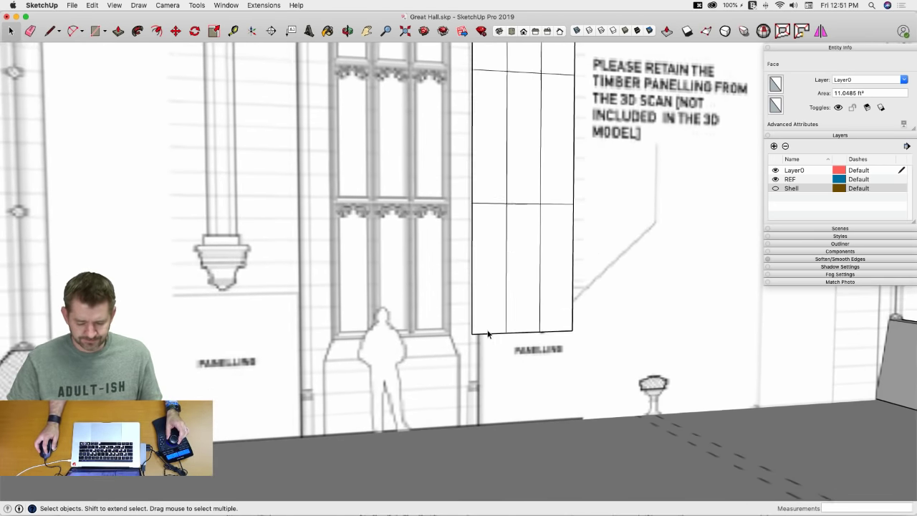
click(487, 317)
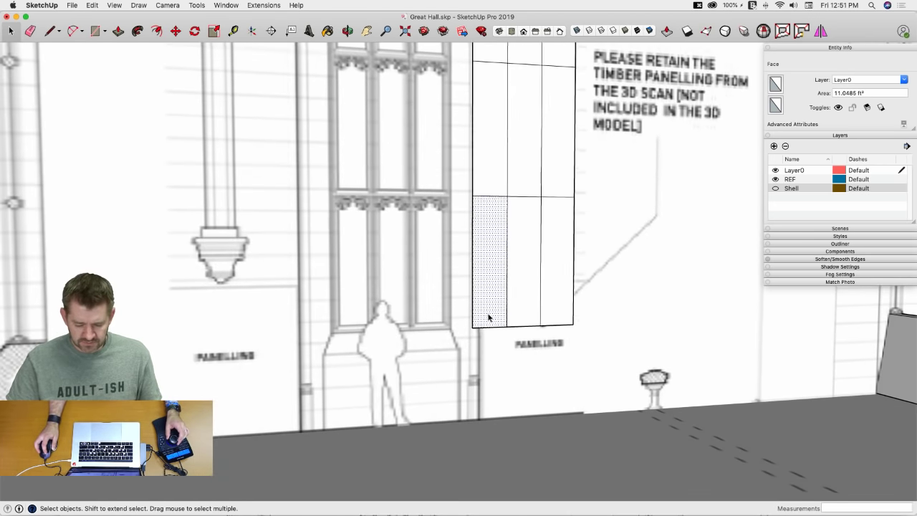
Step: Copy a rectangular panel from the window's first bay horizontally about 4' 8 1/2" onto the middle bay of the drawing's window
key(m)
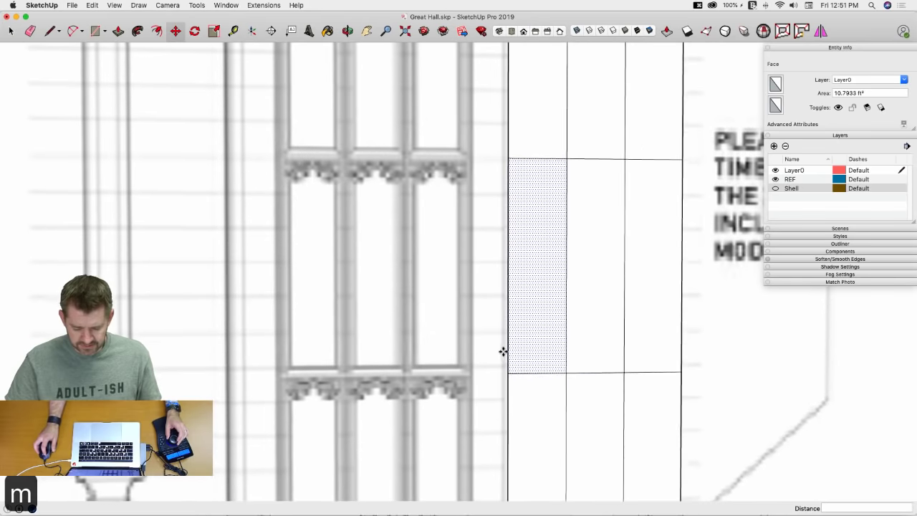
key(alt)
click(510, 373)
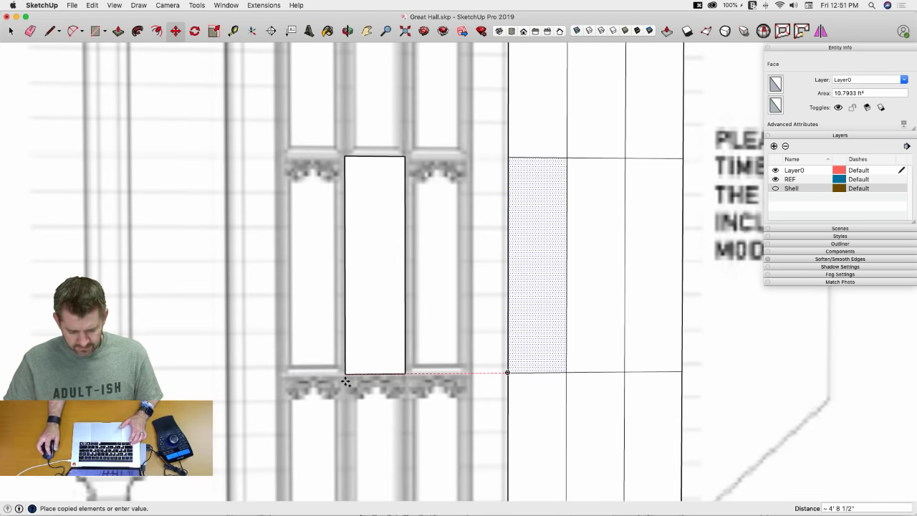
click(345, 383)
scroll(451, 219, up, 3)
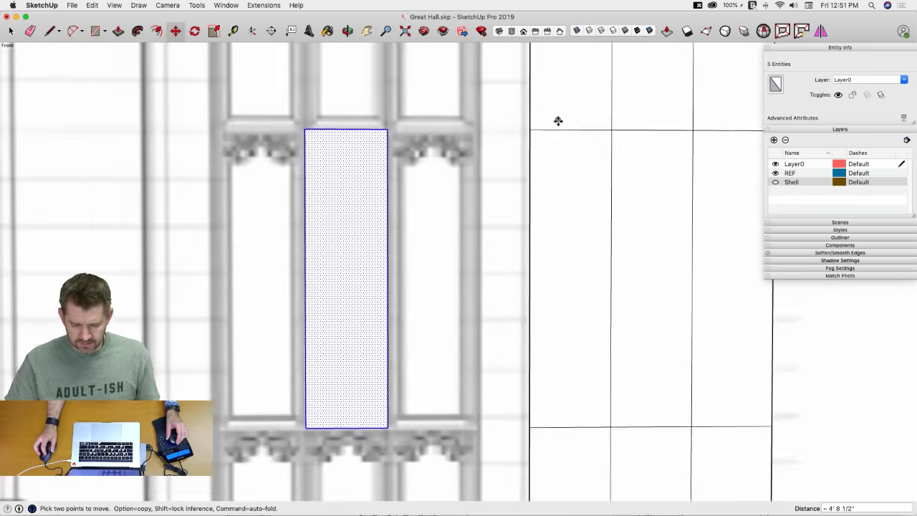
Step: Turn on X-ray display and offset the copied panel's outline inward about 3 1/16"
click(578, 31)
key(space)
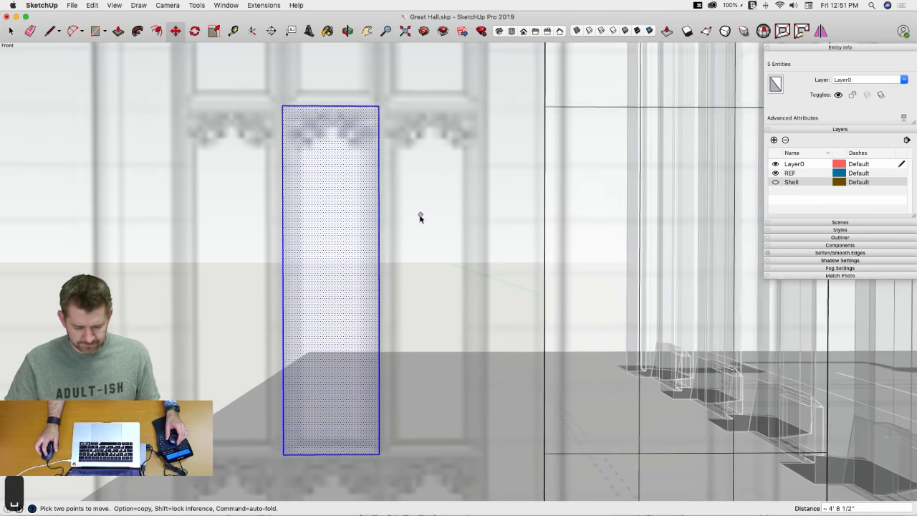
middle_drag(389, 232, 285, 205)
key(l)
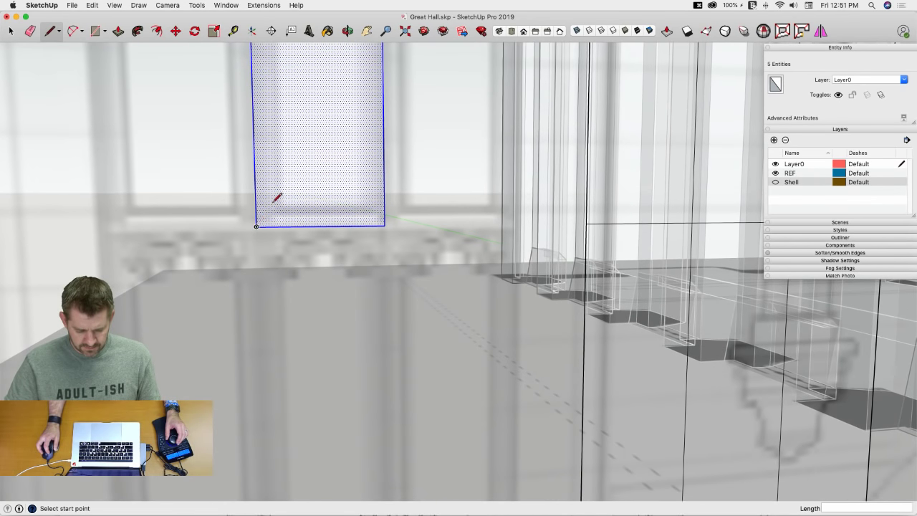
key(f)
click(303, 87)
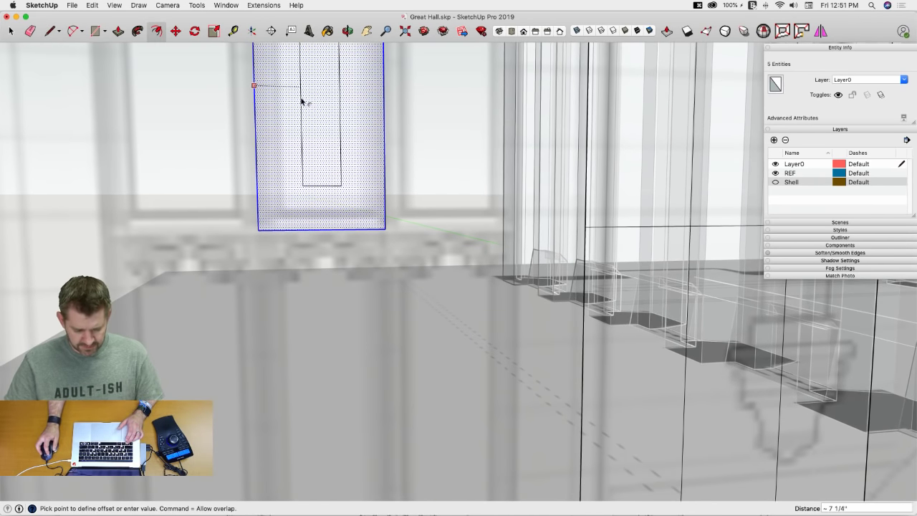
scroll(306, 82, down, 5)
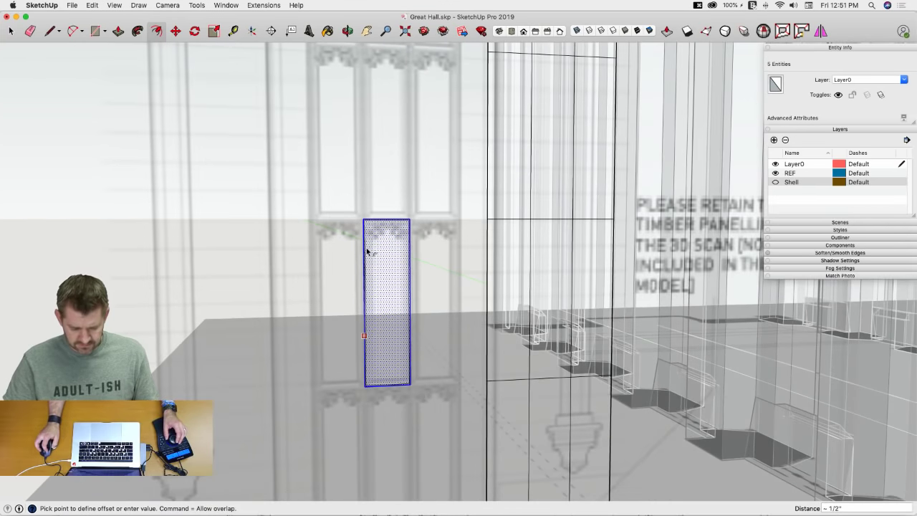
click(370, 253)
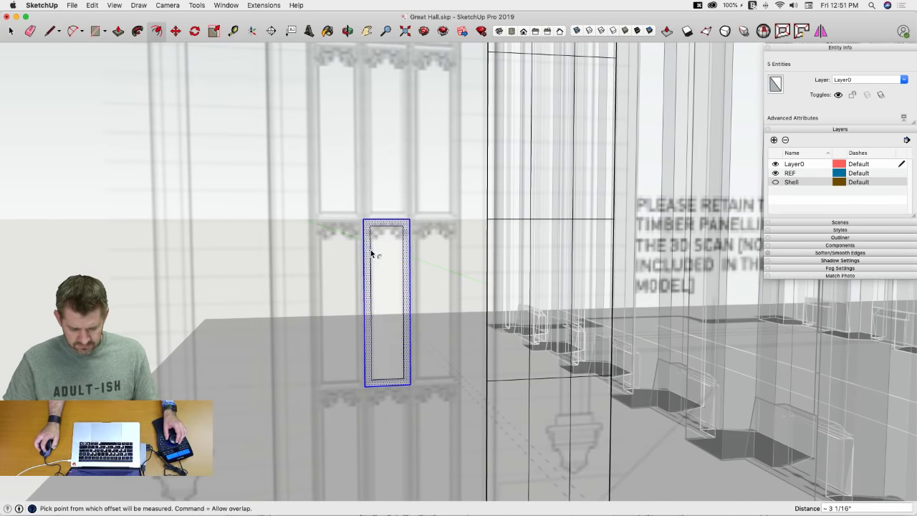
Step: Draw diagonal lines joining the inner and outer frame corners at both ends of the copied panel's bottom edge
scroll(370, 250, up, 5)
key(space)
middle_drag(370, 217, 315, 274)
key(l)
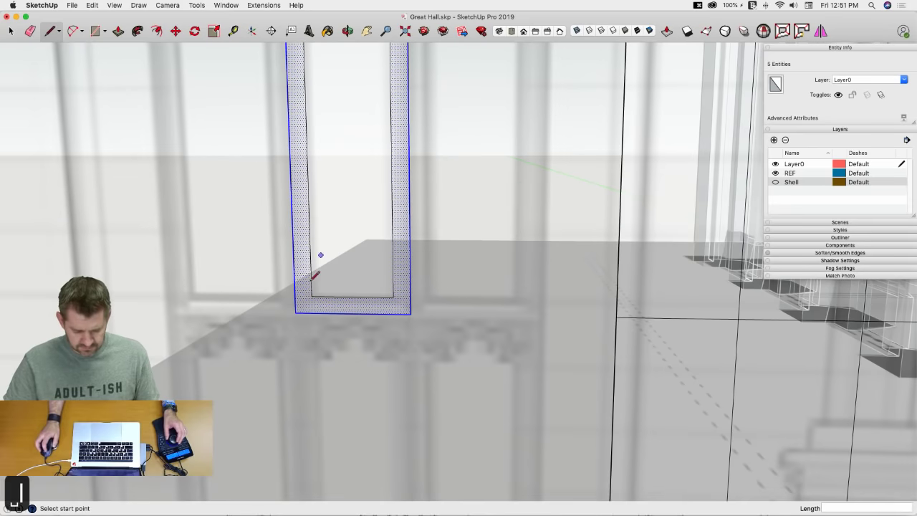
click(311, 295)
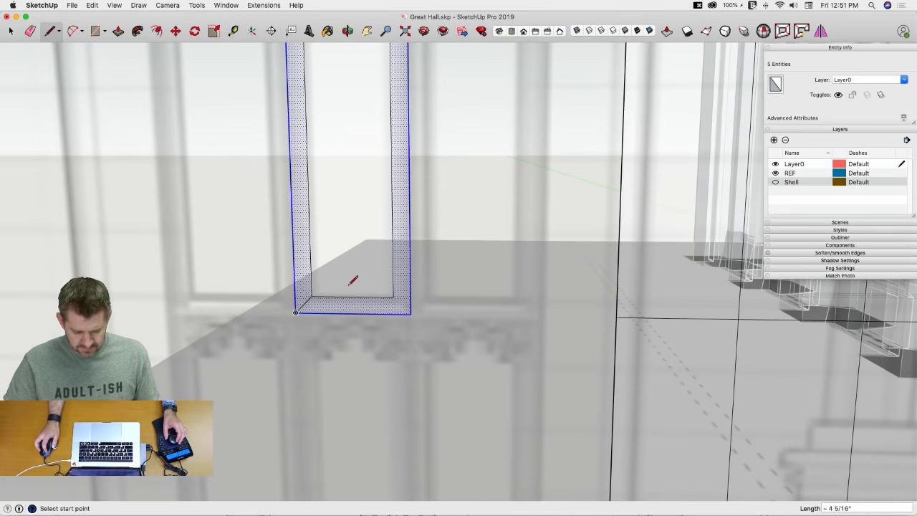
click(393, 296)
click(410, 313)
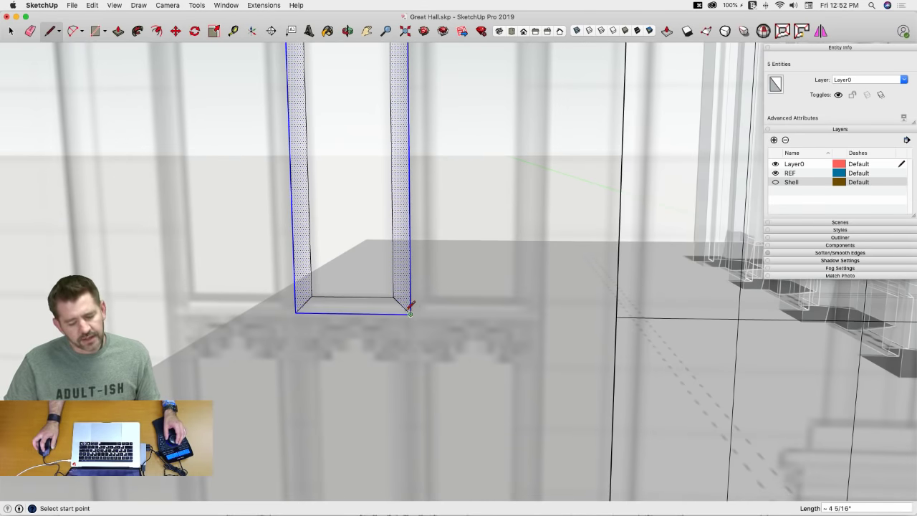
Step: Examine the panel frame and its mitred sill over the drawing, and check the window details in the Great Hall photo in Preview
middle_drag(411, 314, 403, 298)
scroll(402, 299, down, 3)
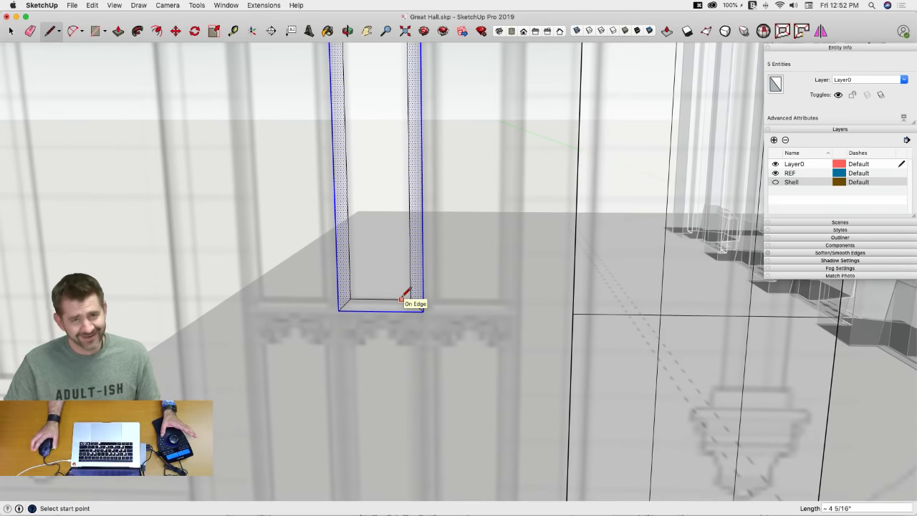
scroll(379, 262, down, 4)
scroll(422, 262, up, 6)
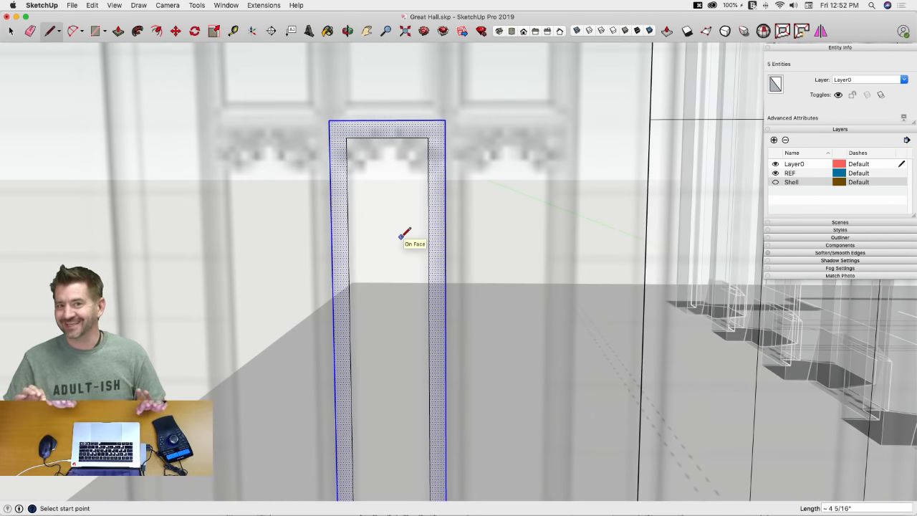
middle_drag(403, 234, 403, 366)
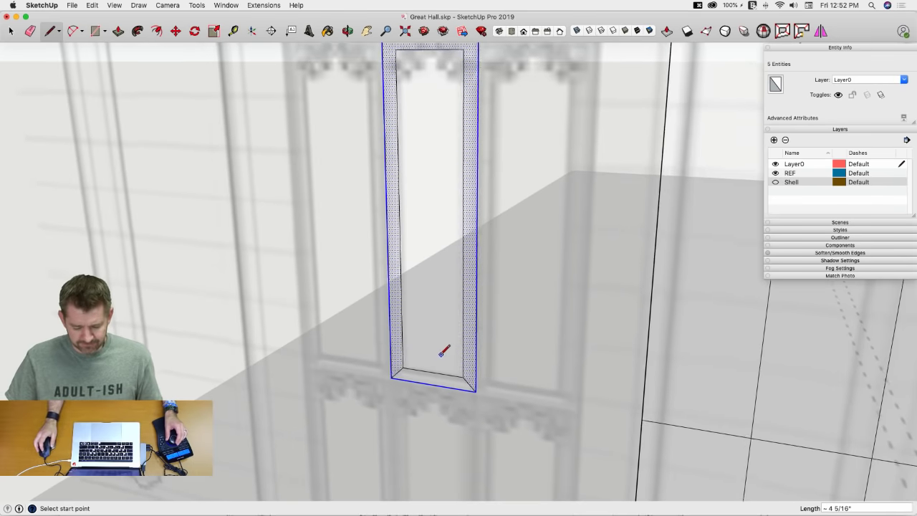
scroll(435, 357, up, 4)
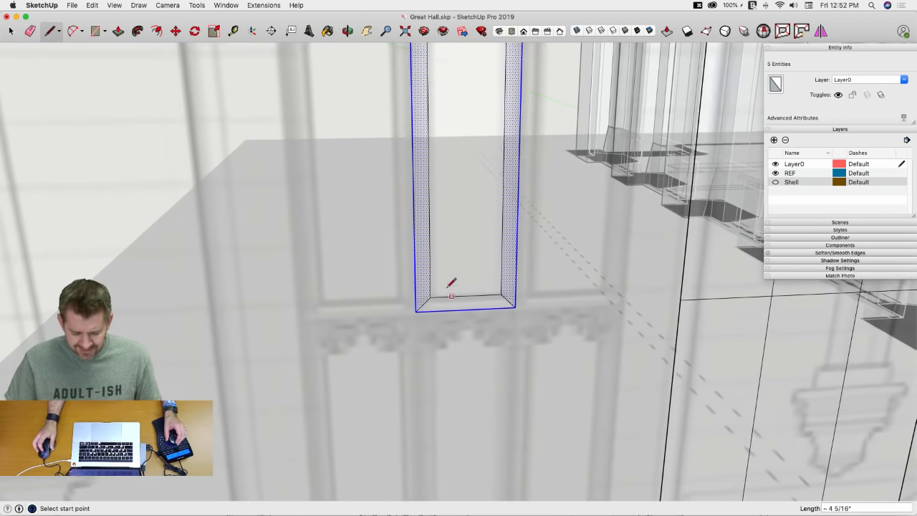
middle_drag(451, 283, 438, 298)
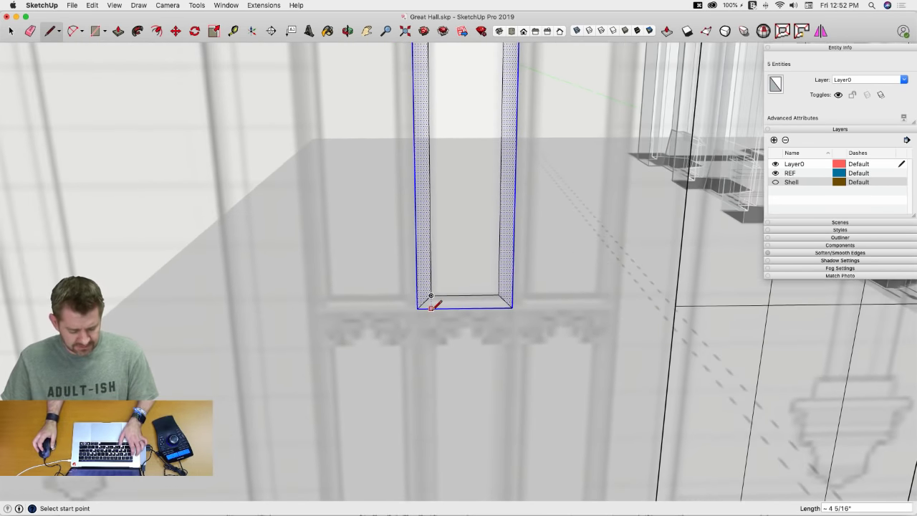
key(super+Tab)
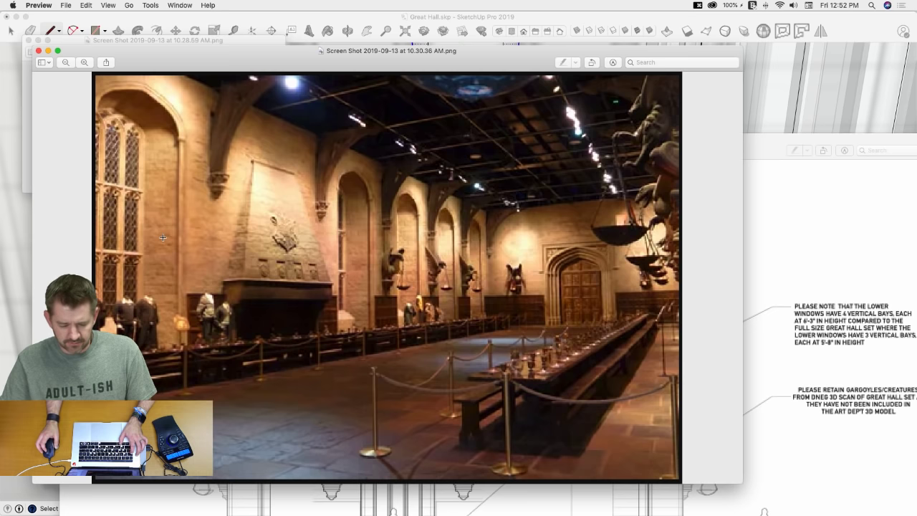
Step: Switch from Preview back to the copied window panel in the Great Hall model in SketchUp
key(super+Tab)
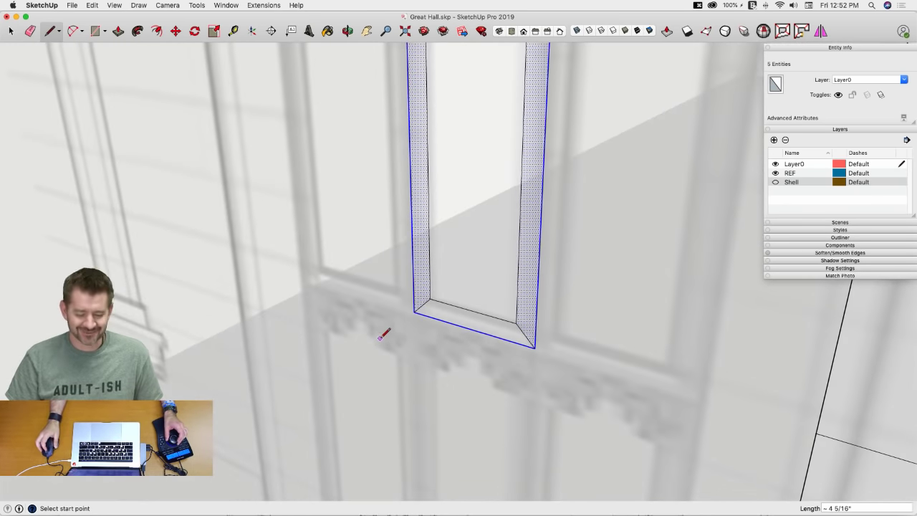
middle_drag(385, 335, 380, 332)
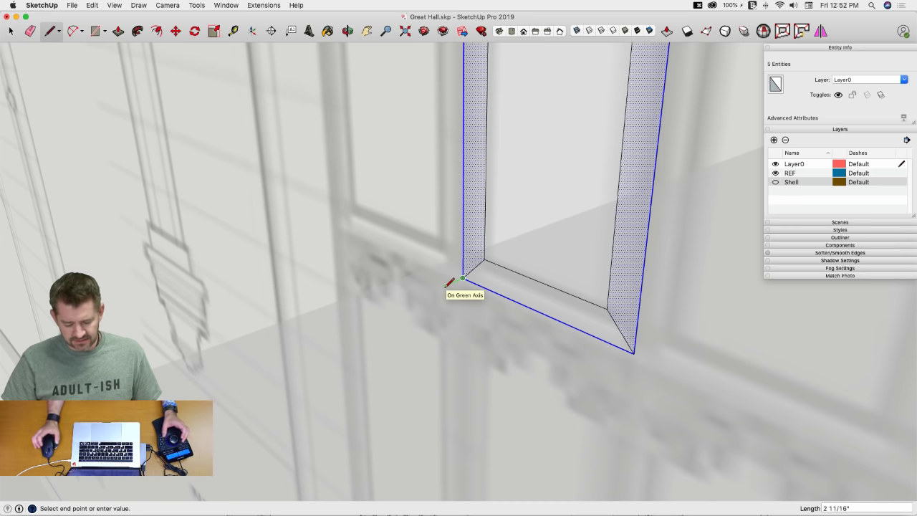
text(12)
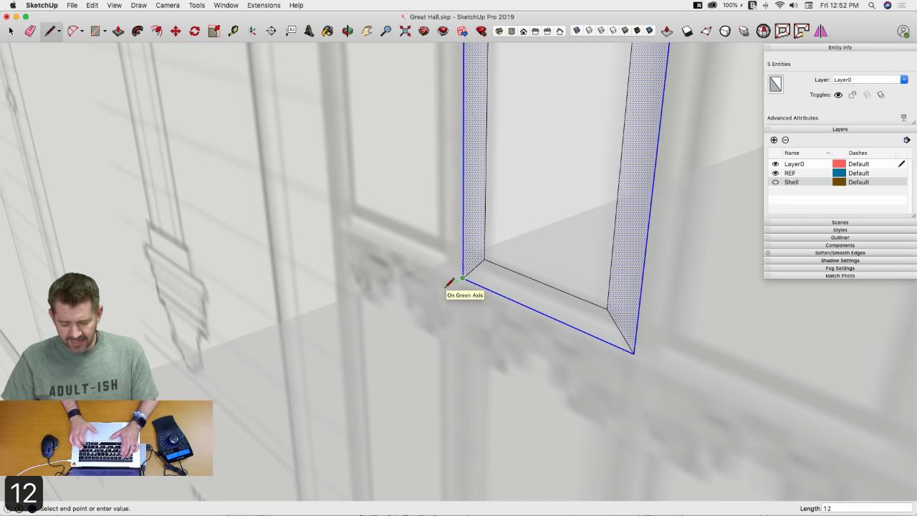
key(Return)
key(super+z)
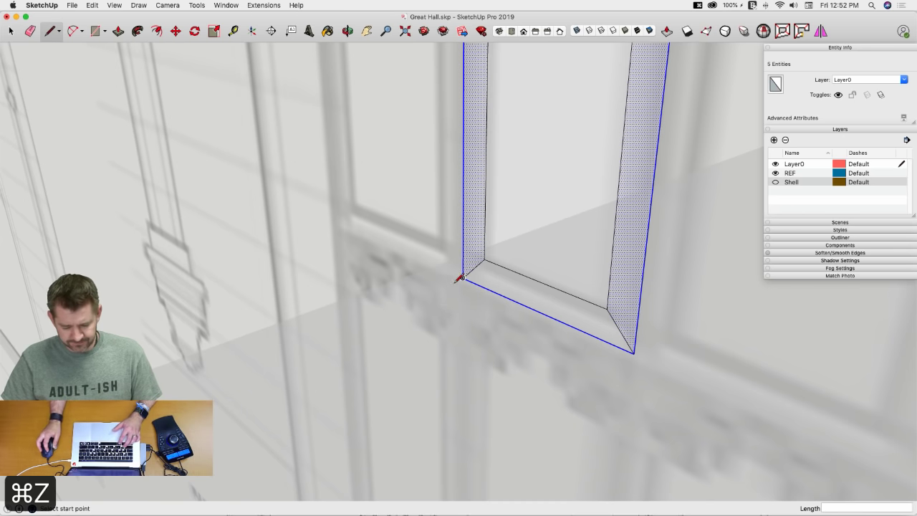
Step: Draw a rectangular profile projecting 3" outward from the panel's bottom corner, and erase the diagonal mitre lines of the frame
text(3")
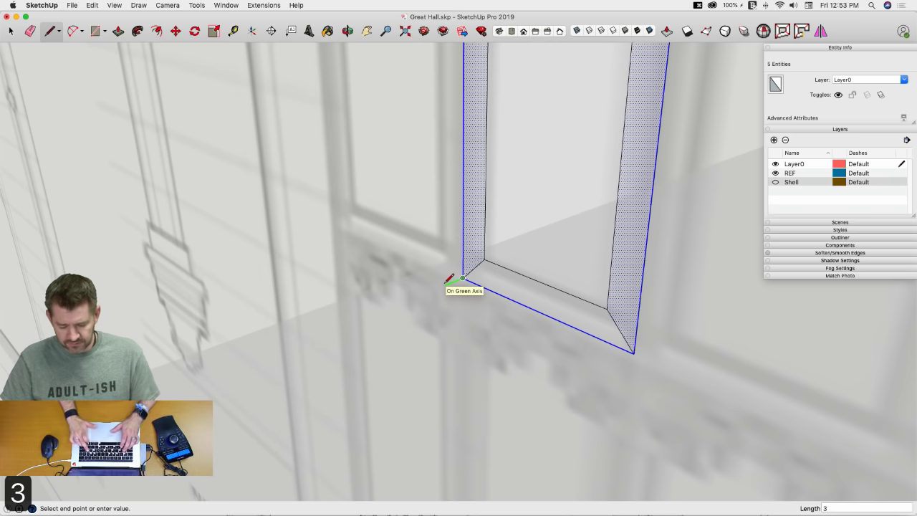
key(Return)
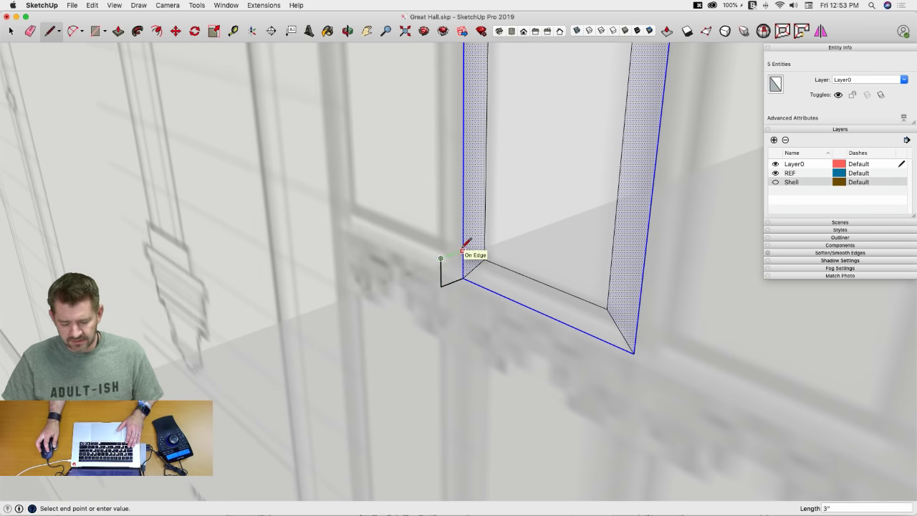
click(463, 250)
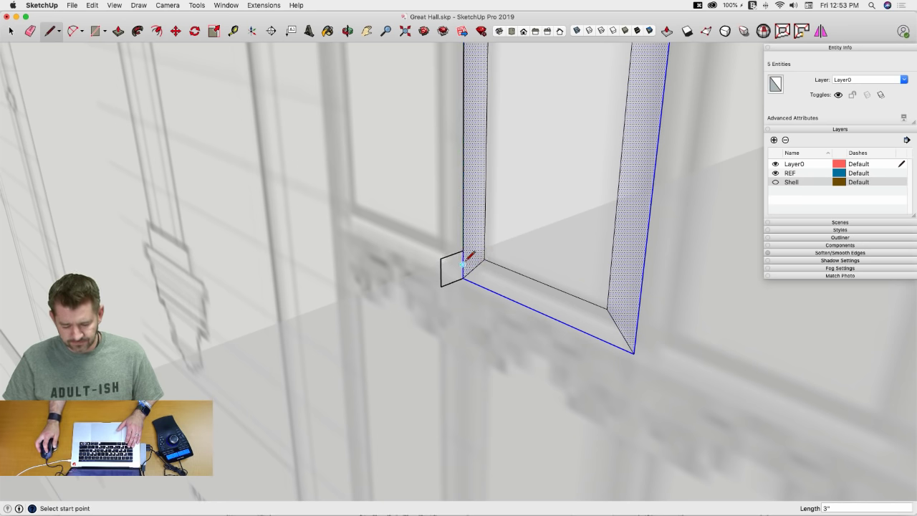
key(e)
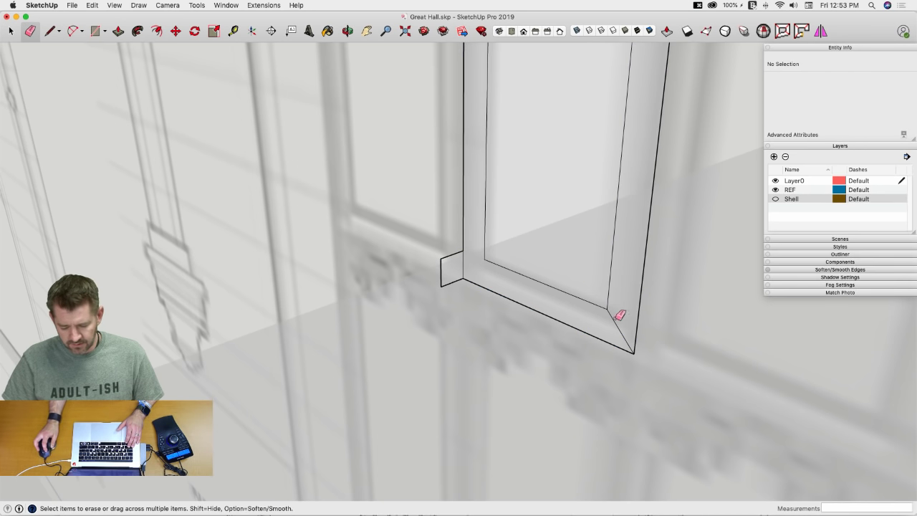
Step: Extrude the rectangular profile along the panel's full bottom edge to form a sill bar
key(p)
click(447, 270)
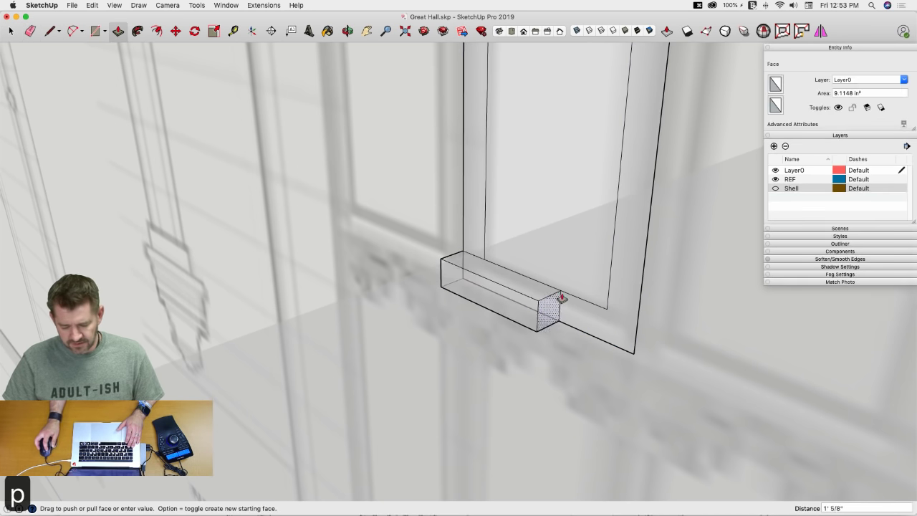
click(641, 295)
key(space)
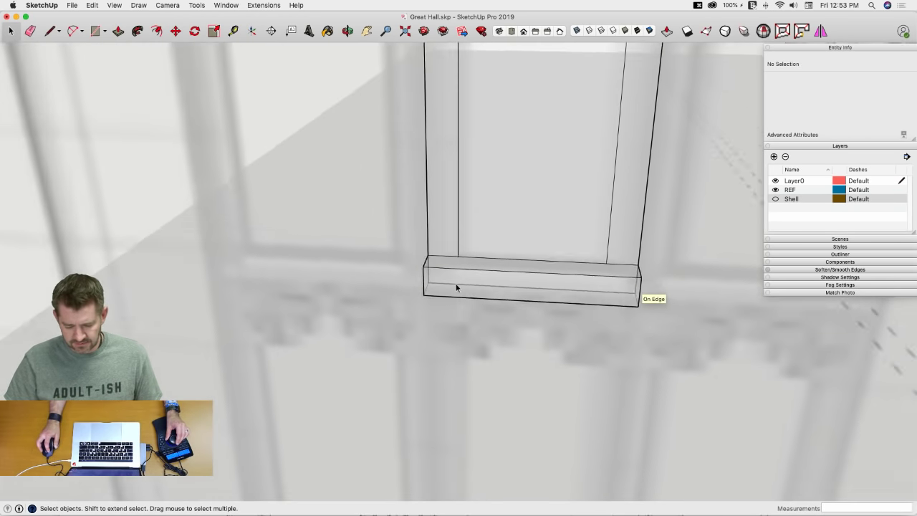
Step: Push both ends of the sill bar in by 1" and erase the leftover edges beside them
middle_drag(456, 284, 418, 280)
key(p)
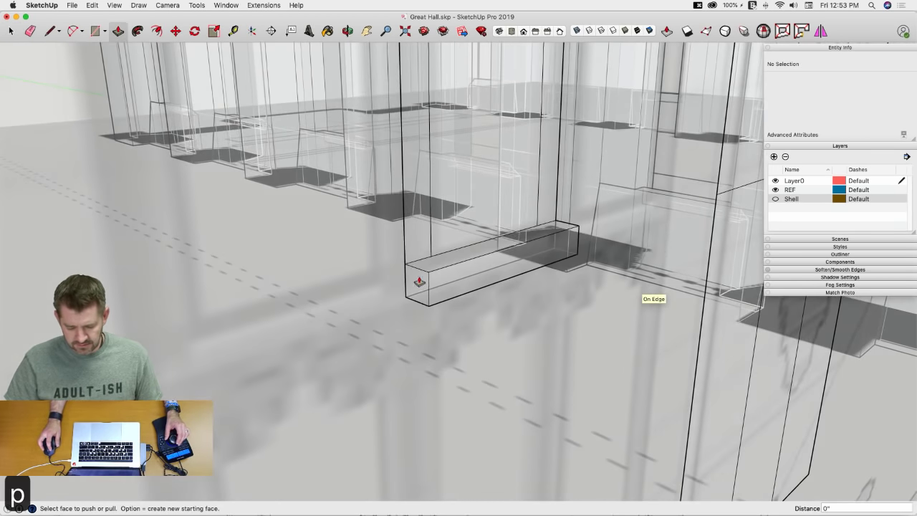
click(414, 282)
click(414, 282)
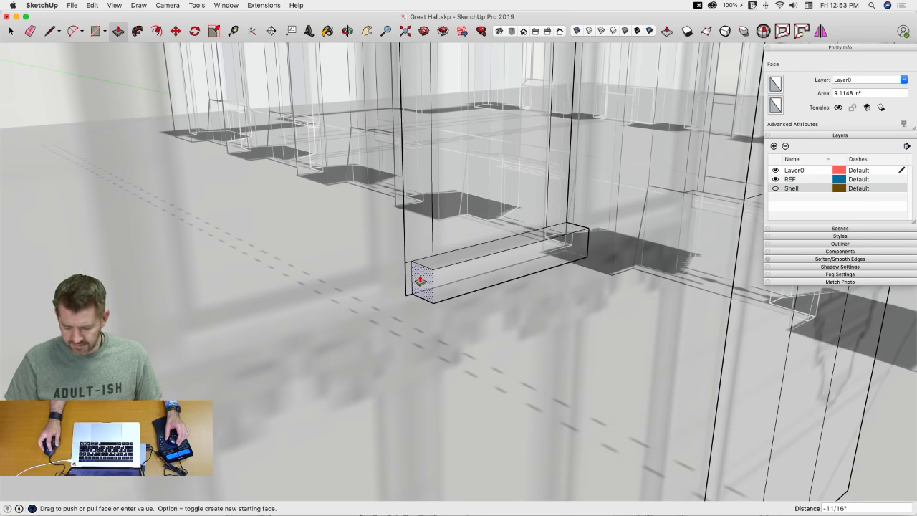
text(1)
key(Return)
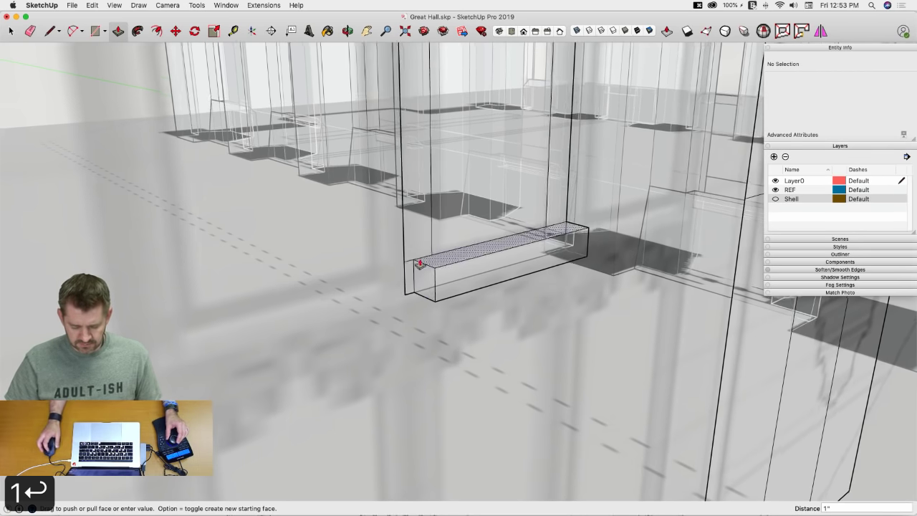
middle_drag(420, 279, 614, 309)
key(e)
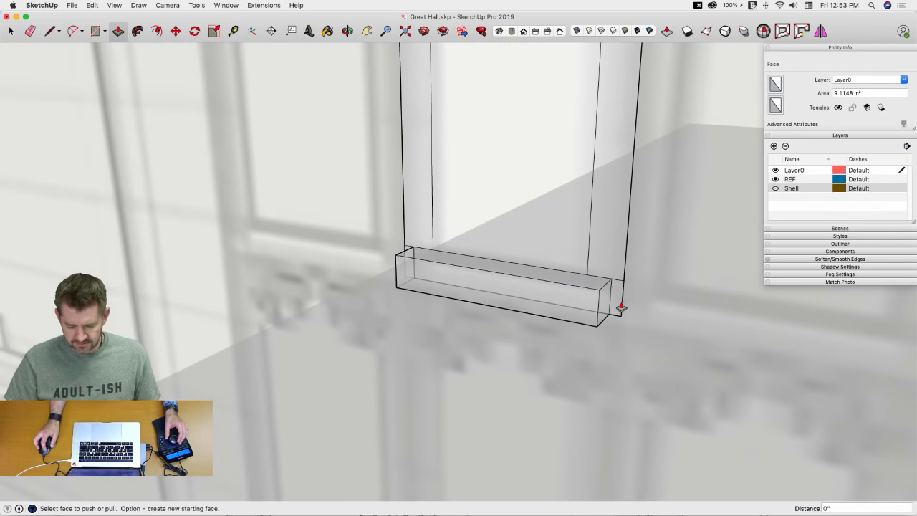
mouse_move(603, 271)
middle_down()
mouse_move(391, 246)
mouse_move(424, 239)
mouse_move(395, 272)
mouse_move(380, 271)
mouse_move(397, 276)
mouse_move(398, 259)
mouse_move(385, 252)
middle_up()
Step: Draw a line about 3 1/16" long across the frame's side strip, level with the top of the sill
key(l)
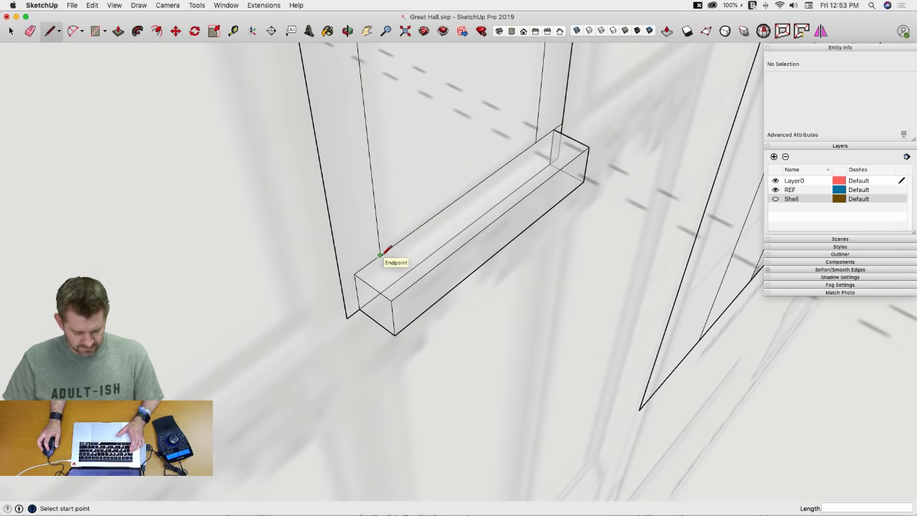
click(341, 282)
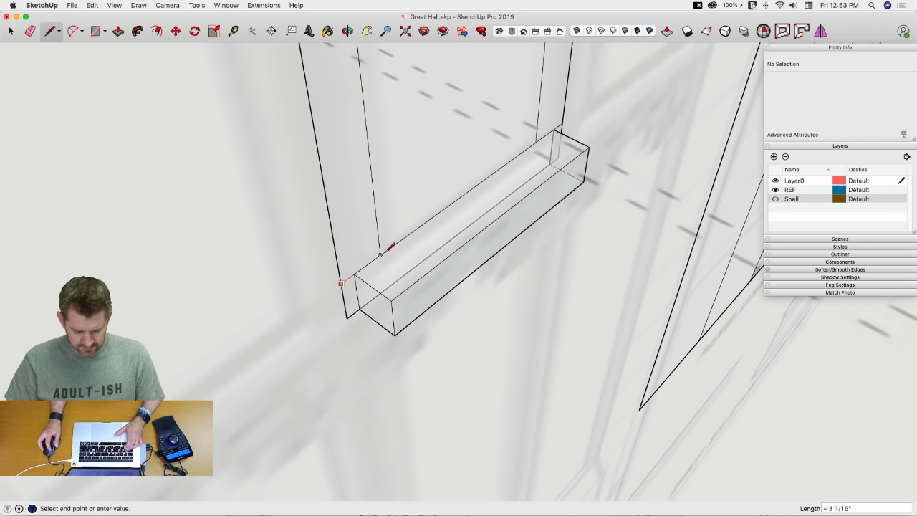
key(Escape)
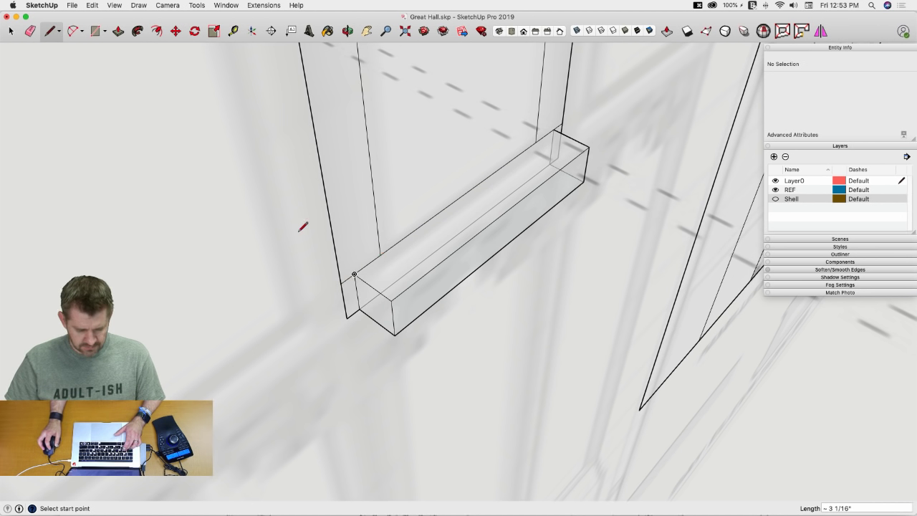
Step: Draw a horizontal 90° arc of about 3 1/16" radius centred on the panel's outer edge, and close it with a line into a quarter-round profile
click(71, 30)
click(73, 34)
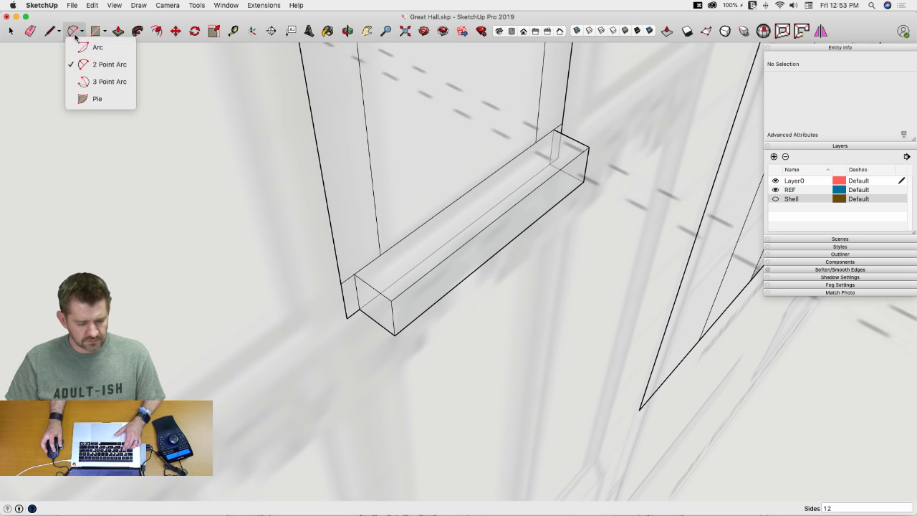
click(101, 50)
click(97, 48)
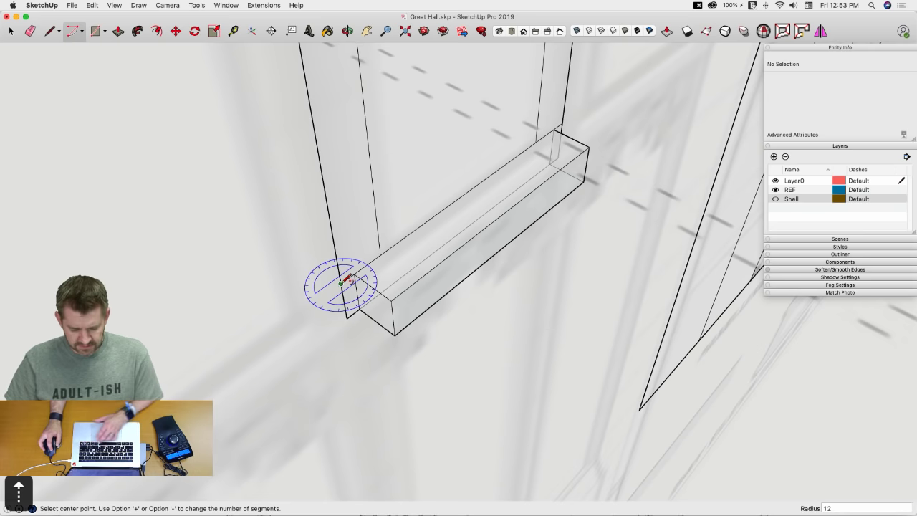
click(341, 283)
click(382, 254)
click(378, 308)
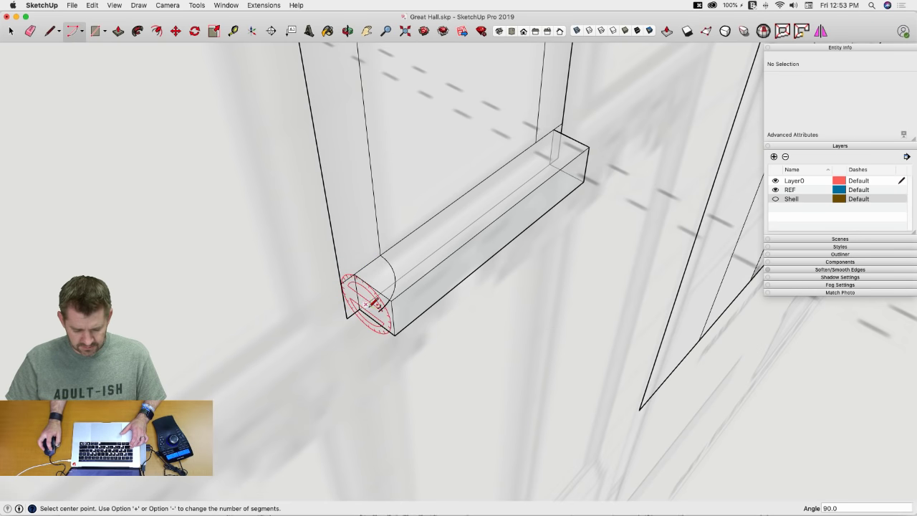
key(l)
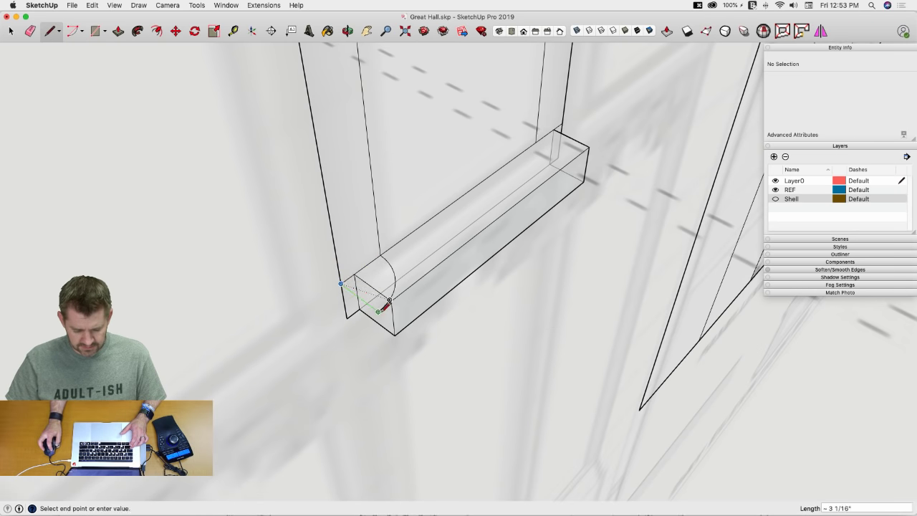
click(378, 310)
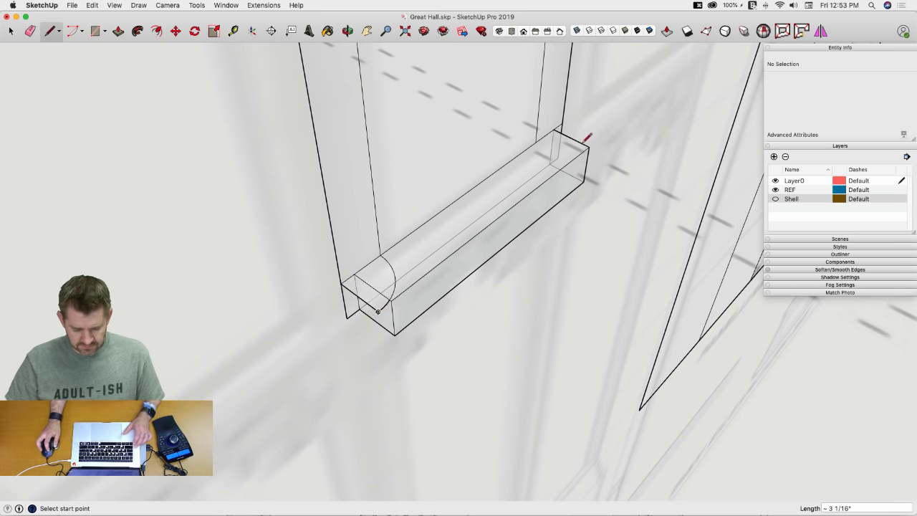
Step: Turn off X-ray display and extrude both parts of the quarter-round profile up to the panel's top edge
click(577, 32)
mouse_move(528, 147)
middle_down()
mouse_move(423, 272)
mouse_move(408, 280)
mouse_move(393, 252)
mouse_move(405, 299)
mouse_move(409, 277)
middle_up()
key(space)
key(p)
click(415, 320)
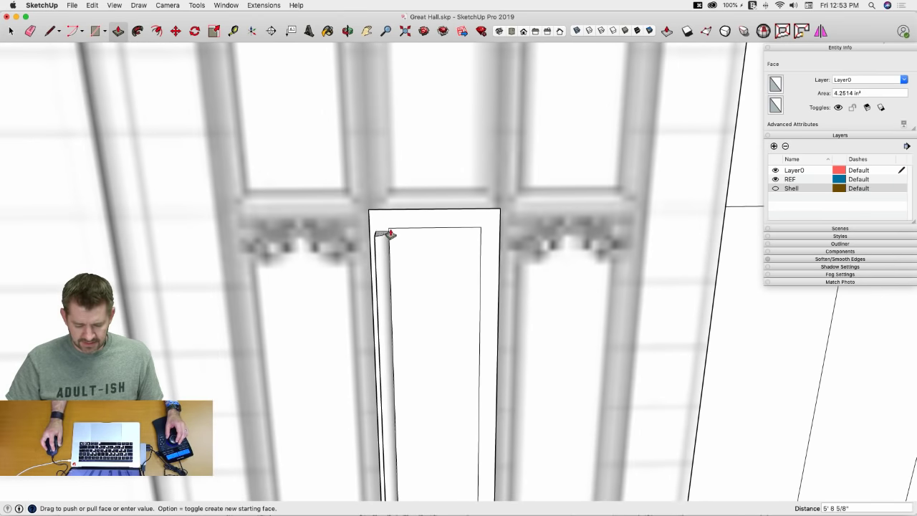
click(400, 215)
mouse_move(400, 215)
middle_down()
mouse_move(361, 338)
mouse_move(331, 322)
mouse_move(332, 207)
mouse_move(291, 213)
mouse_move(292, 232)
mouse_move(248, 186)
mouse_move(315, 273)
mouse_move(319, 305)
mouse_move(360, 260)
mouse_move(334, 280)
mouse_move(323, 219)
middle_up()
click(326, 299)
click(285, 229)
key(e)
Step: Extend the outer strip of the quarter-round stile about 3 1/16" down beside the sill to its underside
key(p)
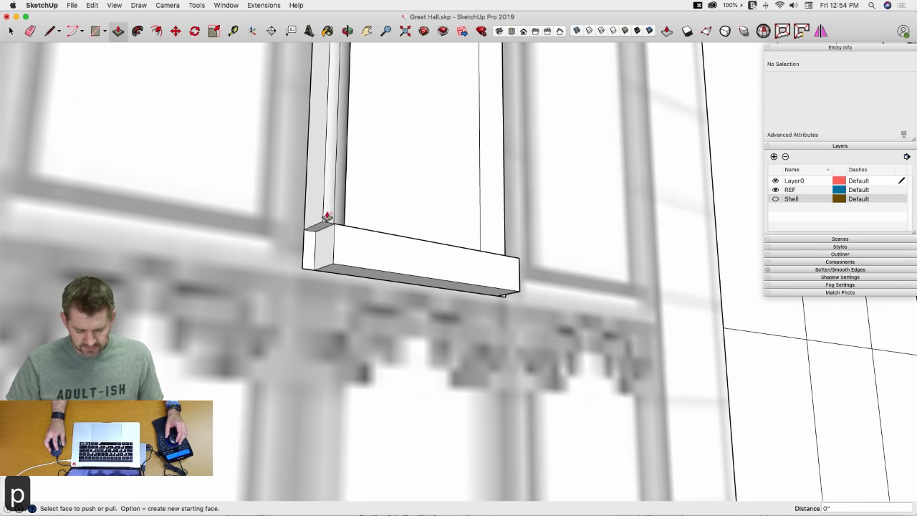
click(319, 227)
click(322, 273)
Step: Pull the sill's front face about 1/2" outward beyond the quarter-round stile
mouse_move(323, 273)
middle_down()
mouse_move(360, 250)
mouse_move(342, 281)
mouse_move(325, 278)
middle_up()
scroll(326, 278, up, 3)
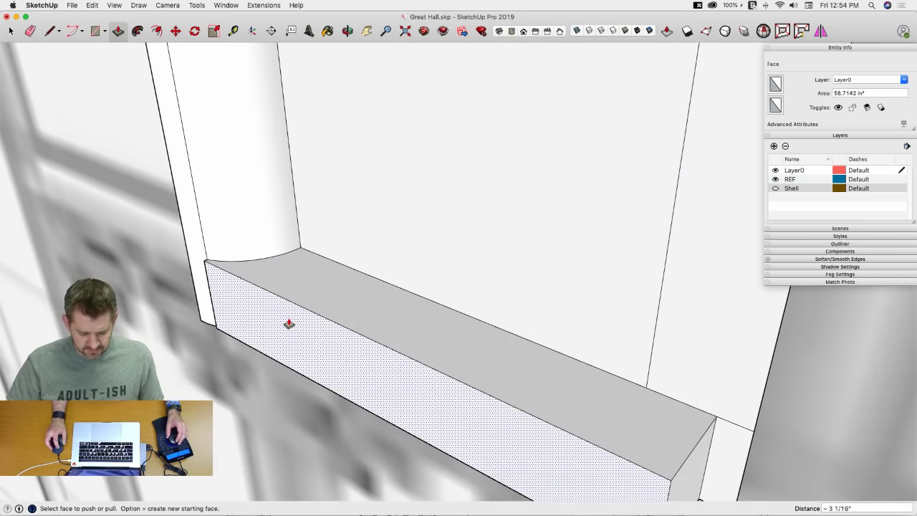
click(288, 324)
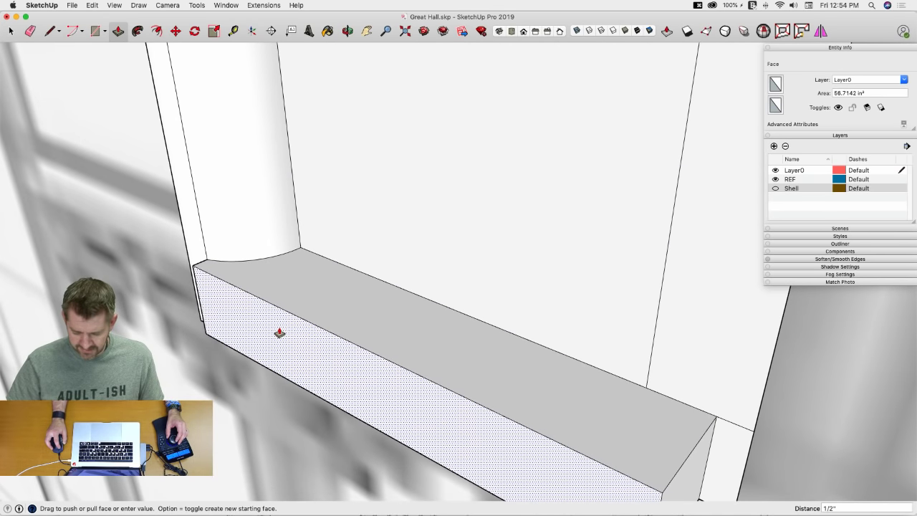
click(313, 289)
Step: Draw a diagonal about 3 1/8" long on the sill's end and push the triangle through its full length to slope the front face
key(l)
mouse_move(295, 248)
middle_down()
mouse_move(351, 307)
mouse_move(376, 278)
middle_up()
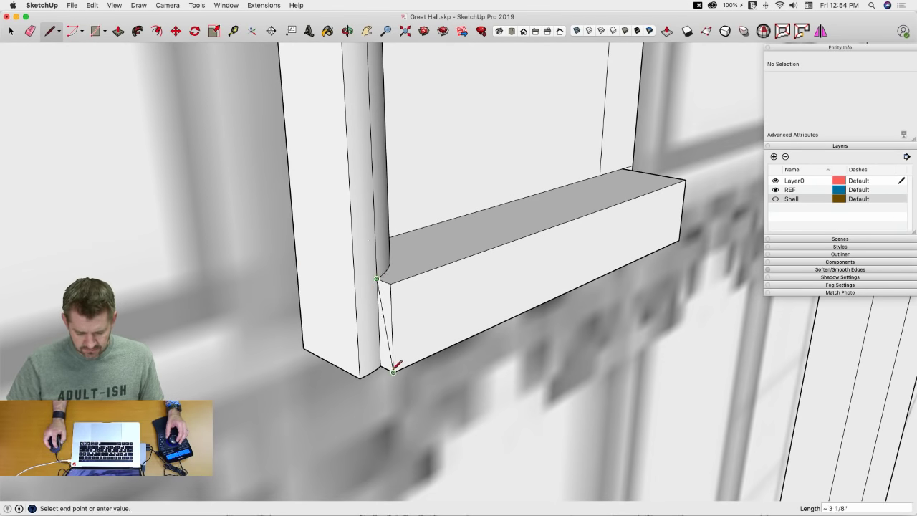
key(p)
click(383, 303)
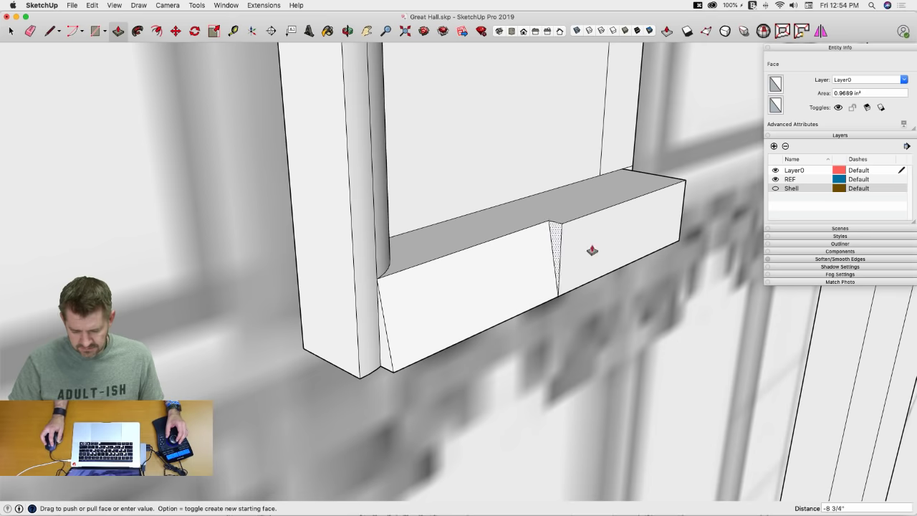
click(749, 199)
Step: Erase the vertical seam line running up the quarter-round stile's curved surface
key(e)
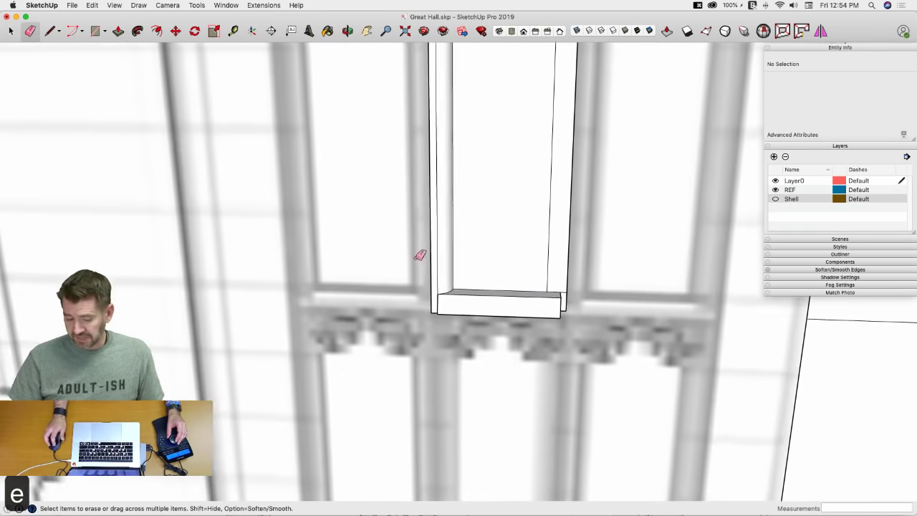
scroll(435, 258, up, 2)
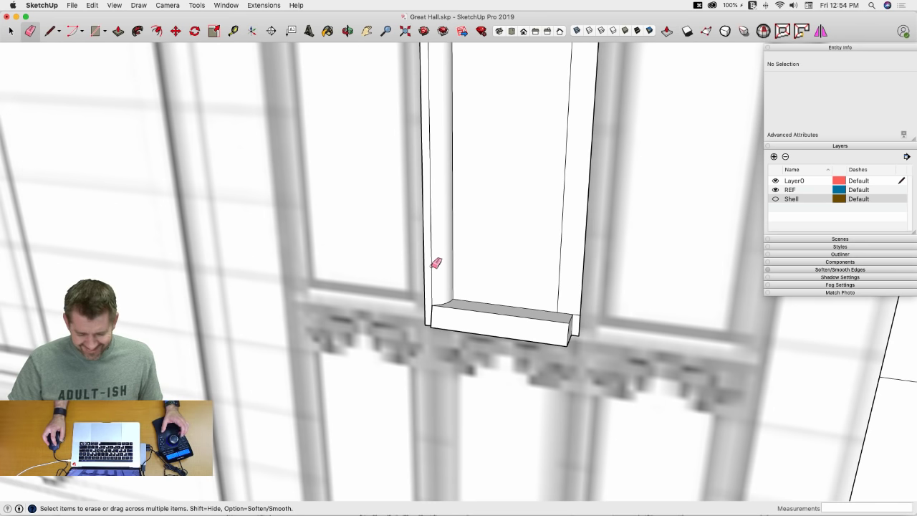
scroll(452, 283, down, 8)
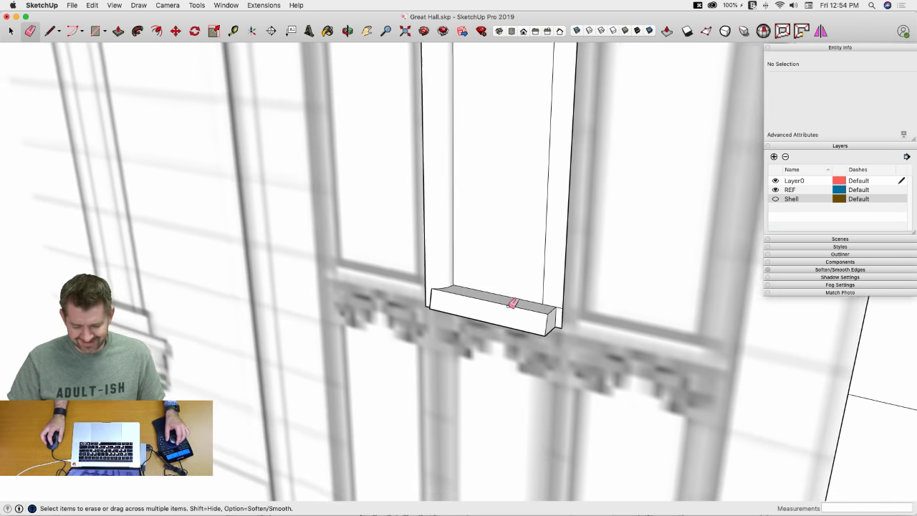
scroll(510, 315, up, 6)
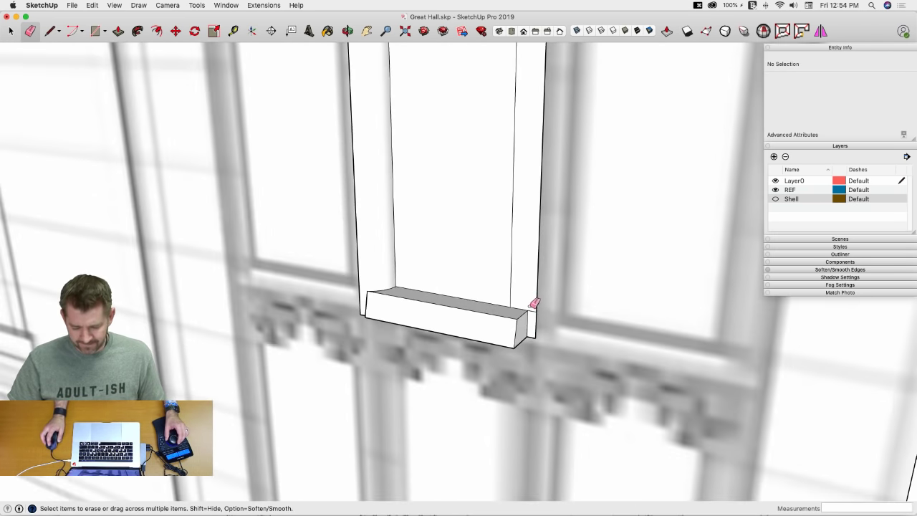
Step: Select the quarter-round stile's curved surface, its flat sides and its end faces
key(space)
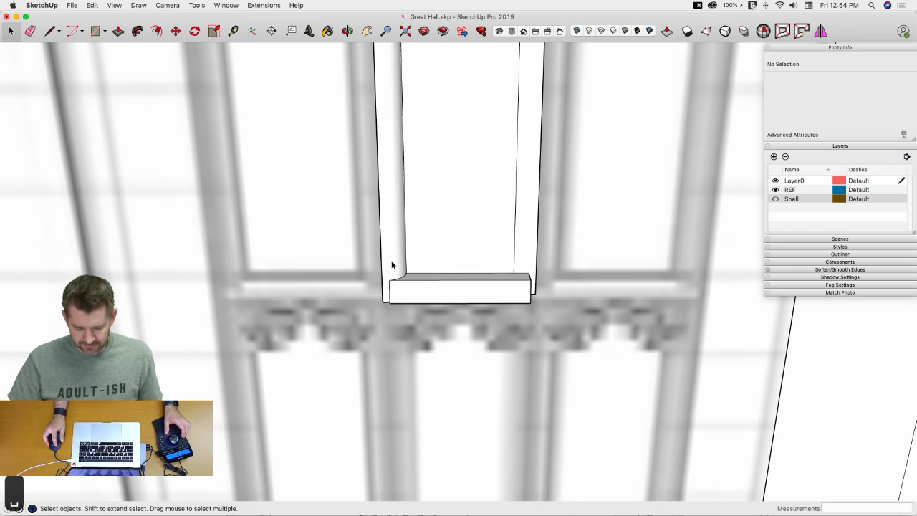
click(391, 260)
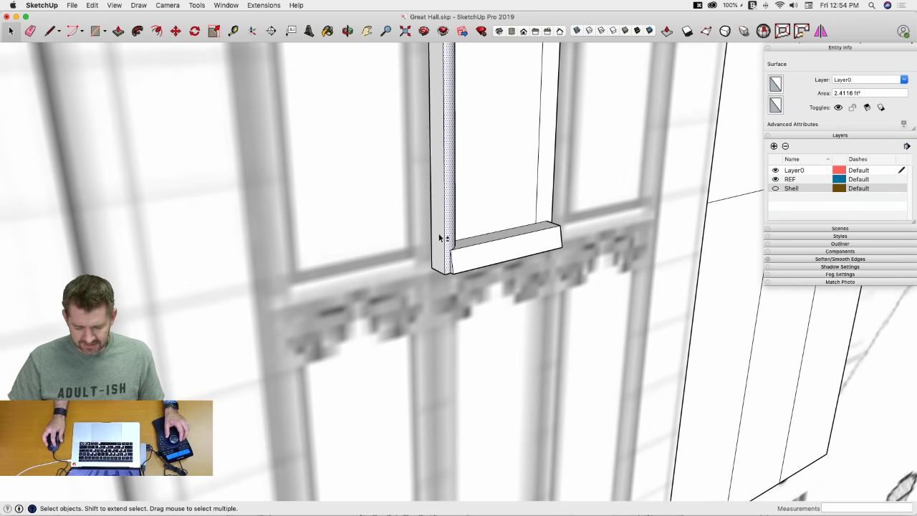
shift+click(440, 238)
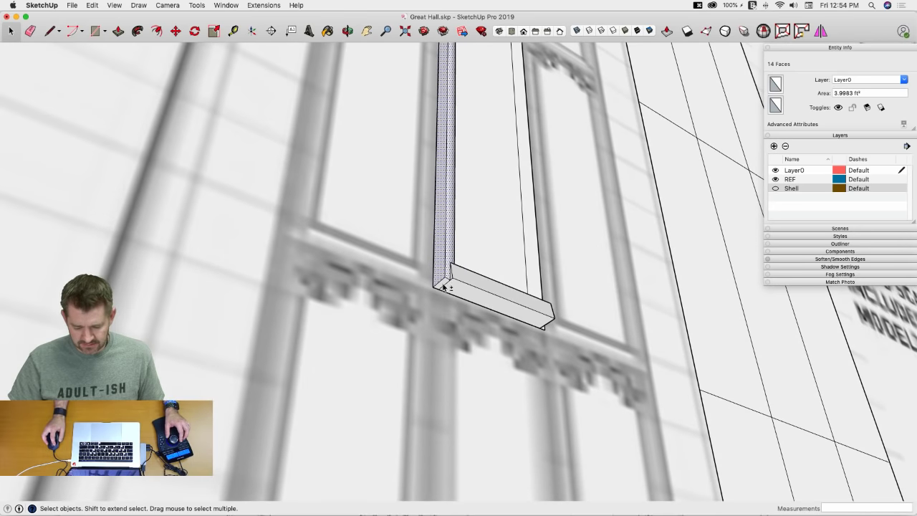
shift+click(449, 288)
middle_drag(448, 288, 448, 248)
shift+click(454, 280)
key(m)
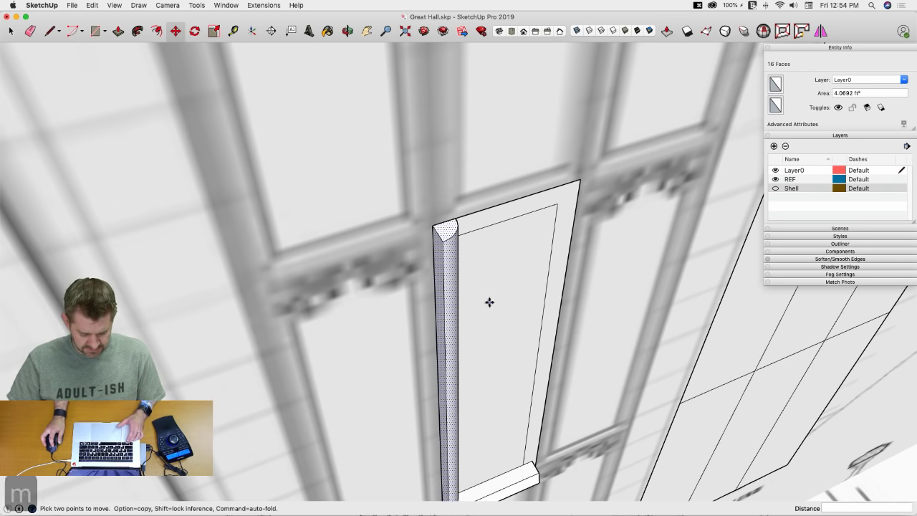
Step: Draw a vertical guide line up from the sill's midpoint and a small triangle at its upper end, perpendicular to the panel, as a mirror plane
middle_drag(481, 289, 481, 281)
key(l)
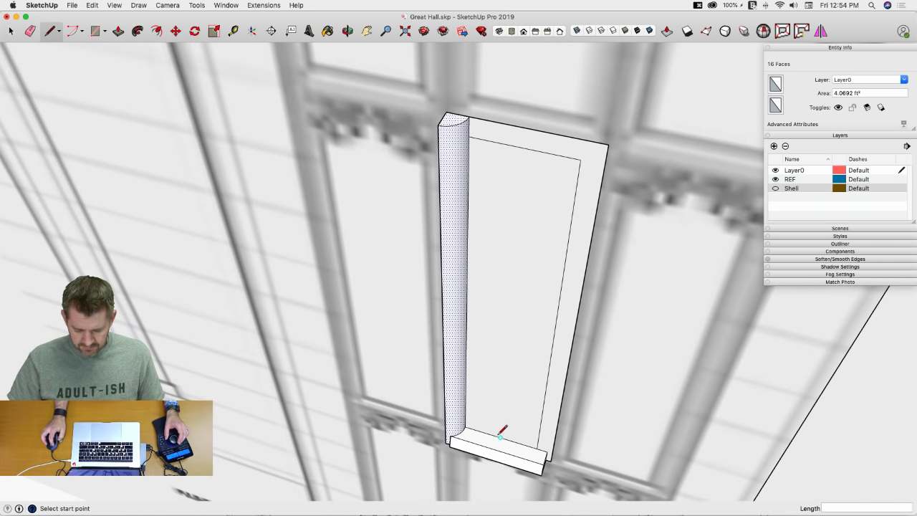
click(509, 321)
middle_drag(509, 321, 486, 340)
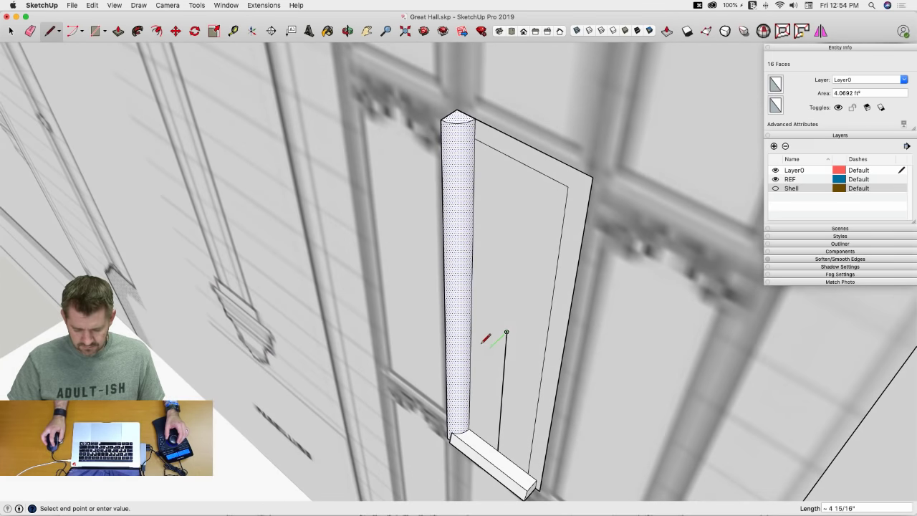
click(504, 368)
key(space)
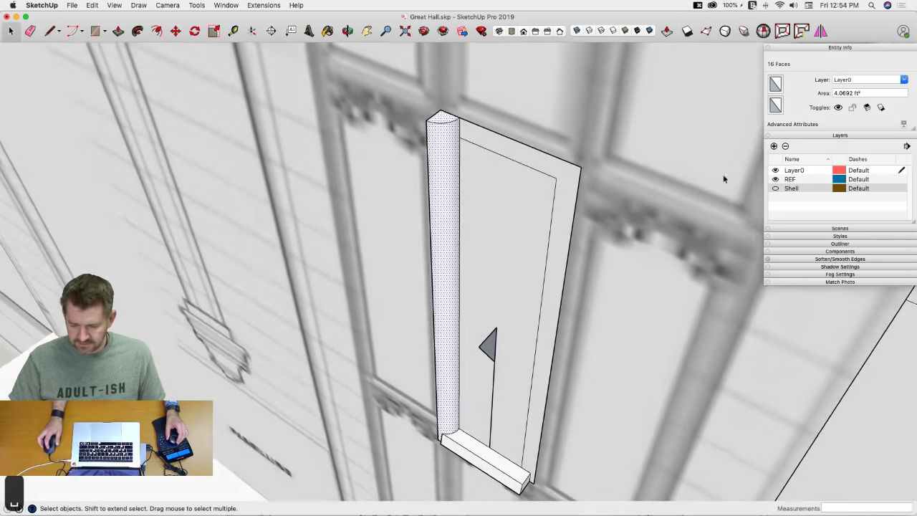
Step: Mirror a copy of the selected quarter-round stile across the small triangle's face onto the panel's opposite side
click(820, 30)
middle_drag(820, 43, 442, 303)
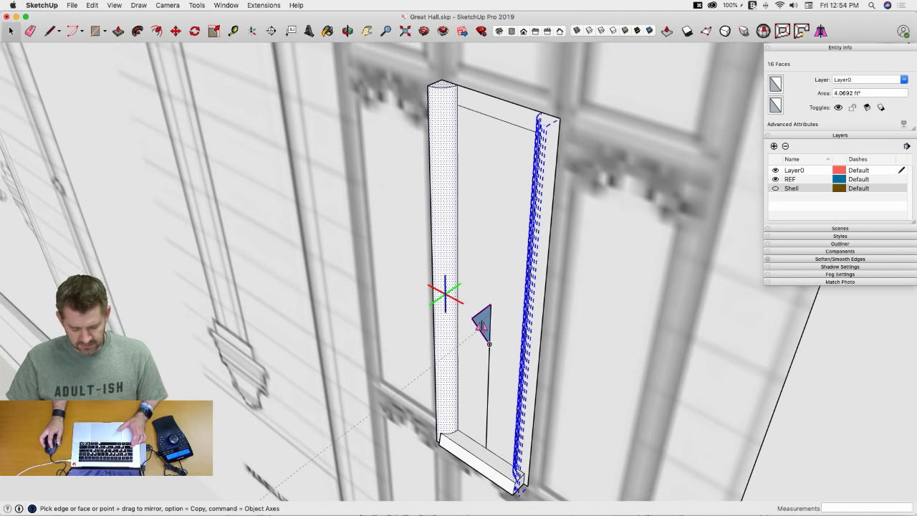
scroll(480, 326, up, 3)
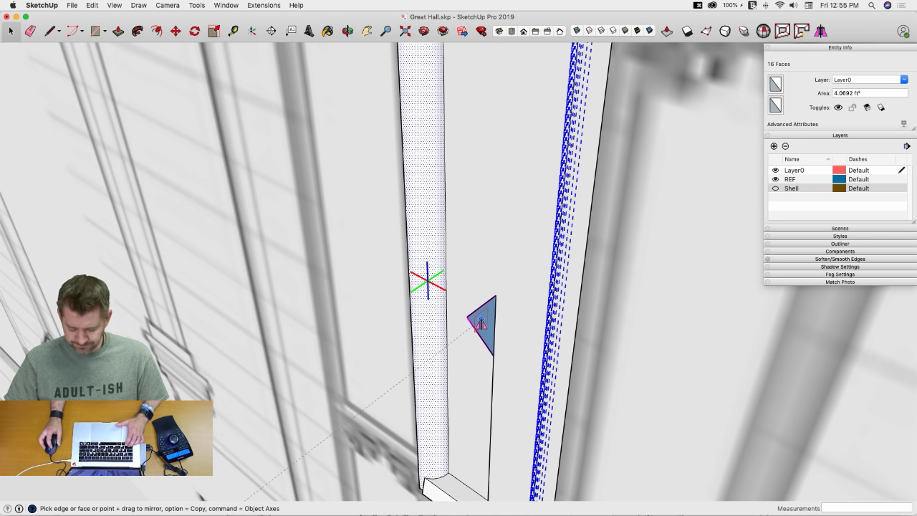
alt+click(480, 320)
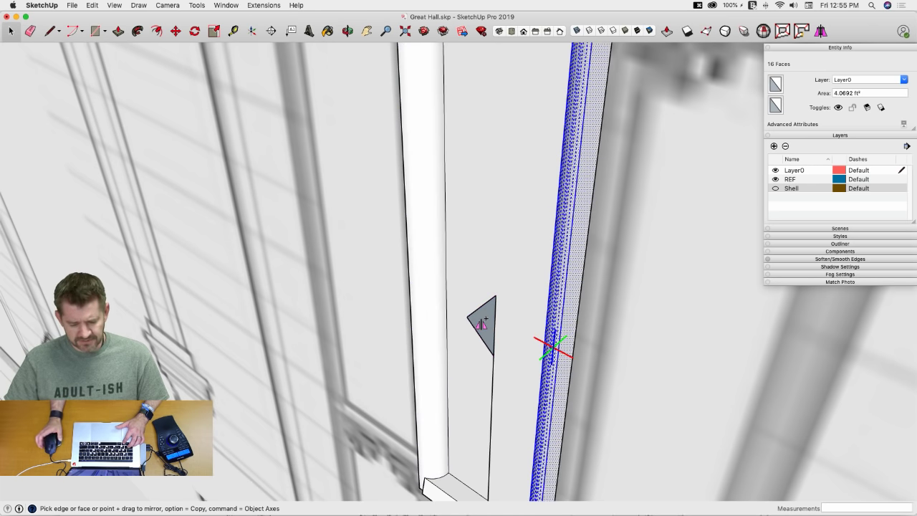
key(space)
scroll(389, 323, down, 5)
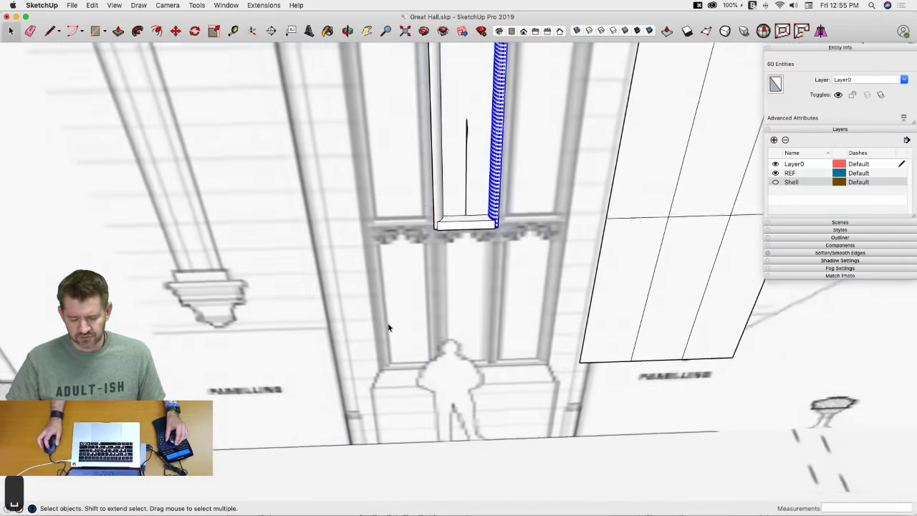
scroll(461, 383, up, 5)
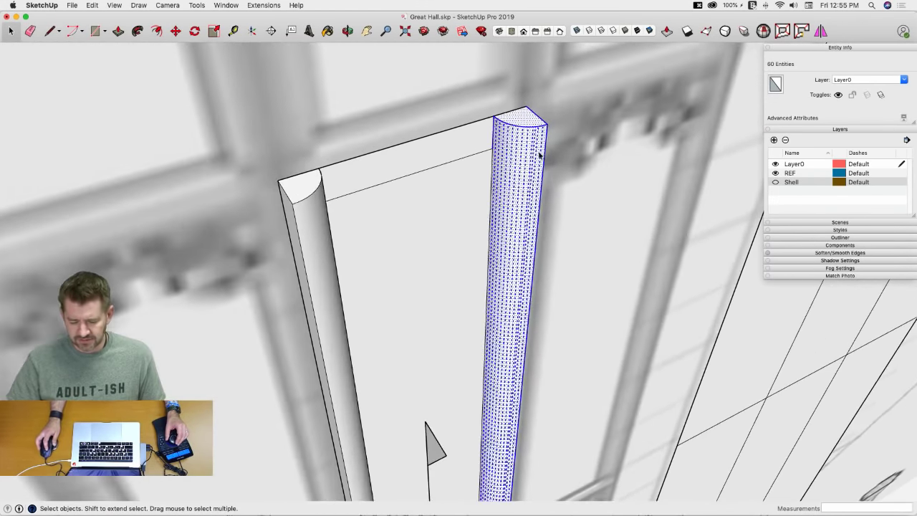
scroll(526, 150, down, 5)
click(656, 484)
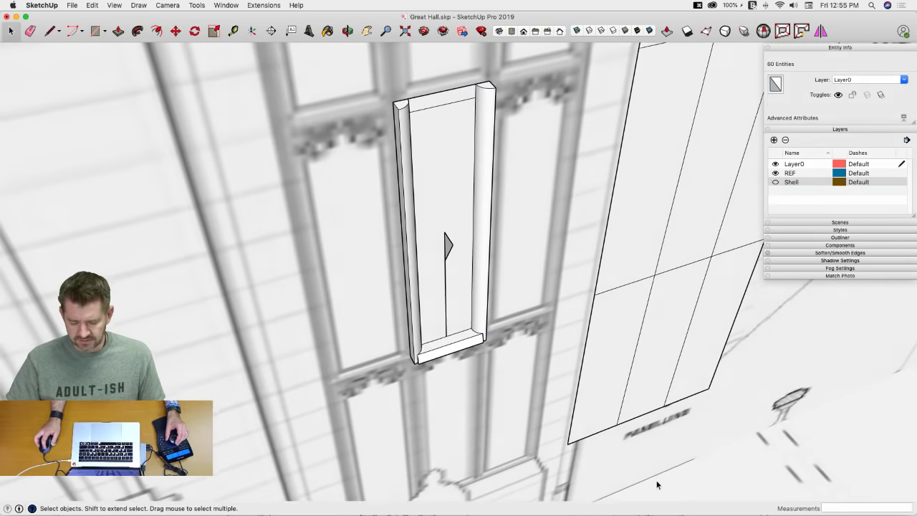
Step: Erase the helper triangle with its vertical guide line, and the horizontal line near the panel's upper end
key(e)
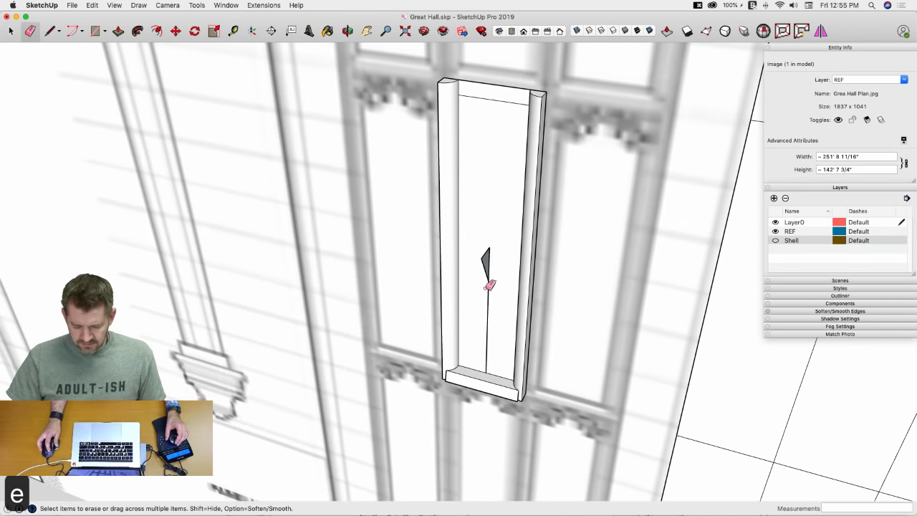
drag(488, 262, 490, 252)
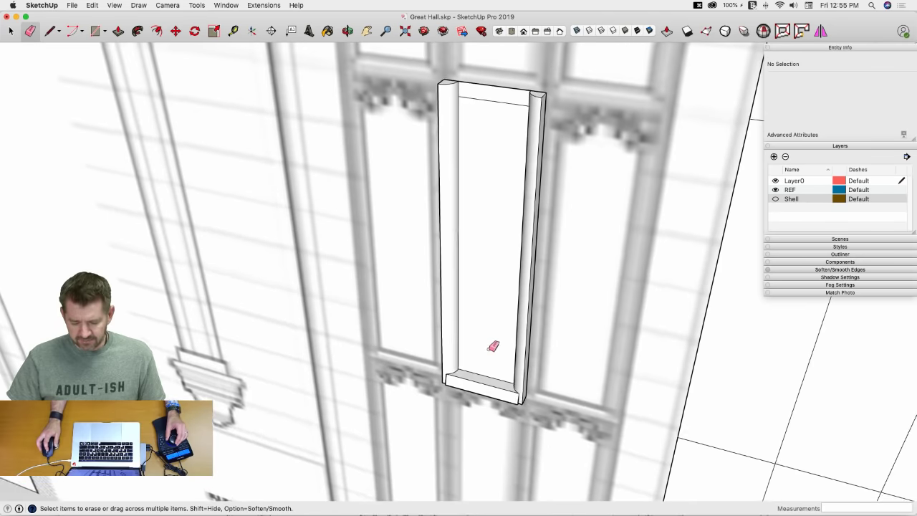
mouse_move(497, 379)
middle_down()
mouse_move(481, 354)
mouse_move(487, 342)
middle_up()
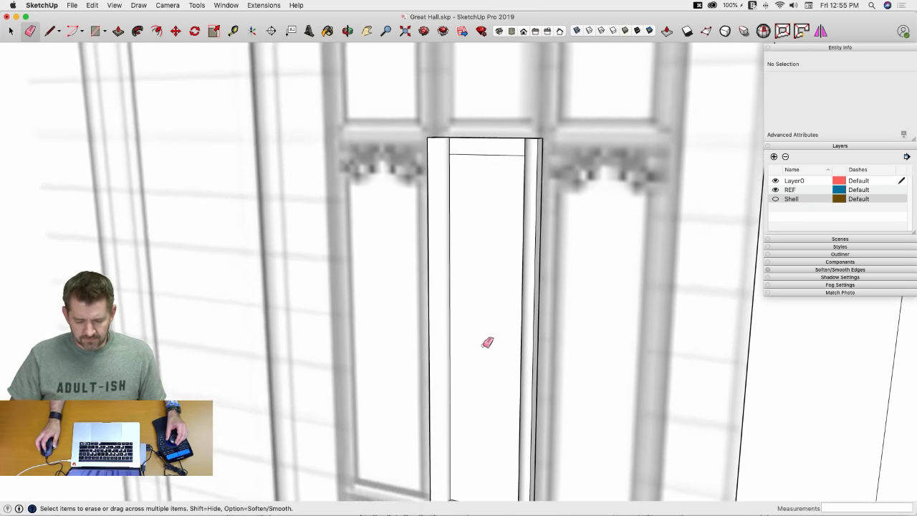
scroll(504, 255, up, 3)
key(space)
scroll(477, 225, down, 5)
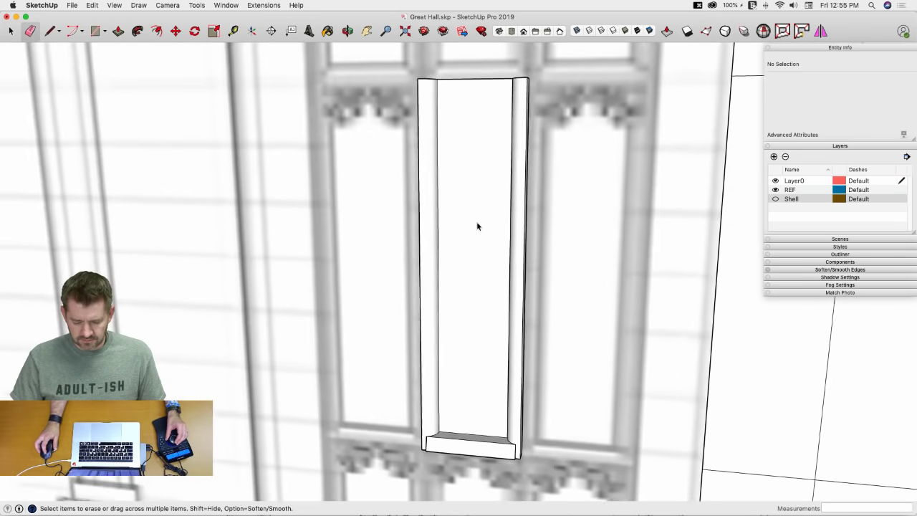
Step: Make the complete framed panel with both stiles and the sill a component named "Window A"
drag(385, 89, 534, 432)
middle_drag(511, 387, 466, 356)
right_click(466, 357)
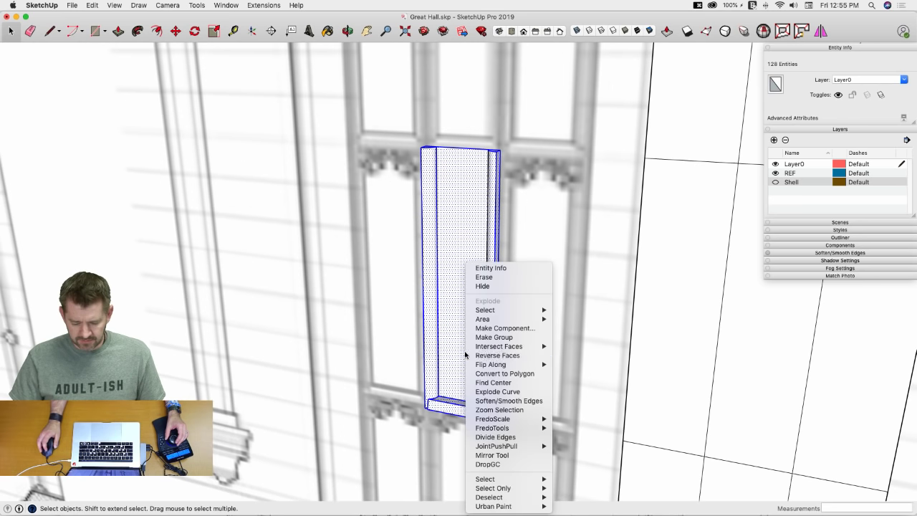
click(506, 328)
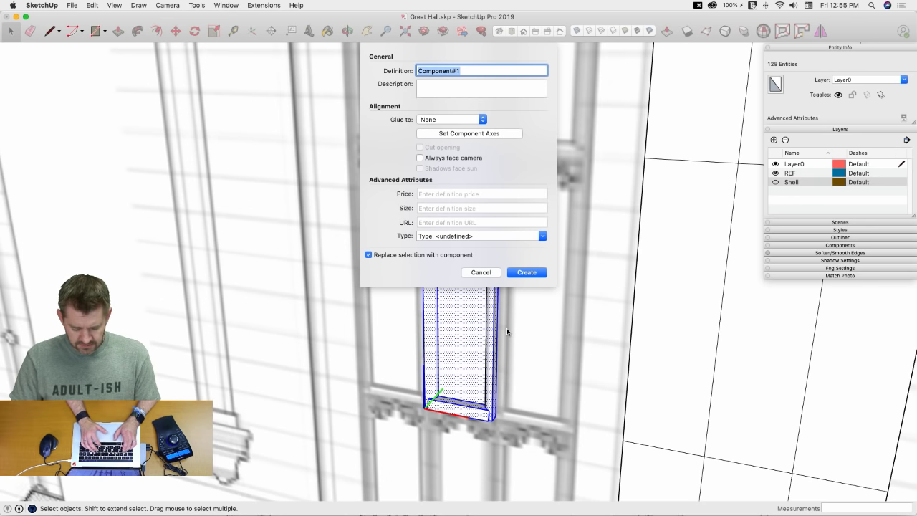
text(Window A)
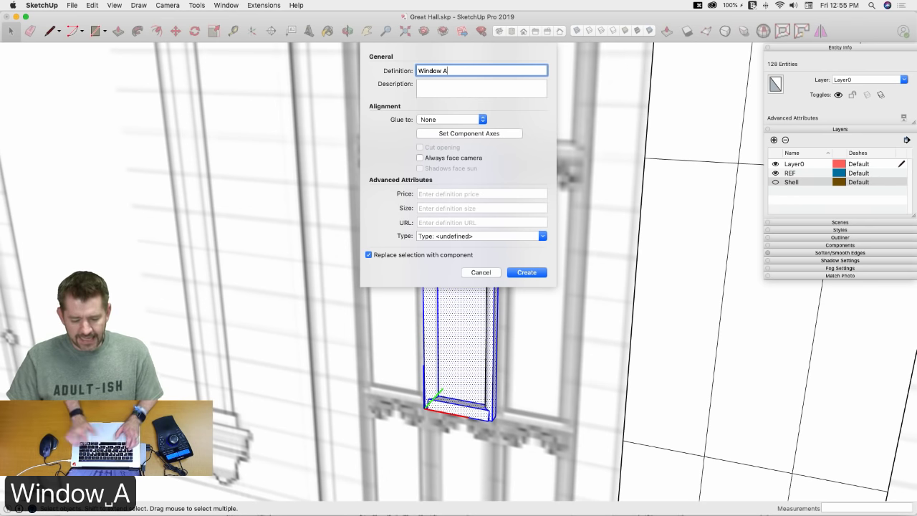
click(527, 272)
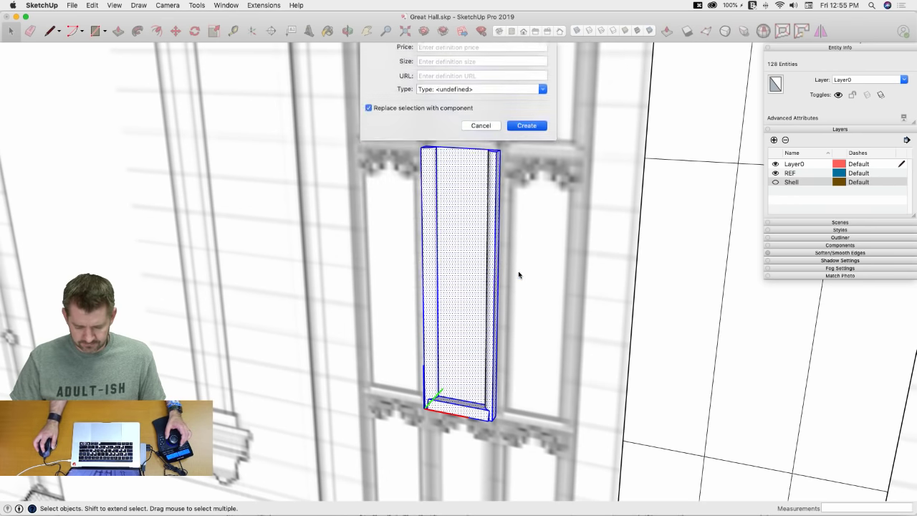
Step: Move the Window A component by its lower outer corner onto the lower left corner of the blank arched window layout
scroll(455, 406, up, 4)
key(m)
middle_drag(455, 404, 420, 367)
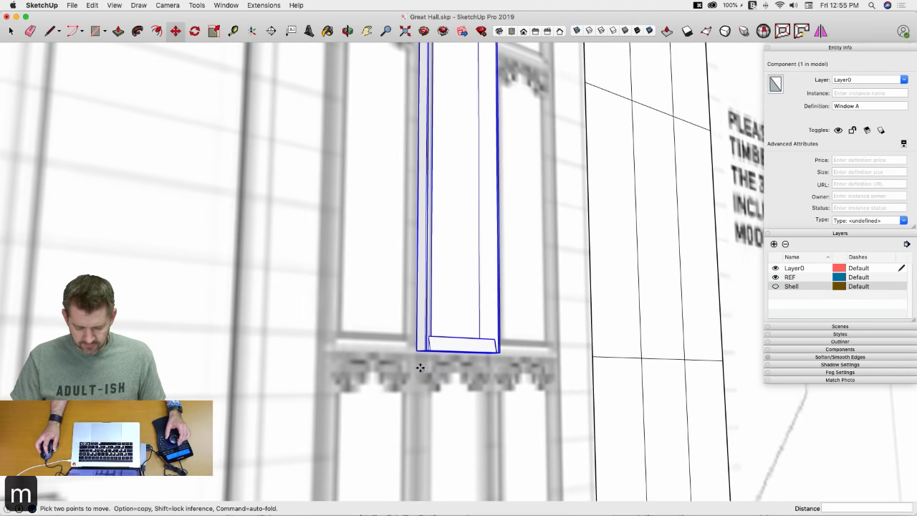
click(417, 352)
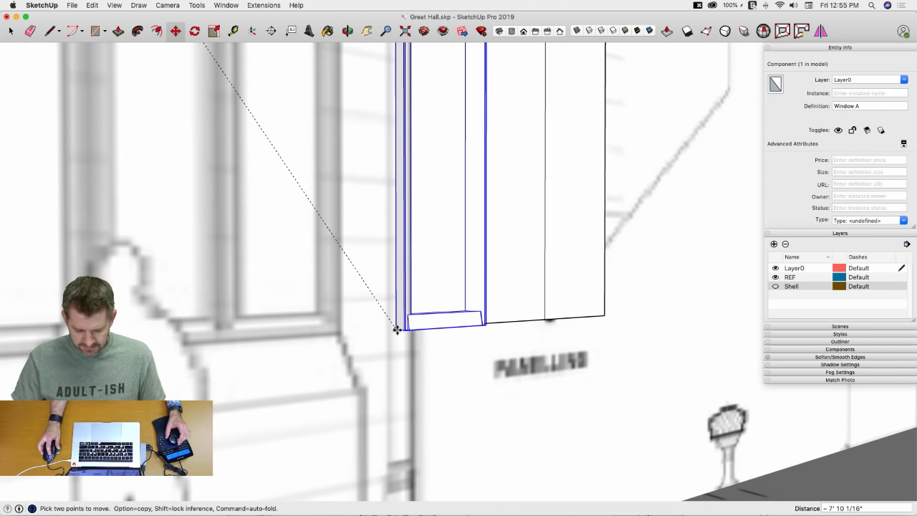
click(397, 330)
Step: Copy the Window A component sideways by one panel width and array it x2 to fill the lowest row of the window
key(m)
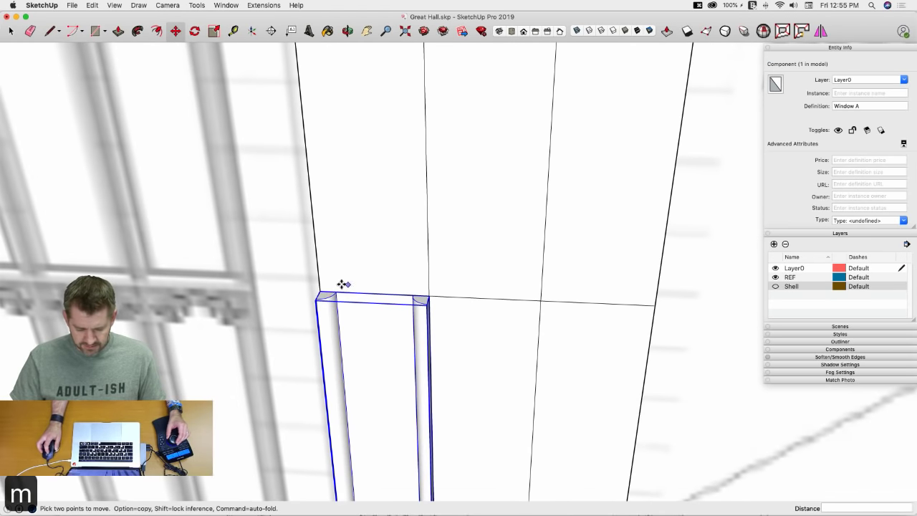
click(321, 291)
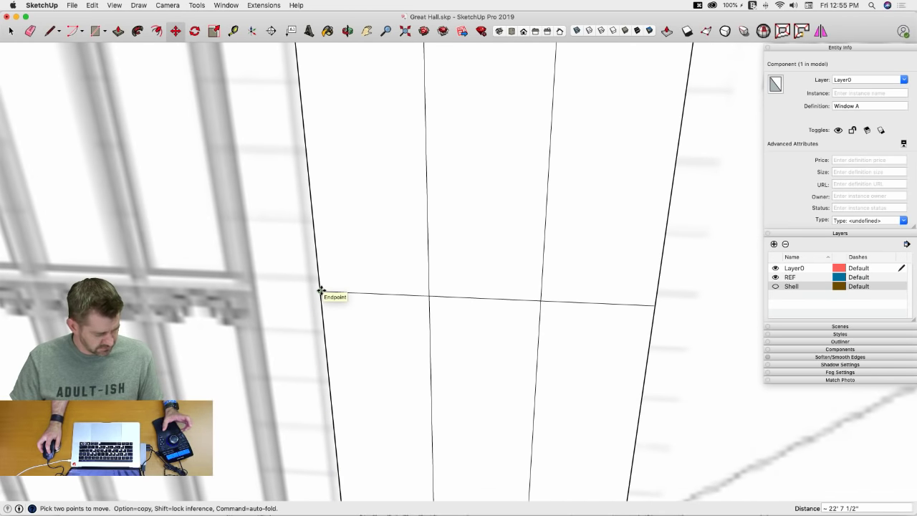
key(alt)
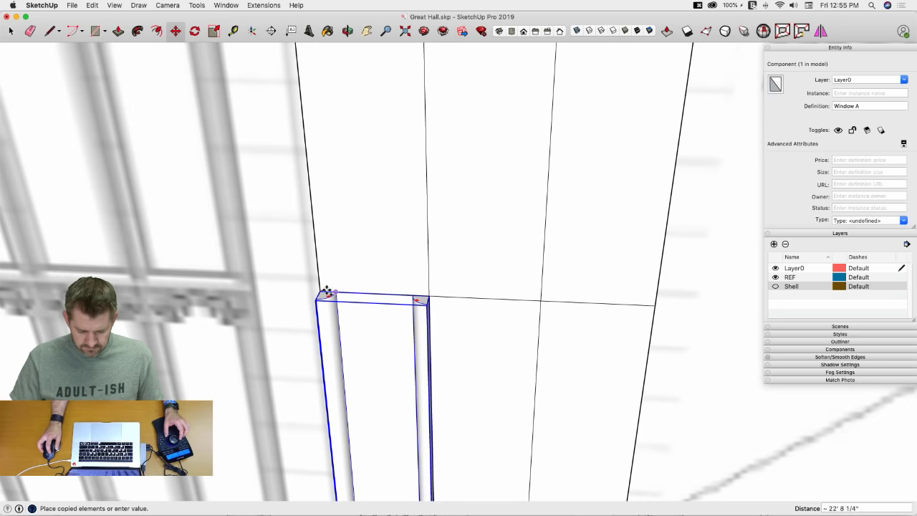
key(Escape)
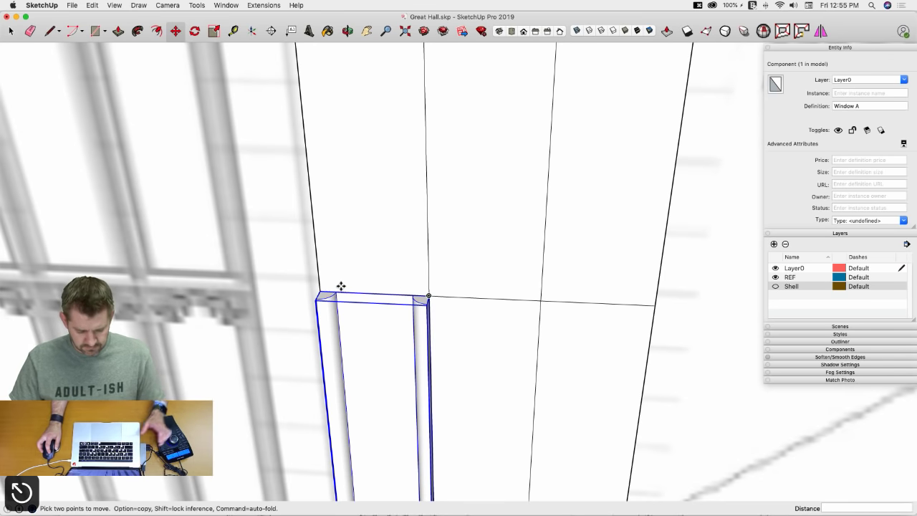
click(428, 293)
text(x)
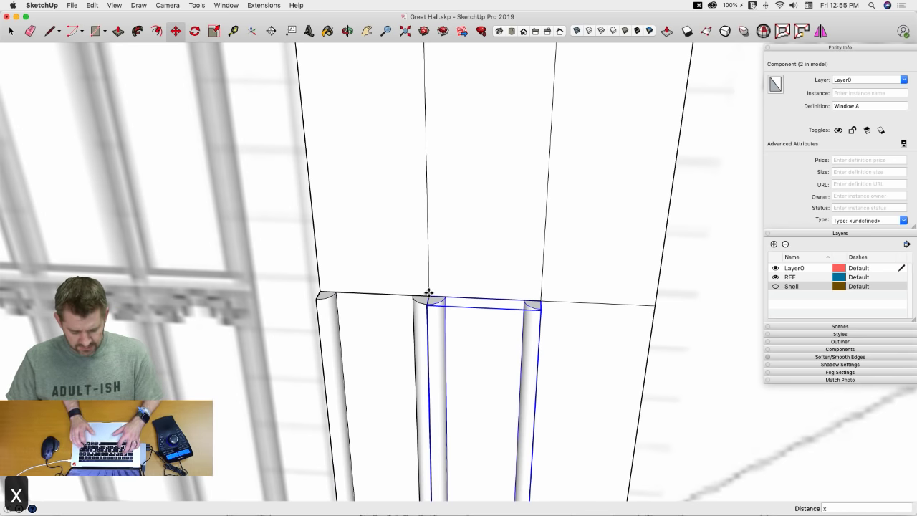
text(2)
key(Return)
scroll(459, 287, down, 5)
key(space)
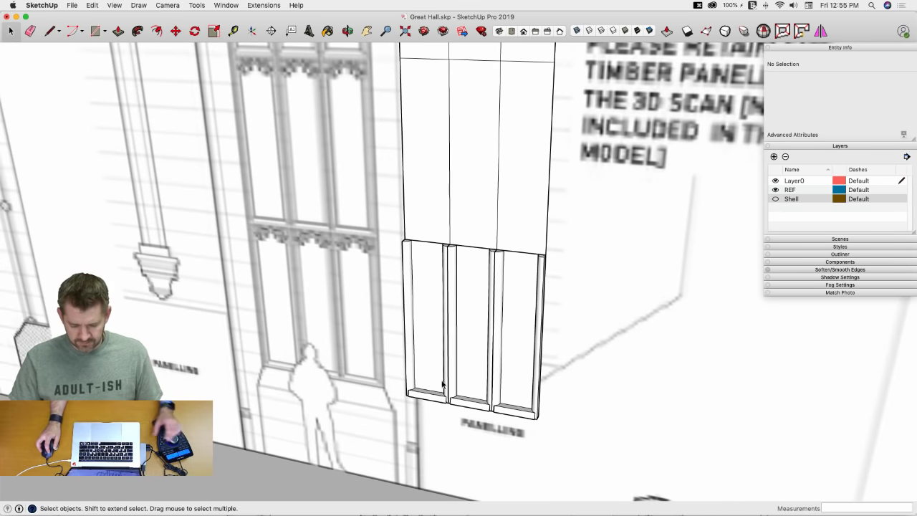
click(430, 380)
shift+click(465, 379)
shift+click(507, 382)
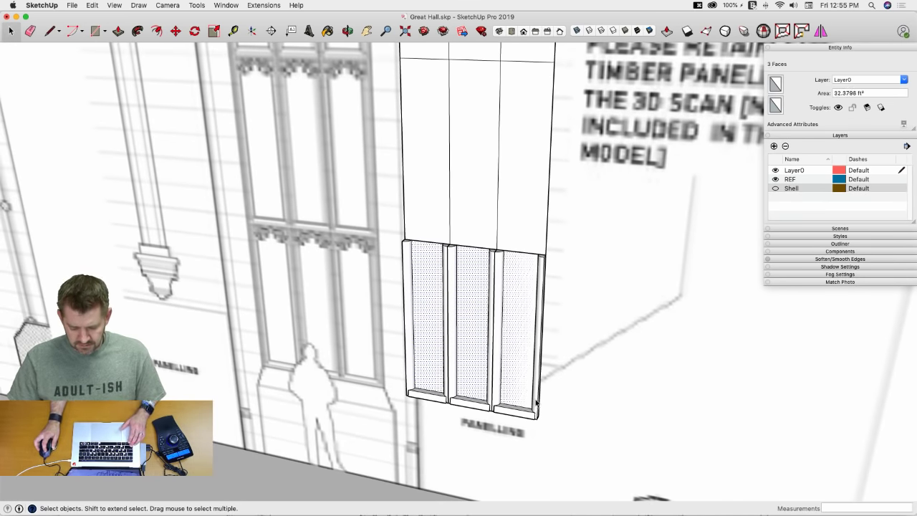
Step: Copy the three lowest Window A panels upward by one row, about 6' 3 3/16", and array them x2 to fill the rows above
click(430, 404)
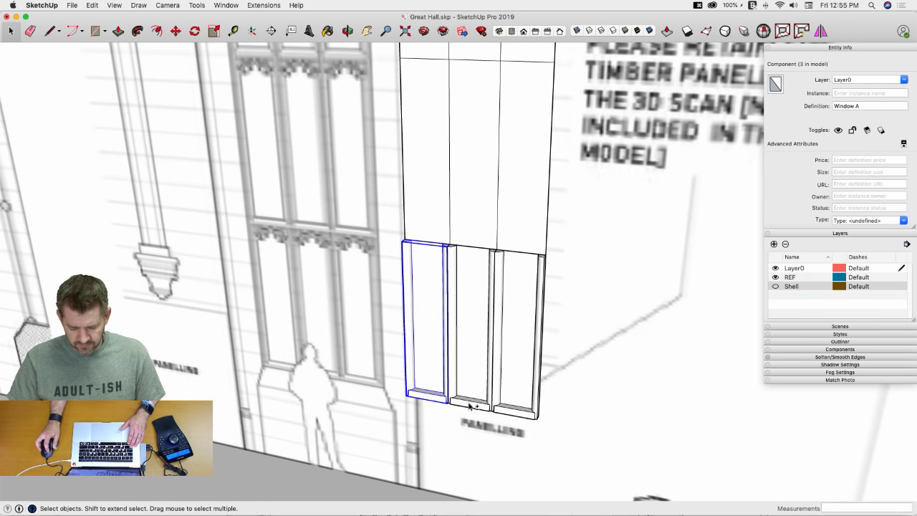
key(m)
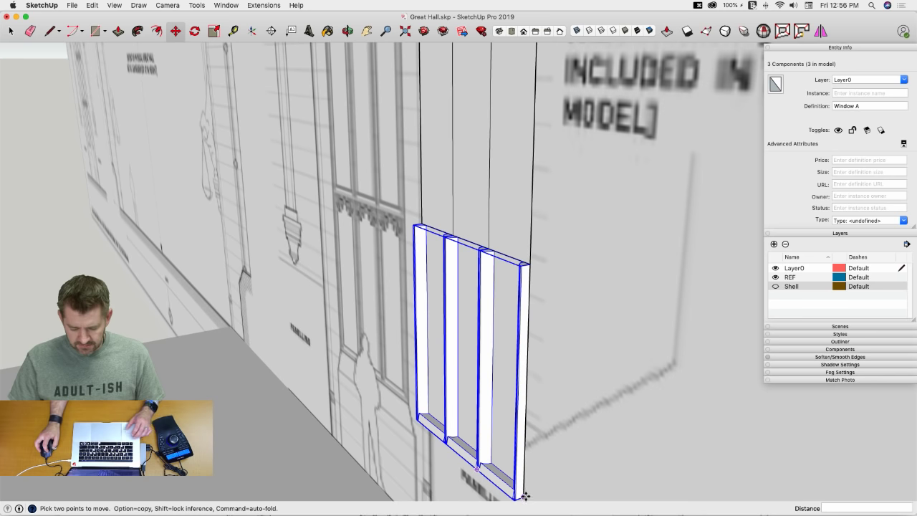
click(524, 494)
key(alt)
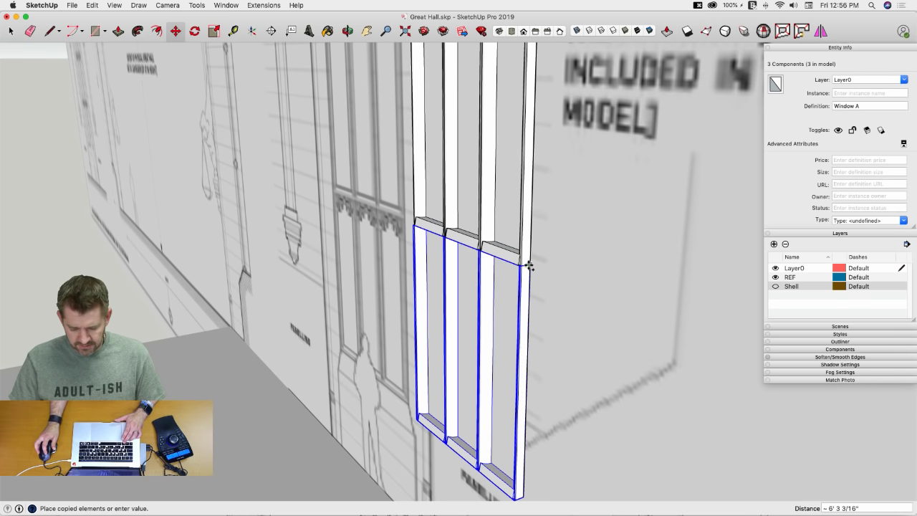
click(528, 264)
scroll(528, 265, down, 6)
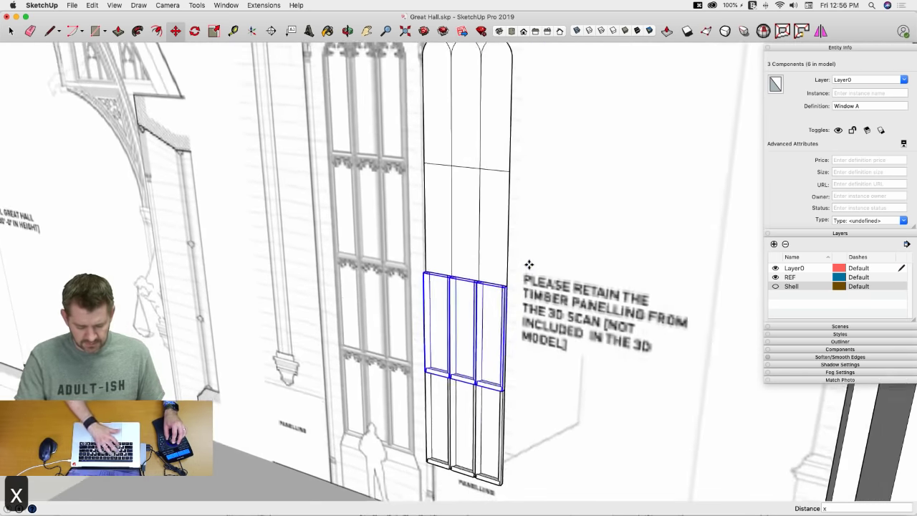
text(x2)
key(Return)
scroll(529, 264, up, 5)
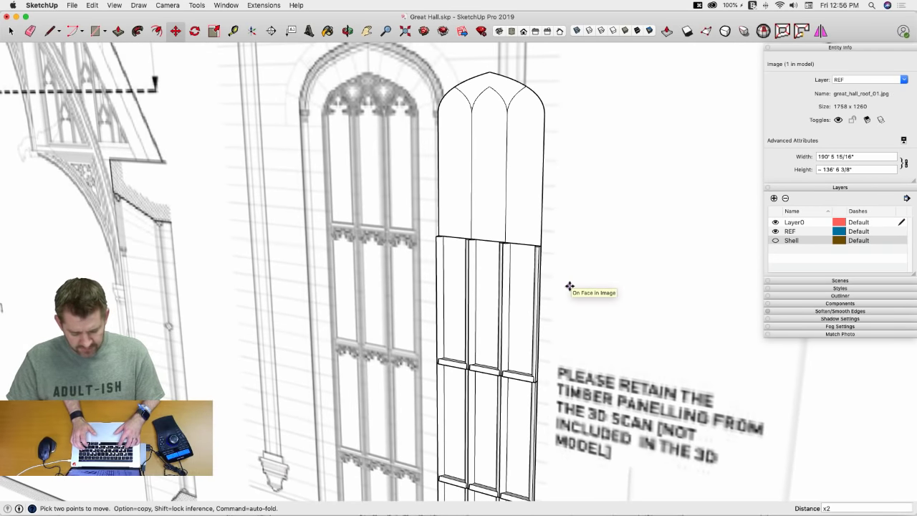
Step: Change the upward array of the lowest Window A row to x3 so it fills the layout up to the arch
text(x3)
key(Return)
scroll(518, 227, up, 3)
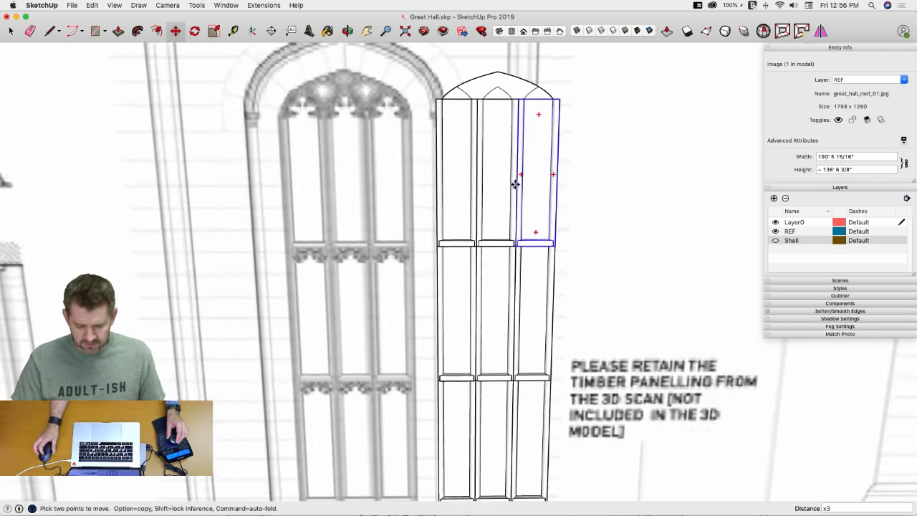
key(space)
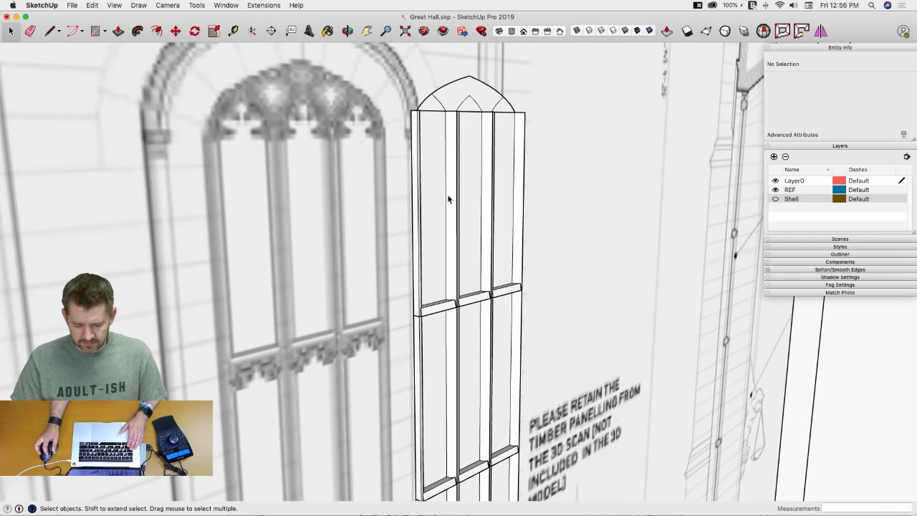
Step: Make the complete arched layout with all its Window A panels a component named "Window Assembly"
click(450, 200)
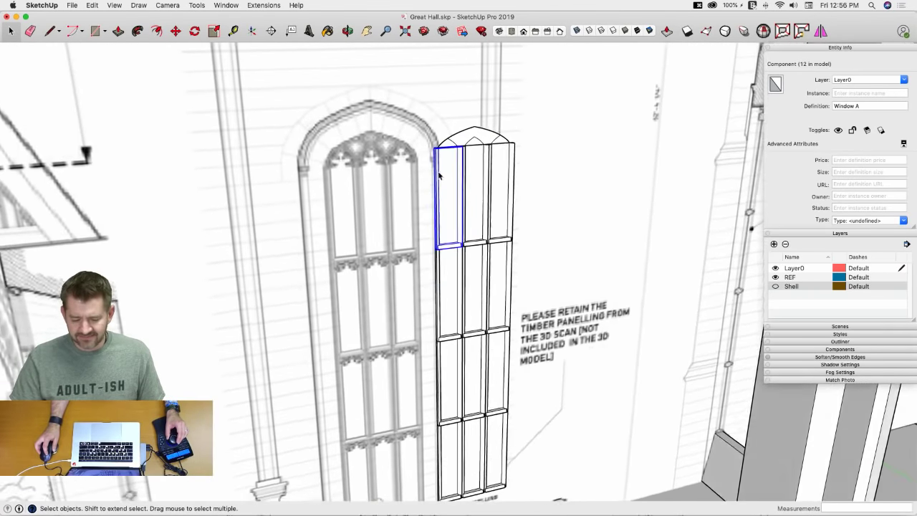
scroll(439, 175, up, 5)
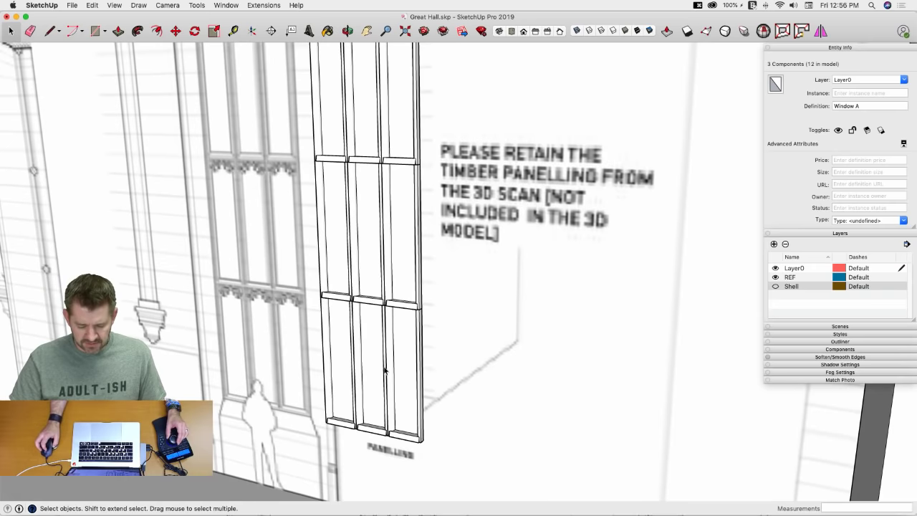
middle_drag(384, 370, 432, 398)
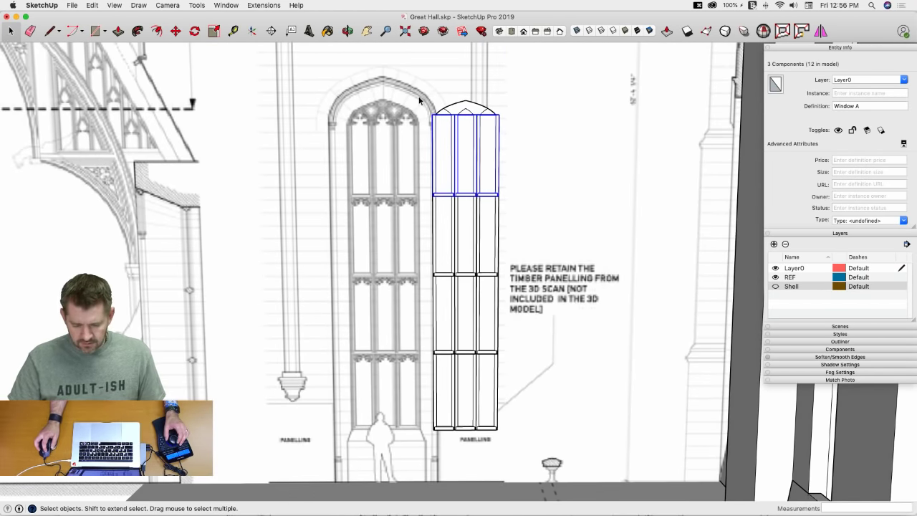
click(472, 106)
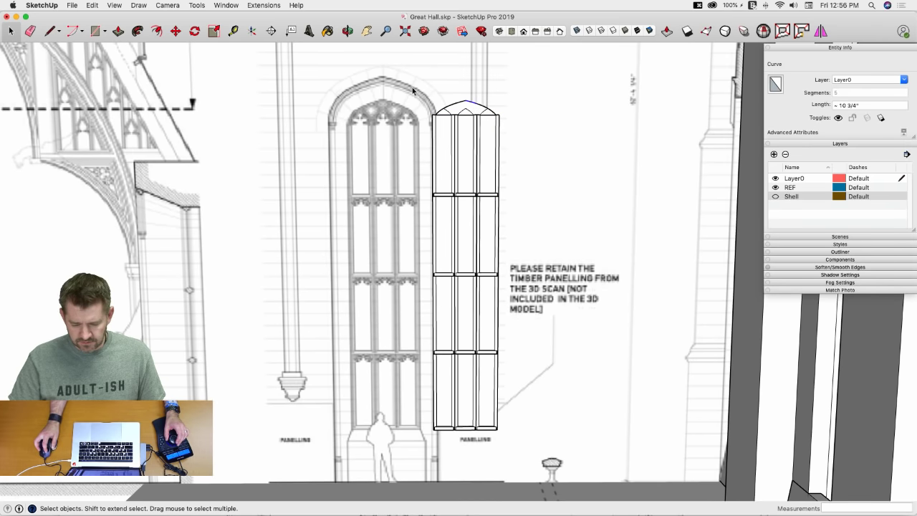
drag(404, 69, 543, 462)
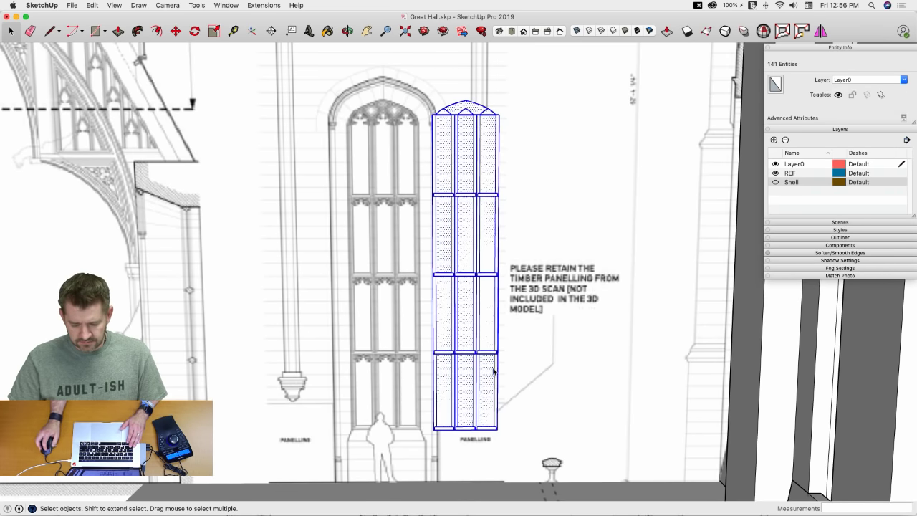
right_click(480, 320)
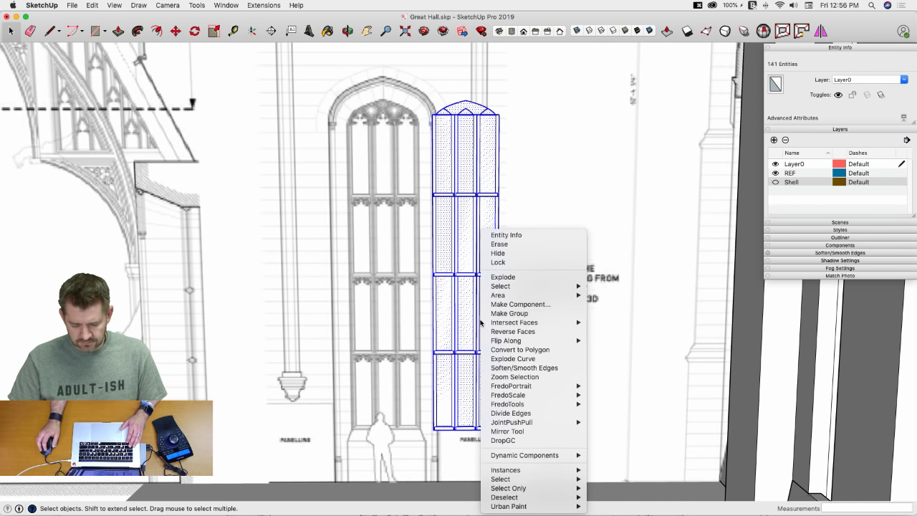
click(527, 306)
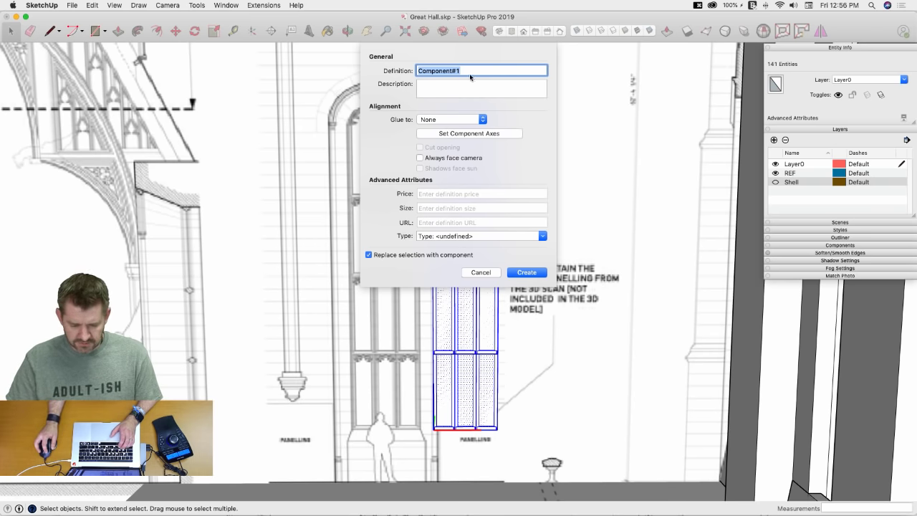
text(Window Assembly)
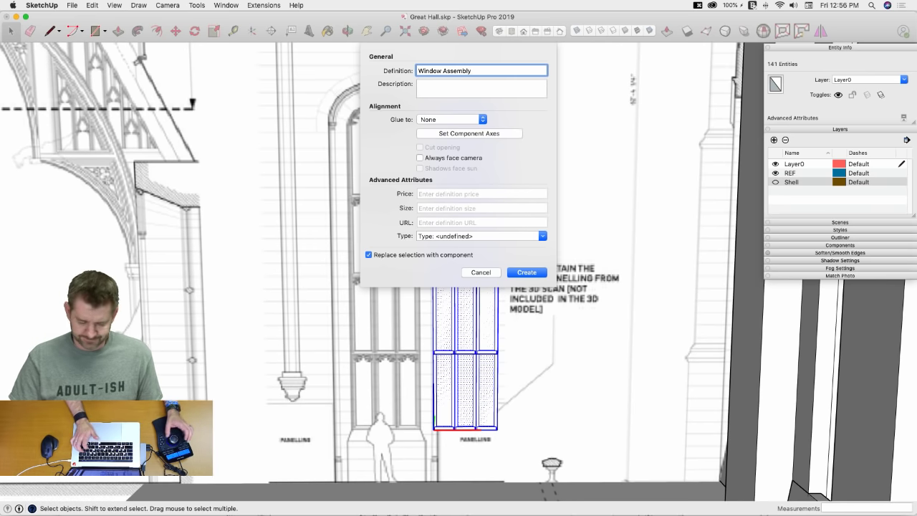
key(Return)
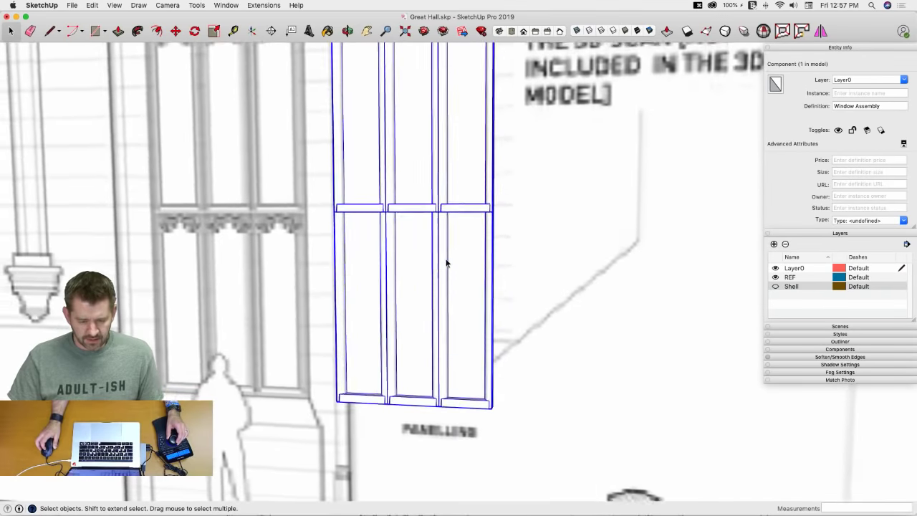
Step: Copy the Window Assembly by its lower outer corner onto the inner sill corner of the window opening in the hall wall
key(m)
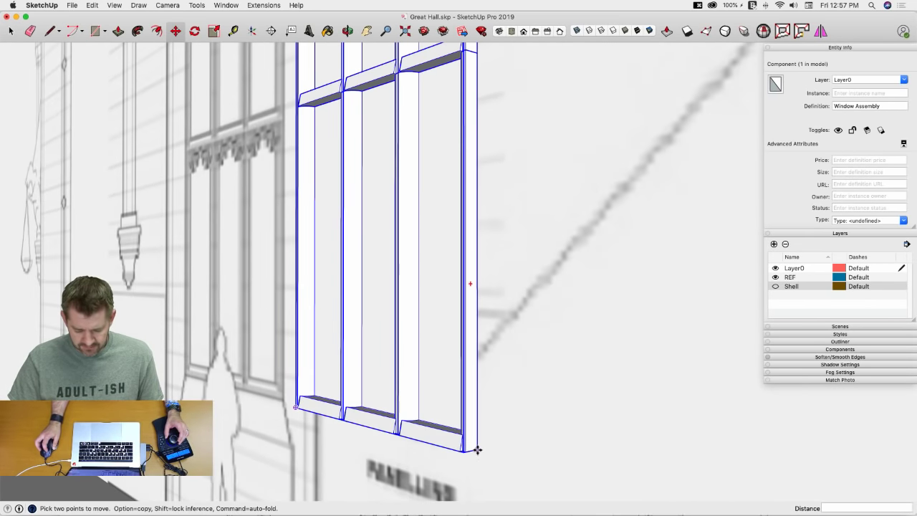
click(476, 449)
key(alt)
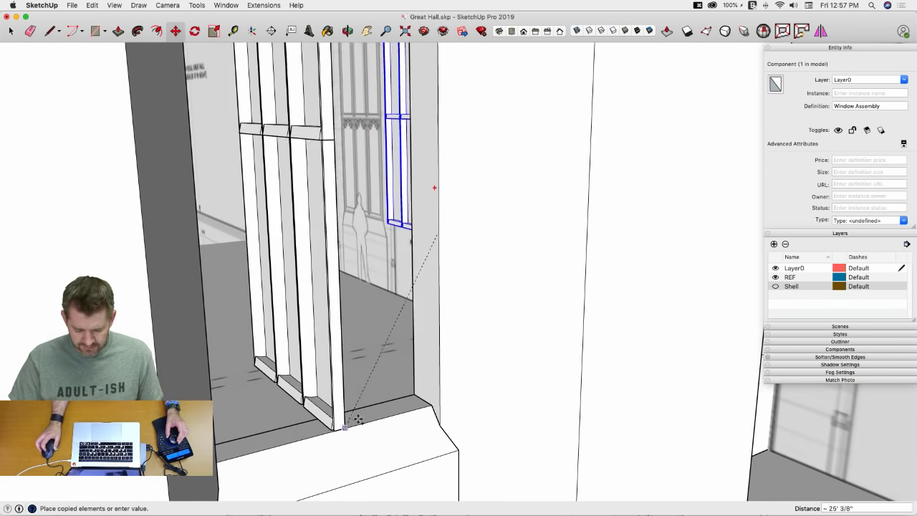
click(412, 394)
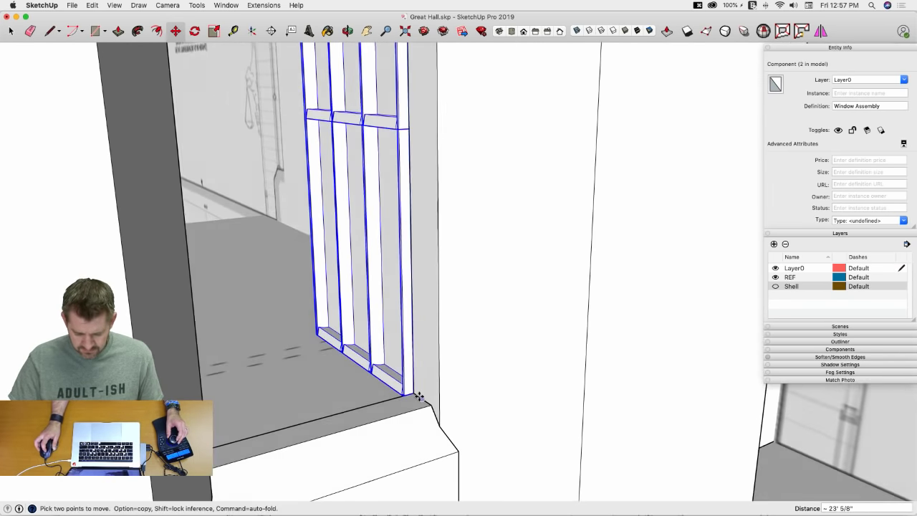
Step: Rotate the copied Window Assembly 90 degrees about its lower corner to align it with the wall opening
key(q)
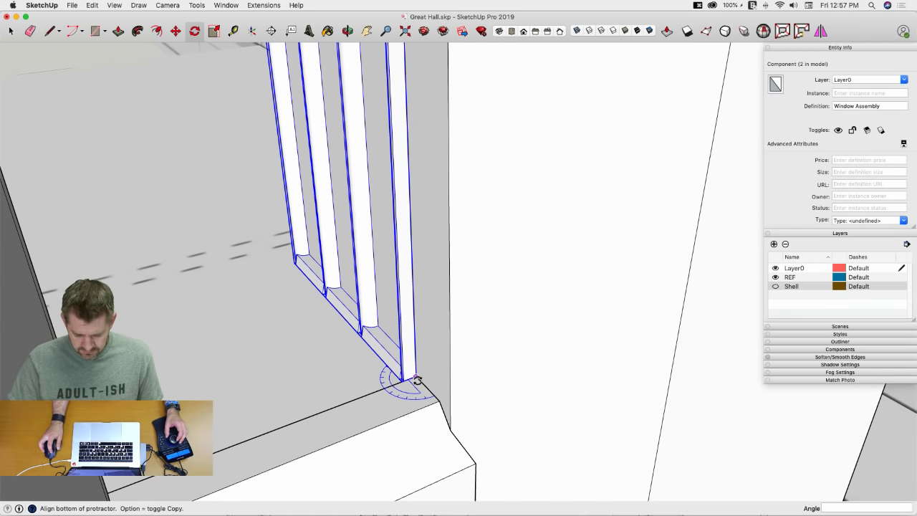
click(388, 391)
click(432, 394)
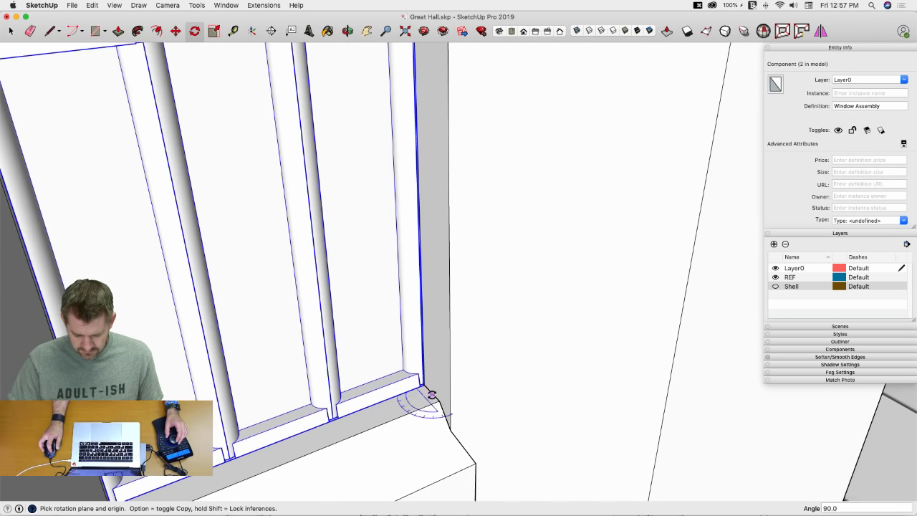
Step: Examine how the rotated window sits in its opening between the columns from inside the hall and around it
scroll(425, 397, down, 5)
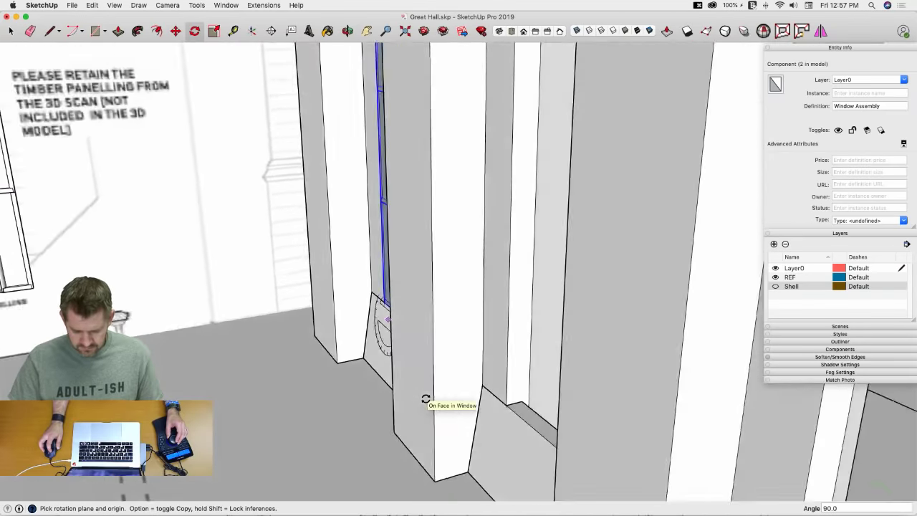
scroll(425, 399, up, 8)
scroll(425, 399, down, 5)
key(space)
scroll(425, 401, up, 4)
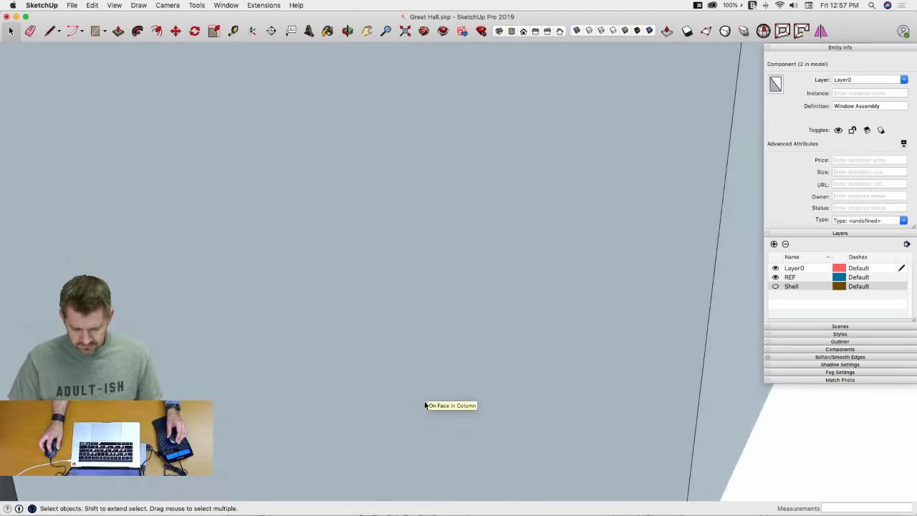
scroll(428, 409, down, 4)
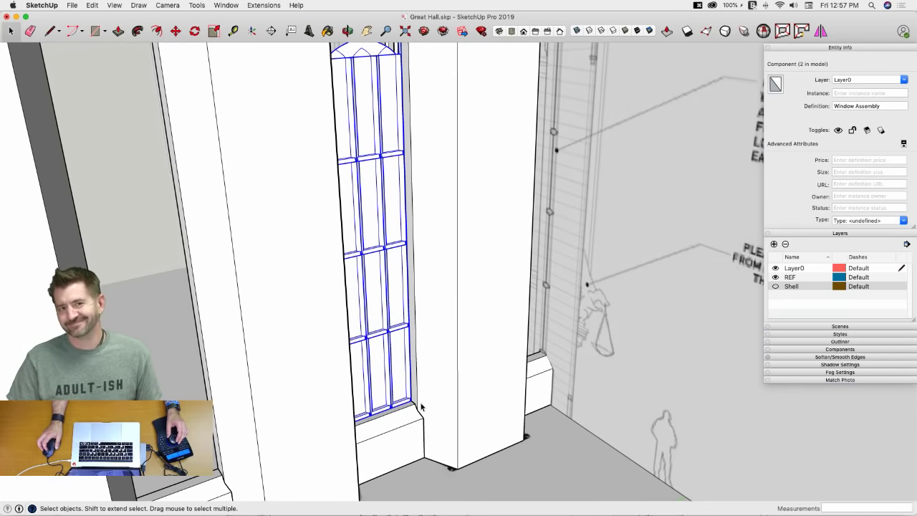
scroll(405, 398, up, 2)
scroll(402, 396, up, 1)
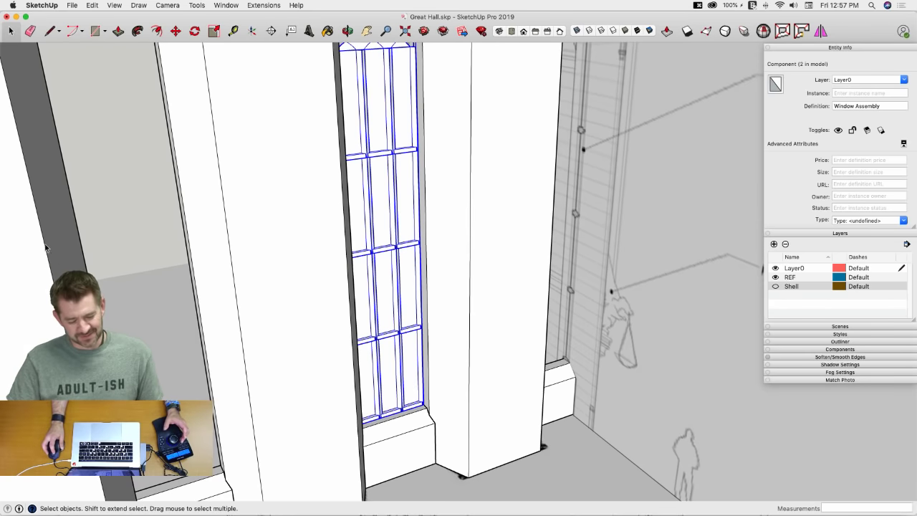
Step: Open the placed Window Assembly and its lower left Window A panel for editing
click(147, 250)
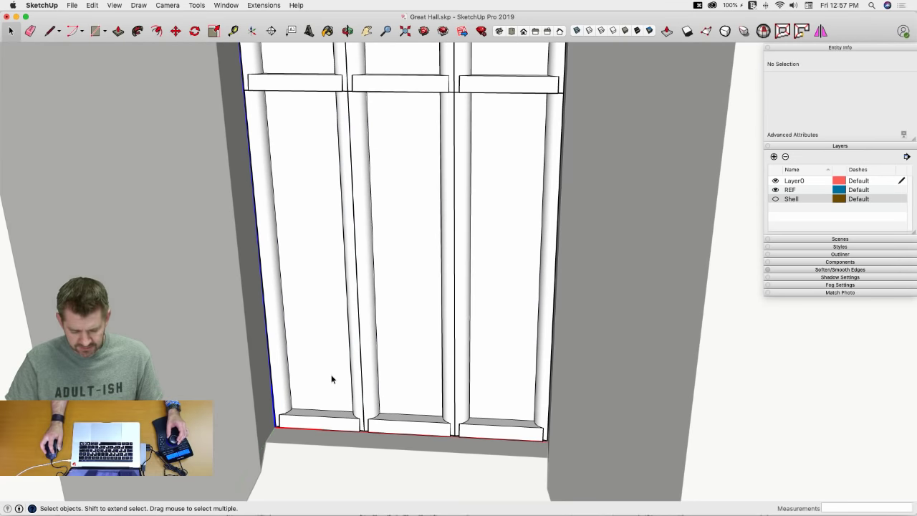
double_click(331, 377)
click(375, 382)
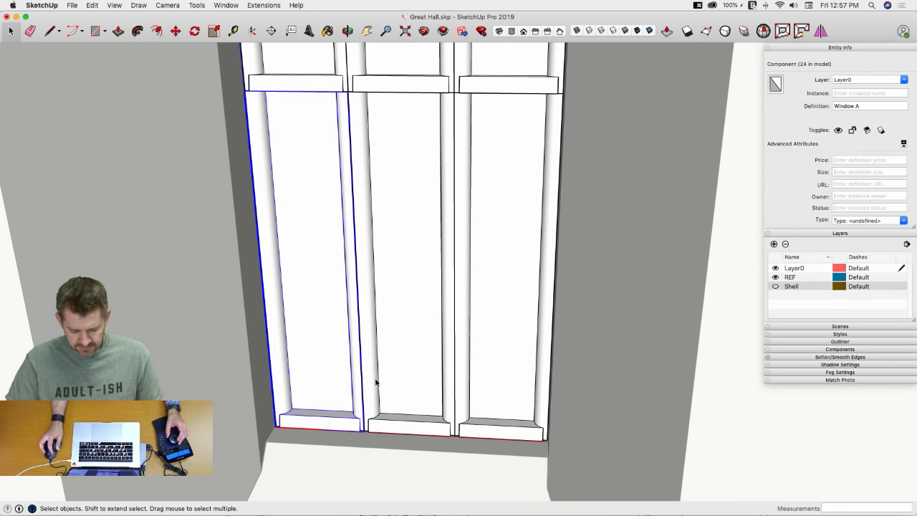
double_click(358, 387)
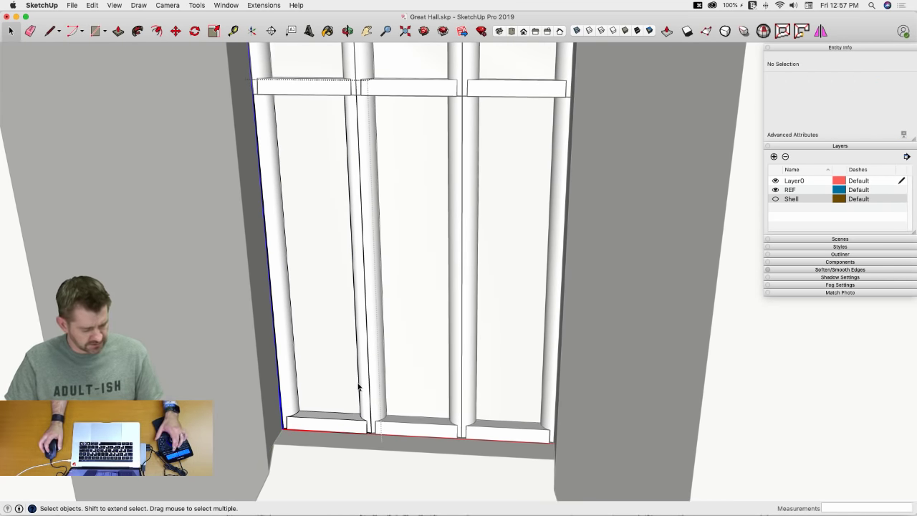
scroll(358, 388, up, 1)
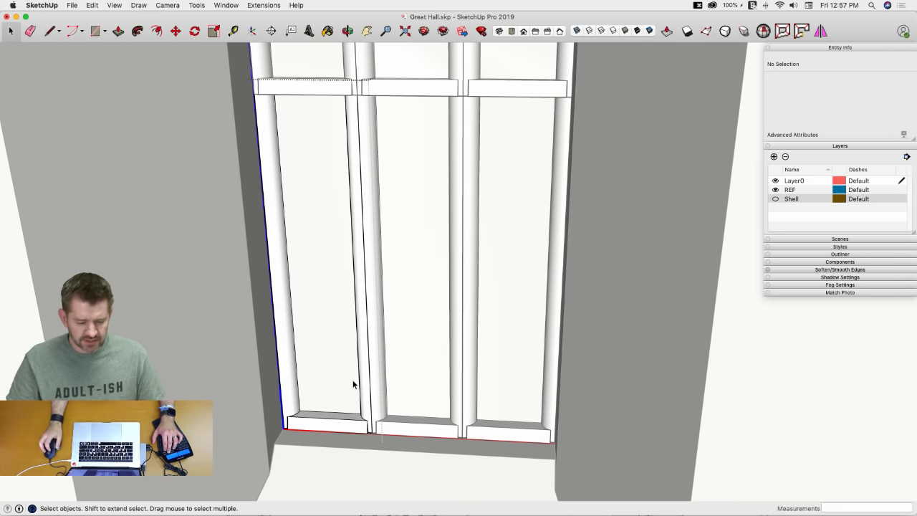
Step: Hide the rest of the model during component editing
key(q)
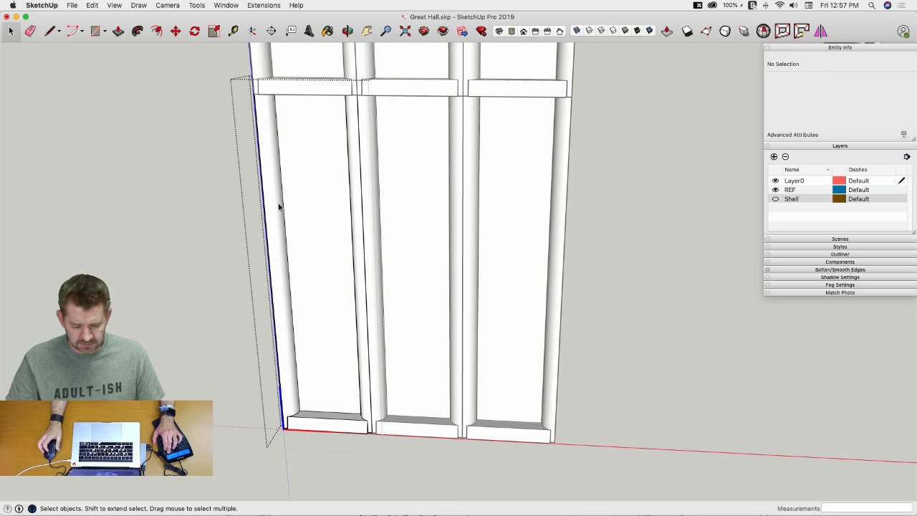
key(q)
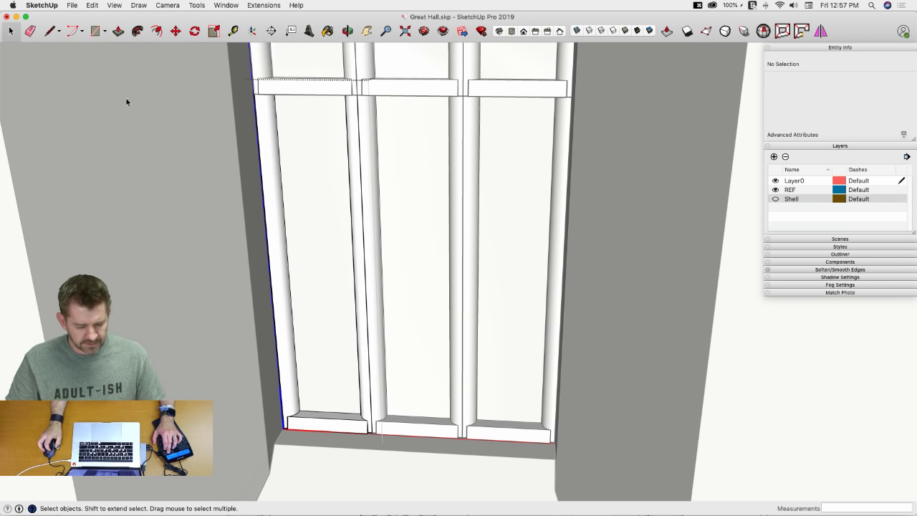
click(113, 5)
mouse_move(152, 170)
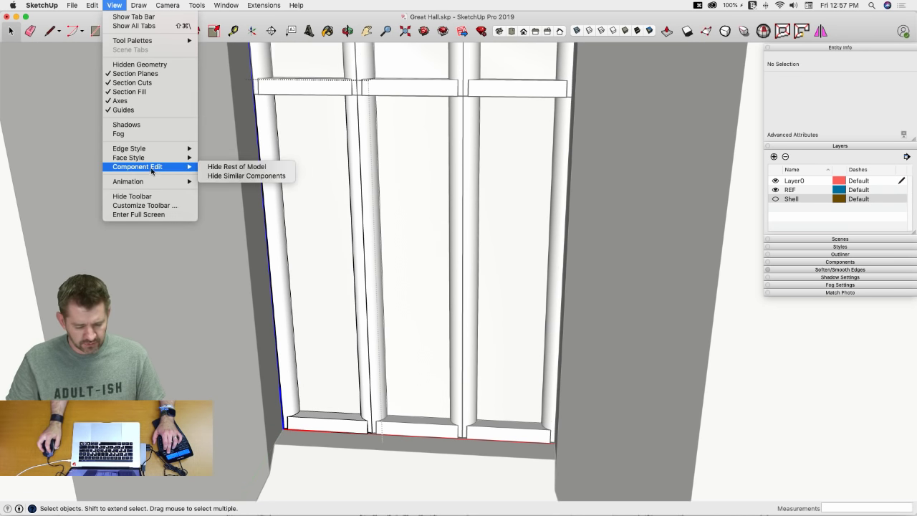
click(233, 167)
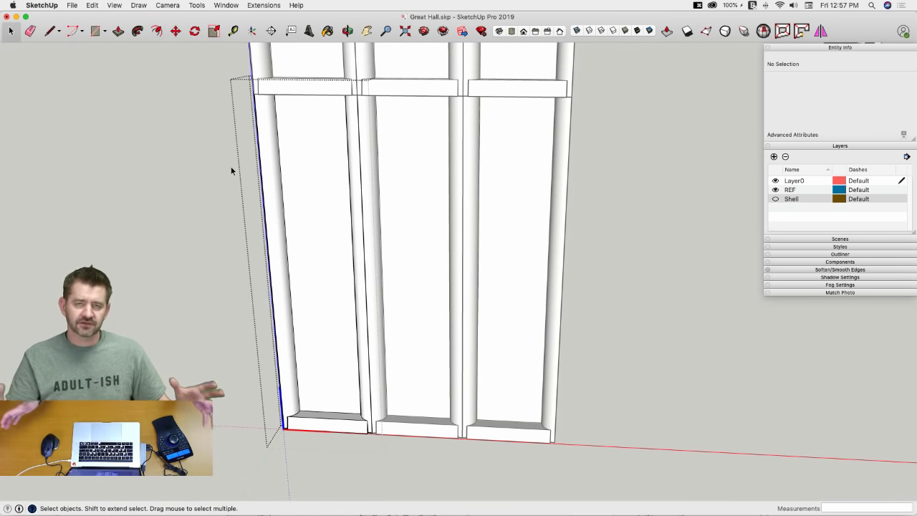
Step: Hide similar components as well, so only the Window A panel being edited is displayed
scroll(316, 236, down, 5)
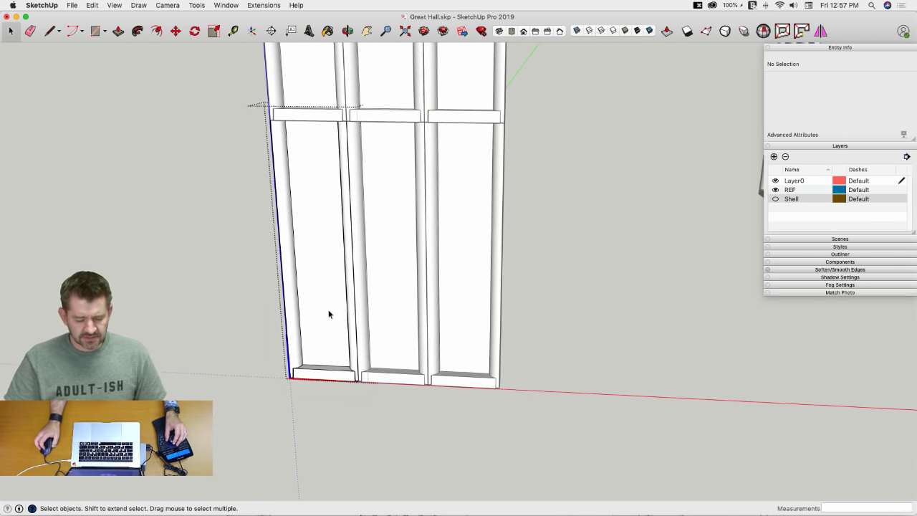
middle_drag(325, 217, 571, 105)
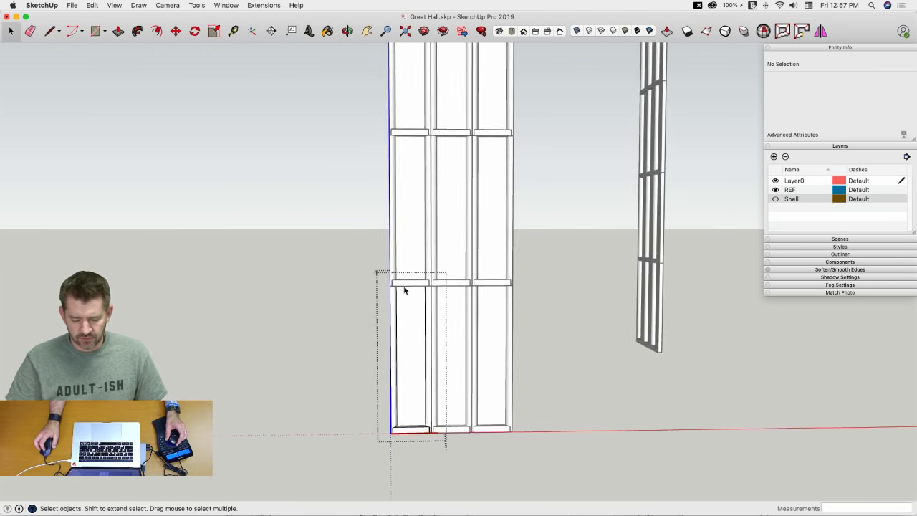
middle_drag(402, 288, 113, 17)
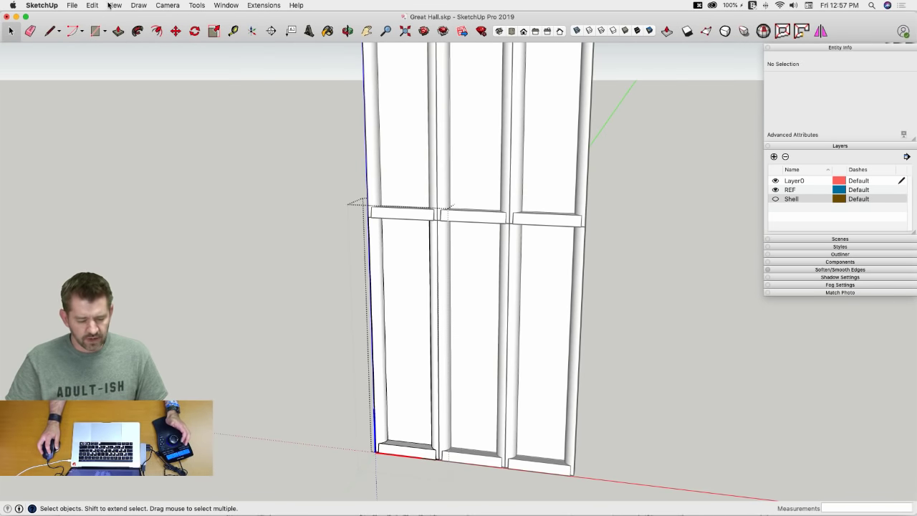
click(111, 5)
mouse_move(139, 172)
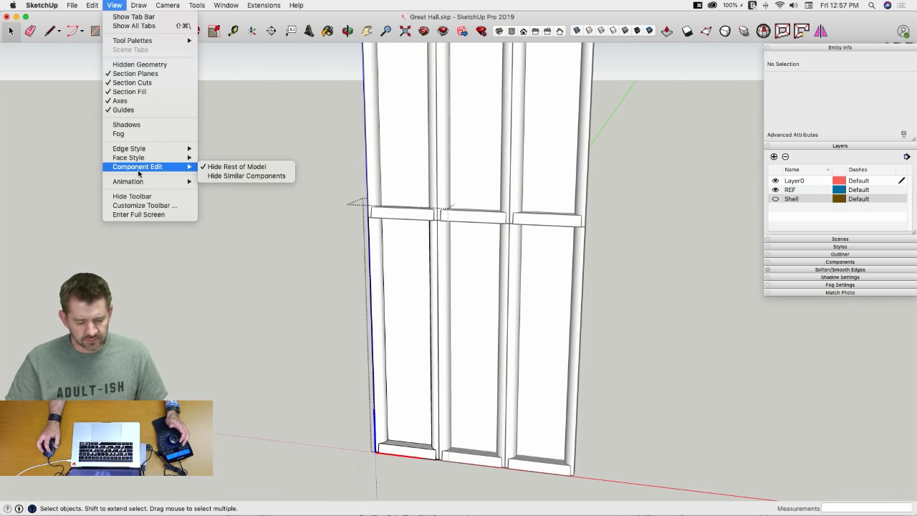
click(241, 177)
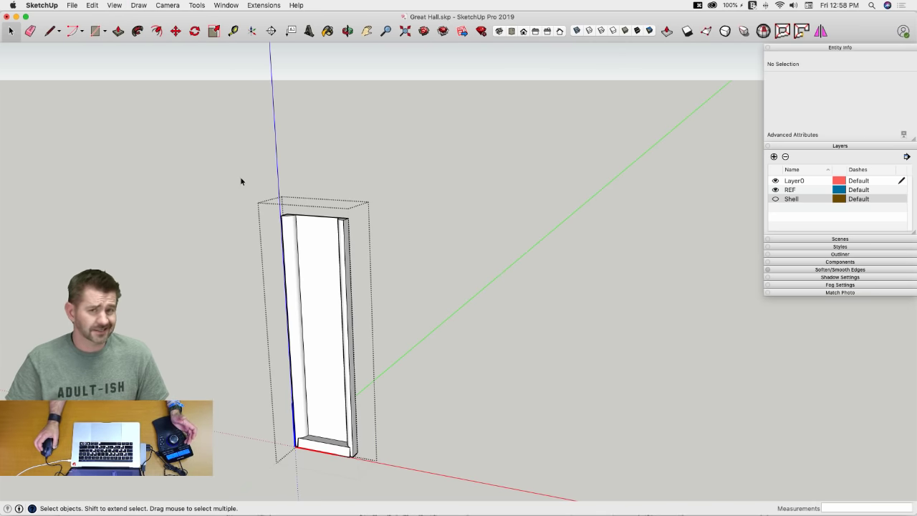
Step: Turn off Hide Similar Components so the neighbouring Window A panels show while the lower left panel is edited
click(114, 5)
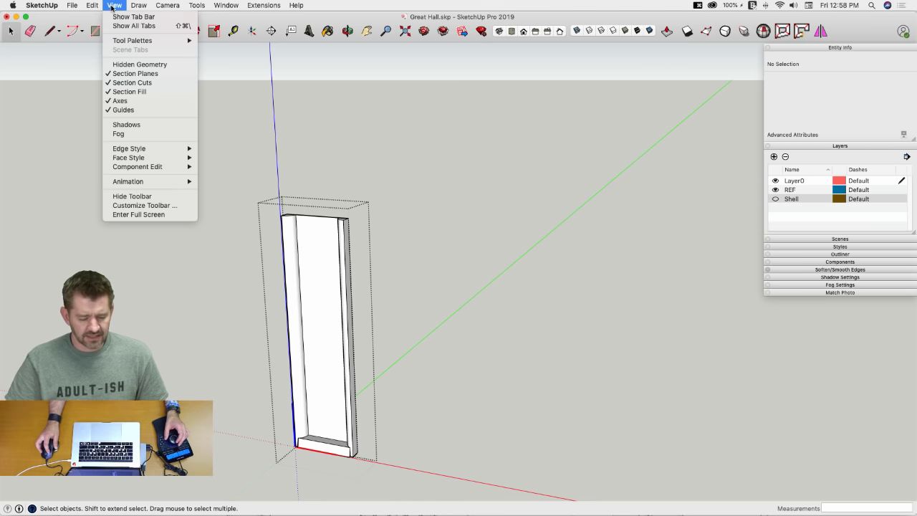
mouse_move(139, 169)
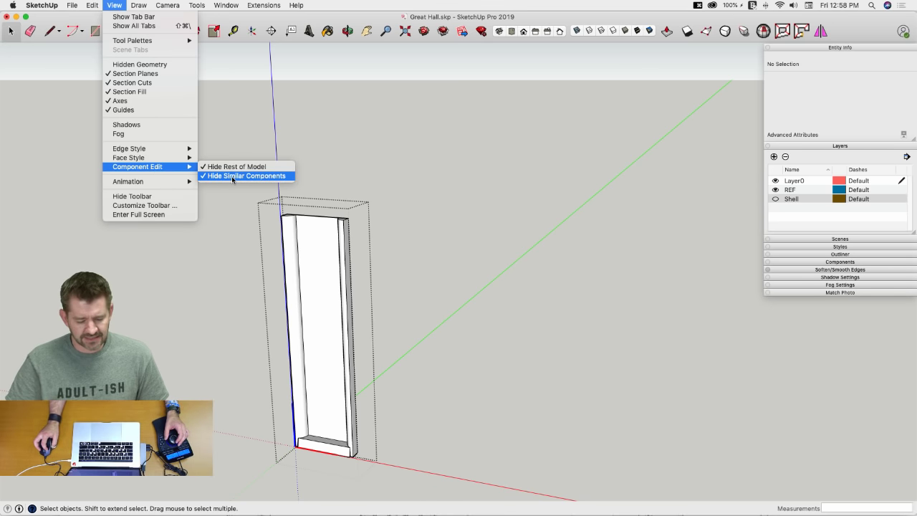
click(232, 176)
scroll(307, 198, up, 5)
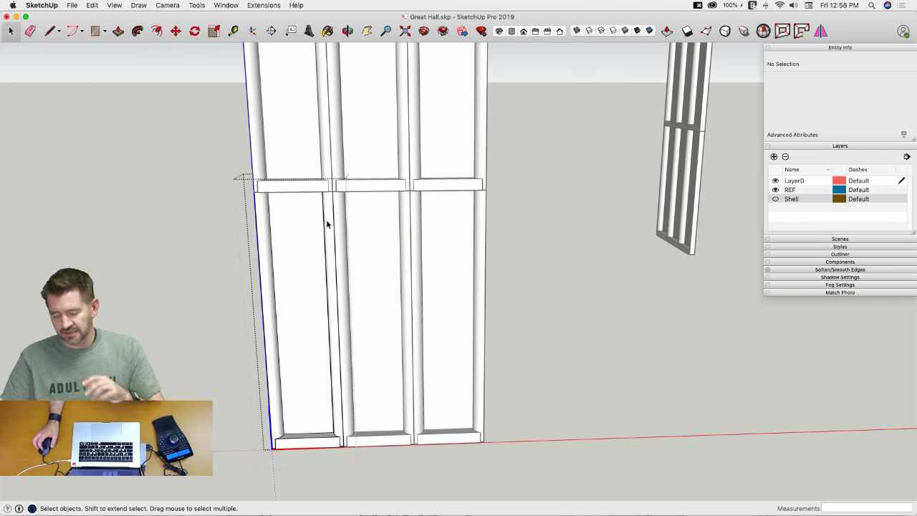
Step: Clear the vertical seam edges with the Eraser where neighbouring Window A panels join along the mullion and at its base
key(e)
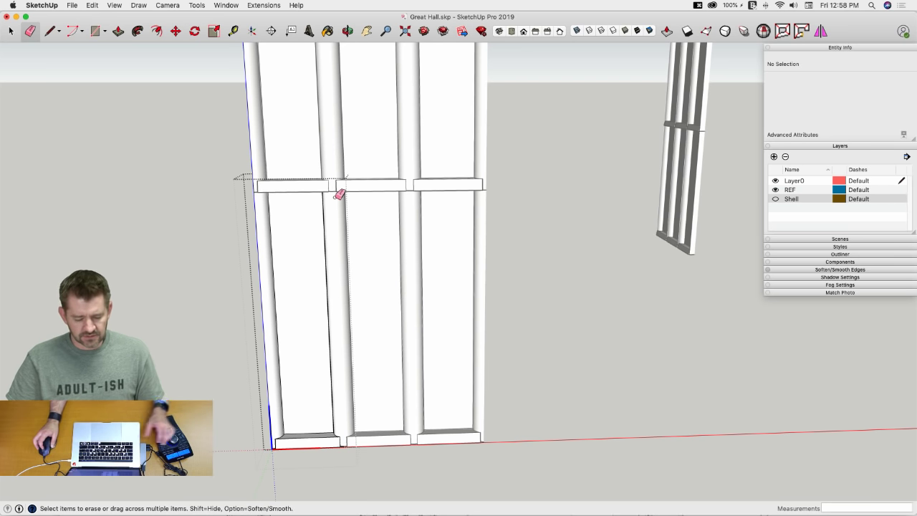
scroll(358, 292, down, 7)
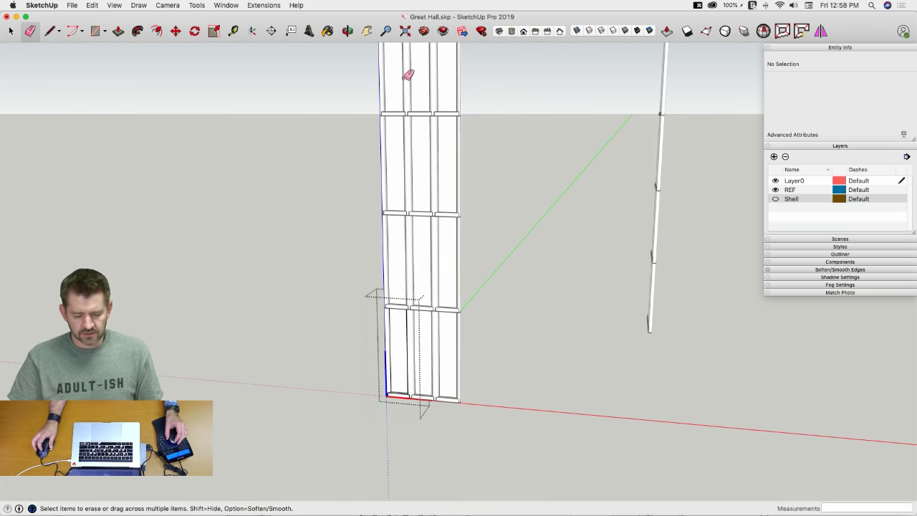
scroll(403, 351, up, 8)
scroll(397, 326, up, 6)
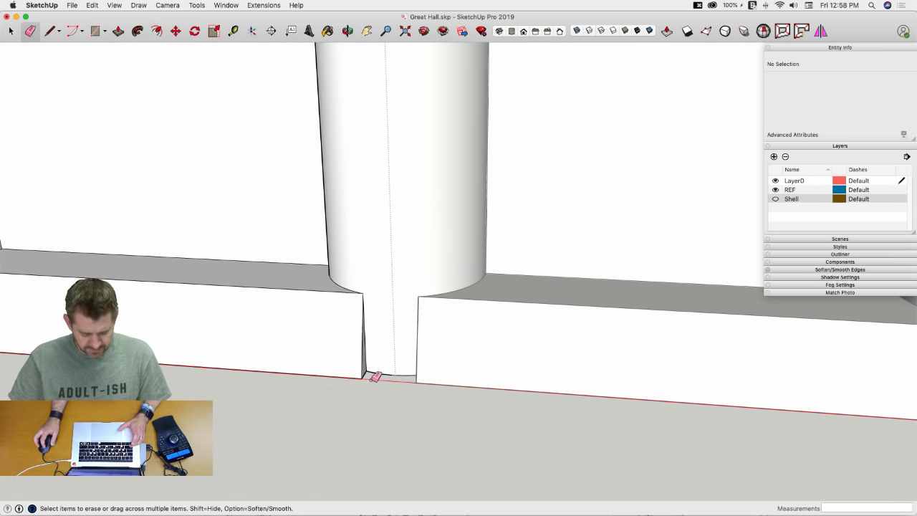
Step: Clear the small leftover seam edges beside the crossbar at the panel's upper end and close the component editing
scroll(491, 348, down, 5)
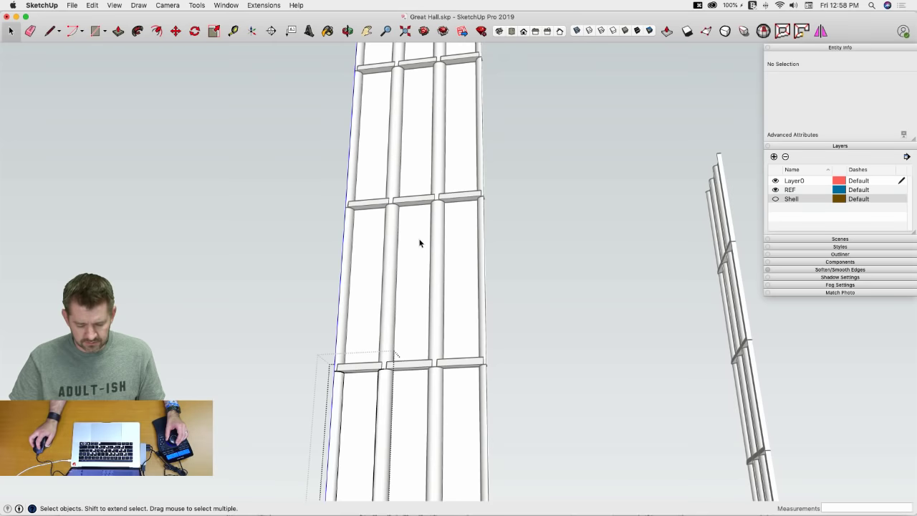
scroll(376, 352, up, 6)
key(e)
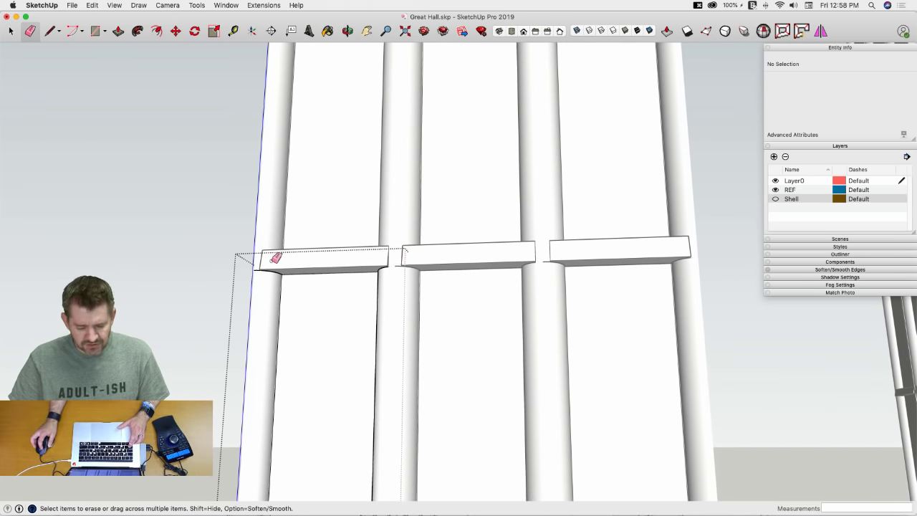
key(space)
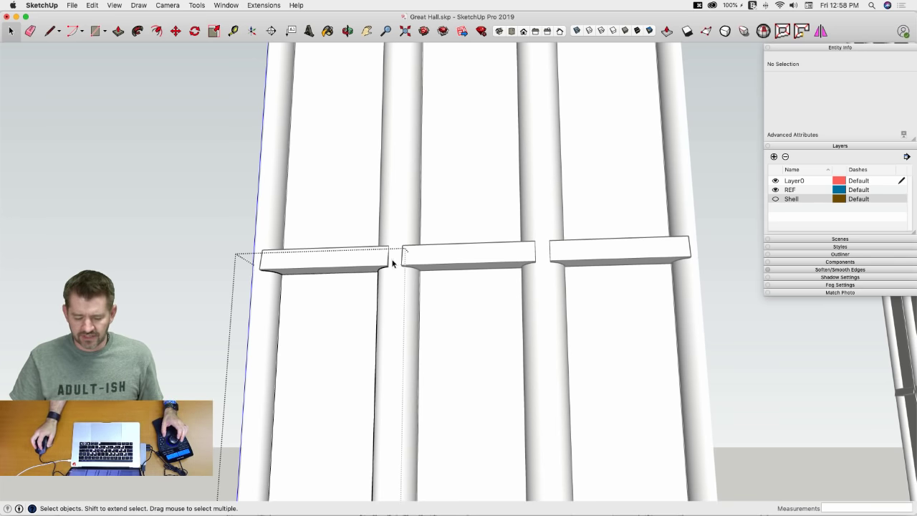
middle_drag(368, 250, 249, 253)
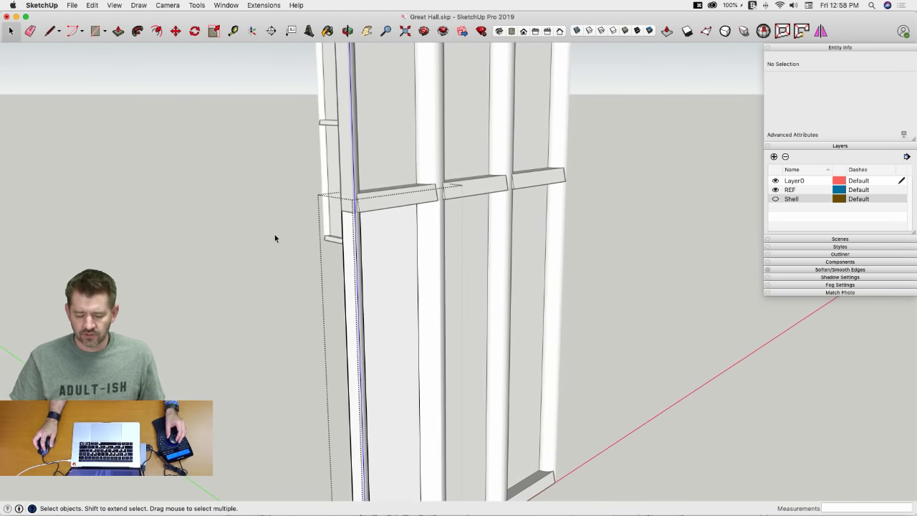
click(275, 235)
click(275, 238)
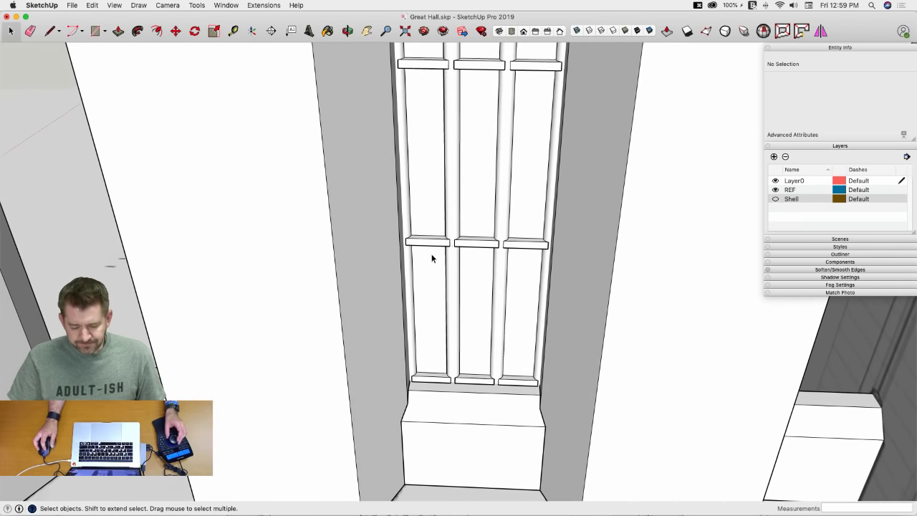
Step: Reopen the Window Assembly and its lower left Window A panel and inspect the joints around the crossbar
click(433, 256)
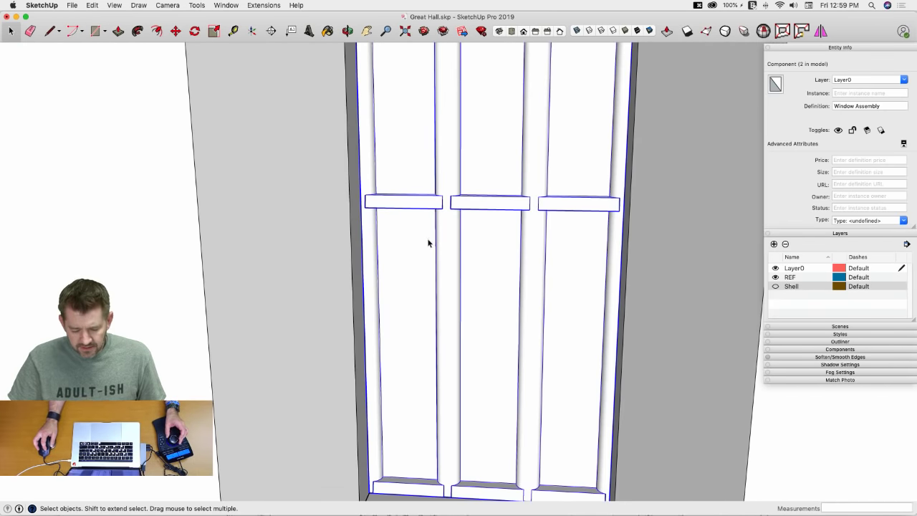
double_click(428, 299)
click(427, 300)
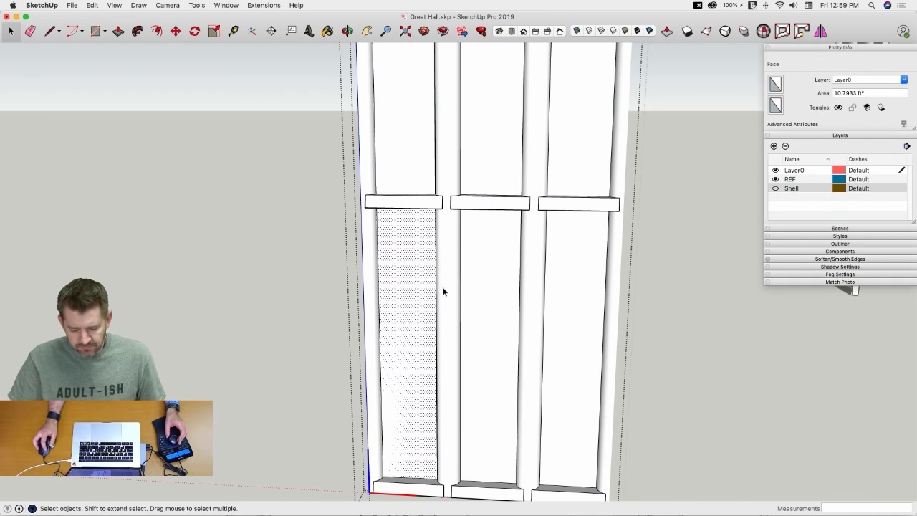
double_click(443, 292)
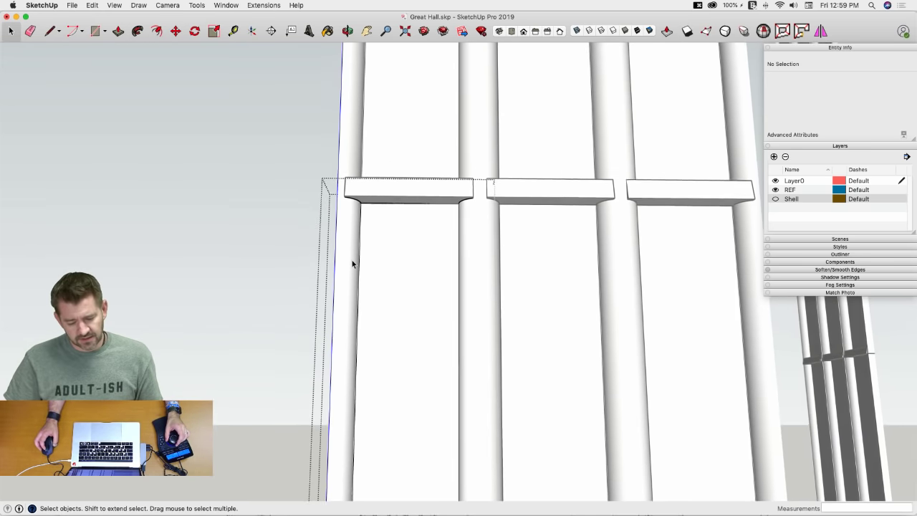
middle_drag(399, 209, 411, 219)
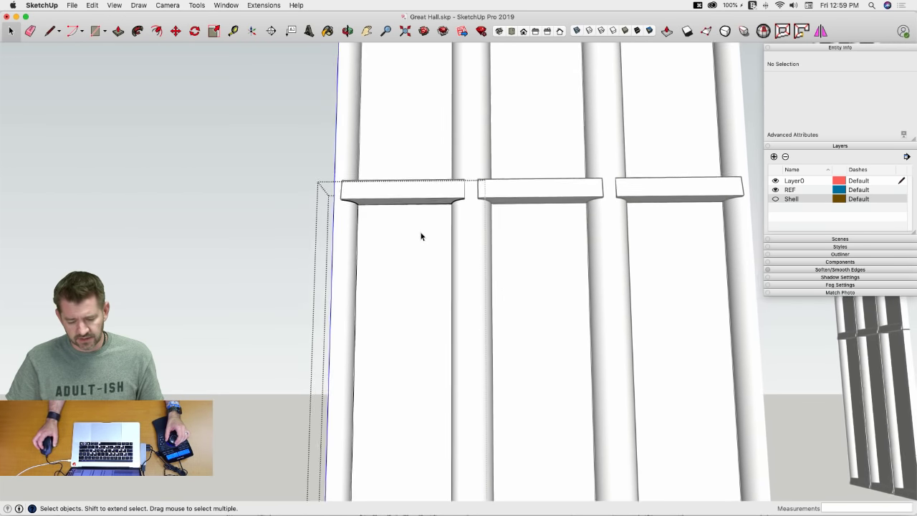
scroll(421, 236, down, 6)
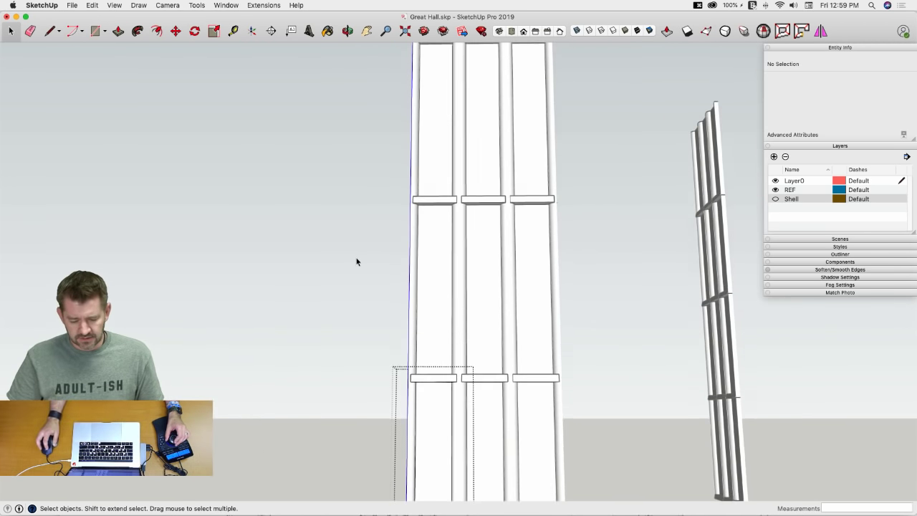
scroll(360, 259, up, 6)
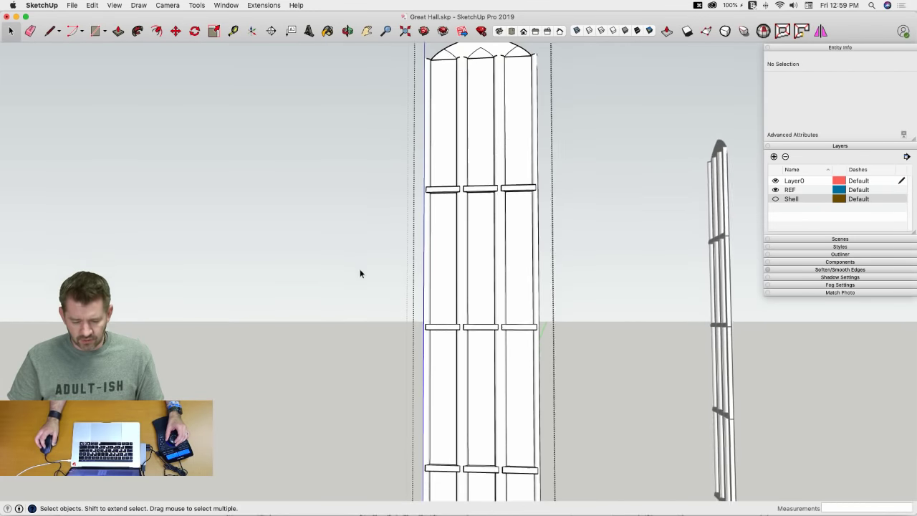
middle_drag(366, 246, 435, 211)
click(435, 208)
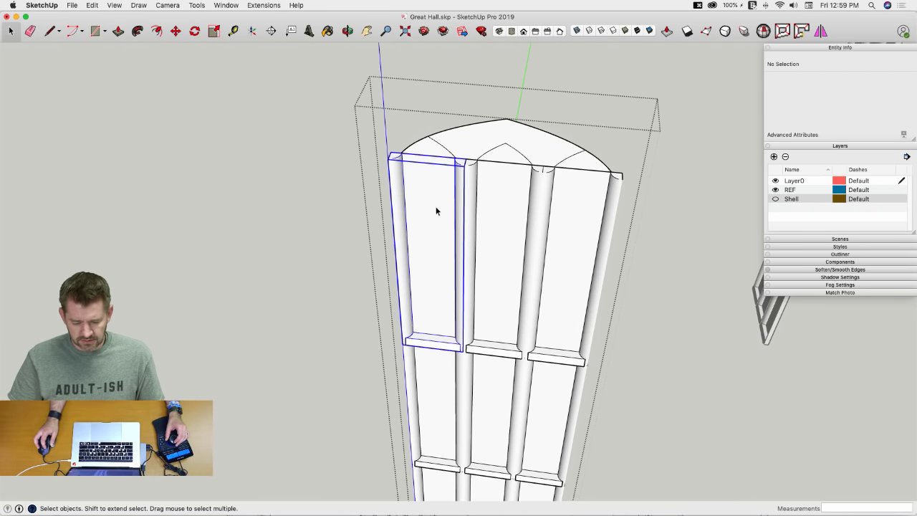
shift+click(537, 207)
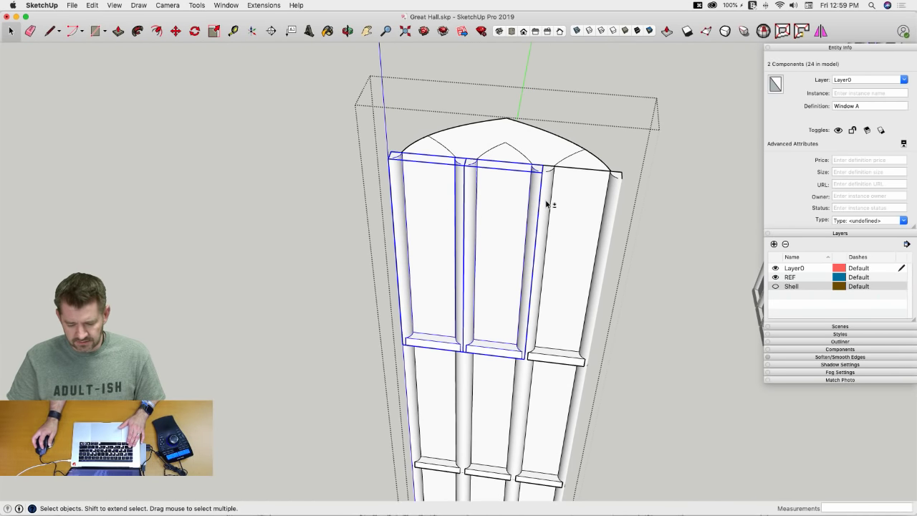
click(734, 262)
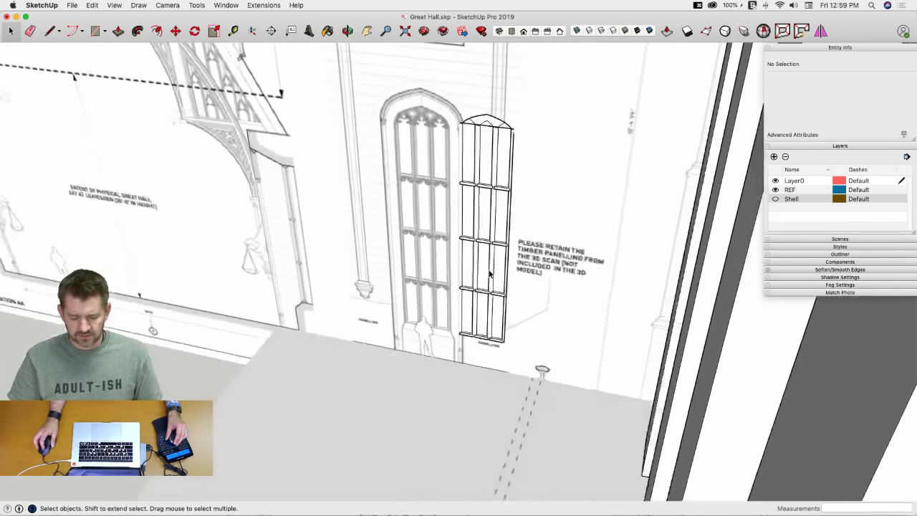
Step: Make the three top-row Window A panels in the Window Assembly beside the reference drawing a unique component
scroll(441, 273, up, 5)
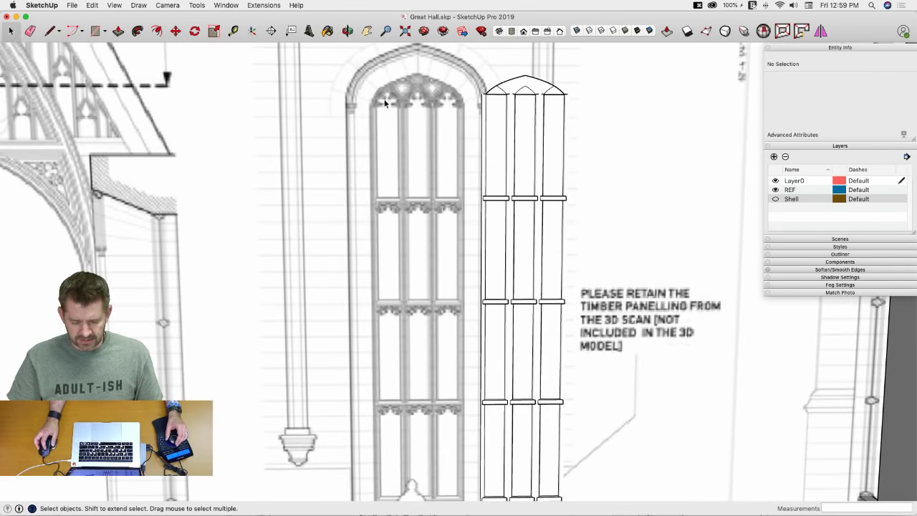
scroll(399, 219, down, 3)
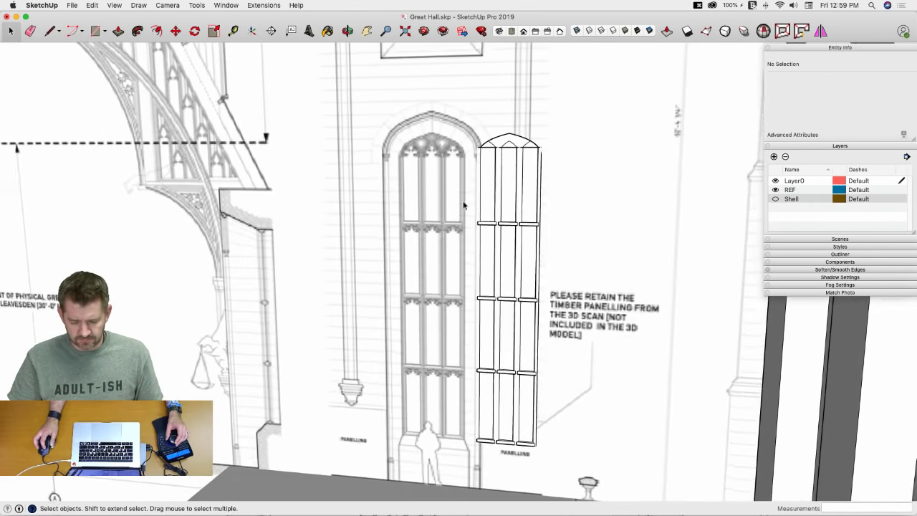
scroll(466, 205, up, 4)
scroll(500, 200, down, 2)
double_click(501, 199)
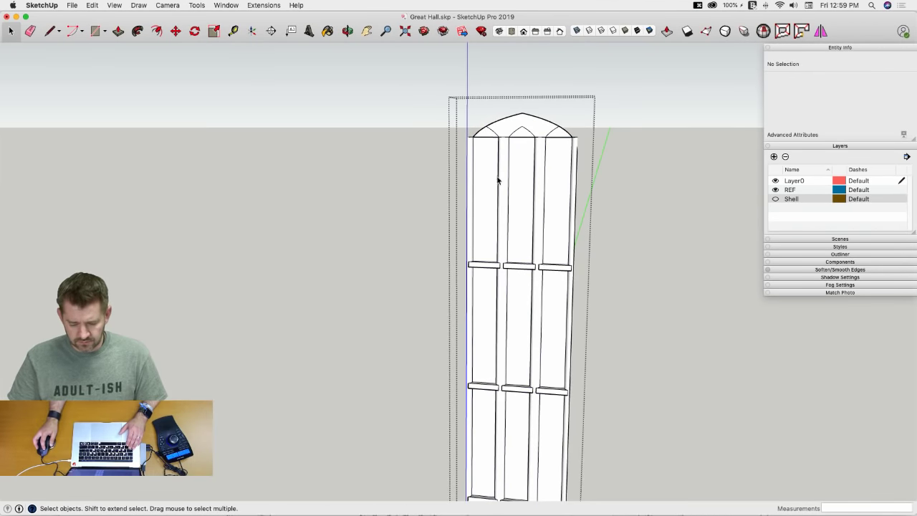
click(498, 181)
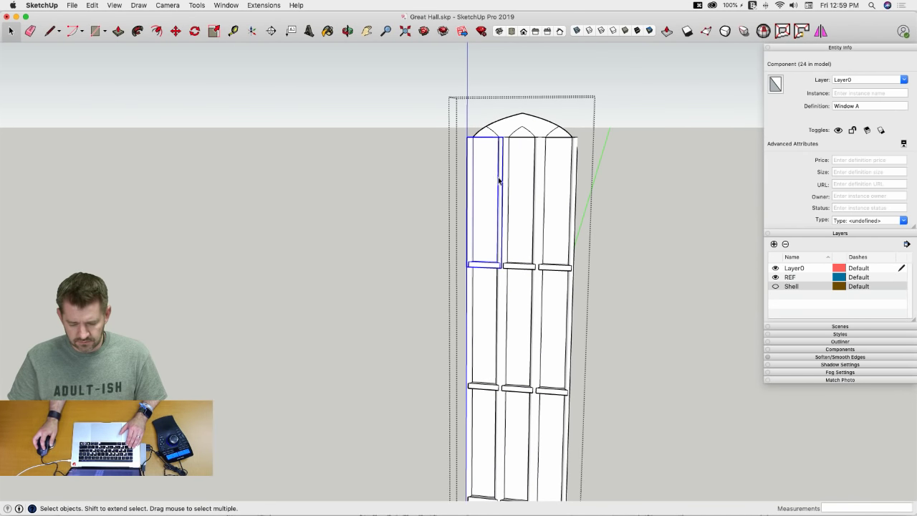
shift+click(539, 182)
shift+click(544, 185)
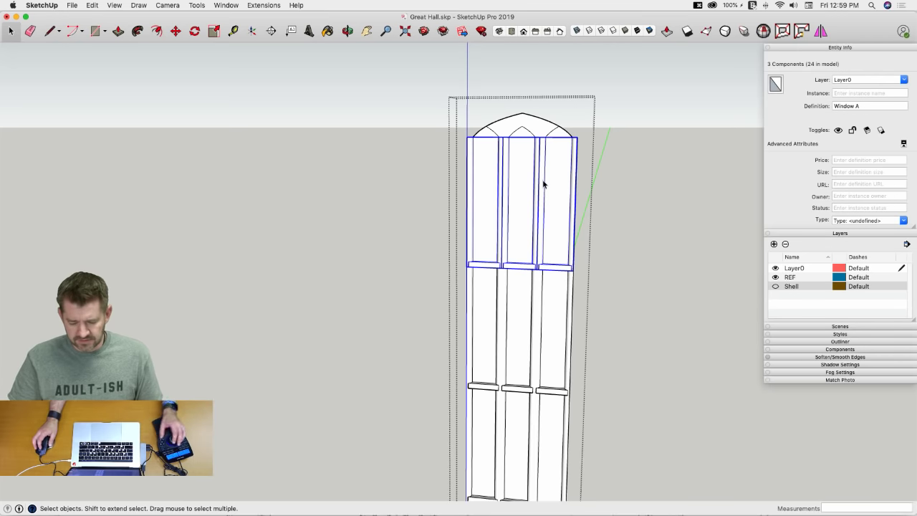
scroll(480, 183, up, 5)
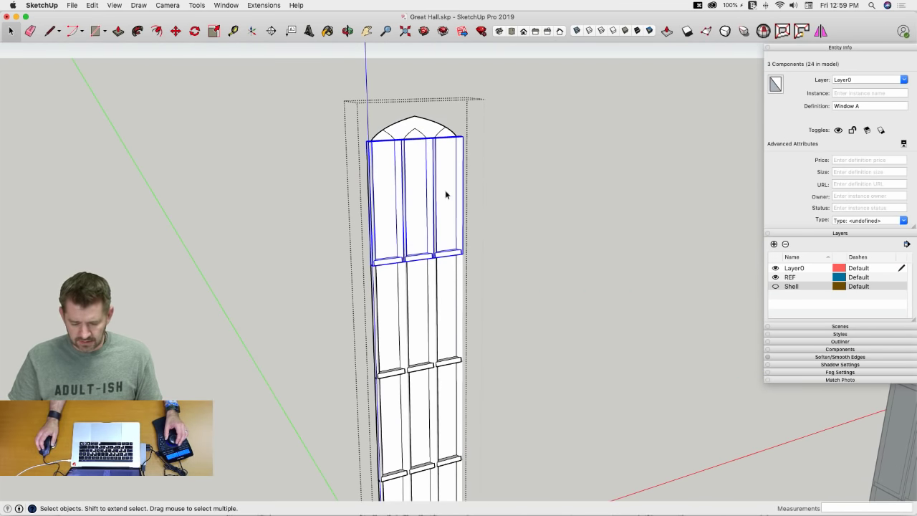
right_click(433, 199)
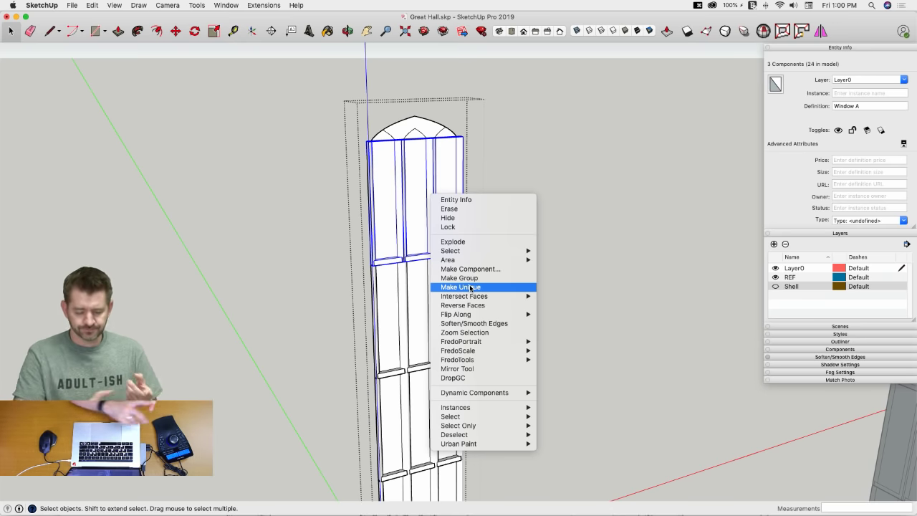
click(471, 287)
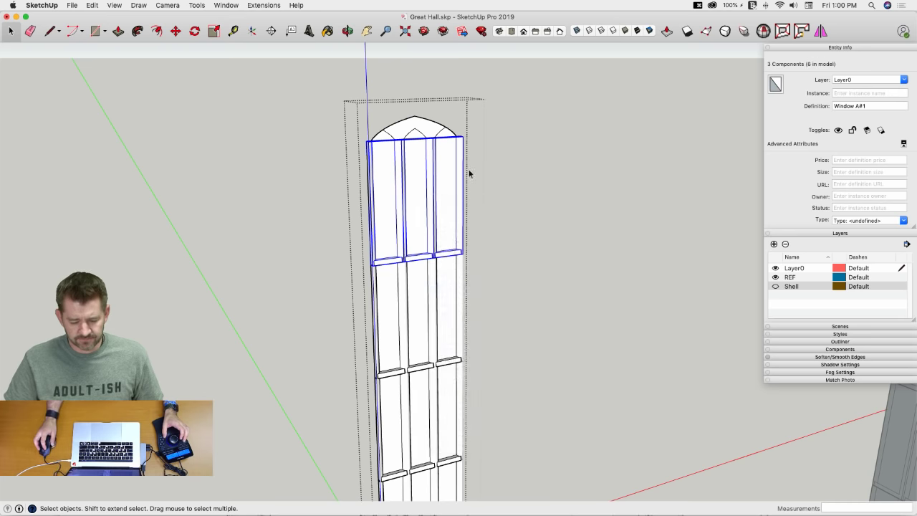
Step: Rename the definition of the three unique top-row panels as Window B and close the assembly
click(856, 108)
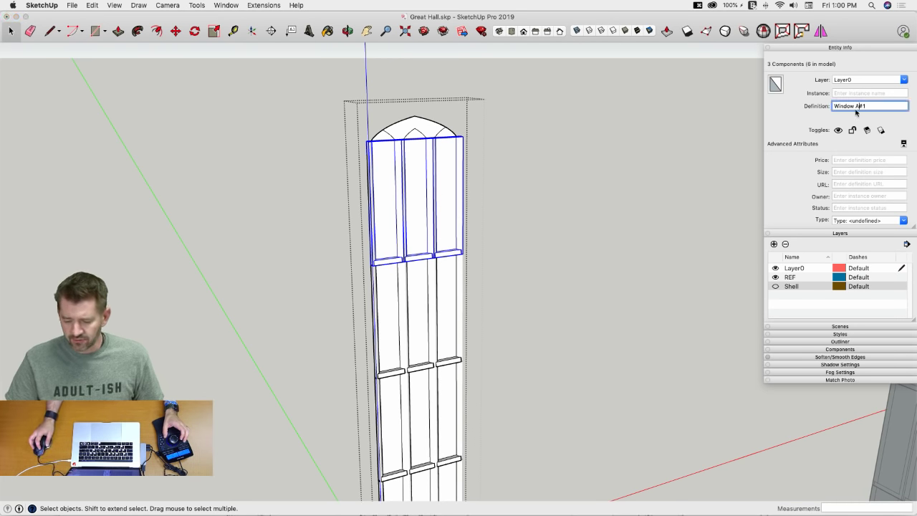
drag(854, 106, 882, 106)
text(B)
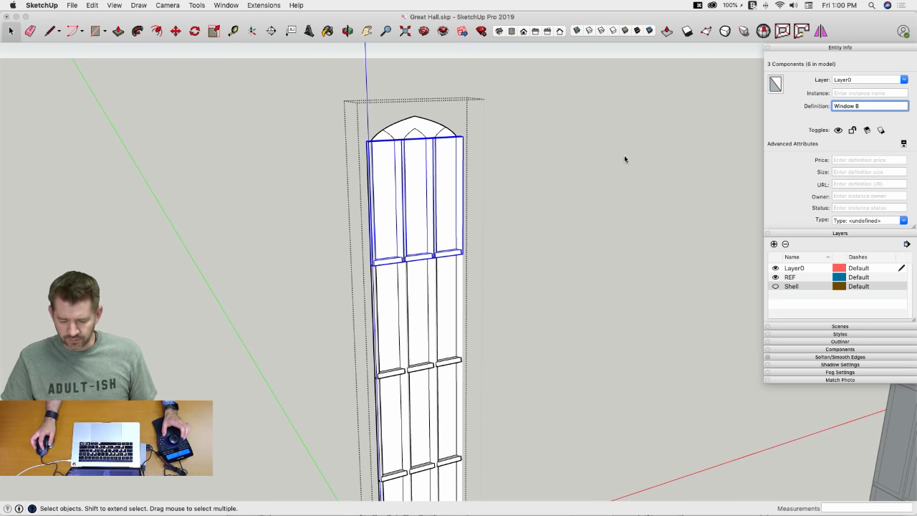
key(Return)
click(606, 171)
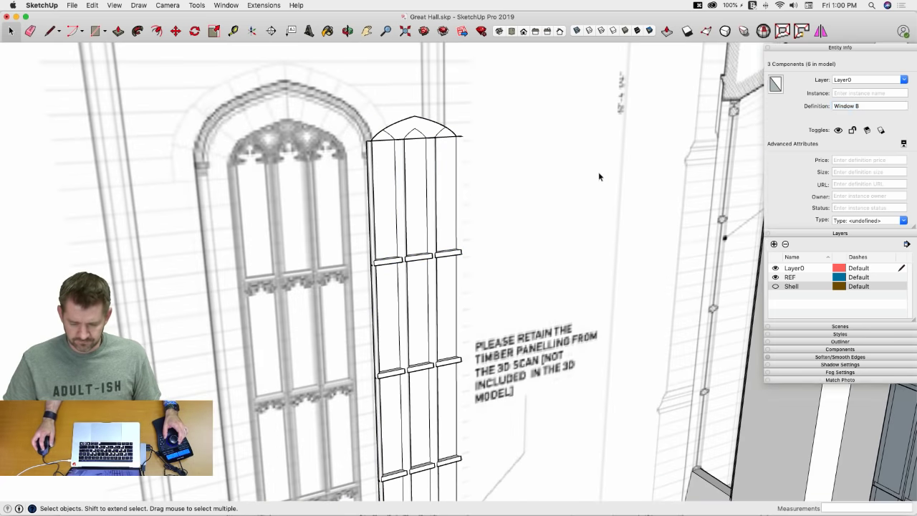
Step: Reopen the Window Assembly and check the component definitions of its second-row and top-row panels
double_click(376, 229)
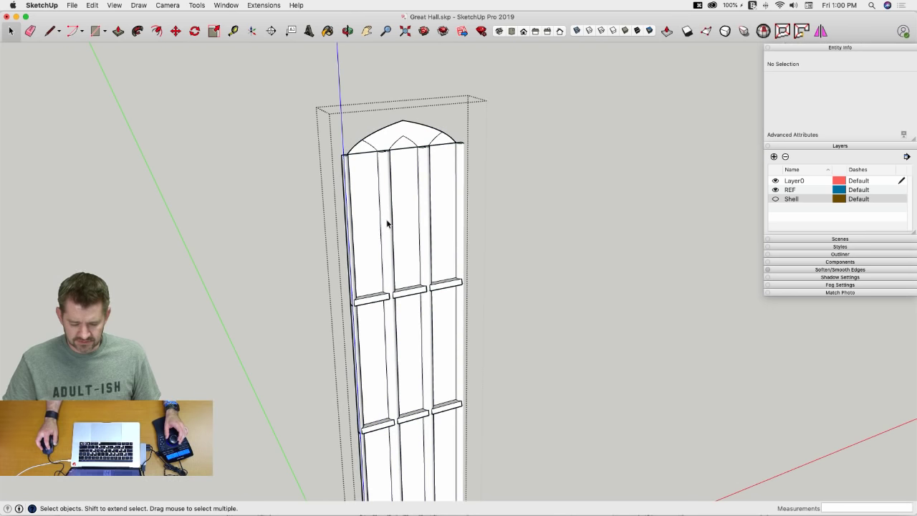
click(390, 328)
click(391, 267)
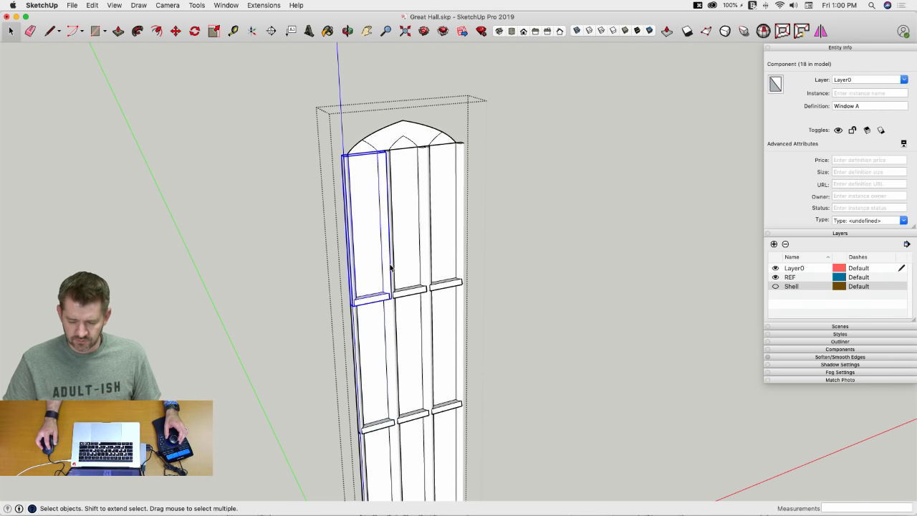
click(429, 249)
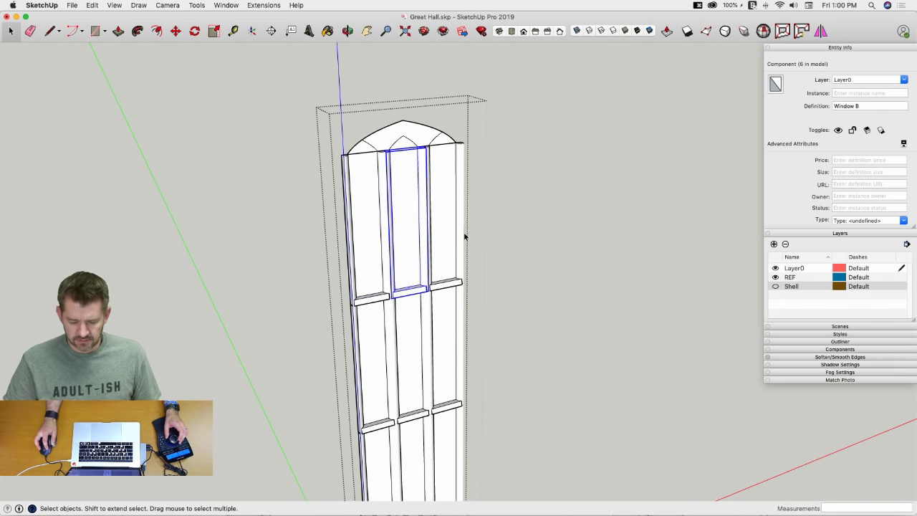
click(463, 236)
click(528, 297)
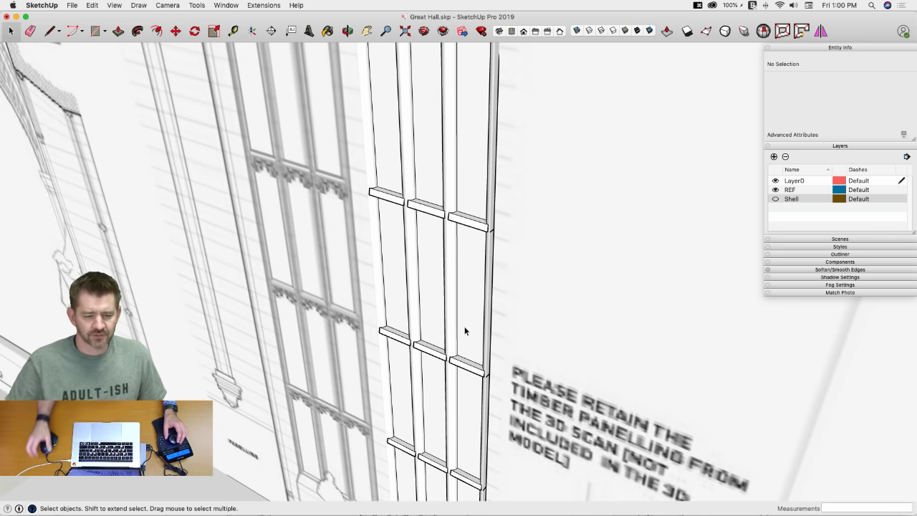
Step: Compare the modelled window rows with the tracery below the crossbars in the reference drawing and with the windows in the hall photo
mouse_move(464, 331)
middle_down()
mouse_move(476, 340)
mouse_move(444, 315)
mouse_move(414, 352)
mouse_move(299, 363)
middle_up()
scroll(287, 308, up, 3)
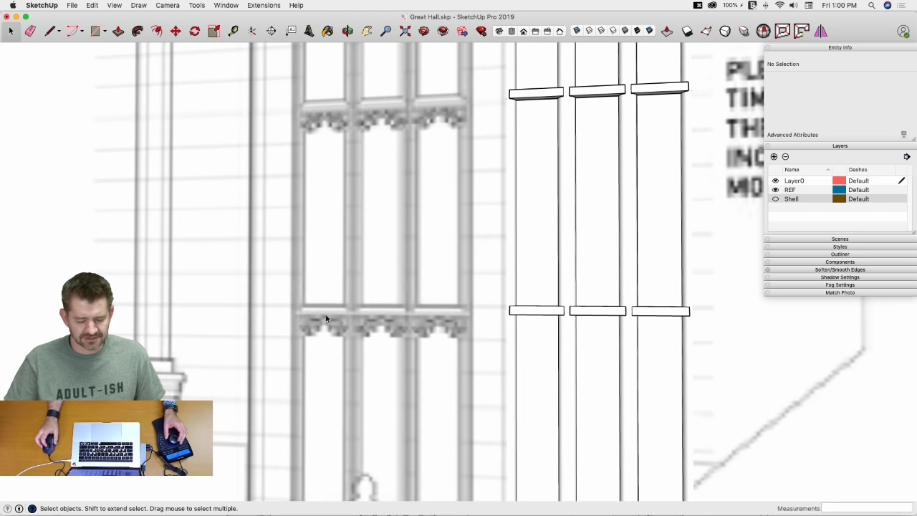
mouse_move(358, 347)
middle_down()
mouse_move(364, 337)
mouse_move(327, 288)
middle_up()
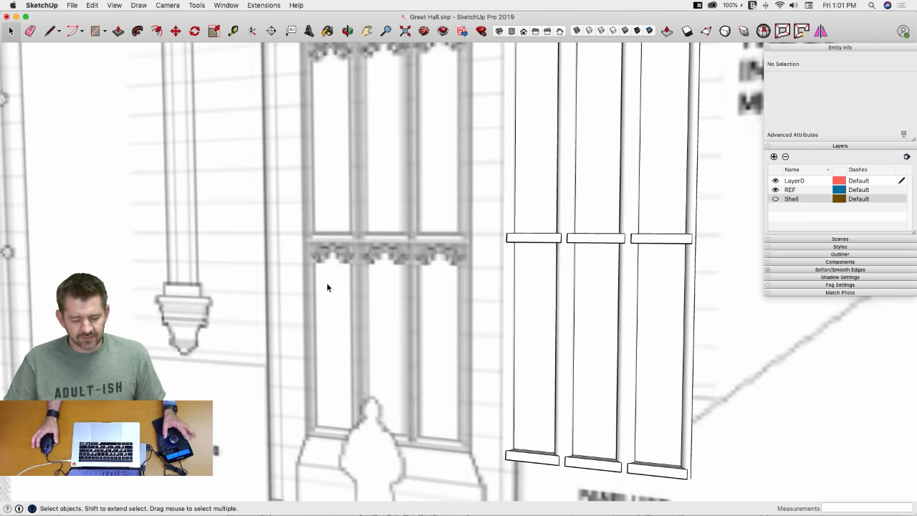
scroll(326, 287, down, 5)
key(super+Tab)
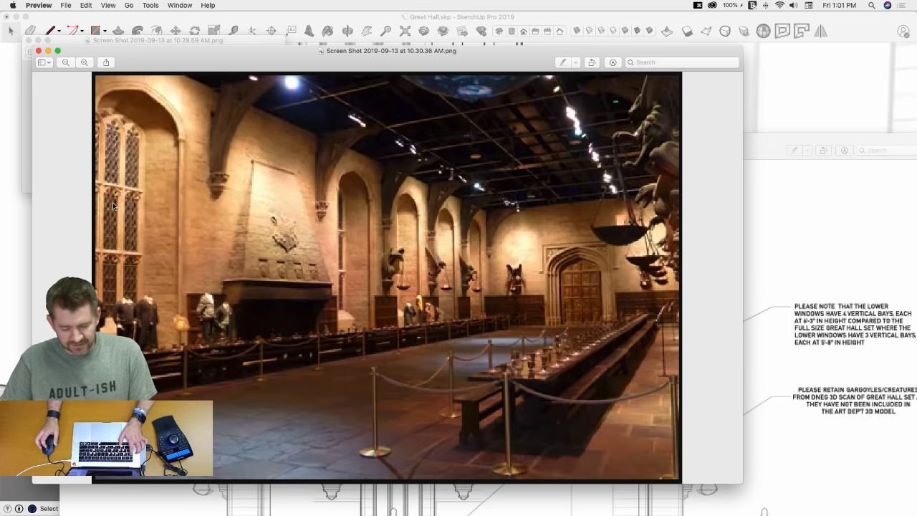
key(super+Tab)
key(super+Tab)
key(super+Tab)
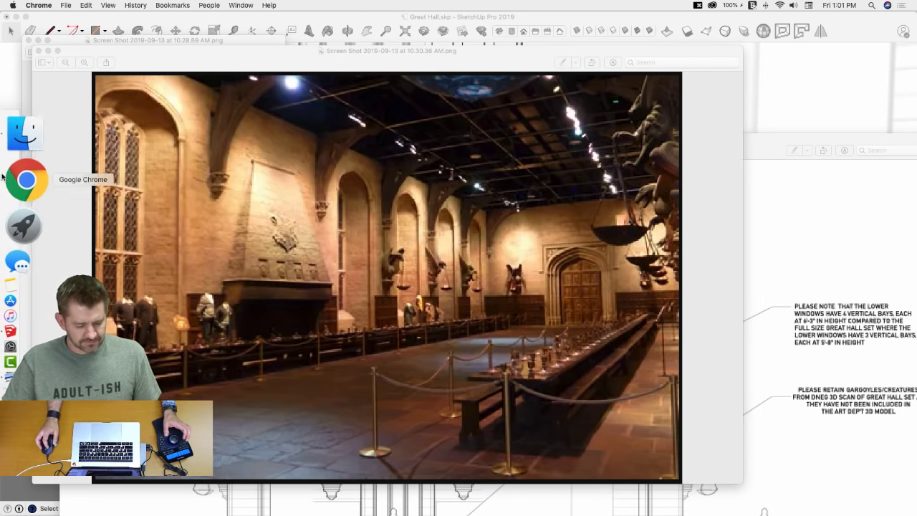
Step: Switch to Chrome, view the "Head of a corinthian column" forum topic and minimise the browser window
click(27, 178)
click(125, 25)
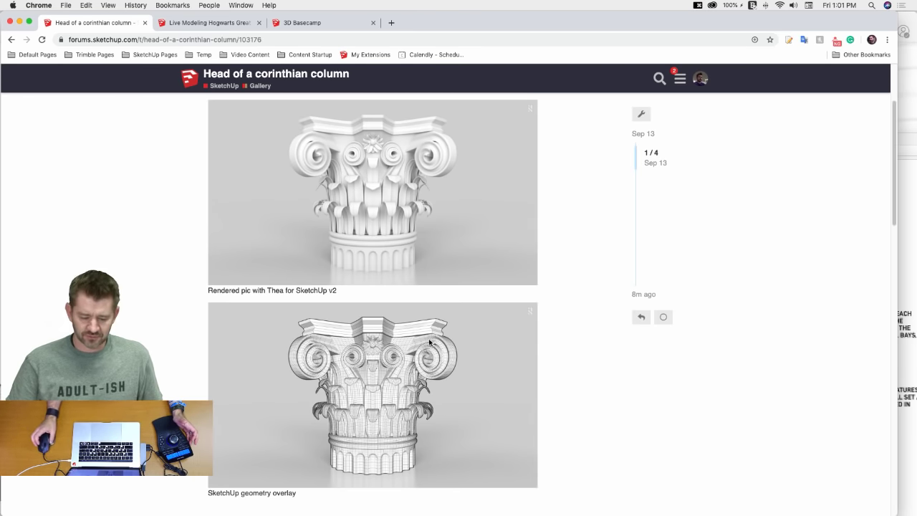
click(20, 22)
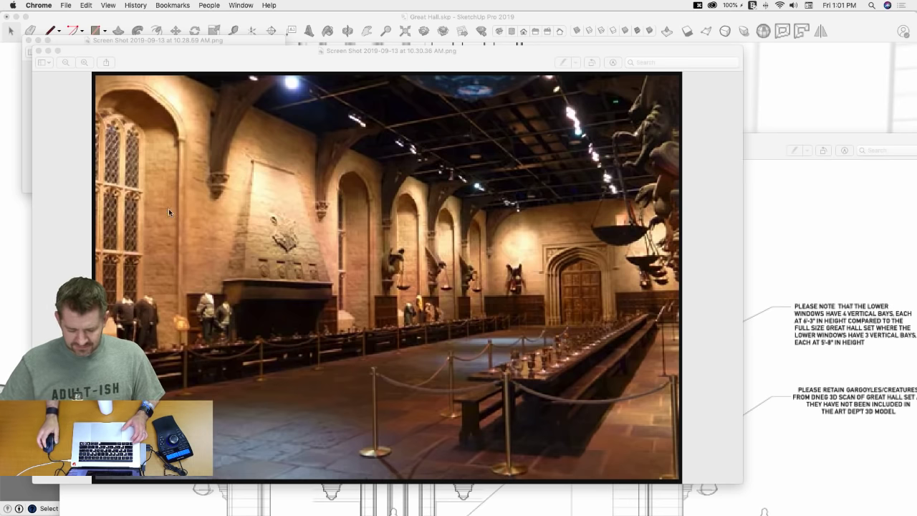
Step: Switch back to SketchUp and save the Great Hall model
key(super+Tab)
click(313, 254)
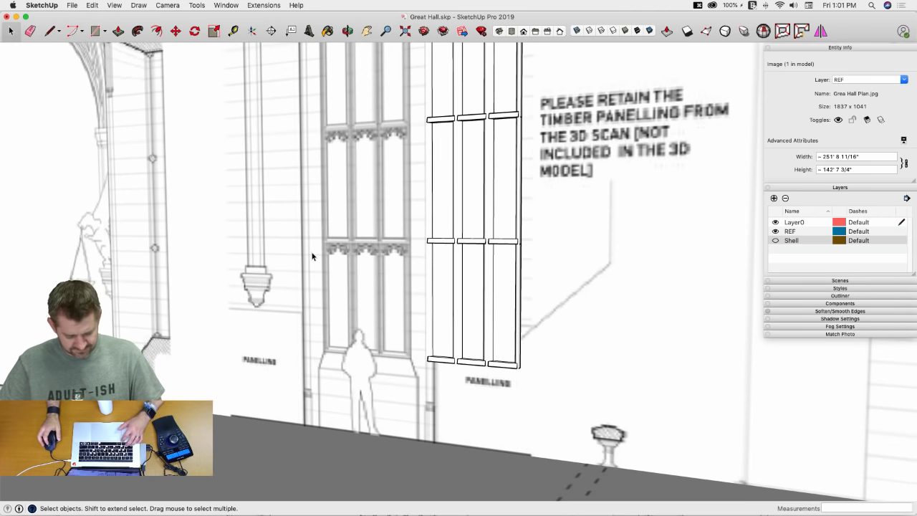
key(super+s)
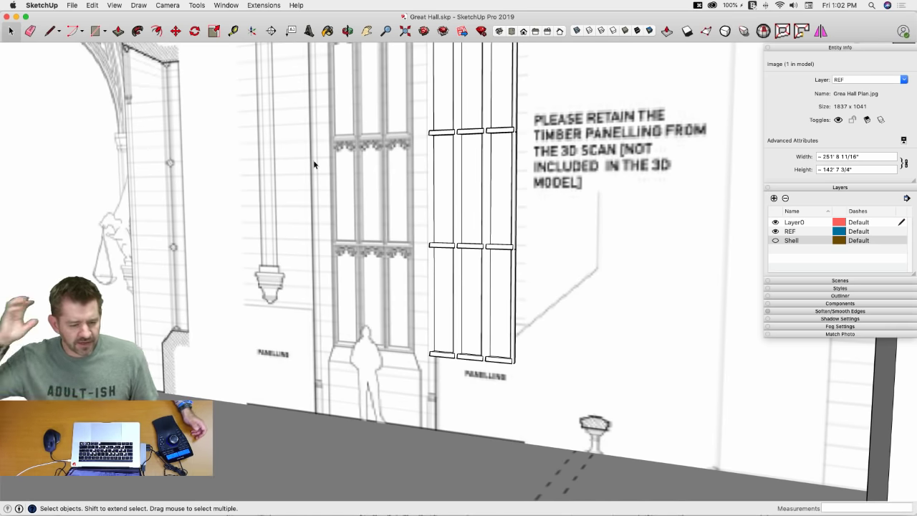
Step: Examine the tracery of the lower and upper windows in the reference drawing against the modelled Window Assembly, with nothing selected
scroll(313, 159, up, 6)
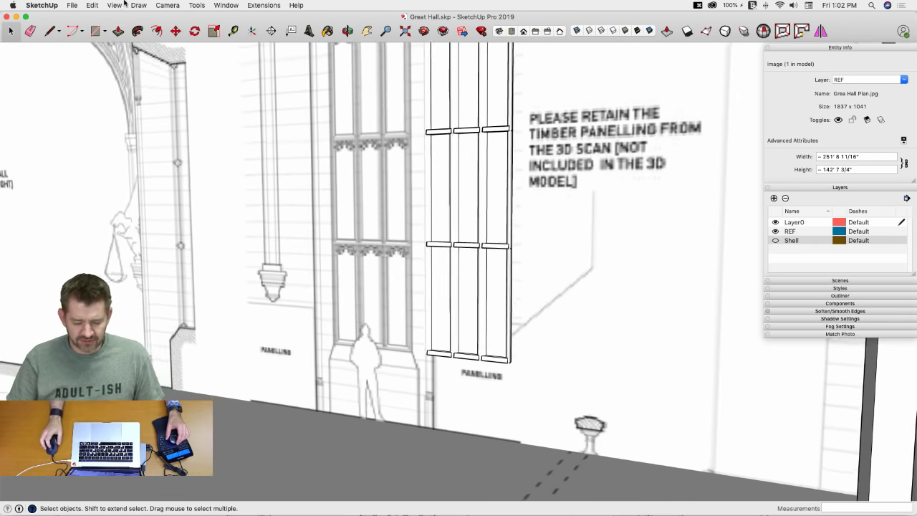
scroll(344, 291, up, 4)
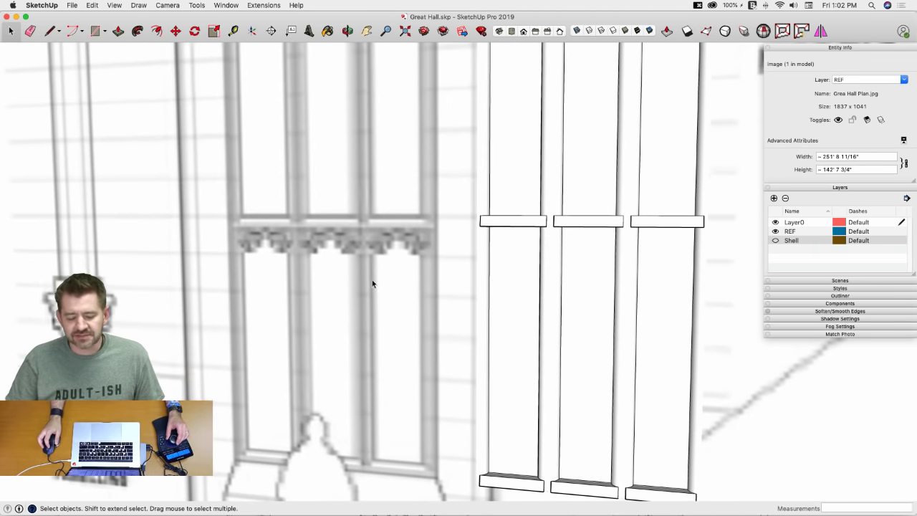
scroll(425, 268, down, 8)
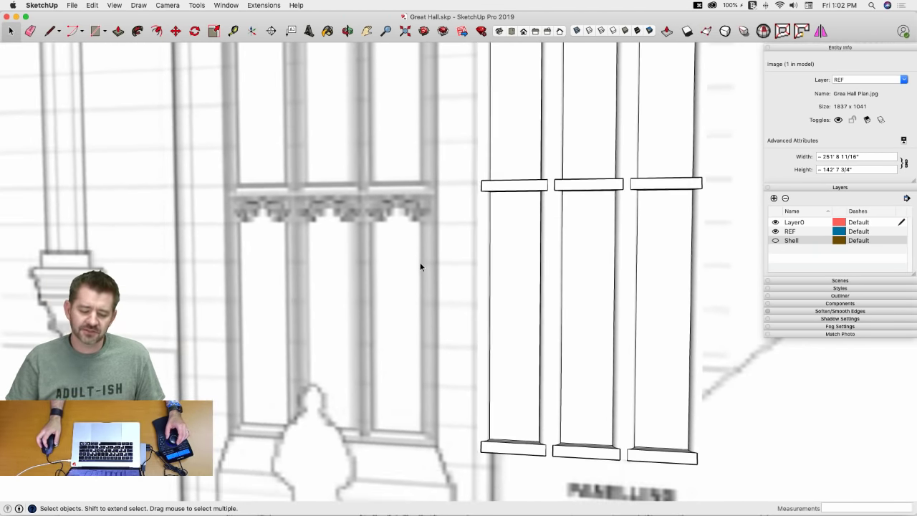
scroll(410, 275, down, 10)
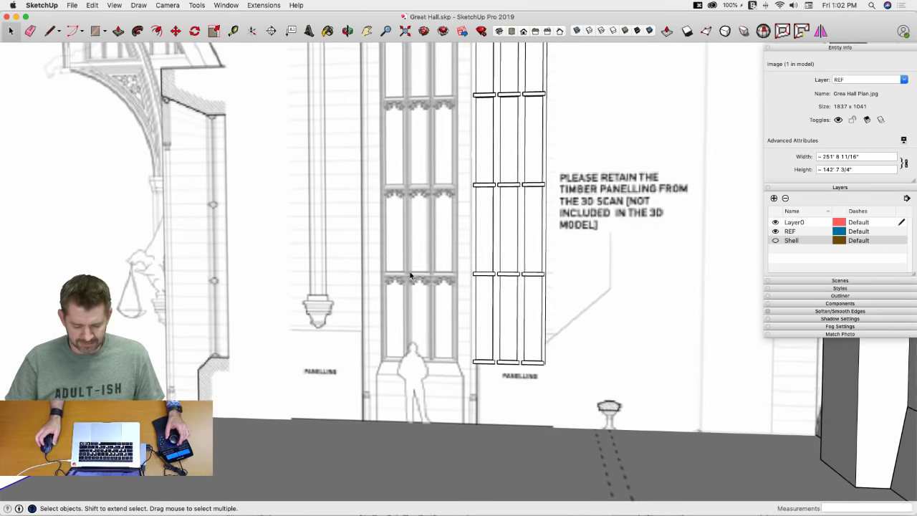
scroll(406, 276, down, 10)
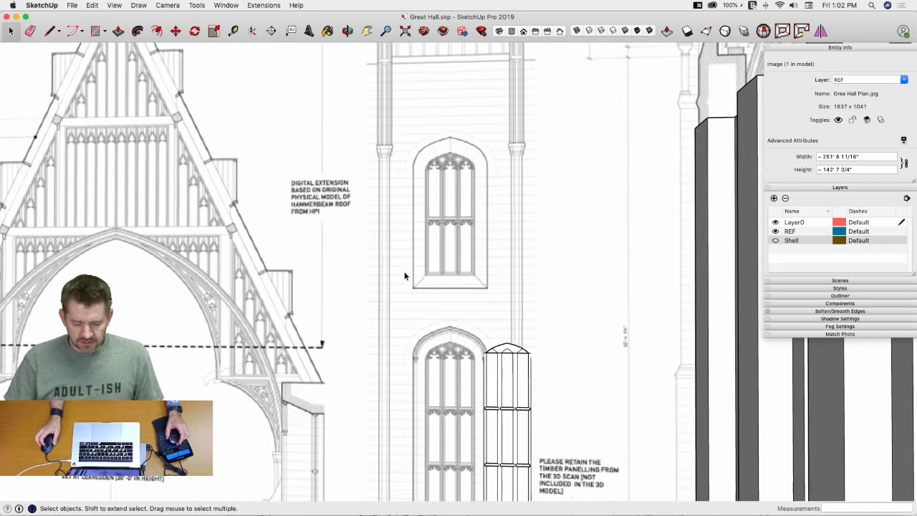
scroll(404, 275, down, 10)
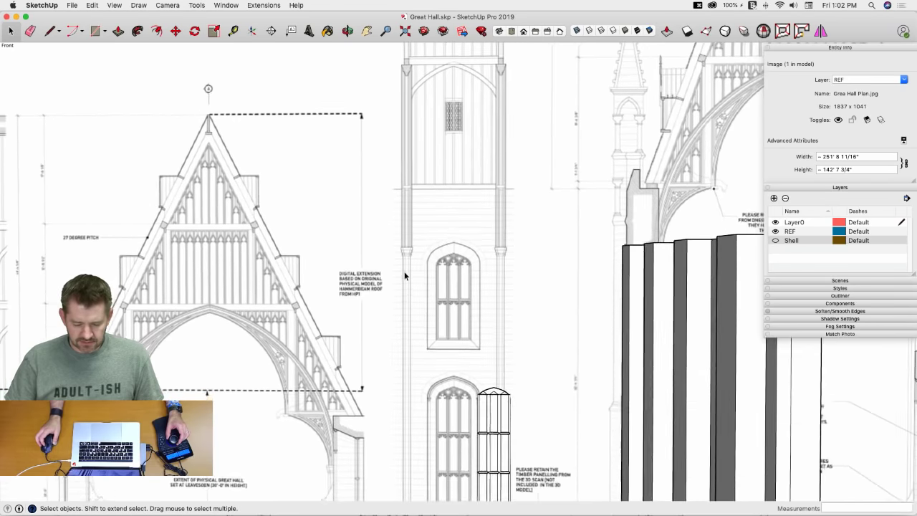
scroll(401, 281, down, 2)
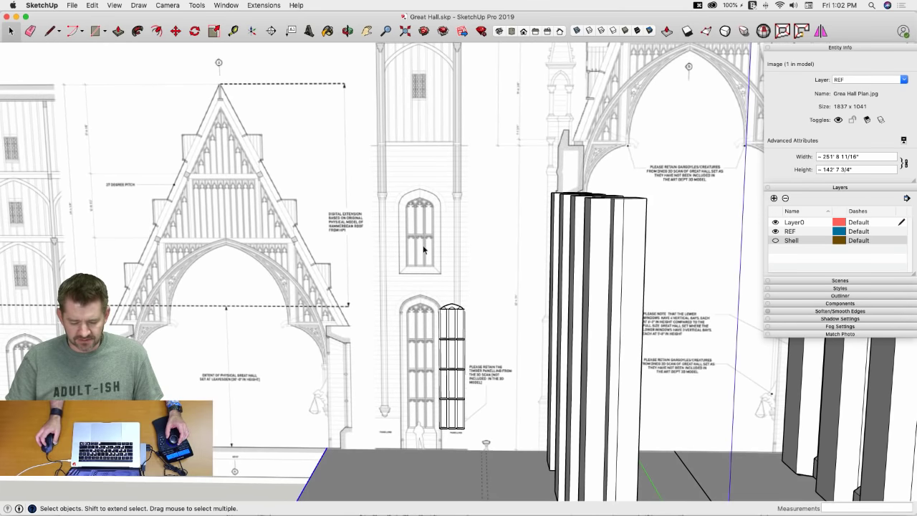
scroll(423, 248, up, 10)
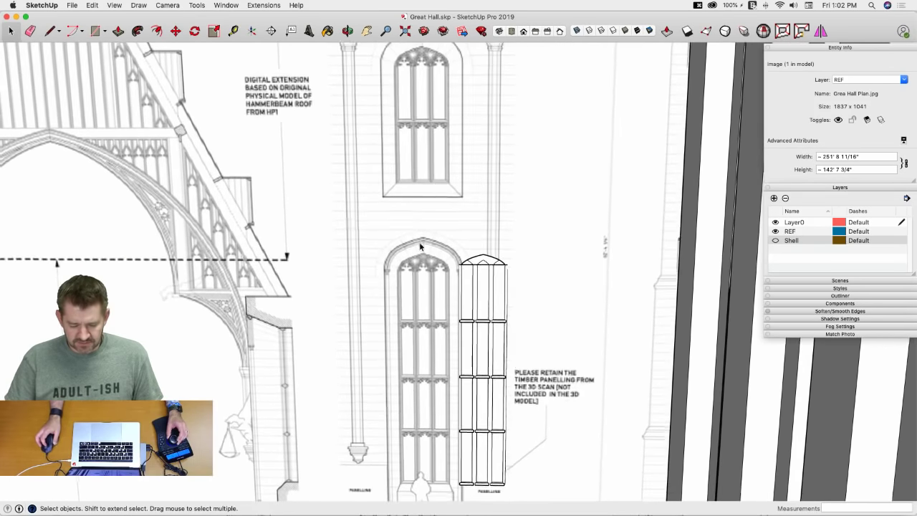
middle_drag(405, 231, 449, 240)
click(535, 381)
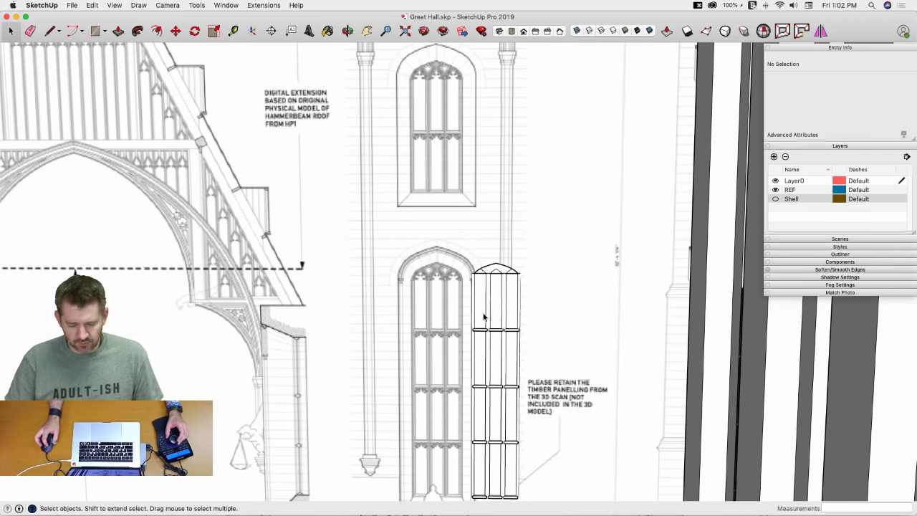
scroll(446, 227, down, 5)
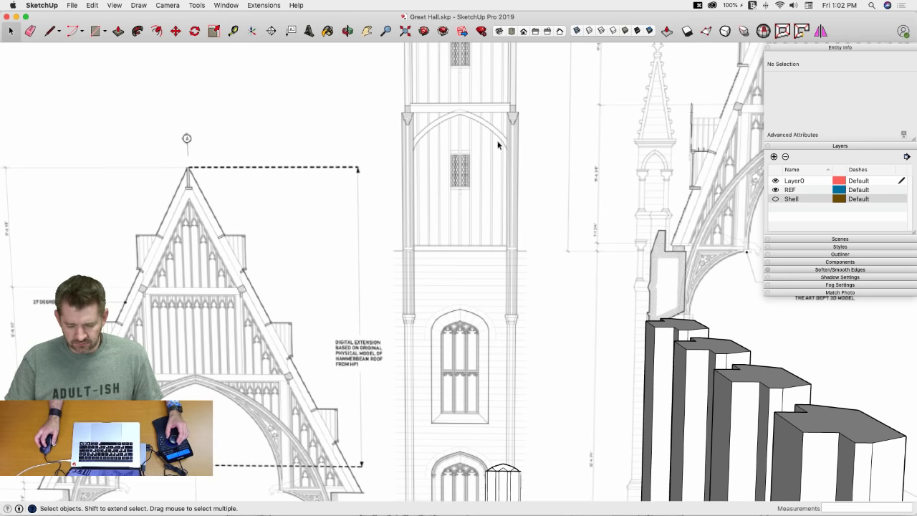
middle_drag(497, 144, 407, 135)
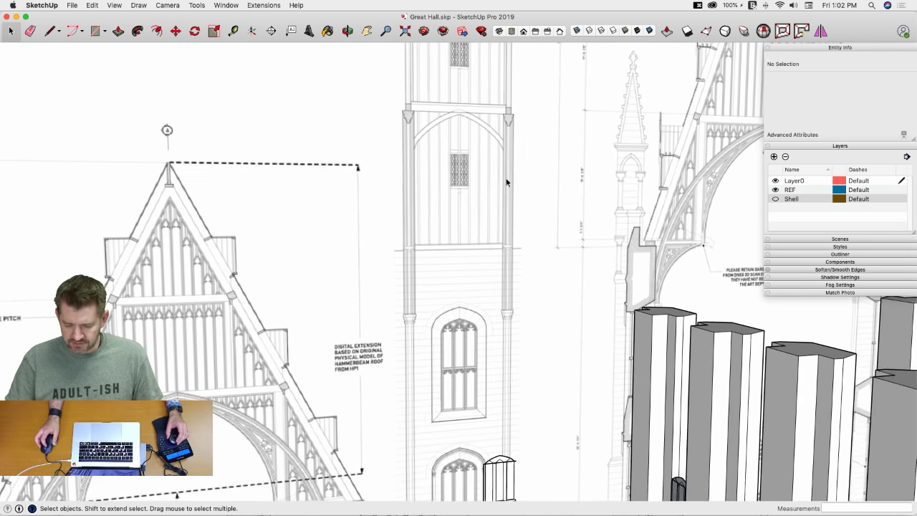
scroll(412, 356, up, 10)
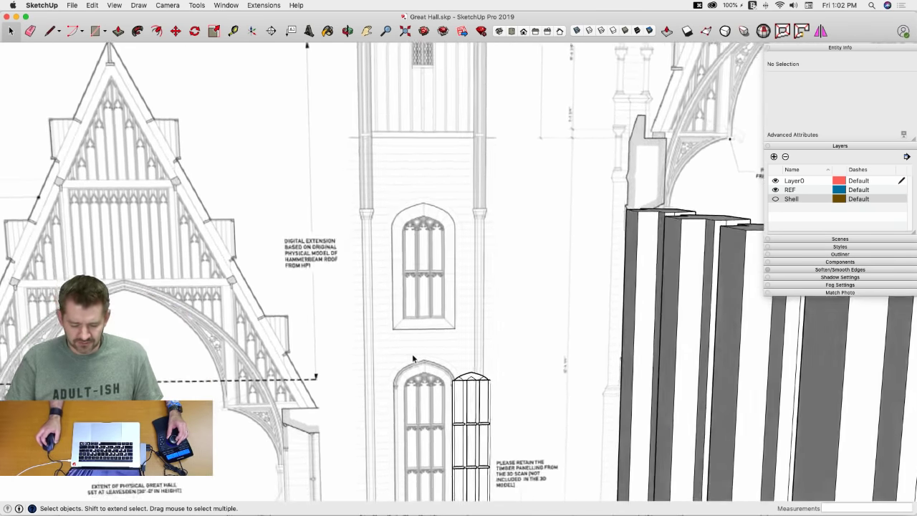
scroll(451, 364, up, 5)
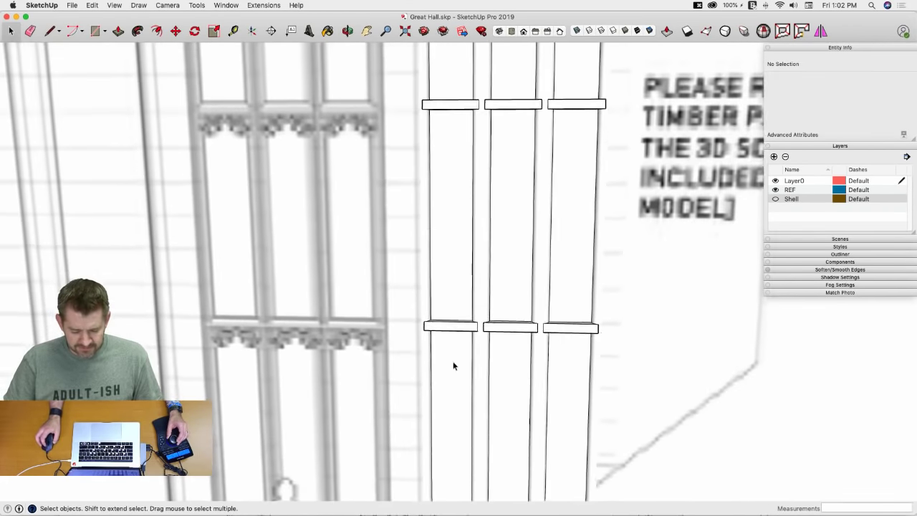
scroll(341, 268, down, 3)
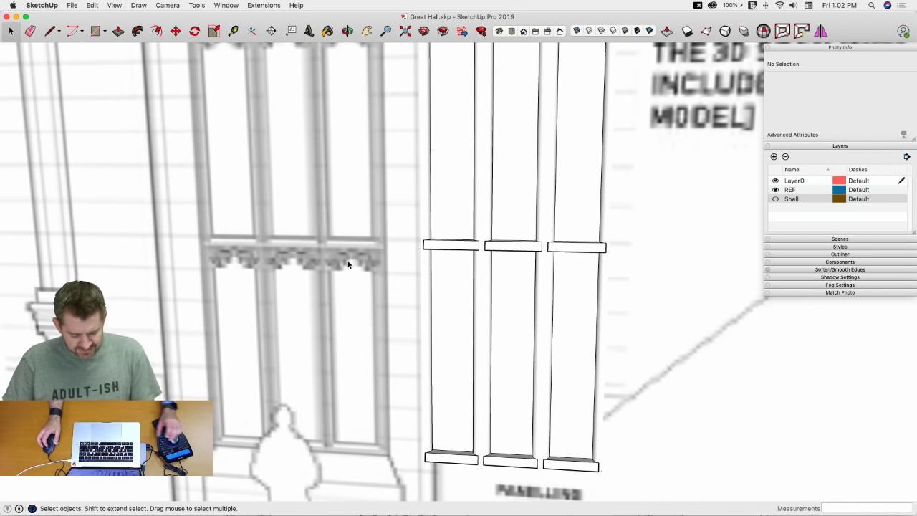
Step: Switch to Chrome, view the "Live Modeling Hogwarts Great Hall" forum topic and minimise the browser window
mouse_move(21, 207)
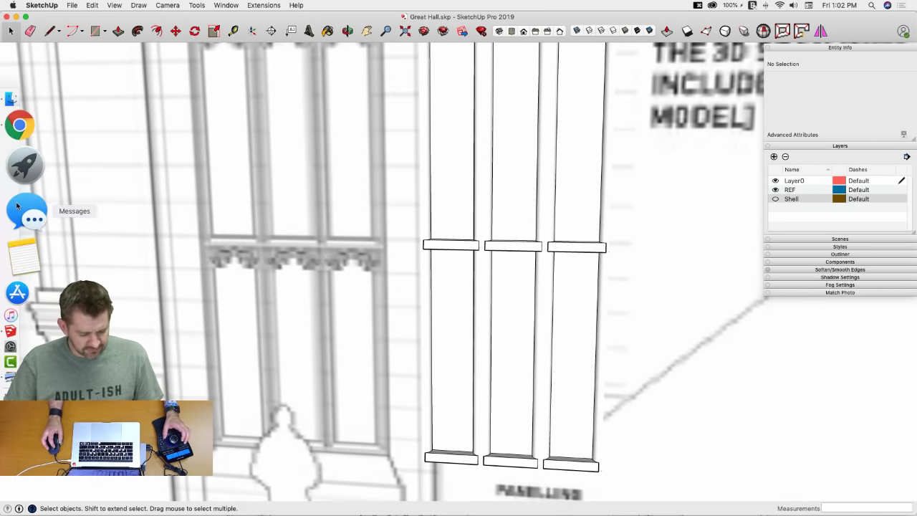
click(26, 177)
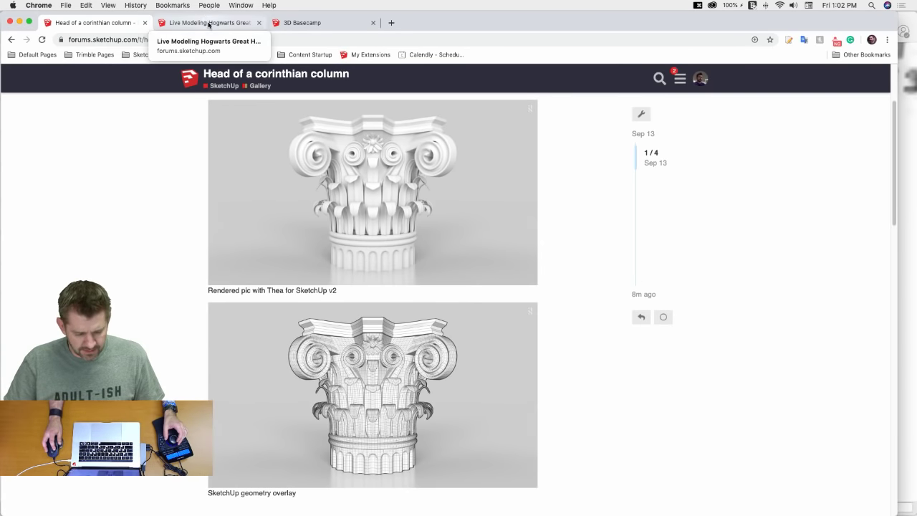
click(215, 23)
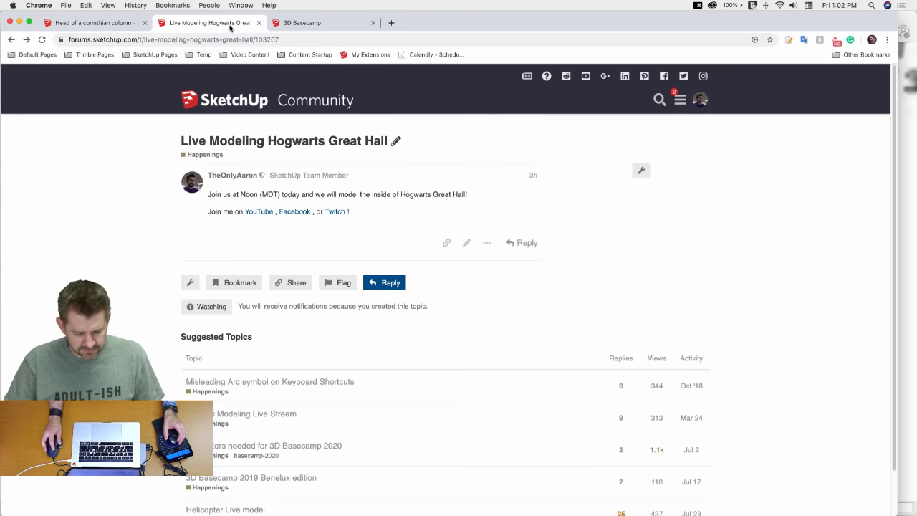
click(19, 23)
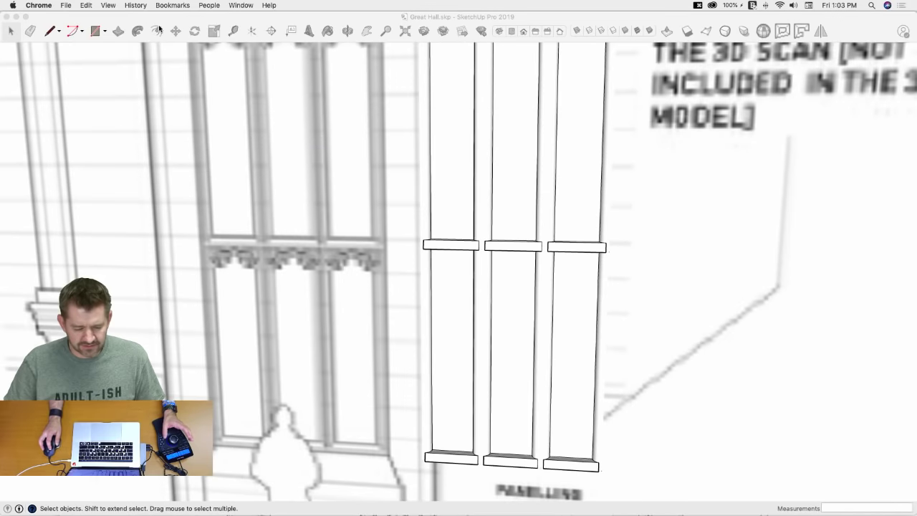
Step: Minimise the model window to view the hall photo behind it and restore SketchUp
click(16, 16)
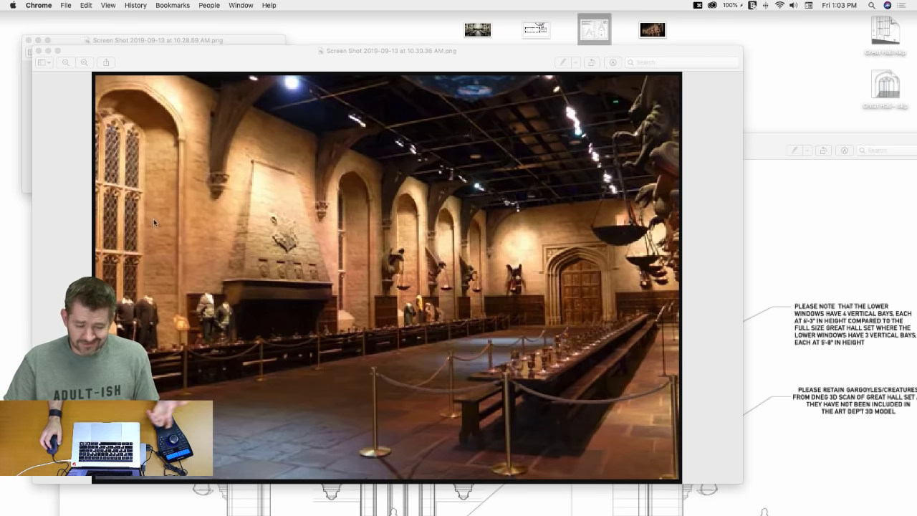
mouse_move(1, 215)
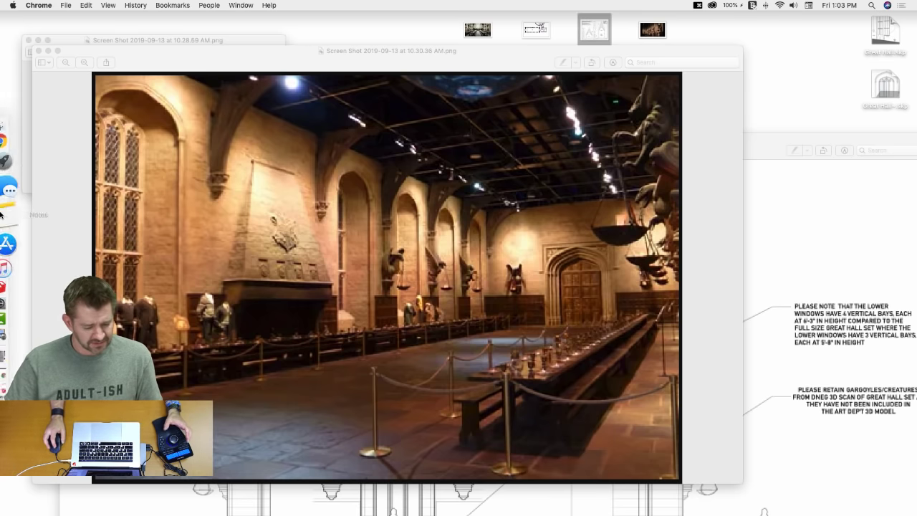
click(20, 261)
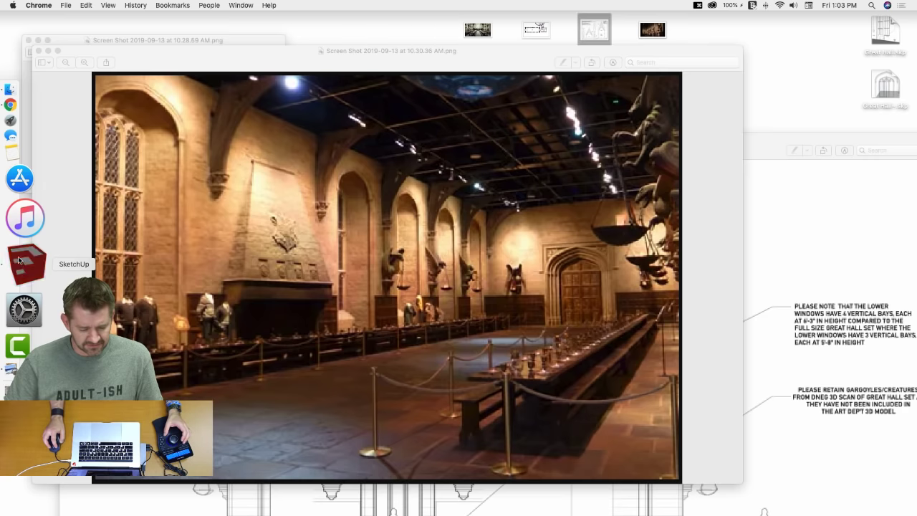
Step: Open the Window Assembly and the Window A panel in its left column for editing, just below the crossbar
scroll(410, 242, up, 6)
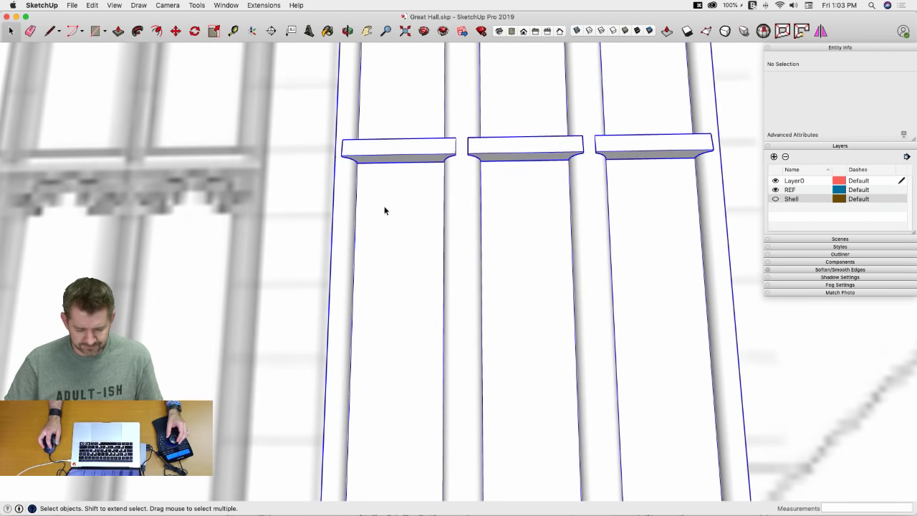
double_click(451, 184)
scroll(413, 193, up, 4)
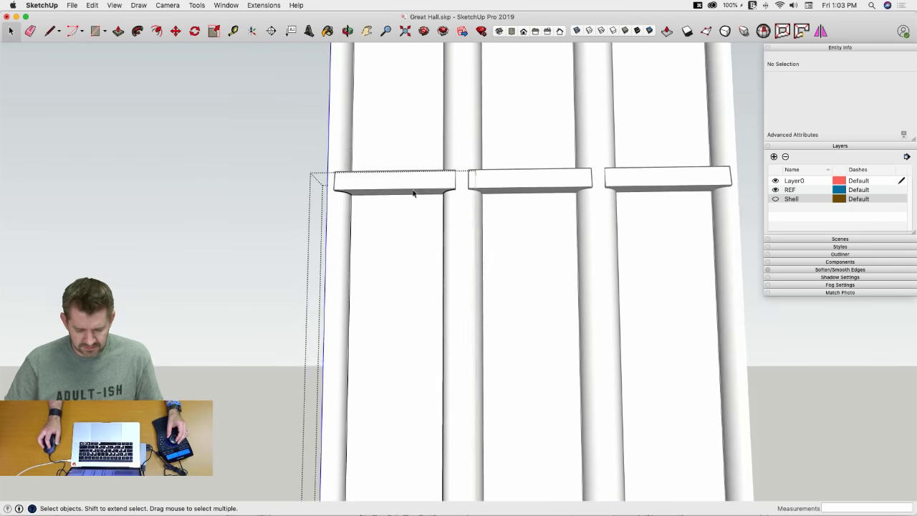
Step: Try to draw a half-circle arc across the width of the Window A panel's opening below the crossbar
key(a)
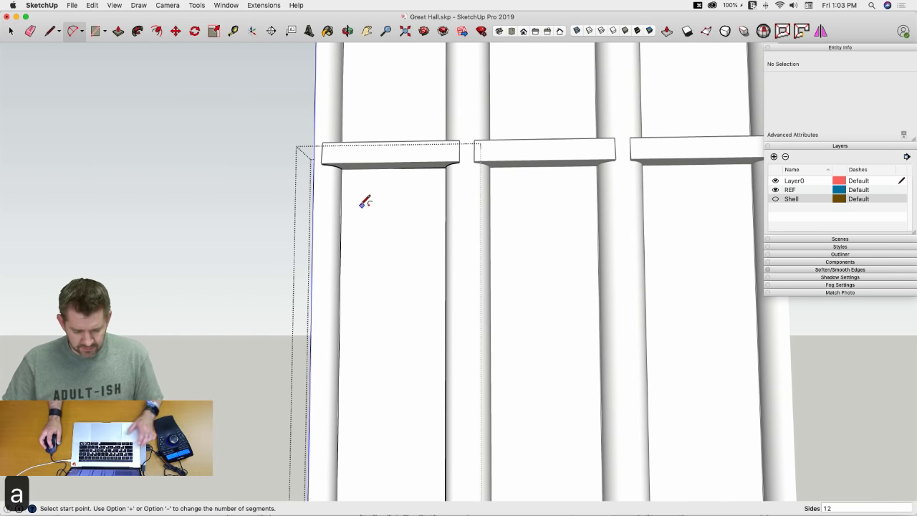
scroll(340, 268, up, 5)
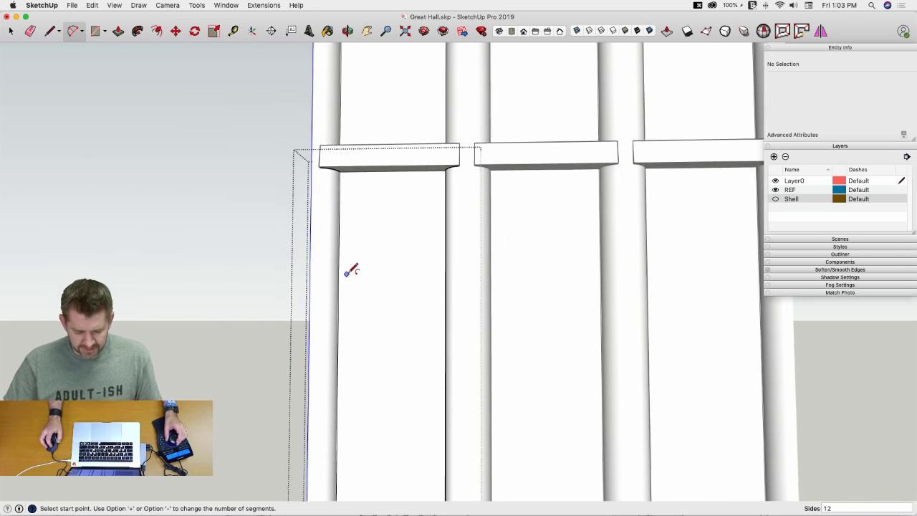
click(320, 229)
scroll(459, 224, down, 3)
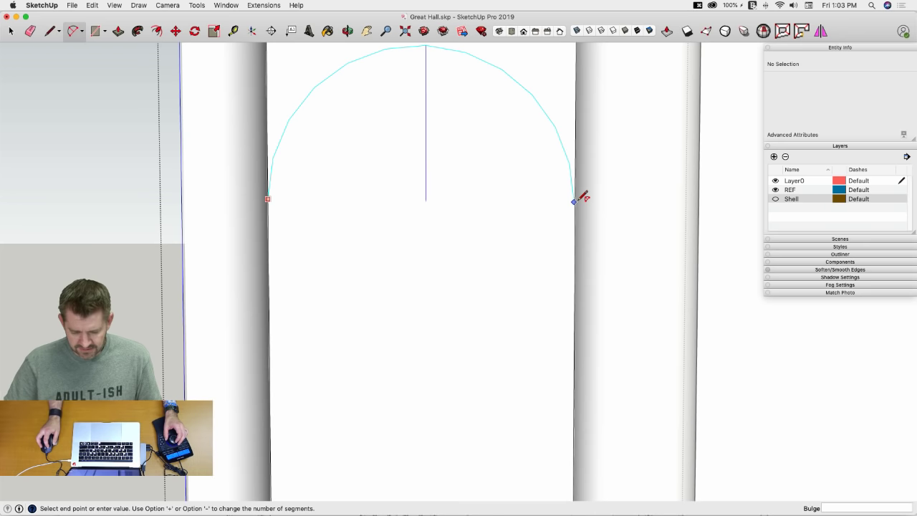
double_click(574, 202)
key(super+z)
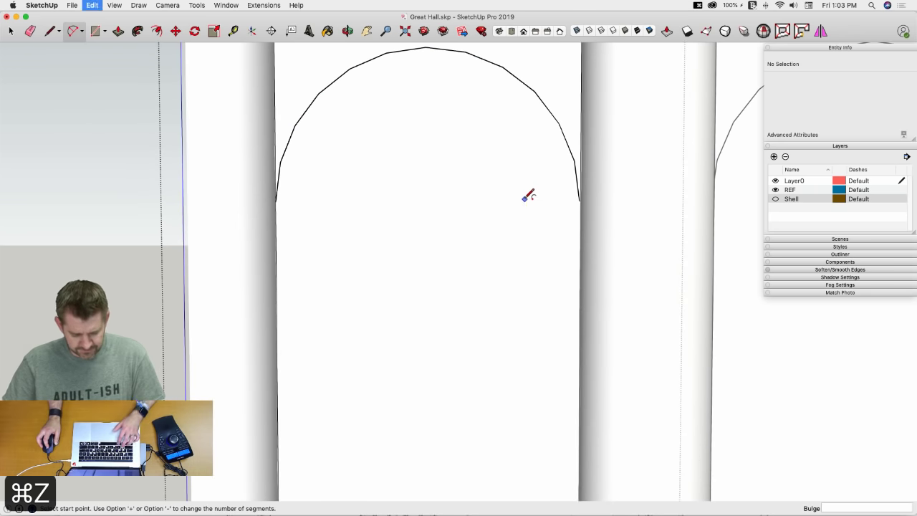
Step: Draw a straight line about 1' 2 9/16" long across the Window A panel's opening, below the crossbar
key(l)
click(279, 202)
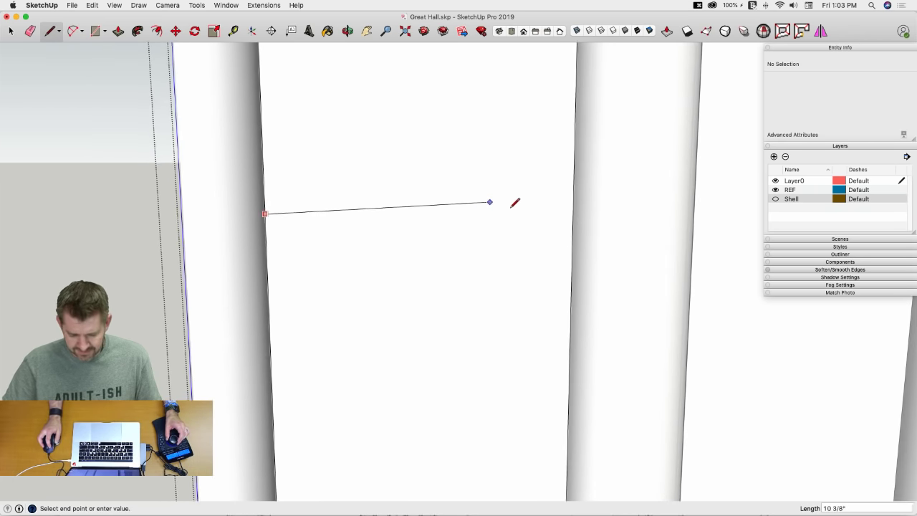
click(573, 209)
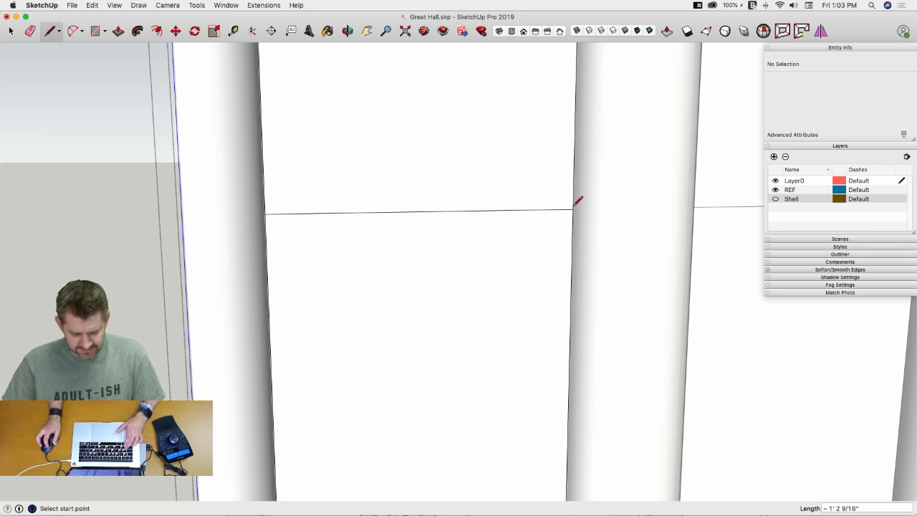
Step: Draw a half-circle arc above the line, spanning its two endpoints with a bulge of about 7 5/16"
key(a)
click(573, 209)
click(266, 213)
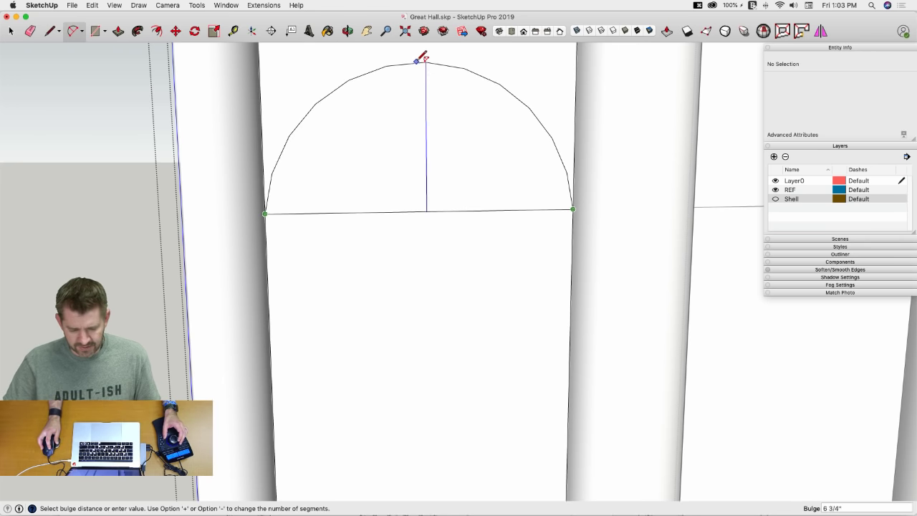
click(424, 48)
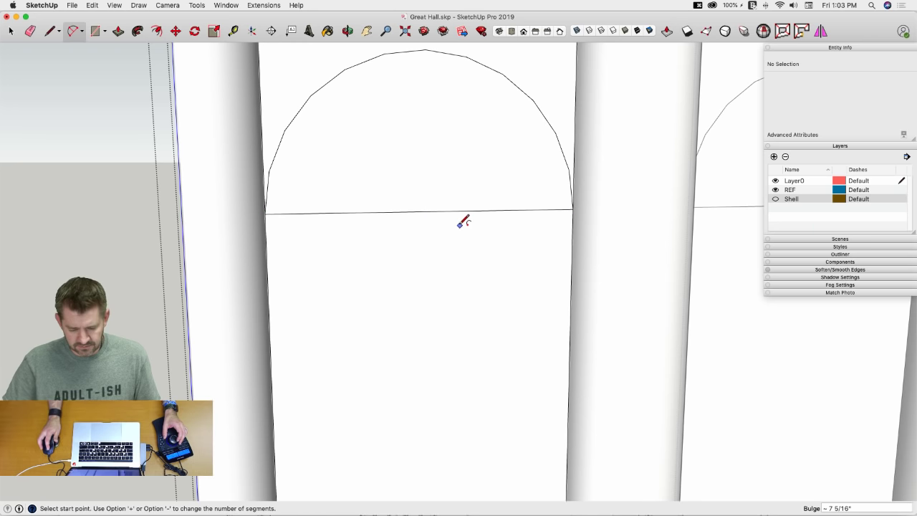
Step: Remove the straight line at the base of the arch and select the arc below the crossbar
key(space)
scroll(434, 367, up, 6)
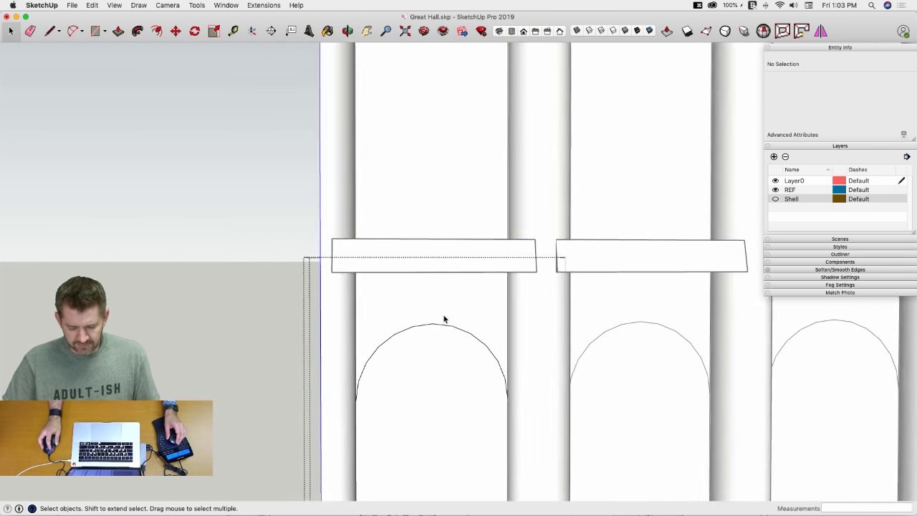
click(426, 336)
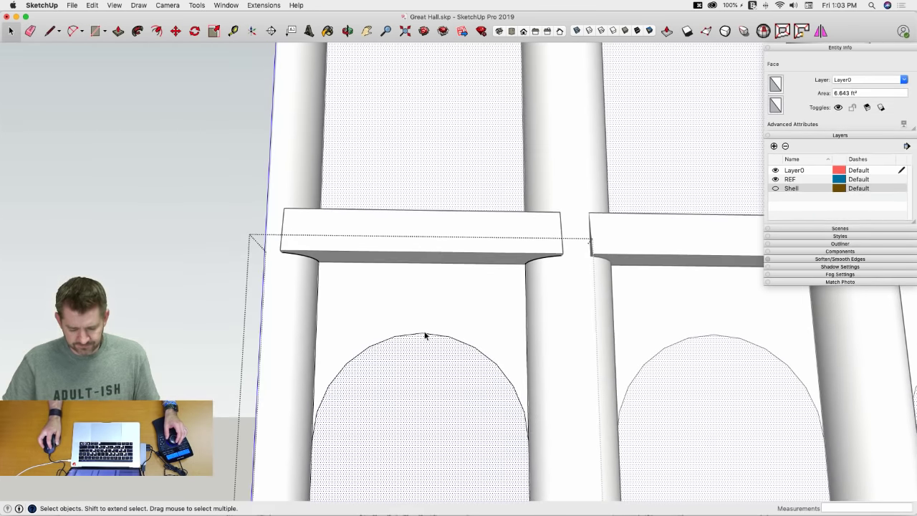
click(424, 333)
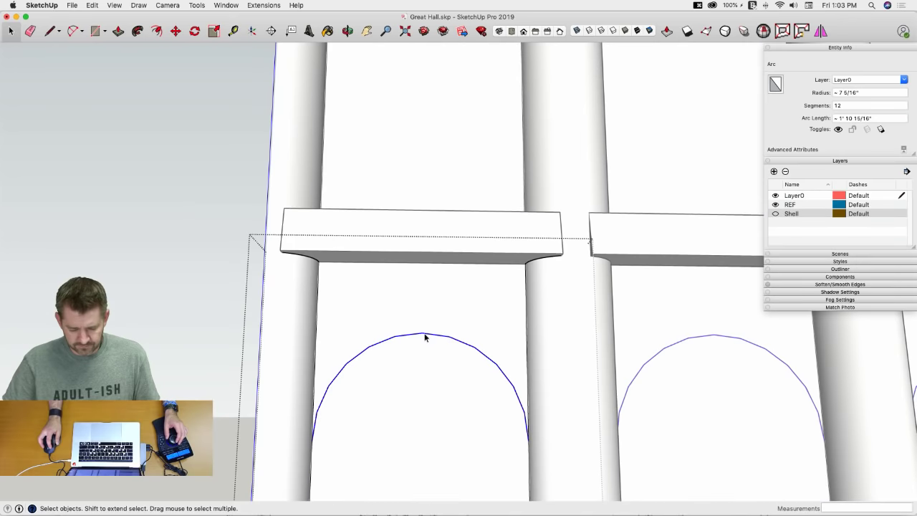
Step: Move the first bay's arc straight up until its top meets the underside of the horizontal block between the columns
key(m)
click(422, 323)
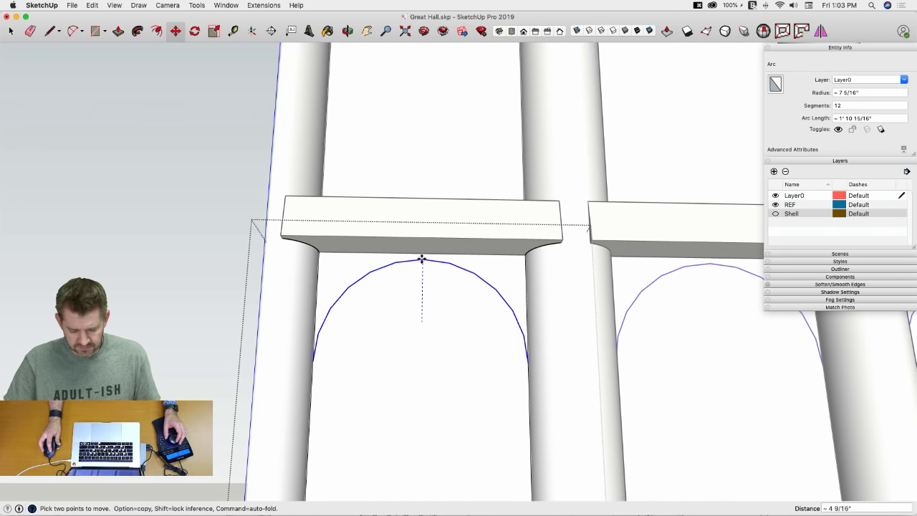
click(422, 254)
key(space)
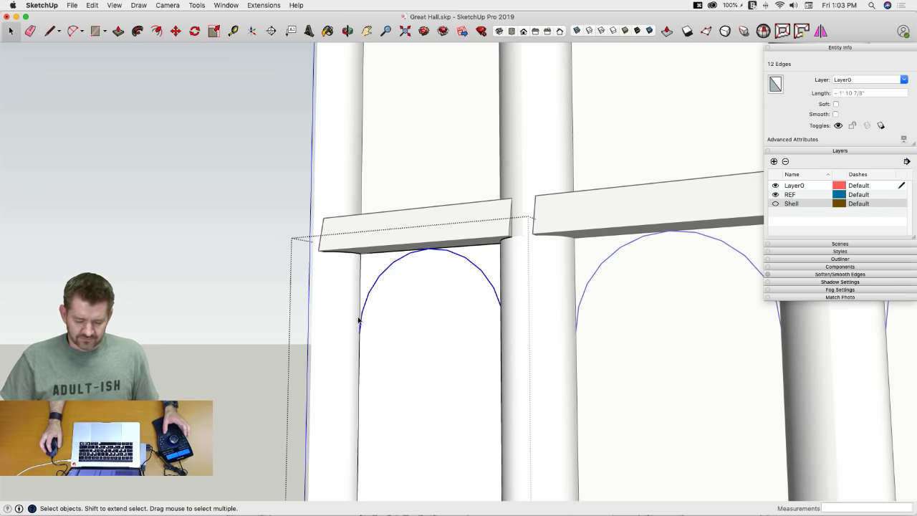
middle_drag(413, 248, 377, 224)
key(l)
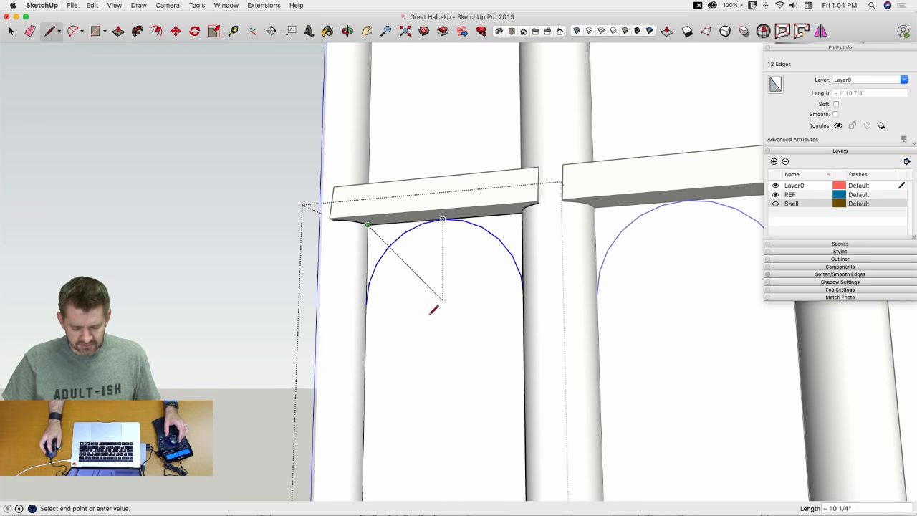
key(space)
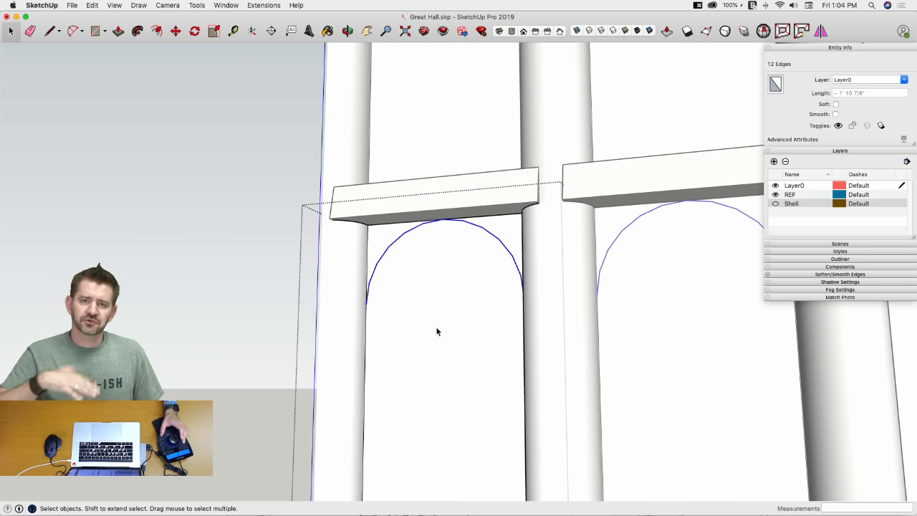
Step: Push/Pull the face between the arc and the horizontal block outward by 1 1/8"
scroll(435, 329, up, 5)
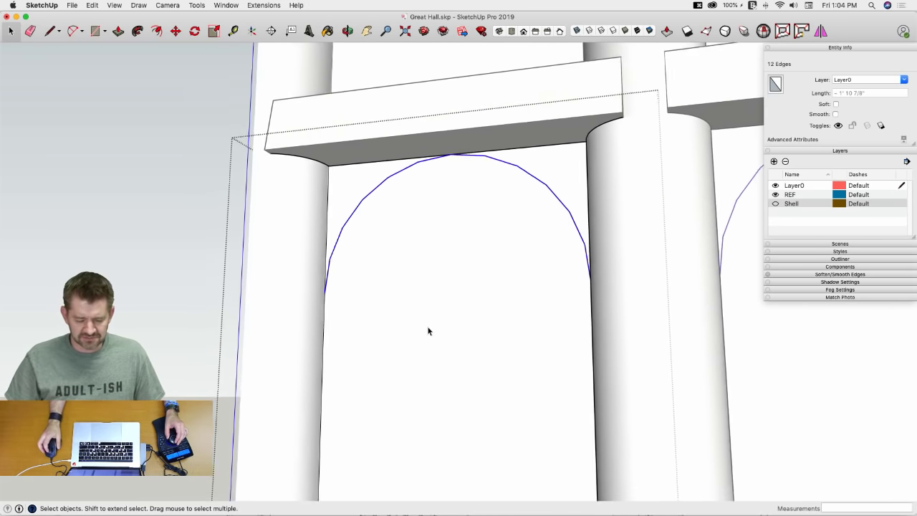
key(p)
click(389, 199)
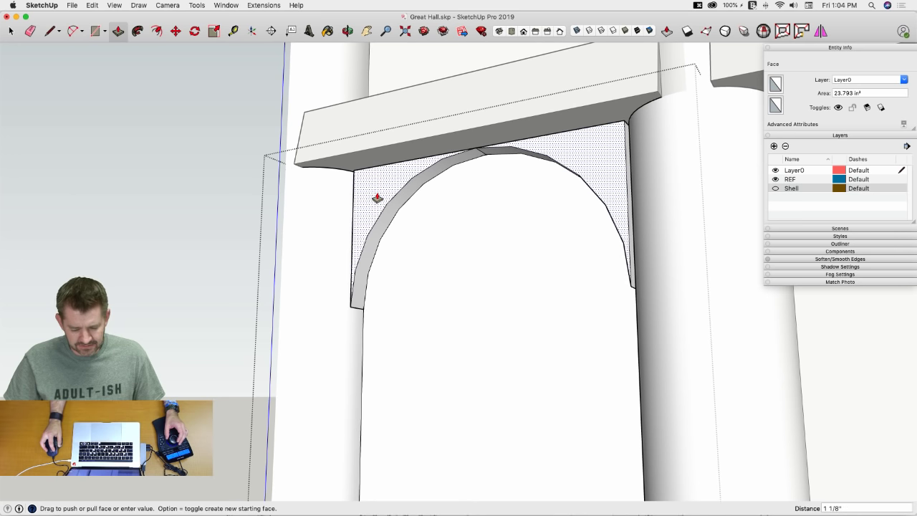
click(378, 199)
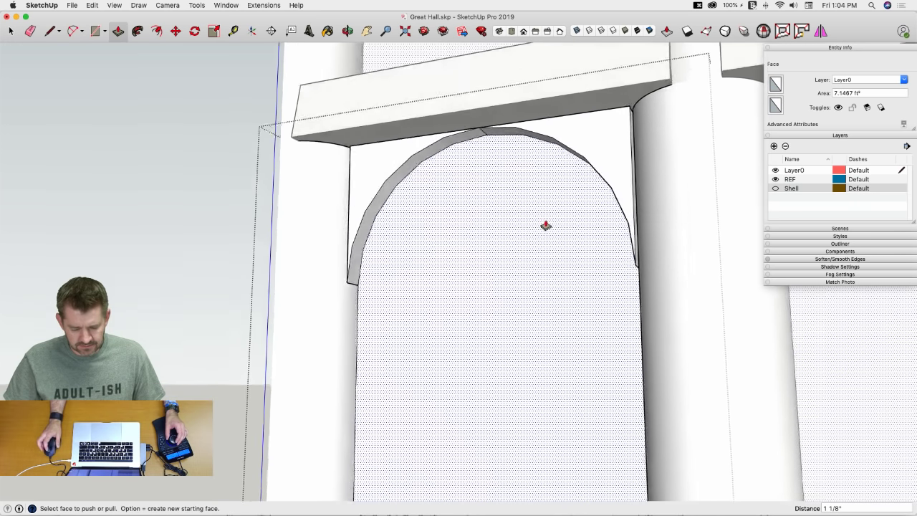
key(space)
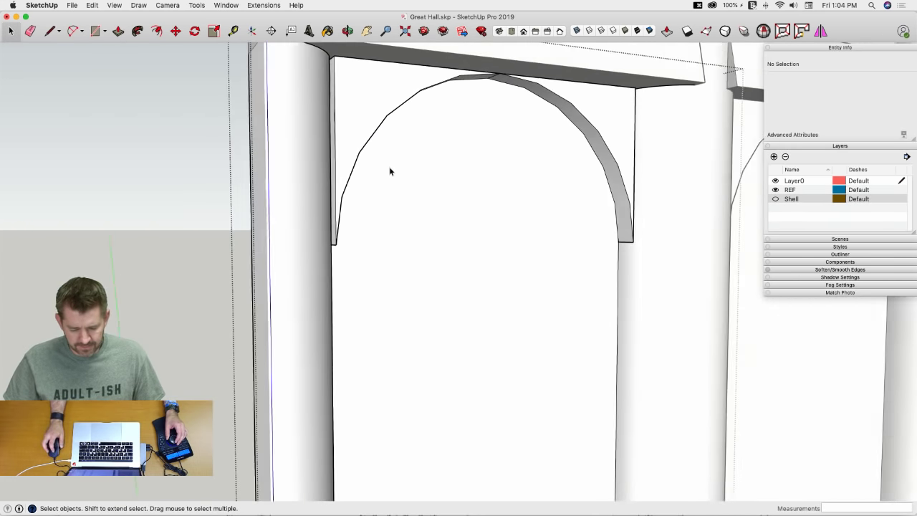
Step: Push/Pull both side faces of the arched panel outward into the adjoining columns, the second by about 2 1/16"
key(p)
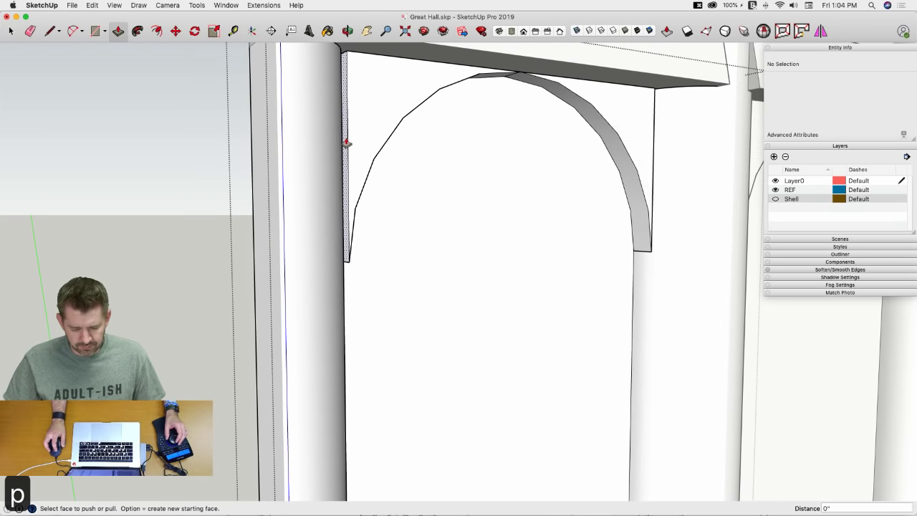
click(345, 142)
middle_drag(318, 143, 463, 168)
click(469, 163)
click(510, 171)
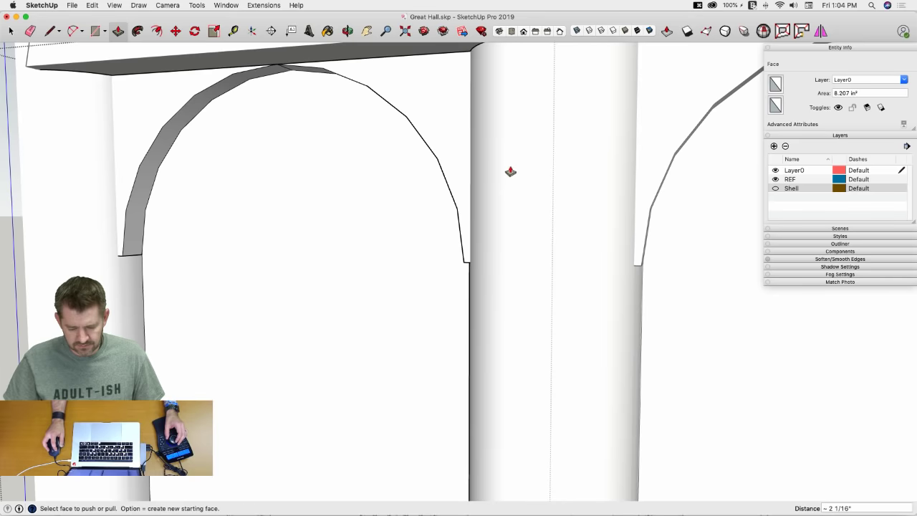
key(space)
Step: Try to trace the seam between the arched panel and the left column by hand with the Line tool, then undo it
middle_drag(417, 152, 209, 133)
key(l)
click(181, 71)
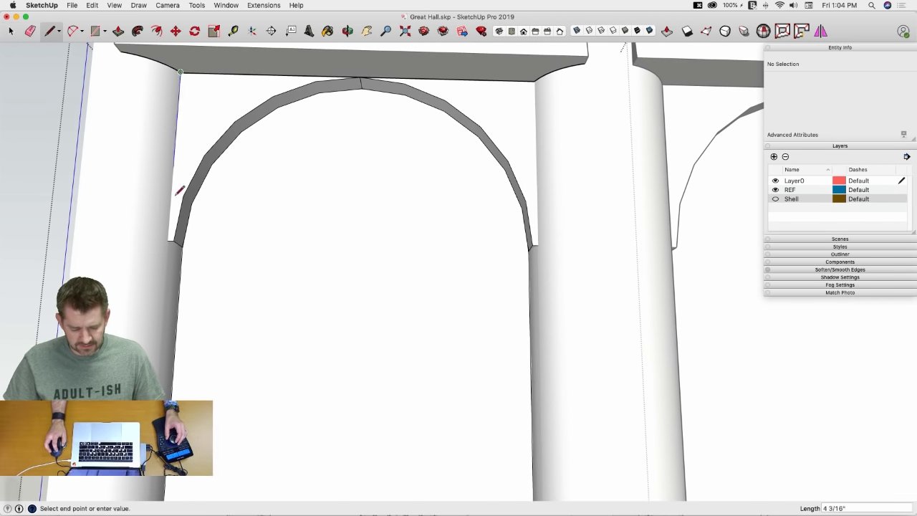
scroll(172, 234, up, 5)
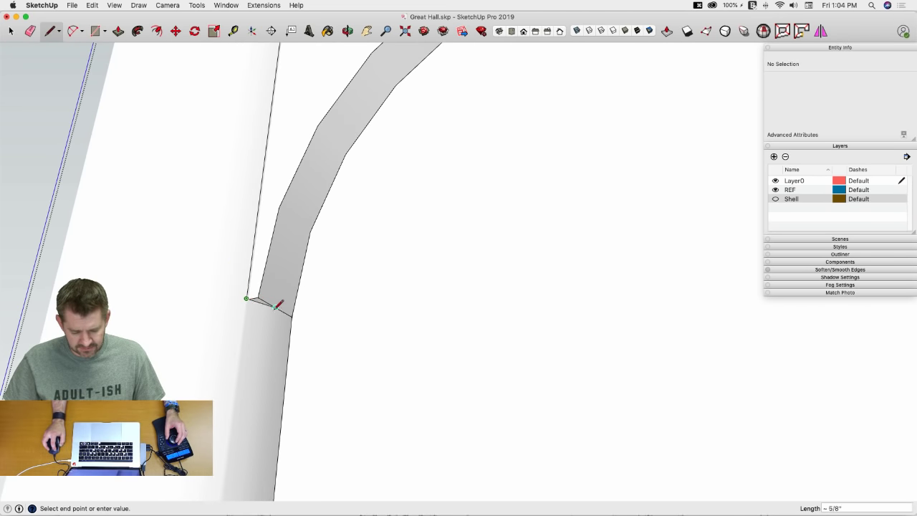
scroll(277, 306, up, 6)
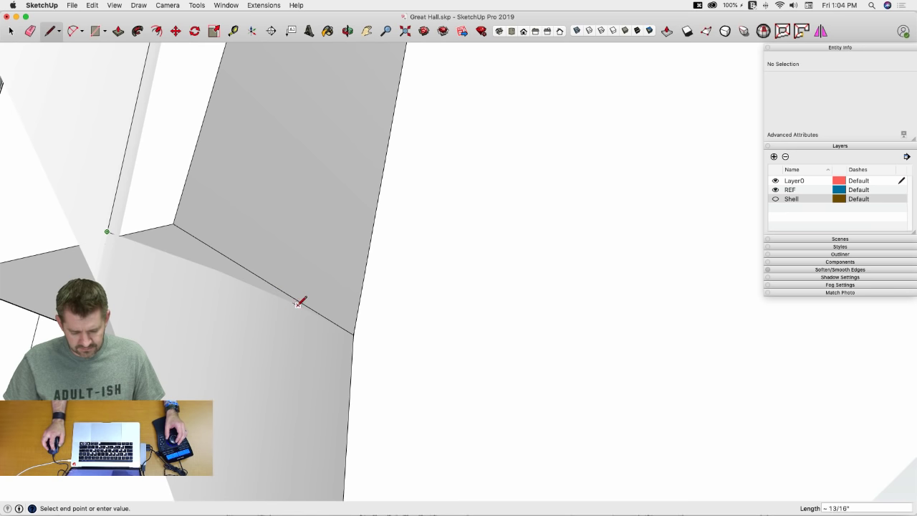
key(super+z)
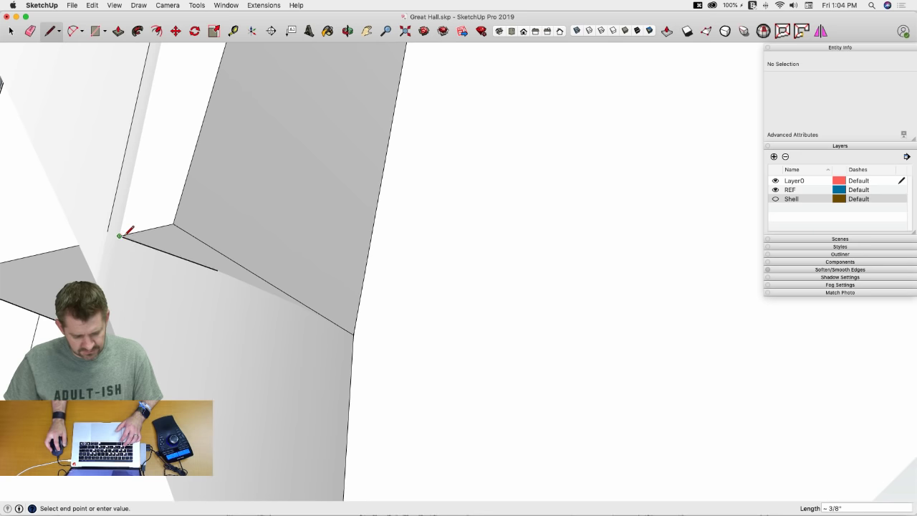
scroll(190, 194, down, 8)
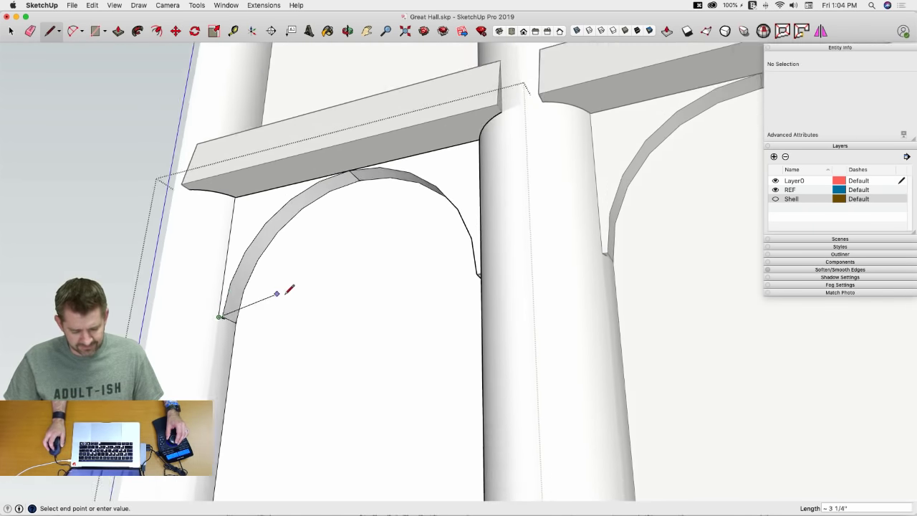
scroll(289, 288, up, 6)
key(space)
key(super+z)
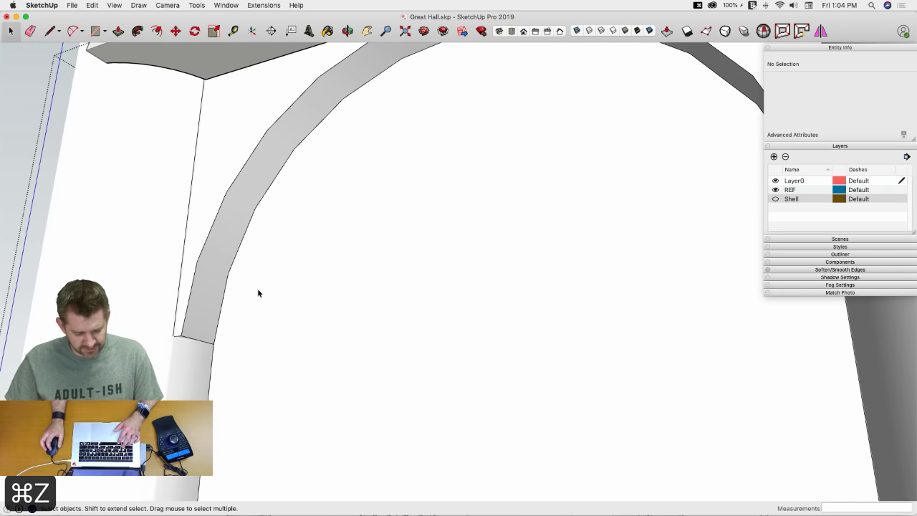
Step: Intersect the faces of both columns and the arched panel, plus the small edges at the arch's base, with the selection only
click(185, 349)
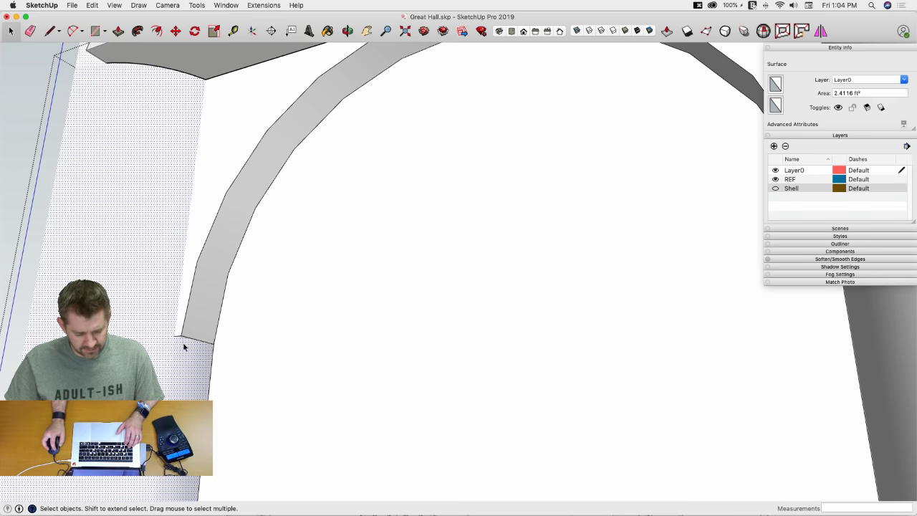
shift+click(184, 316)
scroll(181, 341, up, 3)
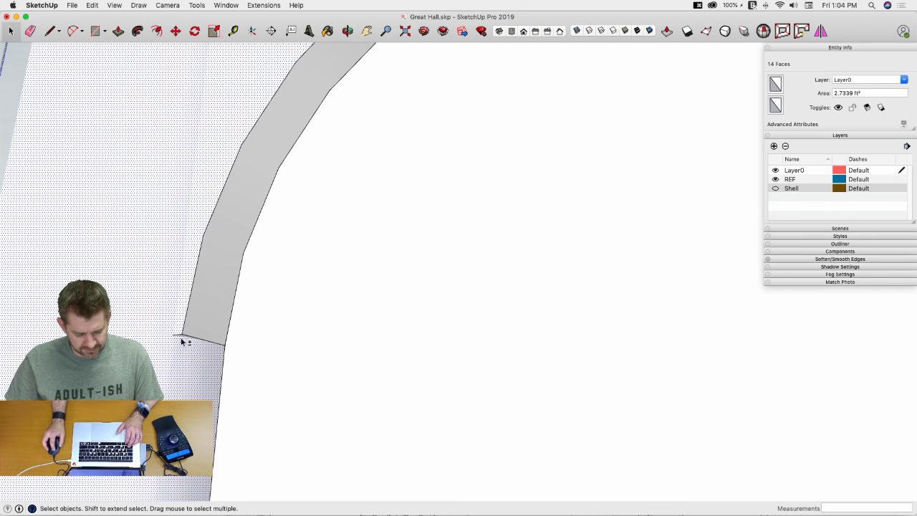
shift+click(183, 338)
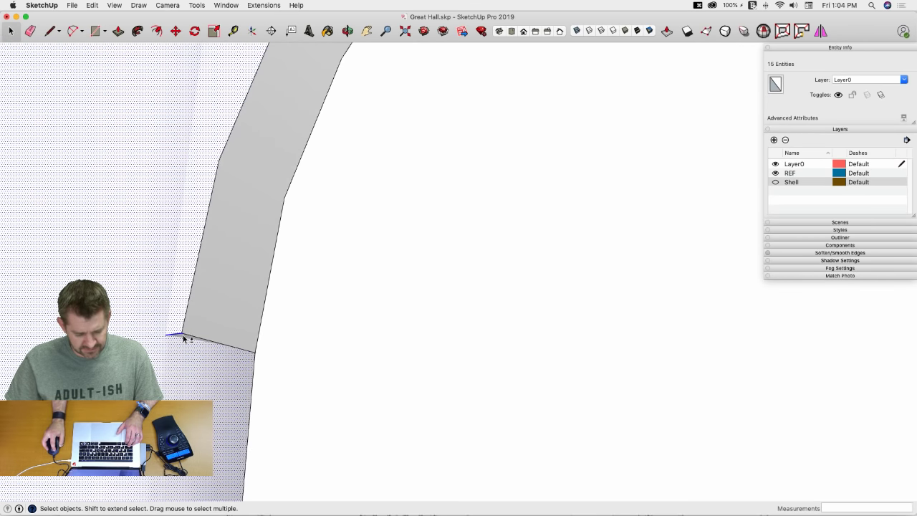
shift+click(187, 336)
middle_drag(180, 348, 458, 362)
scroll(174, 349, down, 5)
scroll(450, 307, up, 10)
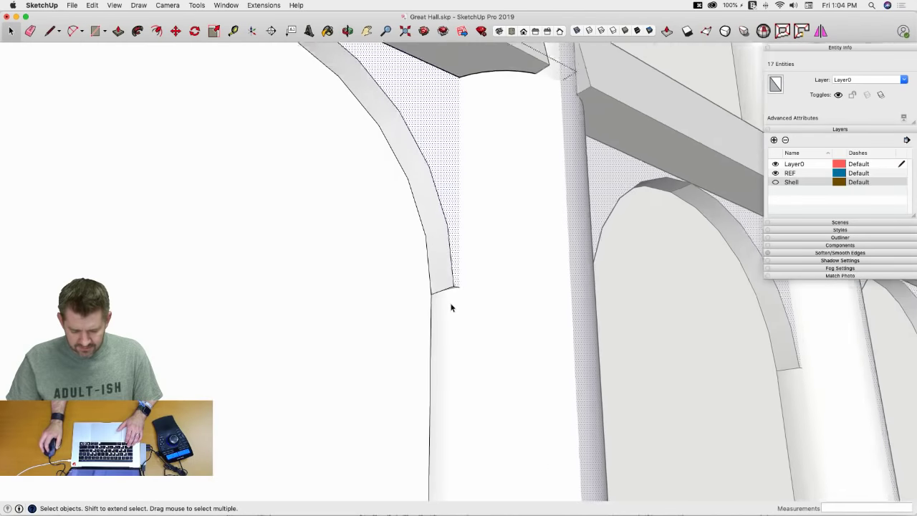
scroll(457, 278, up, 2)
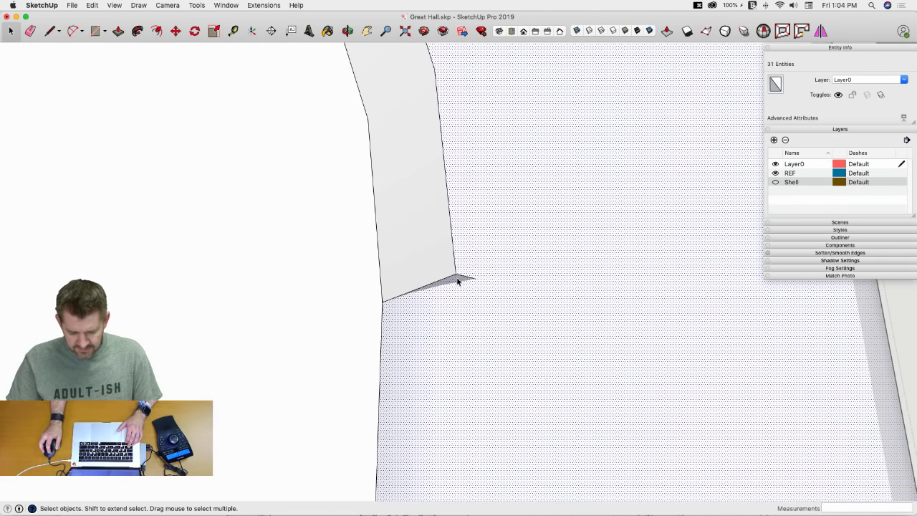
scroll(462, 272, down, 8)
scroll(432, 268, up, 4)
right_click(410, 272)
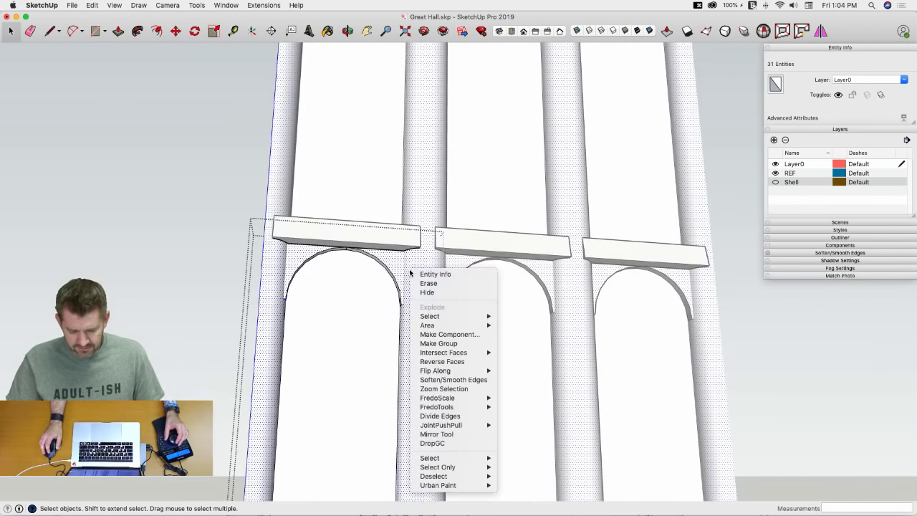
mouse_move(449, 353)
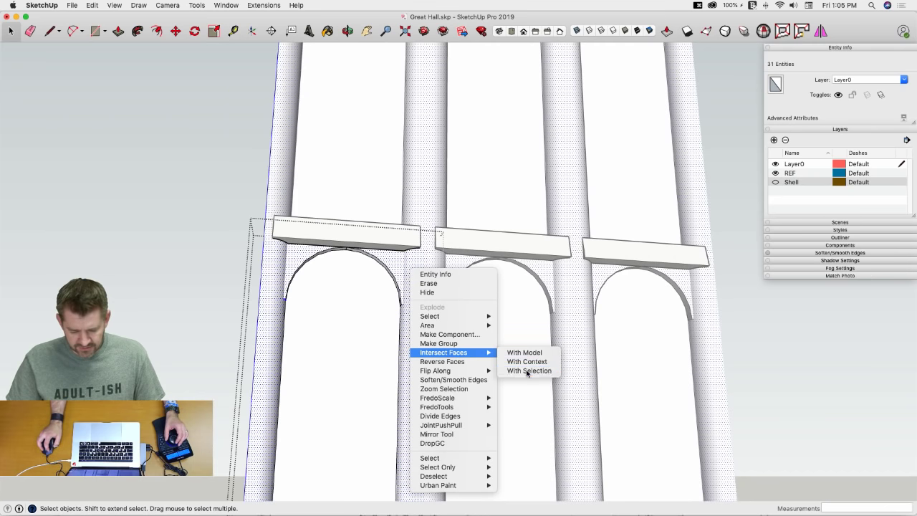
click(527, 370)
Step: Erase the leftover vertical edges of the arched panel behind the column surface
mouse_move(409, 321)
middle_down()
mouse_move(341, 293)
mouse_move(293, 297)
mouse_move(327, 312)
mouse_move(471, 309)
mouse_move(454, 293)
mouse_move(355, 279)
mouse_move(299, 293)
mouse_move(251, 289)
mouse_move(250, 215)
mouse_move(255, 298)
middle_up()
key(e)
mouse_move(234, 223)
middle_down()
mouse_move(274, 219)
mouse_move(285, 232)
mouse_move(547, 176)
mouse_move(430, 205)
mouse_move(428, 229)
middle_up()
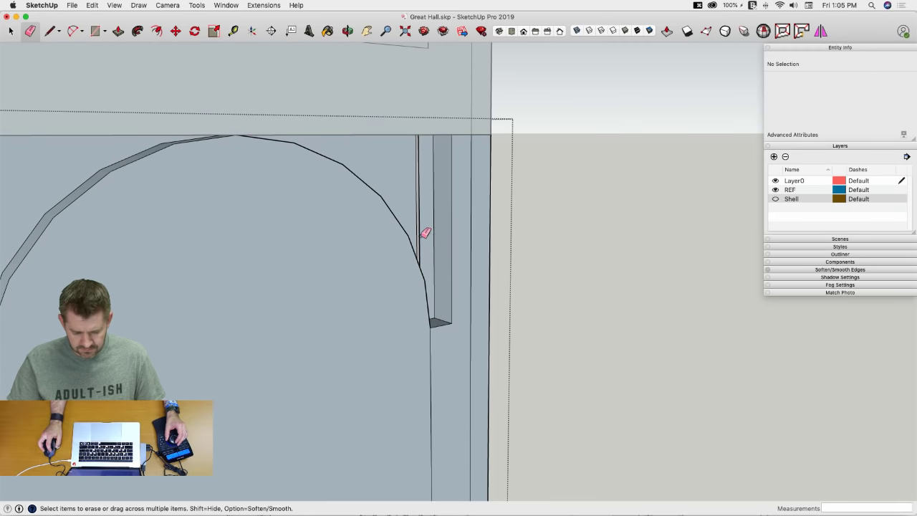
click(420, 237)
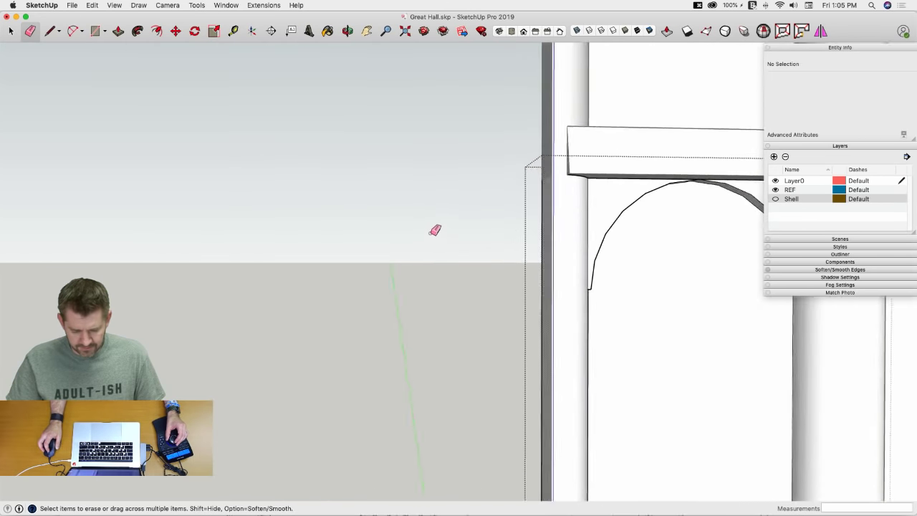
key(space)
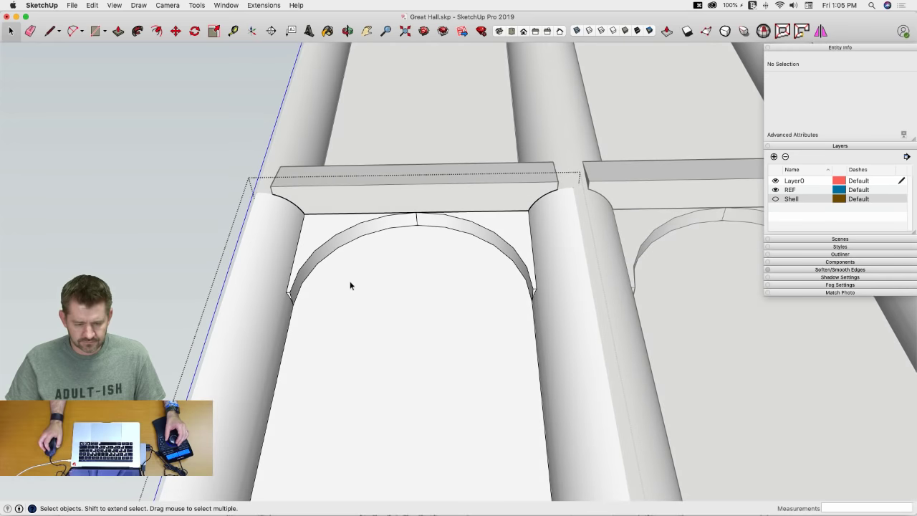
Step: Switch to Chrome, examine the enlarged Great Hall window photo in the SketchUp forum thread, and return to the model
middle_drag(340, 280, 331, 329)
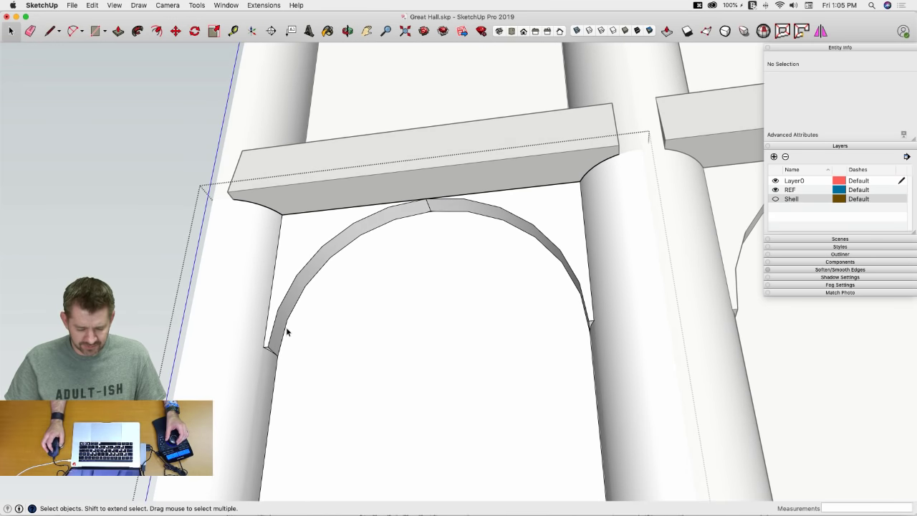
scroll(286, 327, up, 3)
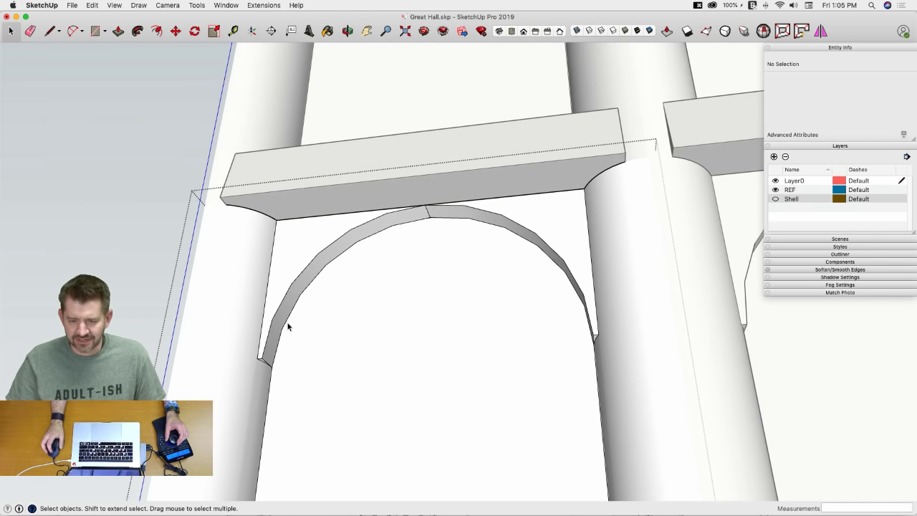
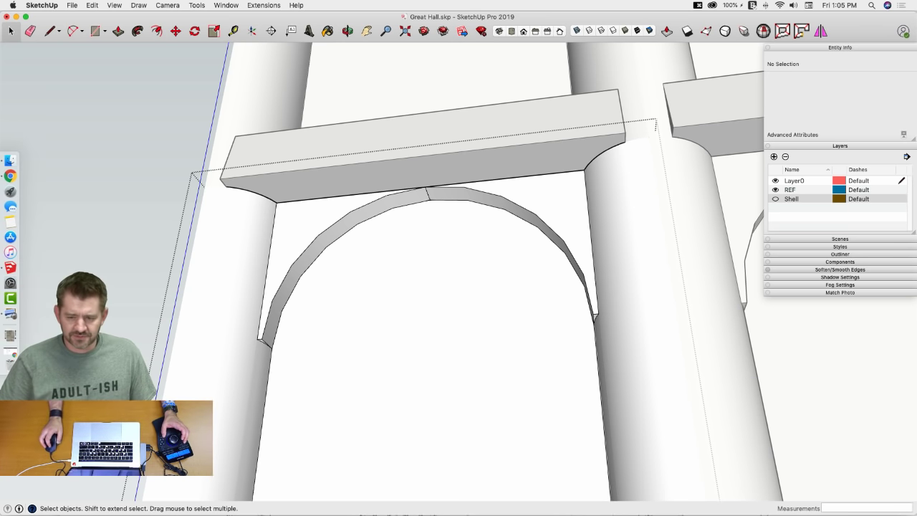
mouse_move(1, 500)
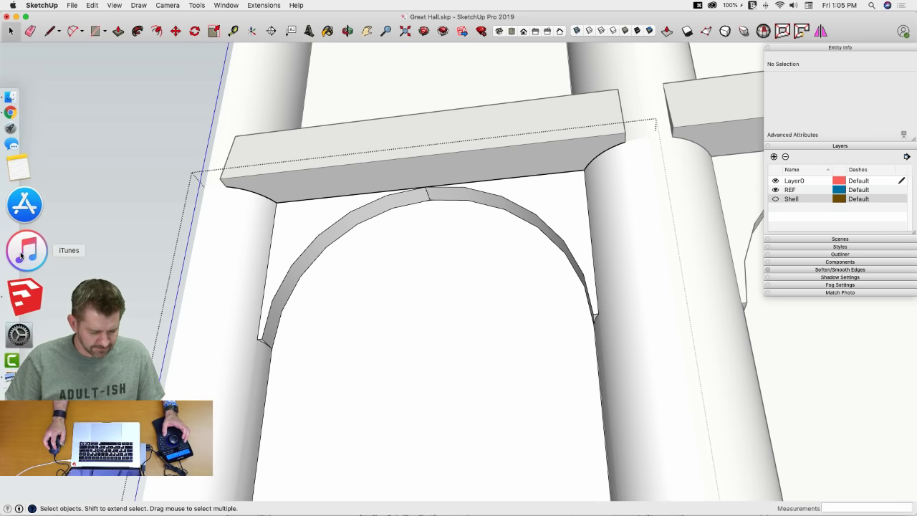
click(24, 177)
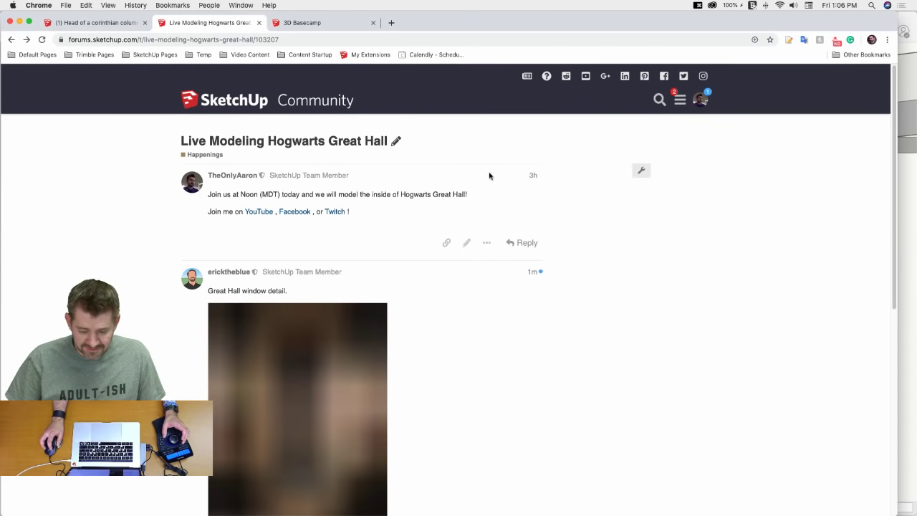
scroll(409, 328, down, 5)
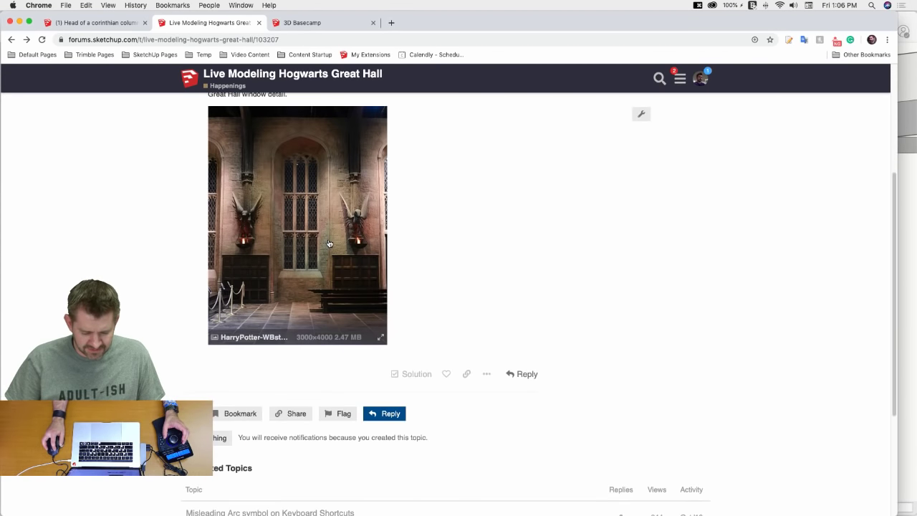
click(329, 244)
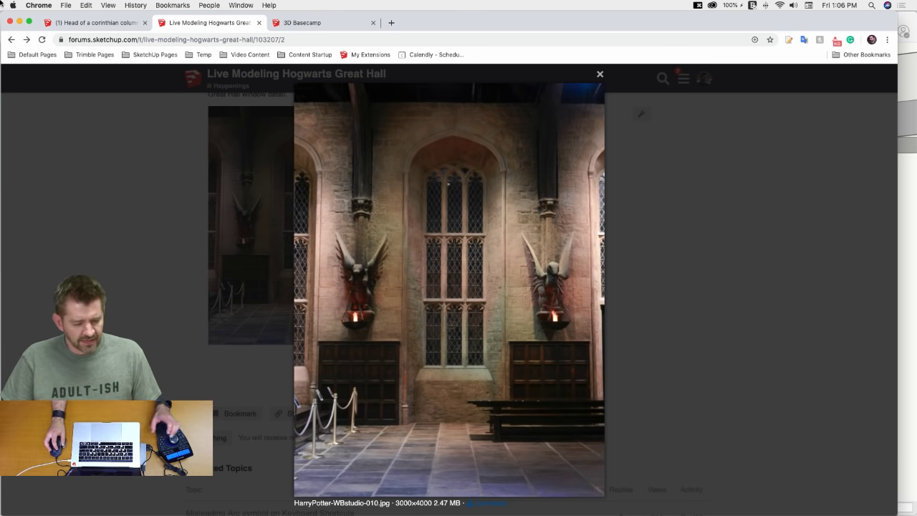
click(20, 22)
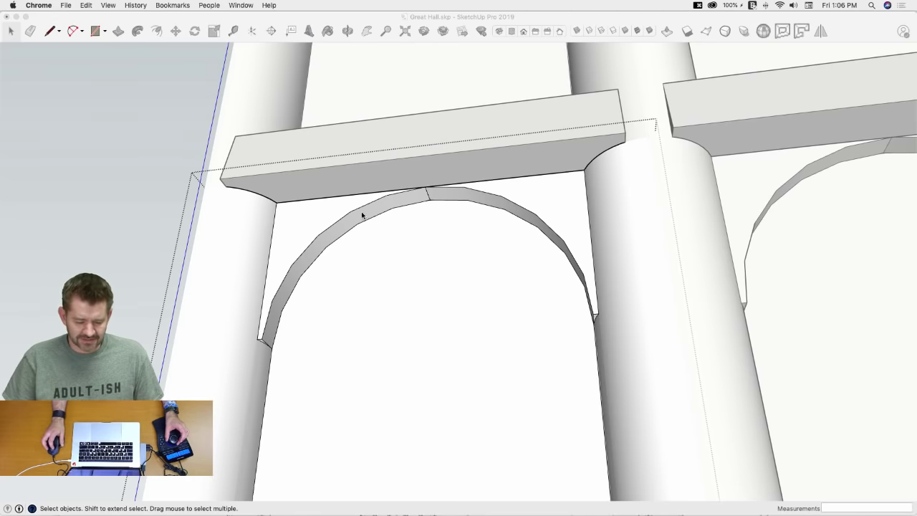
Step: Undo the recent erasing of the arched panel's leftover edges at the columns
click(304, 234)
key(p)
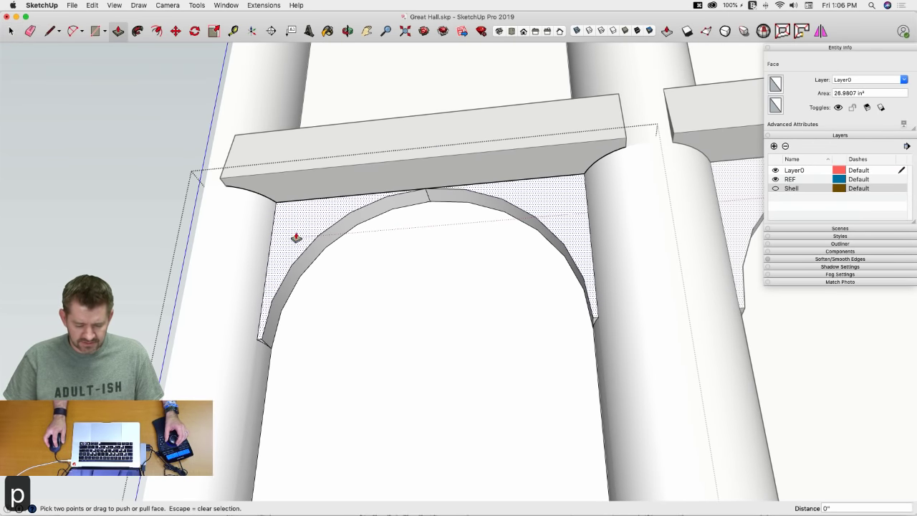
key(super+z)
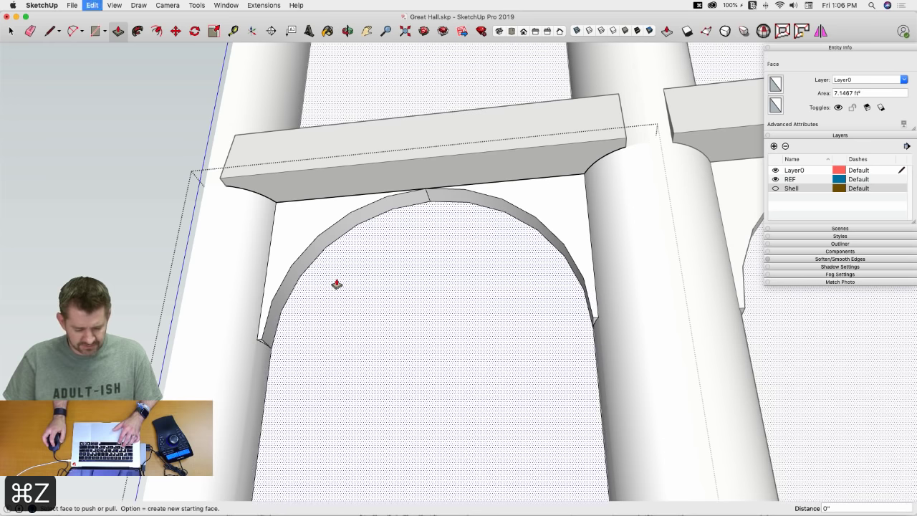
key(super+z)
key(super+z)
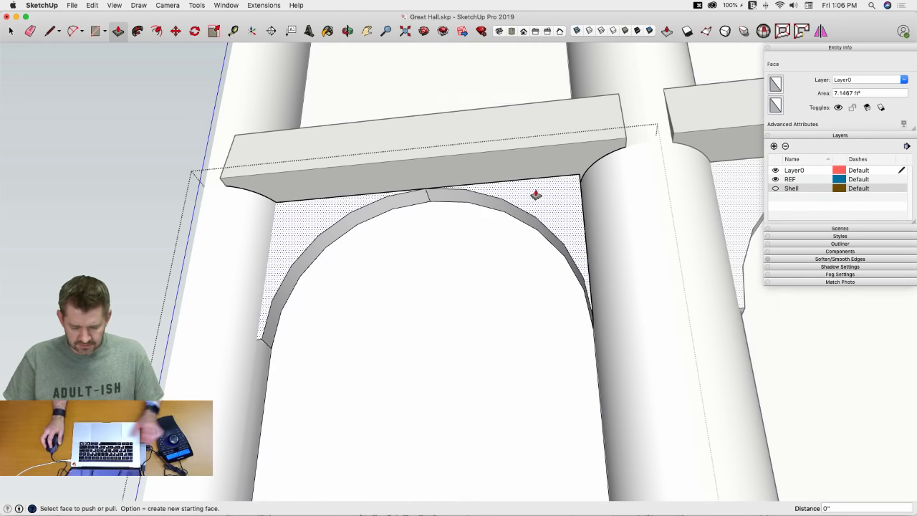
Step: Try to push/pull the arched panel's front face out to the front of the adjacent column
middle_drag(535, 194, 537, 188)
click(507, 187)
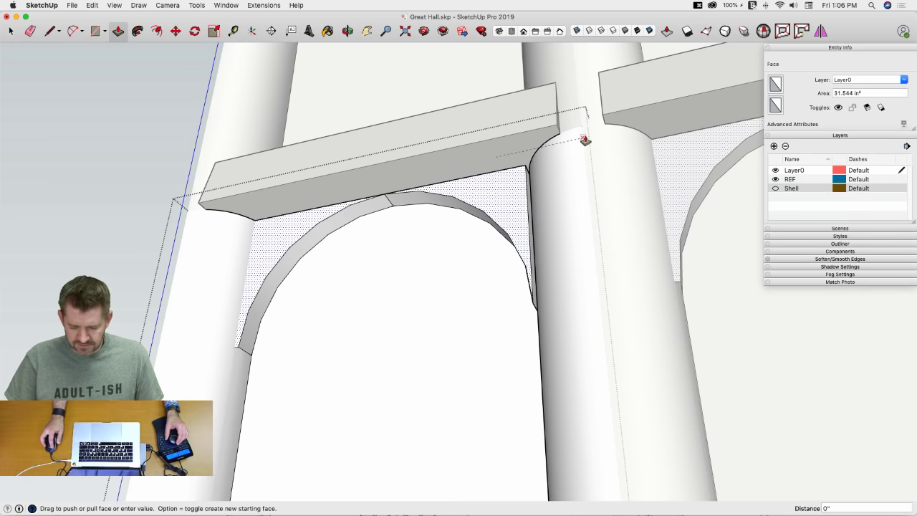
click(483, 205)
key(p)
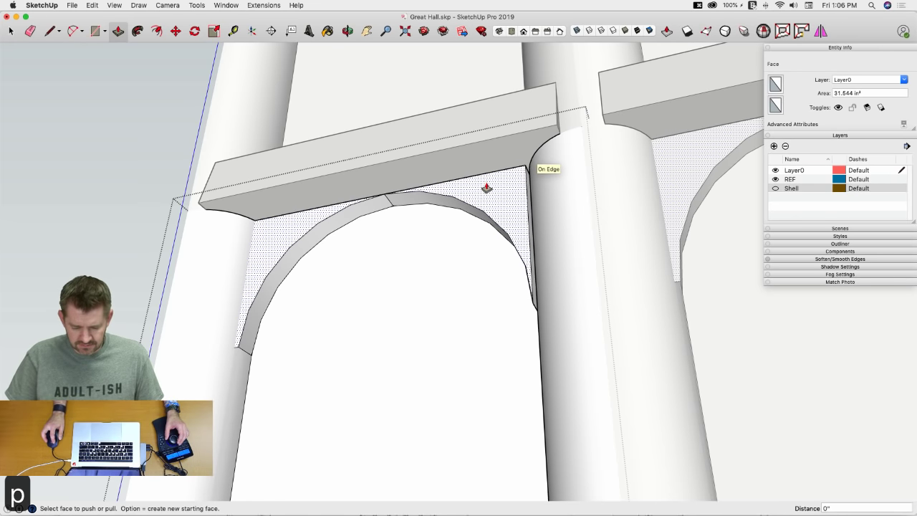
click(487, 186)
click(562, 125)
click(493, 206)
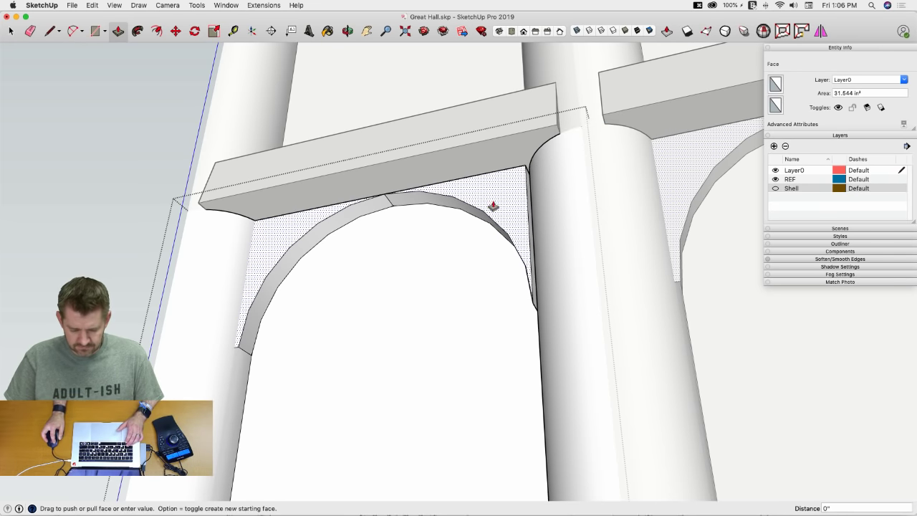
Step: Undo the panel's intersection with the columns and pull its front face out to the endpoint at the column's front
key(super+z)
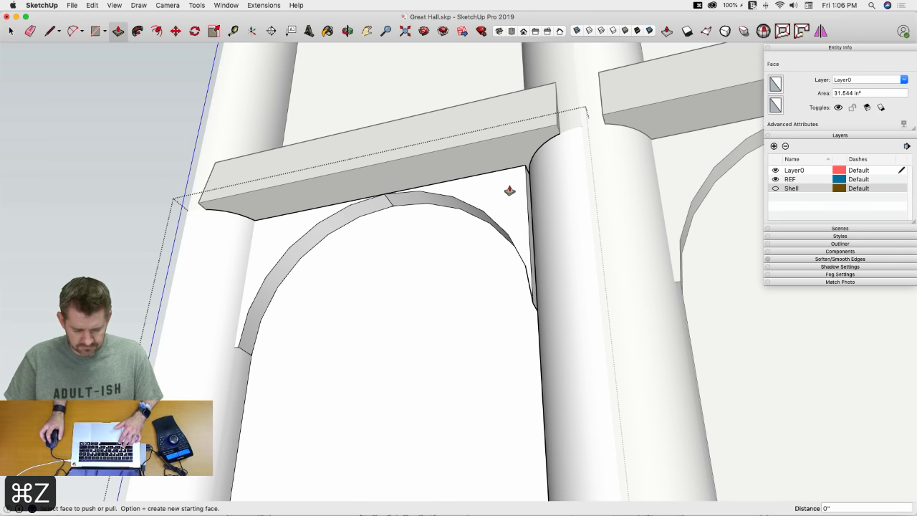
key(super+z)
click(505, 194)
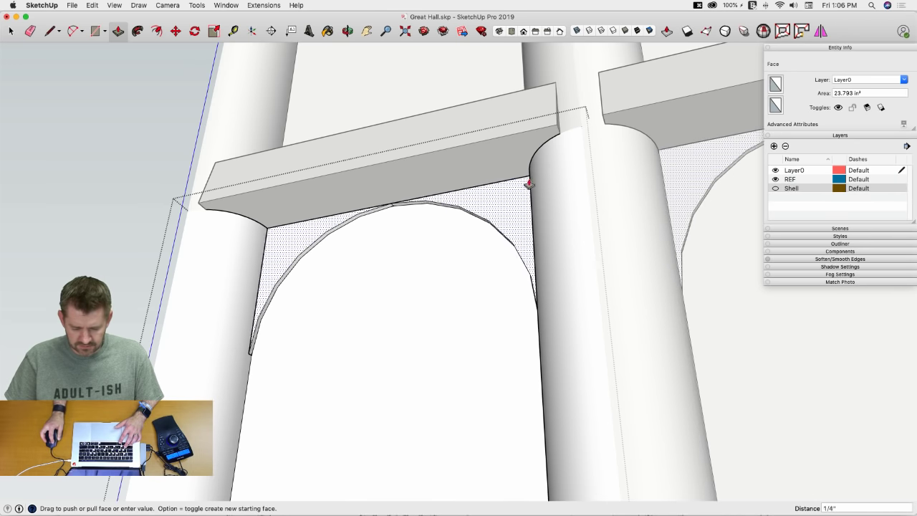
click(581, 131)
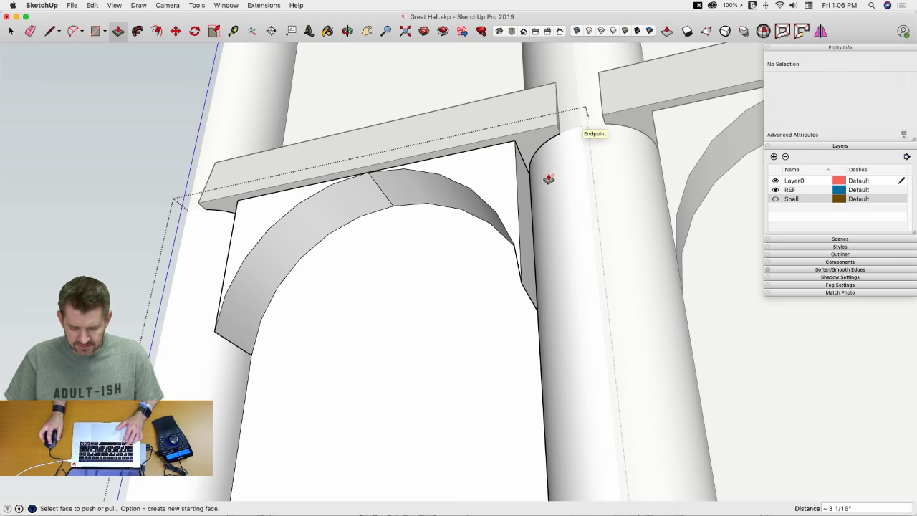
Step: Extend both side faces of the arched panel about 3 1/16" outward over the adjacent columns
click(525, 191)
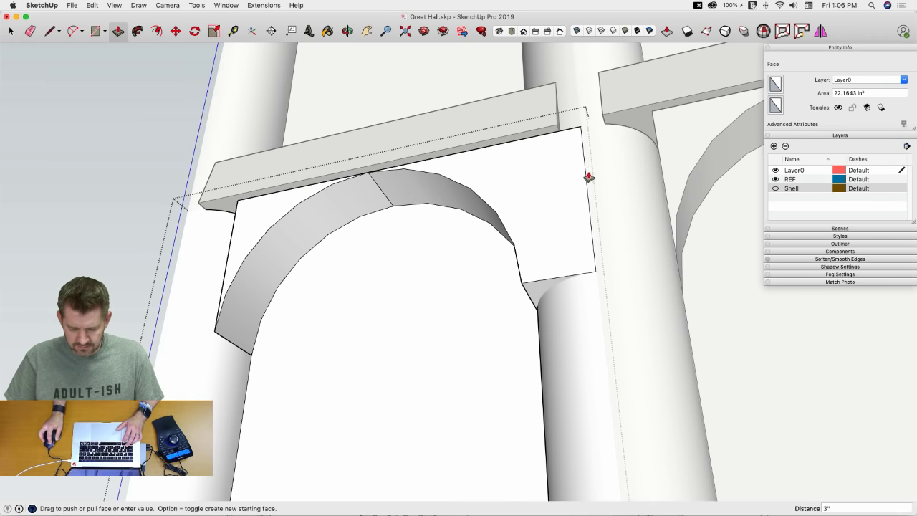
click(583, 113)
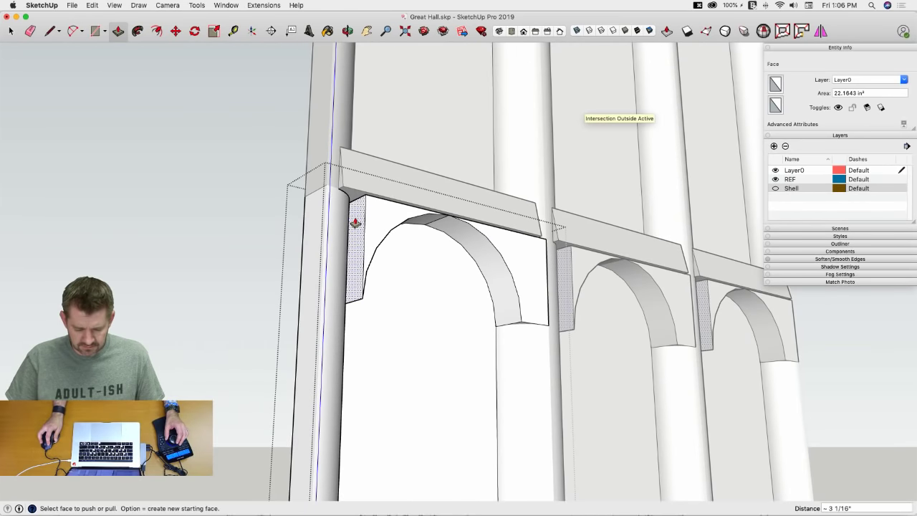
double_click(354, 223)
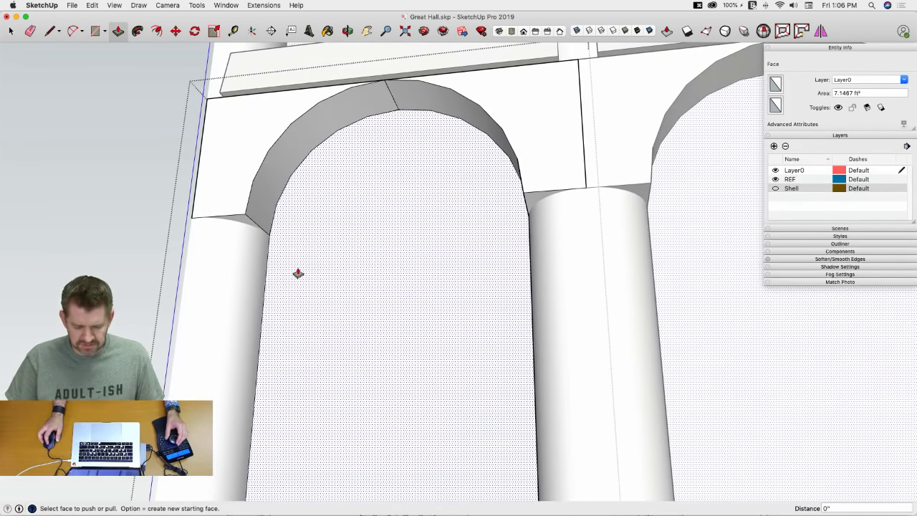
middle_drag(297, 273, 308, 205)
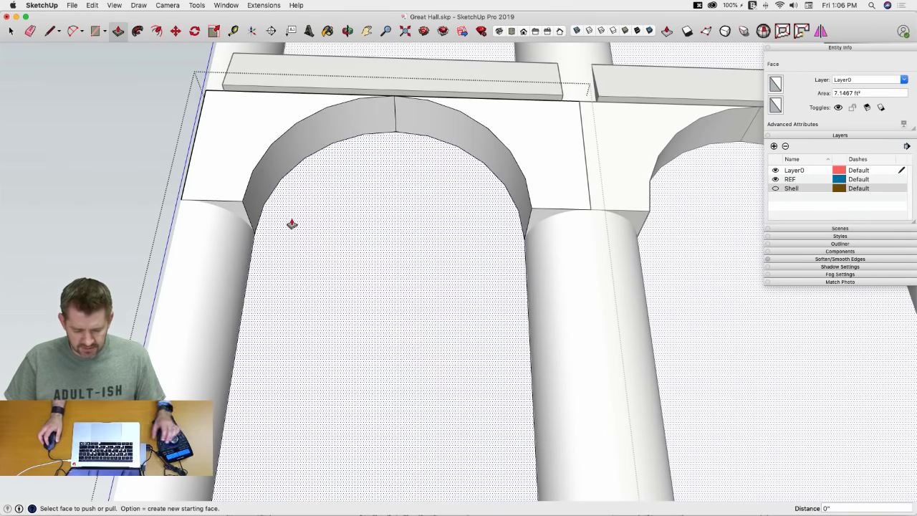
Step: Switch to Chrome, examine the enlarged Great Hall window photo again, and return to the SketchUp model
key(super+Tab)
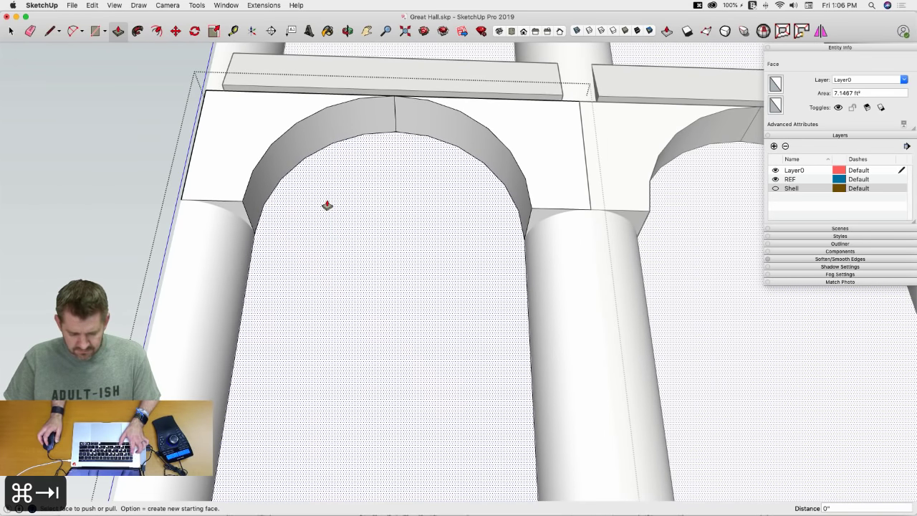
key(super+Tab)
key(super+Tab)
key(super+Tab)
key(super+Tab)
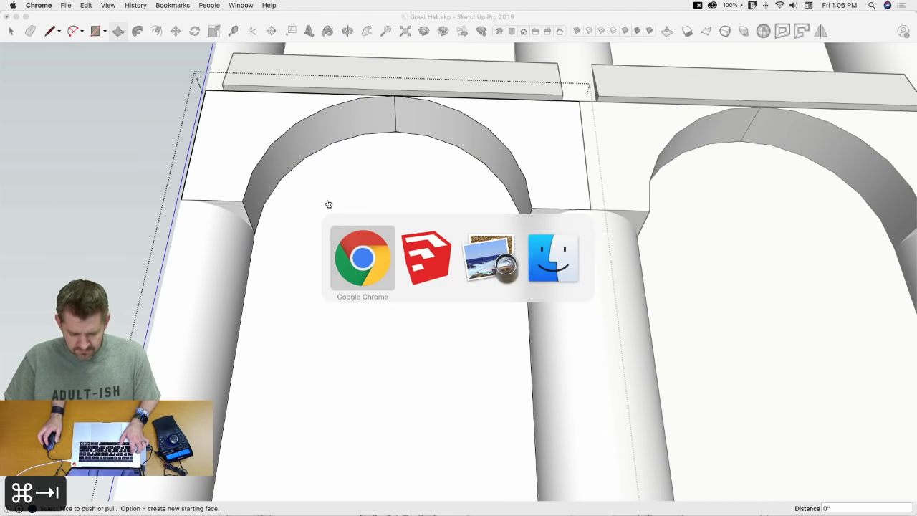
mouse_move(10, 158)
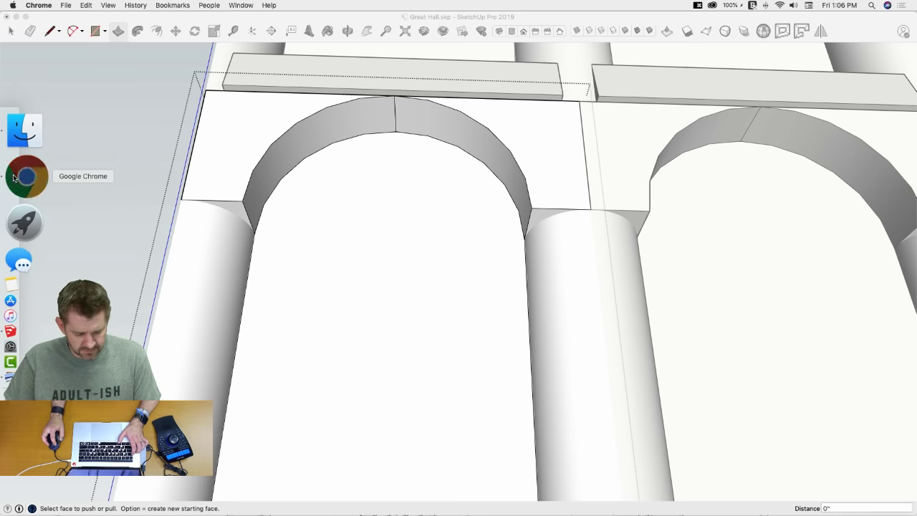
click(14, 178)
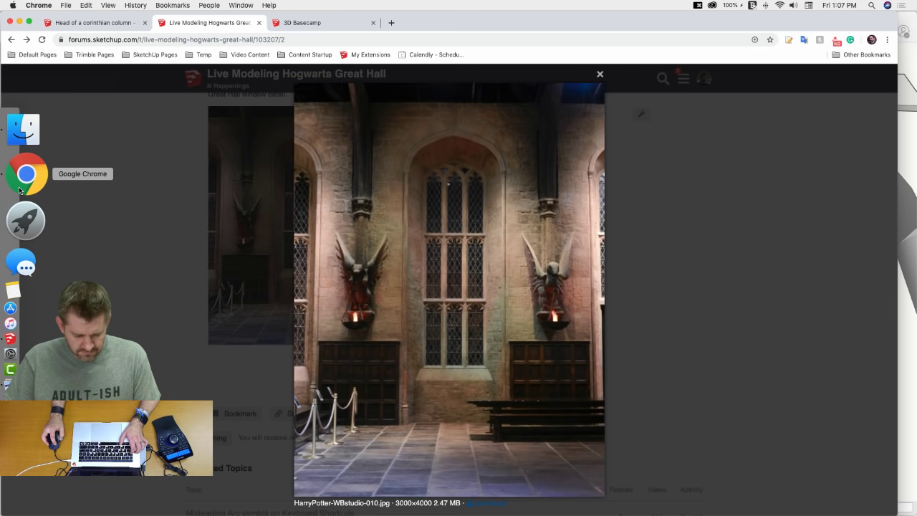
click(25, 284)
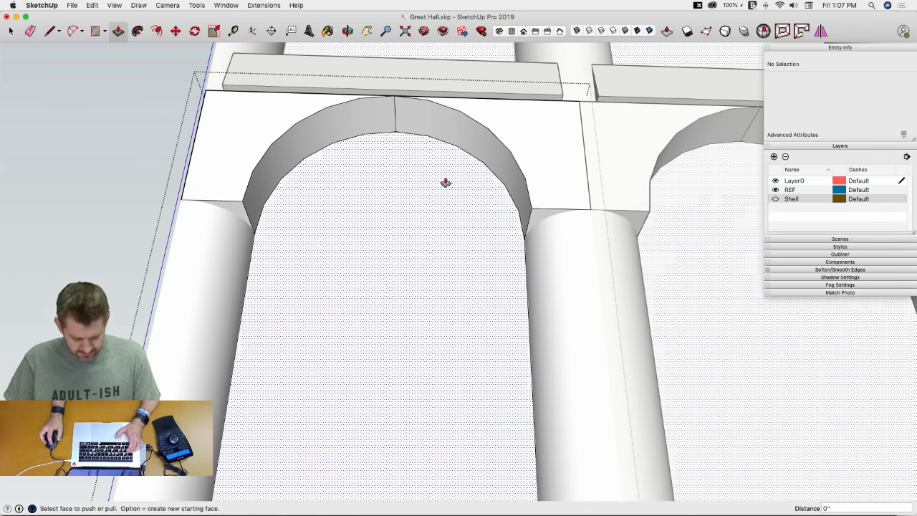
Step: Draw a downward-bulging arc across the opening between matching points on the two sides of the arch's inner edge
key(a)
click(390, 236)
click(524, 239)
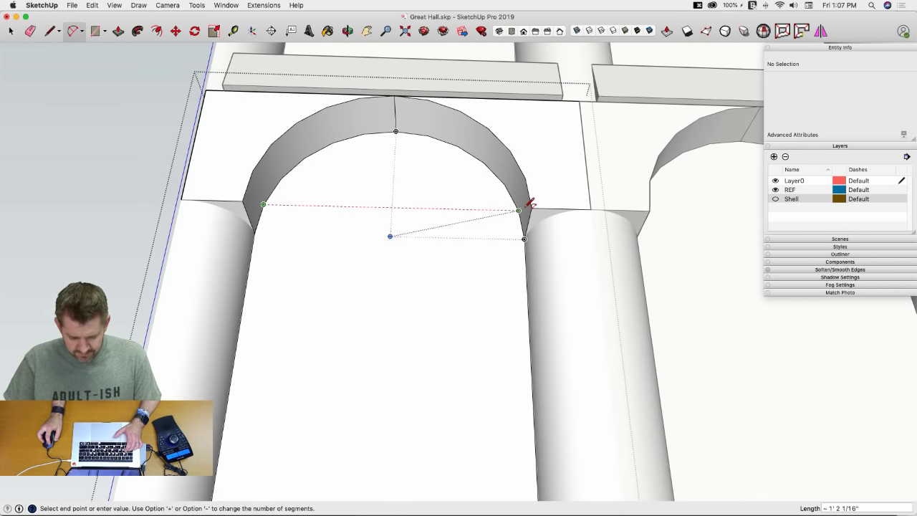
click(518, 210)
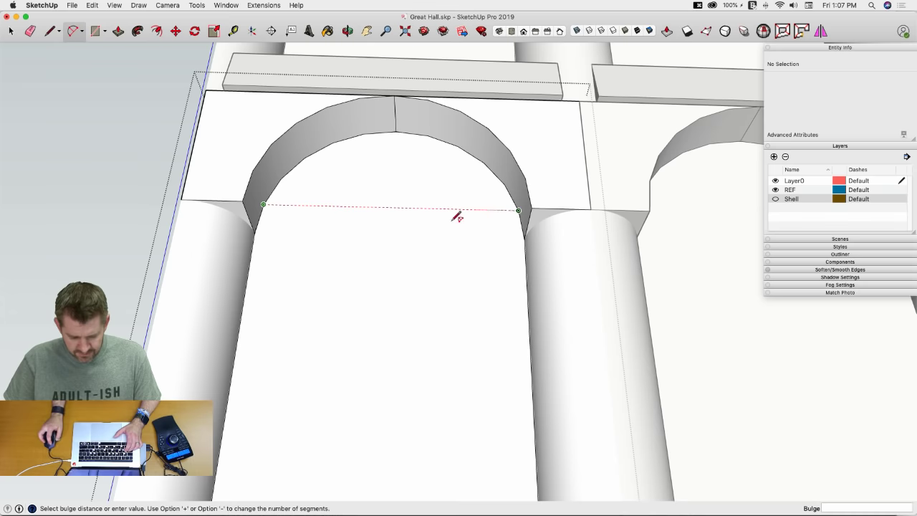
click(415, 253)
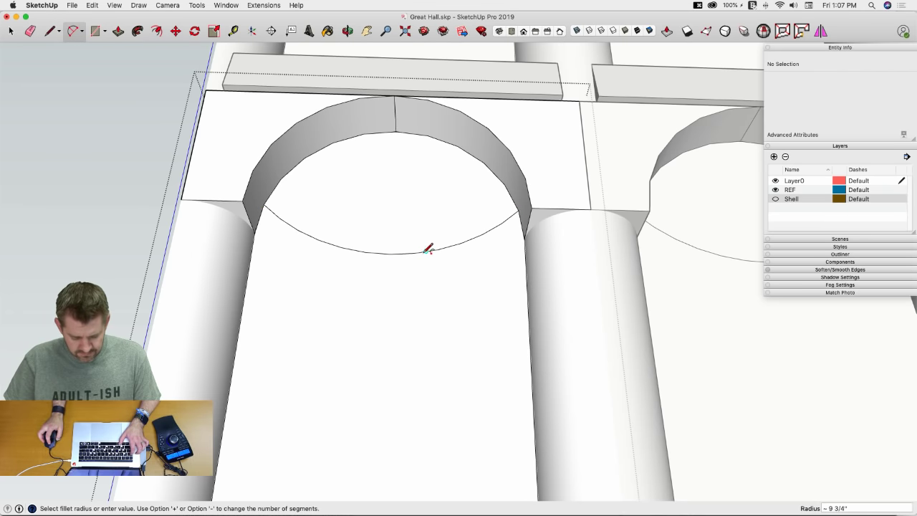
key(super+3)
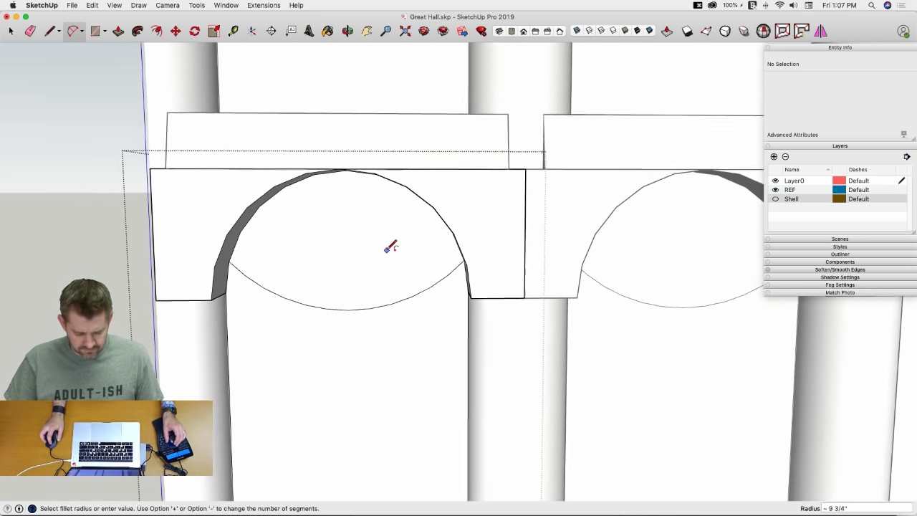
Step: Recheck the window photo in Chrome and draw a line from the arch's inner crown down to the lower arc's midpoint
key(super+Tab)
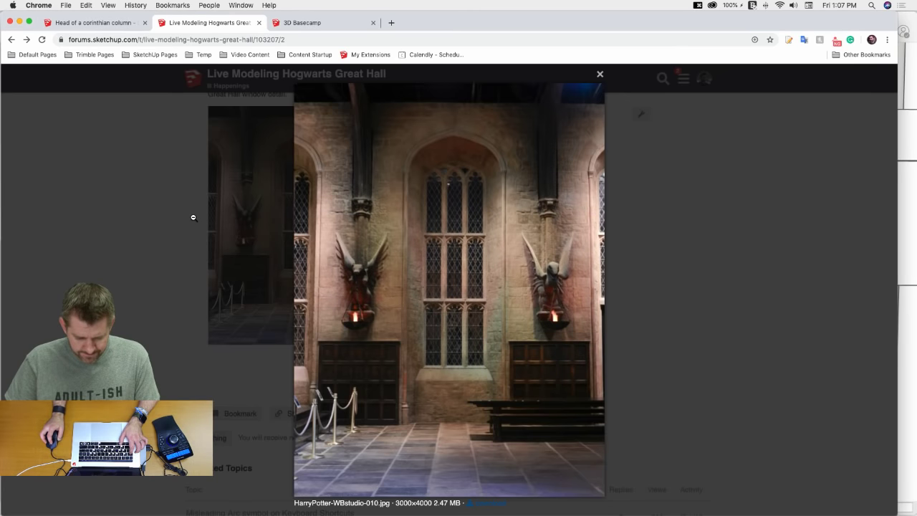
key(super+Tab)
scroll(322, 180, up, 3)
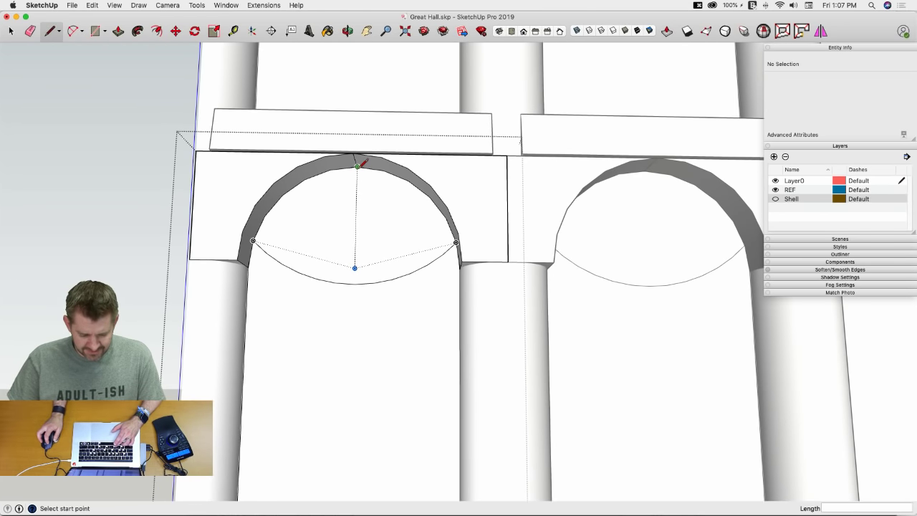
key(c)
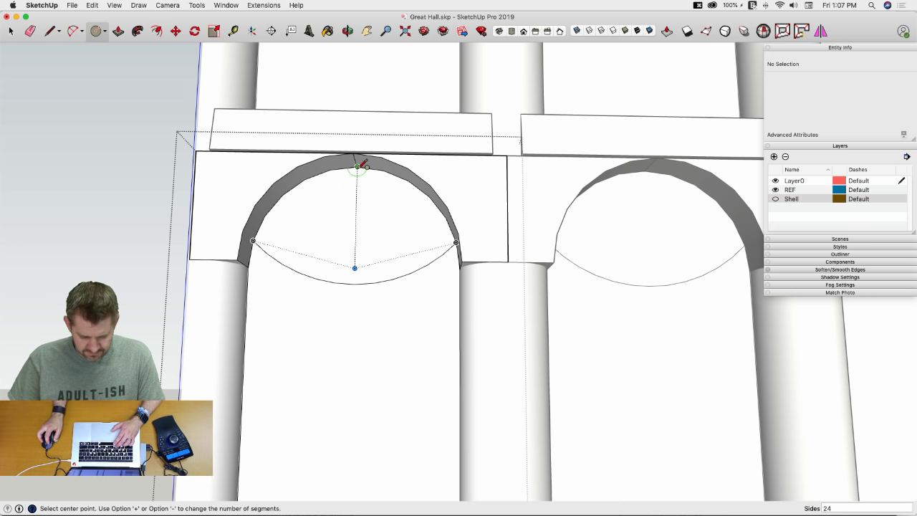
key(l)
click(357, 166)
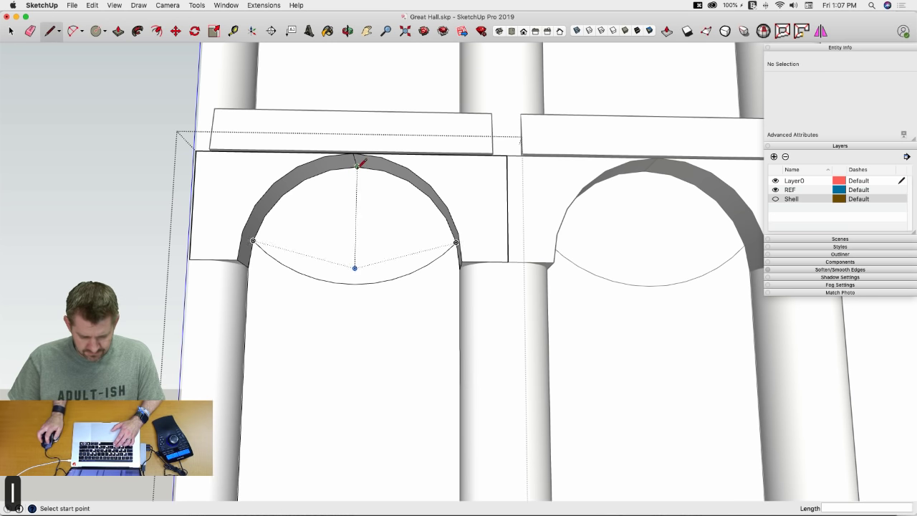
click(354, 284)
Step: Draw a small circle centred on the vertical line between the arch's crown and the lower arc
key(c)
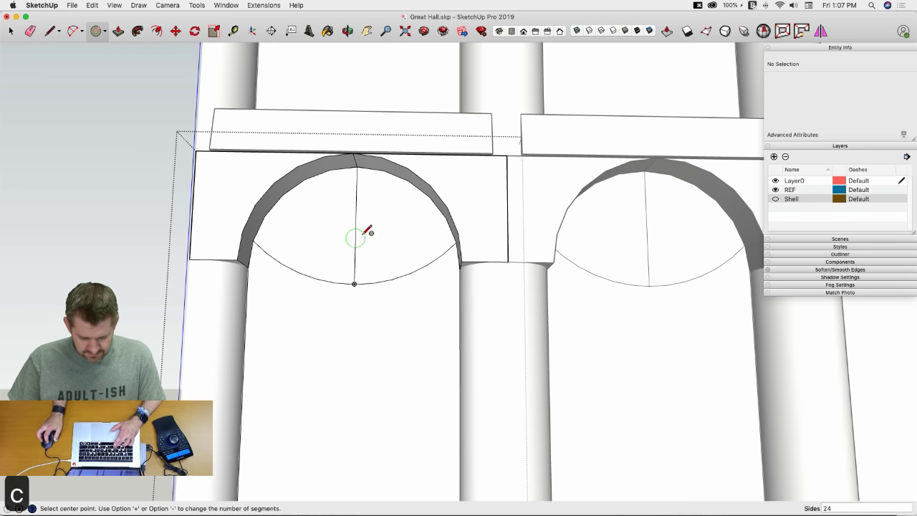
click(355, 214)
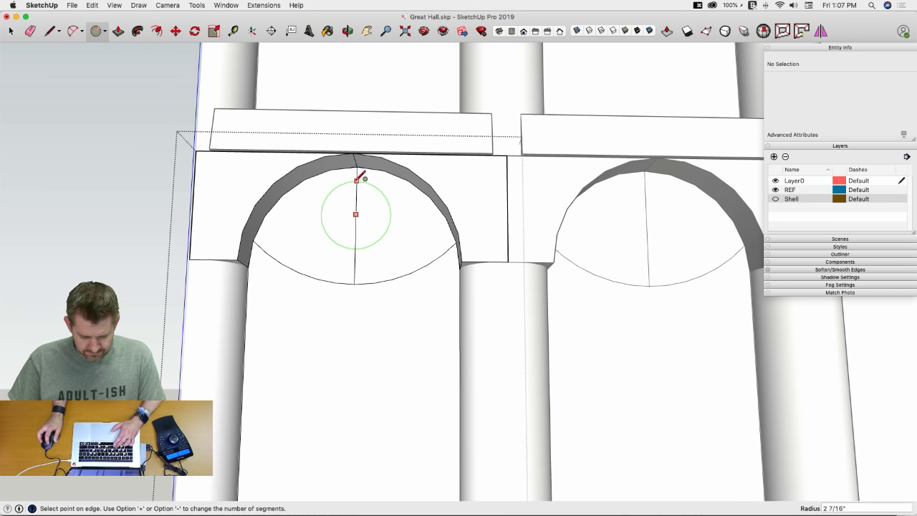
click(360, 195)
Step: Move both half-circle faces about 1 3/16" straight up along the vertical line, towards the arch's crown
key(m)
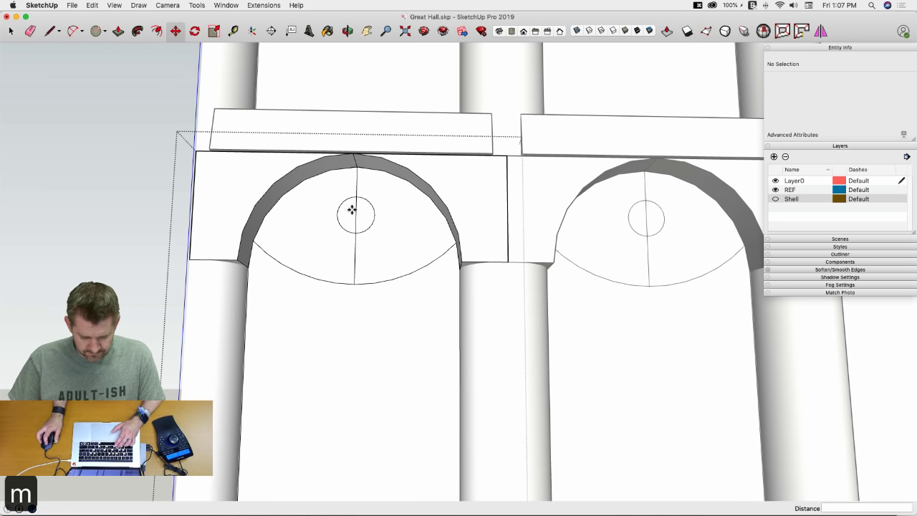
key(space)
click(362, 223)
shift+click(352, 222)
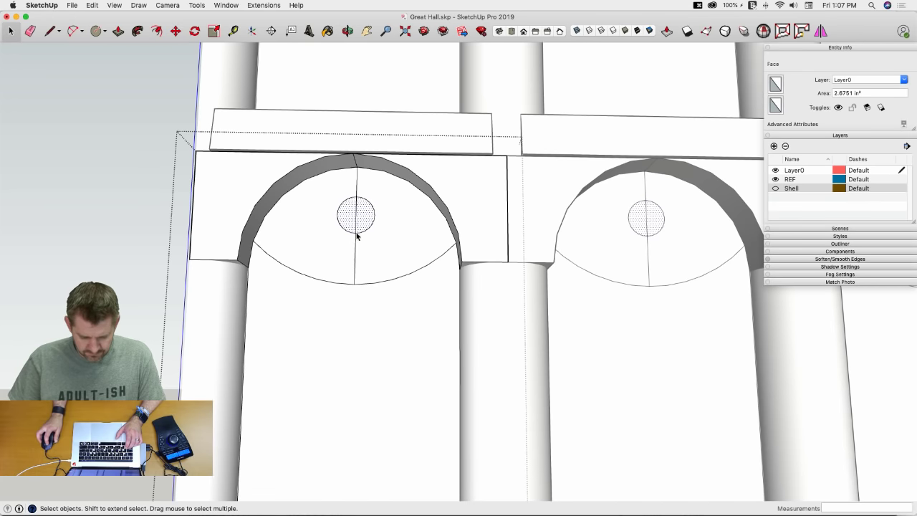
key(m)
click(355, 233)
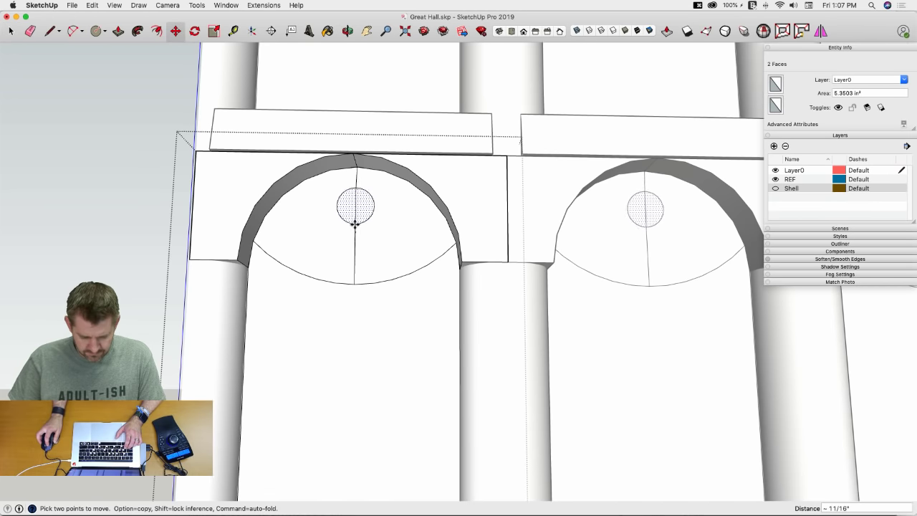
key(Up)
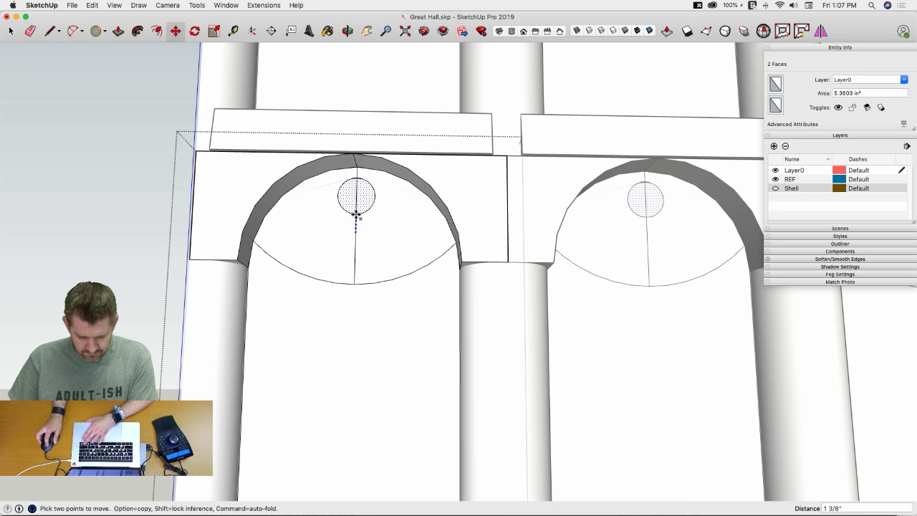
click(356, 214)
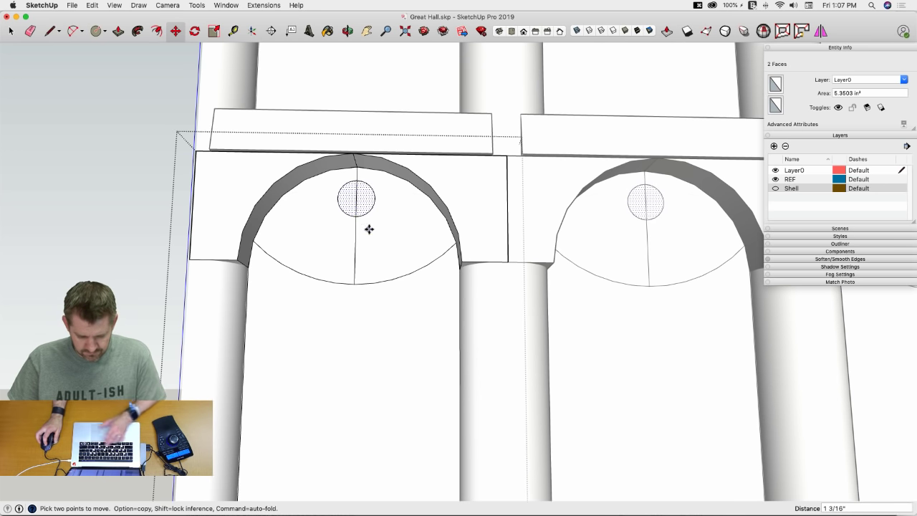
key(space)
key(q)
click(354, 284)
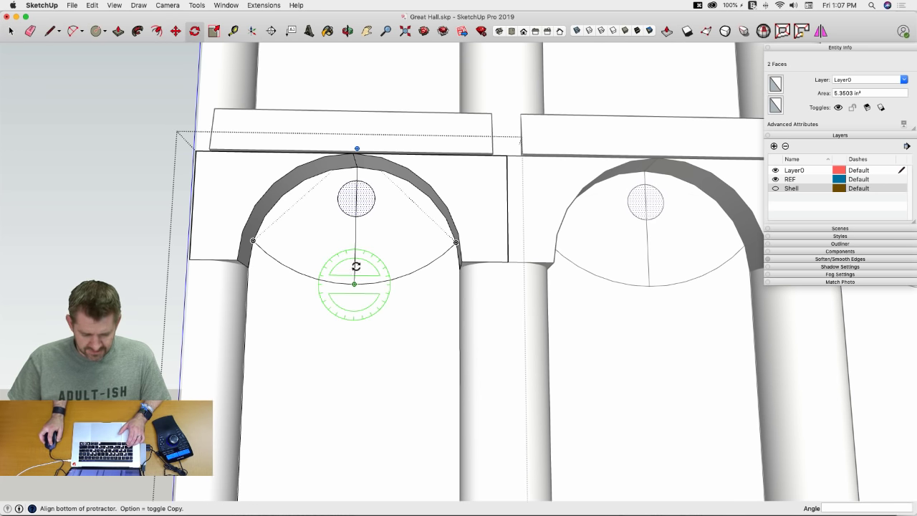
click(354, 199)
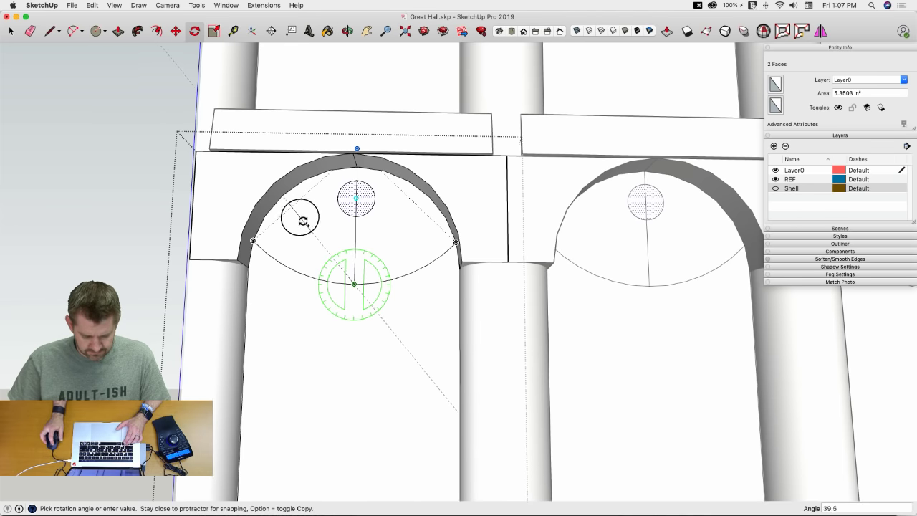
key(space)
Step: Move both half-circle faces 1 1/4" straight down along the vertical line, towards the lower arc
key(m)
click(357, 200)
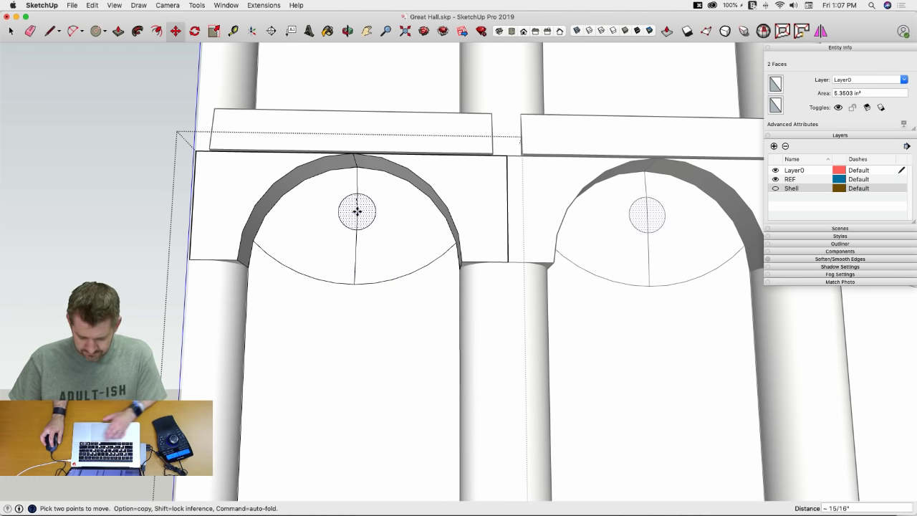
text(1 1/4)
key(Return)
Step: Rotate copies of the circle about the lower arc's midpoint: one 45° to the left, and another 90° from it to the right
key(q)
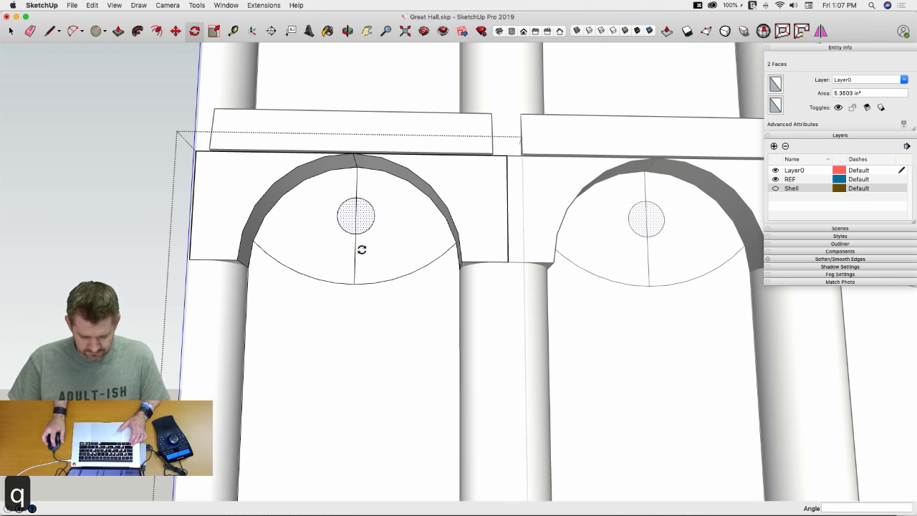
click(354, 283)
click(355, 216)
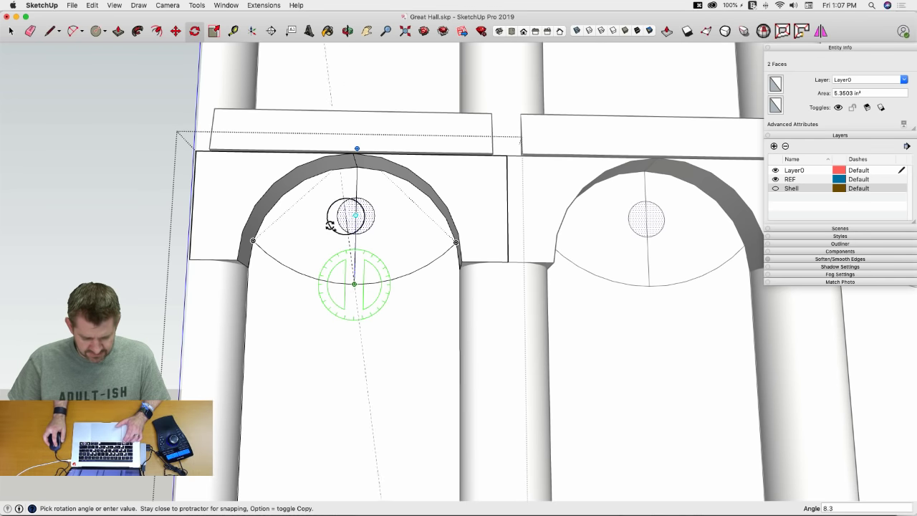
click(312, 239)
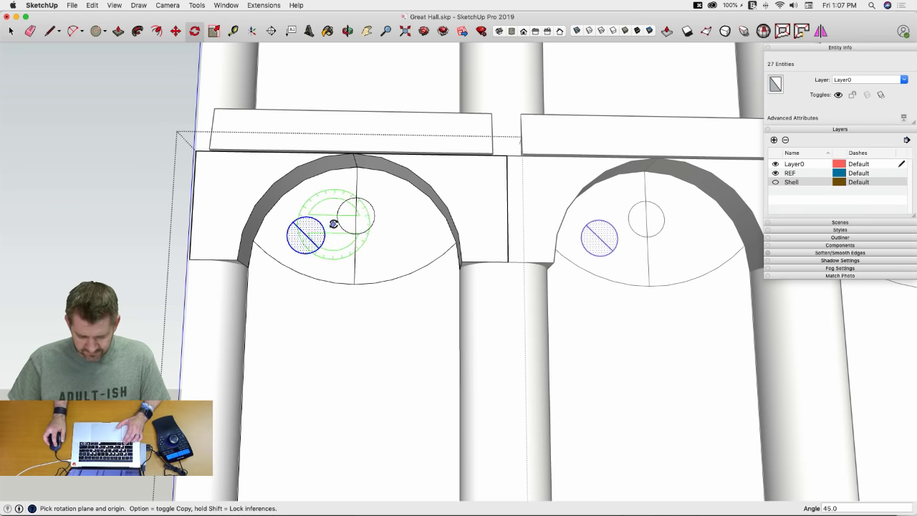
click(353, 282)
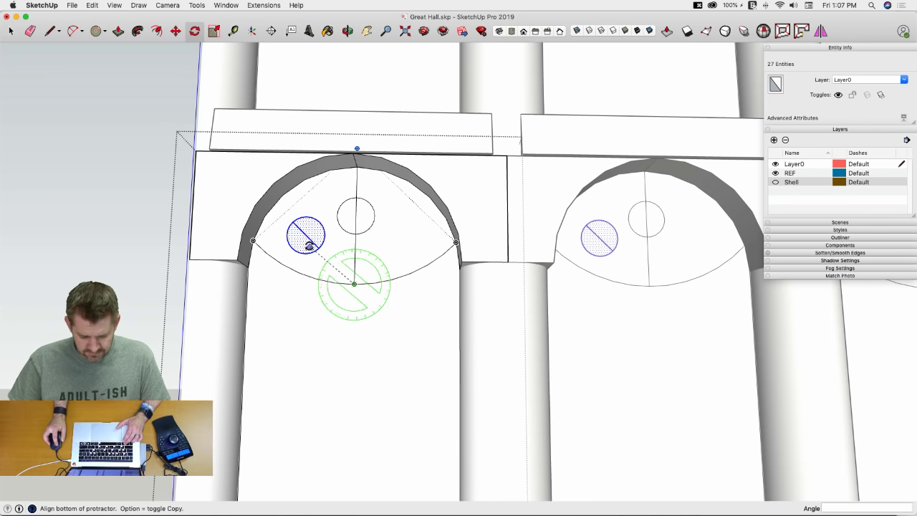
click(311, 242)
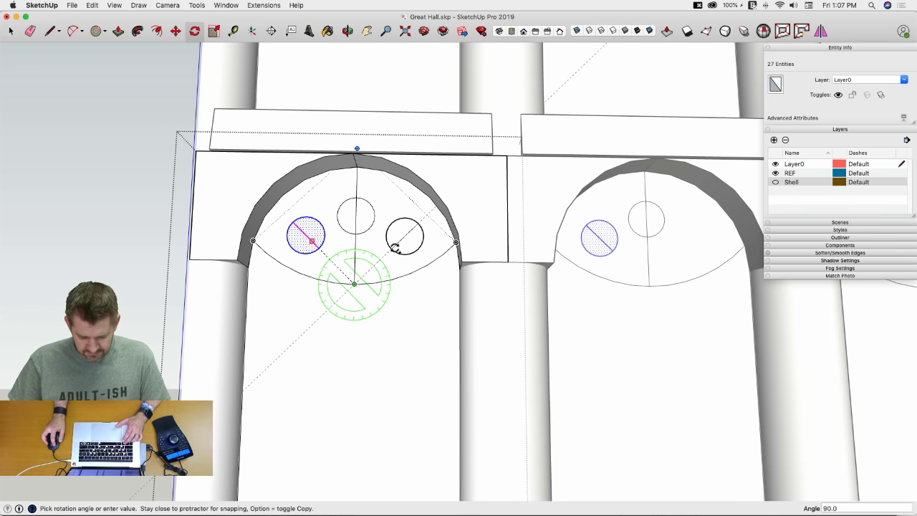
click(396, 247)
Step: Recheck the window photo in Chrome and draw a tangent arc about 1 15/16" long from the left circle's bottom to the lower arc
key(l)
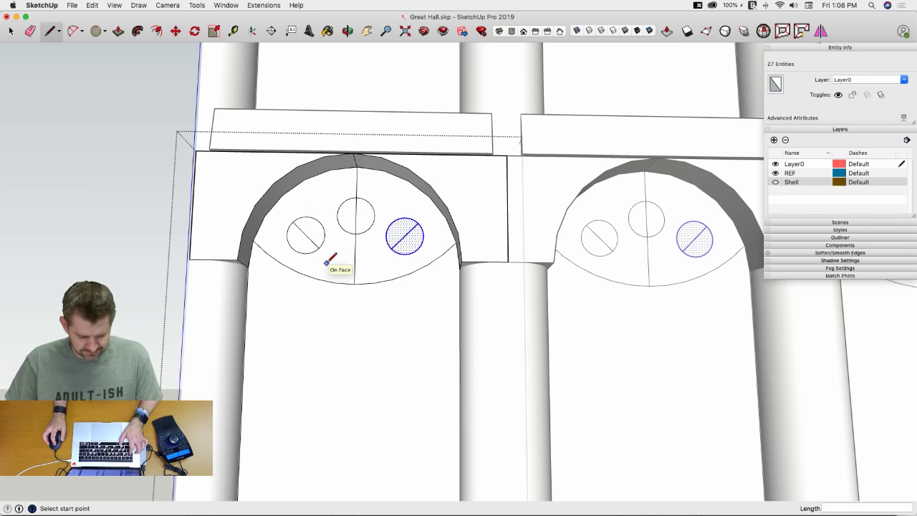
key(super+Tab)
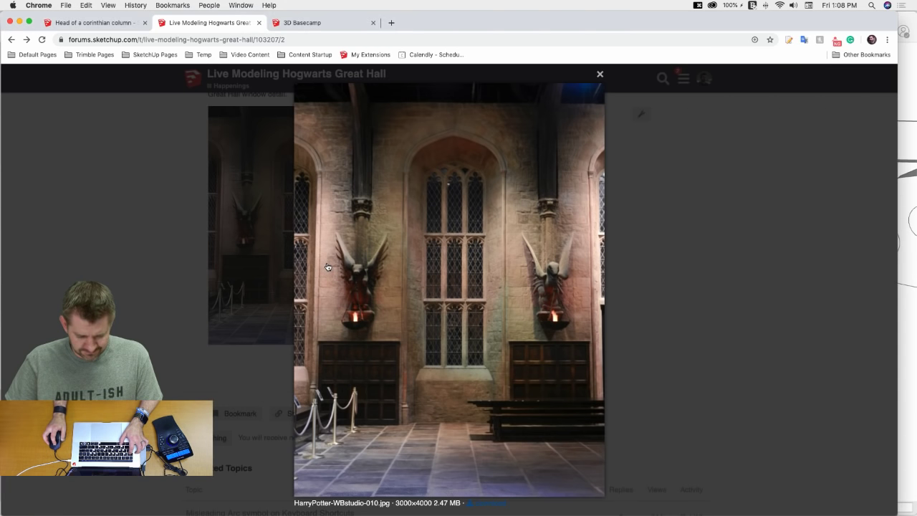
key(super+Tab)
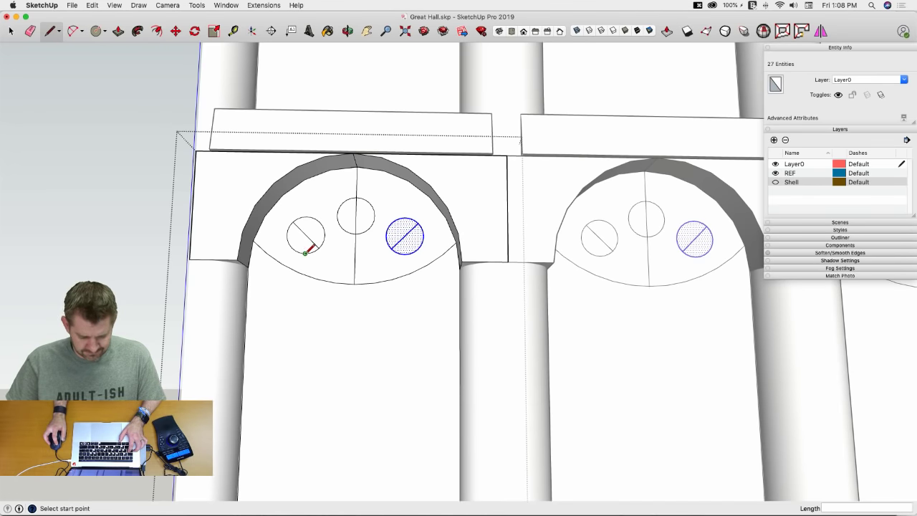
scroll(305, 251, up, 3)
key(a)
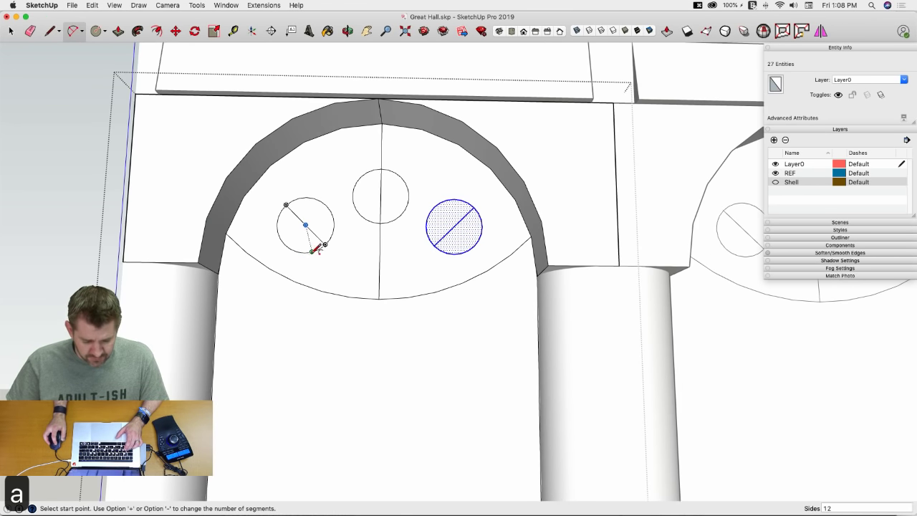
click(305, 251)
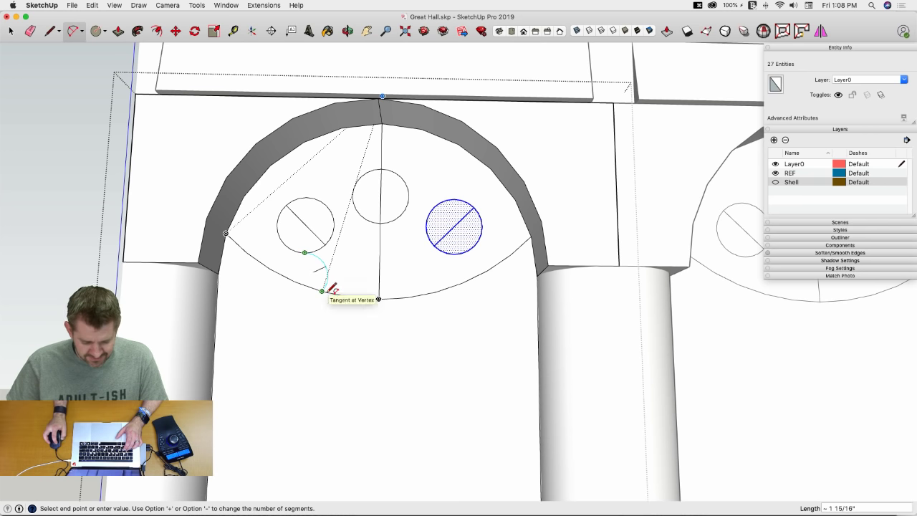
click(322, 290)
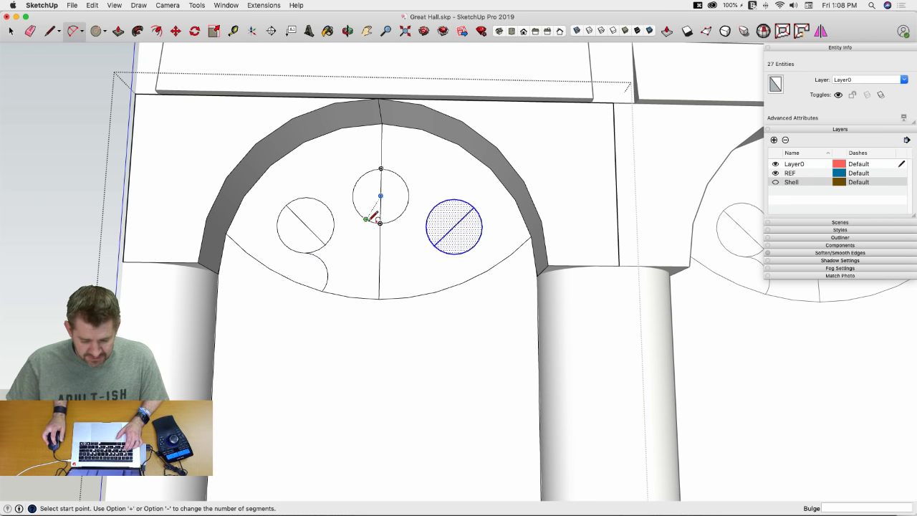
Step: Recheck the photo in Chrome and join the left and centre circles with a downward-bulging arc of about 11/16" radius
key(super+Tab)
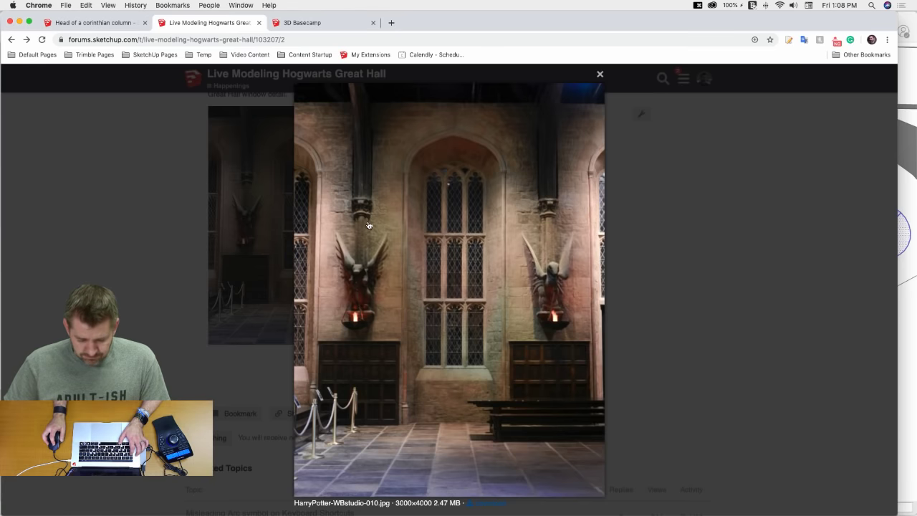
key(super+Tab)
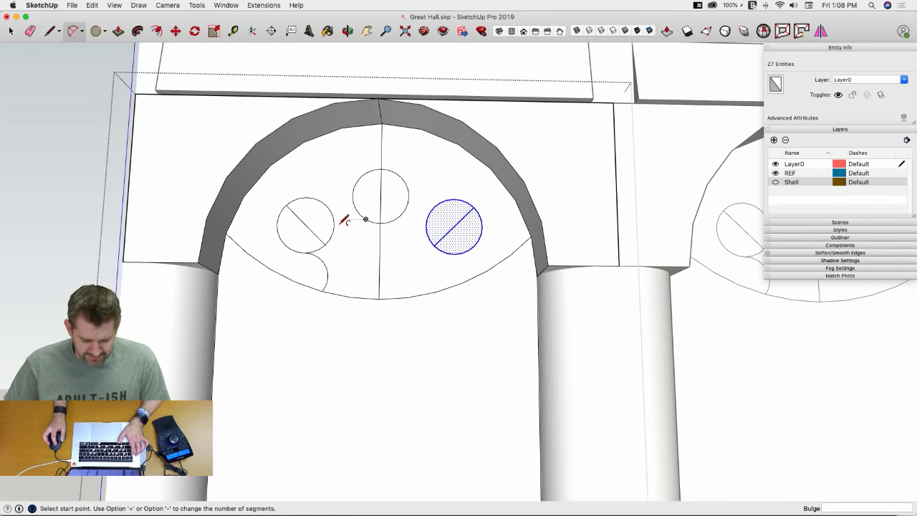
click(334, 225)
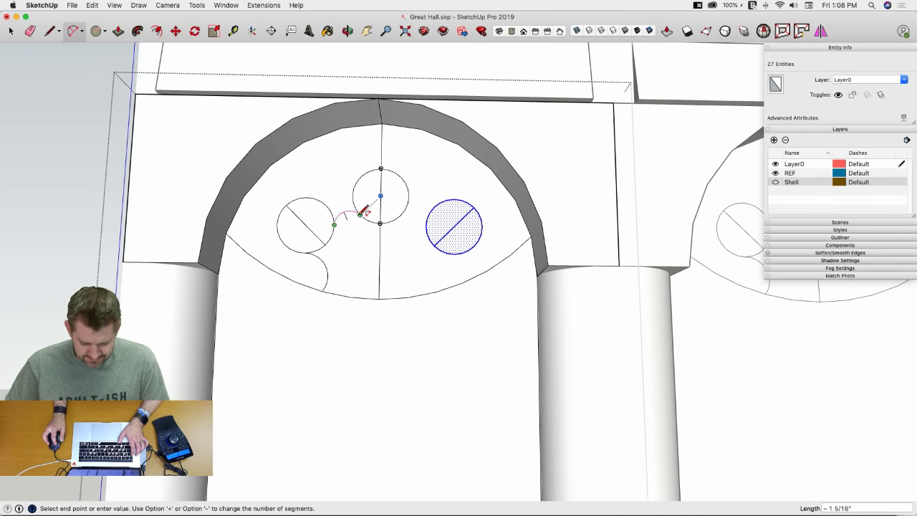
click(360, 214)
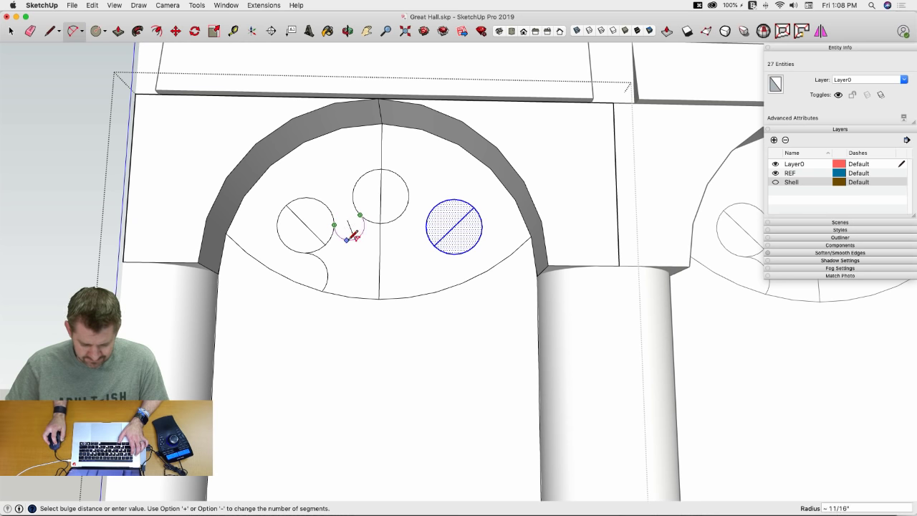
click(351, 238)
Step: Erase the left circle's diameter and leftover edges, the centre circle's lower right edge and the whole right circle
key(space)
key(e)
click(312, 229)
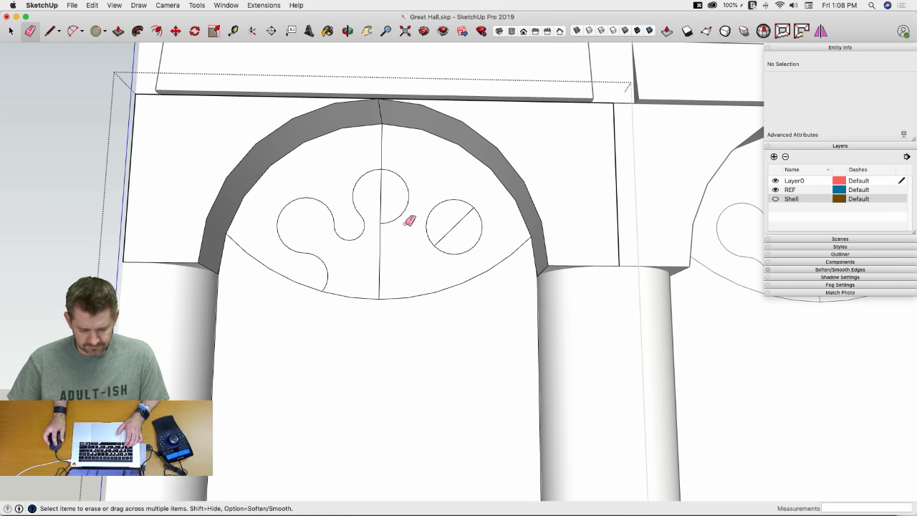
drag(391, 218, 389, 223)
mouse_move(423, 207)
mouse_down()
mouse_move(463, 237)
mouse_move(462, 250)
mouse_move(425, 237)
mouse_up()
Step: Rotate a copy of the left tracery face 180° about the vertical axis through the lower arc's midpoint to fill the right half
key(space)
click(349, 225)
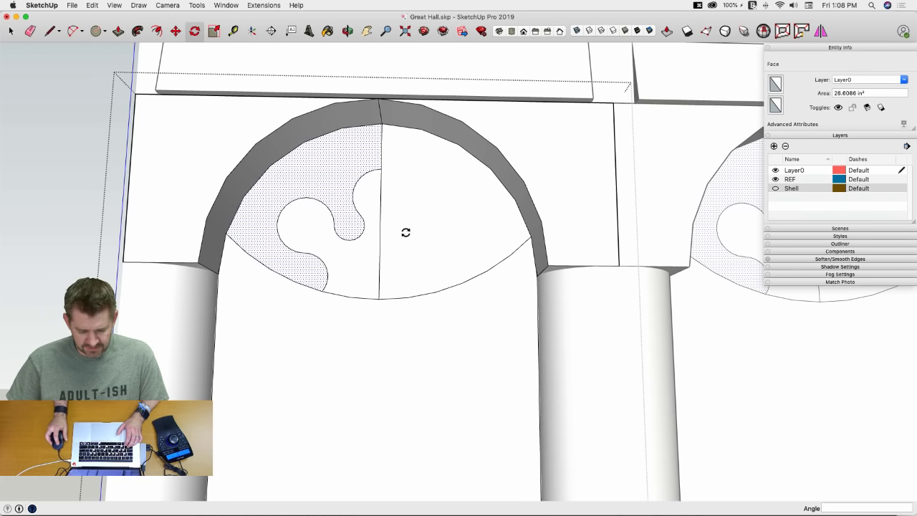
key(q)
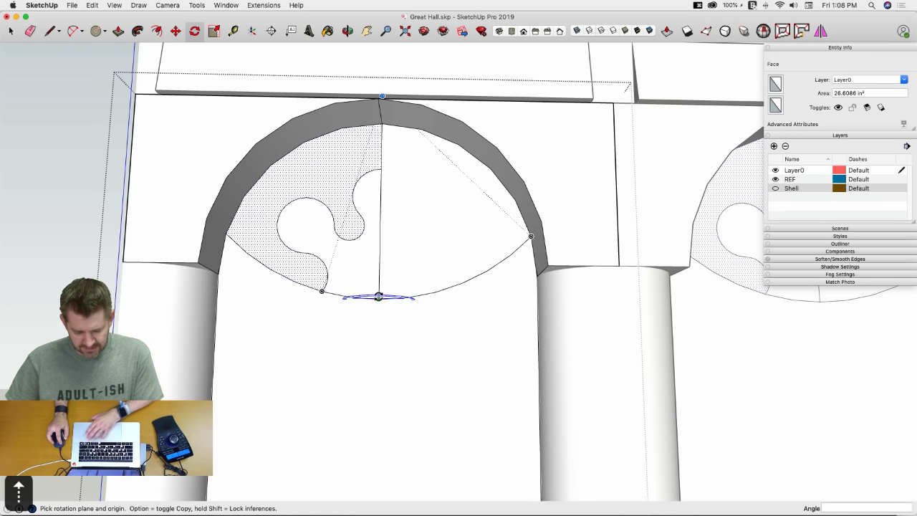
click(378, 295)
click(331, 299)
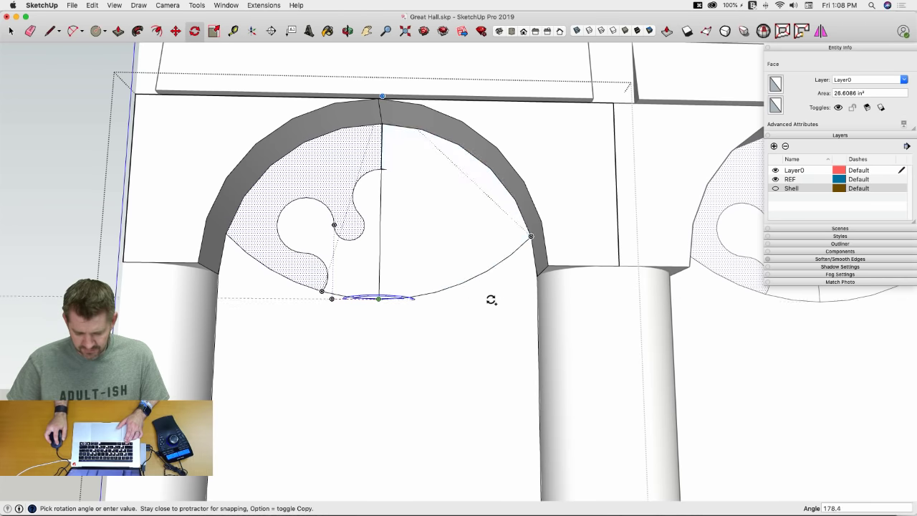
click(537, 274)
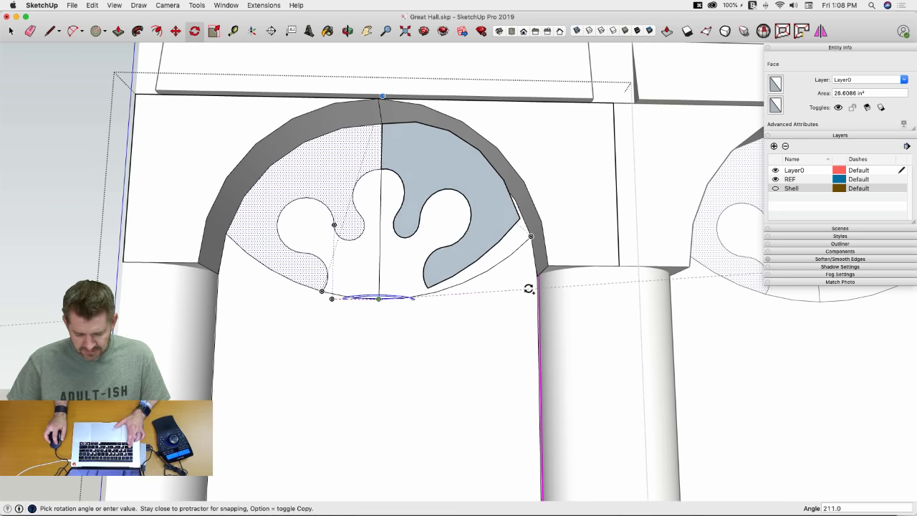
click(520, 250)
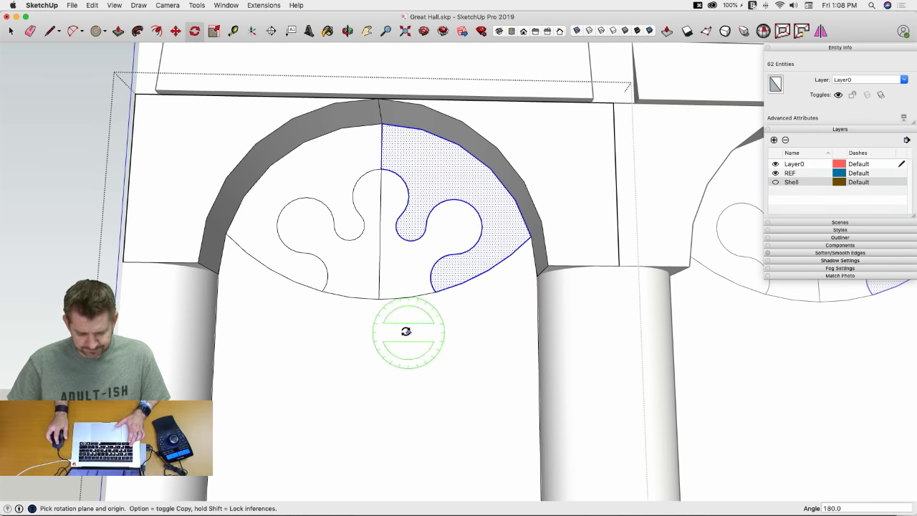
Step: Erase the vertical centre line and the lower arc segments between the two tracery tips
key(e)
click(382, 262)
drag(377, 295, 378, 295)
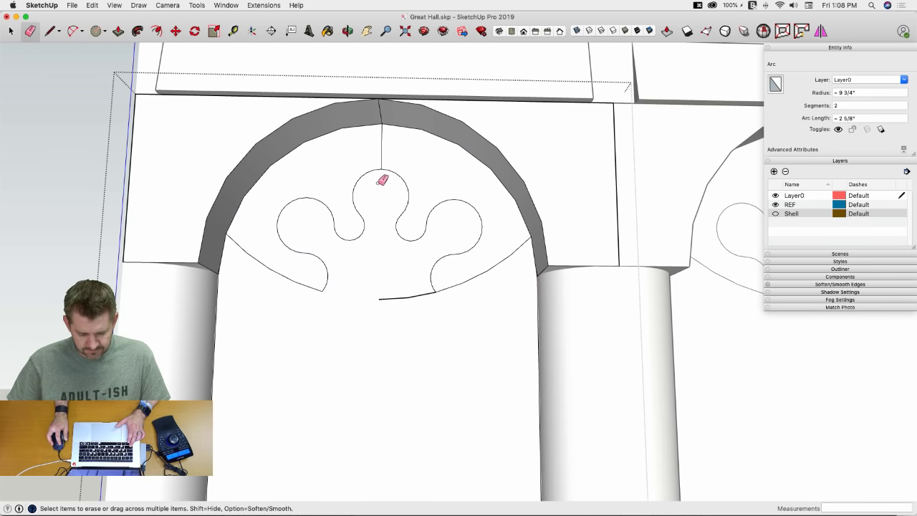
click(424, 293)
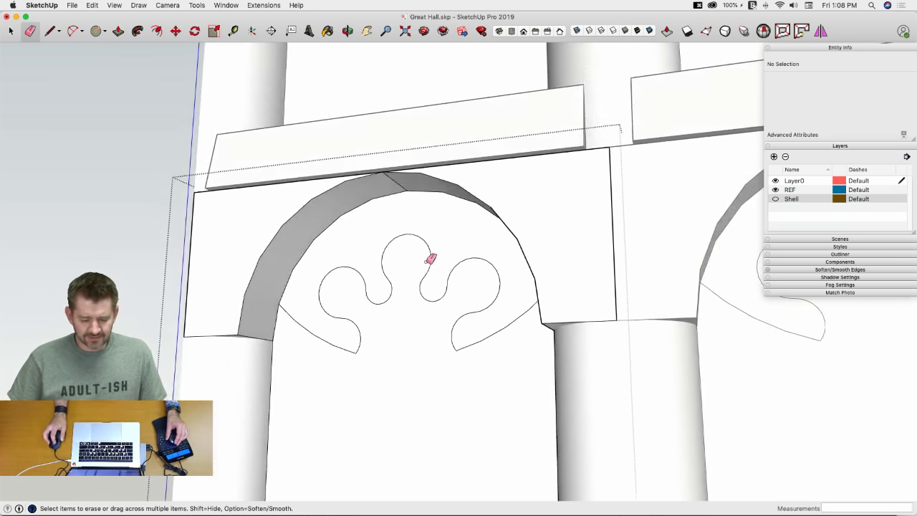
Step: Push/Pull the tracery face inside the arch about 1 1/2" to give it thickness
key(p)
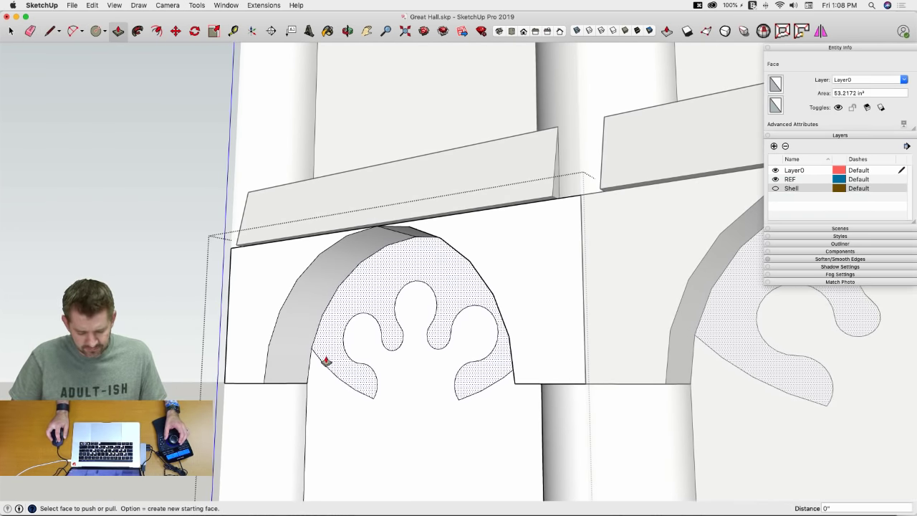
click(326, 360)
click(293, 376)
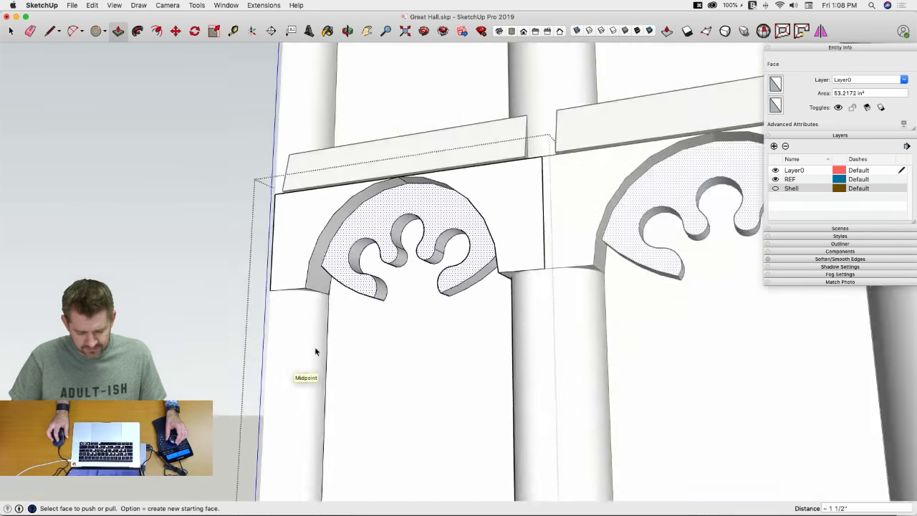
key(space)
Step: Select all geometry of the window panel and soften its edges with the coplanar option enabled
scroll(319, 308, up, 10)
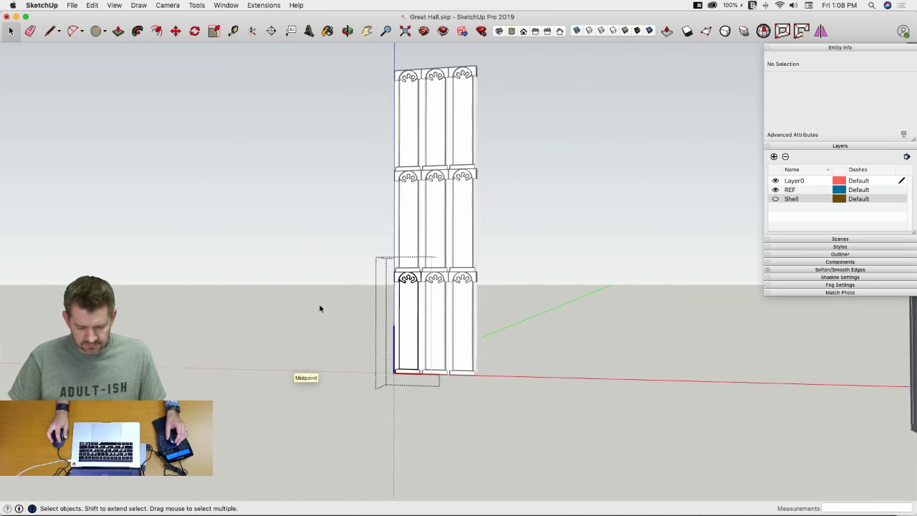
scroll(330, 297, up, 8)
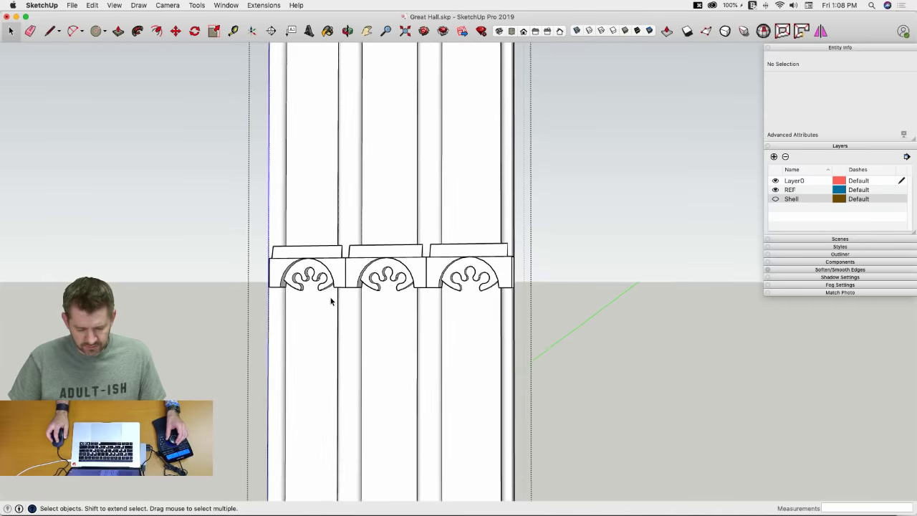
scroll(333, 279, up, 5)
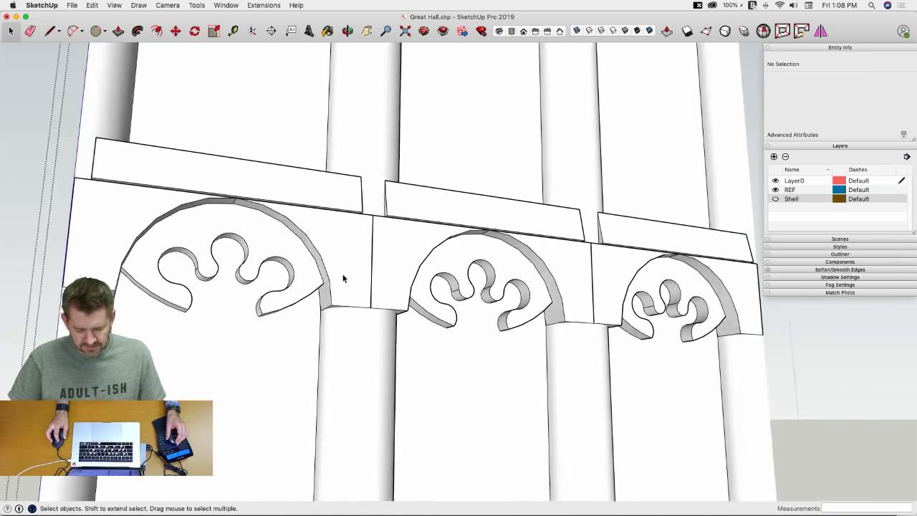
key(super+a)
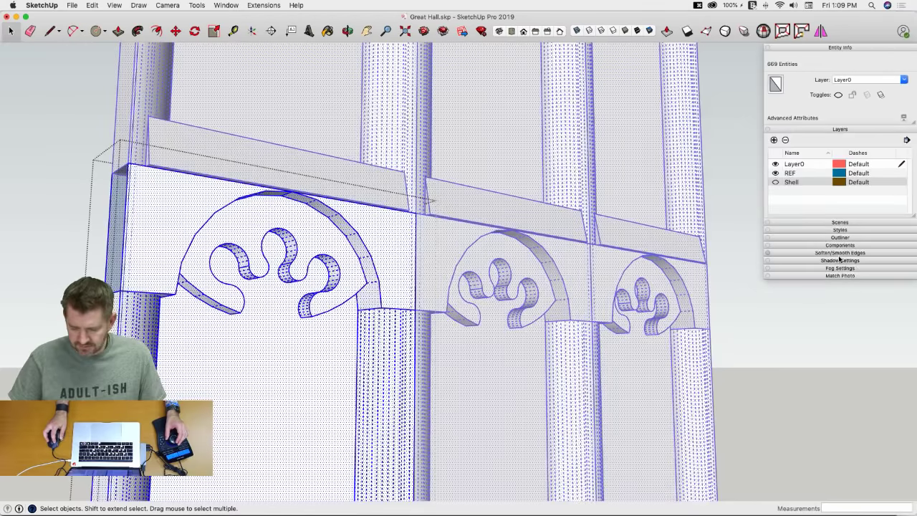
click(835, 254)
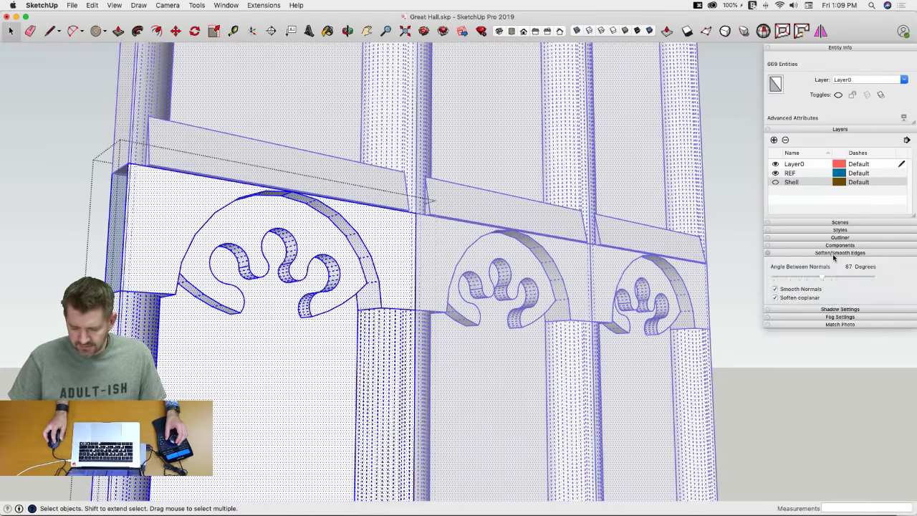
click(775, 298)
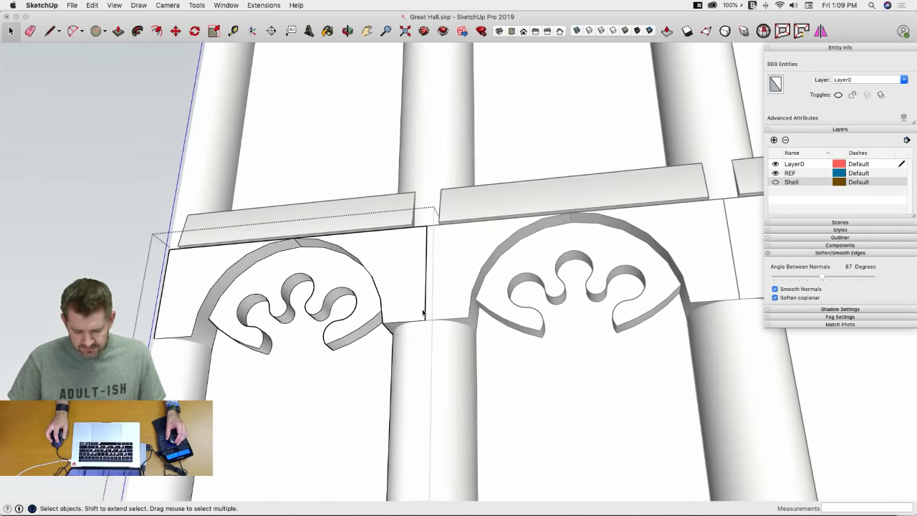
Step: Soften the vertical seam edge between the first and second arched window panels so it is hidden
key(e)
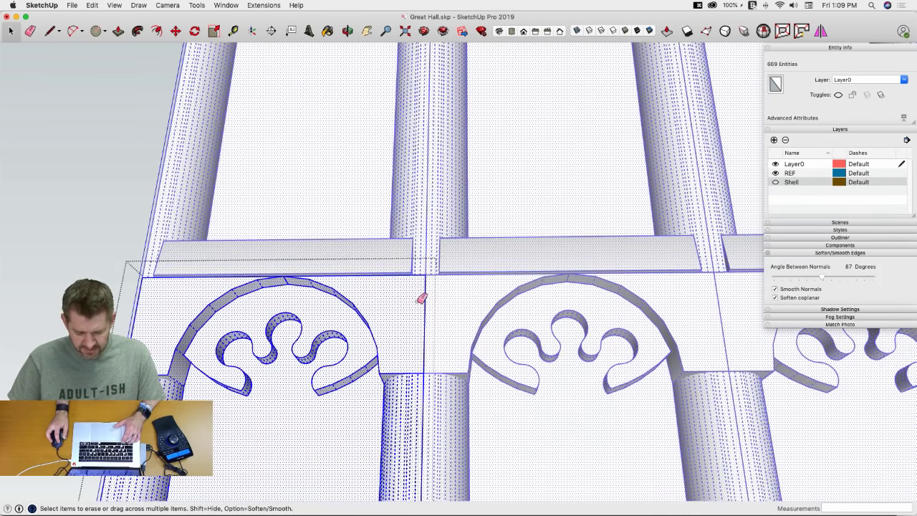
alt+click(428, 301)
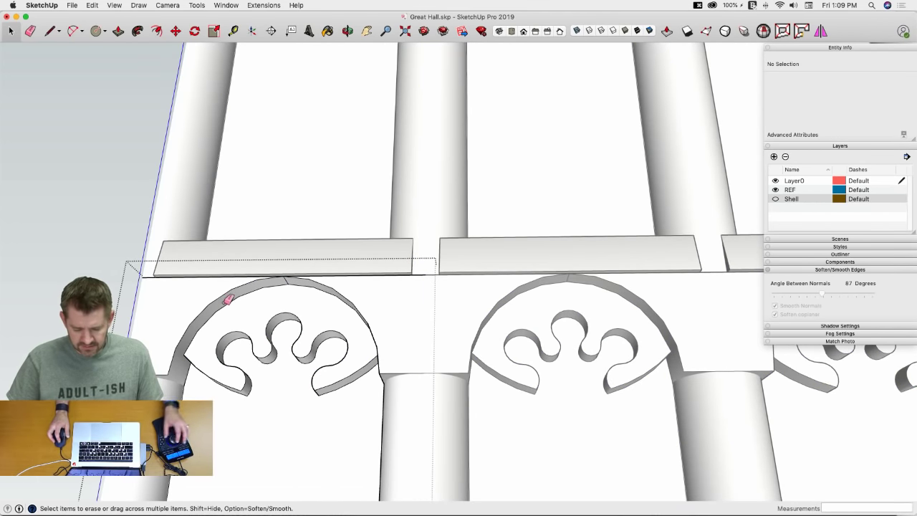
scroll(418, 301, down, 5)
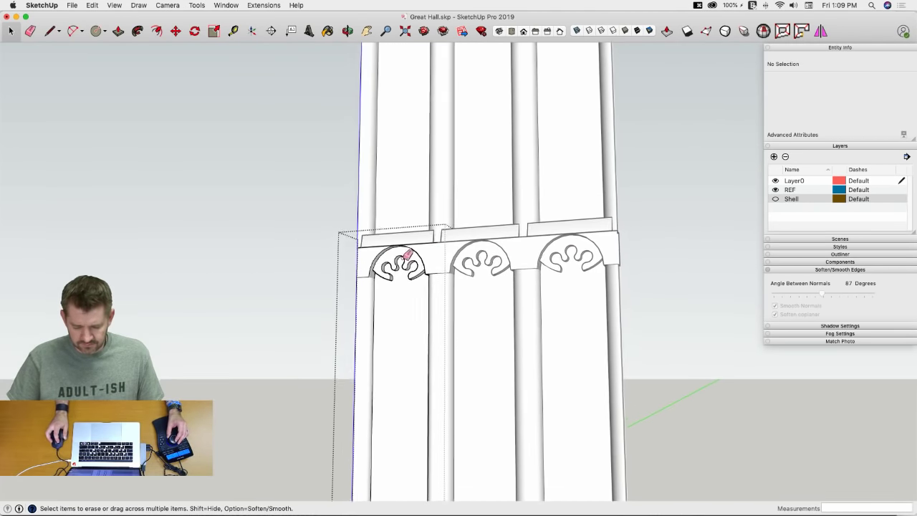
Step: Select all geometry of the window panel and set its soften angle between normals to 69 degrees
key(space)
scroll(423, 330, up, 4)
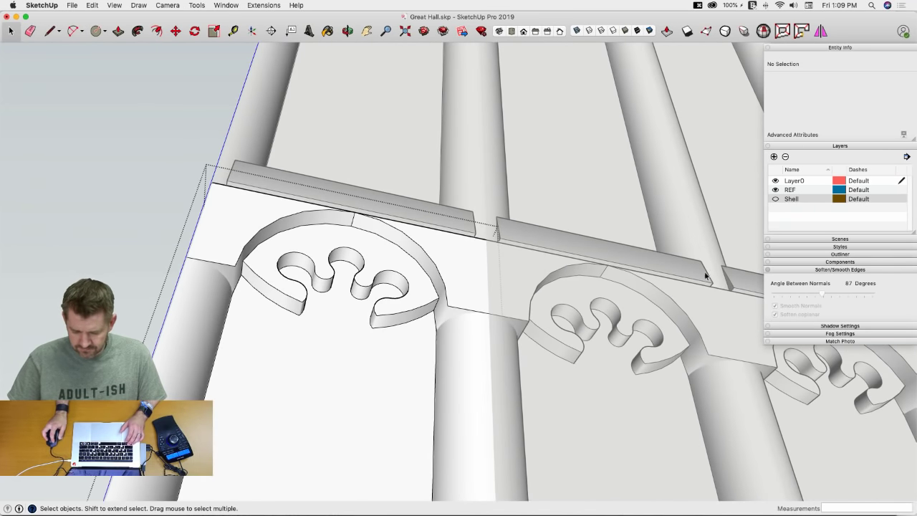
key(super+a)
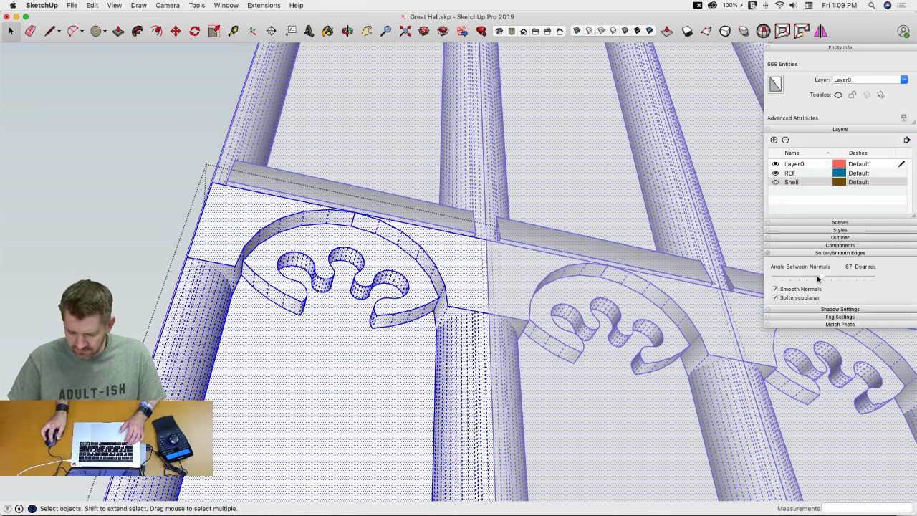
drag(822, 278, 814, 280)
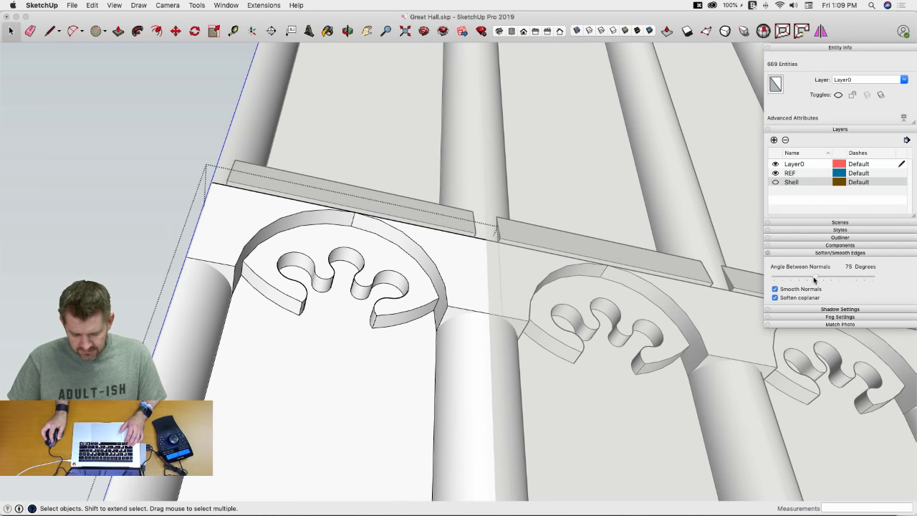
Step: Select the curved column faces and the underside face of the arch block, and intersect them with the surrounding geometry
click(454, 324)
shift+click(201, 289)
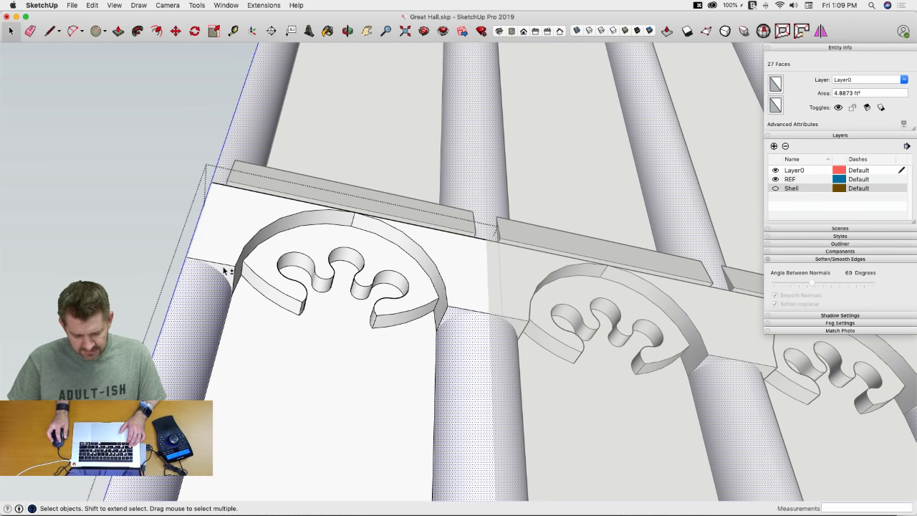
shift+click(226, 273)
right_click(225, 271)
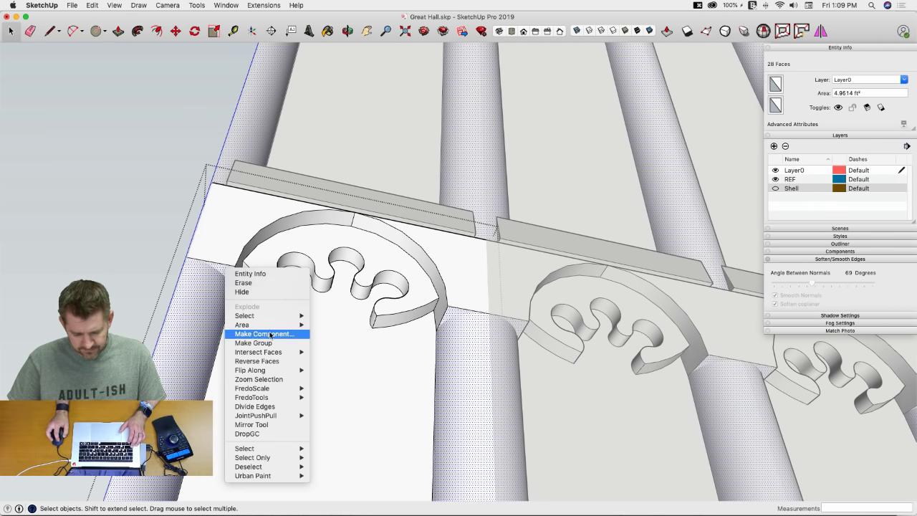
mouse_move(273, 355)
click(341, 370)
click(100, 242)
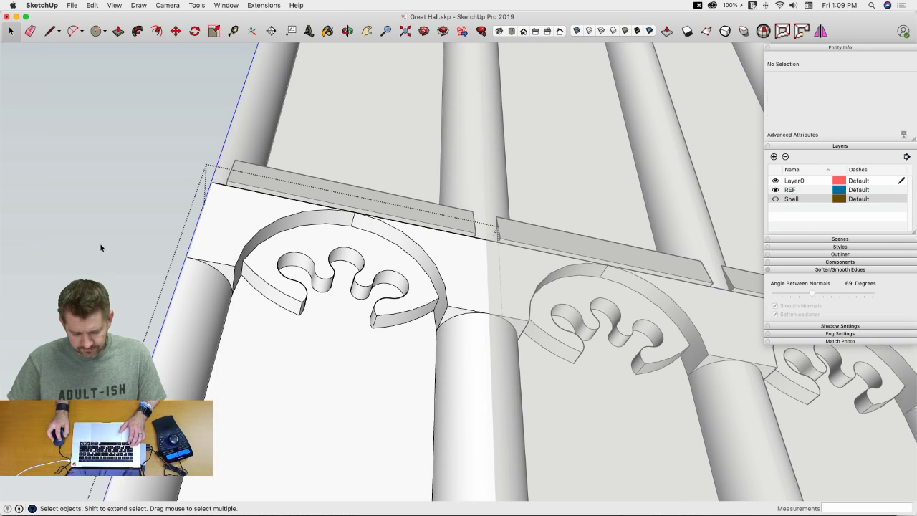
Step: Examine the whole window against the reference elevation, comparing the traceried head of the uppermost panels
scroll(107, 192, down, 15)
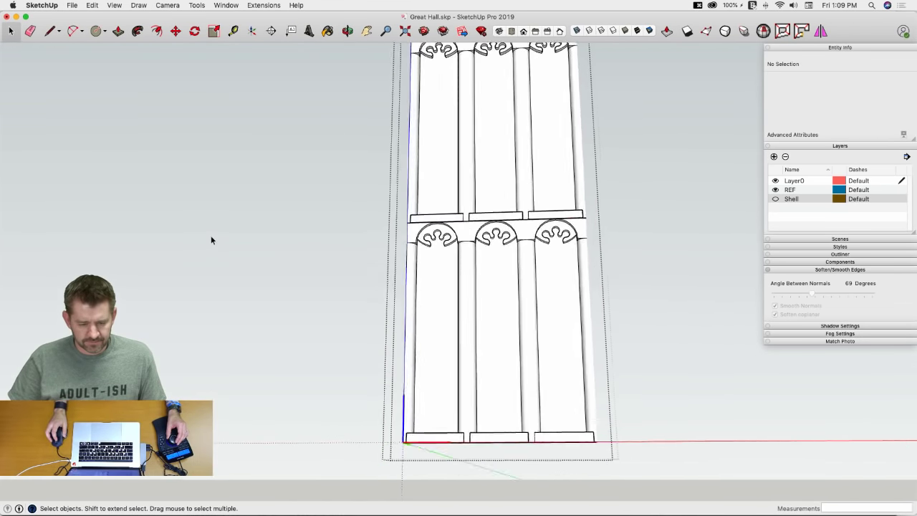
middle_drag(440, 301, 341, 285)
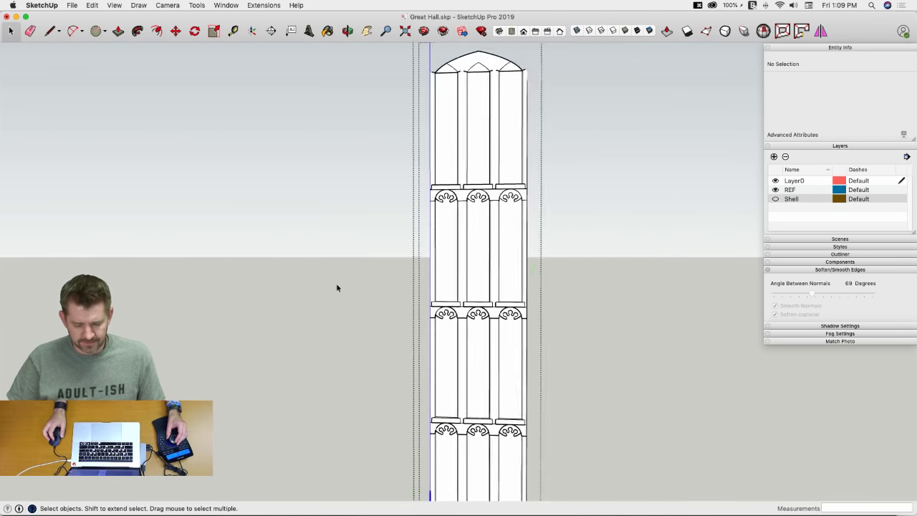
click(361, 275)
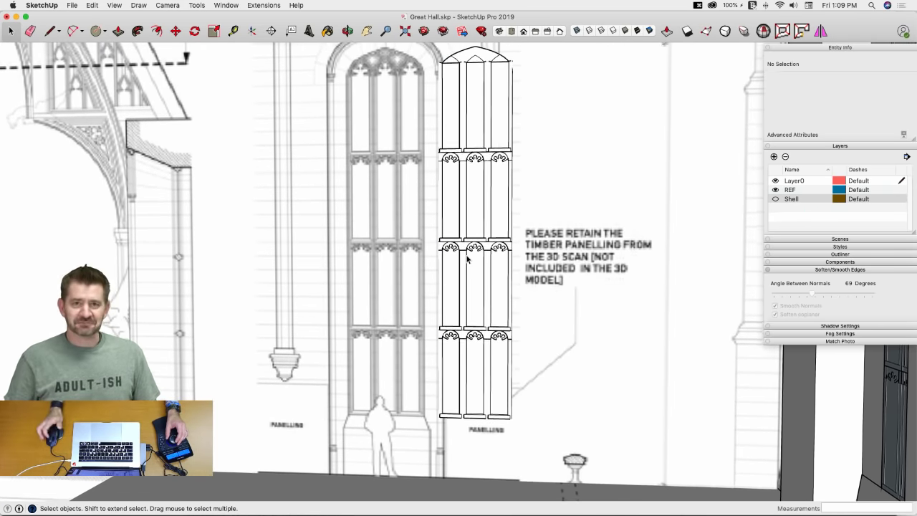
scroll(465, 255, up, 6)
scroll(462, 172, up, 2)
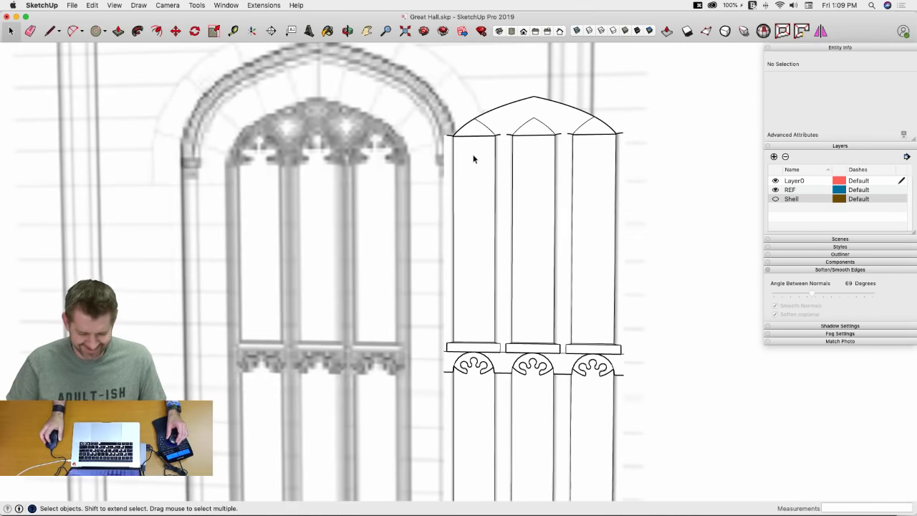
scroll(471, 160, up, 2)
scroll(477, 181, up, 2)
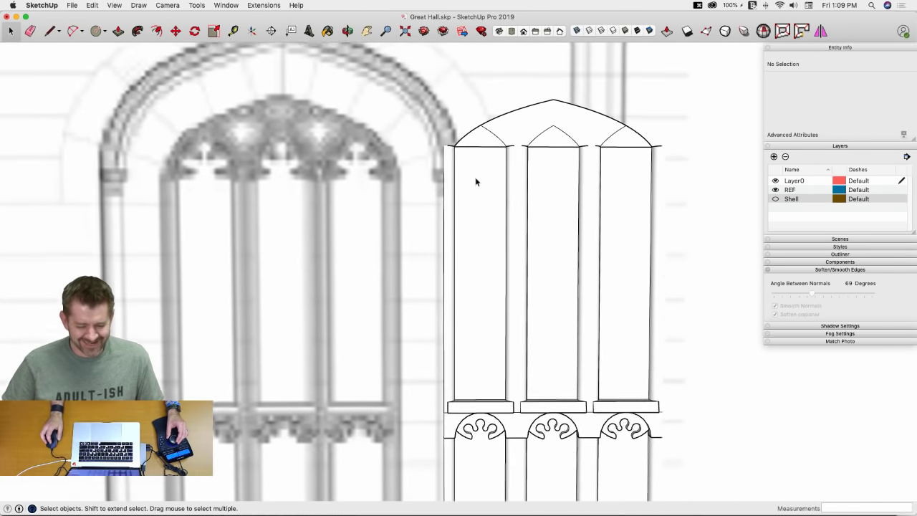
scroll(480, 139, up, 1)
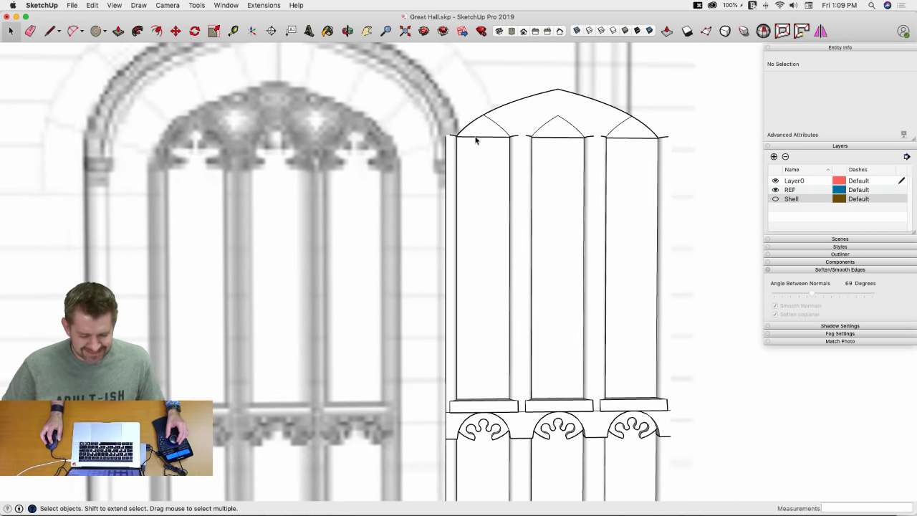
scroll(493, 143, up, 3)
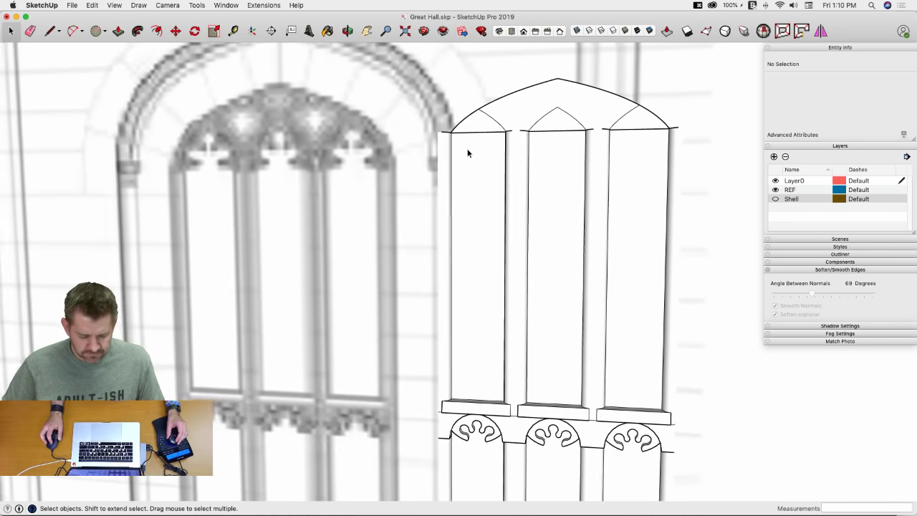
Step: Inside the uppermost panel component, draw a horizontal line about 1' 2 9/16" long between the columns, a little below the top edge
key(super+3)
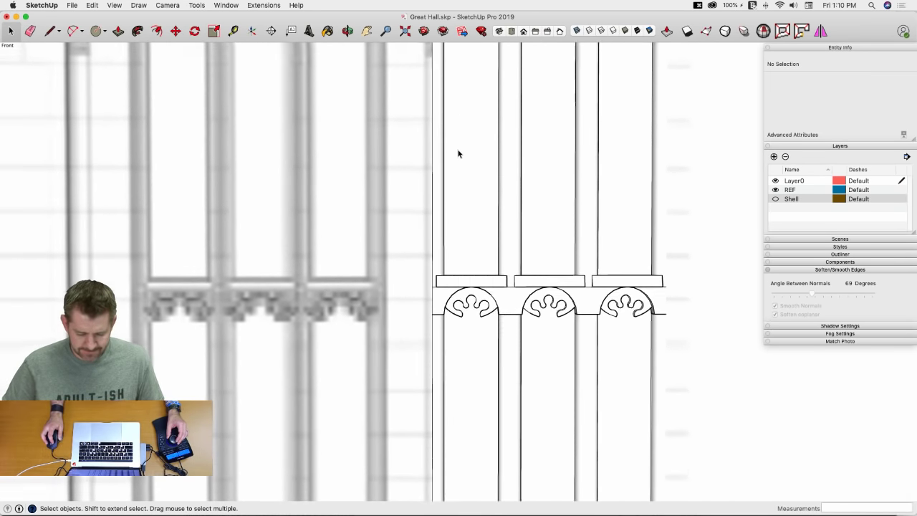
scroll(454, 147, up, 4)
key(l)
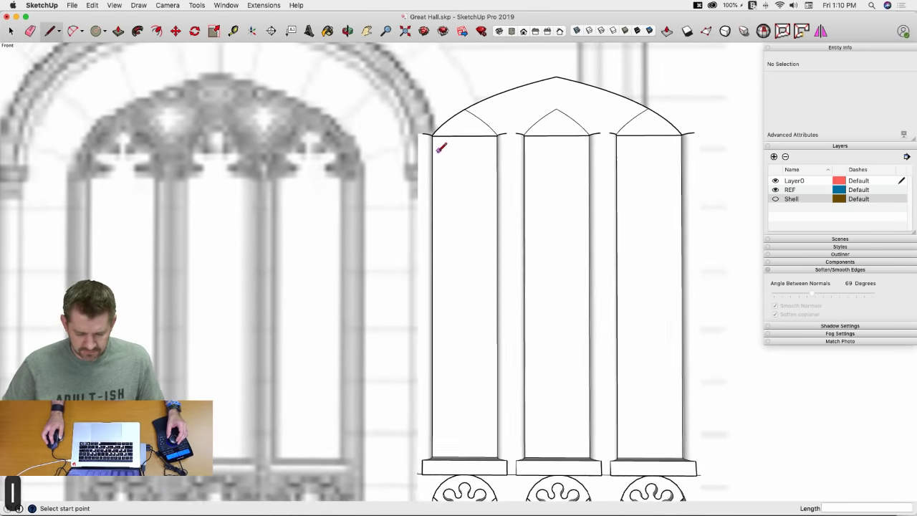
key(space)
double_click(450, 172)
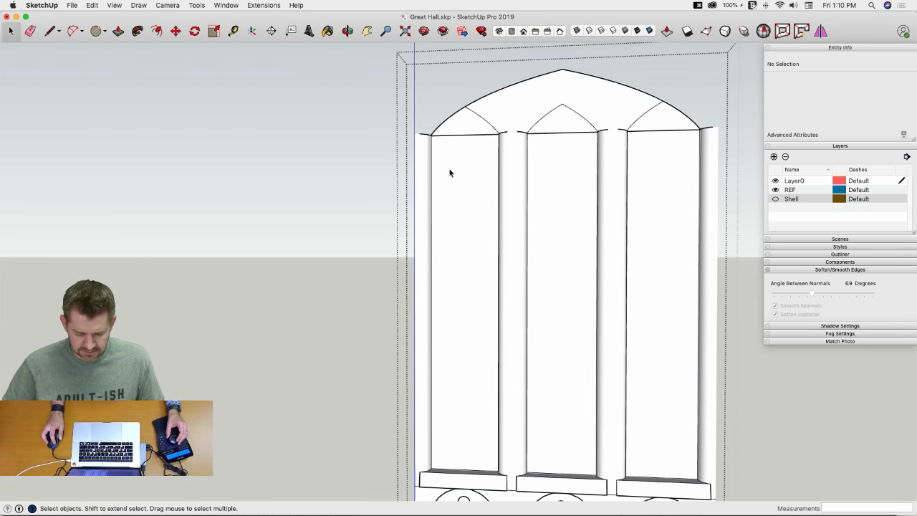
double_click(450, 172)
key(l)
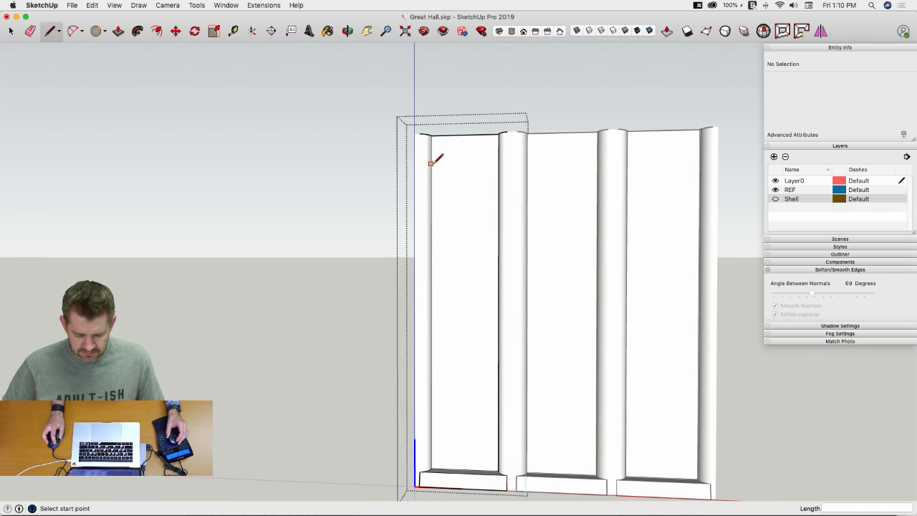
scroll(432, 162, up, 5)
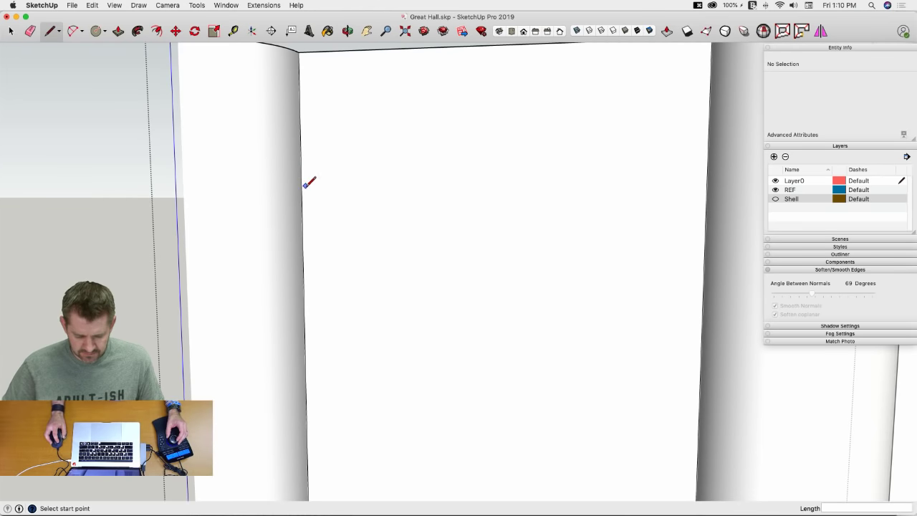
scroll(302, 201, down, 4)
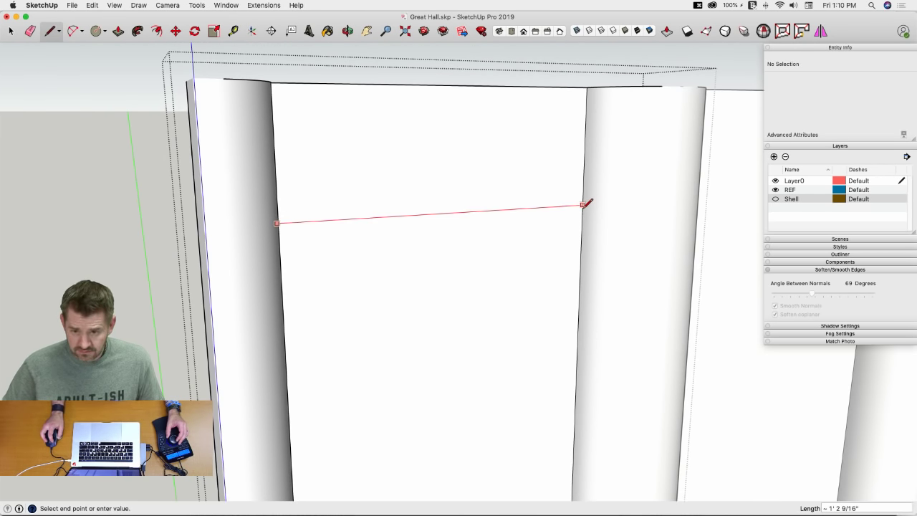
key(space)
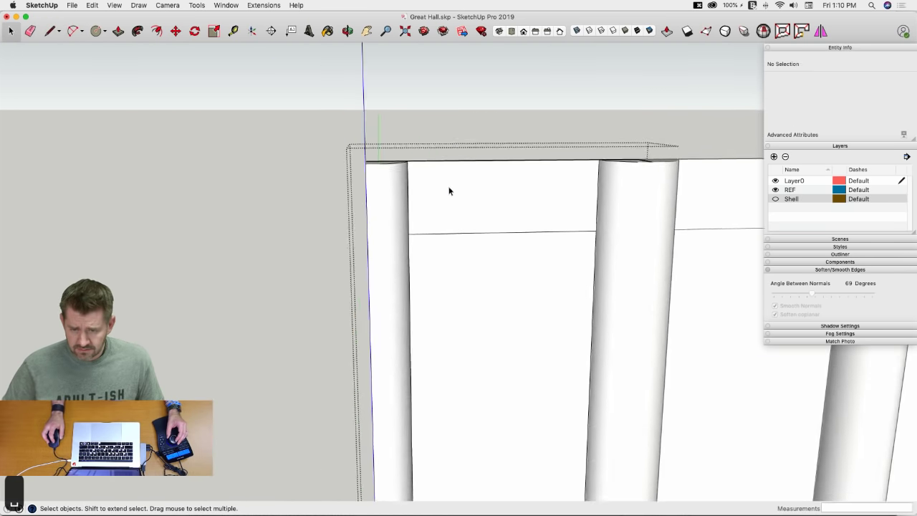
Step: Copy the left lancet face into the top panel component at its original position and erase the horizontal edge at the arch base
key(l)
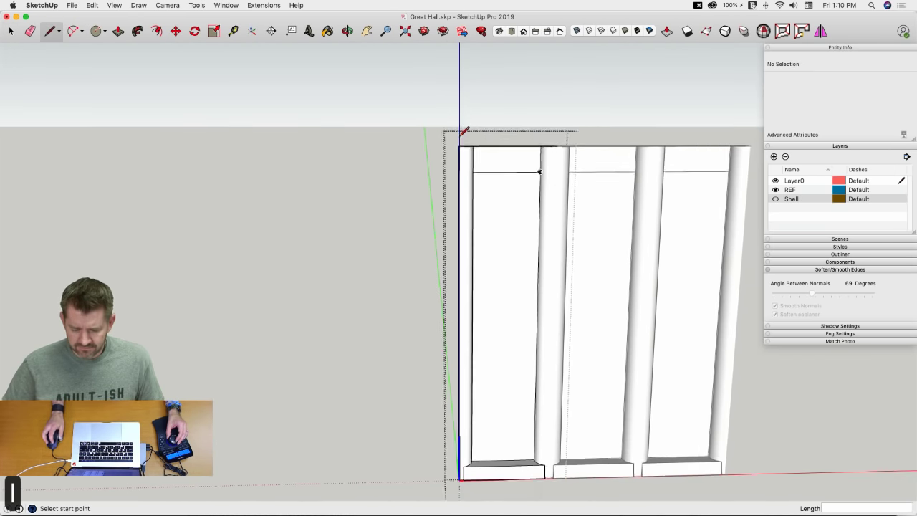
key(space)
click(388, 189)
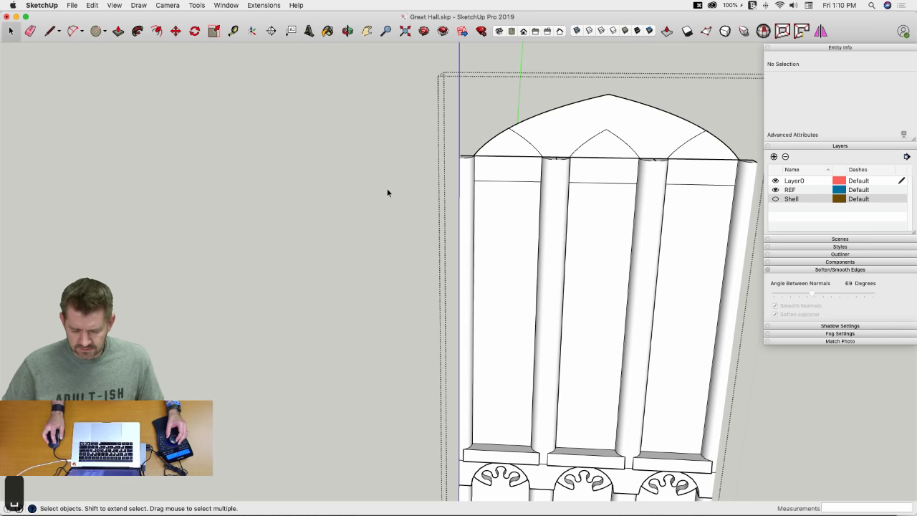
click(504, 152)
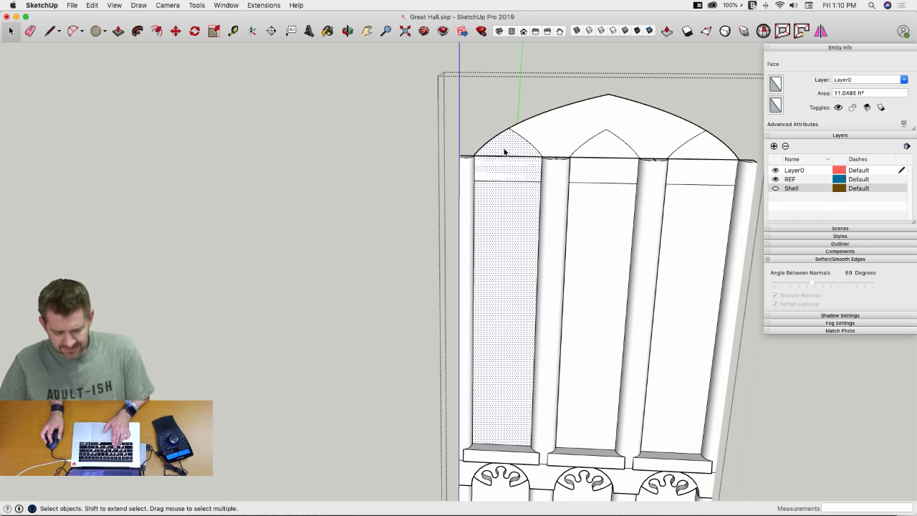
key(super+c)
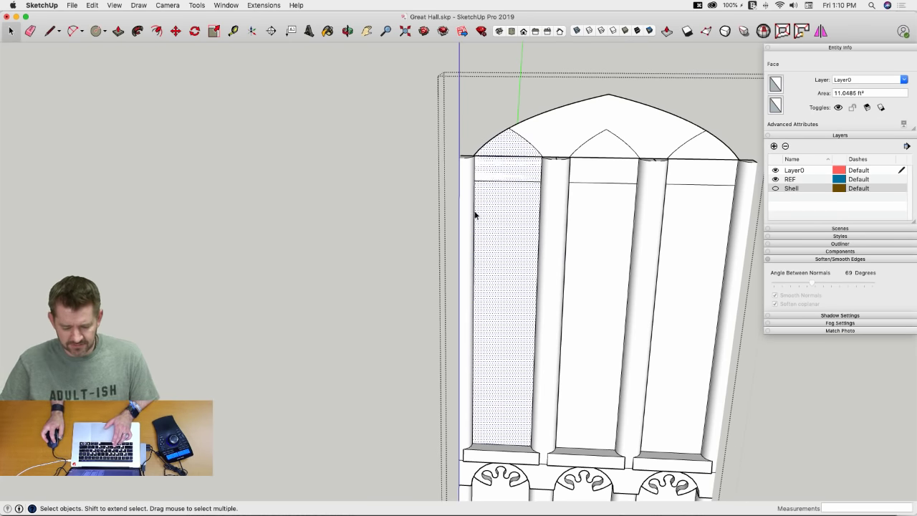
double_click(467, 203)
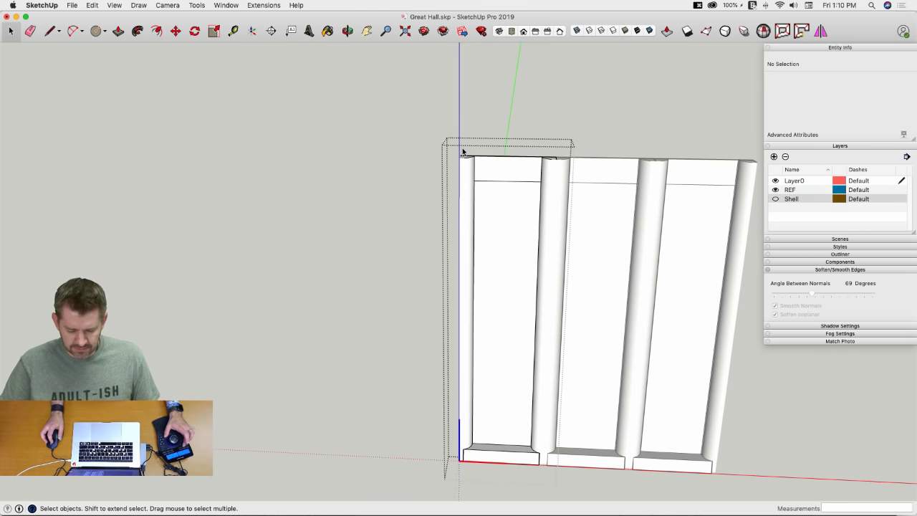
key(alt+v)
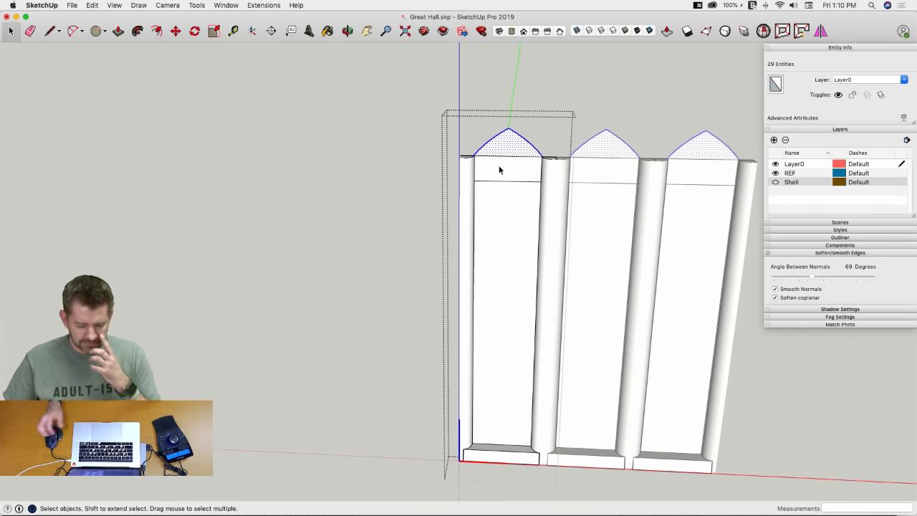
key(e)
click(503, 156)
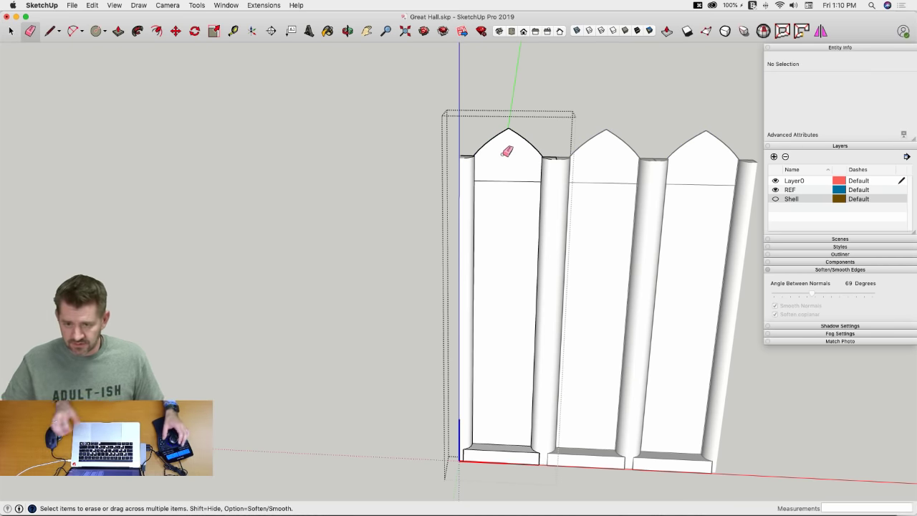
Step: Draw a vertical centre line about 11 9/16" long from the pointed arch's apex to the horizontal line below
scroll(507, 151, up, 5)
key(l)
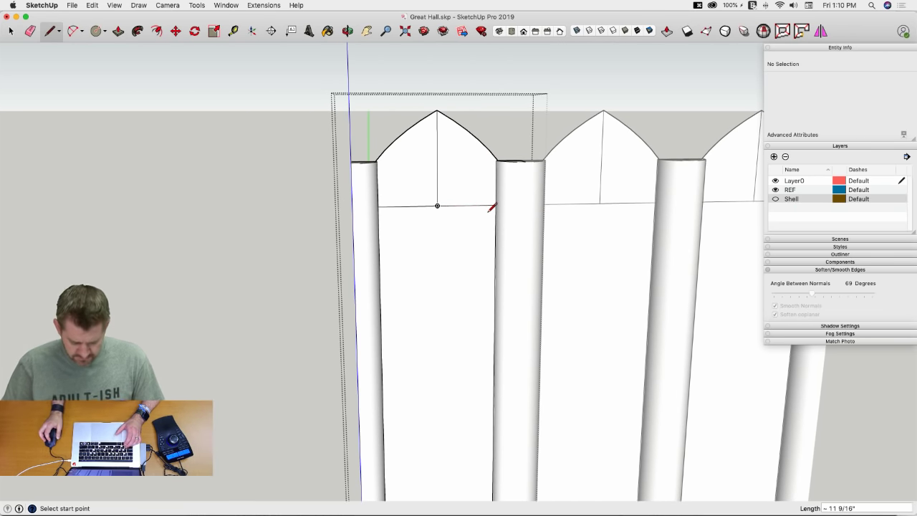
key(a)
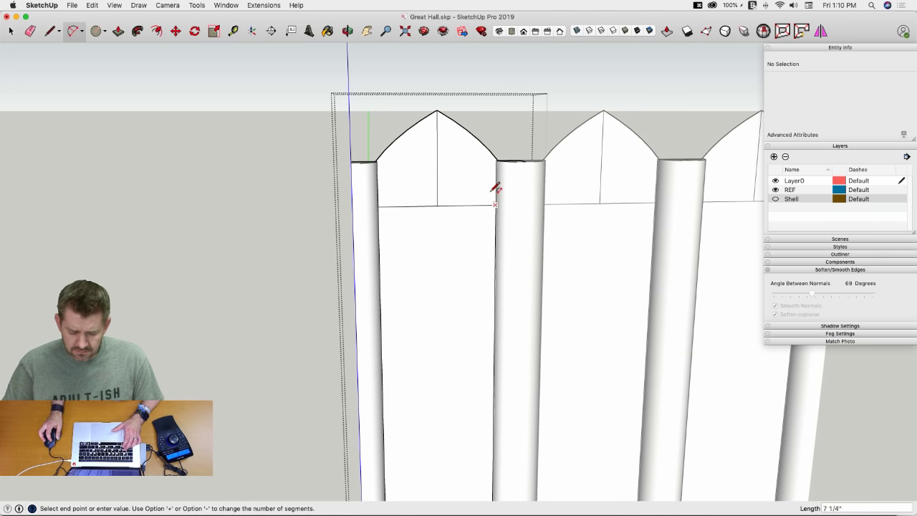
Step: Offset the right curve of the pointed arch inward by about 1 13/16"
key(space)
key(f)
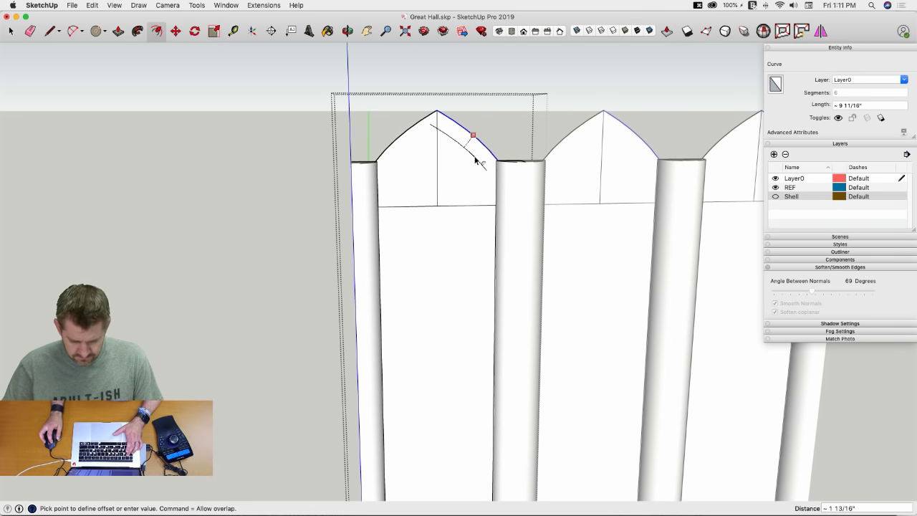
click(475, 160)
Step: Join the offset curve's lower end to the horizontal line with an arc bulging about 5/16" and erase the overshoot past the centre line
key(e)
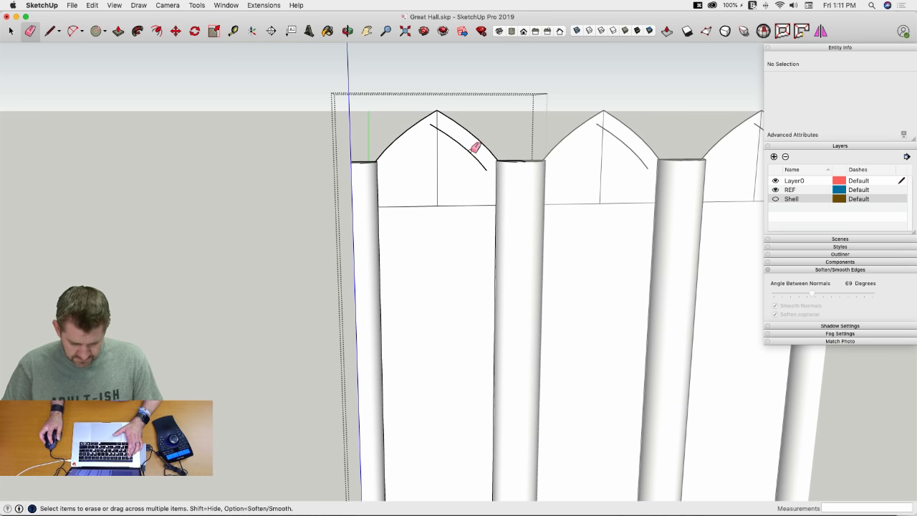
key(a)
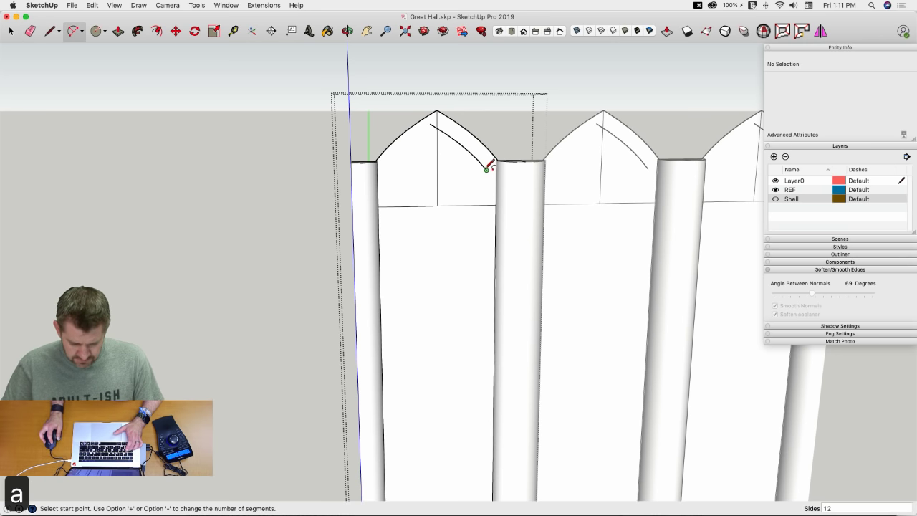
scroll(497, 202, up, 5)
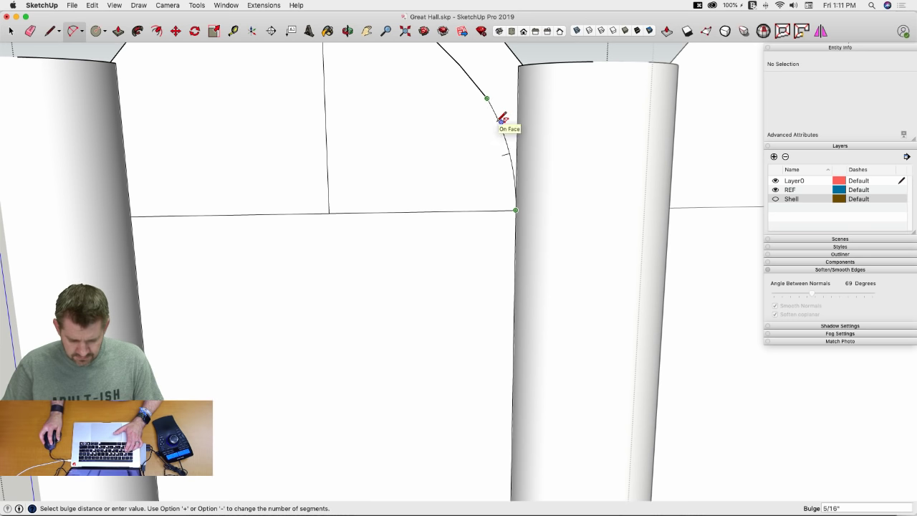
key(e)
scroll(497, 106, down, 5)
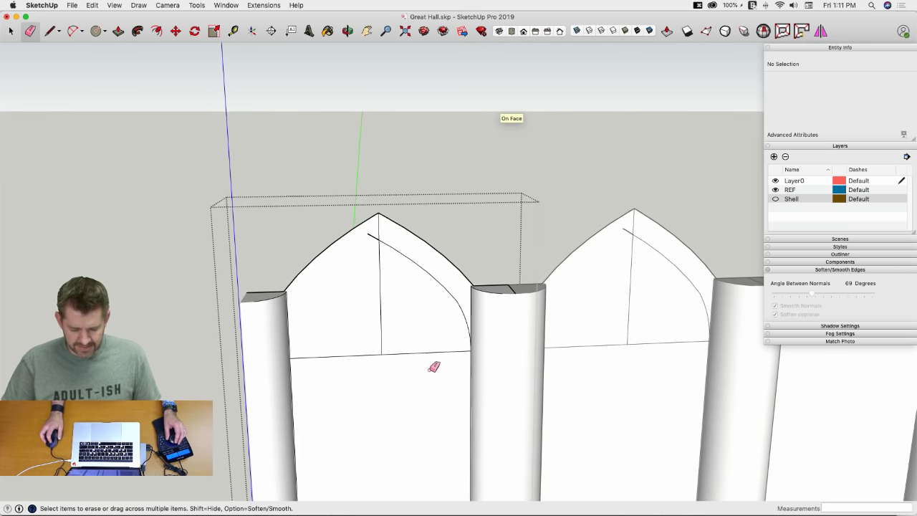
Step: Copy the curved strip onto the arch's left half by rotating it about the vertical centre axis, and erase the dividing edge at the apex
mouse_move(382, 244)
middle_down()
mouse_move(418, 251)
mouse_move(425, 239)
middle_up()
key(q)
key(space)
click(403, 213)
click(406, 207)
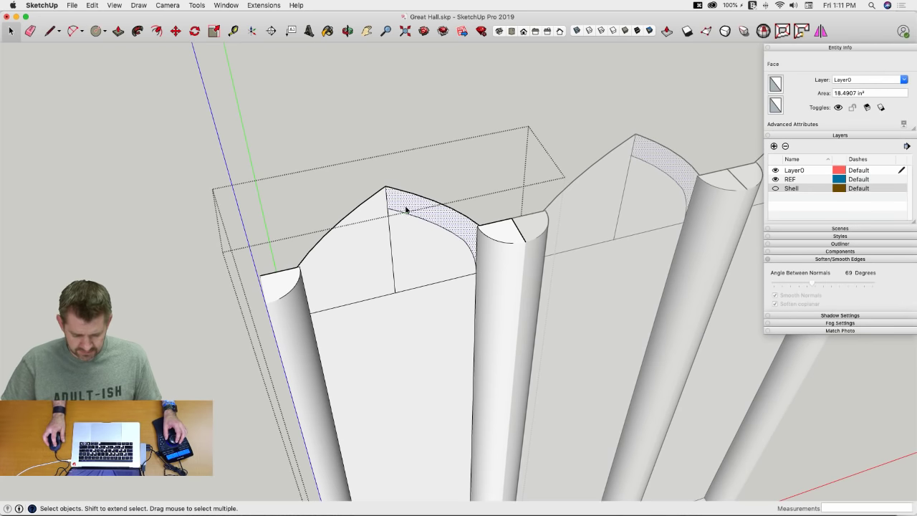
key(q)
key(Up)
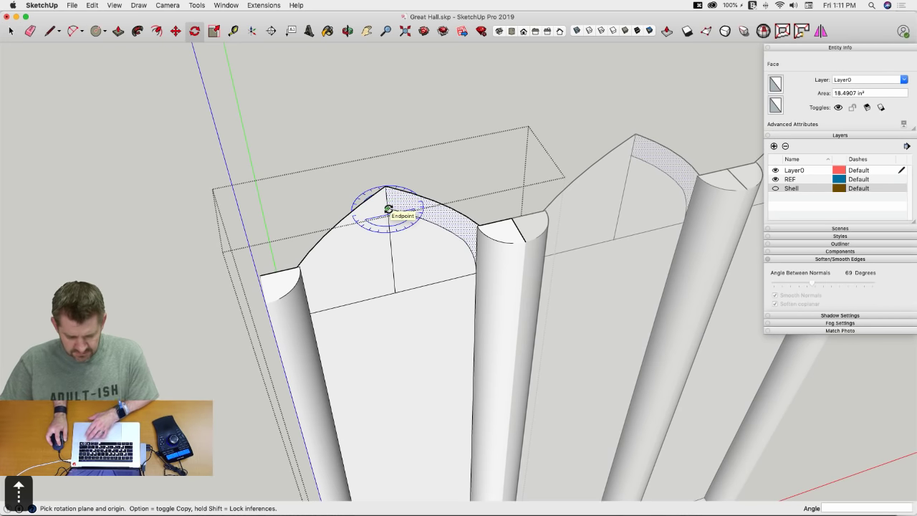
click(387, 208)
click(460, 190)
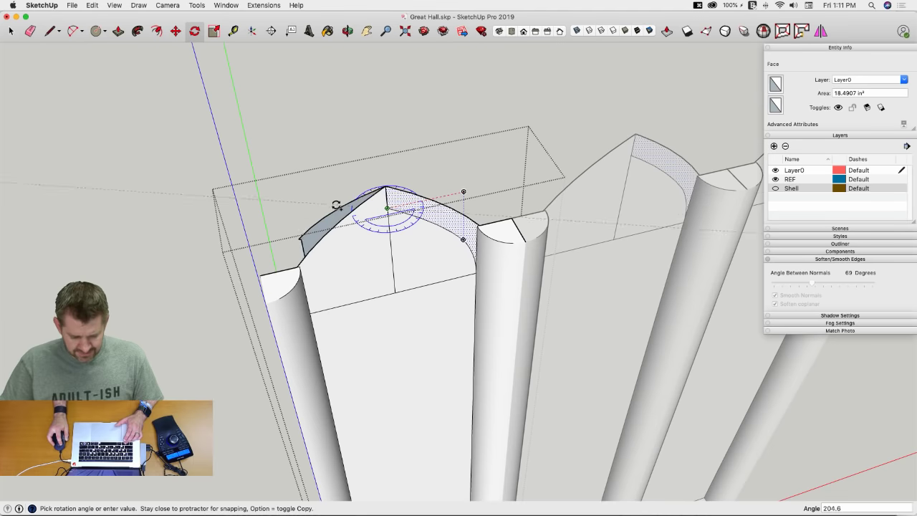
click(340, 218)
key(e)
click(387, 200)
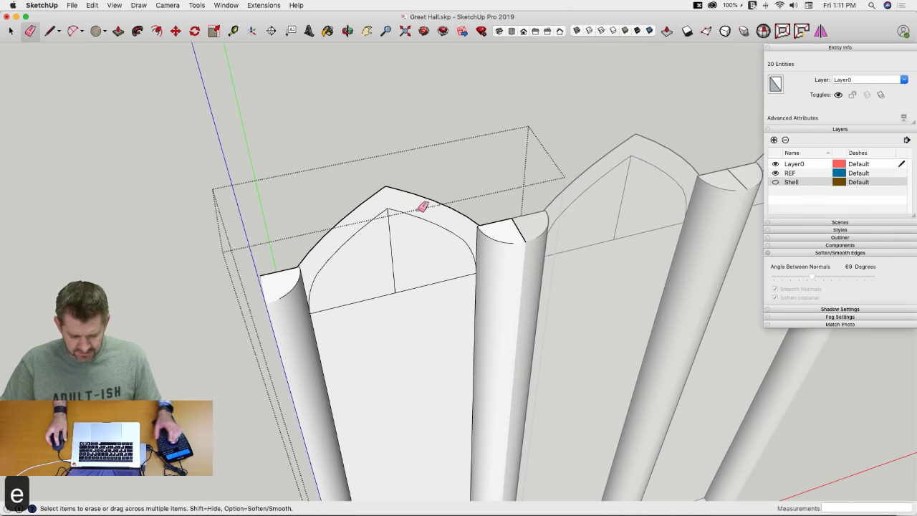
Step: Push/pull the pointed arch band outward about 3 1/16" to the depth of the column front
key(p)
click(463, 227)
click(527, 247)
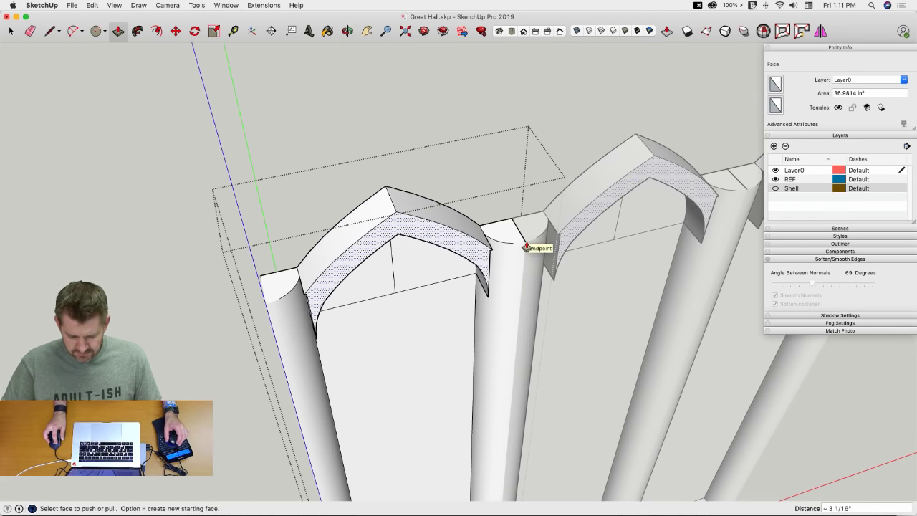
Step: Extend the arch band's right end face about 3 1/16" to the middle of the adjoining column
middle_drag(528, 248, 468, 241)
key(p)
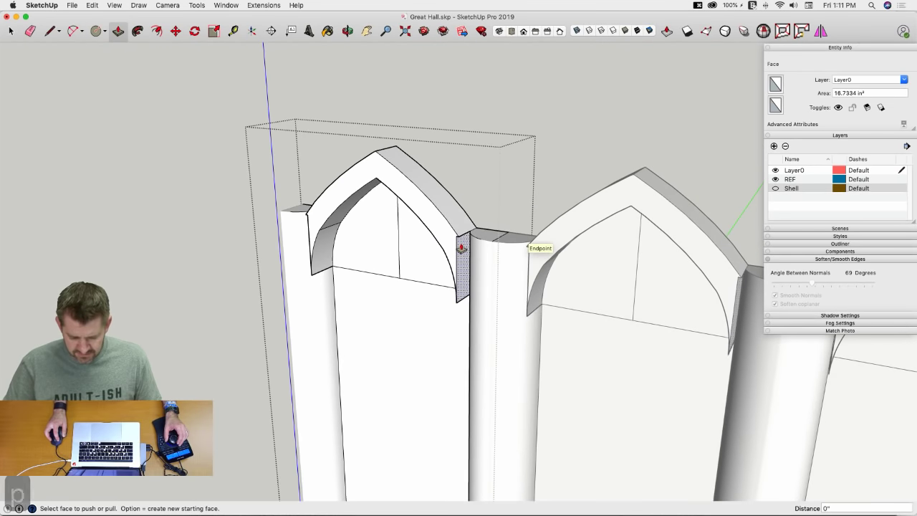
click(463, 248)
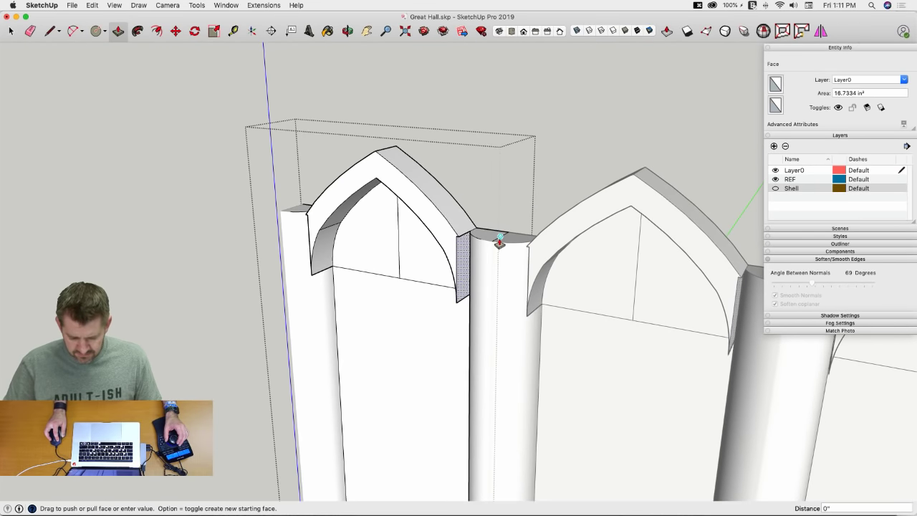
click(467, 280)
click(500, 291)
key(p)
click(464, 265)
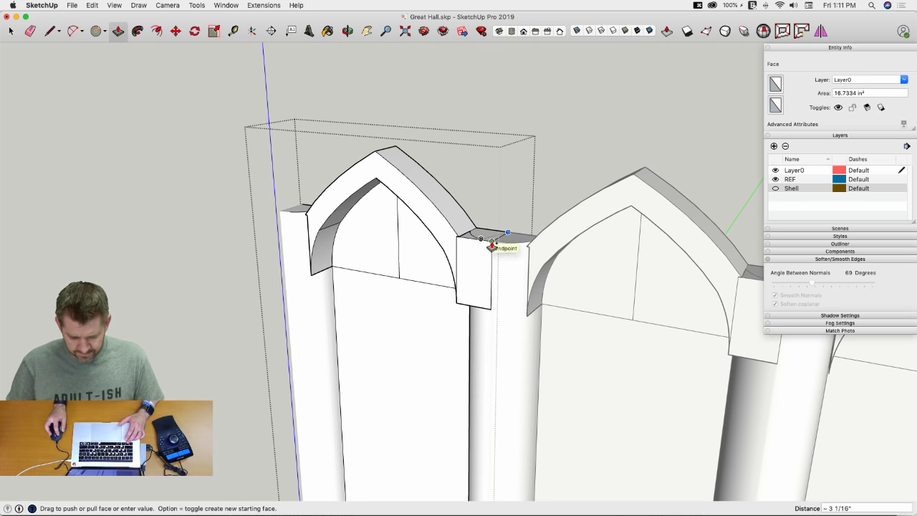
click(492, 244)
Step: Extend the arch band's left end face about 3 1/16" to the outer edge of the half column
middle_drag(473, 243, 456, 254)
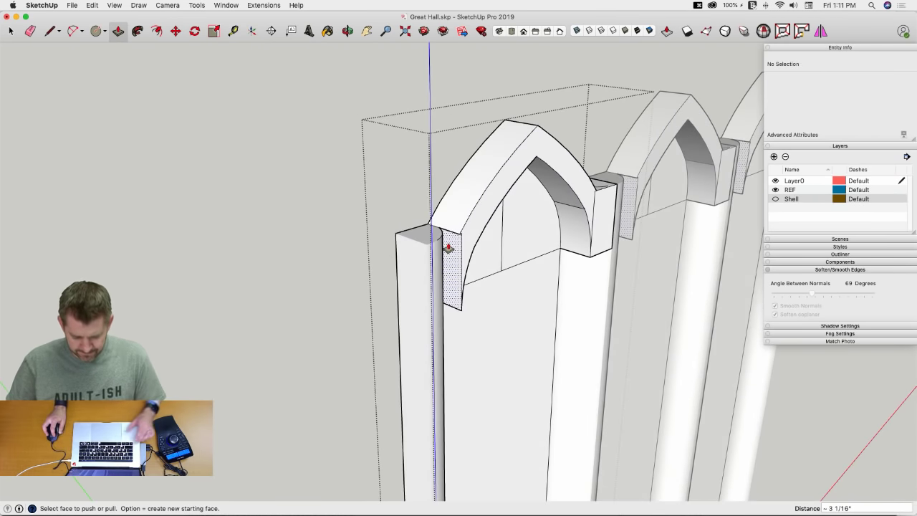
click(449, 247)
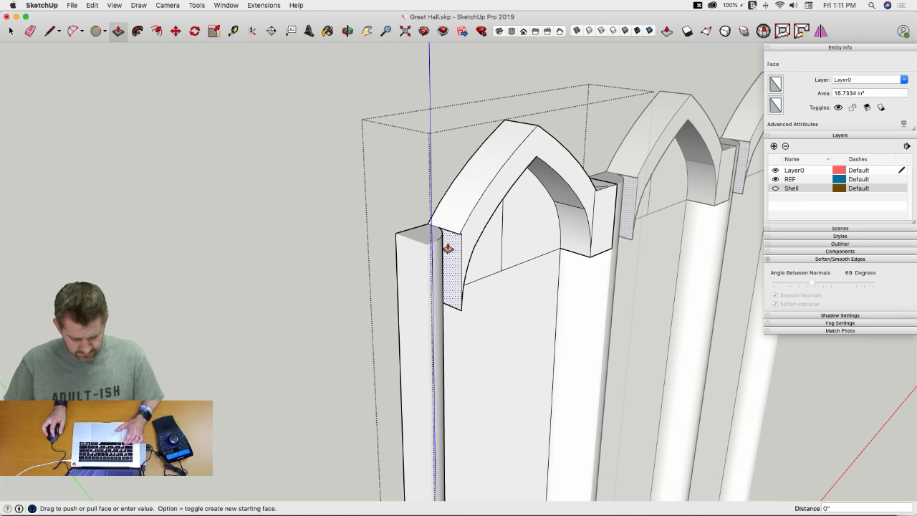
click(398, 238)
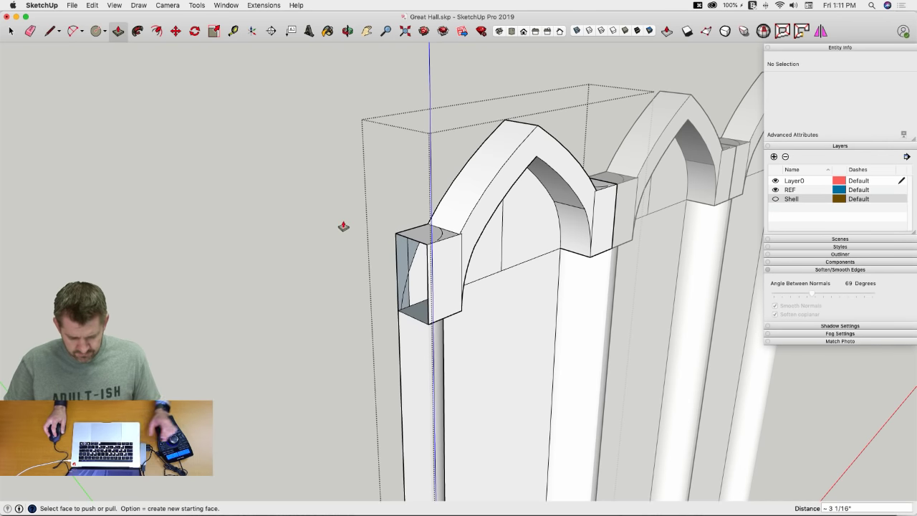
Step: Remove the vertical edges between the arch and its side blocks and the seam edges on the arch's inner curve
key(space)
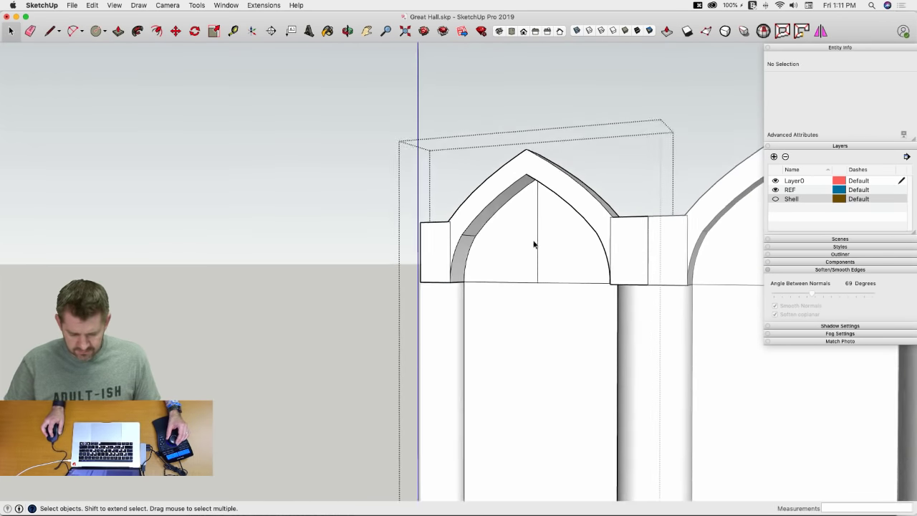
key(e)
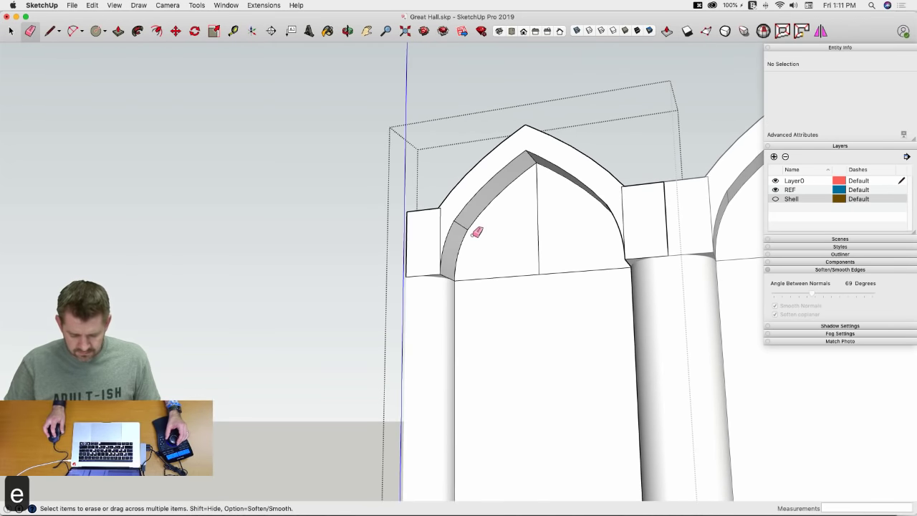
click(442, 209)
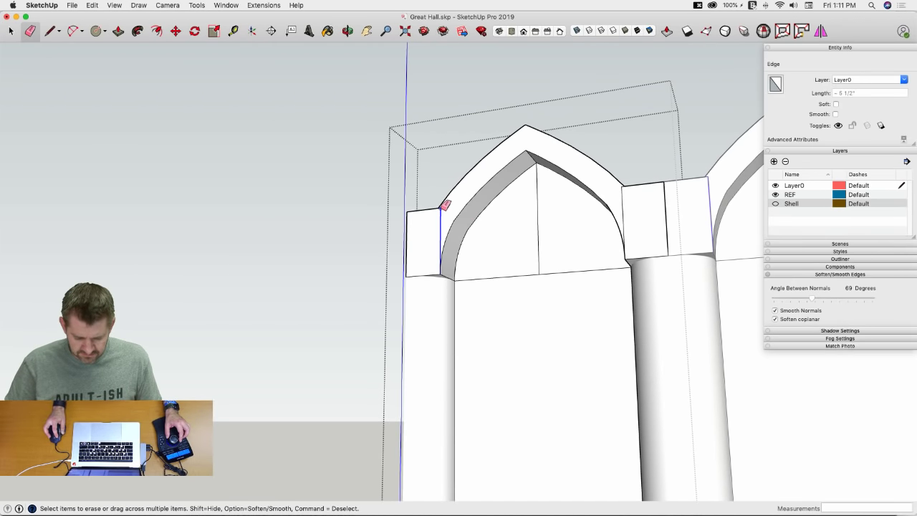
click(621, 188)
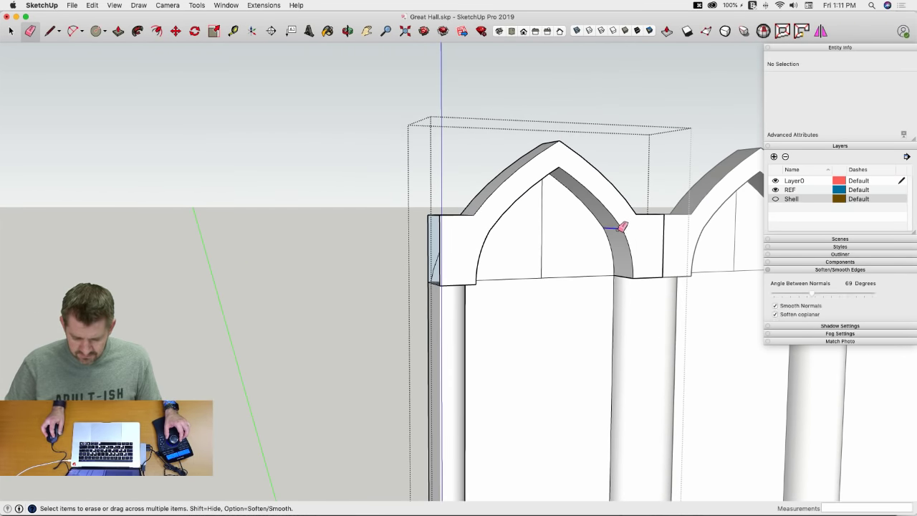
click(619, 229)
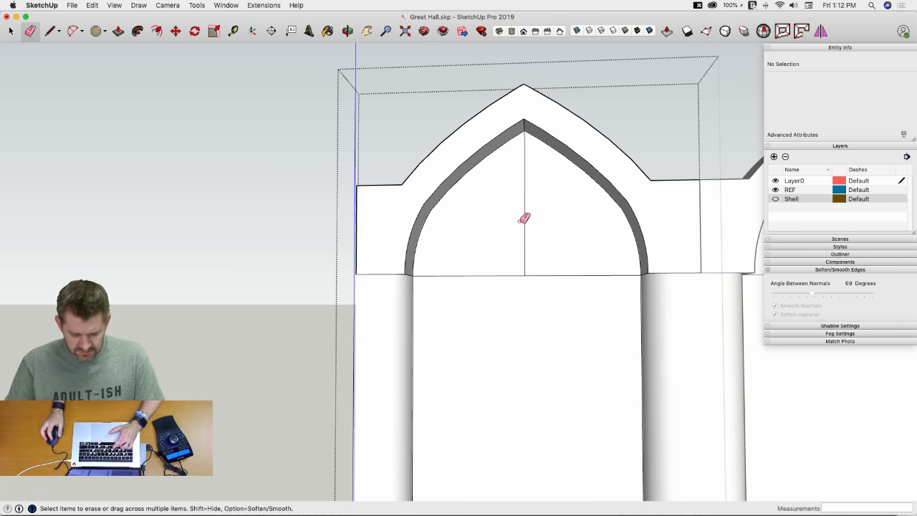
Step: Draw a 24-sided circle of about 1 7/16" radius centred on the vertical centre line in the upper arch
key(c)
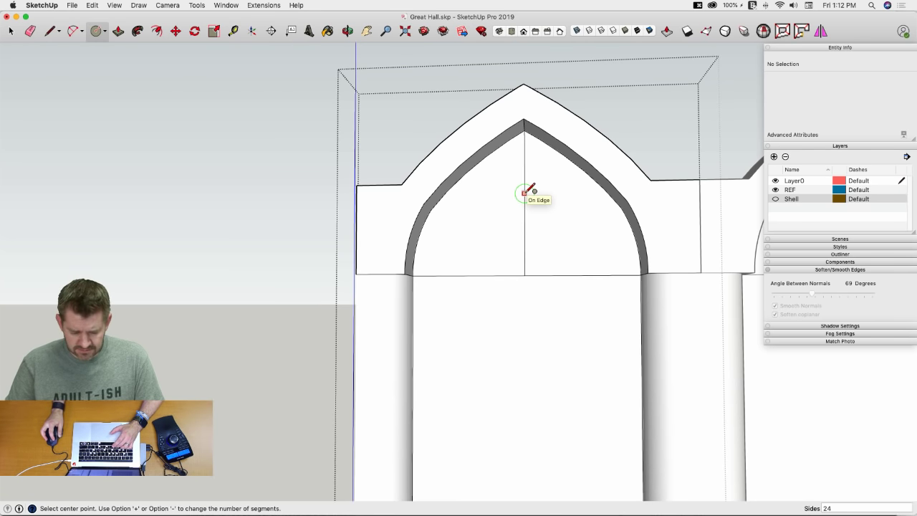
click(524, 195)
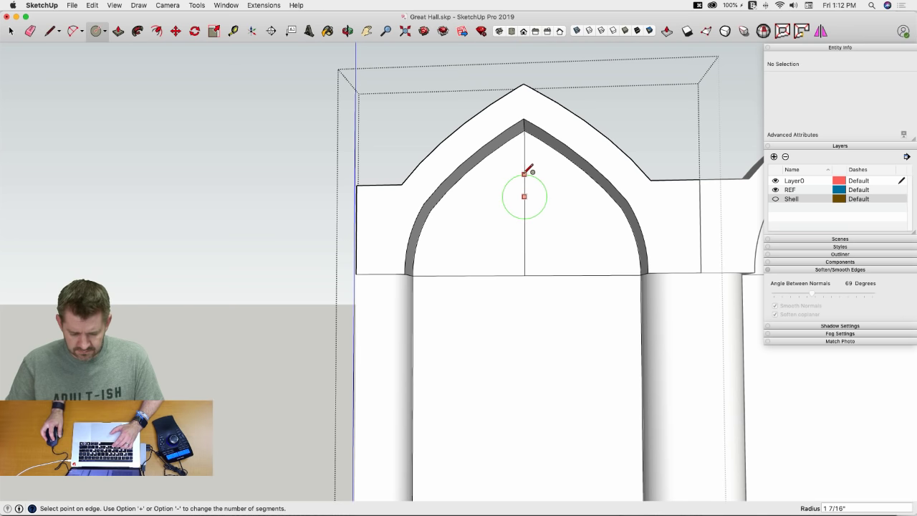
click(524, 174)
Step: Copy the circle 45° to the left by rotating it about the base of the centre line
key(space)
click(527, 207)
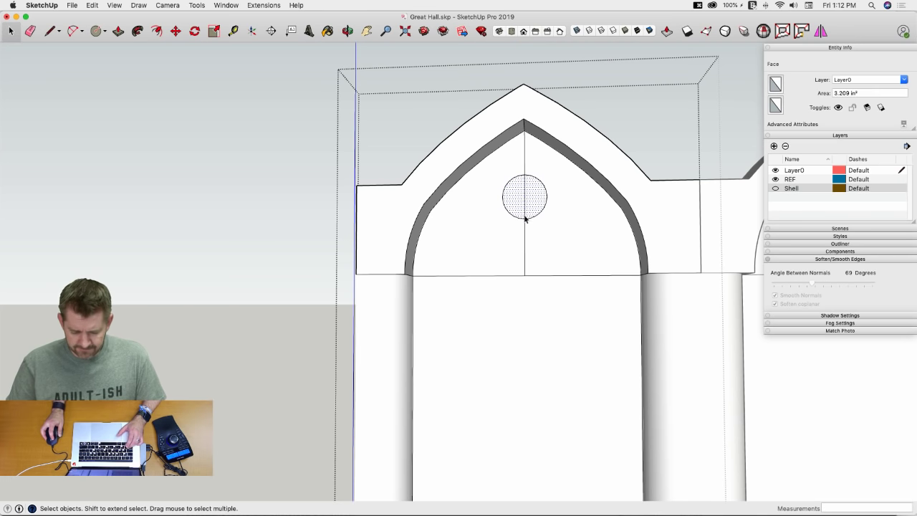
key(q)
click(525, 275)
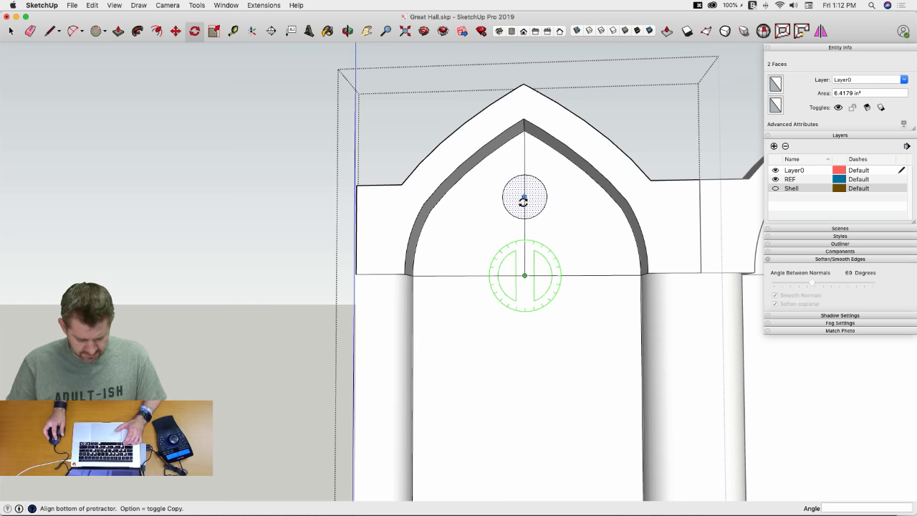
drag(523, 202, 524, 196)
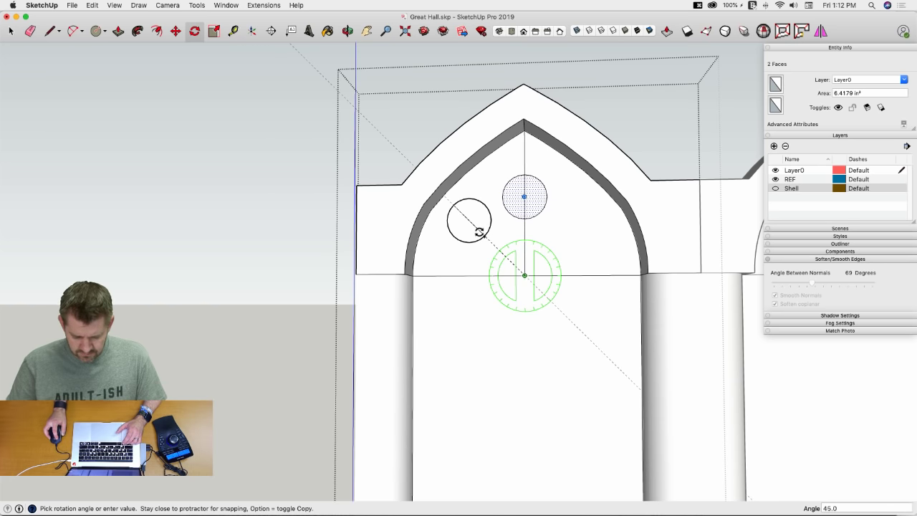
click(480, 232)
Step: Rotate a copy of the left circle about the centre line's base to the matching position on the arch's right side
key(q)
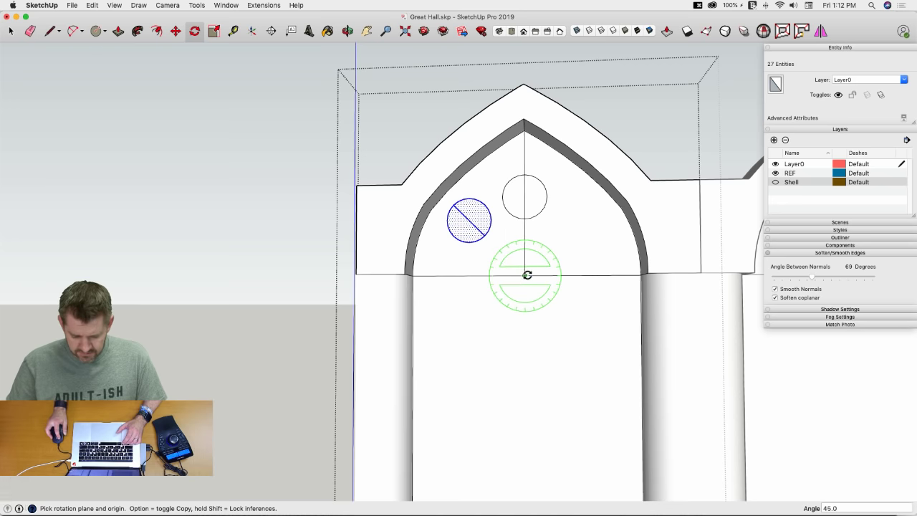
click(525, 276)
click(466, 221)
key(alt)
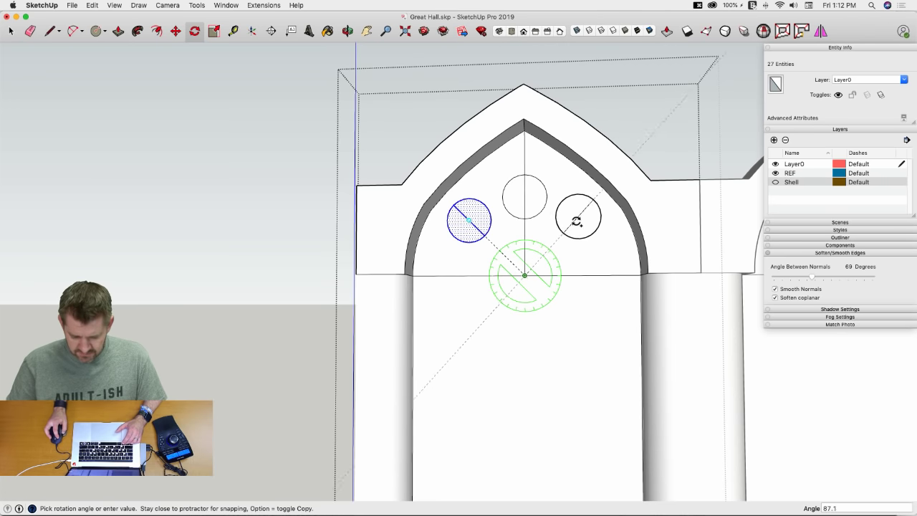
click(576, 222)
Step: Erase the dividing lines inside the circles under the arch
key(space)
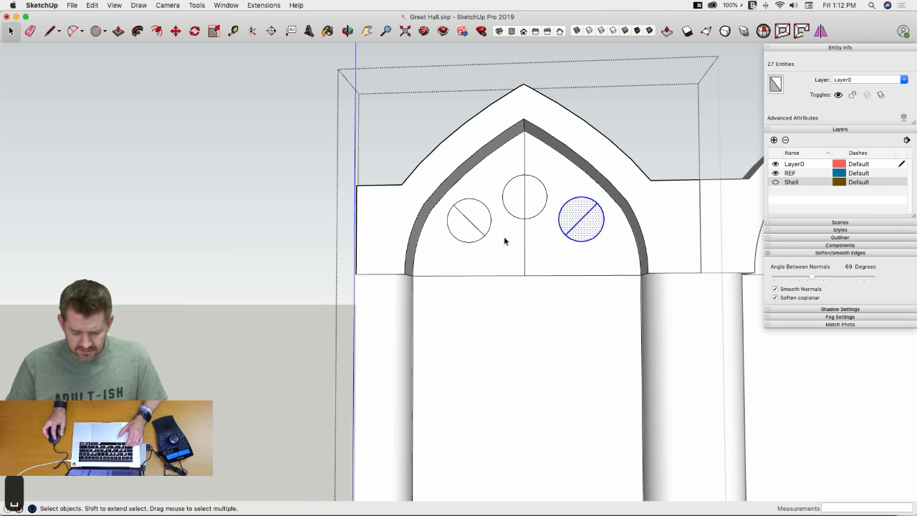
click(475, 238)
key(e)
click(582, 220)
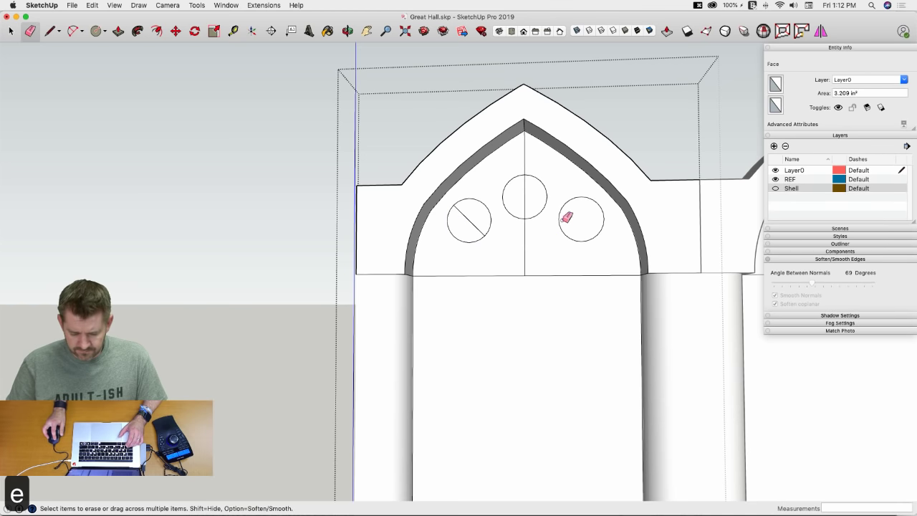
click(470, 221)
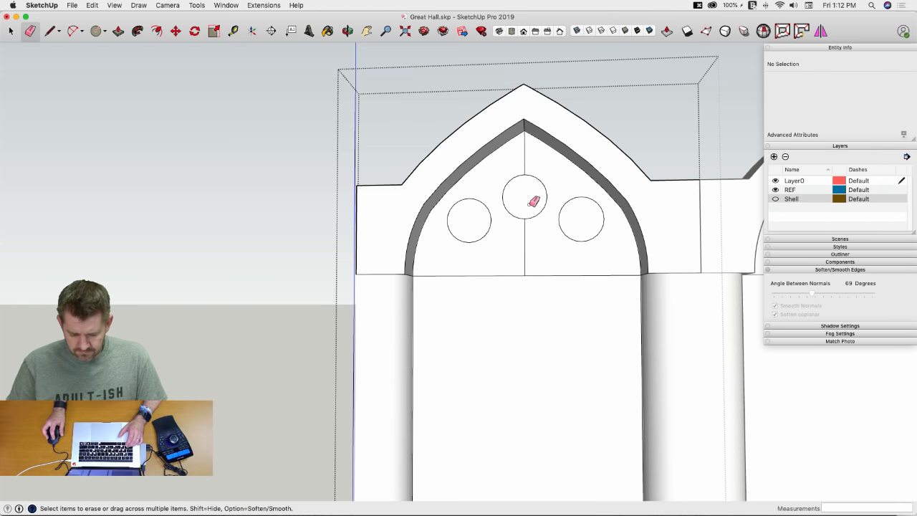
Step: Move the two side circles straight down about 1 7/16" together
key(space)
click(479, 223)
shift+click(589, 225)
key(m)
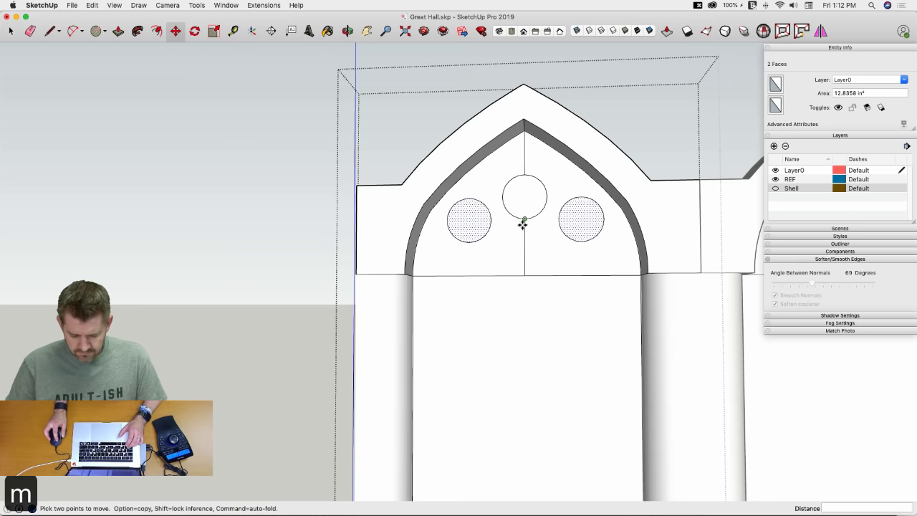
click(523, 224)
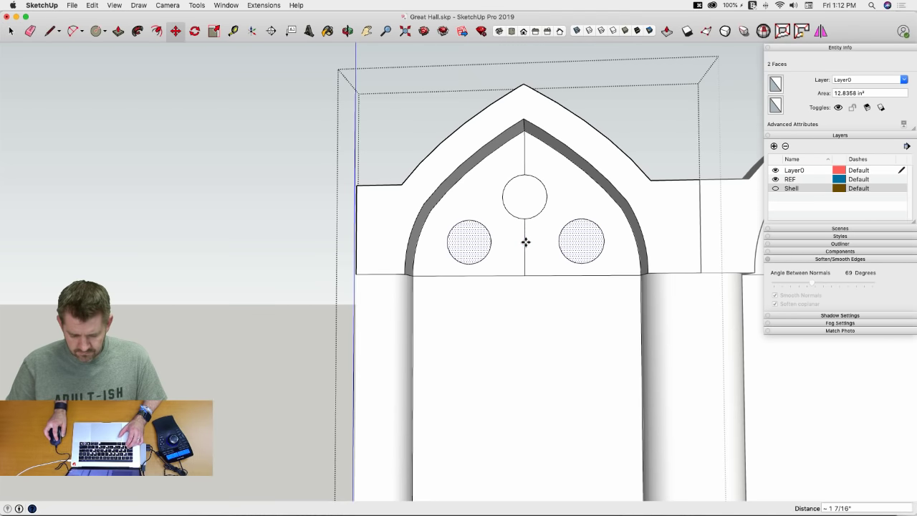
click(525, 242)
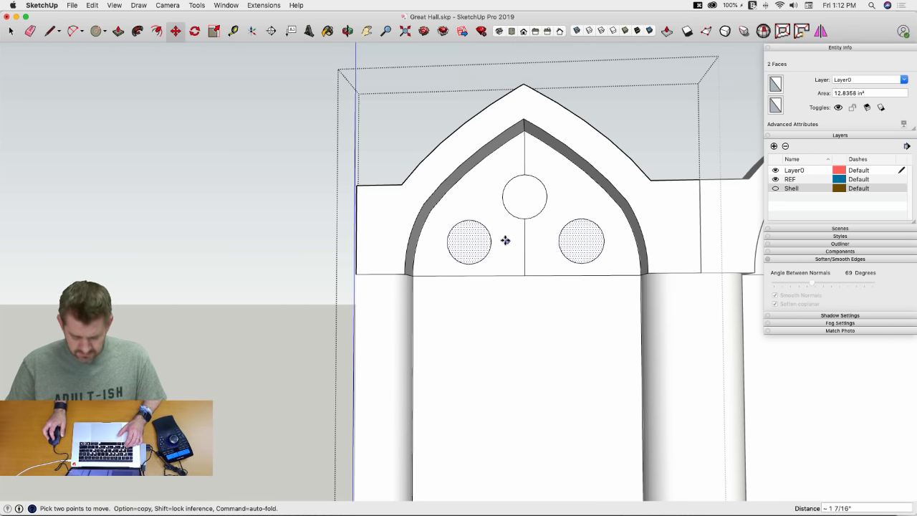
Step: Draw a 2-point arc from the left circle's lower edge to the arch's base line, bulging about 1/2" toward the centre
key(a)
scroll(480, 263, up, 3)
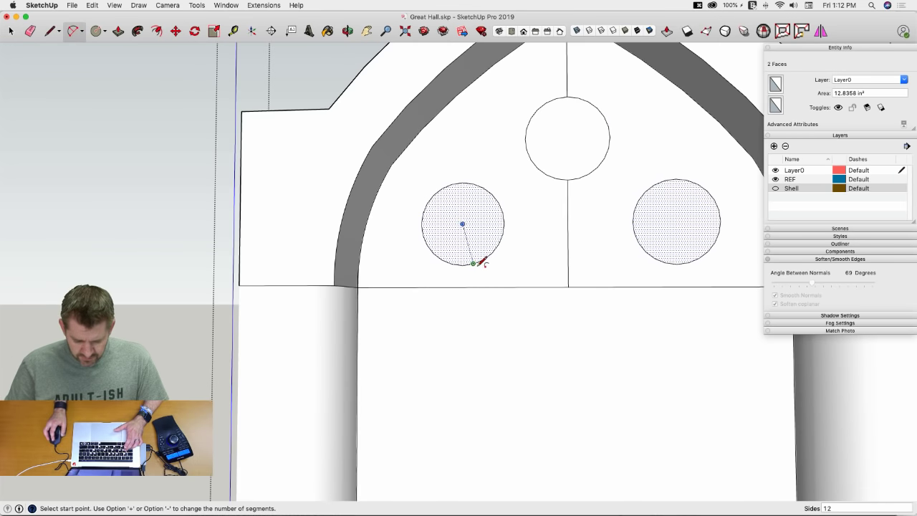
click(484, 258)
click(485, 286)
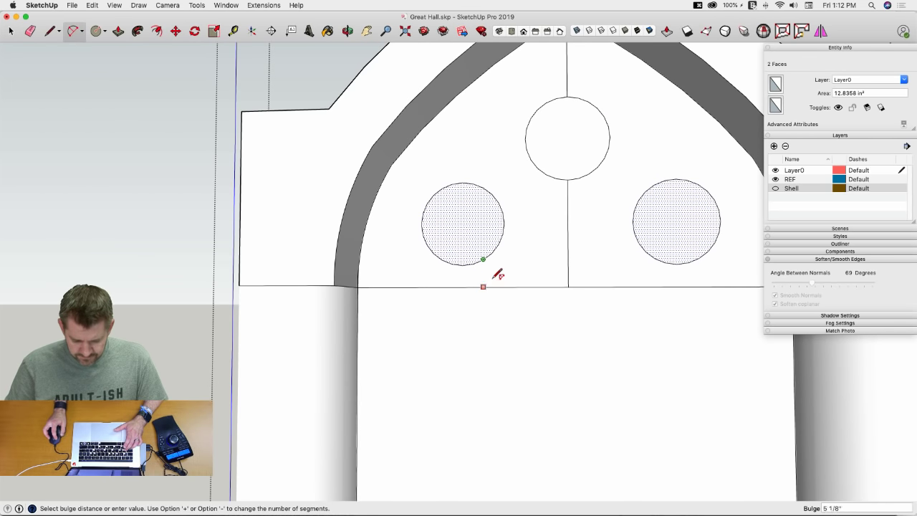
click(500, 272)
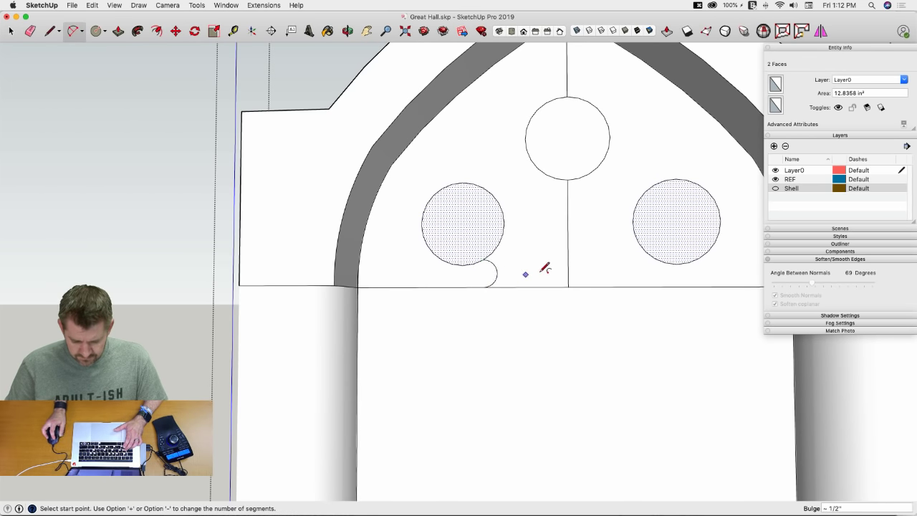
Step: Draw an arc linking the left circle to the top circle, bulging down toward the centre line
click(500, 202)
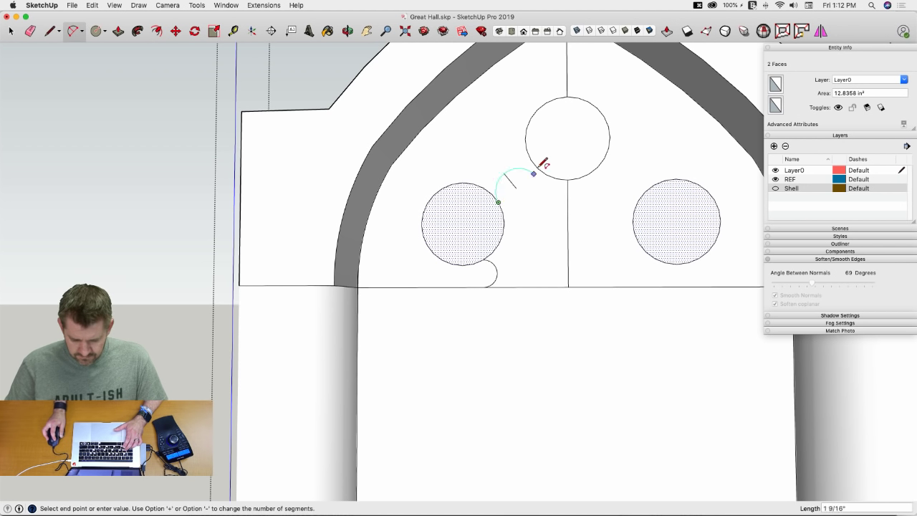
click(539, 168)
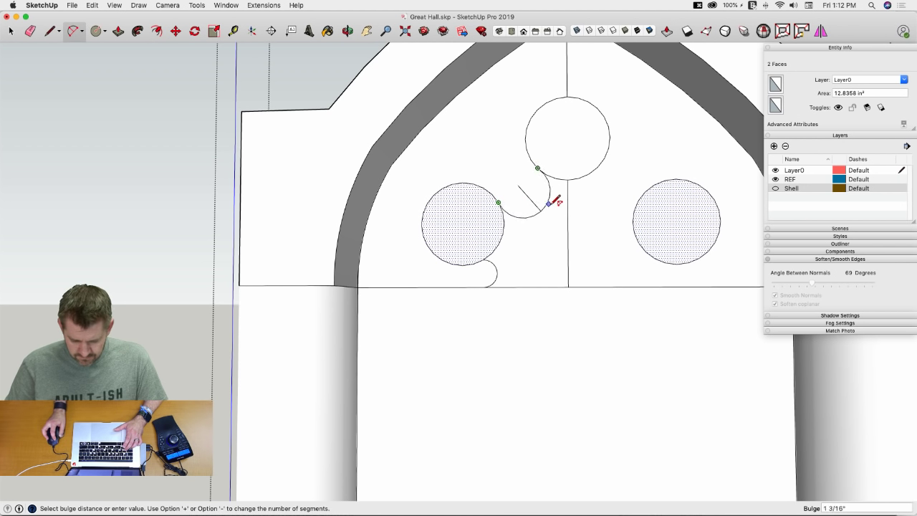
click(552, 199)
Step: Erase the inner circle parts, lower centre line, central base line and right-side linework, leaving the cusped profile of the left half
key(e)
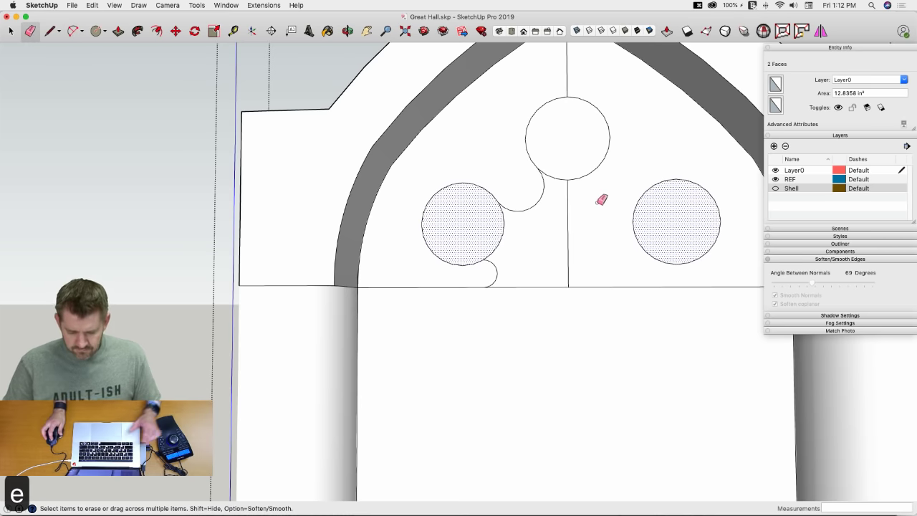
scroll(440, 226, down, 3)
mouse_move(451, 239)
mouse_down()
mouse_move(440, 248)
mouse_move(473, 270)
mouse_move(460, 284)
mouse_up()
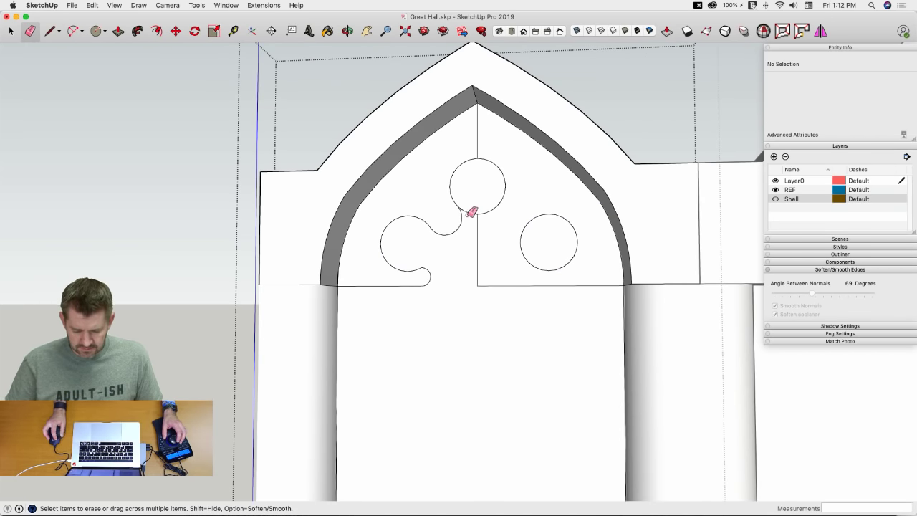
mouse_move(473, 209)
mouse_down()
mouse_move(485, 209)
mouse_move(501, 279)
mouse_move(511, 250)
mouse_up()
Step: Try to copy the left tracery half to the right side by rotating it about a vertical axis at the top circle
key(space)
click(436, 216)
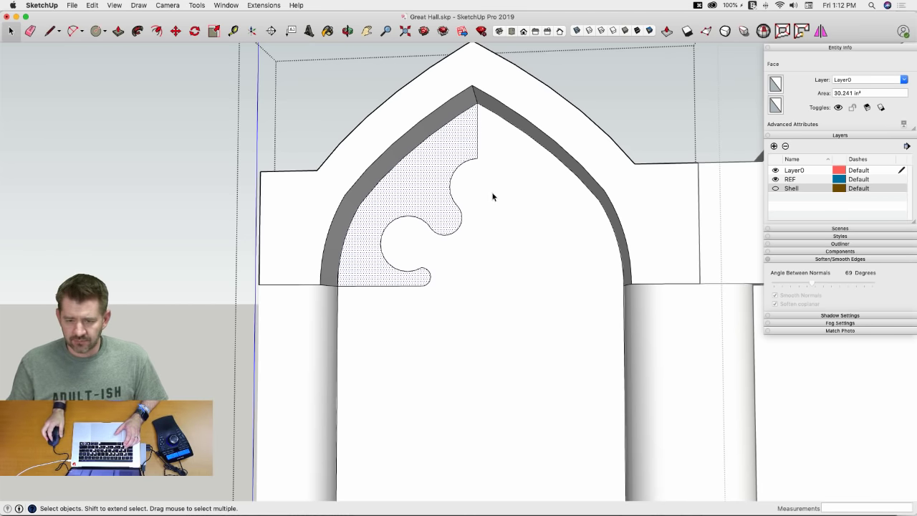
key(q)
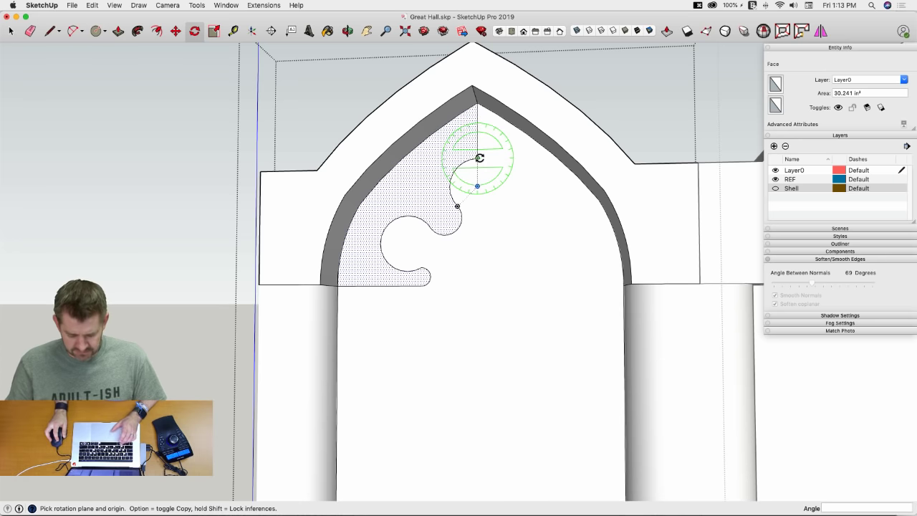
click(477, 157)
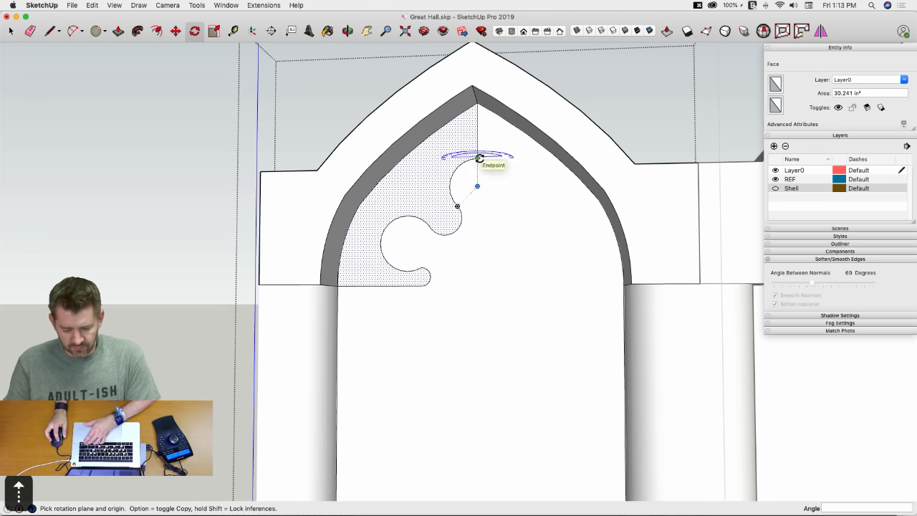
click(432, 157)
key(alt)
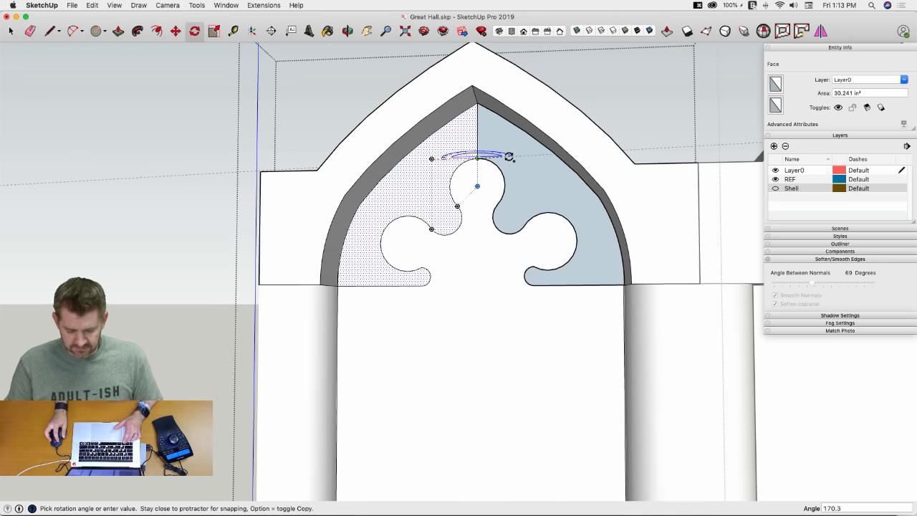
click(509, 156)
Step: Try to join the two tracery halves by erasing the seam, and undo the seam removal and the rotated copy
key(e)
click(478, 146)
key(p)
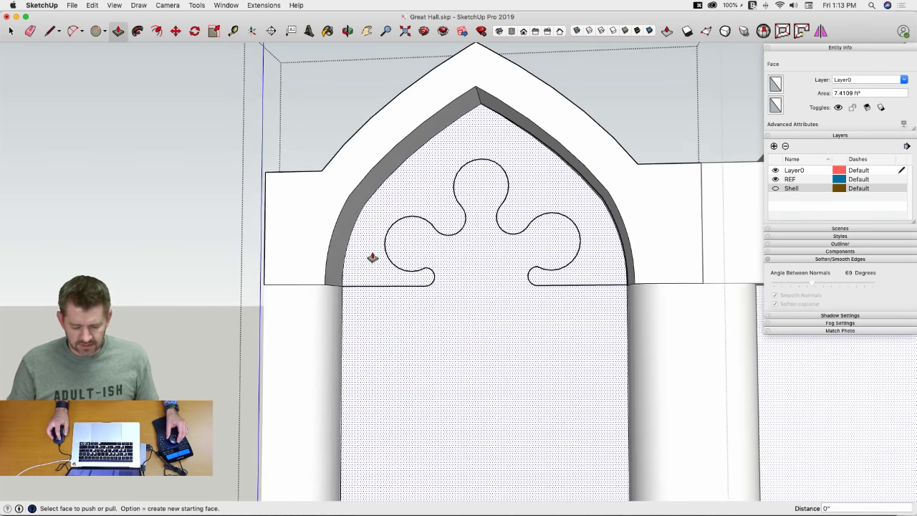
key(l)
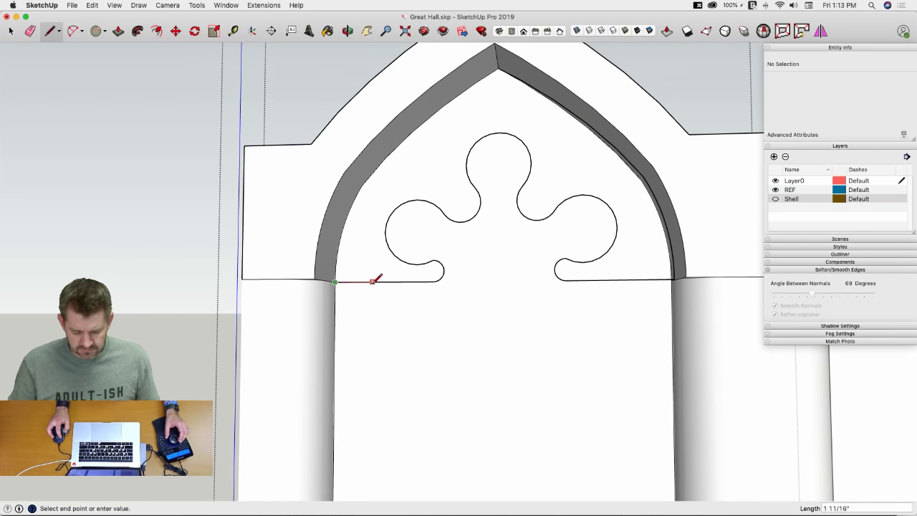
key(space)
middle_drag(378, 277, 513, 239)
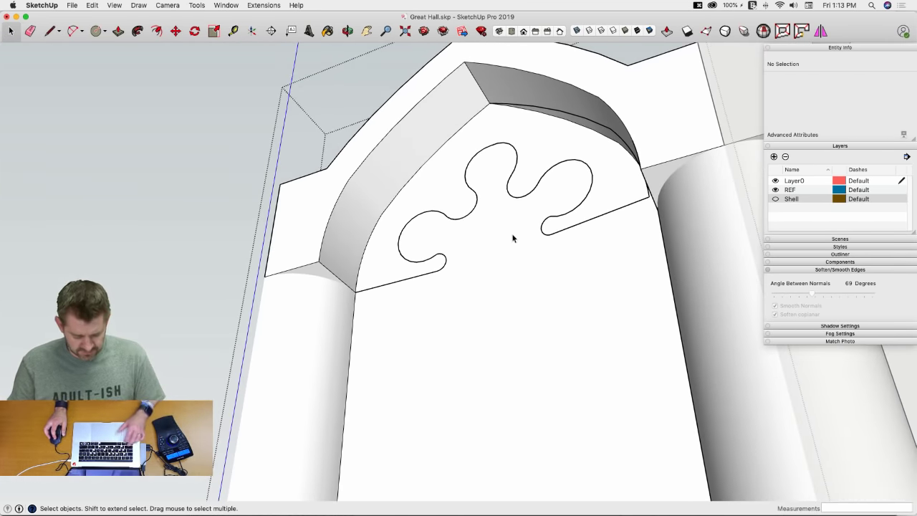
key(super+z)
key(super+z)
key(super+z)
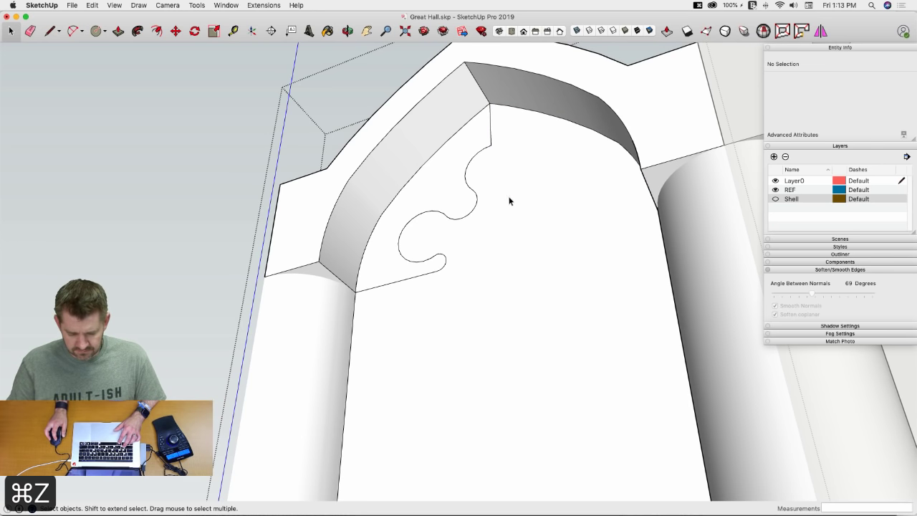
Step: Rotate a copy of the left tracery face about the vertical axis at the centre line's lower end to fill the arch's right half
click(475, 136)
key(q)
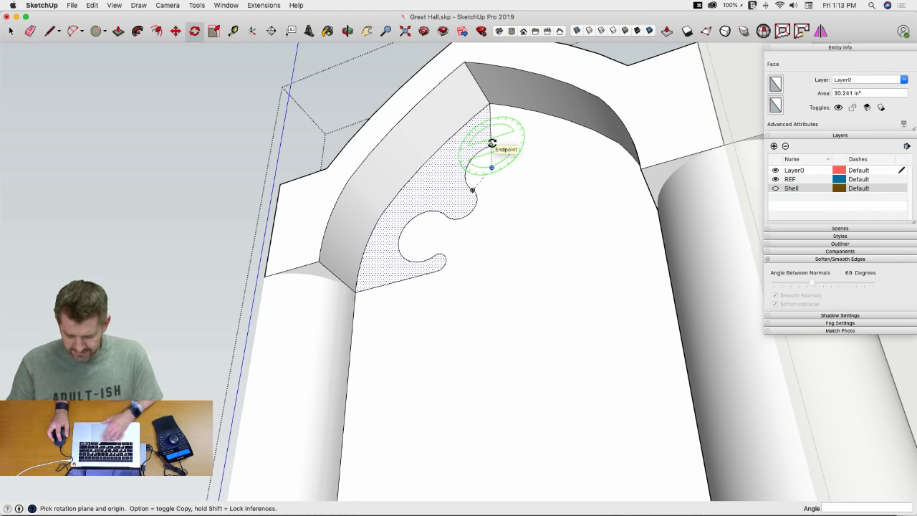
key(shift)
click(490, 144)
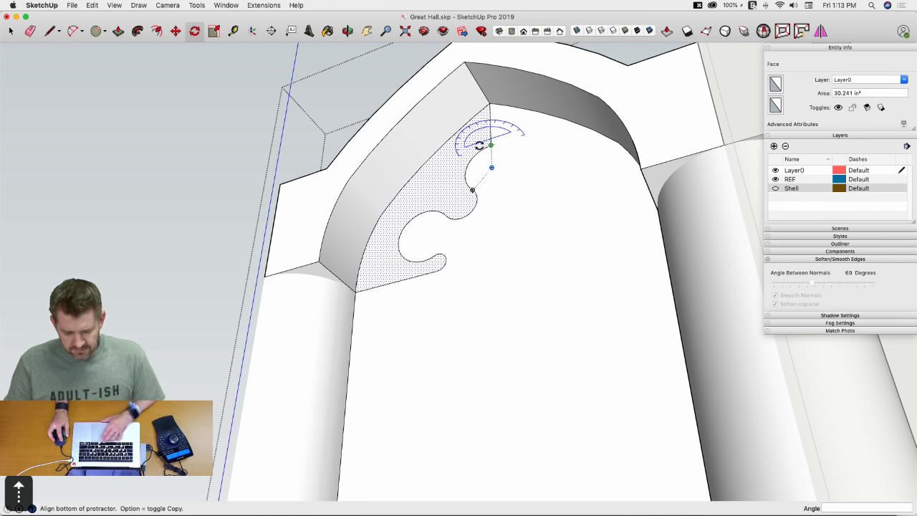
click(442, 154)
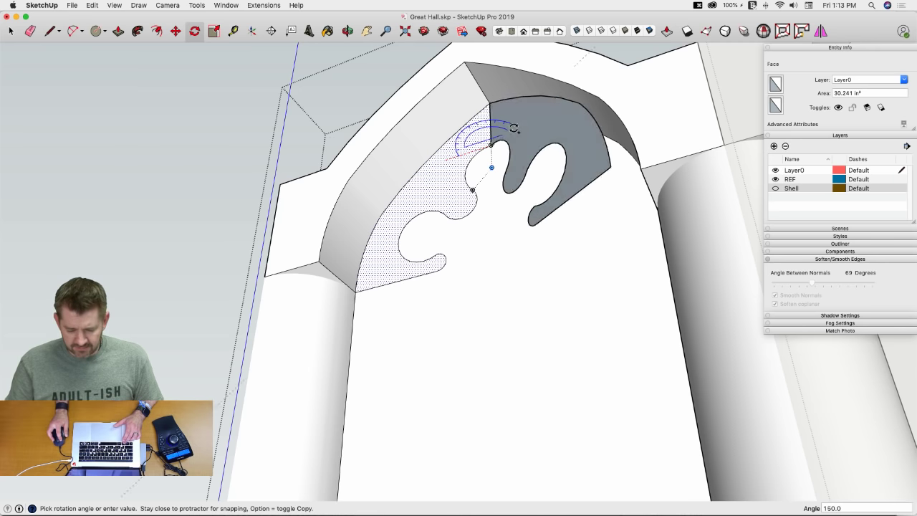
click(562, 122)
key(space)
Step: Pull the cusped tracery face out about 1 1/2" with Push/Pull
key(p)
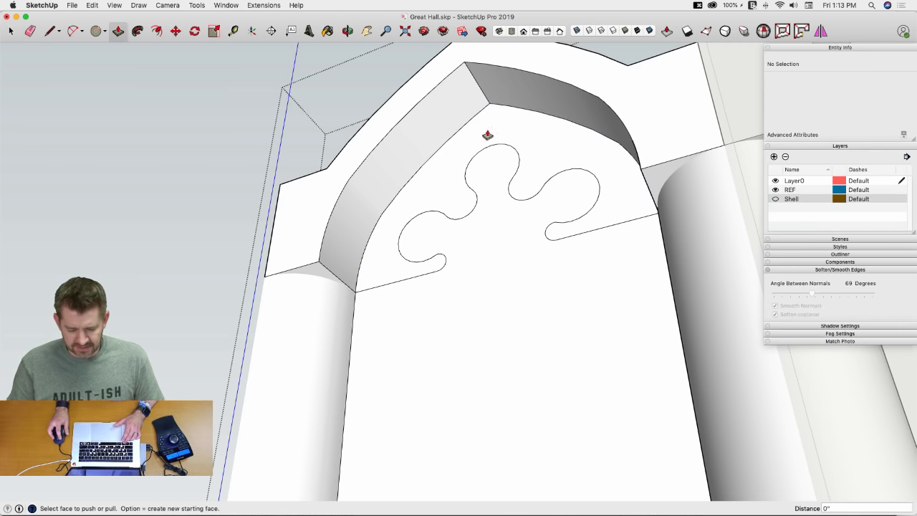
click(374, 280)
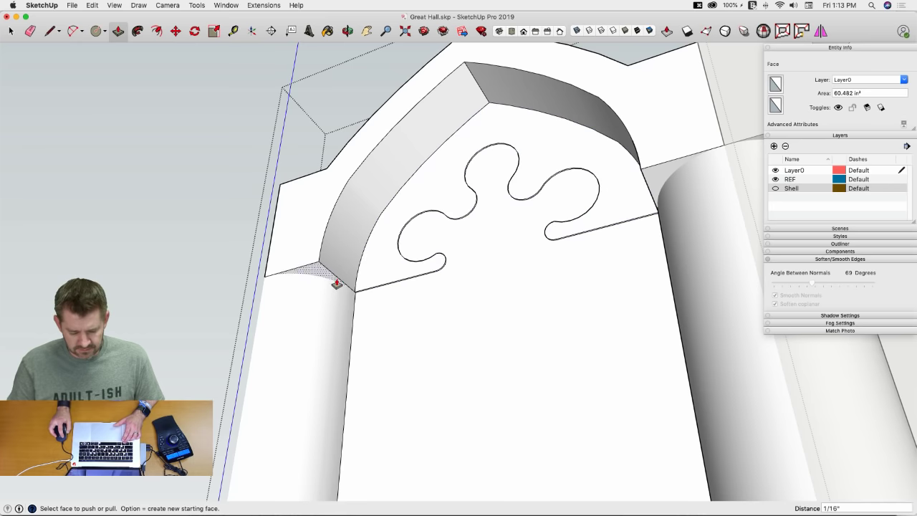
key(super+z)
click(377, 273)
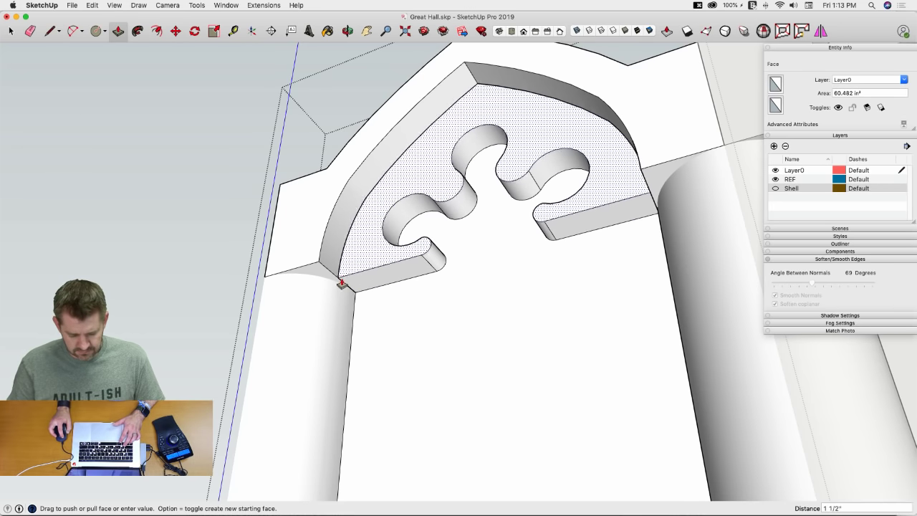
click(337, 278)
key(space)
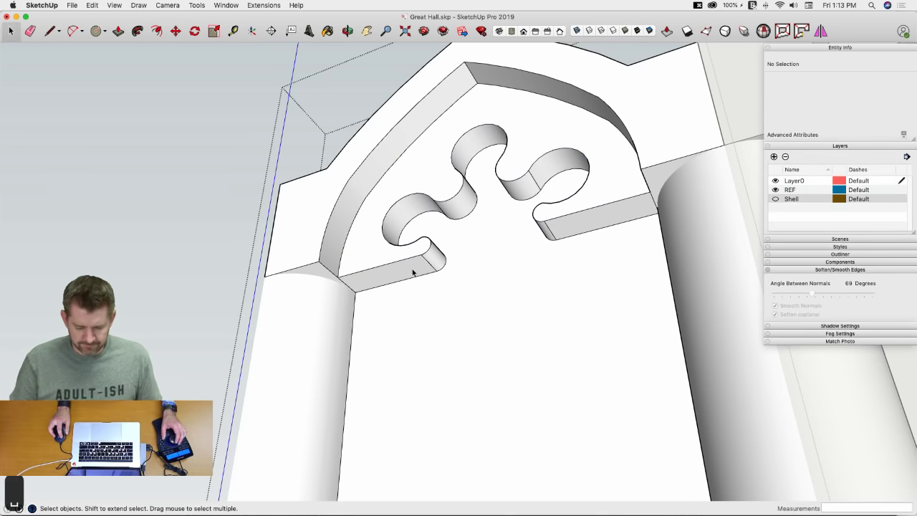
Step: Turn off coplanar softening for all the panel's geometry and clear the exposed vertical lines on the columns and arch block
triple_click(404, 210)
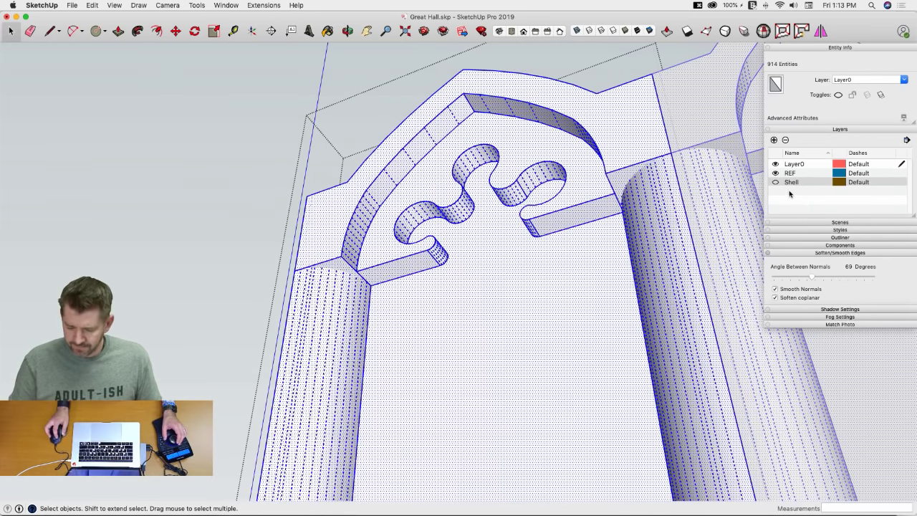
click(775, 297)
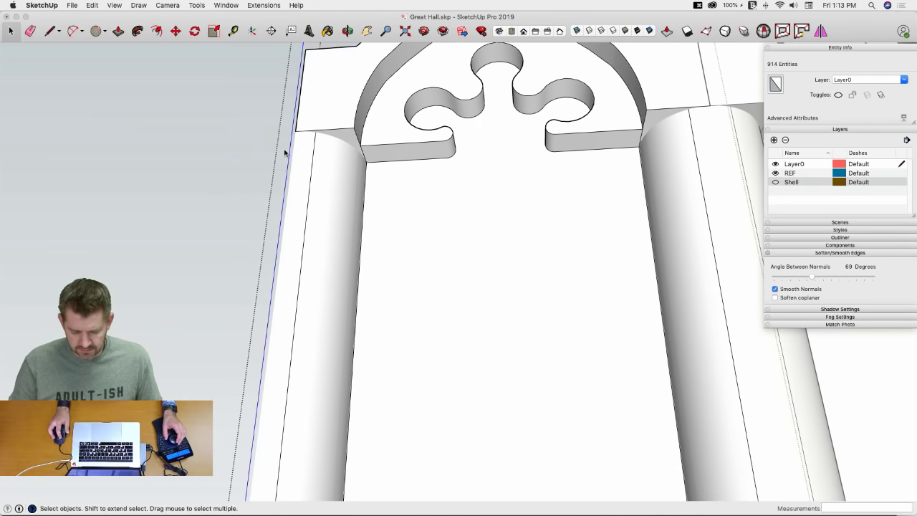
key(e)
click(313, 142)
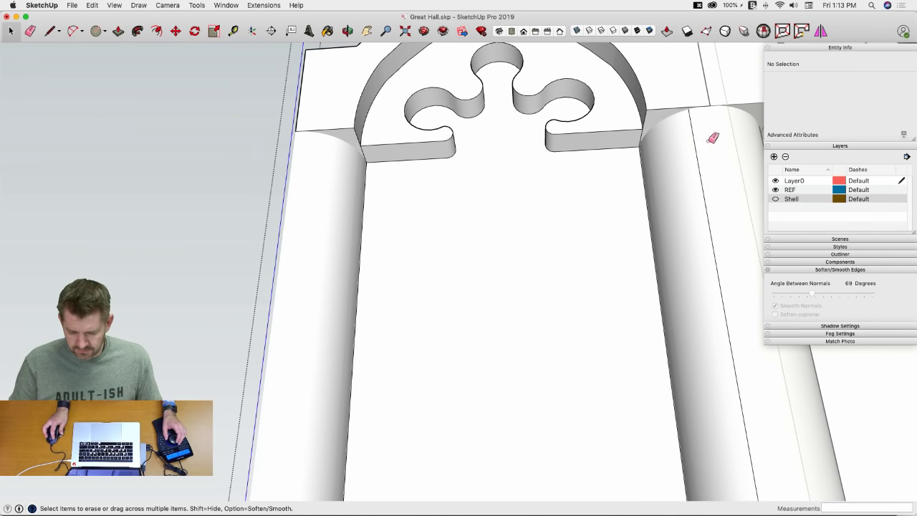
scroll(700, 138, down, 3)
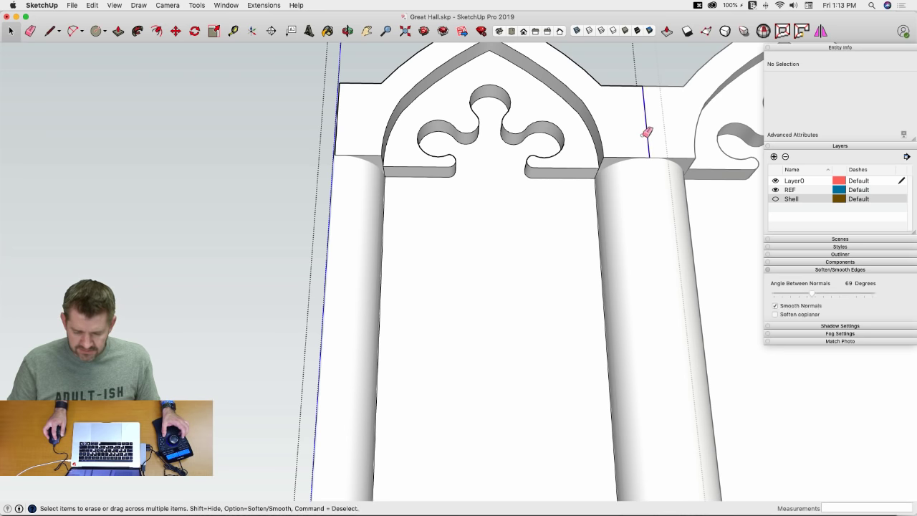
alt+click(341, 118)
Step: Try to erase the vertical edges on the rear of the first panel's arch block
middle_drag(365, 119, 617, 159)
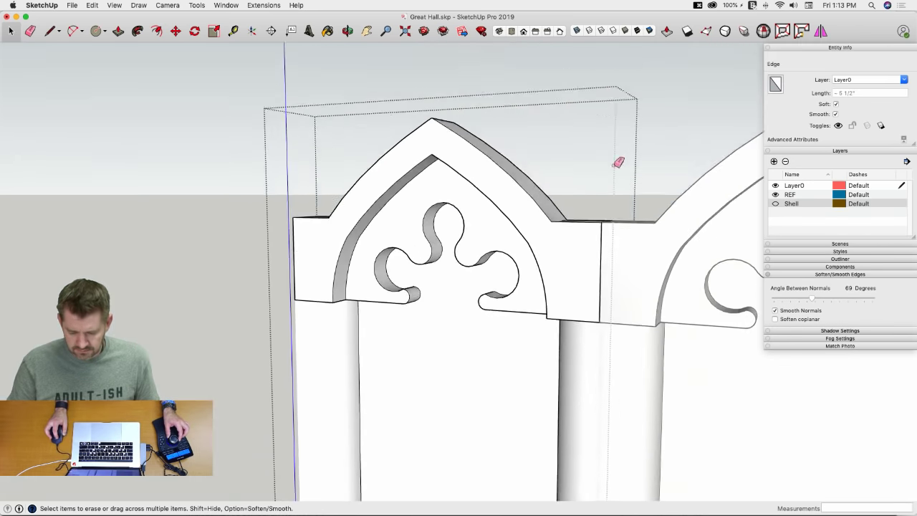
scroll(609, 255, up, 5)
middle_drag(609, 256, 580, 250)
scroll(583, 261, down, 6)
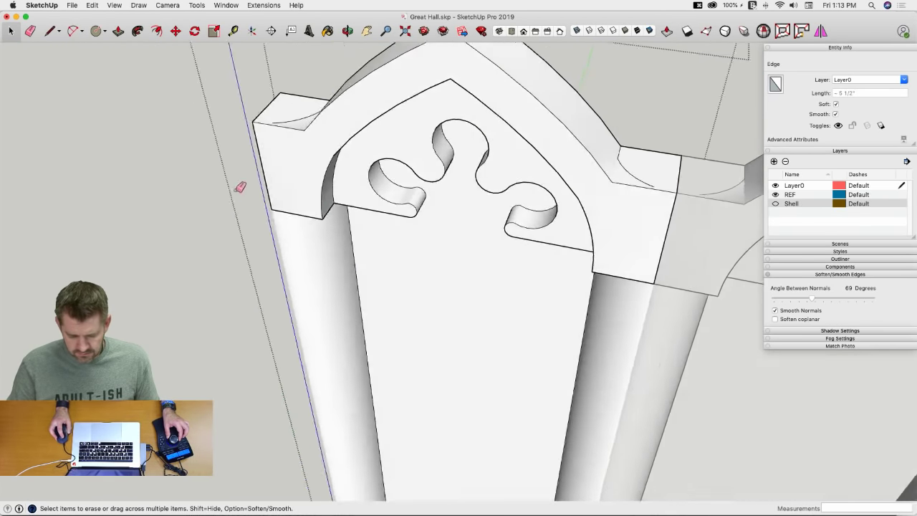
scroll(395, 191, up, 3)
mouse_move(382, 192)
middle_down()
mouse_move(455, 186)
mouse_move(422, 182)
mouse_move(455, 177)
mouse_move(479, 146)
mouse_move(549, 98)
mouse_move(596, 112)
mouse_move(574, 106)
mouse_move(572, 125)
middle_up()
click(414, 177)
click(424, 172)
click(582, 112)
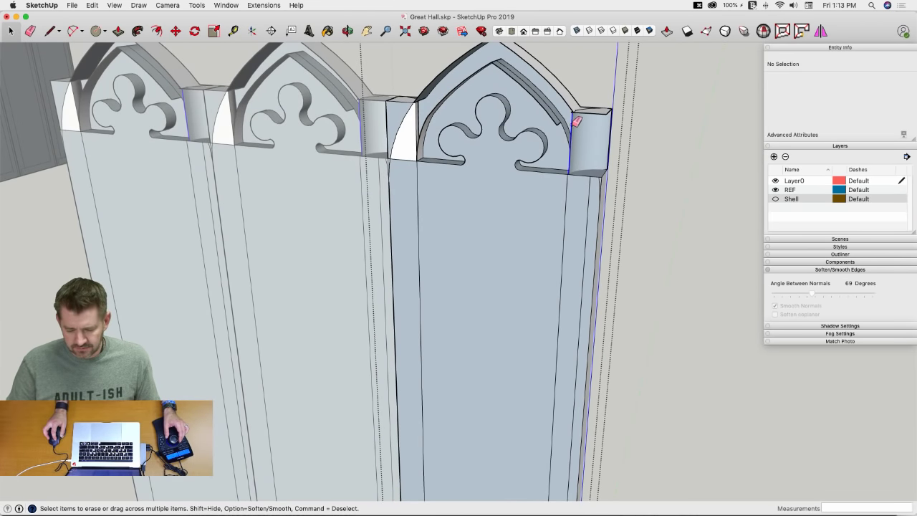
click(576, 122)
click(579, 124)
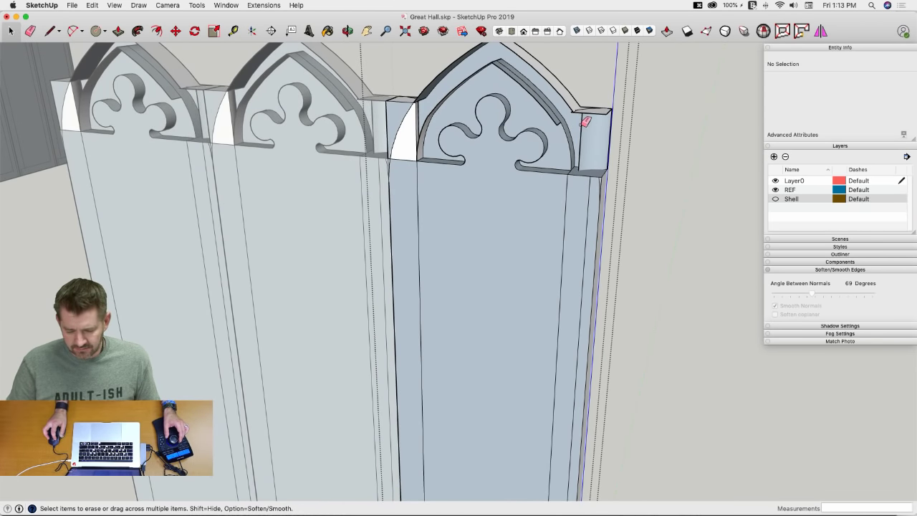
click(586, 126)
click(593, 129)
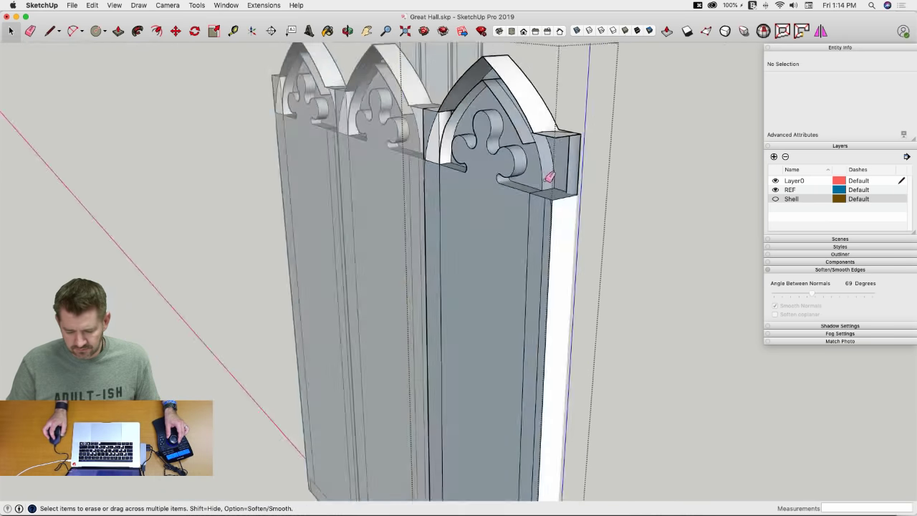
Step: Undo the edge erasures made on the rear of the first panel
key(super+z)
key(super+z)
key(super+z)
key(super+z)
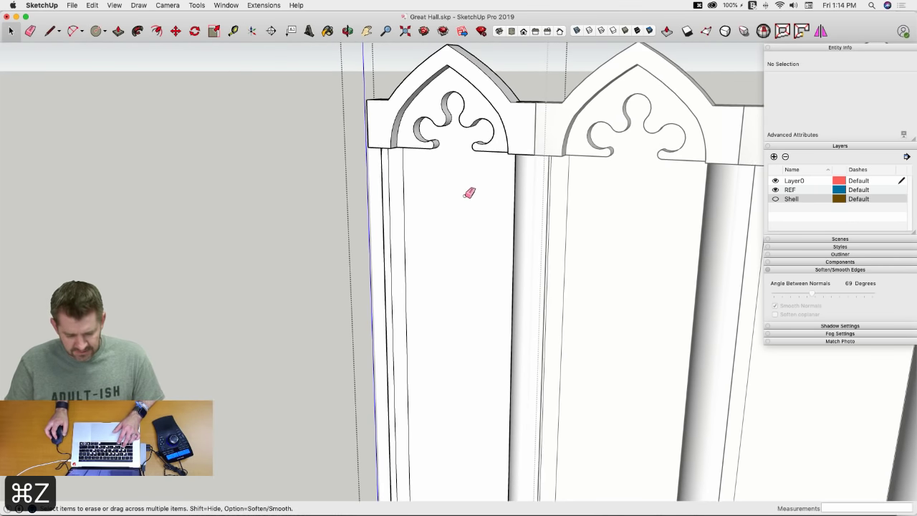
mouse_move(456, 205)
middle_down()
mouse_move(500, 7)
mouse_move(492, 96)
middle_up()
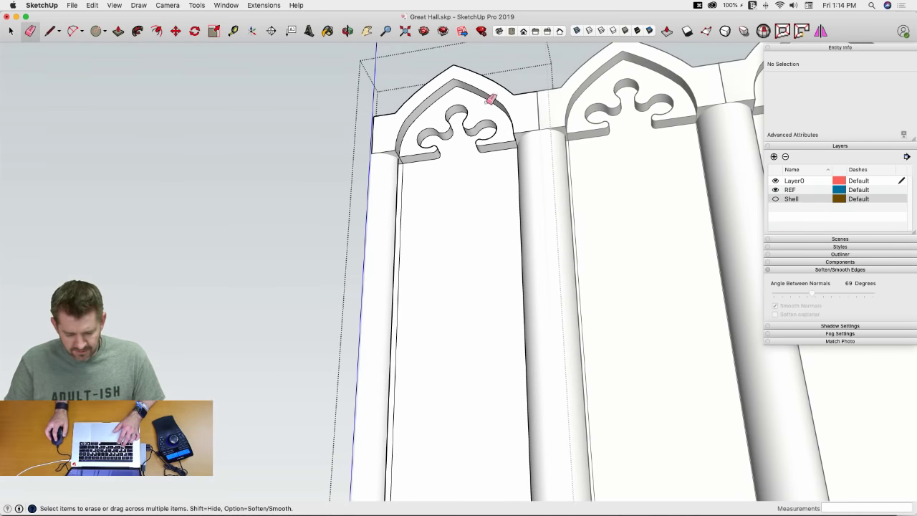
key(super+z)
key(super+z)
key(super+z)
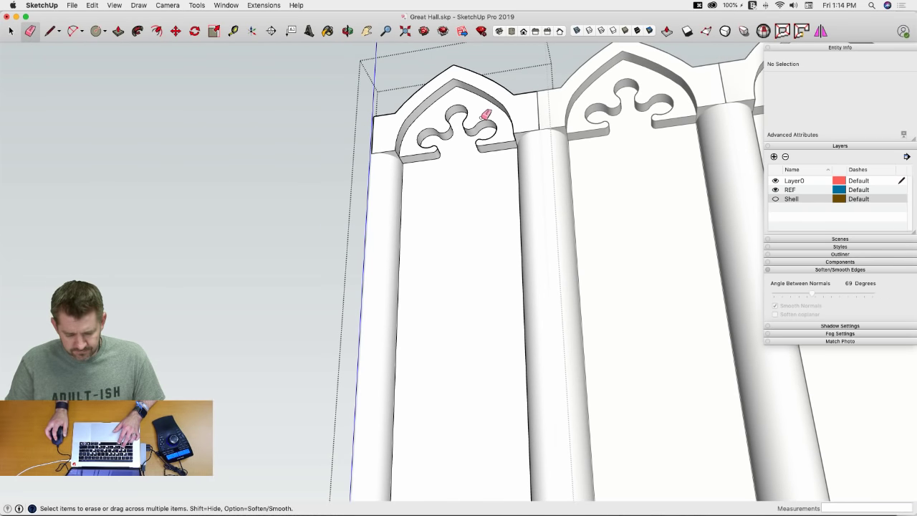
scroll(403, 166, up, 5)
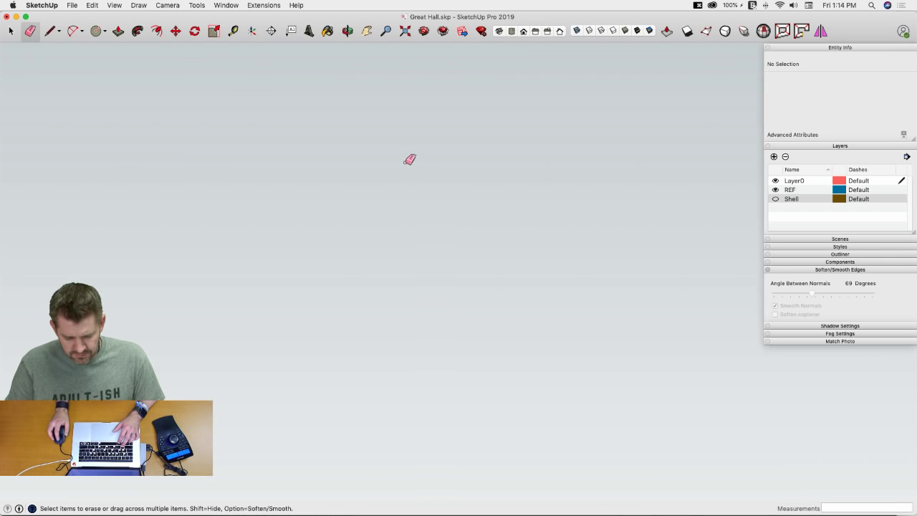
Step: Intersect the first panel's column and arch block faces with each other using Intersect Faces With Selection
key(super+z)
mouse_move(406, 162)
middle_down()
mouse_move(411, 183)
mouse_move(423, 177)
middle_up()
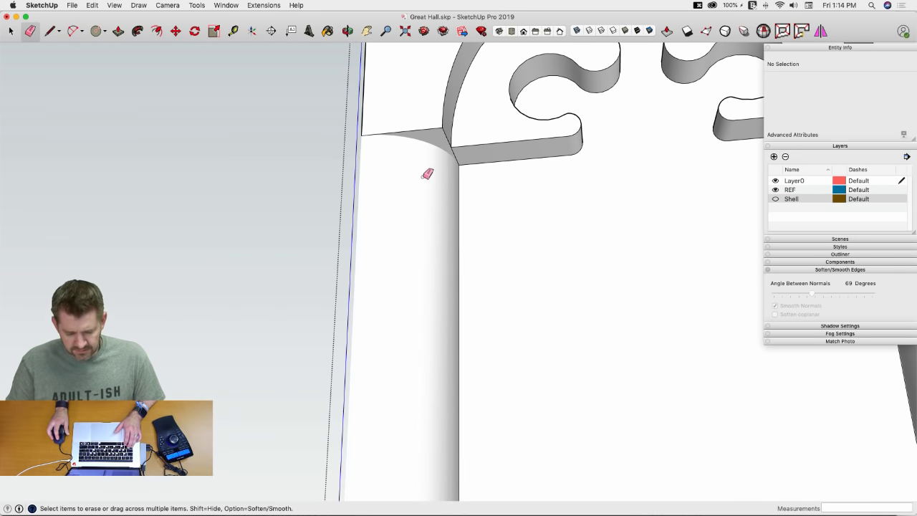
key(space)
click(428, 141)
scroll(304, 146, down, 10)
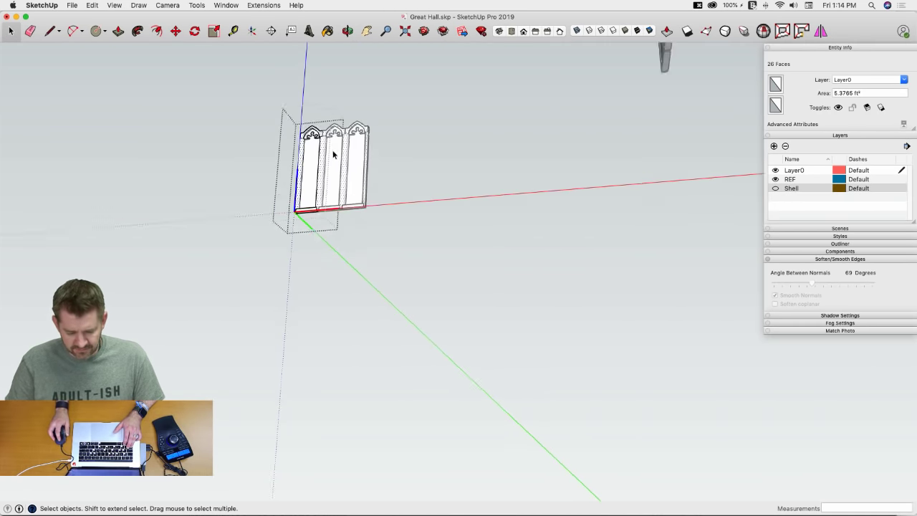
scroll(315, 137, up, 10)
scroll(340, 143, down, 8)
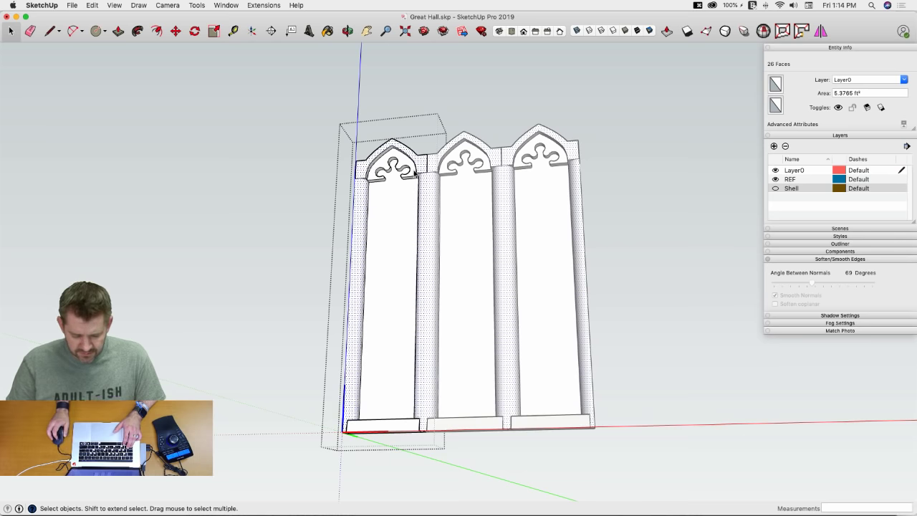
scroll(419, 177, up, 5)
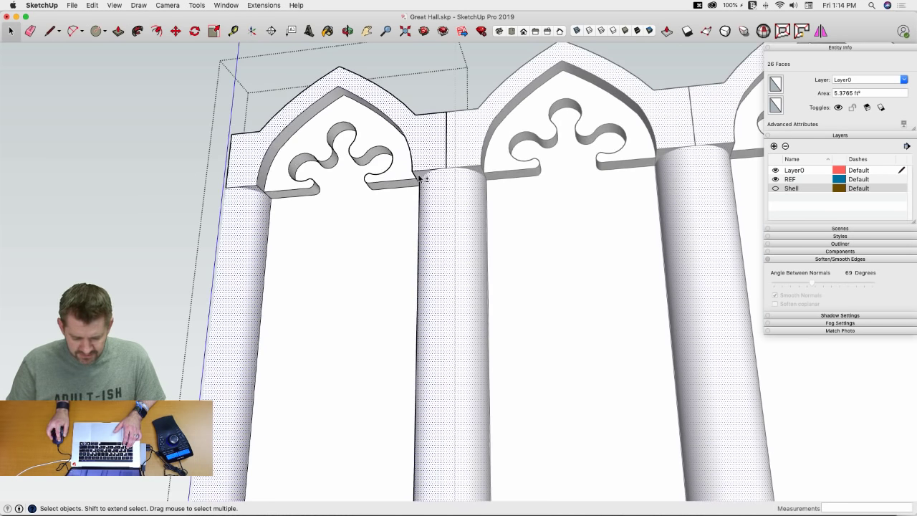
mouse_move(432, 188)
middle_down()
mouse_move(440, 195)
mouse_move(432, 256)
middle_up()
right_click(433, 254)
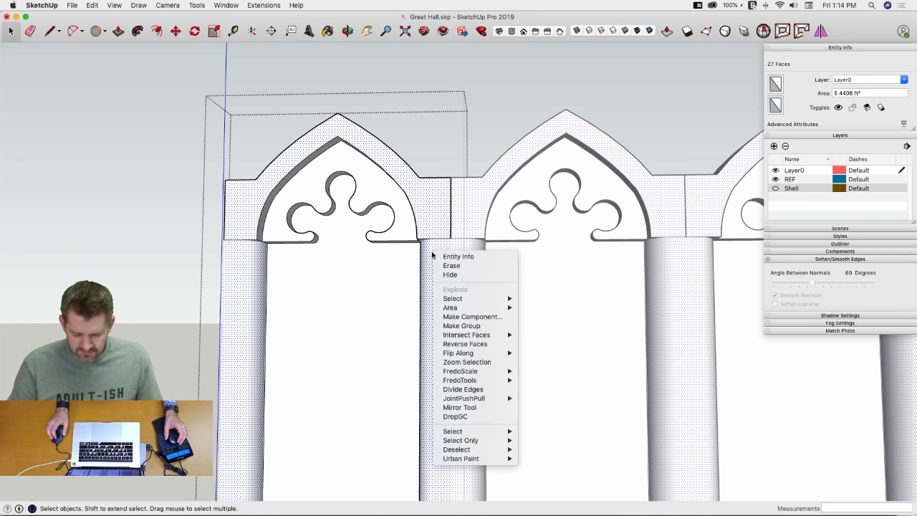
mouse_move(489, 339)
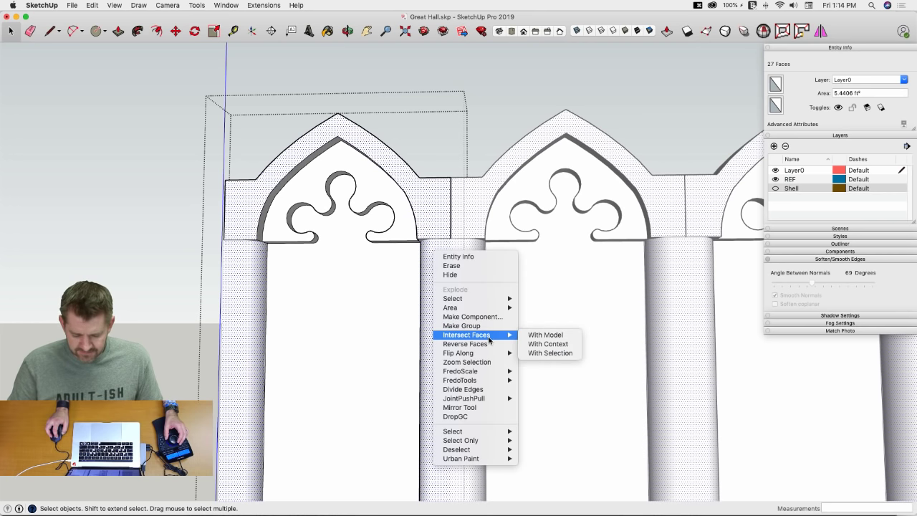
click(554, 354)
Step: Soften the vertical edges at both ends of the first panel's arch block
middle_drag(554, 354, 272, 247)
scroll(247, 221, up, 3)
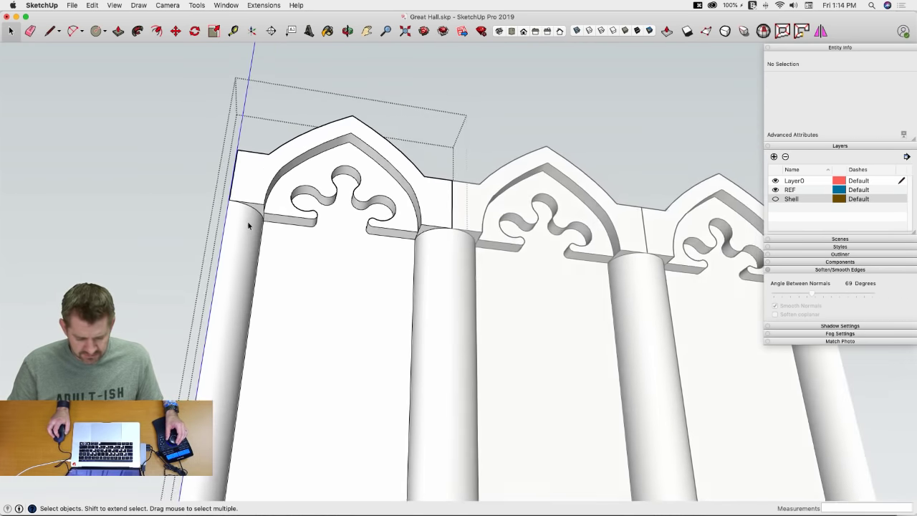
scroll(247, 221, up, 3)
middle_drag(241, 199, 335, 166)
key(e)
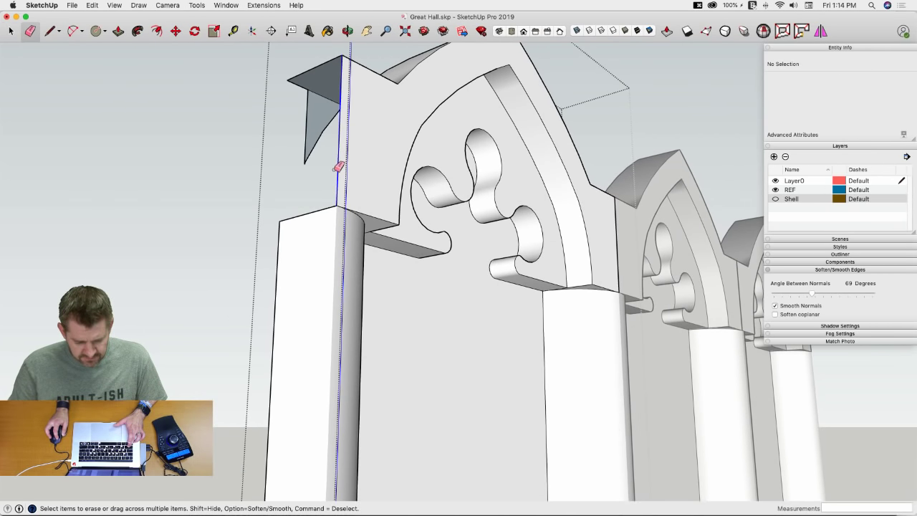
alt+click(339, 168)
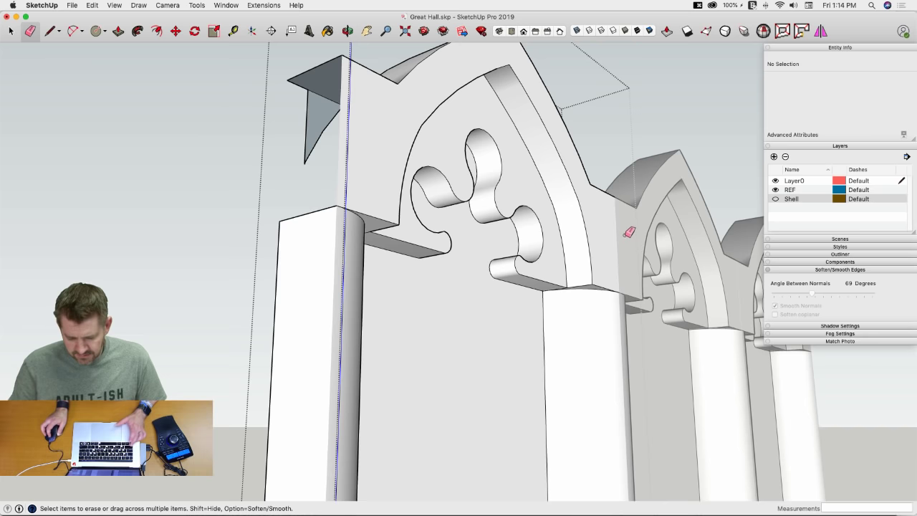
Step: Delete the leftover curved and flat faces on the rear of the first panel's arch band and end blocks
mouse_move(616, 215)
middle_down()
mouse_move(475, 227)
mouse_move(455, 235)
mouse_move(446, 263)
mouse_move(409, 246)
mouse_move(420, 253)
middle_up()
alt+click(435, 256)
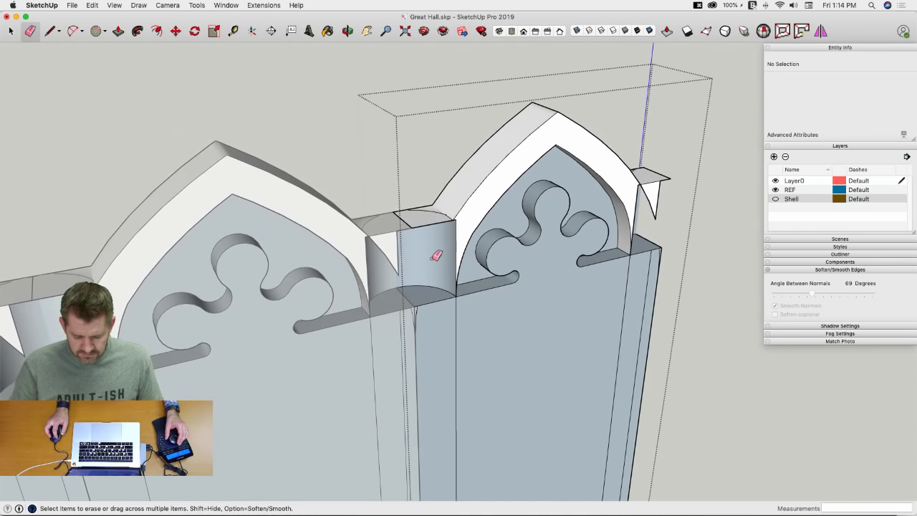
alt+click(460, 251)
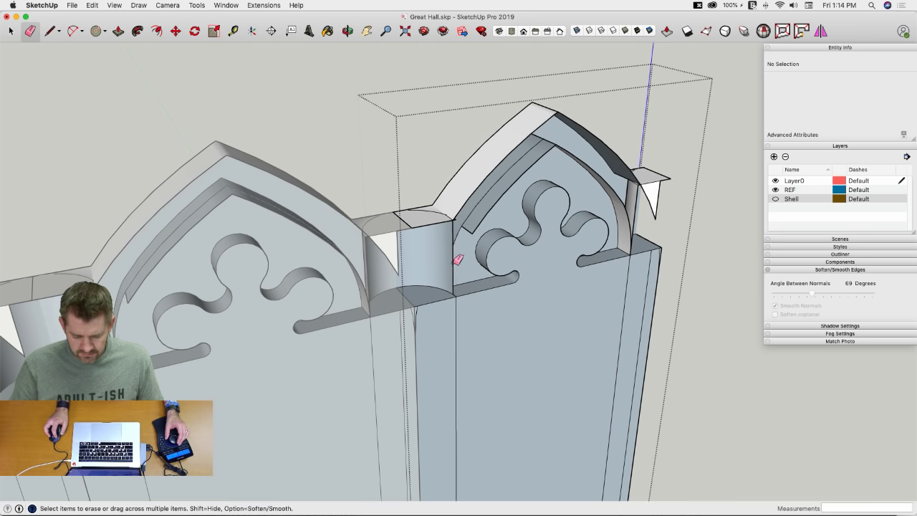
key(space)
click(439, 249)
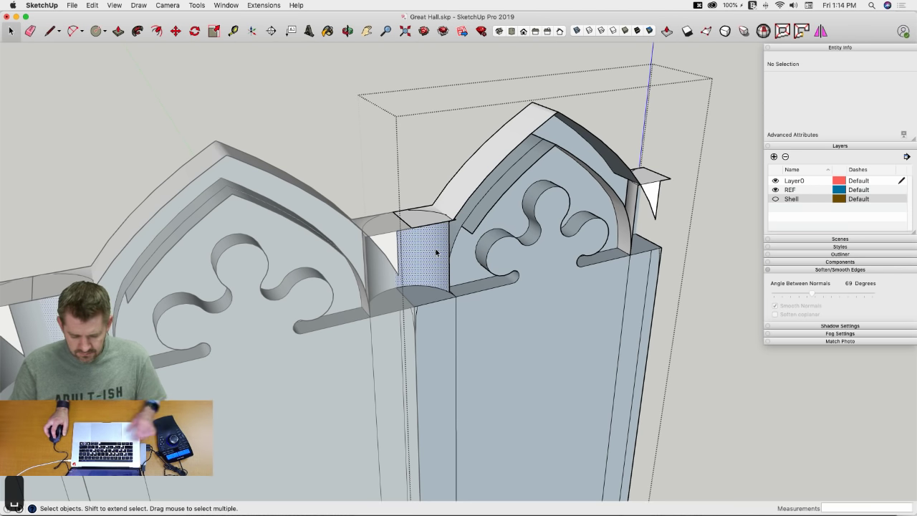
key(Delete)
click(484, 218)
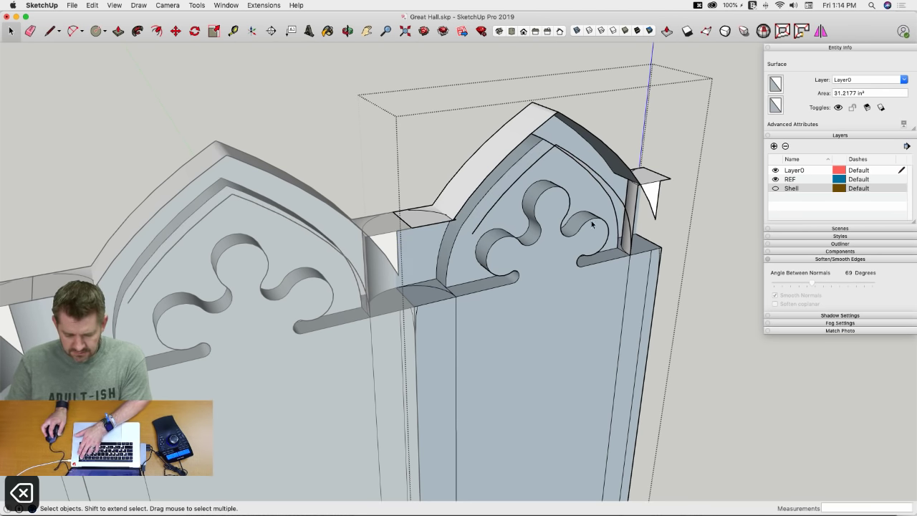
key(Delete)
click(632, 210)
key(Delete)
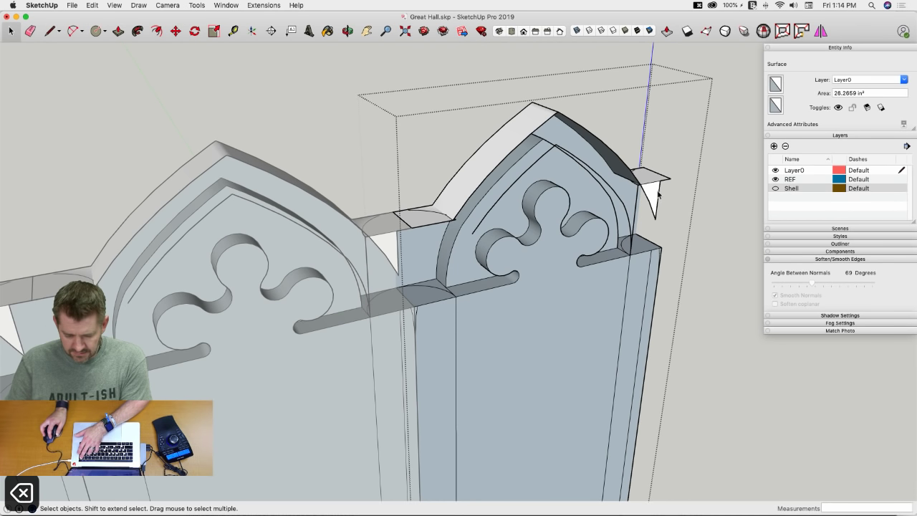
key(Delete)
Step: Erase the leftover edges behind the first panel's arch, around the column tops and the outer end block
key(e)
click(634, 228)
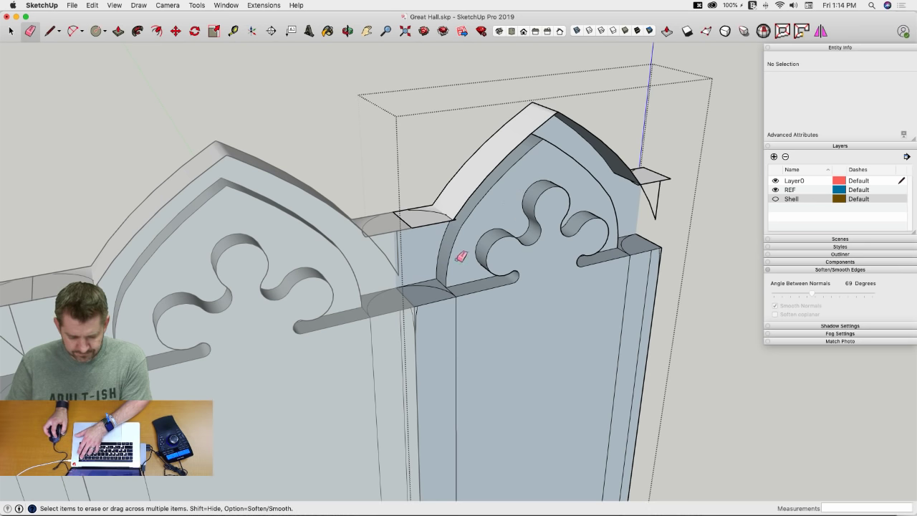
alt+drag(430, 297, 412, 308)
mouse_move(662, 250)
mouse_down()
mouse_move(654, 251)
mouse_move(672, 250)
mouse_move(657, 249)
mouse_up()
drag(649, 215, 661, 209)
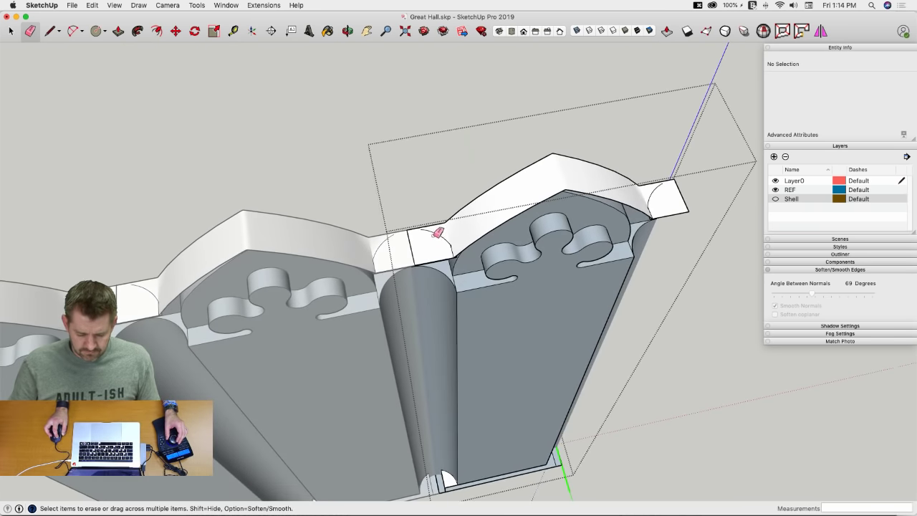
Step: Erase the stray sliver edge where the top of the inner block meets the first panel's arch
scroll(437, 232, up, 6)
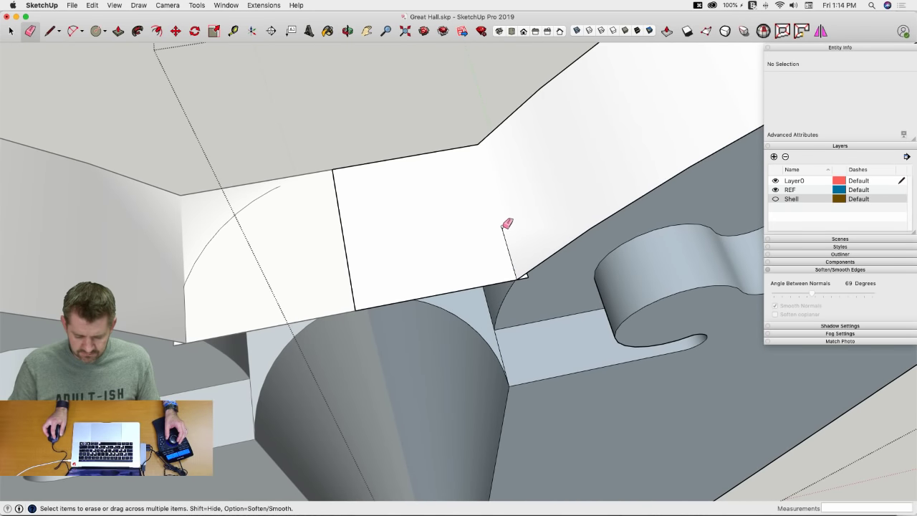
click(506, 226)
key(super+z)
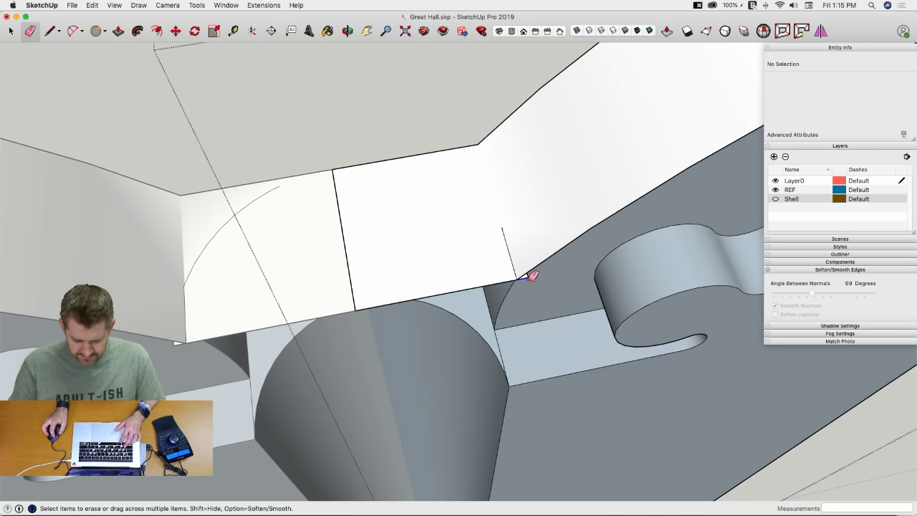
click(529, 279)
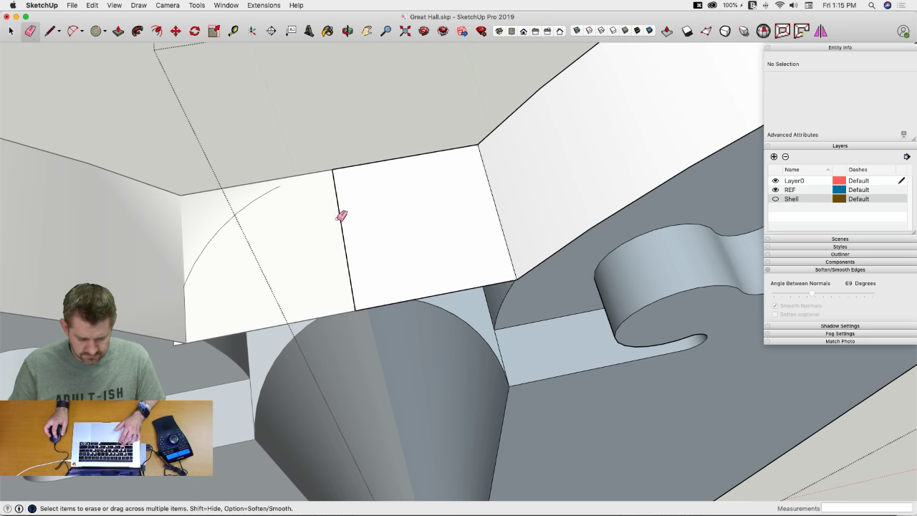
Step: Clean up the partial edge where the top of the outer end block meets the first panel's arch
scroll(329, 214, down, 8)
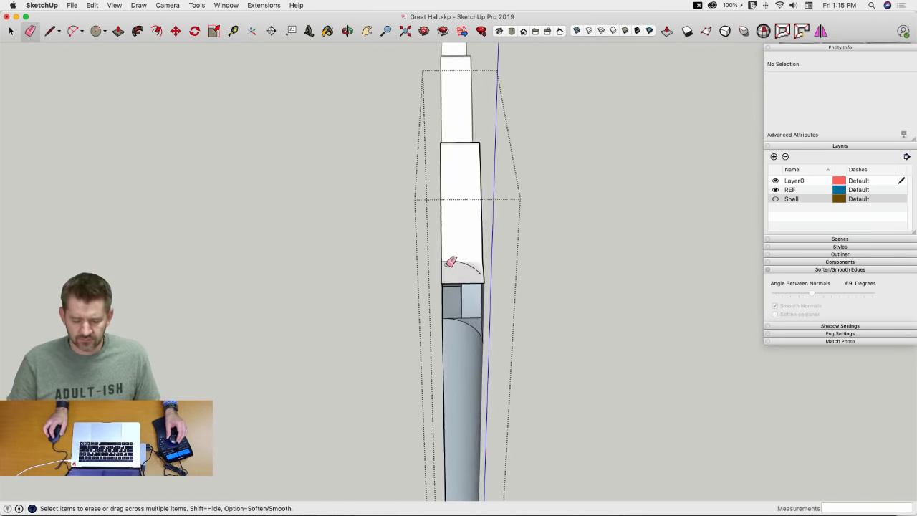
scroll(429, 341, up, 2)
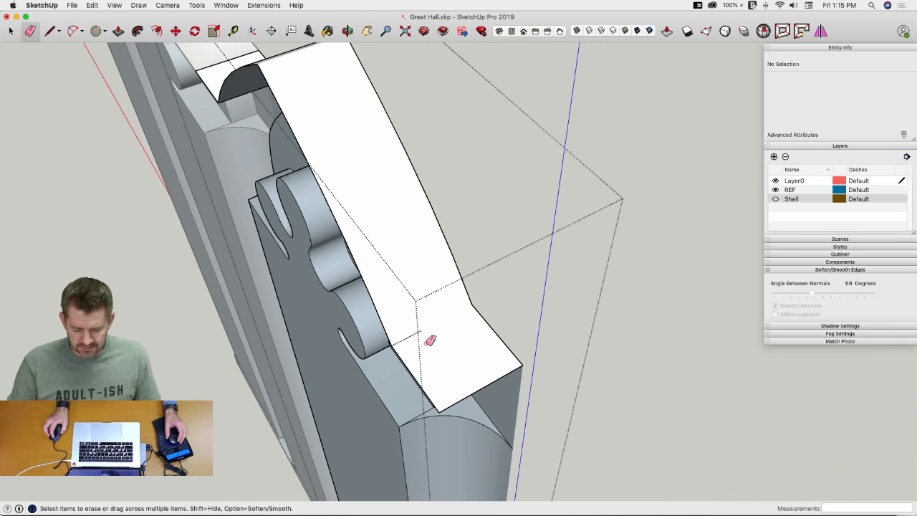
mouse_move(425, 338)
middle_down()
mouse_move(434, 329)
mouse_move(388, 356)
middle_up()
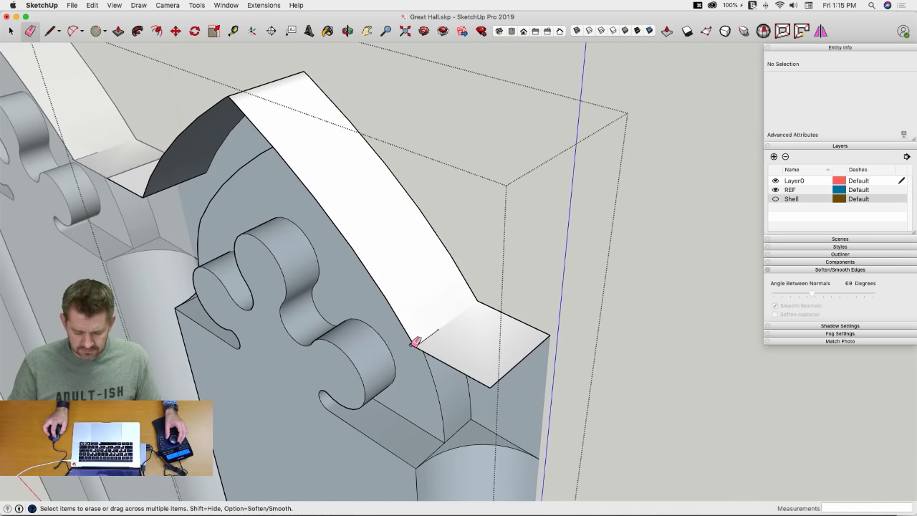
alt+shift+drag(448, 333, 435, 322)
key(space)
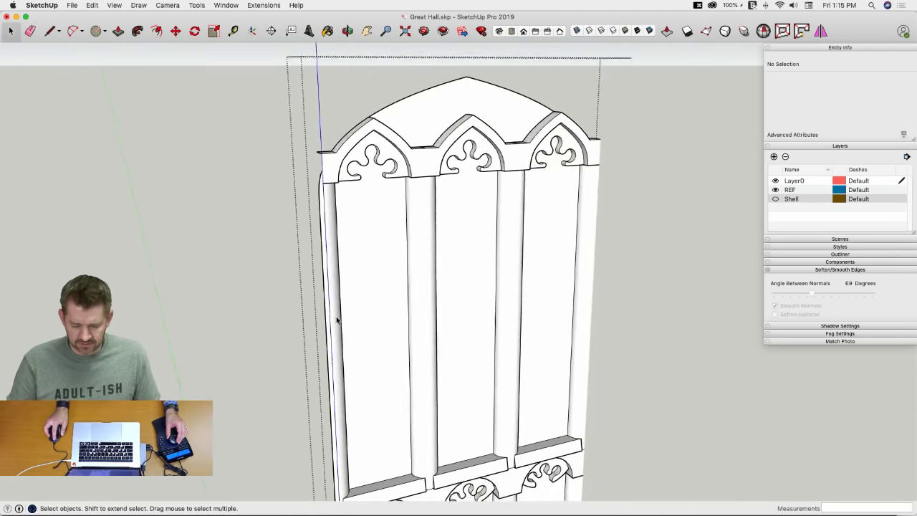
Step: Split the recessed face above the arches with a vertical line from the joint between the first and second arches to the outer curve
scroll(336, 320, down, 5)
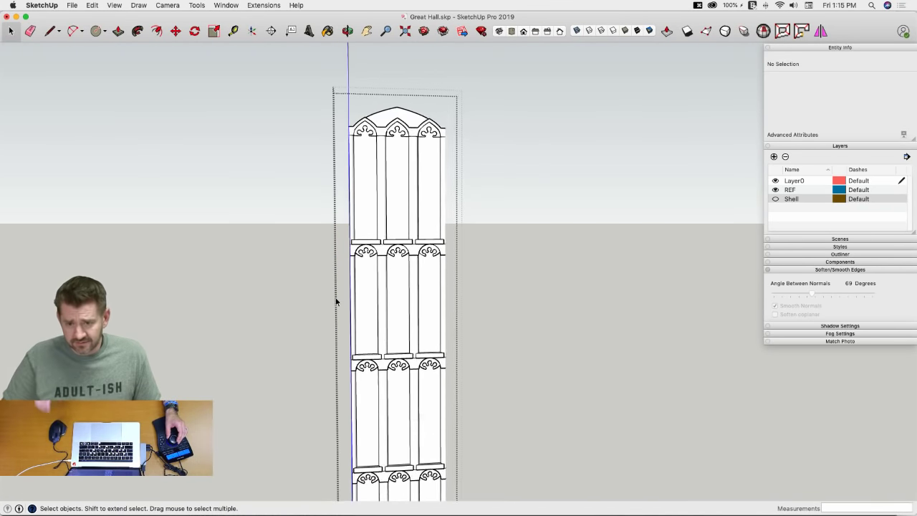
scroll(349, 146, up, 6)
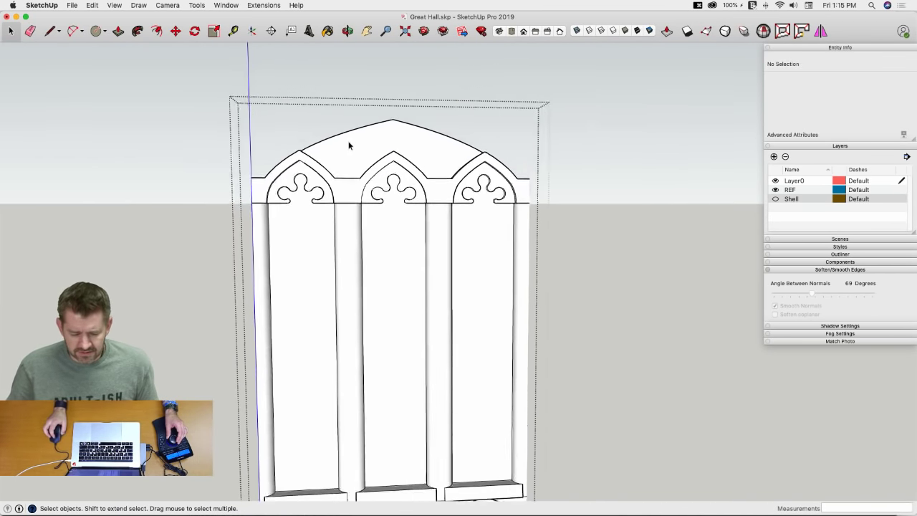
middle_drag(349, 145, 373, 222)
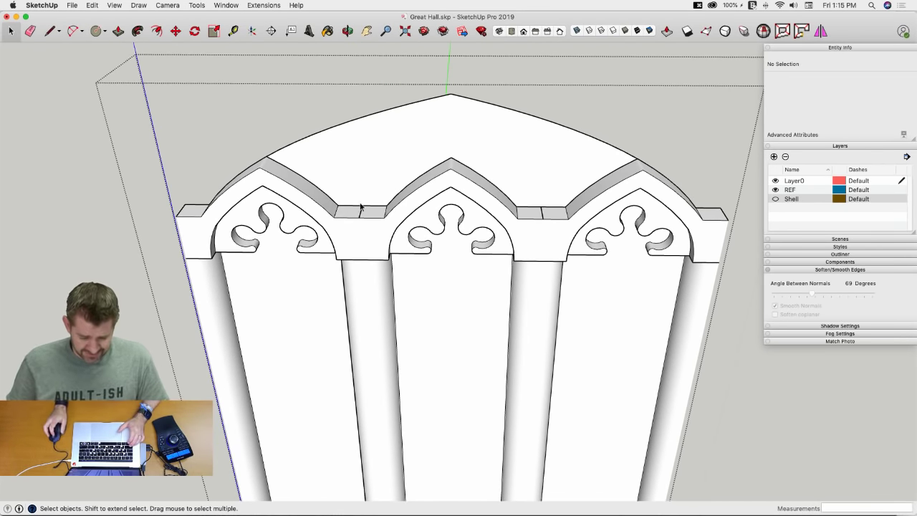
click(372, 181)
key(l)
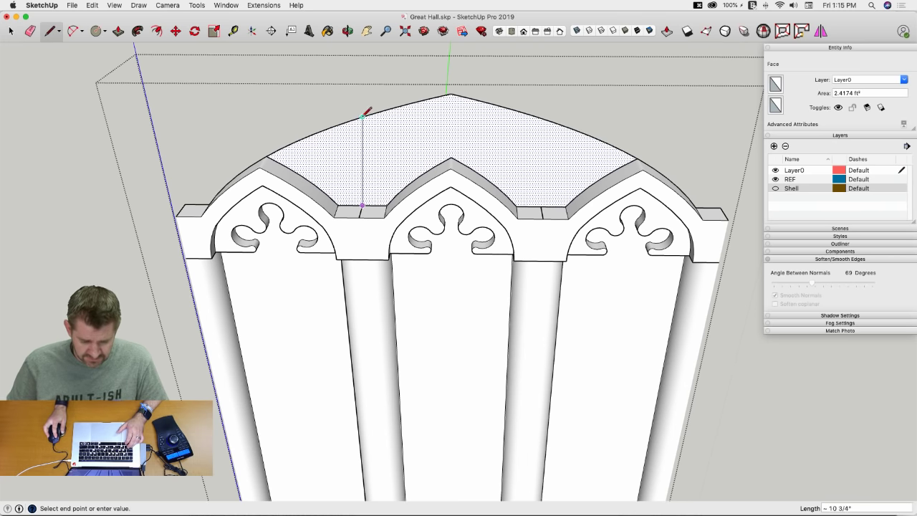
key(space)
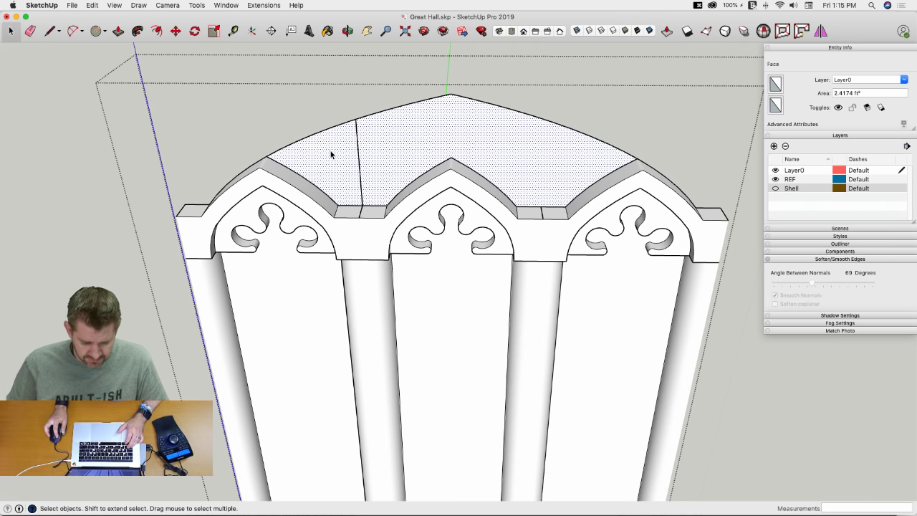
key(l)
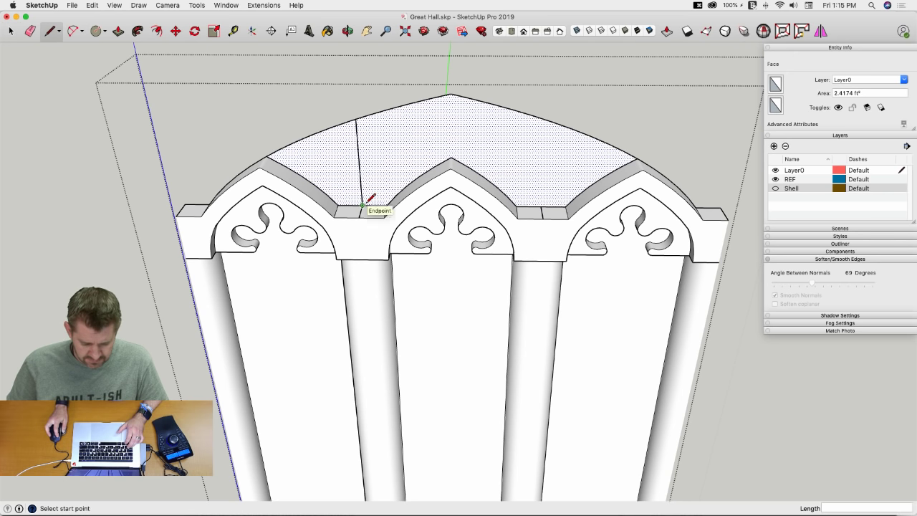
key(space)
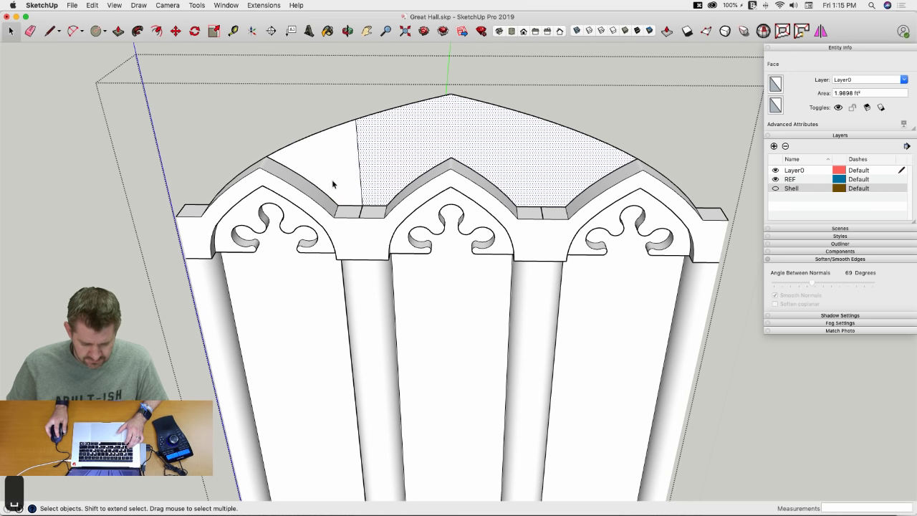
Step: Rotate a copy of the split-off face 180 degrees about the vertical dividing line so it mirrors over the middle arch
click(332, 179)
key(q)
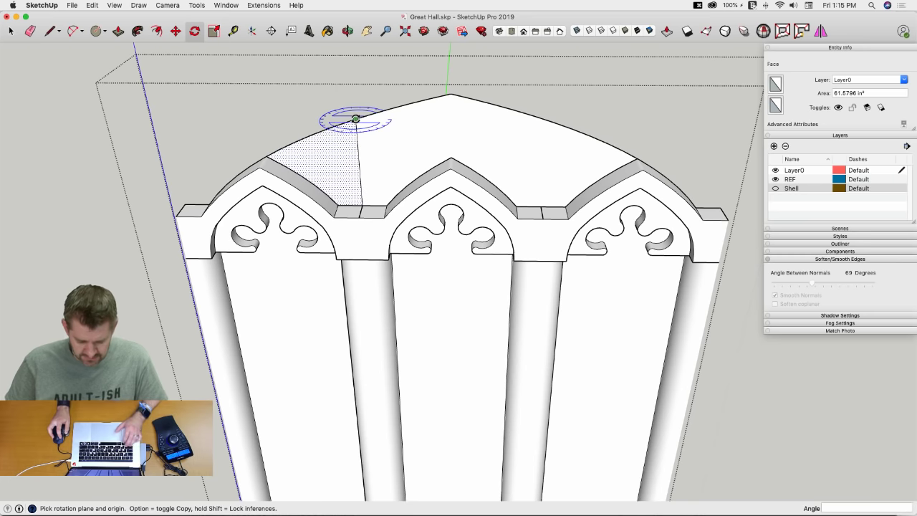
click(356, 118)
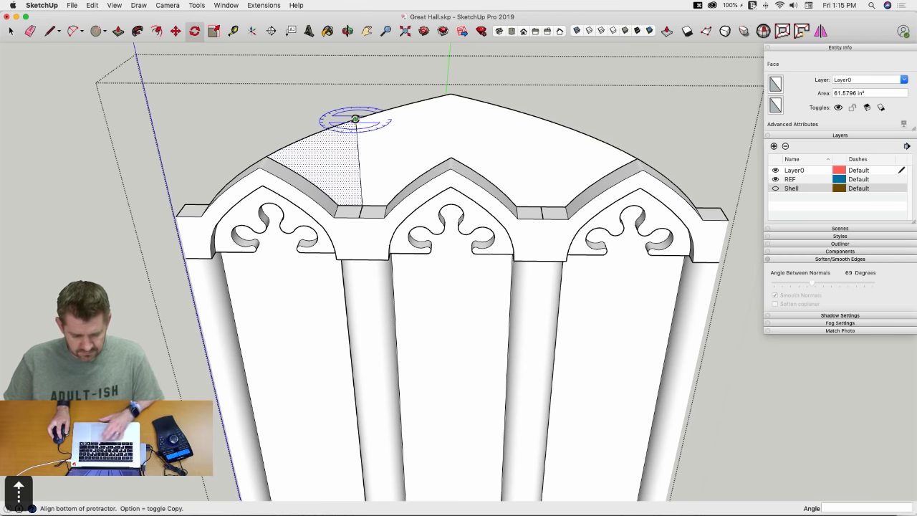
click(319, 118)
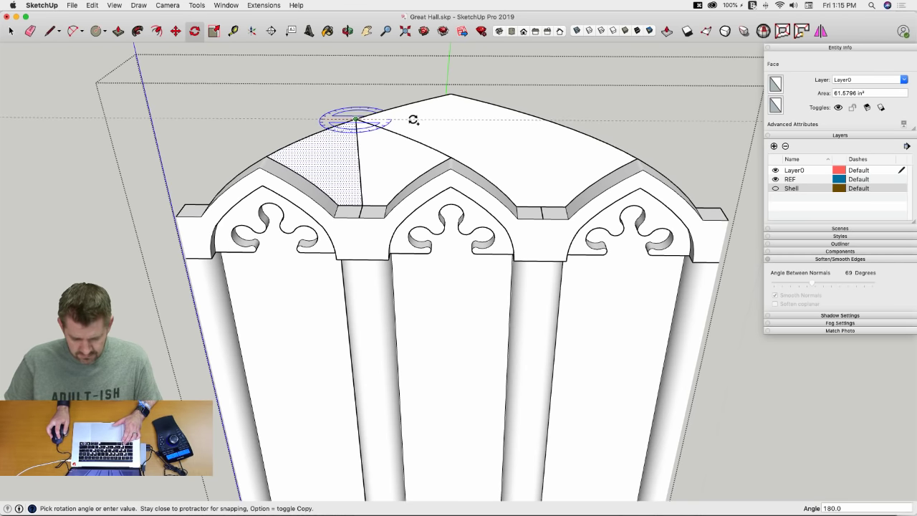
click(430, 122)
Step: Erase the vertical dividing line between the original face piece and its mirrored copy
key(space)
click(364, 164)
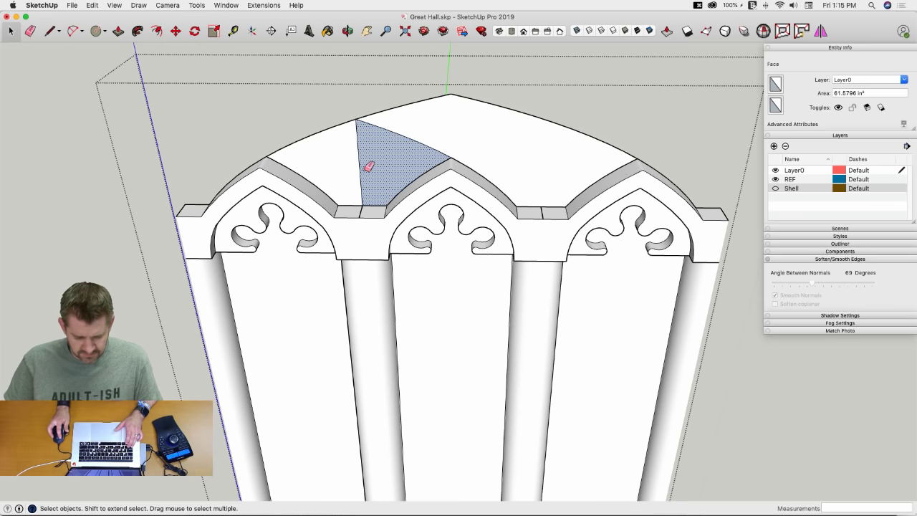
key(e)
click(361, 173)
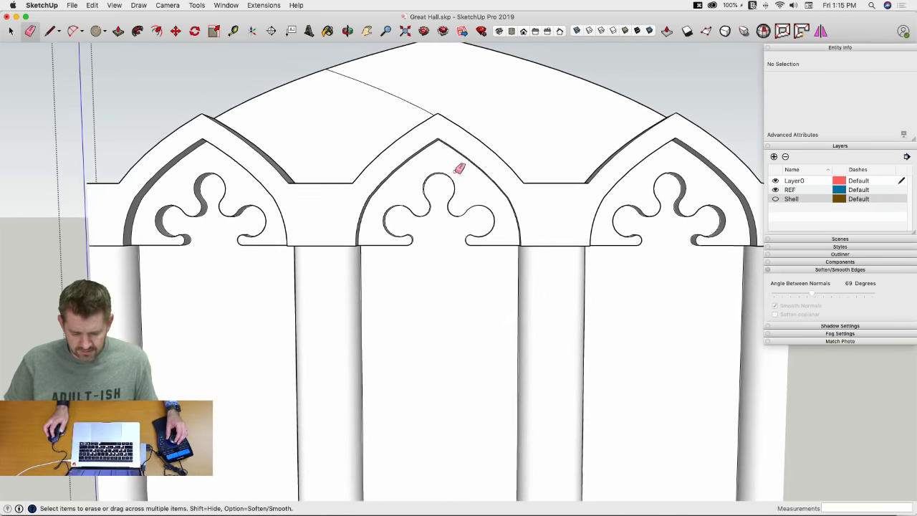
Step: Measure the width of the middle arch's moulding near its peak with the Line tool
middle_drag(459, 168, 449, 144)
key(l)
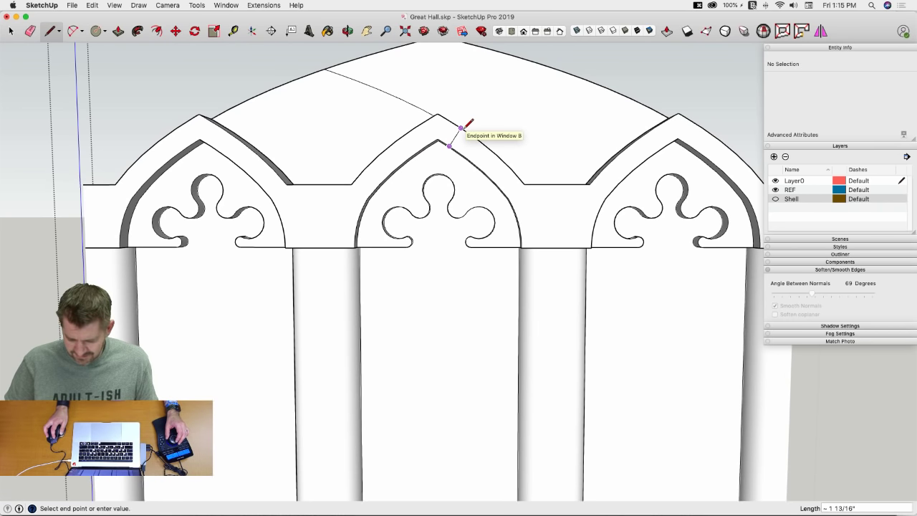
scroll(466, 124, up, 2)
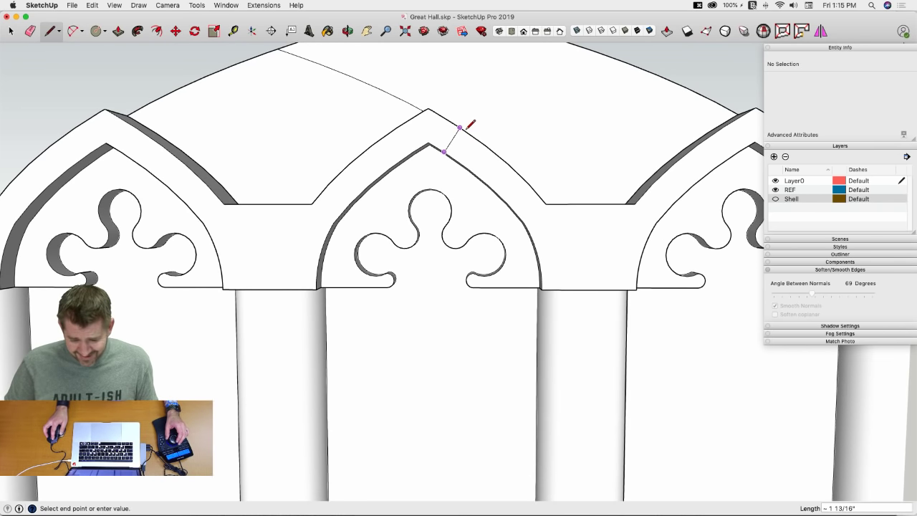
key(Escape)
scroll(473, 129, up, 3)
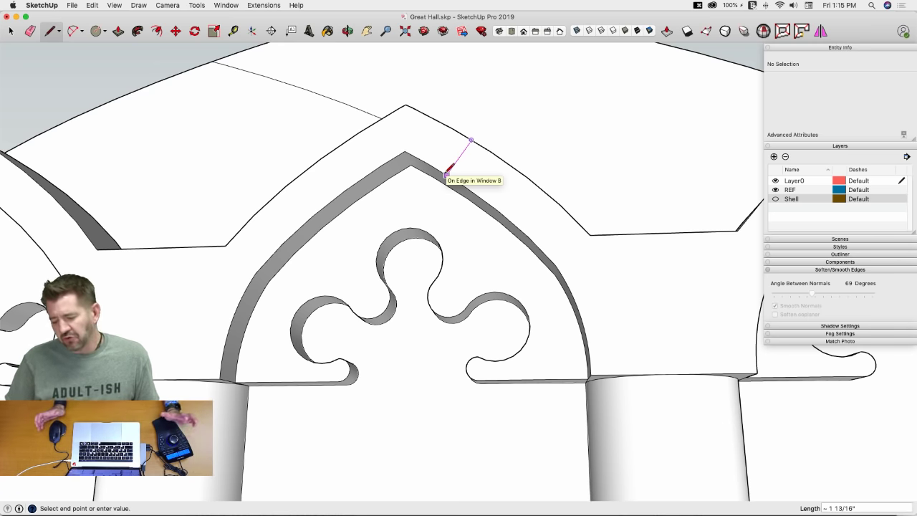
key(space)
Step: Offset the two curved edges above the joint between the first and middle arches inward by about 1 3/4"
scroll(430, 180, down, 5)
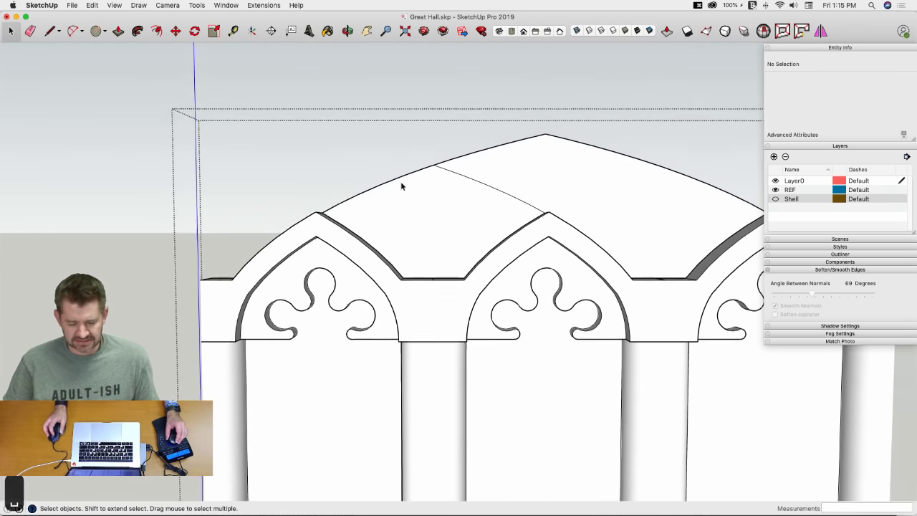
click(464, 188)
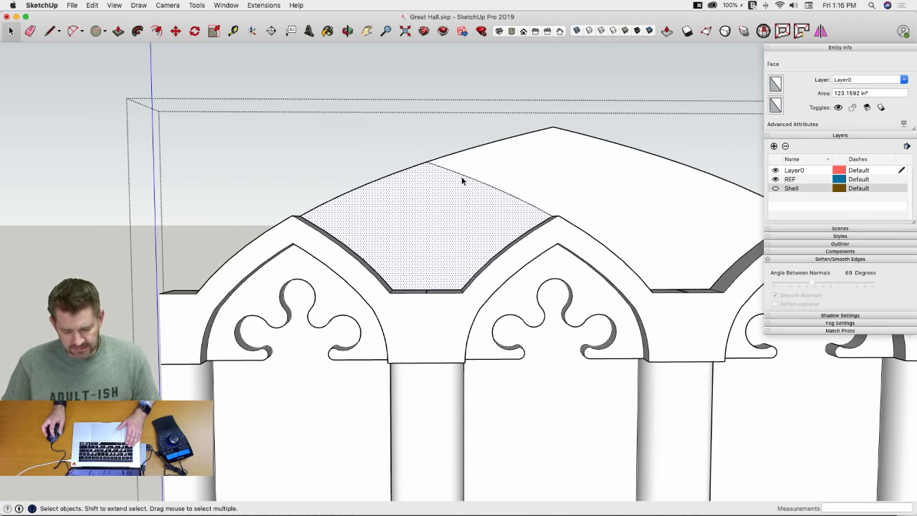
click(450, 173)
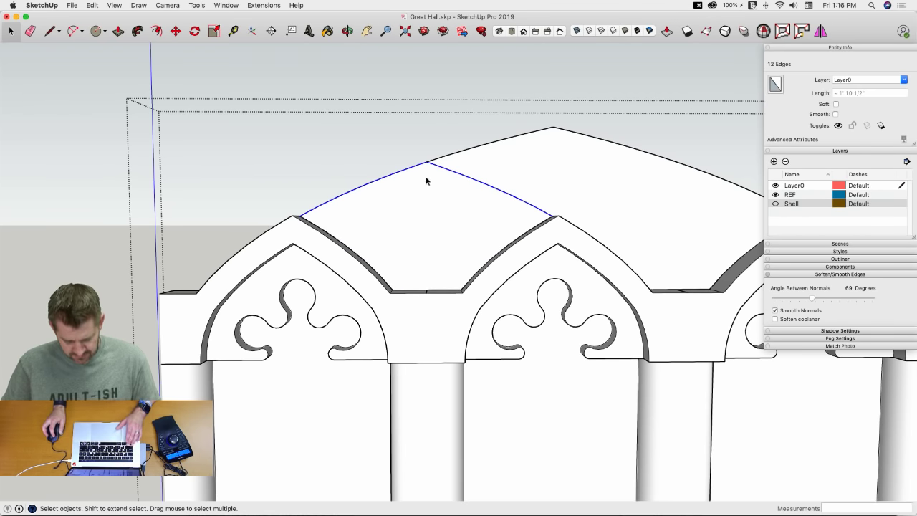
key(f)
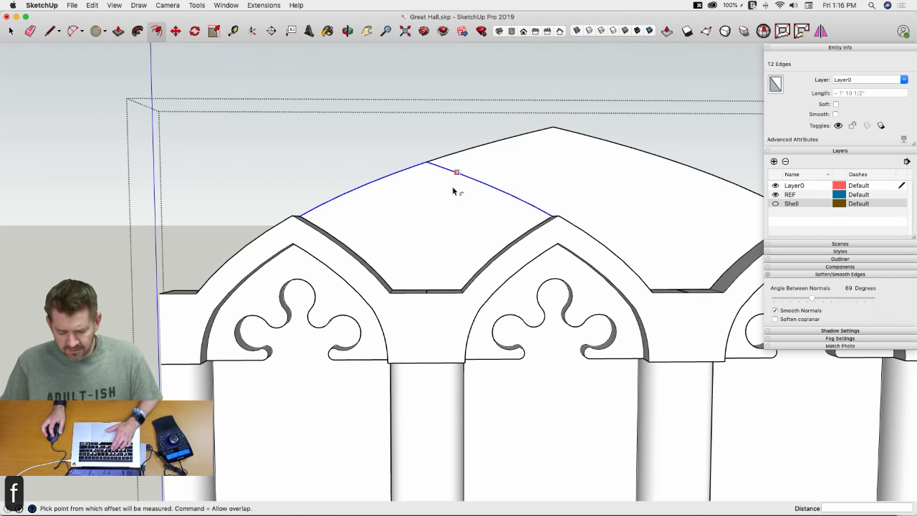
click(487, 186)
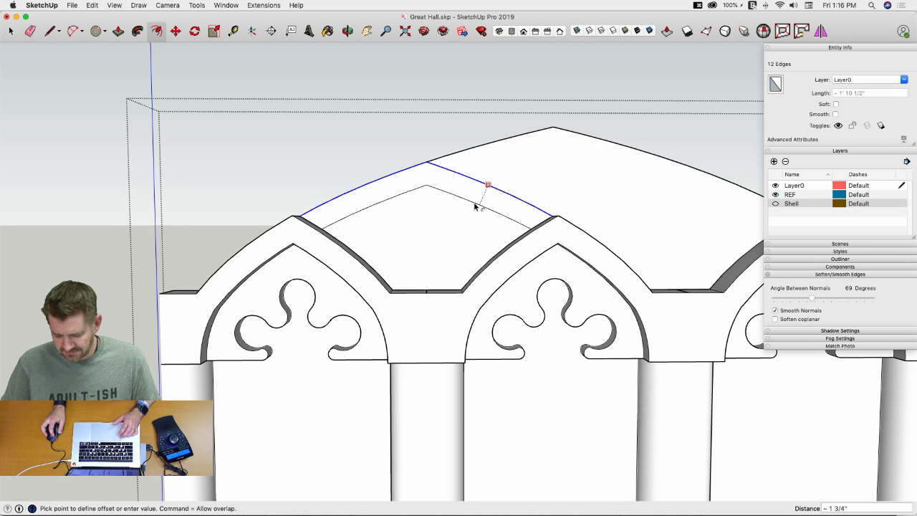
Step: Try to pull the offset band above the first and middle arches forward about 1 1/2"
key(p)
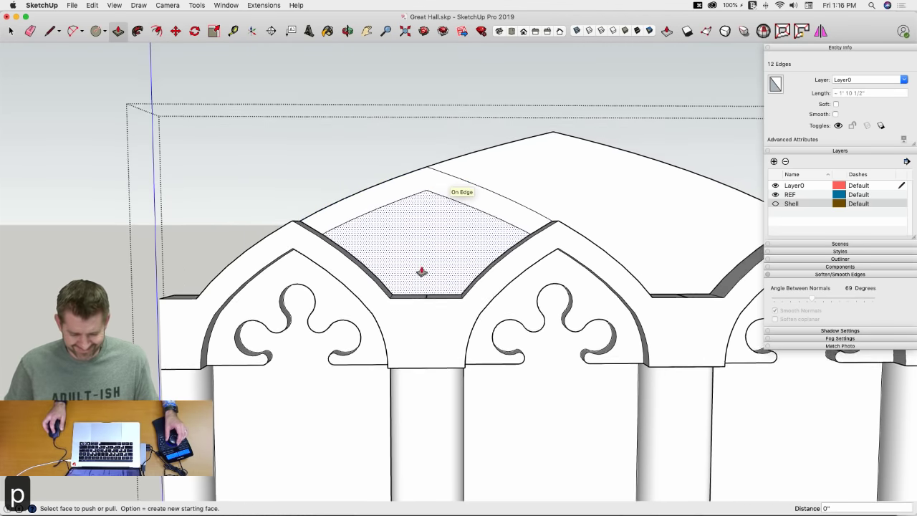
click(424, 219)
middle_drag(416, 222, 553, 307)
click(551, 307)
key(super+3)
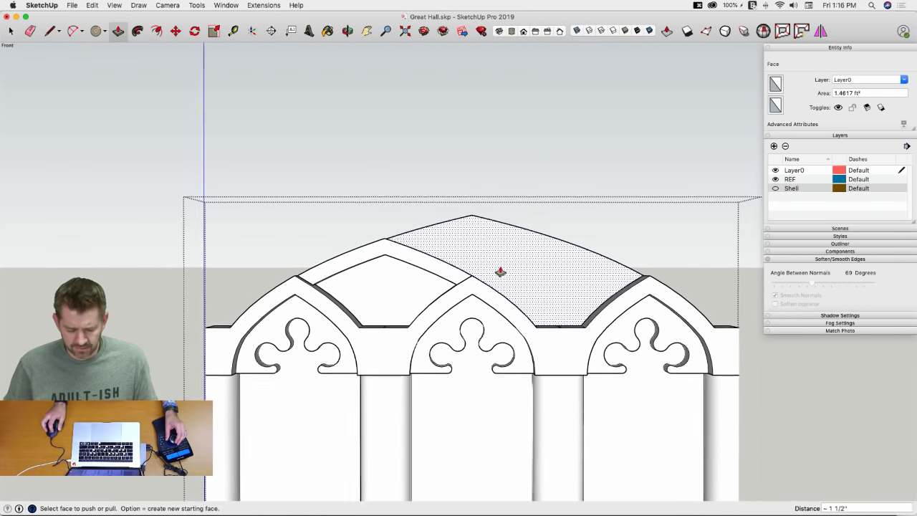
key(super+z)
Step: Copy the offset band sideways from the first arch's peak to the middle arch's peak so it spans the middle and third arches
key(space)
click(426, 260)
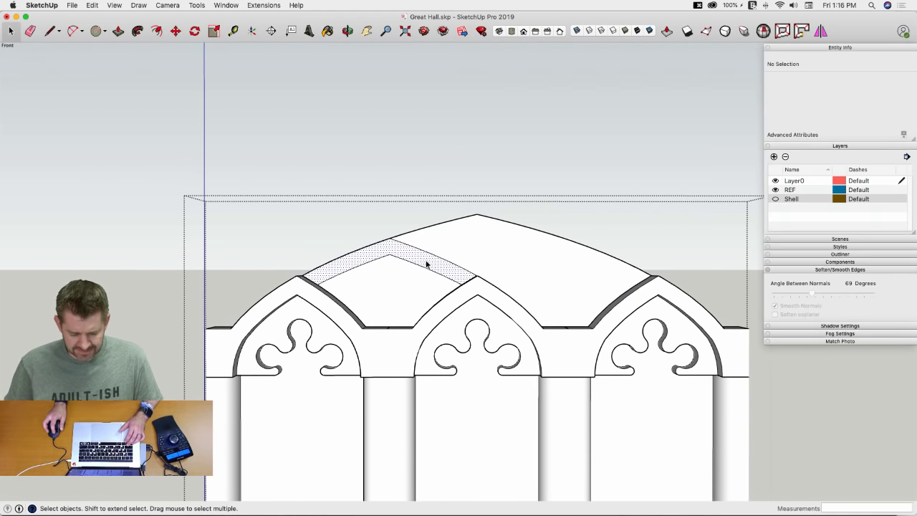
key(m)
middle_drag(334, 287, 275, 280)
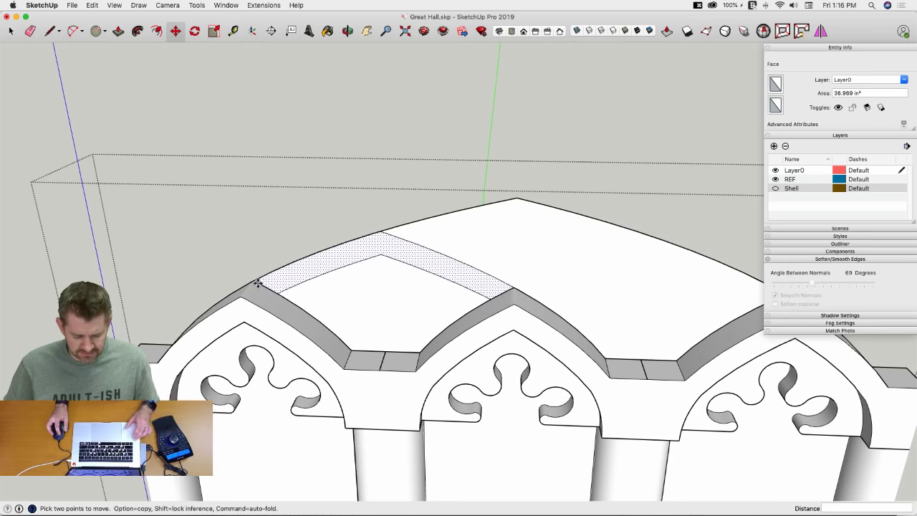
scroll(255, 280, up, 10)
scroll(254, 293, down, 10)
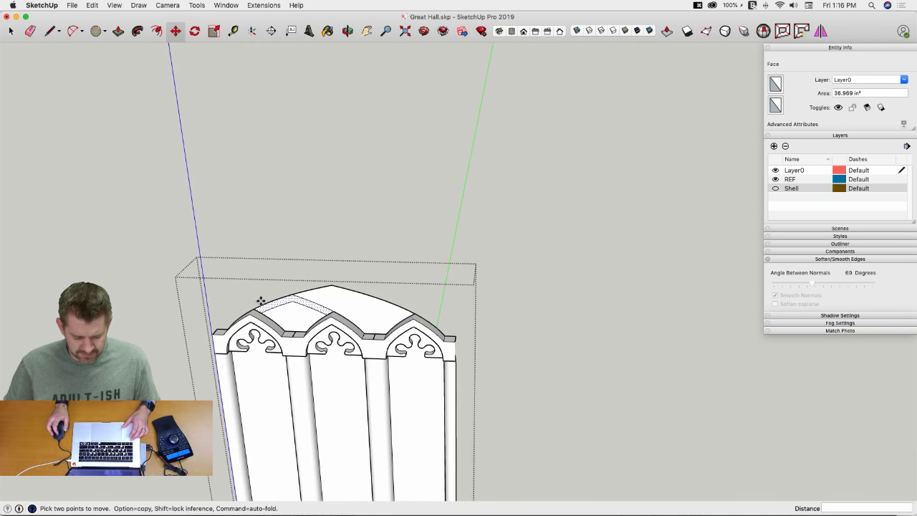
scroll(262, 302, up, 10)
scroll(249, 317, down, 5)
scroll(263, 363, up, 4)
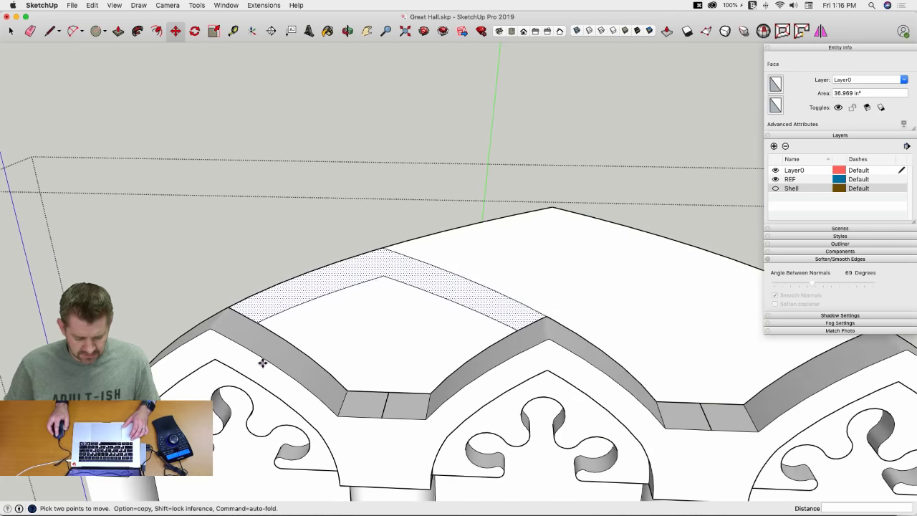
click(231, 306)
key(alt)
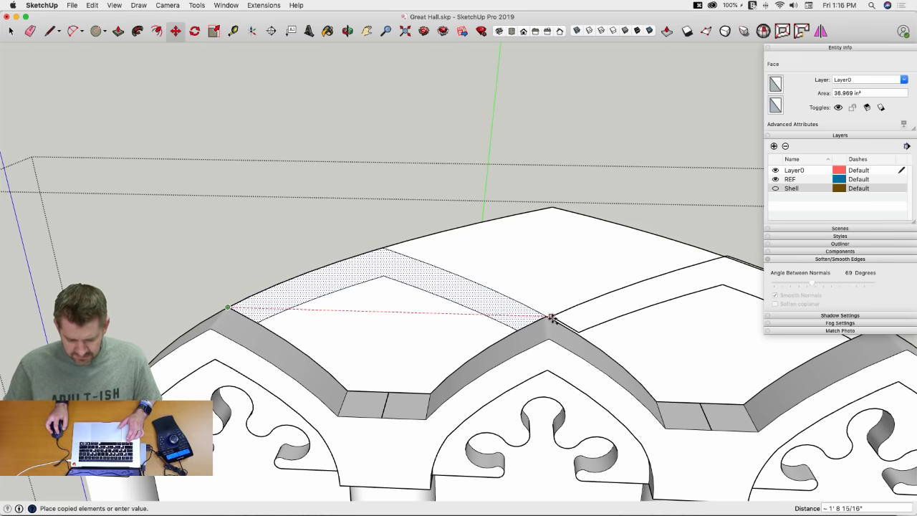
click(545, 318)
key(space)
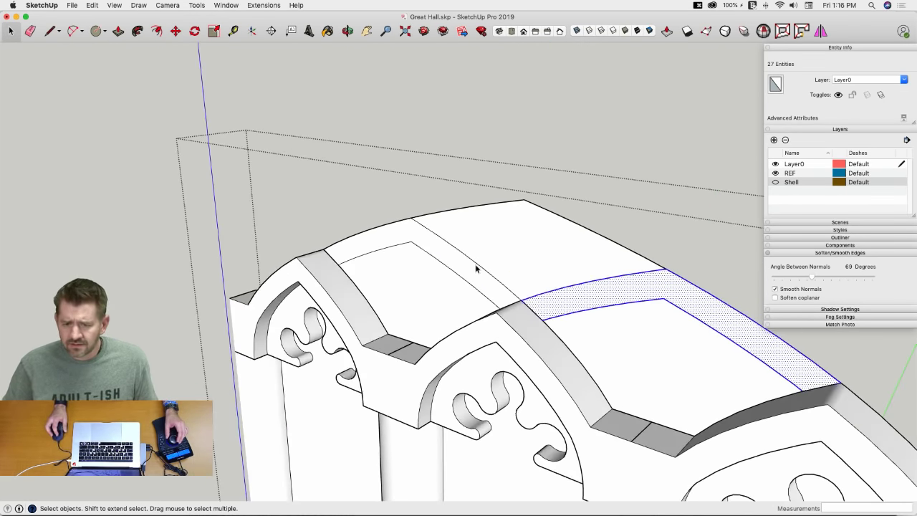
Step: Pull both curved bands above the arches forward by about 1 1/2" with Push/Pull
key(p)
click(542, 290)
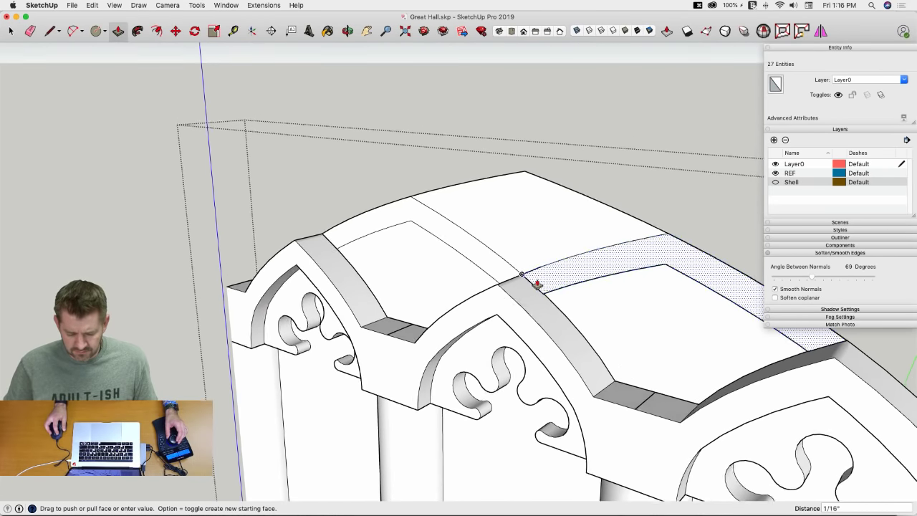
click(508, 306)
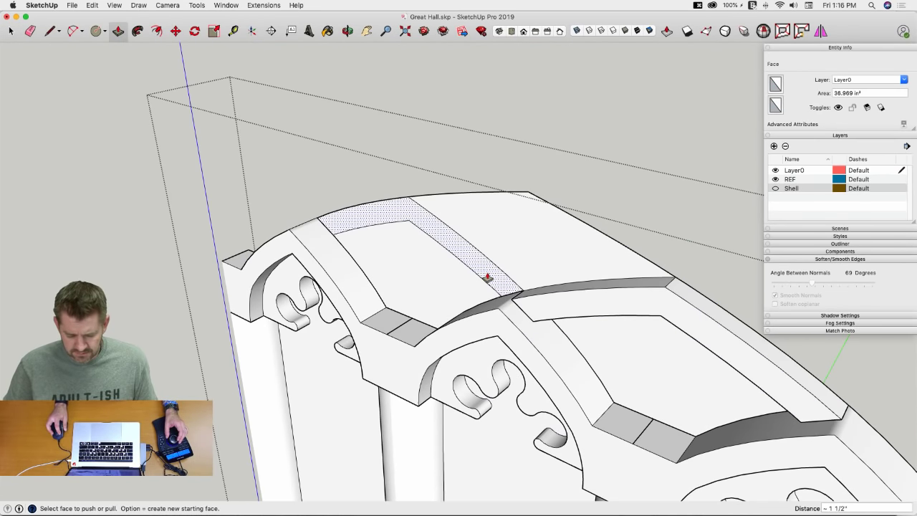
double_click(487, 277)
key(space)
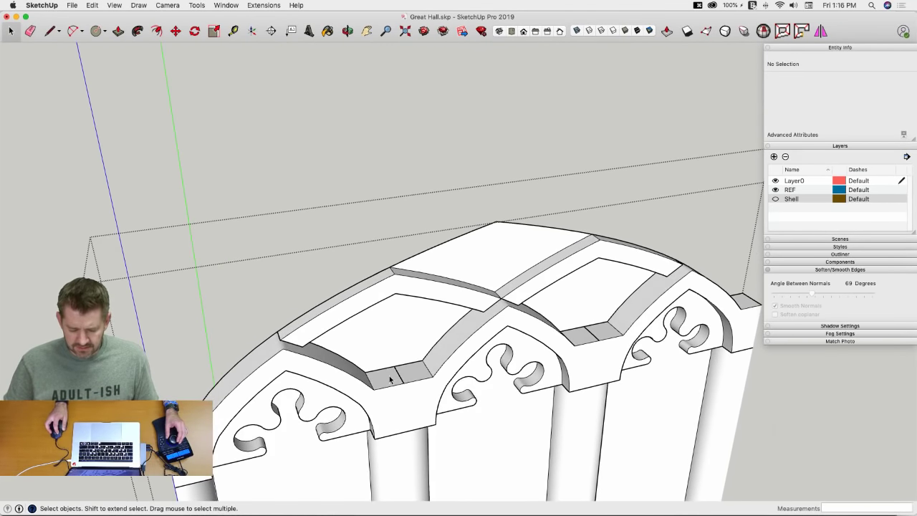
Step: Erase the seam line across the flat ledge between neighbouring arches inside the arch panel component
click(390, 380)
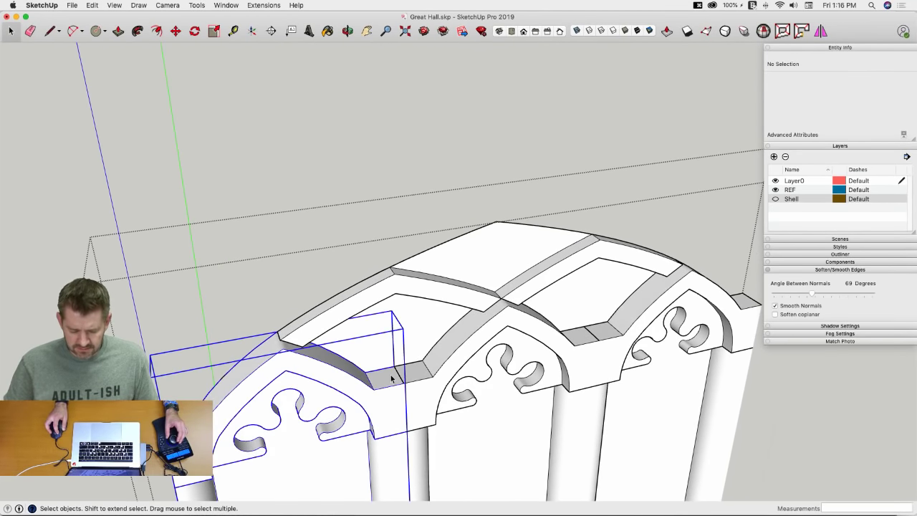
key(h)
key(e)
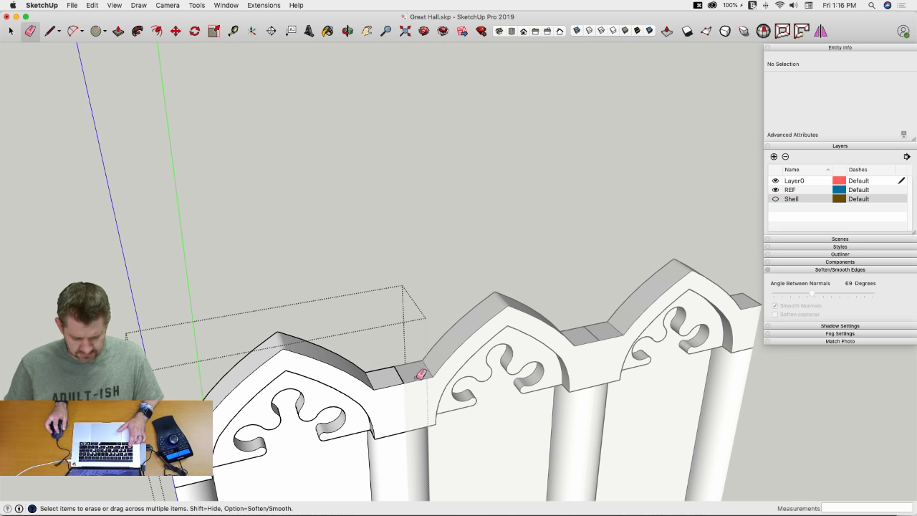
key(space)
click(464, 264)
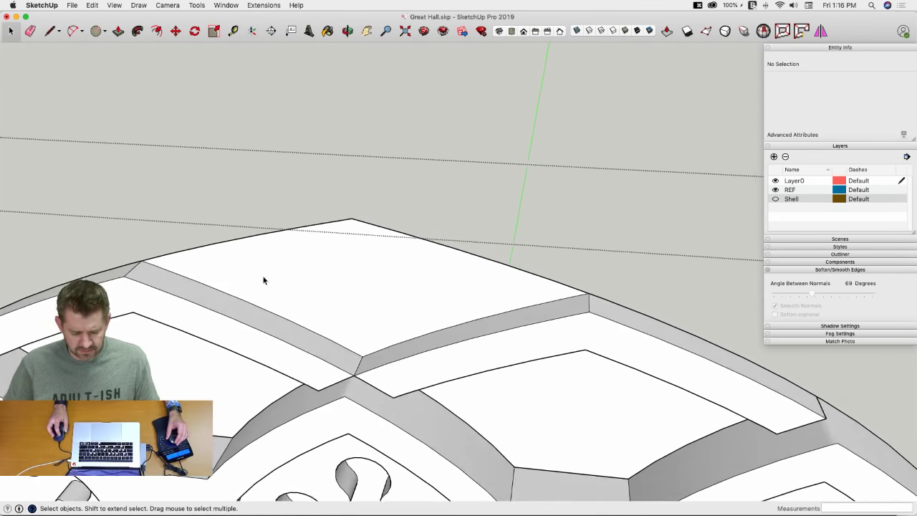
Step: Offset the two outer curved edges at the window's peak inward by about 1 3/4"
middle_drag(264, 280, 303, 236)
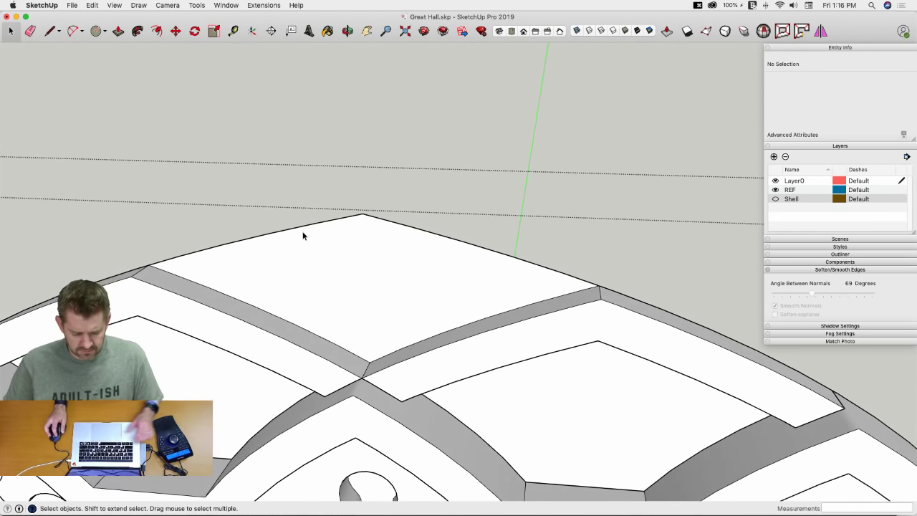
click(303, 230)
shift+click(406, 227)
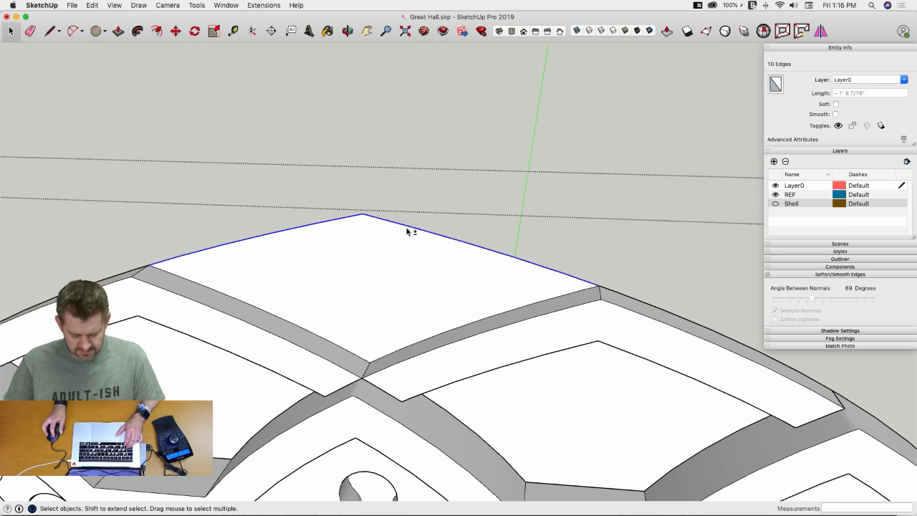
key(f)
click(406, 227)
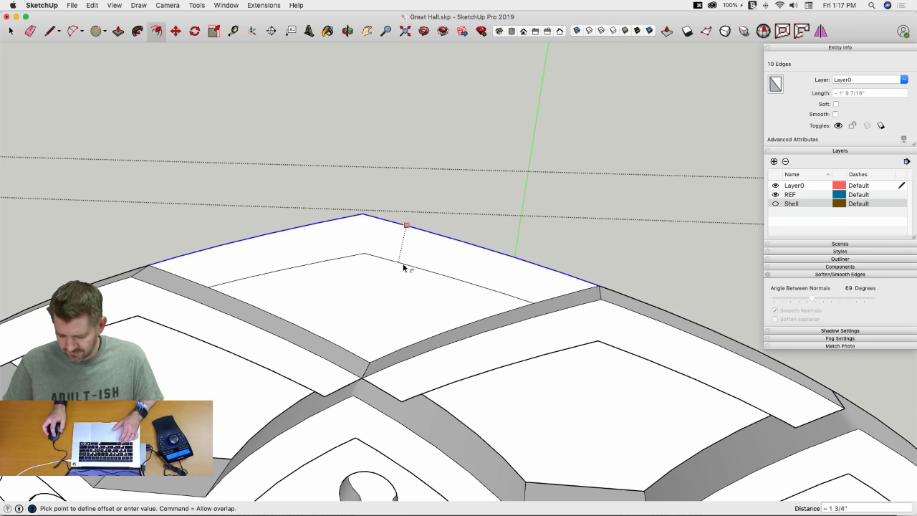
click(369, 254)
Step: Pull the offset band at the window's peak forward by about 3/4" and leave the group being edited
key(p)
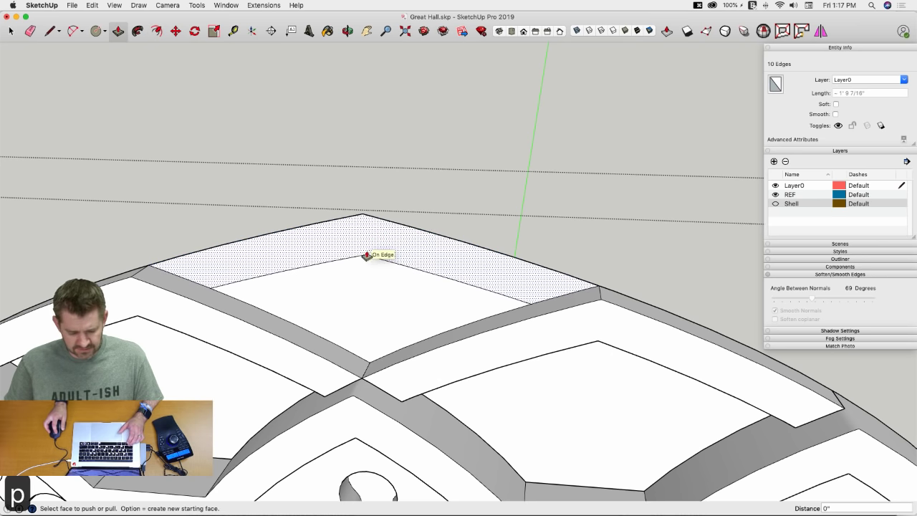
click(367, 251)
click(588, 292)
key(super+z)
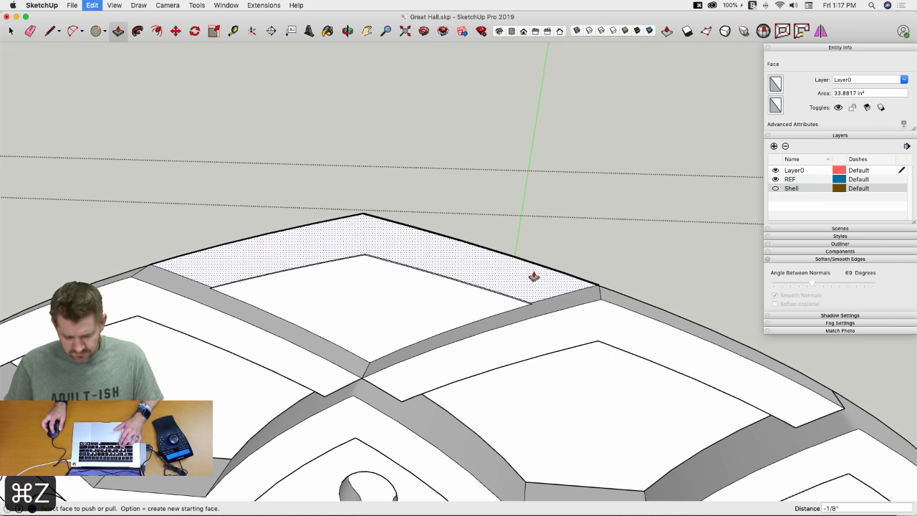
click(533, 274)
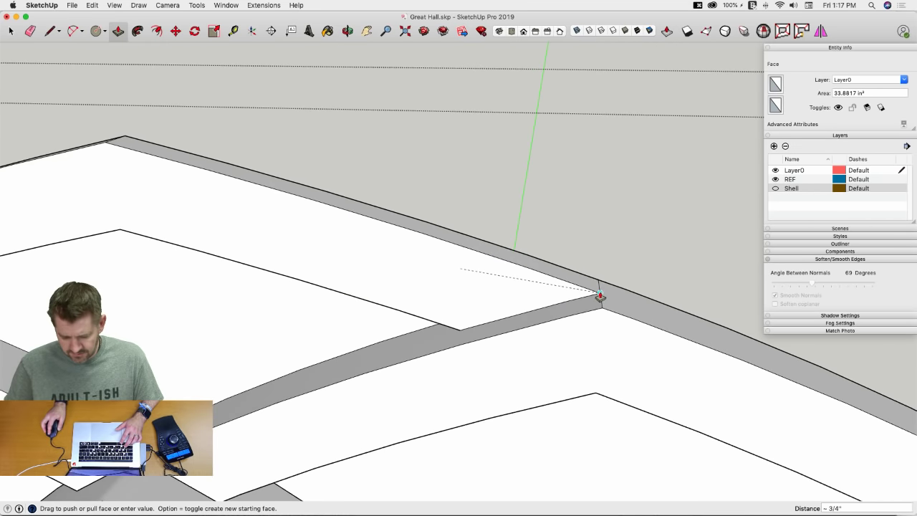
click(600, 295)
key(space)
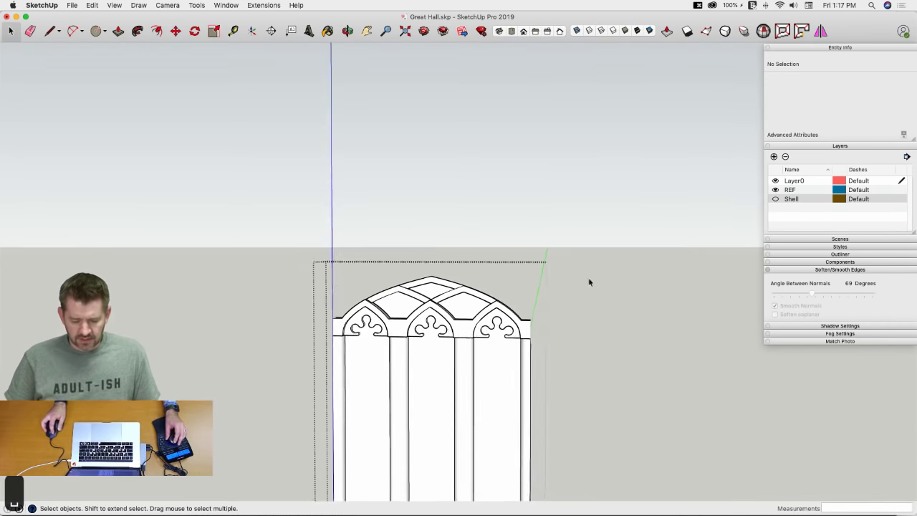
click(600, 293)
Step: Compare the modelled window's tracery and arch rows with the window in the reference elevation drawing
scroll(602, 294, down, 5)
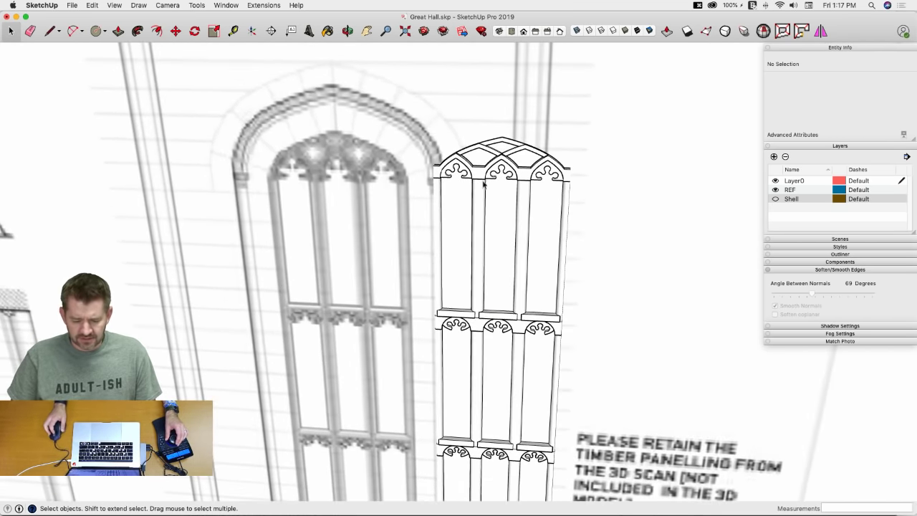
scroll(483, 185, up, 10)
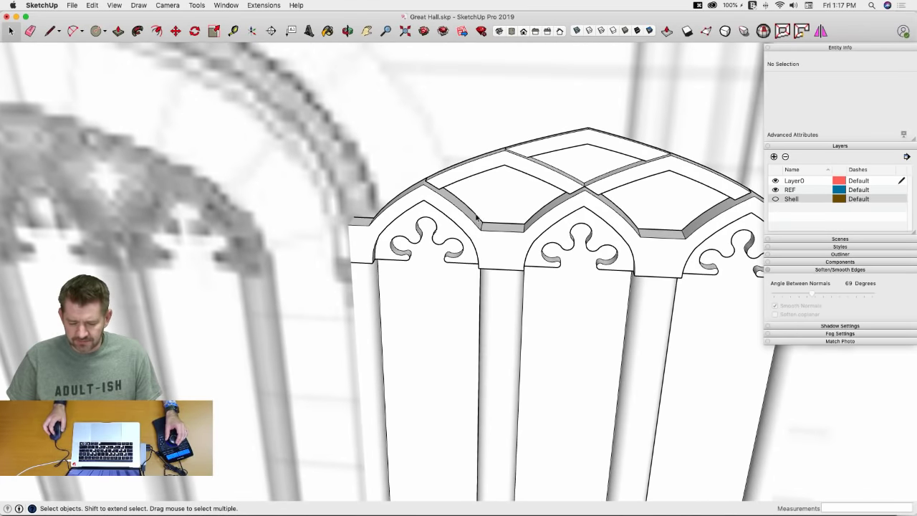
scroll(476, 217, down, 10)
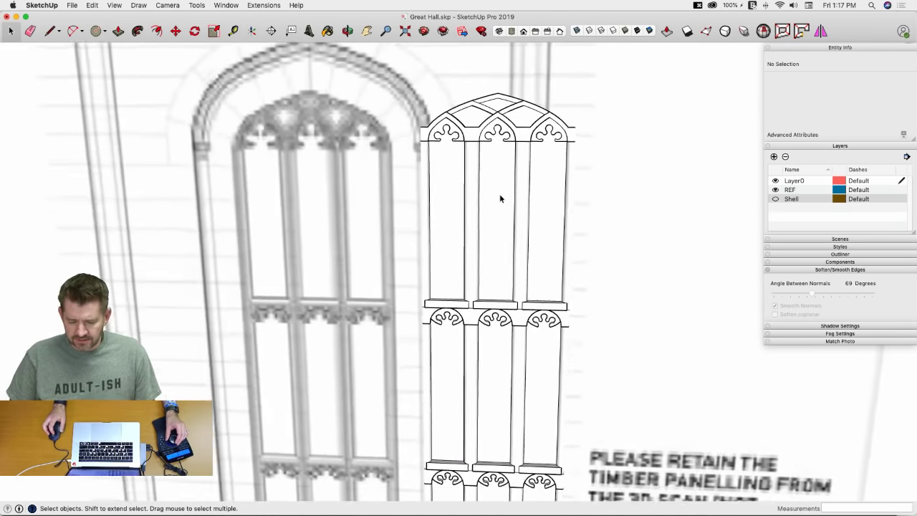
scroll(500, 198, down, 8)
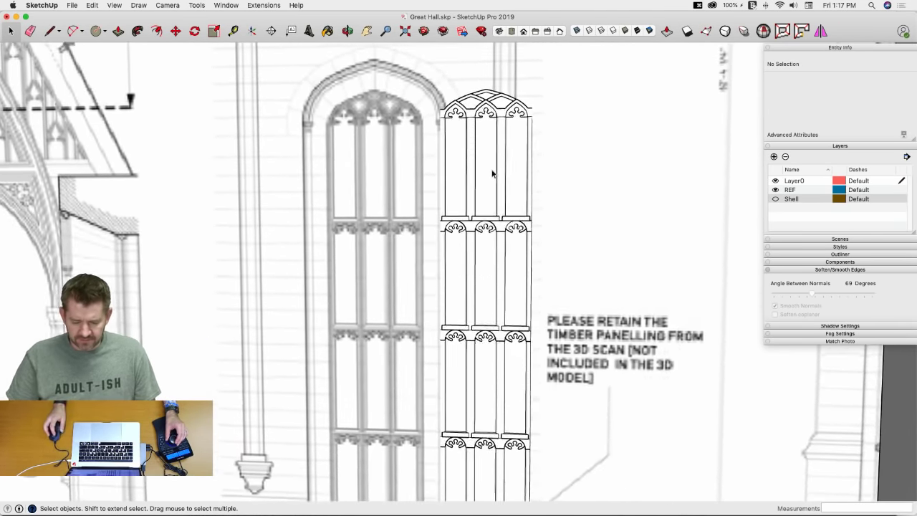
scroll(491, 173, down, 2)
scroll(473, 125, up, 10)
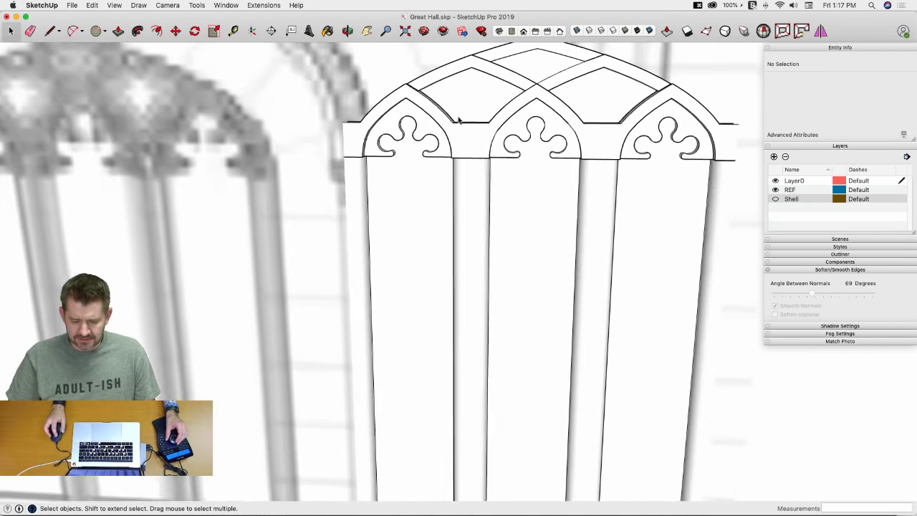
scroll(455, 114, up, 3)
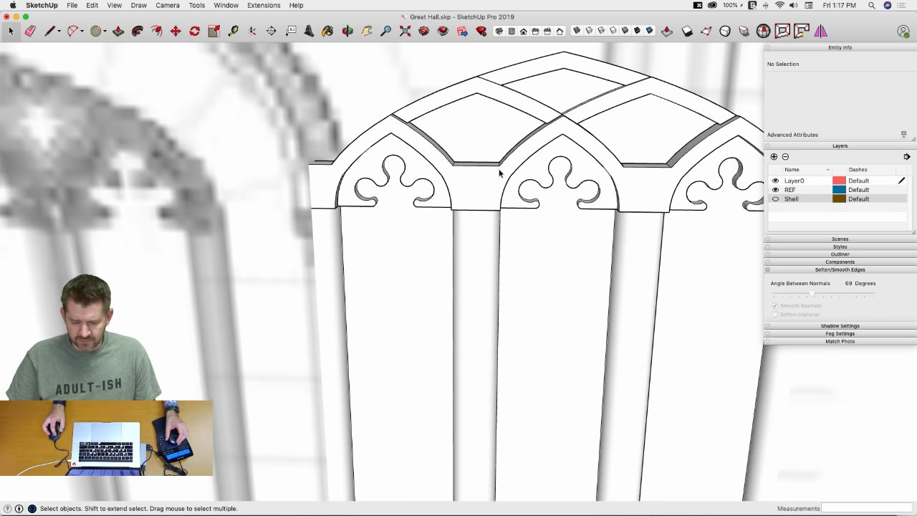
Step: Draw an arc with a bulge of about 3/16" from the first arch's ledge corner to the midpoint of the block's lower edge
scroll(476, 150, up, 5)
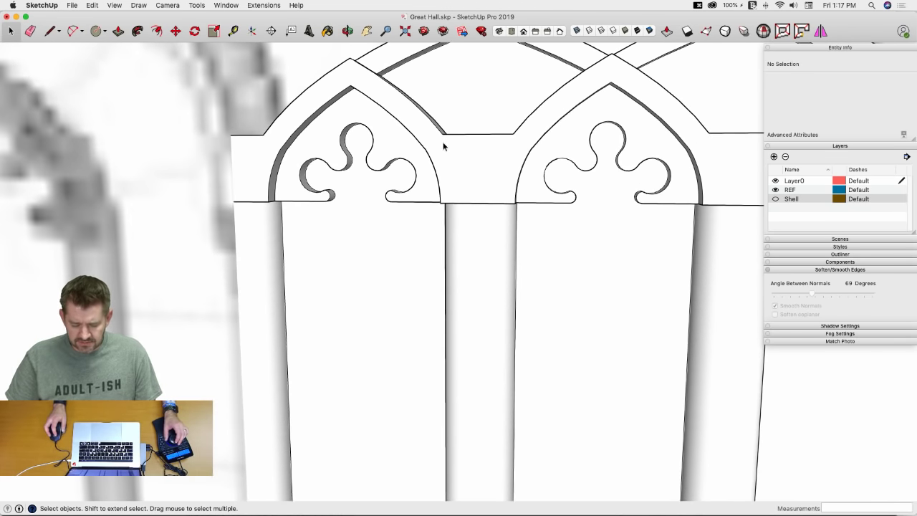
mouse_move(443, 146)
middle_down()
mouse_move(423, 250)
mouse_move(414, 235)
mouse_move(430, 243)
mouse_move(383, 199)
mouse_move(389, 207)
middle_up()
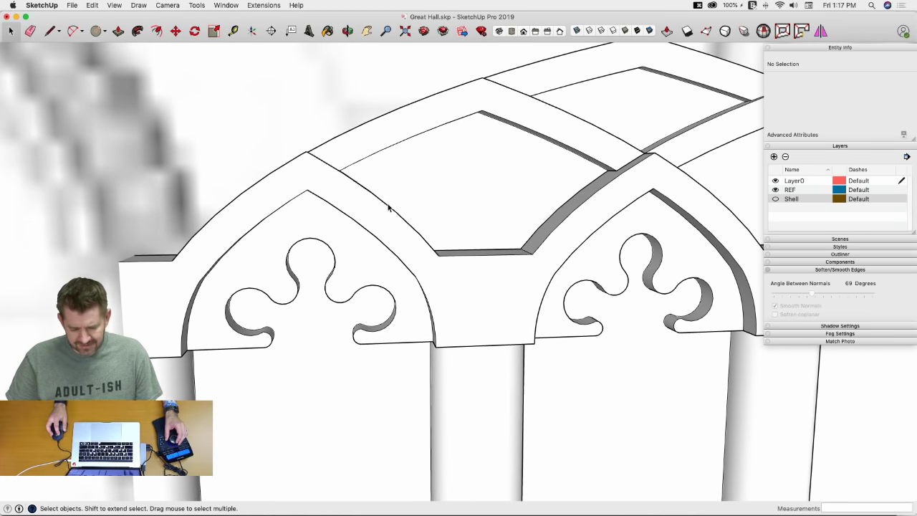
middle_drag(432, 266, 432, 256)
key(l)
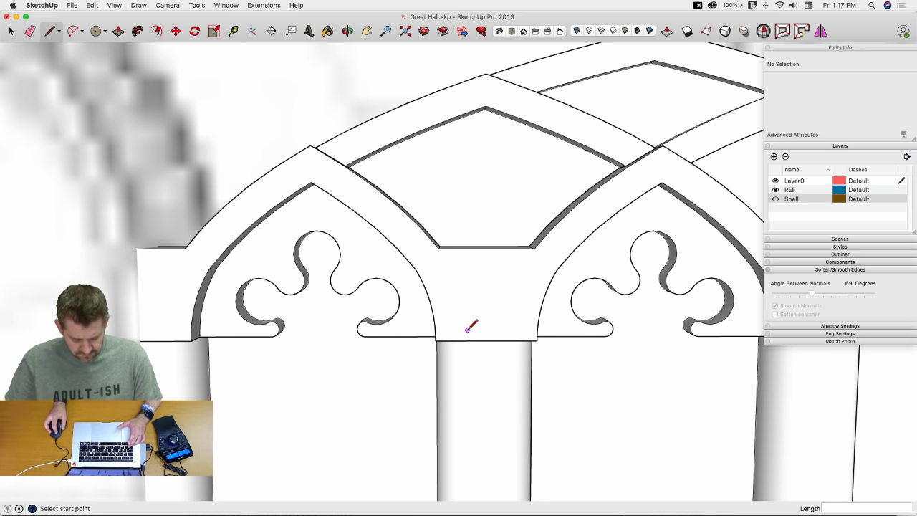
key(a)
click(438, 248)
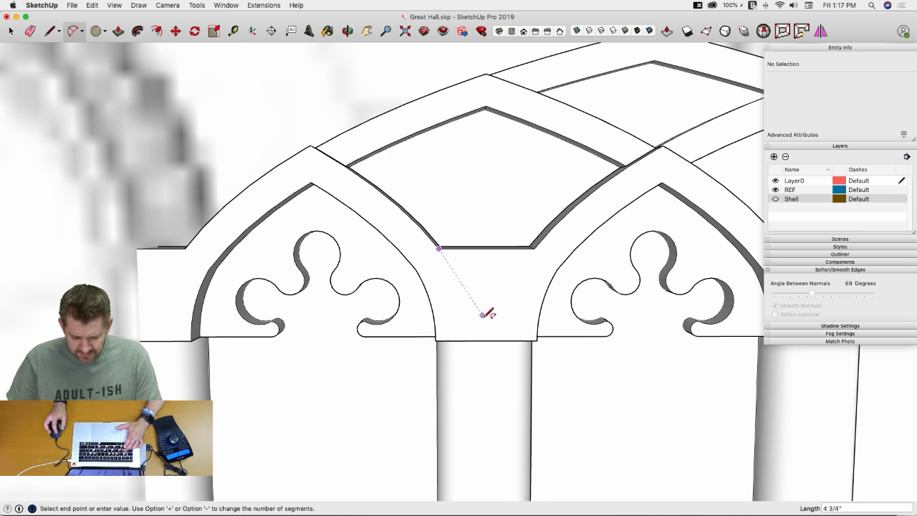
click(486, 340)
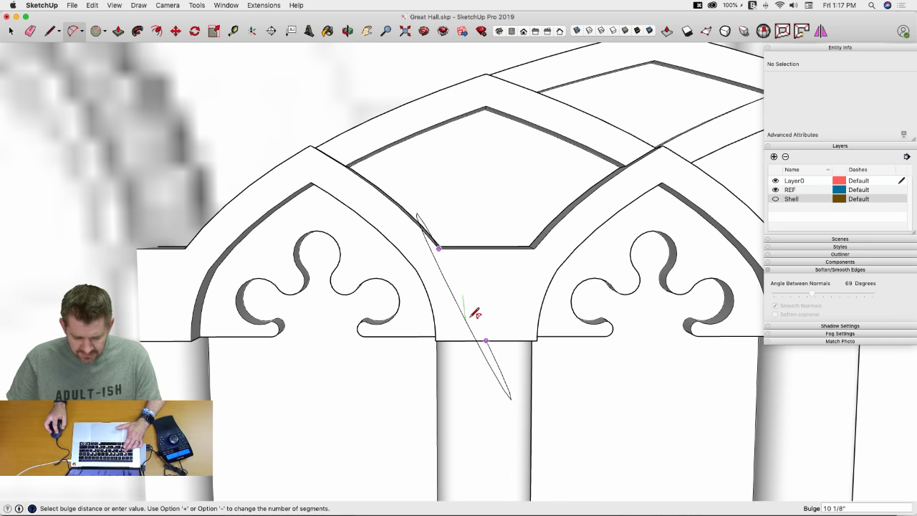
scroll(473, 304, up, 5)
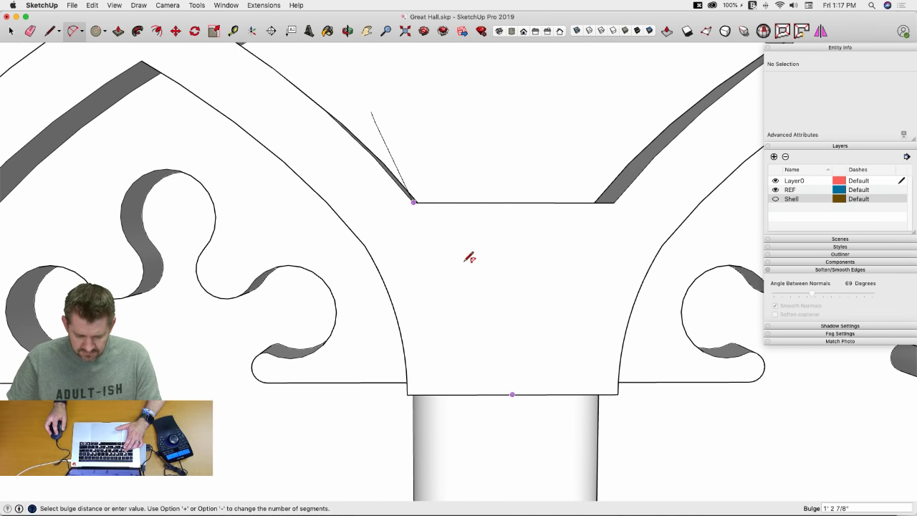
click(474, 304)
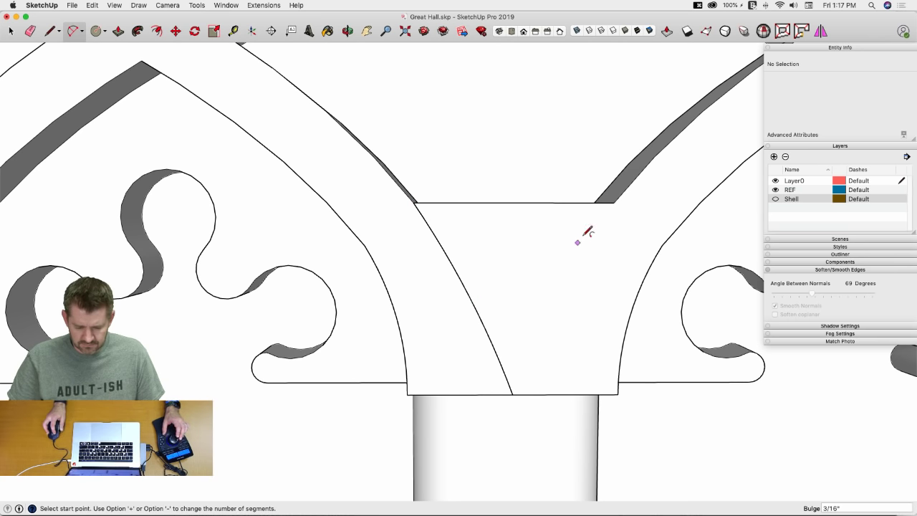
Step: Draw a vertical line from that midpoint up to the ledge, closing a curved triangle beside the first arch
key(l)
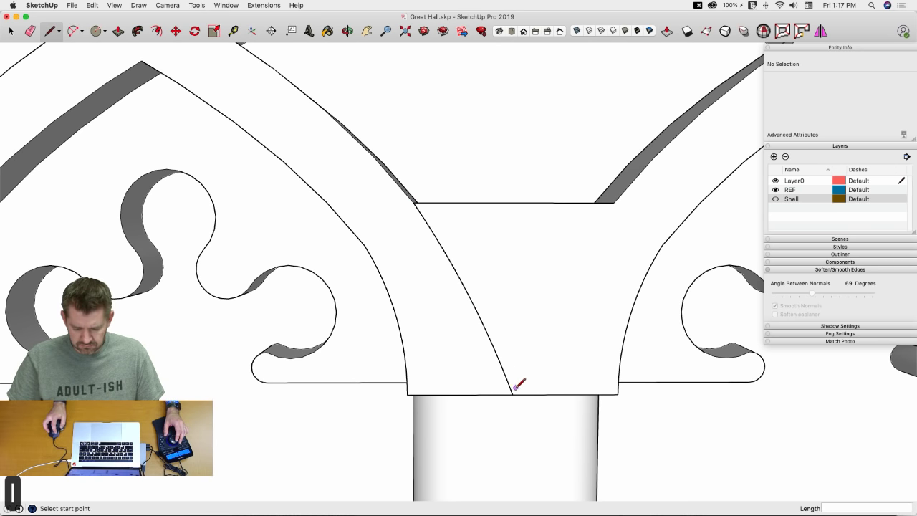
click(412, 201)
key(space)
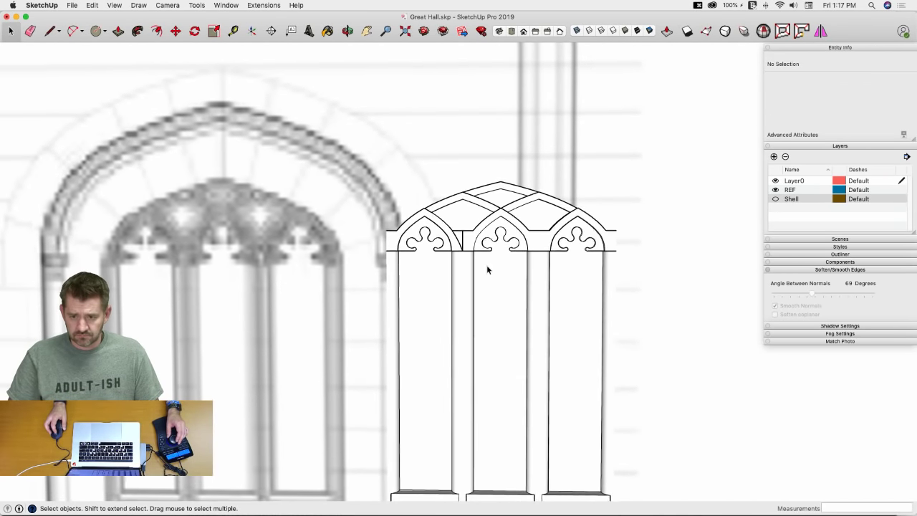
Step: Cut the curved triangular face and its edges and paste them in place inside the arch panel component
scroll(485, 262, up, 5)
click(461, 408)
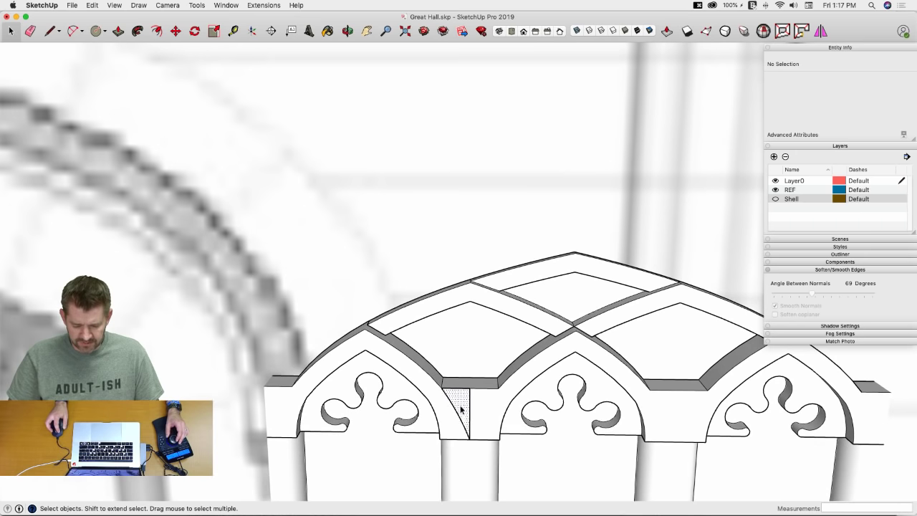
double_click(461, 409)
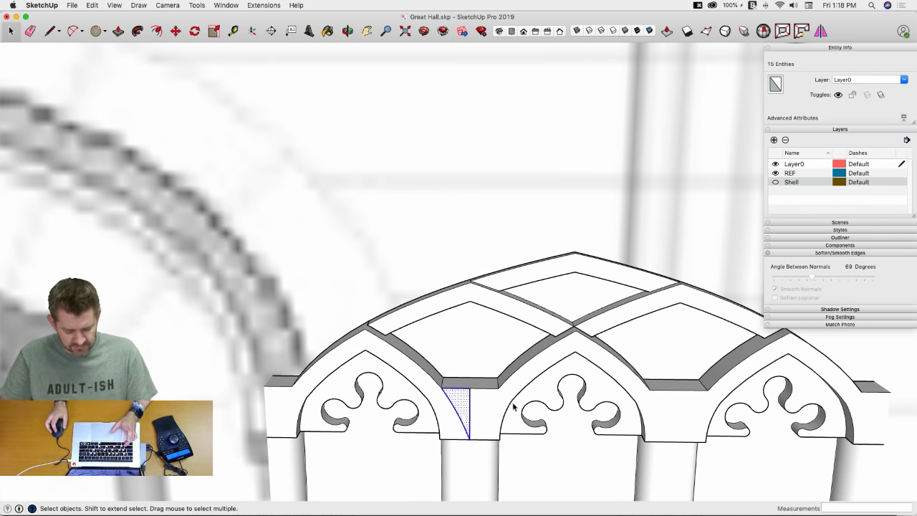
key(super+x)
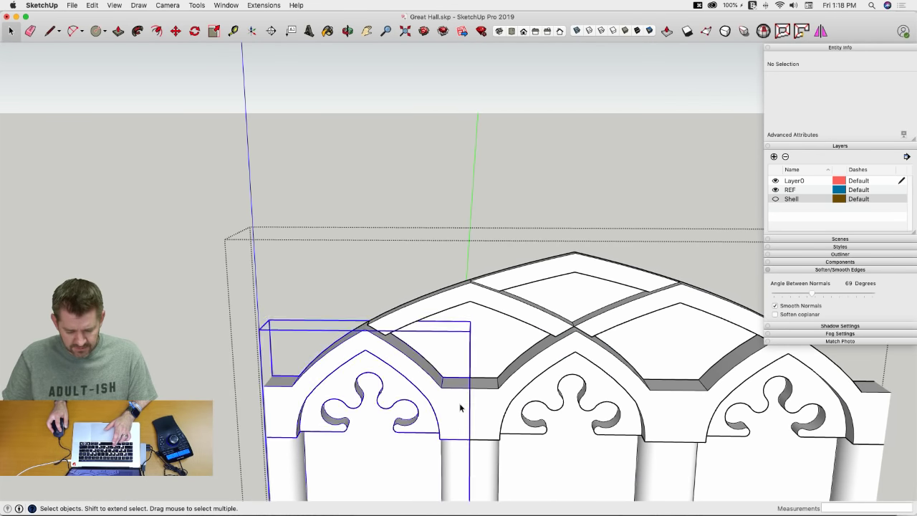
double_click(460, 407)
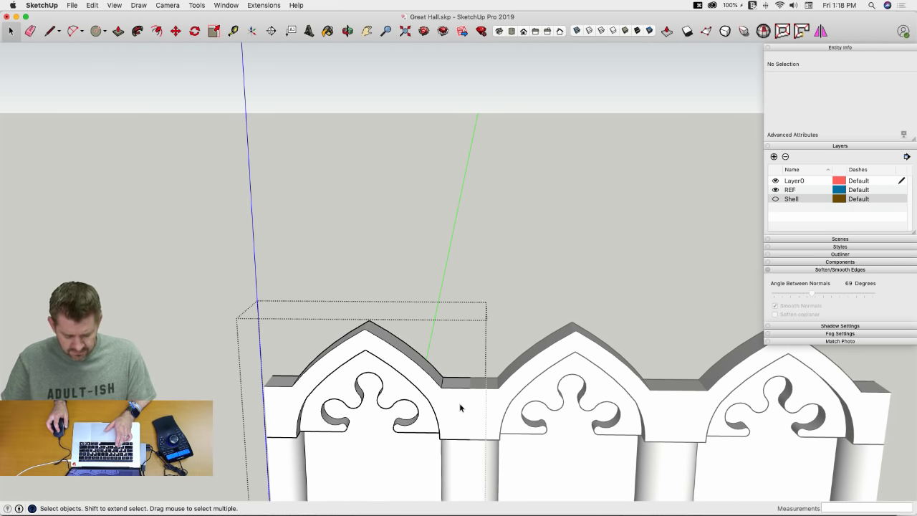
key(super+v)
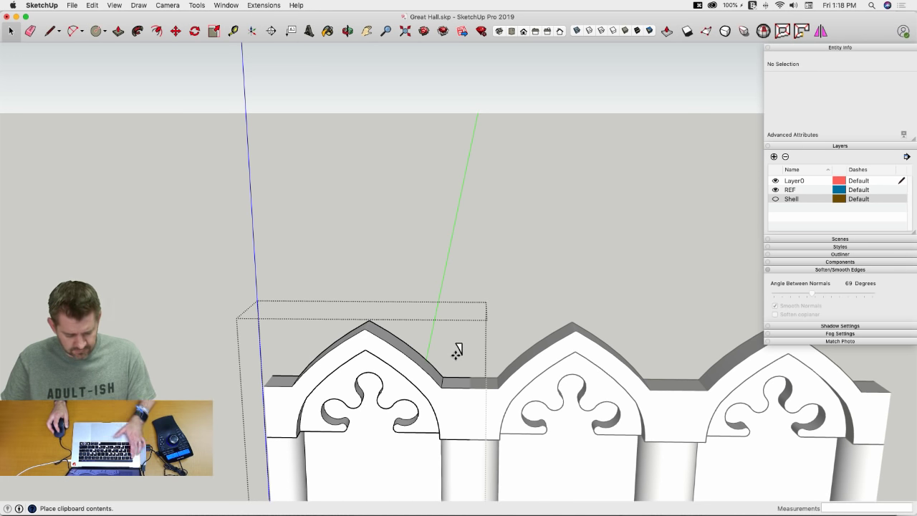
key(Escape)
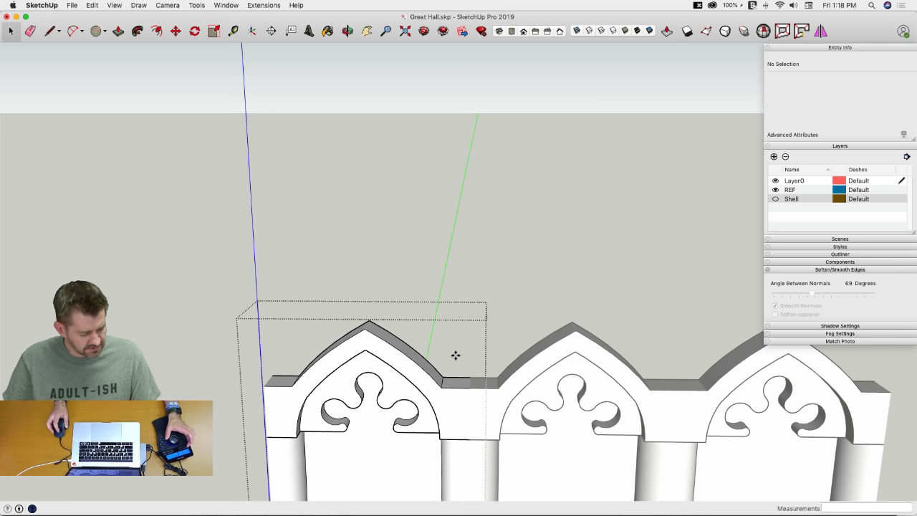
key(alt+v)
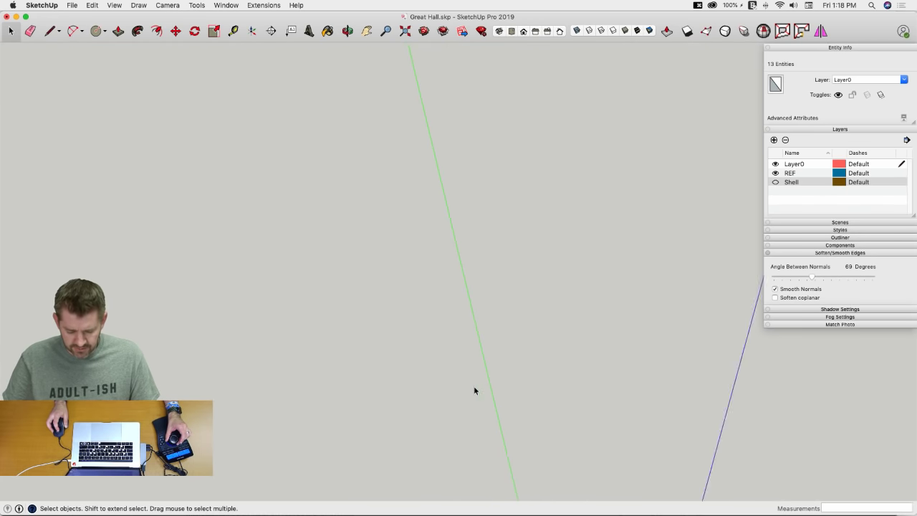
scroll(380, 117, up, 10)
scroll(380, 117, down, 10)
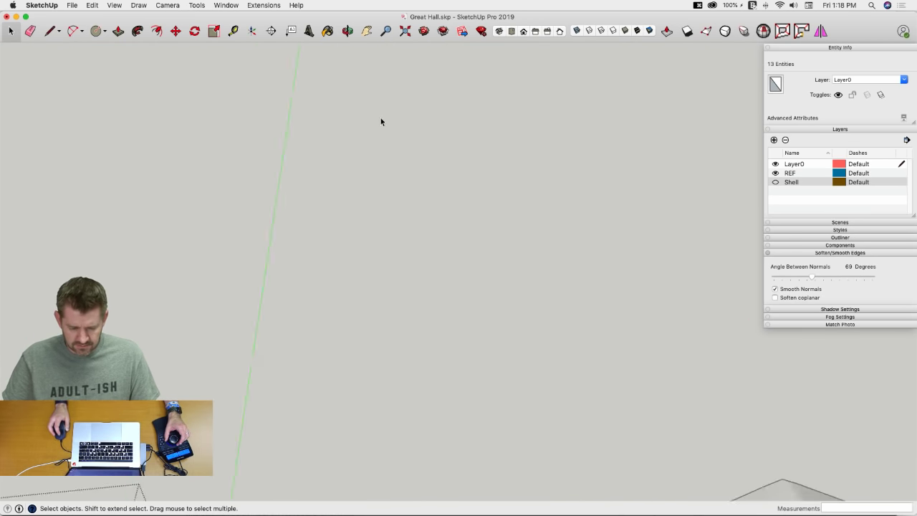
scroll(362, 149, up, 5)
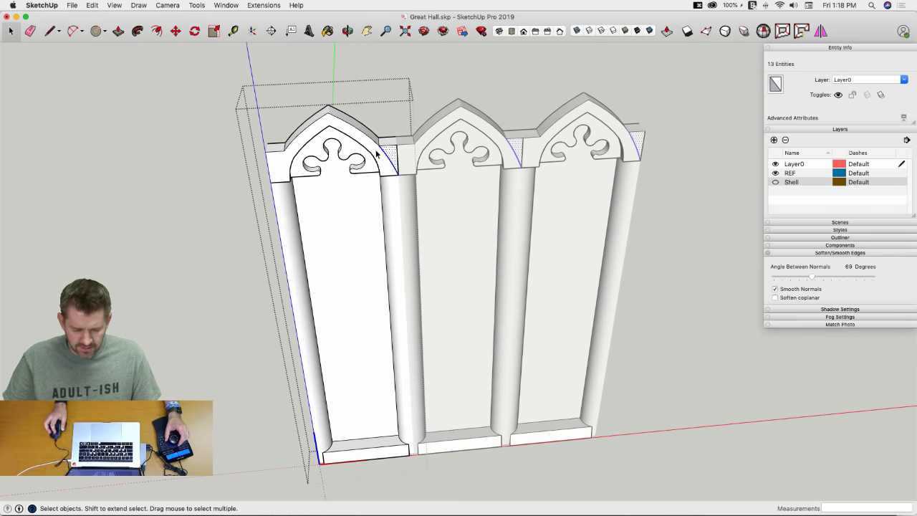
Step: Rotate a copy of the curved triangle 180° about the vertical axis through the arch's peak, onto the opposite side
key(q)
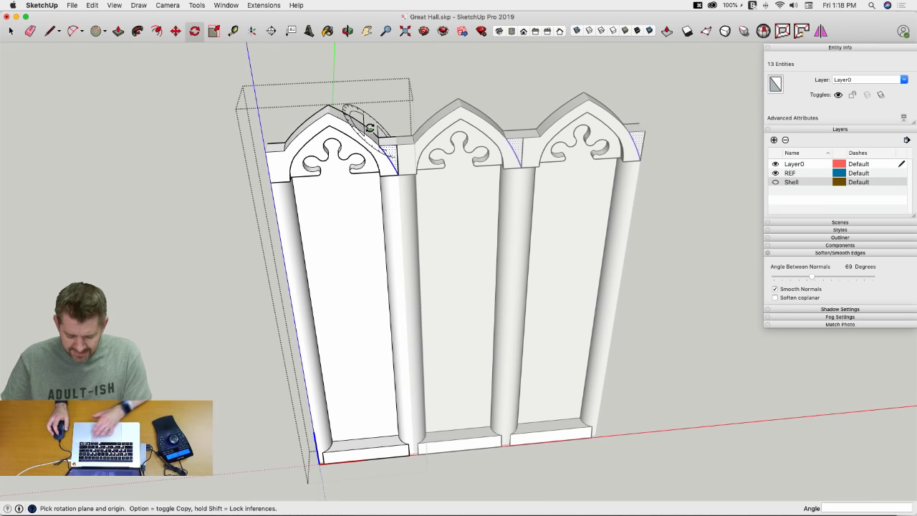
key(Up)
click(329, 126)
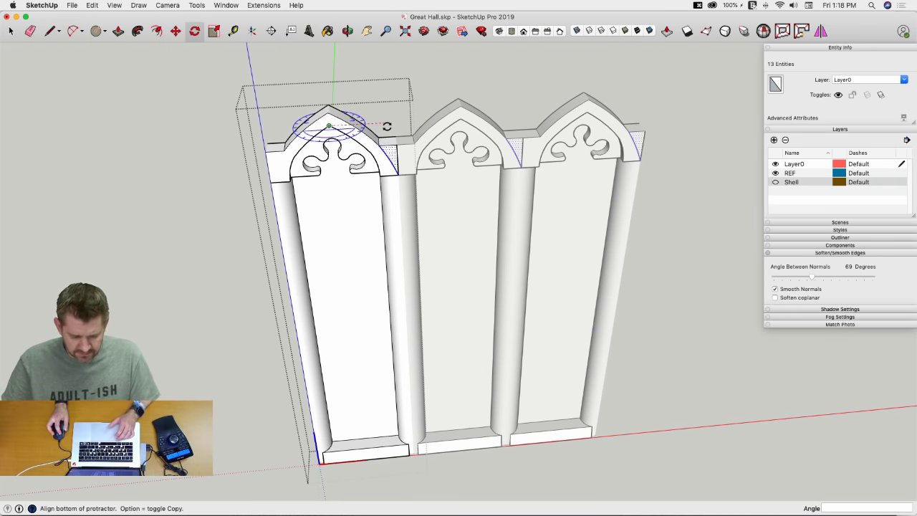
click(388, 127)
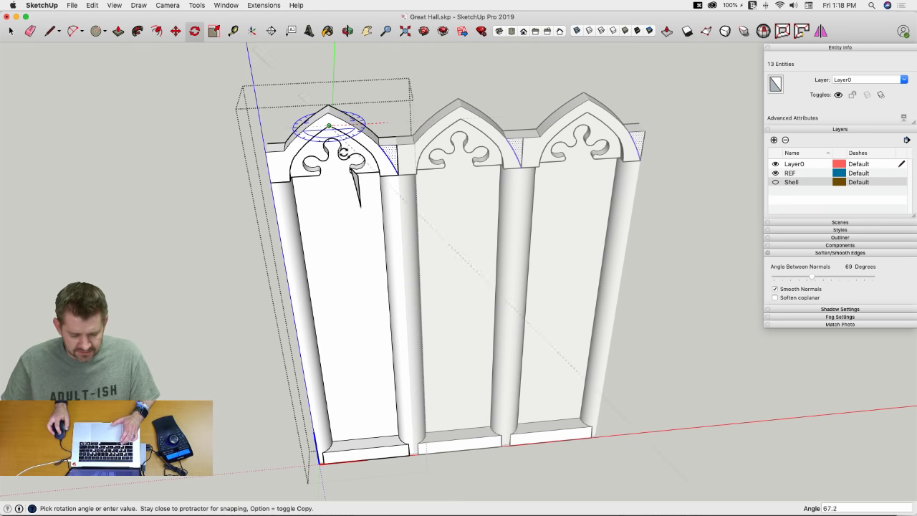
click(195, 130)
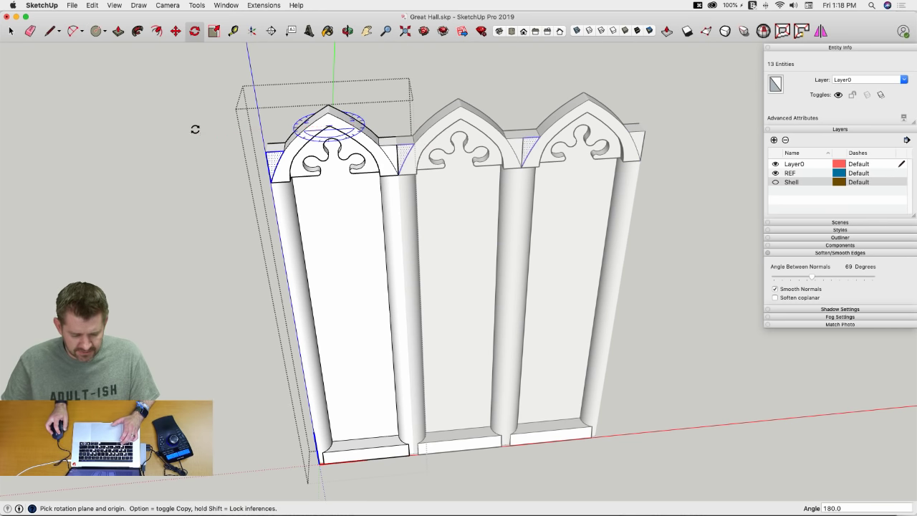
Step: Push both curved triangular faces back about 3 1/16" to the depth of the recessed window panel
key(p)
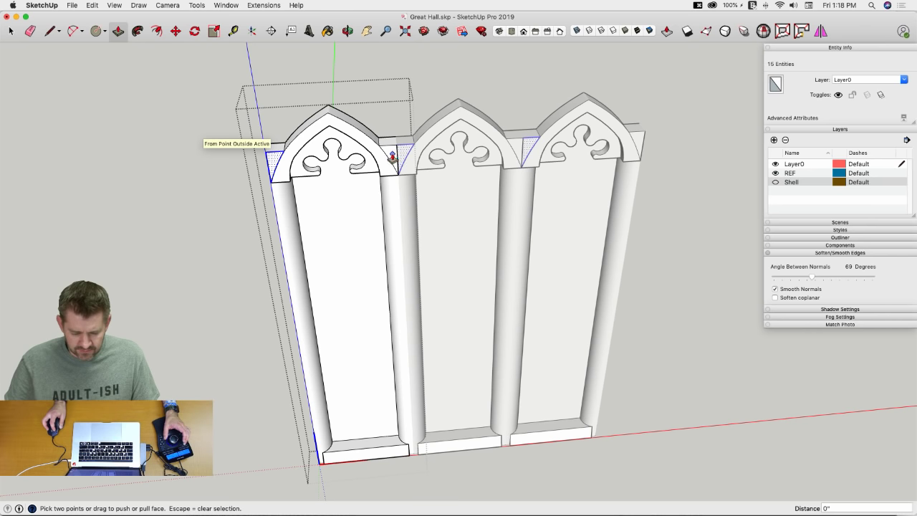
click(338, 195)
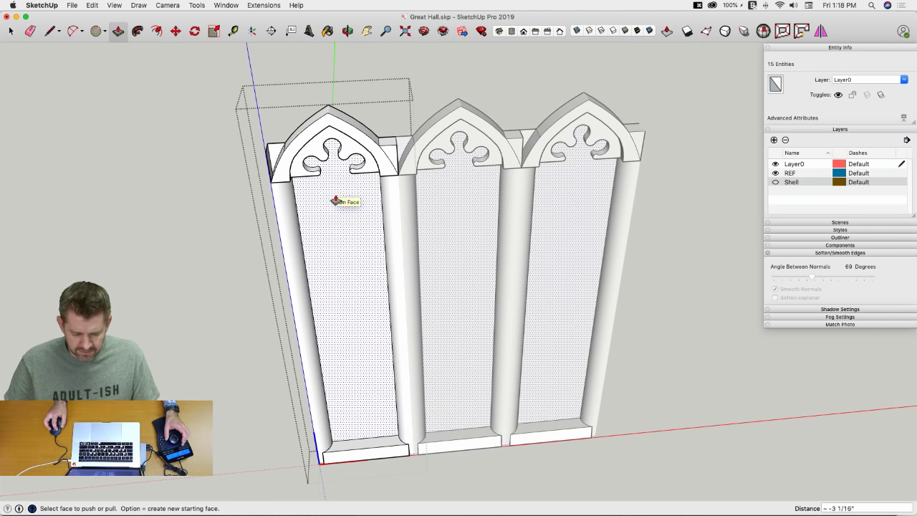
double_click(389, 159)
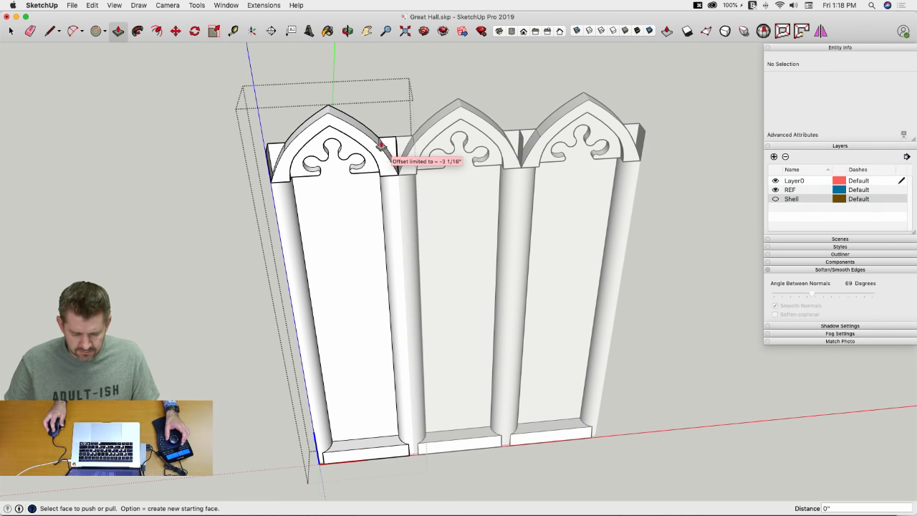
Step: Erase the leftover side faces at the outer ends of the recessed corners and leave the arch panel component
key(e)
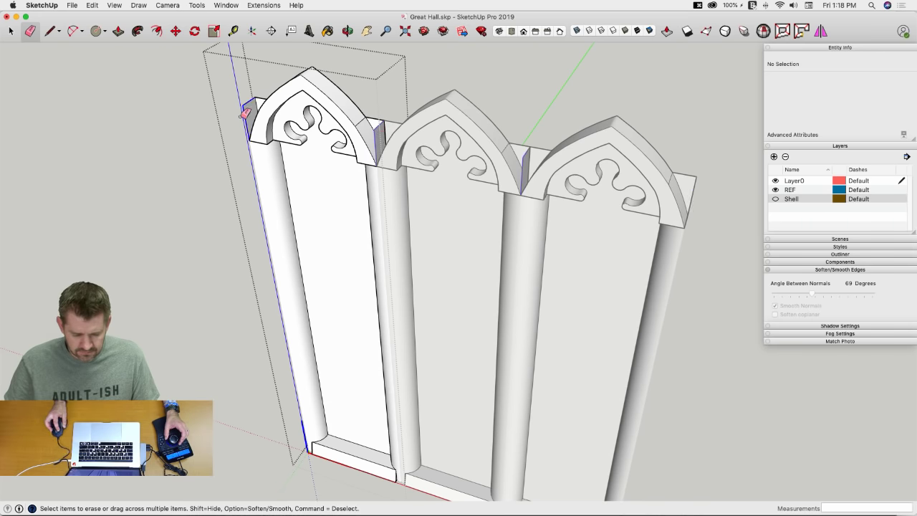
drag(242, 116, 240, 122)
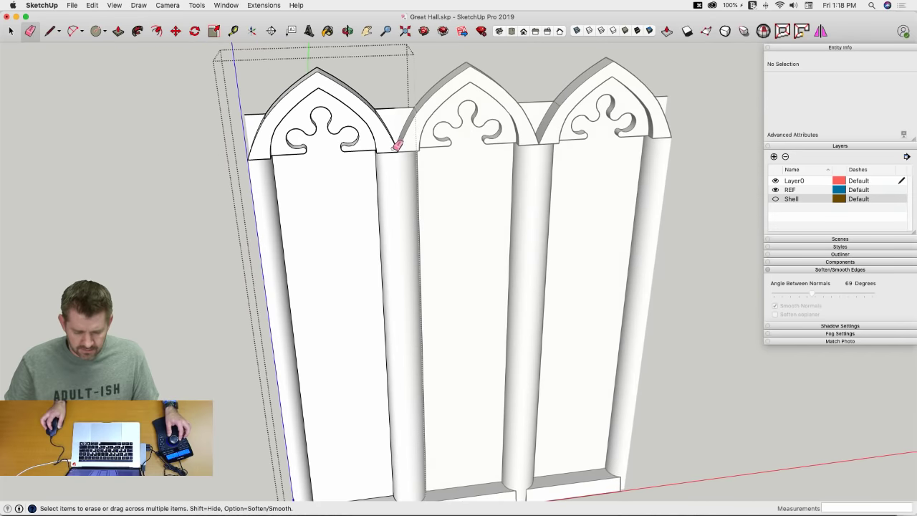
scroll(386, 135, up, 5)
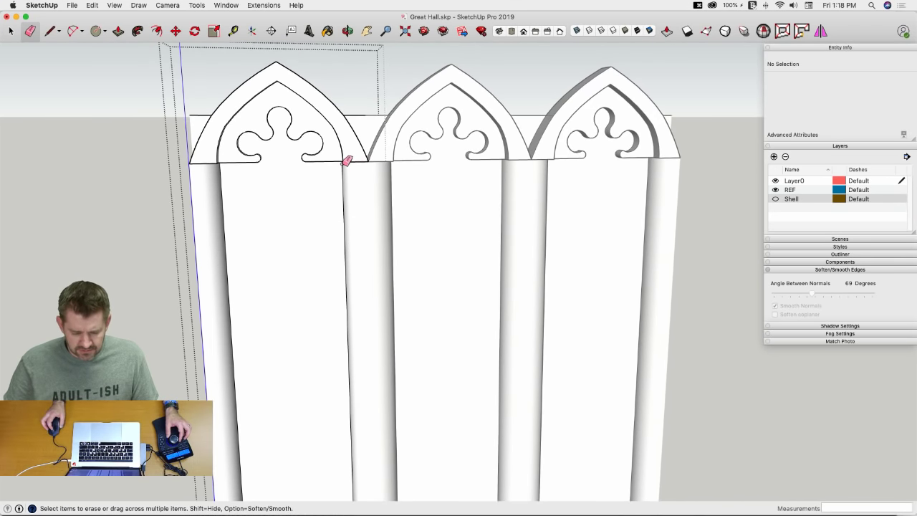
scroll(346, 160, up, 4)
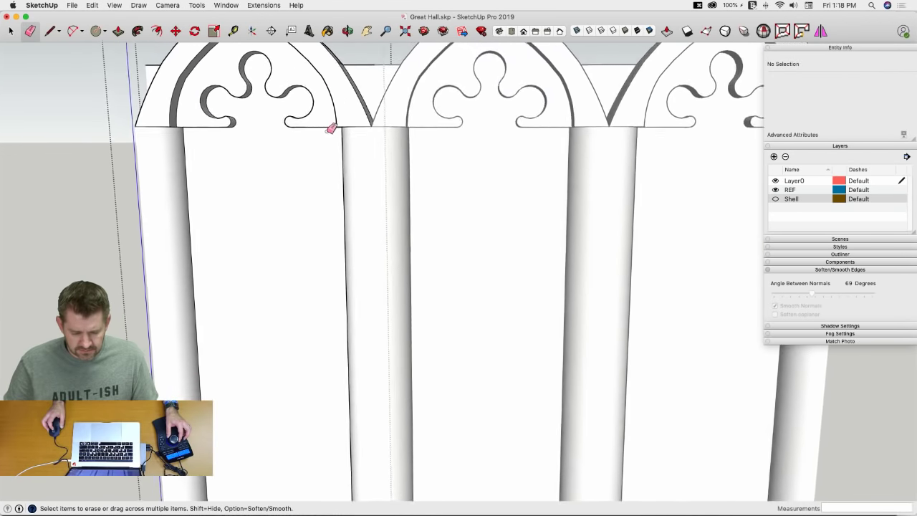
scroll(331, 128, down, 3)
scroll(344, 129, up, 3)
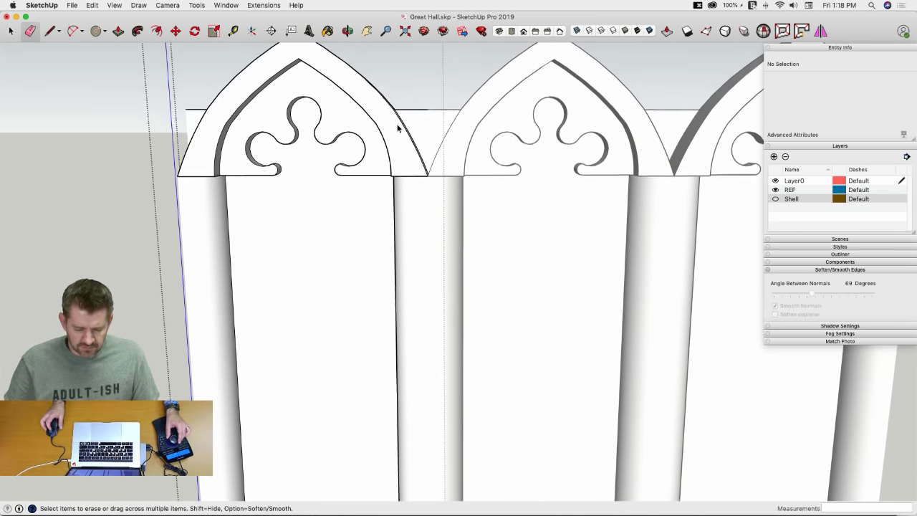
key(space)
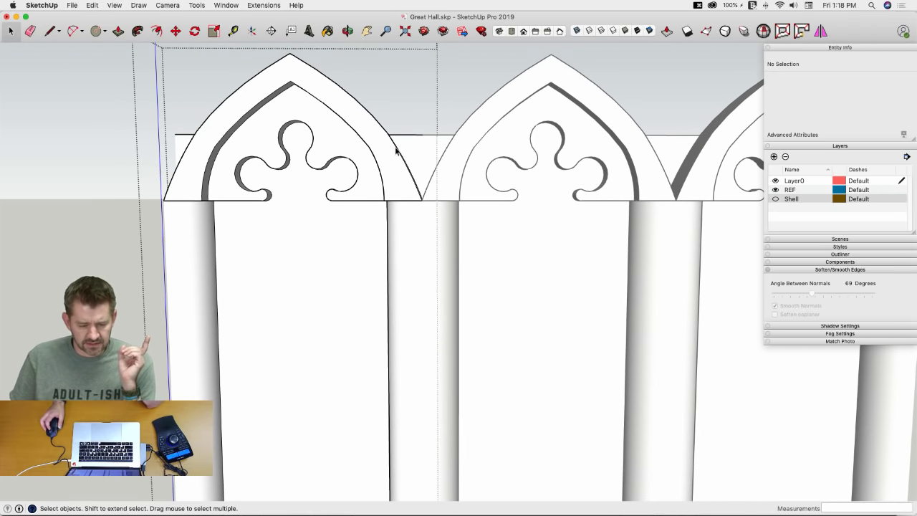
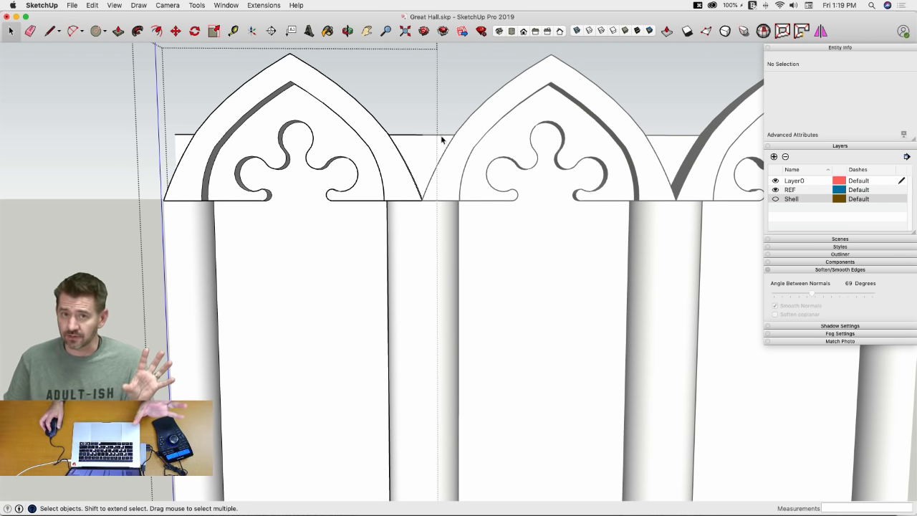
click(90, 116)
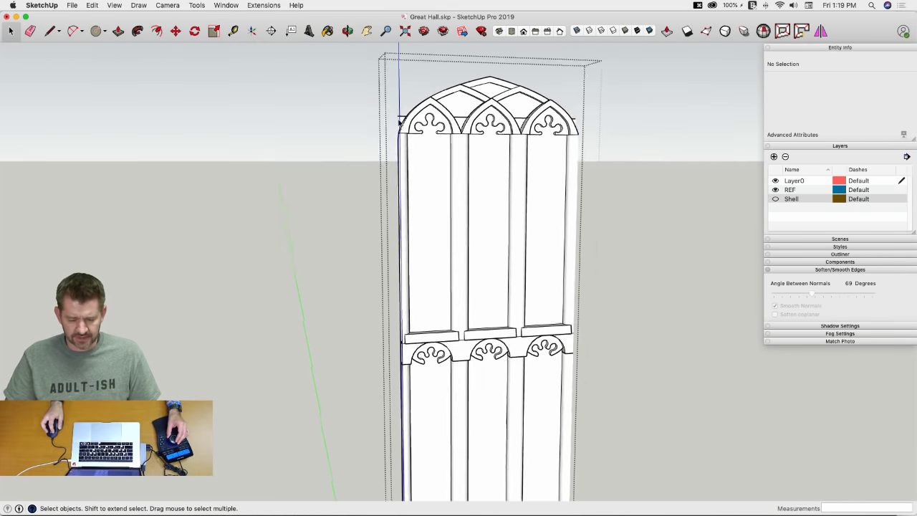
Step: Erase the leftover flat corner pieces beside the pointed arch inside the arch panel component, and leave that component
triple_click(458, 137)
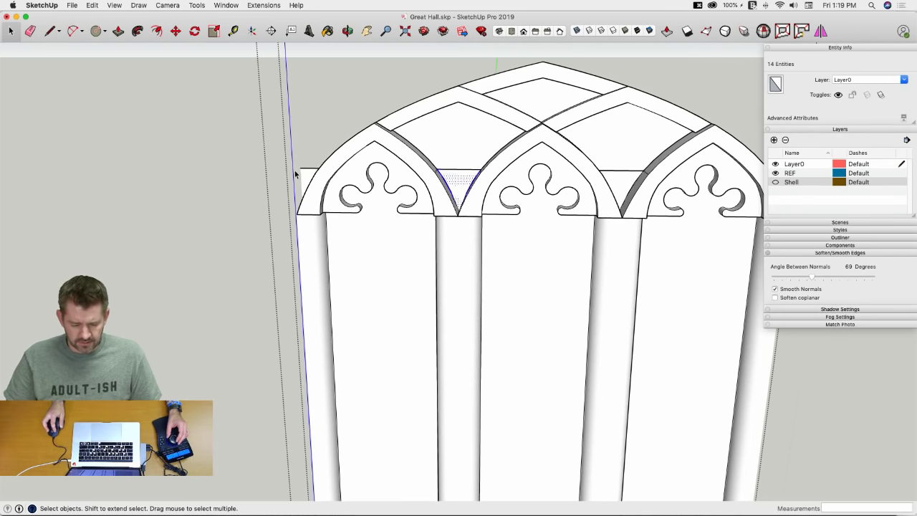
click(295, 172)
double_click(307, 177)
key(e)
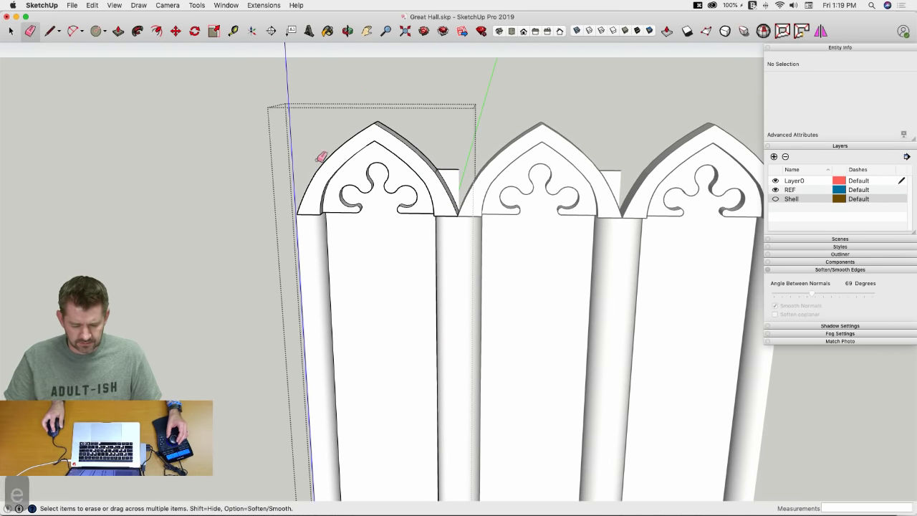
click(462, 171)
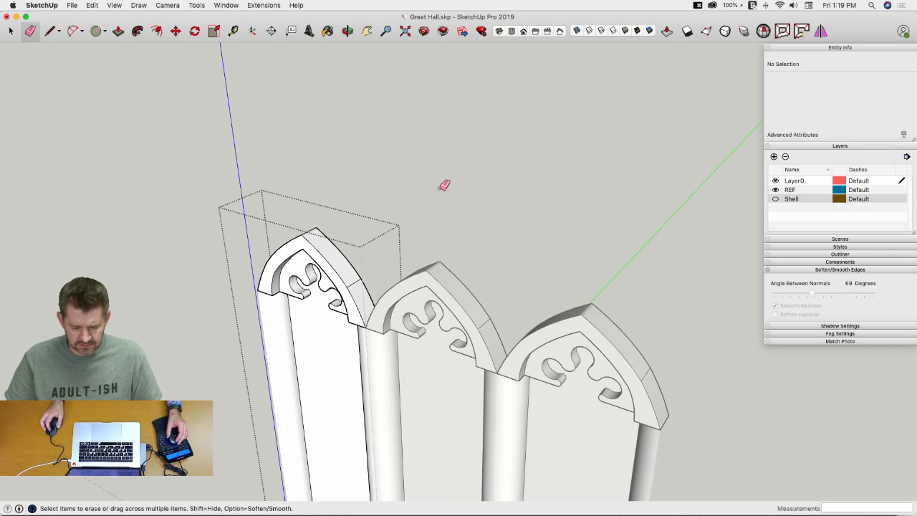
scroll(366, 279, up, 5)
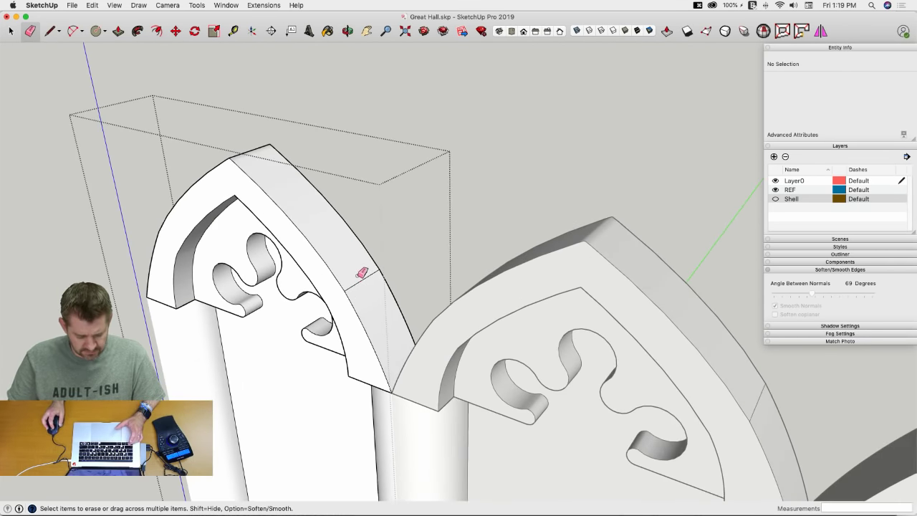
mouse_move(340, 285)
middle_down()
mouse_move(447, 303)
mouse_move(475, 295)
middle_up()
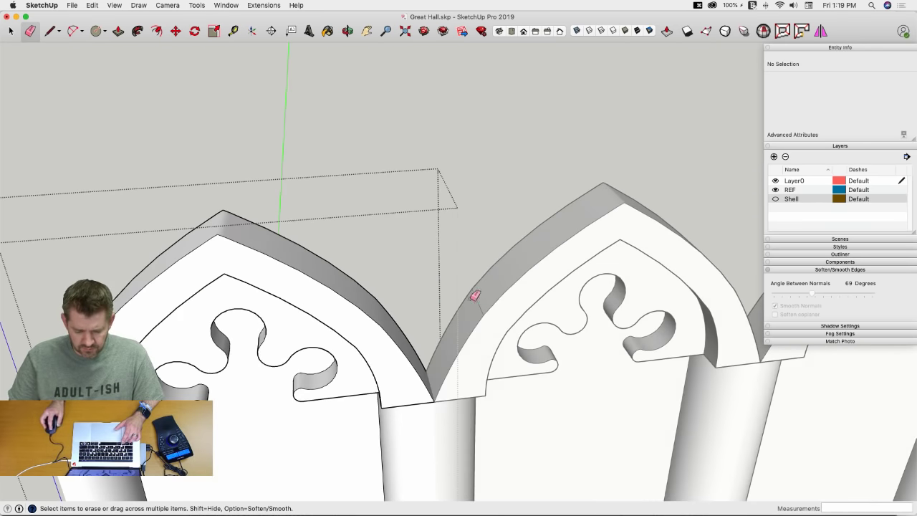
middle_drag(119, 362, 162, 336)
scroll(132, 329, down, 10)
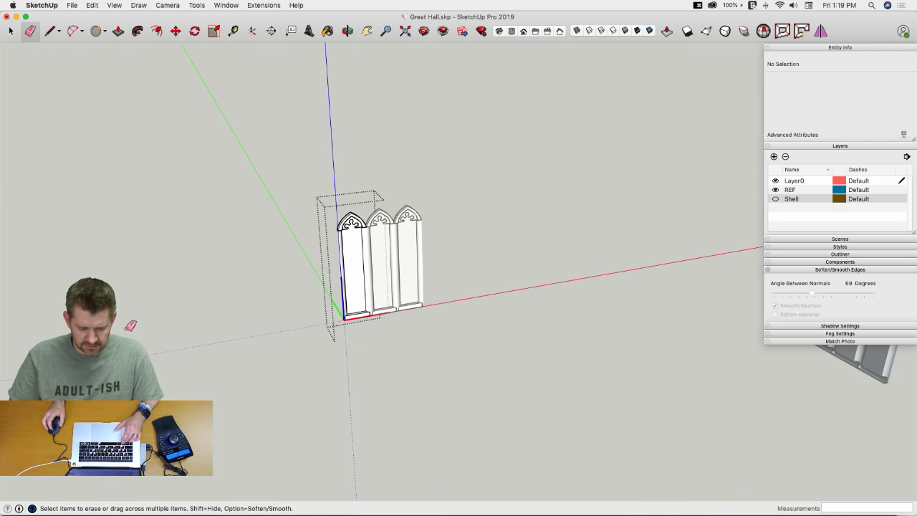
scroll(347, 222, up, 3)
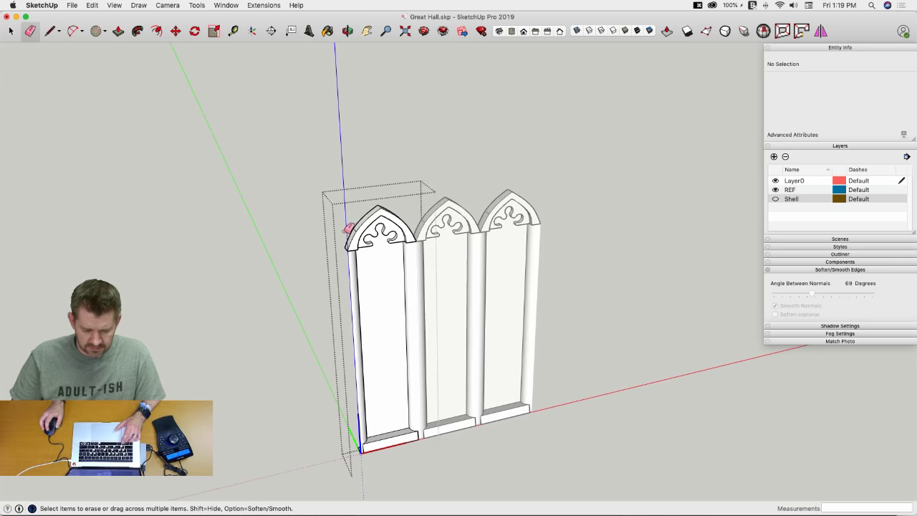
key(space)
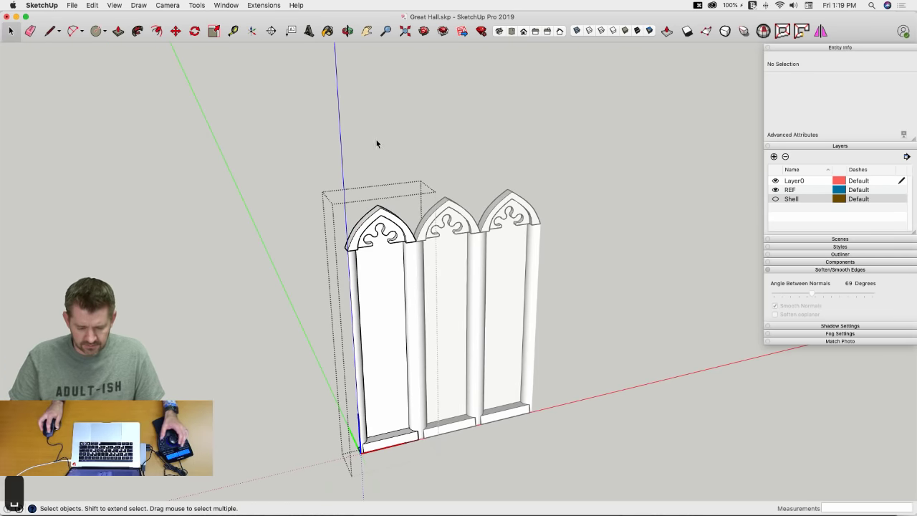
click(377, 141)
Step: Delete the horizontal edge crossing the curved tracery face between the first two arches, and leave the window assembly
click(400, 203)
scroll(400, 203, up, 4)
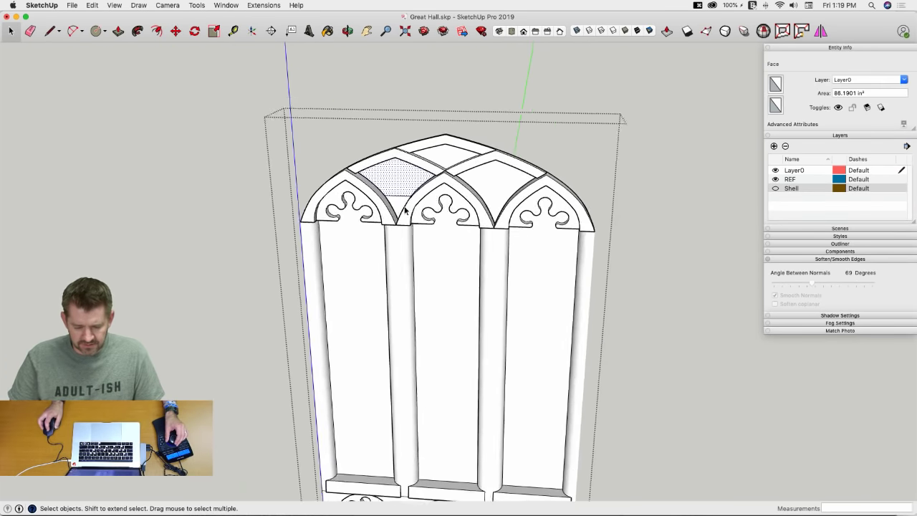
click(427, 193)
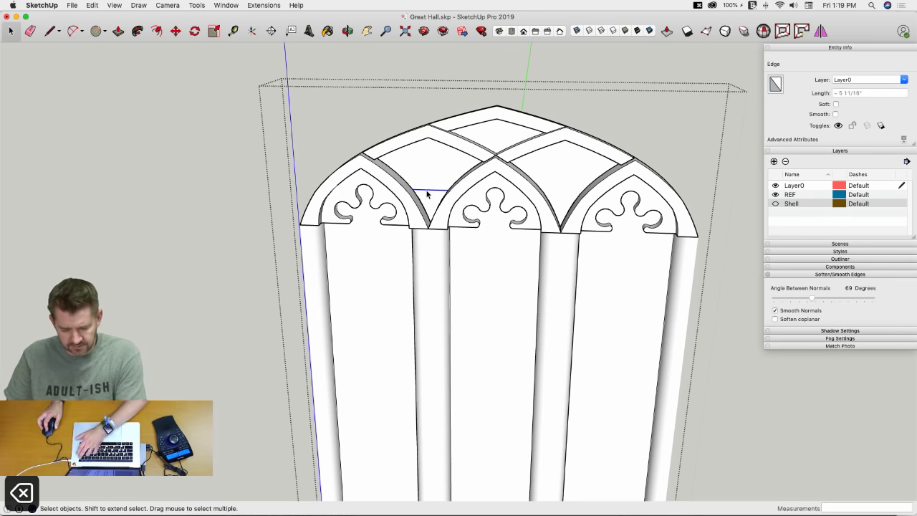
click(628, 116)
Step: Hide all twelve panel components inside the Window Assembly, leaving only its loose backing geometry and tracery in view
scroll(634, 124, down, 6)
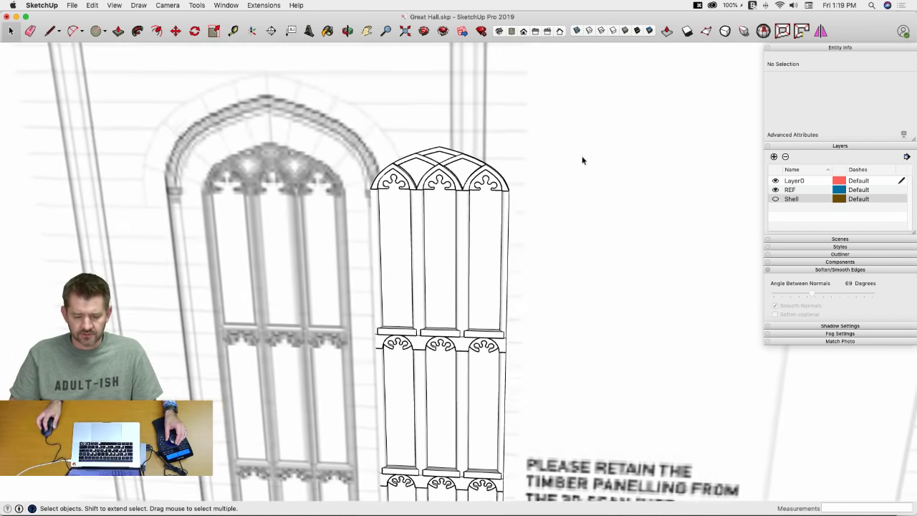
click(459, 168)
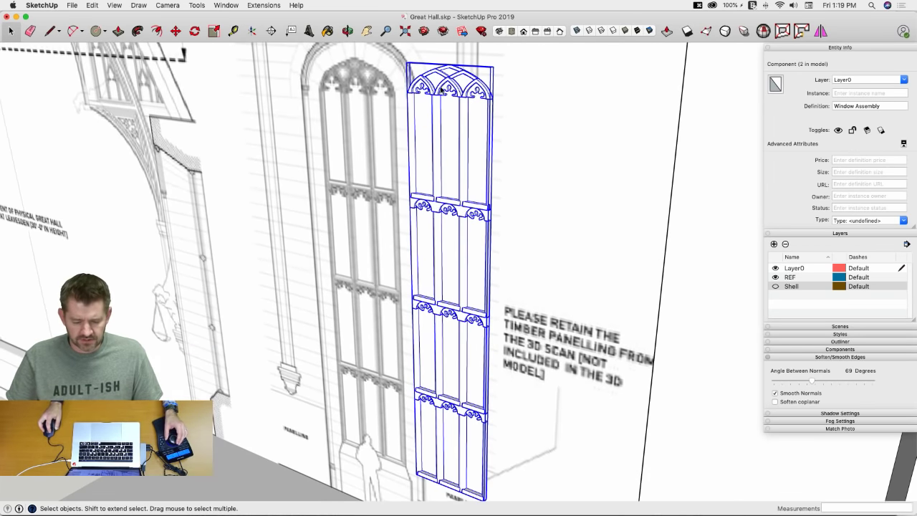
double_click(450, 175)
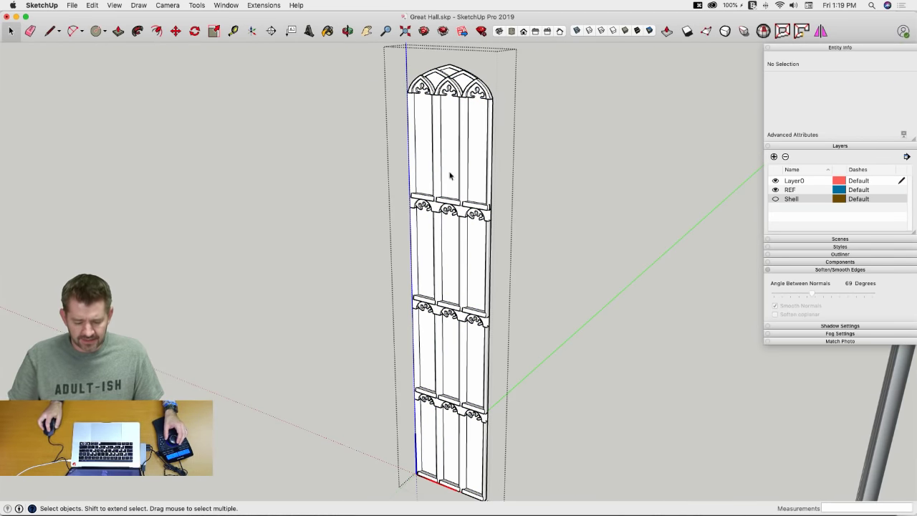
click(428, 421)
click(441, 408)
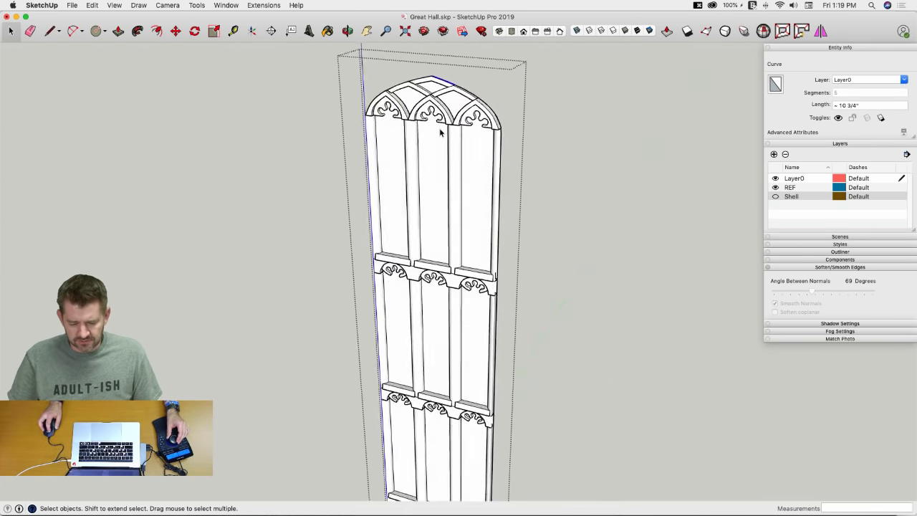
middle_drag(449, 121, 442, 106)
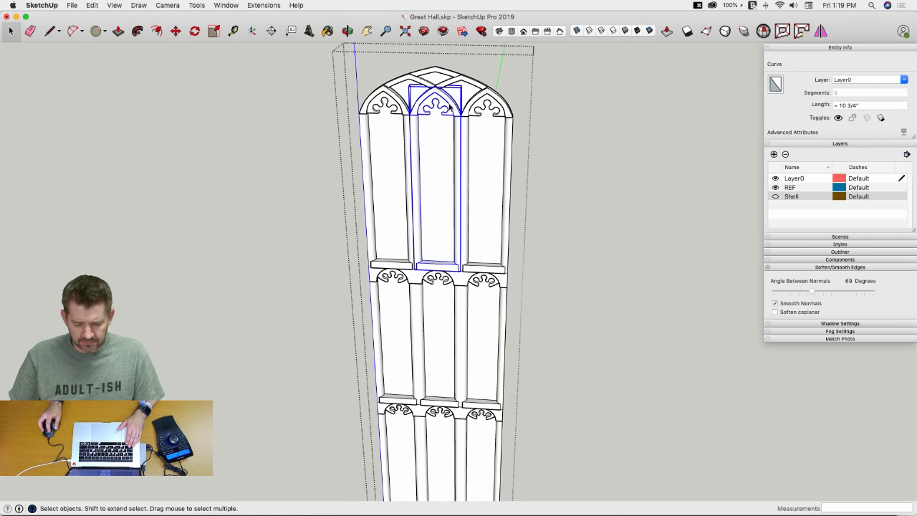
click(450, 106)
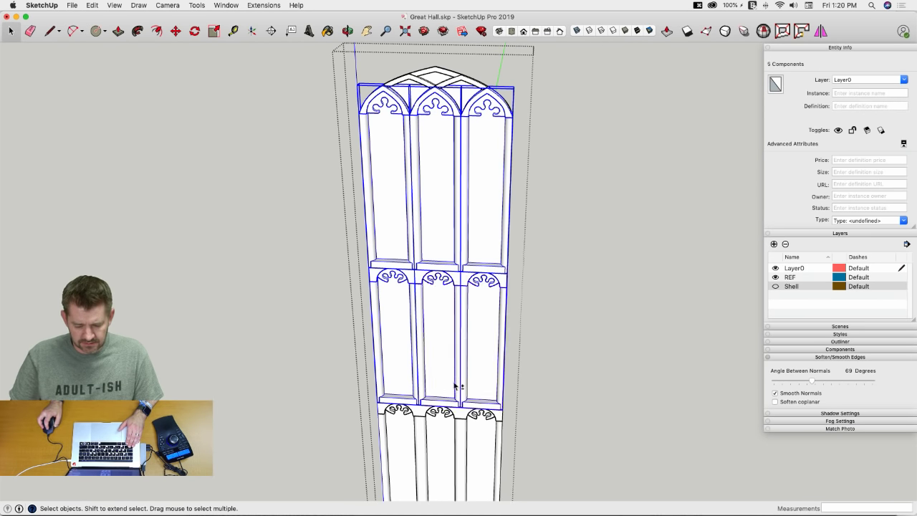
scroll(430, 169, down, 3)
scroll(412, 389, up, 3)
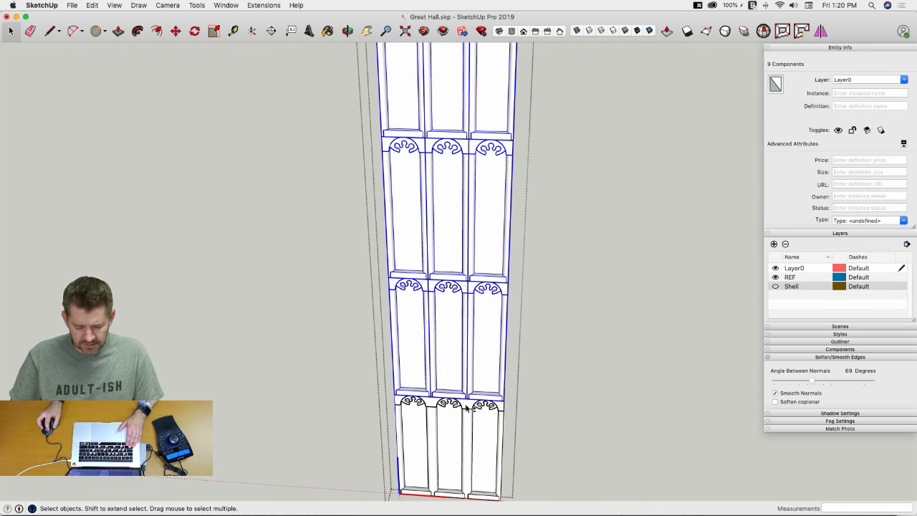
right_click(427, 403)
click(466, 289)
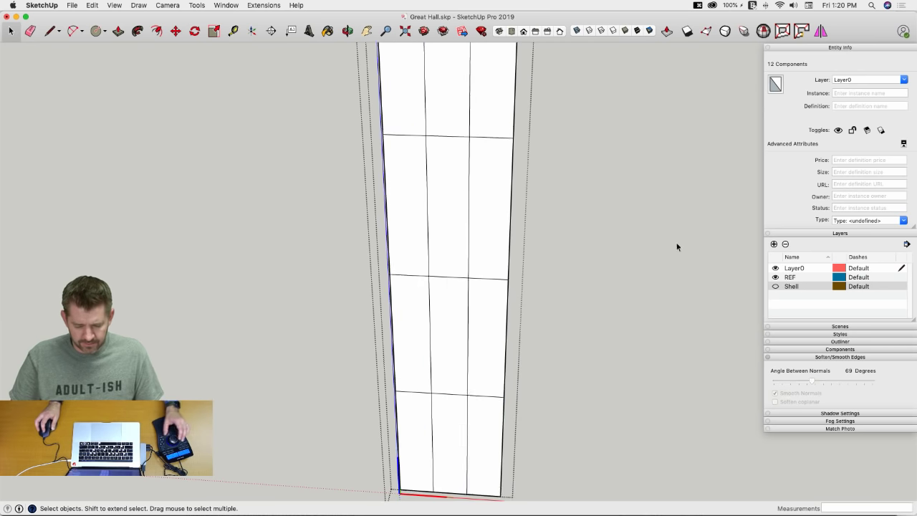
Step: Erase the outer arch curves and vertical dividing edges of the flat backing below the raised tracery in the top row
click(677, 247)
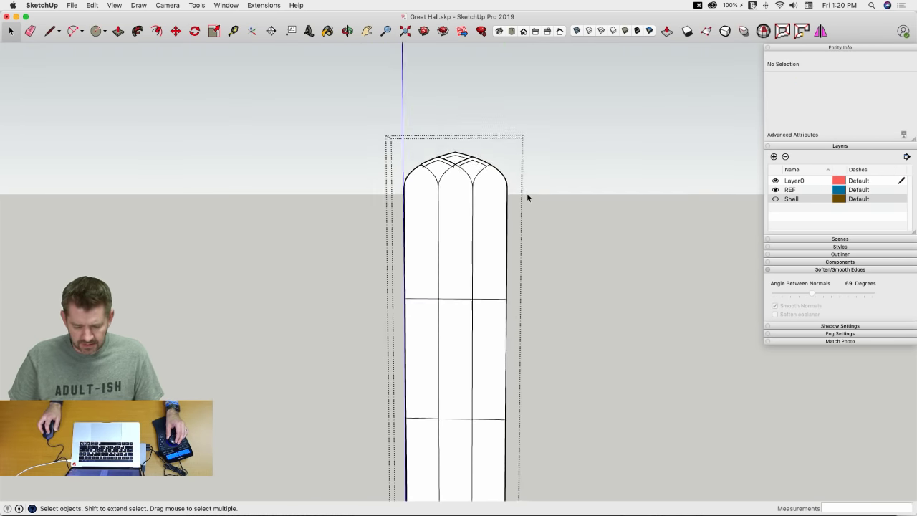
scroll(526, 197, up, 10)
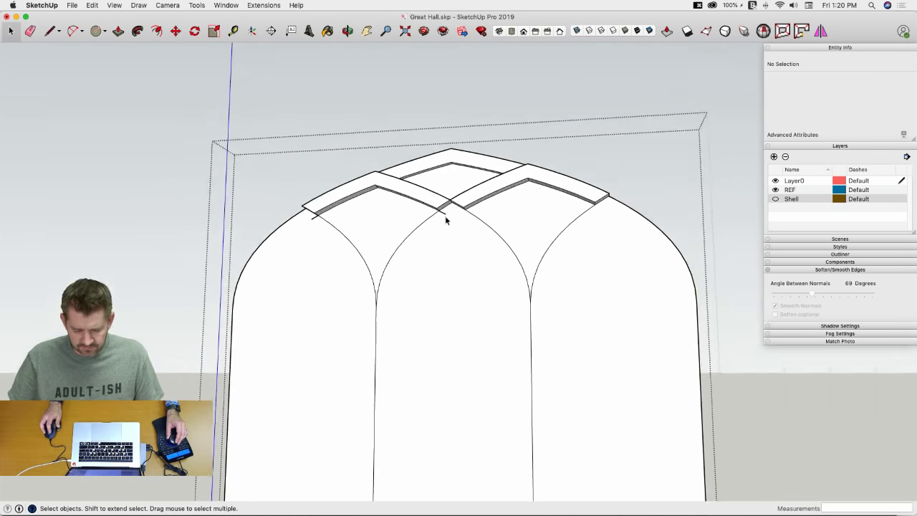
scroll(445, 220, up, 2)
key(e)
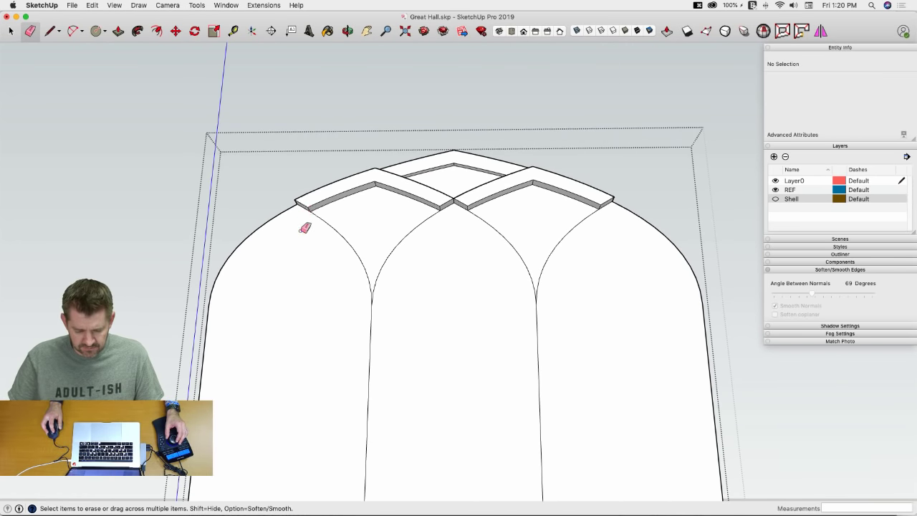
click(283, 214)
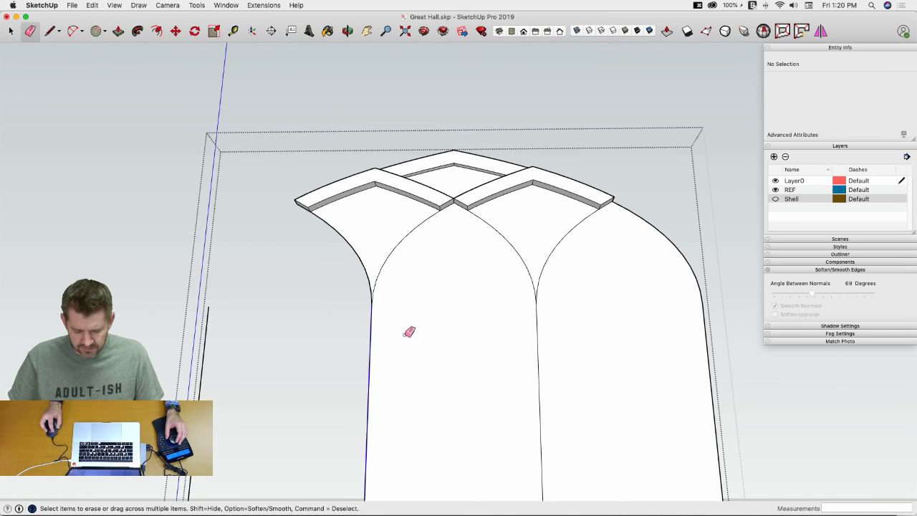
drag(404, 334, 537, 344)
drag(693, 244, 680, 243)
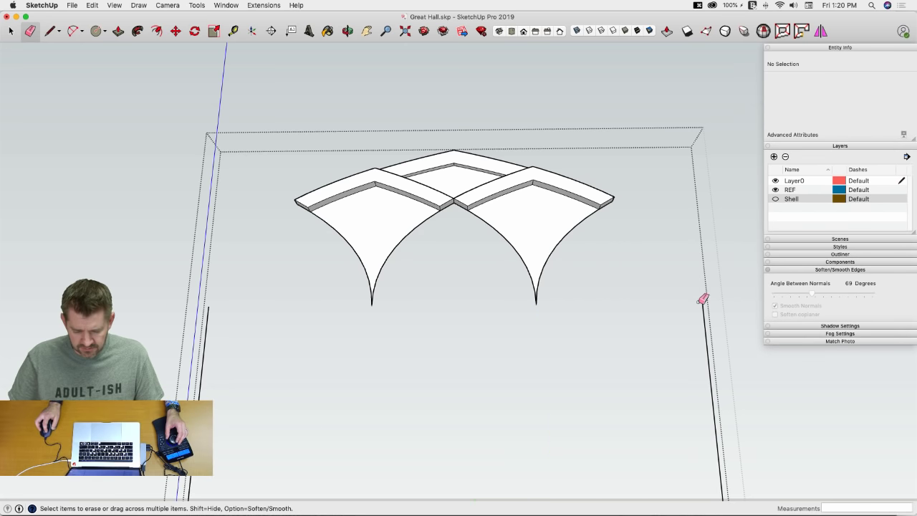
Step: Delete the leftover flat grid of faces and straight edges beneath the tracery
key(space)
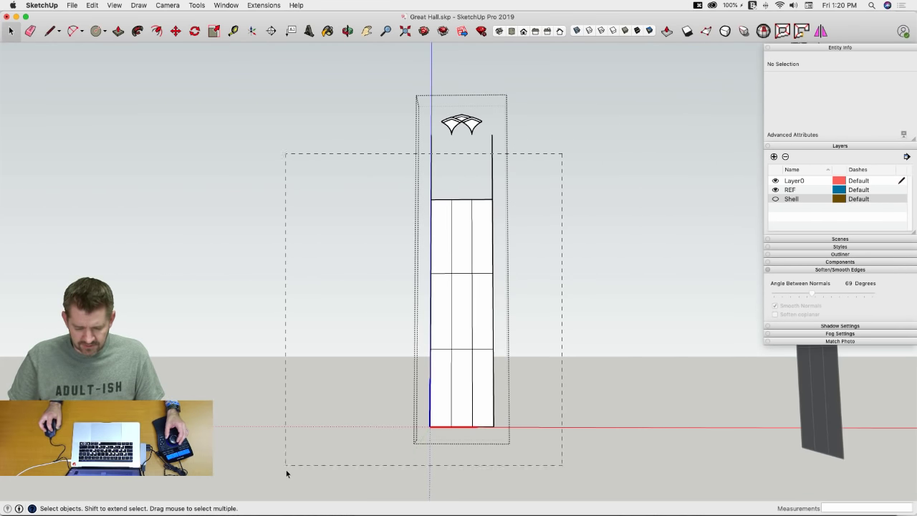
drag(287, 470, 286, 464)
key(Delete)
middle_drag(287, 465, 594, 169)
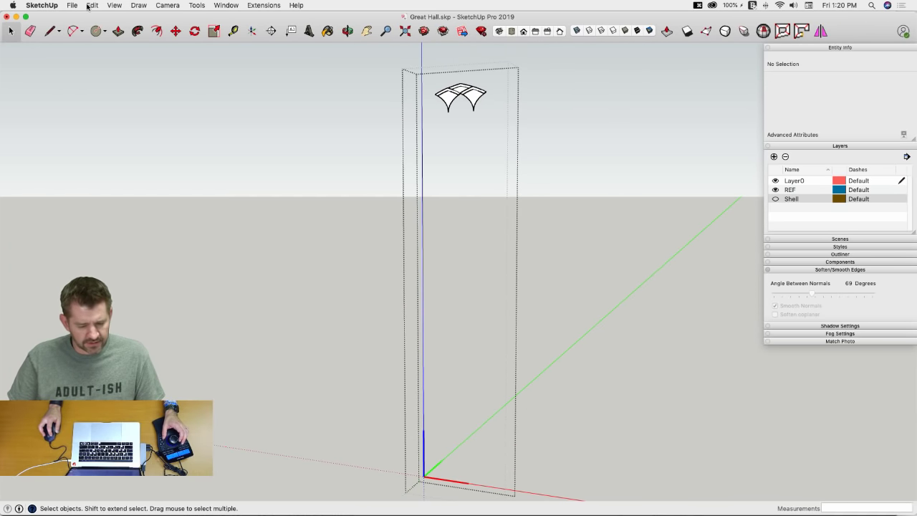
Step: Make a component named Arch Windows from all the remaining tracery geometry
drag(516, 142, 516, 141)
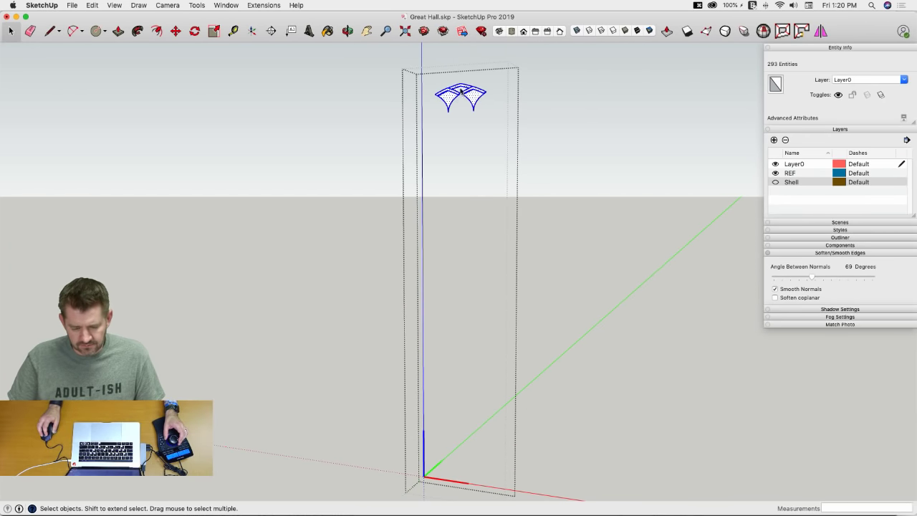
right_click(461, 90)
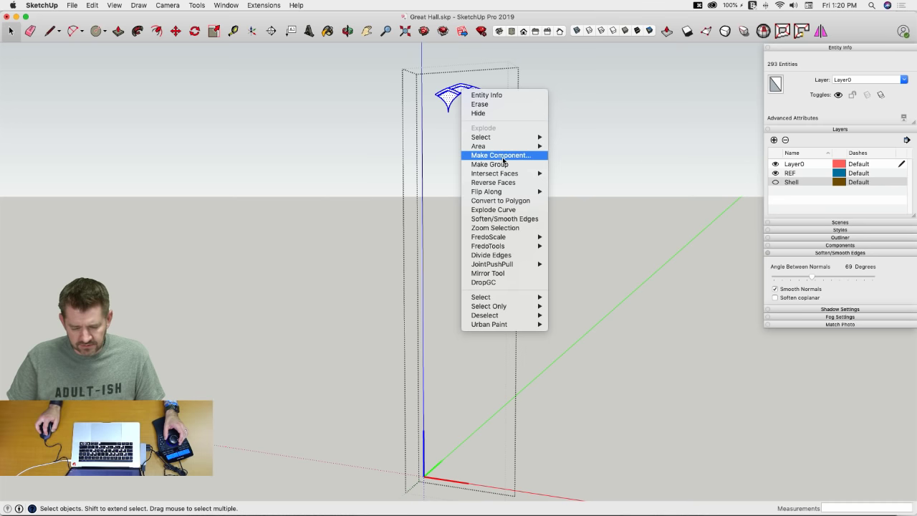
click(502, 156)
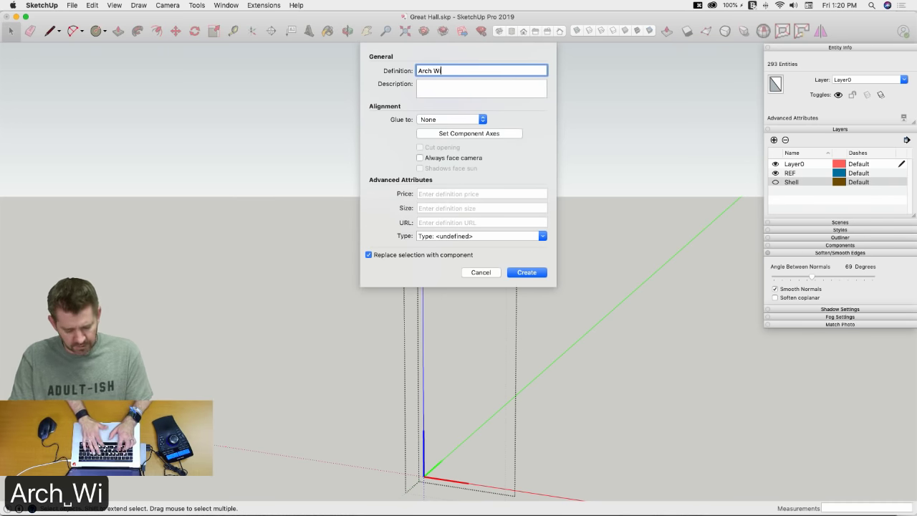
text(Arch Windows)
key(Return)
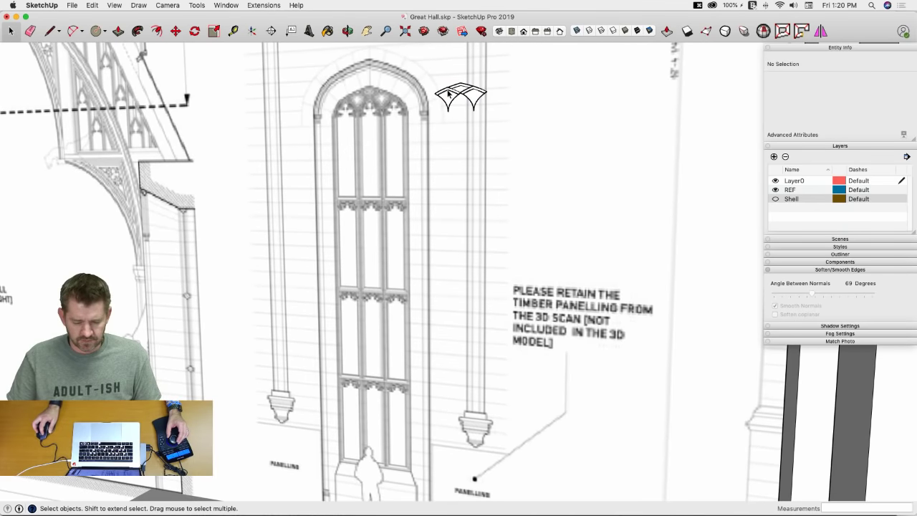
Step: Unhide the hidden panels inside the window assembly and leave the assembly
double_click(448, 94)
click(91, 5)
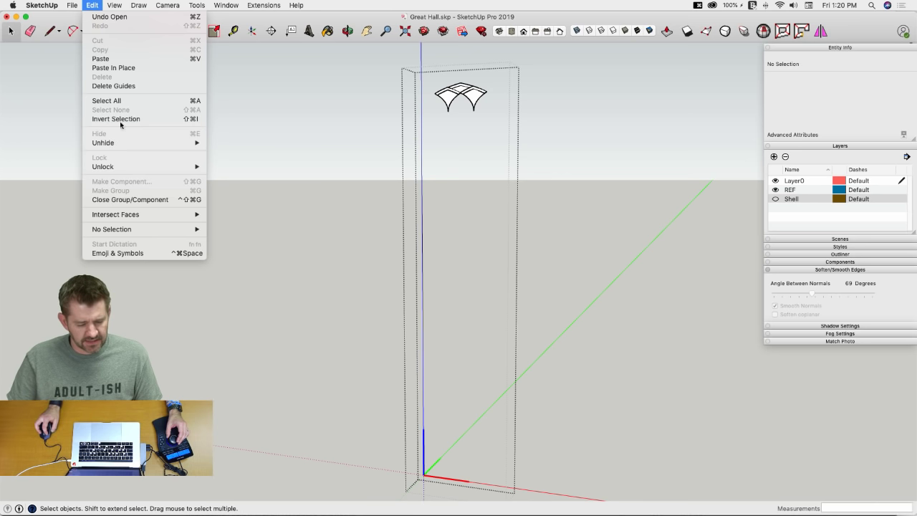
click(228, 155)
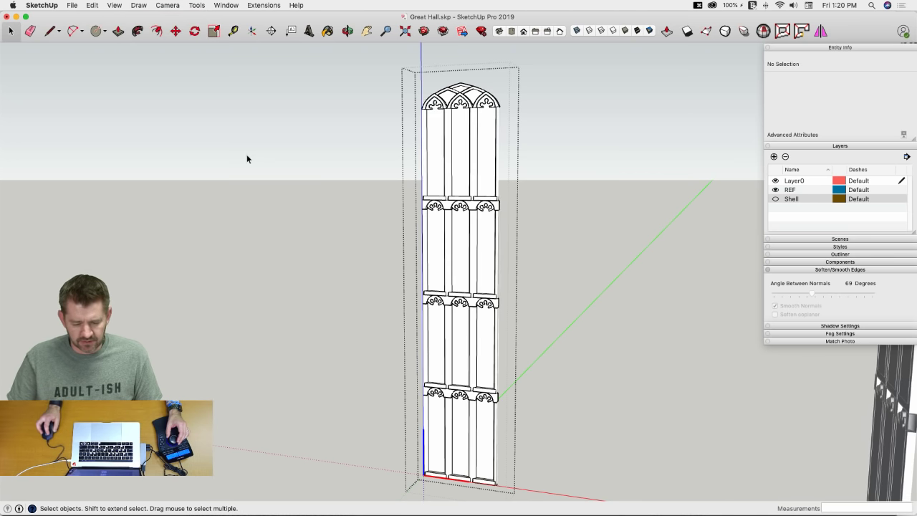
click(263, 154)
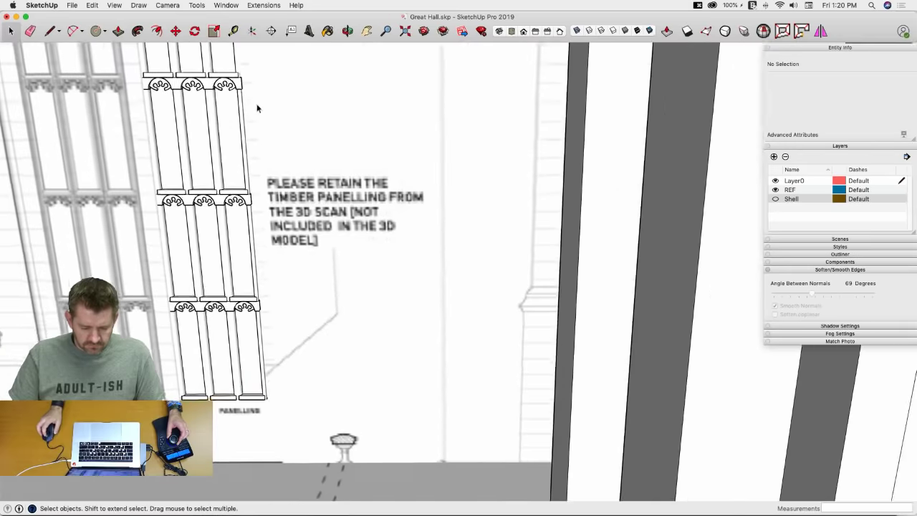
Step: Examine the panels and mullions inside the window assembly and how the window meets the surrounding wall and sill
middle_drag(257, 109, 348, 250)
double_click(365, 242)
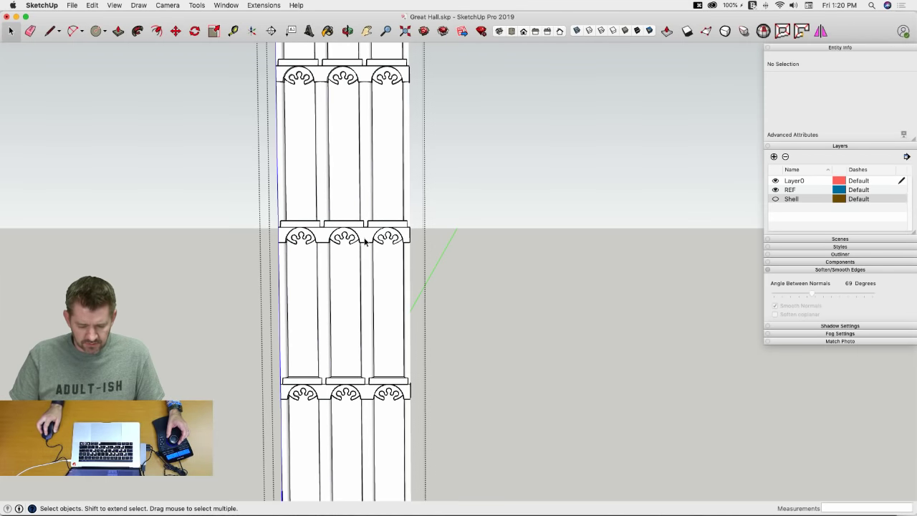
scroll(341, 236, up, 5)
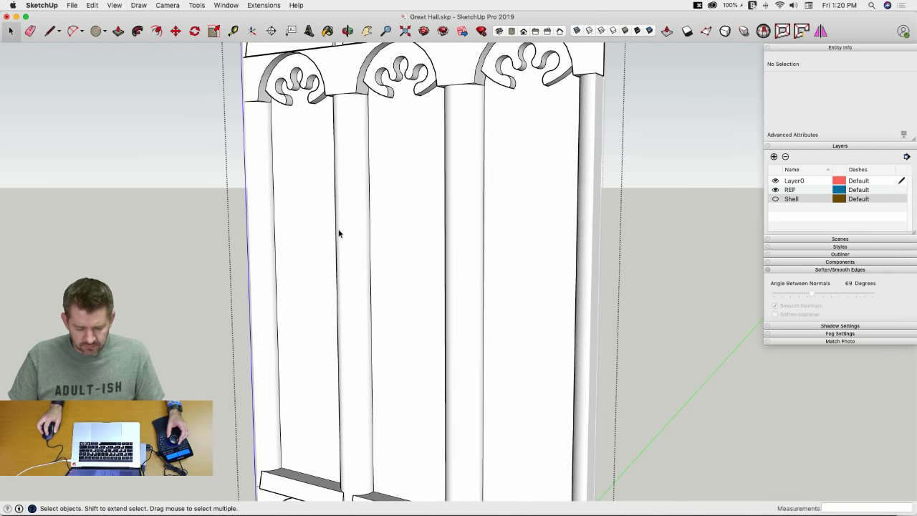
scroll(356, 215, up, 3)
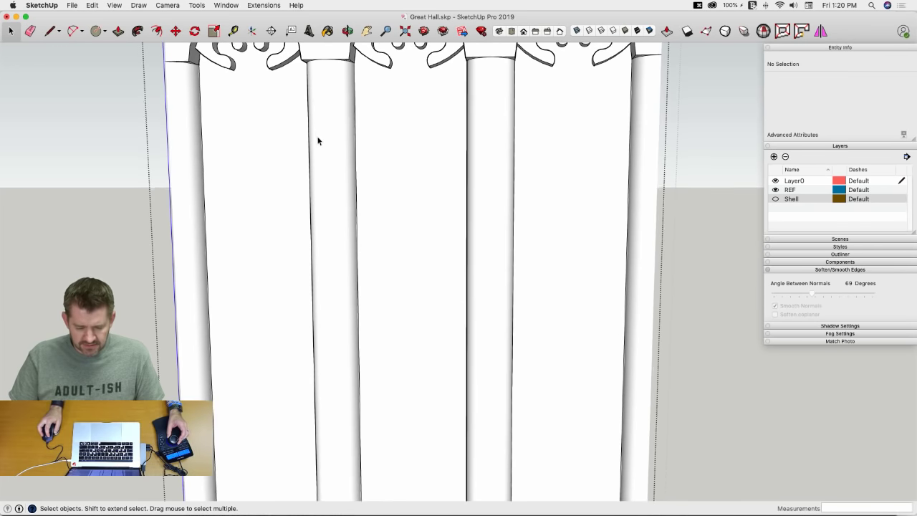
click(320, 144)
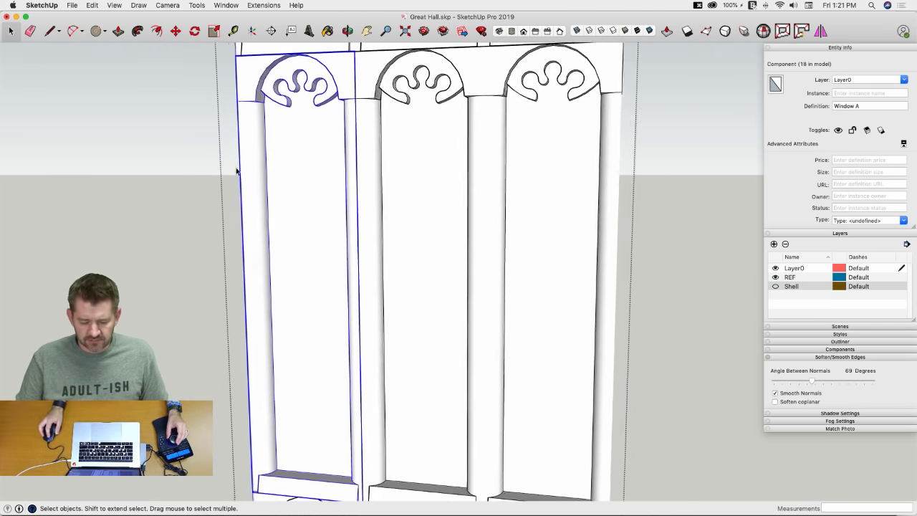
click(211, 142)
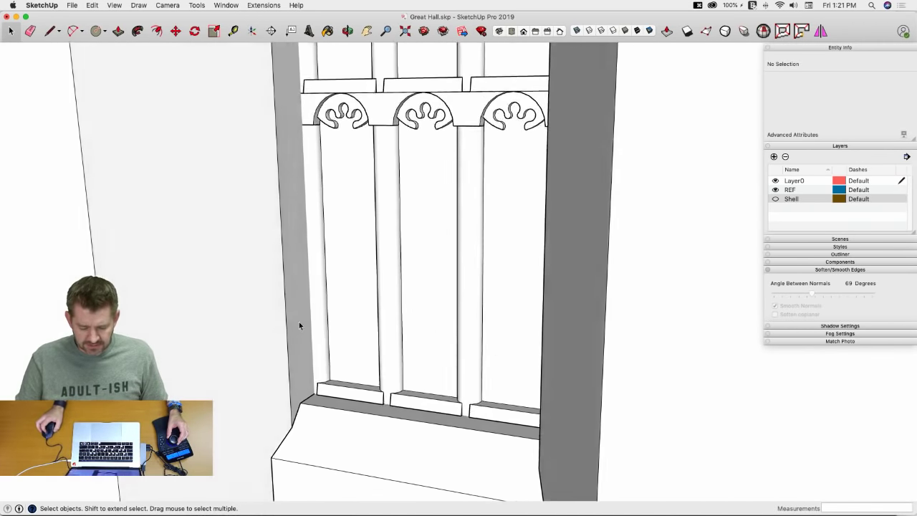
scroll(271, 399, up, 3)
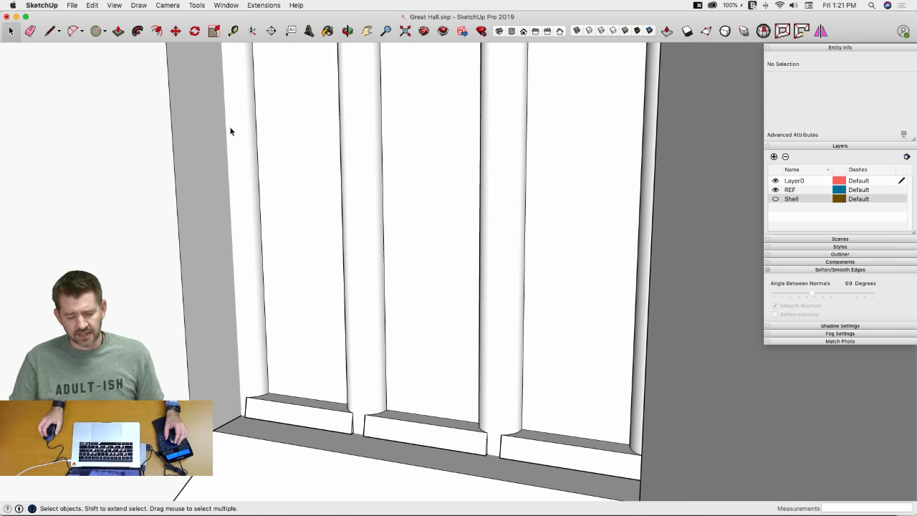
scroll(278, 253, down, 5)
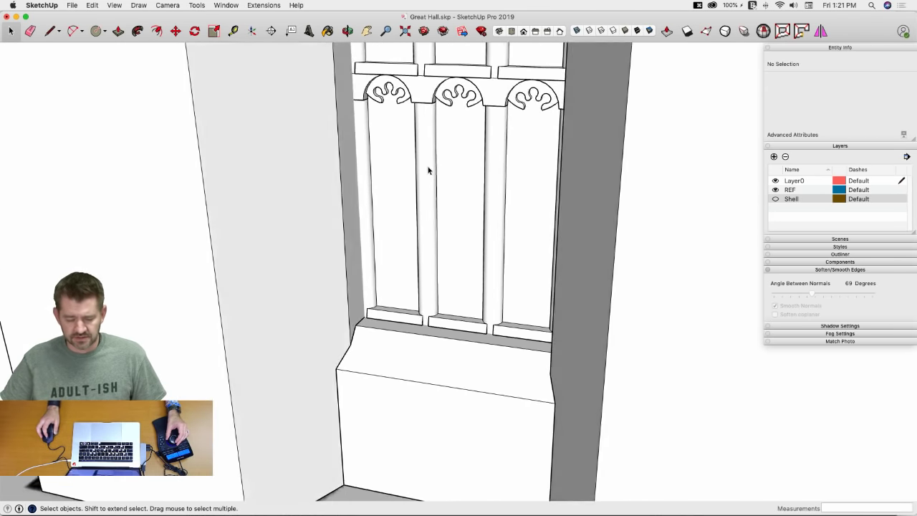
middle_drag(428, 184, 568, 179)
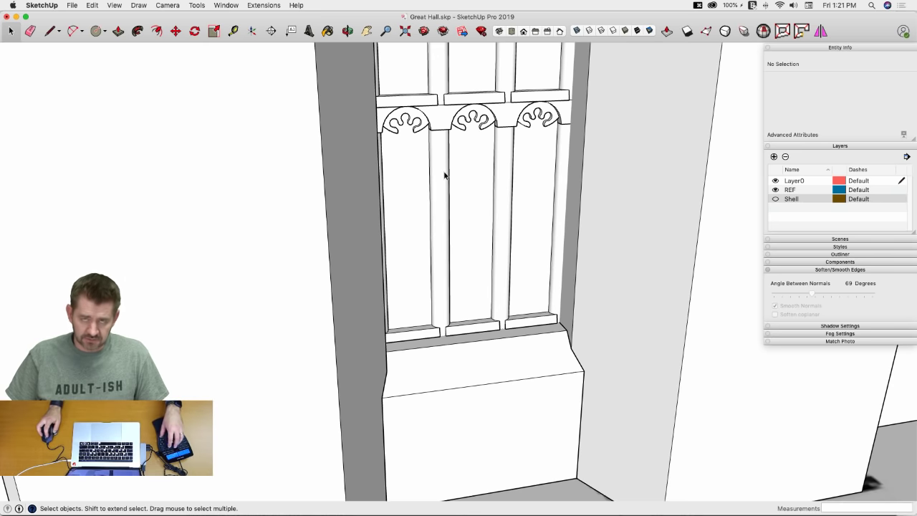
scroll(444, 175, down, 10)
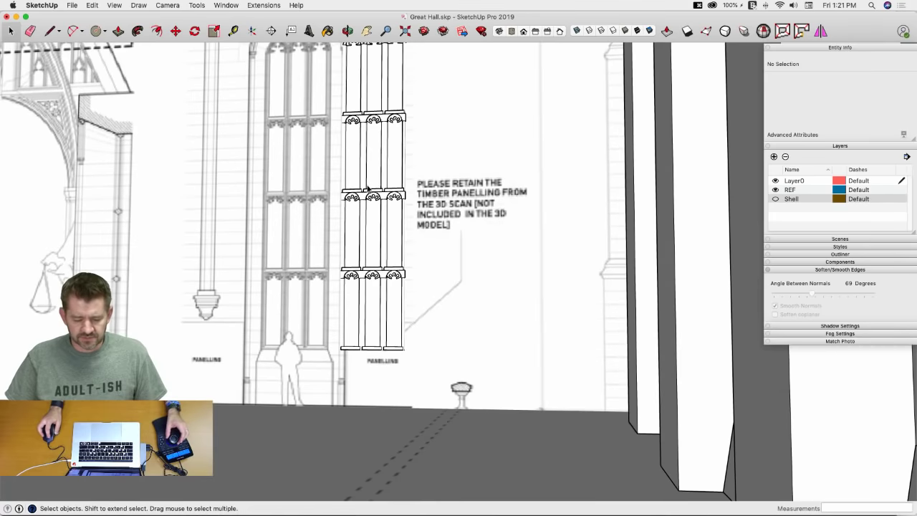
Step: Inside the window assembly, draw a line about 24 ft 7 in long up the left edge from the base to the foot of the arch tracery
click(366, 188)
scroll(380, 172, up, 5)
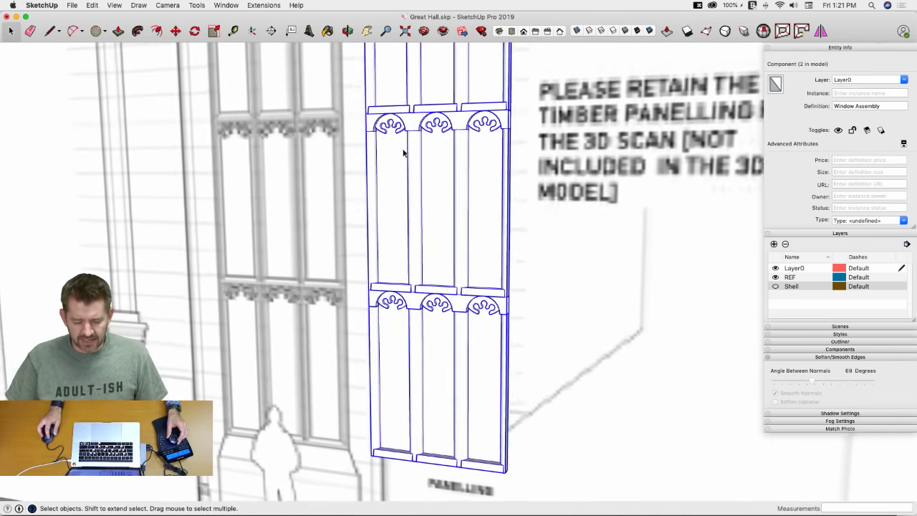
scroll(406, 172, up, 8)
key(l)
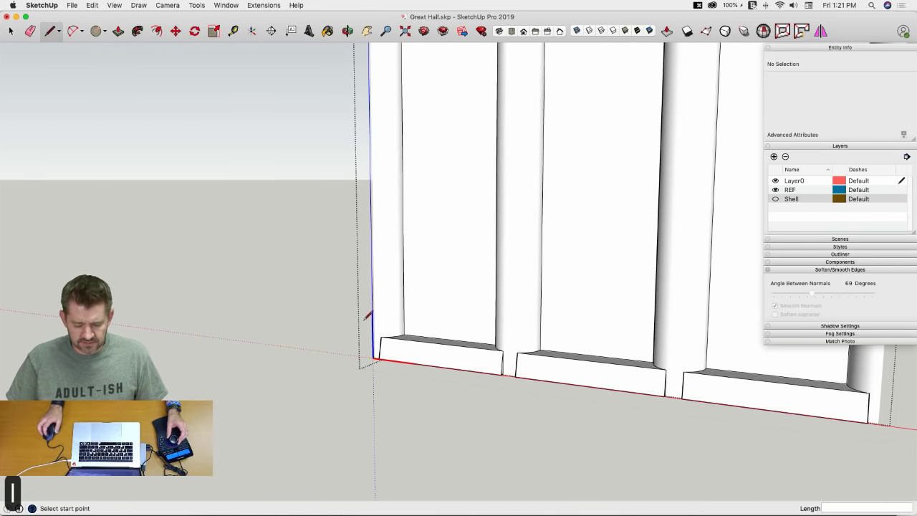
scroll(367, 315, up, 4)
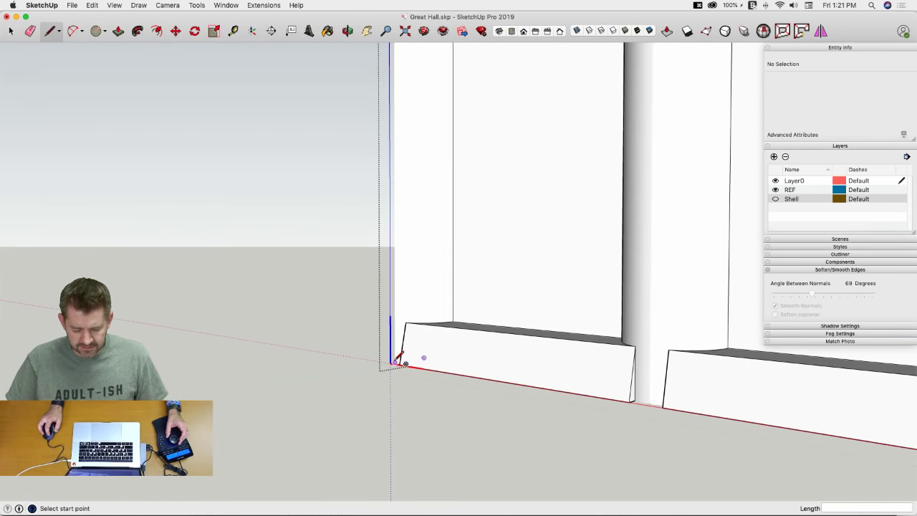
scroll(399, 358, up, 4)
scroll(463, 269, down, 5)
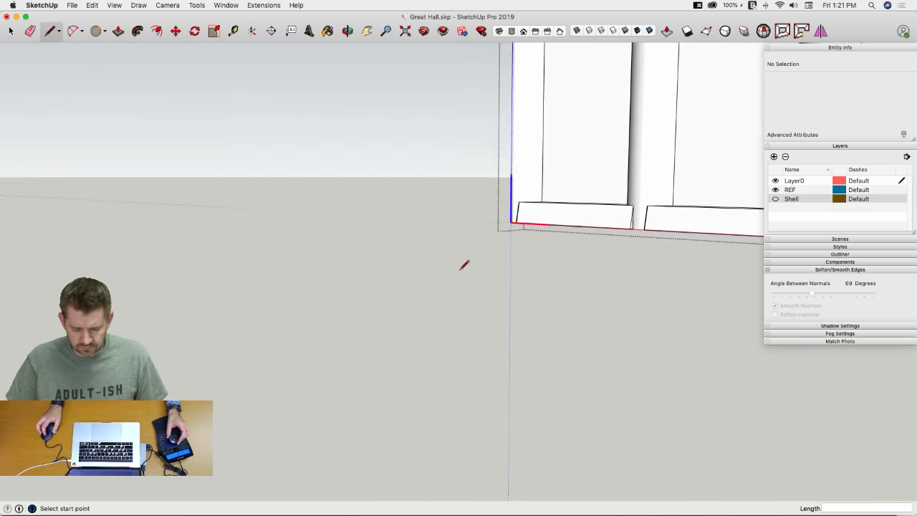
scroll(539, 331, up, 6)
scroll(530, 310, up, 3)
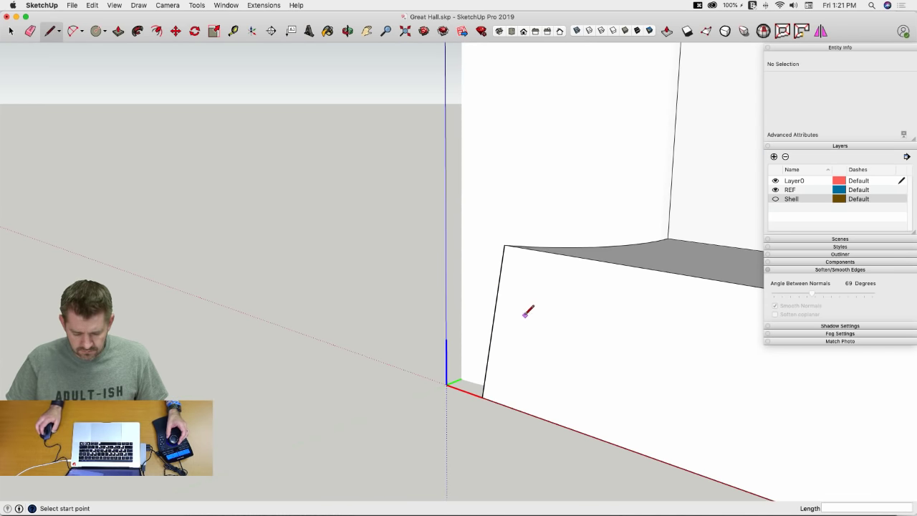
click(461, 377)
scroll(476, 222, down, 10)
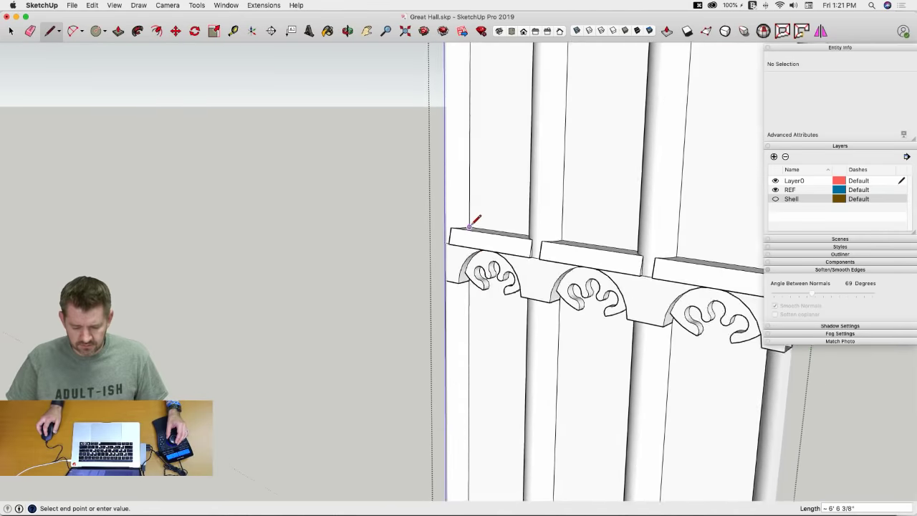
scroll(490, 178, down, 3)
scroll(501, 159, up, 8)
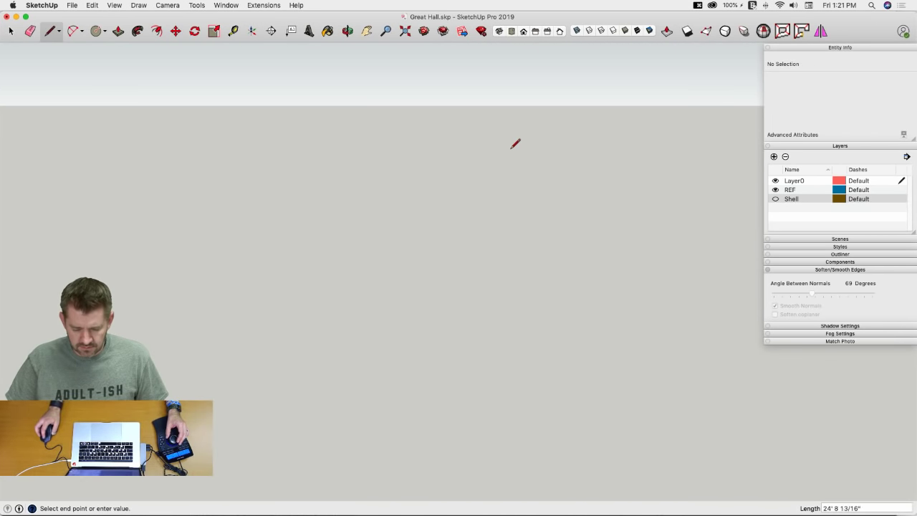
scroll(516, 144, down, 2)
scroll(540, 149, up, 2)
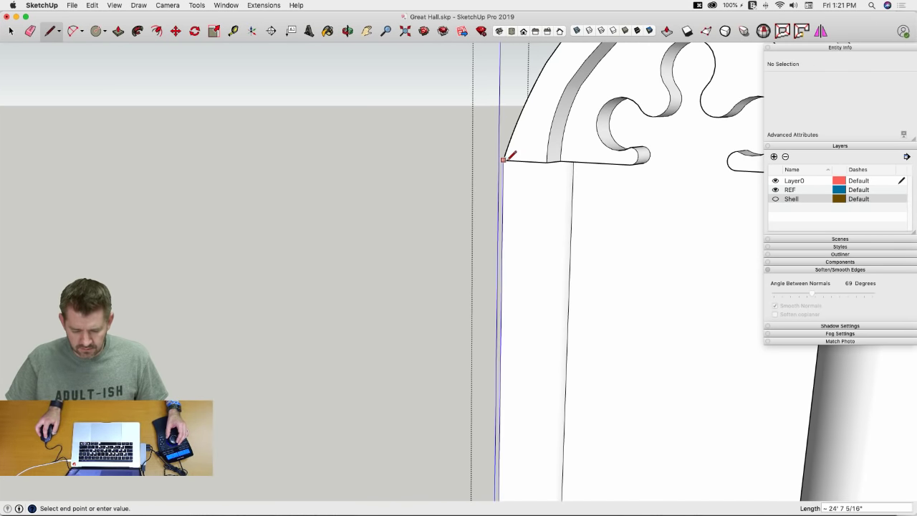
click(504, 158)
scroll(504, 158, down, 10)
key(Escape)
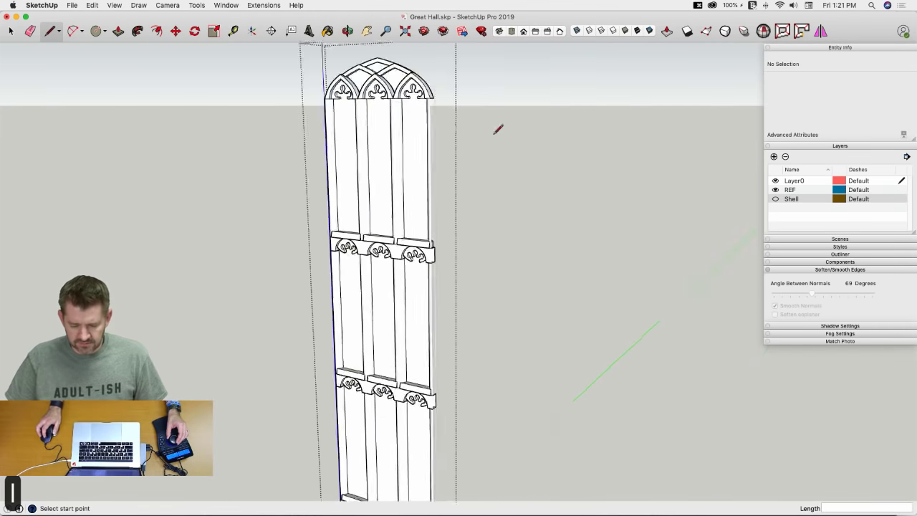
Step: Draw a matching line down the right edge of the window assembly from the tracery's foot to the base, and leave the assembly
middle_drag(424, 160, 614, 92)
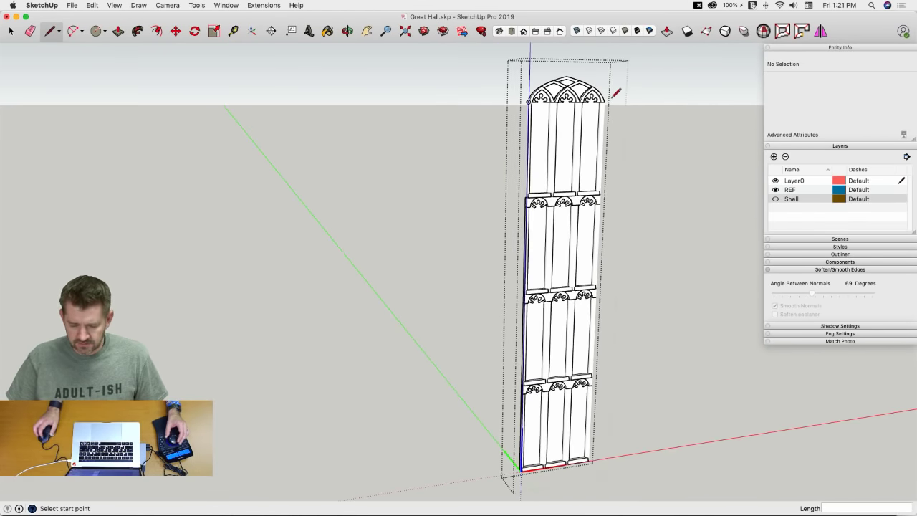
scroll(614, 92, up, 5)
scroll(469, 139, down, 10)
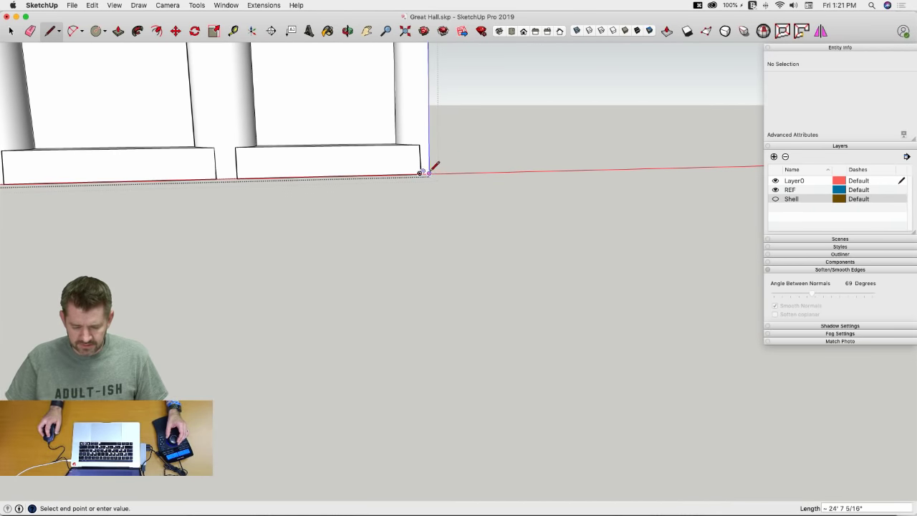
middle_drag(434, 167, 474, 196)
key(space)
click(287, 230)
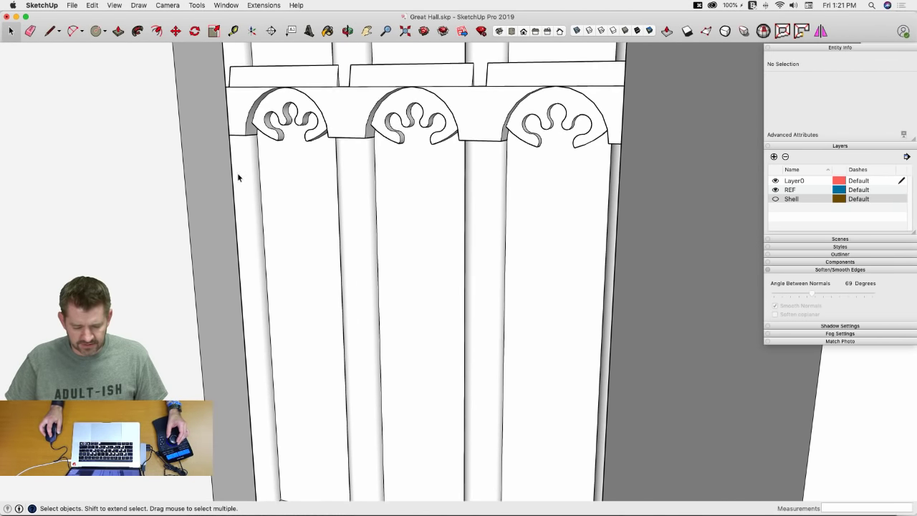
Step: Turn off Profiles in the edge settings of the current display style
click(829, 248)
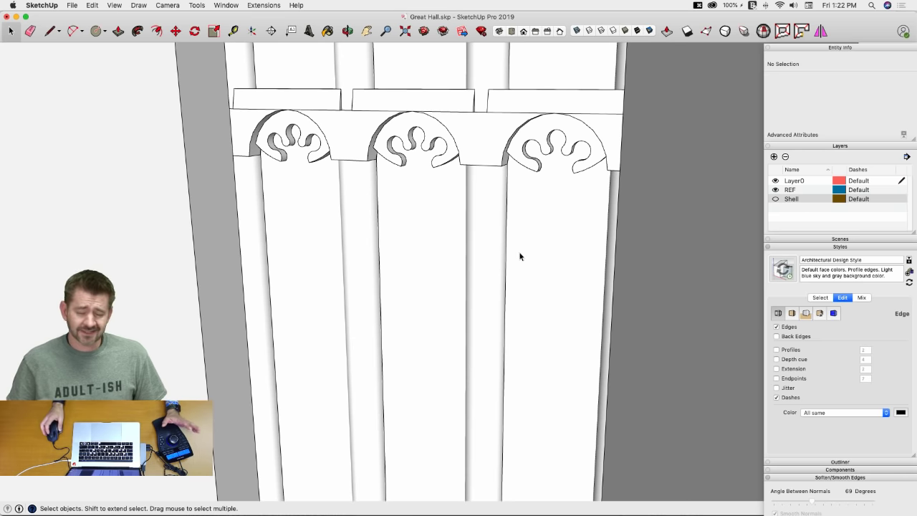
scroll(461, 245, down, 10)
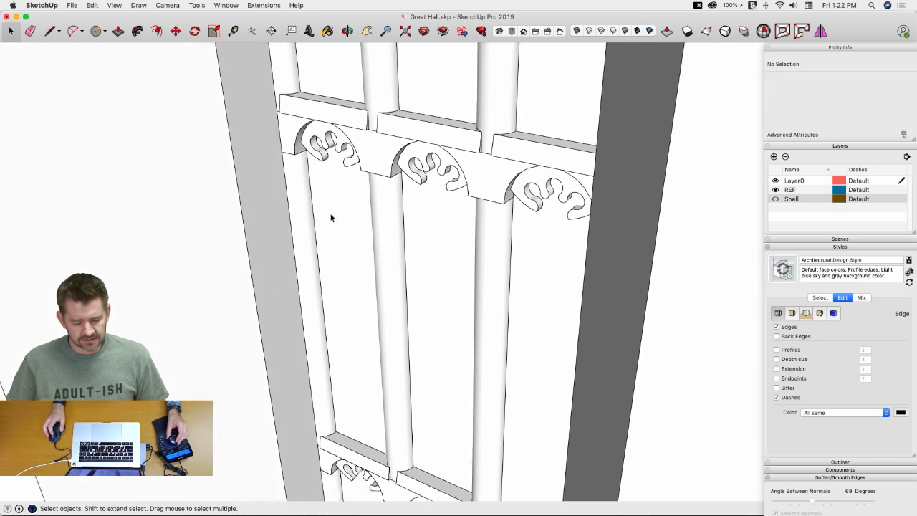
scroll(416, 336, down, 10)
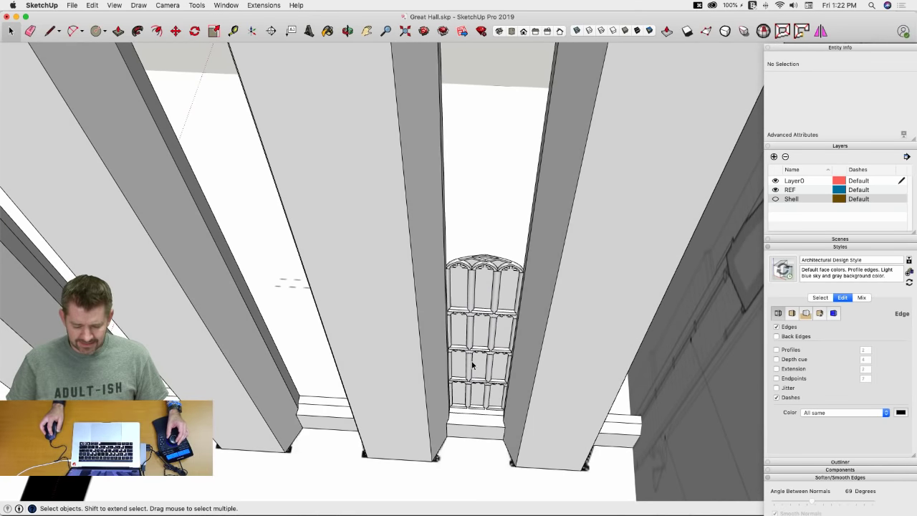
Step: Cut the whole Window Assembly component out of the top level of the model
double_click(472, 365)
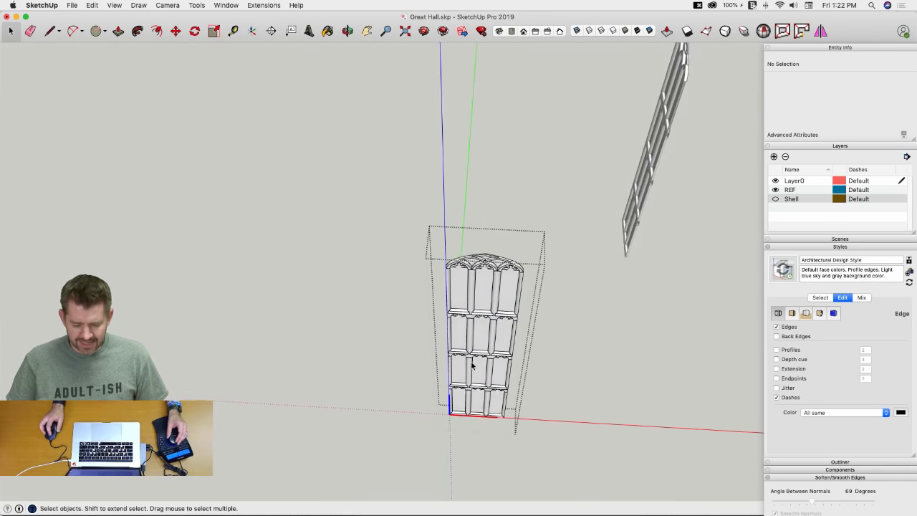
click(286, 201)
click(498, 295)
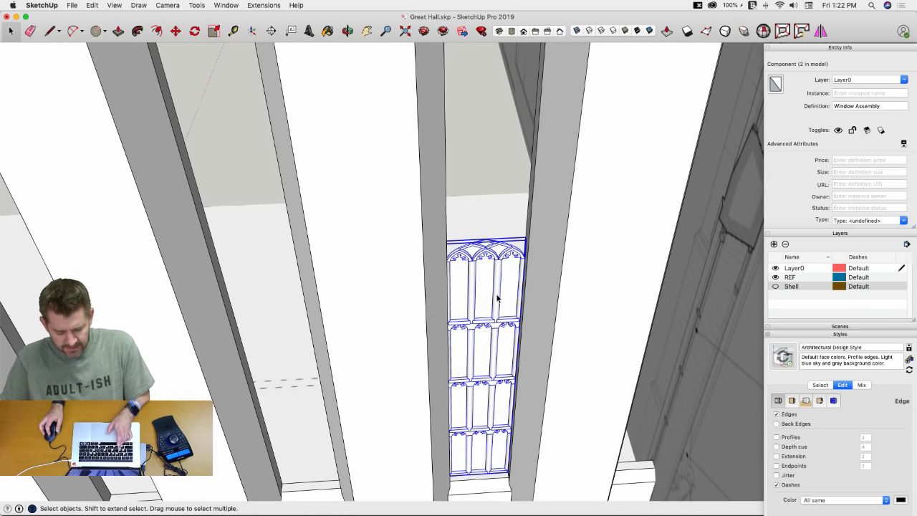
key(super+x)
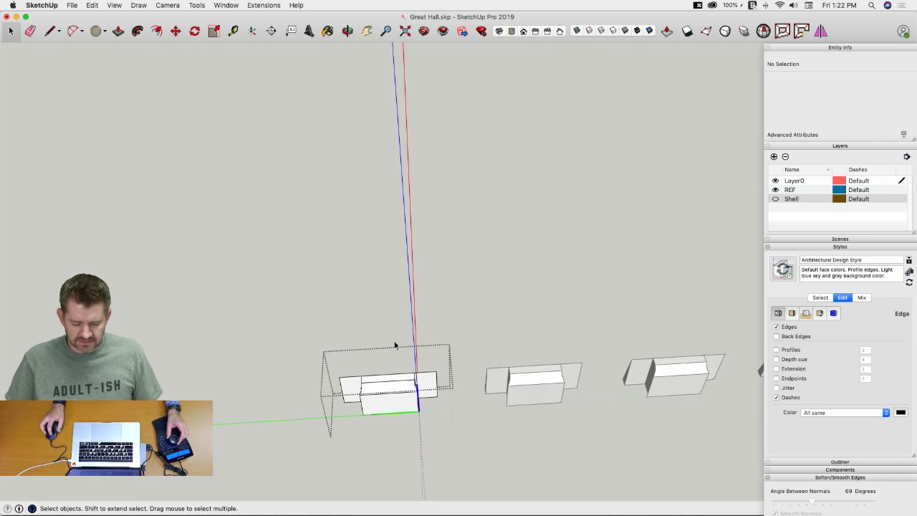
Step: Erase the stray edges on both end faces of the sloped sill block inside the wall component
scroll(385, 362, up, 3)
scroll(427, 332, up, 4)
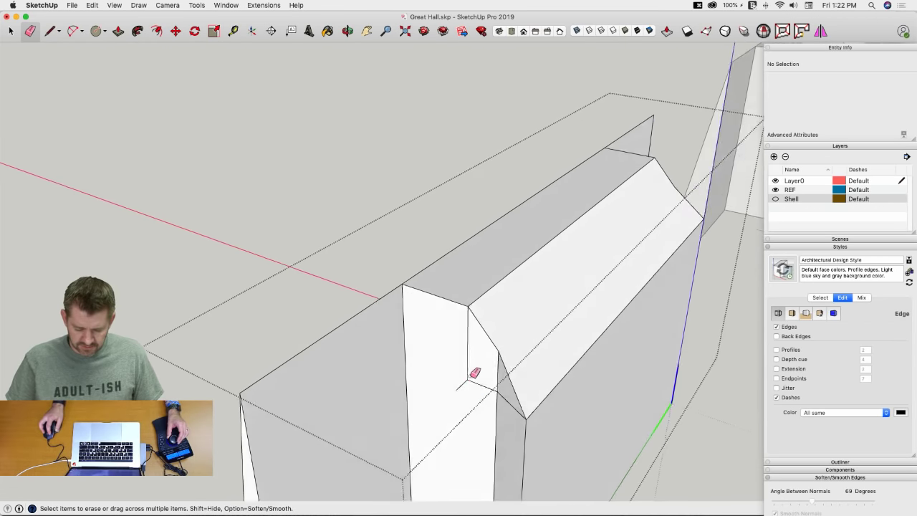
drag(476, 368, 483, 365)
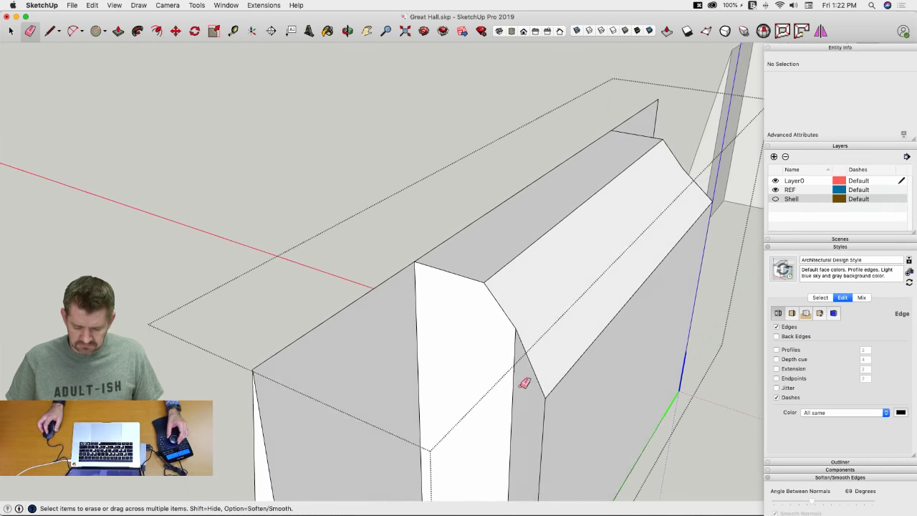
middle_drag(525, 383, 564, 241)
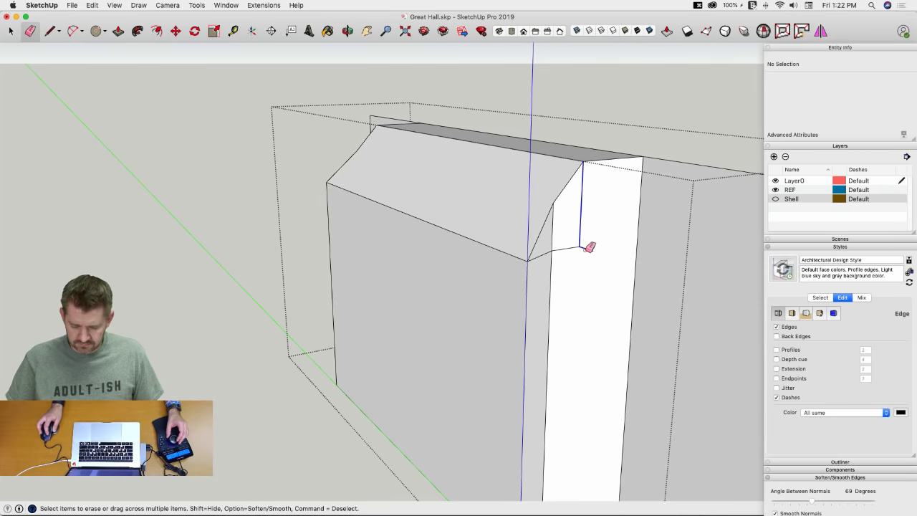
drag(579, 242, 551, 253)
scroll(548, 258, up, 2)
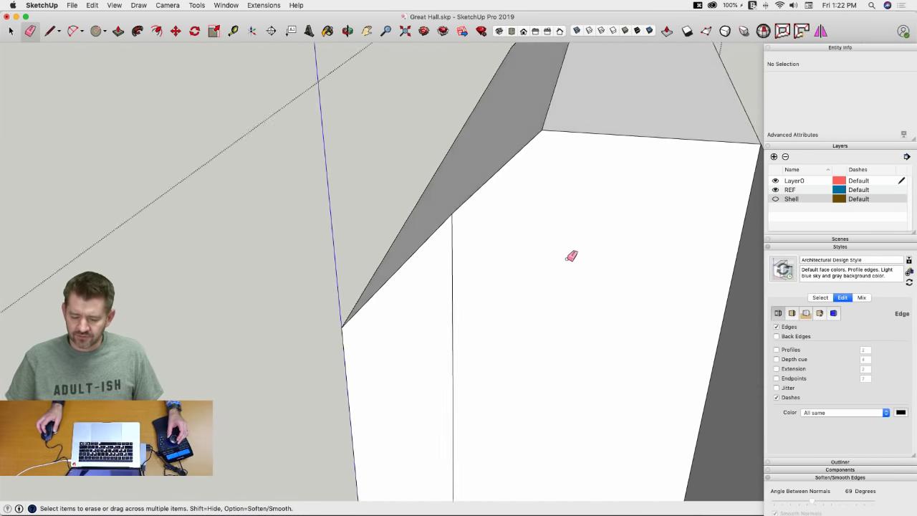
Step: Delete the large end face of the sill block to open up its inside
key(space)
click(528, 276)
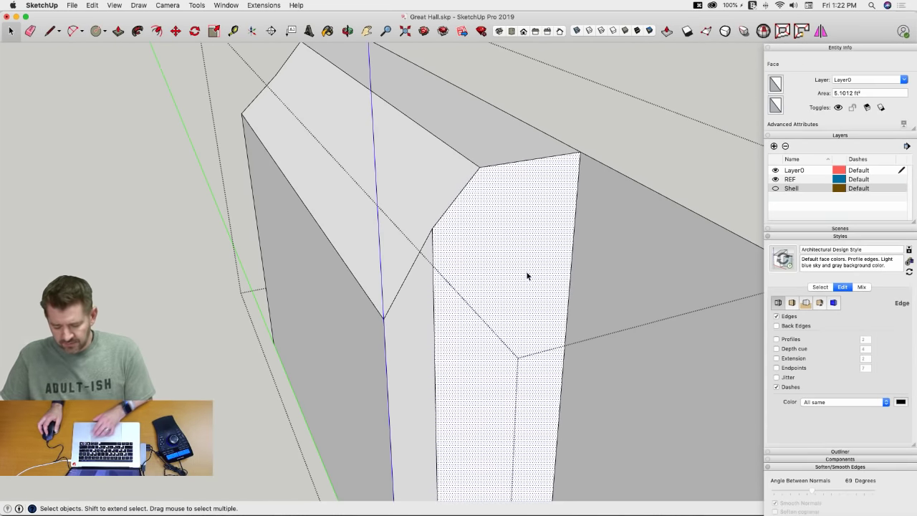
key(BackSpace)
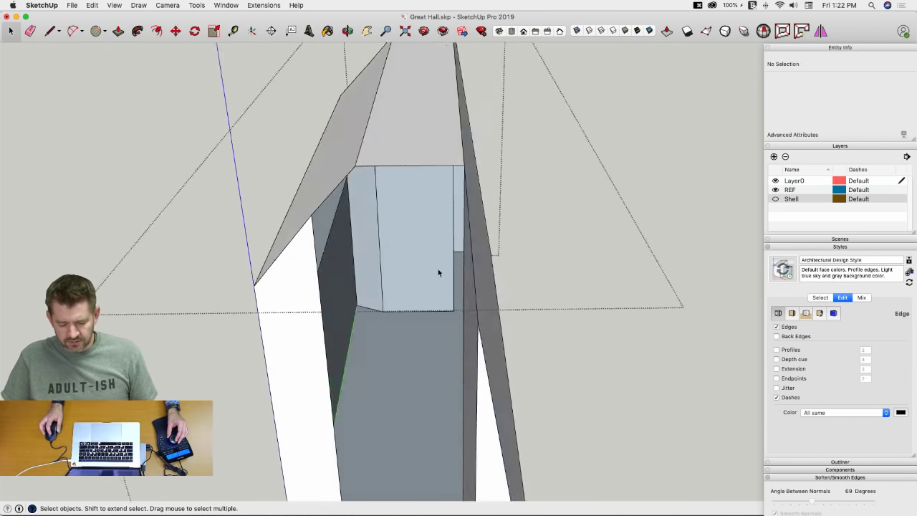
Step: Rebuild the sill block's missing end face by drawing a line along its bottom edge between the two corners
middle_drag(439, 272, 600, 257)
key(l)
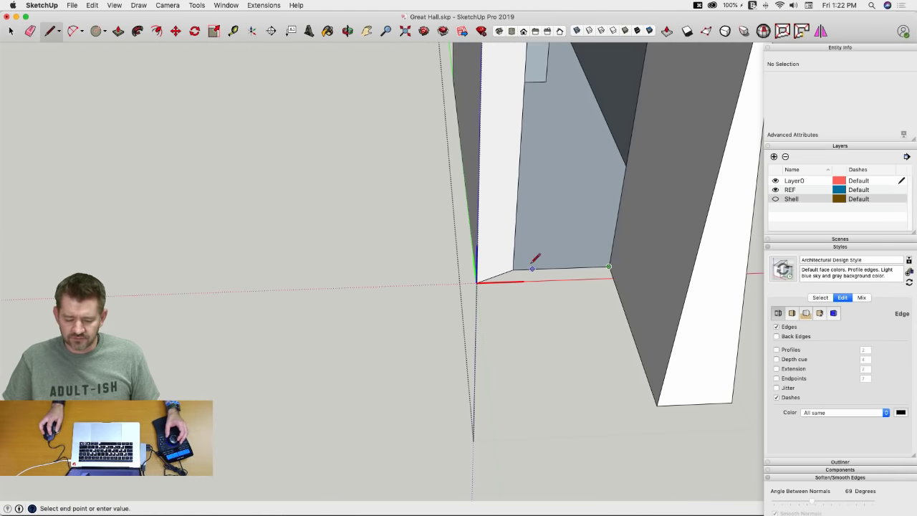
click(513, 269)
key(space)
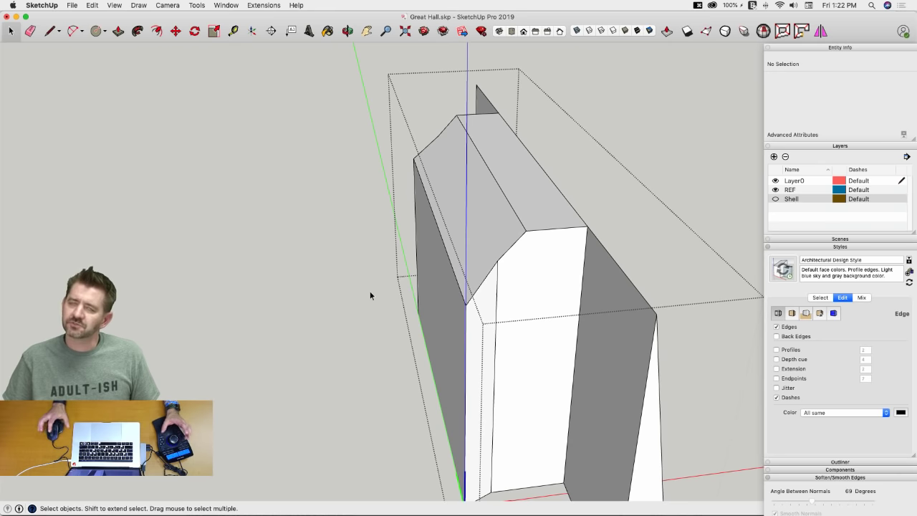
Step: Paste the Window Assembly inside the open wall component, placing it in the free space beside the sill block
middle_drag(369, 295, 505, 315)
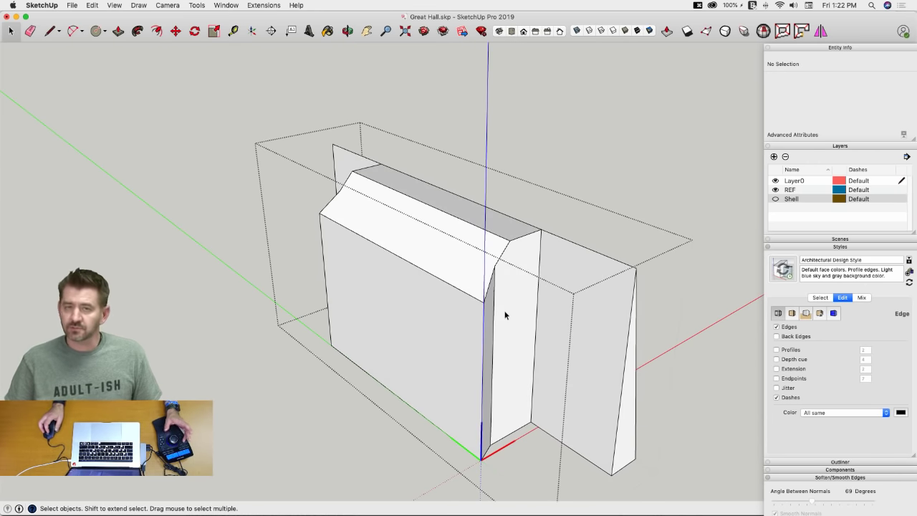
middle_drag(373, 218, 404, 223)
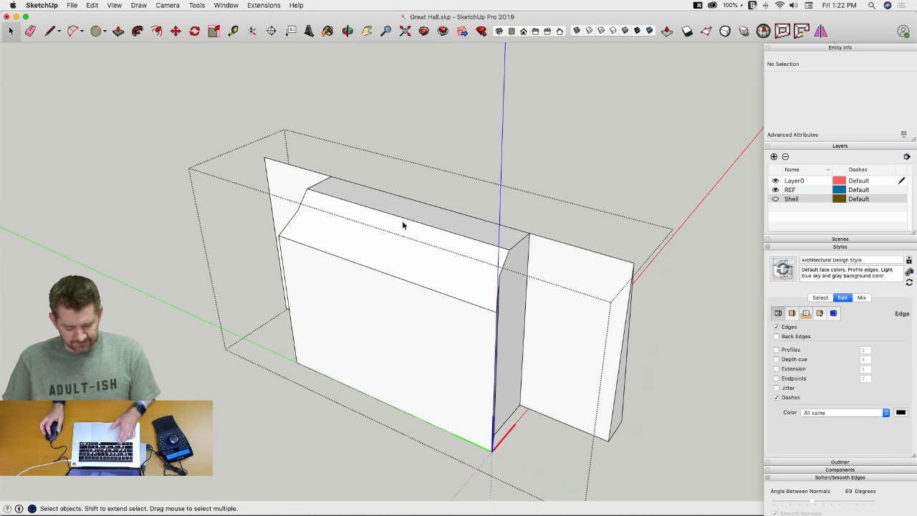
key(super+v)
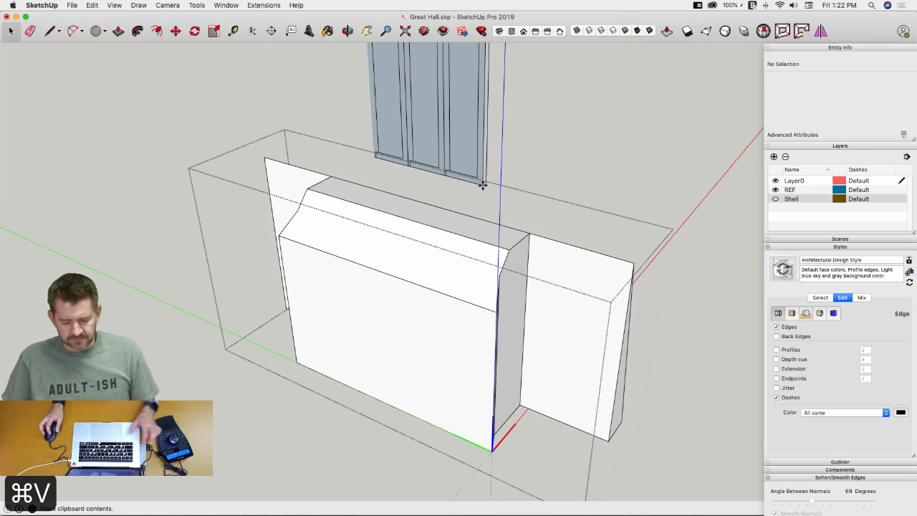
middle_drag(491, 211, 449, 343)
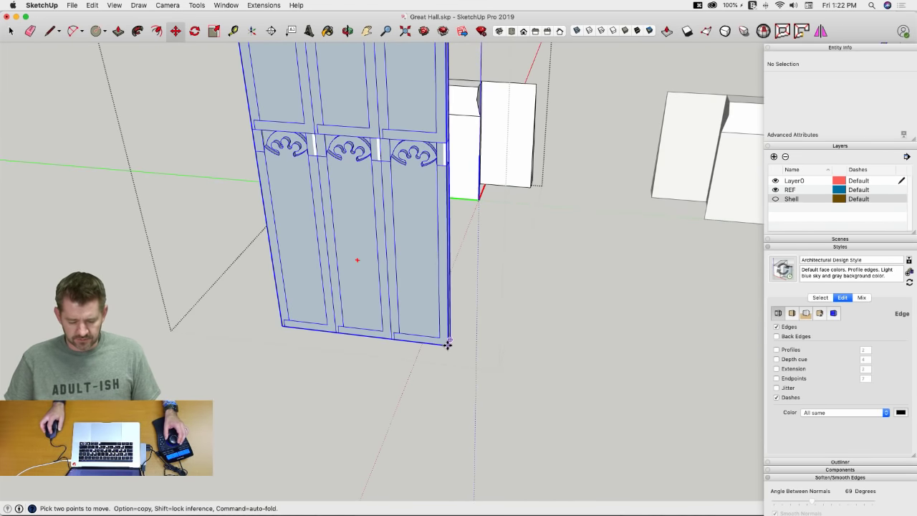
click(447, 345)
Step: Rotate the pasted Window Assembly half a turn about the vertical axis so its moulded front faces the sloped side of the sill
key(q)
click(380, 365)
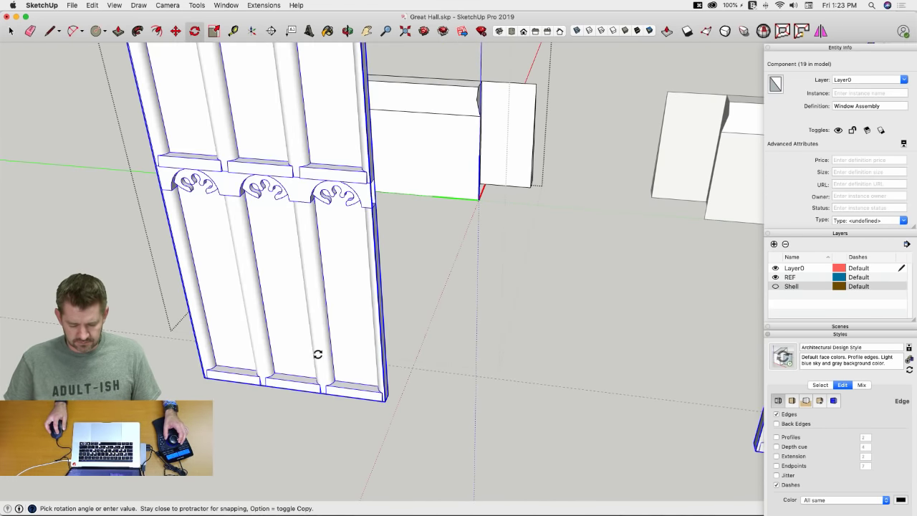
click(316, 354)
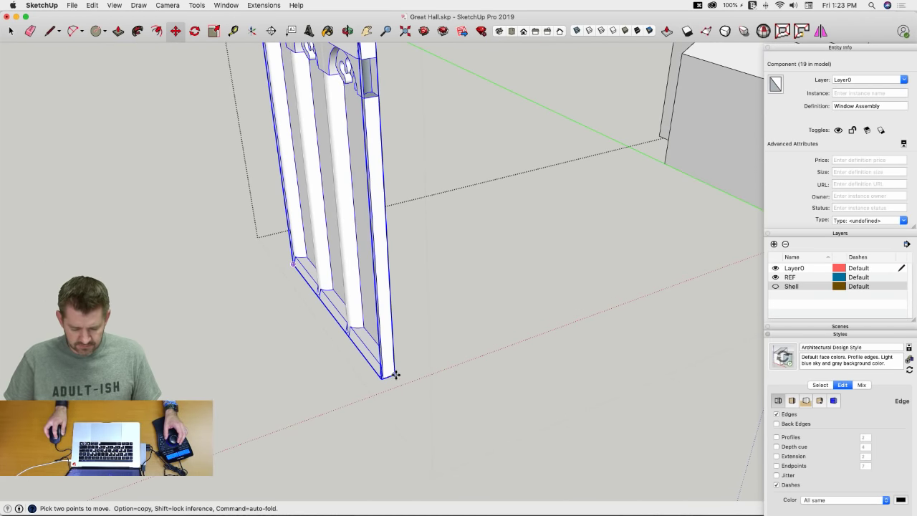
Step: Move the Window Assembly by its bottom back corner onto the top back corner of the sill block, against the wall opening
click(395, 375)
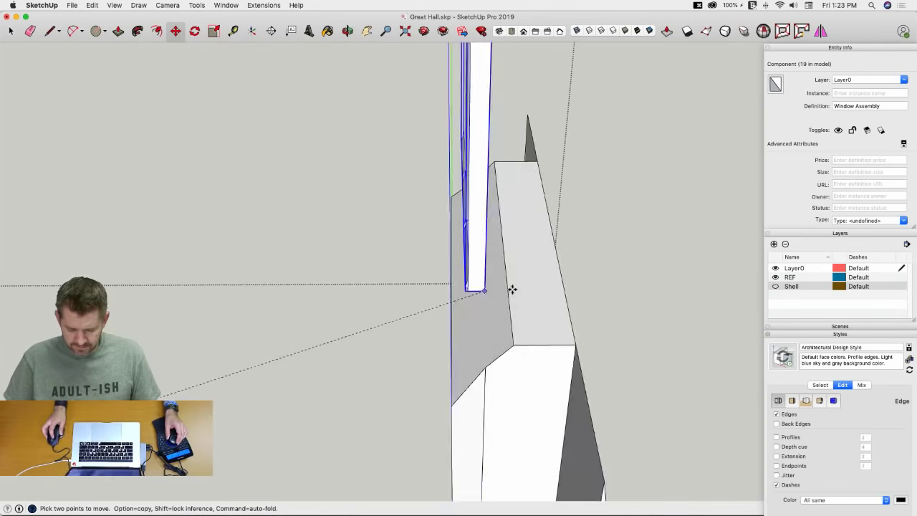
middle_drag(489, 380, 461, 456)
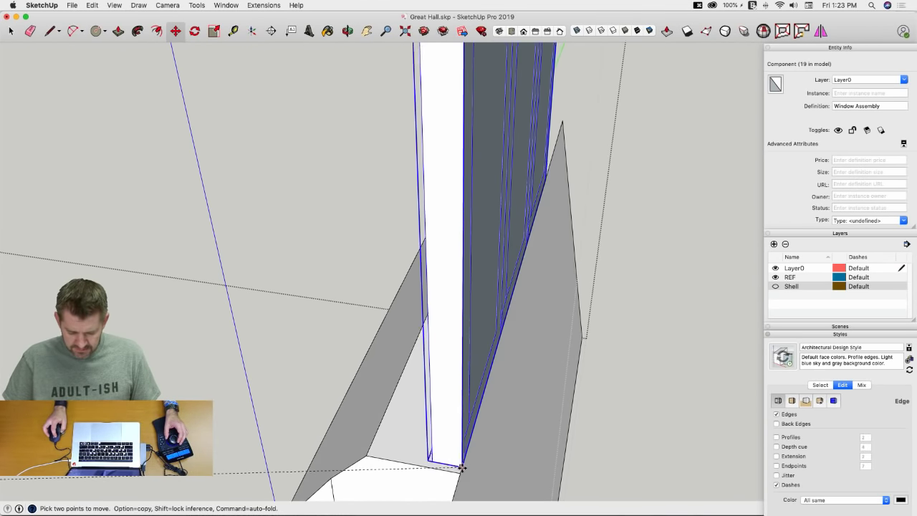
click(462, 467)
key(space)
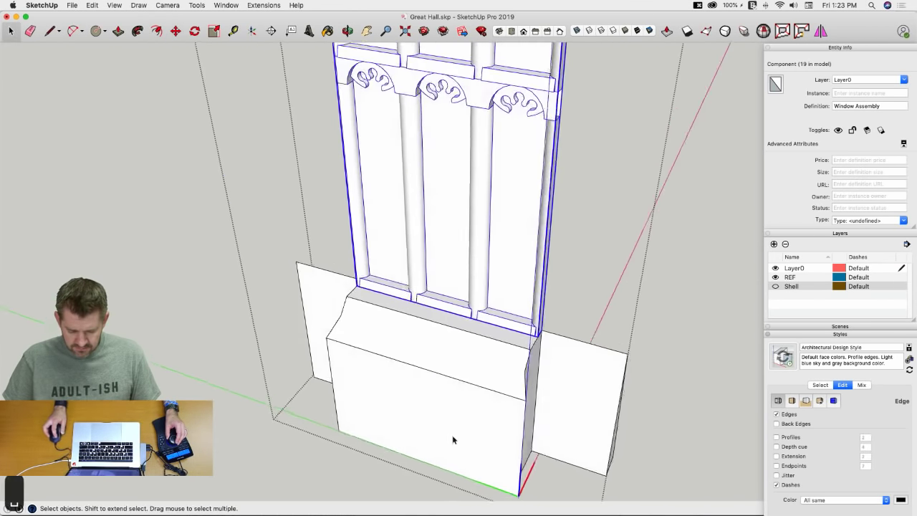
Step: Close the window assembly component and hide the REF layer
click(293, 302)
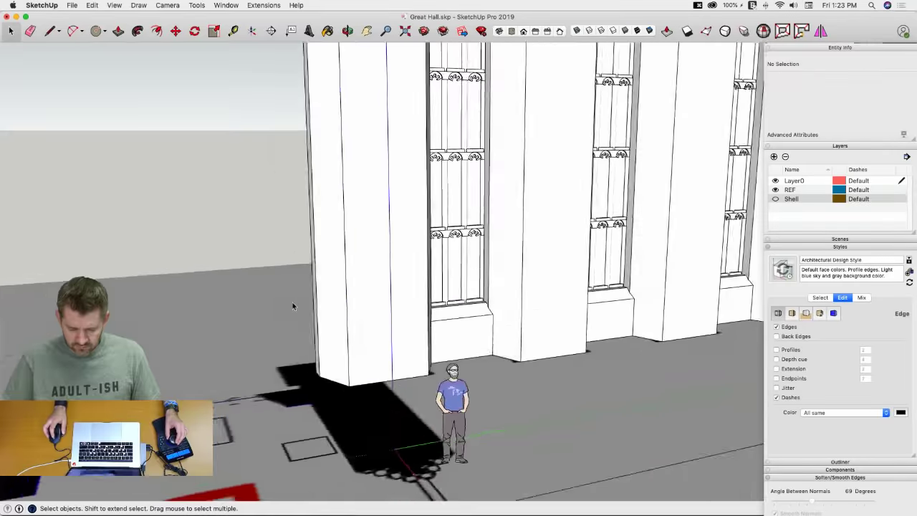
scroll(371, 291, down, 5)
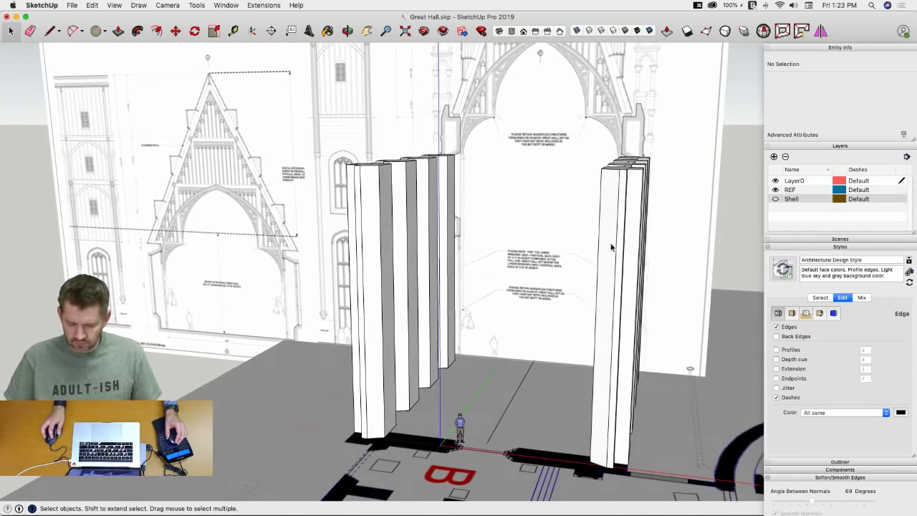
click(776, 189)
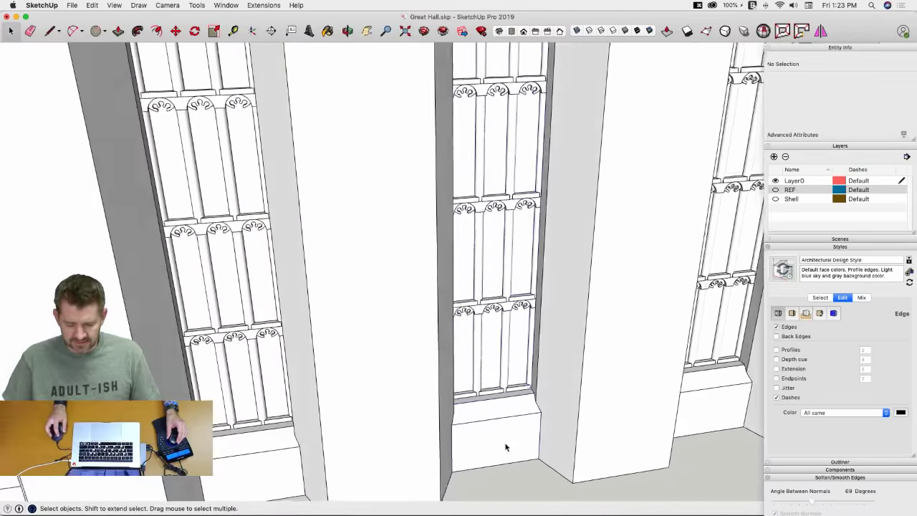
Step: Inside the window assembly, move the window forward so its front bottom corner meets the midpoint of the sill's short top edge
click(505, 438)
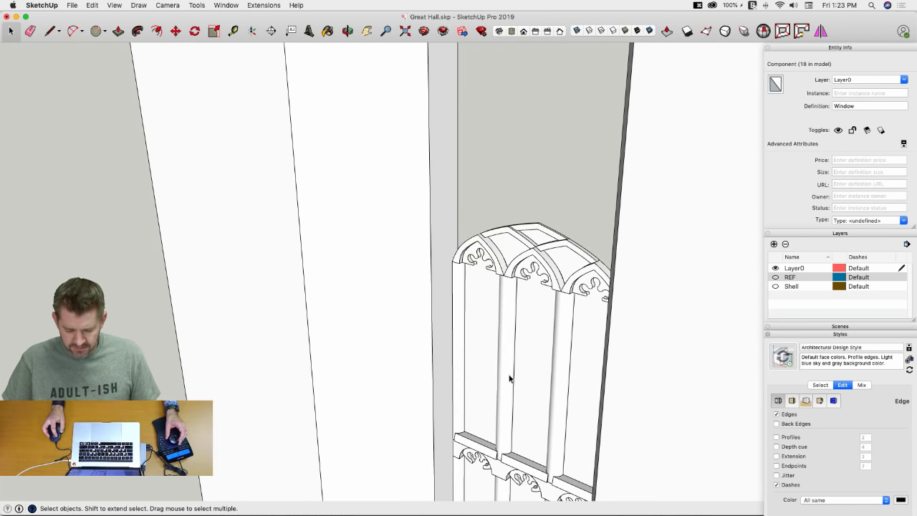
double_click(509, 378)
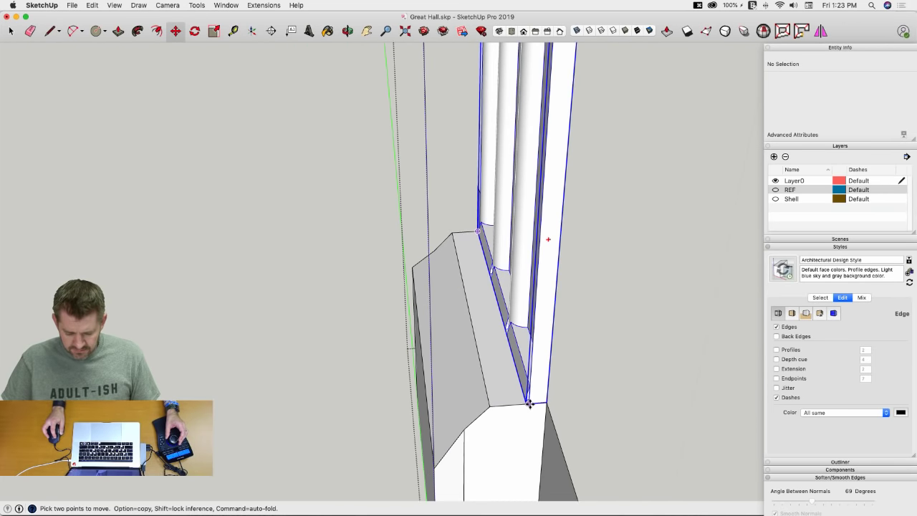
click(529, 403)
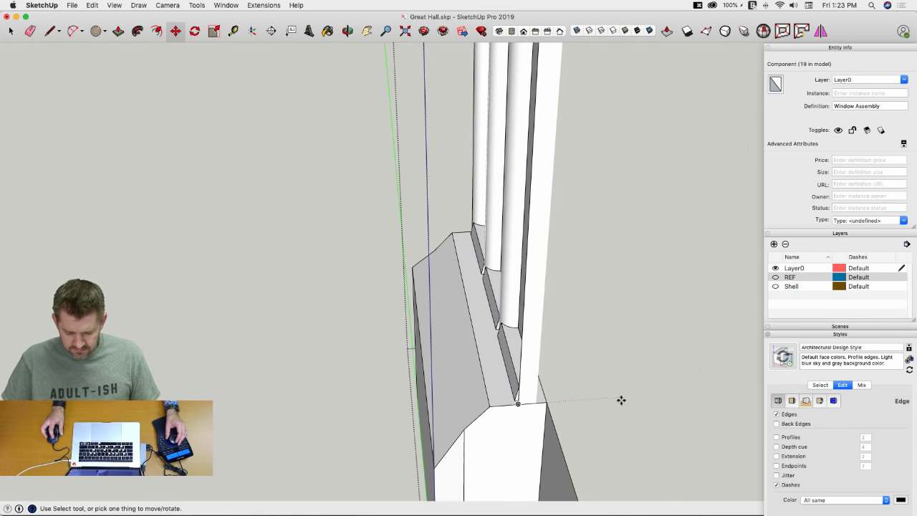
key(space)
click(318, 272)
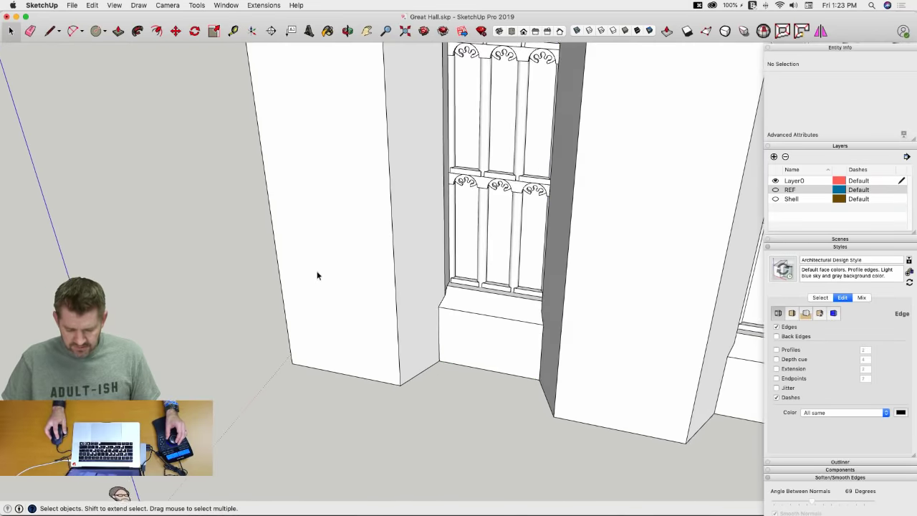
Step: Turn the REF layer's visibility back on
scroll(545, 424, up, 10)
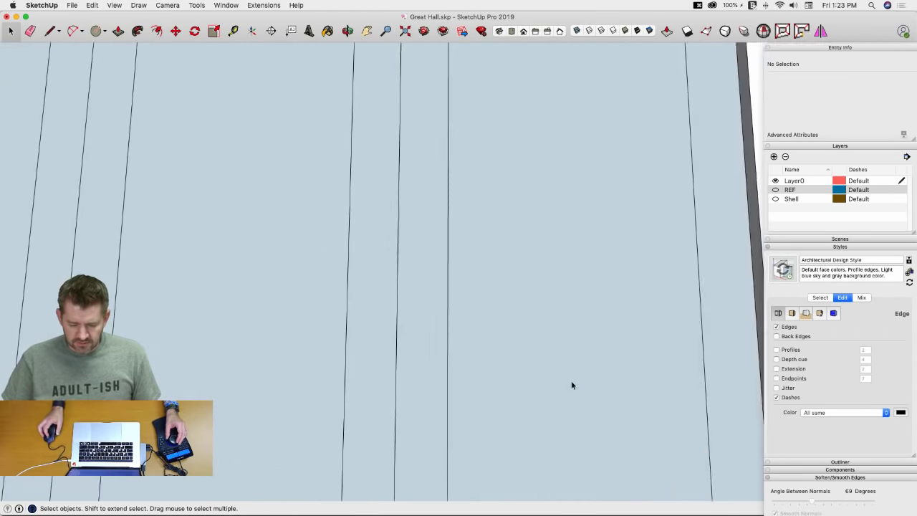
scroll(571, 385, down, 10)
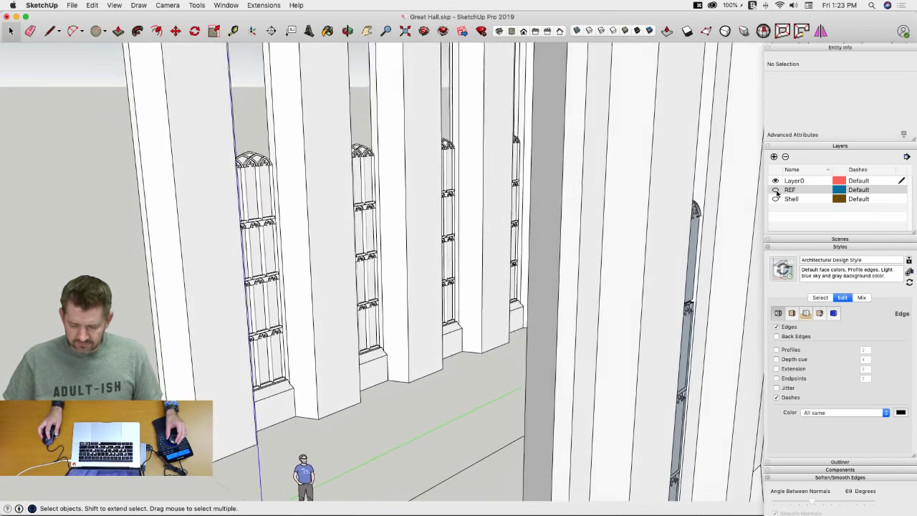
click(775, 189)
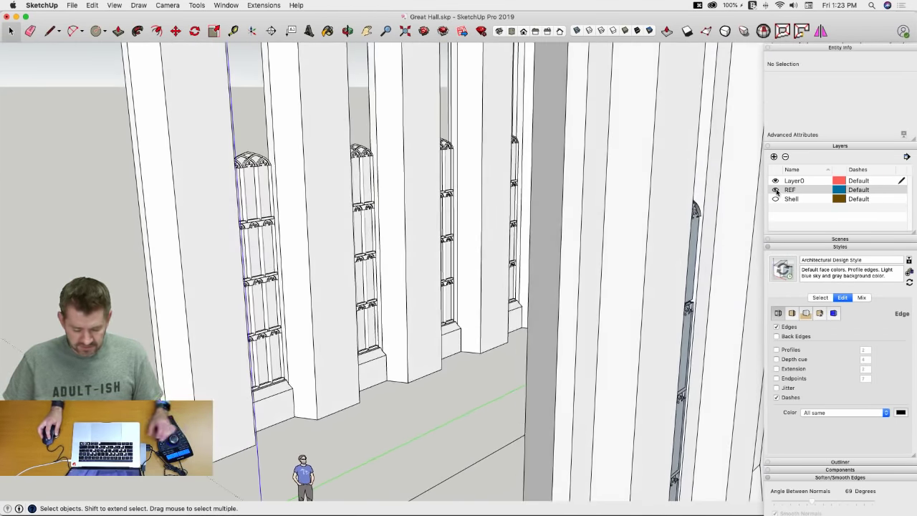
Step: Compare the arched tops of the modelled windows and the column heights with the reference elevation drawing
scroll(322, 280, up, 10)
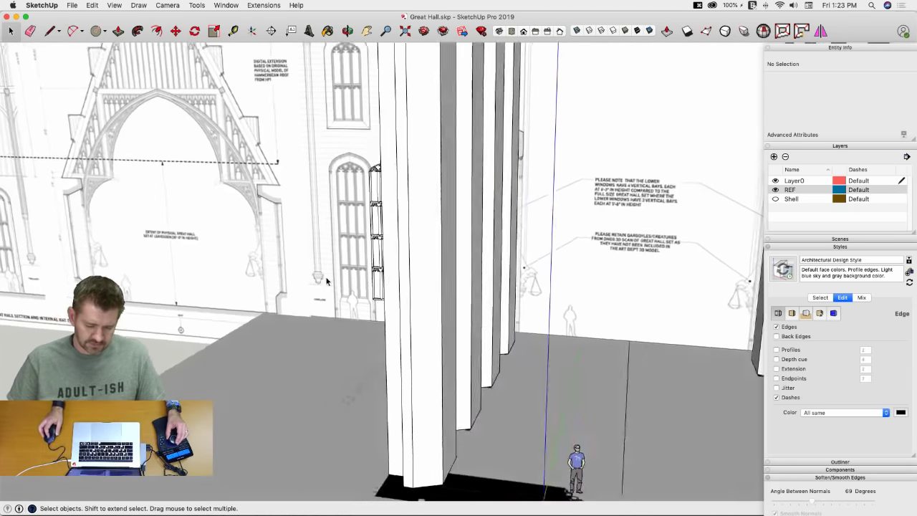
scroll(306, 272, up, 5)
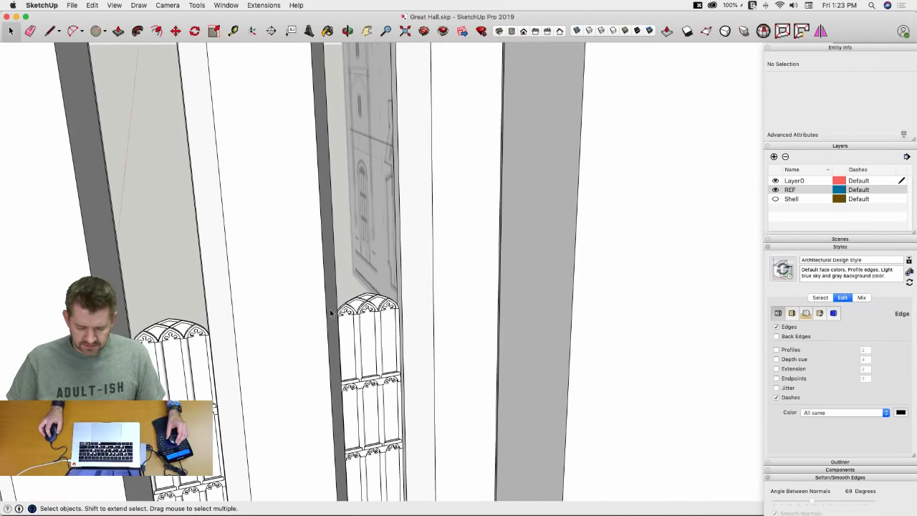
scroll(331, 312, down, 10)
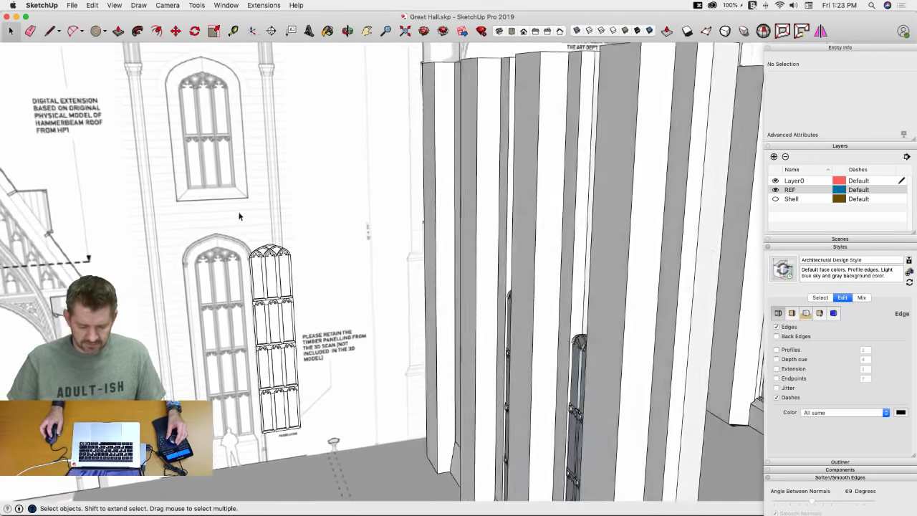
mouse_move(239, 216)
middle_down()
mouse_move(194, 222)
mouse_move(231, 209)
mouse_move(264, 234)
middle_up()
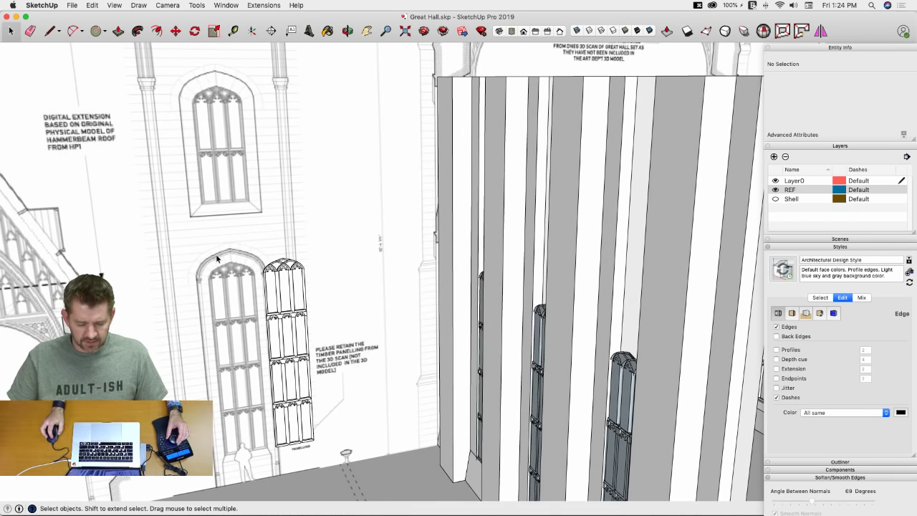
scroll(219, 258, down, 3)
scroll(245, 250, up, 10)
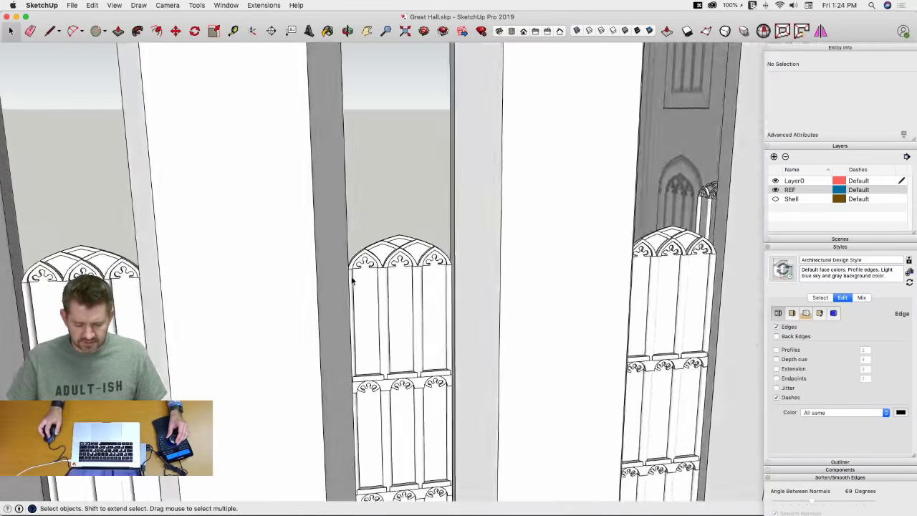
scroll(351, 280, up, 5)
middle_drag(412, 195, 310, 229)
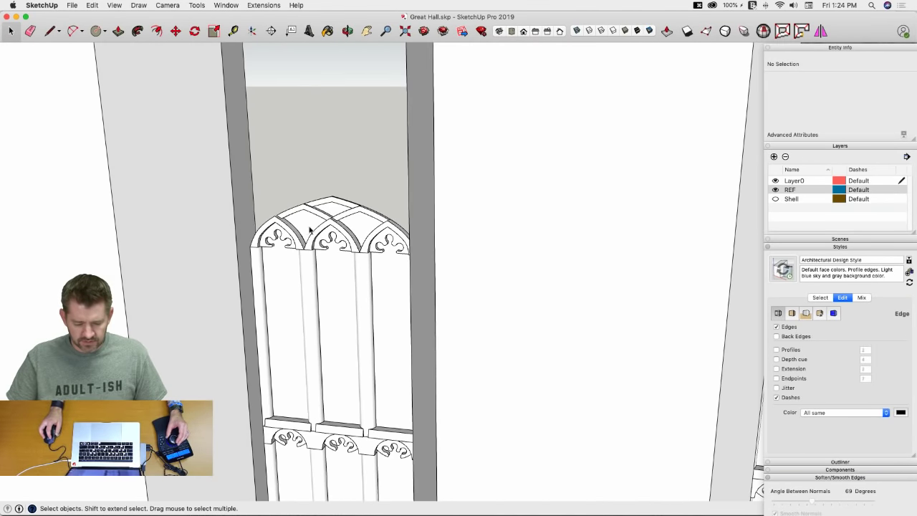
scroll(252, 251, down, 12)
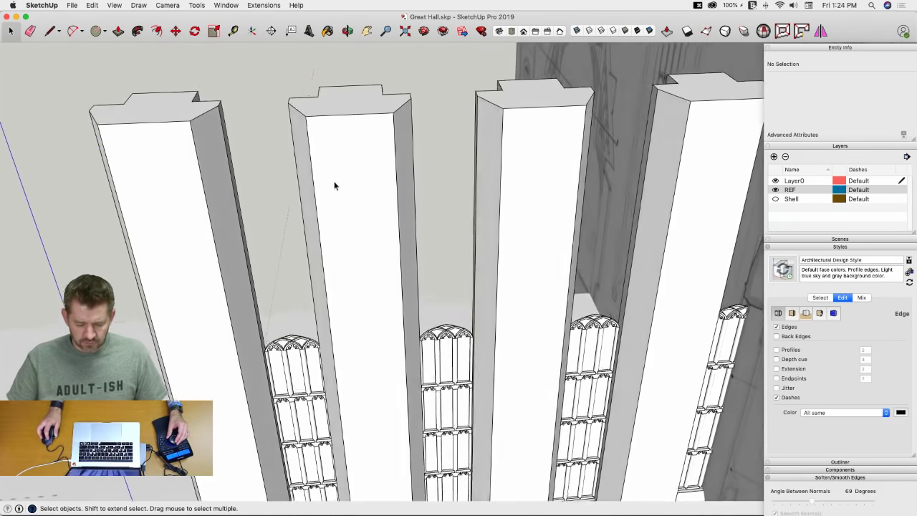
middle_drag(334, 185, 344, 101)
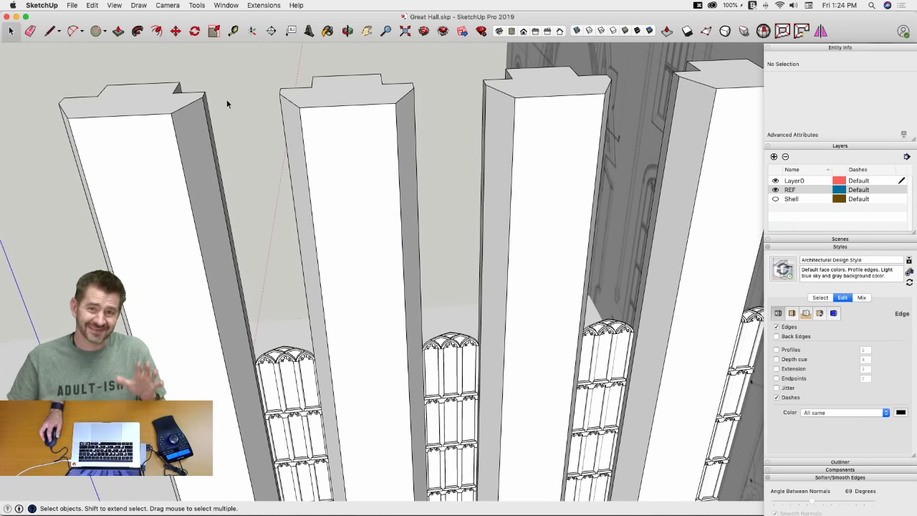
Step: Open the end column component and push its top face down to where the adjacent window's arch begins
click(121, 102)
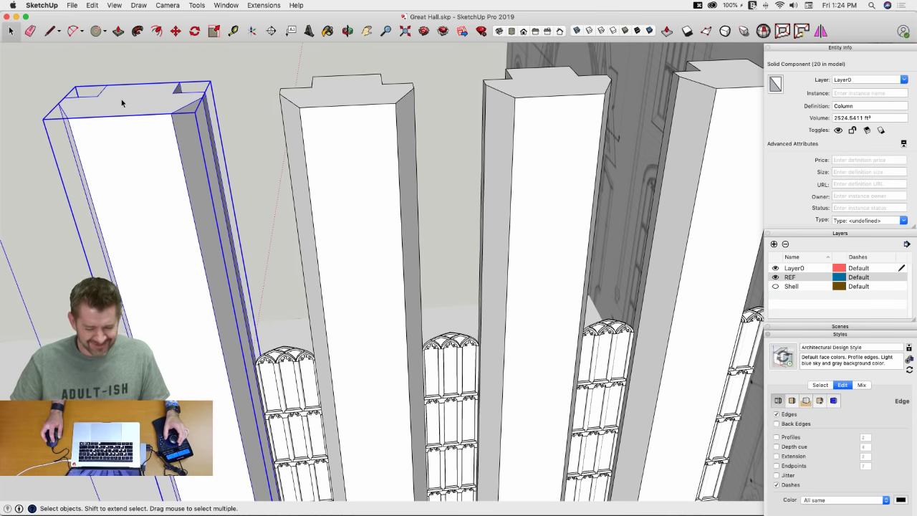
double_click(122, 98)
click(126, 101)
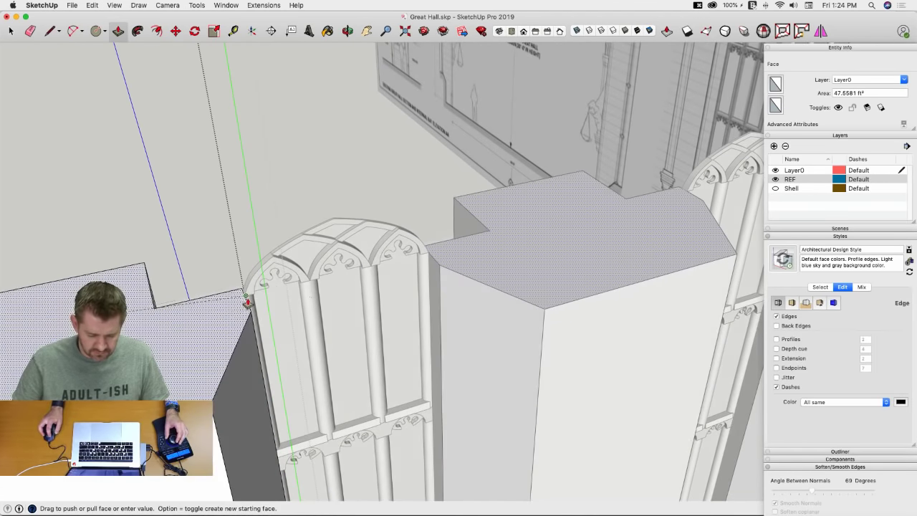
click(363, 310)
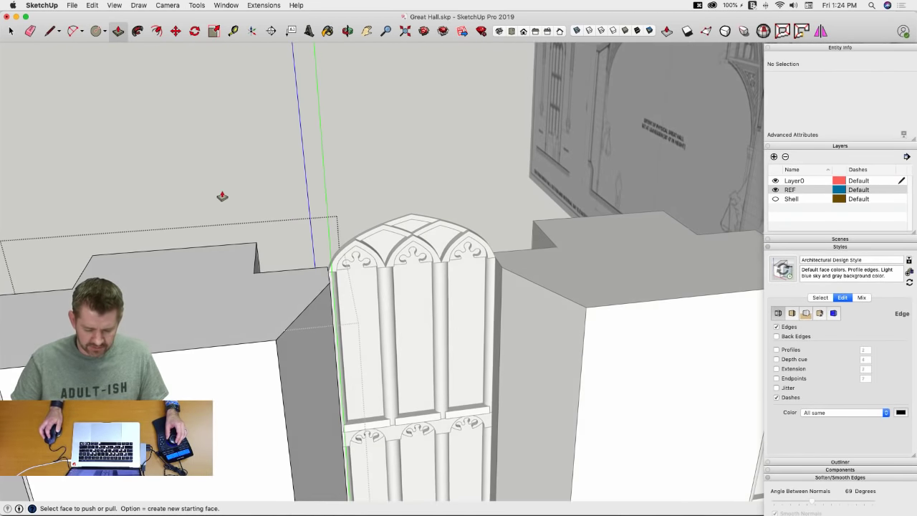
Step: Draw two lines across the column's top face from the inner corners of its rear projection to the front edge
key(l)
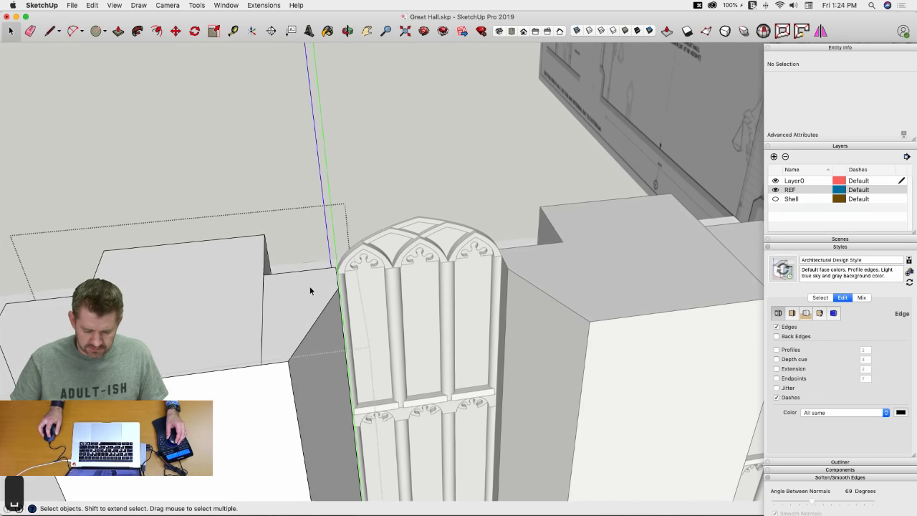
key(l)
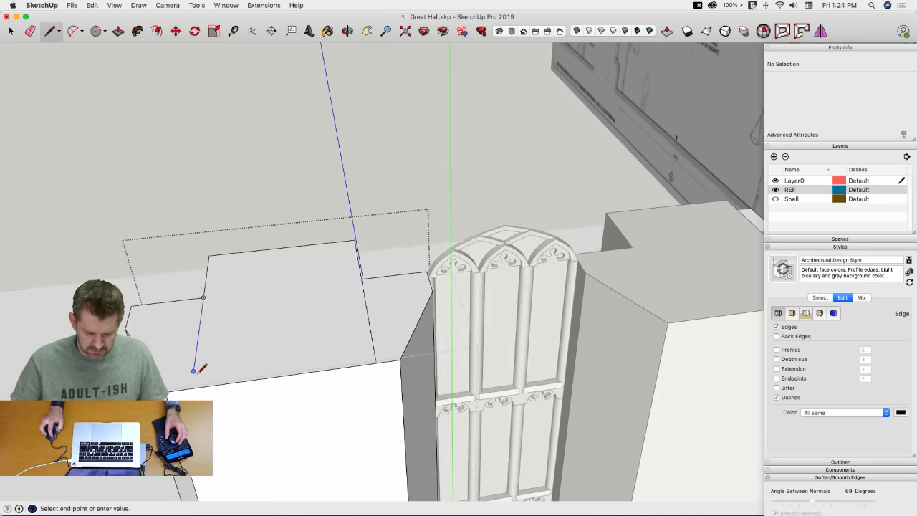
key(space)
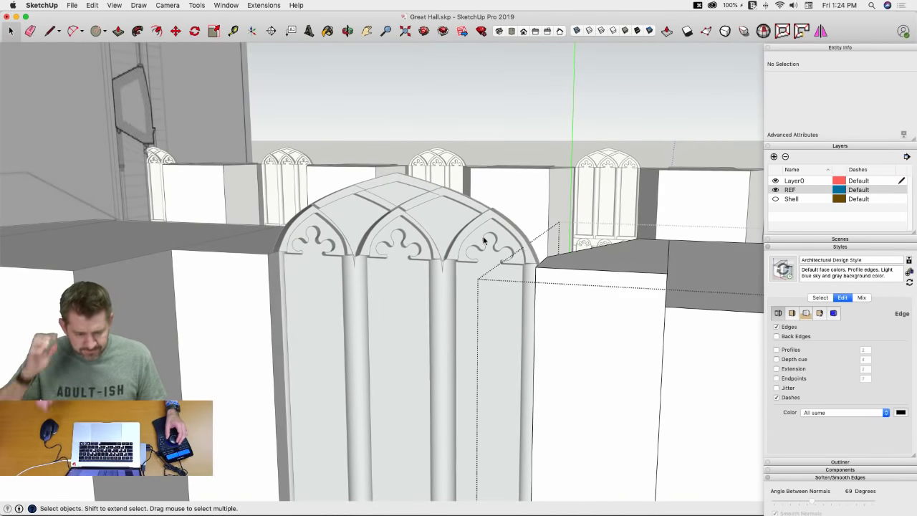
Step: Copy the outer arch edges from the end pane nested in the window assembly, then leave that component
middle_drag(483, 242, 446, 279)
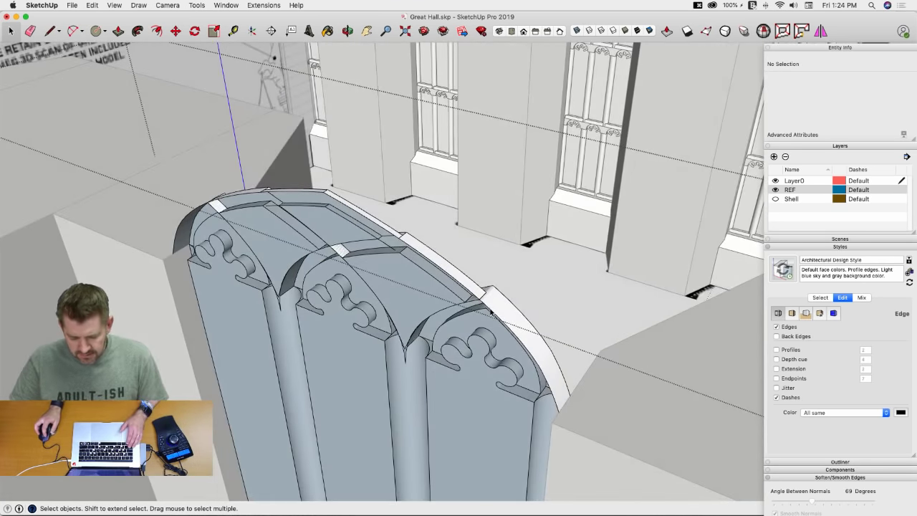
click(492, 313)
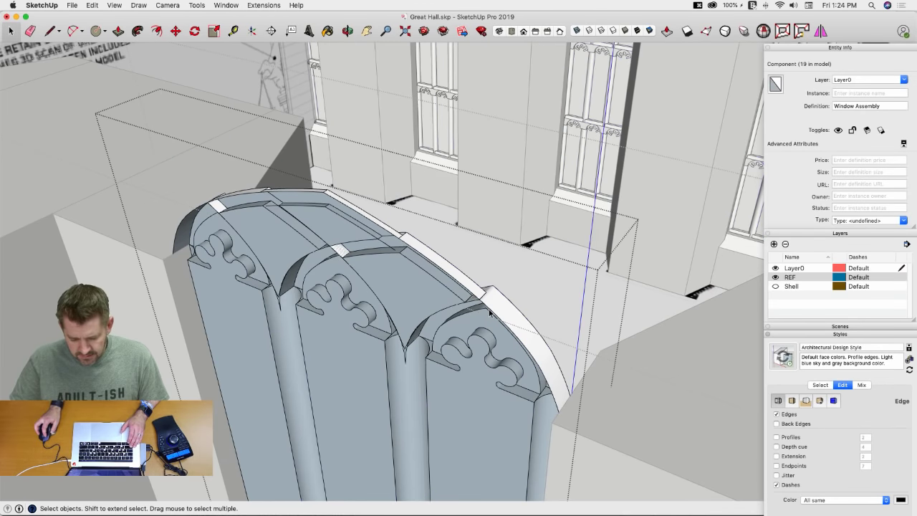
double_click(490, 313)
double_click(490, 313)
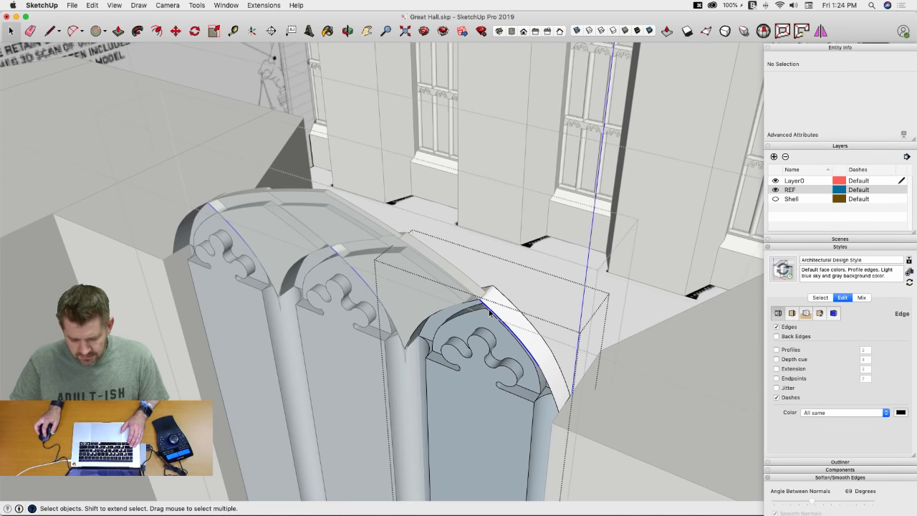
click(489, 313)
shift+click(548, 383)
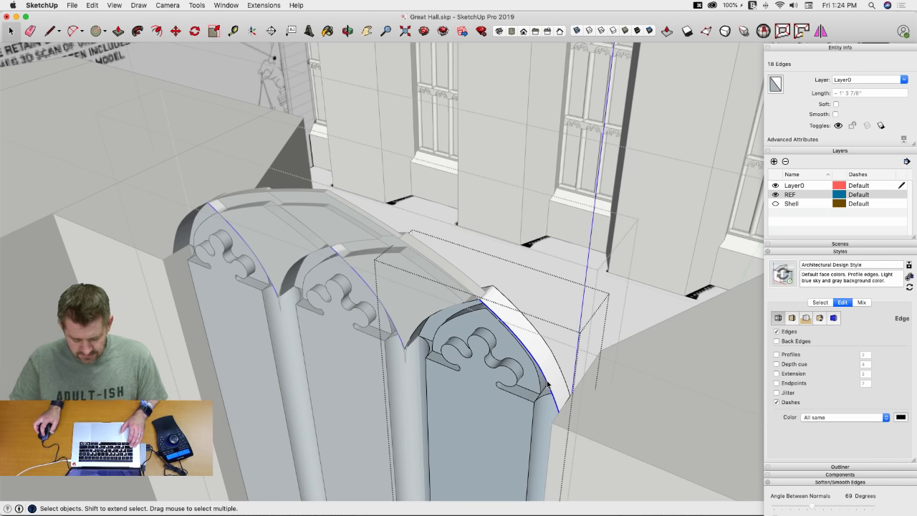
click(529, 243)
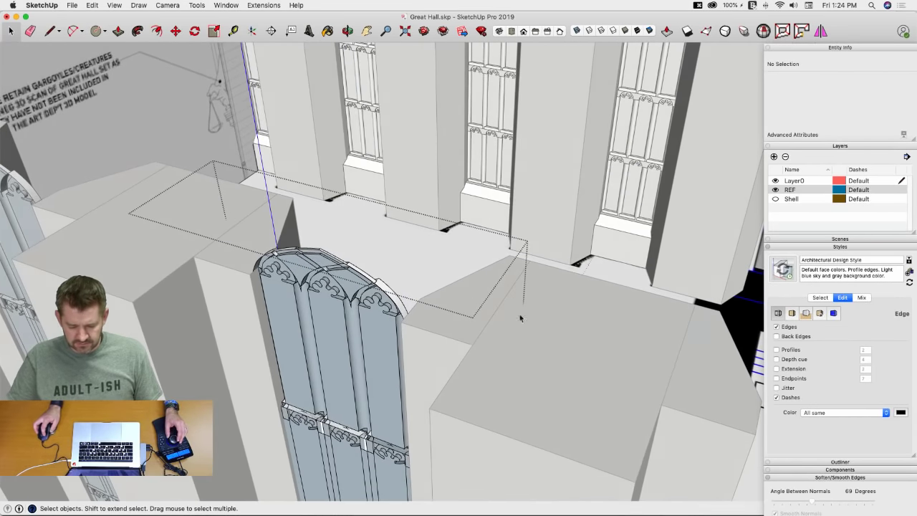
Step: Open the column beside the window and paste the copied arch edges in place
click(606, 289)
double_click(455, 321)
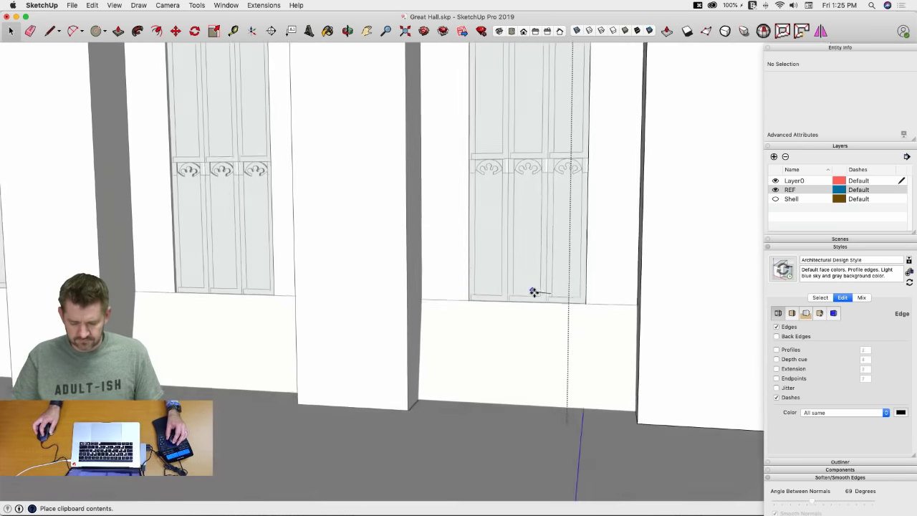
key(space)
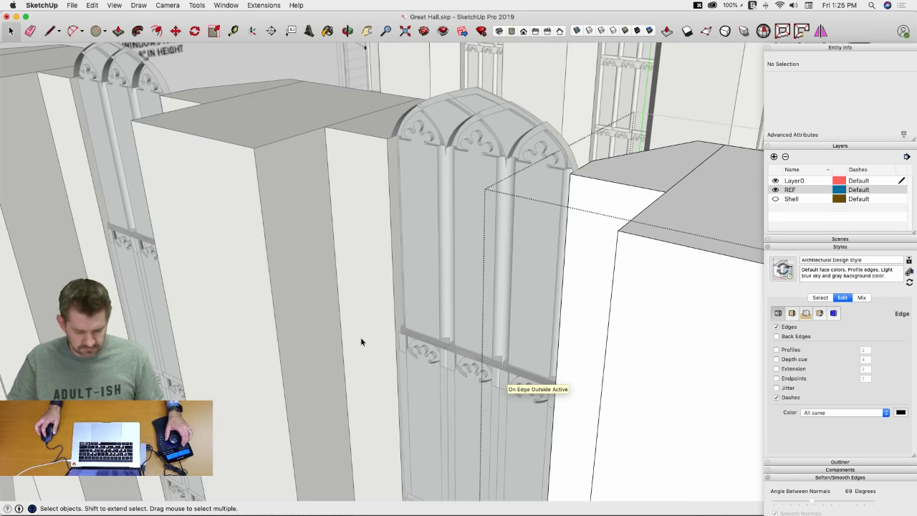
key(alt+v)
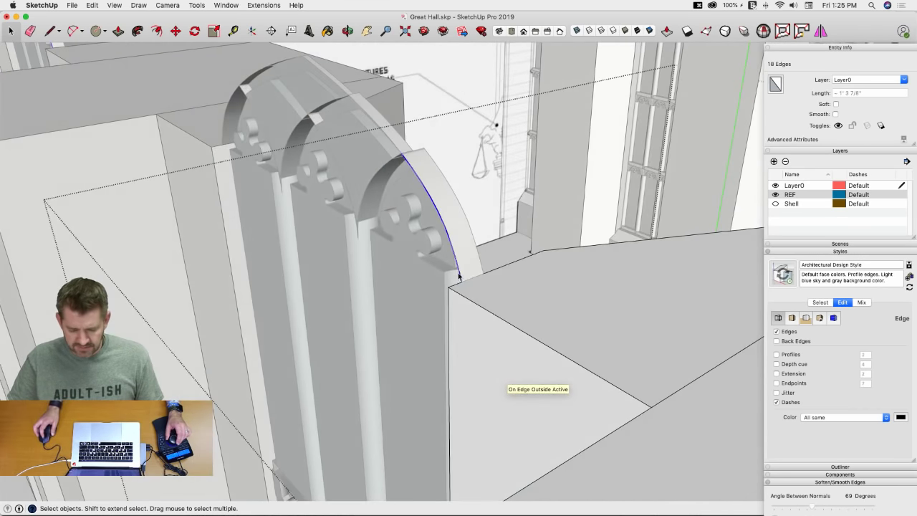
Step: Copy the outer arch edges inside the middle Arch Windows component, adding both curve segments to the selection, and leave the component
middle_drag(459, 276, 339, 211)
click(339, 211)
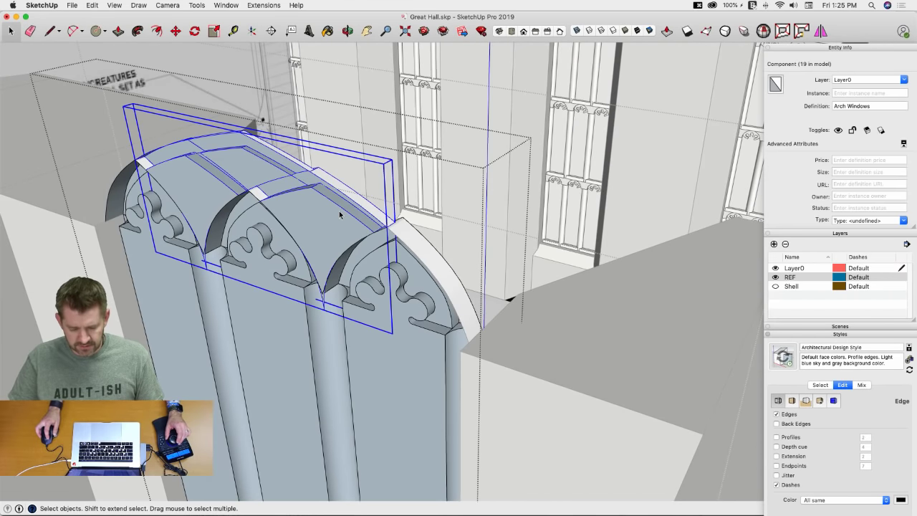
double_click(339, 211)
click(354, 204)
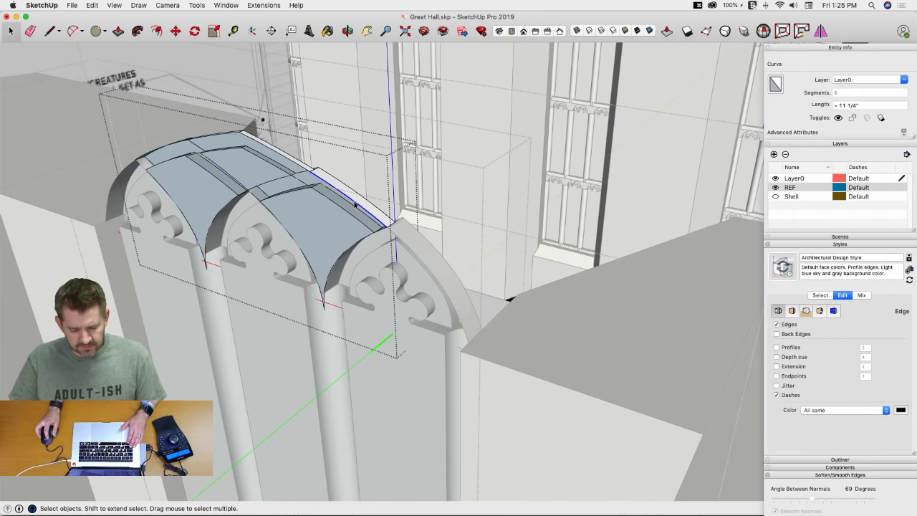
shift+click(304, 170)
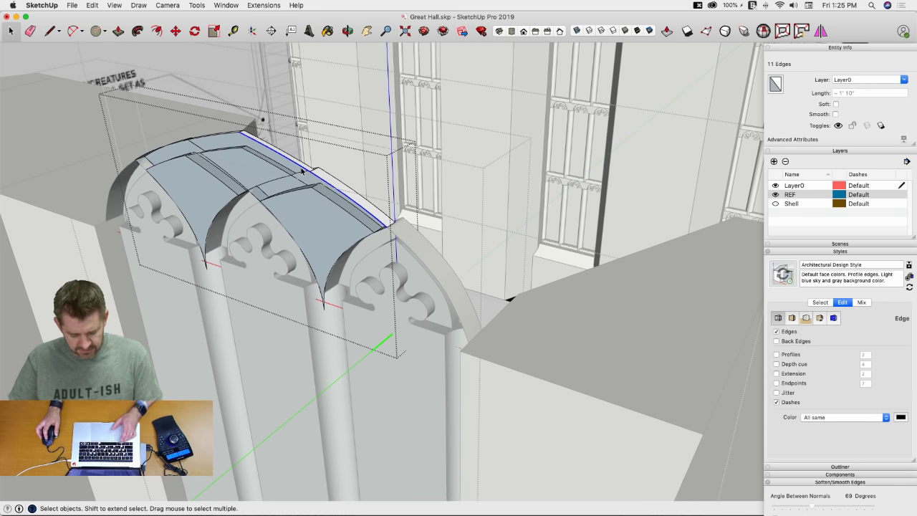
key(super+c)
click(489, 187)
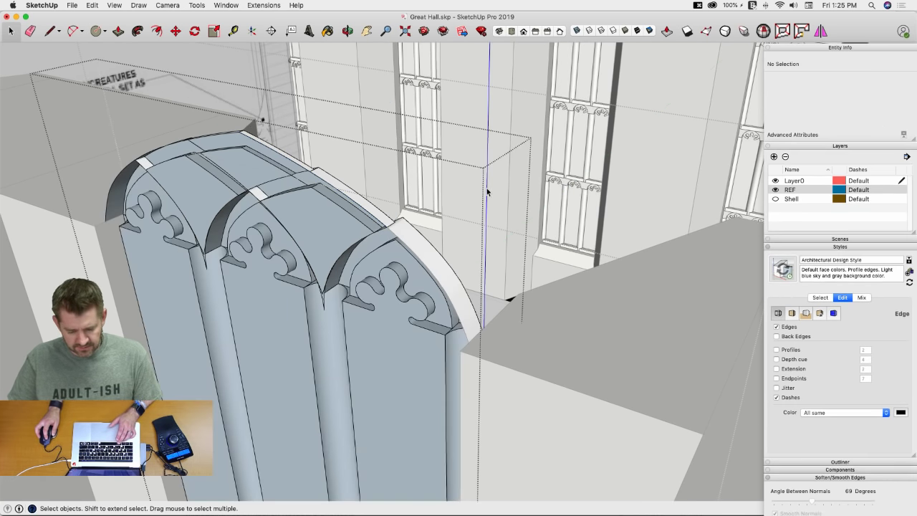
Step: Open the column beside the window, paste the copied arch edges in place, and weld all the arch edges into one curve
double_click(575, 366)
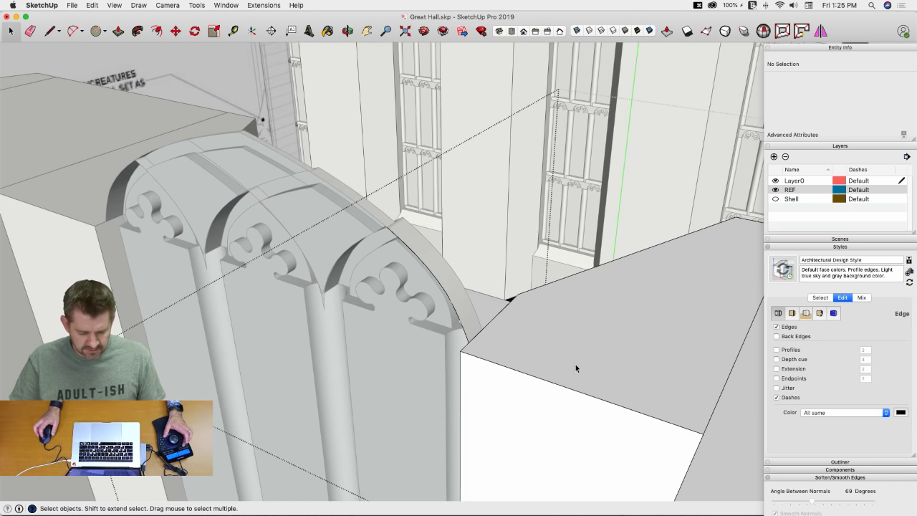
key(super+shift+v)
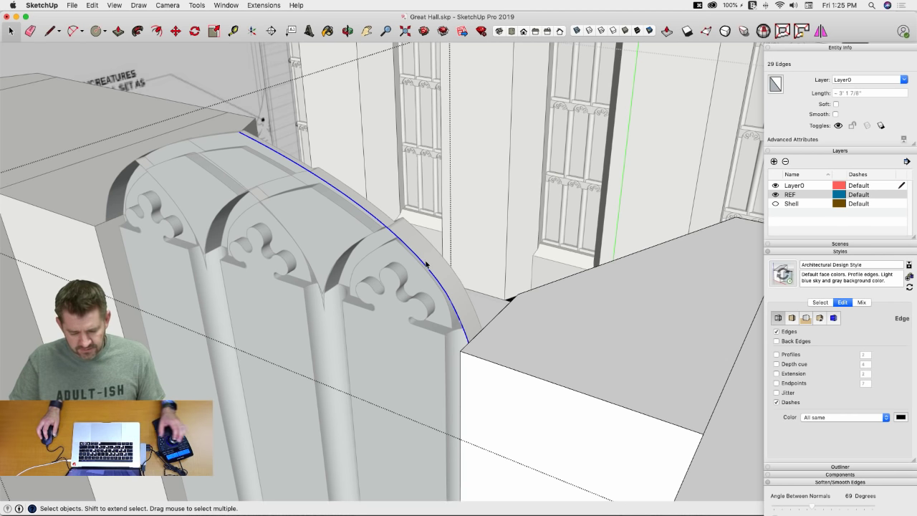
click(263, 6)
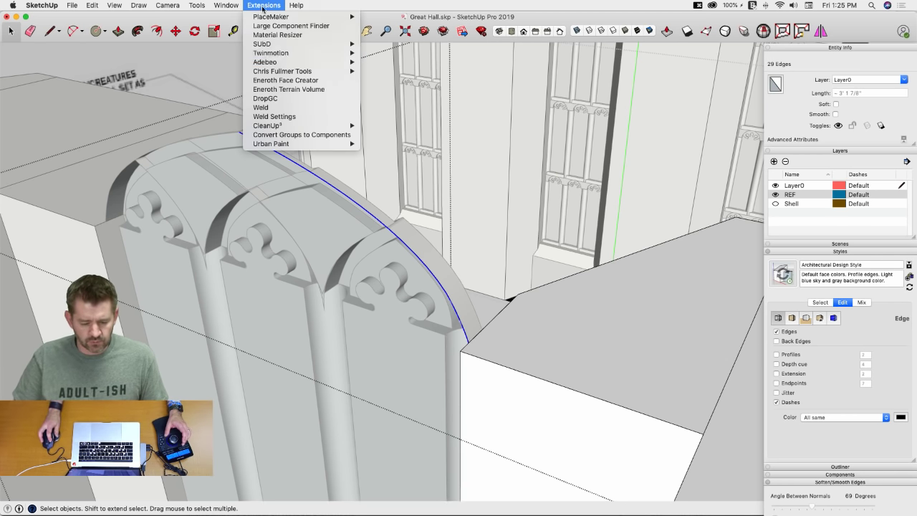
click(310, 108)
click(336, 187)
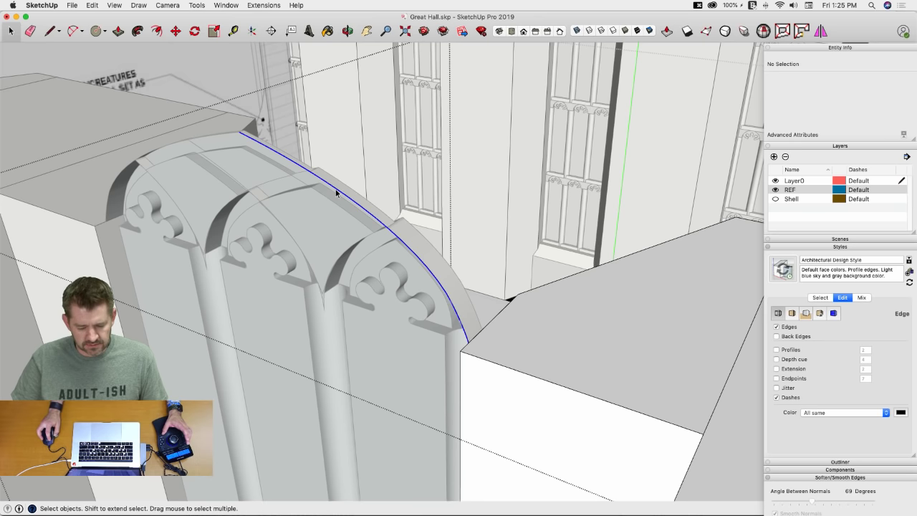
Step: Try Follow Me on the column's narrow top face along the welded arch curve, inspect the shape, and undo it
middle_drag(335, 189, 446, 268)
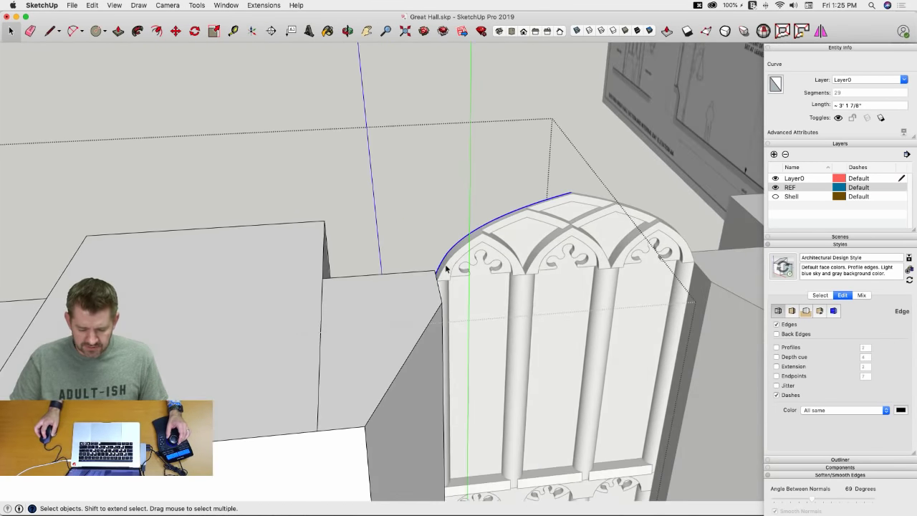
click(138, 31)
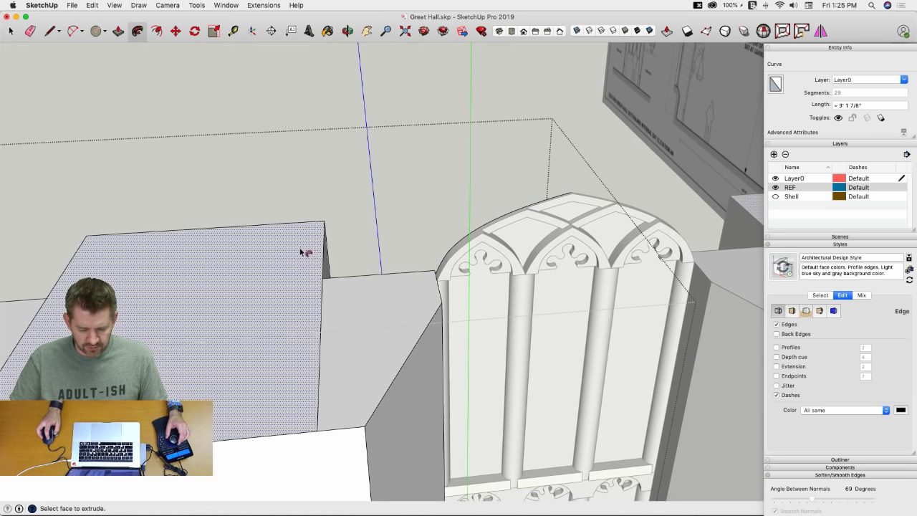
double_click(372, 305)
middle_drag(372, 306, 304, 299)
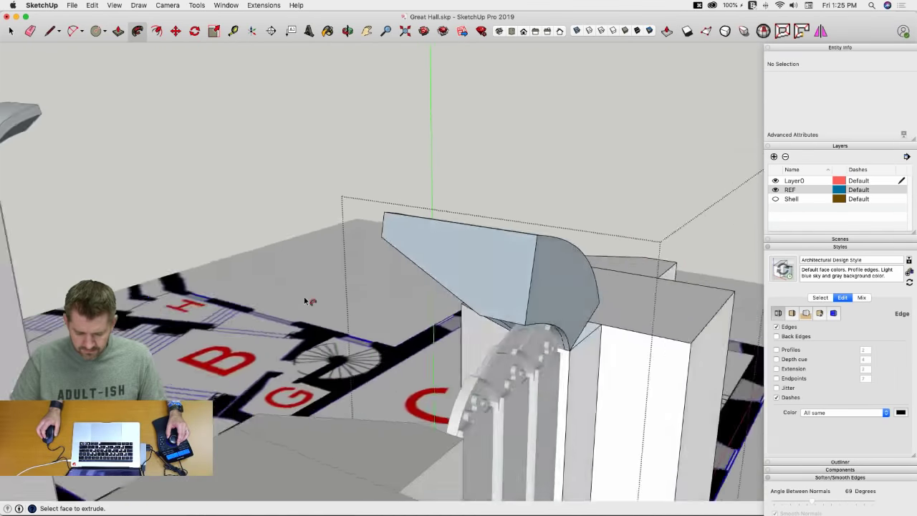
middle_drag(304, 299, 304, 301)
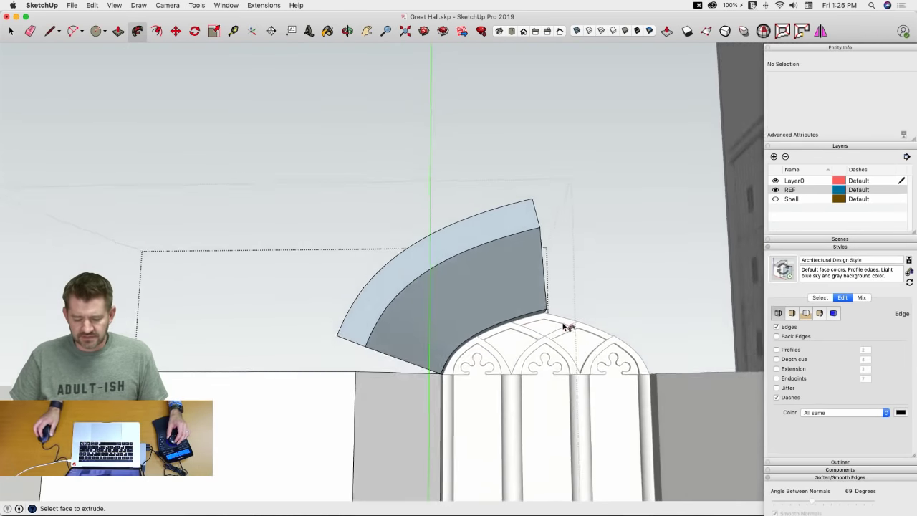
middle_drag(566, 325, 463, 283)
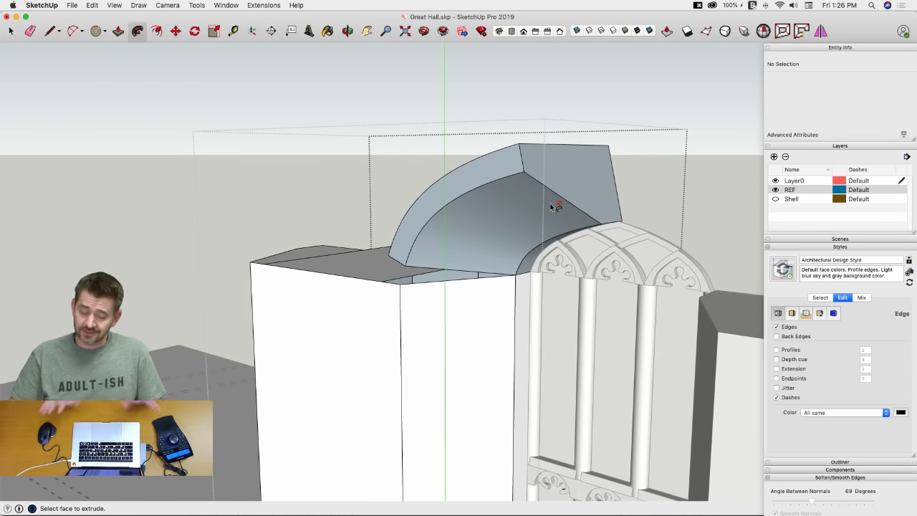
middle_drag(545, 208, 423, 250)
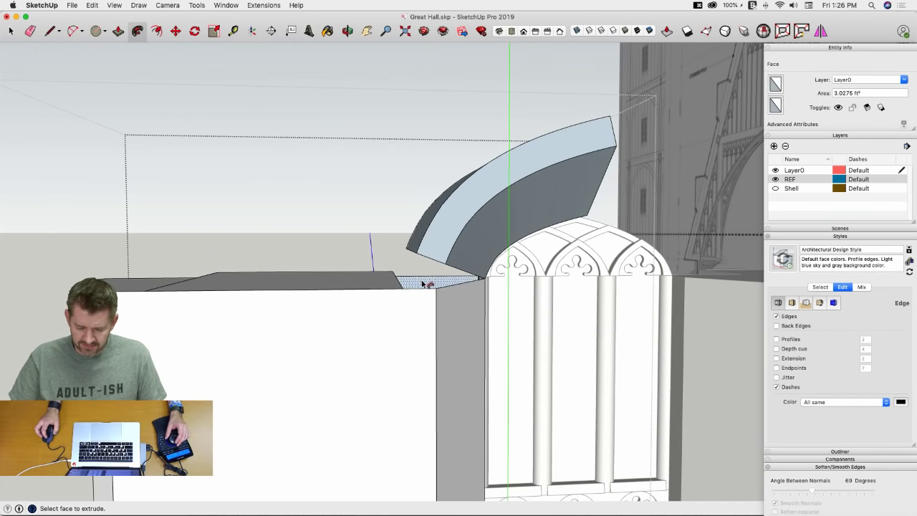
middle_drag(428, 286, 598, 74)
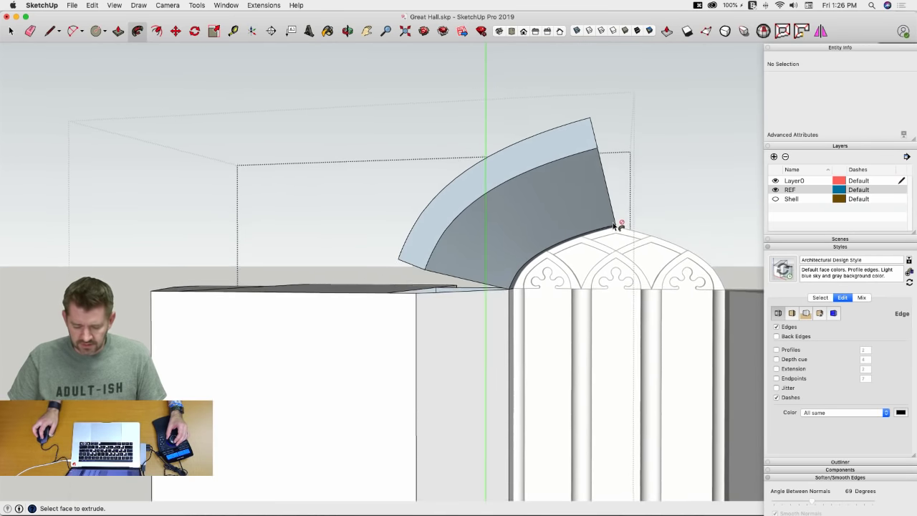
key(super+z)
Step: Group the welded arch curve together with the column's top face next to the window
middle_drag(539, 285, 506, 262)
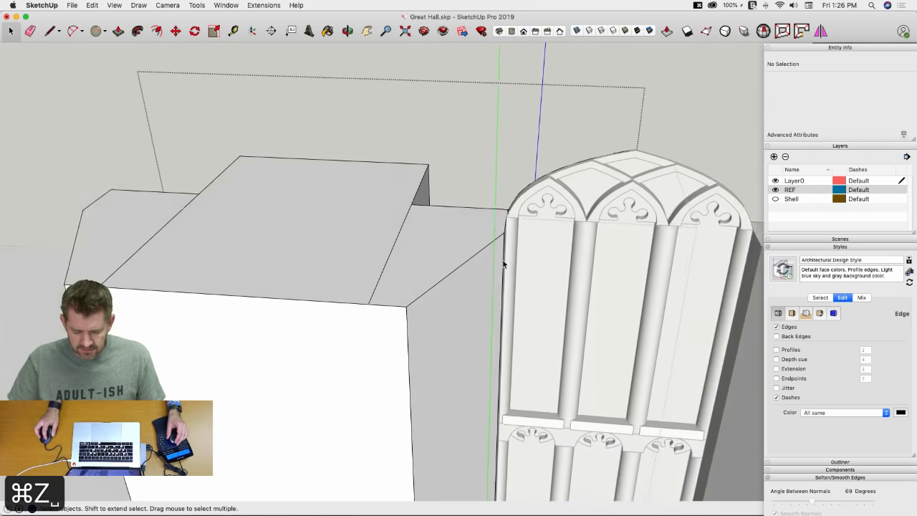
scroll(494, 236, up, 3)
click(502, 205)
scroll(504, 204, up, 4)
middle_drag(504, 205, 435, 215)
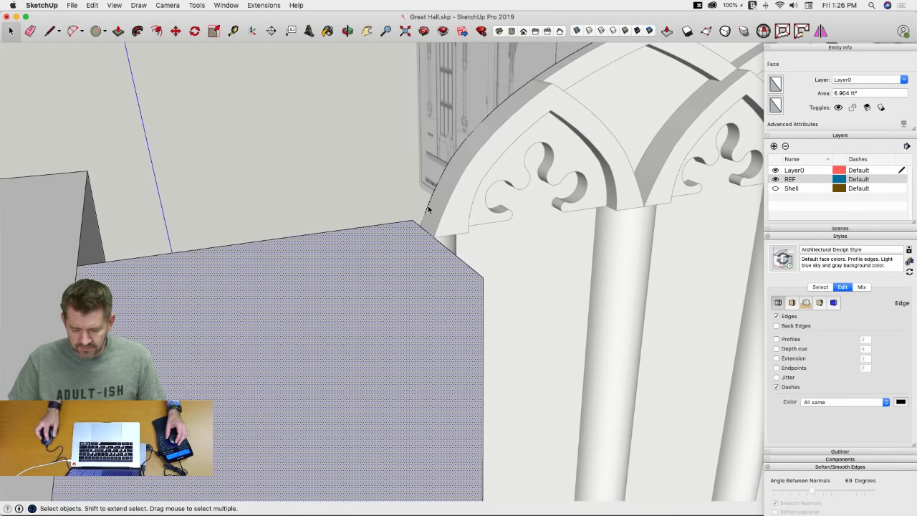
click(428, 207)
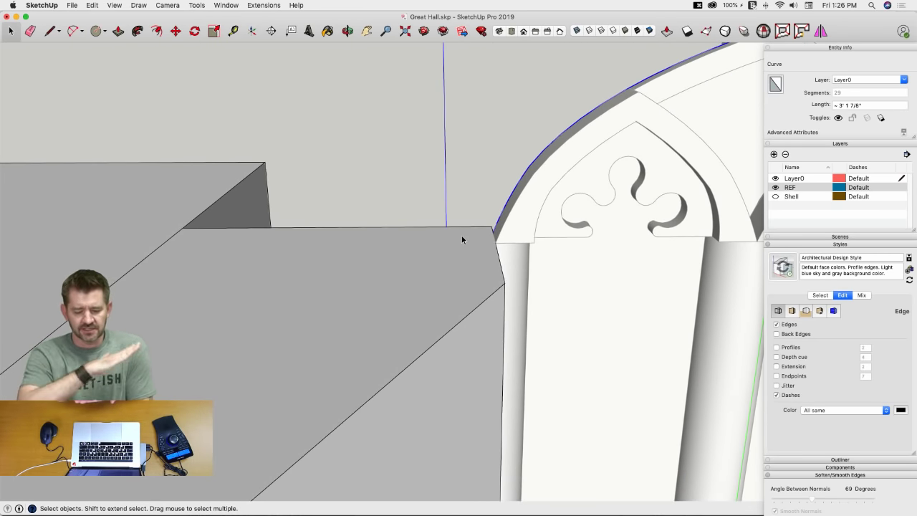
scroll(494, 240, up, 2)
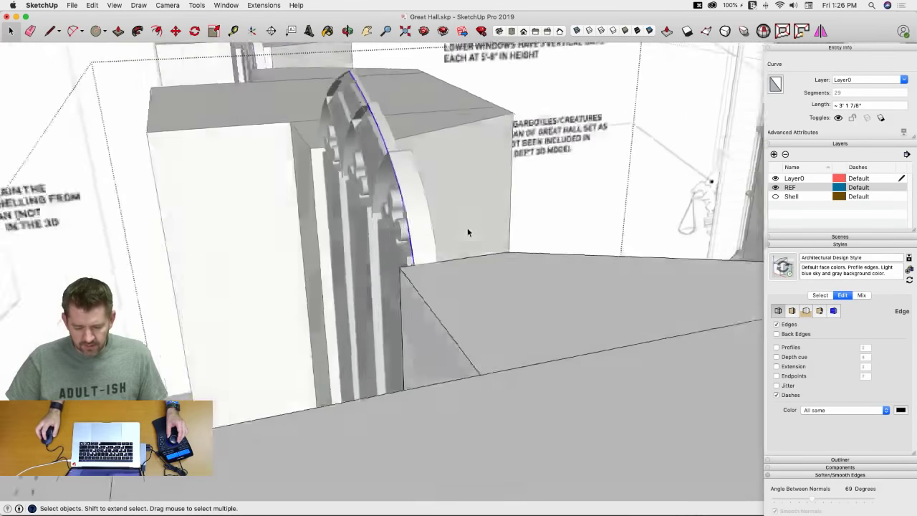
middle_drag(467, 232, 471, 229)
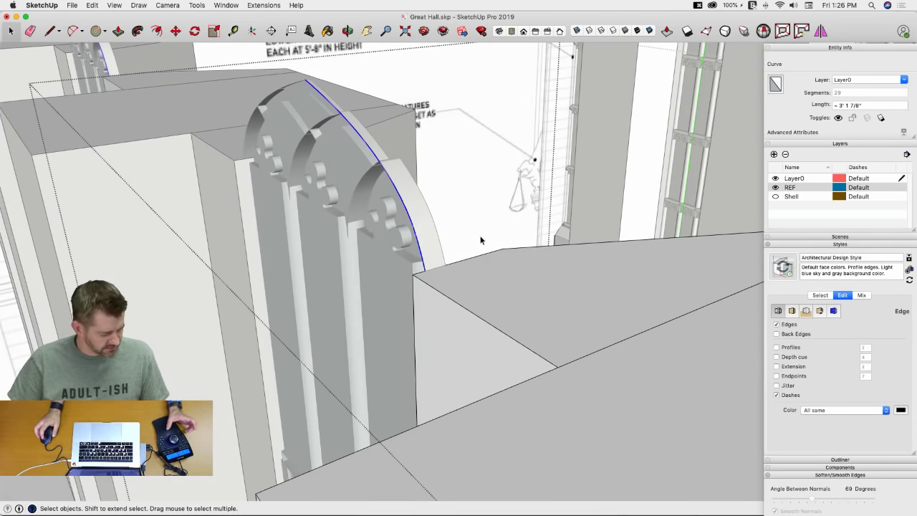
shift+click(494, 278)
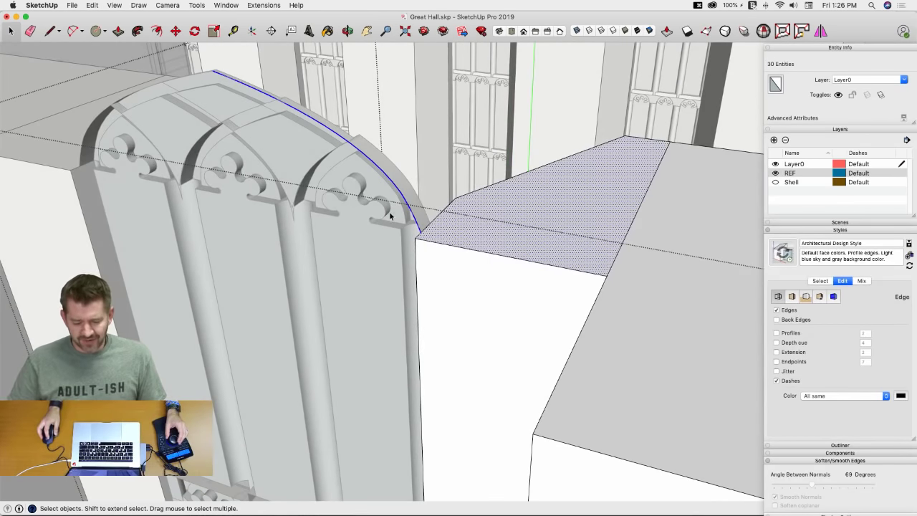
right_click(486, 232)
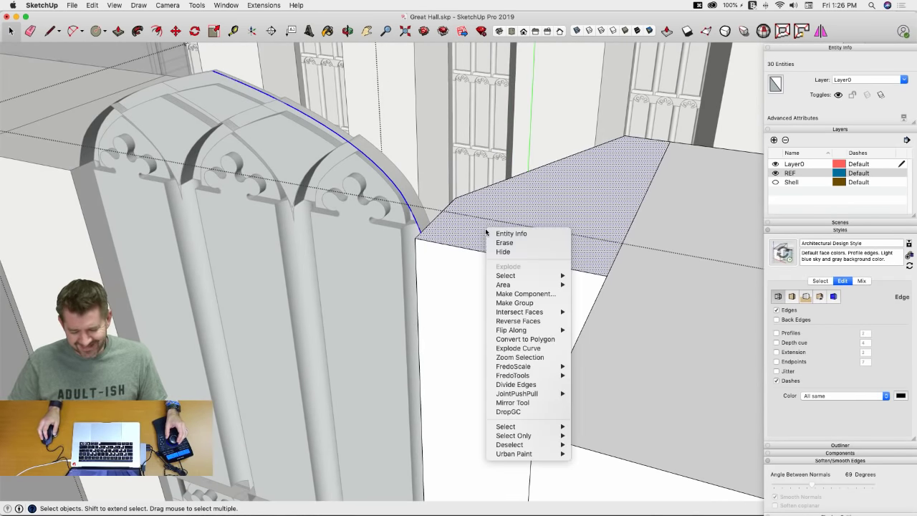
click(513, 303)
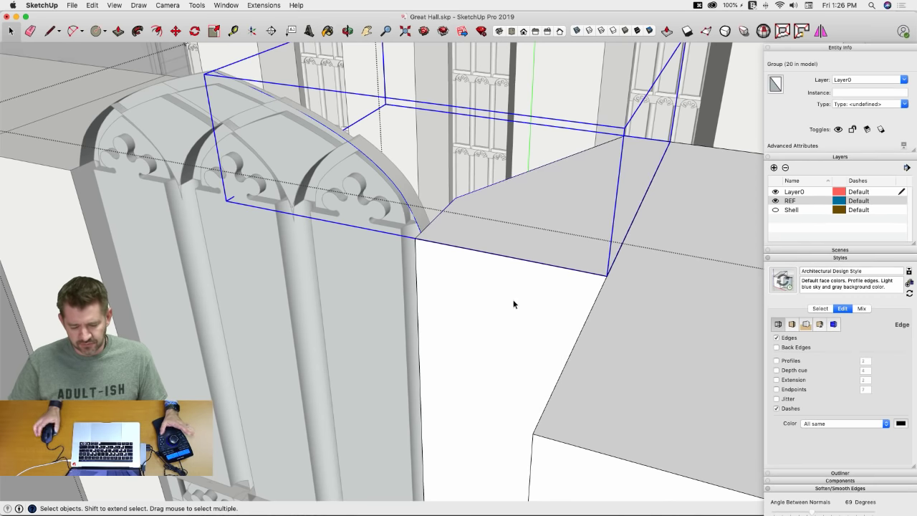
Step: Open the new group with the rest of the model hidden and extrude its face downward about 6 1/4"
double_click(487, 236)
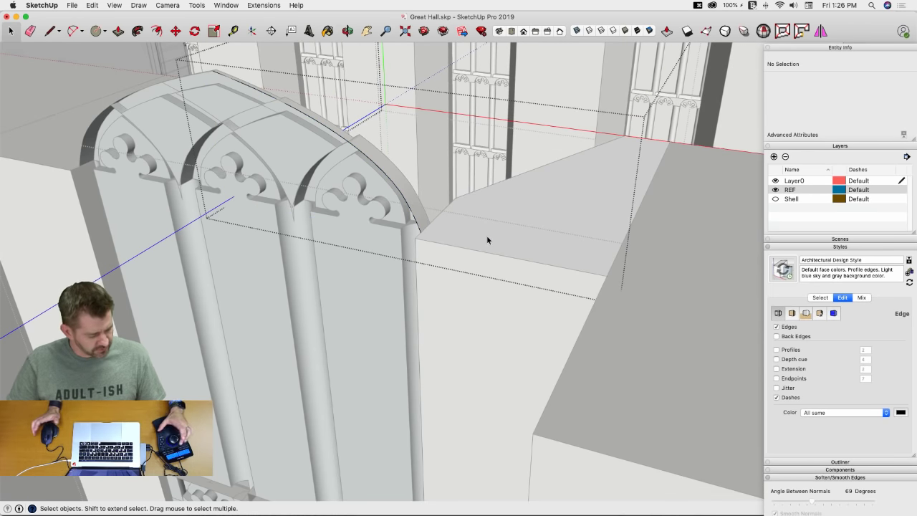
key(q)
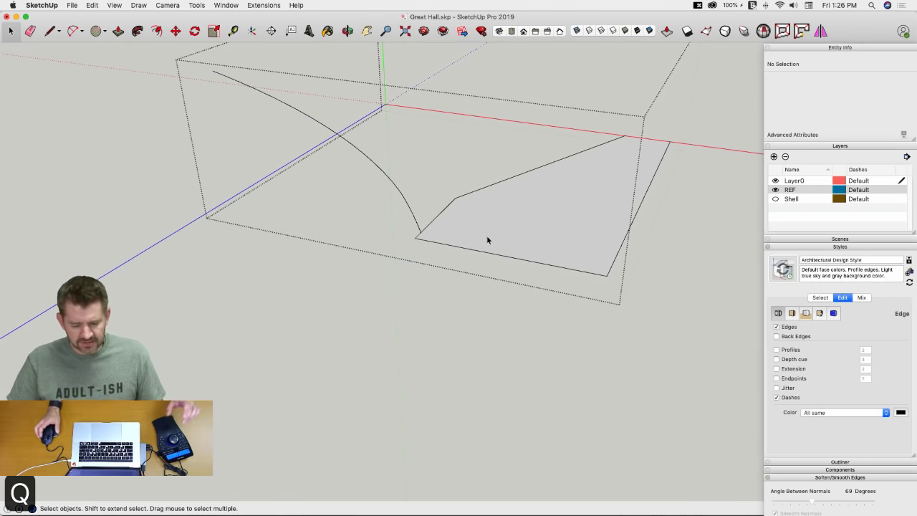
middle_drag(521, 104, 466, 250)
key(p)
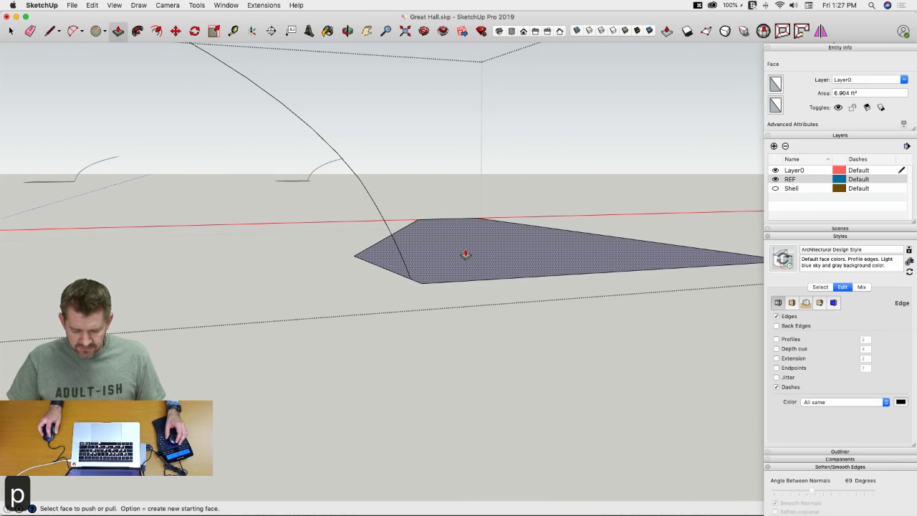
click(465, 254)
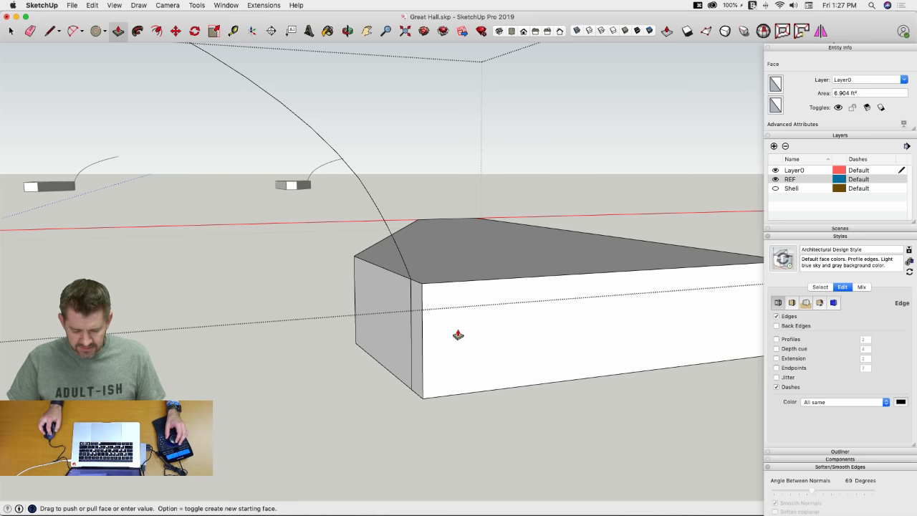
click(458, 335)
Step: Erase the upper edges and surplus side faces of the extrusion, keeping the lowered face and the vertical edge beneath the arch curve
middle_drag(416, 299, 429, 285)
key(e)
drag(430, 285, 416, 281)
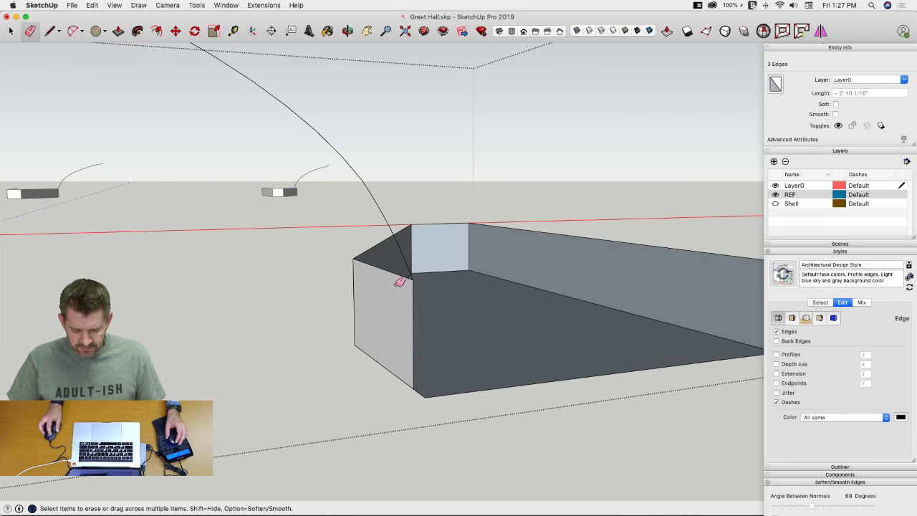
drag(362, 259, 357, 262)
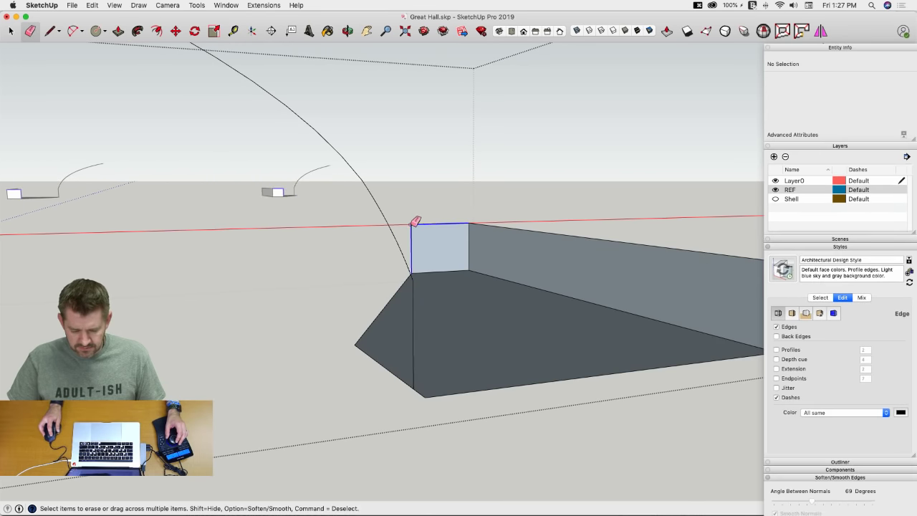
drag(414, 222, 497, 221)
Step: Draw a straight line from the arch curve's upper end, extending it outward along the curve's tangent direction
mouse_move(497, 221)
middle_down()
mouse_move(457, 207)
mouse_move(587, 231)
mouse_move(315, 122)
middle_up()
key(l)
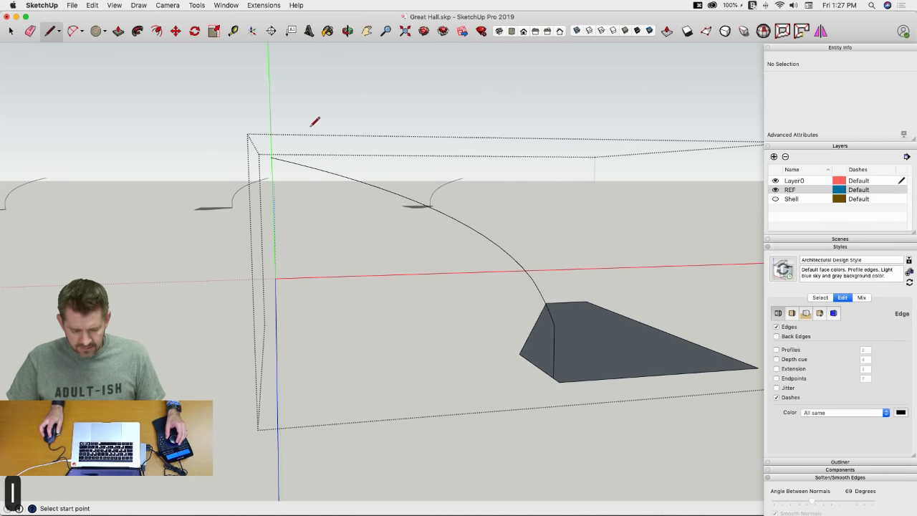
scroll(275, 151, up, 2)
scroll(279, 153, down, 4)
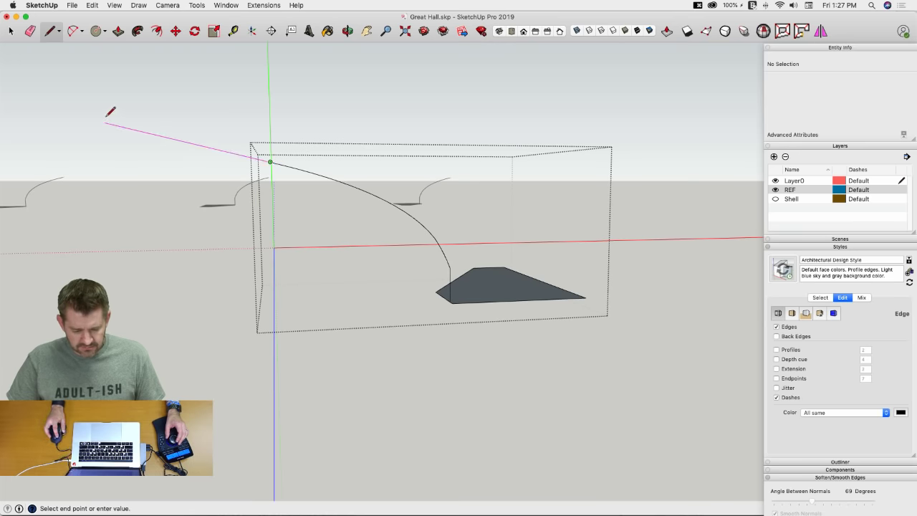
middle_drag(111, 112, 425, 215)
key(space)
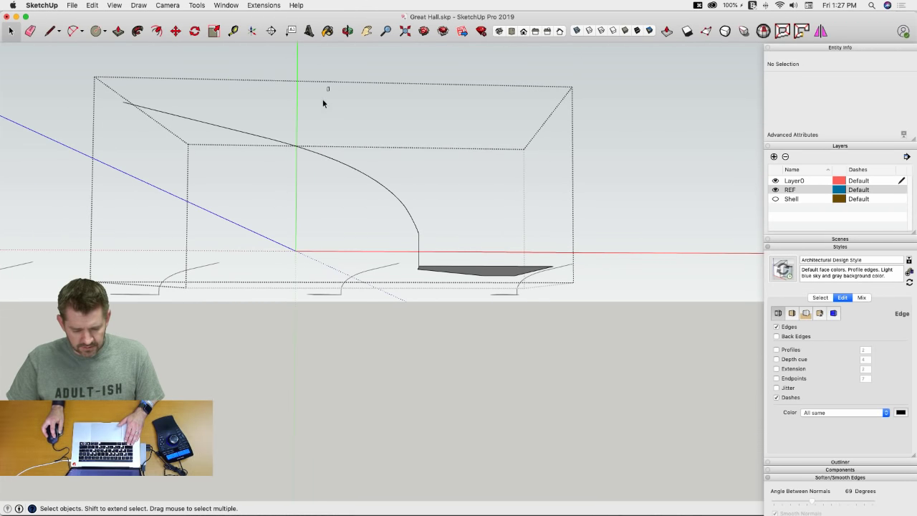
Step: Weld the arch curve and its straight extension into a single curve
click(280, 144)
shift+click(250, 136)
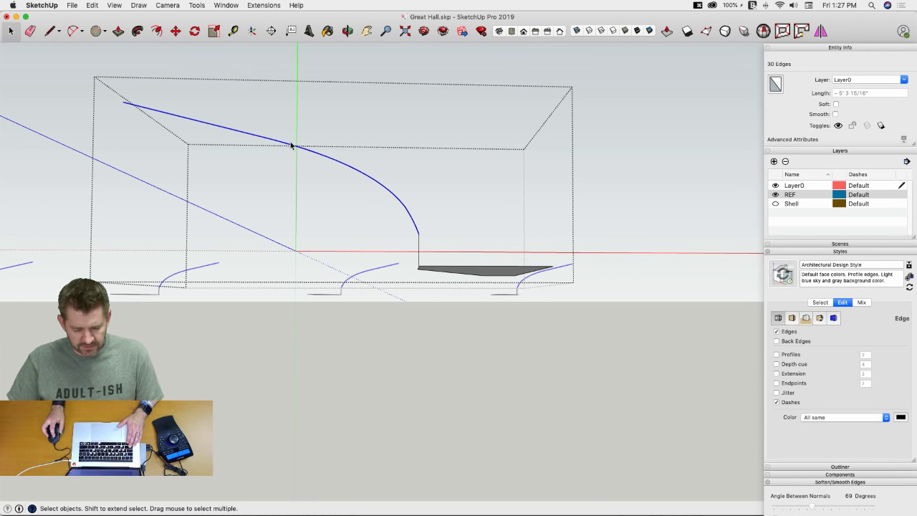
click(264, 5)
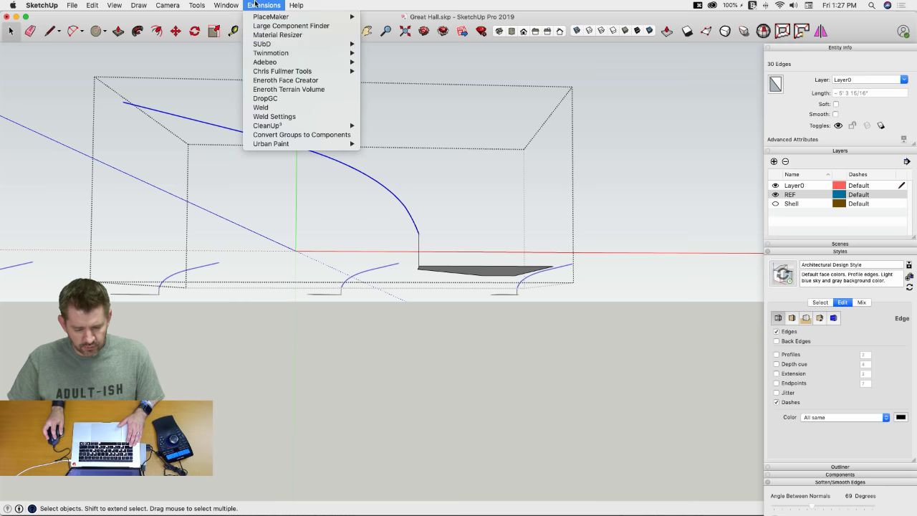
click(276, 108)
Step: Extrude the column profile along the vertical edge and welded arch curve with Follow Me, and leave the group
click(432, 260)
click(419, 245)
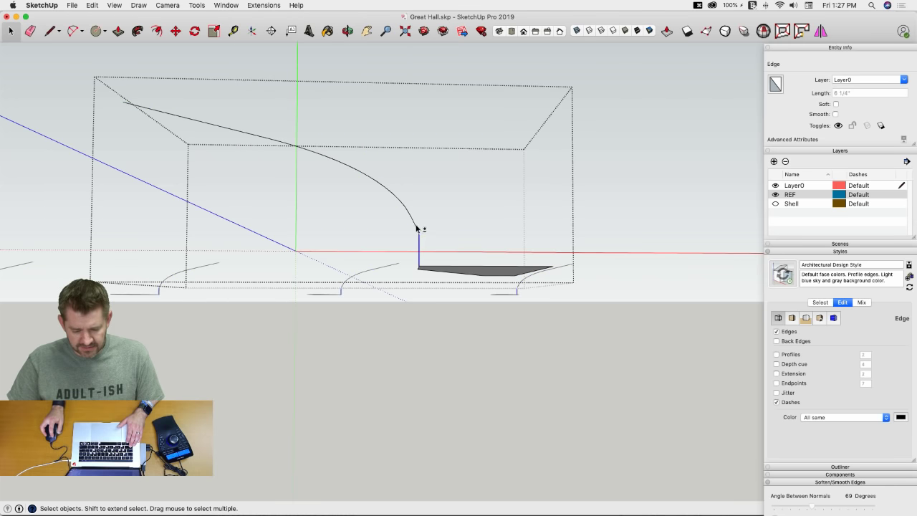
shift+click(416, 228)
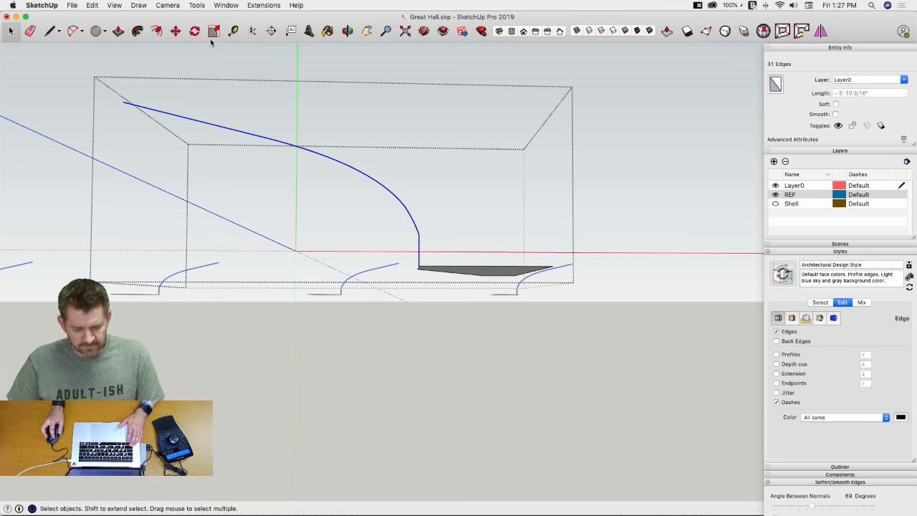
click(138, 31)
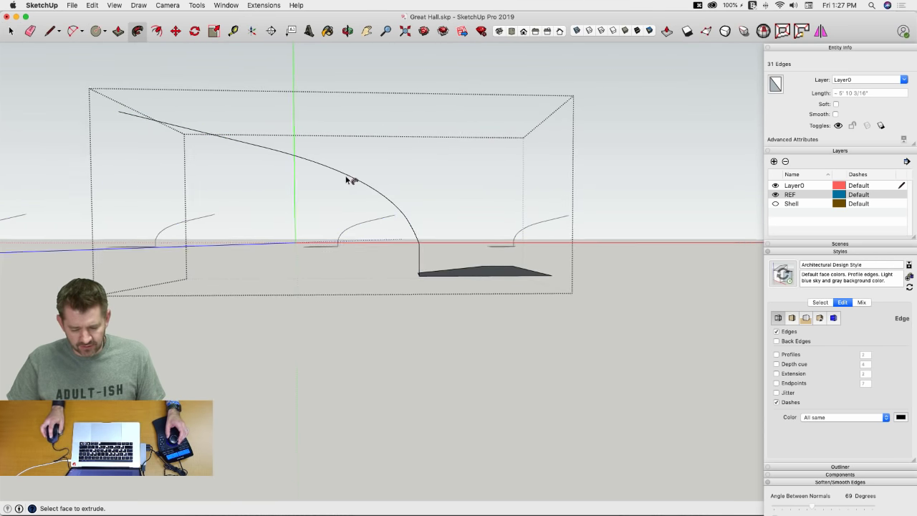
click(492, 292)
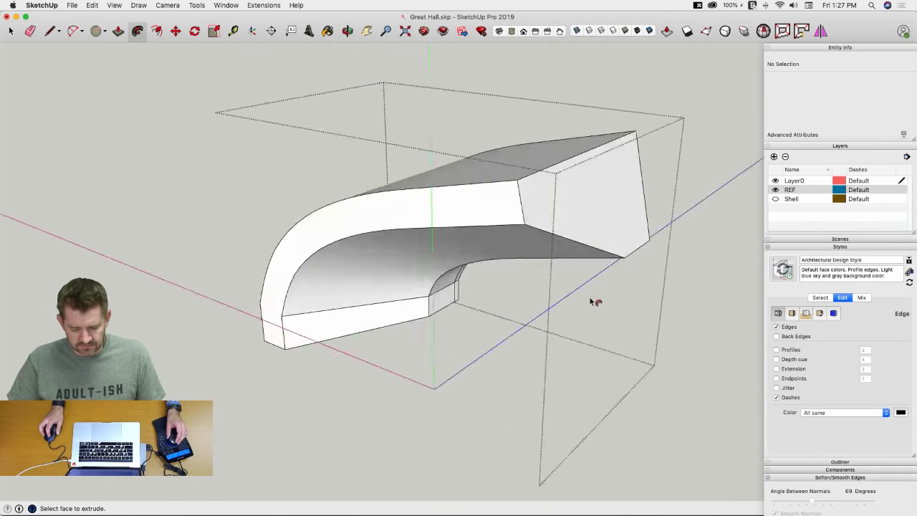
key(space)
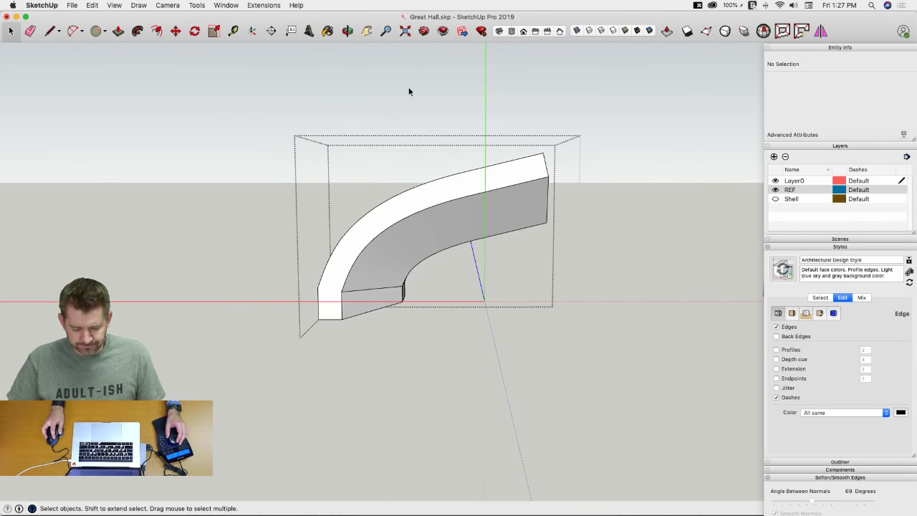
click(410, 92)
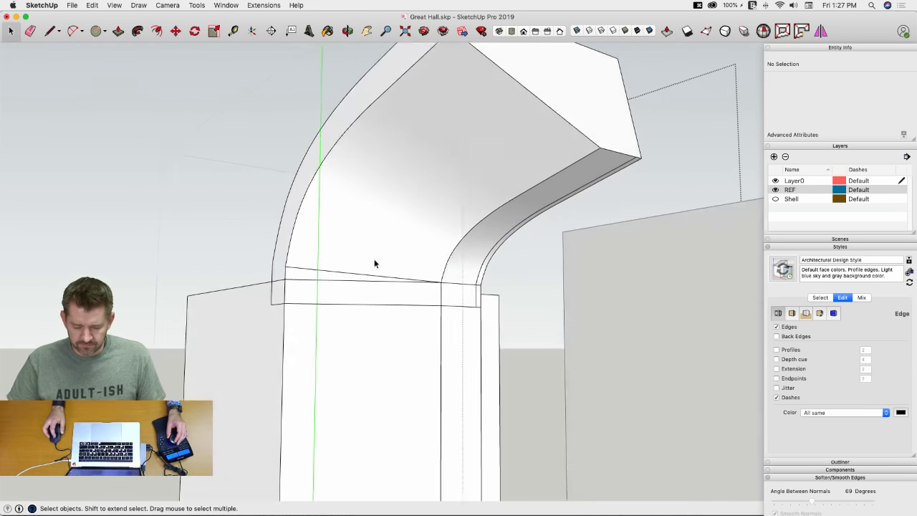
Step: Reopen the arch group, push its bottom face up to the arch's springing endpoint, erase the leftover edge and close the group
double_click(385, 245)
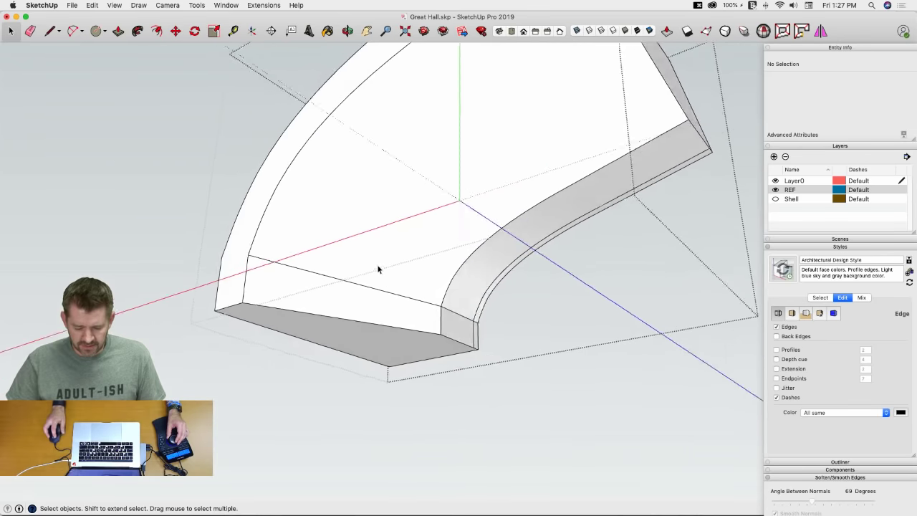
key(p)
click(422, 336)
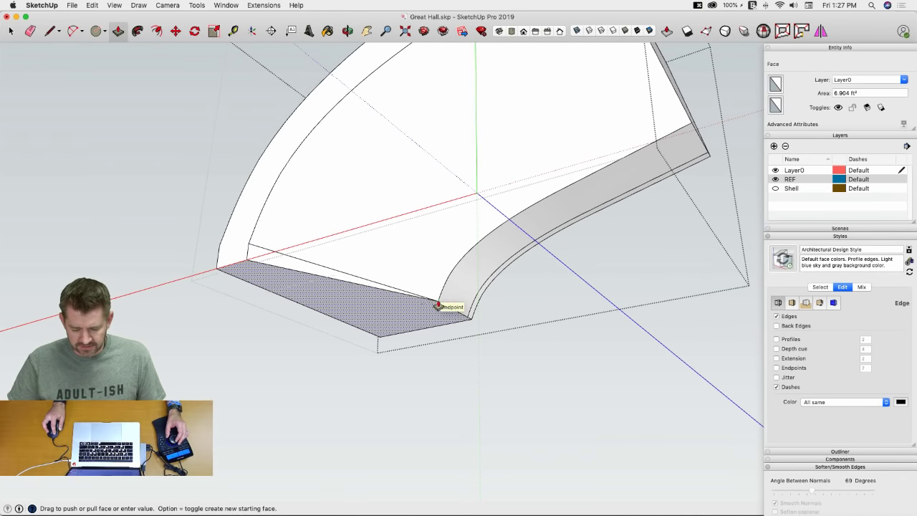
click(439, 307)
key(e)
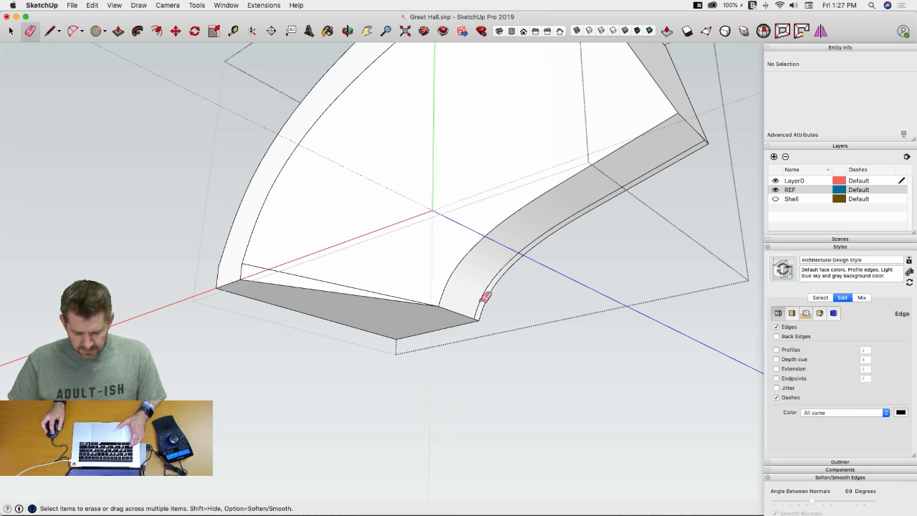
click(482, 301)
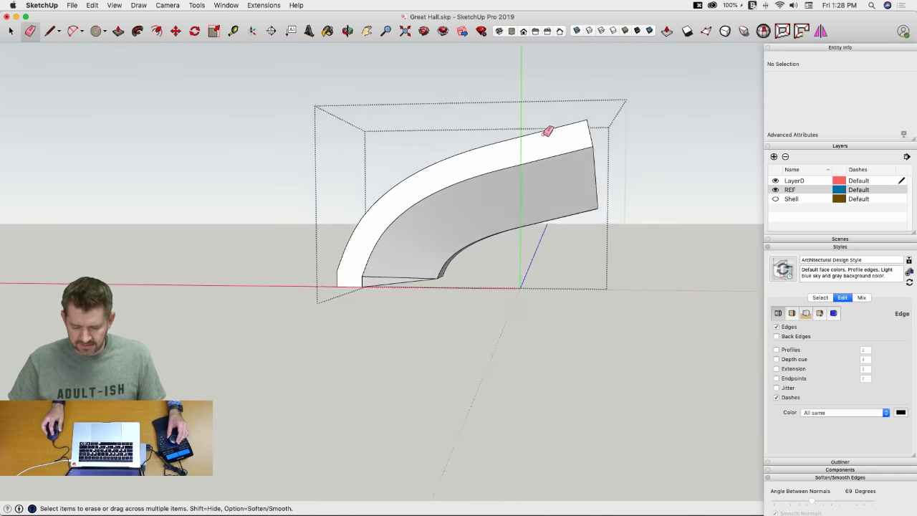
key(space)
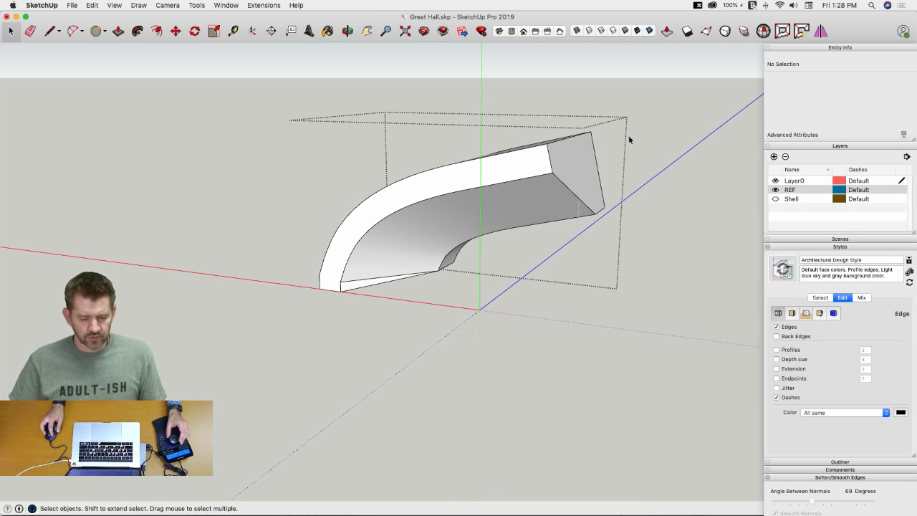
click(628, 136)
Step: Select the arch group and draw an upright triangular helper face from the midpoint of the column's top edge
click(422, 220)
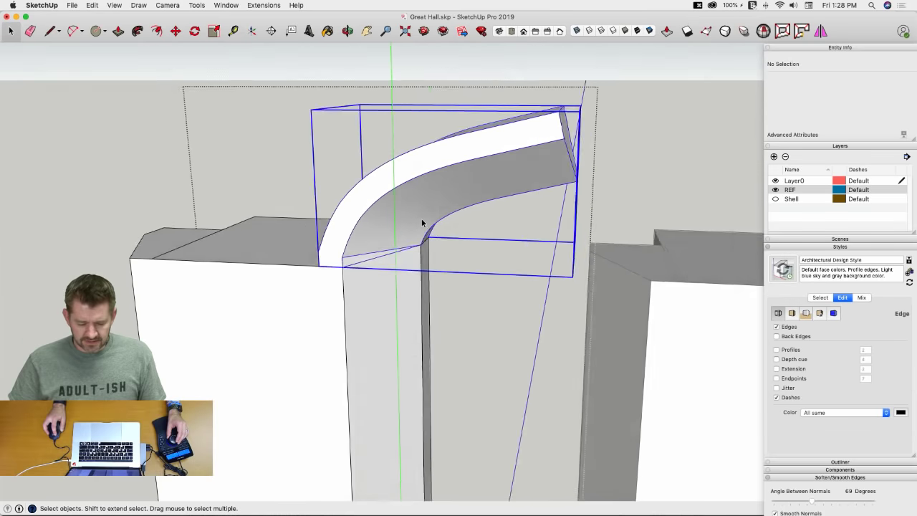
key(l)
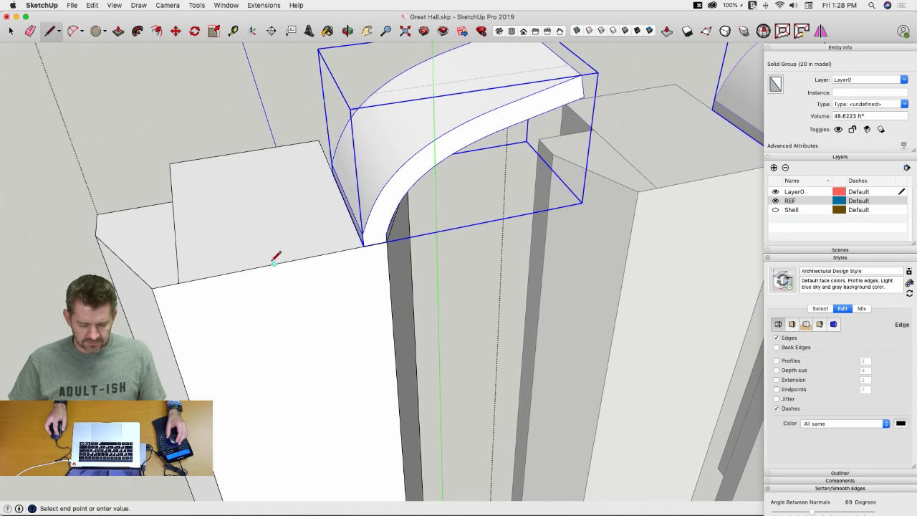
click(263, 220)
key(super+z)
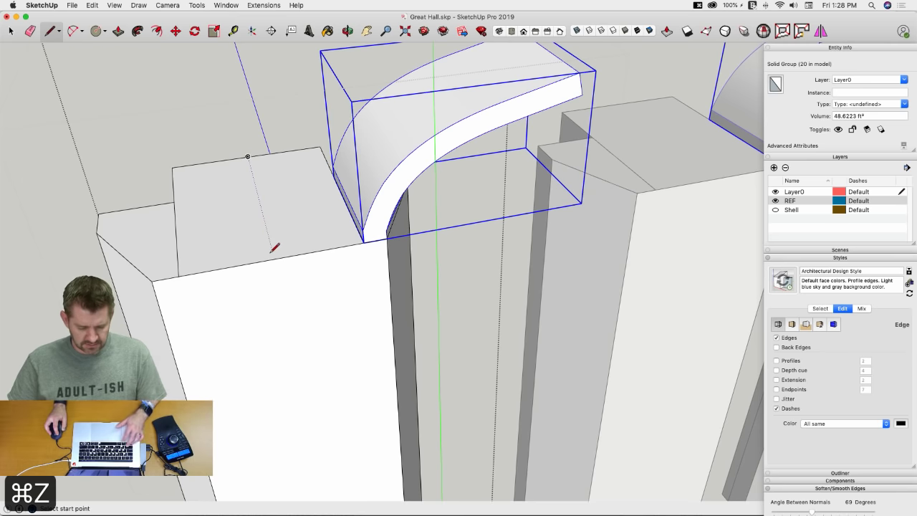
click(273, 255)
click(267, 217)
mouse_move(267, 216)
middle_down()
mouse_move(262, 182)
mouse_move(281, 209)
middle_up()
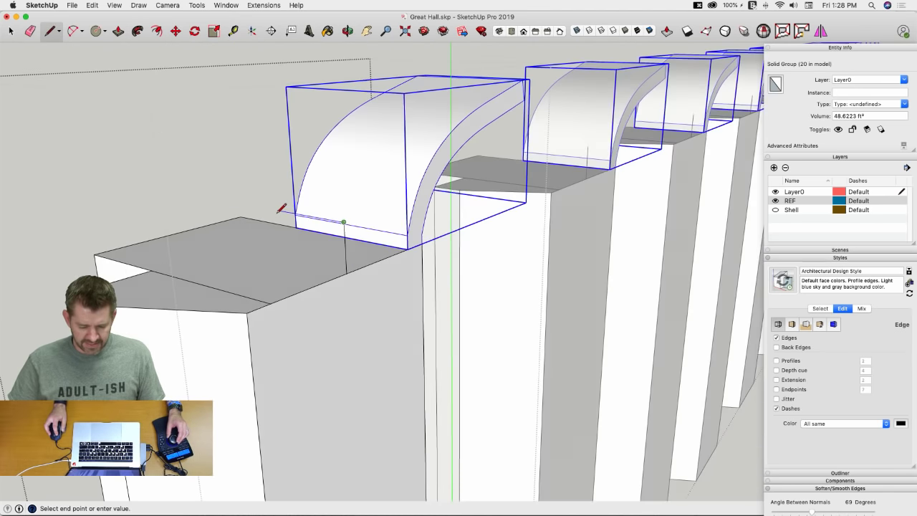
click(345, 261)
key(space)
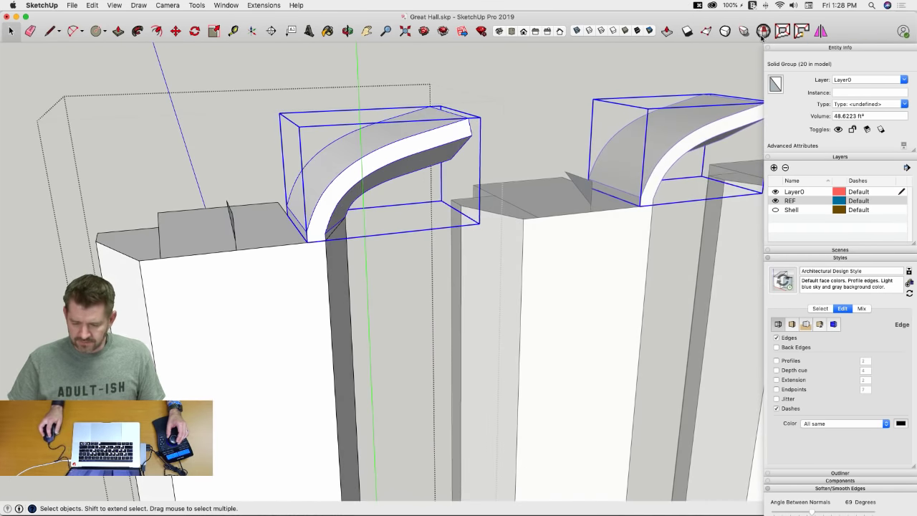
Step: Mirror a copy of the arch group across the triangular helper face to the column's opposite side
click(818, 33)
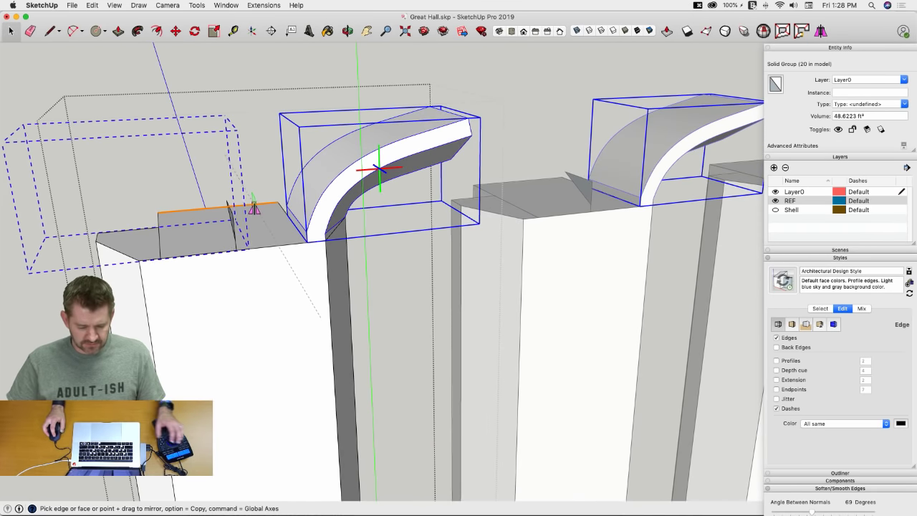
middle_drag(241, 211, 290, 257)
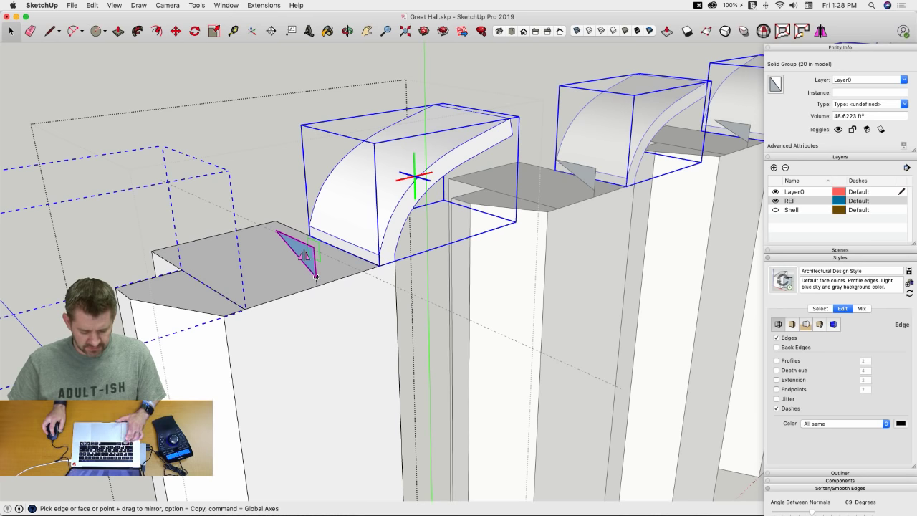
alt+click(304, 256)
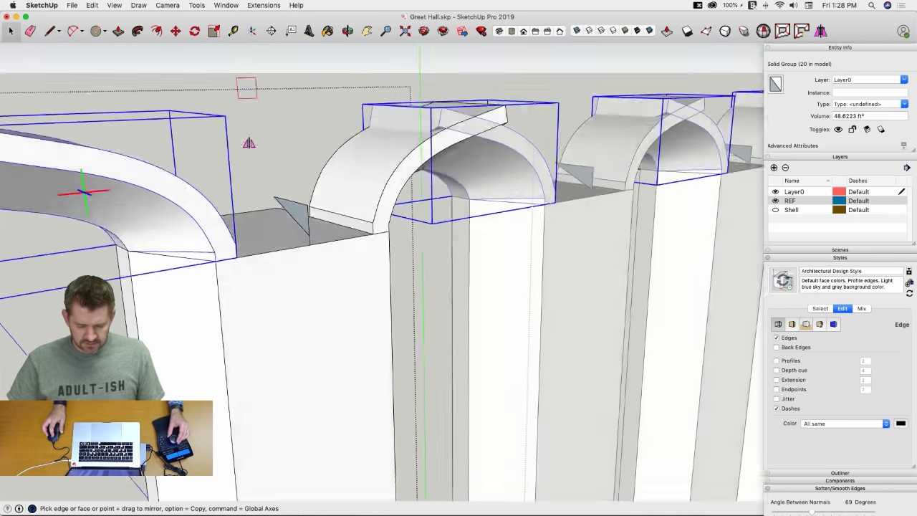
key(space)
Step: Examine how the two mirrored arch halves meet and cross at the peak above the window
scroll(286, 197, up, 5)
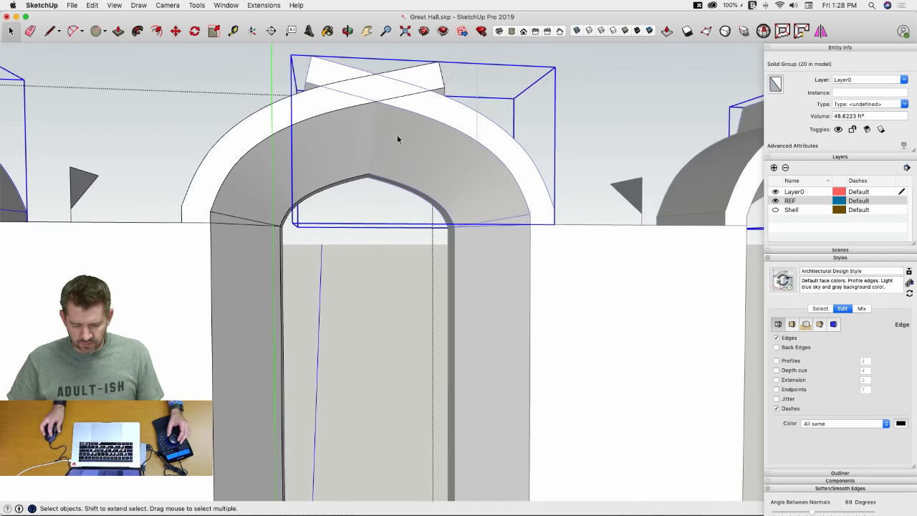
middle_drag(420, 164, 380, 189)
scroll(362, 174, down, 5)
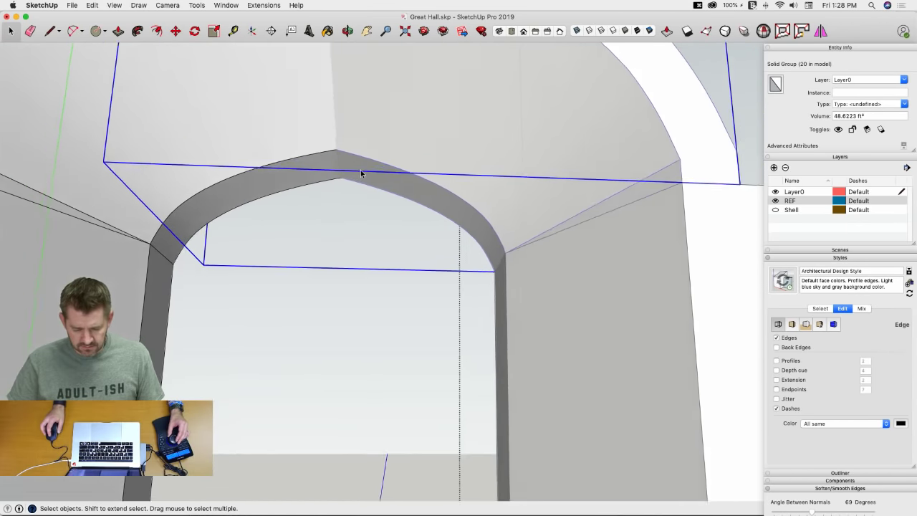
scroll(360, 172, down, 5)
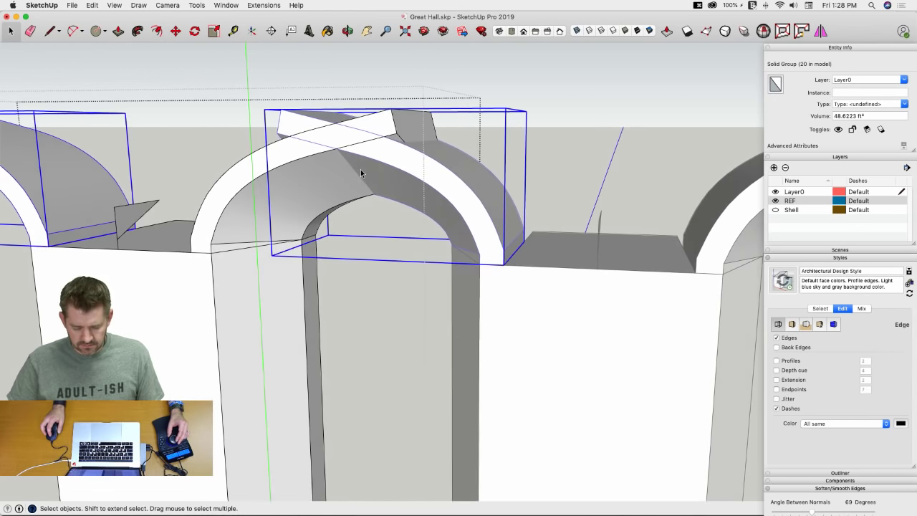
scroll(360, 170, up, 8)
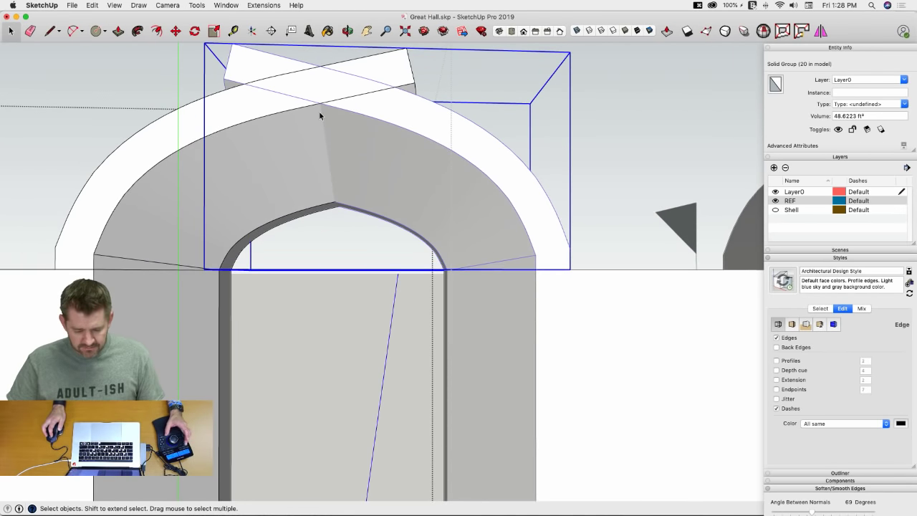
scroll(320, 115, down, 5)
mouse_move(389, 213)
middle_down()
mouse_move(412, 222)
mouse_move(364, 199)
mouse_move(385, 195)
middle_up()
click(454, 200)
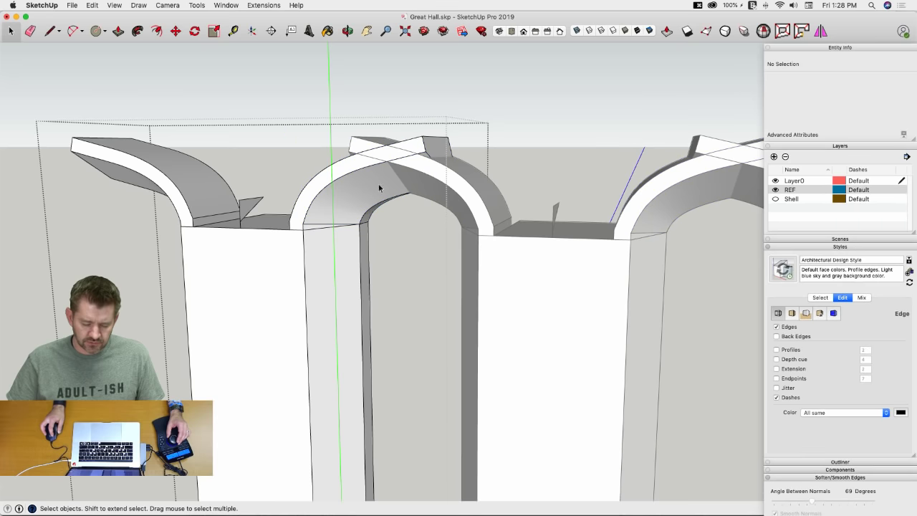
middle_drag(444, 188, 358, 174)
key(l)
scroll(358, 186, up, 5)
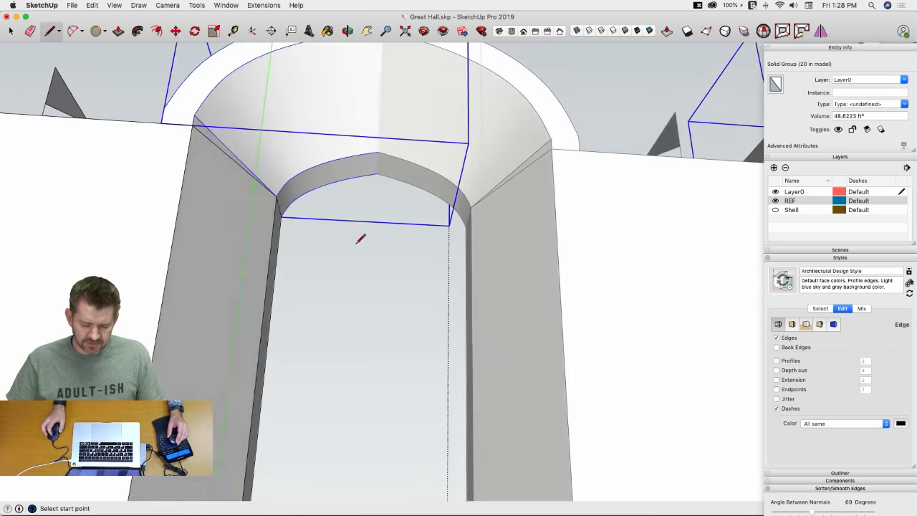
middle_drag(368, 161, 404, 142)
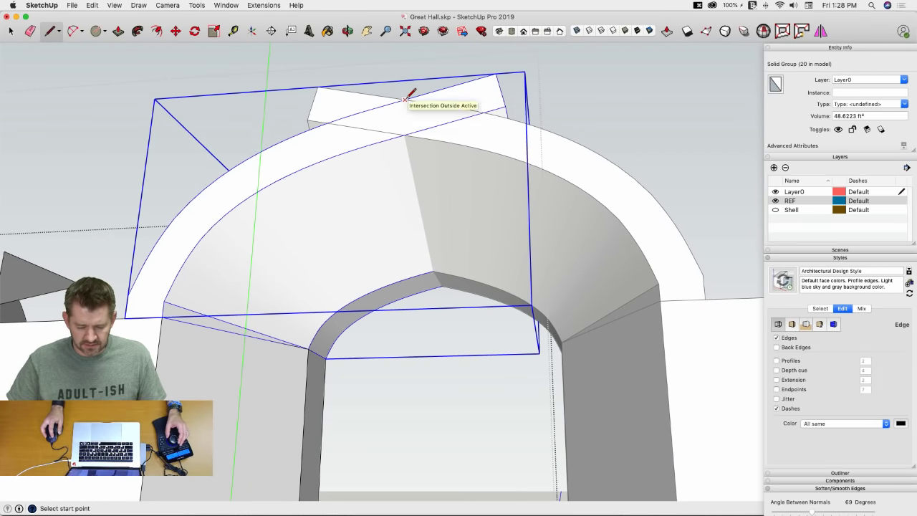
scroll(405, 99, down, 3)
key(space)
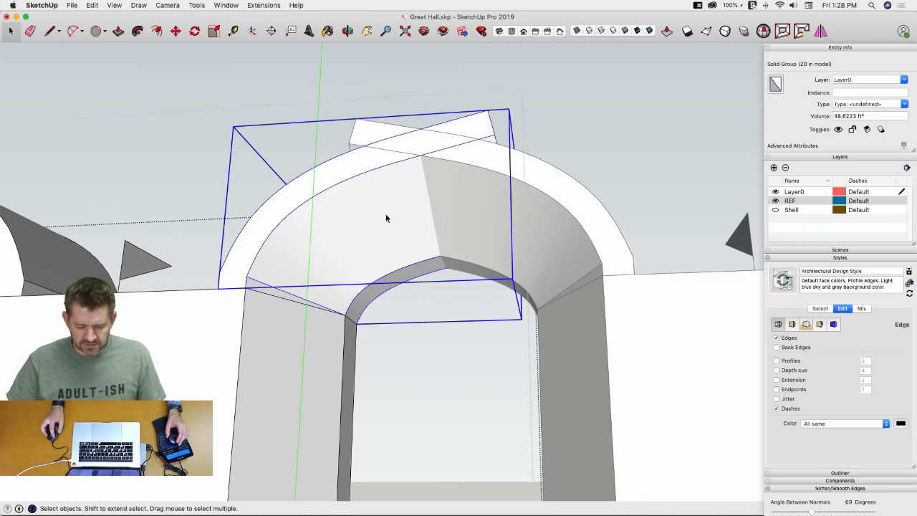
key(l)
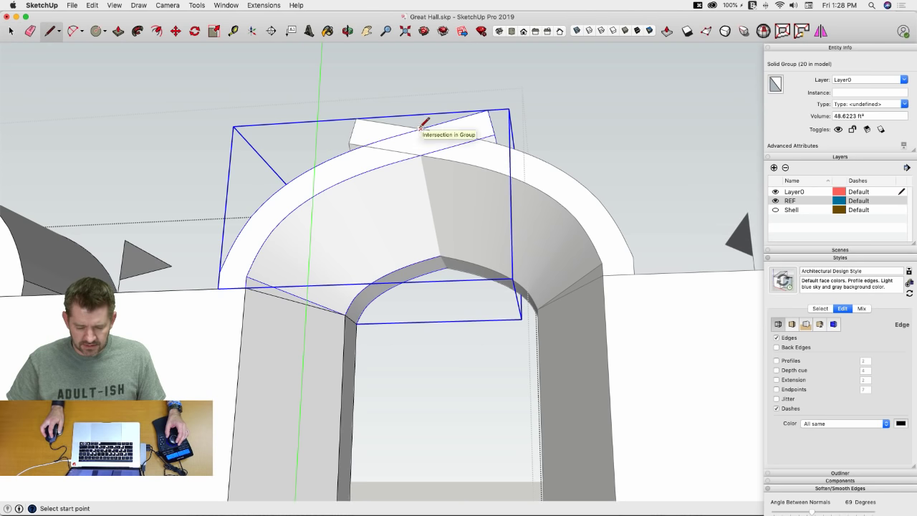
Step: Open the arch group with the rest of the model shown and draw a vertical rectangular cutting face through the arch's centre
double_click(398, 199)
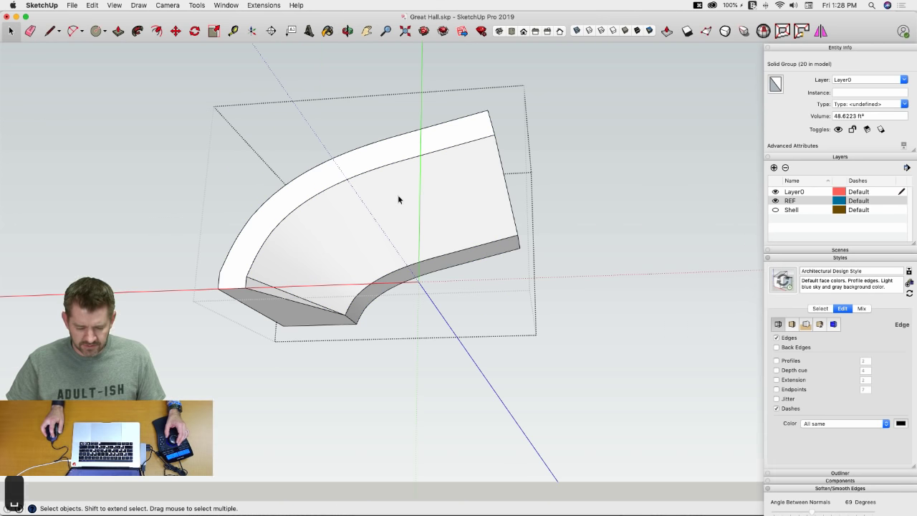
key(q)
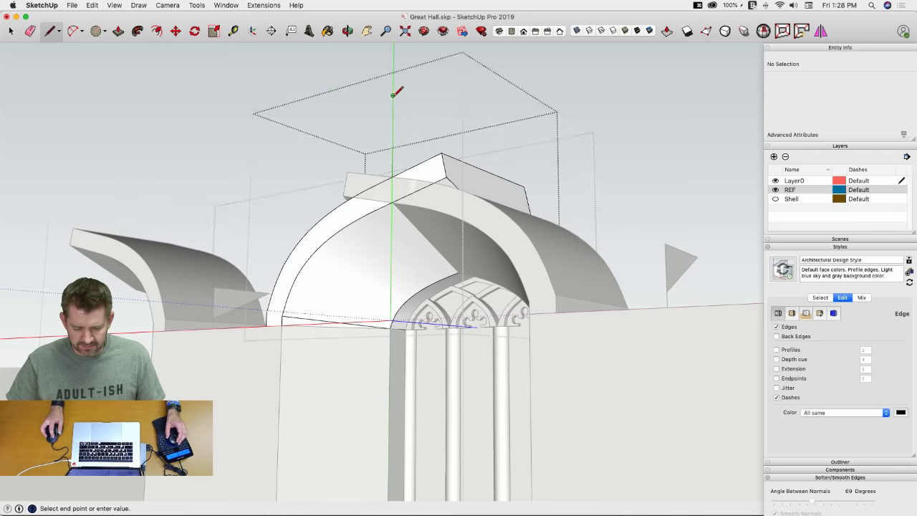
middle_drag(395, 91, 558, 117)
click(557, 124)
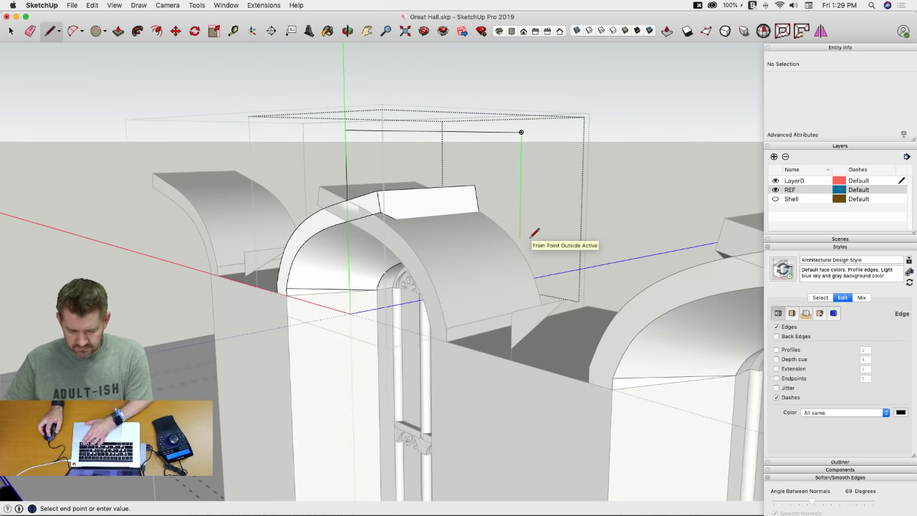
middle_drag(536, 246, 336, 357)
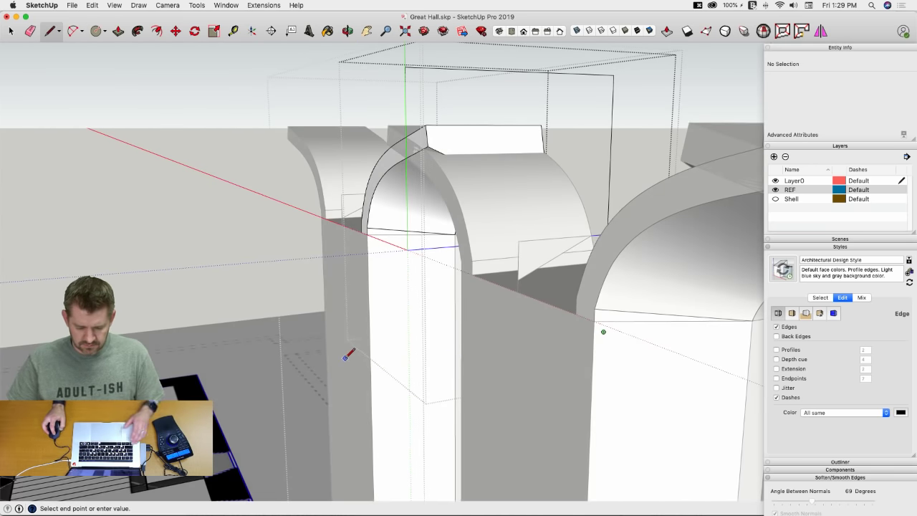
click(406, 65)
Step: Select all geometry of the arch half and the cutting face and intersect the faces with the selection
key(space)
middle_drag(505, 68, 504, 174)
right_click(475, 209)
triple_click(466, 205)
right_click(502, 190)
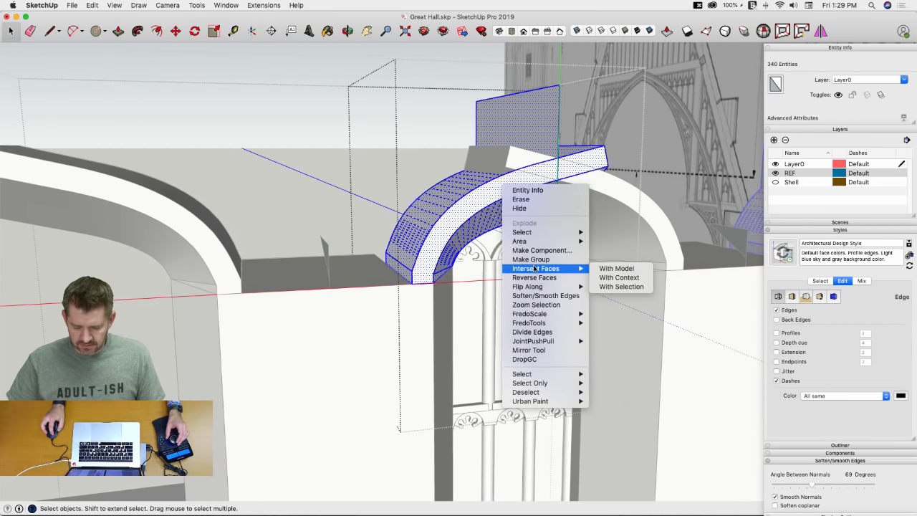
click(621, 286)
Step: Delete the rectangular cutting face, the surplus arch geometry beyond the centre and the leftover cutting line inside the arch group
middle_drag(622, 286, 560, 79)
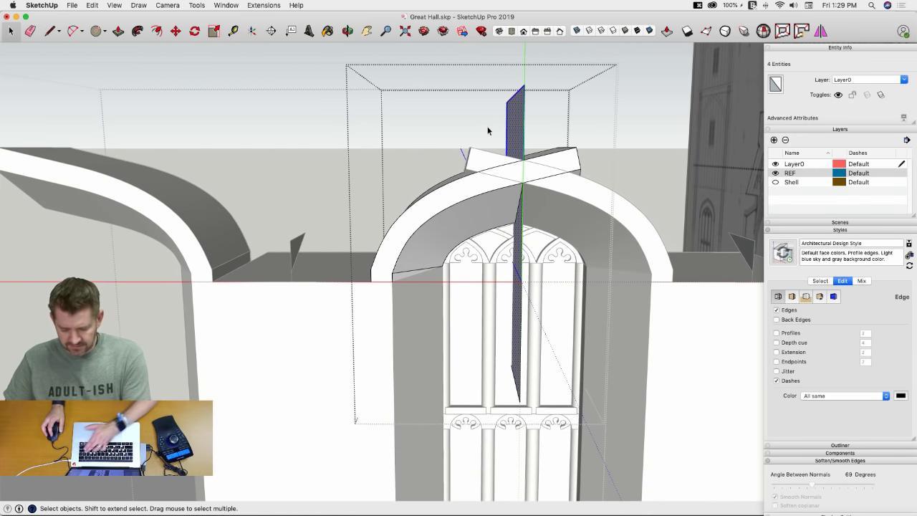
key(BackSpace)
mouse_move(592, 119)
middle_down()
mouse_move(545, 180)
mouse_move(518, 242)
mouse_move(507, 352)
mouse_move(493, 379)
middle_up()
key(BackSpace)
key(e)
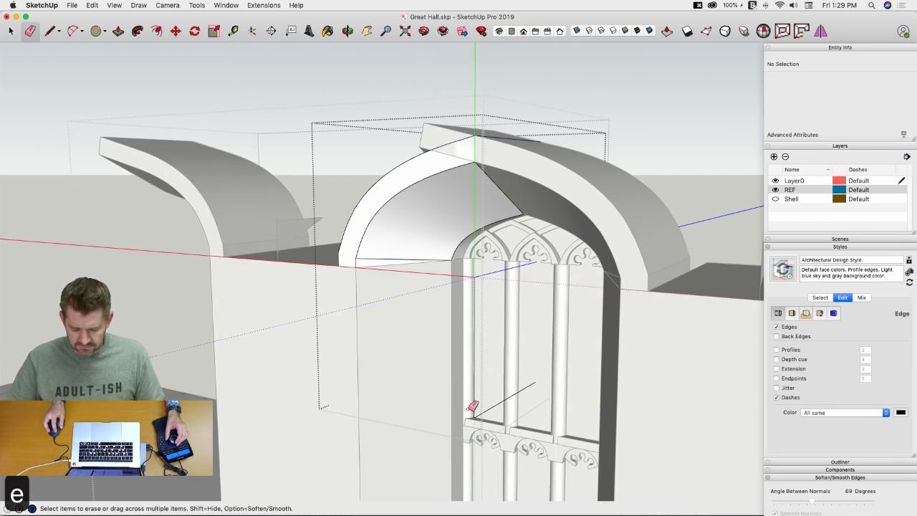
scroll(491, 416, down, 5)
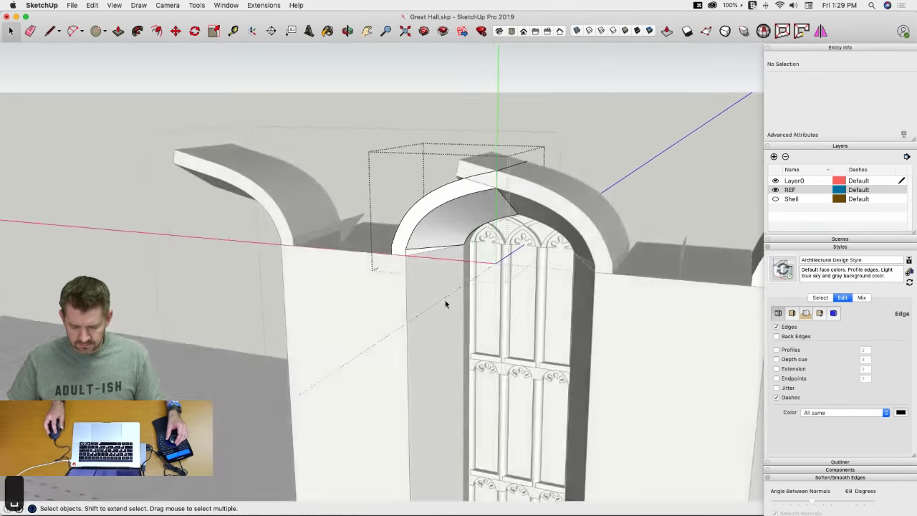
Step: Delete the untrimmed mirrored arch copy and remove the end face at the centre of the trimmed arch group
middle_drag(444, 303, 292, 227)
key(BackSpace)
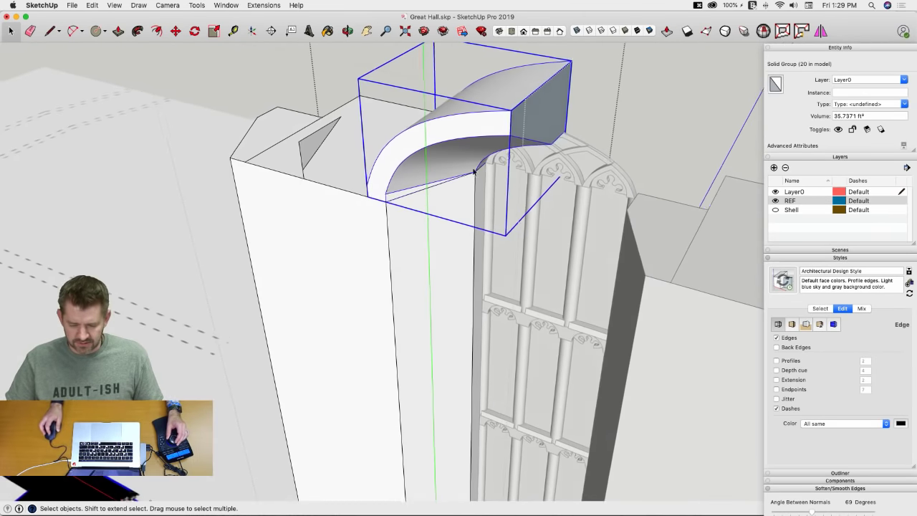
middle_drag(473, 172, 559, 93)
double_click(540, 88)
click(541, 89)
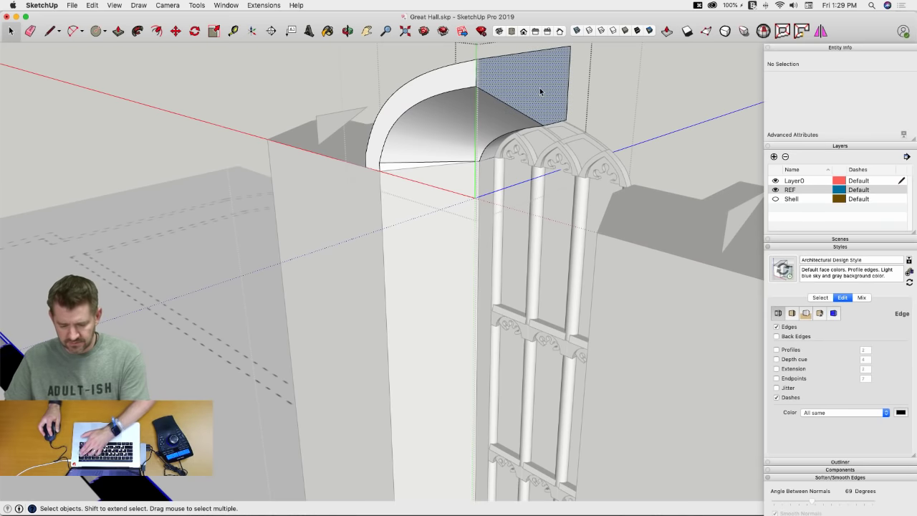
key(BackSpace)
Step: Mirror a copy of the trimmed arch group across the triangular helper face to the column's opposite side, and erase the helper
middle_drag(592, 90, 484, 101)
click(484, 101)
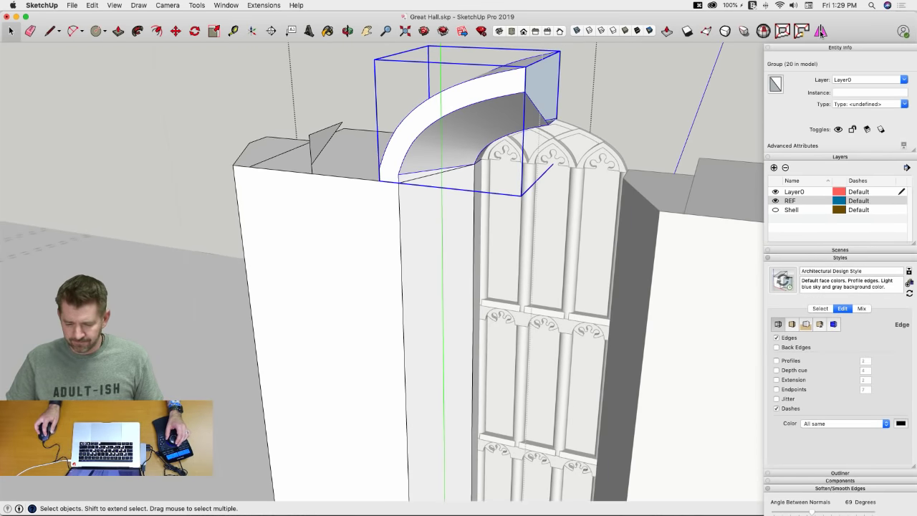
click(321, 143)
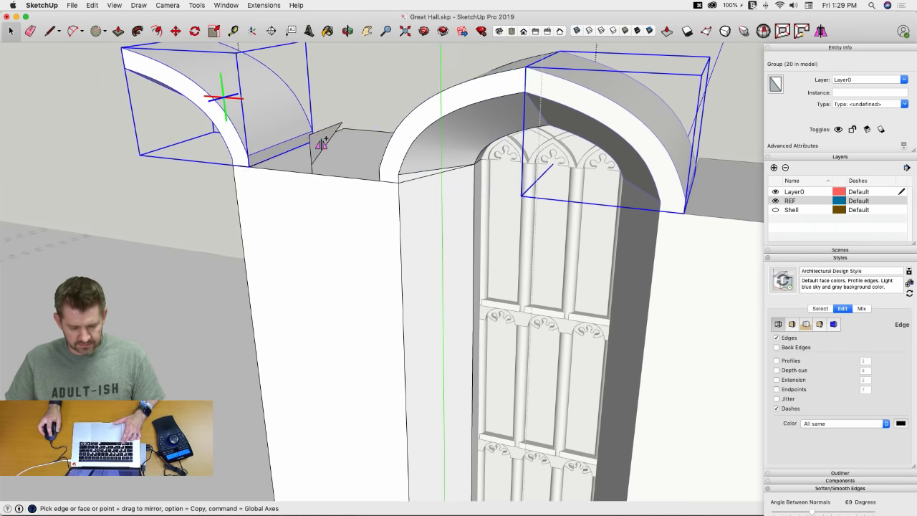
key(space)
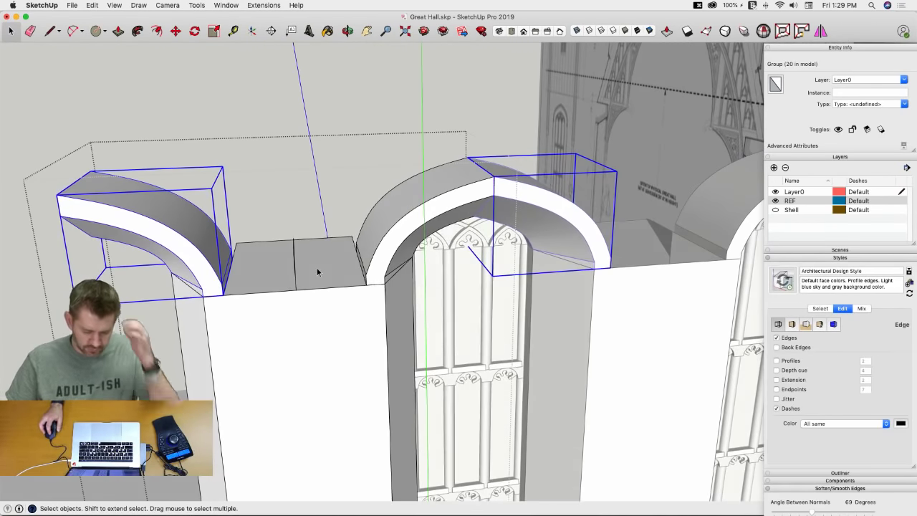
key(e)
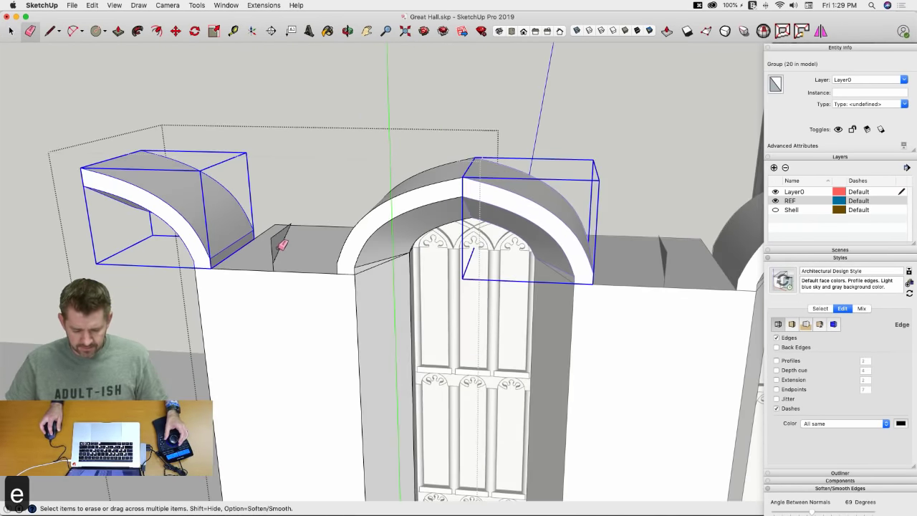
drag(276, 264, 277, 235)
key(space)
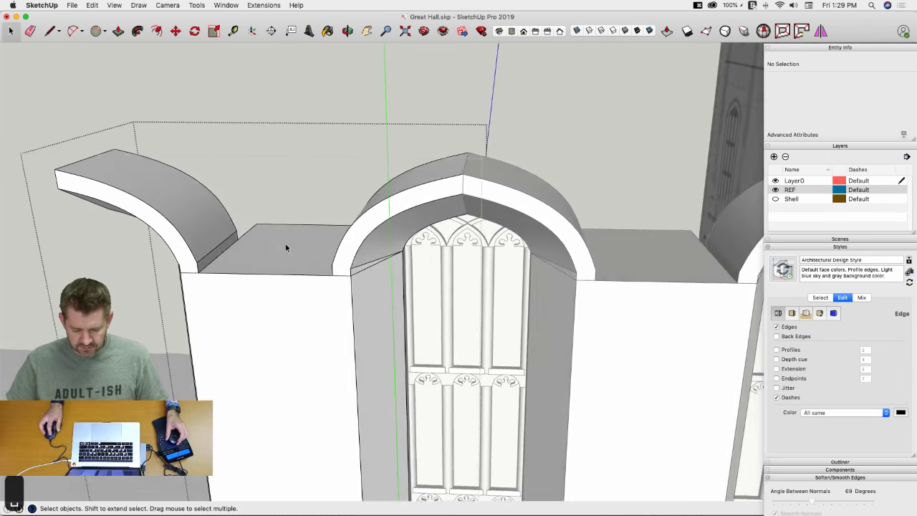
Step: Select both arch half groups on the column and explode them into the column component
click(340, 243)
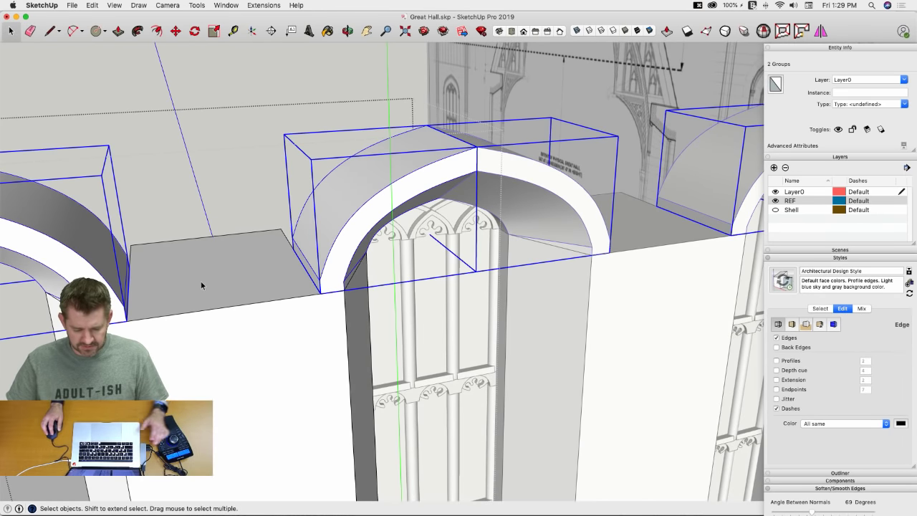
right_click(320, 251)
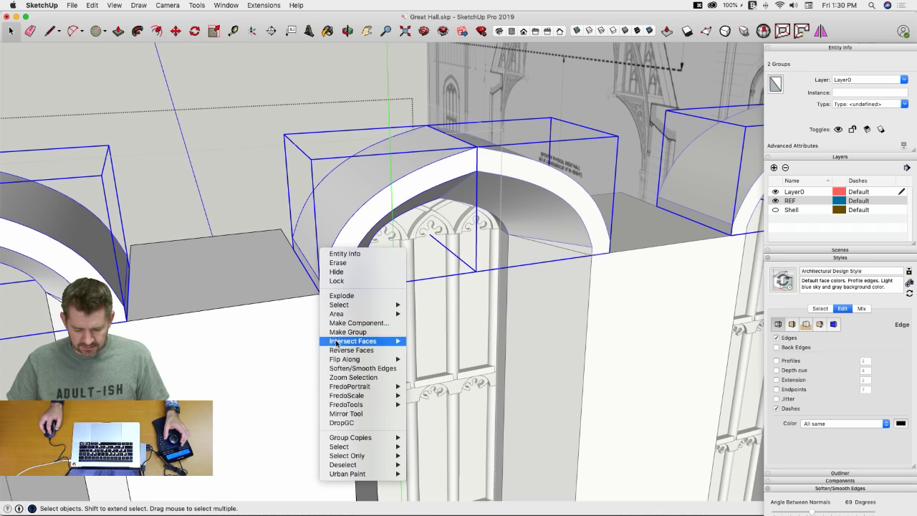
click(342, 295)
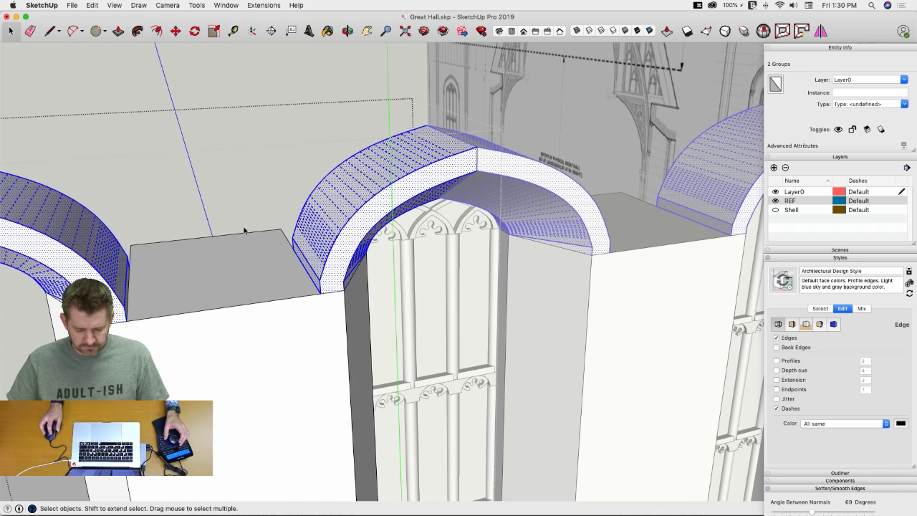
click(193, 156)
Step: Push/Pull the column's top face up to the top of the curved roof bracket in the reference drawing
scroll(279, 301, up, 2)
click(280, 301)
middle_drag(279, 301, 248, 274)
key(p)
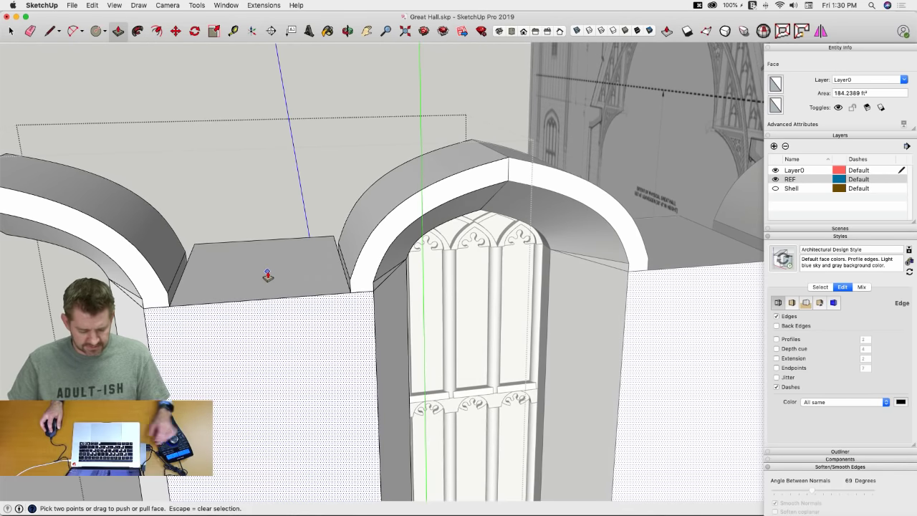
key(Escape)
click(276, 282)
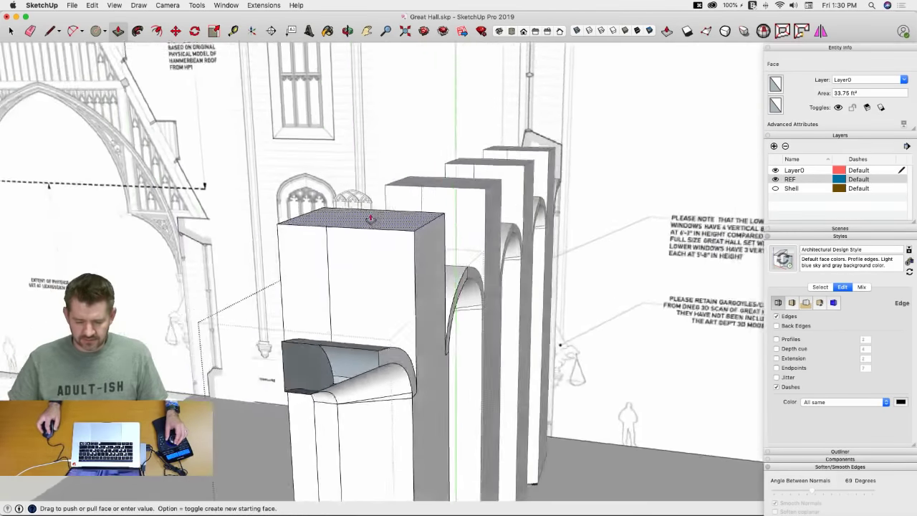
middle_drag(370, 219, 452, 122)
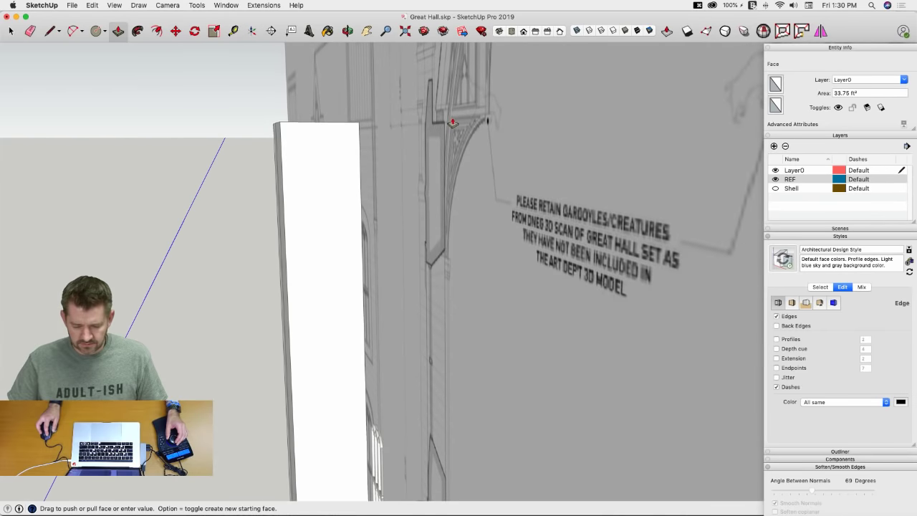
click(453, 122)
key(space)
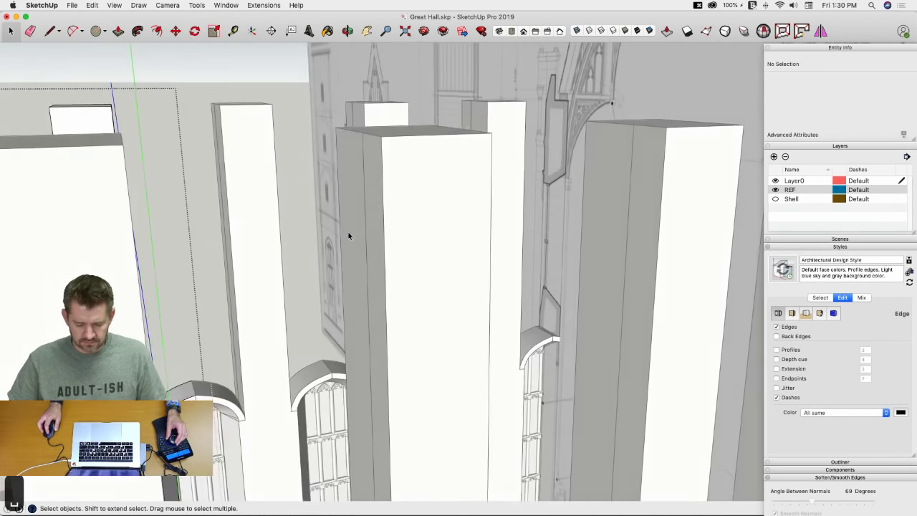
Step: Draw lines from the arch's peak up to the column's top corner to close a wall face above one arch half
scroll(287, 272, up, 10)
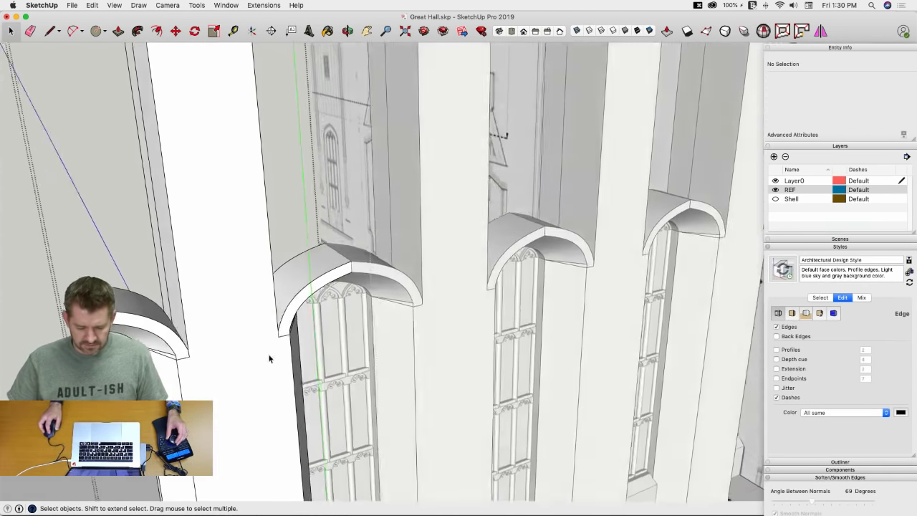
key(e)
scroll(303, 337, up, 12)
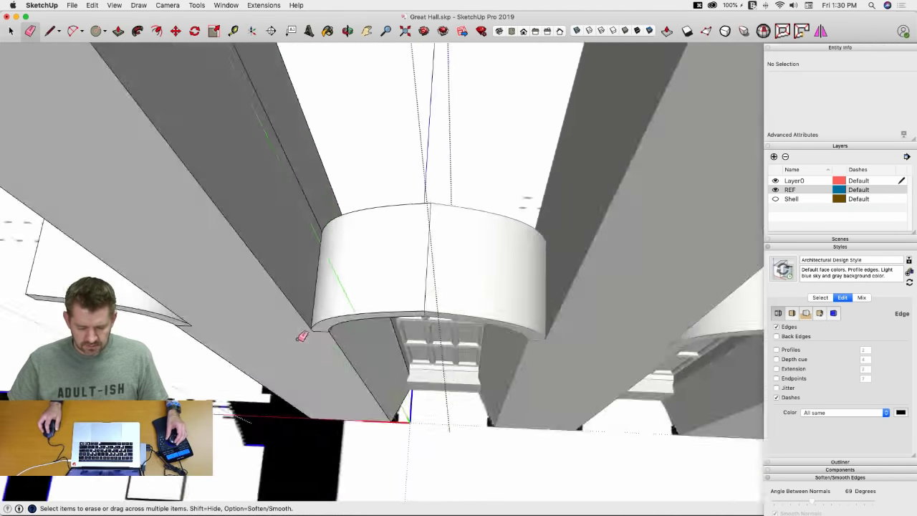
scroll(301, 334, down, 10)
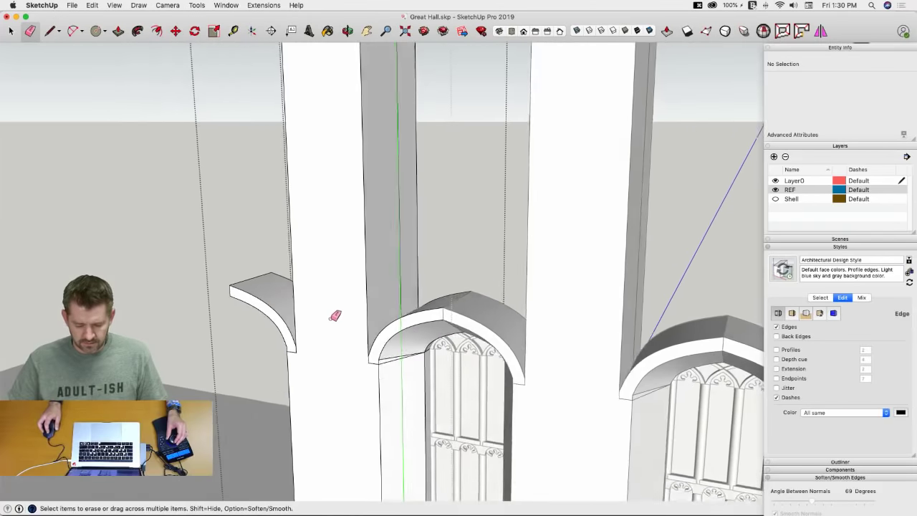
key(r)
key(l)
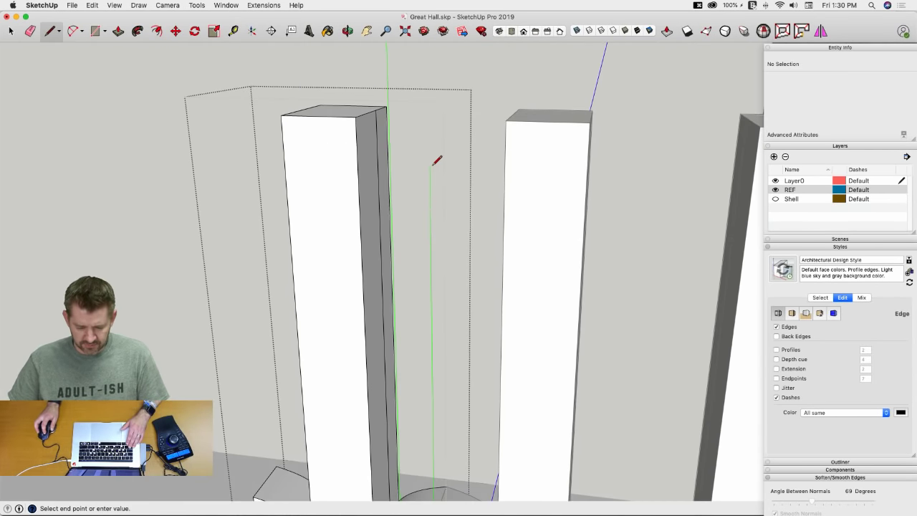
click(356, 116)
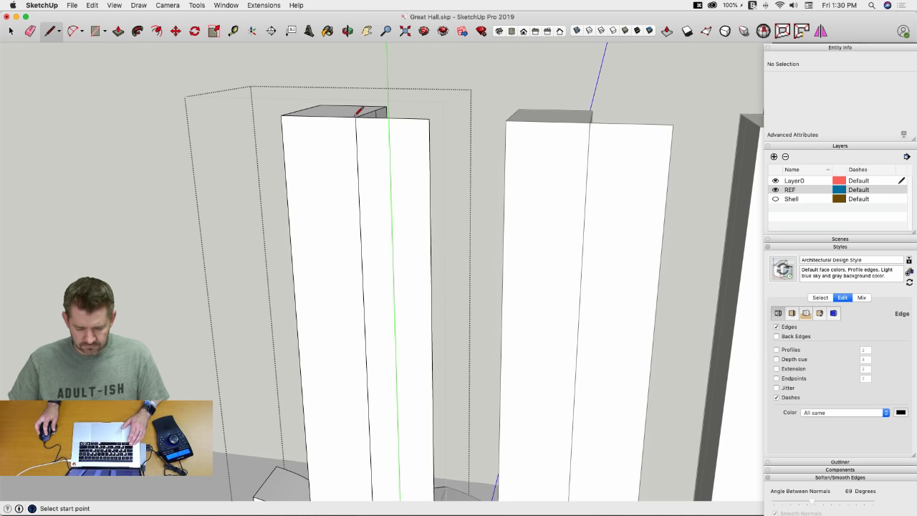
Step: Push/Pull the wall face above the arch half to the column's corner endpoint to give it thickness
key(p)
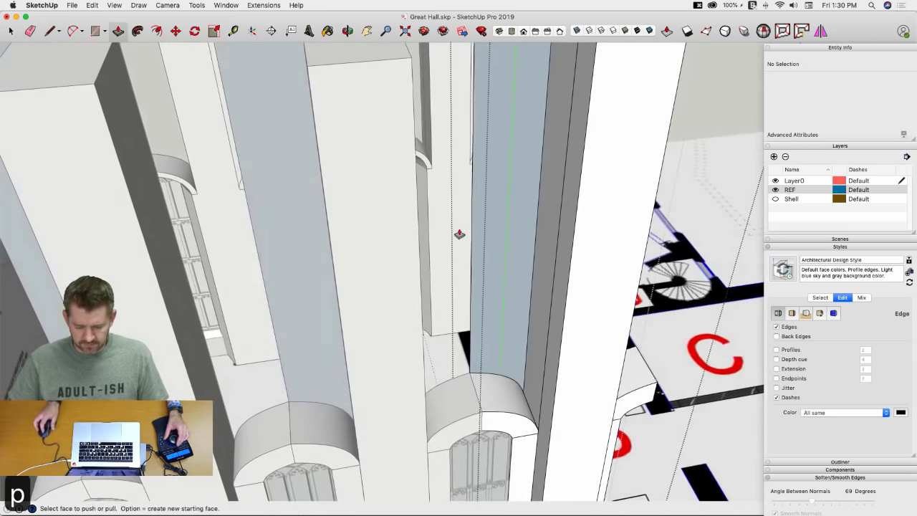
click(489, 268)
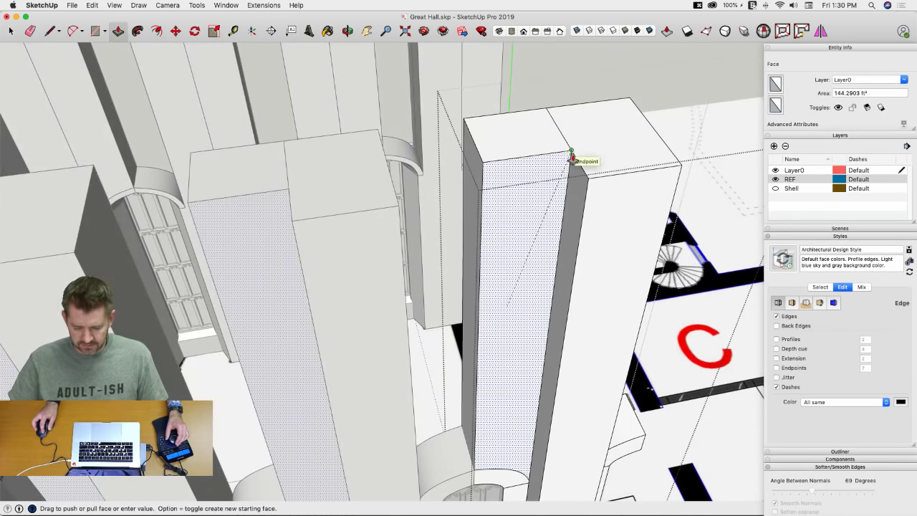
click(573, 155)
Step: Erase the leftover arc and straight edges between the arch half, the column and the new wall section
key(e)
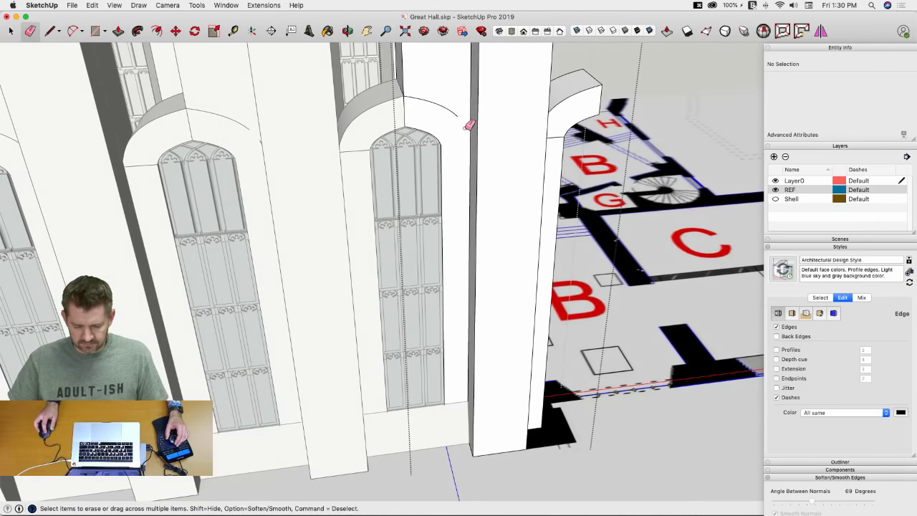
click(413, 96)
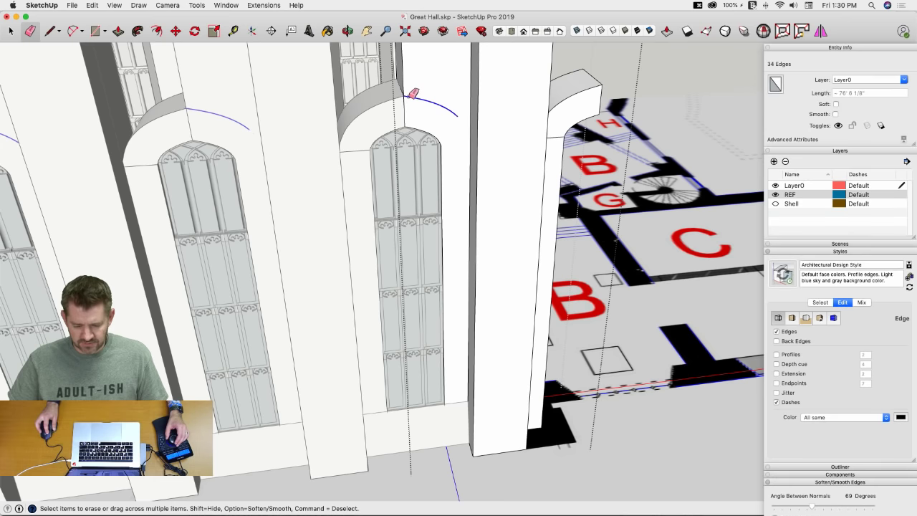
mouse_move(409, 98)
middle_down()
mouse_move(431, 103)
mouse_move(448, 123)
middle_up()
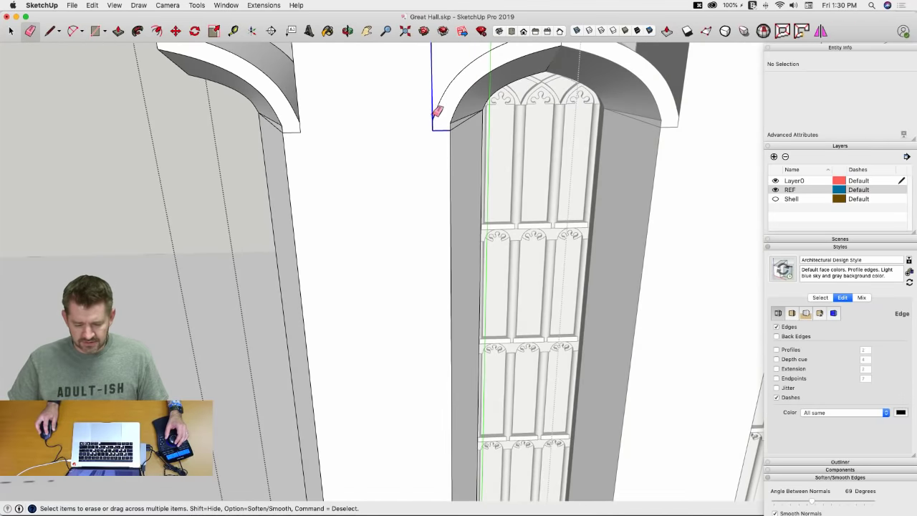
click(438, 111)
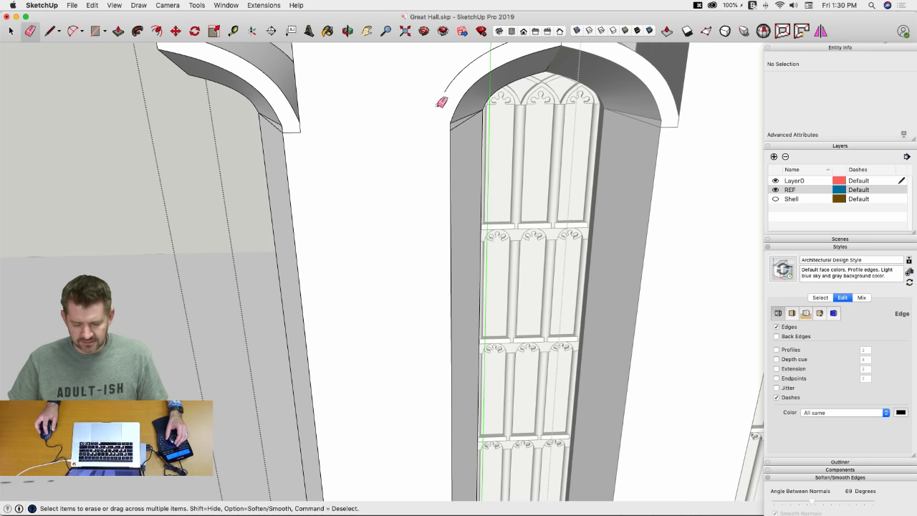
mouse_move(441, 102)
middle_down()
mouse_move(463, 71)
mouse_move(467, 108)
mouse_move(512, 95)
middle_up()
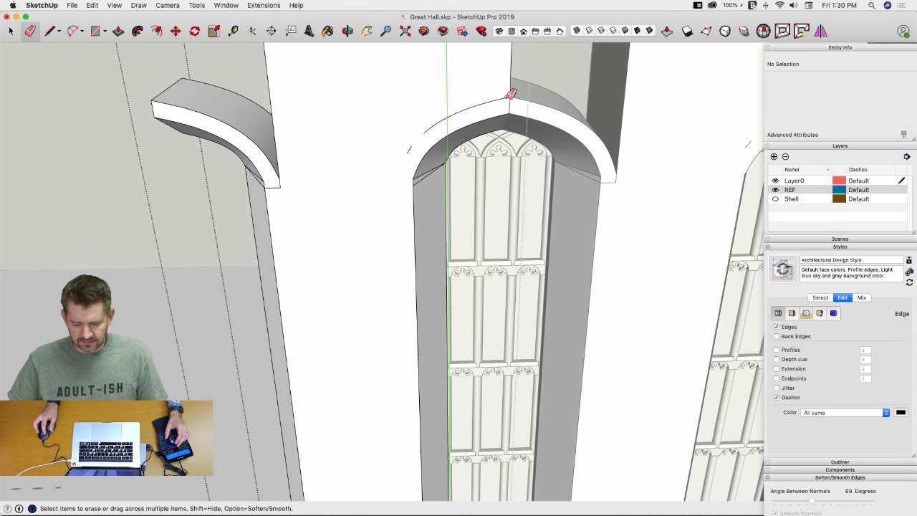
drag(434, 129, 418, 154)
scroll(418, 155, up, 5)
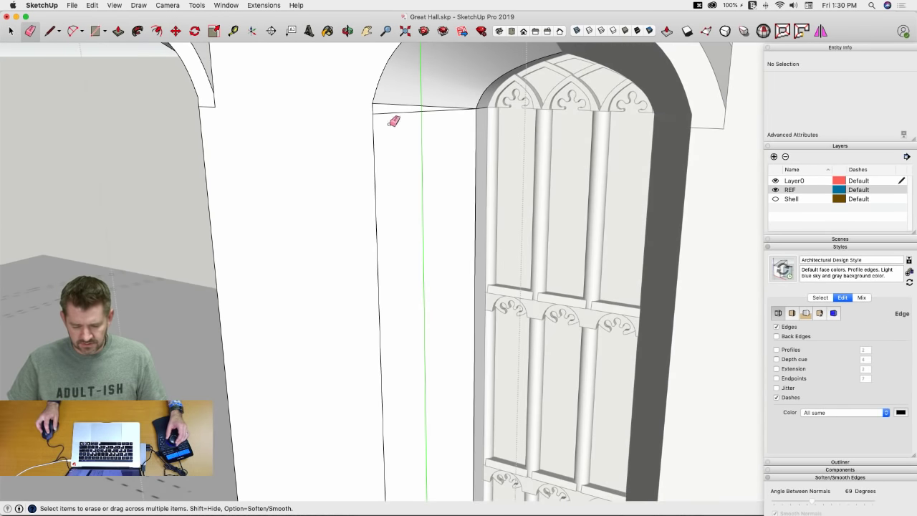
scroll(447, 164, down, 5)
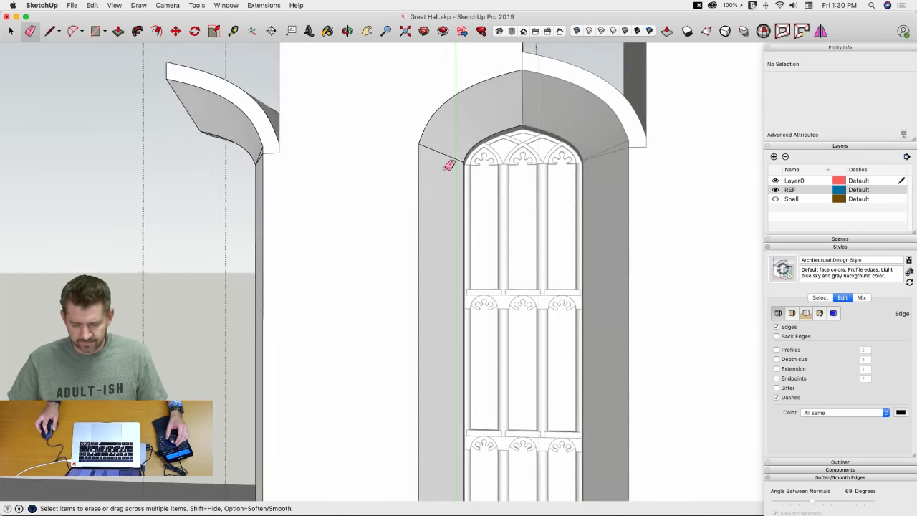
Step: Draw lines from the opposite arch half's outer end up to the column's top corner to close a wall face above it
middle_drag(449, 165, 358, 147)
key(l)
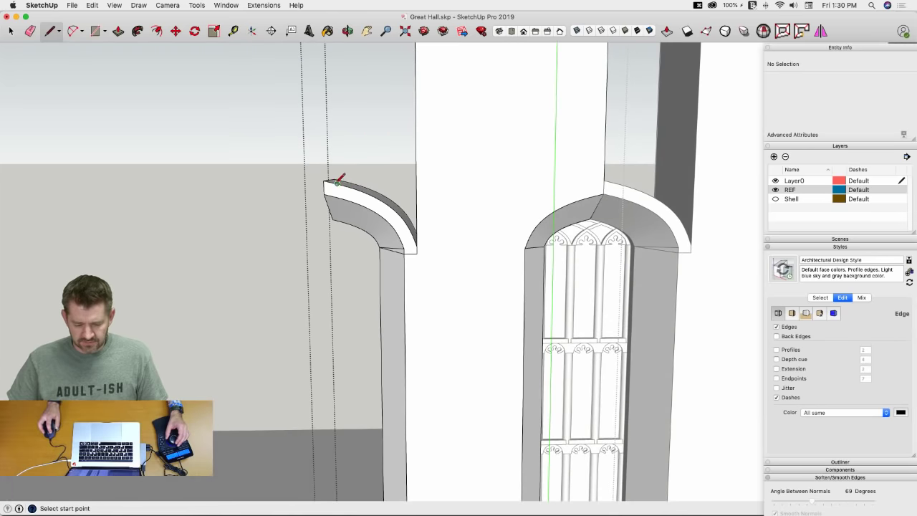
click(324, 180)
scroll(341, 112, up, 5)
scroll(362, 127, down, 5)
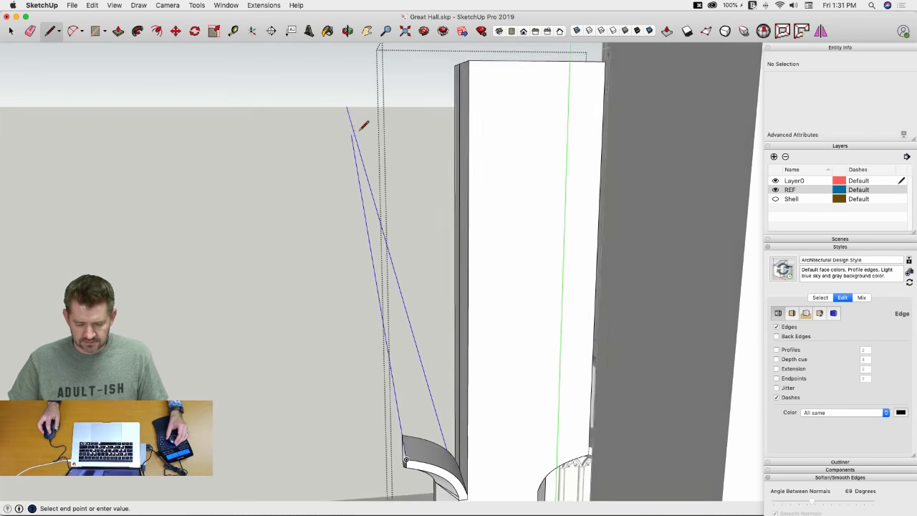
click(468, 83)
Step: Push/Pull the wall face above the opposite arch half to the column's matching endpoint
key(p)
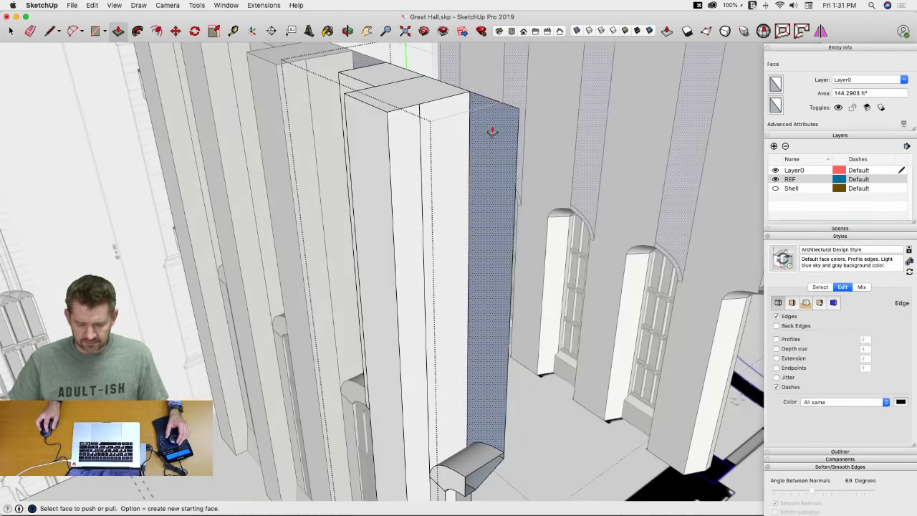
drag(492, 131, 428, 108)
click(421, 108)
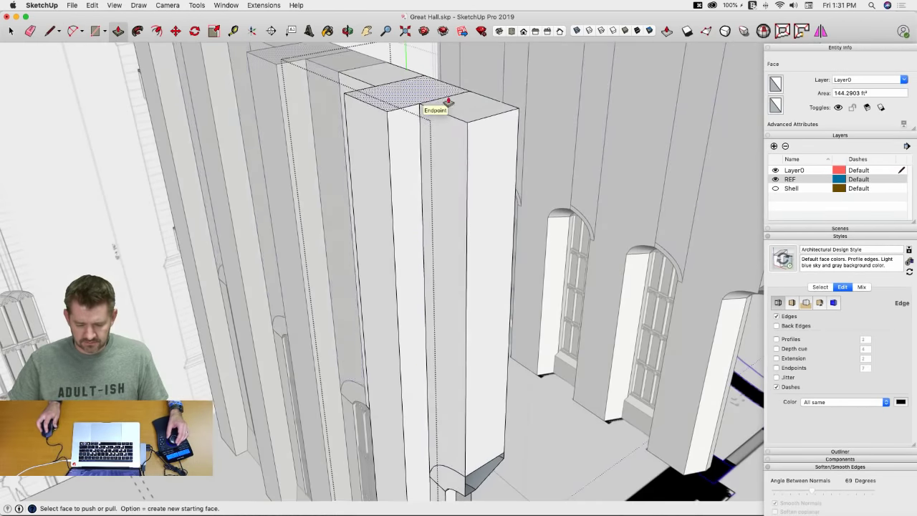
Step: Erase the leftover arc and straight edges bordering the arch half on the column's flat wall face
key(e)
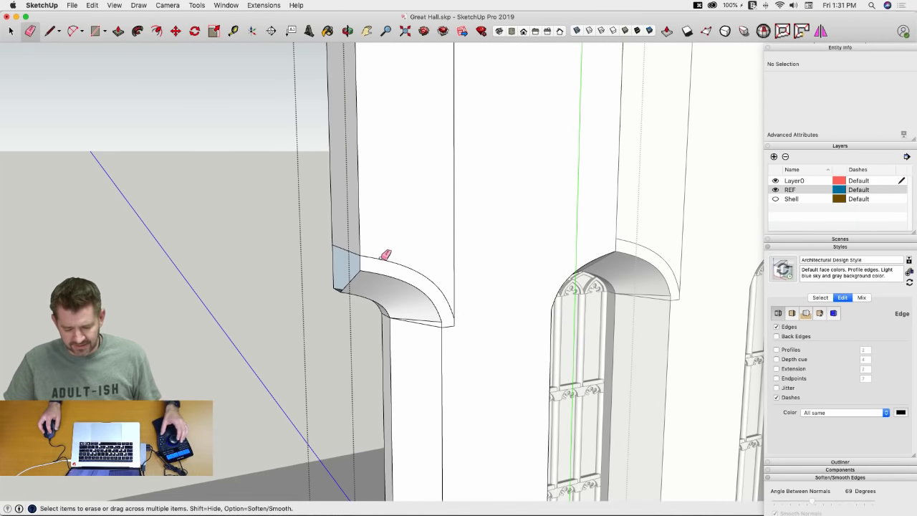
drag(364, 256, 396, 263)
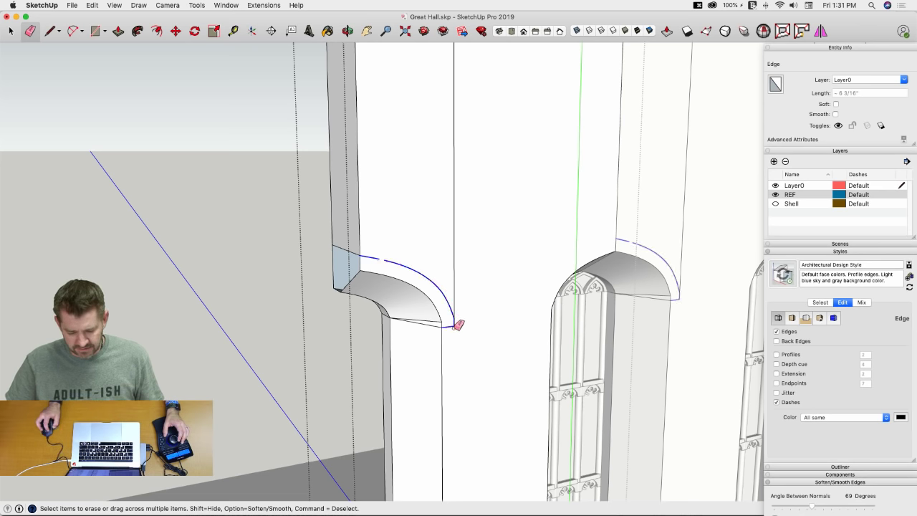
drag(460, 296, 447, 325)
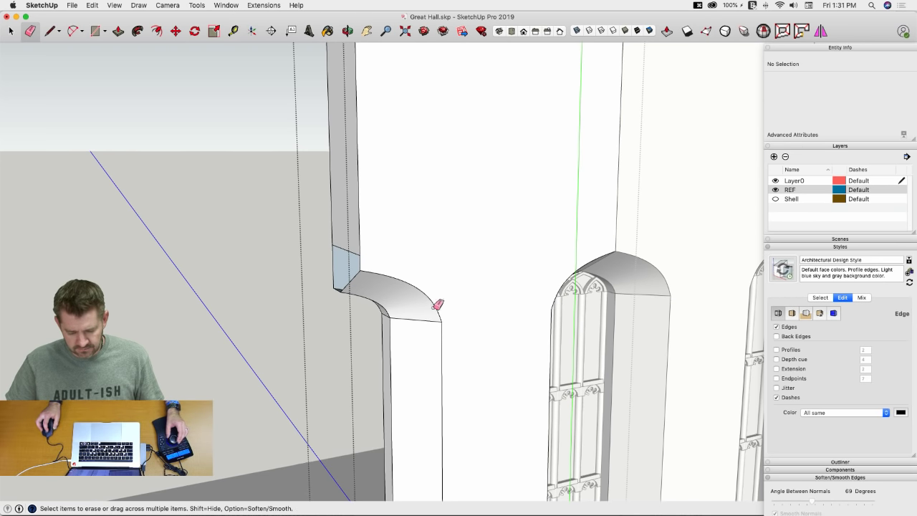
Step: Hide the REF layer and erase the seam edges between adjacent column bays above the window arches
key(space)
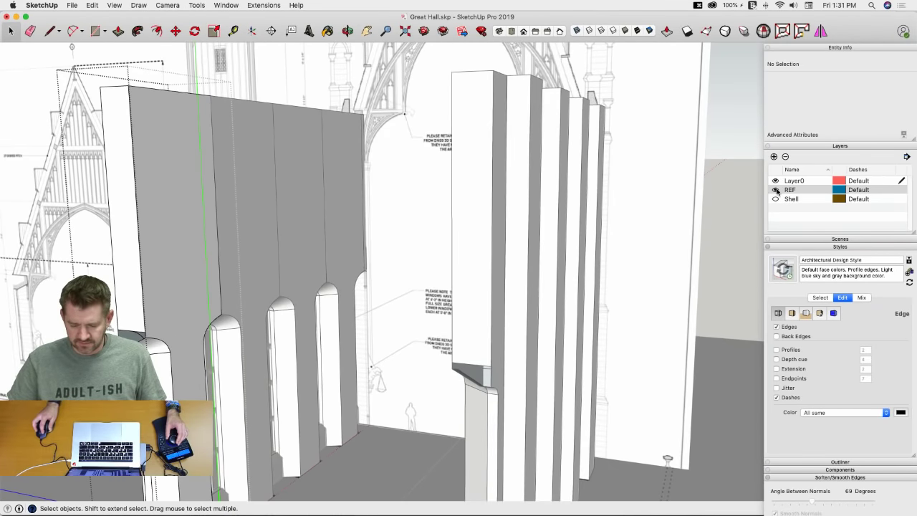
click(775, 190)
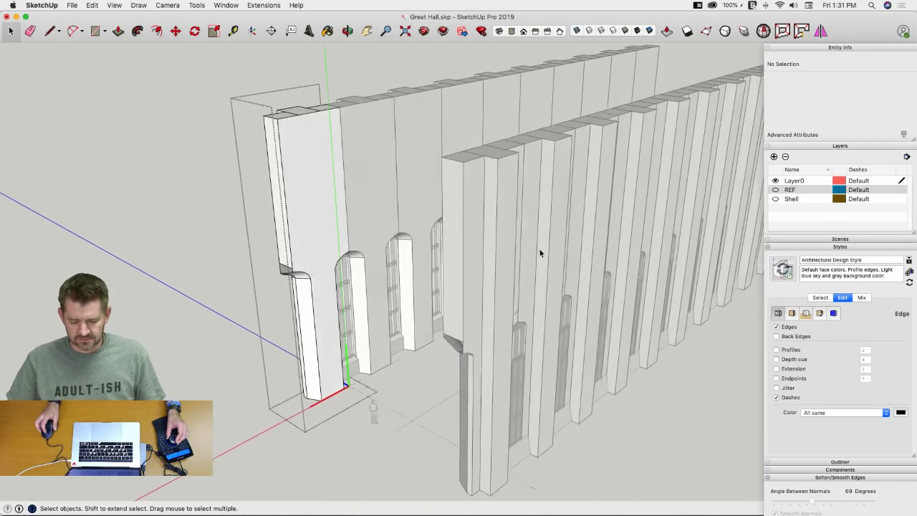
key(e)
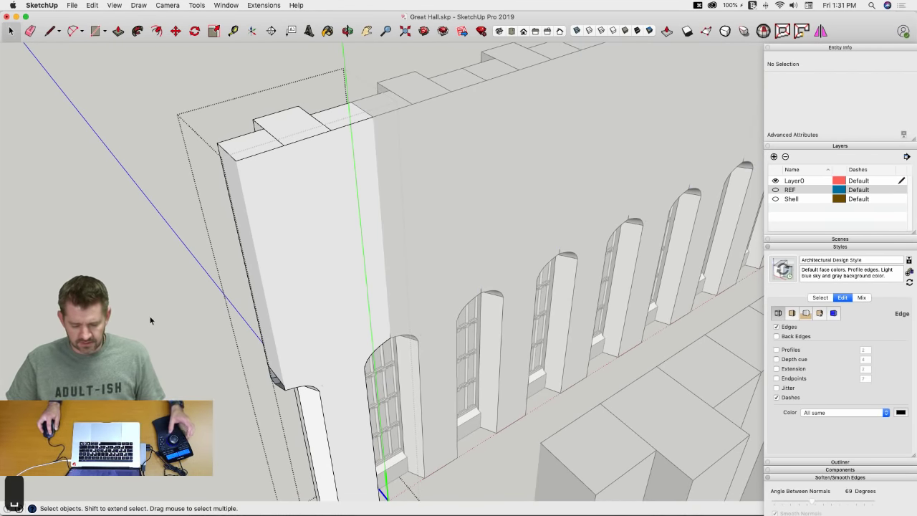
key(e)
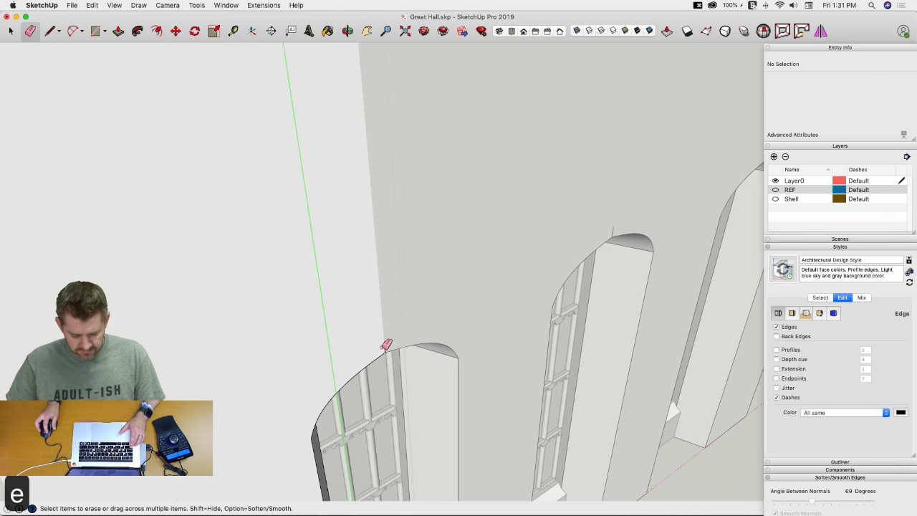
scroll(452, 254, down, 2)
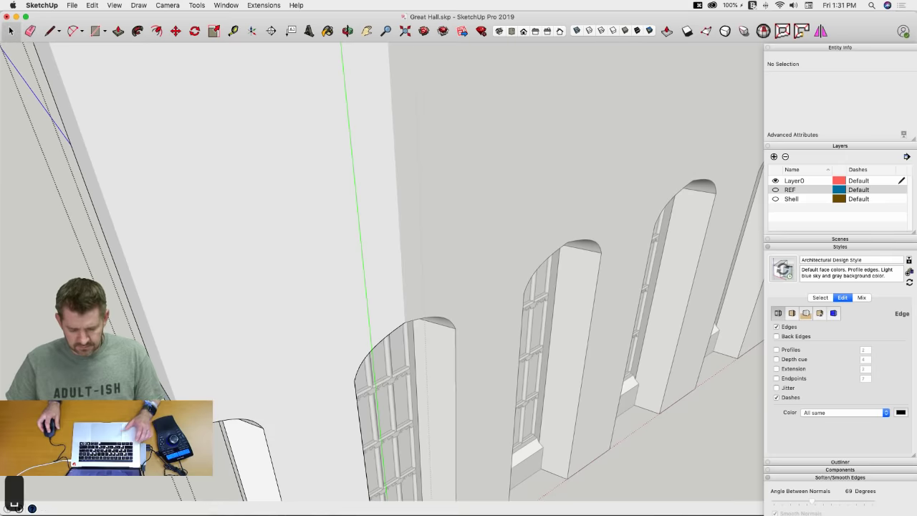
click(433, 335)
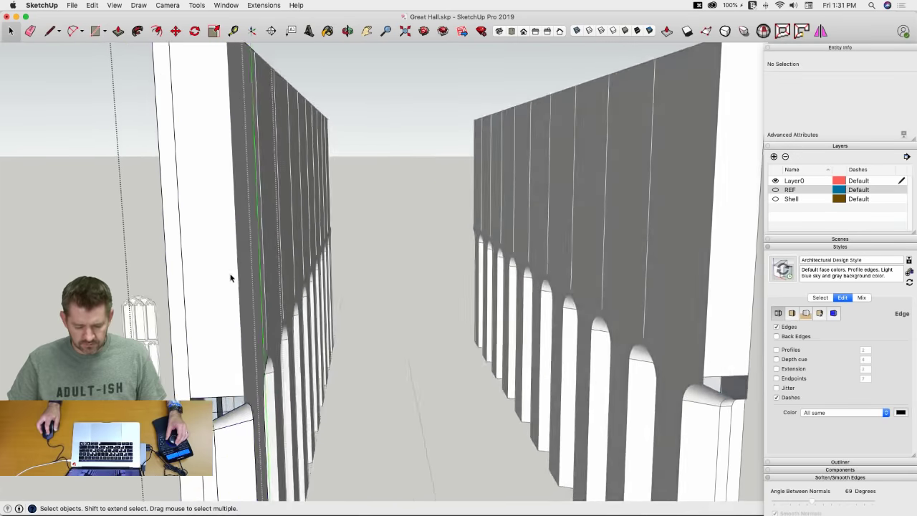
Step: Delete the column component's end face above the arch half, where neighbouring bays meet
double_click(232, 257)
click(232, 258)
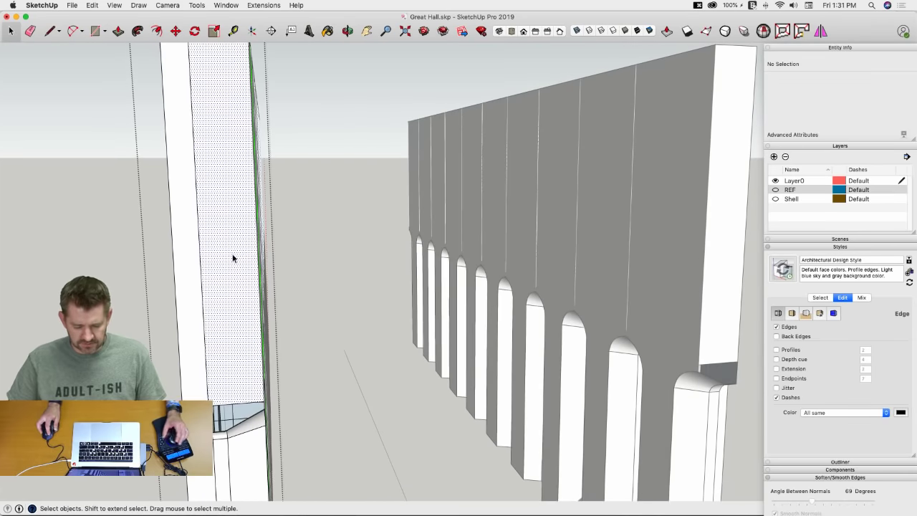
click(232, 253)
key(BackSpace)
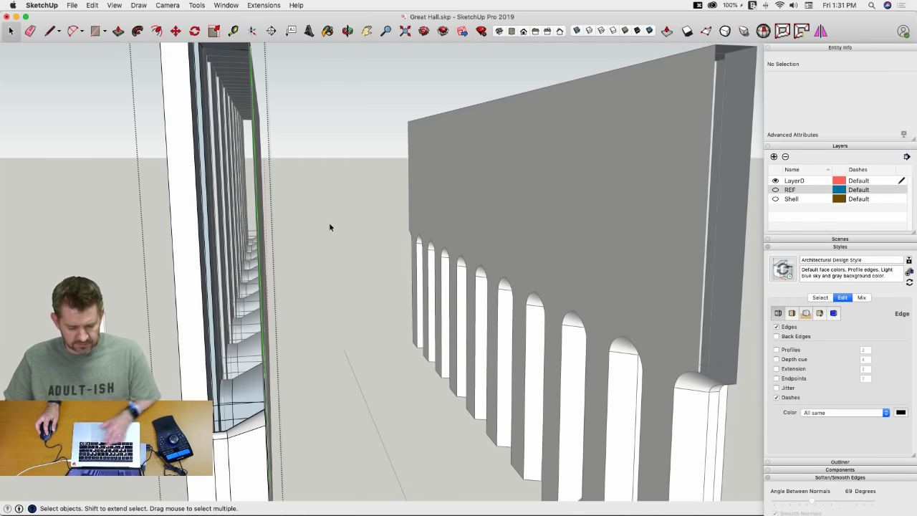
Step: Reopen the column component and clean up the stray edge above the arch half with the Eraser
click(330, 227)
mouse_move(319, 350)
middle_down()
mouse_move(311, 356)
mouse_move(276, 344)
middle_up()
key(e)
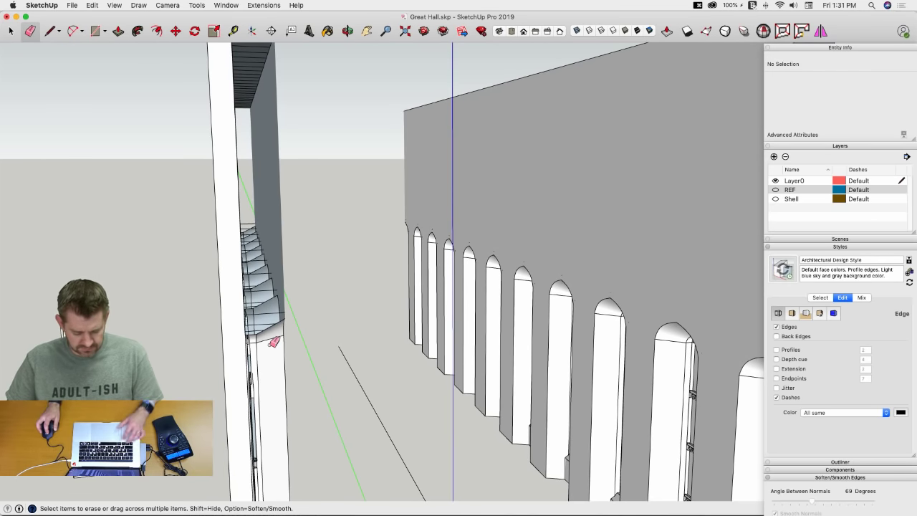
key(super+z)
key(e)
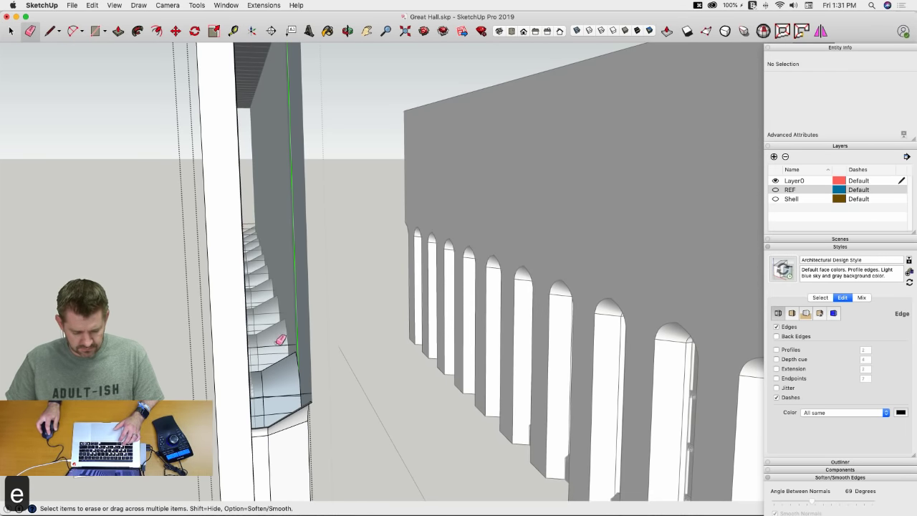
click(343, 367)
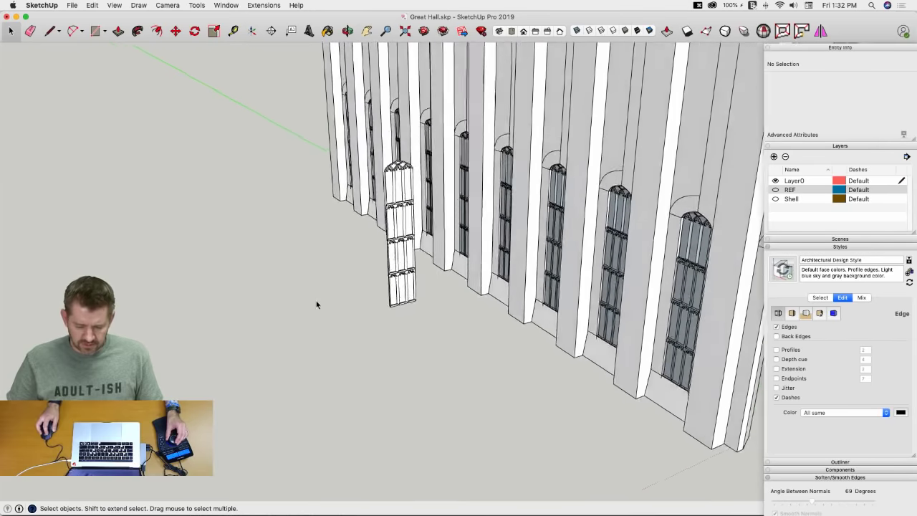
Step: Show the REF layer again behind the standalone window assembly outside the hall
middle_drag(313, 308, 324, 342)
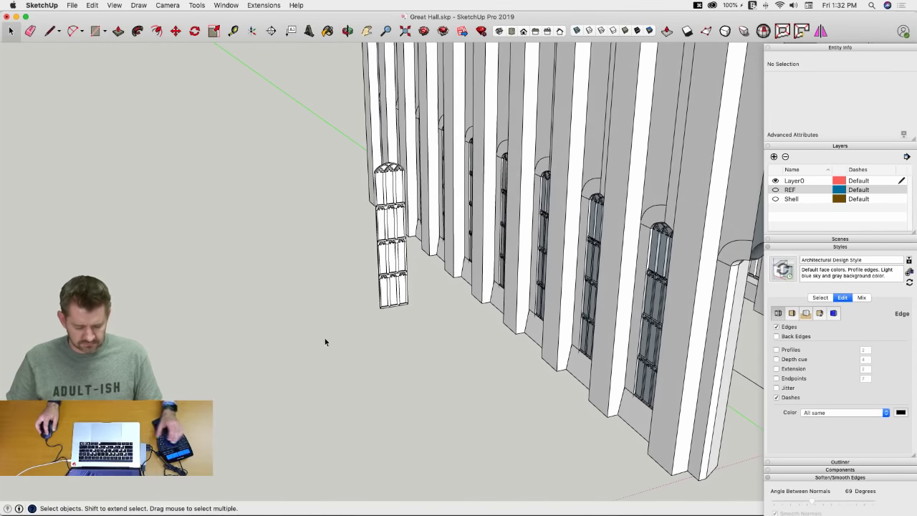
click(776, 190)
scroll(363, 221, up, 5)
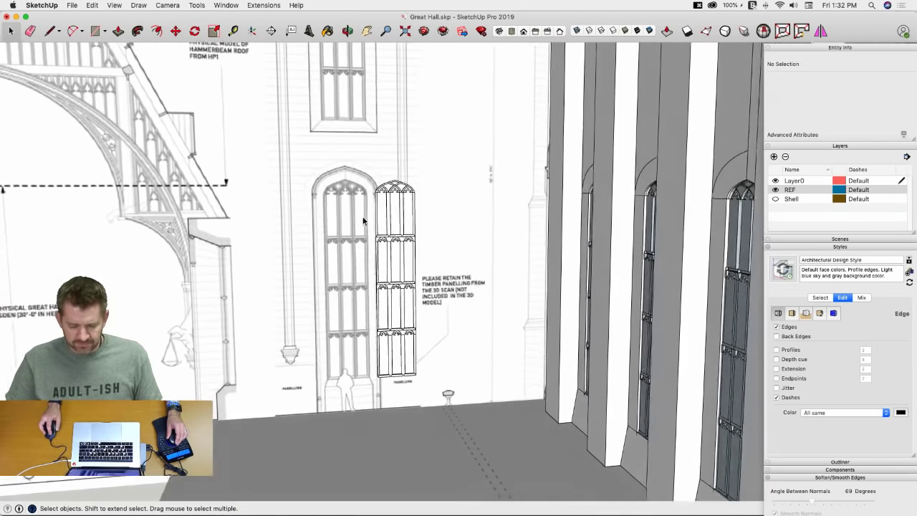
scroll(363, 221, up, 5)
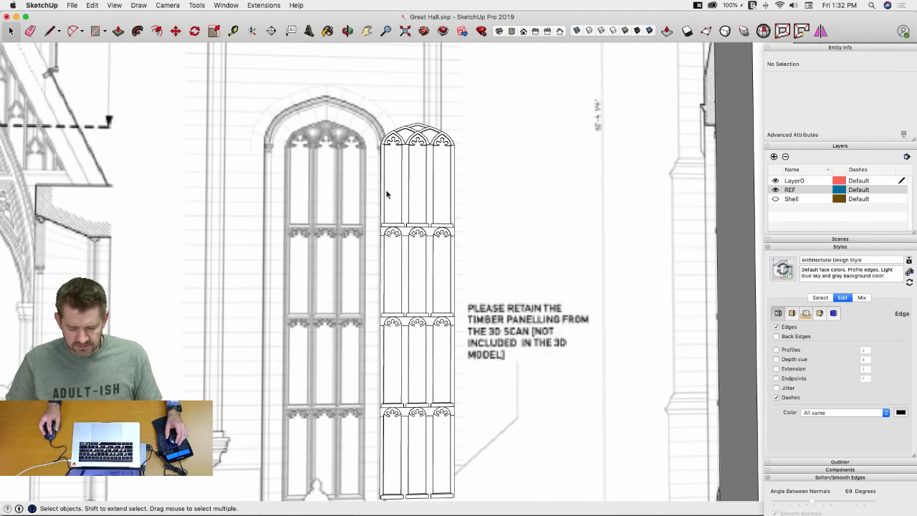
Step: Make the standalone window assembly a unique component and name its definition Upper Window Assembly
click(387, 193)
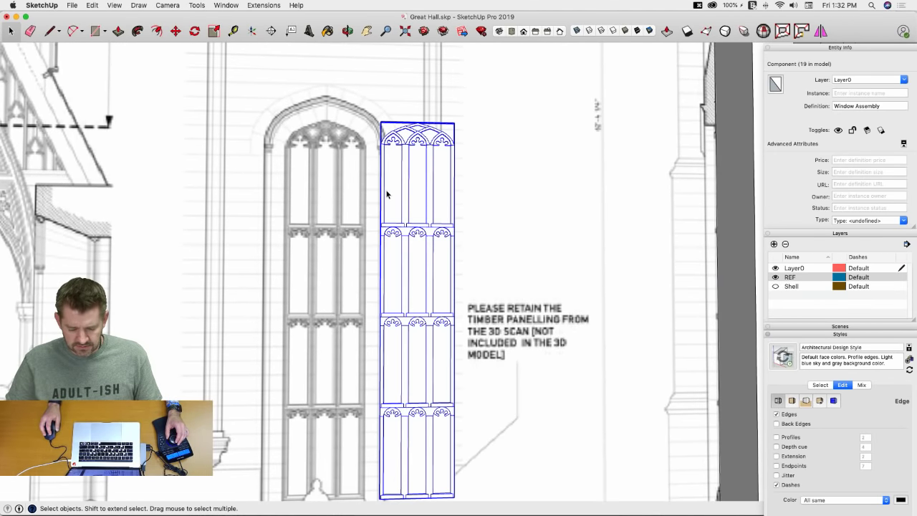
scroll(430, 243, down, 5)
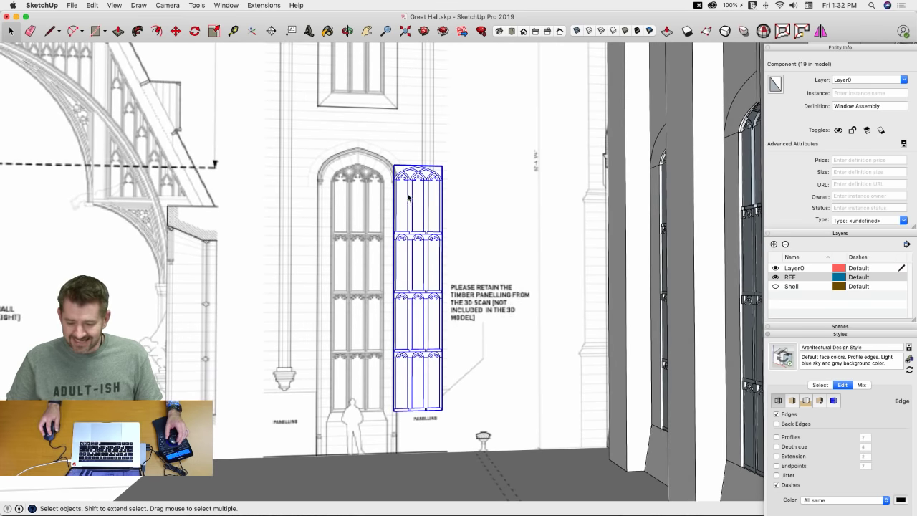
middle_drag(409, 197, 389, 352)
middle_drag(572, 246, 311, 261)
right_click(312, 261)
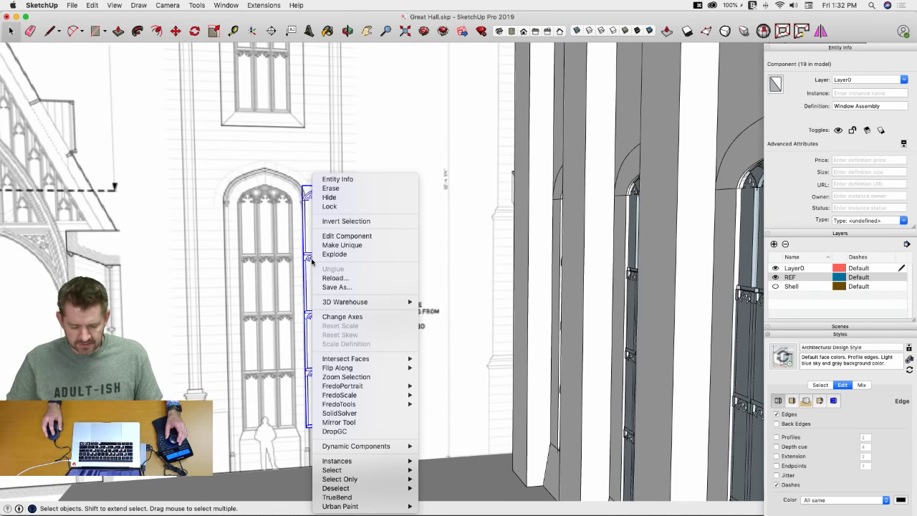
click(349, 245)
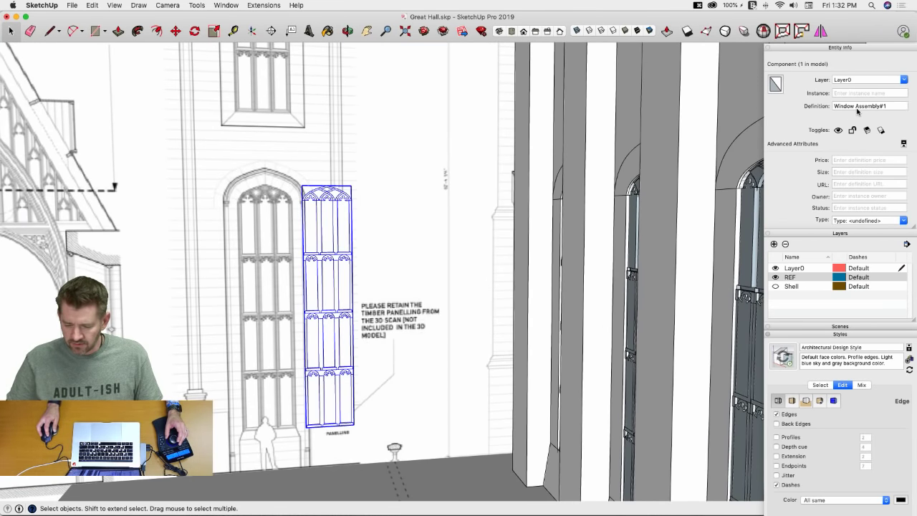
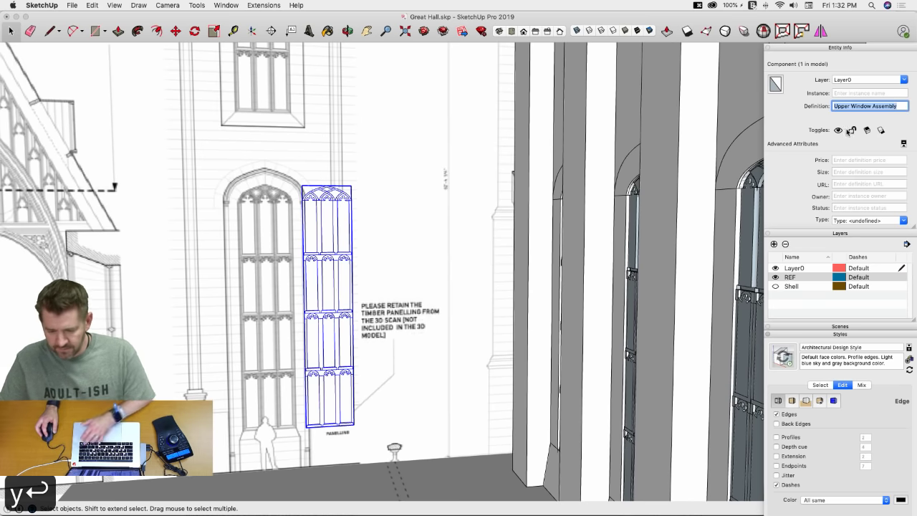
Step: Delete the lower two rows of panels inside the Upper Window Assembly component
double_click(332, 274)
key(super+a)
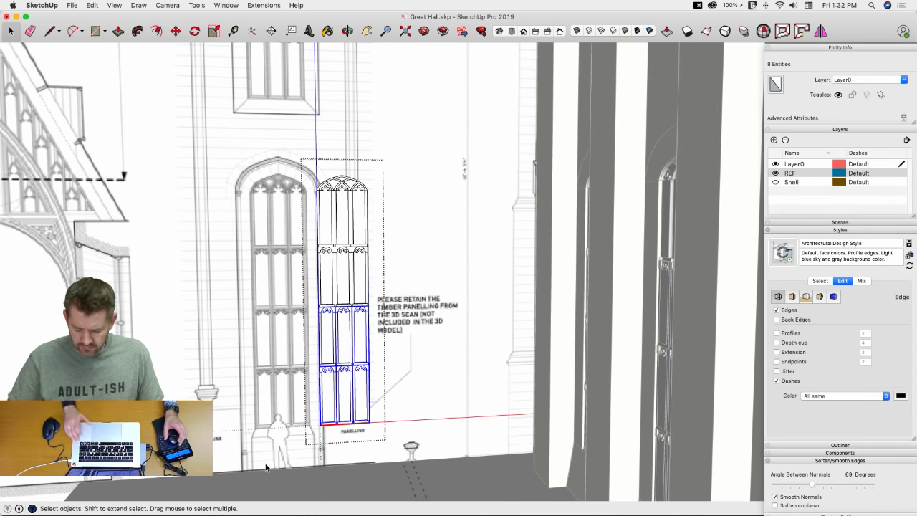
scroll(304, 335, up, 3)
key(BackSpace)
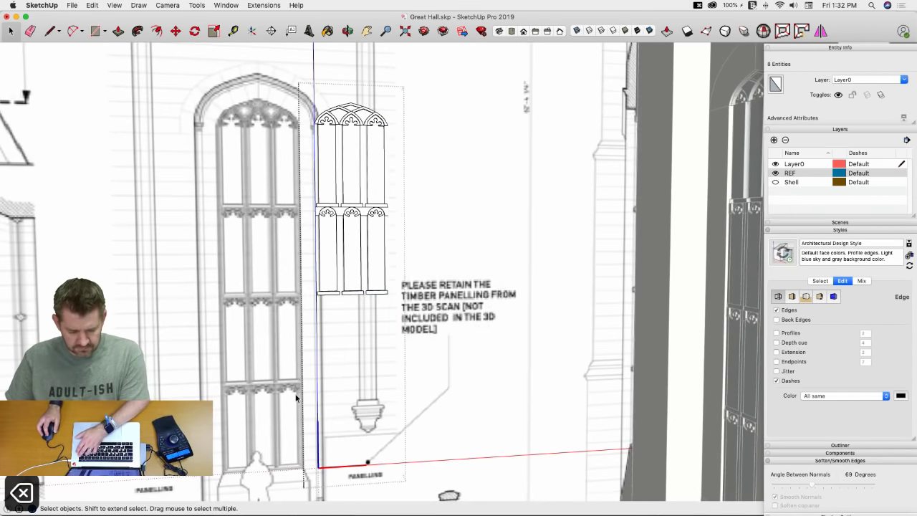
Step: Draw vertical lines along both outer sides of the shortened window, between the arch's spring points and the bottom sill
scroll(304, 334, up, 10)
key(l)
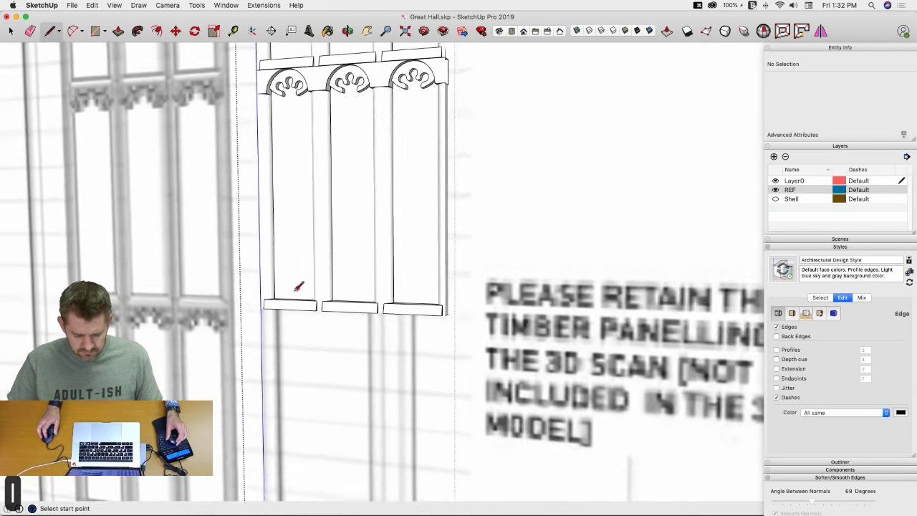
scroll(301, 215, down, 10)
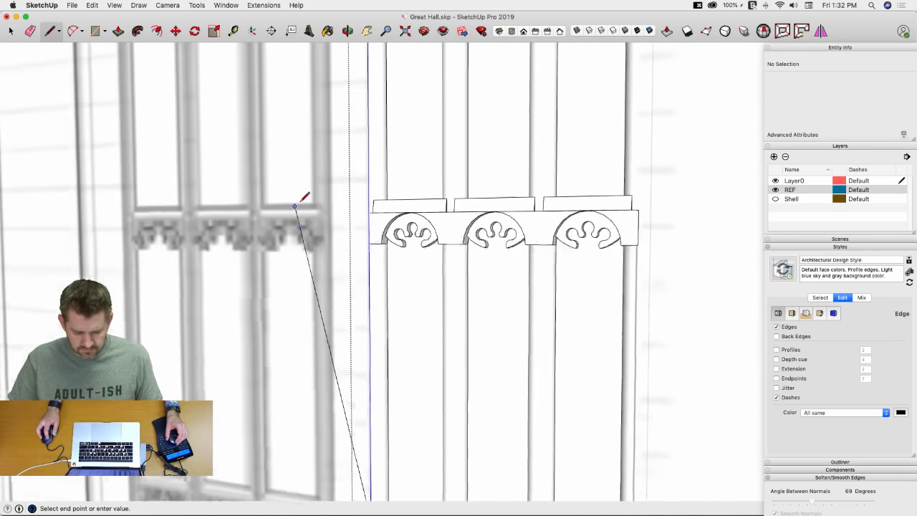
scroll(382, 168, up, 5)
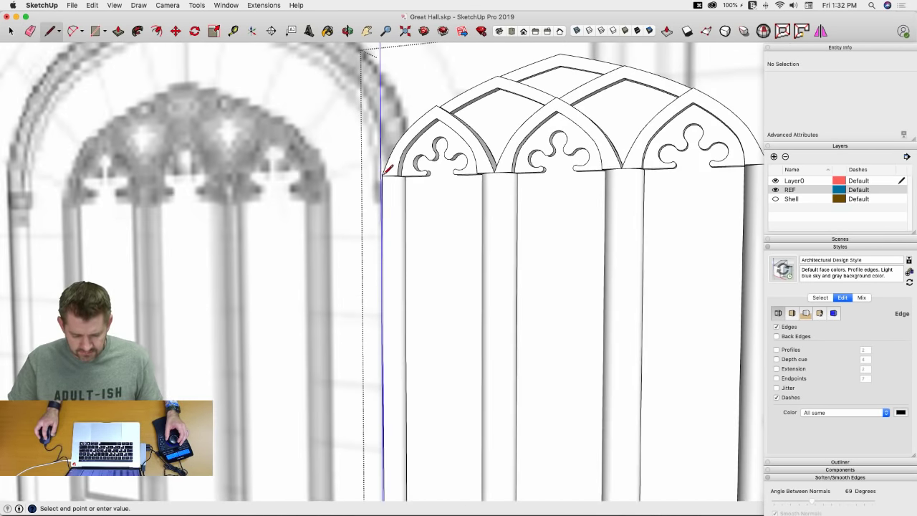
scroll(385, 171, up, 5)
scroll(368, 166, down, 8)
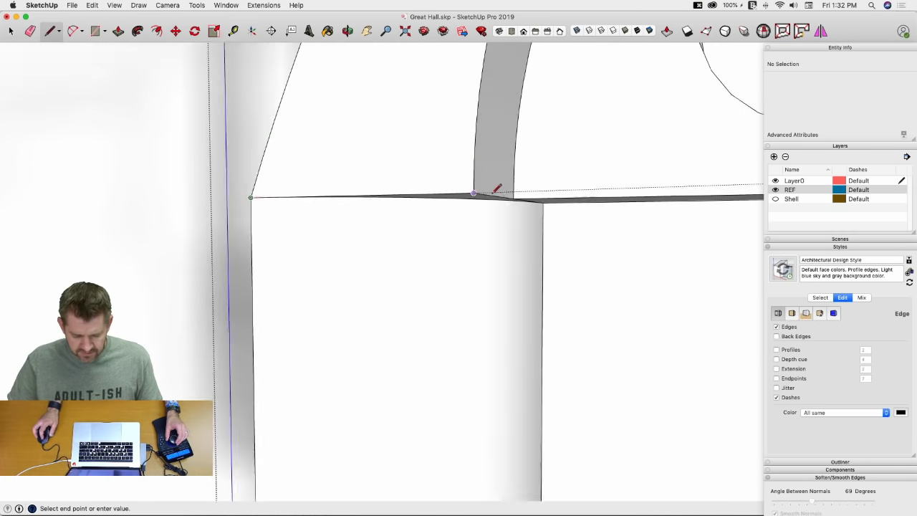
key(Escape)
click(414, 171)
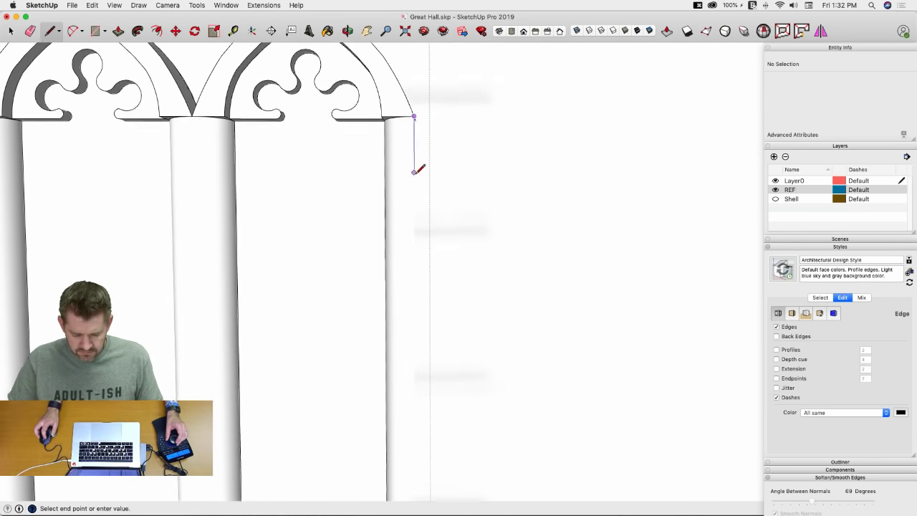
scroll(423, 176, up, 10)
scroll(454, 226, down, 5)
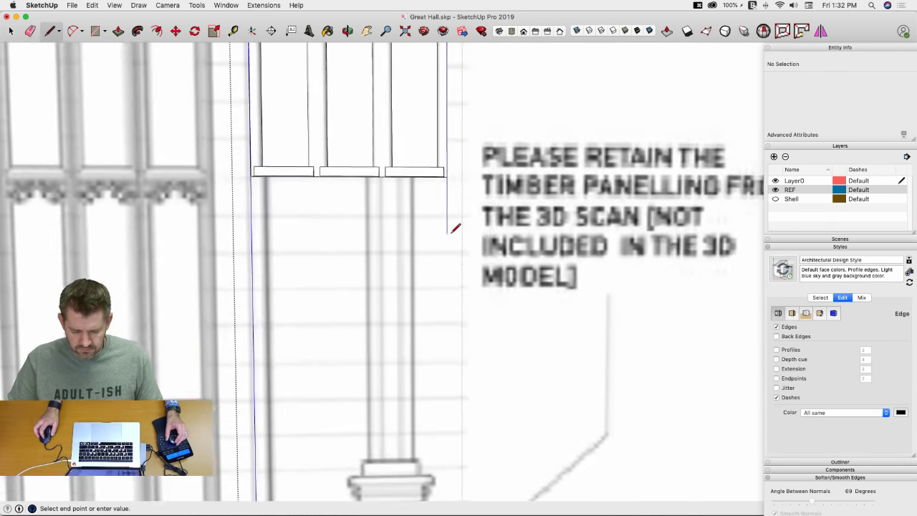
scroll(453, 237, up, 6)
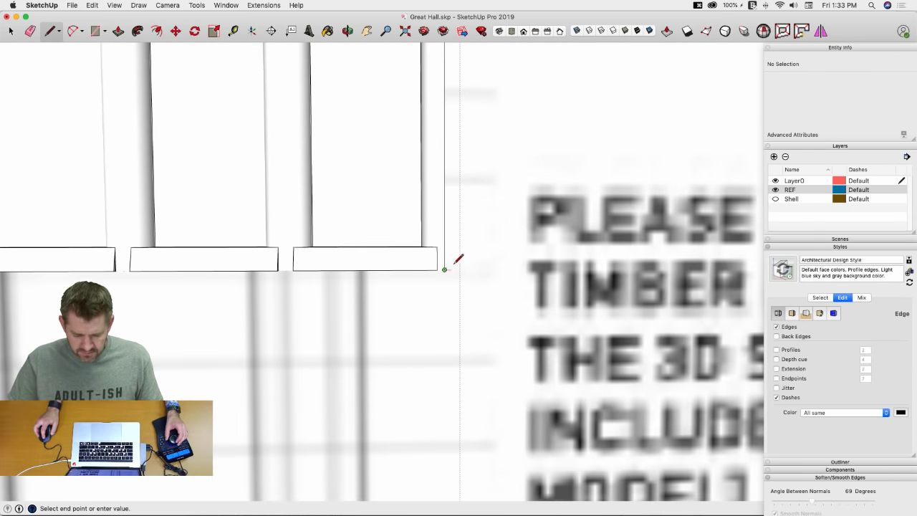
key(space)
Step: Move the Upper Window Assembly by the midpoint of its bottom edge onto the apex of a column bay's arch inside the hall
scroll(460, 286, down, 10)
triple_click(424, 287)
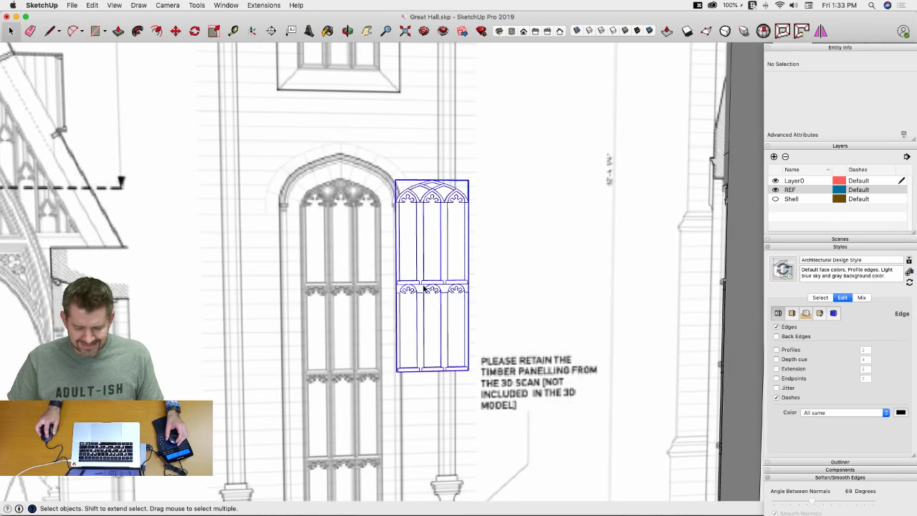
scroll(437, 344, down, 4)
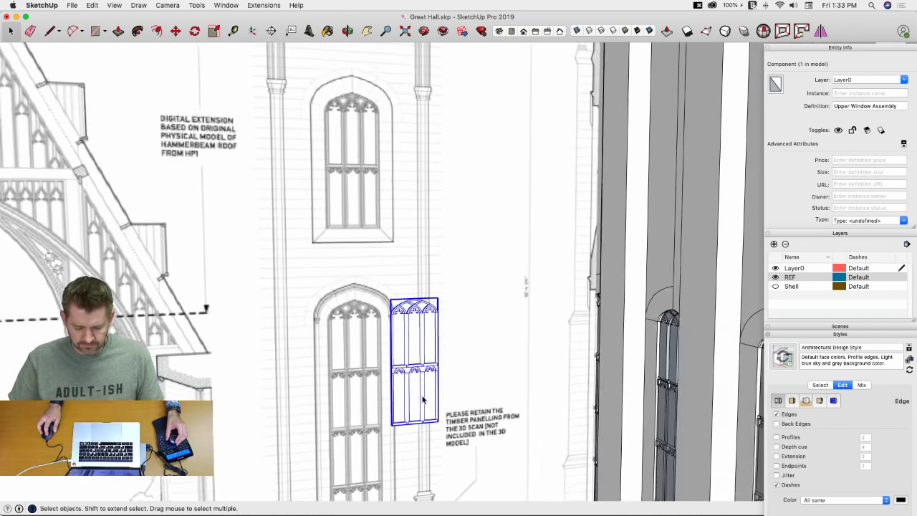
scroll(419, 390, up, 2)
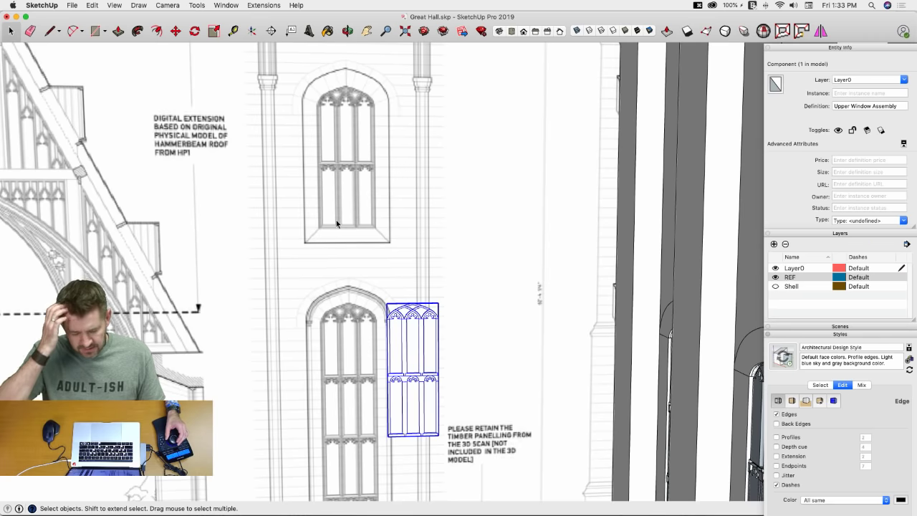
scroll(337, 215, up, 2)
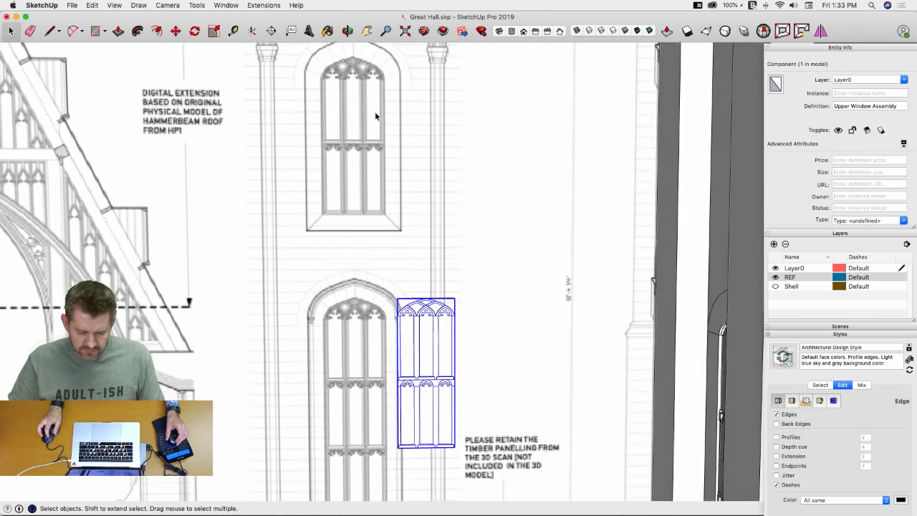
scroll(322, 147, up, 1)
scroll(244, 148, up, 1)
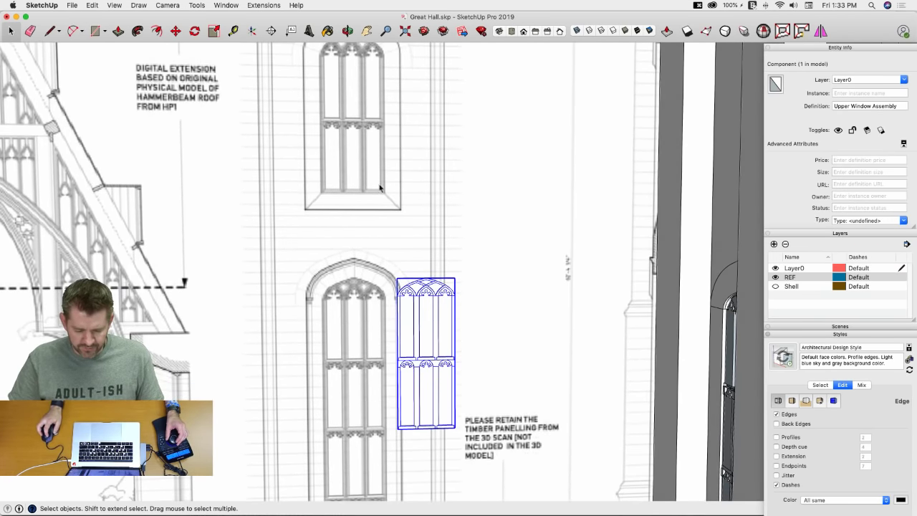
scroll(401, 301, up, 2)
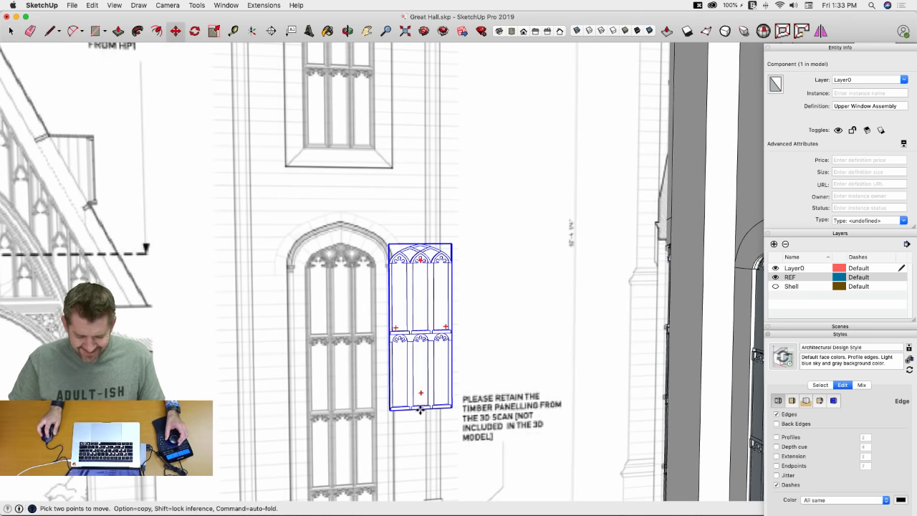
click(420, 409)
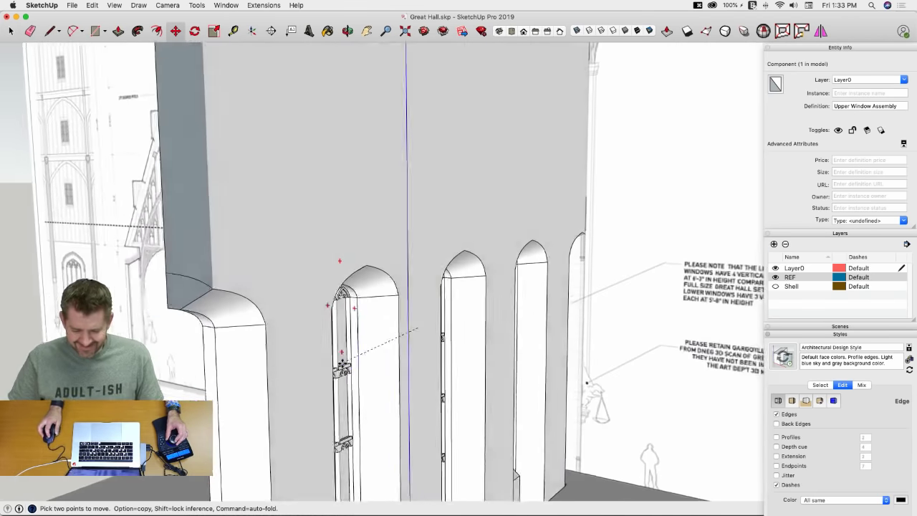
scroll(342, 345, down, 3)
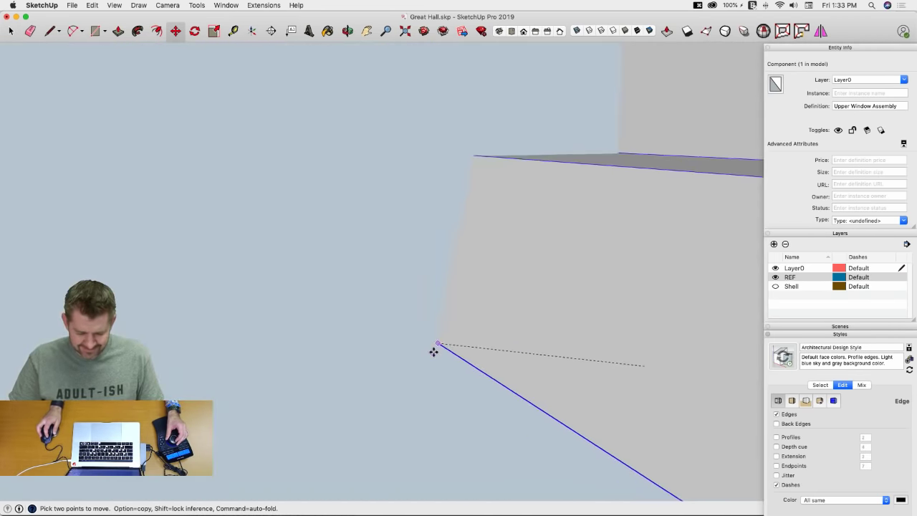
scroll(419, 339, up, 2)
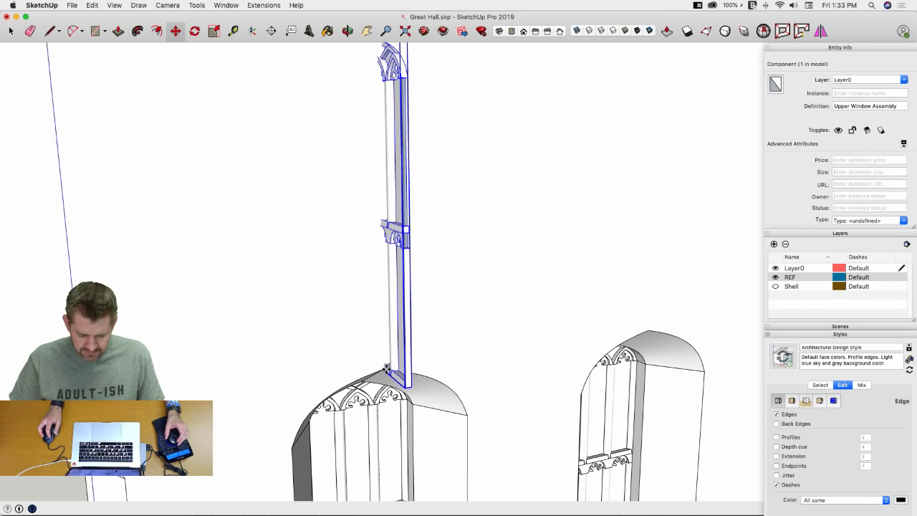
click(387, 369)
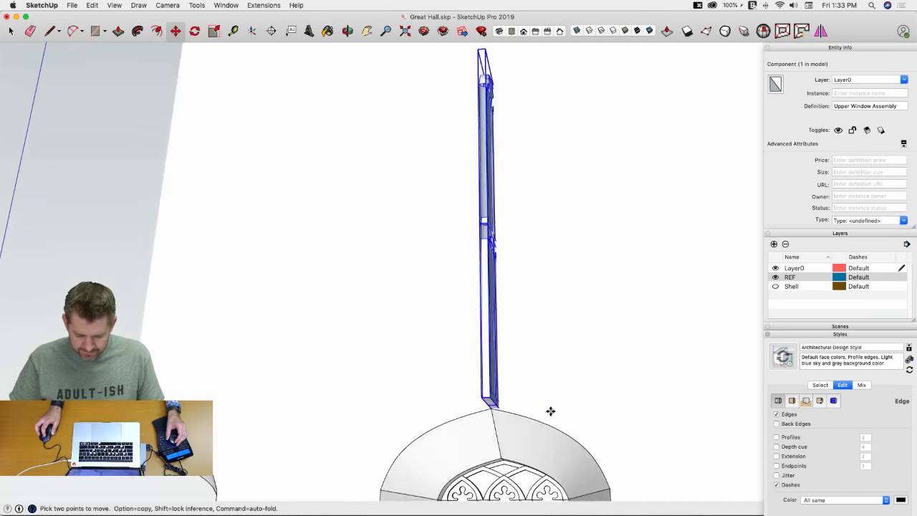
Step: Rotate the Upper Window Assembly about the arch apex until it lies parallel to the hall wall
scroll(551, 410, up, 4)
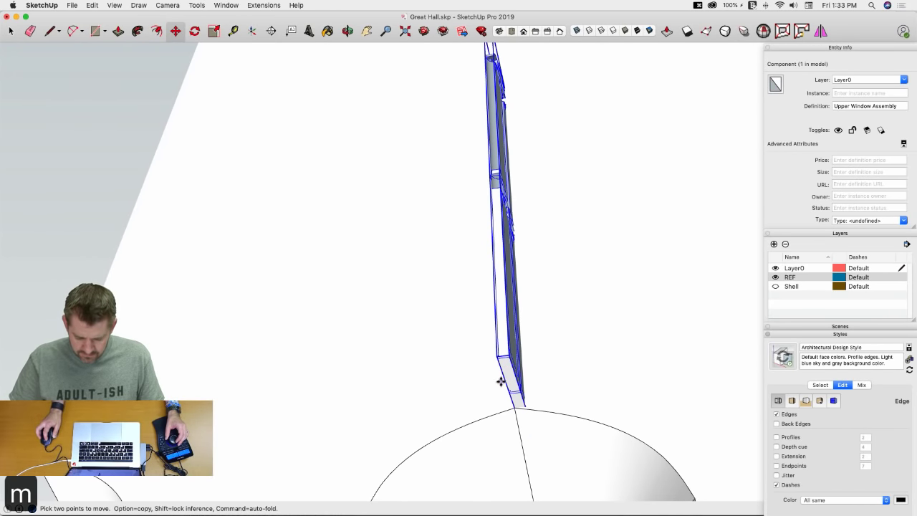
scroll(526, 406, up, 2)
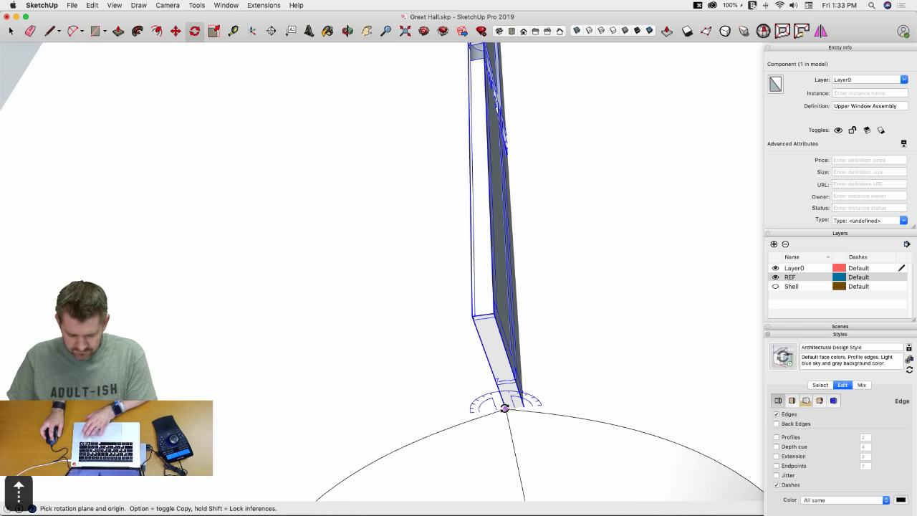
click(493, 373)
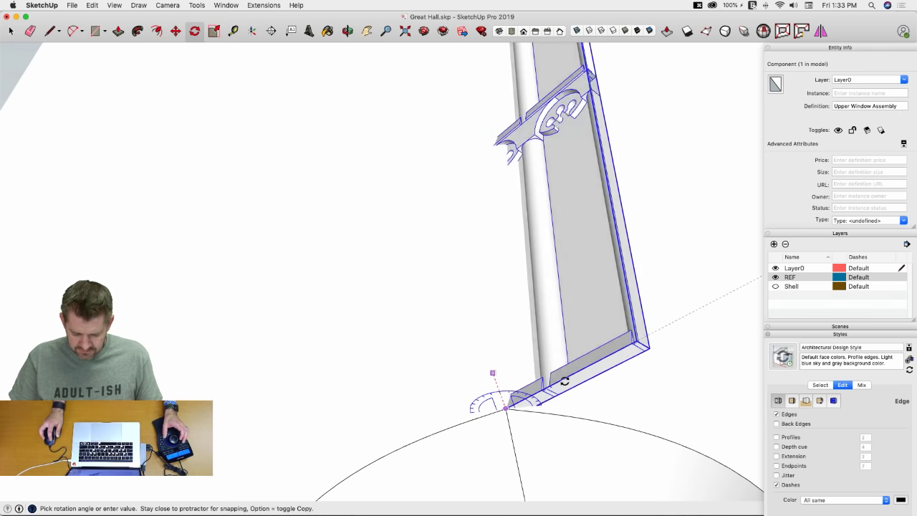
key(space)
scroll(630, 444, down, 5)
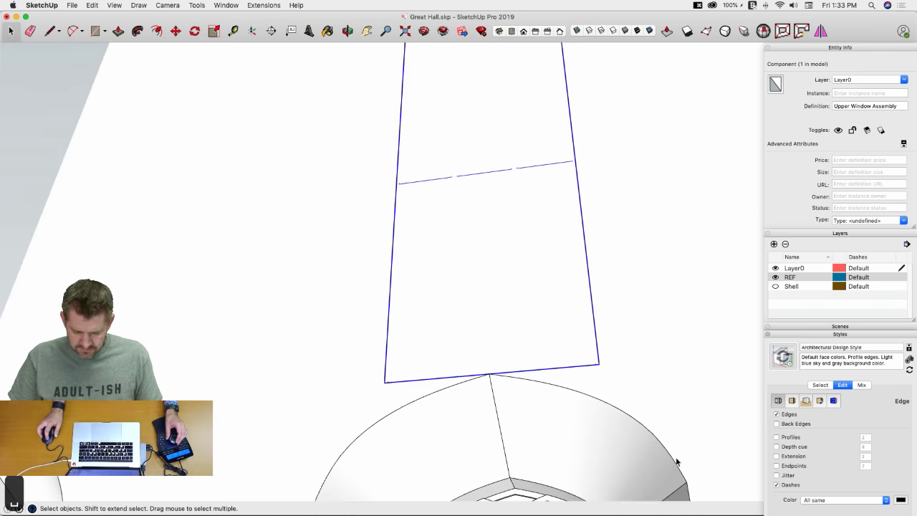
Step: Raise the Upper Window Assembly vertically above the arch by the gap between the lower arch and upper window in the reference elevation
scroll(593, 442, down, 10)
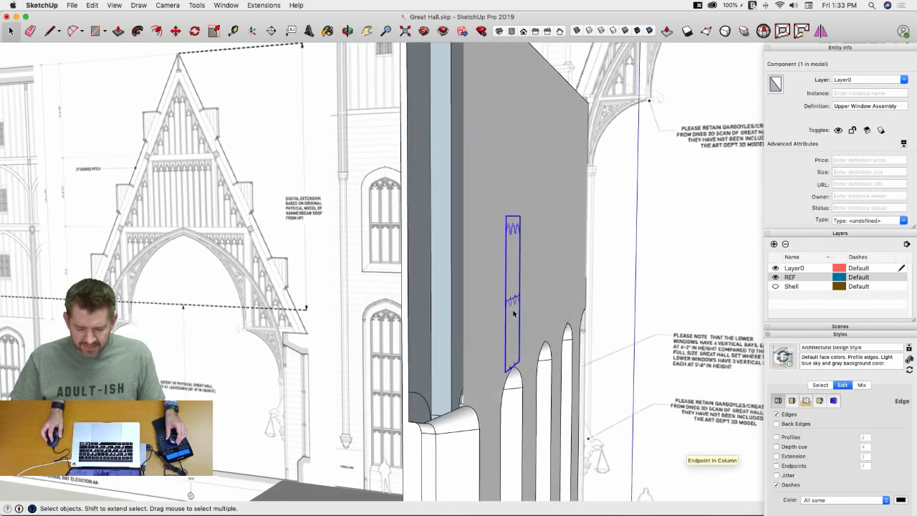
middle_drag(513, 313, 479, 364)
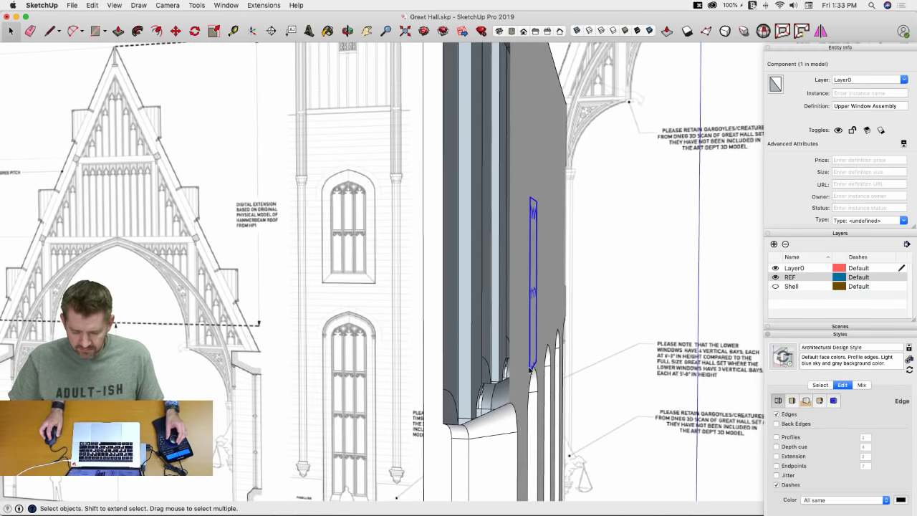
mouse_move(356, 316)
middle_down()
mouse_move(348, 311)
mouse_move(587, 364)
mouse_move(633, 326)
mouse_move(628, 303)
mouse_move(628, 332)
mouse_move(651, 312)
middle_up()
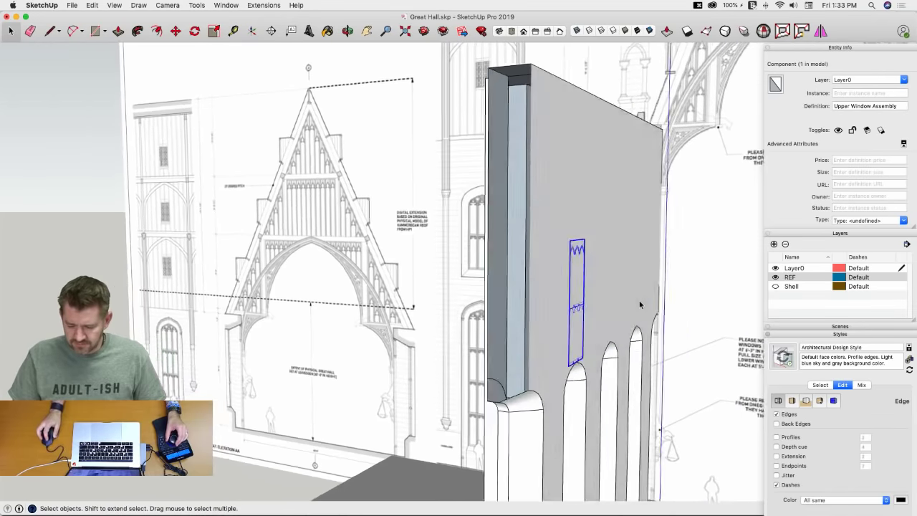
middle_drag(640, 305, 549, 311)
scroll(455, 303, up, 6)
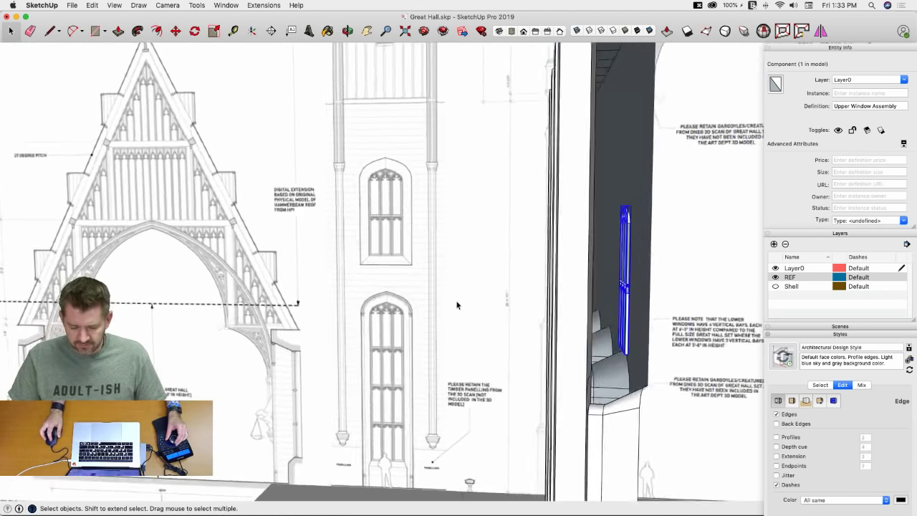
key(m)
scroll(485, 344, up, 8)
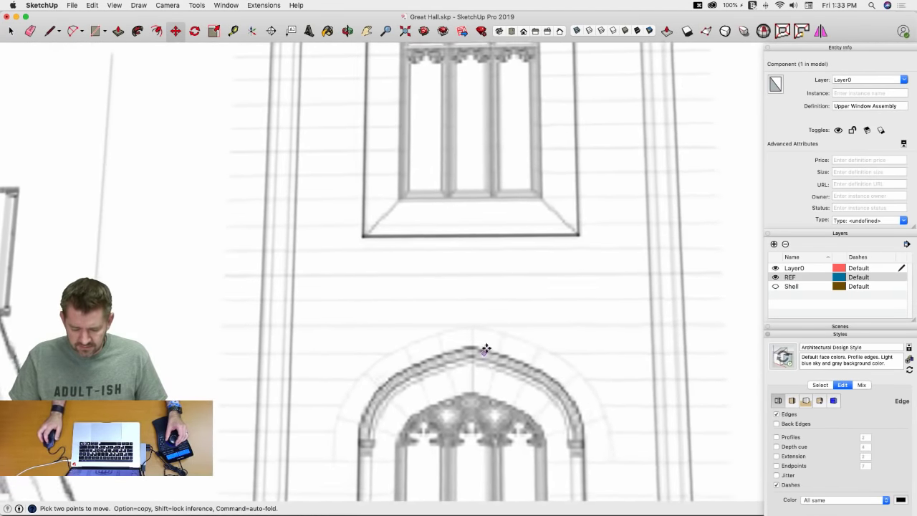
scroll(489, 366, down, 12)
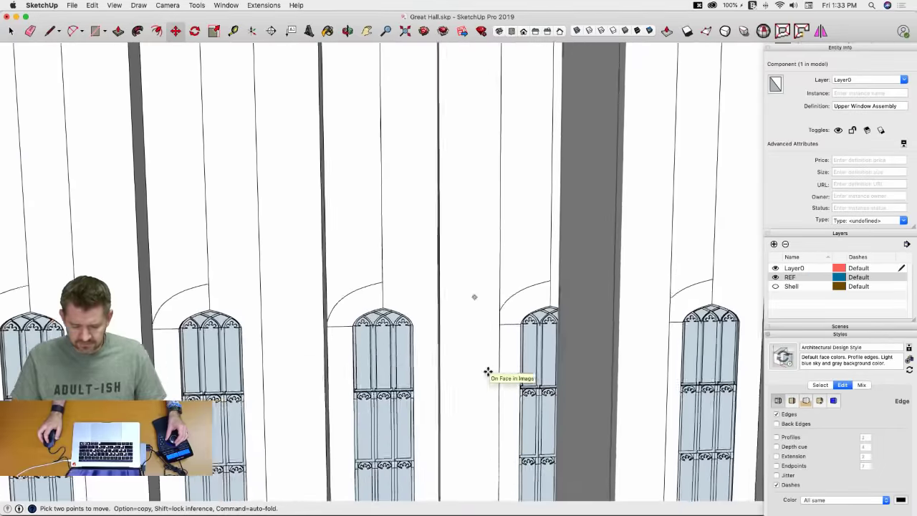
middle_drag(487, 371, 419, 273)
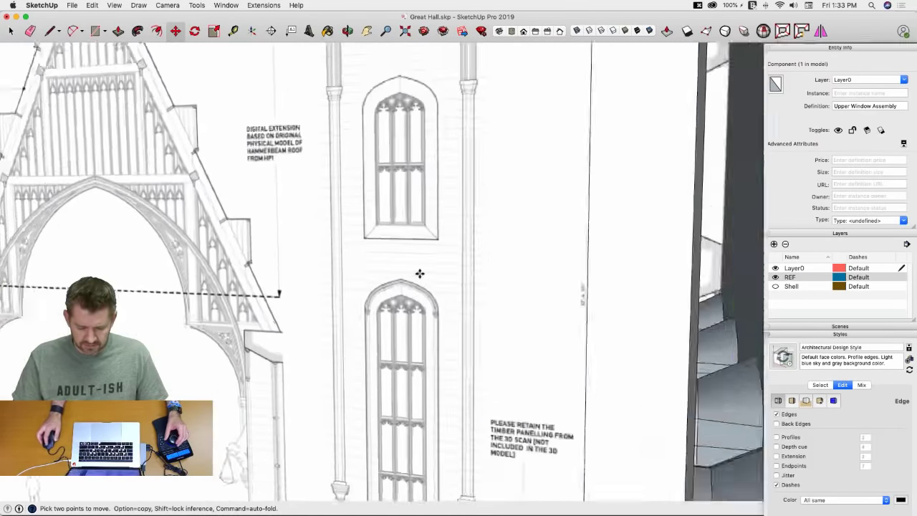
scroll(415, 277, up, 5)
scroll(409, 280, up, 2)
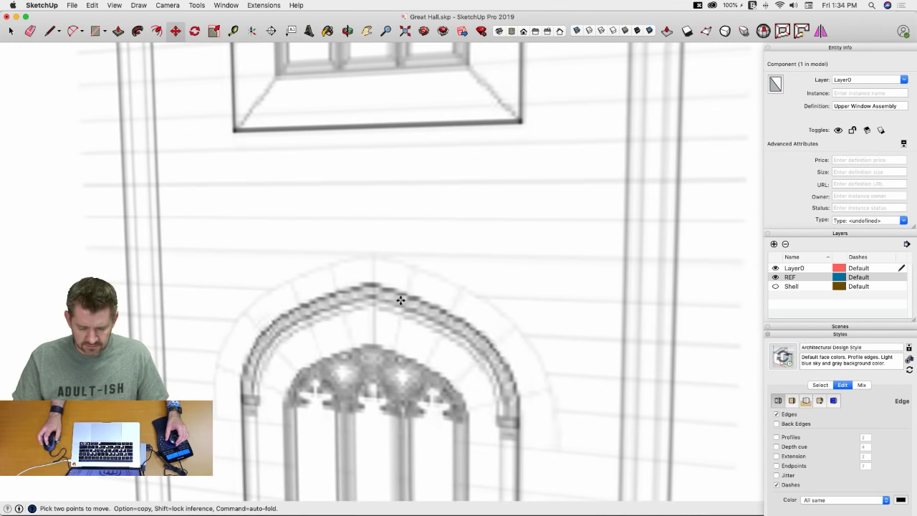
scroll(400, 300, down, 6)
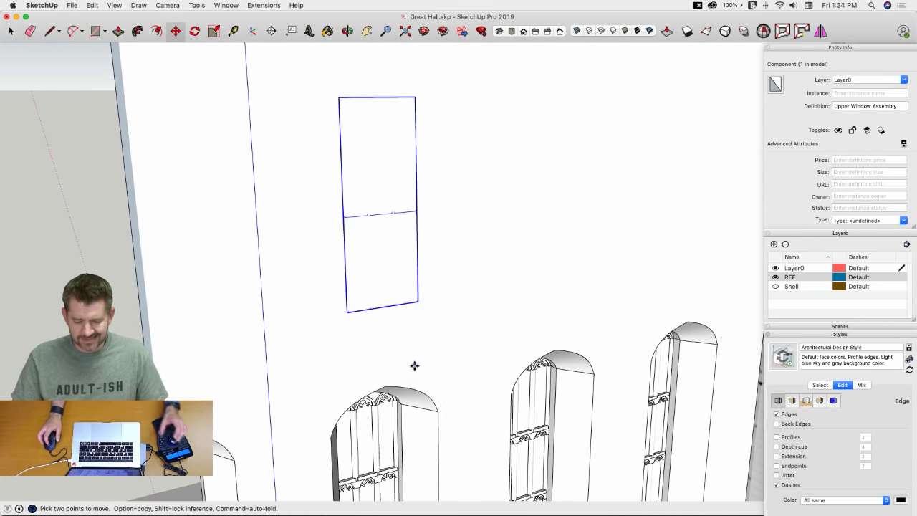
key(space)
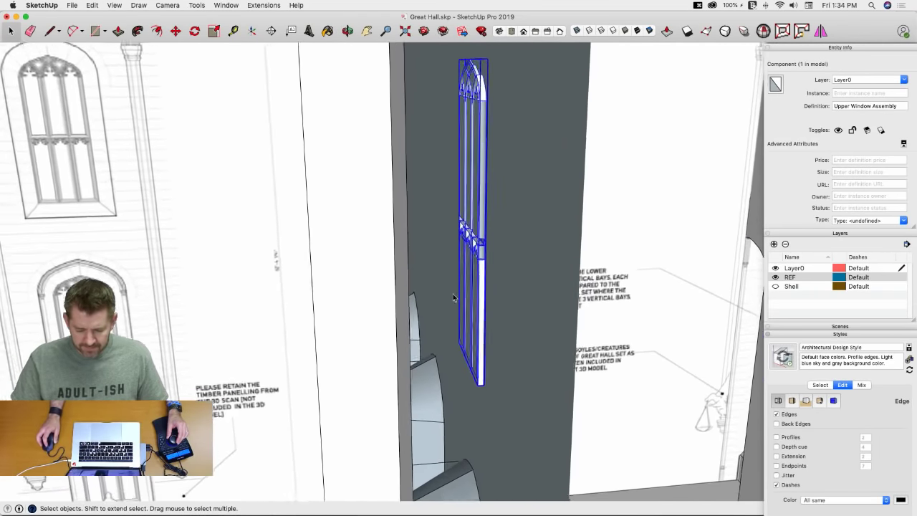
Step: Shift the Upper Window Assembly by its frame thickness, from one bottom corner to the other, so it sits across the wall face
key(m)
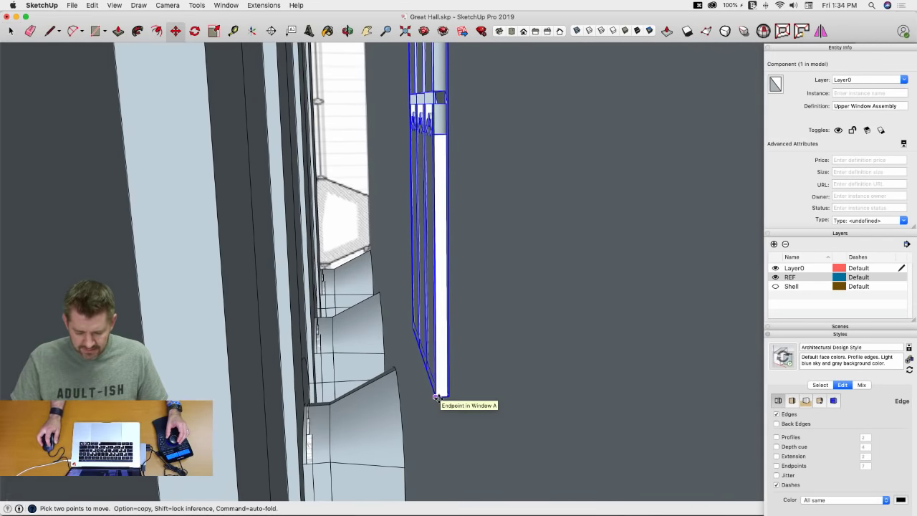
click(437, 396)
click(447, 399)
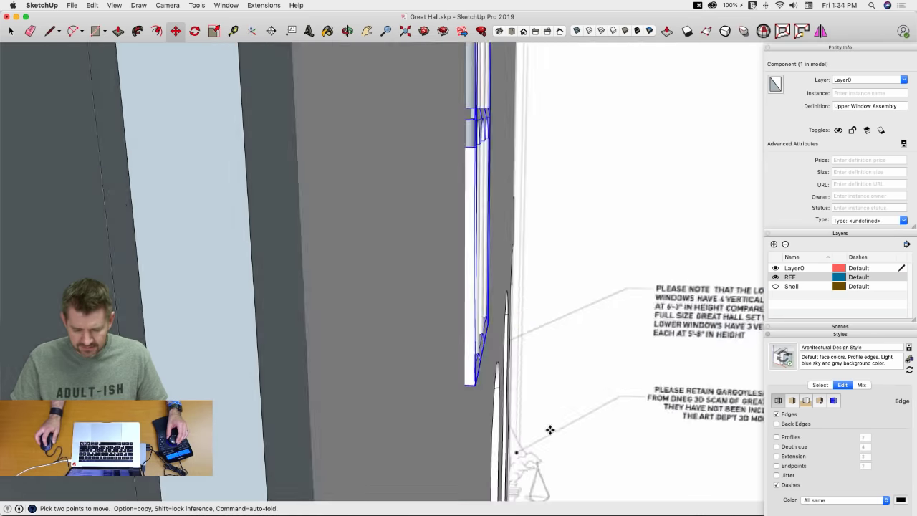
key(space)
Step: Open the Column component behind the upper window and intersect its wall face with the model
middle_drag(501, 299, 537, 293)
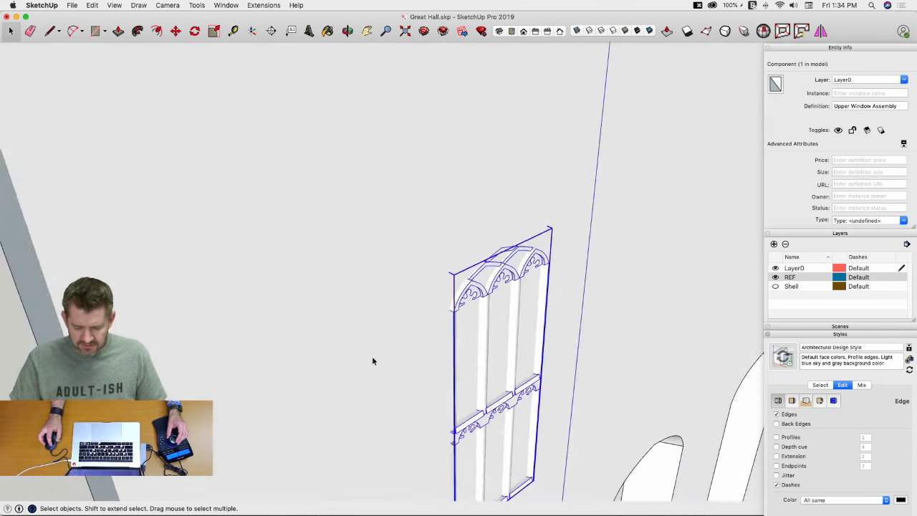
click(372, 357)
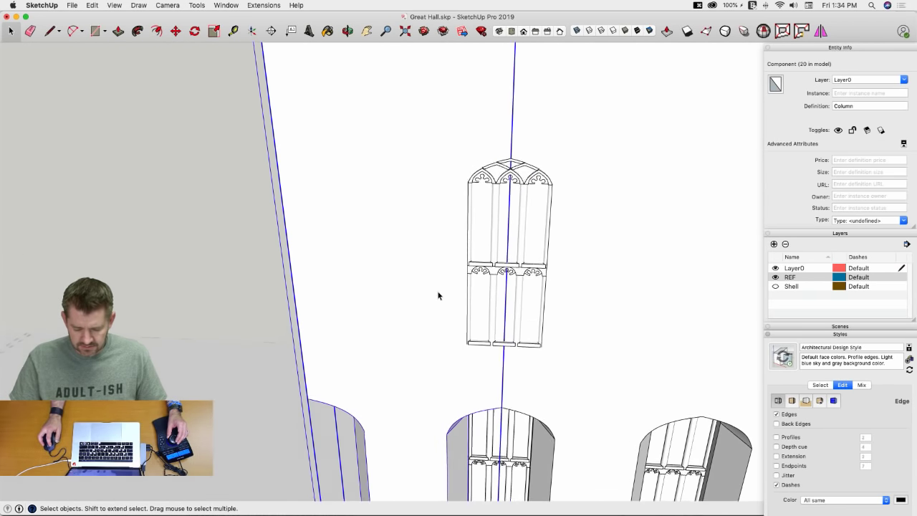
mouse_move(438, 296)
middle_down()
mouse_move(435, 313)
mouse_move(446, 283)
mouse_move(432, 263)
mouse_move(457, 250)
mouse_move(462, 225)
mouse_move(389, 267)
middle_up()
click(434, 317)
click(462, 225)
right_click(389, 268)
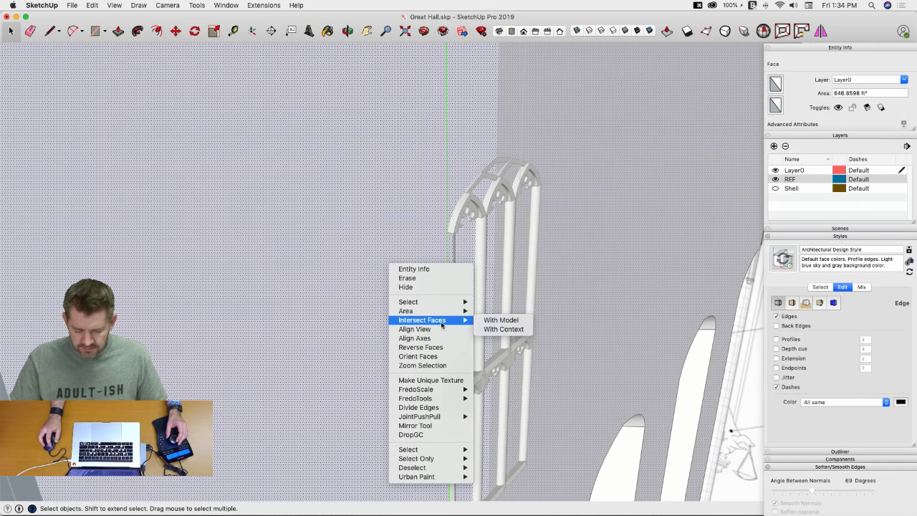
click(500, 321)
Step: Draw a vertical edge along the outer side of the intersected window outline, from the arch's spring point down to the sill
middle_drag(500, 321, 472, 230)
key(l)
scroll(452, 218, up, 4)
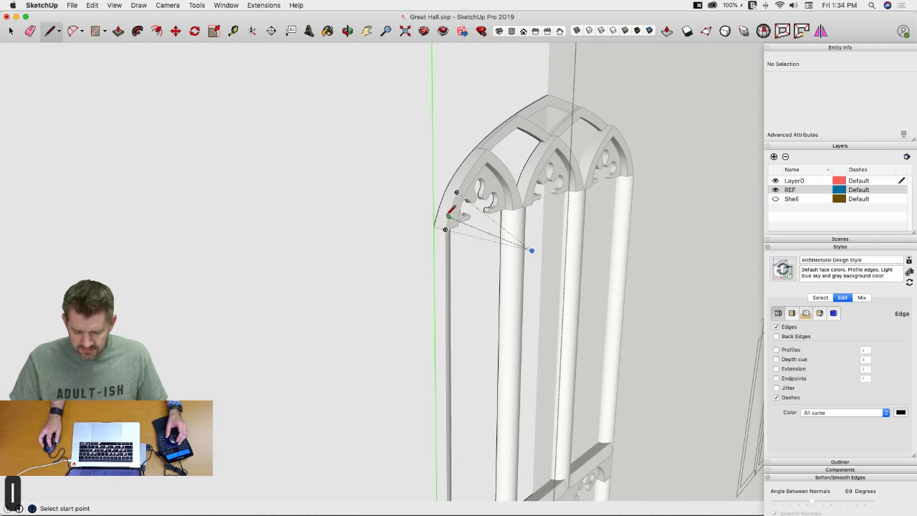
click(433, 225)
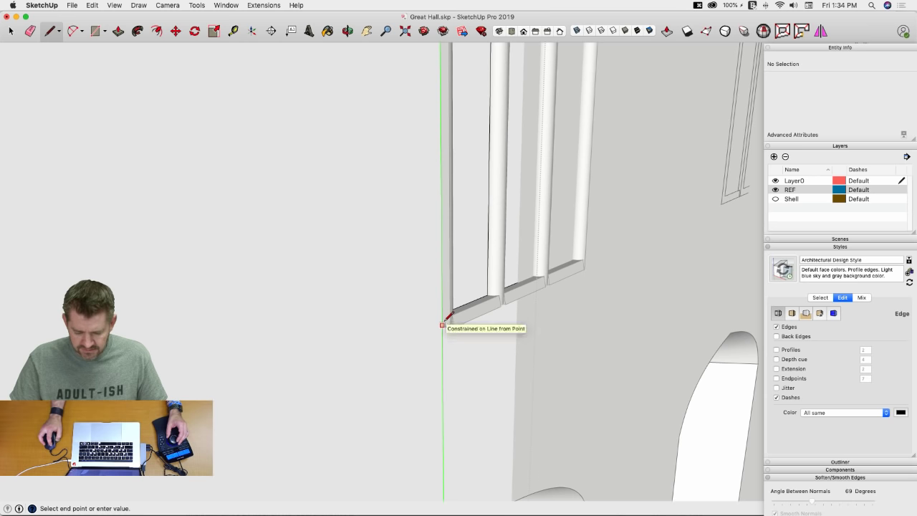
scroll(434, 297, down, 3)
key(space)
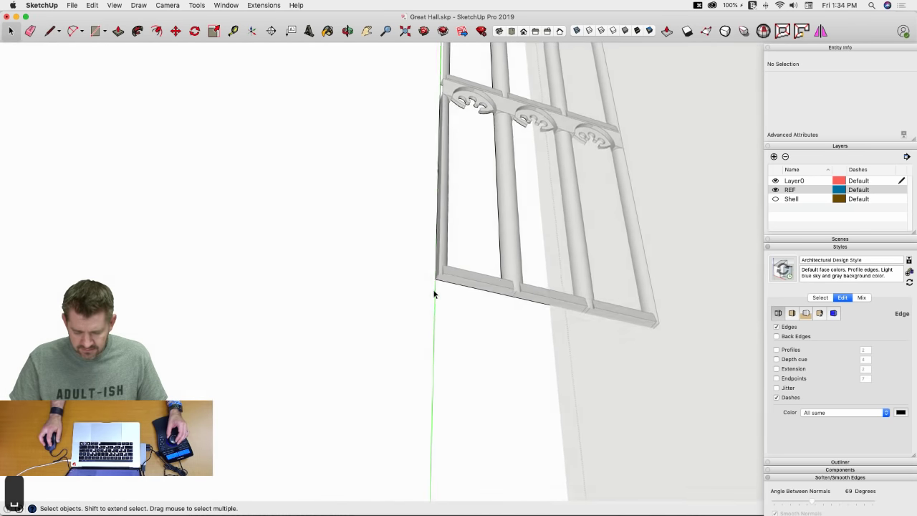
Step: Isolate the Column component and erase the intersected tracery and lancet panel edges inside the upper half of the window outline
scroll(433, 289, down, 4)
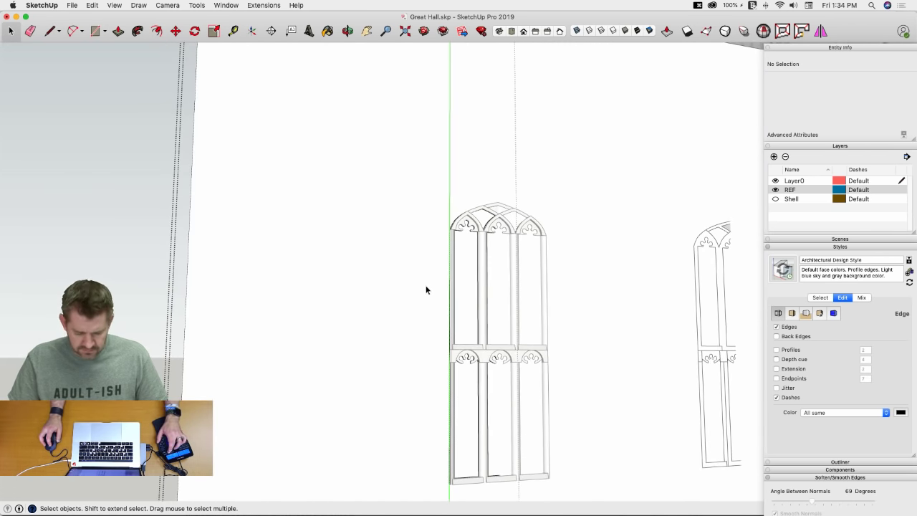
key(shift+q)
key(e)
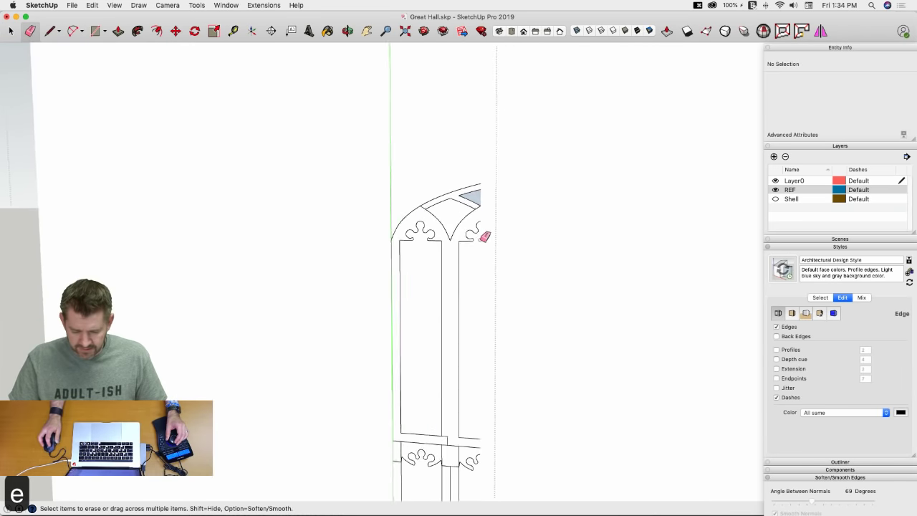
scroll(478, 225, up, 3)
drag(464, 205, 462, 203)
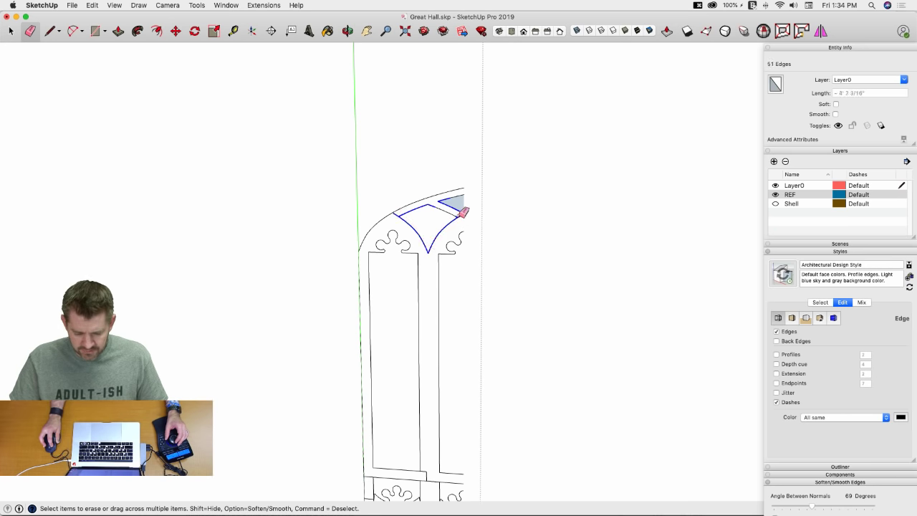
mouse_move(438, 205)
mouse_down()
mouse_move(456, 199)
mouse_move(459, 208)
mouse_up()
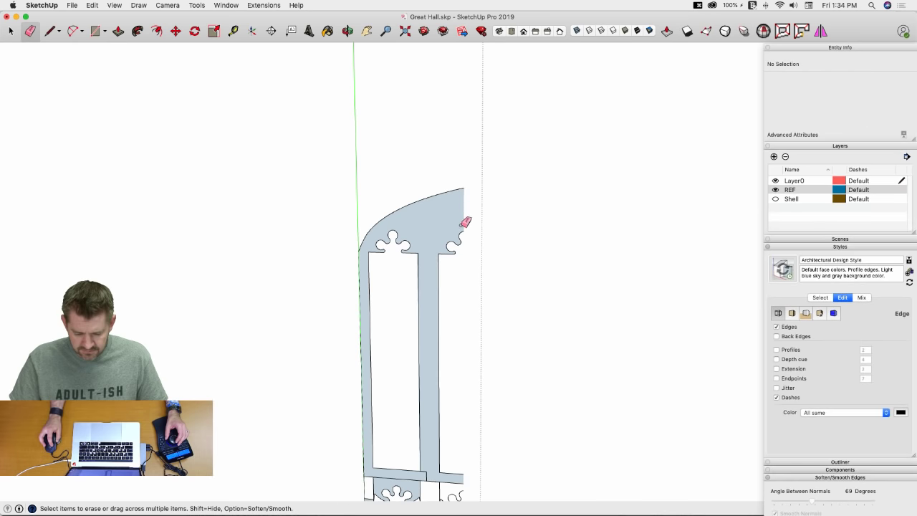
drag(457, 241, 459, 250)
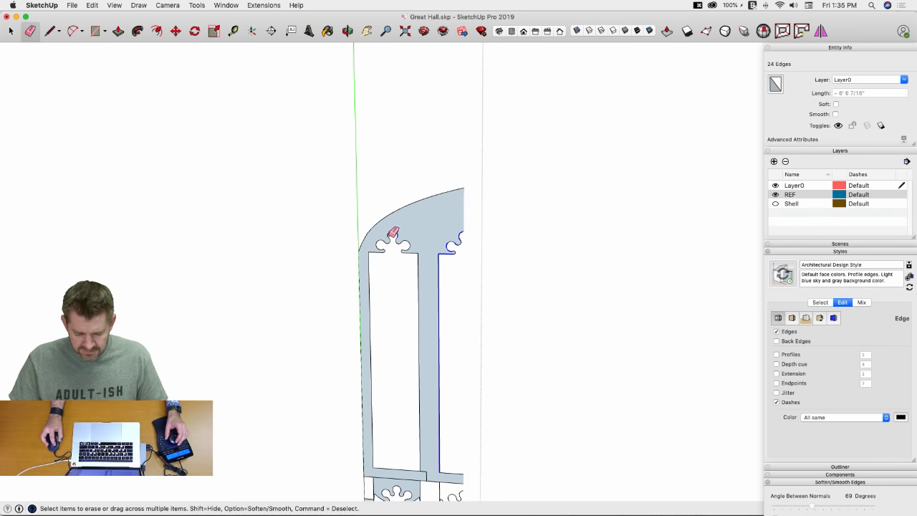
mouse_move(392, 247)
mouse_down()
mouse_move(406, 235)
mouse_move(380, 256)
mouse_up()
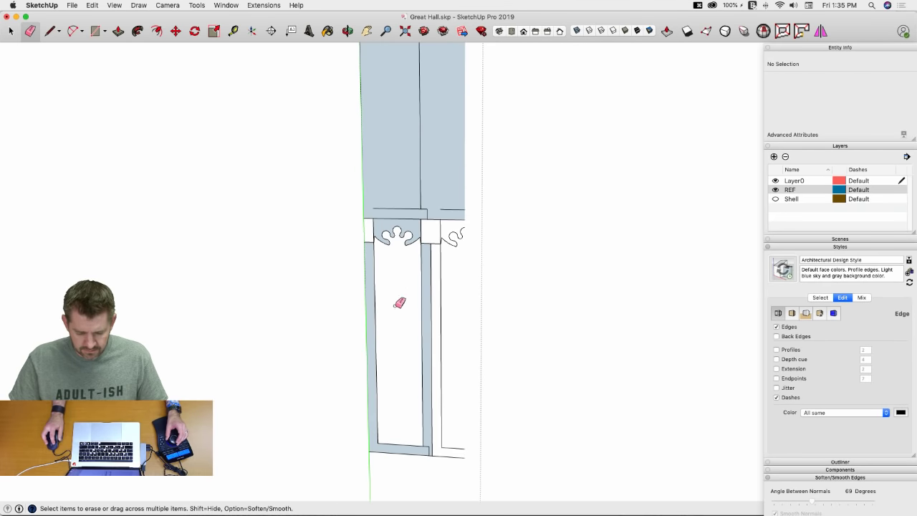
Step: Erase the mullion, transom and tracery edges inside the lower half of the window outline
mouse_move(395, 210)
mouse_down()
mouse_move(375, 221)
mouse_move(396, 210)
mouse_up()
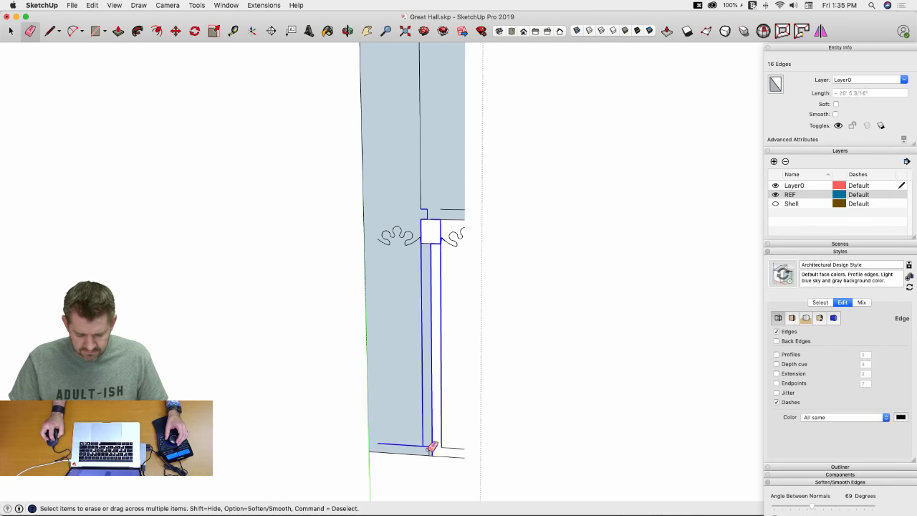
key(Delete)
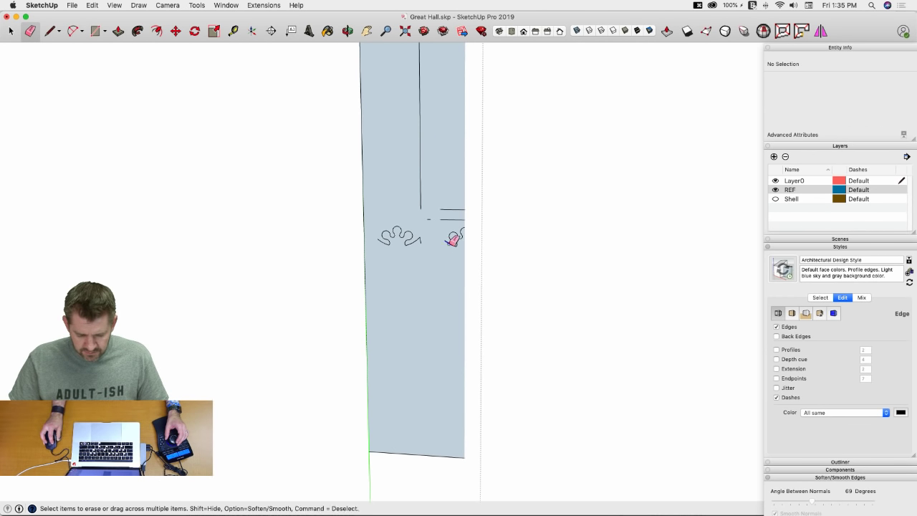
drag(433, 213, 405, 235)
key(space)
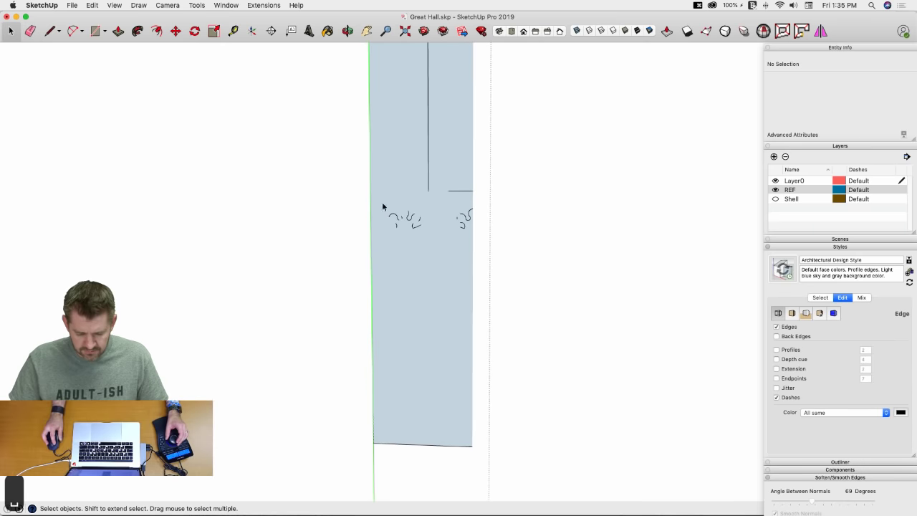
key(BackSpace)
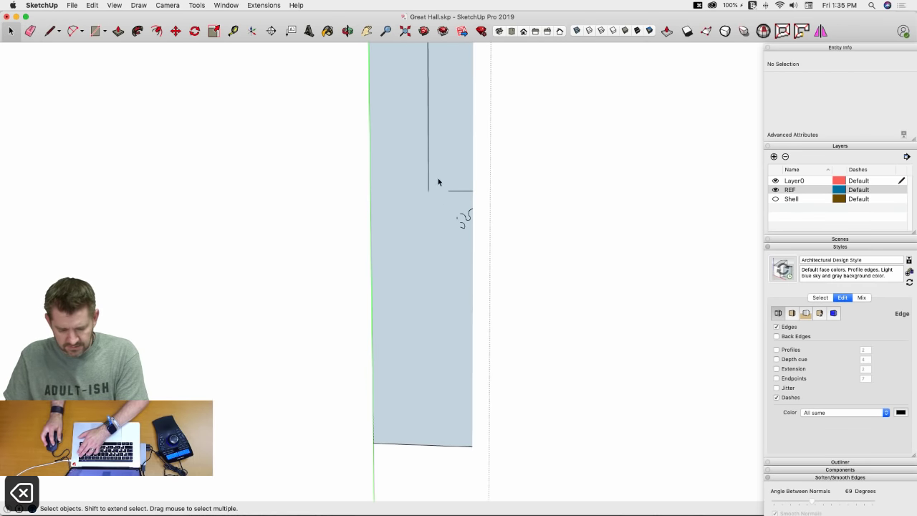
key(BackSpace)
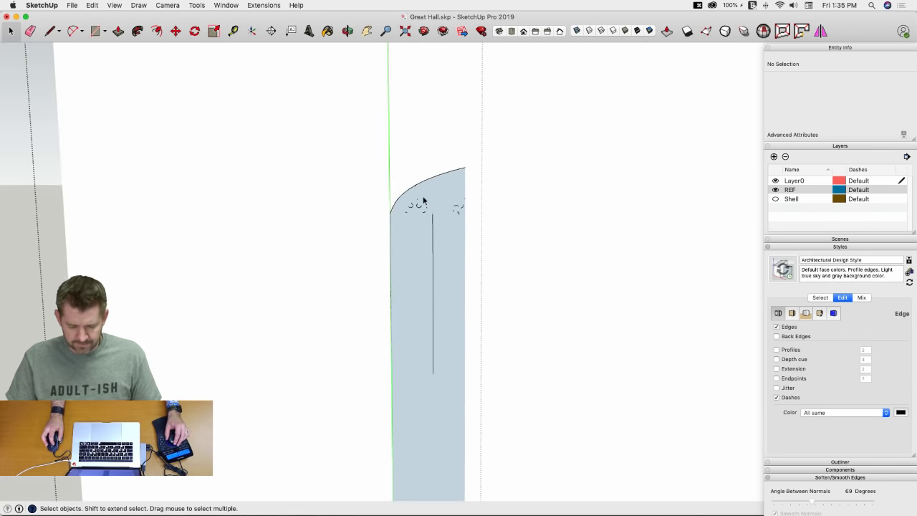
Step: Delete the leftover tracery and mullion fragments under the window's arched head, keeping only the outer outline
drag(420, 204, 452, 390)
key(Delete)
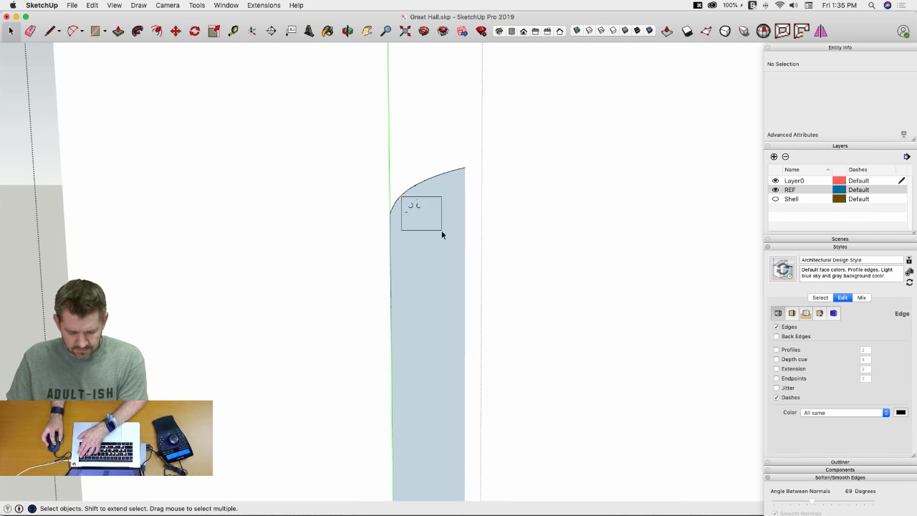
scroll(424, 198, up, 6)
key(e)
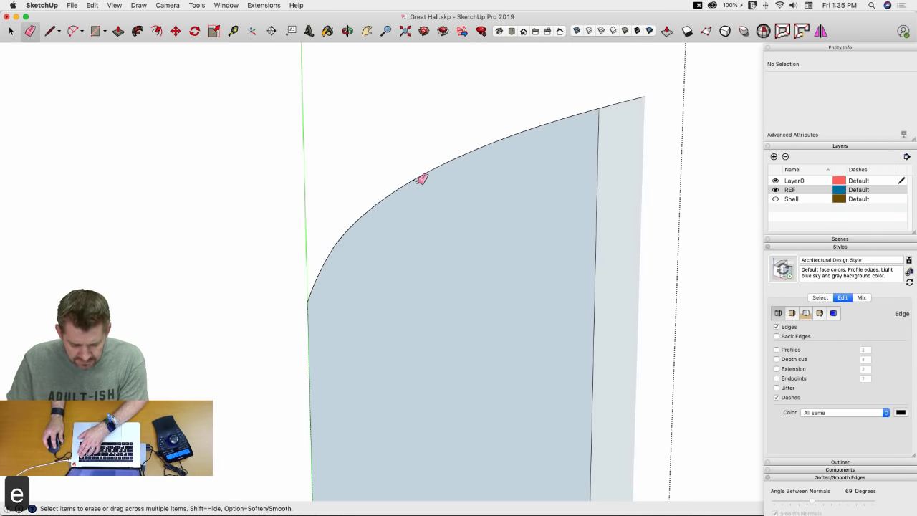
key(space)
Step: Try to copy the window face from the lower arch's apex to the matching apex at the column's opposite edge
scroll(475, 280, down, 8)
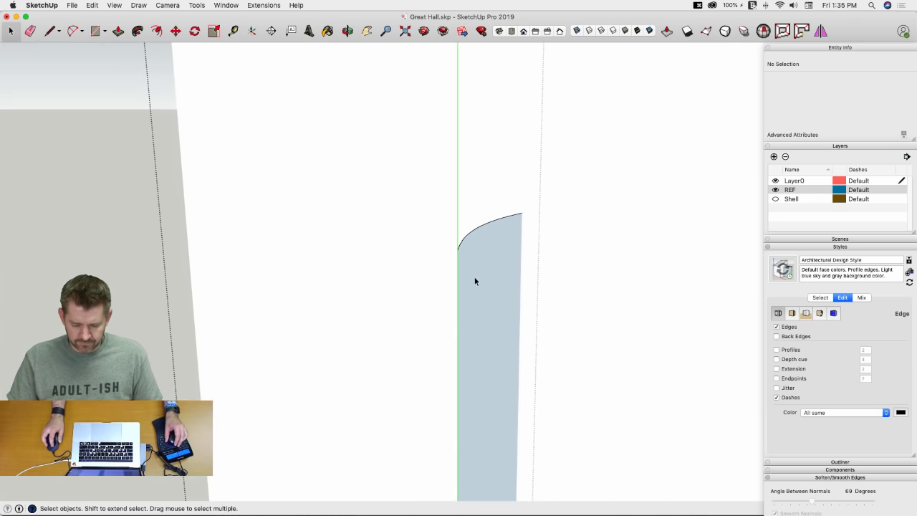
scroll(475, 284, down, 2)
scroll(459, 295, up, 4)
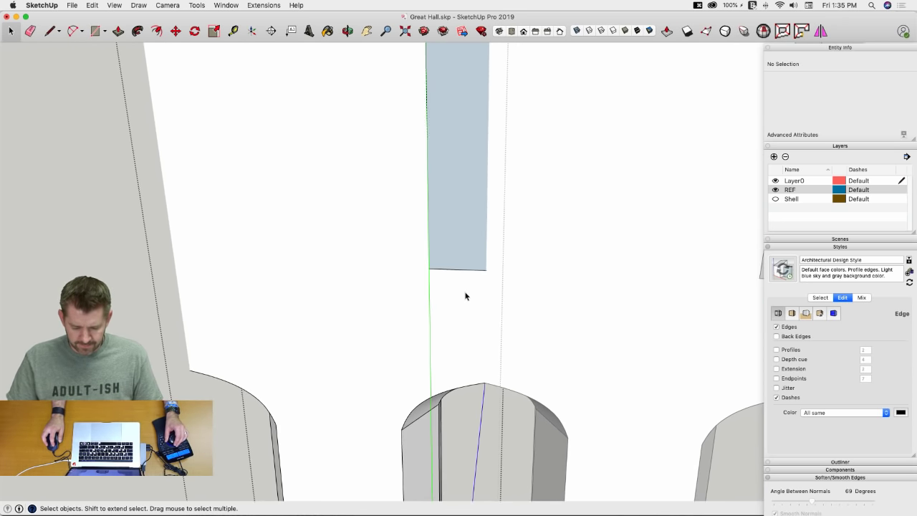
click(463, 266)
middle_drag(463, 267, 467, 280)
key(m)
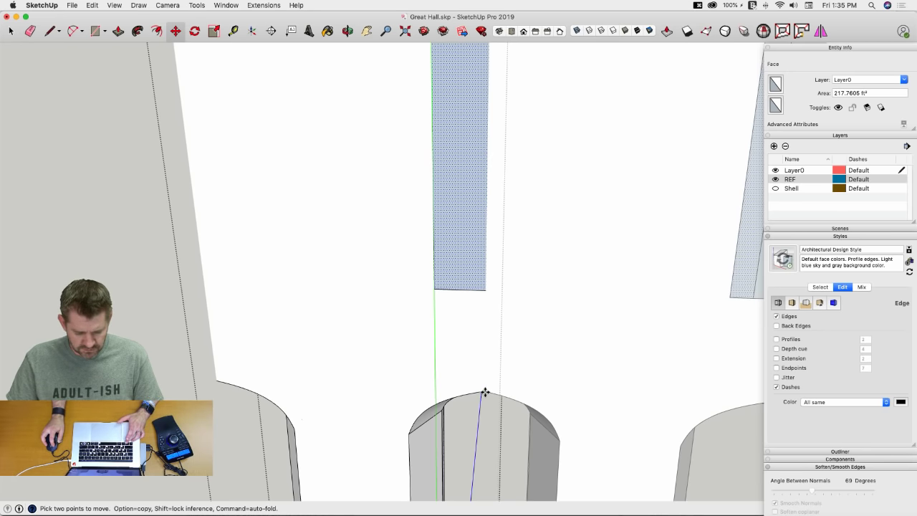
click(485, 392)
key(alt)
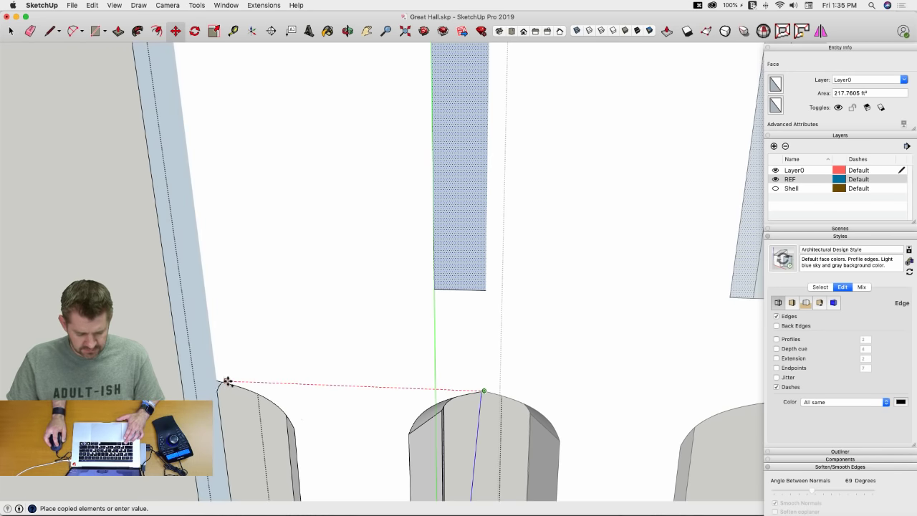
click(218, 384)
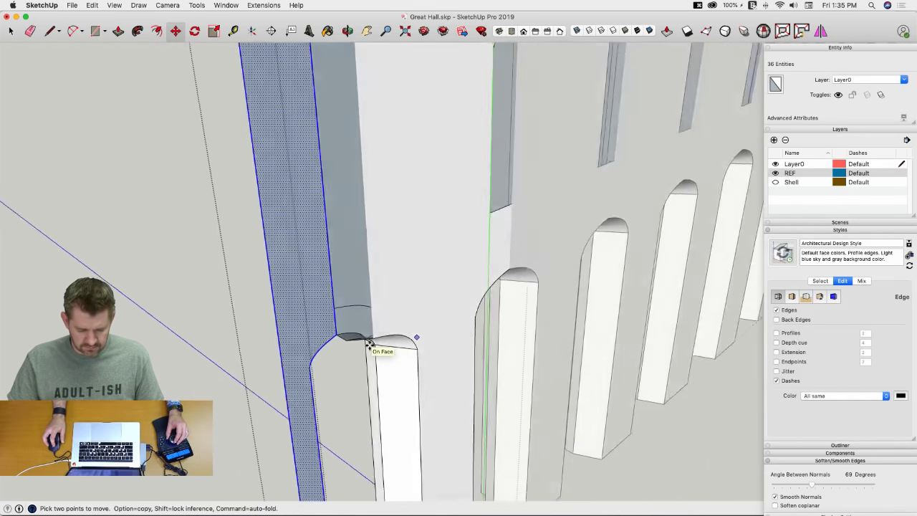
key(space)
key(super+z)
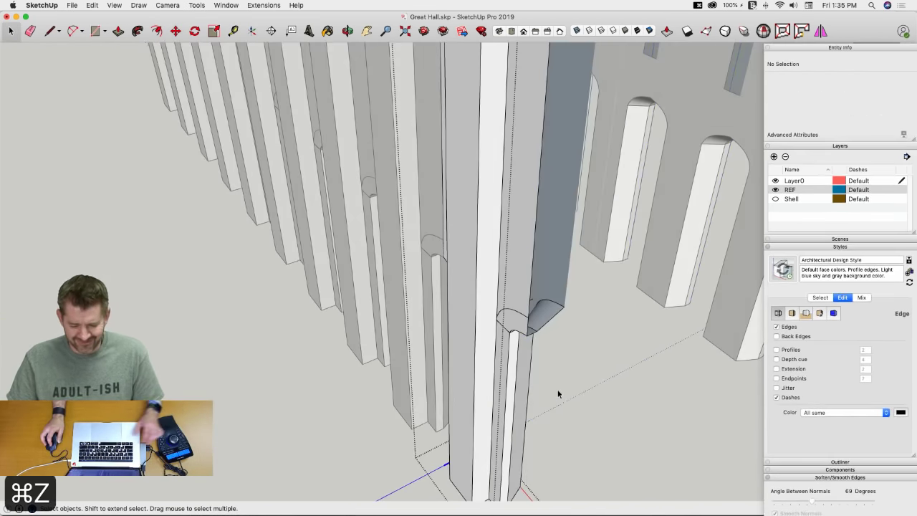
Step: Retrace the sill edge to close the half-window outline, and copy its face from the arch apex to the column's opposite edge
key(l)
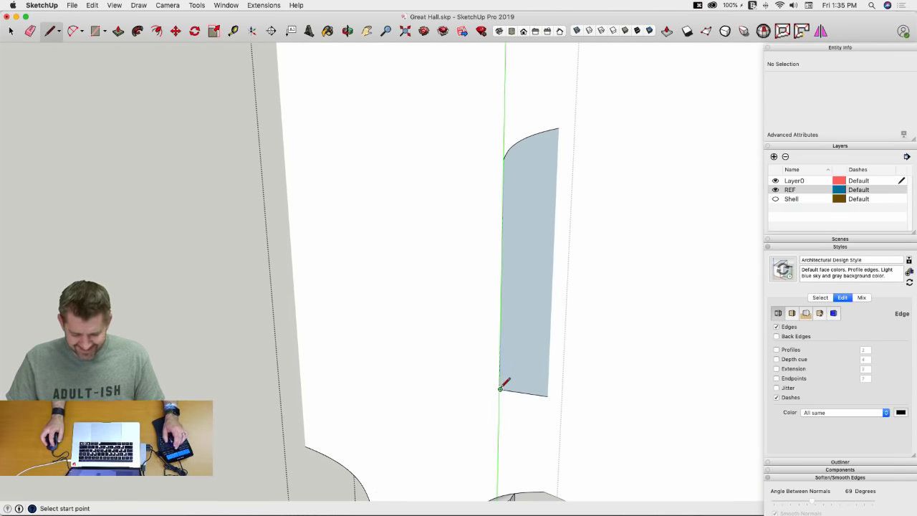
click(547, 396)
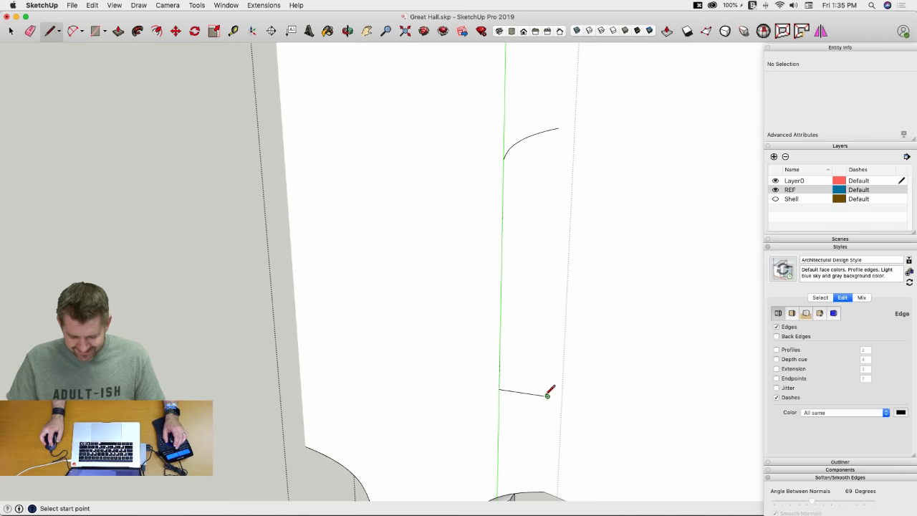
key(space)
click(532, 350)
middle_drag(530, 352, 521, 403)
key(m)
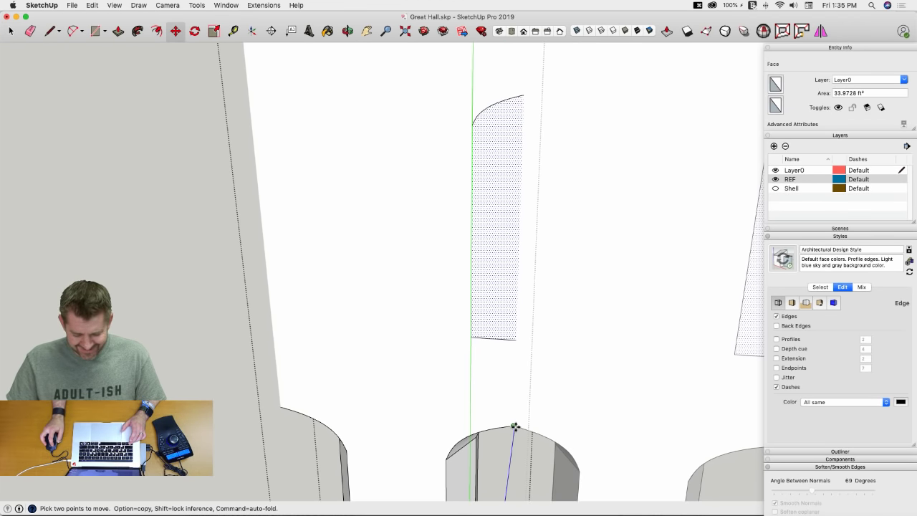
click(279, 409)
Step: Rotate the copied half-window outline half a turn about the arch apex so it lies on the column's wall face
key(q)
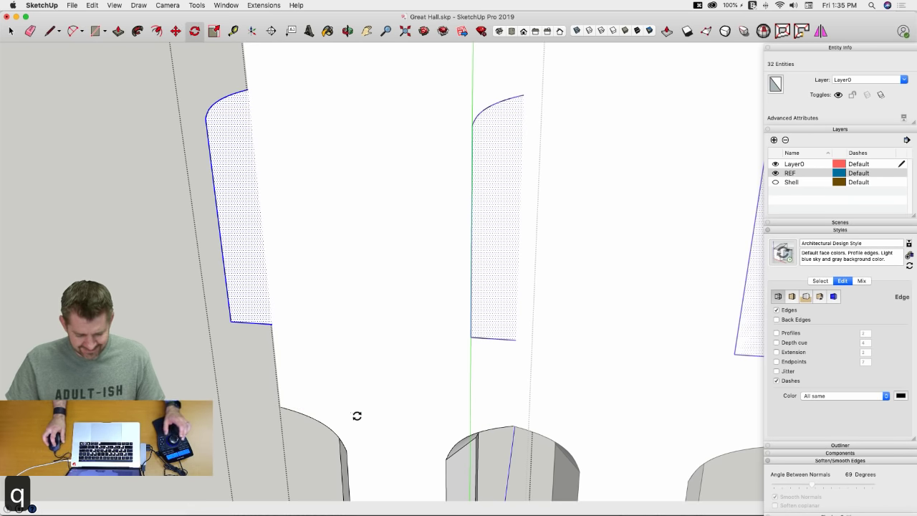
click(278, 406)
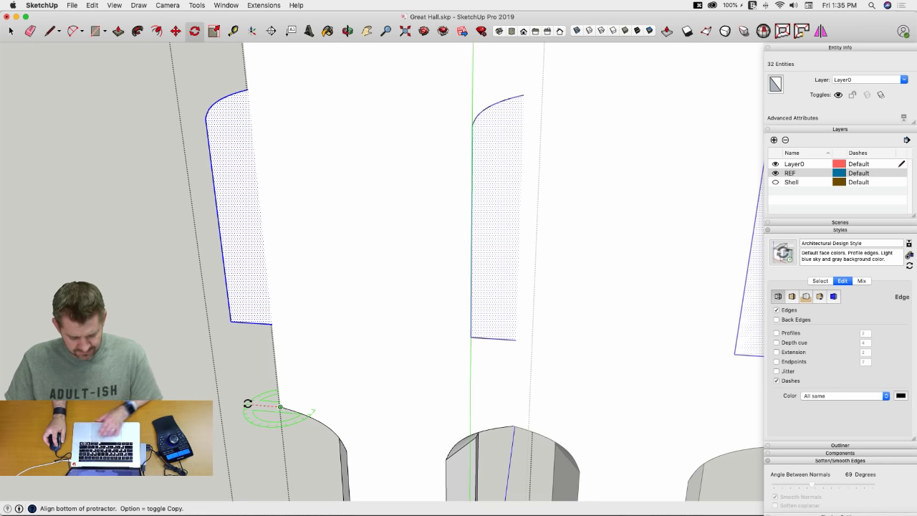
click(248, 403)
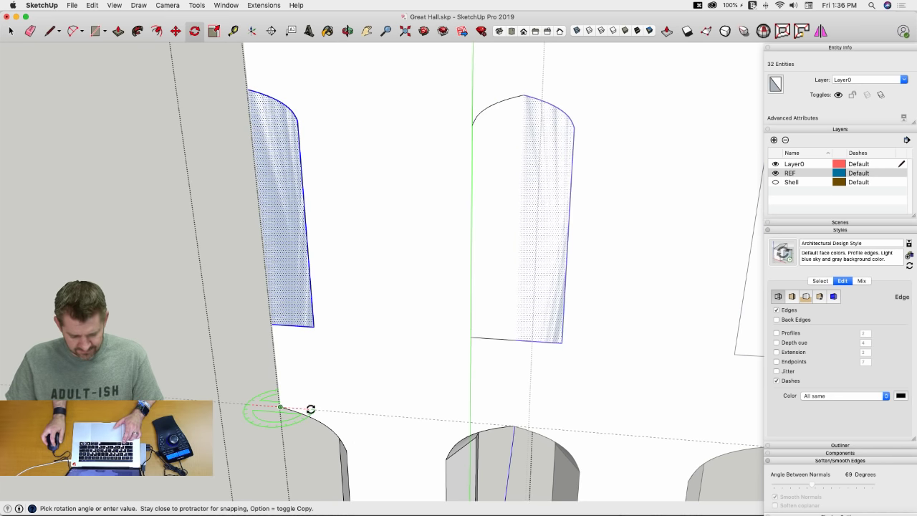
click(310, 410)
key(space)
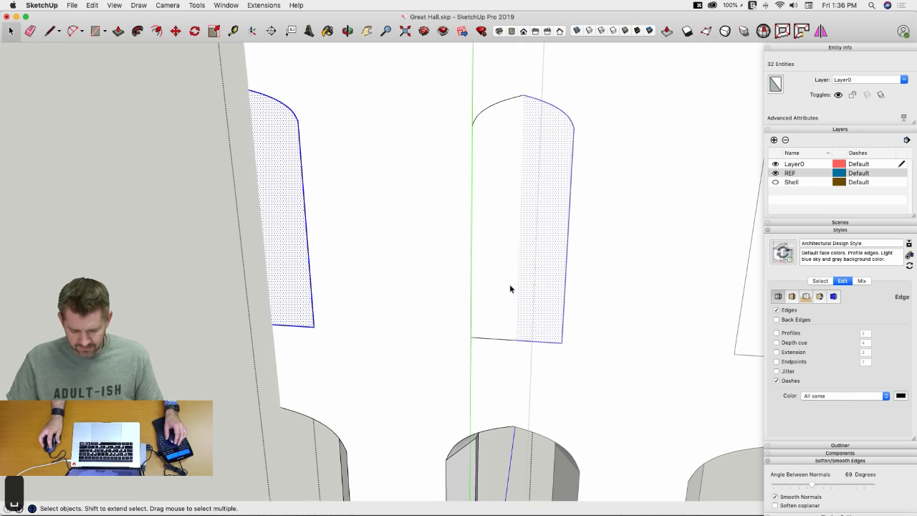
Step: Check the half-window faces against the placed window assemblies, and reselect the half-window face inside the Column component
click(524, 302)
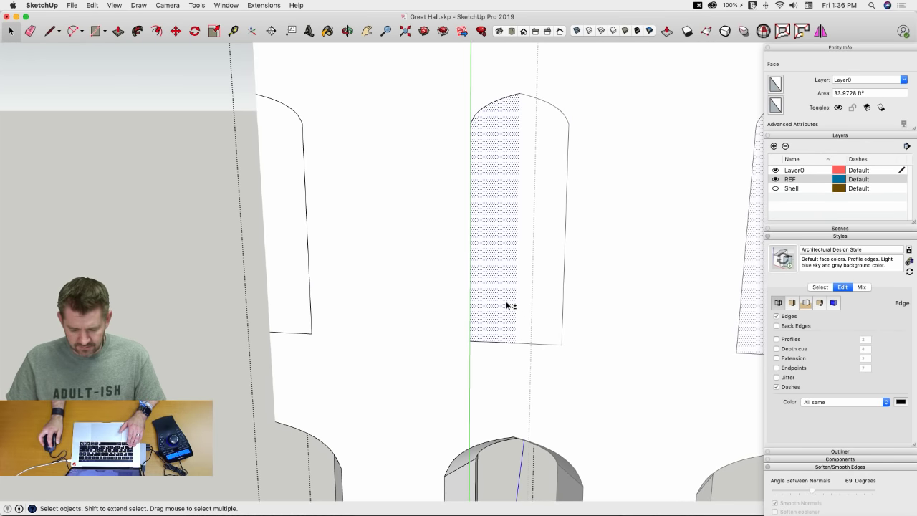
click(550, 313)
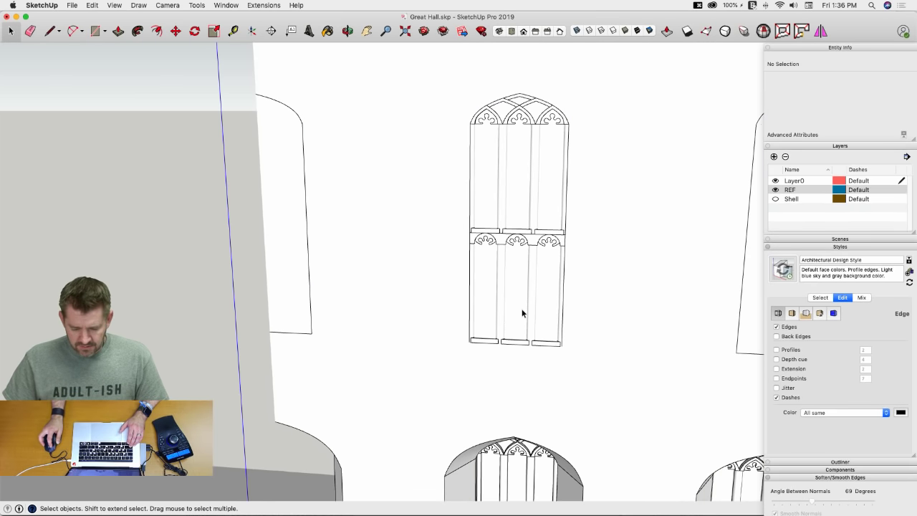
double_click(295, 306)
click(294, 306)
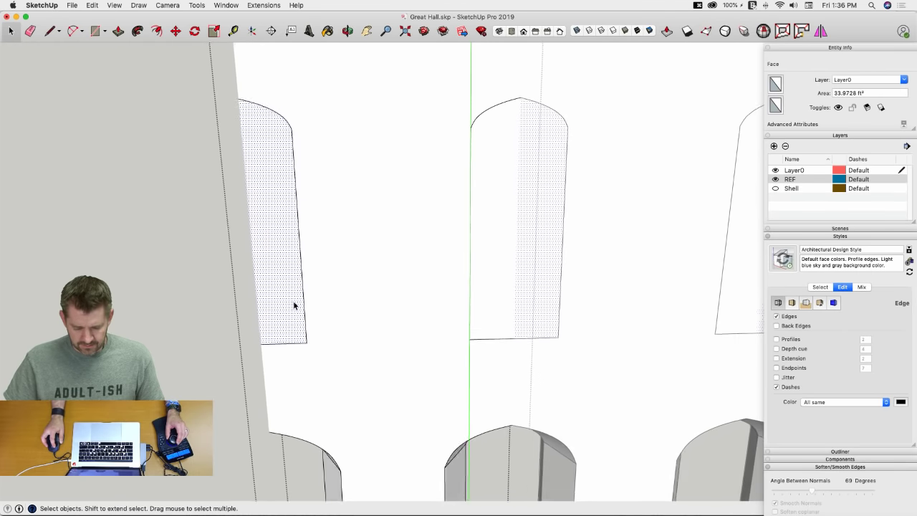
scroll(289, 306, down, 5)
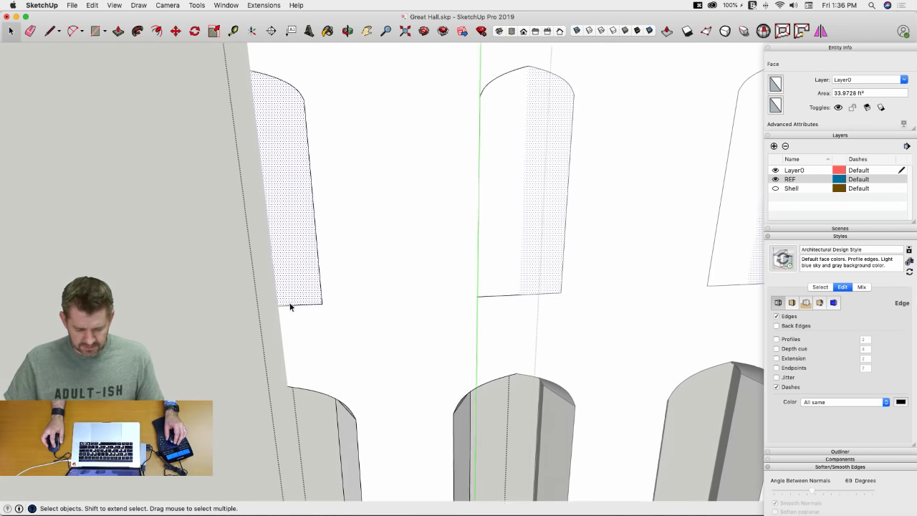
scroll(313, 313, up, 5)
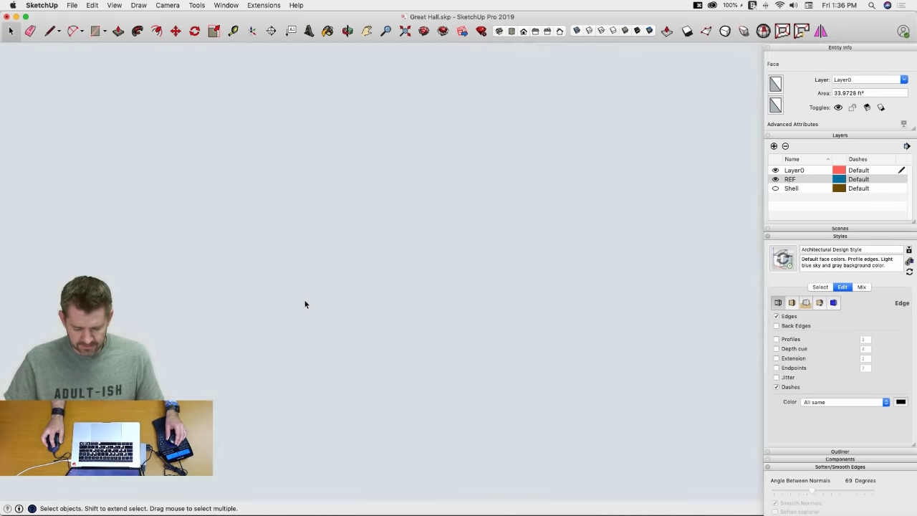
scroll(329, 268, down, 3)
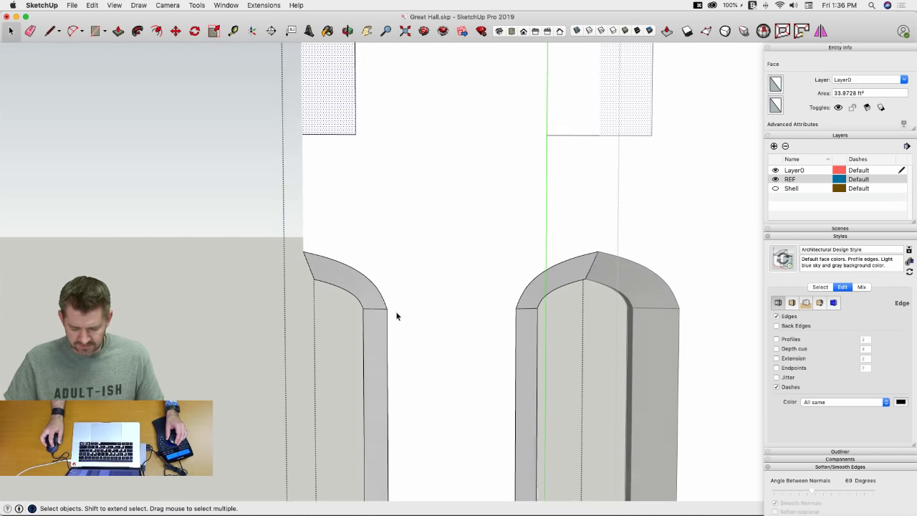
Step: Measure the lower arch recess's side inset along the red axis, from its outer springing corner to the inner edge
key(l)
middle_drag(473, 329, 475, 308)
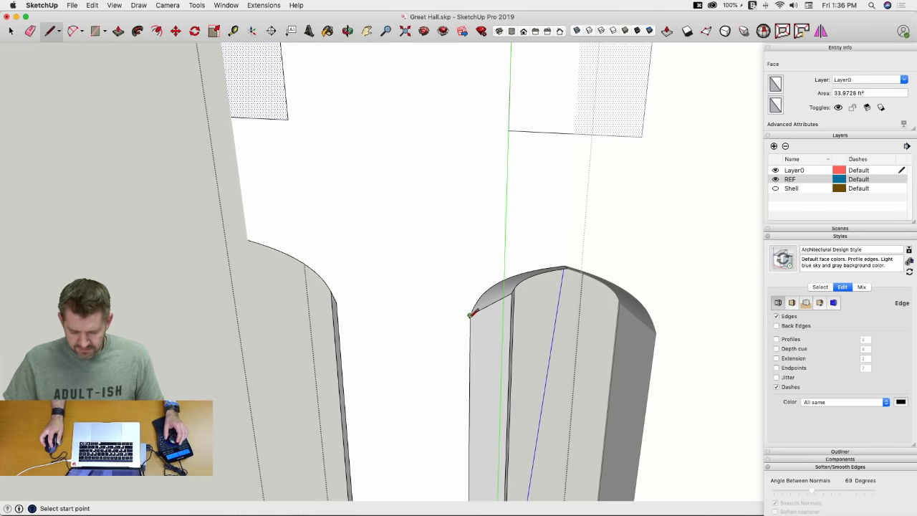
click(470, 315)
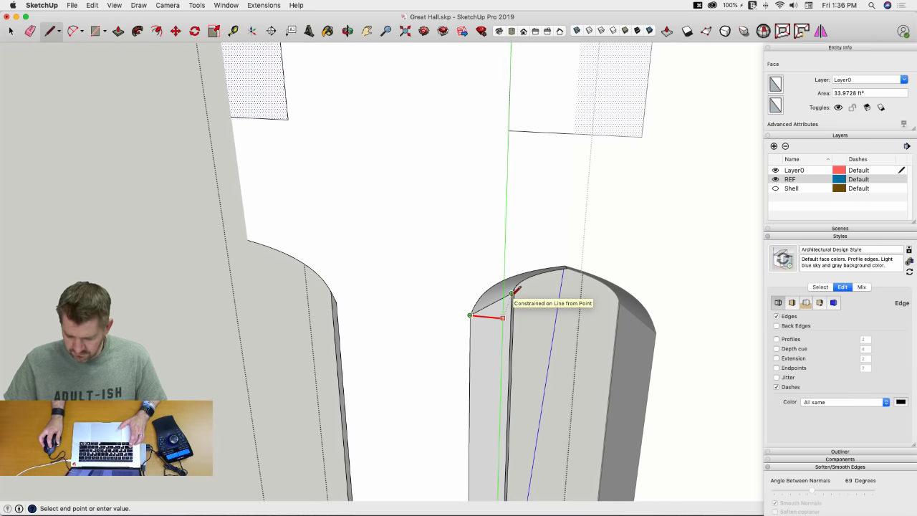
click(822, 237)
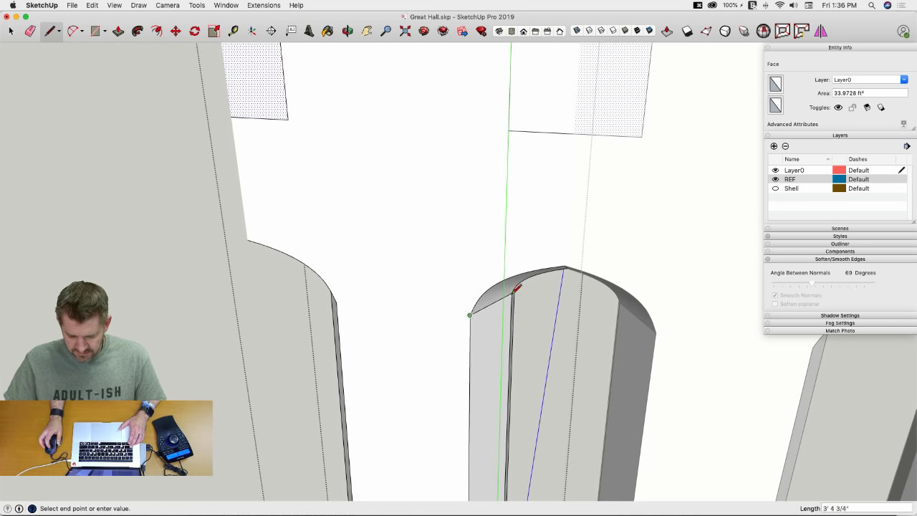
scroll(517, 287, up, 3)
key(Right)
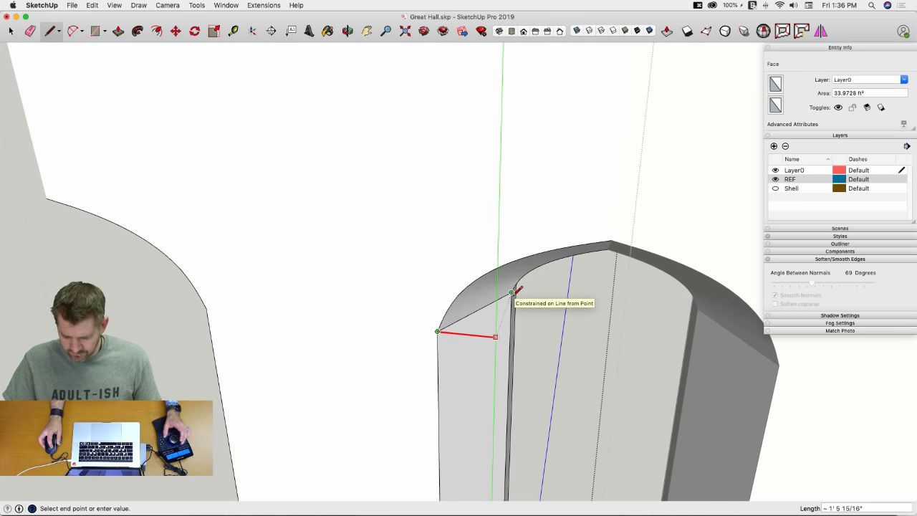
key(space)
Step: Offset the half-window outline outward until it lines up with the outer edge of the lower arch recess
scroll(517, 288, down, 5)
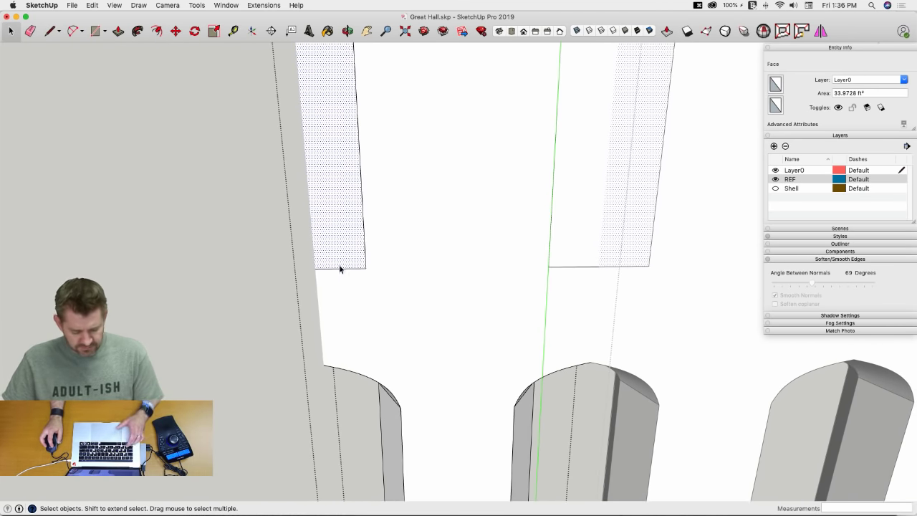
key(f)
click(364, 234)
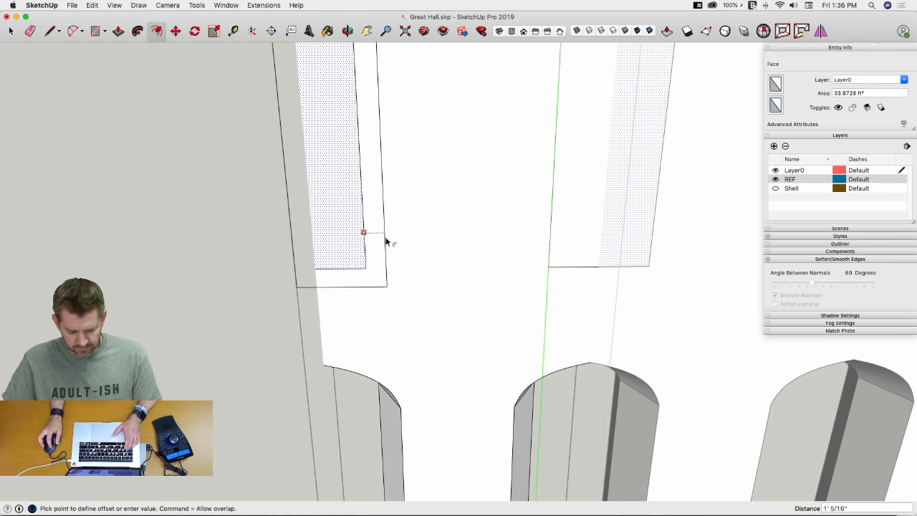
click(403, 418)
Step: Draw a line along the column's edge from the offset outline's sill to its arch, and erase the surplus outline beyond that edge
key(l)
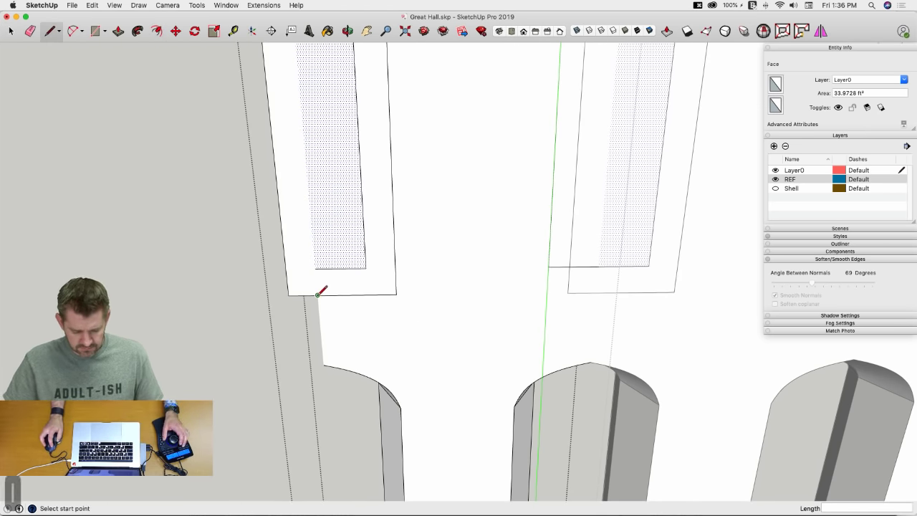
click(318, 294)
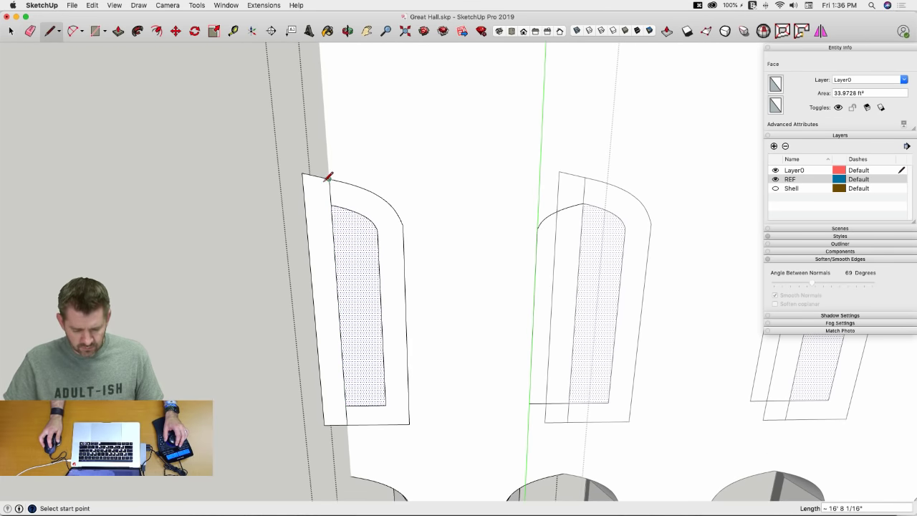
key(e)
drag(306, 174, 328, 426)
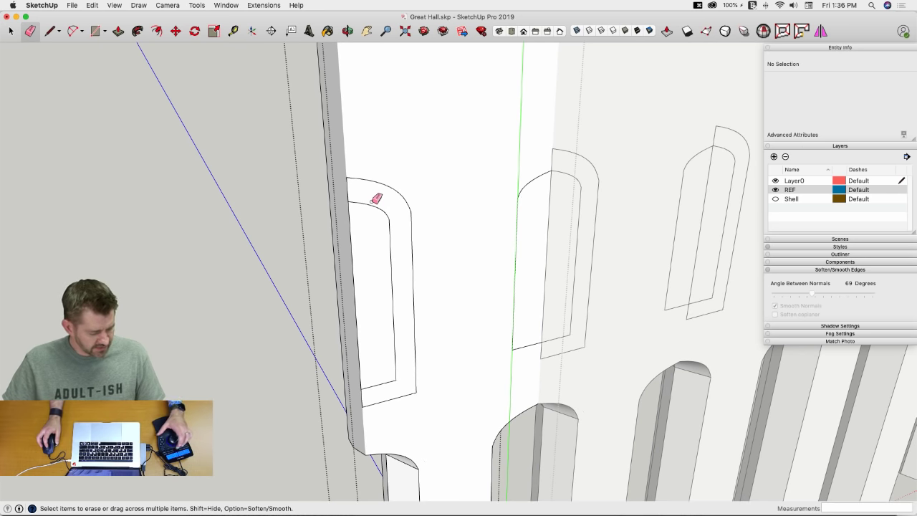
Step: With hidden geometry shown, offset the opposite half-window outline outward to match its neighbour's outer outline, and erase the surplus past the column edge
key(alt+h)
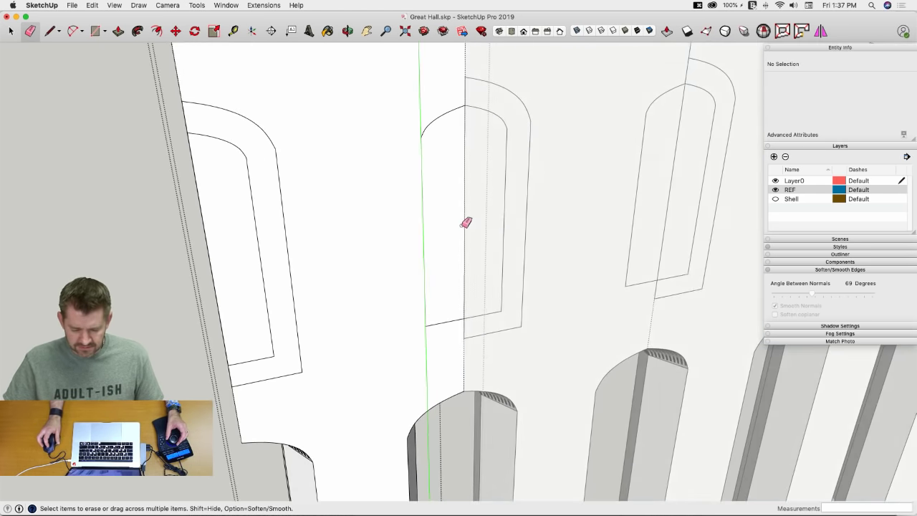
key(space)
click(449, 239)
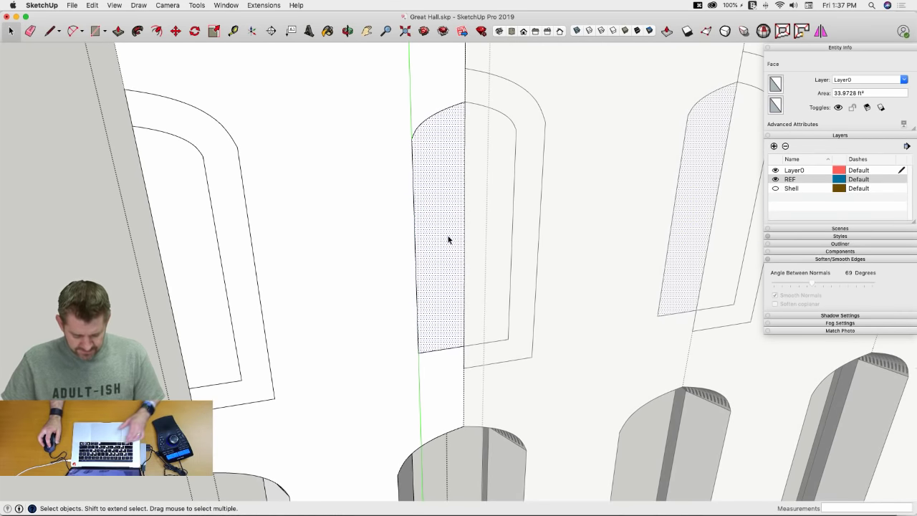
key(f)
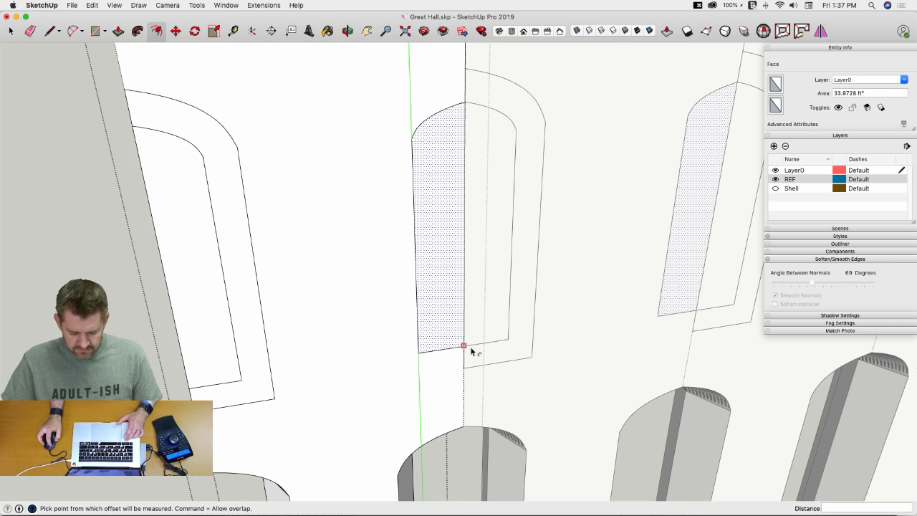
click(472, 351)
click(473, 369)
key(e)
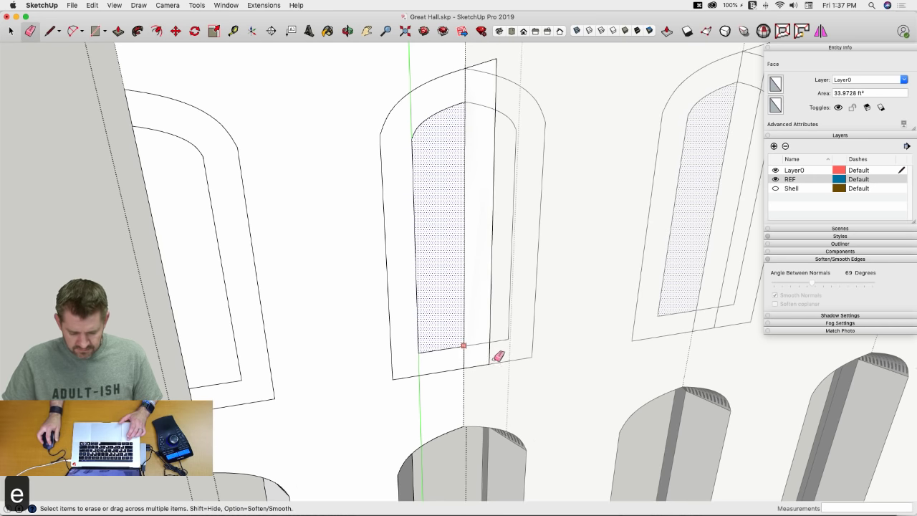
mouse_move(498, 356)
mouse_down()
mouse_move(487, 364)
mouse_move(482, 114)
mouse_up()
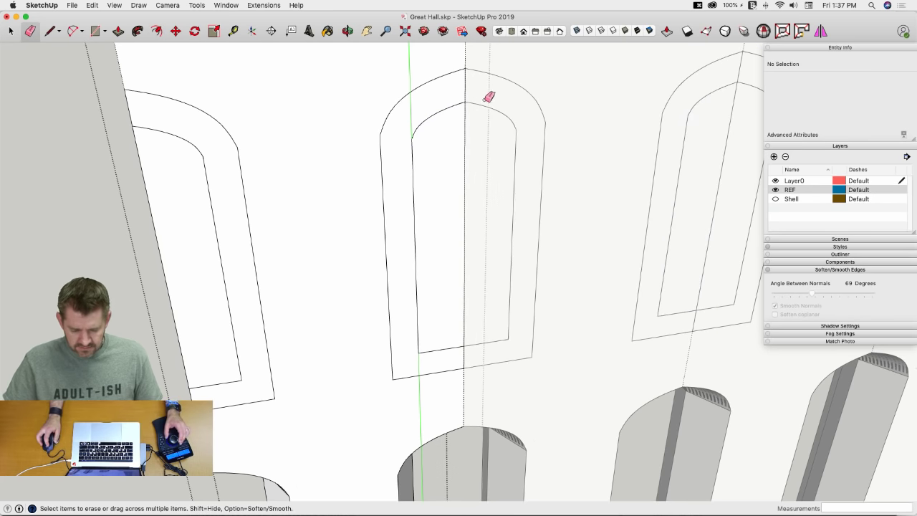
Step: Try to move the inner half-window face 3' 1" into the column along the blue axis, aligned with the lower recess's inner edge
key(space)
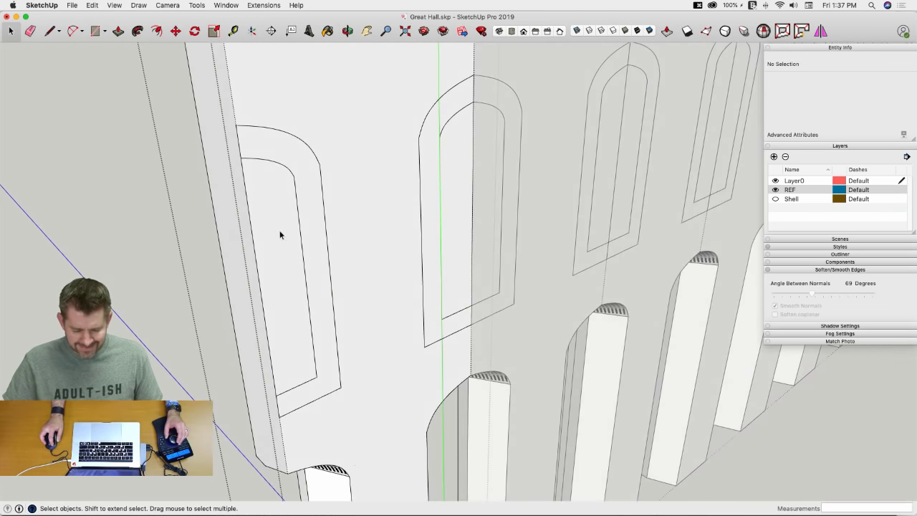
click(280, 235)
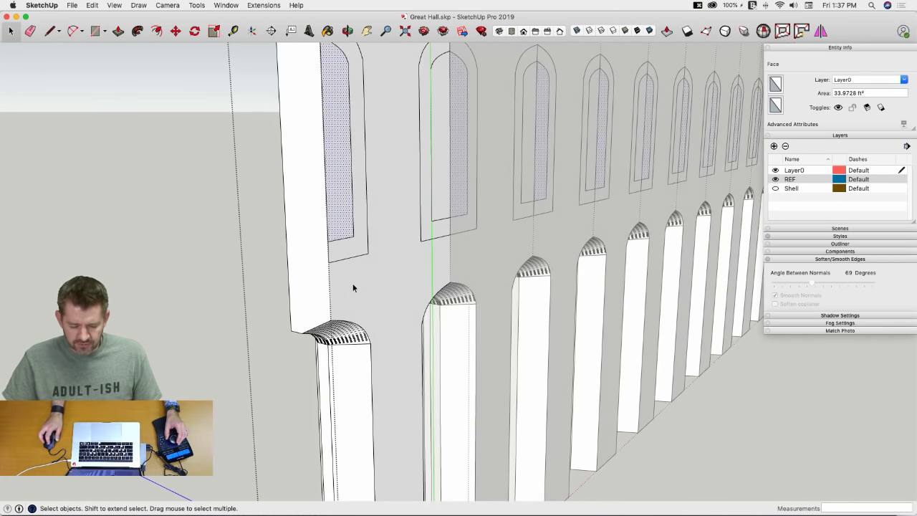
key(m)
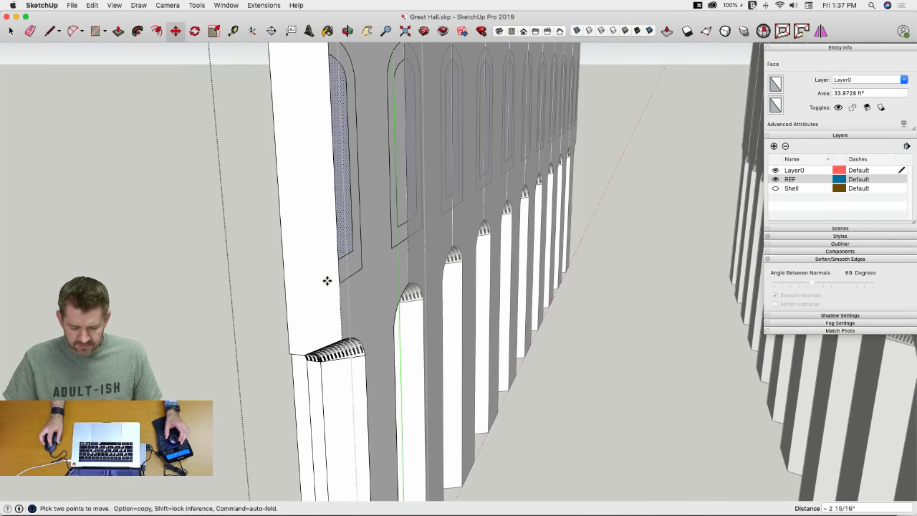
key(Left)
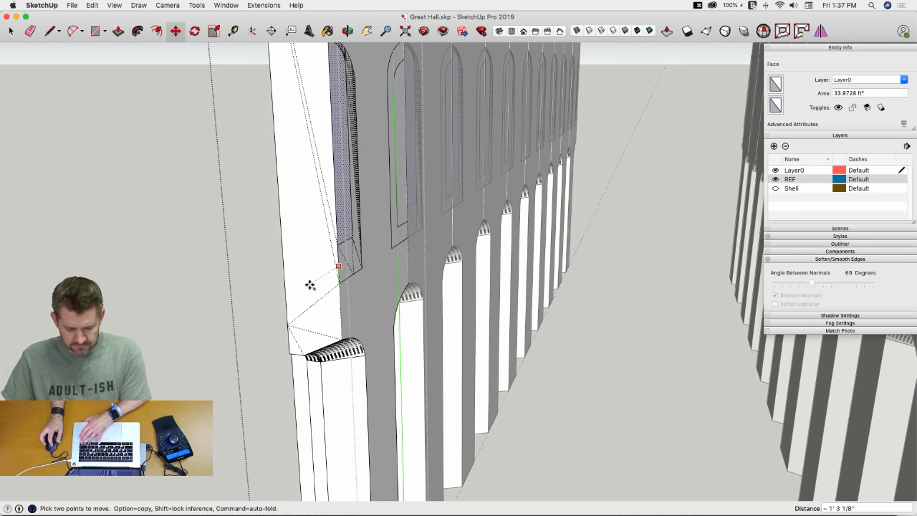
key(Right)
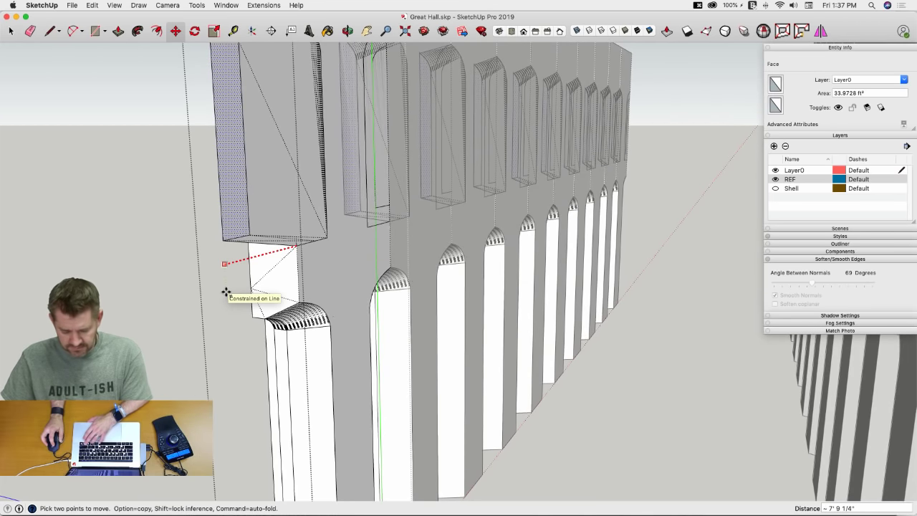
key(Up)
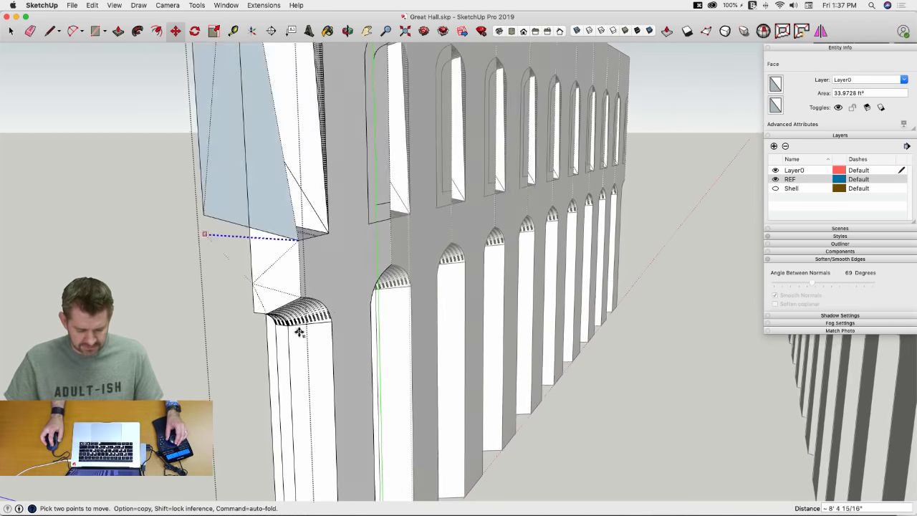
middle_drag(300, 332, 322, 309)
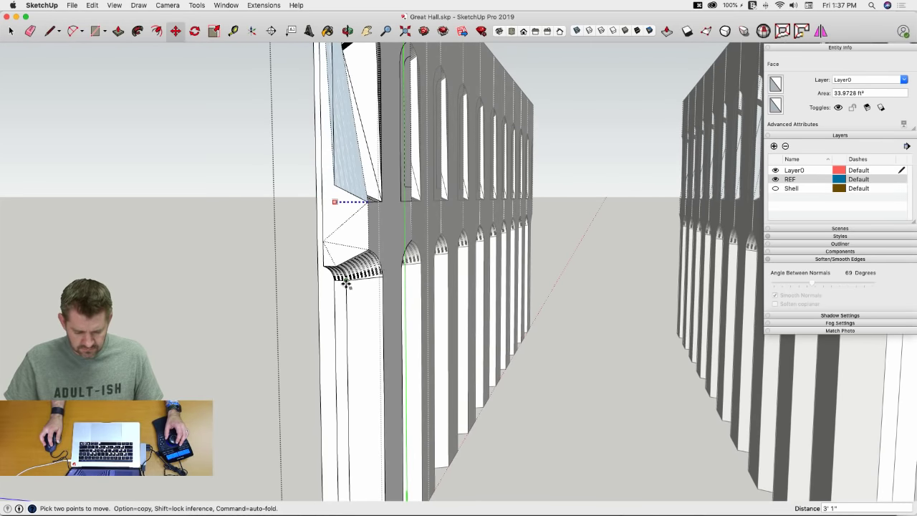
click(346, 283)
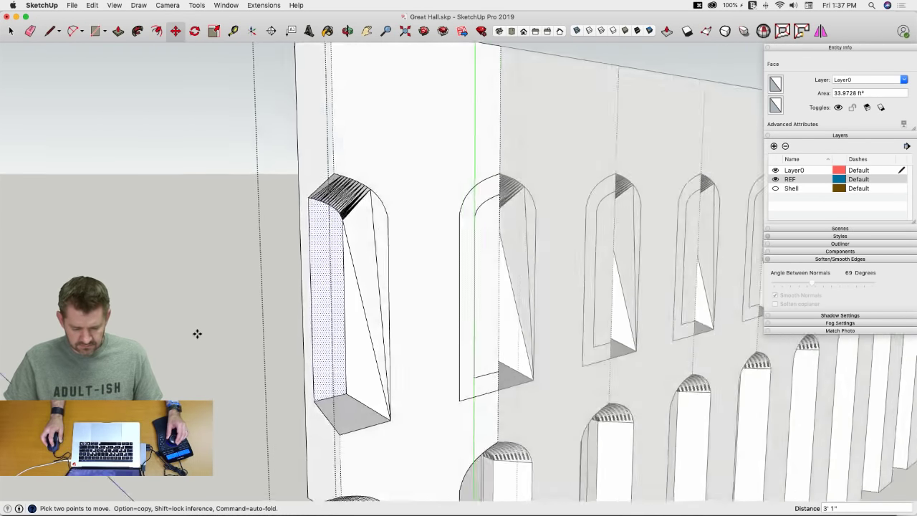
Step: Try erasing and redrawing the diagonal edges on the recess's side face, and undo back to the flat window outlines
scroll(197, 334, up, 5)
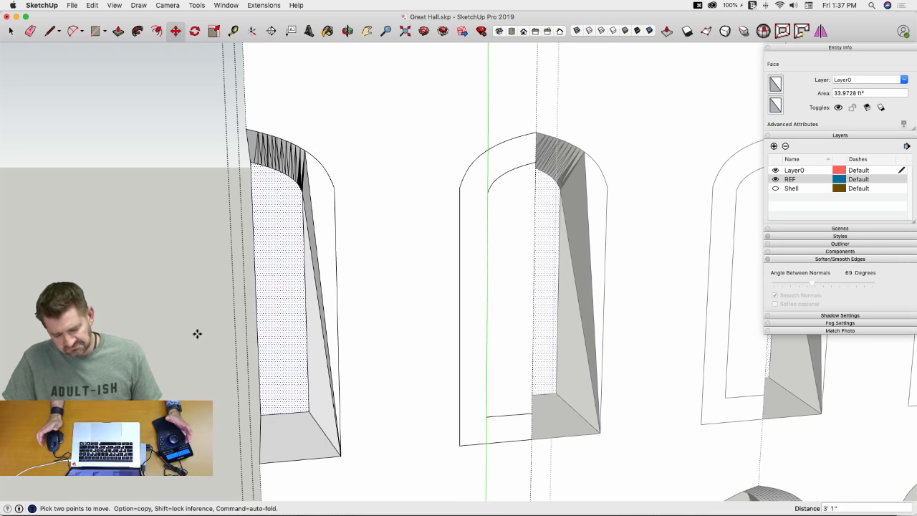
mouse_move(197, 333)
middle_down()
mouse_move(292, 272)
mouse_move(311, 238)
middle_up()
key(e)
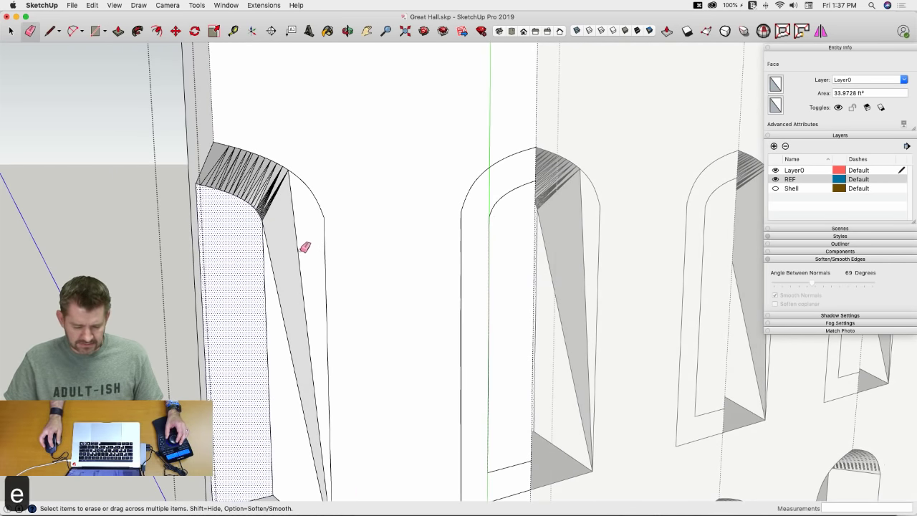
drag(305, 247, 303, 249)
key(l)
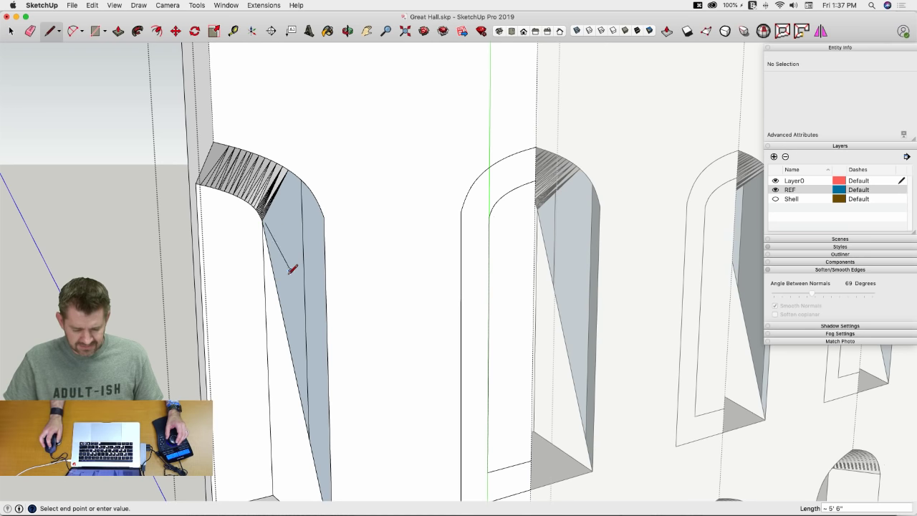
key(space)
middle_drag(287, 276, 325, 192)
key(super+z)
key(super+z)
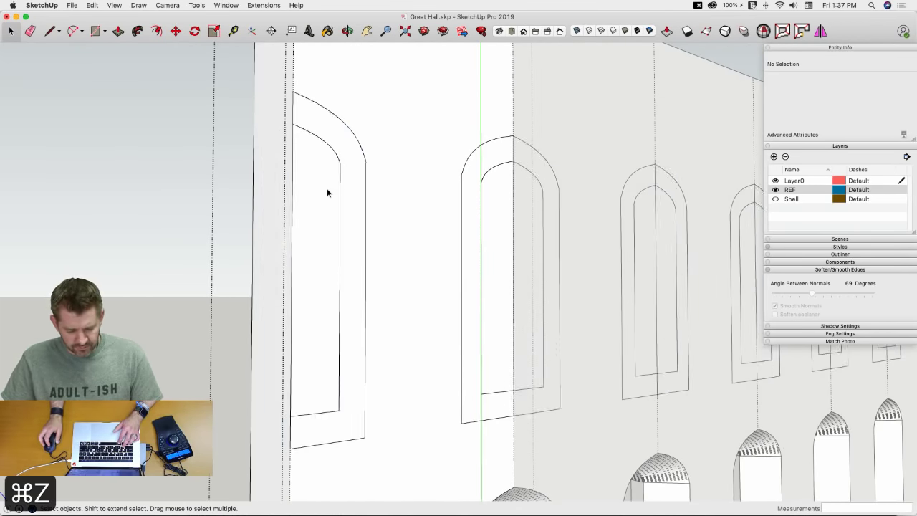
Step: Draw a line joining the inner and outer window outlines where the arch meets the straight side
key(l)
scroll(341, 164, up, 5)
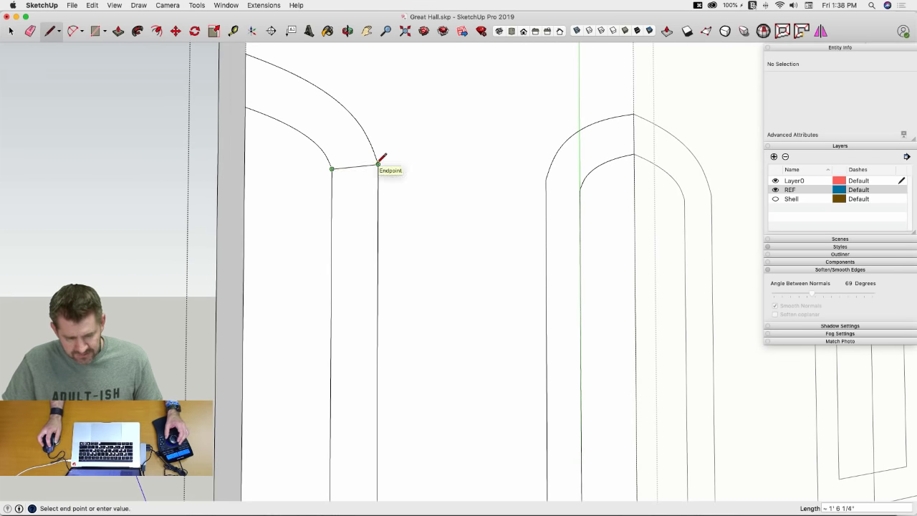
key(space)
Step: Move the inner half-window face 3' 1" into the column along the blue axis, matching the lower recess's depth, and check the splayed arch
scroll(370, 172, down, 8)
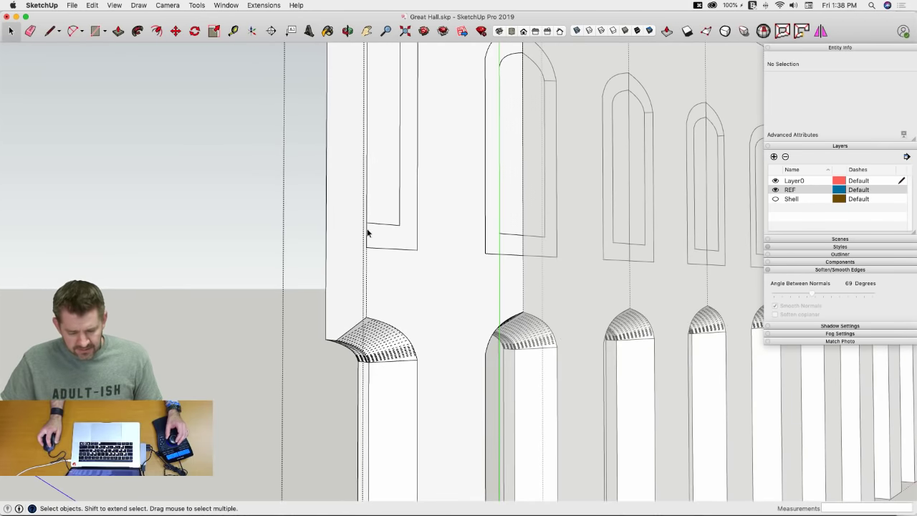
click(379, 223)
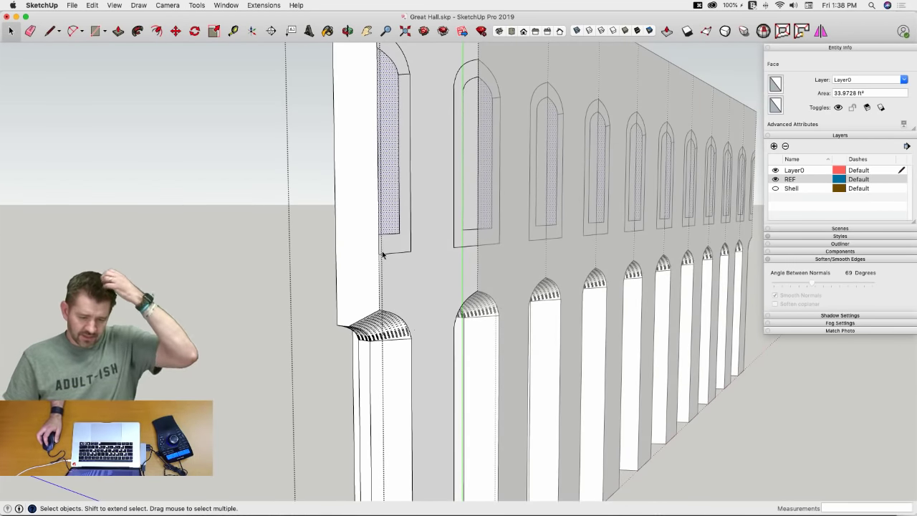
key(m)
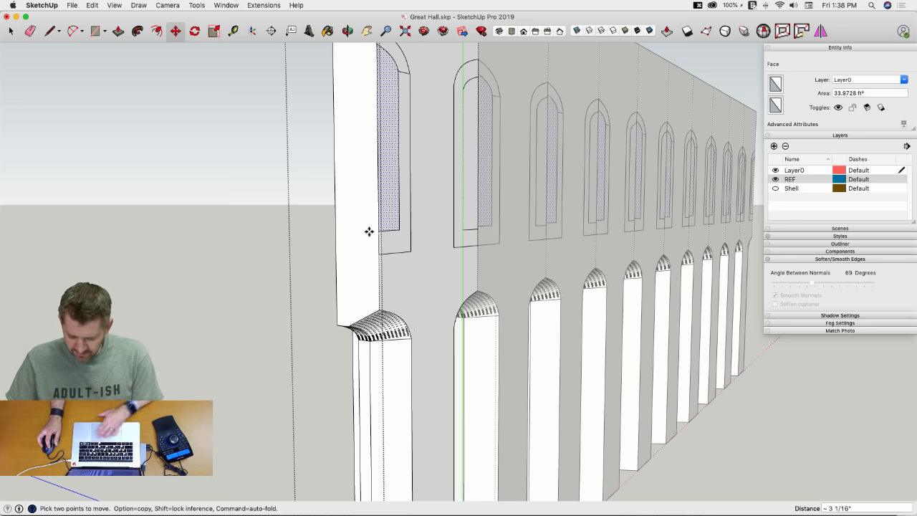
click(367, 235)
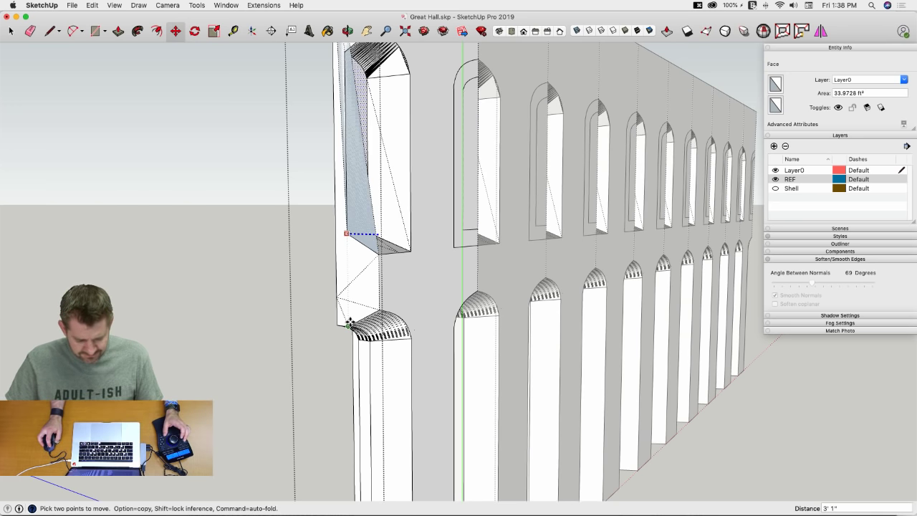
scroll(346, 325, up, 5)
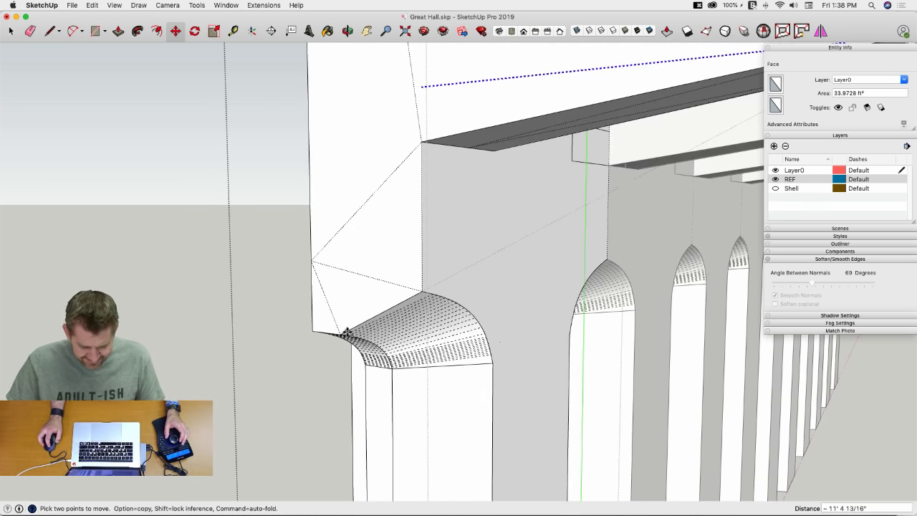
click(340, 334)
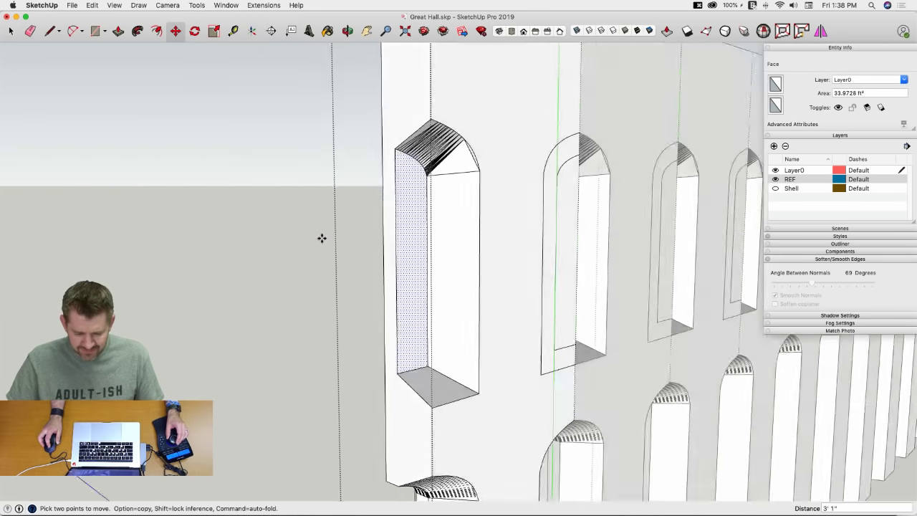
scroll(320, 239, down, 5)
scroll(296, 258, up, 4)
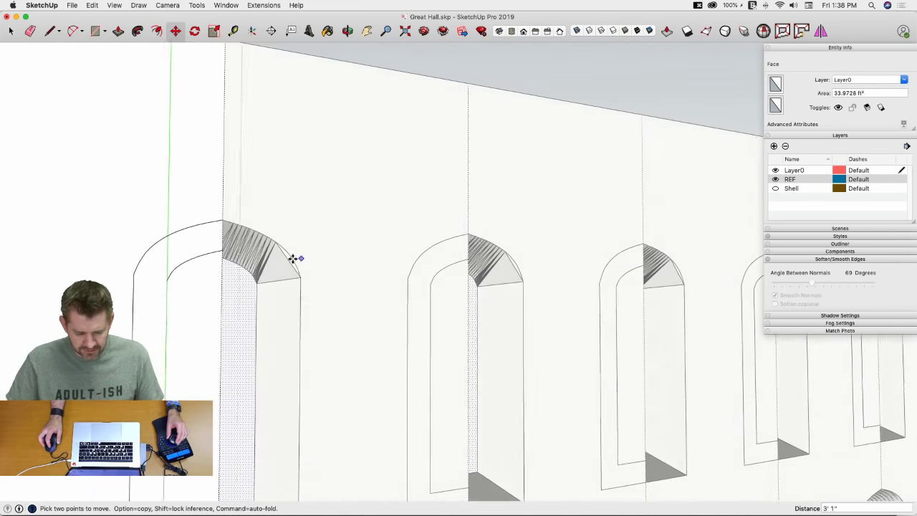
scroll(287, 256, down, 3)
scroll(321, 248, up, 7)
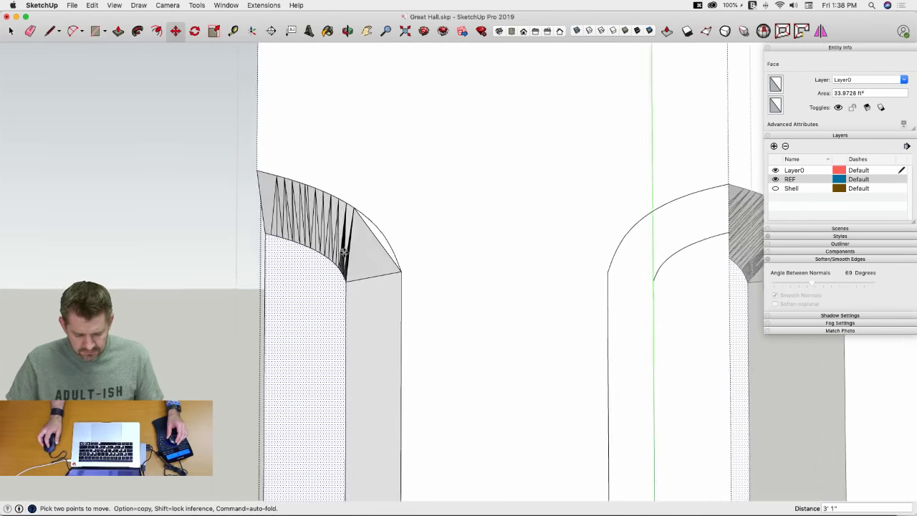
Step: Erase the triangulated edges across the splayed arch of the moved half window, clearing its curved surface
scroll(351, 252, up, 5)
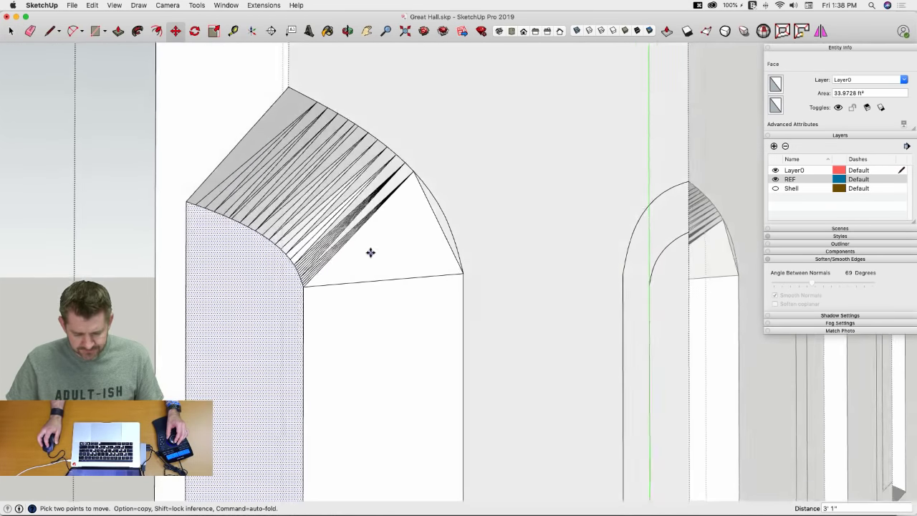
scroll(362, 246, up, 4)
key(e)
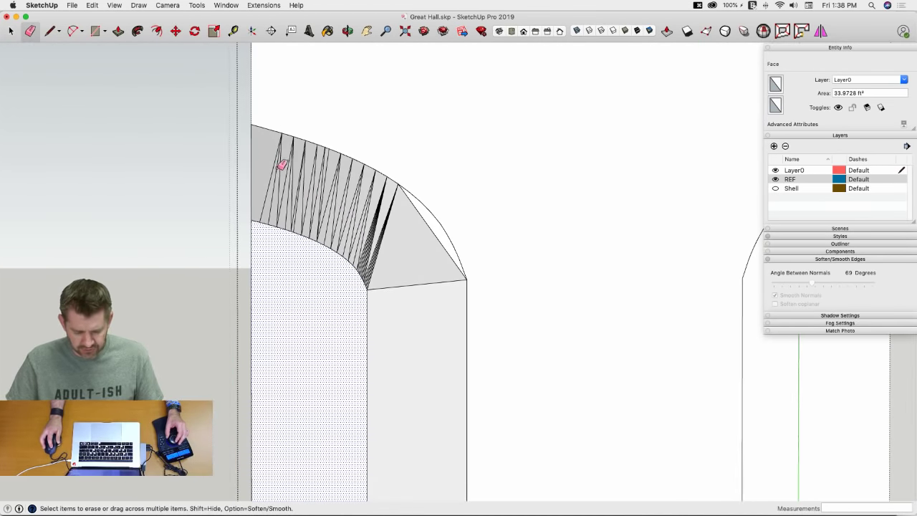
drag(276, 154, 286, 157)
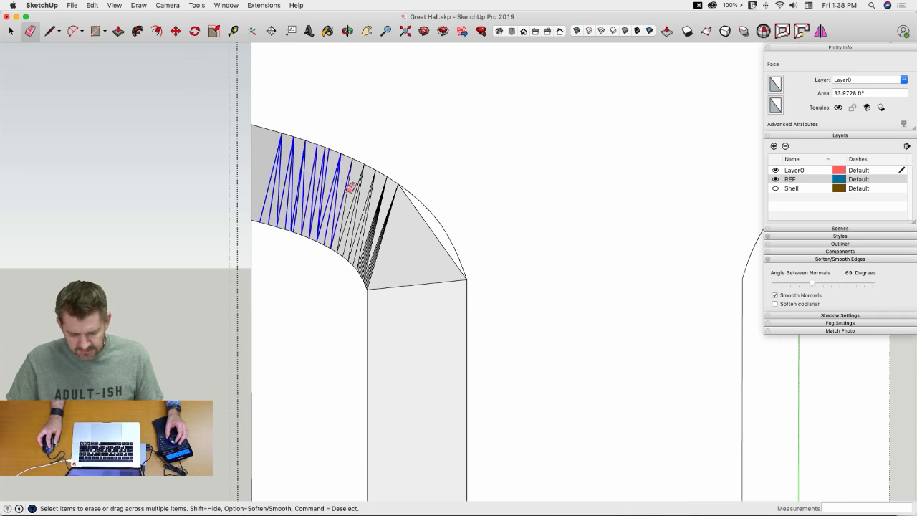
drag(378, 207, 394, 231)
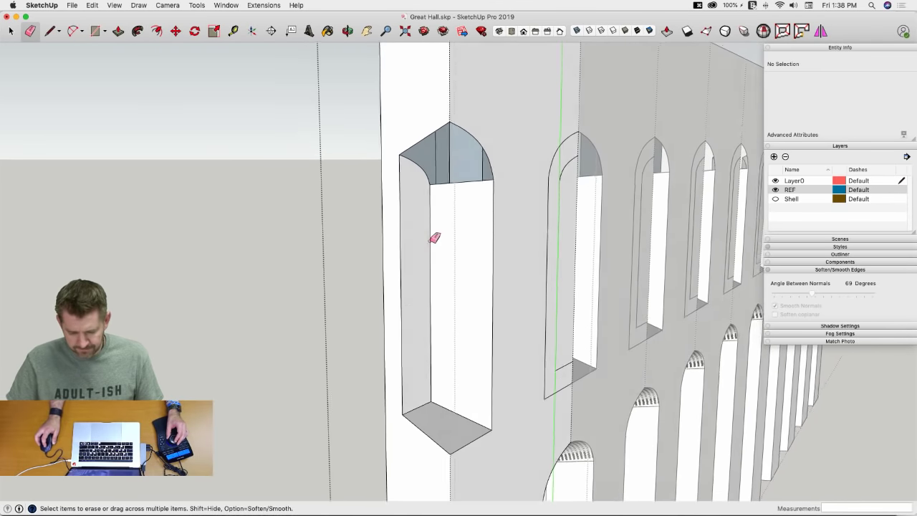
Step: Try to move the inner half-window face at the column's other edge 3' 1" inward along the blue axis, and undo it
key(space)
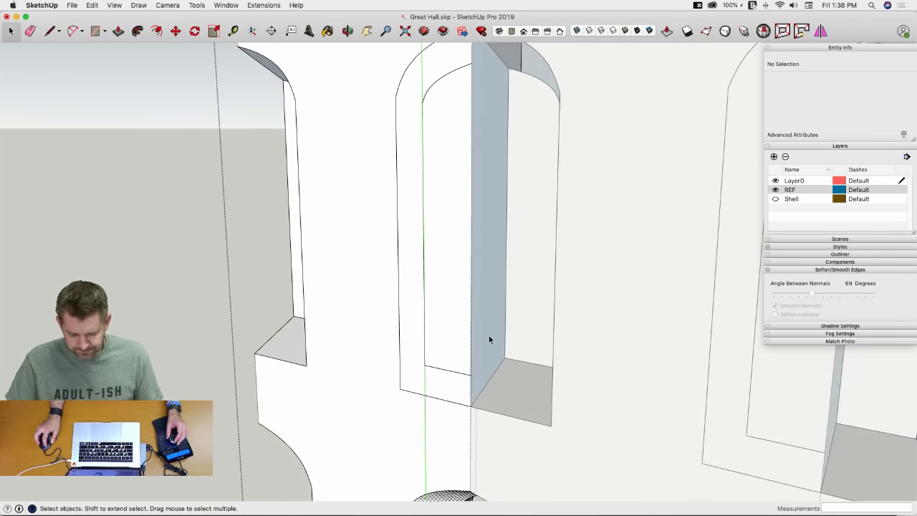
click(465, 334)
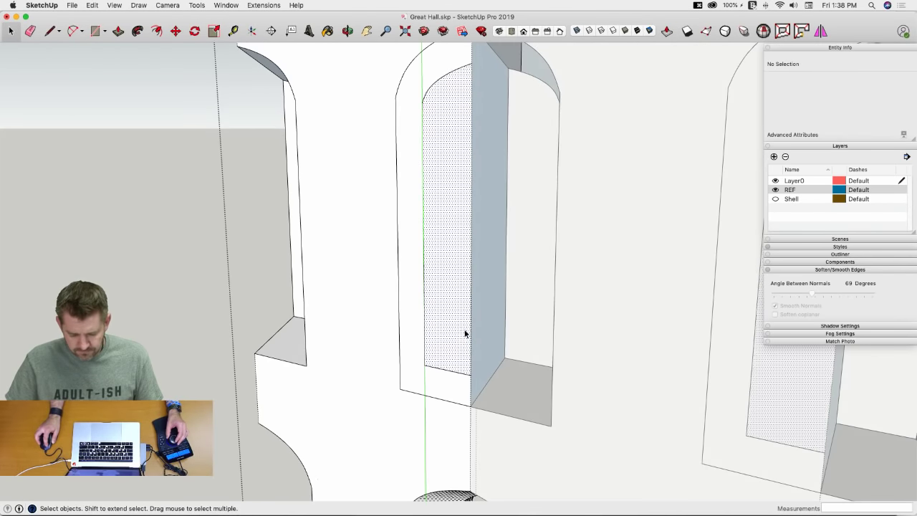
middle_drag(465, 334, 470, 398)
key(m)
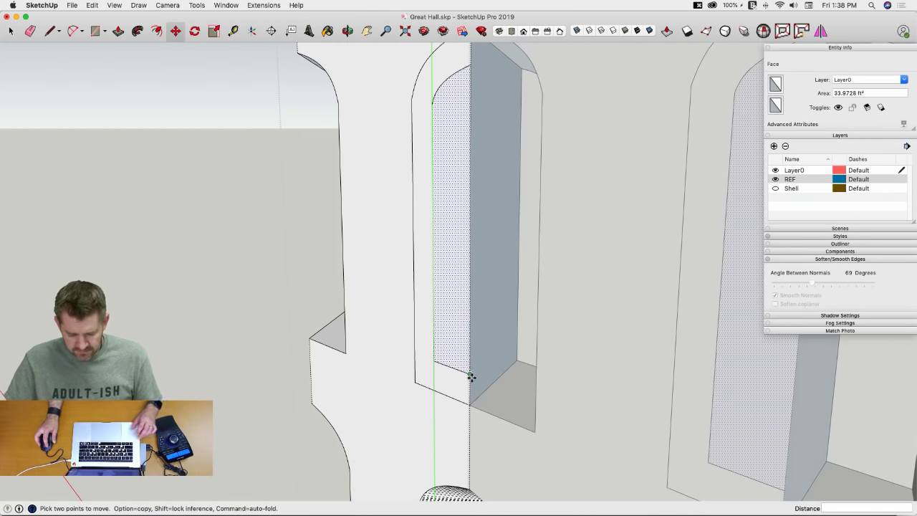
click(470, 376)
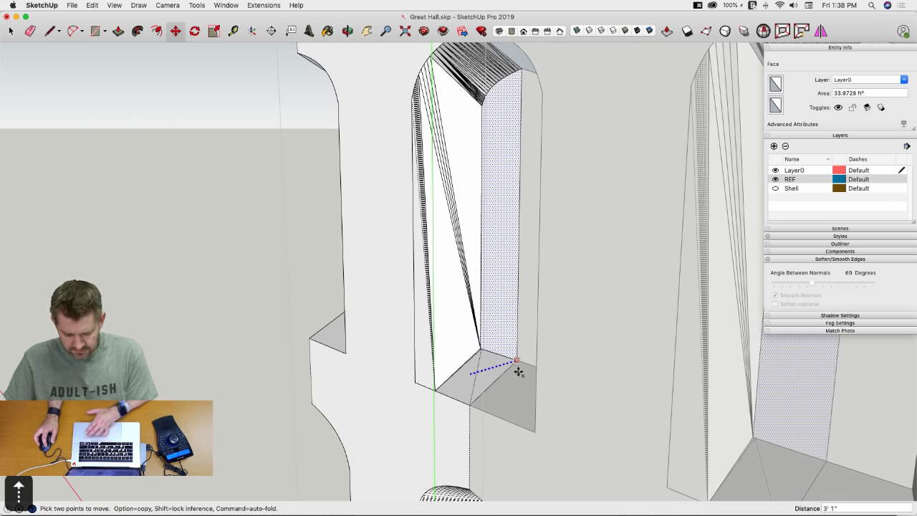
click(518, 362)
key(e)
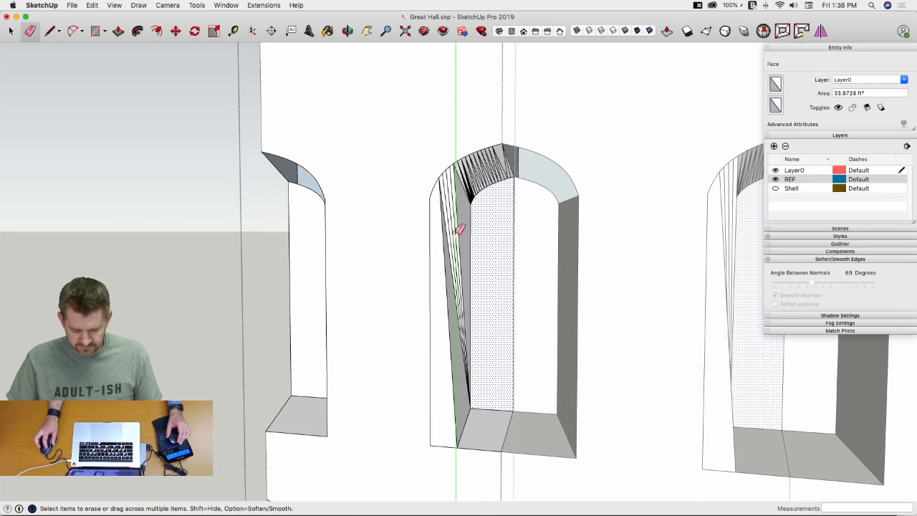
key(super+z)
Step: Join the inner and outer outlines where the arch meets the straight side, and move the inner half-window face back along the blue axis to the recess's inner edge
key(l)
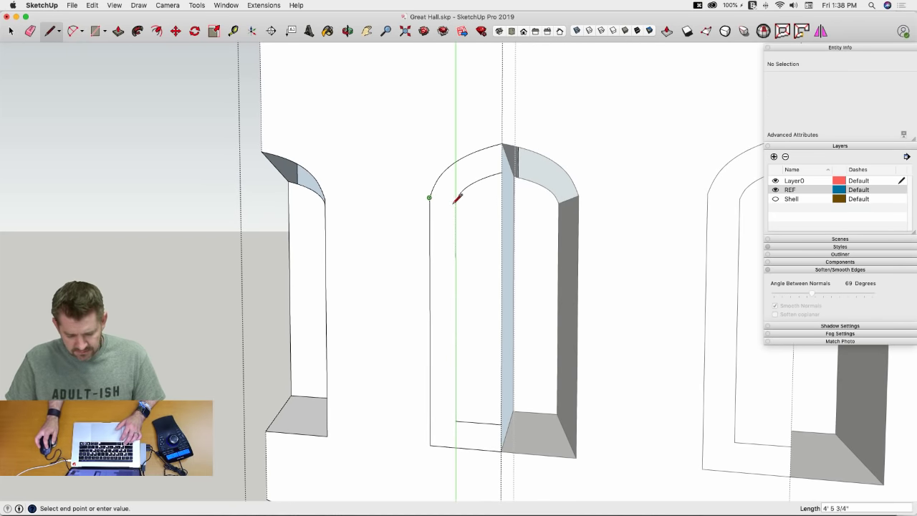
click(462, 237)
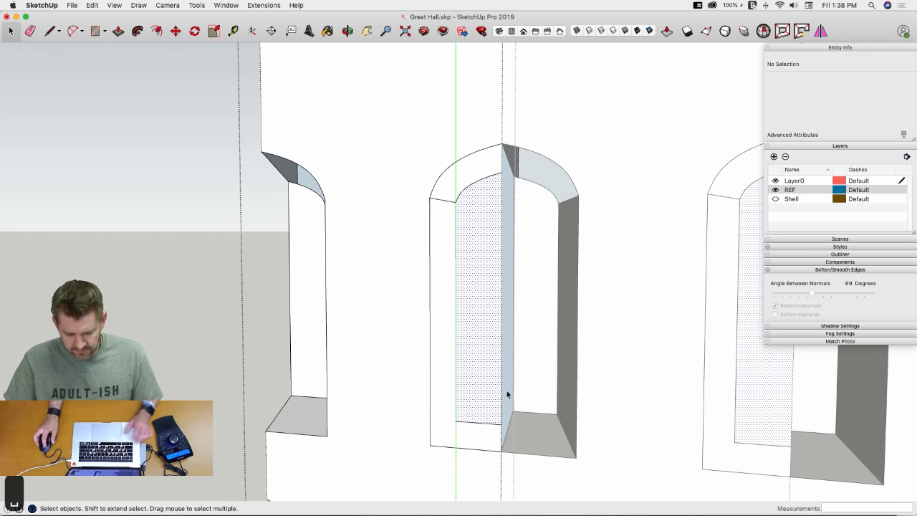
key(m)
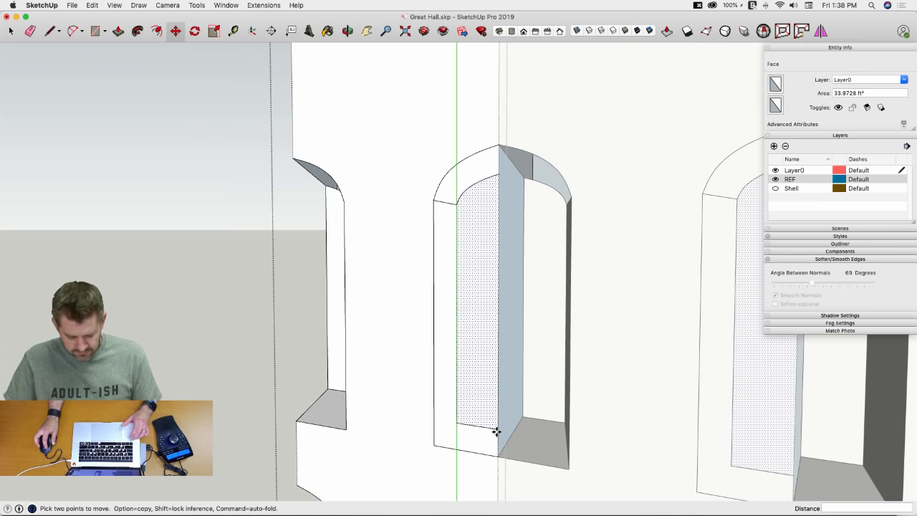
click(496, 431)
key(Up)
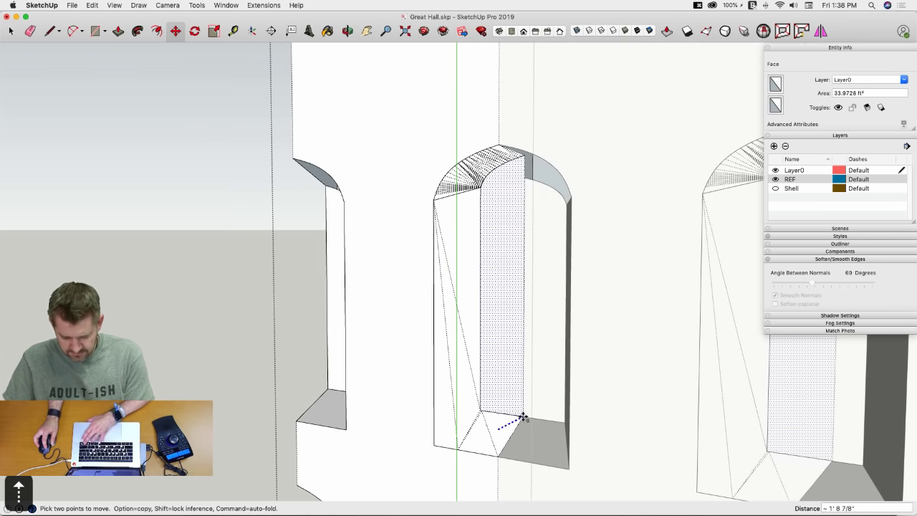
Step: Erase the diagonal edges on the recess's side face and redraw its bottom edge so the splayed side is one flat face
click(450, 387)
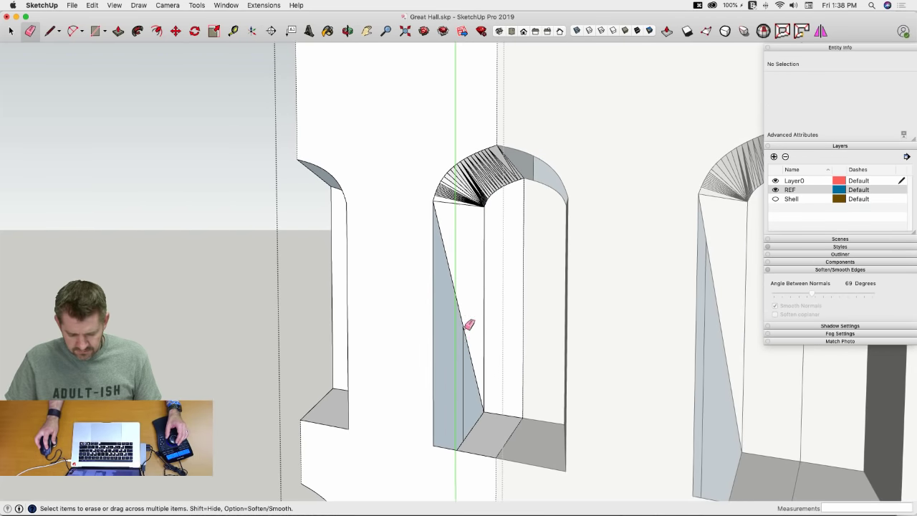
key(l)
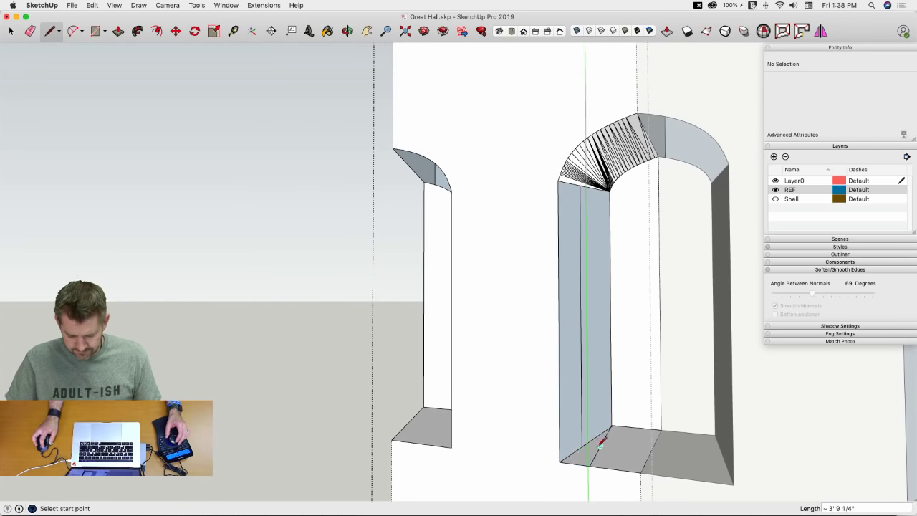
key(l)
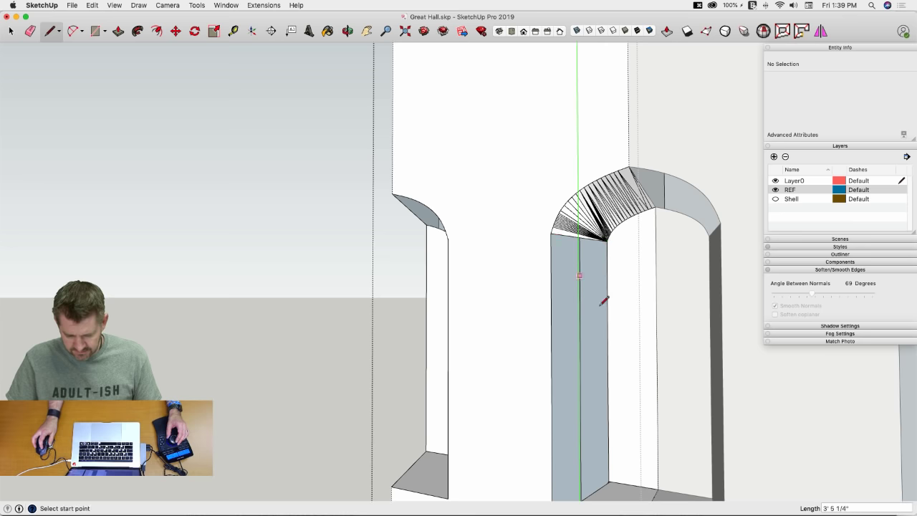
key(e)
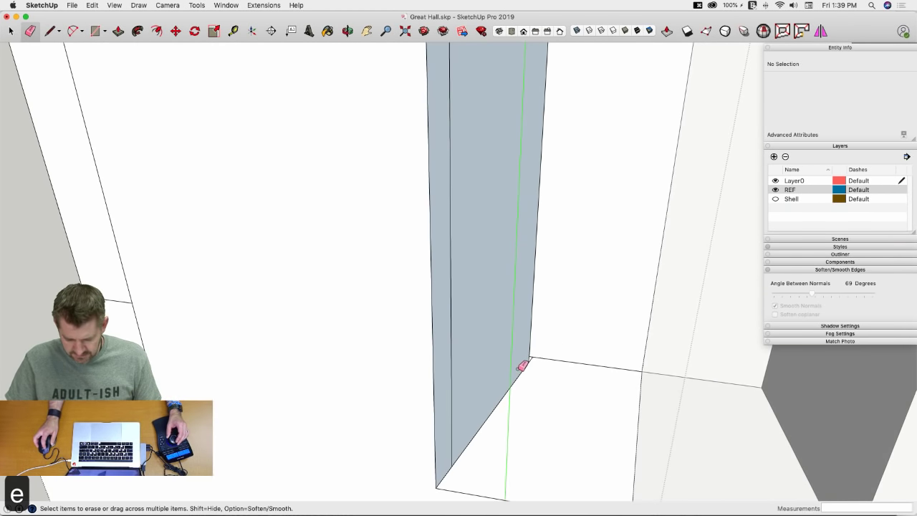
click(524, 365)
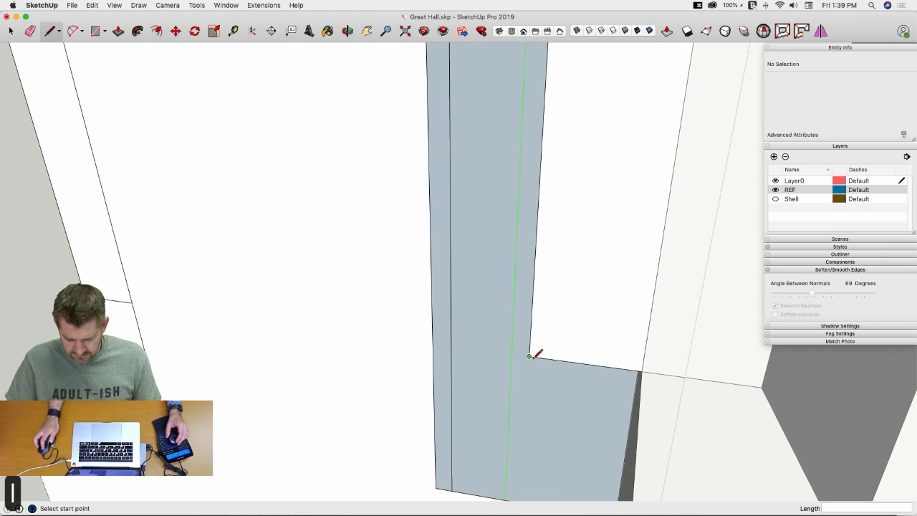
click(437, 488)
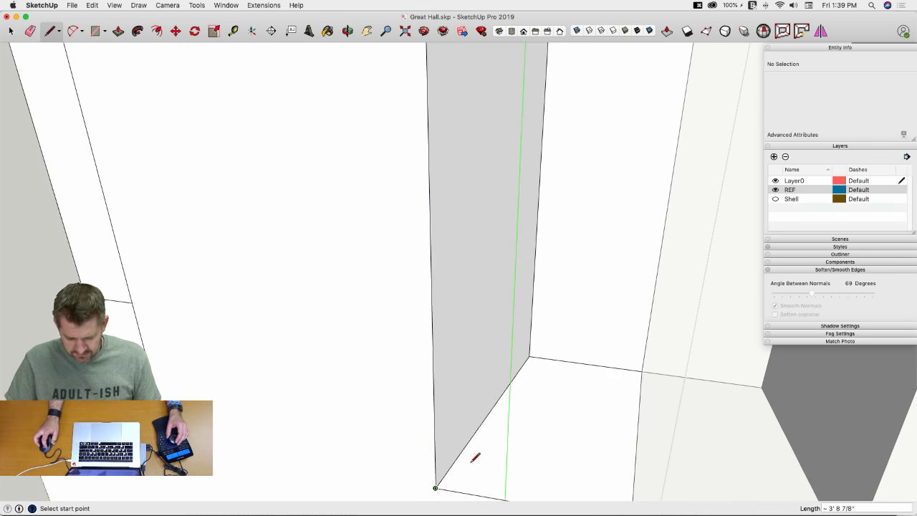
key(space)
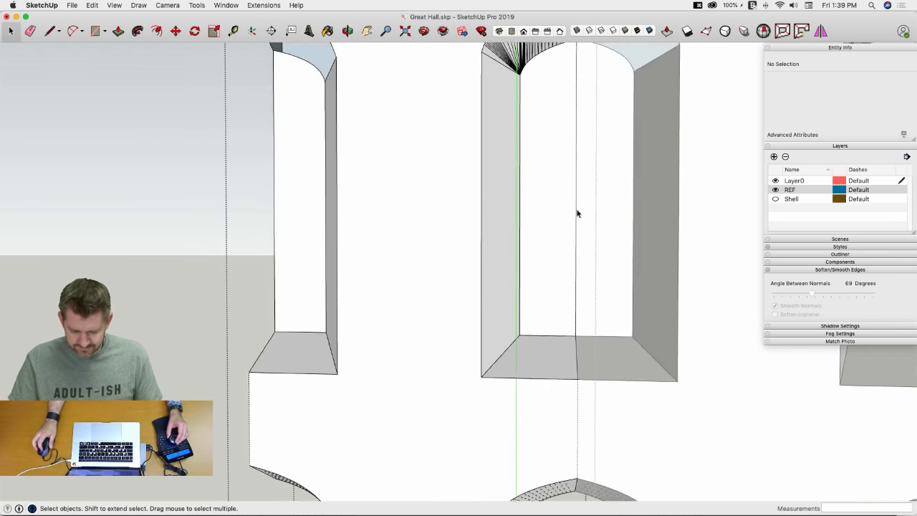
Step: Erase the triangulated edges across this half window's arch, including the leftover edge at the apex
key(e)
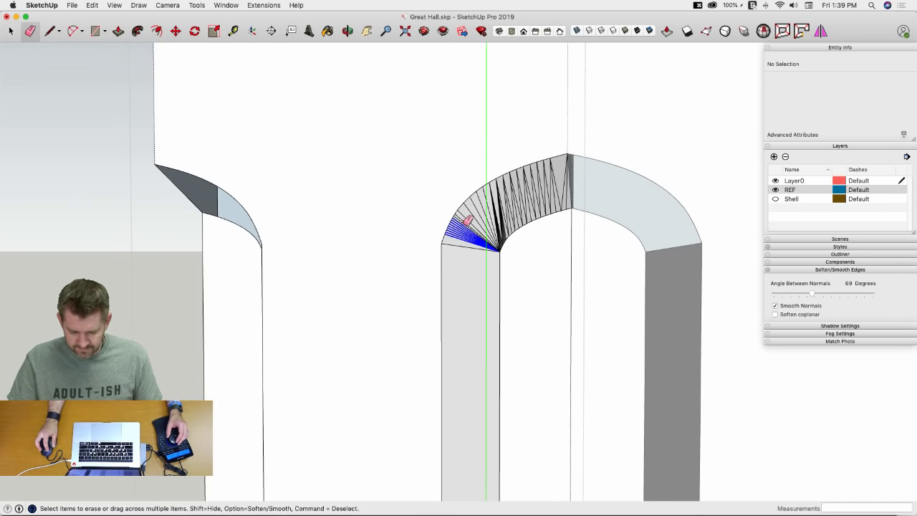
drag(542, 184, 567, 181)
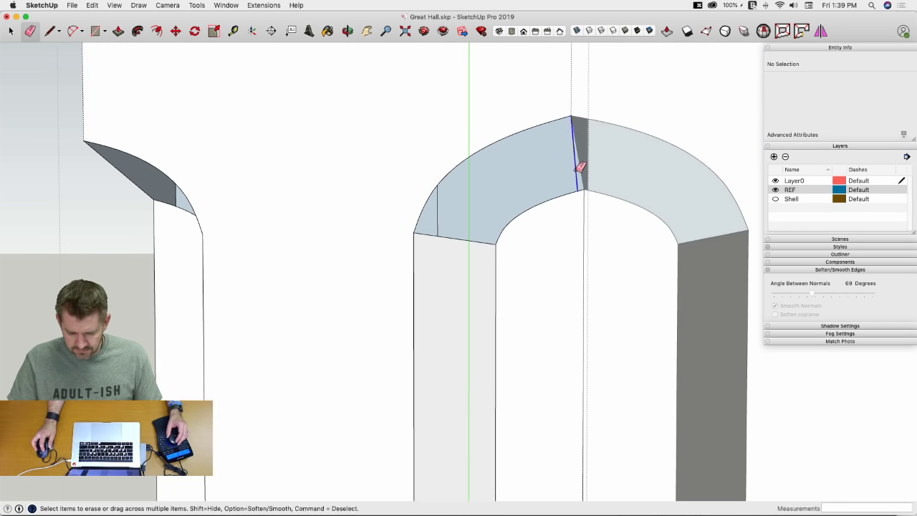
click(577, 170)
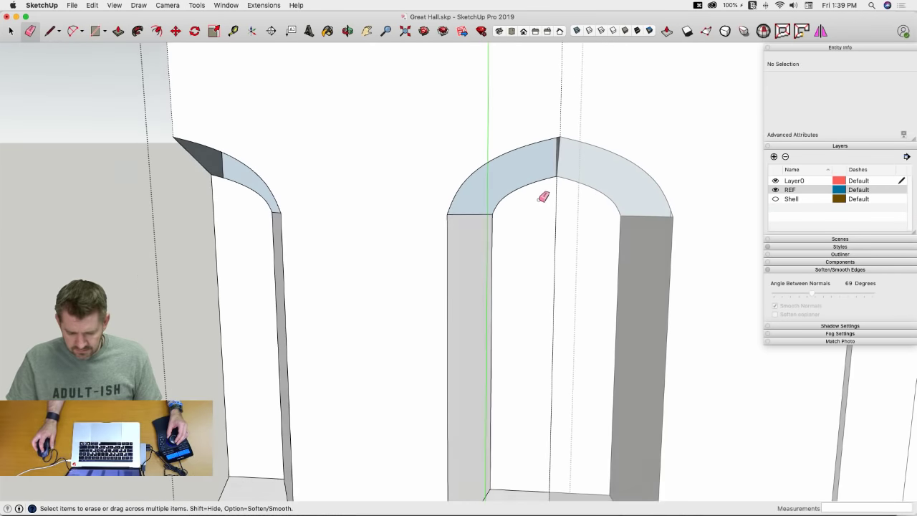
Step: Try to copy the lower recess's side face together with its arch surface up to the upper window's apex
key(space)
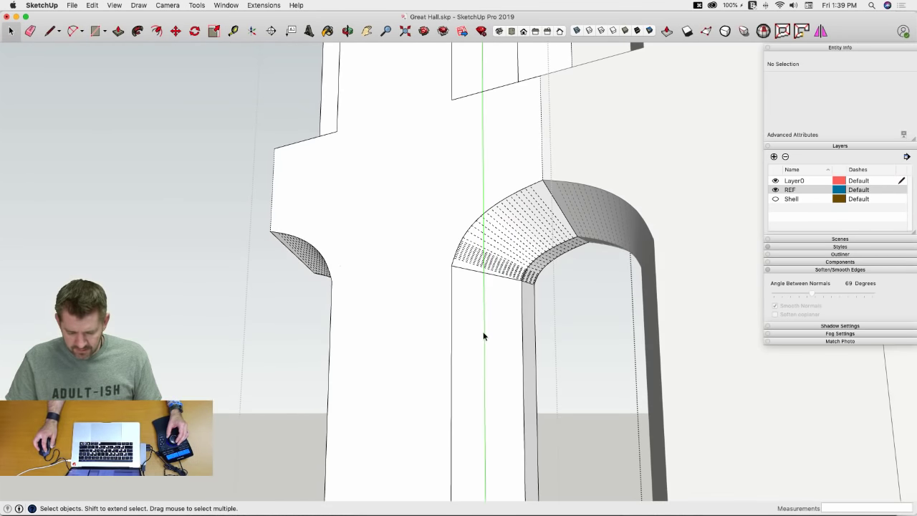
click(483, 336)
scroll(480, 335, up, 2)
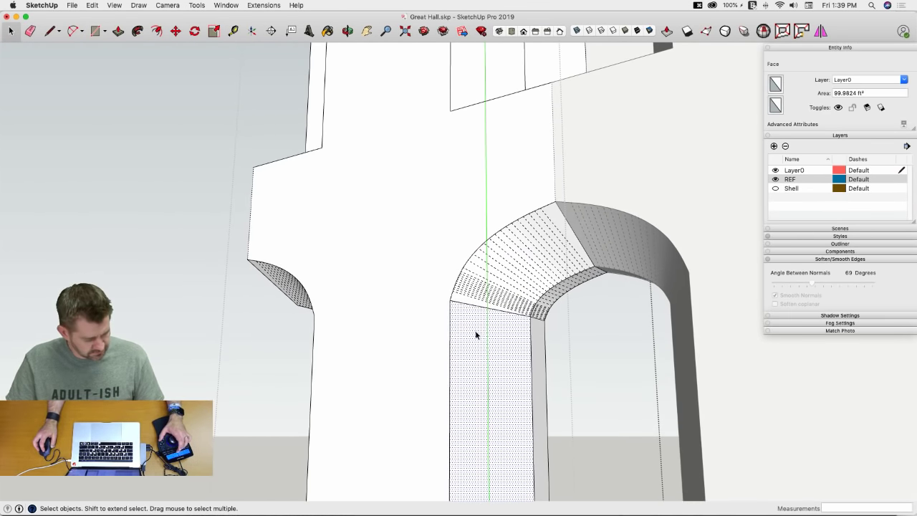
shift+click(507, 282)
key(m)
middle_drag(538, 315, 548, 118)
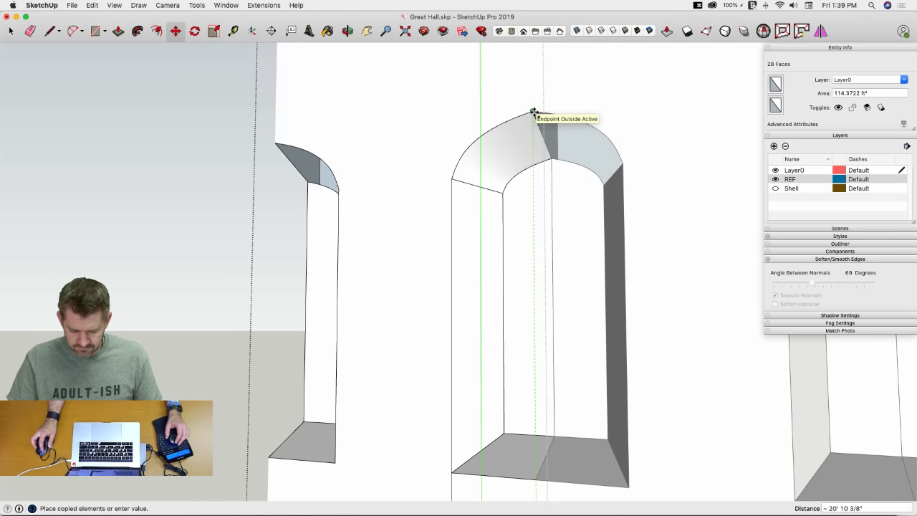
click(536, 124)
key(space)
Step: Copy only the lower recess's smooth arch surface about 20' 10 3/8" up, placing it at the upper window's apex
middle_drag(535, 123, 502, 369)
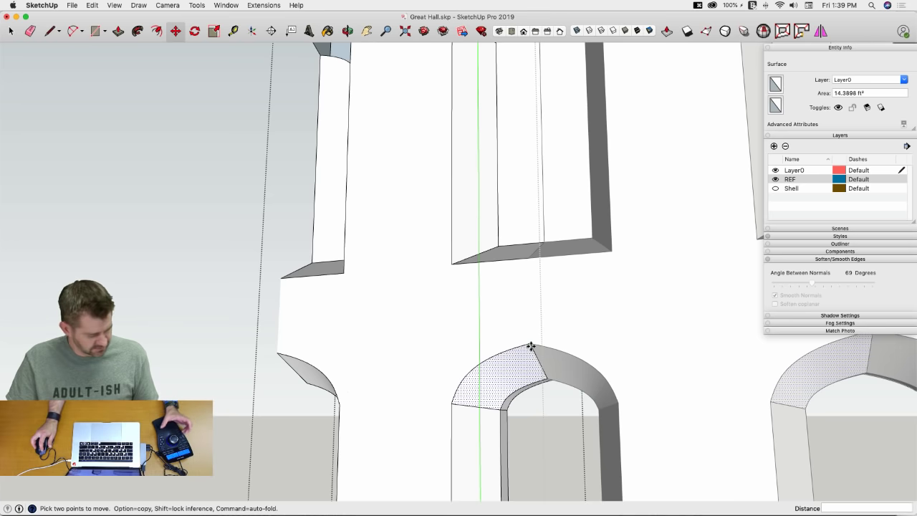
click(530, 346)
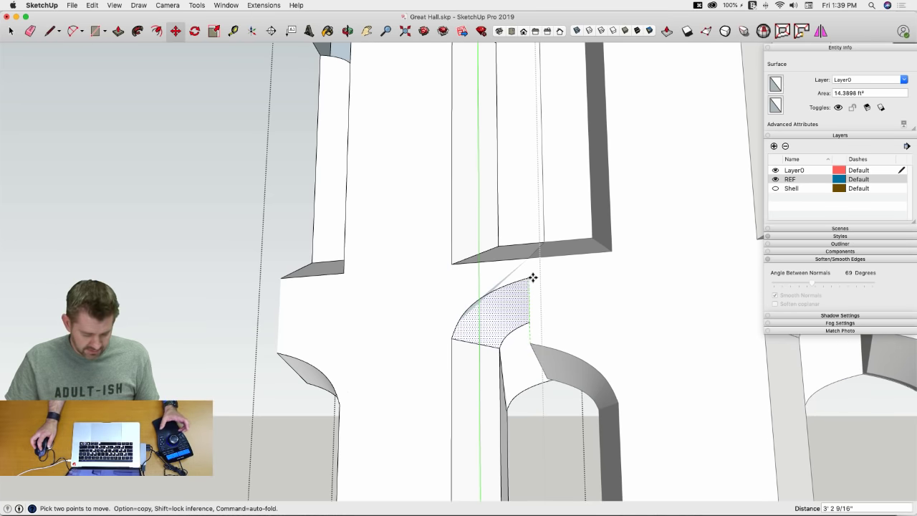
key(alt)
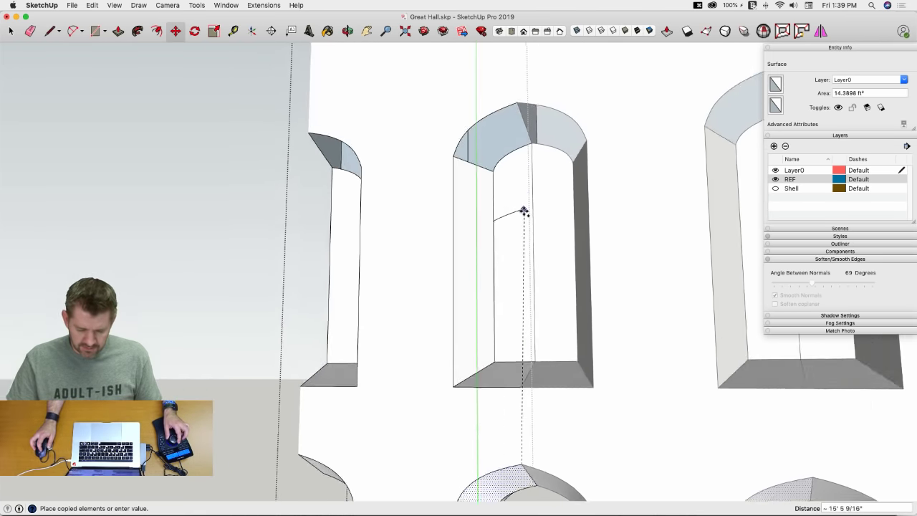
click(517, 158)
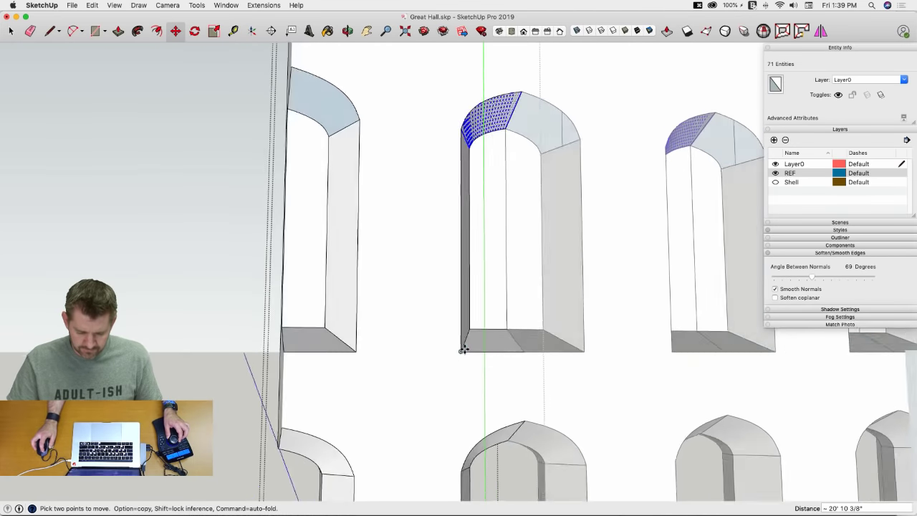
Step: Copy the lower arch surface at the column's opposite edge about 20' 10 3/8" up into the matching upper half window
key(space)
key(m)
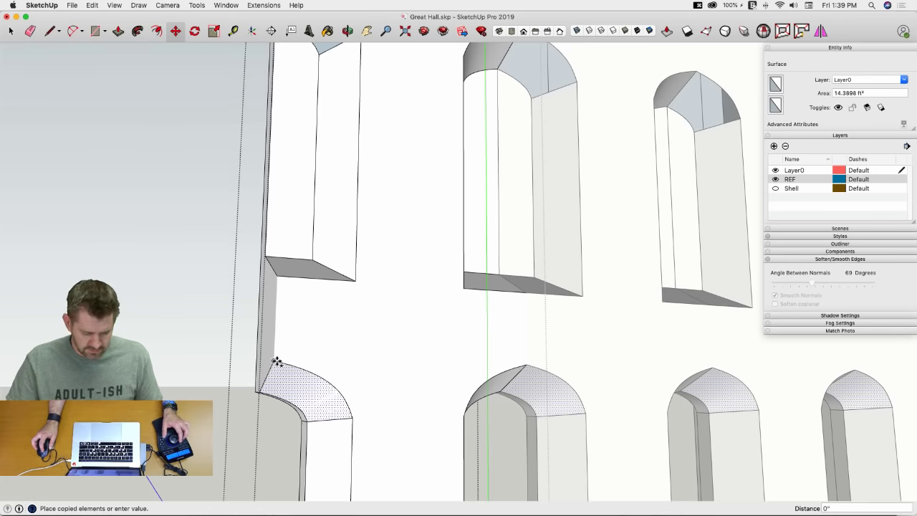
middle_drag(276, 362, 336, 237)
click(338, 165)
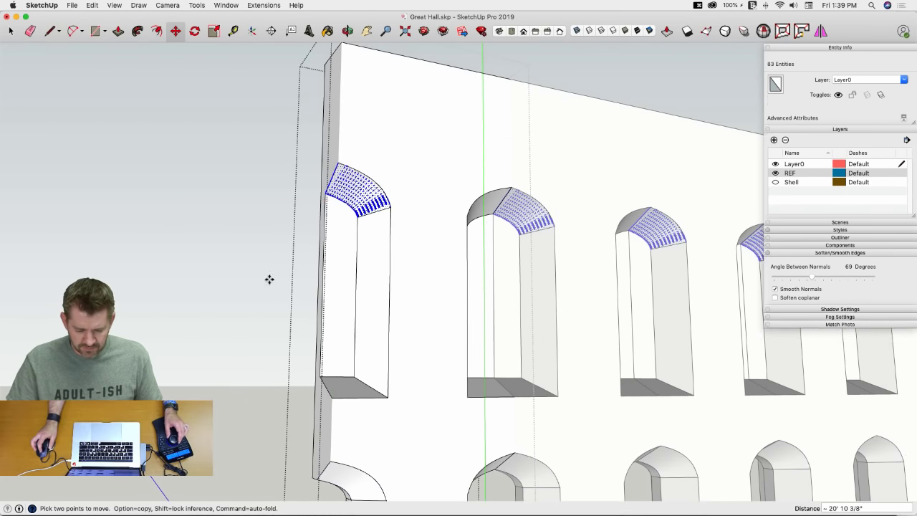
Step: Leave the column, reopen it for editing, and push one inner half-window face 1' 2" back to open it through the wall
key(space)
click(251, 299)
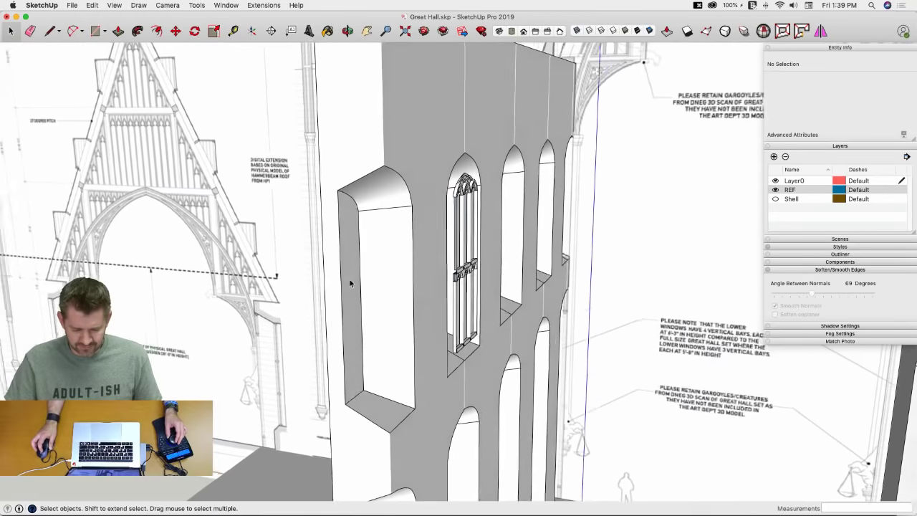
double_click(352, 285)
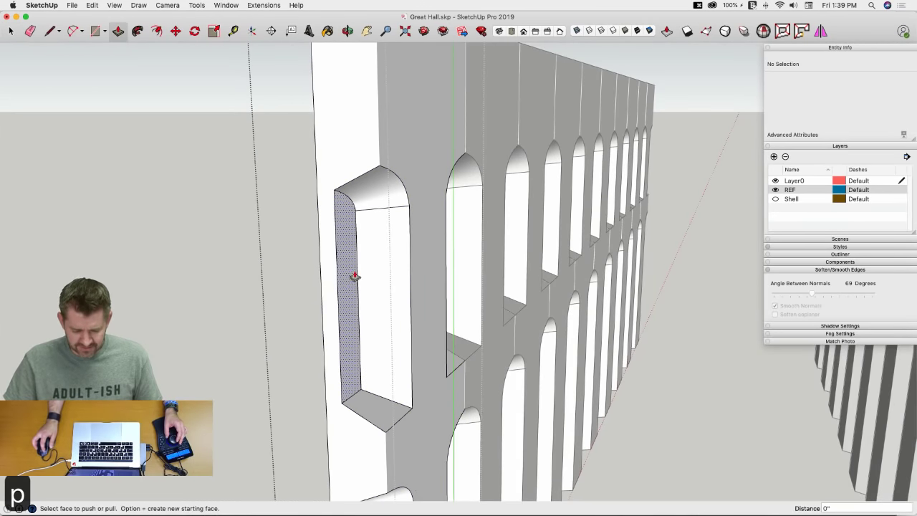
click(355, 275)
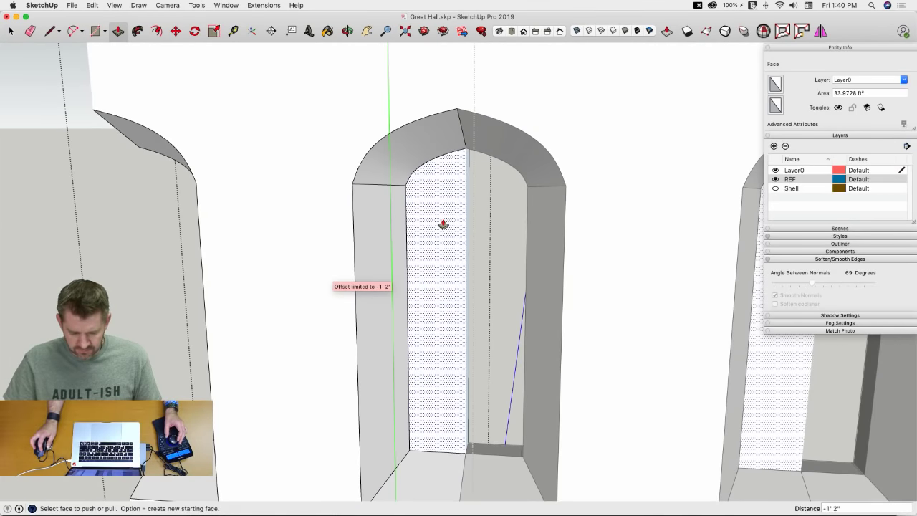
Step: Push the other inner half-window face 1' 2" back and soften the segment edges on the arch reveals at both column edges
double_click(442, 225)
key(e)
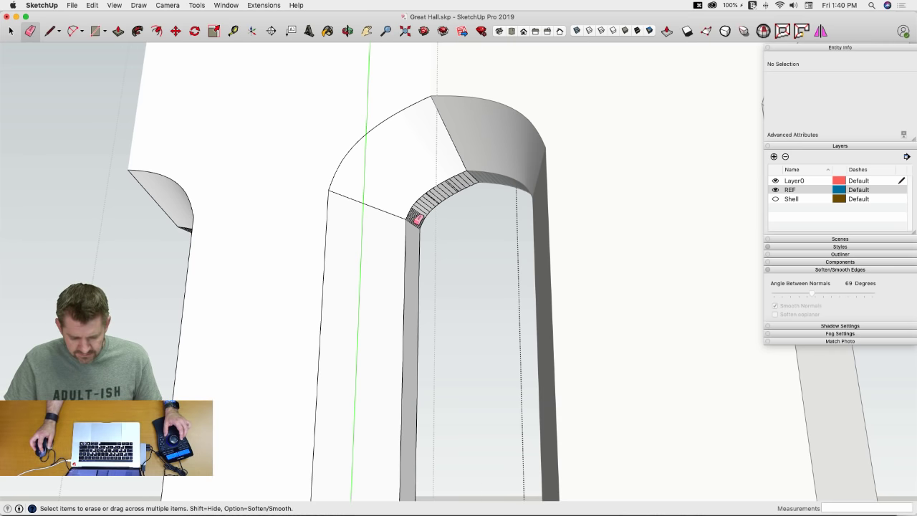
drag(416, 219, 420, 212)
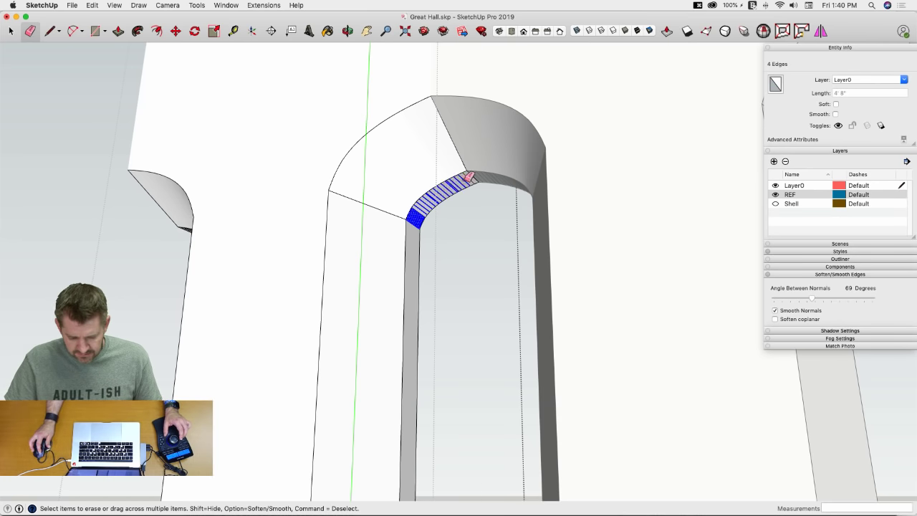
alt+drag(471, 175, 465, 180)
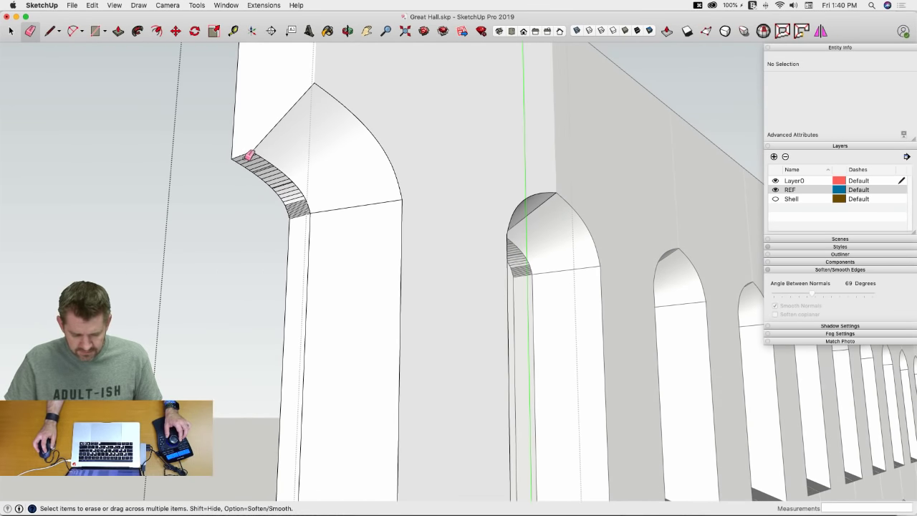
alt+drag(300, 210, 299, 208)
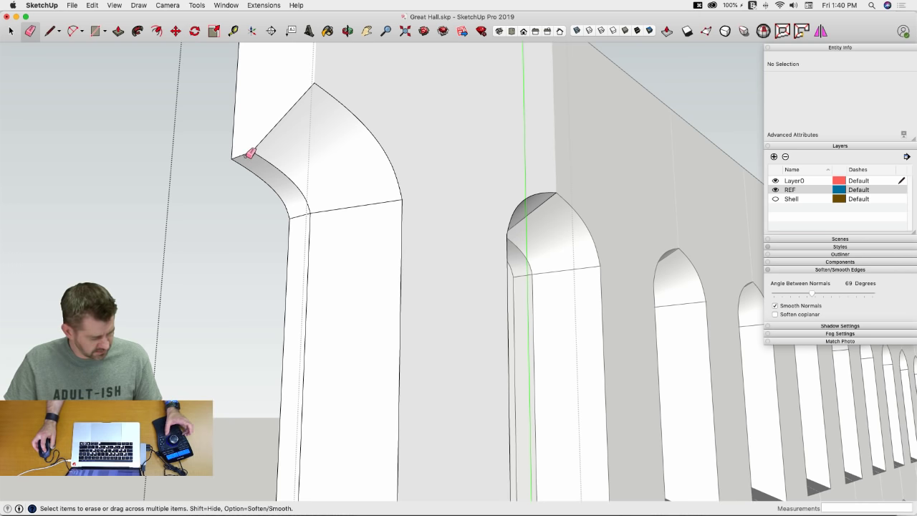
alt+drag(267, 138, 266, 141)
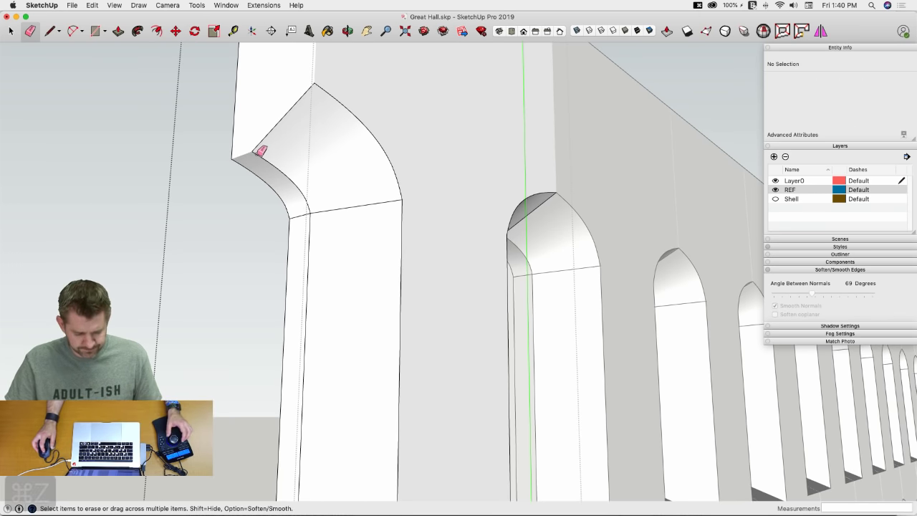
Step: Delete the column's end face above the upper half-window's arch
key(space)
click(266, 154)
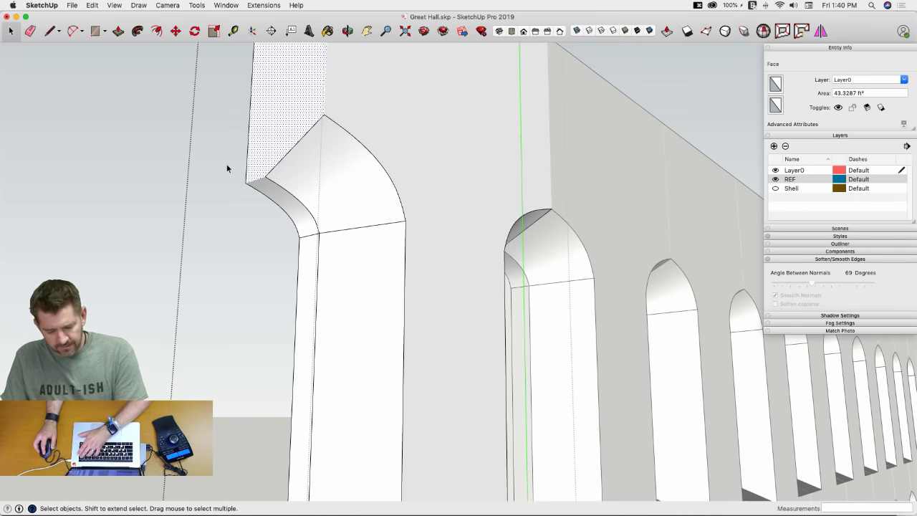
middle_drag(227, 168, 283, 240)
scroll(283, 240, down, 3)
key(BackSpace)
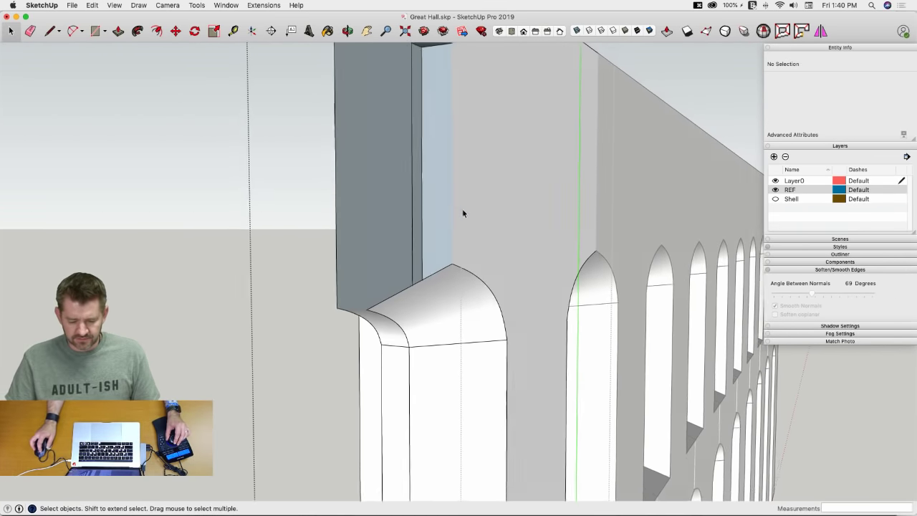
Step: Delete the column's end face between the upper window sill and the lower arch, and leave the column component
mouse_move(463, 210)
middle_down()
mouse_move(392, 211)
mouse_move(369, 233)
mouse_move(346, 235)
mouse_move(399, 253)
mouse_move(445, 286)
mouse_move(420, 272)
middle_up()
key(l)
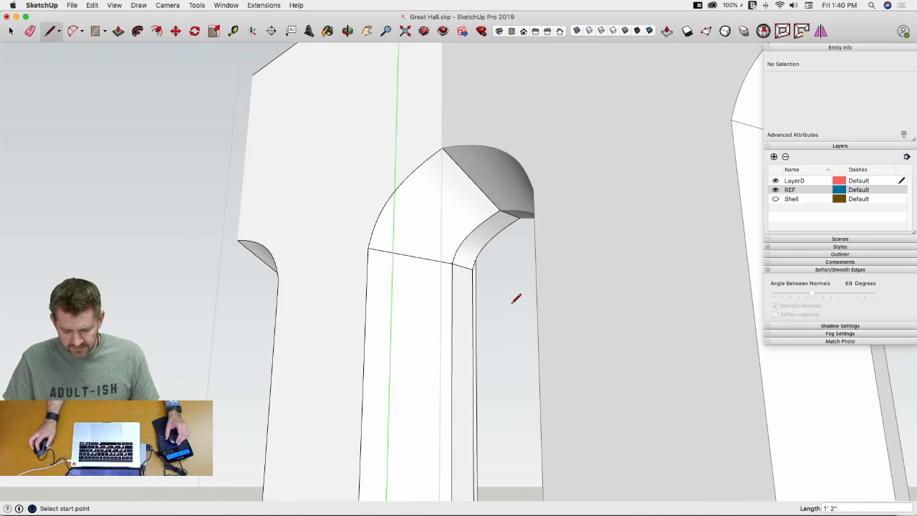
key(space)
scroll(494, 311, up, 8)
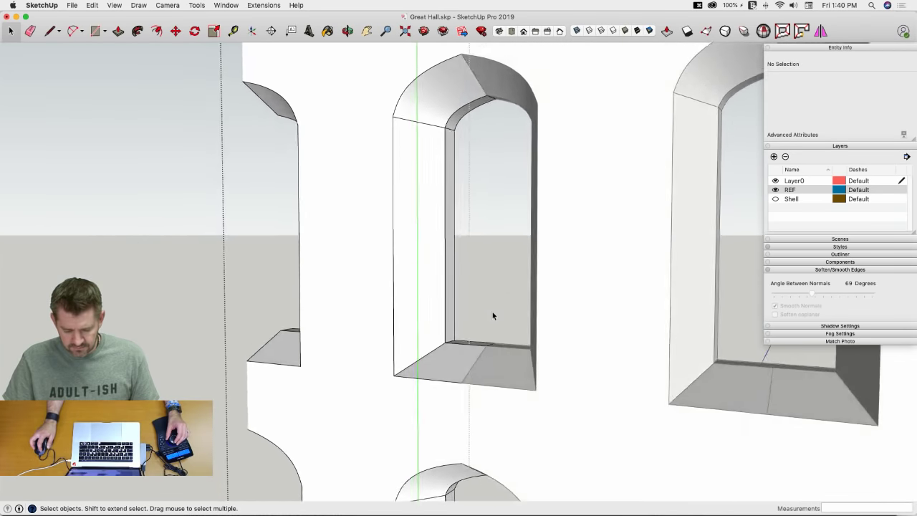
mouse_move(492, 316)
middle_down()
mouse_move(494, 348)
mouse_move(478, 349)
mouse_move(486, 362)
middle_up()
key(e)
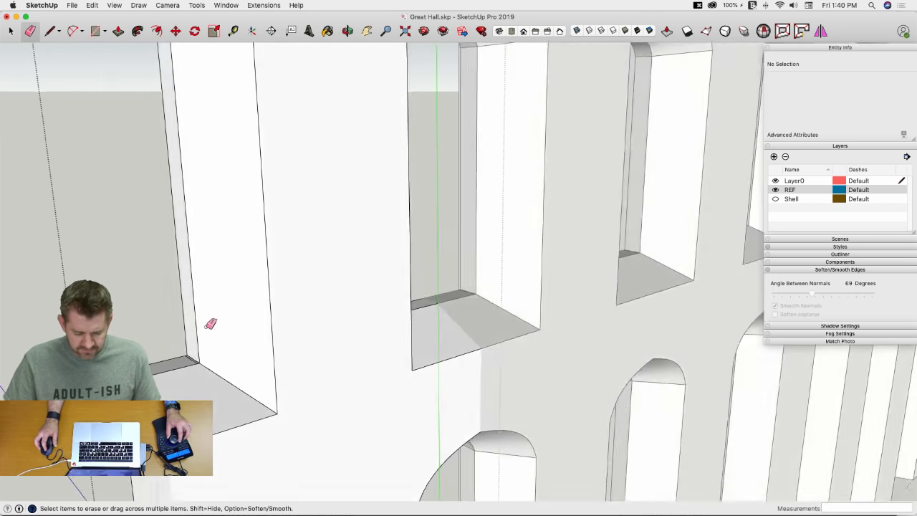
key(space)
click(205, 411)
key(BackSpace)
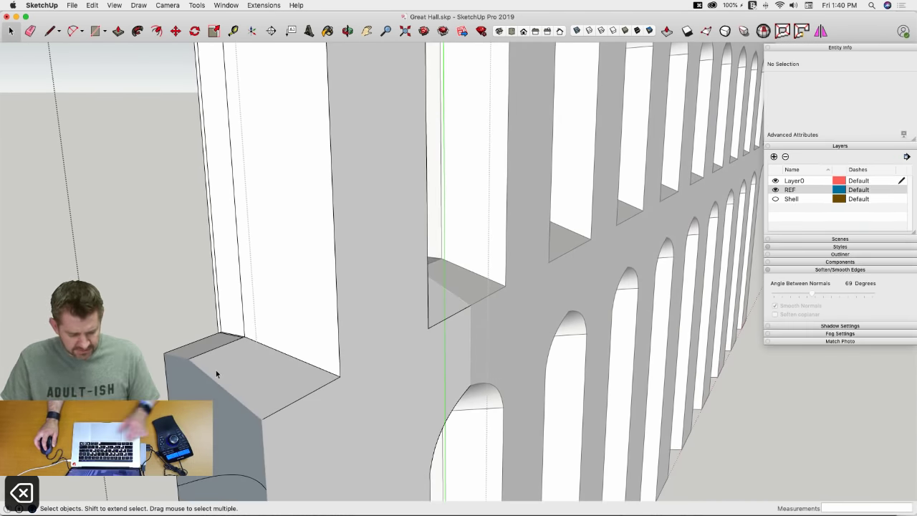
scroll(237, 341, up, 4)
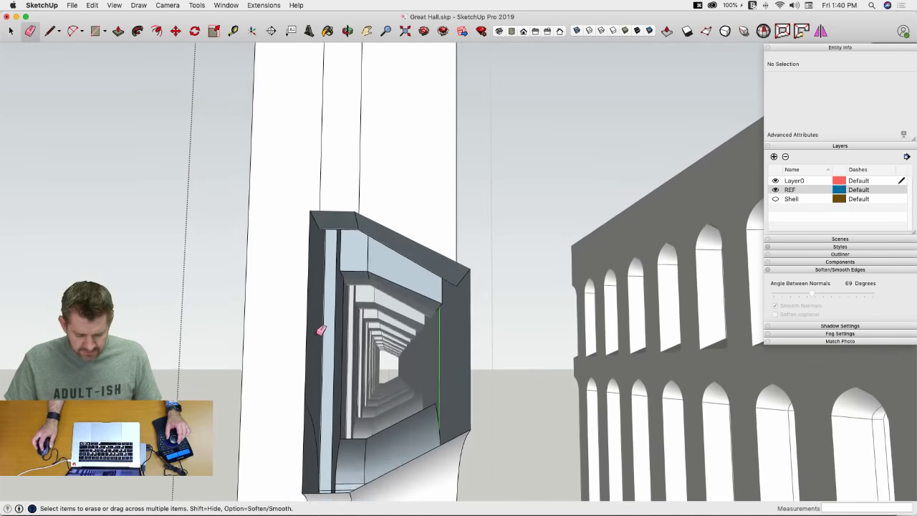
key(space)
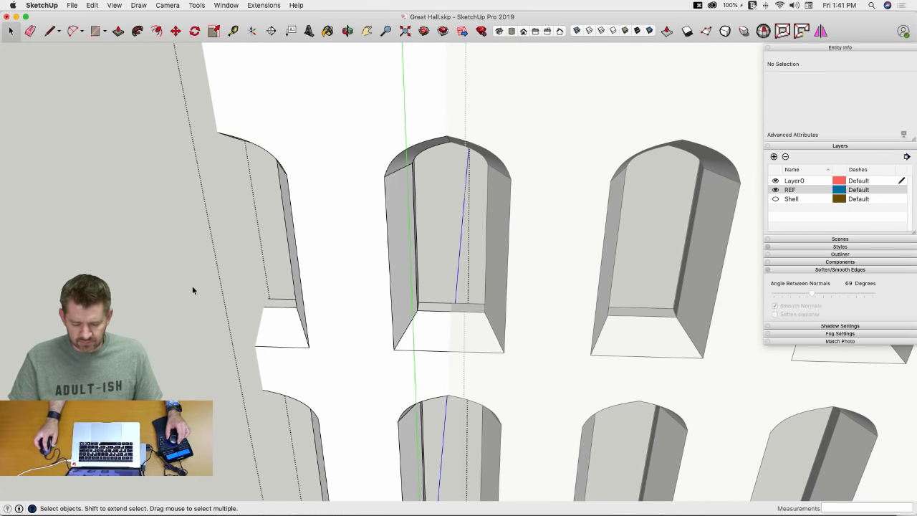
click(178, 284)
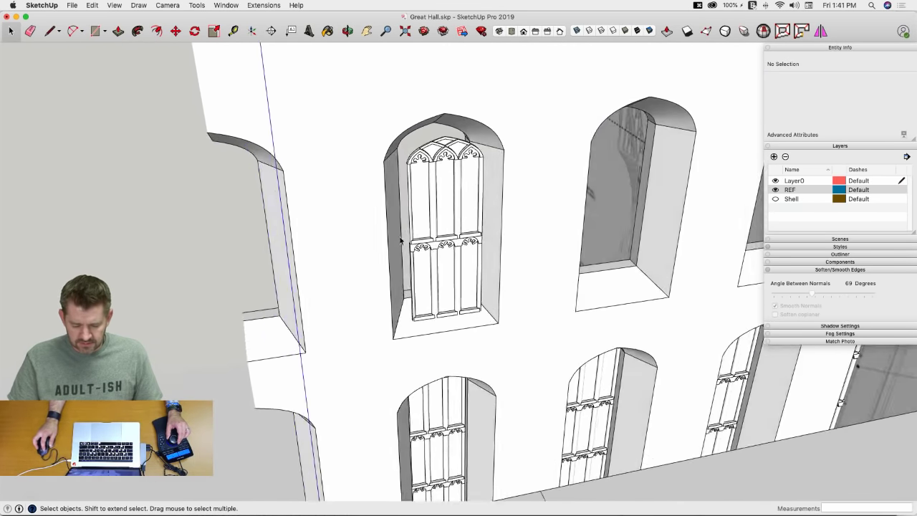
Step: Move the Upper Window Assembly by its lower corner about 4' 2 1/2" into the matching sill corner of the upper opening
click(417, 243)
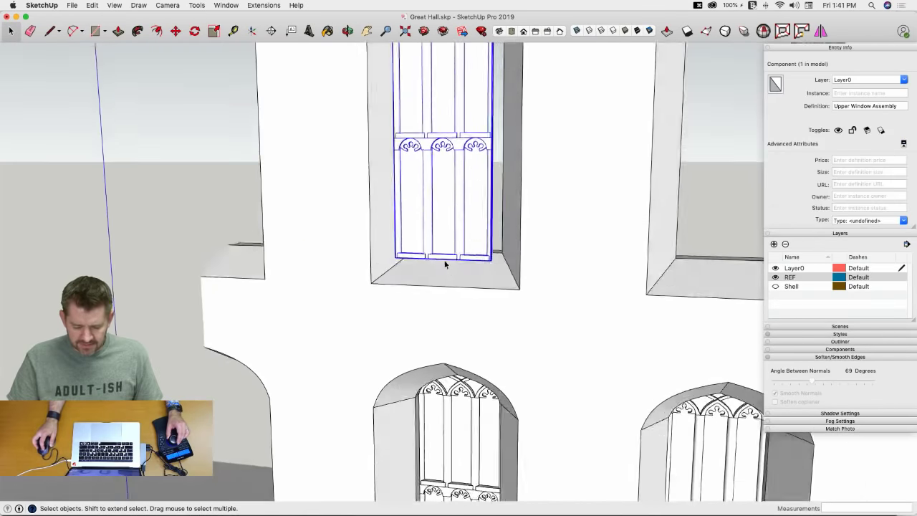
key(m)
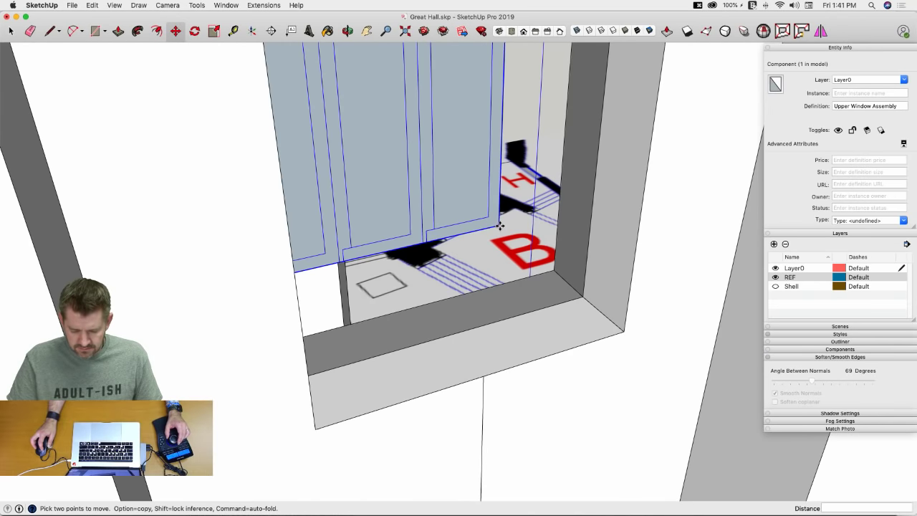
click(499, 225)
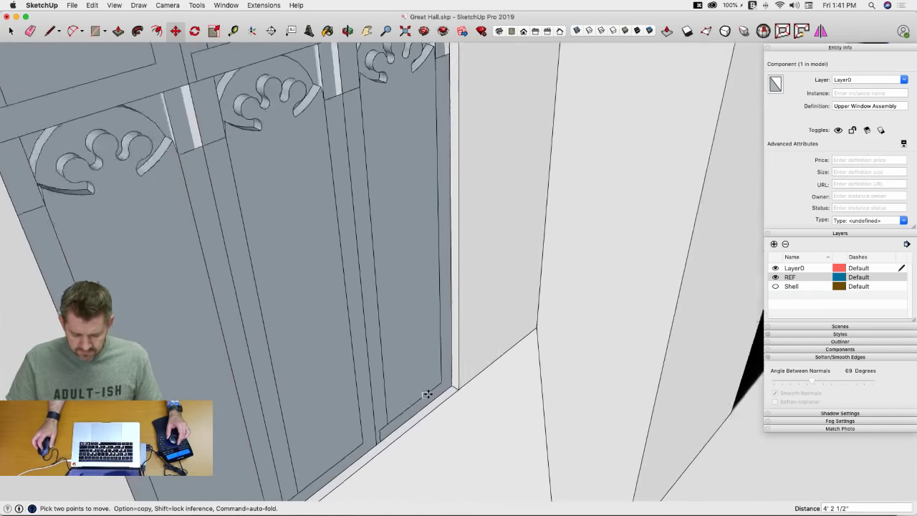
scroll(485, 385, up, 3)
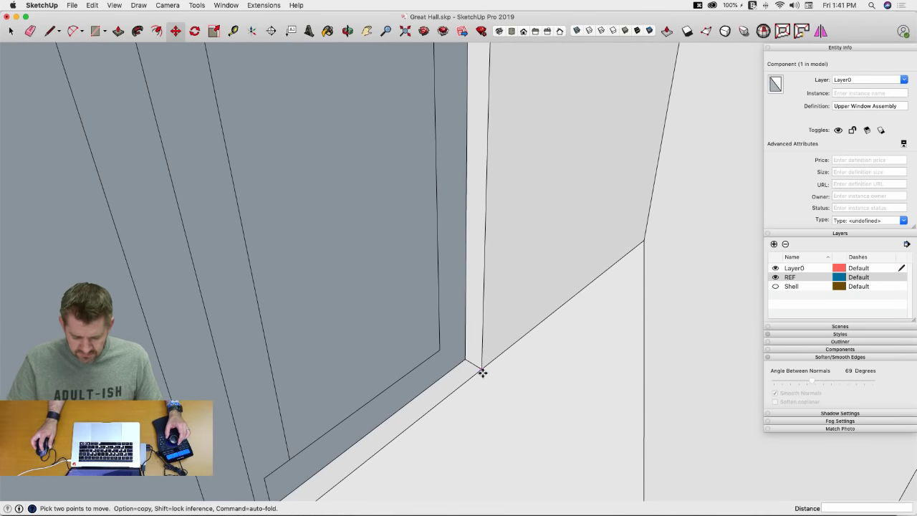
key(space)
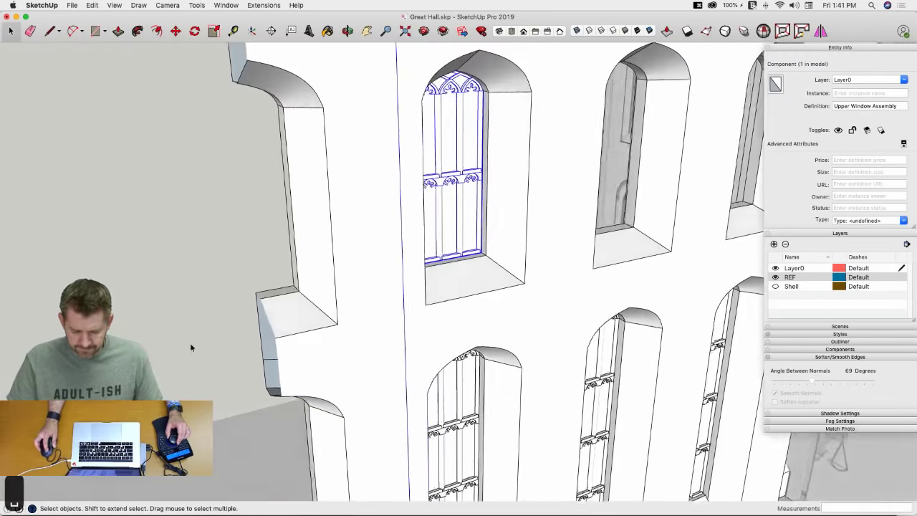
click(167, 334)
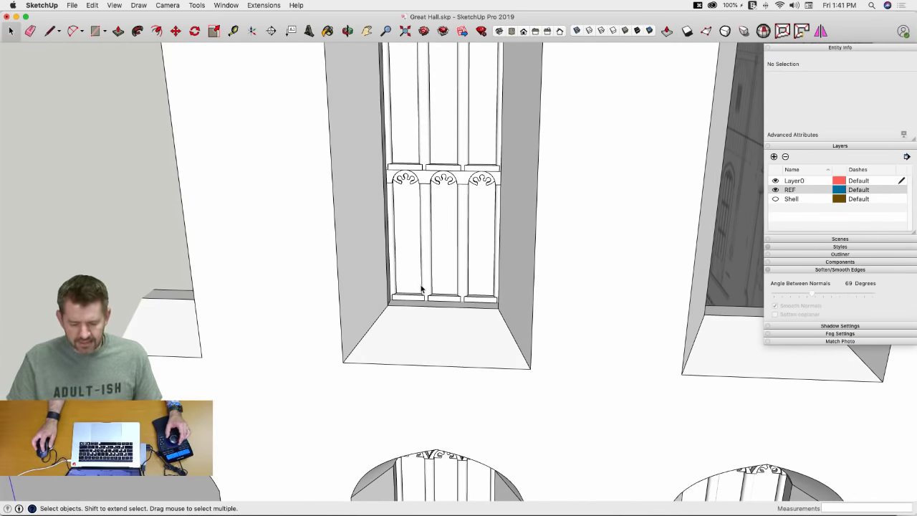
Step: Cut the Upper Window Assembly and paste it in place inside the lower Window component so every bay receives it
click(421, 288)
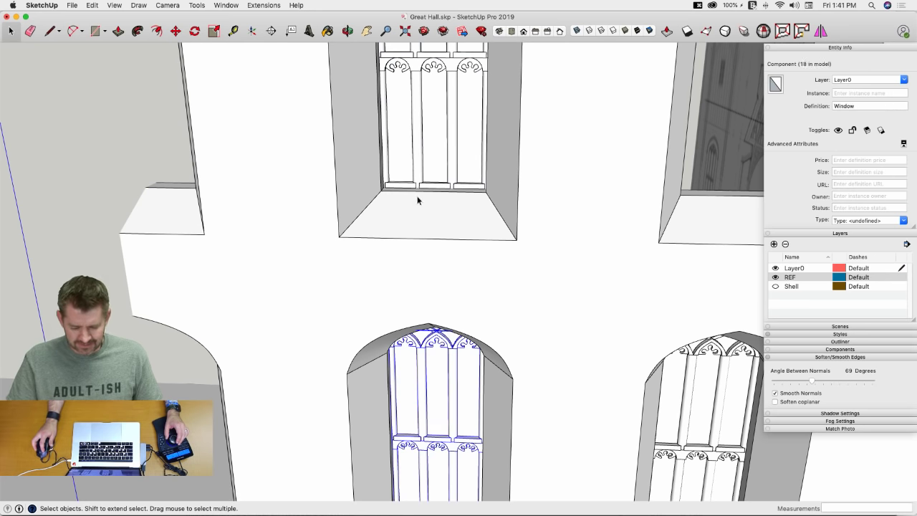
key(super+x)
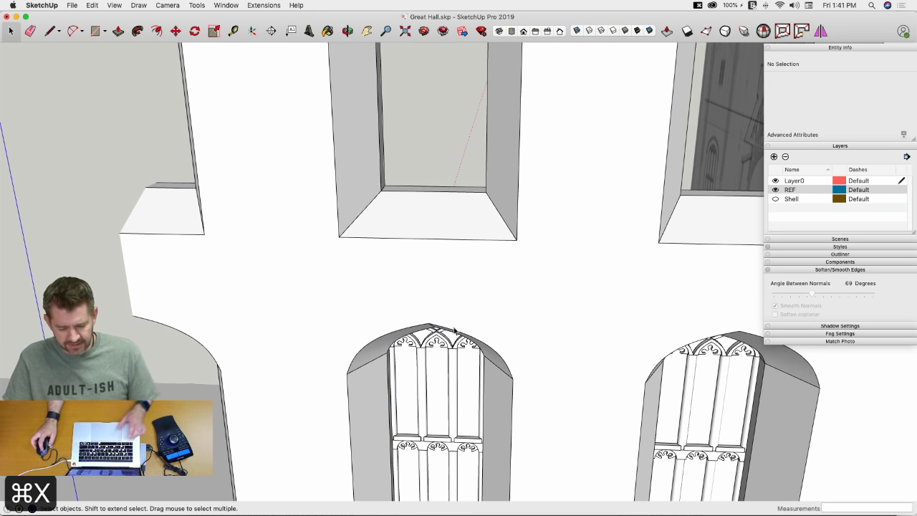
double_click(450, 390)
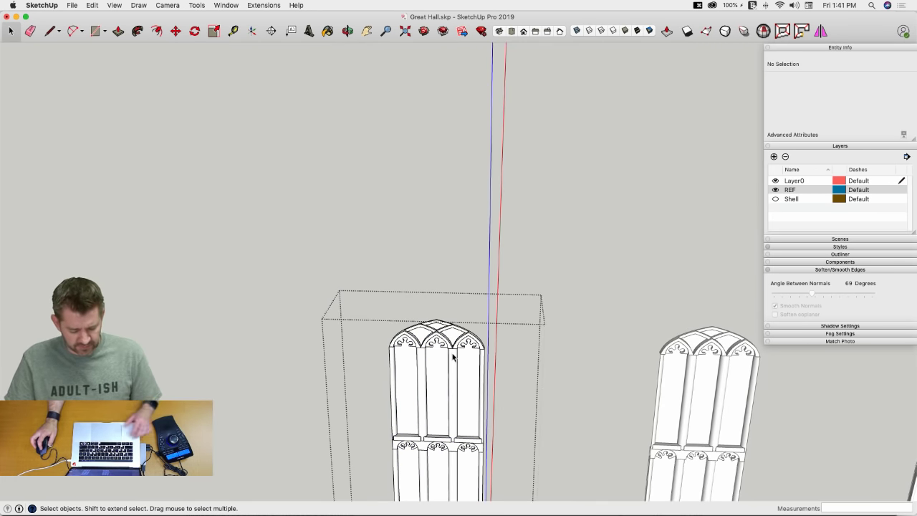
key(alt+v)
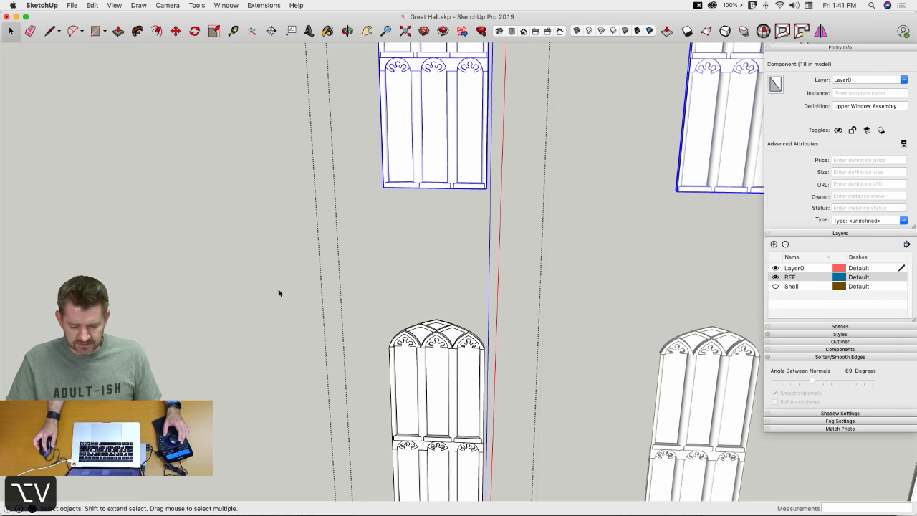
Step: Leave the Window component and hide the REF layer
click(257, 286)
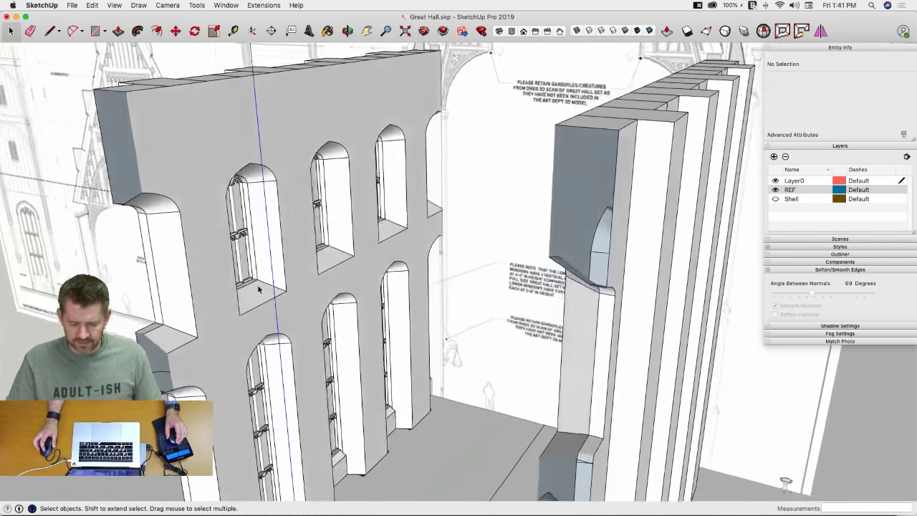
key(space)
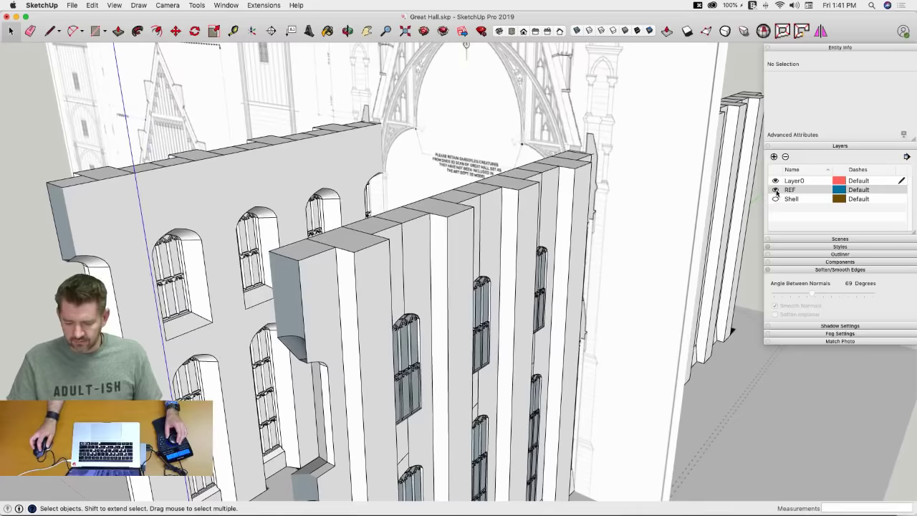
click(775, 190)
Step: Examine both column walls with their upper and lower windows from inside, outside and the open ends of the hall
scroll(723, 244, up, 10)
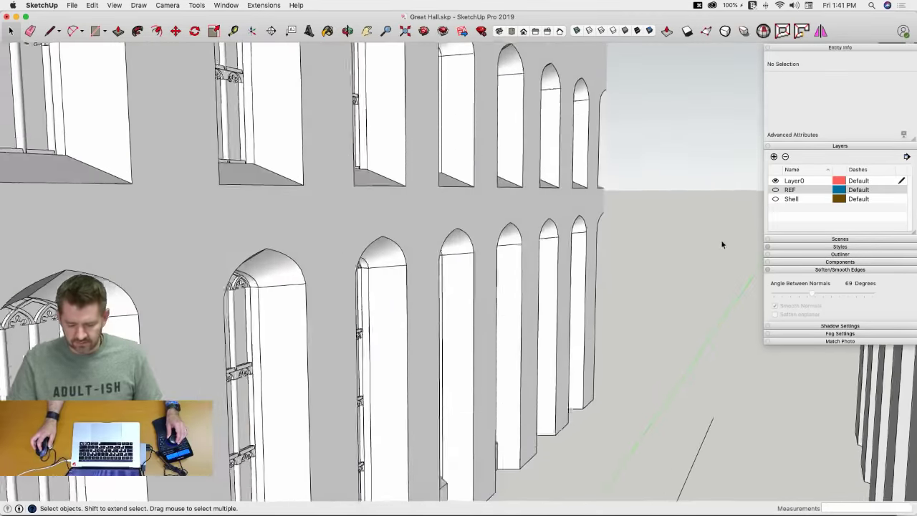
scroll(720, 245, down, 15)
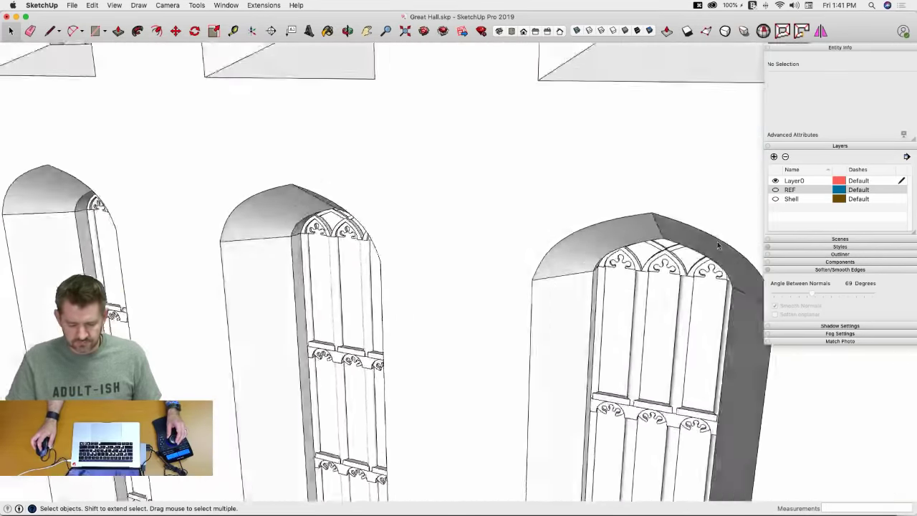
scroll(610, 261, up, 15)
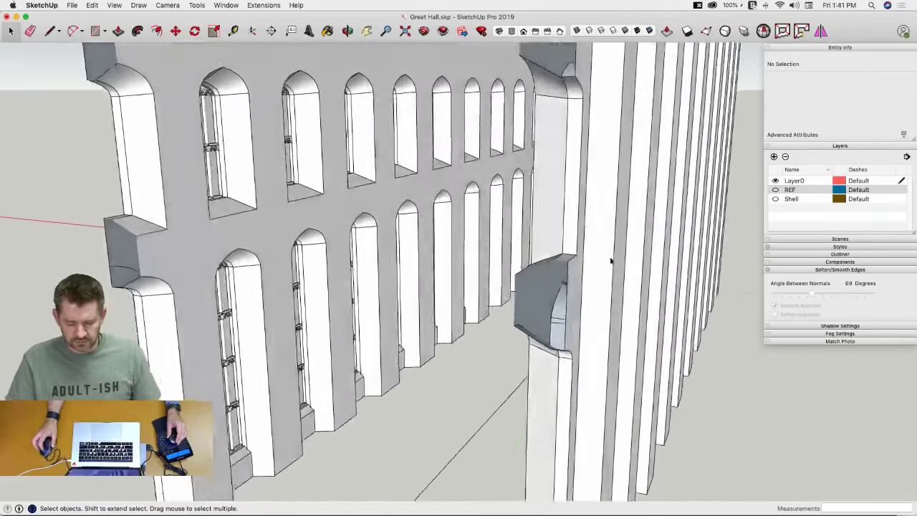
scroll(610, 260, down, 15)
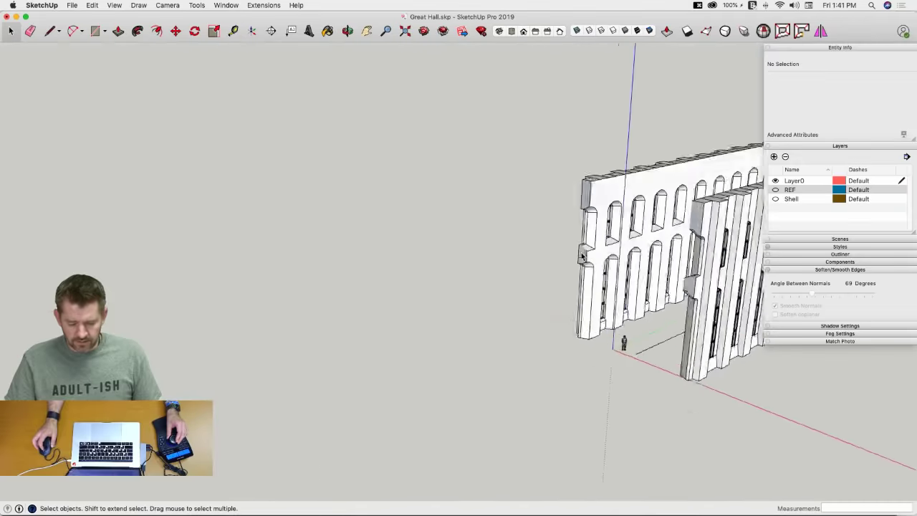
middle_drag(582, 256, 673, 248)
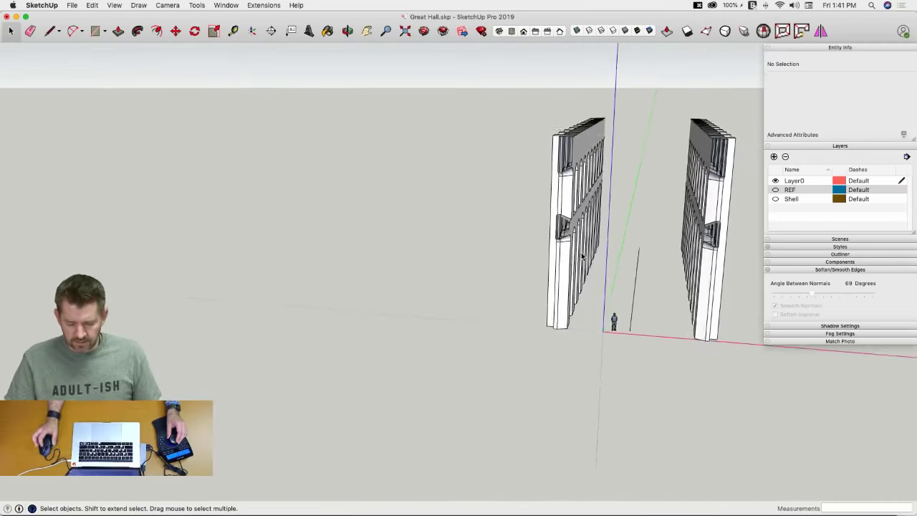
middle_drag(581, 256, 559, 317)
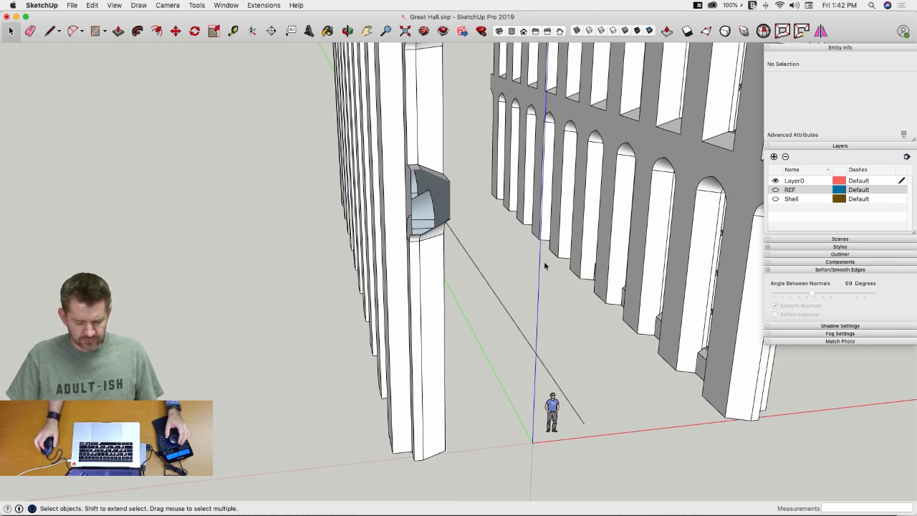
middle_drag(544, 264, 548, 328)
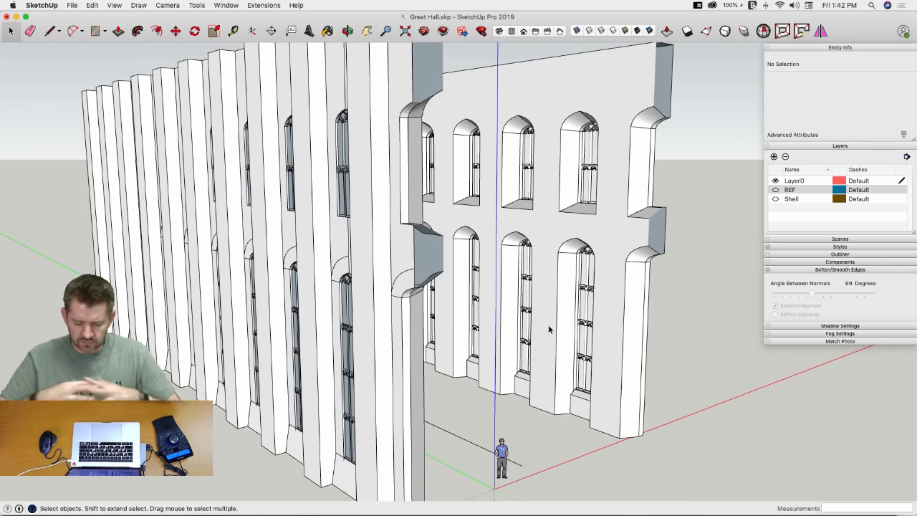
middle_drag(548, 324, 249, 453)
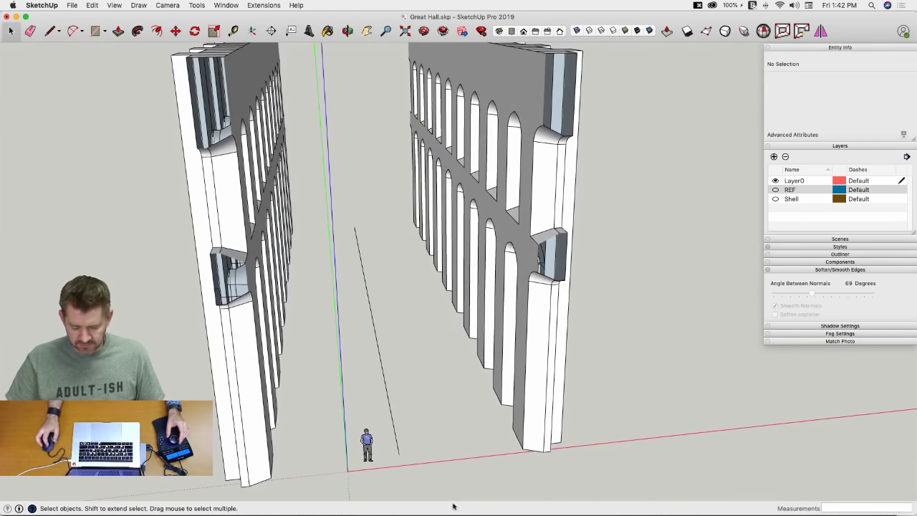
middle_drag(229, 491, 288, 205)
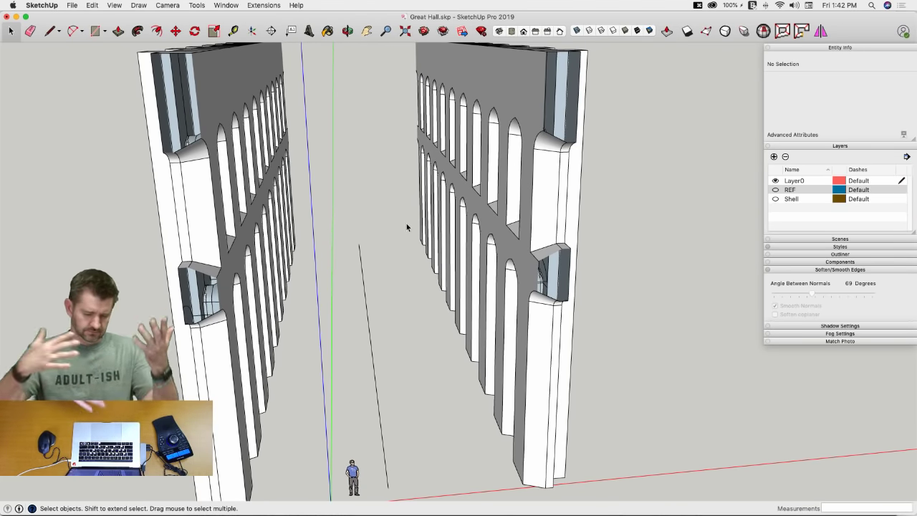
Step: Show the REF layer so the reference elevation drawings are available around the column walls
middle_drag(331, 206, 407, 275)
middle_drag(382, 211, 473, 275)
middle_drag(452, 397, 299, 172)
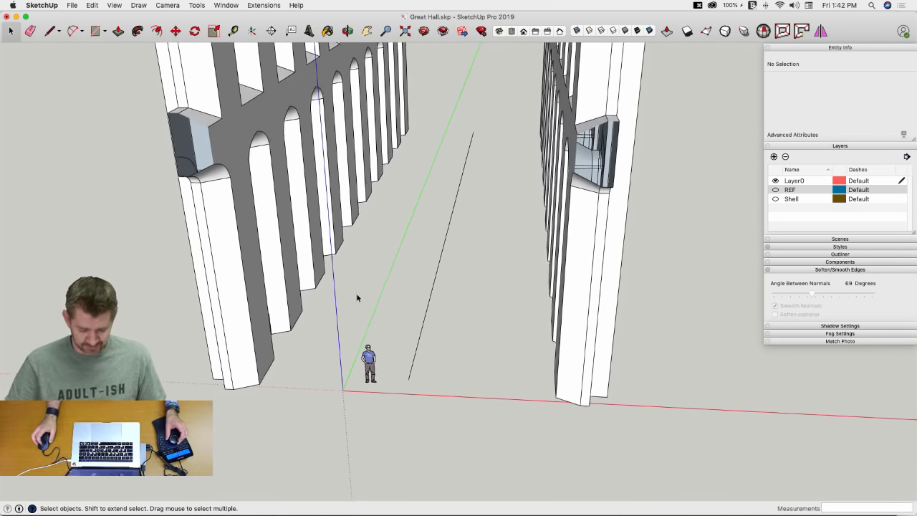
middle_drag(360, 313, 419, 304)
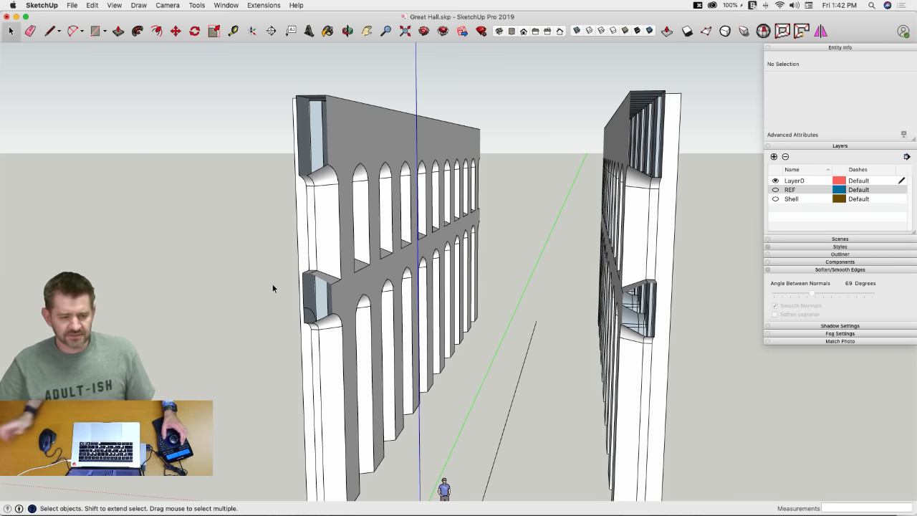
middle_drag(273, 288, 531, 162)
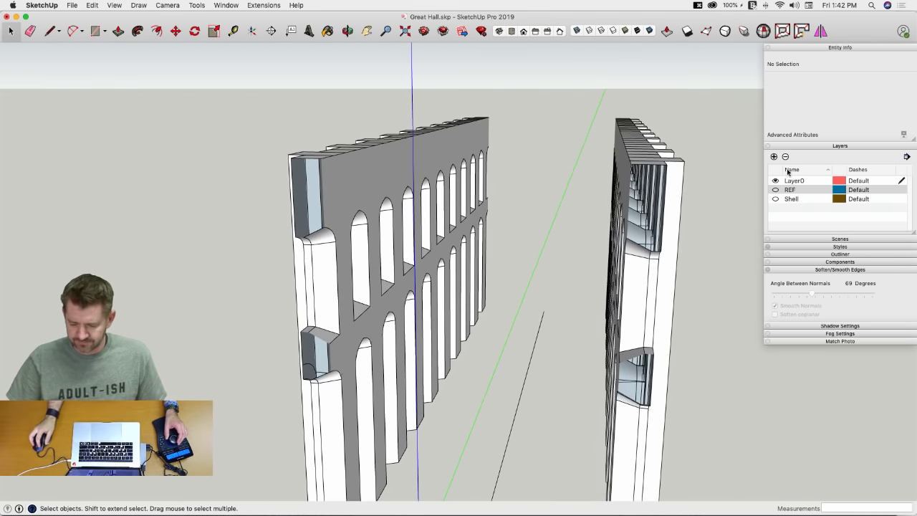
click(776, 199)
click(776, 190)
Step: Examine the column walls against the reference drawing's hammerbeam arches, roof springing points and wall columns
scroll(458, 215, up, 5)
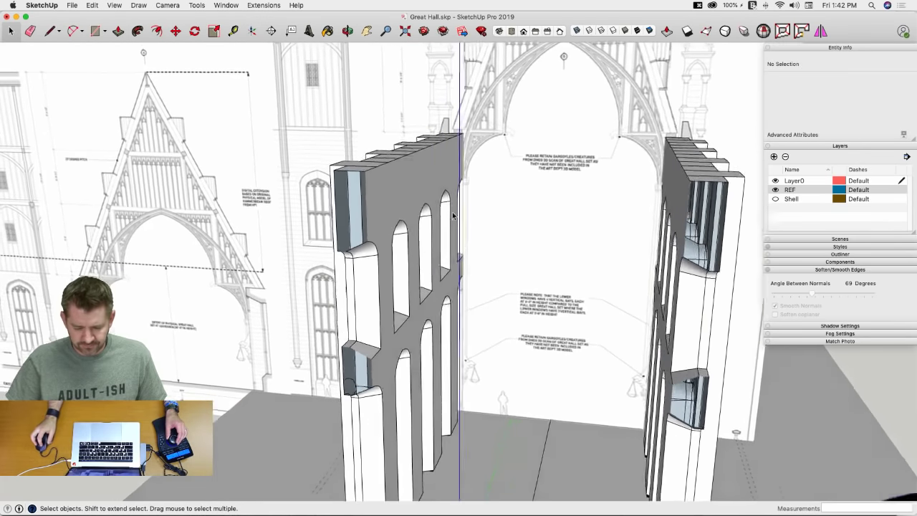
scroll(473, 192, up, 5)
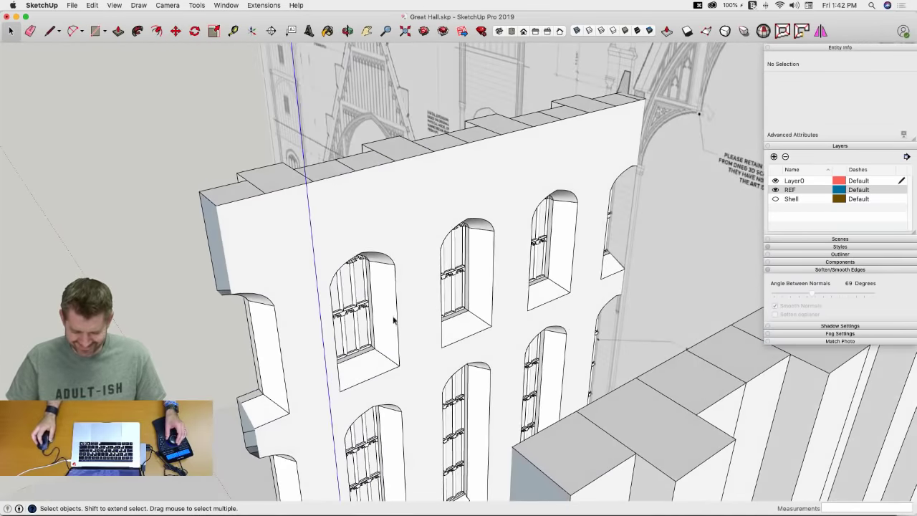
middle_drag(393, 320, 528, 269)
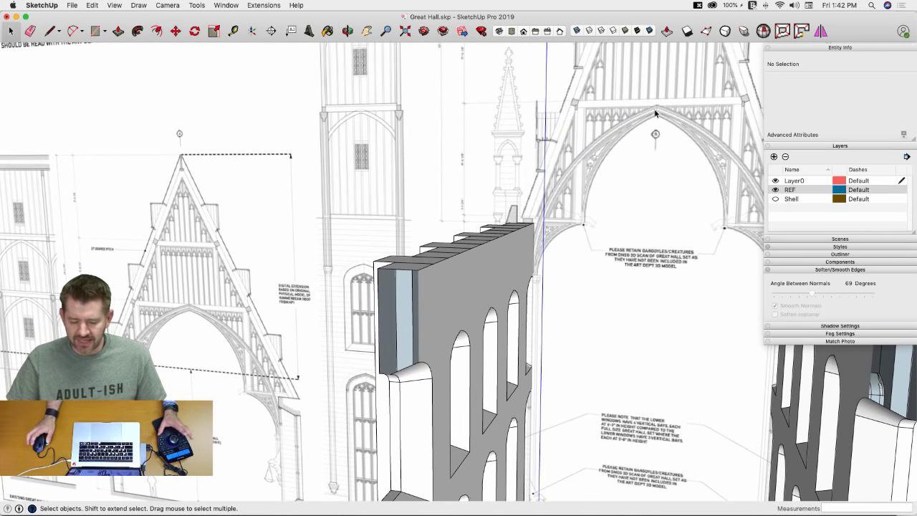
middle_drag(654, 113, 591, 141)
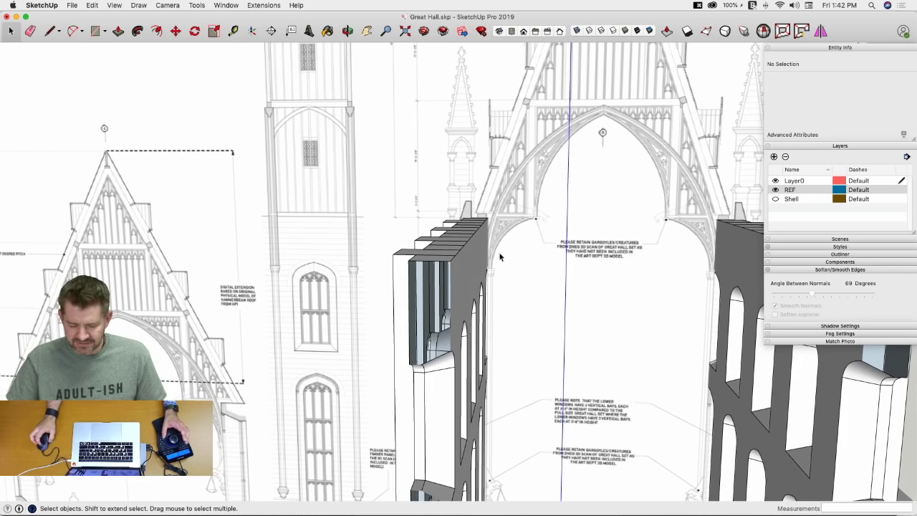
middle_drag(533, 207, 497, 227)
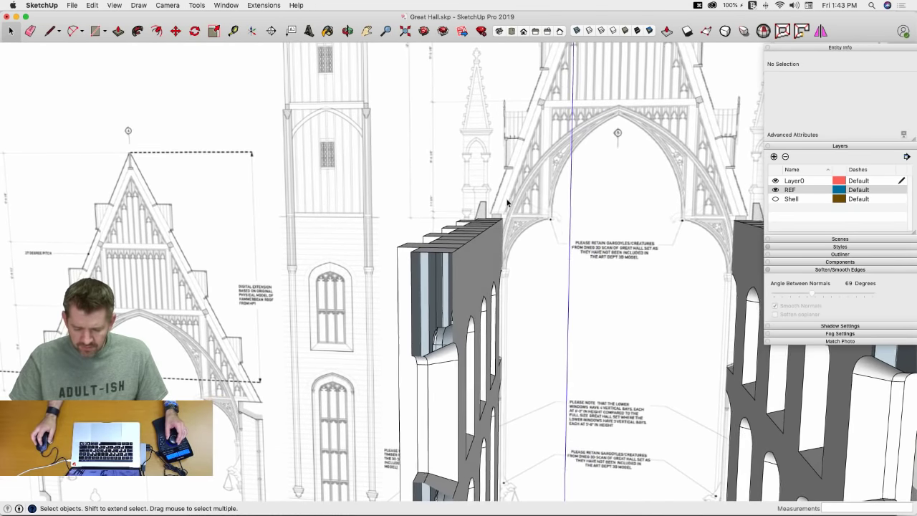
middle_drag(506, 204, 521, 218)
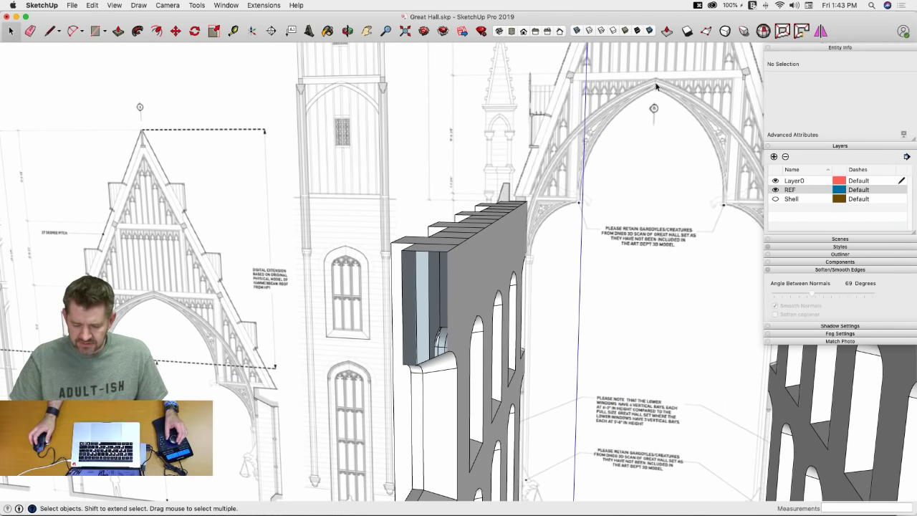
middle_drag(472, 324, 368, 281)
scroll(352, 243, up, 10)
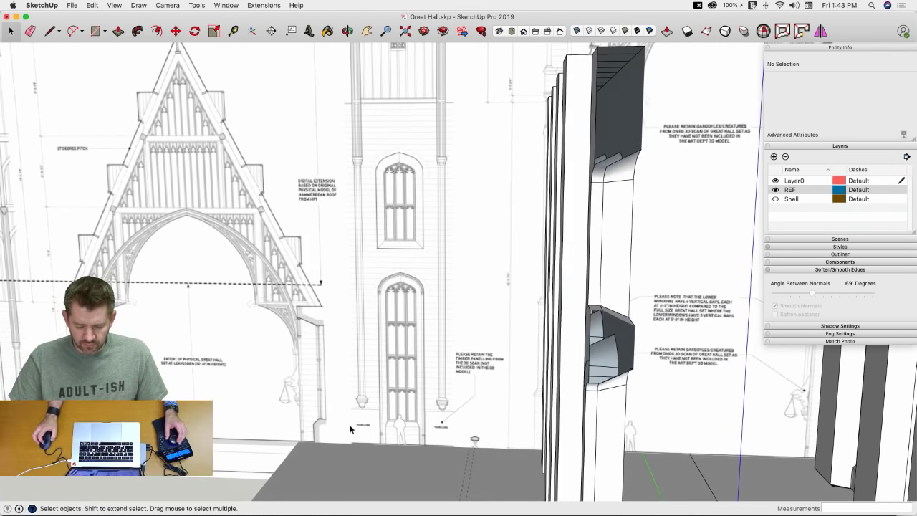
Step: Draw a vertical centre line about 76' 1" long on the elevation's wall column, from the corbel tip up to the roof beam
scroll(348, 356, up, 3)
key(l)
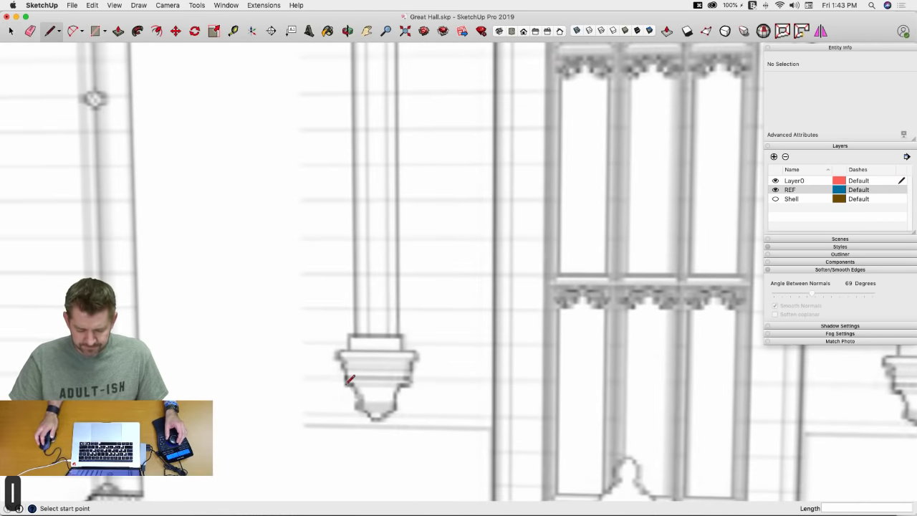
scroll(351, 380, up, 5)
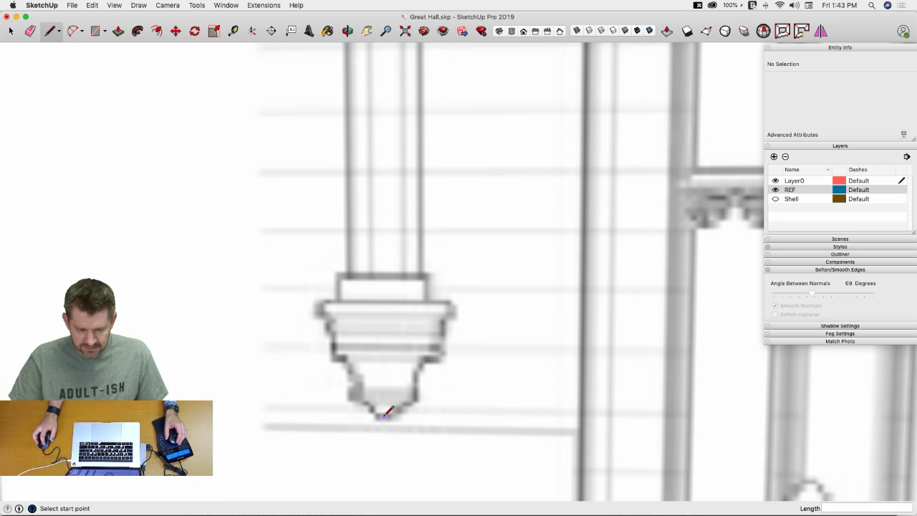
scroll(385, 387, down, 6)
scroll(434, 266, up, 6)
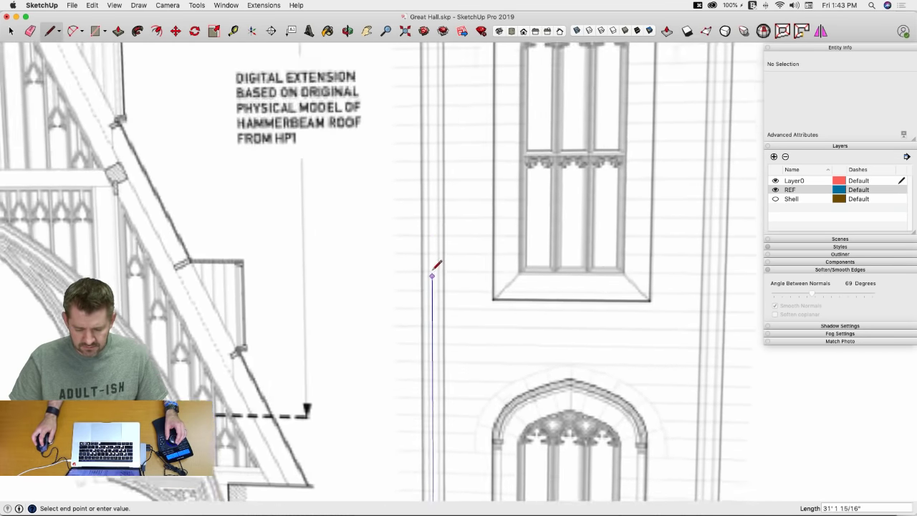
scroll(435, 259, up, 8)
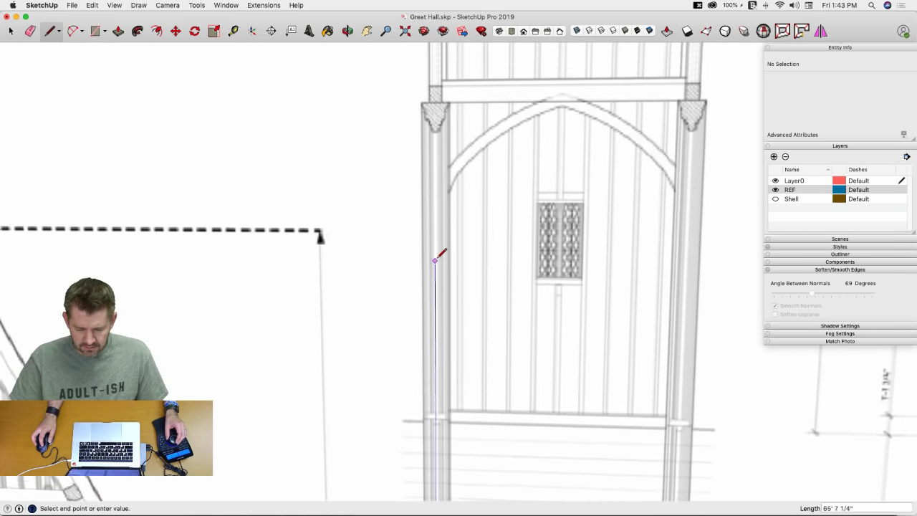
scroll(438, 242, down, 8)
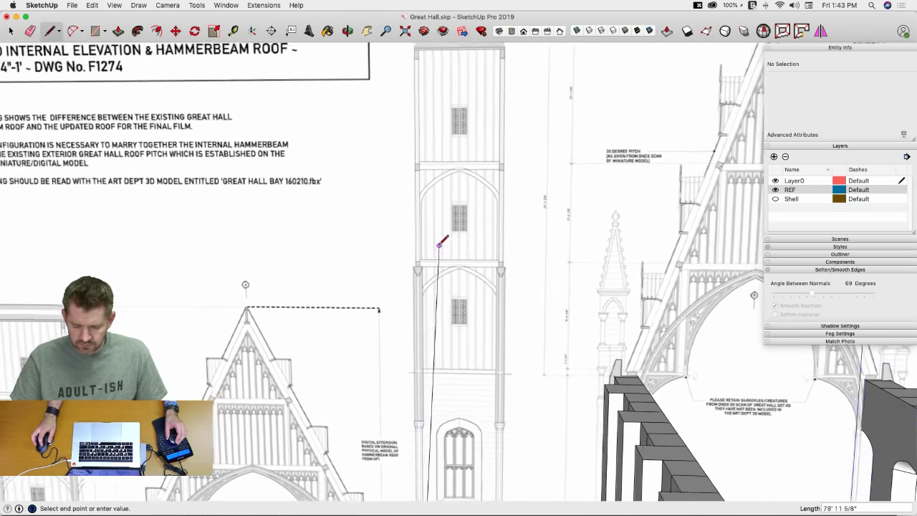
scroll(423, 247, up, 5)
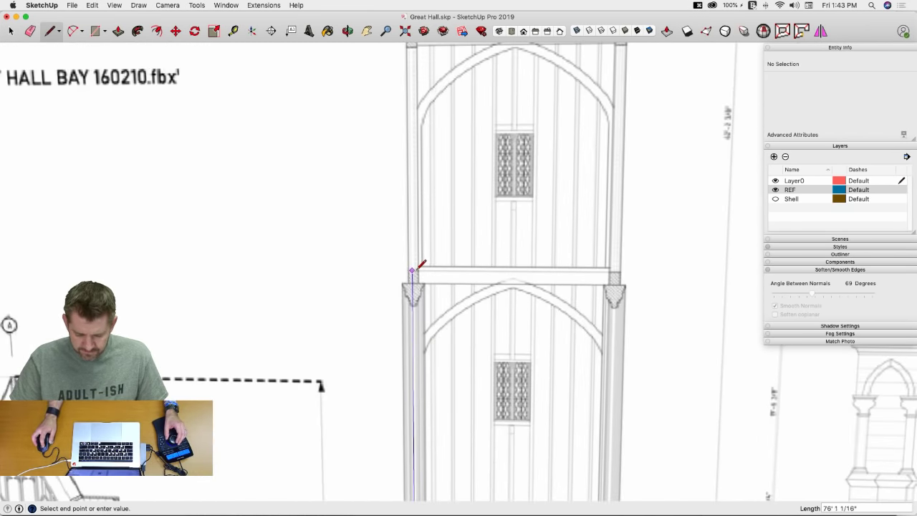
click(416, 270)
scroll(410, 313, down, 8)
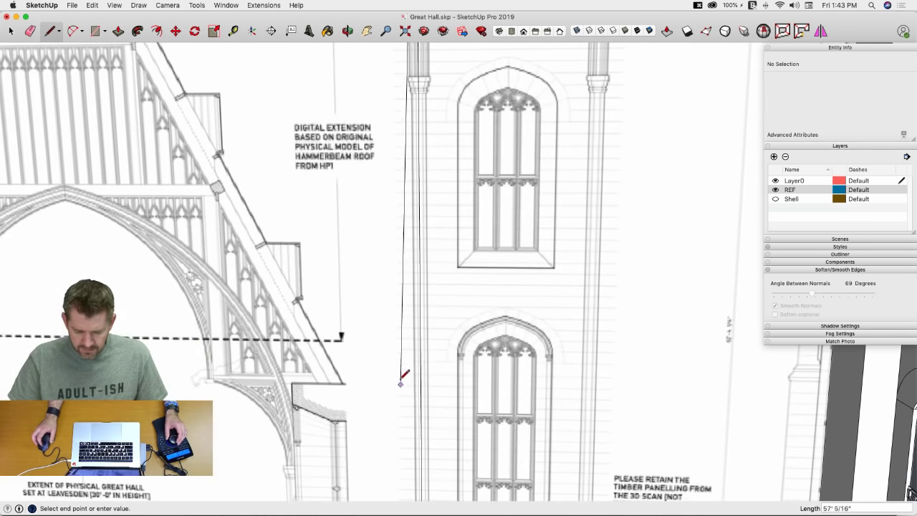
click(400, 382)
scroll(401, 336, up, 8)
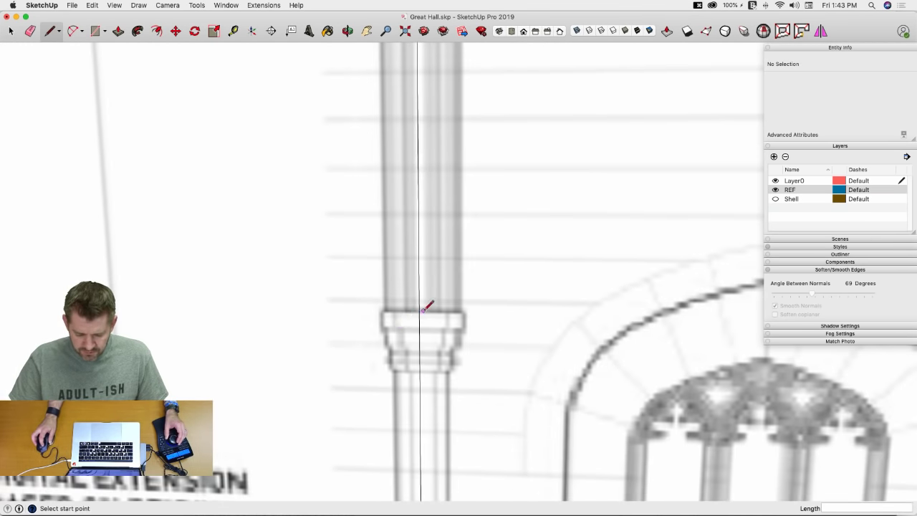
scroll(421, 308, down, 6)
key(space)
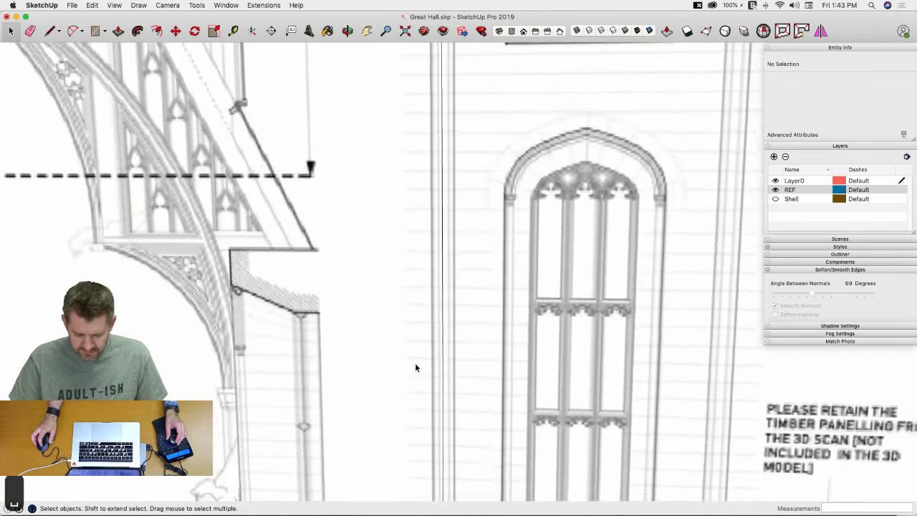
Step: Draw the top edge of the column's capital from the centre line out to its left corner
scroll(423, 370, up, 6)
scroll(435, 347, up, 2)
scroll(426, 332, down, 6)
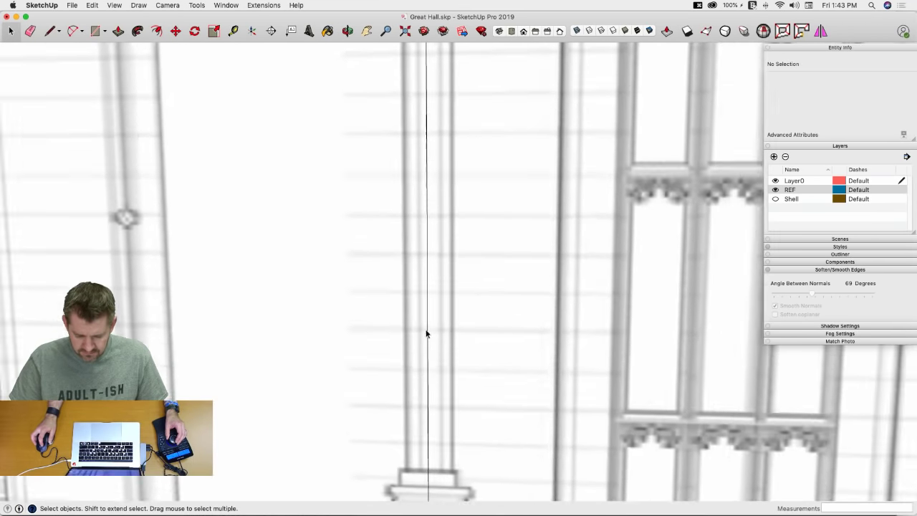
scroll(426, 332, up, 6)
scroll(426, 334, up, 5)
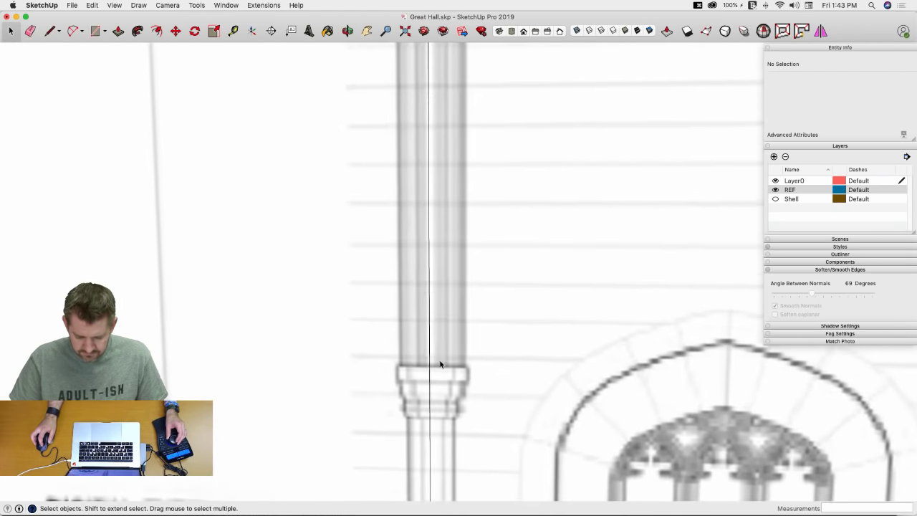
scroll(437, 361, up, 1)
key(l)
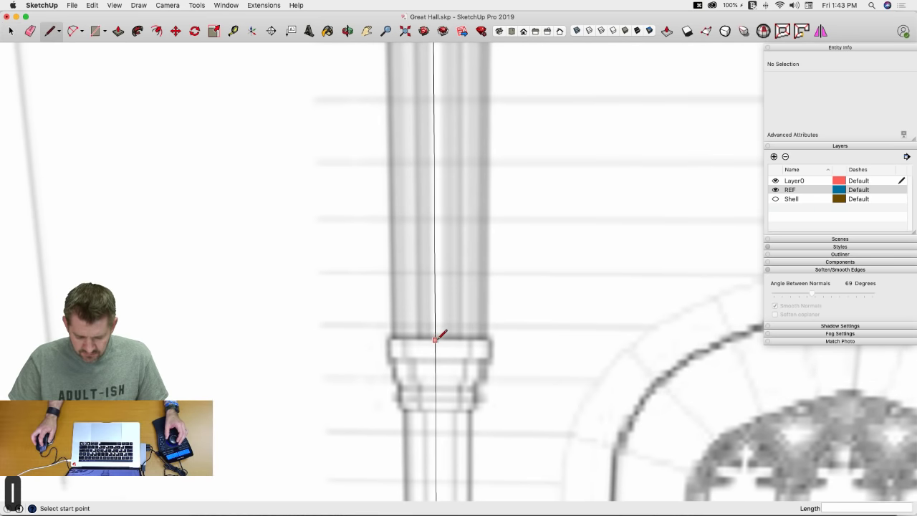
click(434, 337)
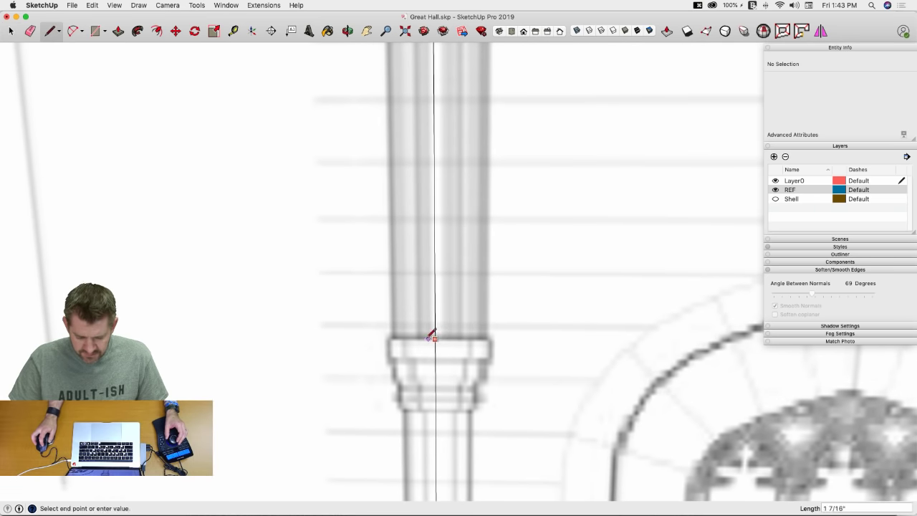
click(387, 337)
Step: Trace the capital's stepped mouldings and continue the outline down the shaft to the corbel's top block
scroll(389, 338, up, 4)
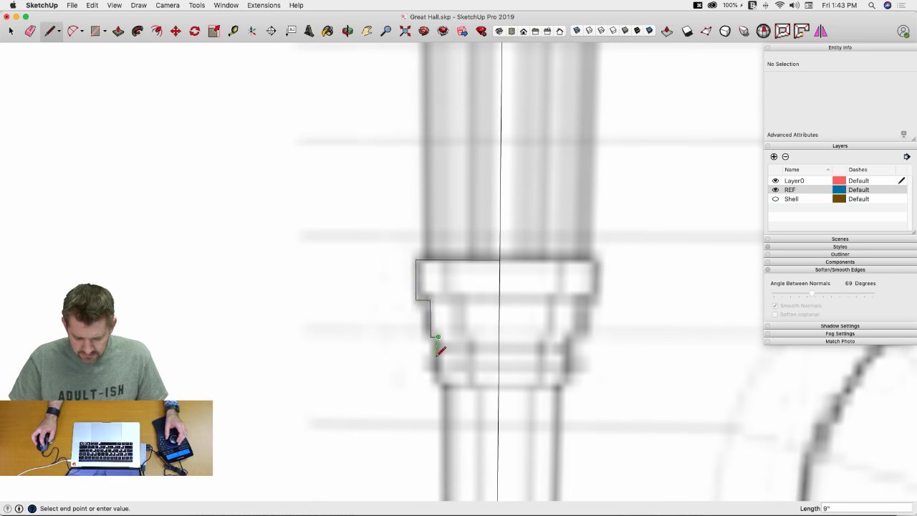
scroll(442, 348, up, 3)
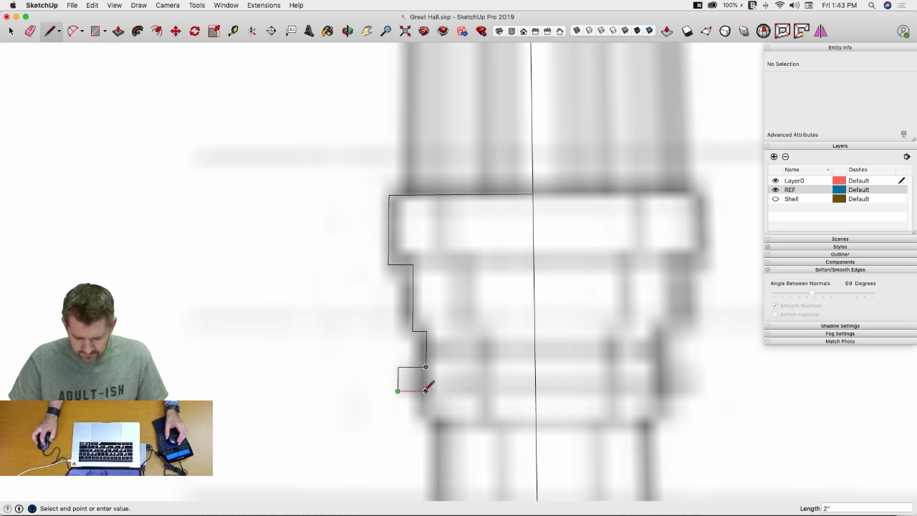
click(426, 390)
click(440, 419)
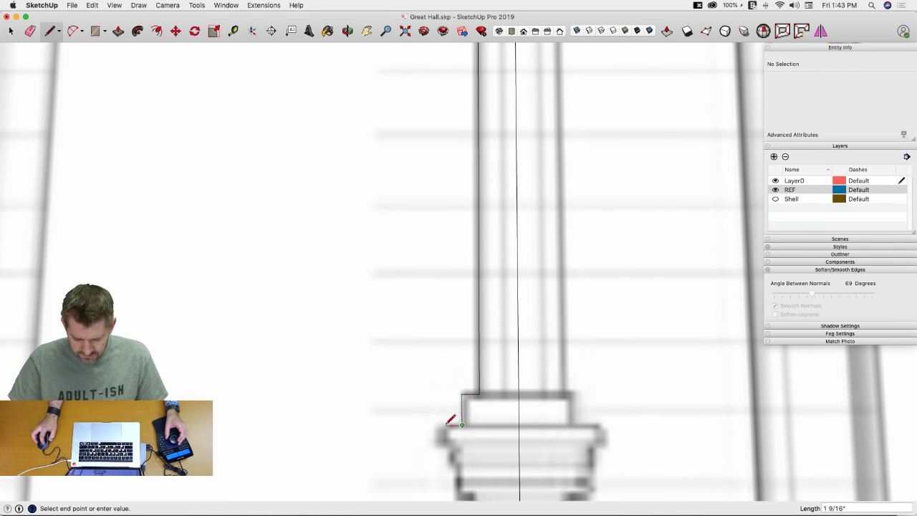
Step: Erase the stray diagonal edges at the corbel and retrace its top block and upper stepped mouldings
key(e)
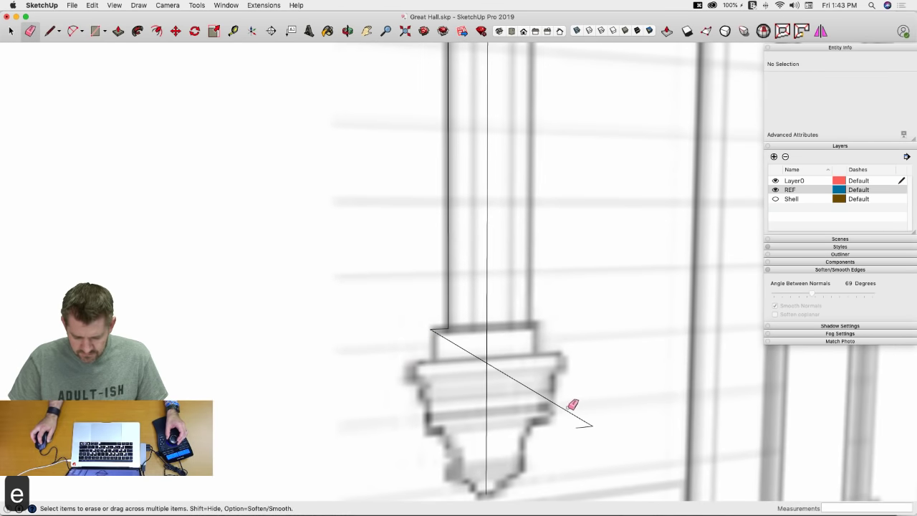
click(594, 422)
key(l)
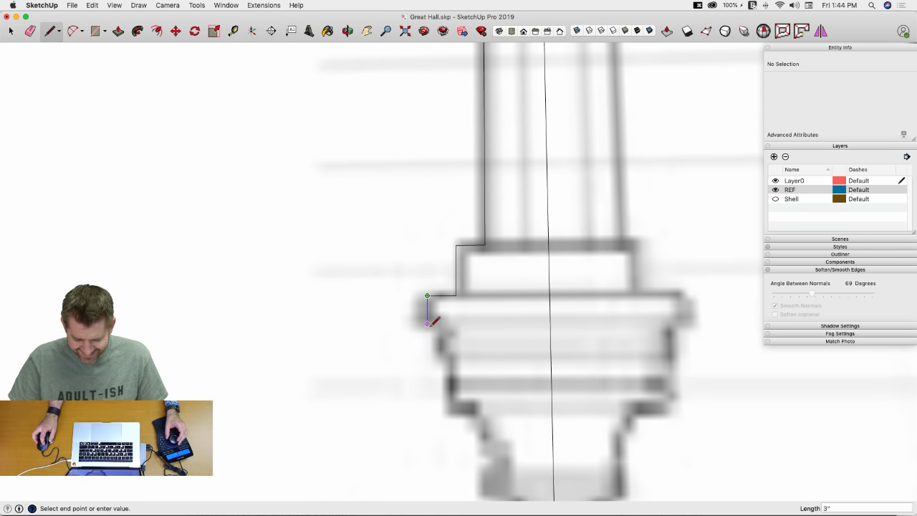
click(446, 324)
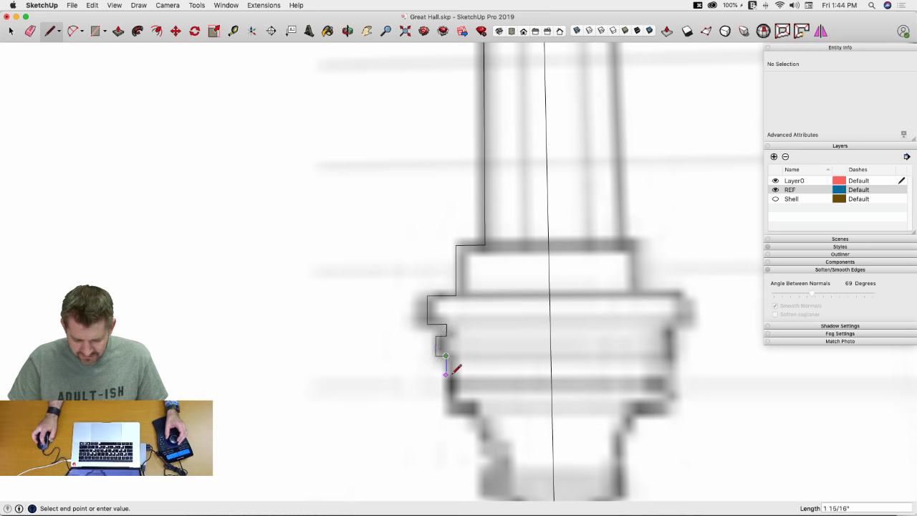
Step: Trace the corbel's lower steps down to the base of the centre line, closing the column's half profile into a face
scroll(452, 372, up, 5)
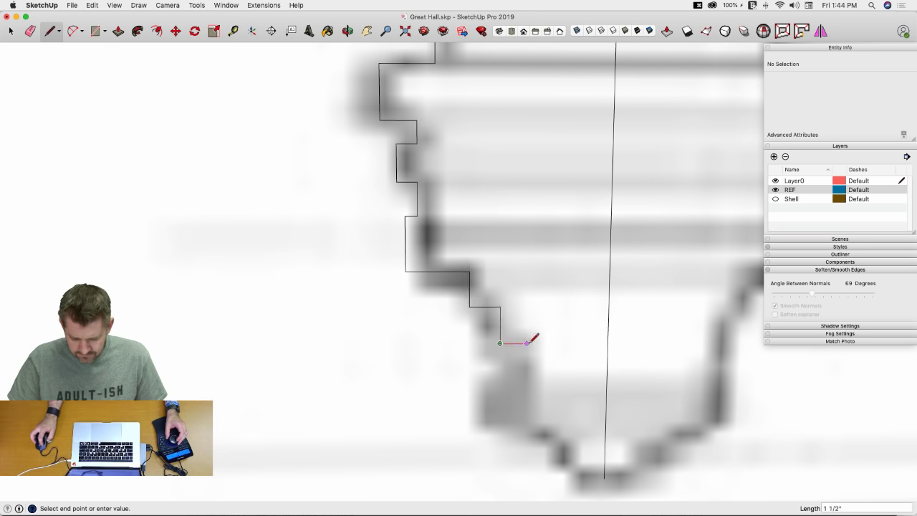
shift+middle_drag(531, 366, 505, 221)
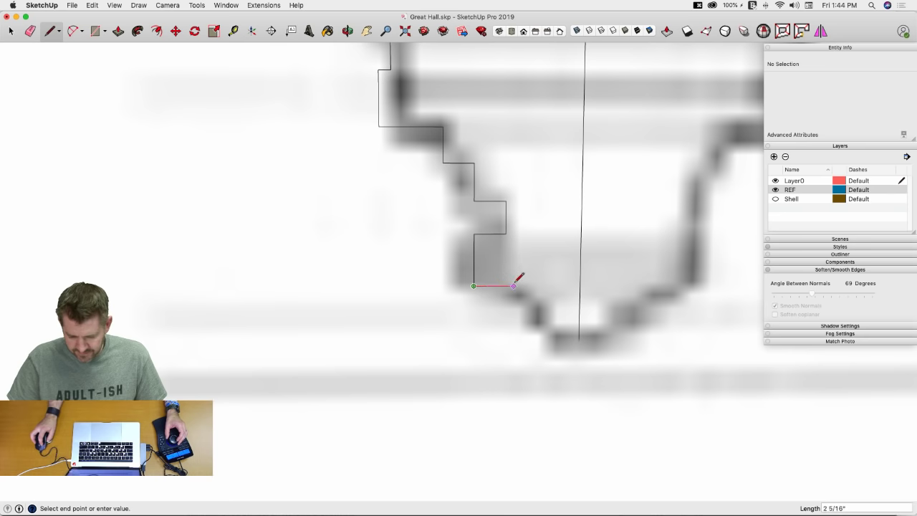
scroll(515, 295, down, 3)
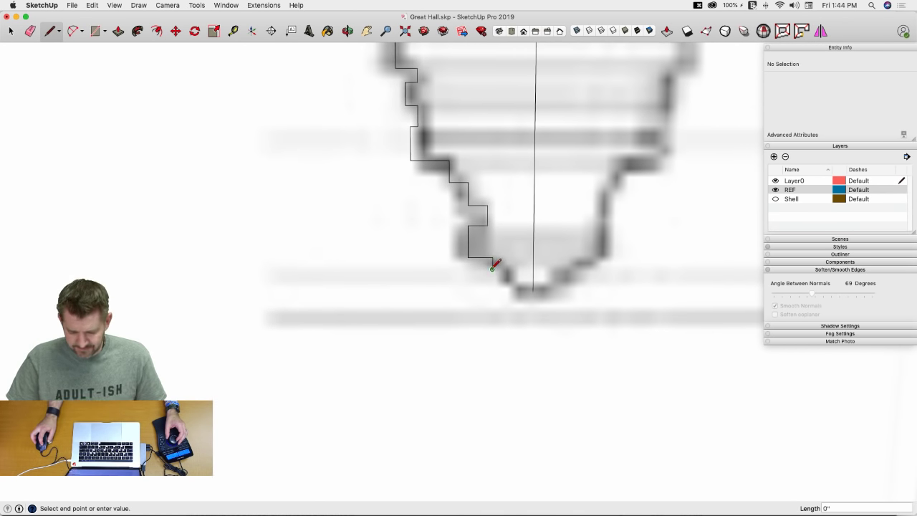
key(shift)
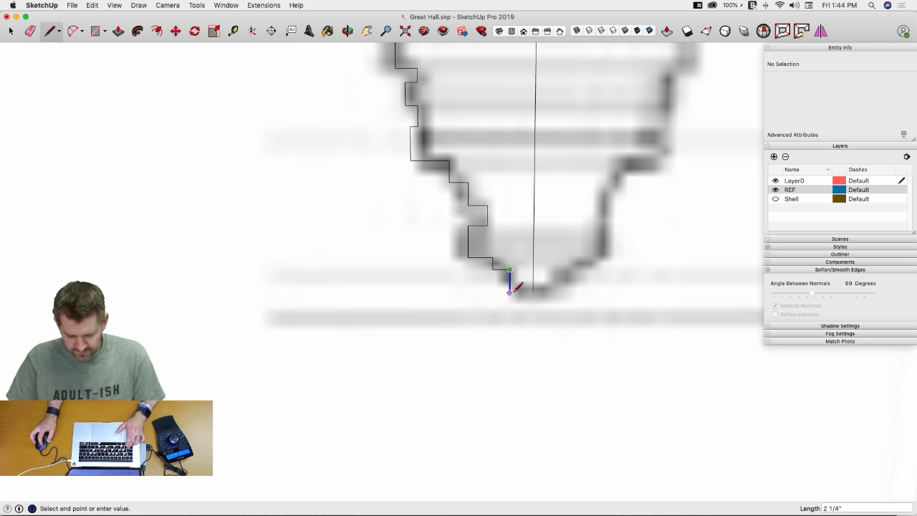
click(533, 290)
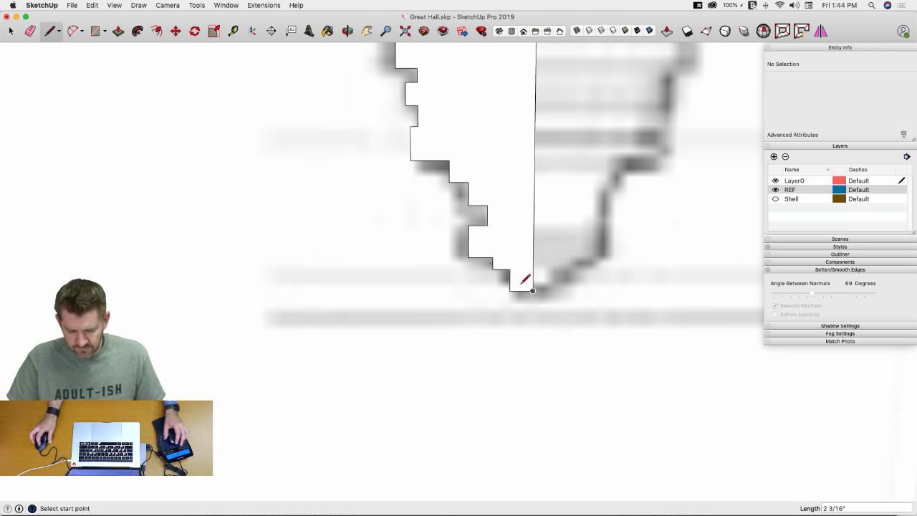
key(space)
scroll(522, 283, up, 5)
scroll(471, 351, down, 3)
scroll(462, 346, up, 6)
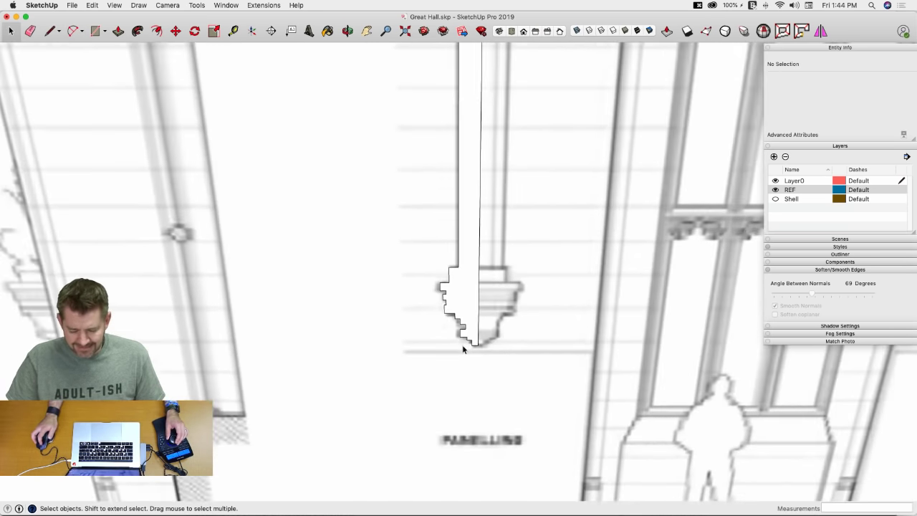
Step: Draw a horizontal 24-sided circle of about 6 1/8" radius directly below the base of the column profile's centre line
scroll(488, 377, down, 1)
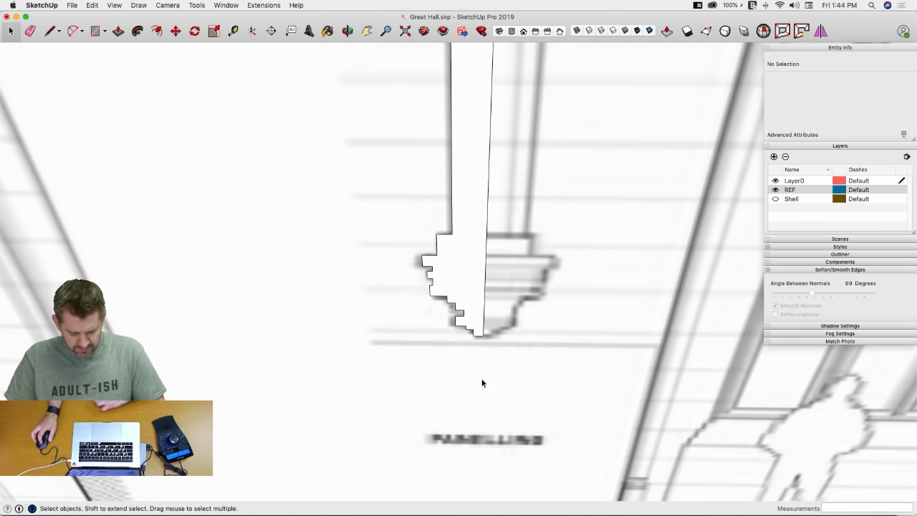
key(c)
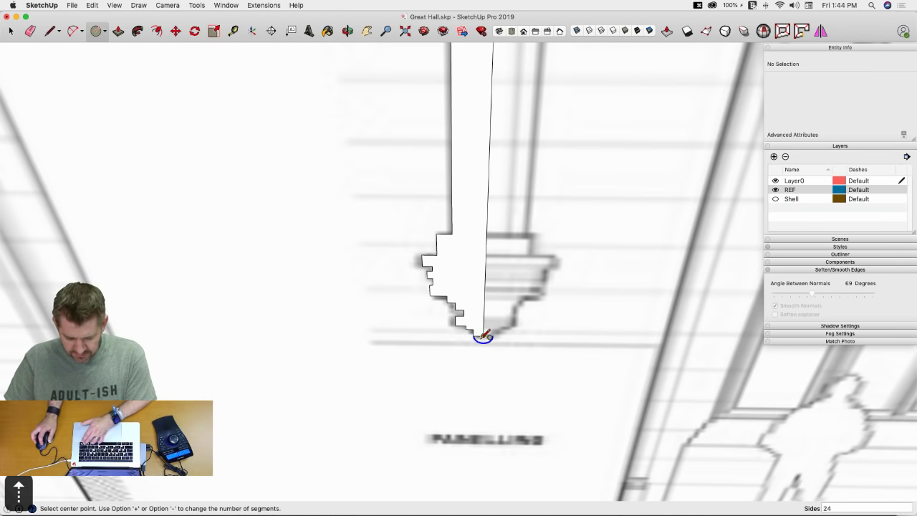
click(484, 360)
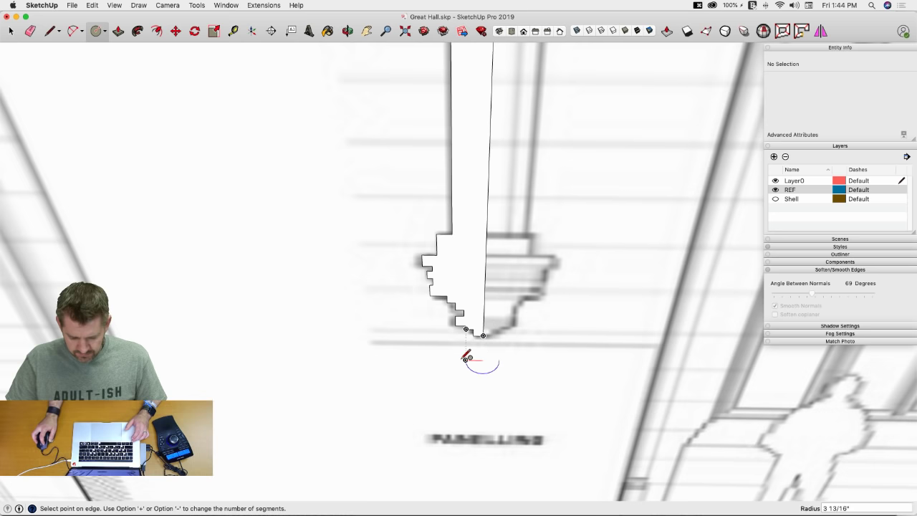
click(455, 358)
Step: Try splitting the circle with a line across its diameter, and undo that line
key(l)
click(455, 360)
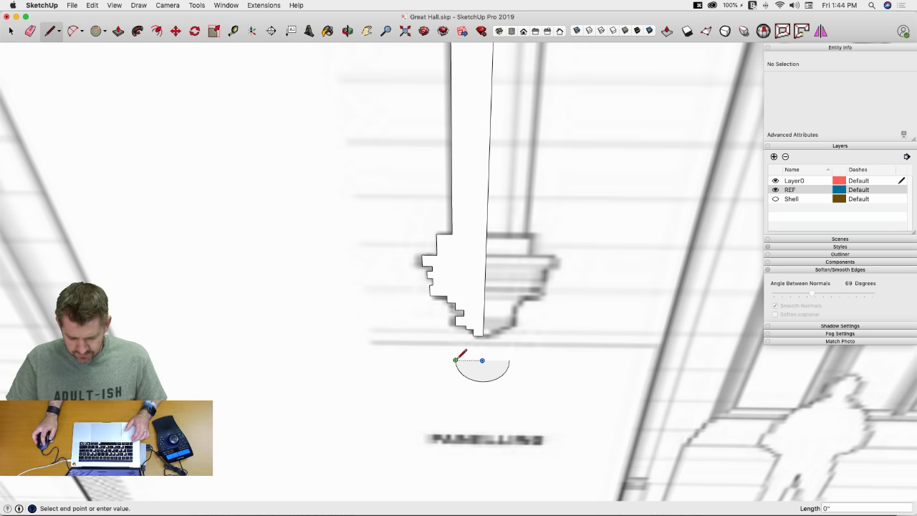
click(510, 359)
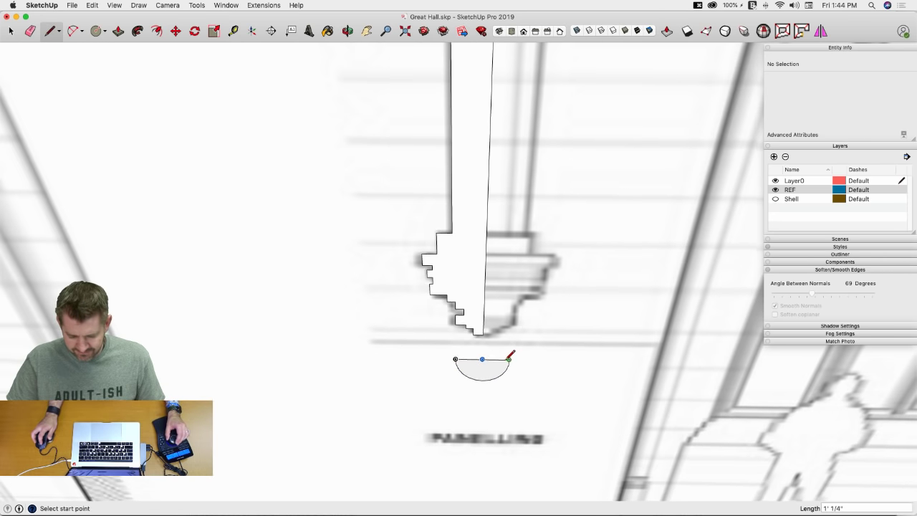
key(e)
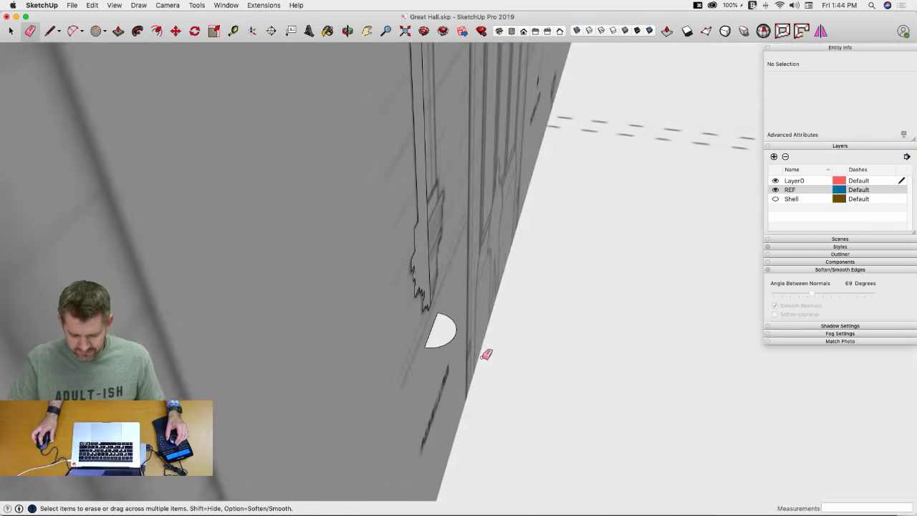
key(space)
click(446, 344)
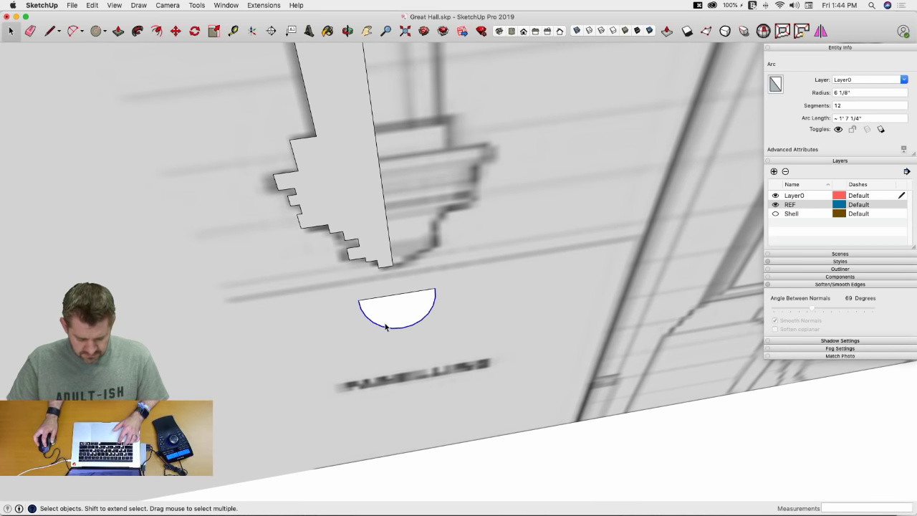
key(super+z)
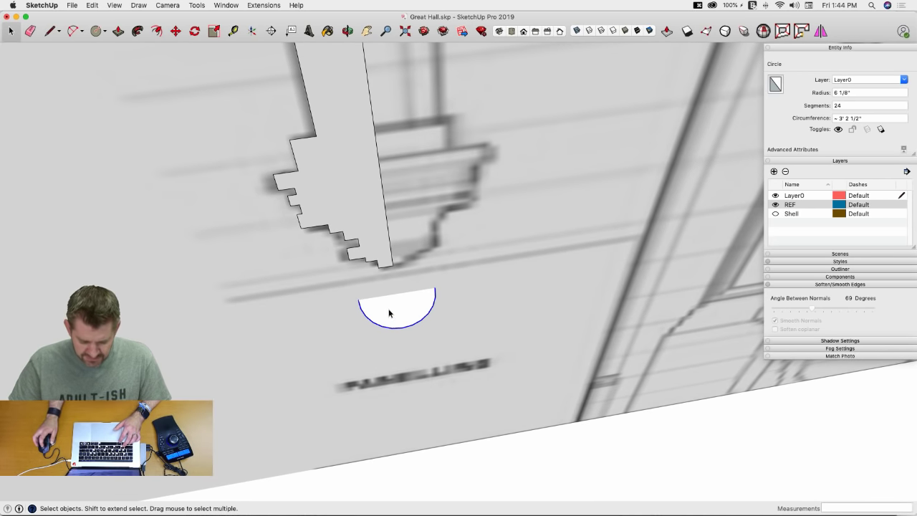
Step: Select the circle's face and begin rotating it about its centre point
click(392, 313)
middle_drag(395, 305, 409, 299)
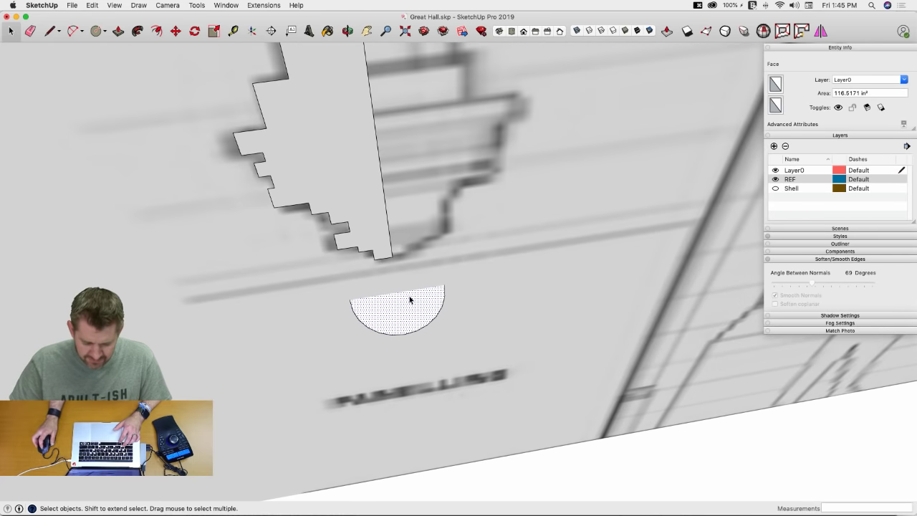
key(q)
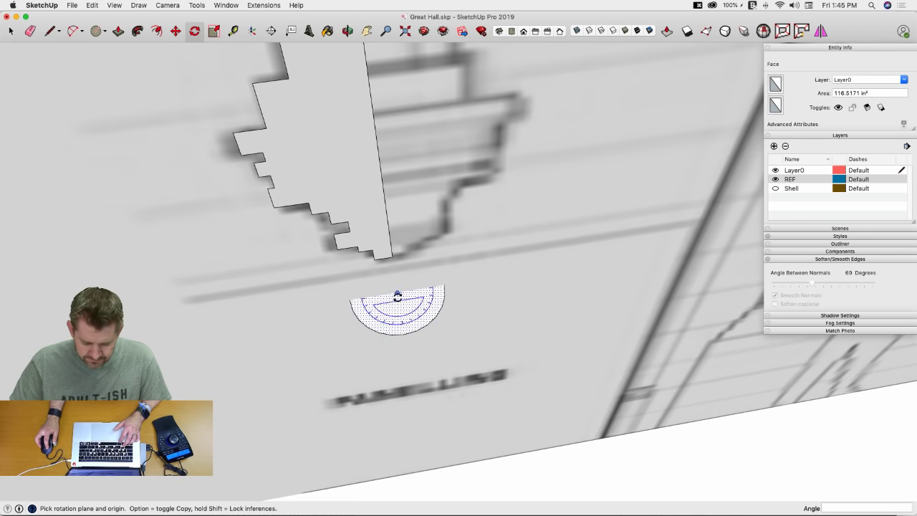
click(397, 295)
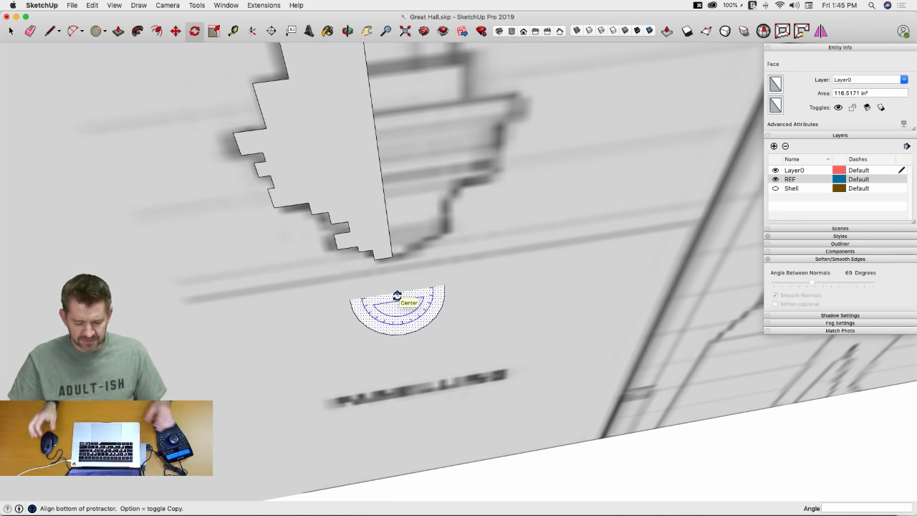
scroll(397, 296, up, 5)
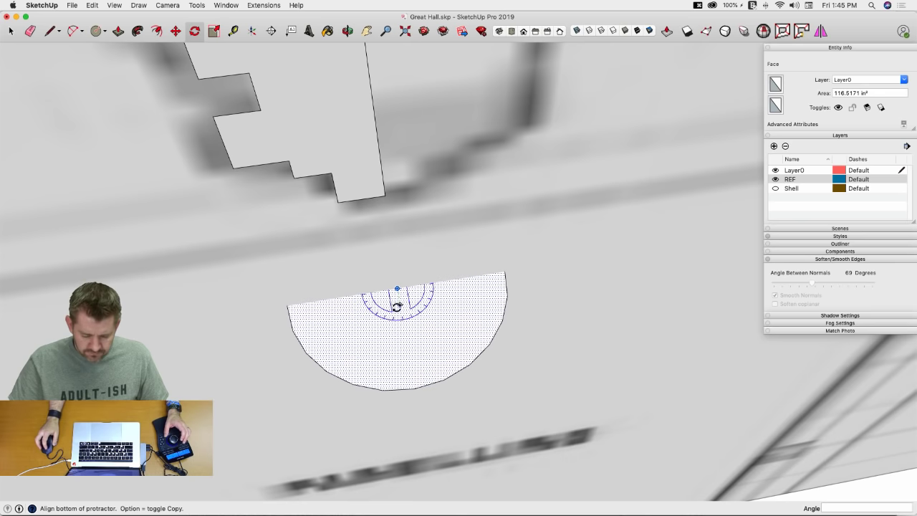
Step: Rotate the half-circle about its straight side's midpoint, bringing the midpoint of an arc segment in line with that side
scroll(267, 310, up, 3)
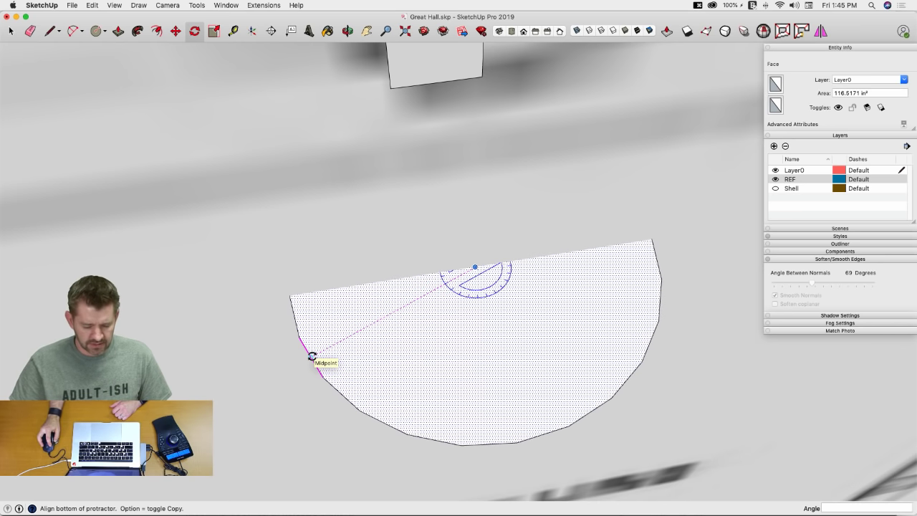
click(312, 356)
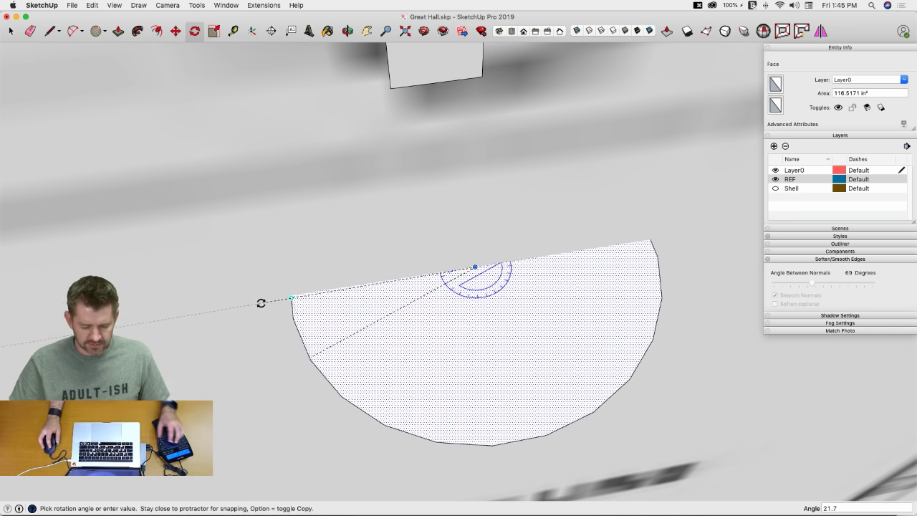
scroll(265, 308, down, 3)
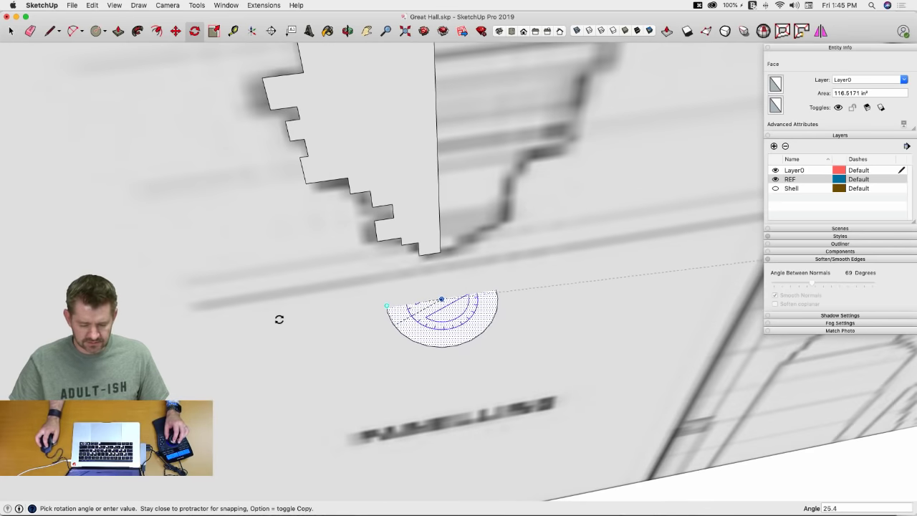
click(377, 240)
key(space)
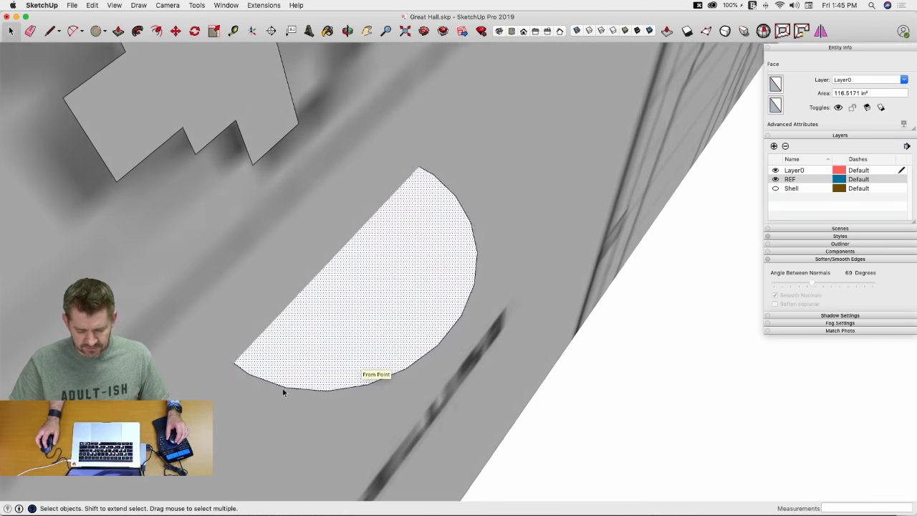
Step: Close the half-circle with a straight edge between the arc's two ends, erasing the first edge and redrawing it
middle_drag(282, 388, 263, 358)
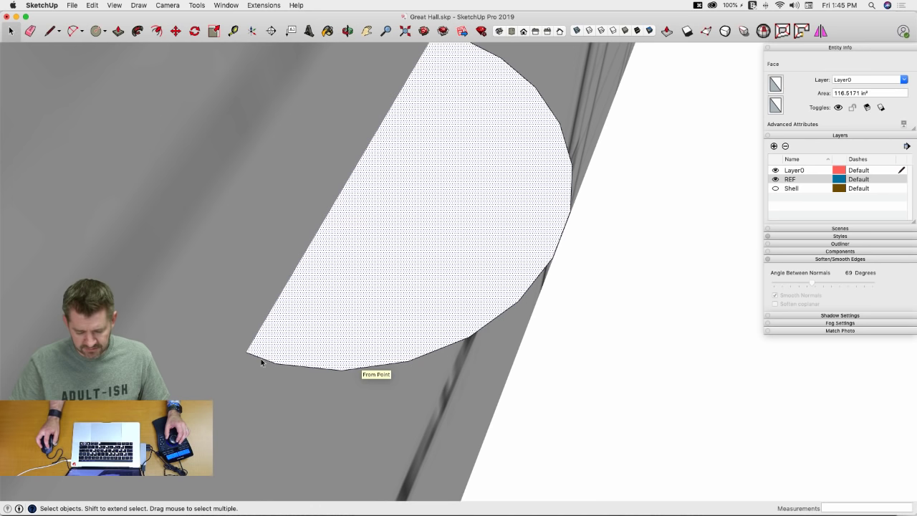
scroll(313, 397, down, 4)
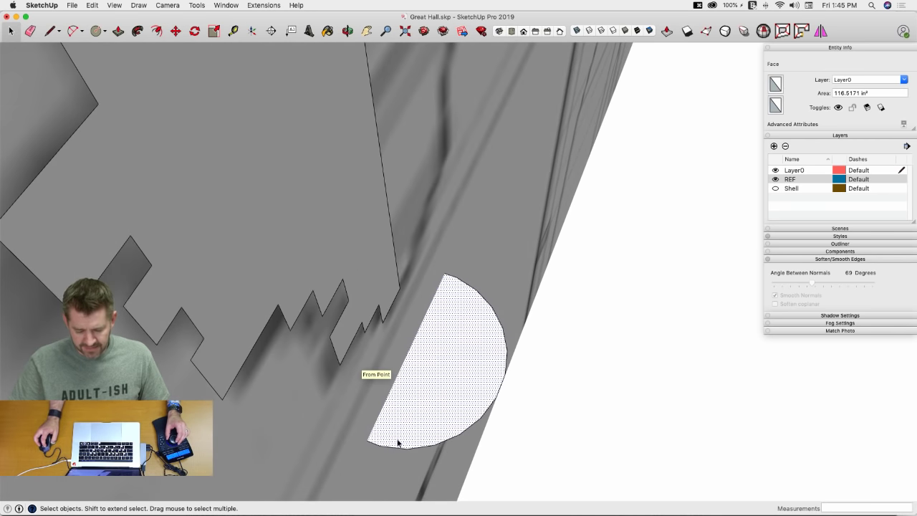
scroll(398, 443, up, 2)
middle_drag(336, 425, 362, 416)
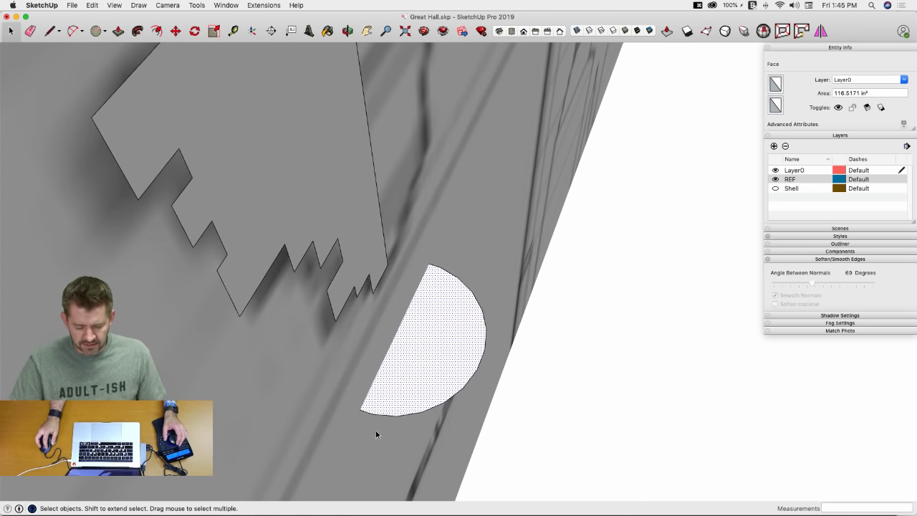
key(l)
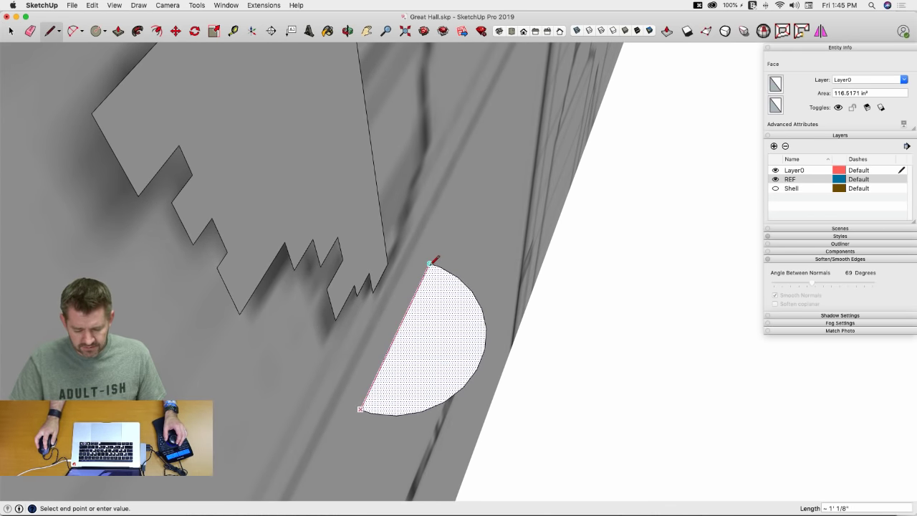
click(429, 263)
key(e)
click(428, 271)
key(l)
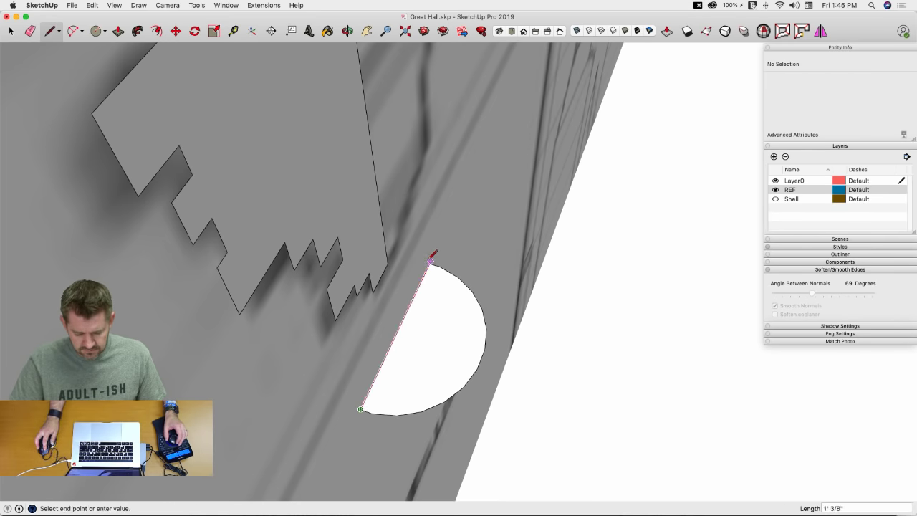
key(e)
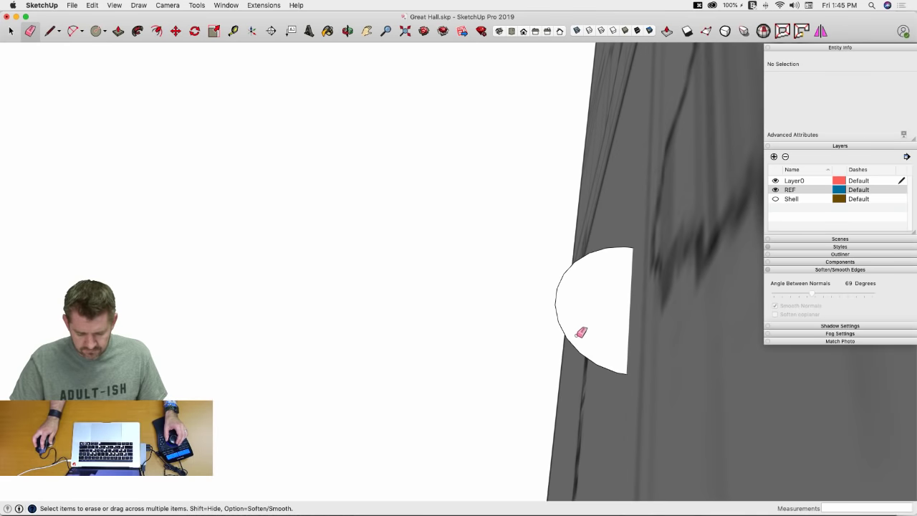
Step: Sweep the column profile along the half-circle arc with Follow Me and erase the leftover path shape
key(space)
click(305, 310)
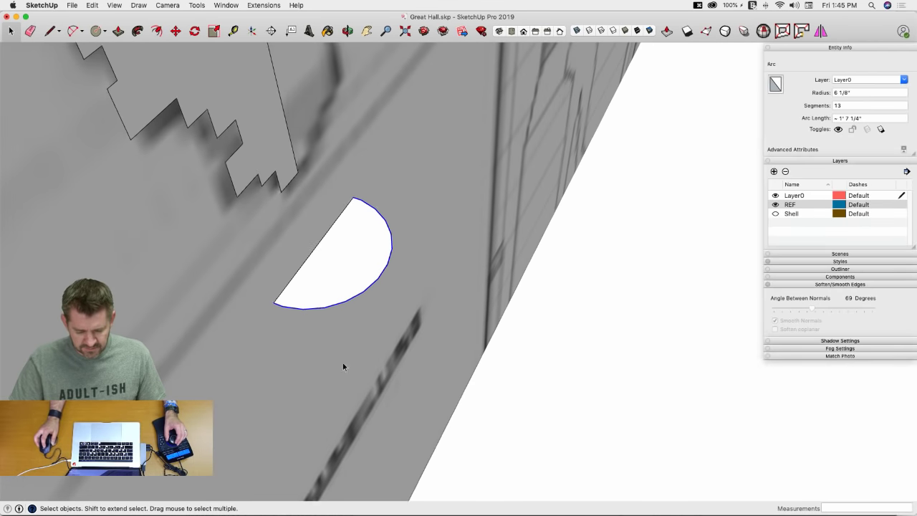
click(138, 31)
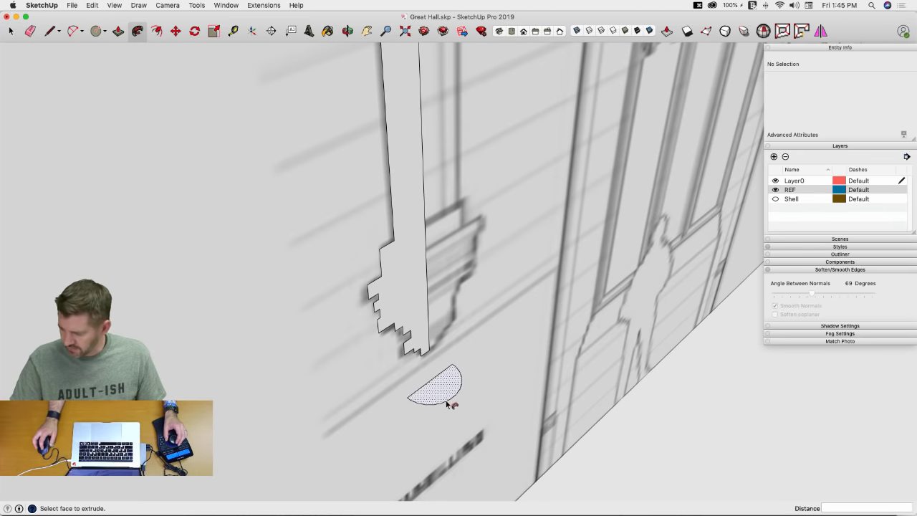
click(405, 322)
mouse_move(405, 326)
middle_down()
mouse_move(425, 389)
mouse_move(460, 393)
middle_up()
key(e)
drag(462, 407, 466, 407)
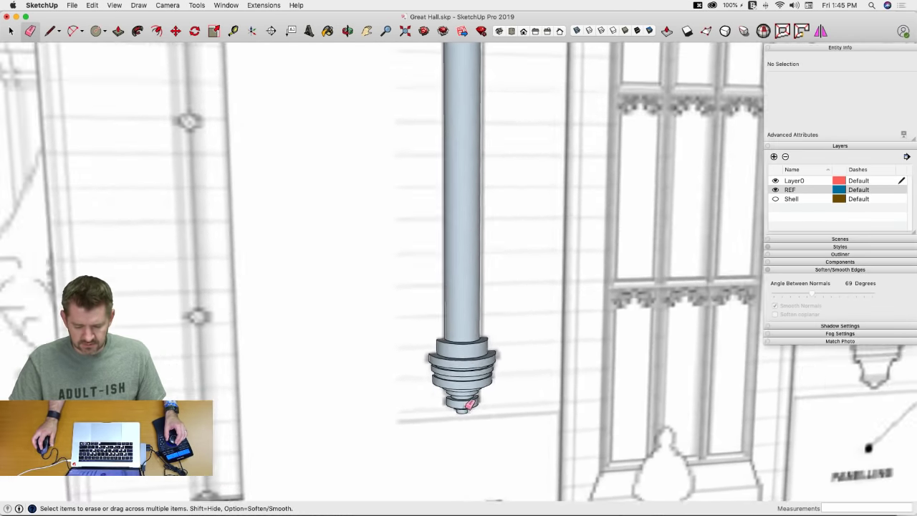
Step: Select the entire connected column geometry and reverse its faces
key(space)
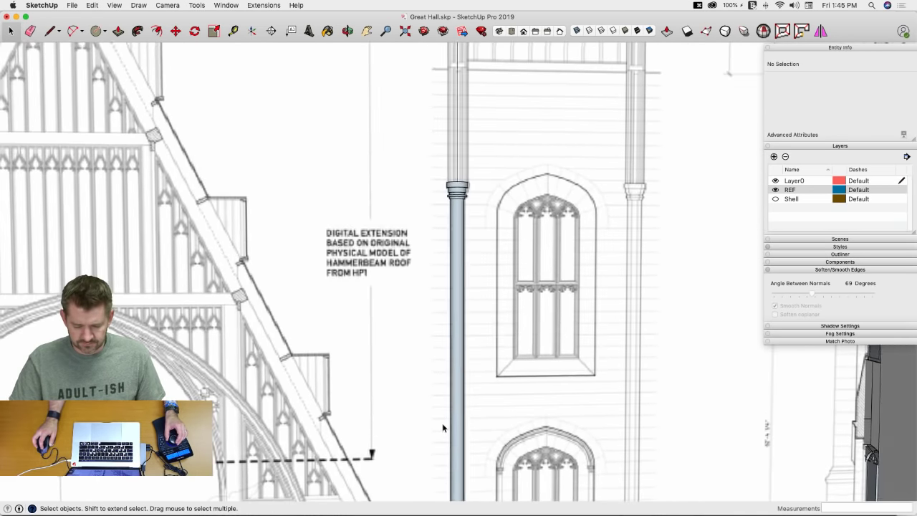
middle_drag(442, 423, 429, 207)
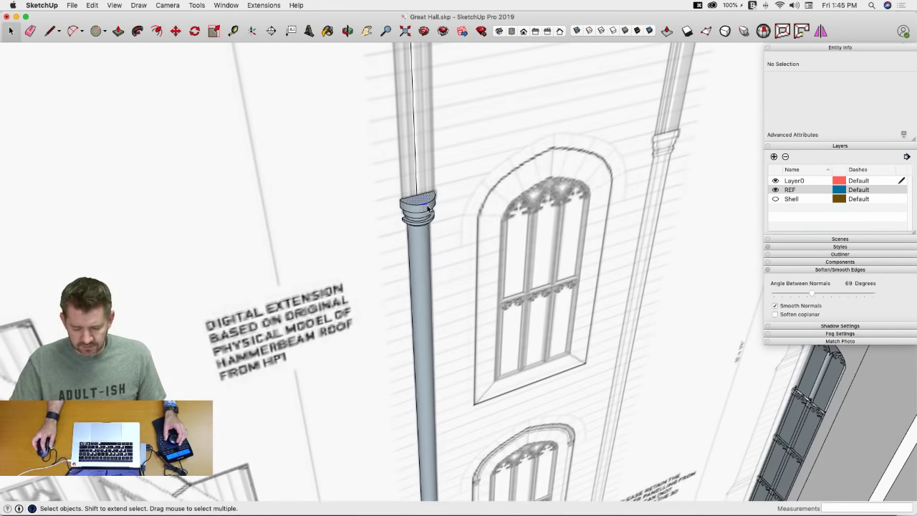
triple_click(428, 208)
right_click(427, 206)
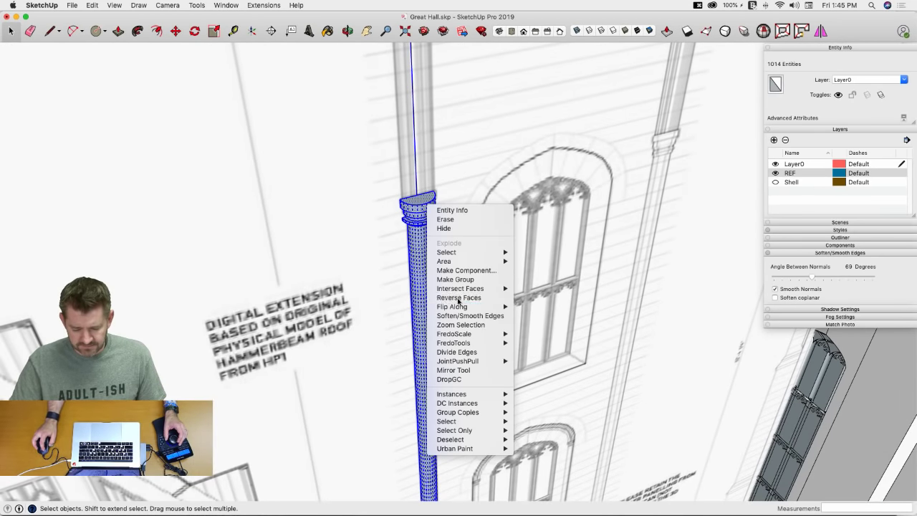
click(457, 299)
click(356, 216)
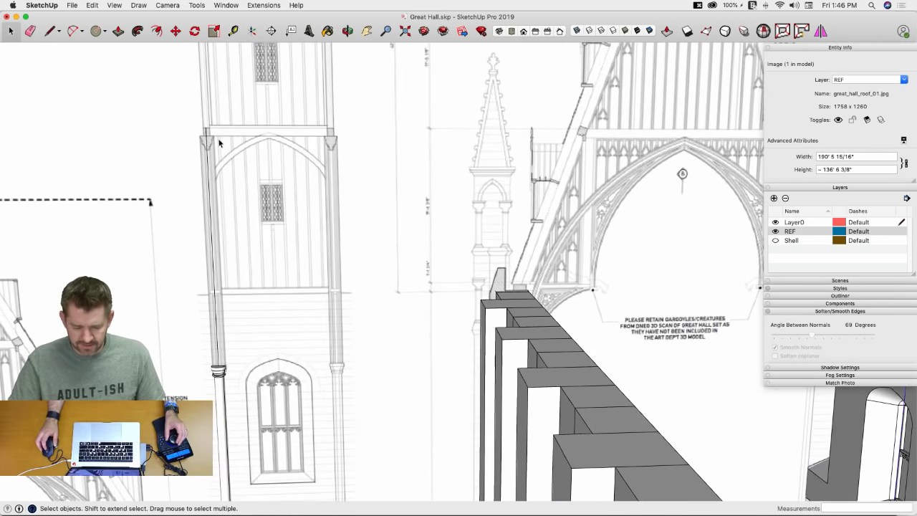
Step: Draw a rectangular face about 10 9/16" wide from the column's capital up to the cross beam, beside the centre line, and select it
middle_drag(219, 142, 200, 183)
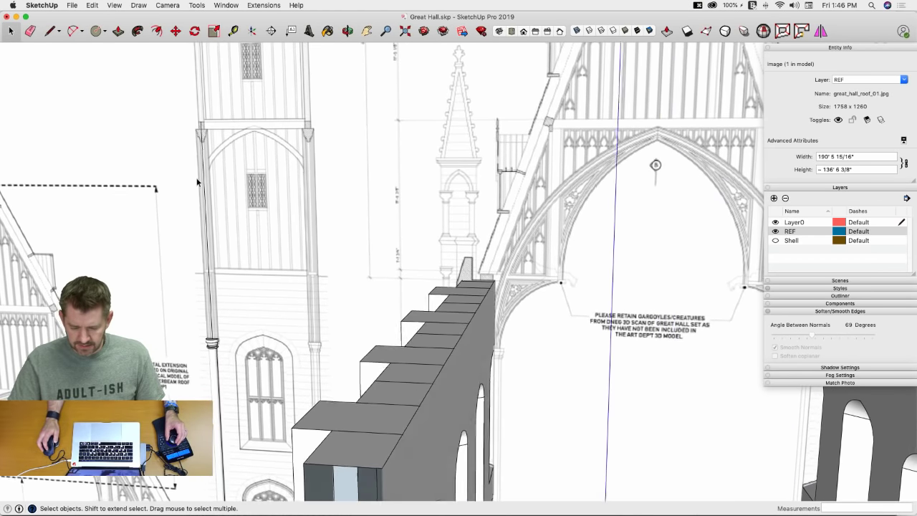
key(l)
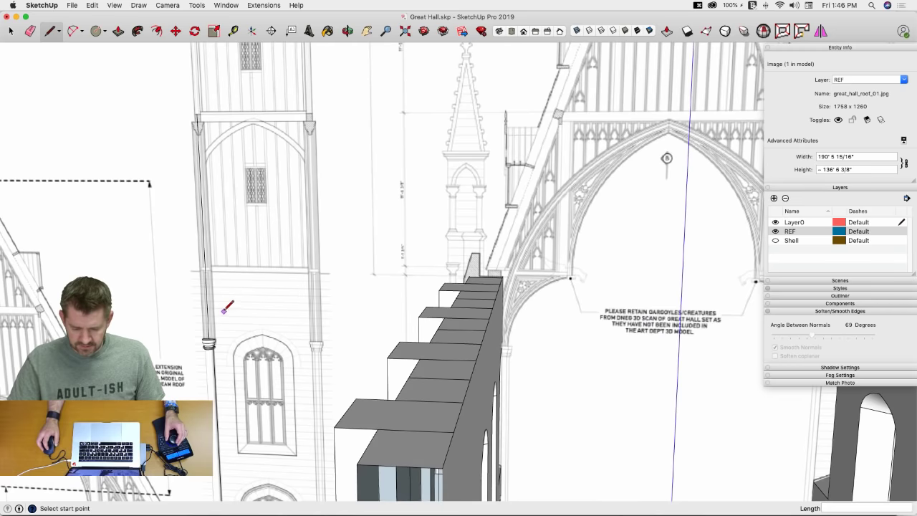
scroll(231, 327, up, 8)
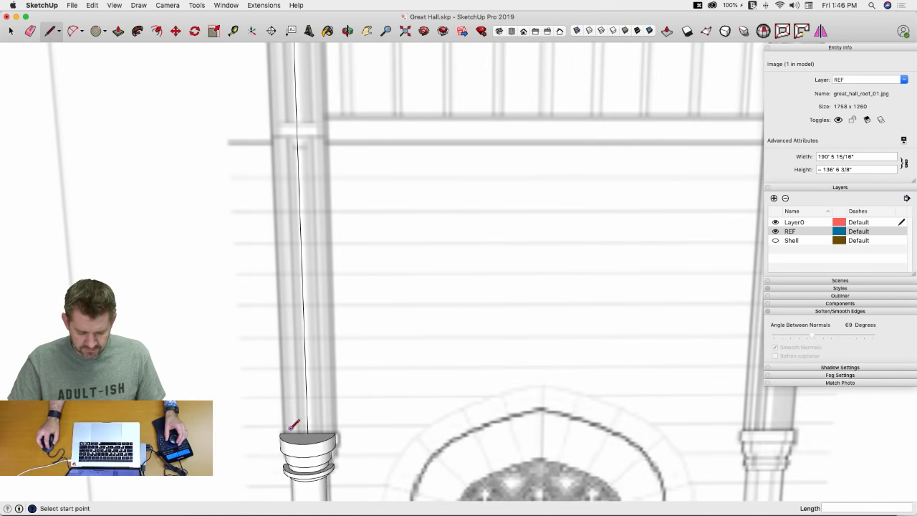
middle_drag(284, 420, 409, 131)
click(300, 356)
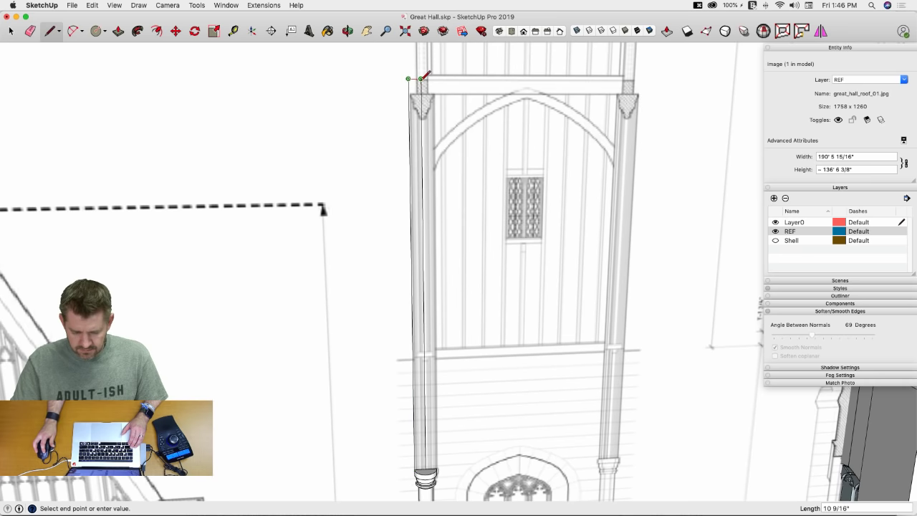
click(422, 76)
key(space)
click(416, 163)
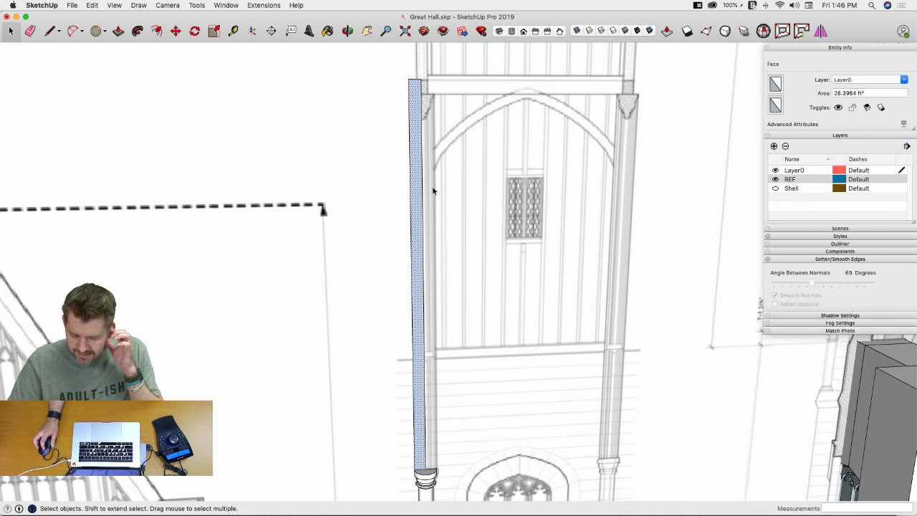
Step: Draw a horizontal line from the column capital's level across to the wall edge at the arch springing and on to the hall's centreline
scroll(422, 186, down, 5)
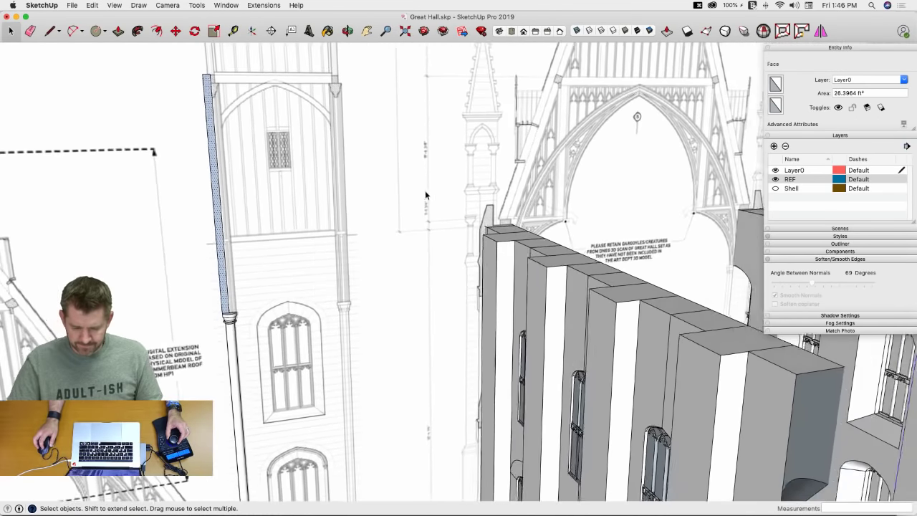
key(l)
scroll(434, 311, up, 6)
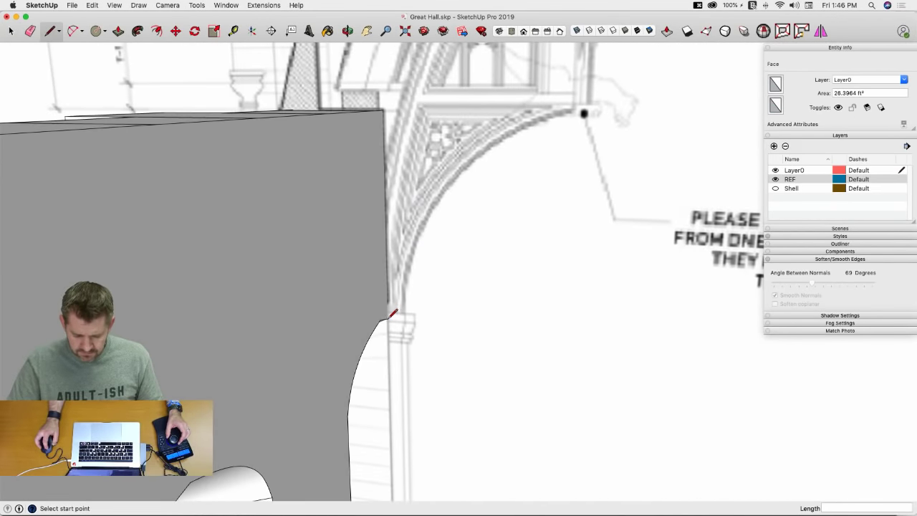
scroll(387, 112, down, 6)
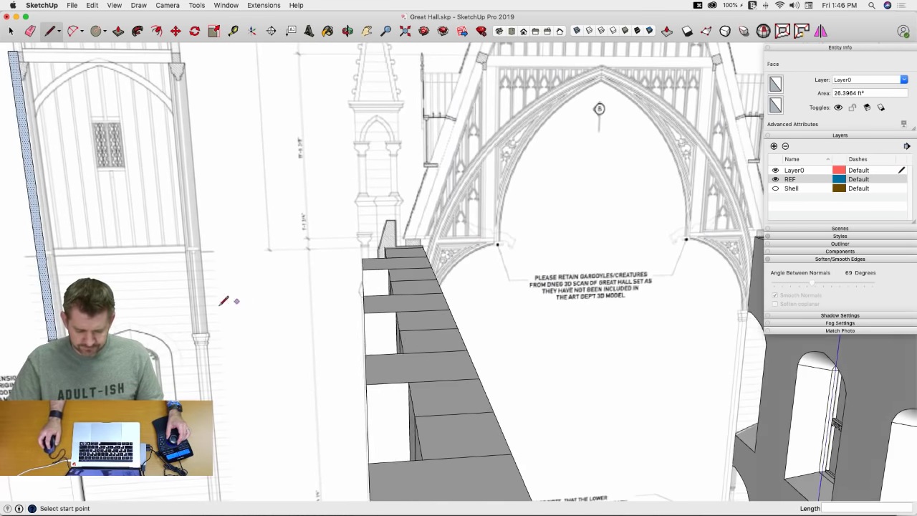
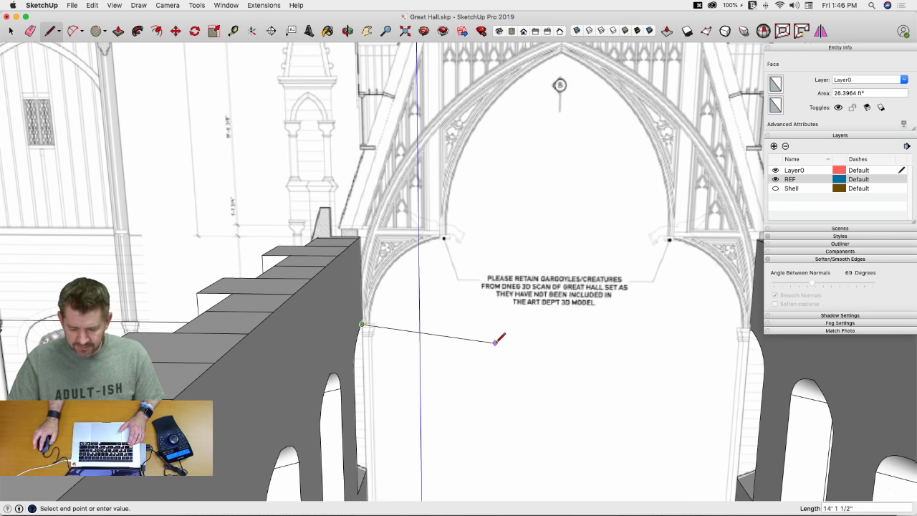
scroll(495, 342, down, 5)
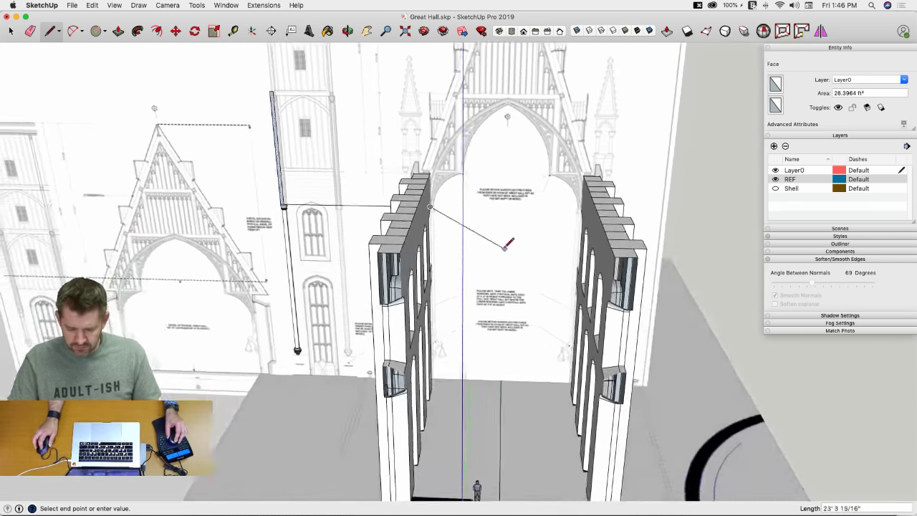
scroll(507, 192, down, 1)
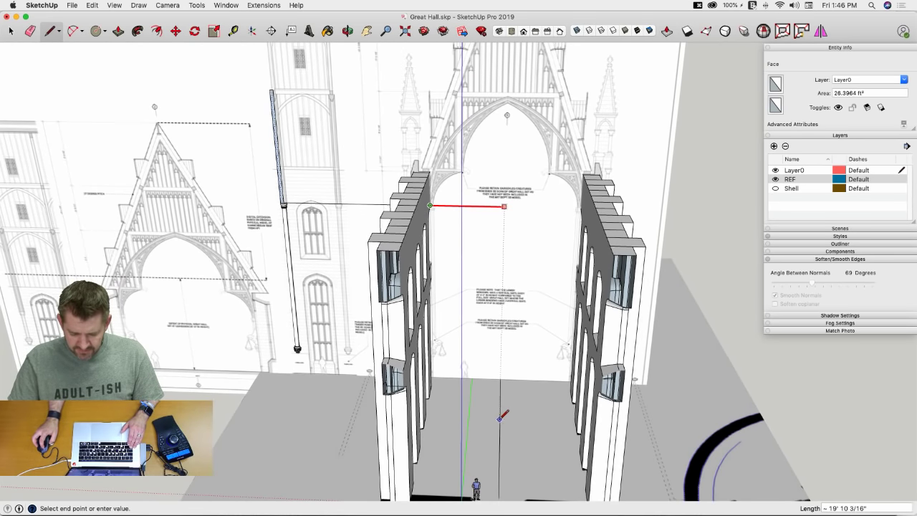
scroll(500, 391, down, 2)
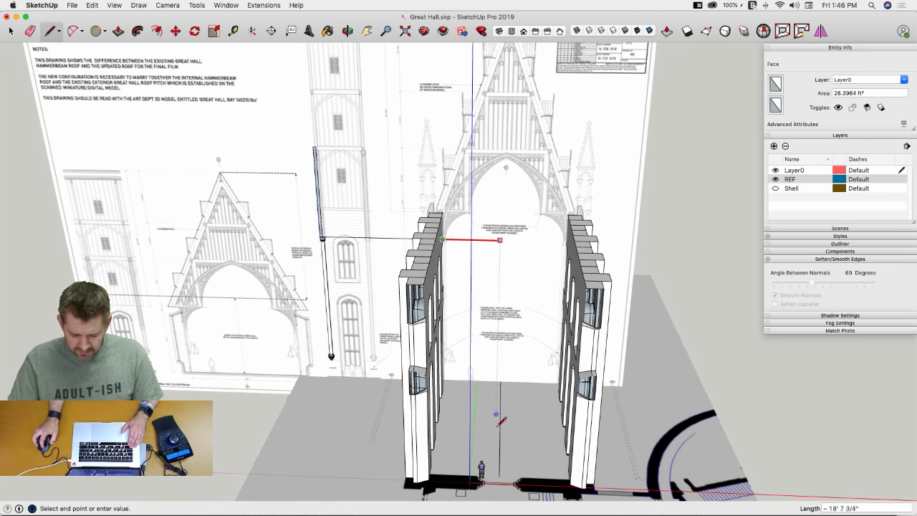
scroll(526, 212, up, 6)
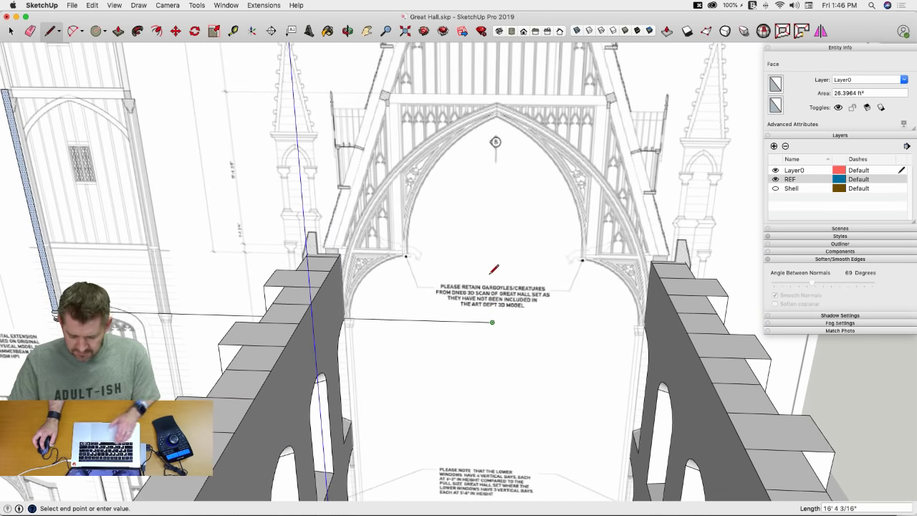
Step: Complete a rectangle about 30' high over half of the roof arch, from springing level to the collar beam, and delete its face
key(Up)
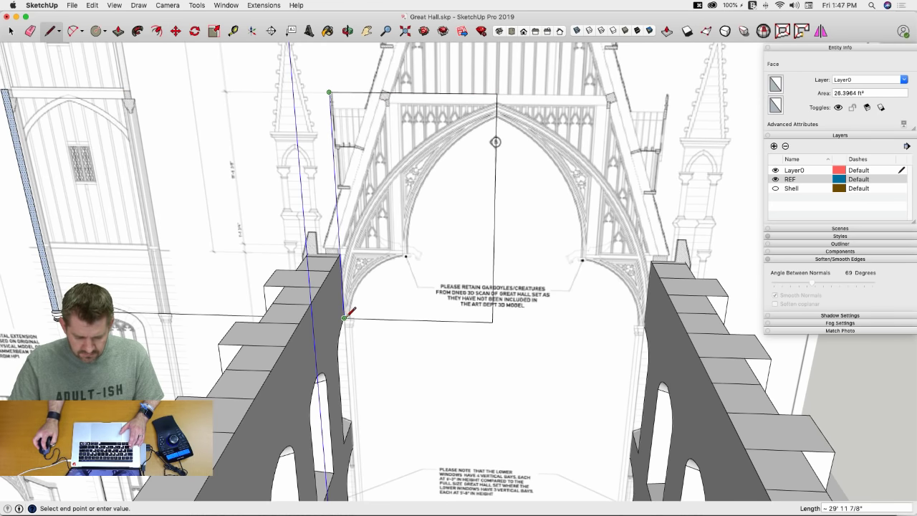
click(345, 317)
key(space)
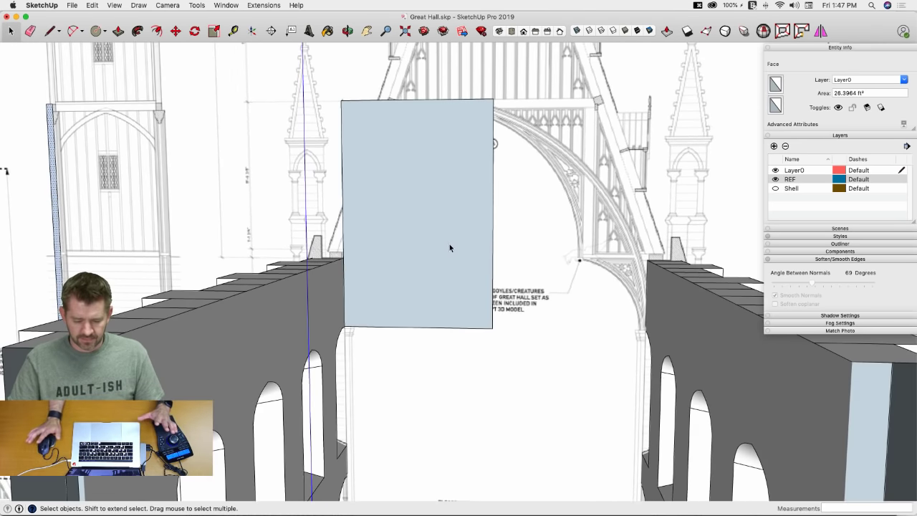
scroll(492, 180, up, 5)
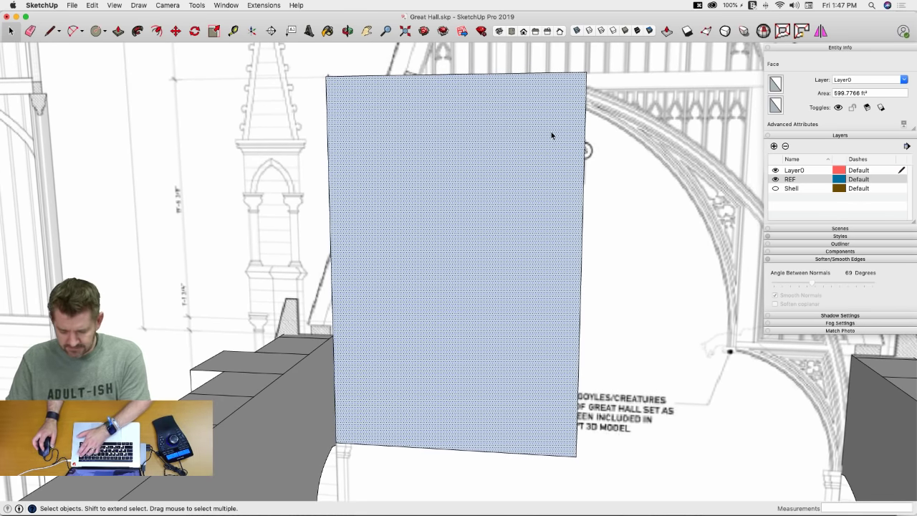
key(BackSpace)
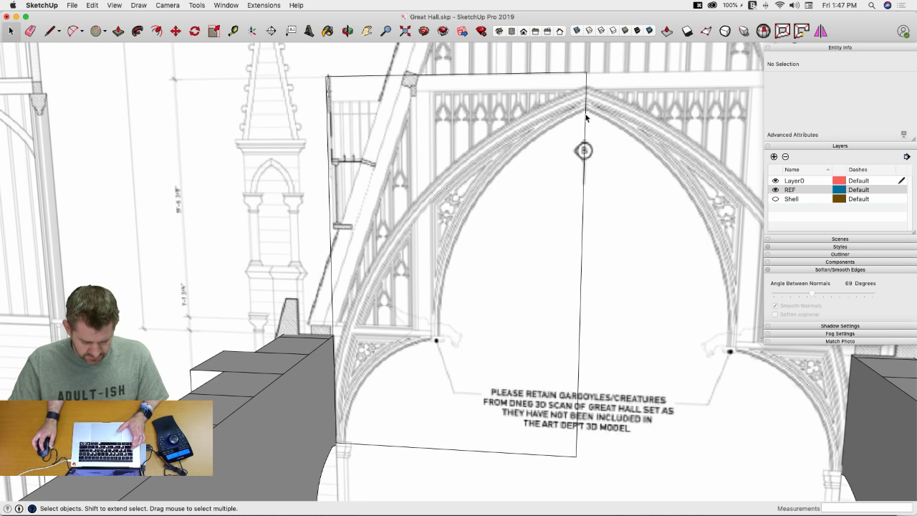
Step: Draw the upper inner arc from the arch apex to the hammerbeam tip with about 3' 3" bulge, then delete the resulting face
key(a)
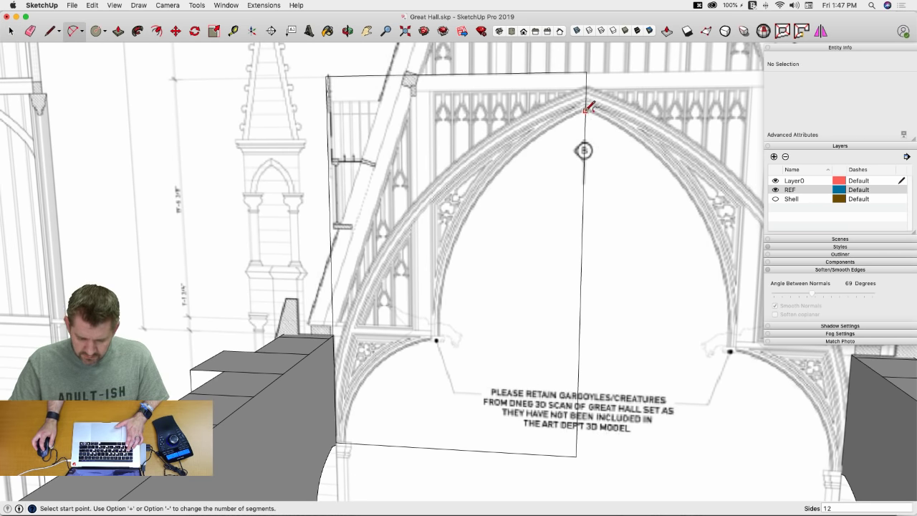
click(585, 110)
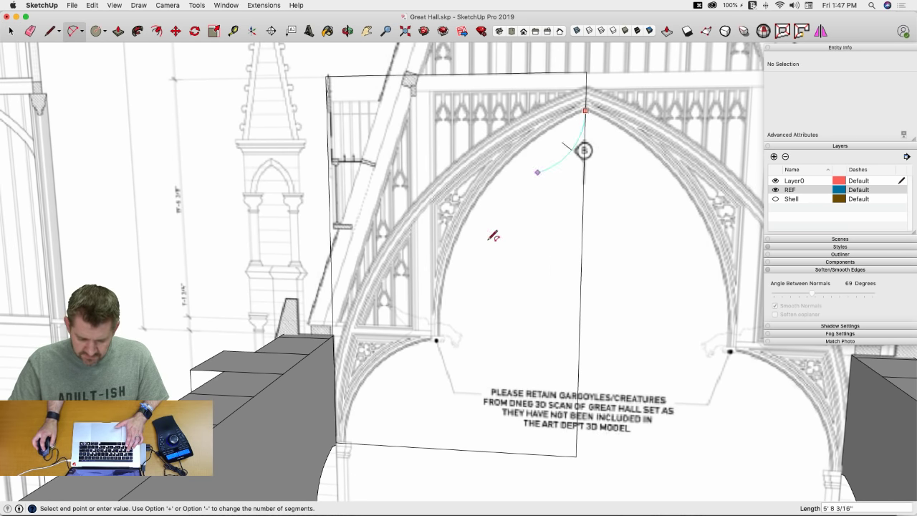
click(441, 335)
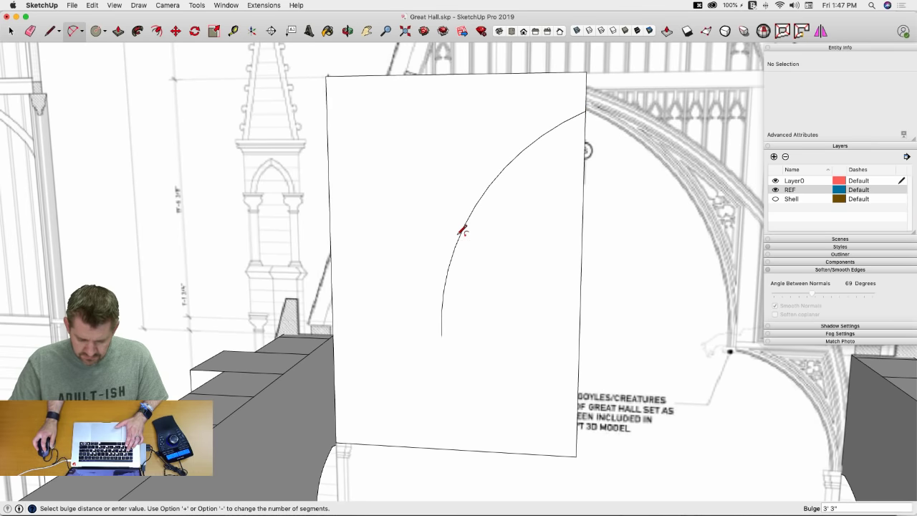
click(462, 230)
key(space)
click(480, 338)
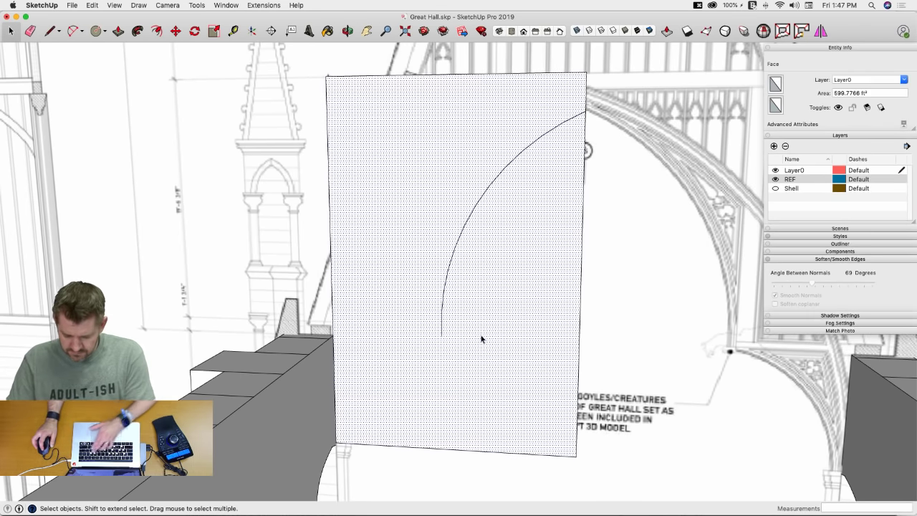
key(BackSpace)
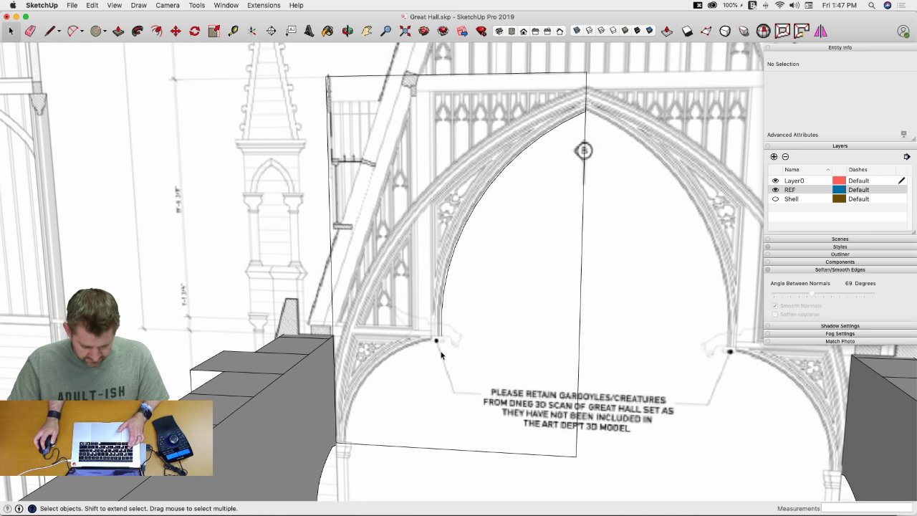
Step: Draw the lower arc from the hammerbeam tip to the wall springing point with a bulge of about 2' 3 5/8"
key(a)
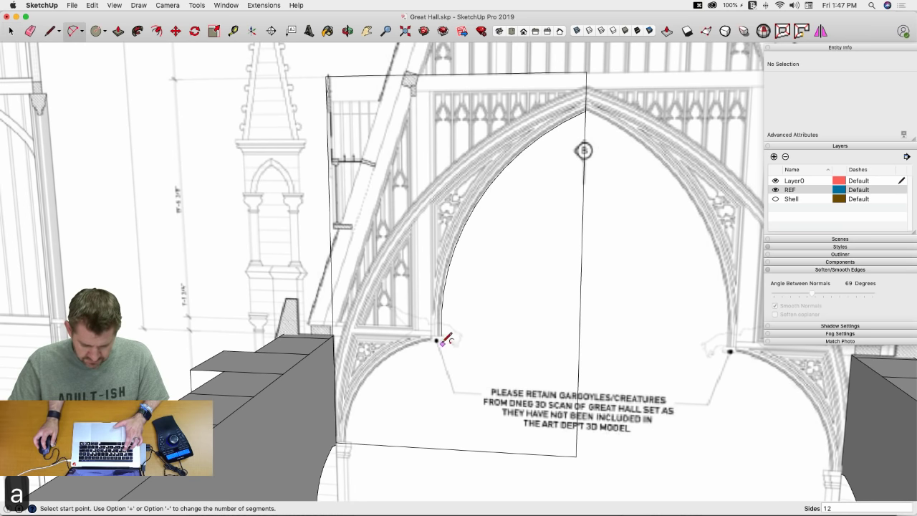
click(442, 335)
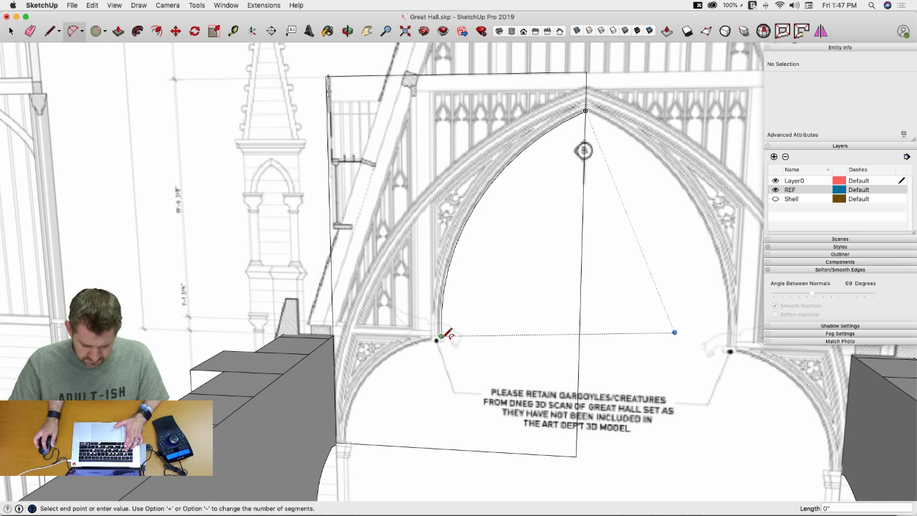
click(344, 441)
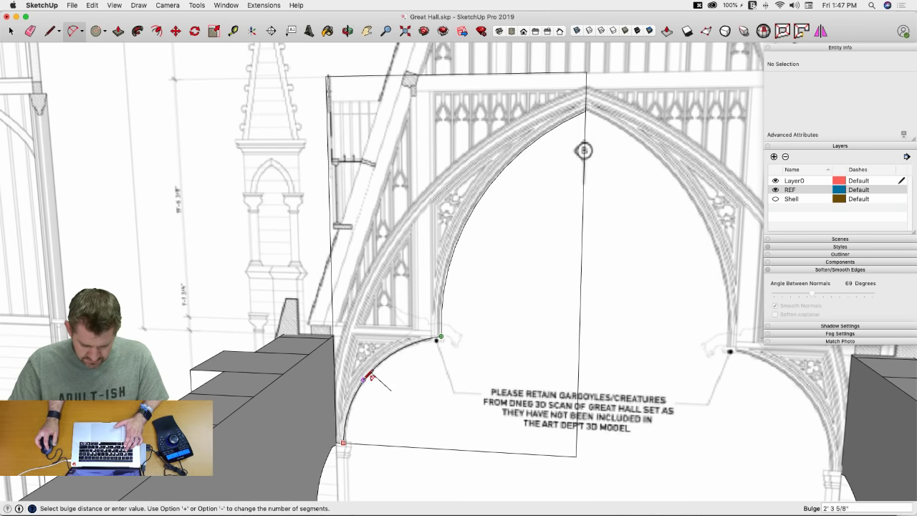
click(370, 378)
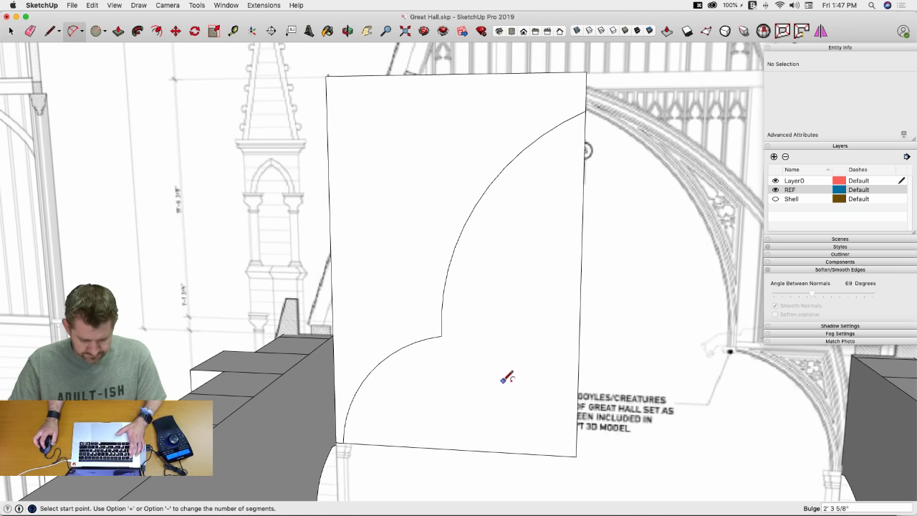
Step: Erase the rectangle edges bounding the arch opening and delete the remaining face to reveal the reference drawing
key(space)
click(515, 265)
key(e)
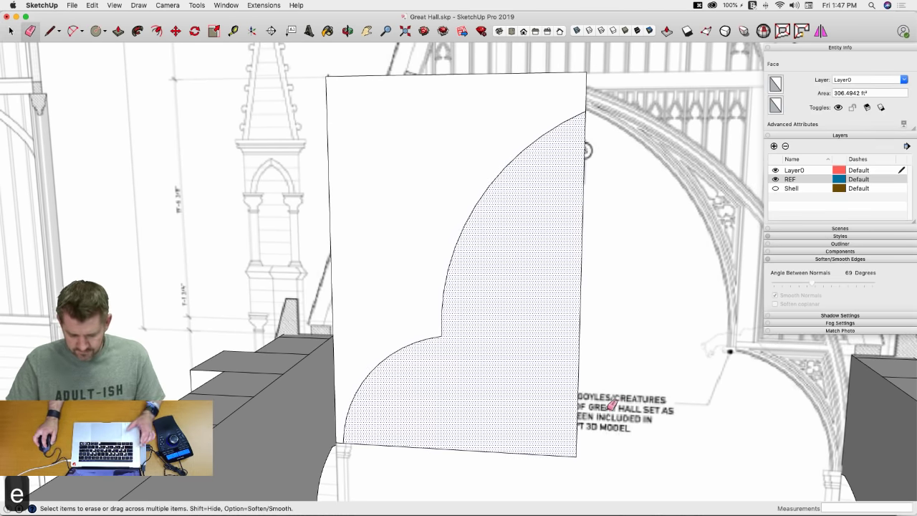
drag(592, 428, 564, 458)
key(space)
click(399, 152)
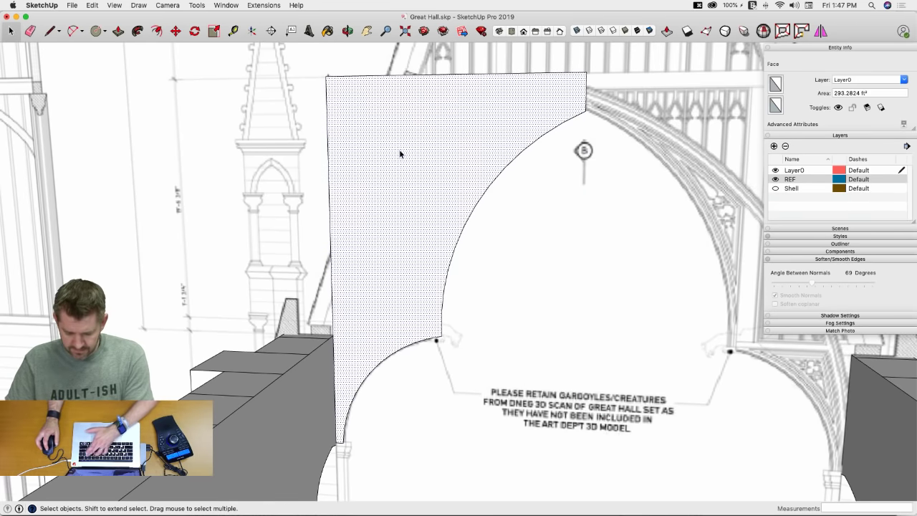
key(BackSpace)
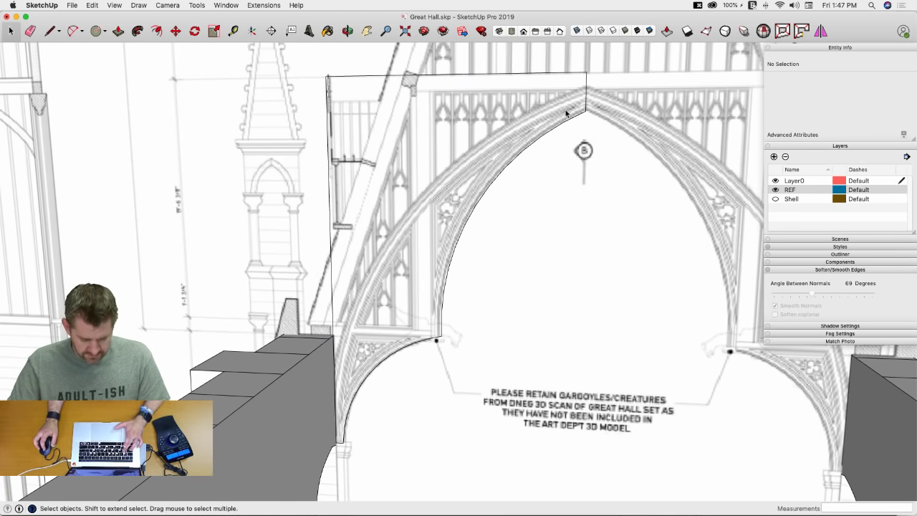
Step: Draw the outer arc from the arch's top on the centreline to the wall edge and erase the surplus rectangle edges outside it
key(a)
click(587, 84)
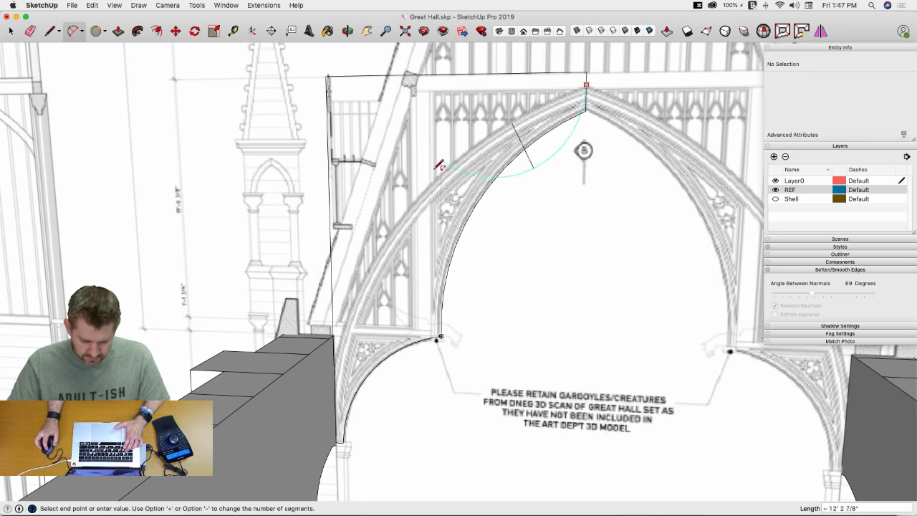
click(334, 359)
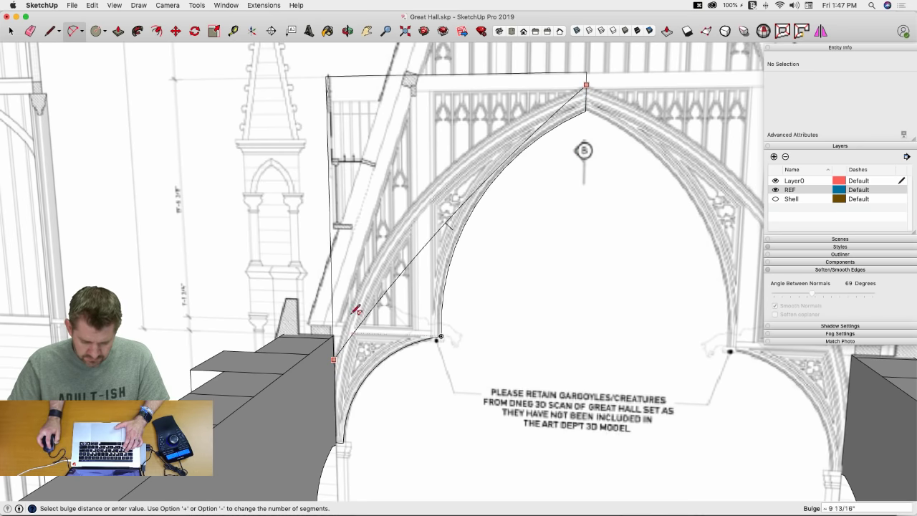
click(371, 250)
key(e)
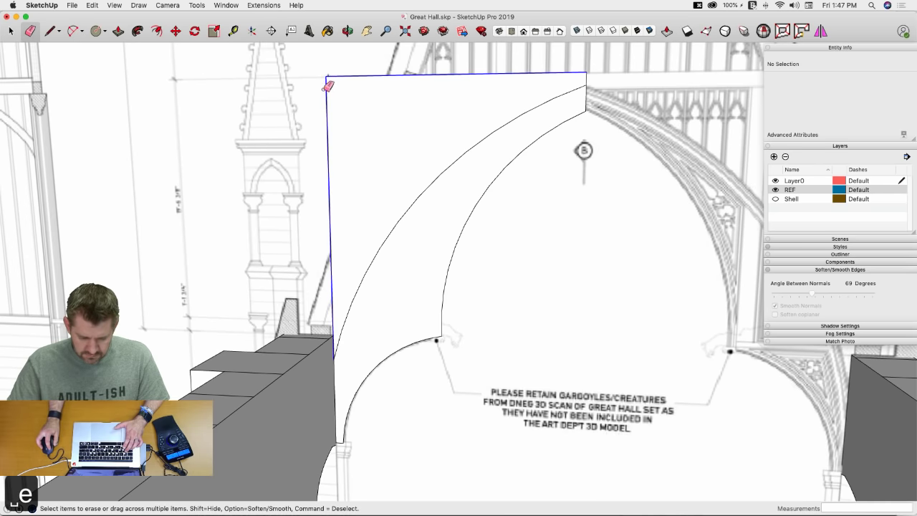
drag(327, 86, 326, 95)
Step: Select the half-arch face with its edges and copy it about 34' 8 7/8" out beside the modelled column
key(space)
click(409, 332)
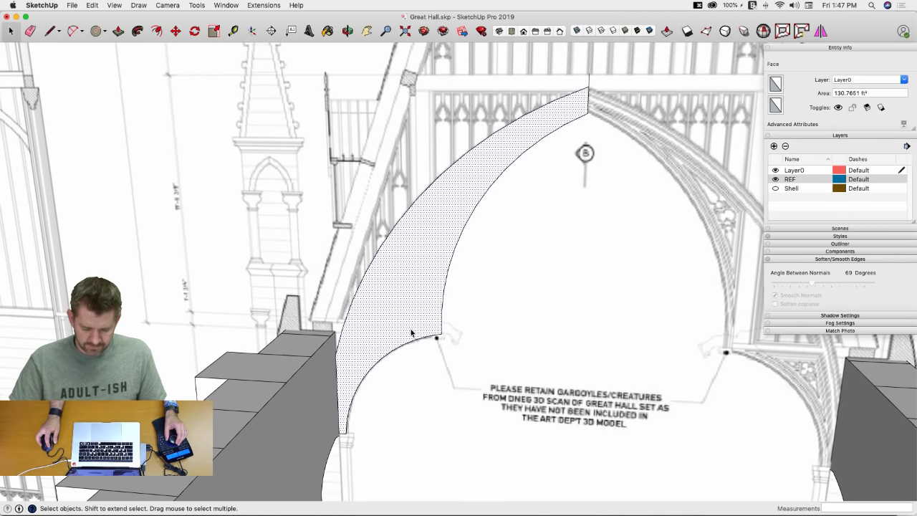
double_click(413, 334)
key(m)
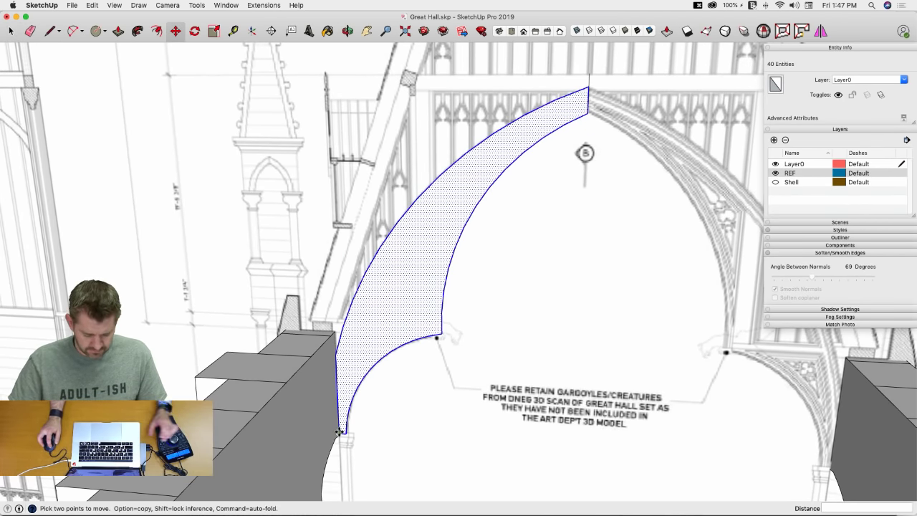
click(339, 431)
key(alt)
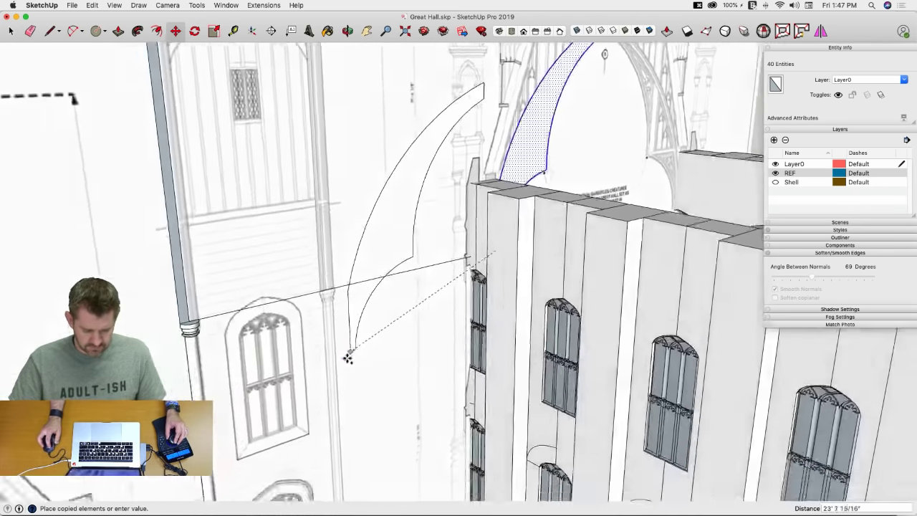
scroll(274, 301, down, 3)
scroll(261, 259, up, 8)
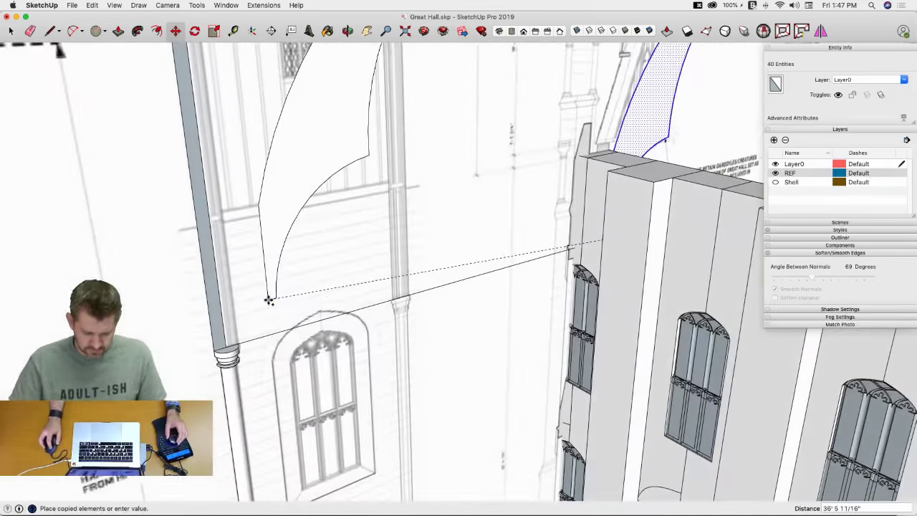
scroll(268, 301, down, 5)
click(294, 264)
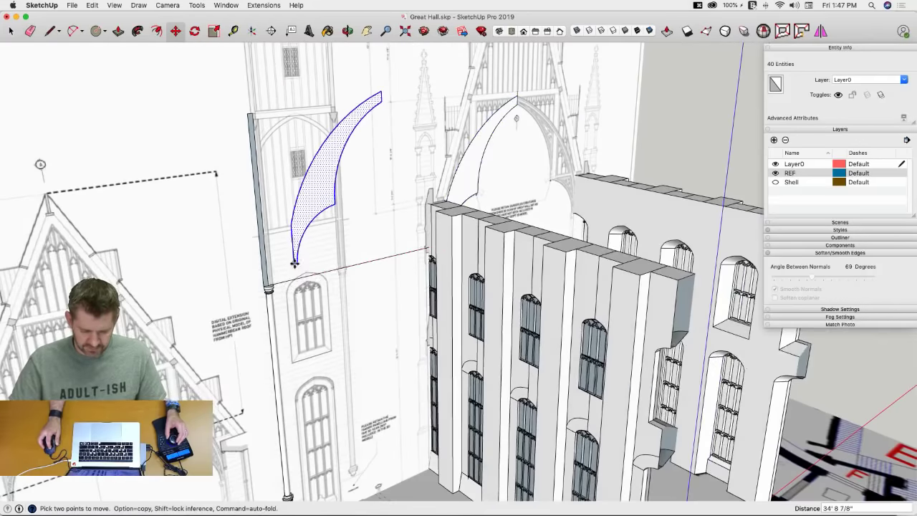
Step: Rotate the copied half arch 90 degrees about the vertical axis at its lower corner
scroll(316, 268, up, 2)
key(q)
scroll(323, 269, up, 3)
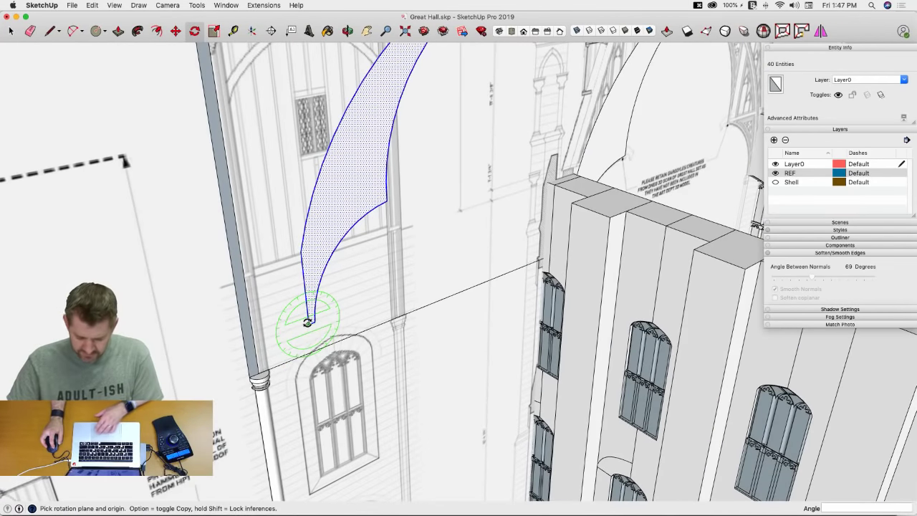
key(Right)
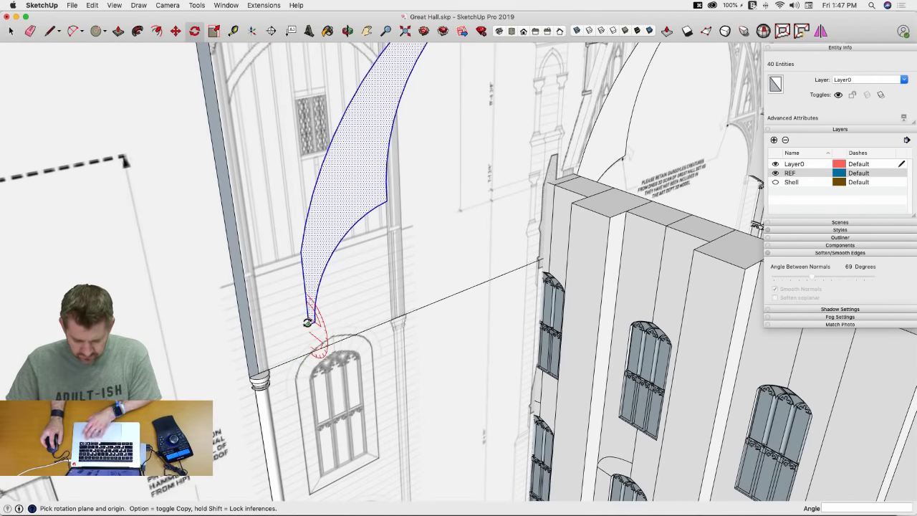
key(Left)
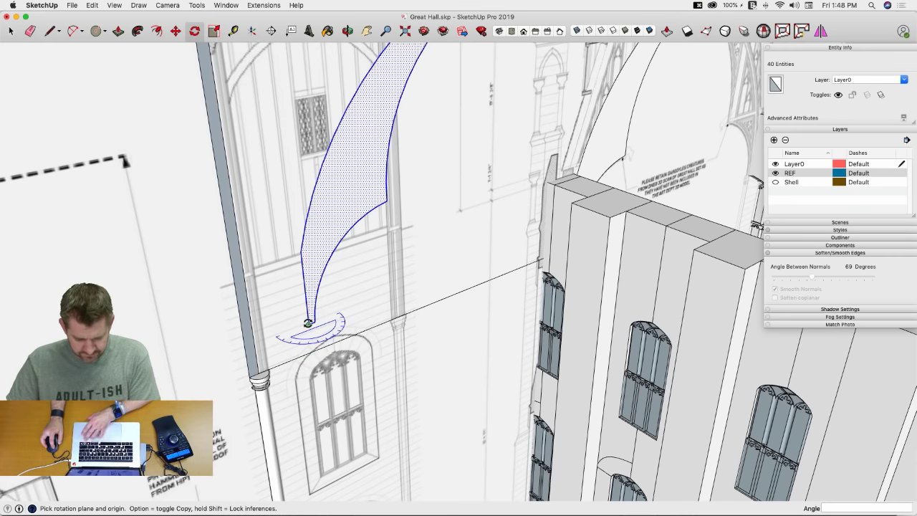
click(308, 323)
click(328, 319)
click(313, 338)
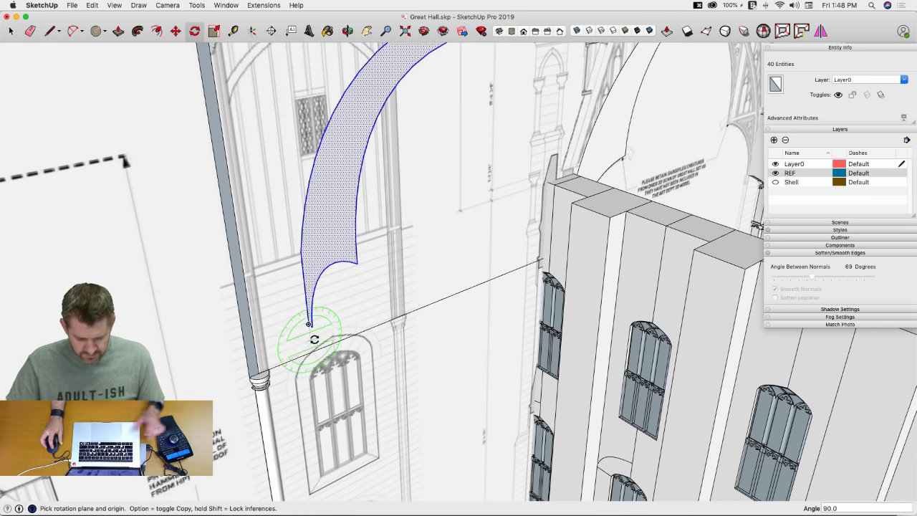
Step: Move the rotated half arch so its lower corner sits on the column capital at the base of the tall rectangular face
key(m)
click(346, 335)
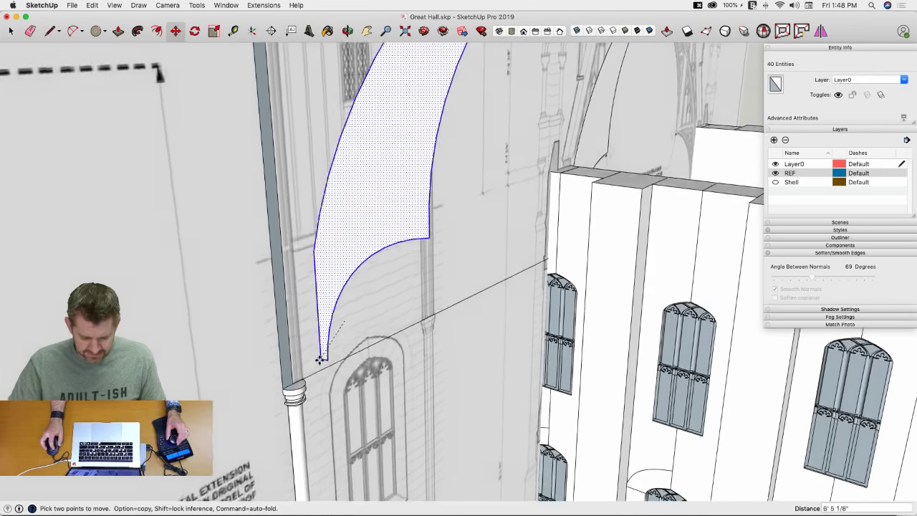
scroll(283, 338, up, 5)
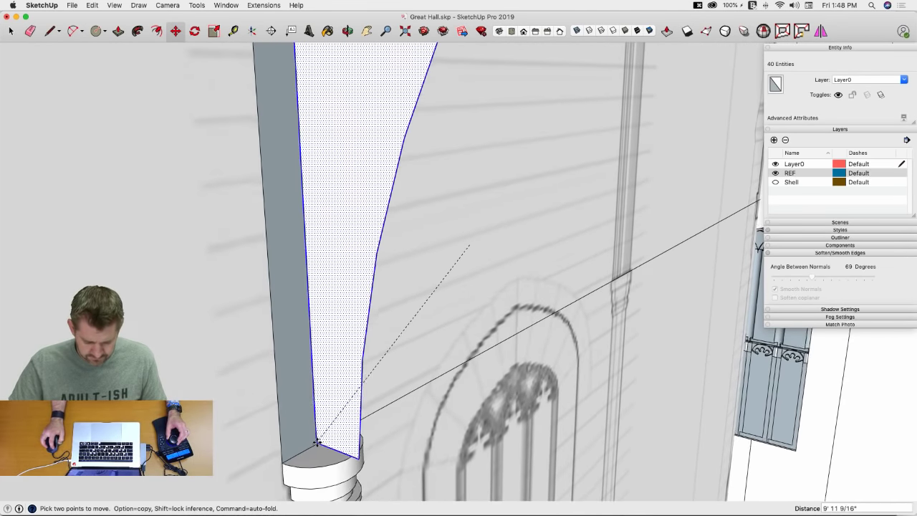
scroll(318, 441, up, 5)
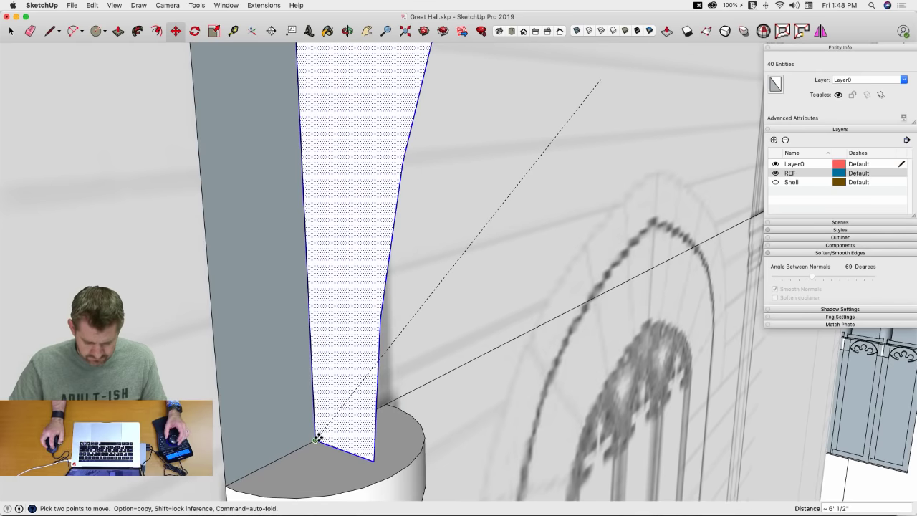
click(317, 438)
scroll(368, 387, down, 10)
Step: Erase the tall rectangular face above the column, the horizontal guide line and the original arch outline on the reference drawing
key(space)
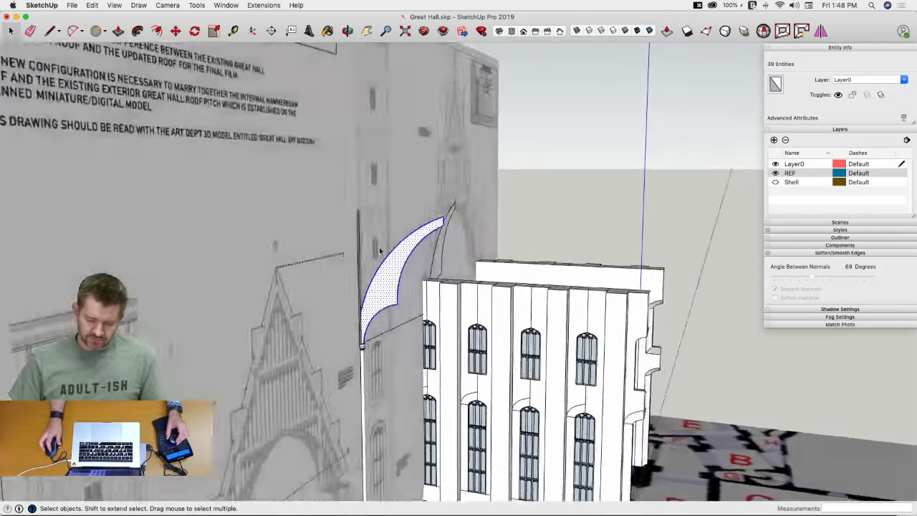
key(e)
drag(337, 216, 336, 218)
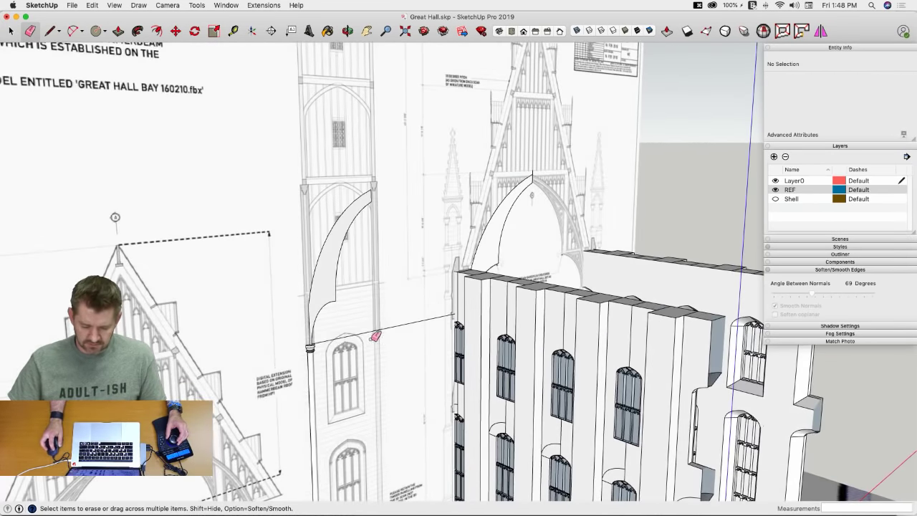
click(374, 333)
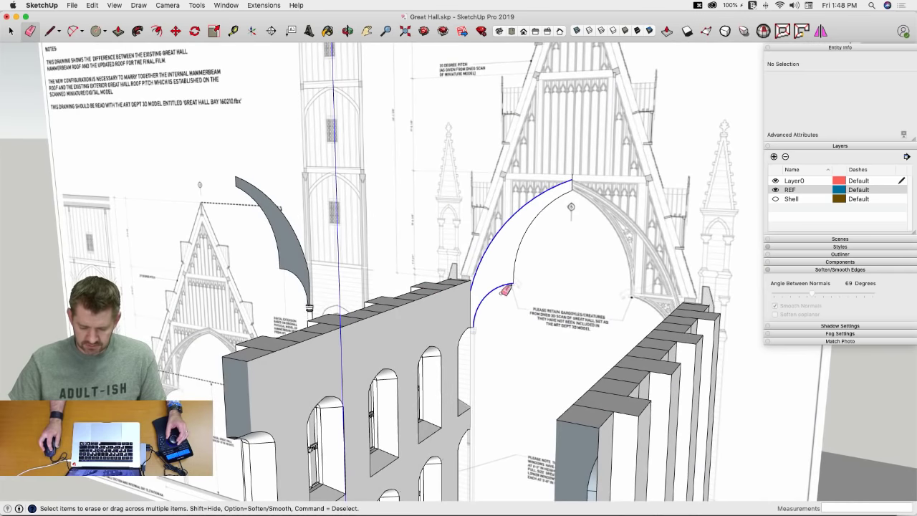
drag(506, 289, 538, 220)
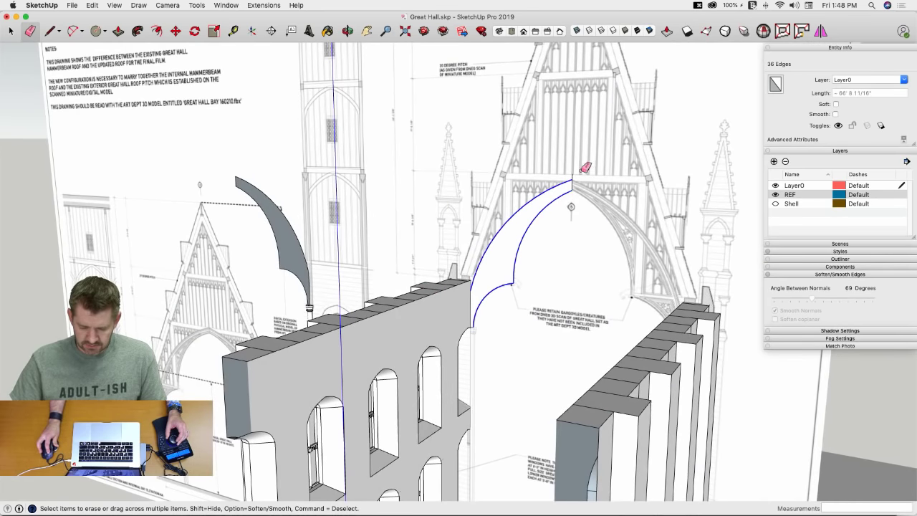
drag(576, 186, 576, 187)
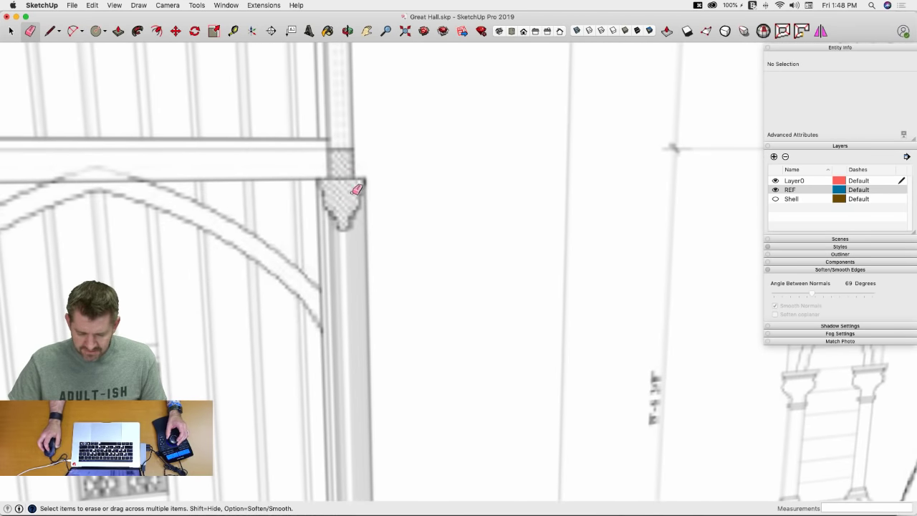
scroll(354, 187, down, 8)
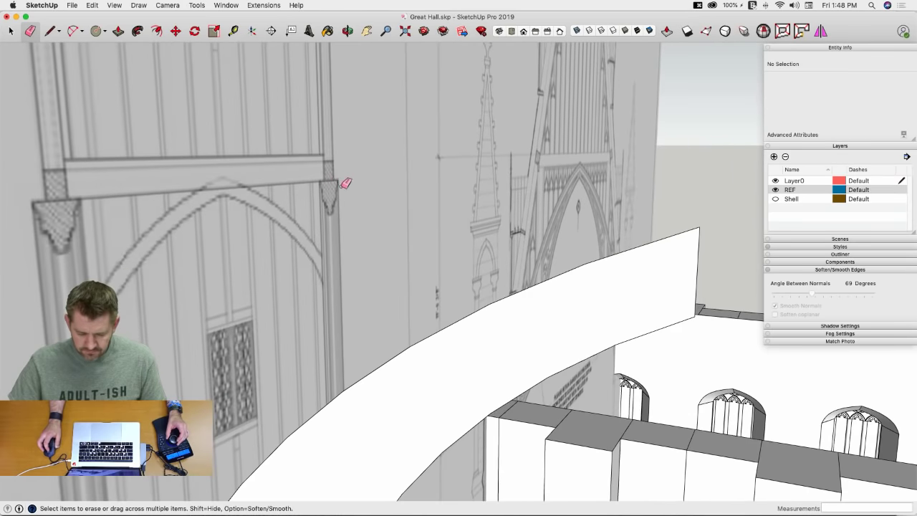
scroll(348, 184, down, 4)
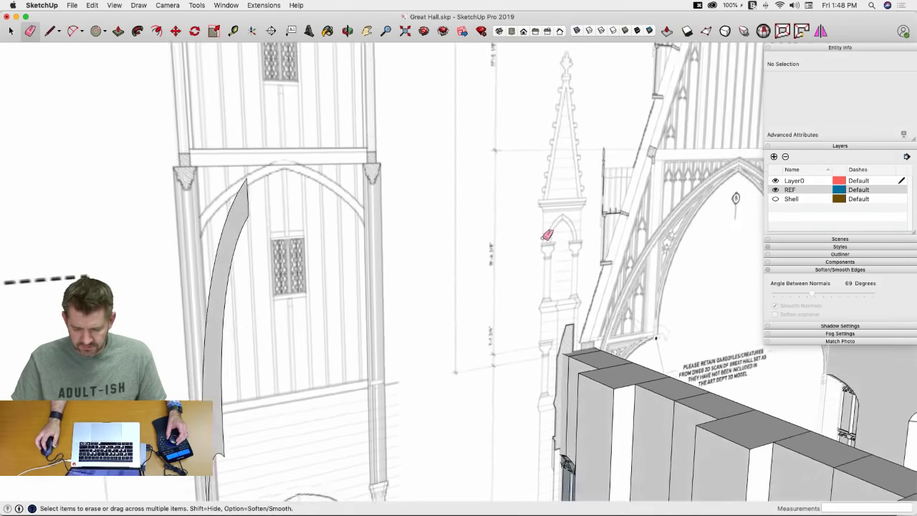
middle_drag(546, 235, 589, 345)
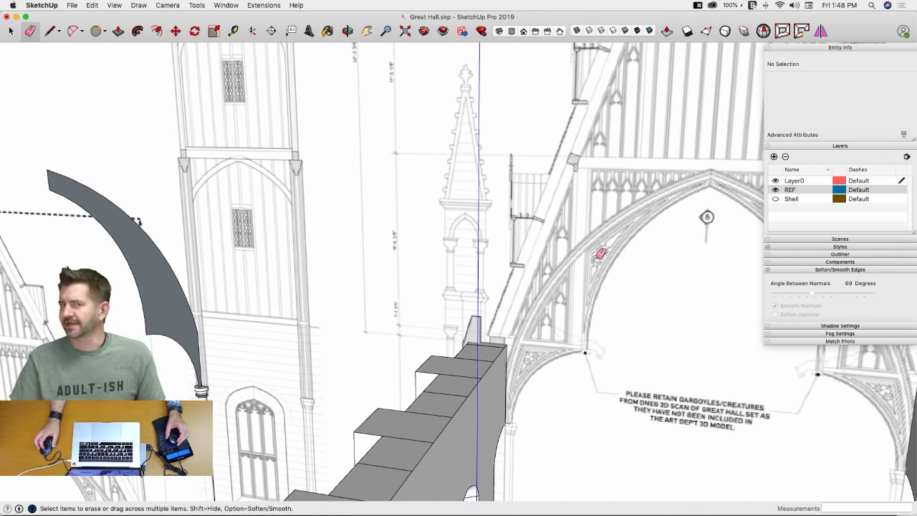
Step: Draw a short horizontal line along the green axis outward from the half arch's upper tip
mouse_move(600, 253)
middle_down()
mouse_move(595, 260)
mouse_move(375, 137)
mouse_move(308, 137)
middle_up()
key(l)
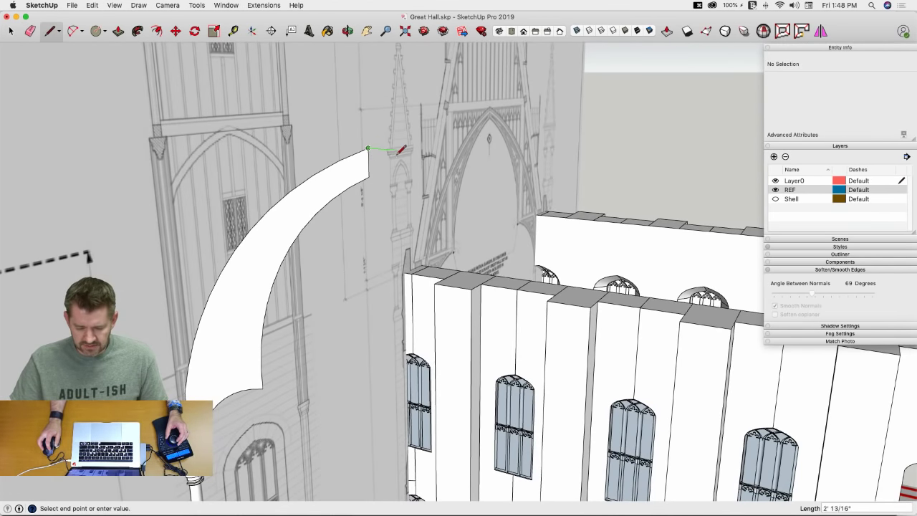
click(421, 152)
key(space)
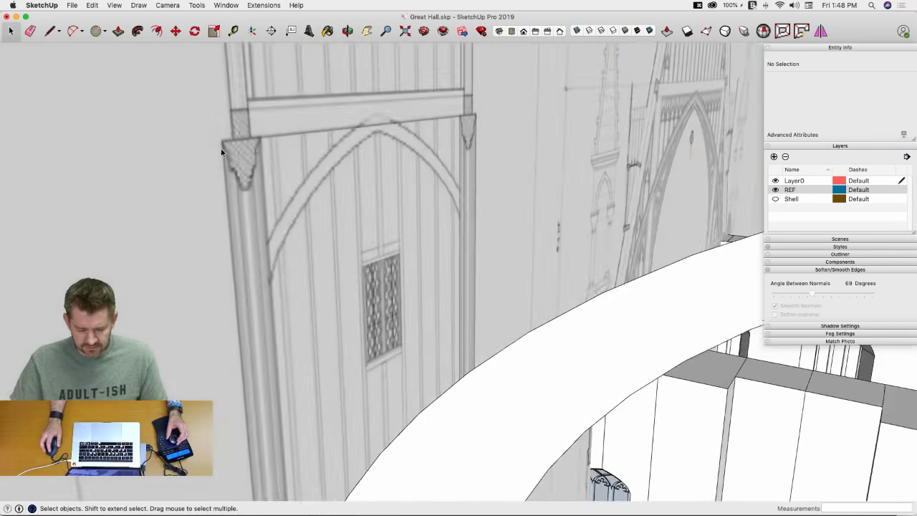
Step: Draw a line across the top of the hatched rib section above the outer column on the reference drawing
key(l)
key(l)
scroll(291, 147, up, 5)
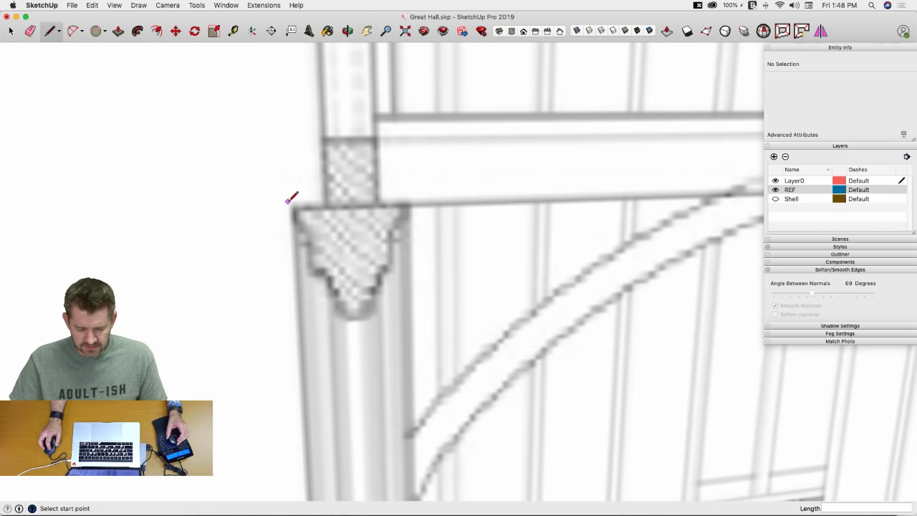
scroll(294, 184, up, 3)
scroll(303, 200, down, 3)
scroll(340, 152, up, 5)
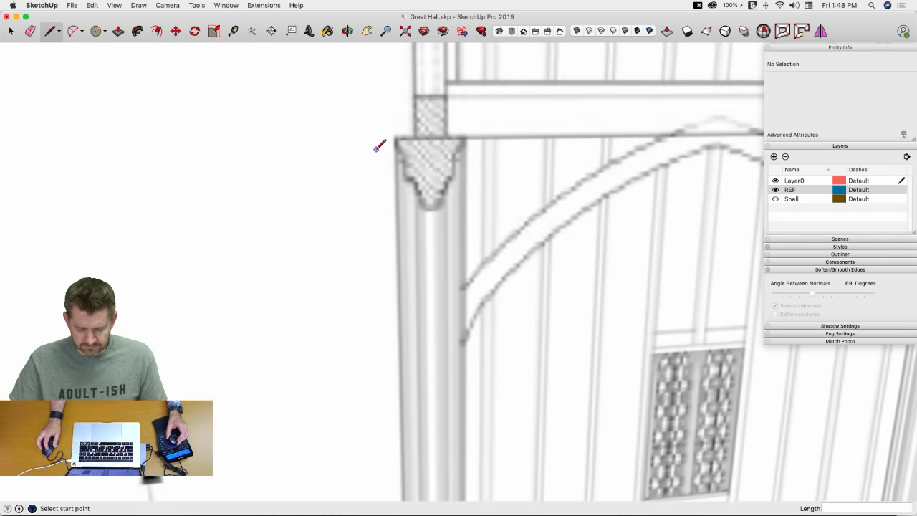
scroll(373, 153, down, 5)
scroll(378, 148, down, 3)
scroll(387, 143, up, 5)
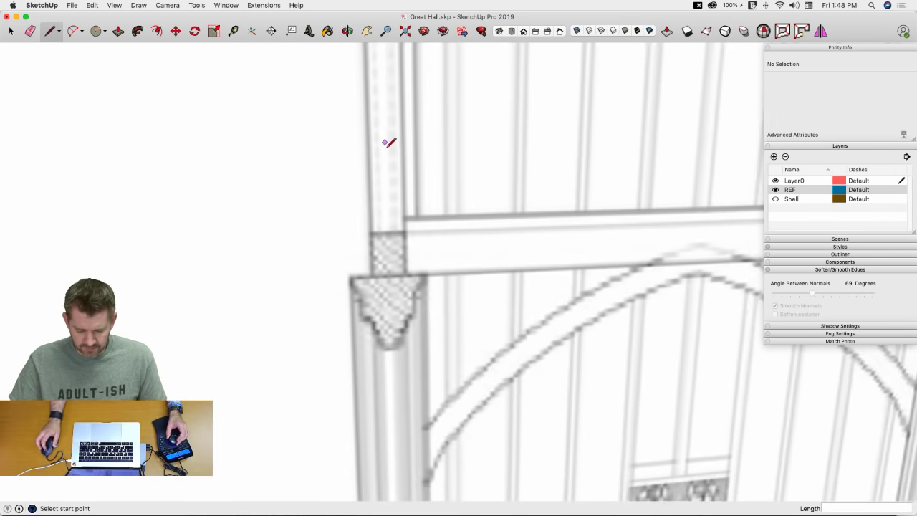
scroll(359, 269, up, 3)
scroll(359, 269, up, 2)
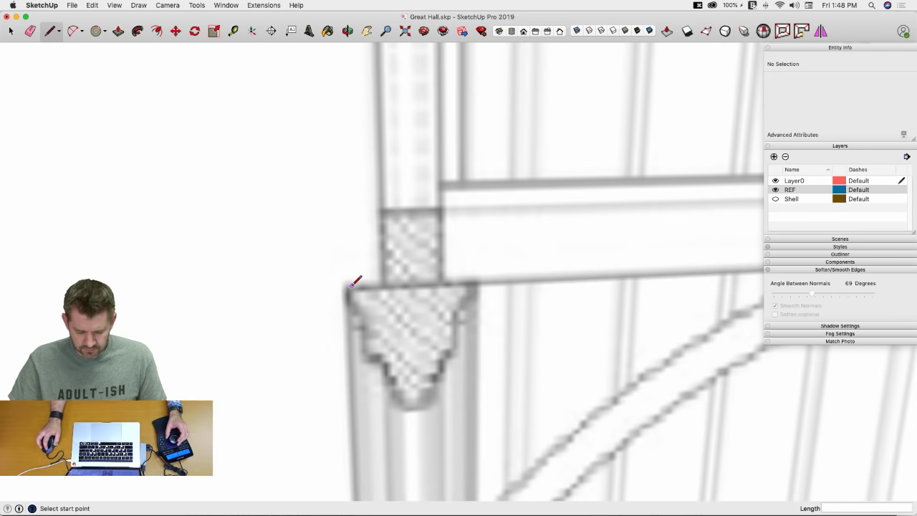
click(477, 280)
key(Escape)
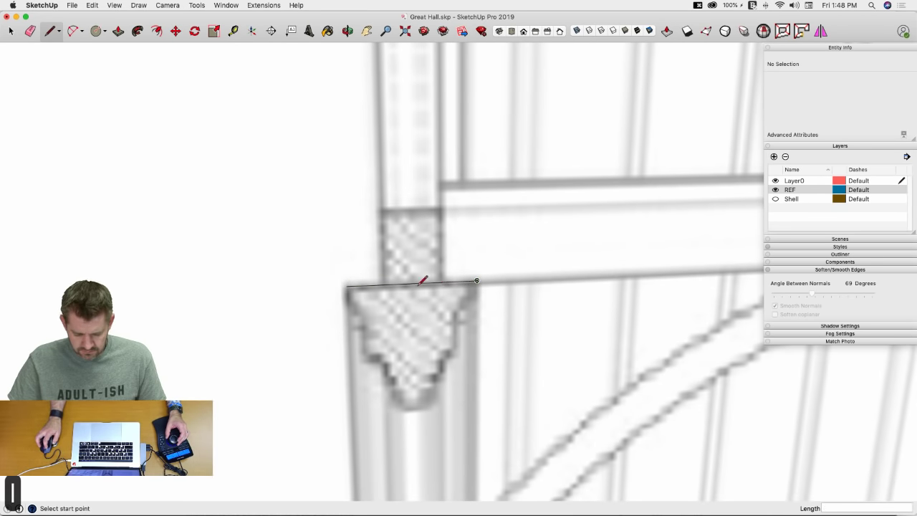
Step: Draw the hatched section's vertical centre line and trace its stepped outer half back up to the top line as a closed face
click(408, 410)
scroll(405, 410, up, 2)
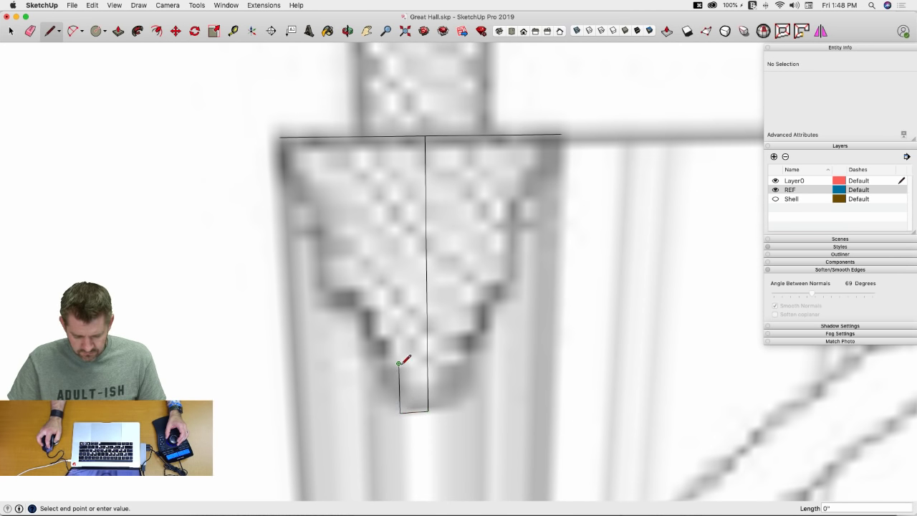
scroll(385, 339, up, 3)
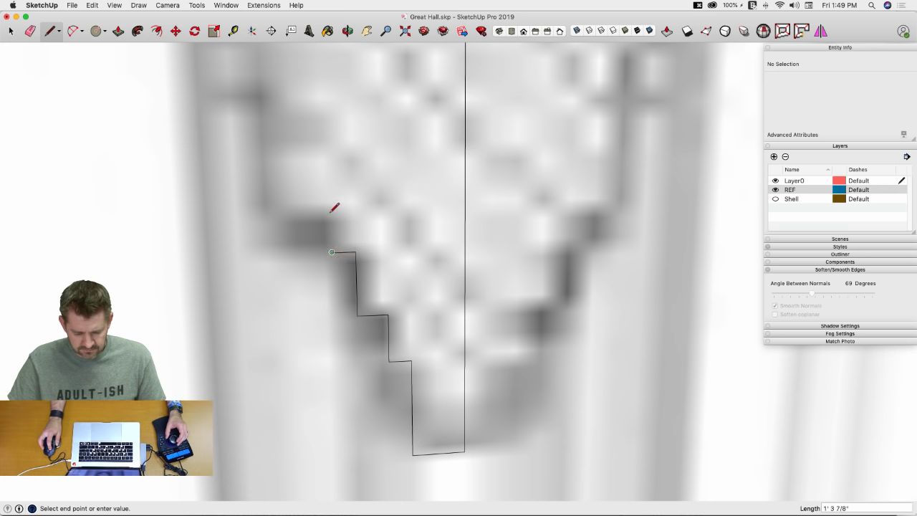
key(Up)
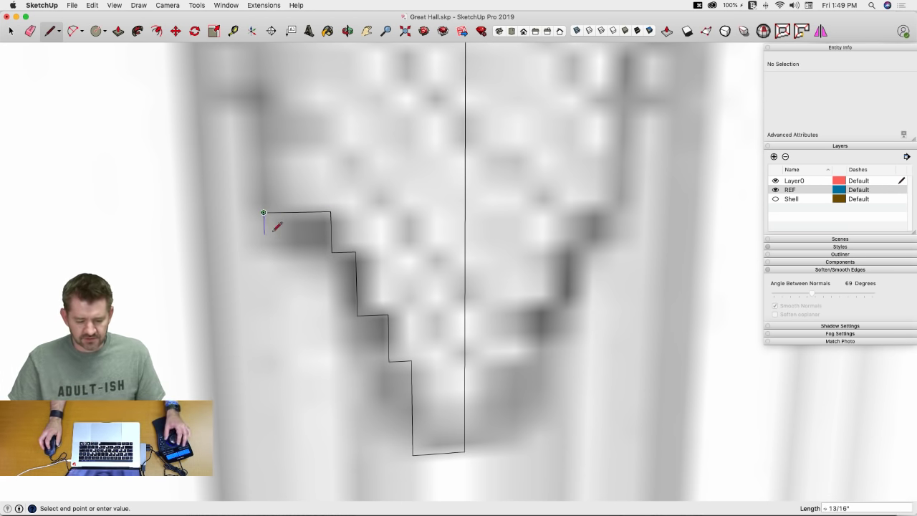
scroll(280, 268, up, 5)
scroll(354, 368, down, 6)
scroll(364, 331, up, 1)
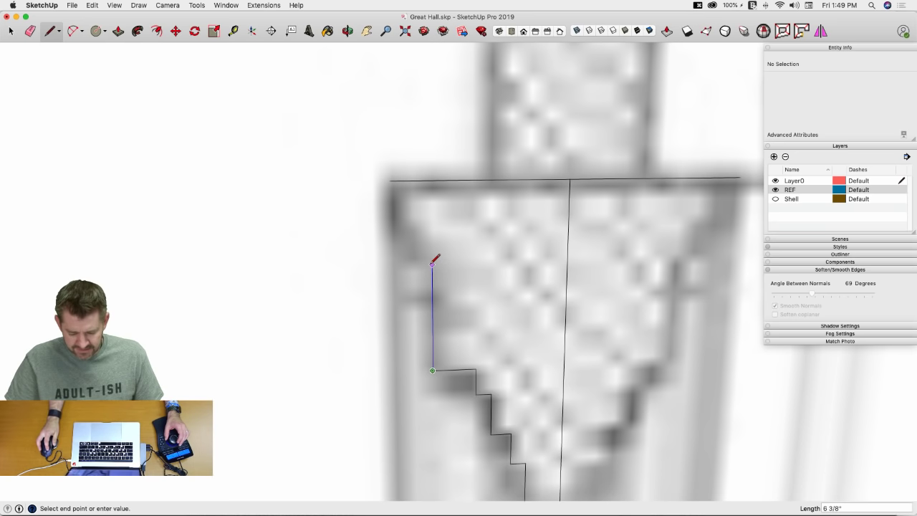
key(shift)
click(432, 259)
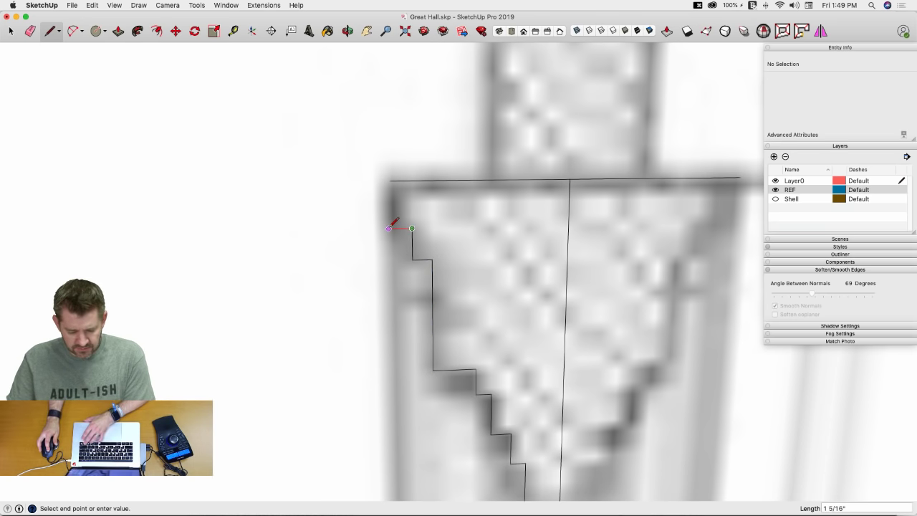
click(390, 180)
key(space)
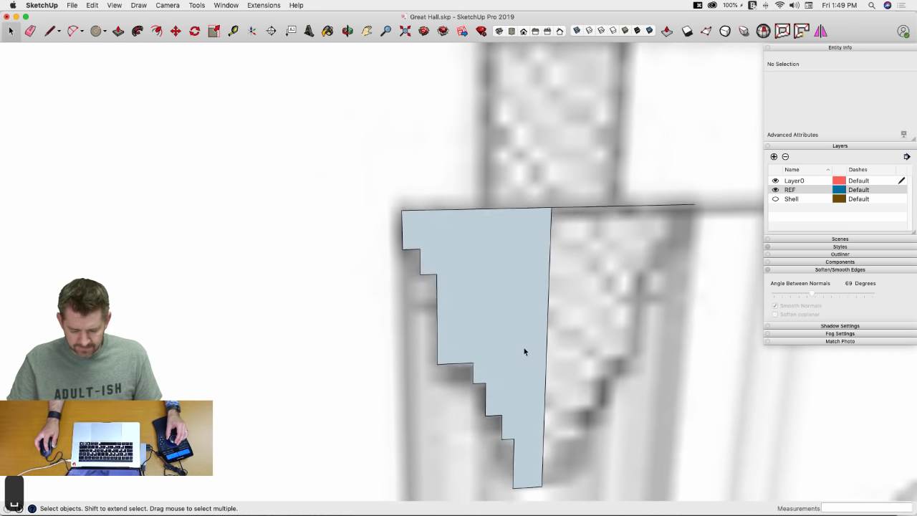
Step: Rotate a copy of the stepped half profile 180 degrees about its top centre point and erase the seam between the two halves
click(518, 346)
key(q)
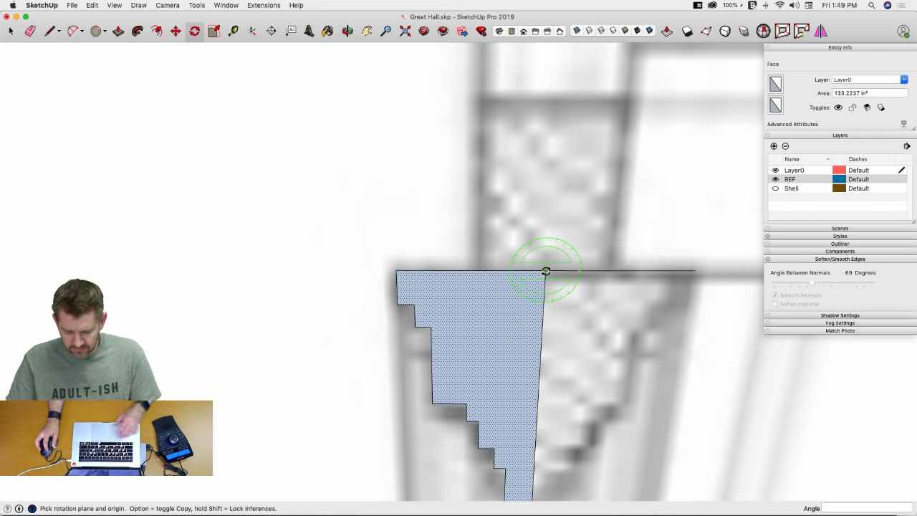
click(546, 271)
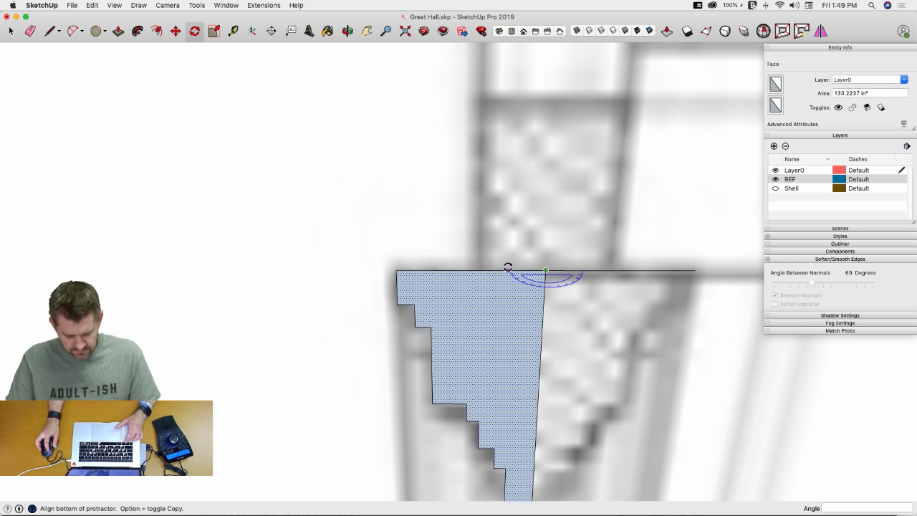
click(508, 271)
key(alt)
click(615, 271)
key(e)
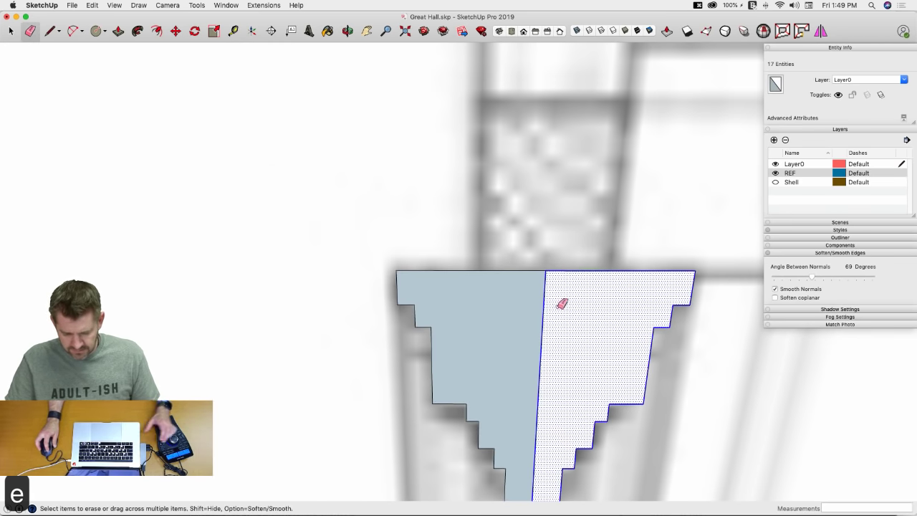
drag(557, 309, 540, 329)
Step: Copy the full stepped profile by its top centre onto the free end of the line at the half arch's tip
key(space)
click(542, 337)
key(m)
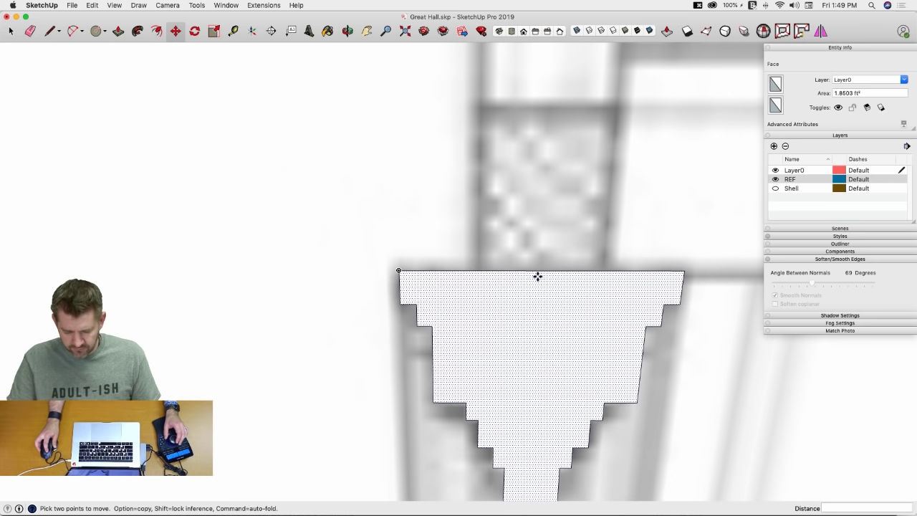
click(541, 271)
key(alt)
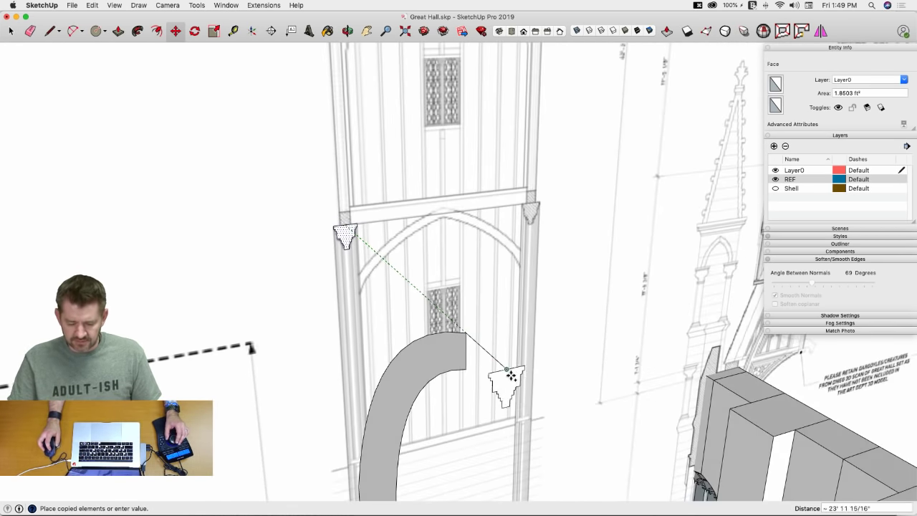
click(542, 326)
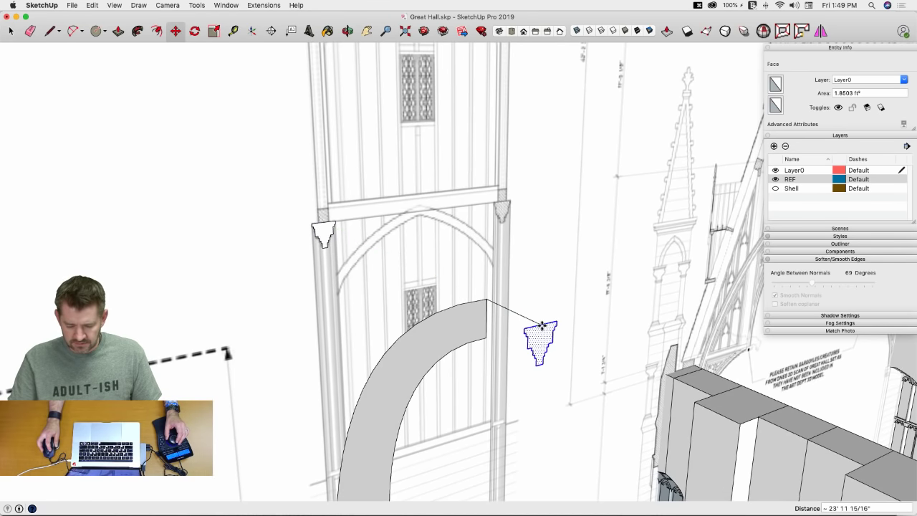
Step: Make the copied profile beside the arch tip a group
key(space)
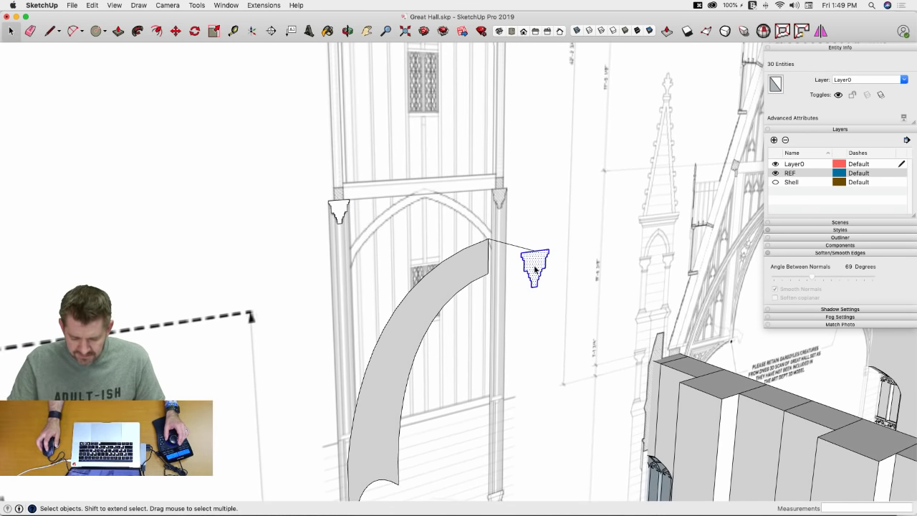
right_click(536, 266)
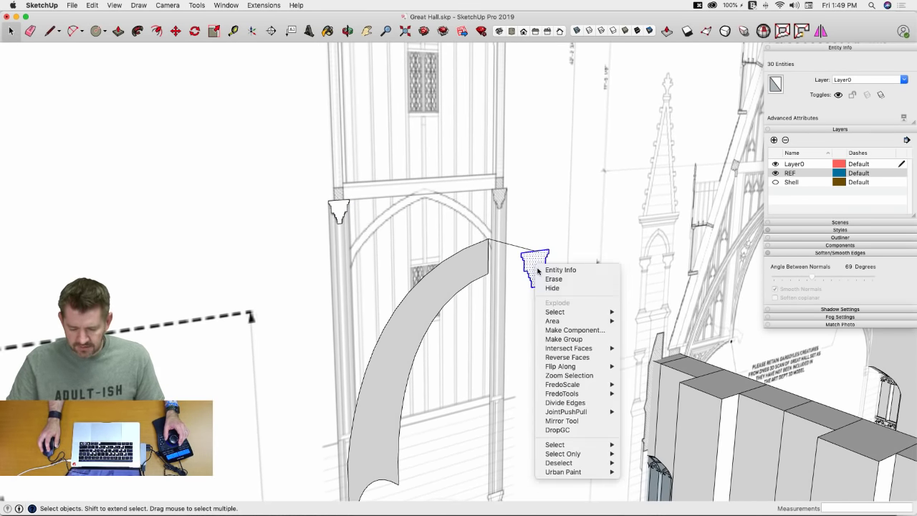
click(563, 339)
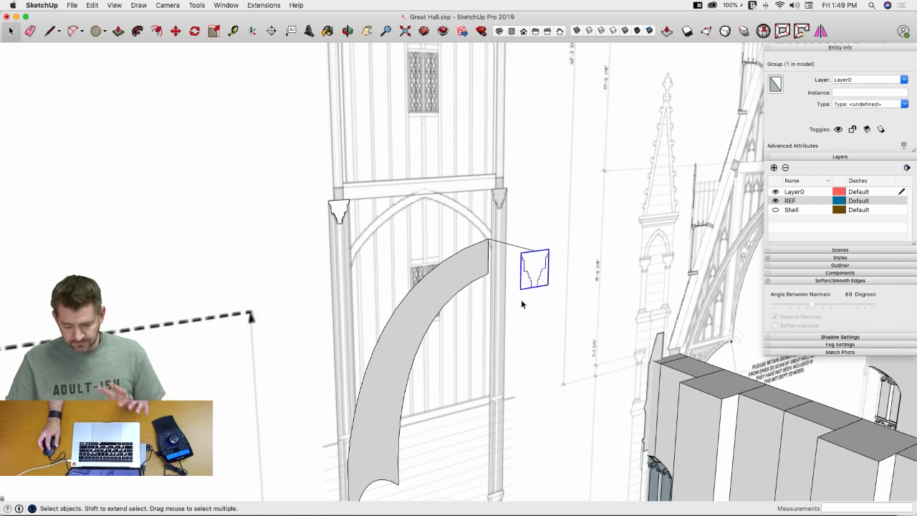
Step: Hide the REF layer to clear the view of the arch's lower outer edge
middle_drag(508, 248, 344, 427)
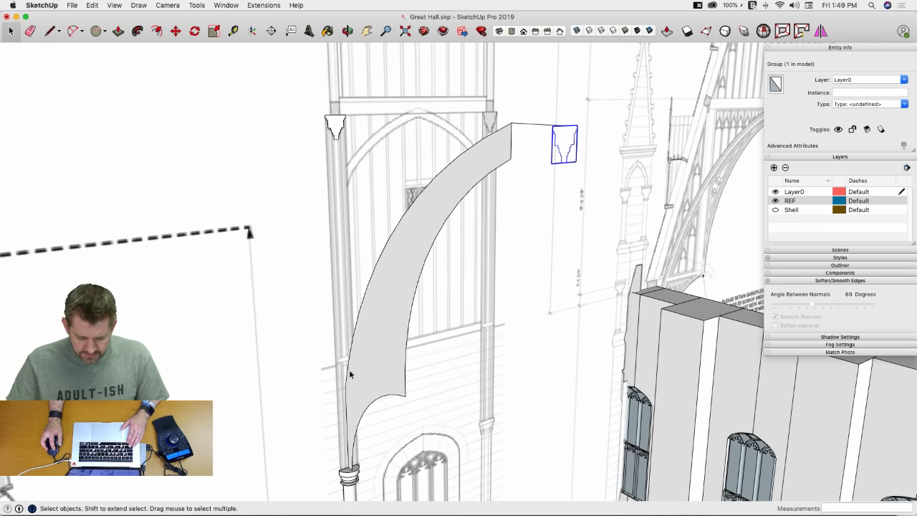
scroll(347, 373, up, 5)
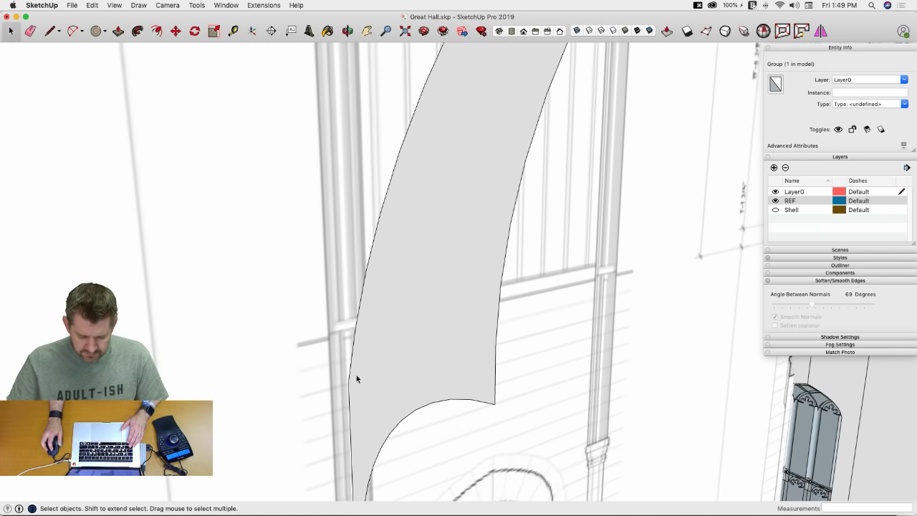
key(l)
key(space)
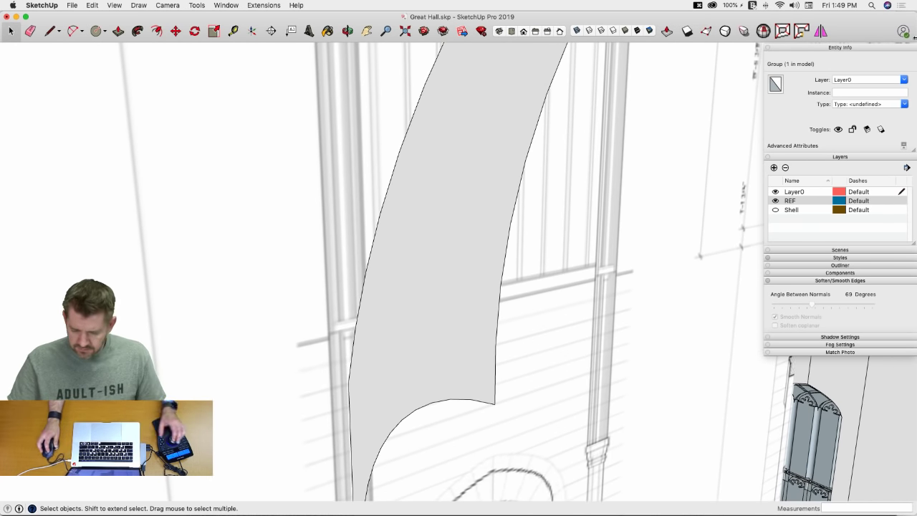
click(775, 201)
Step: Extend the half arch's outer curve downward past the column with a straight line continuing its lowest segment
key(l)
scroll(419, 303, up, 3)
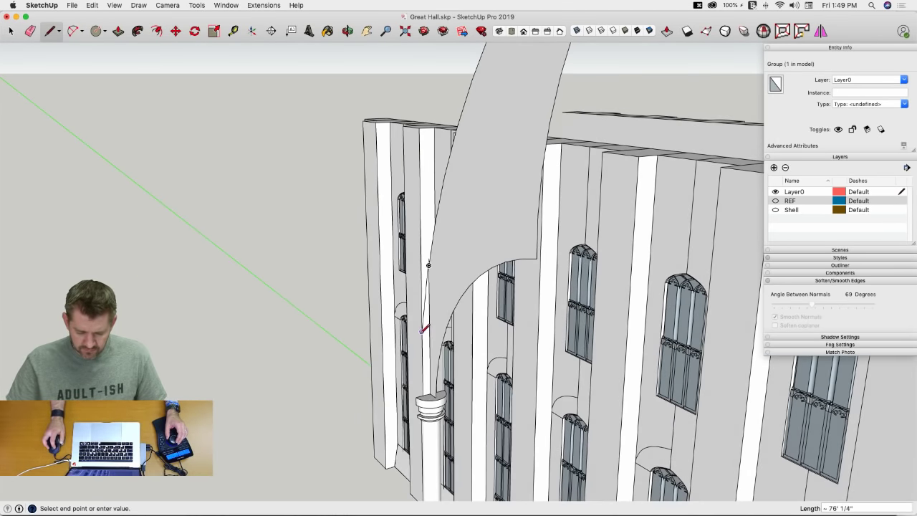
key(l)
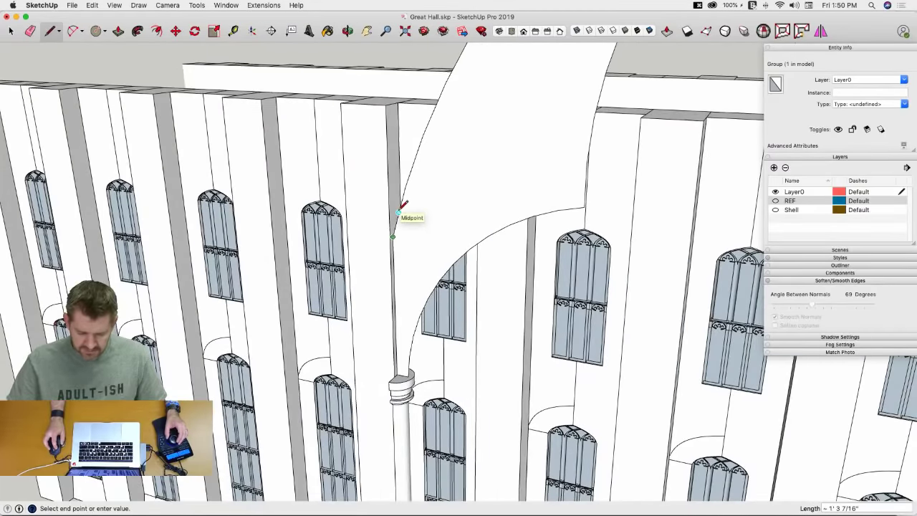
click(361, 374)
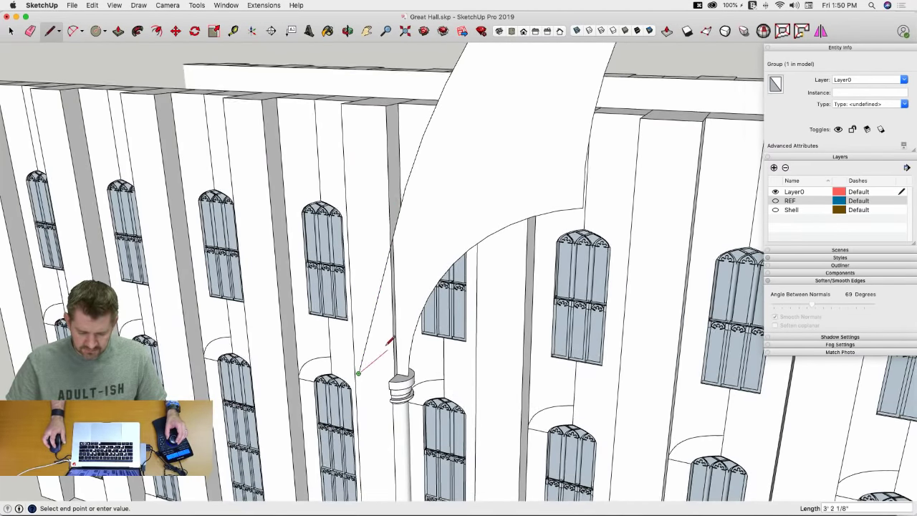
key(space)
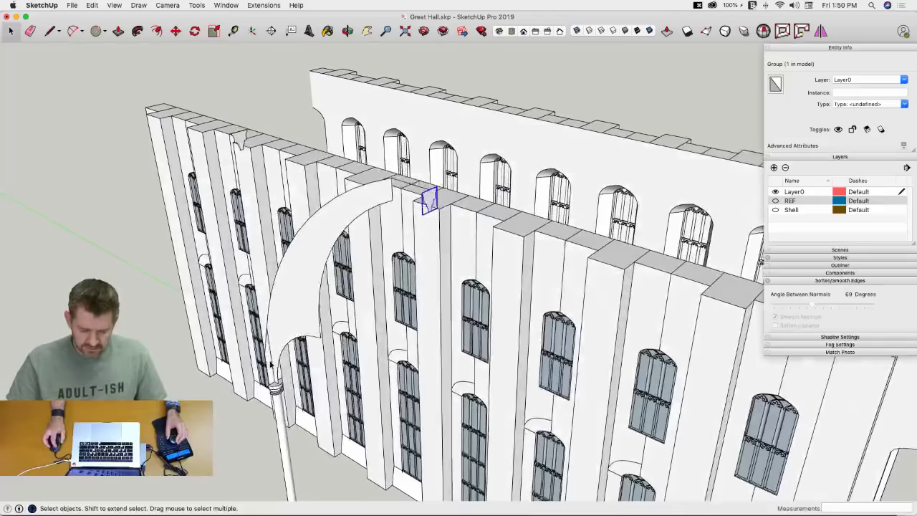
Step: Select the arch's outer curve with its extension lines and sweep the grouped stepped profile along it with Follow Me
middle_drag(271, 364, 231, 389)
click(244, 295)
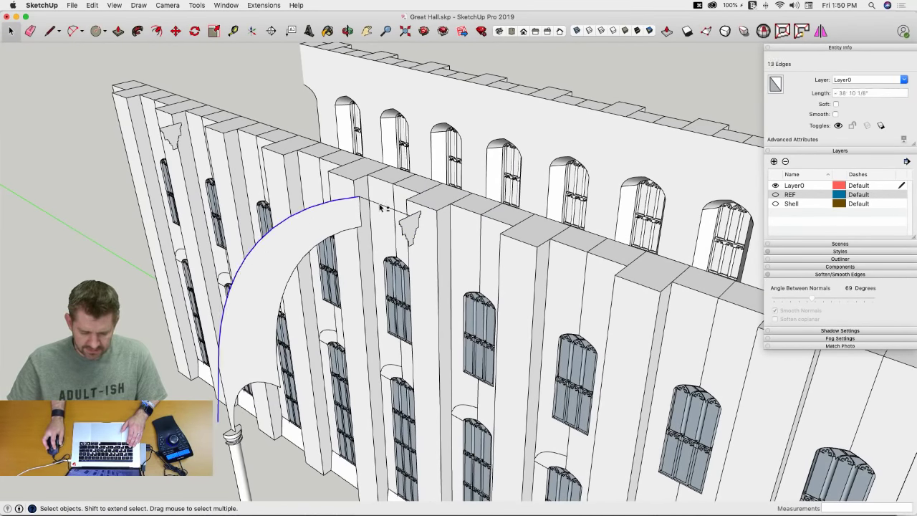
middle_drag(412, 245, 380, 239)
key(p)
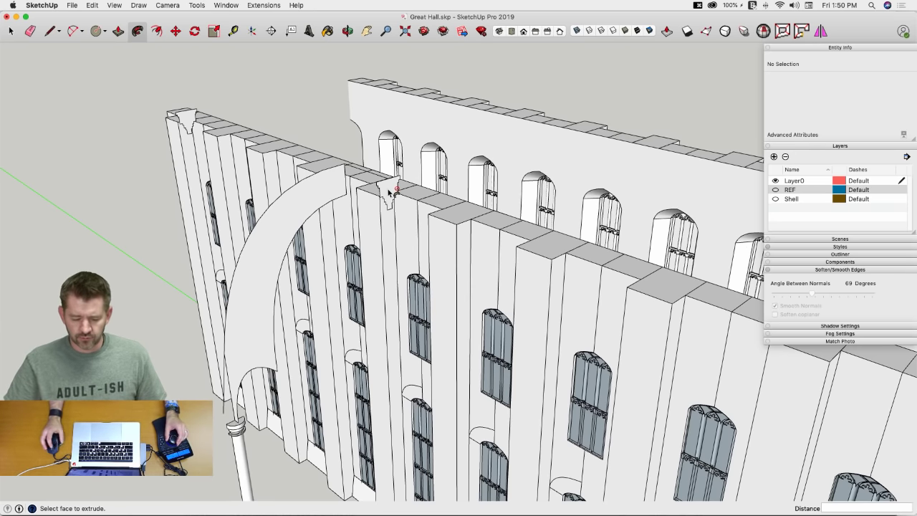
right_click(374, 144)
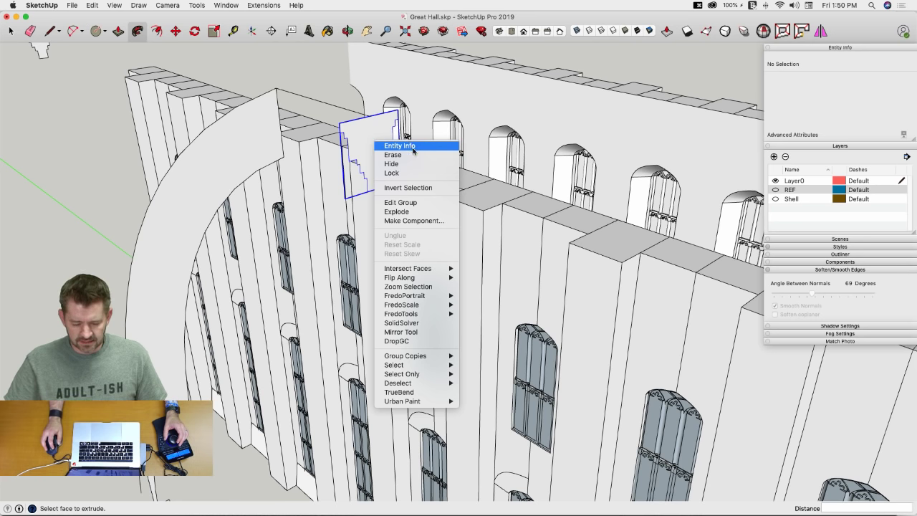
click(421, 203)
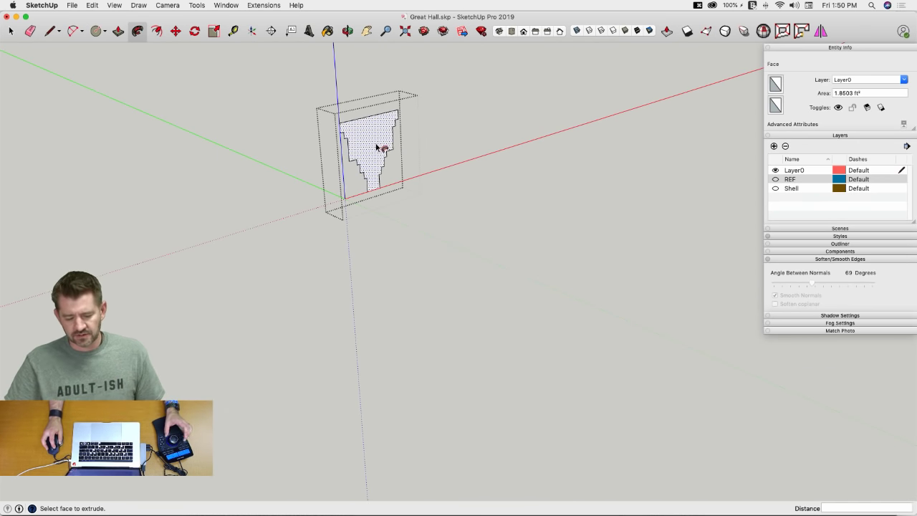
click(376, 147)
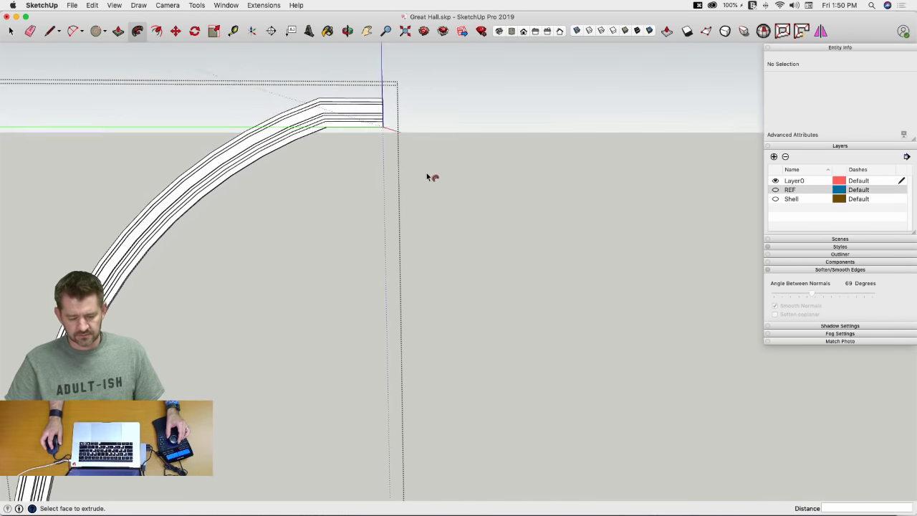
key(space)
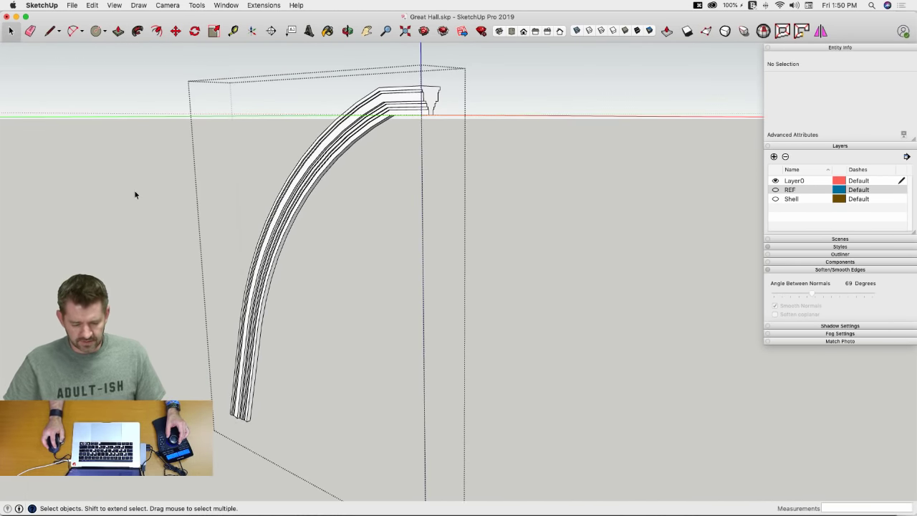
Step: Leave the swept rib's group and show the REF layer for its roof cross-section drawing
click(135, 195)
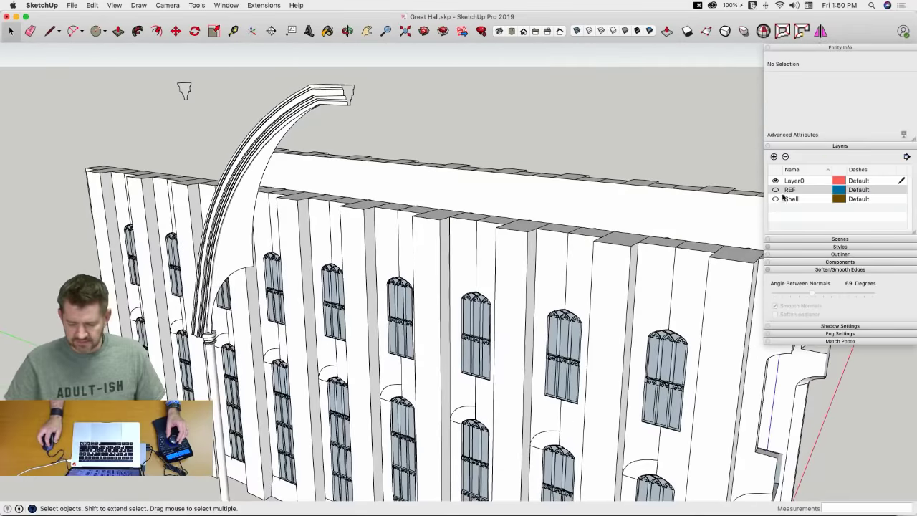
click(775, 190)
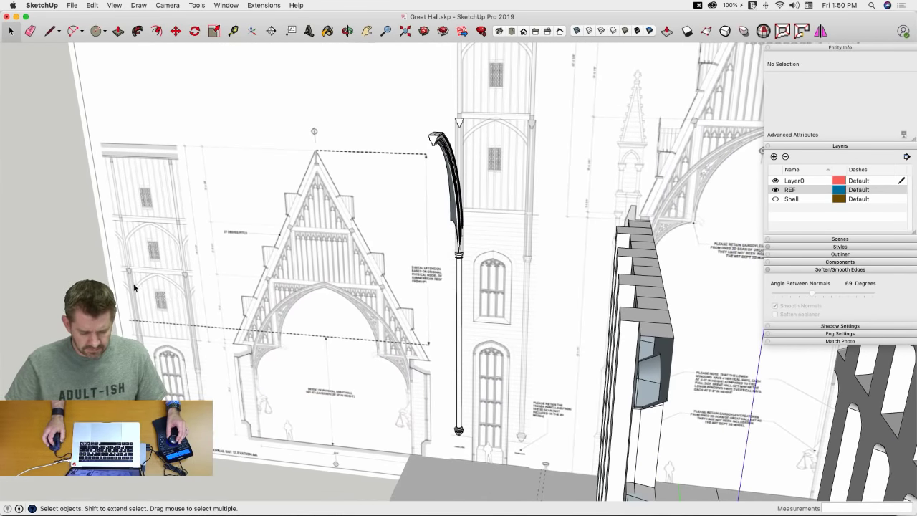
scroll(134, 280, up, 10)
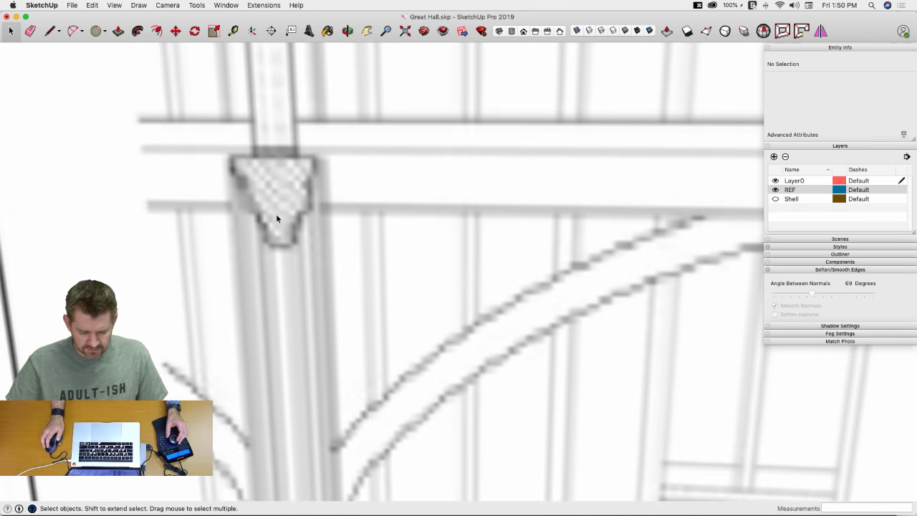
Step: Trace the top edge, centre line and stepped half outline of the hatched section on the reference drawing as a closed face
key(l)
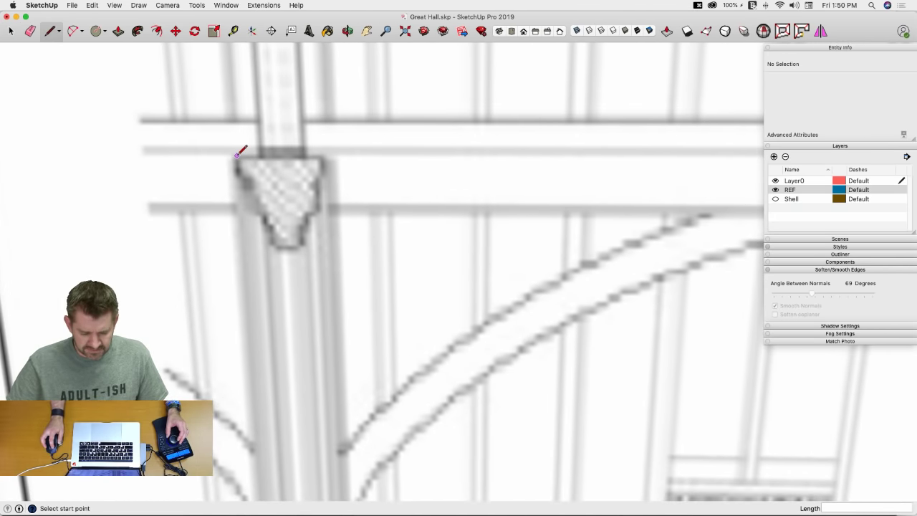
click(237, 155)
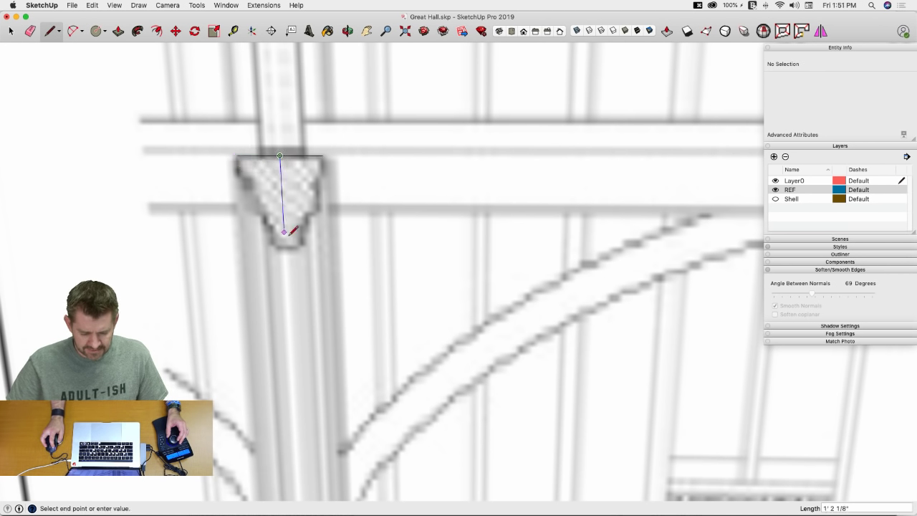
scroll(273, 247, up, 5)
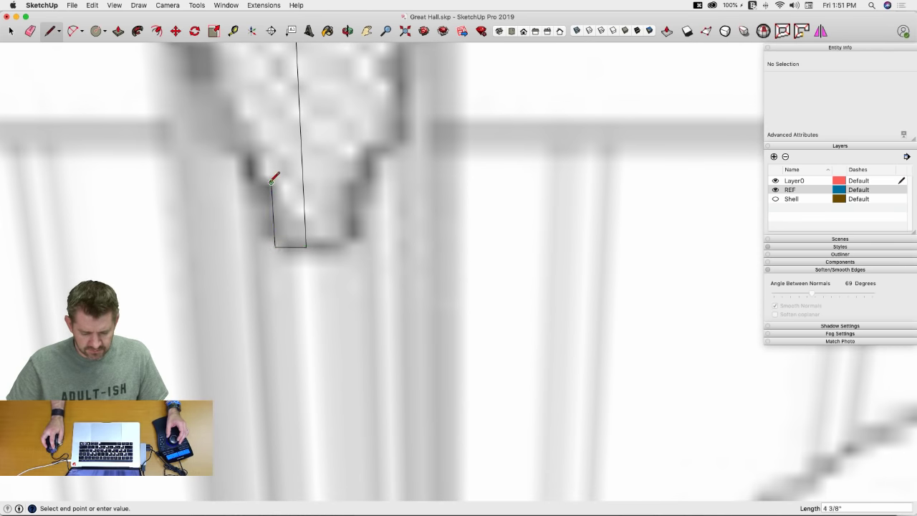
click(248, 141)
scroll(254, 141, down, 3)
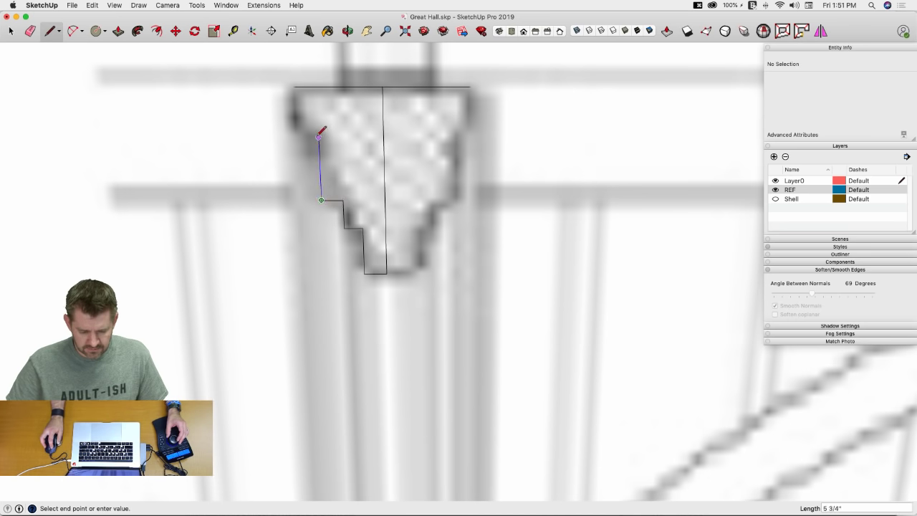
key(shift)
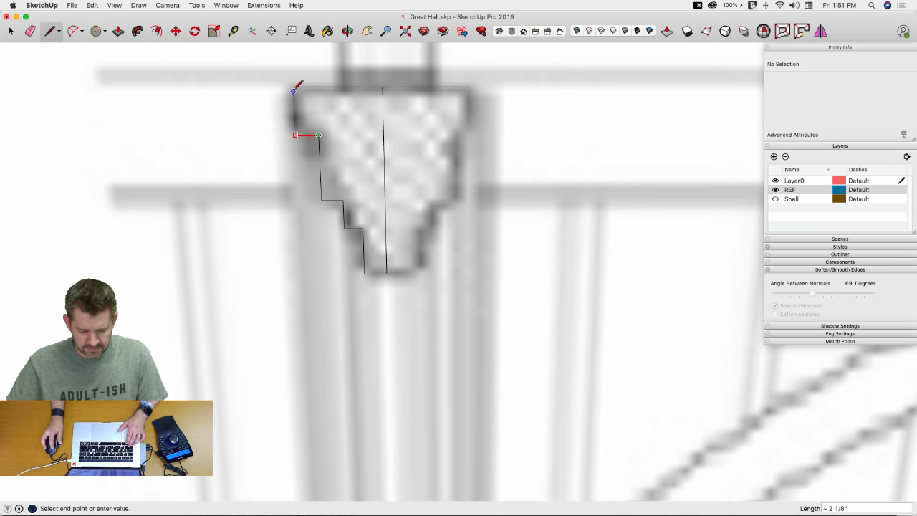
click(295, 88)
key(space)
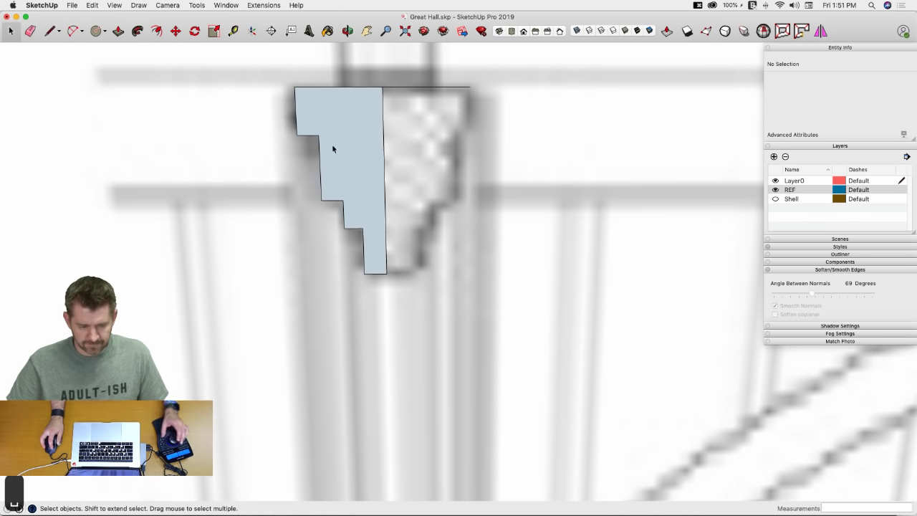
Step: Complete the stepped profile by rotating a copy of the half face 180° about its top centre point, and erase the middle edge
click(348, 144)
shift+middle_drag(435, 150, 423, 171)
key(q)
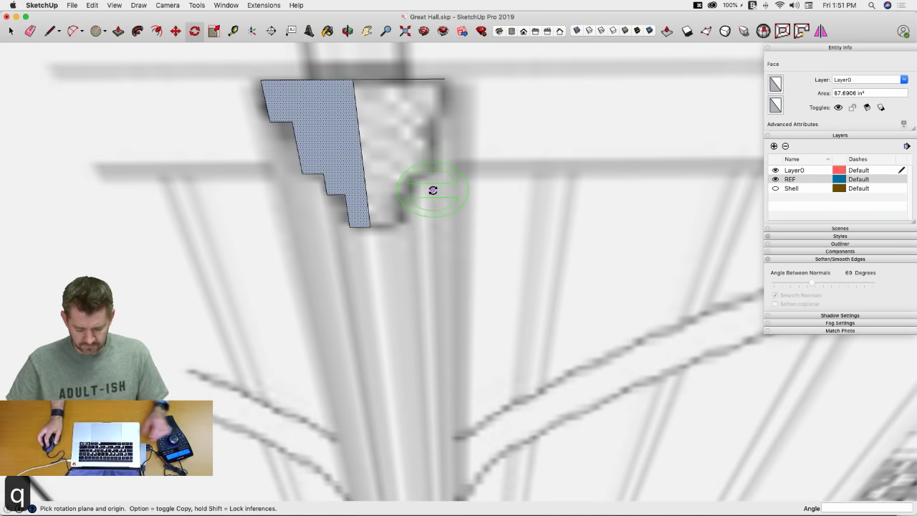
click(353, 79)
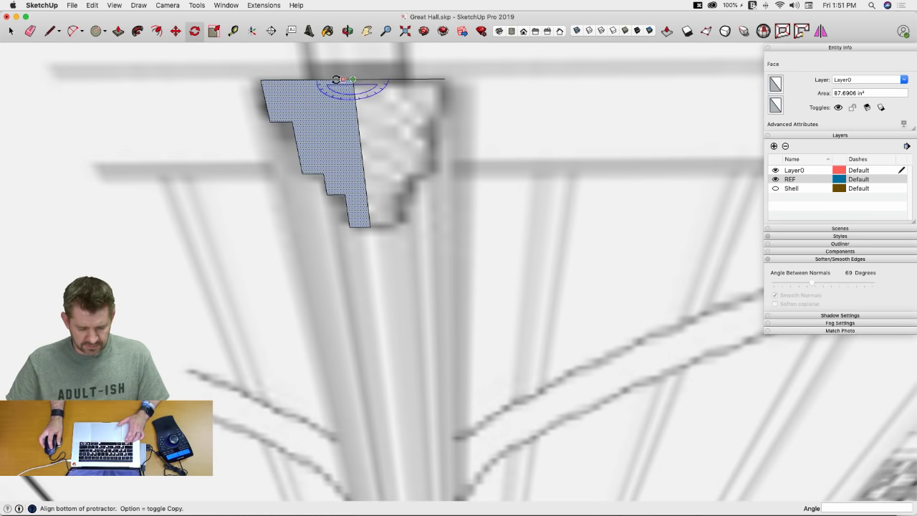
click(319, 80)
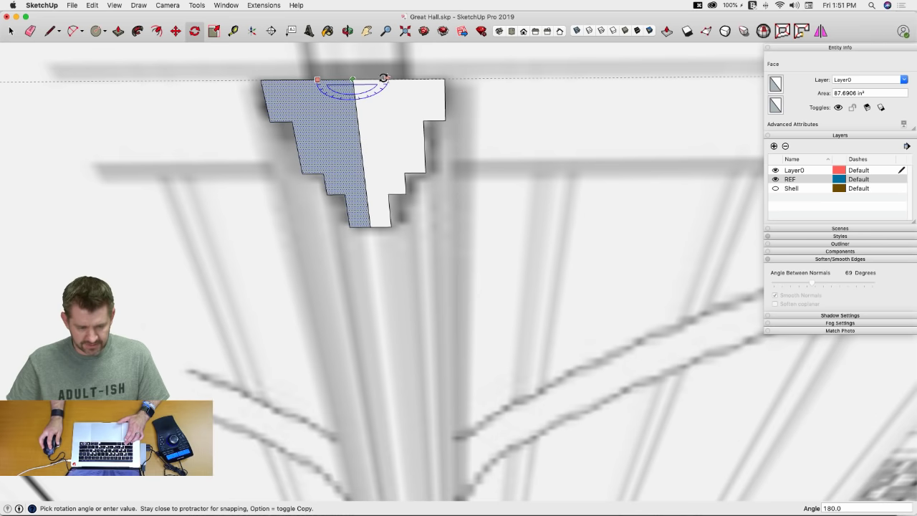
click(384, 78)
key(e)
drag(361, 118, 347, 125)
key(space)
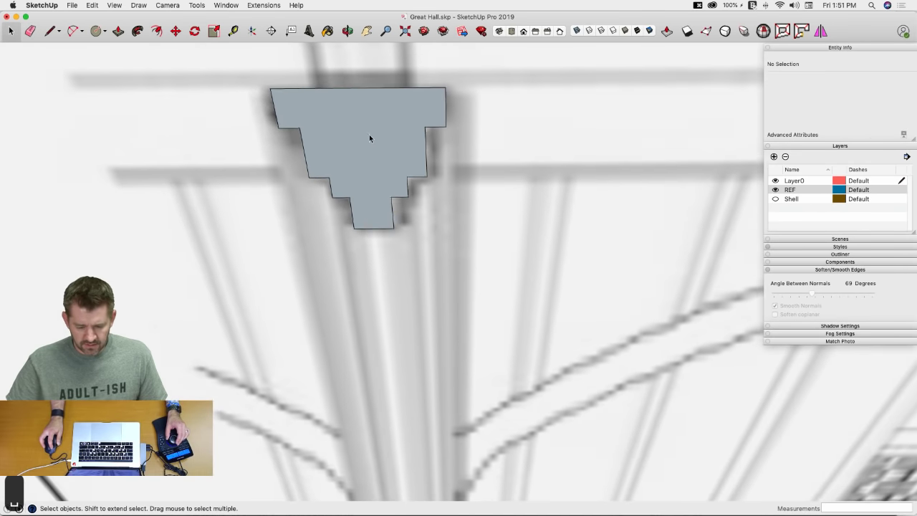
Step: Make the whole stepped profile with its edges a group
double_click(368, 137)
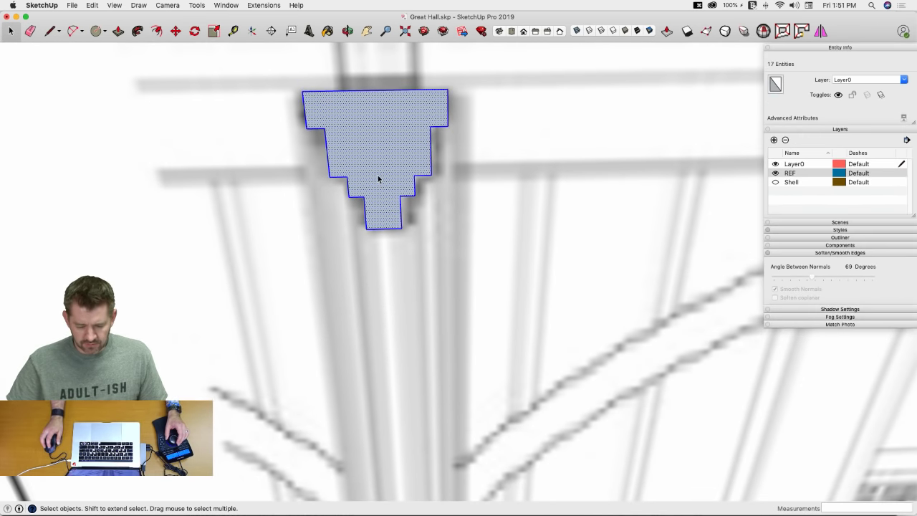
right_click(378, 175)
click(411, 246)
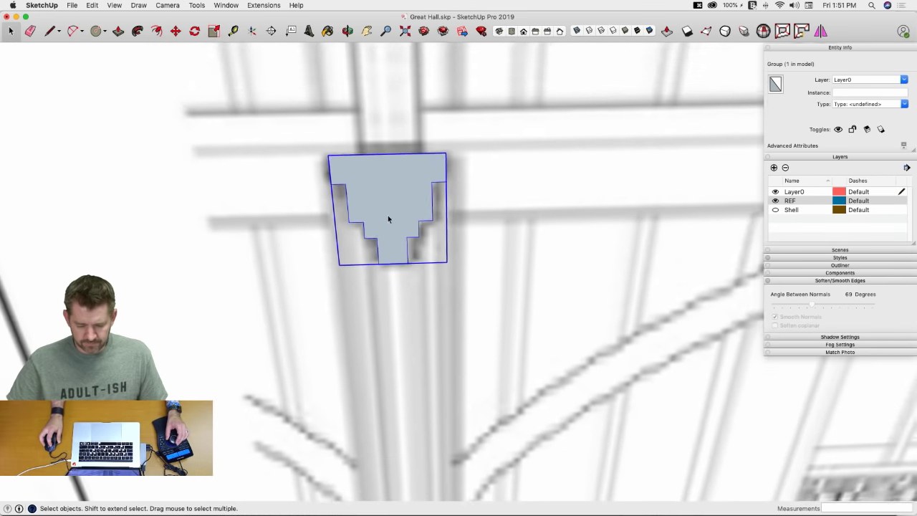
Step: Move the grouped profile from its bottom midpoint about 94' away from the reference drawing, out beside the half arch
key(m)
click(350, 262)
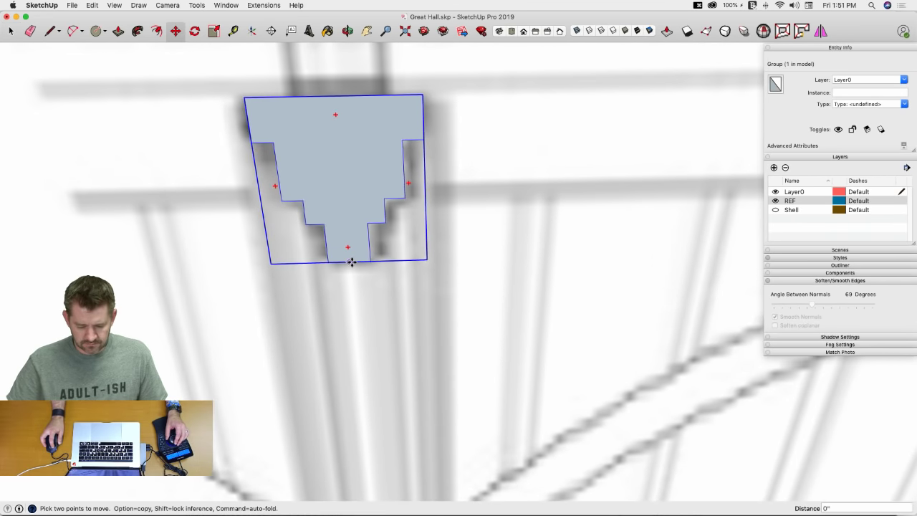
scroll(430, 258, down, 5)
scroll(395, 262, up, 3)
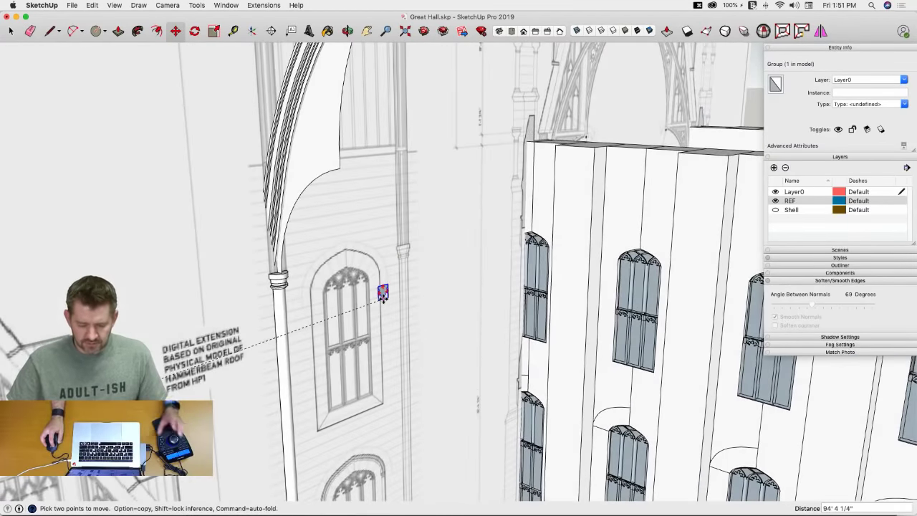
key(l)
key(space)
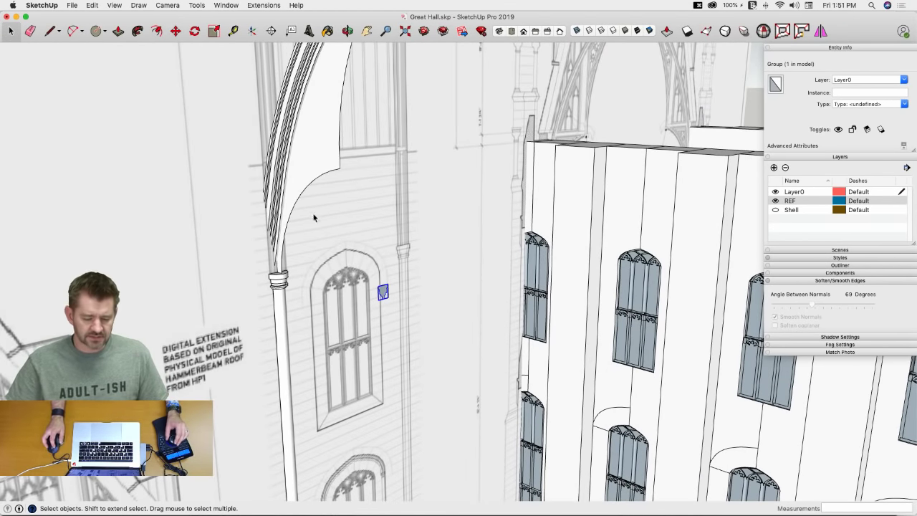
Step: Select the column's shaft and capital without the arch face and make them a group
click(284, 309)
triple_click(285, 311)
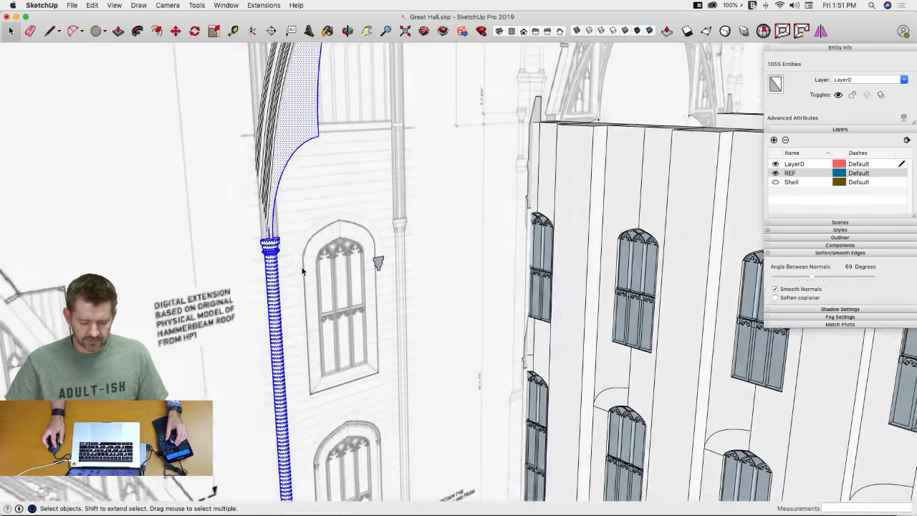
click(261, 195)
middle_drag(238, 161, 272, 119)
drag(272, 119, 350, 486)
scroll(344, 268, up, 6)
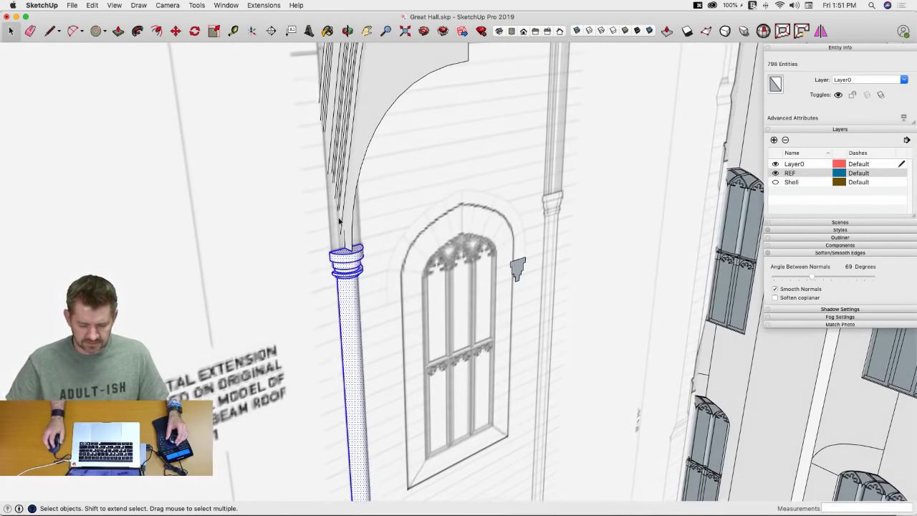
right_click(344, 269)
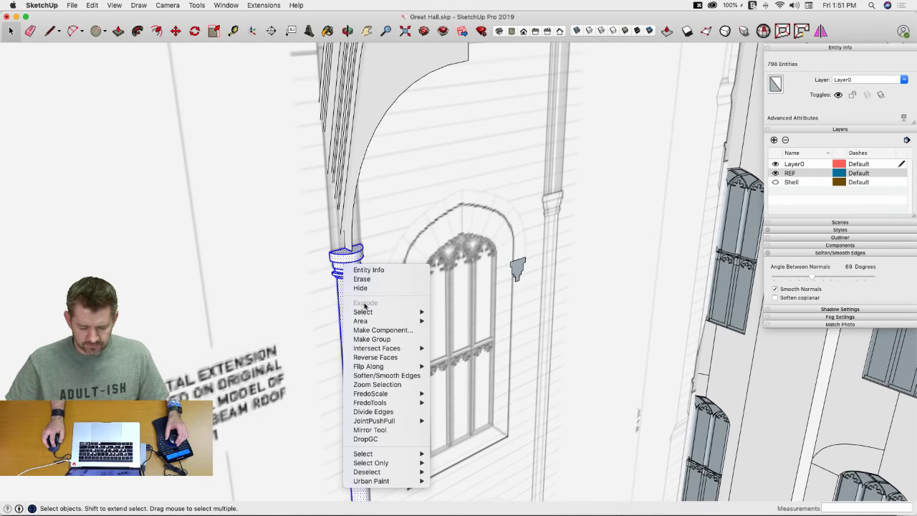
click(371, 339)
Step: Add the swept rib to the selection with the column group and hide both
middle_drag(344, 191, 354, 208)
shift+click(355, 208)
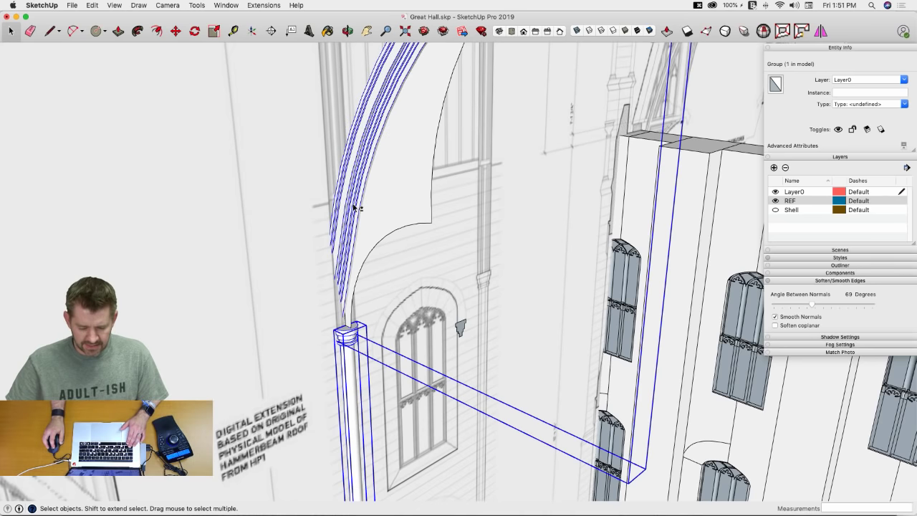
right_click(355, 205)
click(368, 226)
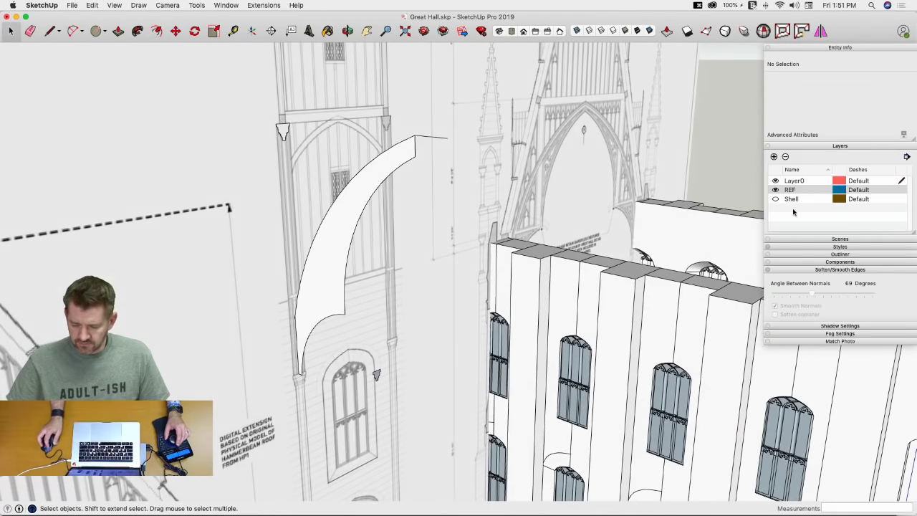
Step: Hide the REF layer and delete the leftover old stepped profile floating beyond the arch
click(775, 190)
key(e)
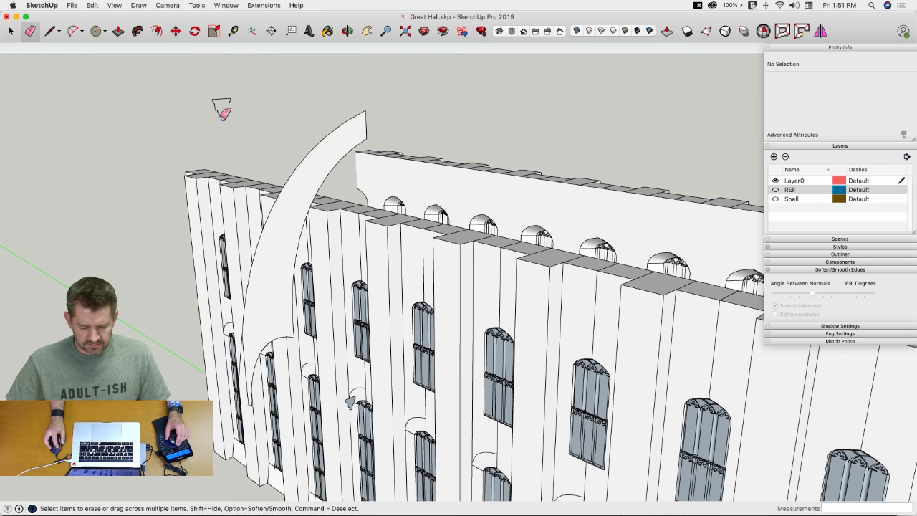
drag(206, 92, 242, 134)
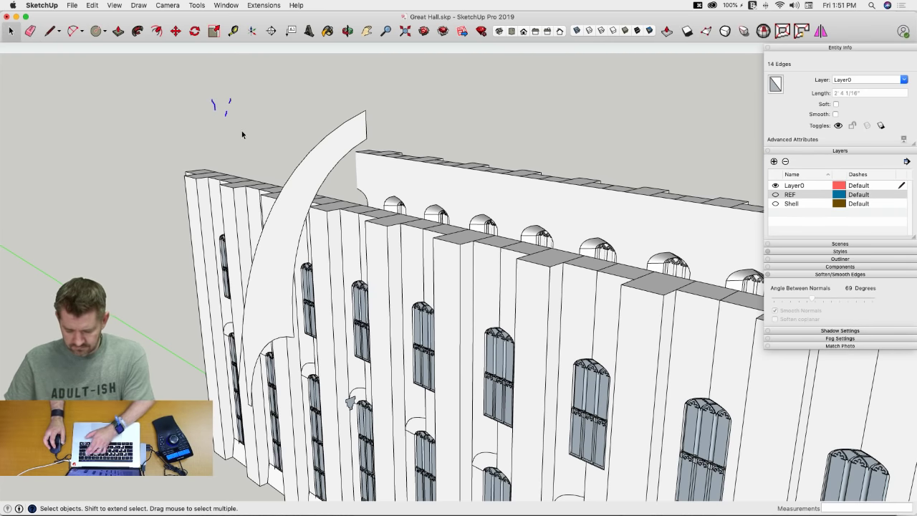
key(Delete)
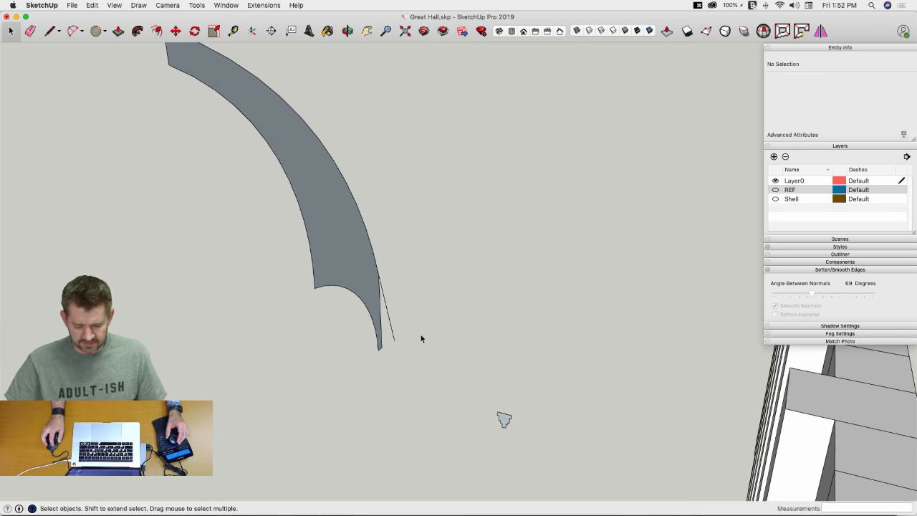
Step: Draw a straight horizontal line about 6' 3" long outward from the upper end of the arch's inner curve
key(l)
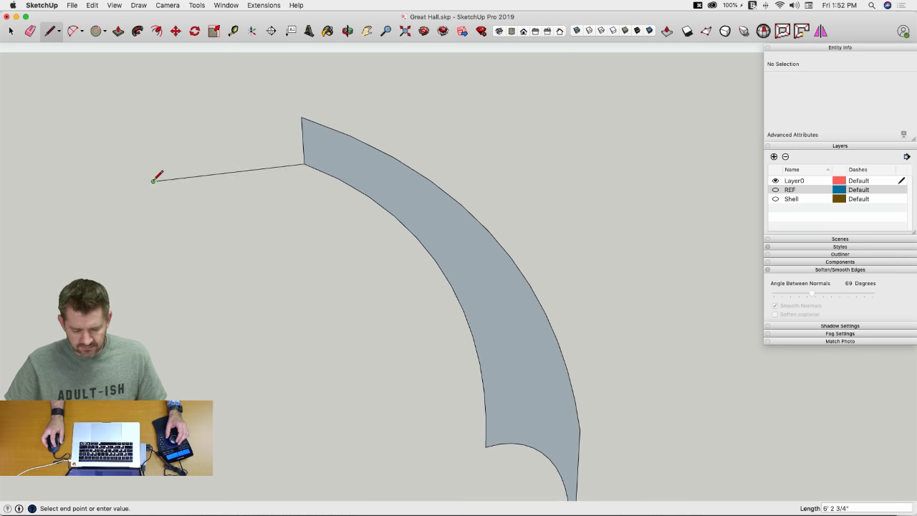
click(155, 183)
key(space)
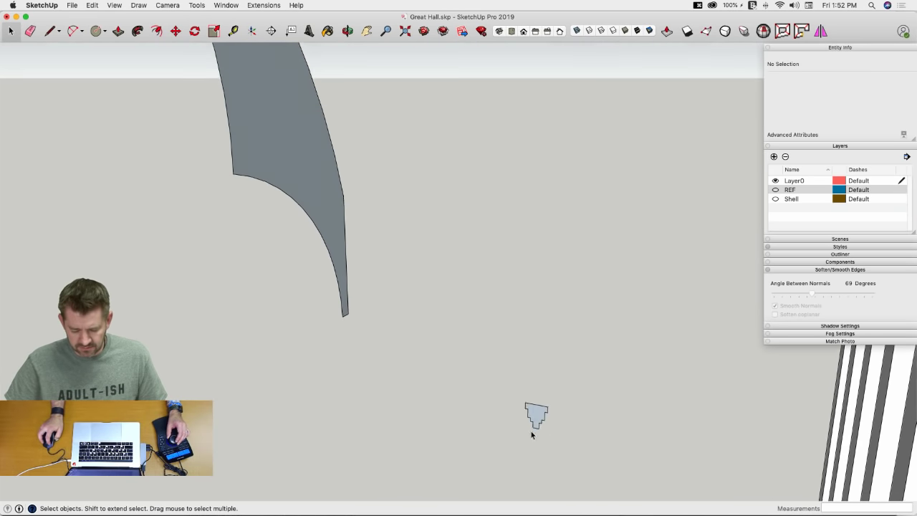
Step: Move the grouped stepped profile by its bottom midpoint onto the free end of the horizontal line at the arch tip
click(536, 416)
click(536, 418)
key(m)
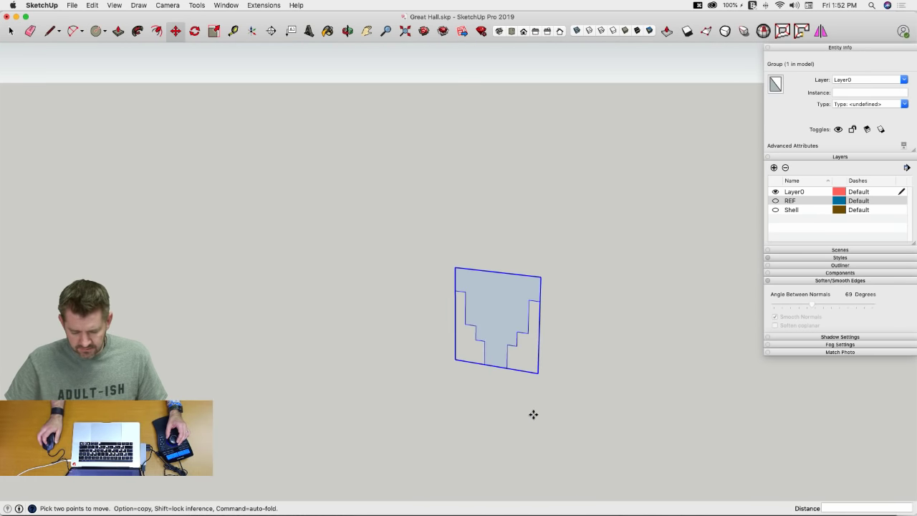
click(494, 368)
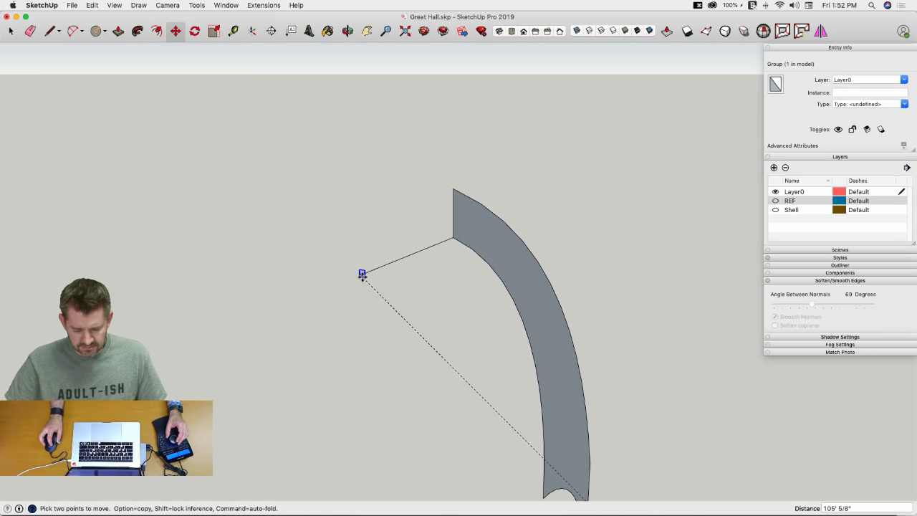
scroll(362, 273, up, 2)
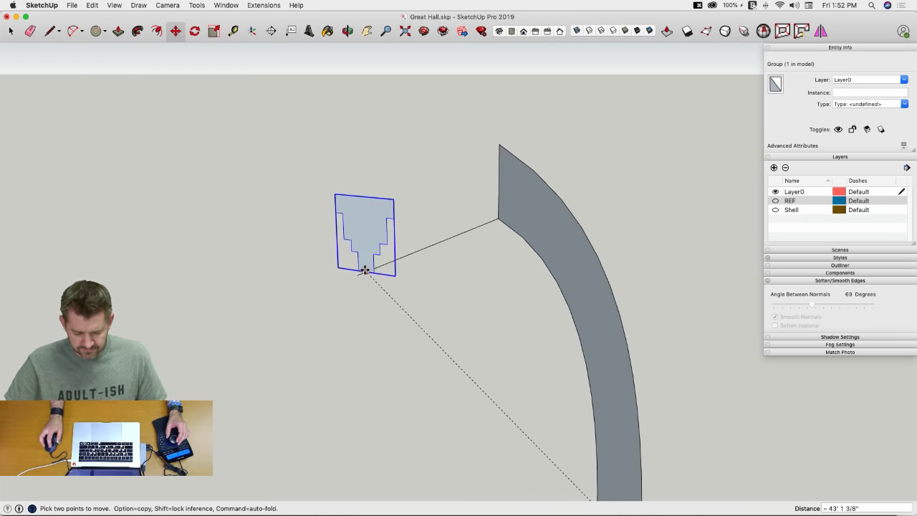
click(361, 273)
Step: Extend the arch's inner curve with a straight line downward from its lower corner
key(l)
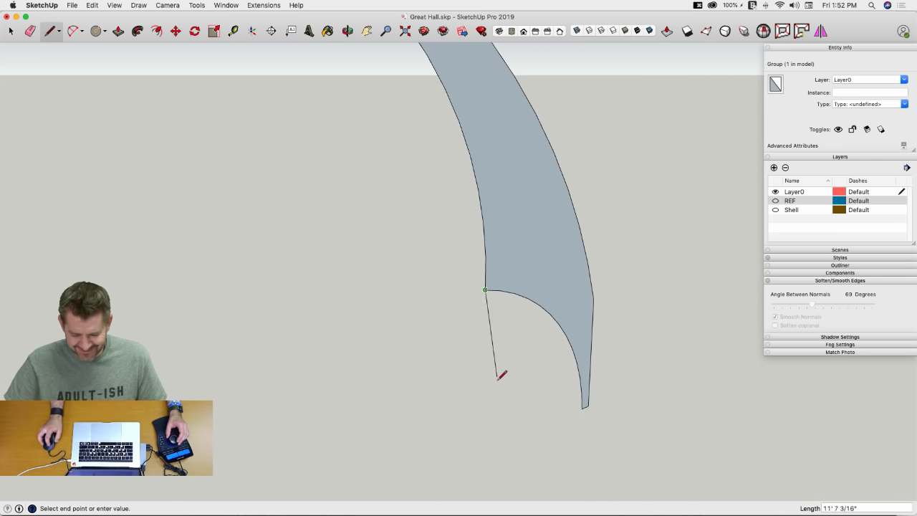
click(484, 407)
key(space)
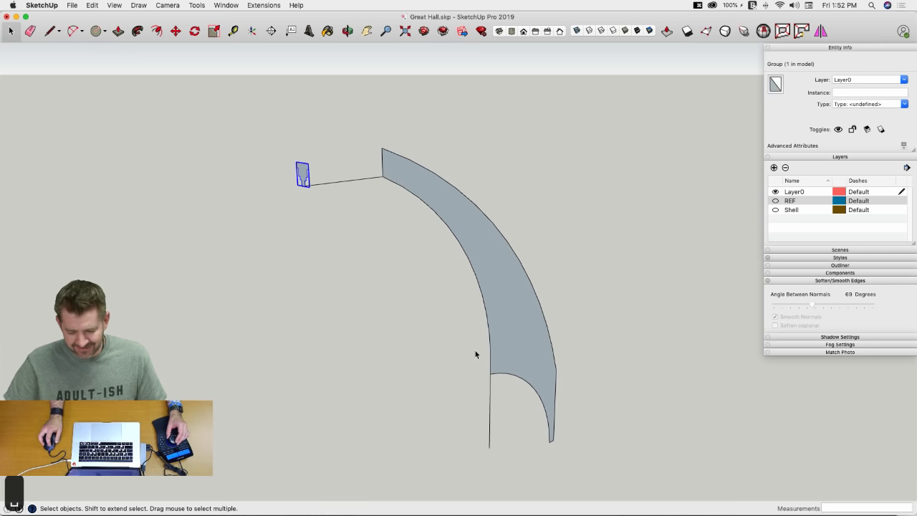
Step: Sweep the grouped stepped profile with Follow Me along the arch's inner curve and its two straight extensions
click(331, 185)
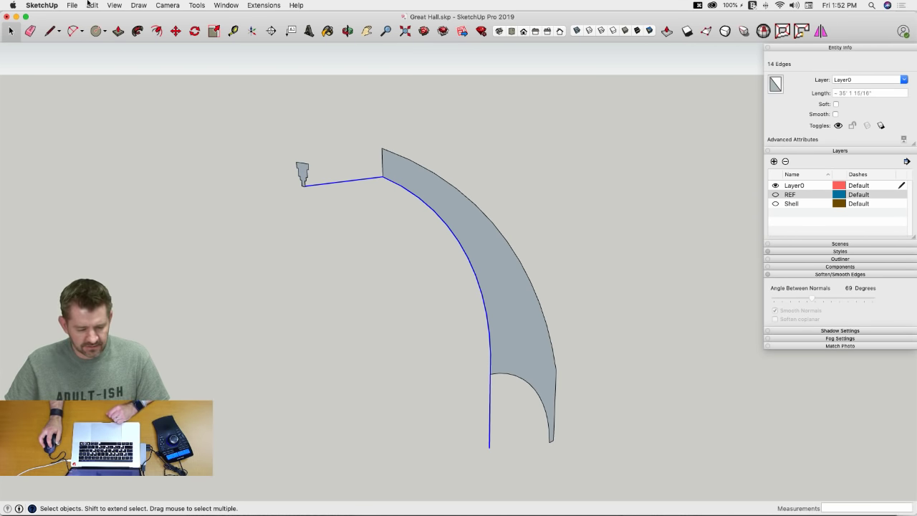
right_click(303, 172)
click(329, 230)
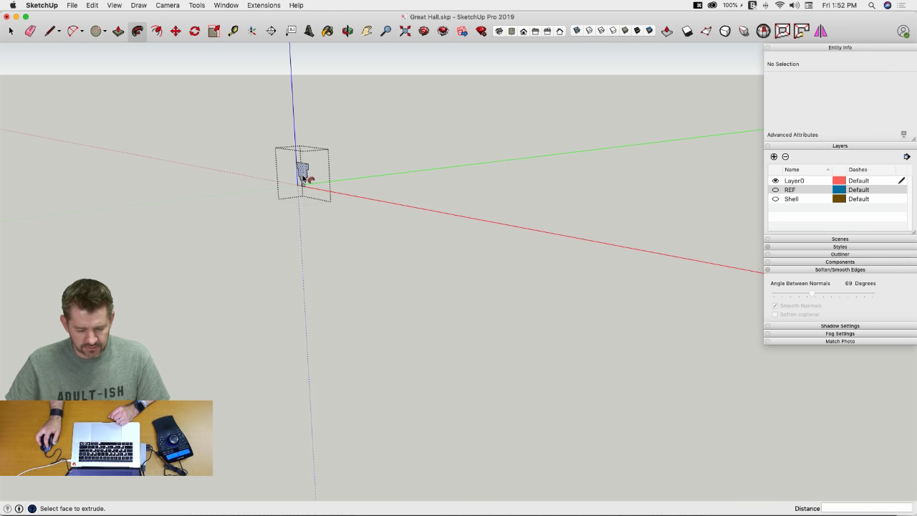
click(302, 175)
key(space)
click(172, 180)
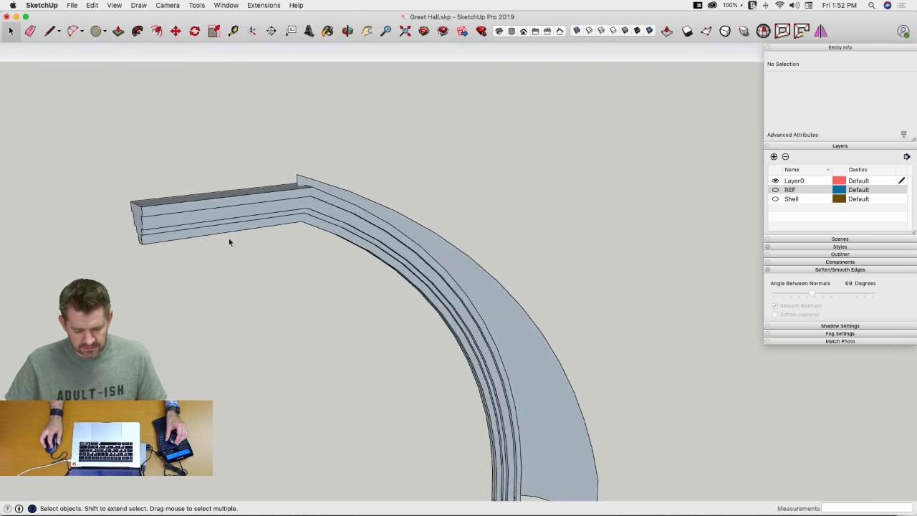
Step: Reverse all faces of the rib swept along the inner curve
triple_click(136, 233)
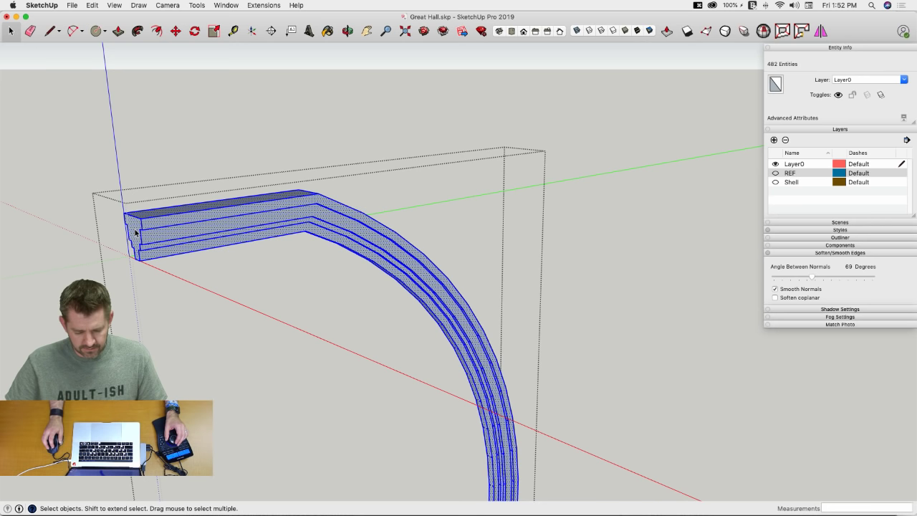
right_click(135, 233)
click(173, 320)
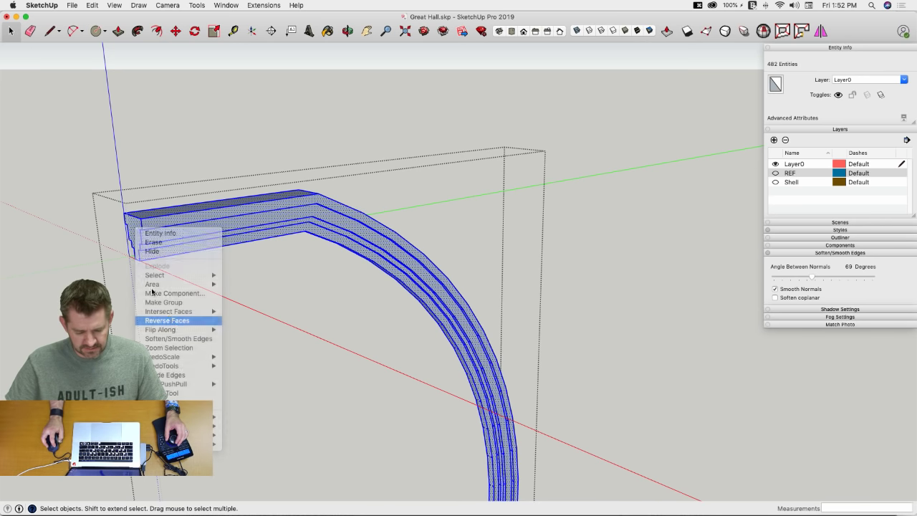
Step: Paste a copy of the rib's stepped end face outside the group and make the copy its own group
click(136, 233)
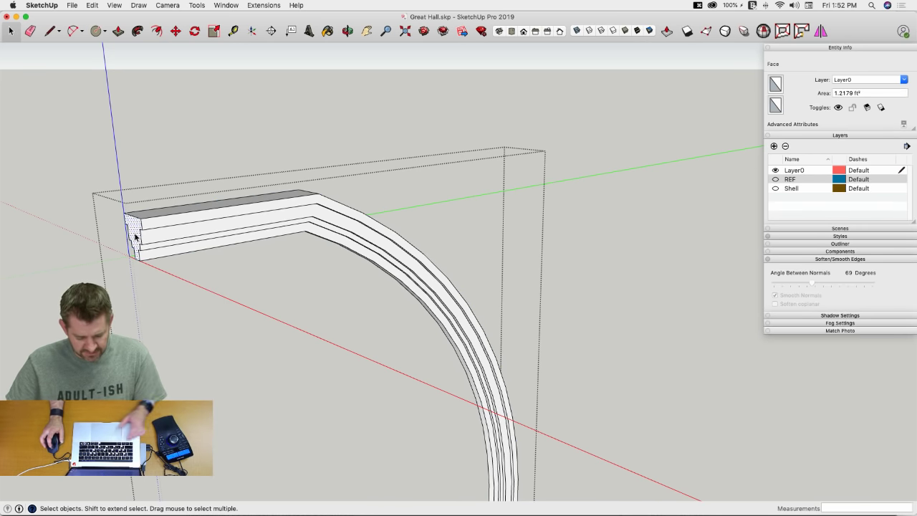
key(super+c)
click(280, 139)
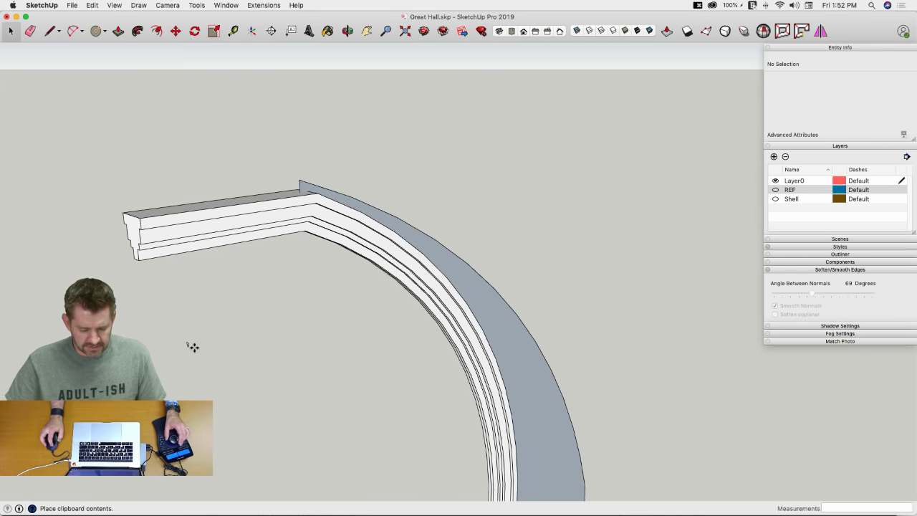
scroll(214, 218, down, 1)
click(215, 217)
right_click(227, 193)
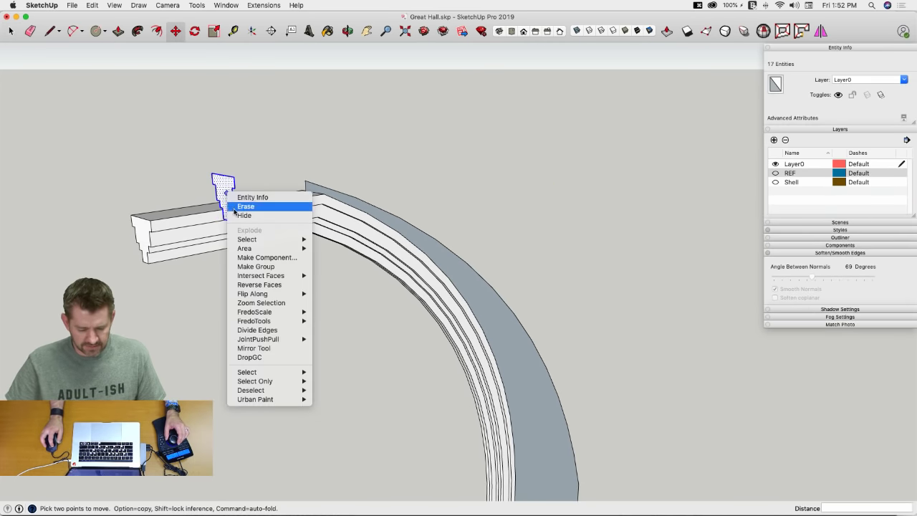
click(256, 268)
Step: Move the copied profile group down beside the start of the half arch's small lower curve
key(m)
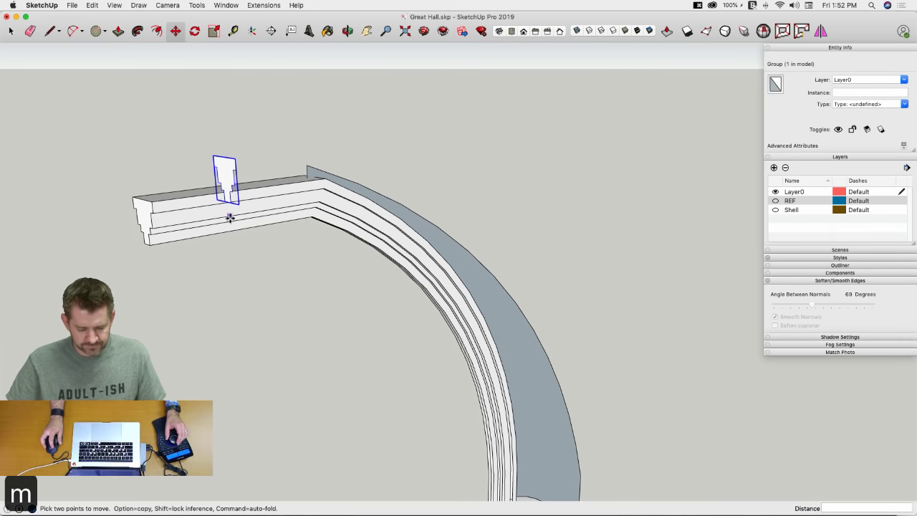
click(228, 203)
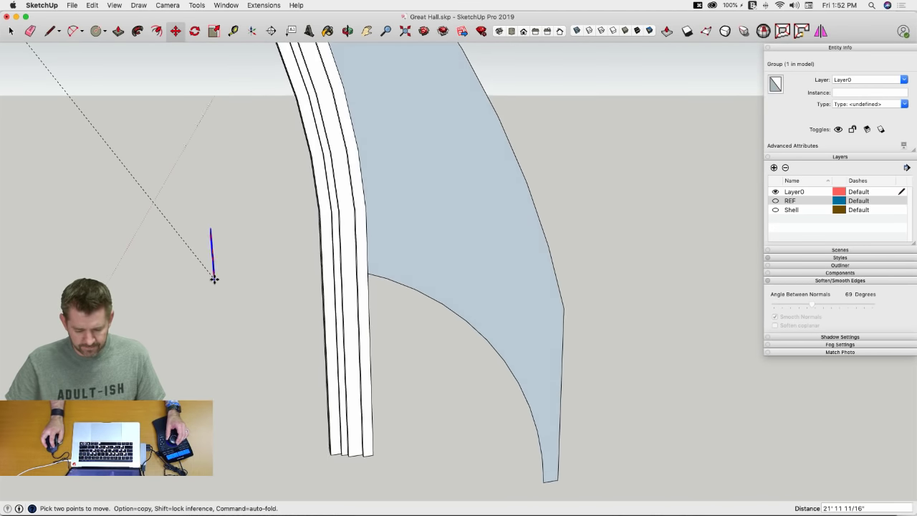
key(space)
Step: Hide the finished rib along the arch's inner curve
click(308, 333)
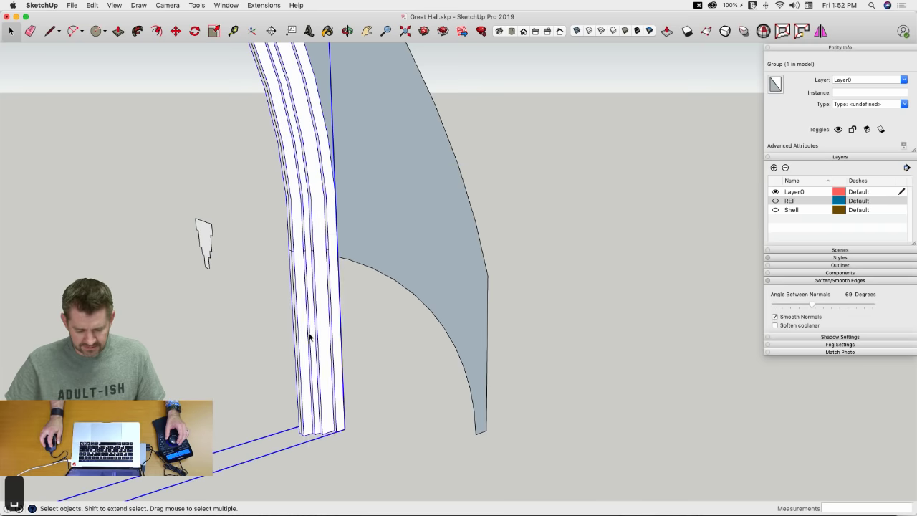
right_click(308, 334)
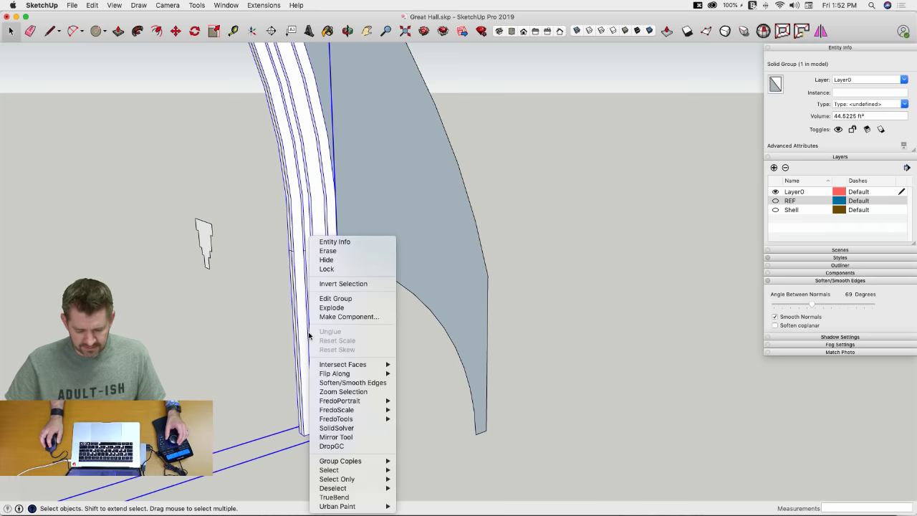
click(326, 259)
Step: Extend the small lower curve with a horizontal line outward and a vertical line downward, and erase the inner curve's old downward extension
key(l)
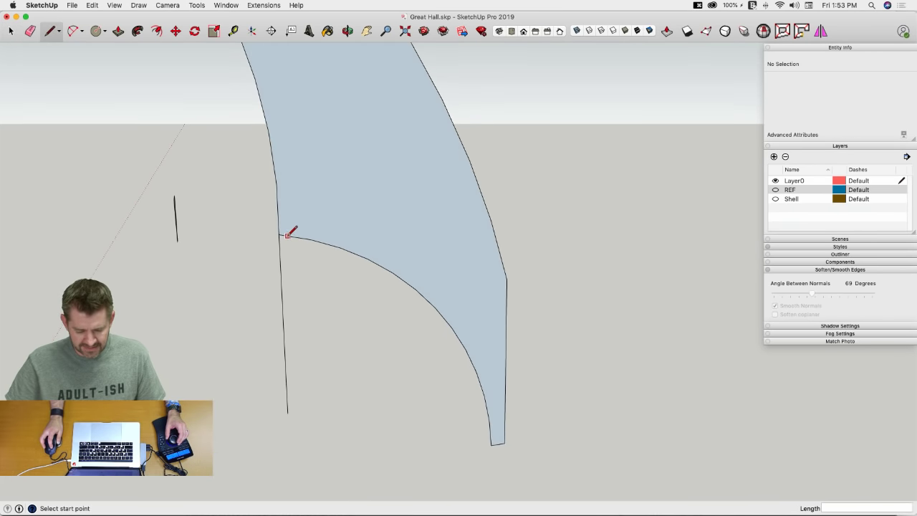
key(Escape)
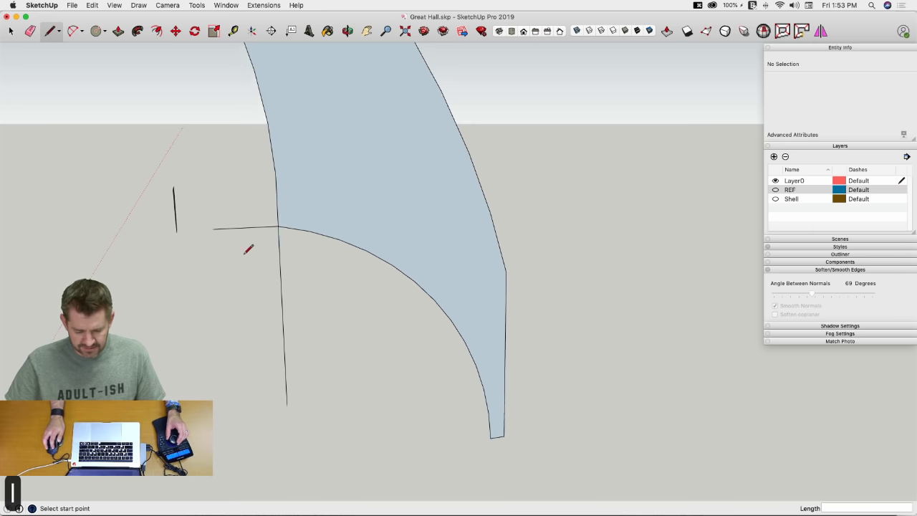
click(470, 438)
key(e)
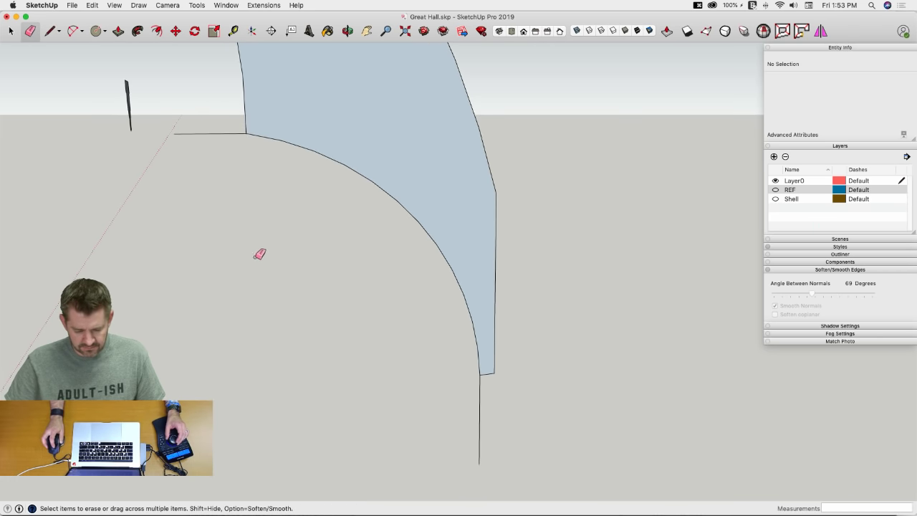
Step: Move the profile group by its bottom midpoint onto the free end of the lower curve's horizontal line
key(space)
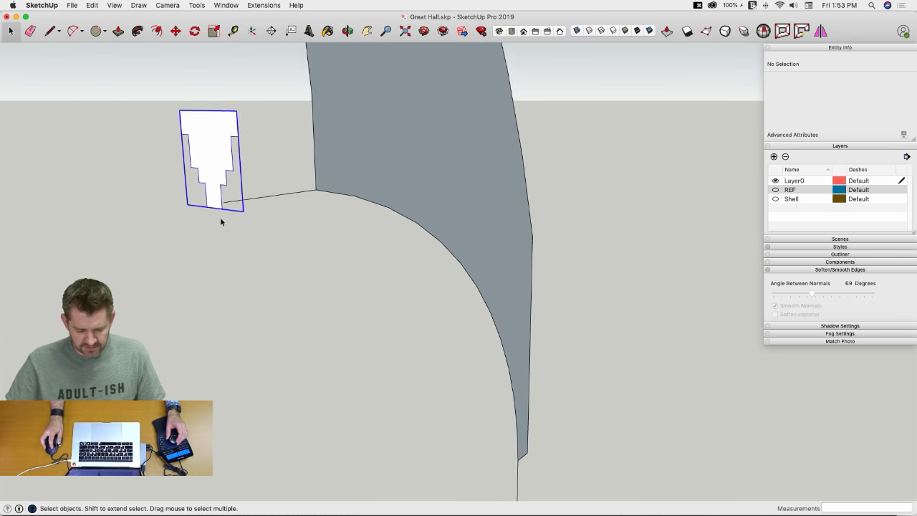
key(m)
click(212, 199)
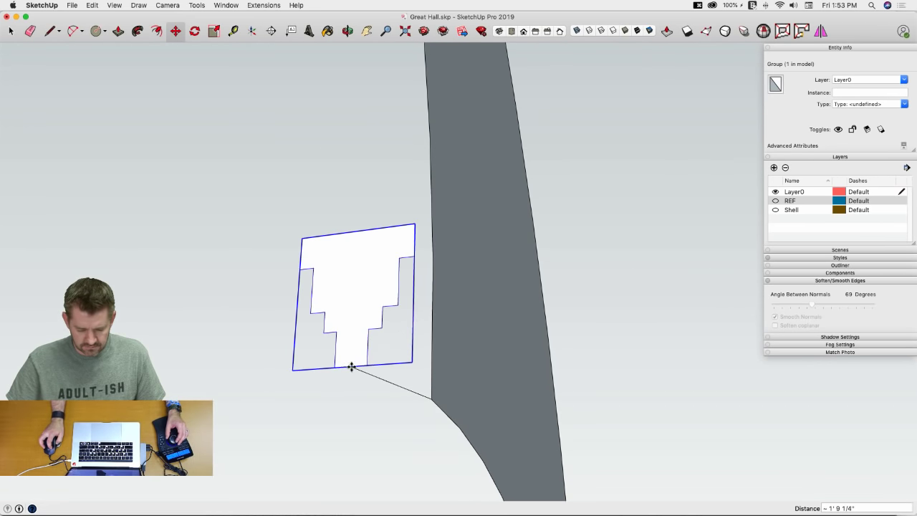
click(351, 366)
key(space)
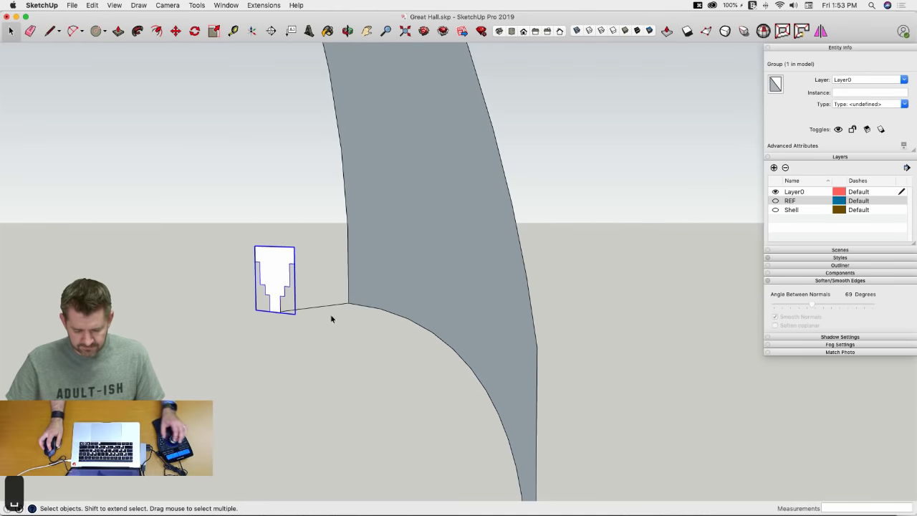
Step: Sweep the stepped profile inside its group with Follow Me along the lower curve and its straight extensions
click(473, 443)
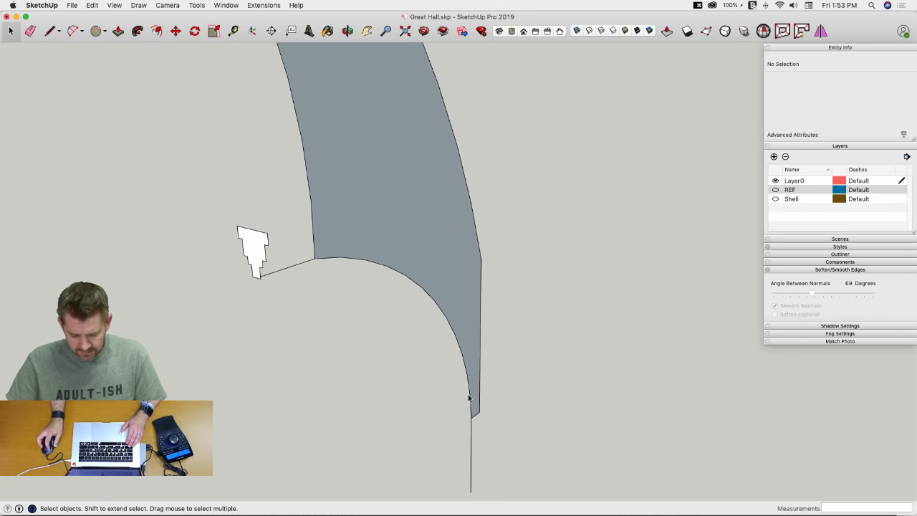
click(467, 383)
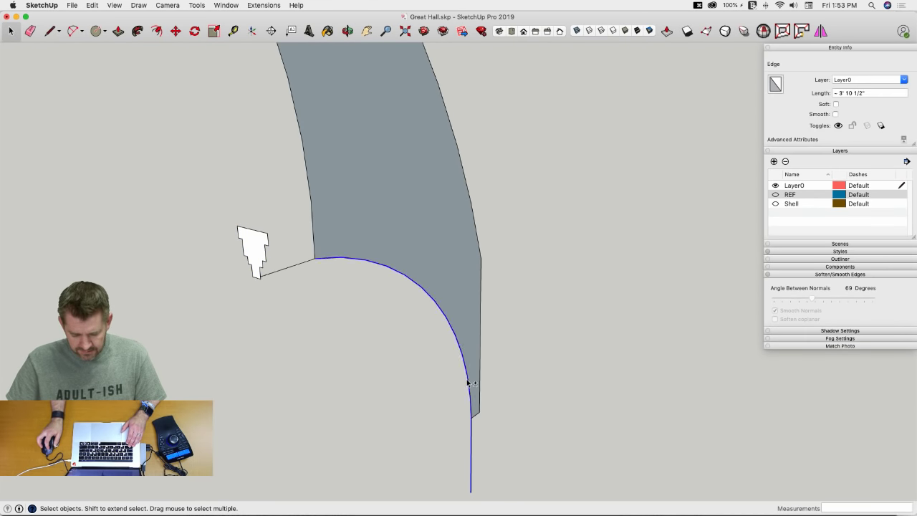
shift+click(303, 267)
click(137, 30)
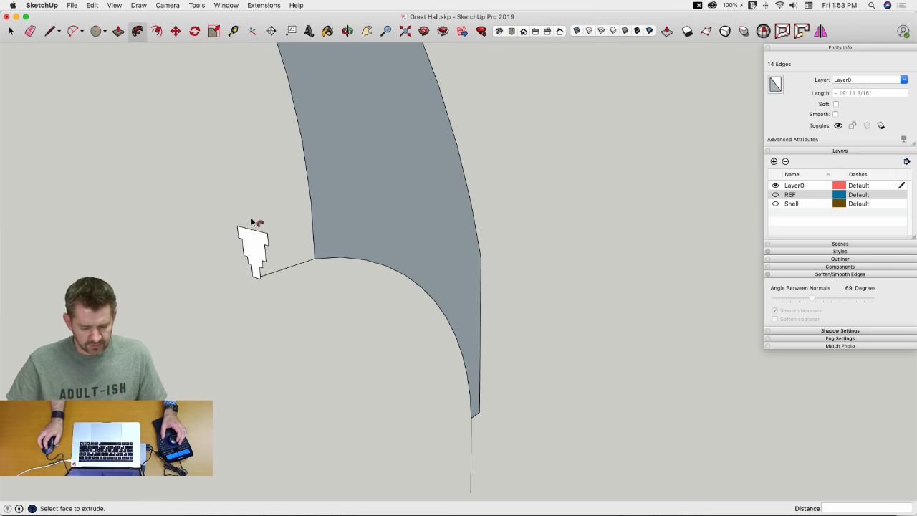
right_click(262, 247)
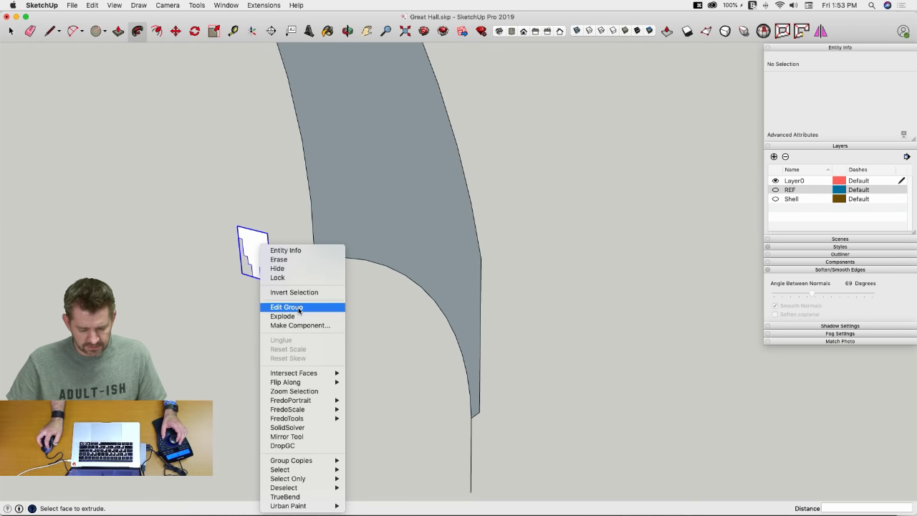
click(300, 308)
click(240, 265)
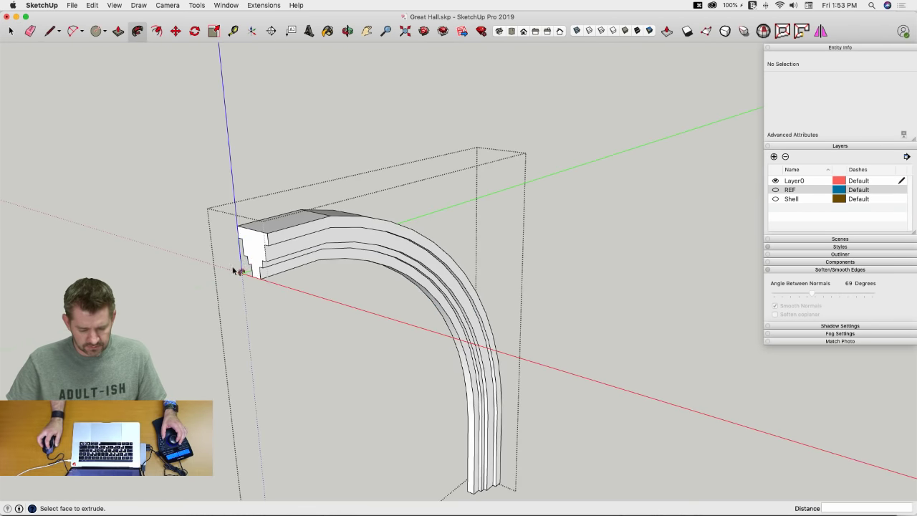
click(192, 304)
Step: Delete the flat half-arch face with its edges and extension lines, and save the model
key(e)
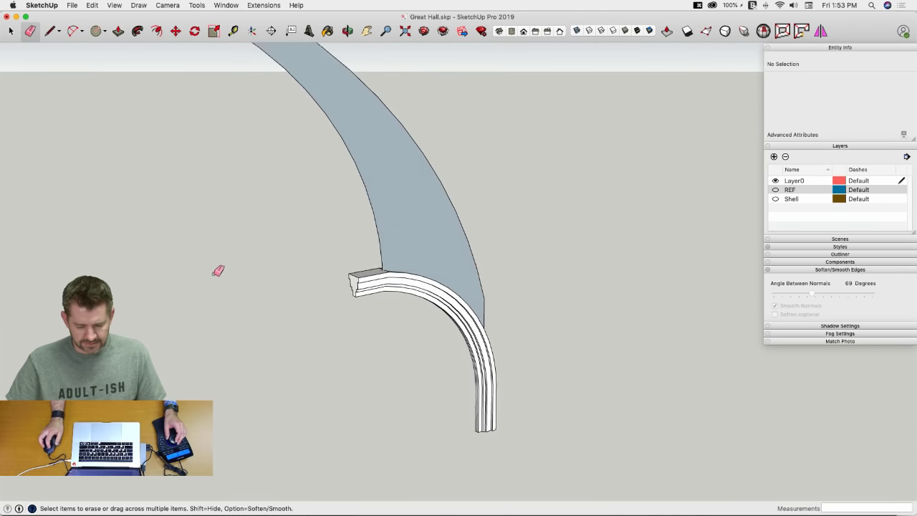
middle_drag(218, 271, 228, 252)
key(space)
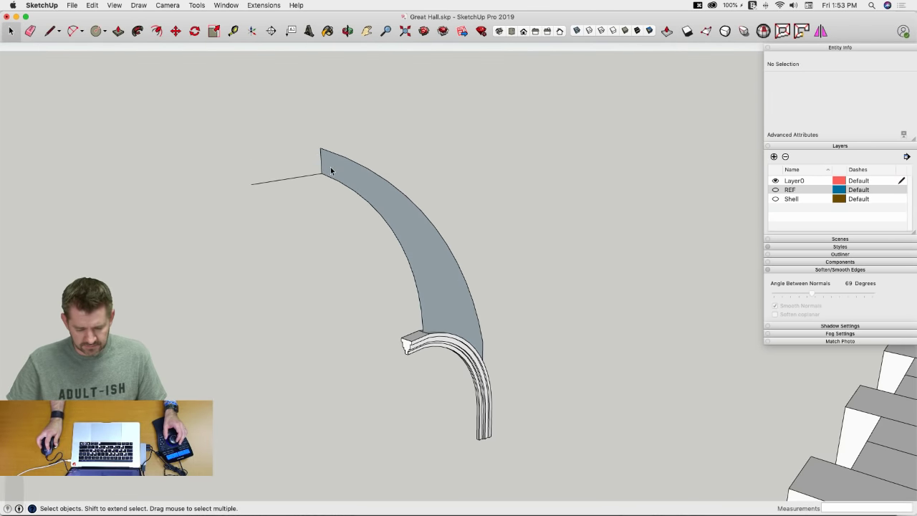
click(330, 171)
key(BackSpace)
key(super+s)
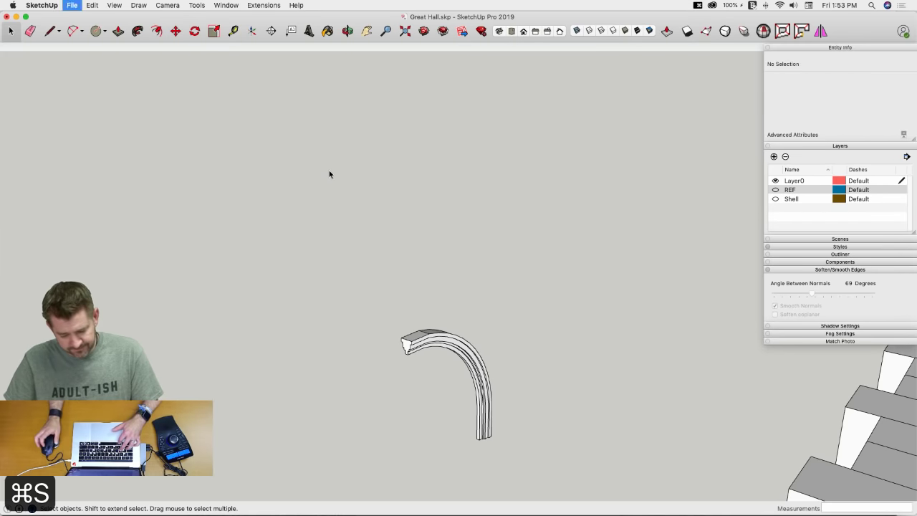
Step: Unhide all hidden geometry so the other ribs, column and walls are shown
click(90, 5)
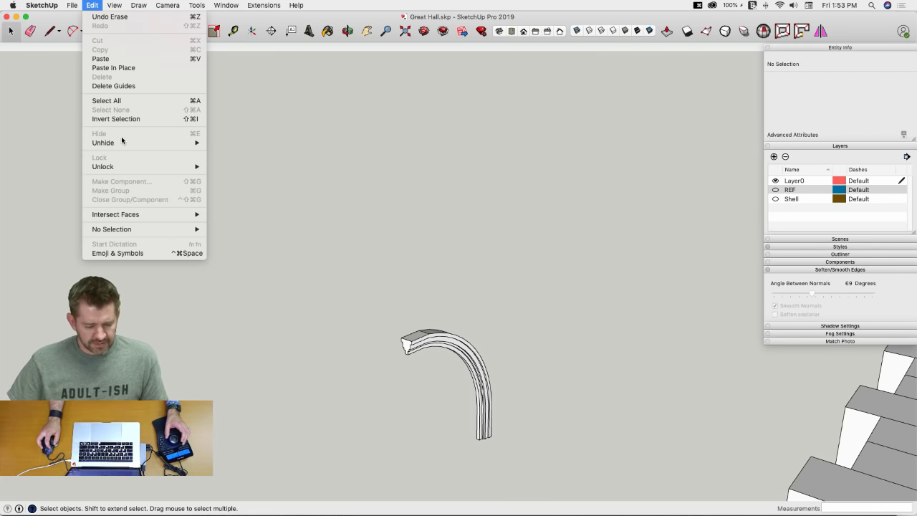
mouse_move(123, 142)
click(255, 161)
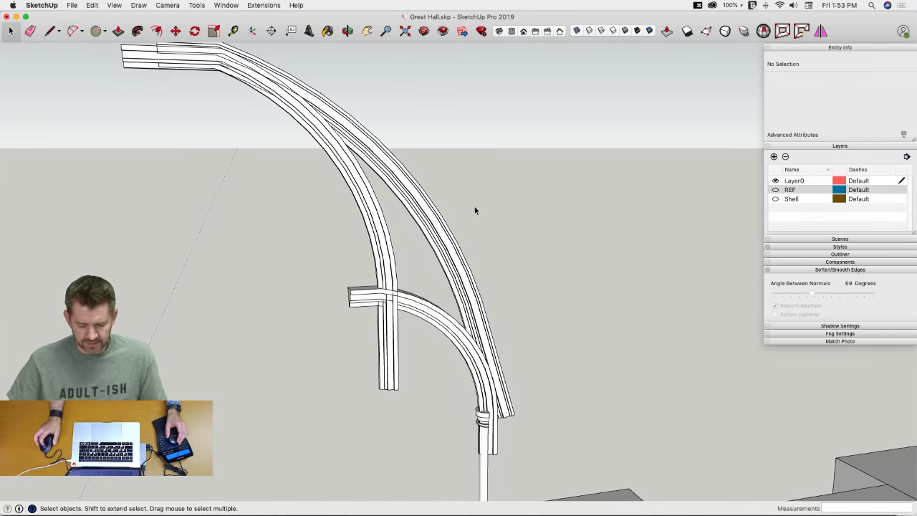
Step: Move the inner curve's rib vertically by about 5 3/16" relative to the outer curve's rib at the arch tip
middle_drag(474, 208, 475, 207)
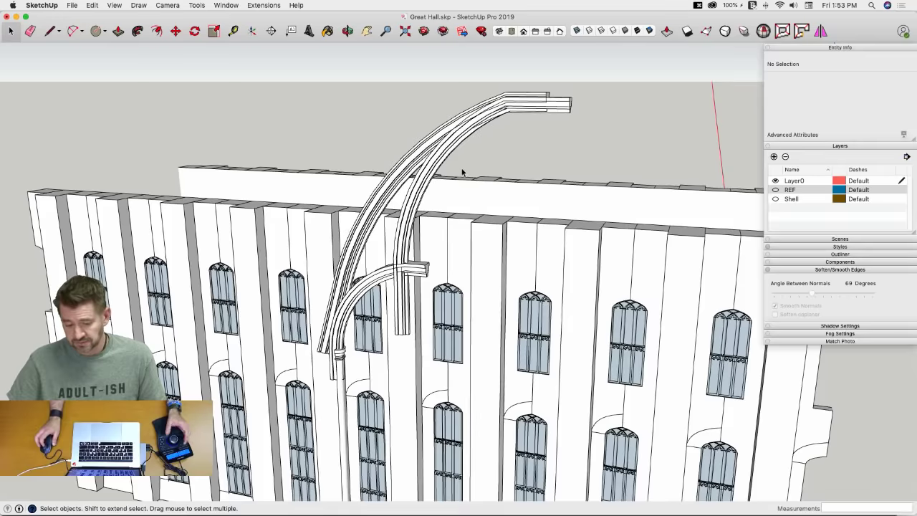
middle_drag(462, 172, 125, 201)
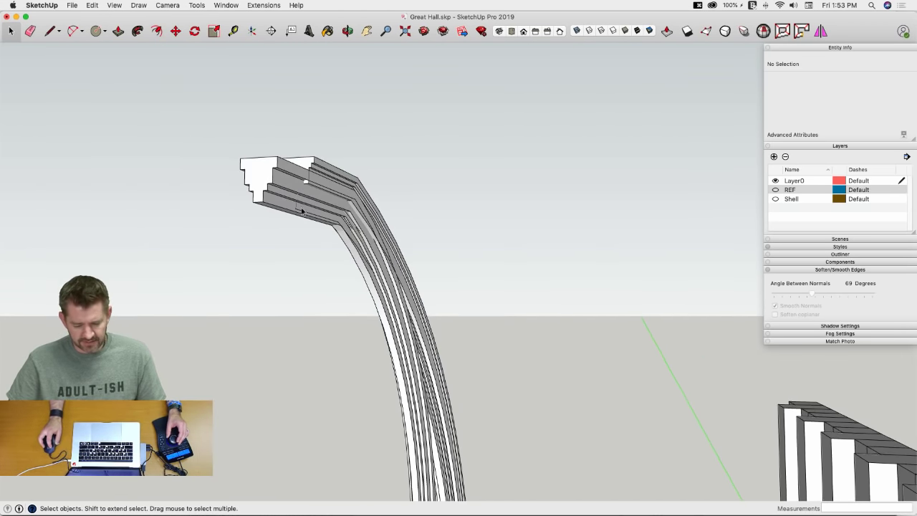
click(302, 210)
scroll(265, 194, up, 5)
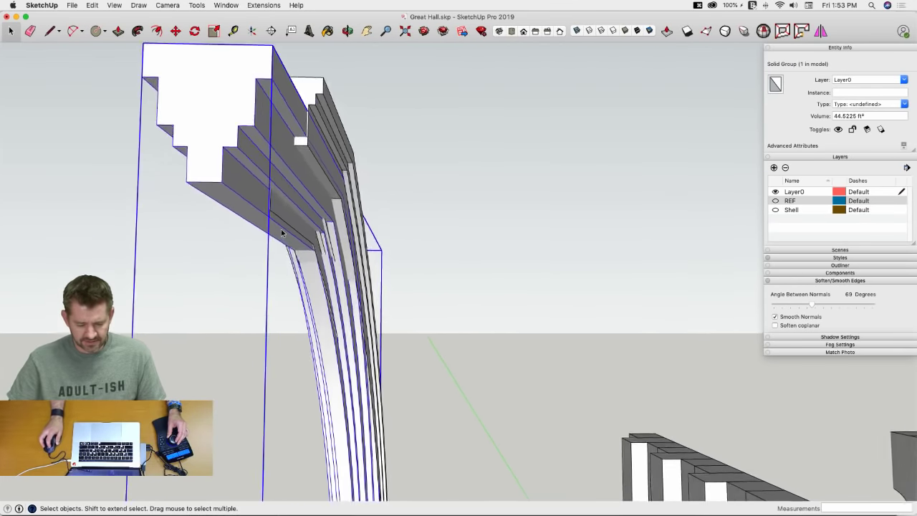
key(m)
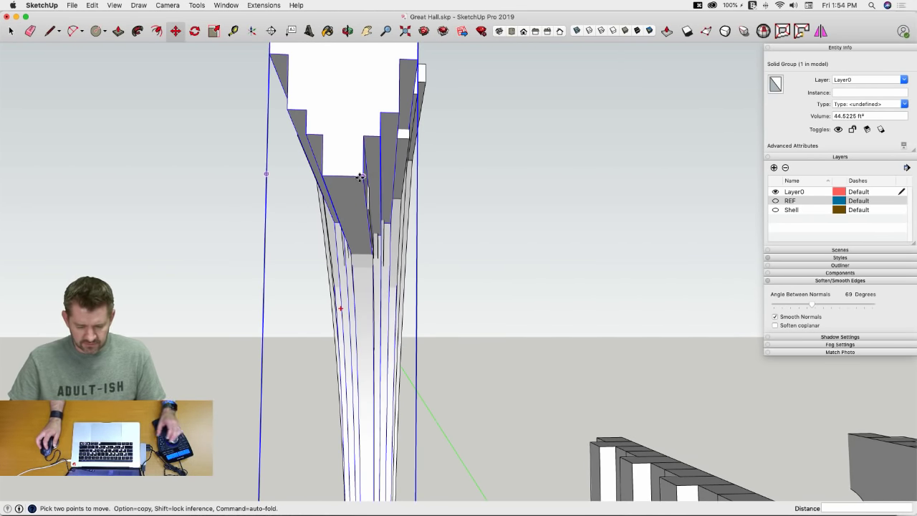
click(360, 177)
key(Up)
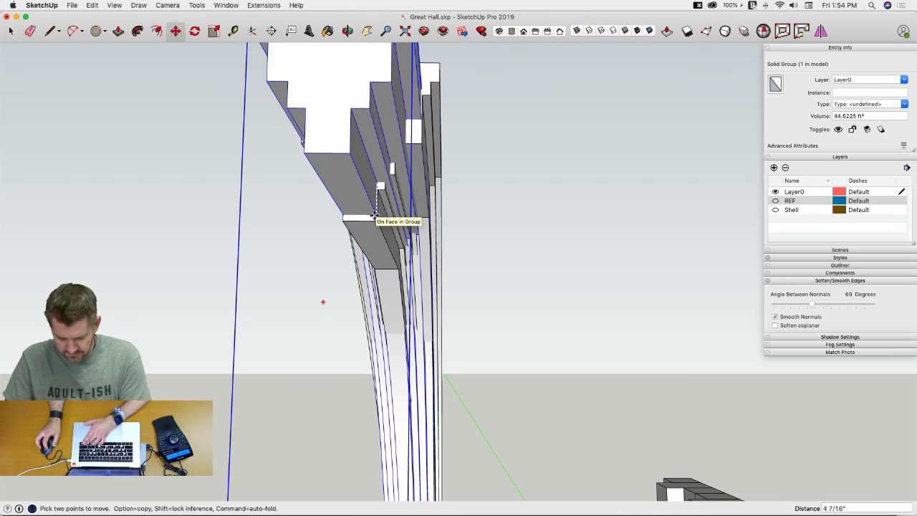
key(Up)
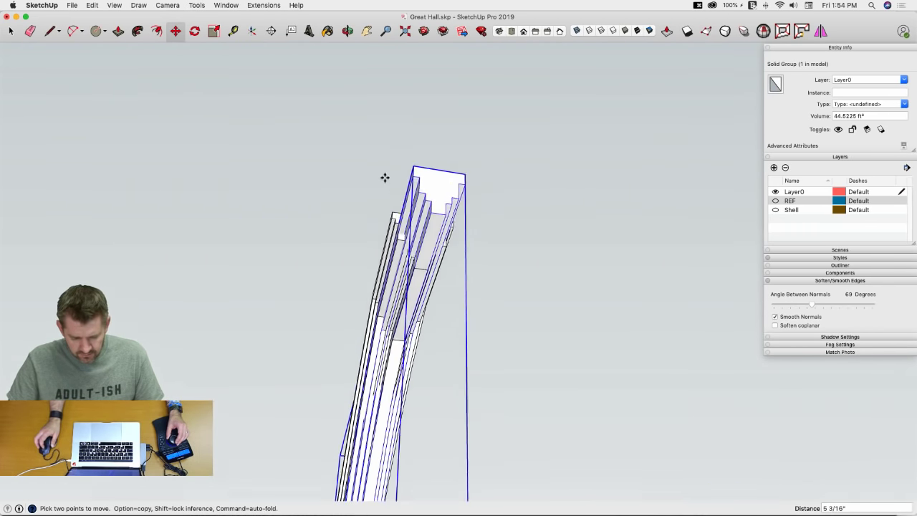
middle_drag(385, 178, 475, 149)
scroll(352, 235, up, 6)
scroll(353, 206, up, 1)
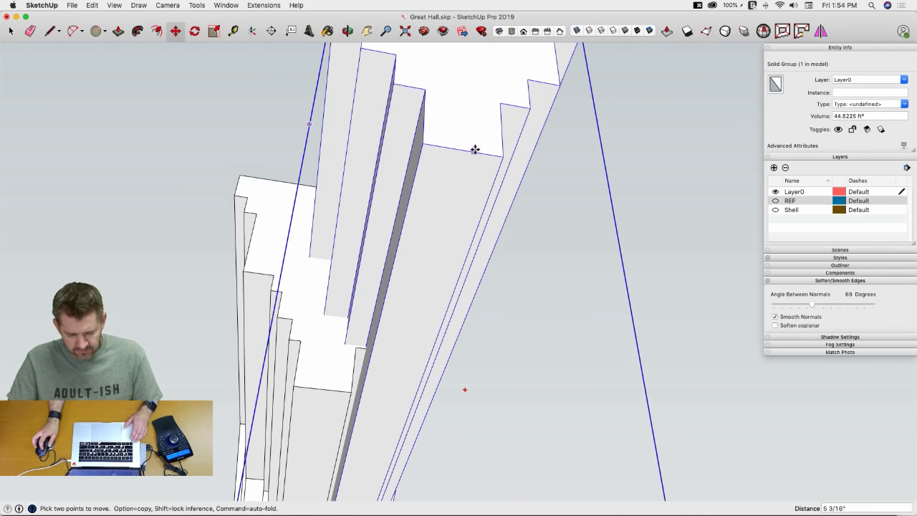
Step: Move the inner curve's rib sideways by about 5 3/16" to center it over the lower rib
click(465, 150)
key(shift)
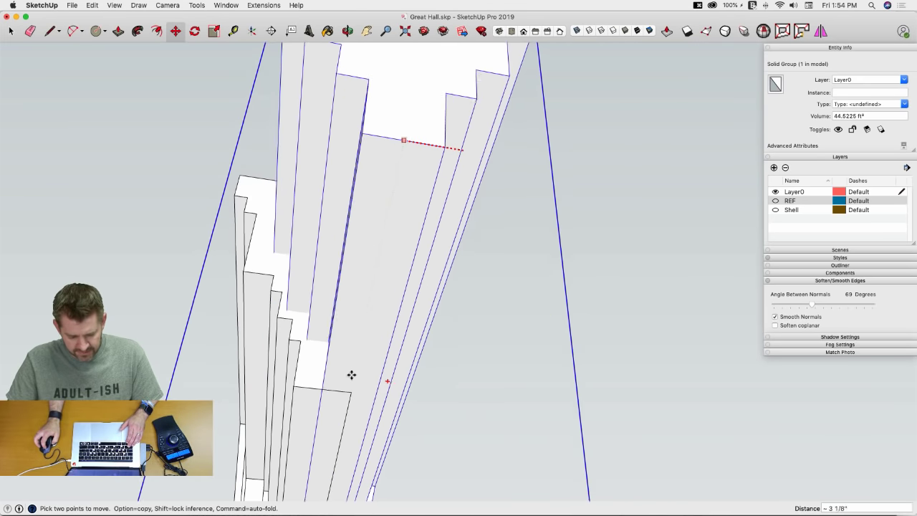
middle_drag(333, 391, 325, 390)
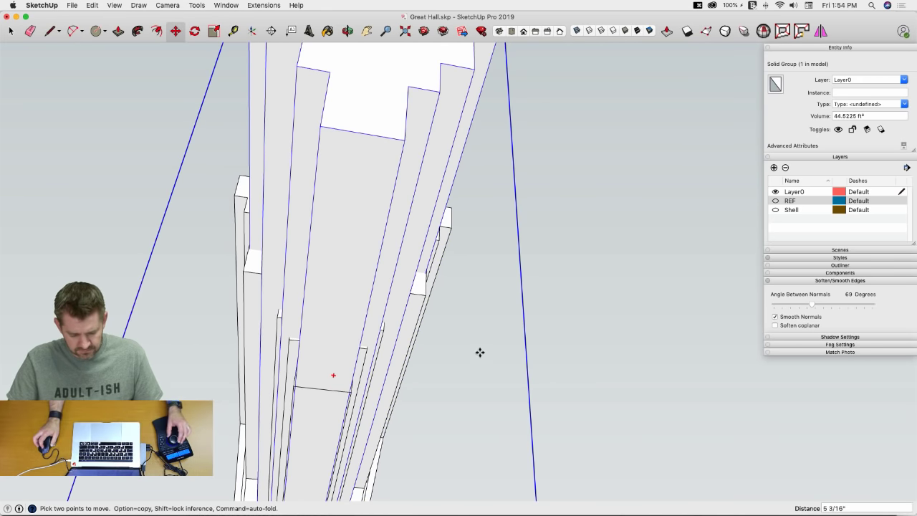
scroll(473, 351, down, 10)
key(space)
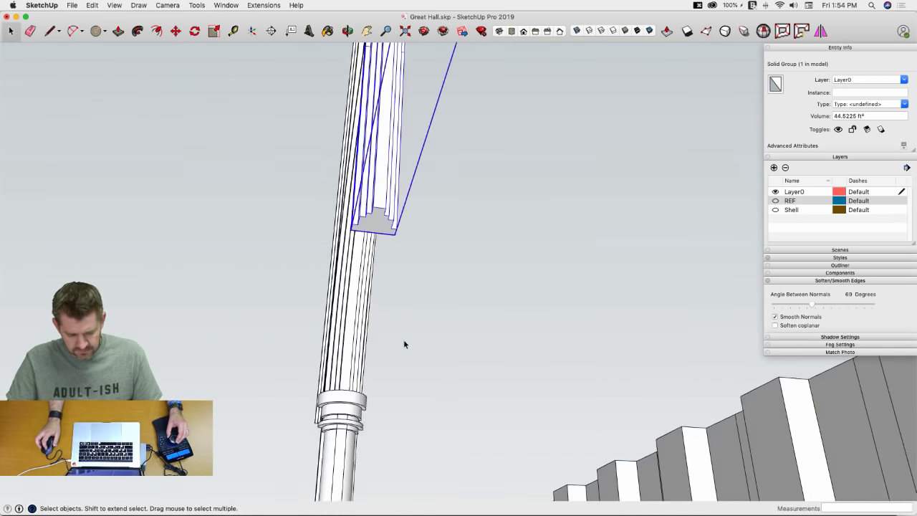
Step: Show the Solid Tools and merge the inner curve's rib and the lower curve's rib into one solid with Outer Shell
middle_drag(404, 344, 279, 205)
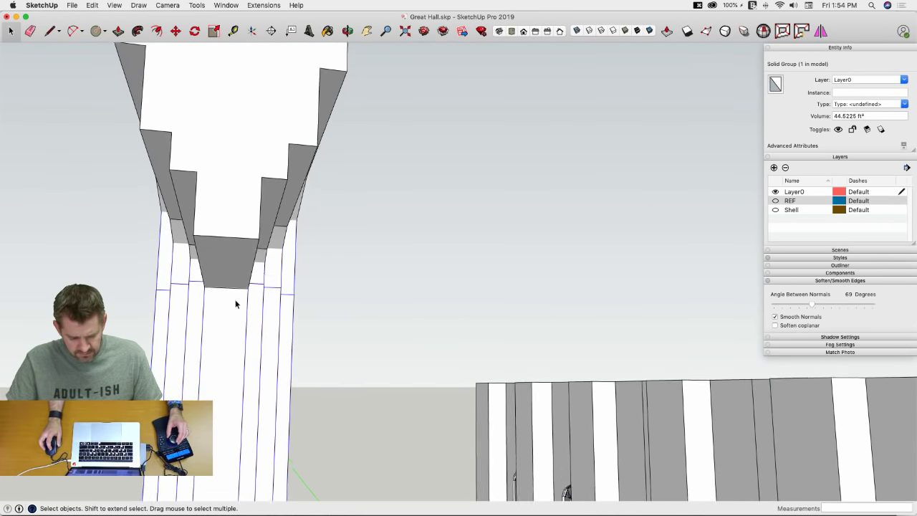
scroll(235, 304, up, 10)
middle_drag(298, 319, 436, 381)
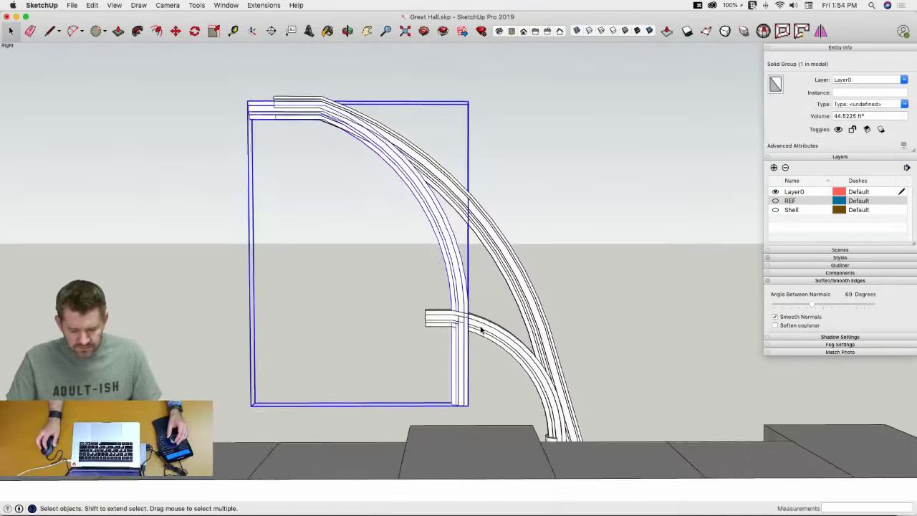
drag(480, 311, 399, 385)
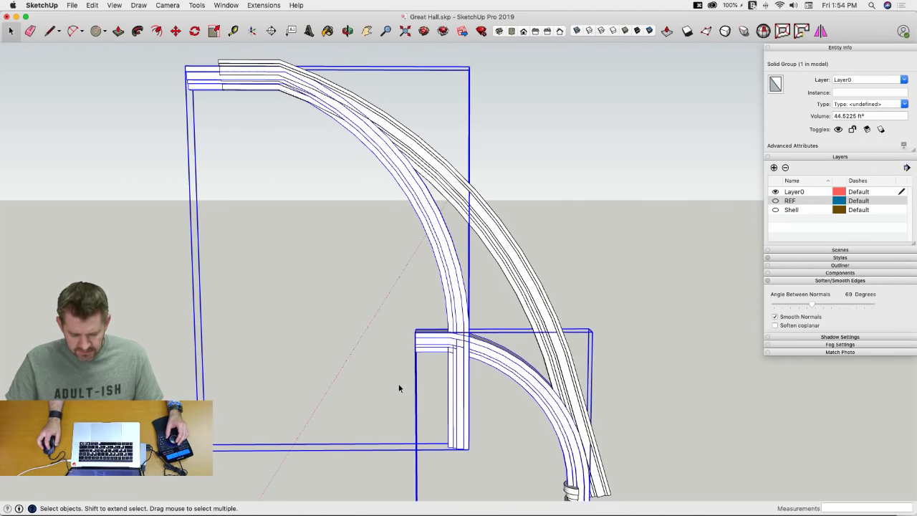
middle_drag(399, 387, 441, 339)
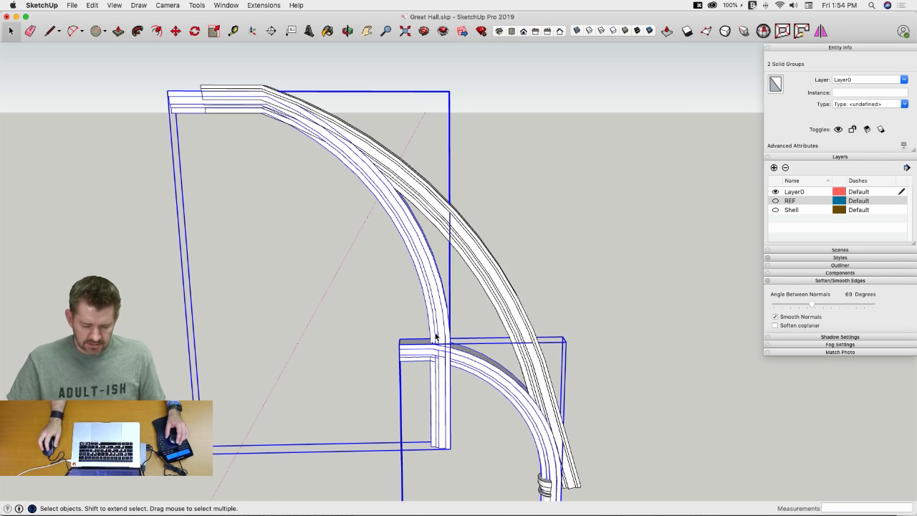
middle_drag(437, 337, 432, 317)
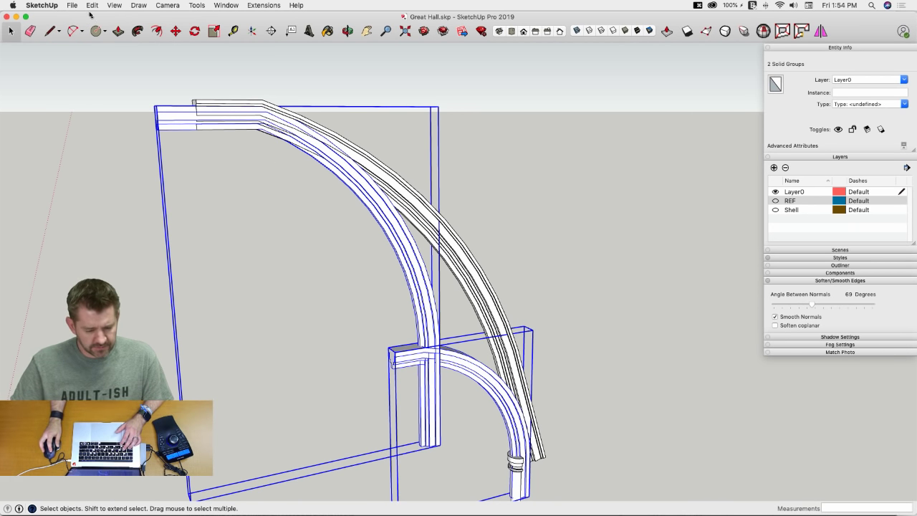
click(138, 6)
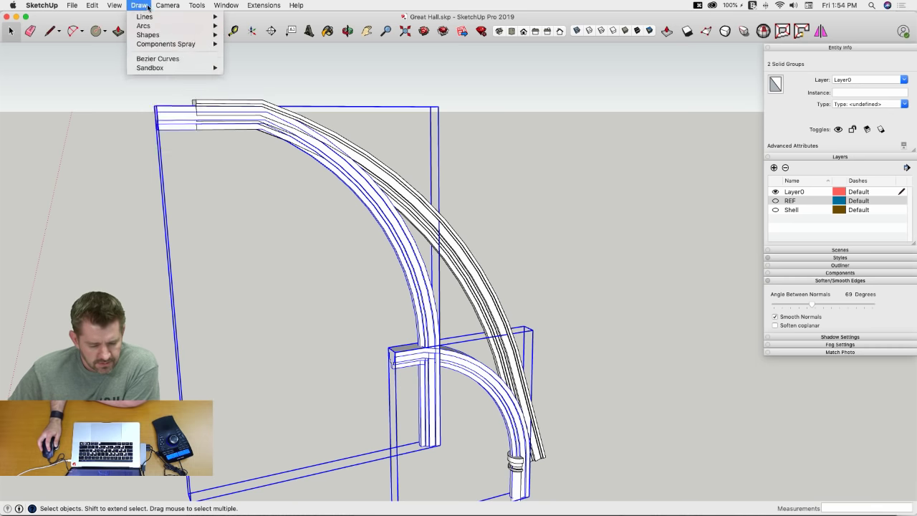
mouse_move(172, 5)
mouse_move(118, 9)
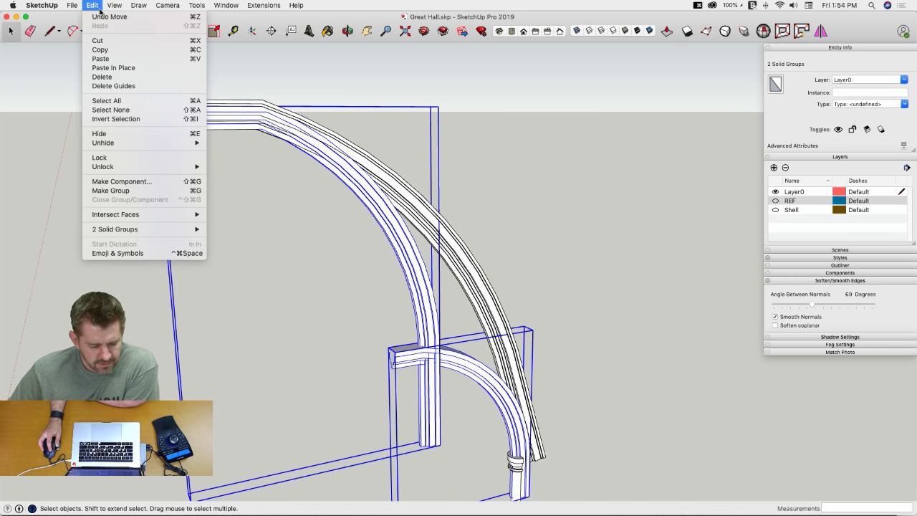
mouse_move(141, 45)
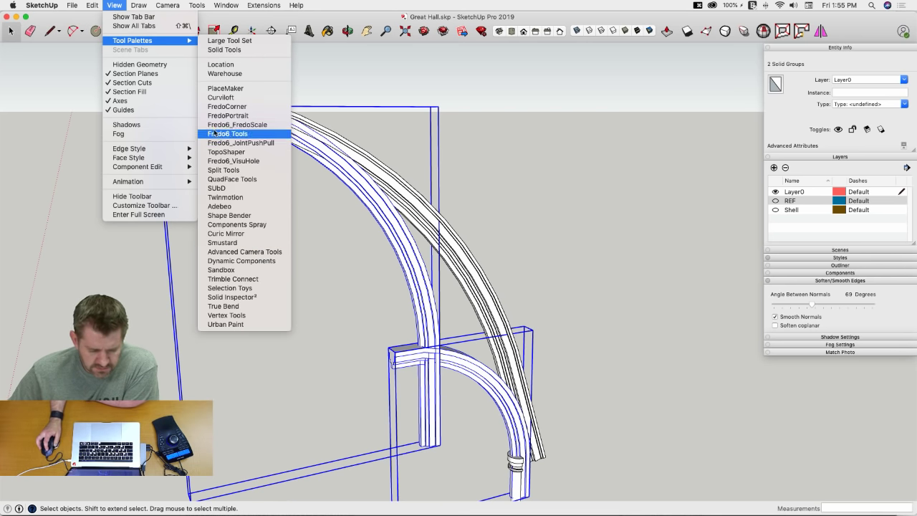
click(219, 50)
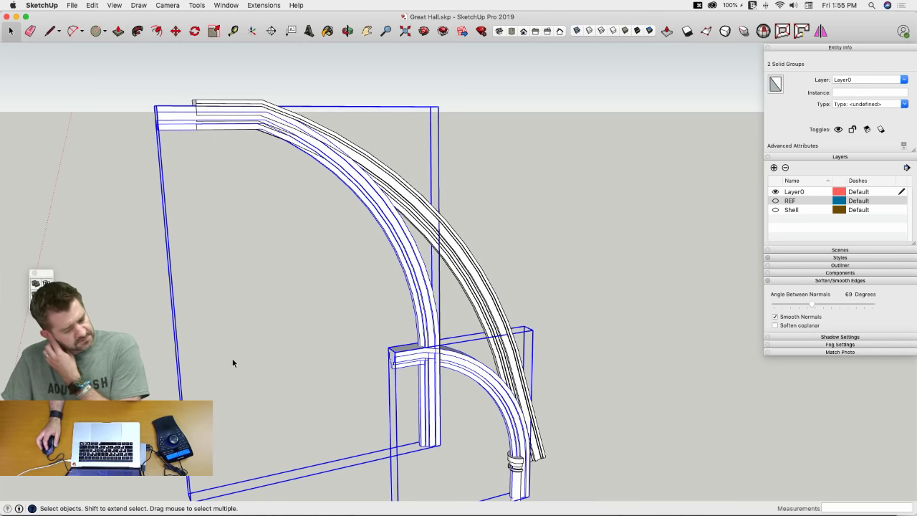
click(38, 284)
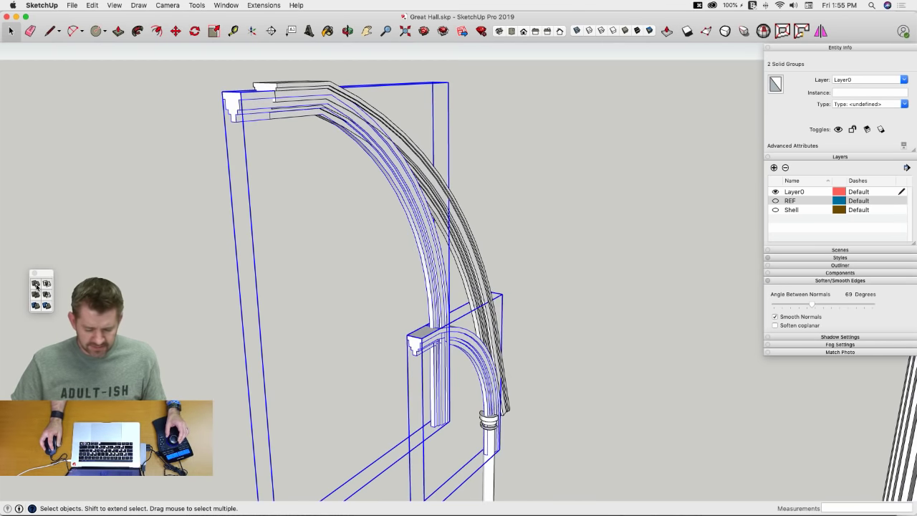
Step: Open the merged group, draw a 3" edge across the vertical outer band at the rib crossing, and push the stub's upper band flush with its first recess
scroll(403, 340, up, 2)
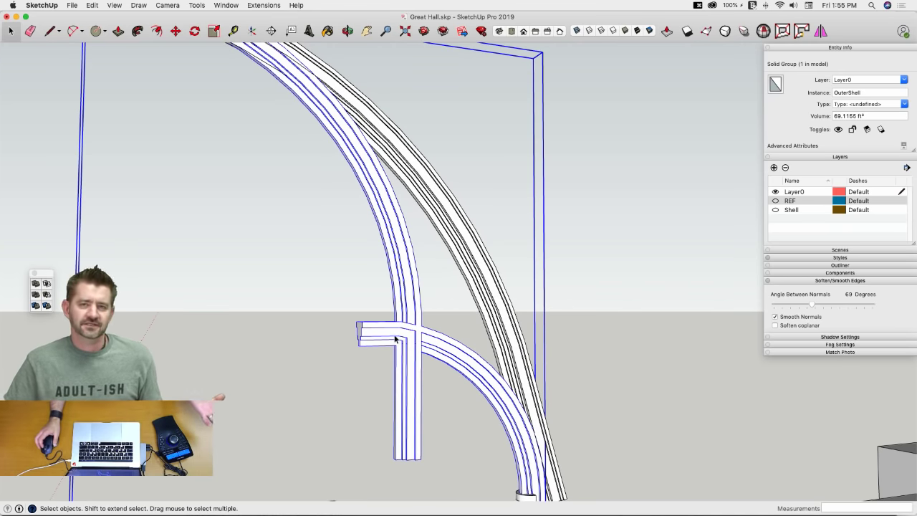
scroll(263, 269, down, 3)
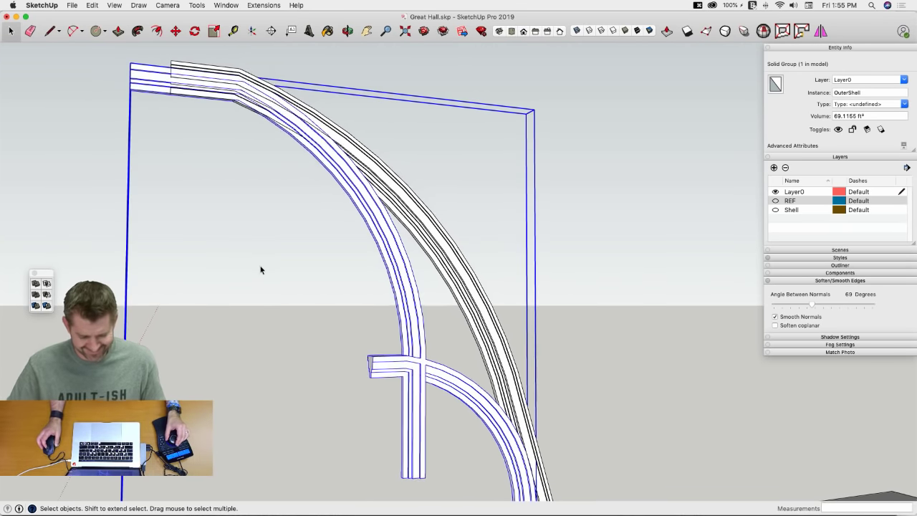
scroll(247, 268, up, 2)
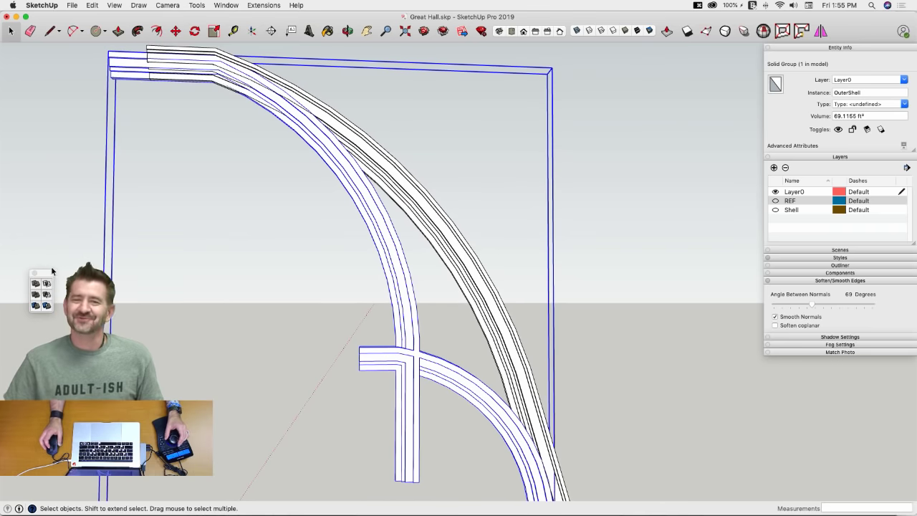
scroll(344, 344, up, 6)
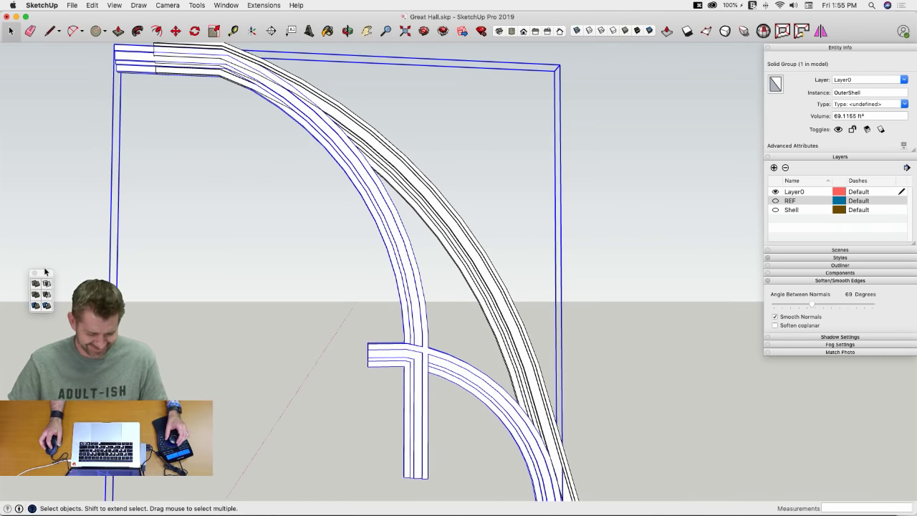
middle_drag(334, 342, 296, 256)
scroll(296, 260, up, 3)
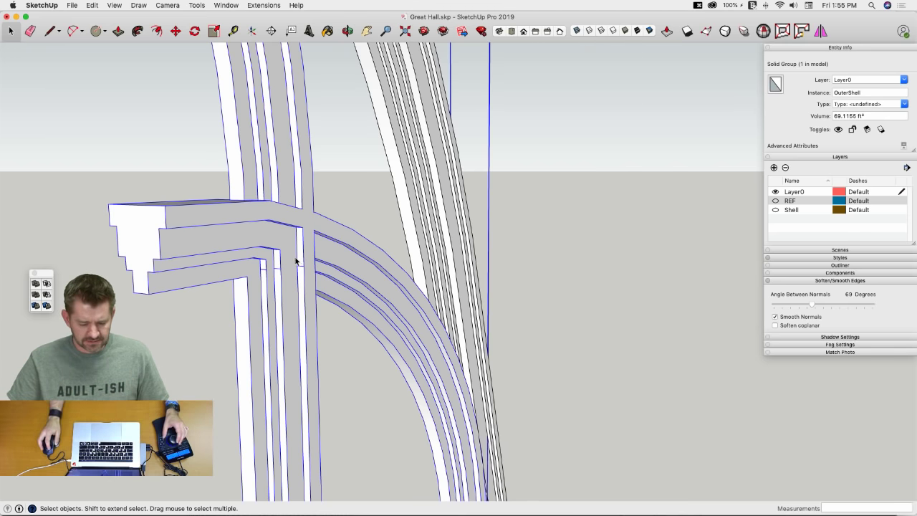
middle_drag(254, 219, 277, 288)
double_click(277, 289)
key(l)
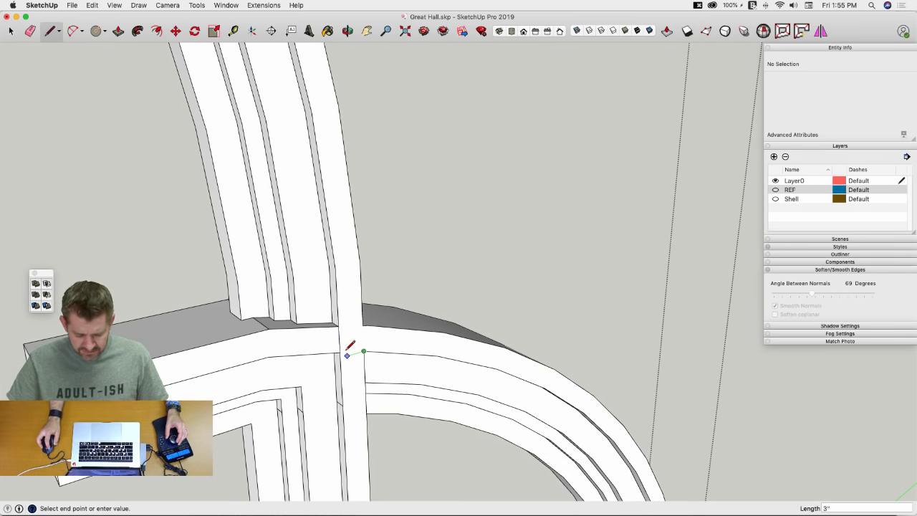
key(p)
click(559, 274)
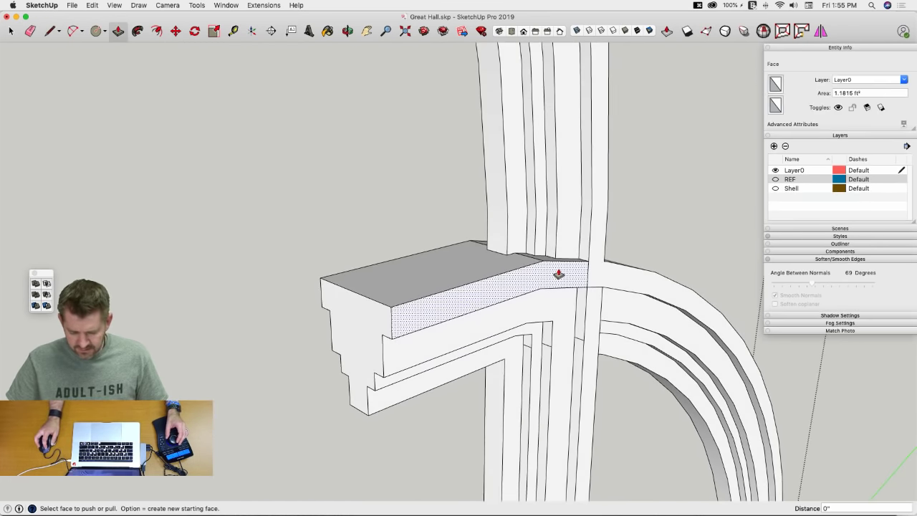
click(559, 258)
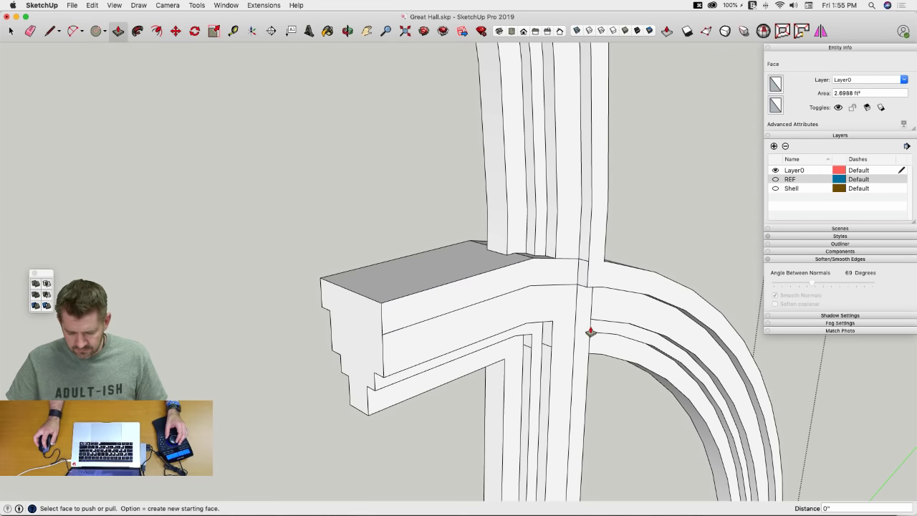
Step: Draw an edge between the profile steps above and below the crossing, and erase the leftover edges where the curved bands meet
key(l)
middle_drag(561, 310, 606, 260)
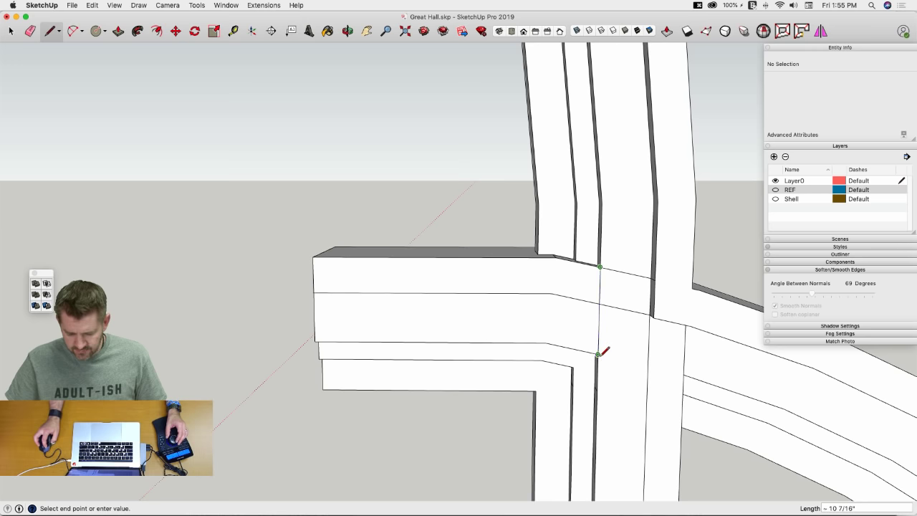
mouse_move(601, 354)
middle_down()
mouse_move(627, 253)
mouse_move(597, 343)
middle_up()
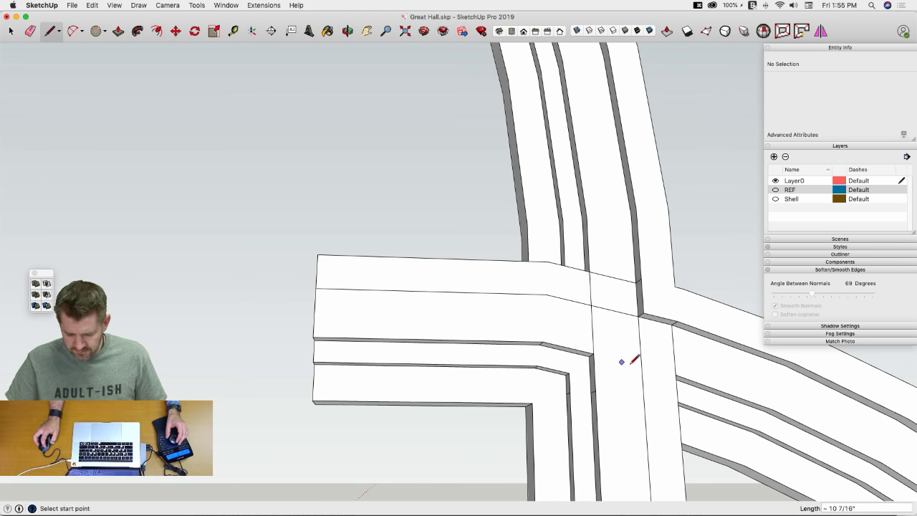
mouse_move(597, 349)
middle_down()
mouse_move(592, 311)
mouse_move(579, 303)
middle_up()
key(e)
click(588, 311)
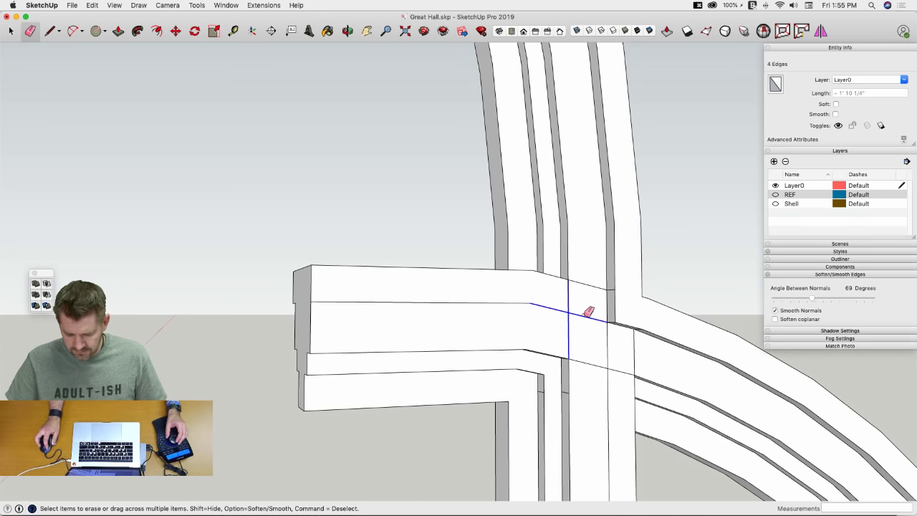
mouse_move(584, 312)
mouse_down()
mouse_move(602, 340)
mouse_move(640, 347)
mouse_up()
drag(566, 285, 589, 357)
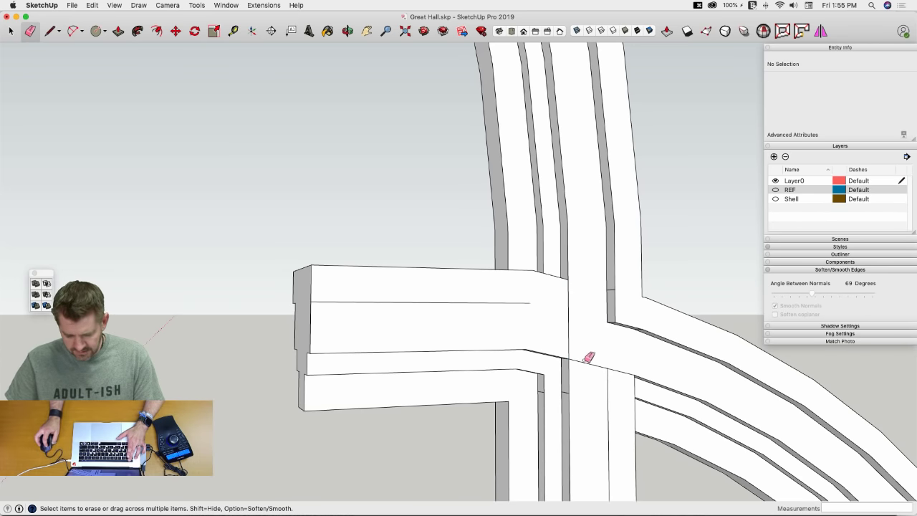
Step: Push the vertical leg's face below the crossing and the horizontal stub's side face back 2" to the next profile step
key(p)
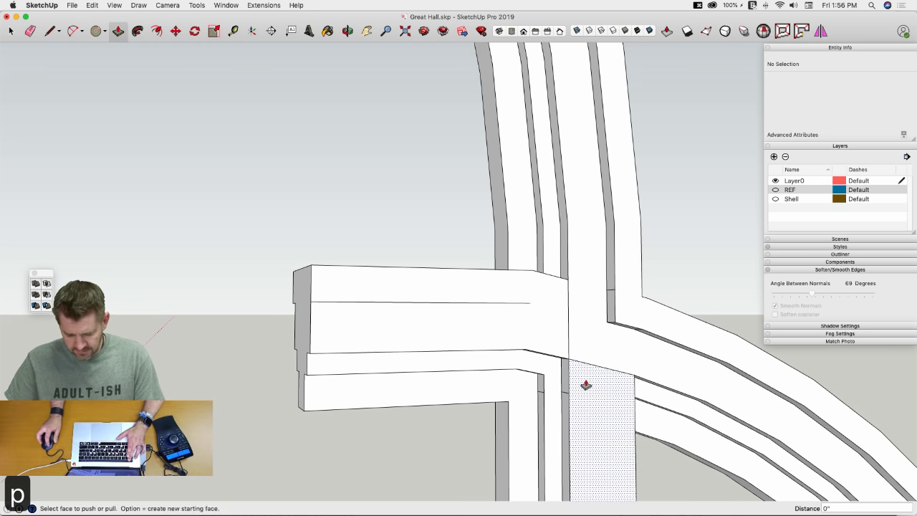
click(585, 385)
click(561, 388)
click(547, 334)
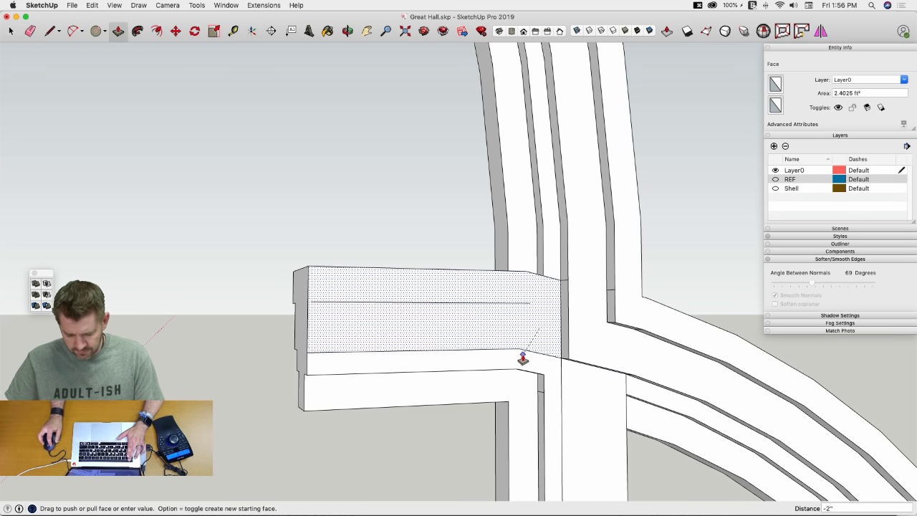
click(523, 356)
Step: Draw the next profile step's edges across the crossing and erase the leftover edges on the stub and leg
key(l)
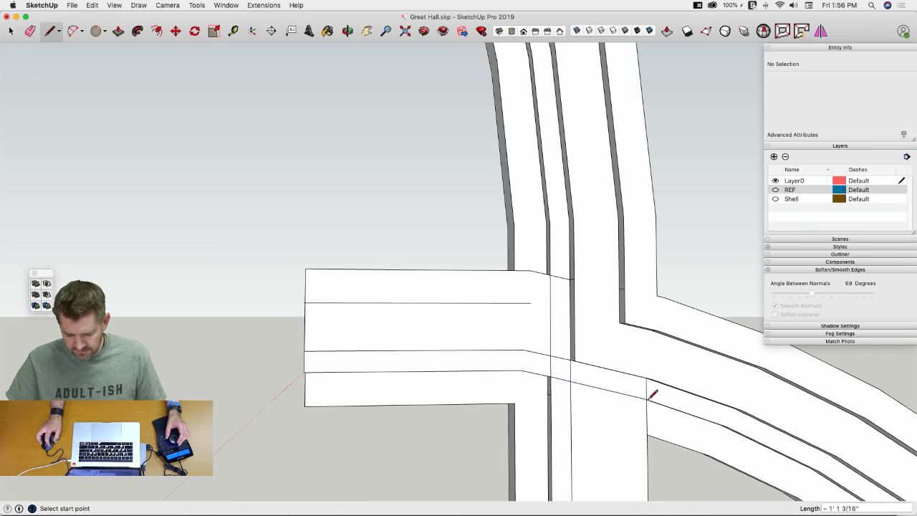
key(e)
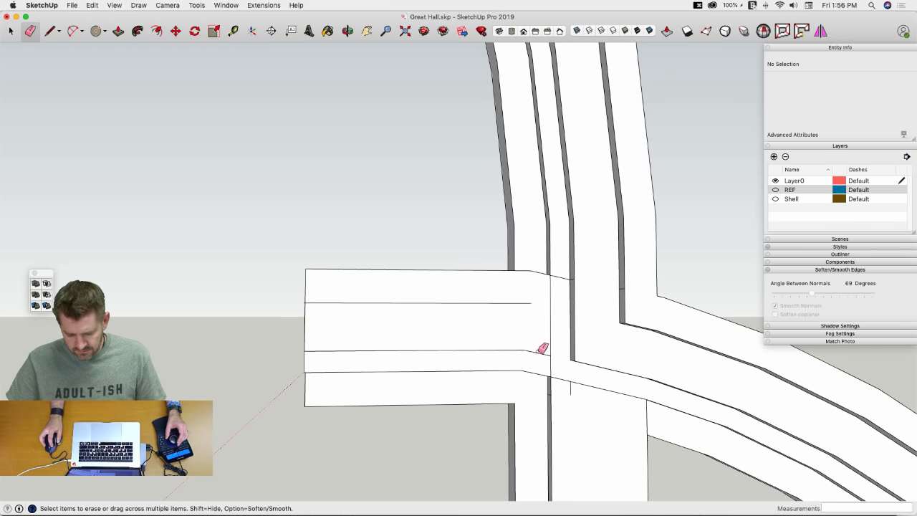
click(523, 303)
click(549, 383)
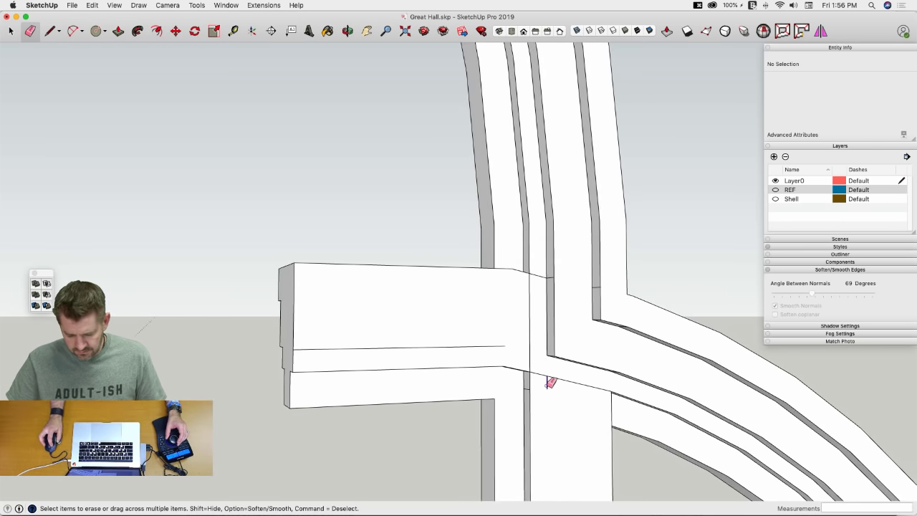
Step: Push the vertical leg's face and the horizontal stub's side face back 1 3/4" to the innermost profile step
key(p)
click(549, 391)
click(505, 403)
click(506, 356)
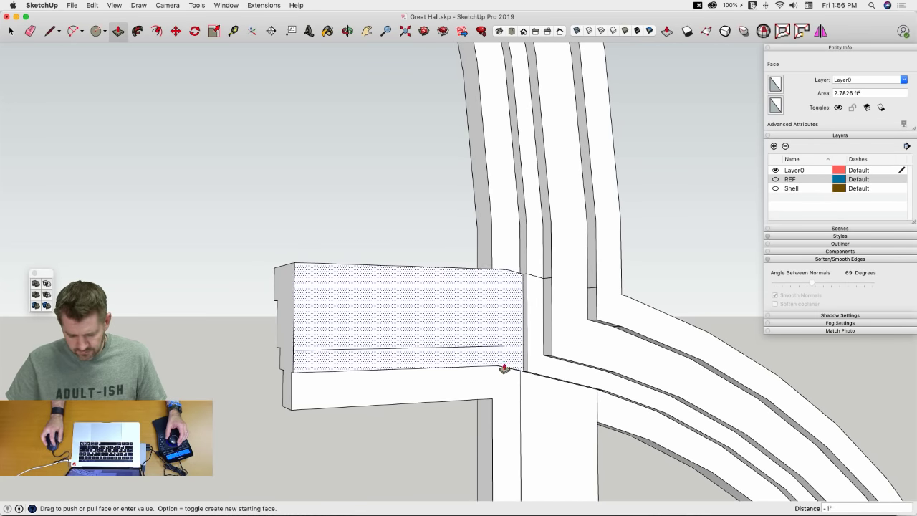
click(471, 390)
Step: Draw edges about 1' 5 3/16" down the crossing and about 1' 5 11/16" across the vertical leg, and erase the leftover edges
middle_drag(486, 317, 477, 310)
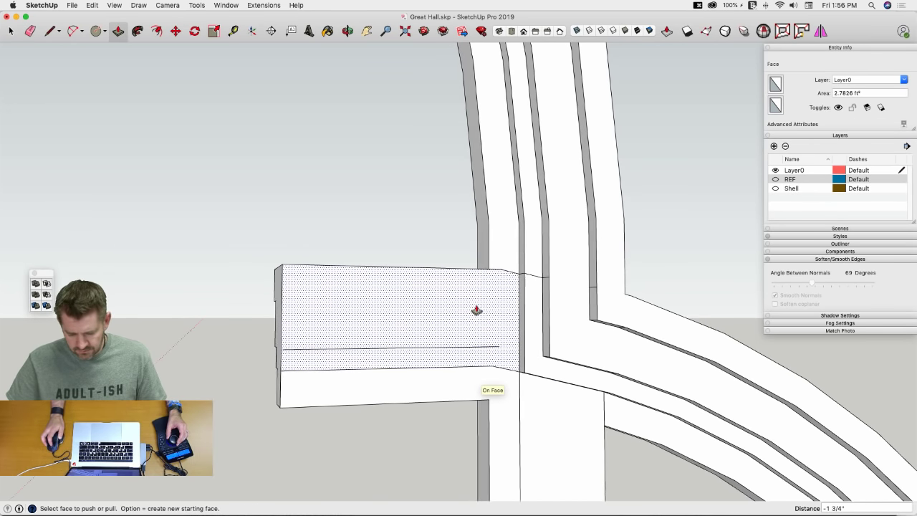
key(l)
click(491, 268)
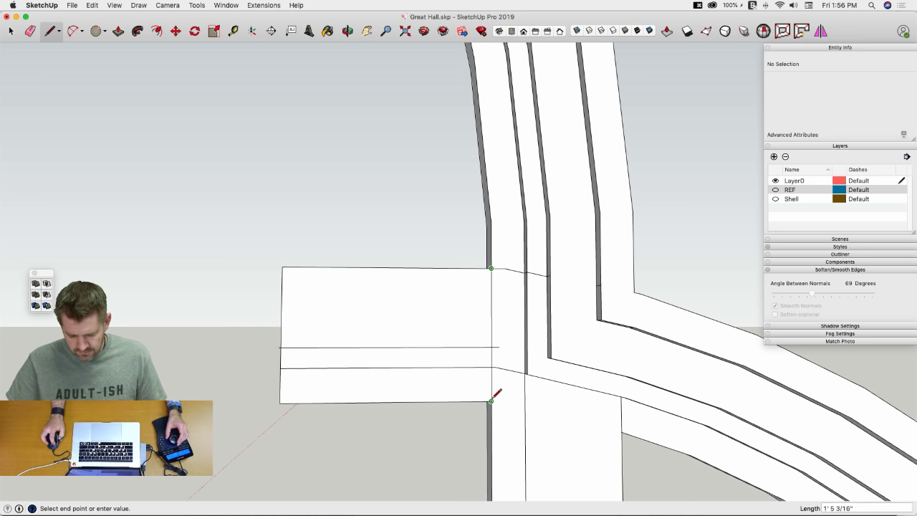
click(491, 401)
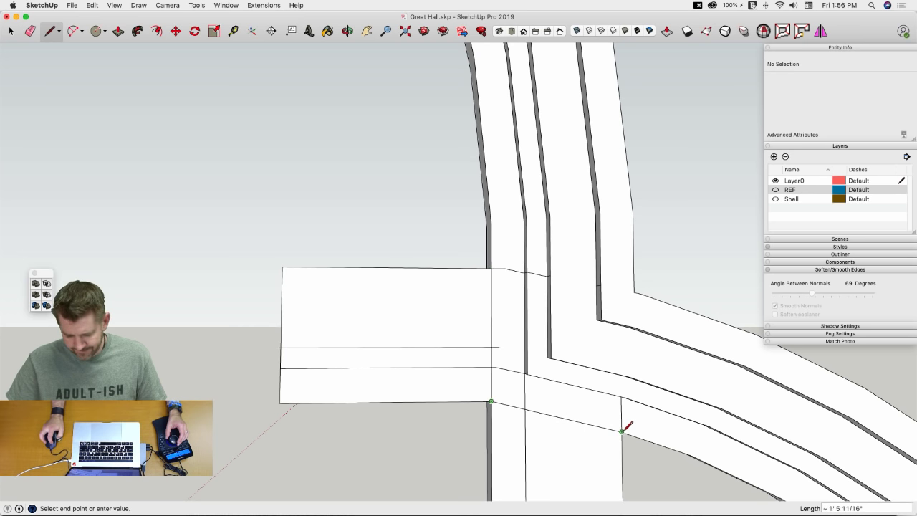
click(622, 431)
key(e)
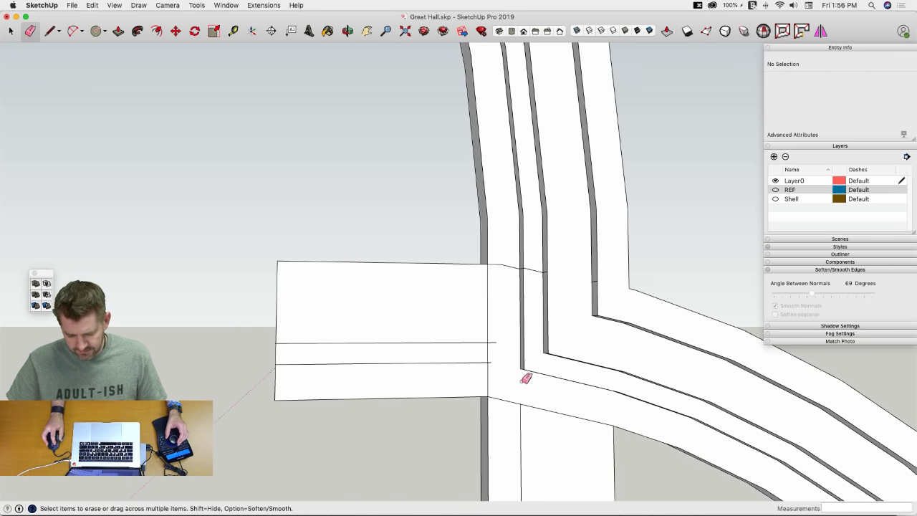
click(493, 344)
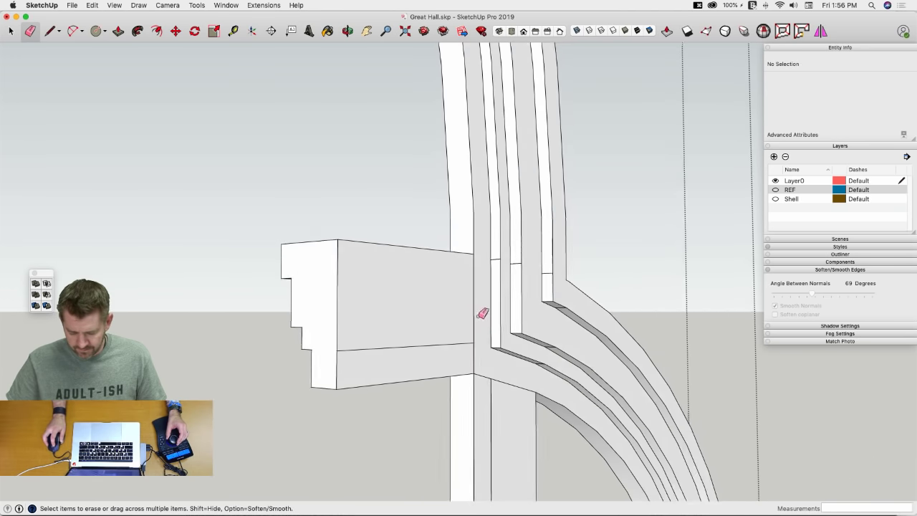
Step: Push the stub's upper side face back 6", and its lower strip and the vertical leg's narrow face back 4 1/4"
key(p)
click(460, 310)
click(381, 308)
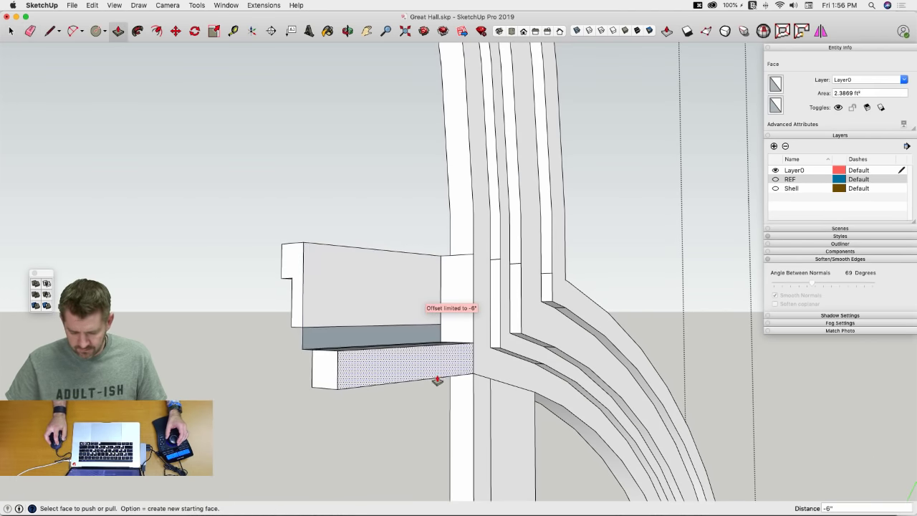
click(436, 381)
click(294, 377)
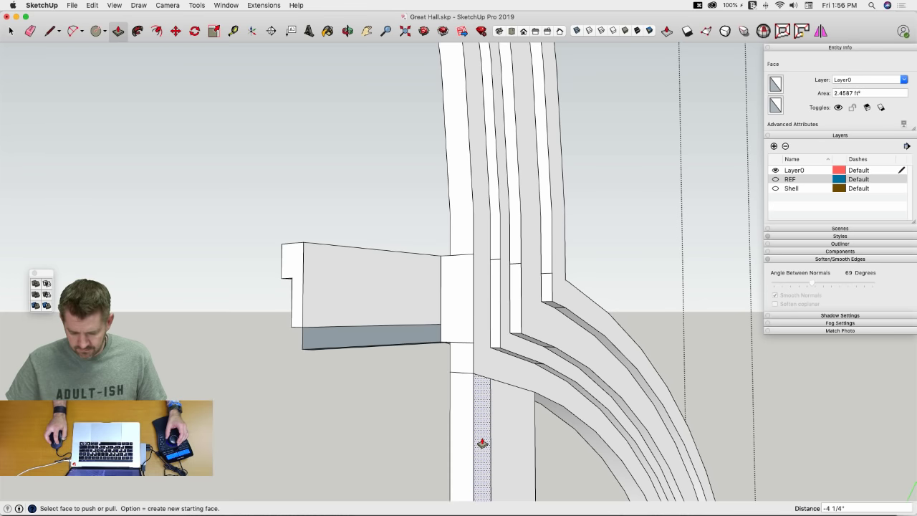
middle_drag(482, 443, 485, 387)
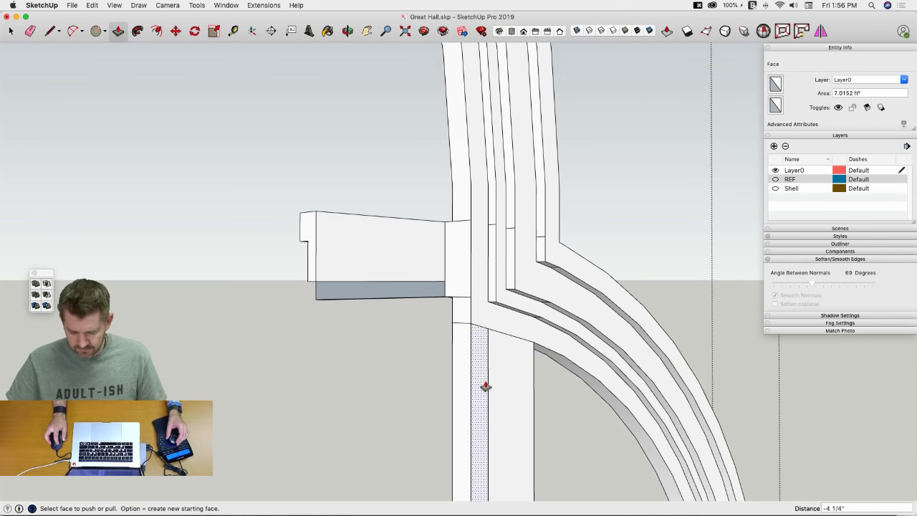
click(485, 387)
click(405, 395)
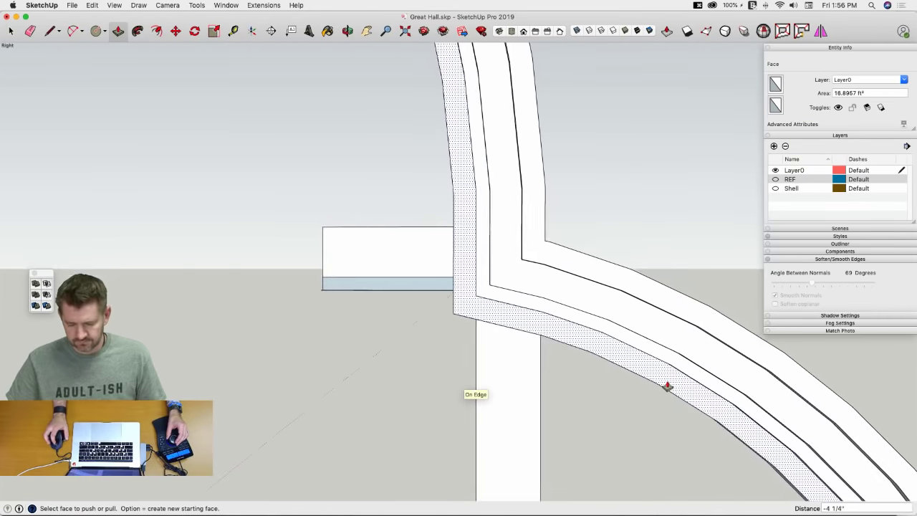
Step: On the arch's opposite side, draw an edge about 4 3/8" long across the leg and push the stub's upper band back to the next profile step
middle_drag(667, 387, 669, 362)
scroll(645, 323, up, 8)
key(l)
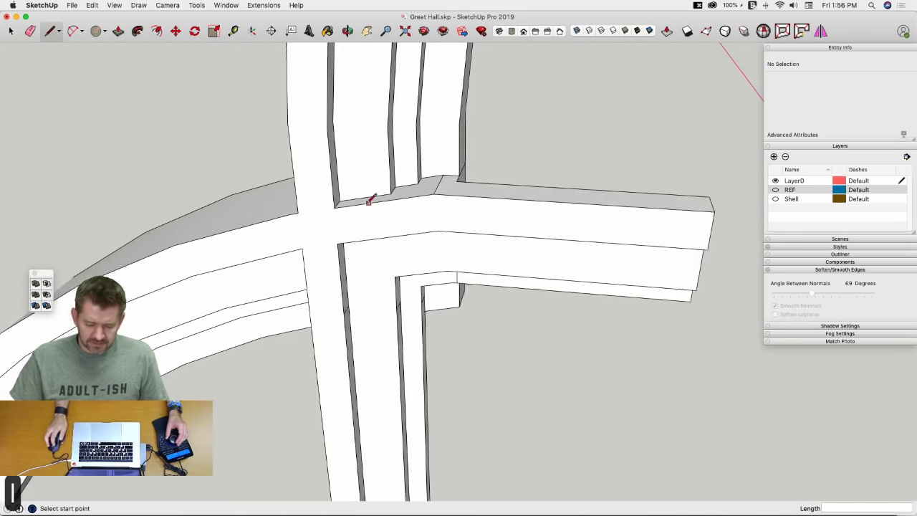
scroll(351, 201, up, 3)
mouse_move(341, 204)
middle_down()
mouse_move(344, 191)
mouse_move(323, 184)
middle_up()
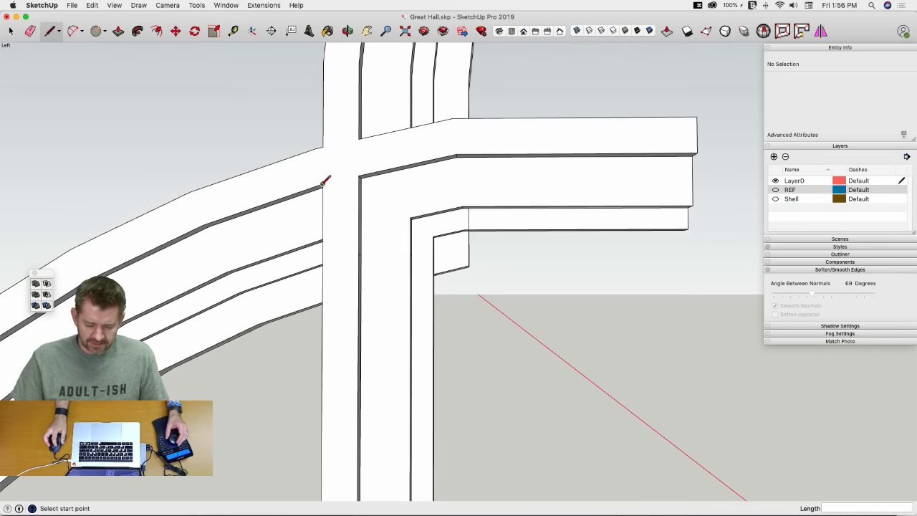
click(358, 176)
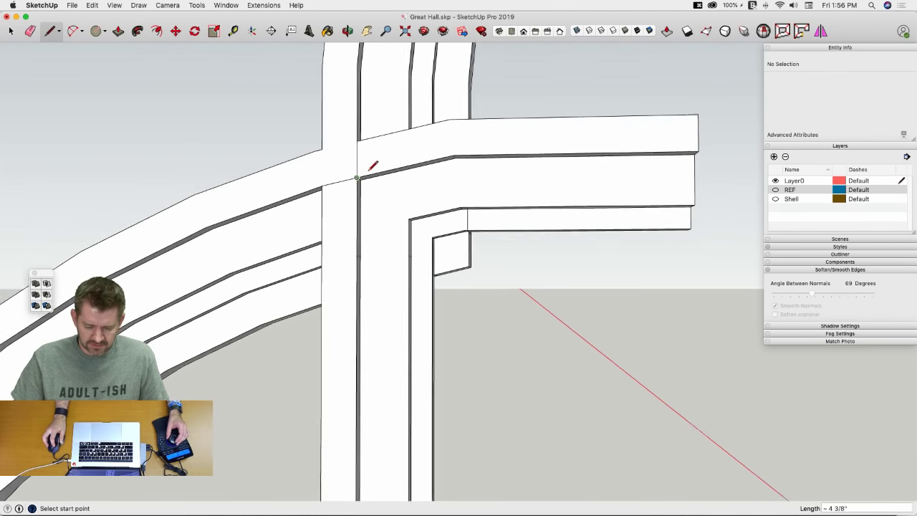
key(p)
click(389, 169)
click(392, 138)
Step: Draw the next profile step's edge down through the crossing and push the merged stub and leg face back 2"
key(l)
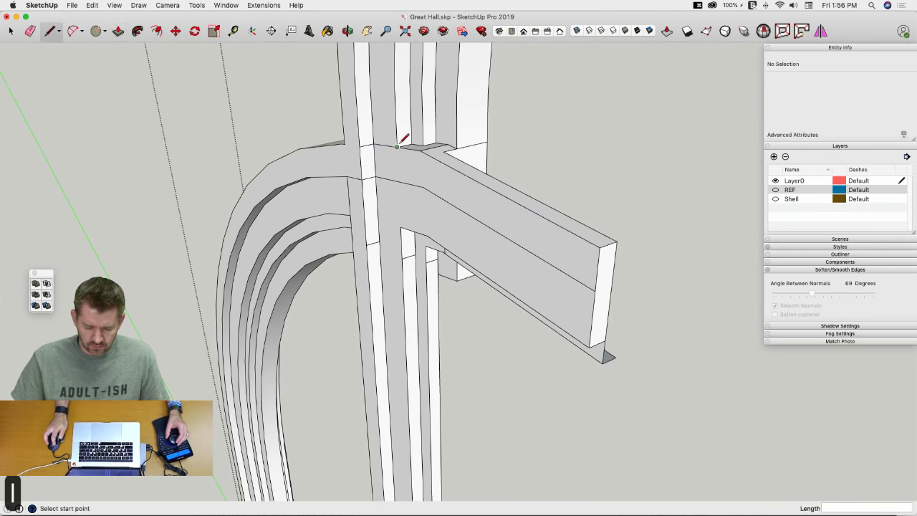
key(e)
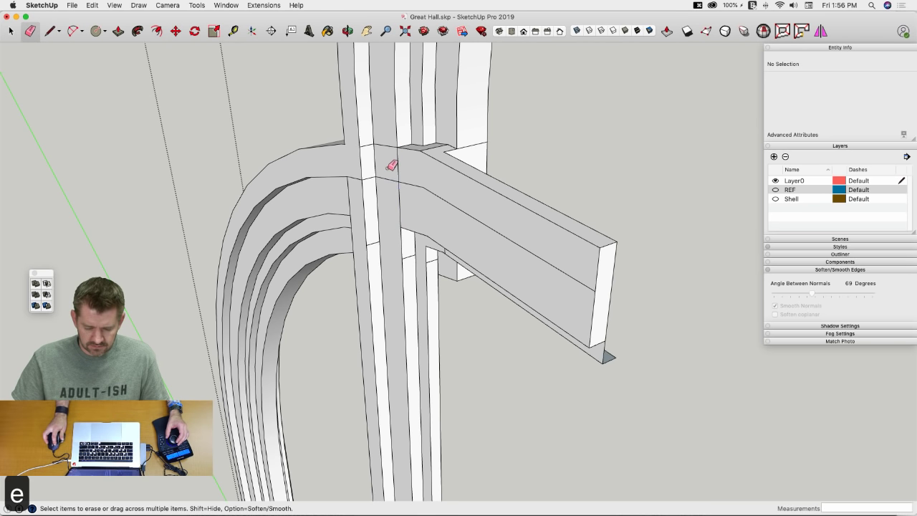
key(p)
click(417, 171)
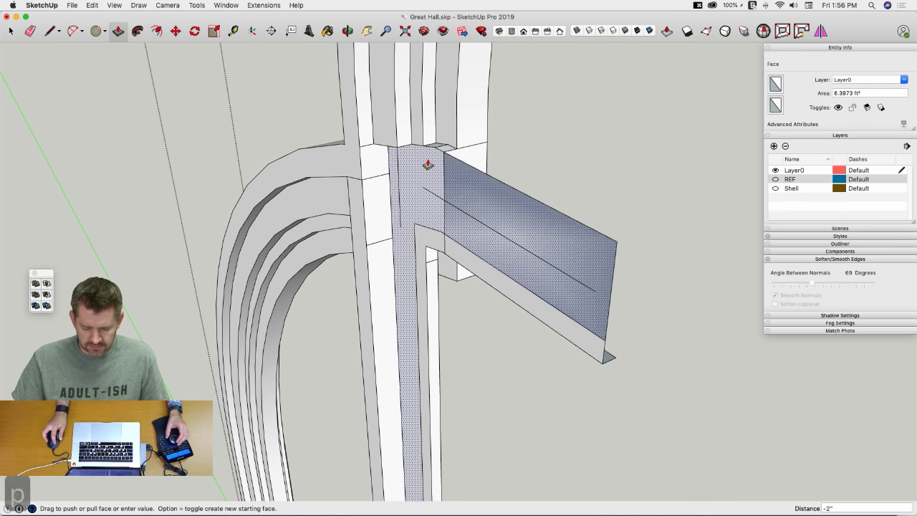
key(Escape)
Step: Push the vertical leg's narrow face below the outer curved band back about 1 15/16" to the next profile step
key(l)
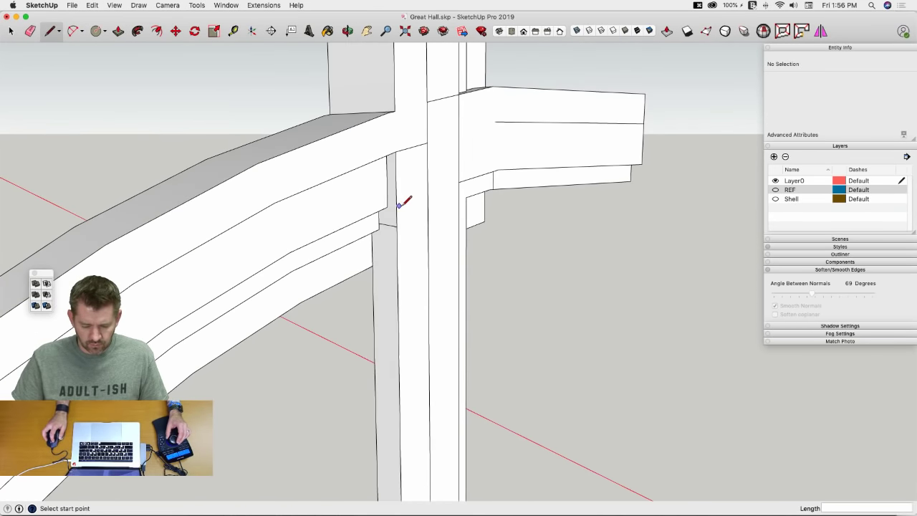
key(p)
middle_drag(409, 204, 403, 168)
click(403, 168)
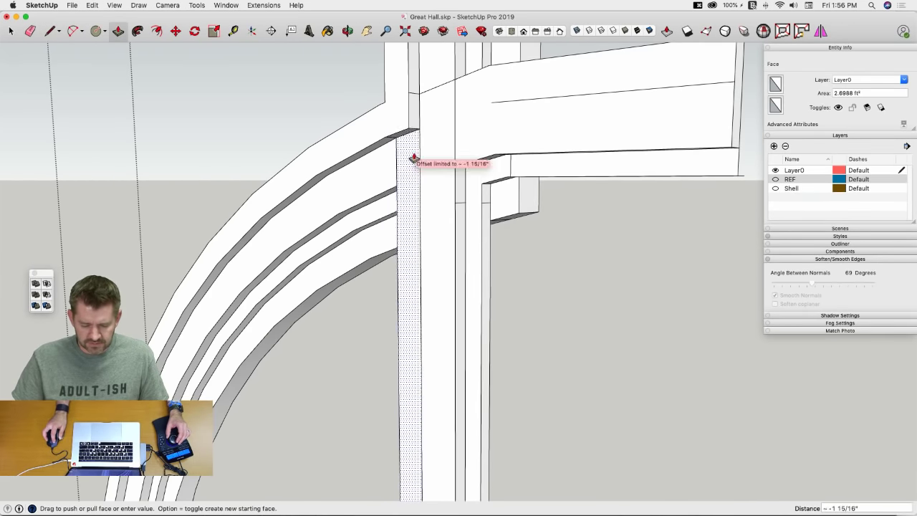
click(434, 209)
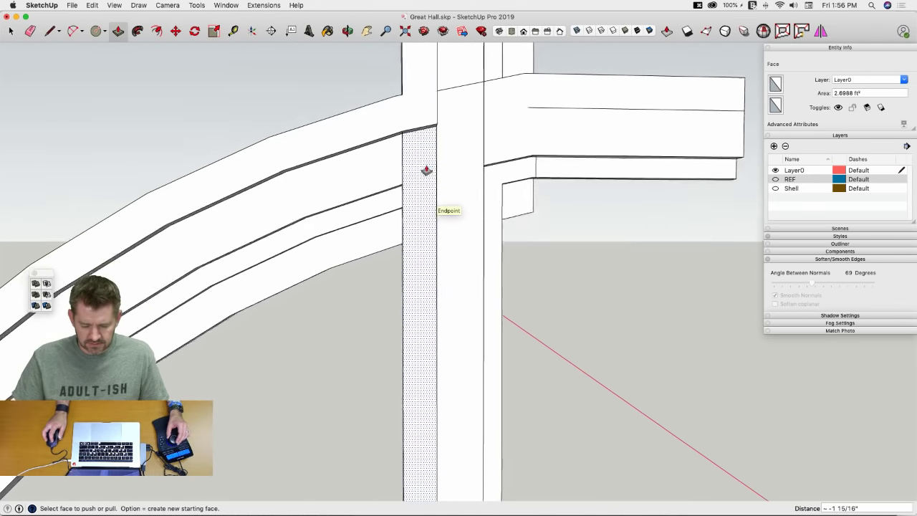
Step: Draw an edge about 10 7/16" long across the leg between the curved band and the stub, and erase the leftover edges at the crossing
key(l)
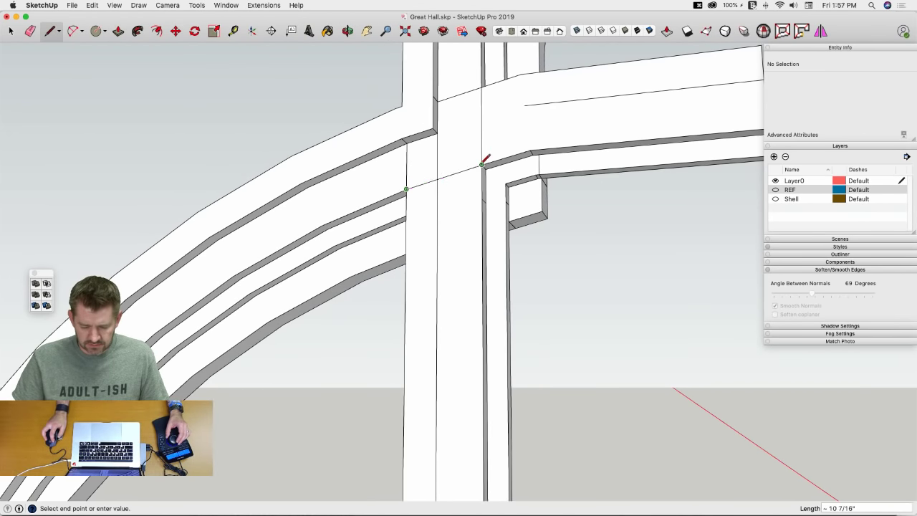
key(e)
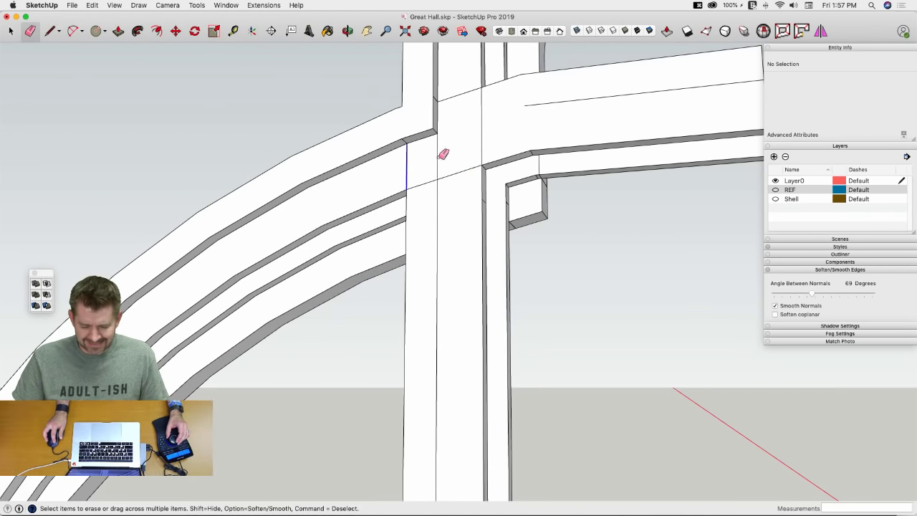
click(457, 87)
mouse_move(457, 88)
middle_down()
mouse_move(436, 159)
mouse_move(438, 218)
middle_up()
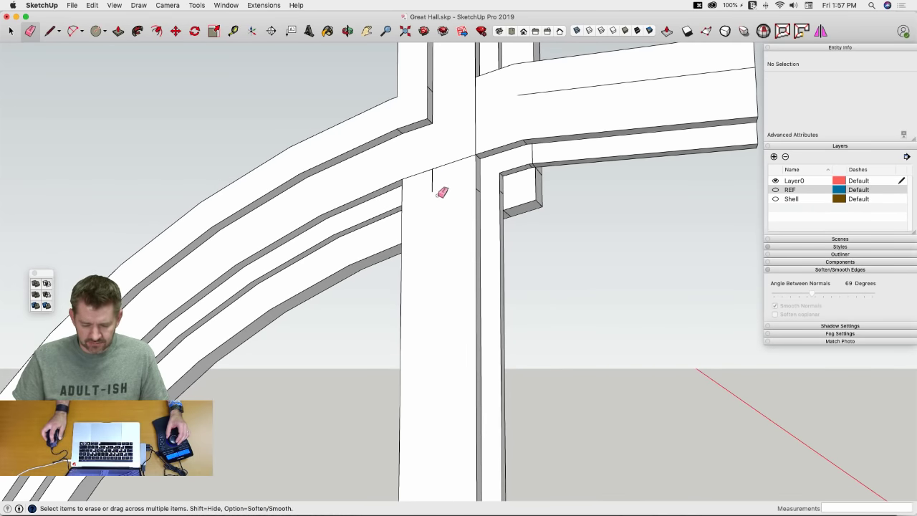
Step: Push the vertical leg's wide face below the crossing back 2" to the next profile step
key(p)
click(440, 188)
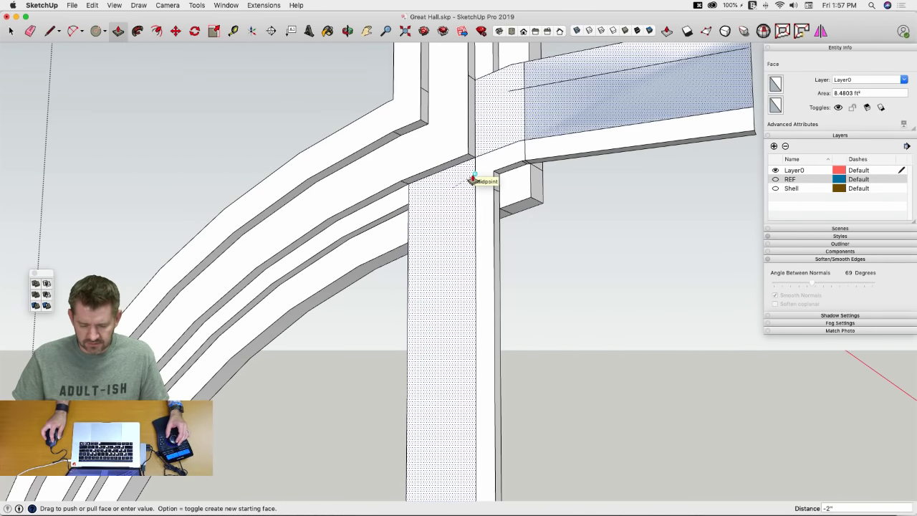
click(472, 179)
middle_drag(485, 180, 454, 178)
Step: Draw the innermost profile step's edges across the leg and up the crossing, and erase the leftover edges between them
key(l)
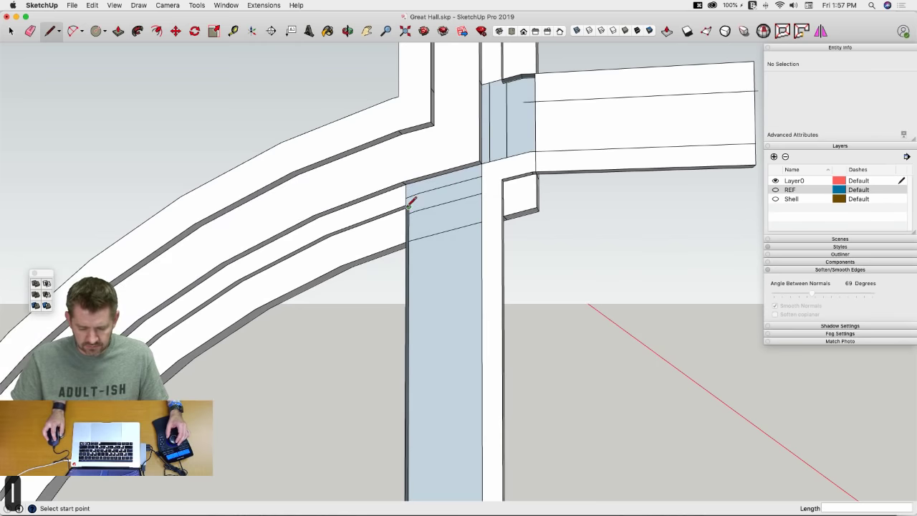
click(503, 178)
mouse_move(502, 87)
middle_down()
mouse_move(506, 144)
mouse_move(492, 86)
middle_up()
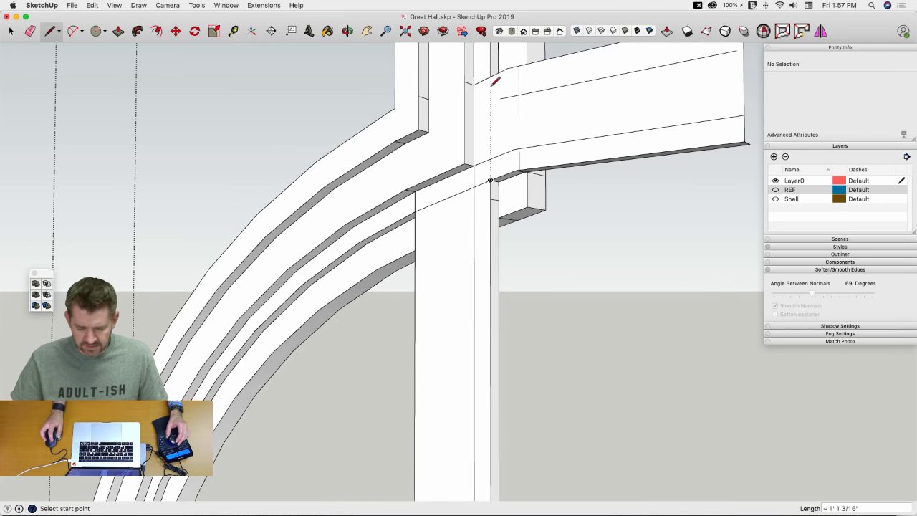
key(e)
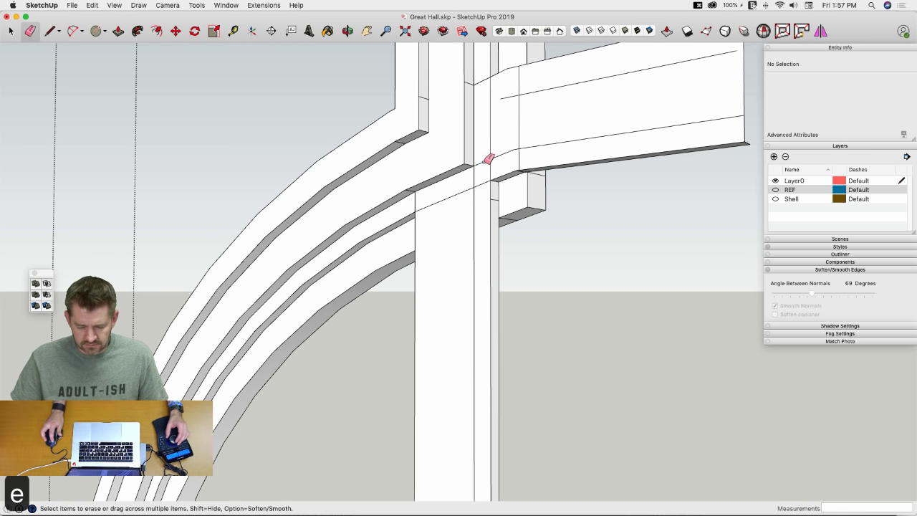
click(474, 200)
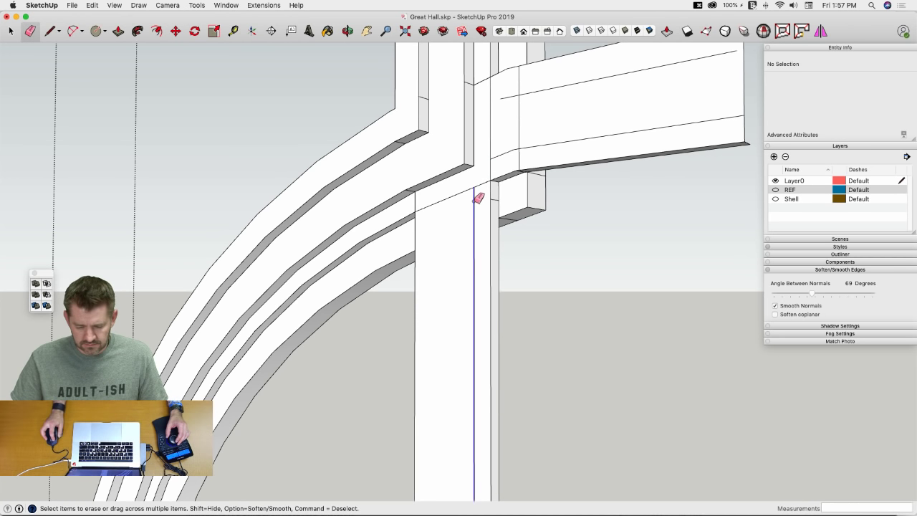
click(505, 152)
Step: Undo the stray erase at the crossing, and erase the horizontal stub's remaining side face and lower strip
drag(500, 90, 522, 106)
key(super+z)
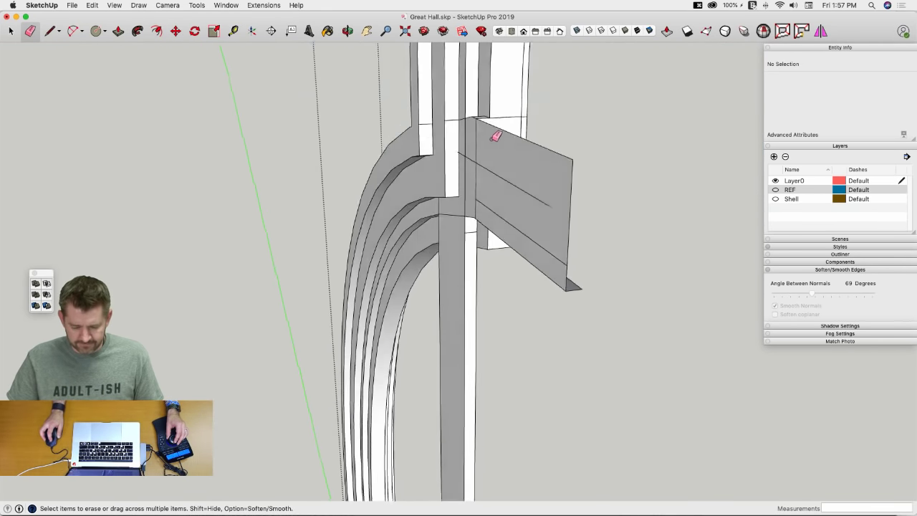
click(492, 185)
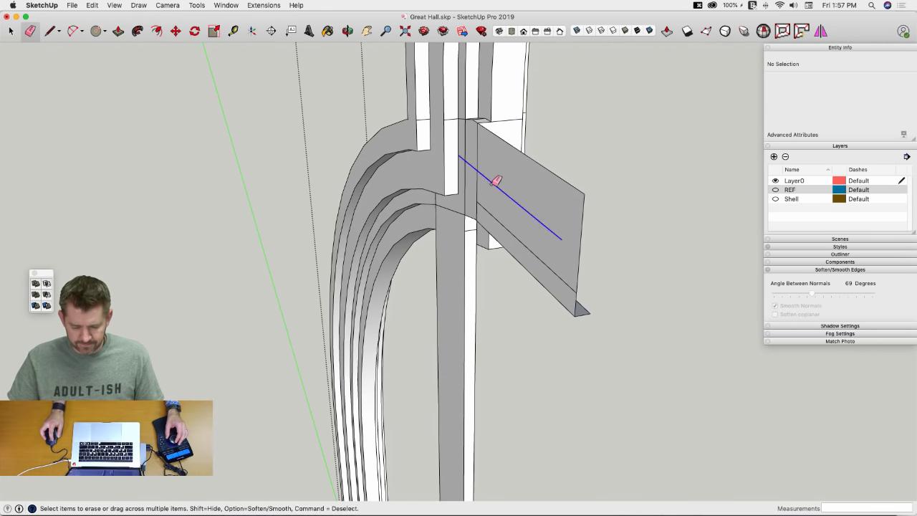
drag(590, 199, 587, 215)
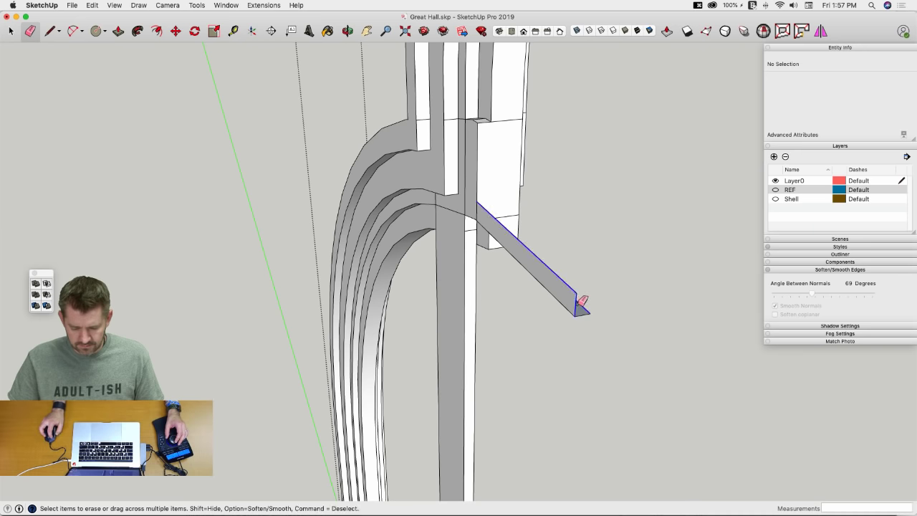
mouse_move(583, 301)
mouse_down()
mouse_move(606, 308)
mouse_move(600, 282)
mouse_up()
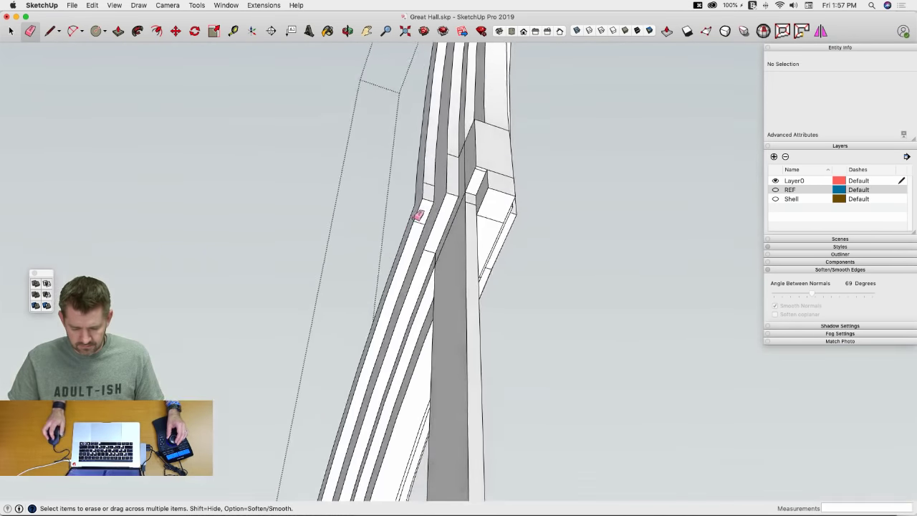
Step: Push the vertical leg's remaining face through to its far side to remove the leg below the crossing
mouse_move(419, 215)
middle_down()
mouse_move(491, 196)
mouse_move(487, 252)
middle_up()
key(p)
click(458, 196)
click(488, 195)
Step: Erase the leg's leftover vertical edge, draw an edge closing the opening in the innermost curved band, and erase the seam
key(e)
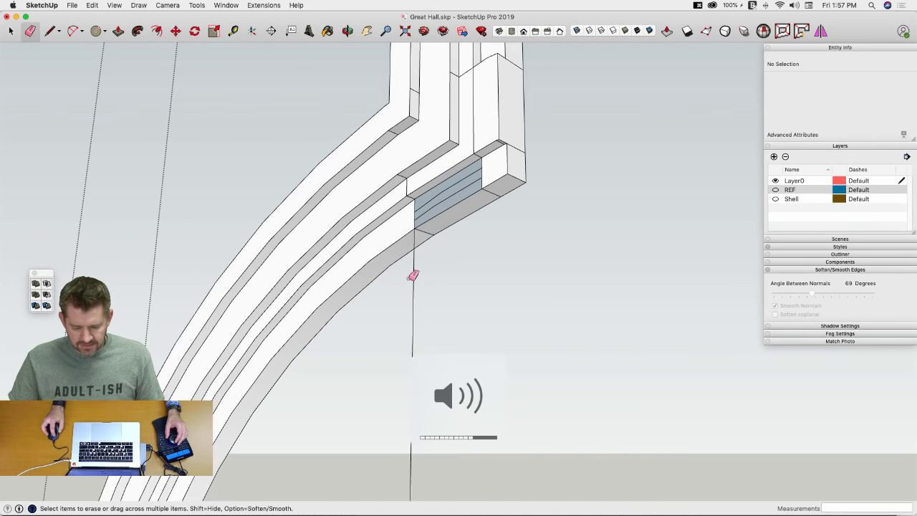
key(l)
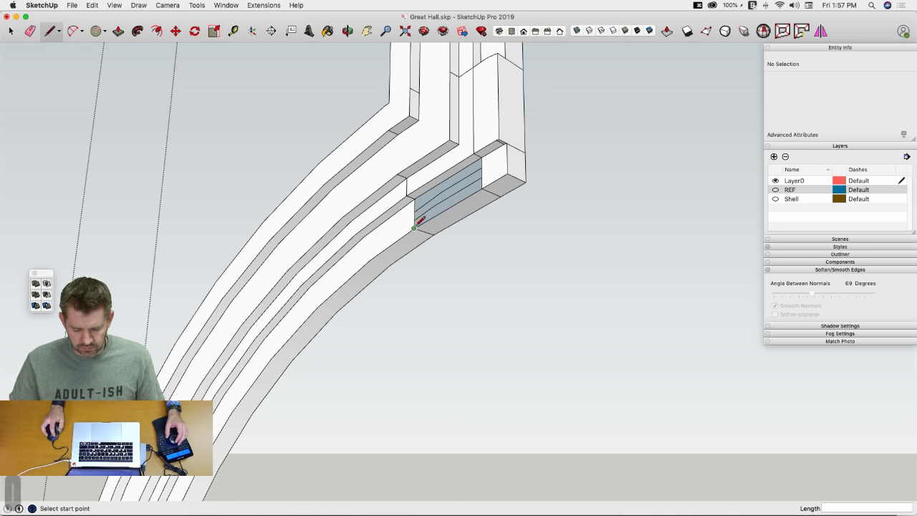
click(415, 196)
key(e)
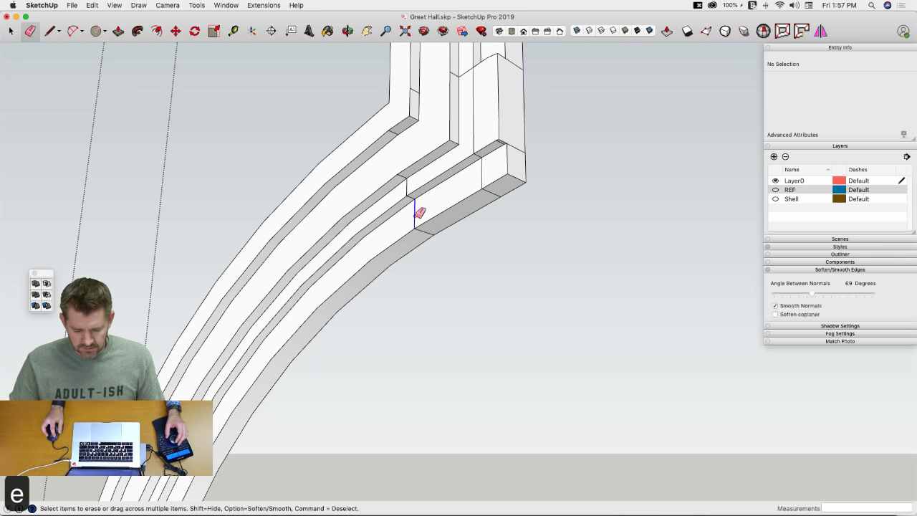
click(415, 214)
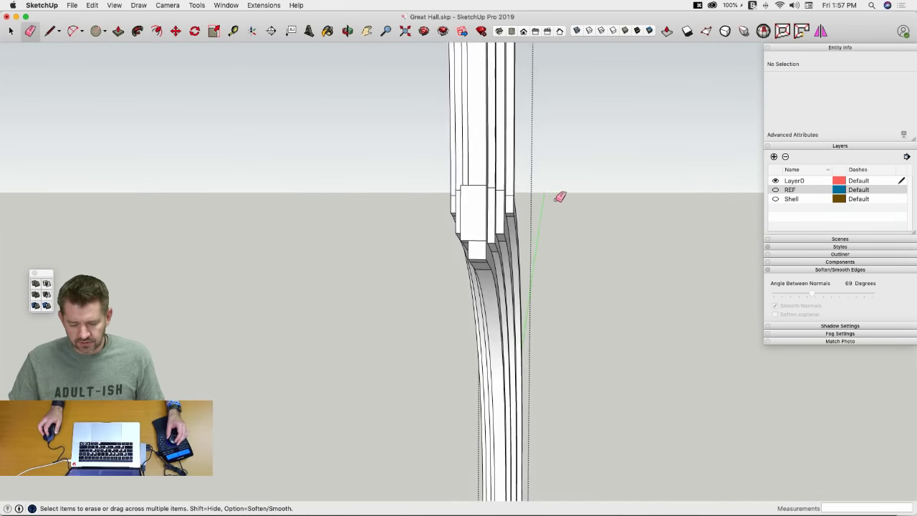
Step: Push the crossing's narrow side face flush with the leg above it, erase the seam across the recessed band, and undo the stray erases
mouse_move(560, 196)
middle_down()
mouse_move(449, 207)
mouse_move(614, 212)
mouse_move(620, 179)
mouse_move(610, 178)
middle_up()
key(p)
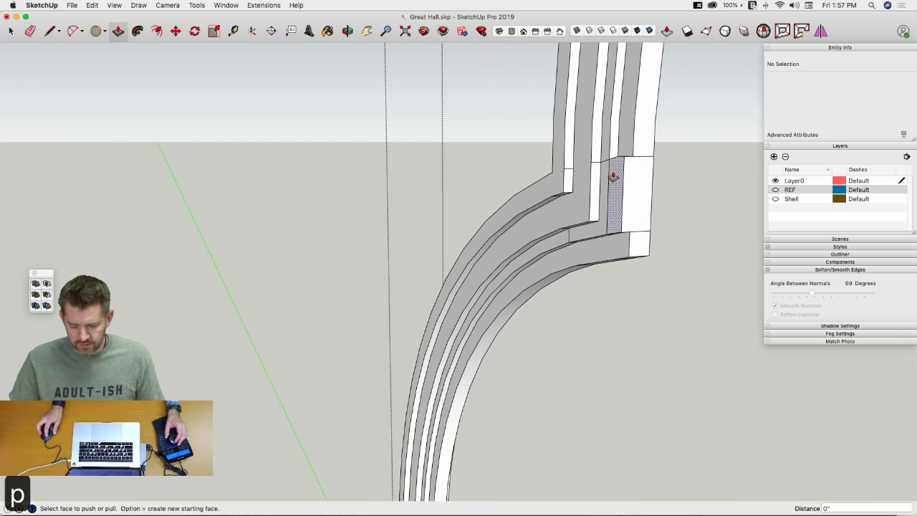
click(623, 150)
key(e)
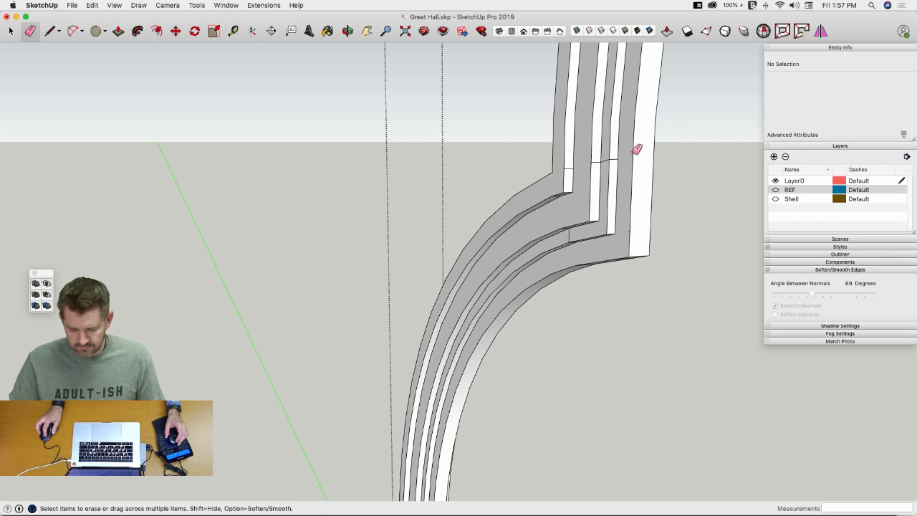
click(597, 163)
key(super+z)
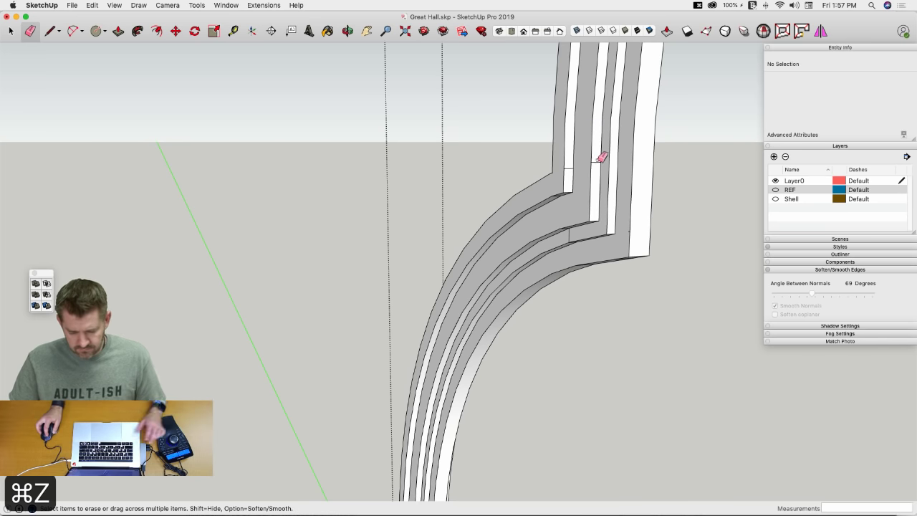
click(597, 165)
key(super+z)
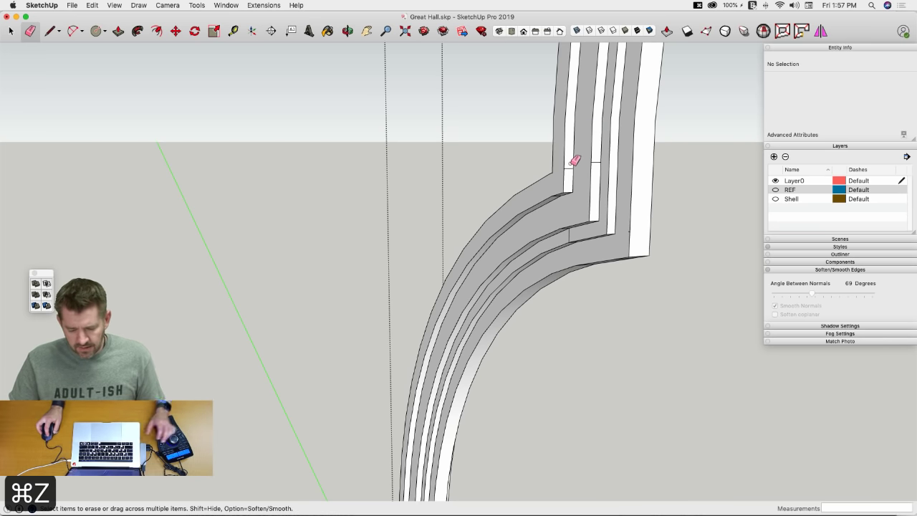
Step: Delete the stray loose edge floating below the arch's crossing
key(space)
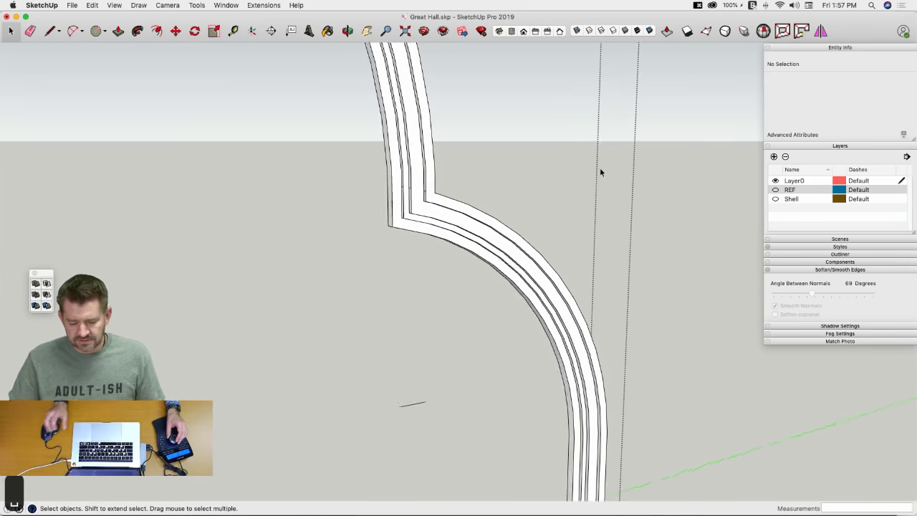
drag(410, 284, 479, 346)
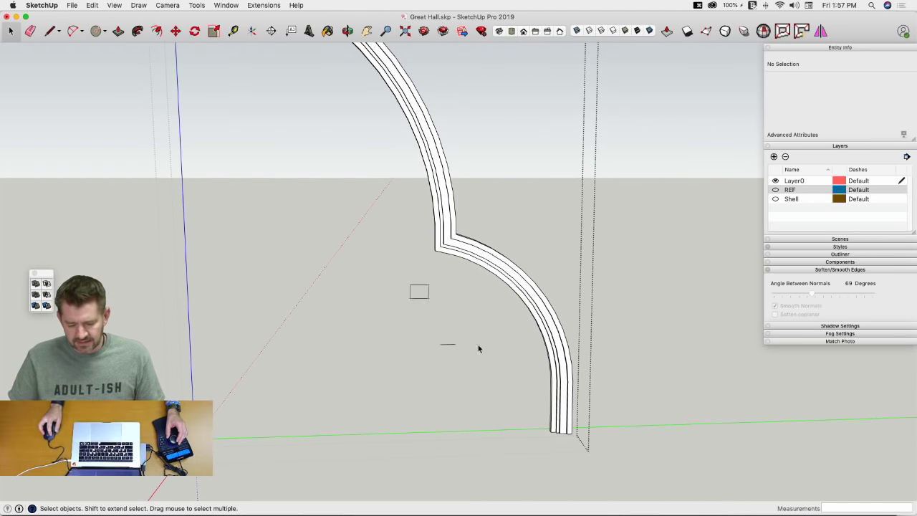
key(BackSpace)
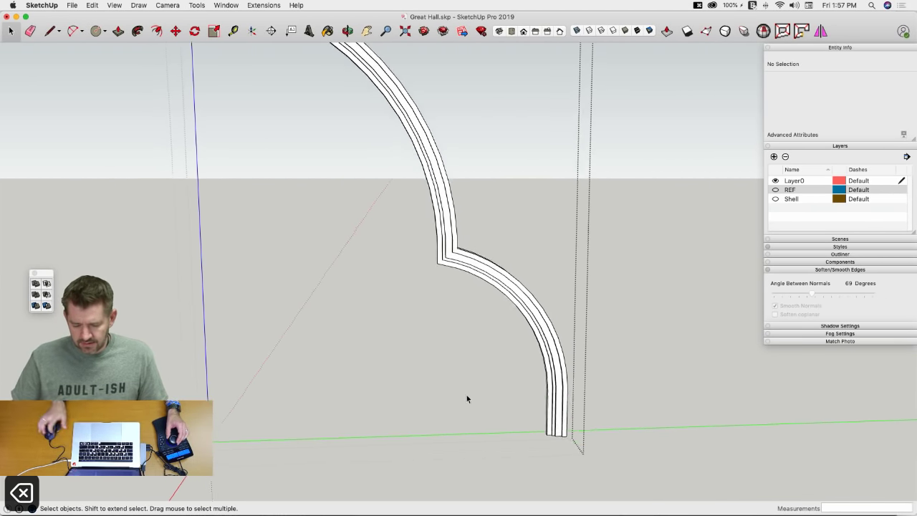
Step: Leave the arch group, select both roof arch groups and try to merge them with Outer Shell, accepting the deselection of non-solid objects
middle_drag(494, 290, 492, 216)
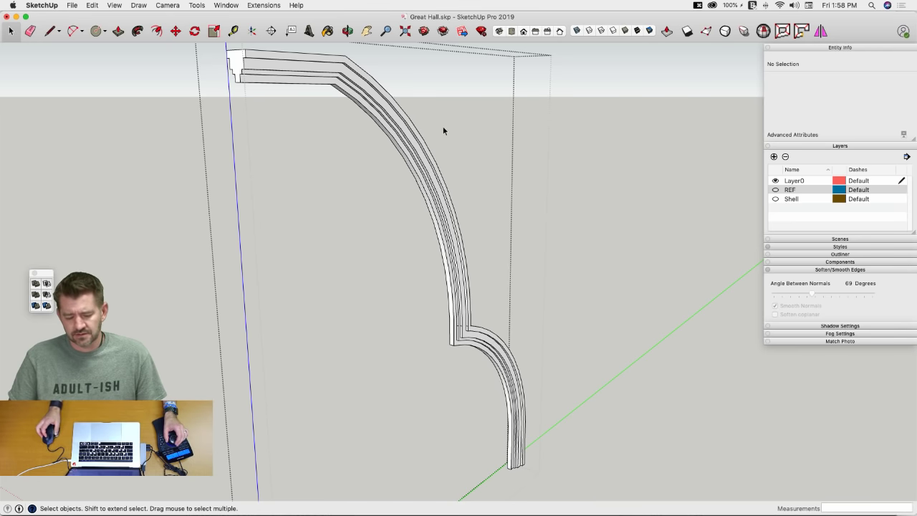
middle_drag(427, 125, 293, 141)
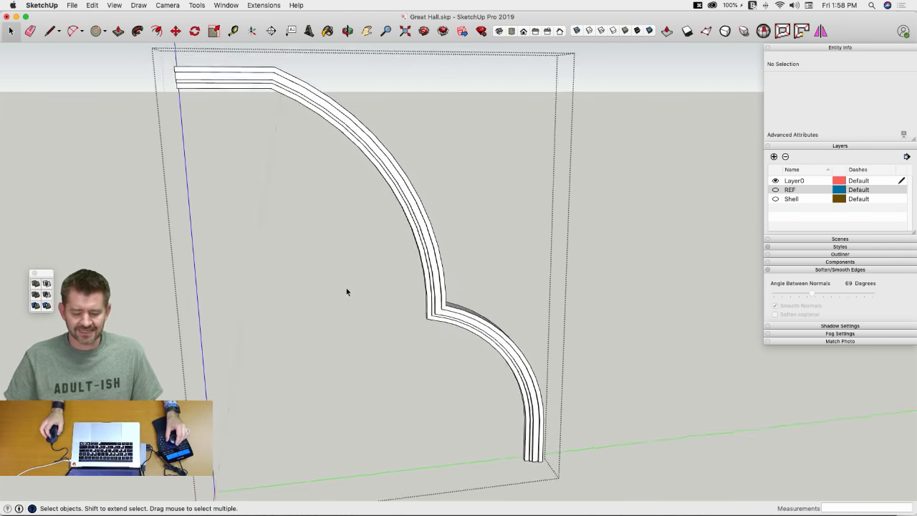
mouse_move(484, 232)
middle_down()
mouse_move(578, 198)
mouse_move(534, 236)
middle_up()
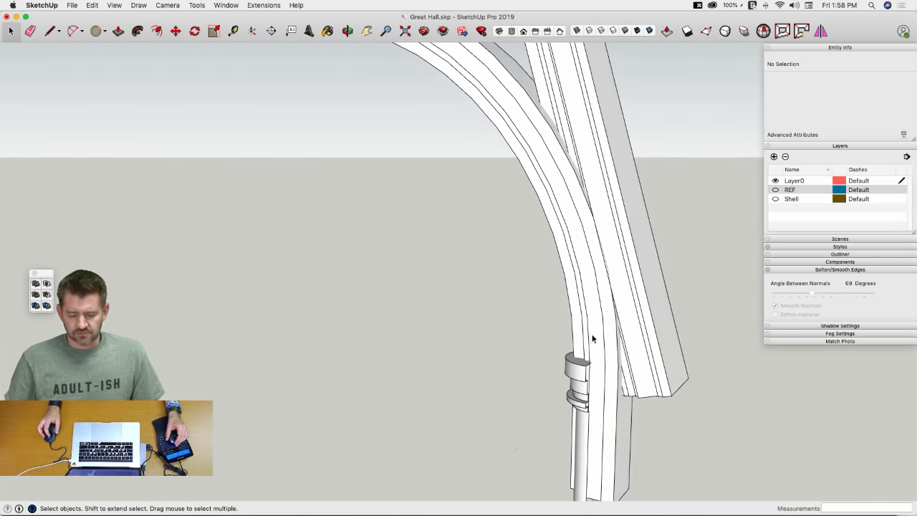
scroll(592, 337, down, 10)
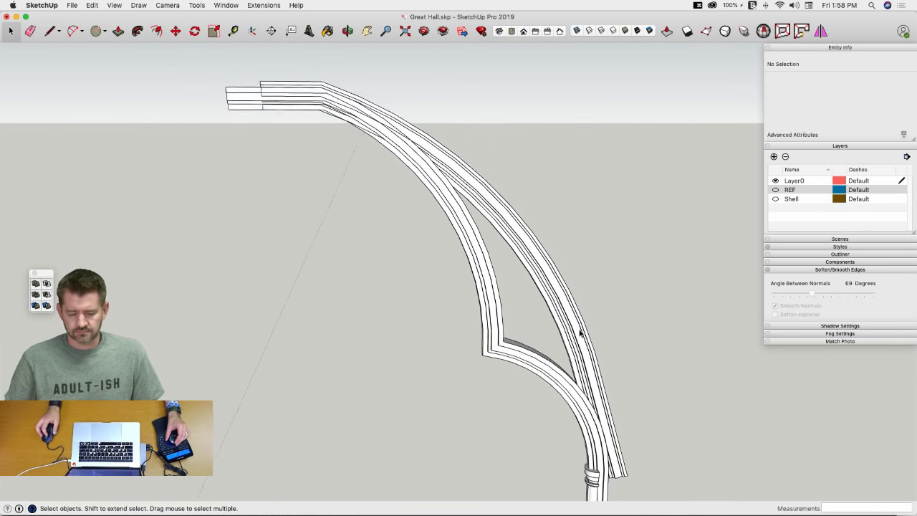
scroll(409, 239, up, 5)
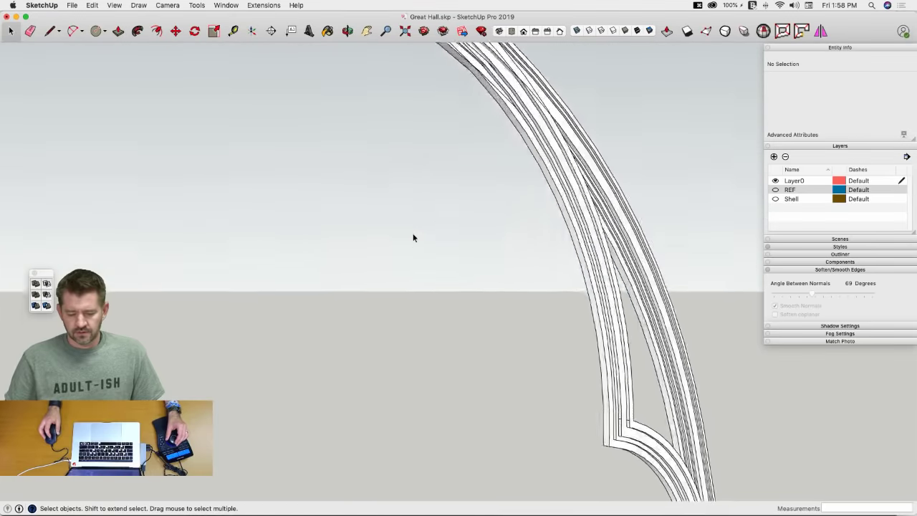
scroll(413, 239, down, 10)
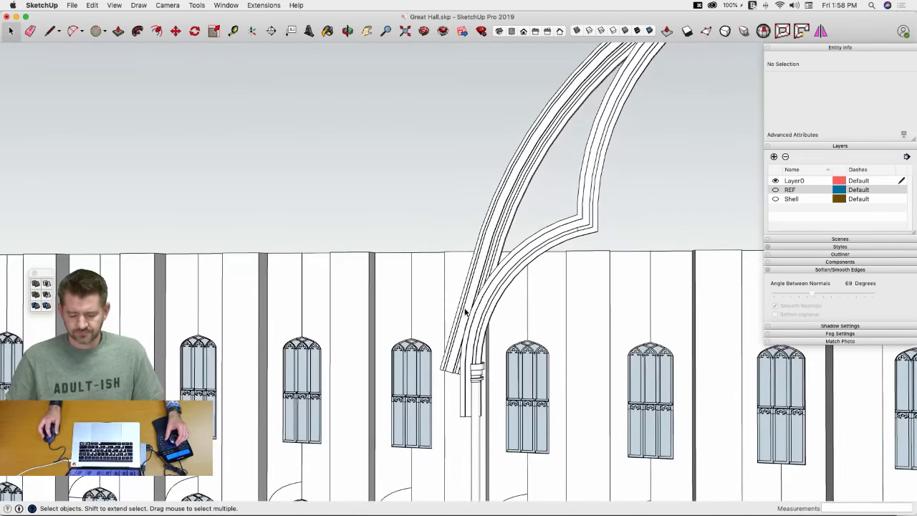
click(465, 309)
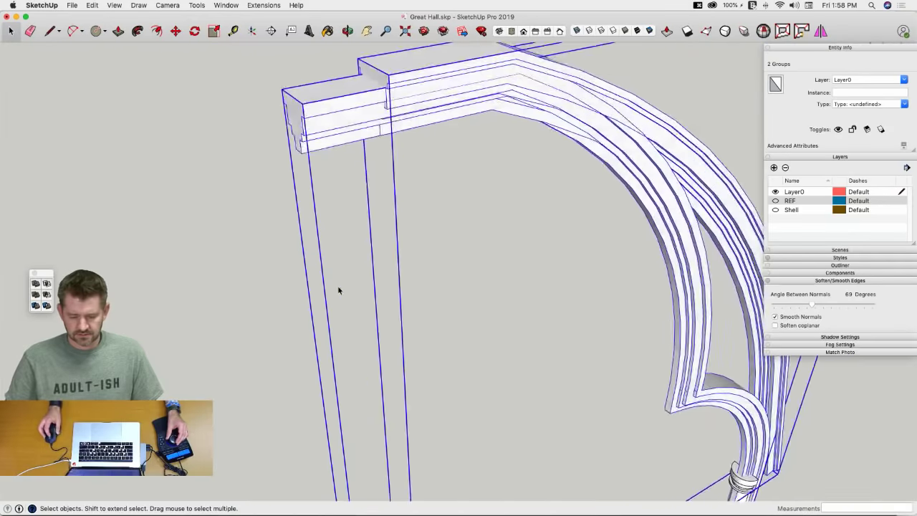
middle_drag(336, 289, 45, 287)
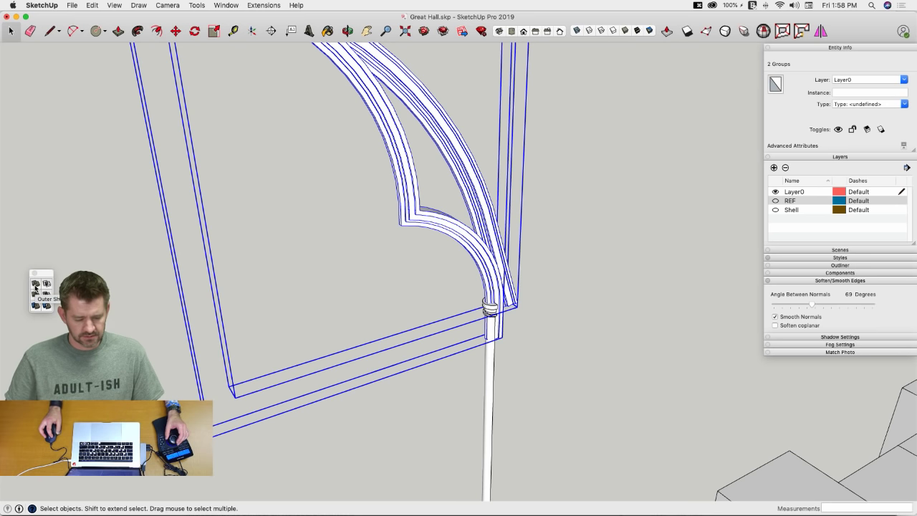
click(36, 286)
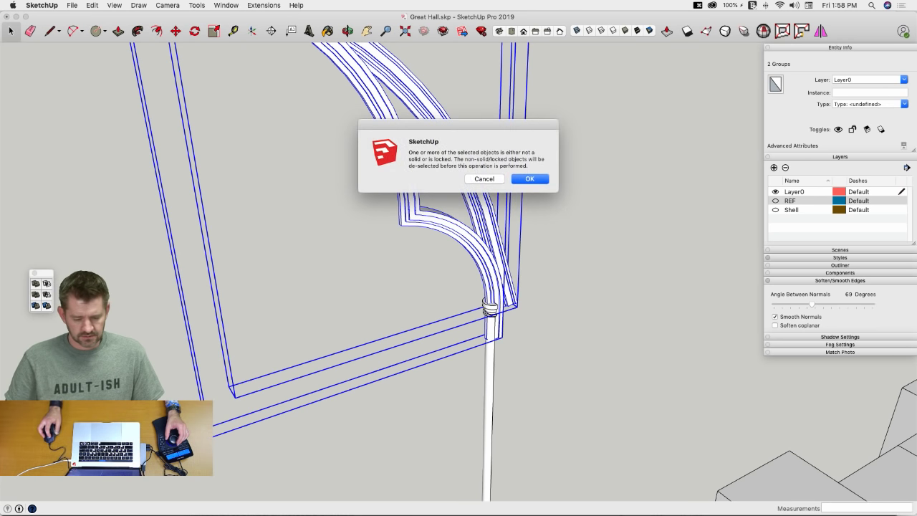
click(528, 179)
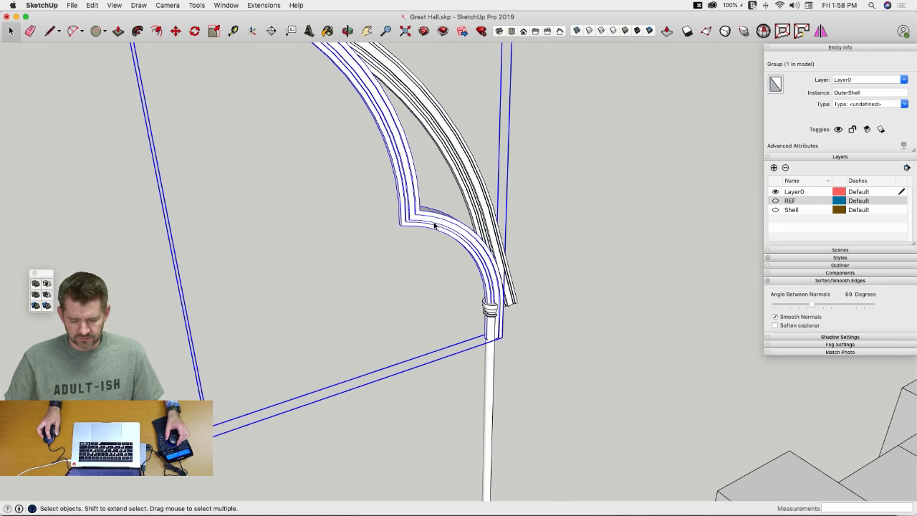
Step: Run Solid Inspector² on the cusped lower arch group, fix its errors and close the report
click(764, 31)
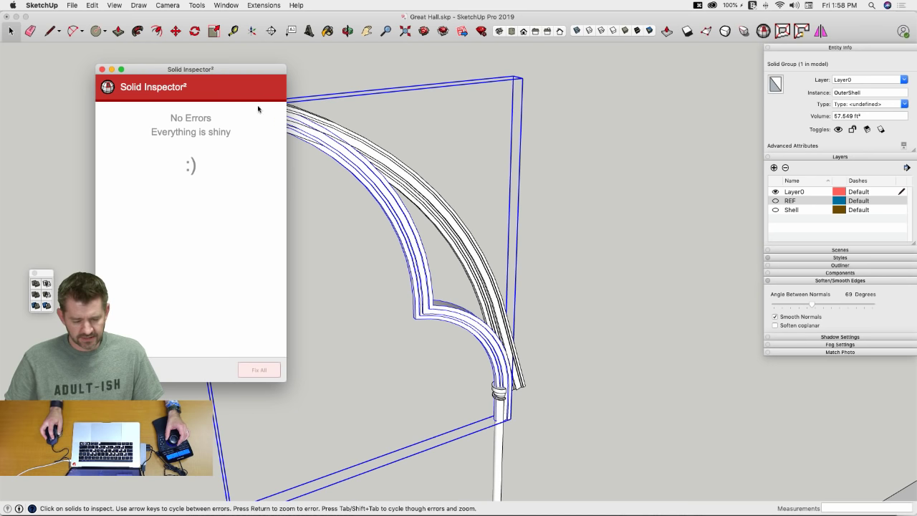
click(102, 68)
click(375, 179)
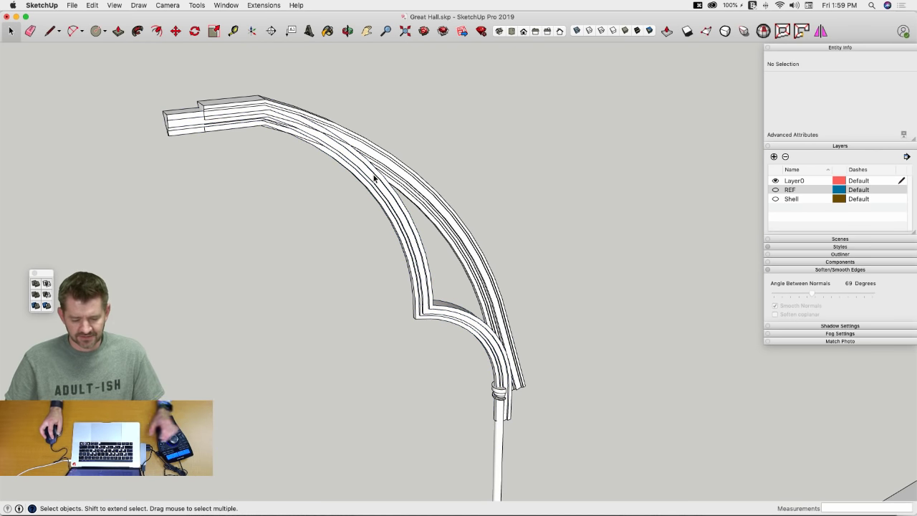
Step: Examine how the two arches overlap along their curves and at their stepped upper ends
click(387, 174)
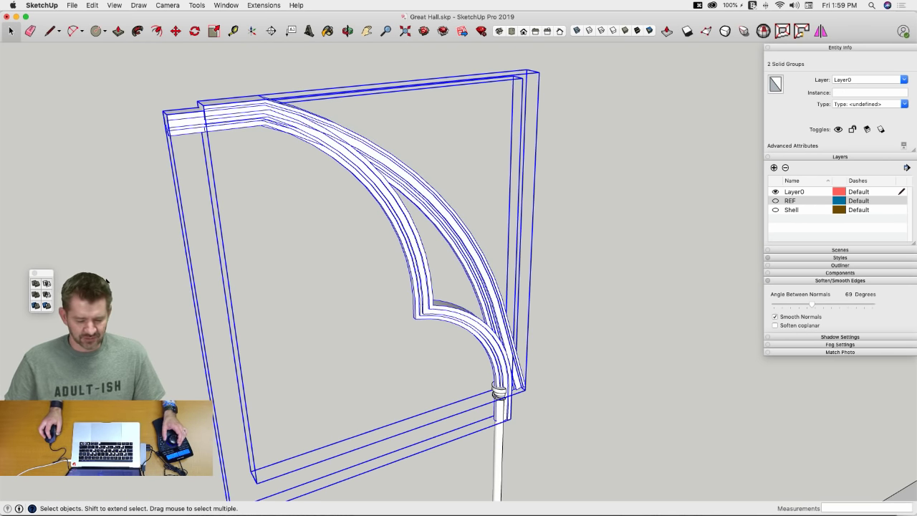
scroll(387, 148, up, 5)
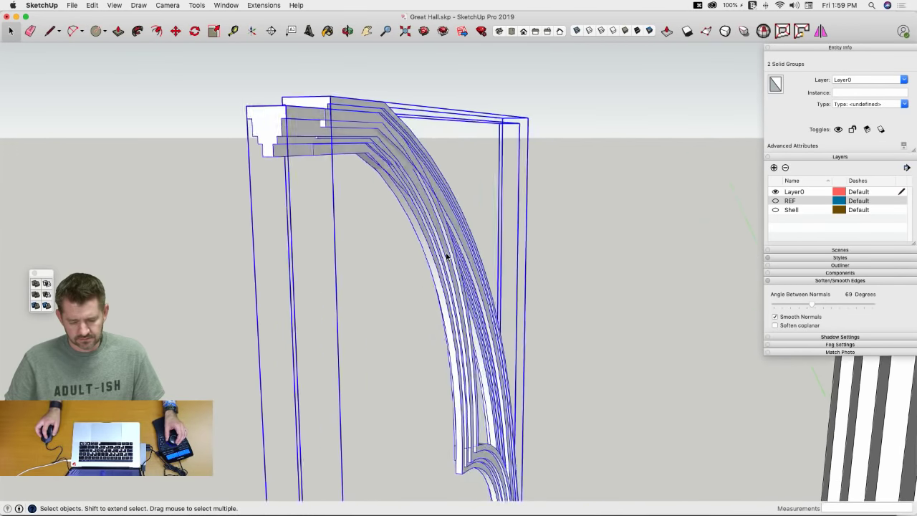
middle_drag(446, 256, 512, 172)
click(520, 144)
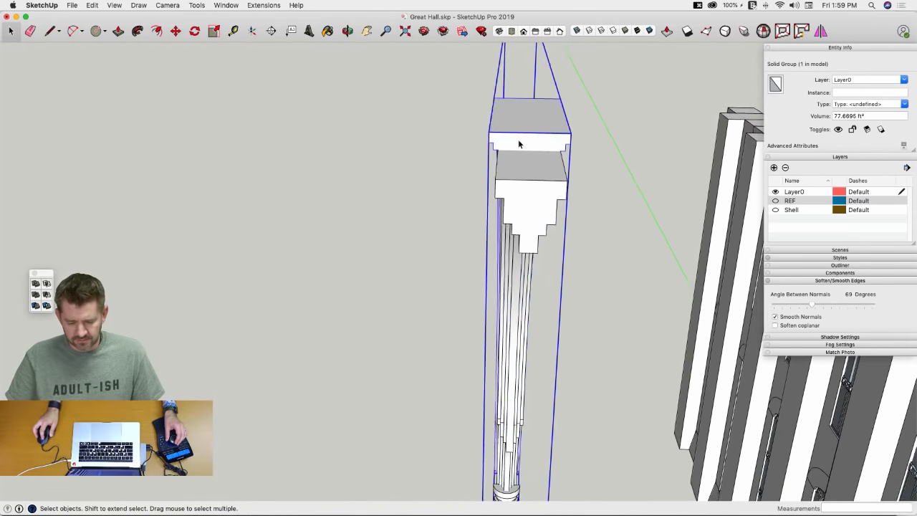
middle_drag(523, 146, 462, 149)
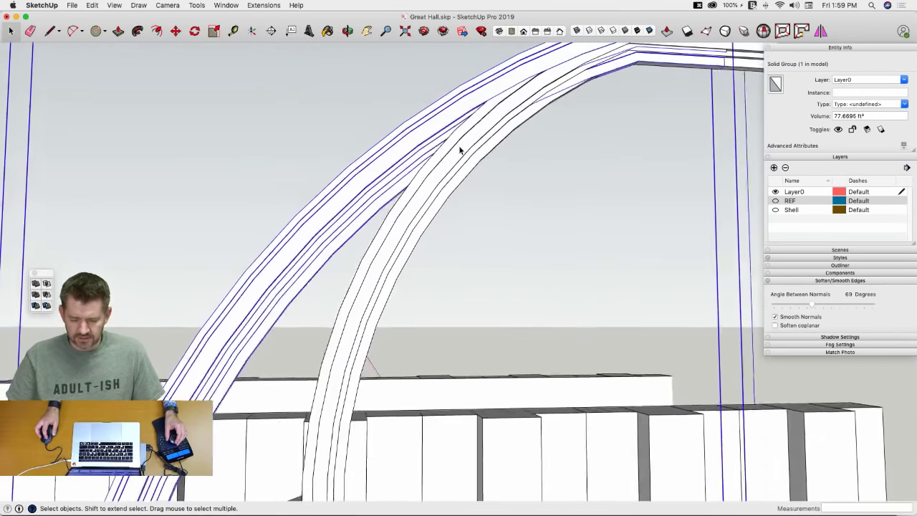
middle_drag(451, 128, 476, 185)
scroll(469, 217, down, 5)
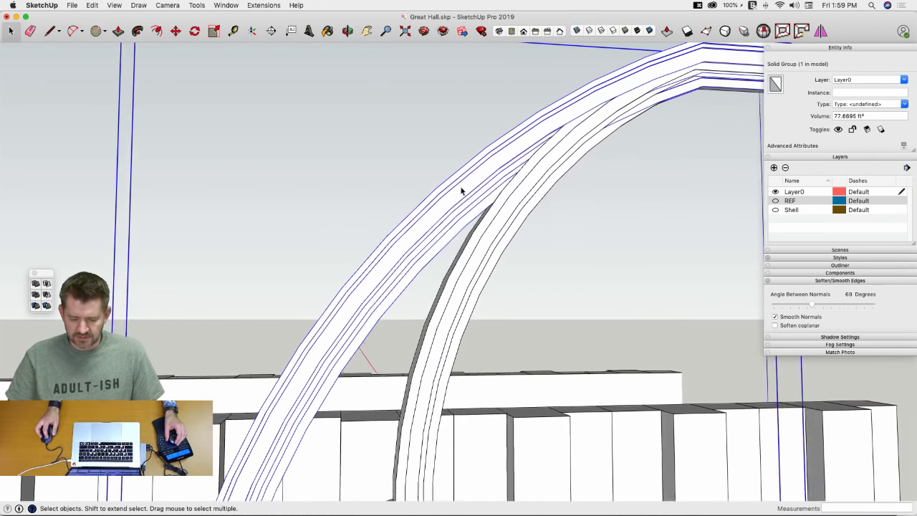
scroll(444, 214, down, 1)
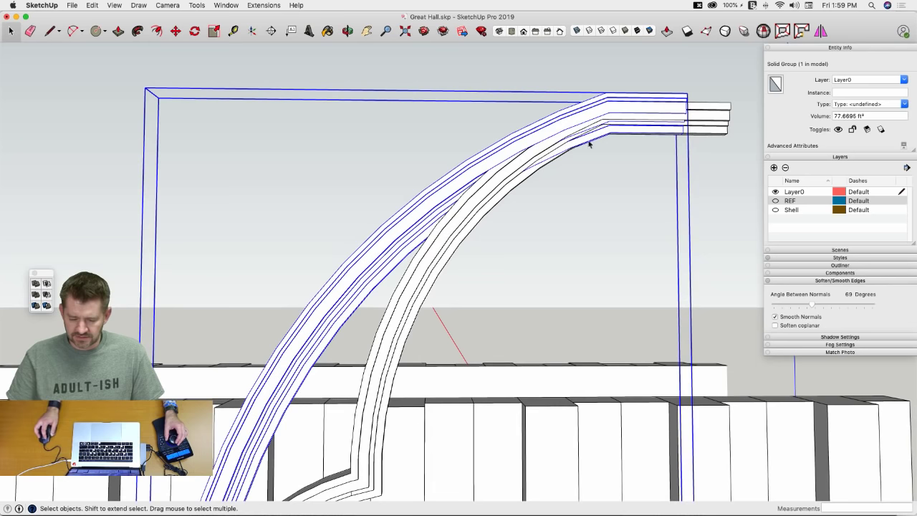
key(l)
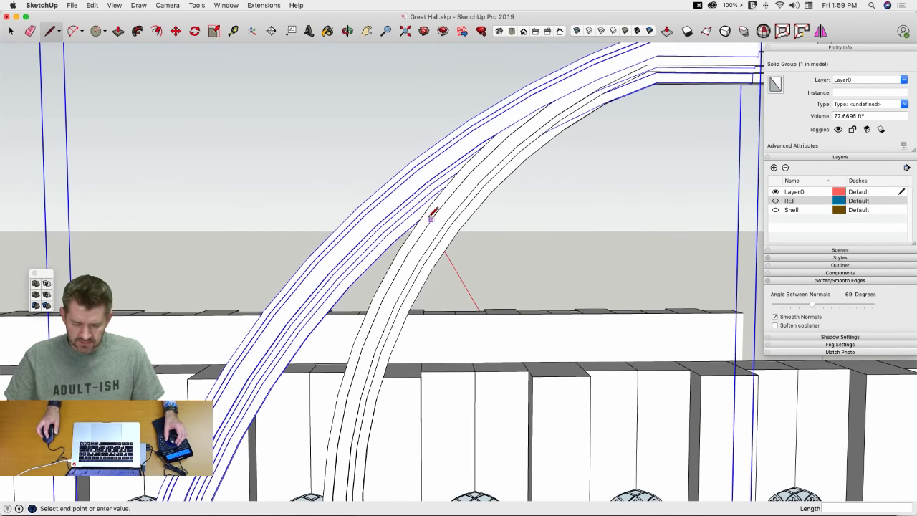
scroll(426, 211, up, 2)
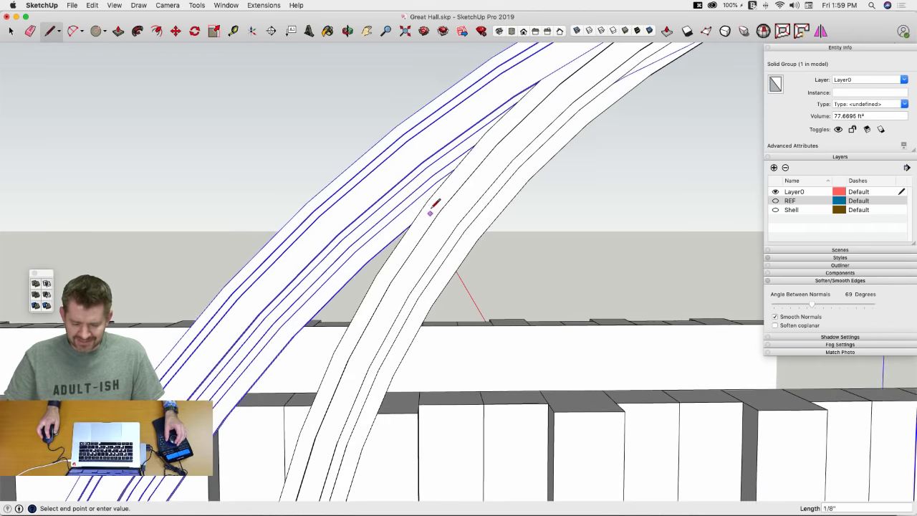
scroll(431, 208, down, 3)
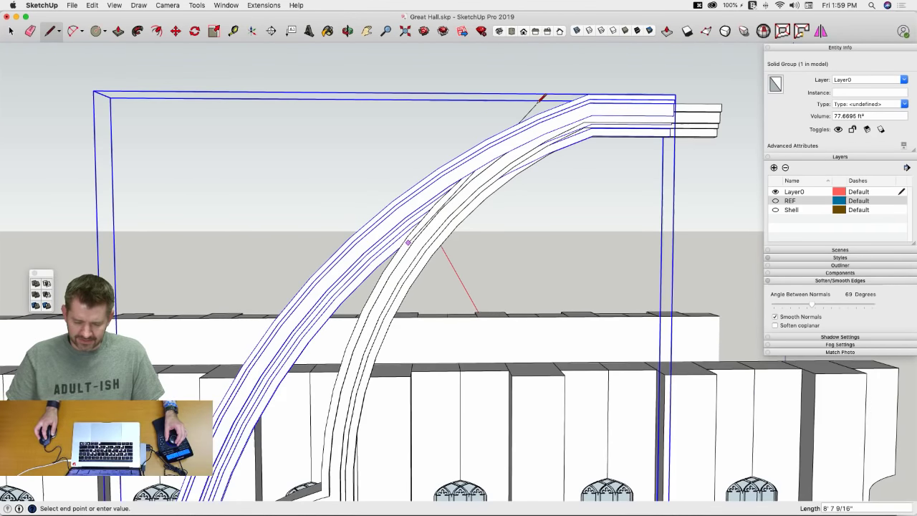
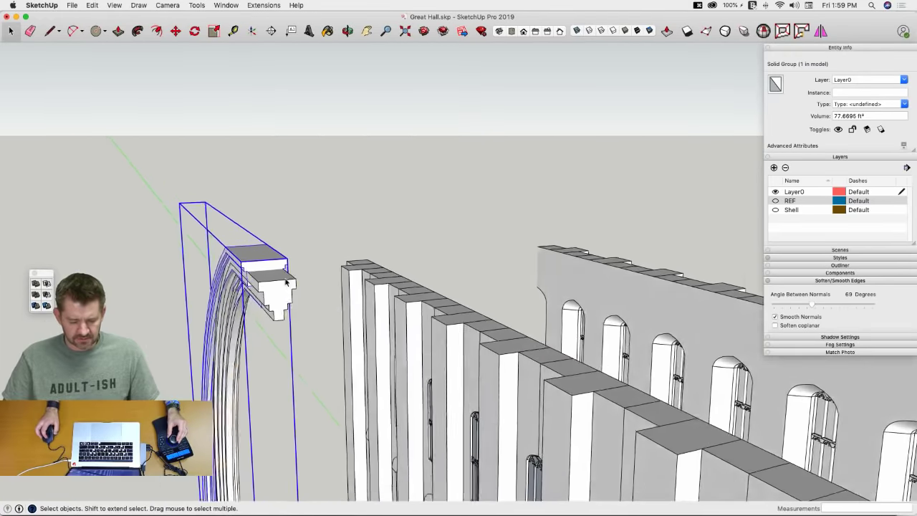
Step: Open the cusped lower arch and push its upper end face back about 6' 2 3/4" to where the curve begins
middle_drag(285, 280, 356, 242)
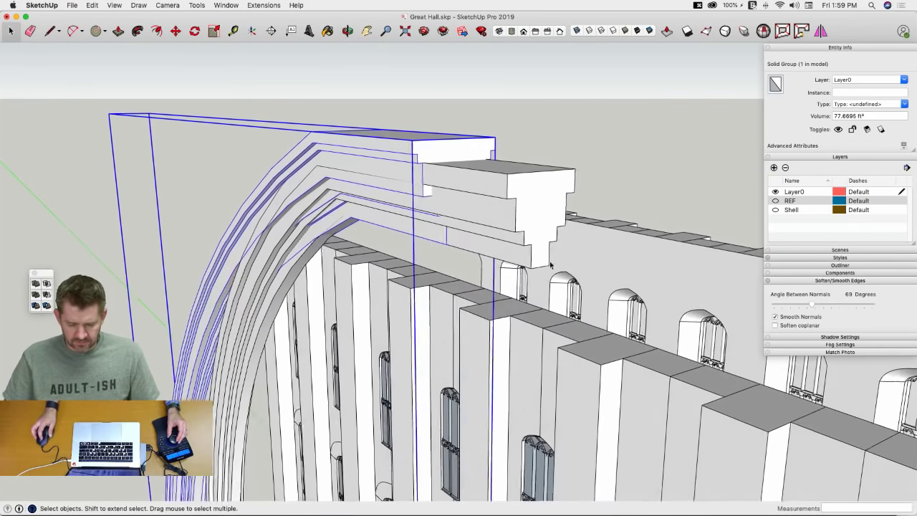
key(space)
double_click(543, 219)
key(p)
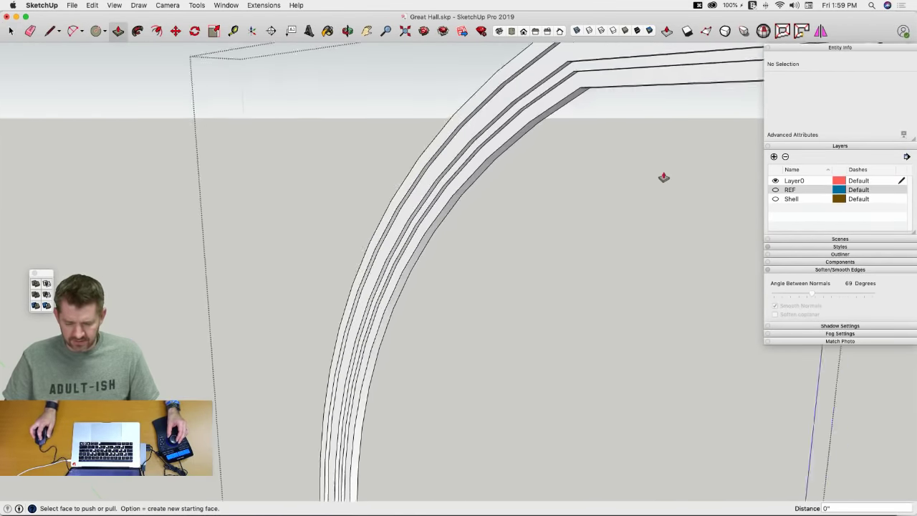
click(589, 242)
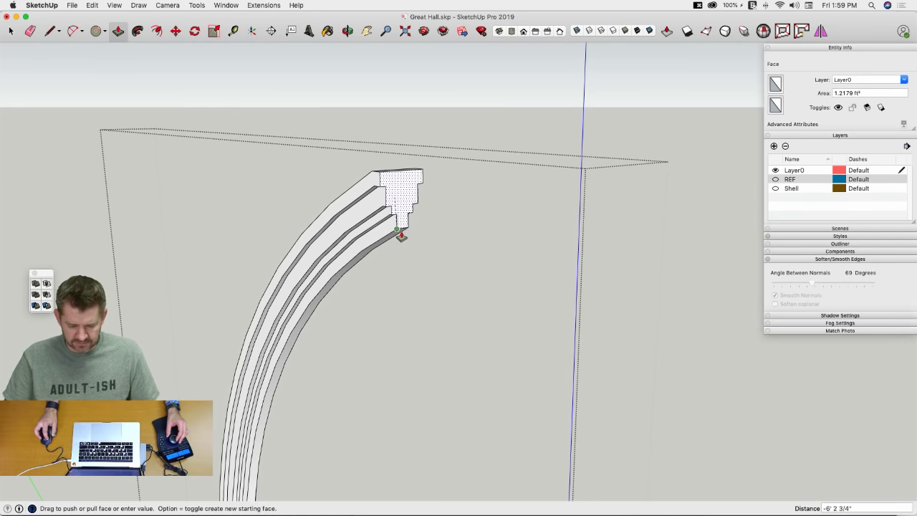
key(space)
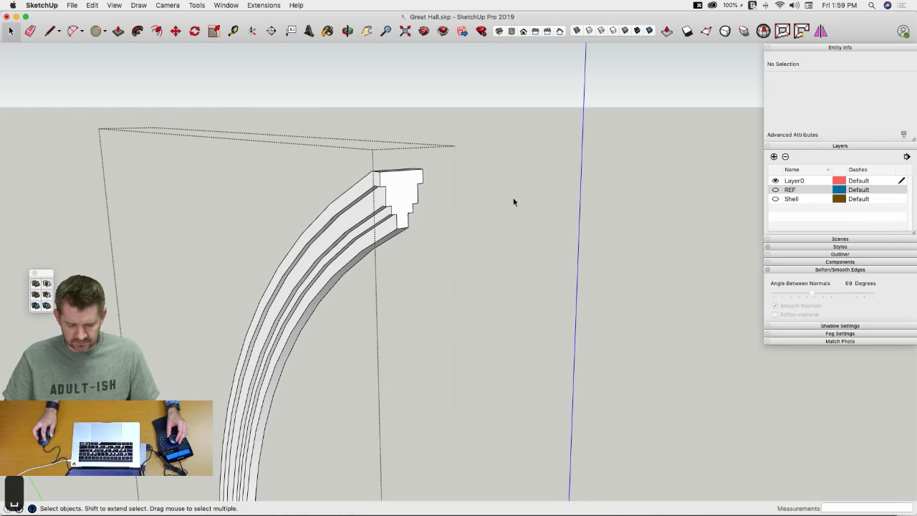
Step: Open the other roof arch and push its upper end face back about 3' 7 13/16" to where the curve begins
click(512, 198)
double_click(503, 177)
key(p)
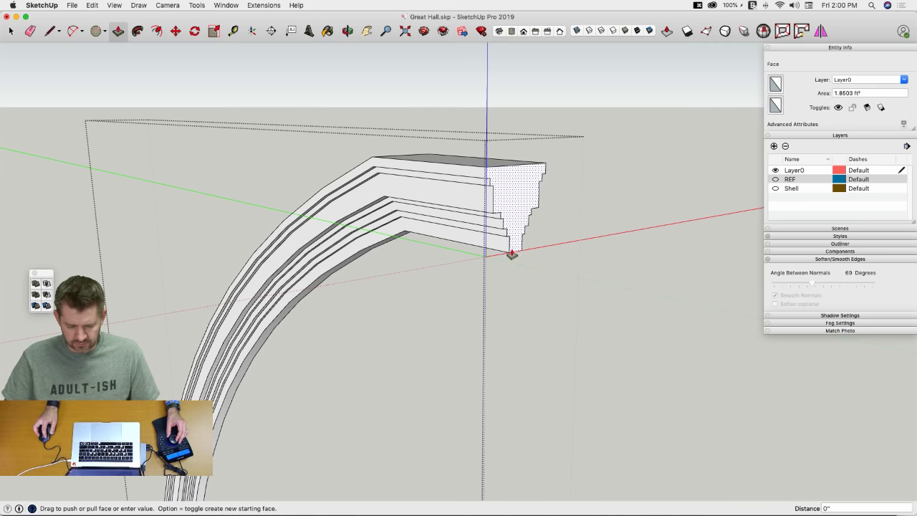
scroll(408, 234, up, 8)
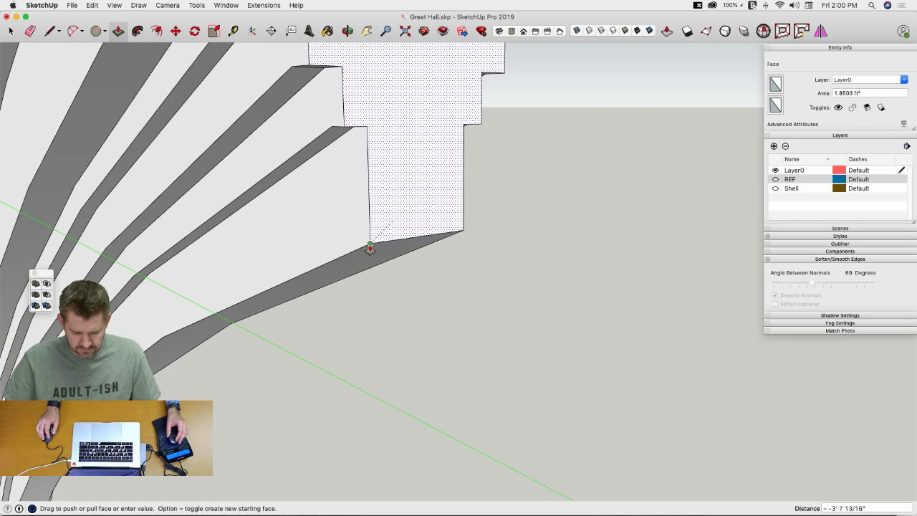
scroll(477, 179, down, 8)
key(space)
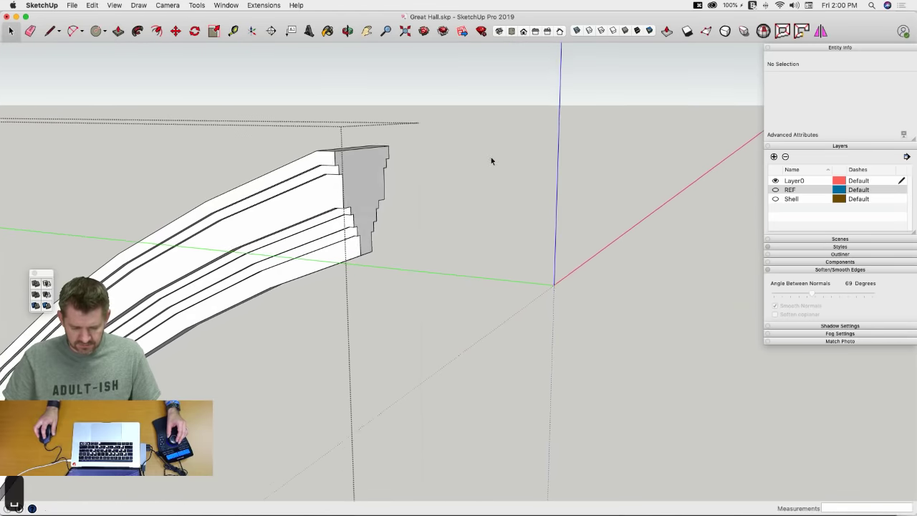
click(479, 129)
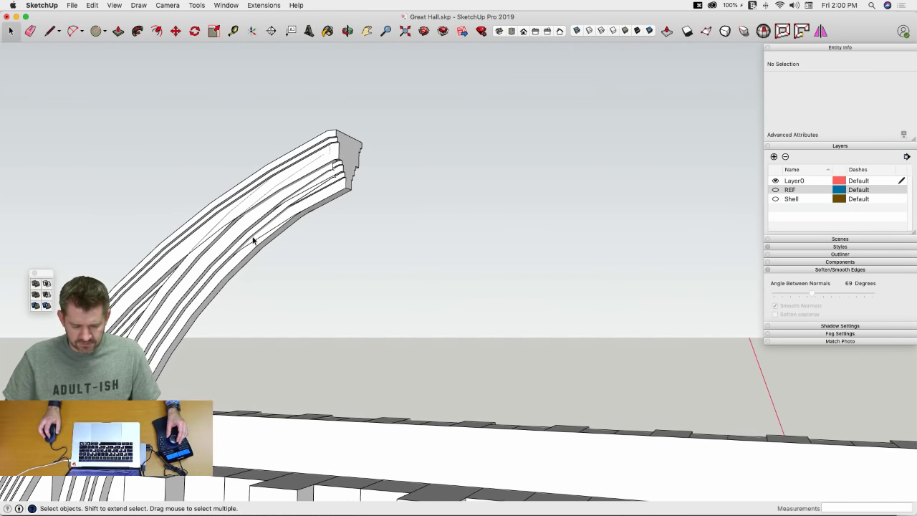
Step: Select both trimmed roof arches and merge them into one solid with Outer Shell
scroll(304, 169, up, 5)
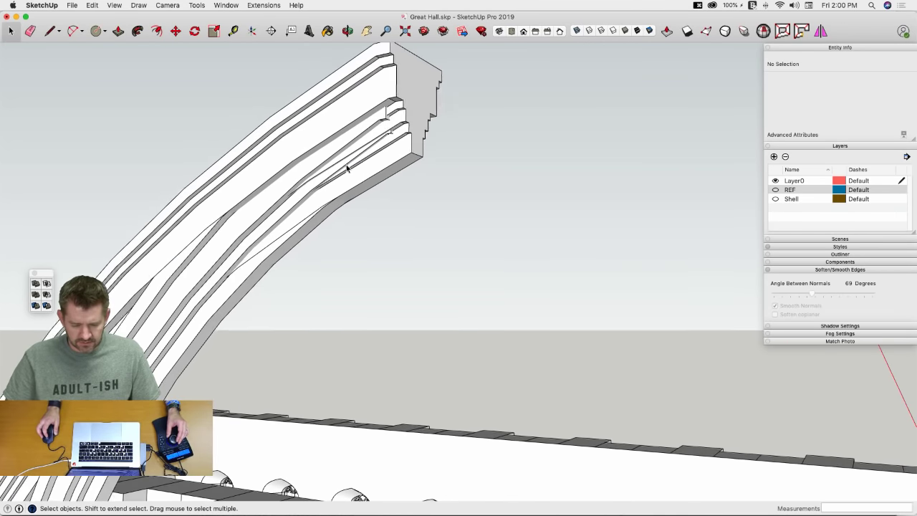
scroll(347, 167, down, 10)
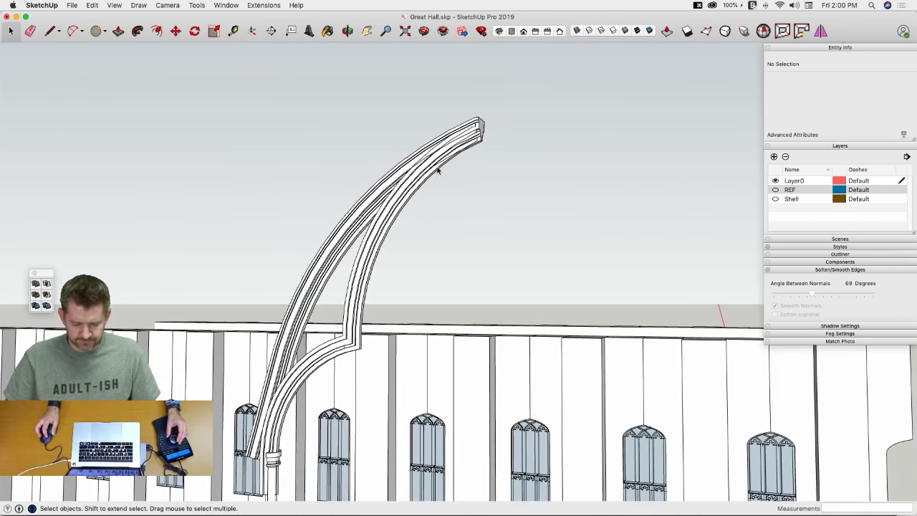
drag(423, 183, 420, 184)
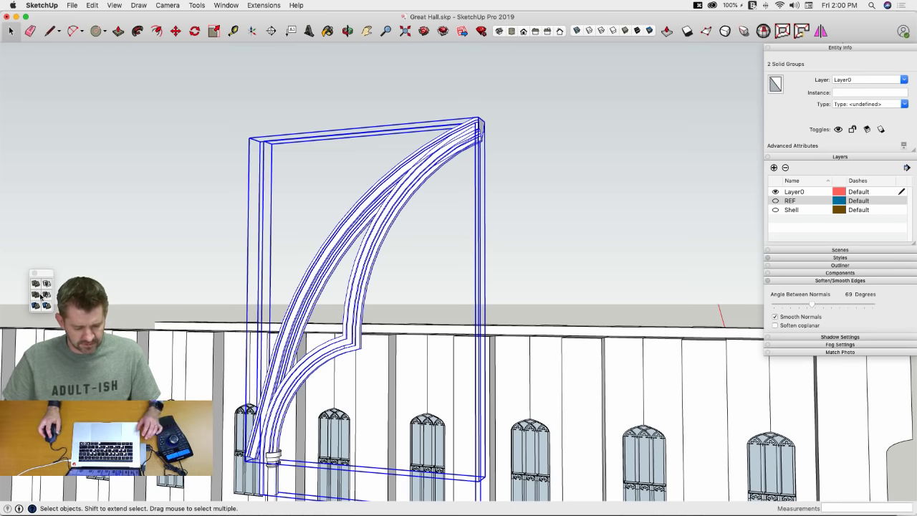
scroll(464, 150, up, 8)
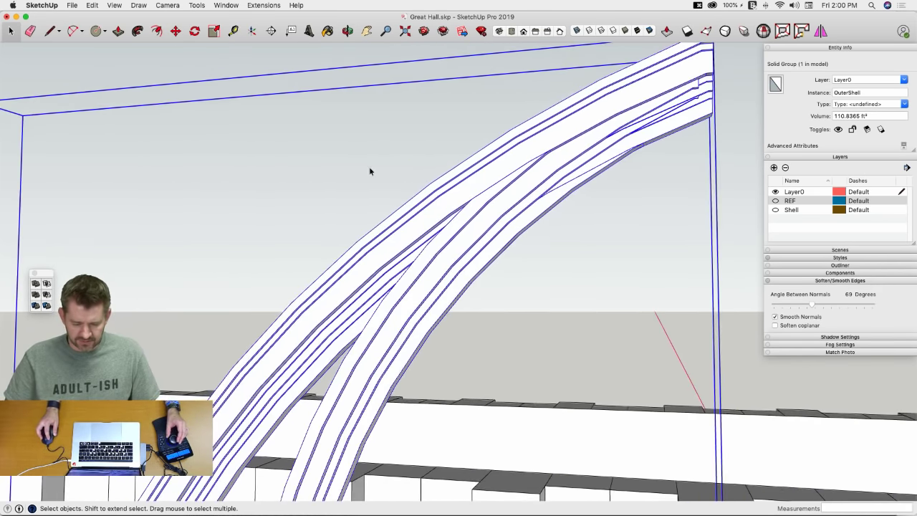
click(369, 166)
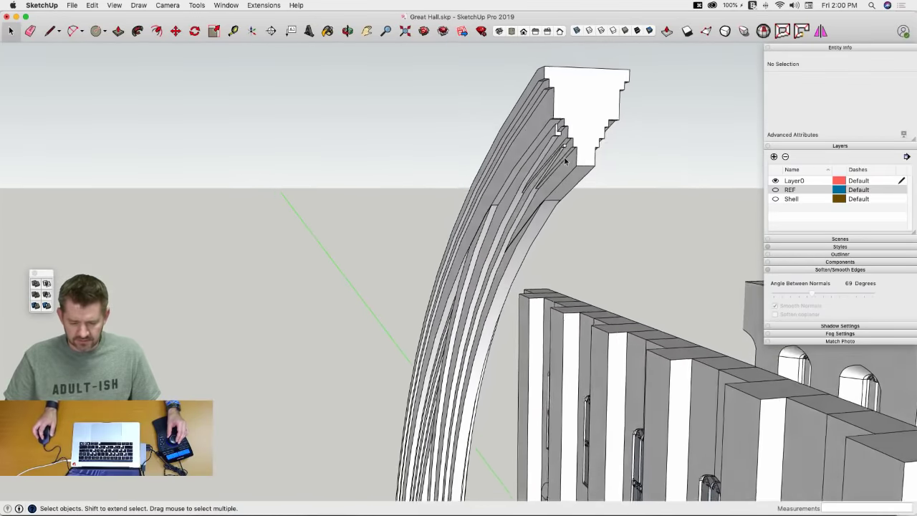
Step: Open the merged arch and push the lowest rib's side face back 1/8" to even out the sliver step
middle_drag(530, 153, 404, 221)
scroll(556, 199, up, 2)
key(p)
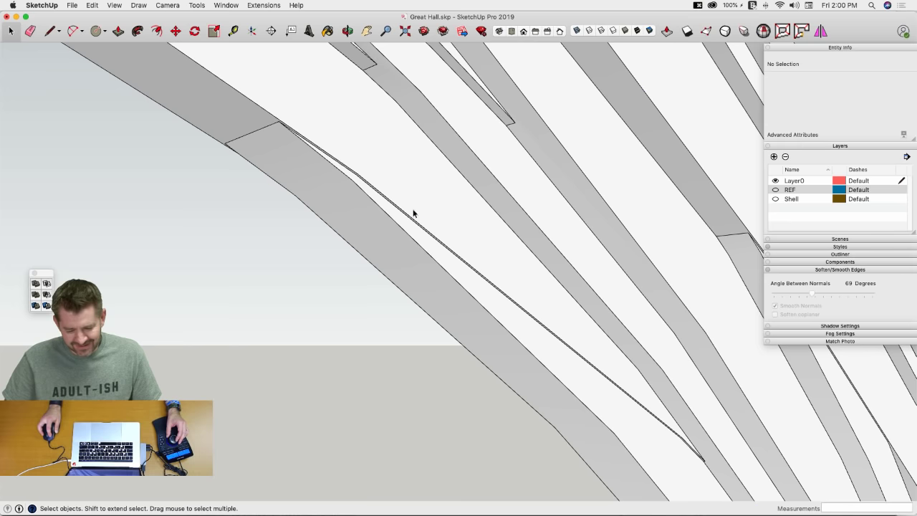
click(395, 204)
click(391, 208)
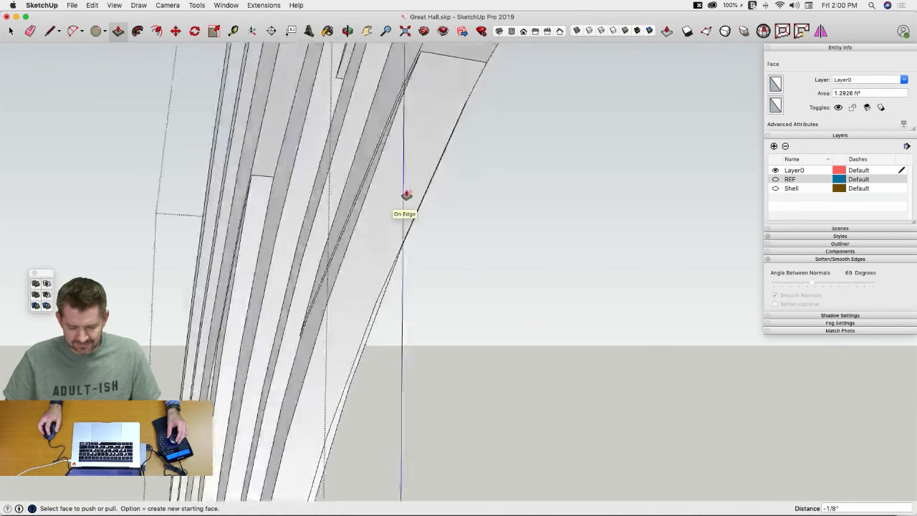
mouse_move(406, 194)
middle_down()
mouse_move(394, 141)
mouse_move(444, 166)
mouse_move(413, 189)
middle_up()
click(394, 144)
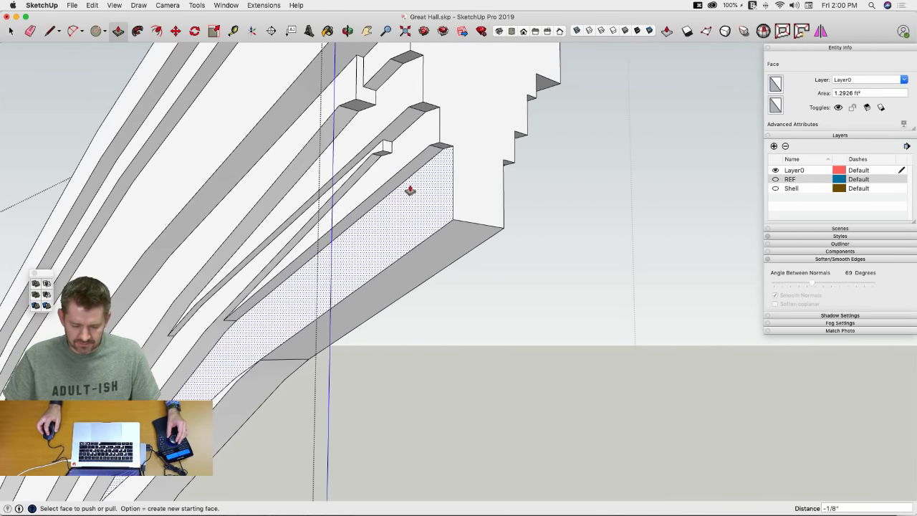
Step: Push the second rib's face back 1 1/16" flush with the lowest rib and pull the narrow strip beside it out 9/16"
middle_drag(360, 179, 436, 192)
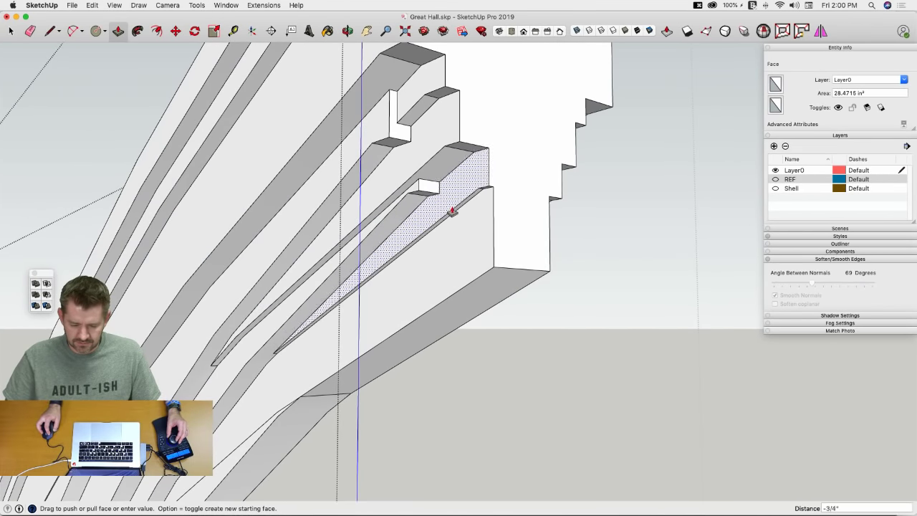
middle_drag(454, 221, 546, 169)
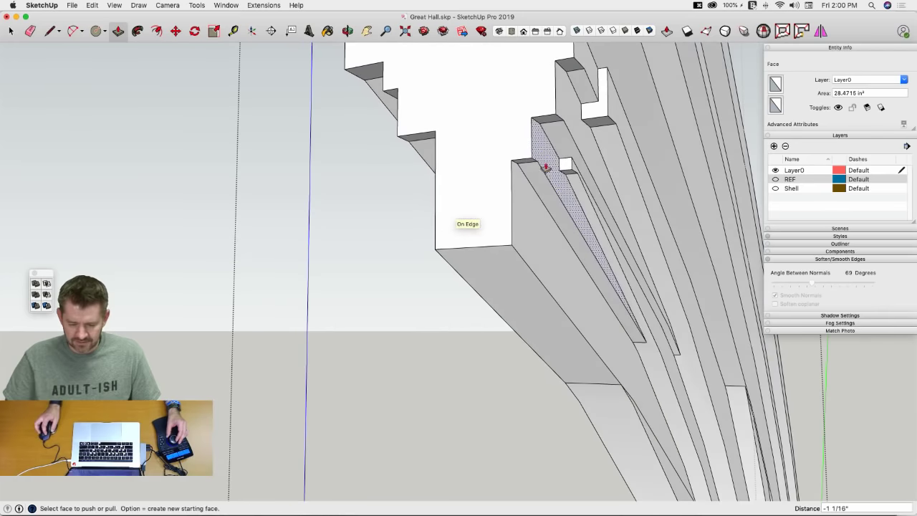
double_click(522, 185)
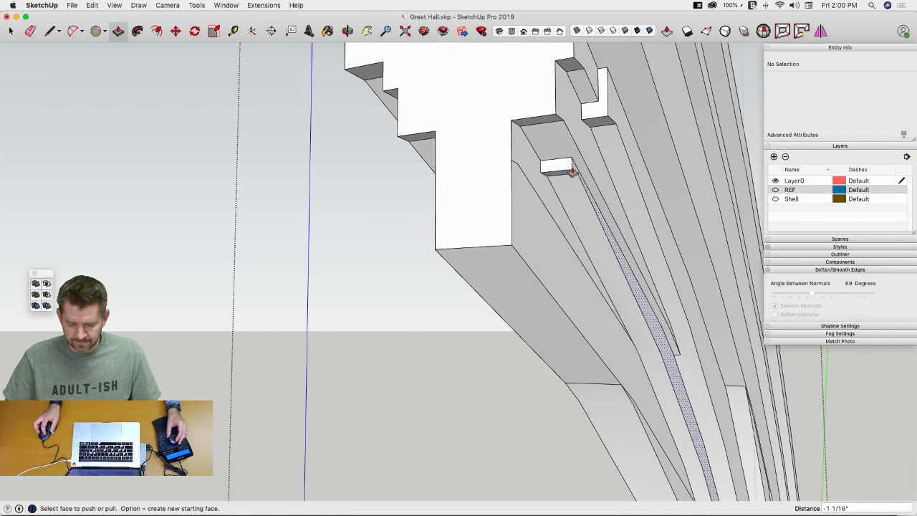
click(572, 171)
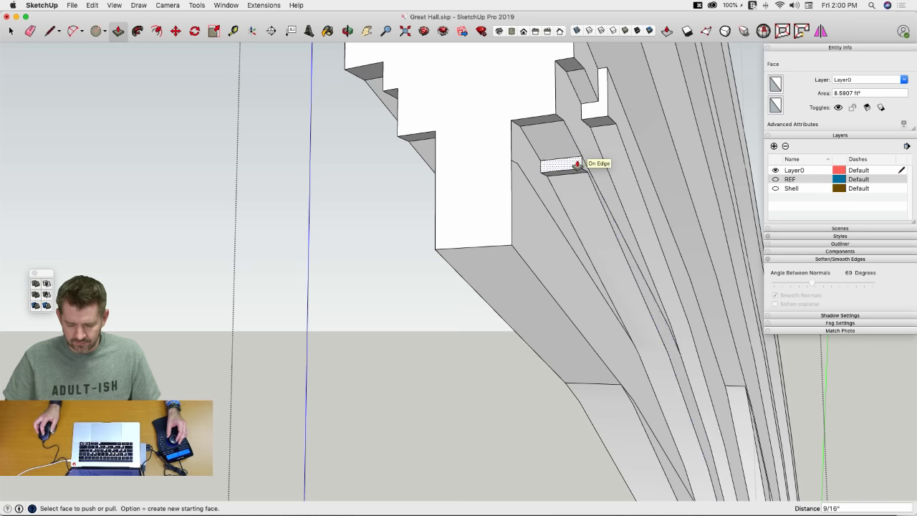
middle_drag(577, 164, 408, 189)
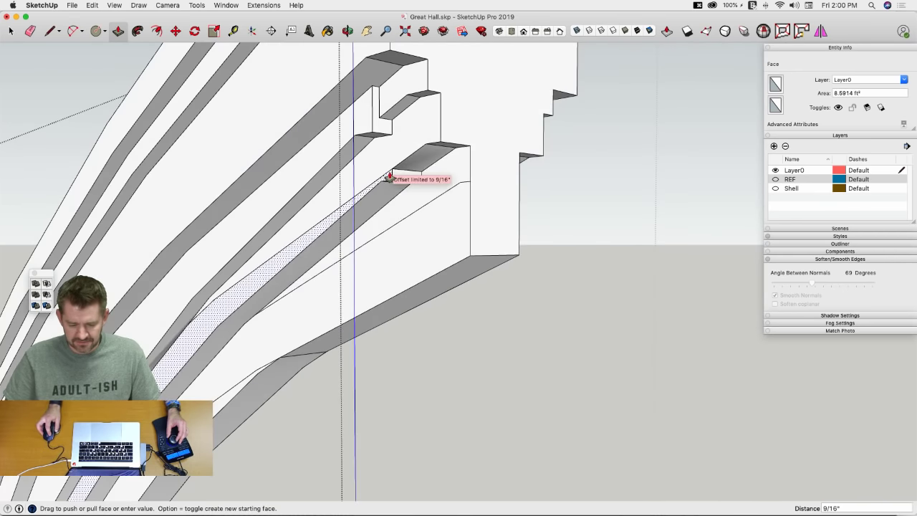
double_click(389, 169)
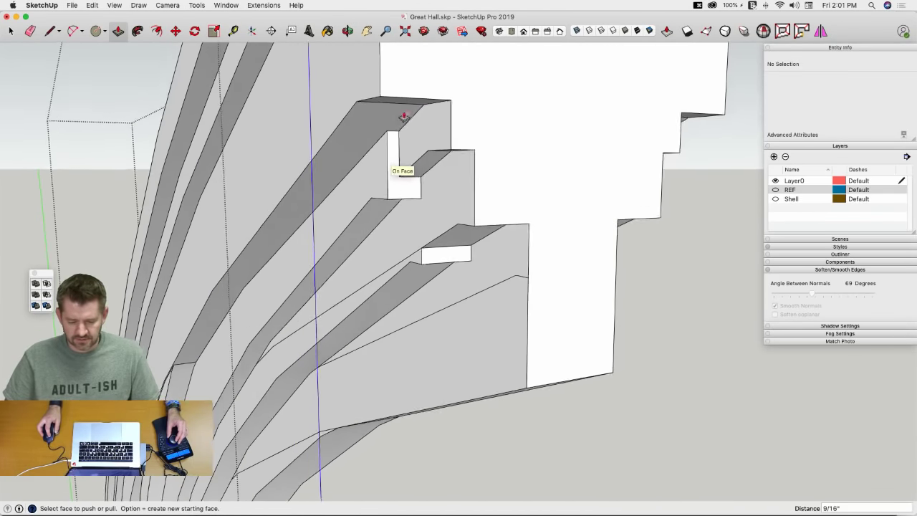
Step: Fill the upright part of the L-shaped notch near the arch's upper end by pushing its faces flush
click(379, 171)
click(404, 153)
middle_drag(403, 153, 589, 134)
click(581, 135)
Step: Close the small notches on one side of the arch with edge lines and push the triangular faces 2 5/16"
key(l)
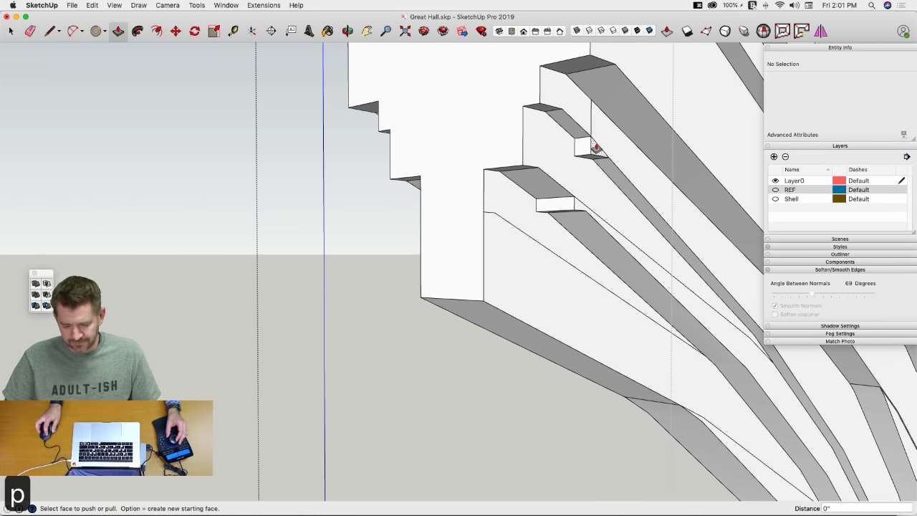
click(594, 147)
key(l)
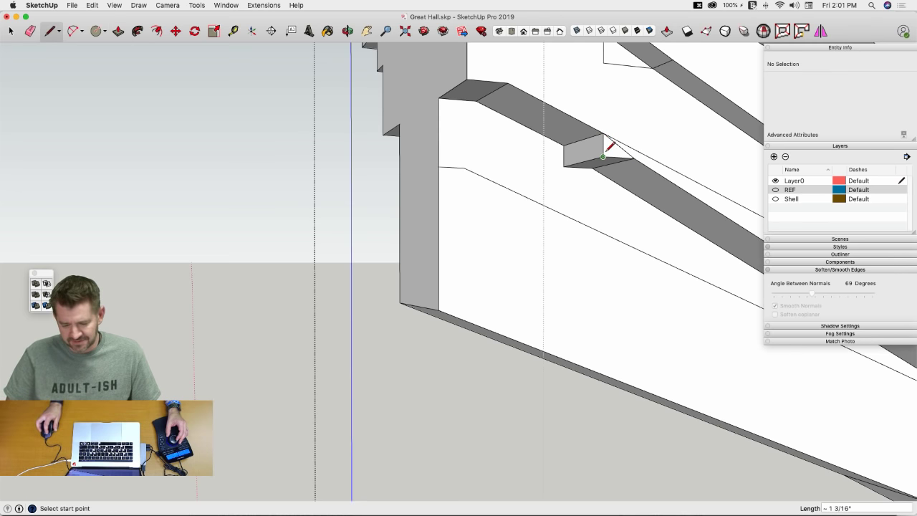
key(p)
click(528, 194)
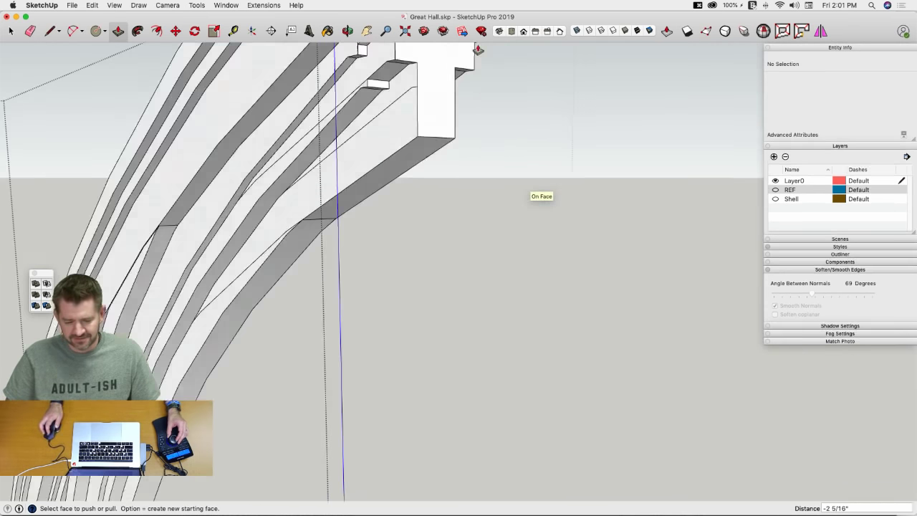
Step: Draw lines across both notches on the arch's opposite side and push the resulting triangles 2 5/16" to fill them
key(l)
scroll(422, 171, up, 3)
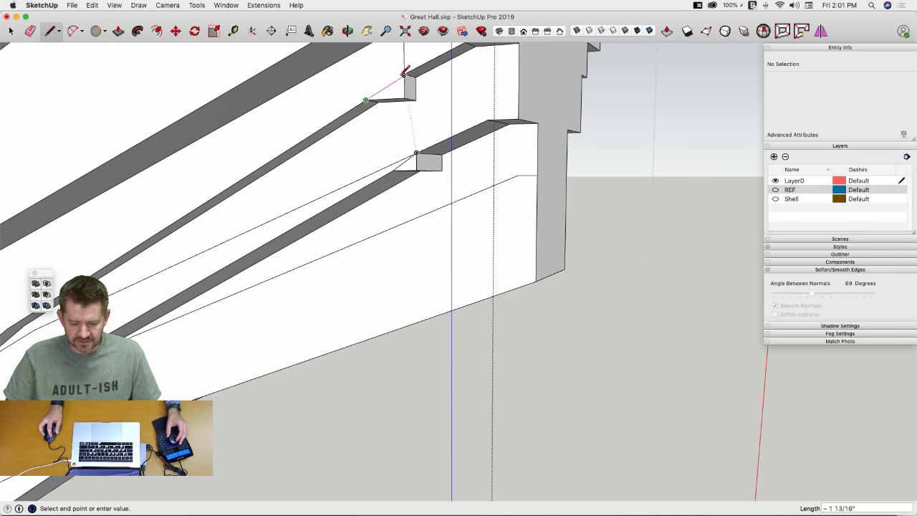
key(p)
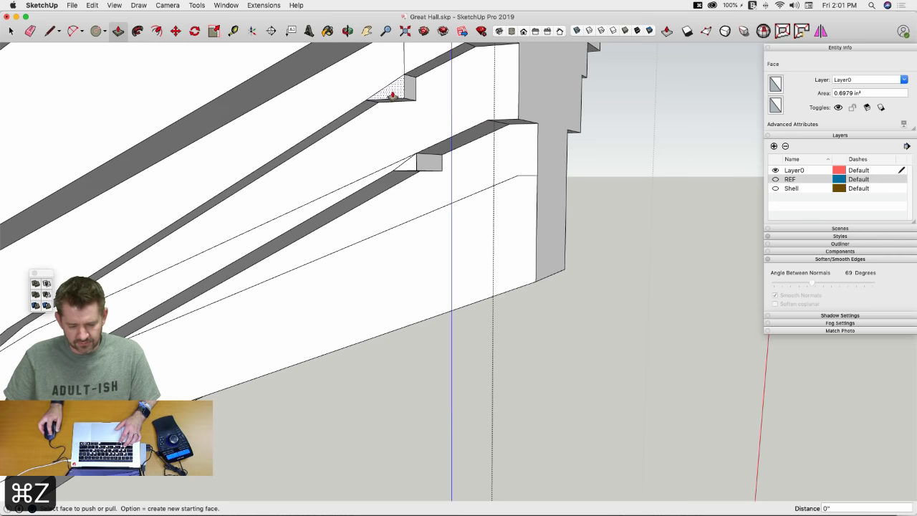
key(e)
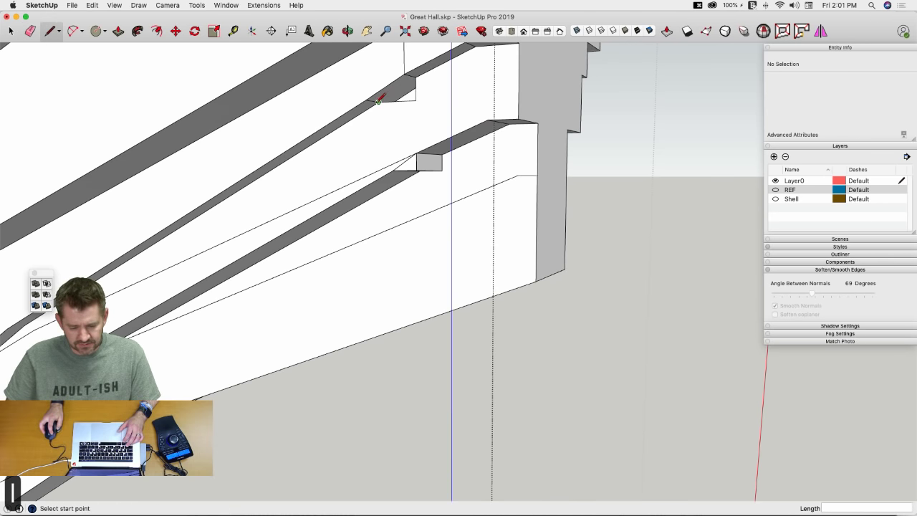
click(409, 169)
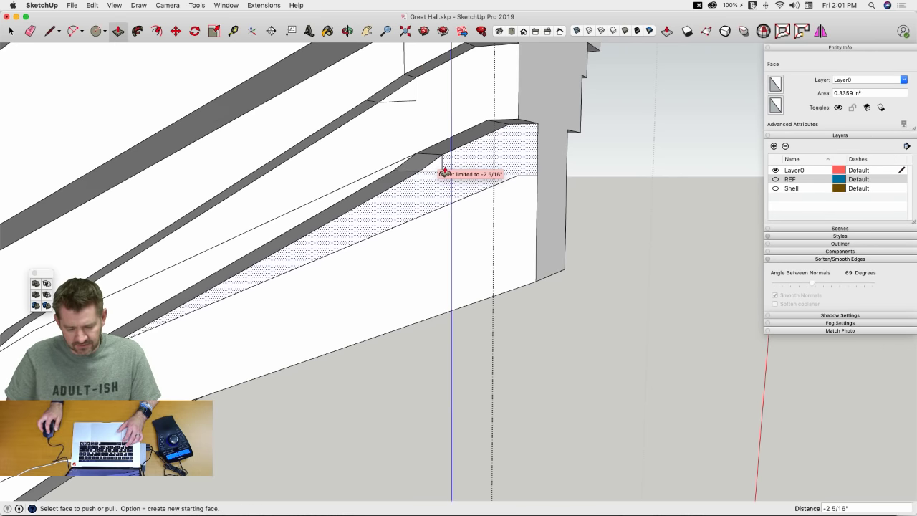
Step: Try to erase the leftover notch edges on the rib's side face, undoing the erasures
key(space)
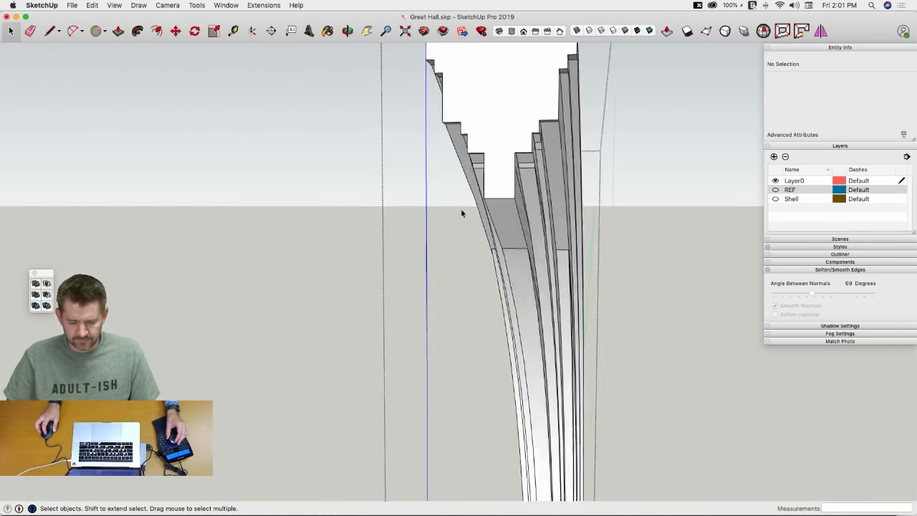
mouse_move(471, 209)
middle_down()
mouse_move(516, 179)
mouse_move(511, 164)
mouse_move(475, 188)
mouse_move(401, 176)
mouse_move(438, 161)
middle_up()
key(e)
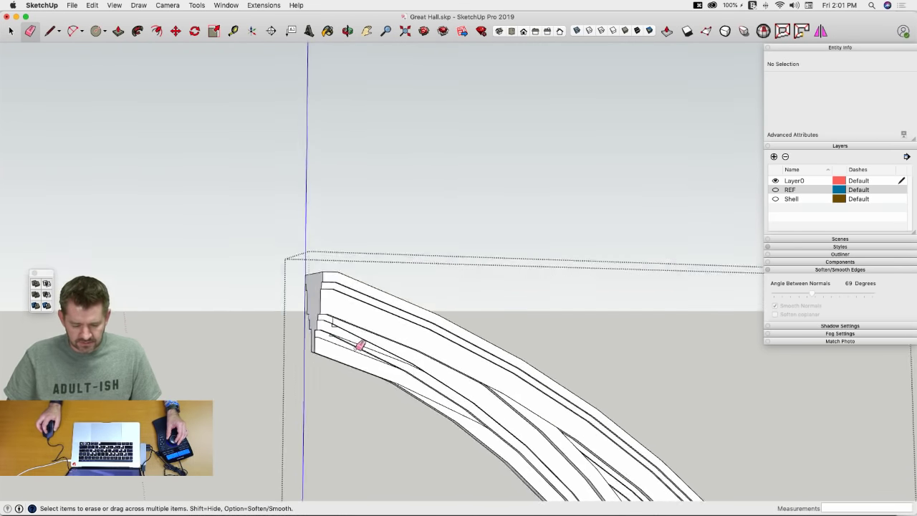
click(336, 222)
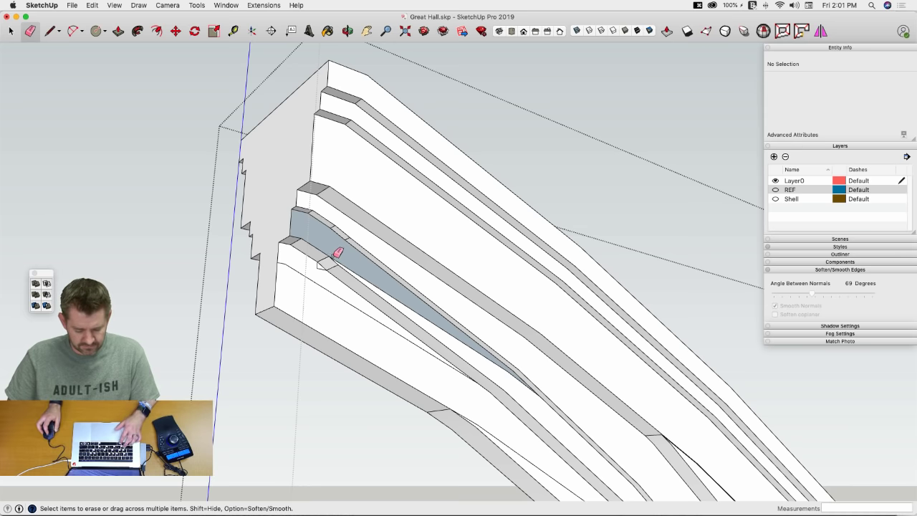
key(super+z)
scroll(337, 252, up, 10)
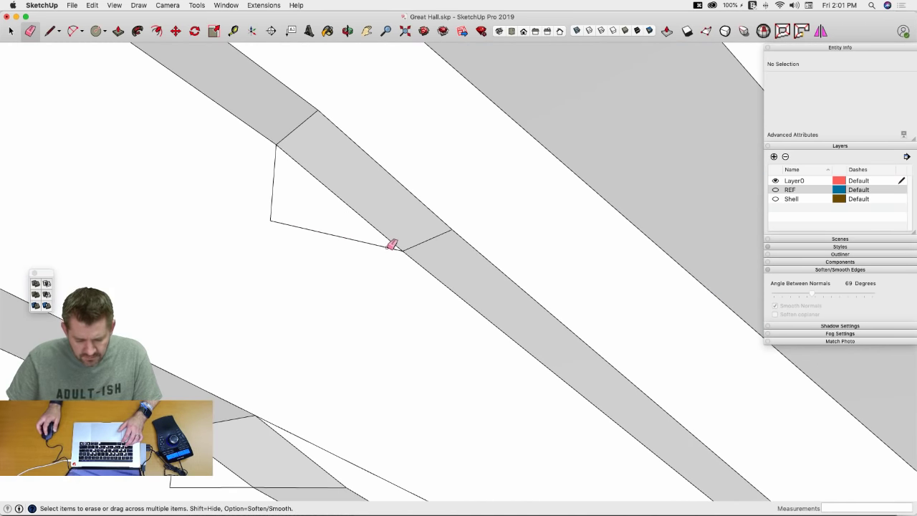
click(379, 242)
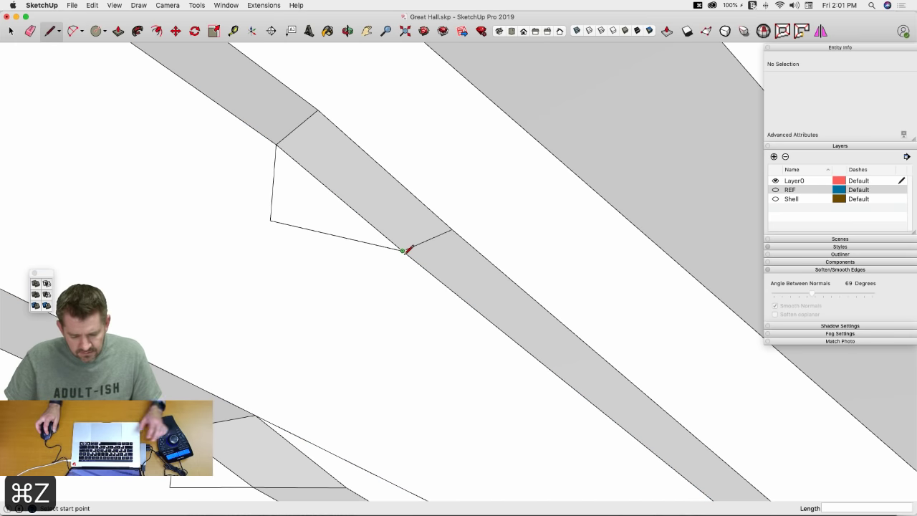
Step: Draw a line from the filled notch's corner to the rib corner below and erase the leftover notch edges
click(402, 251)
click(255, 414)
key(e)
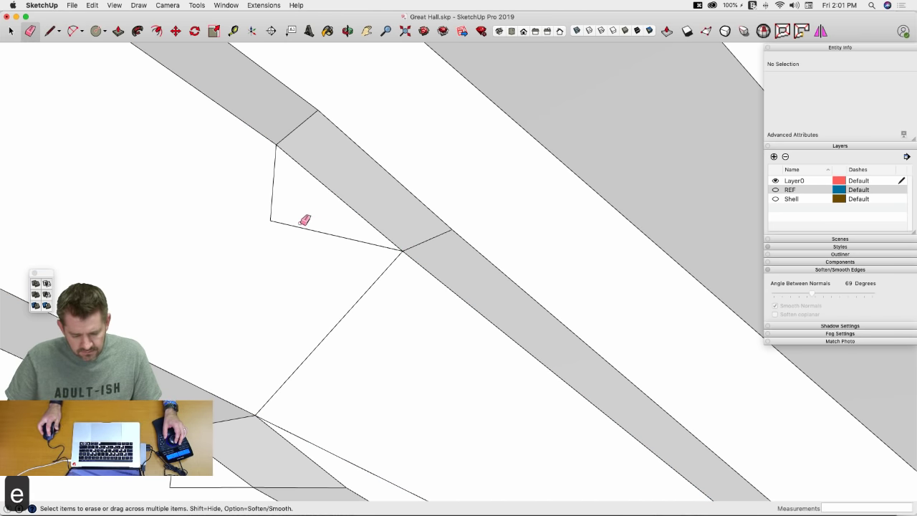
click(286, 224)
click(271, 216)
key(l)
Step: Draw a diagonal line about 3 1/8" long from the upper rib's bend to the lower rib's end corner
middle_drag(365, 222, 477, 279)
key(l)
scroll(421, 238, up, 5)
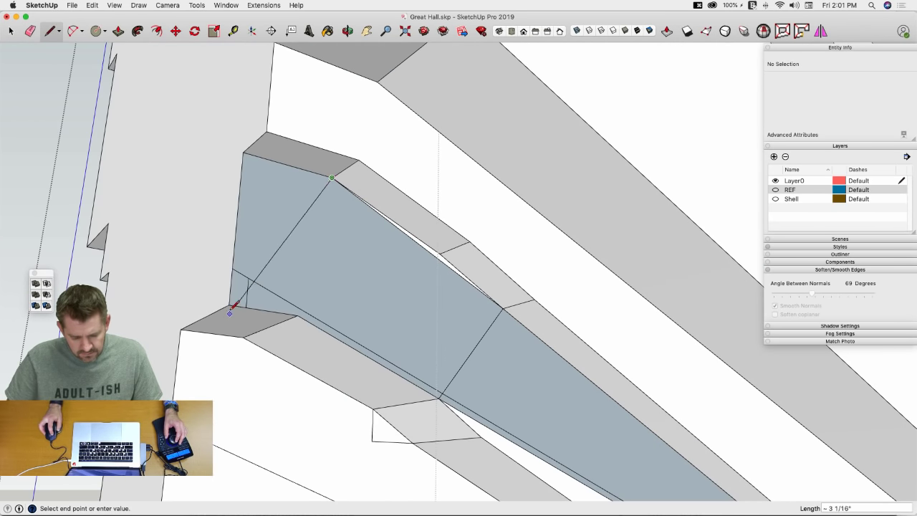
click(230, 310)
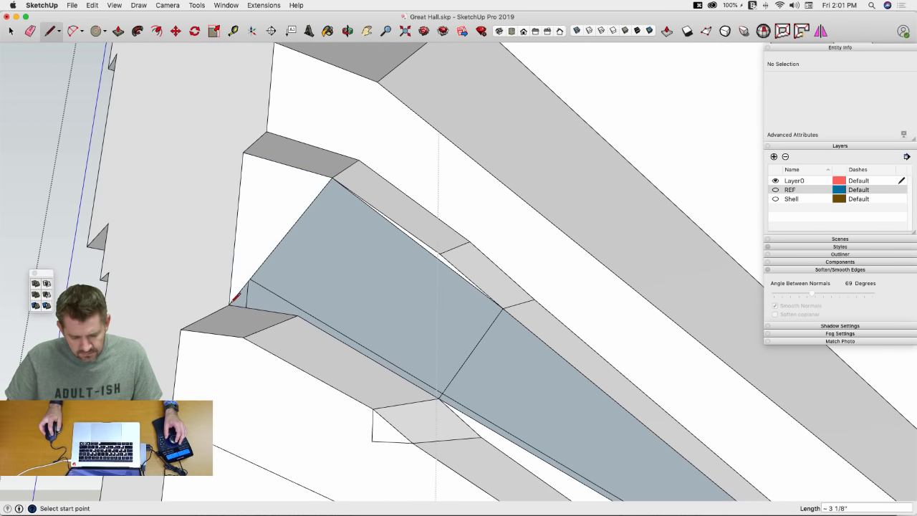
Step: Undo the recent diagonal lines and edge changes to restore the side face between the two ribs
click(503, 307)
middle_drag(504, 306, 478, 400)
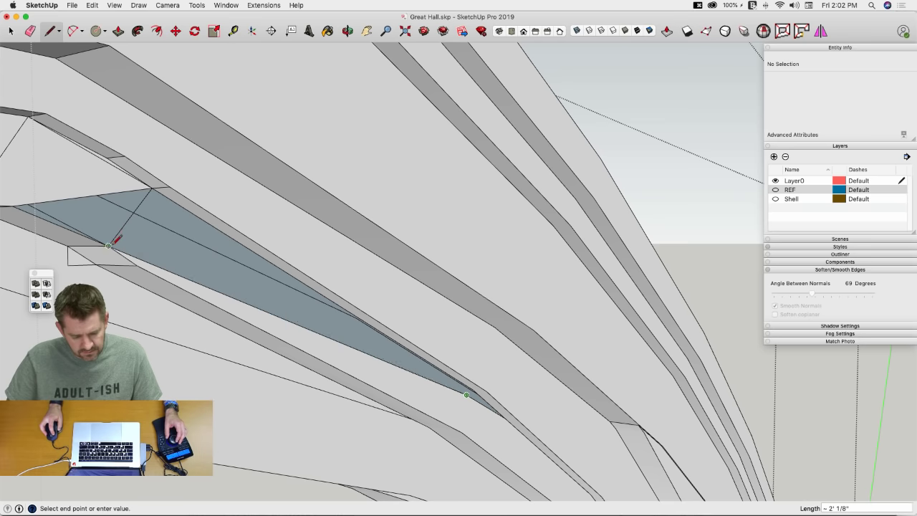
mouse_move(115, 241)
middle_down()
mouse_move(148, 199)
mouse_move(213, 227)
middle_up()
key(e)
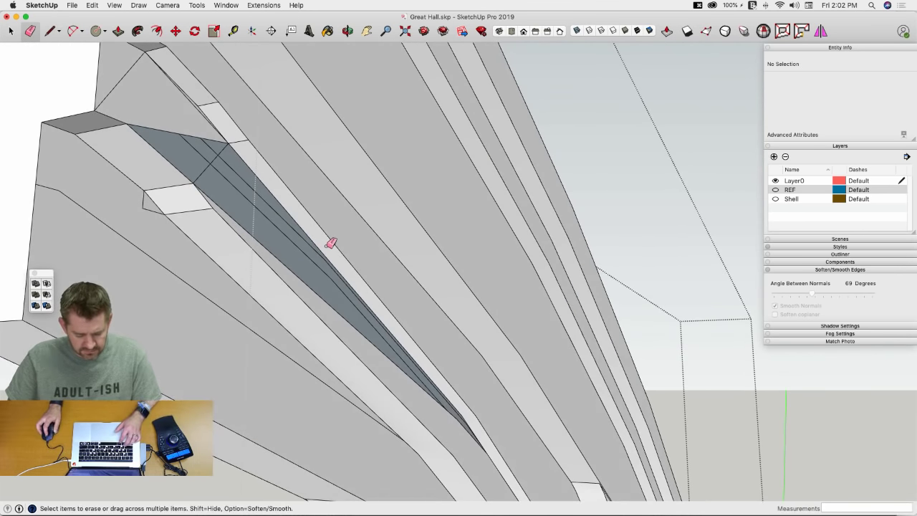
key(super+z)
key(super+z)
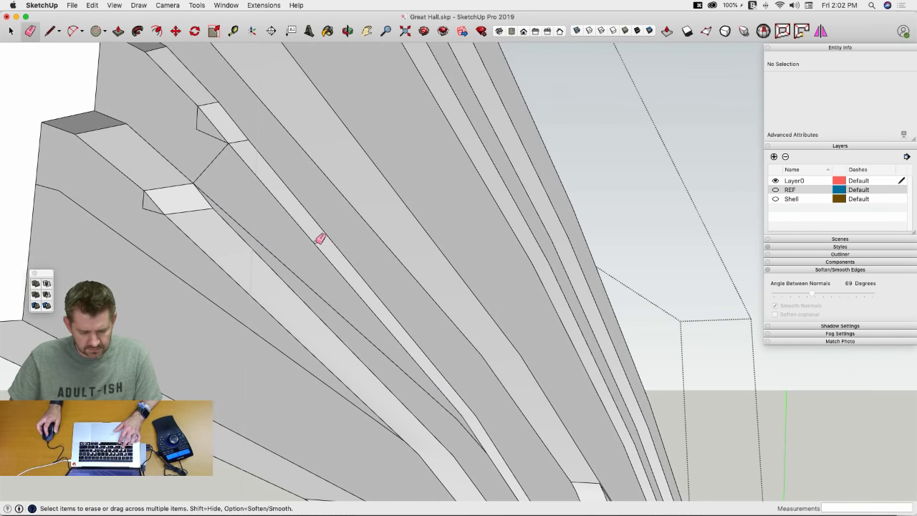
Step: Erase the leftover notch edges beneath the lower rib and the long stray edges across the arch's side faces
key(e)
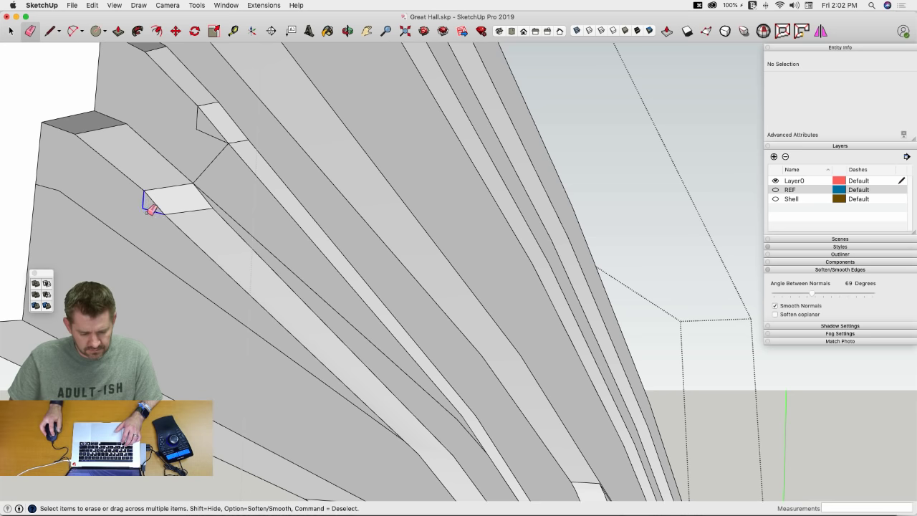
drag(148, 212, 151, 218)
click(146, 252)
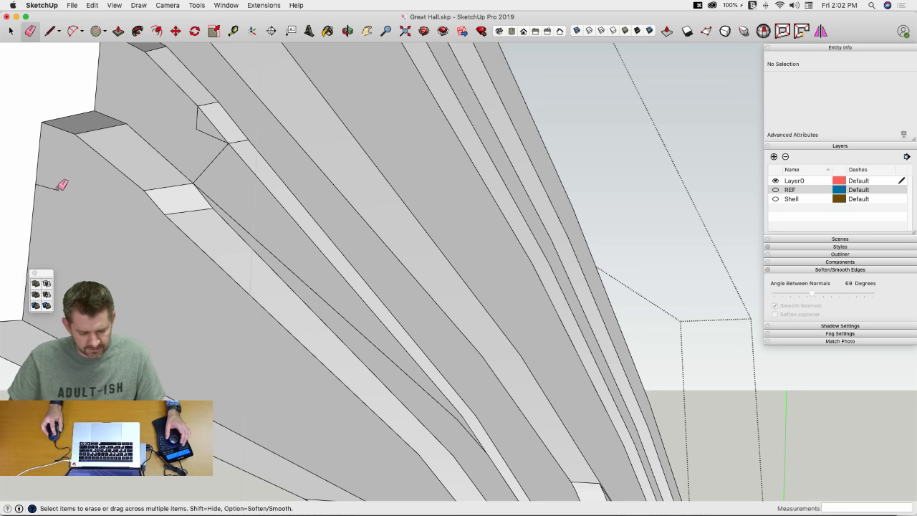
click(359, 334)
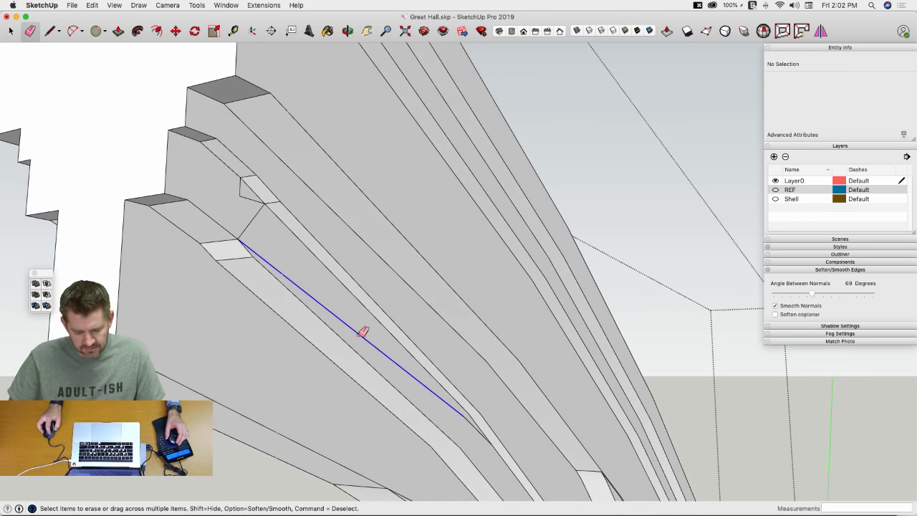
click(469, 420)
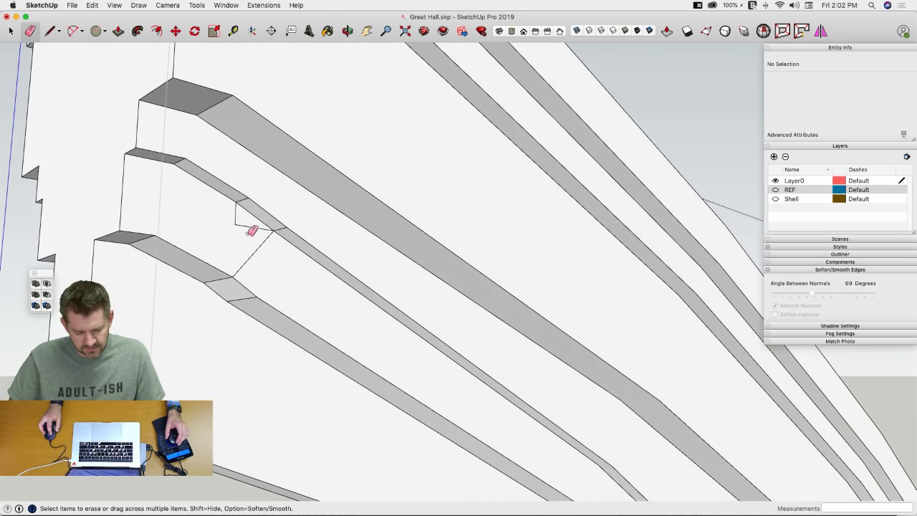
Step: Erase the vertical notch edge beneath the upper rib, undoing each erasure that also removes the side face
alt+click(249, 227)
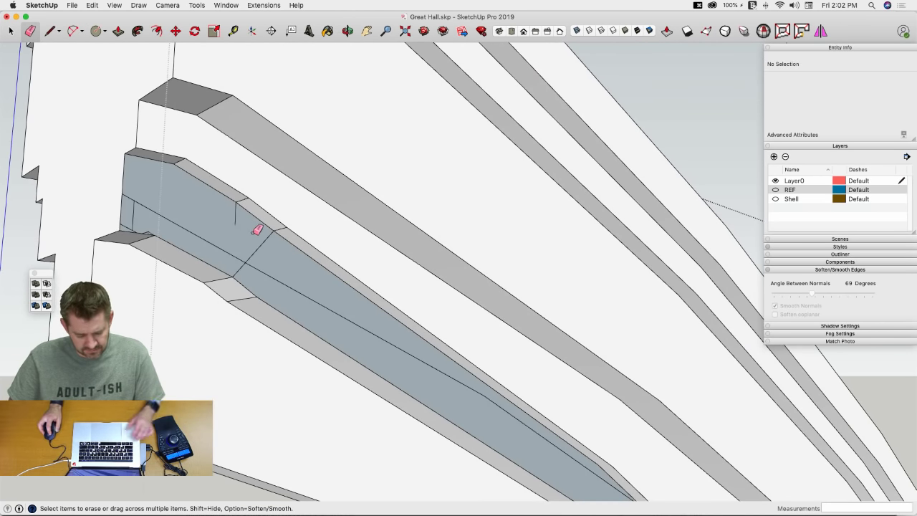
key(super+z)
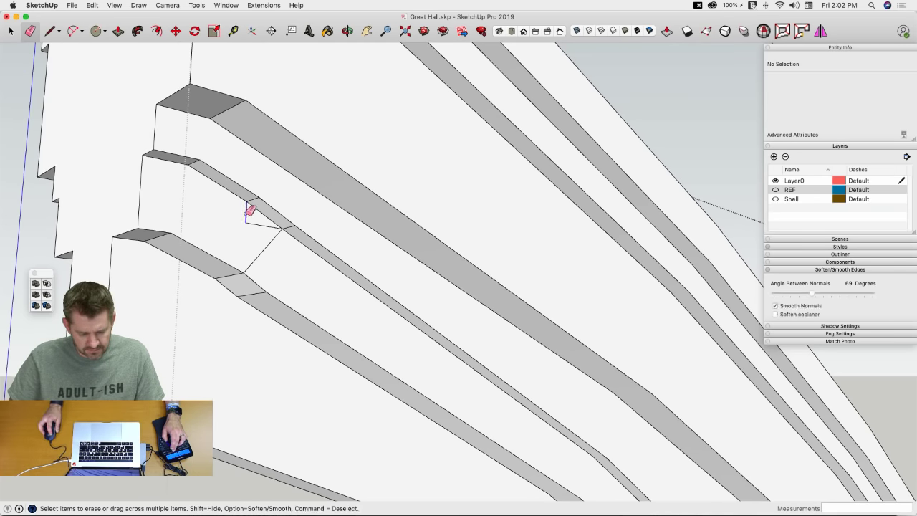
alt+drag(250, 219, 251, 225)
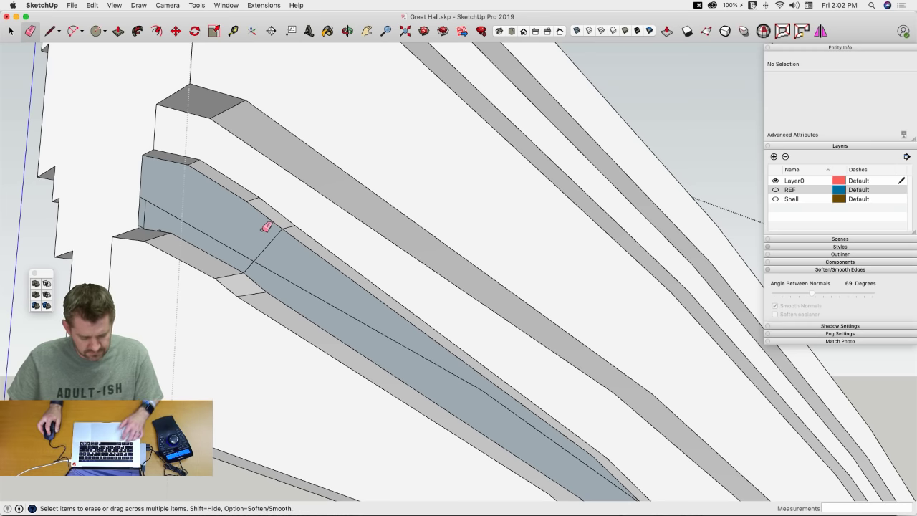
key(super+z)
Step: Move the free end of the remaining notch edge away from the upper rib, then try erasing the edge and undo it
key(m)
click(247, 223)
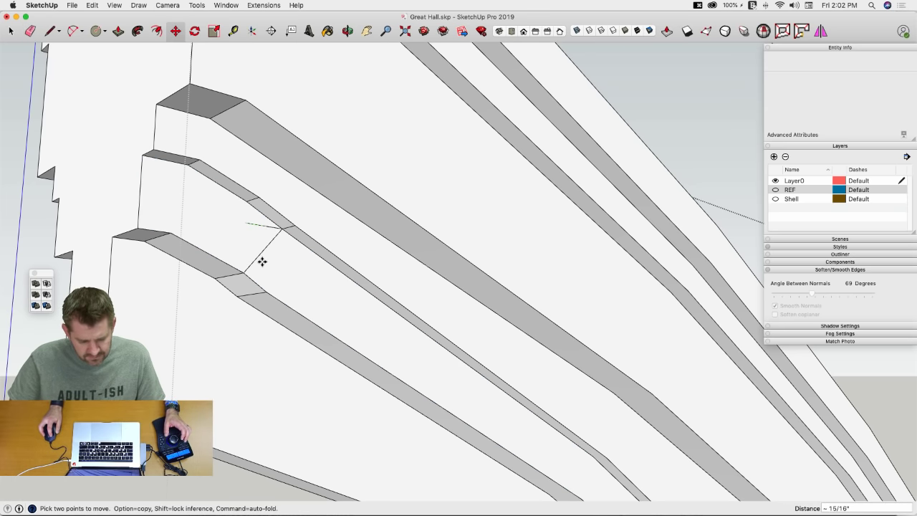
key(e)
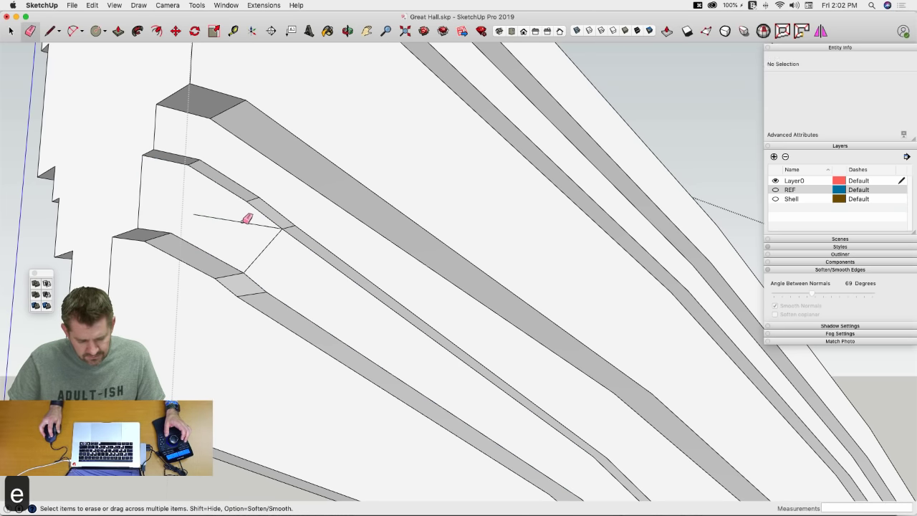
alt+click(252, 222)
key(l)
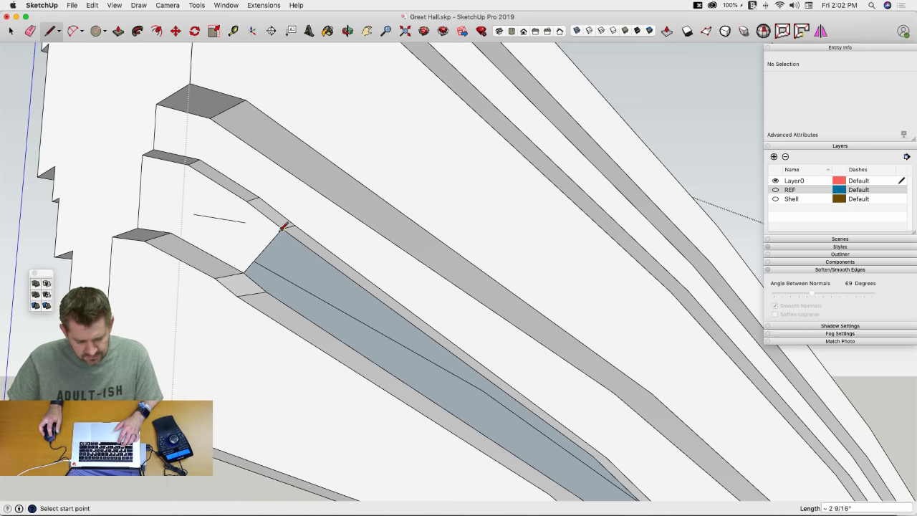
key(super+z)
Step: Draw a line from the lower rib's bend to the upper rib's corner, then try erasing the stray notch edge and undo it
click(267, 290)
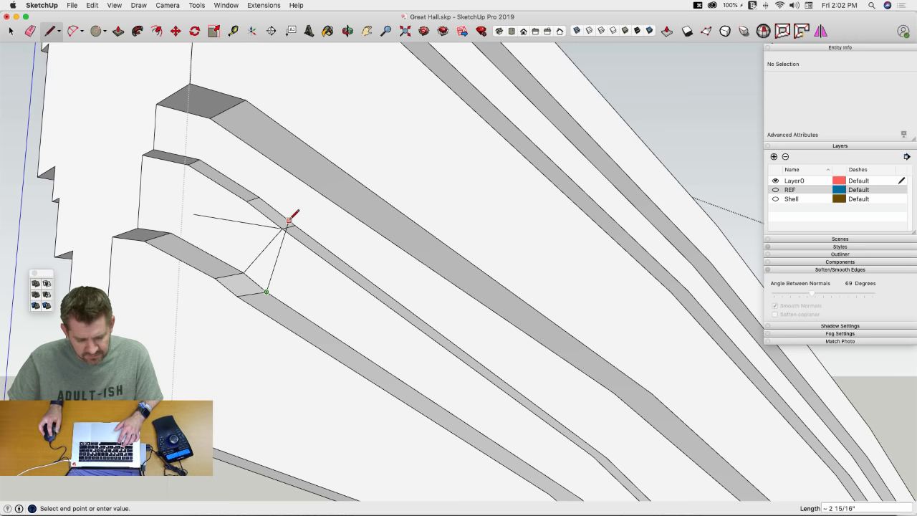
key(e)
alt+click(256, 222)
key(super+z)
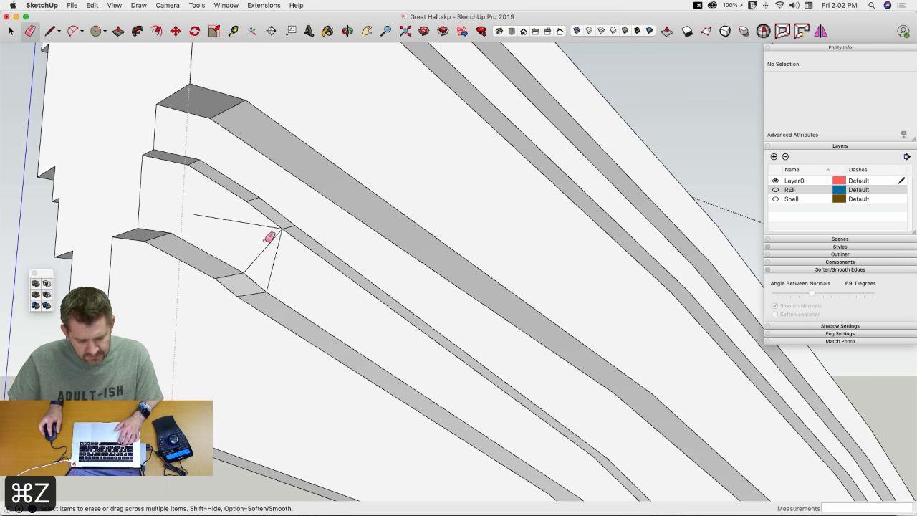
Step: Draw a second line about 2 11/16" long from the lower rib's bend to the upper rib's edge and erase the stray notch edge
key(l)
click(266, 292)
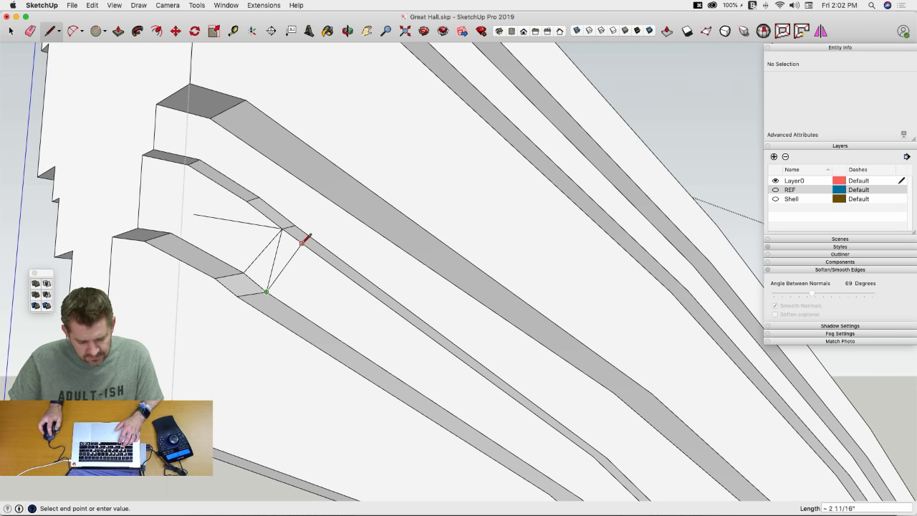
key(e)
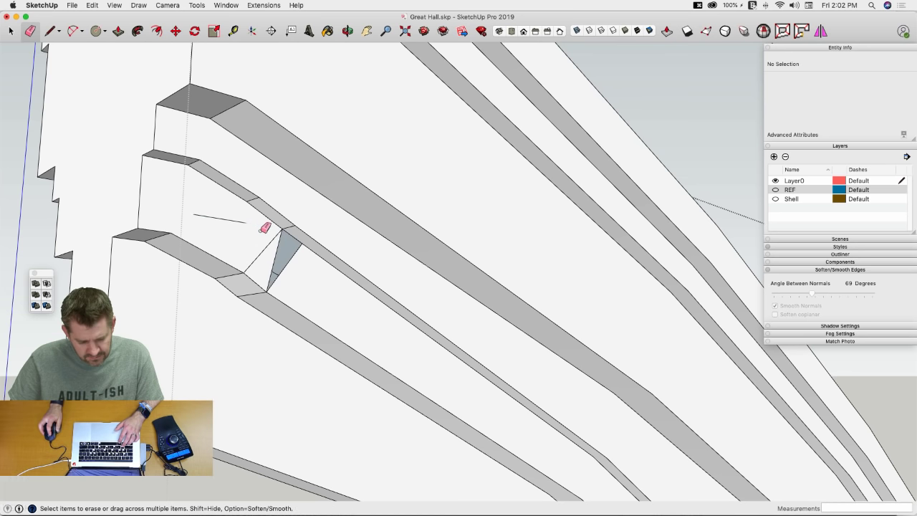
Step: Redraw the upper rib's edge to fill the open triangle and erase the extra dividing line, undoing the erasure of the other diagonal
key(l)
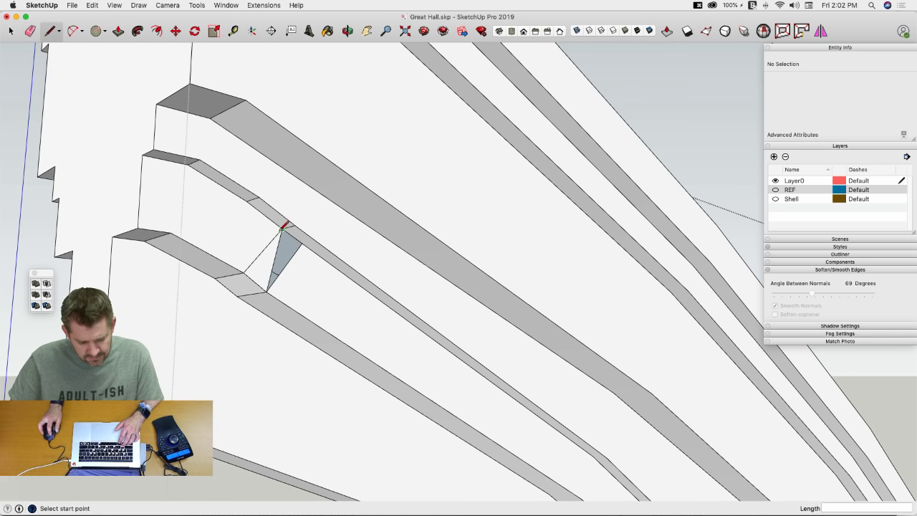
click(301, 242)
key(e)
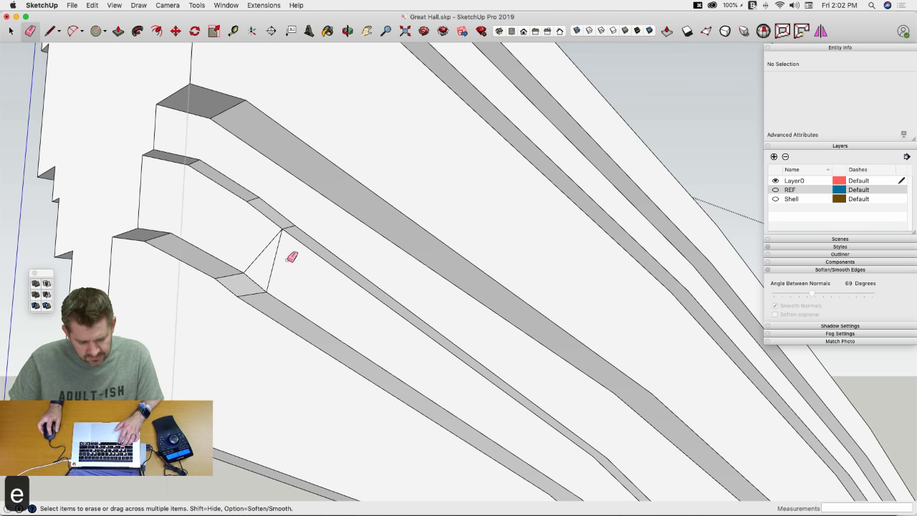
click(278, 250)
key(super+z)
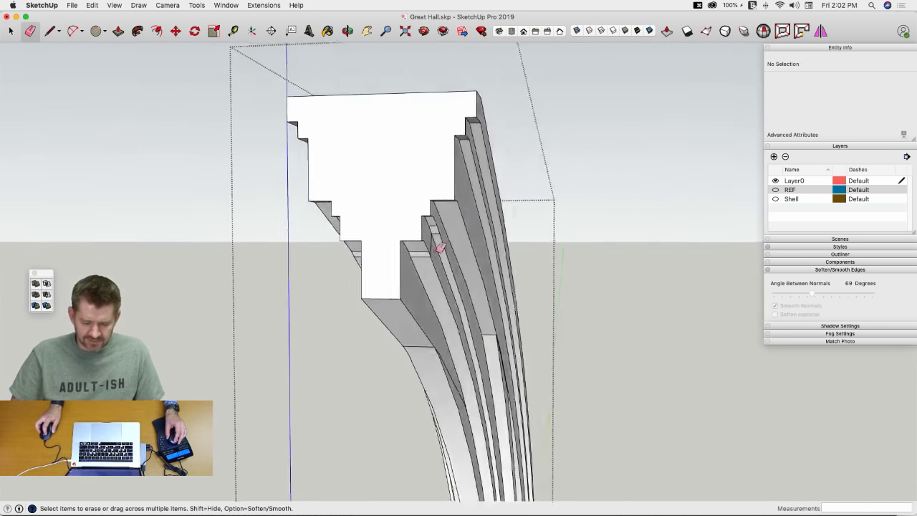
Step: Erase the long stray edges and leftover notch edges on the arch's opposite side face
middle_drag(452, 263, 402, 260)
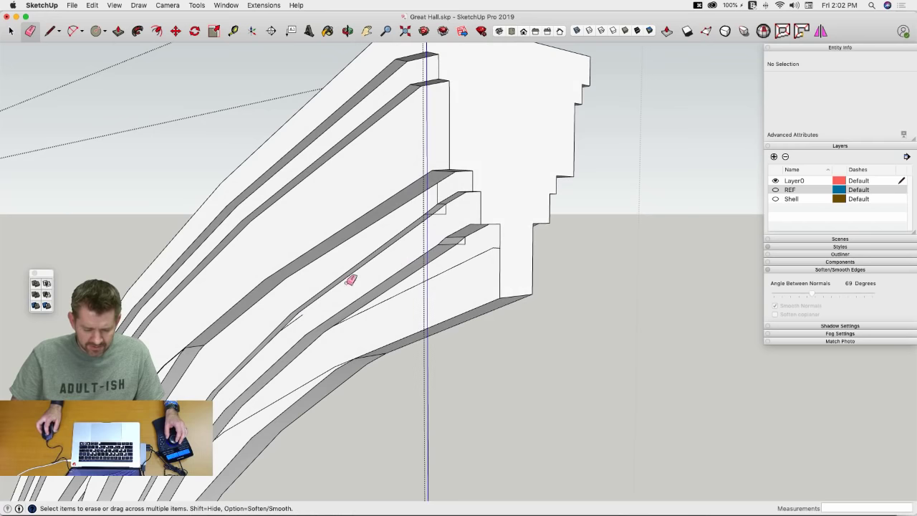
middle_drag(304, 313, 452, 116)
scroll(466, 137, up, 2)
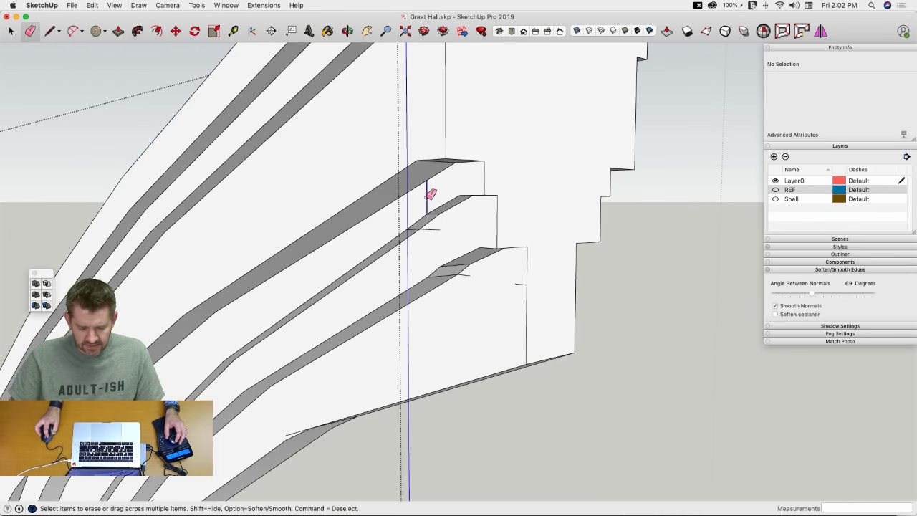
scroll(481, 149, down, 5)
Step: Check the arch with Solid Inspector and fix the reported errors, including the reversed faces
click(763, 31)
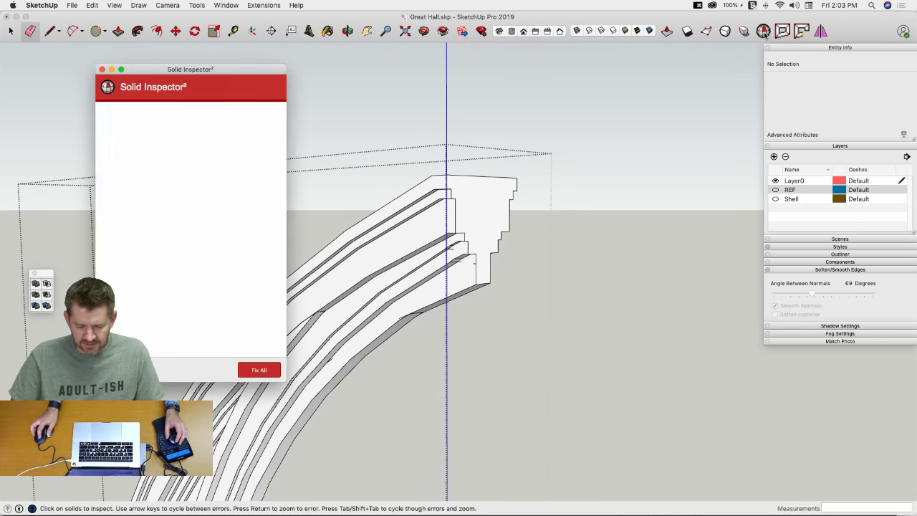
click(262, 121)
click(259, 118)
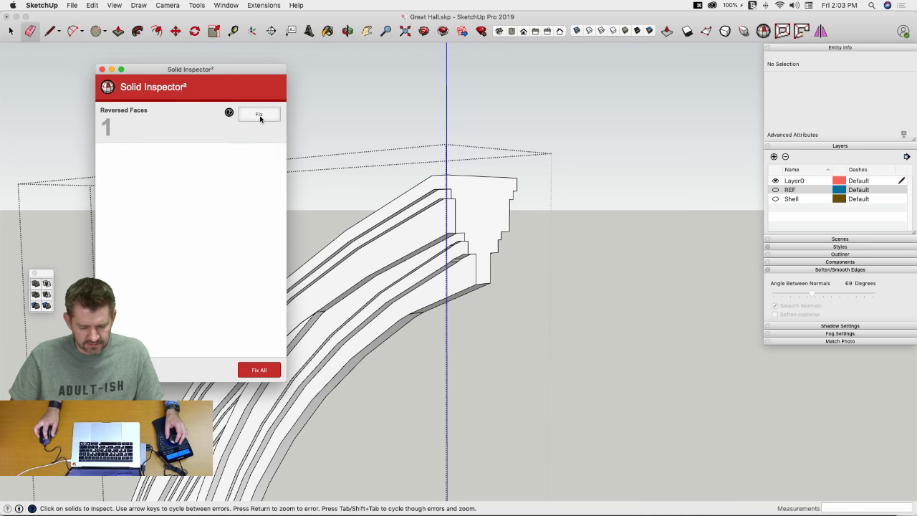
click(261, 117)
click(101, 69)
Step: Draw a closed vertical outline from the top of the column's capital, enclosing the arch's wall end and reaching above its peak
scroll(413, 147, down, 10)
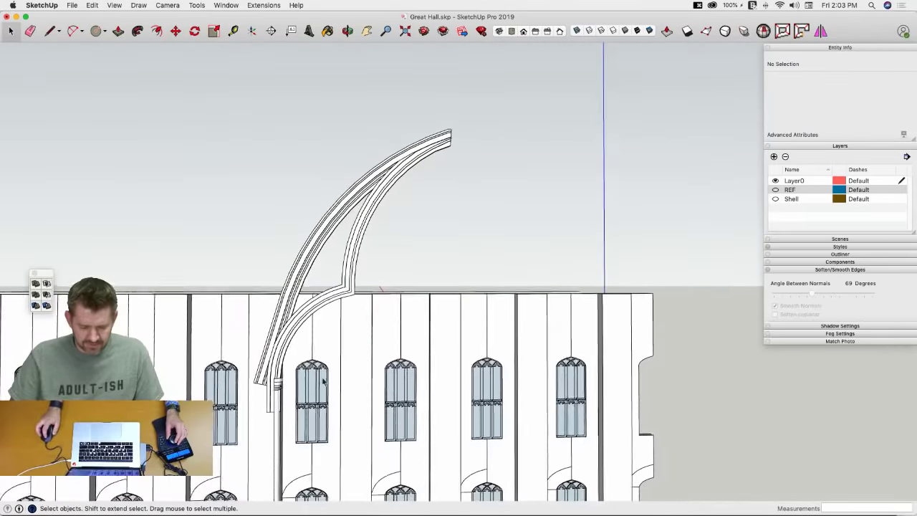
scroll(380, 349, up, 6)
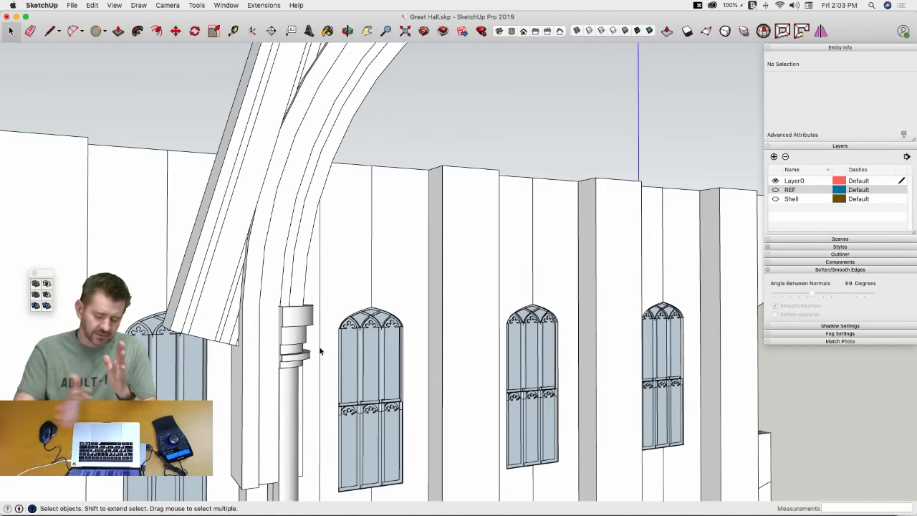
middle_drag(320, 352, 361, 345)
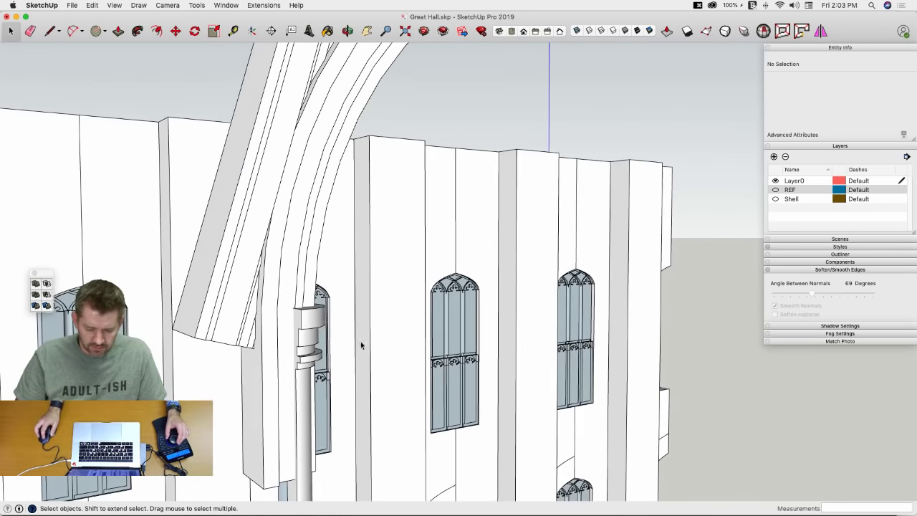
key(l)
click(302, 308)
mouse_move(301, 308)
middle_down()
mouse_move(446, 322)
mouse_move(293, 202)
mouse_move(255, 213)
mouse_move(350, 226)
mouse_move(341, 227)
mouse_move(344, 236)
mouse_move(343, 210)
mouse_move(372, 161)
mouse_move(371, 113)
middle_up()
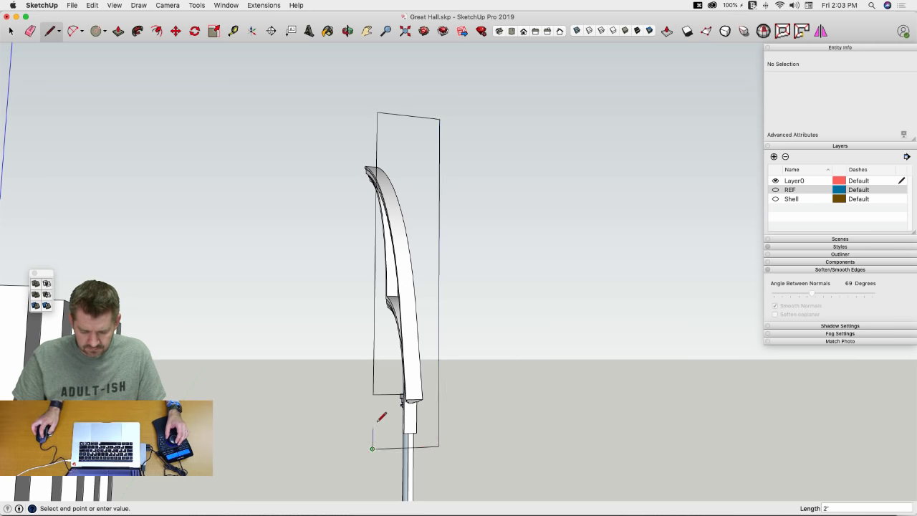
click(374, 394)
Step: Push/Pull the vertical face outward into a block past the arch's wall end and make the block a group
key(p)
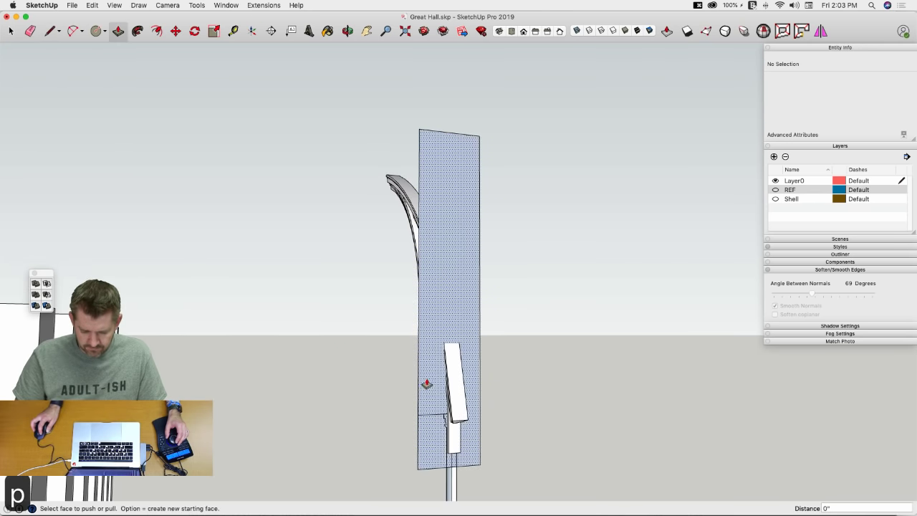
click(427, 385)
click(491, 415)
key(space)
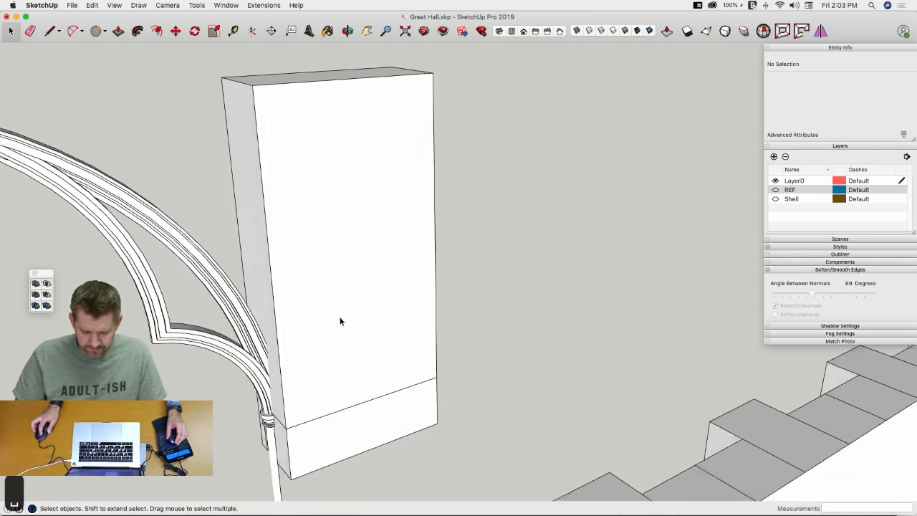
triple_click(338, 324)
right_click(338, 323)
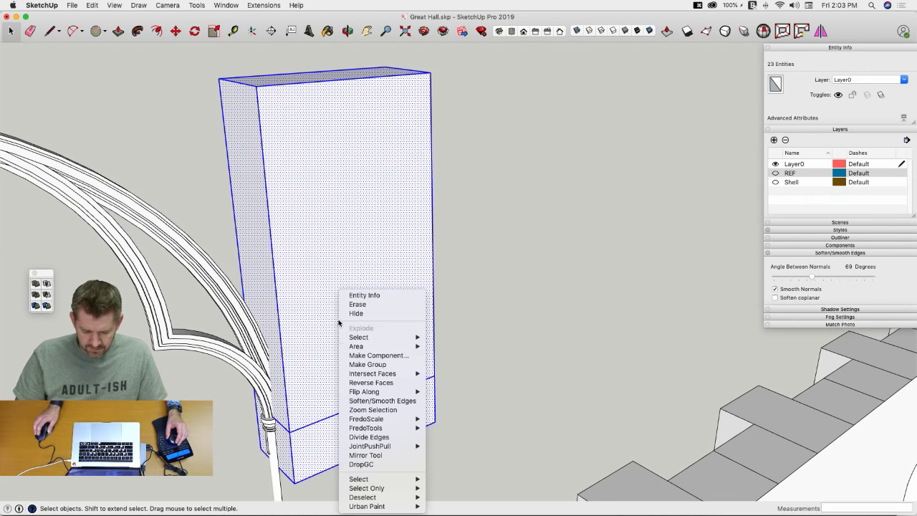
click(380, 365)
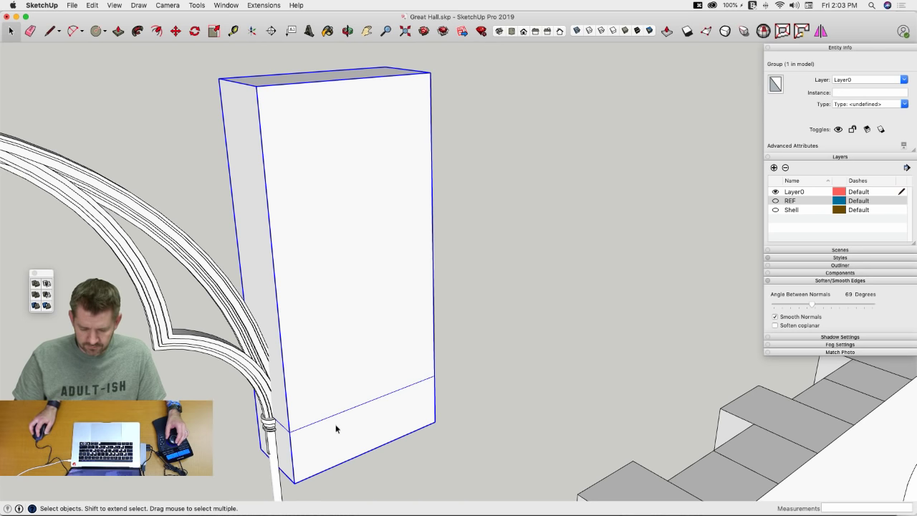
Step: Check the block group with Solid Inspector and fix its stray edge
click(763, 31)
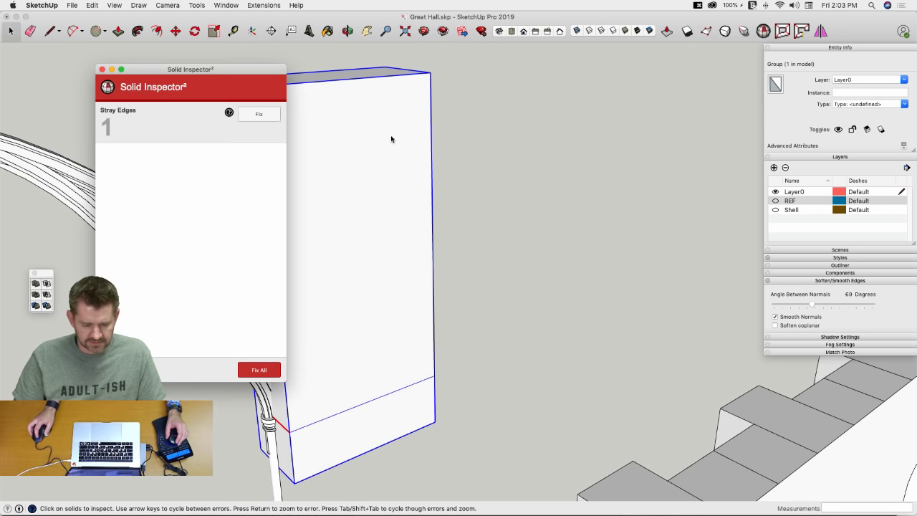
click(257, 116)
click(104, 64)
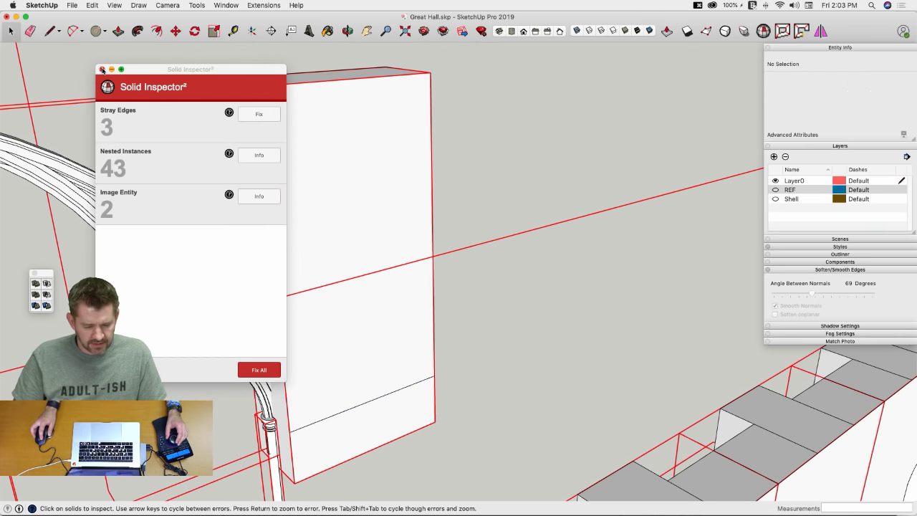
click(102, 69)
key(space)
scroll(323, 201, up, 1)
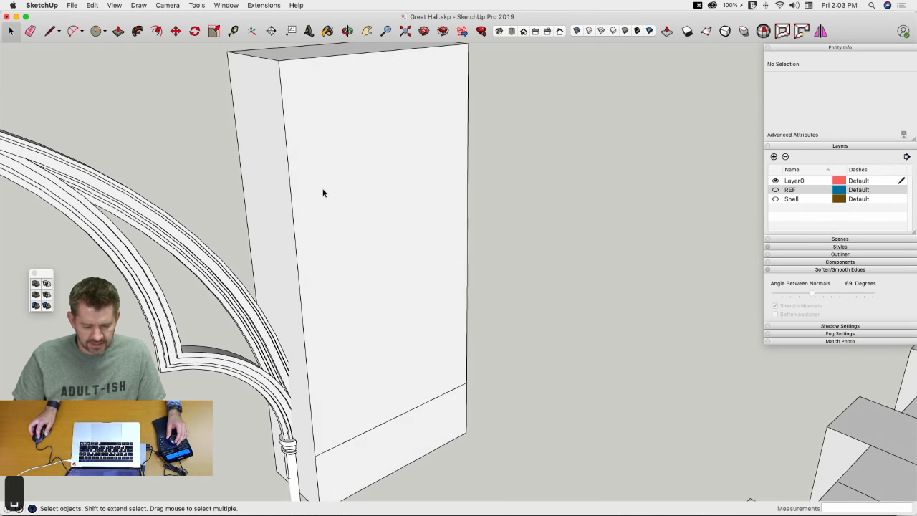
Step: Try to subtract the block from the arch
click(322, 192)
scroll(336, 188, up, 1)
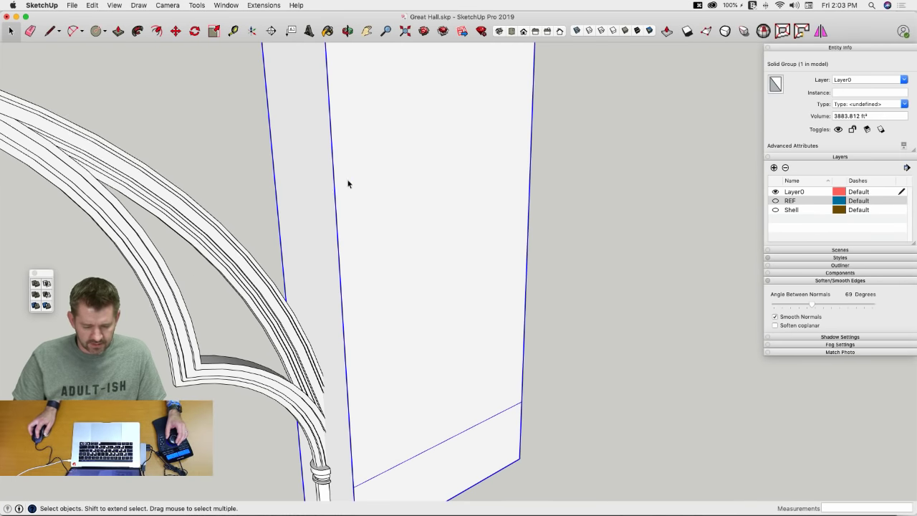
click(47, 294)
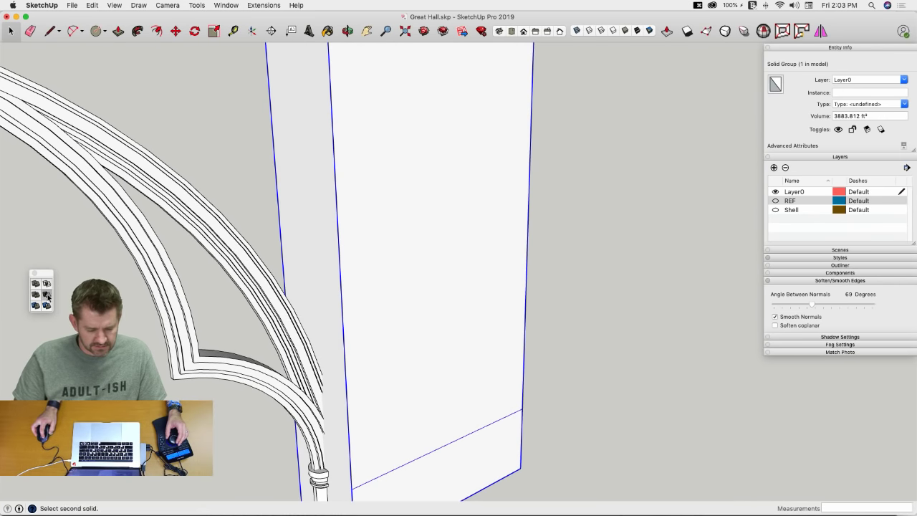
click(263, 279)
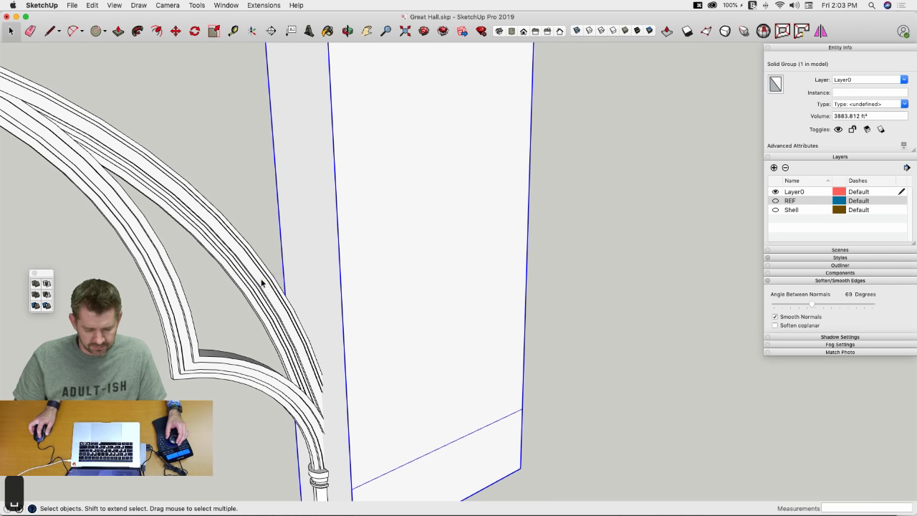
Step: Check the arch group with Solid Inspector and fix its external face
click(763, 31)
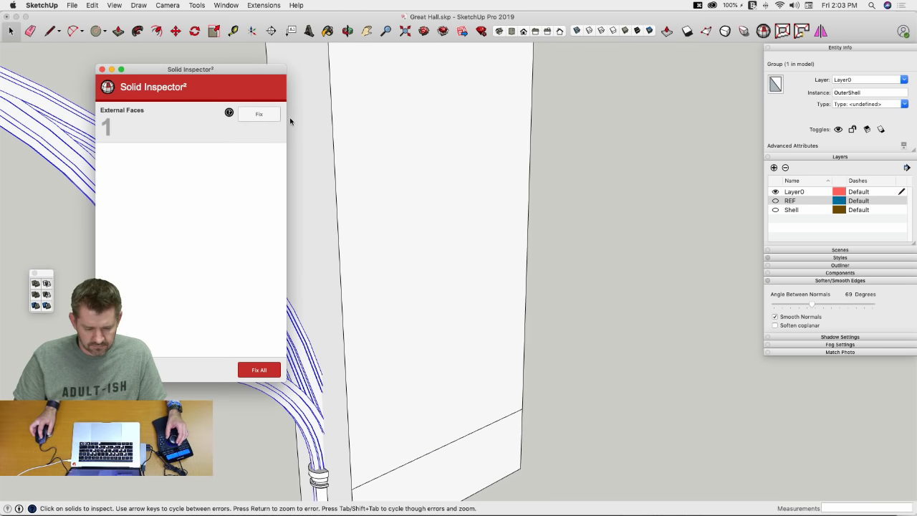
click(258, 115)
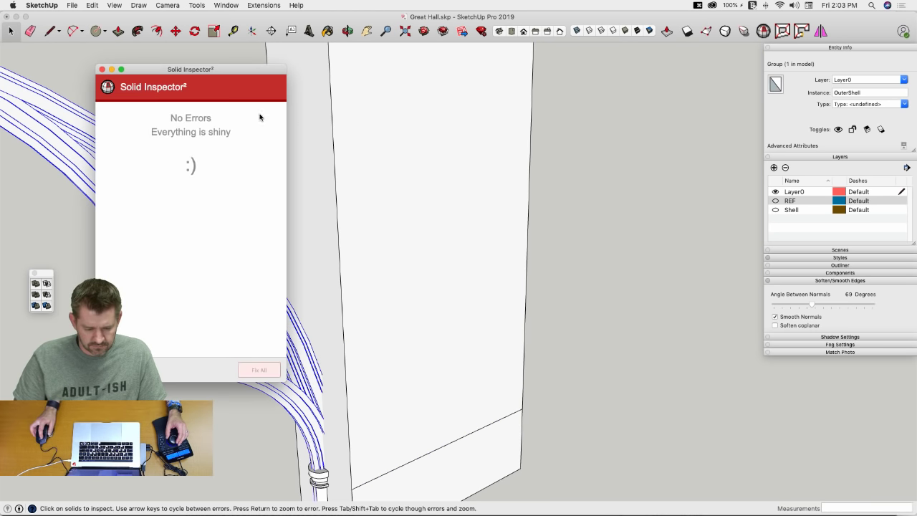
click(102, 70)
Step: Subtract the block from the arch to trim the arch's wall end flush
click(451, 207)
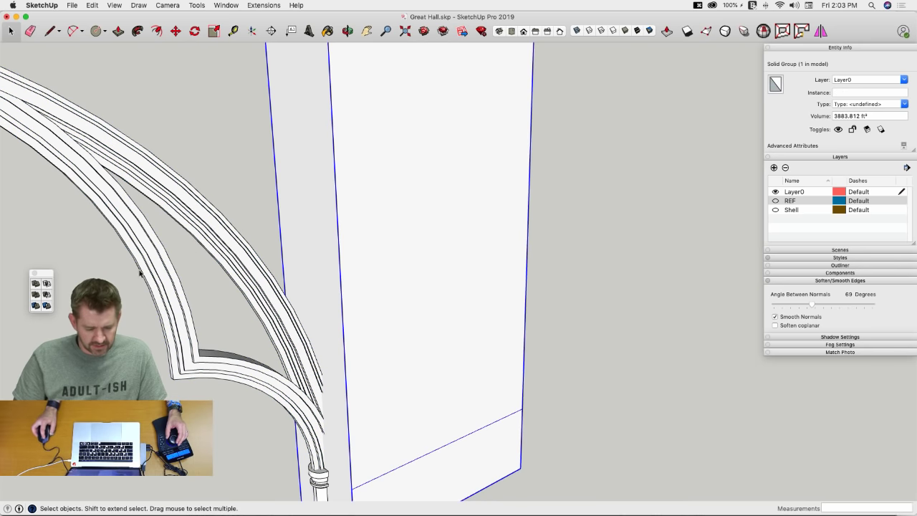
click(47, 295)
click(221, 256)
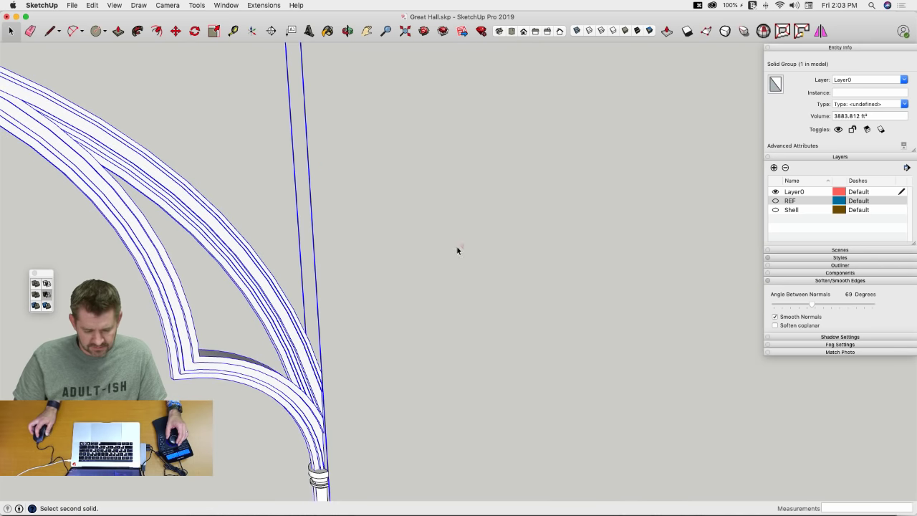
key(space)
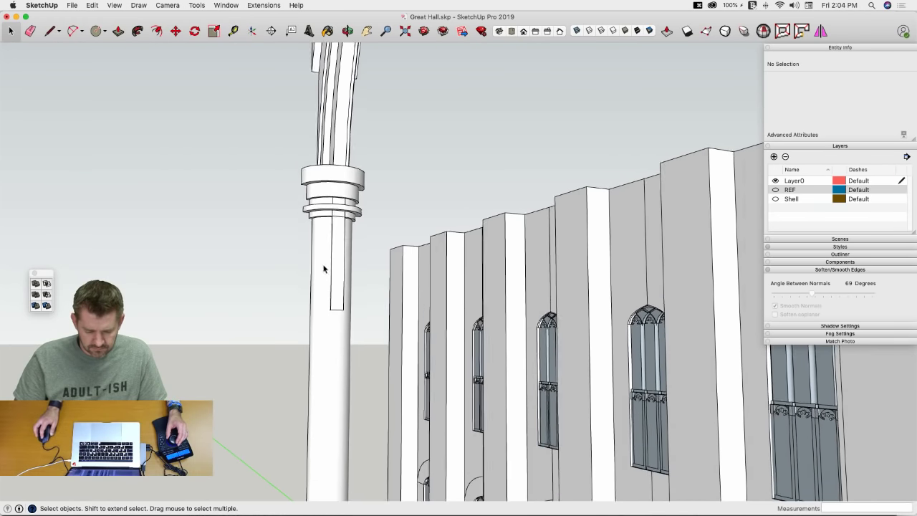
Step: Push/Pull the bottom face of the arch's foot, inside its group, up to the top of the column's capital
key(p)
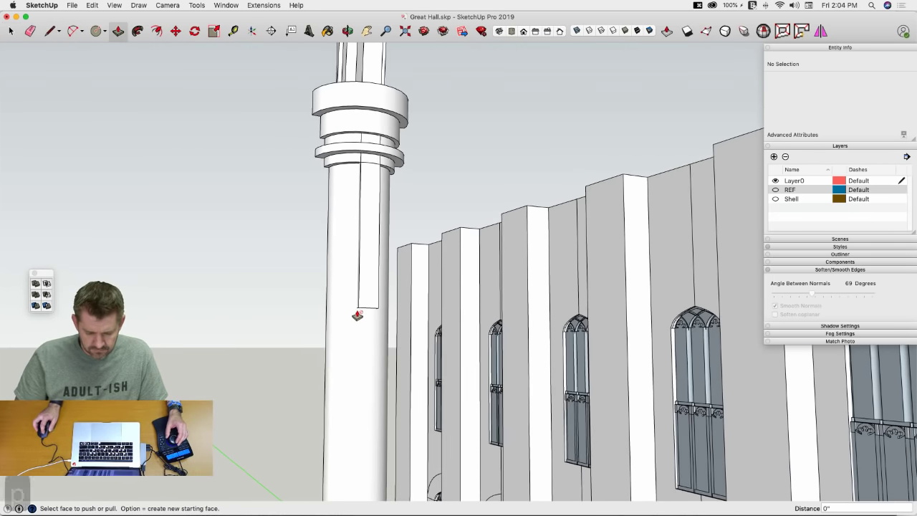
key(space)
double_click(365, 300)
key(p)
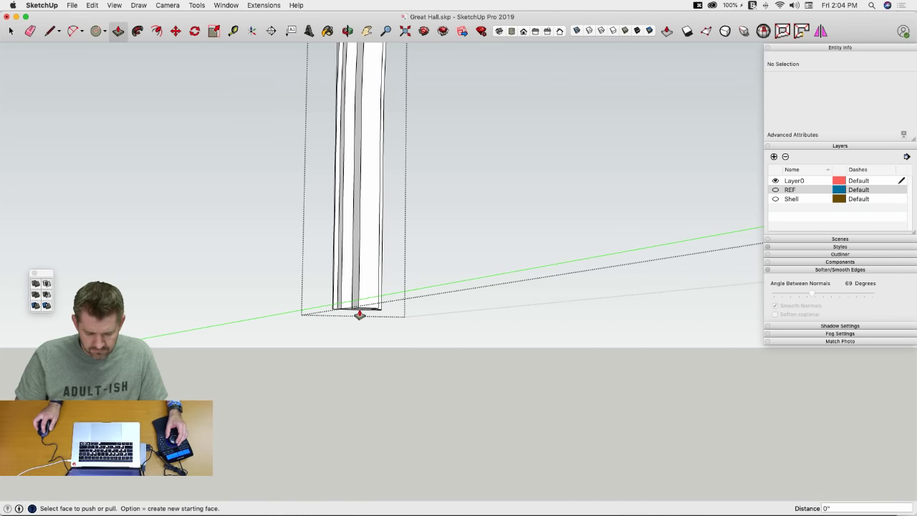
click(360, 314)
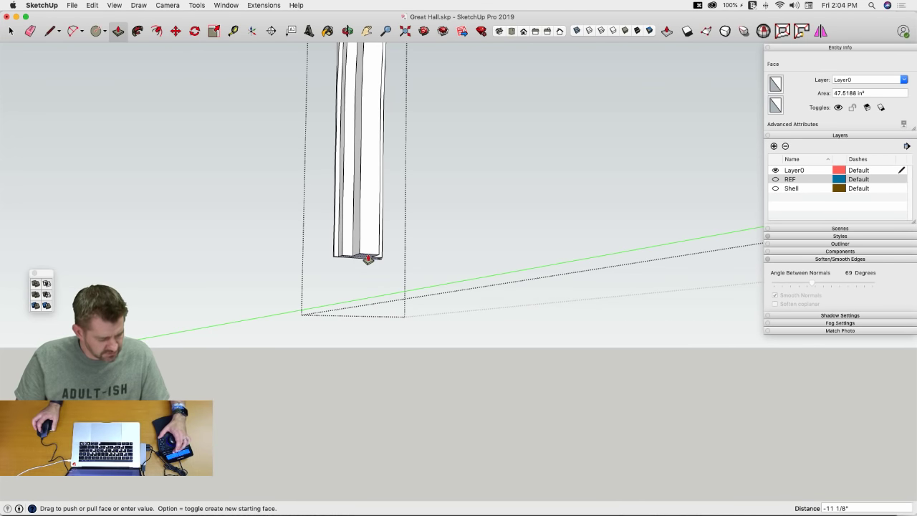
key(q)
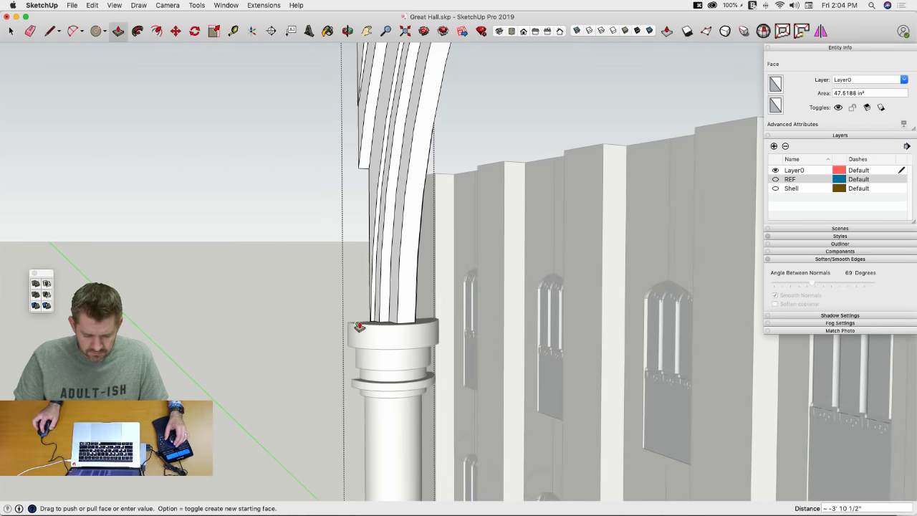
click(360, 327)
key(space)
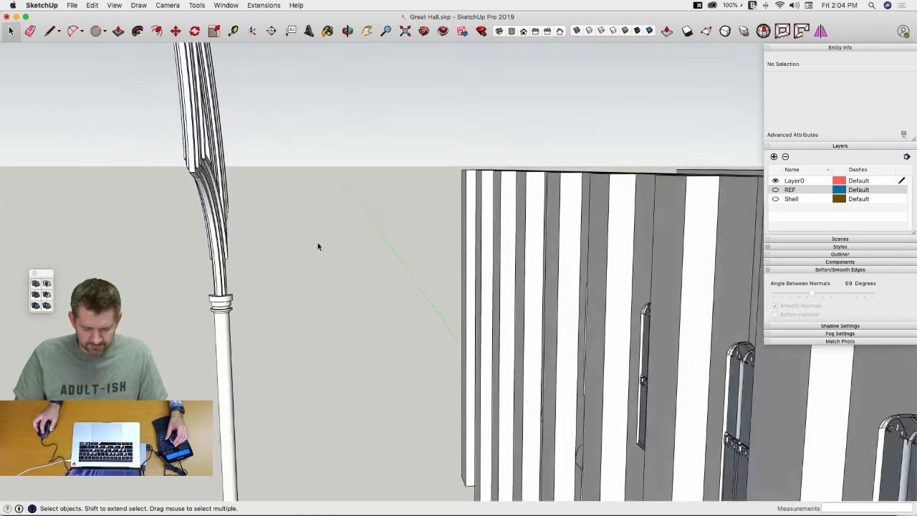
Step: Make the arch and column groups into one component named Arch
drag(343, 181, 318, 237)
right_click(337, 174)
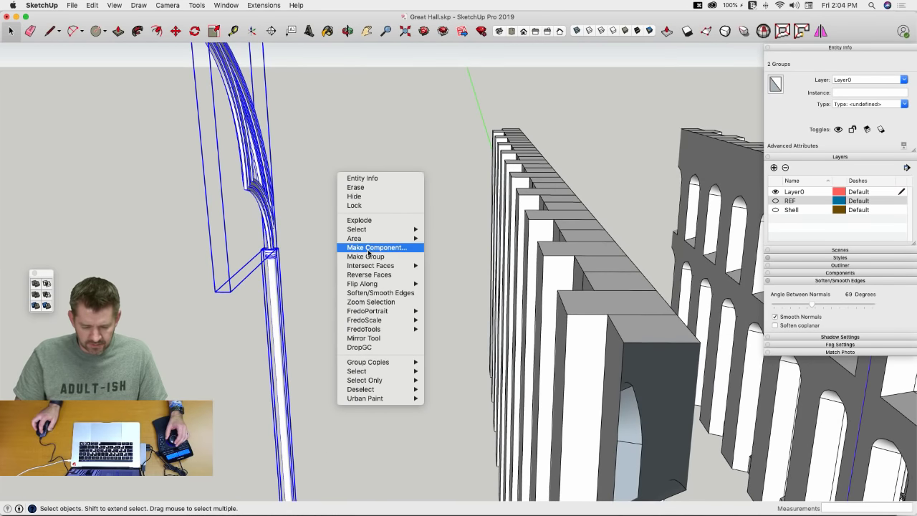
click(369, 247)
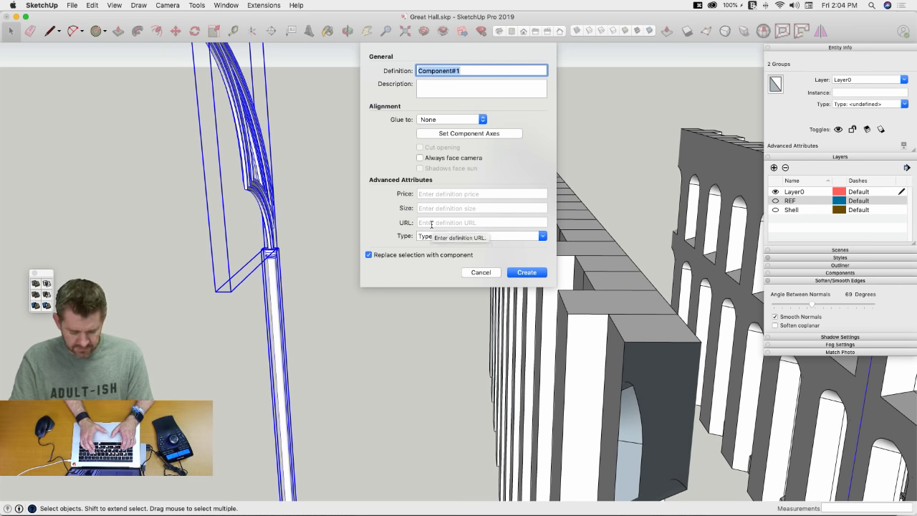
text(Ar)
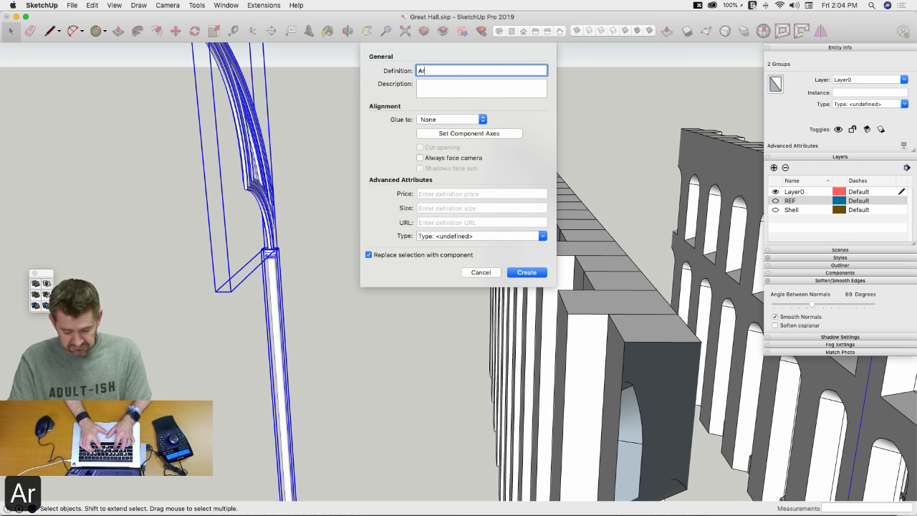
text(ch)
key(Return)
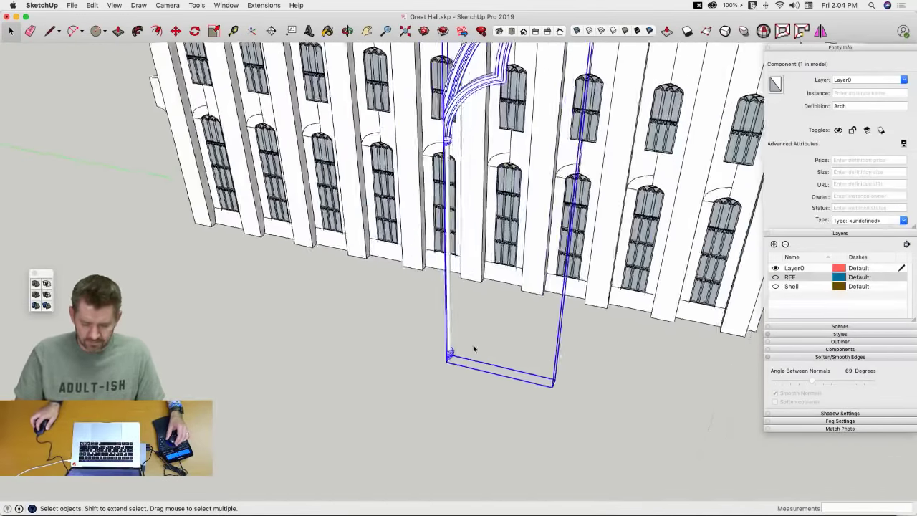
Step: Rotate the Arch component about the vertical axis so its arch runs perpendicular to the side walls
key(q)
click(477, 372)
click(510, 369)
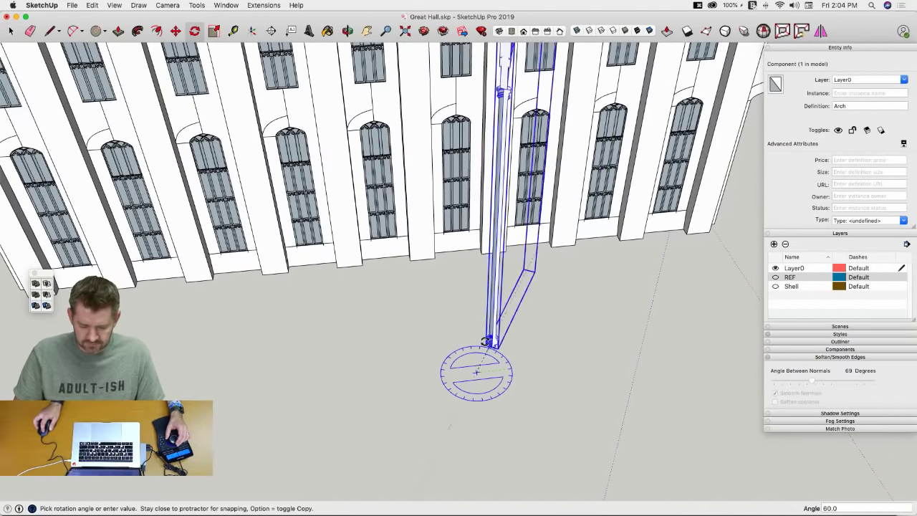
click(465, 338)
key(space)
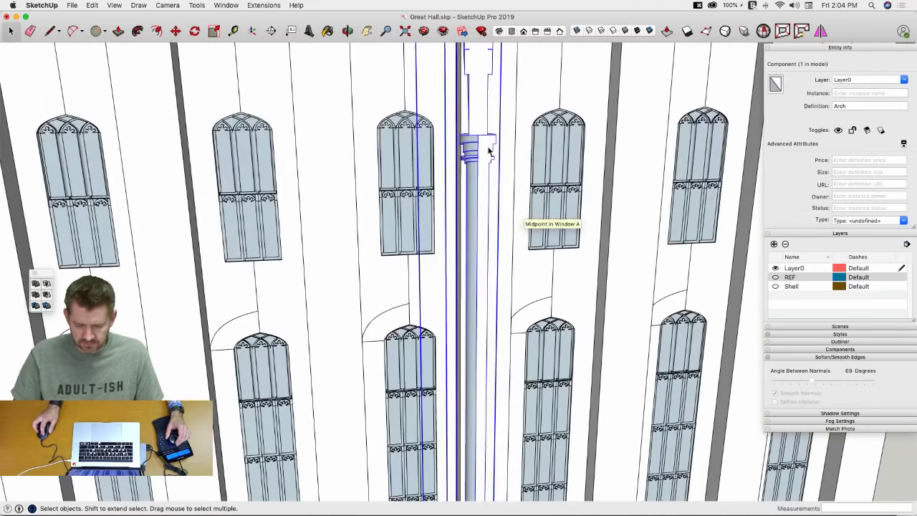
Step: Inside the column group, draw an edge across the capital's flat back to close the open face, and erase the leftover dividing edge
double_click(489, 151)
middle_drag(489, 150, 466, 258)
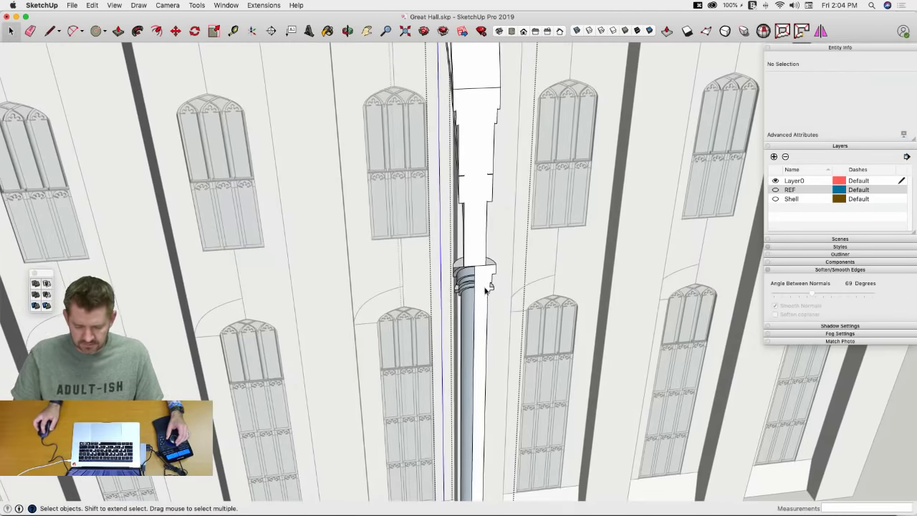
key(l)
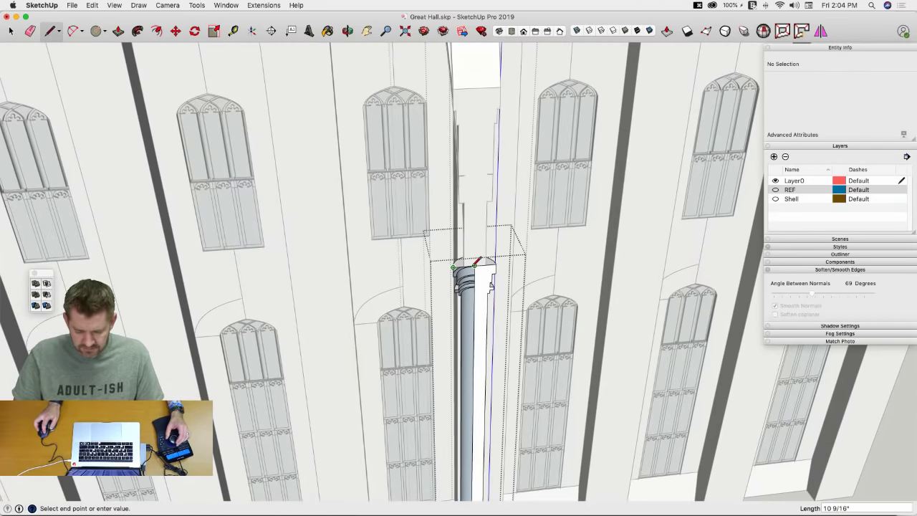
click(474, 265)
key(e)
click(474, 273)
key(space)
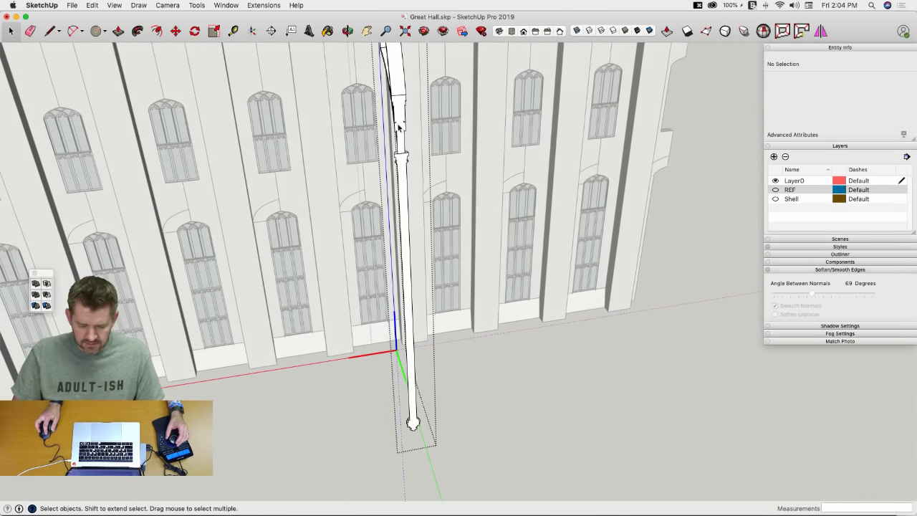
click(399, 126)
click(432, 334)
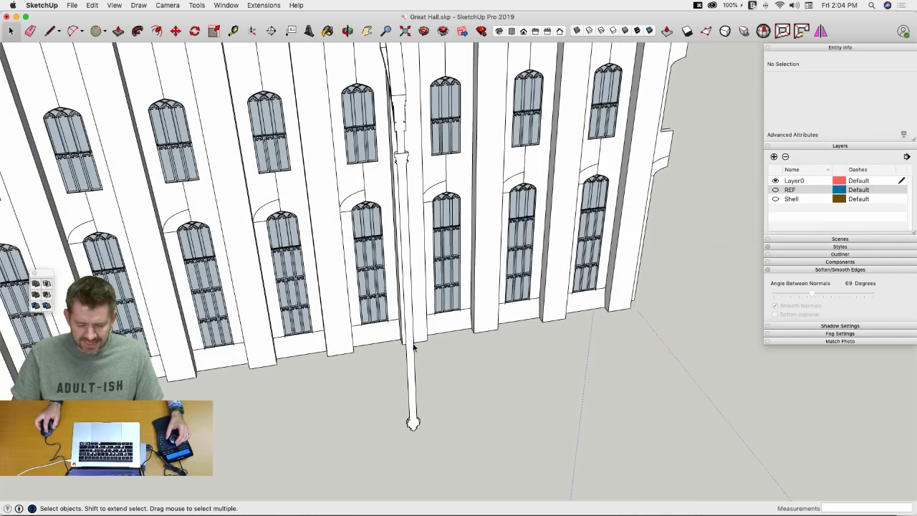
Step: Move the Arch component about 37' along the red axis so the column's flat back meets the inner wall face
click(413, 347)
middle_drag(413, 347, 302, 289)
key(m)
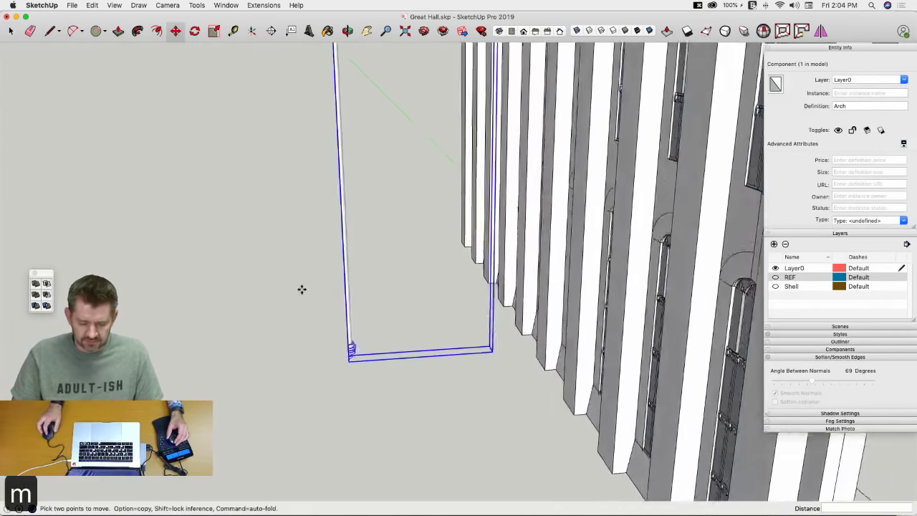
scroll(301, 290, up, 5)
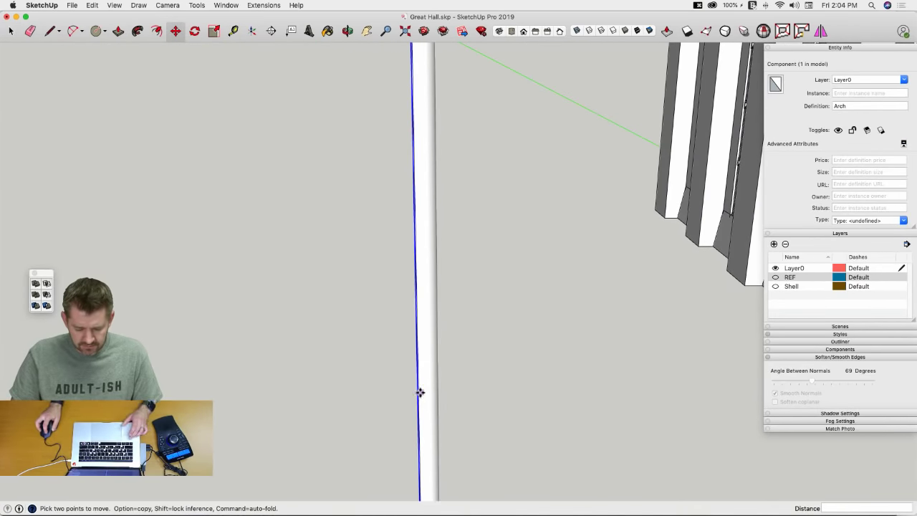
scroll(405, 278, down, 4)
middle_drag(420, 258, 329, 255)
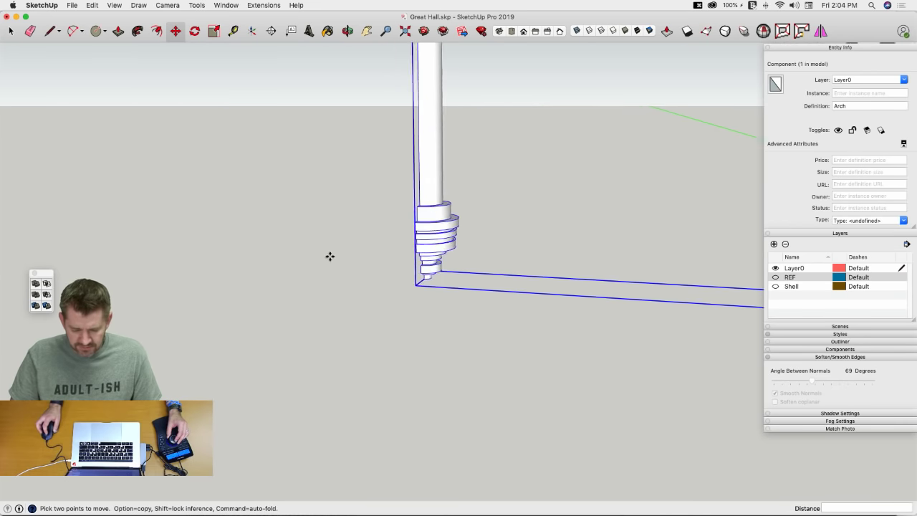
scroll(439, 295, up, 3)
scroll(466, 297, up, 2)
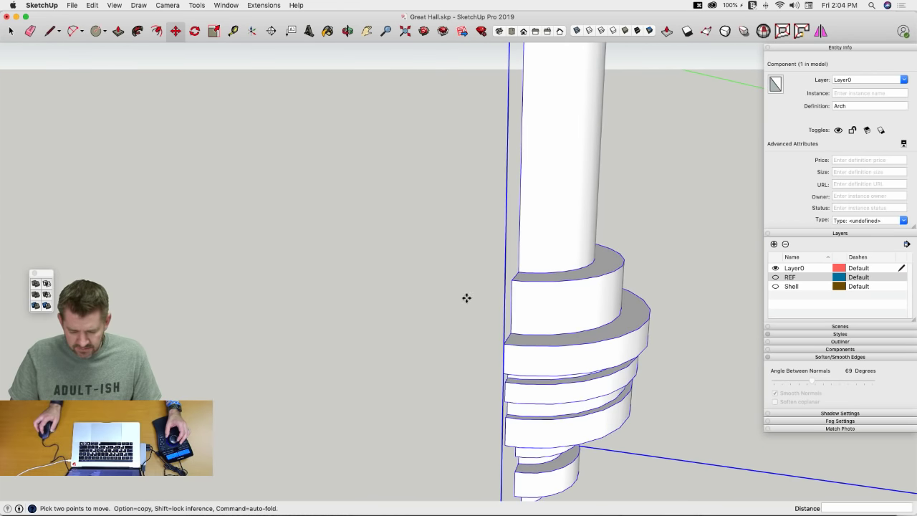
click(514, 283)
scroll(561, 237, down, 8)
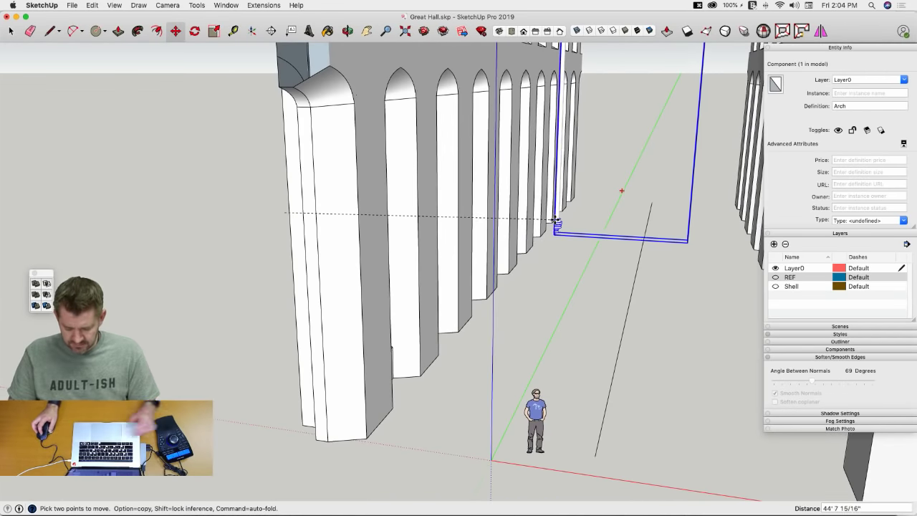
key(Right)
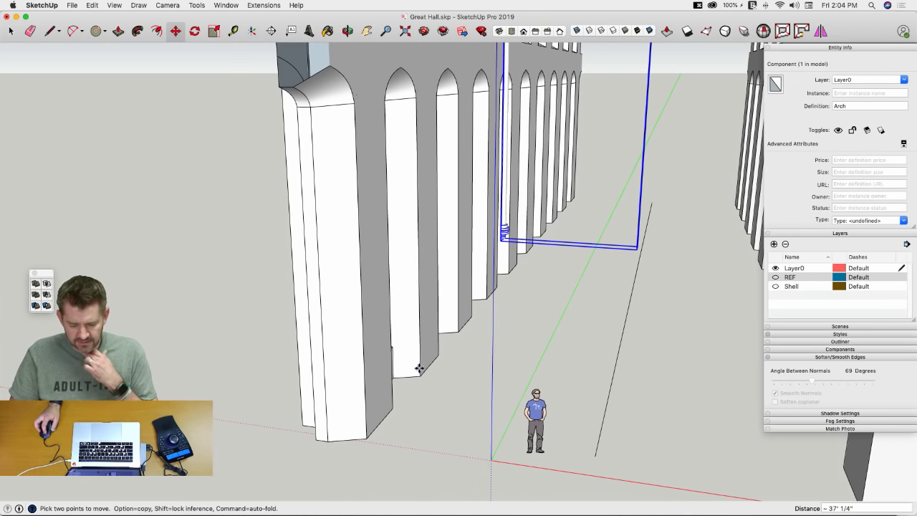
Step: Move the Arch component by its base midpoint about 6' 3" along the green axis to centre it on the adjacent wall pier
scroll(485, 268, up, 10)
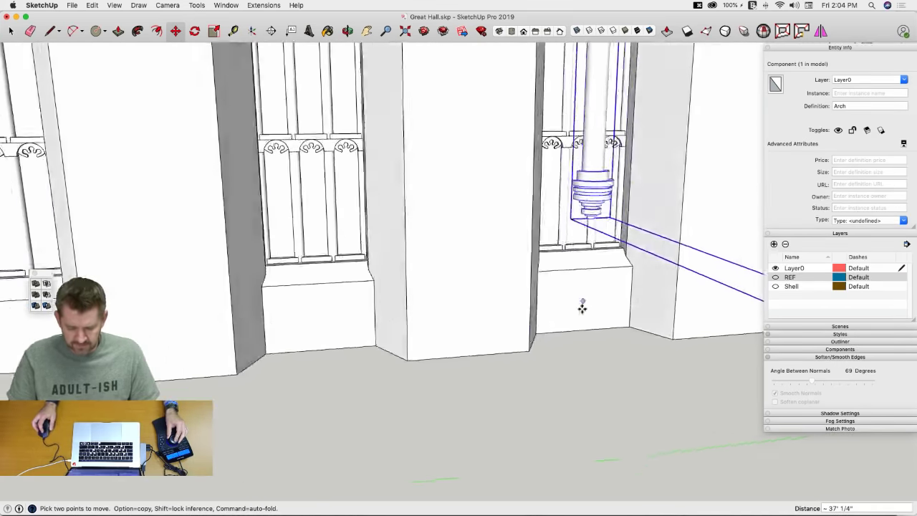
middle_drag(582, 308, 571, 283)
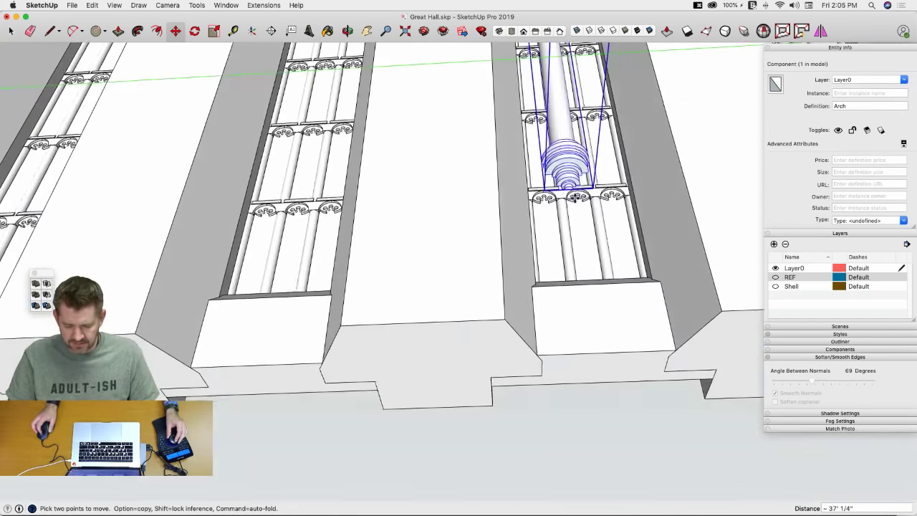
scroll(569, 192, up, 8)
click(568, 178)
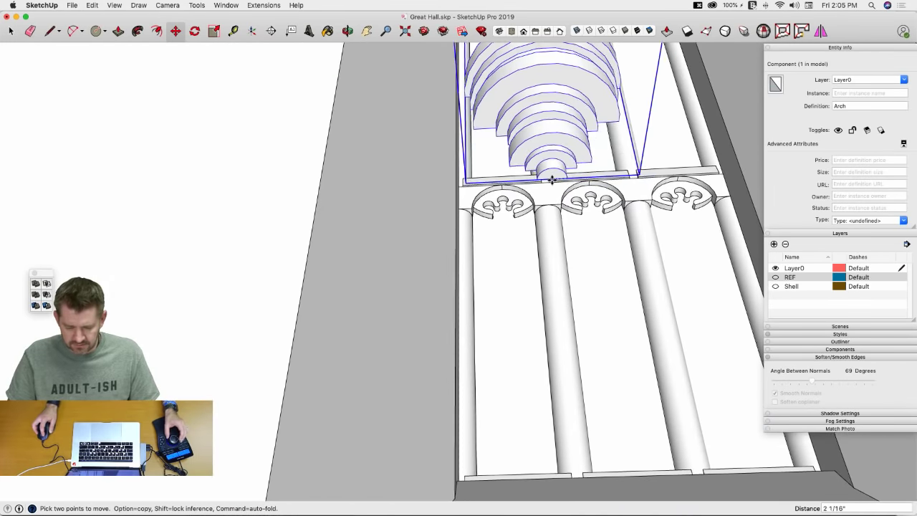
scroll(551, 180, down, 5)
shift+middle_drag(579, 217, 550, 150)
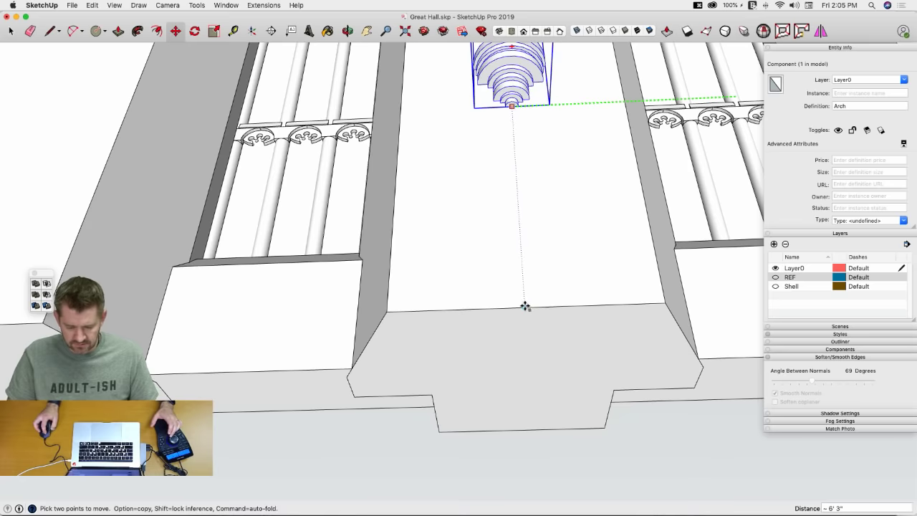
scroll(444, 155, down, 2)
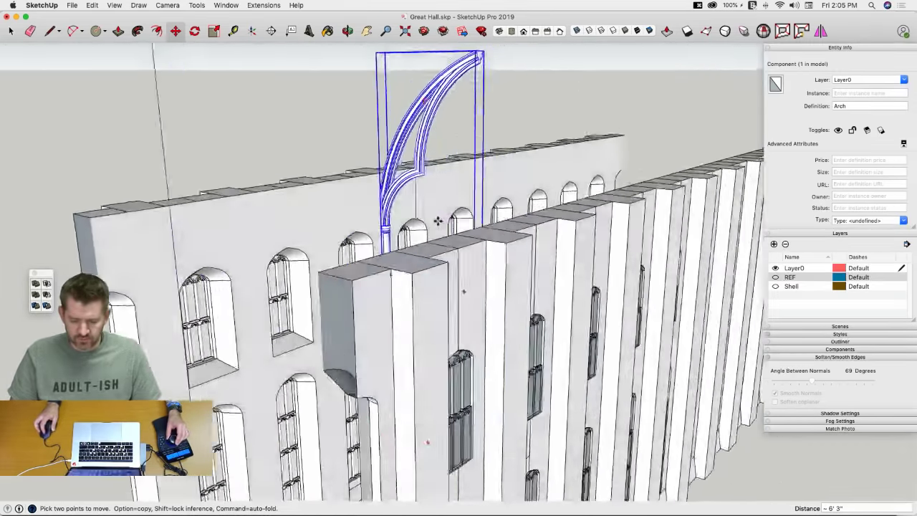
Step: Erase the stray vertical edge above the upper window on the inner wall face, and save the model
key(e)
middle_drag(386, 209, 334, 215)
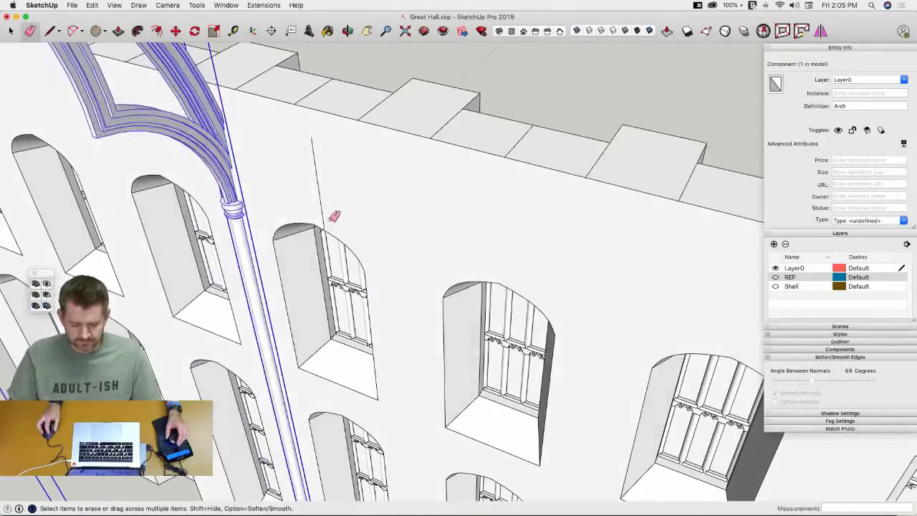
drag(323, 219, 326, 228)
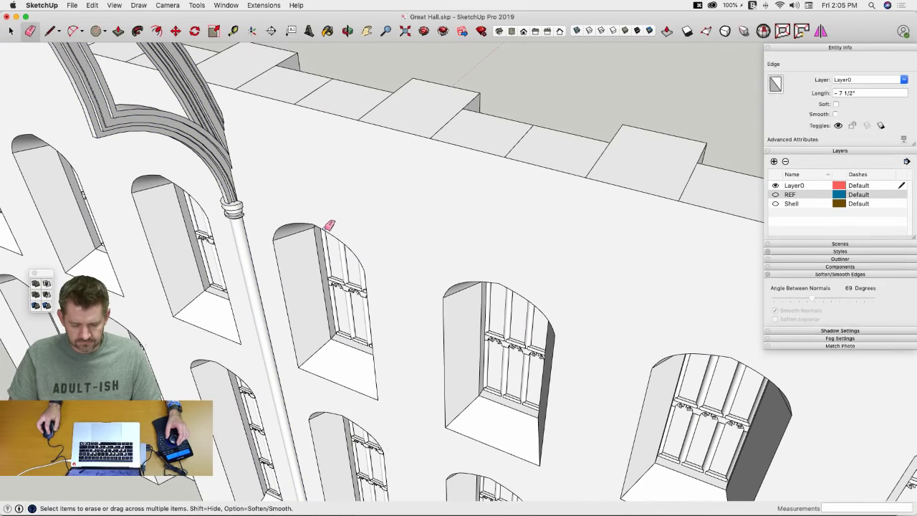
middle_drag(343, 211, 339, 218)
key(space)
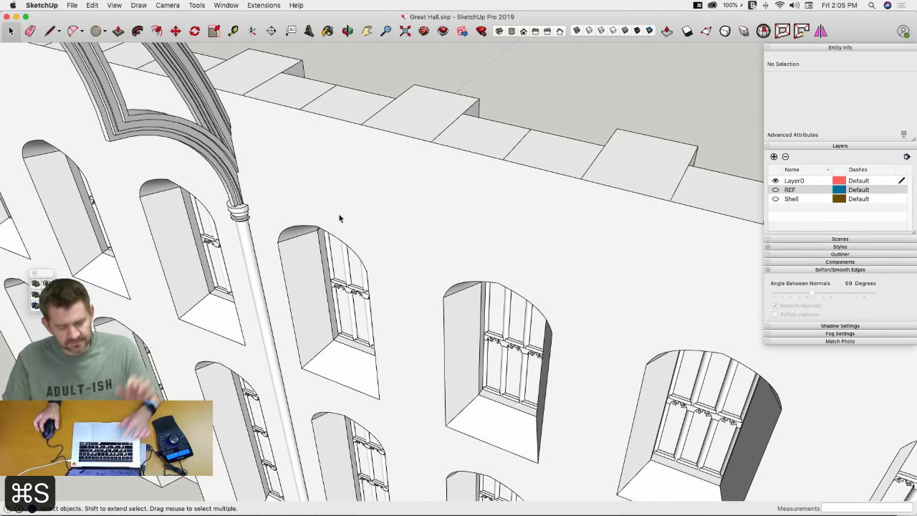
Step: Cut the Arch component and paste it in place inside the repeating wall bay component so that every bay gets an arch
middle_drag(330, 170, 341, 190)
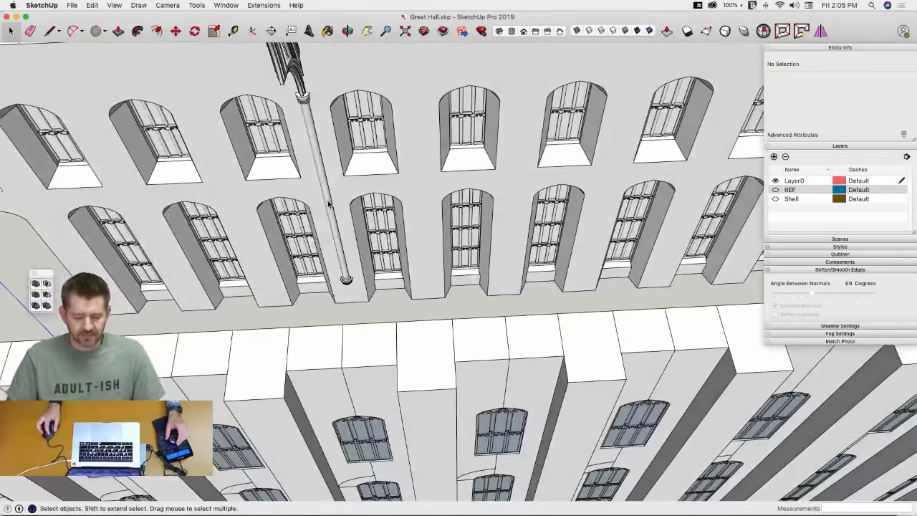
click(330, 204)
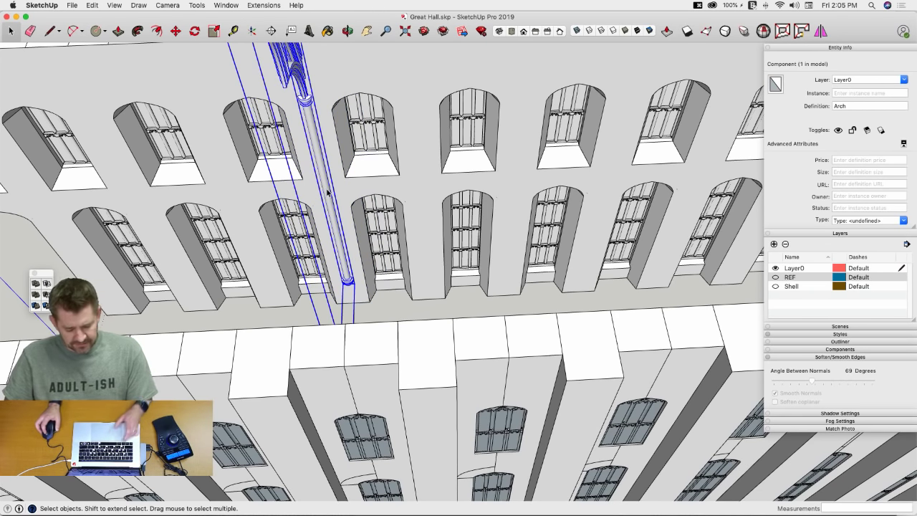
key(super+x)
key(super+shift+v)
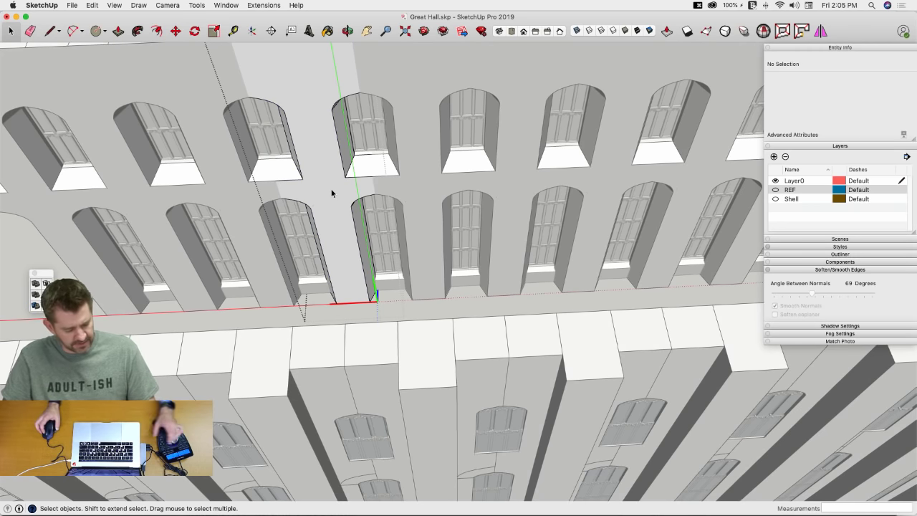
key(alt+v)
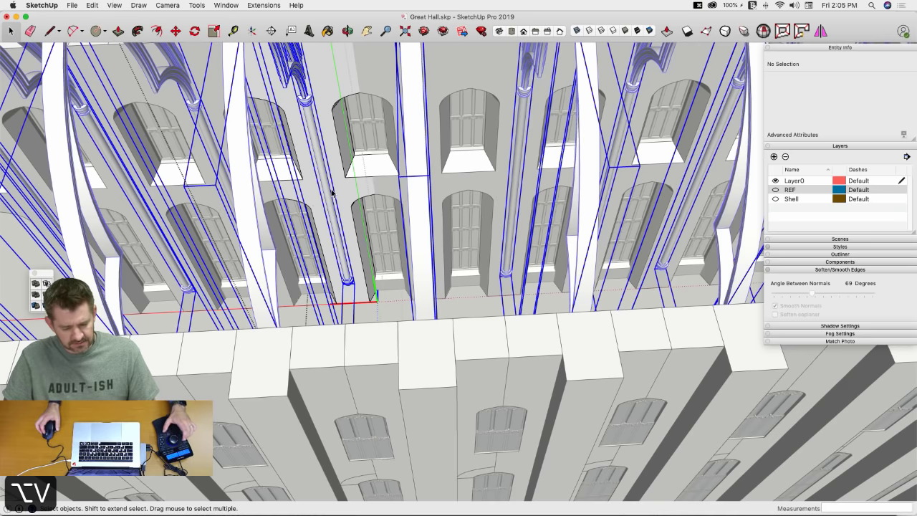
key(space)
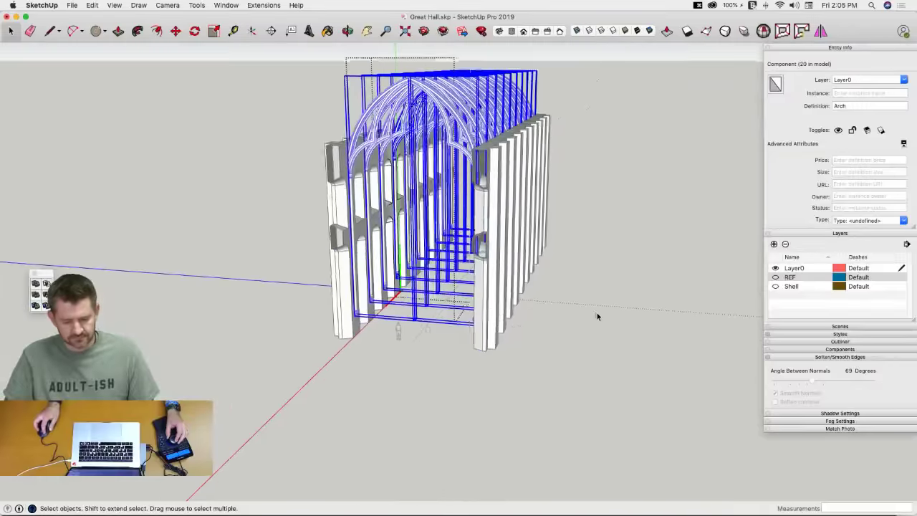
click(596, 311)
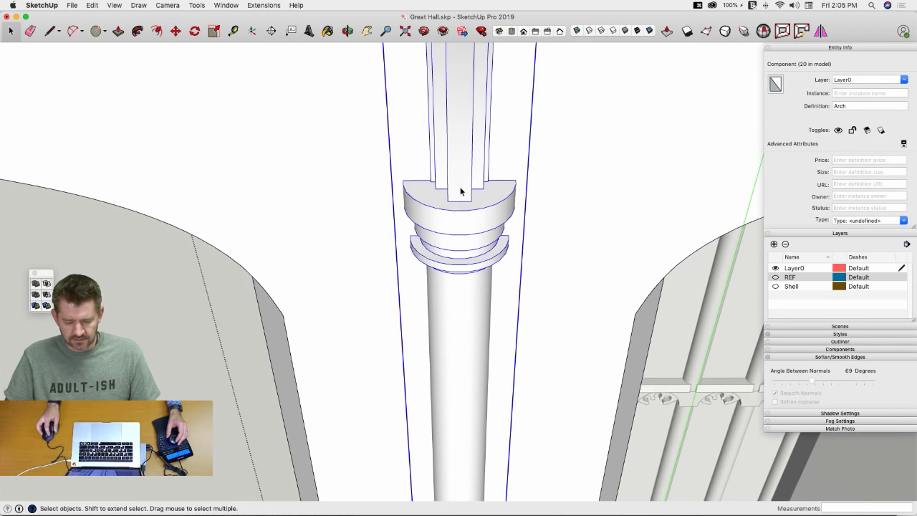
Step: Examine how the arch ribs sit on the column capital and wall, and how the two arch halves meet at the peak
key(Delete)
key(m)
scroll(462, 263, up, 4)
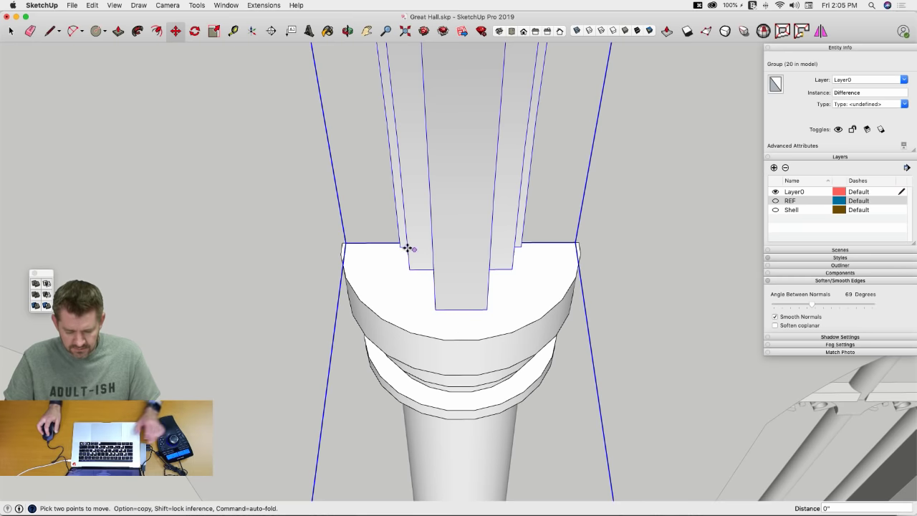
scroll(399, 245, down, 10)
key(super+1)
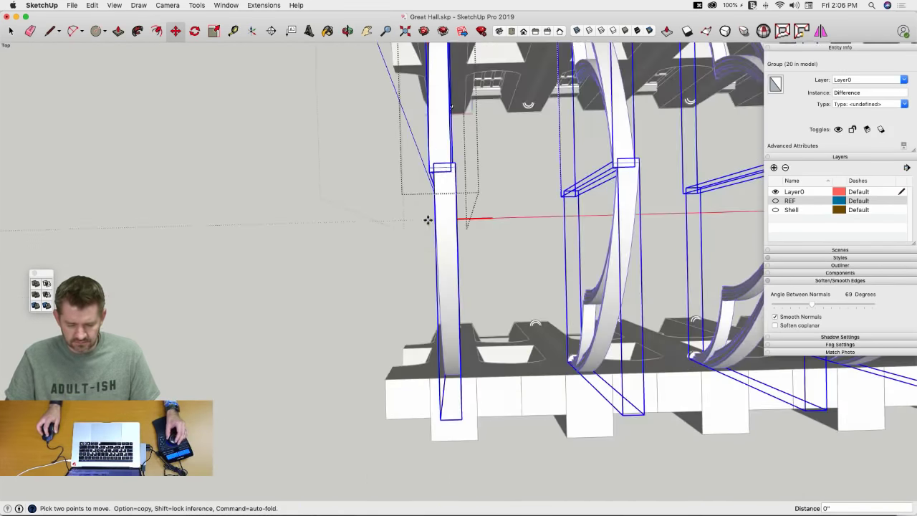
key(space)
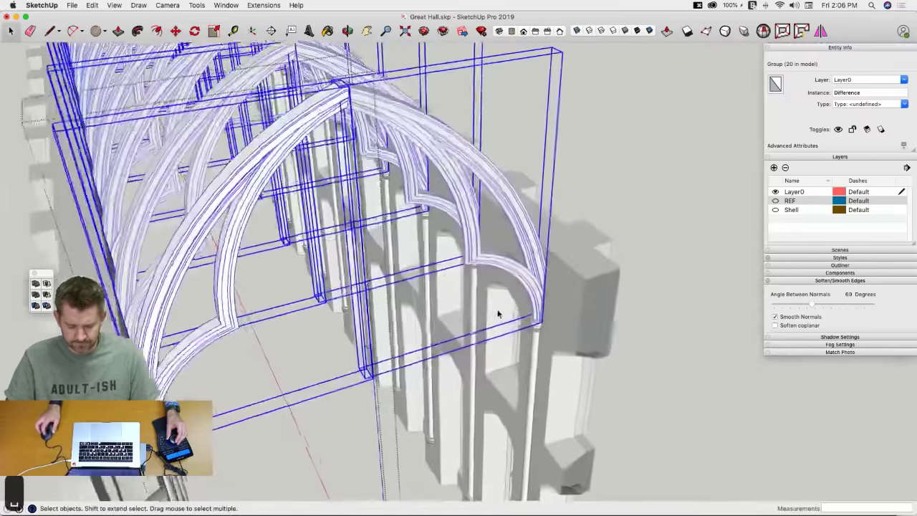
scroll(498, 313, up, 8)
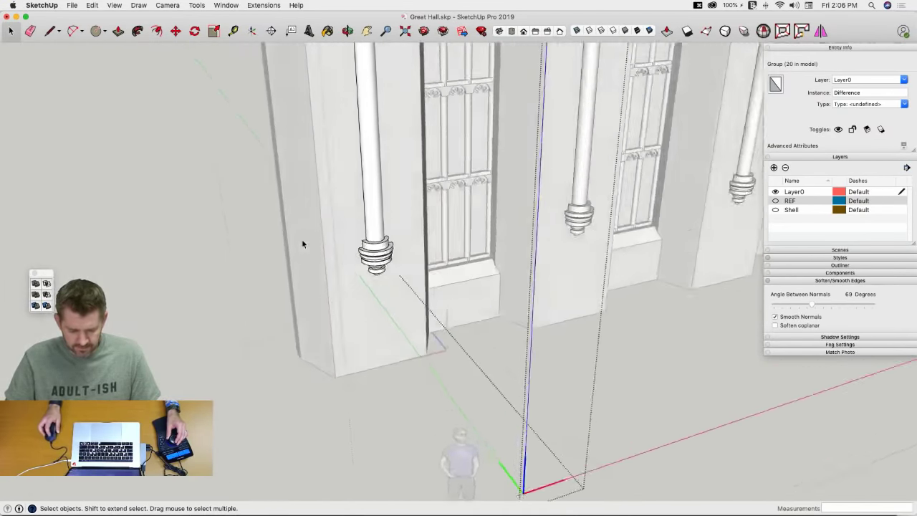
middle_drag(301, 244, 356, 262)
click(222, 264)
click(338, 251)
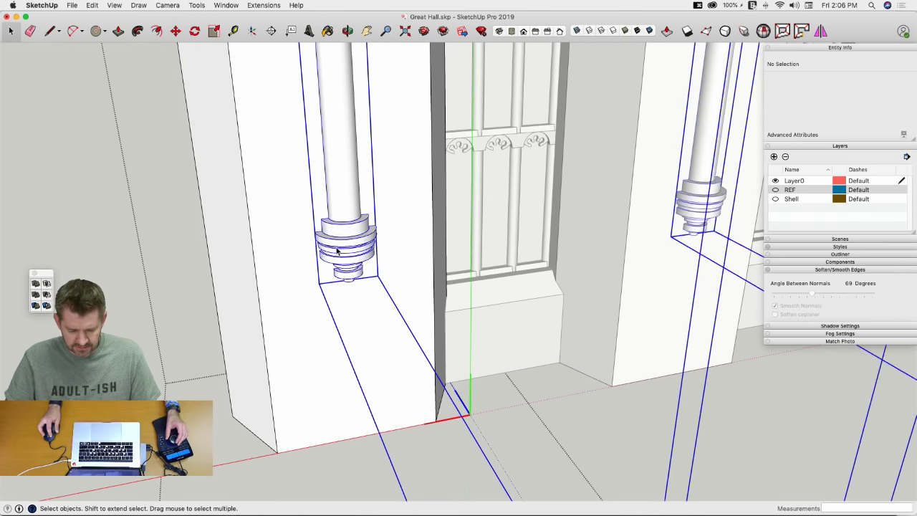
key(m)
scroll(349, 244, up, 5)
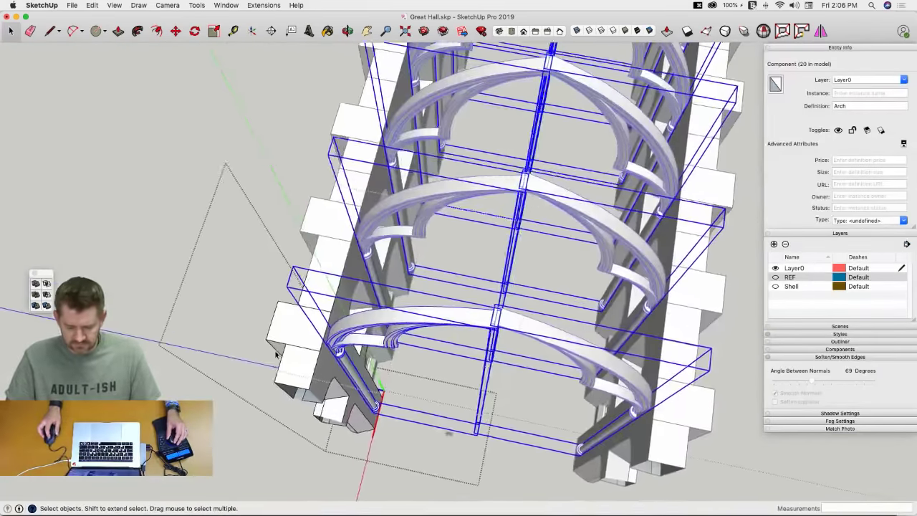
scroll(473, 333, up, 10)
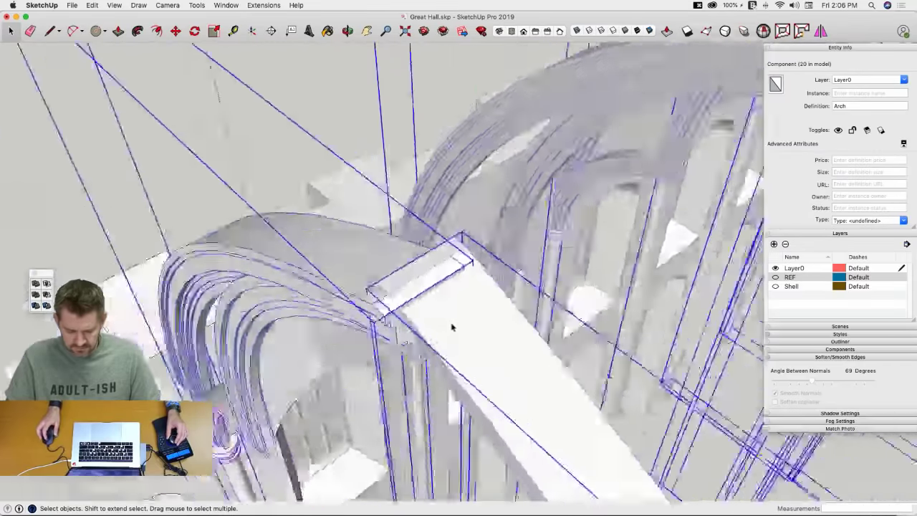
scroll(451, 327, up, 10)
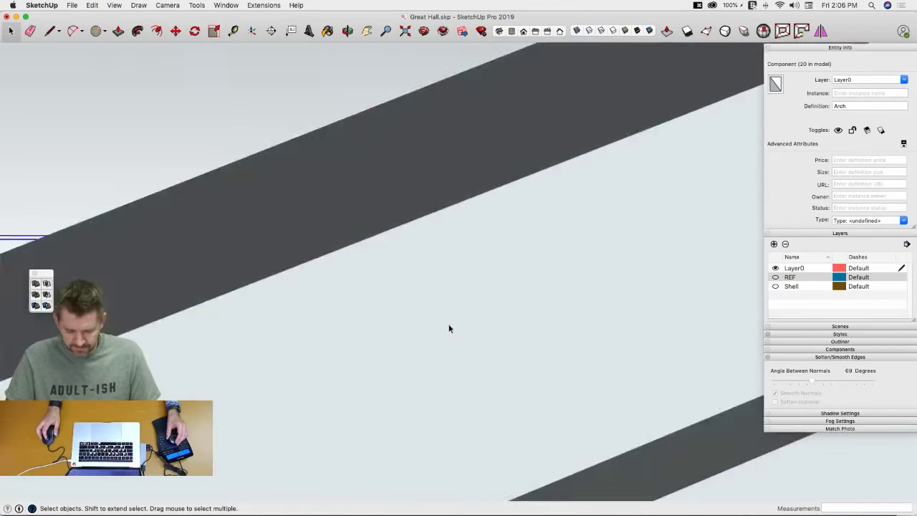
scroll(449, 331, down, 10)
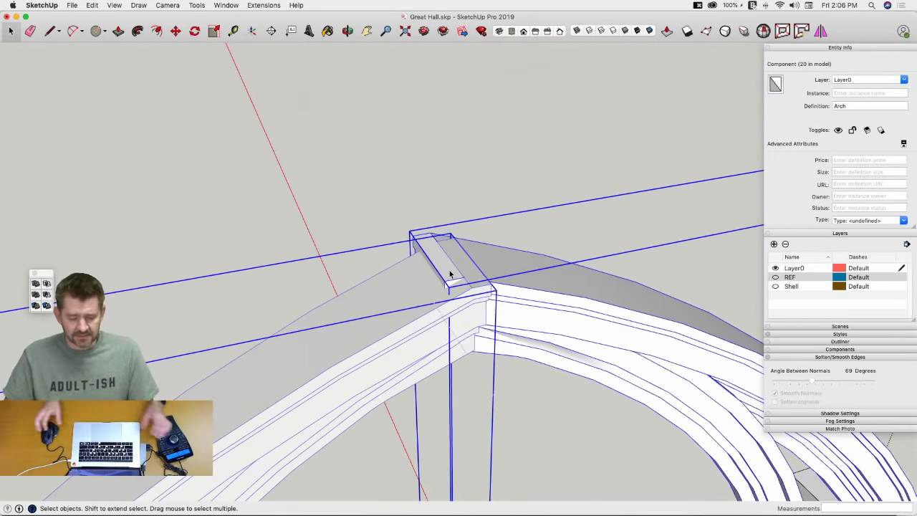
middle_drag(450, 274, 341, 397)
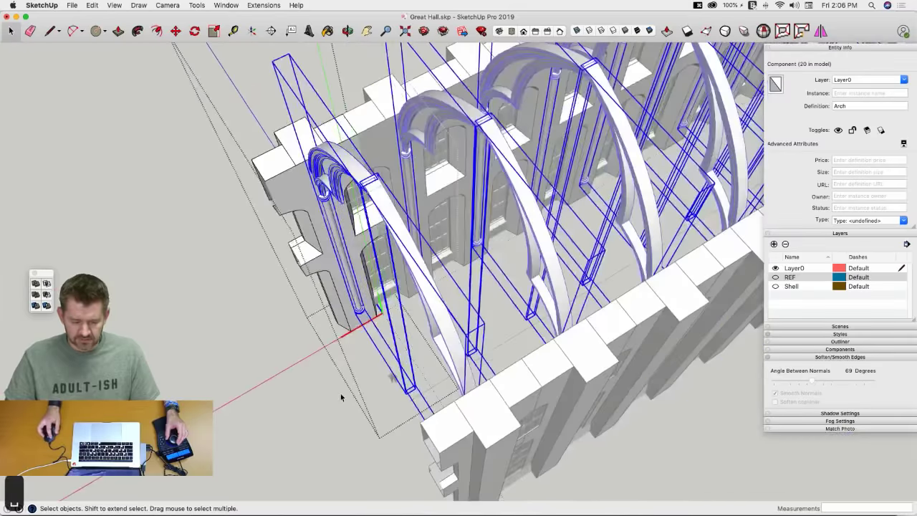
Step: Draw a straight reference line across the hall from the first column's upper front corner towards the opposite wall
click(341, 395)
click(346, 192)
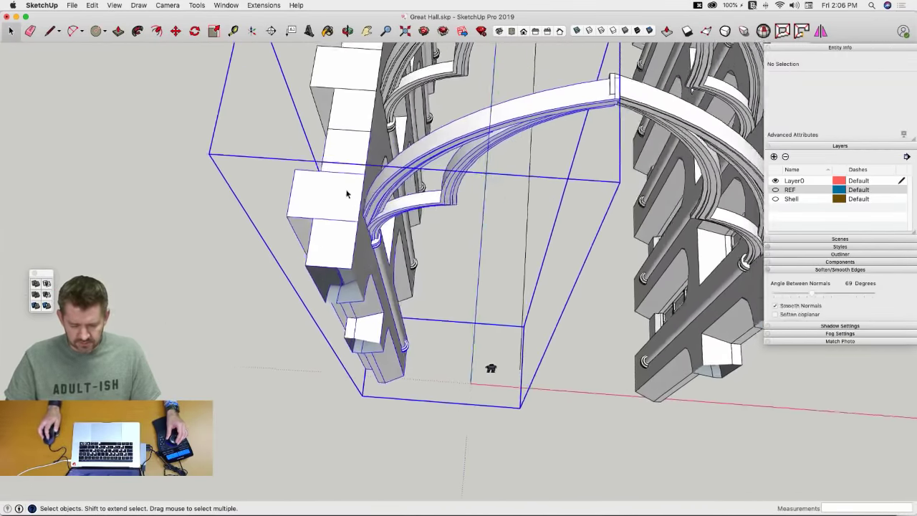
click(346, 193)
key(l)
click(356, 264)
middle_drag(355, 264, 536, 243)
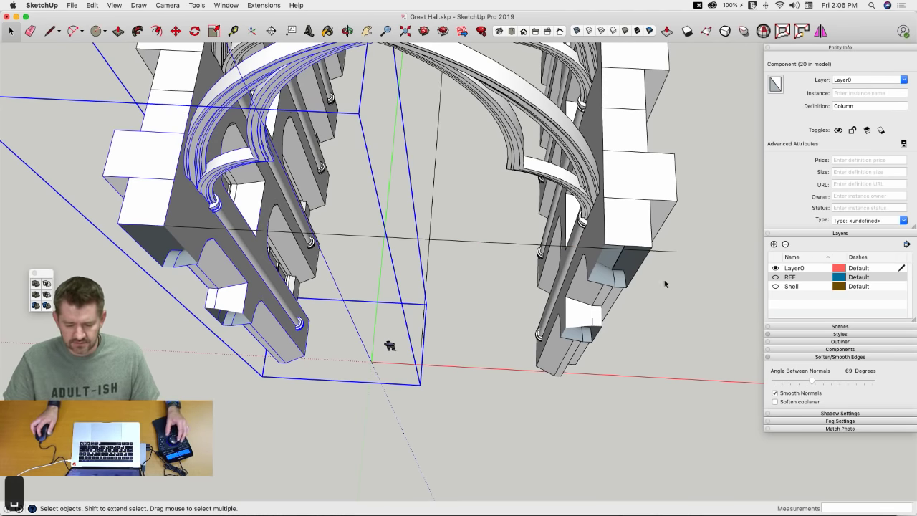
Step: Move the opposite row of column and wall components by the end column's upper corner onto the end of the reference line
middle_drag(665, 283, 414, 335)
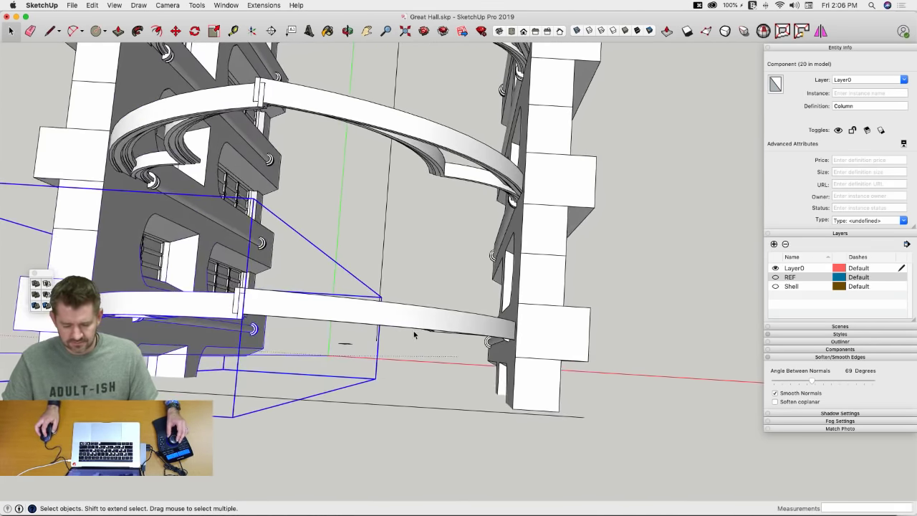
scroll(414, 334, down, 10)
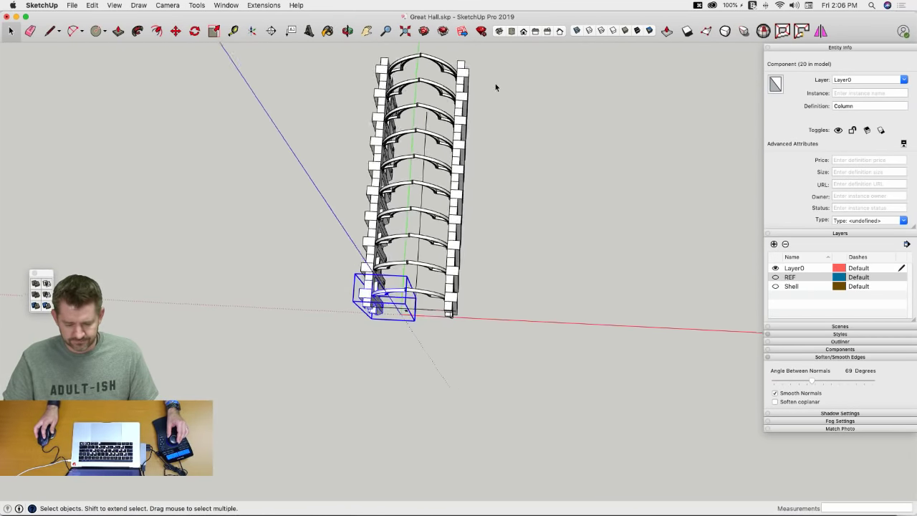
drag(495, 73, 451, 264)
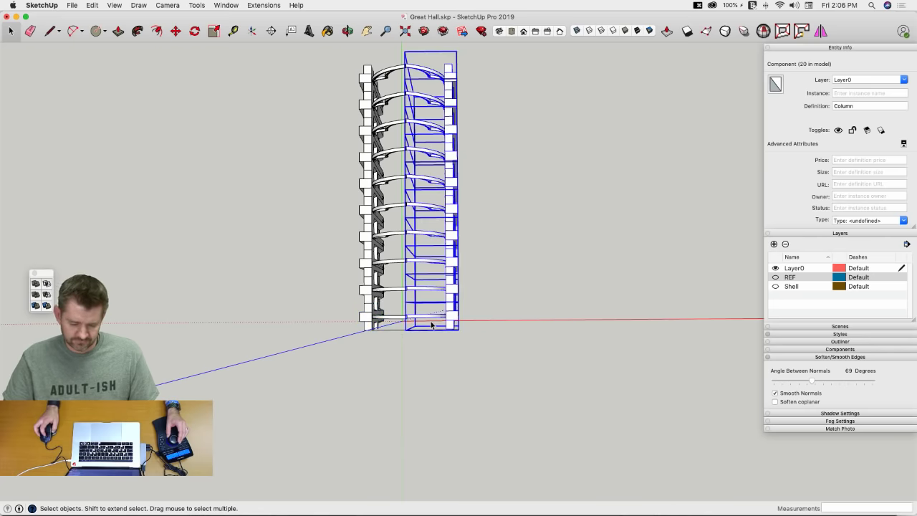
scroll(460, 329, up, 10)
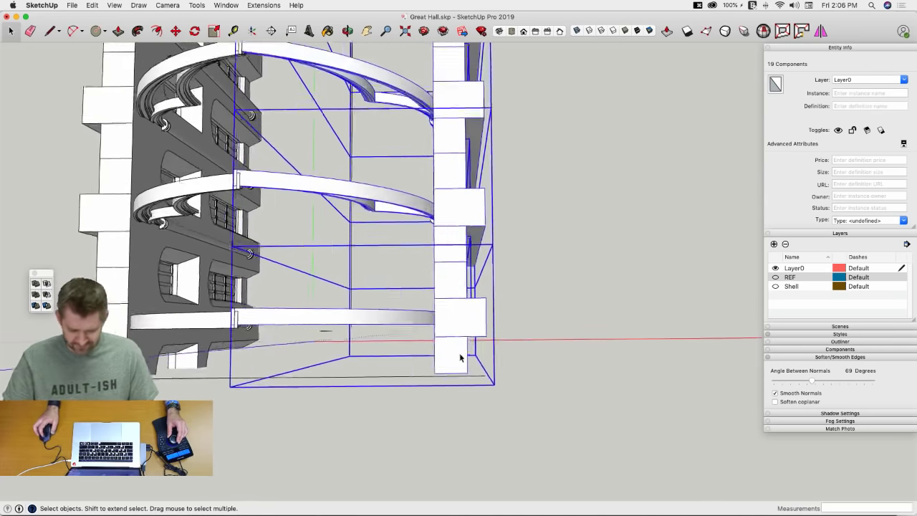
key(m)
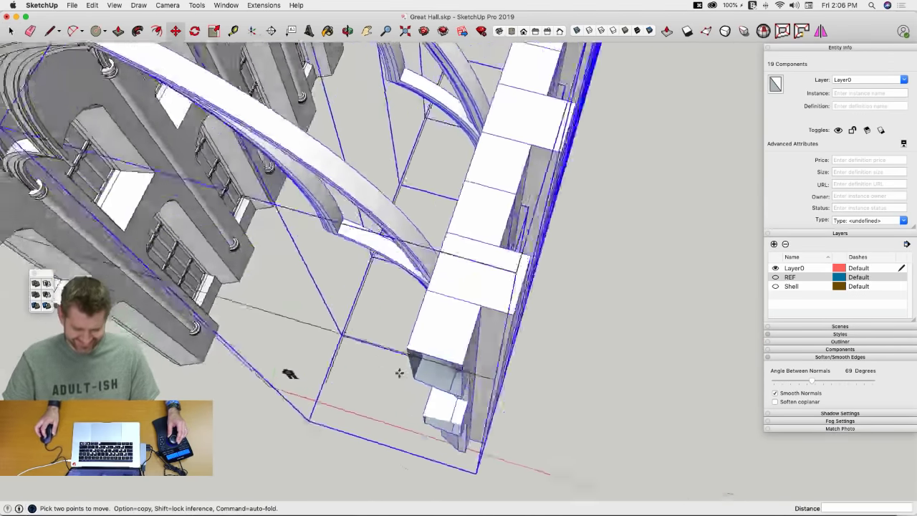
scroll(396, 315, up, 2)
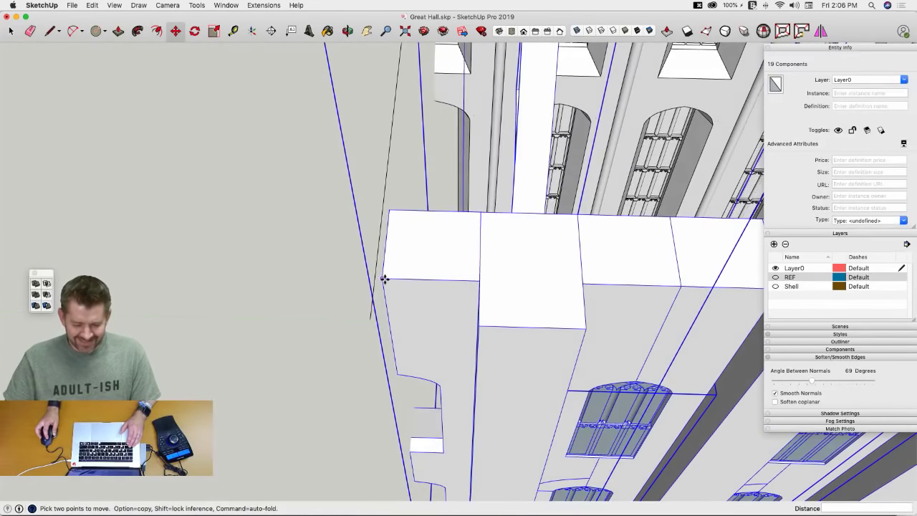
click(383, 281)
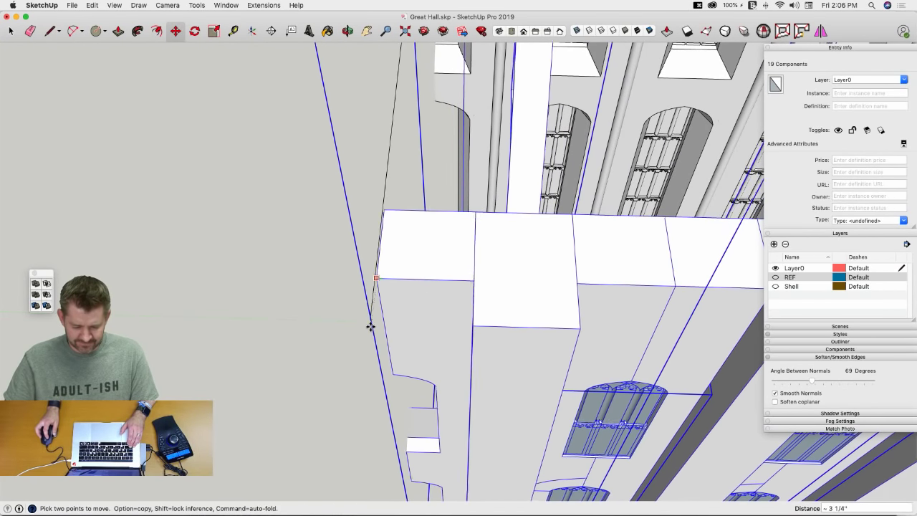
key(space)
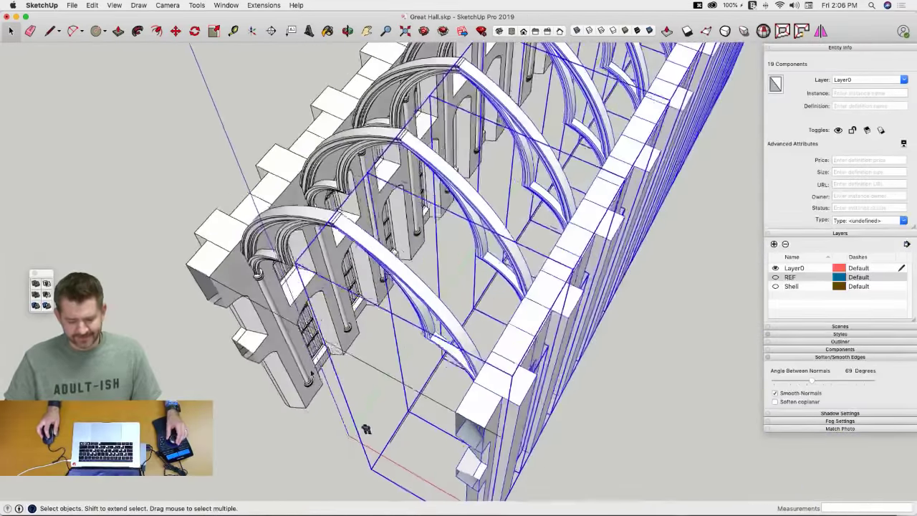
Step: Erase the reference line spanning the front of the hall
key(e)
middle_drag(366, 429, 384, 434)
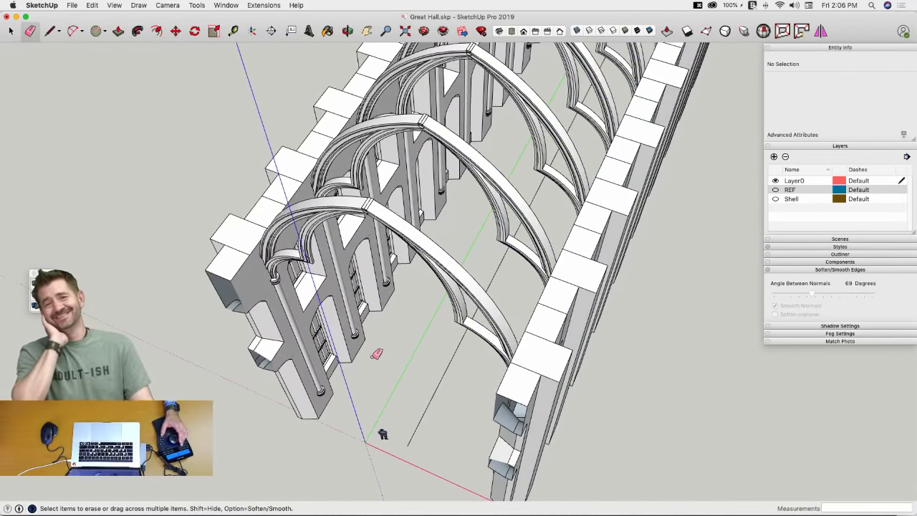
mouse_move(377, 353)
middle_down()
mouse_move(415, 262)
mouse_move(449, 275)
mouse_move(359, 167)
mouse_move(356, 212)
middle_up()
key(space)
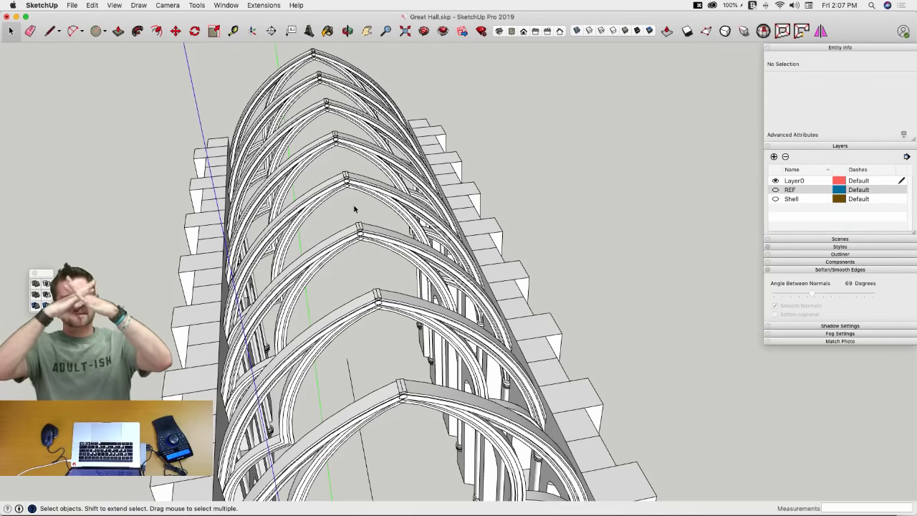
Step: Open the column component and its nested Arch component for editing at the arch's peak
scroll(353, 204, up, 6)
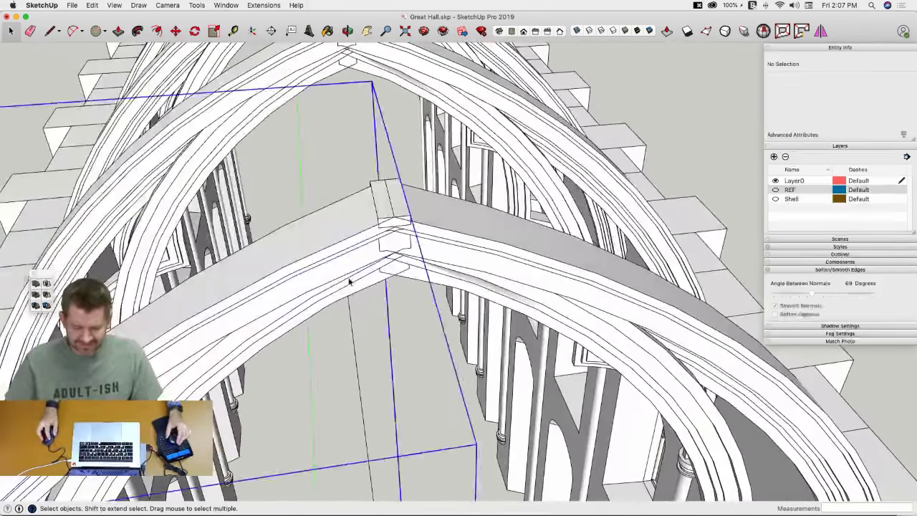
double_click(349, 280)
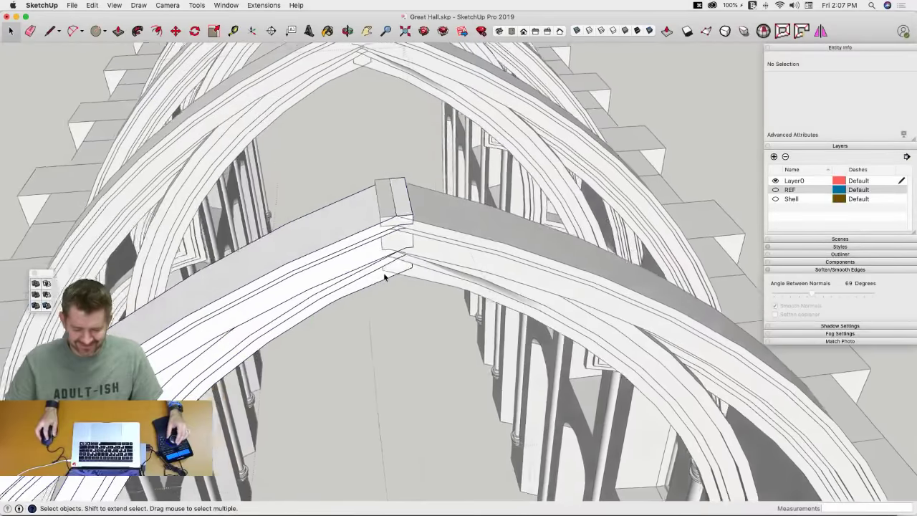
click(425, 252)
double_click(425, 221)
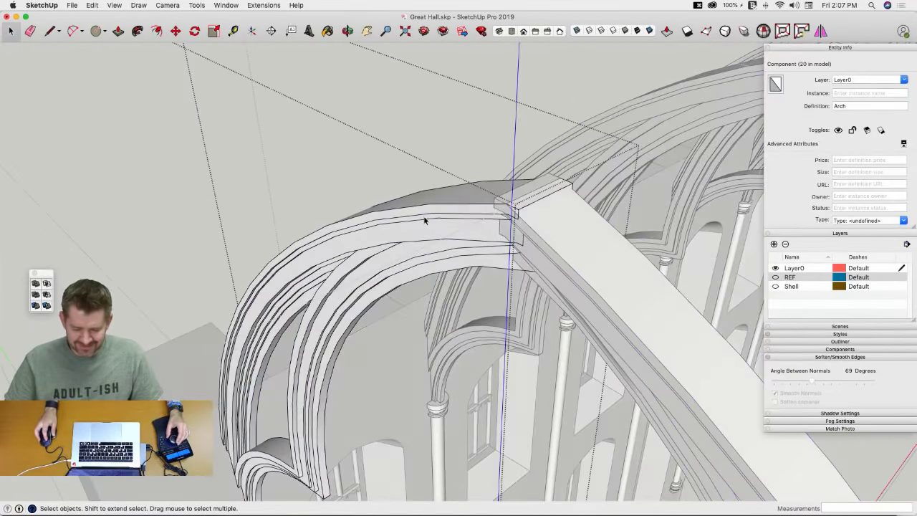
Step: Draw a vertical rectangle about 4' 5" wide and 6' 11" high around the peak end of the half arch
click(471, 217)
mouse_move(469, 220)
middle_down()
mouse_move(450, 231)
mouse_move(420, 207)
mouse_move(361, 197)
mouse_move(414, 152)
middle_up()
key(l)
click(333, 209)
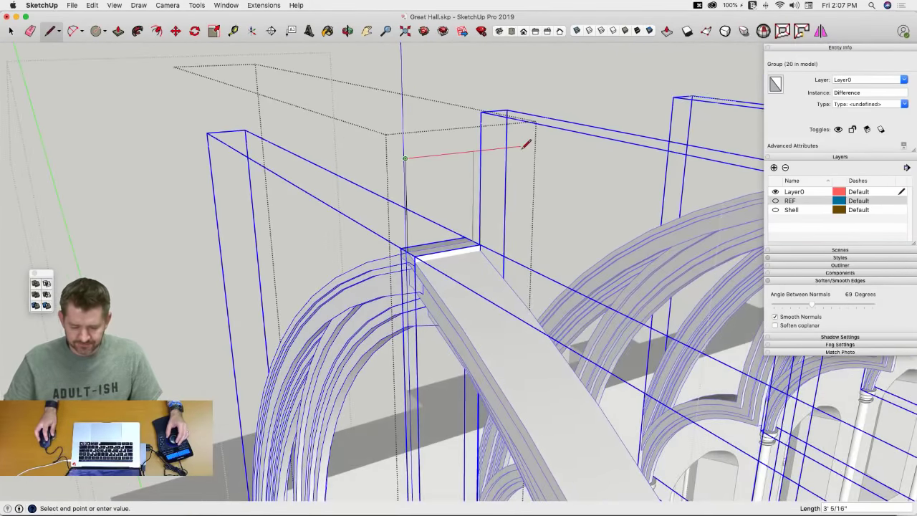
middle_drag(525, 144, 513, 206)
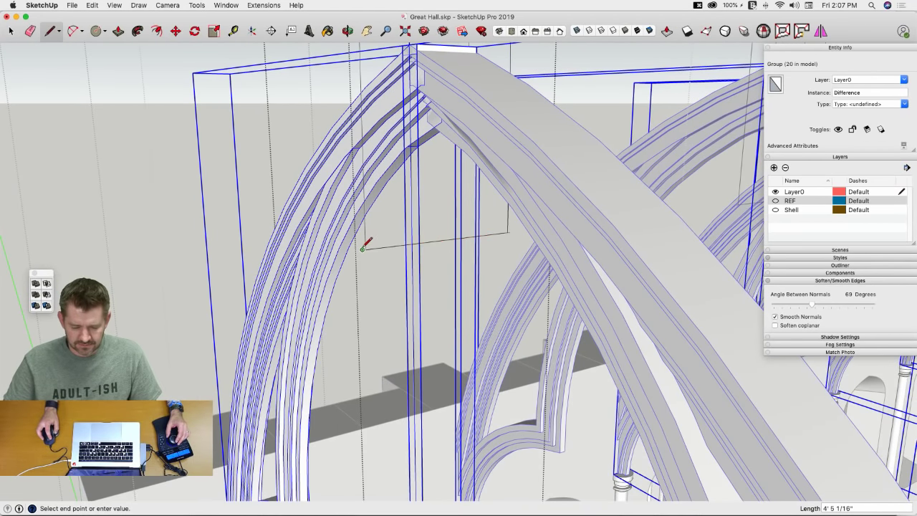
middle_drag(364, 246, 380, 152)
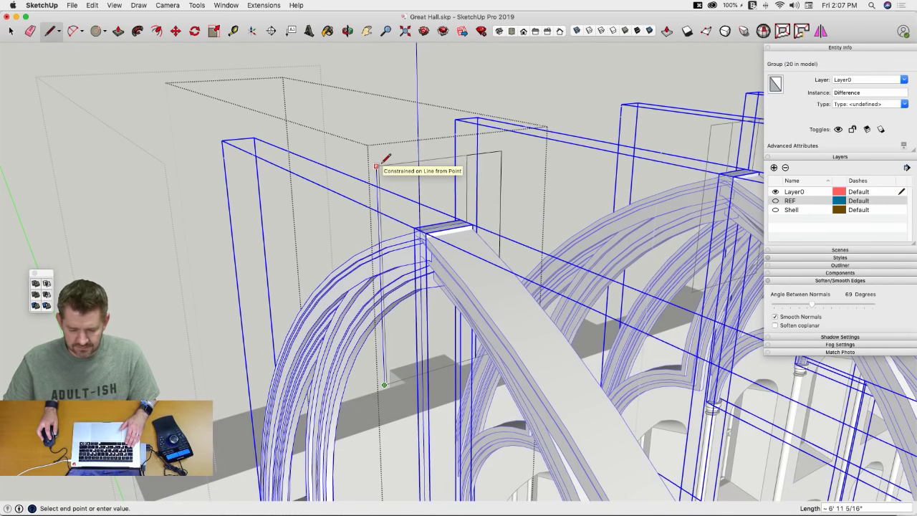
click(466, 154)
Step: Push/pull the rectangle into a box past the arch's centre and group all of the box's geometry
key(p)
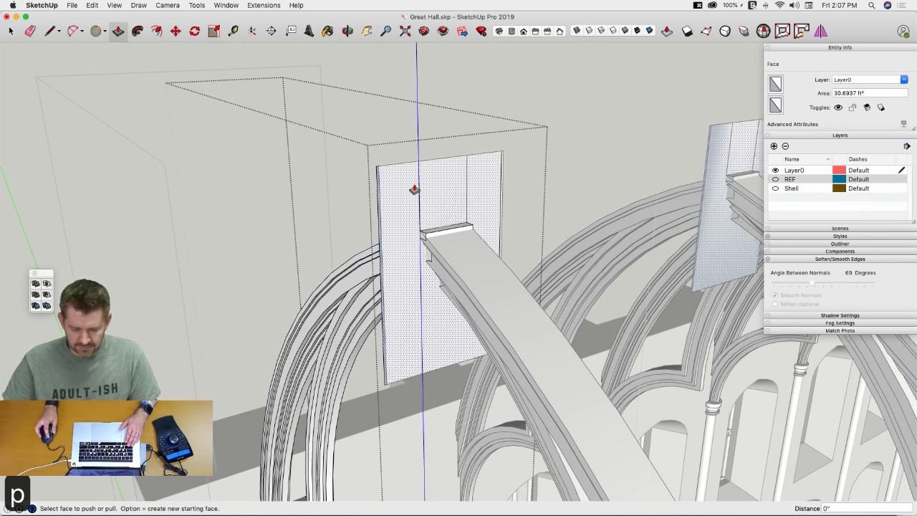
click(414, 190)
key(space)
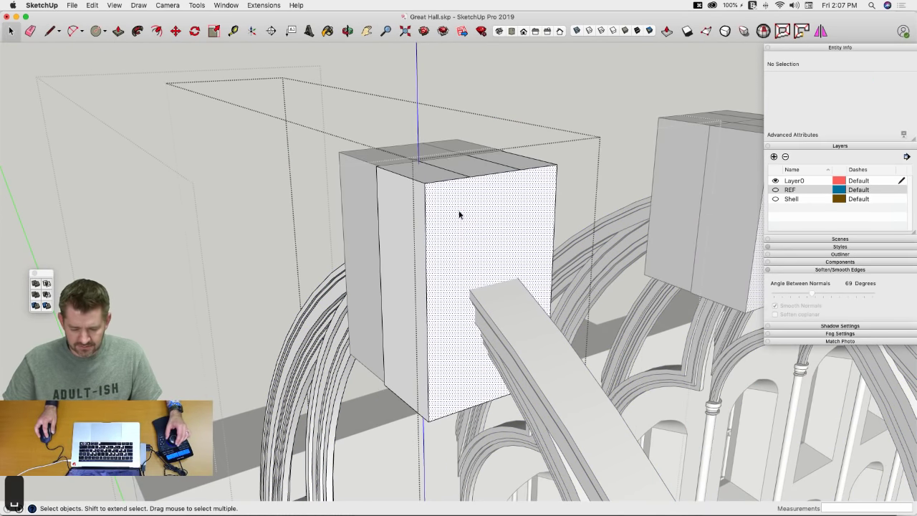
click(458, 213)
right_click(453, 213)
triple_click(446, 217)
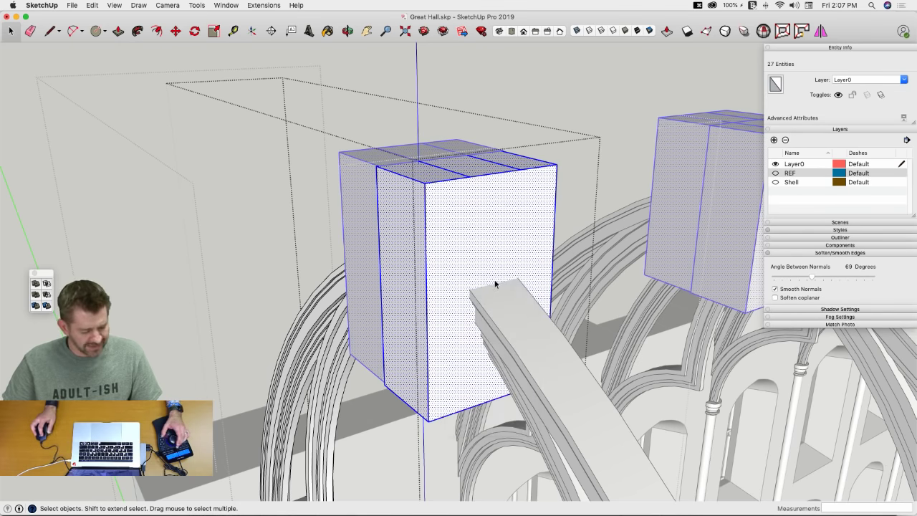
Step: Hide similar components during component editing, and repair the half-arch group into a solid with Solid Inspector²
middle_drag(495, 284, 325, 219)
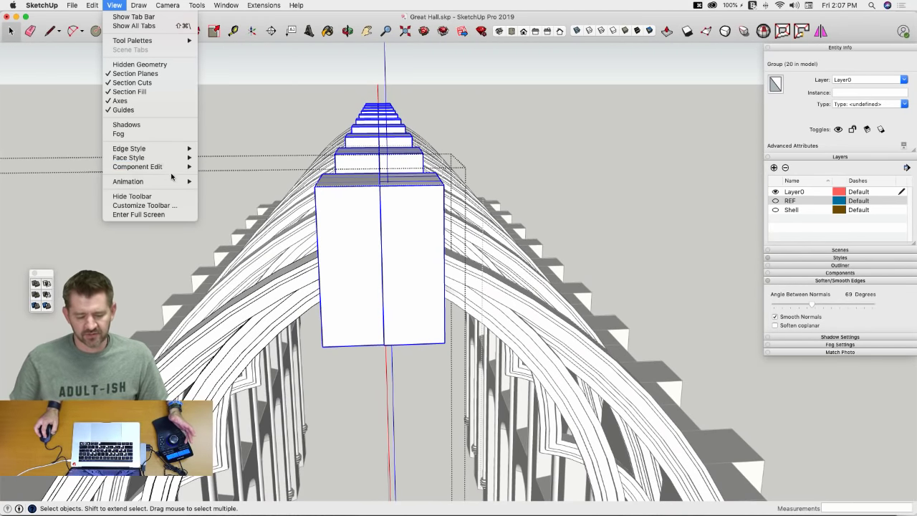
click(214, 176)
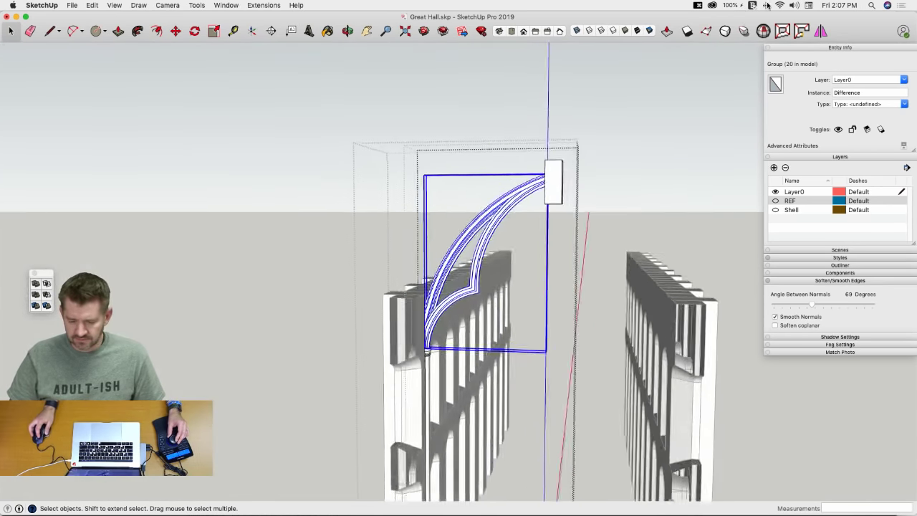
middle_drag(767, 5, 763, 29)
click(763, 31)
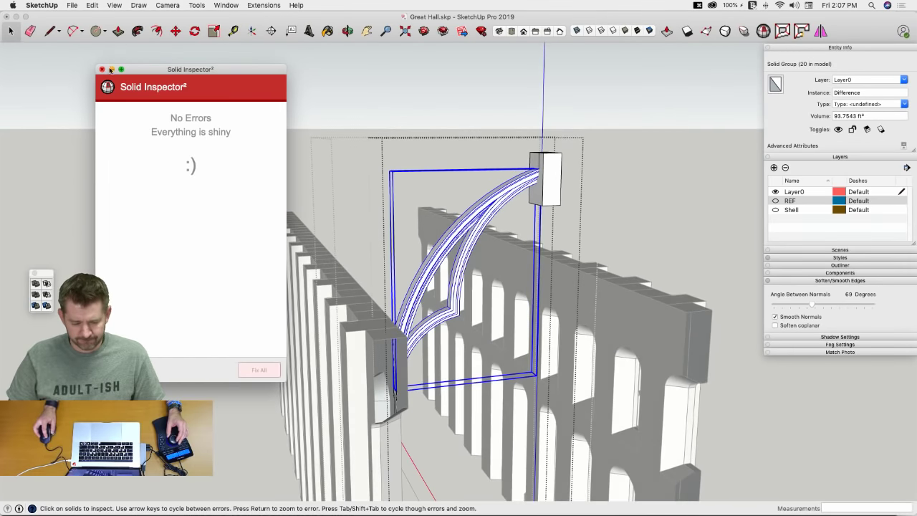
click(101, 69)
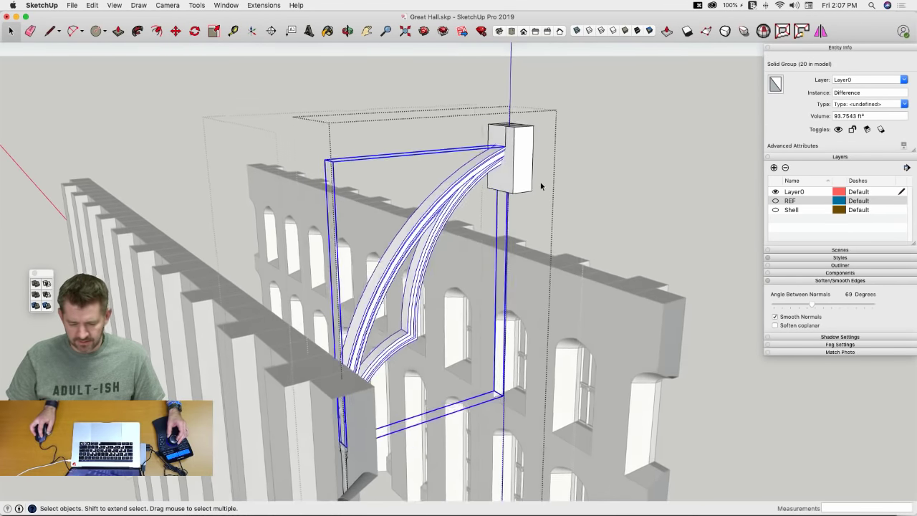
Step: Check the cutting box at the arch's peak for solid errors with Solid Inspector²
click(523, 176)
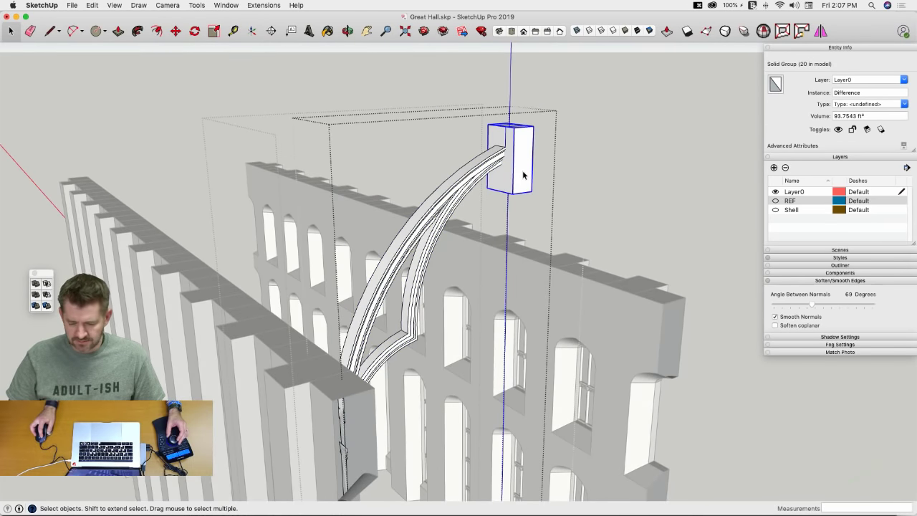
click(763, 31)
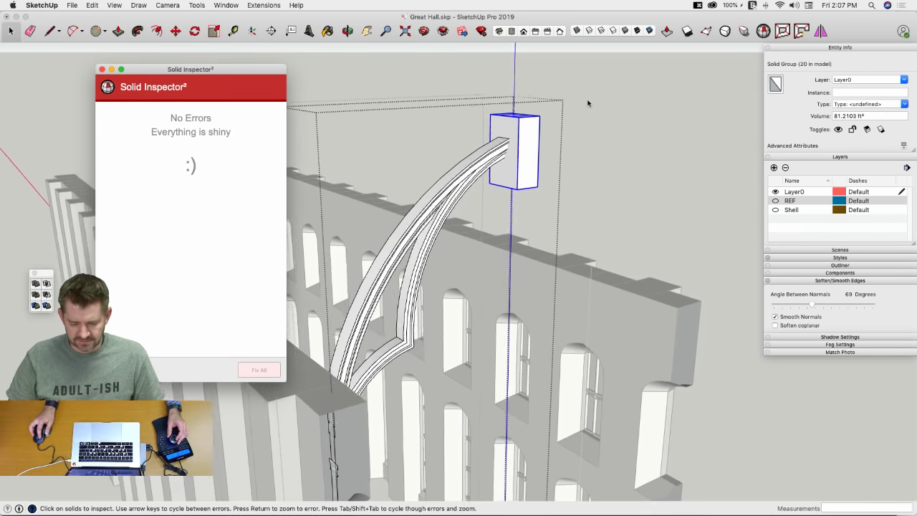
click(102, 69)
Step: Subtract the cutting box from the half arch at its peak and close the component editing
scroll(500, 208, up, 4)
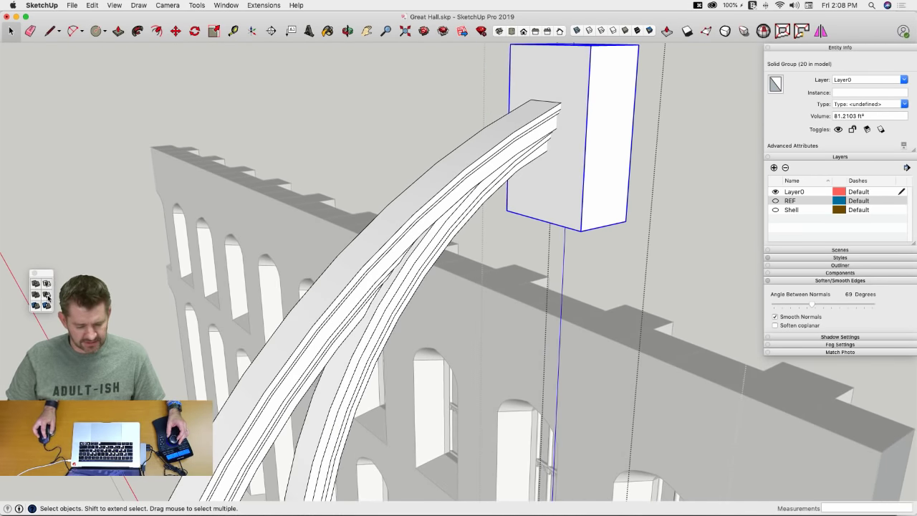
click(525, 152)
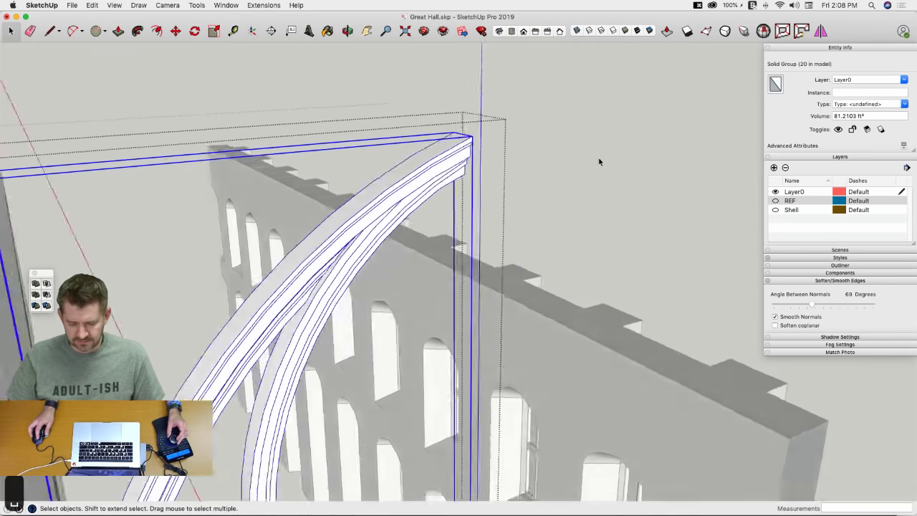
click(596, 159)
click(442, 102)
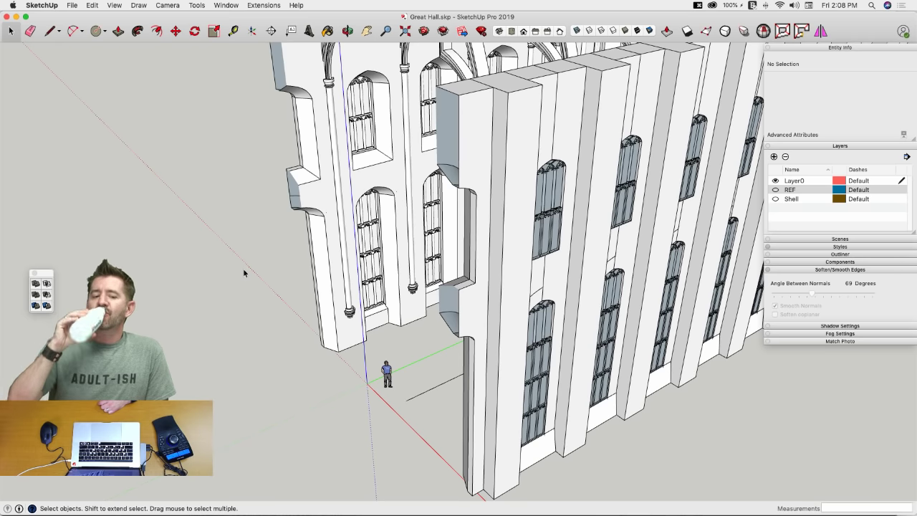
Step: Save the model, show the REF layer, and select the Column component at the hall's end
key(super+s)
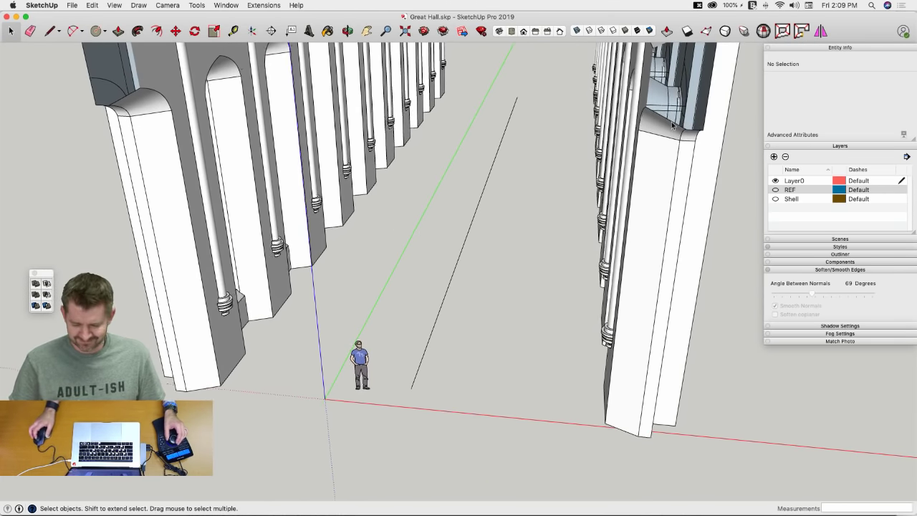
click(776, 190)
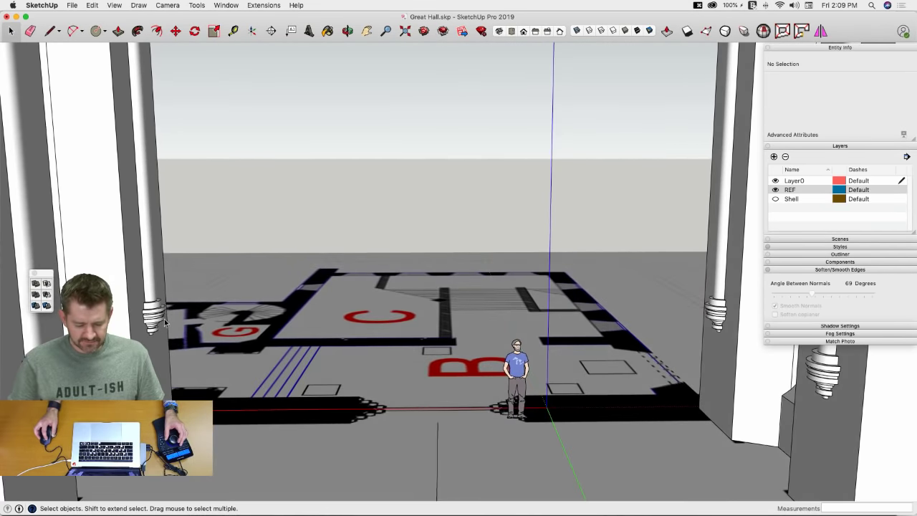
click(153, 322)
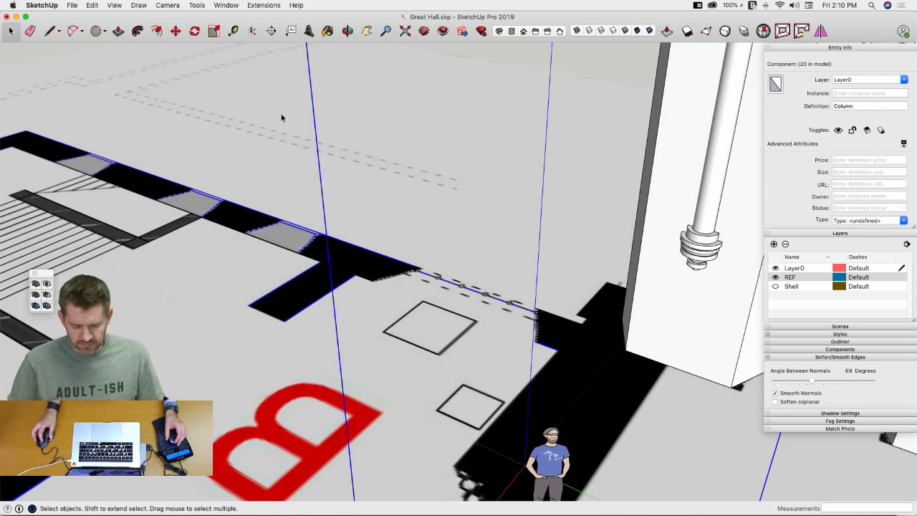
Step: Set the model and browser windows aside and examine the Great Hall interior photos for the end wall's column details
mouse_move(13, 166)
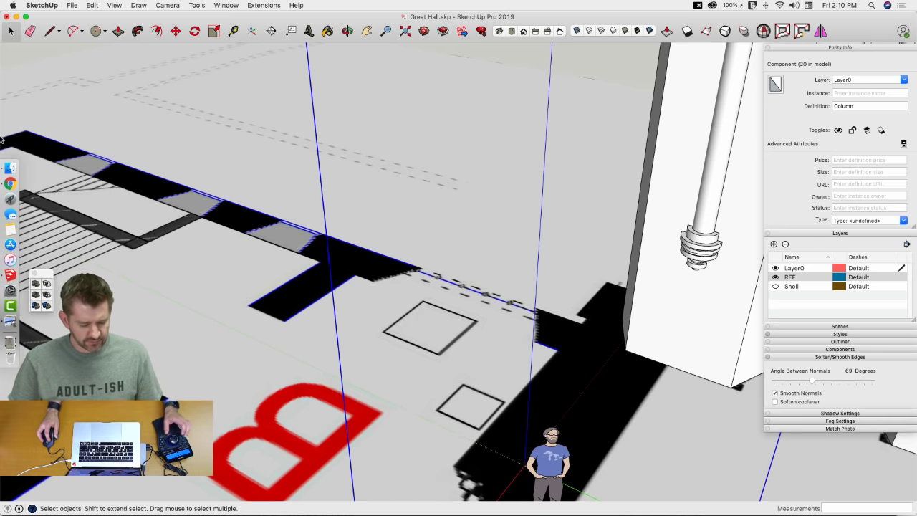
click(16, 16)
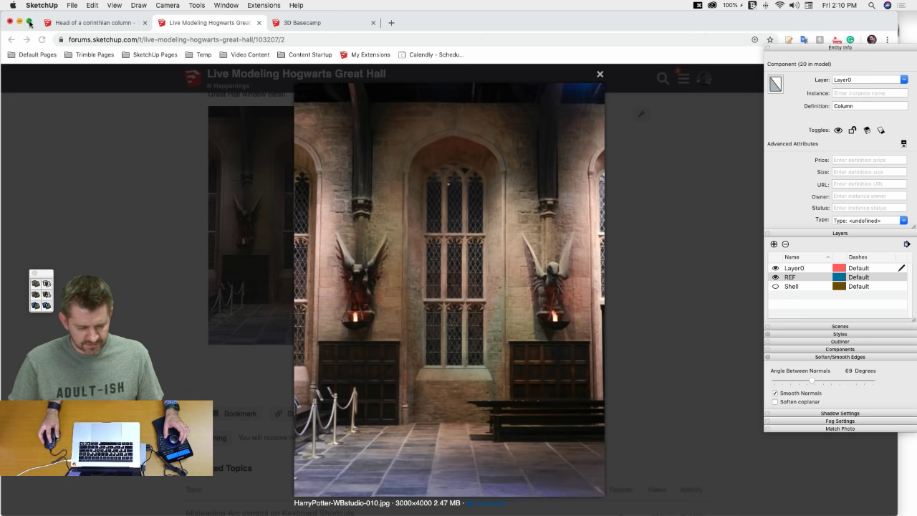
click(19, 22)
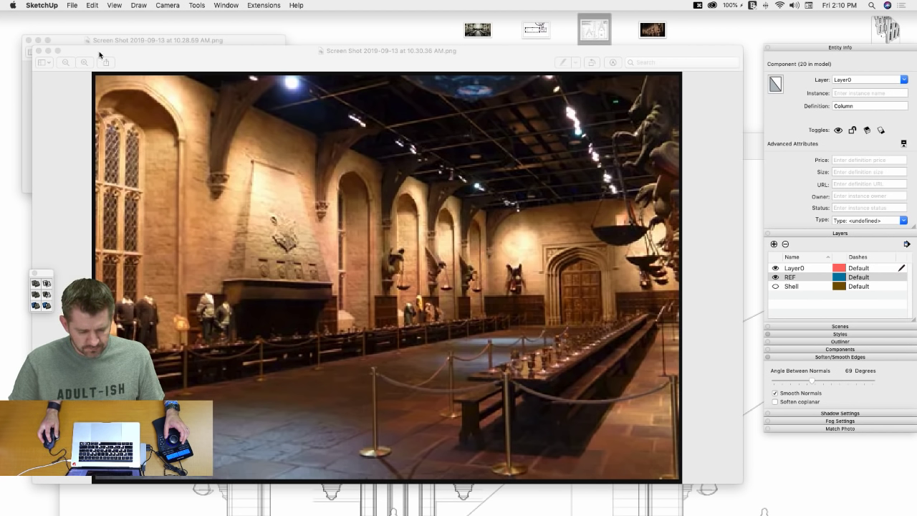
click(38, 51)
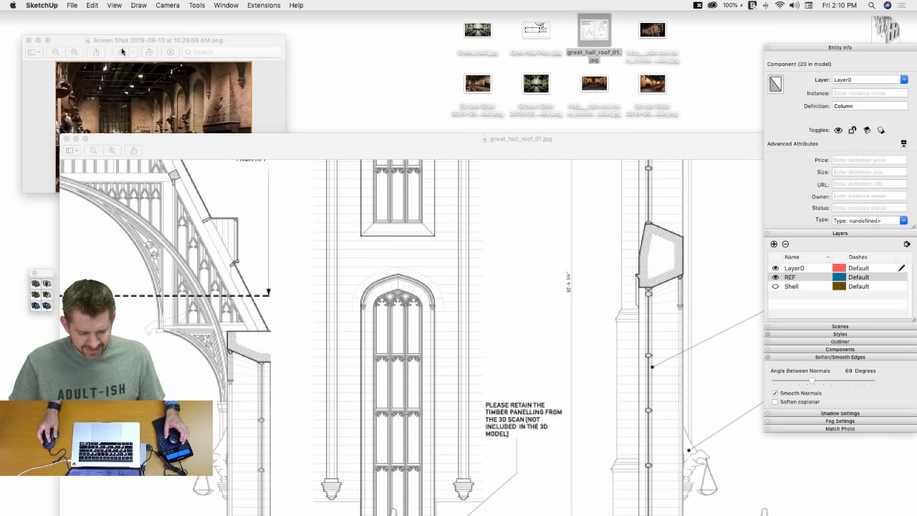
click(143, 44)
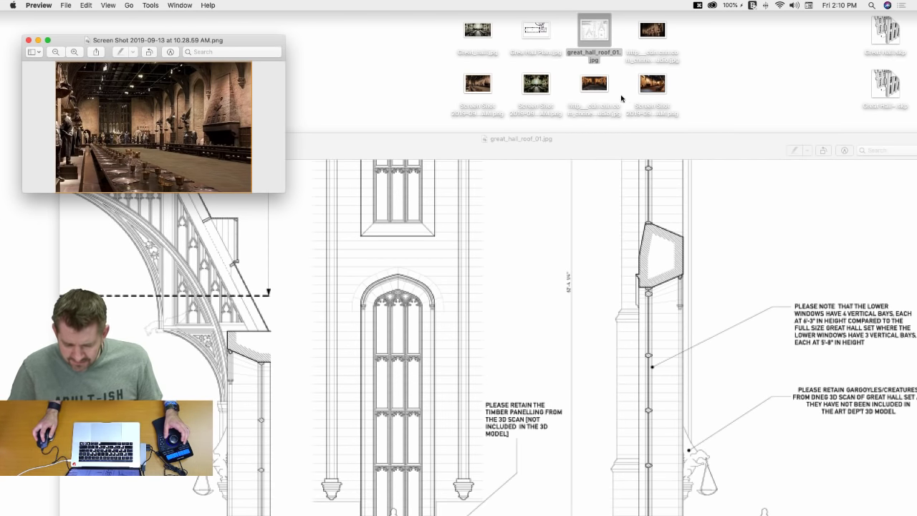
click(595, 84)
double_click(595, 84)
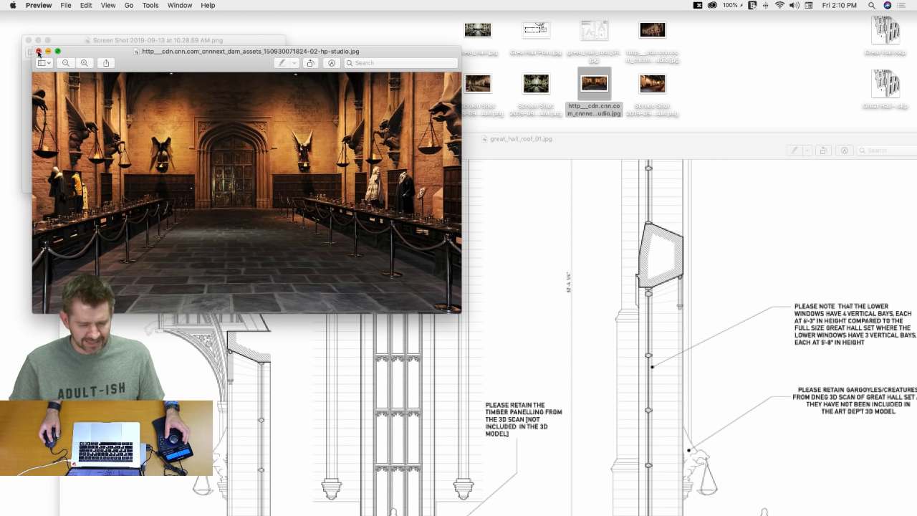
click(38, 52)
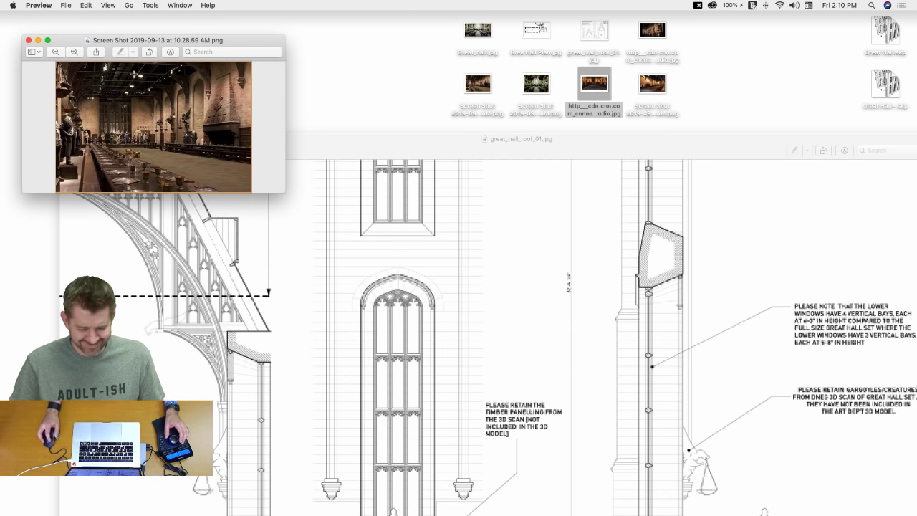
Step: Examine the full great_hall_roof_01.jpg drawing with its wall and column sections, and switch back to SketchUp
click(371, 141)
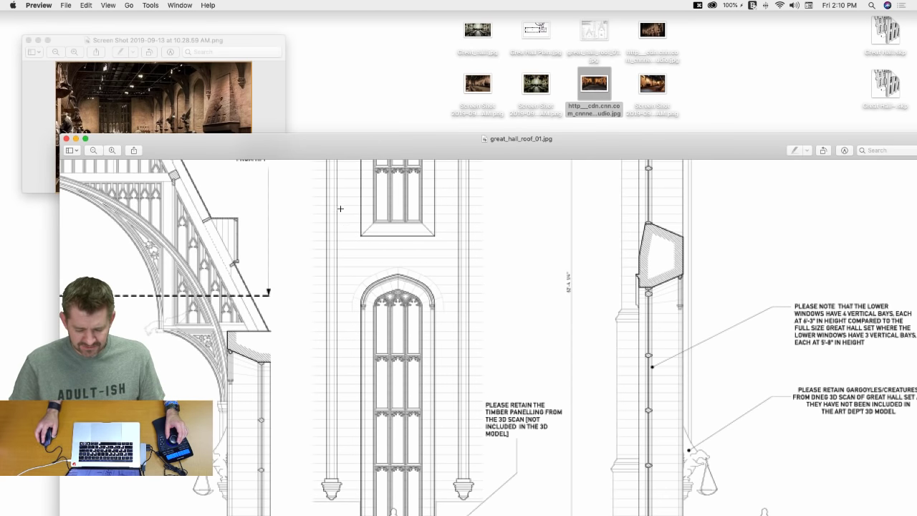
scroll(341, 208, up, 5)
drag(363, 148, 323, 32)
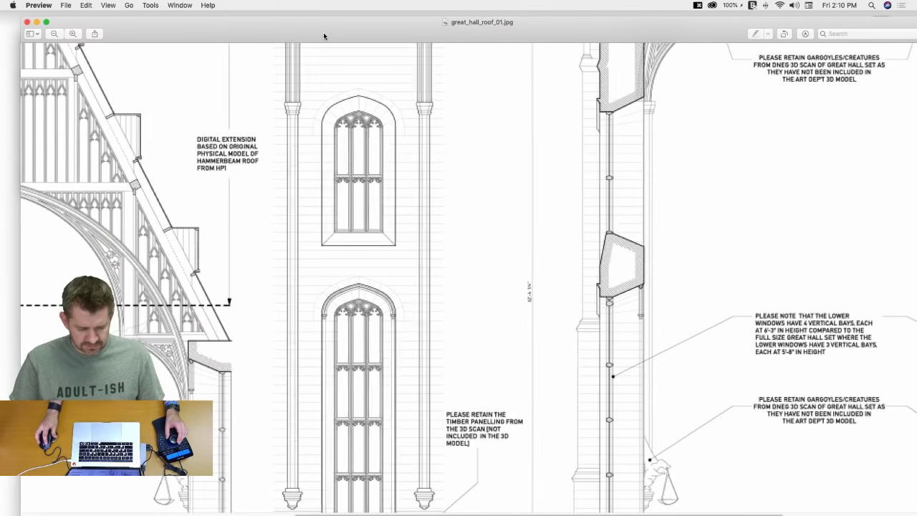
click(53, 33)
click(53, 33)
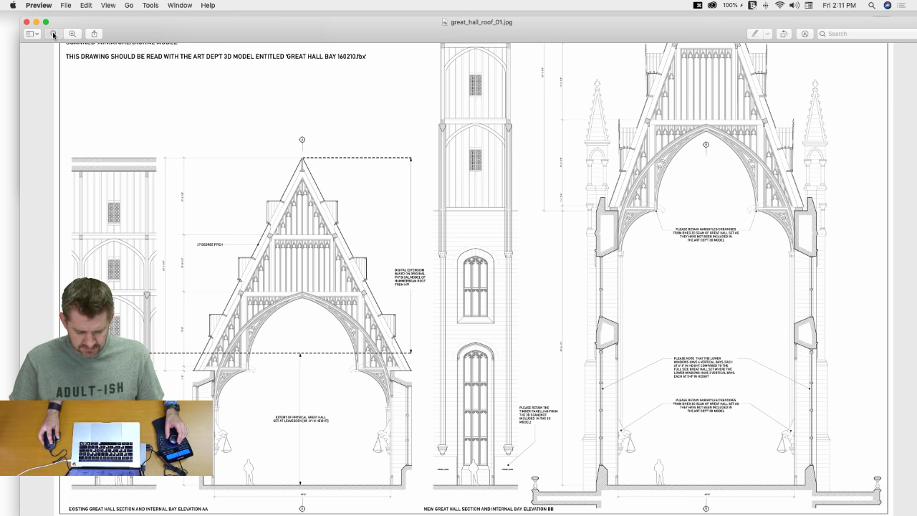
click(53, 33)
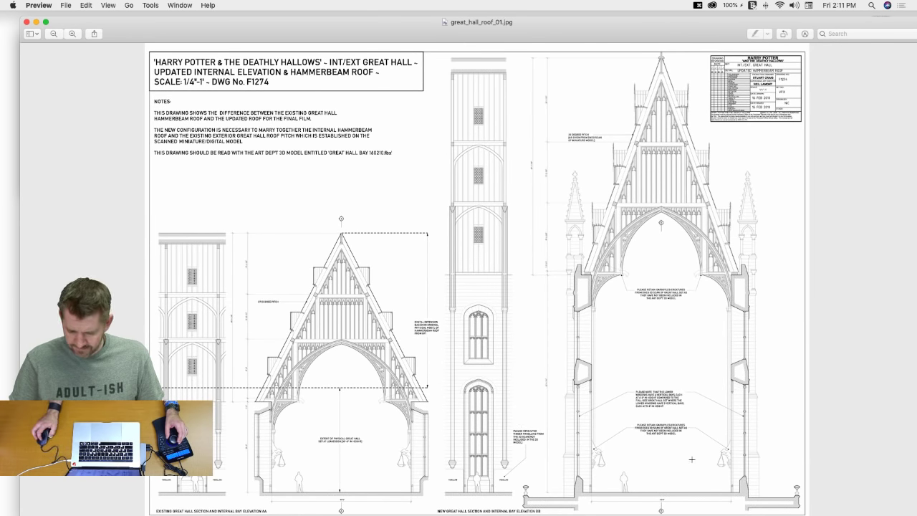
click(36, 22)
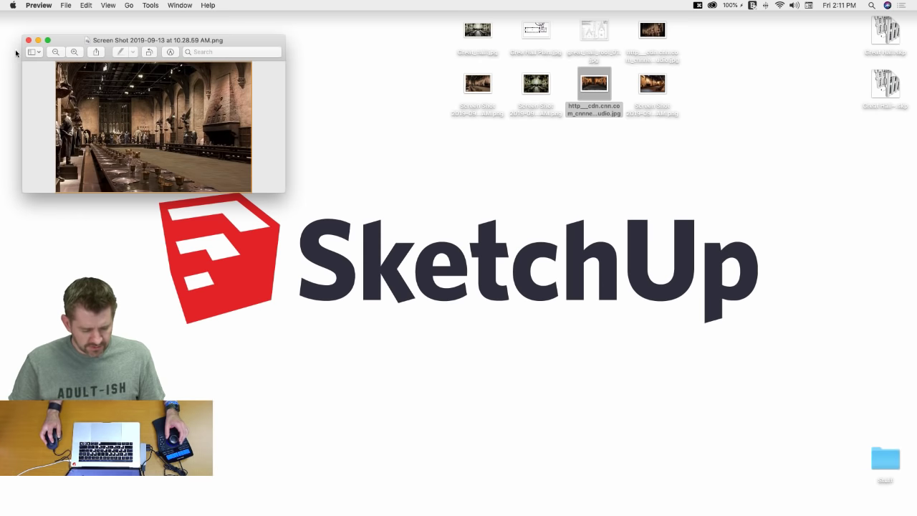
key(super+Tab)
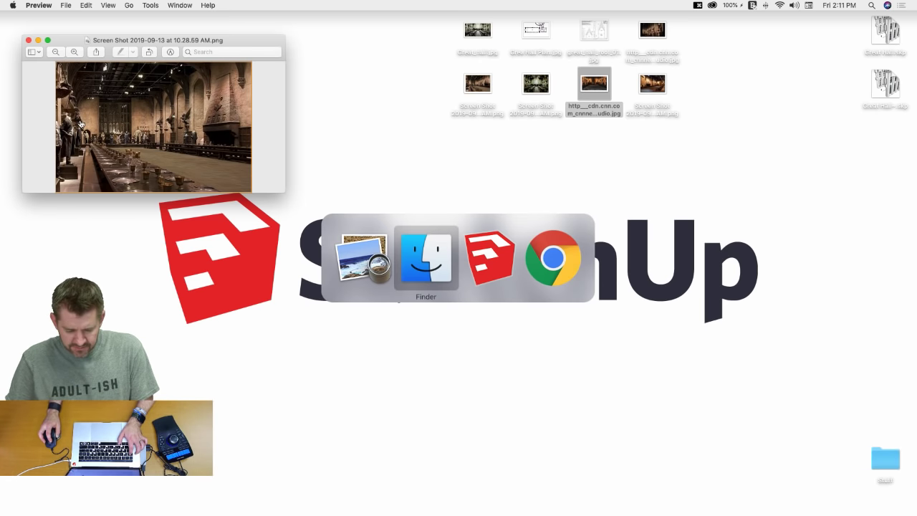
key(super+Tab)
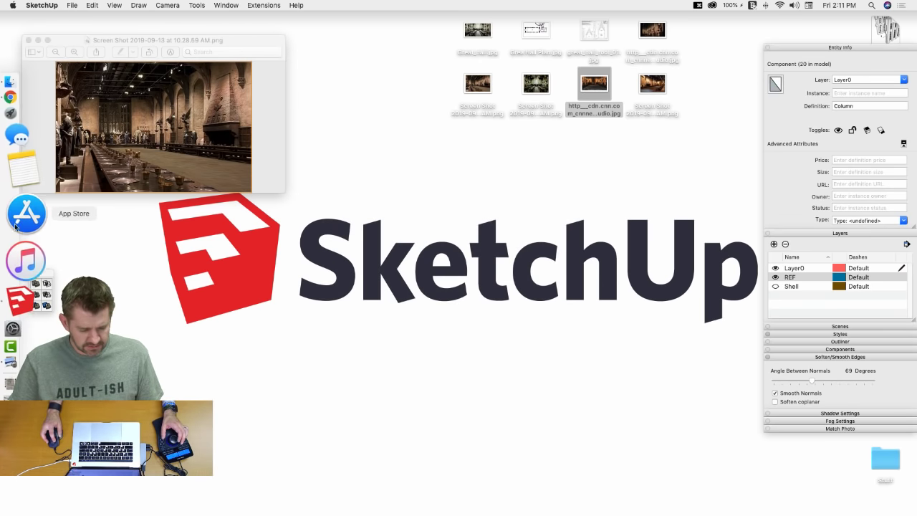
click(24, 252)
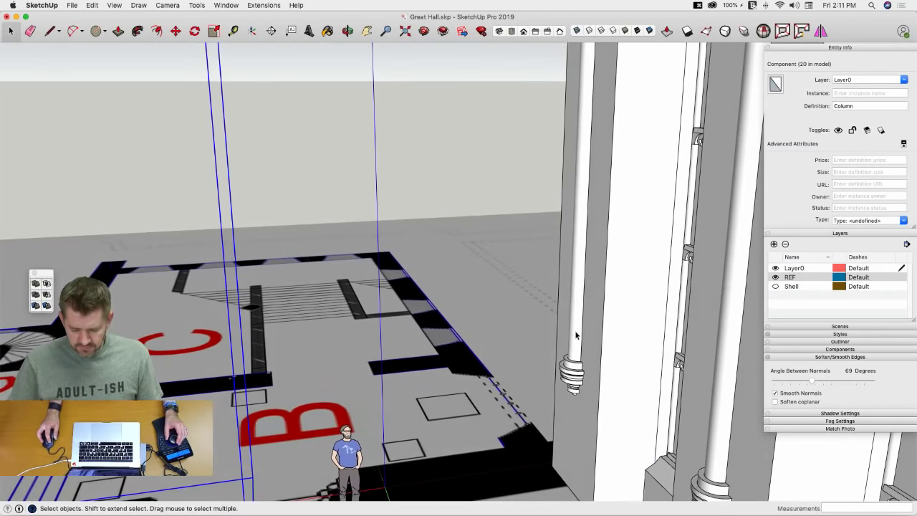
Step: Make the two facing columns at the hall's end unique from the other Column components
click(576, 335)
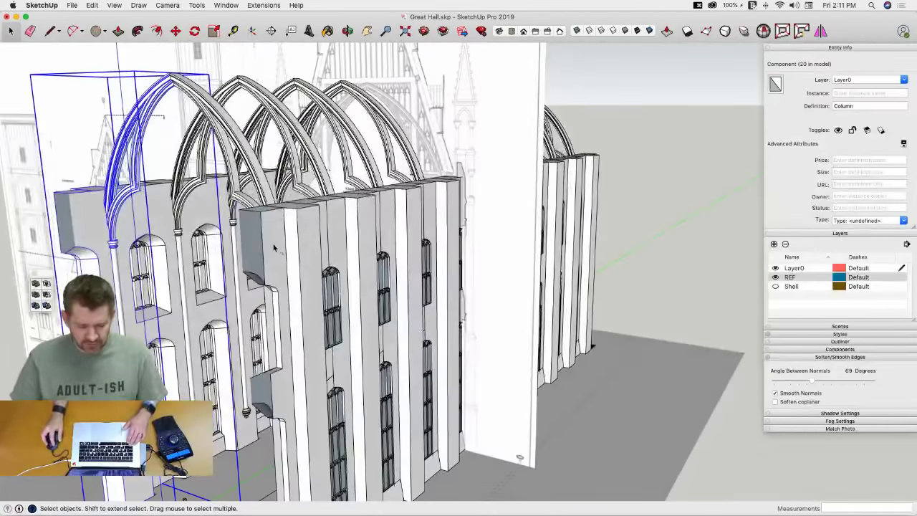
shift+click(271, 245)
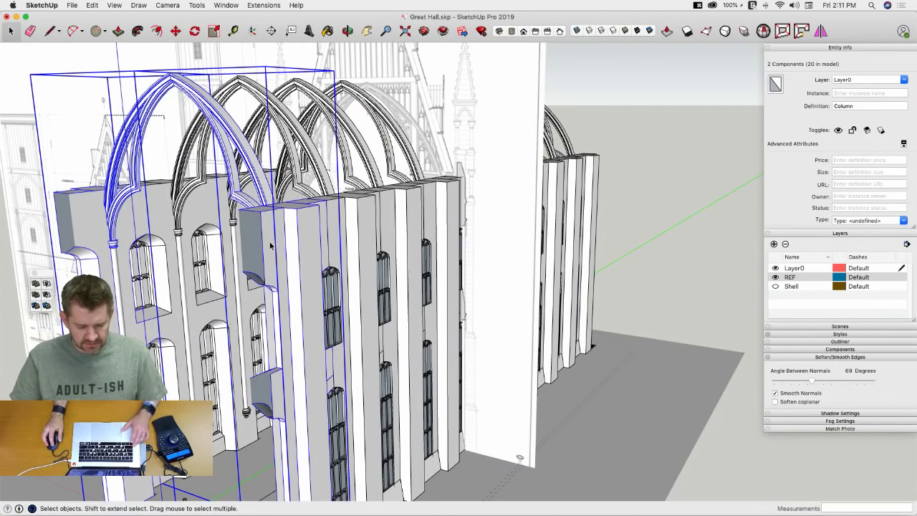
right_click(271, 246)
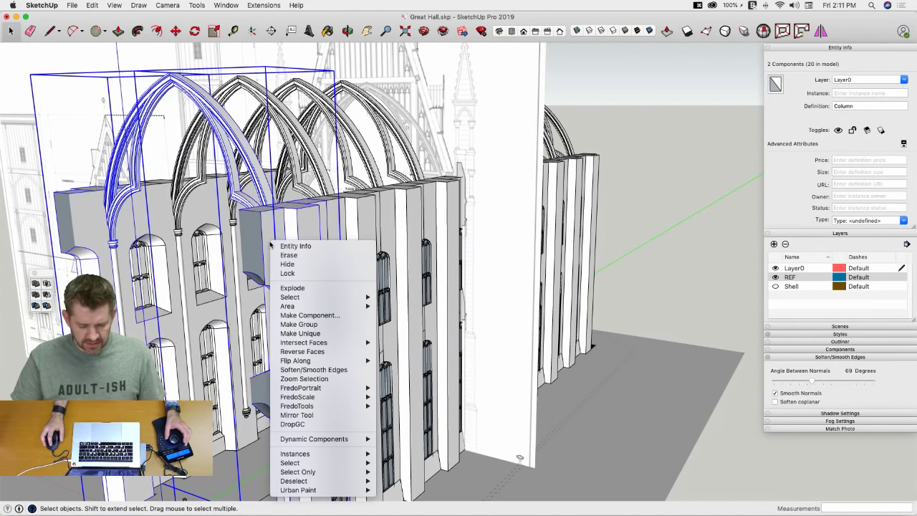
click(308, 333)
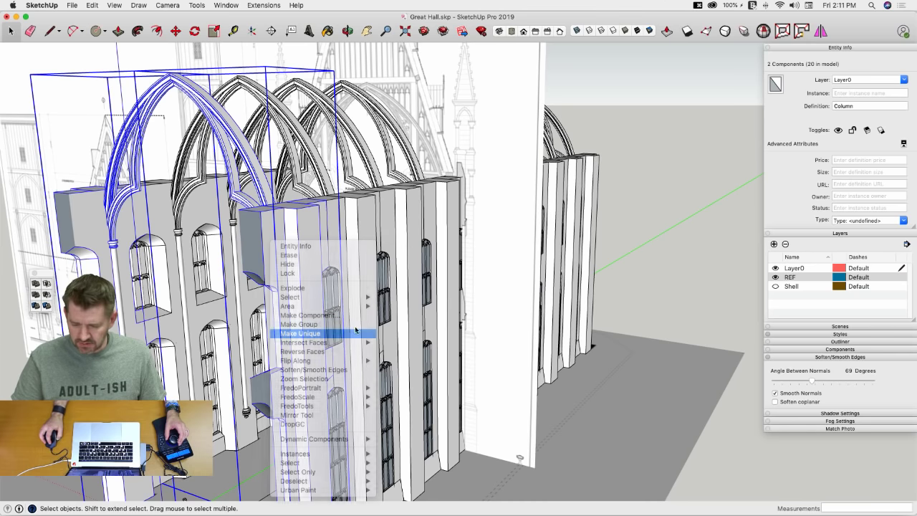
Step: Rename the unique columns' component definition as End Column
click(864, 105)
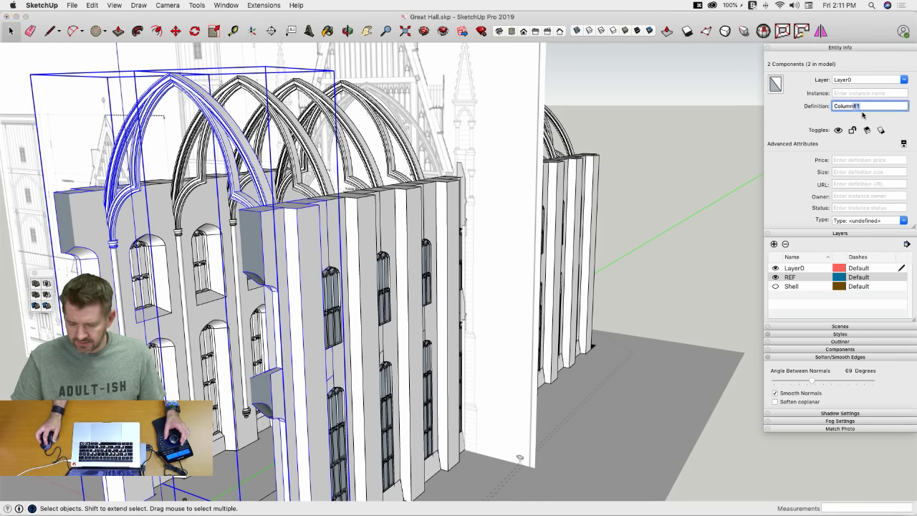
key(BackSpace)
key(BackSpace)
click(833, 105)
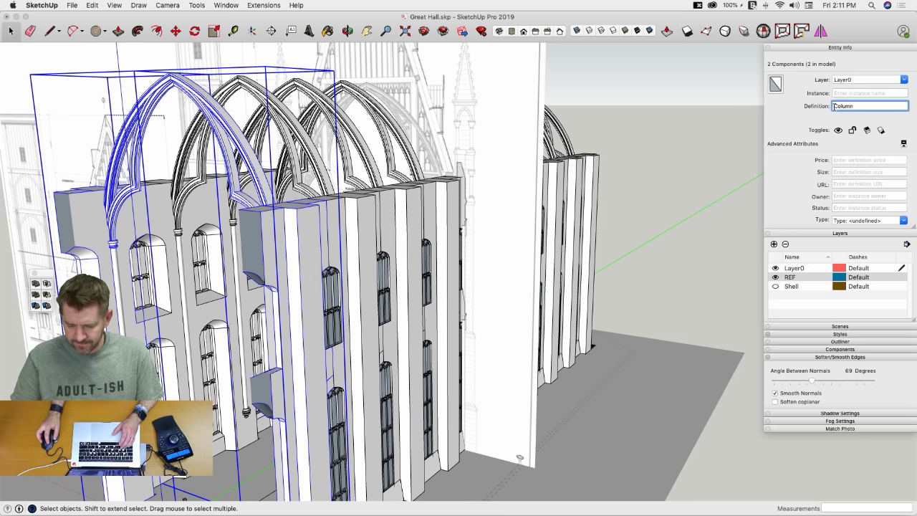
text(End)
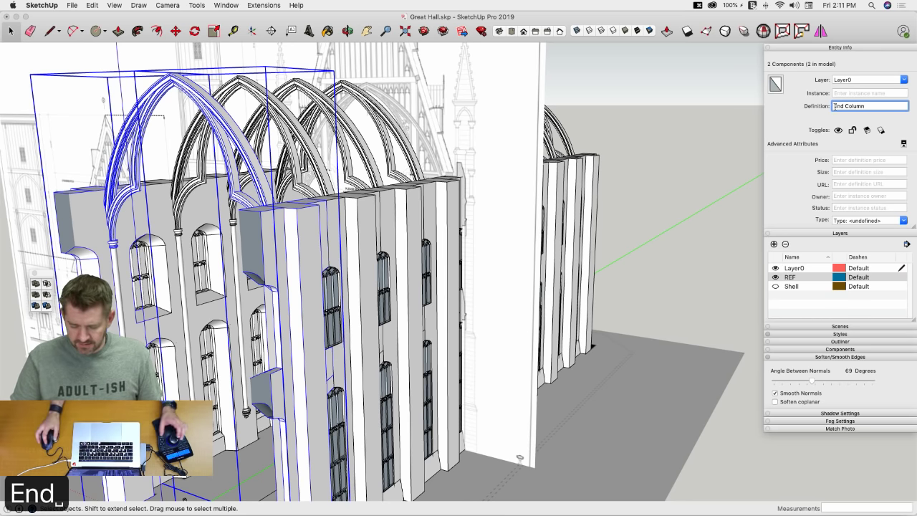
click(695, 223)
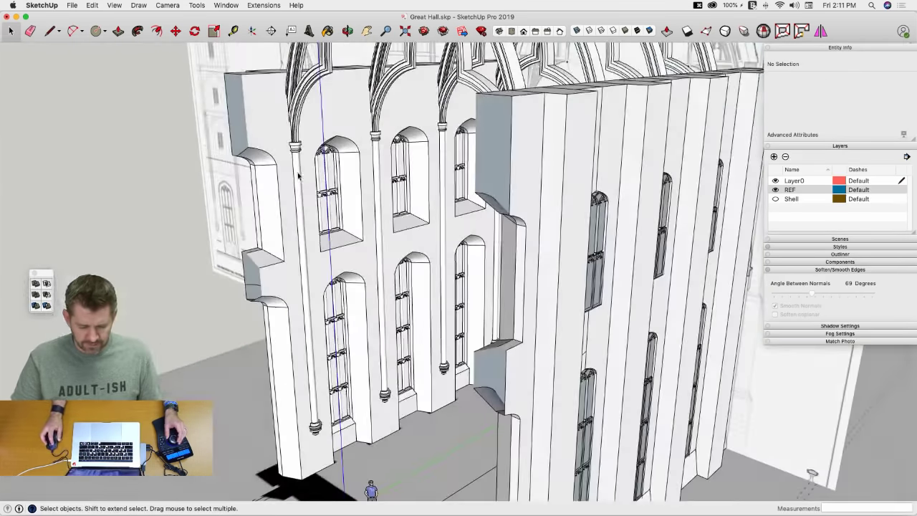
Step: Raise the end column's bottom ornament about 42 feet along its shaft to just below the arch, and leave the component
double_click(301, 176)
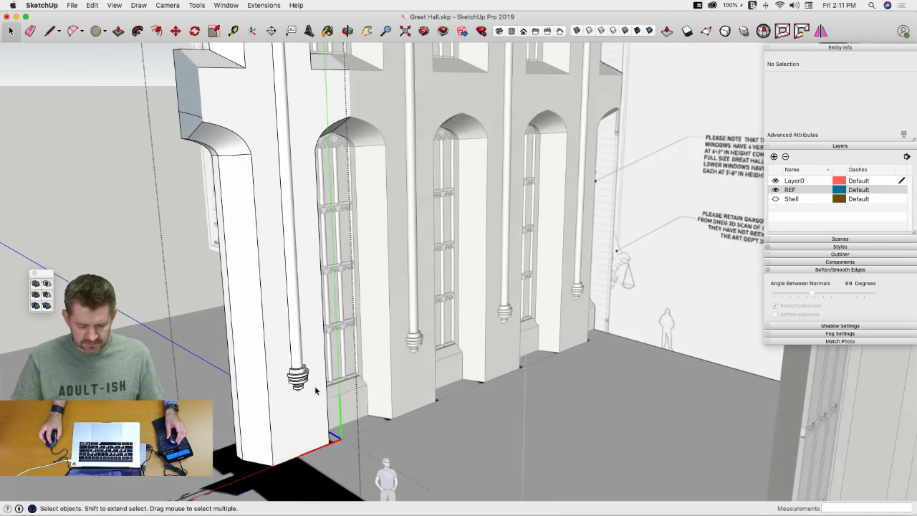
drag(279, 349, 319, 407)
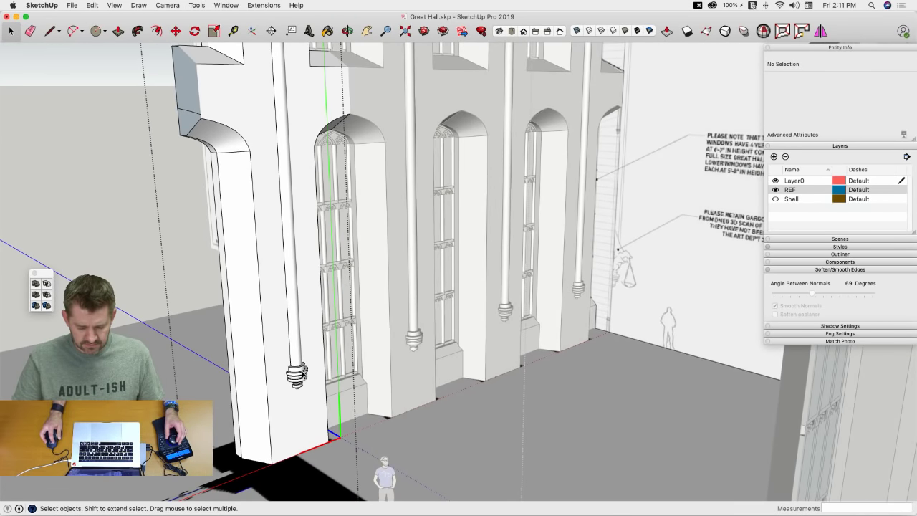
click(298, 377)
drag(280, 356, 323, 415)
key(m)
click(311, 399)
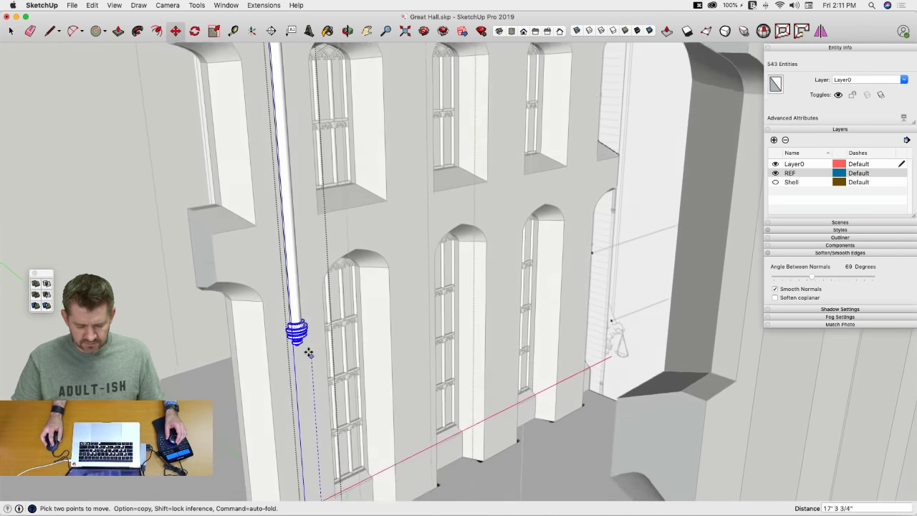
scroll(314, 263, up, 3)
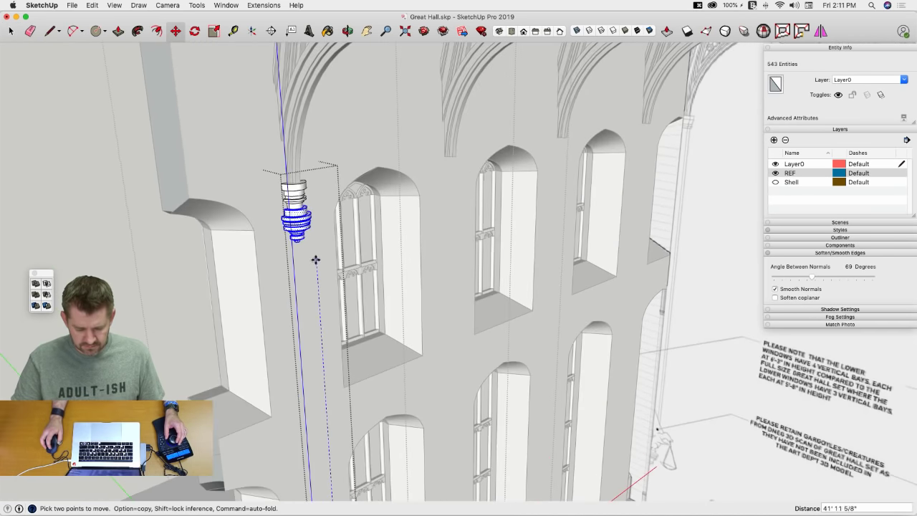
key(space)
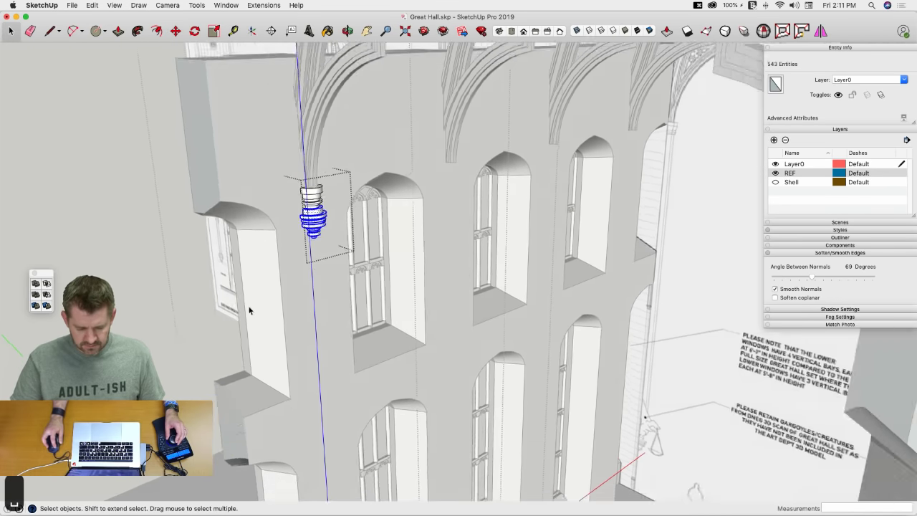
click(197, 304)
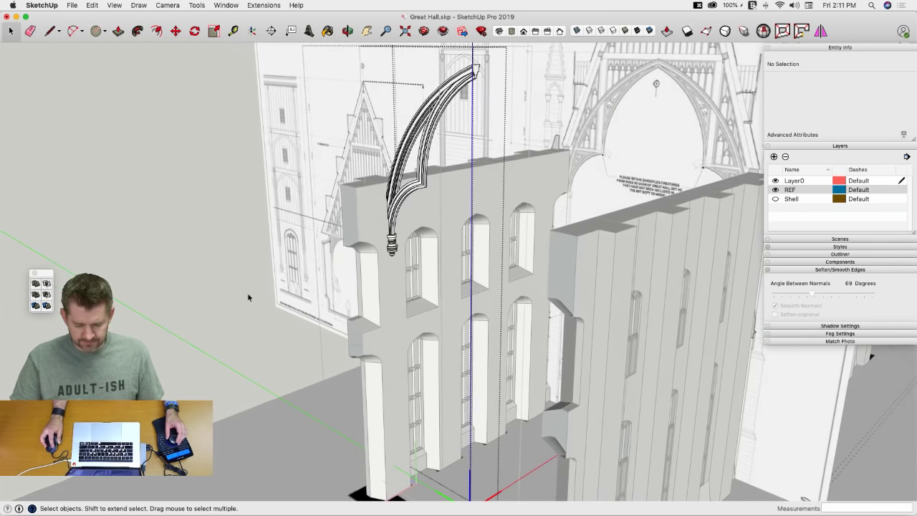
click(246, 294)
Step: Trace the black end-wall block on the floor plan inside the End Column, forming a face about 20 feet long
scroll(393, 443, up, 10)
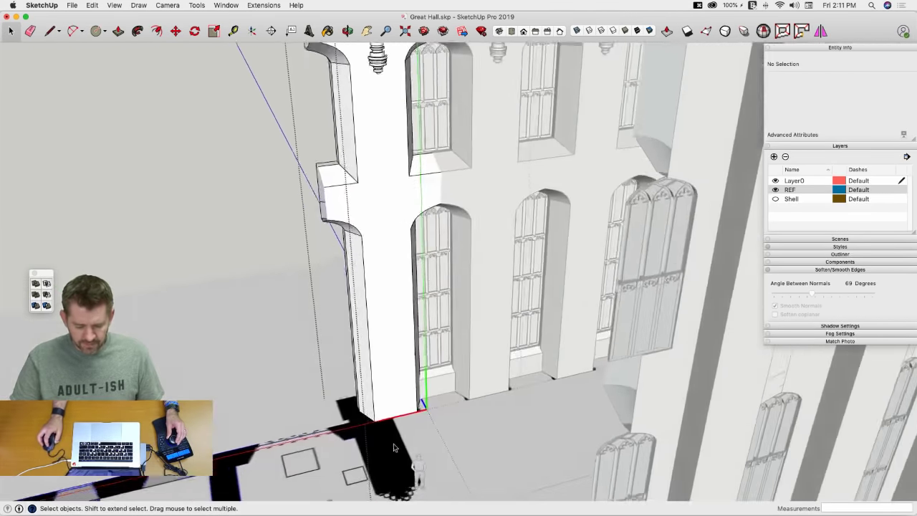
key(l)
middle_drag(384, 421, 370, 395)
key(space)
click(379, 406)
key(l)
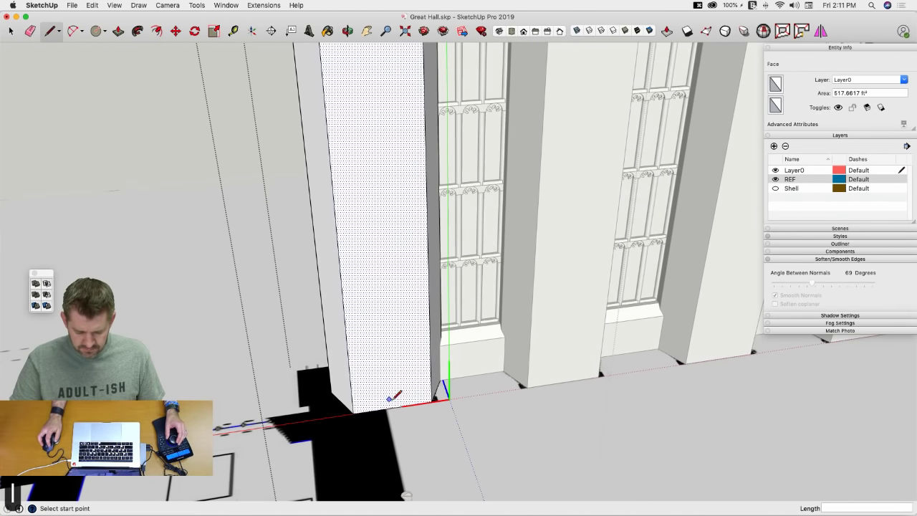
scroll(399, 405, down, 10)
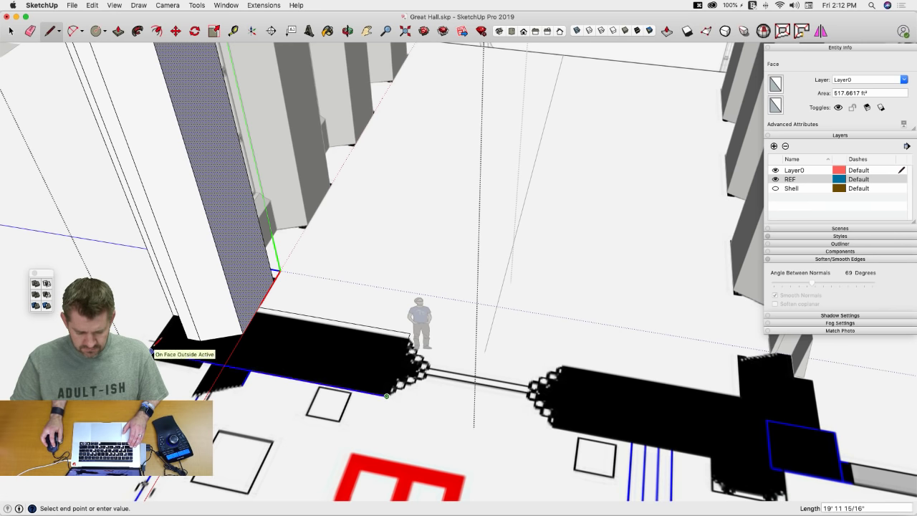
click(176, 313)
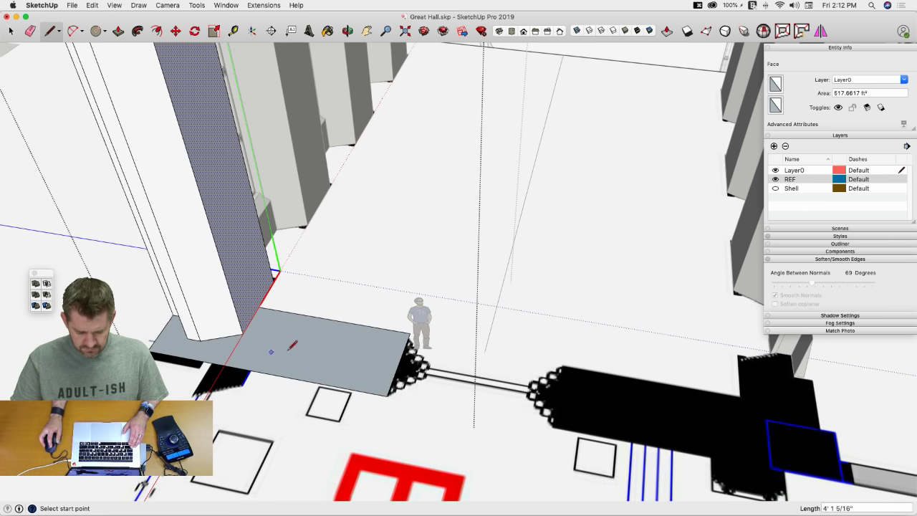
Step: Extrude the traced end-wall face upward 94' 3 13/16"
key(p)
click(293, 348)
click(293, 279)
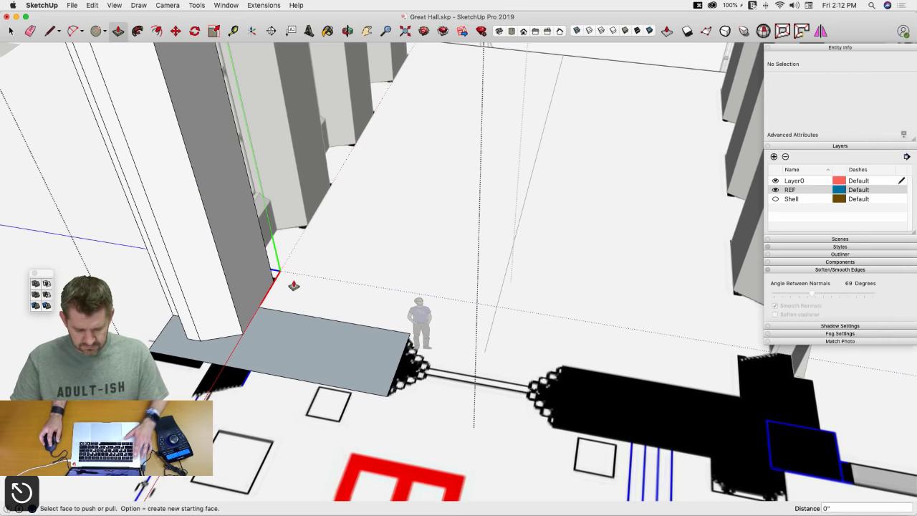
click(308, 360)
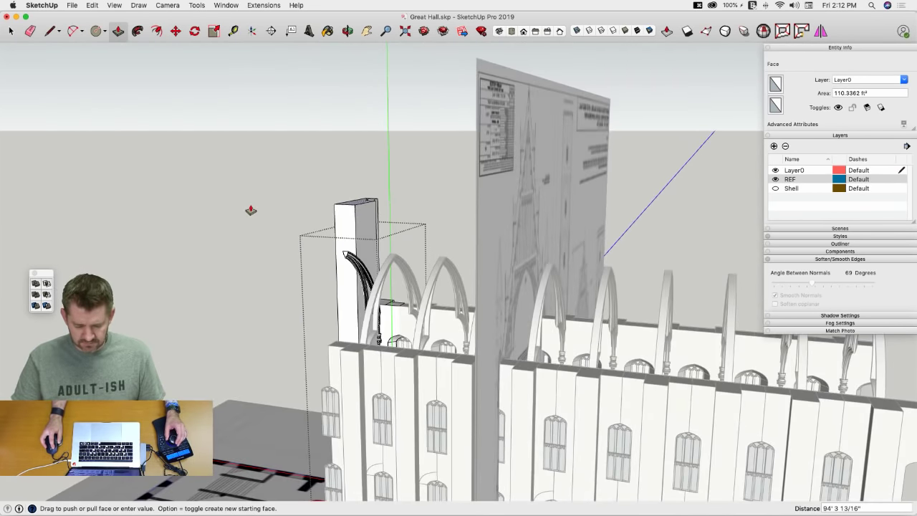
click(251, 210)
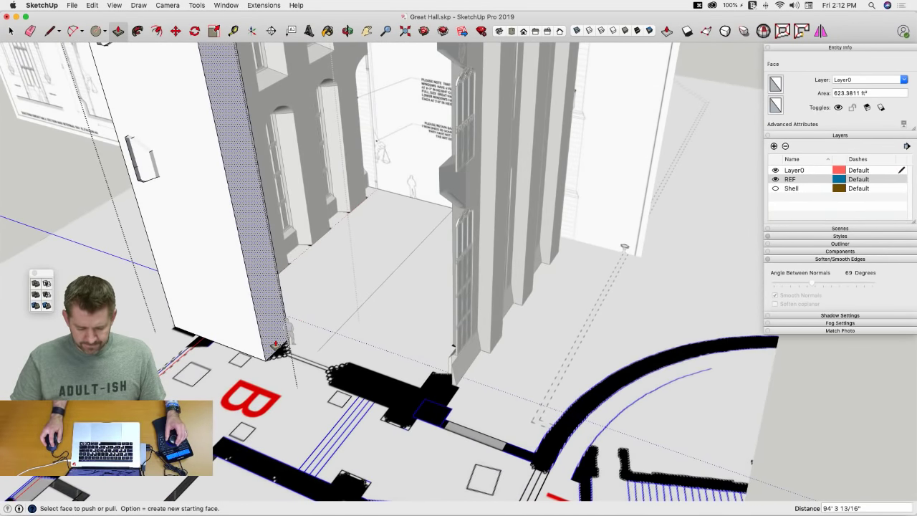
Step: Extend the end wall's narrow inner face 6' 5 1/2" toward the hall's centre, and leave the component
click(275, 344)
click(357, 321)
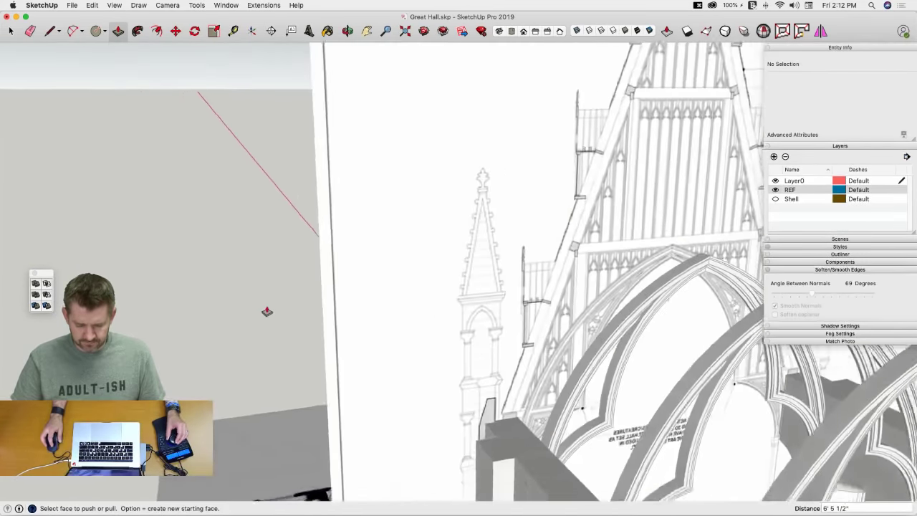
key(space)
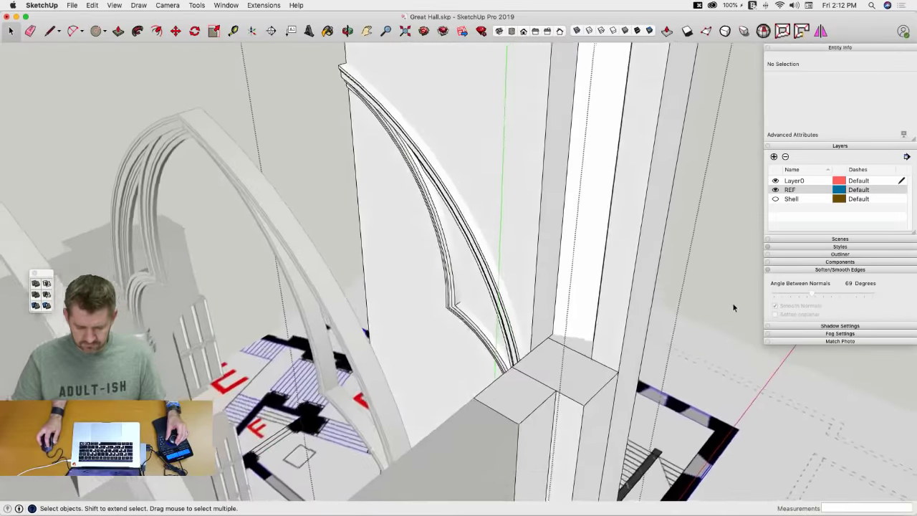
click(651, 252)
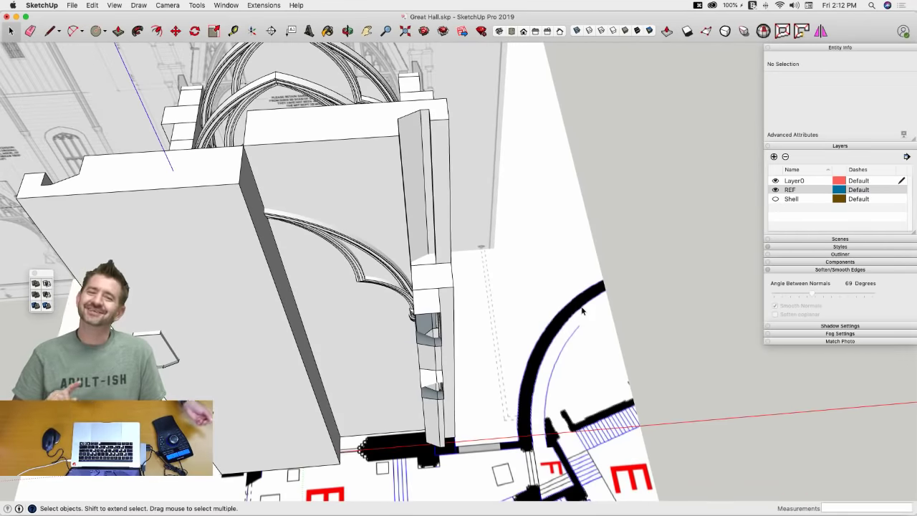
Step: Hide the great_hall_roof_01.jpg reference image behind the hall
click(366, 229)
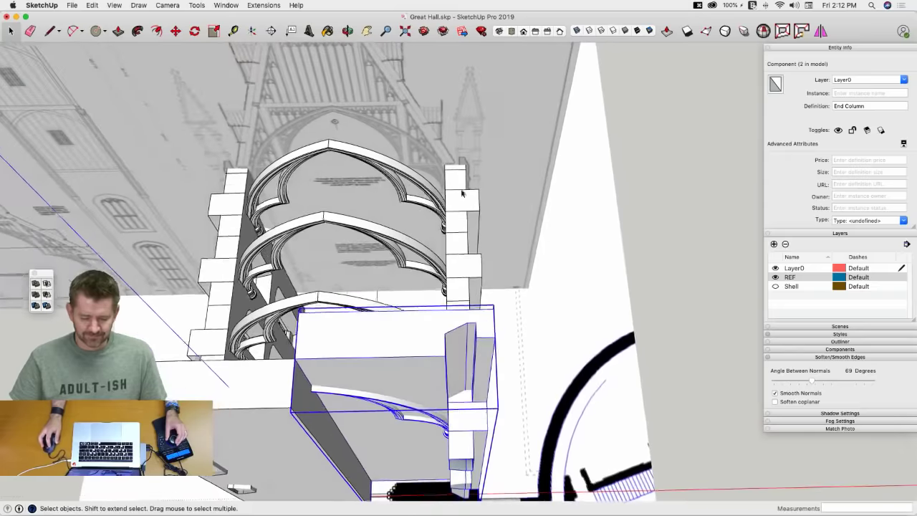
right_click(485, 138)
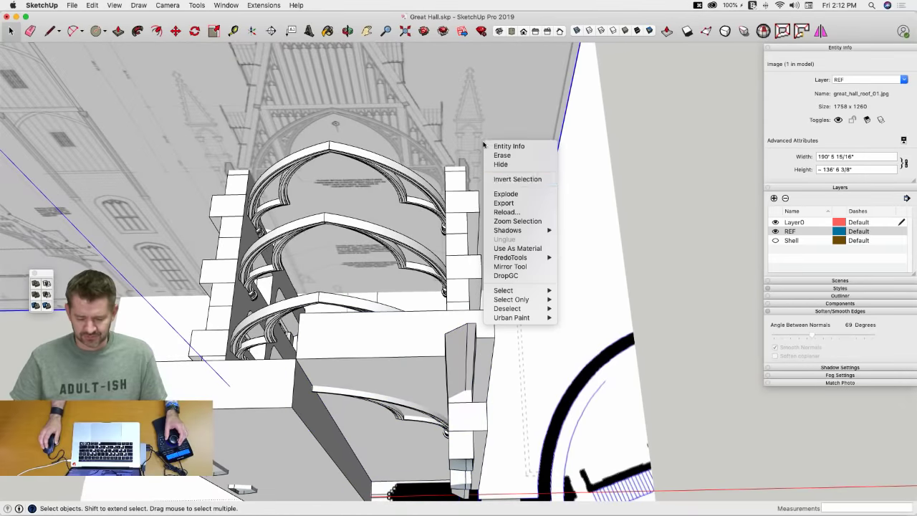
click(510, 164)
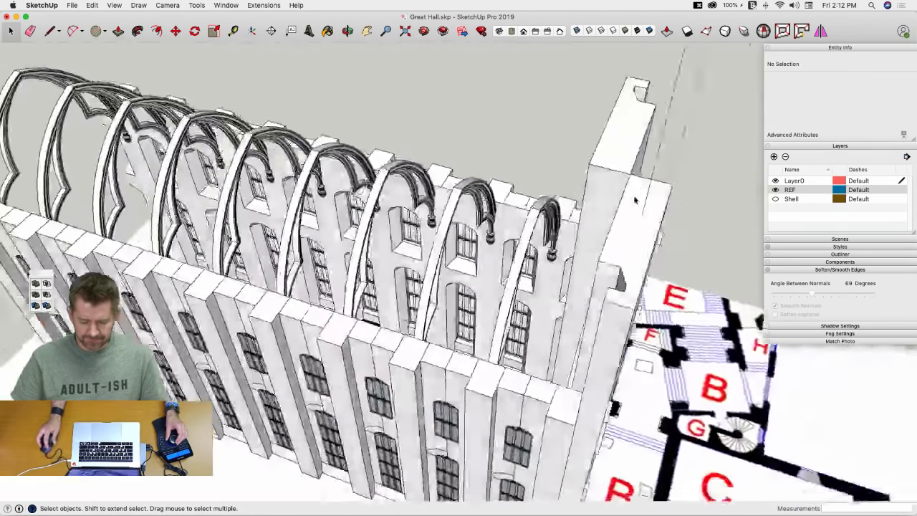
Step: Replace one End Column with a copy of the opposite one mirrored about its inner wall face
click(495, 148)
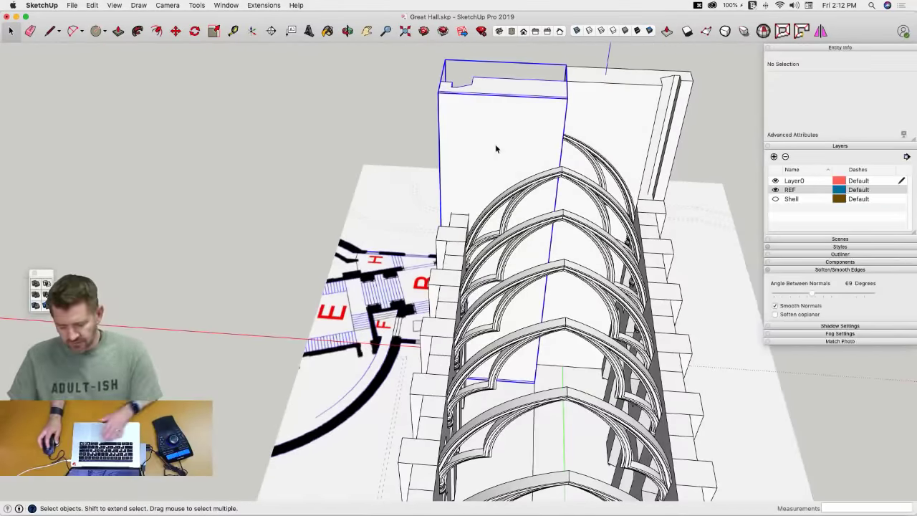
key(BackSpace)
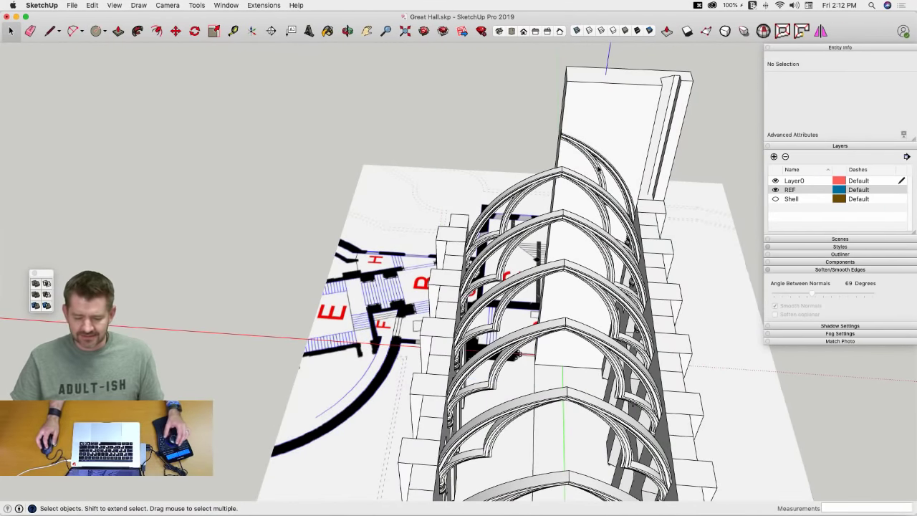
key(super+z)
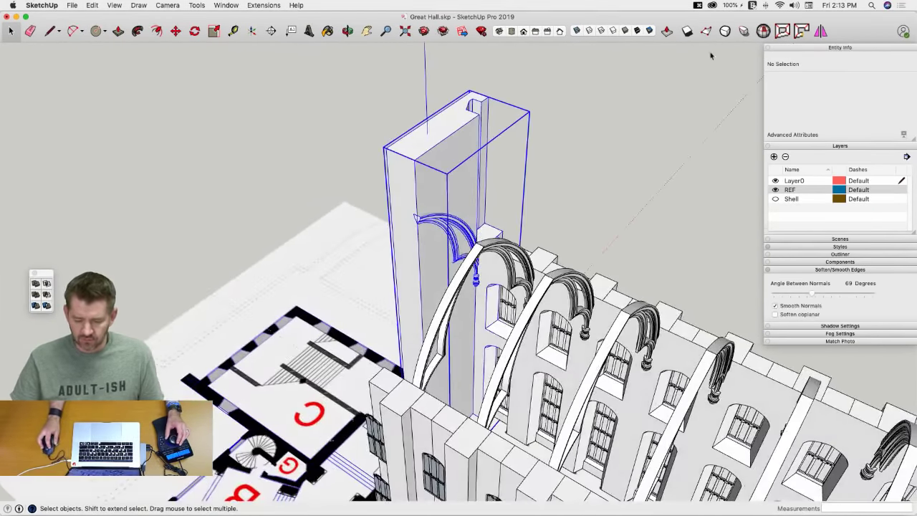
click(411, 197)
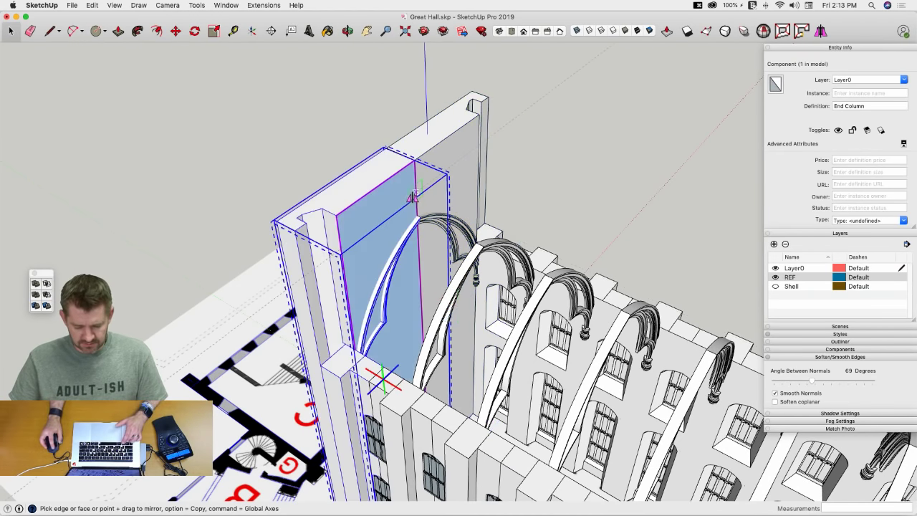
click(586, 169)
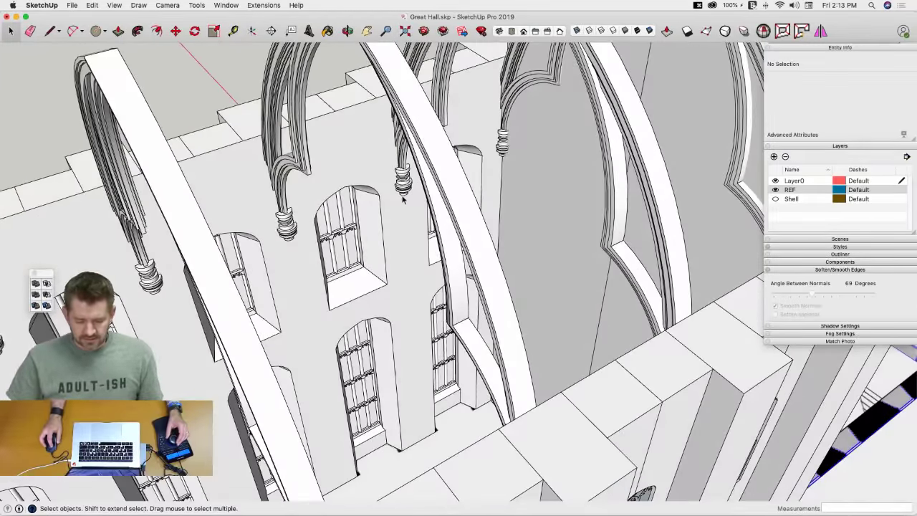
Step: Make the arch nested in the End Column unique, and rename its definition End Arch
click(404, 195)
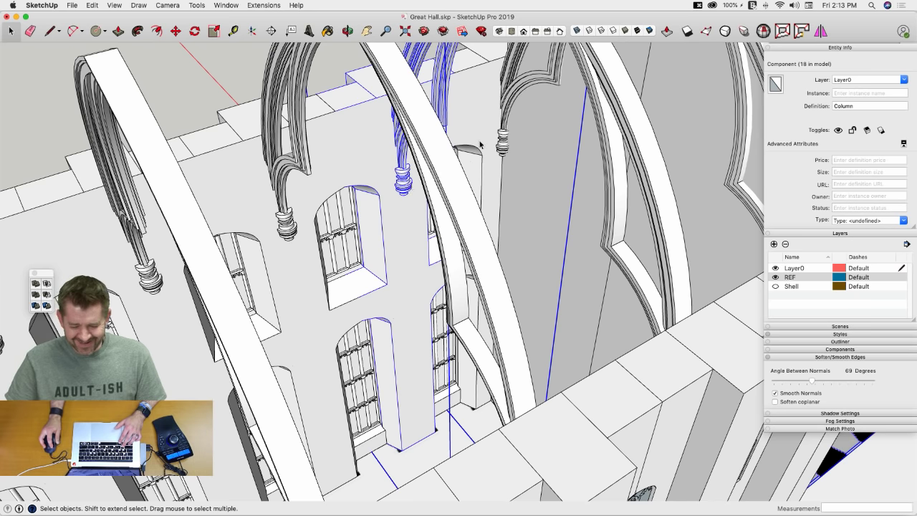
click(506, 145)
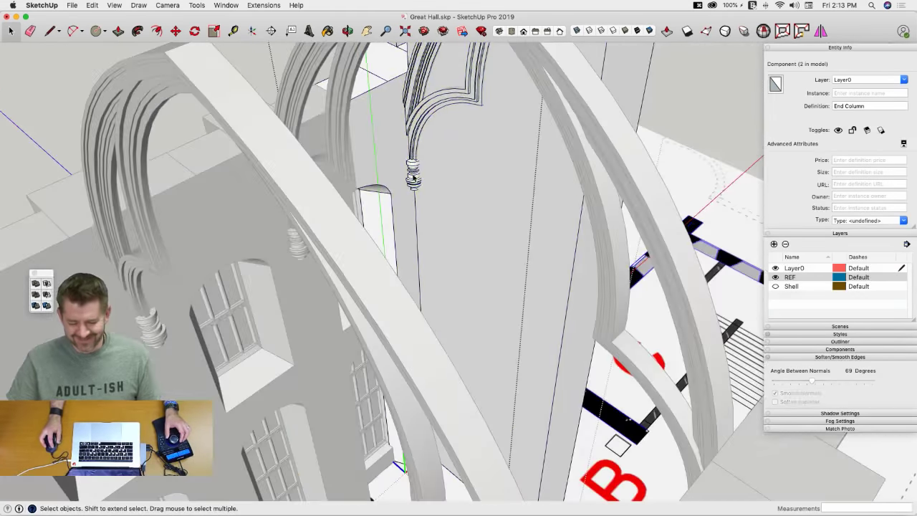
click(416, 185)
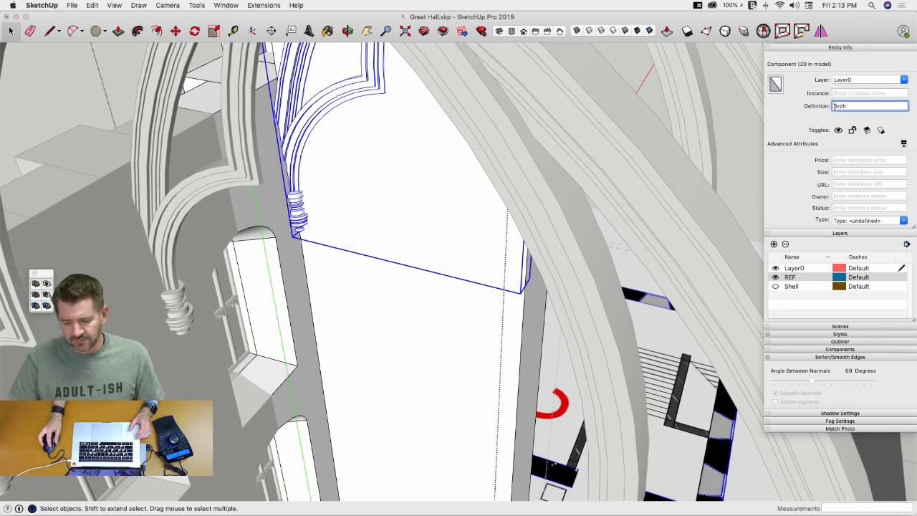
right_click(300, 214)
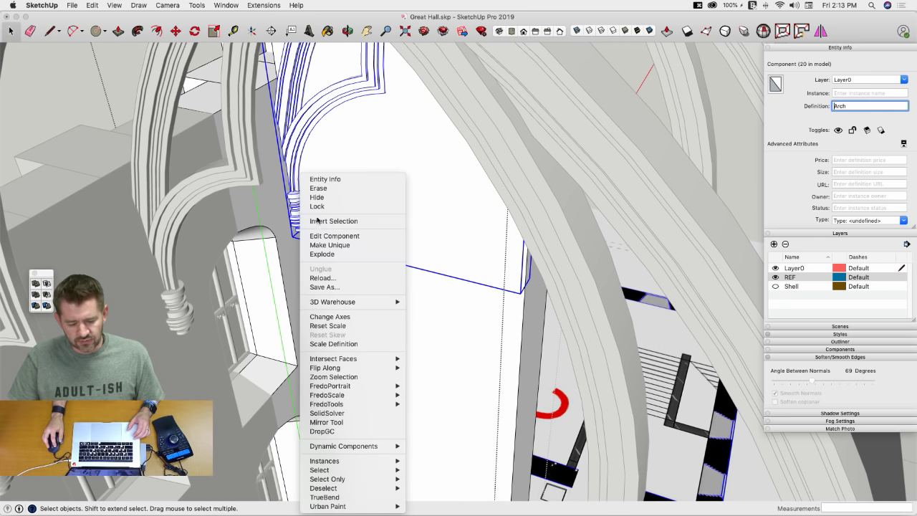
click(328, 245)
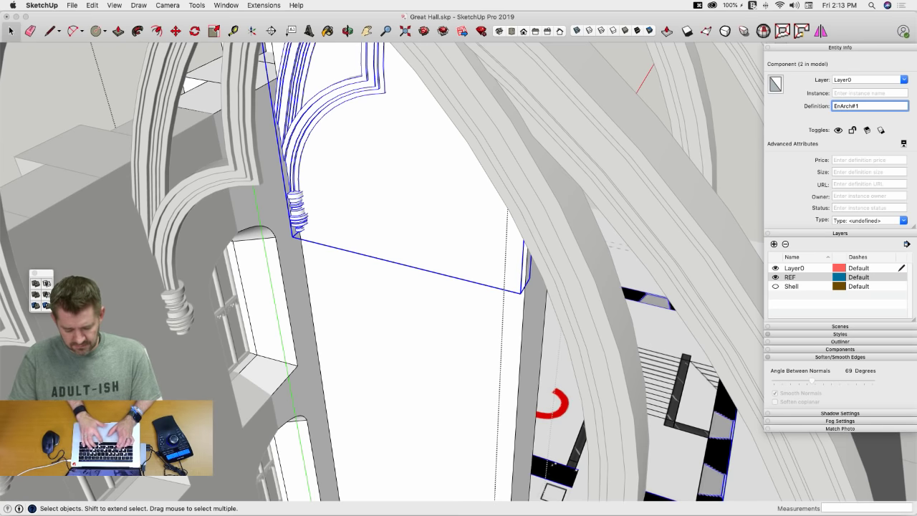
key(BackSpace)
key(BackSpace)
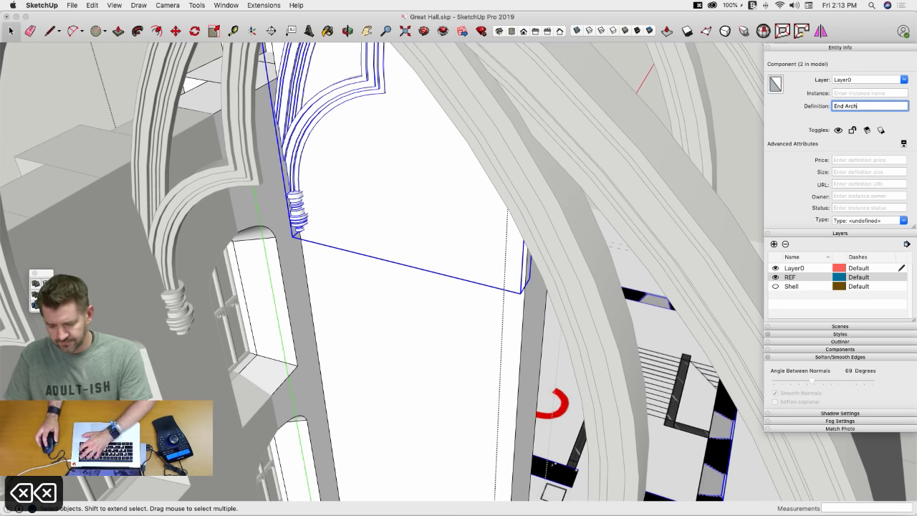
click(568, 371)
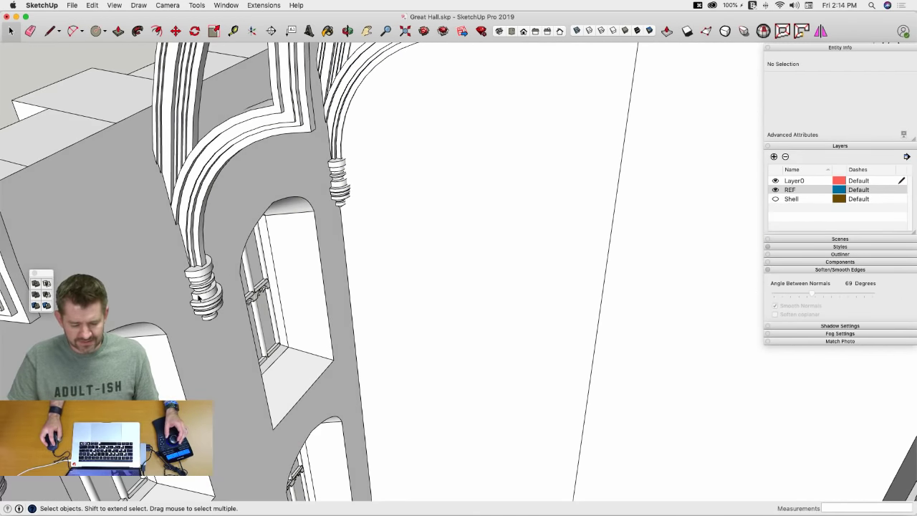
Step: Move the lower base moulding of the arch nested in the regular column straight down about 42' 3", and leave the components
double_click(201, 295)
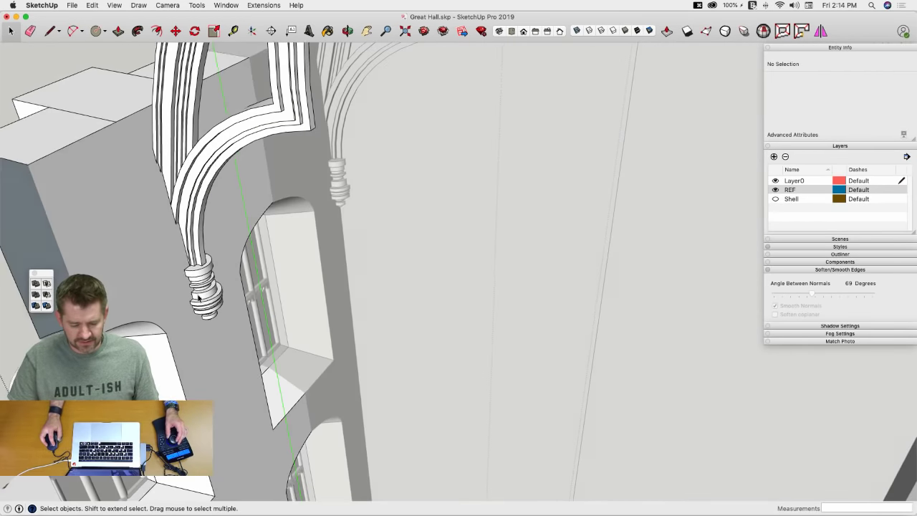
click(202, 294)
middle_drag(202, 295, 205, 239)
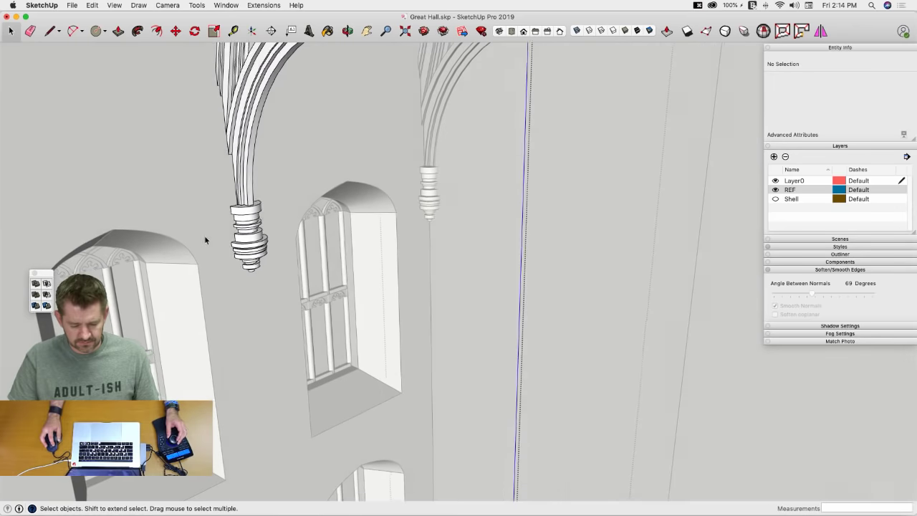
click(251, 254)
double_click(251, 254)
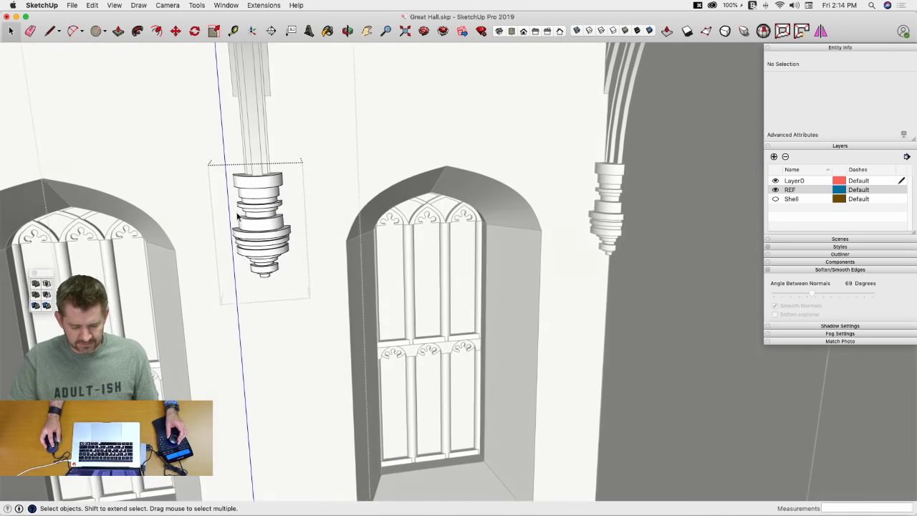
drag(285, 257, 309, 284)
key(m)
click(298, 279)
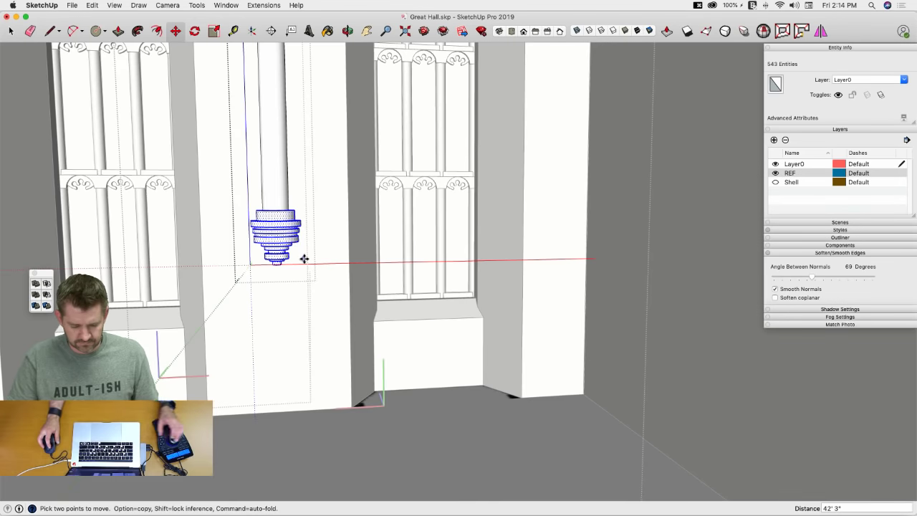
click(303, 258)
key(space)
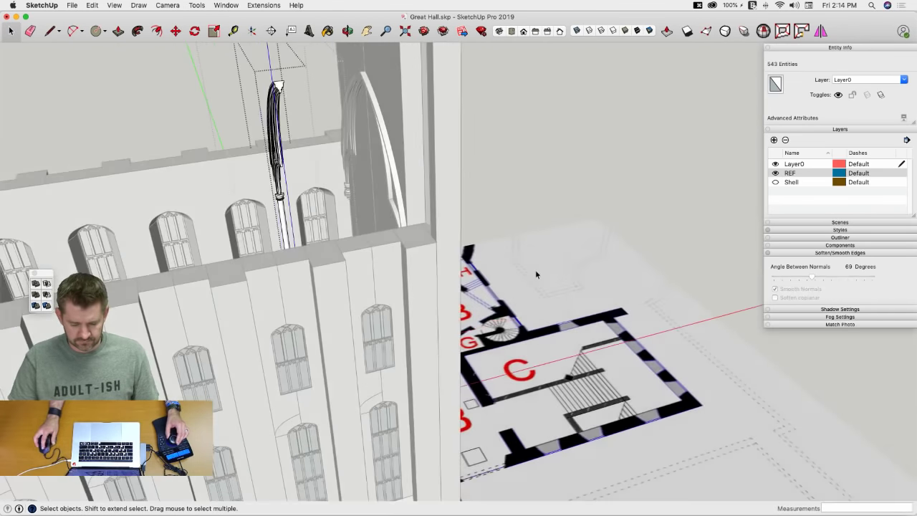
click(536, 274)
click(593, 148)
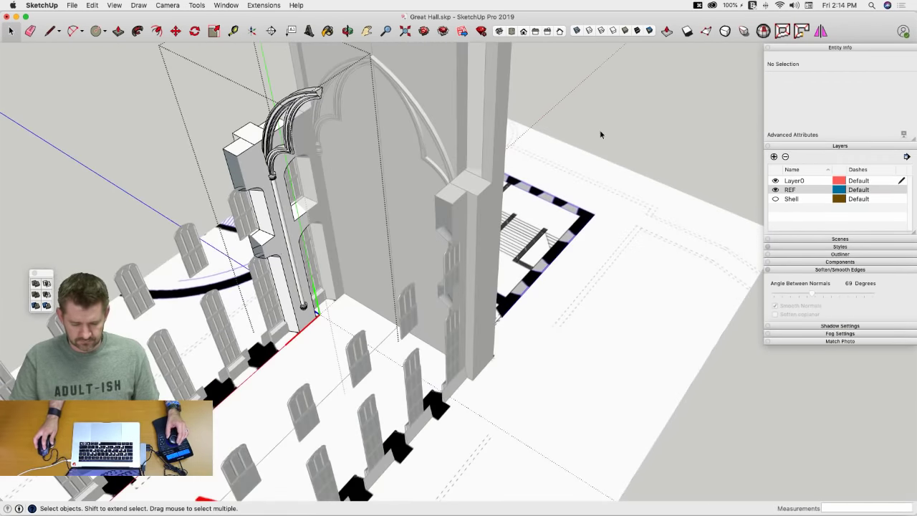
click(600, 134)
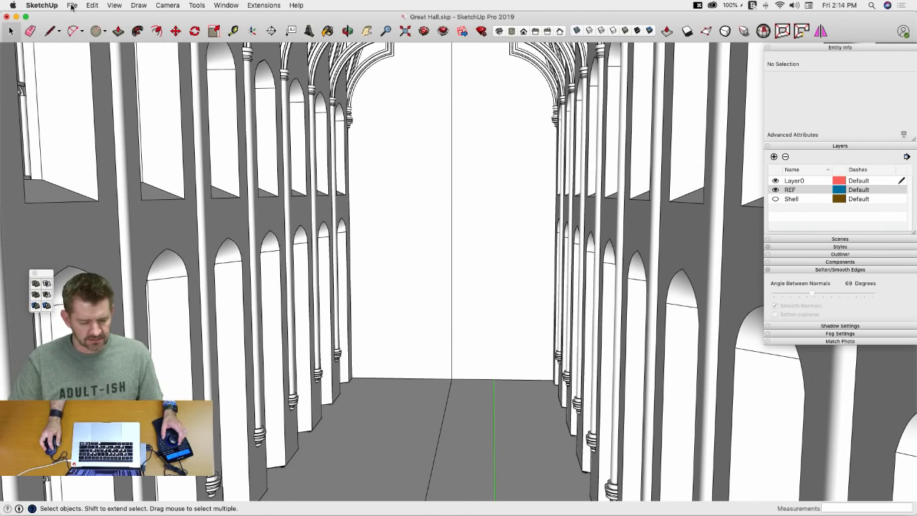
Step: Turn off the hiding of similar components while a component is being edited
click(110, 6)
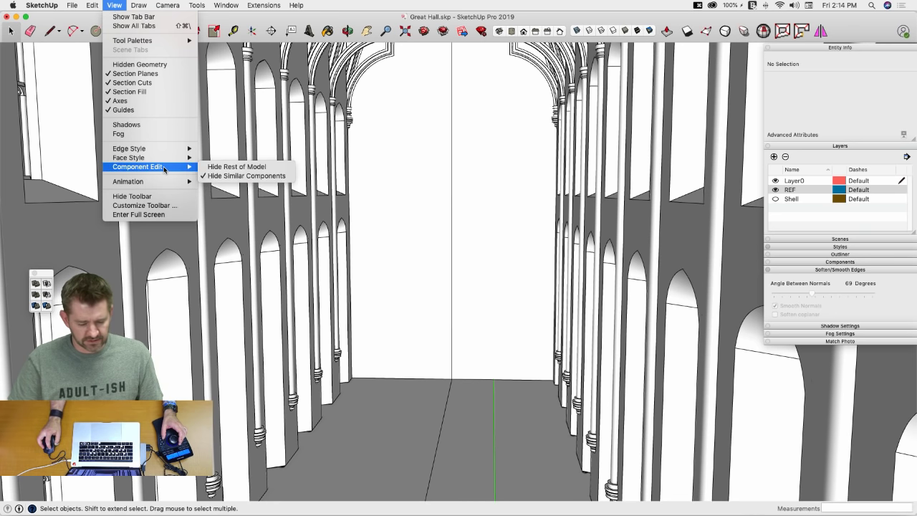
click(222, 179)
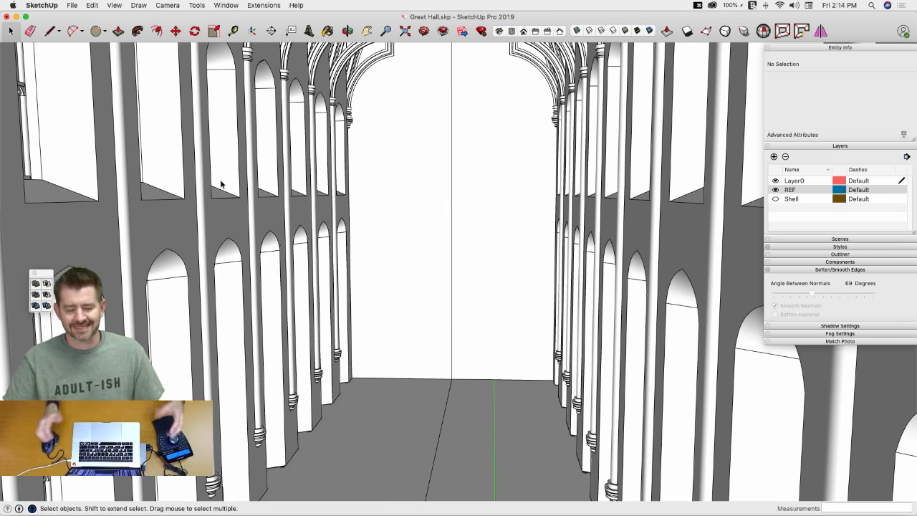
Step: Turn on X-ray display and outline half of the doorway opening over the floor plan, from the end wall's centre edge to the outer jamb
scroll(223, 184, down, 10)
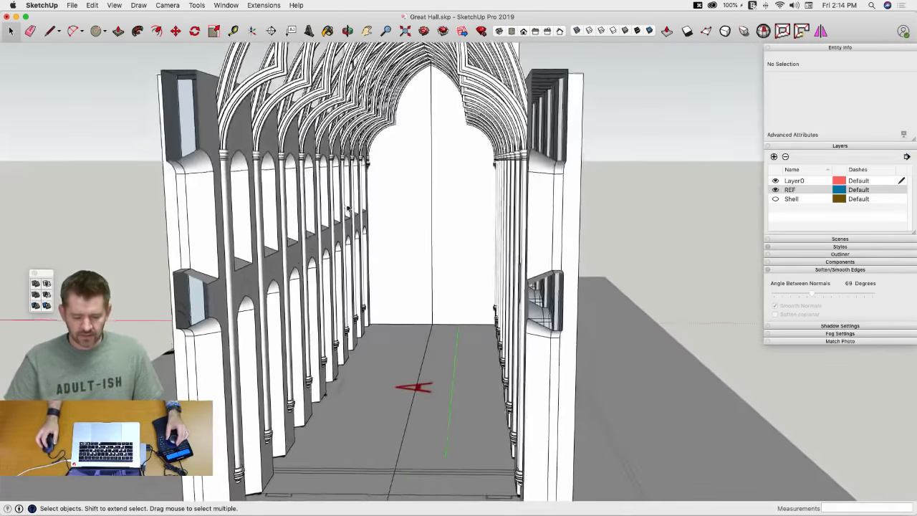
scroll(348, 208, up, 10)
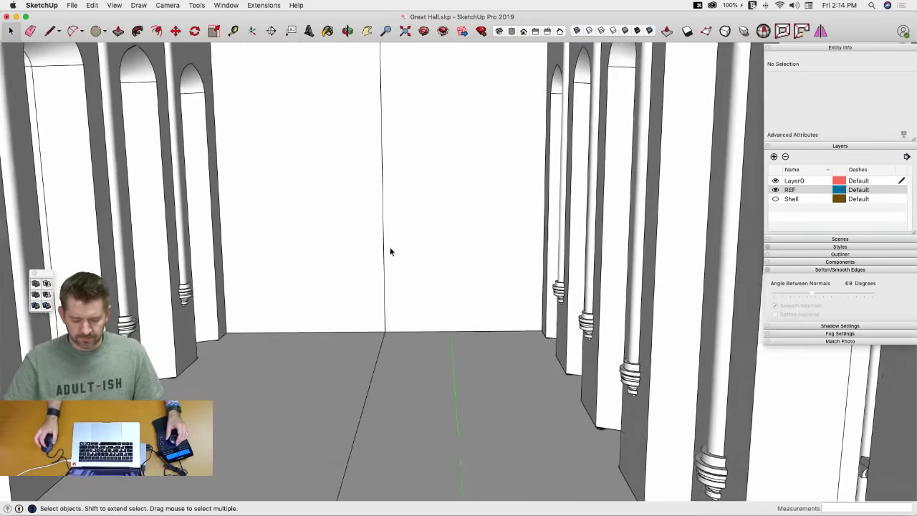
scroll(391, 251, up, 10)
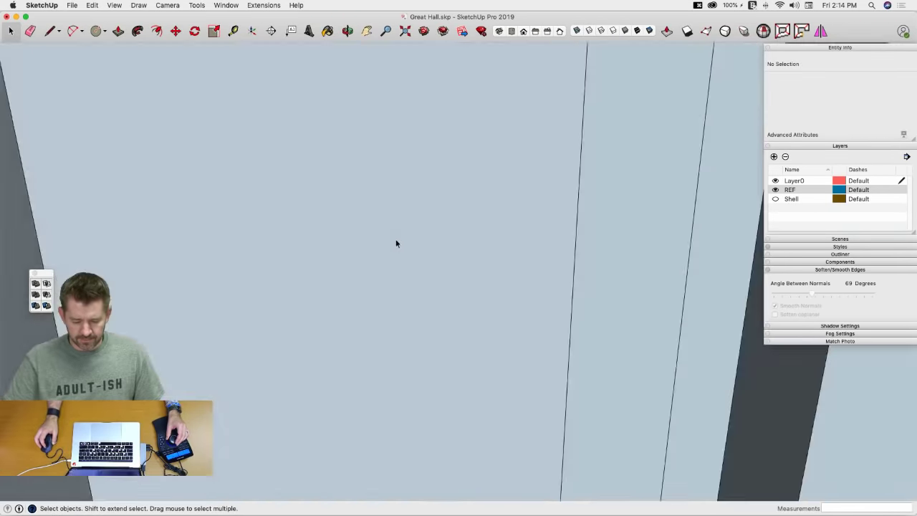
scroll(397, 243, down, 10)
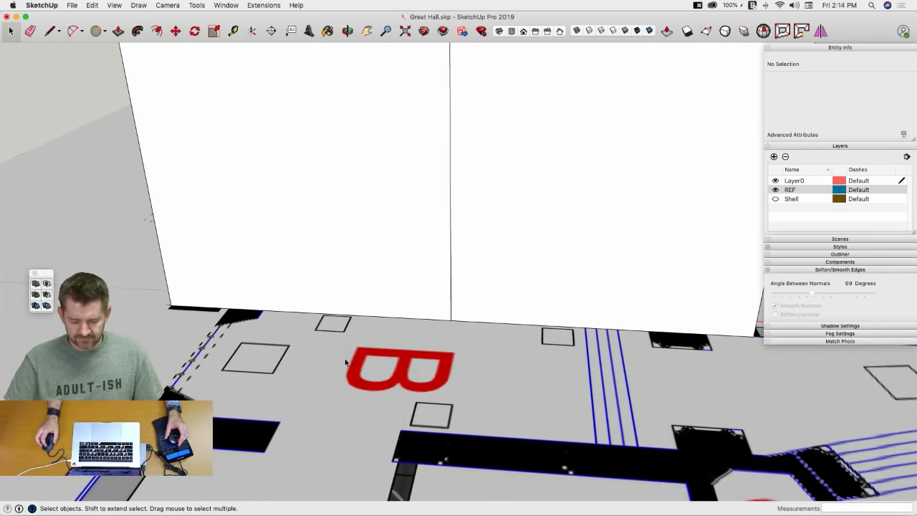
middle_drag(345, 363, 440, 291)
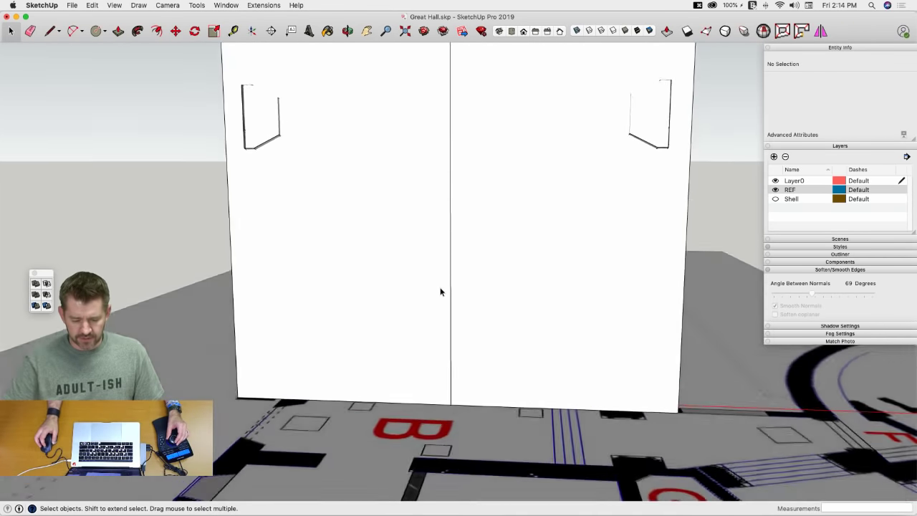
scroll(440, 291, up, 2)
click(415, 287)
scroll(415, 287, up, 3)
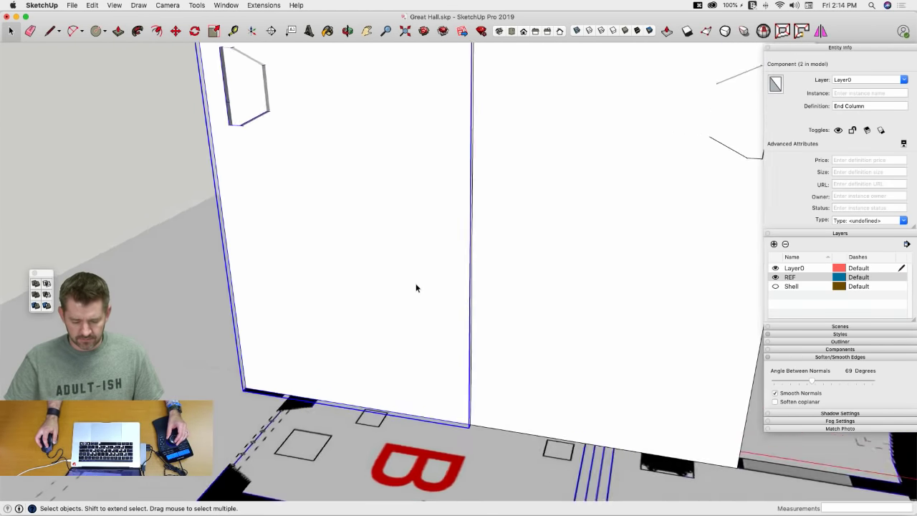
scroll(415, 286, up, 8)
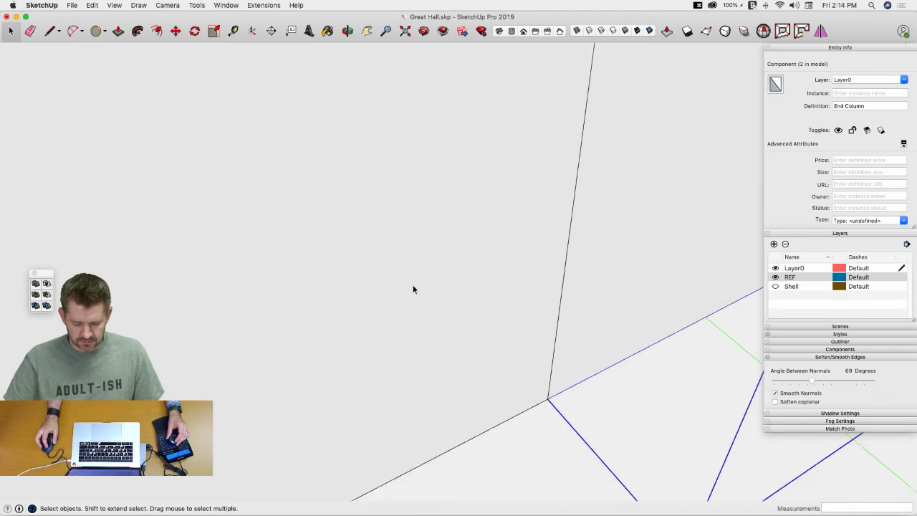
scroll(413, 289, down, 8)
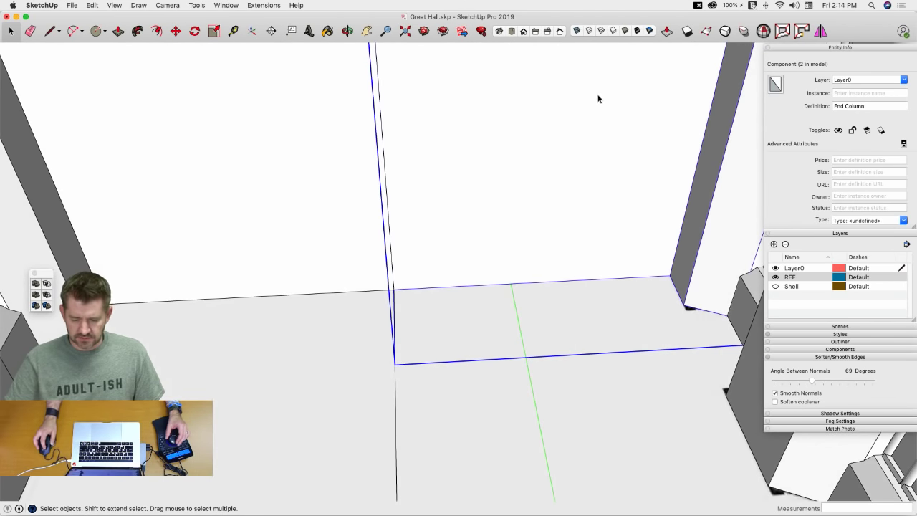
click(576, 34)
scroll(466, 279, up, 5)
key(l)
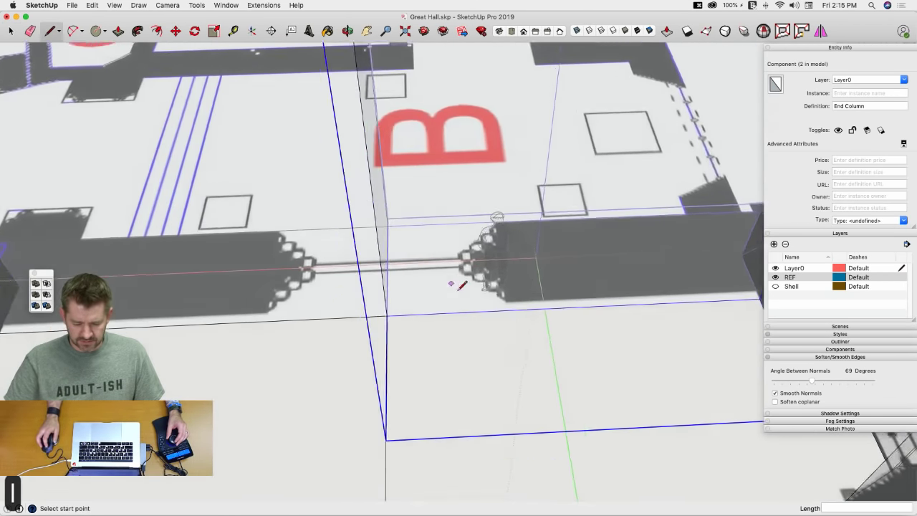
scroll(516, 324, up, 1)
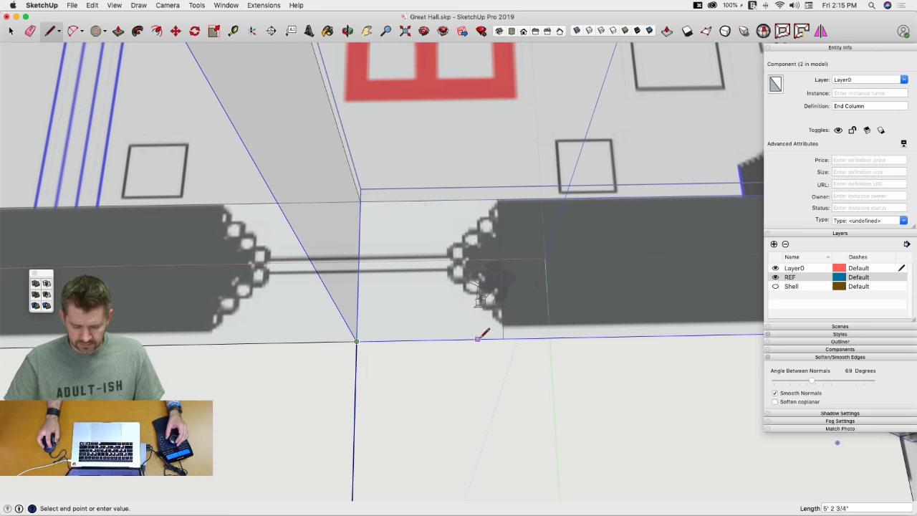
key(space)
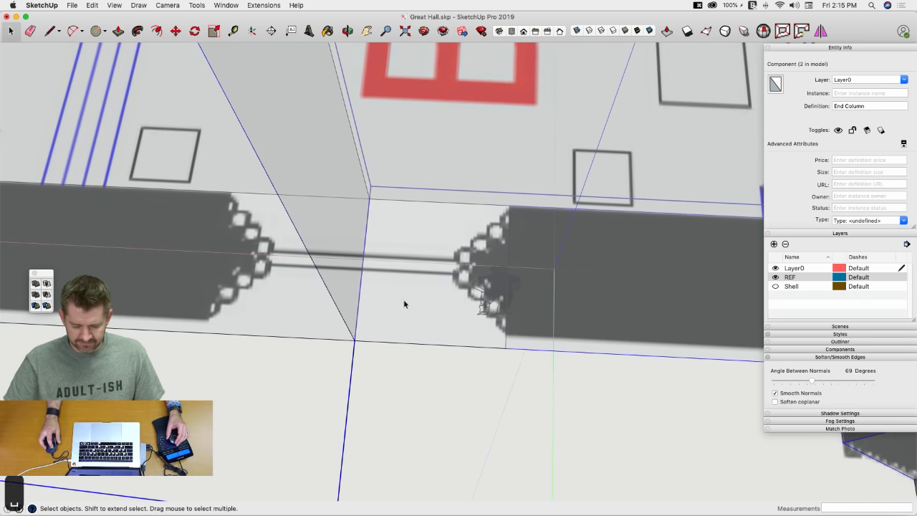
Step: Hide the End Column standing over the doorway outline, and turn X-ray display off
double_click(416, 301)
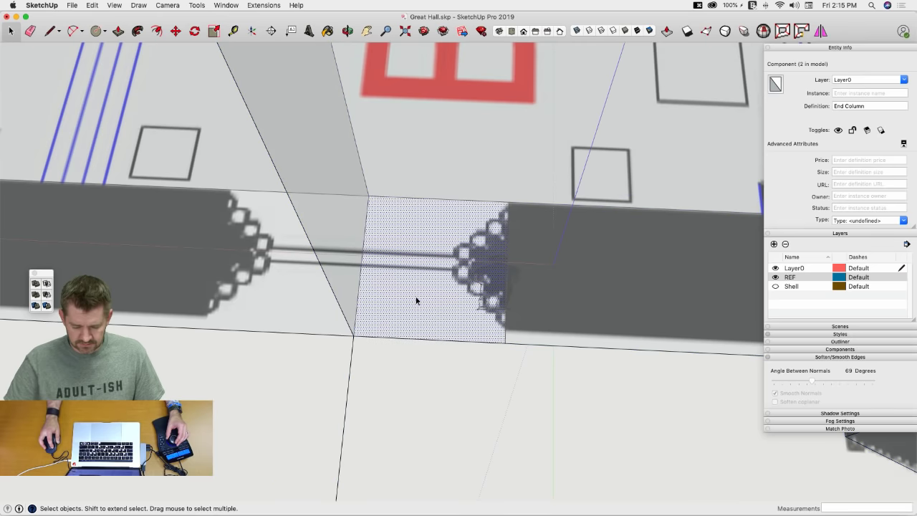
scroll(415, 301, down, 8)
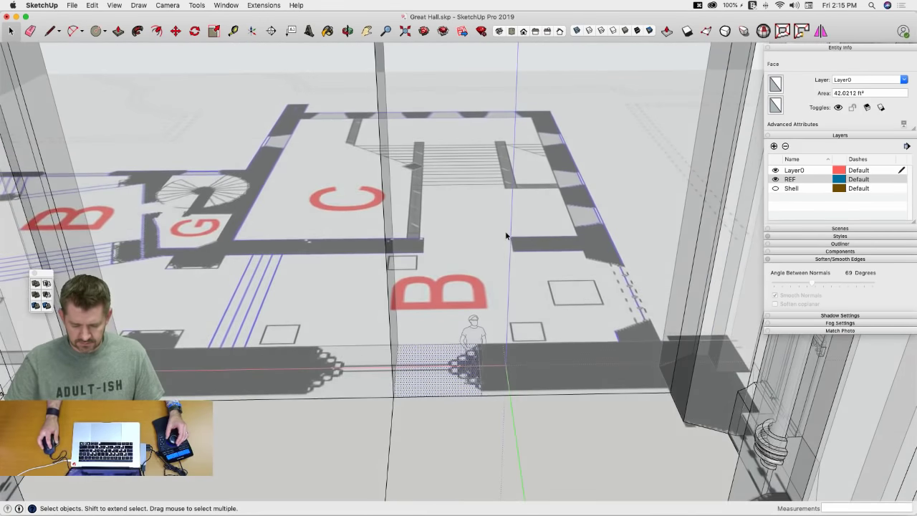
click(506, 235)
right_click(504, 232)
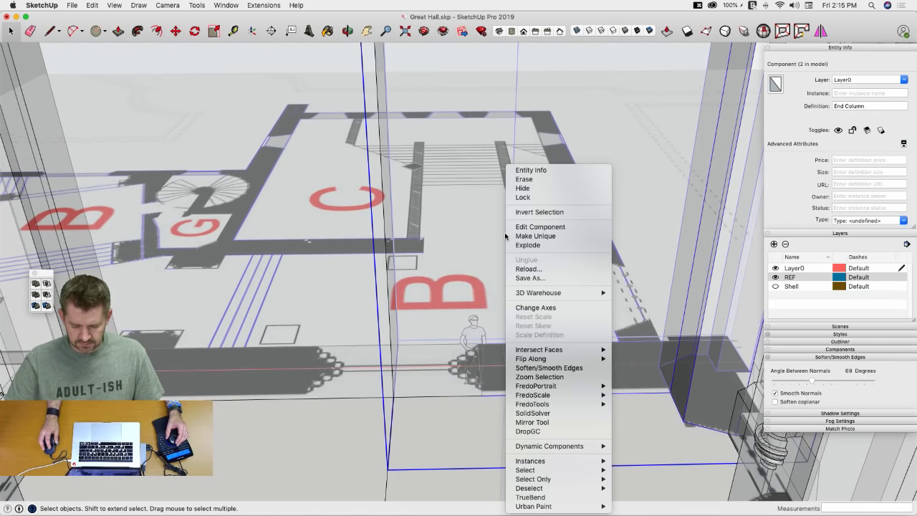
click(529, 187)
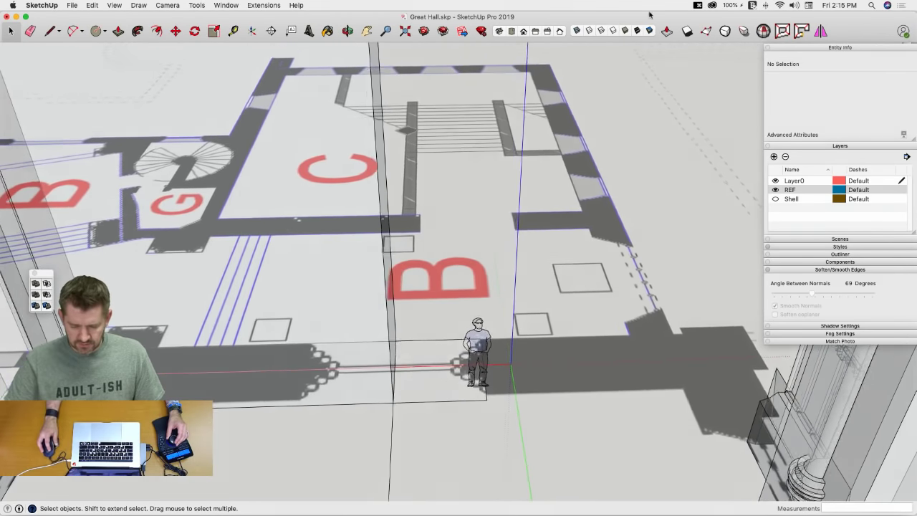
click(577, 31)
Step: Move the scale figure about 13' out of the doorway outline into the hall
scroll(499, 346, up, 5)
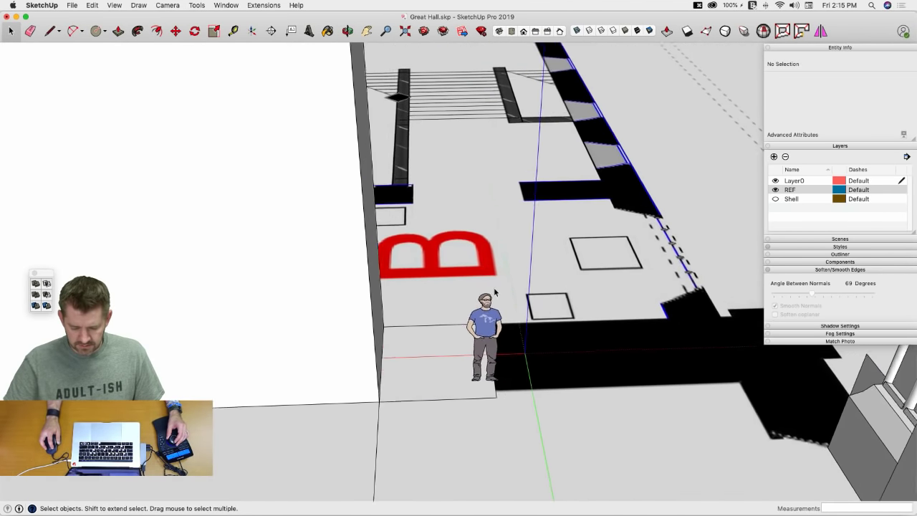
key(m)
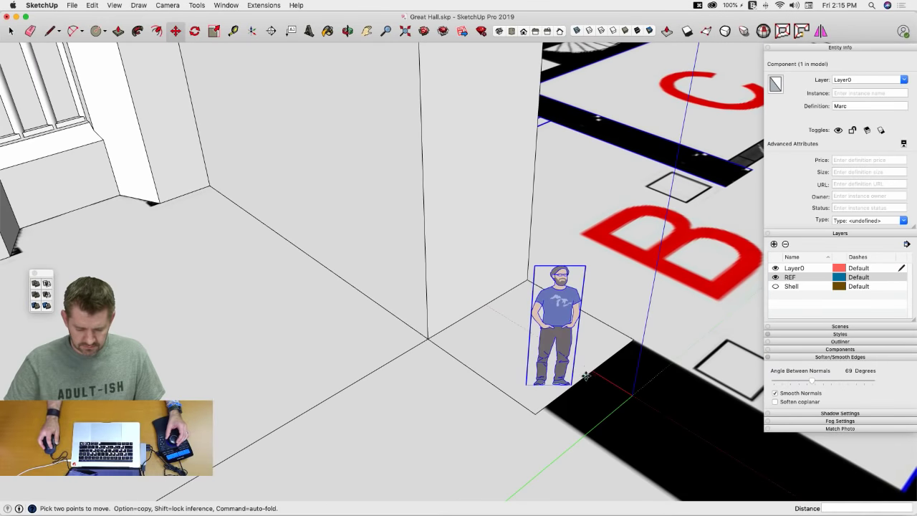
click(586, 376)
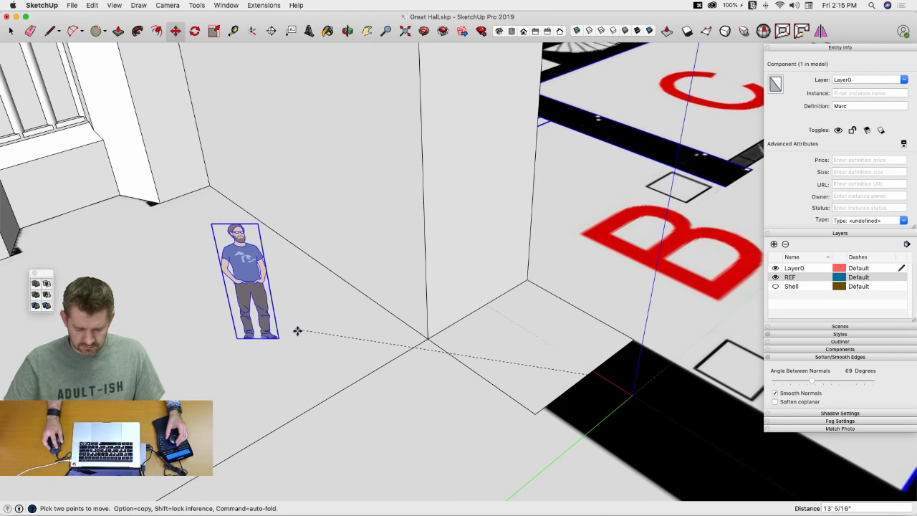
click(296, 330)
key(space)
Step: Delete the doorway outline's face and draw a midline about 6' long from the jamb edge's midpoint to the centre edge
middle_drag(606, 373, 520, 280)
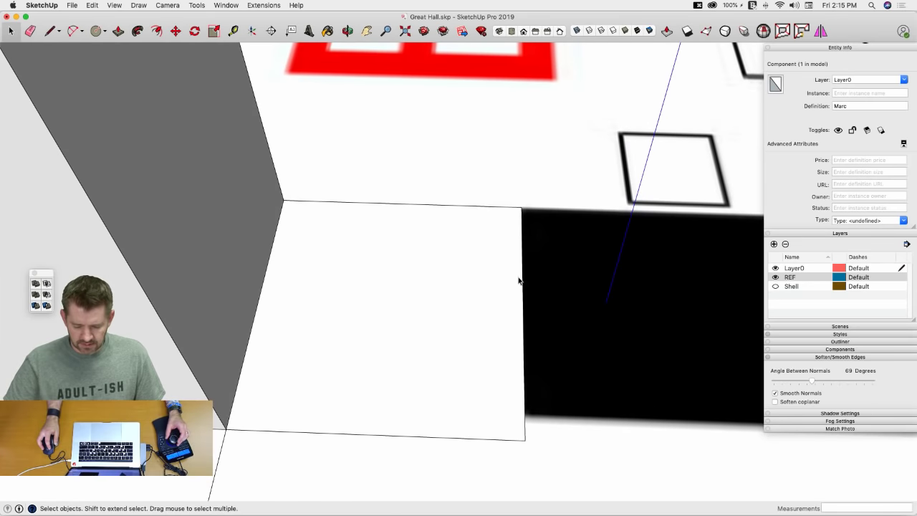
click(483, 280)
key(BackSpace)
key(l)
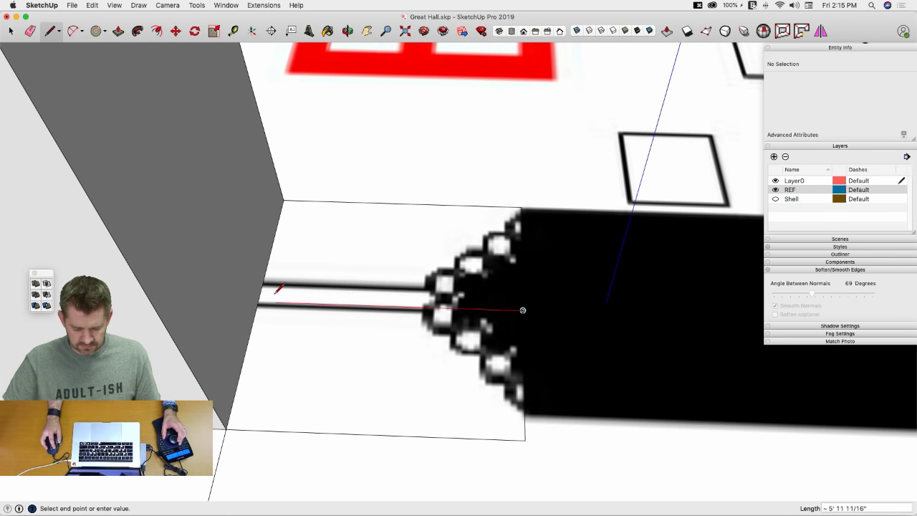
click(260, 303)
key(space)
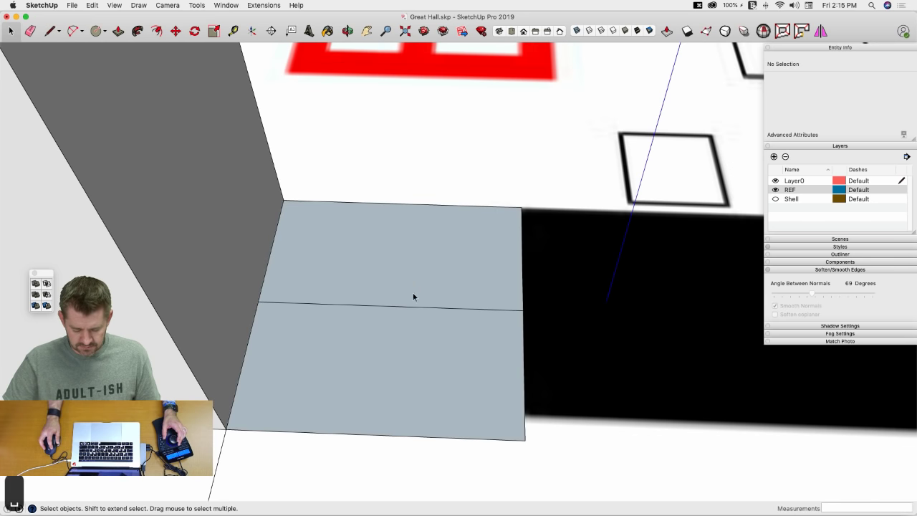
Step: Delete both faces beside the midline so only the doorway outline's edges remain over the plan
click(466, 289)
shift+click(470, 355)
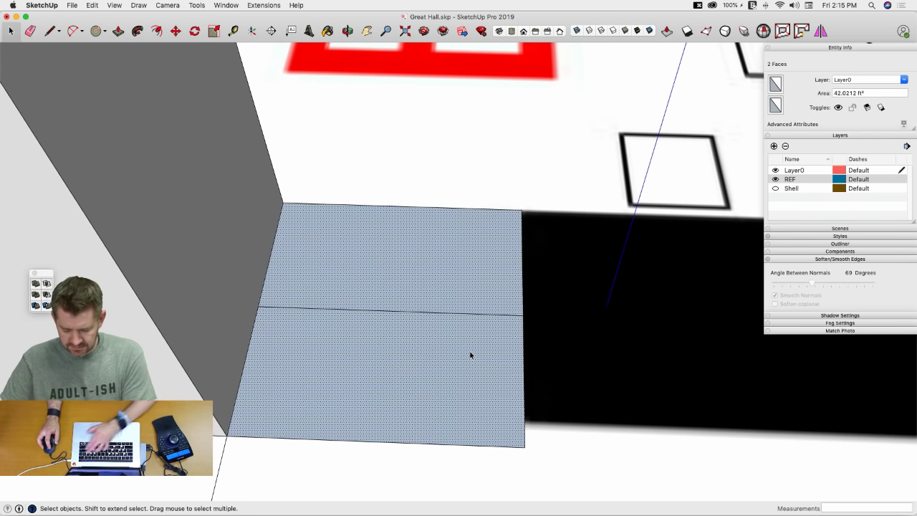
key(BackSpace)
Step: Draw a line about 3' 3 5/8" long from the midline, where the plan's mouldings begin, square across to the outline's side edge
middle_drag(425, 326, 370, 318)
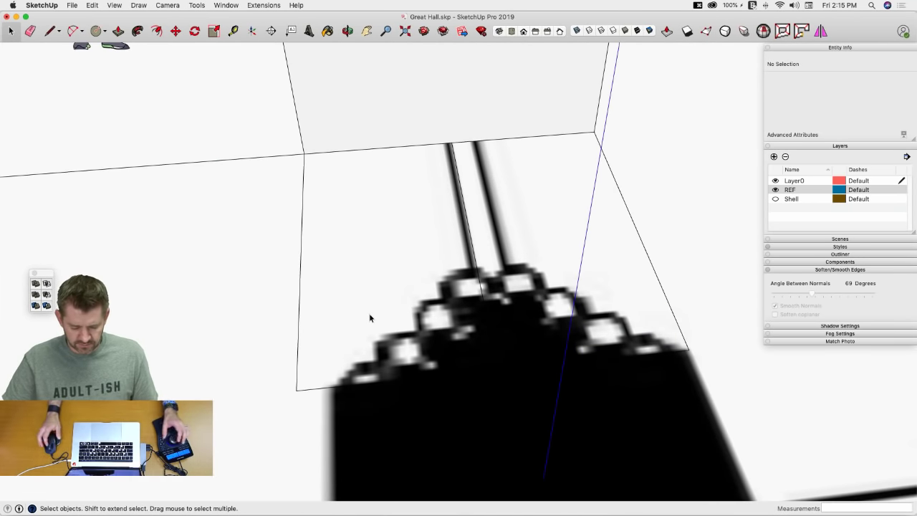
key(l)
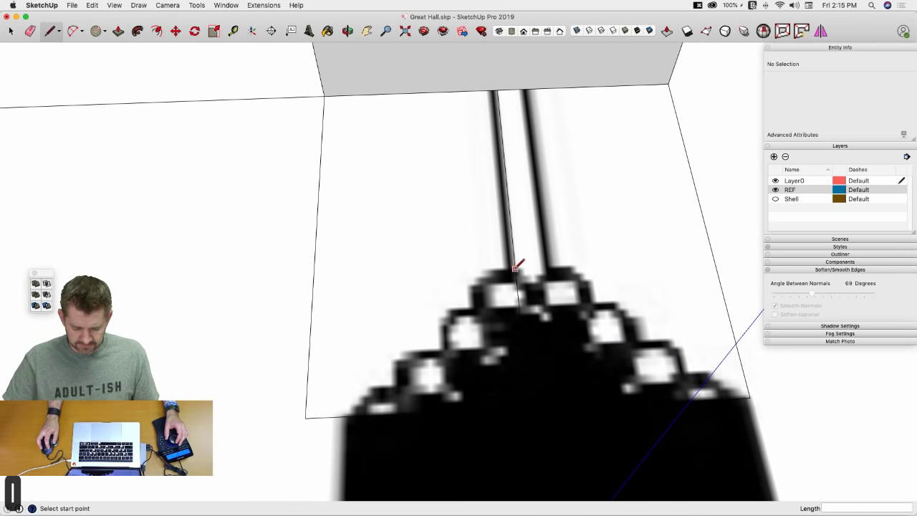
click(514, 270)
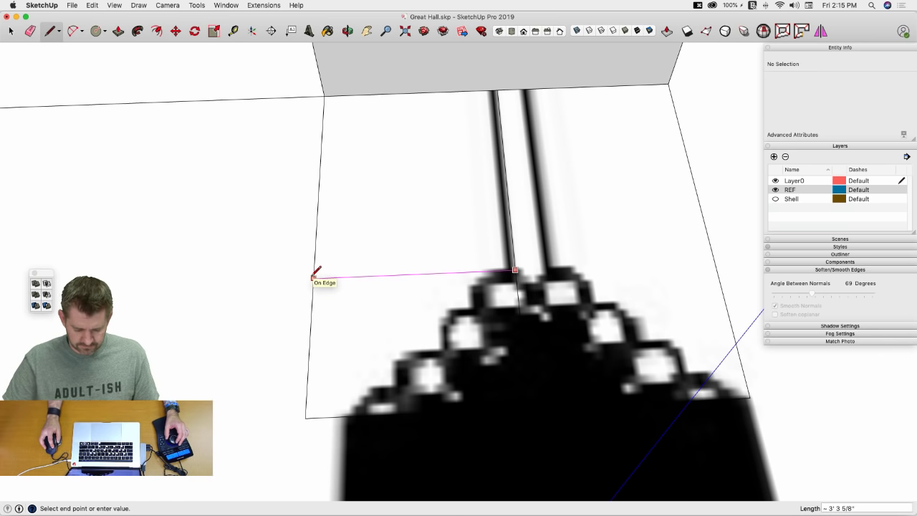
click(313, 277)
Step: Divide the side edge of the half-outline beside the mouldings into four equal segments
key(space)
right_click(308, 316)
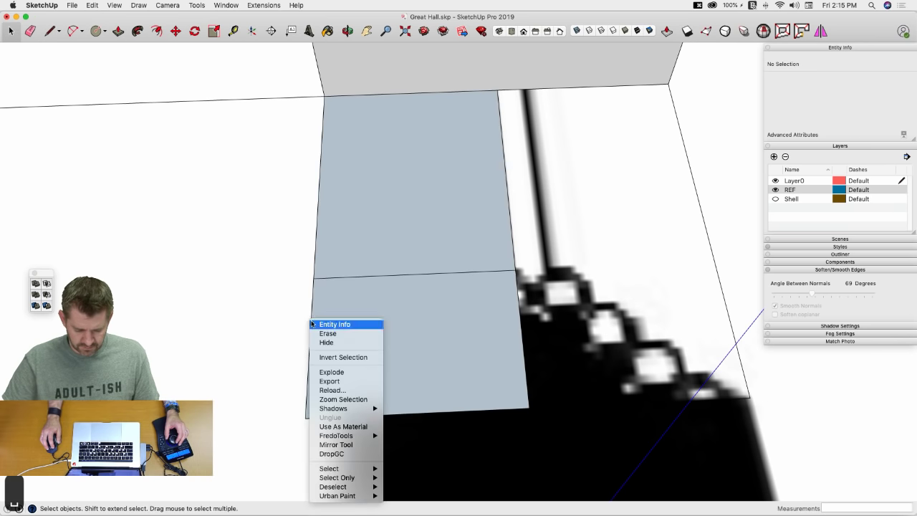
click(313, 308)
double_click(311, 306)
right_click(311, 308)
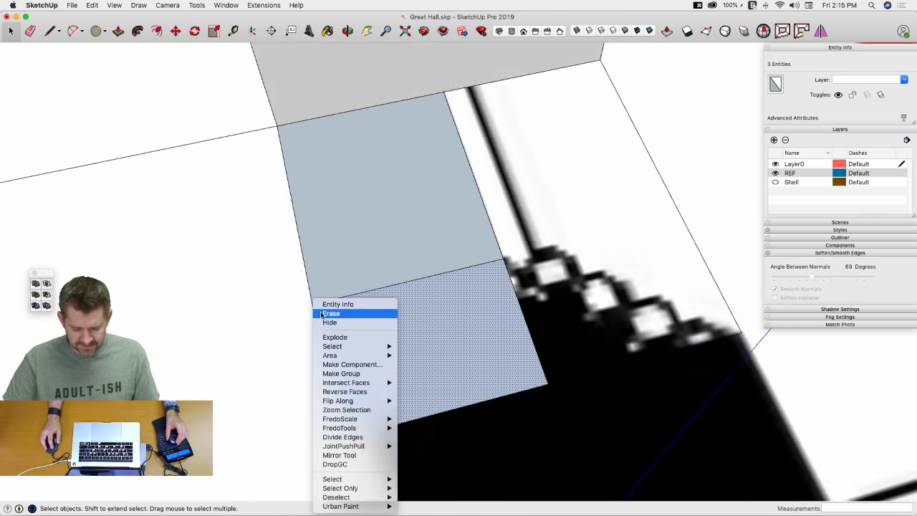
right_click(364, 278)
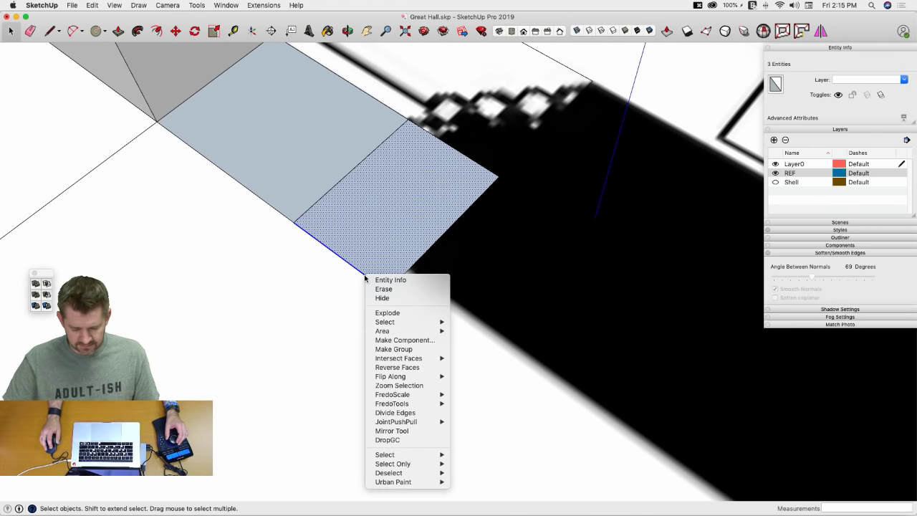
click(327, 259)
click(327, 260)
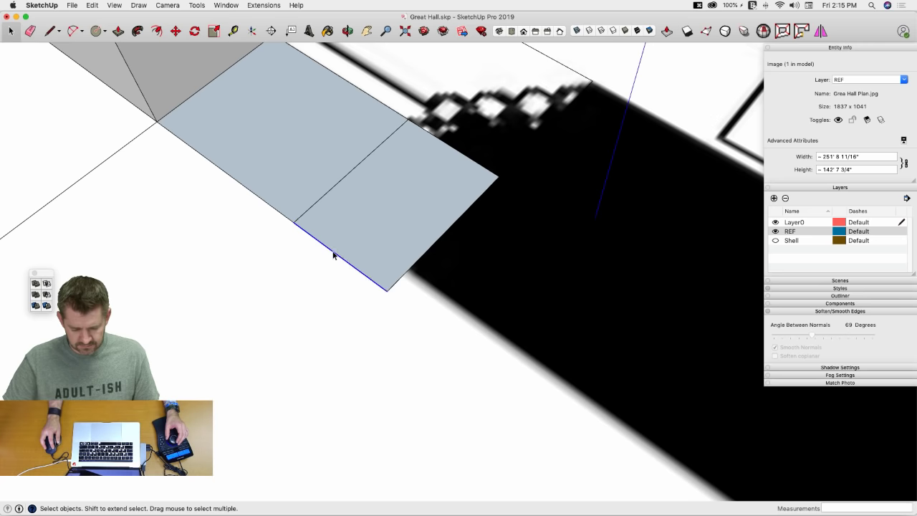
right_click(334, 254)
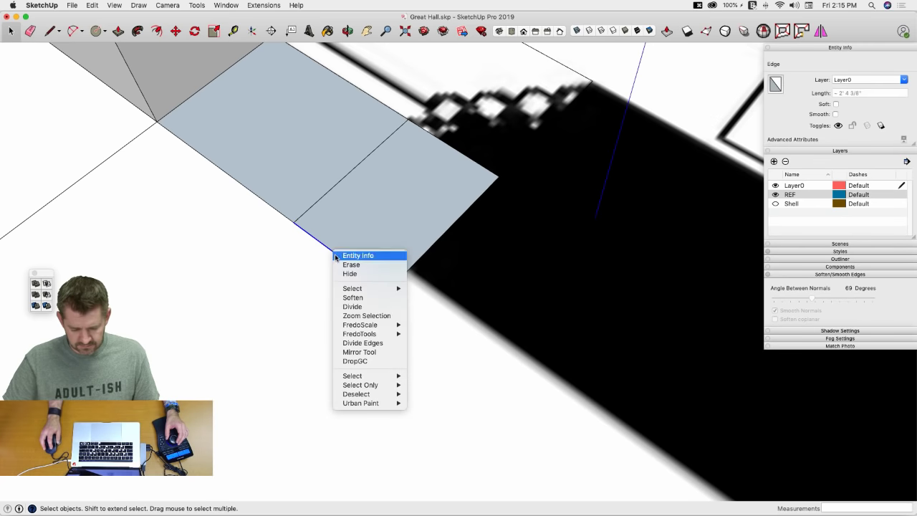
click(358, 308)
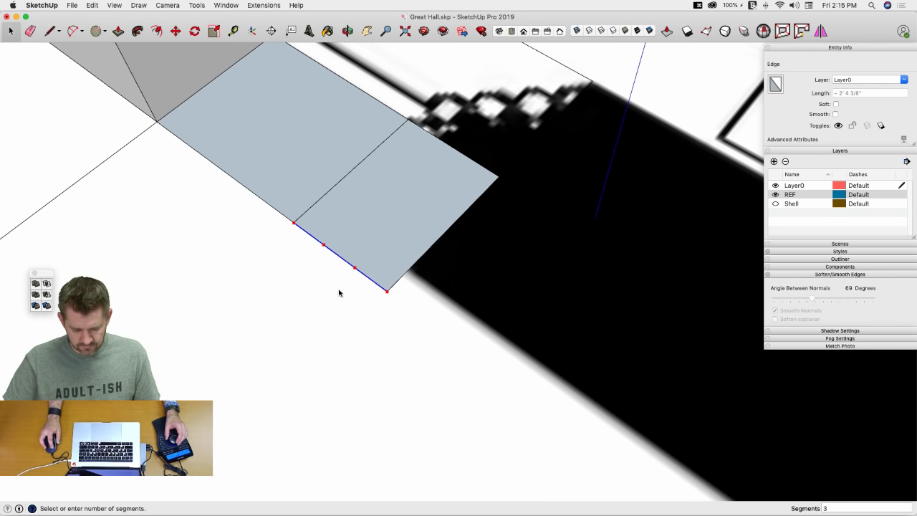
click(344, 298)
Step: Draw three parallel lines about 3' 3 5/8" long from the side edge's division points across to the midline, forming four strips
key(l)
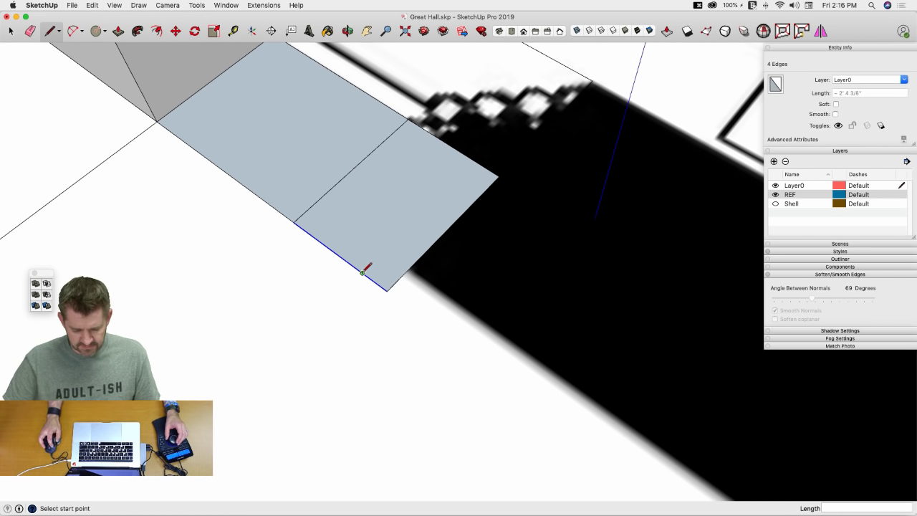
click(476, 160)
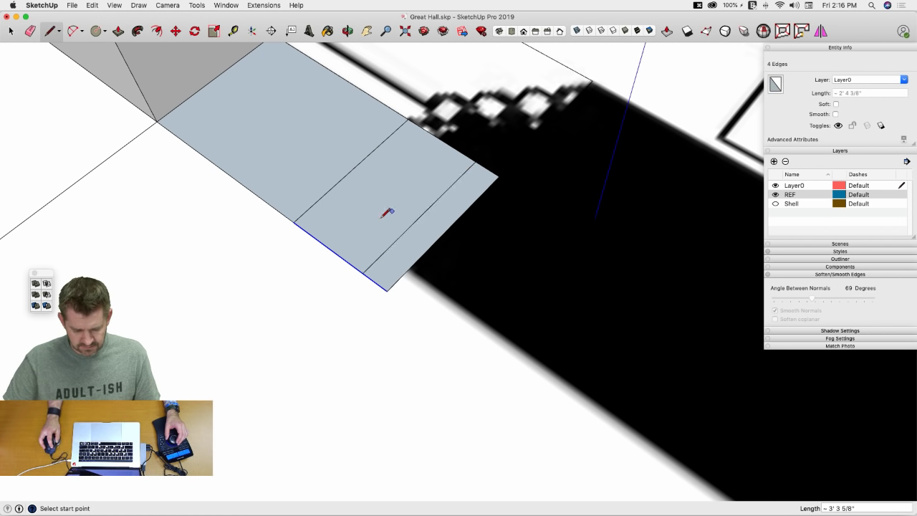
click(451, 144)
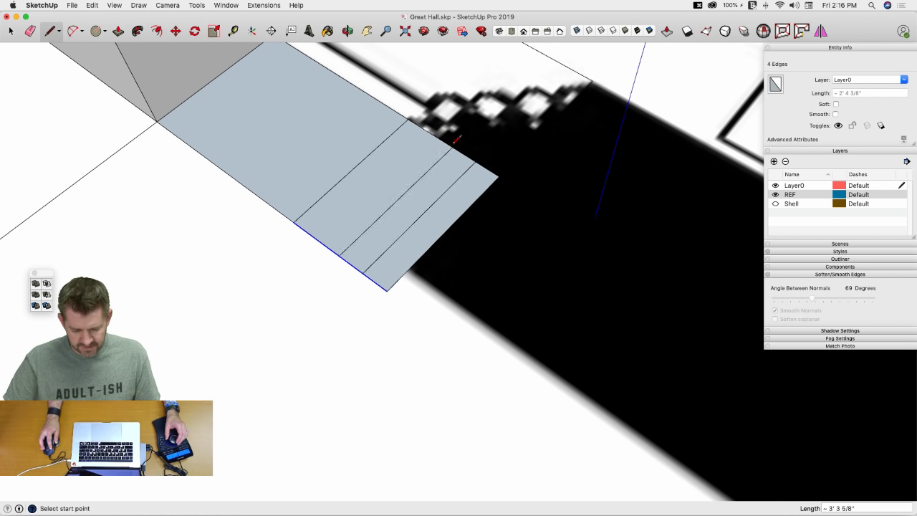
click(316, 239)
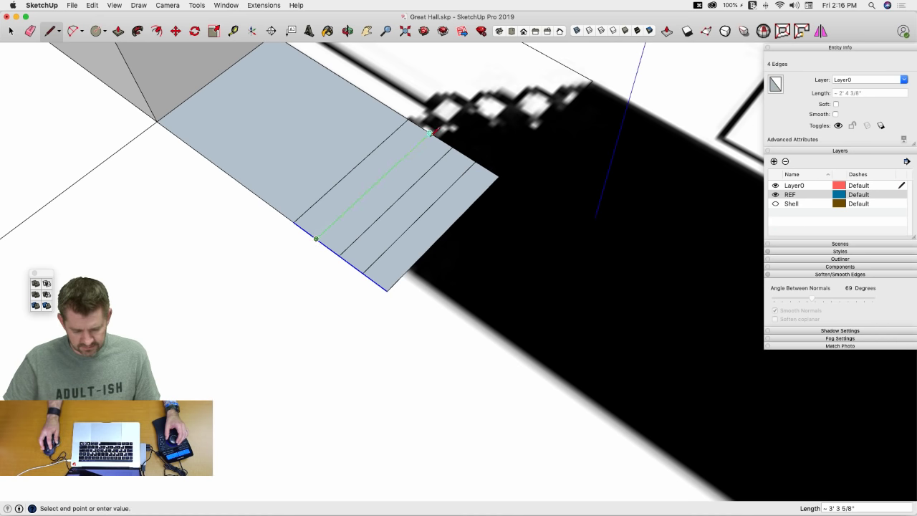
click(429, 133)
Step: Erase the side edge of the larger face beyond the four strips so that only the strips remain filled
key(space)
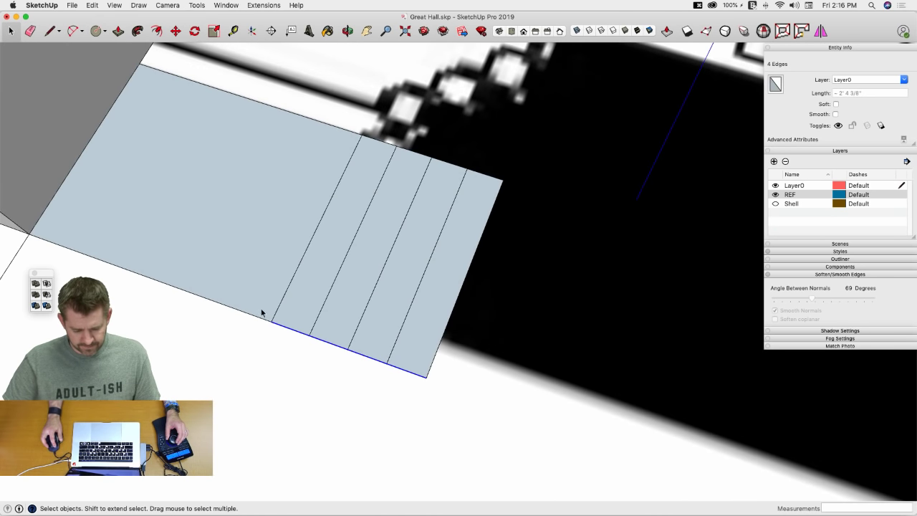
key(e)
click(261, 317)
key(m)
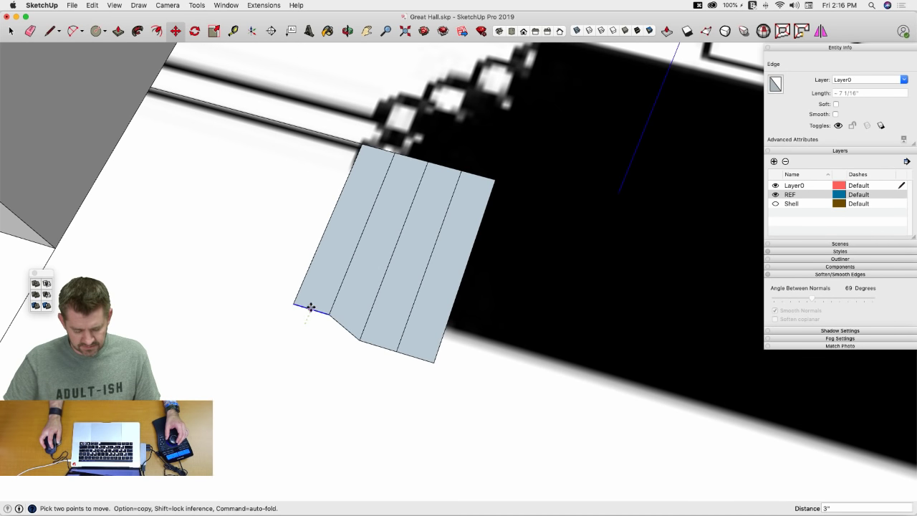
key(space)
key(l)
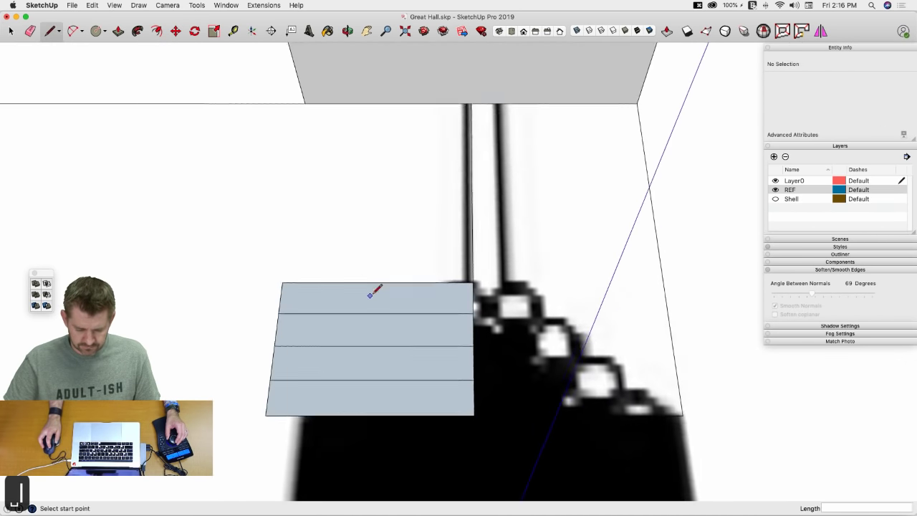
key(space)
Step: Divide the outer long edge of the first strip, where the mouldings begin, into four equal segments
right_click(446, 293)
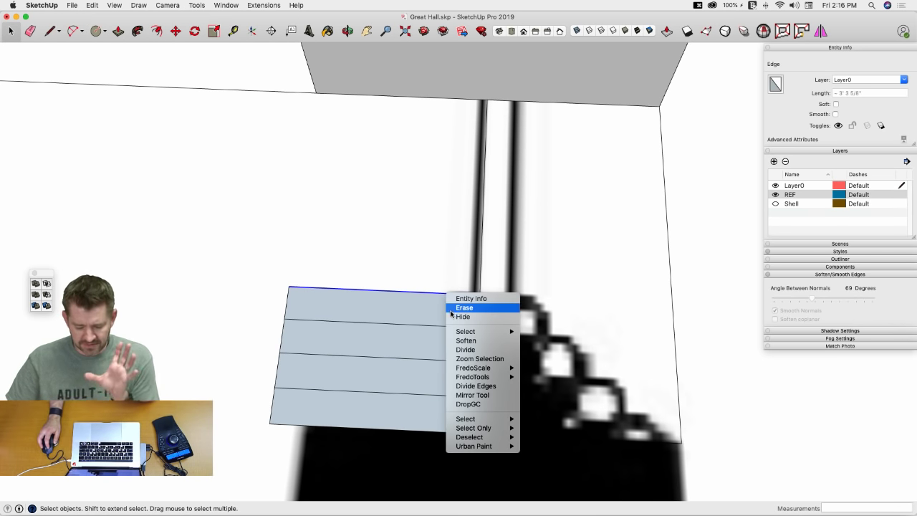
click(606, 278)
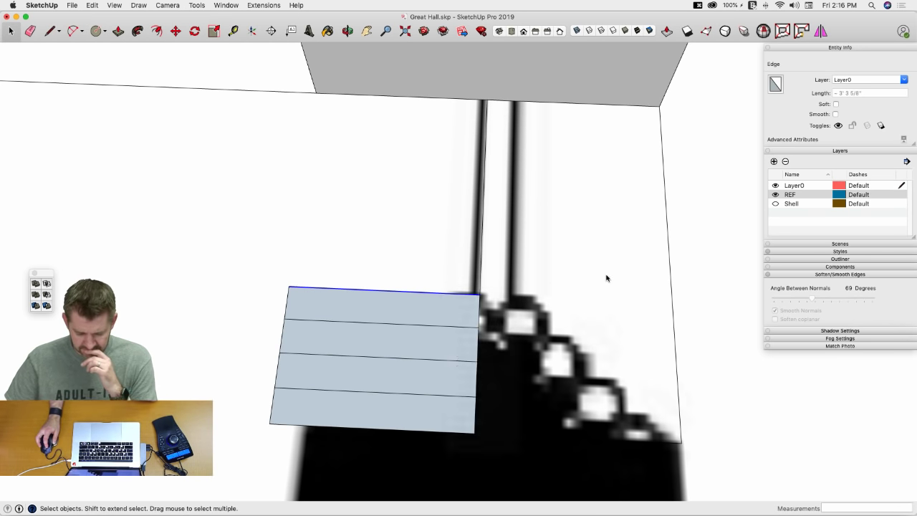
right_click(444, 296)
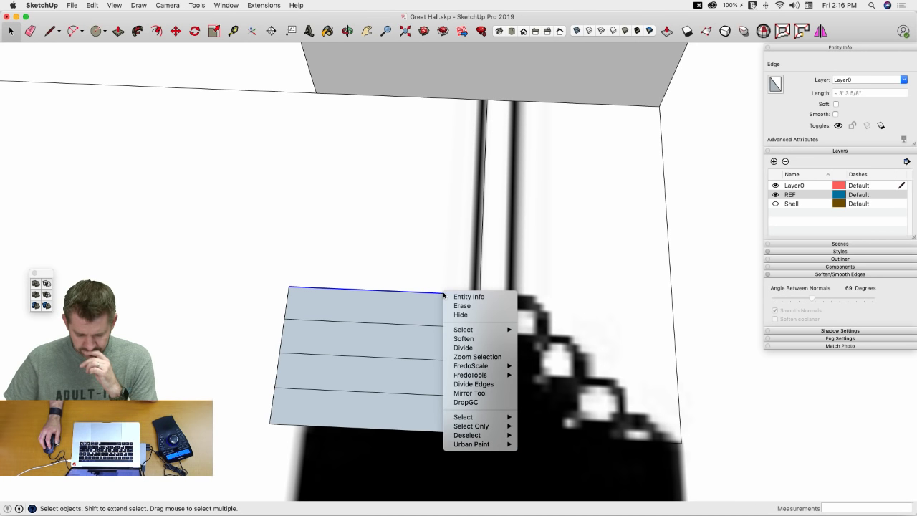
click(465, 348)
click(422, 326)
Step: Draw lines from the three division points across one, two and three strips respectively, the longest about 1' 9 1/4"
key(l)
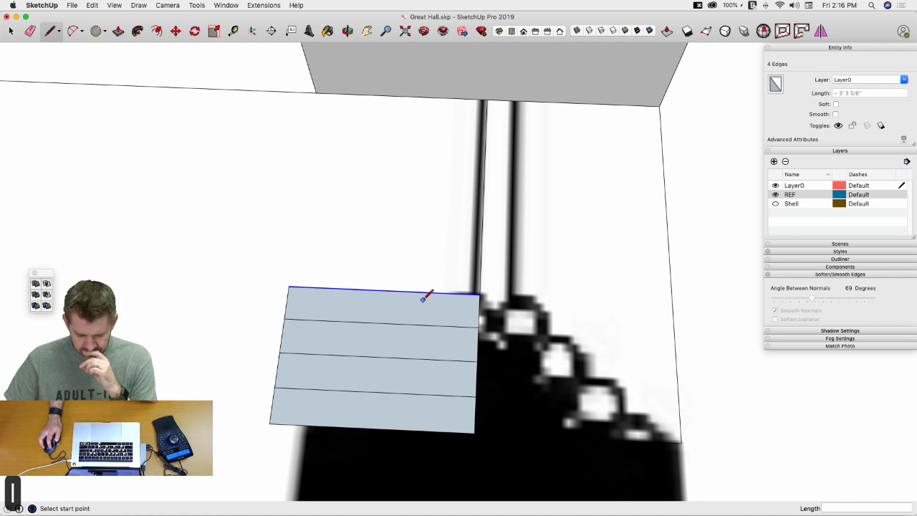
click(431, 292)
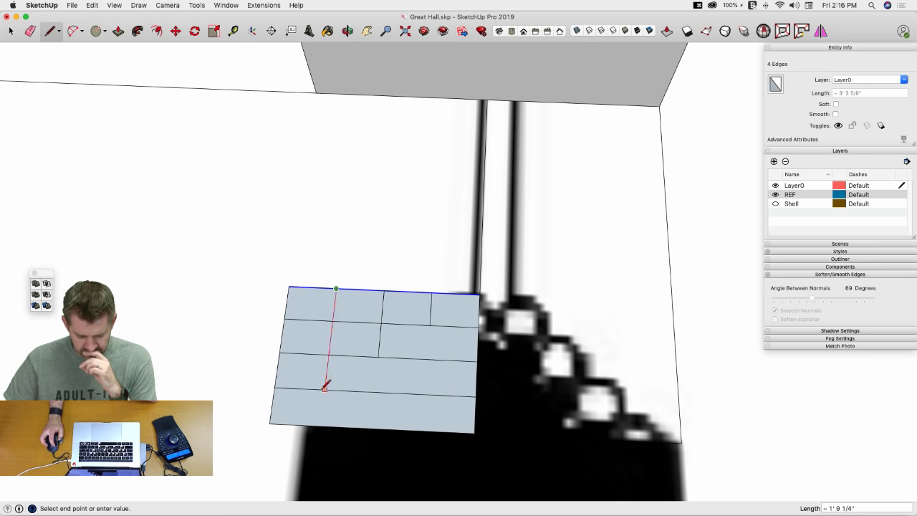
key(space)
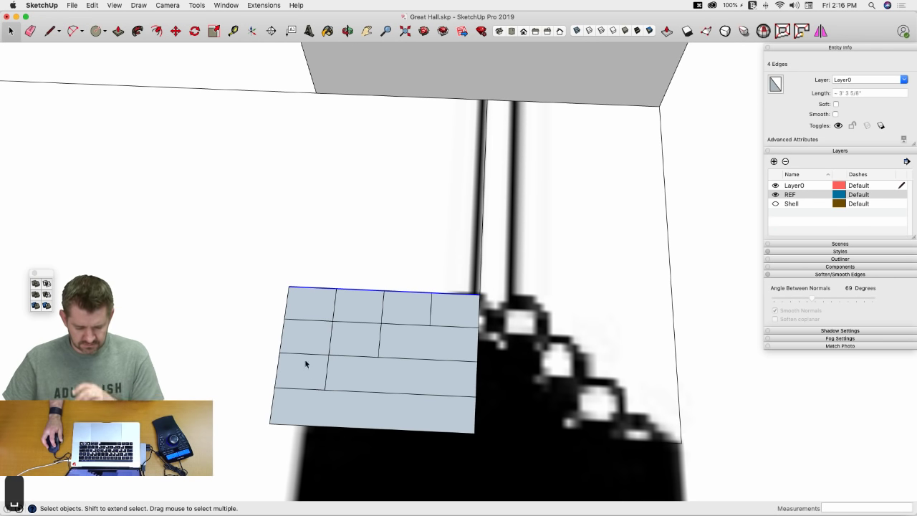
key(e)
drag(272, 375, 300, 327)
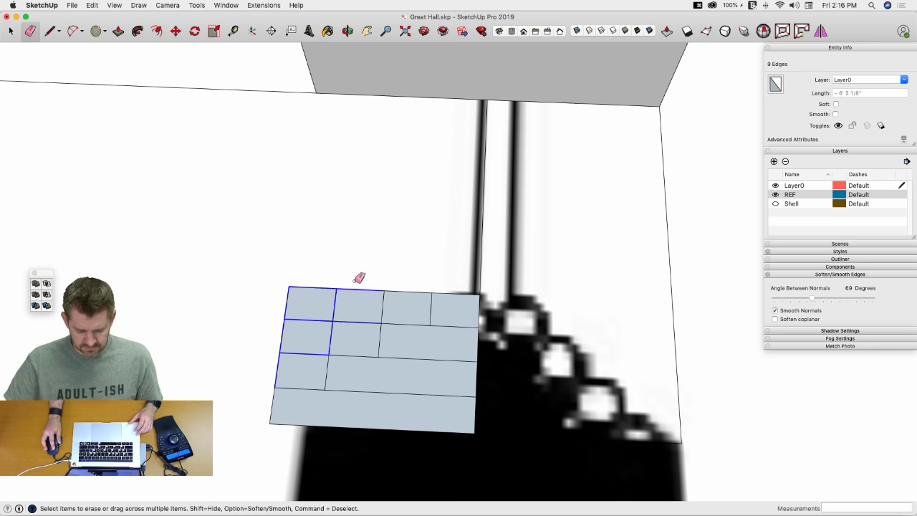
drag(447, 297, 439, 302)
key(l)
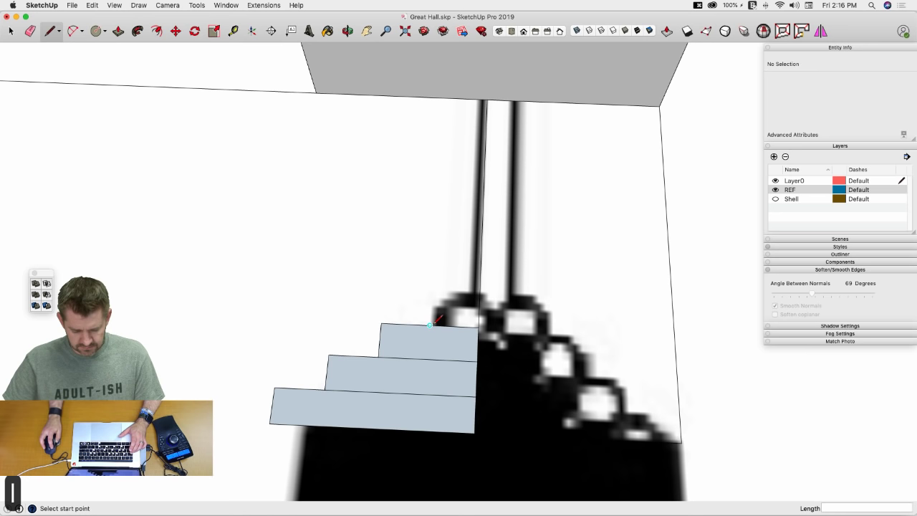
click(430, 325)
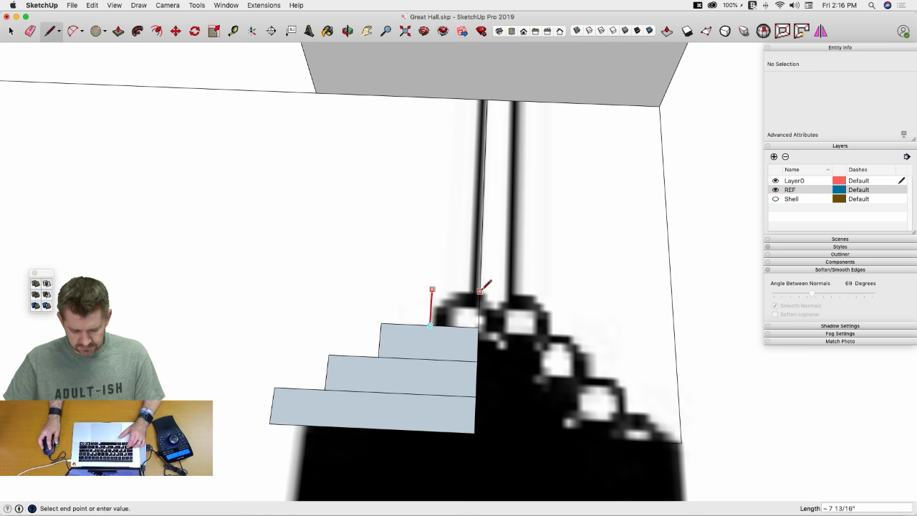
key(space)
key(super+z)
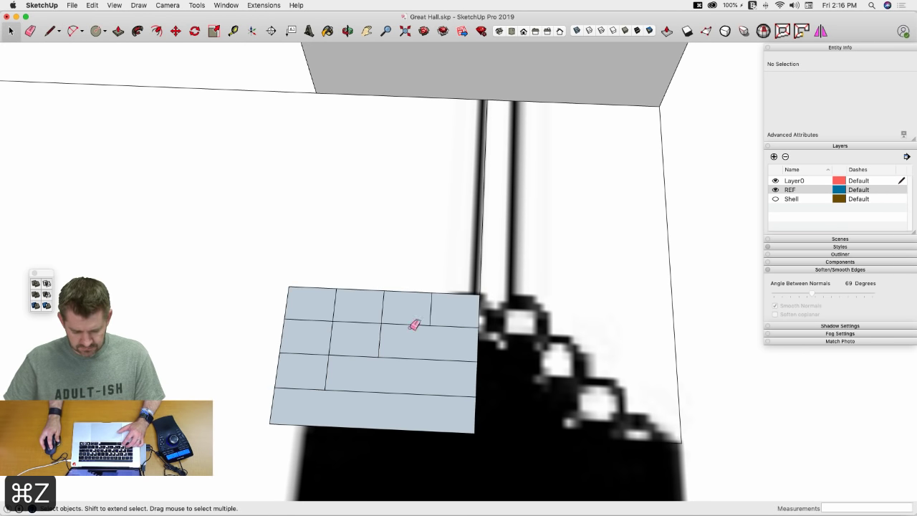
Step: Erase the edges of the surplus cells outside the stepped lines, leaving a four-step profile along the midline
key(e)
drag(401, 285, 320, 336)
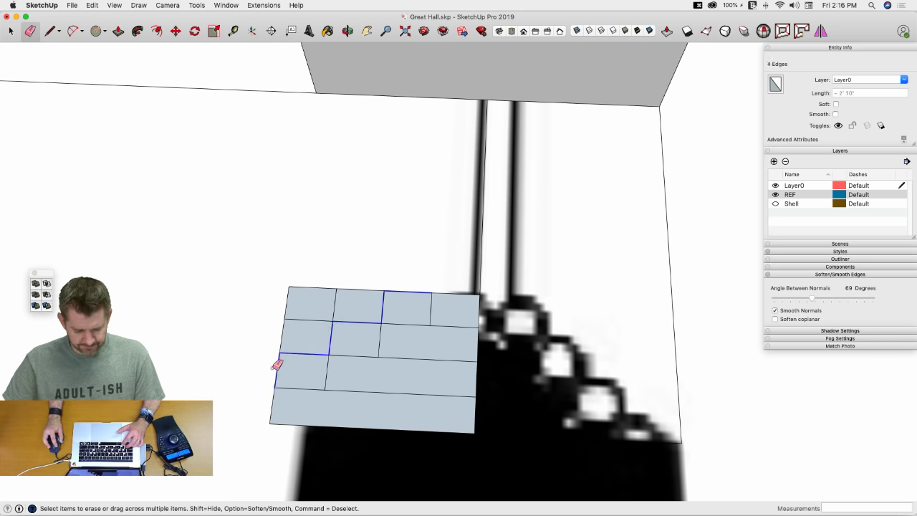
mouse_move(276, 364)
mouse_down()
mouse_move(284, 328)
mouse_move(340, 296)
mouse_up()
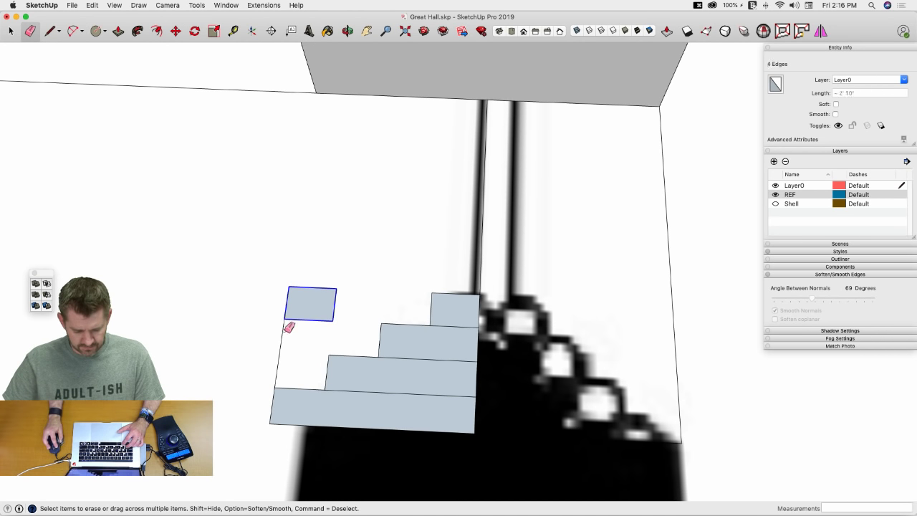
drag(289, 327, 320, 323)
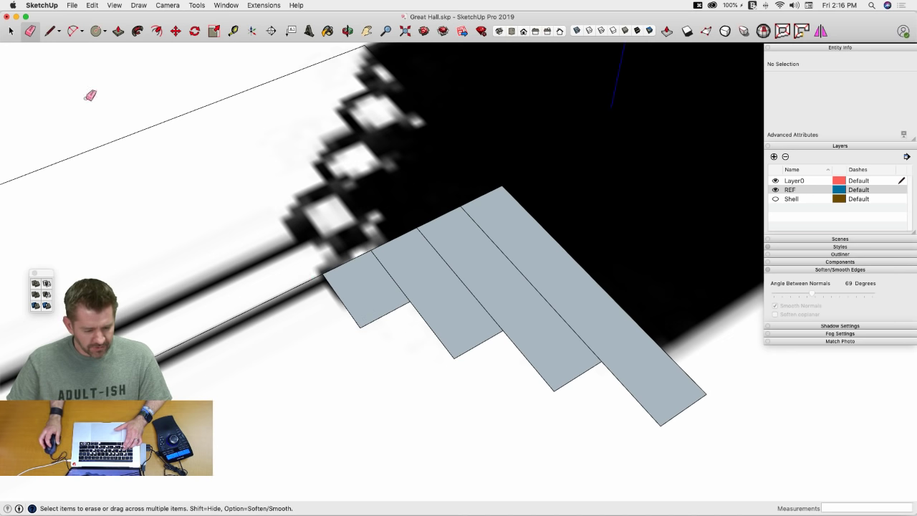
click(11, 32)
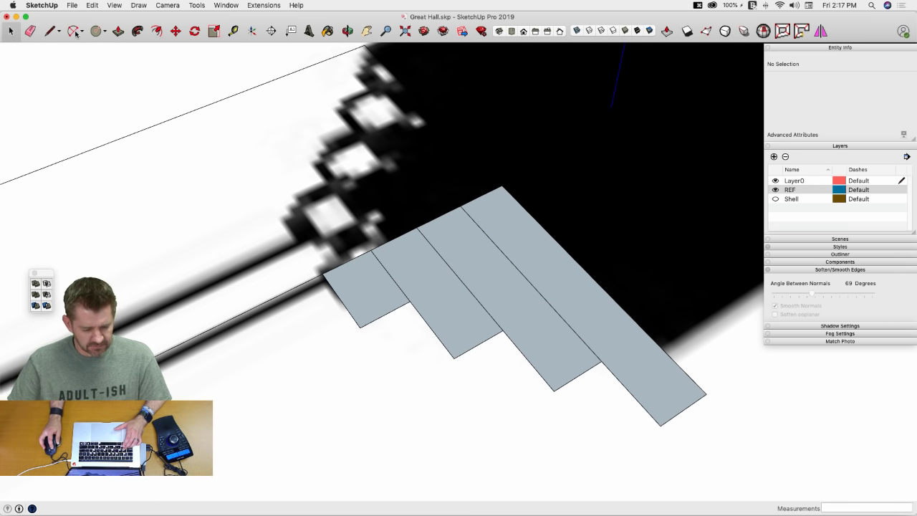
drag(77, 34, 84, 46)
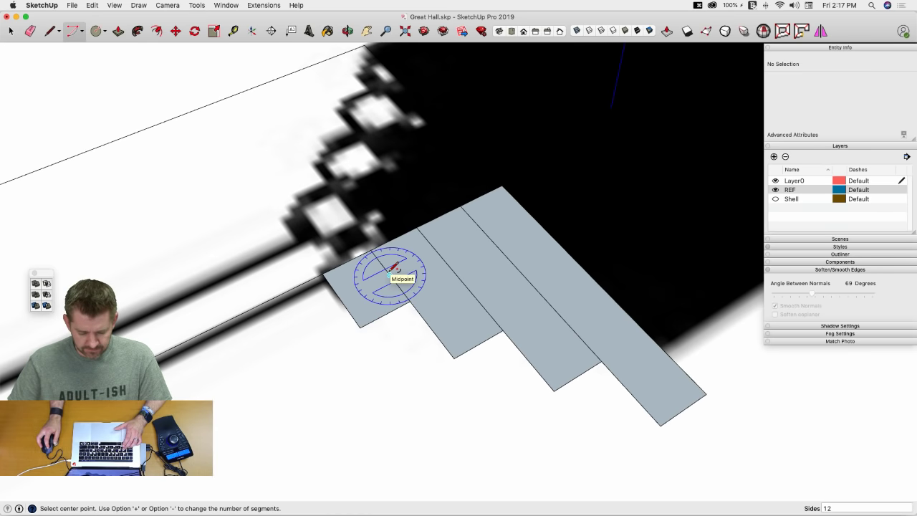
key(l)
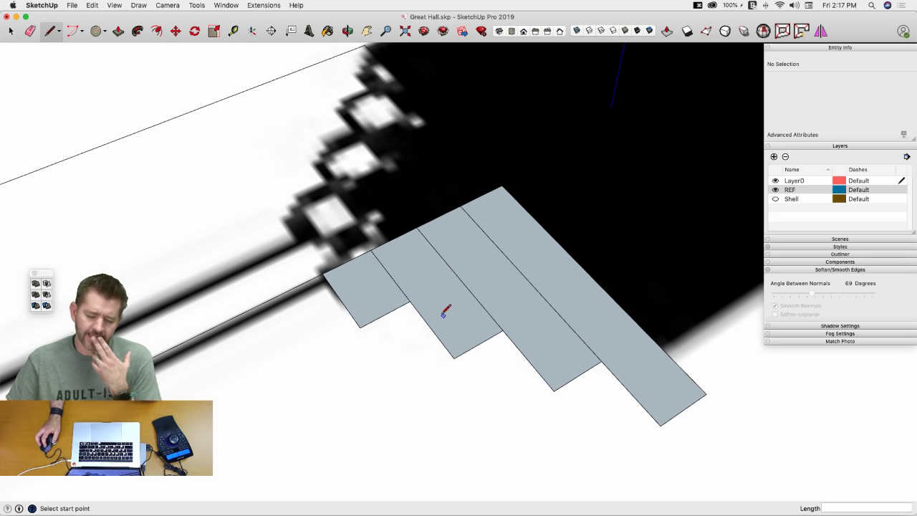
click(72, 32)
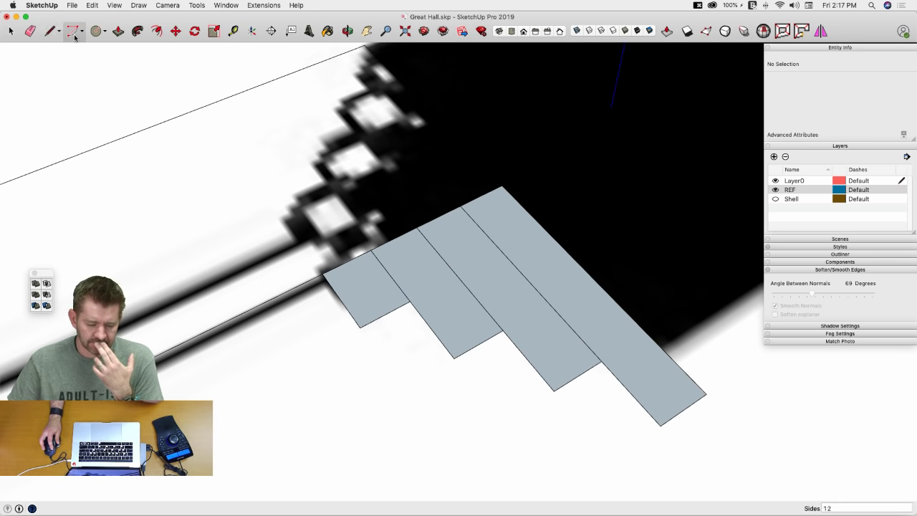
click(78, 33)
click(97, 64)
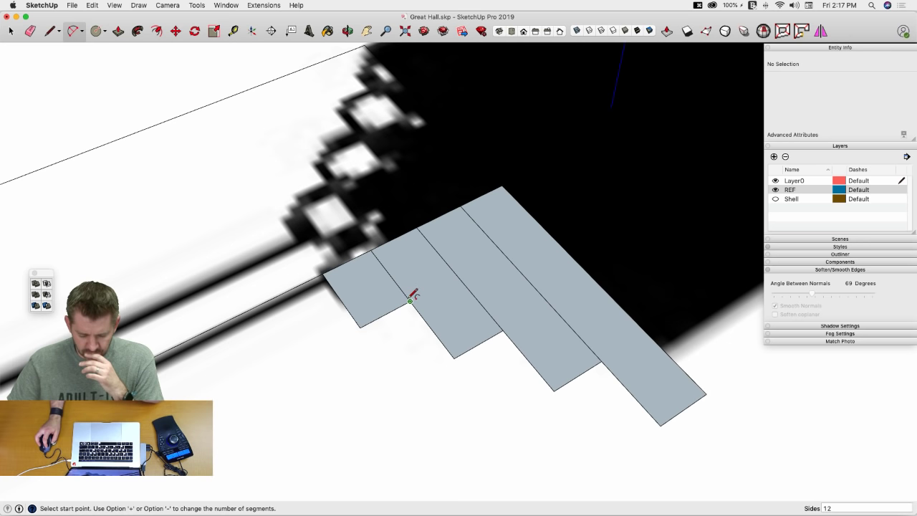
click(410, 300)
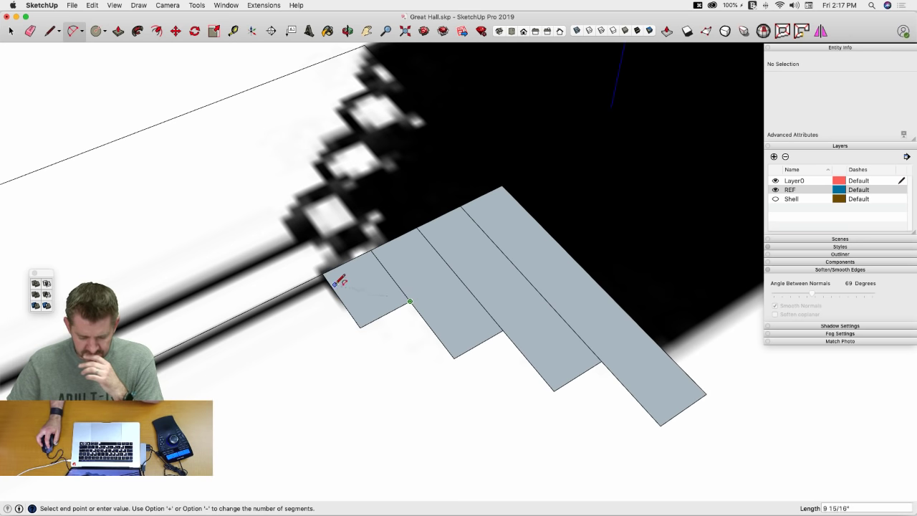
key(space)
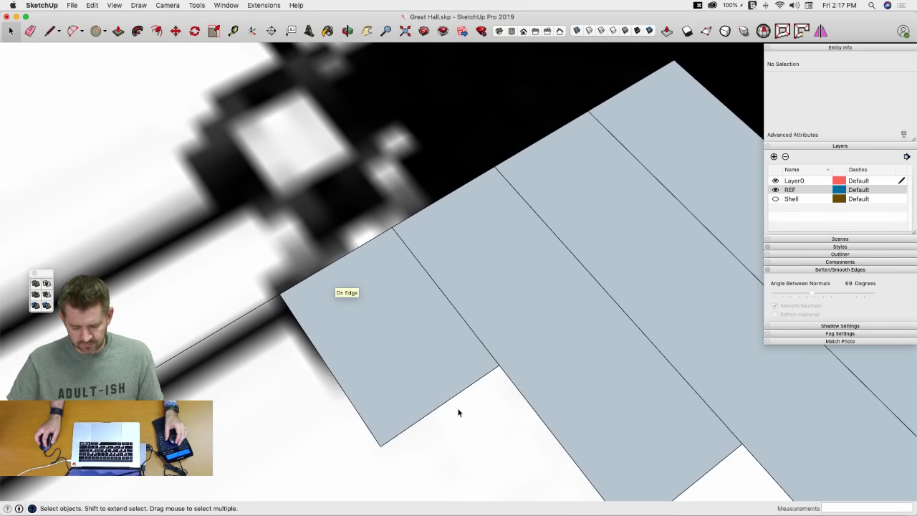
Step: Rotate a copy of the first step's short outer edge 90° about its outer corner onto the adjoining side edge
click(454, 398)
key(q)
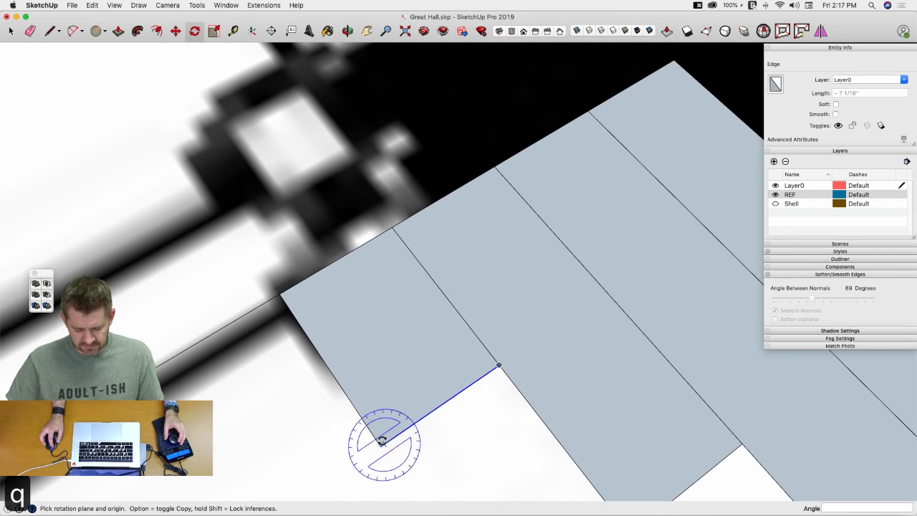
click(380, 446)
click(432, 411)
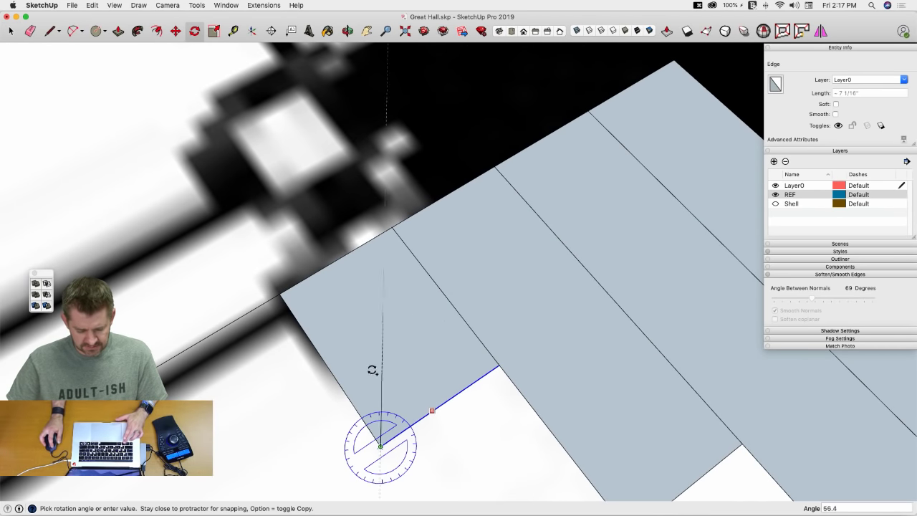
click(330, 370)
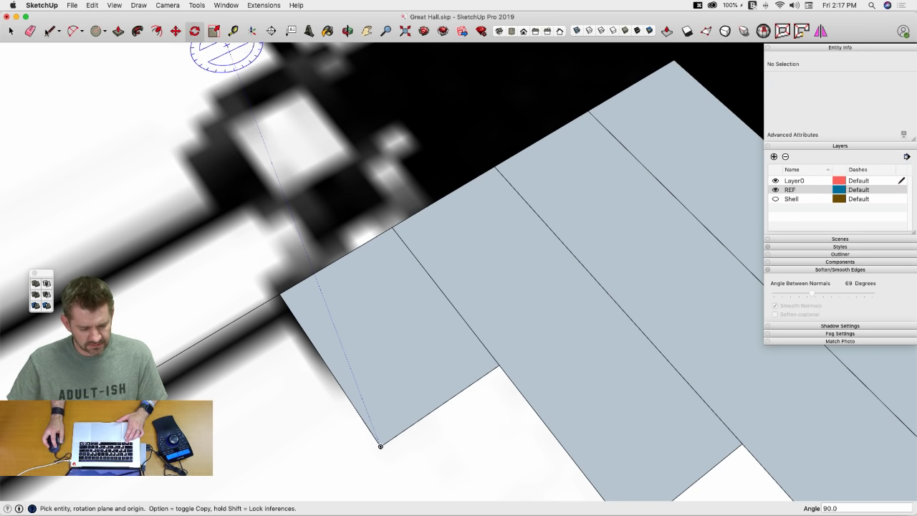
Step: Draw a two-point arc across the first step's outer corner, from the new point on its side edge to the inner corner
click(72, 31)
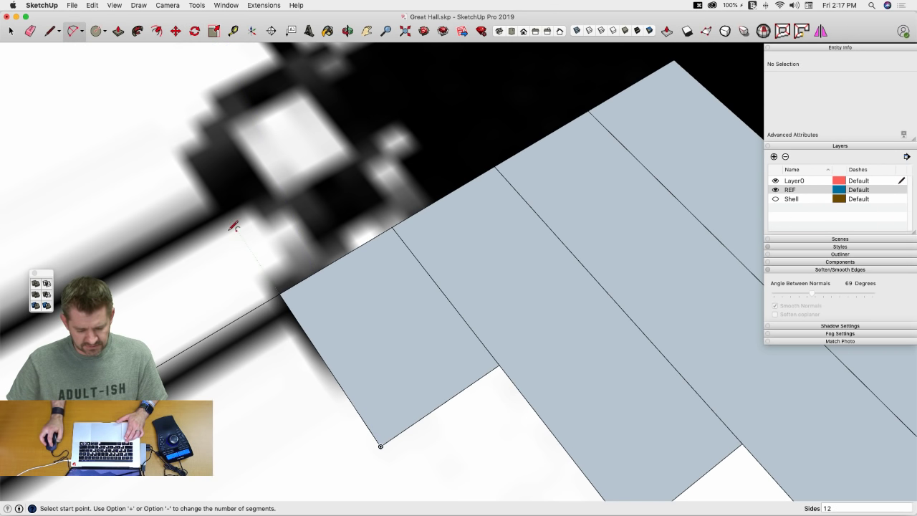
click(307, 334)
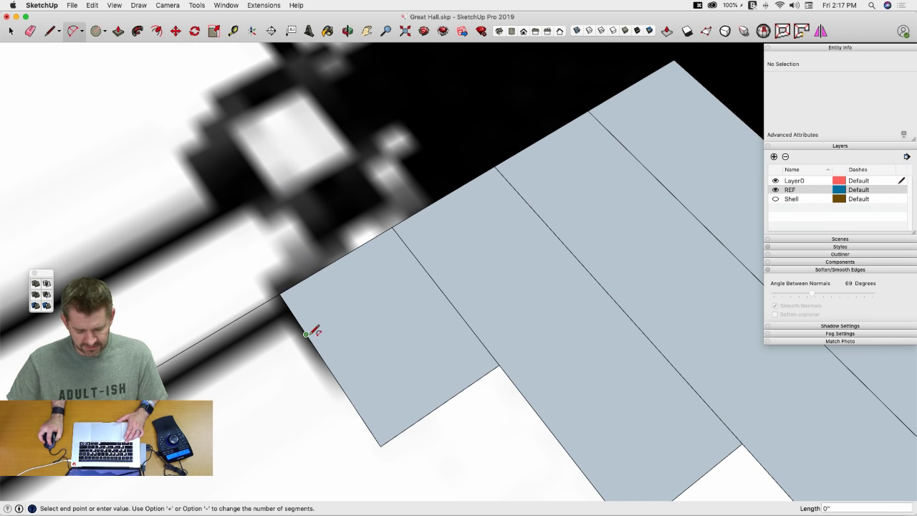
double_click(500, 364)
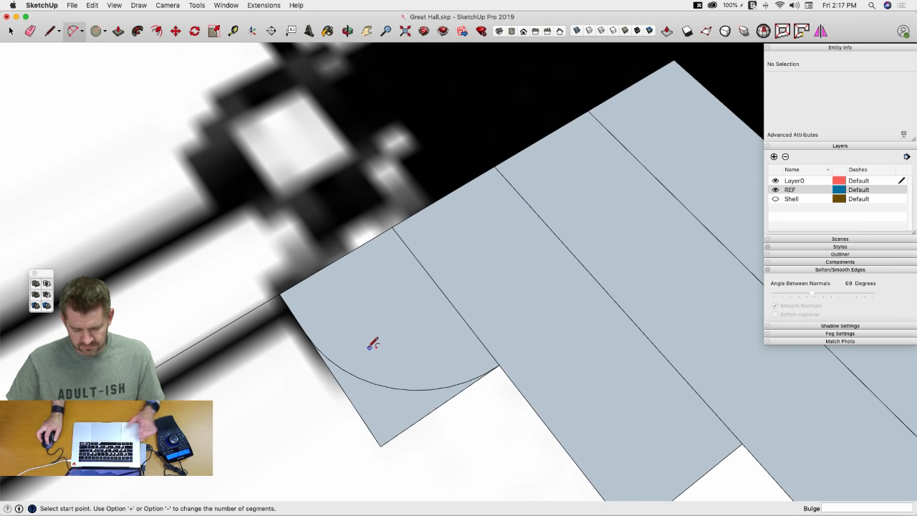
Step: Round the outer corners of the remaining three steps by repeating the same tangent arc on each
scroll(435, 326, down, 3)
scroll(435, 326, down, 3)
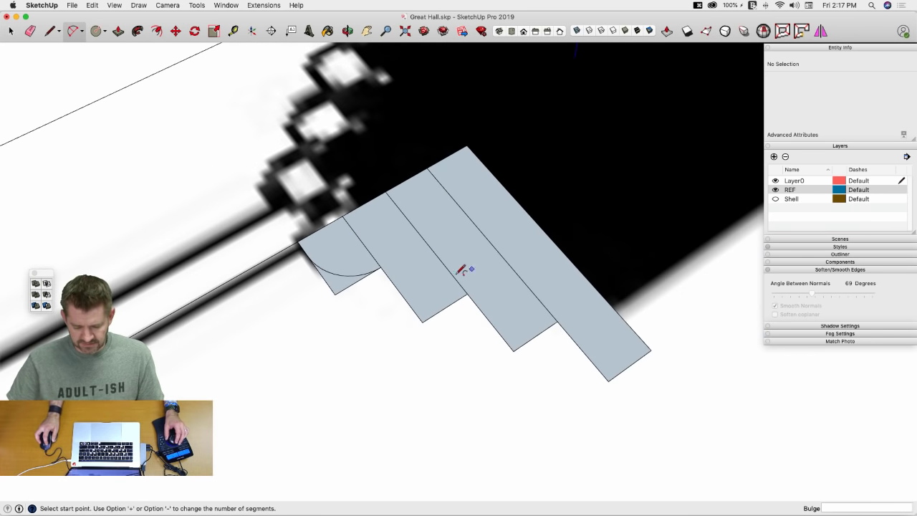
double_click(430, 302)
double_click(529, 321)
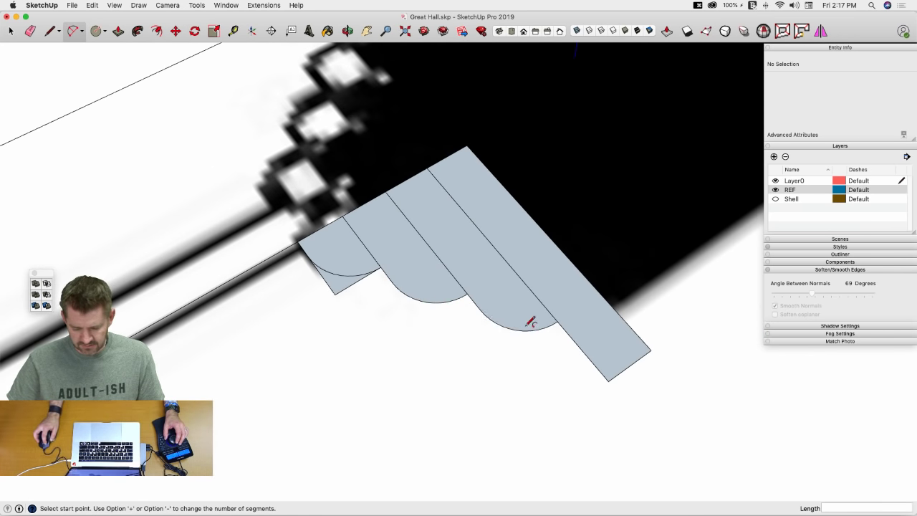
double_click(616, 350)
Step: Erase the surplus corner outside the first arc and the dividing lines between the strips, leaving one scalloped profile face
scroll(622, 337, down, 5)
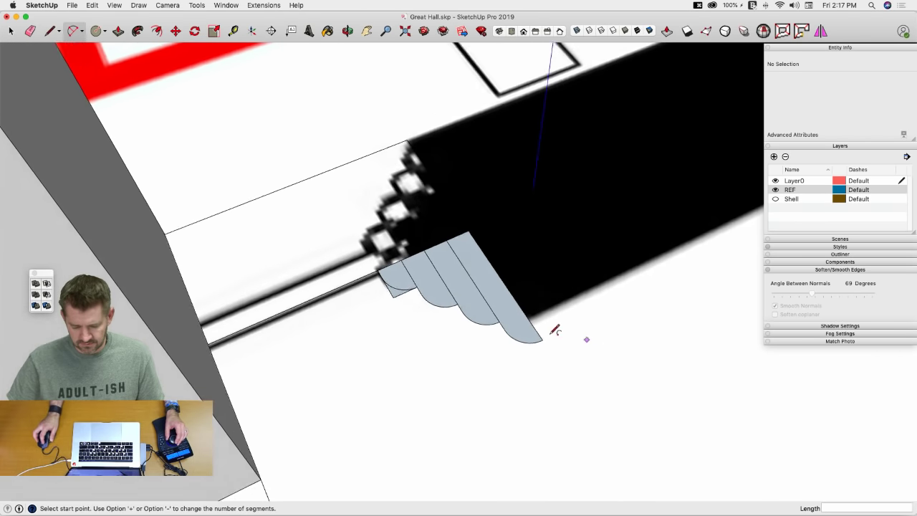
key(e)
scroll(430, 301, up, 2)
click(398, 286)
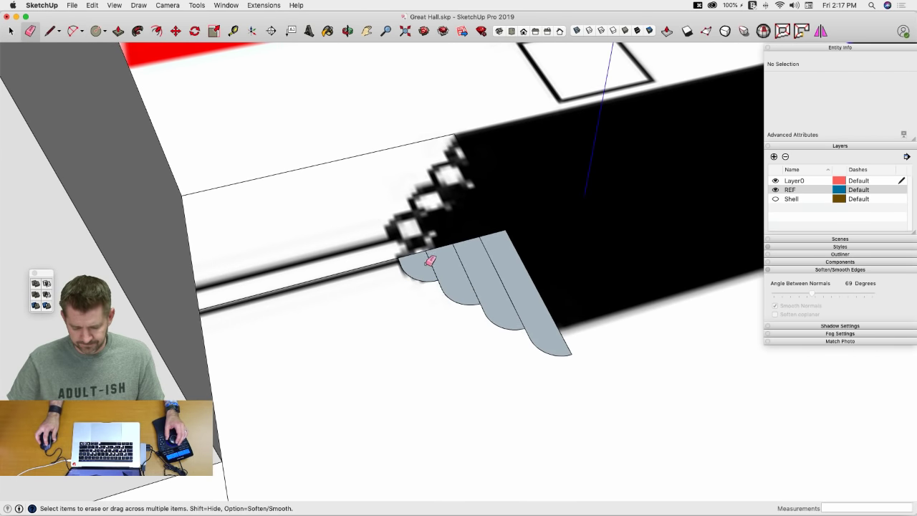
drag(430, 260, 498, 262)
scroll(502, 348, down, 4)
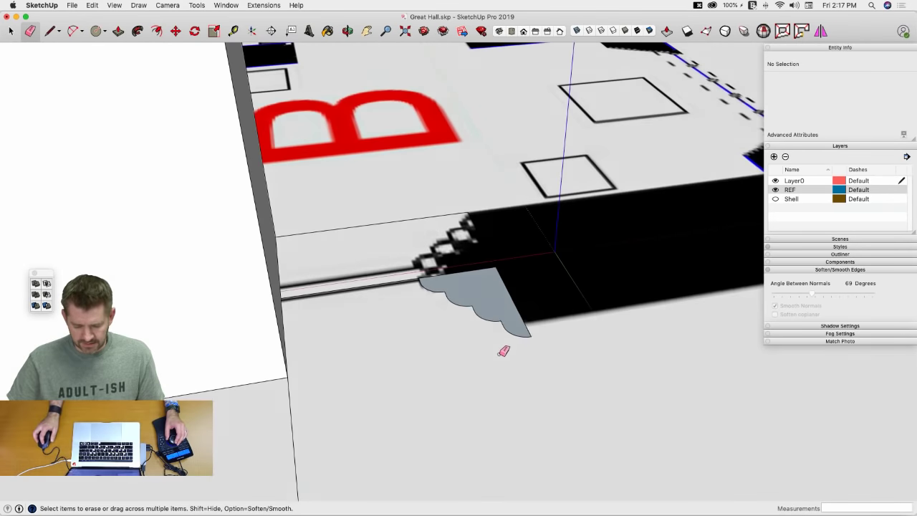
Step: Draw an upright rectangular face, about 6' 4 5/16" by 18' 7 3/8", from the profile's midline corner to the adjacent wall end
scroll(504, 351, up, 3)
scroll(501, 348, down, 3)
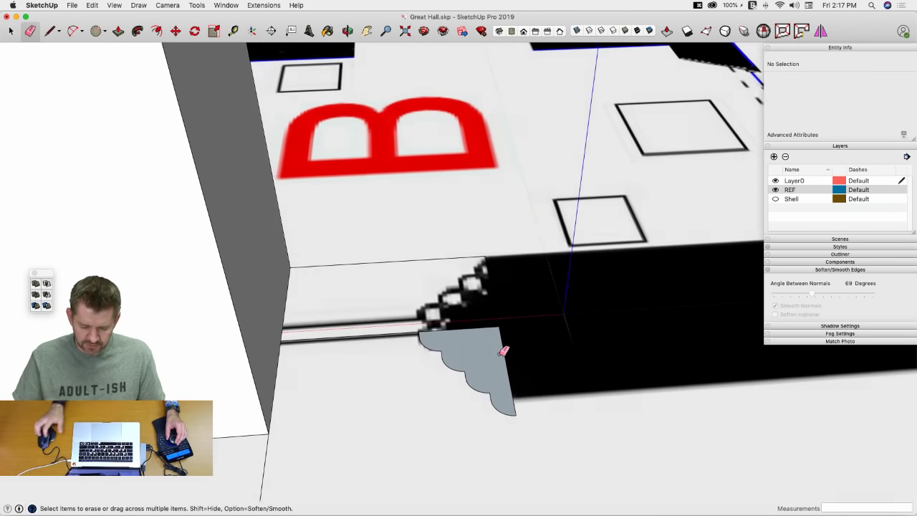
key(l)
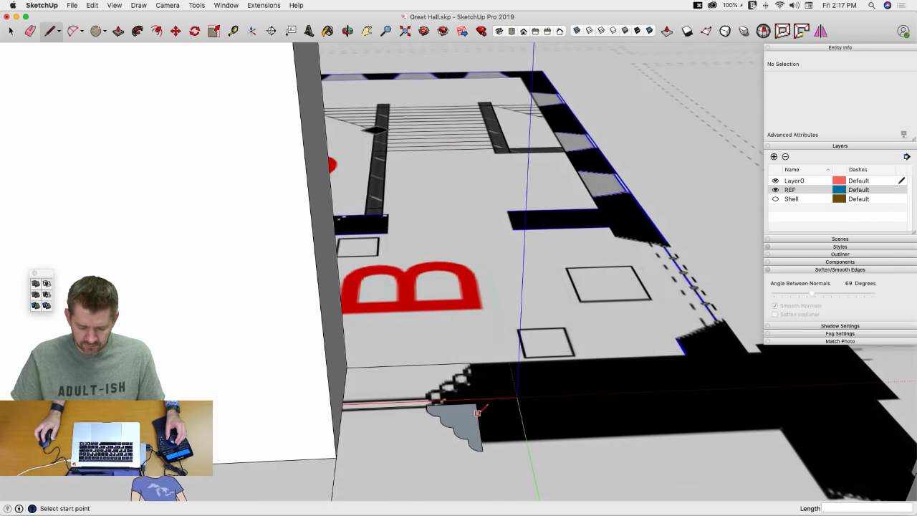
click(476, 403)
scroll(476, 403, down, 4)
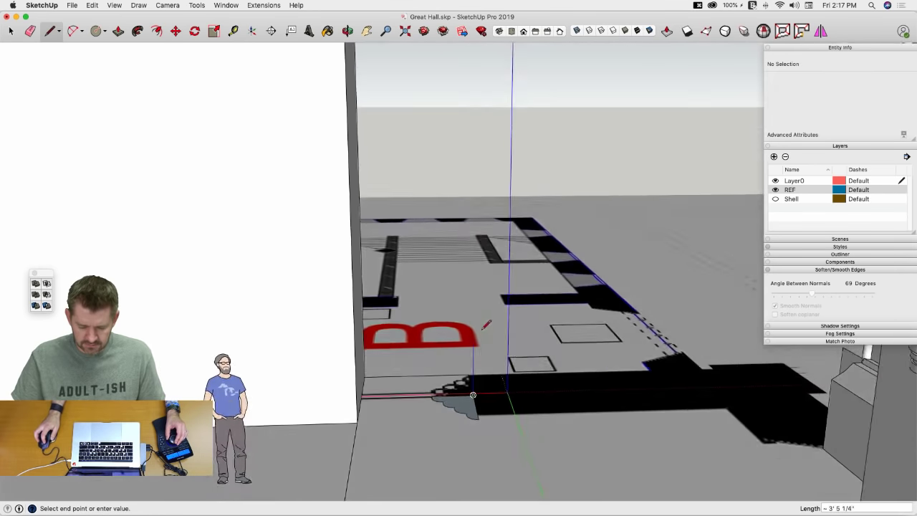
middle_drag(475, 218, 472, 224)
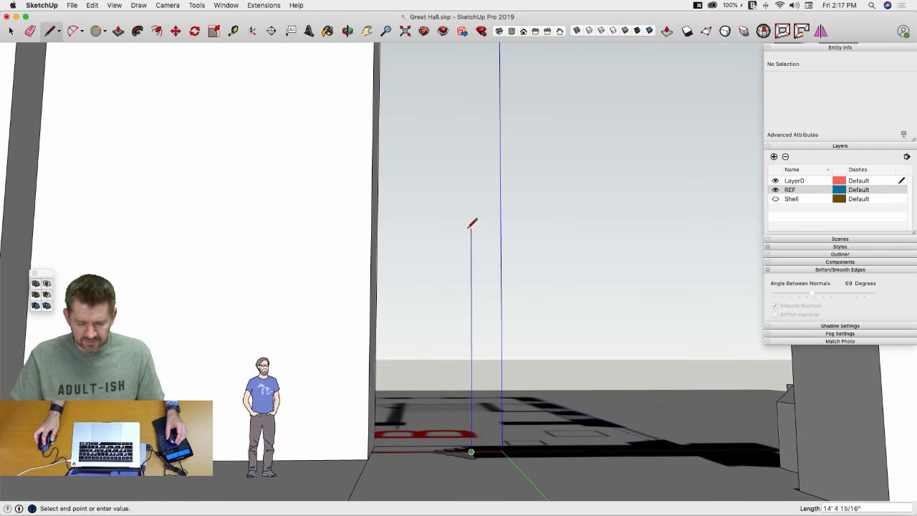
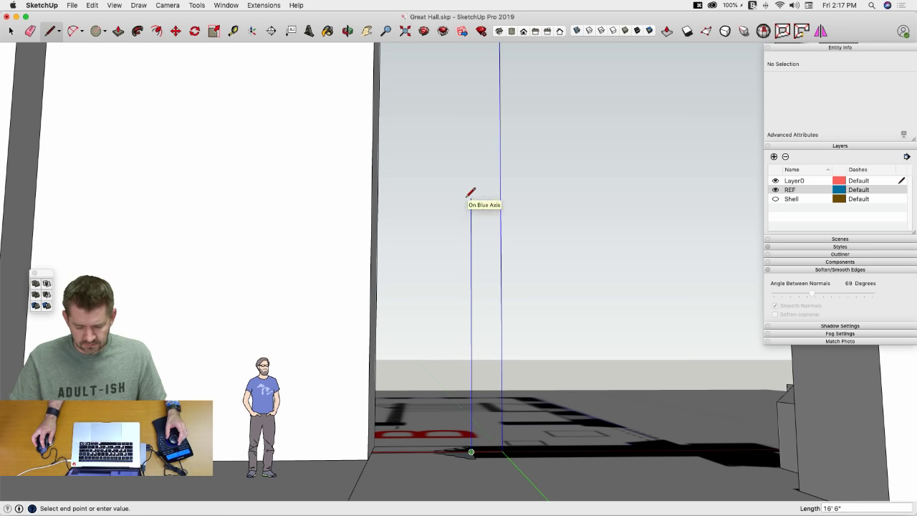
click(473, 161)
middle_drag(472, 160, 391, 167)
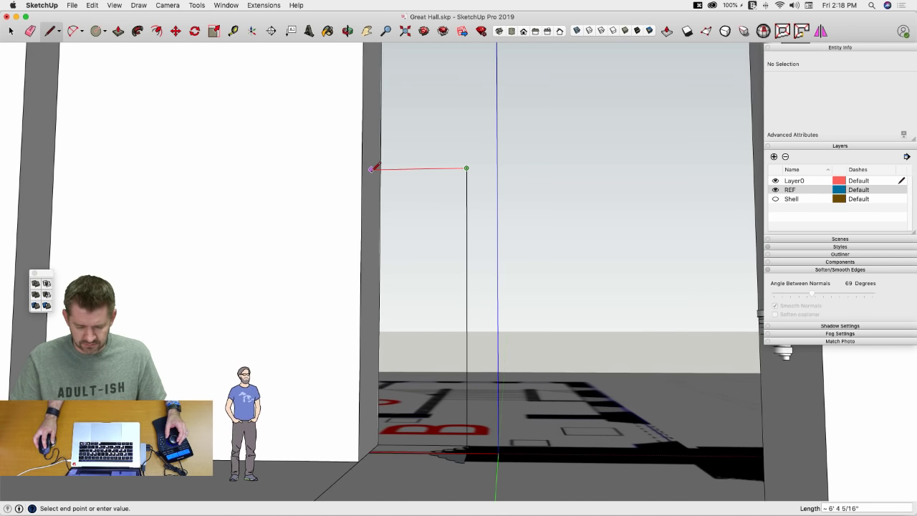
click(368, 452)
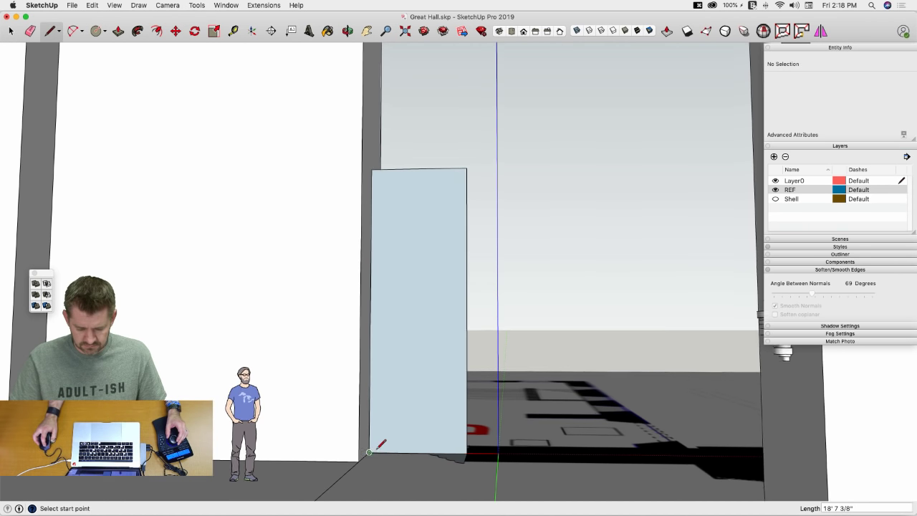
key(space)
middle_drag(379, 442, 425, 395)
key(a)
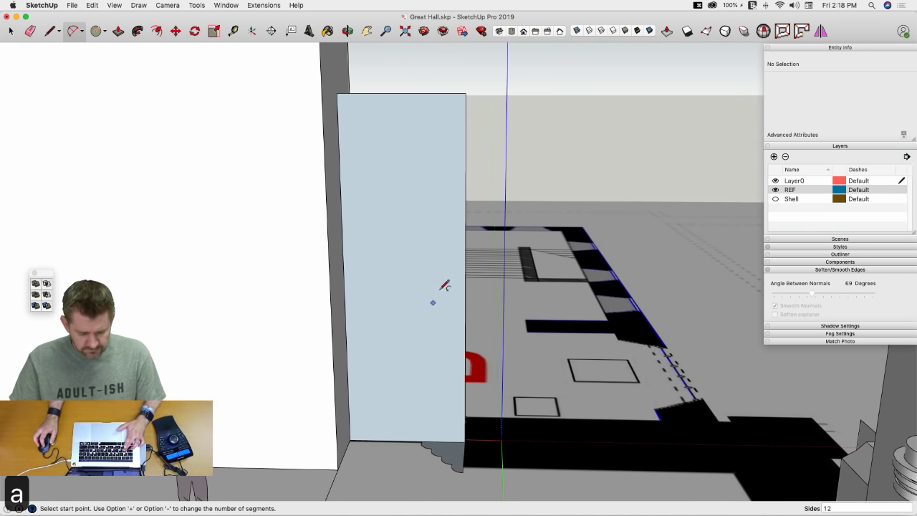
click(336, 93)
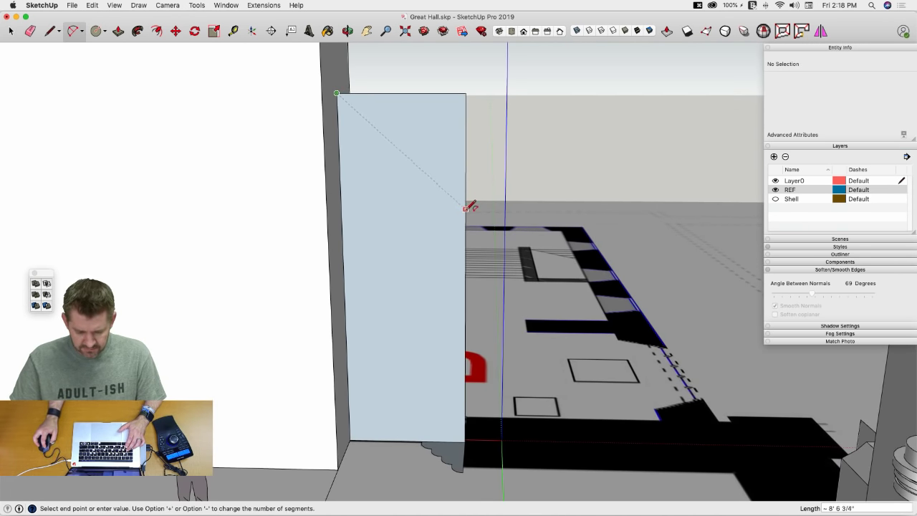
key(l)
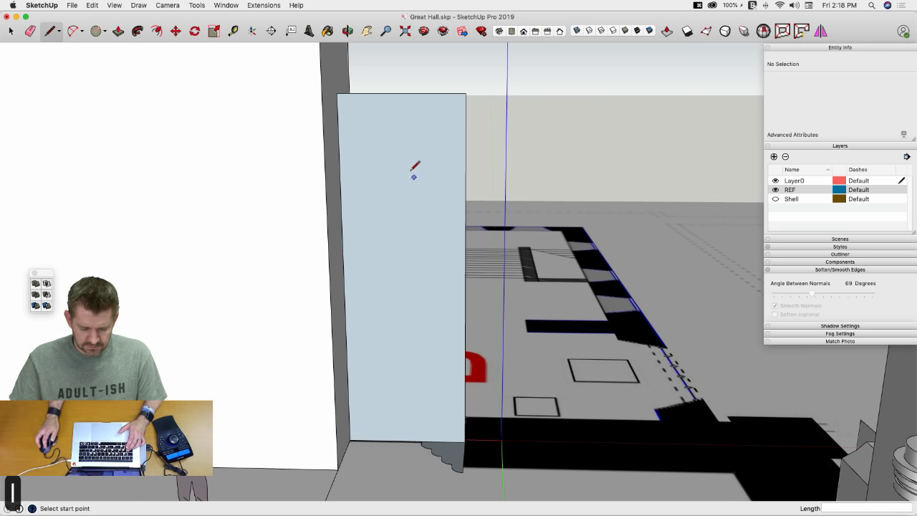
key(space)
click(401, 94)
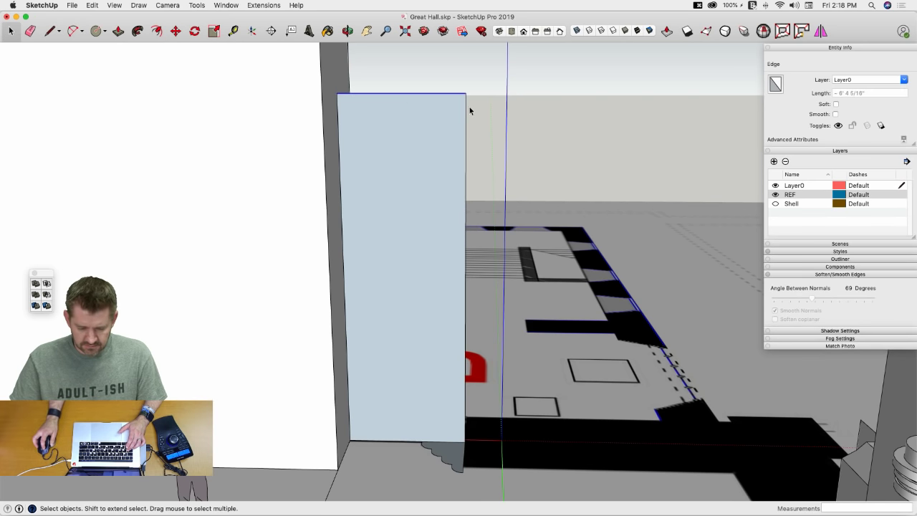
key(q)
click(466, 93)
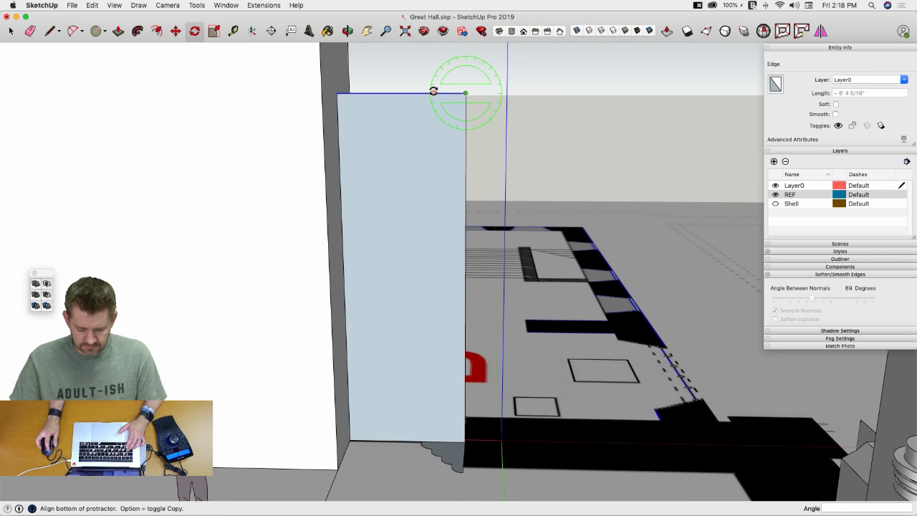
click(433, 91)
key(space)
Step: Save the model
click(93, 5)
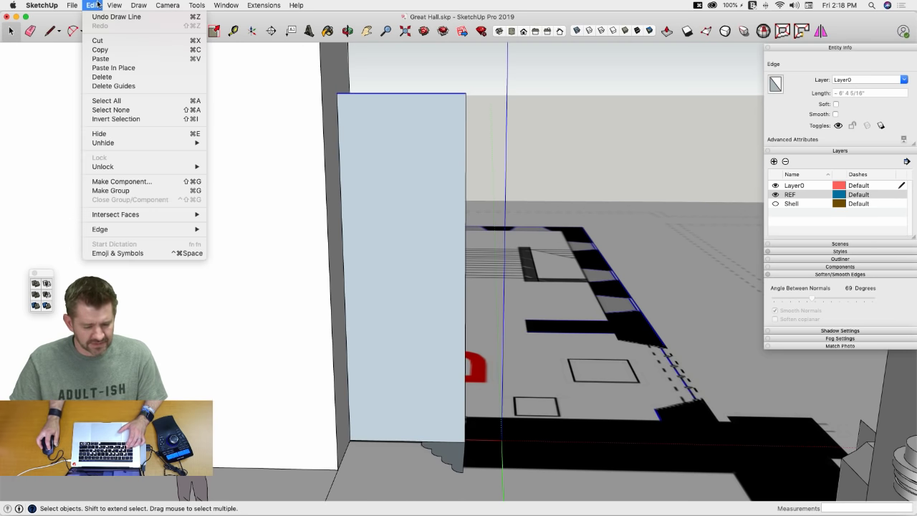
mouse_move(109, 6)
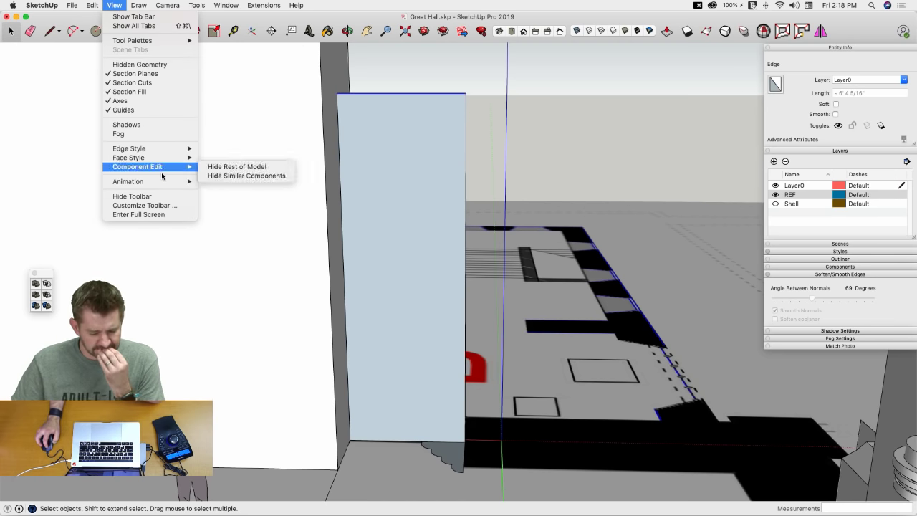
mouse_move(153, 160)
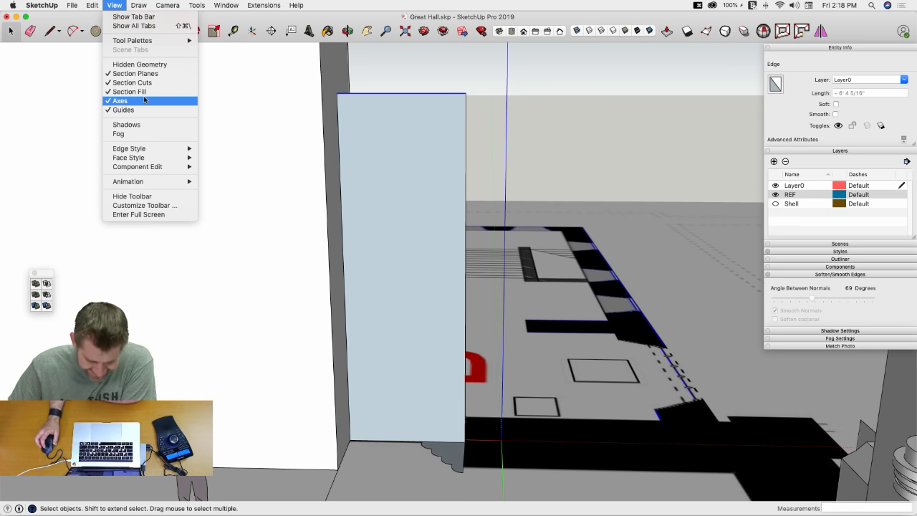
click(451, 70)
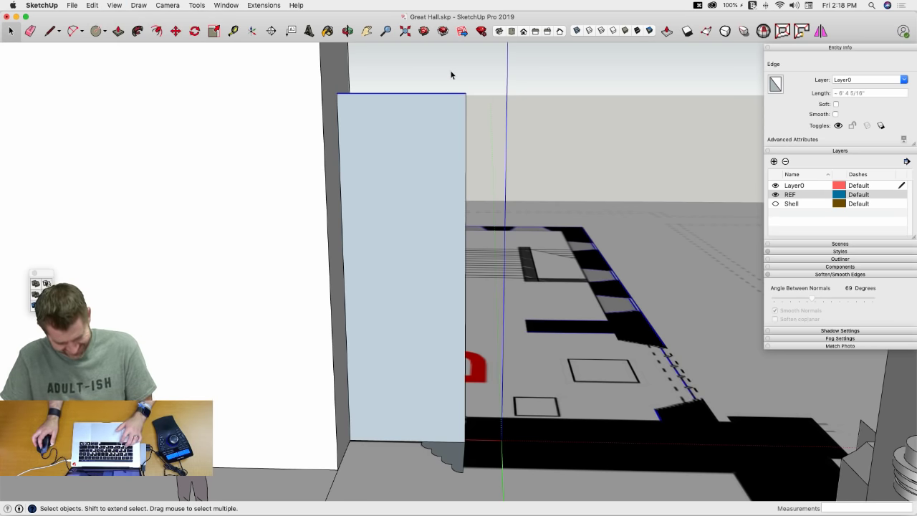
key(super+s)
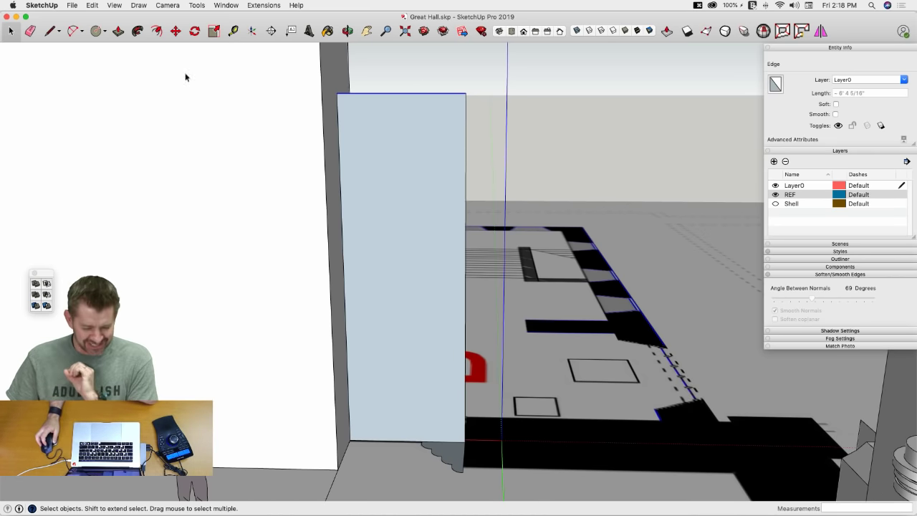
Step: Draw a degree 3 Bézier curve on the upright face, from its upper corner at the wall to a lower point on the opposite edge
click(91, 6)
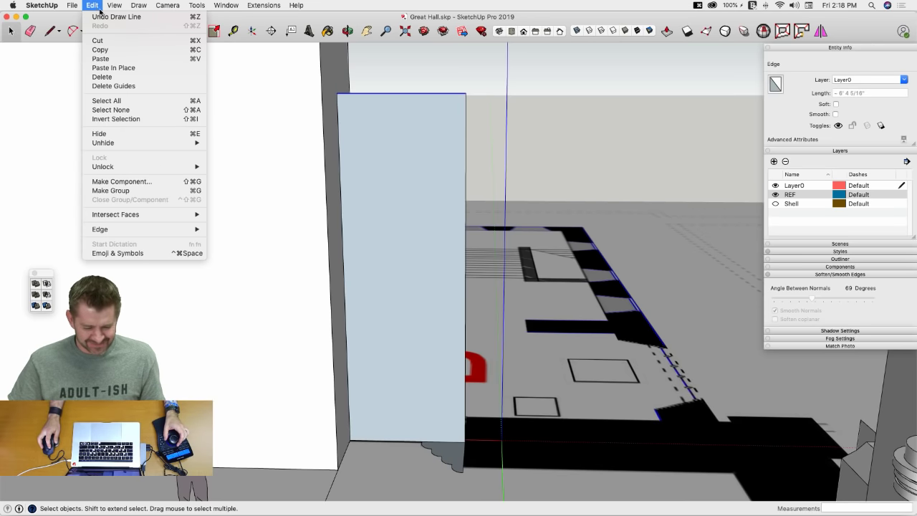
mouse_move(137, 10)
click(144, 58)
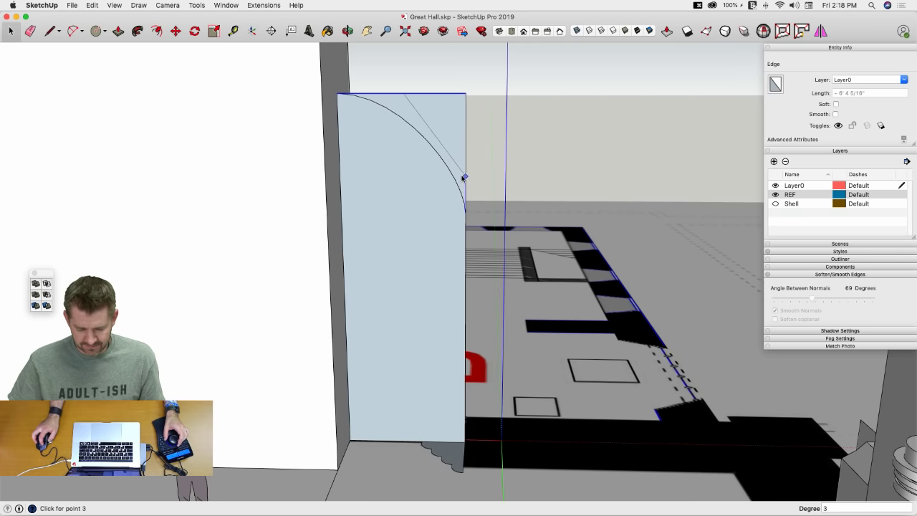
middle_drag(462, 171, 375, 238)
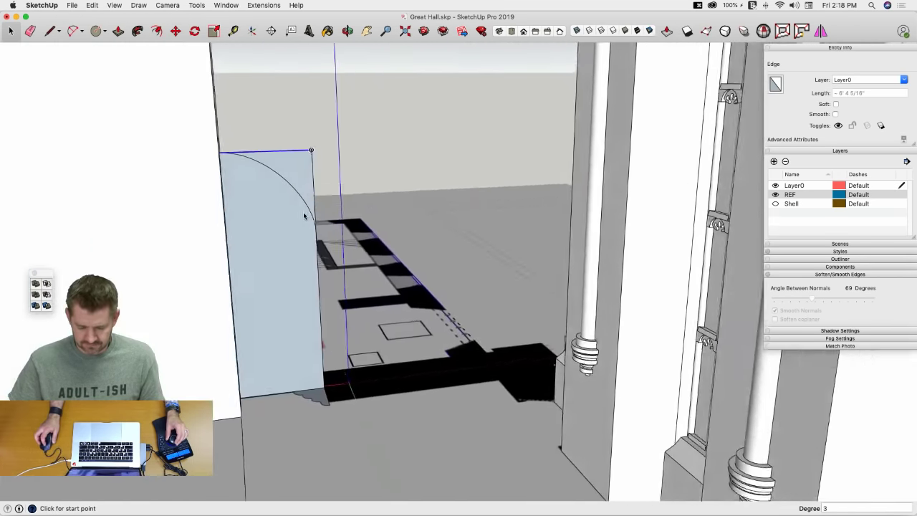
Step: Erase the upright face's surplus upper corner edges outside the Bézier curve, leaving a half-arch face
key(space)
drag(336, 125, 335, 127)
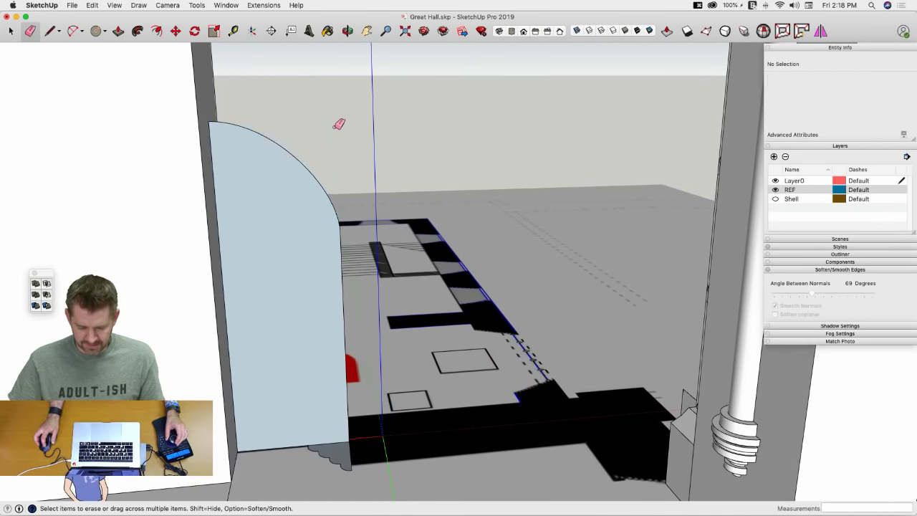
key(space)
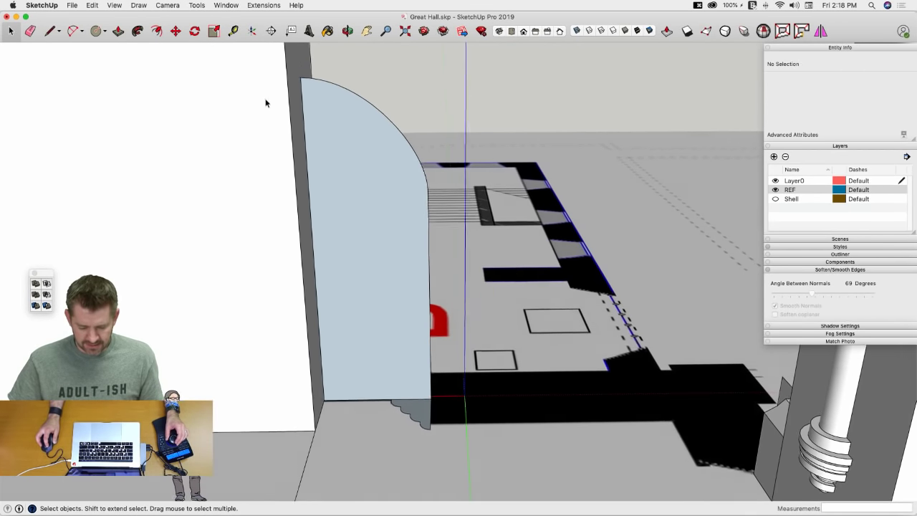
Step: Hide the End Column component whose wall adjoins the half-arch face
click(270, 117)
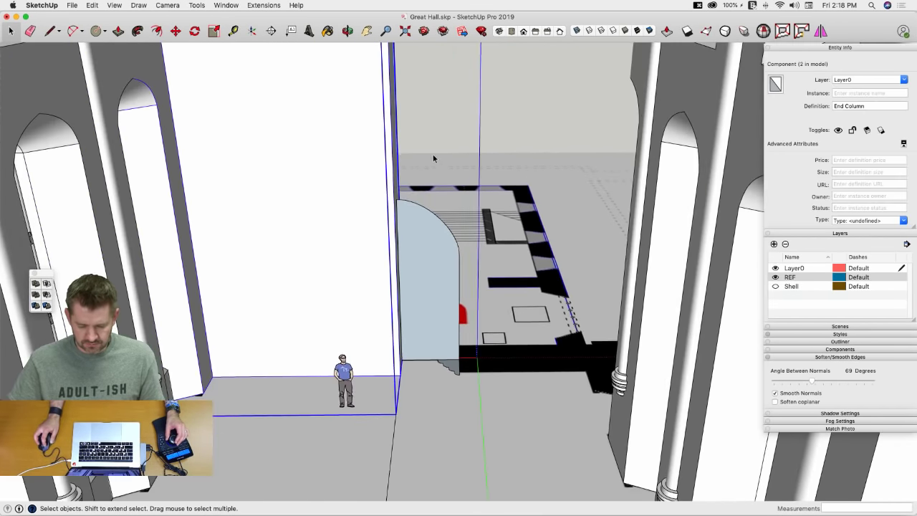
right_click(365, 144)
click(395, 163)
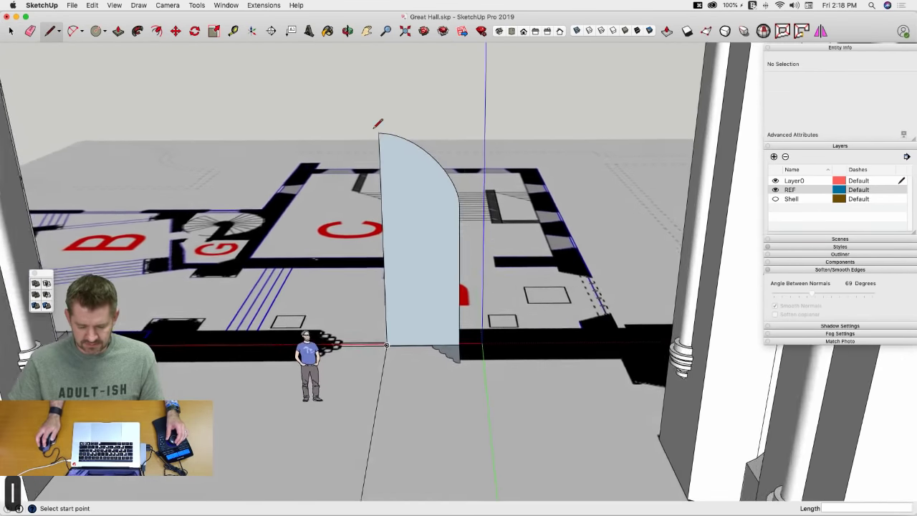
Step: Complete the arch by rotating a copy of the half-arch face 180° about the base corner on its straight midline side
key(l)
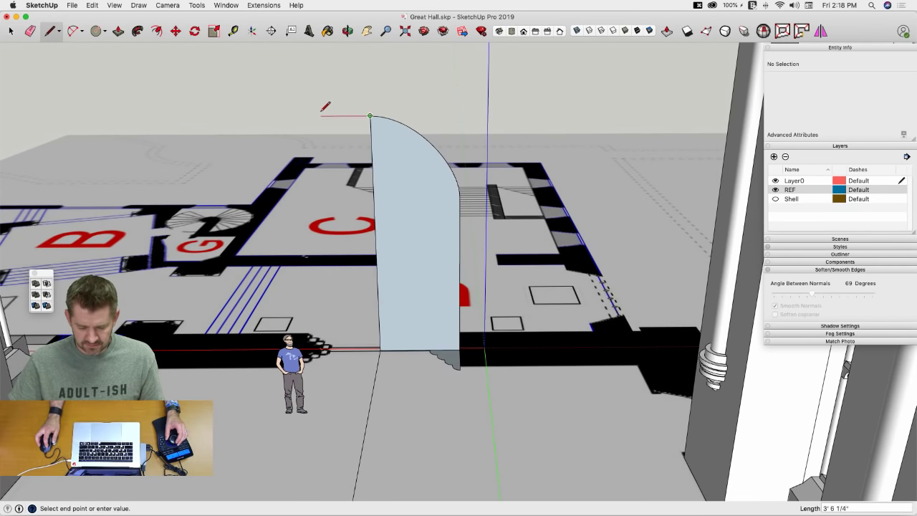
key(space)
click(404, 193)
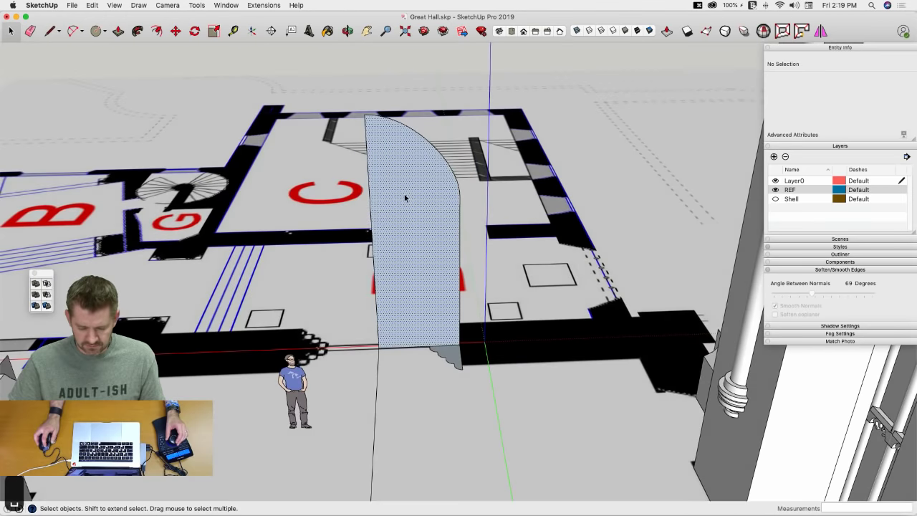
key(q)
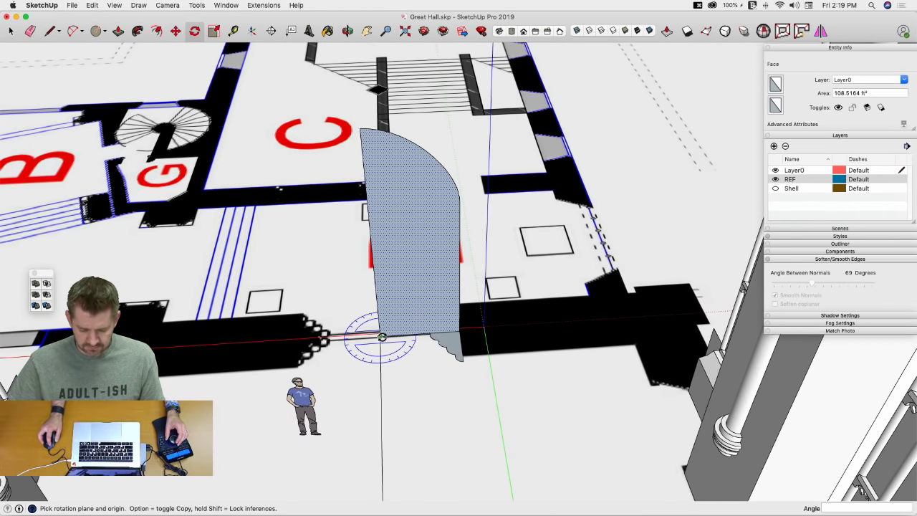
click(405, 335)
key(alt)
click(345, 335)
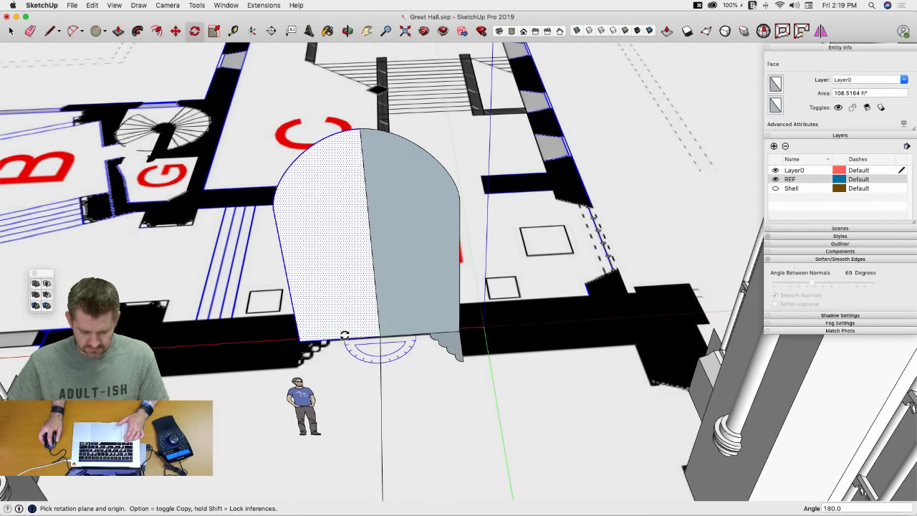
Step: Erase the dividing line between the two arch halves and the base edge, leaving only the open arch outline
key(e)
click(378, 282)
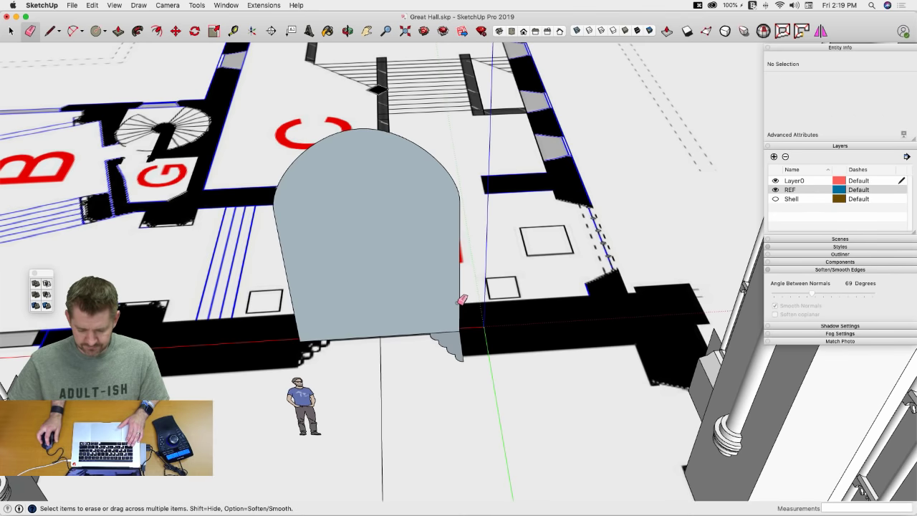
key(e)
click(401, 337)
key(space)
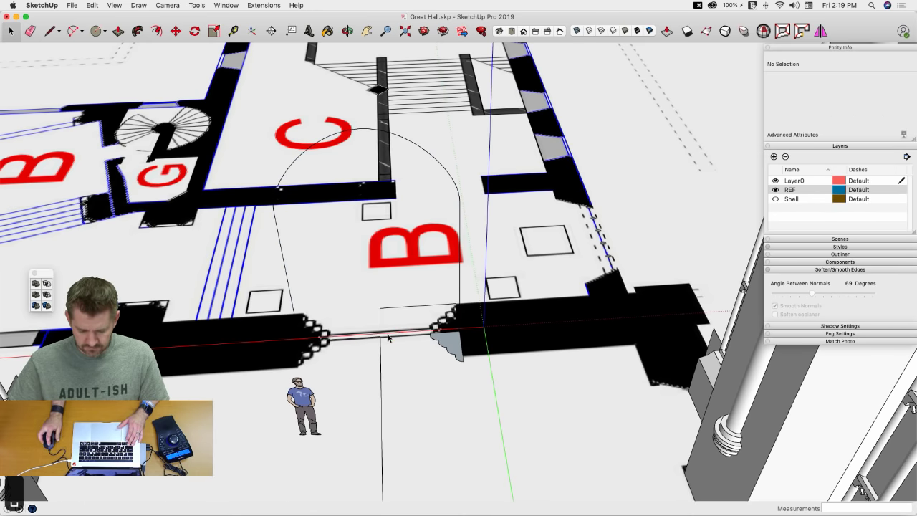
Step: Select all edges of the open arch outline and weld them into one continuous curve
mouse_move(401, 336)
middle_down()
mouse_move(371, 175)
mouse_move(485, 88)
middle_up()
drag(484, 80, 229, 205)
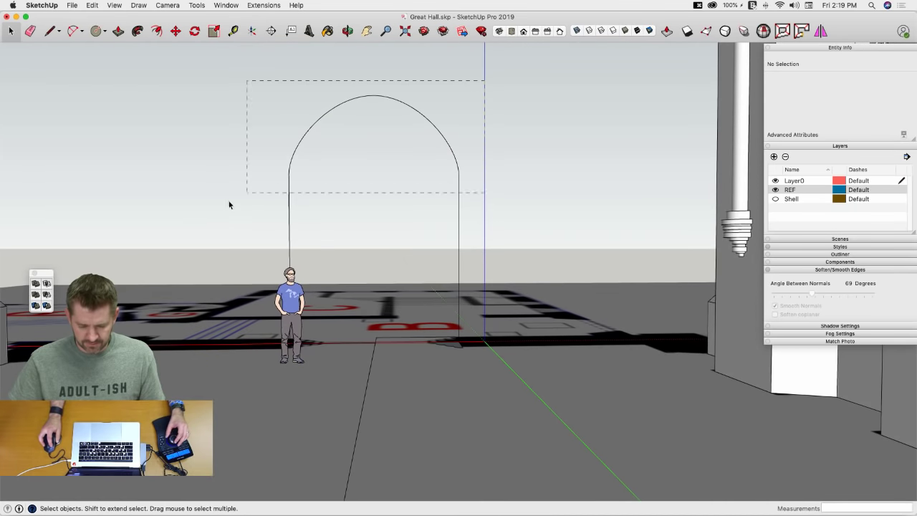
right_click(460, 179)
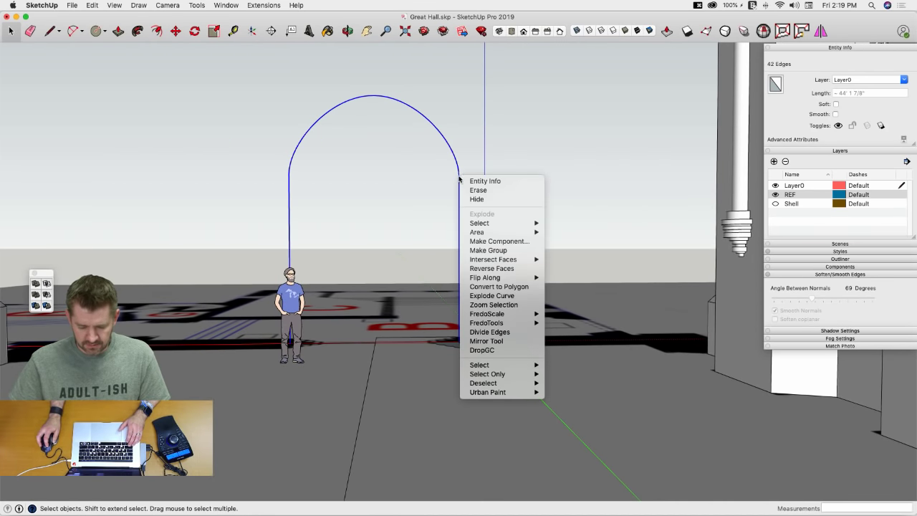
click(229, 5)
click(264, 5)
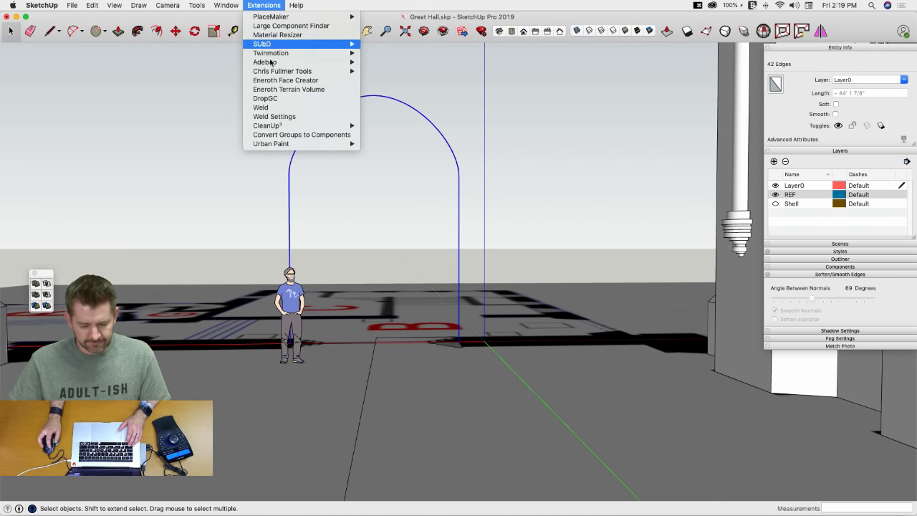
click(280, 108)
Step: Sweep the scalloped profile face along the welded arch curve with Follow Me to form the doorway moulding
click(459, 244)
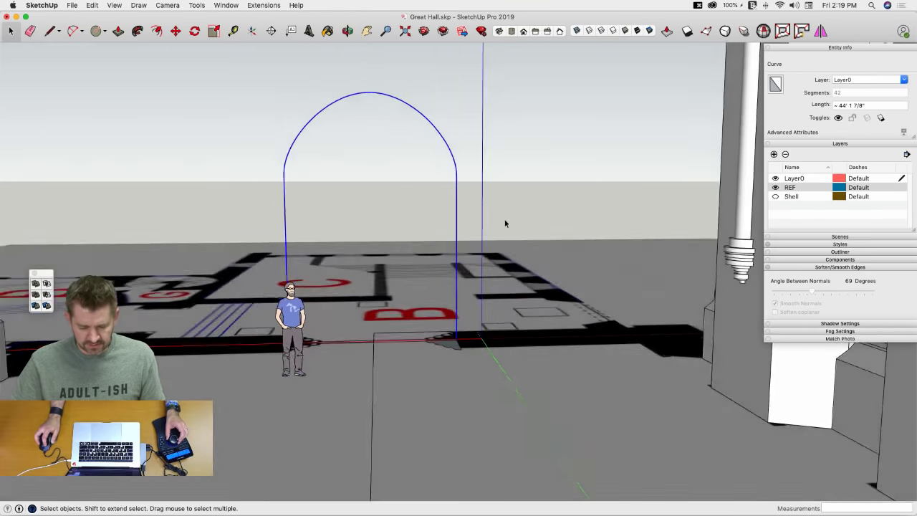
click(137, 31)
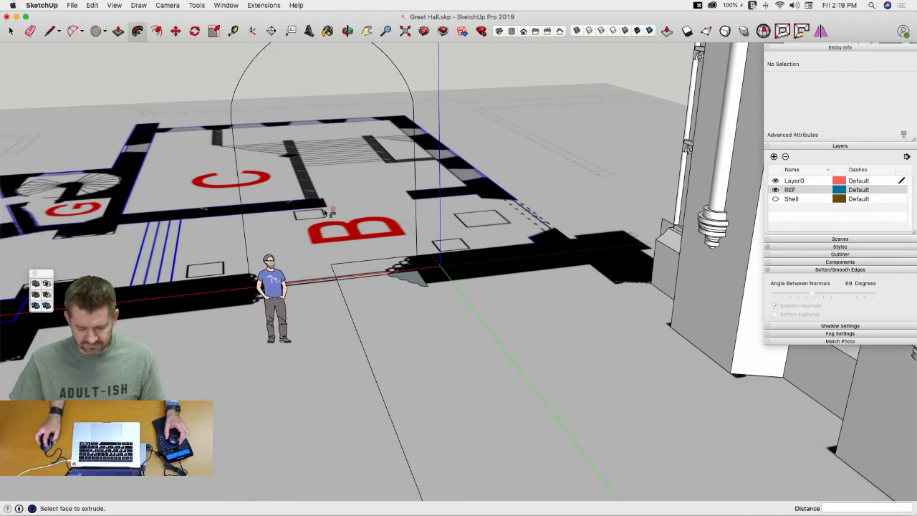
click(403, 278)
key(space)
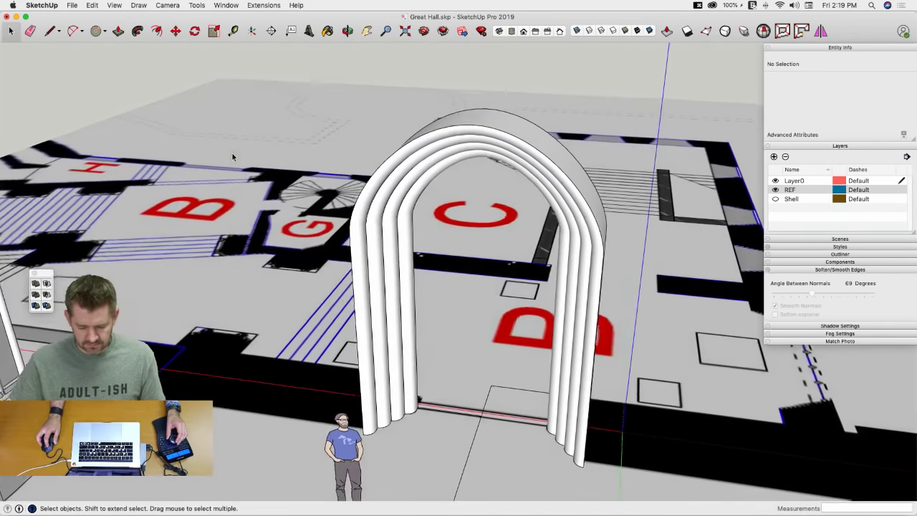
scroll(232, 152, up, 10)
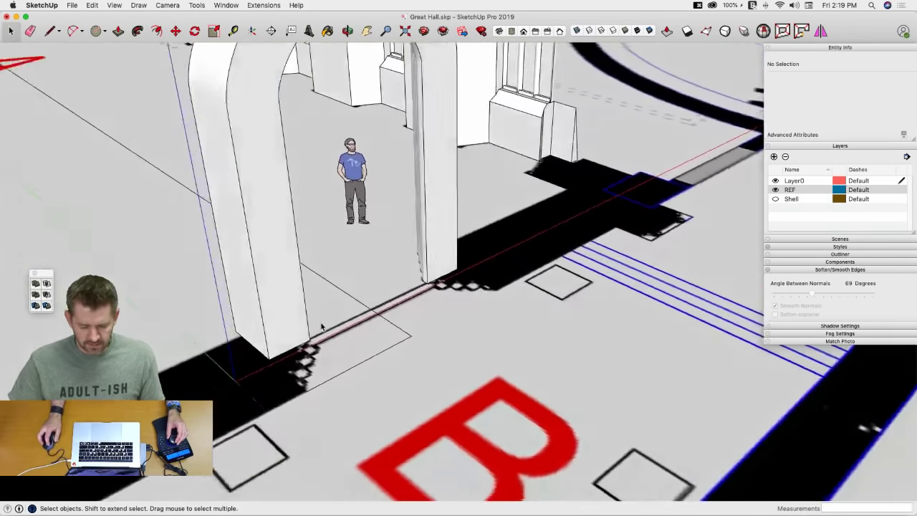
middle_drag(321, 327, 446, 285)
triple_click(409, 331)
right_click(462, 286)
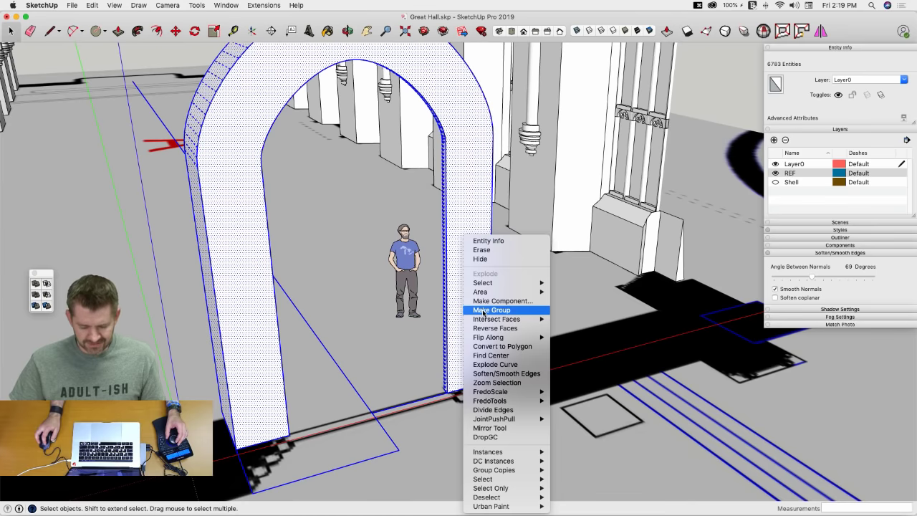
click(483, 312)
middle_drag(449, 313, 354, 385)
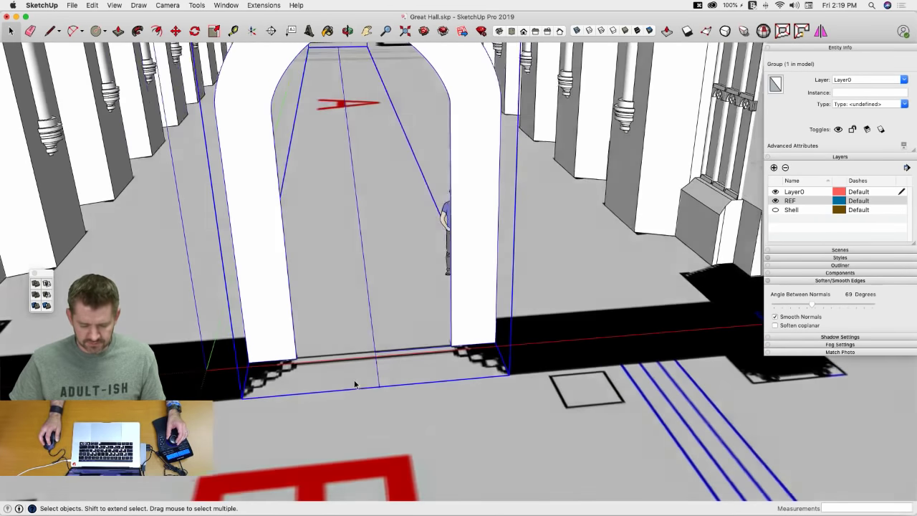
scroll(357, 373, down, 4)
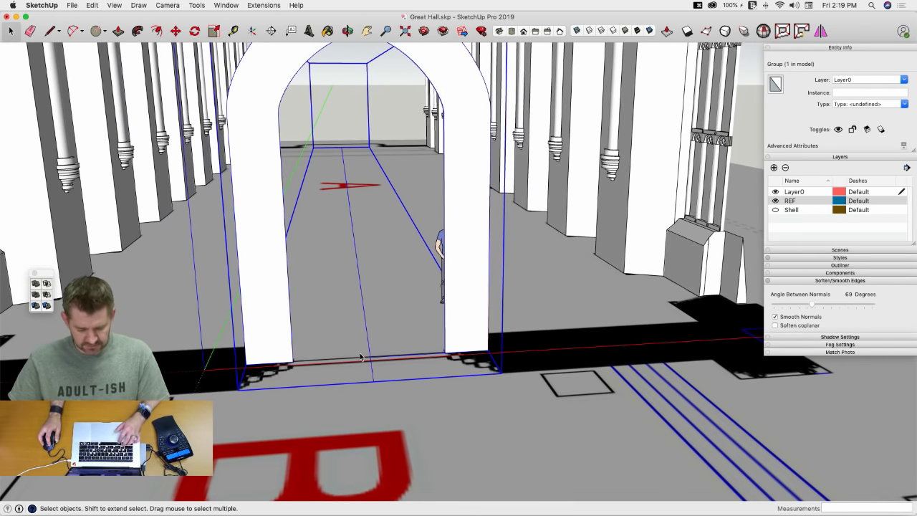
key(super+z)
Step: Erase the leftover floor edges at the doorway's base that connect the arch moulding to the hall's midline
key(e)
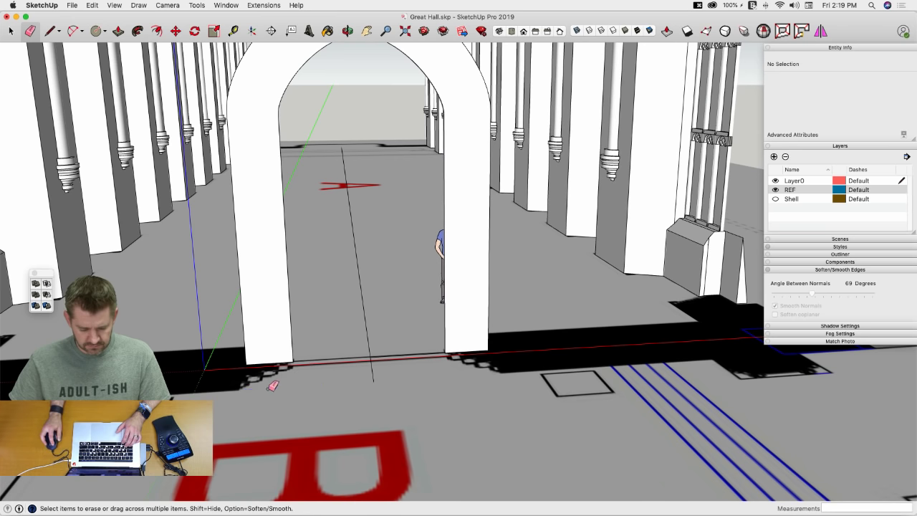
key(space)
triple_click(268, 332)
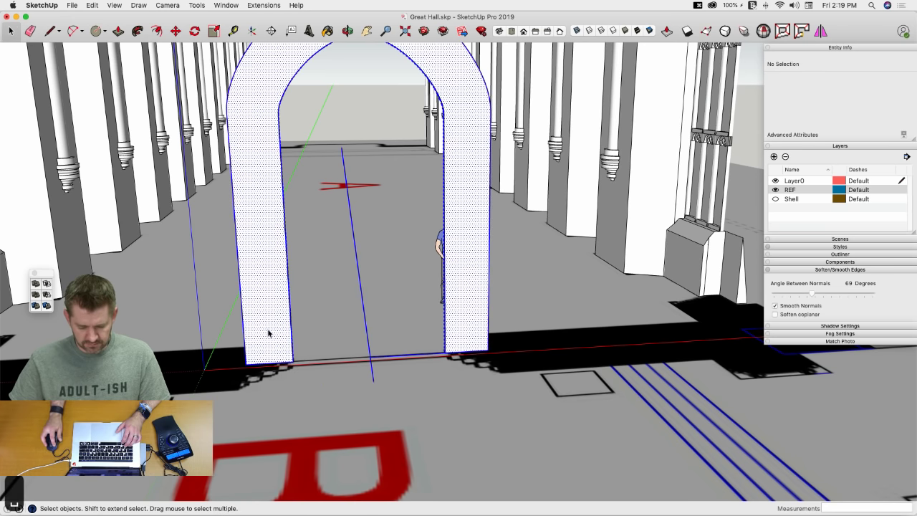
key(e)
drag(394, 351, 399, 359)
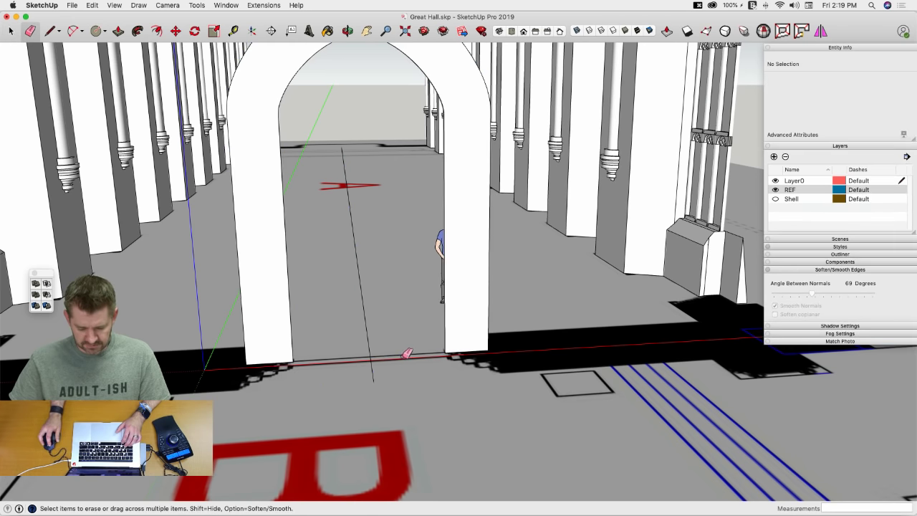
Step: Select the whole connected arch moulding and make it a group
key(space)
triple_click(268, 313)
right_click(269, 313)
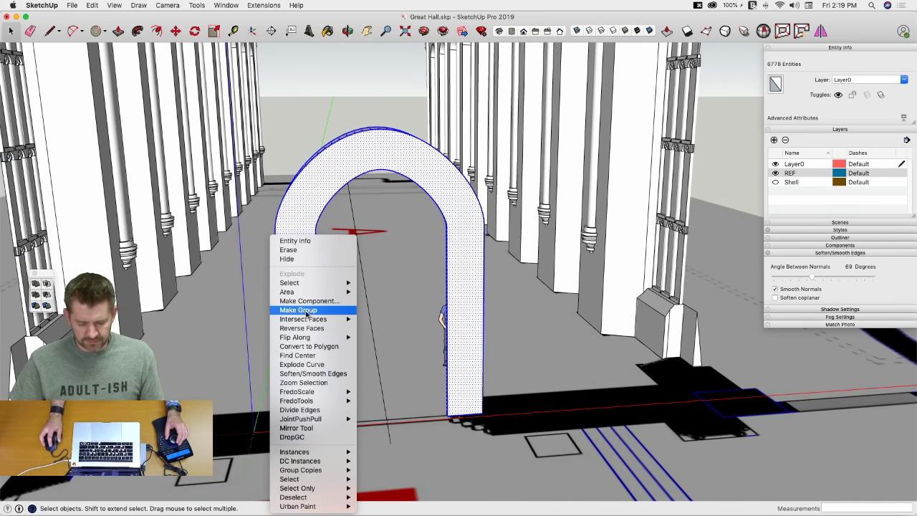
click(309, 311)
scroll(347, 380, up, 10)
key(r)
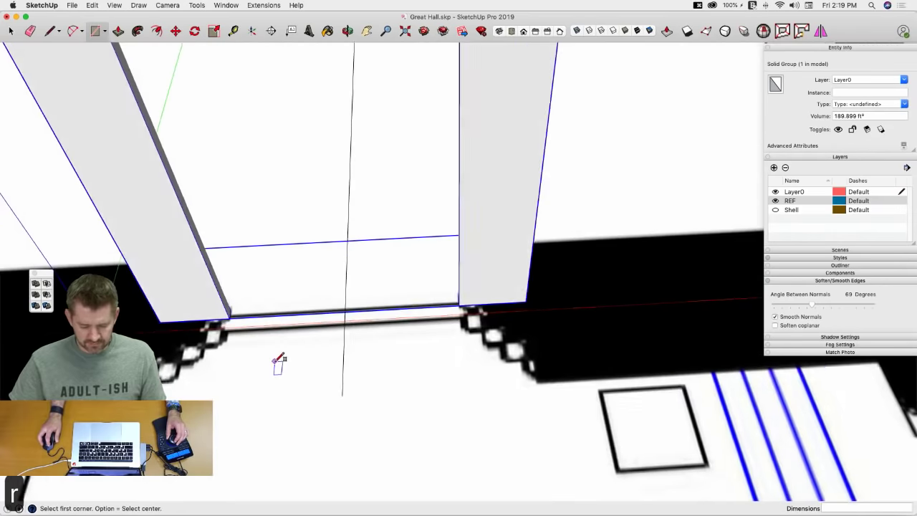
scroll(278, 356, up, 3)
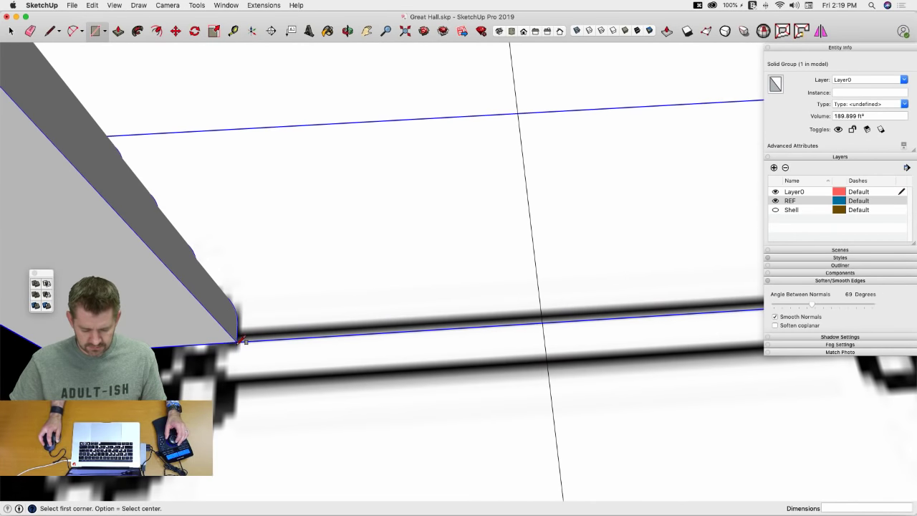
scroll(237, 348, down, 10)
key(space)
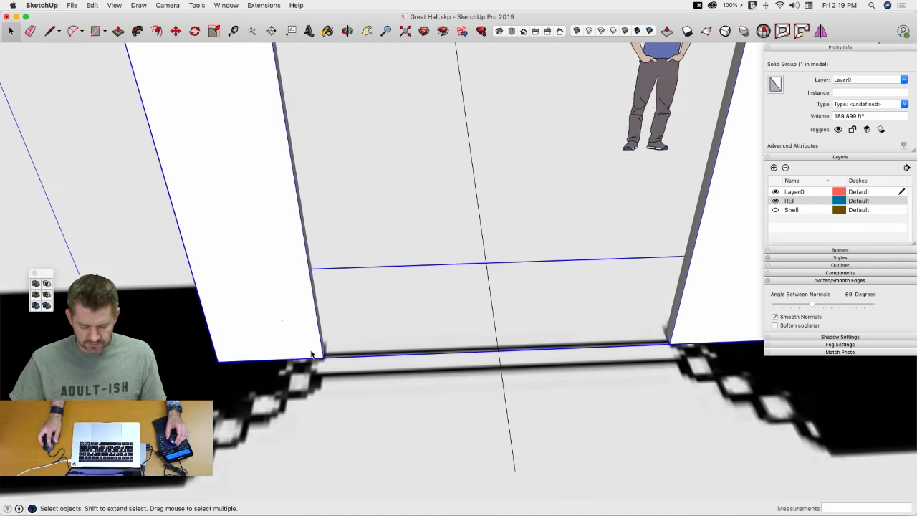
Step: Inside the moulding group, draw a line about 7' 11 7/8" across the opening's base, closing it with a door face
double_click(284, 330)
key(e)
key(l)
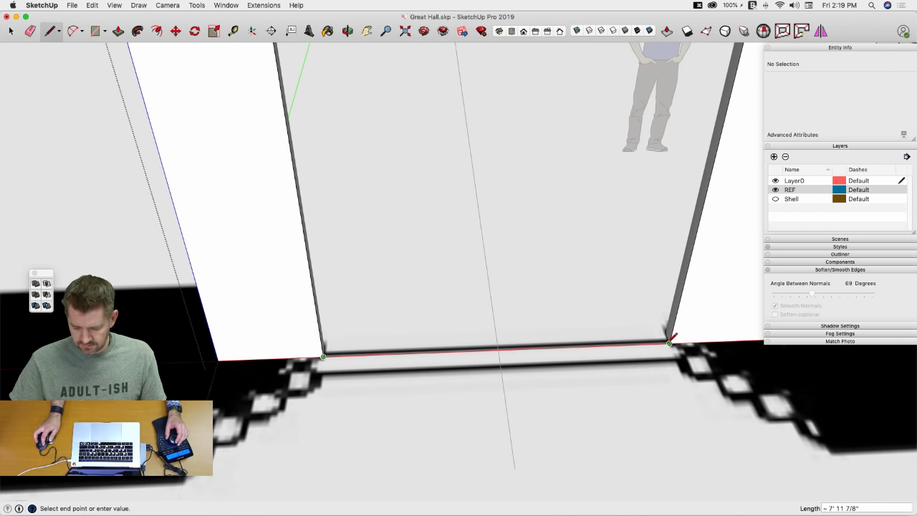
click(671, 337)
scroll(624, 331, down, 10)
key(space)
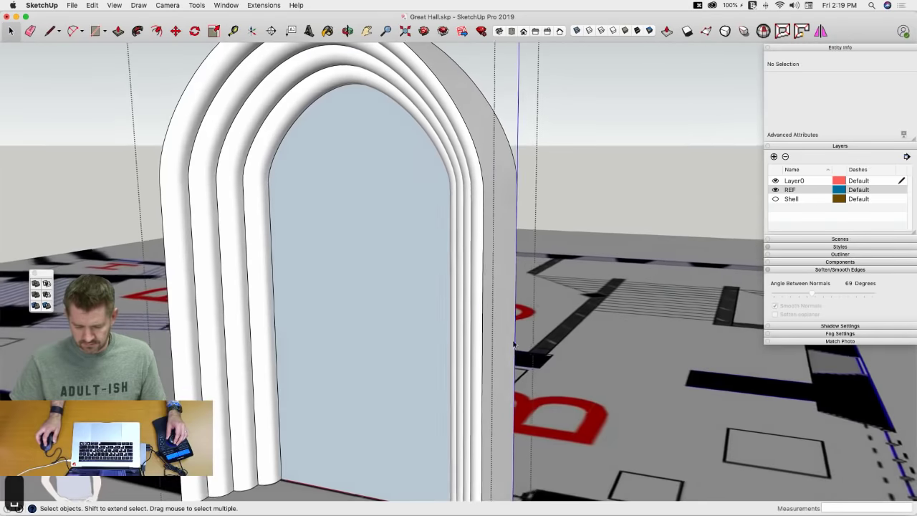
Step: Reverse the new door face so its front side faces the scalloped side of the moulding
scroll(391, 318, up, 5)
right_click(352, 301)
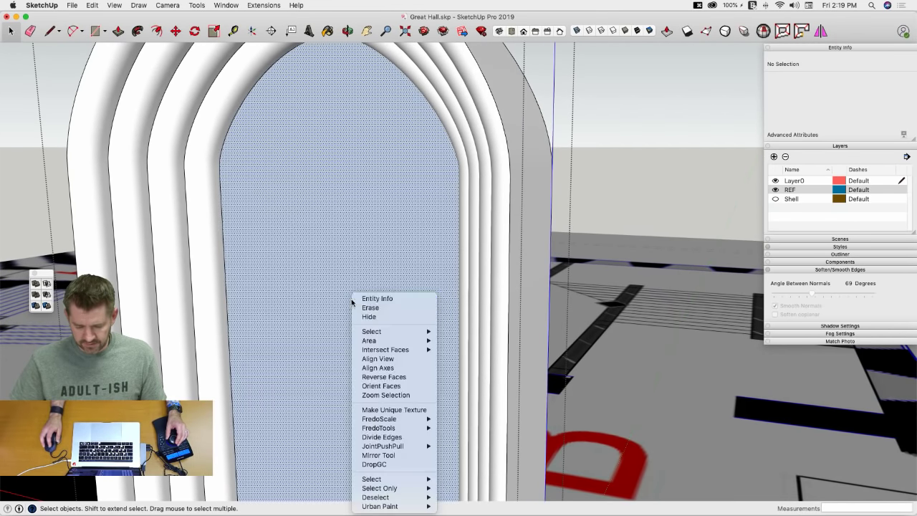
click(394, 379)
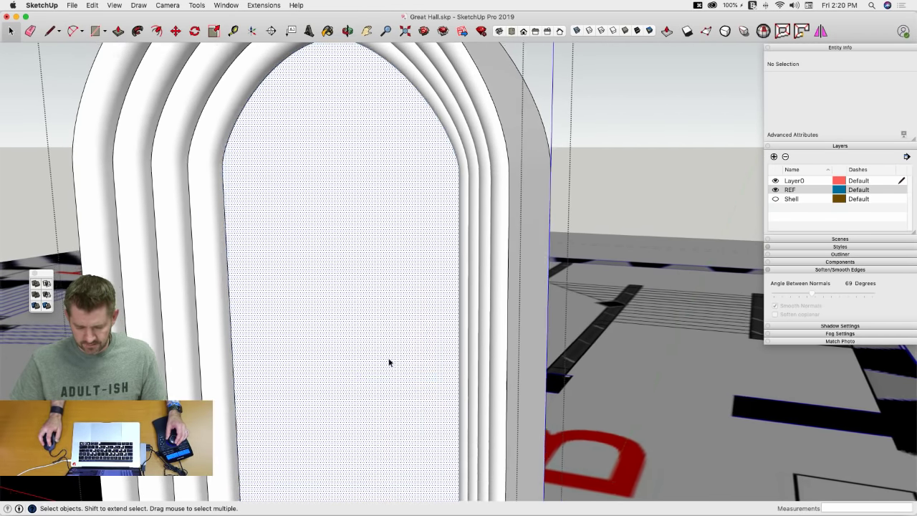
Step: Divide the door face in two with a vertical line about 16' 1/4" from the base midpoint to the arch's apex
scroll(385, 355, down, 5)
key(l)
middle_drag(384, 335, 374, 262)
click(382, 394)
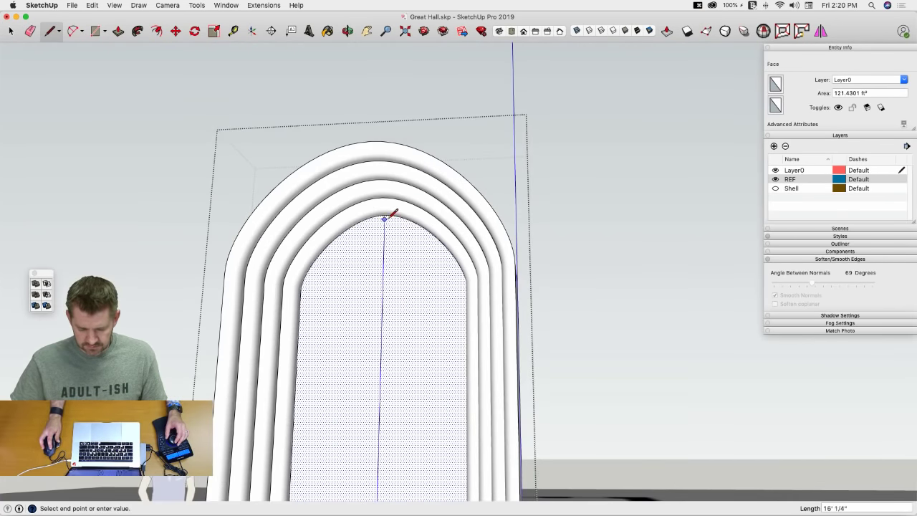
key(space)
middle_drag(394, 299, 404, 360)
scroll(440, 383, up, 5)
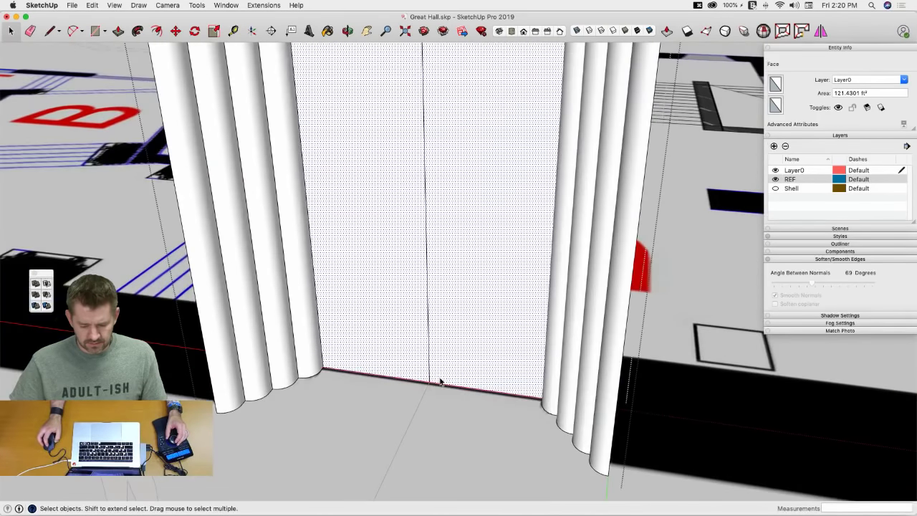
key(super+3)
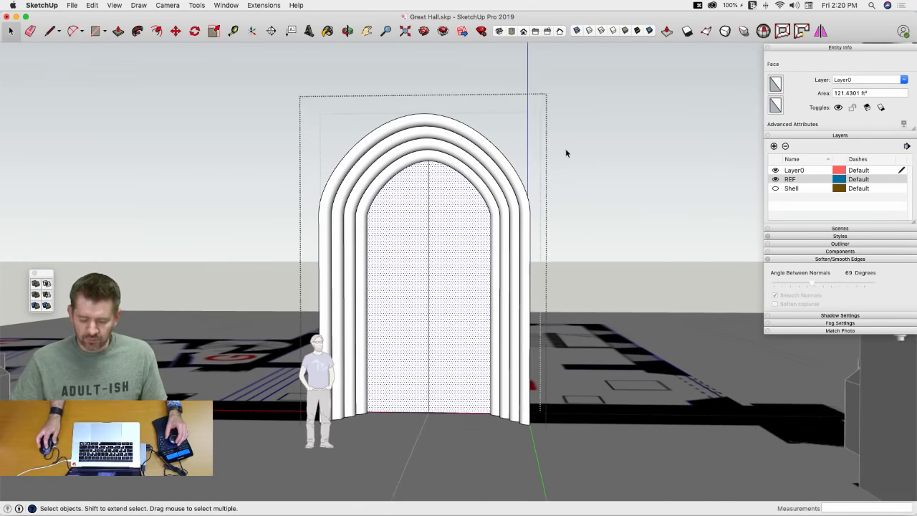
click(564, 163)
middle_drag(565, 202, 402, 264)
key(p)
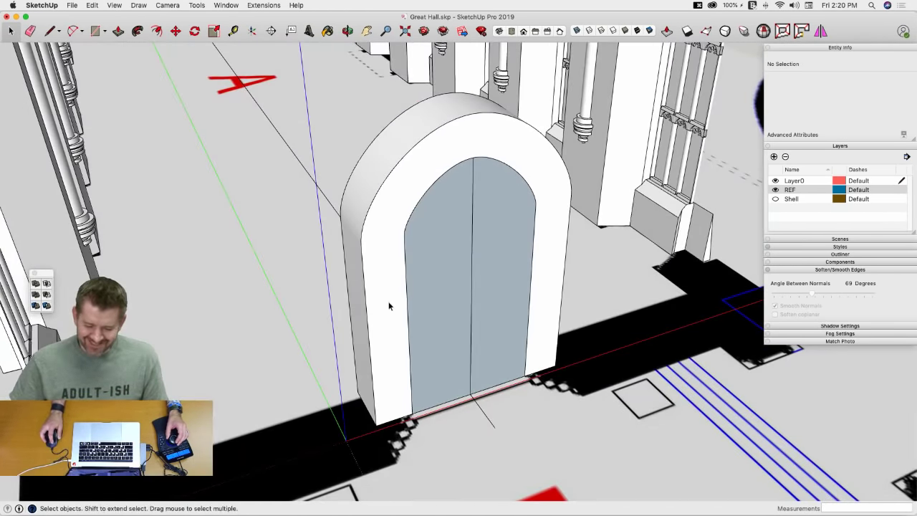
Step: Inside the moulding group, push/pull the arch's plain back face outward about 7' 3 7/8"
double_click(389, 306)
click(388, 308)
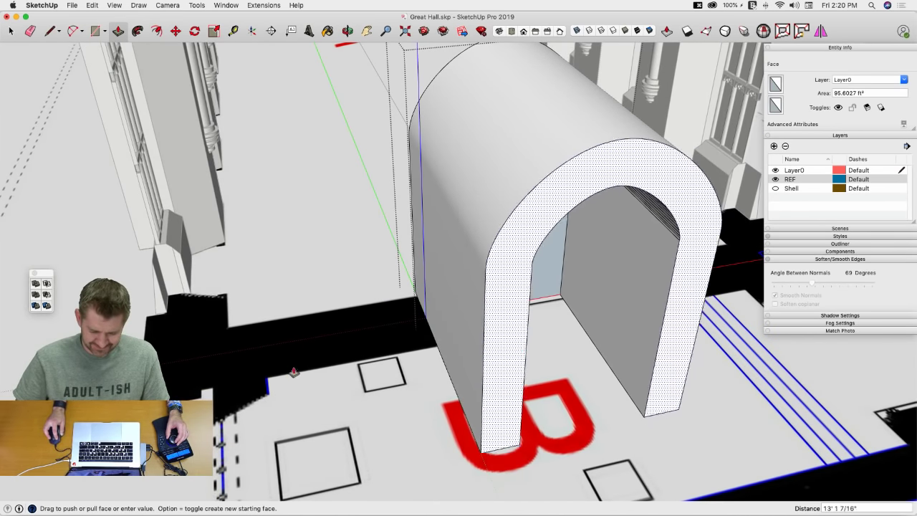
click(493, 312)
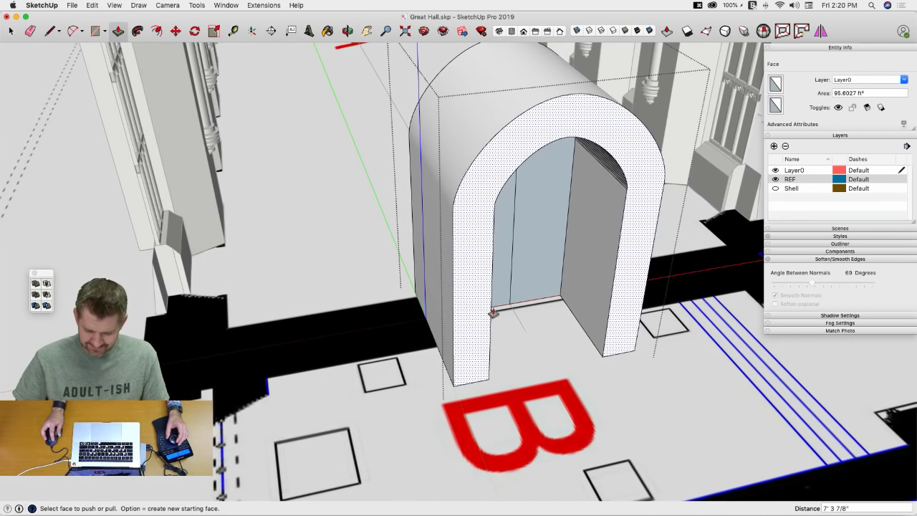
Step: Extrude the back of the door face flush with the moulding's extended rear face, and close the group
click(529, 293)
click(610, 295)
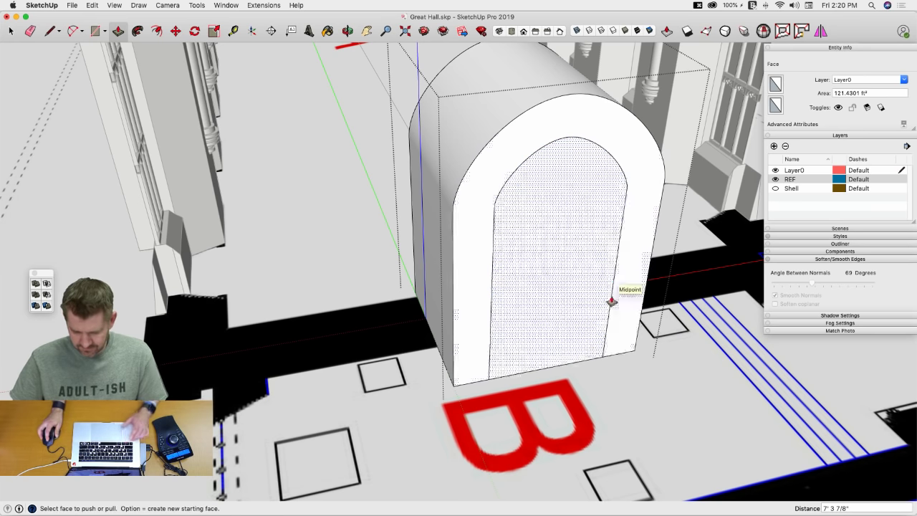
key(space)
key(Page_Down)
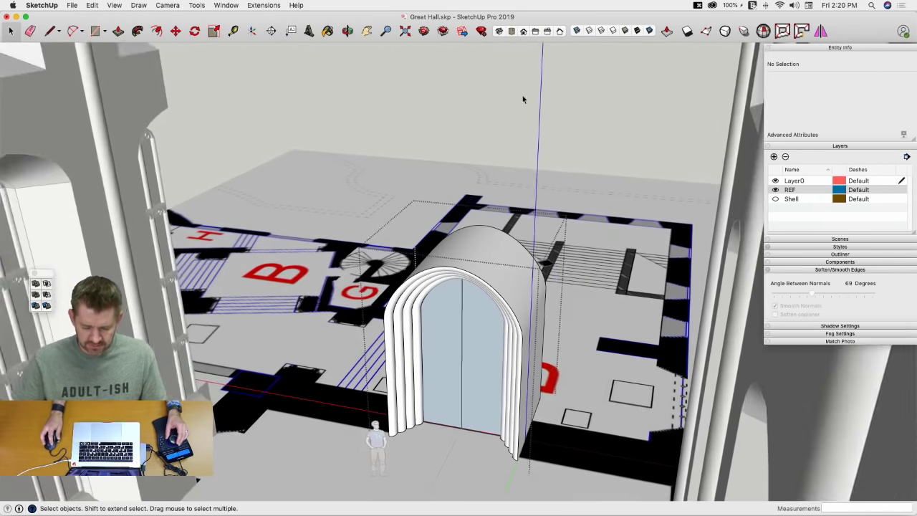
click(520, 98)
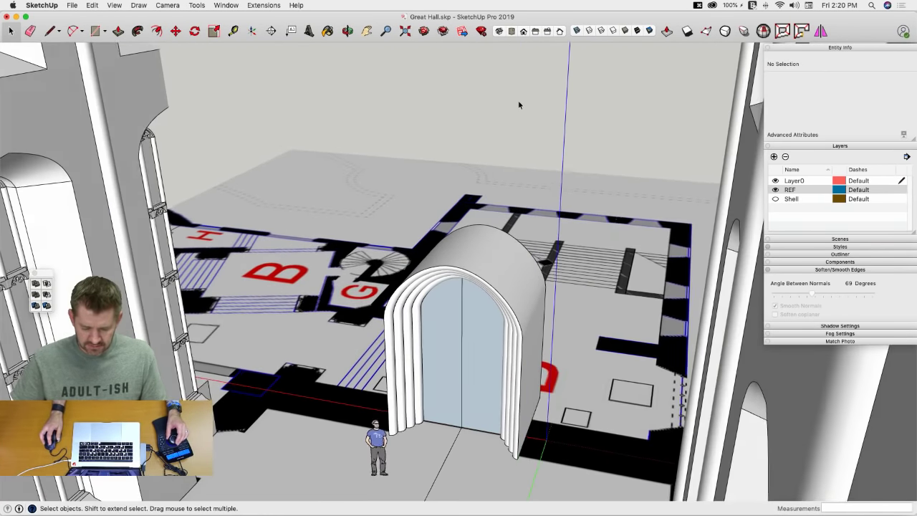
Step: Unhide all hidden geometry to bring back the end wall around the doorway
click(93, 5)
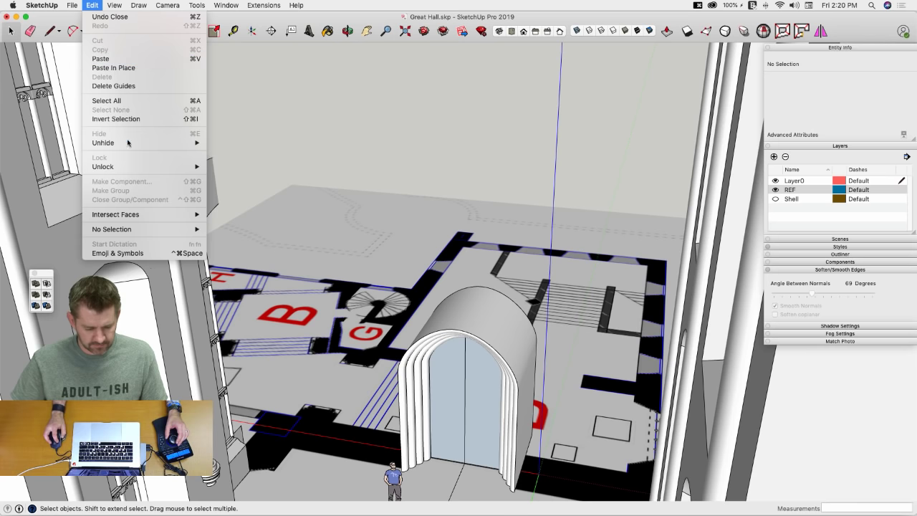
click(222, 161)
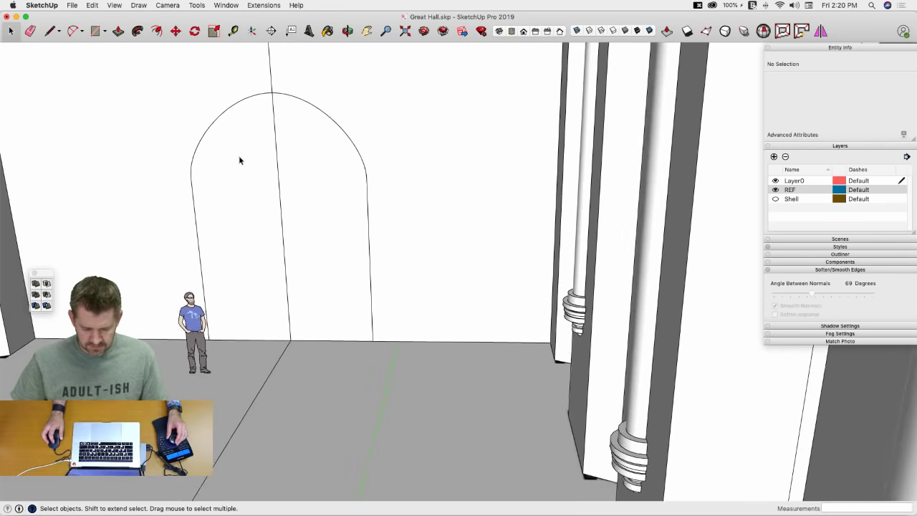
click(400, 172)
click(400, 170)
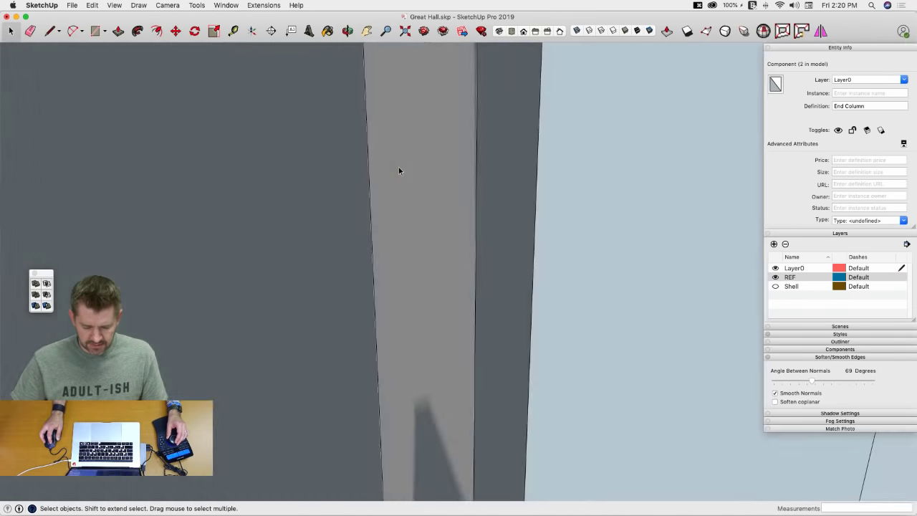
key(Page_Down)
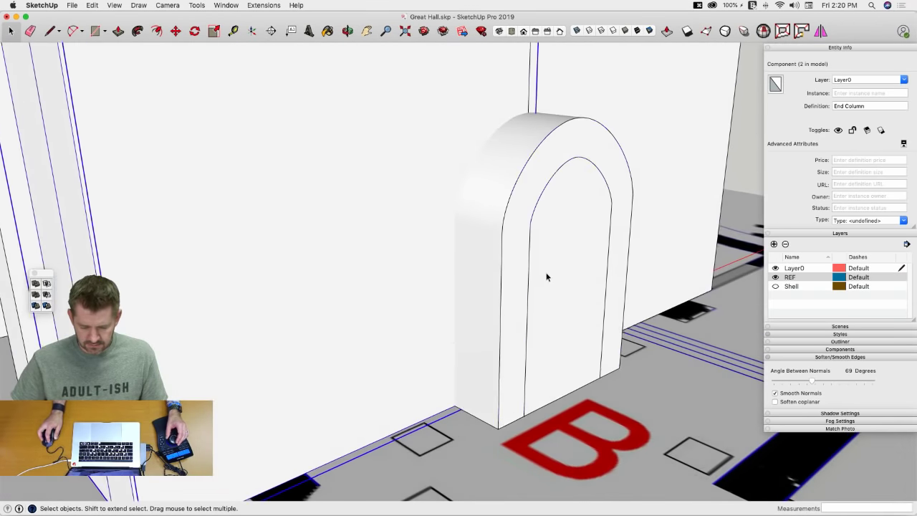
Step: Move the moulding group about 4' 3/16" from its rear bottom corner so its back sits flush with the end wall's outer face
click(547, 280)
key(m)
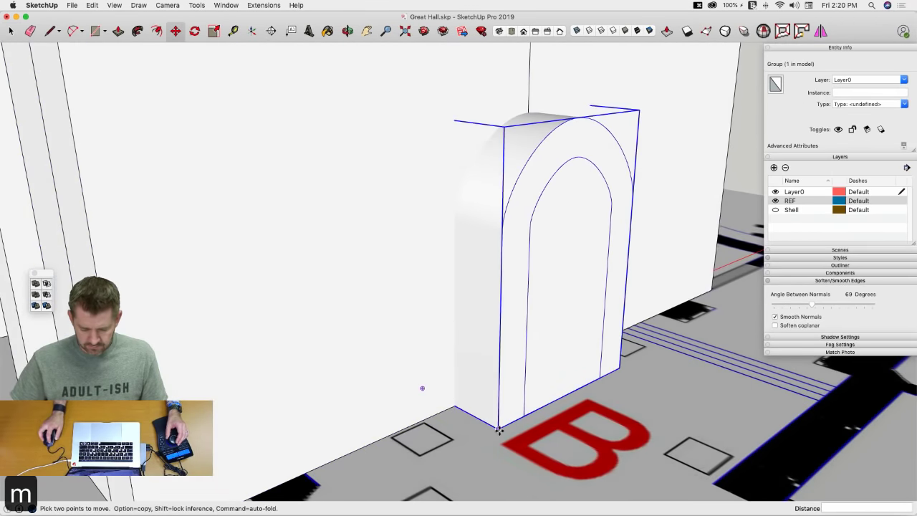
click(495, 428)
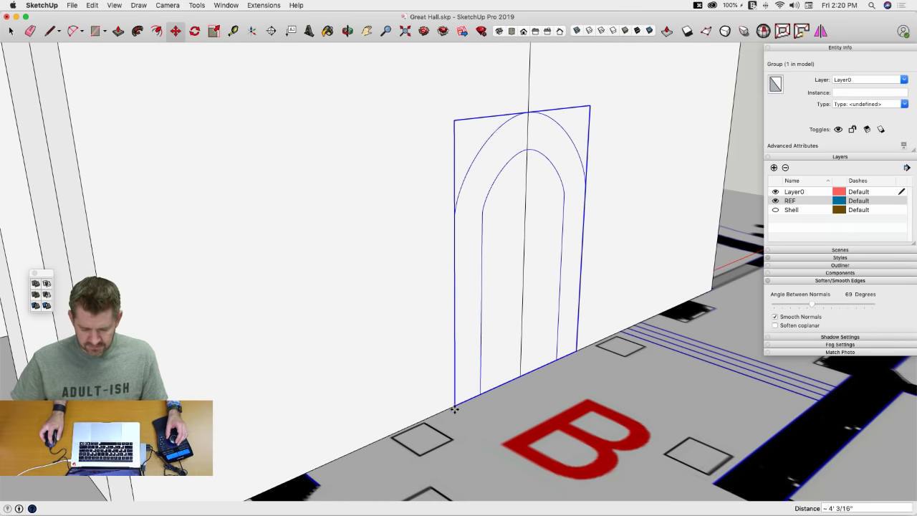
click(455, 409)
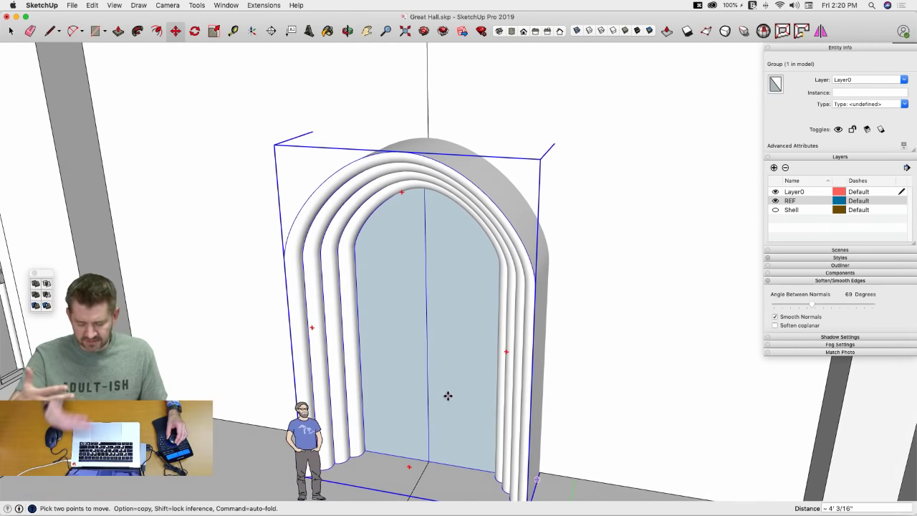
scroll(466, 285, up, 3)
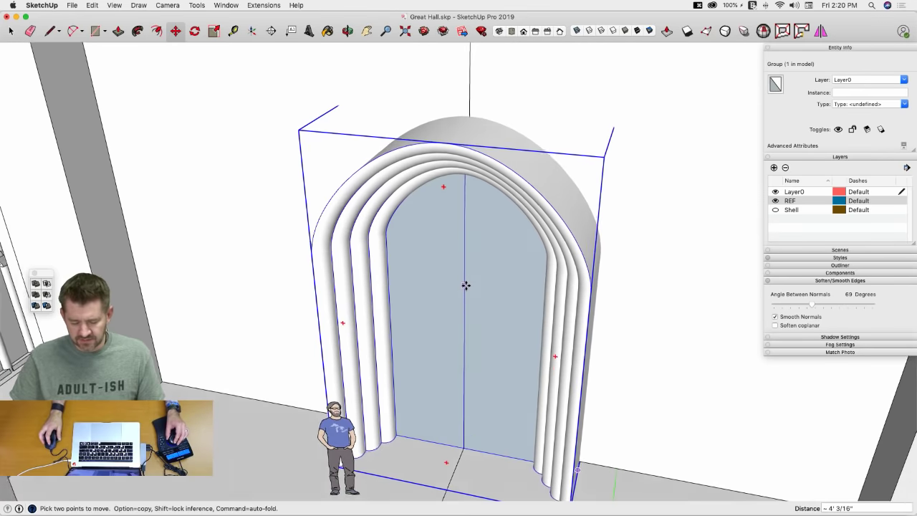
Step: Run Solid Inspector² on the moulding group and fix its internal faces, reversed faces and stray edges
key(space)
scroll(566, 317, down, 5)
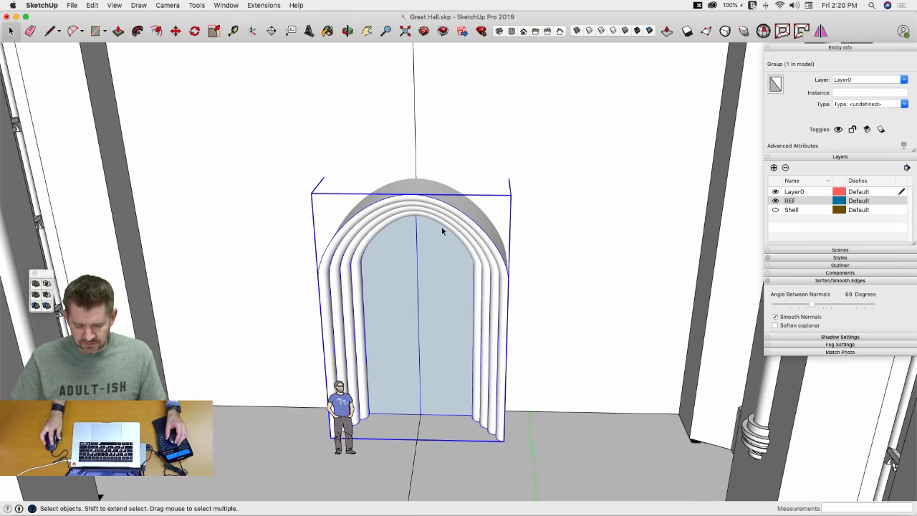
click(764, 30)
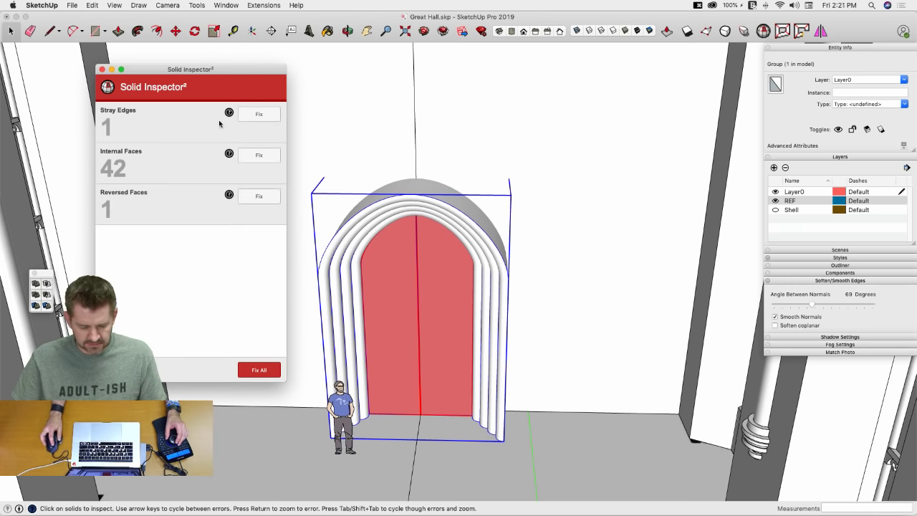
click(258, 156)
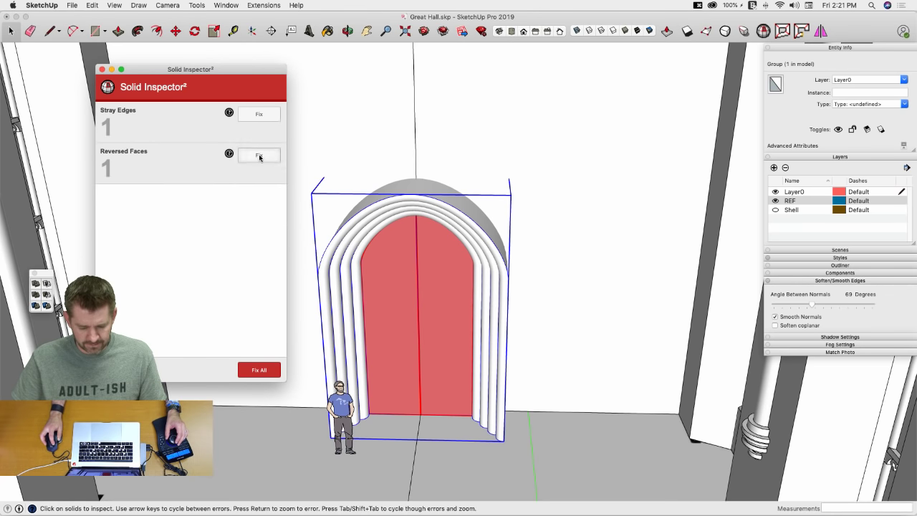
click(259, 156)
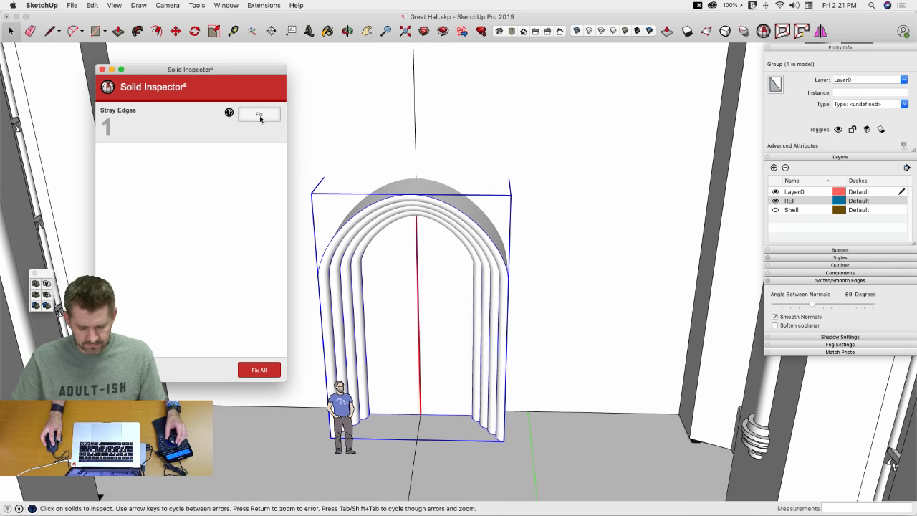
click(259, 115)
click(102, 68)
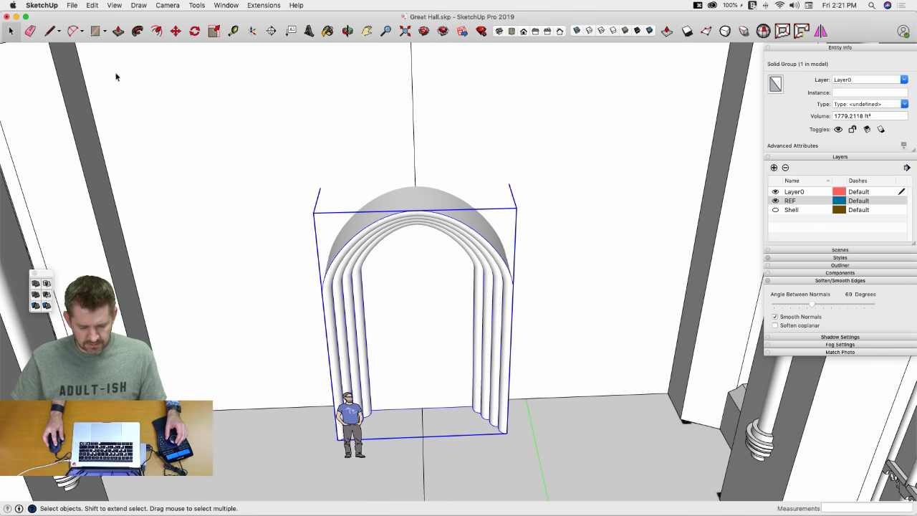
Step: Open the moulding group and erase the inner arch outline on its back face, leaving one merged face
click(511, 186)
scroll(537, 179, up, 5)
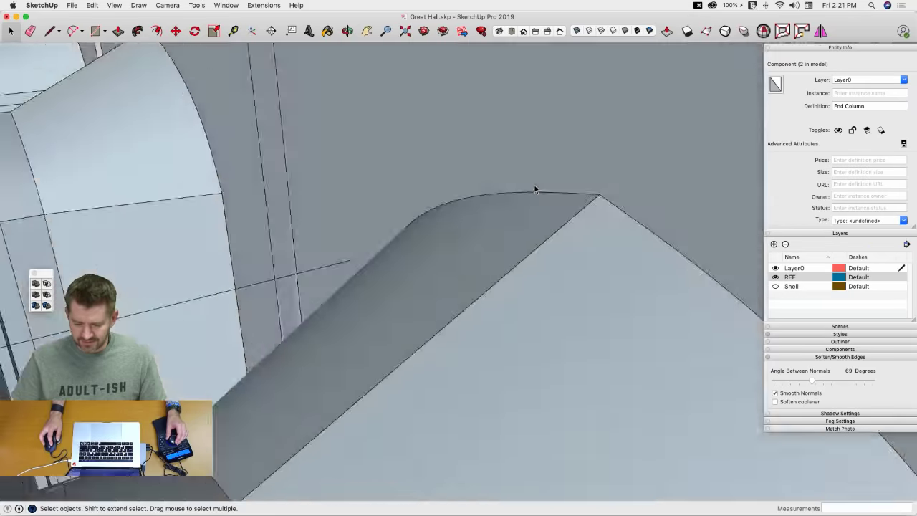
scroll(534, 189, down, 4)
scroll(530, 192, up, 10)
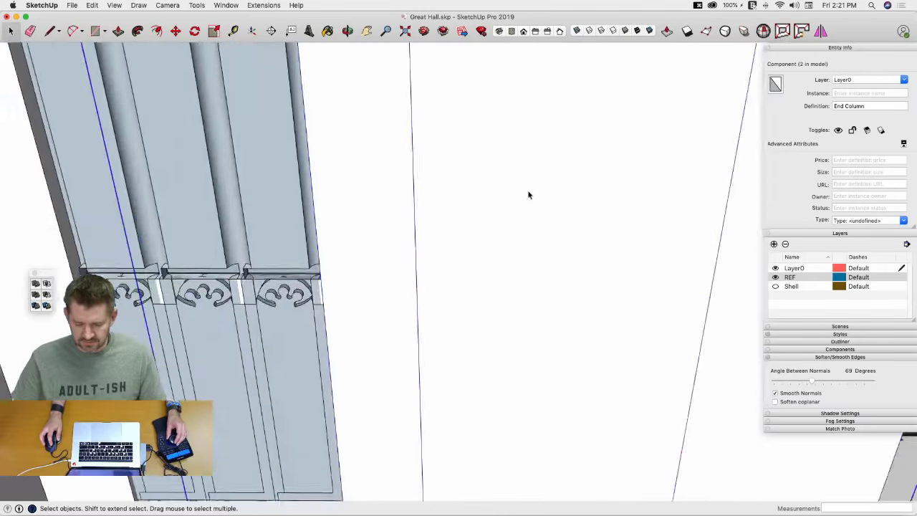
scroll(513, 210, down, 8)
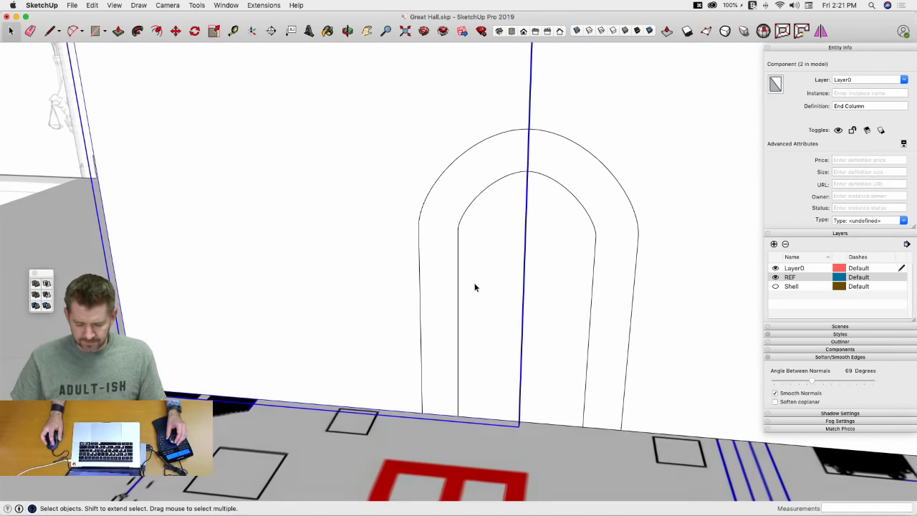
click(482, 468)
scroll(447, 382, up, 4)
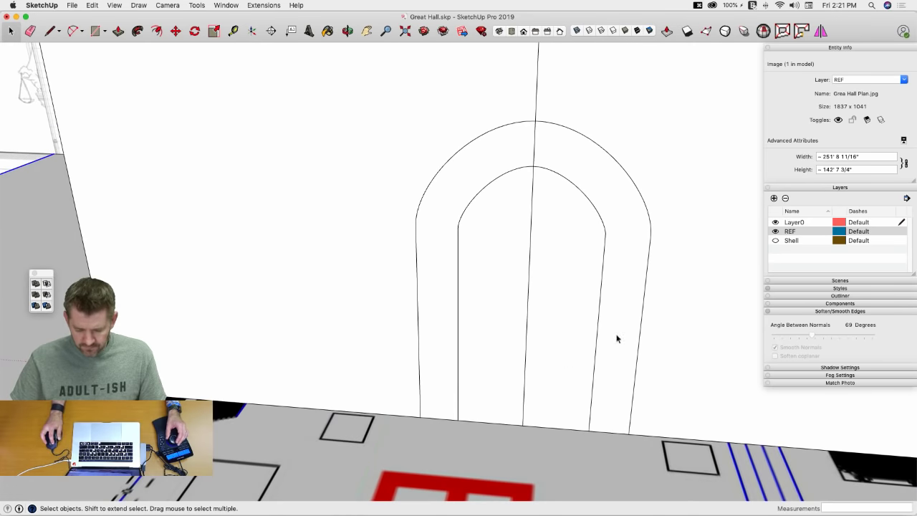
double_click(599, 339)
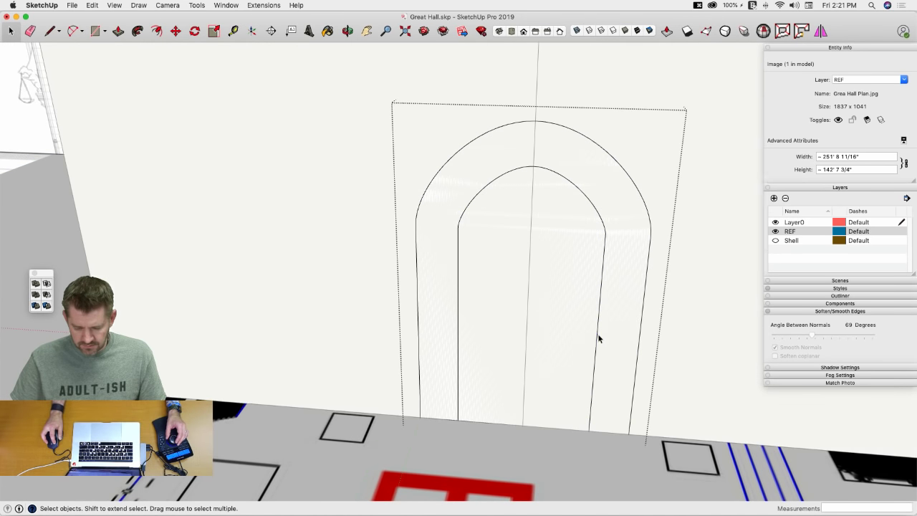
key(e)
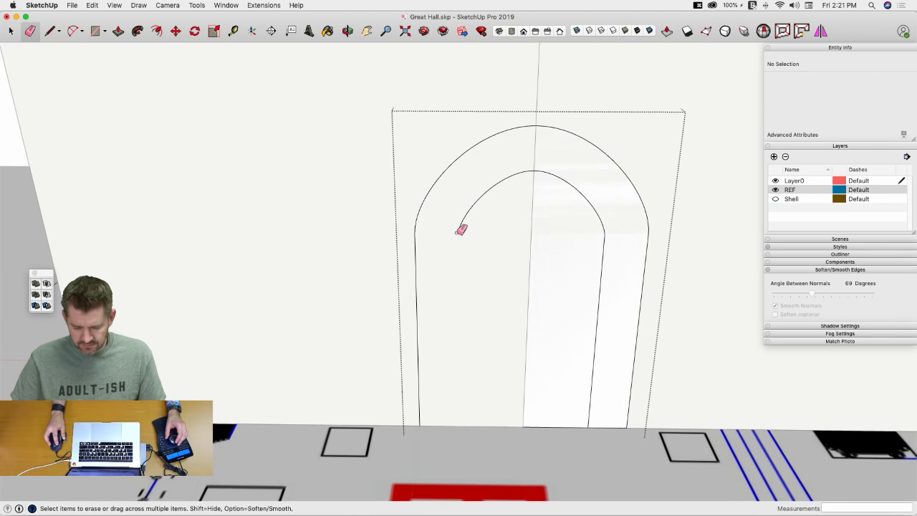
drag(461, 229, 501, 176)
key(space)
key(e)
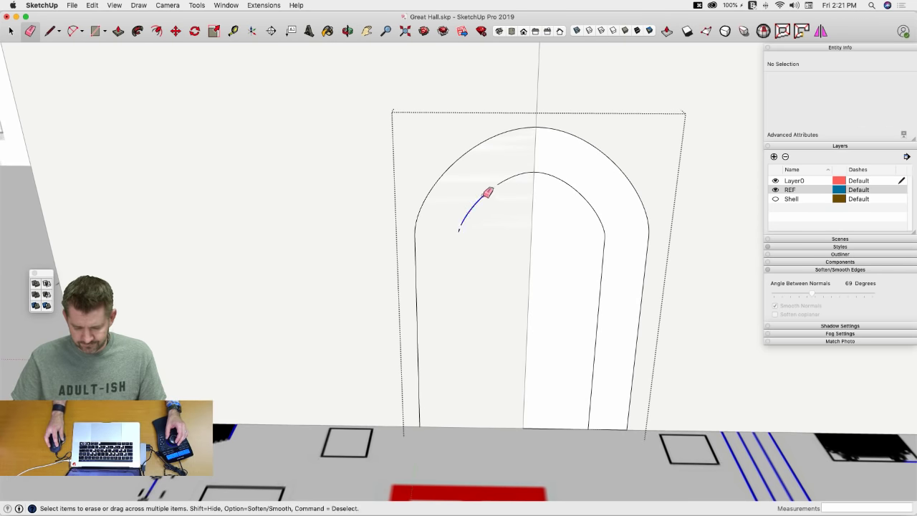
drag(484, 195, 502, 185)
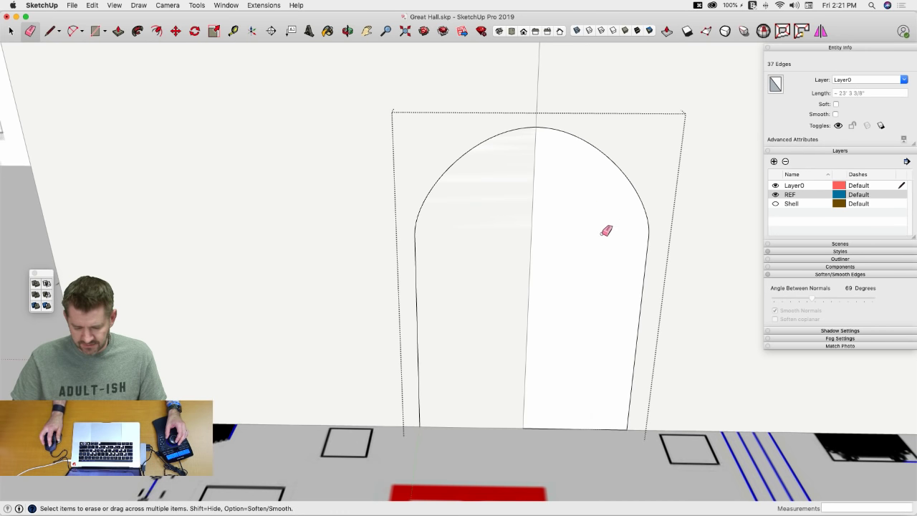
Step: Use the moulding's merged back face to cut the arched doorway into the End Column wall with Push/Pull, about 6' 7 5/16" deep
key(space)
click(472, 300)
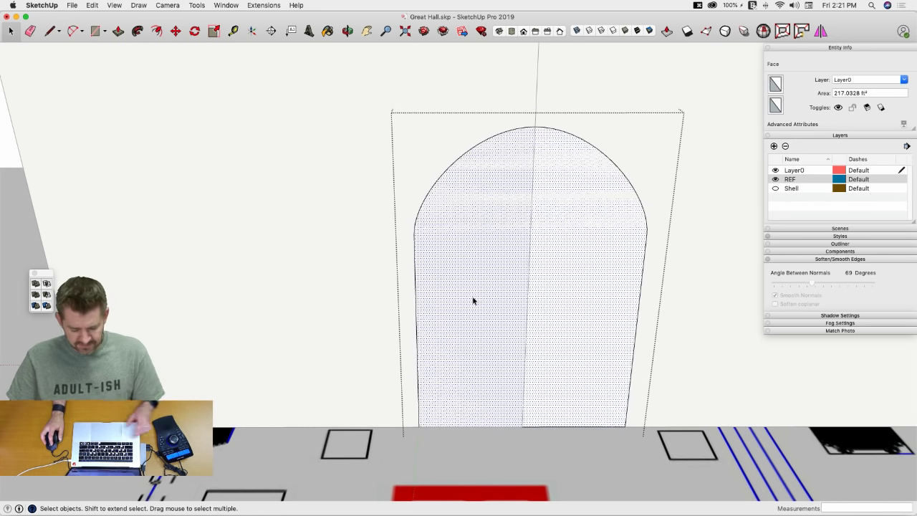
click(290, 323)
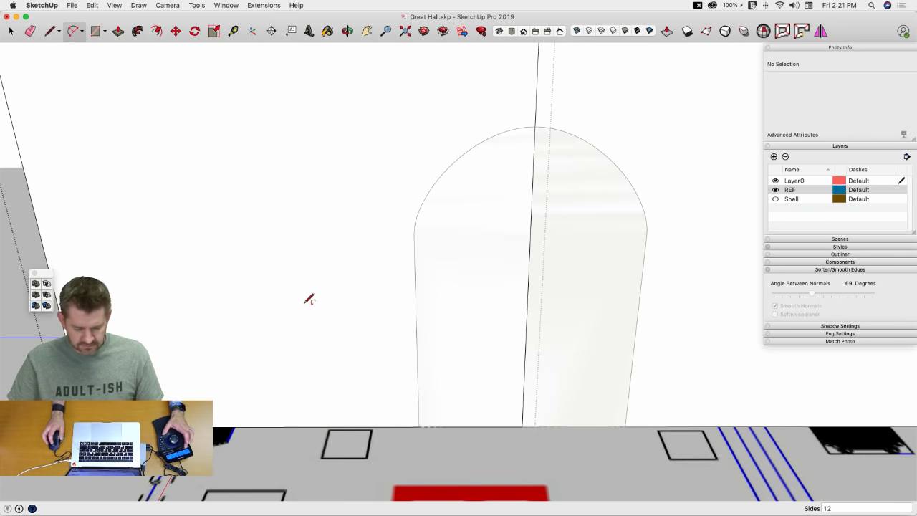
key(p)
click(429, 307)
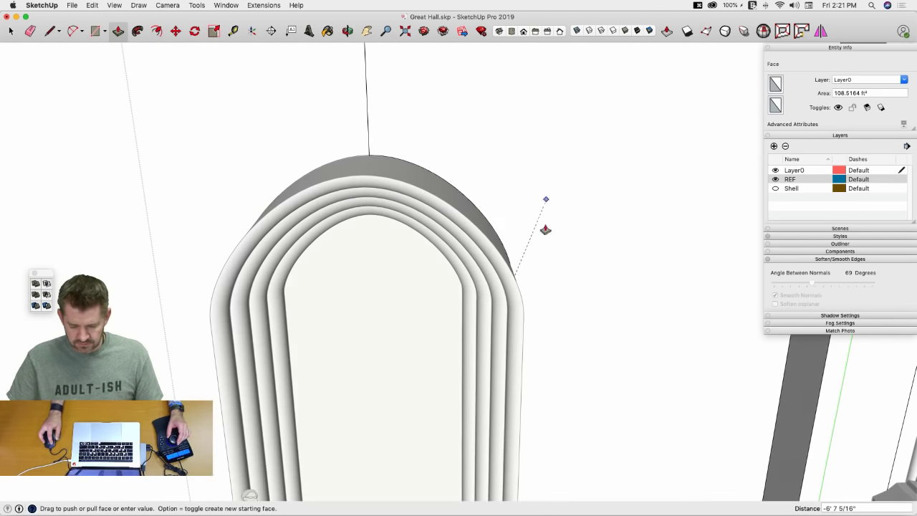
key(space)
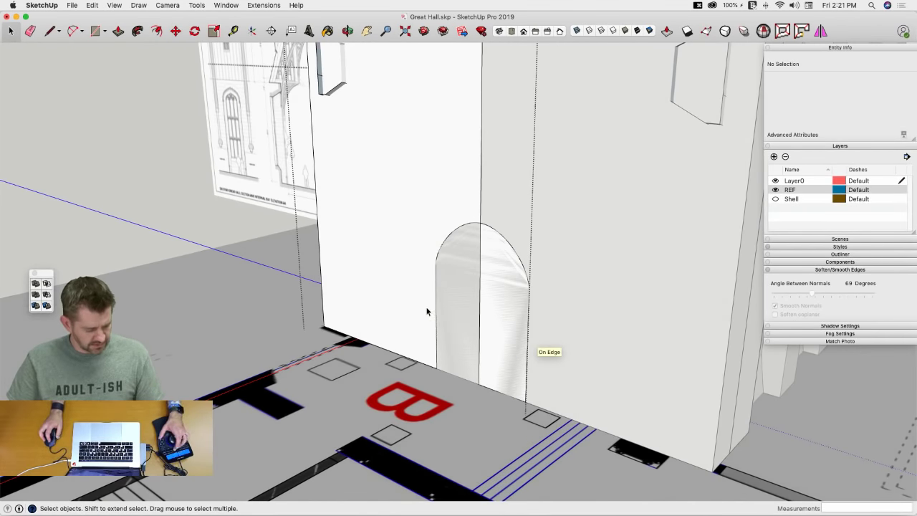
Step: Isolate the End Column component from the rest of the model and erase the leftover arch edges and faces in the doorway
key(q)
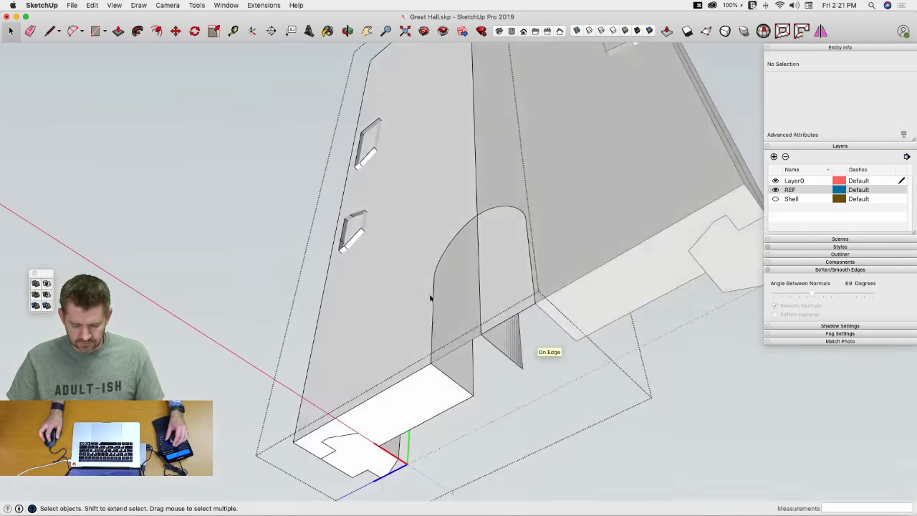
key(e)
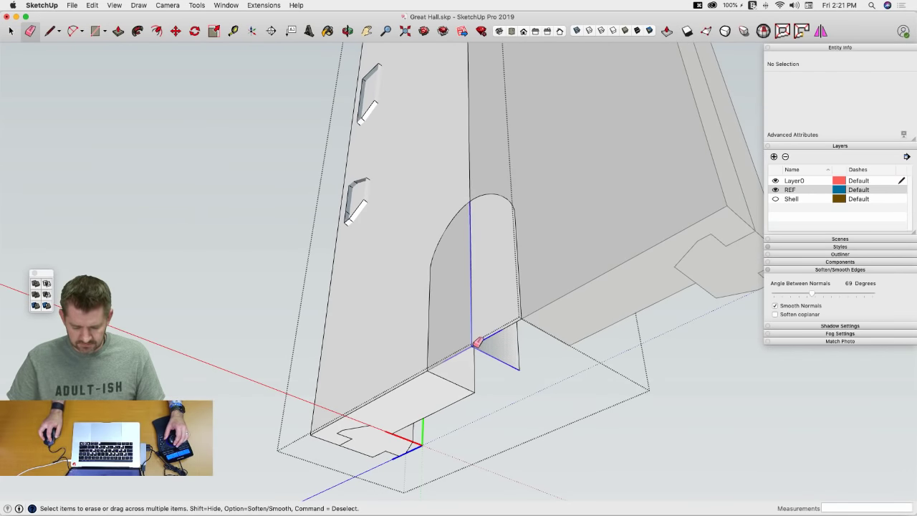
click(477, 344)
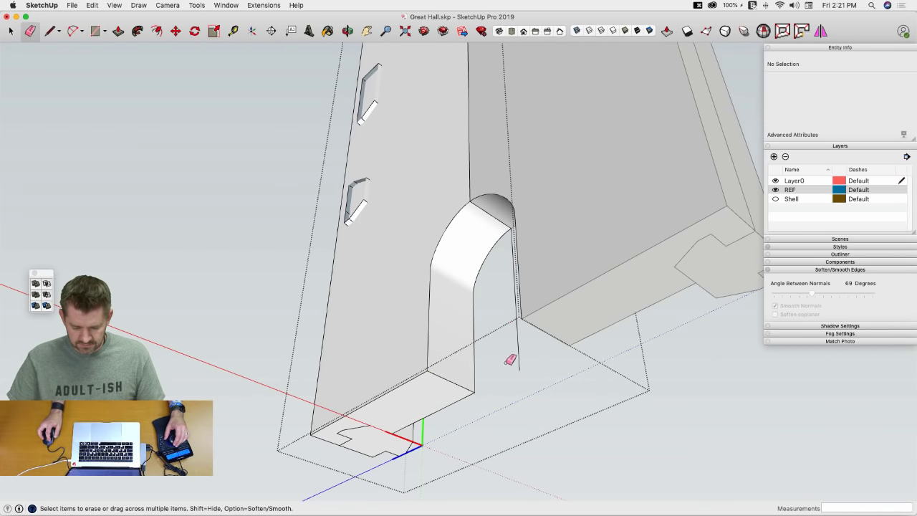
key(Page_Down)
key(space)
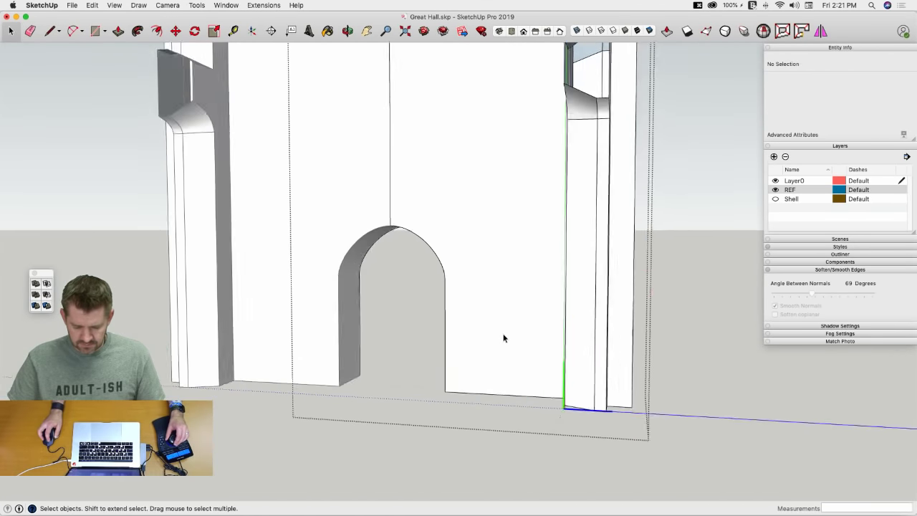
key(e)
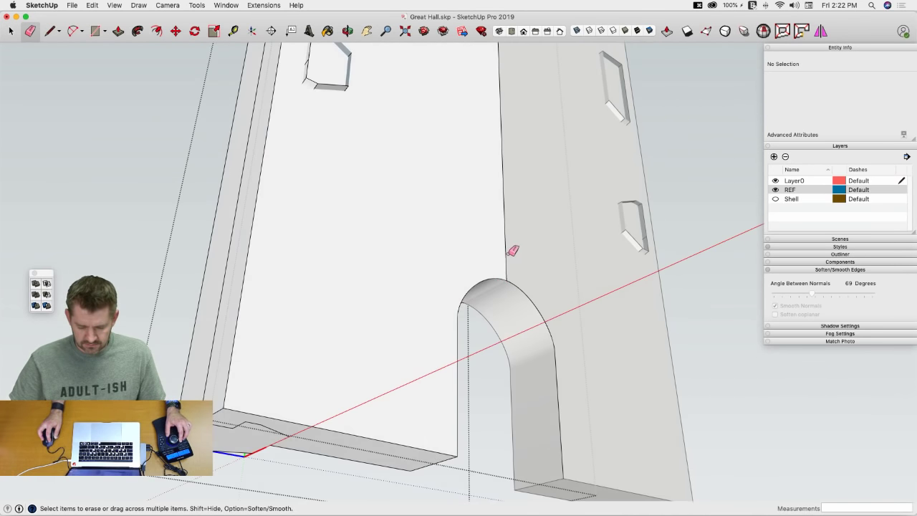
Step: Erase the leftover vertical edge above the arched doorway and finish editing the End Column component
click(508, 254)
key(Page_Up)
key(space)
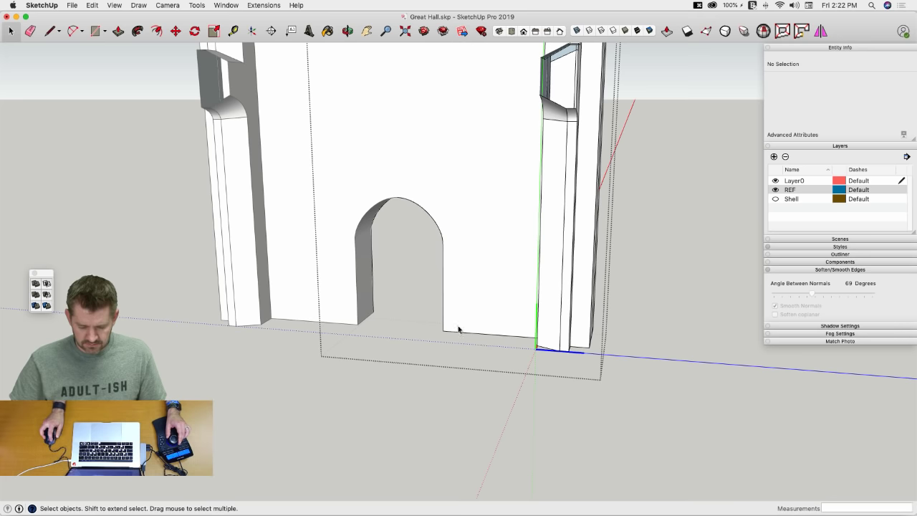
click(336, 469)
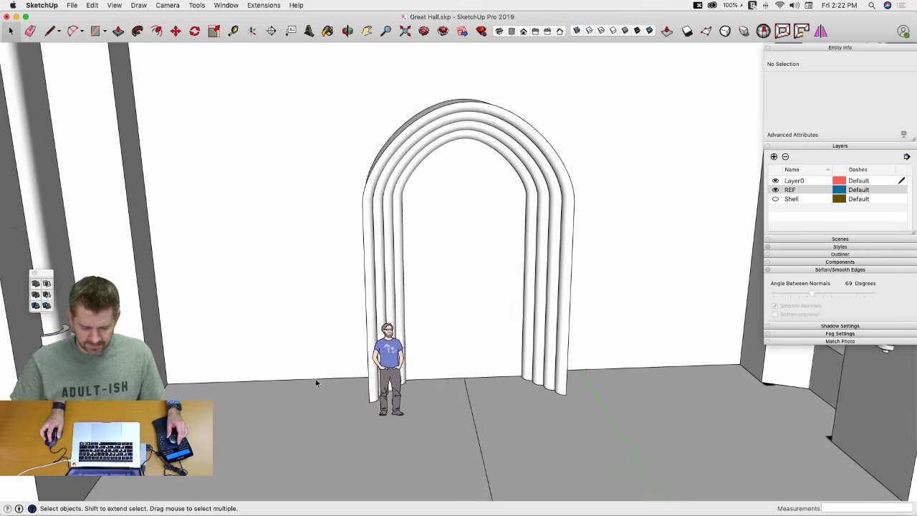
Step: Move the solid arched moulding group about 3' 9" back into the doorway so its front sits flush with the wall, and save
click(422, 369)
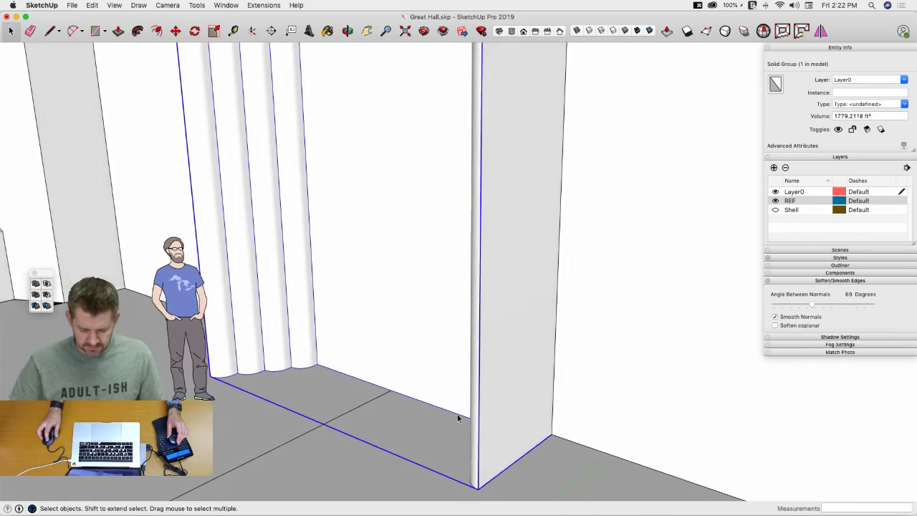
key(m)
click(430, 411)
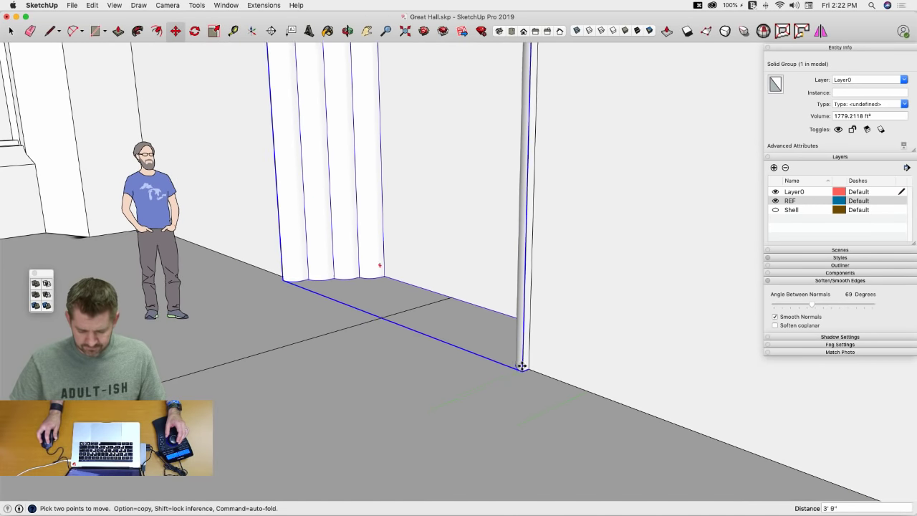
click(418, 373)
key(space)
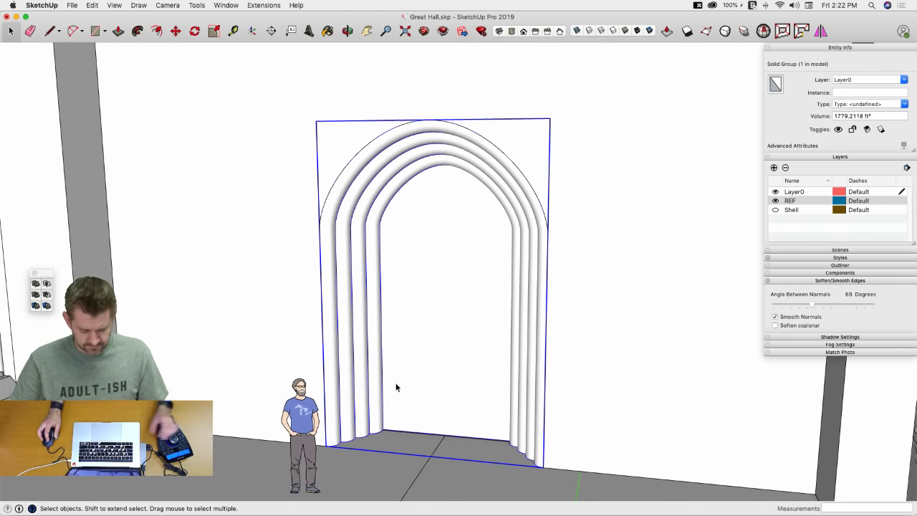
key(super+s)
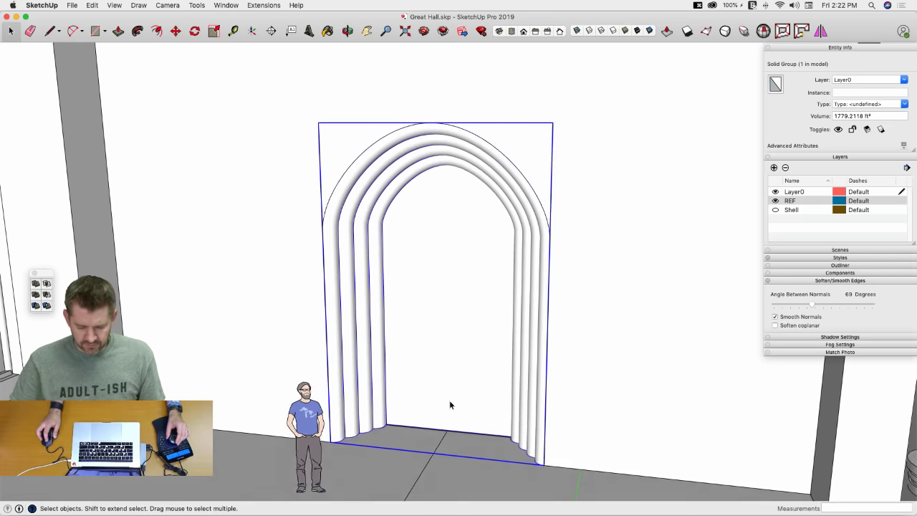
Step: Hide the great_hall_roof_01.jpg reference image and delete the two Column components at the open end of the hall
click(435, 439)
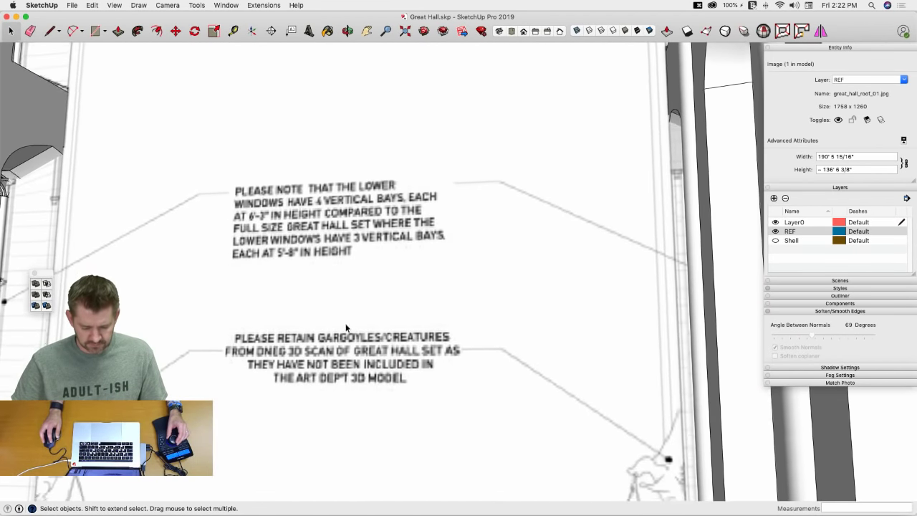
right_click(349, 336)
click(368, 354)
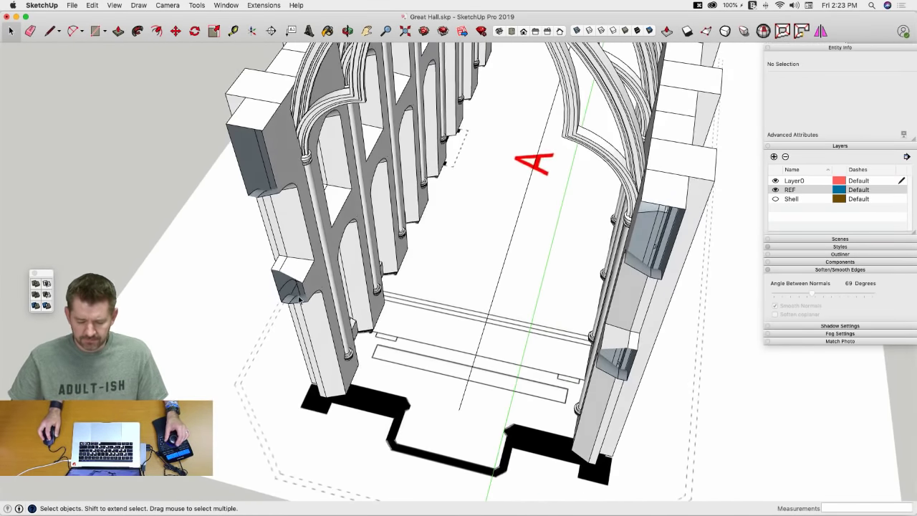
click(301, 301)
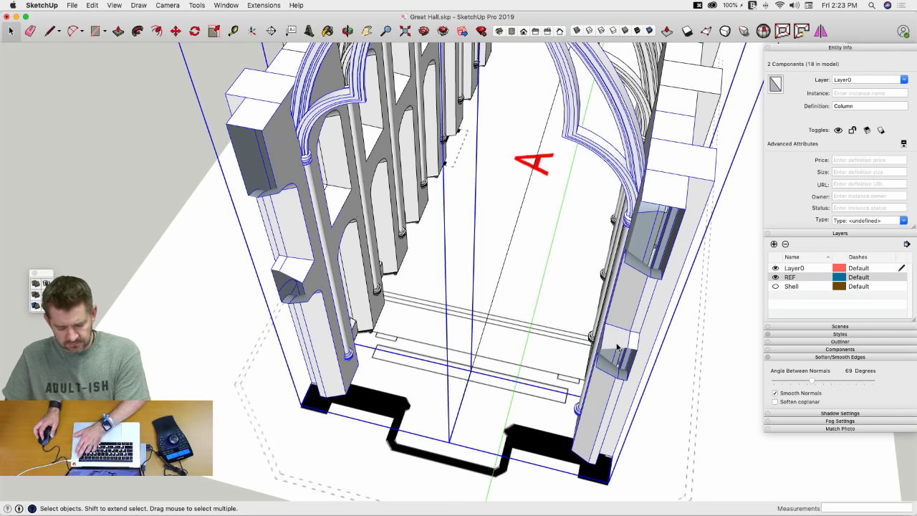
key(BackSpace)
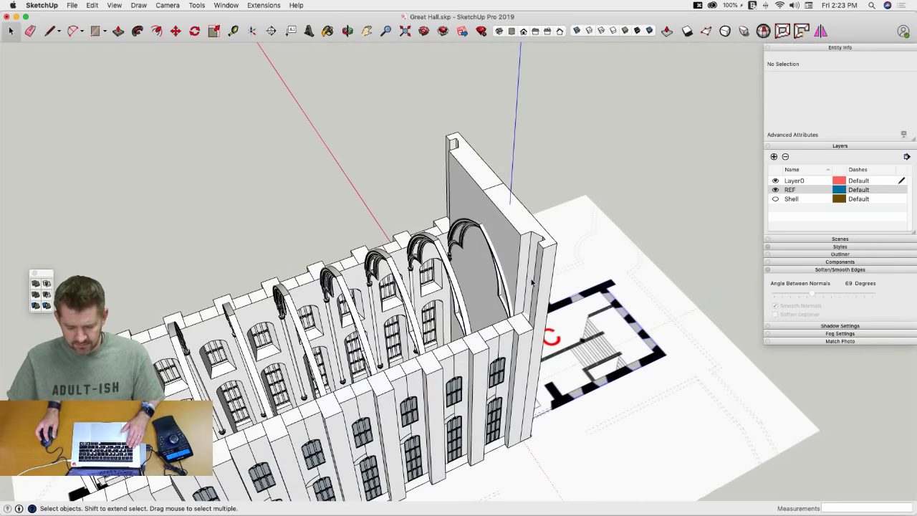
Step: Rotate-copy the two End Column components half a turn about the hall's centre to close the opposite end
click(531, 283)
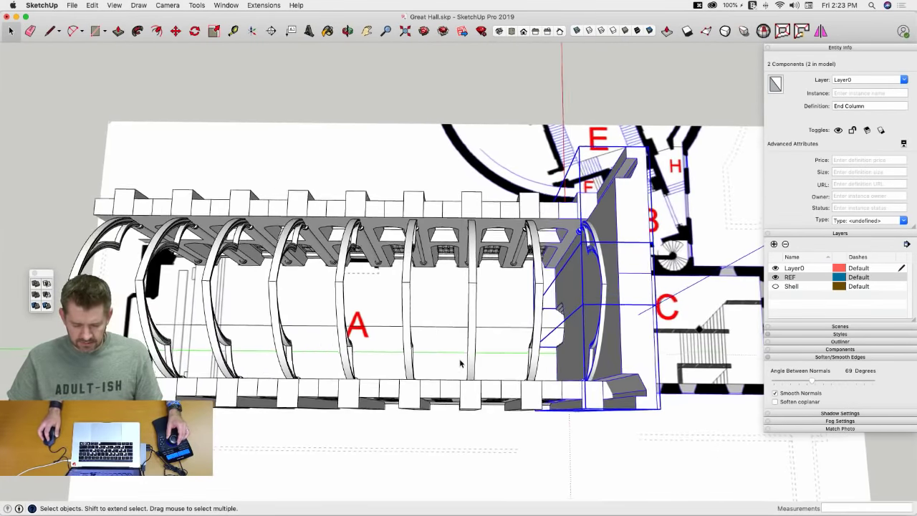
key(q)
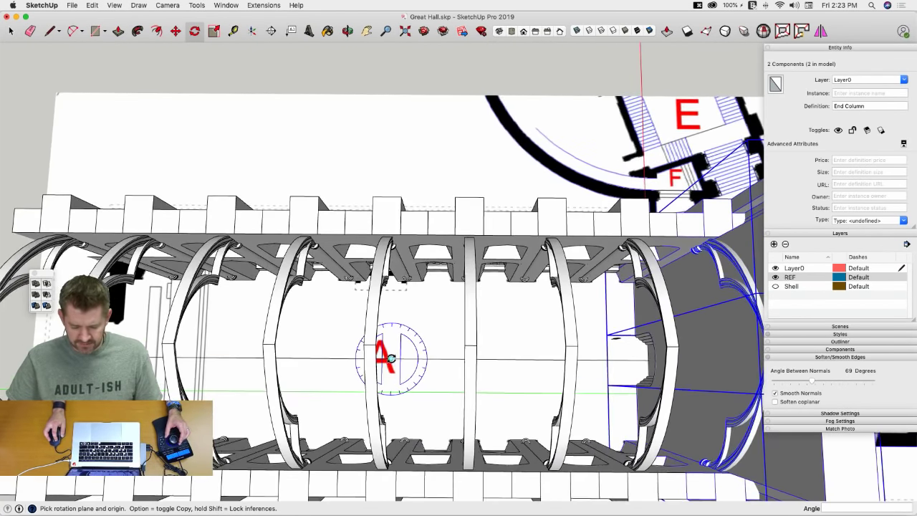
click(428, 360)
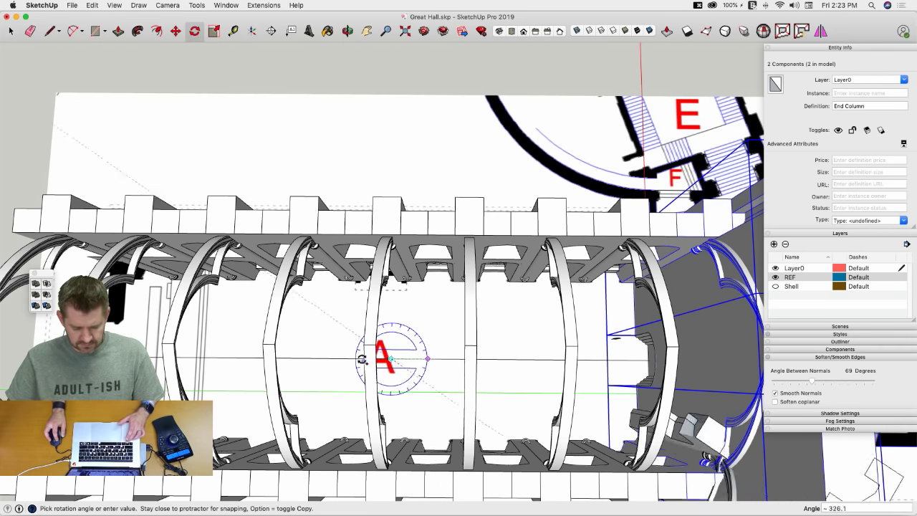
click(351, 360)
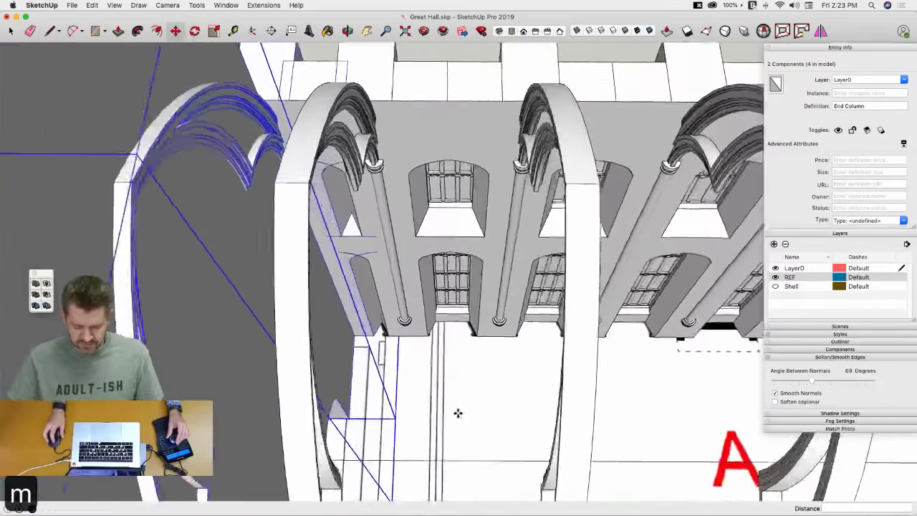
Step: Move the copied End Columns 5' 9 3/8" along the hall, then about 1 3/16" more to line up the split window arch
key(m)
click(501, 395)
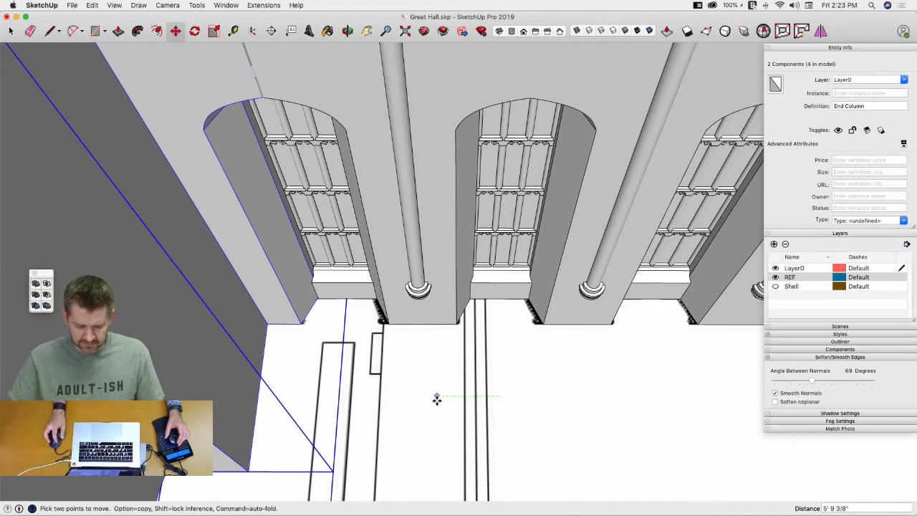
click(437, 399)
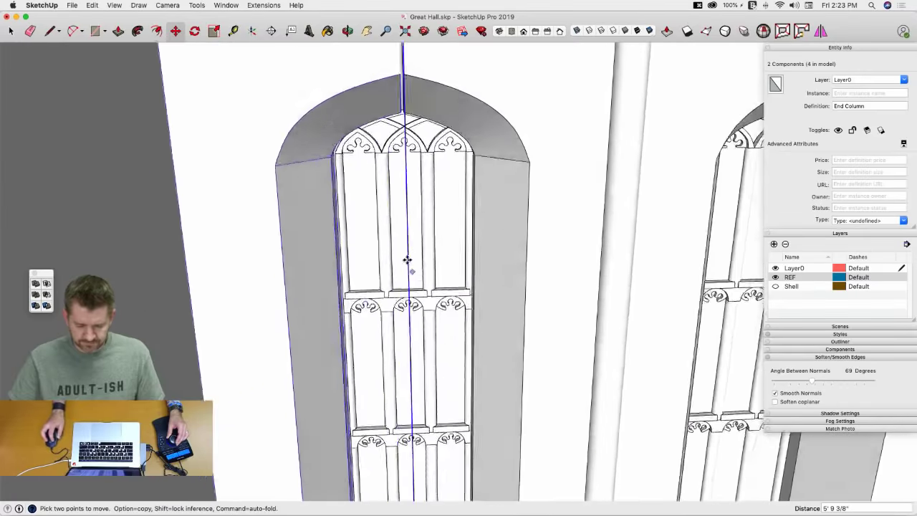
click(412, 141)
click(418, 141)
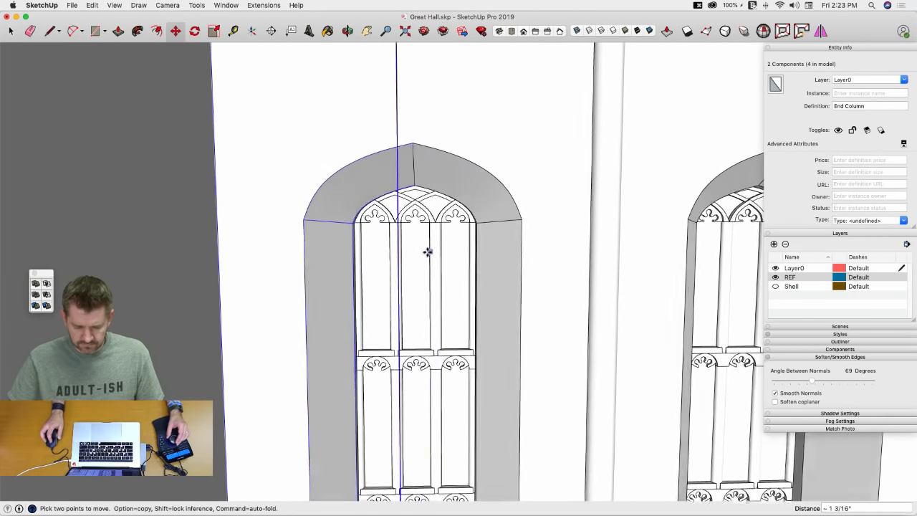
key(space)
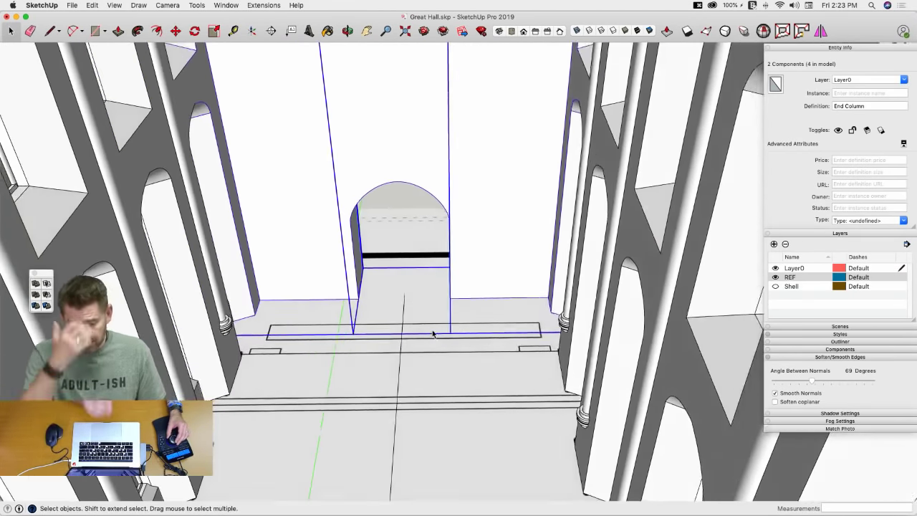
Step: Make the two copied End Column components unique and save the model
middle_drag(433, 333, 512, 158)
scroll(423, 174, down, 10)
right_click(513, 161)
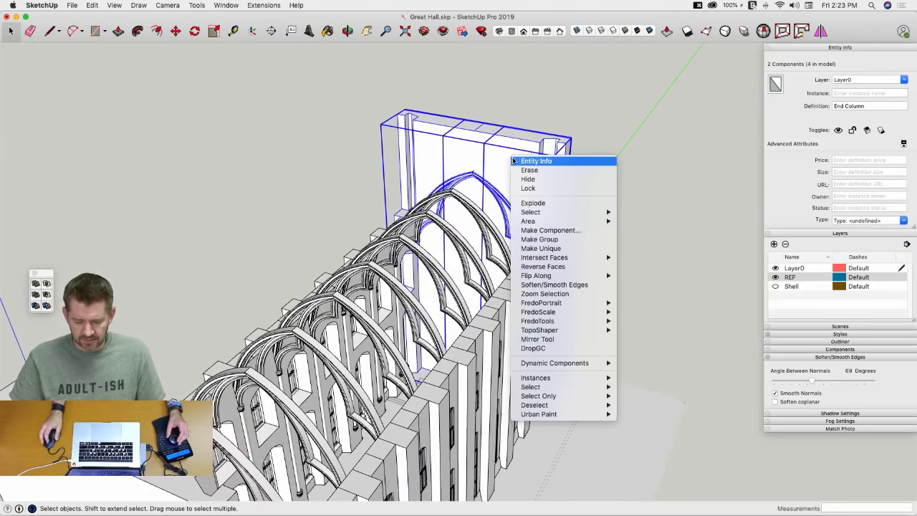
click(554, 249)
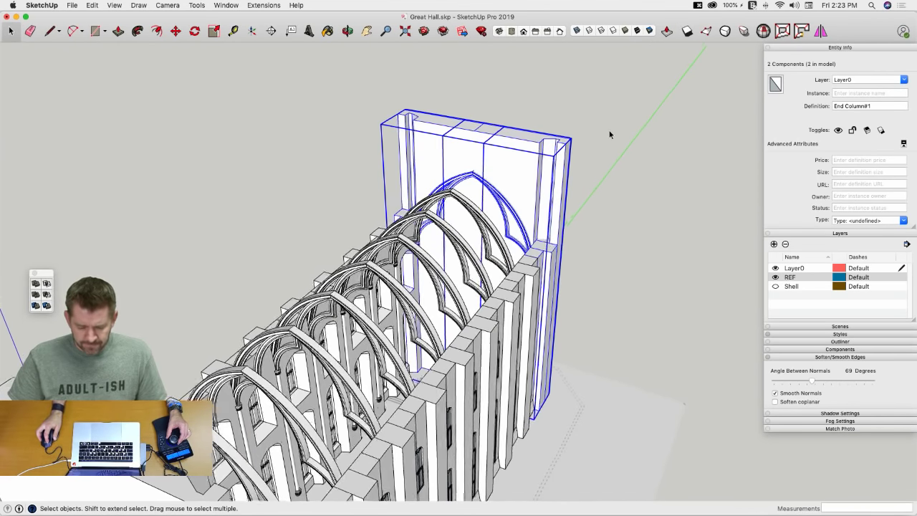
middle_drag(609, 131, 597, 119)
click(537, 181)
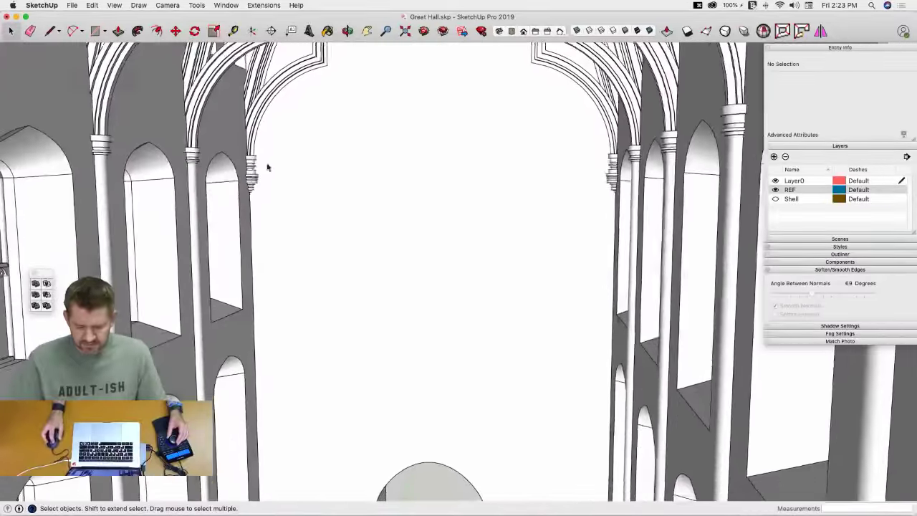
middle_drag(445, 171, 332, 216)
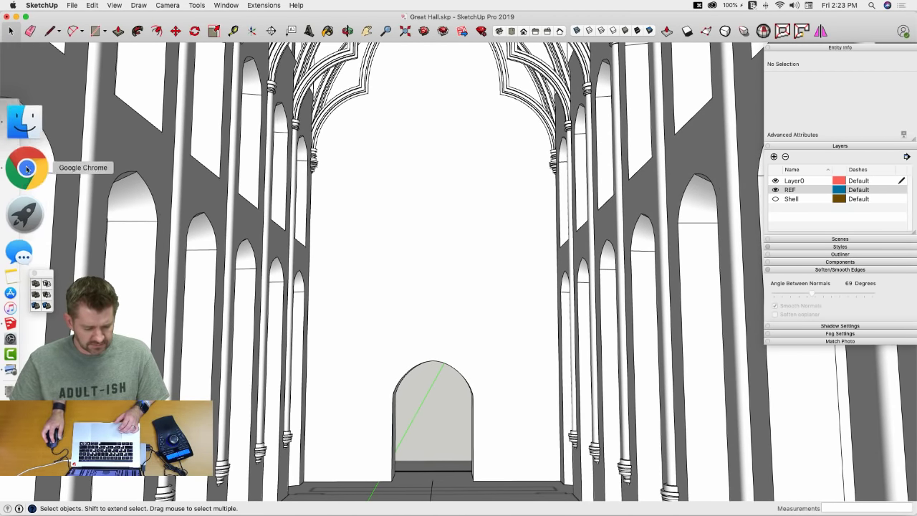
key(super+s)
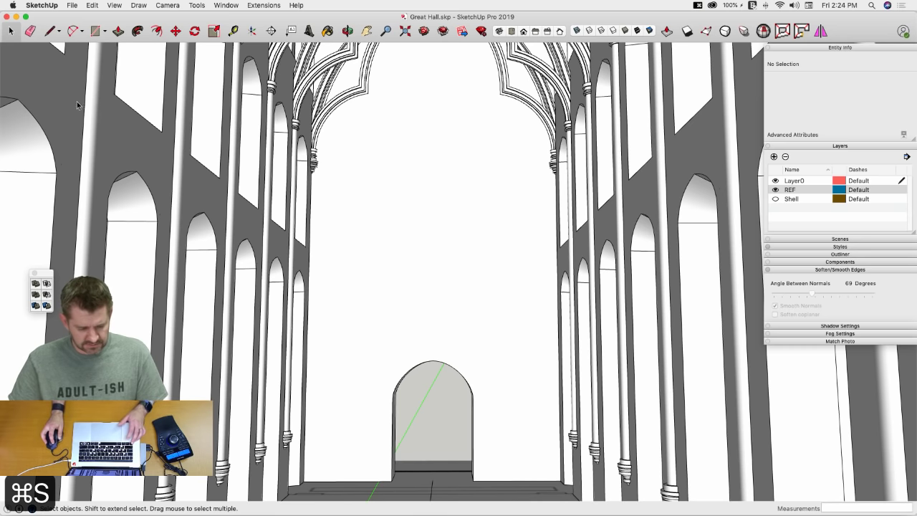
Step: Switch to the desktop reference photos and examine the Great Hall's end walls, doorway and tall central window in Preview
click(16, 16)
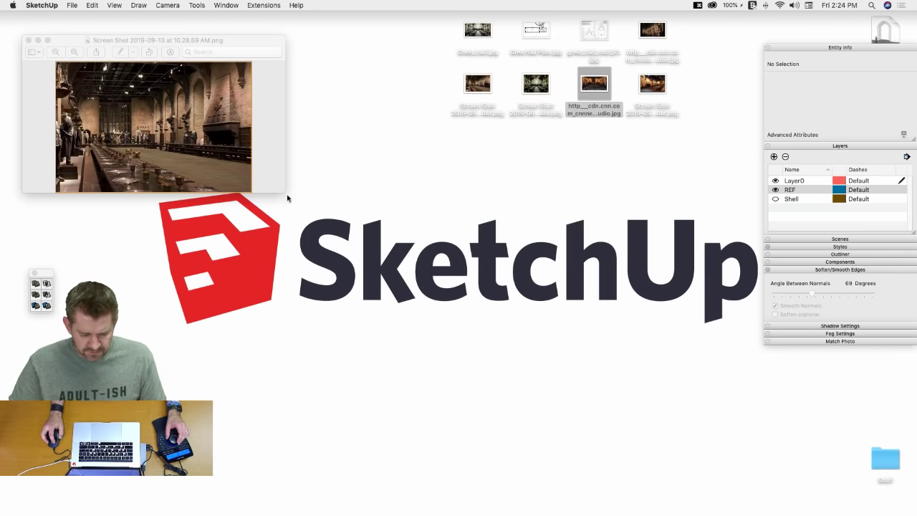
drag(283, 189, 773, 490)
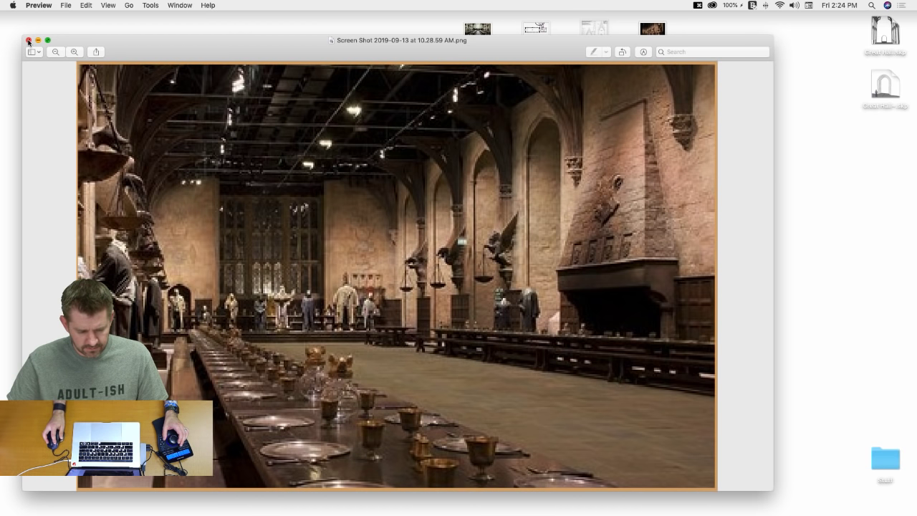
click(28, 41)
click(652, 86)
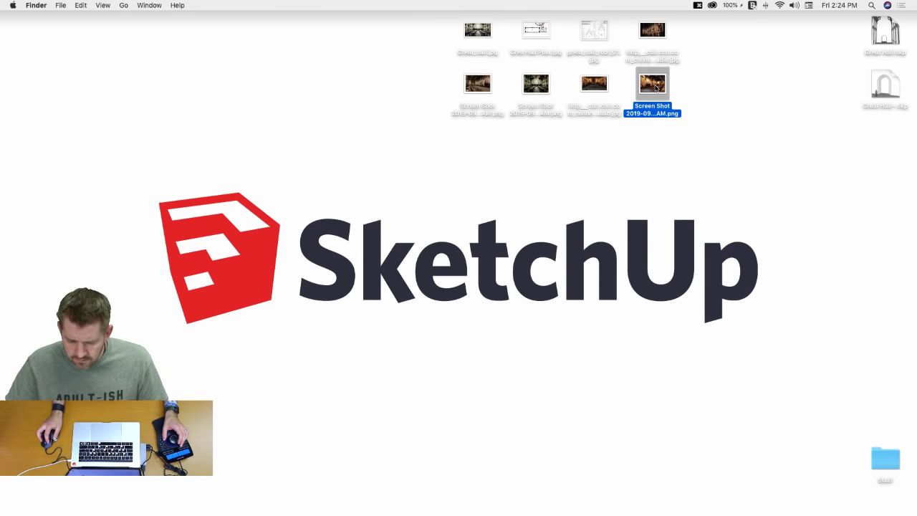
double_click(656, 87)
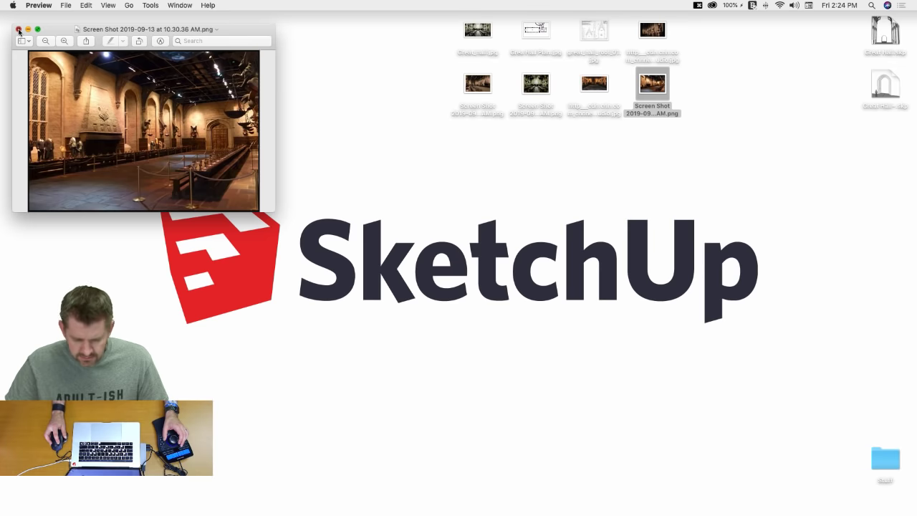
click(19, 29)
double_click(596, 85)
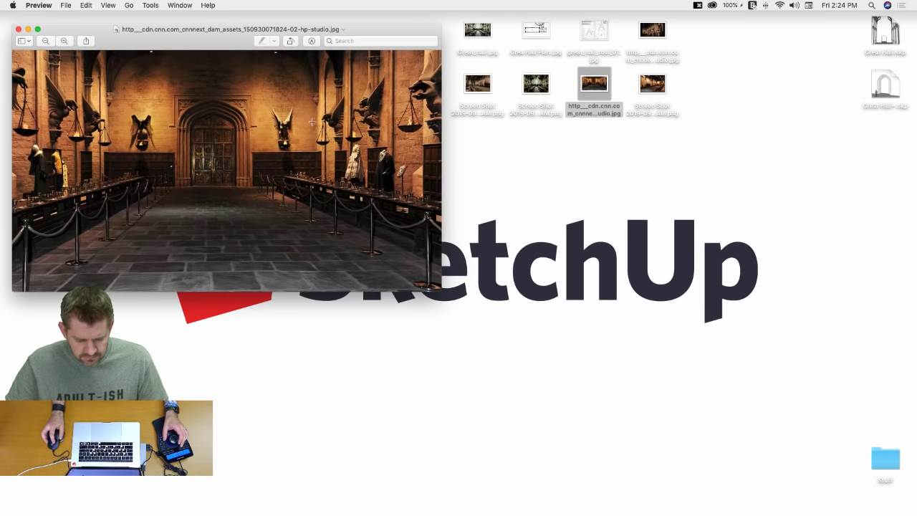
click(18, 29)
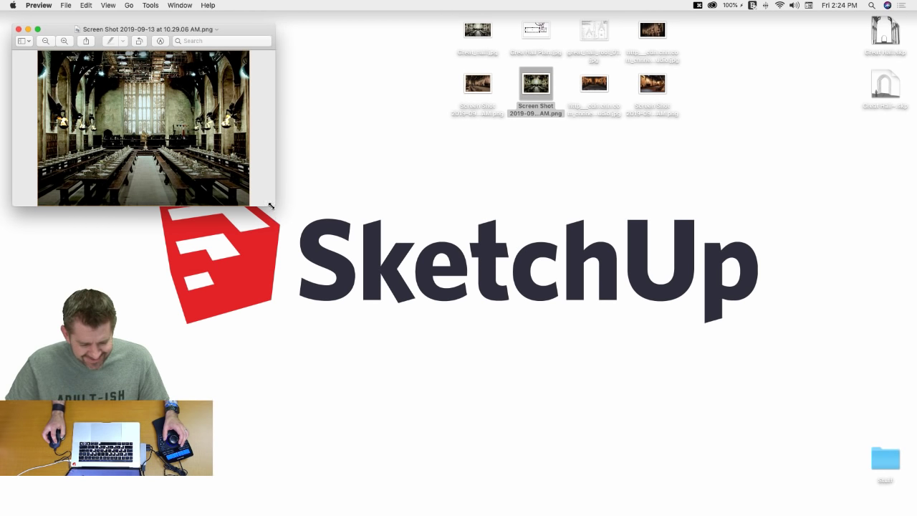
drag(271, 206, 651, 420)
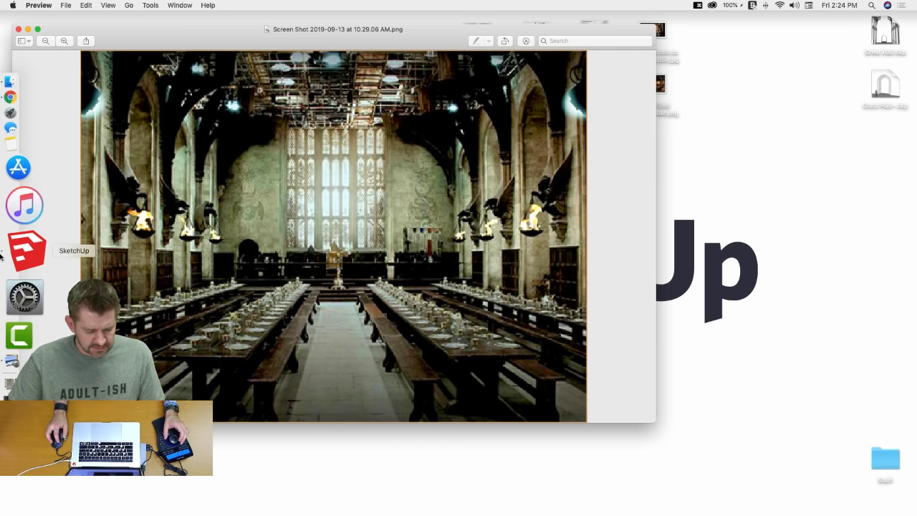
Step: Switch back to the Great Hall model in SketchUp and open the End Column copy on the doorway end wall for editing
click(24, 246)
scroll(589, 281, up, 8)
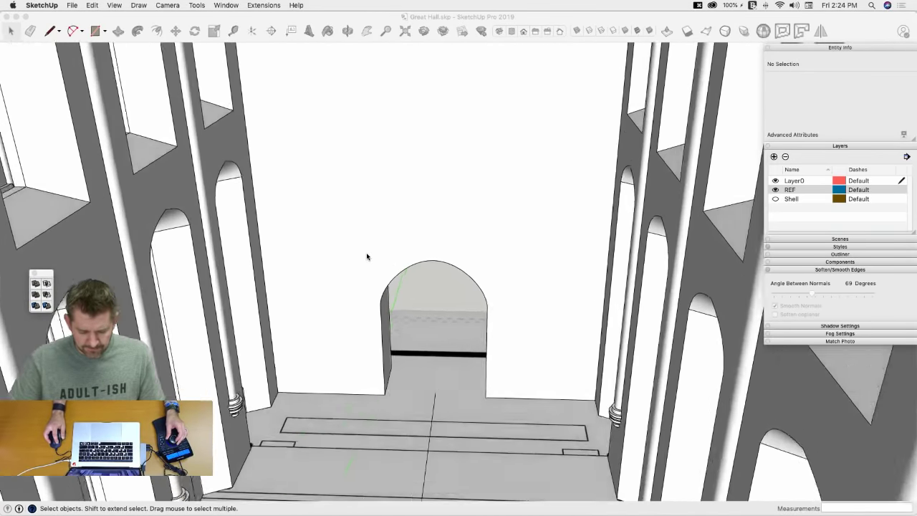
double_click(366, 254)
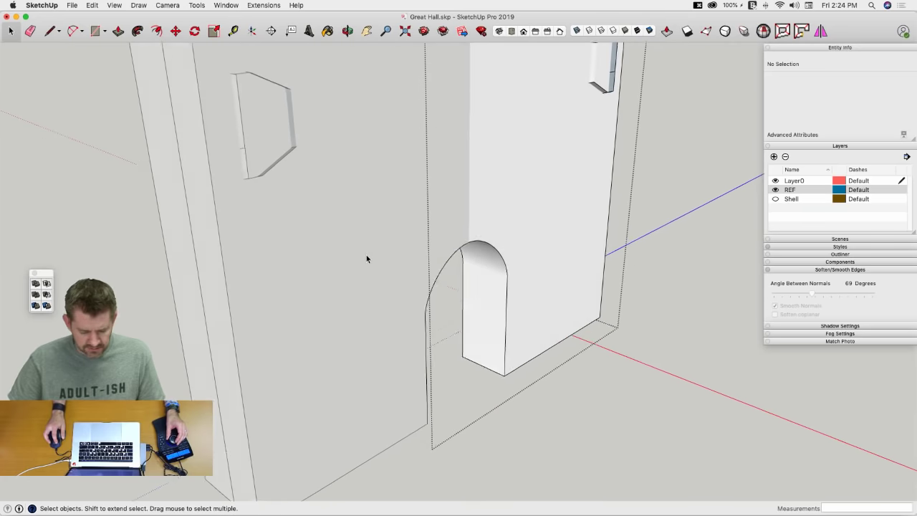
key(q)
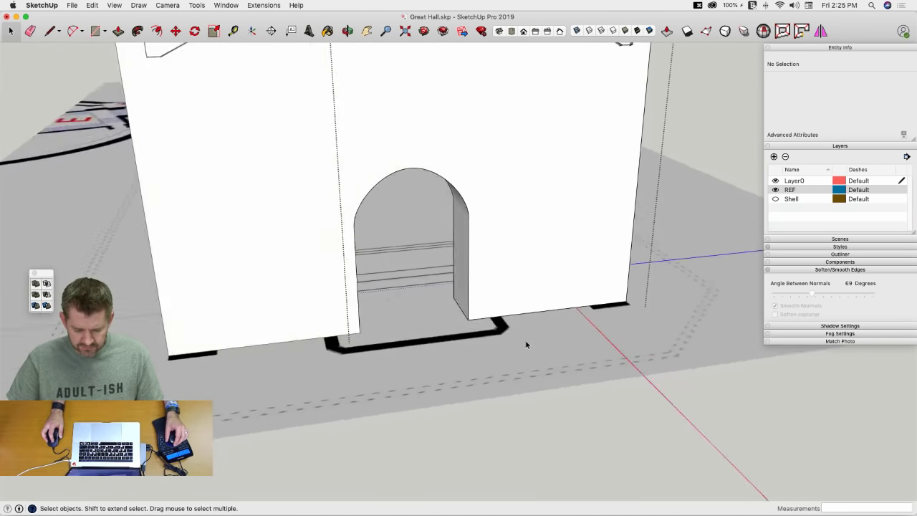
key(l)
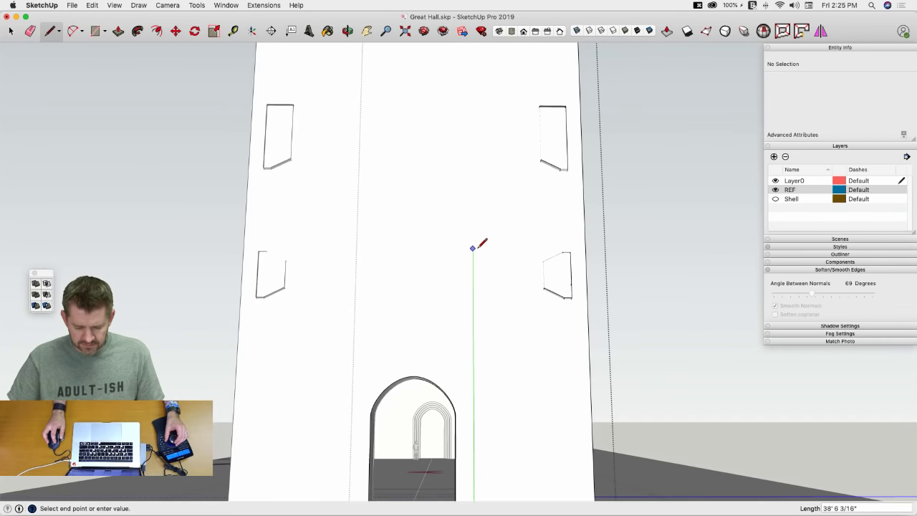
scroll(477, 215, down, 4)
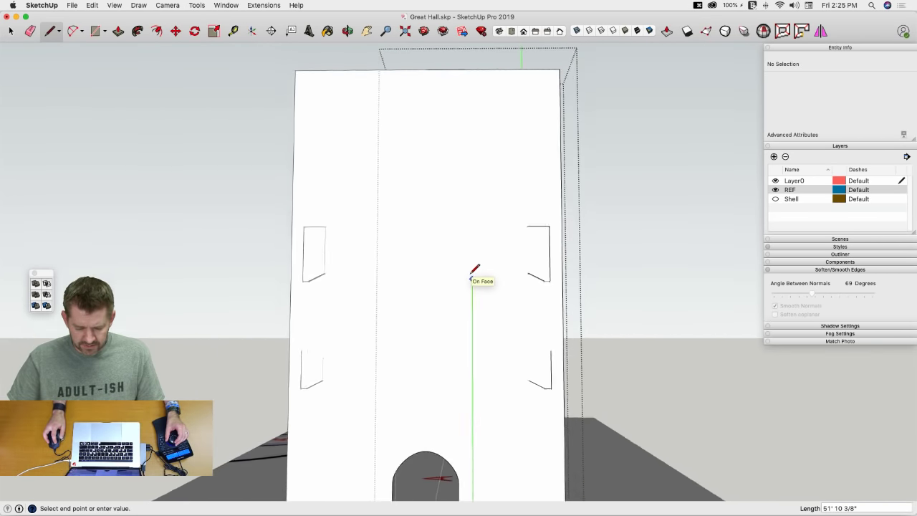
scroll(473, 272, up, 10)
scroll(457, 259, up, 8)
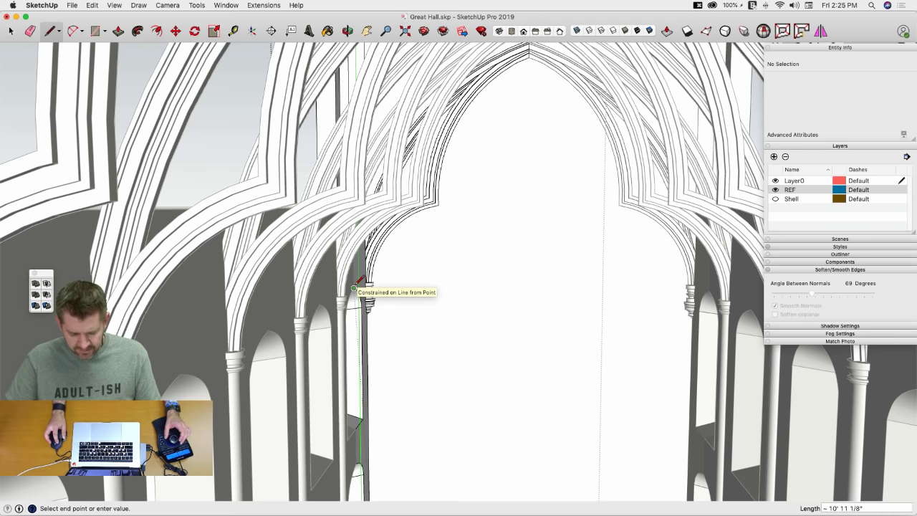
scroll(360, 295, up, 8)
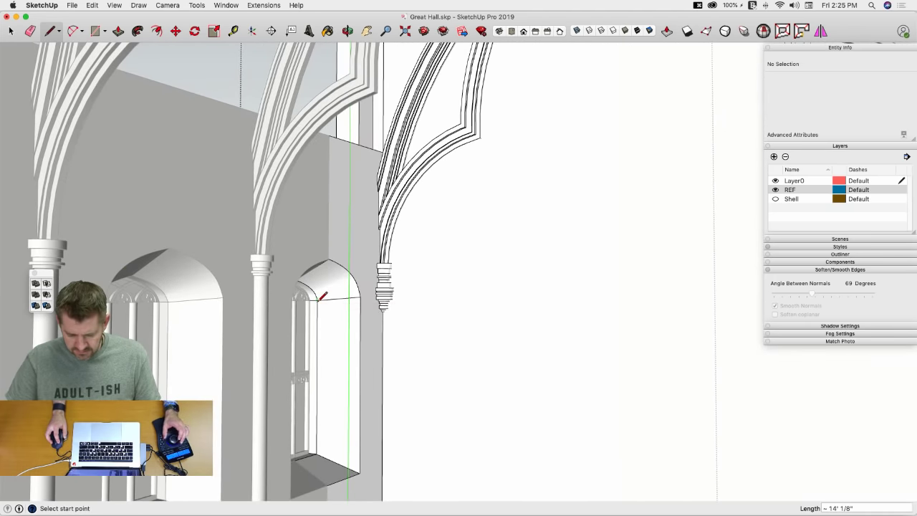
scroll(569, 301, down, 10)
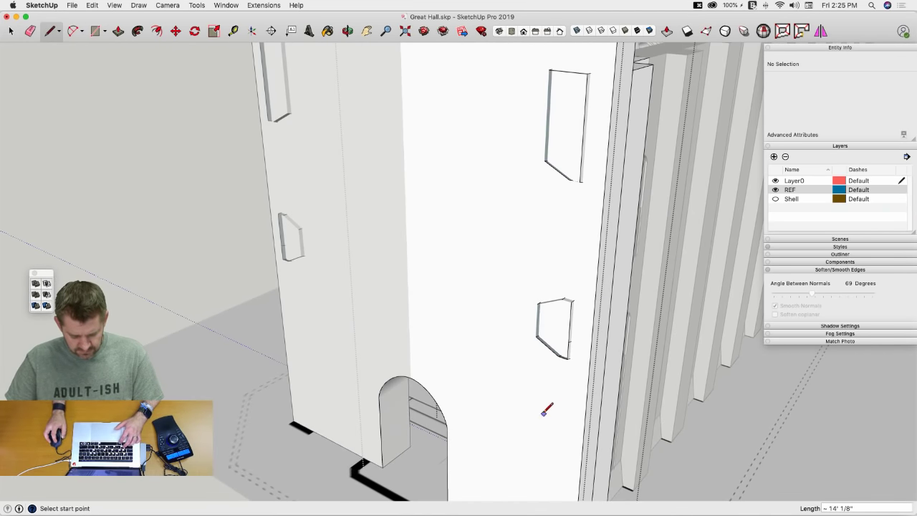
key(super+z)
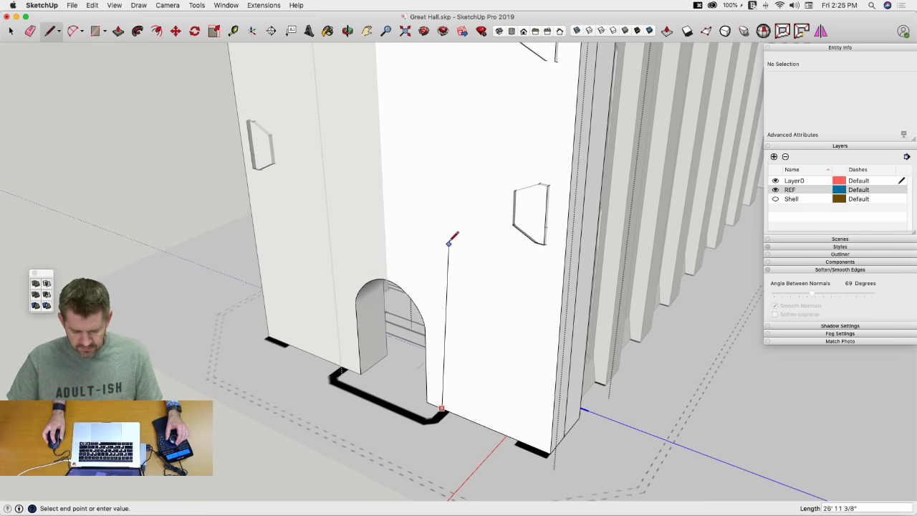
Step: Outline half a tall opening on the outer wall face, from the plan's bay corner up to the upper windows' arch spring height and across to the centre
scroll(451, 179, up, 5)
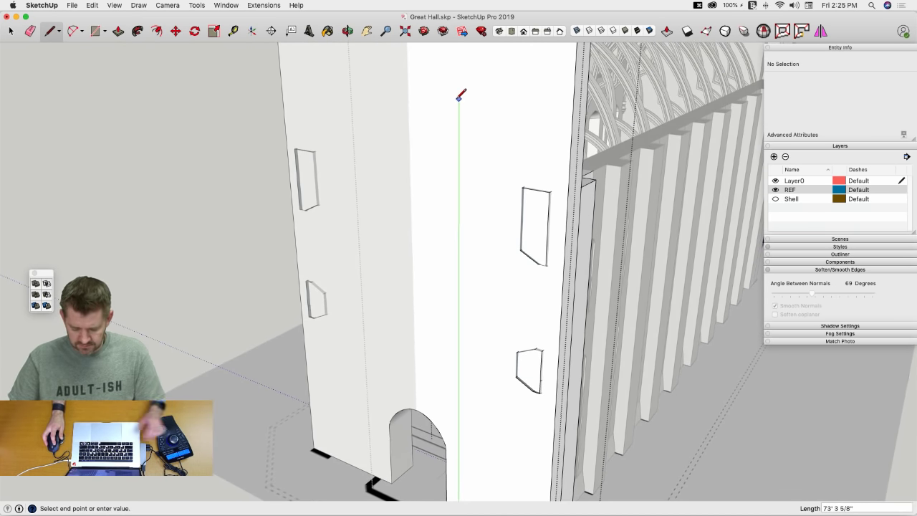
key(Left)
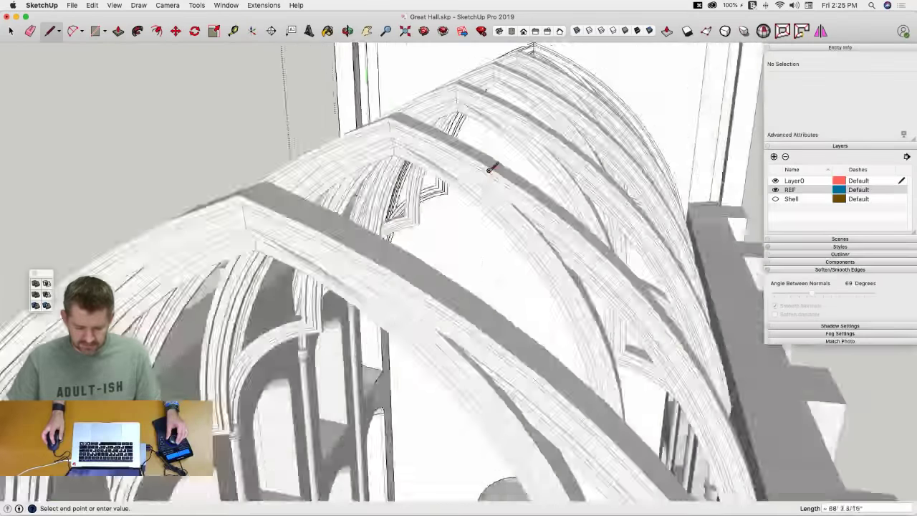
scroll(493, 192, up, 3)
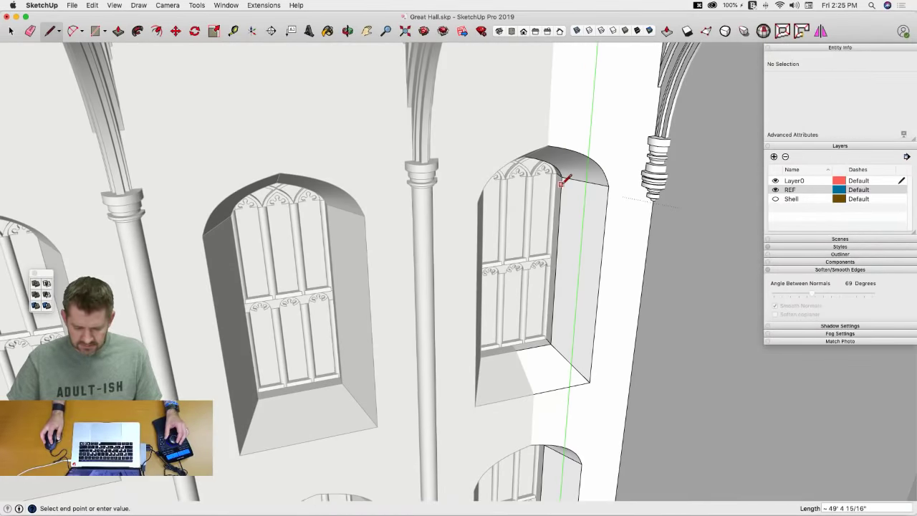
click(571, 188)
key(space)
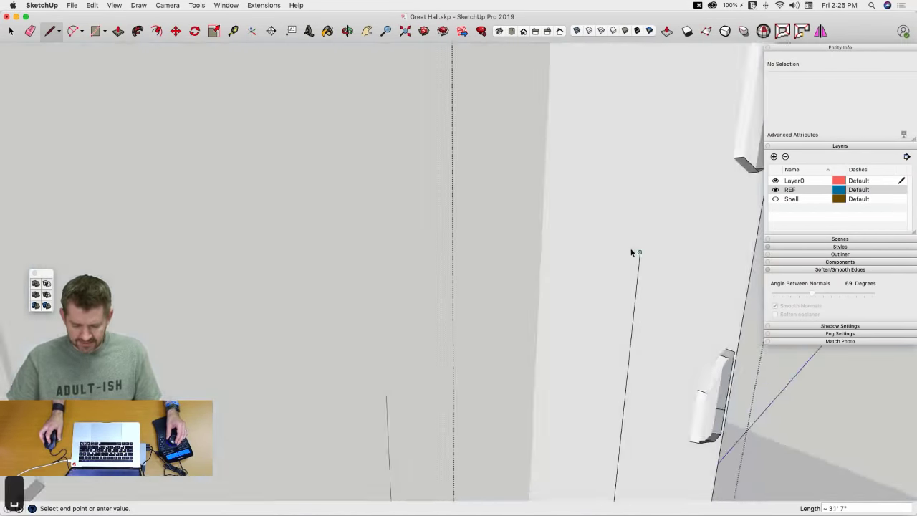
key(l)
scroll(603, 232, up, 1)
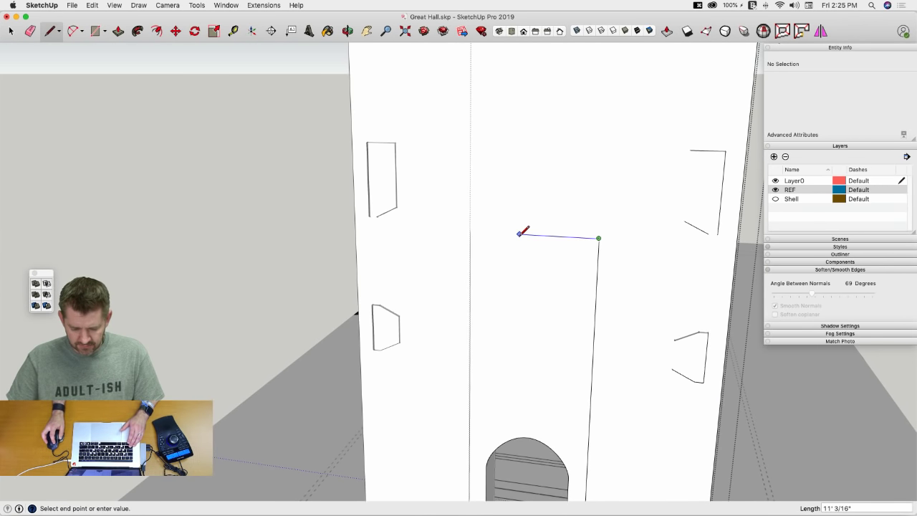
click(533, 235)
Step: Push the outlined face through the end wall to cut the tall opening, and erase the leftover doorway arch edges
key(p)
drag(549, 417, 558, 379)
key(e)
scroll(535, 341, down, 2)
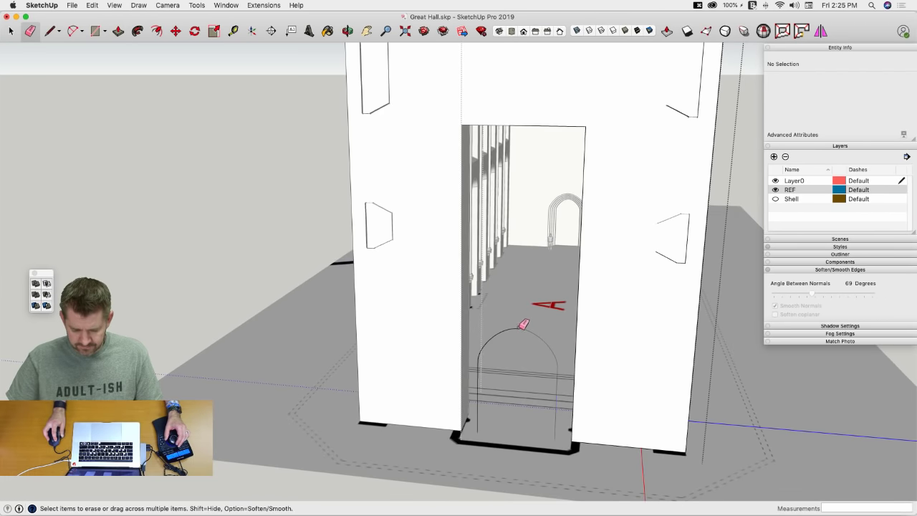
click(523, 328)
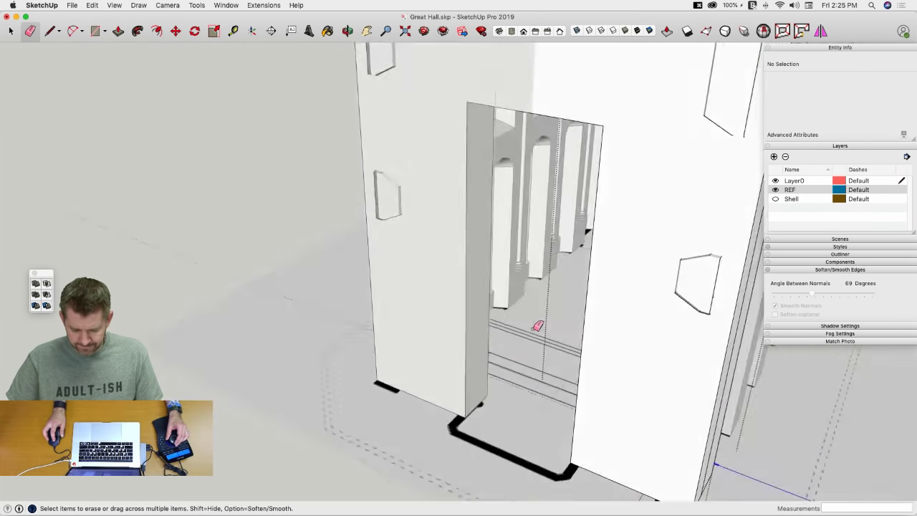
Step: Check the floor plan under the end wall in X-ray display and push the wall's hall-side face back 10"
scroll(537, 326, up, 5)
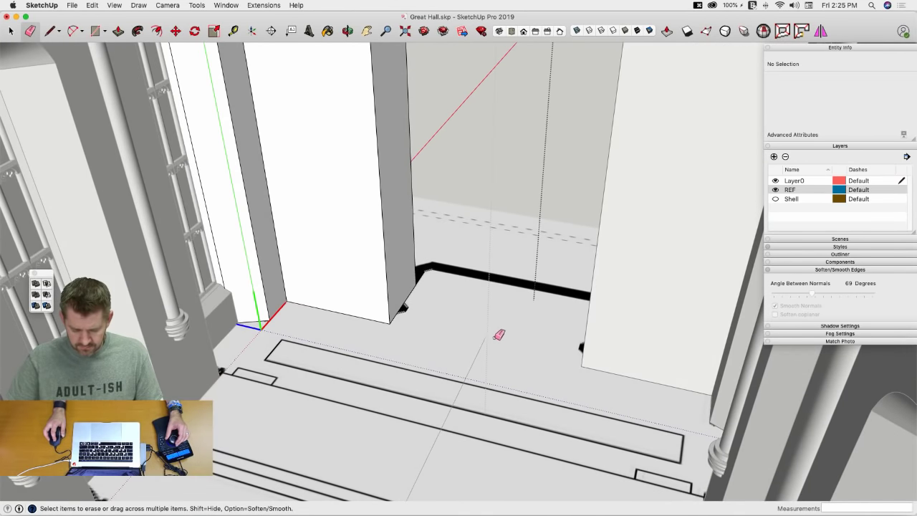
scroll(497, 334, up, 2)
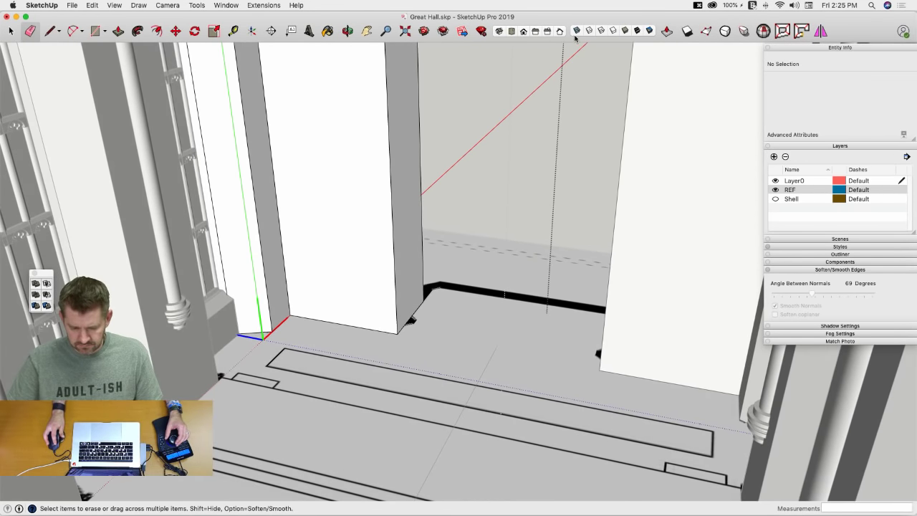
click(577, 32)
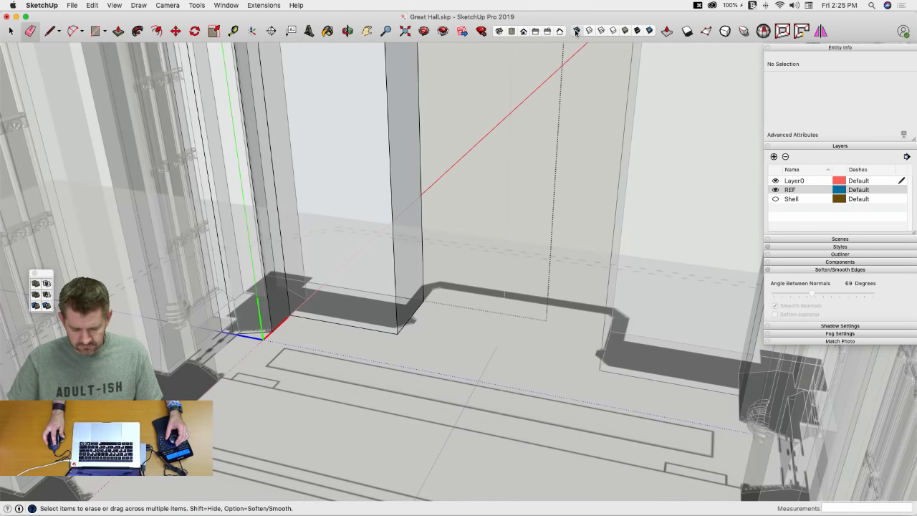
click(576, 31)
scroll(403, 174, up, 2)
key(p)
click(375, 256)
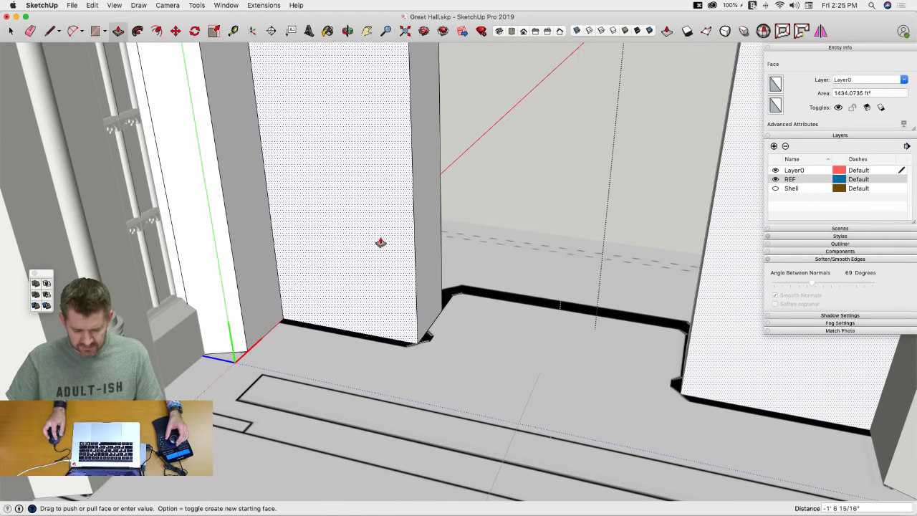
scroll(437, 232, down, 2)
click(437, 232)
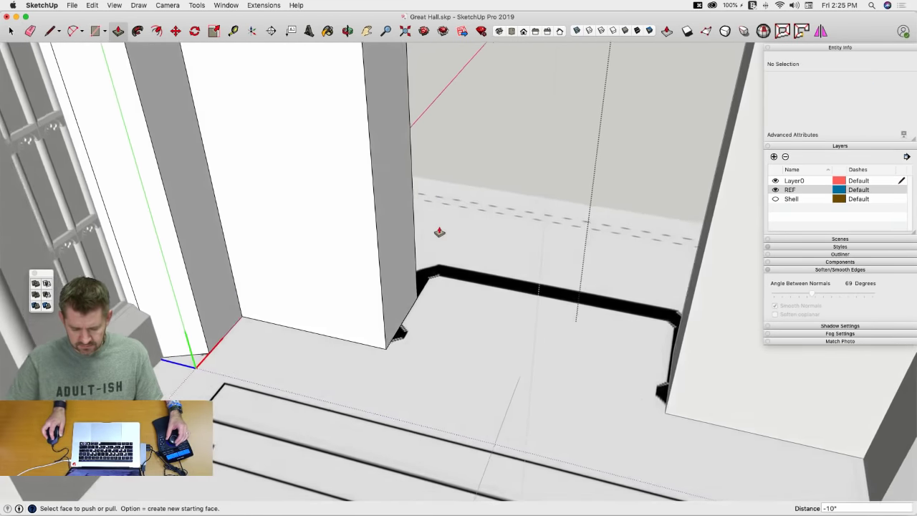
Step: Pull the end wall's outer face outward 2' 10 3/8" to the inner edge of the bay's back wall on the plan
scroll(423, 237, up, 8)
scroll(415, 230, up, 2)
click(423, 223)
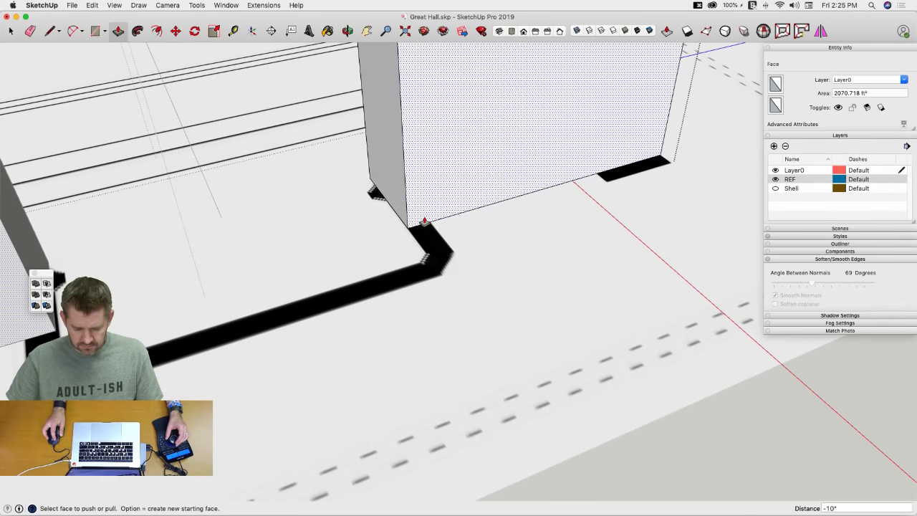
click(424, 222)
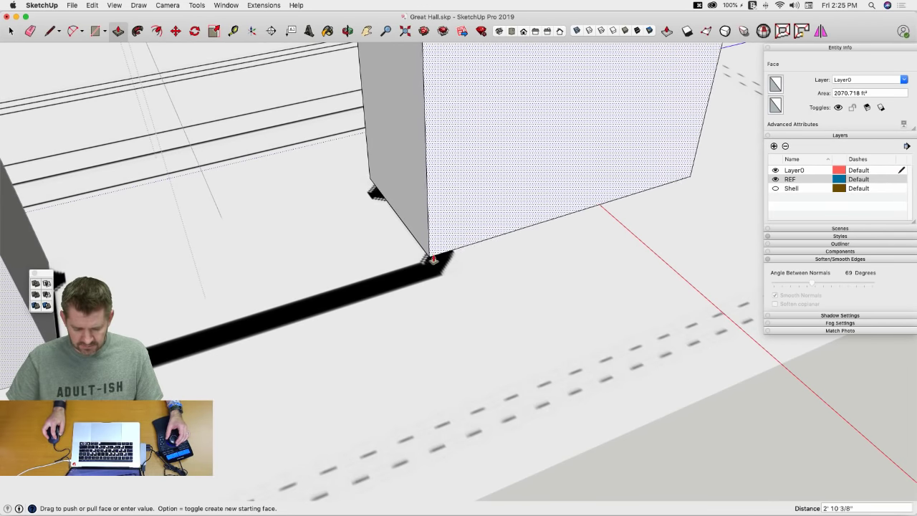
click(432, 259)
Step: Pull the outer face out another 1' 7 7/8" as a new section, covering the back wall's thickness on the plan
key(l)
middle_drag(432, 259, 429, 217)
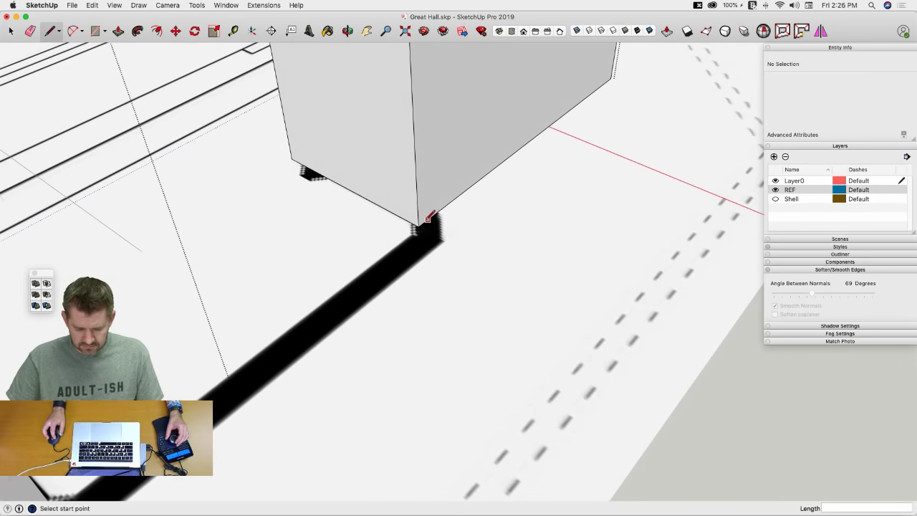
key(p)
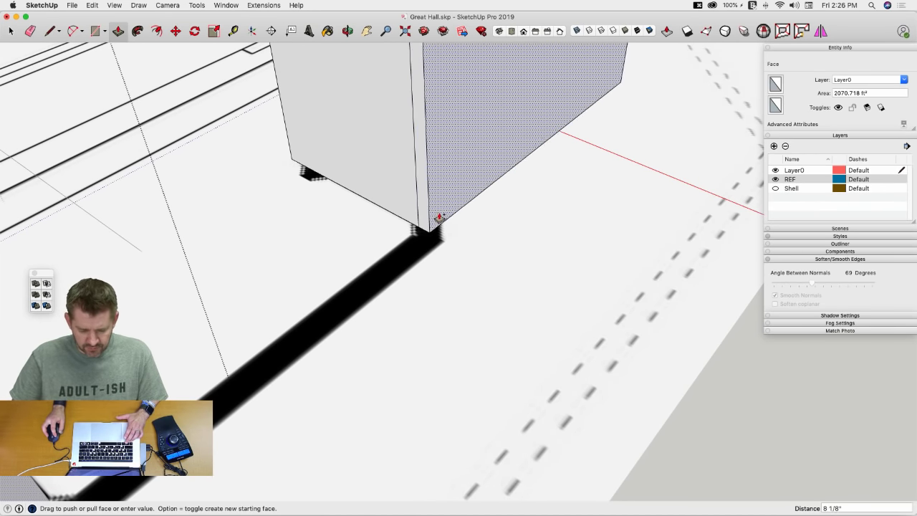
click(452, 233)
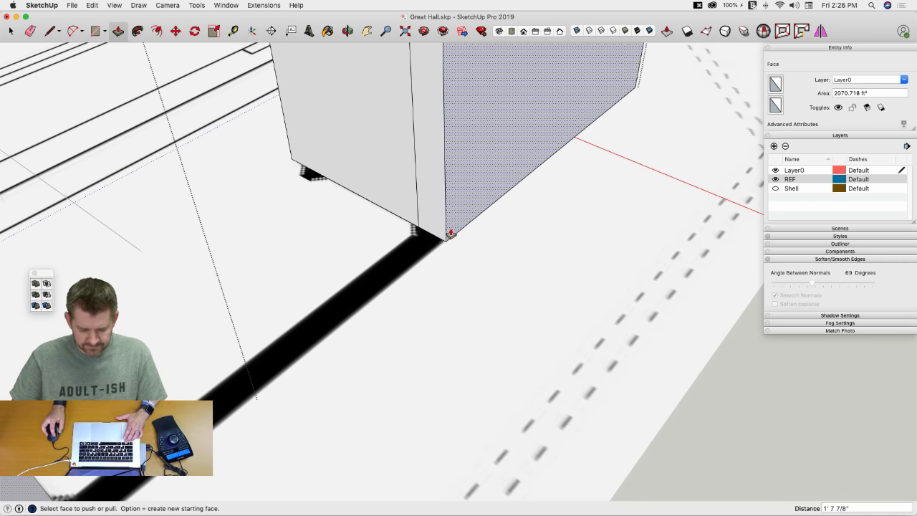
Step: Pull the new section's narrow side face about 9' 3/4" across to the centre to close the back of the recess
click(427, 227)
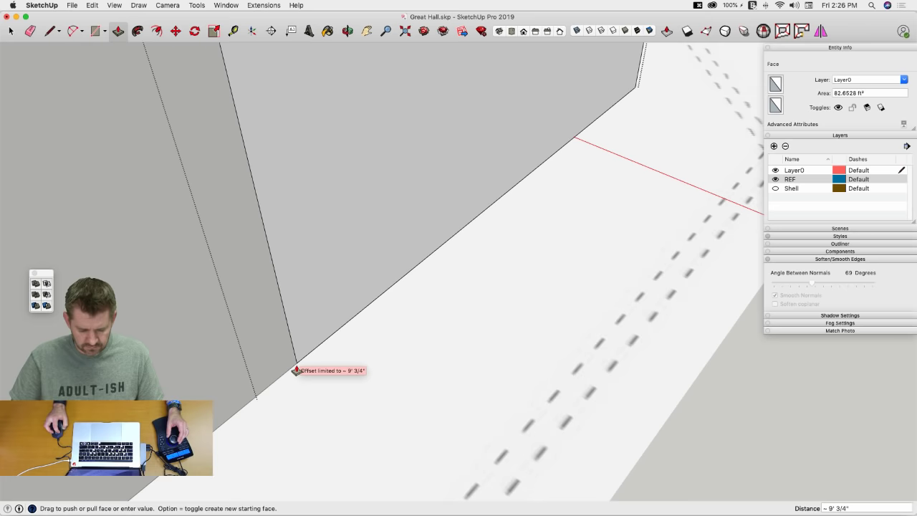
scroll(592, 203, down, 15)
key(space)
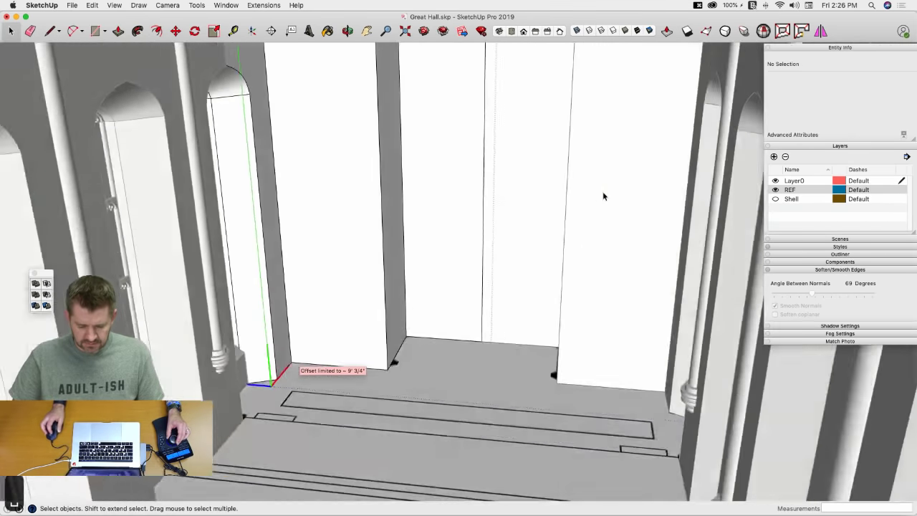
Step: Examine the recessed bay and floor plan from inside the hall, the side windows, and the exterior of both end walls
scroll(602, 194, down, 5)
scroll(601, 194, up, 5)
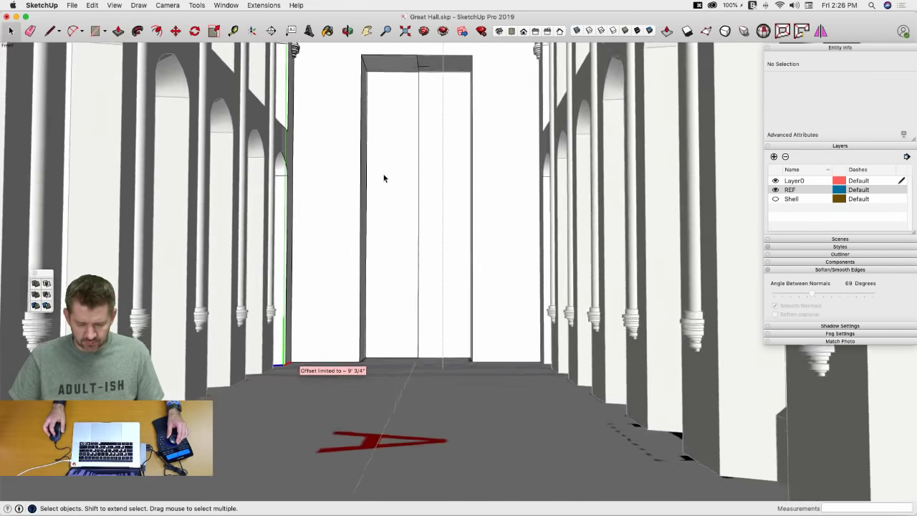
key(e)
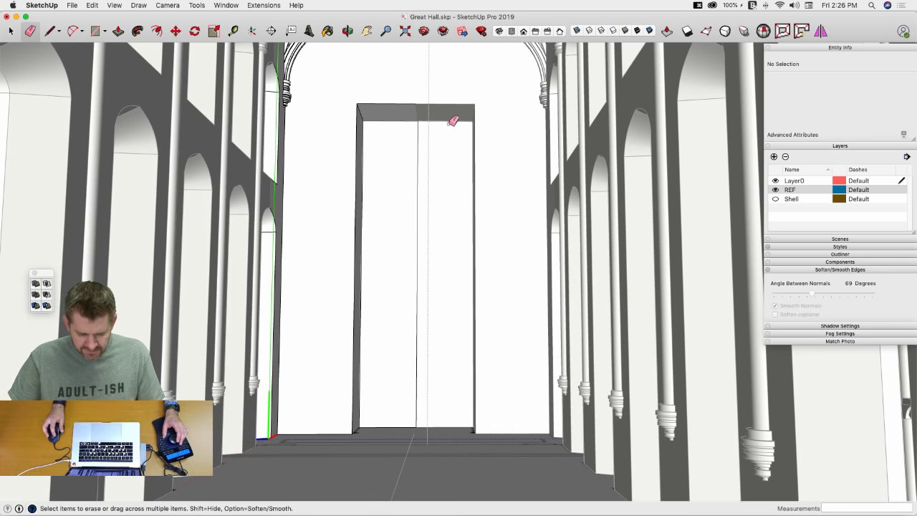
scroll(406, 148, up, 10)
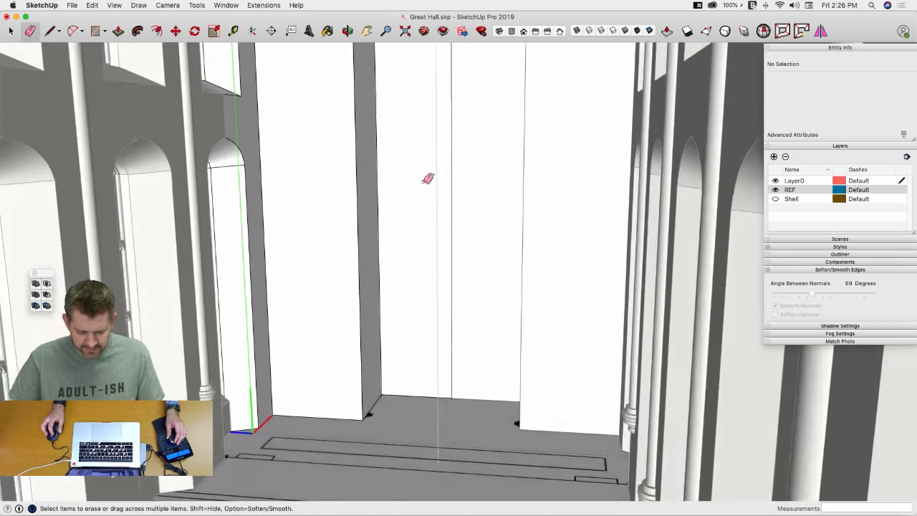
scroll(427, 179, down, 5)
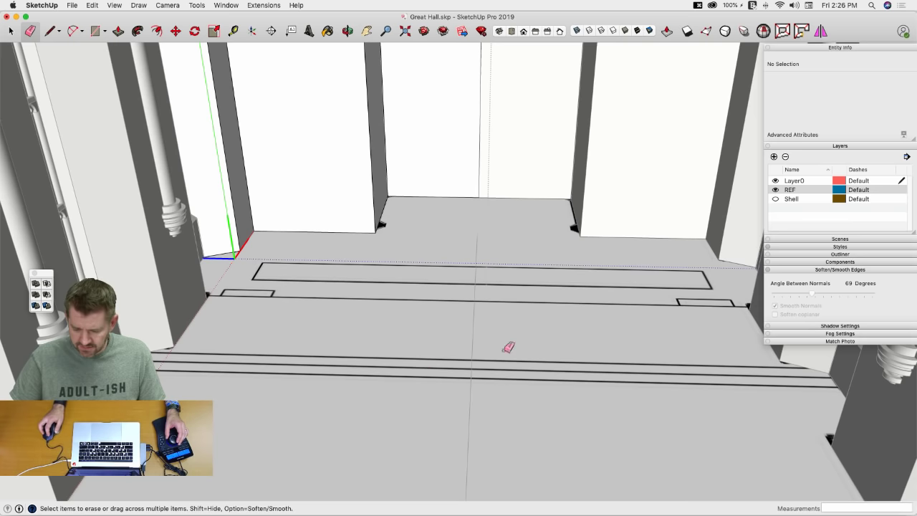
mouse_move(508, 347)
middle_down()
mouse_move(528, 323)
mouse_move(361, 303)
middle_up()
scroll(359, 303, up, 5)
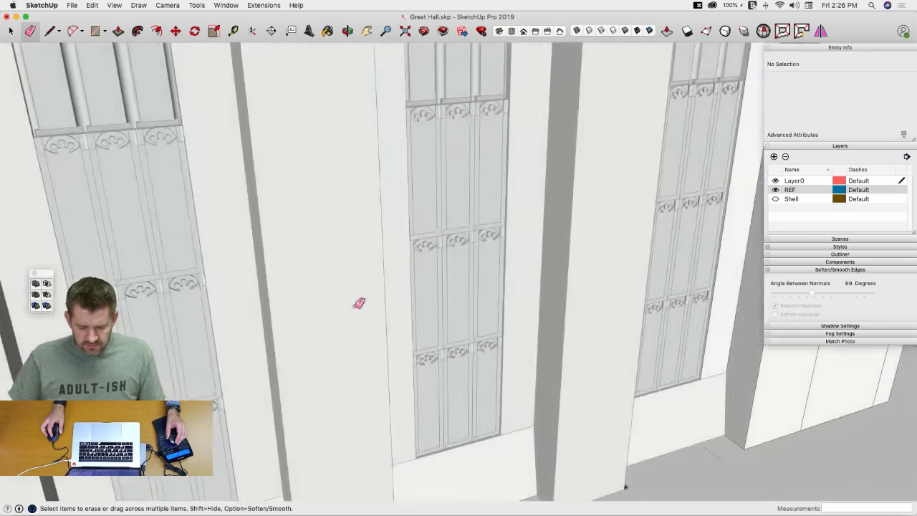
key(space)
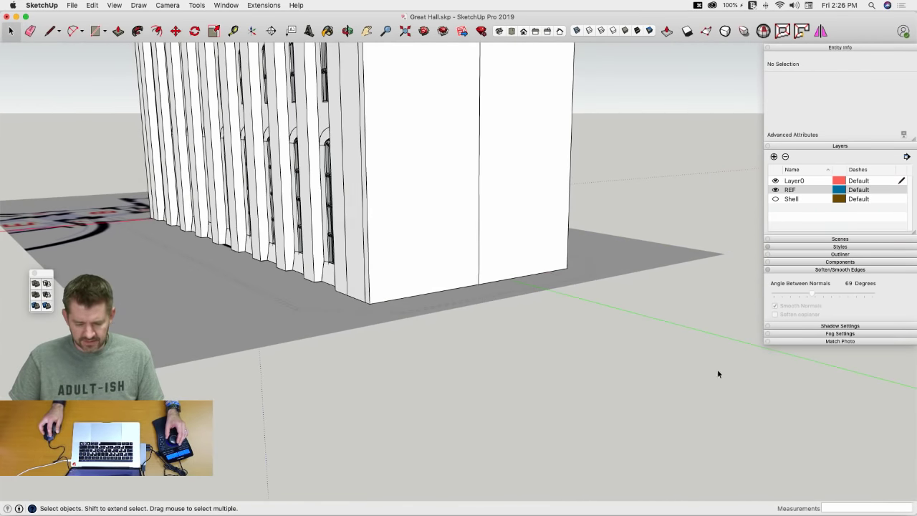
middle_drag(718, 373, 307, 383)
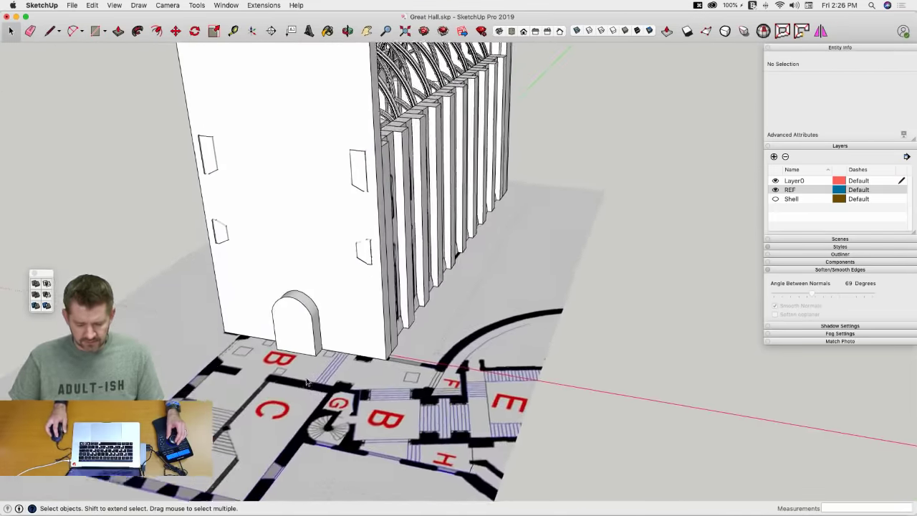
Step: Draw a floor rectangle of 53' 6" by 148' 3 13/16" between diagonally opposite outer corners of the hall
key(r)
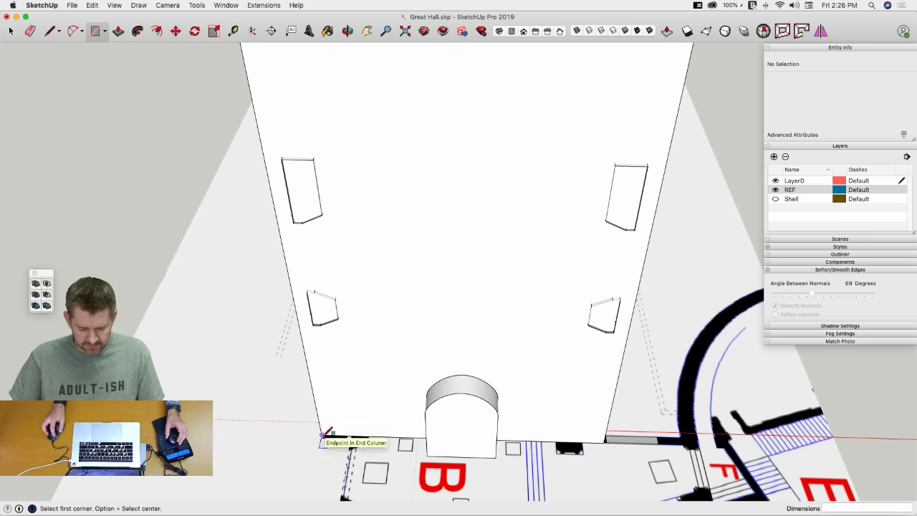
click(324, 434)
middle_drag(324, 434, 505, 381)
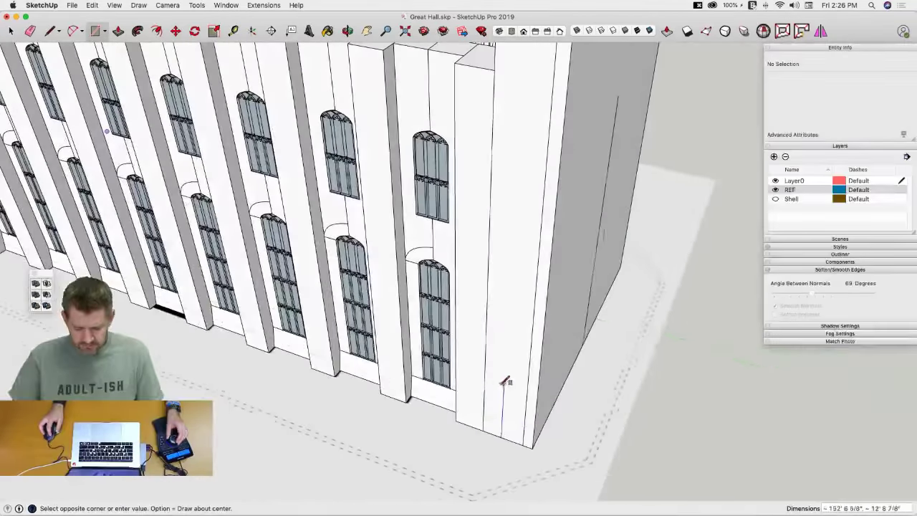
scroll(584, 353, up, 10)
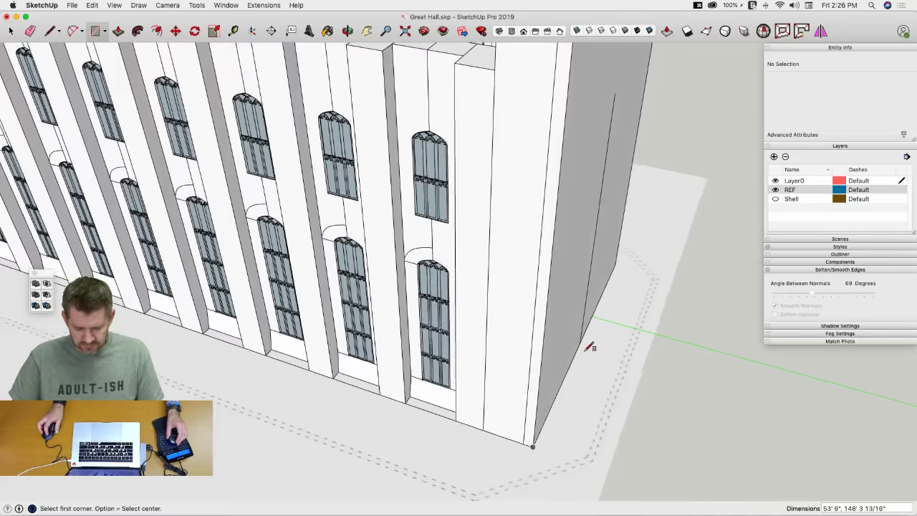
key(space)
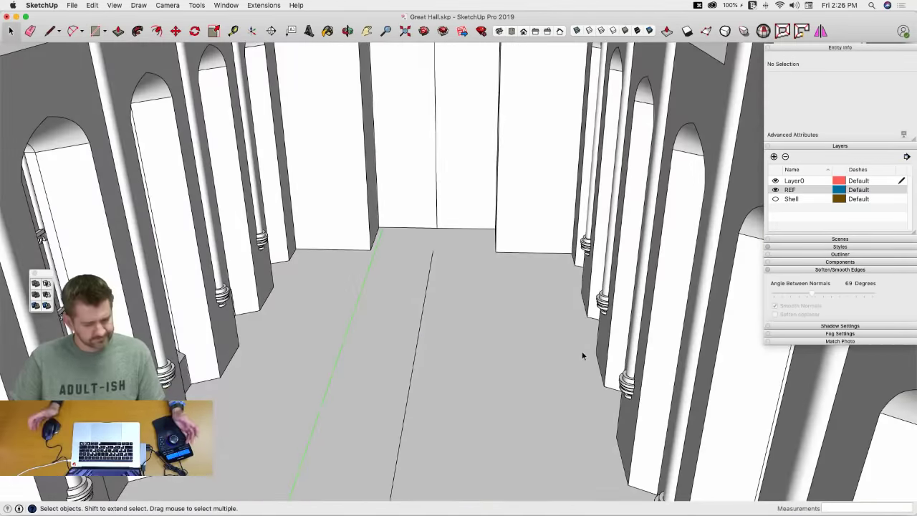
Step: Erase the stray line along the middle of the floor and group the floor face with its edges
key(e)
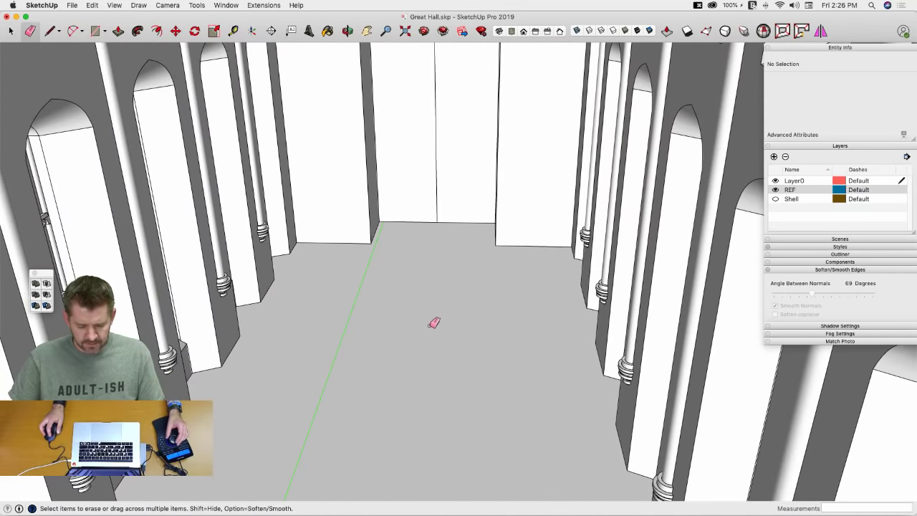
key(space)
scroll(435, 319, up, 3)
double_click(434, 319)
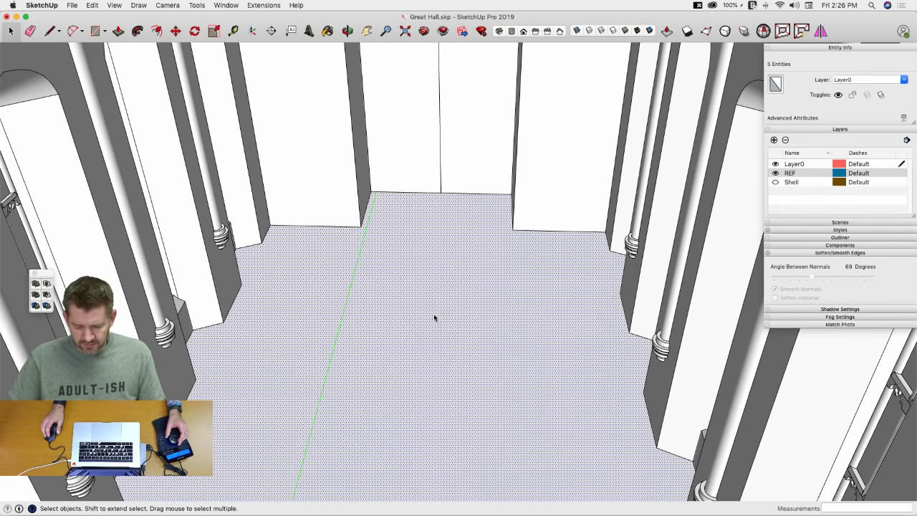
right_click(434, 318)
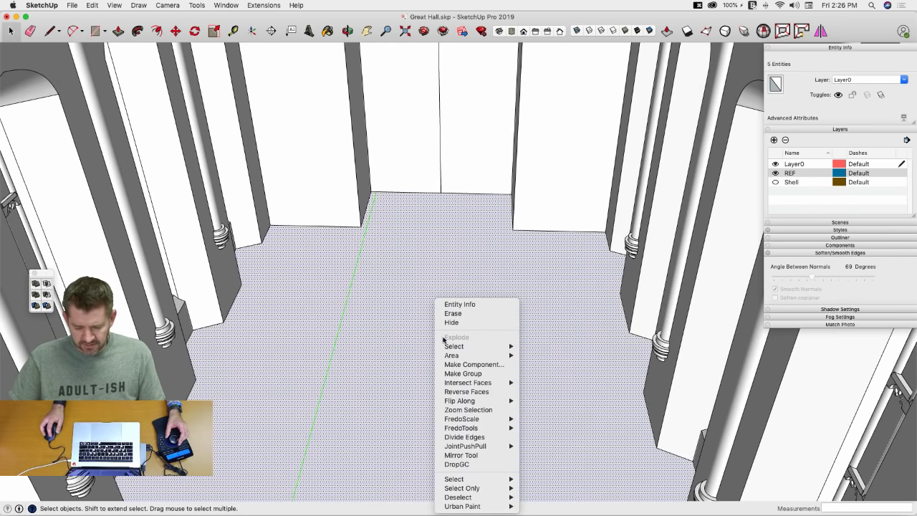
click(454, 373)
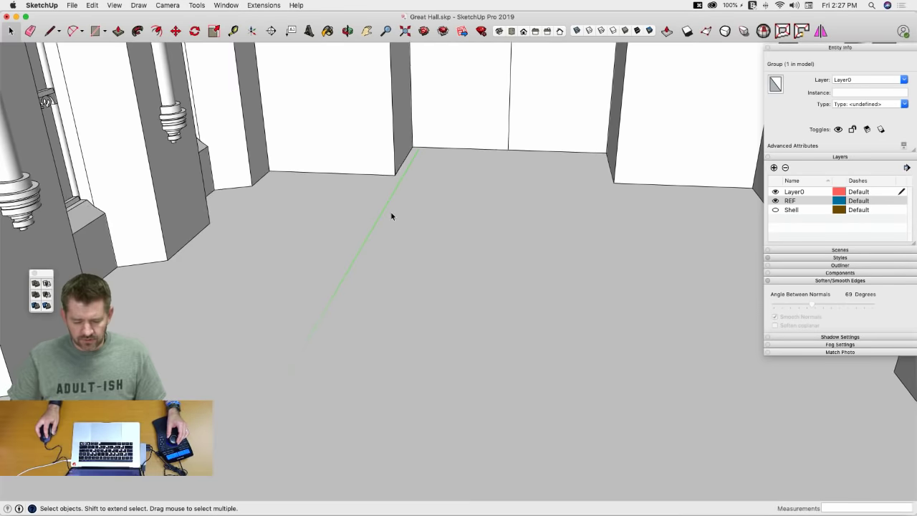
Step: Raise the floor group 3" vertically from the base of the walls
key(m)
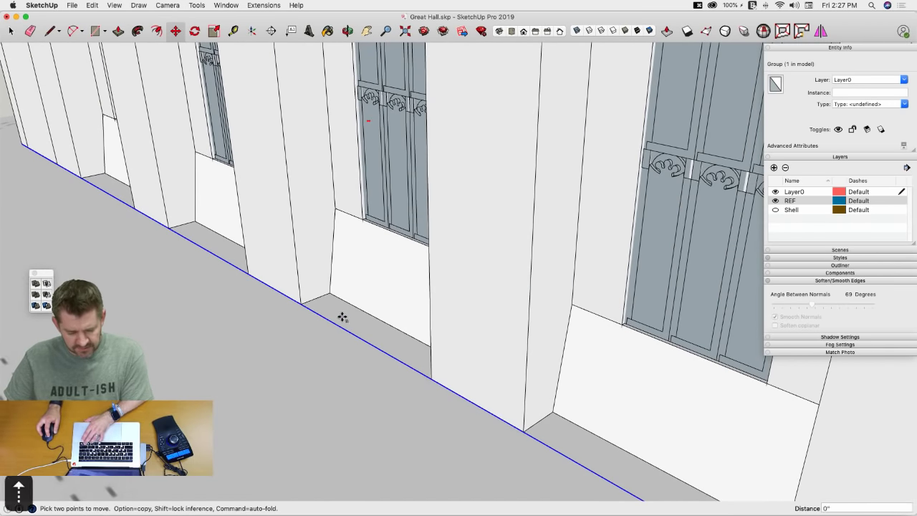
text(3)
key(Return)
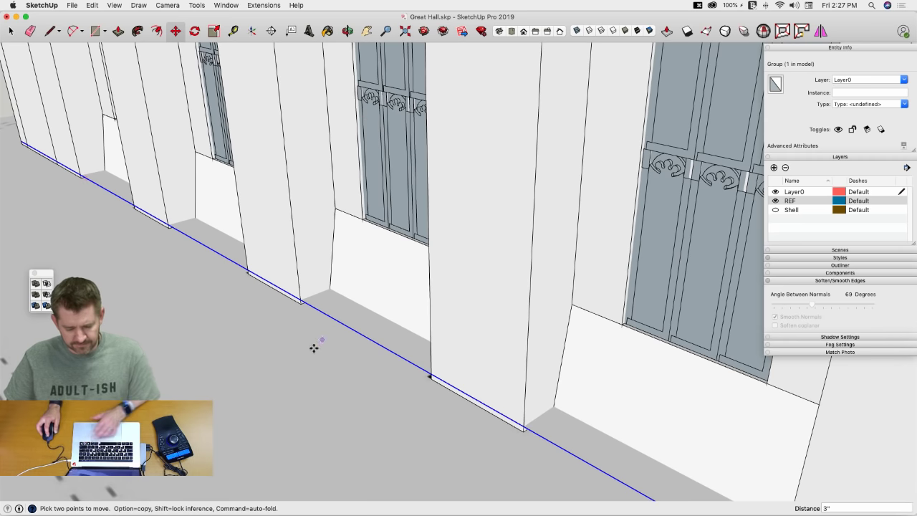
key(space)
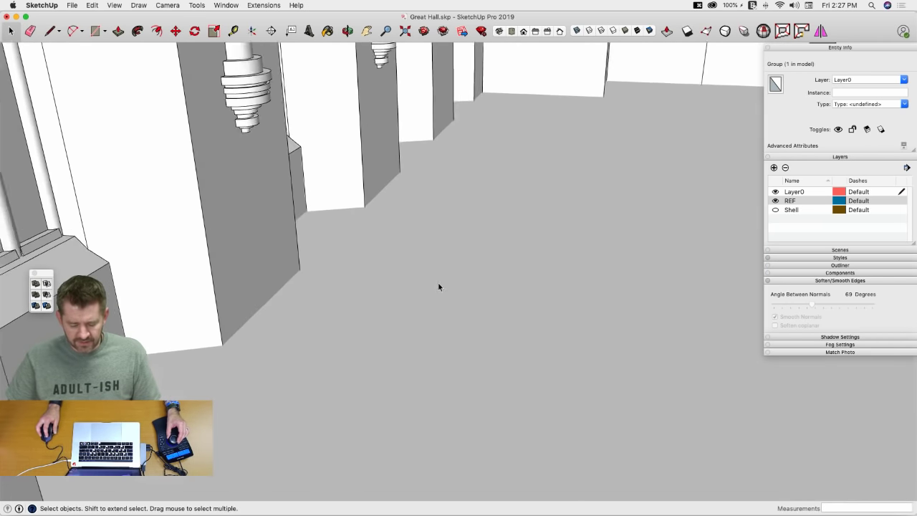
Step: Open the floor group and intersect its face with the surrounding model to imprint the wall and column outlines
double_click(371, 259)
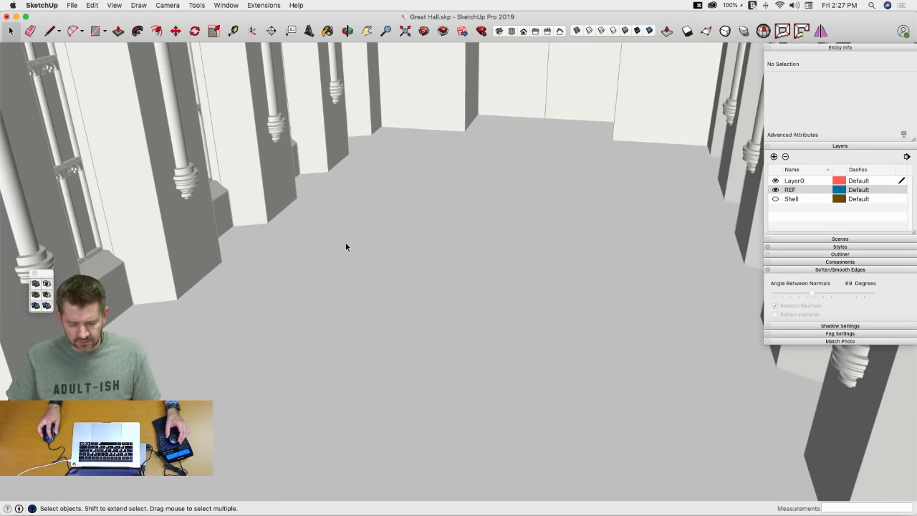
click(347, 243)
right_click(361, 255)
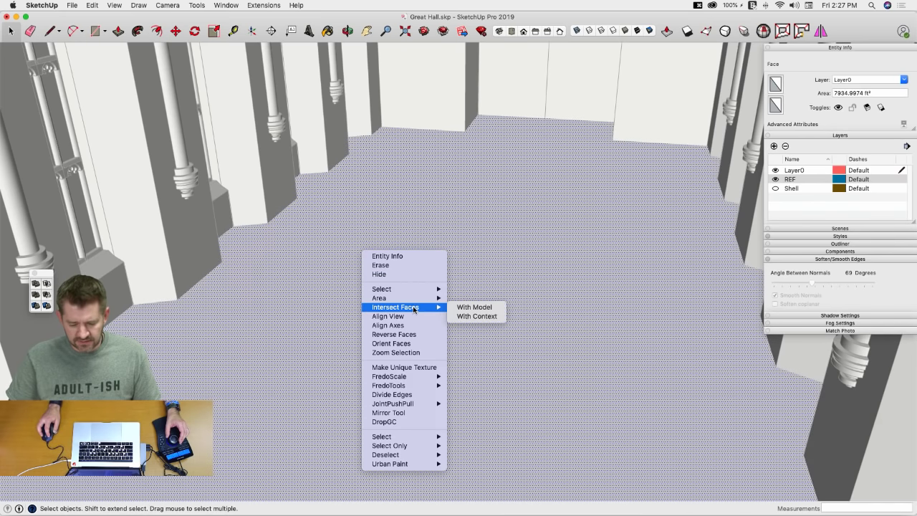
click(464, 307)
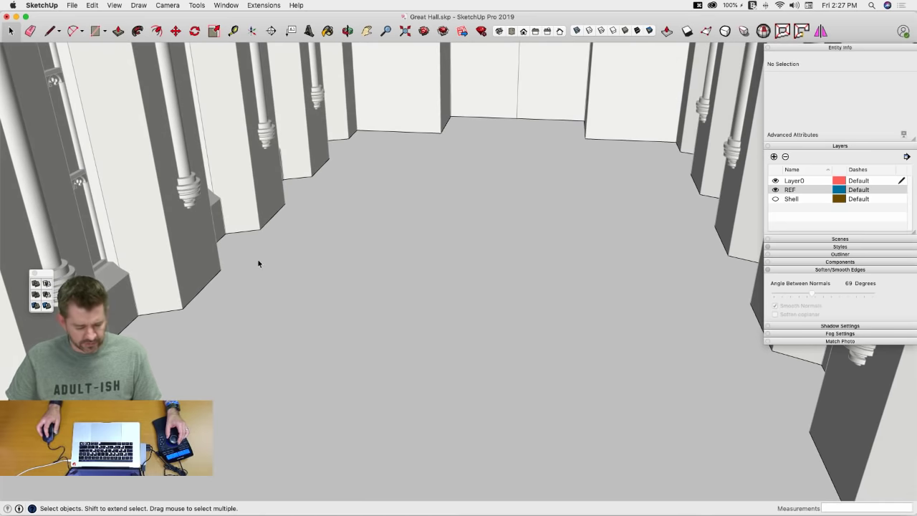
Step: Isolate the floor group and erase the surplus imprinted lines beside the doorway and around the corner columns
key(q)
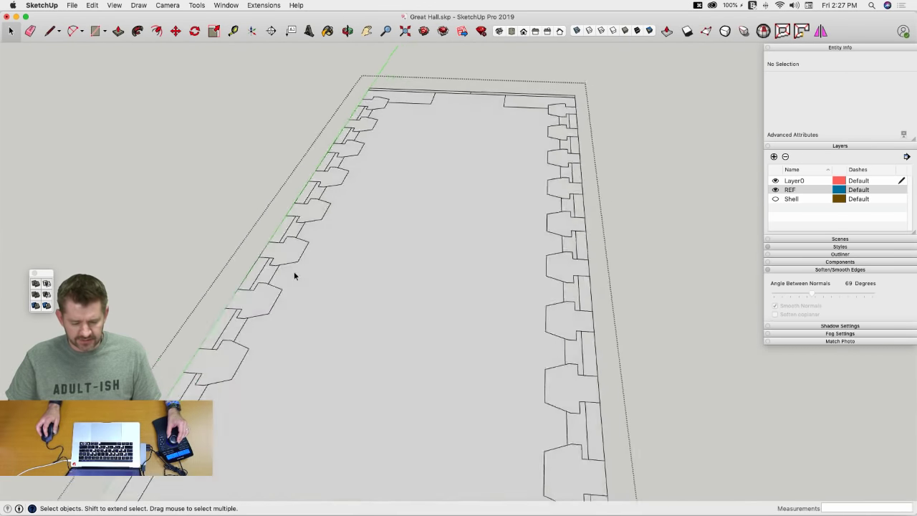
mouse_move(357, 367)
middle_down()
mouse_move(288, 361)
mouse_move(289, 348)
middle_up()
key(e)
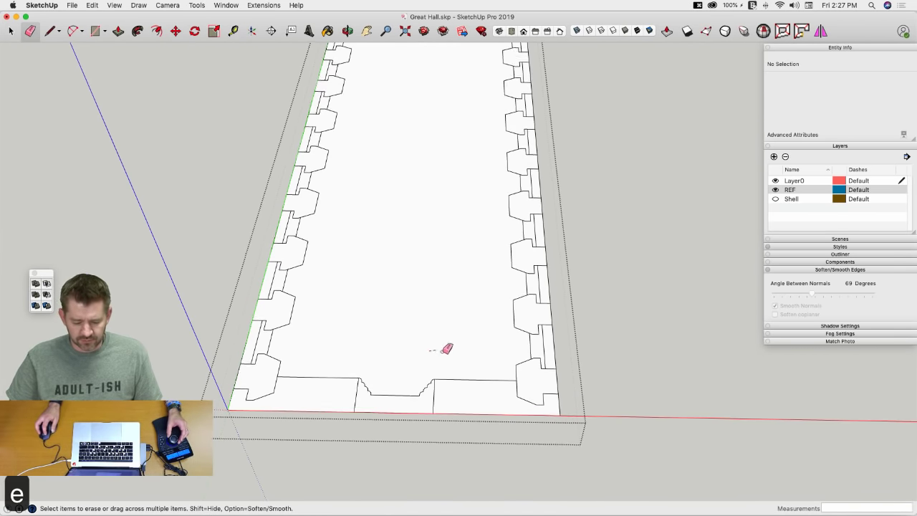
middle_drag(437, 348, 459, 354)
scroll(451, 362, up, 3)
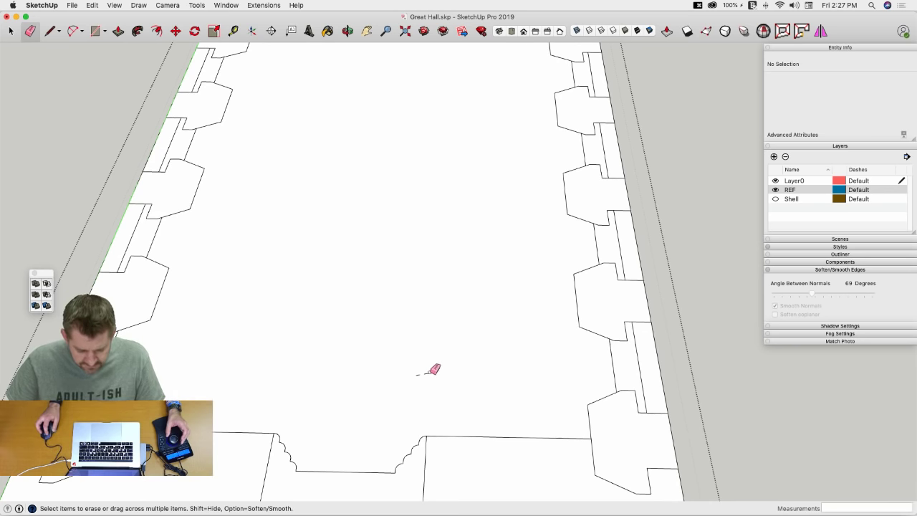
scroll(525, 370, down, 4)
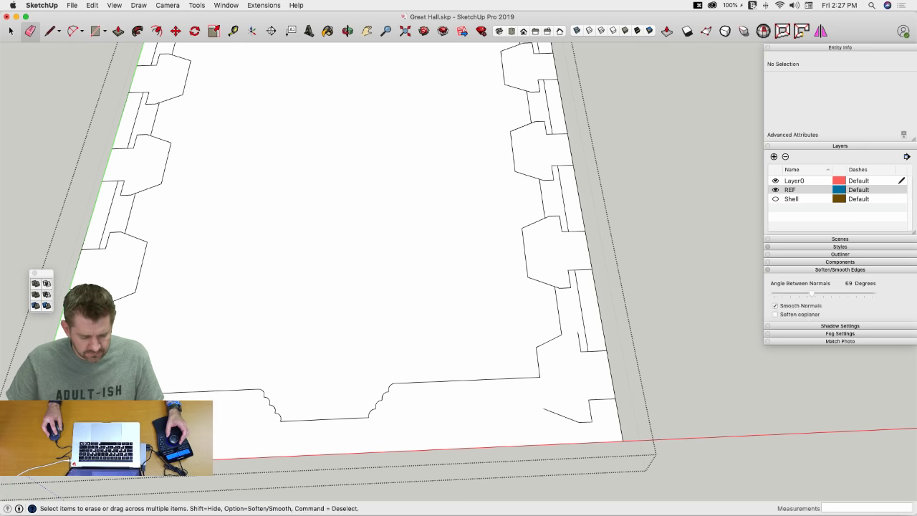
Step: Try to keep only the inner floor face by selecting it with its boundary edges and deleting the rest
key(space)
scroll(362, 339, down, 5)
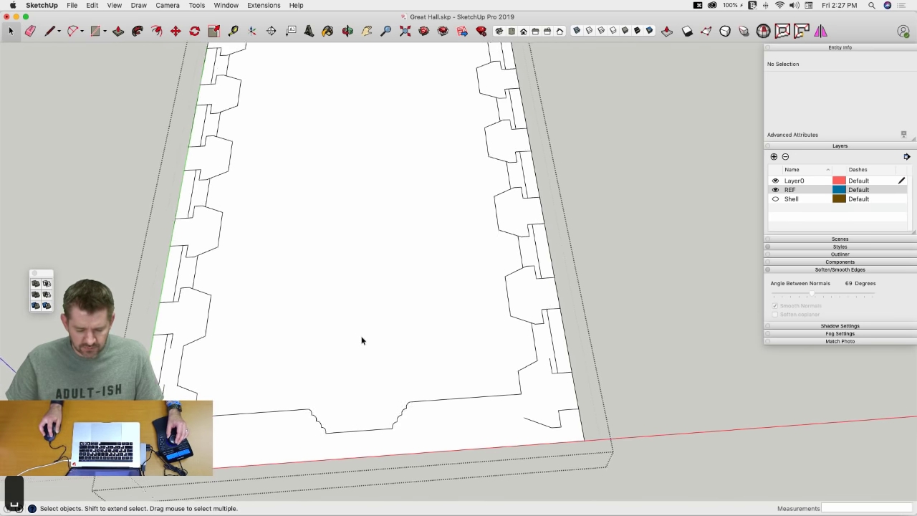
click(371, 299)
scroll(371, 298, down, 2)
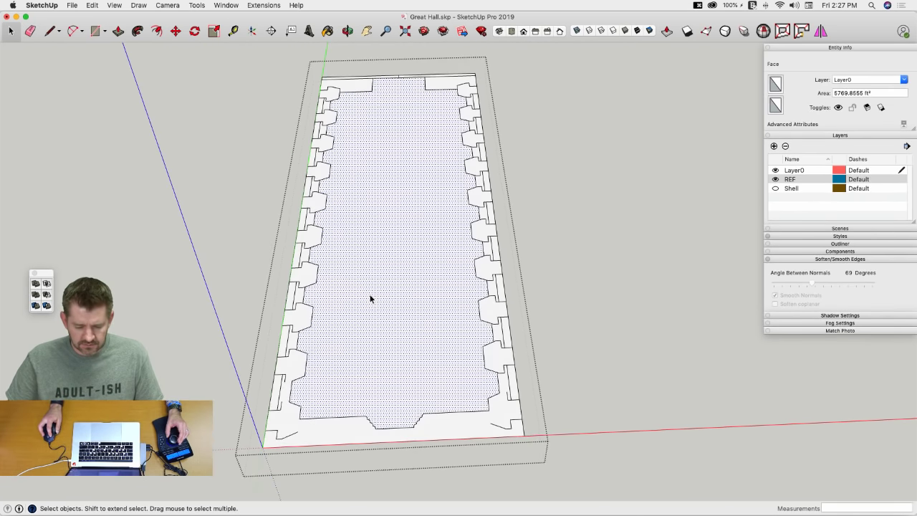
right_click(371, 298)
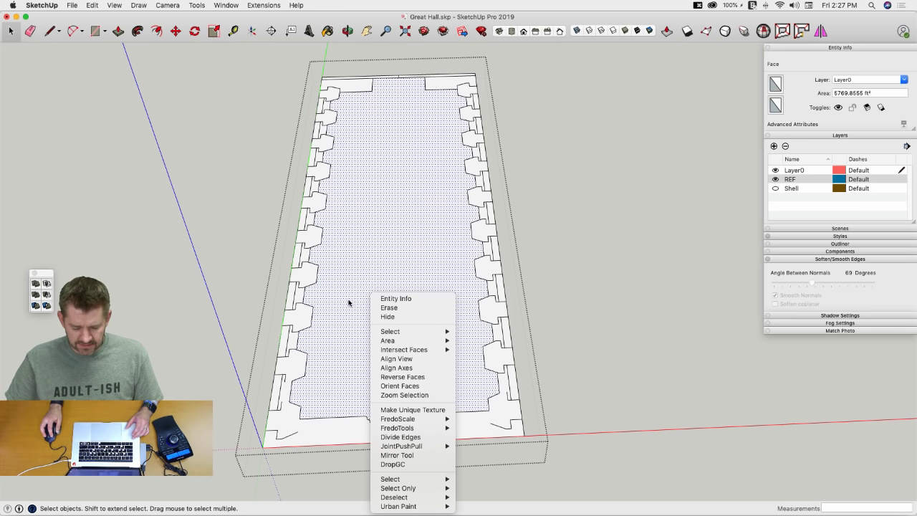
click(349, 304)
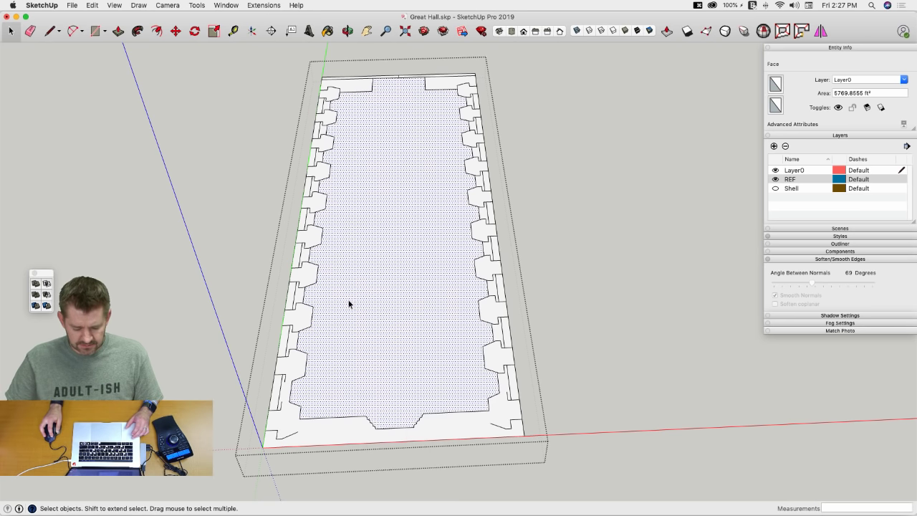
double_click(349, 303)
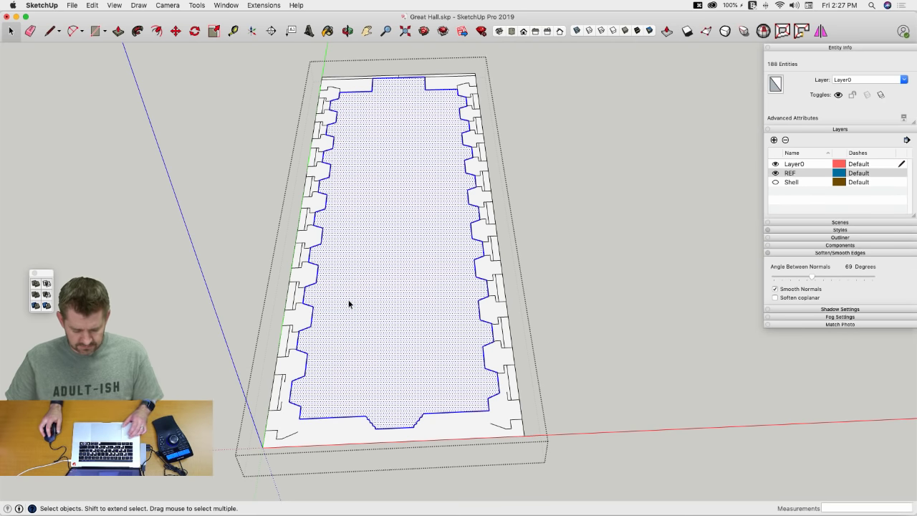
key(super+i)
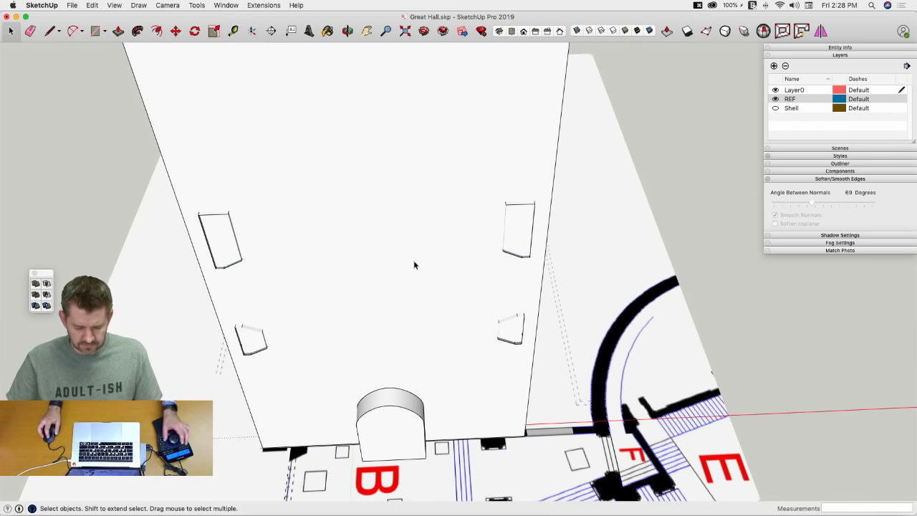
scroll(414, 262, up, 10)
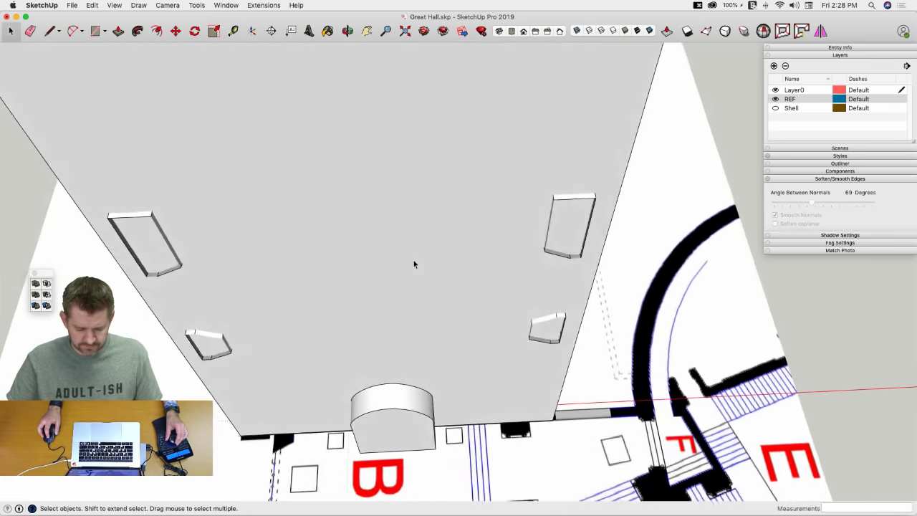
key(Delete)
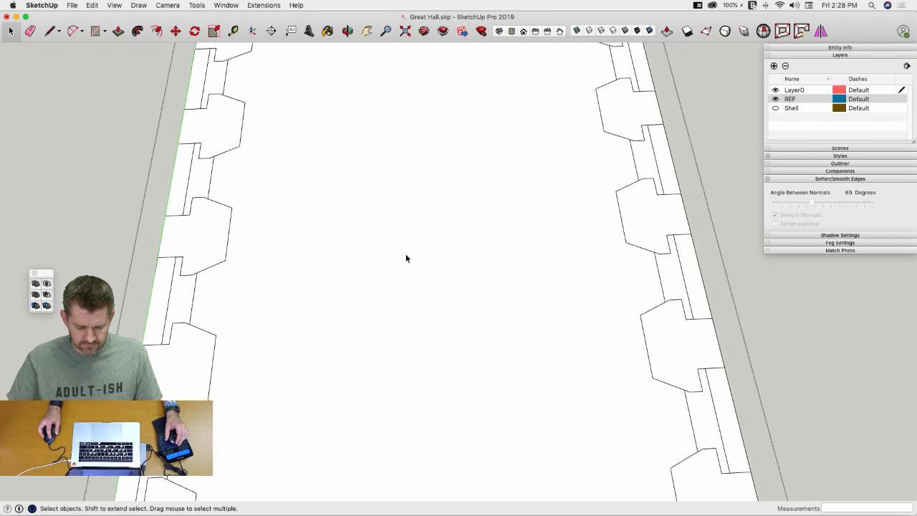
Step: Copy the inner floor face with its boundary edges out of the group and delete the original floor group
scroll(398, 225, down, 4)
click(382, 204)
double_click(383, 204)
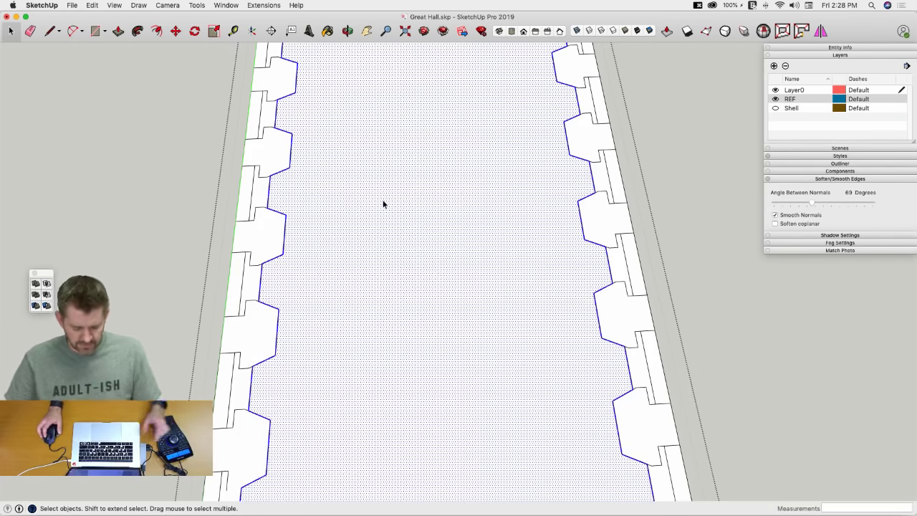
click(671, 159)
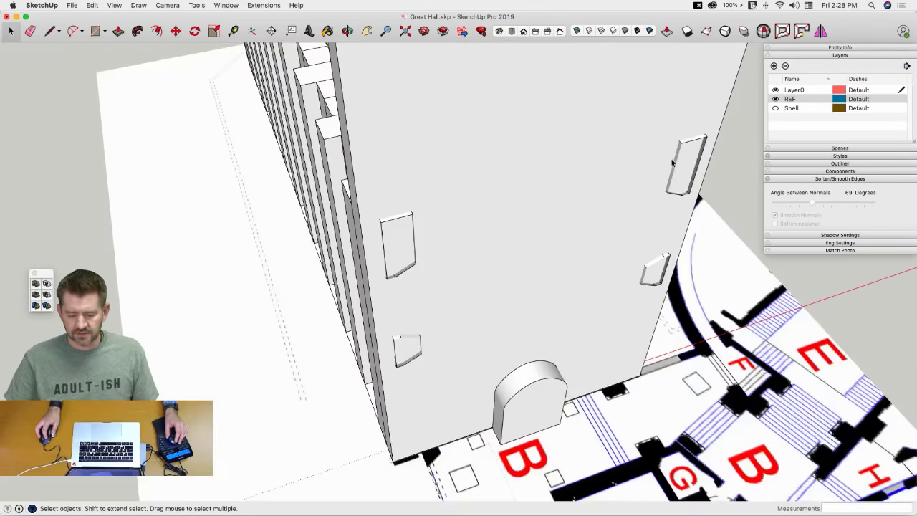
scroll(438, 273, up, 10)
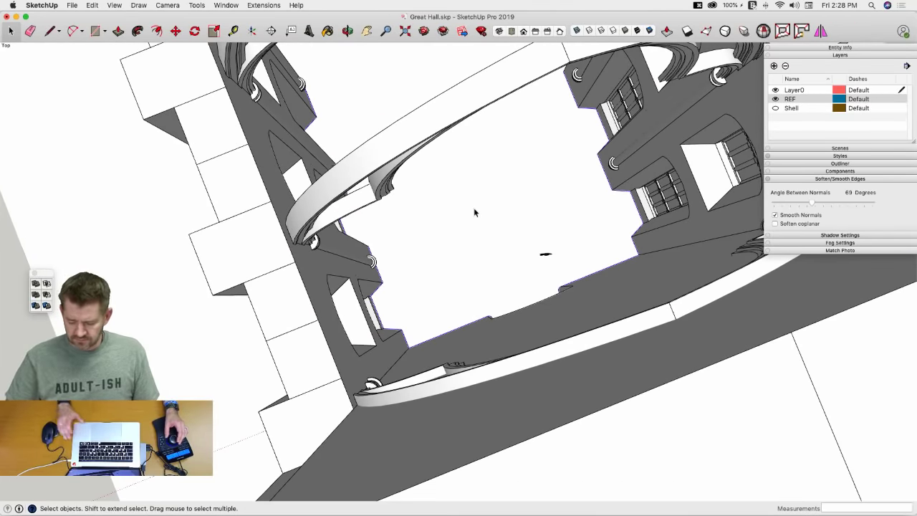
scroll(474, 212, up, 10)
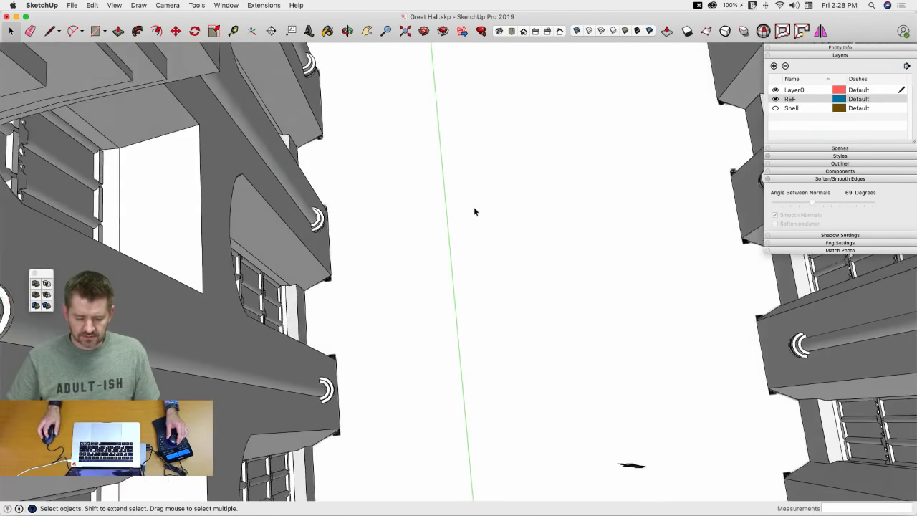
scroll(474, 212, up, 3)
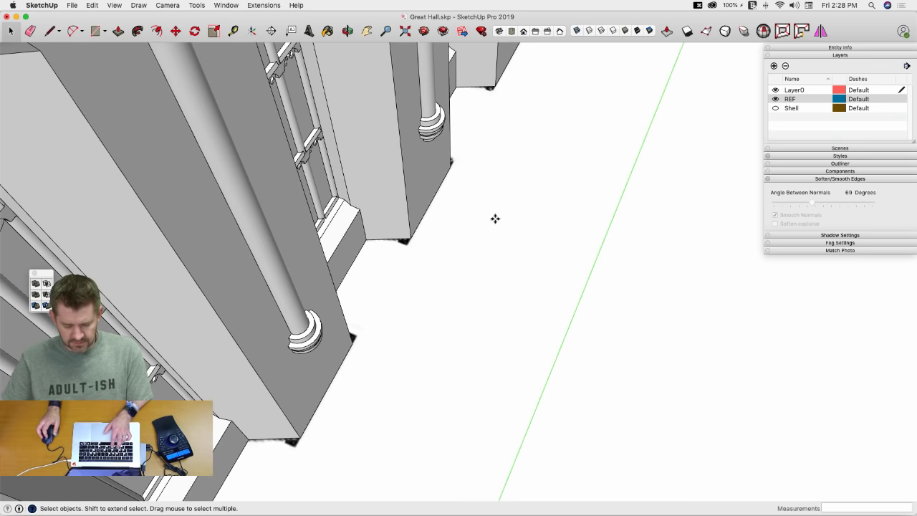
Step: Paste the trimmed floor face into the hall and move it 30' 3 5/8" so its corners meet the walls and columns
key(super+v)
click(505, 279)
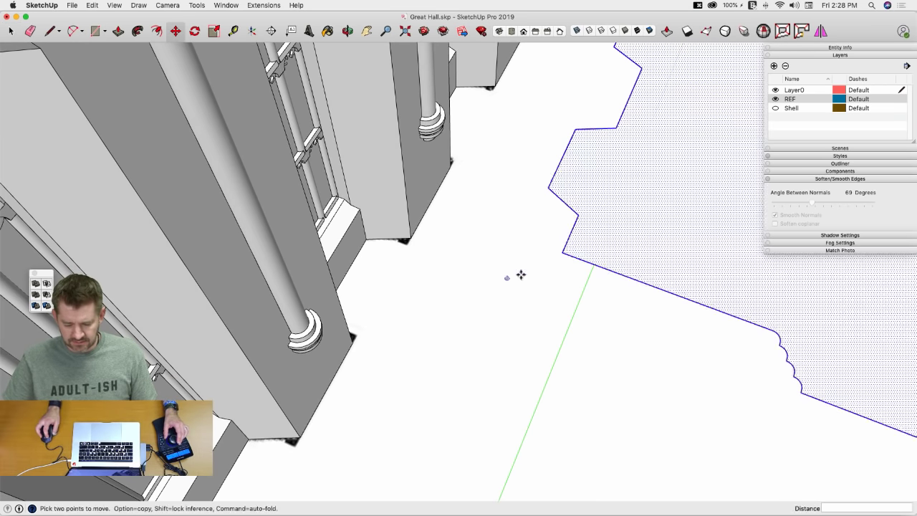
click(564, 250)
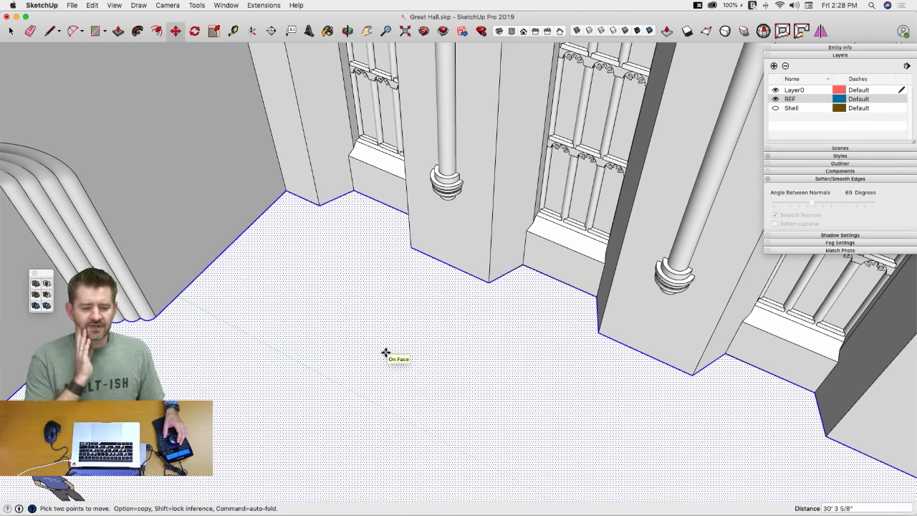
scroll(385, 353, up, 10)
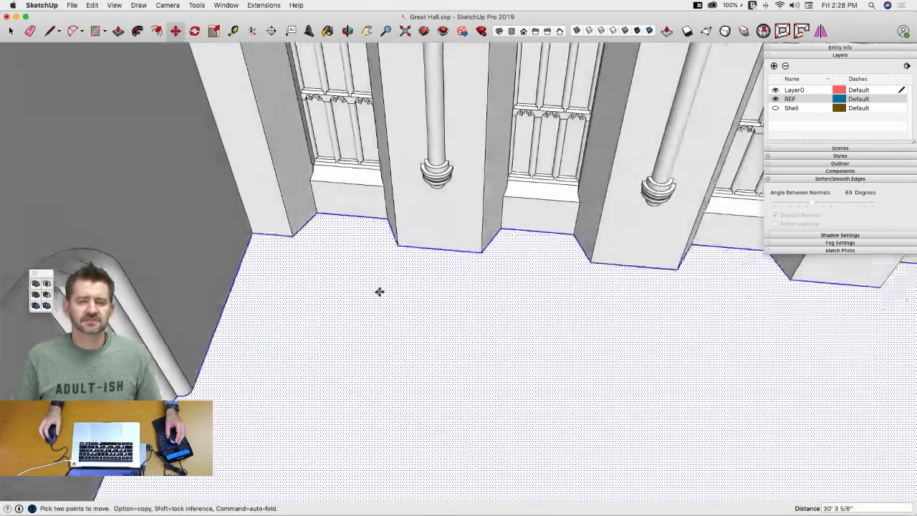
scroll(478, 316, down, 5)
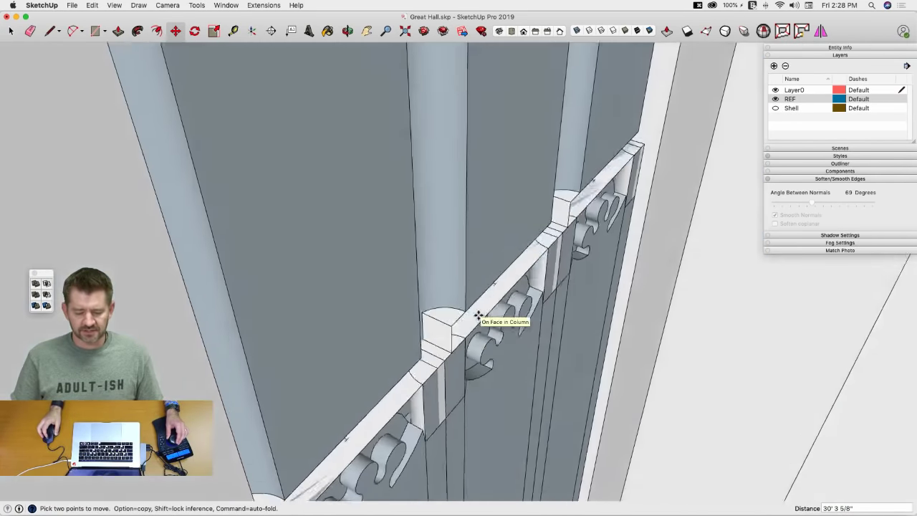
Step: Make a group from the trimmed floor face and its boundary edges
scroll(477, 316, up, 5)
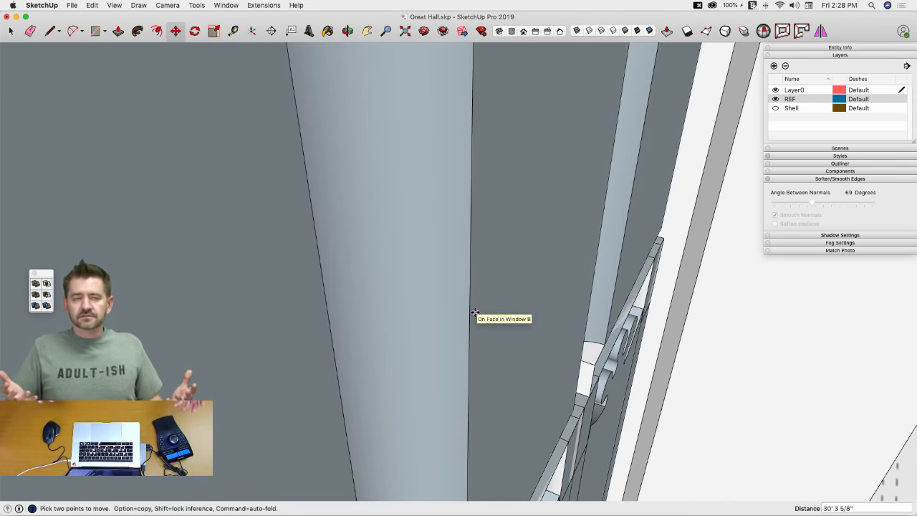
scroll(474, 311, down, 8)
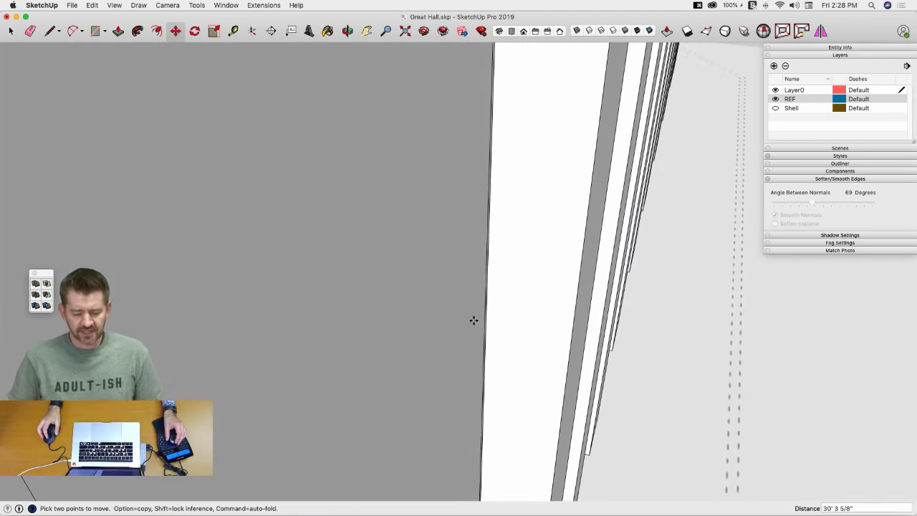
key(space)
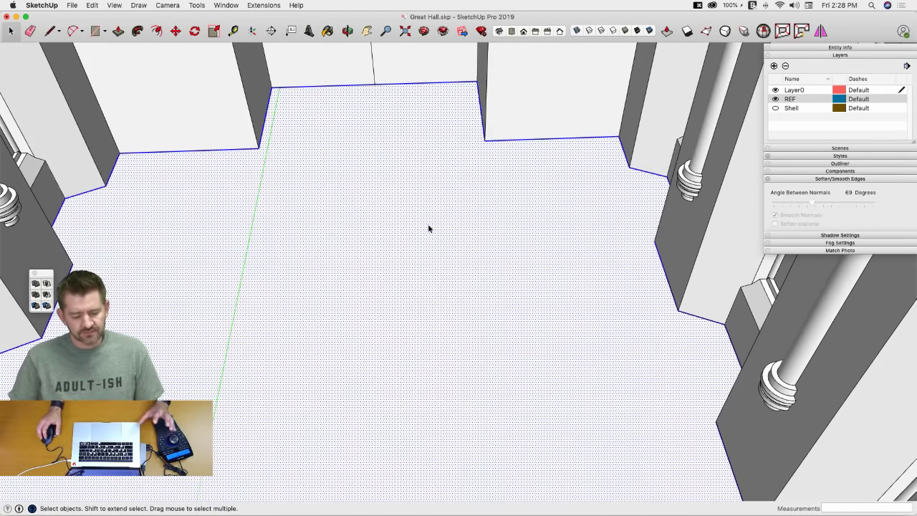
right_click(418, 219)
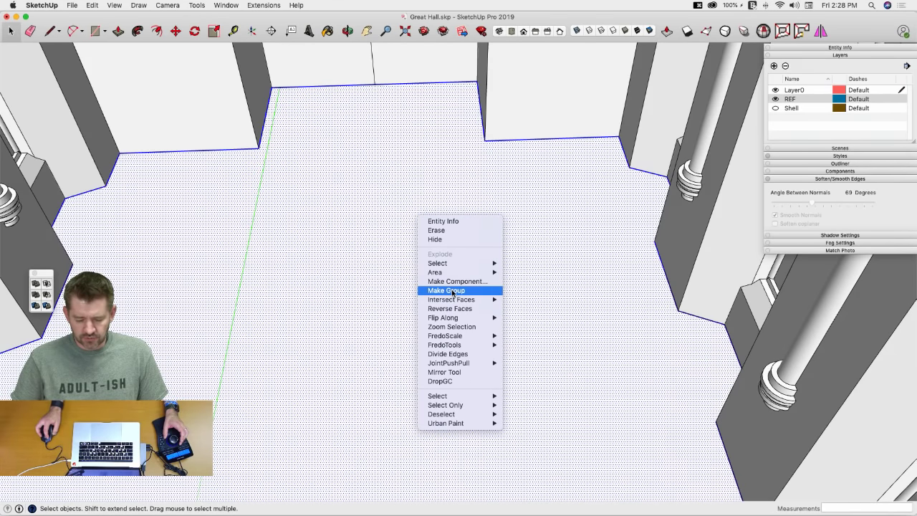
click(453, 291)
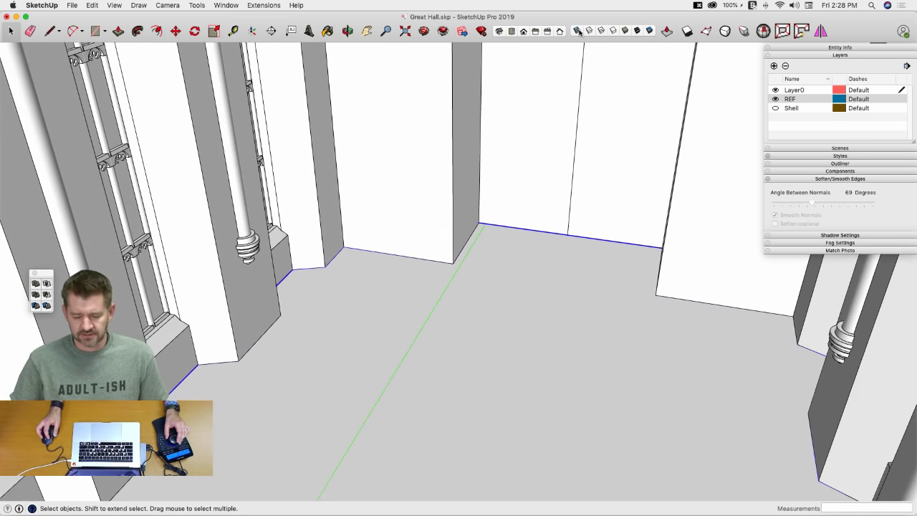
Step: Draw a line about 45' 3" long across the floor, tracing the reference plan's step line farthest from the end wall
key(l)
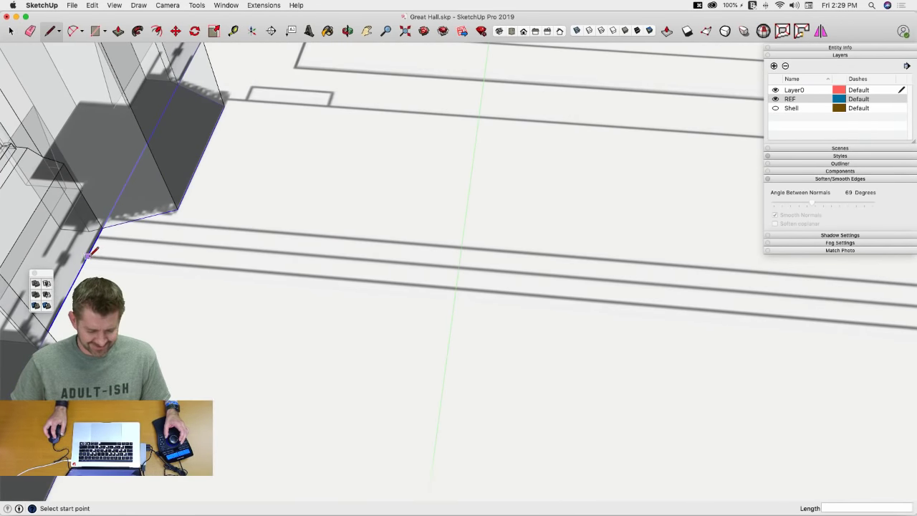
key(space)
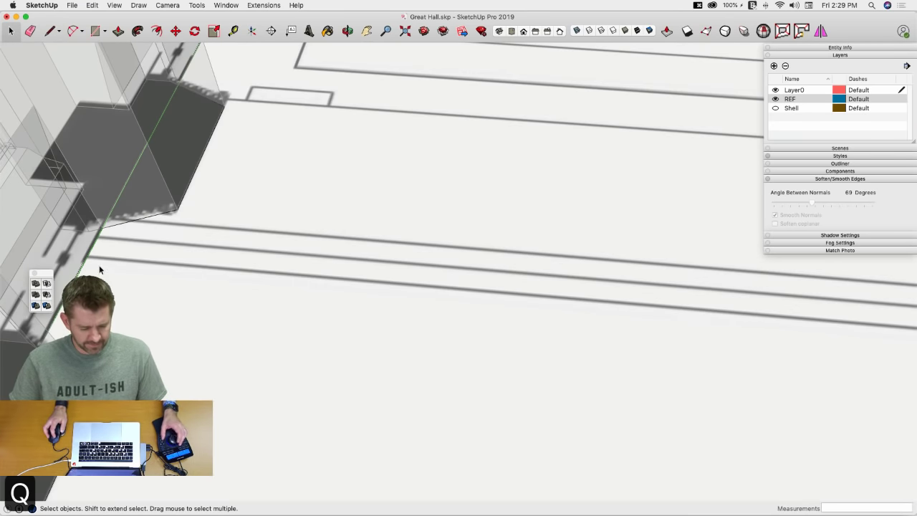
key(l)
click(86, 255)
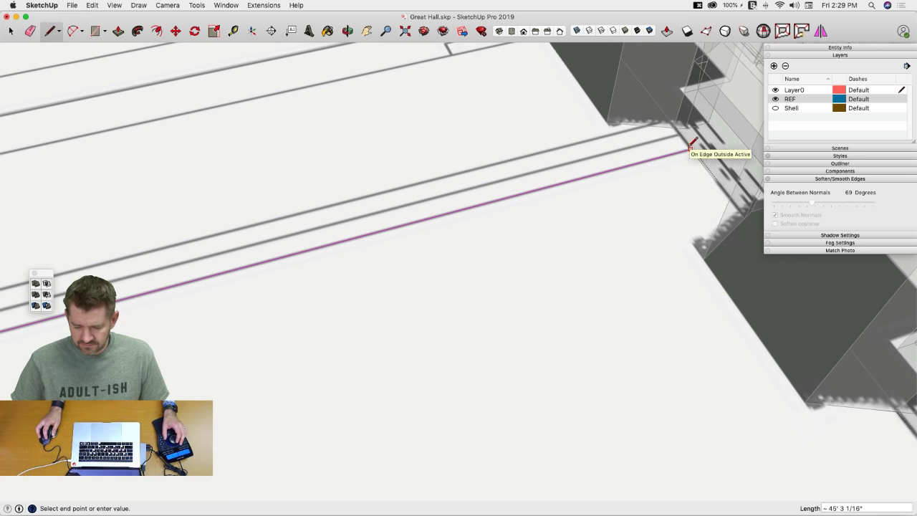
click(690, 146)
key(space)
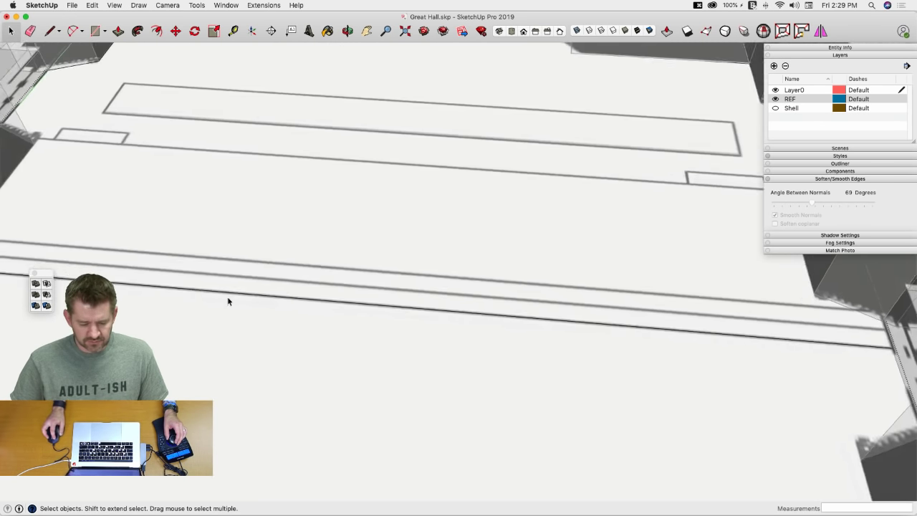
Step: Copy the traced step line twice toward the end wall at 11 3/8" spacing to match the plan's other step lines
key(m)
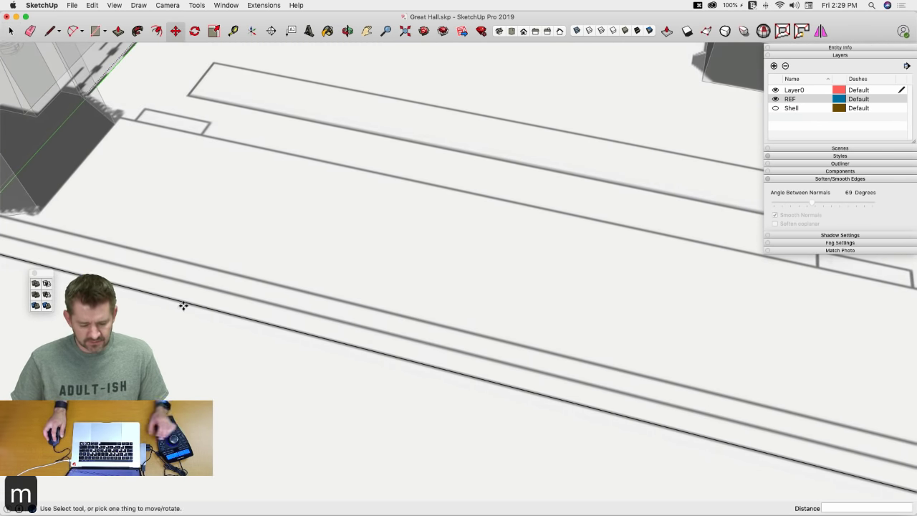
click(183, 304)
key(alt)
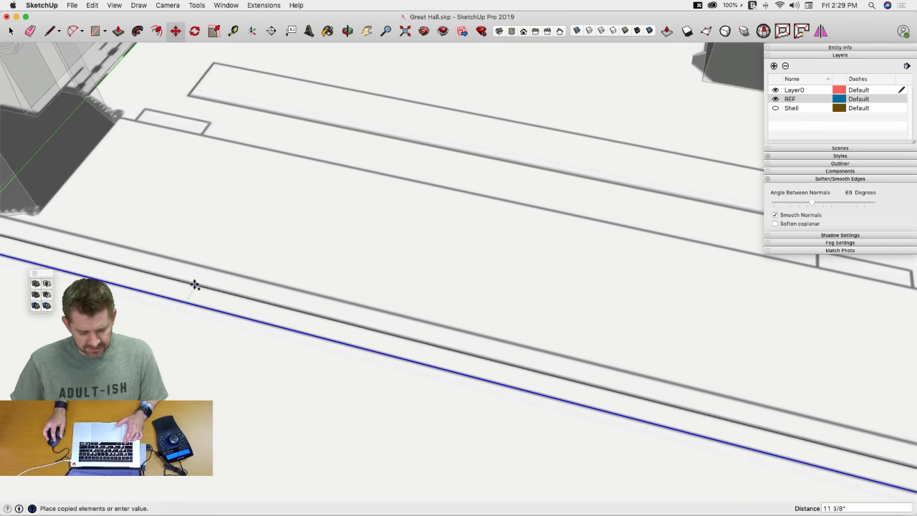
click(195, 285)
text(x)
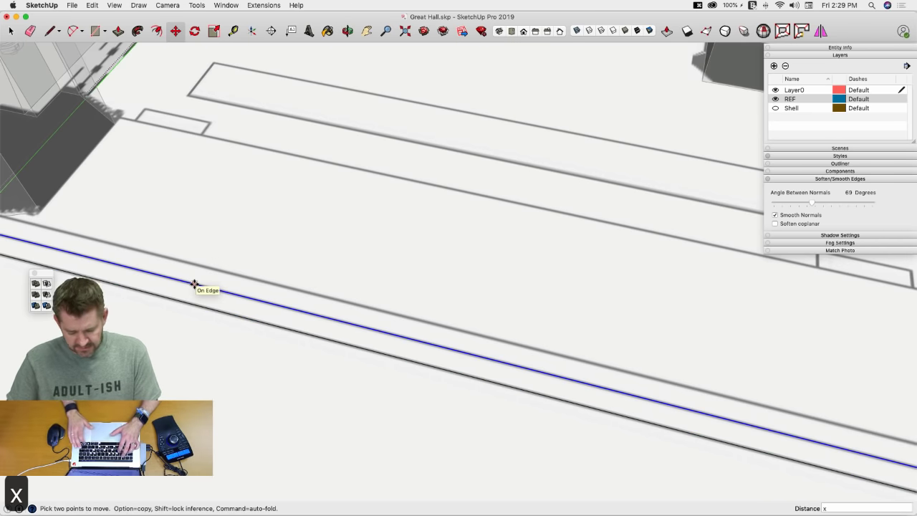
text(2)
key(Return)
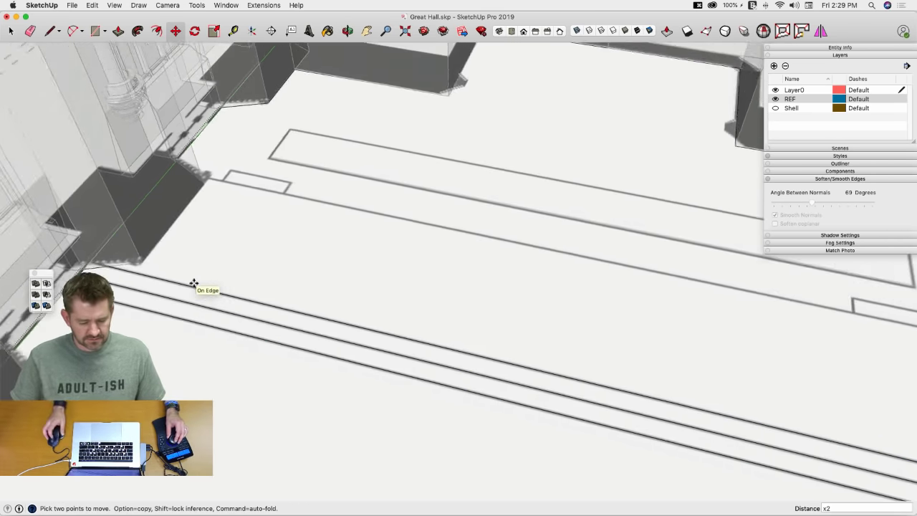
key(space)
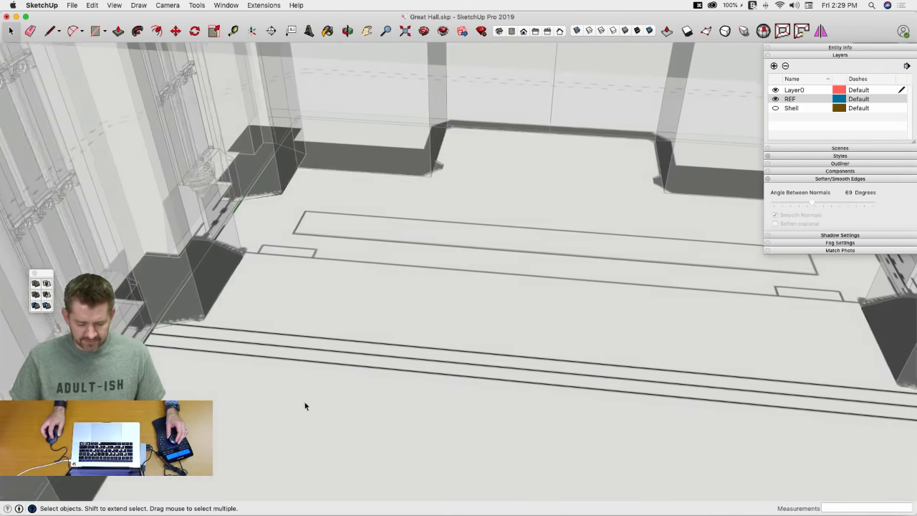
click(324, 391)
key(m)
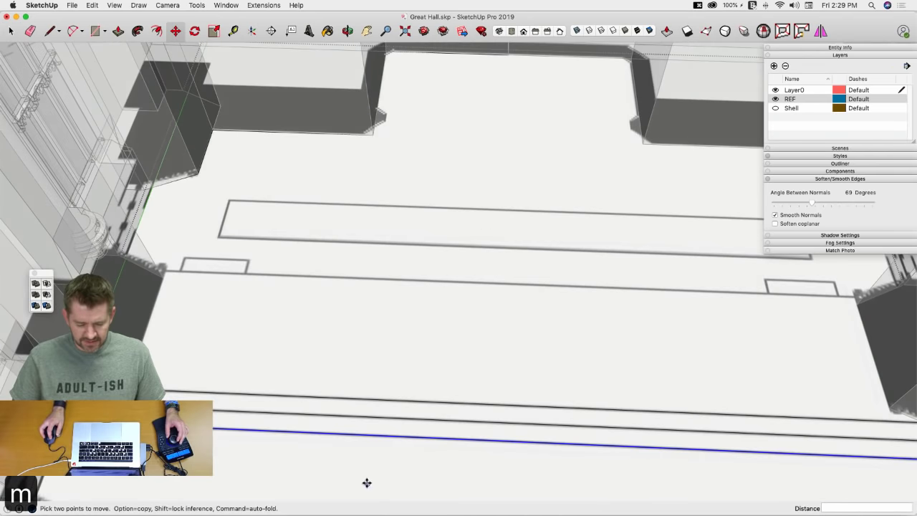
click(367, 482)
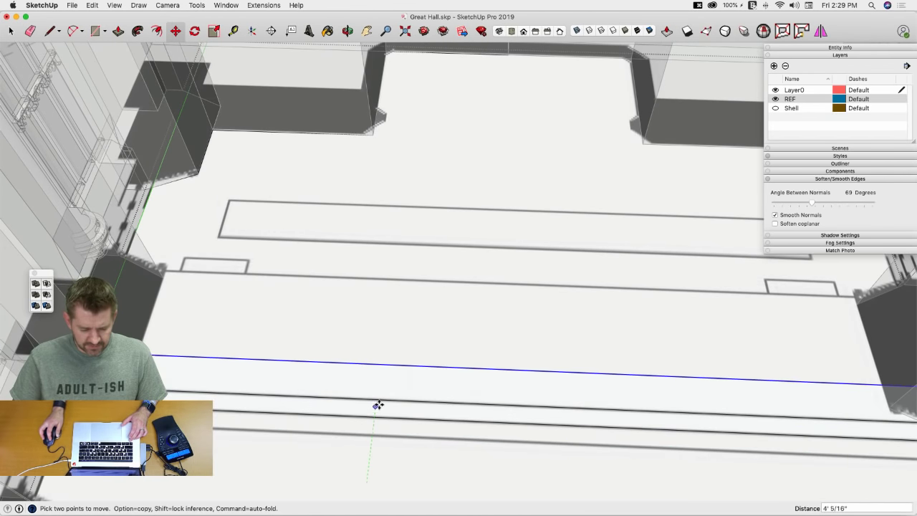
Step: Start a line at the column corner to trace the next reference plan line across the floor
key(l)
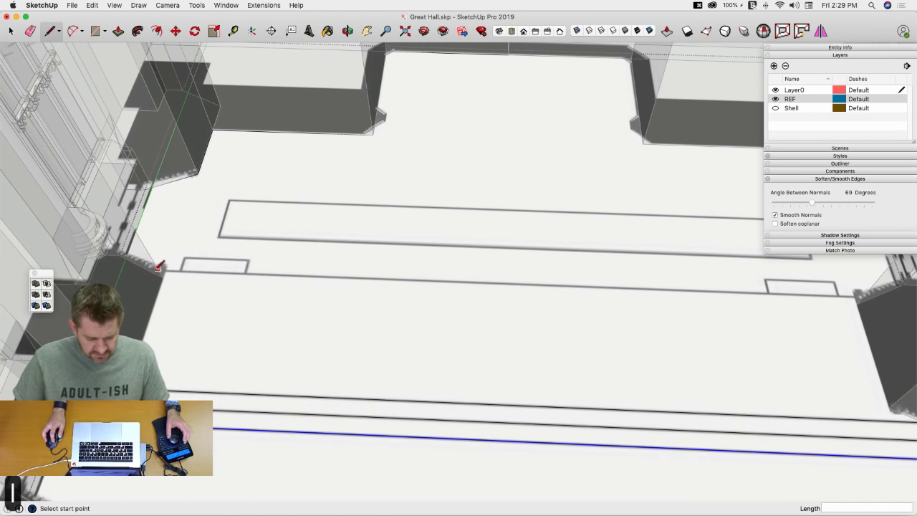
Step: Draw a 40' line across the floor between the facing corners of the opposite side piers and turn off X-ray display
click(162, 278)
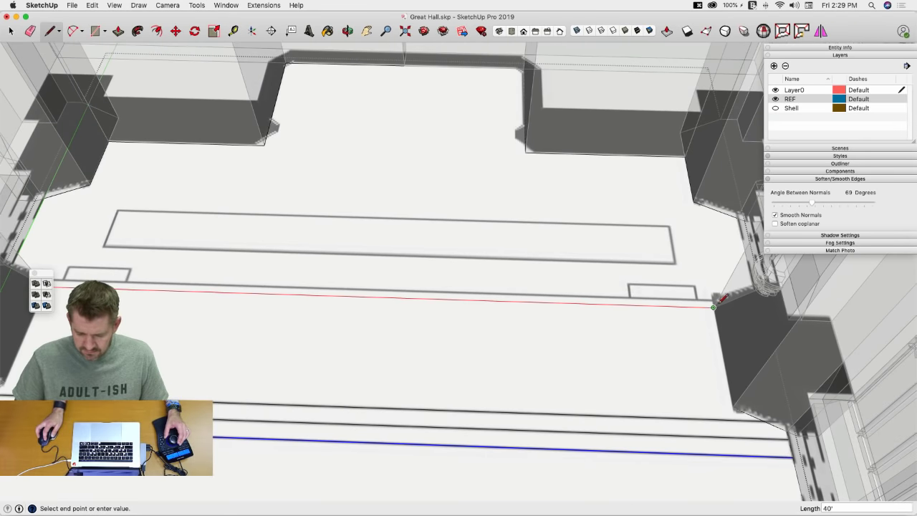
key(space)
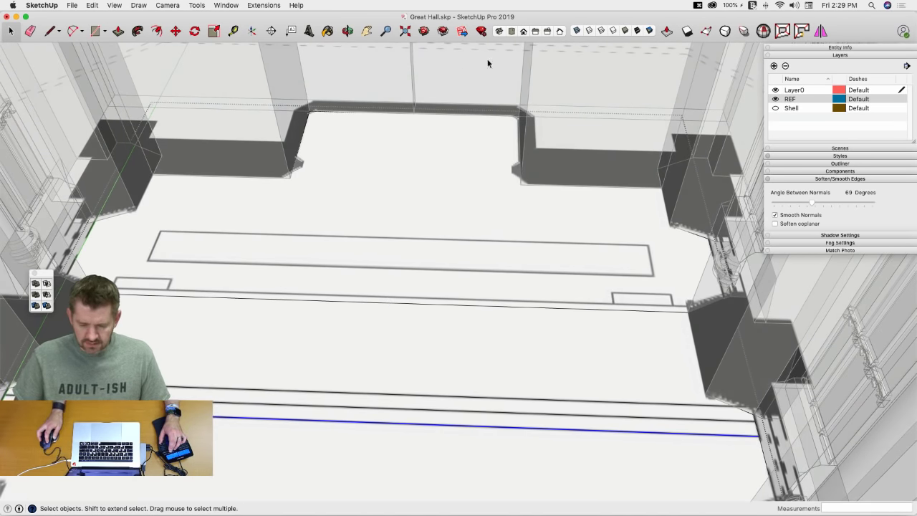
click(577, 31)
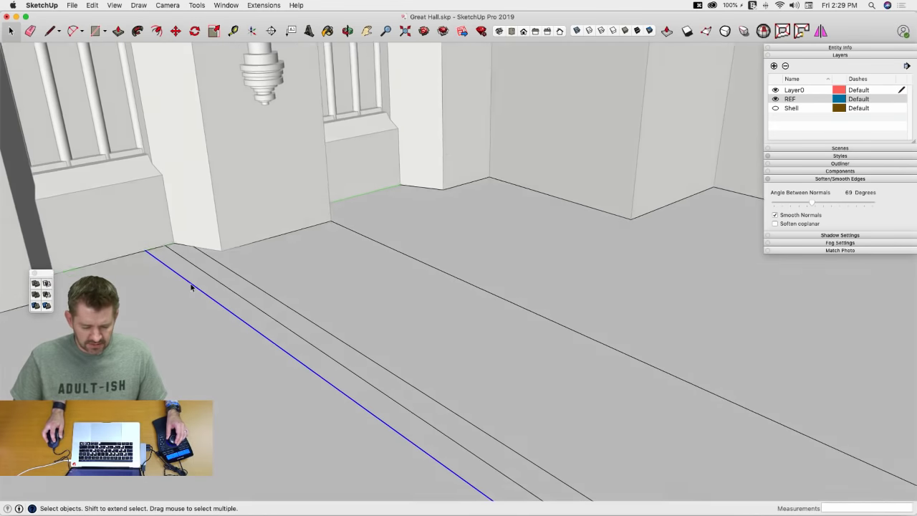
Step: Push/Pull the two narrow floor strips upward as the first two stair steps, with a 7" riser each
key(p)
click(194, 284)
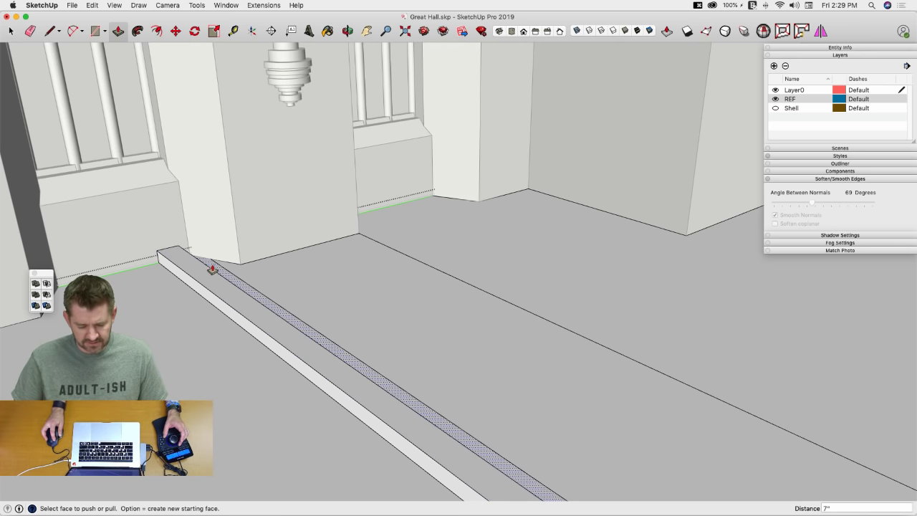
click(206, 266)
click(210, 266)
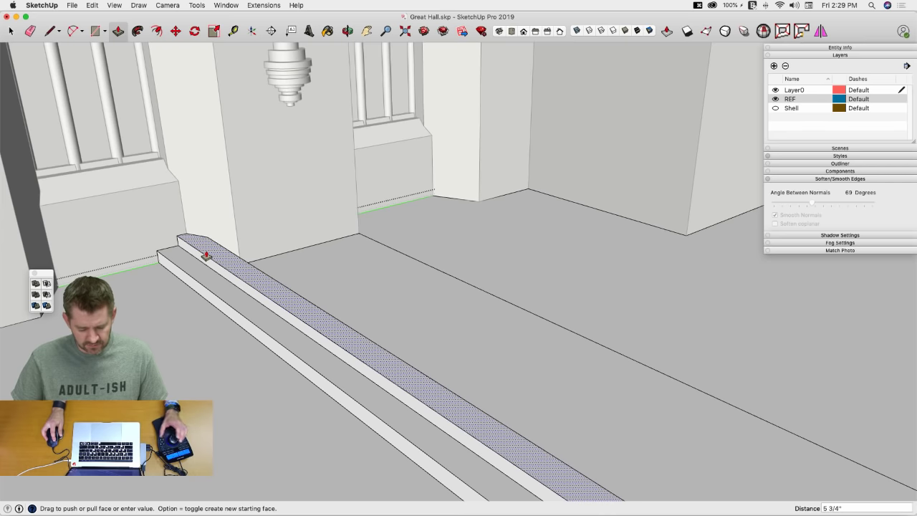
text(7)
key(Return)
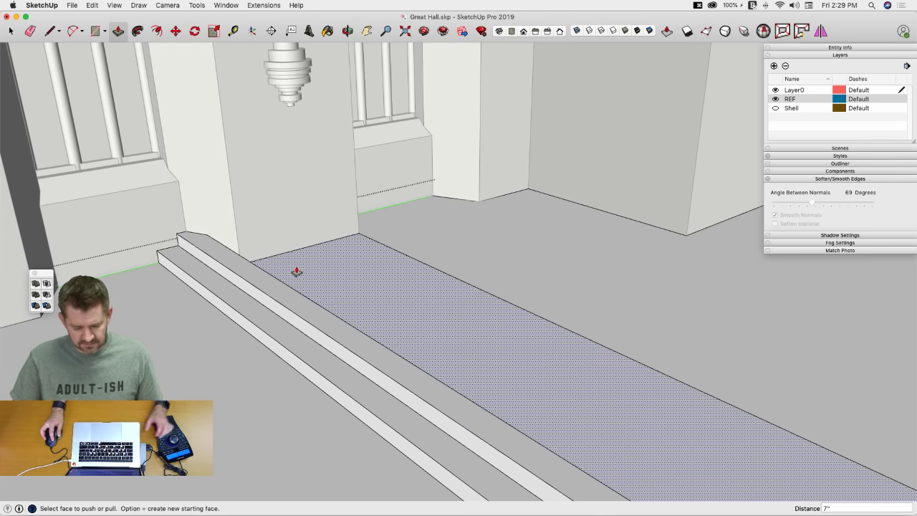
Step: Push/Pull the wide floor area behind the two steps upward, ending one 7" riser above the second step
click(247, 265)
click(235, 264)
click(300, 272)
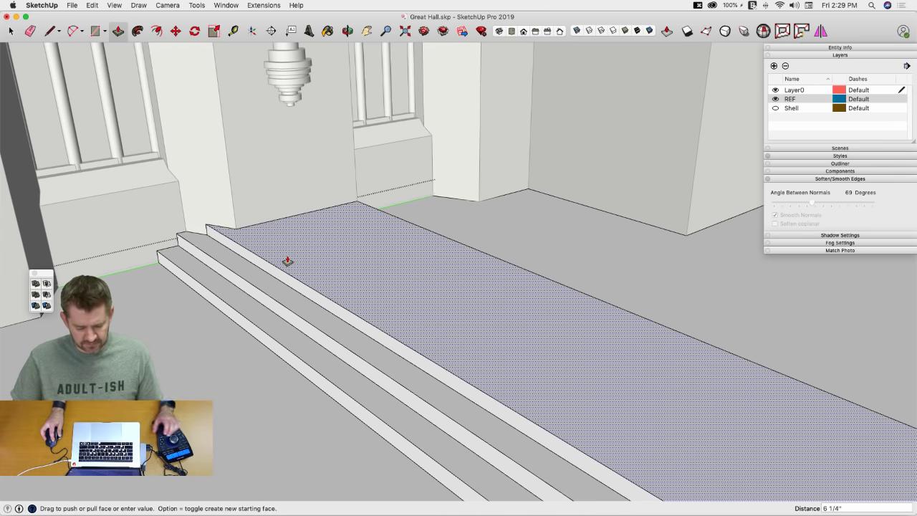
text(7)
key(Return)
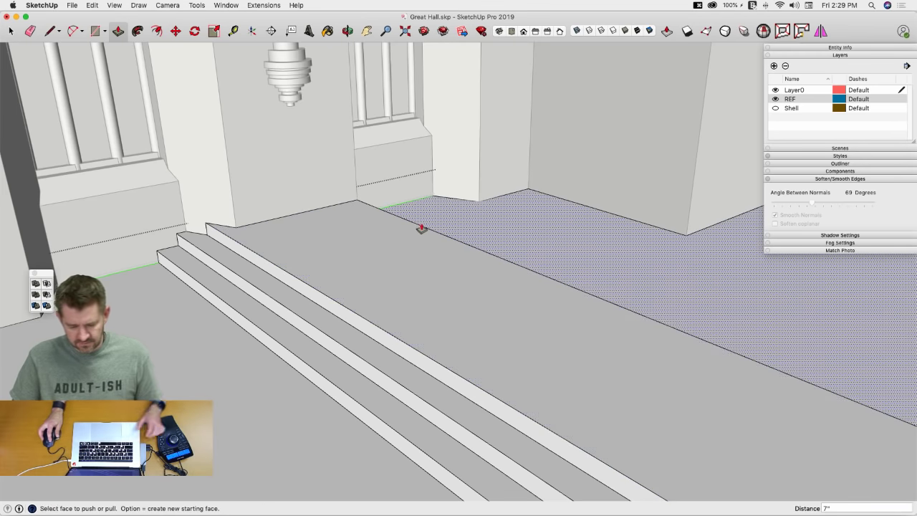
Step: Push/Pull the rearmost floor area upward to form a dais one 7" riser above the wide landing
click(408, 224)
click(379, 220)
click(429, 217)
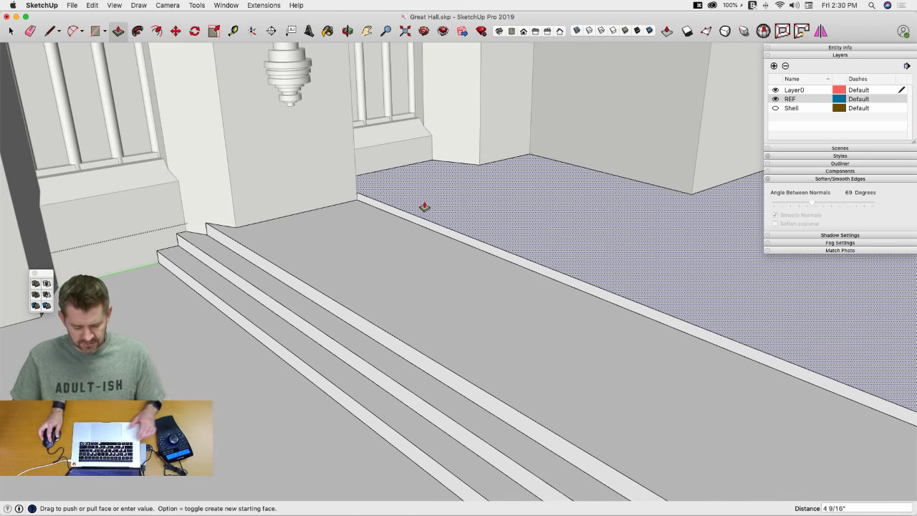
text(7)
key(Return)
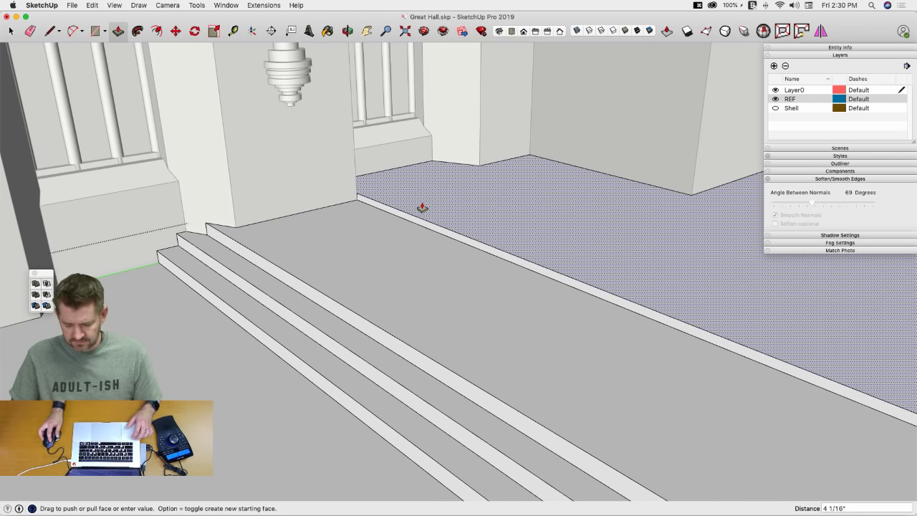
text(7)
key(Return)
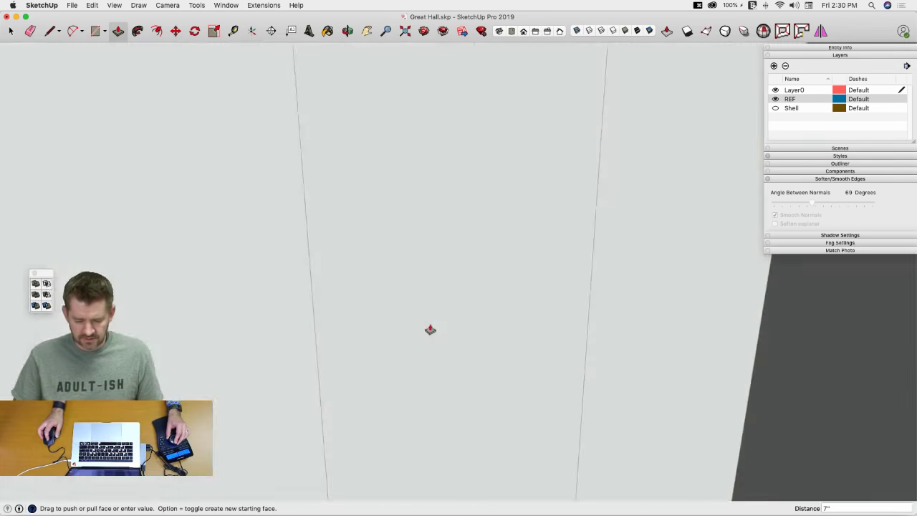
key(space)
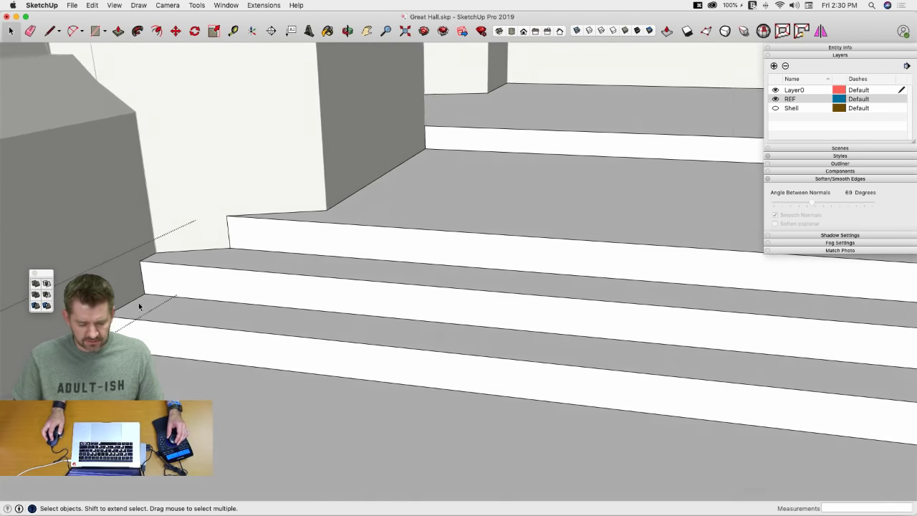
Step: Select the top front edges of all four risers and copy them 1" down the riser faces
key(l)
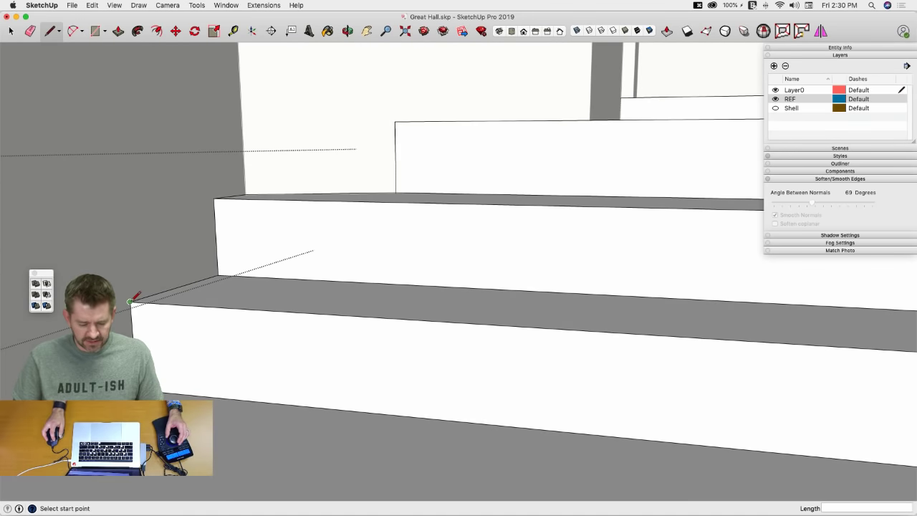
key(space)
click(168, 307)
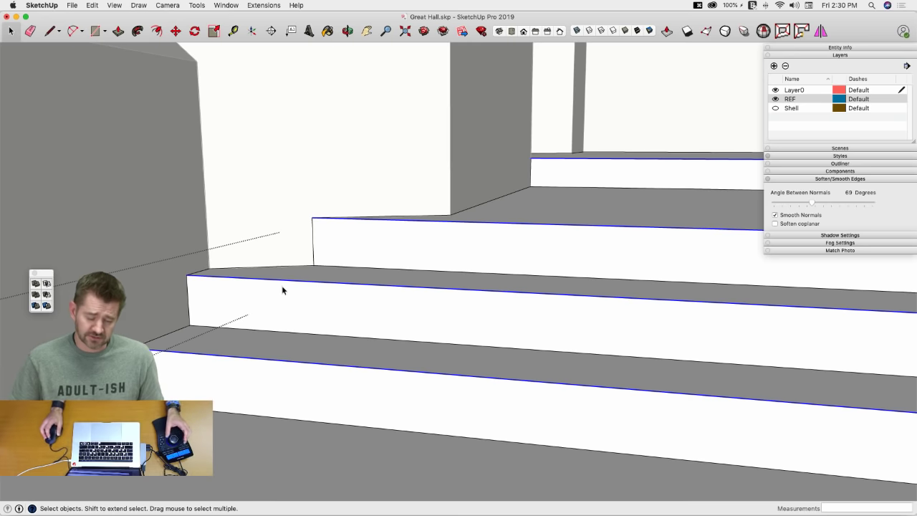
key(m)
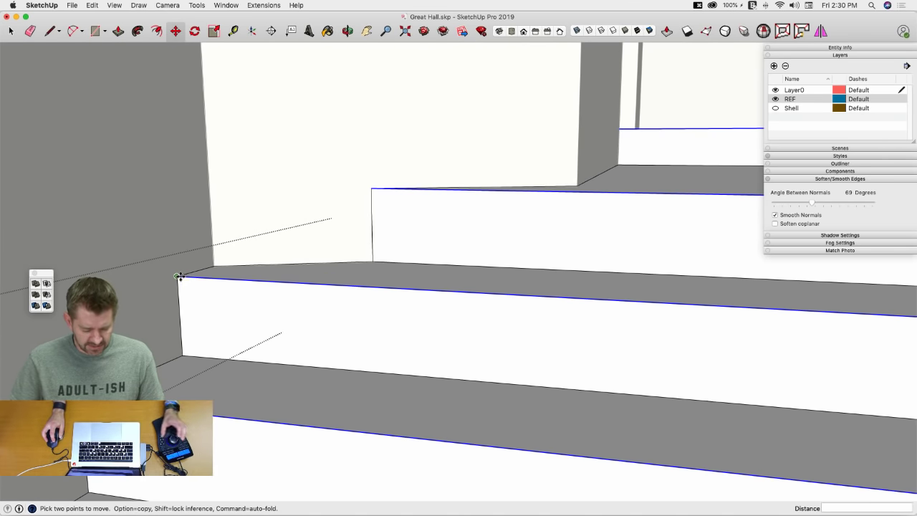
click(178, 277)
key(alt)
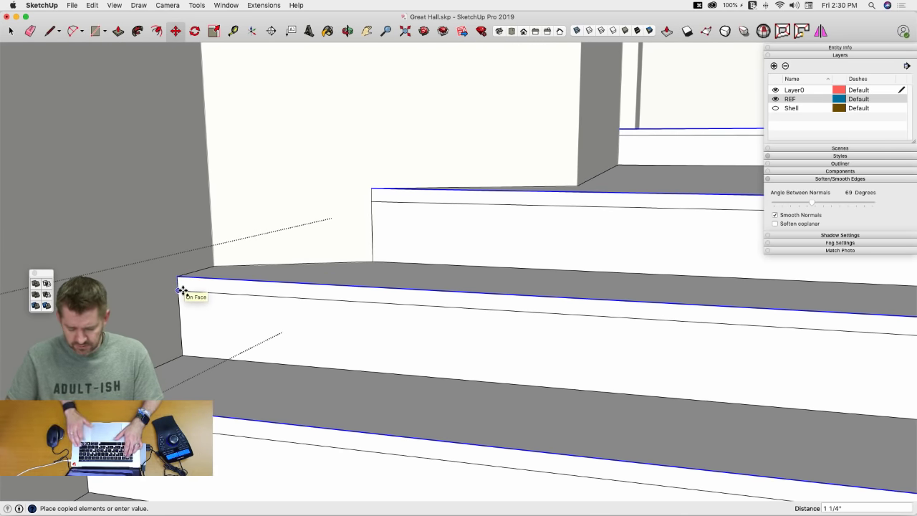
text(1)
key(Return)
key(space)
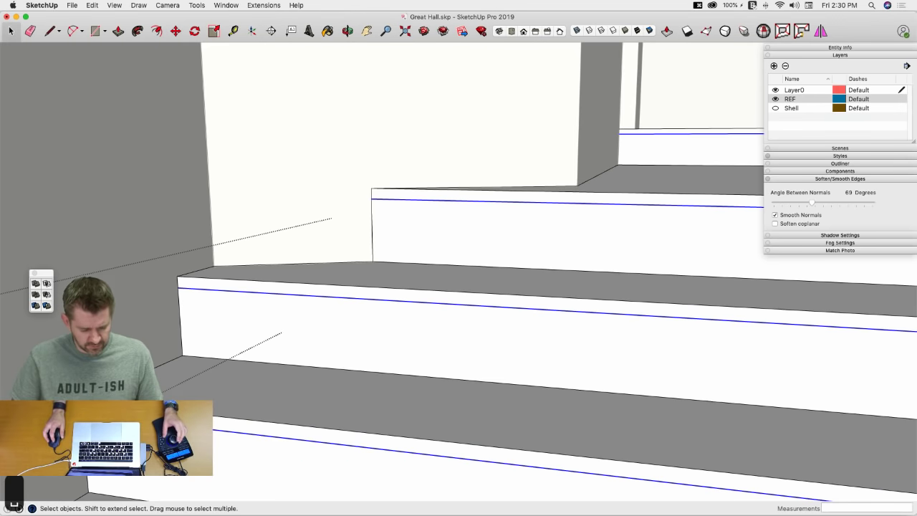
Step: Push/Pull the narrow strips along the top of all four risers outward 3/4" as stair nosings
key(p)
click(429, 451)
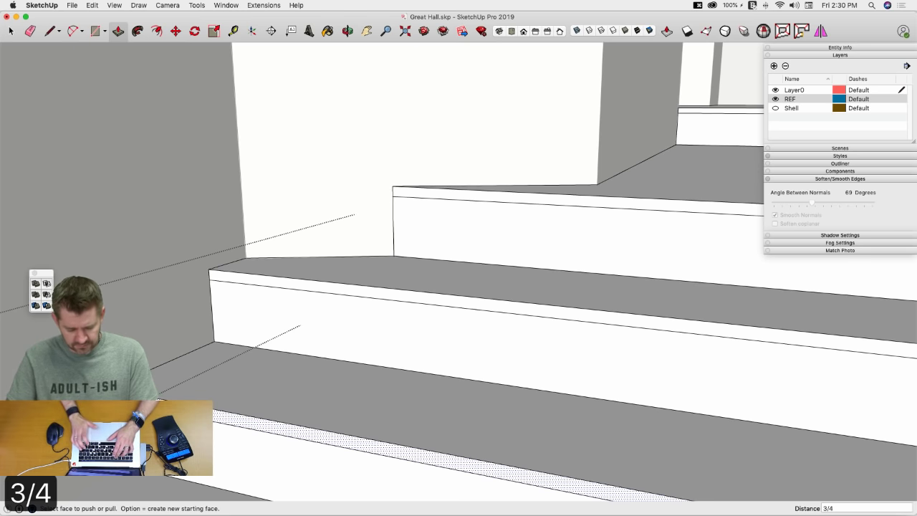
key(Return)
double_click(236, 281)
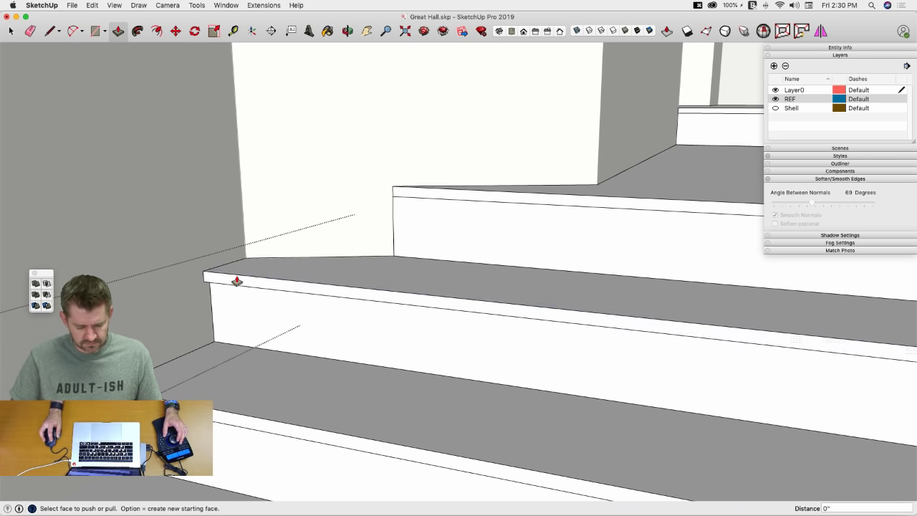
double_click(444, 199)
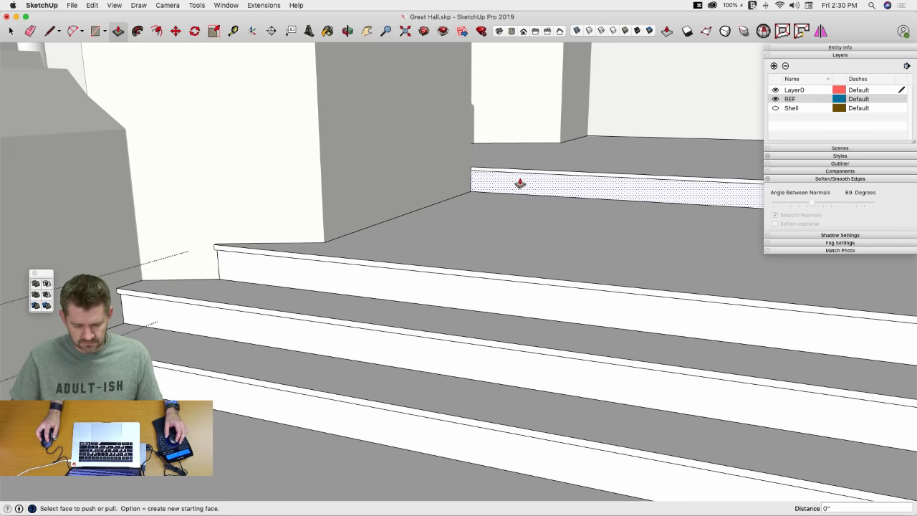
double_click(520, 183)
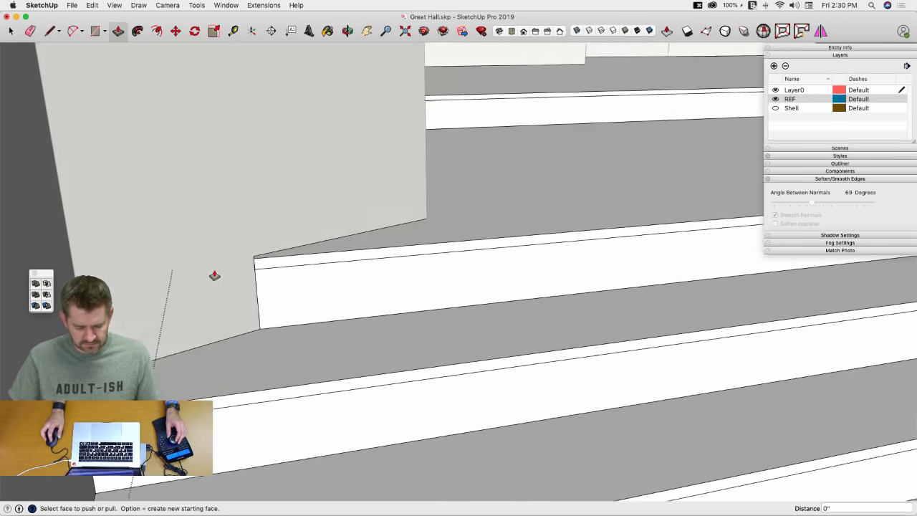
key(space)
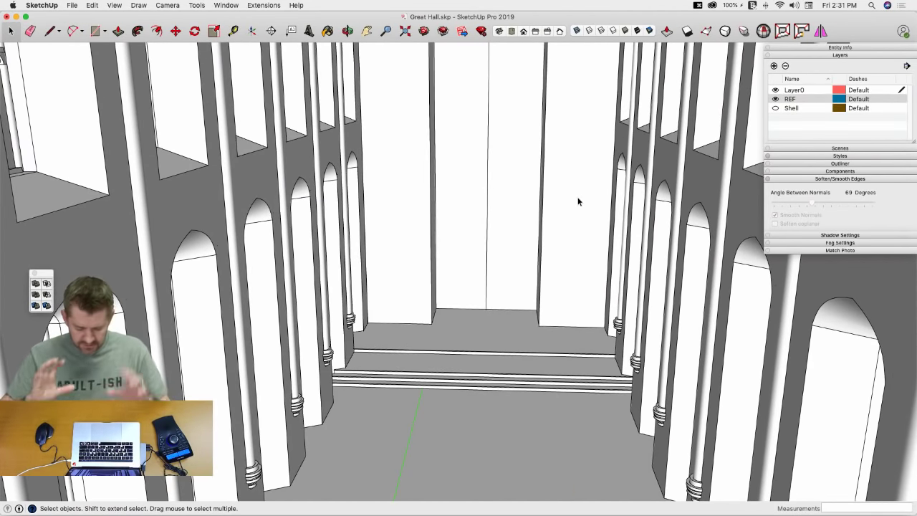
Step: Examine the reference photo of the hall's end wall and window, and return to the Great Hall model
click(16, 16)
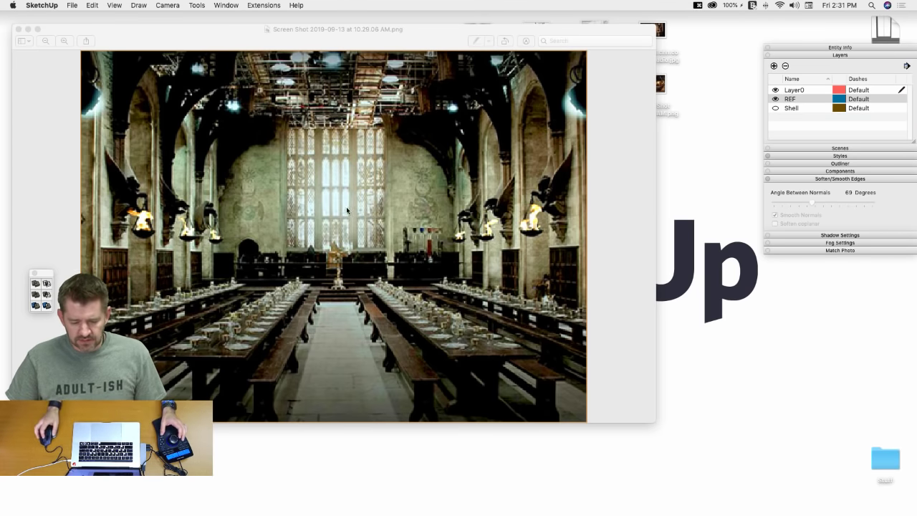
mouse_move(2, 179)
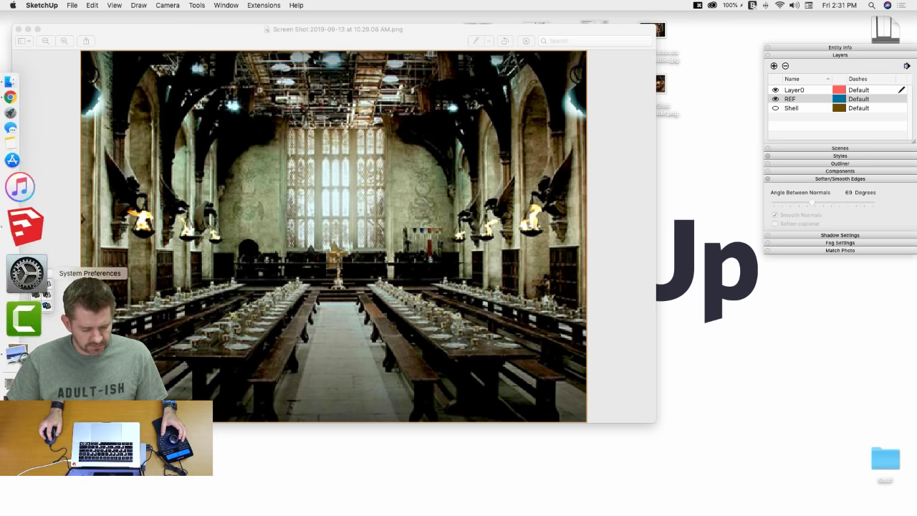
click(24, 242)
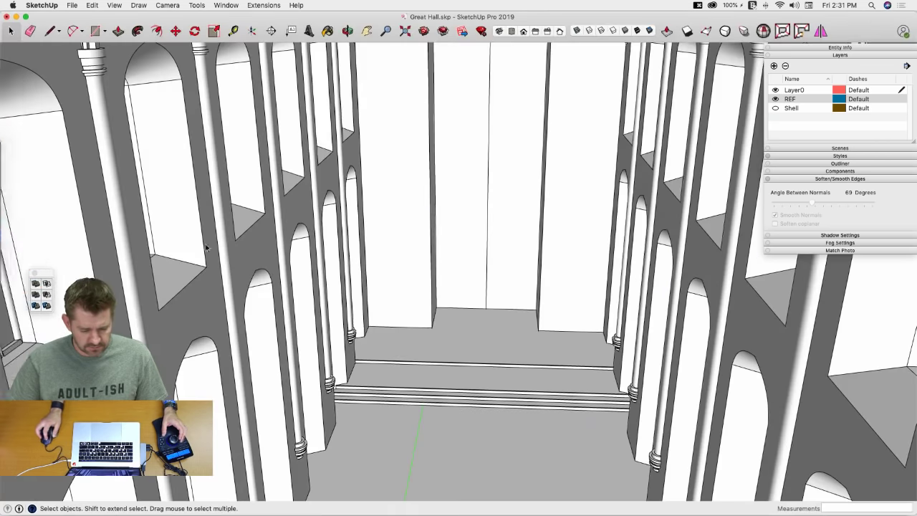
Step: Open the side wall component for editing and copy its tall tracery window to the clipboard
scroll(181, 284, up, 5)
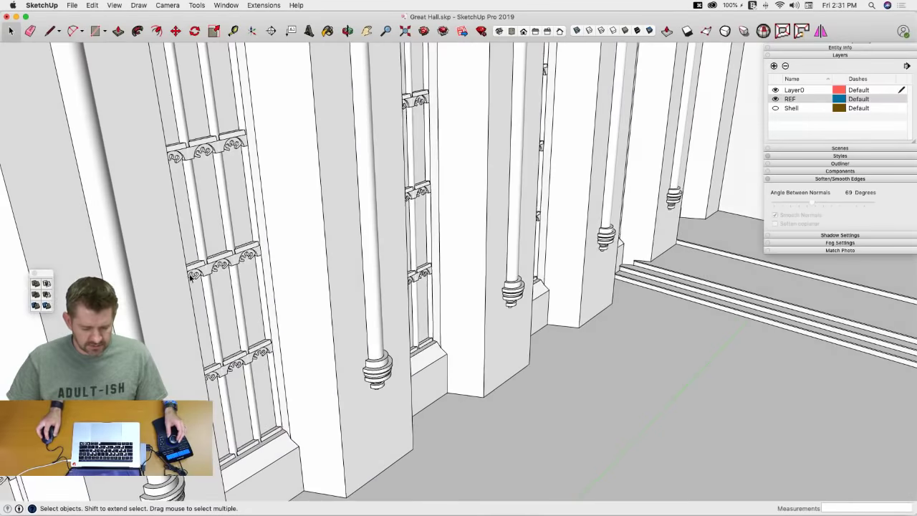
double_click(218, 271)
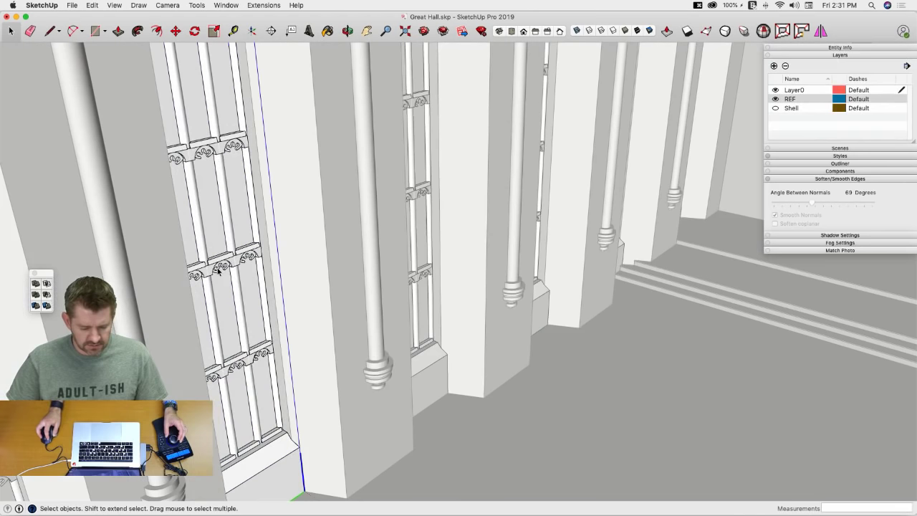
click(219, 277)
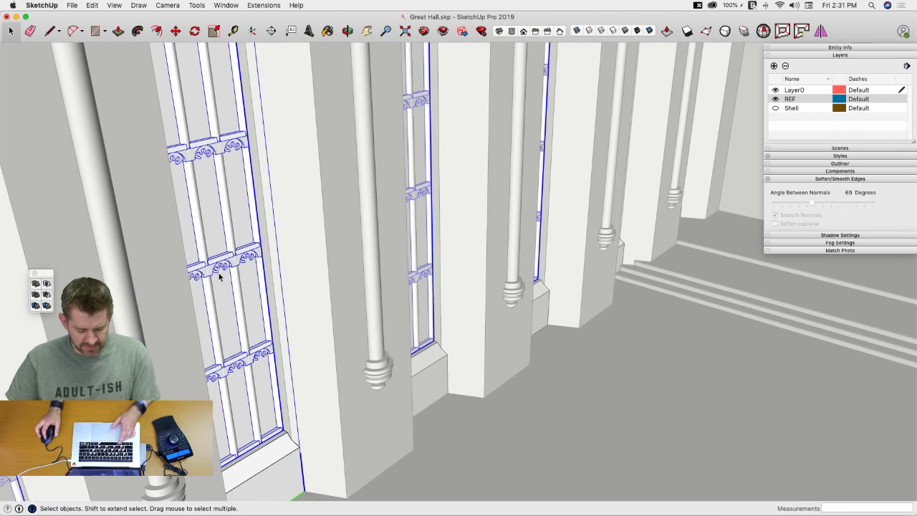
key(super+c)
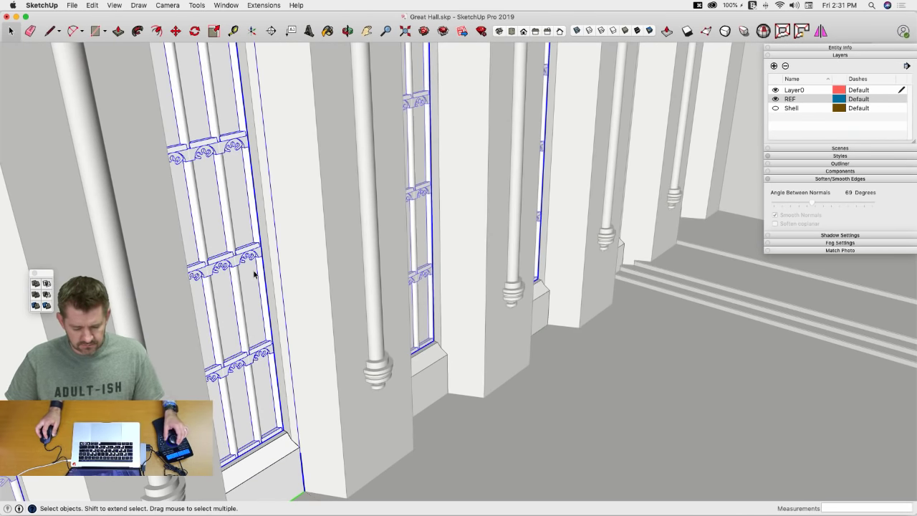
Step: Leave the wall component and paste the copied window onto the hall floor in front of the stairs
middle_drag(254, 273, 382, 154)
scroll(370, 151, up, 5)
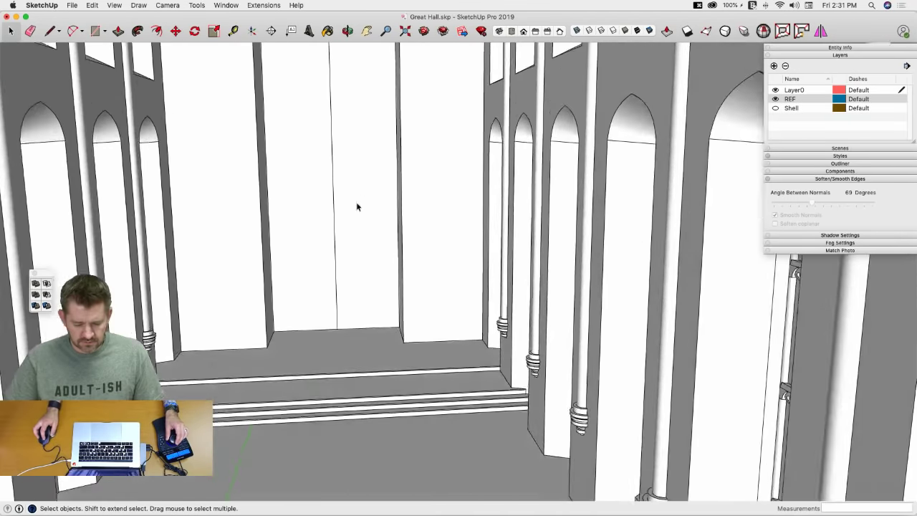
key(super+v)
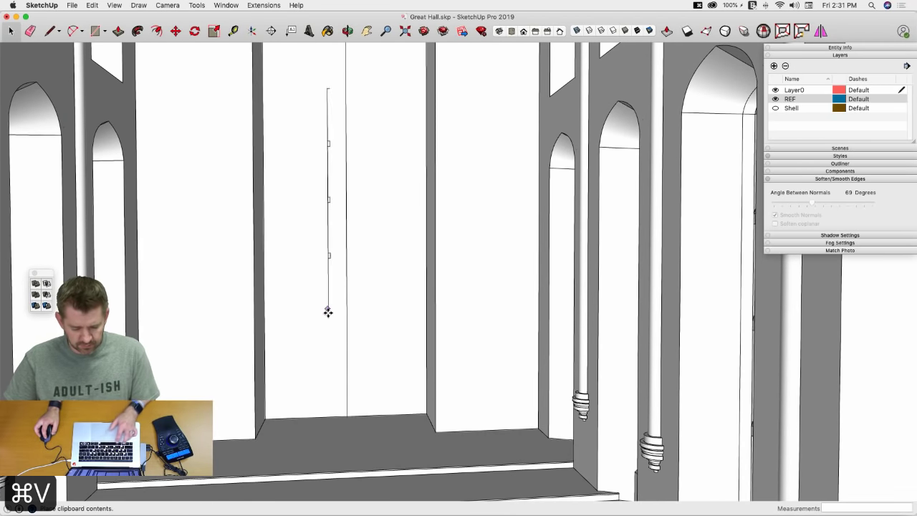
scroll(327, 420, down, 4)
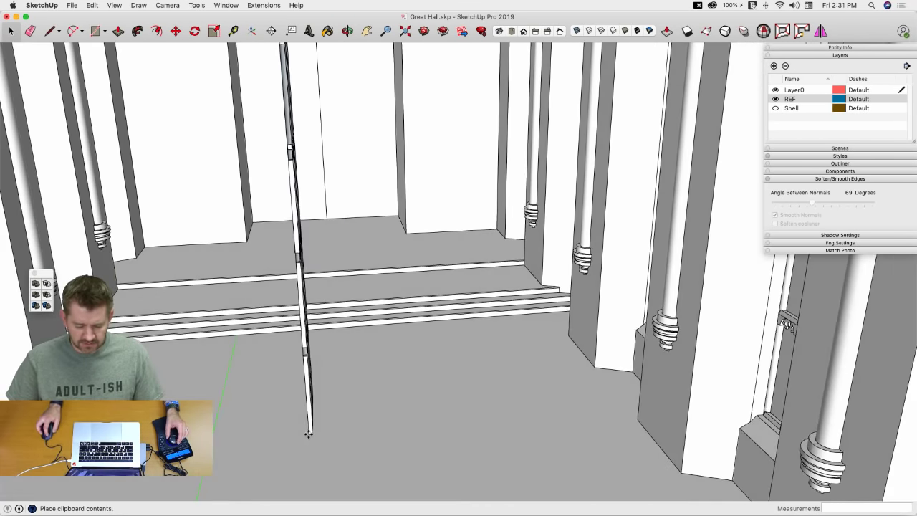
click(307, 451)
Step: Rotate the pasted window 90° on the floor plane so it faces down the length of the hall
key(q)
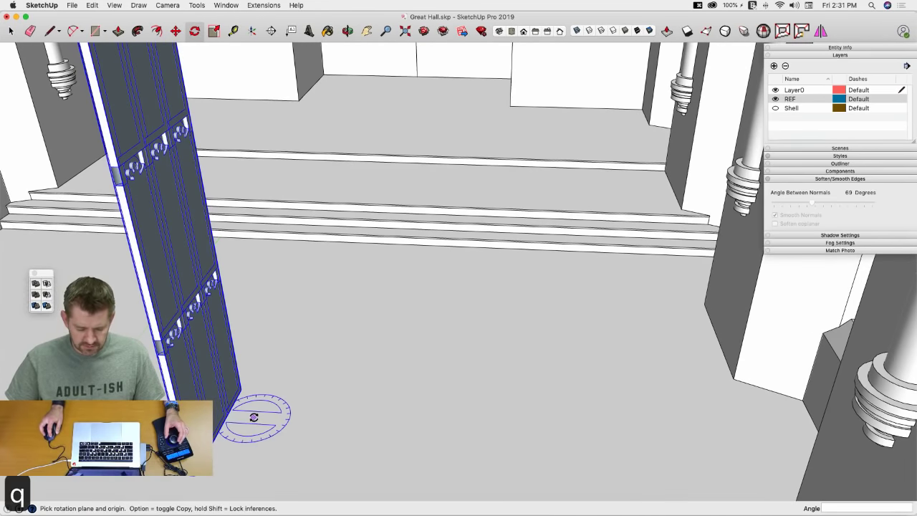
click(253, 417)
click(268, 418)
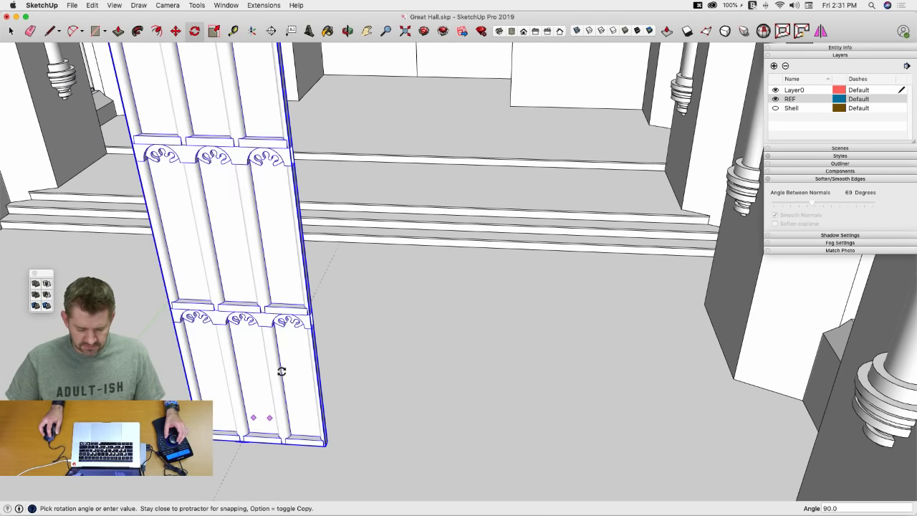
click(280, 372)
Step: Move the rotated window by its lower corner into the near inner corner of the end wall recess
middle_drag(280, 371, 246, 416)
scroll(242, 418, up, 5)
key(m)
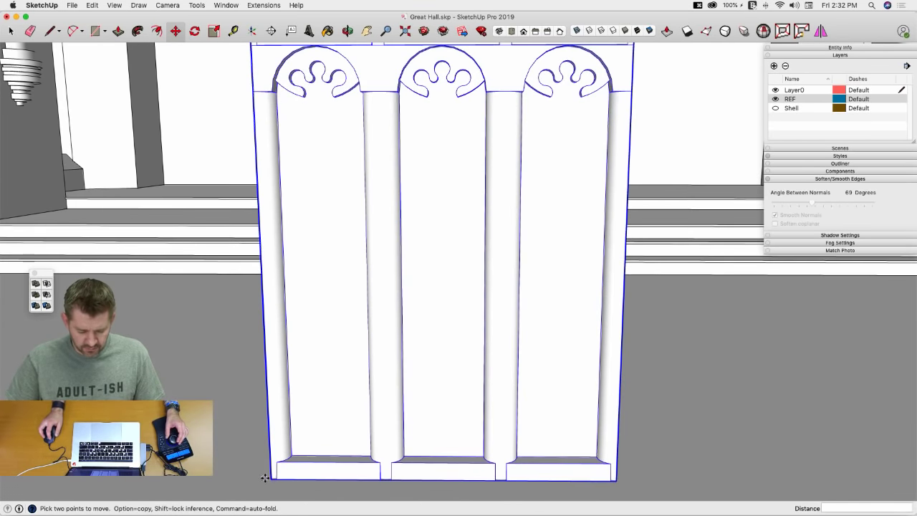
key(space)
key(m)
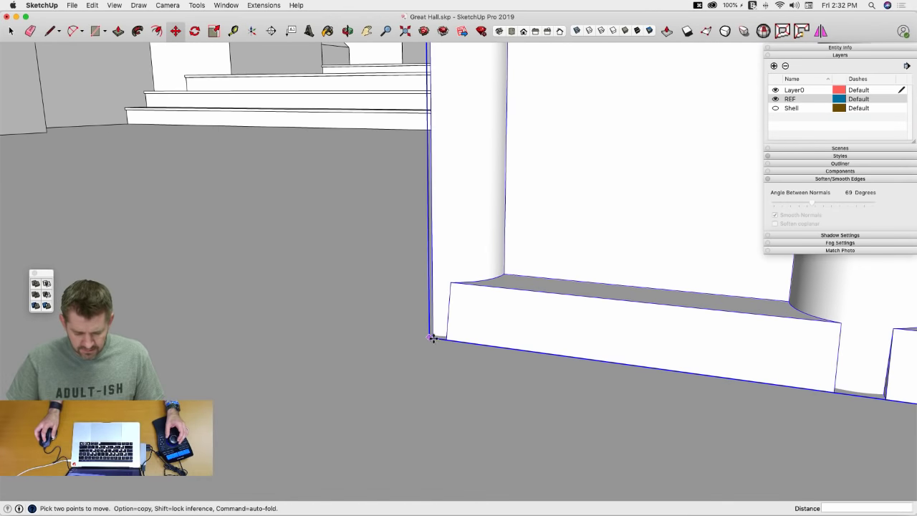
click(432, 336)
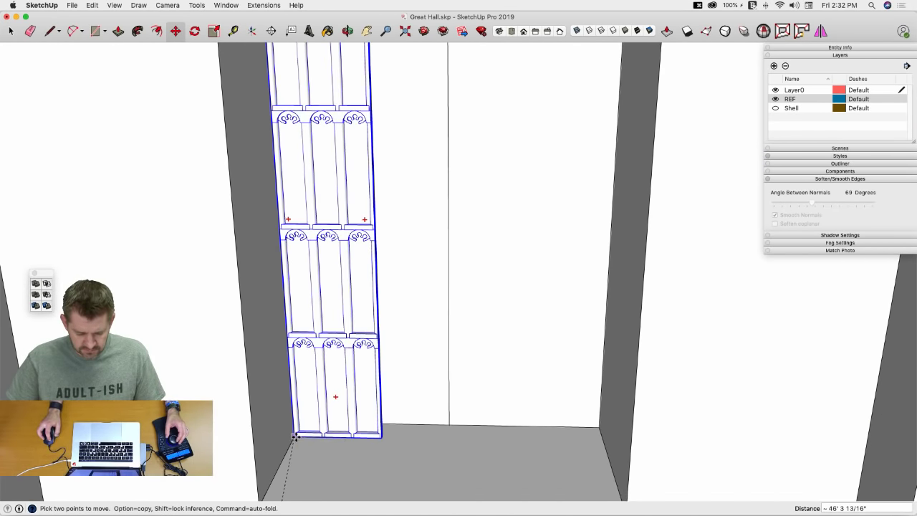
click(297, 435)
scroll(297, 434, down, 5)
key(space)
Step: Copy the window about 12' 11 1/2" across to the recess's opposite side, and divide the spacing by 2 for a middle copy
scroll(370, 448, up, 6)
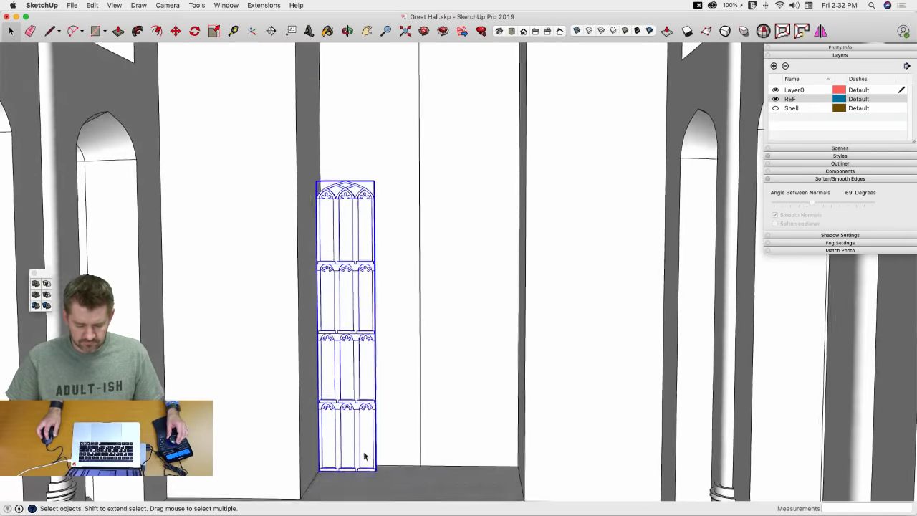
scroll(347, 462, up, 3)
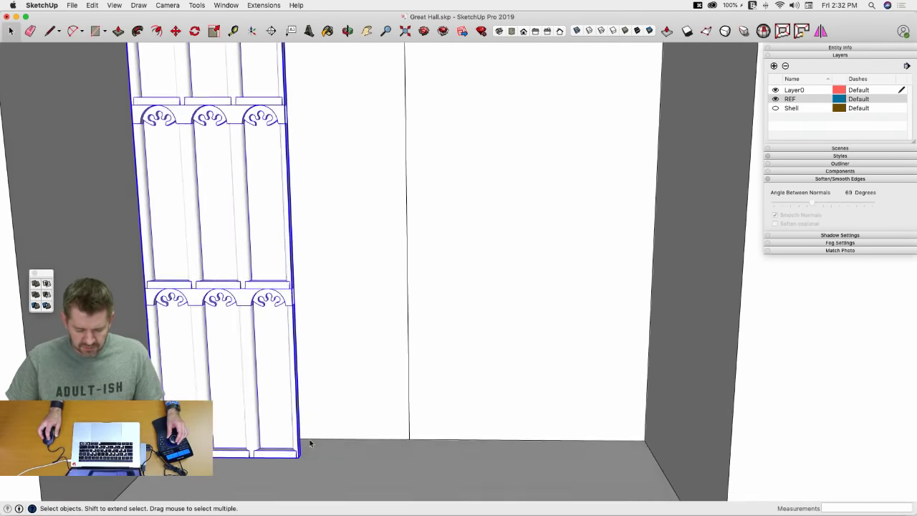
scroll(317, 459, up, 4)
key(m)
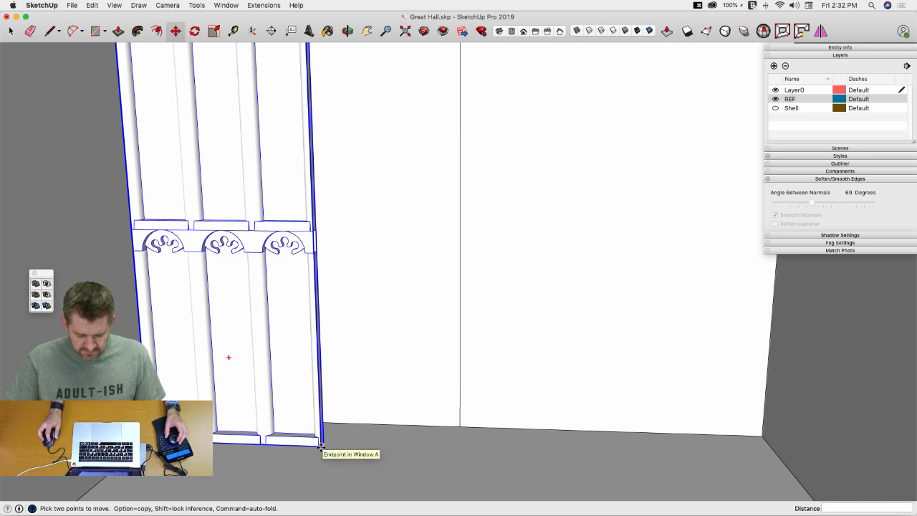
scroll(389, 452, up, 2)
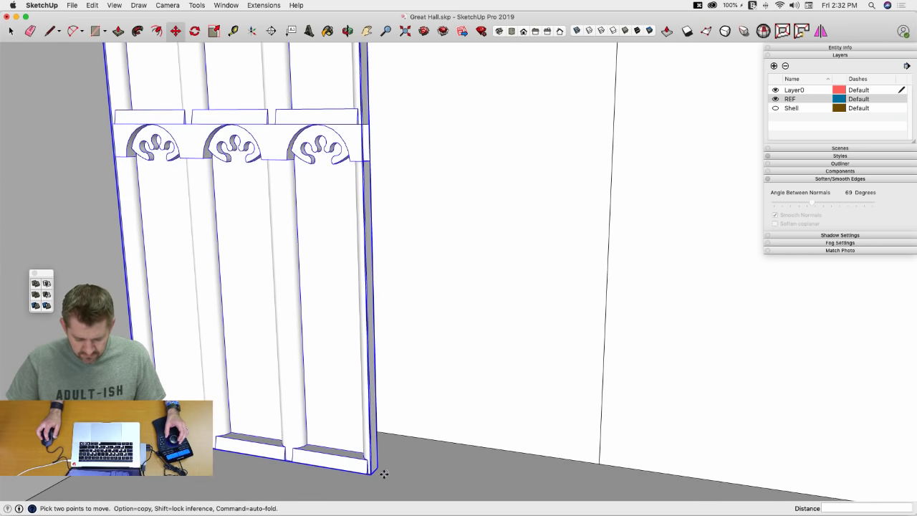
scroll(370, 479, up, 5)
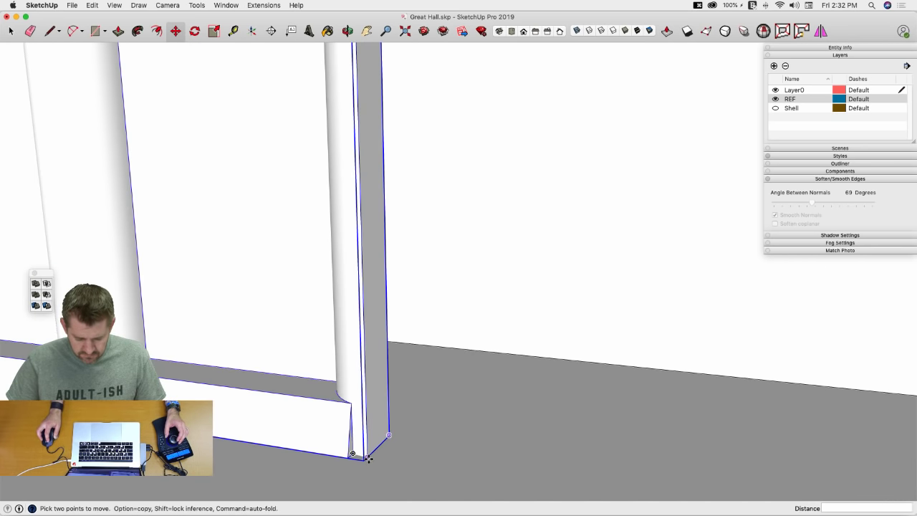
click(367, 458)
key(alt)
scroll(502, 472, down, 10)
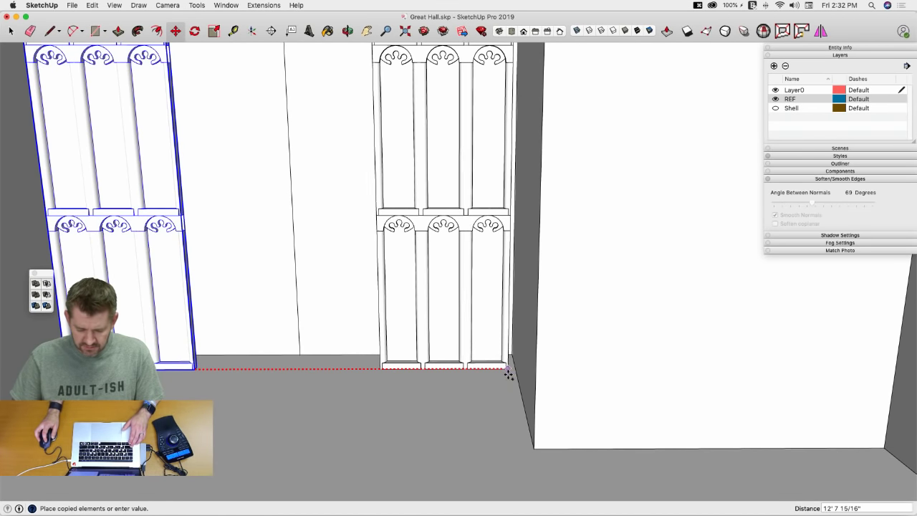
click(533, 449)
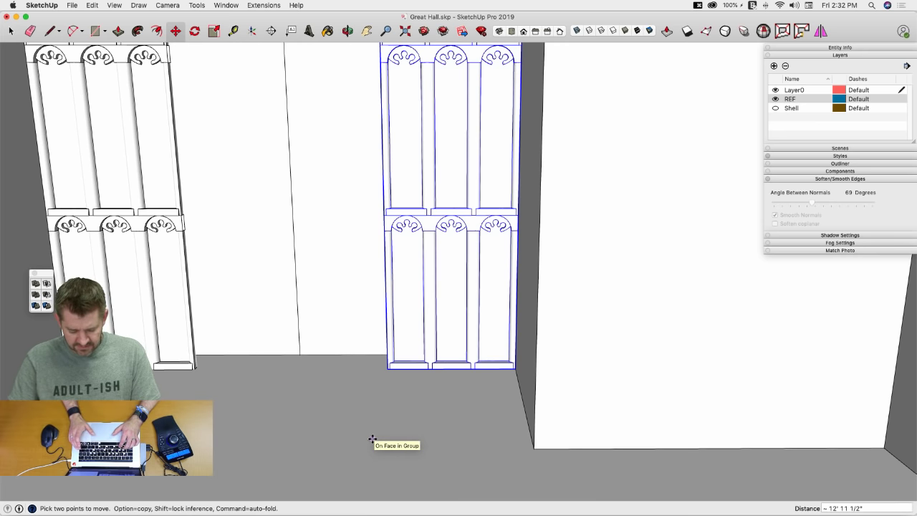
text(/2)
key(Return)
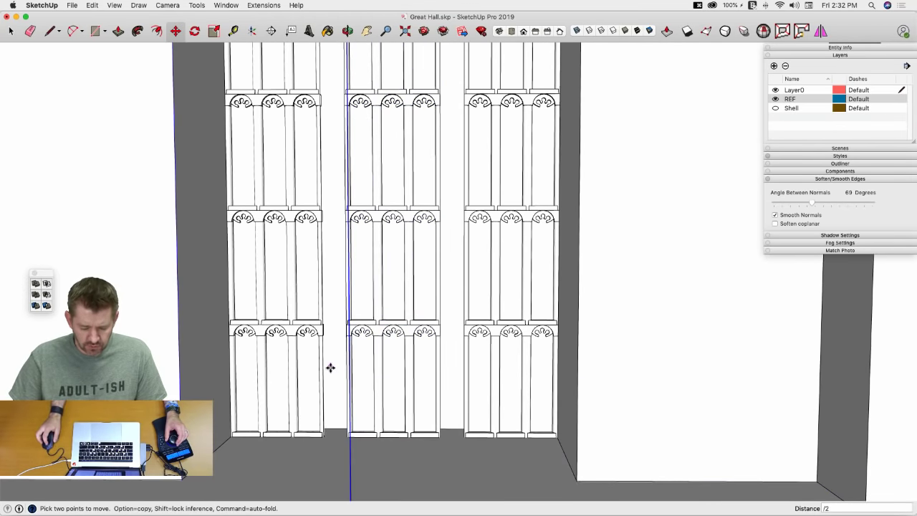
Step: Measure the floor-level gap between the first and middle windows, and view all three windows in the recess
key(l)
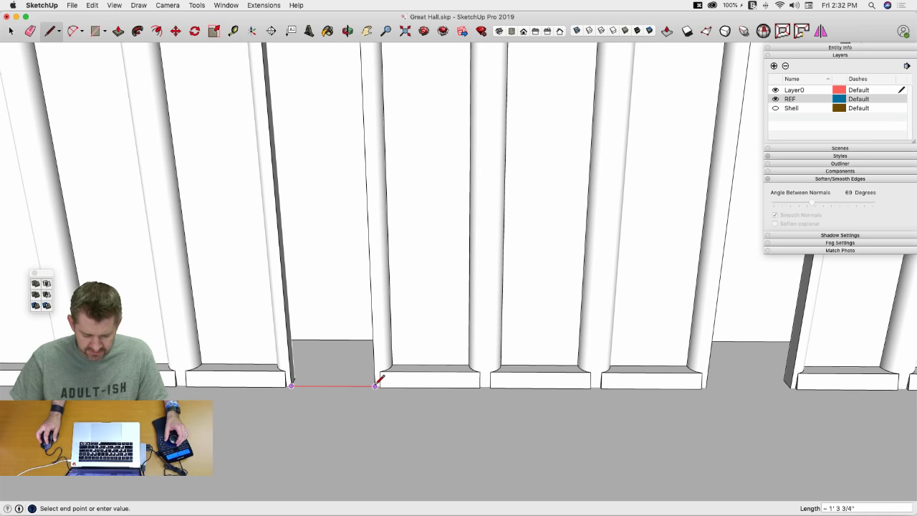
key(space)
scroll(372, 388, down, 5)
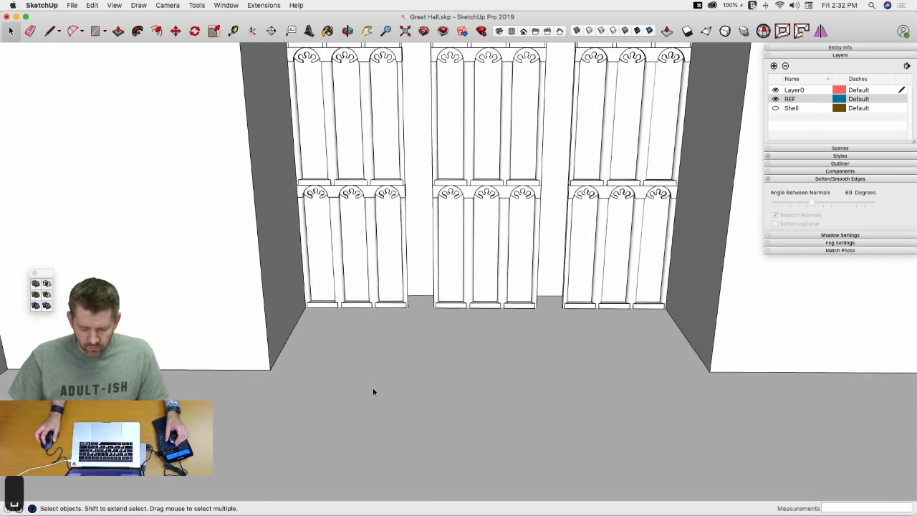
scroll(373, 388, up, 5)
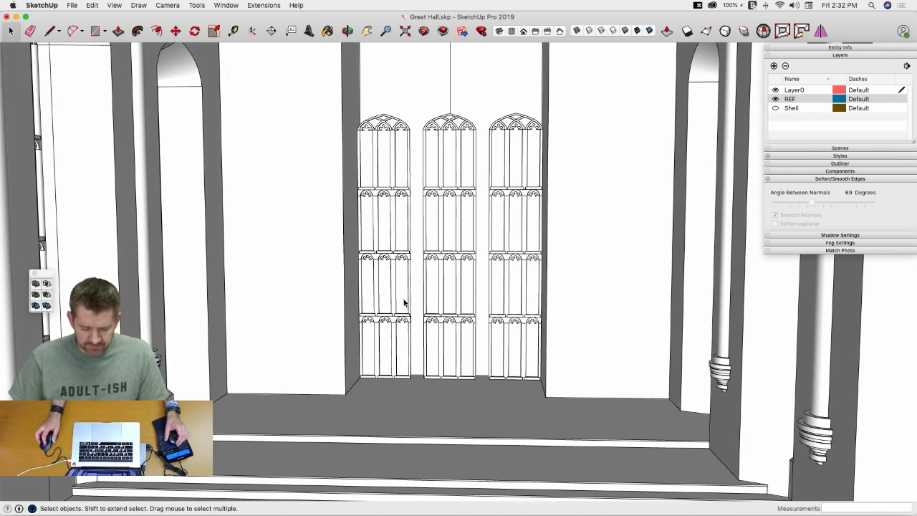
Step: Examine the end window's panels and proportions in the reference photo, and return to the Great Hall model
click(16, 17)
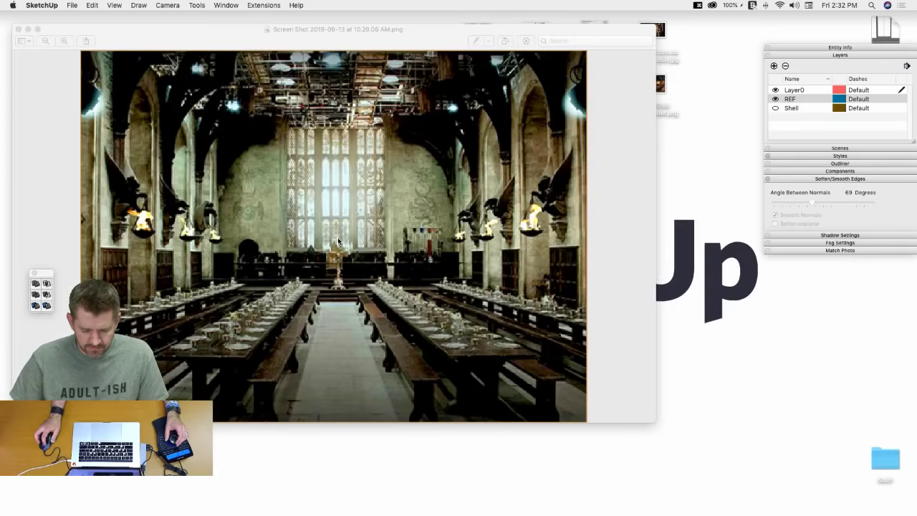
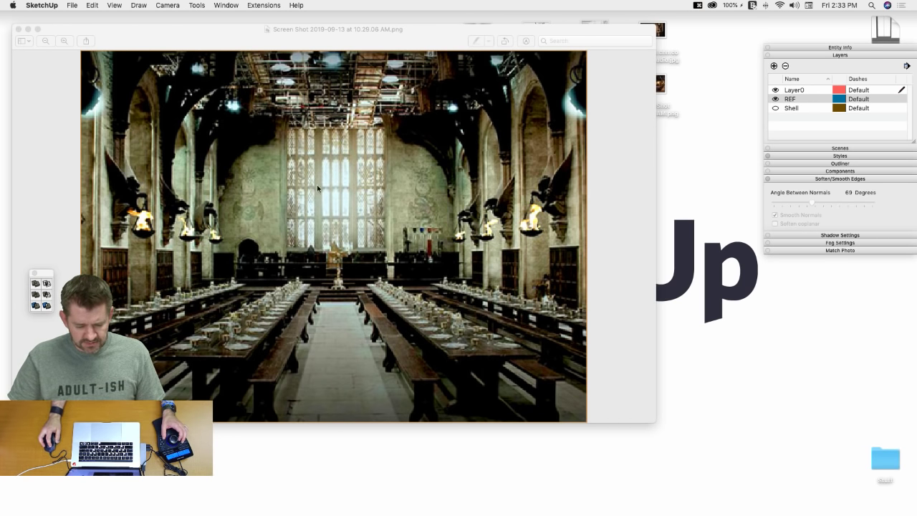
key(super+Tab)
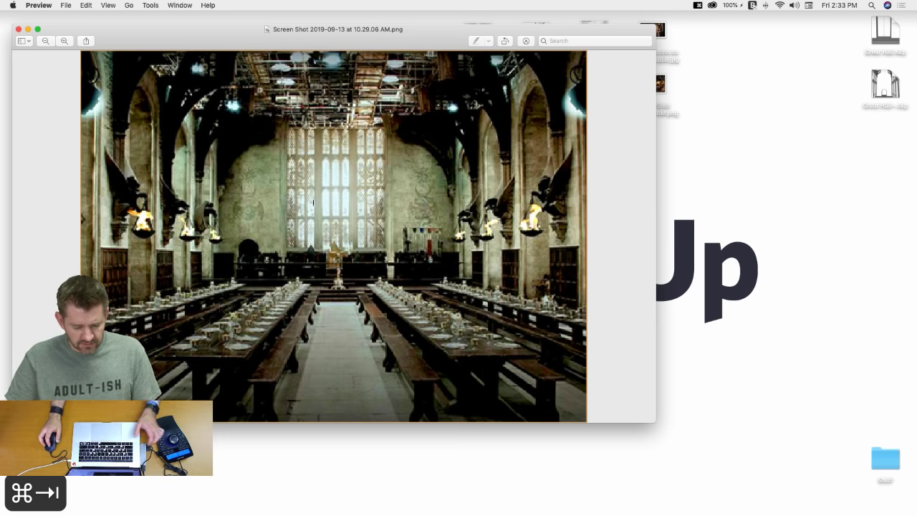
key(super+Tab)
click(430, 264)
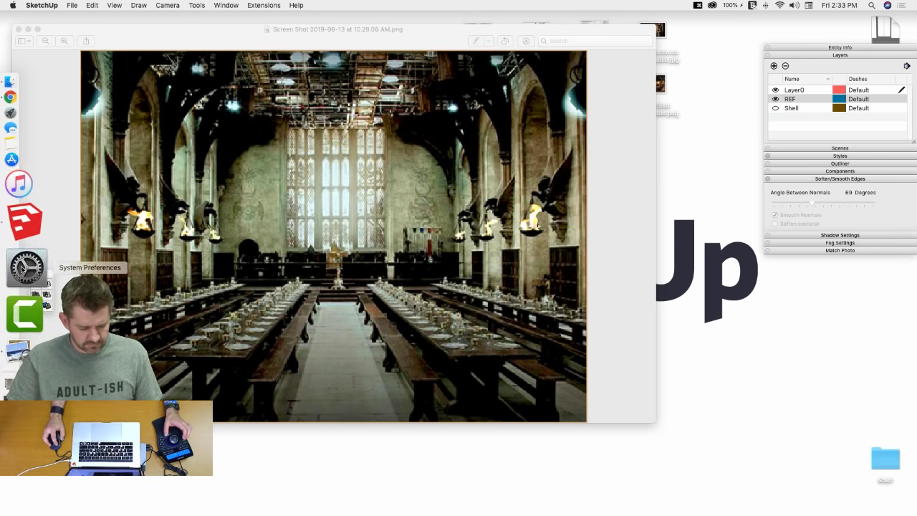
click(16, 266)
Step: Delete all three tracery windows standing in the end wall recess
scroll(339, 277, up, 5)
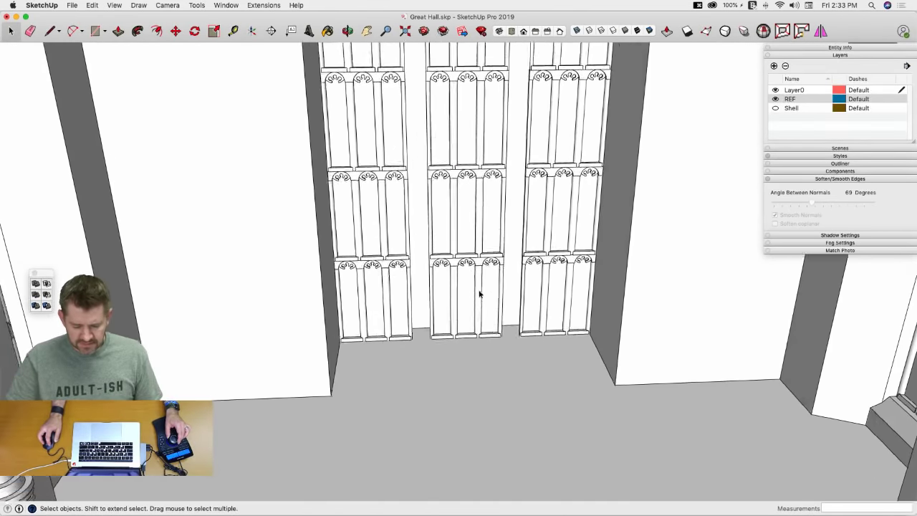
click(517, 283)
shift+click(462, 290)
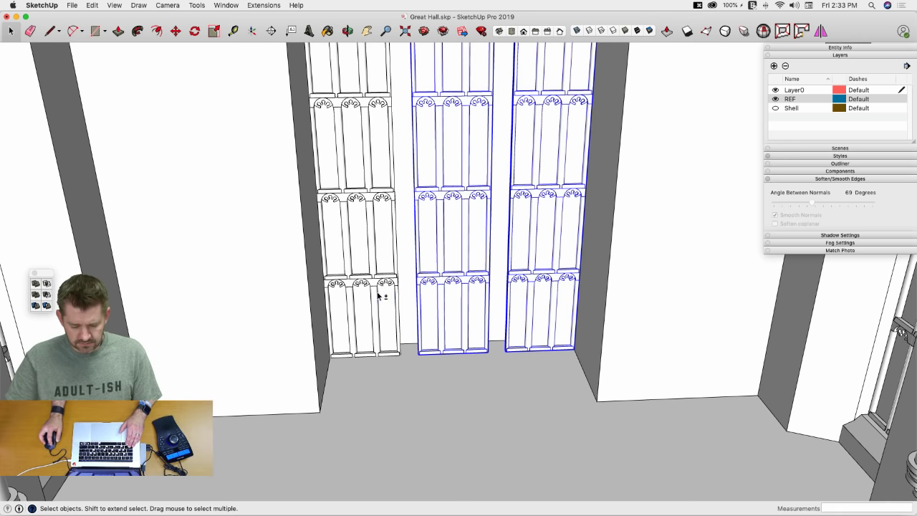
shift+click(378, 296)
key(BackSpace)
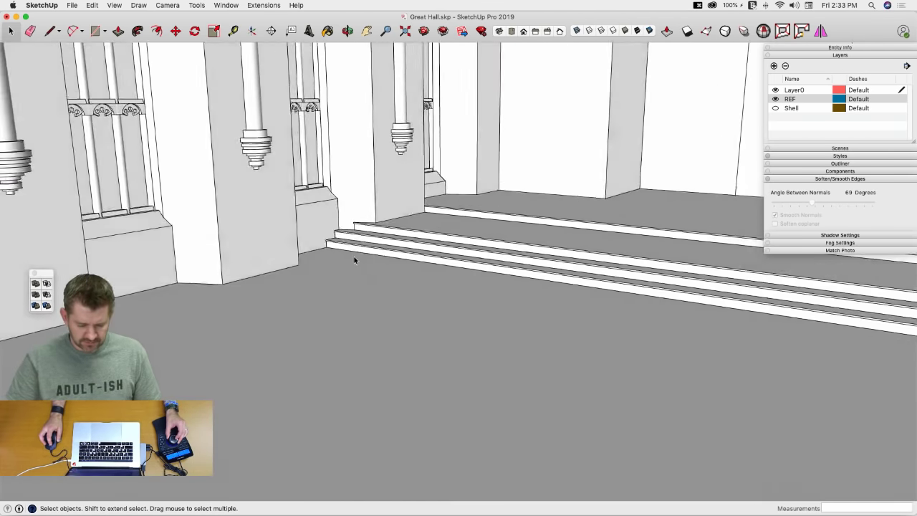
Step: Copy a complete side wall window bay, including its sill base, onto the open floor in front of the steps
click(308, 307)
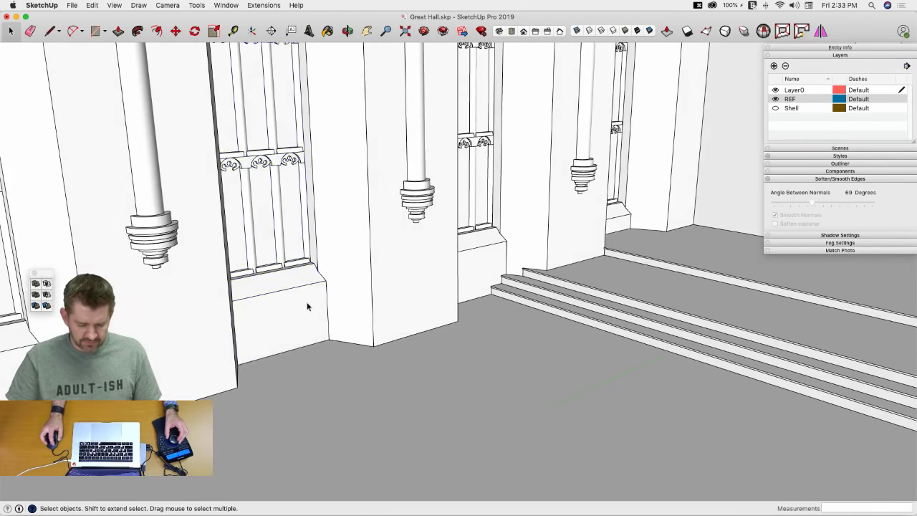
key(m)
click(301, 338)
key(alt)
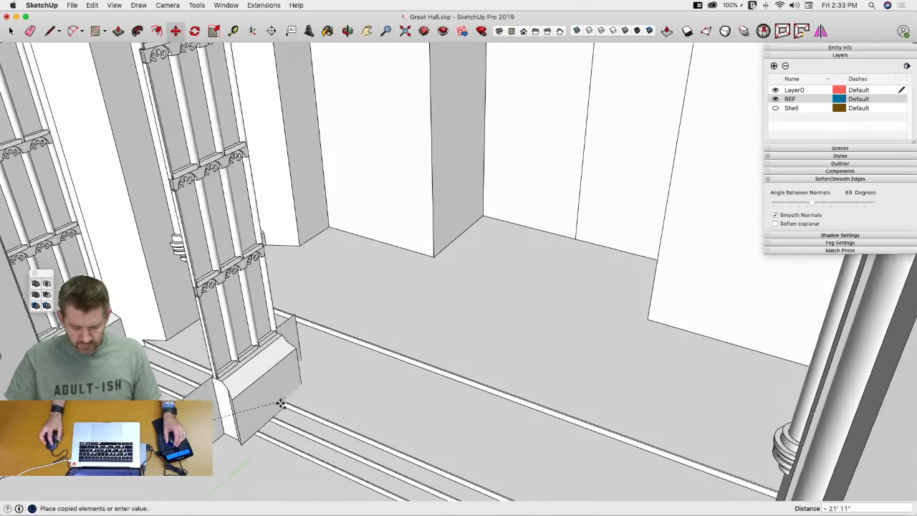
click(222, 402)
key(space)
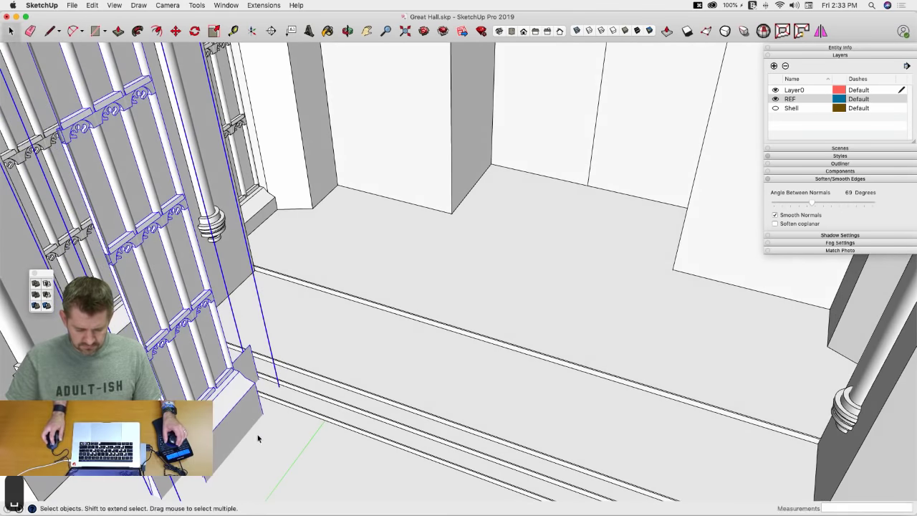
Step: Rotate the copied window bay 90° on the floor plane so it faces down the hall
key(q)
click(256, 434)
click(267, 438)
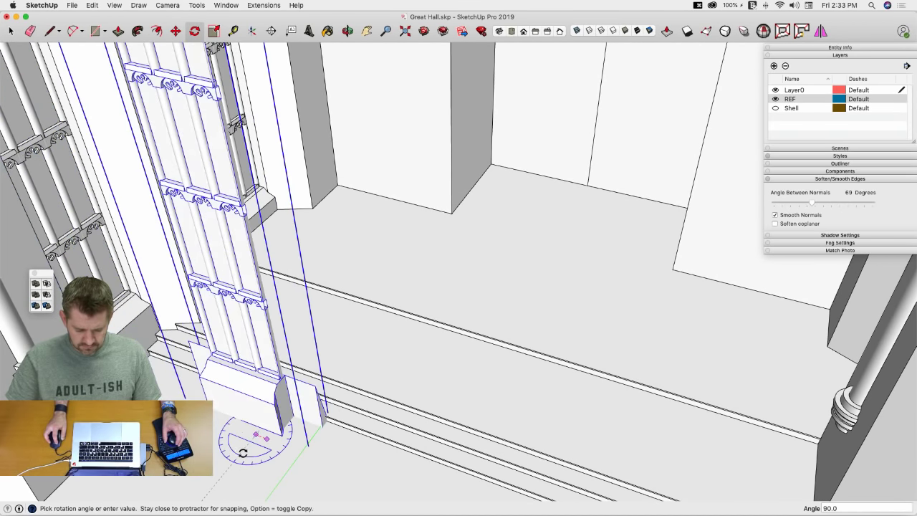
click(243, 453)
Step: Move the window bay by its base corner into the recess's back corner, and shift it forward about 1' 9" from the back wall
key(m)
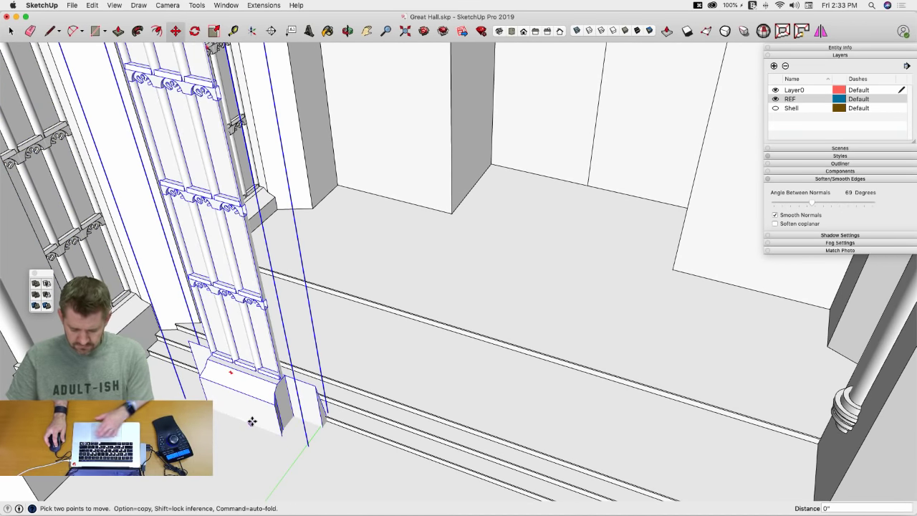
click(252, 420)
click(246, 392)
click(202, 383)
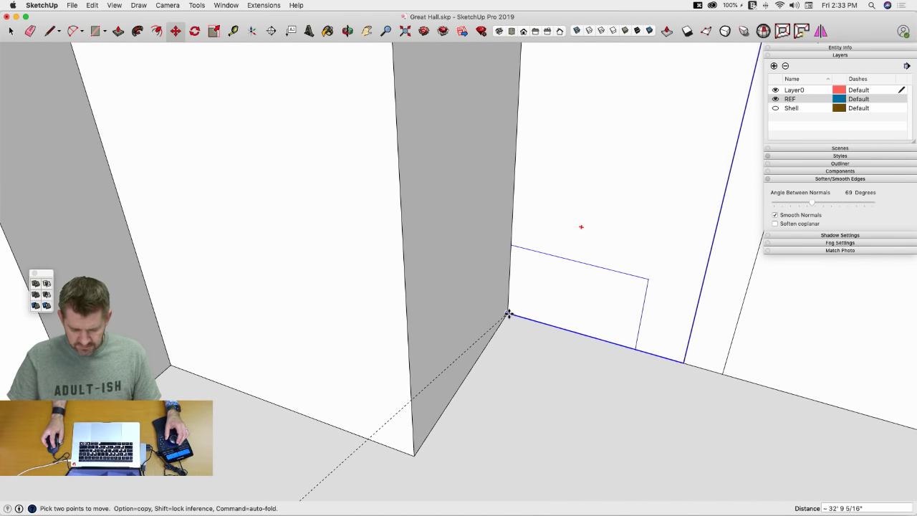
click(509, 313)
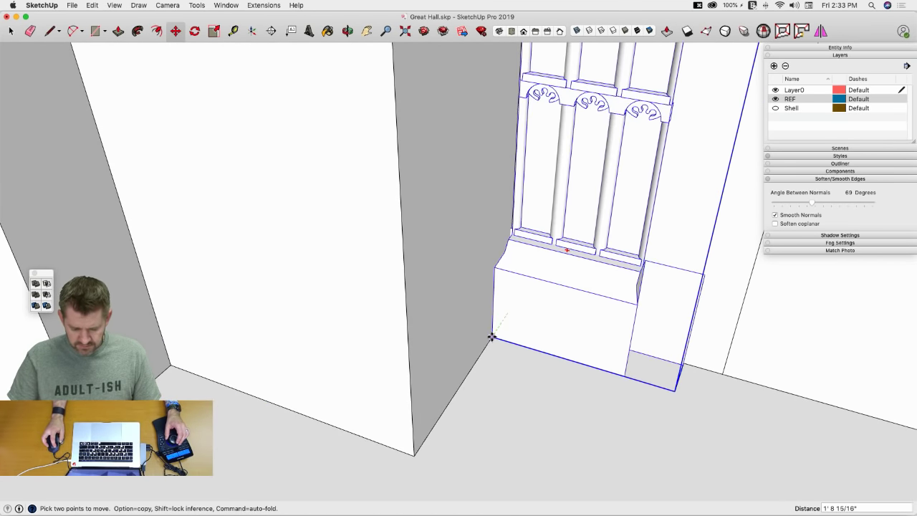
click(492, 336)
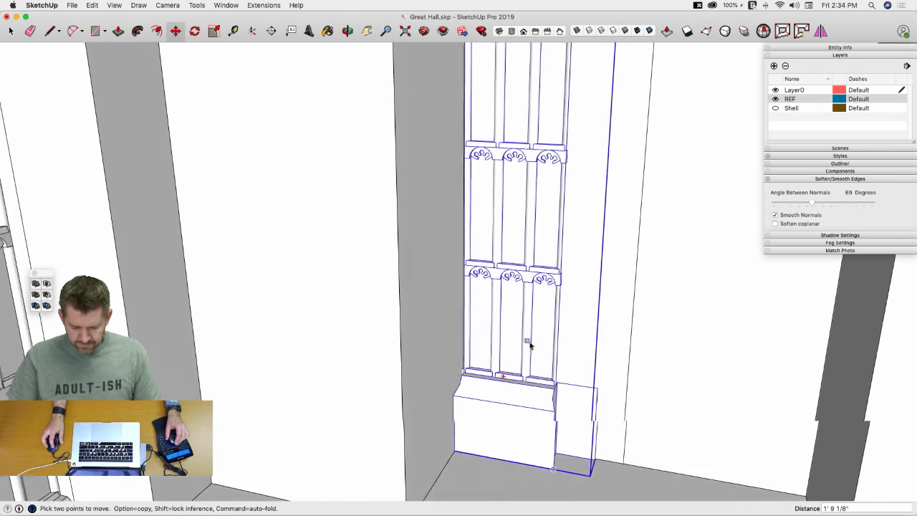
Step: Make the window bay in the recess a unique component and rename its definition End Window
key(space)
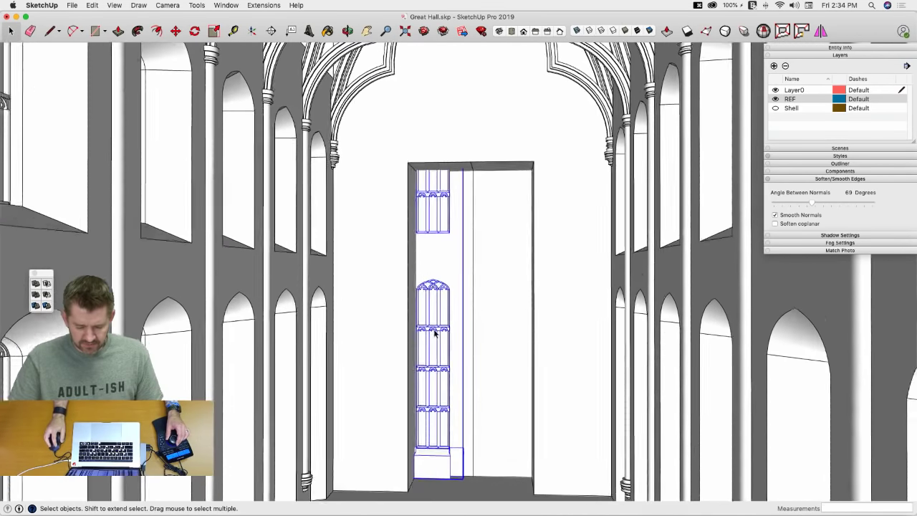
right_click(434, 328)
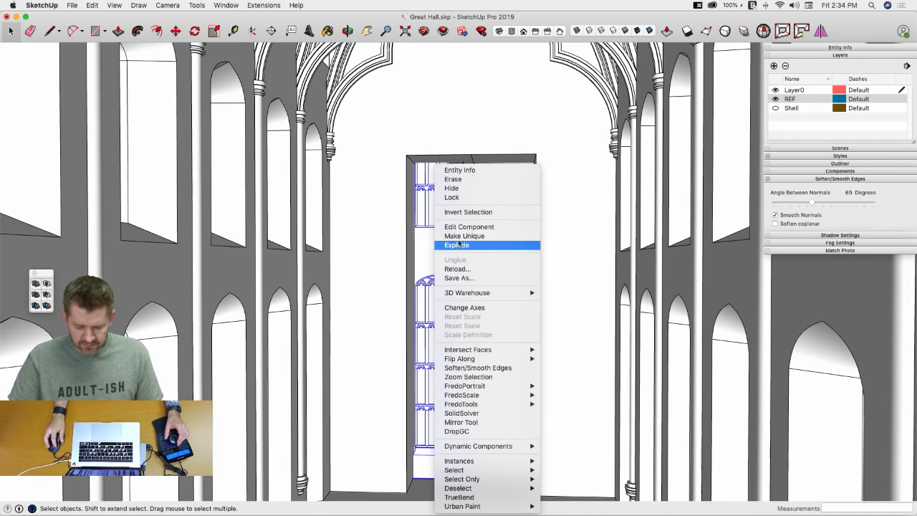
click(458, 244)
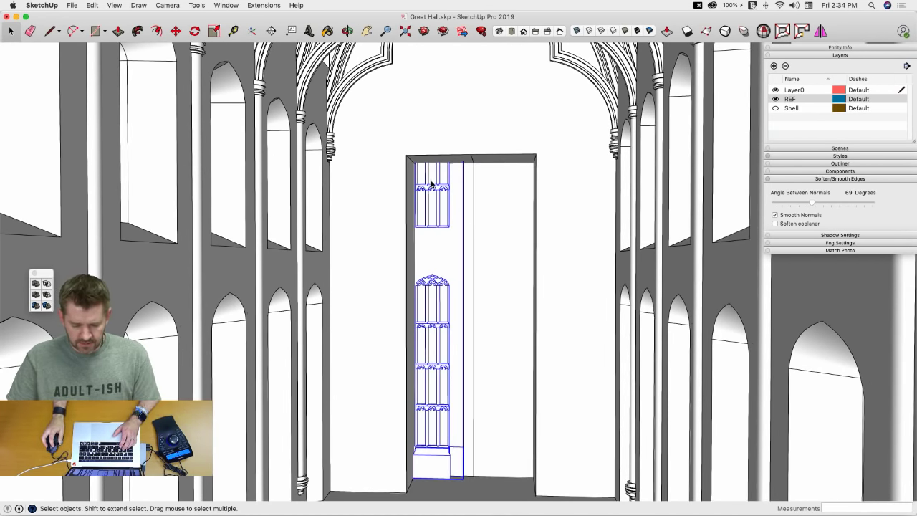
click(809, 48)
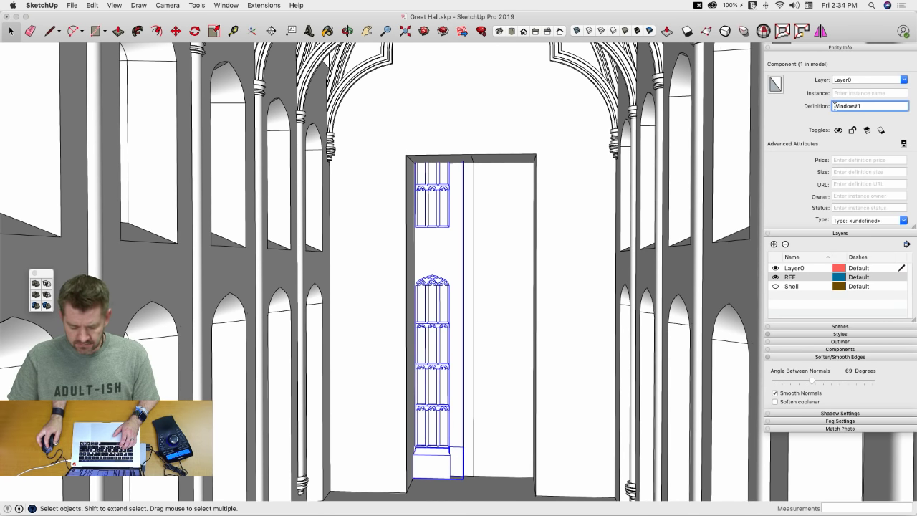
text(End)
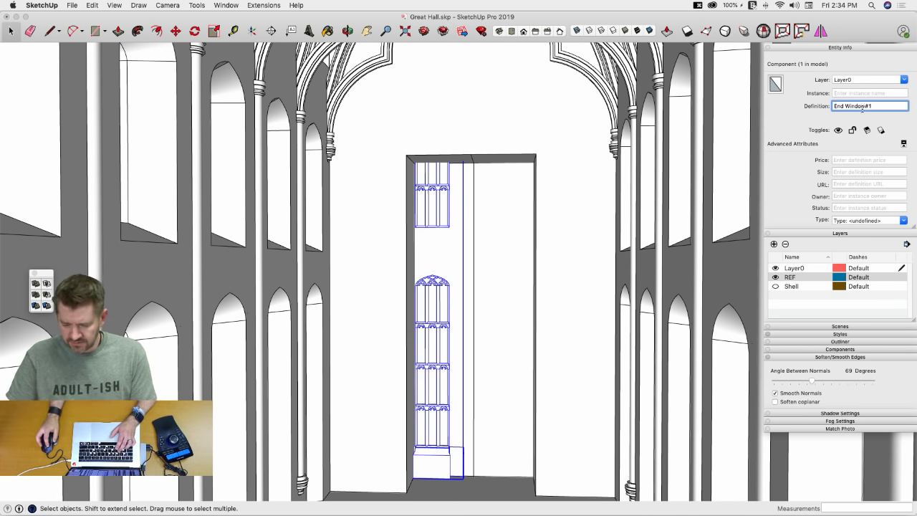
key(BackSpace)
key(BackSpace)
key(Return)
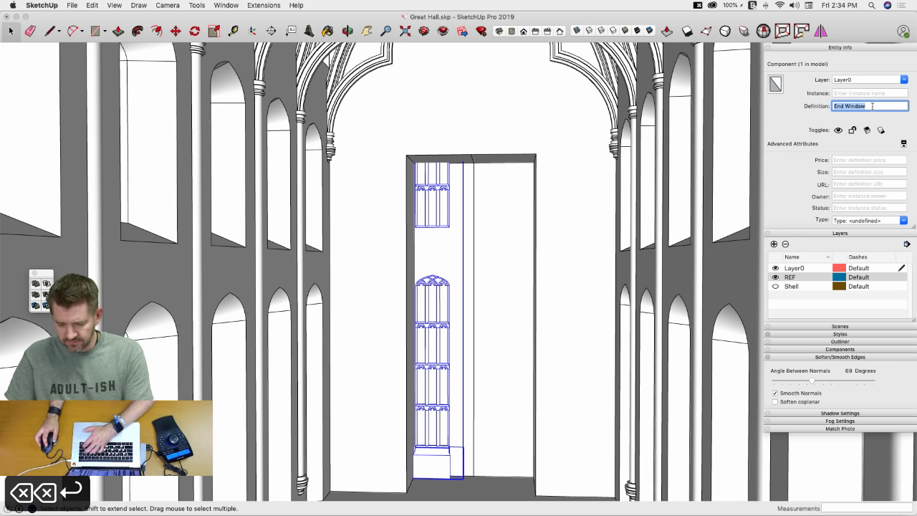
Step: Open the End Window component for editing and move its upper window assembly straight down toward the lower windows
double_click(429, 330)
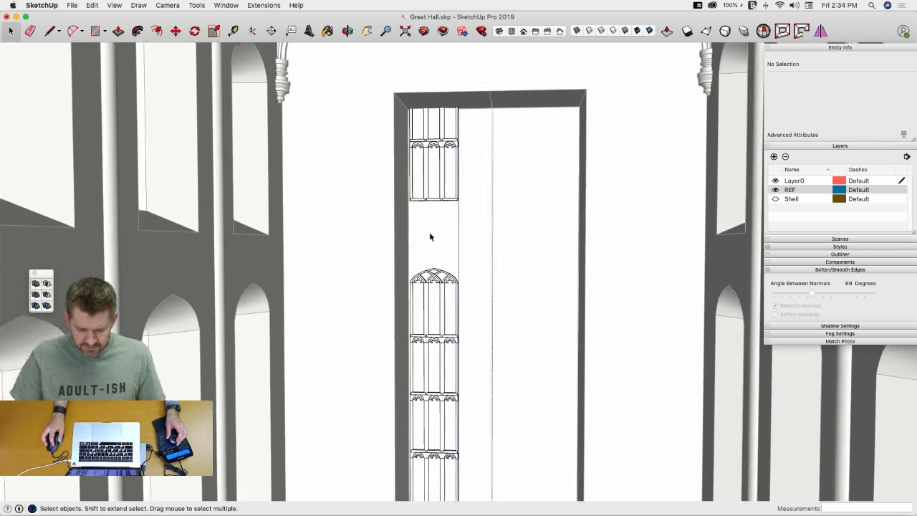
scroll(431, 250, down, 4)
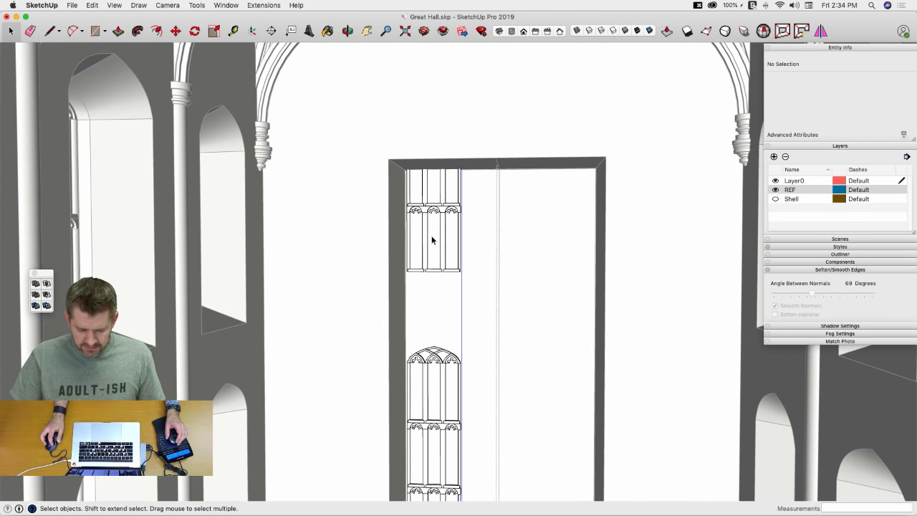
click(432, 240)
key(m)
click(430, 239)
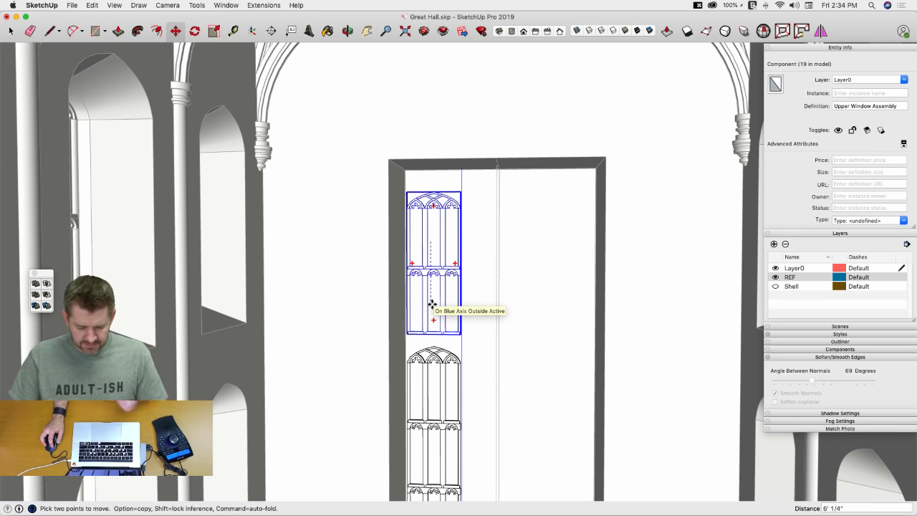
click(432, 305)
scroll(432, 305, up, 3)
key(space)
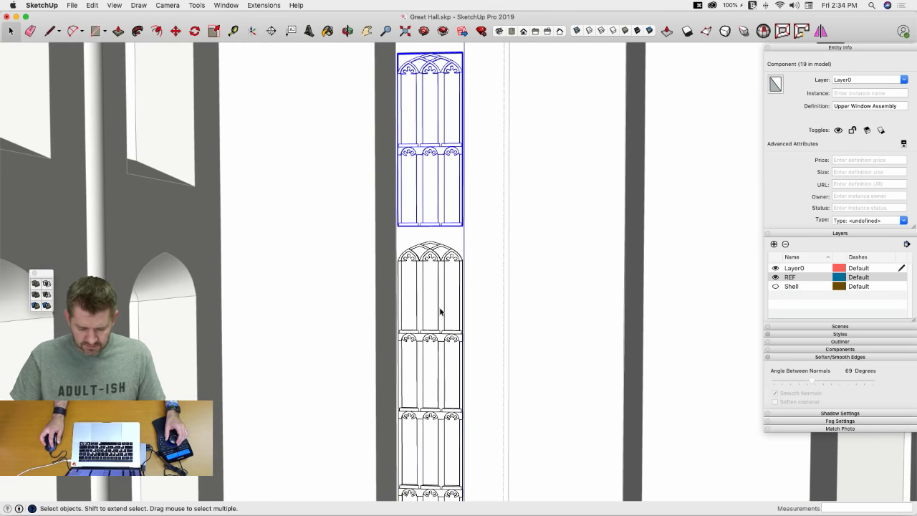
Step: Delete the upper window assembly from the End Window component
double_click(440, 312)
scroll(435, 282, up, 2)
click(443, 266)
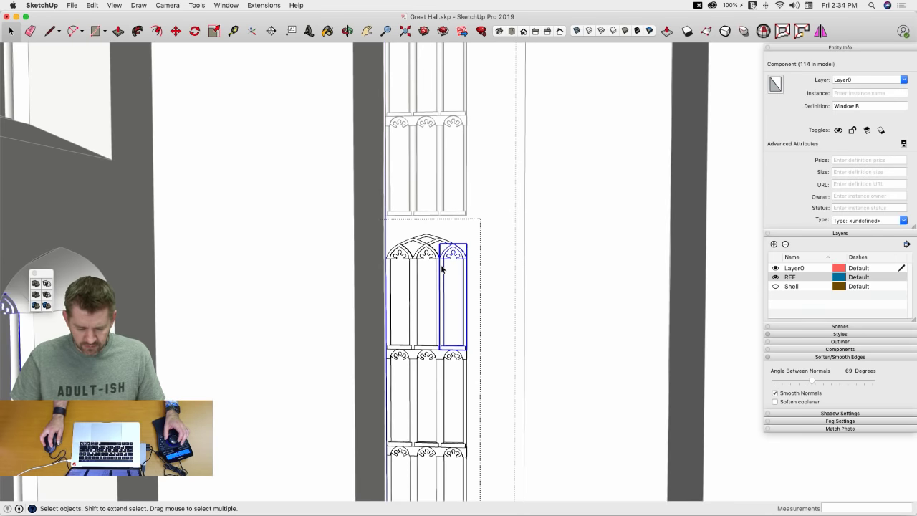
scroll(467, 257, down, 2)
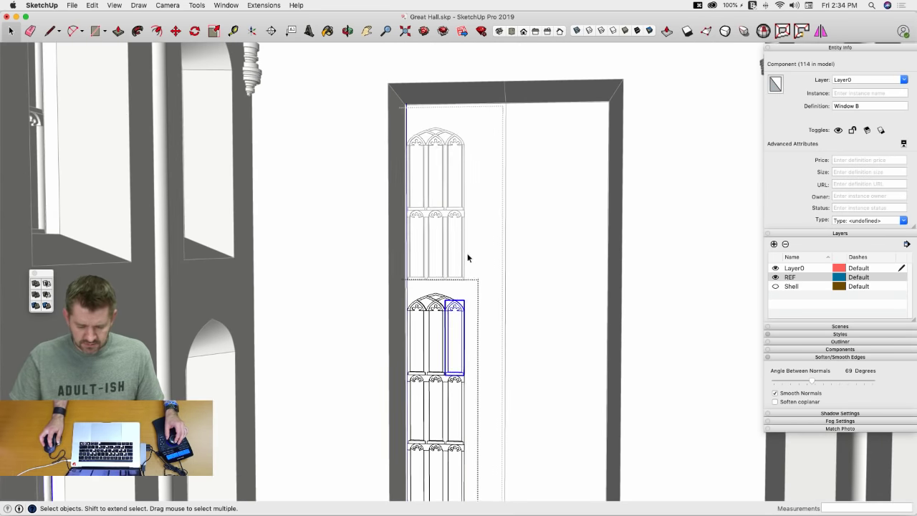
click(450, 251)
click(450, 251)
key(BackSpace)
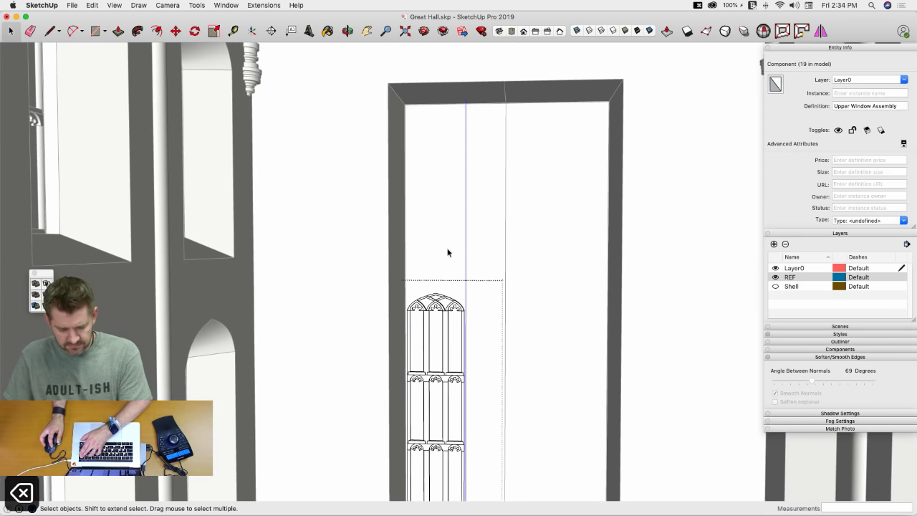
Step: Inside the lower window assembly, move the arched top row of windows and its tracery straight up along the blue axis
click(403, 323)
double_click(446, 338)
drag(491, 256, 395, 328)
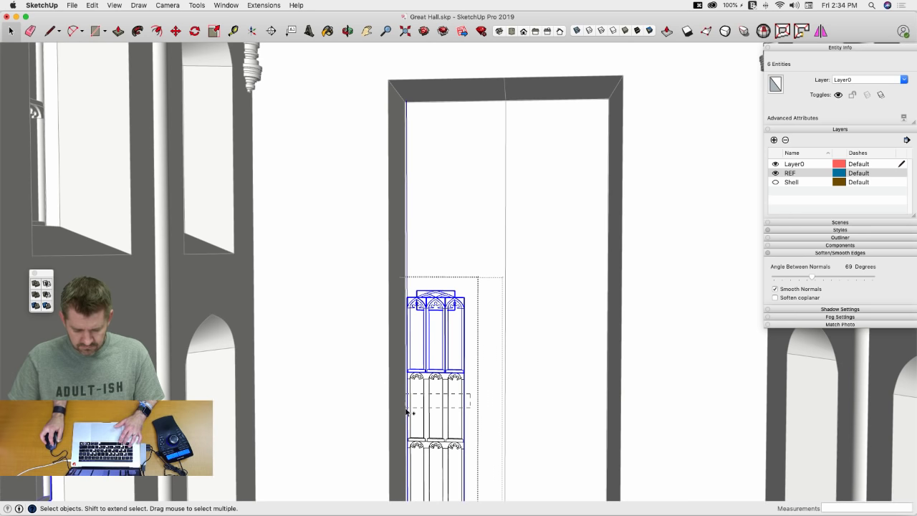
drag(406, 412, 406, 411)
key(m)
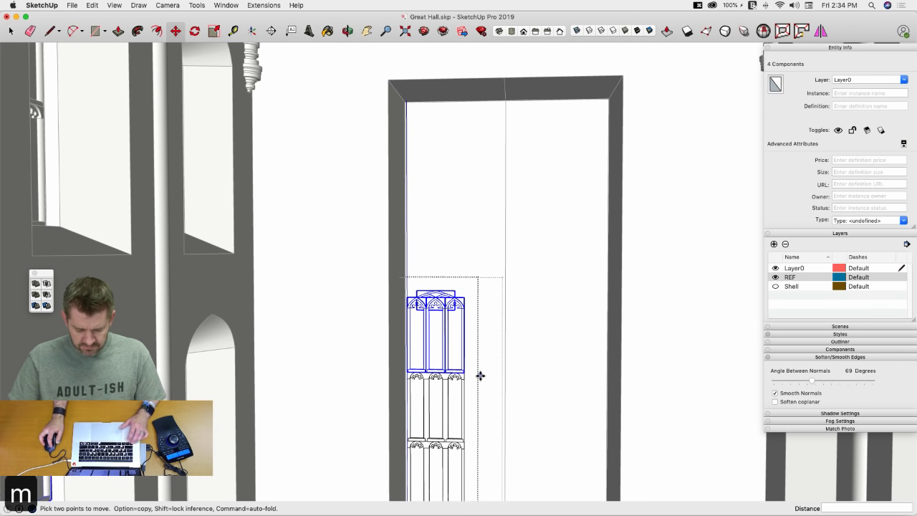
click(479, 374)
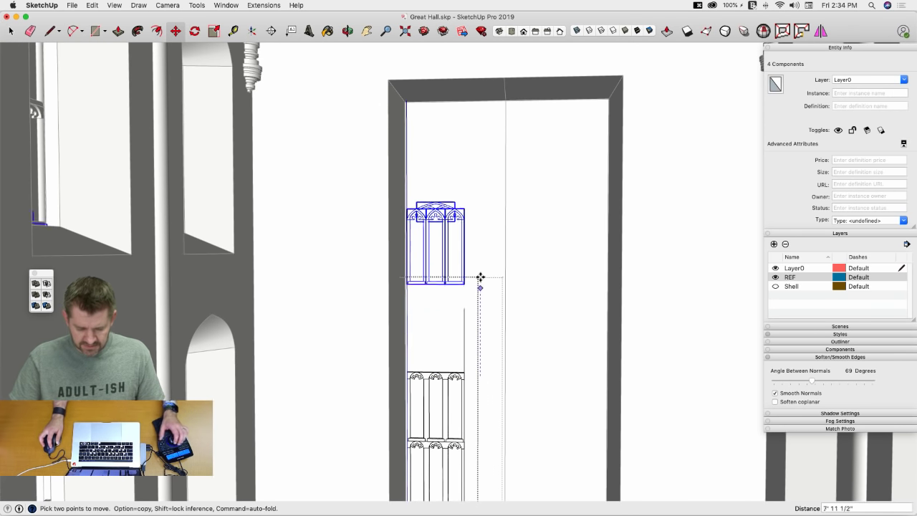
click(478, 188)
key(space)
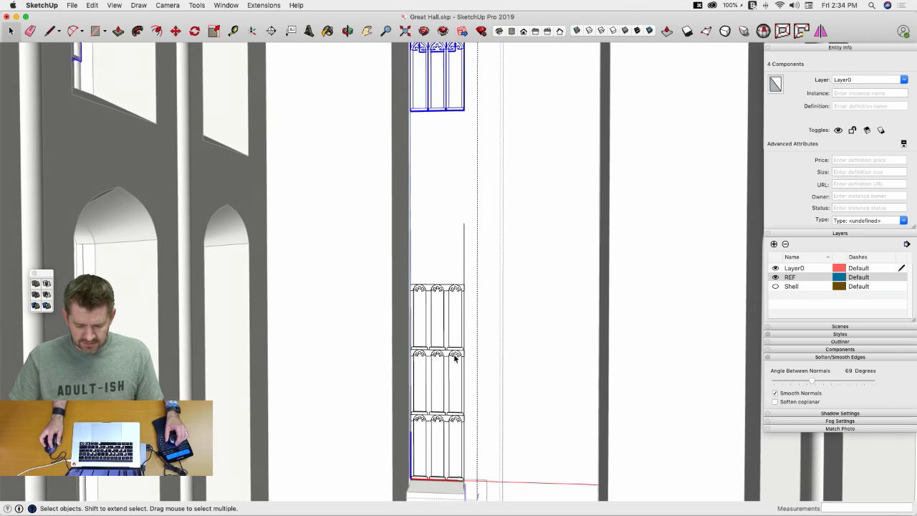
Step: Erase the leftover edge above the three plain window rows, and copy those nine windows up to stack directly on top
key(e)
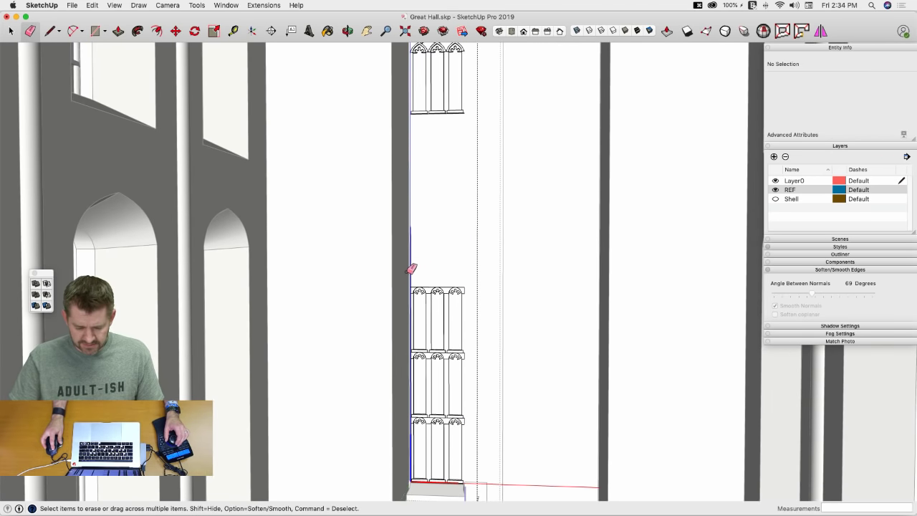
key(space)
mouse_move(491, 258)
mouse_down()
mouse_move(446, 323)
mouse_move(394, 434)
mouse_move(396, 459)
mouse_up()
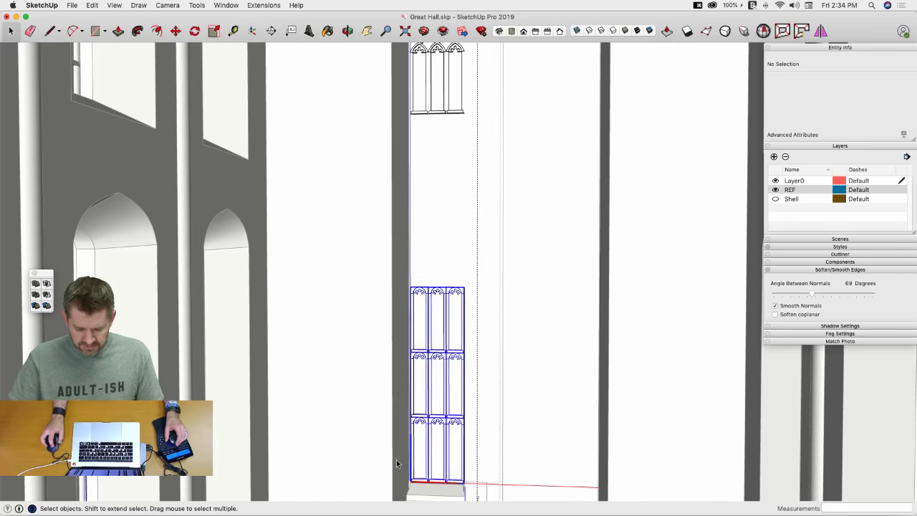
key(m)
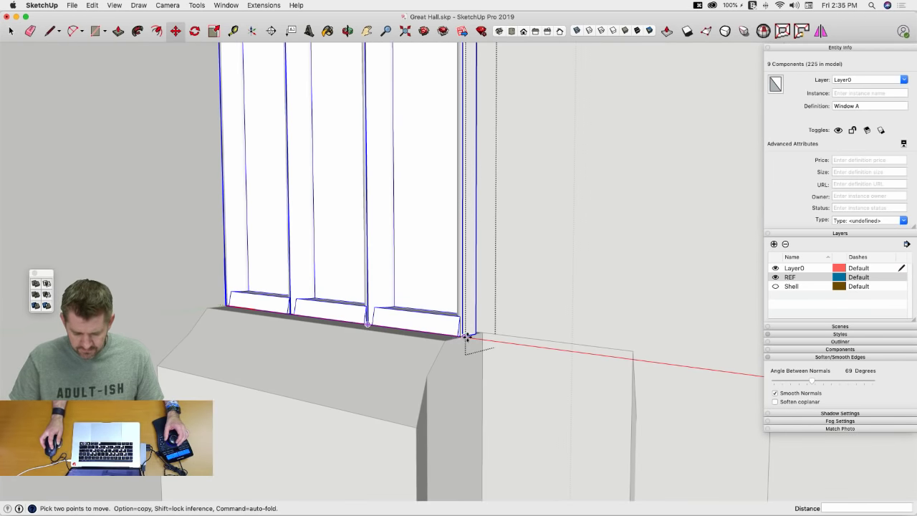
click(467, 336)
key(alt)
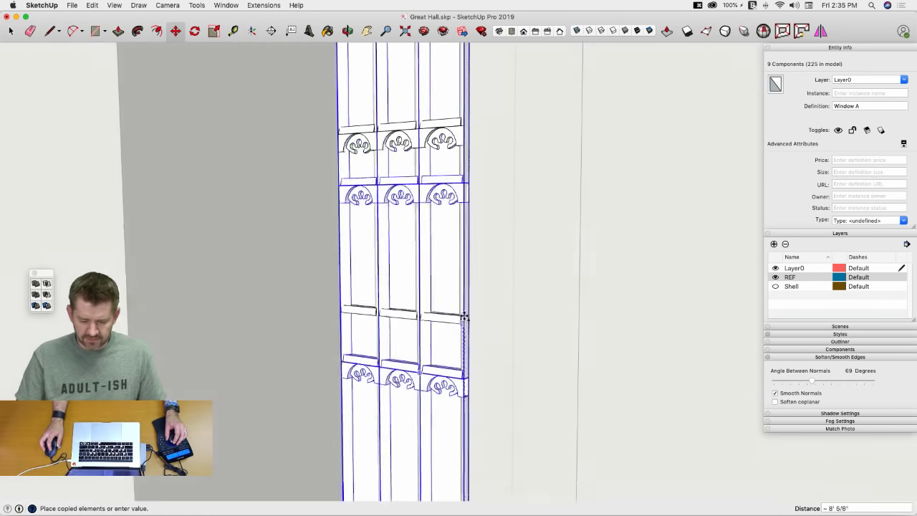
scroll(496, 242, up, 3)
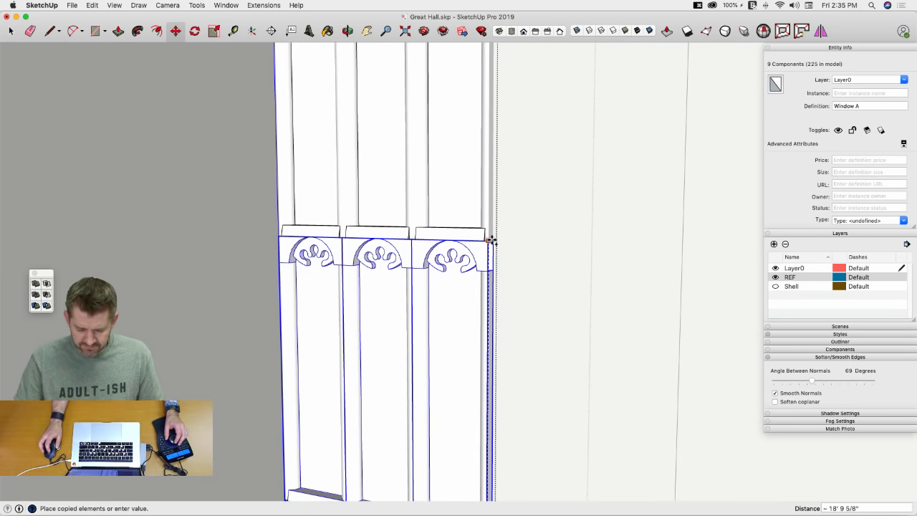
click(490, 238)
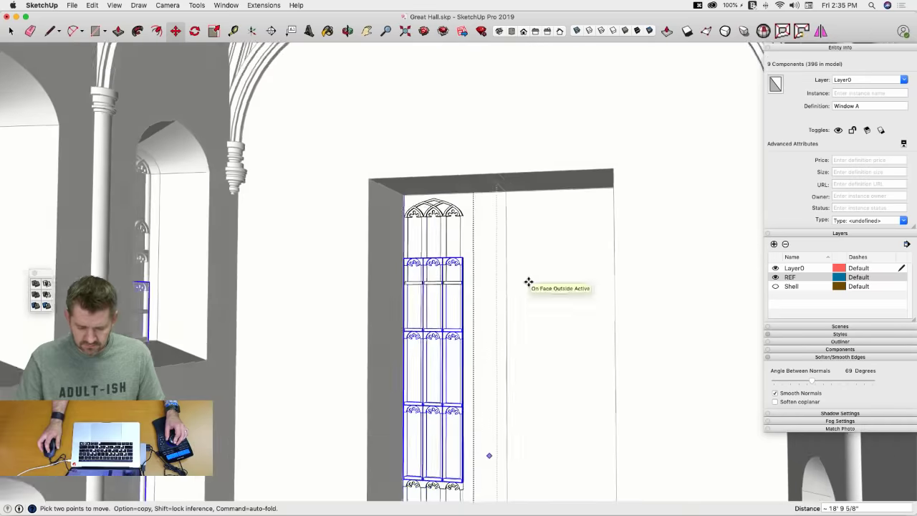
Step: Move the arched top row and its tracery by the base corner onto the top corner of the stacked window rows
key(space)
key(space)
click(463, 264)
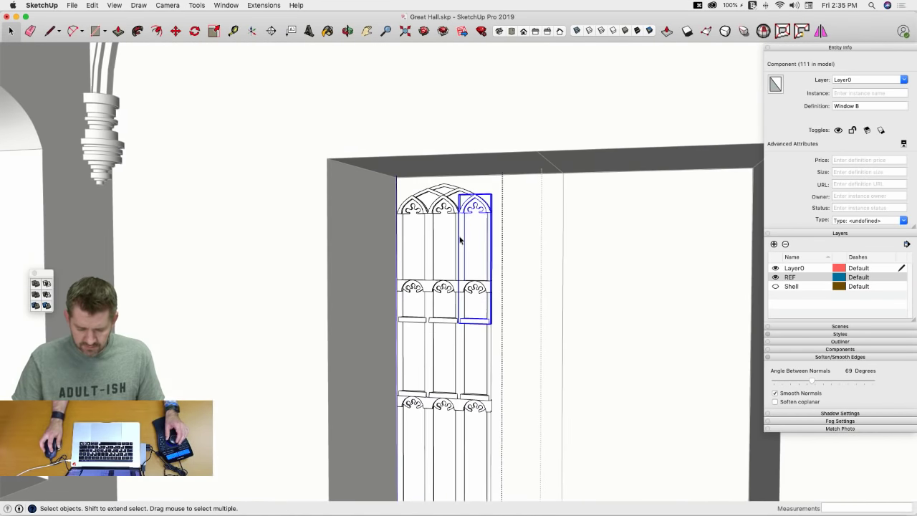
key(m)
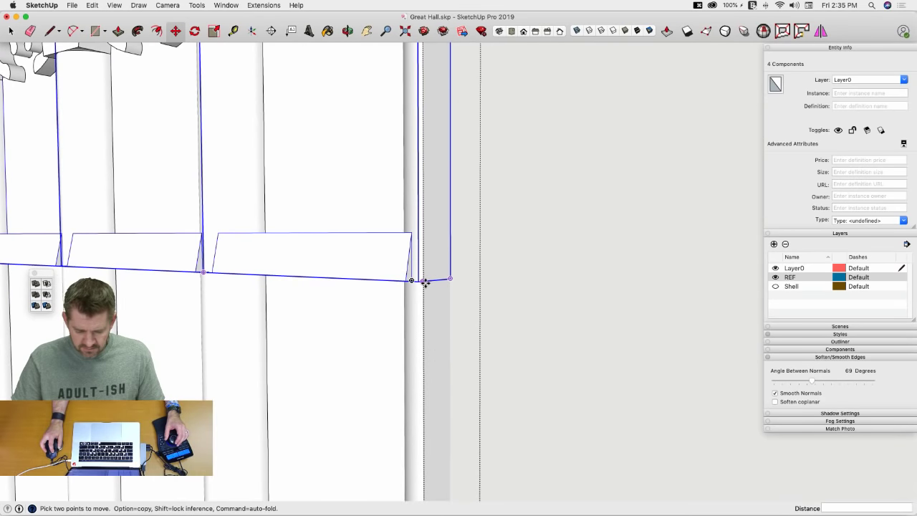
click(425, 283)
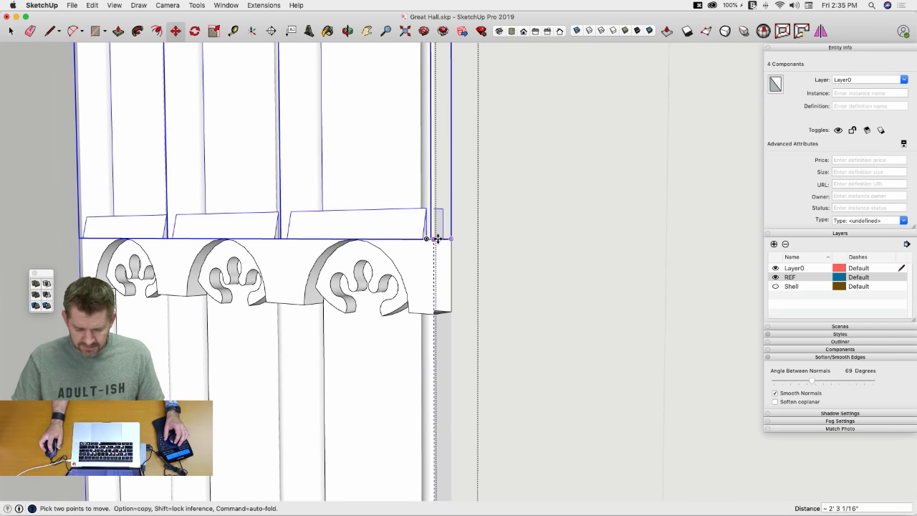
click(437, 238)
scroll(466, 313, down, 10)
key(space)
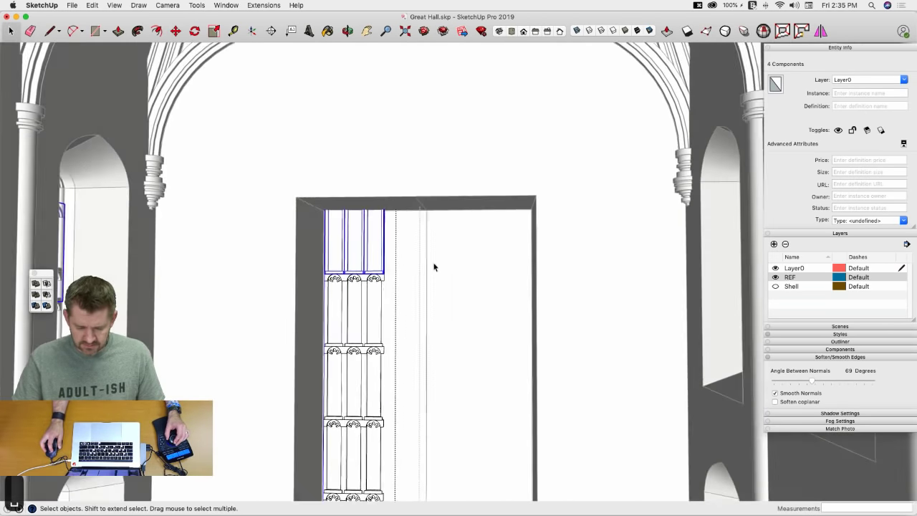
Step: Close the window component and raise the recess's ceiling with Push/Pull above the arched top of the window
click(404, 208)
click(407, 186)
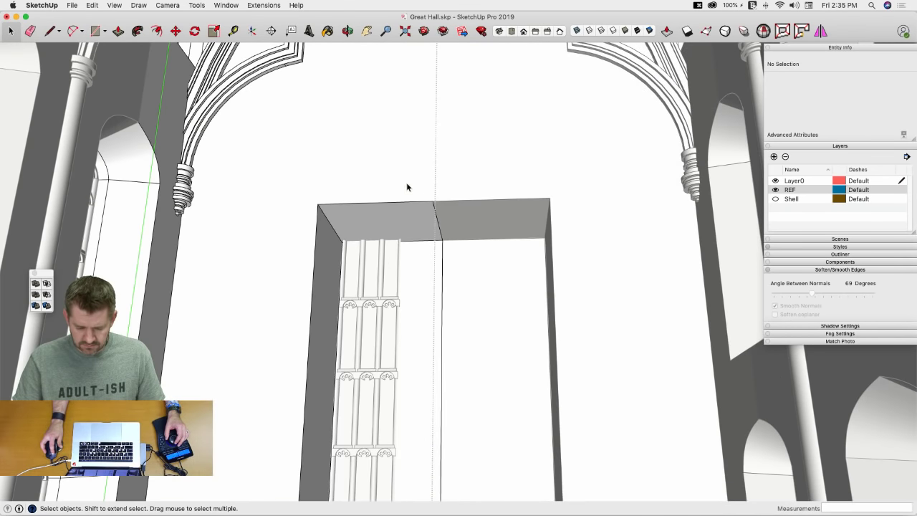
key(p)
click(399, 211)
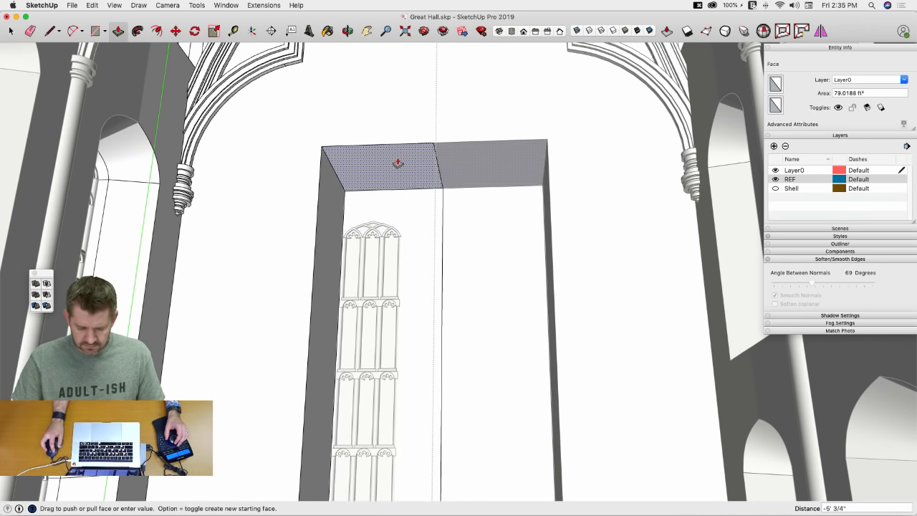
click(394, 184)
key(space)
middle_drag(395, 182, 380, 250)
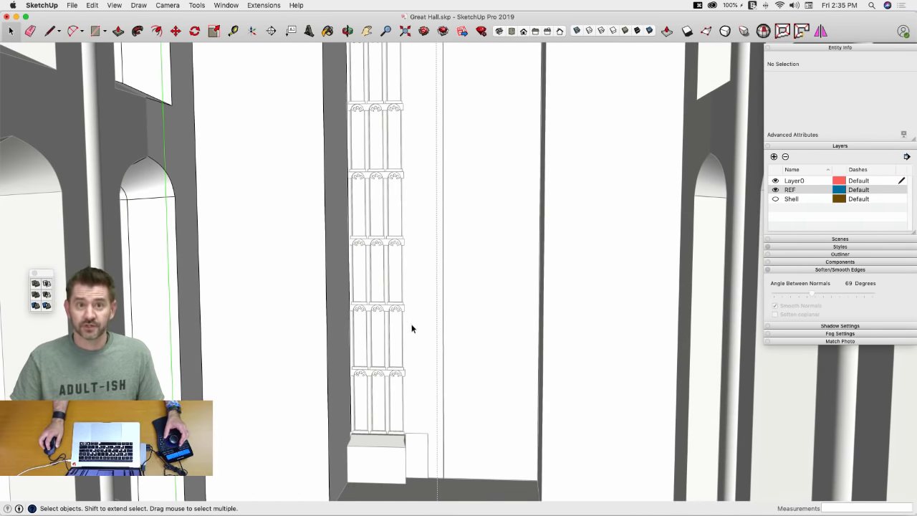
Step: Push/Pull the recess's back wall face about 1' 7 7/8" outward to cut it open behind the window
middle_drag(412, 328, 363, 401)
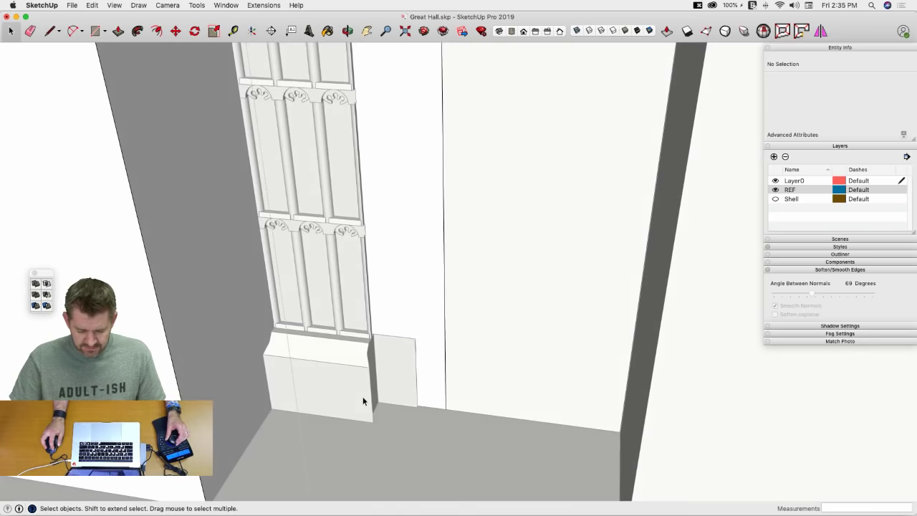
click(334, 374)
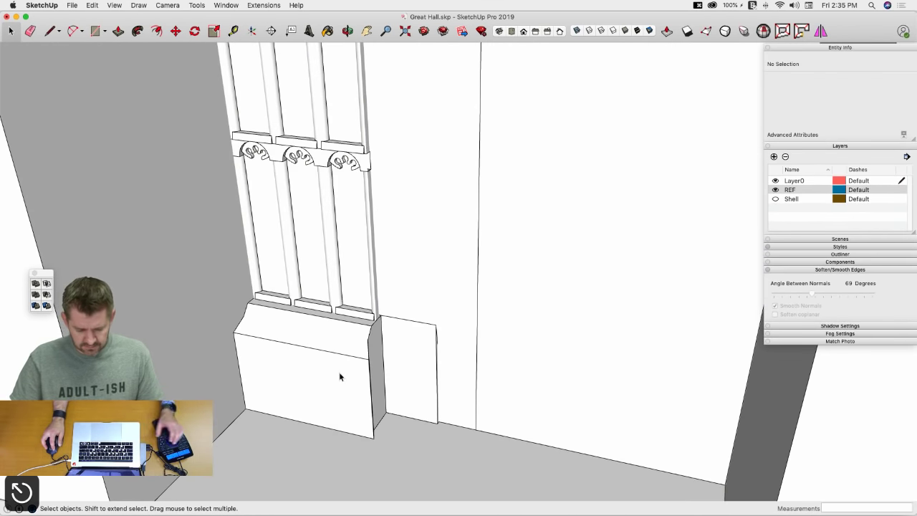
click(339, 372)
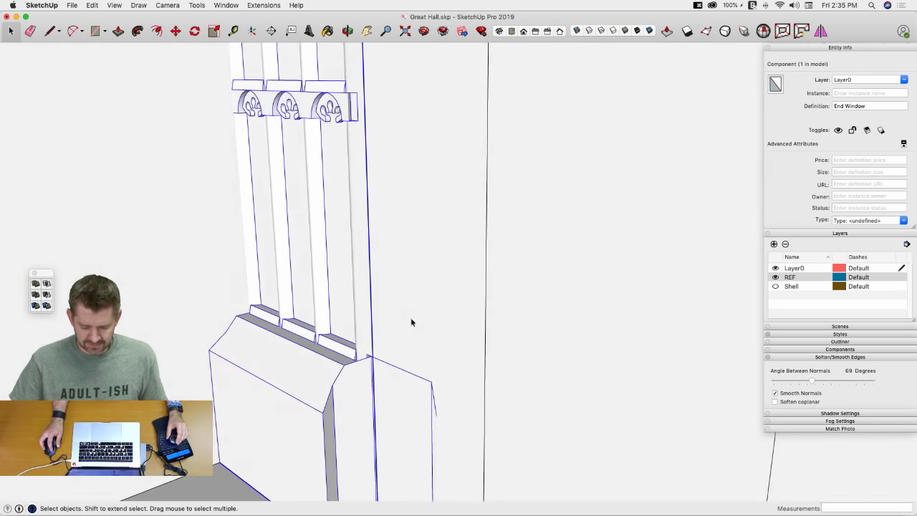
double_click(411, 319)
key(p)
click(411, 320)
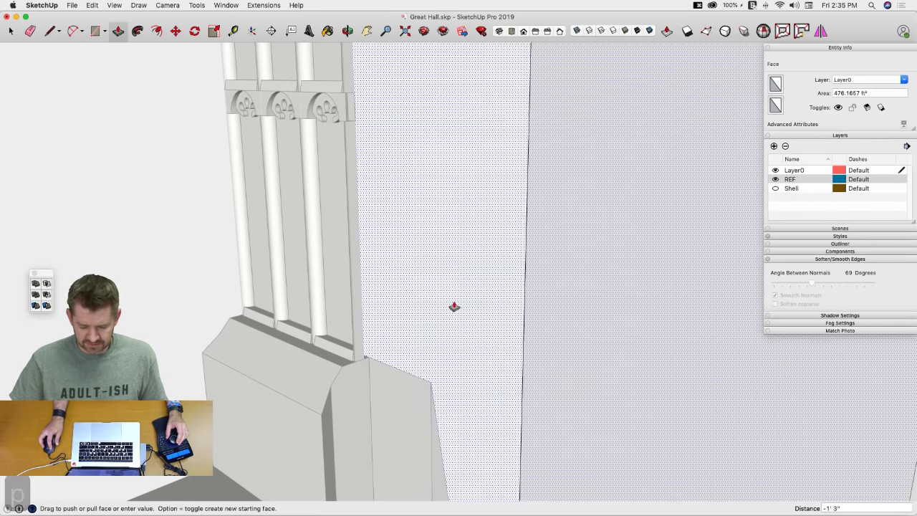
click(505, 283)
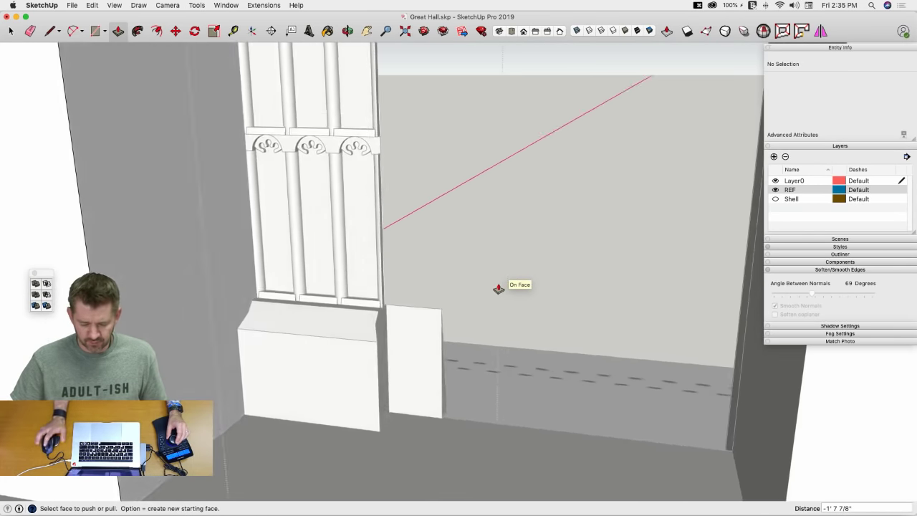
key(space)
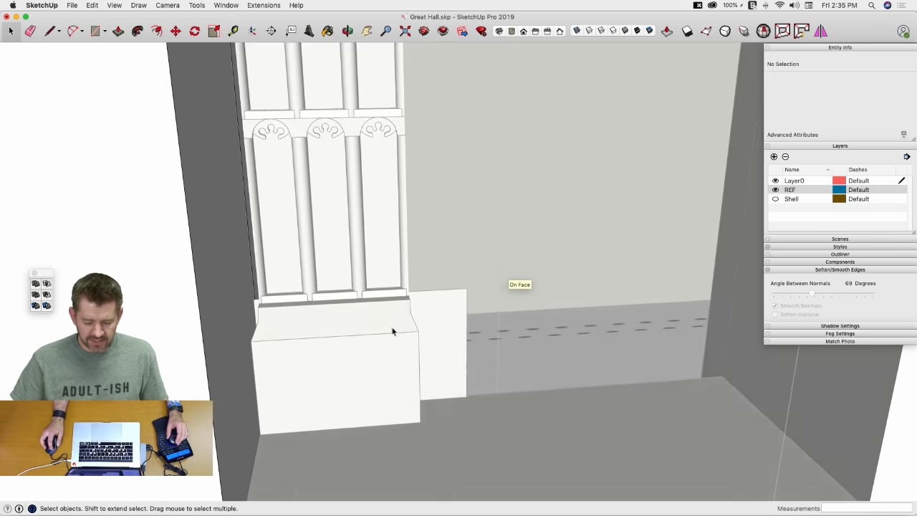
Step: Open the End Window component and Push/Pull the wings projecting from both sides of the sill base inward by 2' 2"
click(323, 421)
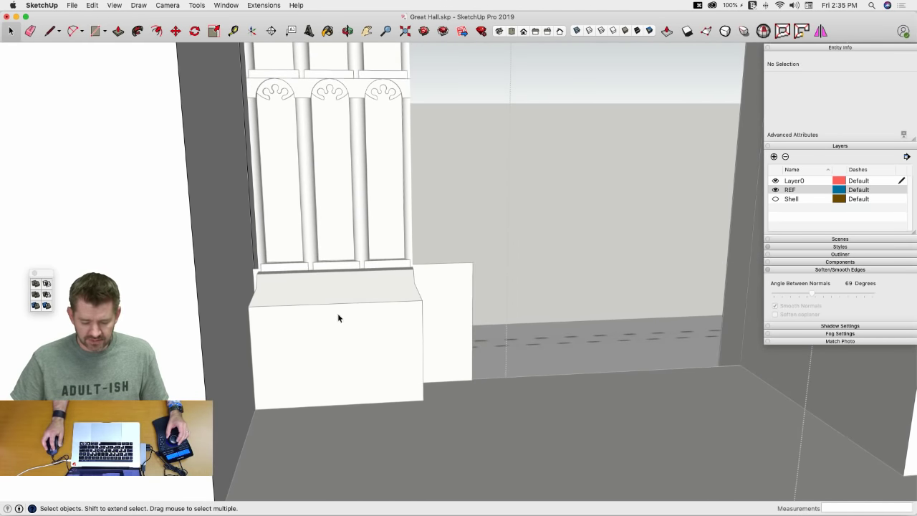
middle_drag(529, 184, 427, 337)
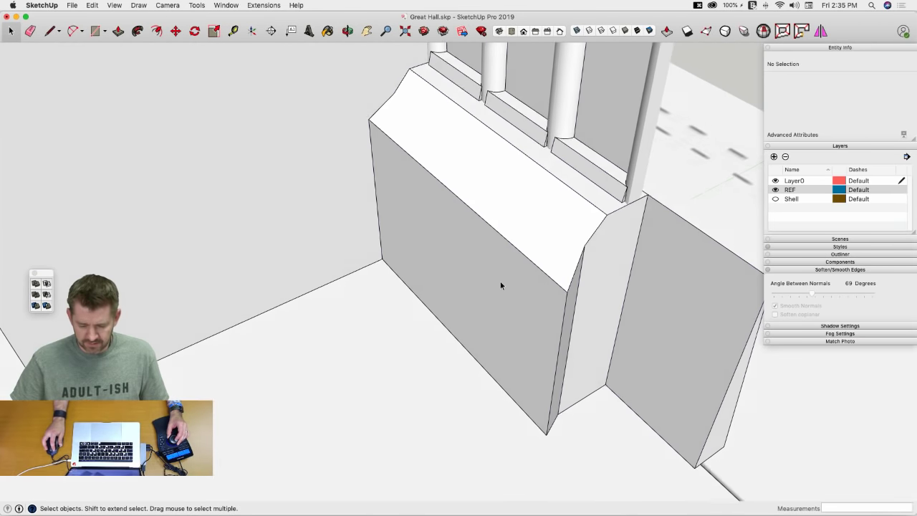
double_click(503, 276)
middle_drag(504, 278, 467, 297)
key(p)
click(467, 297)
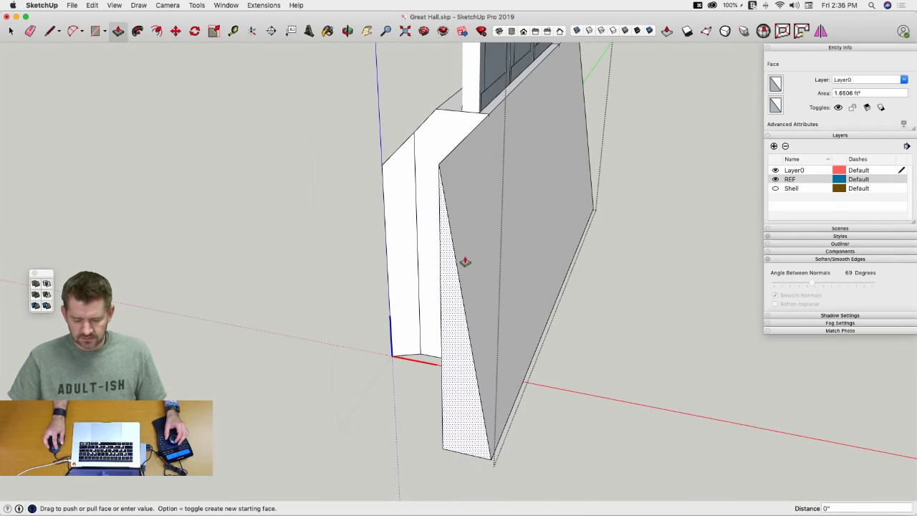
click(484, 121)
middle_drag(487, 123, 468, 403)
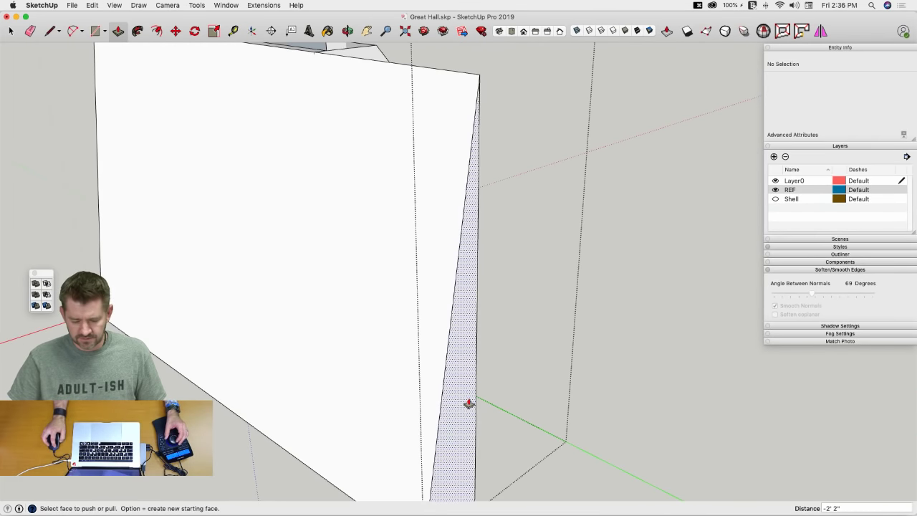
double_click(468, 403)
Step: Divide off the small projecting triangle beneath one side of the sill base, push it up to trim that side flush, and erase leftover edges
key(e)
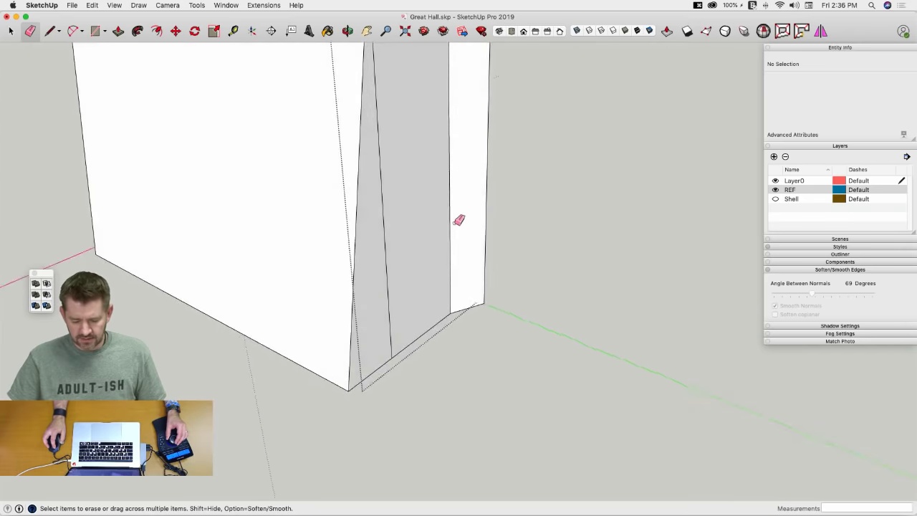
mouse_move(458, 220)
middle_down()
mouse_move(487, 115)
mouse_move(502, 162)
mouse_move(420, 208)
mouse_move(414, 322)
mouse_move(403, 309)
mouse_move(429, 293)
mouse_move(531, 257)
mouse_move(492, 286)
mouse_move(504, 238)
middle_up()
key(l)
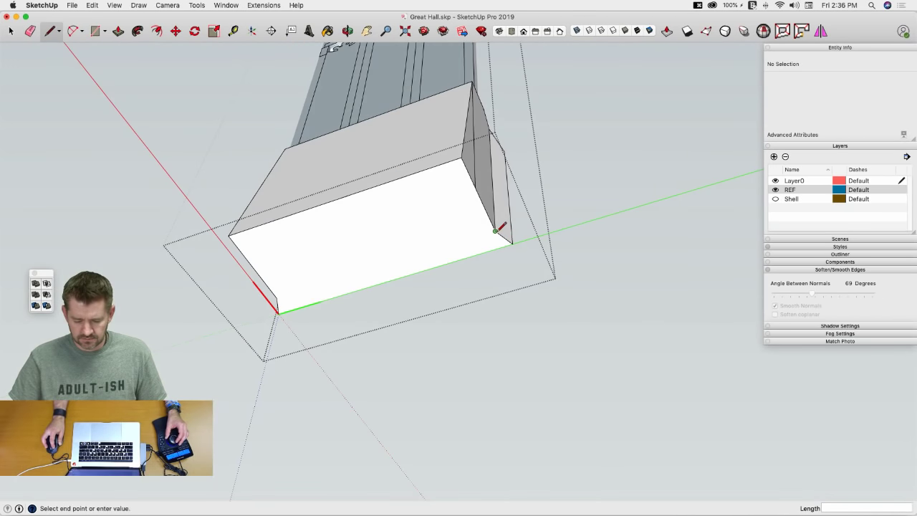
key(p)
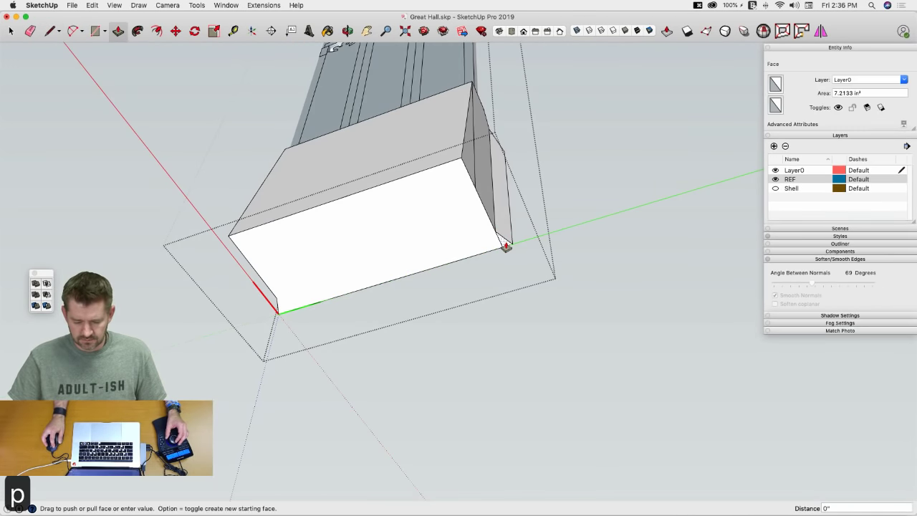
middle_drag(492, 139, 422, 108)
key(l)
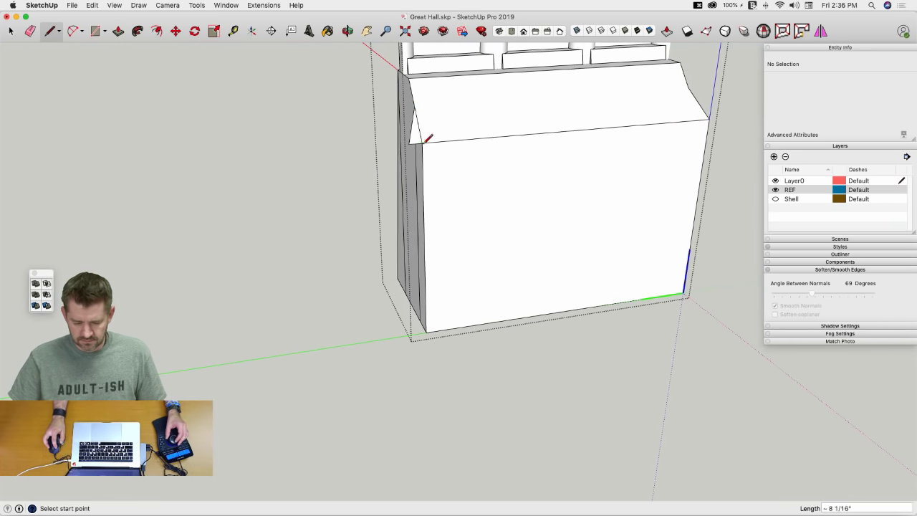
key(e)
mouse_move(427, 139)
middle_down()
mouse_move(406, 121)
mouse_move(420, 140)
middle_up()
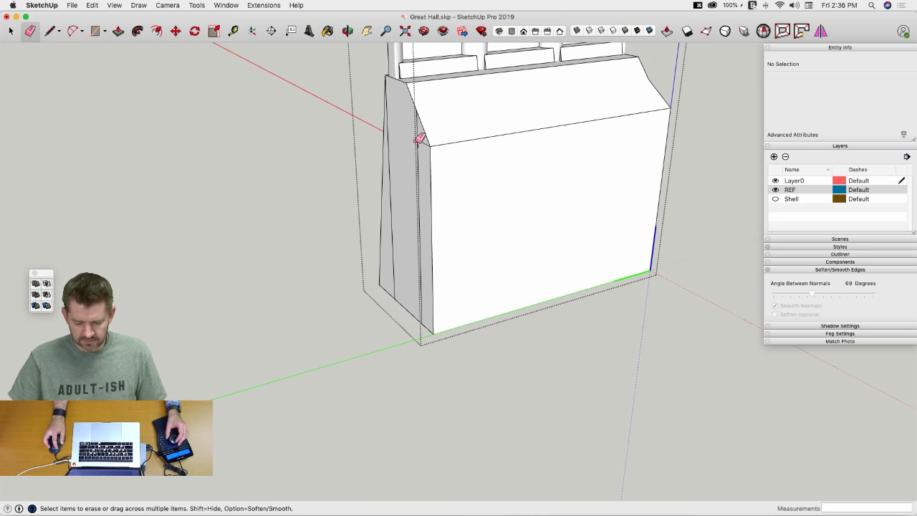
middle_drag(420, 233, 442, 185)
Step: Trim the matching triangular sliver off the opposite side of the sill base, clean up its edges, and close the component
key(l)
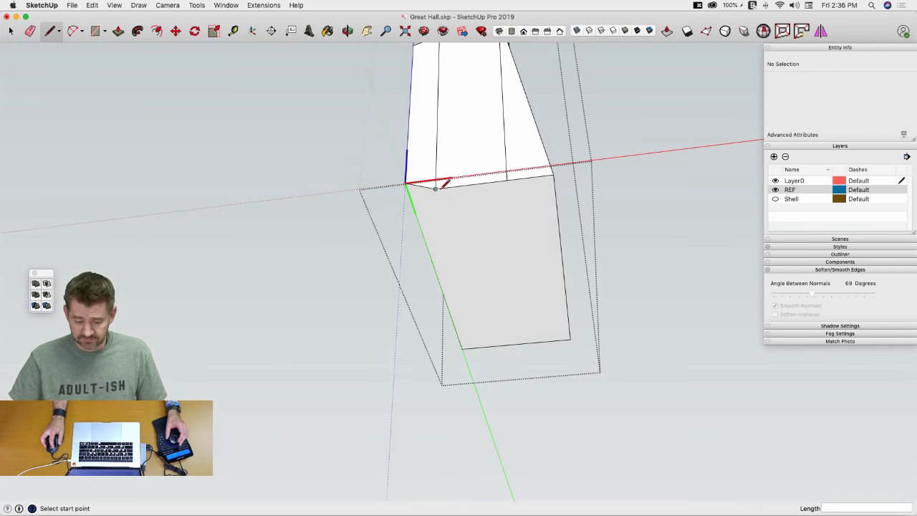
key(p)
click(414, 198)
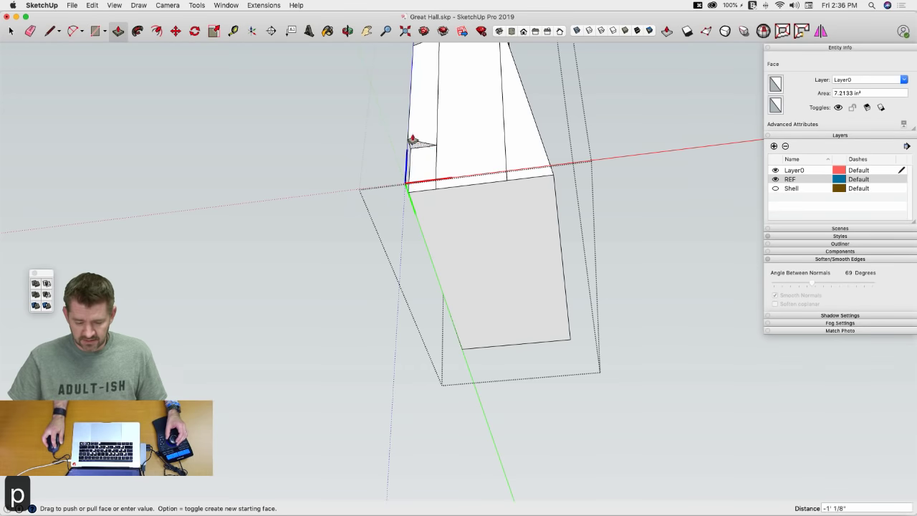
mouse_move(413, 142)
middle_down()
mouse_move(421, 195)
mouse_move(391, 246)
mouse_move(404, 228)
middle_up()
key(l)
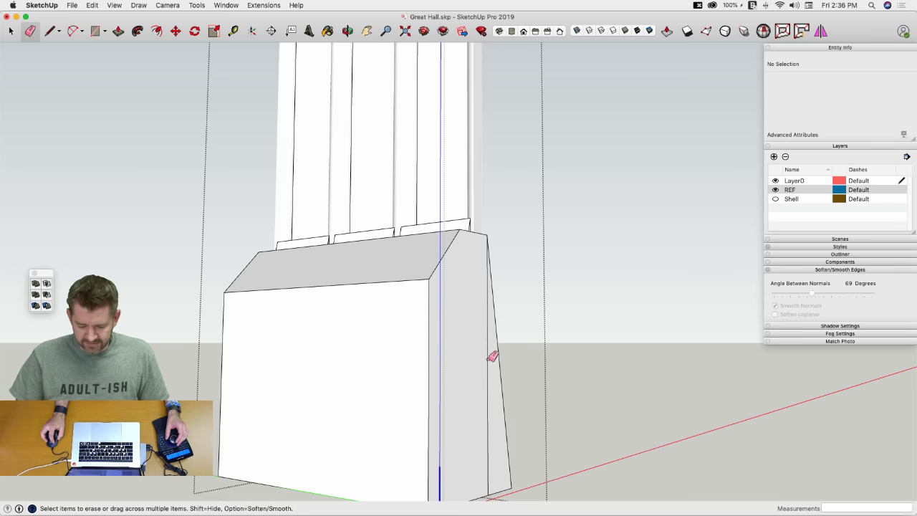
key(space)
middle_drag(538, 313, 543, 300)
click(536, 305)
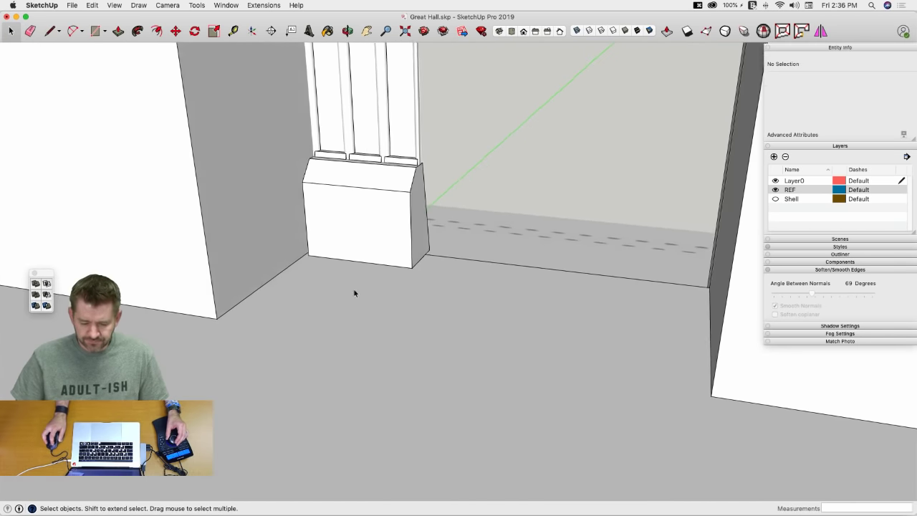
Step: Copy the End Window to the recess's opposite wall and divide the spacing with /2 to place a third window midway
middle_drag(353, 288, 330, 329)
click(329, 329)
key(m)
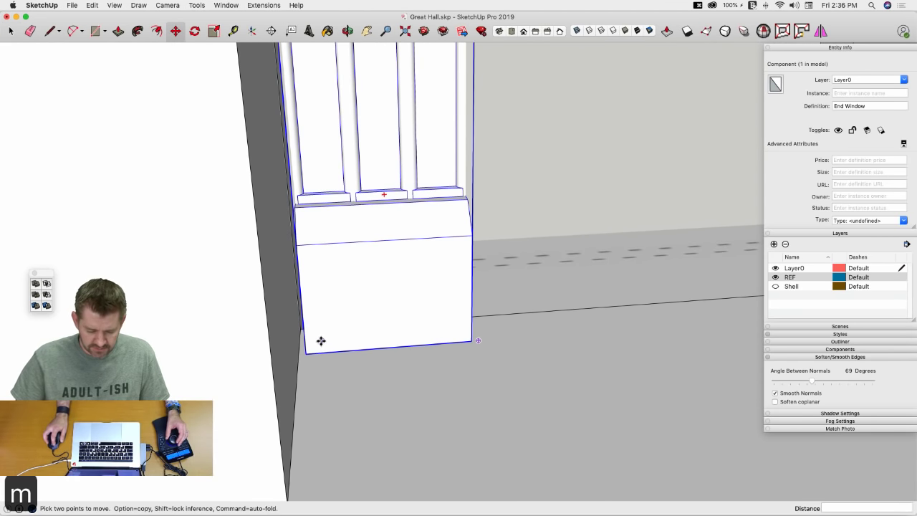
click(304, 353)
scroll(411, 344, down, 5)
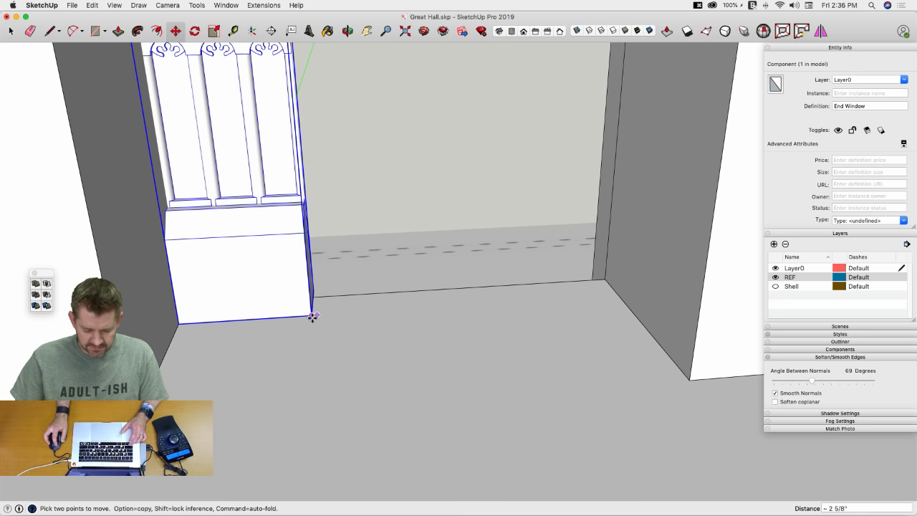
click(312, 317)
key(alt)
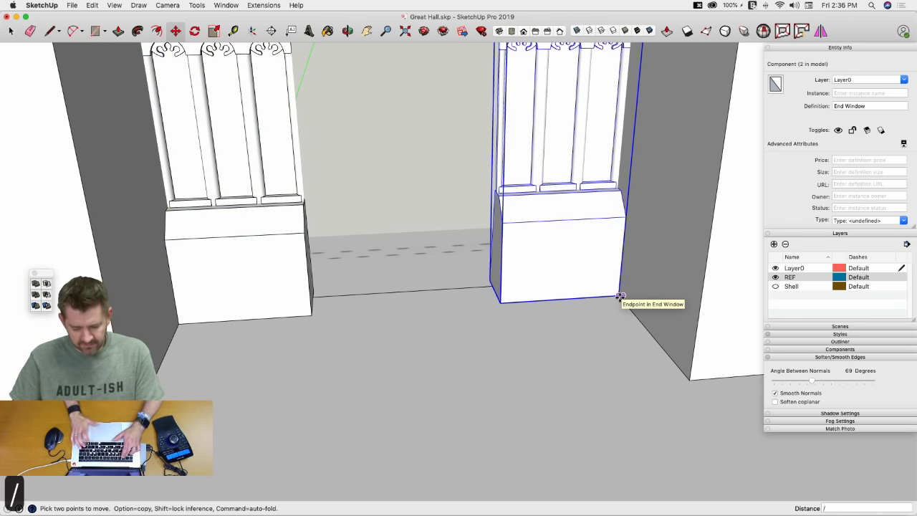
key(Return)
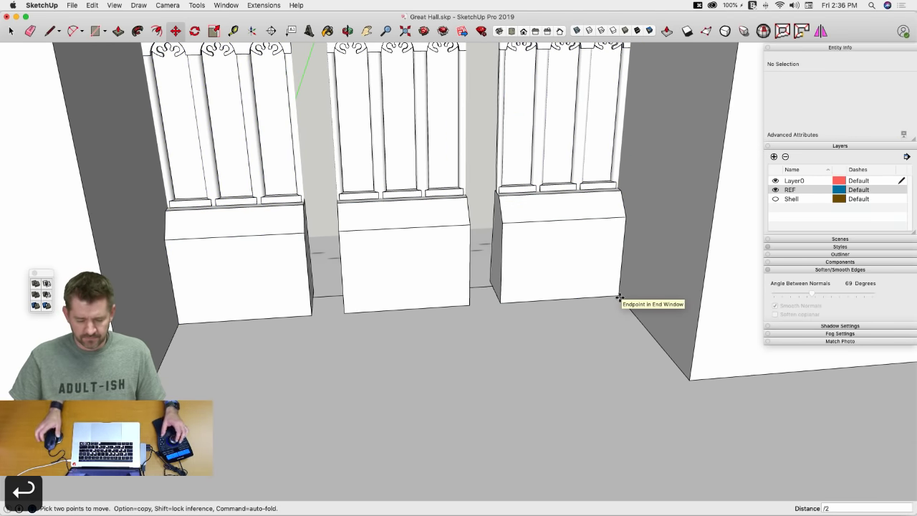
scroll(493, 263, down, 10)
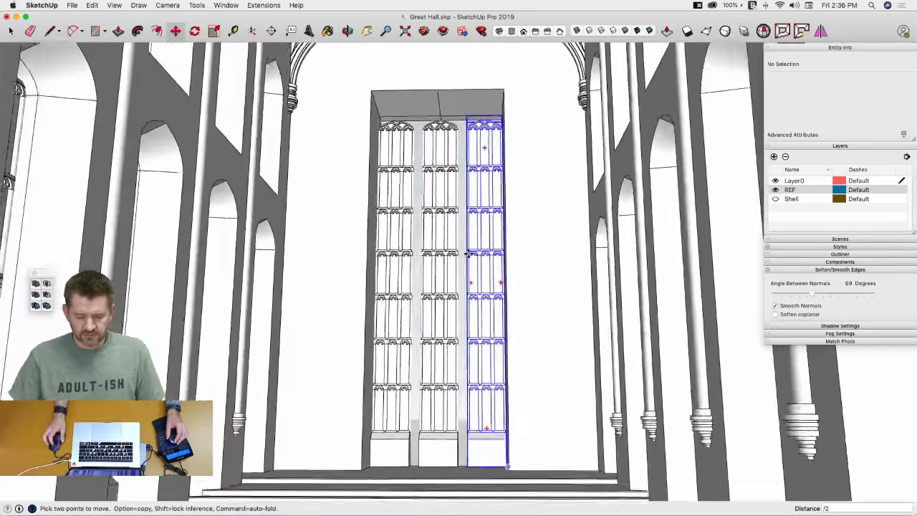
key(space)
Step: Copy the side face of the first window's sill base and paste it in place outside the component
scroll(477, 271, up, 5)
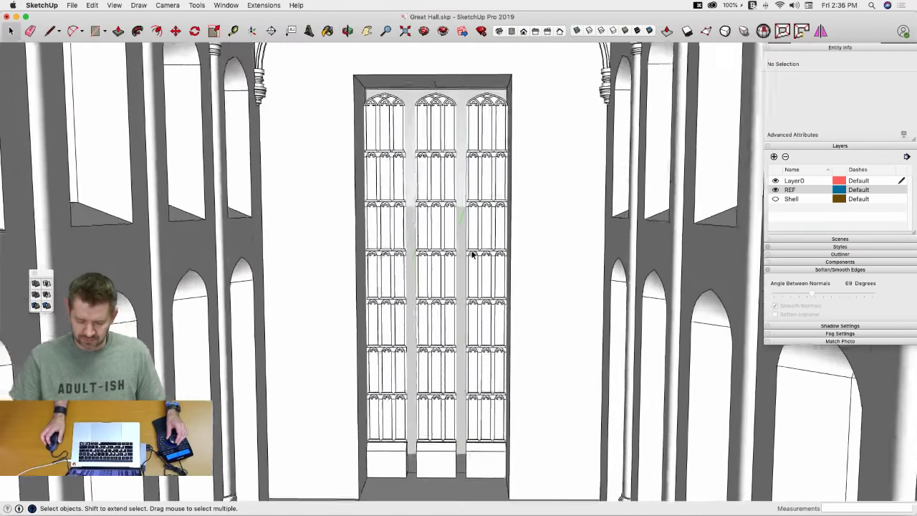
scroll(451, 370, up, 6)
scroll(448, 369, up, 3)
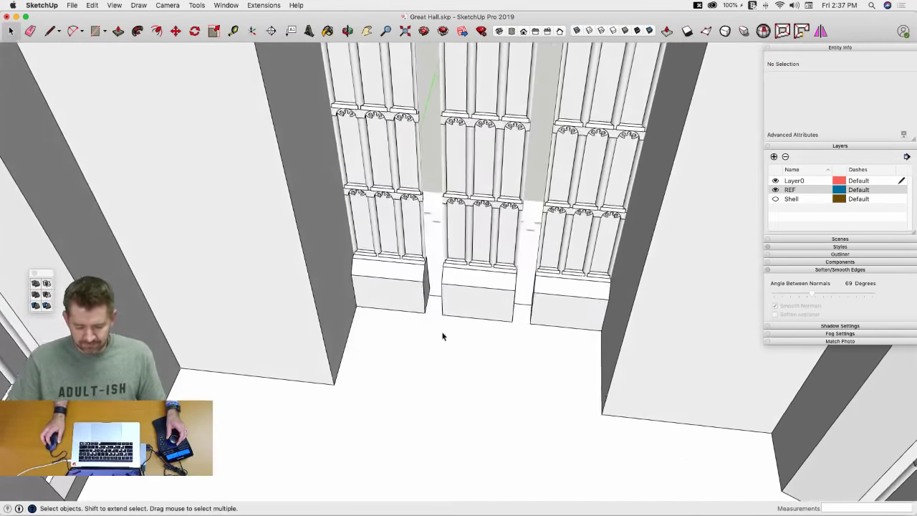
scroll(420, 313, up, 6)
scroll(341, 289, up, 4)
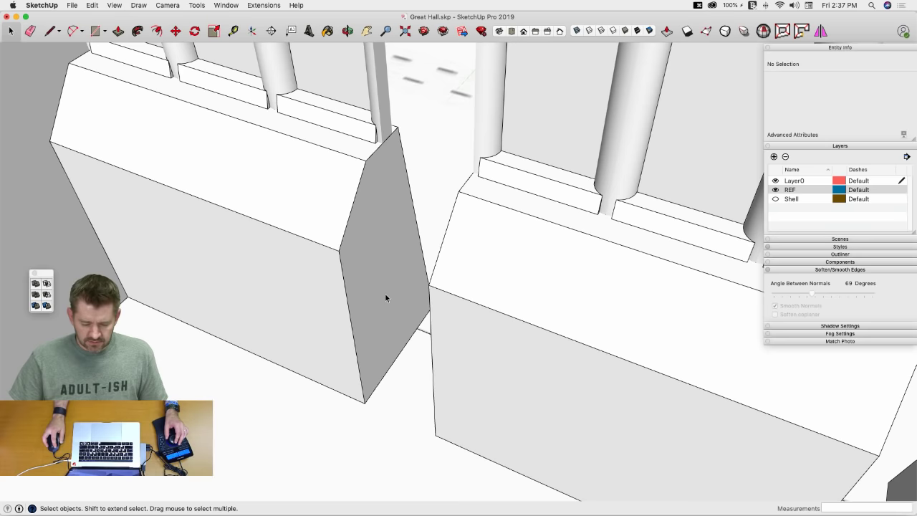
double_click(386, 298)
click(380, 290)
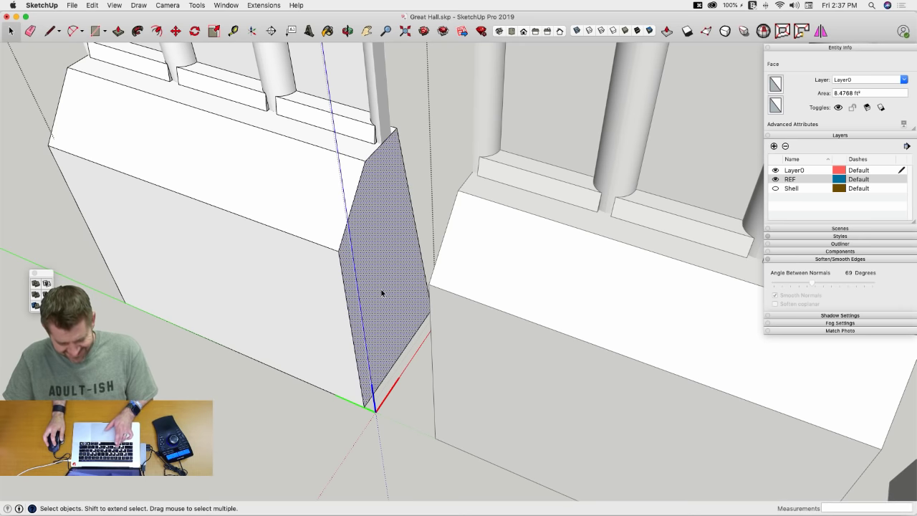
click(400, 434)
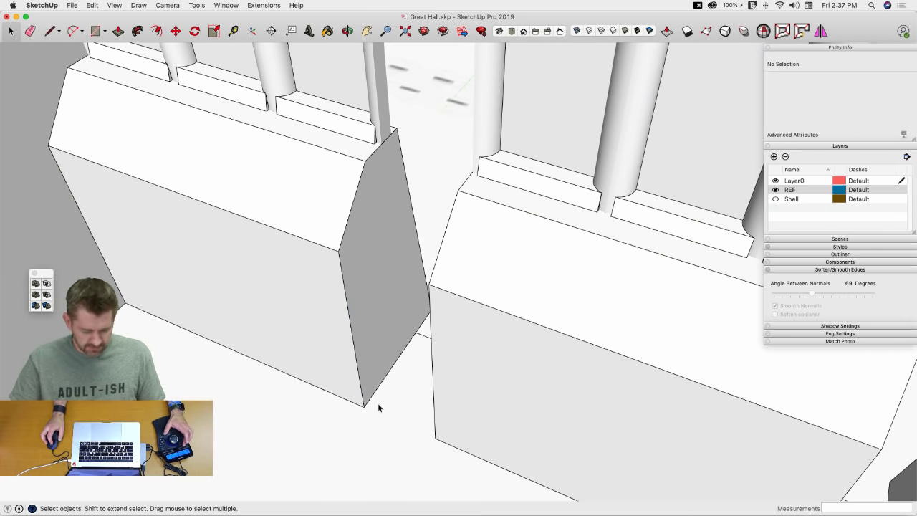
Step: Push/Pull the pasted profile face across the gap to meet the middle window's sill base
double_click(366, 294)
click(366, 296)
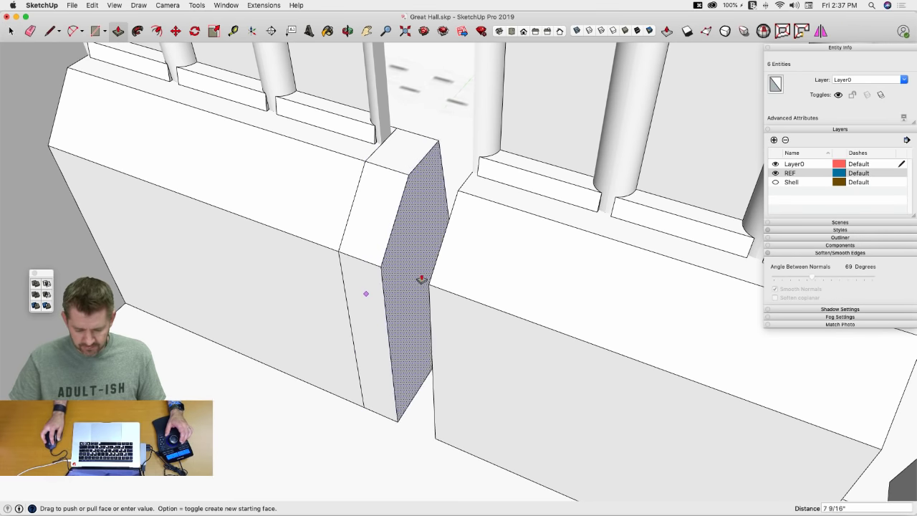
click(425, 279)
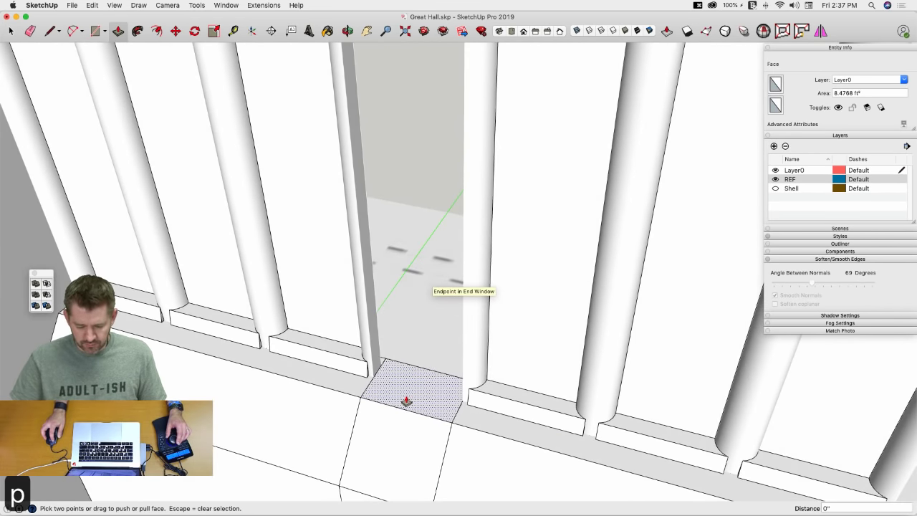
Step: Push/Pull the spacer's narrow top face about 43' 5" up to the base of the arches in the top window row
click(406, 401)
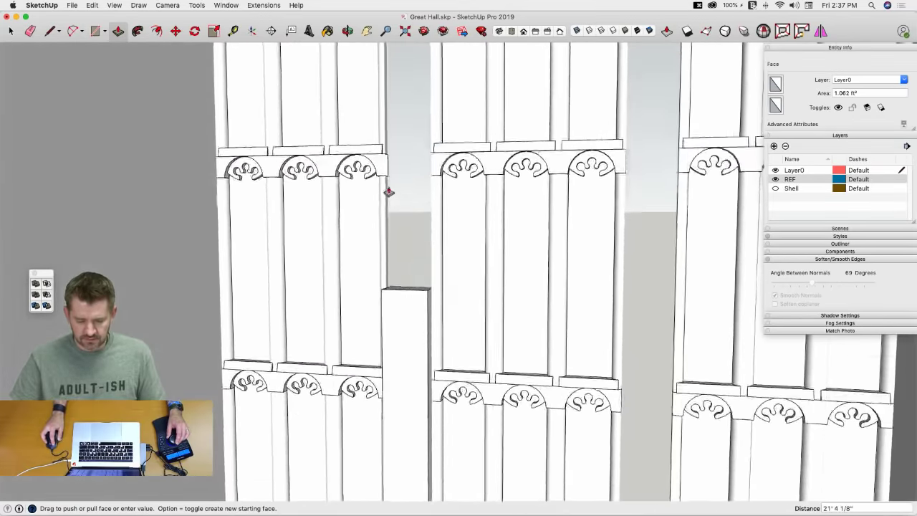
mouse_move(388, 192)
middle_down()
mouse_move(401, 225)
mouse_move(406, 194)
middle_up()
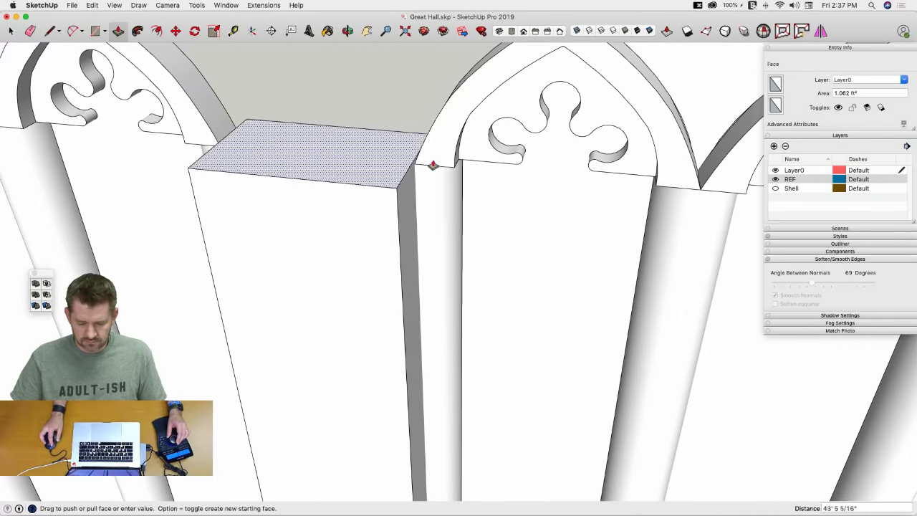
click(415, 169)
key(space)
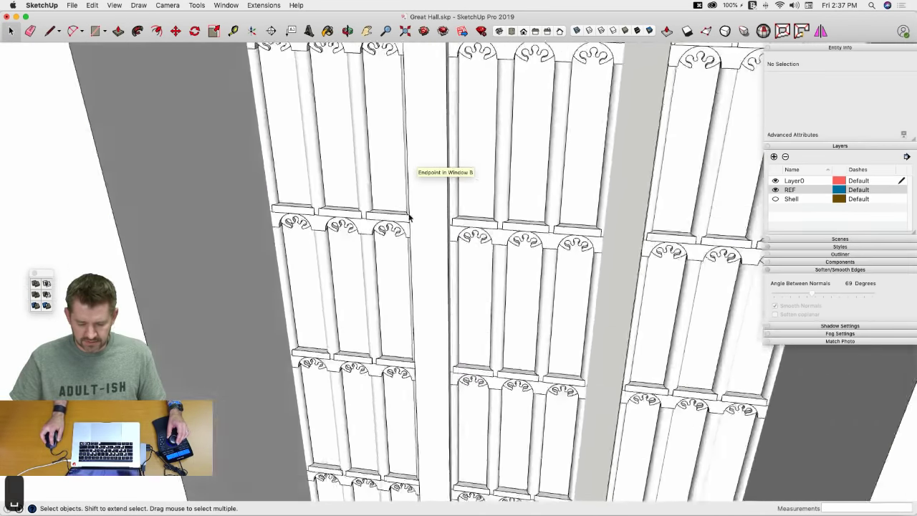
Step: Make the spacer a component named End Window Spacer and copy it into the gap between the middle and far windows
scroll(391, 260, down, 1)
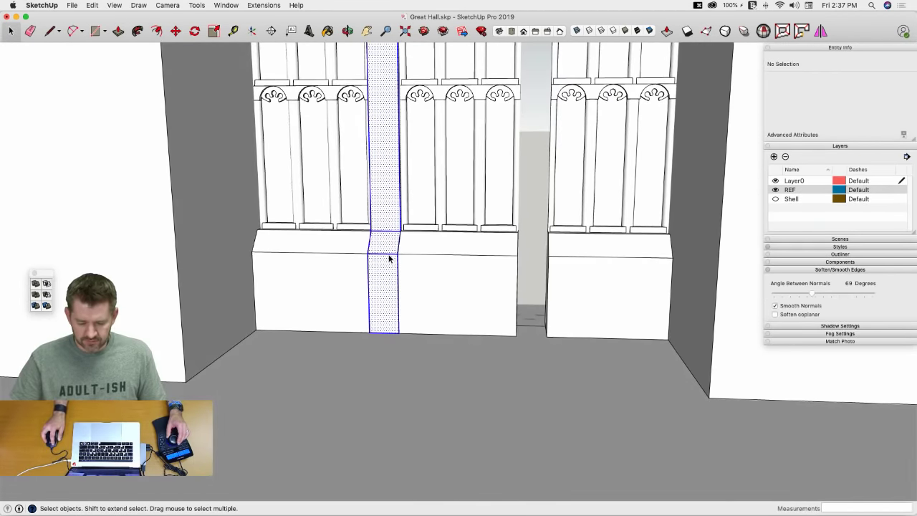
right_click(389, 258)
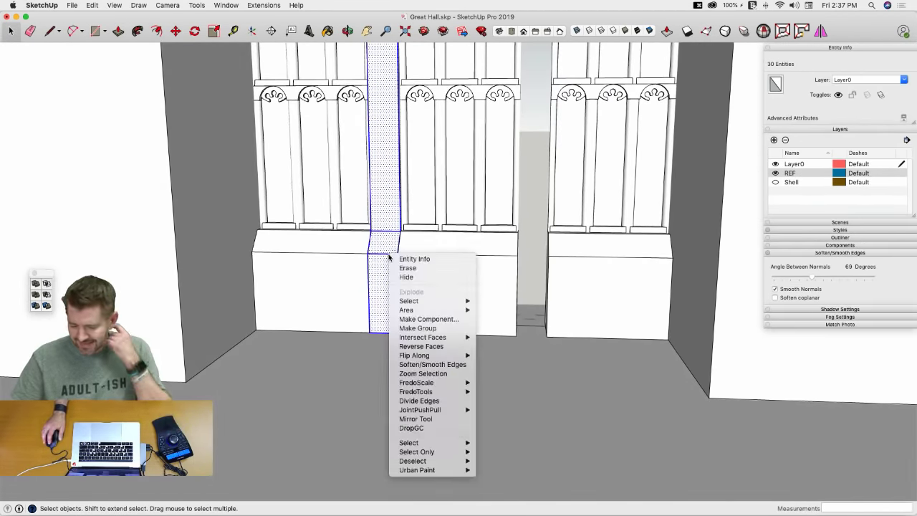
click(418, 319)
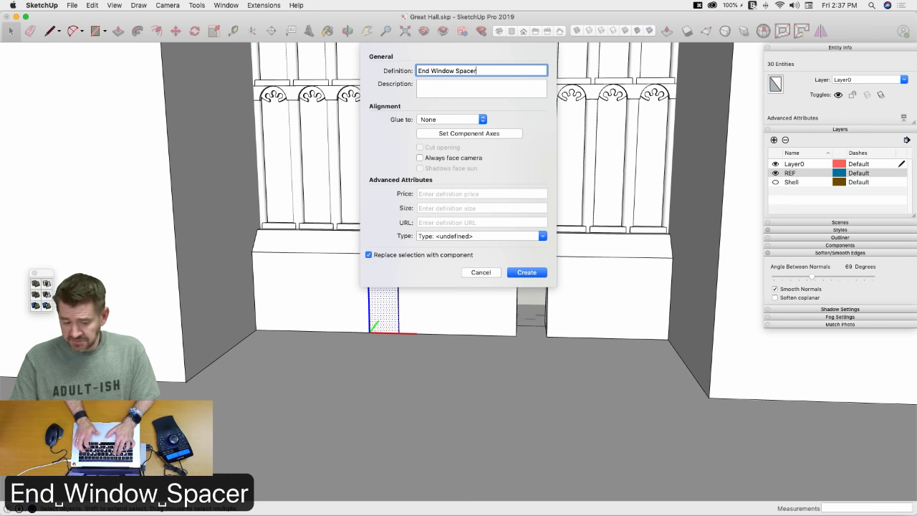
key(Return)
scroll(391, 318, up, 3)
key(m)
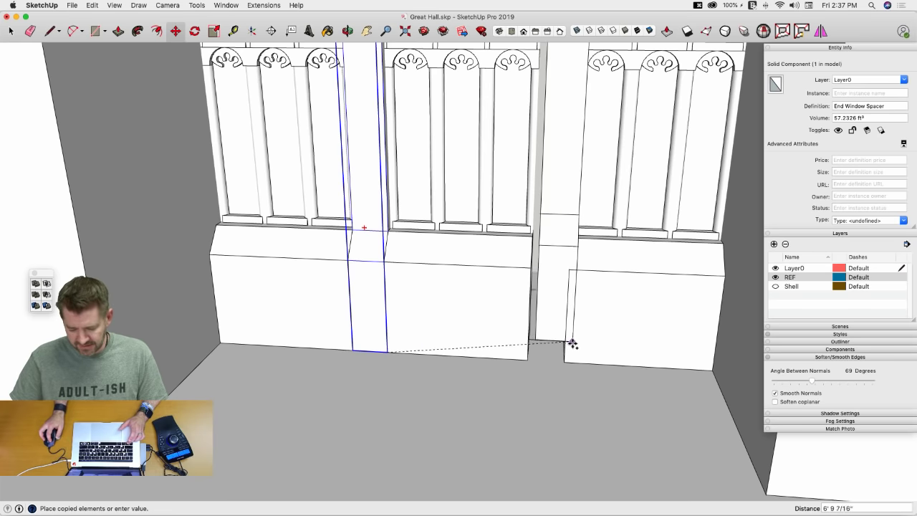
Step: Open the first End Window component and hide the side edges of its sill base so neighbouring pieces read as continuous
middle_drag(449, 320, 310, 339)
double_click(280, 337)
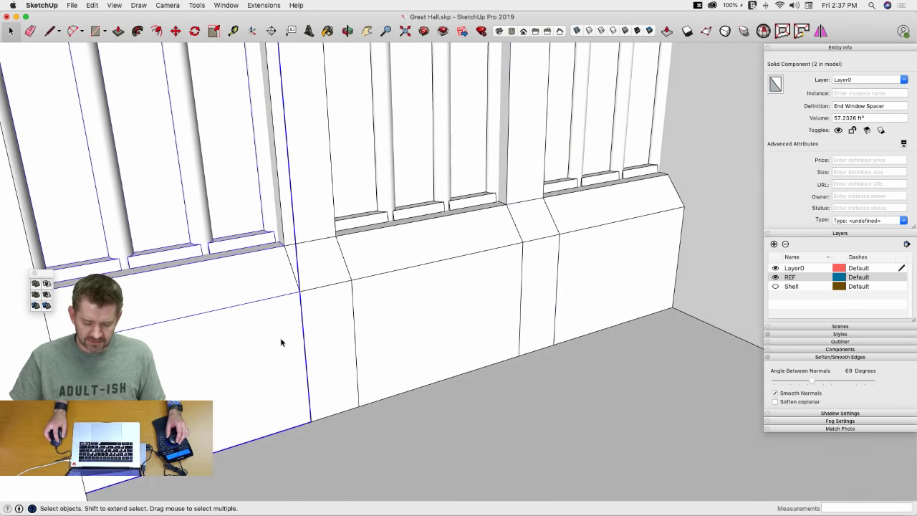
key(e)
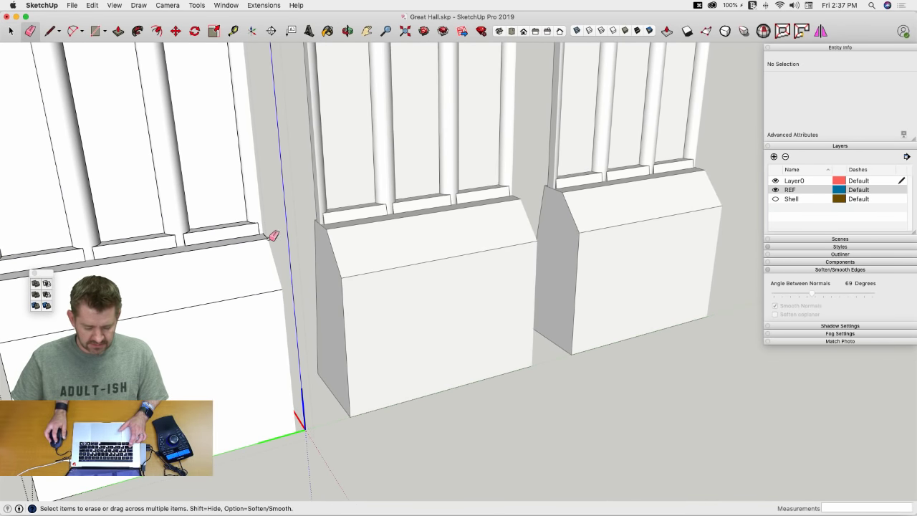
scroll(273, 235, up, 2)
scroll(362, 269, down, 2)
middle_drag(430, 253, 260, 334)
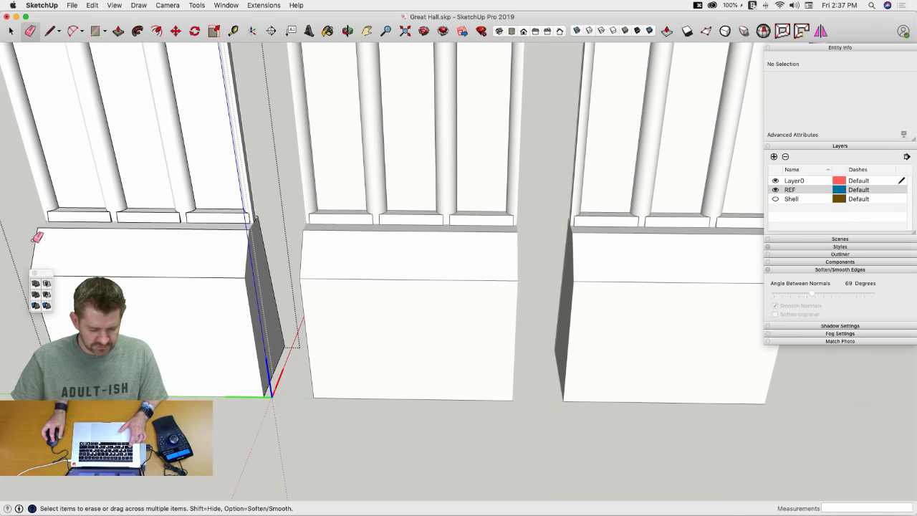
Step: Delete the side faces of the End Window's sill base and close the component
click(268, 299)
key(BackSpace)
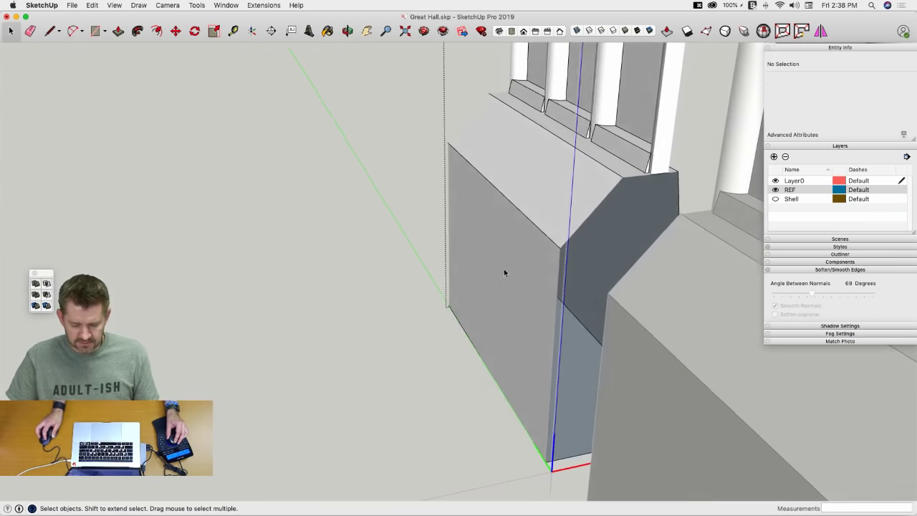
click(561, 232)
key(BackSpace)
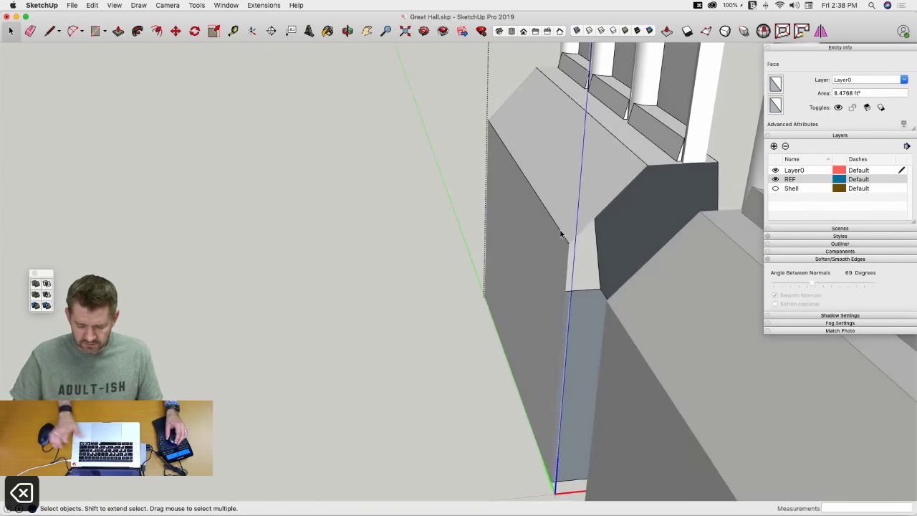
click(494, 184)
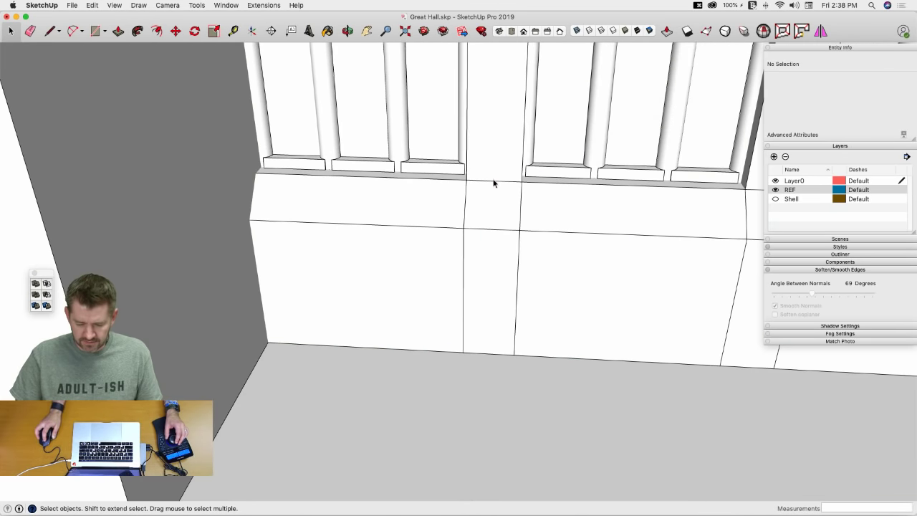
Step: Open the End Window Spacer component and hide the side edges of its sill base
double_click(492, 214)
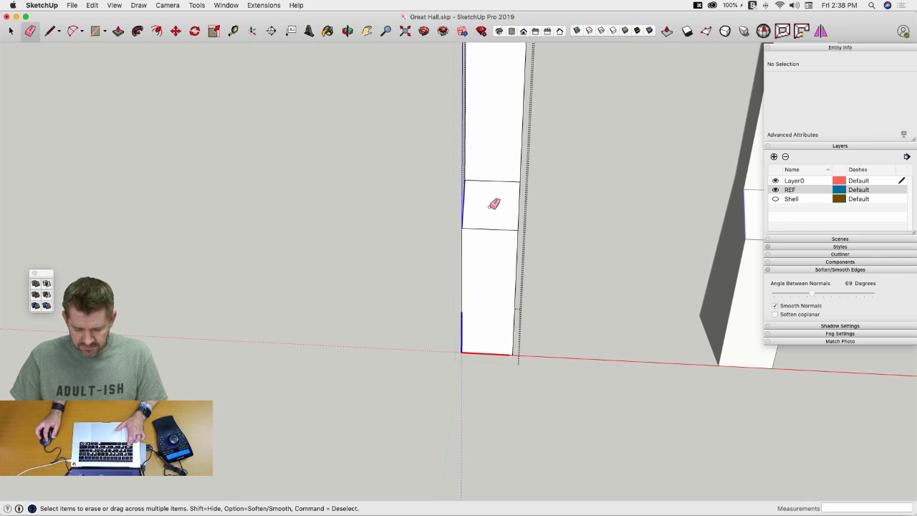
drag(489, 208, 520, 216)
drag(444, 288, 510, 287)
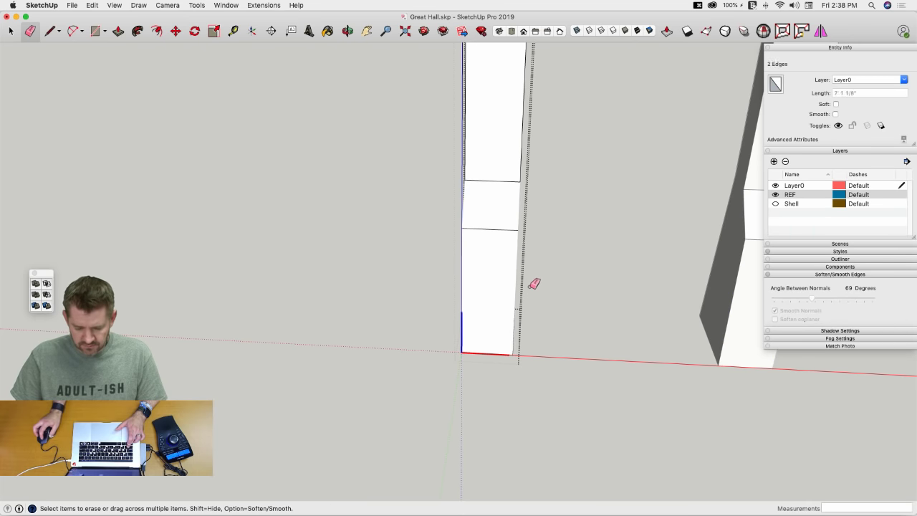
middle_drag(540, 272, 454, 266)
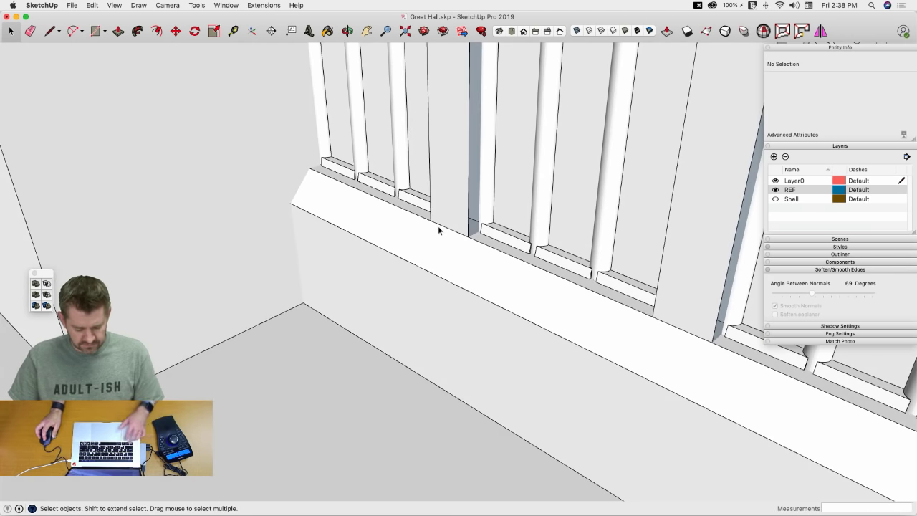
Step: Undo the removal of the full side face and draw lines across both sides of the spacer where its sill base meets the upright
key(super+z)
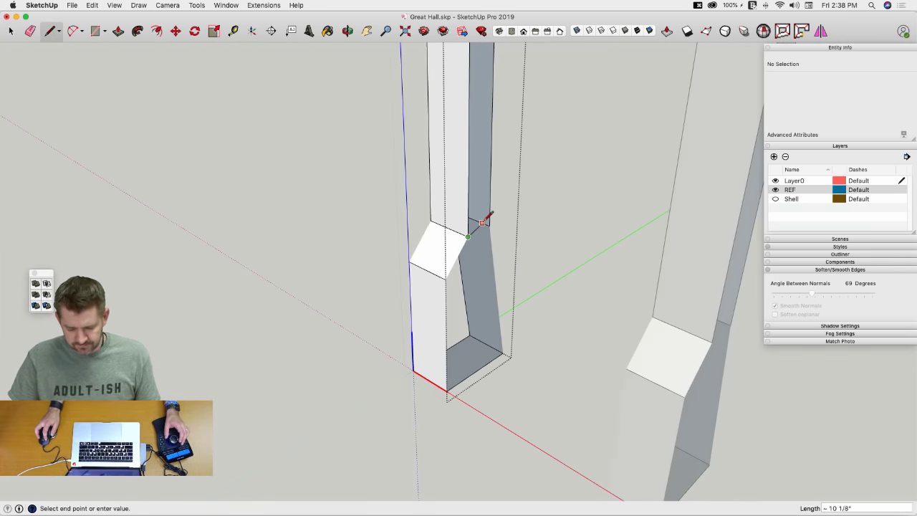
click(489, 226)
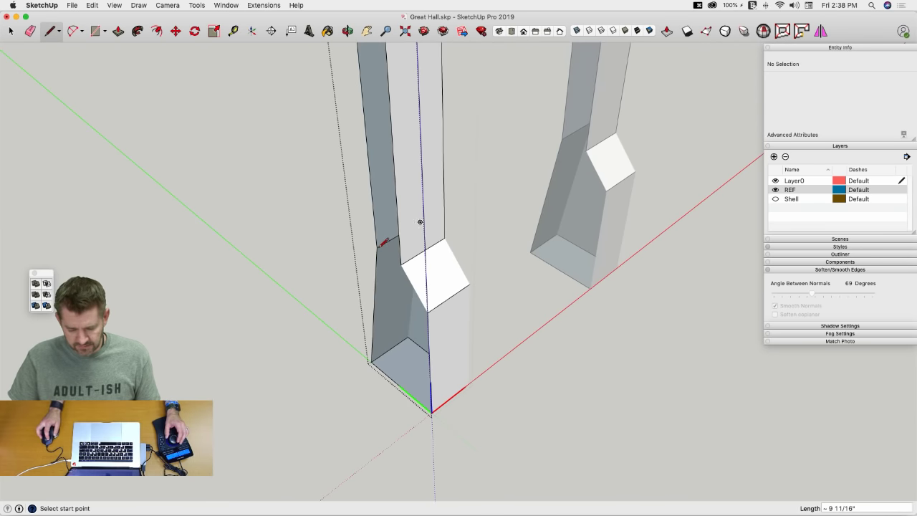
click(401, 264)
Step: Delete the side faces of the spacer's sill base, keeping the upright's sides, and close the component
key(space)
click(399, 304)
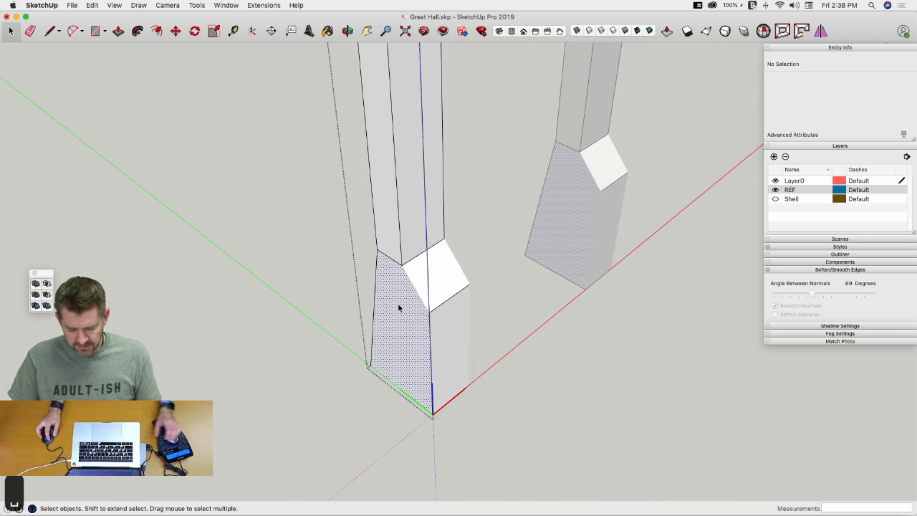
key(BackSpace)
middle_drag(464, 292, 287, 242)
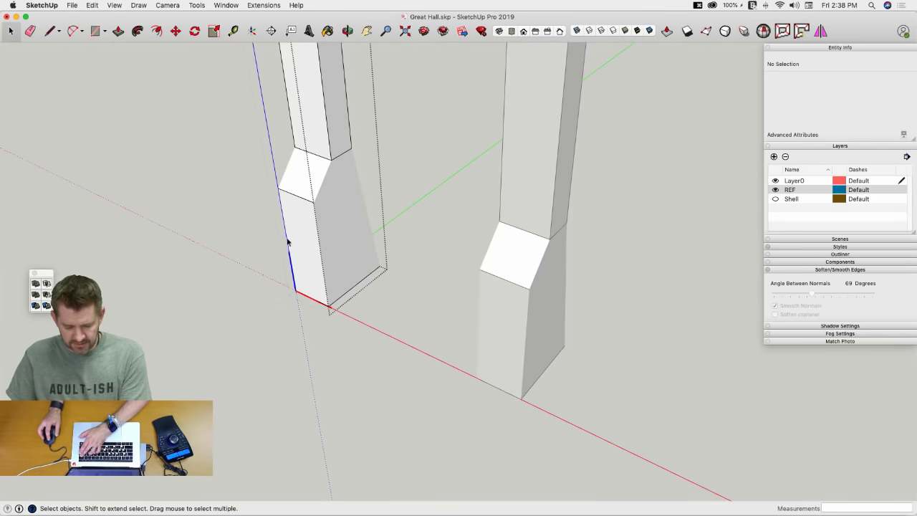
click(340, 220)
click(431, 177)
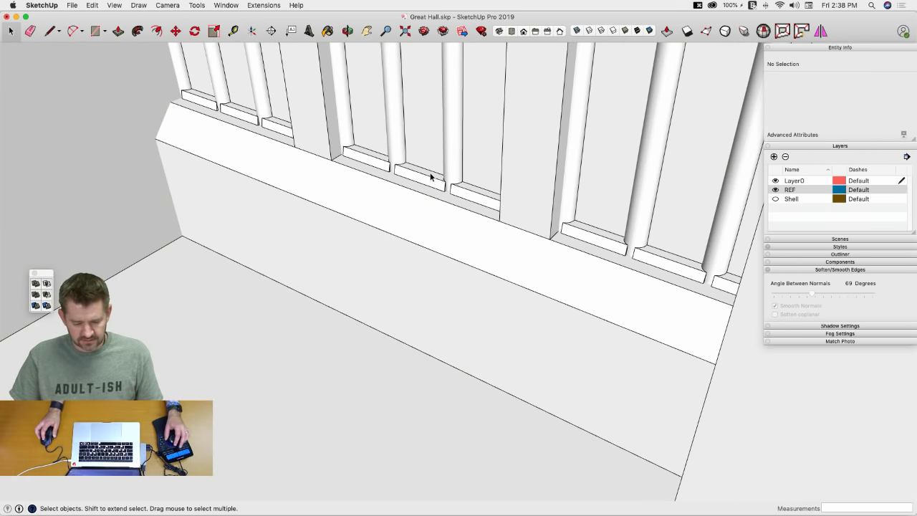
Step: Select the three End Windows and both spacers and move them straight down, sinking most of the sill base below the floor
key(Page_Down)
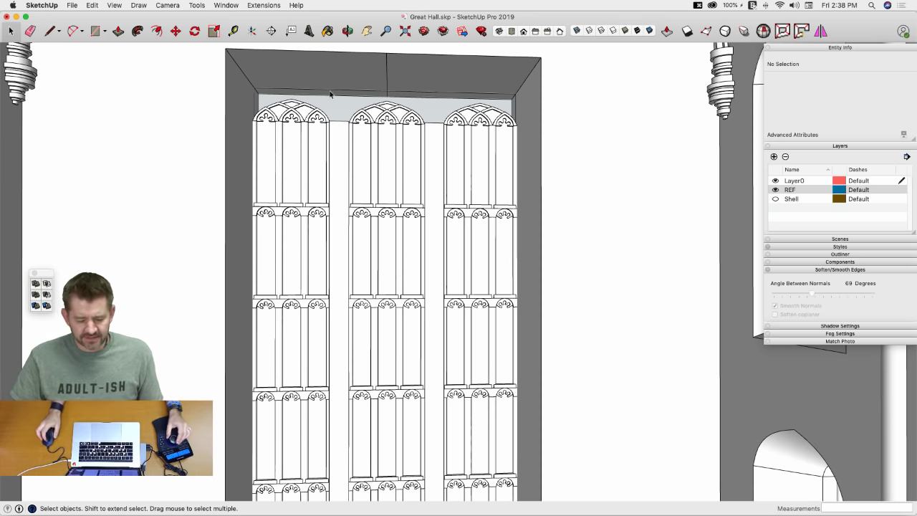
scroll(329, 93, down, 10)
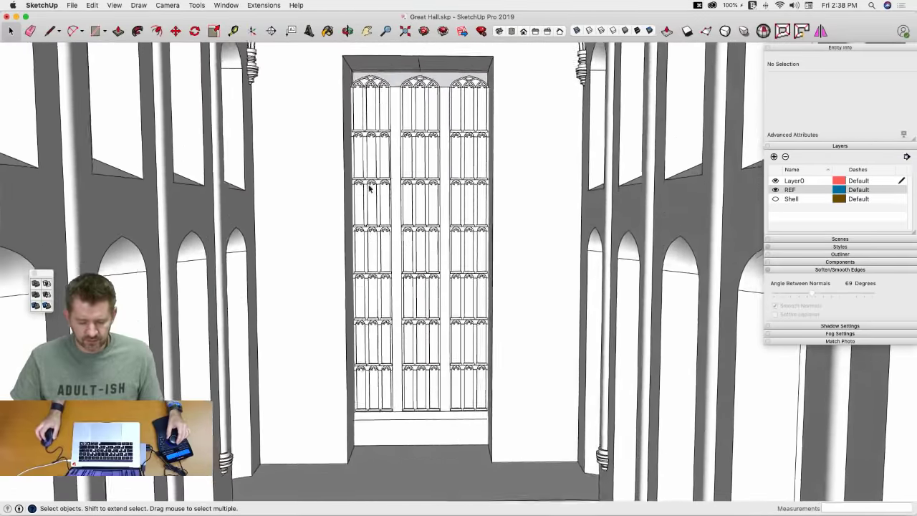
scroll(370, 187, down, 2)
scroll(365, 200, up, 8)
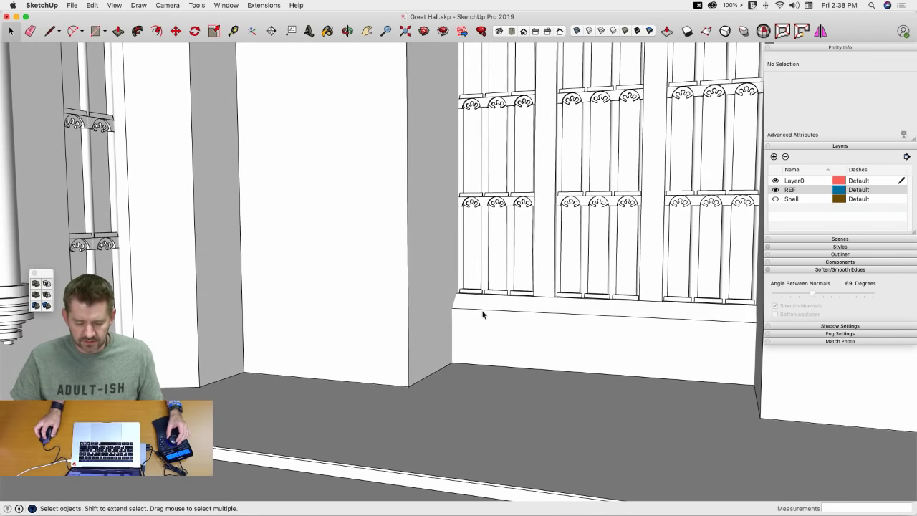
click(476, 313)
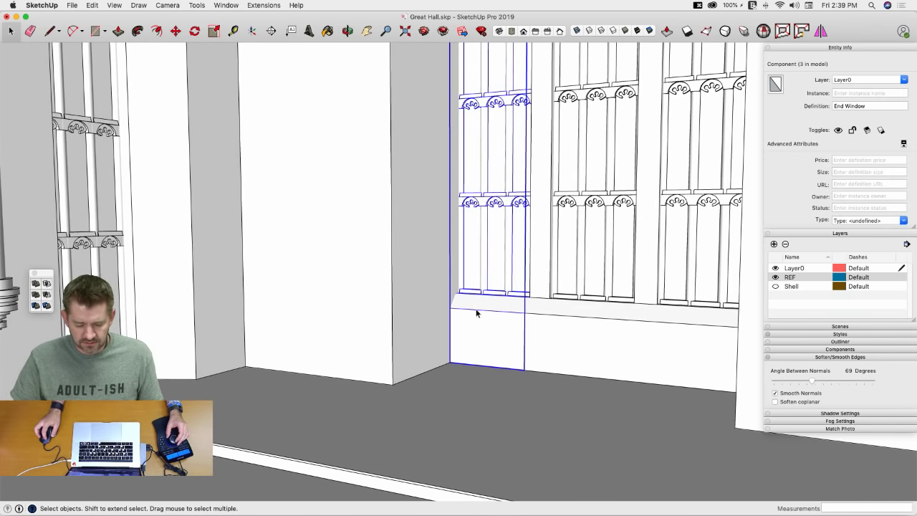
shift+click(577, 326)
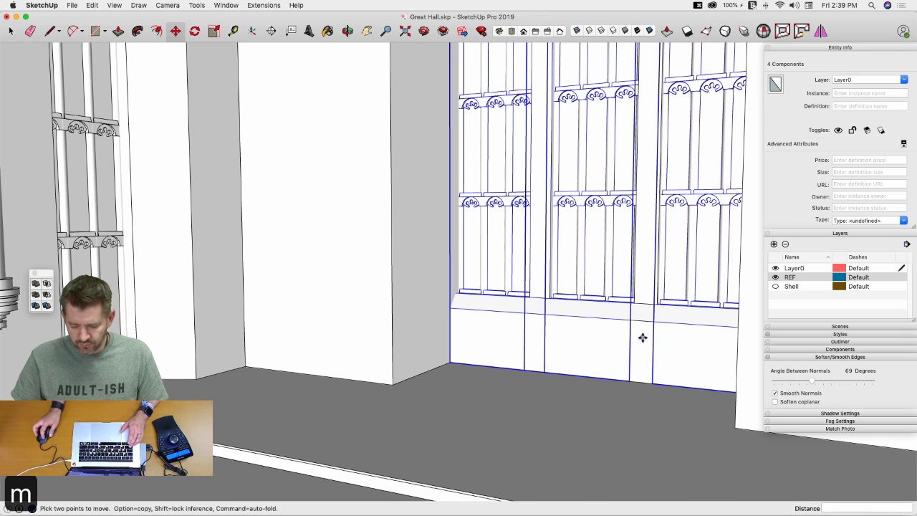
key(m)
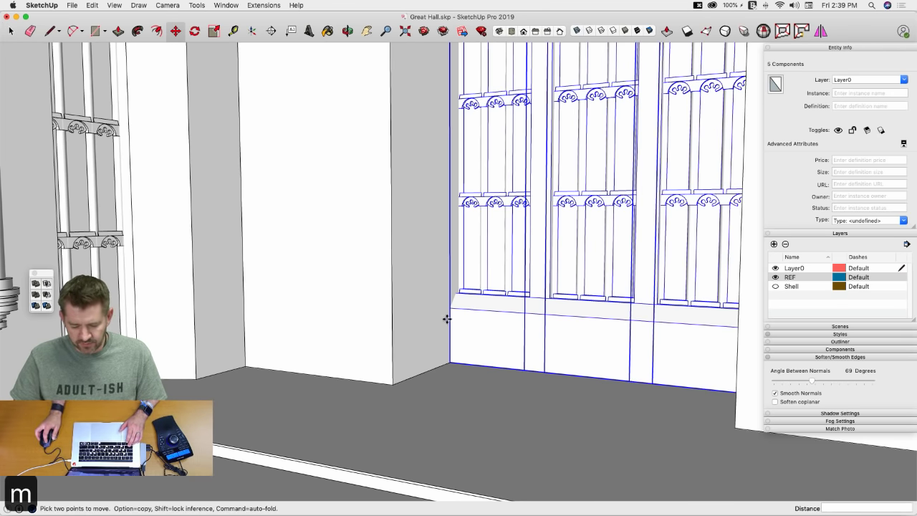
click(448, 311)
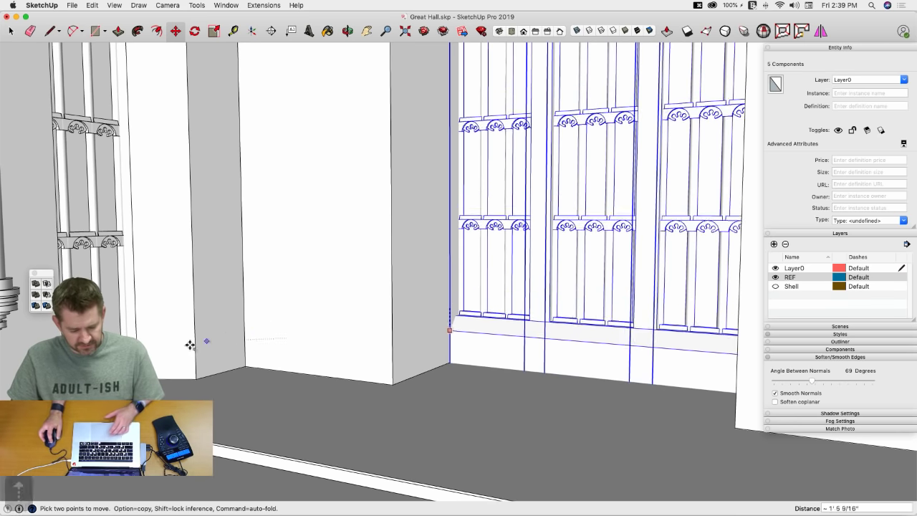
shift+click(138, 357)
key(space)
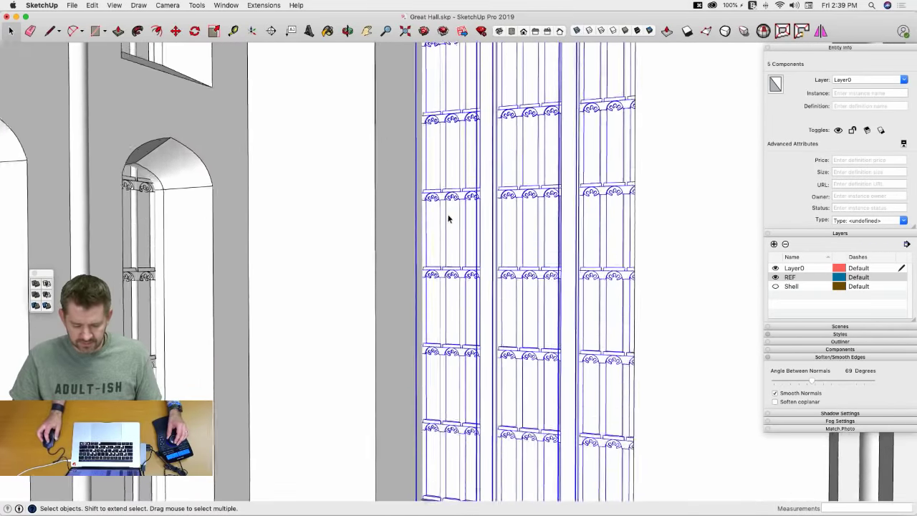
scroll(394, 282, down, 10)
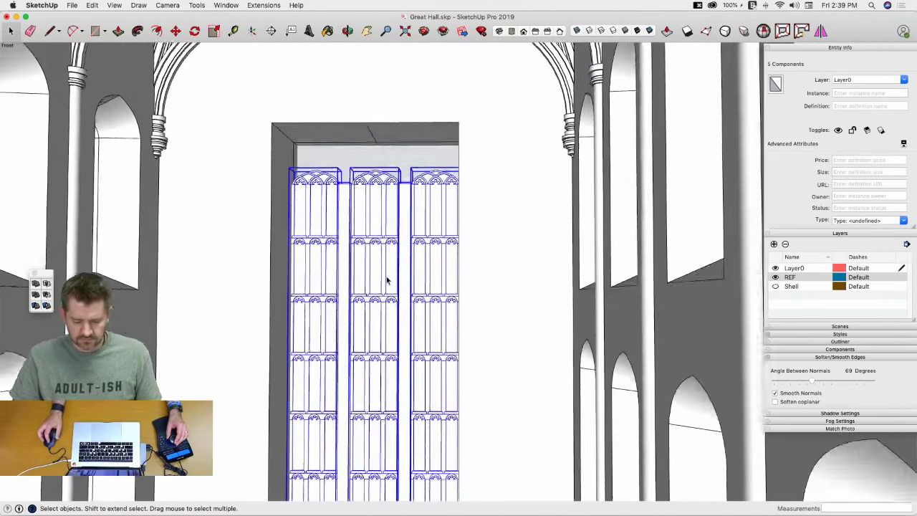
scroll(382, 279, up, 3)
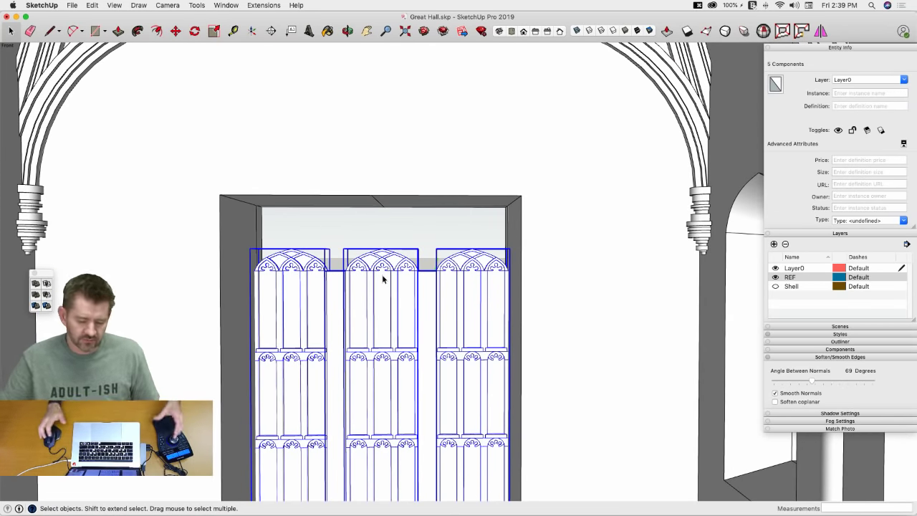
scroll(323, 266, up, 6)
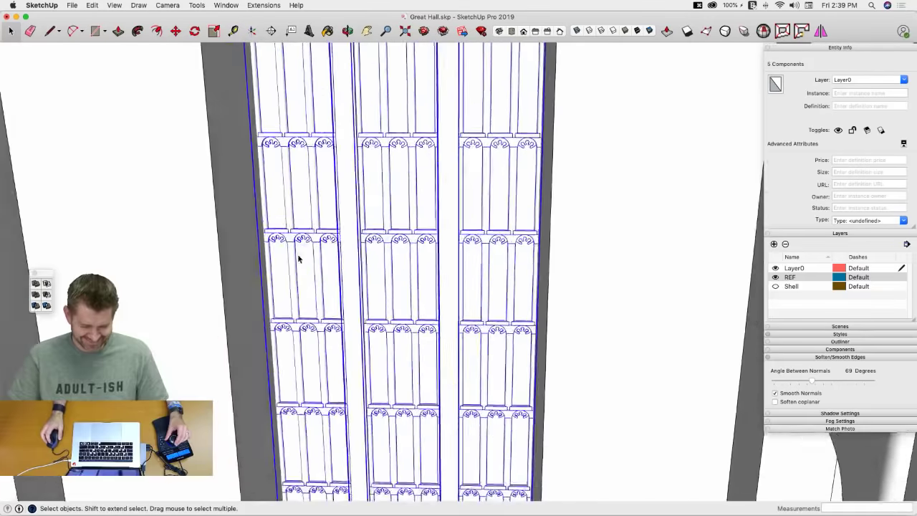
middle_drag(299, 259, 209, 346)
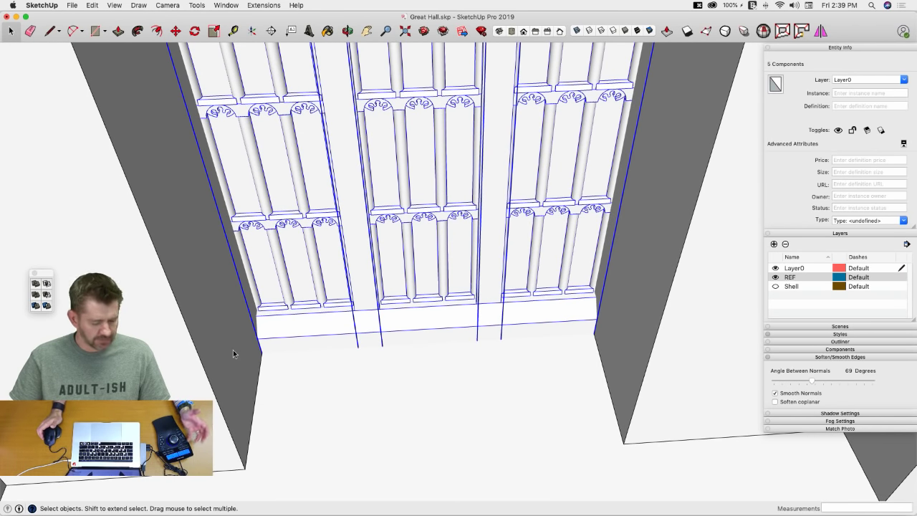
Step: Look up the shortcut assignments for the paste commands in the program's preferences
click(41, 5)
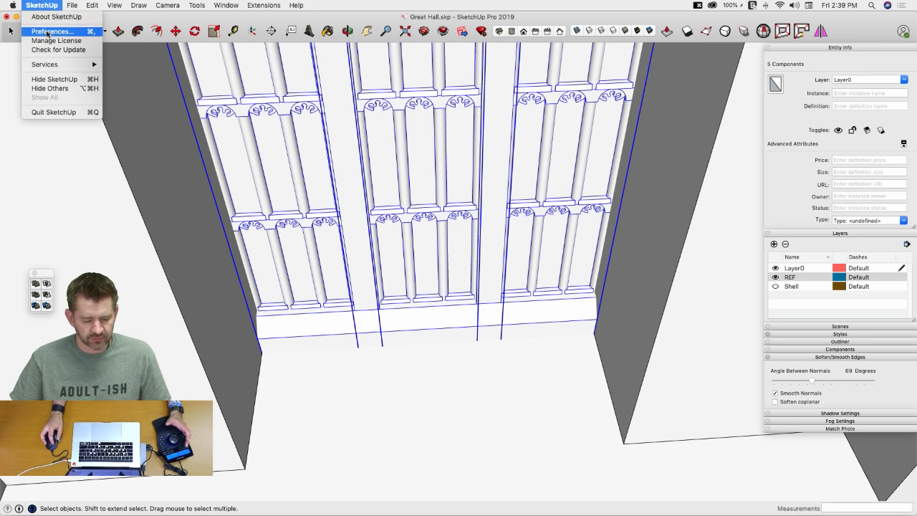
click(47, 32)
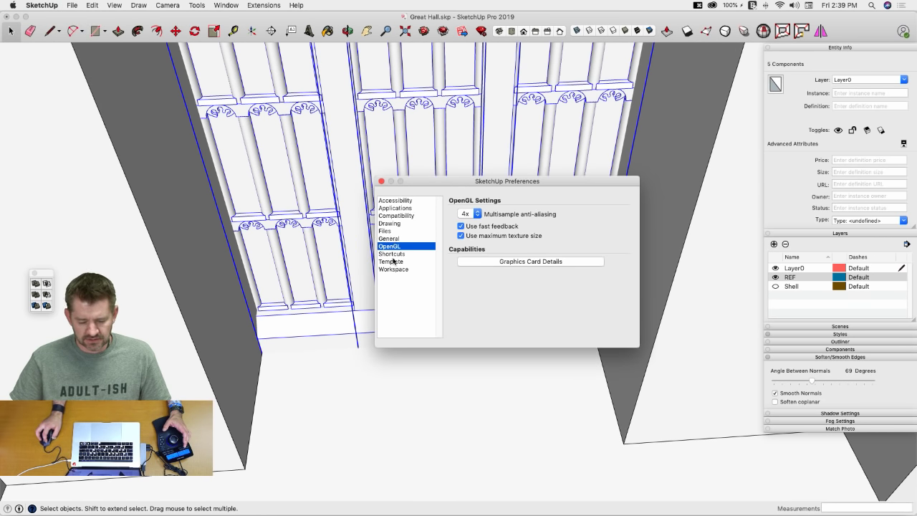
click(391, 254)
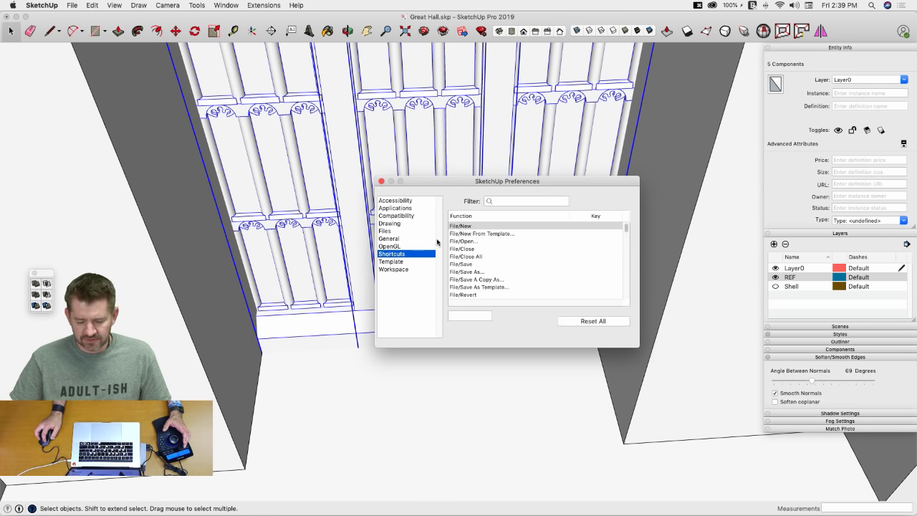
click(501, 202)
text(paste)
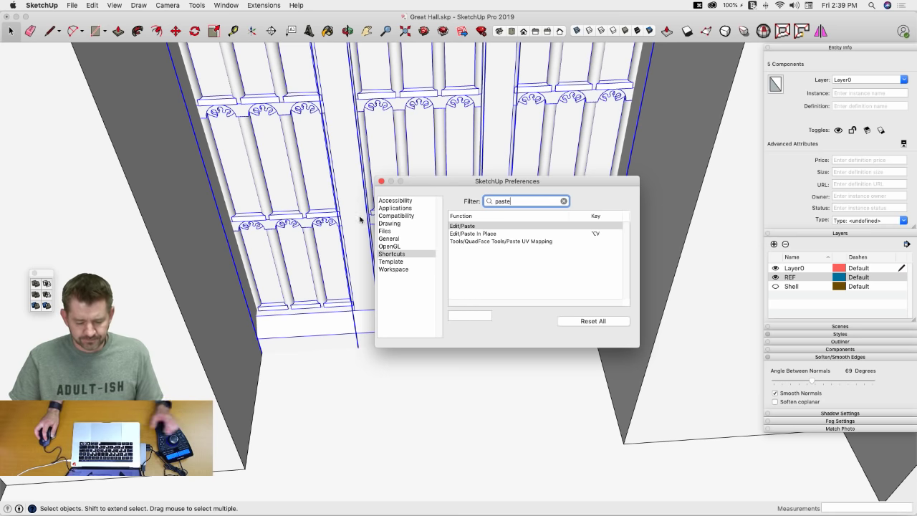
click(381, 181)
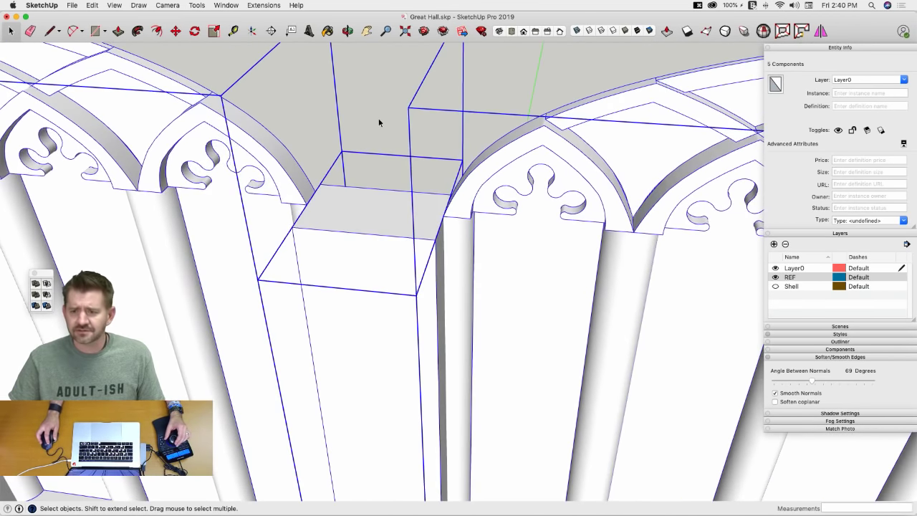
Step: Open the spacer component and draw a line from front to back across the middle of its top face
click(379, 121)
key(l)
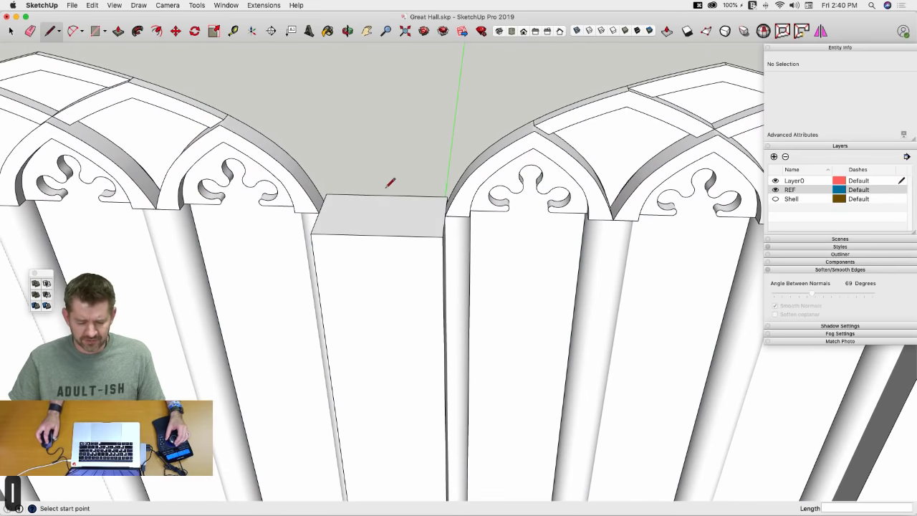
key(space)
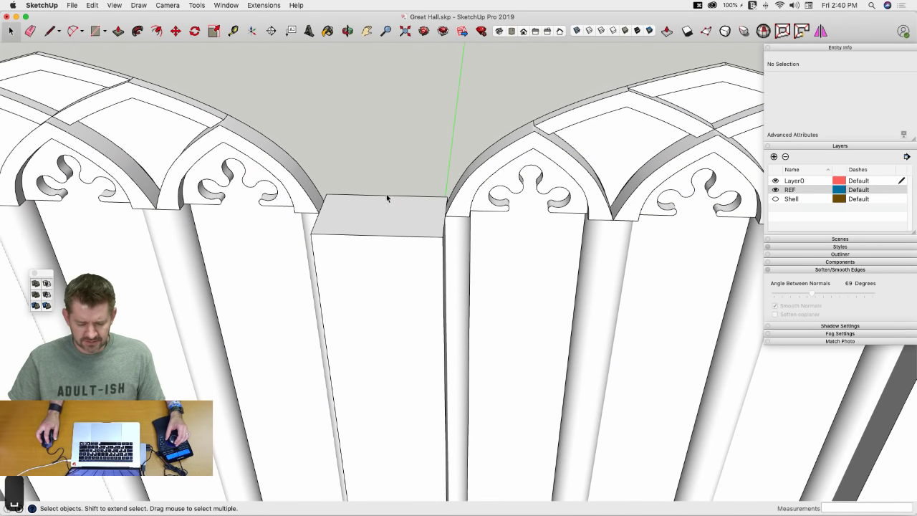
double_click(376, 209)
key(l)
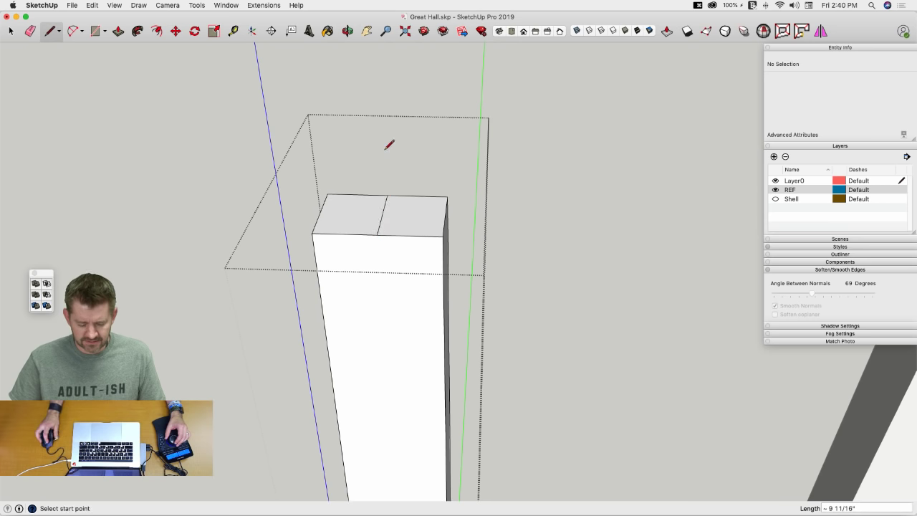
key(space)
click(384, 116)
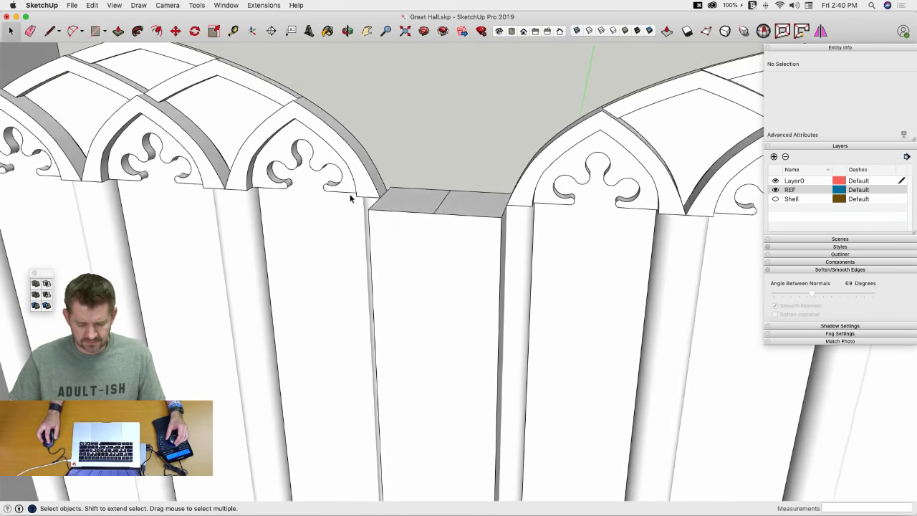
Step: Push both halves of the spacer's top face down to the same level below the springing of the window arches, and close the component
key(p)
key(space)
double_click(403, 202)
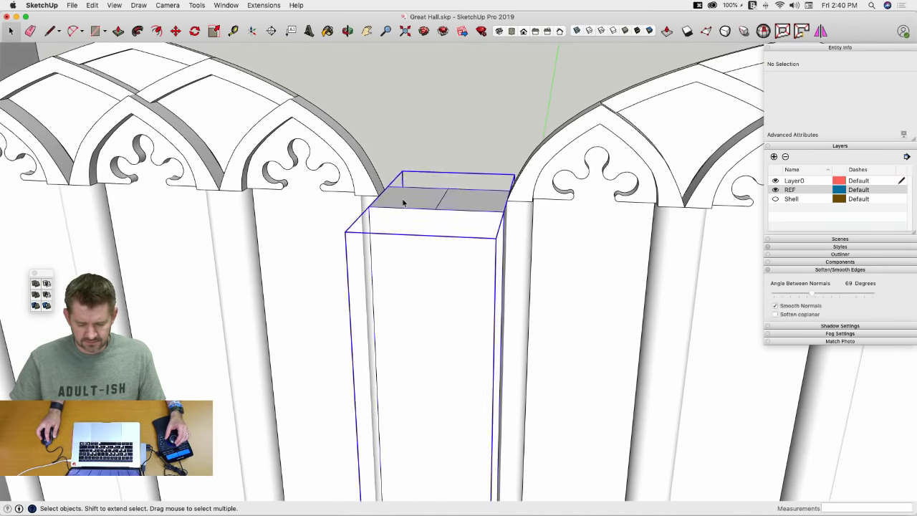
key(p)
click(403, 200)
click(406, 244)
click(405, 244)
click(445, 203)
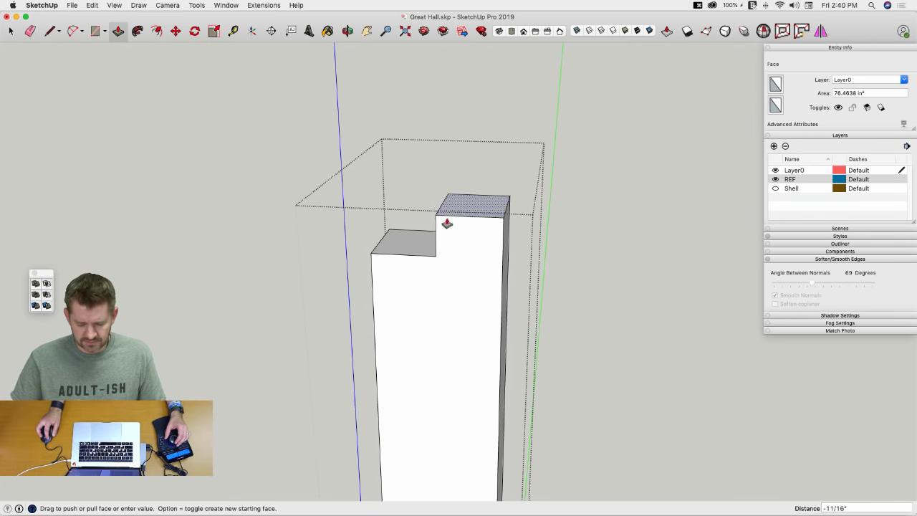
click(426, 255)
key(space)
click(429, 117)
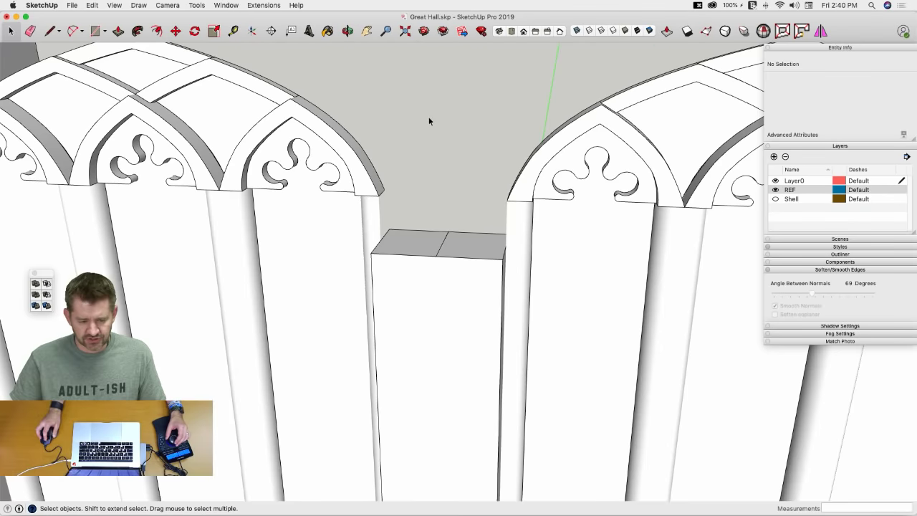
key(l)
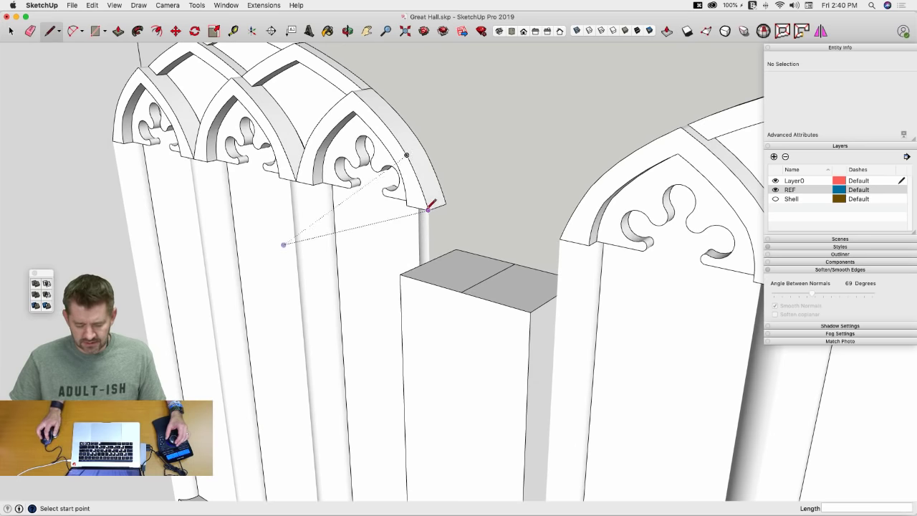
key(space)
middle_drag(428, 209, 465, 227)
key(l)
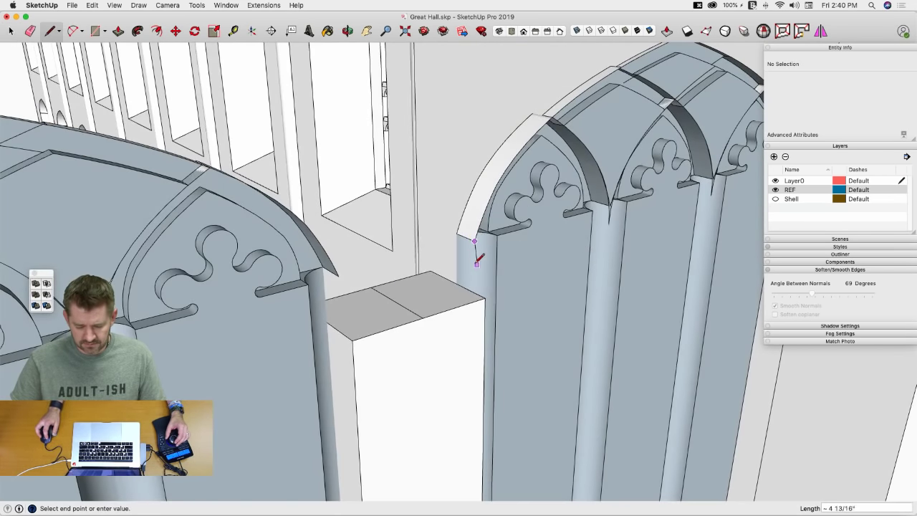
key(space)
Step: Open the Window B component, copy the curved edges along the arch side facing the spacer, and close the component
scroll(473, 244, up, 5)
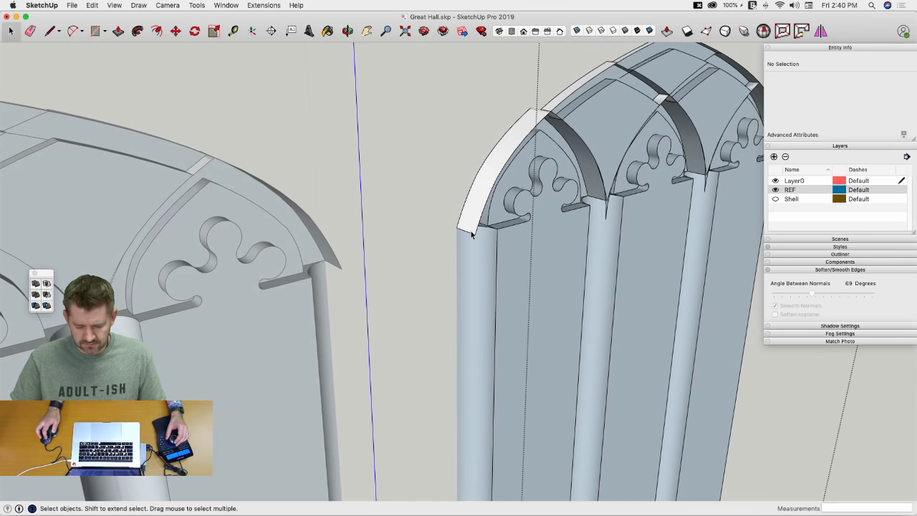
click(541, 123)
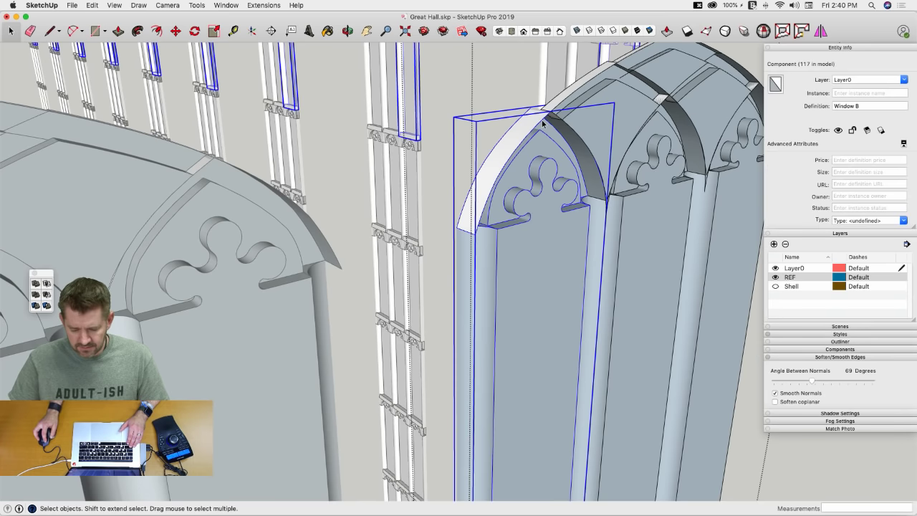
double_click(543, 123)
click(543, 124)
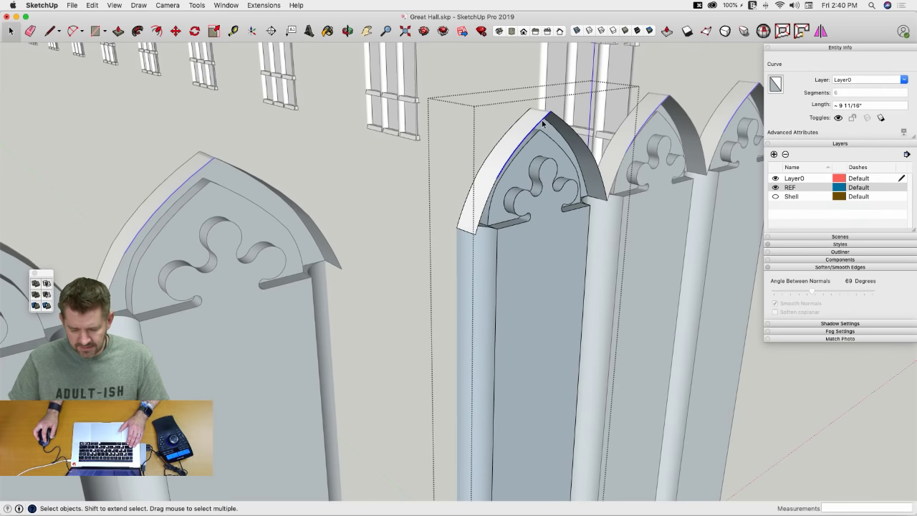
shift+click(493, 187)
key(super+c)
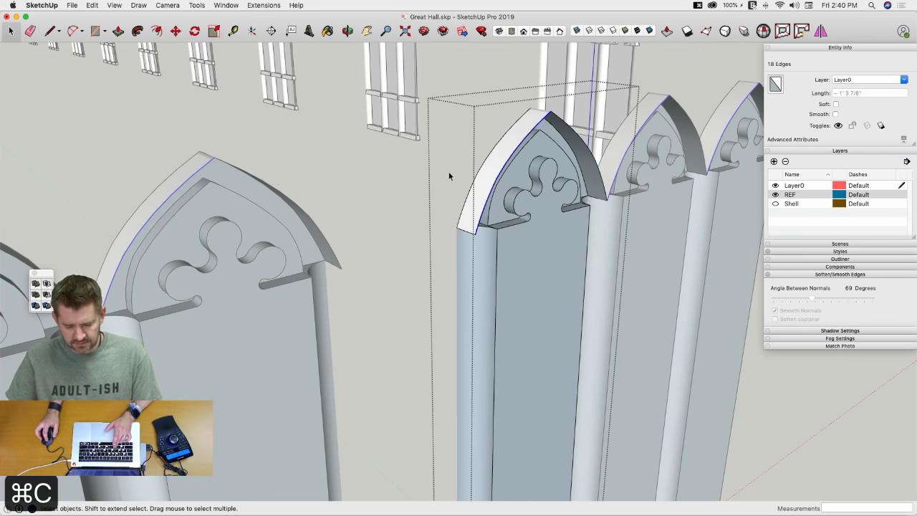
click(363, 161)
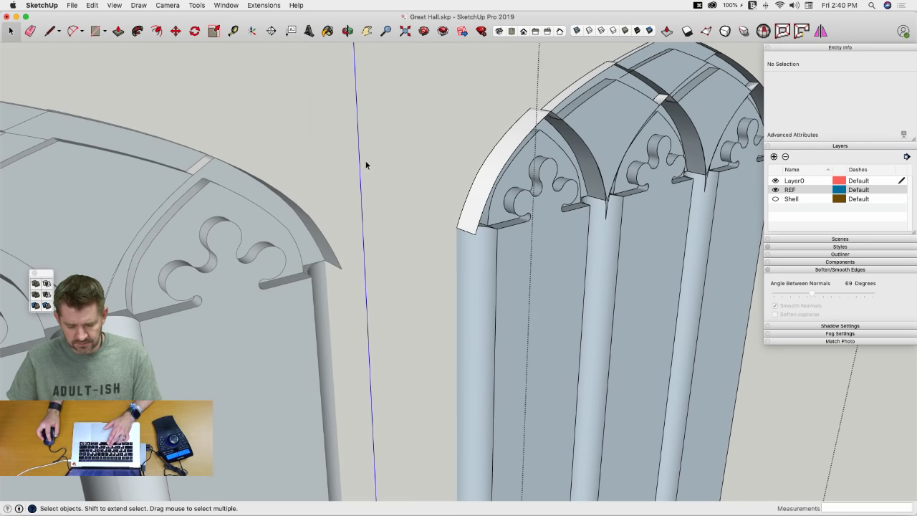
click(880, 425)
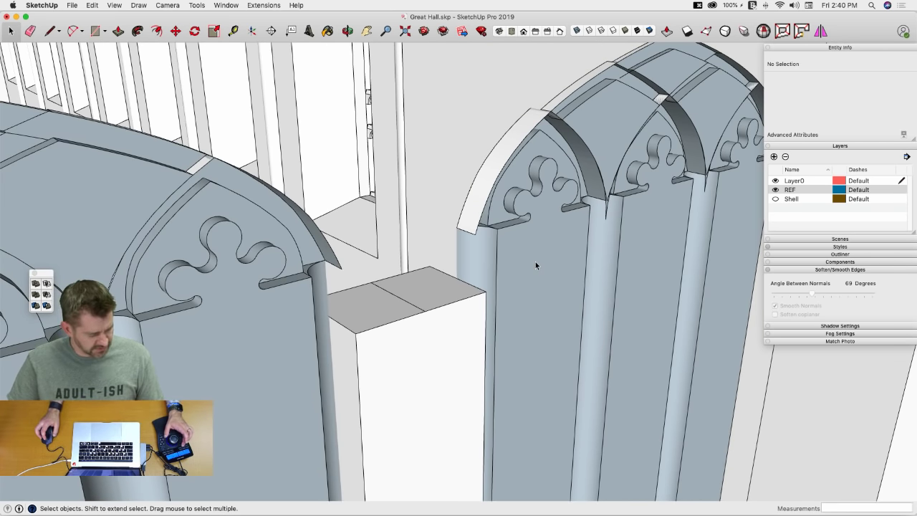
Step: Paste the copied arch edges in place and draw a vertical line connecting their lower end to the spacer's top
key(super+v)
key(l)
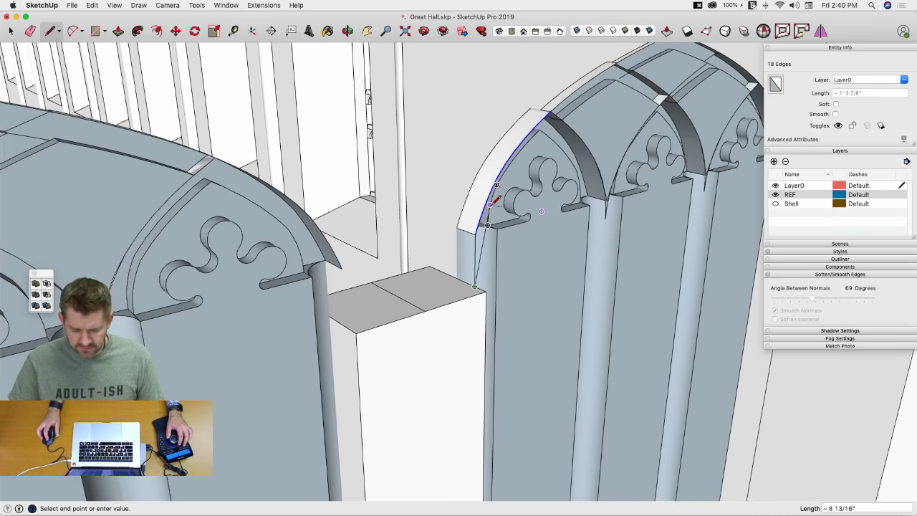
key(space)
Step: Open the End Window's vaulted top component, copy the edges continuing the arch curve, and paste them in place outside the component
double_click(517, 192)
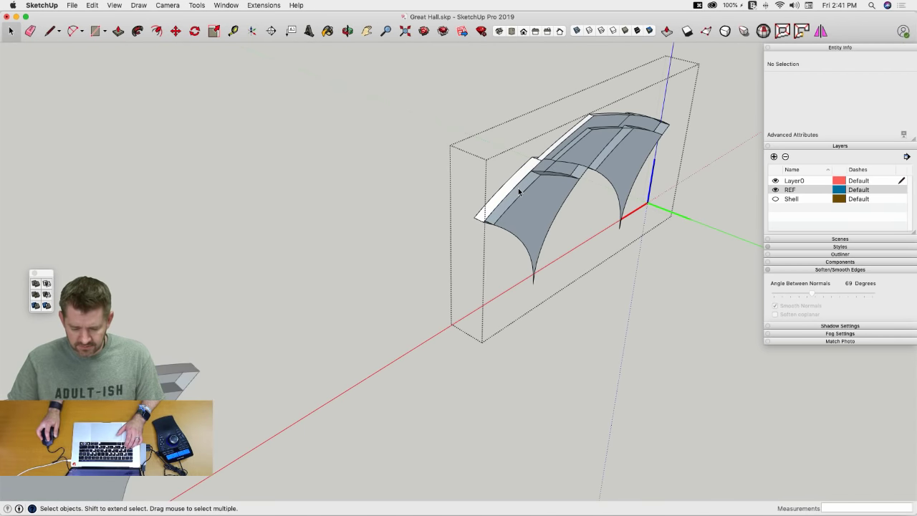
key(l)
key(space)
click(546, 159)
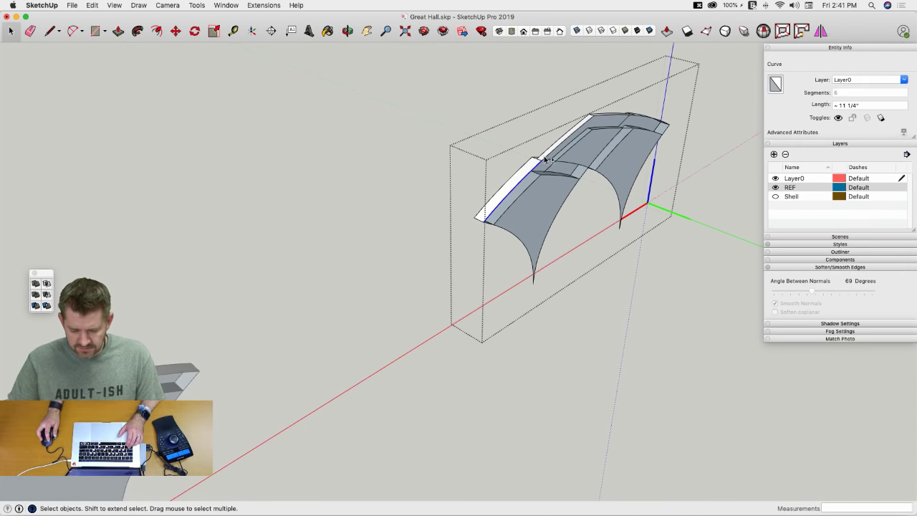
key(super+a)
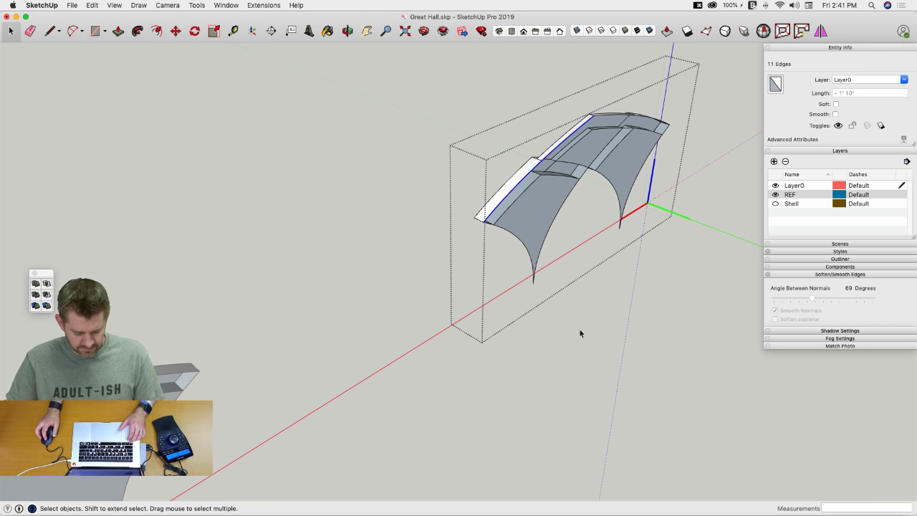
key(super+c)
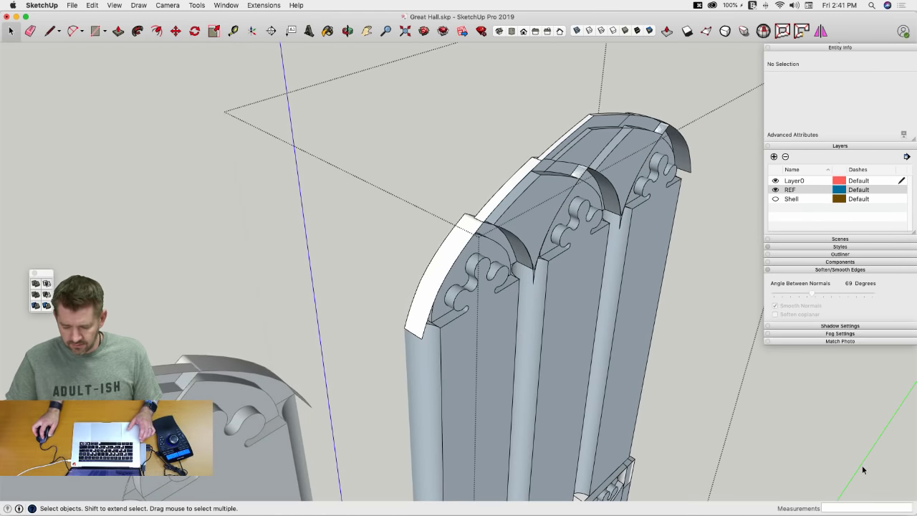
click(862, 470)
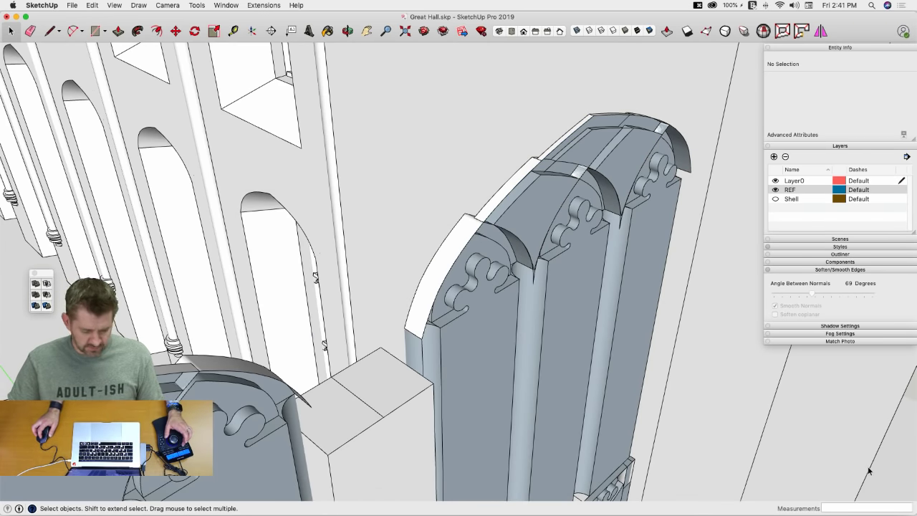
key(alt+v)
Step: Hide the End Window and weld the pasted arch edges and the vertical line into one continuous curve
click(535, 234)
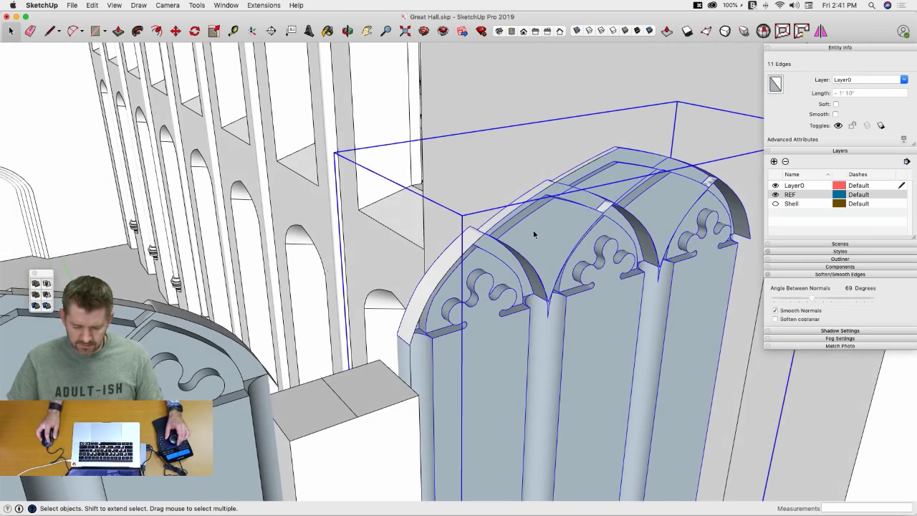
right_click(534, 234)
click(554, 189)
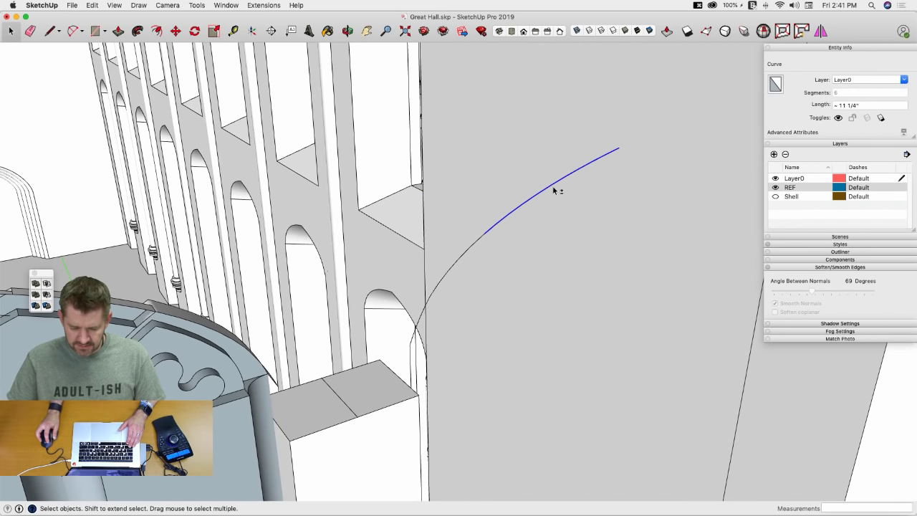
shift+click(484, 238)
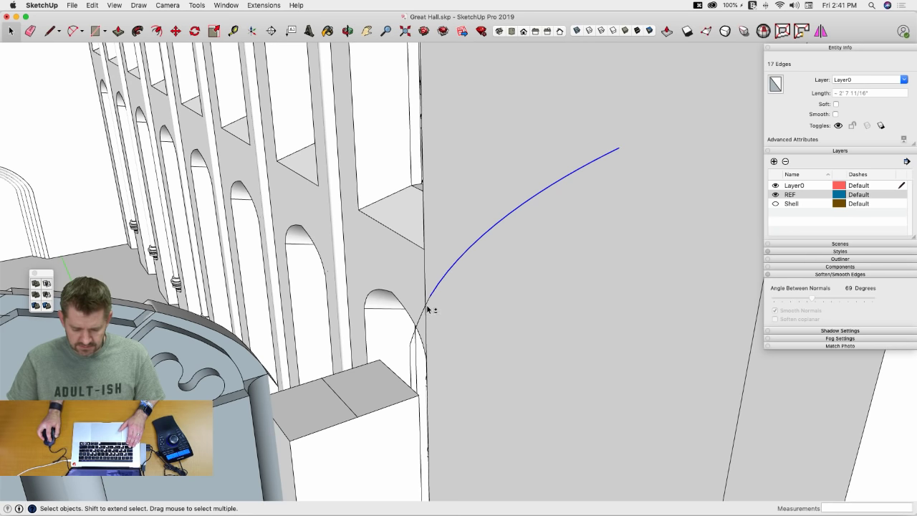
click(265, 6)
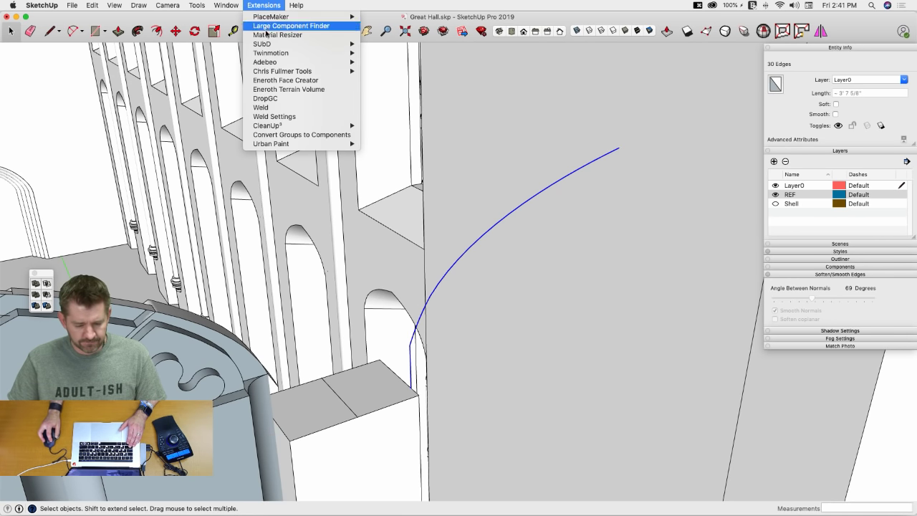
click(282, 100)
click(418, 328)
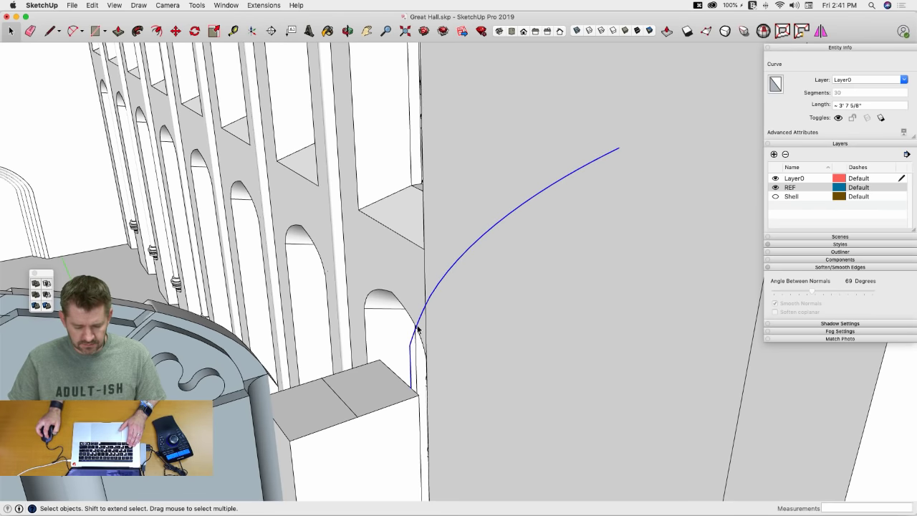
Step: Open the End Window Spacer component and sweep half of its top face along the welded curve with Follow Me
key(p)
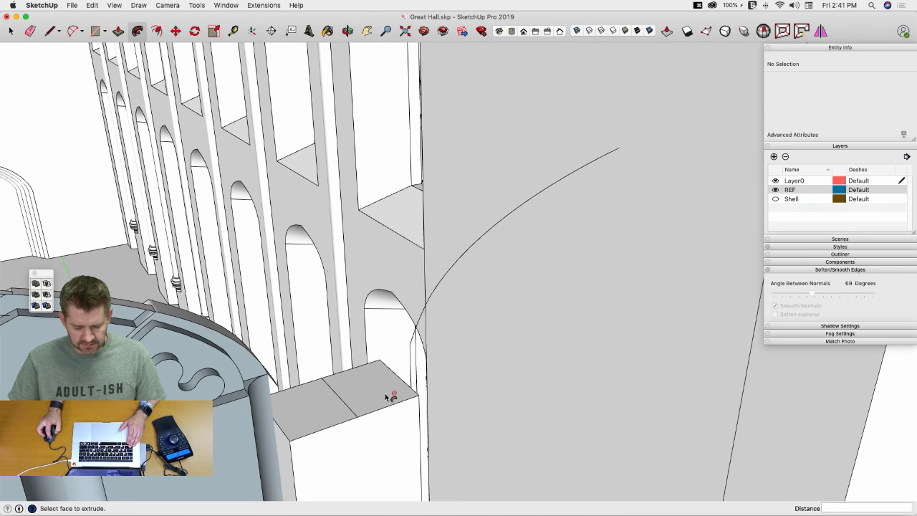
key(space)
click(377, 384)
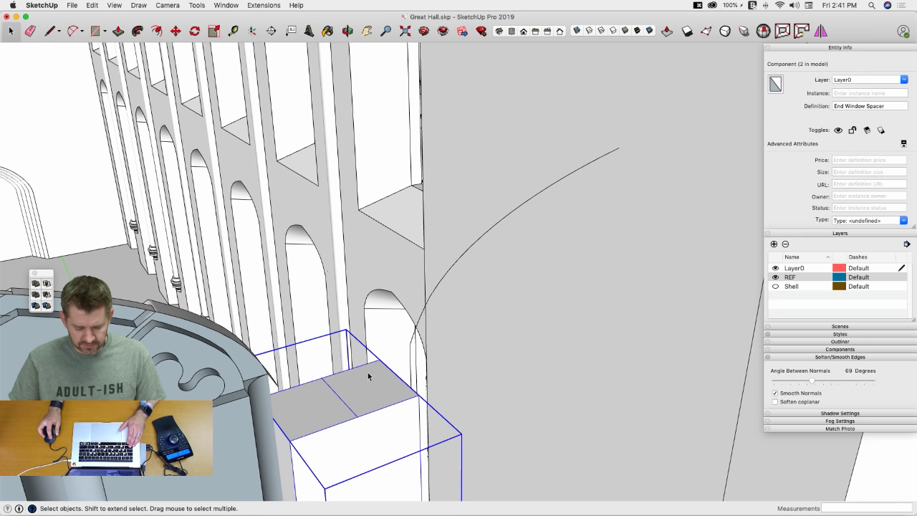
click(407, 355)
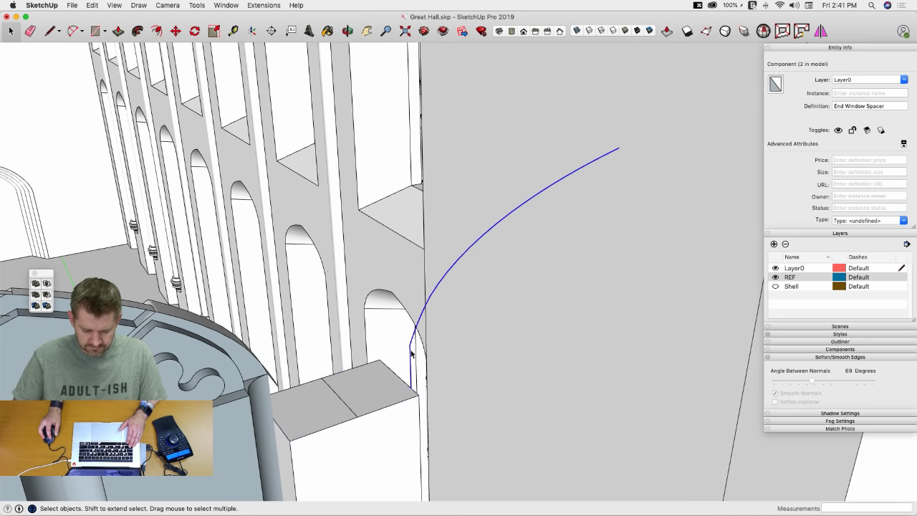
click(137, 31)
right_click(387, 395)
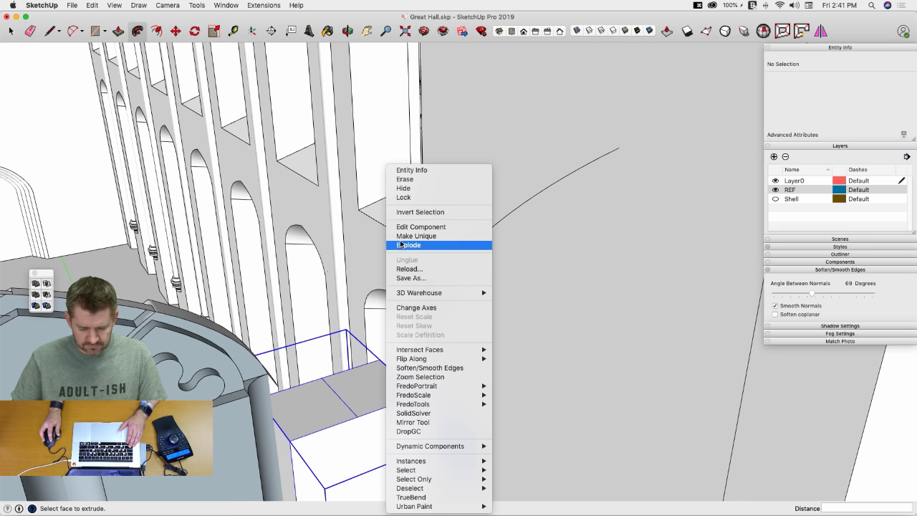
click(421, 227)
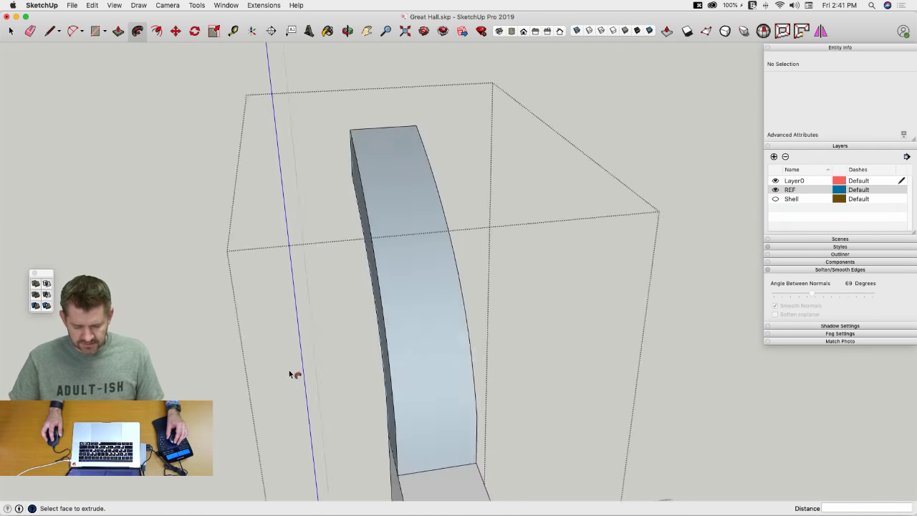
Step: Erase the seam edges between the swept rib and the upright, orient the spacer's faces consistently, and close the component
key(space)
key(e)
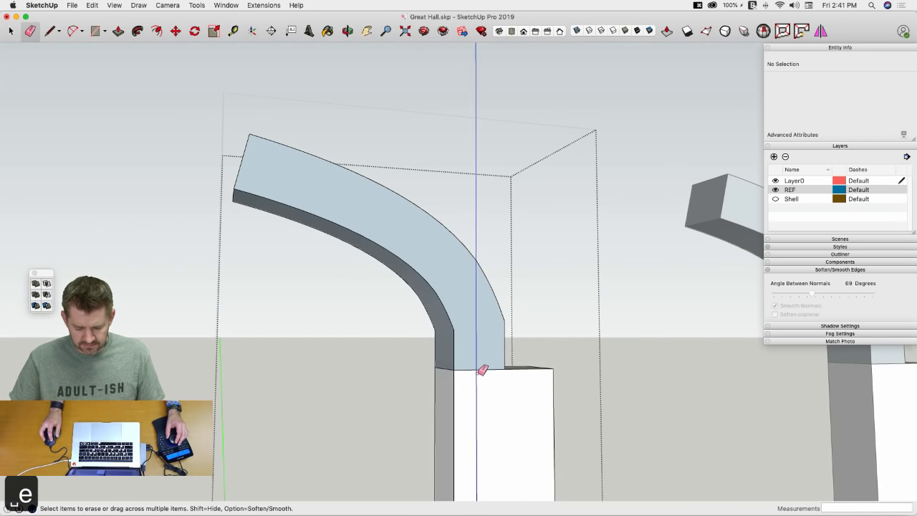
click(478, 371)
click(447, 371)
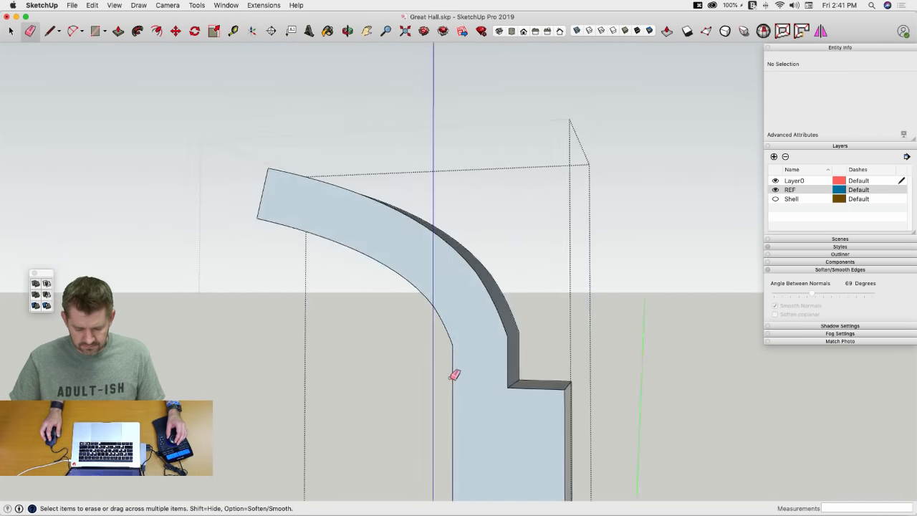
middle_drag(454, 374, 537, 403)
right_click(556, 401)
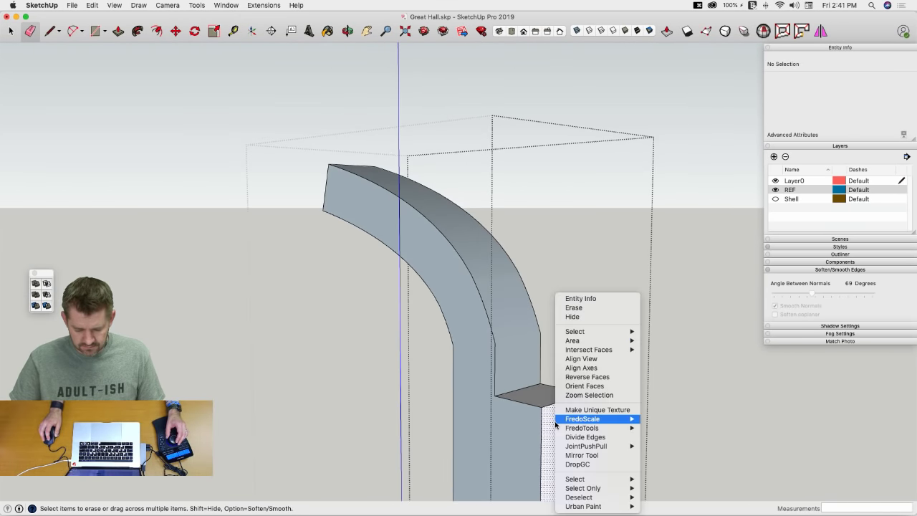
click(579, 387)
middle_drag(614, 123, 626, 126)
click(601, 199)
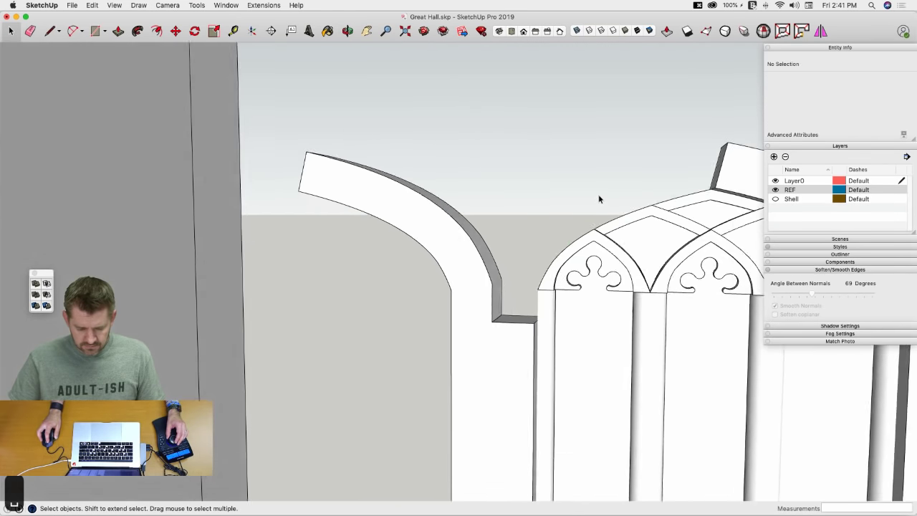
Step: Open the End Window Spacer component and copy the top face of its ledge across to the base of the curved rib
scroll(500, 183, up, 5)
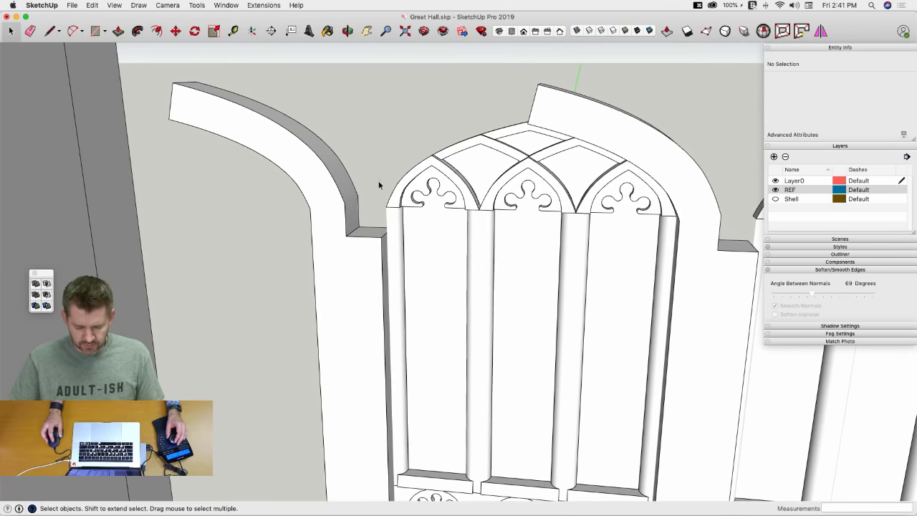
scroll(364, 195, up, 3)
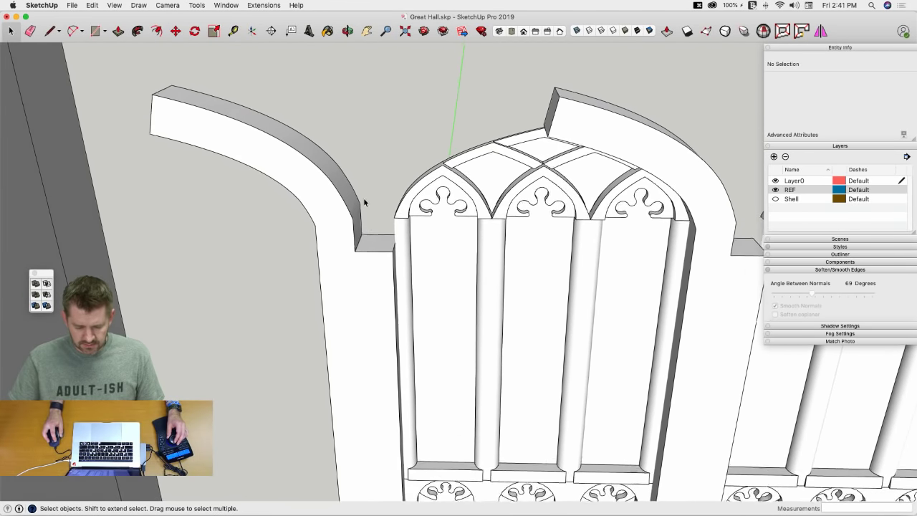
key(r)
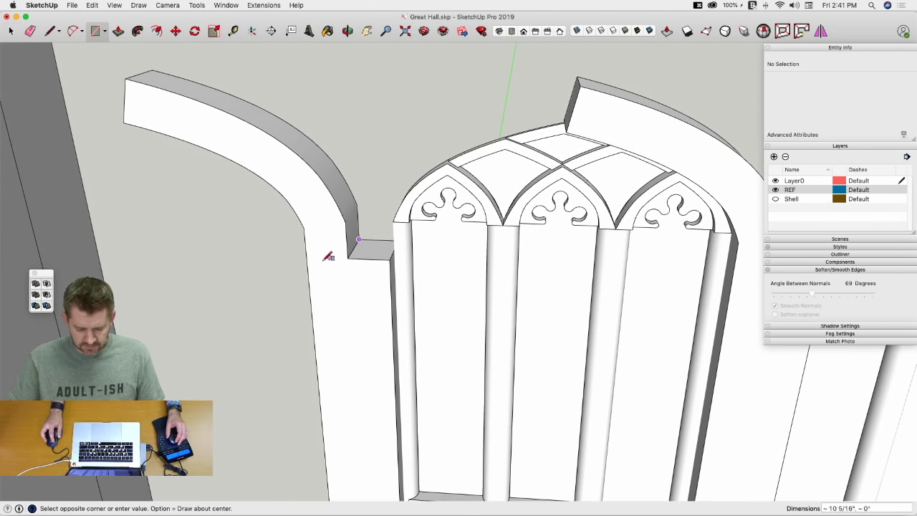
key(space)
scroll(343, 279, up, 6)
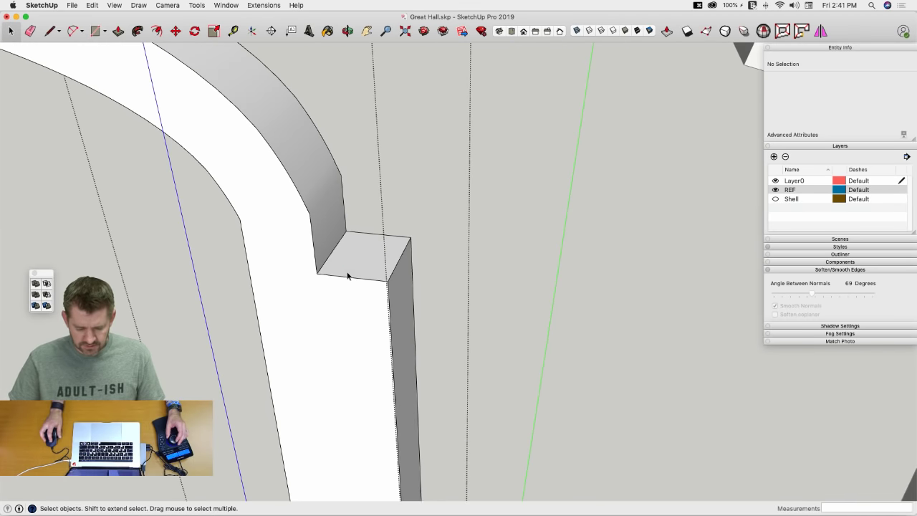
key(r)
key(space)
click(374, 270)
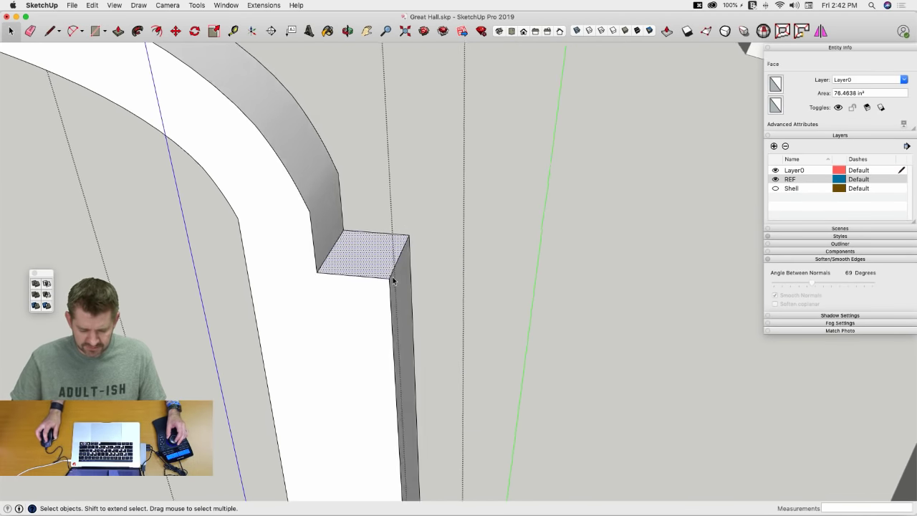
key(m)
key(alt)
click(397, 286)
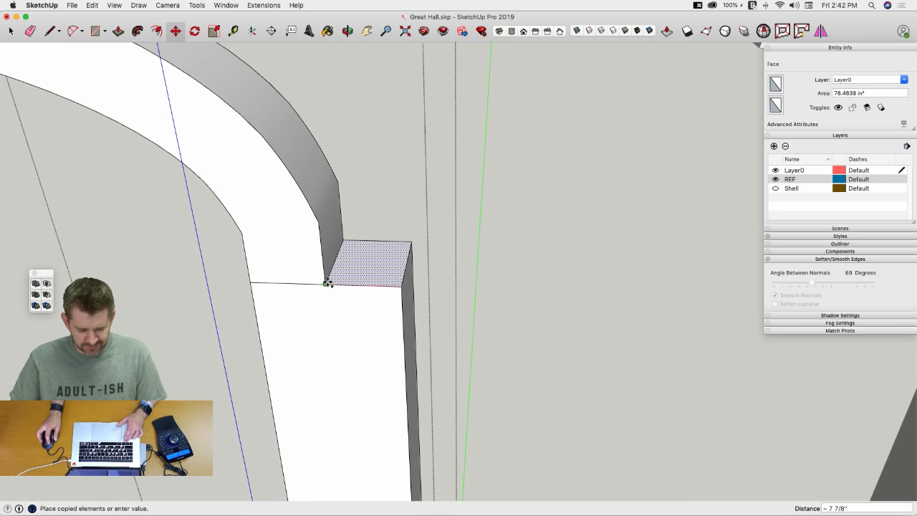
click(326, 283)
key(space)
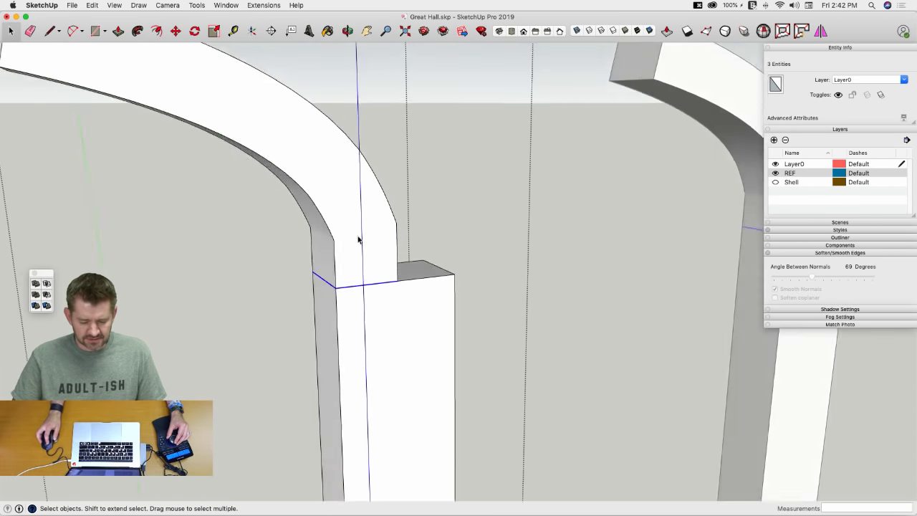
Step: Select the whole curved rib above the copied face and rotate a copy of it 180 degrees about the midpoint of its base edge
scroll(358, 240, down, 3)
middle_drag(348, 268, 549, 189)
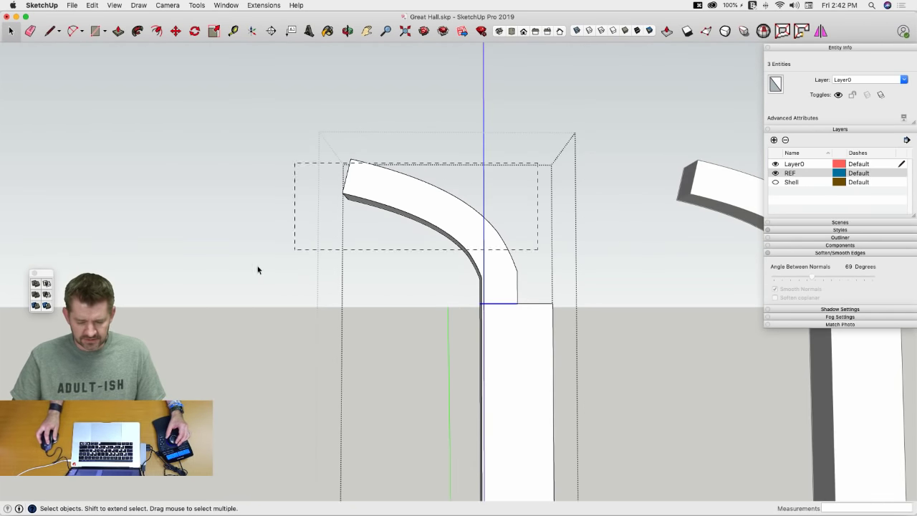
drag(258, 270, 250, 305)
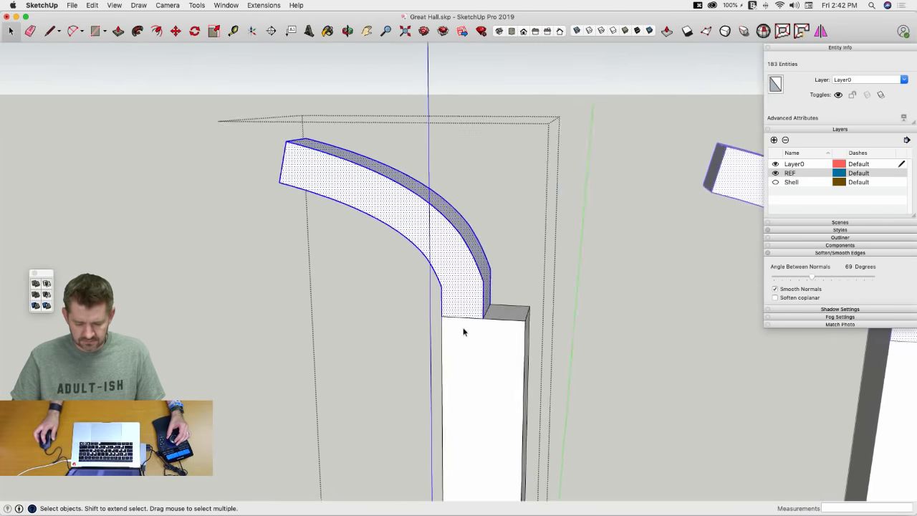
key(q)
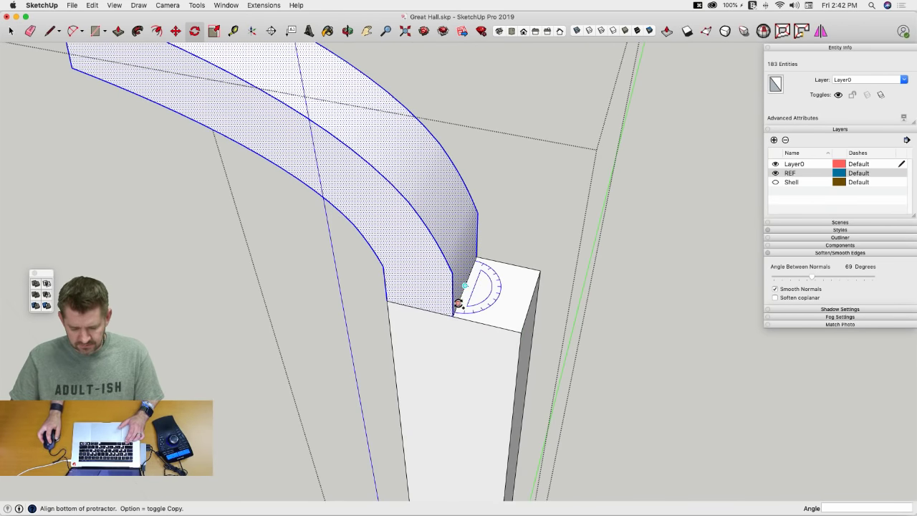
click(458, 305)
click(465, 286)
click(473, 267)
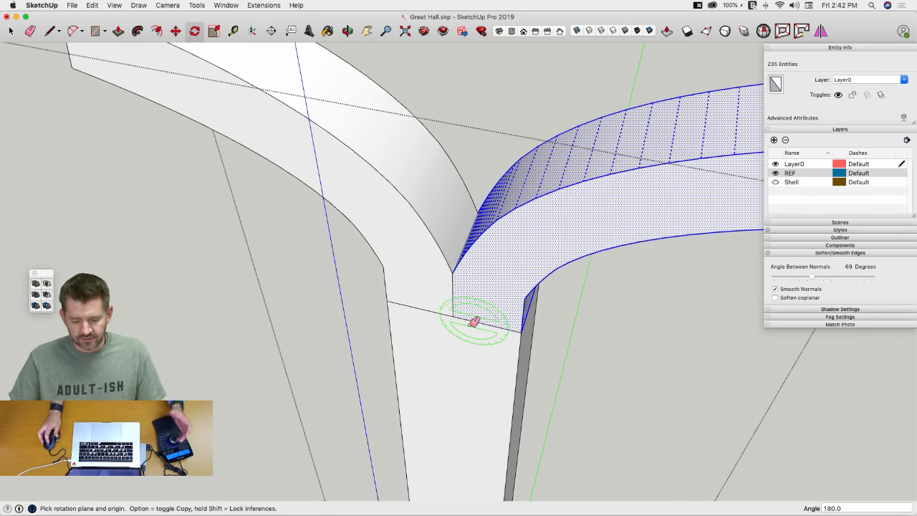
Step: Erase the seam edges between the two ribs and the upright on the front, back and sides of the spacer
key(e)
drag(446, 316, 456, 316)
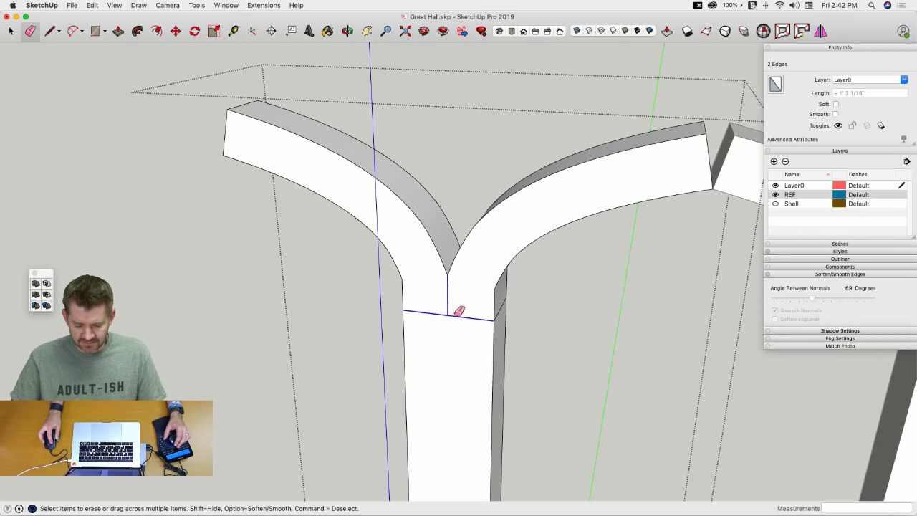
click(501, 318)
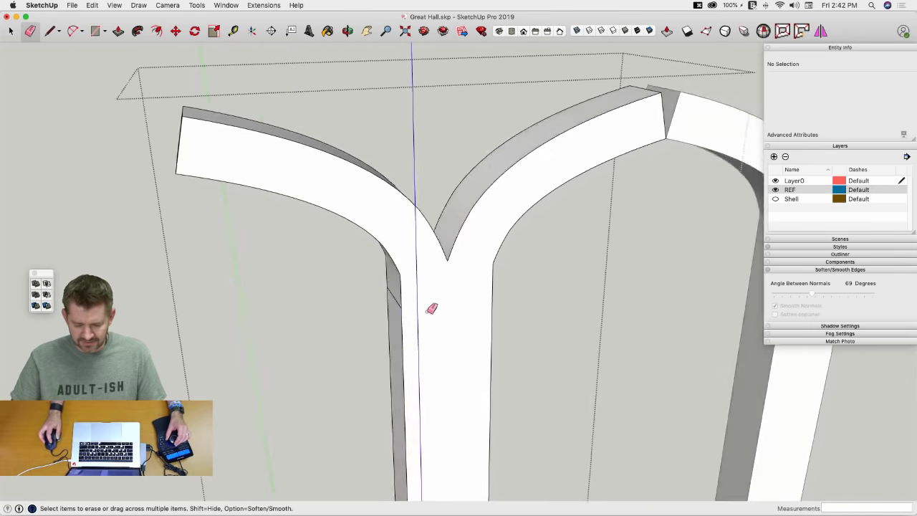
click(404, 313)
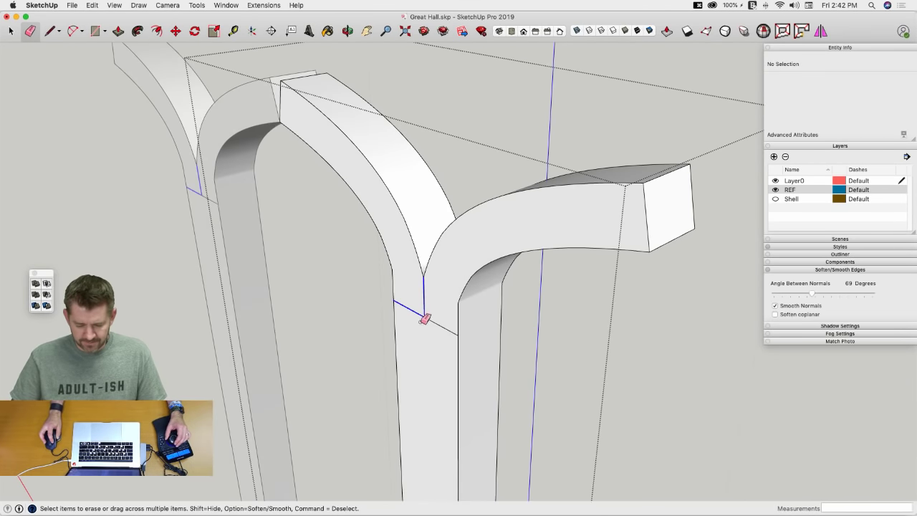
drag(425, 319, 432, 310)
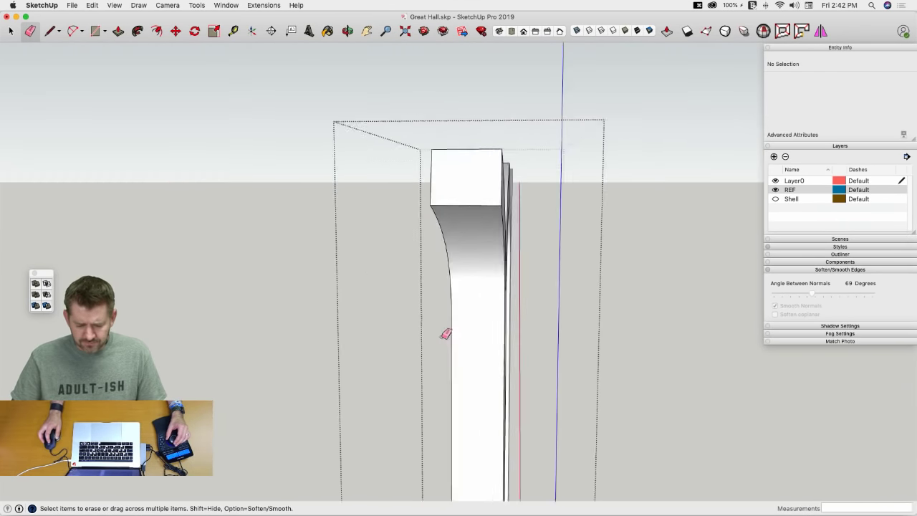
Step: Close the spacer component and examine how the paired ribs meet above the End Windows
mouse_move(446, 334)
middle_down()
mouse_move(523, 307)
mouse_move(481, 251)
mouse_move(482, 212)
middle_up()
key(l)
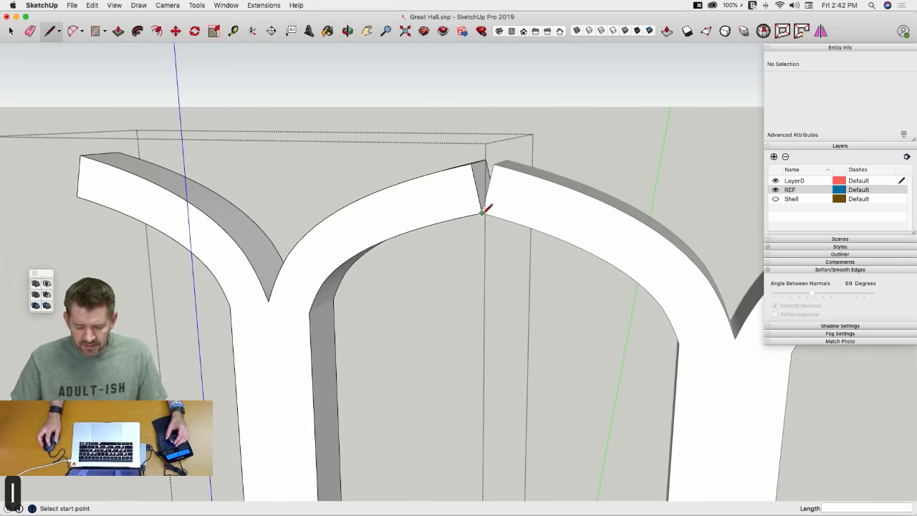
click(482, 212)
scroll(458, 258, down, 10)
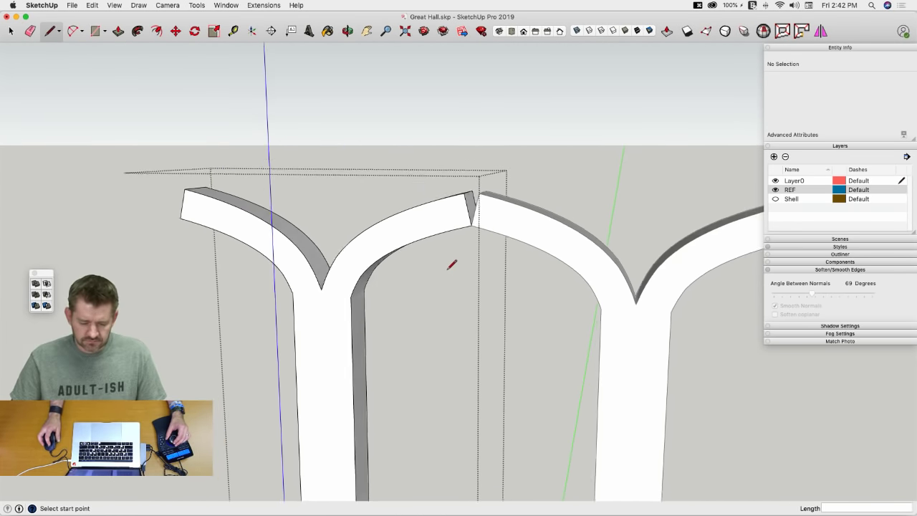
key(space)
click(610, 314)
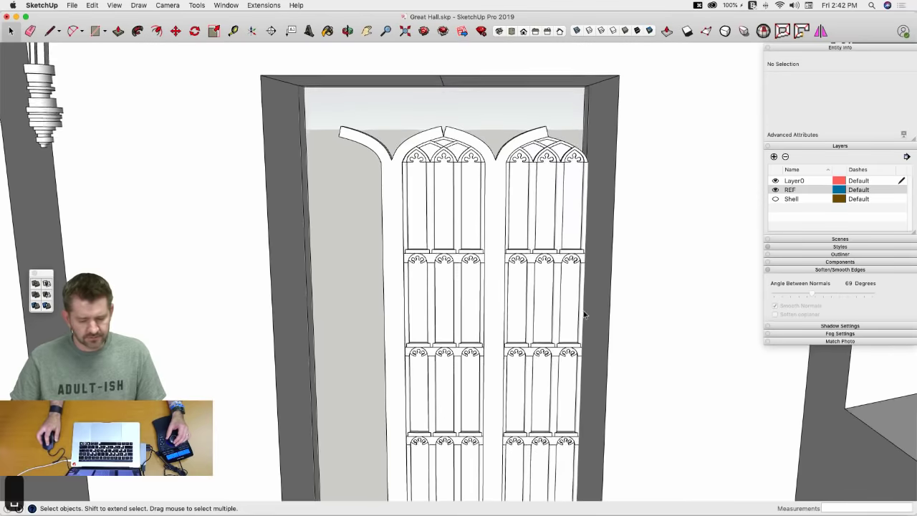
scroll(473, 183, up, 5)
scroll(459, 181, up, 2)
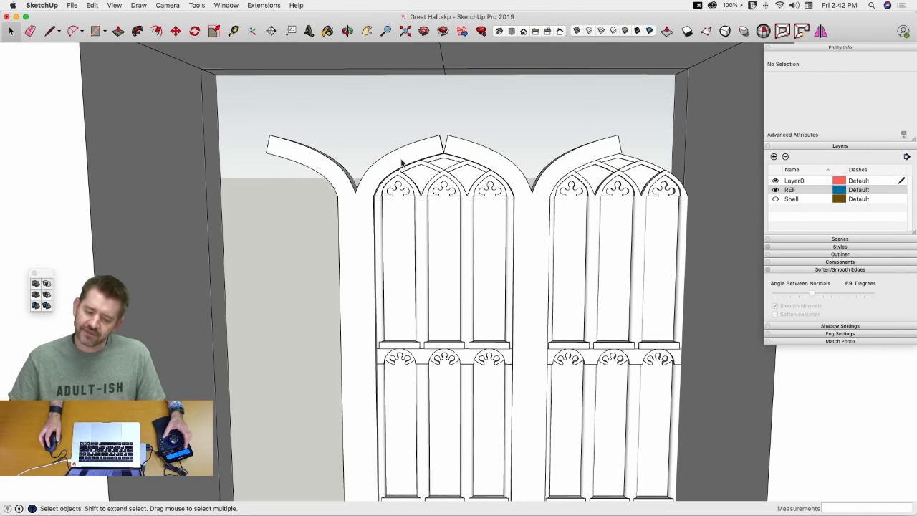
scroll(402, 162, up, 5)
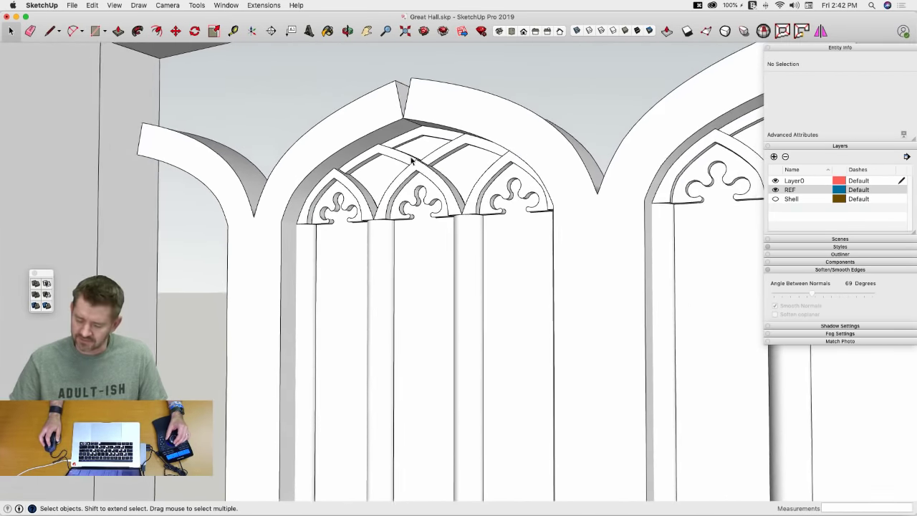
key(l)
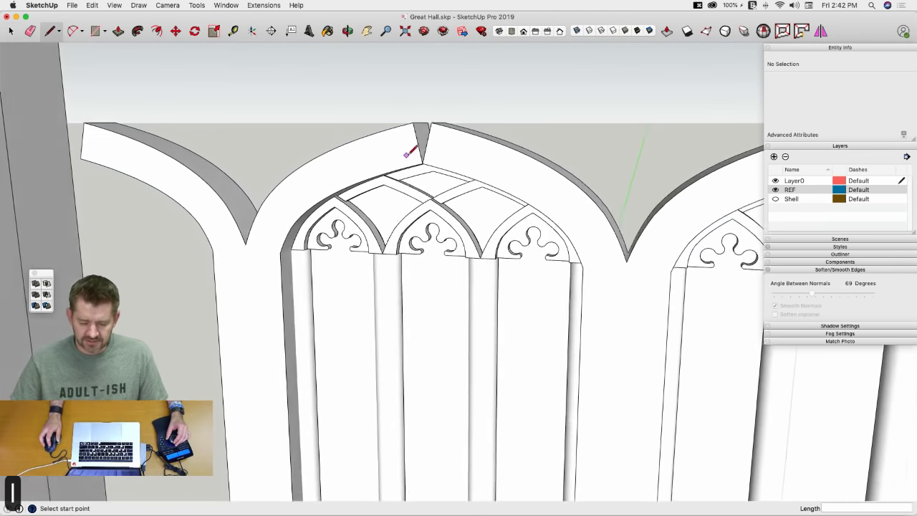
key(space)
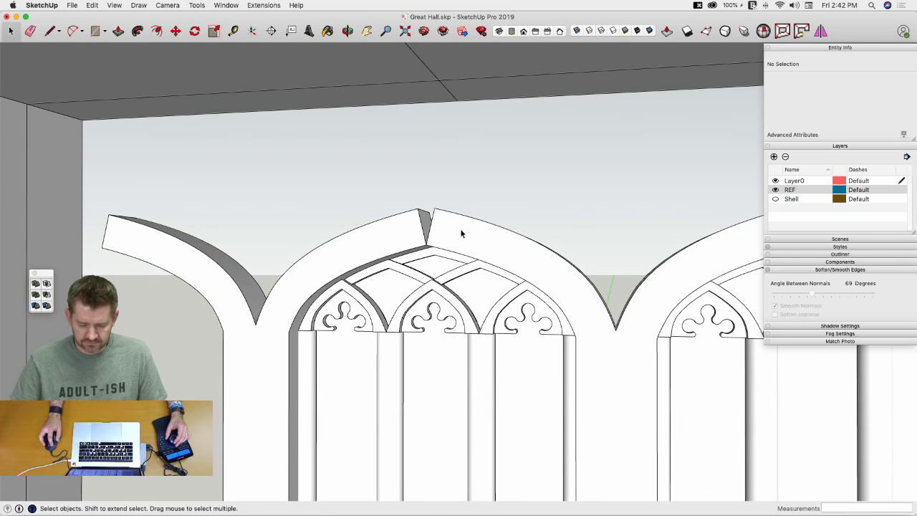
Step: Reopen the spacer and draw lines up from one rib tip, across, and down to the other tip to form a face above the ribs
double_click(416, 236)
click(426, 244)
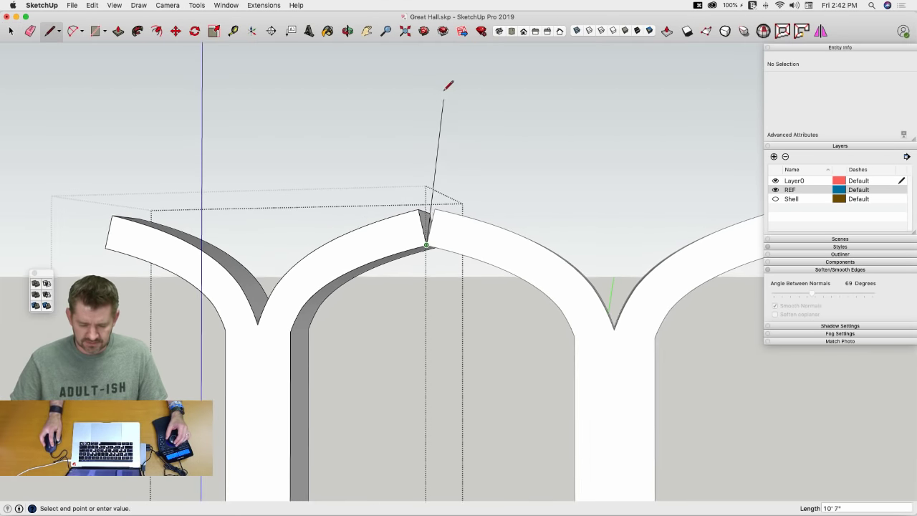
click(428, 60)
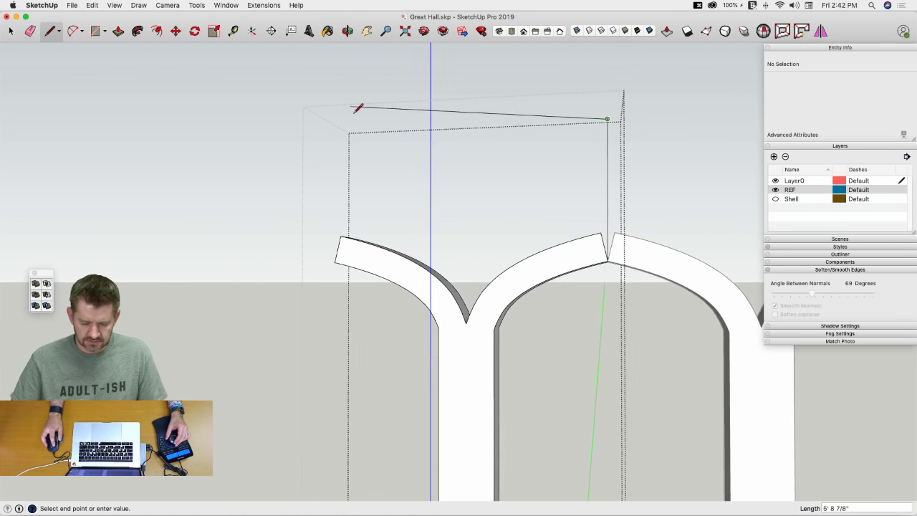
click(337, 259)
Step: Extrude the new face above the ribs through the full depth of the spacer
key(p)
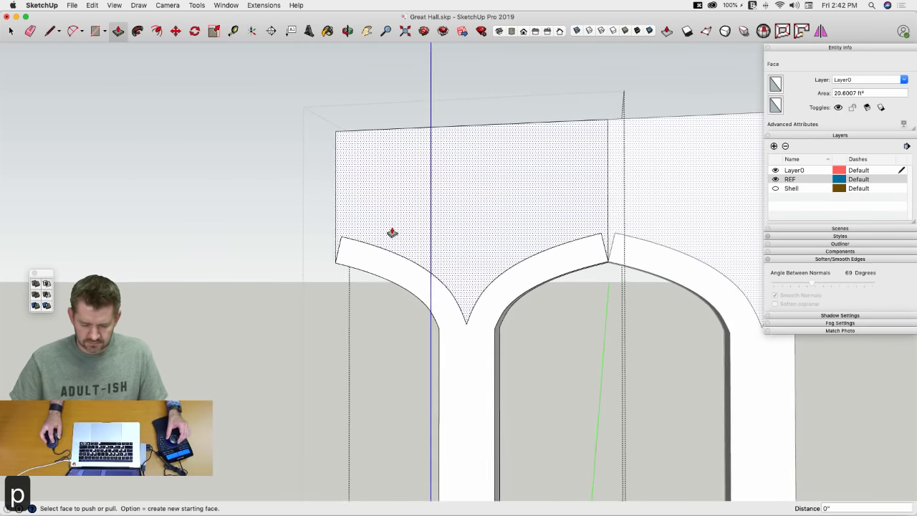
key(F5)
click(413, 204)
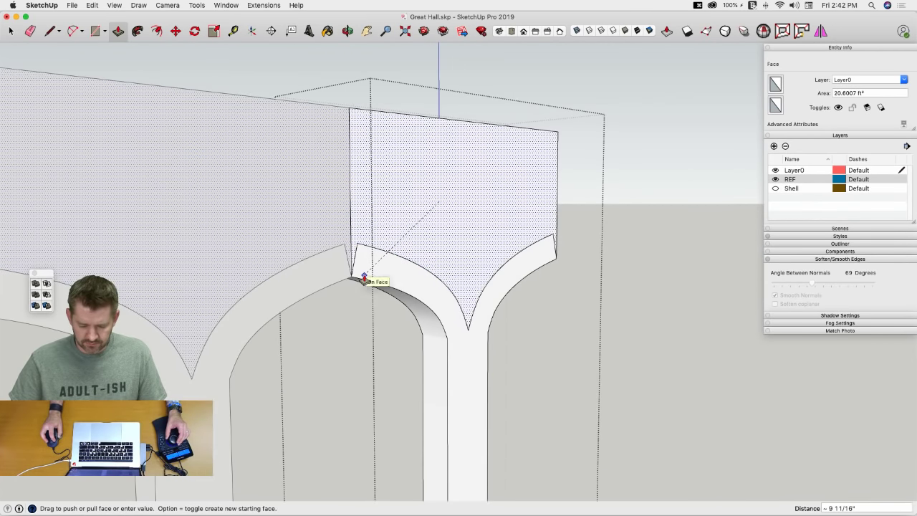
click(364, 277)
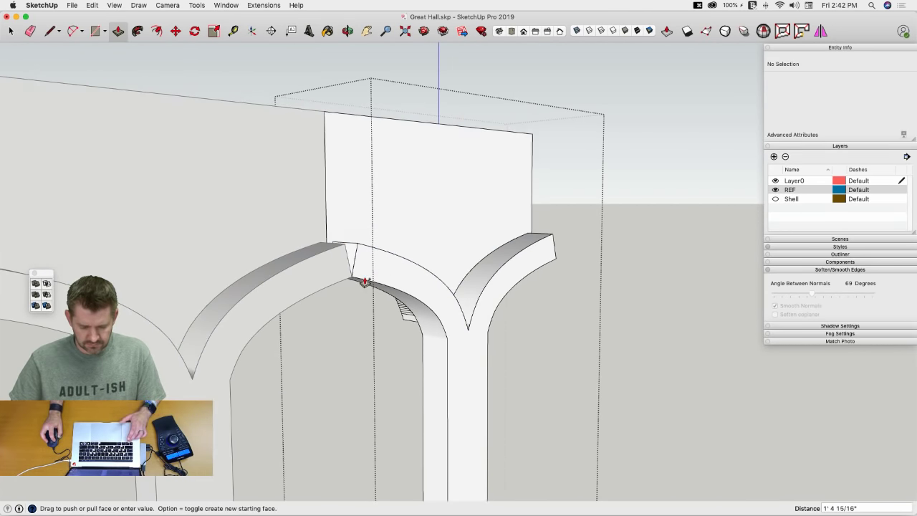
Step: Try to erase the edges where the wall above meets the rib's tip, and undo the erasure
key(e)
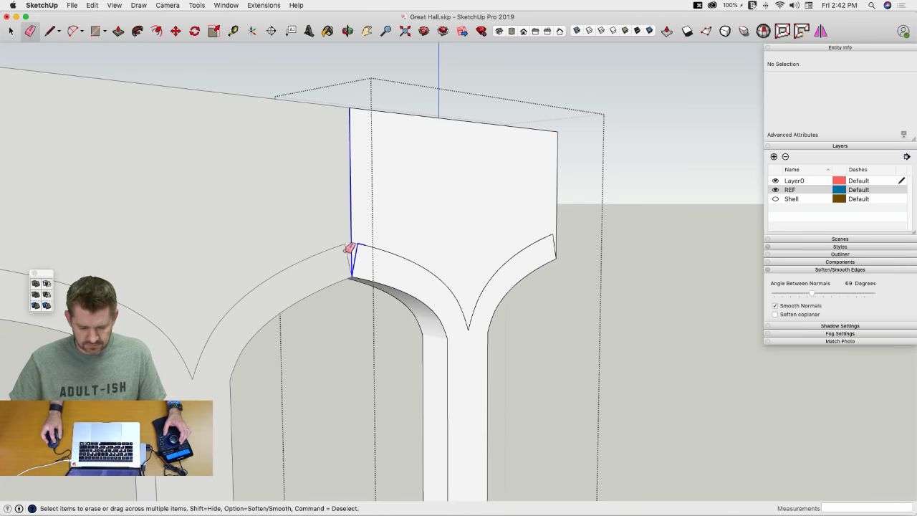
drag(377, 244, 401, 205)
key(super+z)
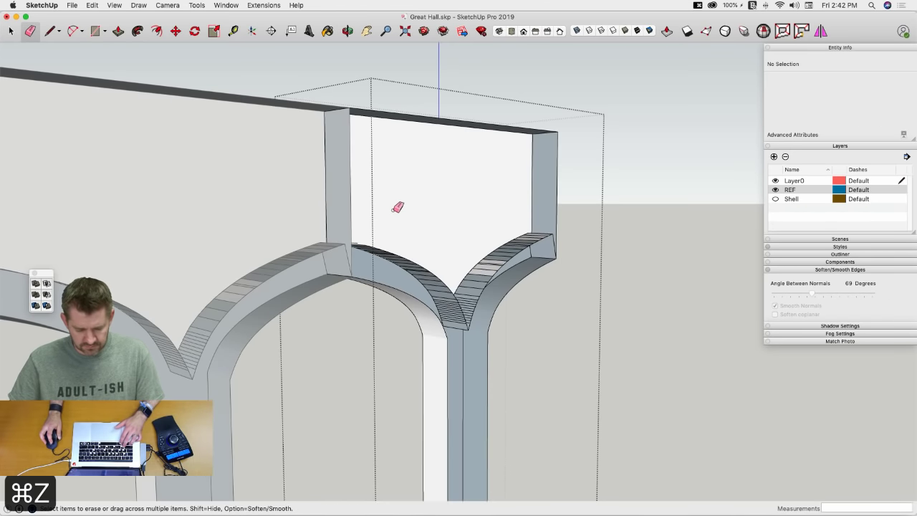
key(super+z)
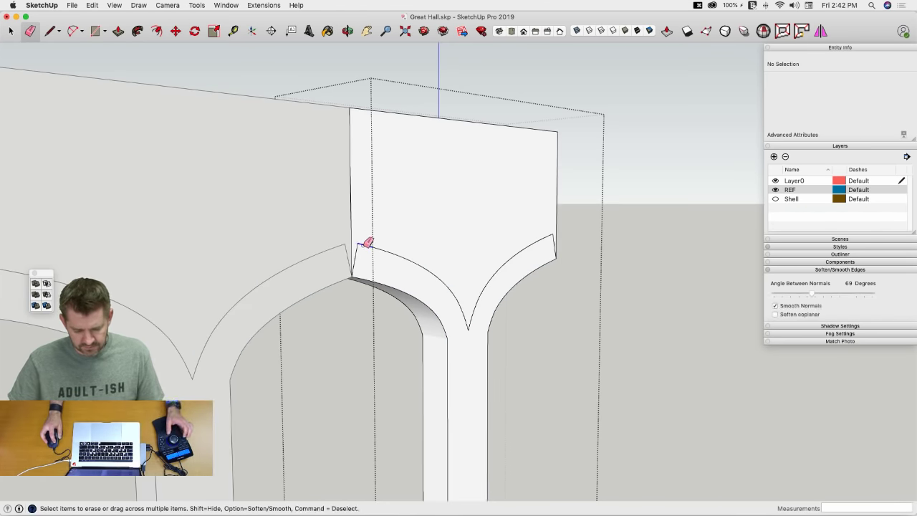
Step: Erase the curved seam edges and slanted rib-end edges between the wall above and both ribs on this side of the spacer
drag(391, 253, 379, 250)
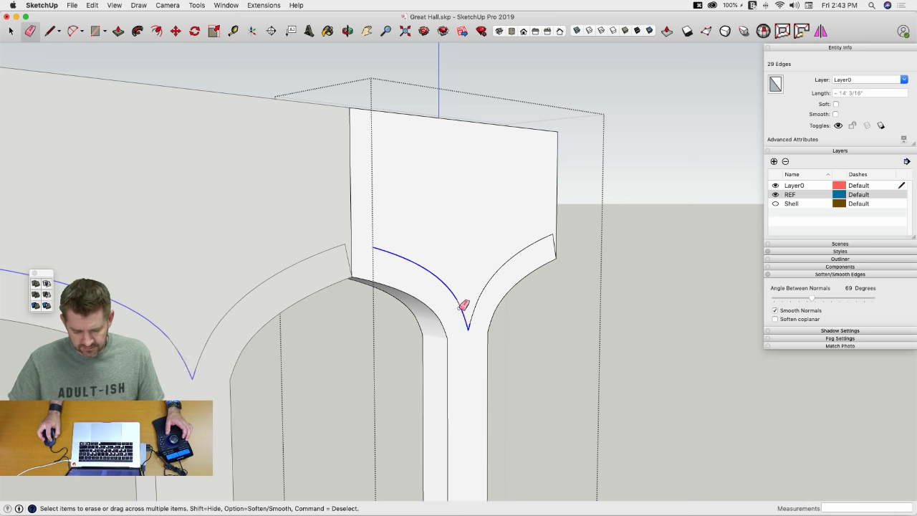
drag(456, 288, 467, 318)
scroll(544, 198, up, 6)
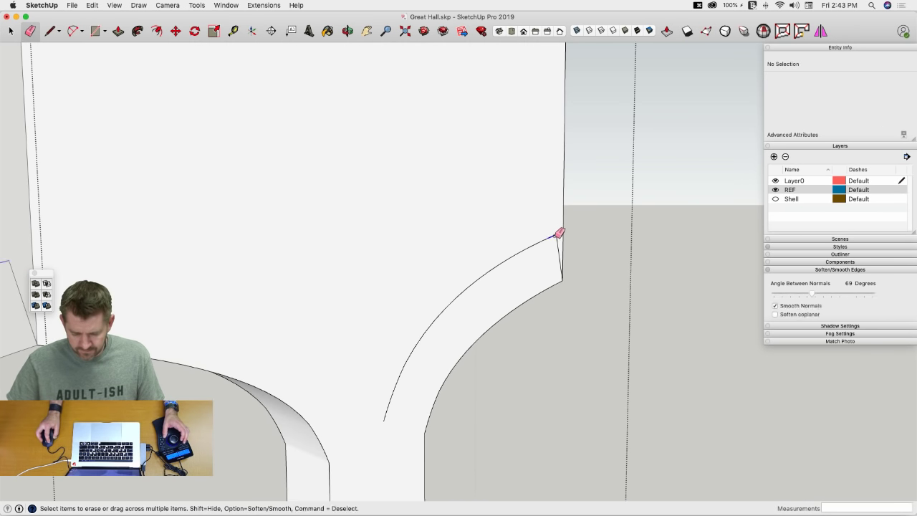
mouse_move(501, 262)
mouse_down()
mouse_move(457, 299)
mouse_move(465, 288)
mouse_up()
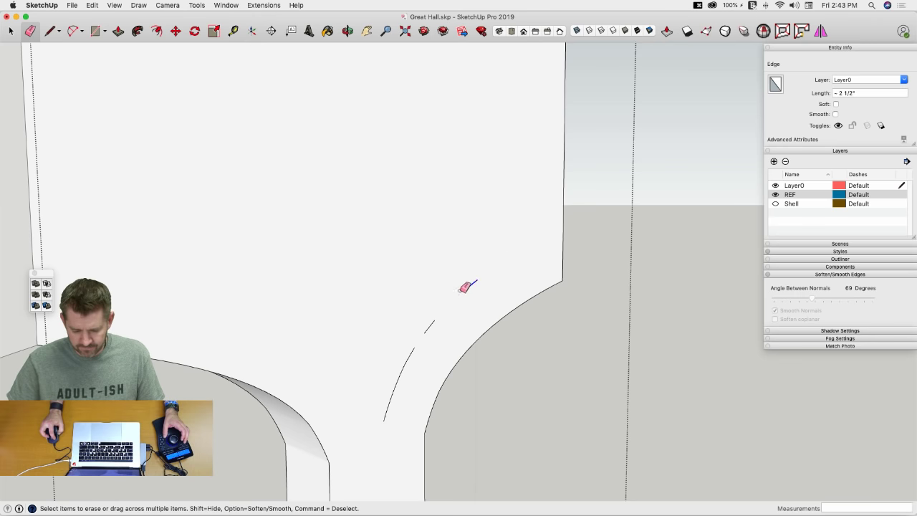
drag(533, 244, 476, 269)
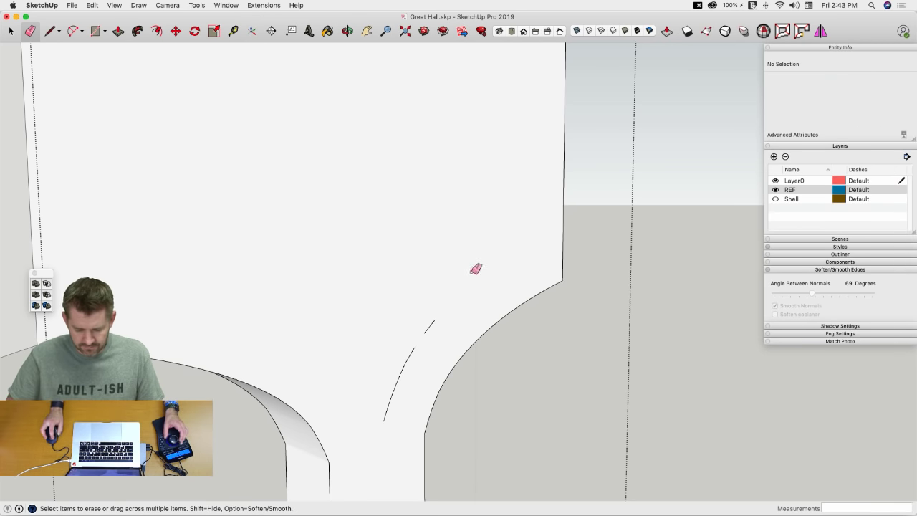
drag(437, 322, 414, 350)
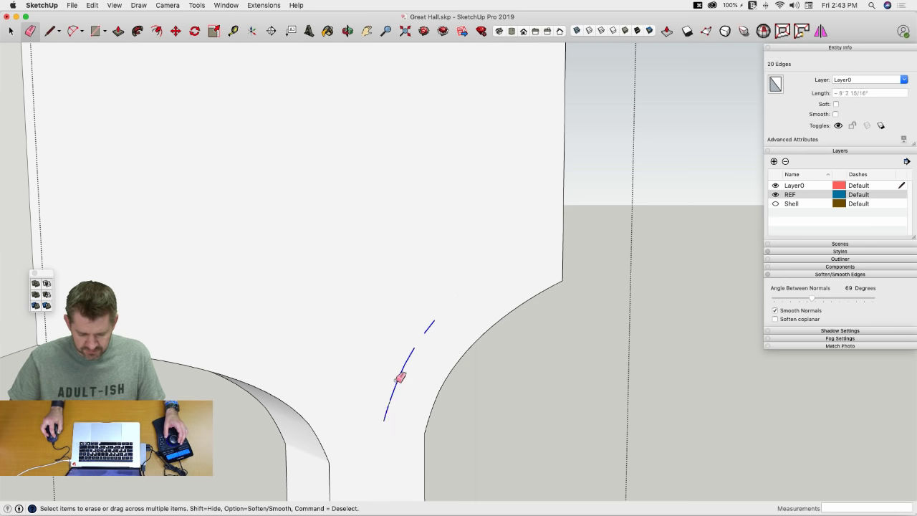
Step: Erase the leftover curved seam edges on this side of the spacer and one segment of the seam on the opposite side
drag(401, 378, 422, 349)
key(space)
key(e)
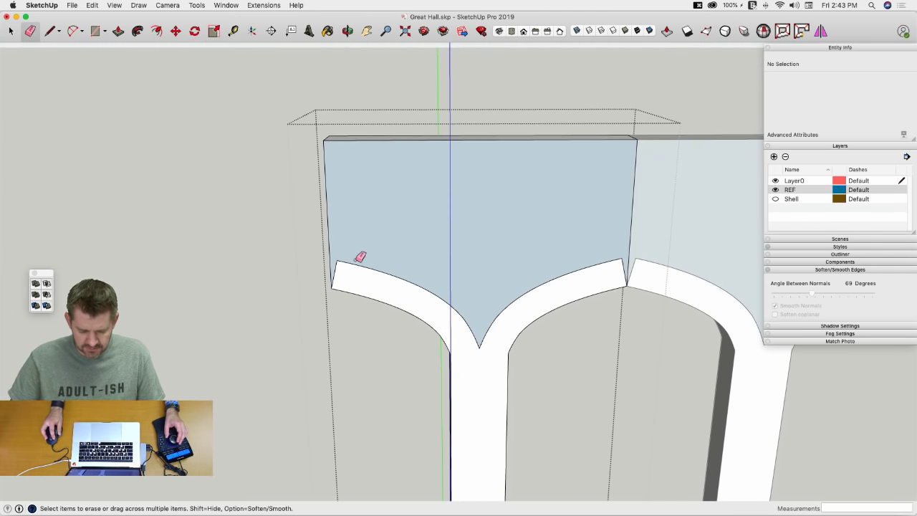
click(351, 259)
Step: Select all of the spacer's geometry and fix its stray edges with Solid Inspector²
key(space)
key(super+a)
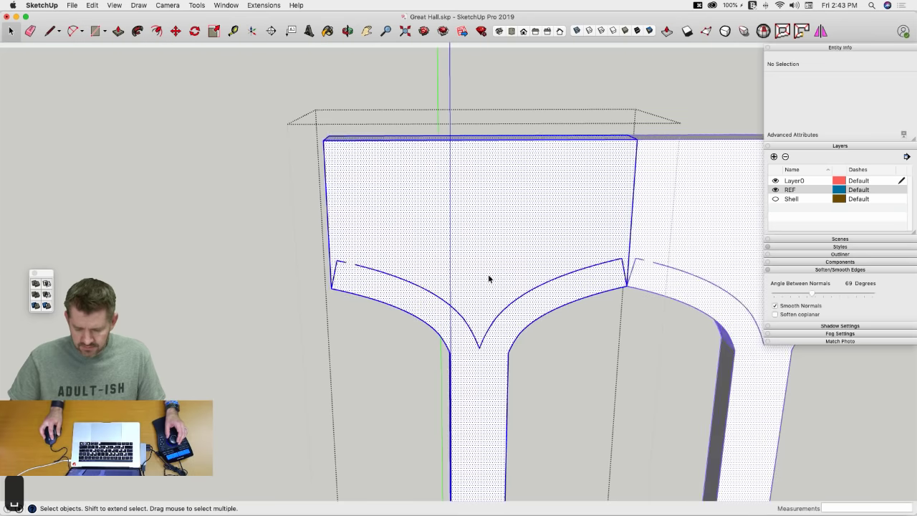
click(765, 31)
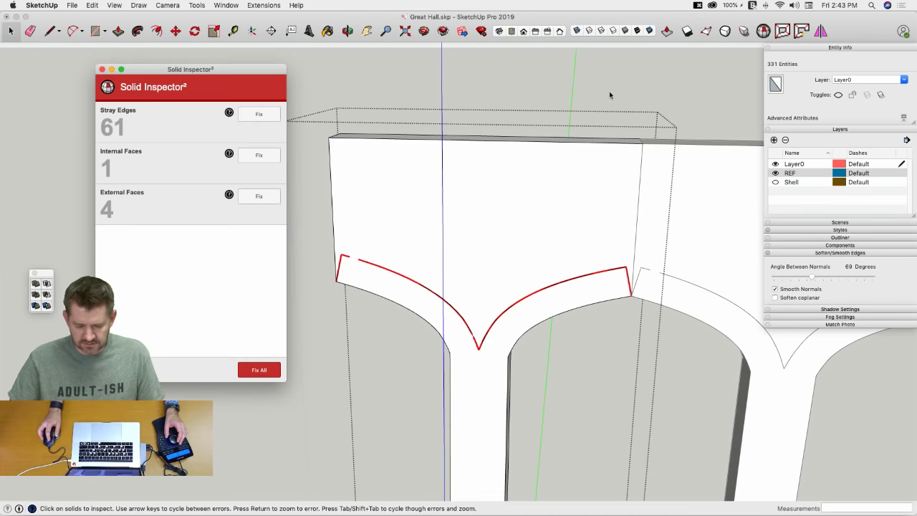
click(257, 115)
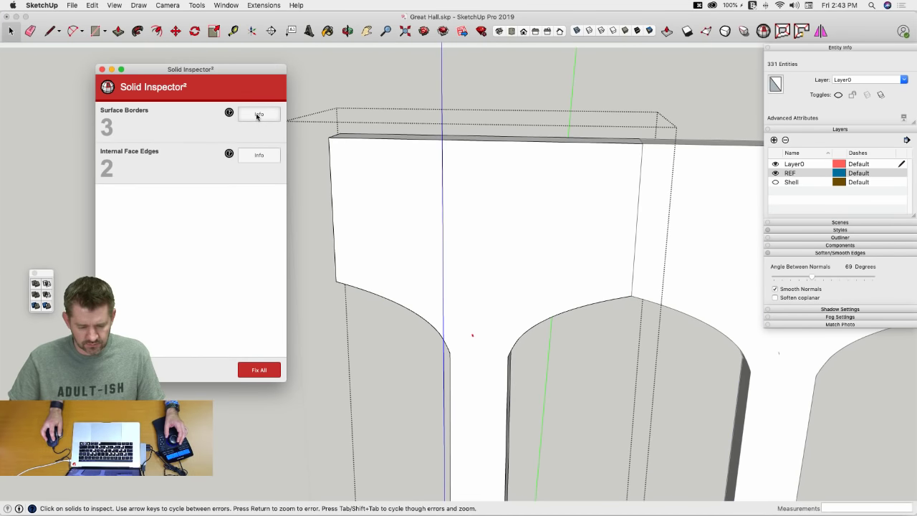
click(102, 69)
key(e)
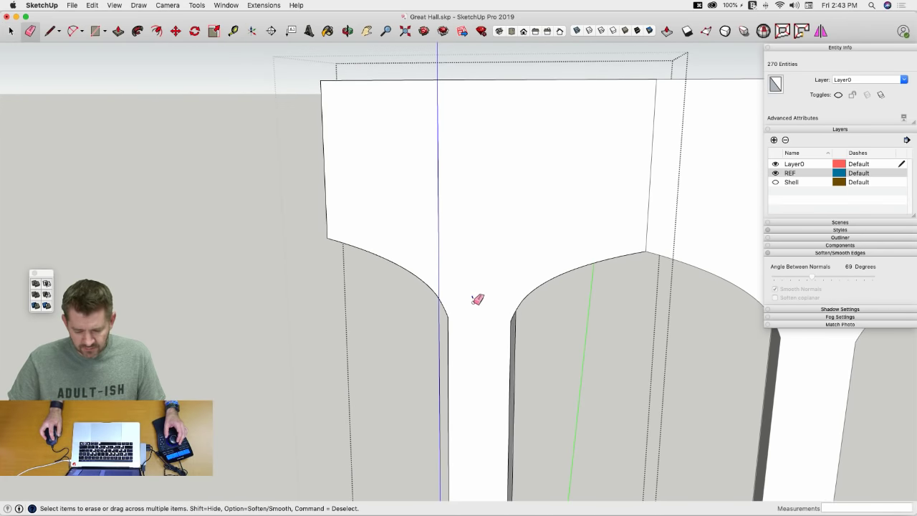
key(space)
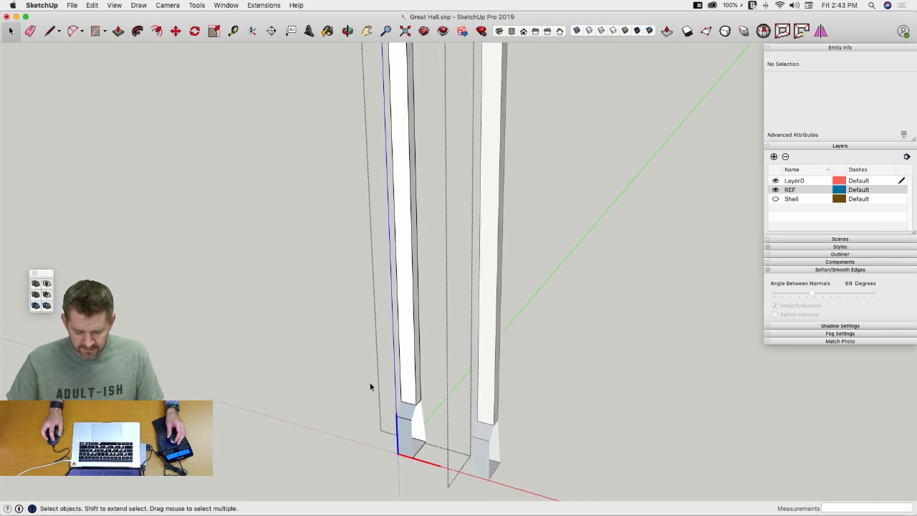
Step: Delete the stray face near the foot of the spacer's post, orient all faces to match the post's front face, and close the component
scroll(386, 383, up, 5)
middle_drag(403, 379, 421, 331)
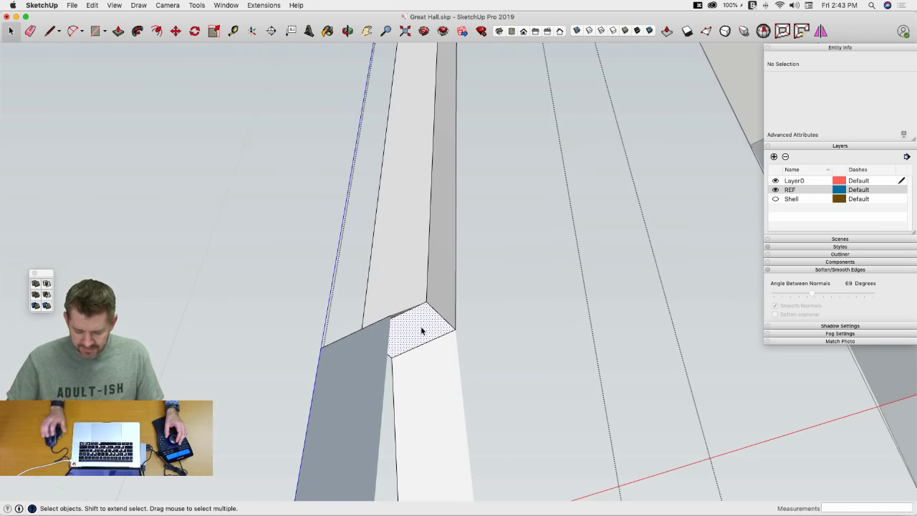
key(BackSpace)
right_click(420, 184)
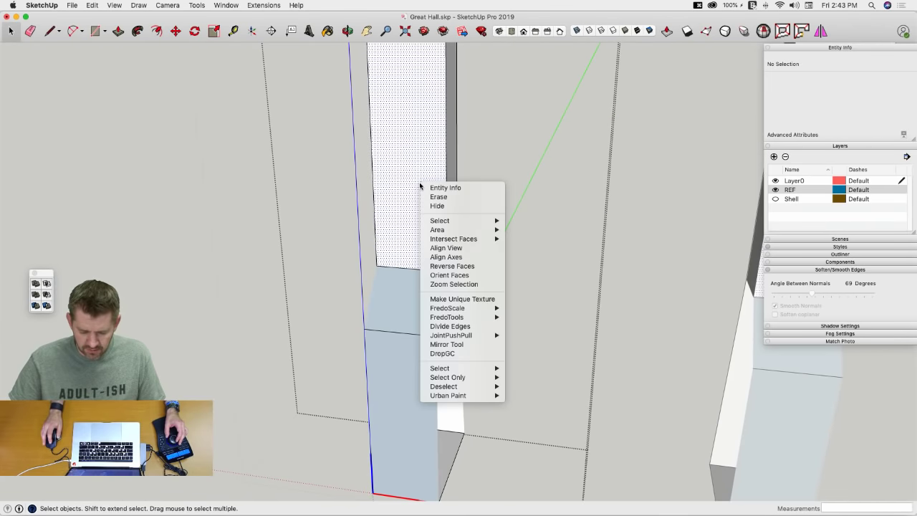
click(444, 276)
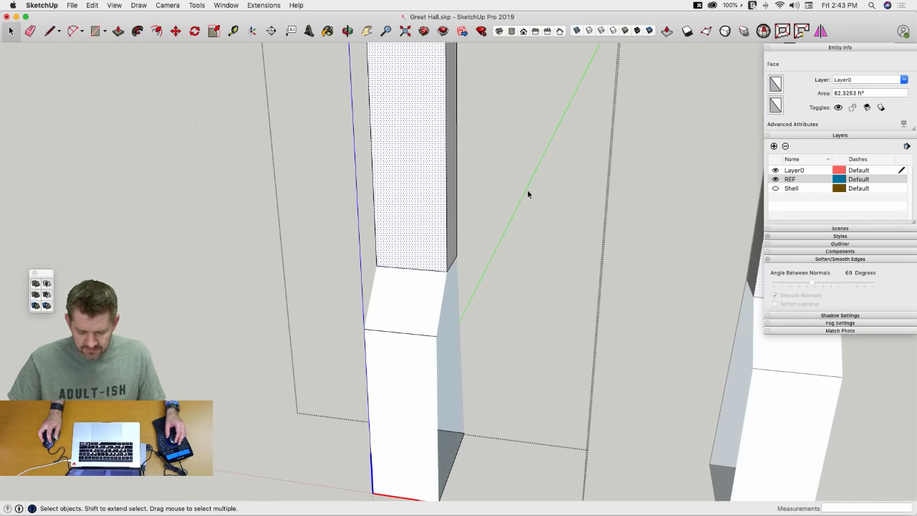
click(528, 191)
key(space)
click(566, 240)
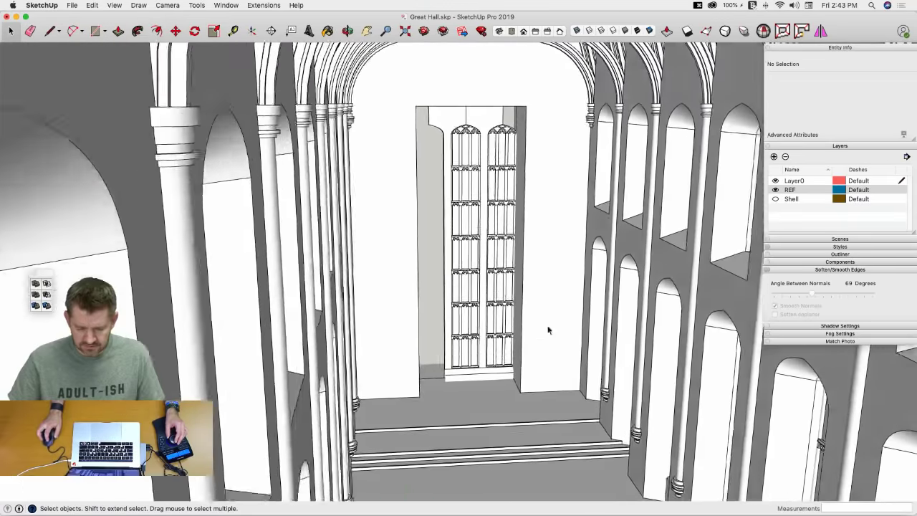
Step: Unhide the hidden window geometry in the end recess
scroll(501, 224, up, 2)
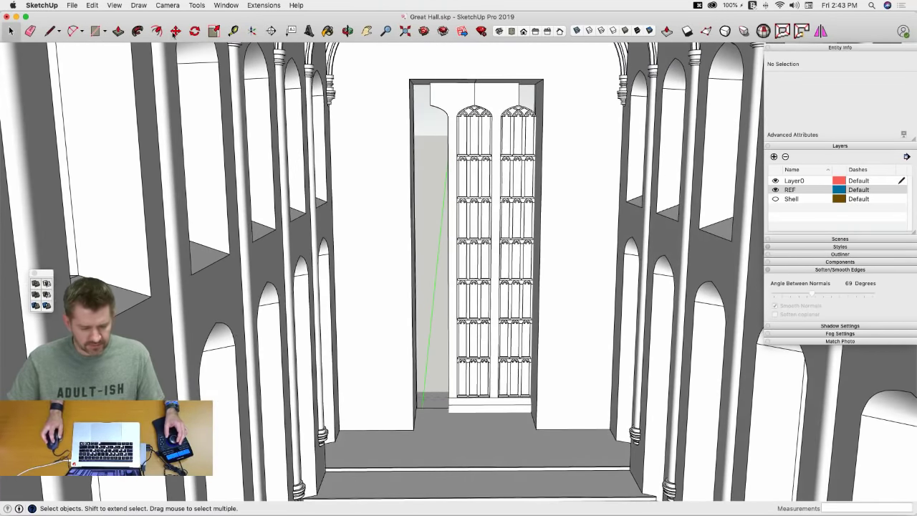
click(93, 6)
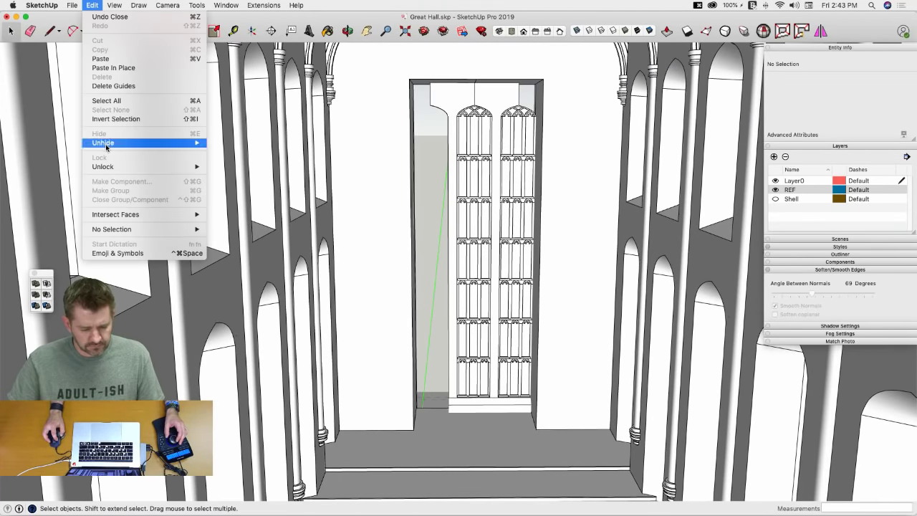
click(241, 161)
scroll(448, 90, up, 5)
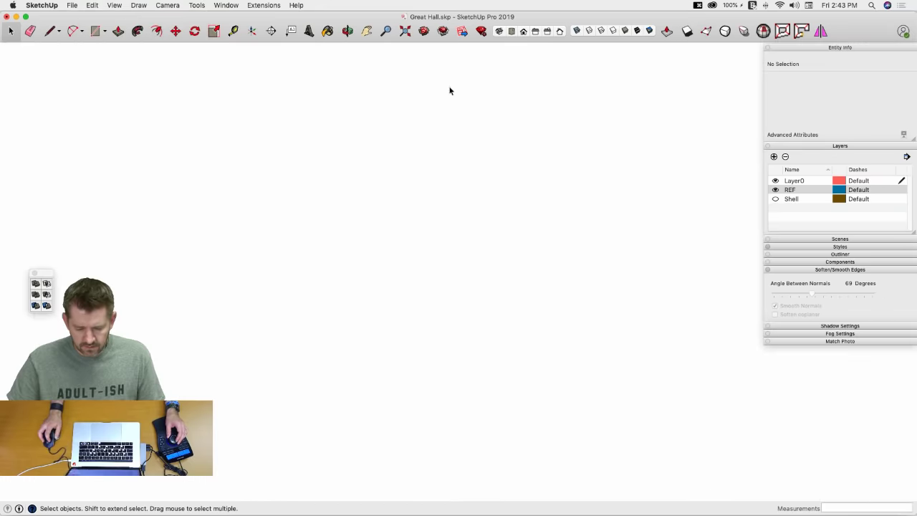
scroll(432, 116, up, 8)
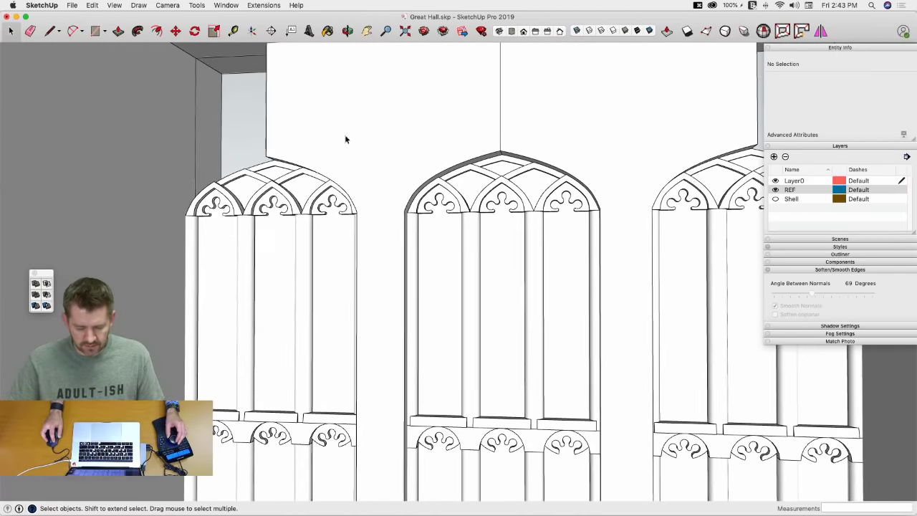
Step: Open the spacer and draw a vertical line from the springing point of its arch up to the wall's upper edge
scroll(351, 132, up, 3)
key(l)
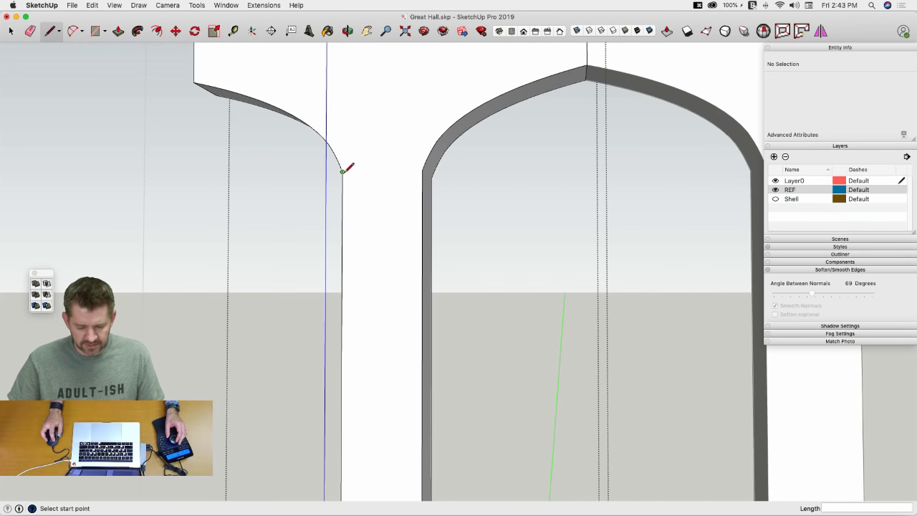
scroll(351, 154, down, 3)
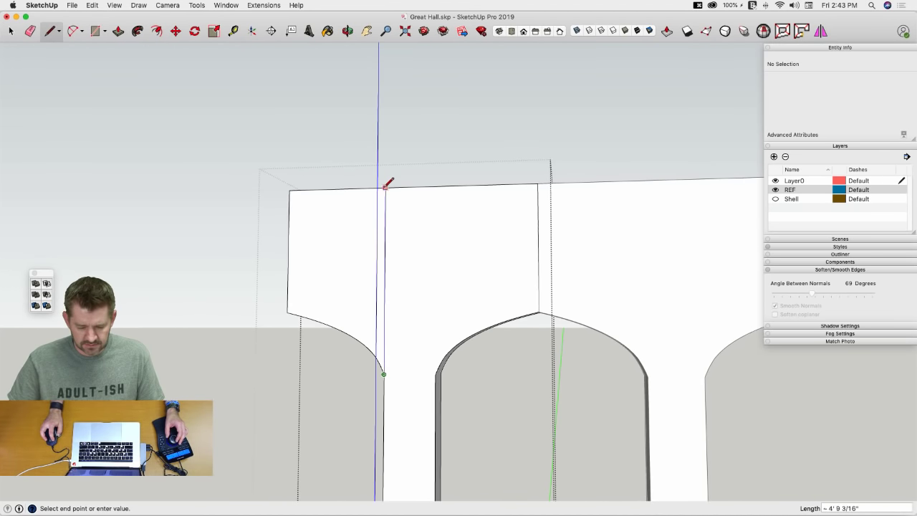
key(space)
click(348, 244)
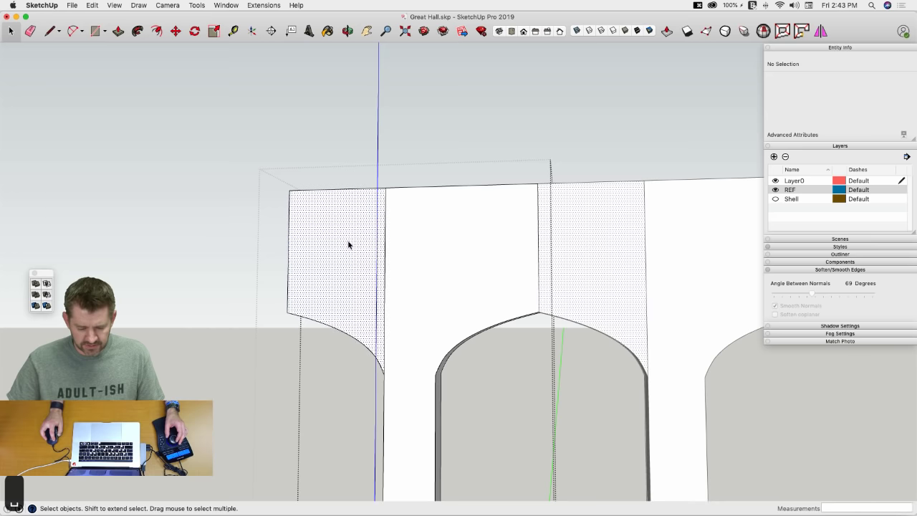
key(super+c)
click(383, 145)
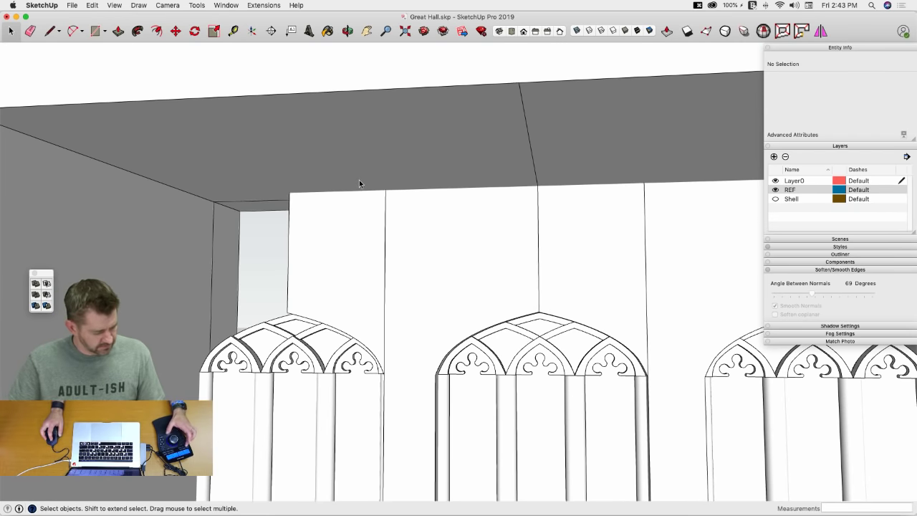
key(c)
key(space)
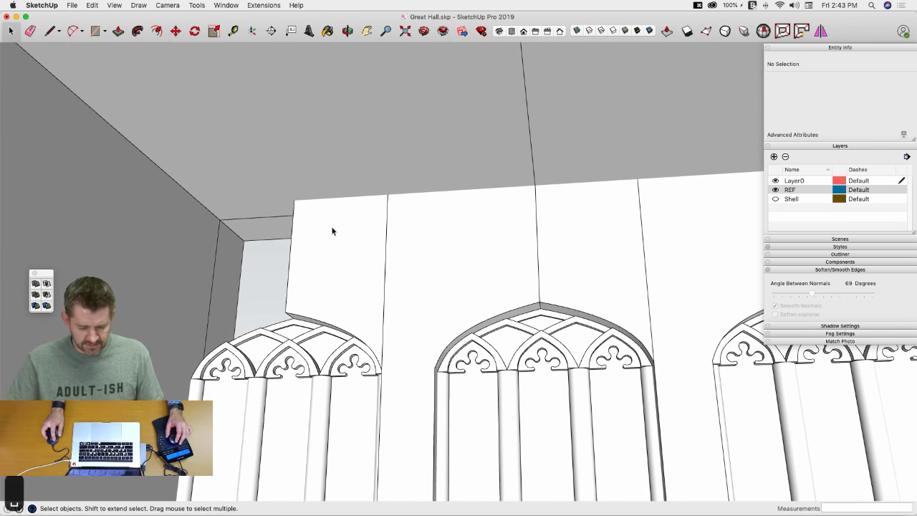
double_click(332, 230)
click(399, 110)
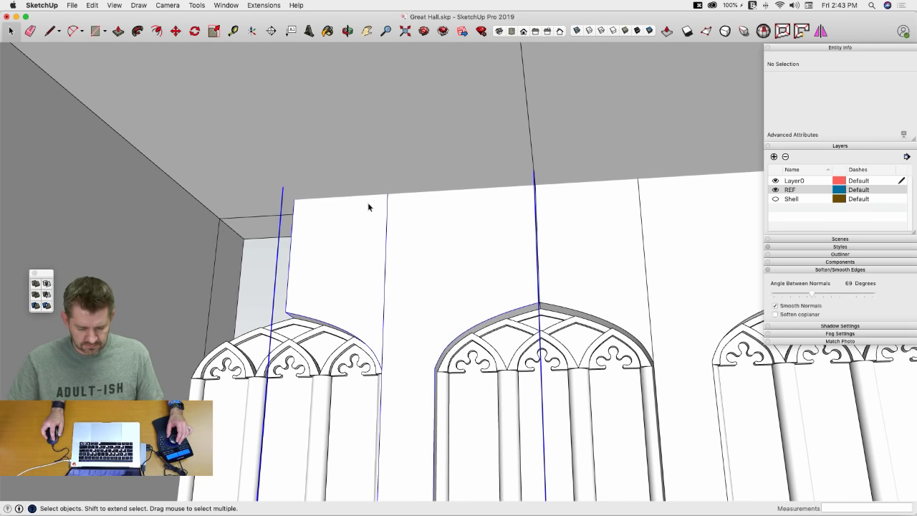
click(368, 206)
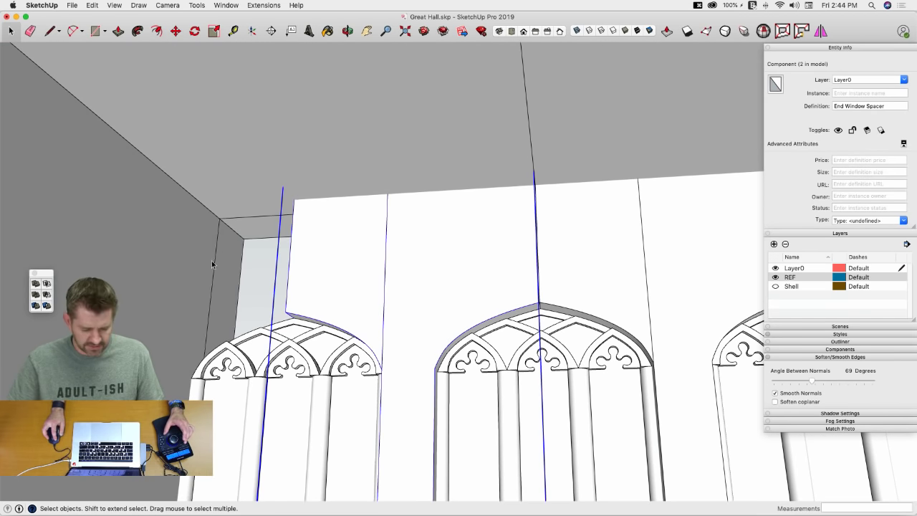
Step: Copy the half-arch wall face beside the new line from the spacer, paste it in place outside, and rotate it 180° into the end gap
double_click(313, 256)
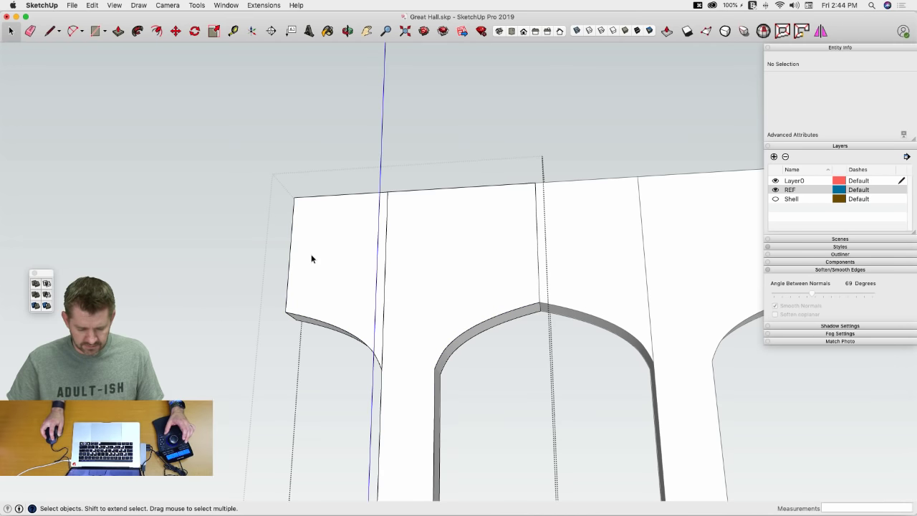
click(314, 257)
key(super+c)
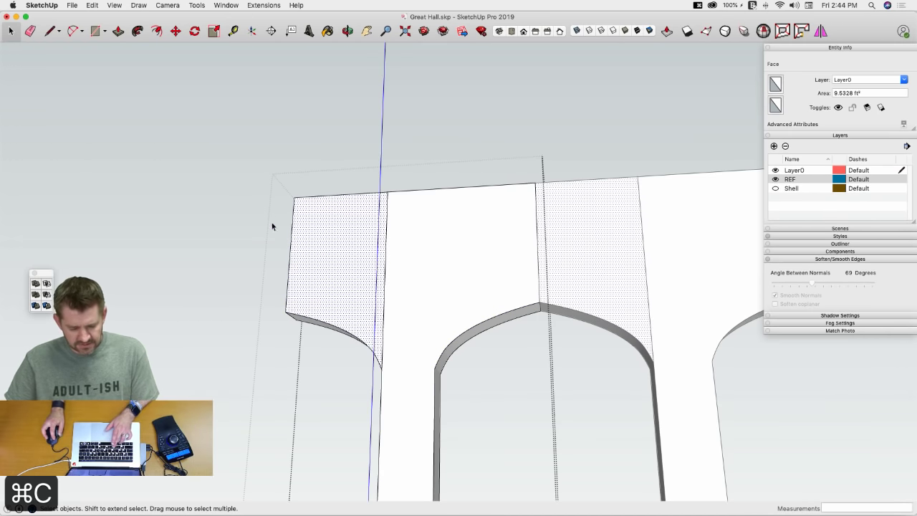
click(247, 176)
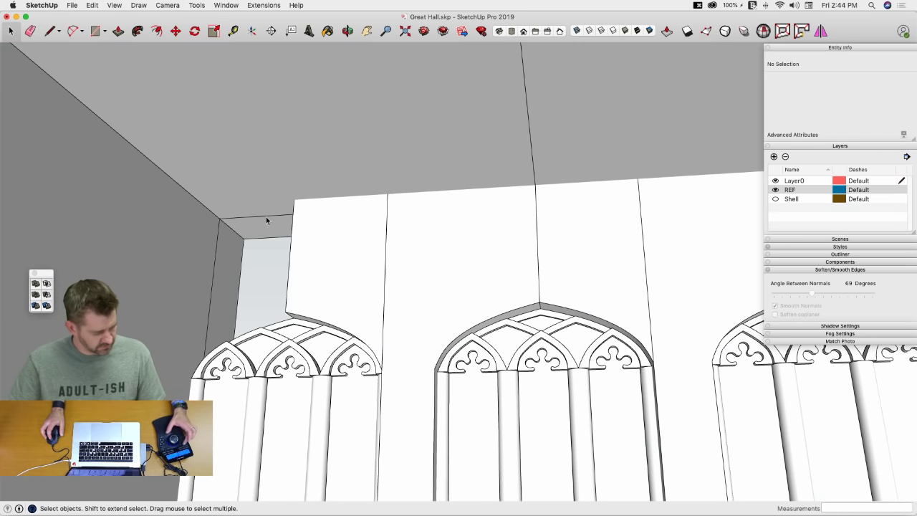
key(alt+v)
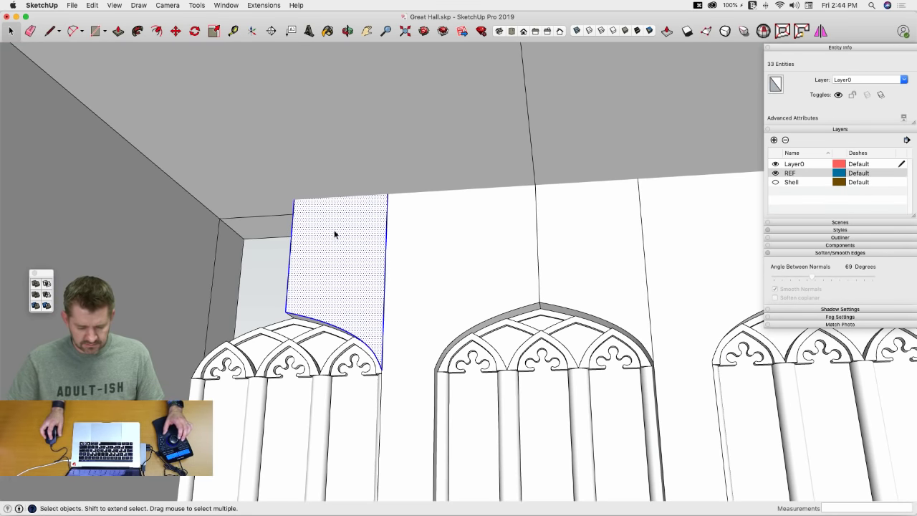
key(q)
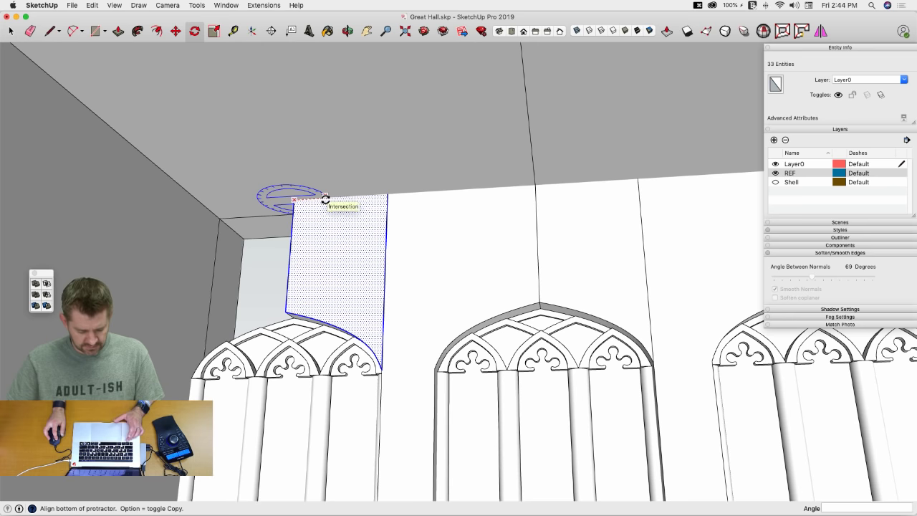
click(326, 199)
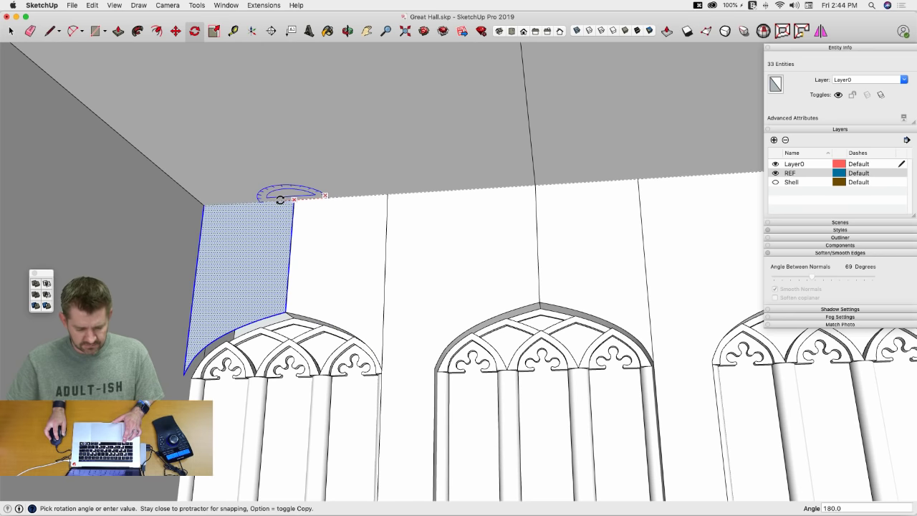
Step: Extrude the rotated half-arch face about 9 11/16" to match the depth of the adjoining End Window Spacer
key(p)
click(272, 262)
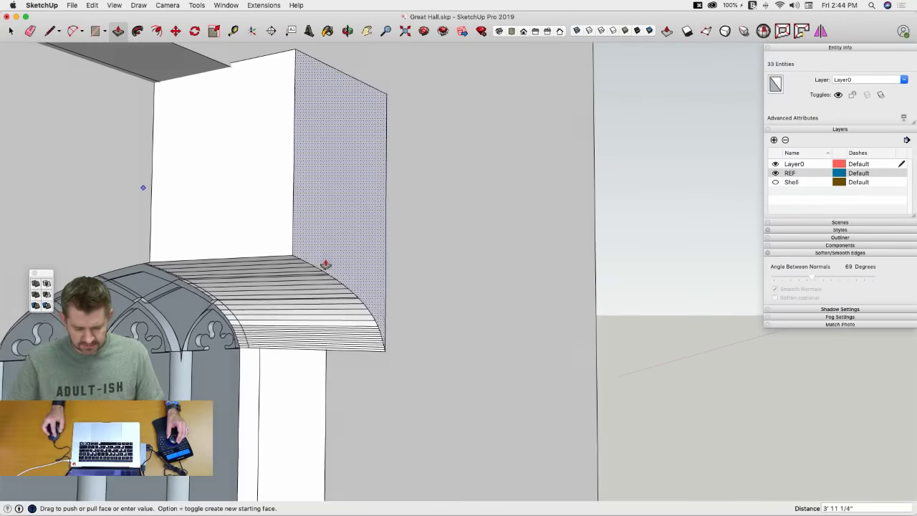
click(146, 266)
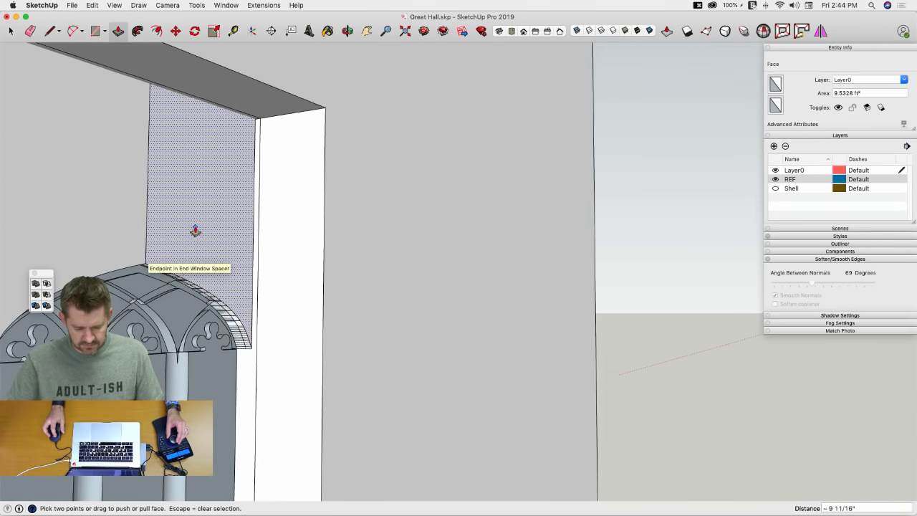
Step: Soften and smooth all edges of the new end infill, including the coplanar ones
key(space)
triple_click(242, 195)
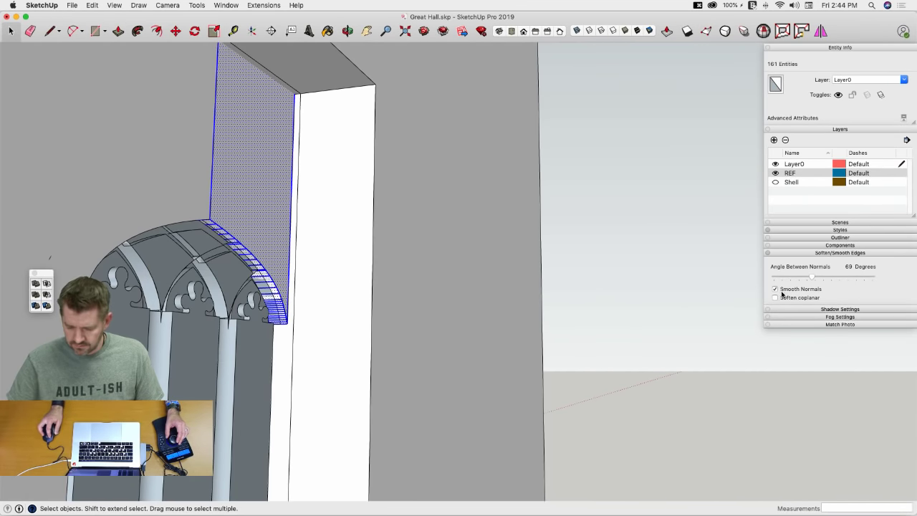
click(775, 298)
Step: Open the middle End Window Spacer, copy its half-arch wall face, and leave the component
middle_drag(655, 272, 547, 254)
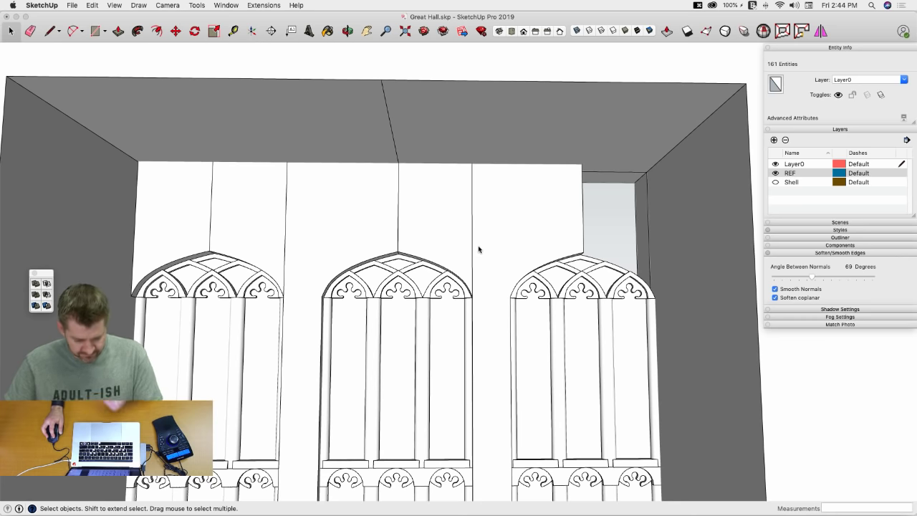
click(428, 249)
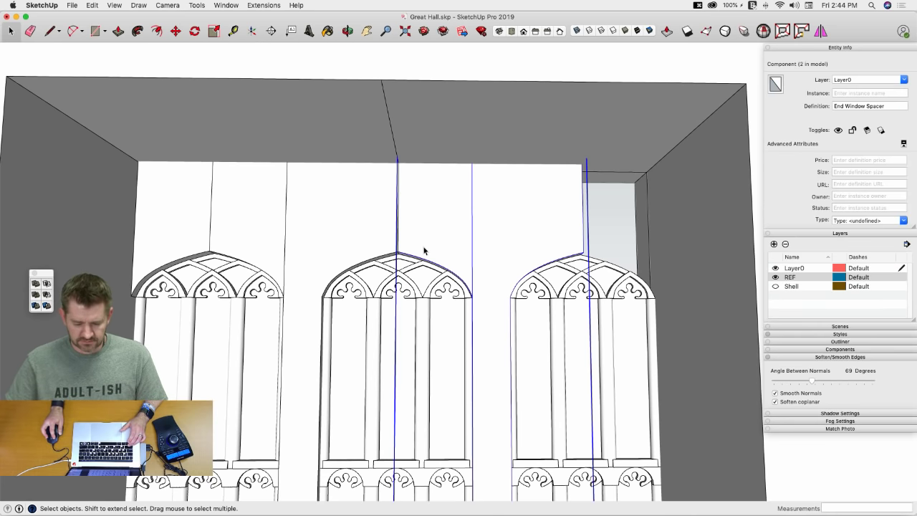
double_click(423, 250)
click(422, 249)
key(m)
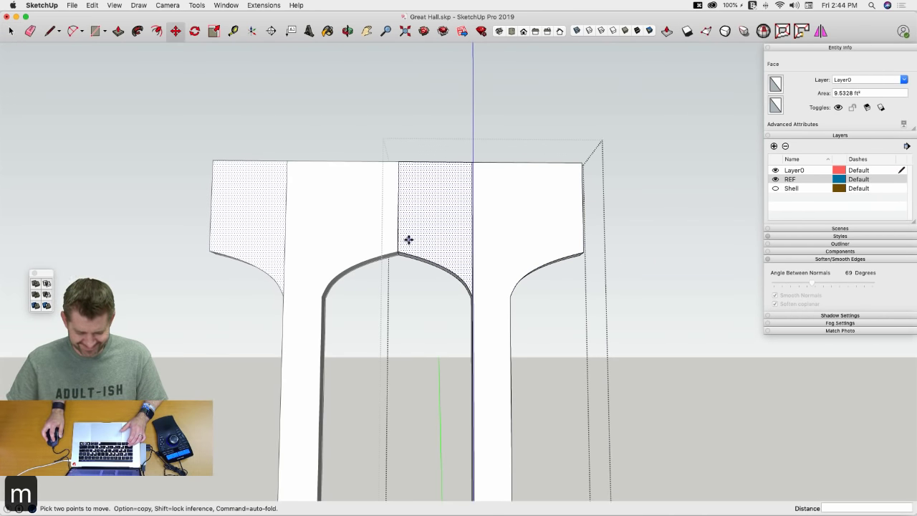
key(super+c)
key(space)
click(638, 336)
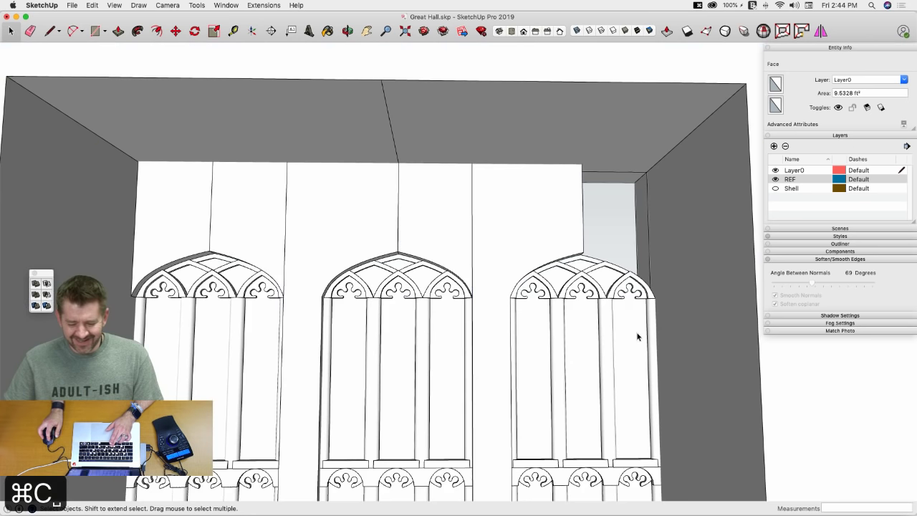
Step: Paste the half-arch face into the open end gap and move its inner corner onto the adjoining spacer's arch peak
key(super+v)
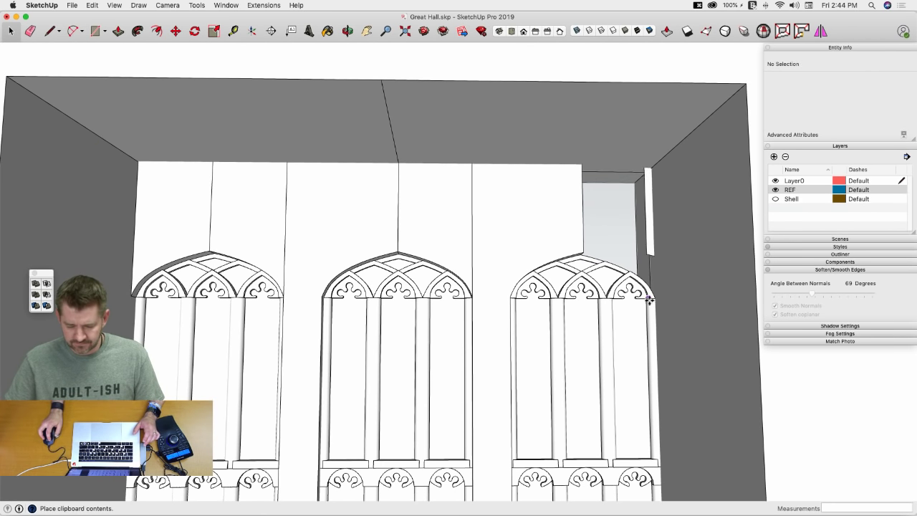
click(630, 290)
click(631, 249)
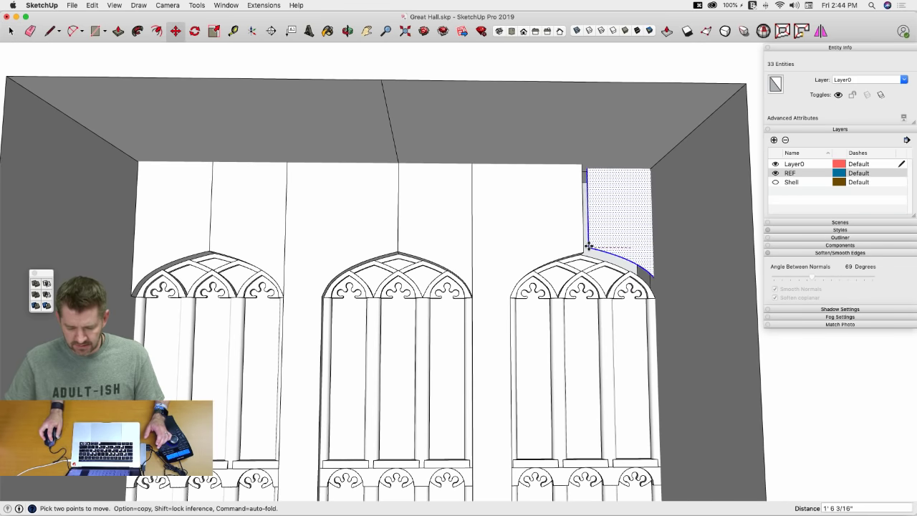
click(582, 252)
key(space)
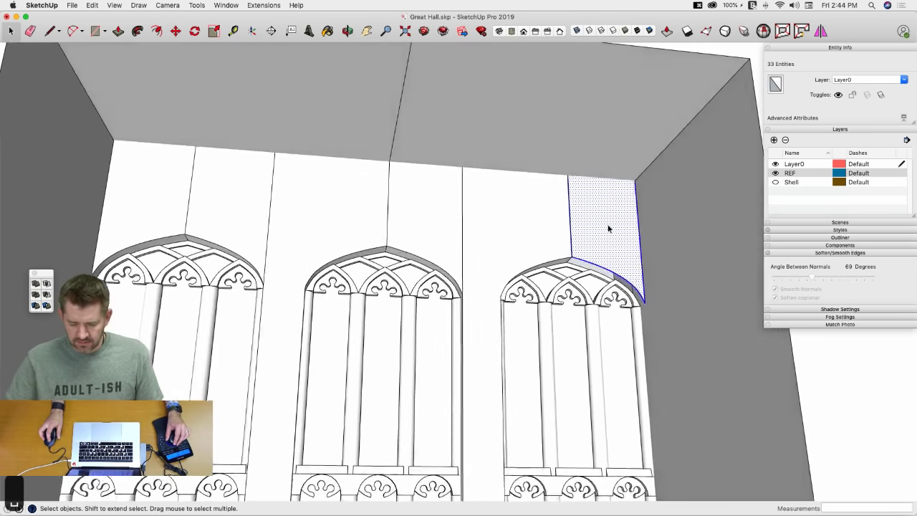
Step: Extrude the pasted half-arch face to match the depth of the adjoining End Window Spacer
key(p)
click(580, 249)
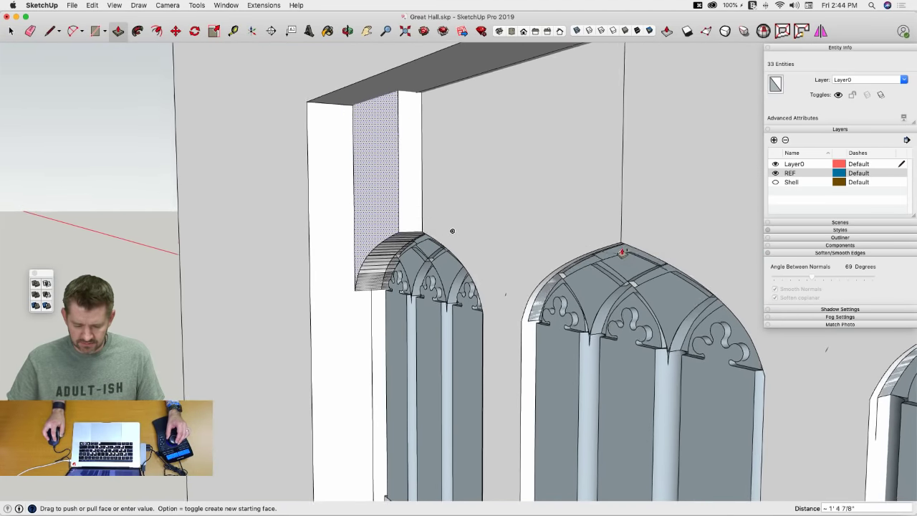
scroll(498, 181, down, 8)
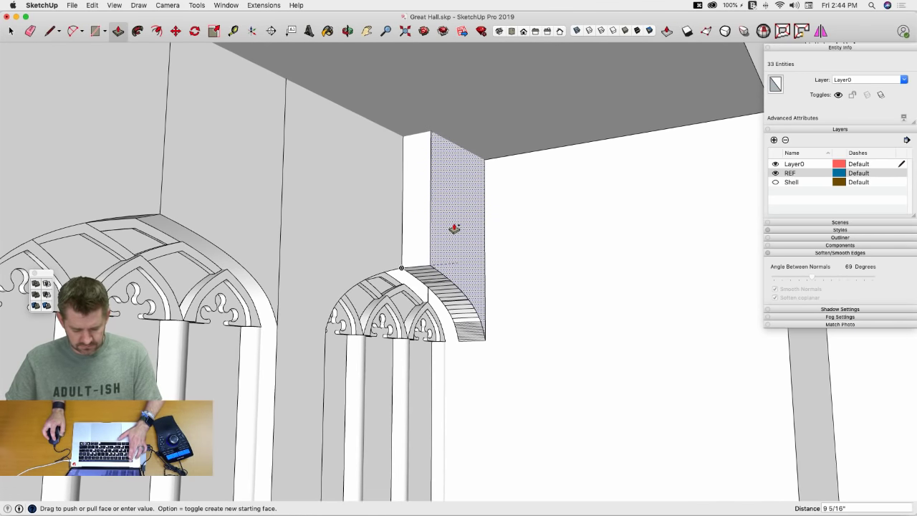
key(Escape)
click(438, 235)
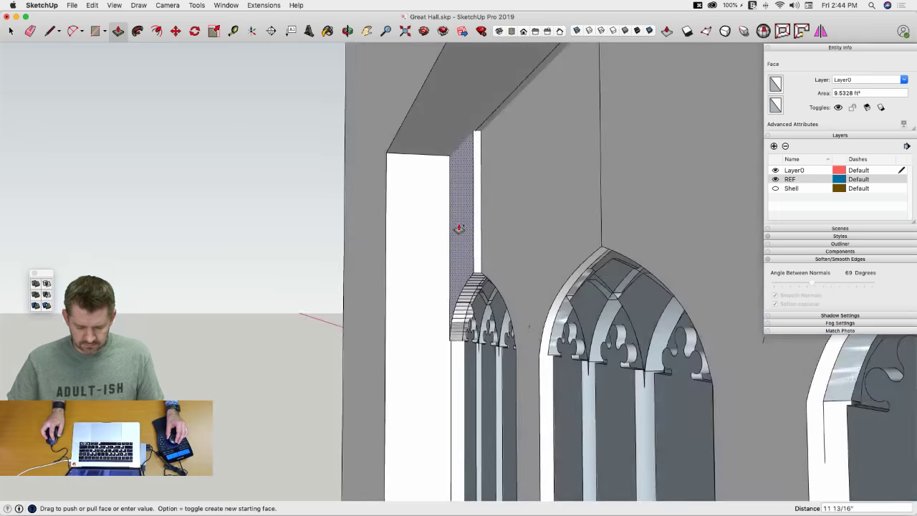
middle_drag(459, 228, 505, 287)
Step: Soften and smooth the edges of the newly extruded half-arch infill
key(space)
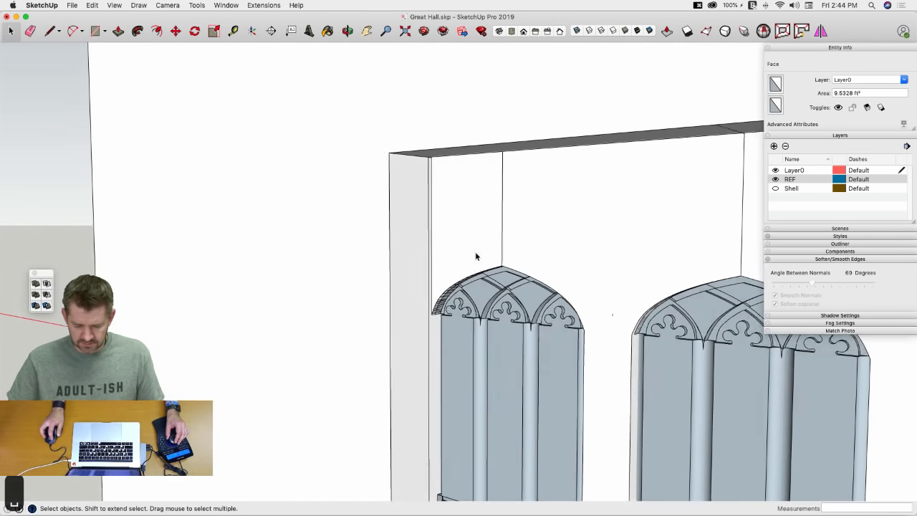
triple_click(471, 254)
click(776, 297)
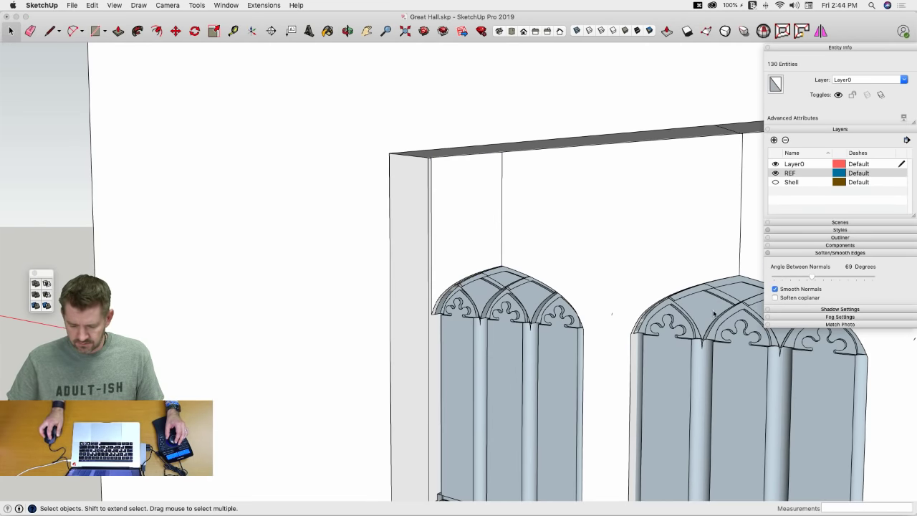
Step: Select the half-arch infill pieces at both ends of the recess and make them one group
middle_drag(688, 310, 487, 232)
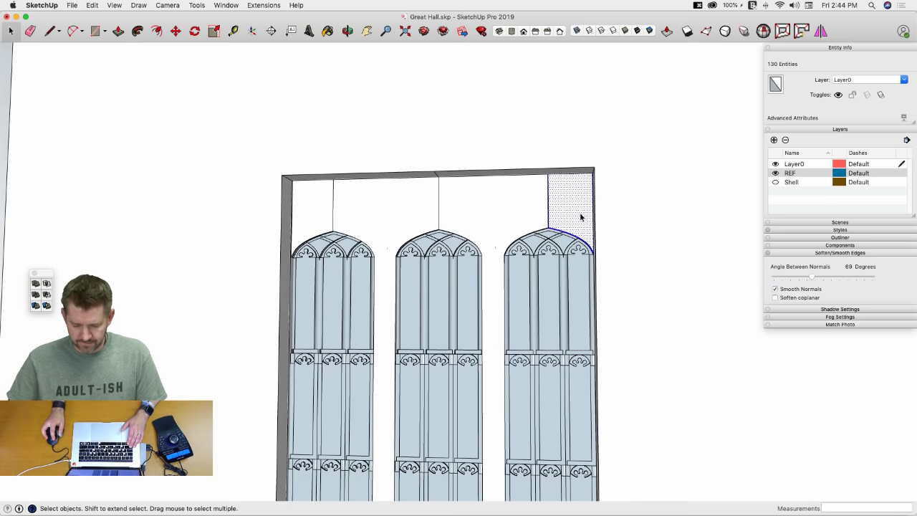
right_click(314, 212)
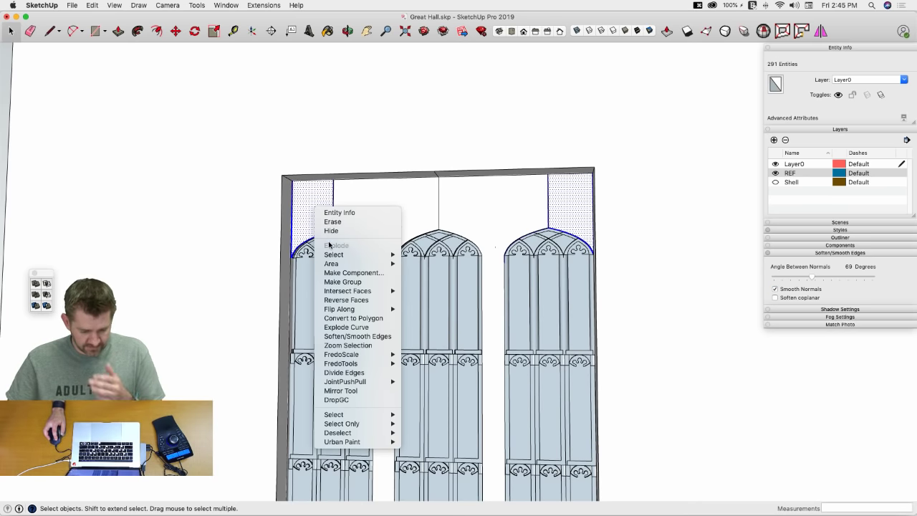
click(338, 283)
Step: Draw a vertical L-shaped face in empty space away from the hall, with an upright leg about 3' 11 5/8" wide
scroll(368, 224, up, 10)
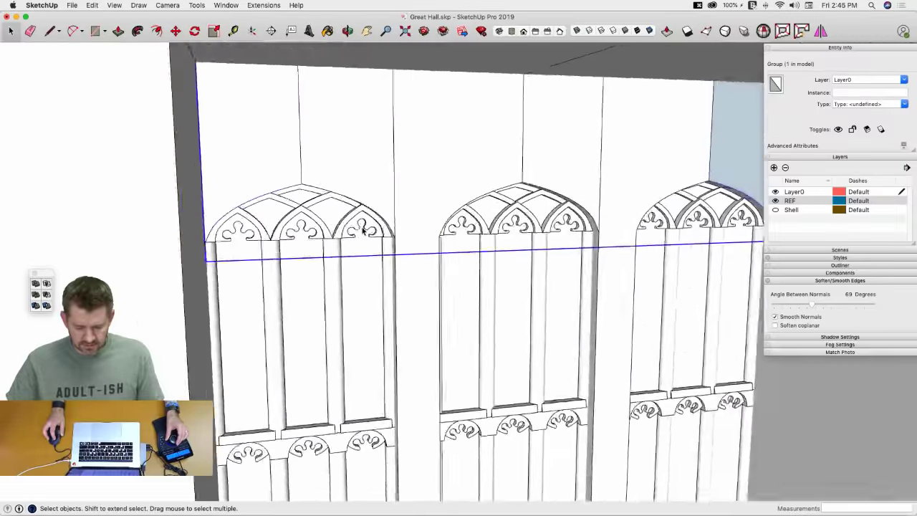
scroll(462, 88, down, 10)
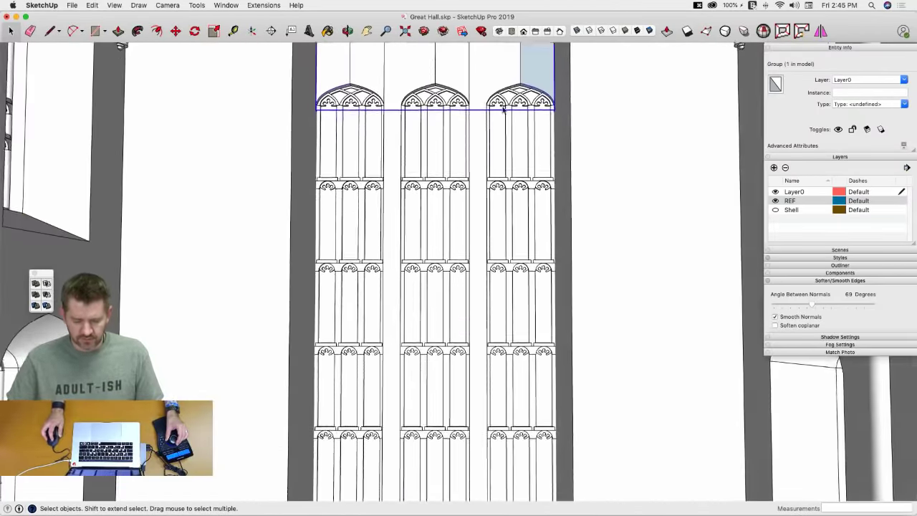
middle_drag(462, 88, 348, 285)
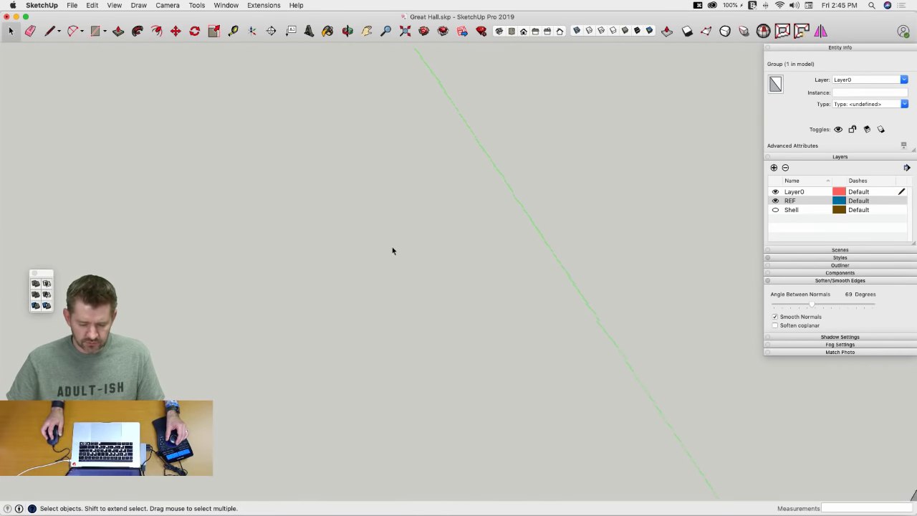
key(l)
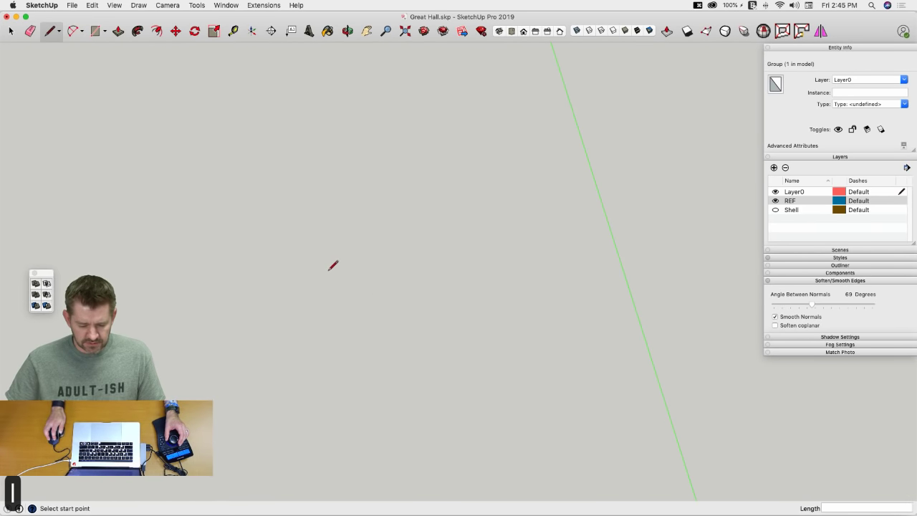
click(312, 251)
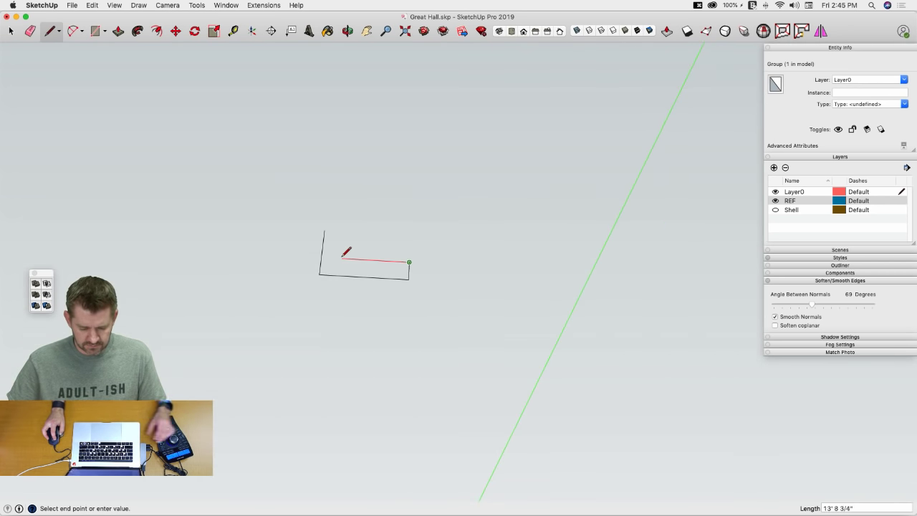
click(341, 257)
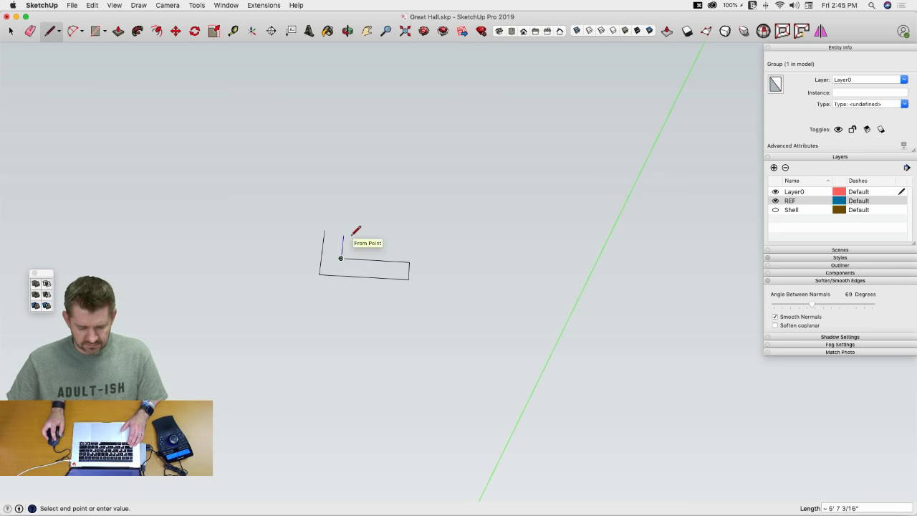
click(324, 230)
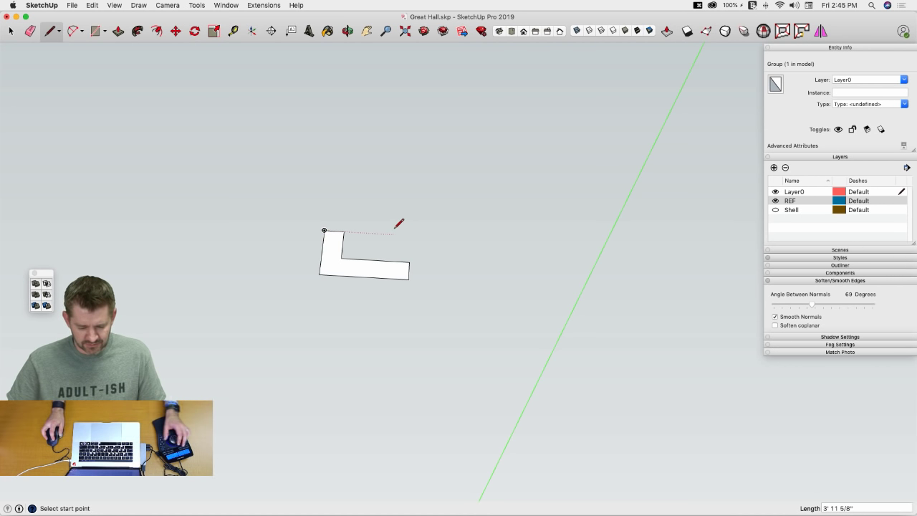
key(space)
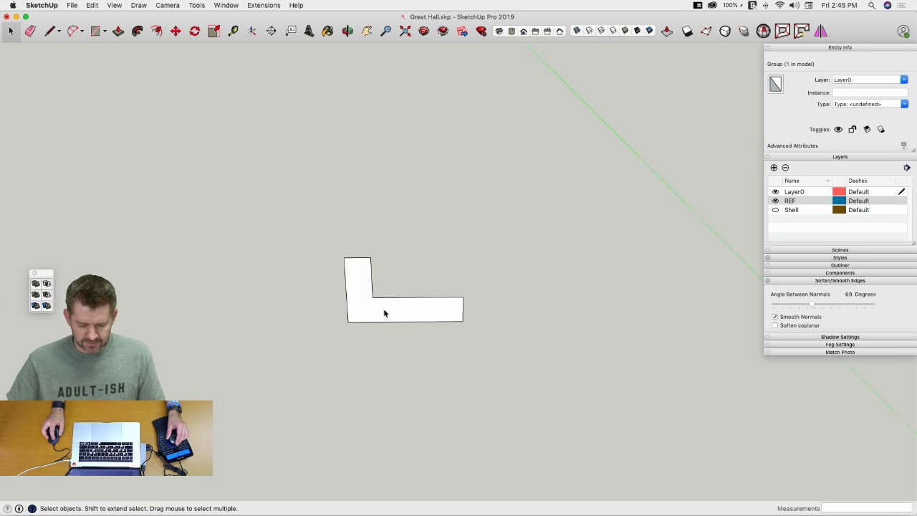
Step: Try flipping the L-shaped face and its edges along the red direction, and undo the flip
key(super+3)
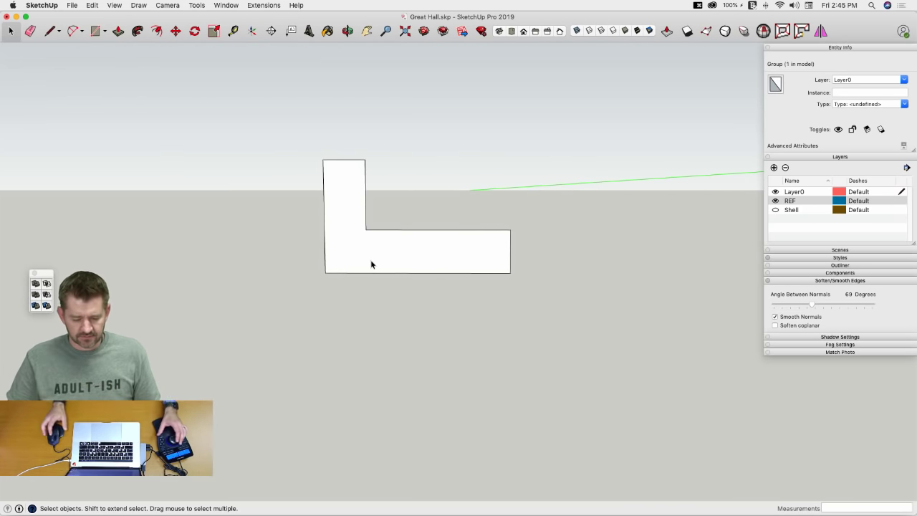
click(362, 241)
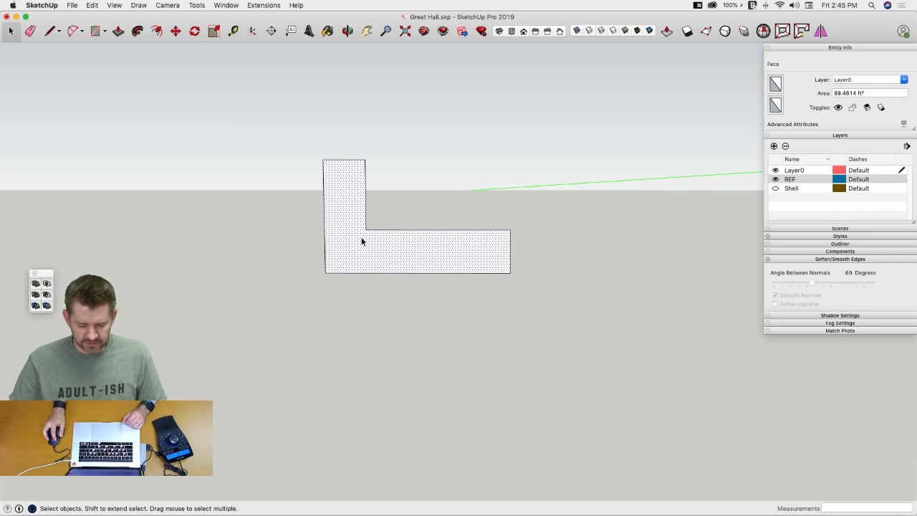
double_click(362, 241)
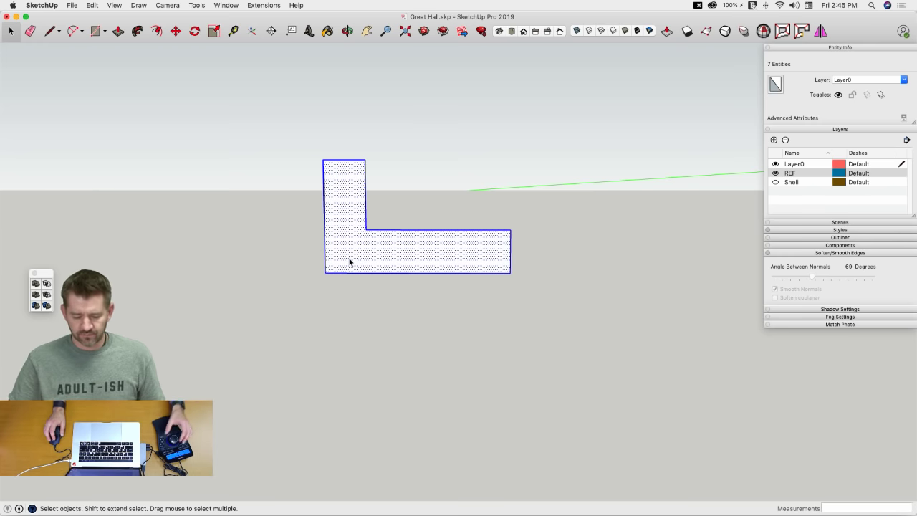
scroll(350, 260, down, 5)
scroll(350, 263, down, 10)
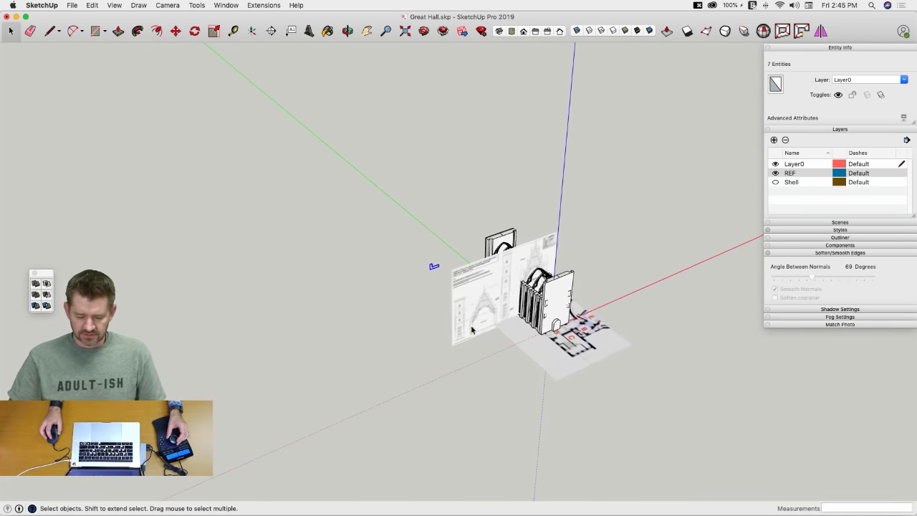
scroll(447, 289, up, 10)
scroll(447, 309, up, 5)
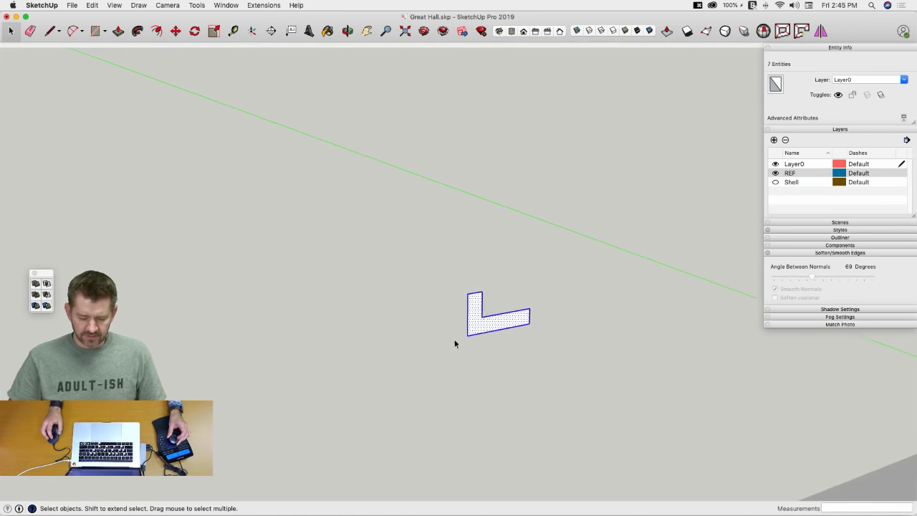
right_click(482, 336)
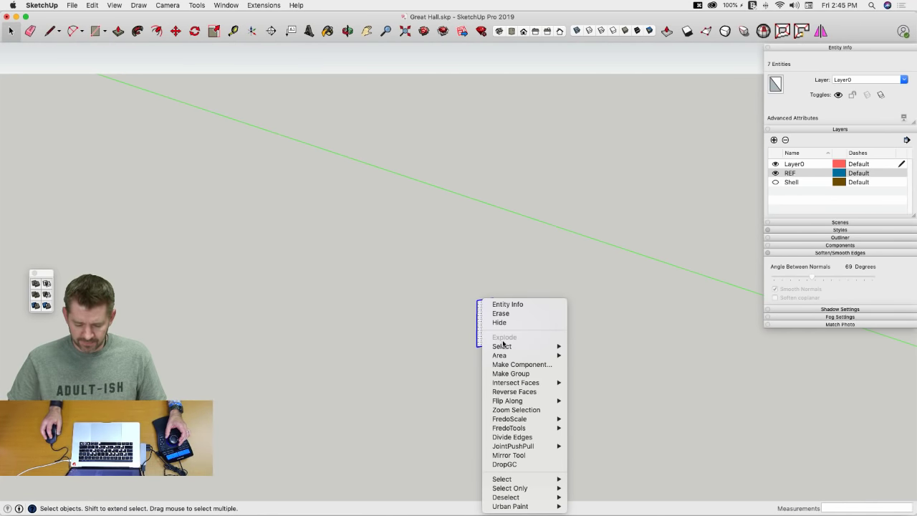
mouse_move(518, 401)
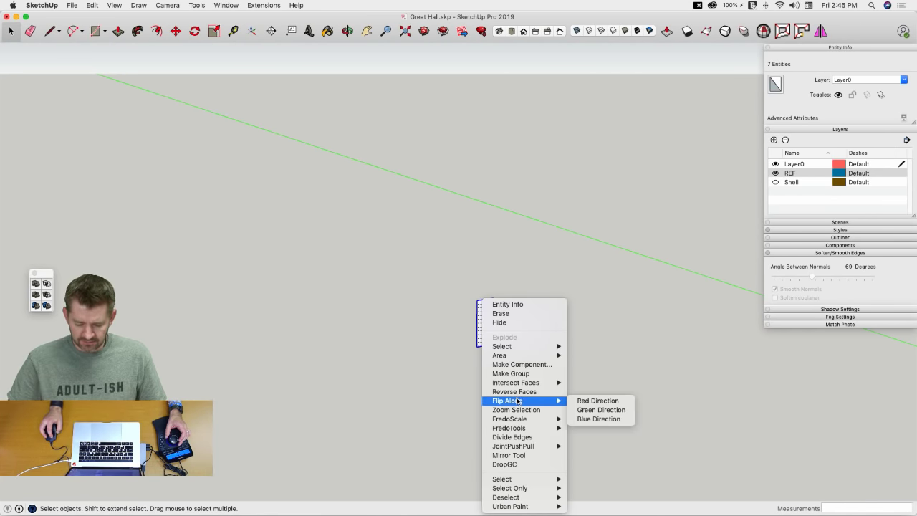
click(590, 402)
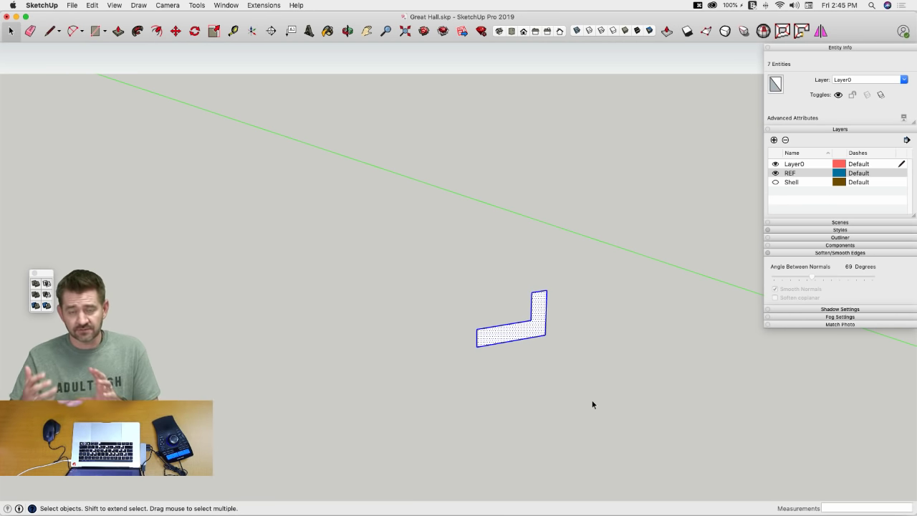
key(super+z)
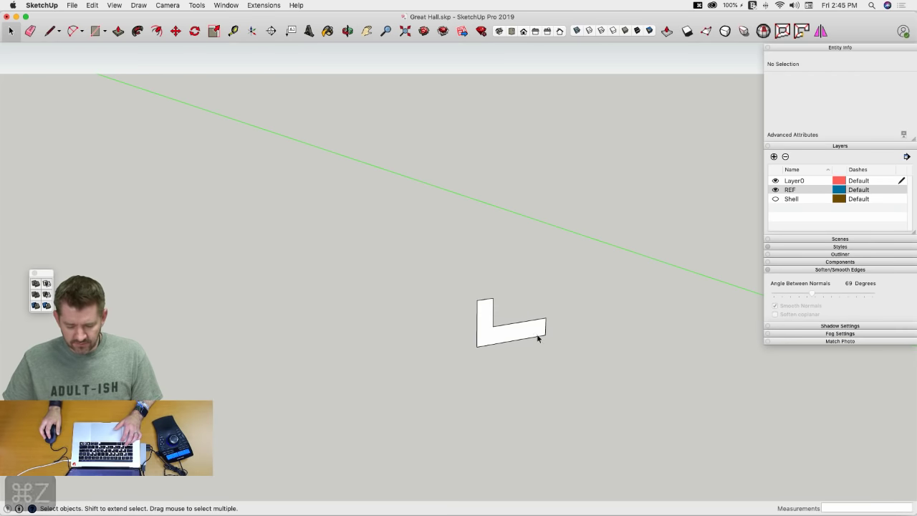
Step: Try rotating the L-shaped face and its edges 180° within its own plane, and undo the rotation
double_click(517, 334)
key(q)
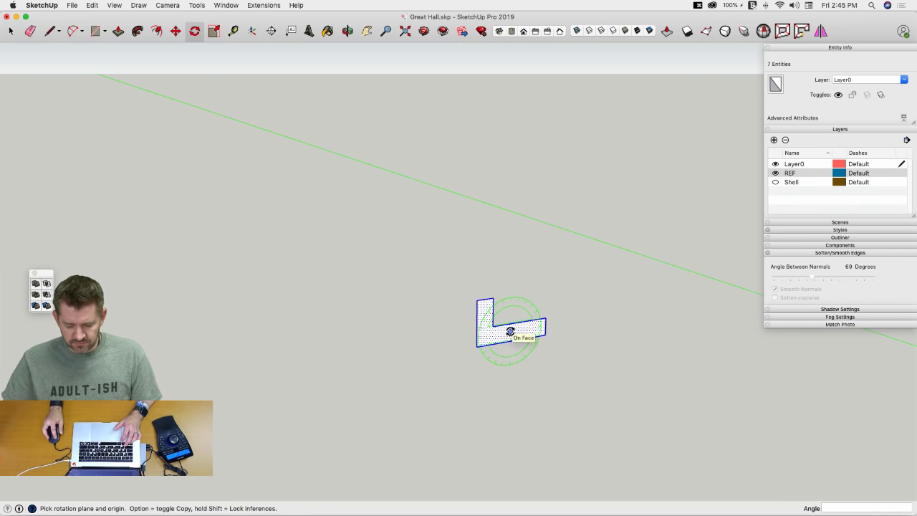
click(510, 331)
click(587, 319)
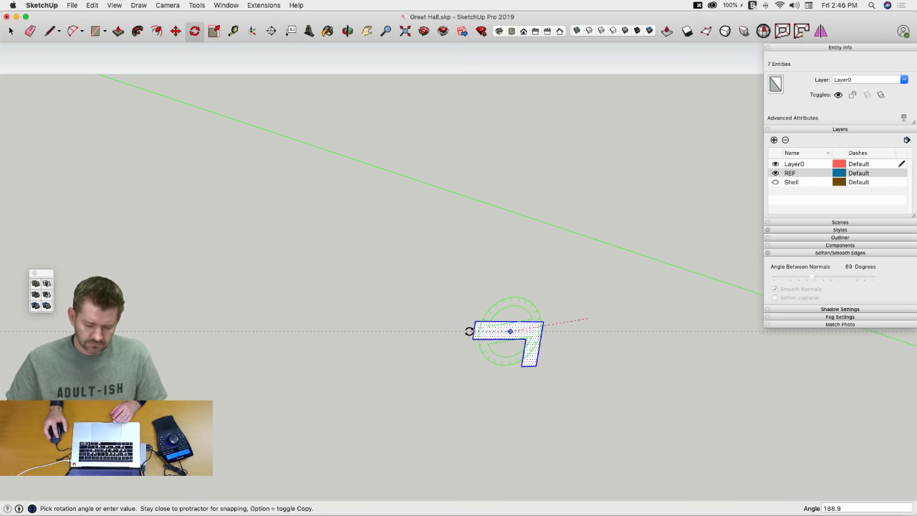
click(469, 339)
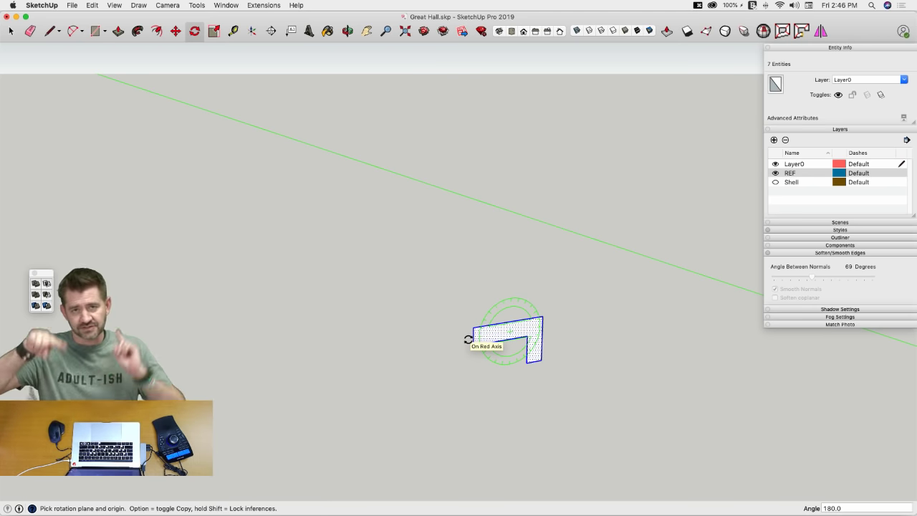
key(super+z)
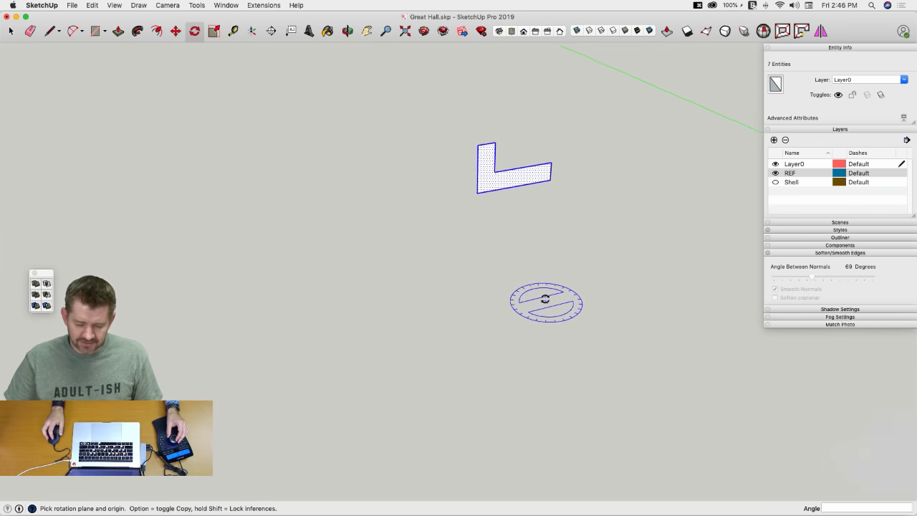
Step: Try rotating the L-shaped face 180° out of its plane about its bottom edge's midpoint, and undo the rotation
scroll(499, 190, up, 4)
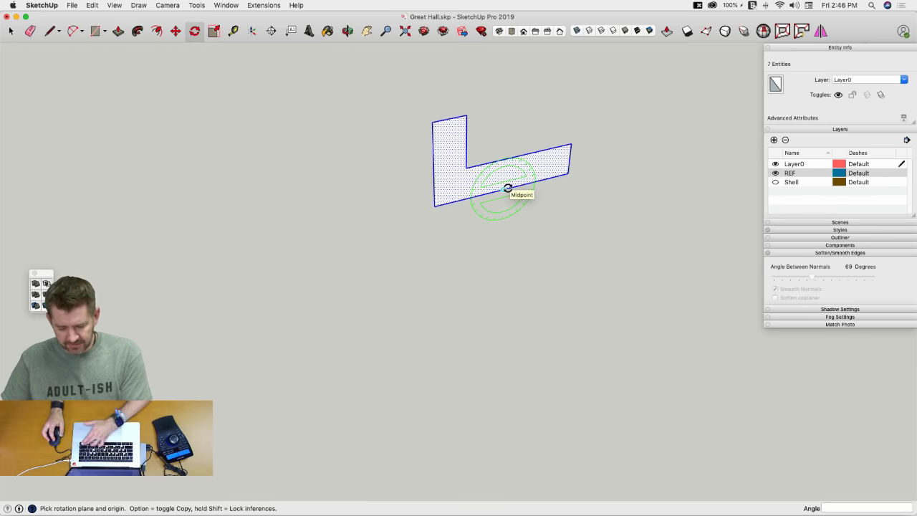
click(504, 189)
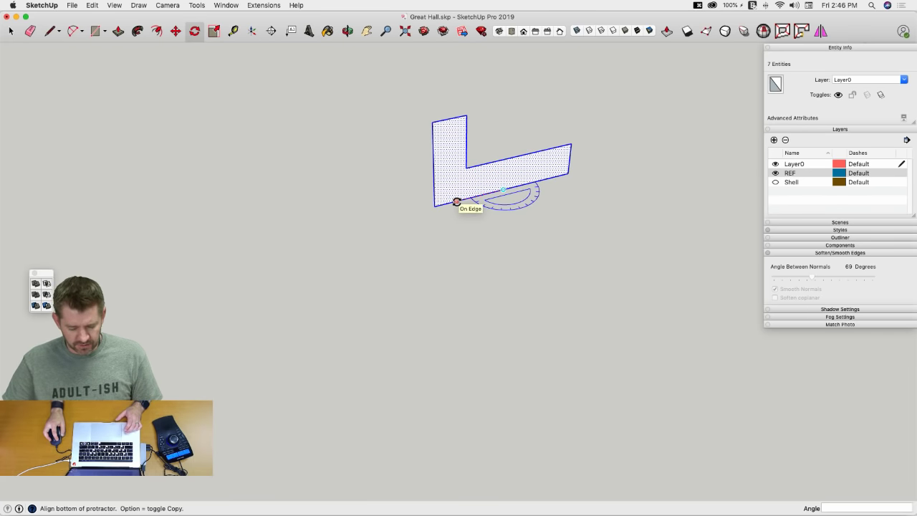
click(456, 201)
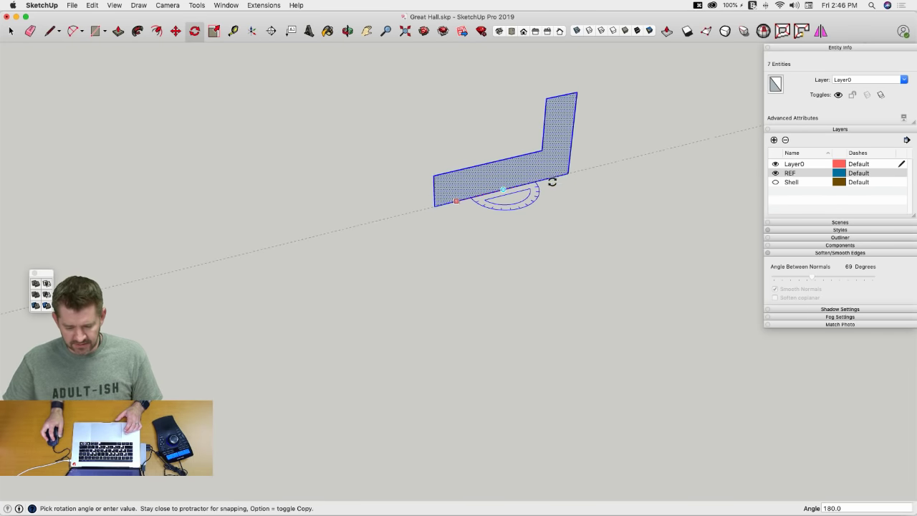
click(554, 173)
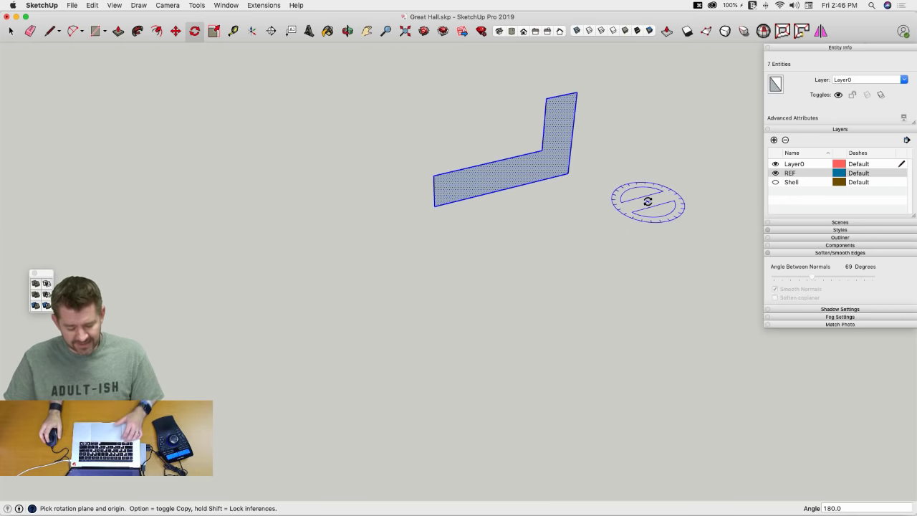
key(super+z)
Step: Copy the L-shaped face and its edges to empty space about 34' 1 3/4" away from the original
key(m)
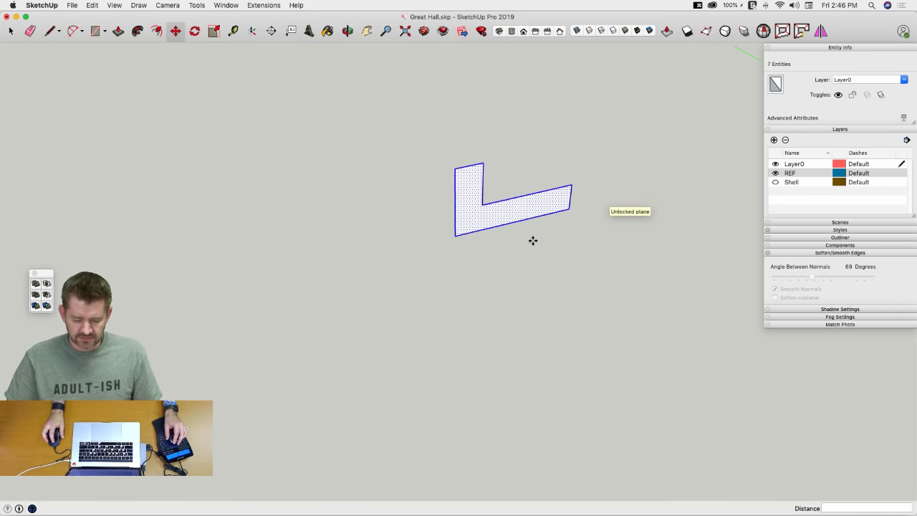
click(532, 241)
key(alt)
key(space)
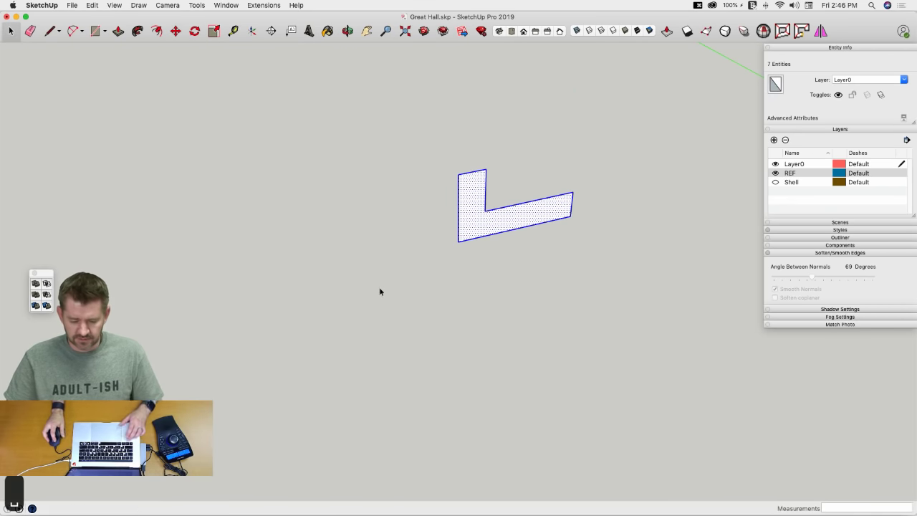
key(m)
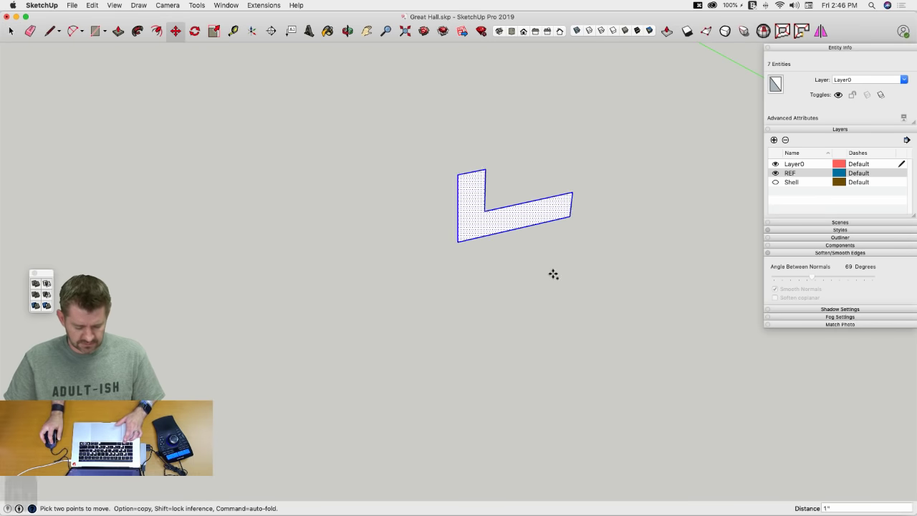
click(553, 273)
key(alt)
click(231, 355)
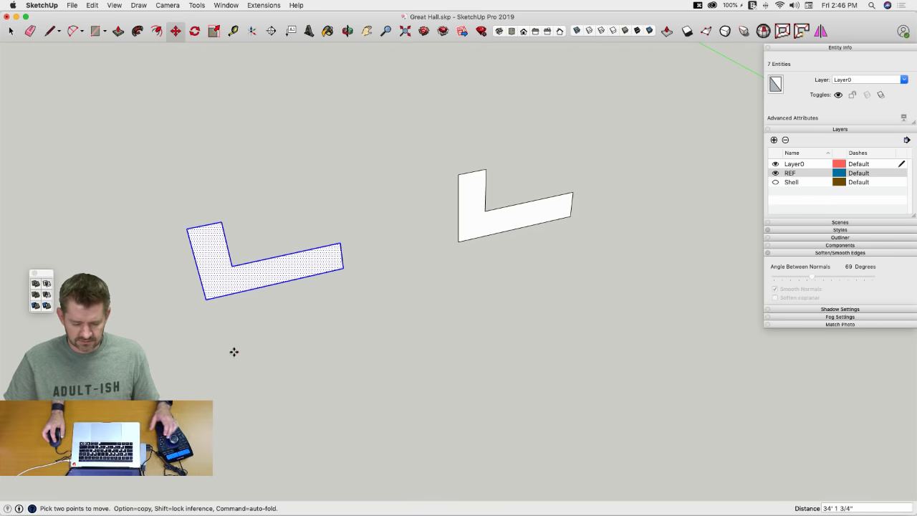
Step: Make the copied L-shaped face and its edges a component named a1
key(space)
click(287, 309)
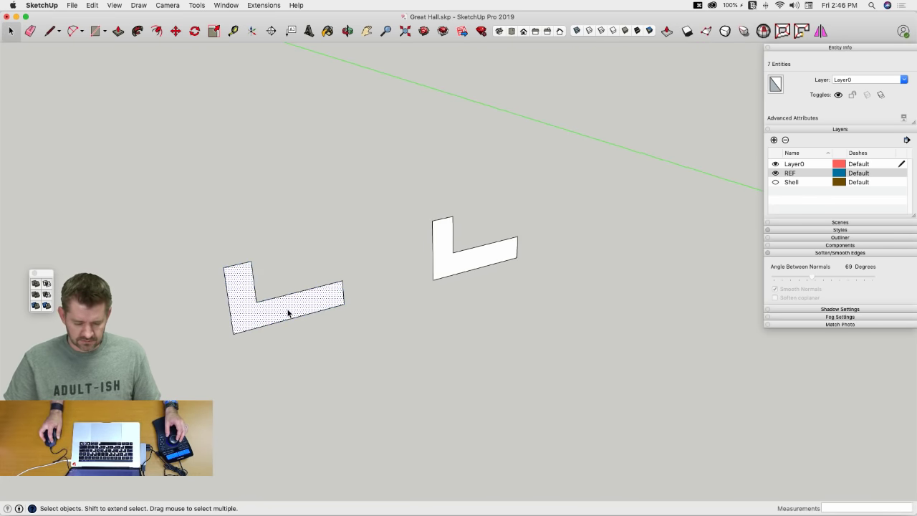
double_click(287, 309)
right_click(287, 312)
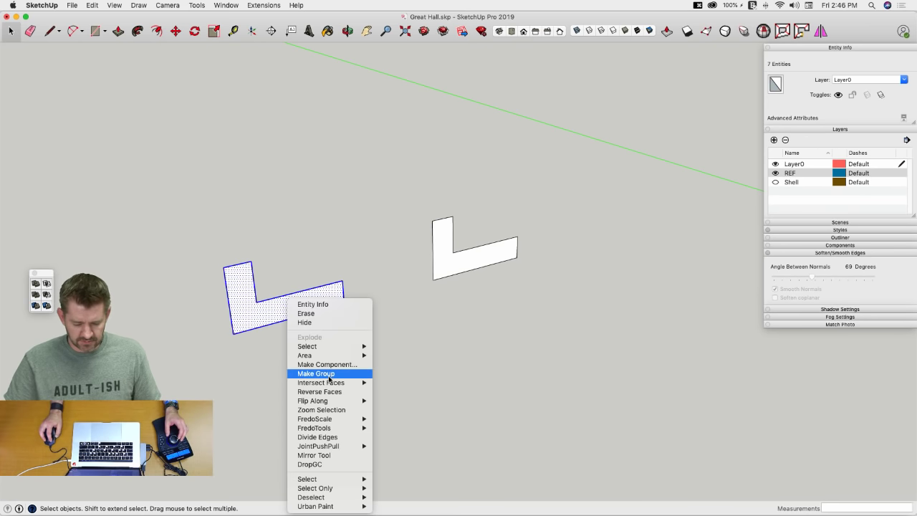
key(Escape)
text(g)
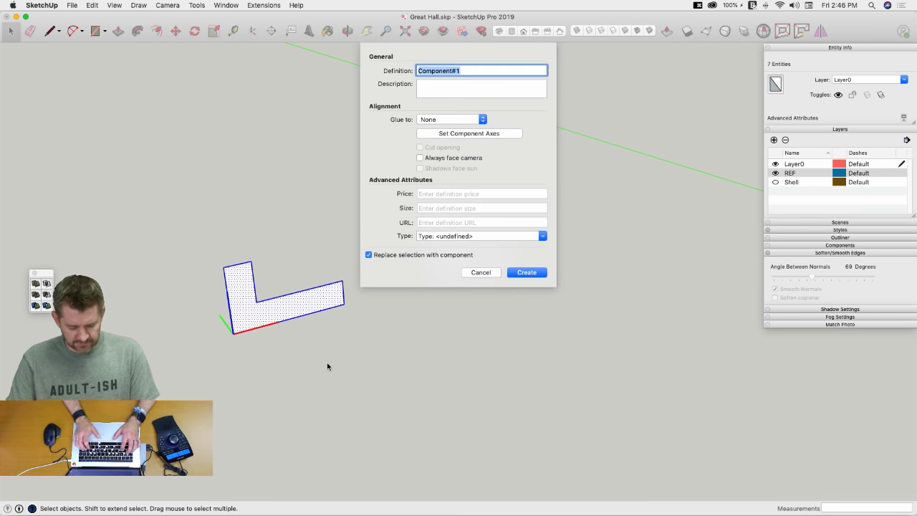
text(a1)
key(Return)
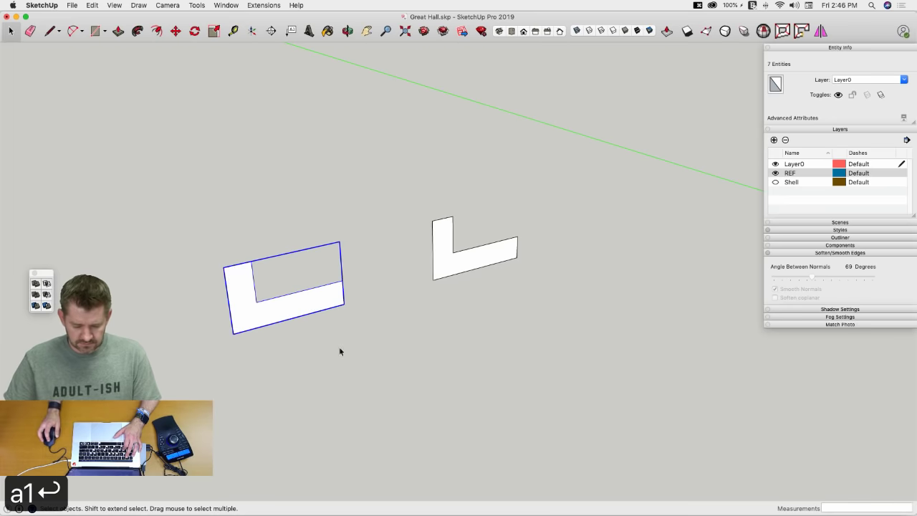
Step: Make the original L-shaped face and its edges a component named a2
double_click(458, 259)
right_click(459, 260)
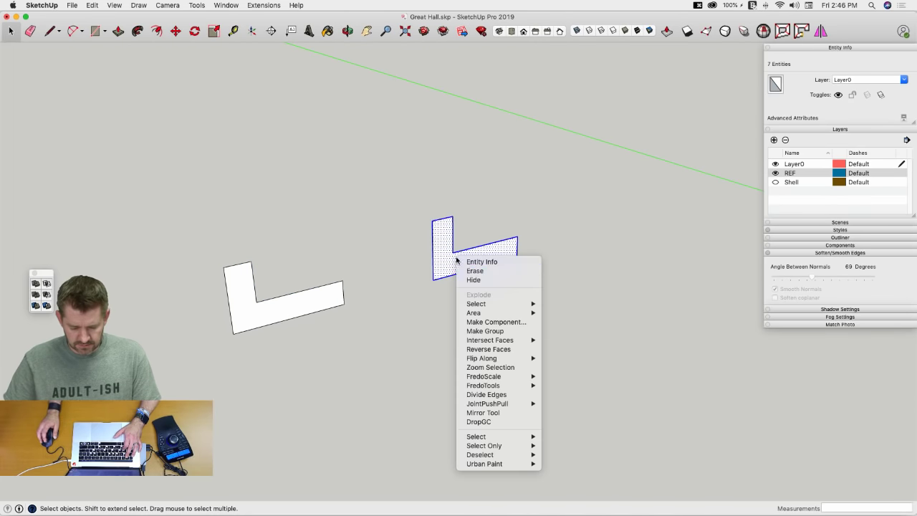
click(506, 322)
text(a2)
key(Return)
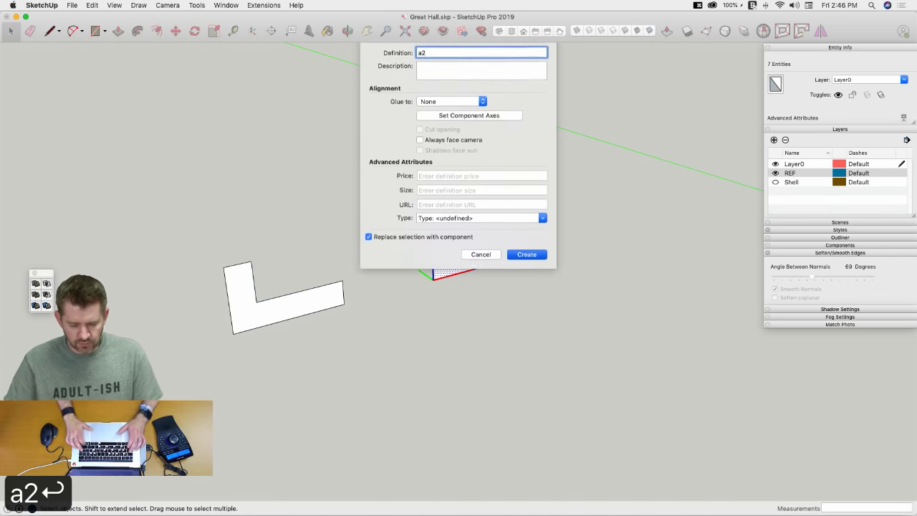
Step: Select the a1 and a2 components and copy both about 17' 10 5/16" behind the originals
click(336, 311)
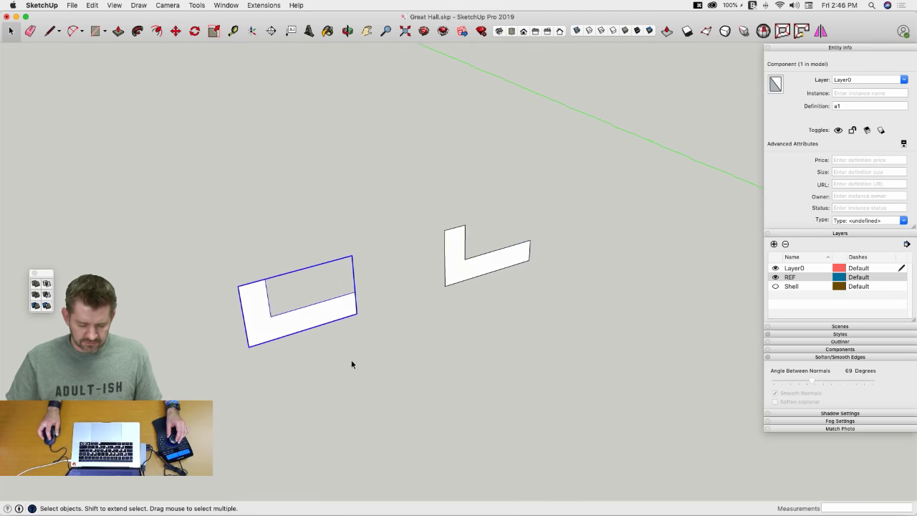
key(m)
key(space)
key(m)
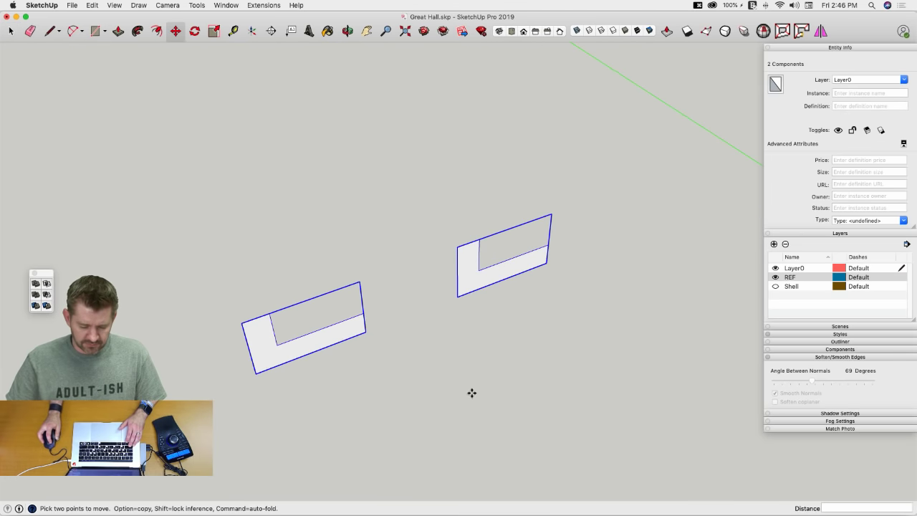
click(471, 393)
key(alt)
click(407, 306)
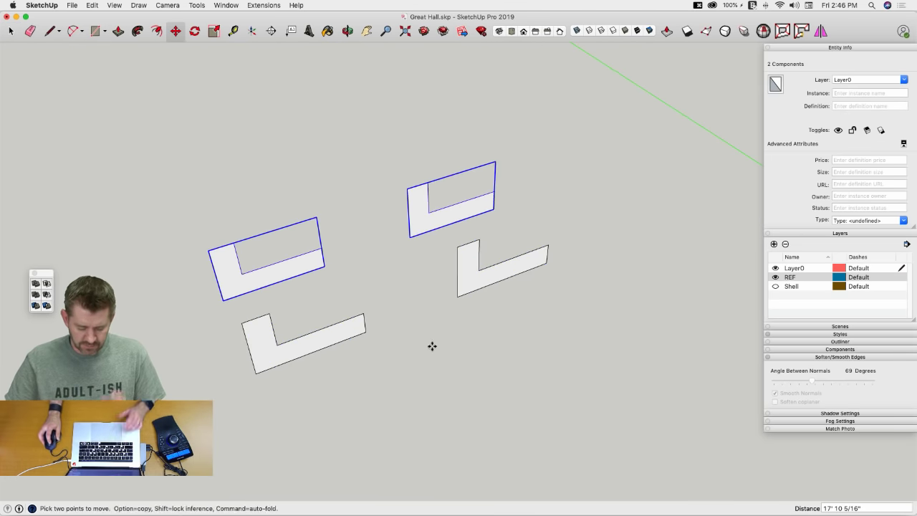
Step: Flip the rear copy of component a1 along the component's red direction
key(space)
right_click(261, 278)
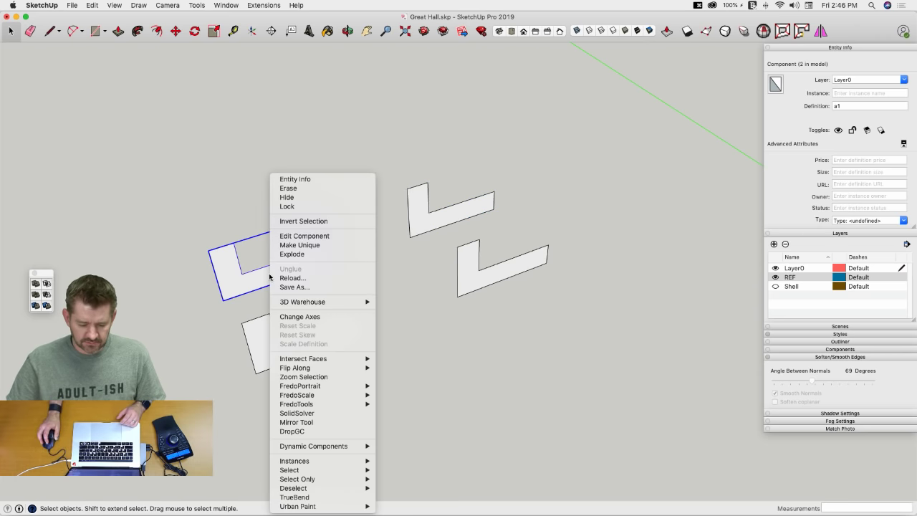
mouse_move(305, 372)
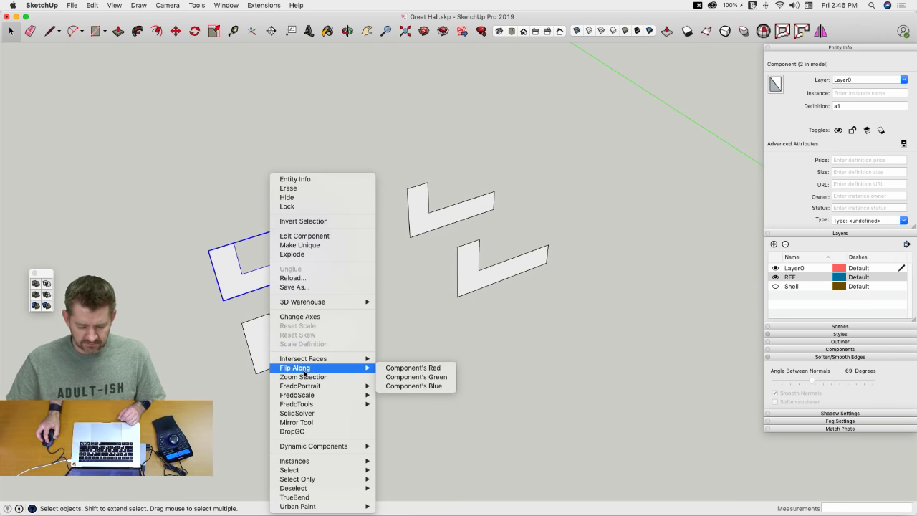
click(387, 369)
Step: Rotate the rear copy of component a2 180° about the vertical axis at its bottom edge's midpoint
click(444, 225)
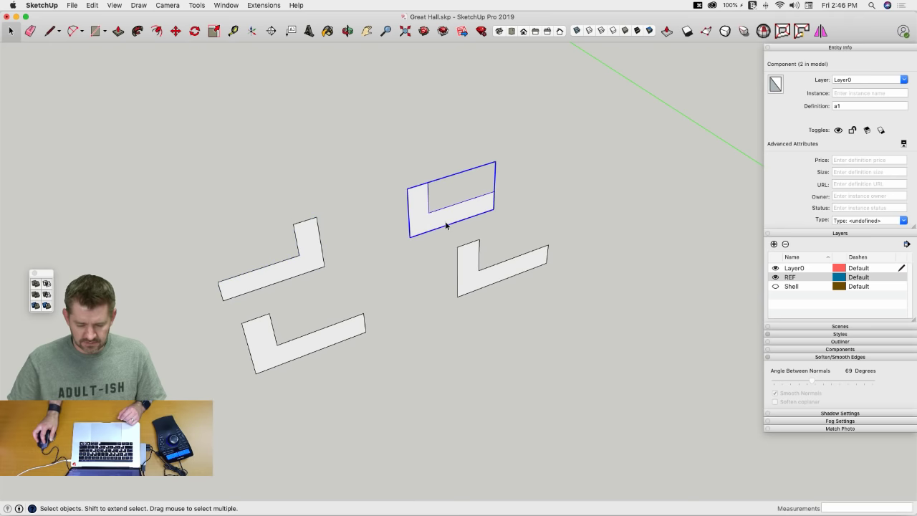
key(q)
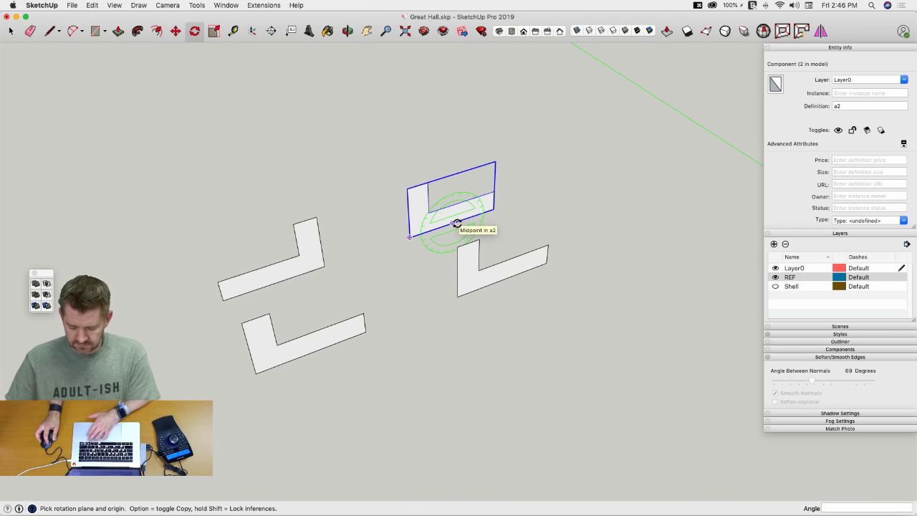
drag(454, 224, 497, 215)
click(498, 206)
key(space)
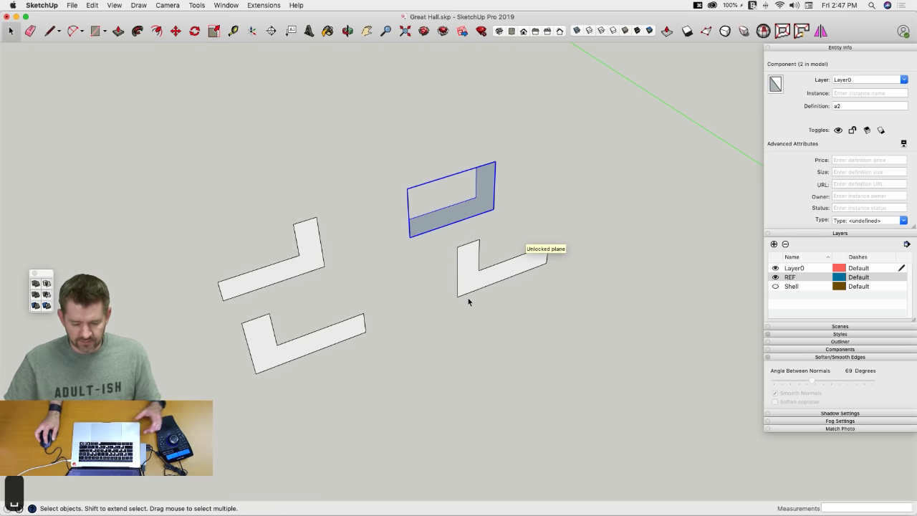
double_click(469, 282)
click(405, 296)
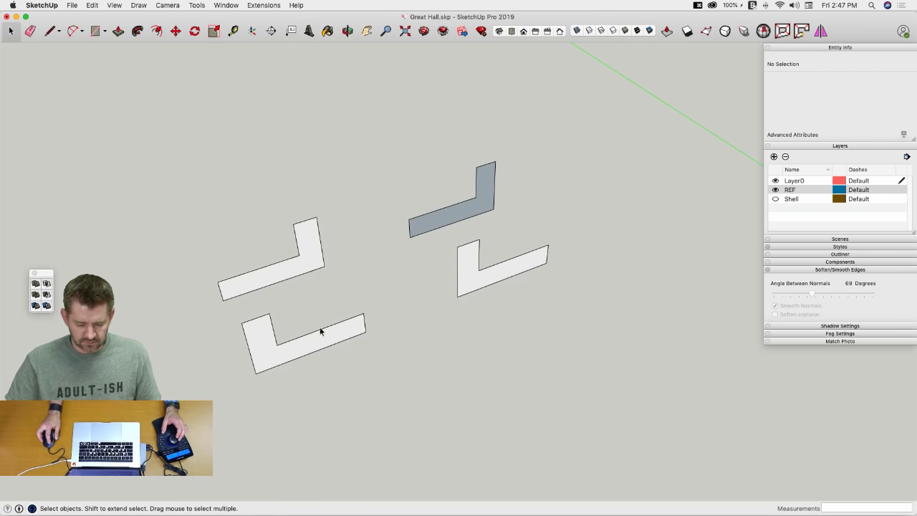
Step: Extrude the L-shaped face inside component a1 backward into a solid with Push/Pull
double_click(302, 344)
key(p)
drag(262, 380, 241, 337)
key(space)
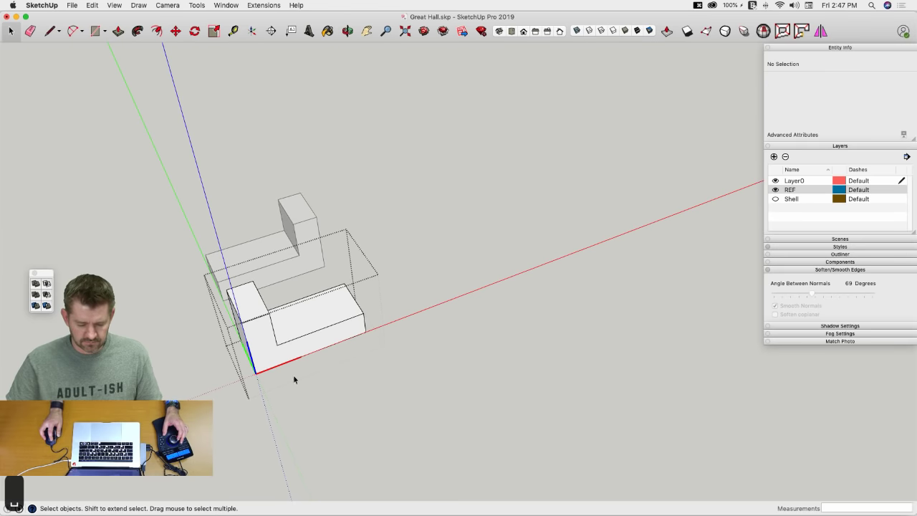
click(434, 309)
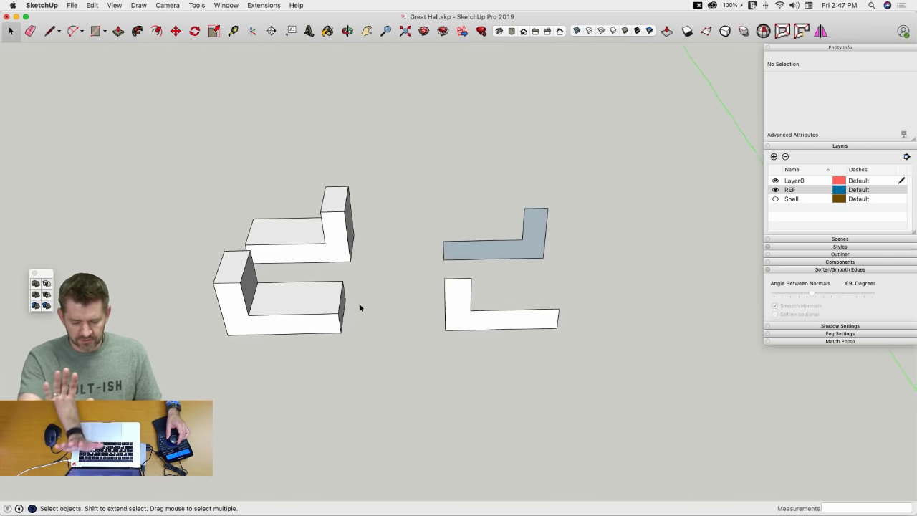
Step: Extrude the L-shaped face inside component a2 backward by about 6' 7" with Push/Pull
double_click(442, 331)
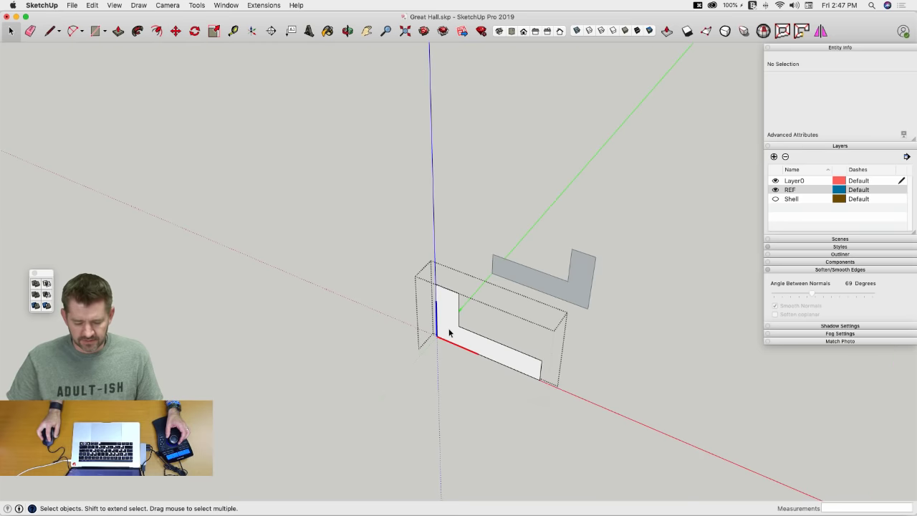
key(p)
click(449, 334)
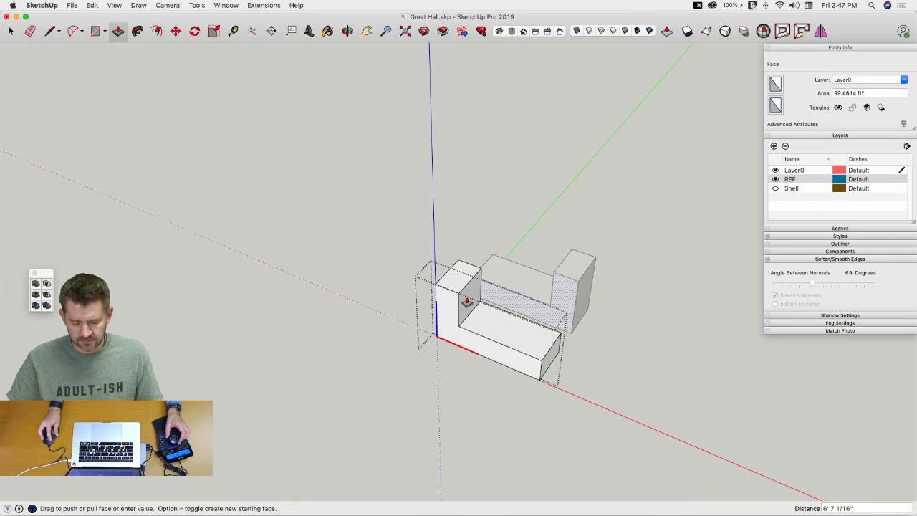
click(467, 298)
key(space)
click(421, 396)
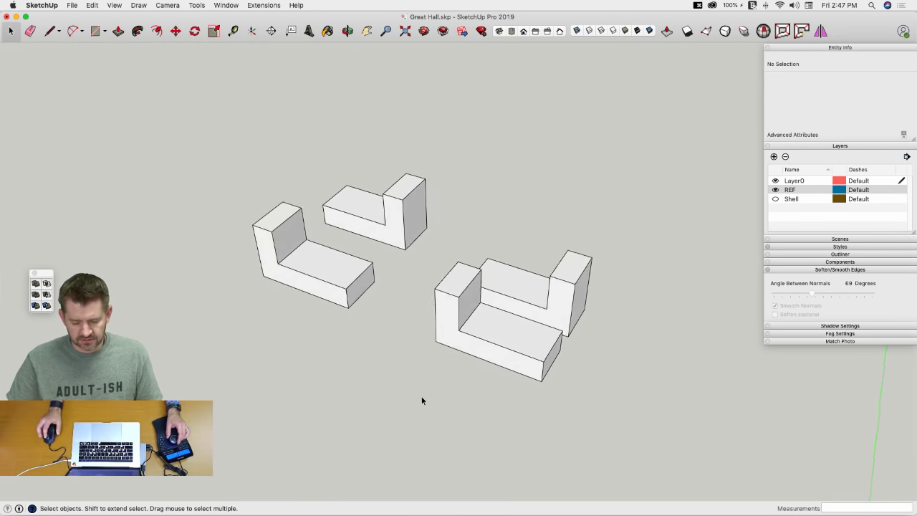
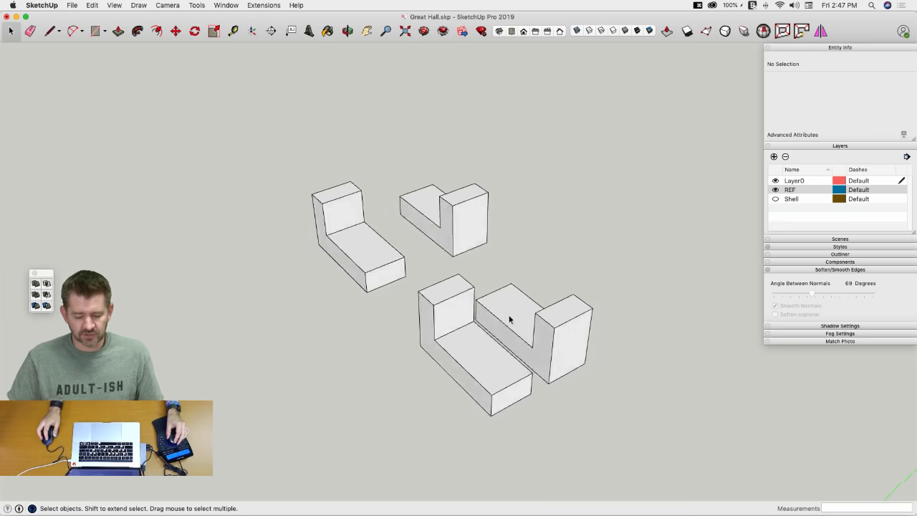
Step: Delete all four L-shaped demonstration components beside the hall
scroll(474, 327, down, 10)
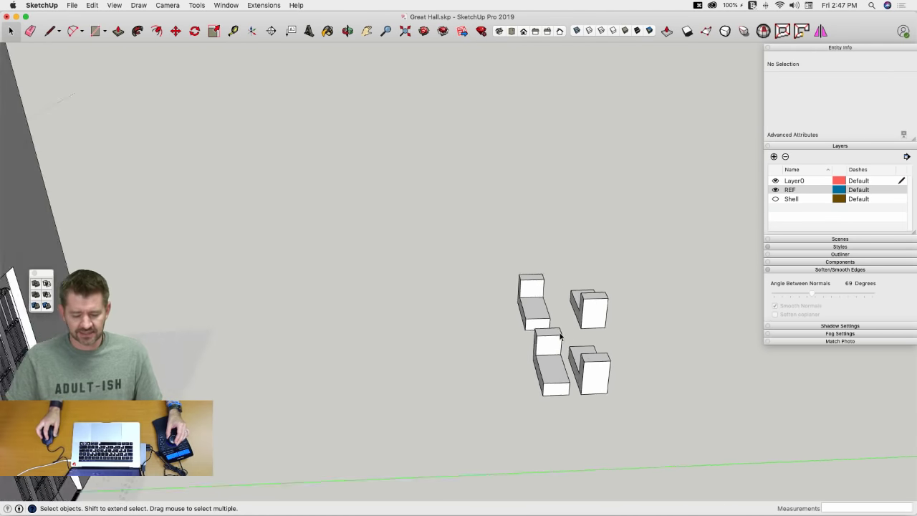
scroll(535, 415, up, 5)
scroll(535, 414, up, 6)
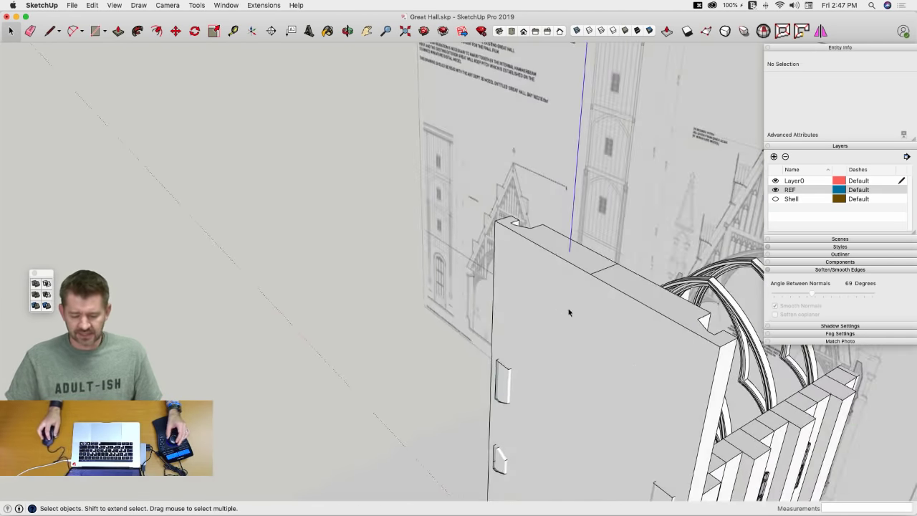
scroll(625, 367, down, 2)
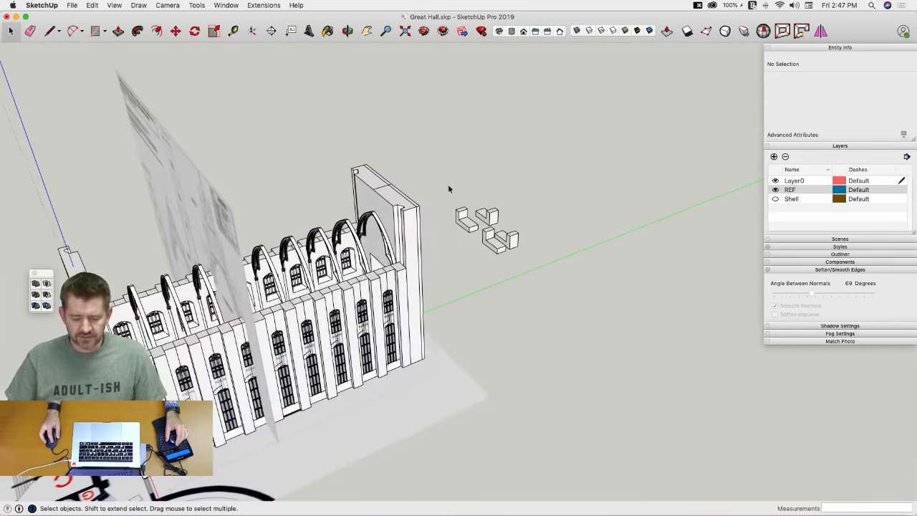
drag(447, 184, 572, 288)
key(BackSpace)
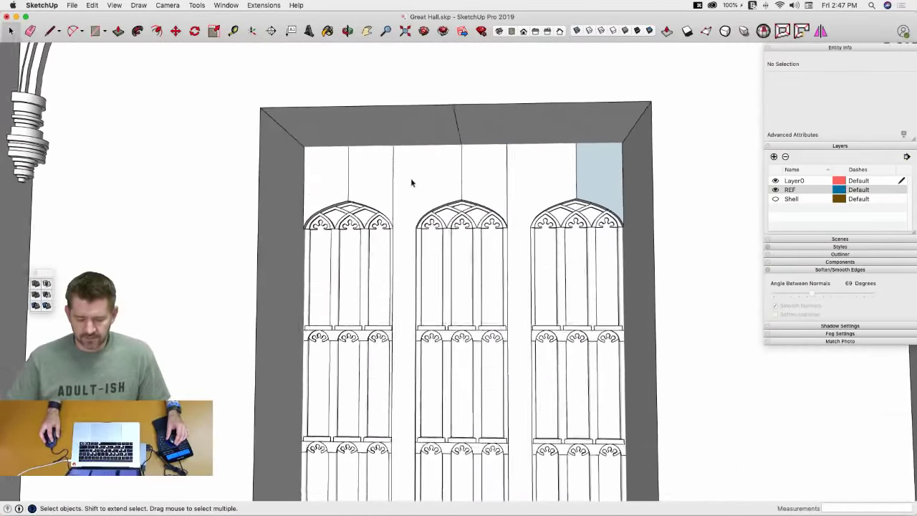
click(411, 187)
shift+click(336, 184)
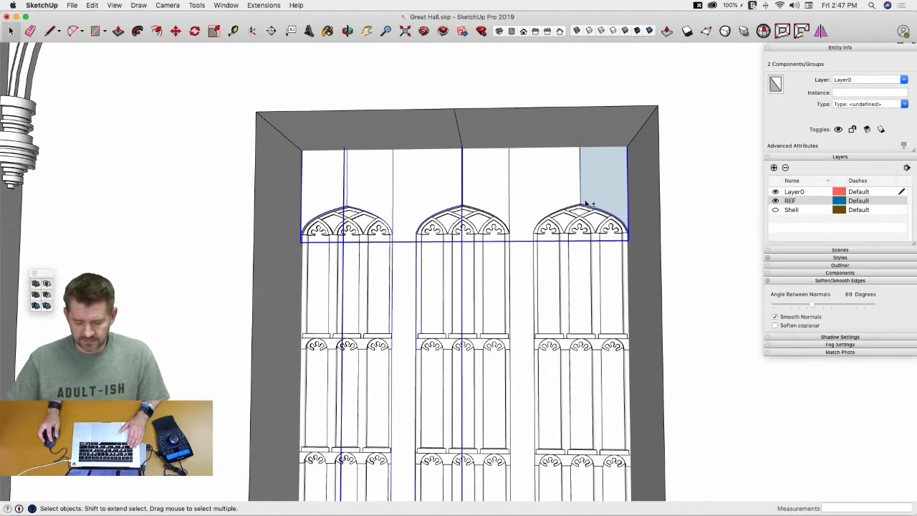
shift+click(543, 196)
right_click(536, 193)
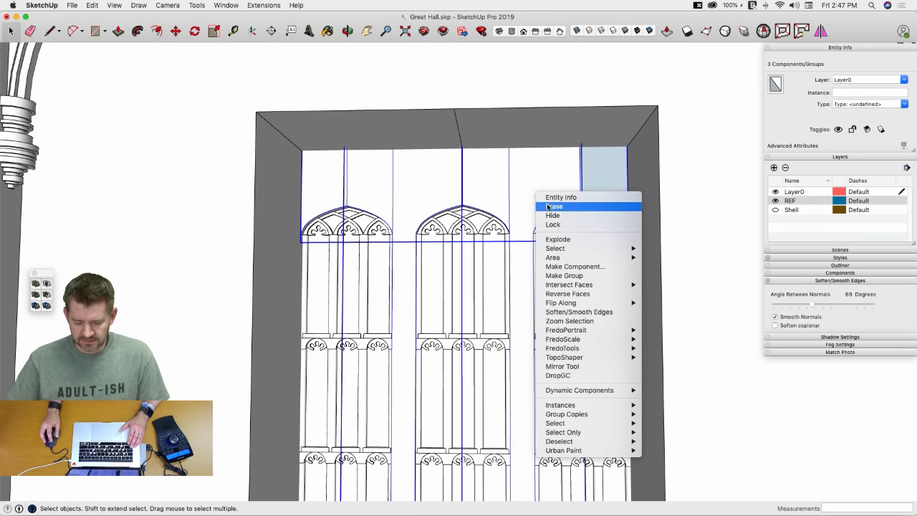
click(572, 276)
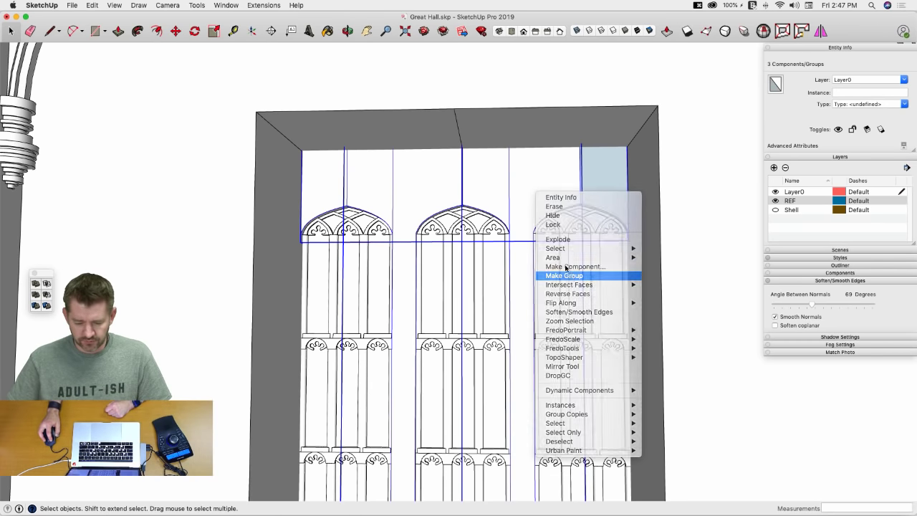
right_click(496, 176)
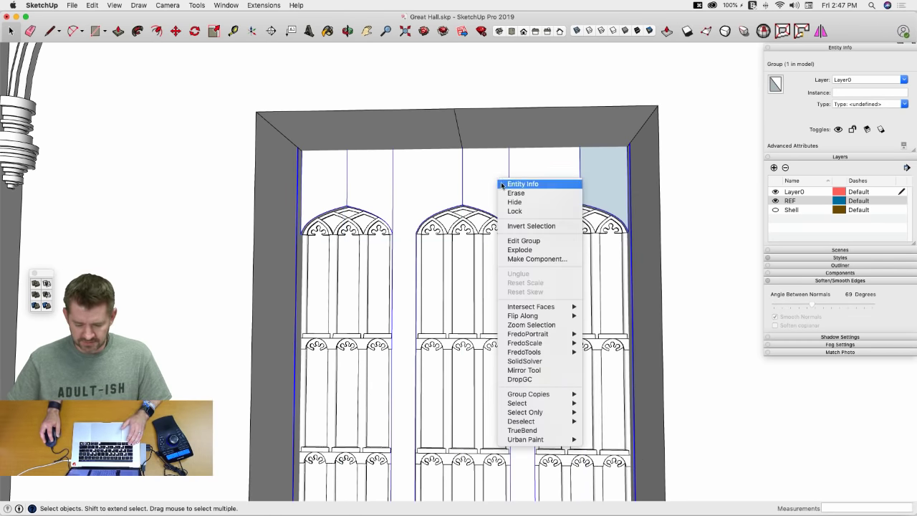
click(527, 250)
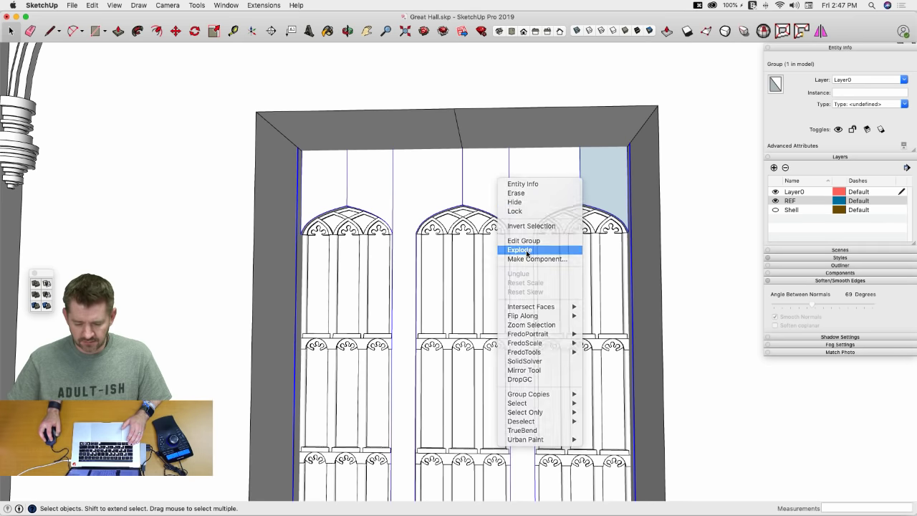
Step: Inspect the selected window spacers and arch infill with Solid Inspector² and fix the stray edge
click(763, 30)
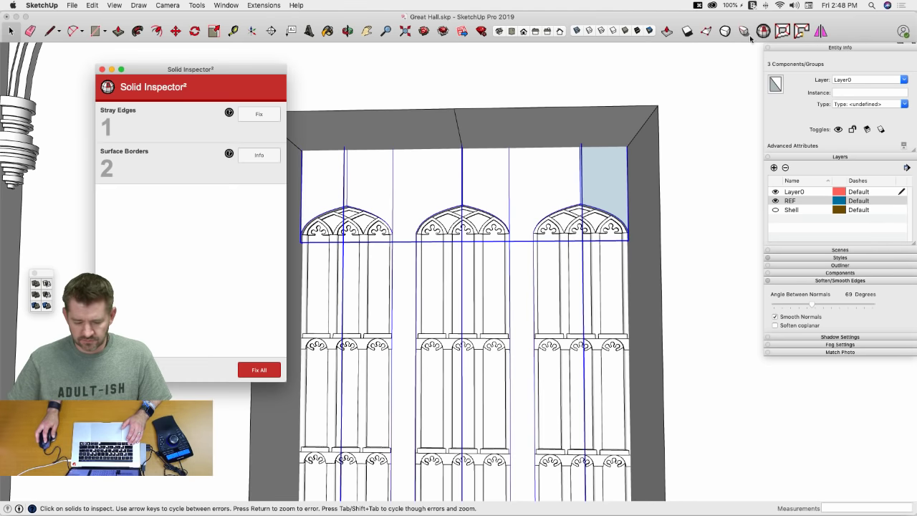
click(263, 115)
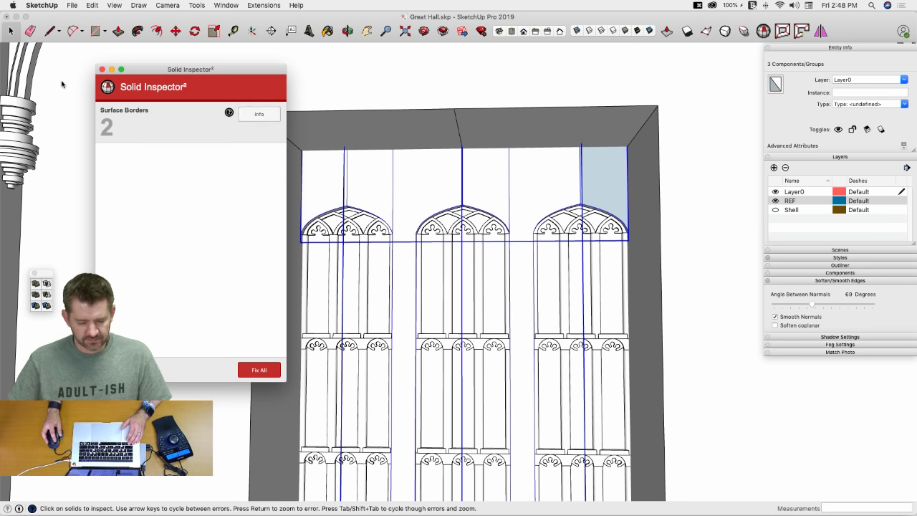
click(101, 69)
key(e)
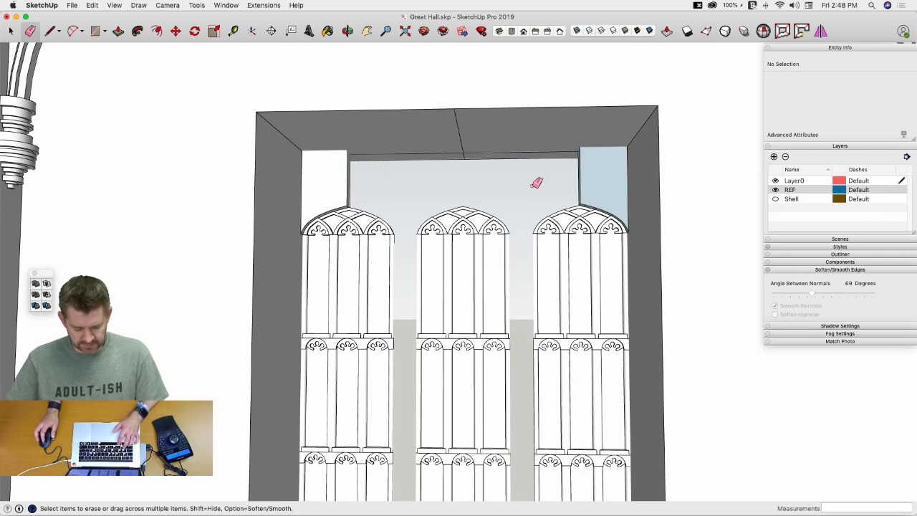
key(super+z)
Step: Group the half-arch infill group together with the two End Window Spacer components
shift+click(405, 177)
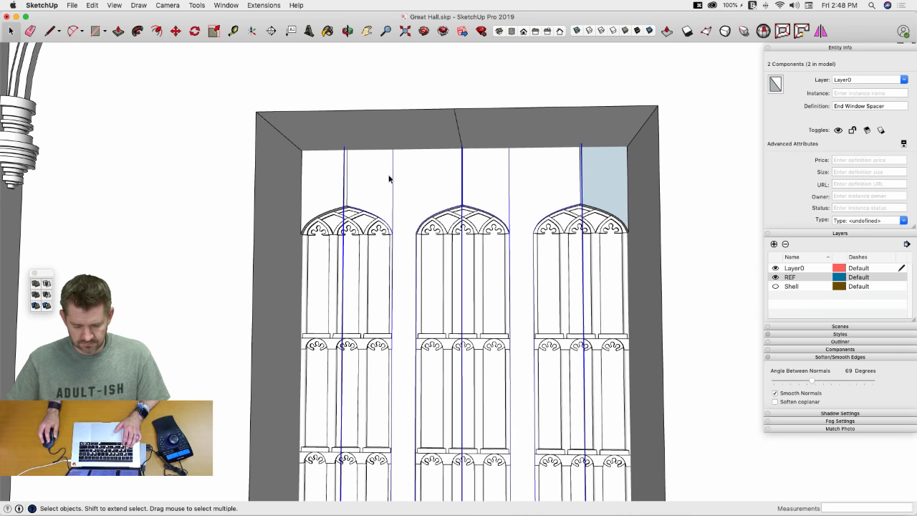
click(322, 182)
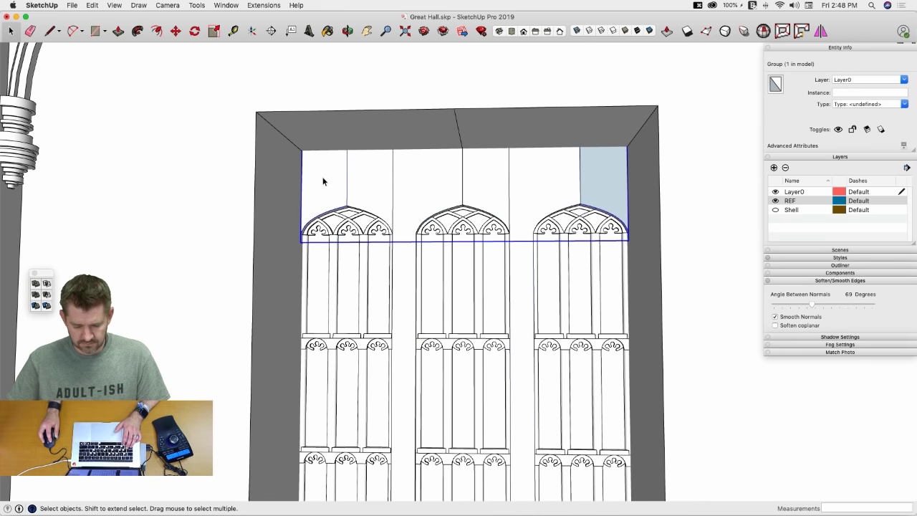
shift+click(377, 186)
shift+click(508, 189)
right_click(506, 185)
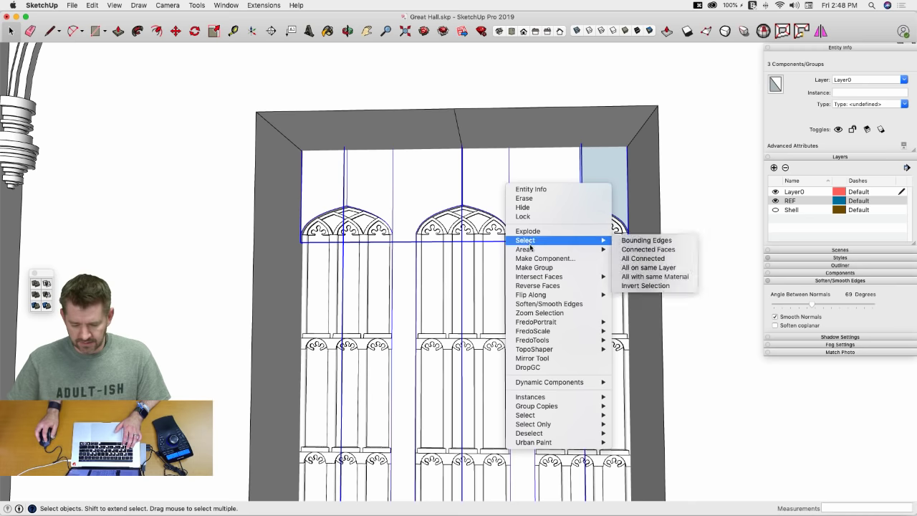
click(534, 268)
Step: Inside the new group, explode the arch infill and both spacers into loose geometry
click(485, 185)
double_click(485, 184)
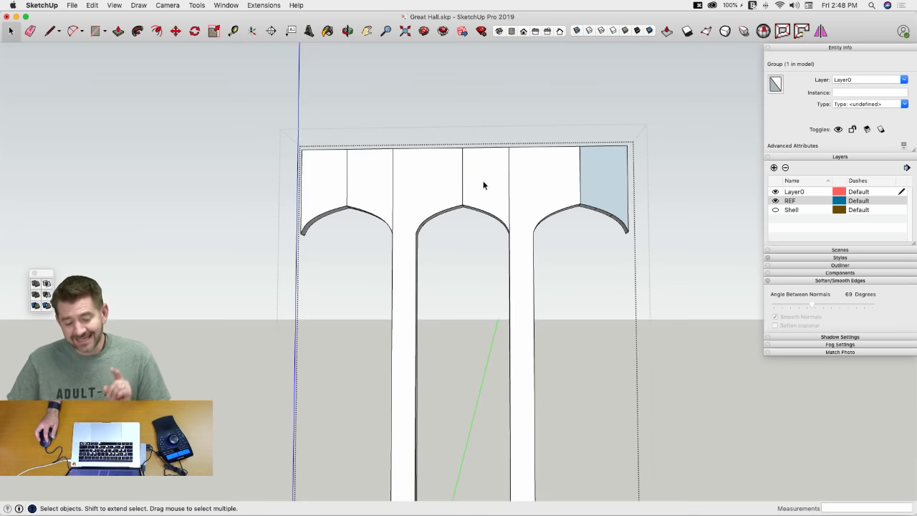
drag(599, 174, 229, 193)
right_click(392, 190)
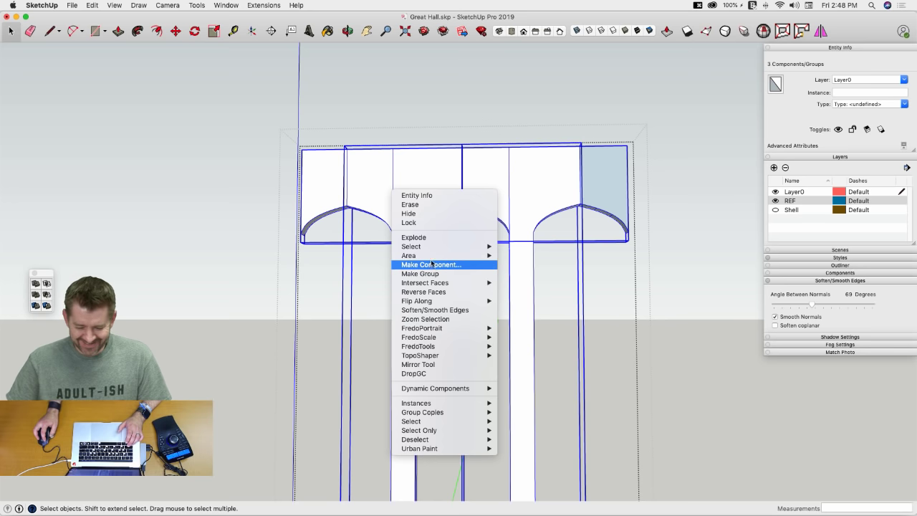
click(425, 238)
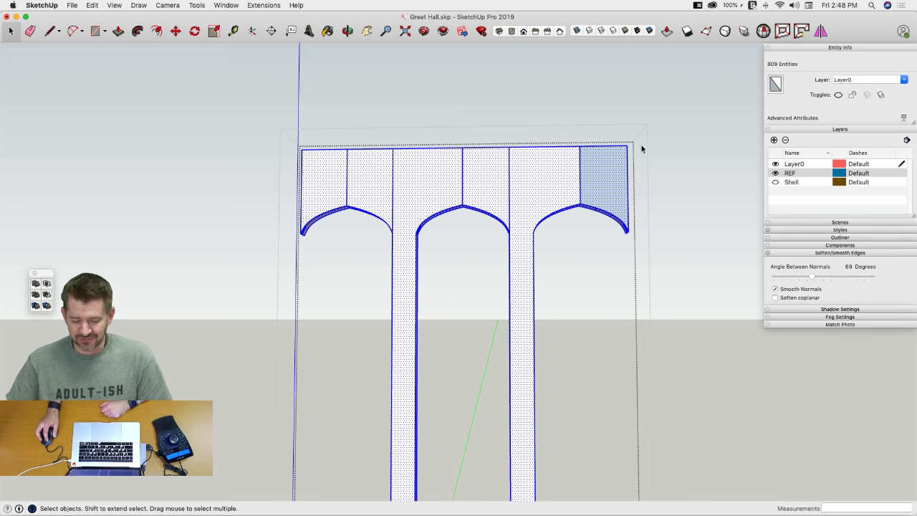
Step: Erase the vertical seam edges above the arches on the panel's front and back faces, then close the group
key(e)
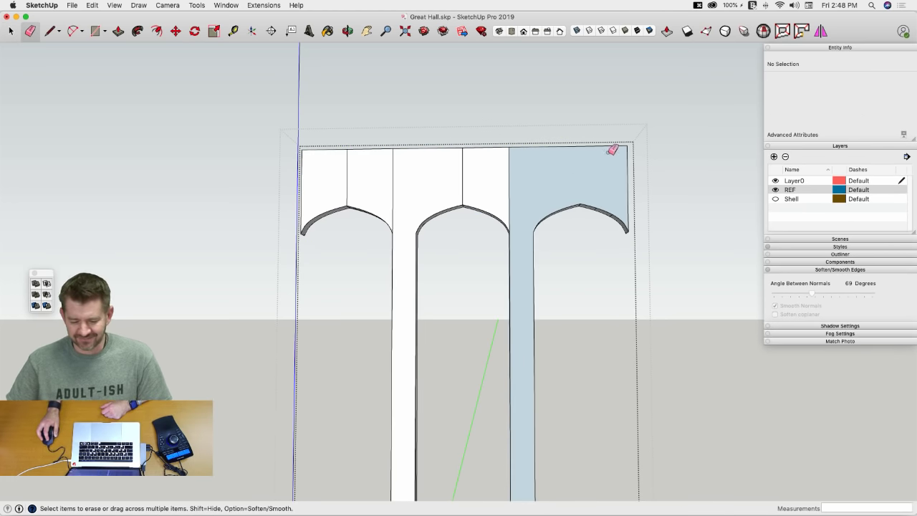
key(space)
click(508, 172)
key(e)
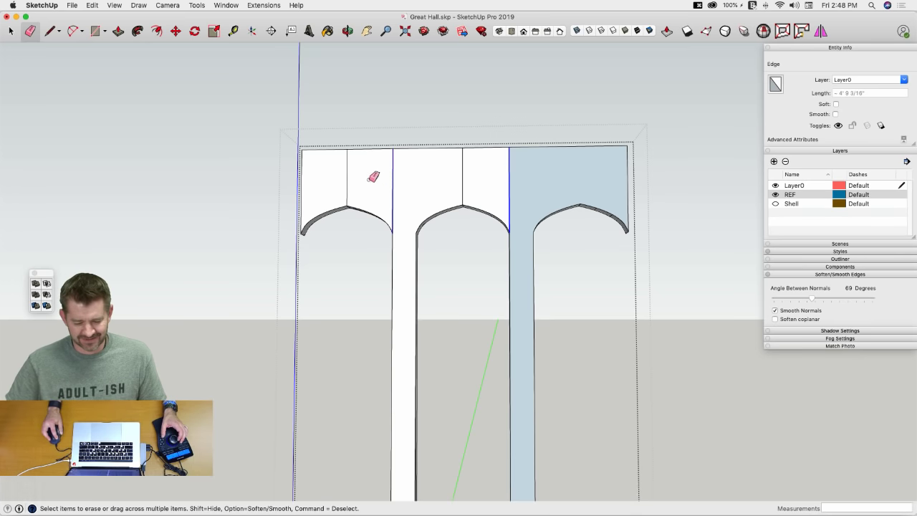
drag(471, 179, 472, 179)
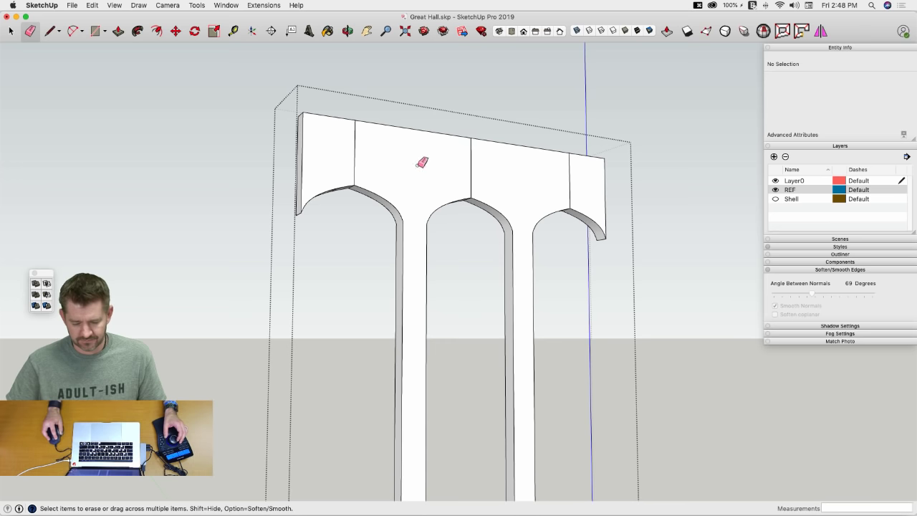
drag(487, 172, 565, 181)
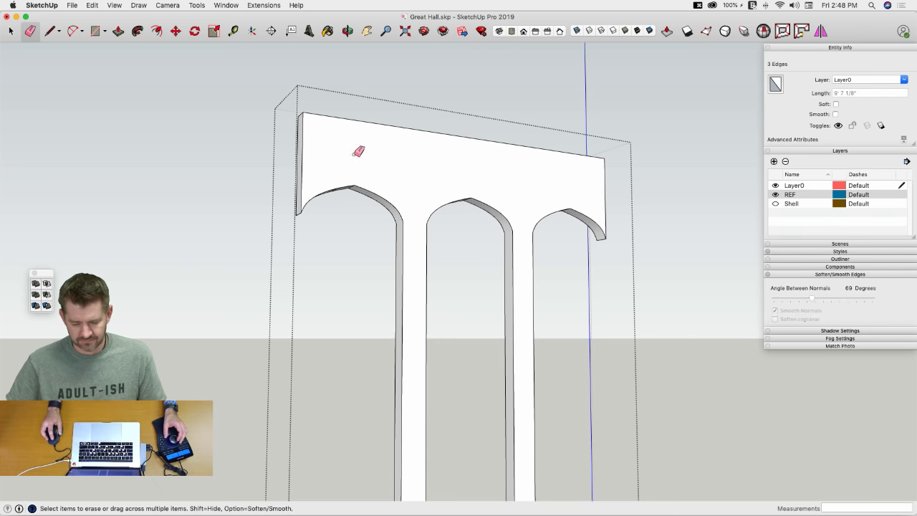
key(space)
click(727, 242)
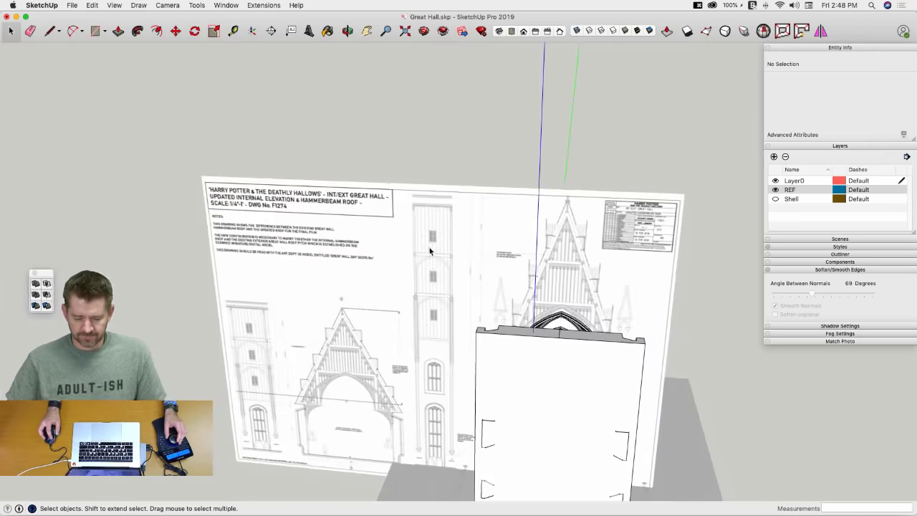
Step: Hide the REF layer that holds the great_hall_roof_01.jpg reference drawing
click(429, 251)
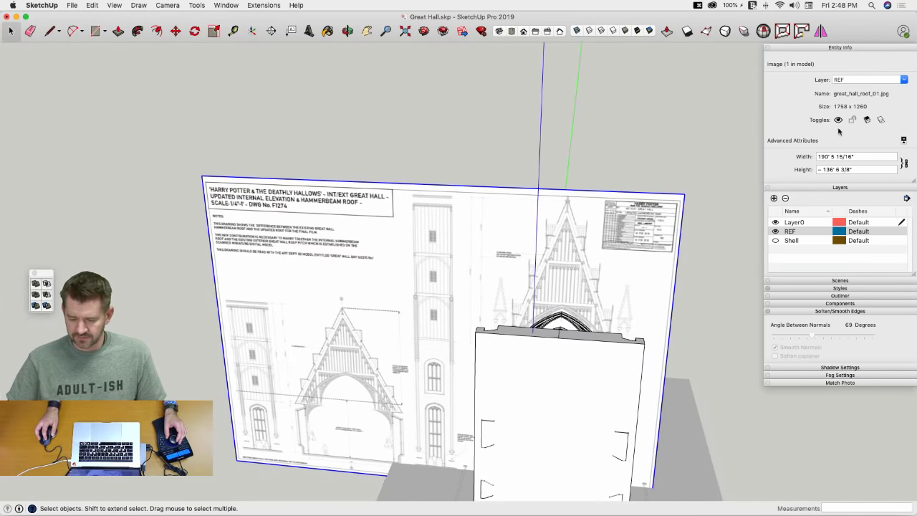
click(775, 231)
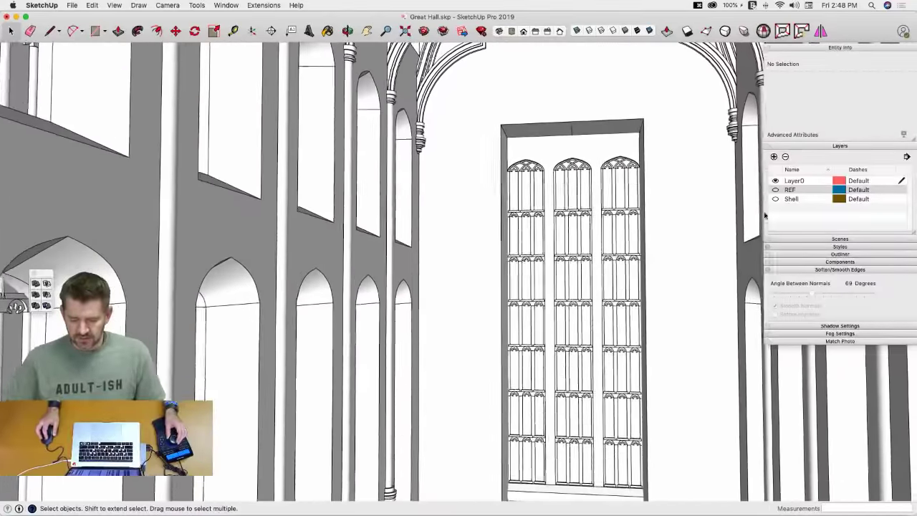
Step: Adjust the underside of the end wall opening's head by about 5' with Push/Pull, then leave the wall
scroll(601, 175, up, 5)
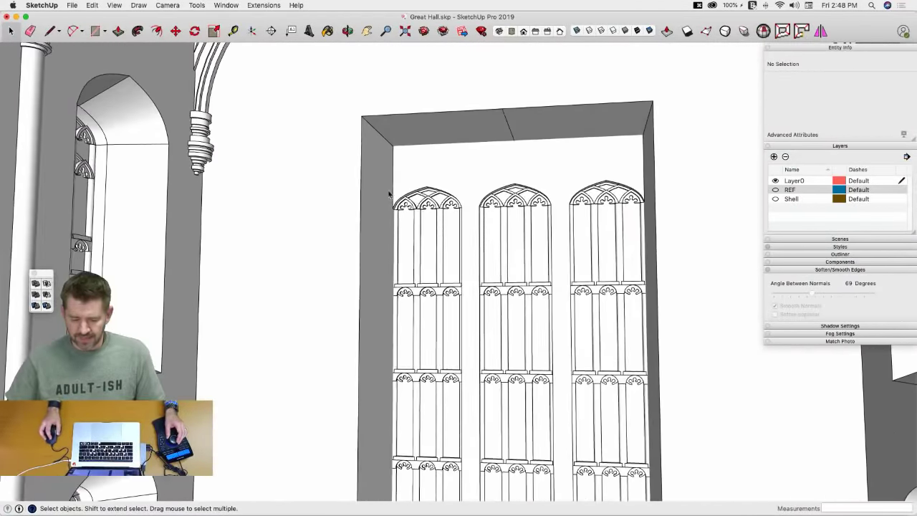
scroll(408, 191, up, 3)
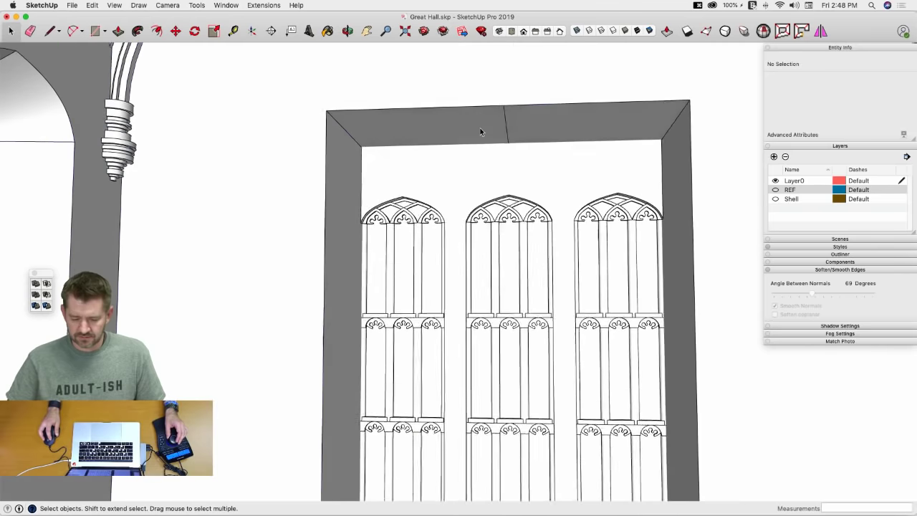
scroll(480, 128, up, 2)
key(p)
drag(480, 133, 482, 54)
middle_drag(482, 53, 481, 209)
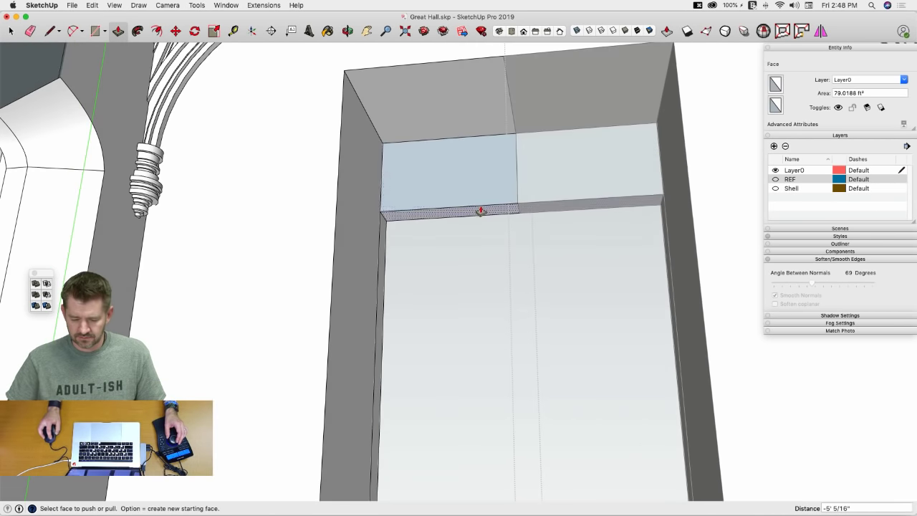
key(space)
click(577, 267)
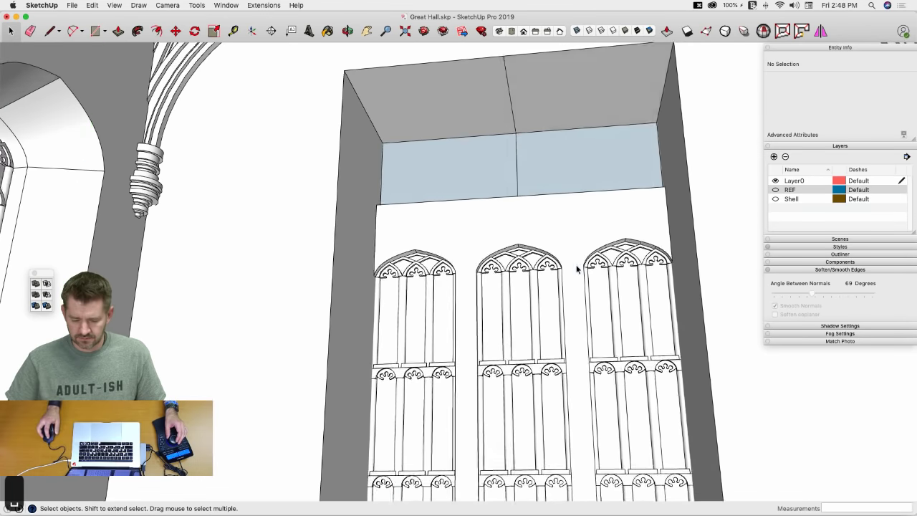
scroll(520, 210, up, 4)
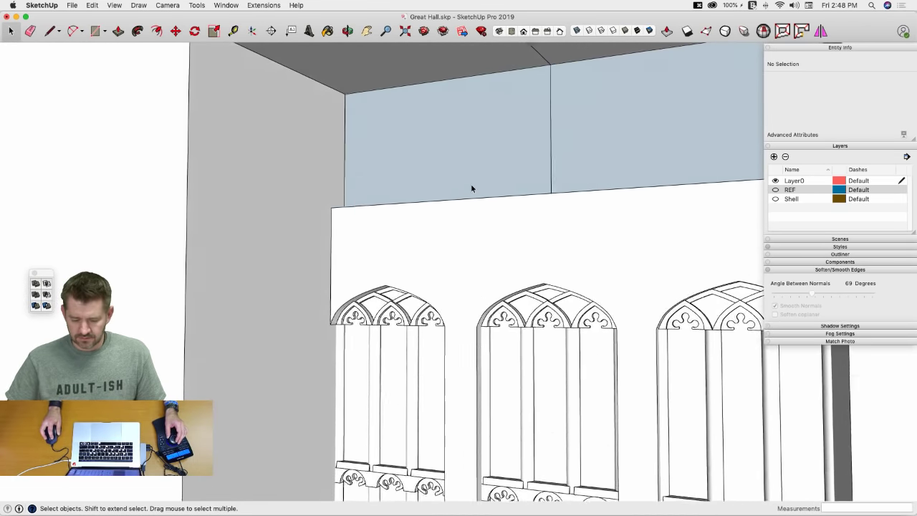
scroll(468, 184, up, 2)
key(p)
click(466, 186)
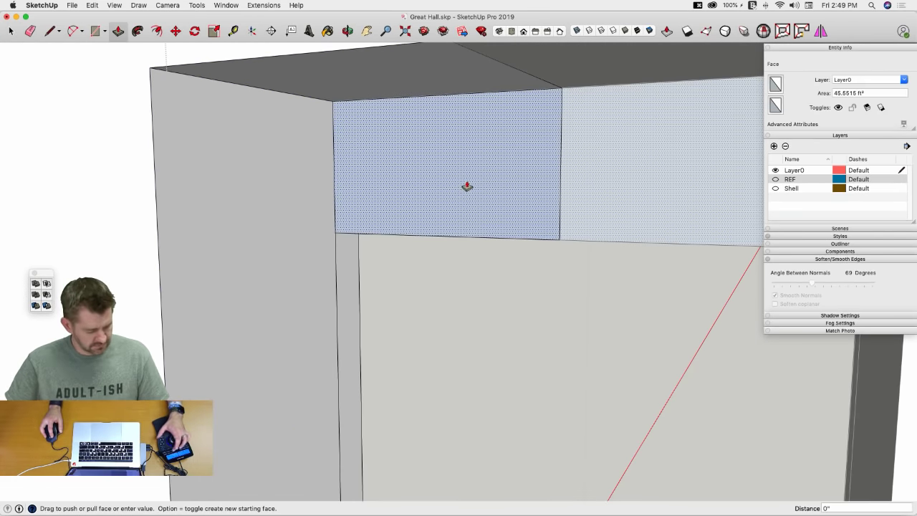
key(Escape)
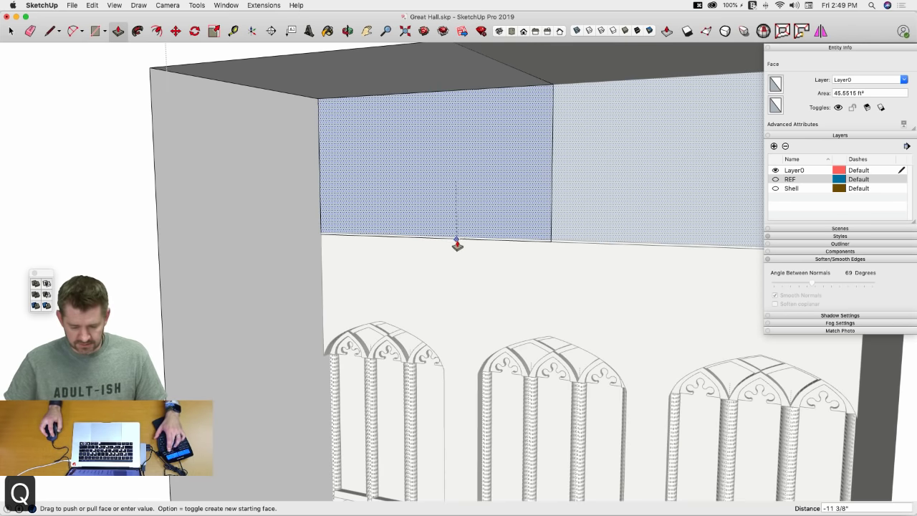
key(e)
scroll(531, 207, up, 2)
scroll(530, 207, up, 3)
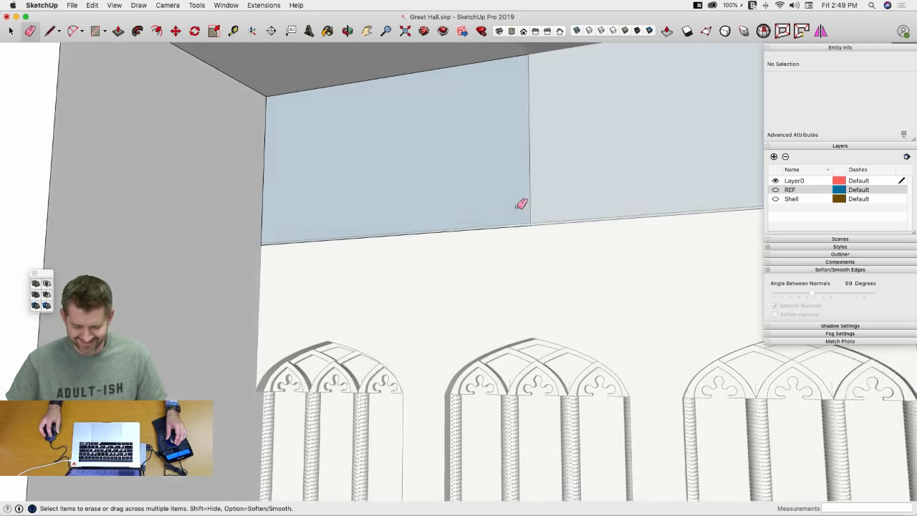
Step: Push/Pull the narrow ledge under the wall face above the windows to align with the panel's top edge
key(p)
click(500, 192)
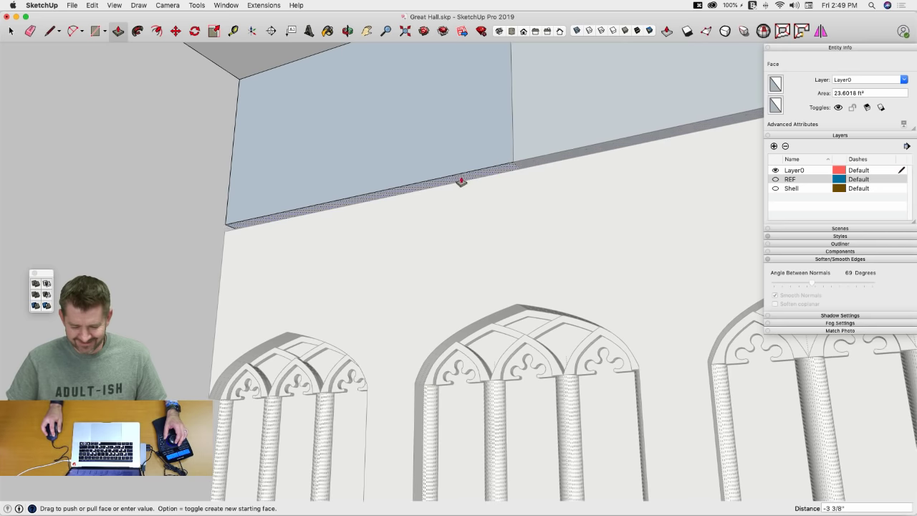
click(231, 232)
scroll(436, 145, down, 5)
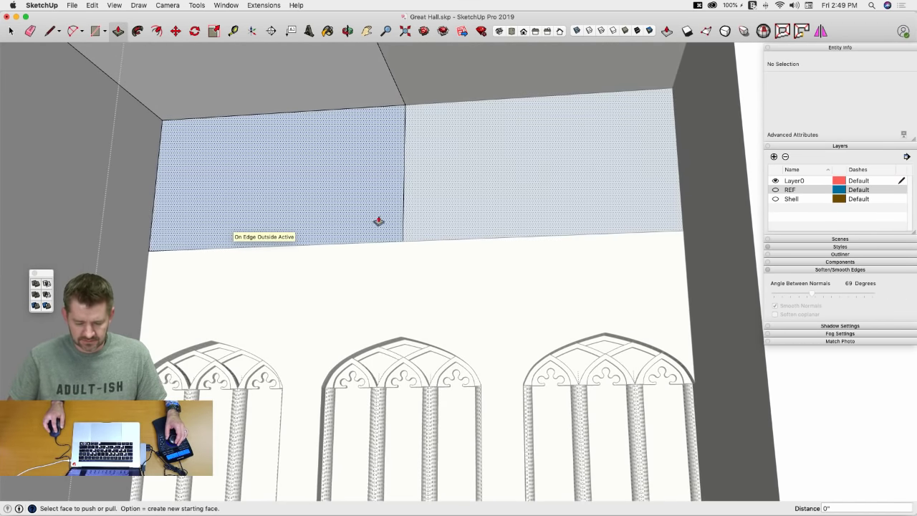
Step: Push the wall face above the windows to the window panel's plane and erase the leftover edges around the reveal
click(376, 218)
click(507, 224)
key(e)
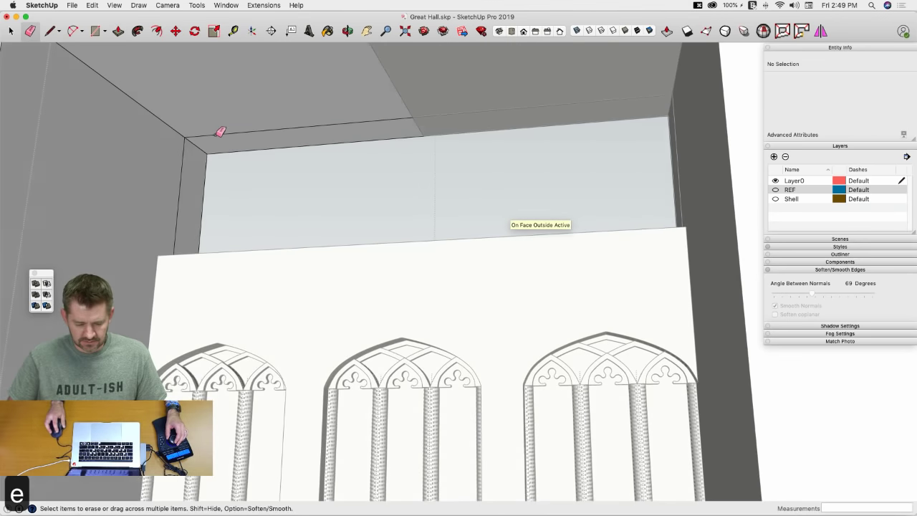
click(191, 181)
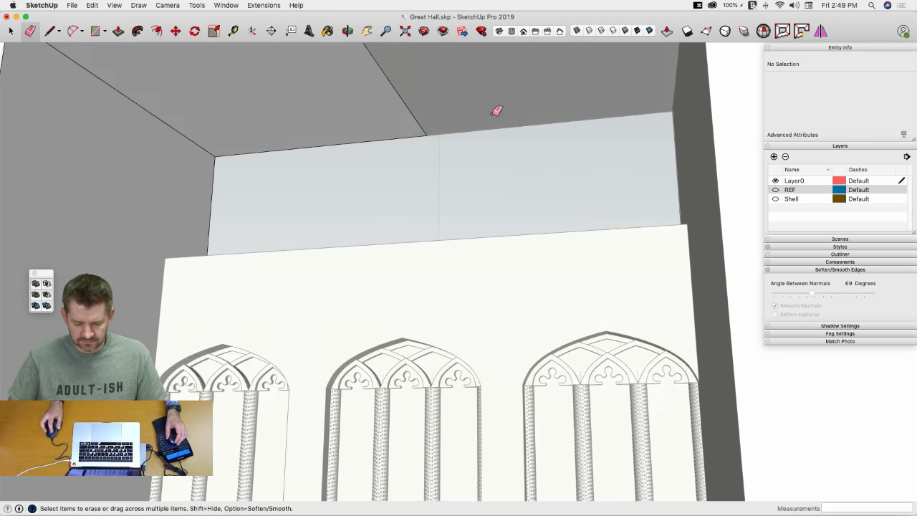
Step: Erase the short seam lines across the window panel's top ledge, undoing the erasure that removed part of the ledge face
key(space)
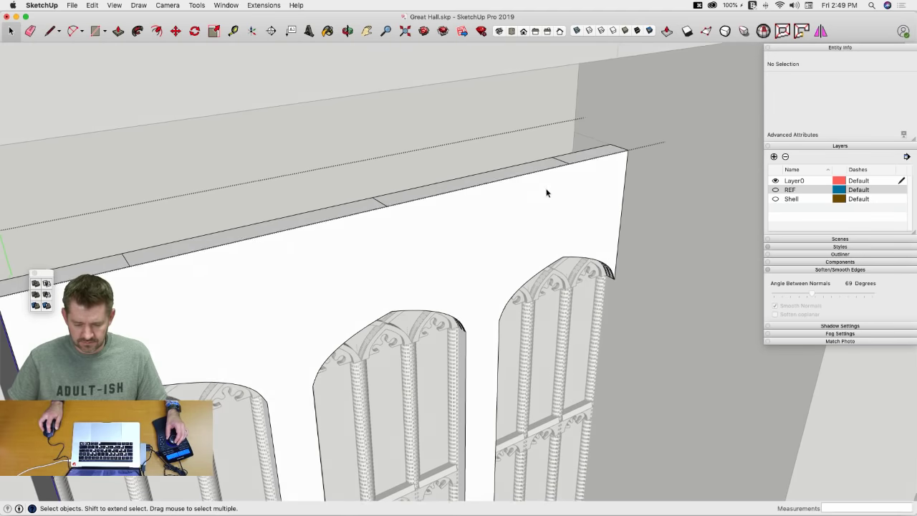
key(e)
click(565, 152)
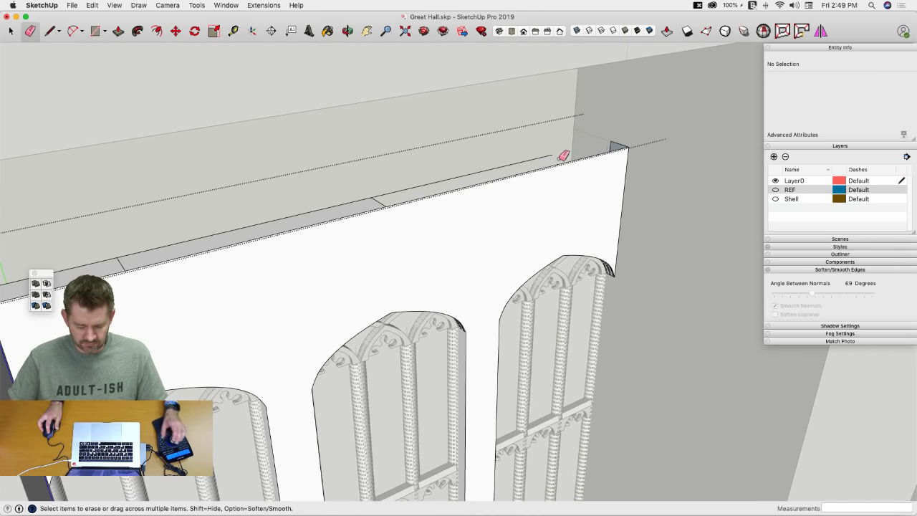
key(super+z)
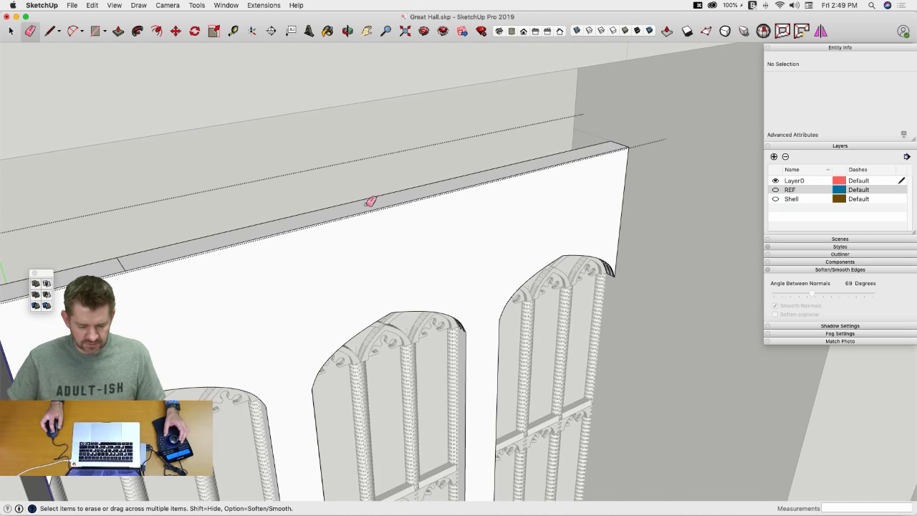
Step: Push/Pull the window panel's top face up about 4' 11 1/2" to meet the underside of the opening's head
key(p)
click(220, 245)
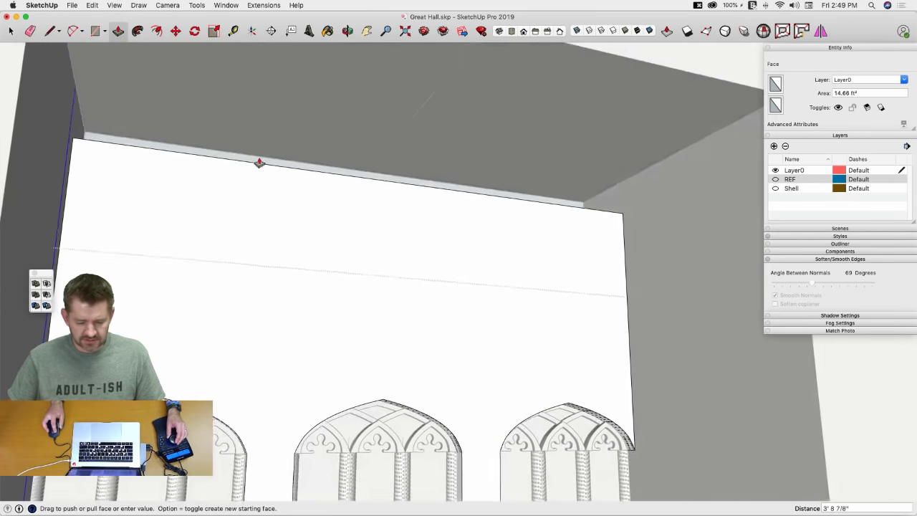
click(590, 173)
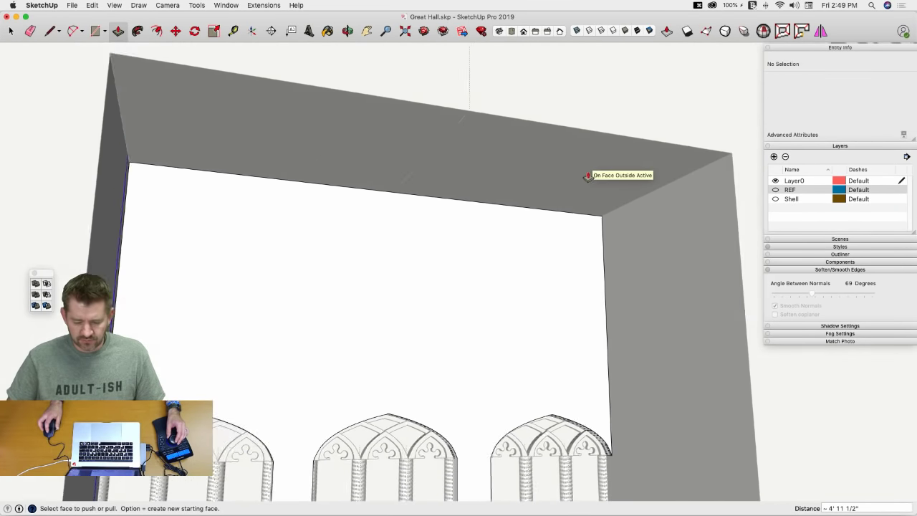
key(space)
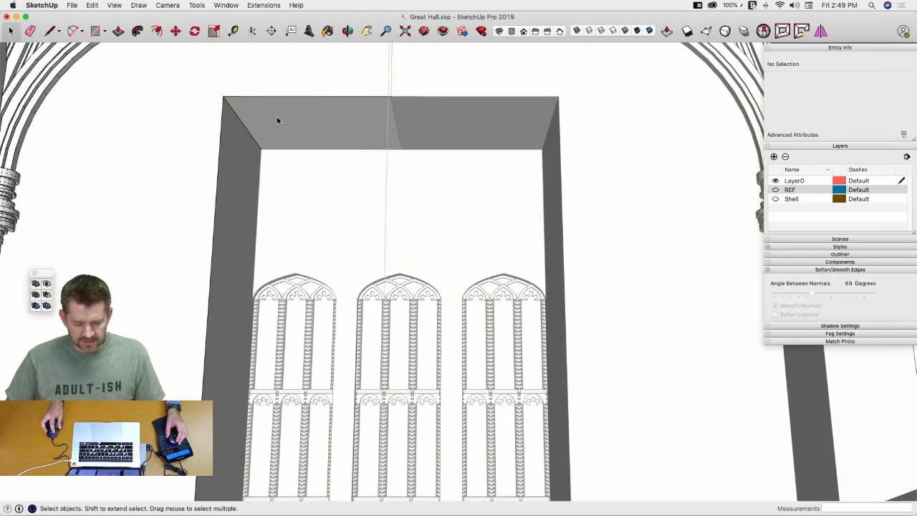
Step: Draw a short vertical line down the panel from the midpoint of the opening's head to mark the arch's peak
key(a)
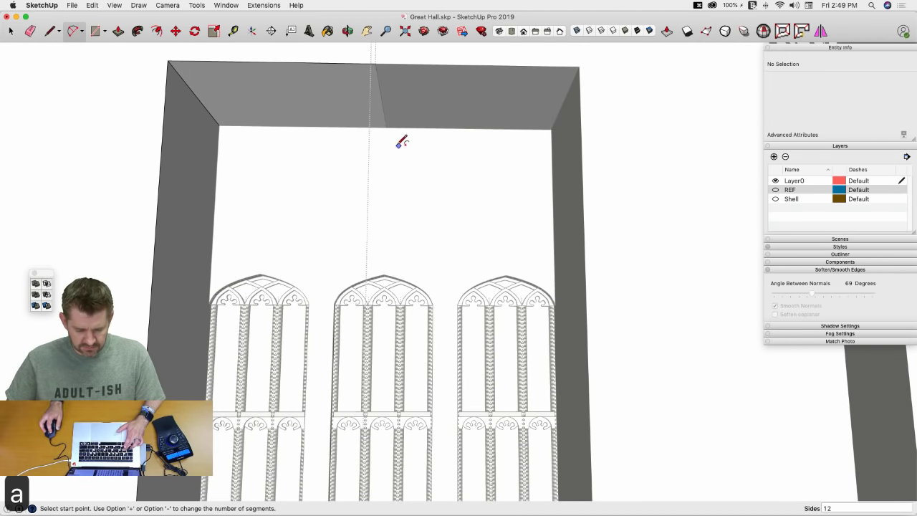
click(210, 285)
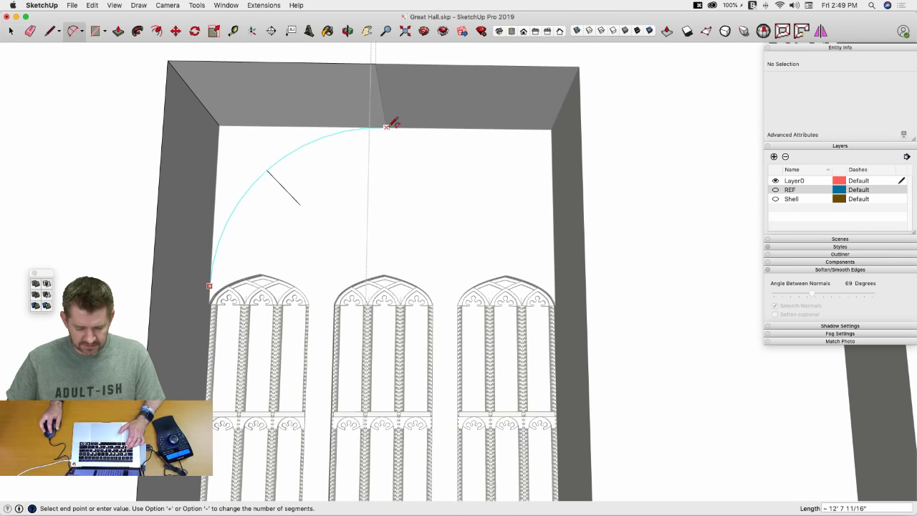
key(l)
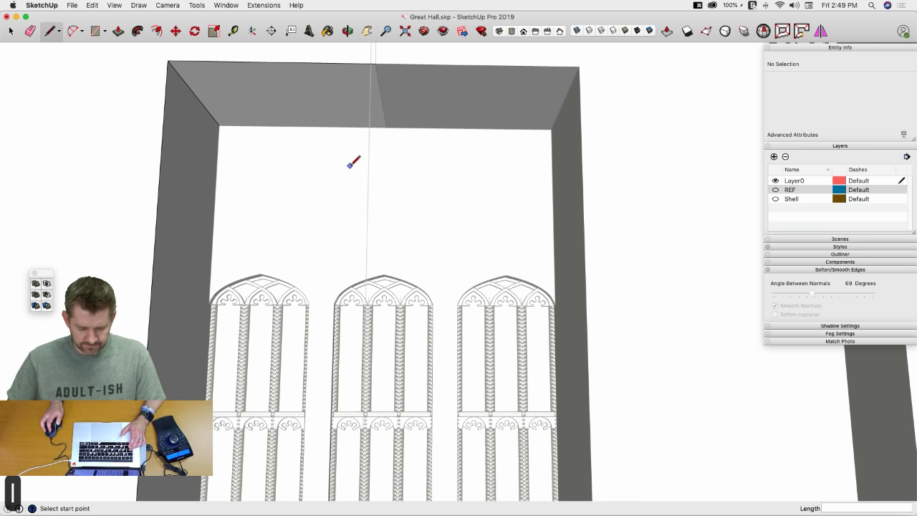
key(l)
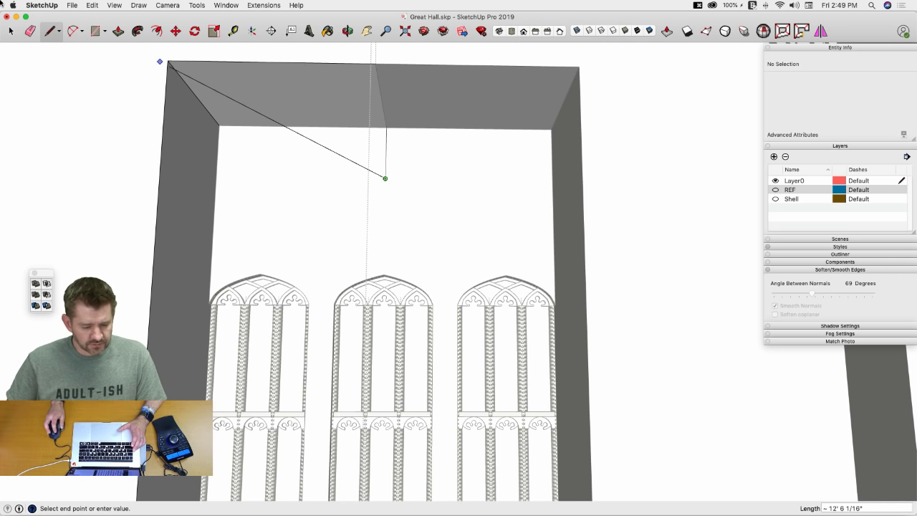
Step: Draw a degree 3 Bezier curve from the vertical line's lower end to the left jamb, forming half of a pointed arch
click(134, 6)
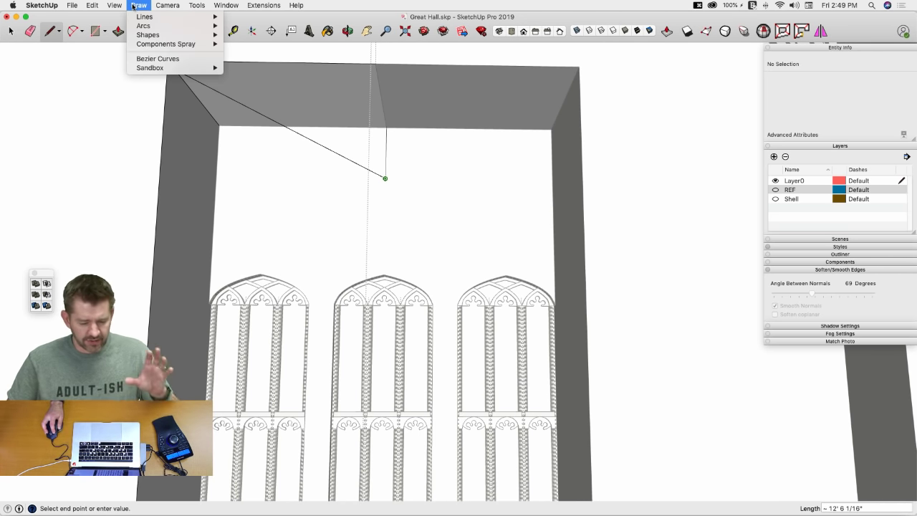
mouse_move(120, 9)
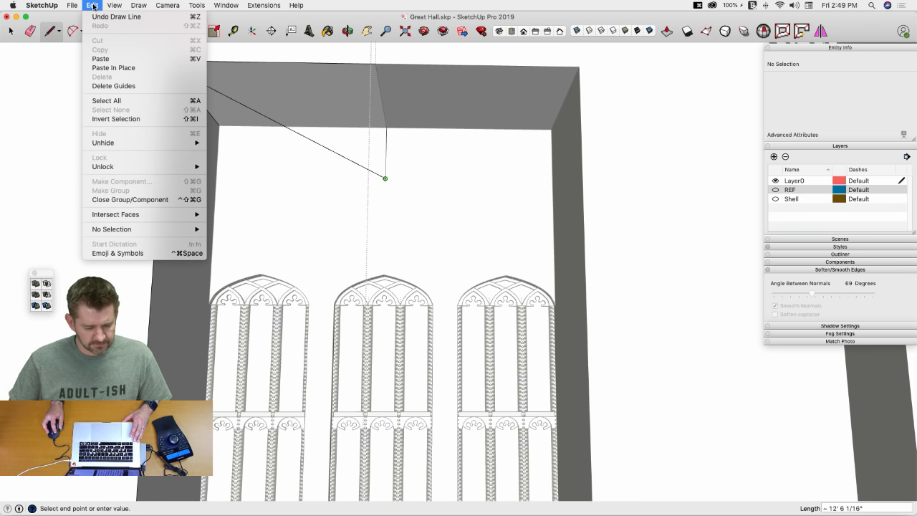
click(150, 58)
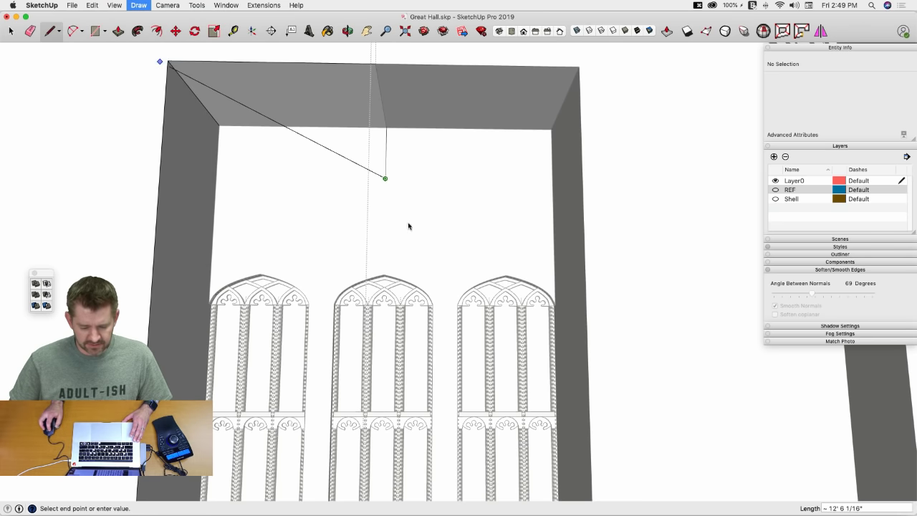
click(210, 286)
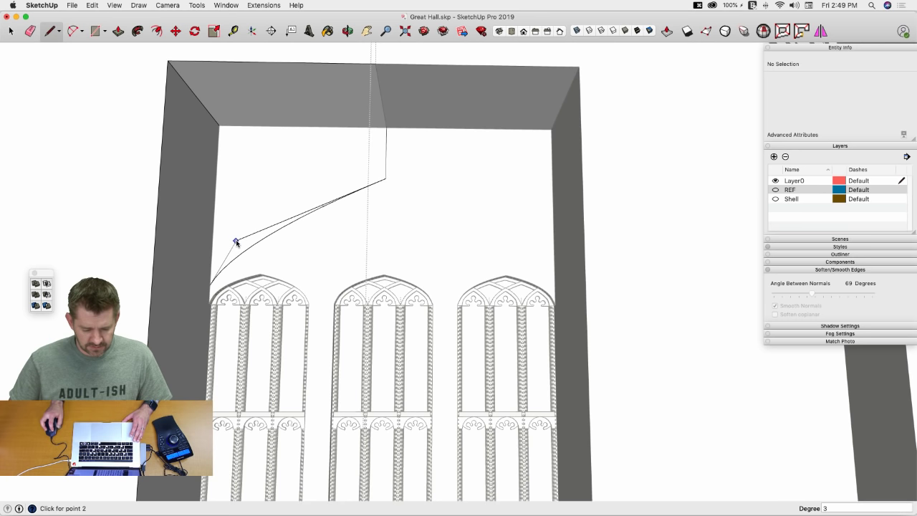
click(235, 239)
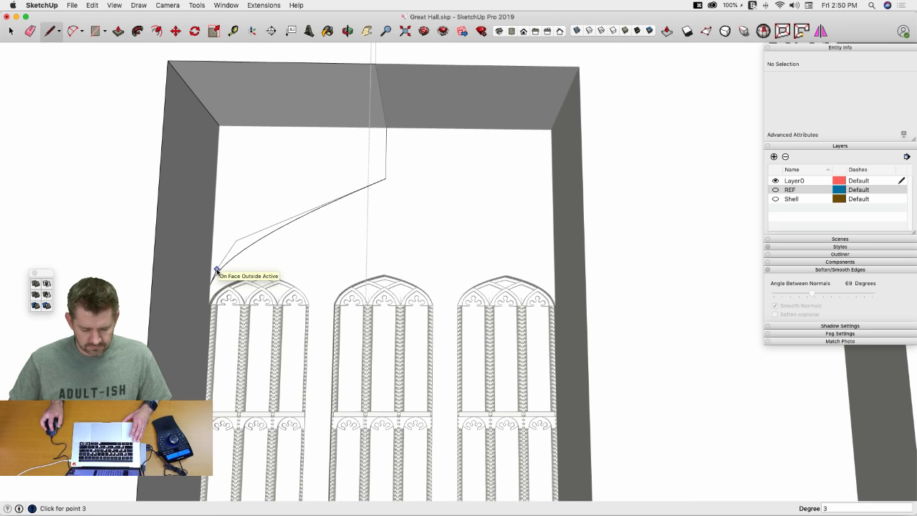
click(216, 270)
Step: Draw a line along the opening's head from its midpoint to the left inner corner to close the outline above the curve
key(p)
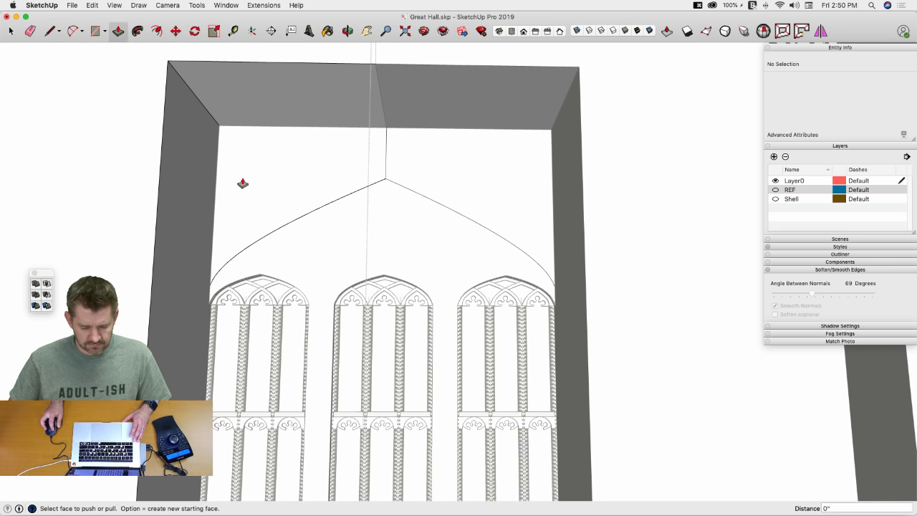
key(p)
key(l)
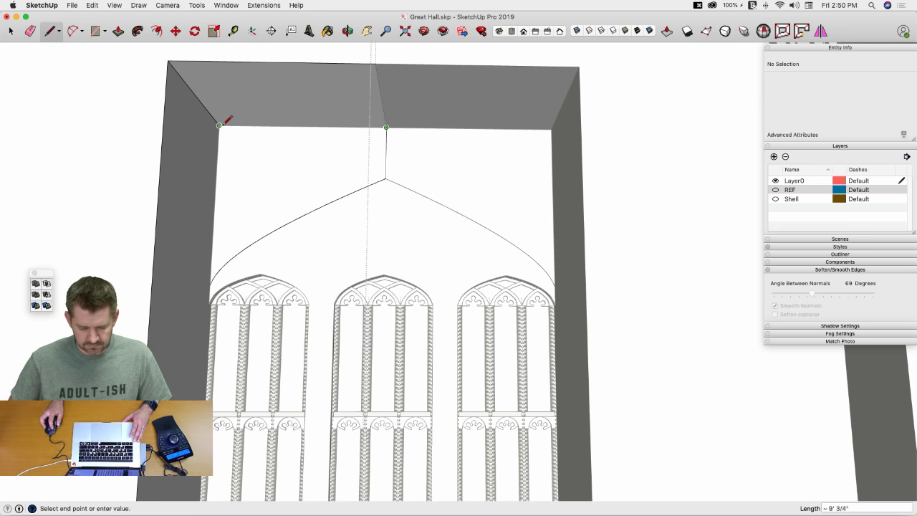
key(space)
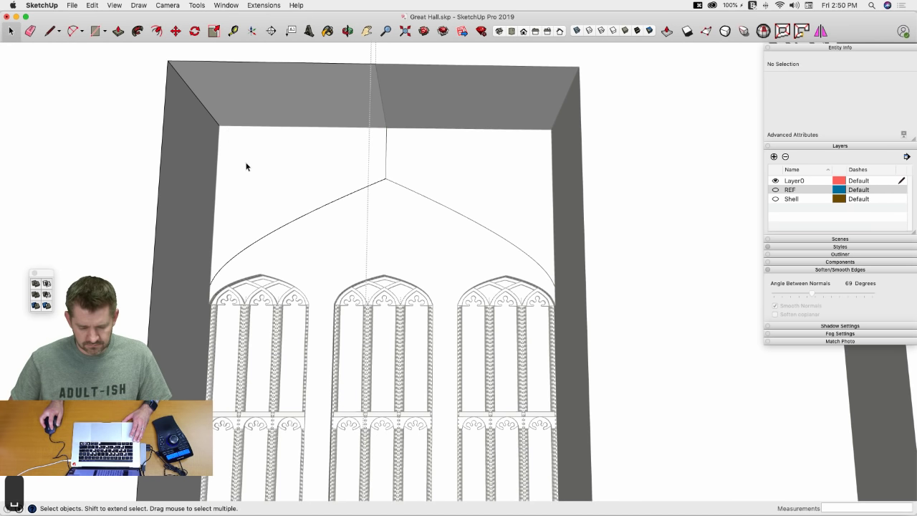